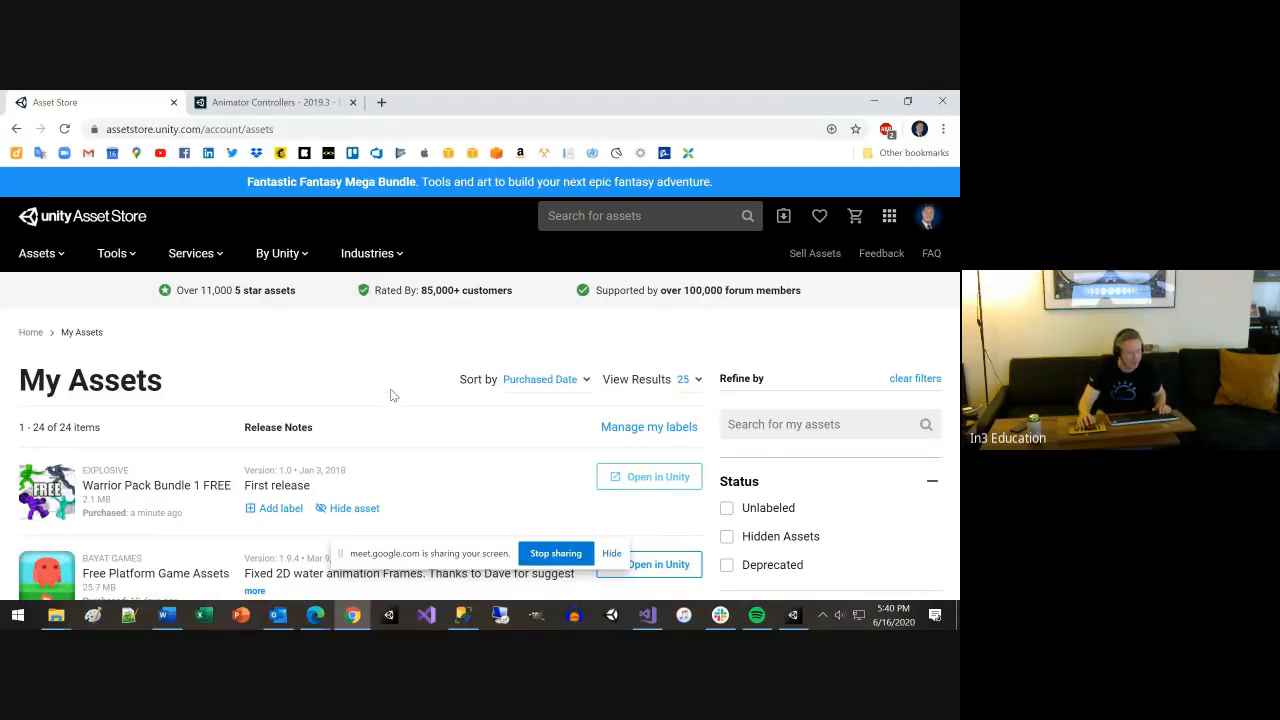
# Search the Unity Asset Store for "stealth tutorial"
pyautogui.click(636, 222)
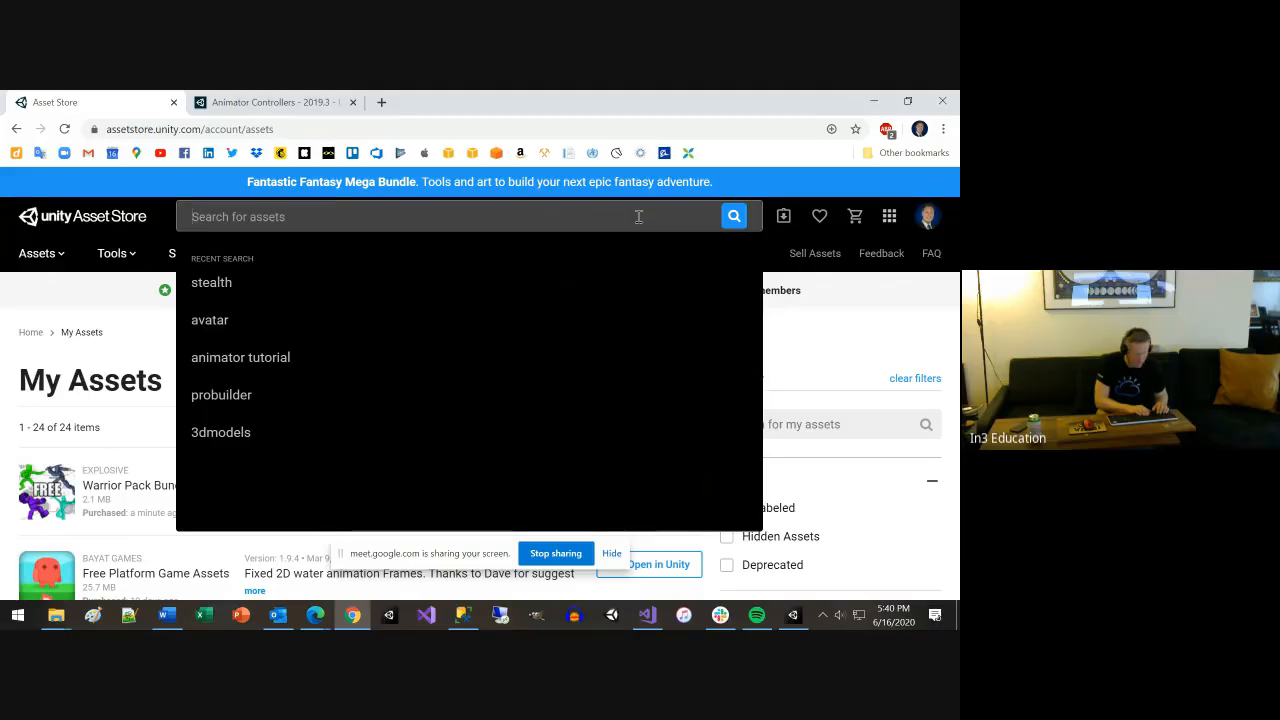
pyautogui.write('stealth')
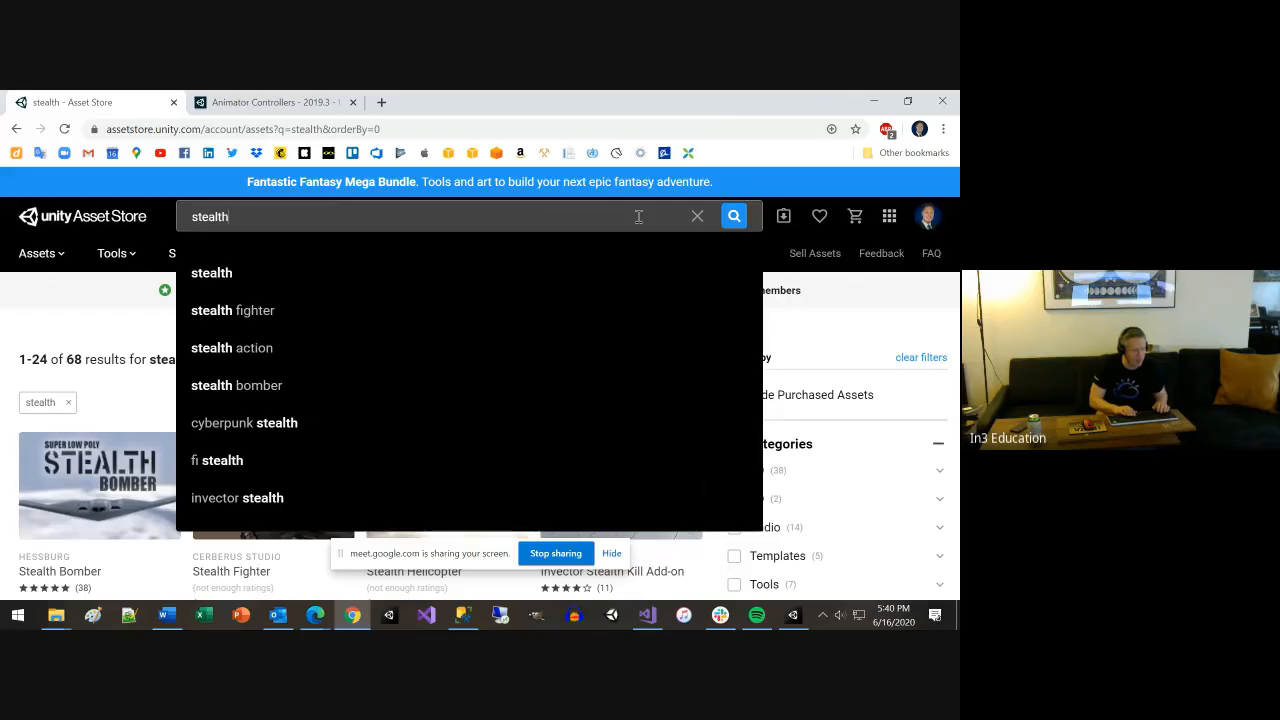
pyautogui.write(' tutor')
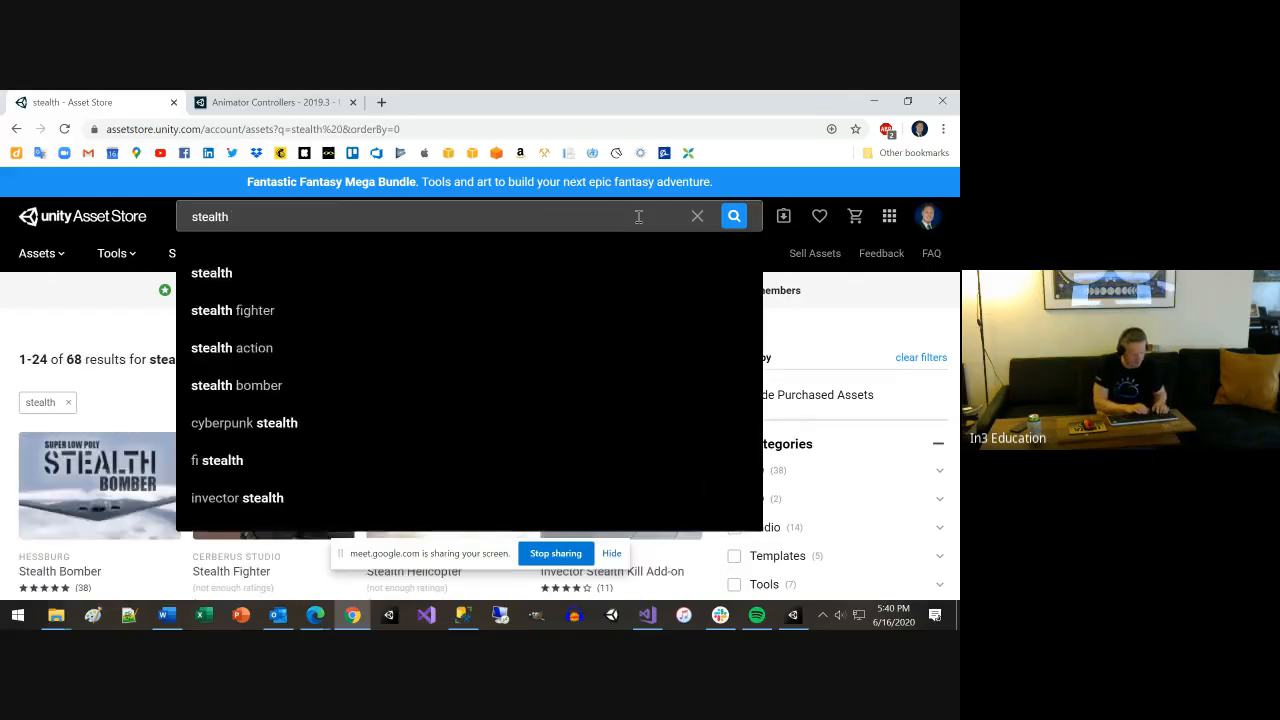
pyautogui.write('i')
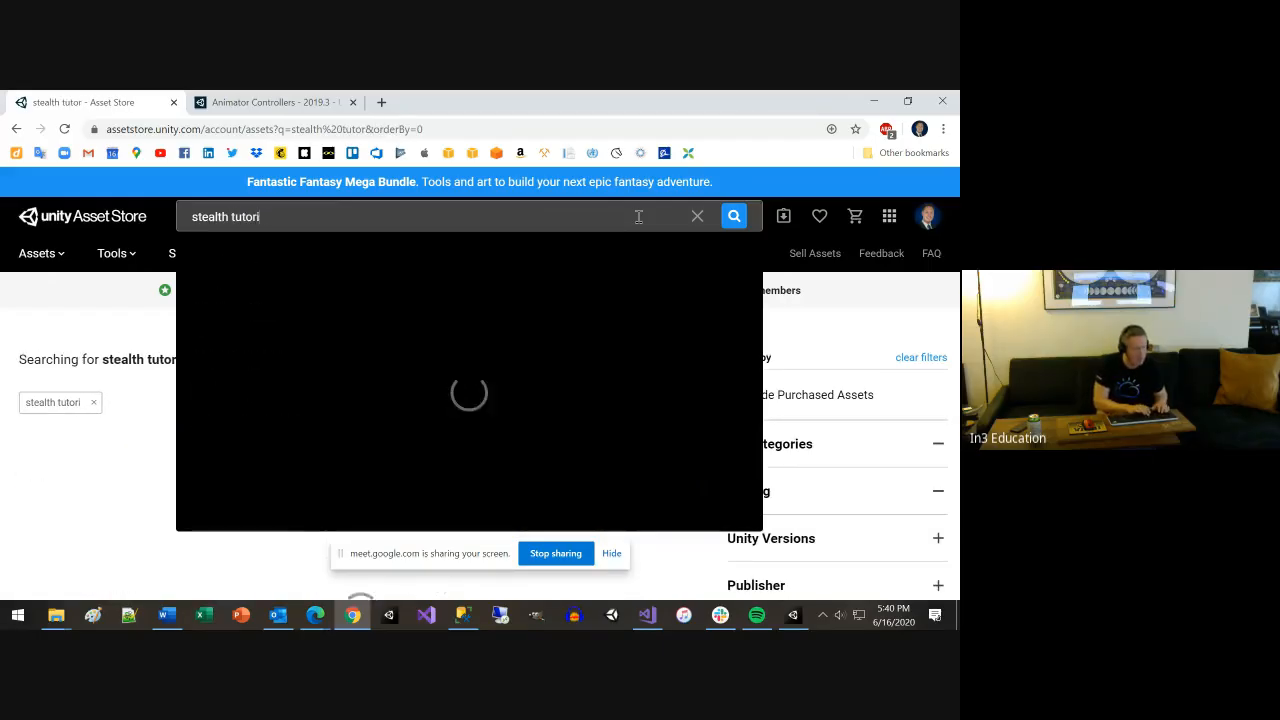
pyautogui.write('al')
pyautogui.press('Return')
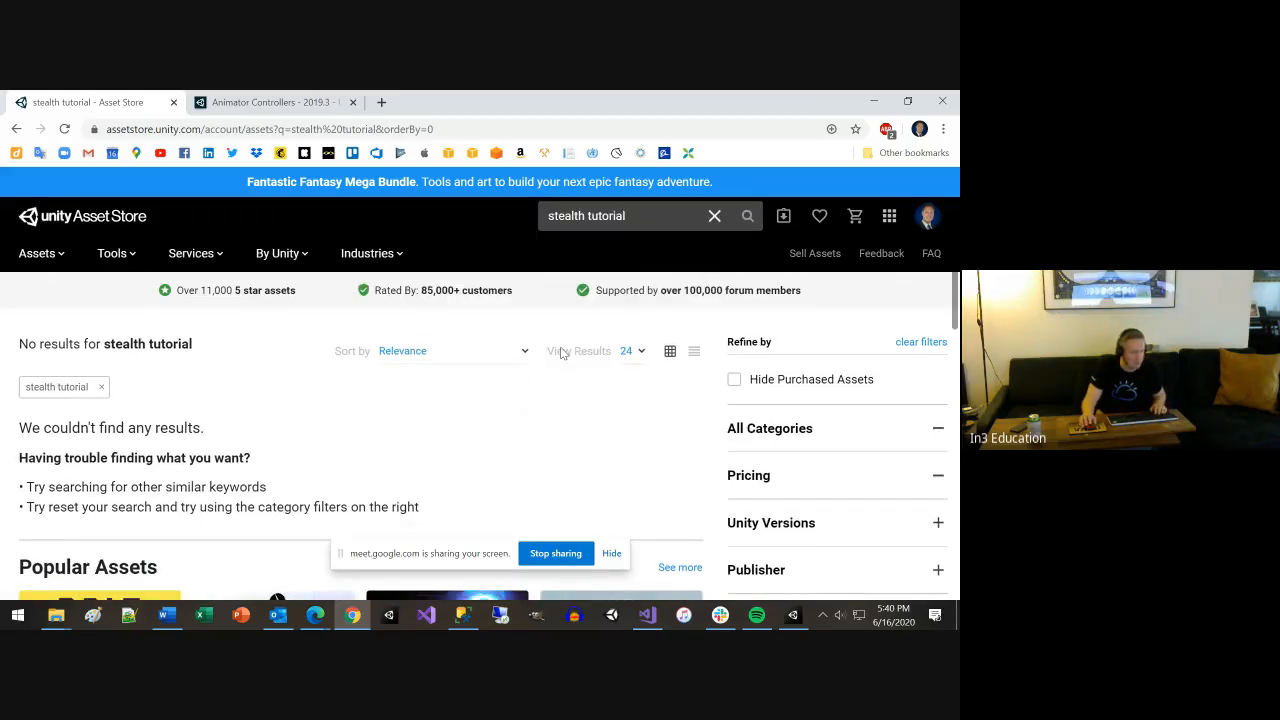
# Look through the Popular Assets below the search results and hide the screen-sharing notice
pyautogui.scroll(-3, 575, 352)
pyautogui.scroll(-2, 562, 352)
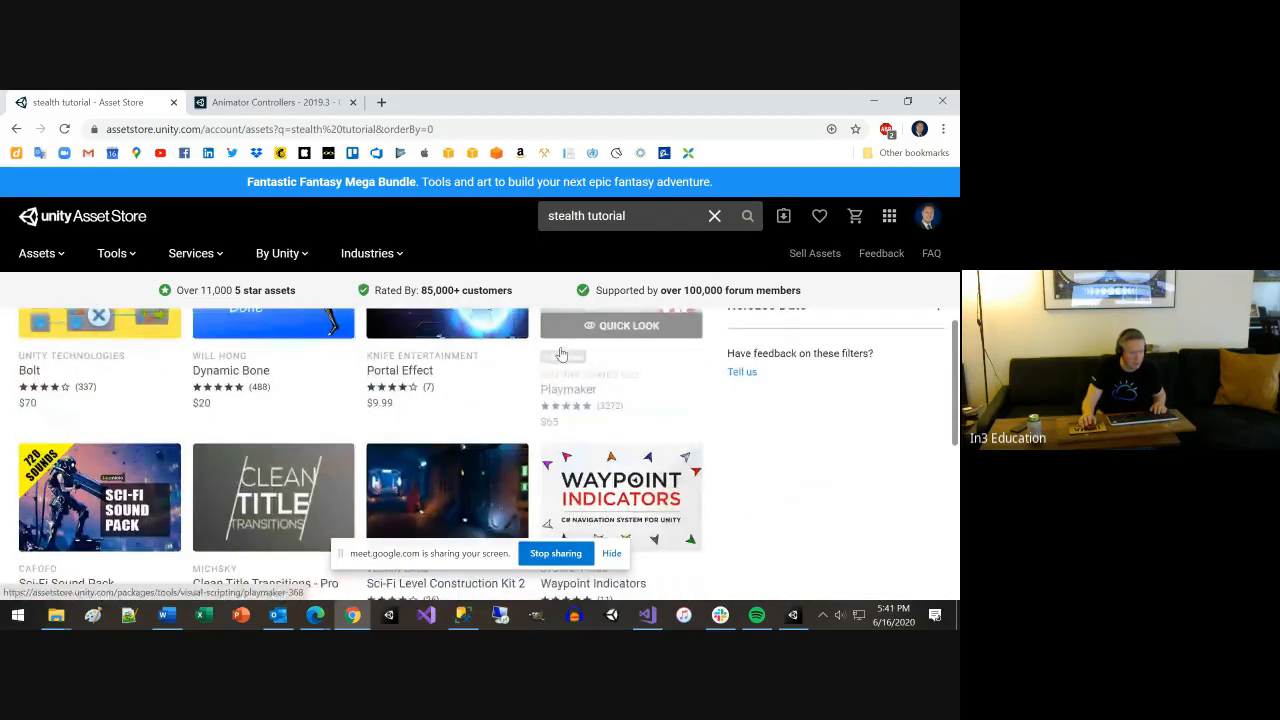
pyautogui.scroll(-1, 562, 352)
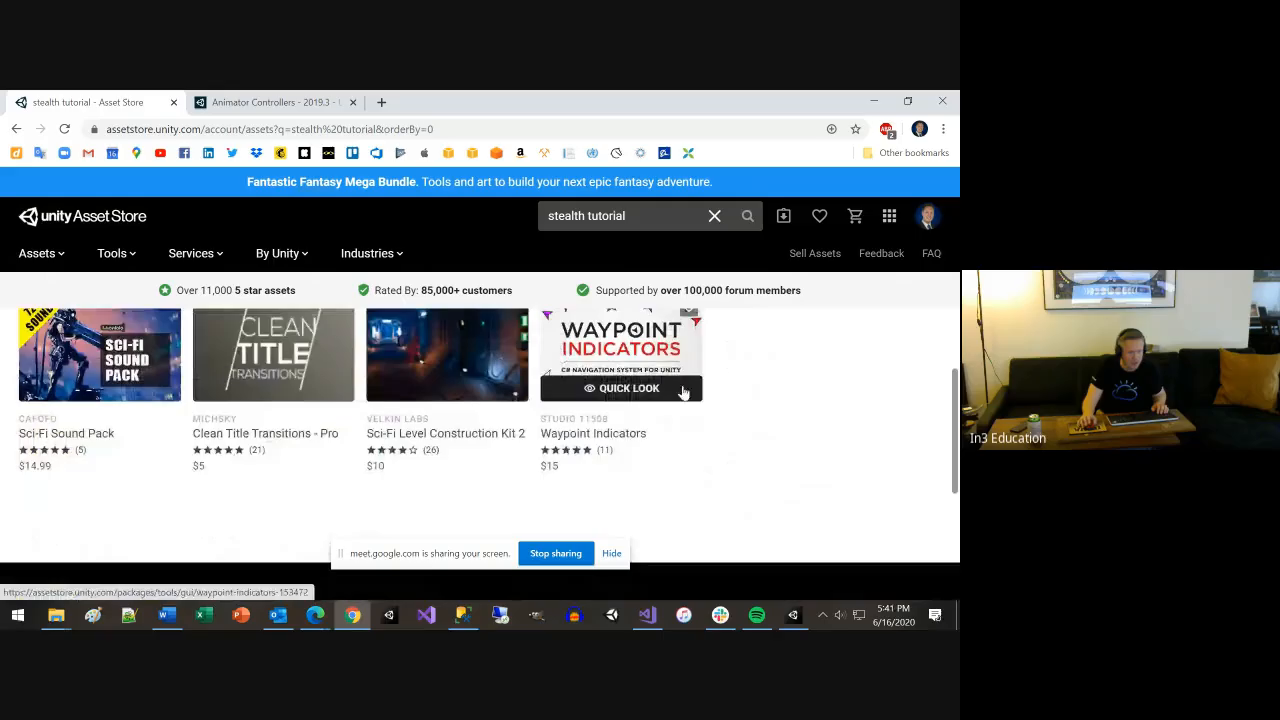
pyautogui.scroll(2, 787, 425)
pyautogui.scroll(5, 787, 425)
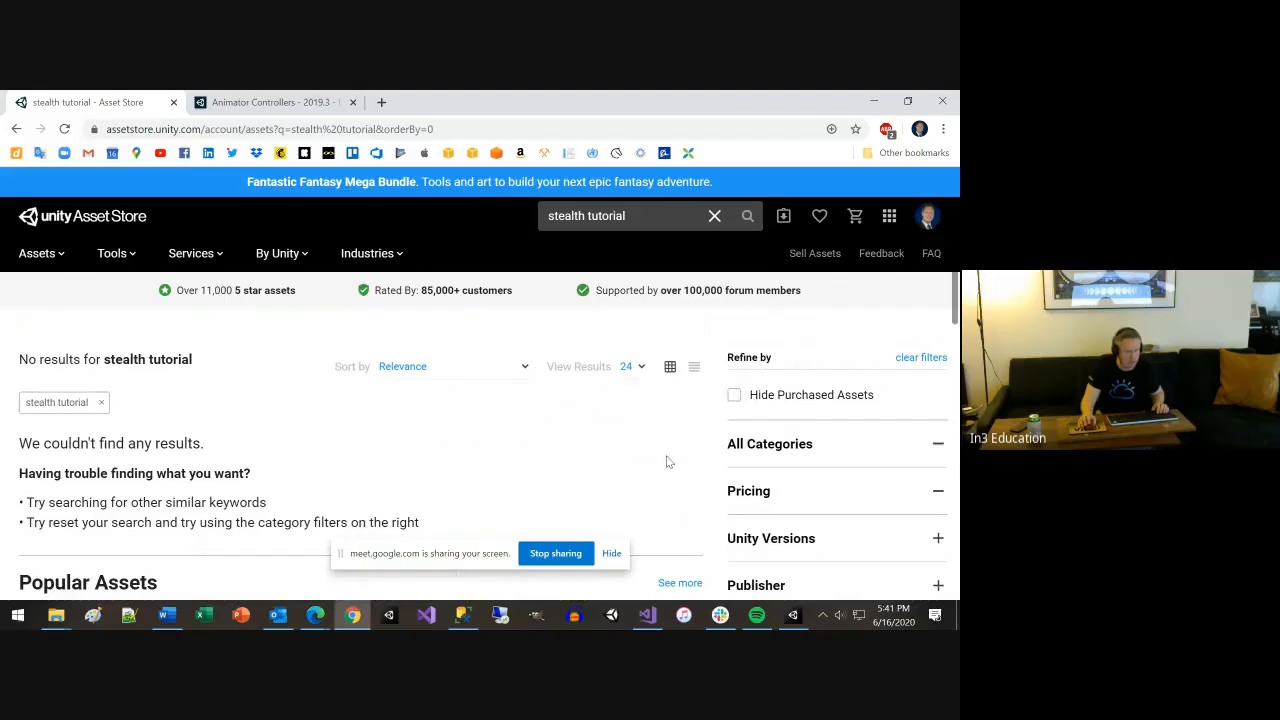
pyautogui.click(612, 554)
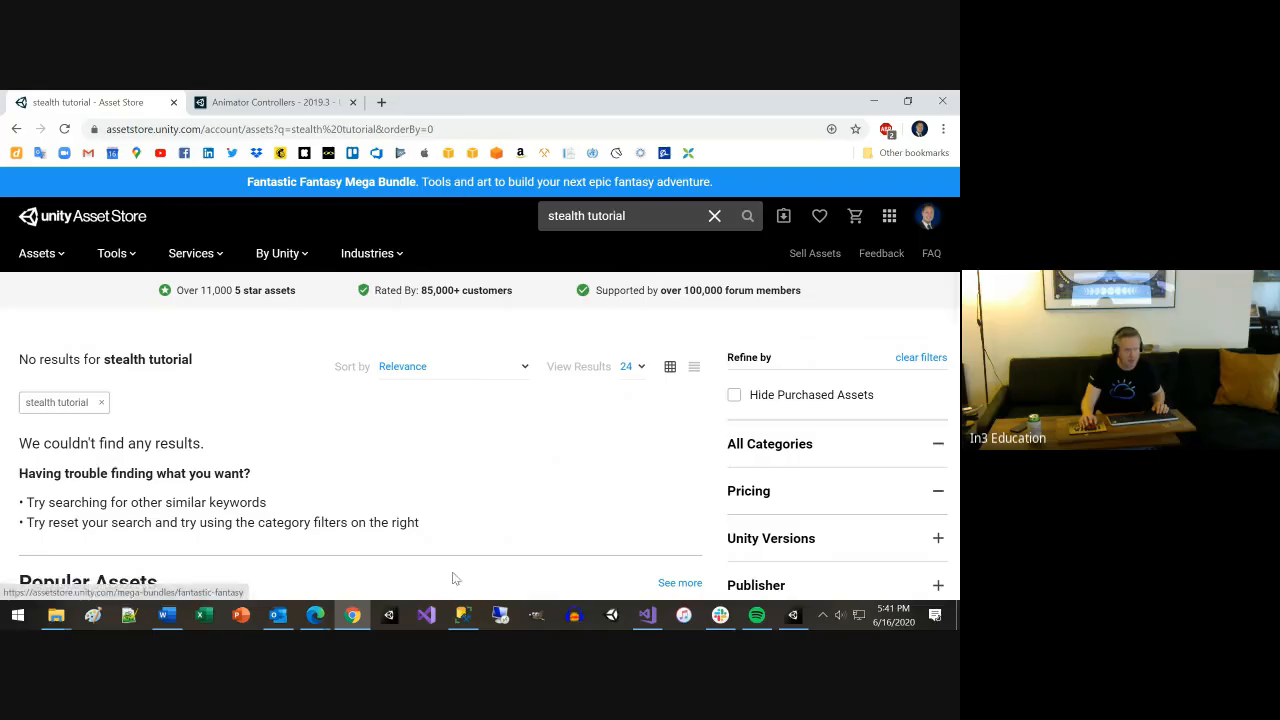
# Put the browser away, check the Packages folder inside Unity Stuff for a usable package, and close File Explorer
pyautogui.moveTo(353, 617)
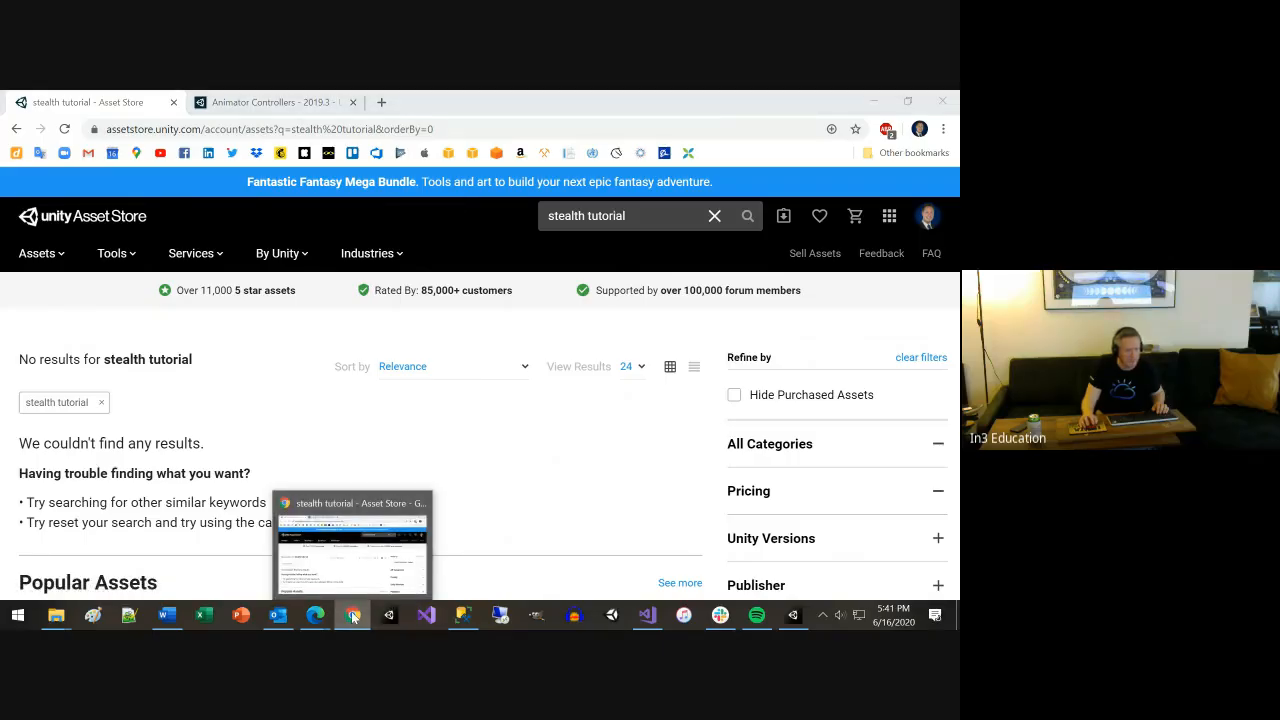
pyautogui.click(353, 617)
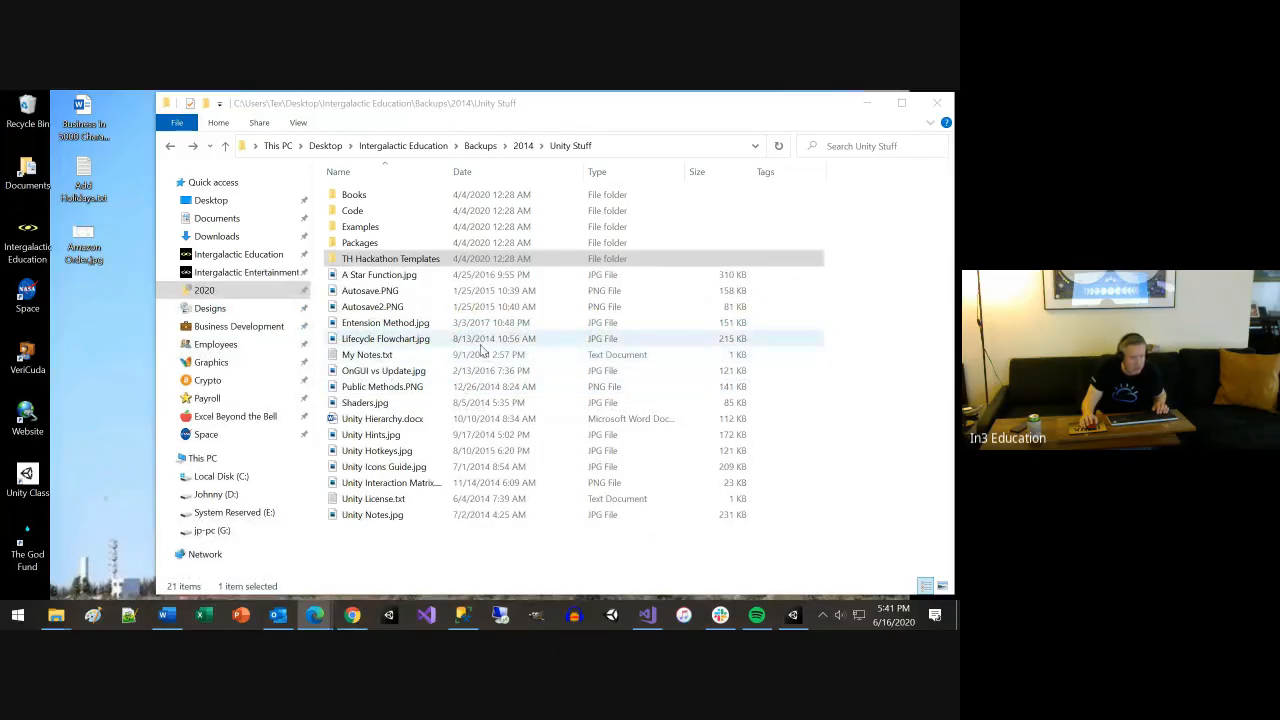
pyautogui.click(363, 245)
pyautogui.doubleClick(363, 245)
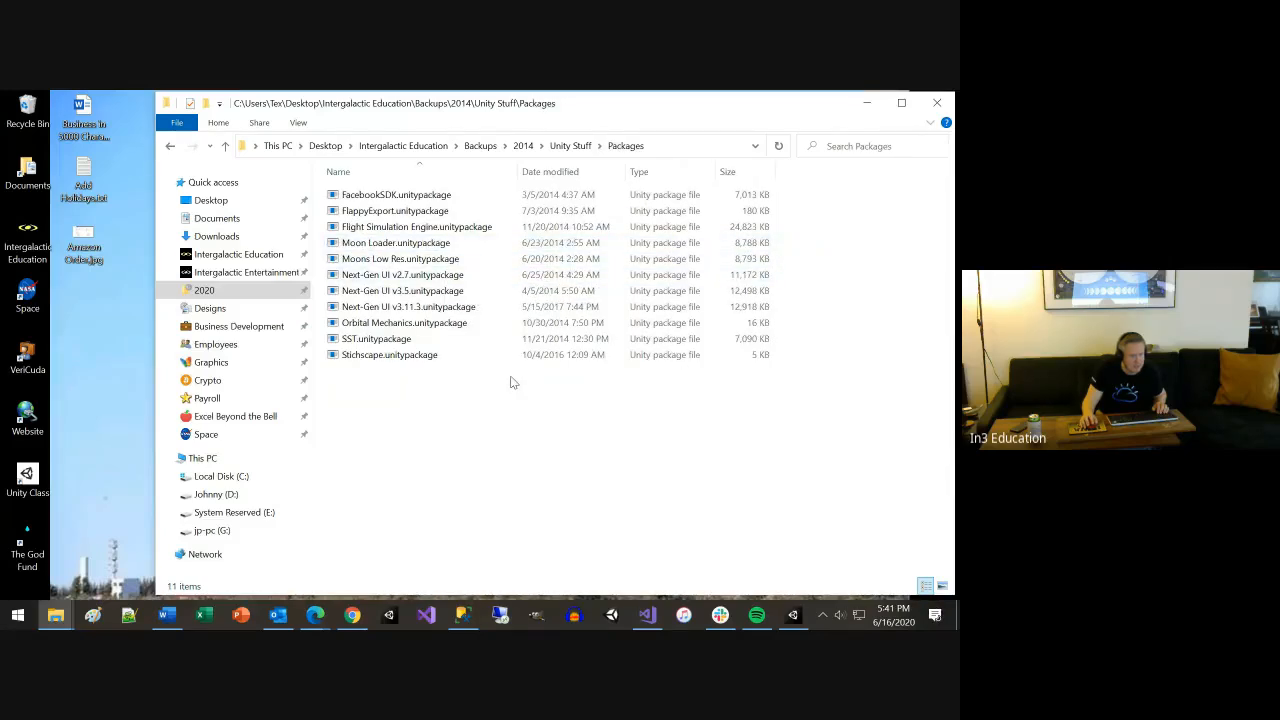
pyautogui.click(938, 103)
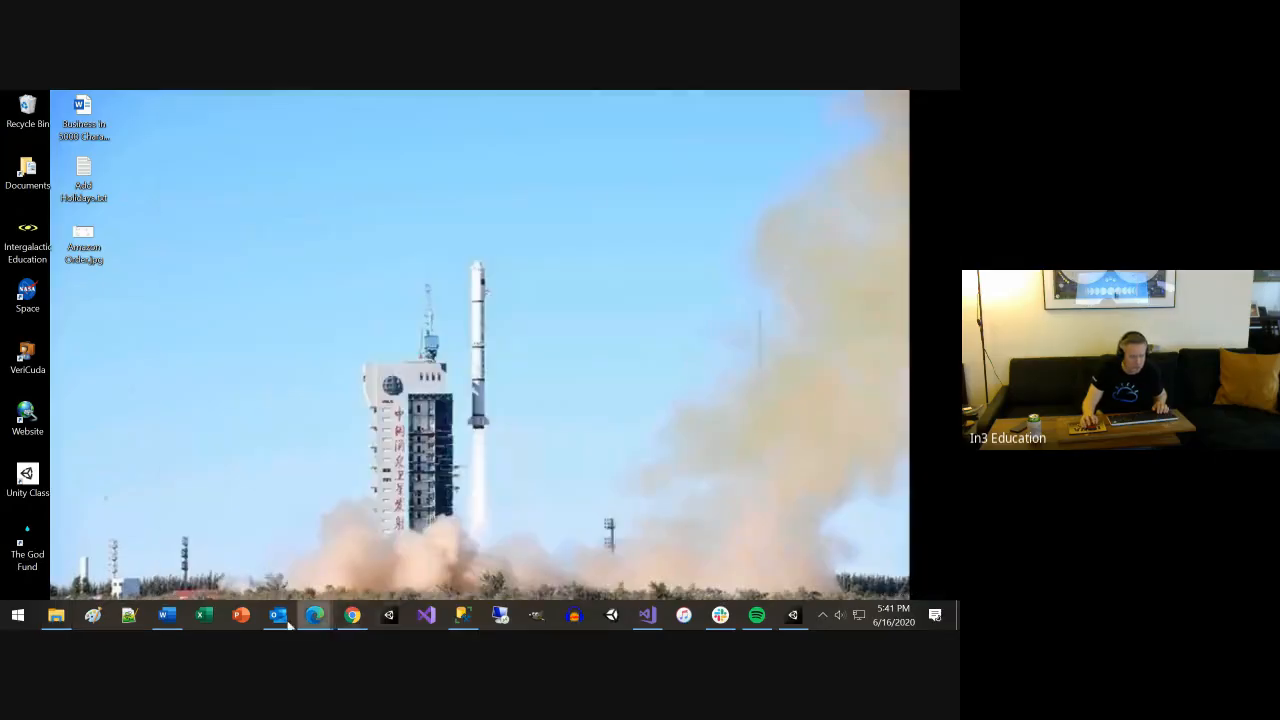
# Switch to the Unity editor with the Sorceress scene and widen the Scene view
pyautogui.moveTo(314, 619)
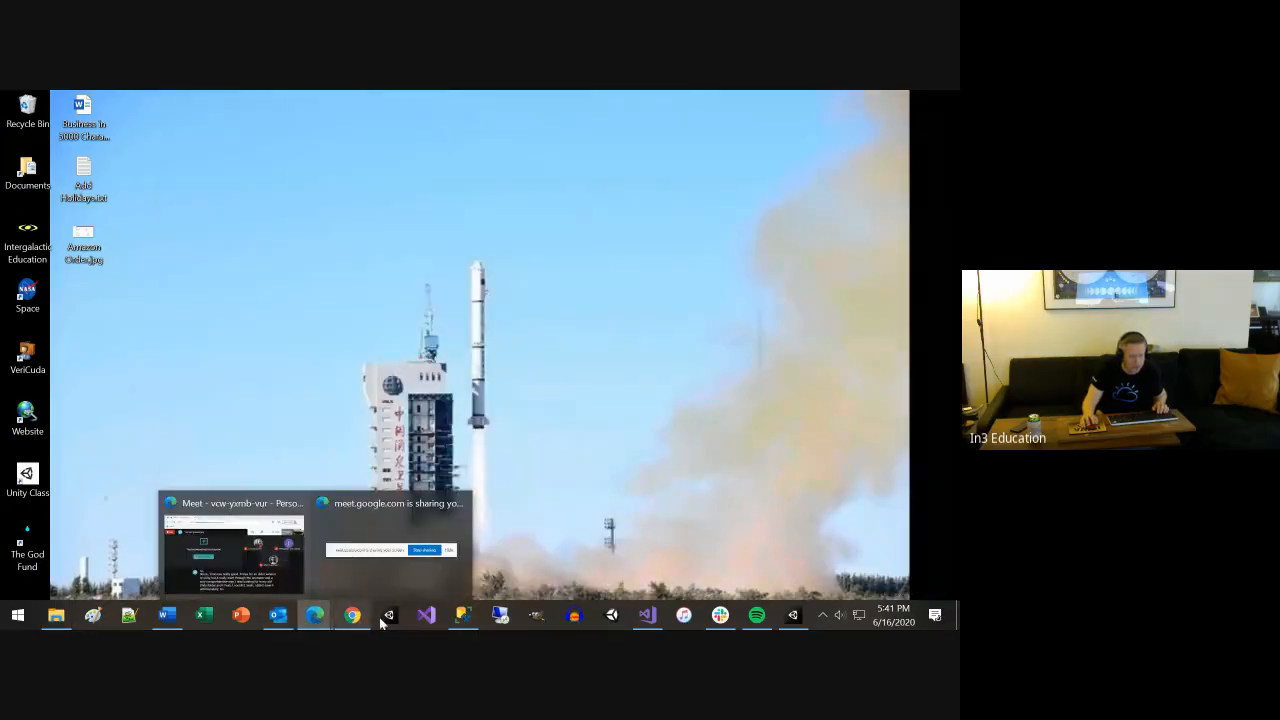
pyautogui.click(792, 614)
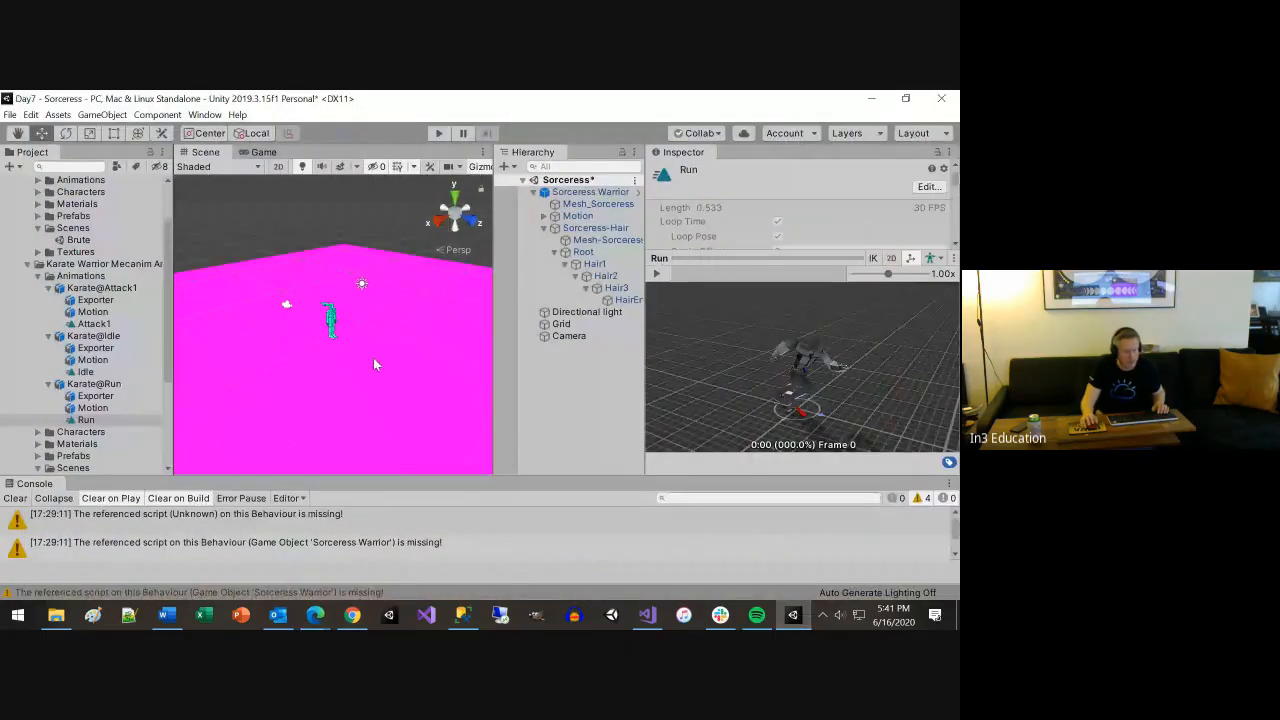
pyautogui.scroll(3, 128, 309)
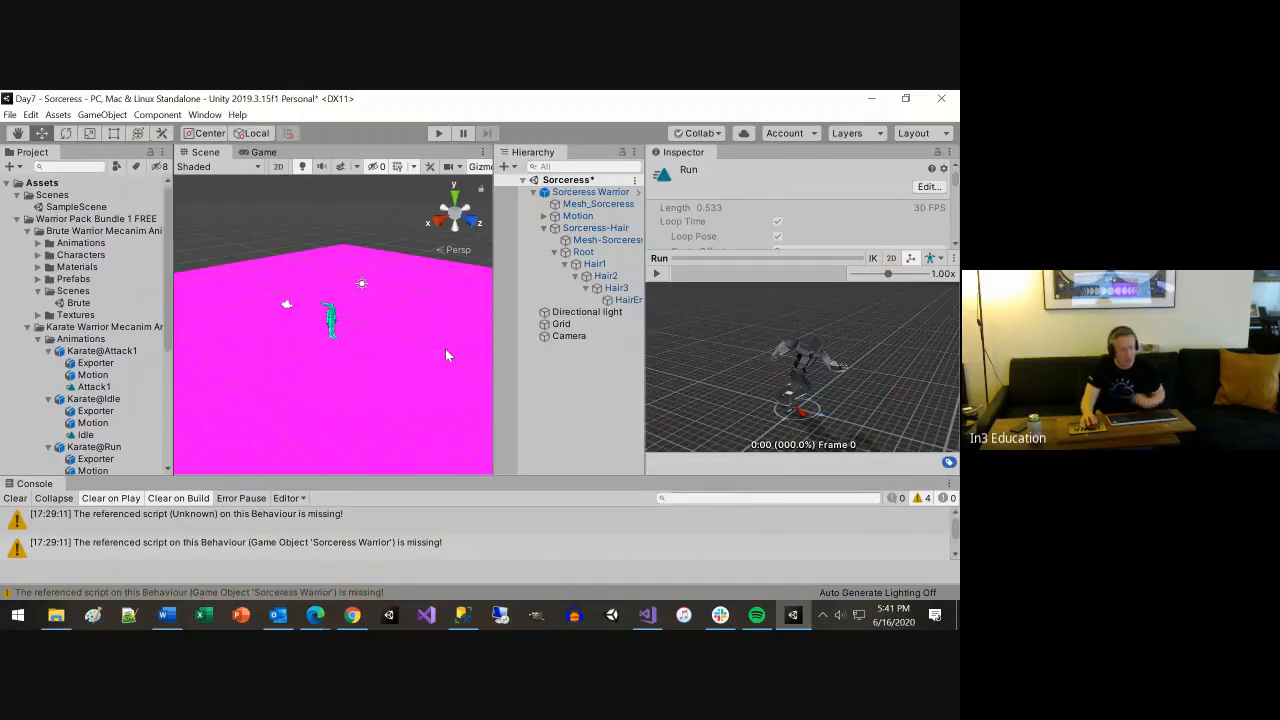
pyautogui.moveTo(520, 363); pyautogui.dragTo(630, 365)
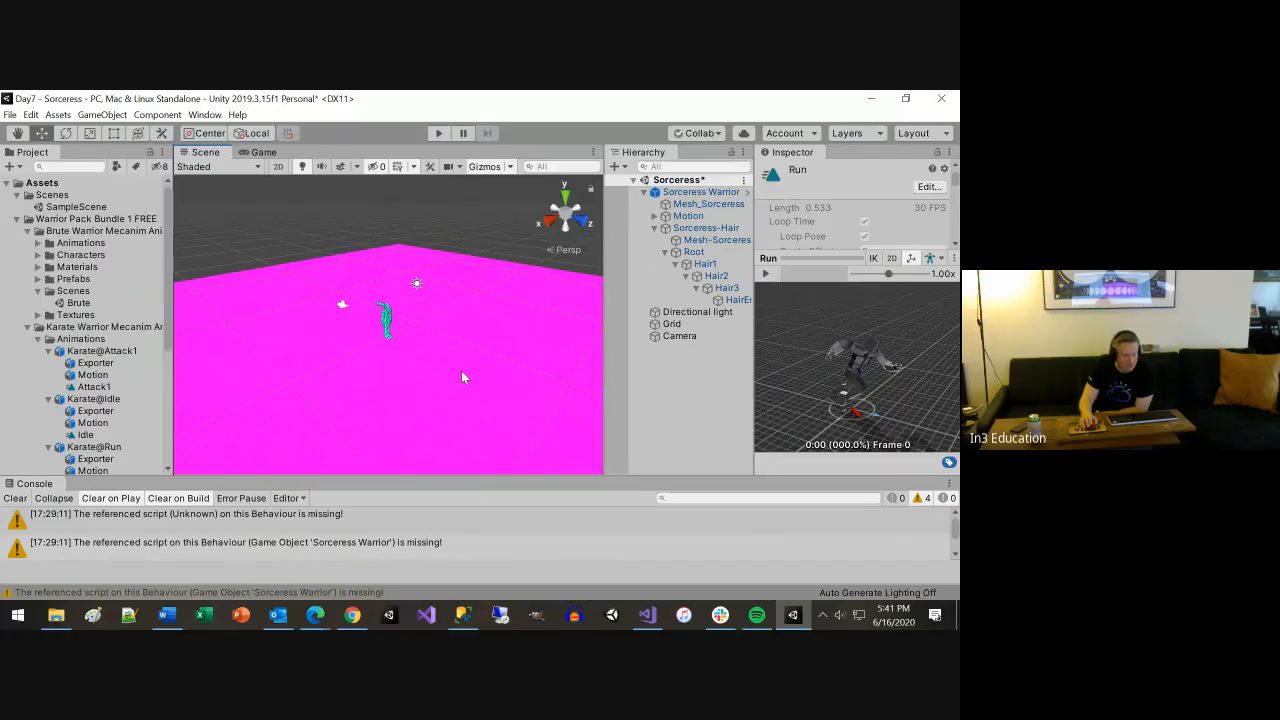
# Select the Grid floor in the scene and expand its Mesh Renderer's Materials to locate the Element 0 assignment
pyautogui.scroll(-5, 461, 370)
pyautogui.scroll(-1, 435, 360)
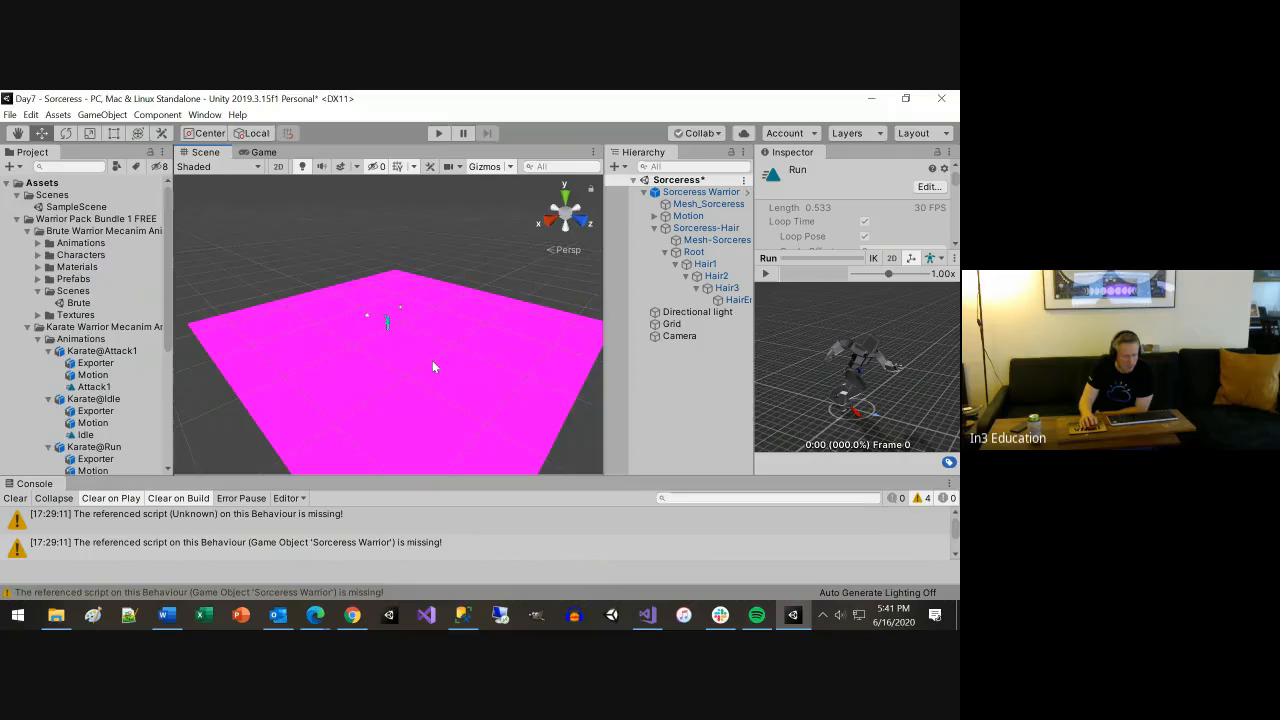
pyautogui.scroll(4, 413, 356)
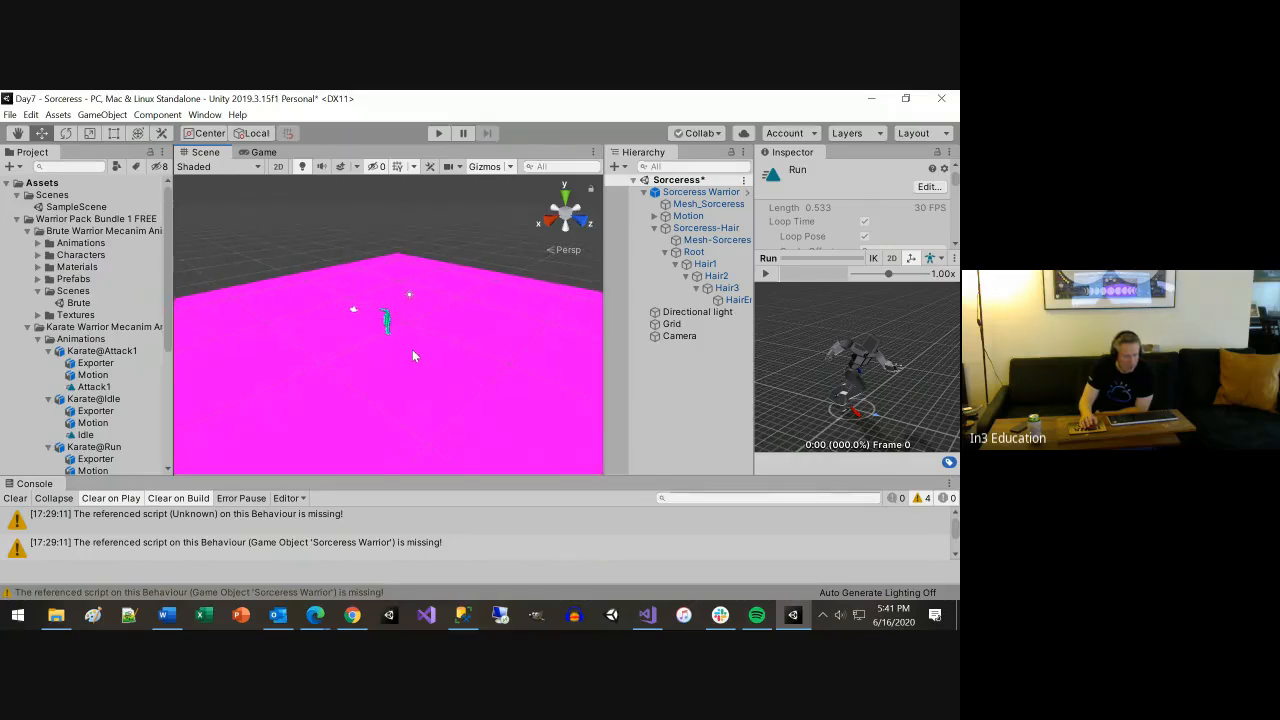
pyautogui.scroll(-4, 413, 356)
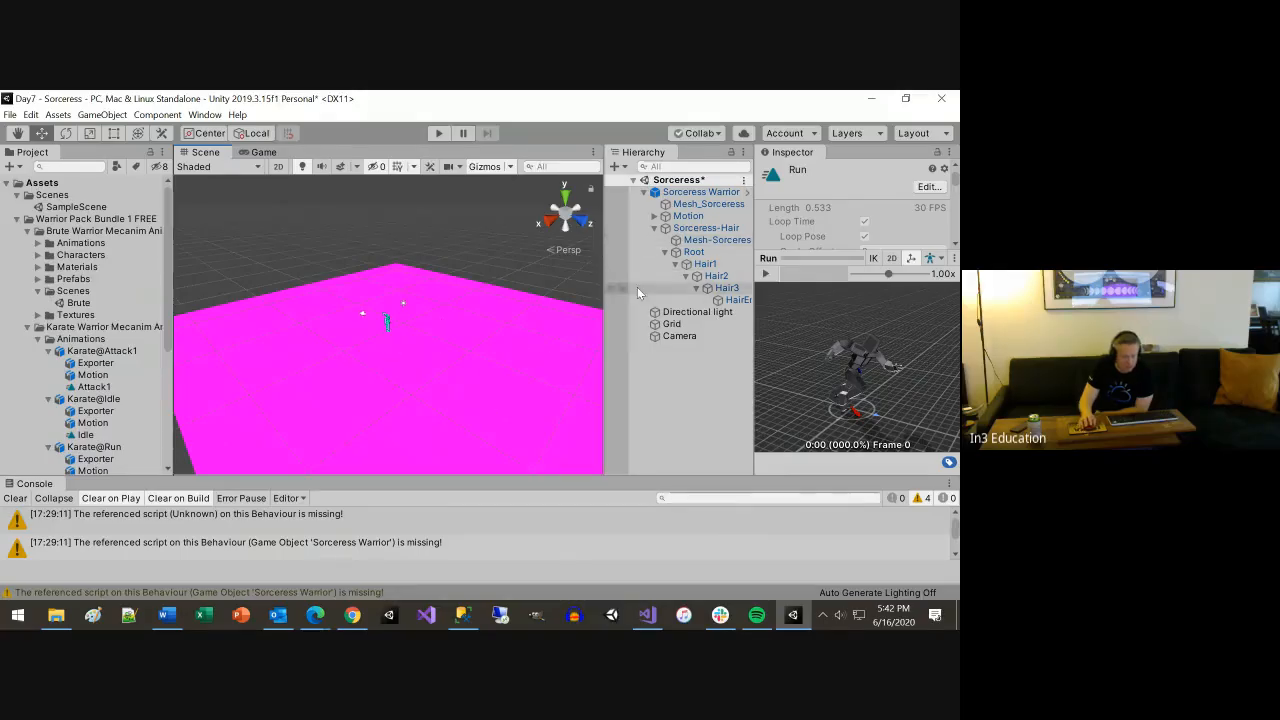
pyautogui.click(532, 390)
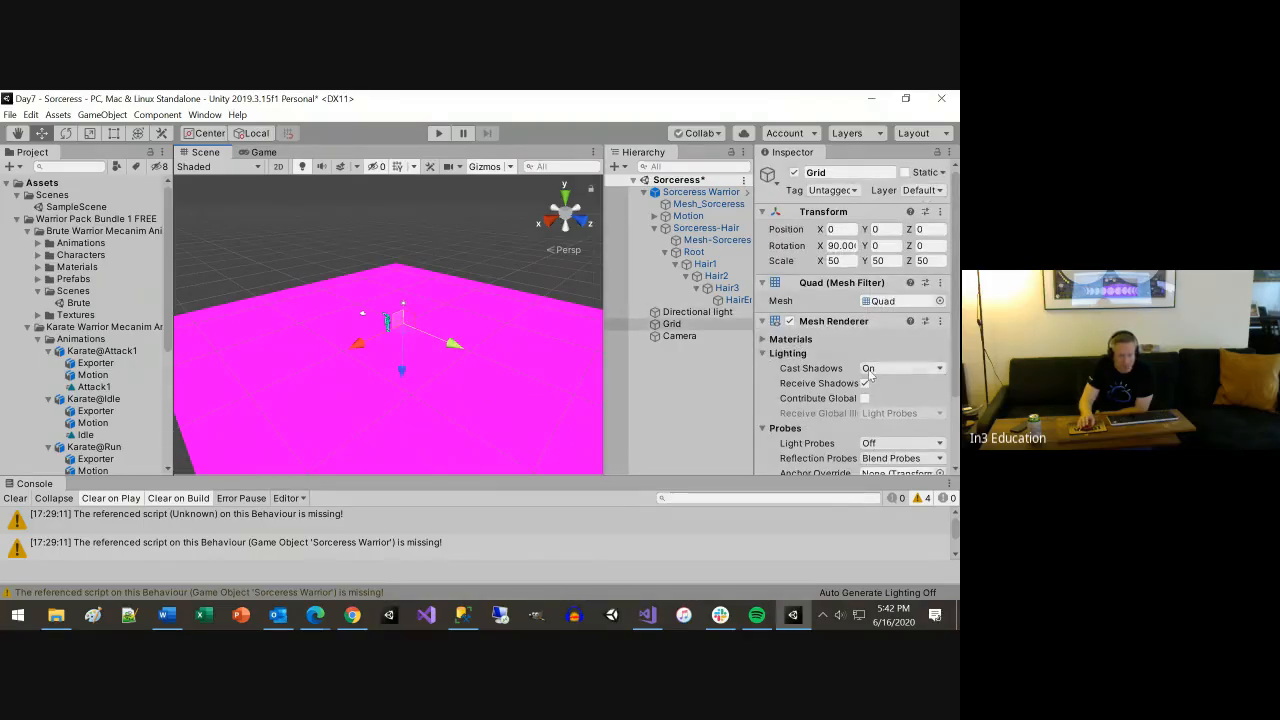
pyautogui.scroll(-3, 840, 350)
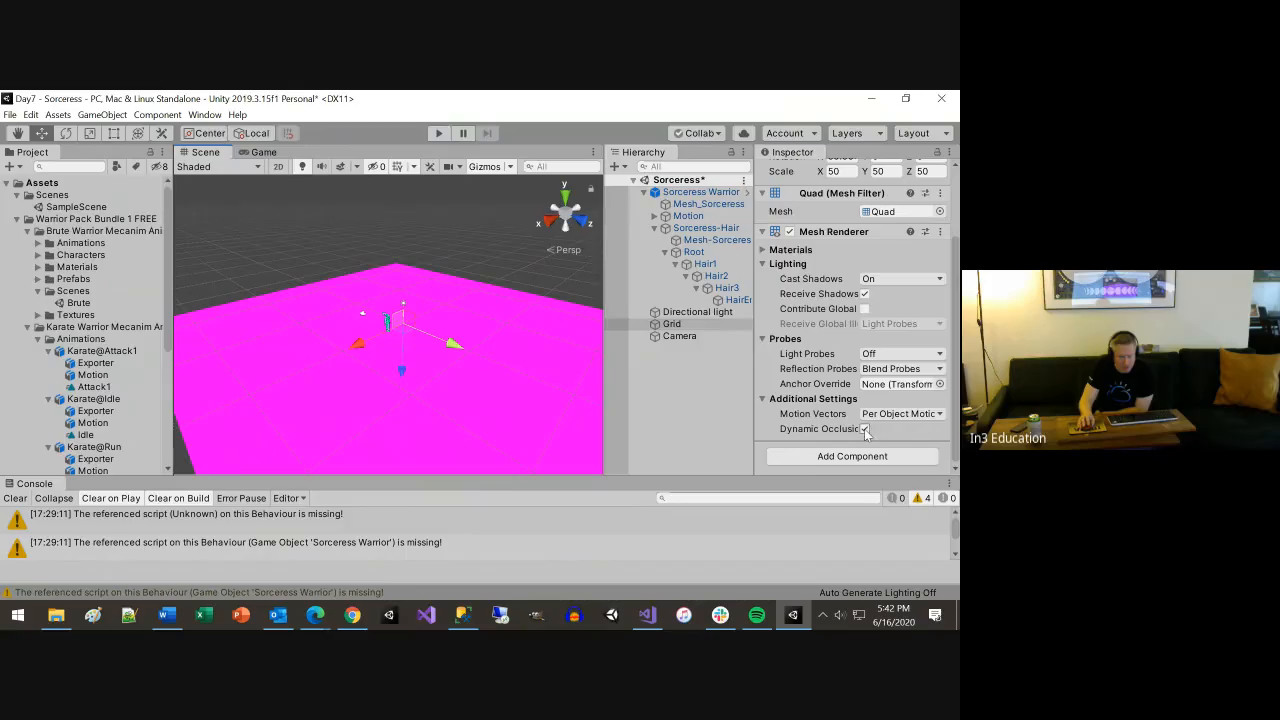
pyautogui.click(763, 251)
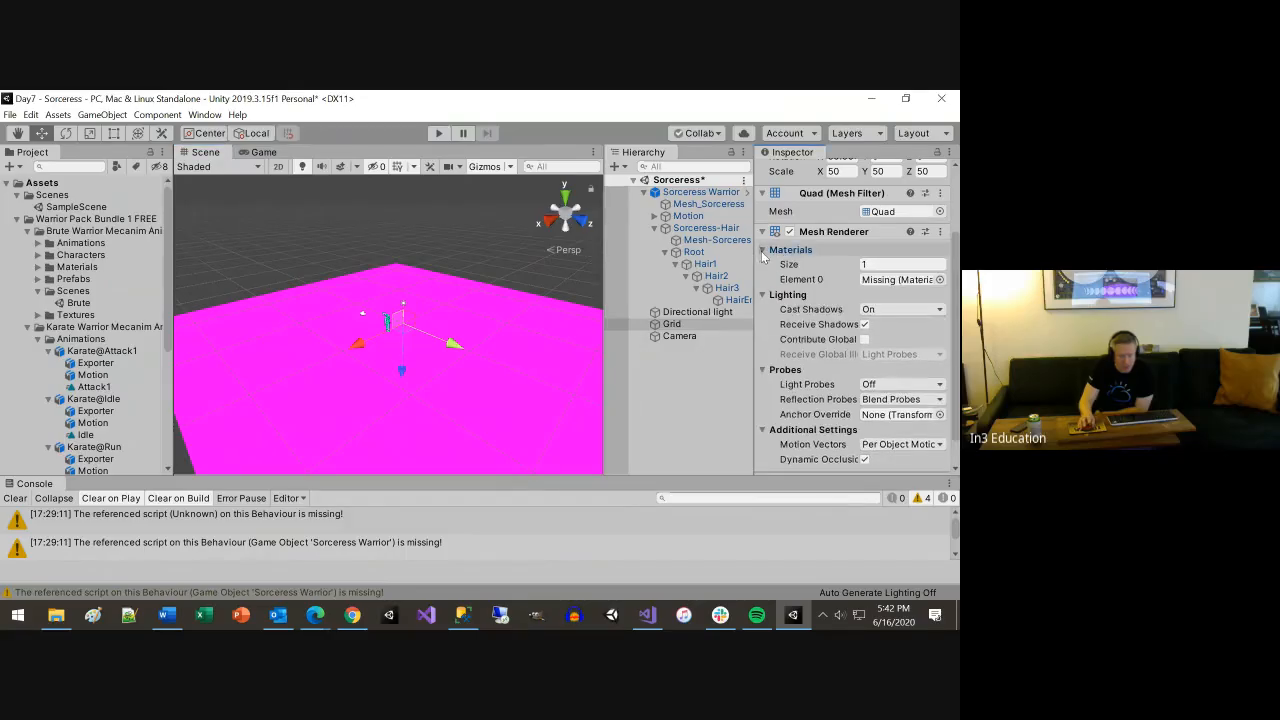
pyautogui.click(901, 282)
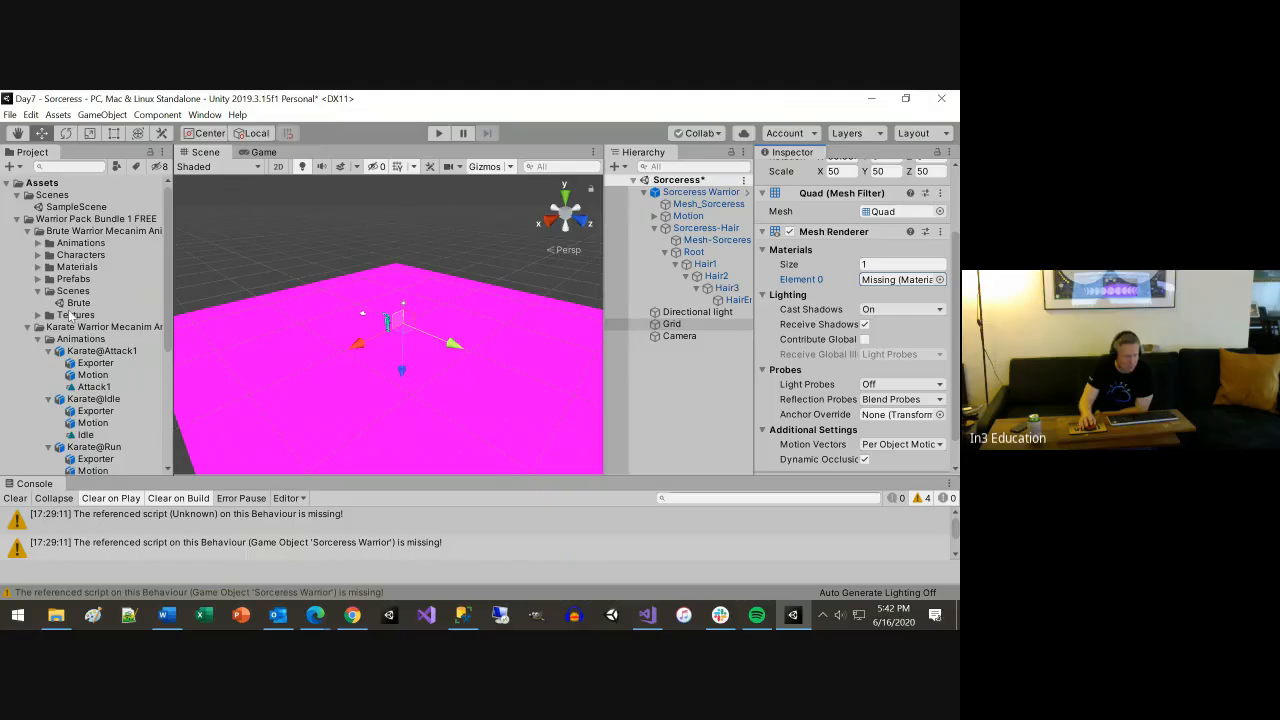
# Assign the Karate material to Element 0 of the Grid's Mesh Renderer
pyautogui.click(938, 280)
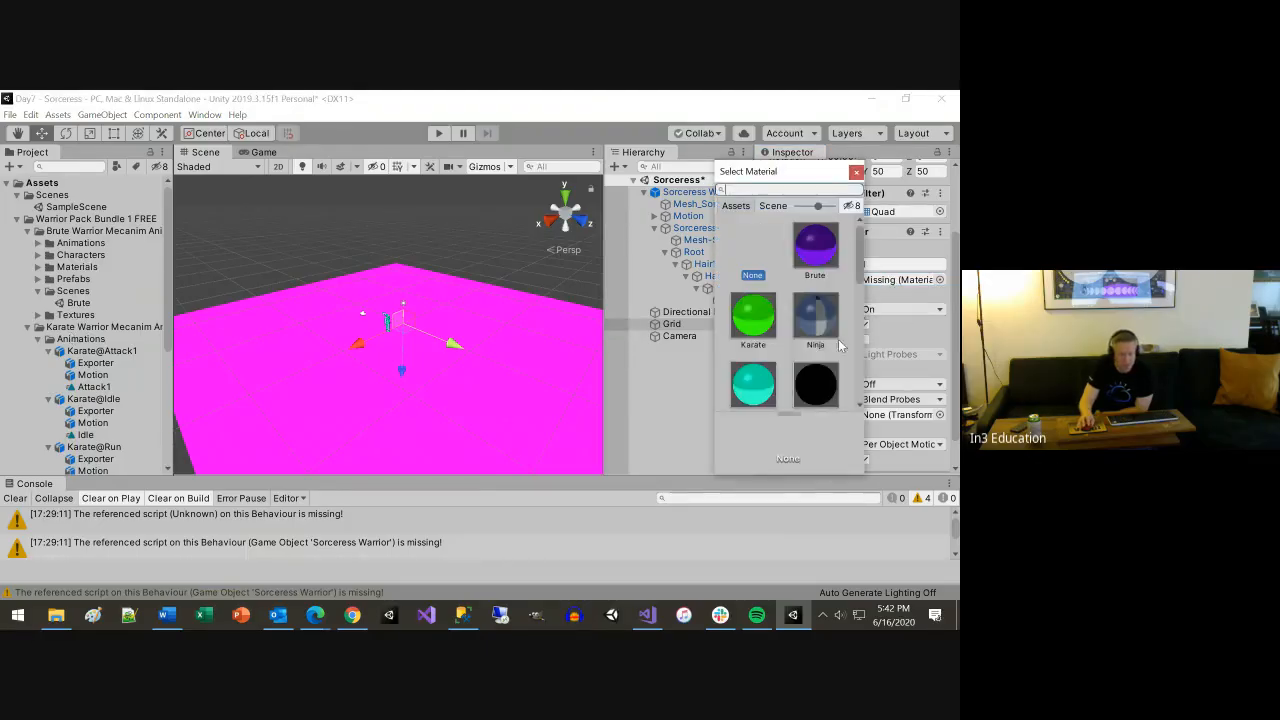
pyautogui.click(751, 313)
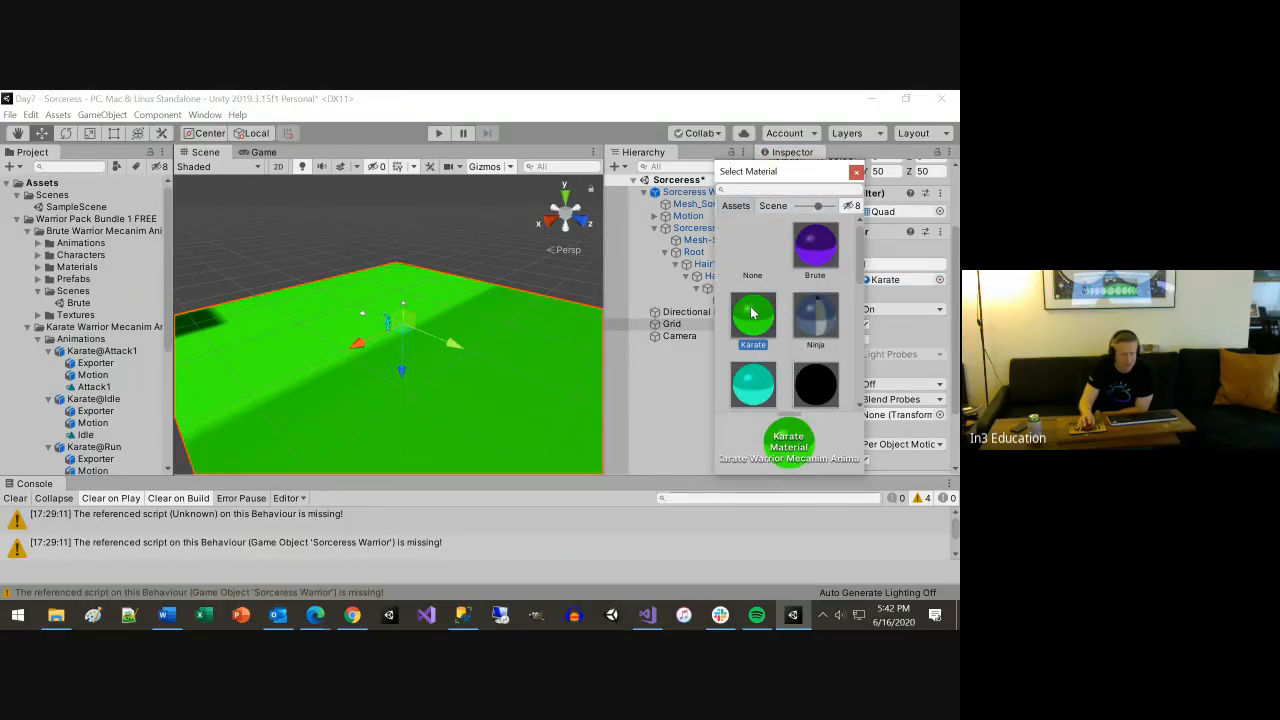
pyautogui.scroll(-3, 818, 330)
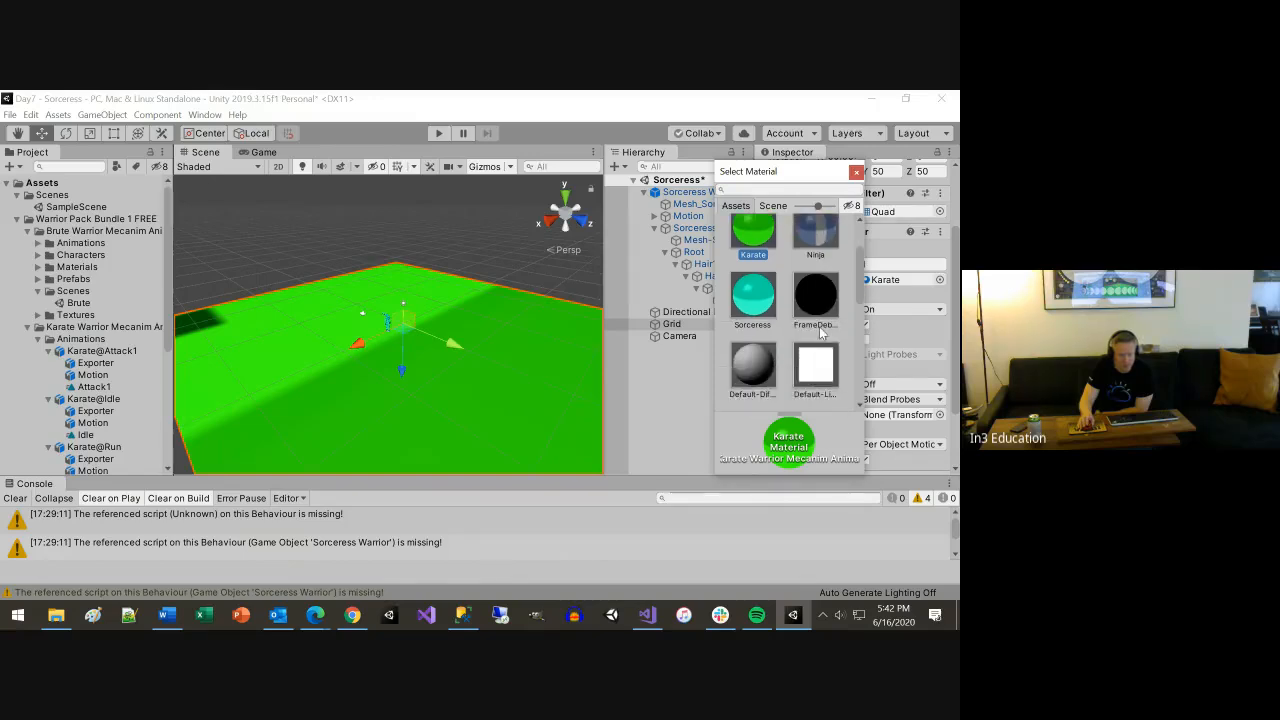
pyautogui.scroll(3, 820, 333)
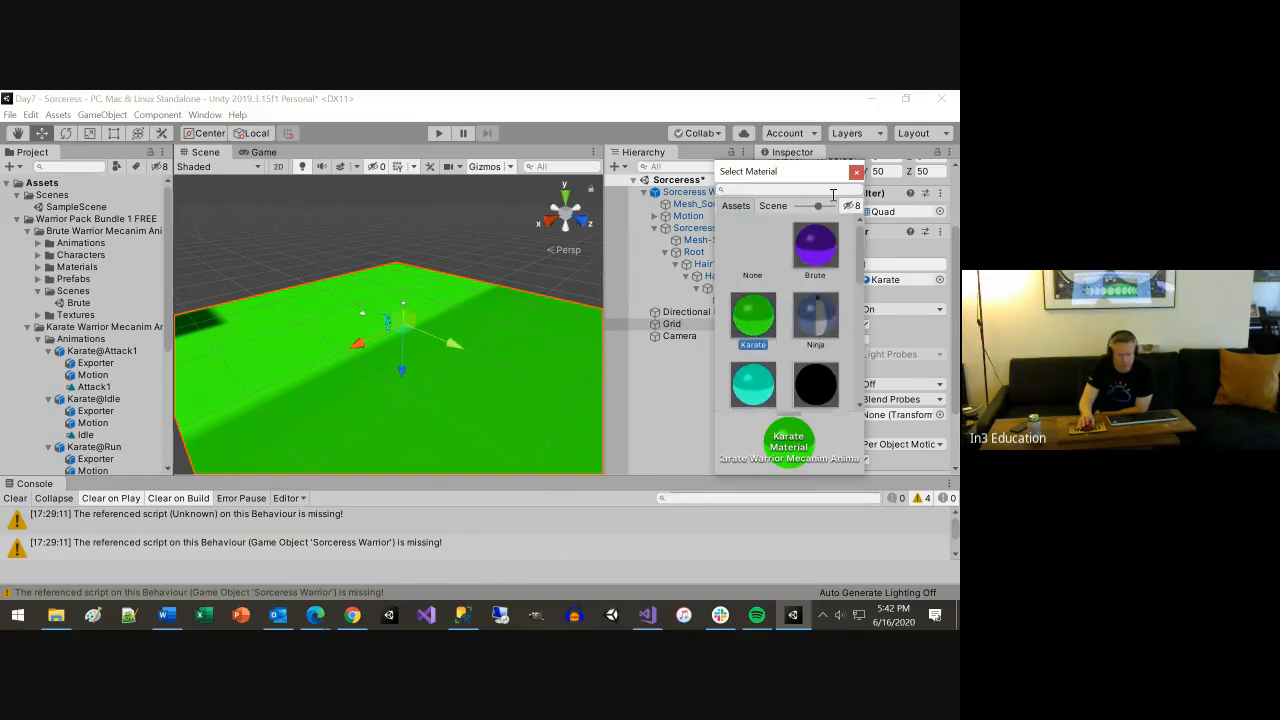
pyautogui.click(856, 173)
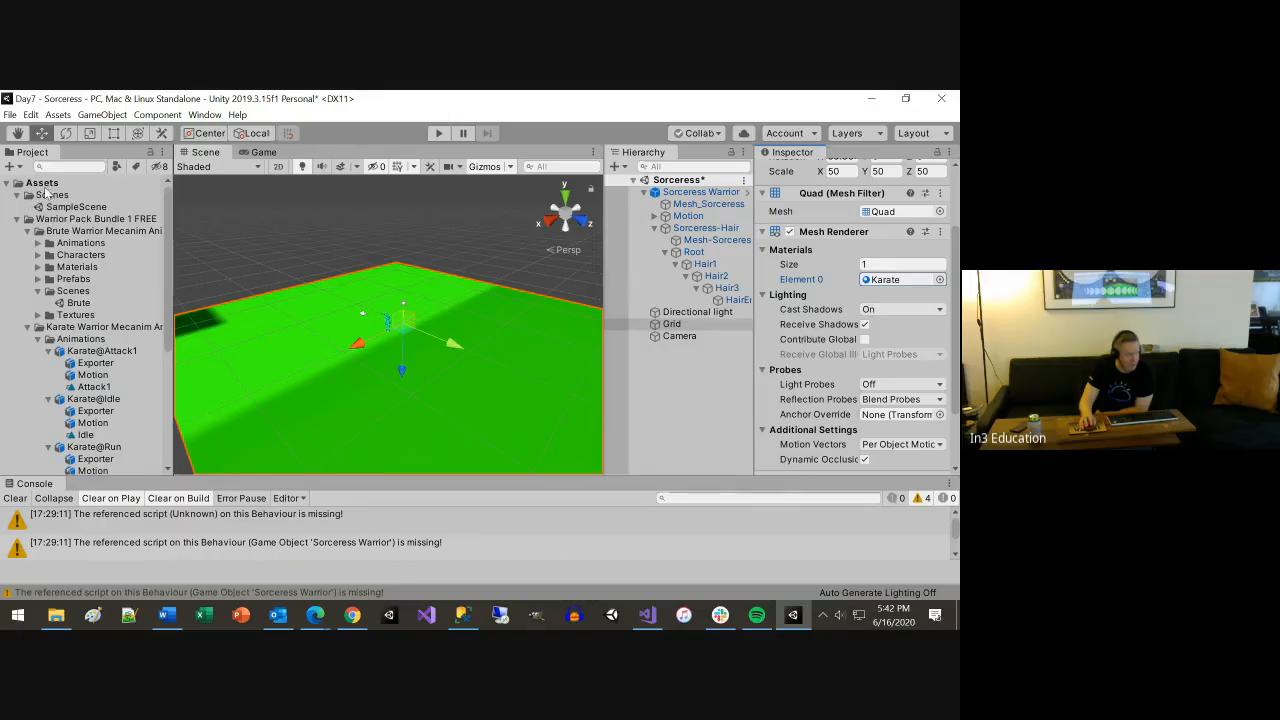
# Create a new material in the root Assets folder, keeping the default name New Material
pyautogui.click(46, 185)
pyautogui.rightClick(47, 185)
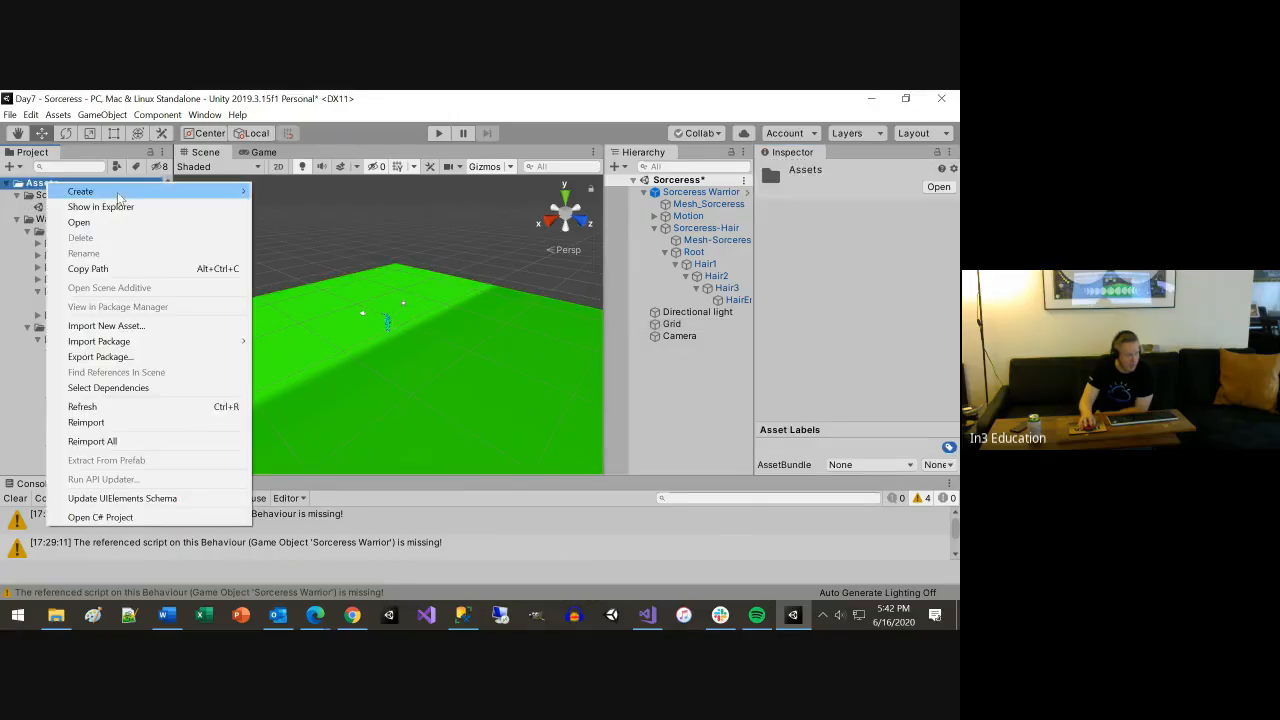
pyautogui.moveTo(121, 190)
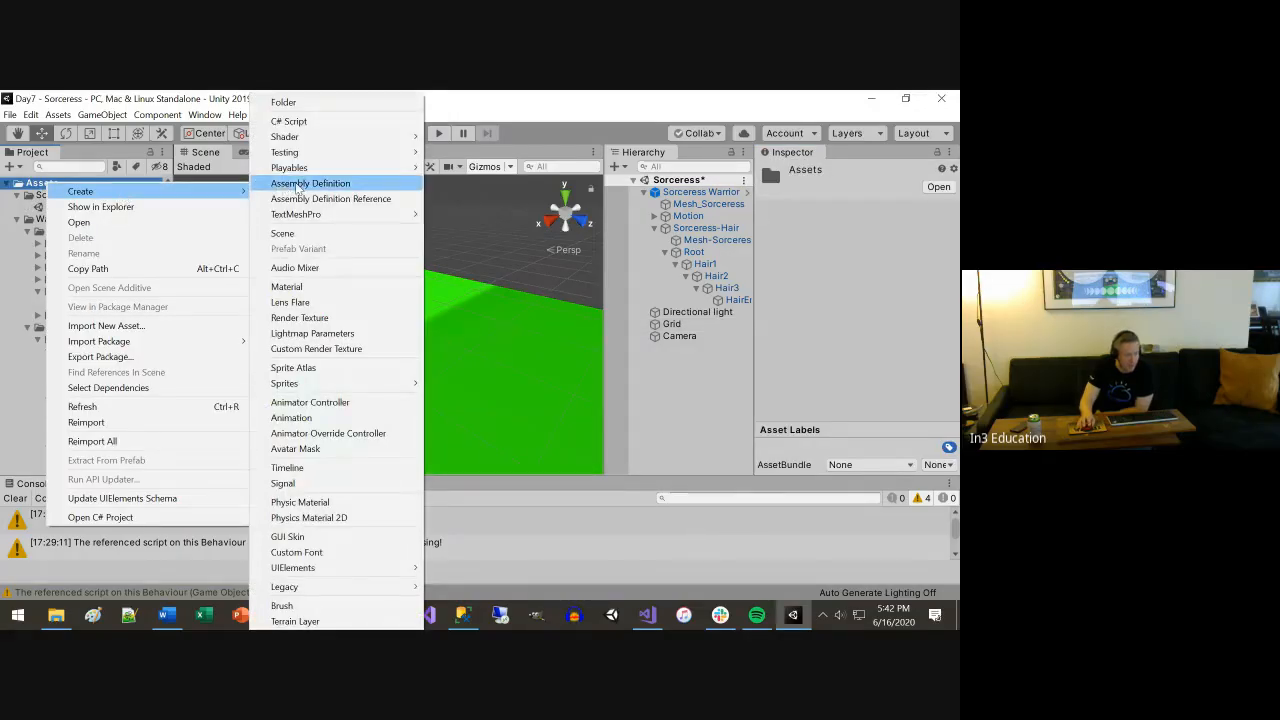
pyautogui.click(287, 286)
pyautogui.press('Return')
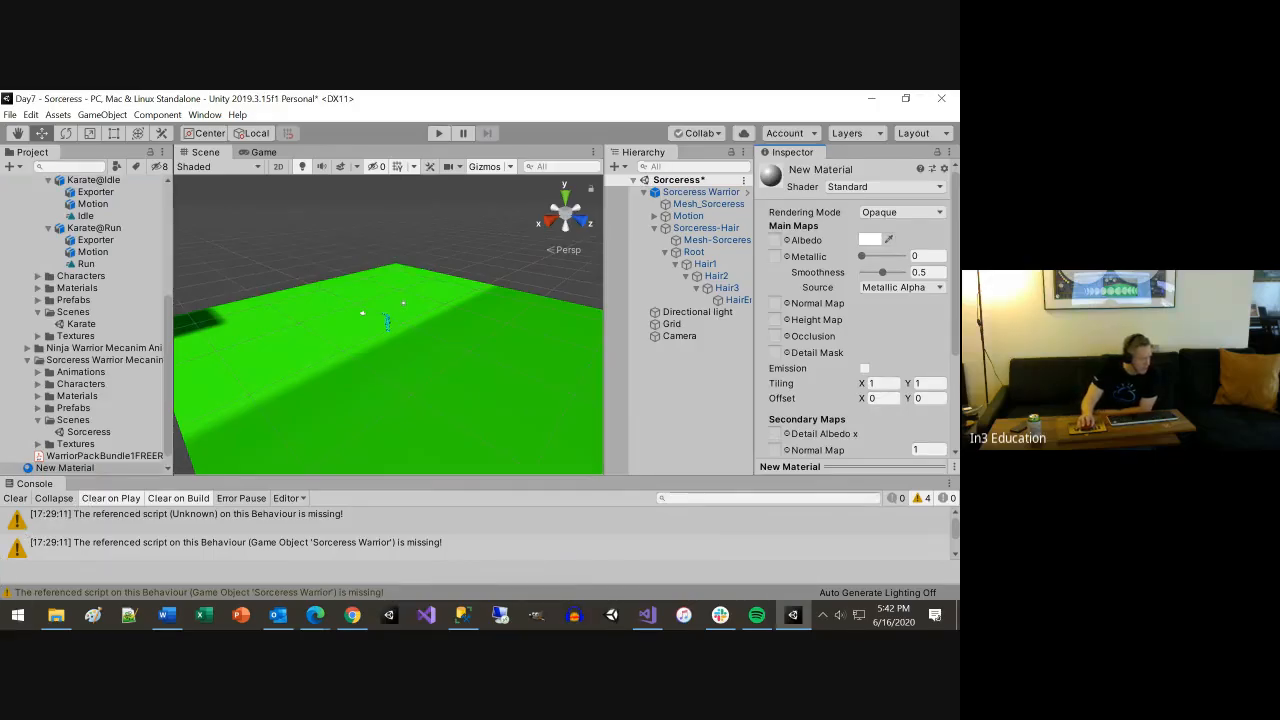
pyautogui.scroll(2, 115, 273)
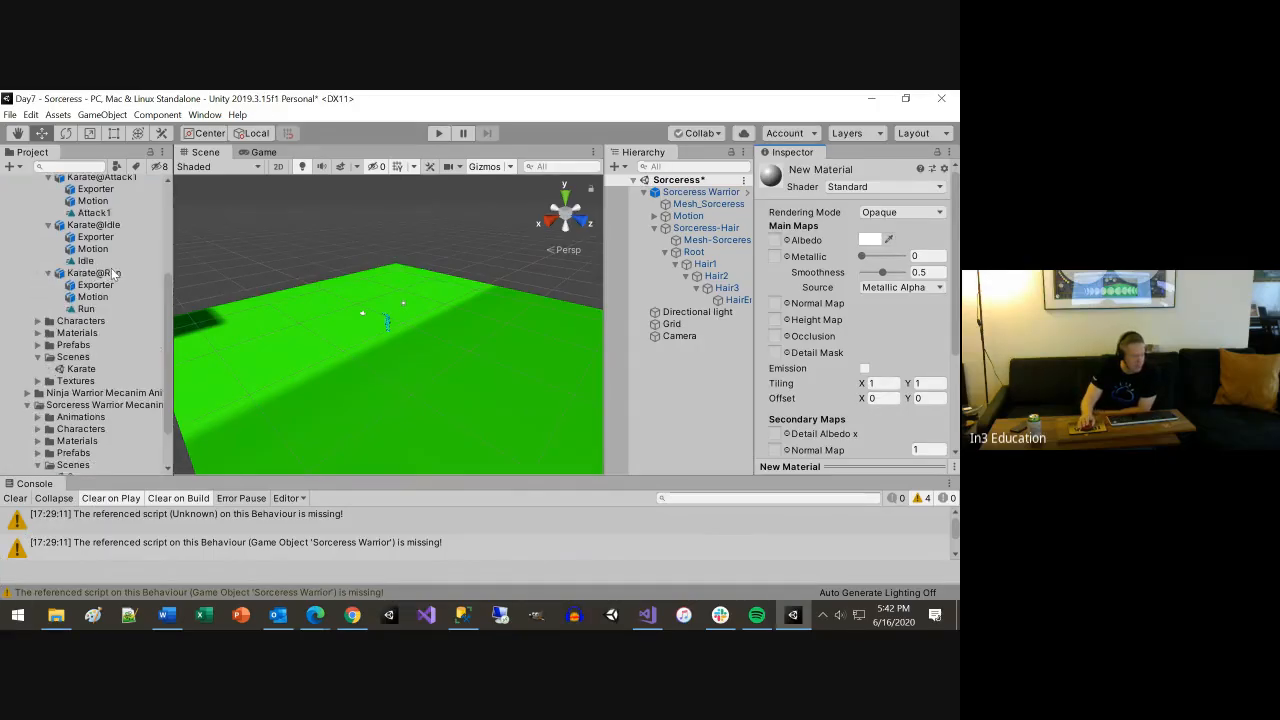
pyautogui.scroll(8, 115, 273)
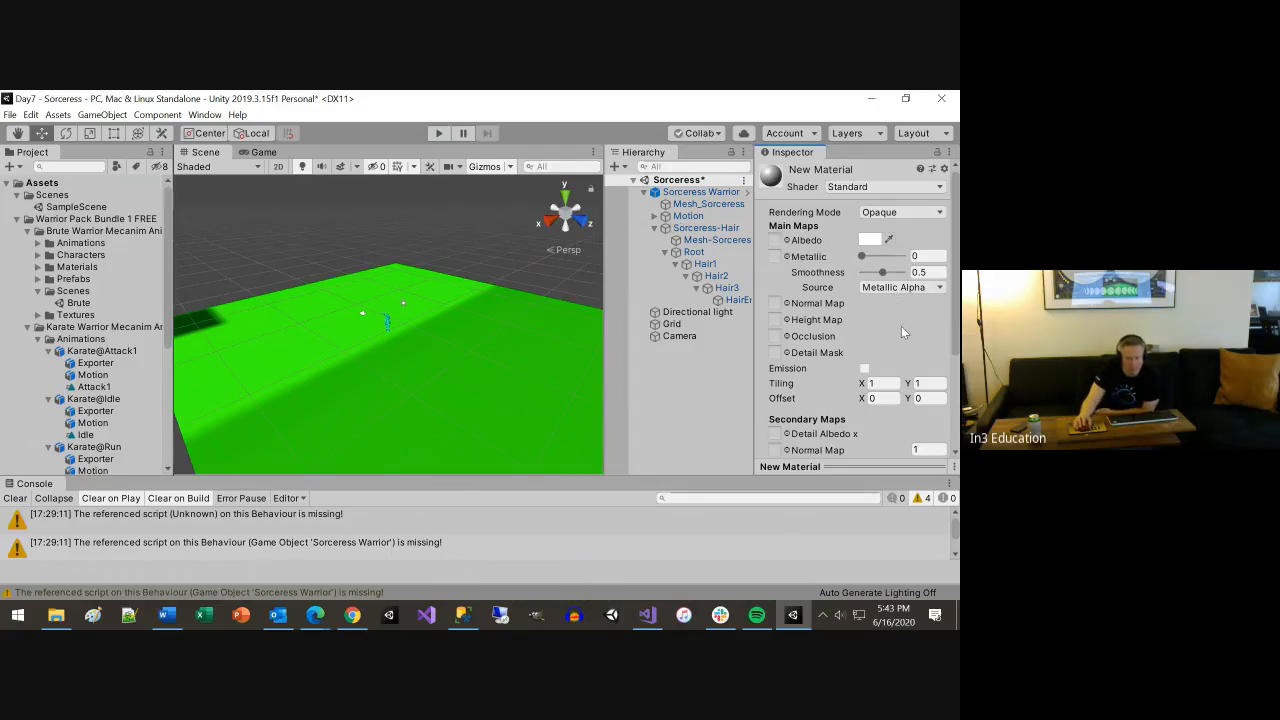
# Set the new material's albedo color to a muted red, hexadecimal AE3D3D
pyautogui.click(869, 240)
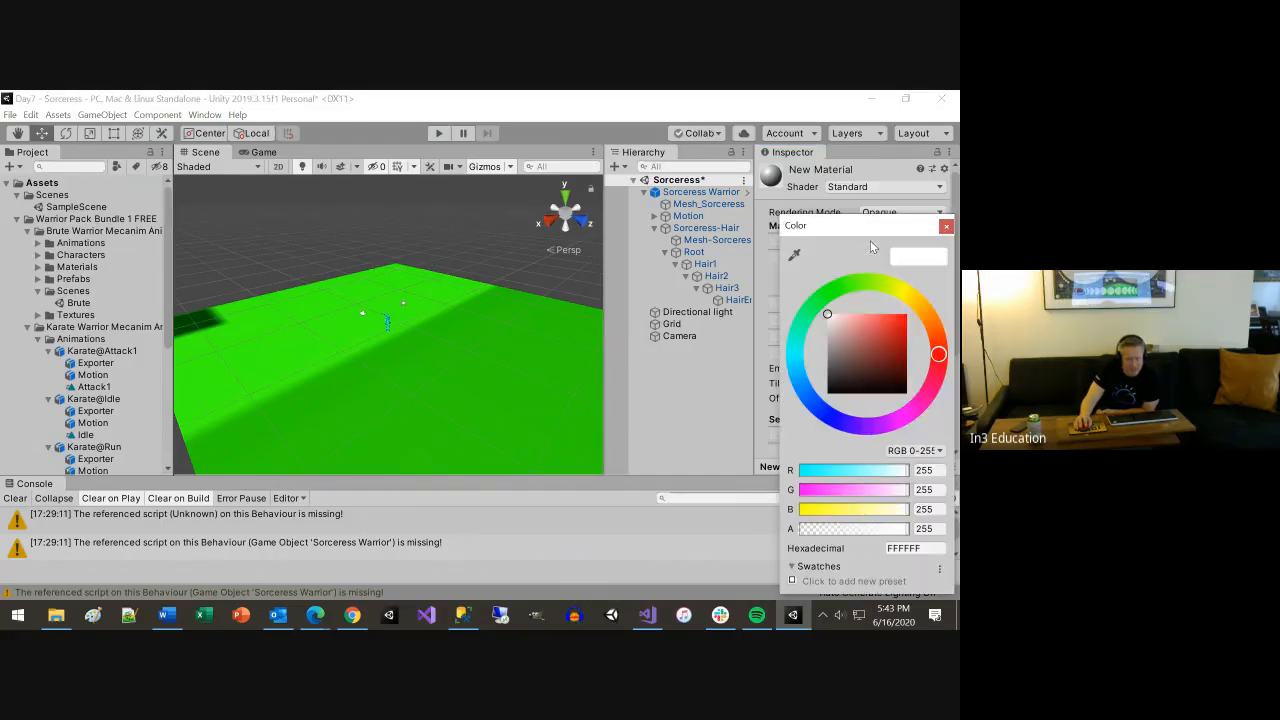
pyautogui.click(879, 340)
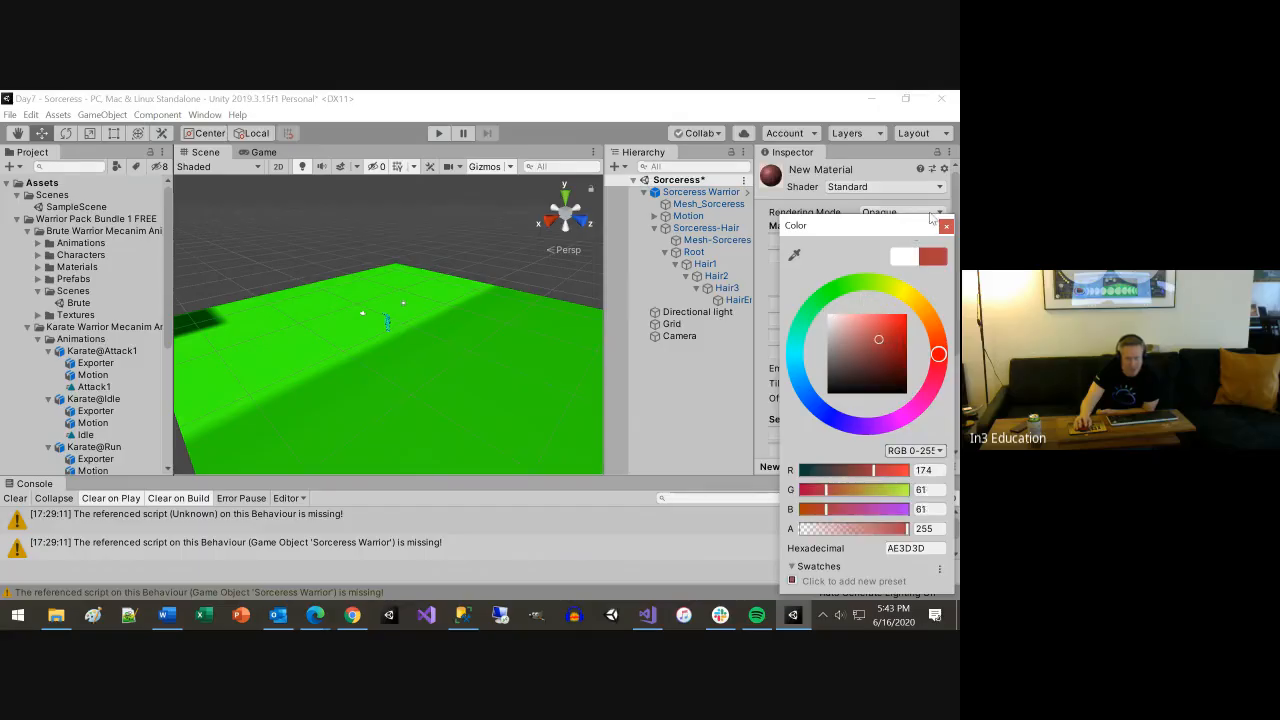
pyautogui.click(946, 226)
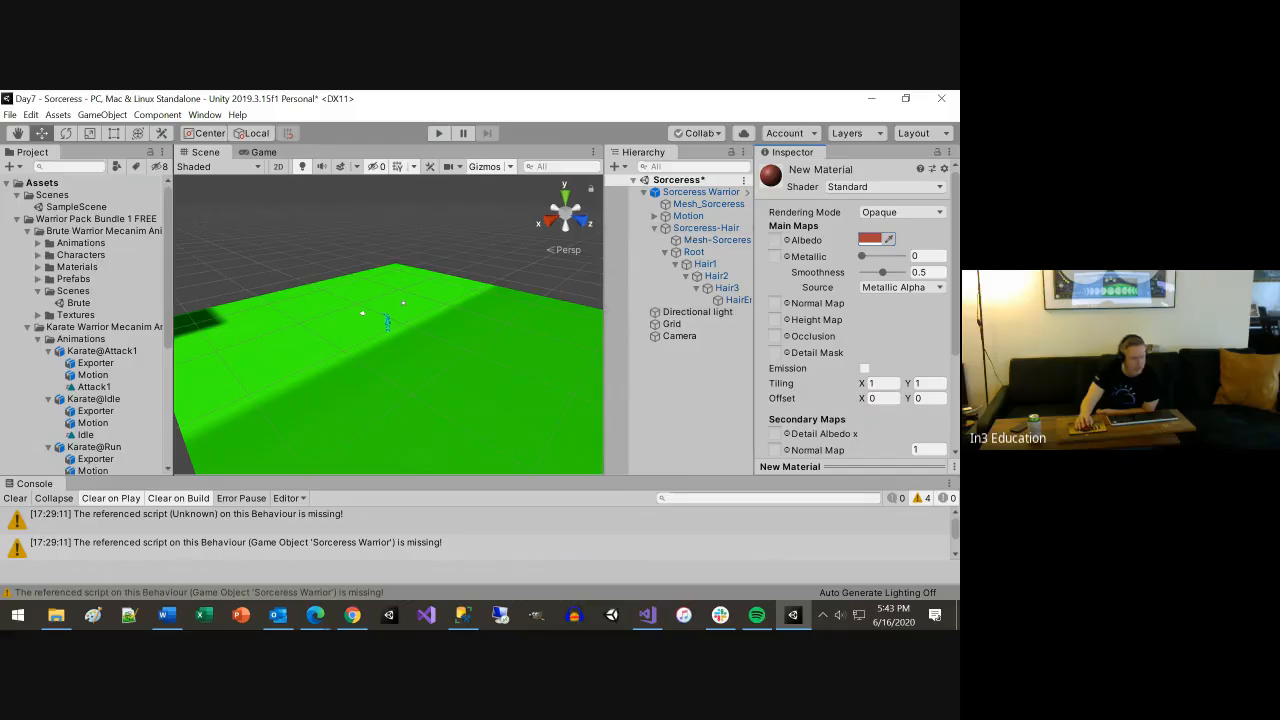
# Collapse the Warrior Pack Bundle 1 FREE folder and rename New Material as Red
pyautogui.click(15, 207)
pyautogui.click(16, 219)
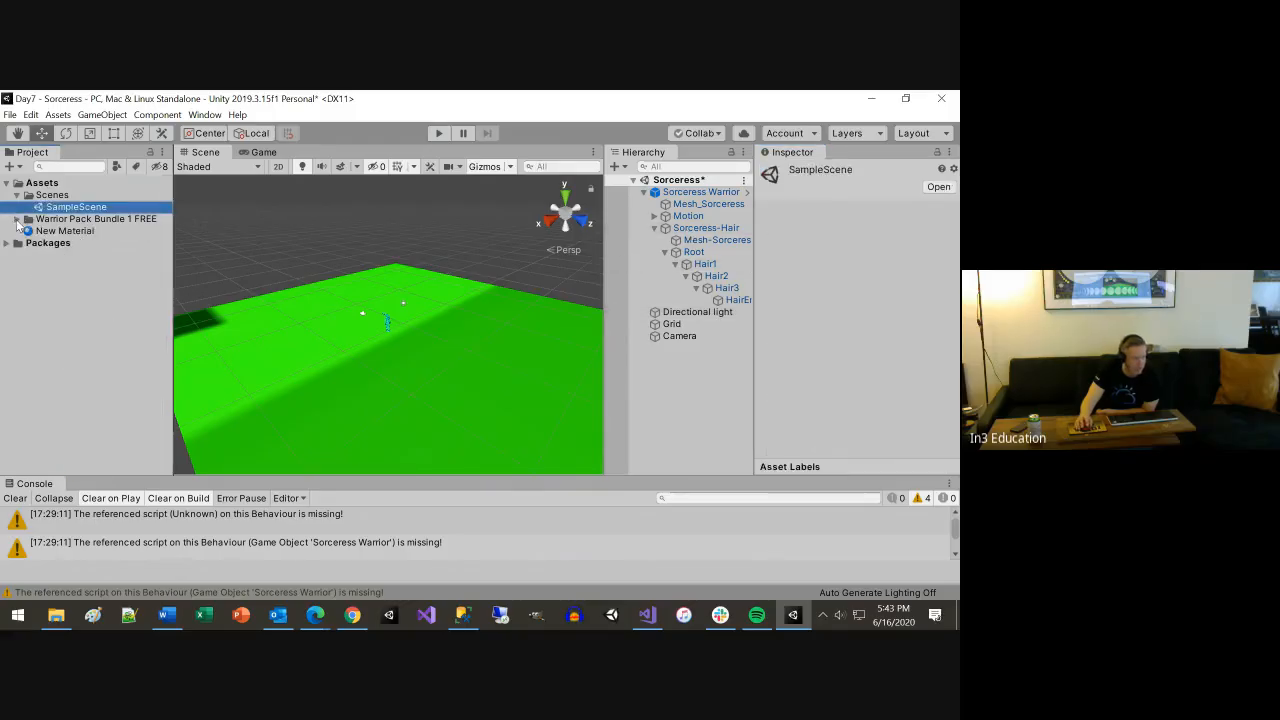
pyautogui.click(55, 232)
pyautogui.click(55, 232)
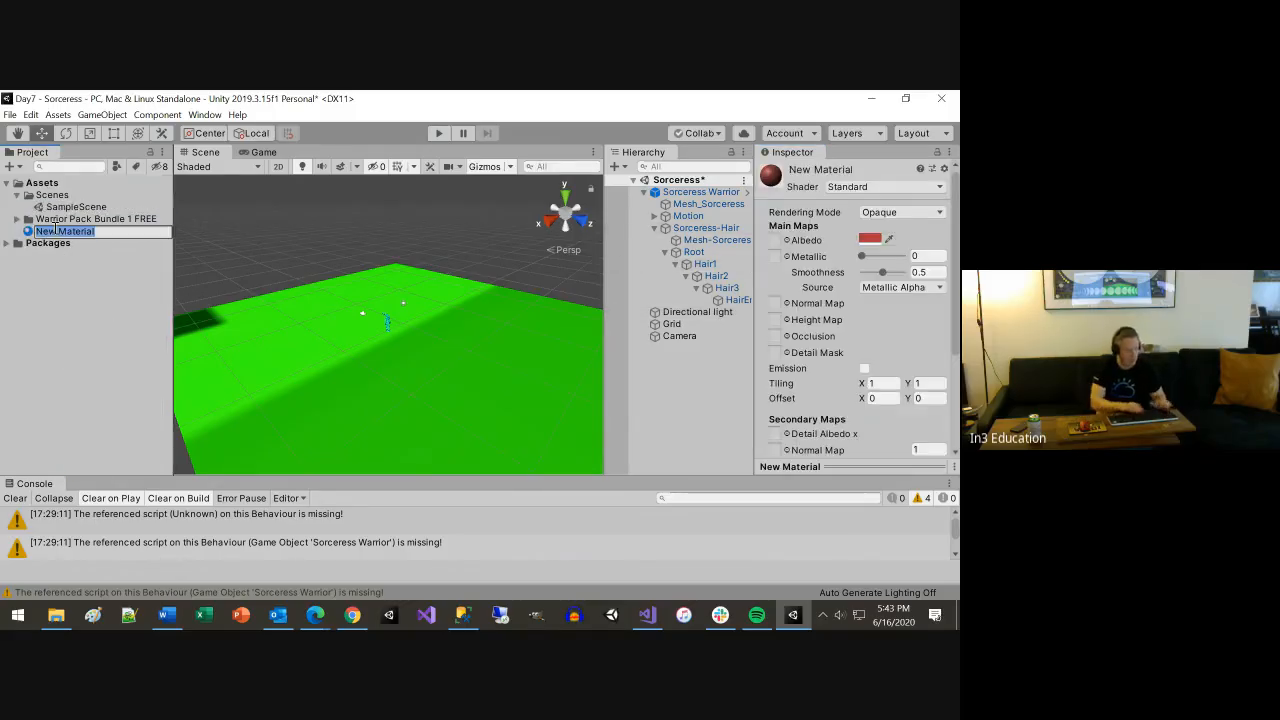
pyautogui.write('Red')
pyautogui.press('Return')
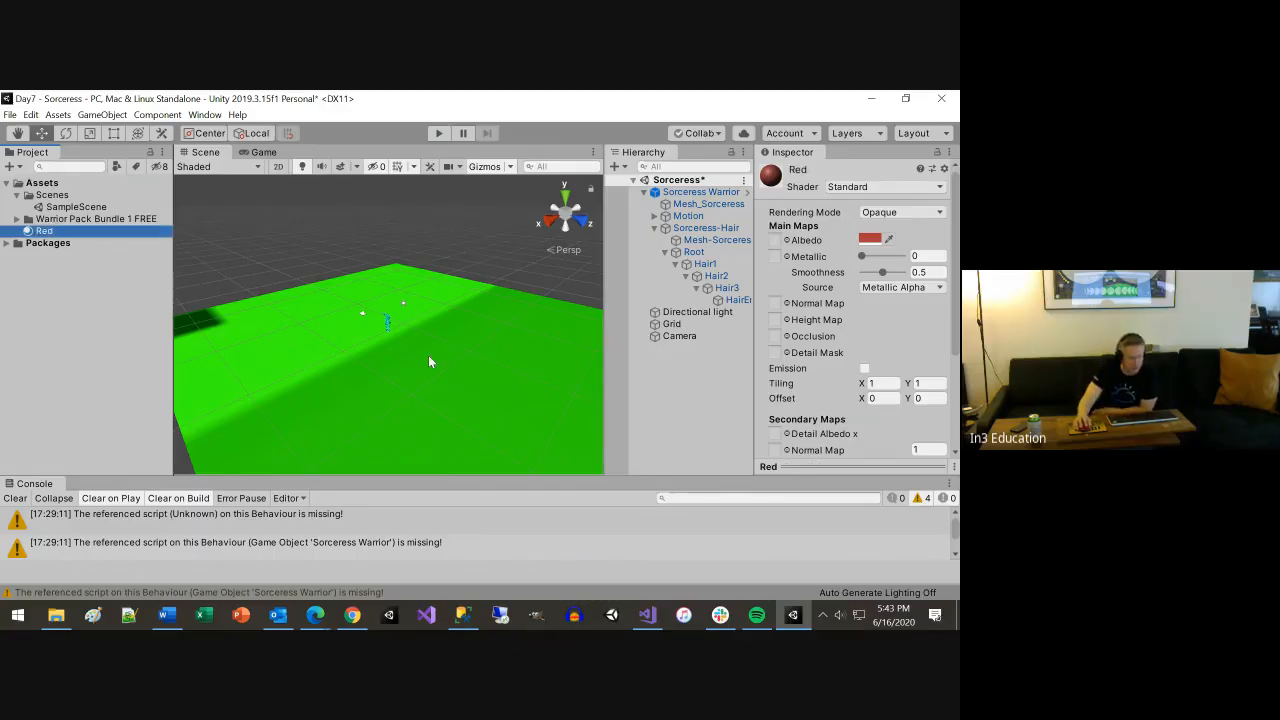
# Assign the Red material to Element 0 of the Grid's Mesh Renderer, and collapse its Lighting settings and the Sorceress-Hair hierarchy
pyautogui.click(716, 230)
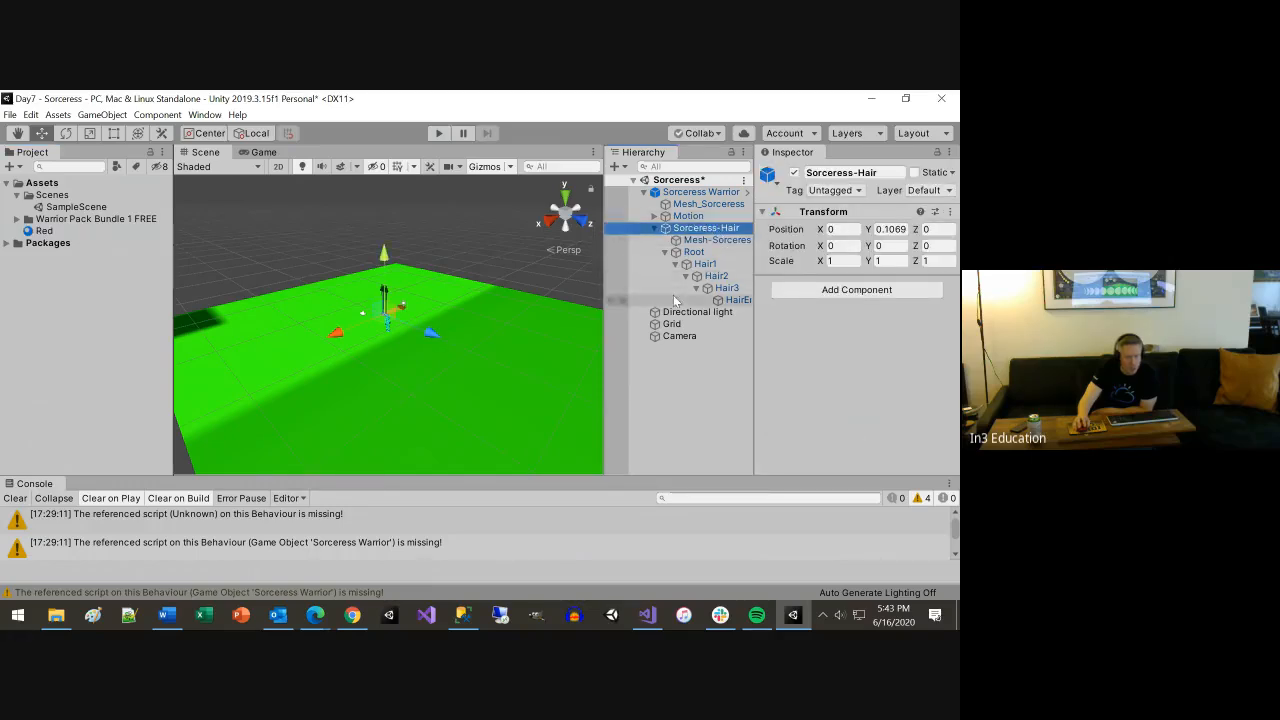
pyautogui.click(671, 324)
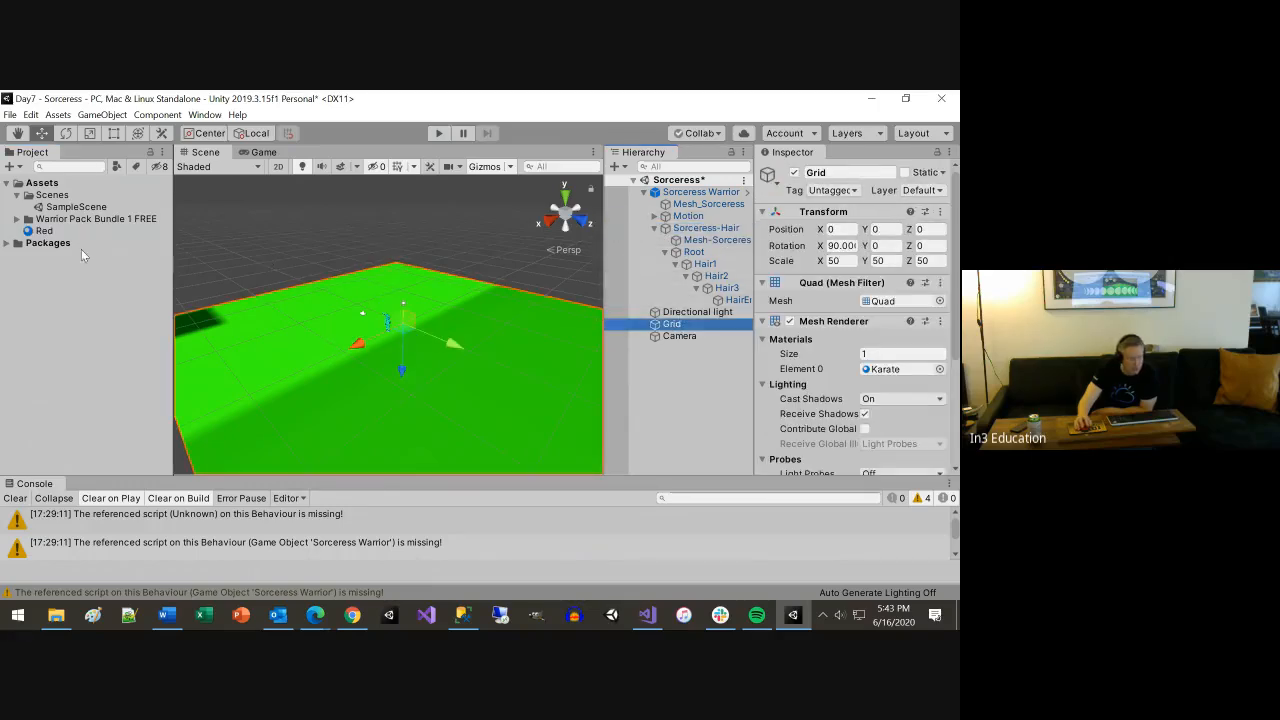
pyautogui.moveTo(45, 232); pyautogui.dragTo(877, 371)
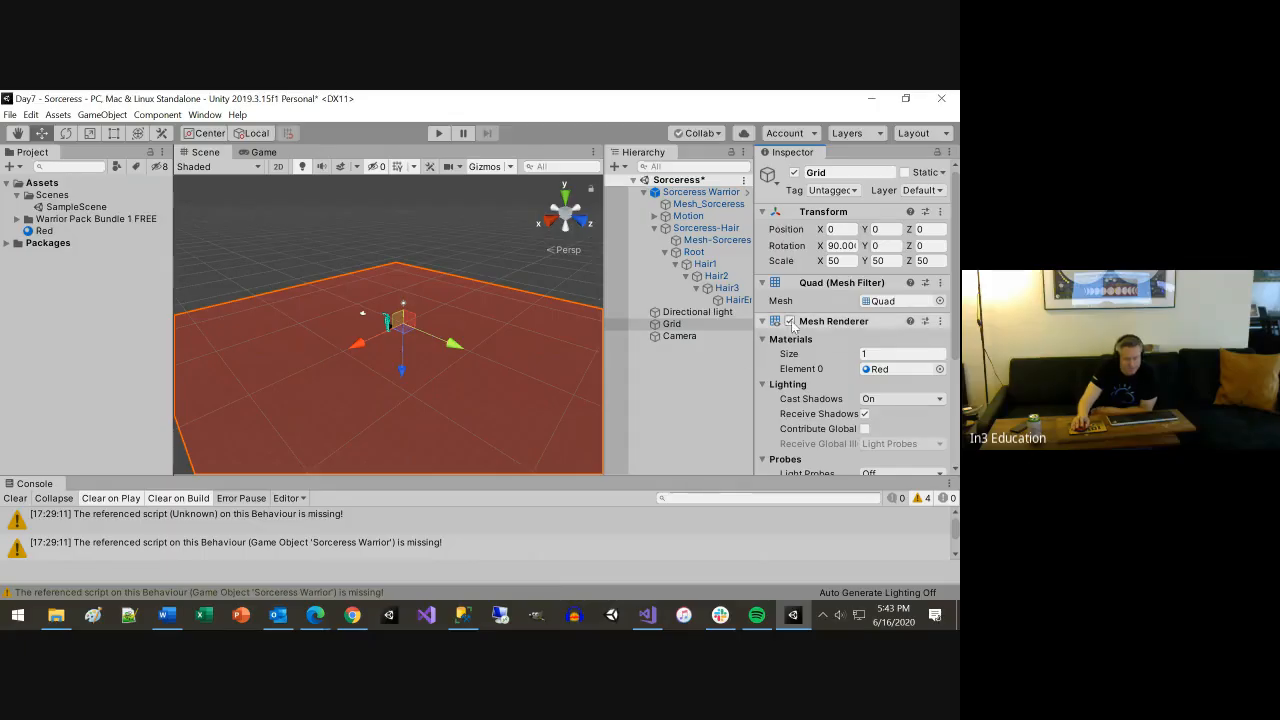
pyautogui.click(762, 384)
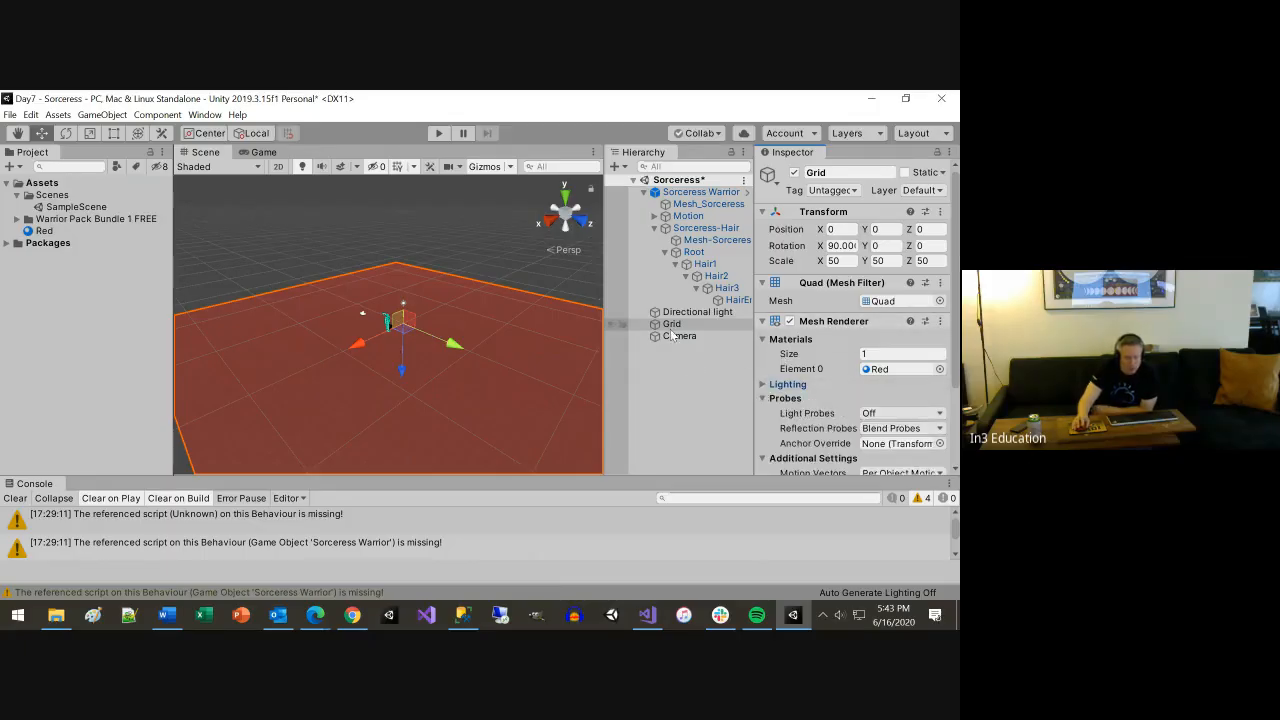
pyautogui.click(656, 229)
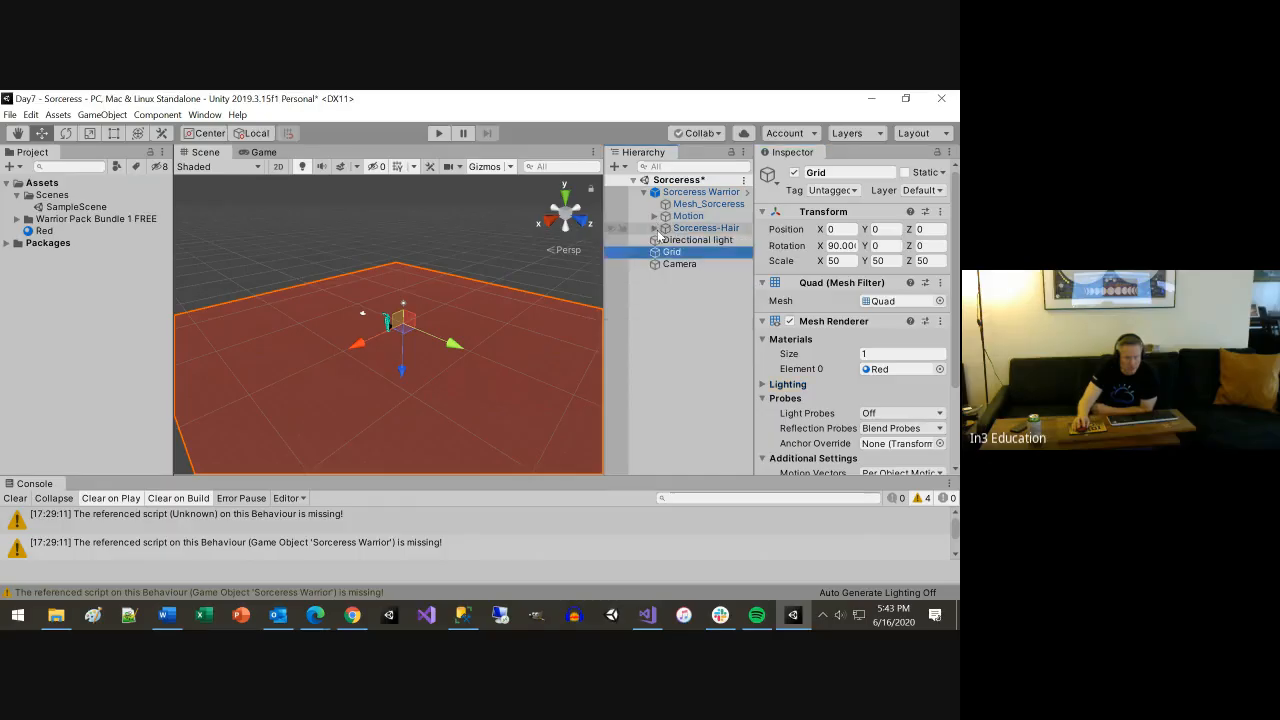
pyautogui.rightClick(697, 332)
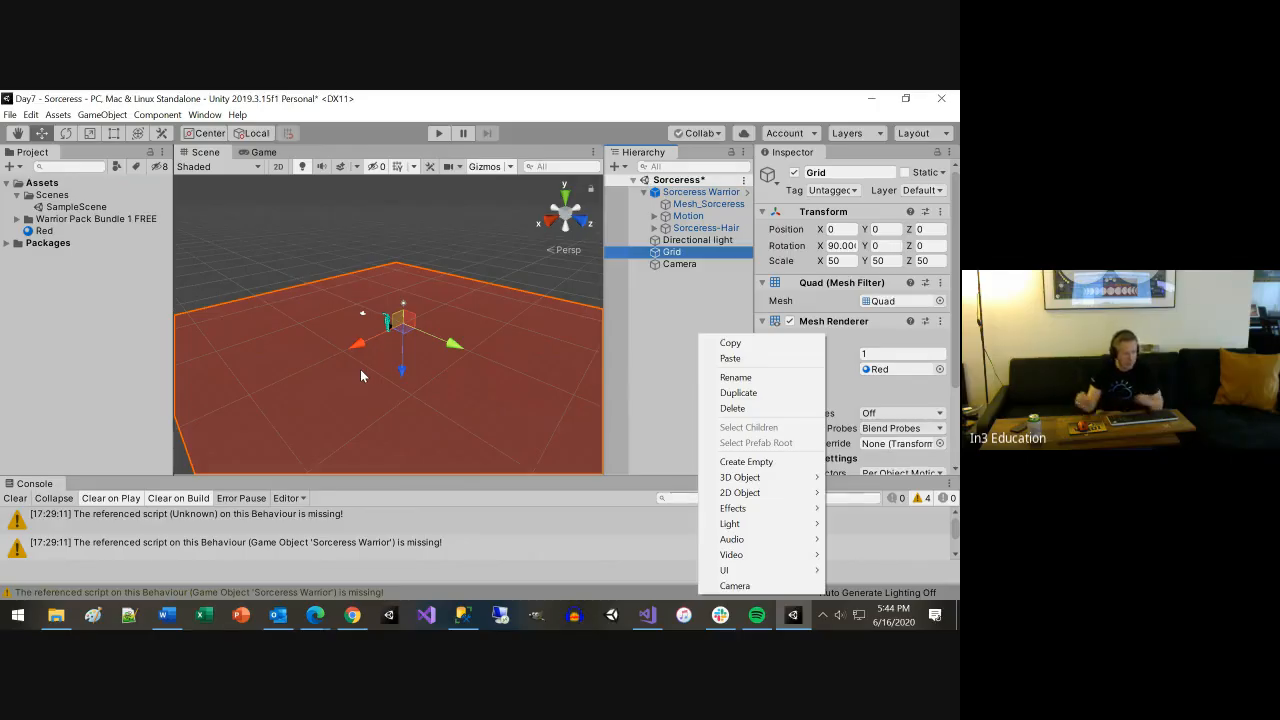
pyautogui.click(198, 116)
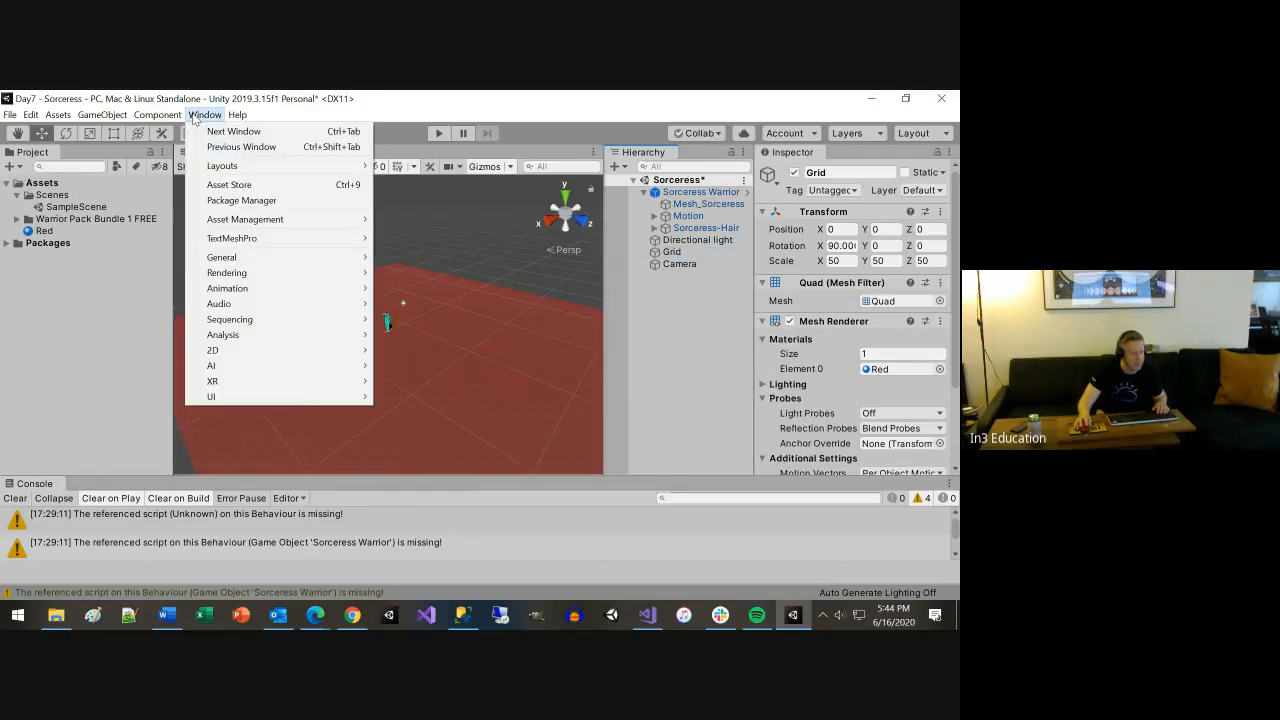
pyautogui.click(391, 350)
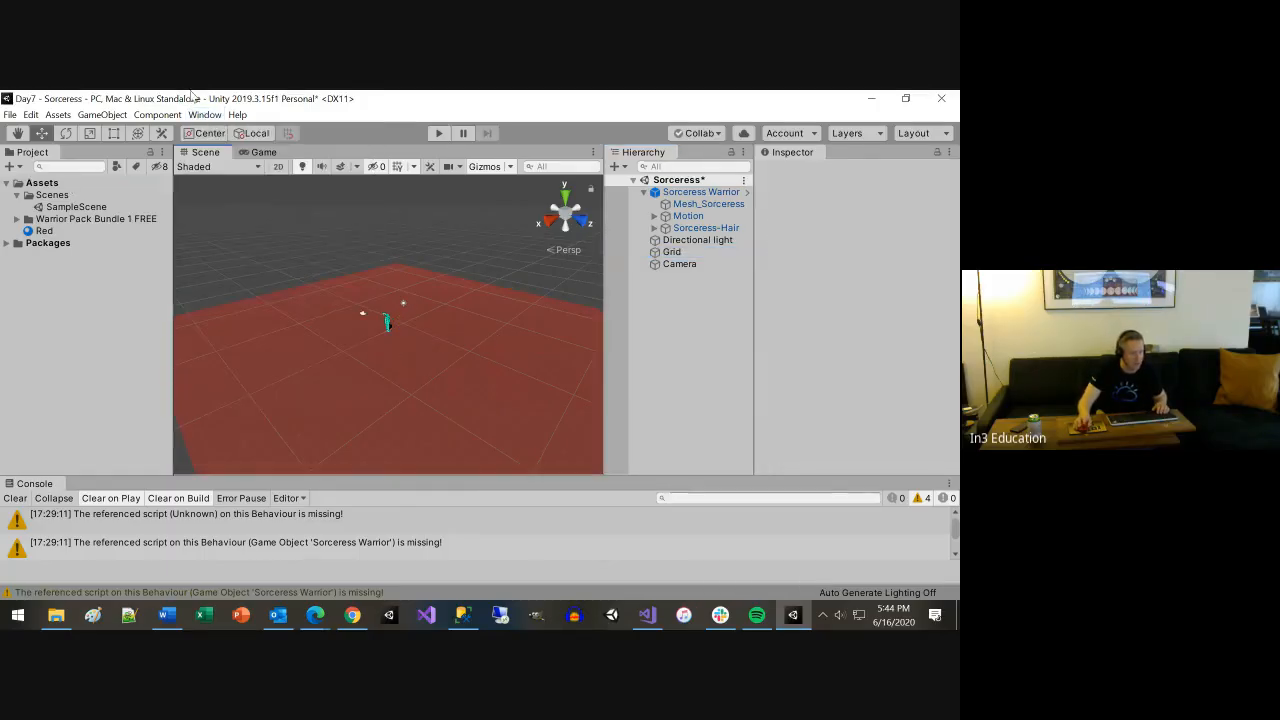
# Play the Sorceress scene to check the floor in the game view, and stop it again
pyautogui.click(437, 135)
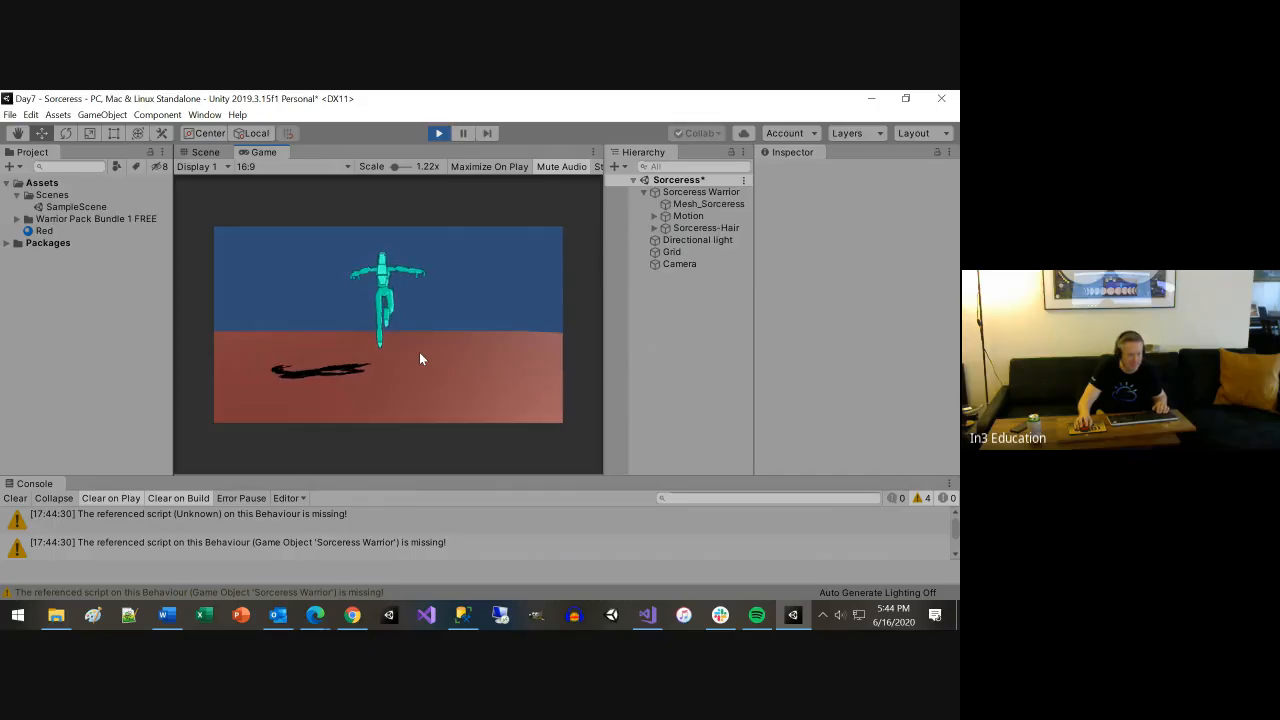
pyautogui.click(441, 133)
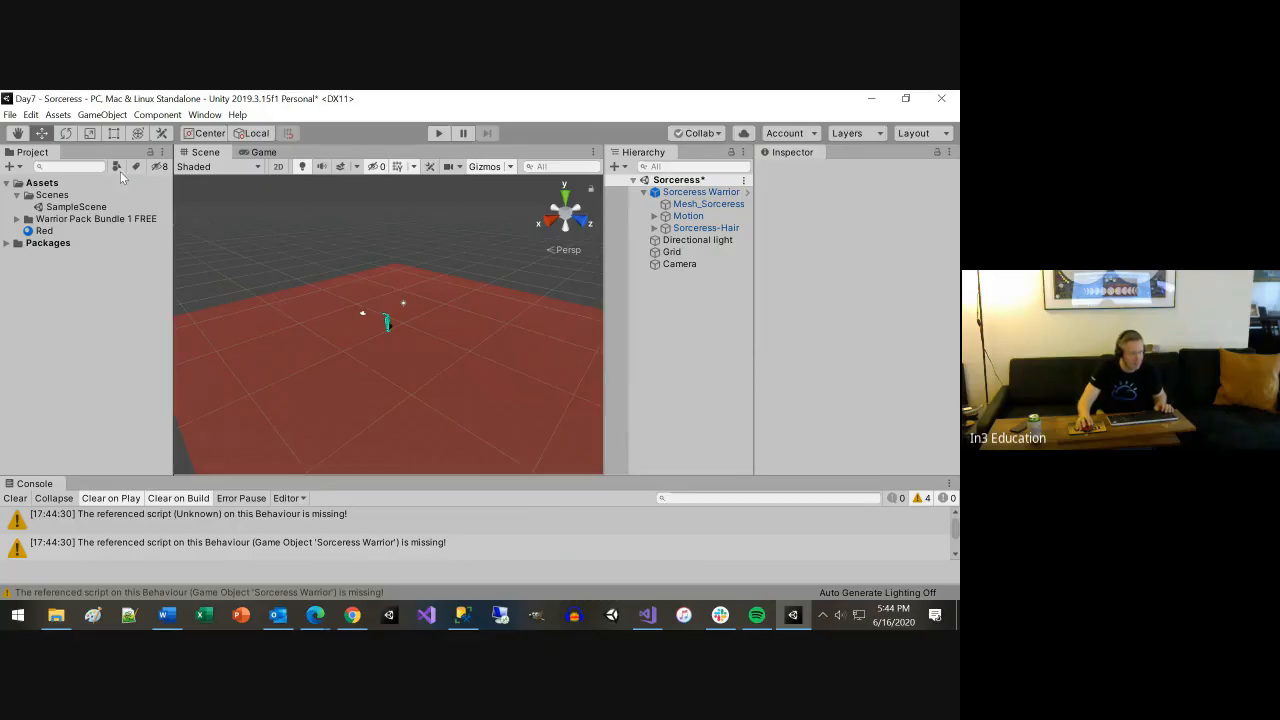
# Open the Day6 project from the Unity Hub project list
pyautogui.click(9, 114)
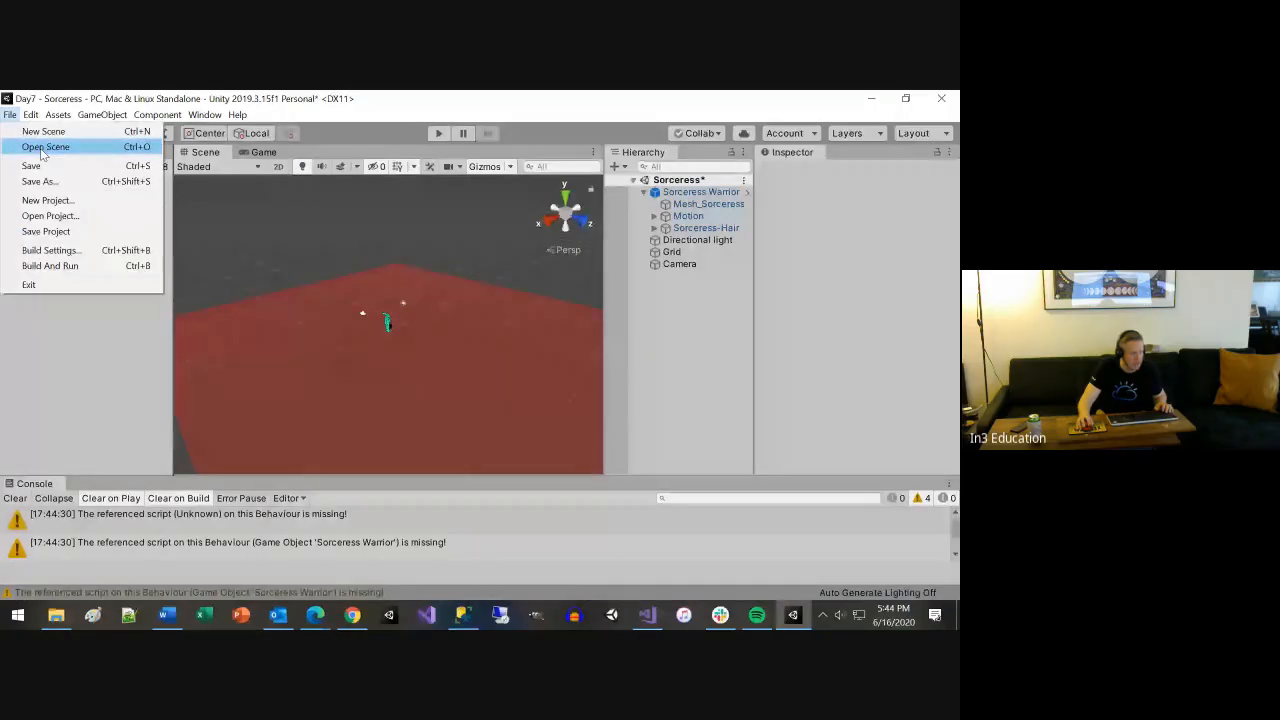
pyautogui.click(35, 218)
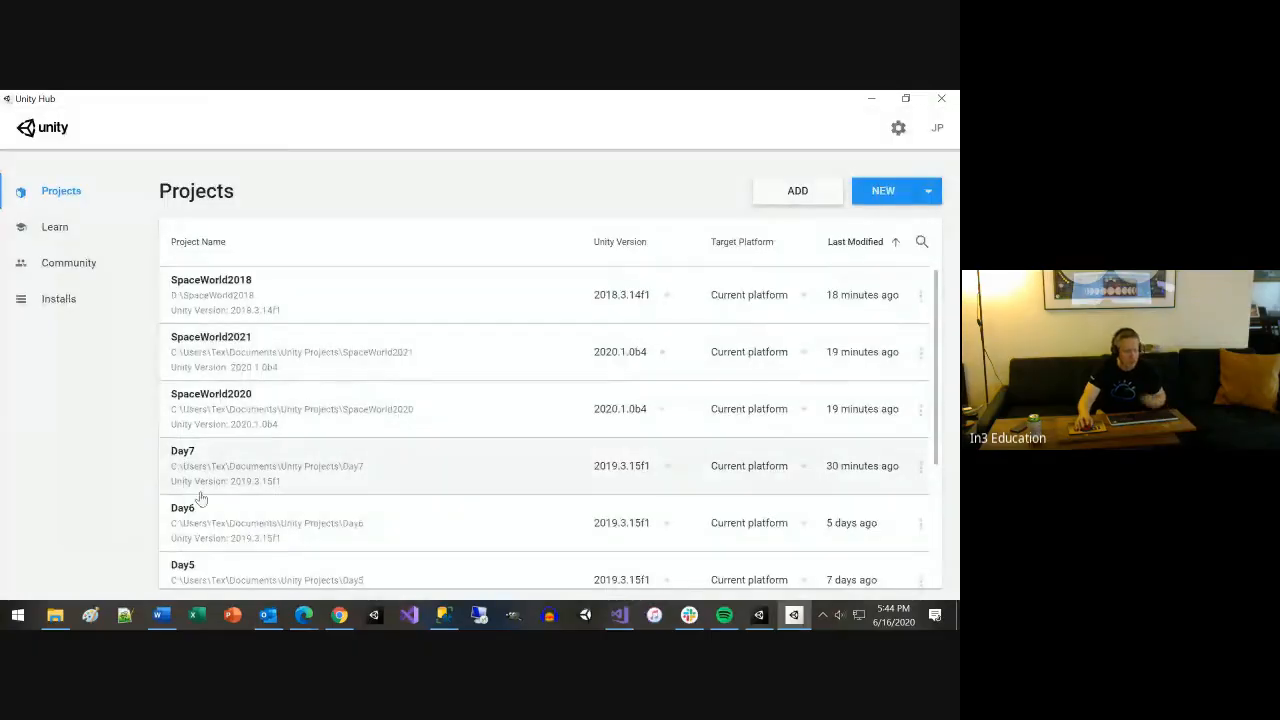
pyautogui.click(222, 528)
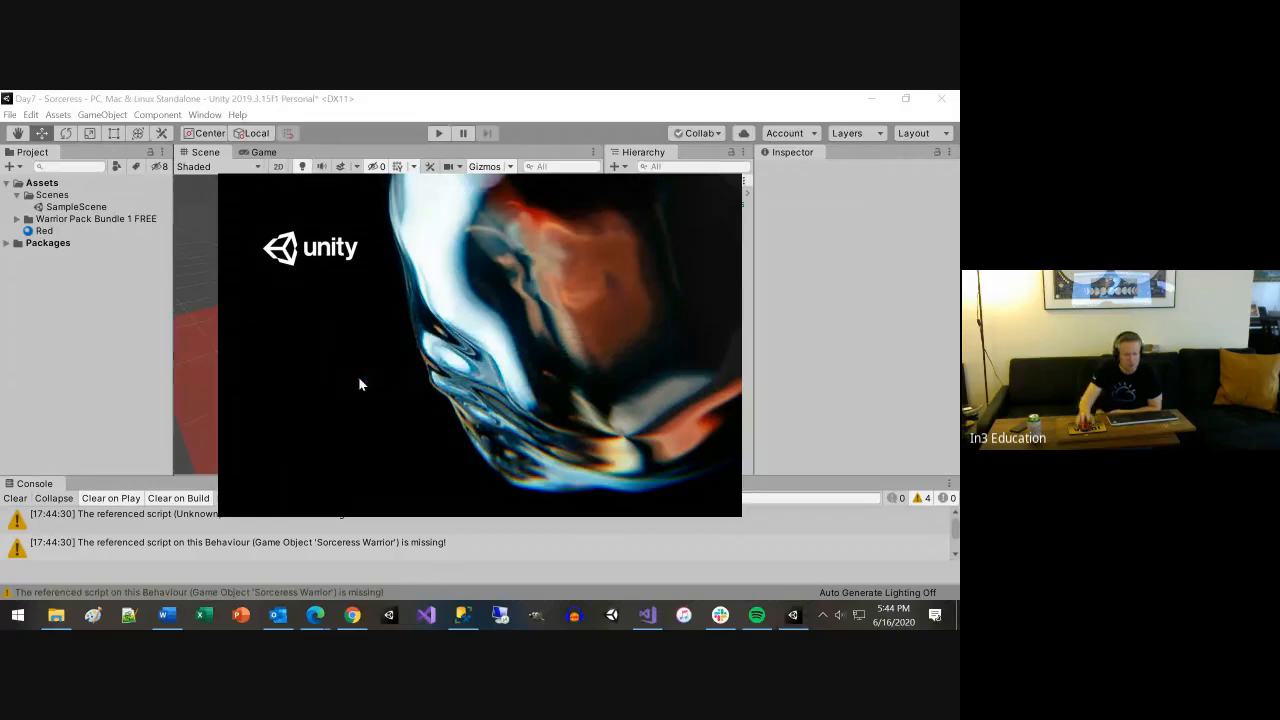
# Switch to Slack, look through the unity-game-dev-spring-2020 channel for the Day6.unitypackage file, and return to Unity
pyautogui.click(720, 615)
pyautogui.scroll(5, 445, 437)
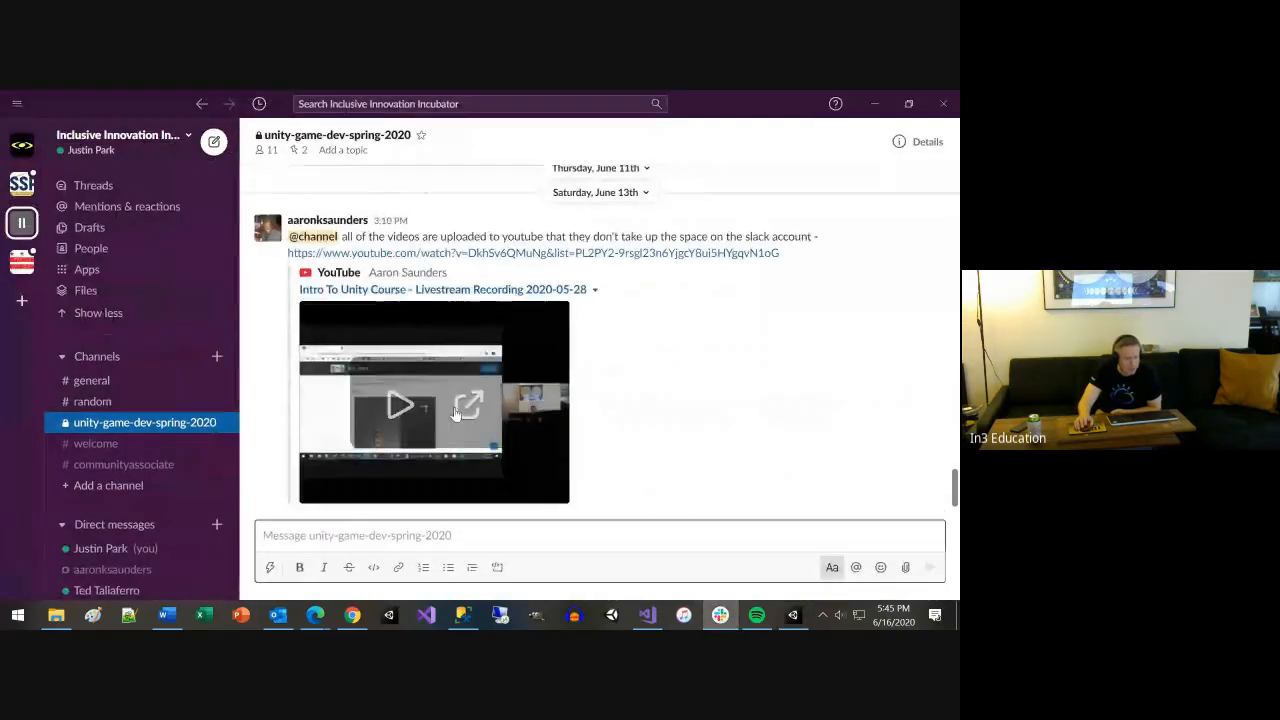
pyautogui.scroll(1, 455, 415)
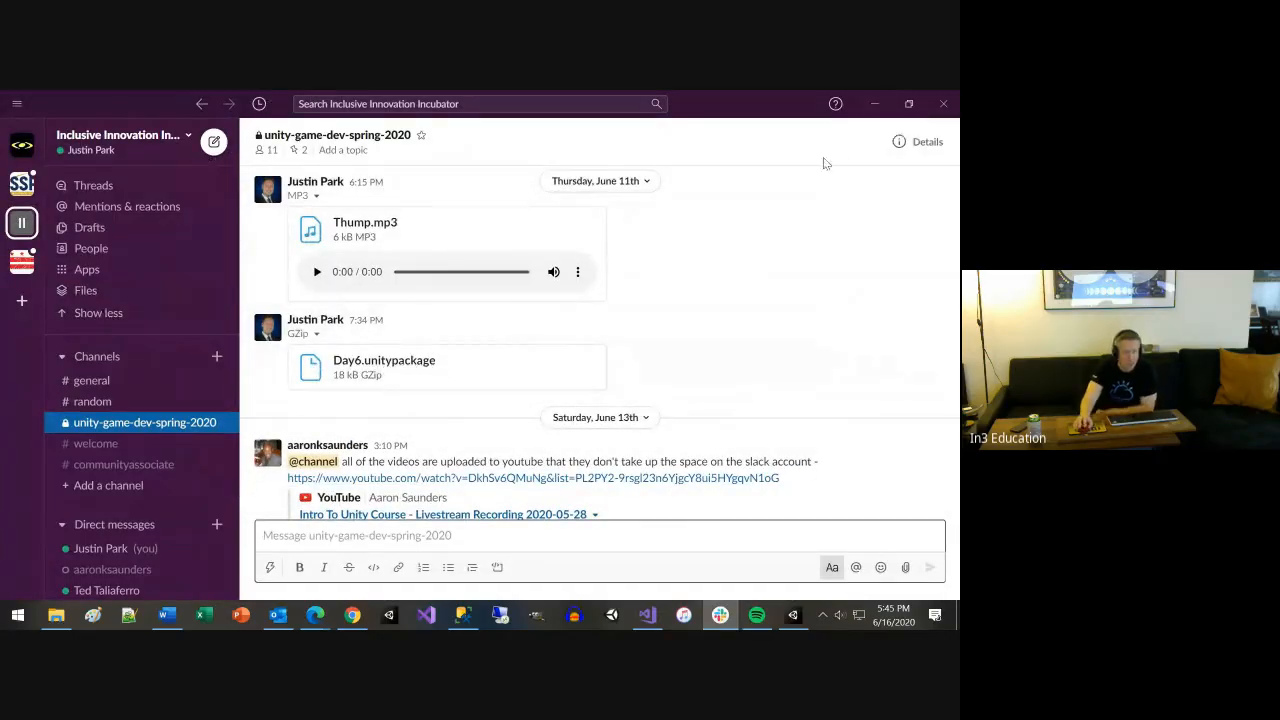
pyautogui.click(877, 101)
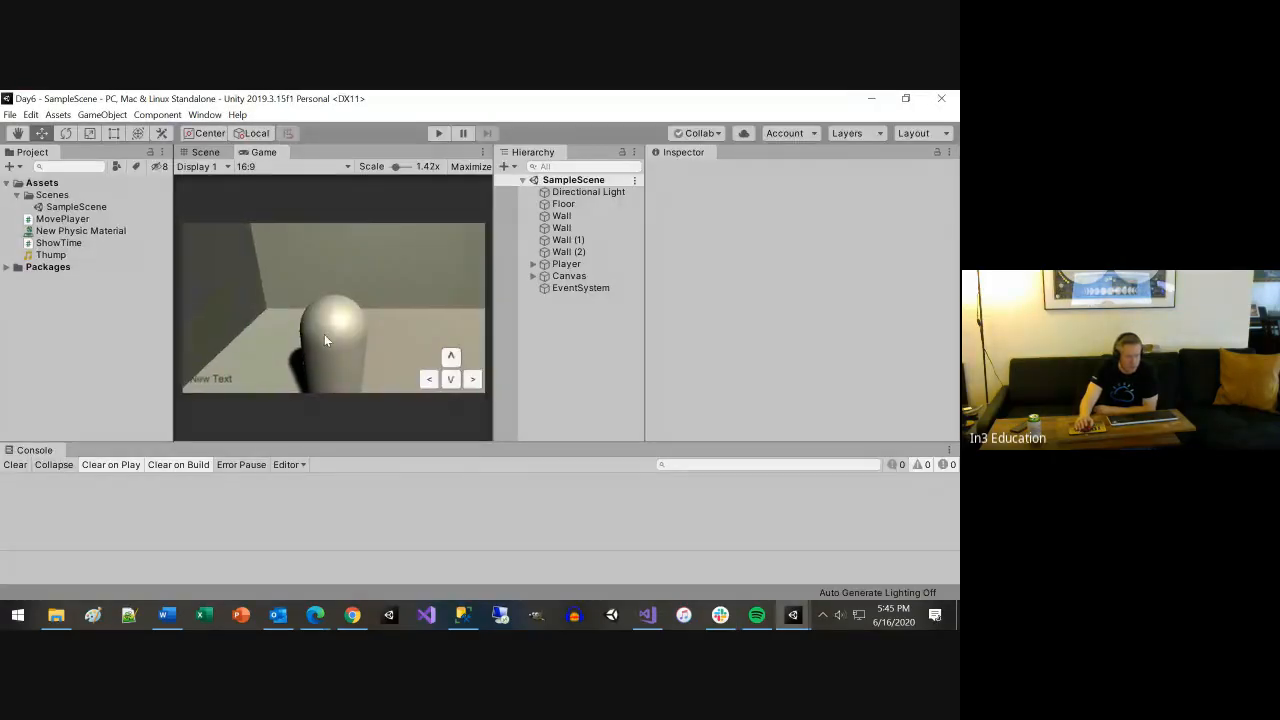
# Examine the floor, walls and player of the Day6 SampleScene in the Scene view from several angles and distances
pyautogui.click(205, 152)
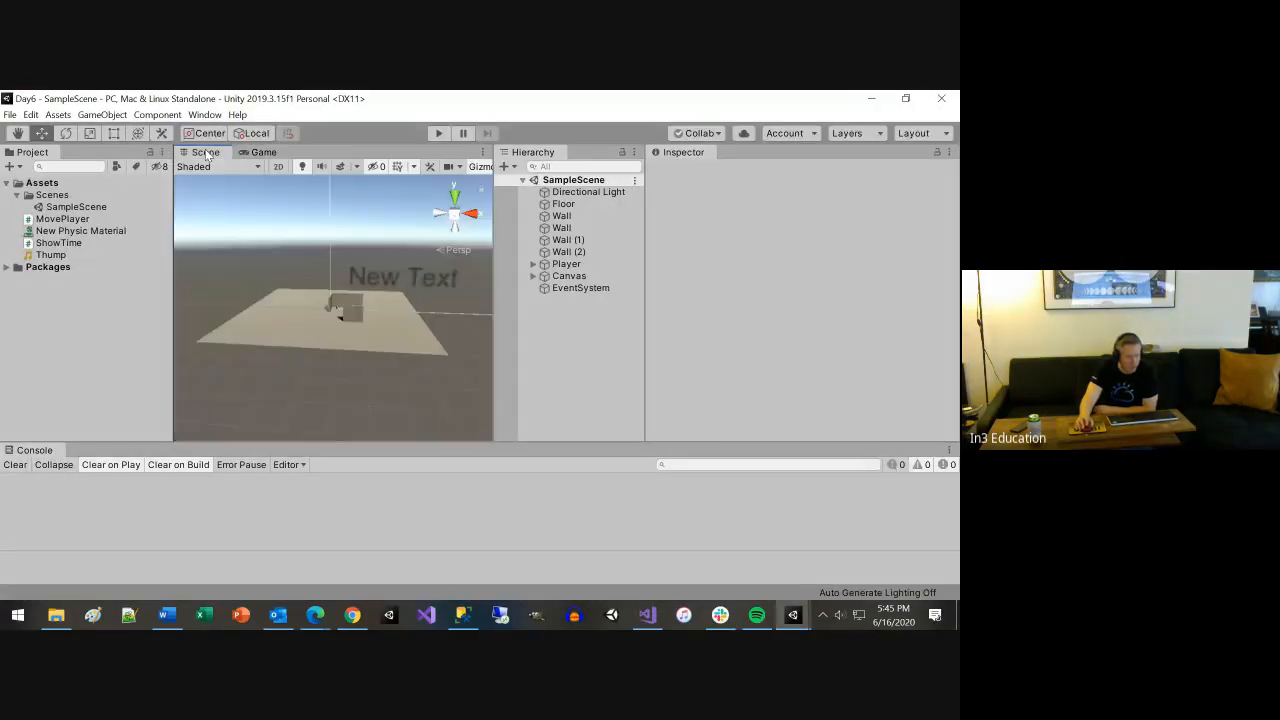
pyautogui.scroll(5, 340, 330)
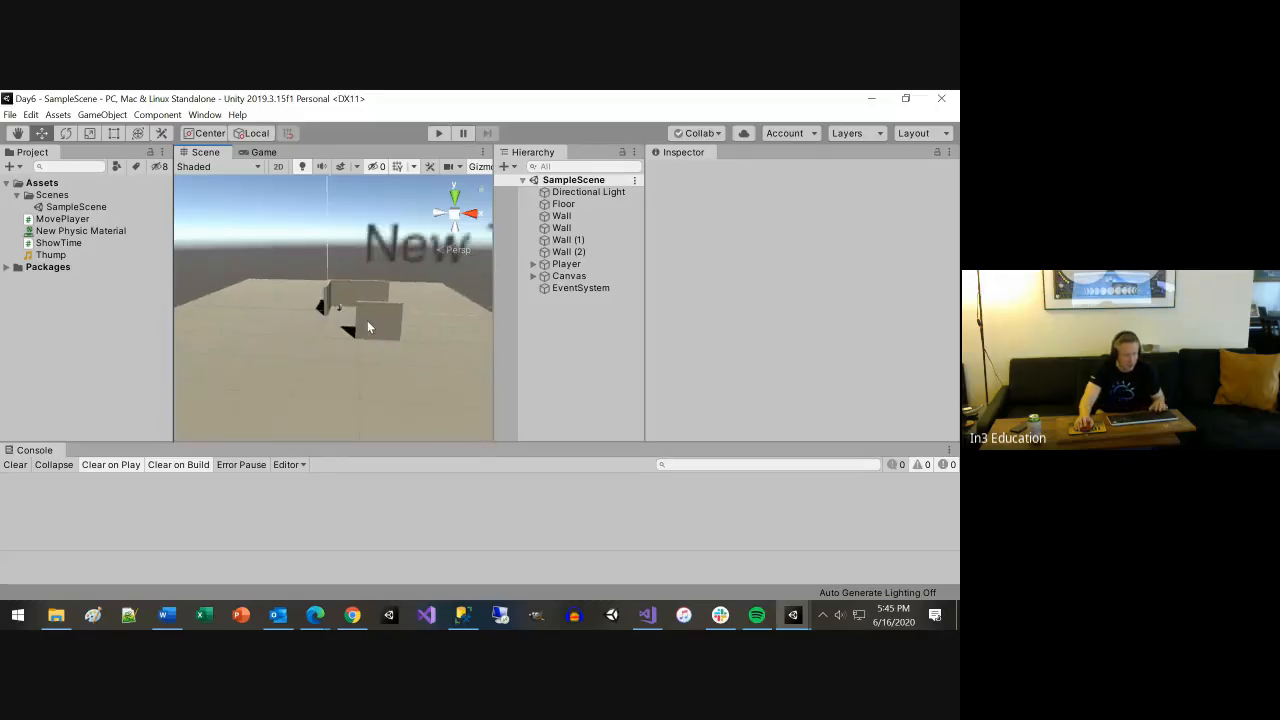
pyautogui.keyDown('alt'); pyautogui.moveTo(374, 321); pyautogui.dragTo(222, 354); pyautogui.keyUp('alt')
pyautogui.scroll(2, 405, 337)
pyautogui.scroll(8, 404, 335)
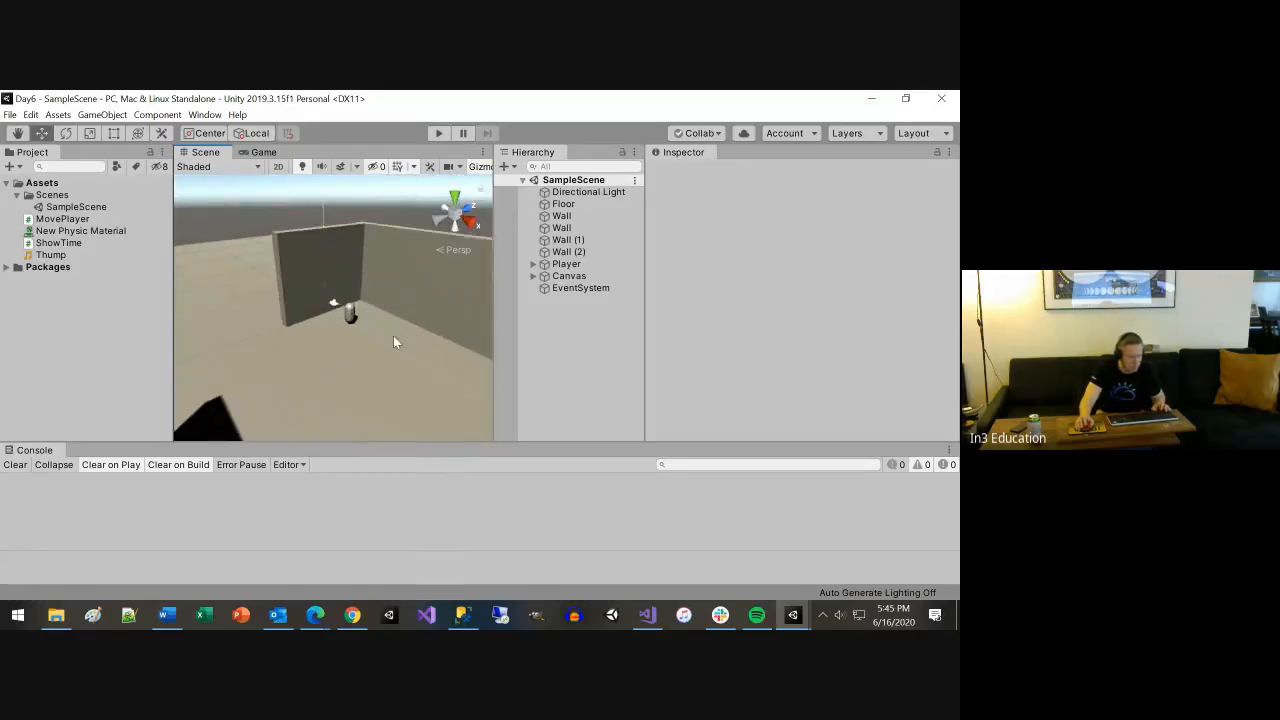
pyautogui.scroll(-5, 375, 341)
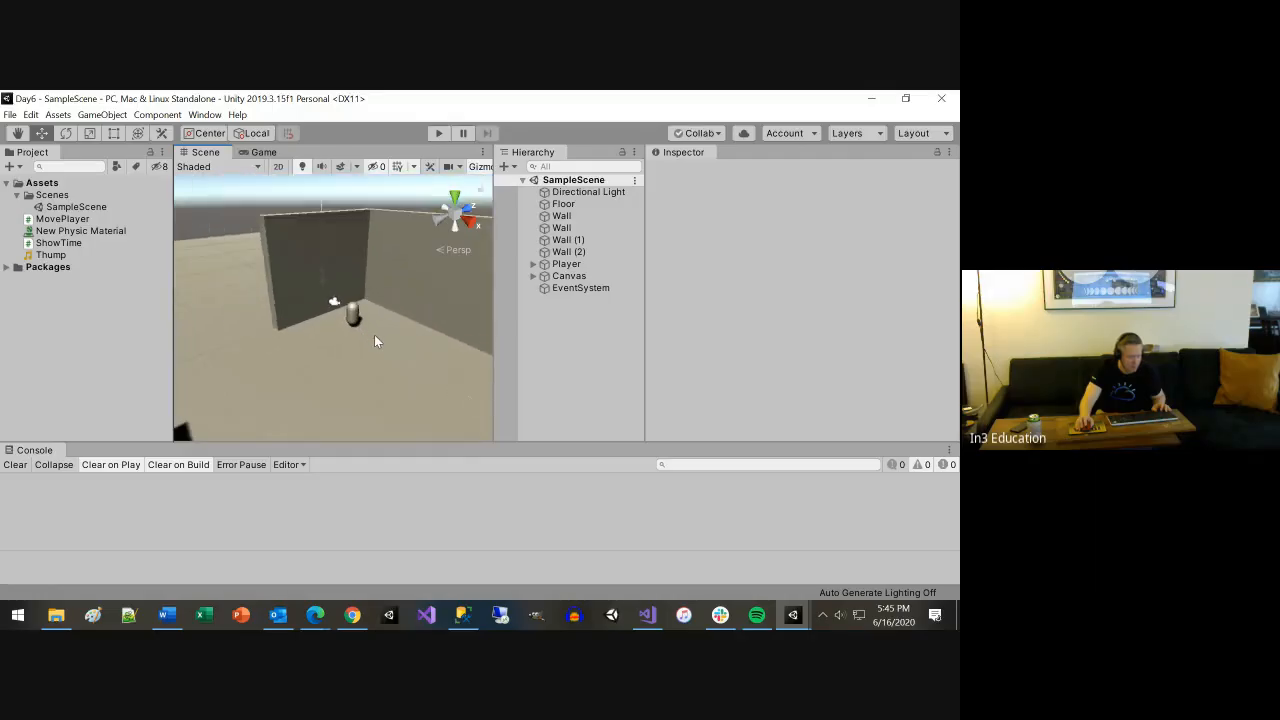
pyautogui.keyDown('alt'); pyautogui.moveTo(366, 336); pyautogui.dragTo(347, 335); pyautogui.keyUp('alt')
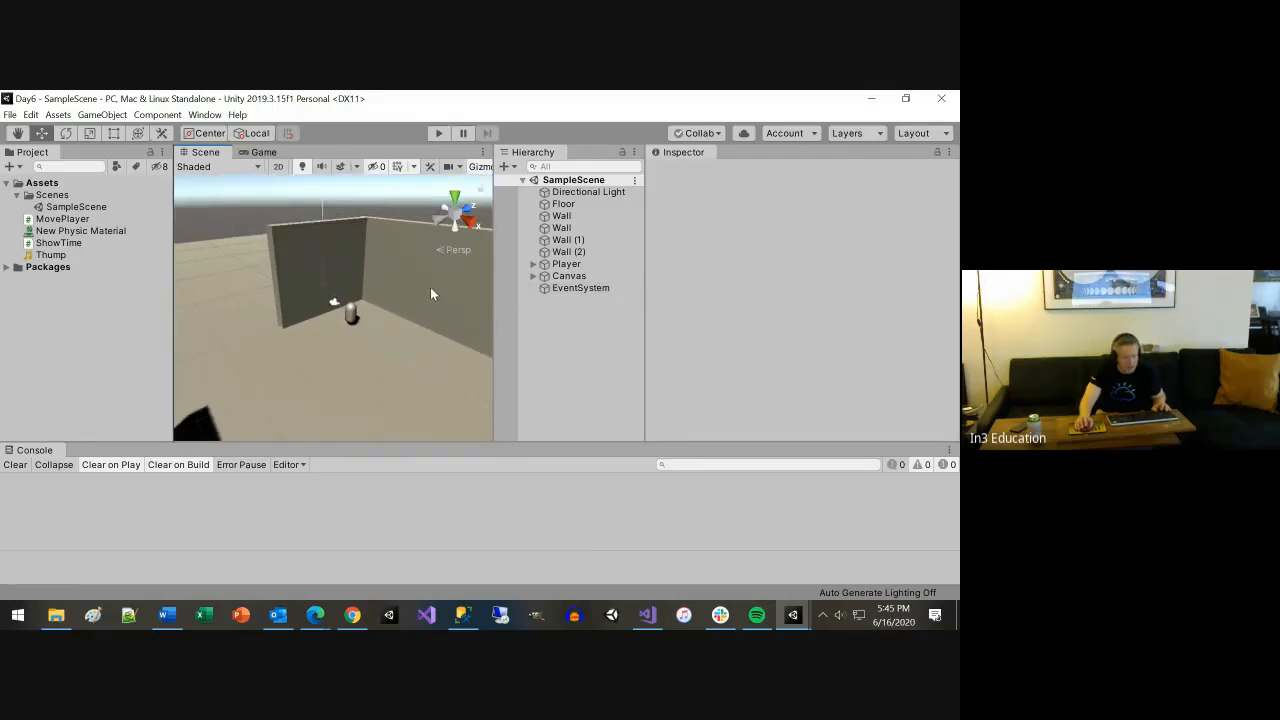
pyautogui.scroll(-10, 383, 337)
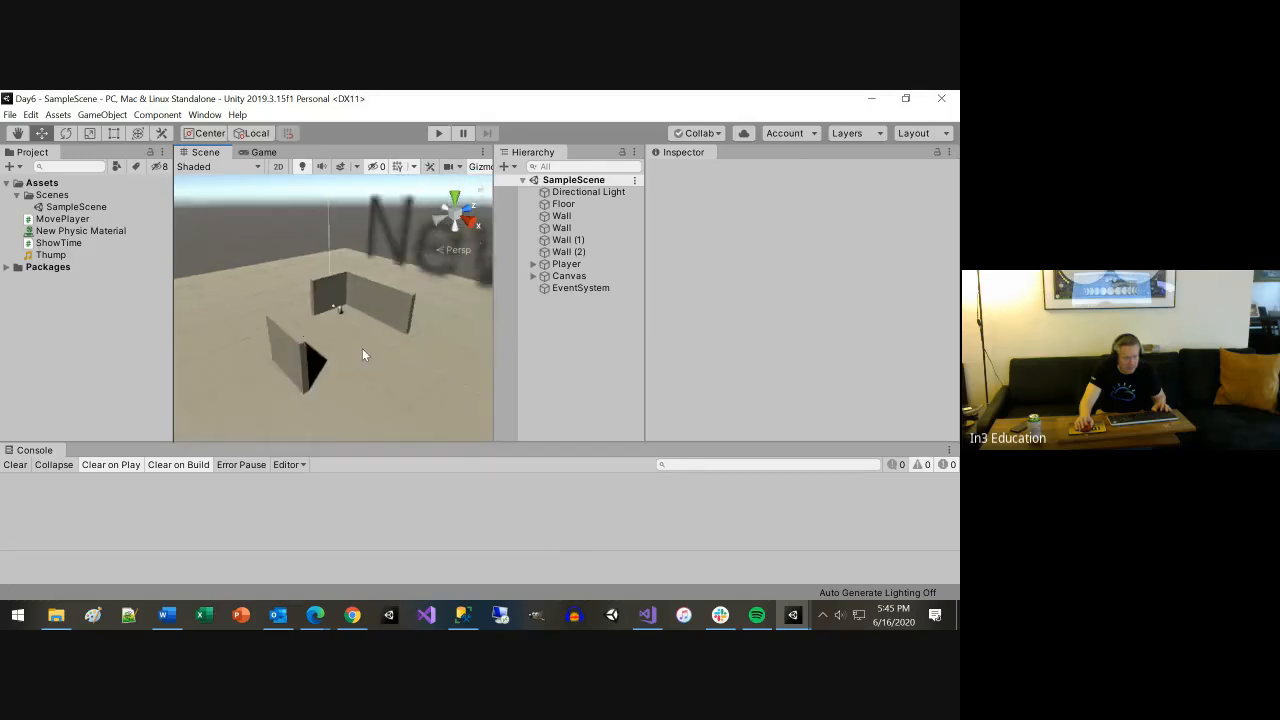
pyautogui.scroll(-5, 361, 348)
pyautogui.keyDown('alt'); pyautogui.moveTo(374, 354); pyautogui.dragTo(469, 371); pyautogui.keyUp('alt')
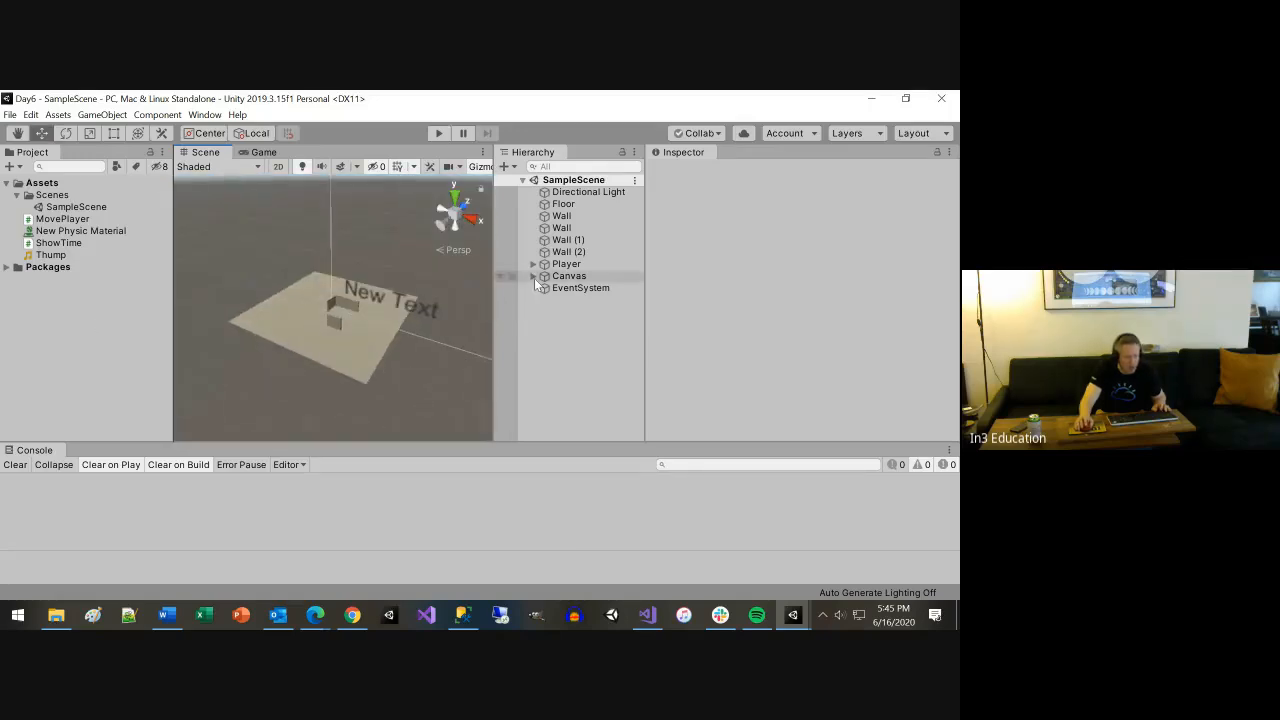
# Set the Floor's scale to 1000 in both X and Y
pyautogui.click(568, 205)
pyautogui.click(805, 260)
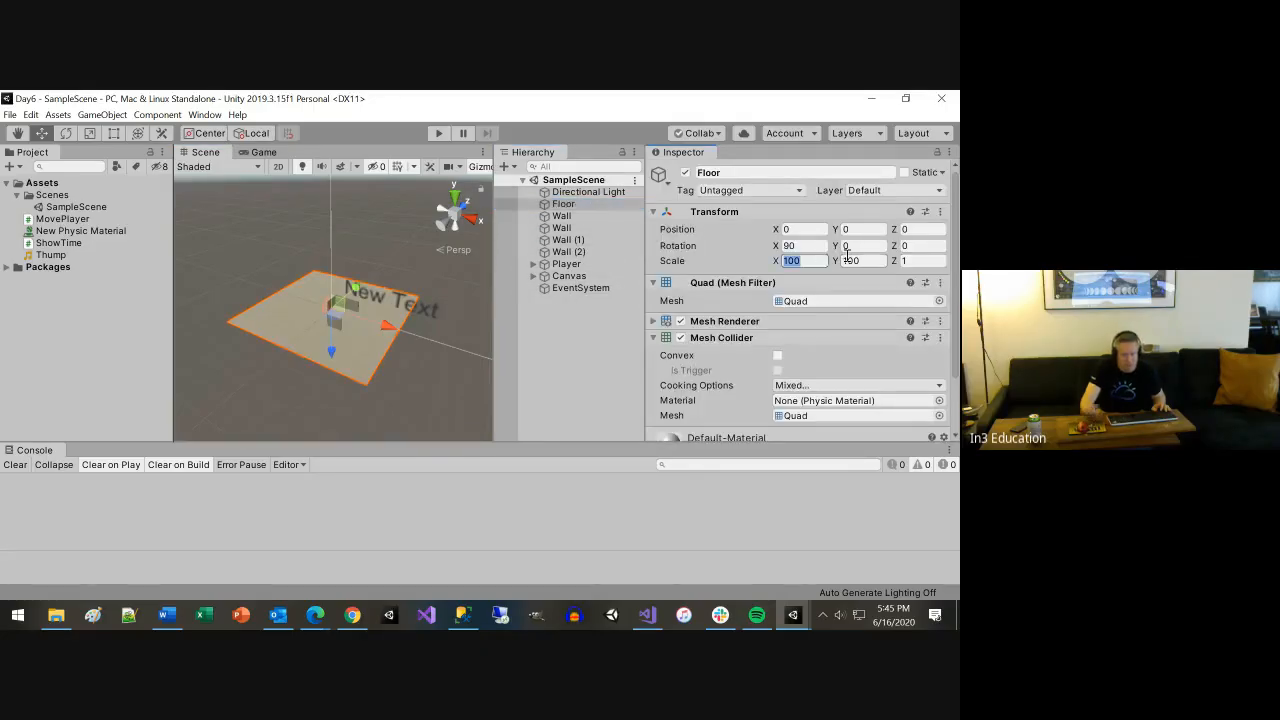
pyautogui.write('1000')
pyautogui.press('Tab')
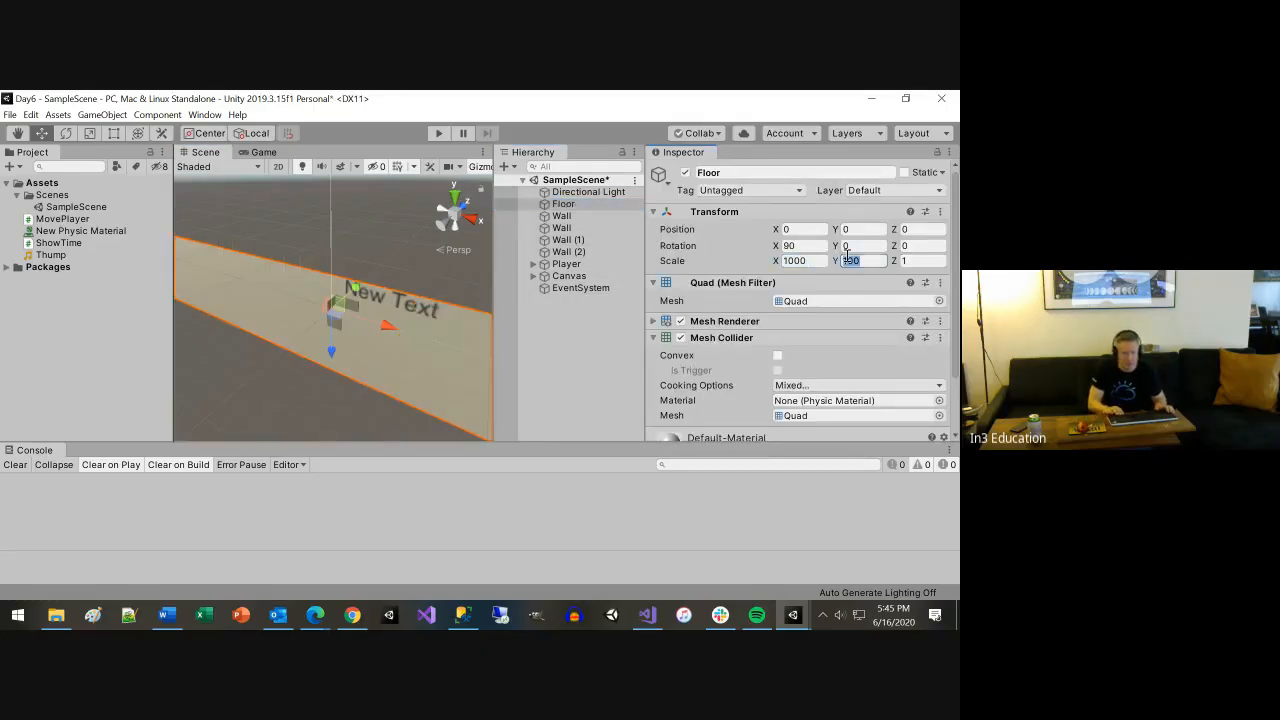
pyautogui.write('1000')
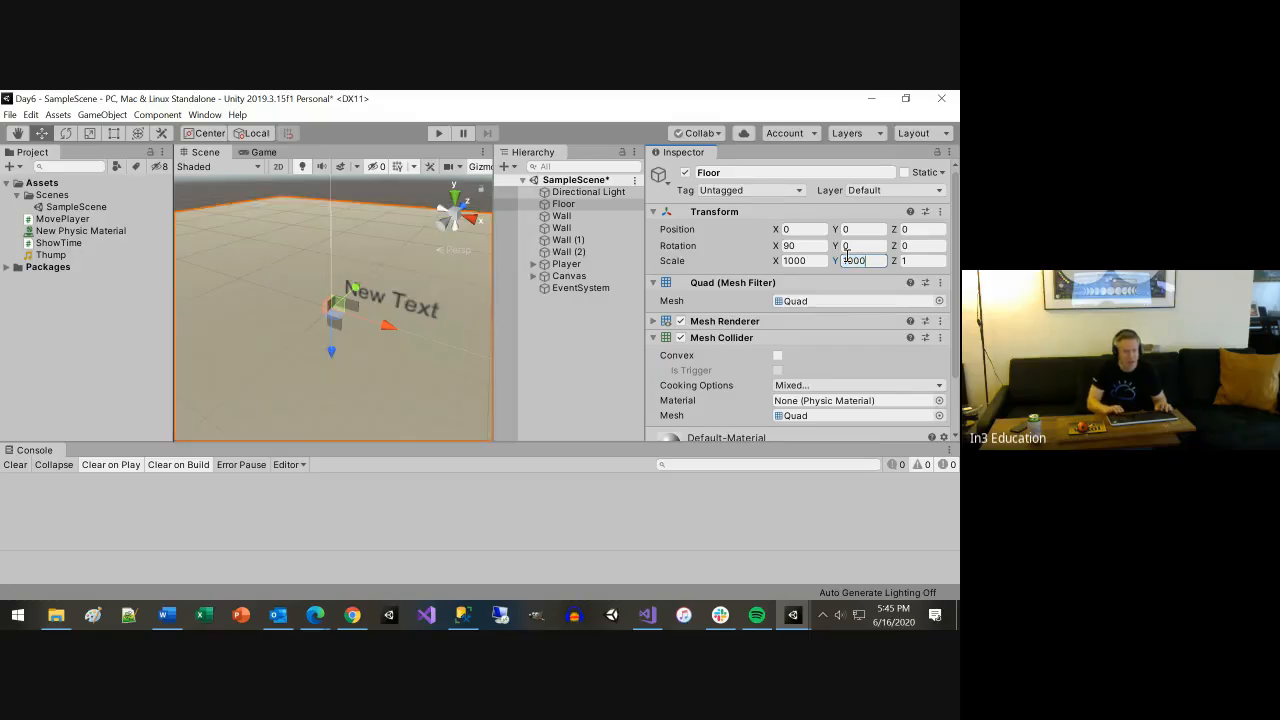
pyautogui.scroll(5, 386, 316)
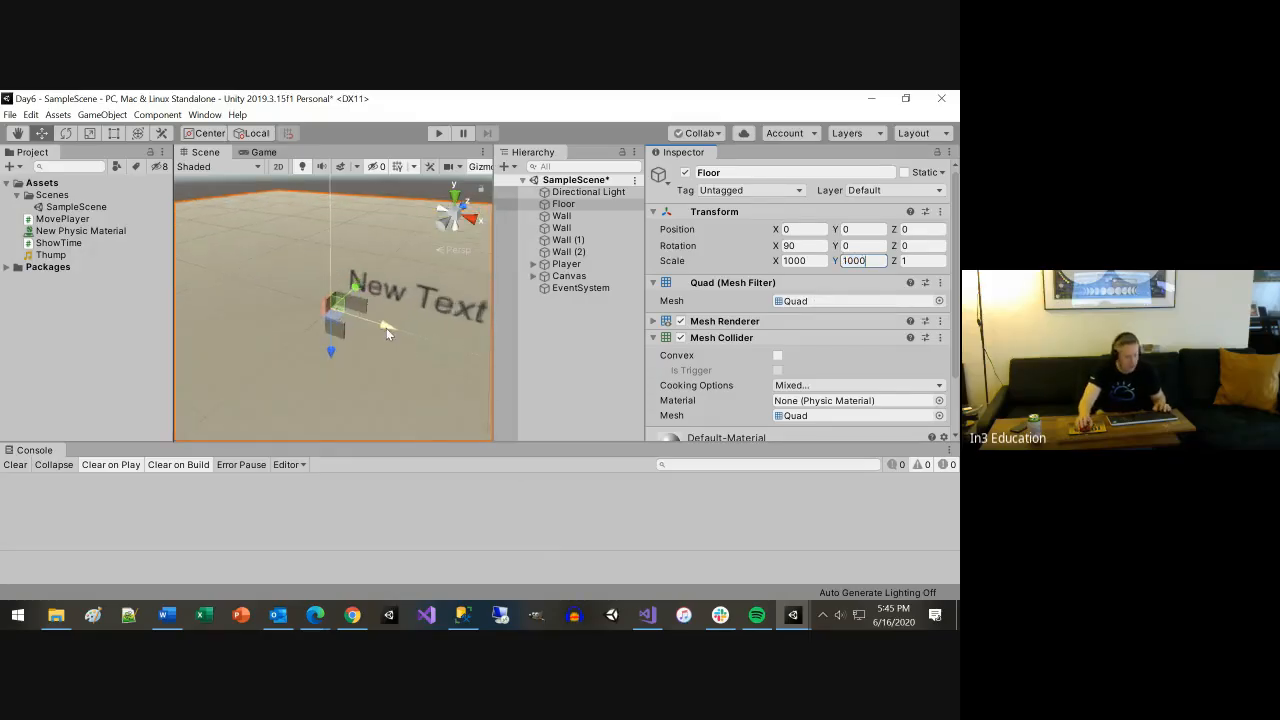
pyautogui.scroll(-2, 370, 357)
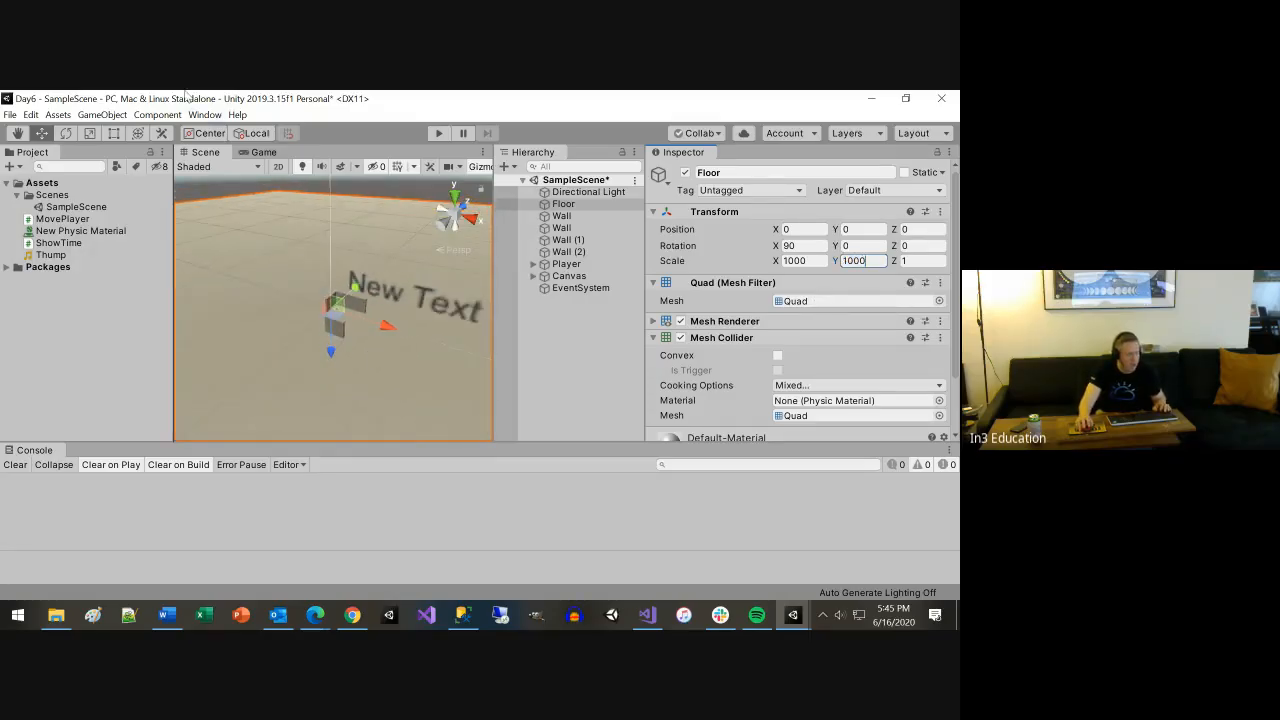
pyautogui.click(160, 115)
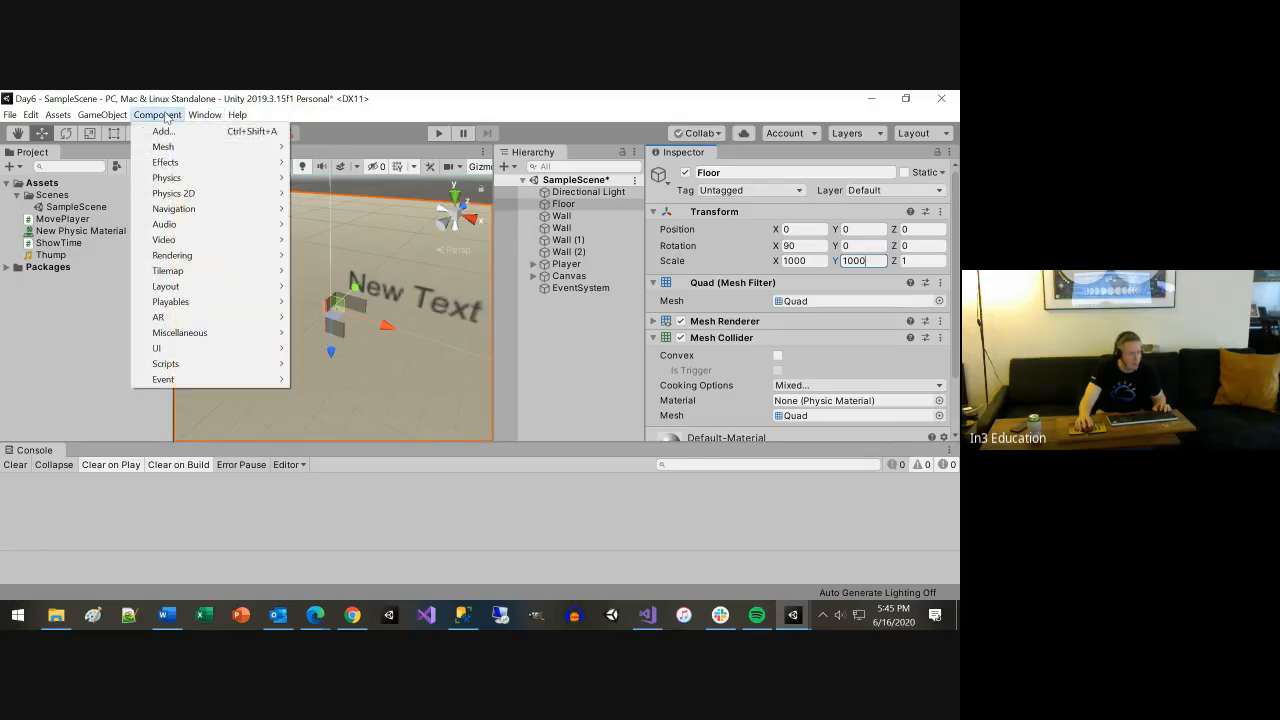
pyautogui.click(165, 131)
pyautogui.write('ev')
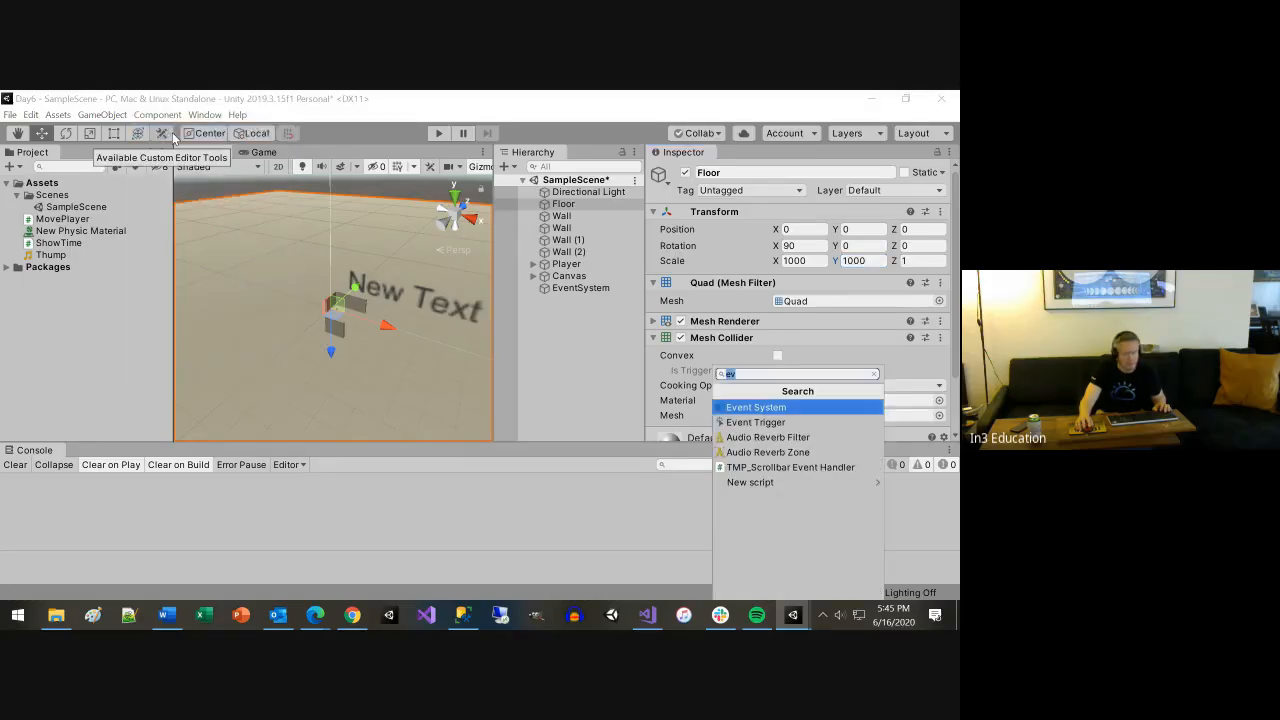
pyautogui.press('BackSpace')
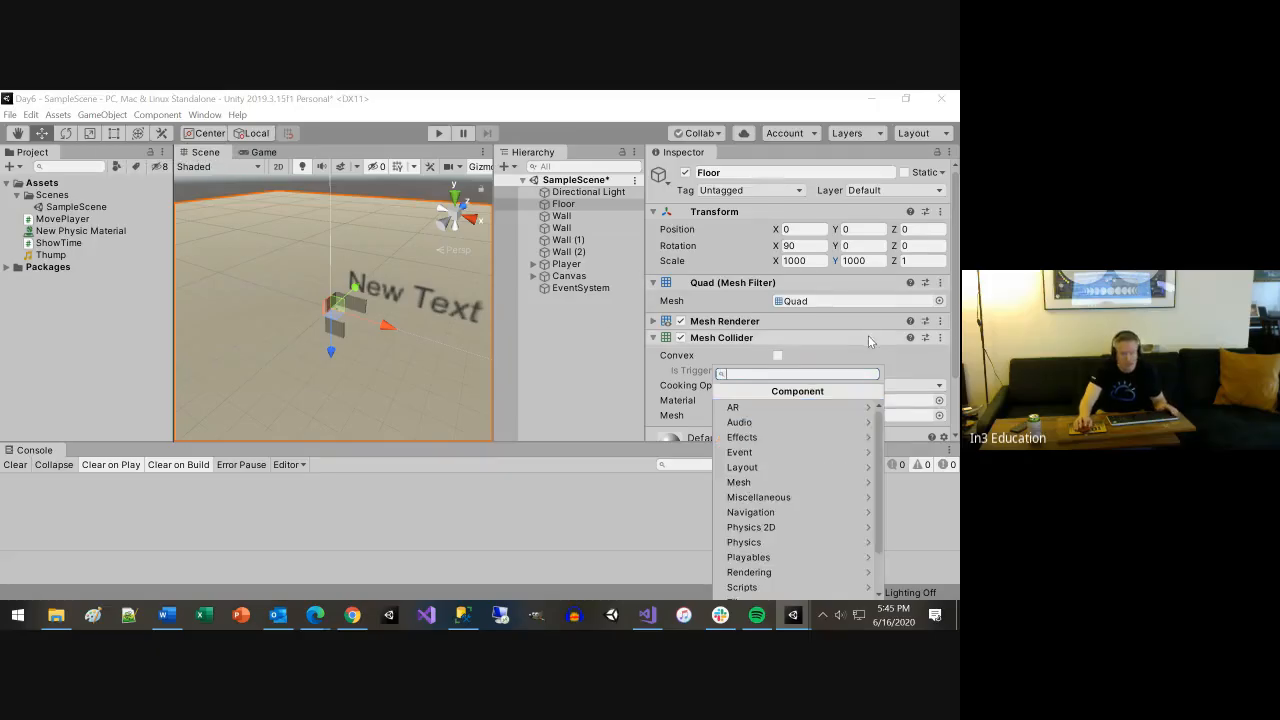
pyautogui.click(204, 115)
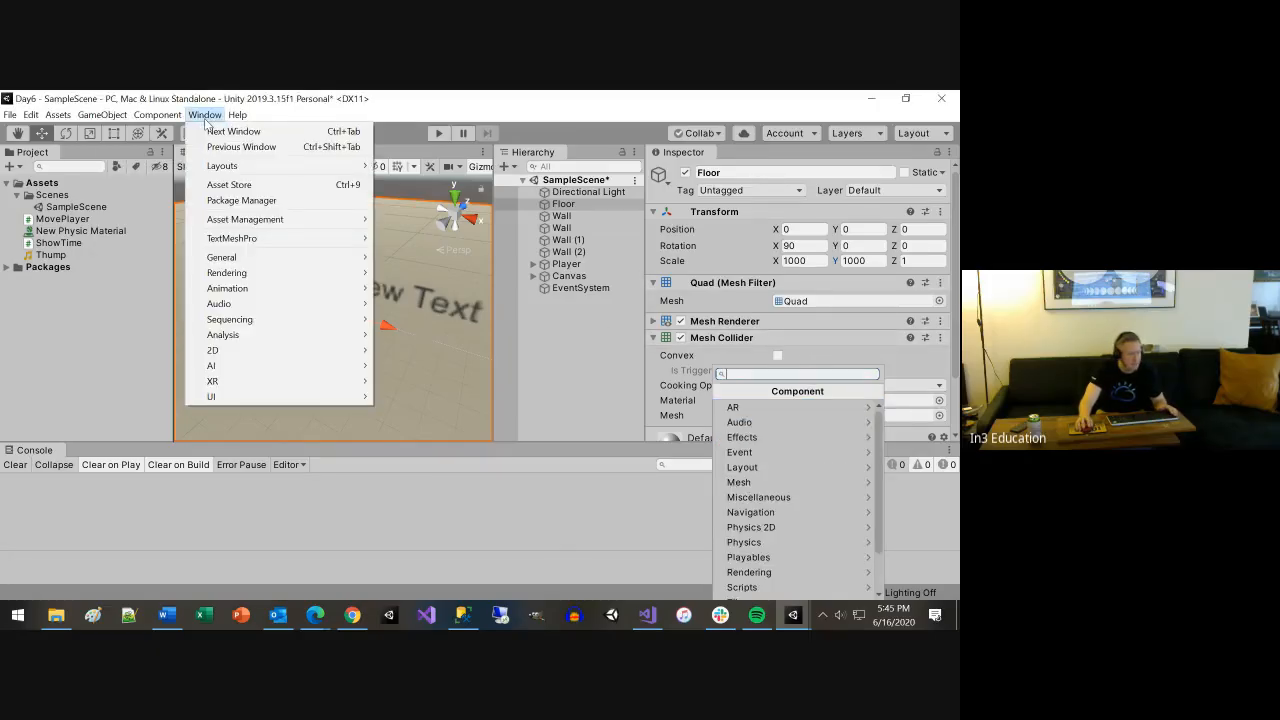
pyautogui.moveTo(166, 111)
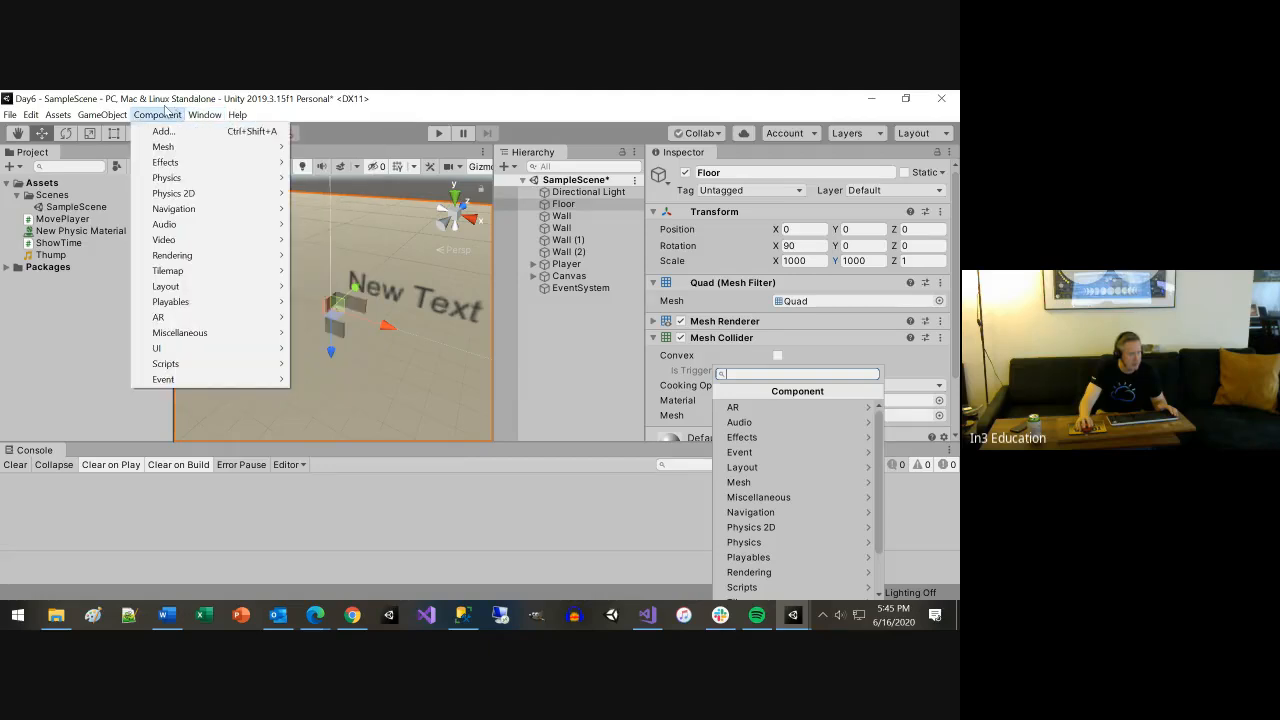
pyautogui.moveTo(100, 118)
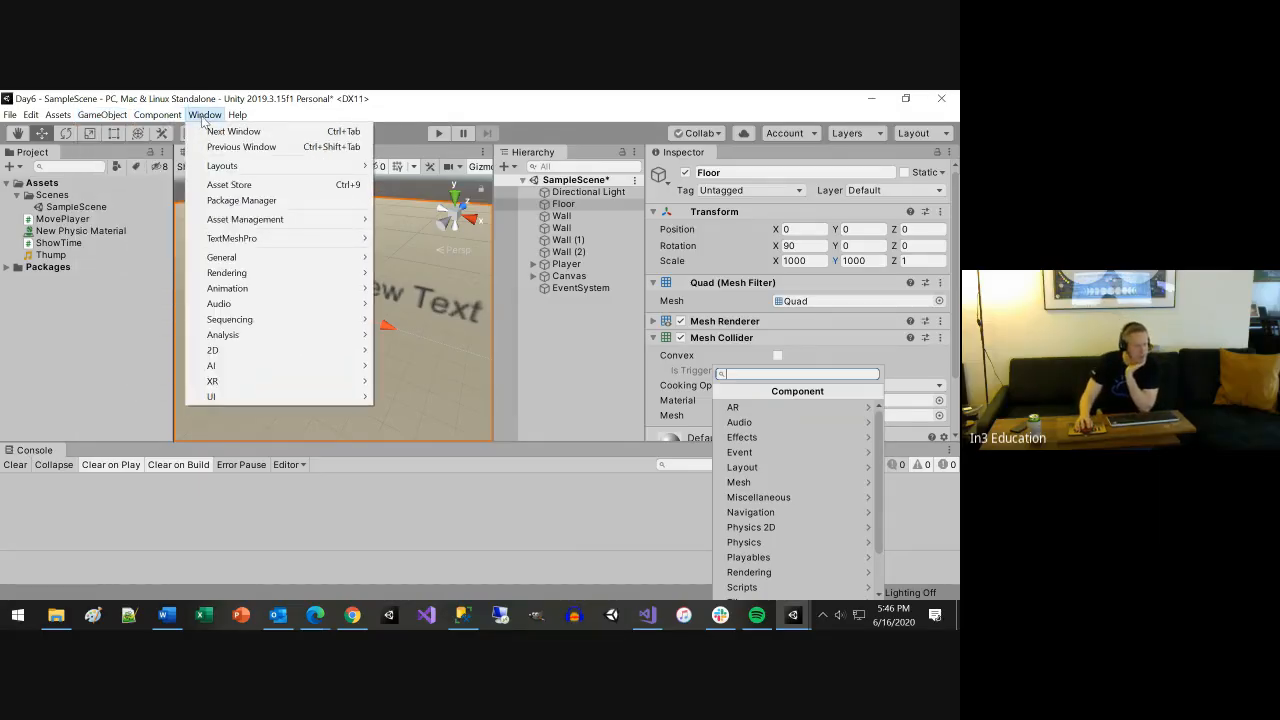
pyautogui.moveTo(300, 258)
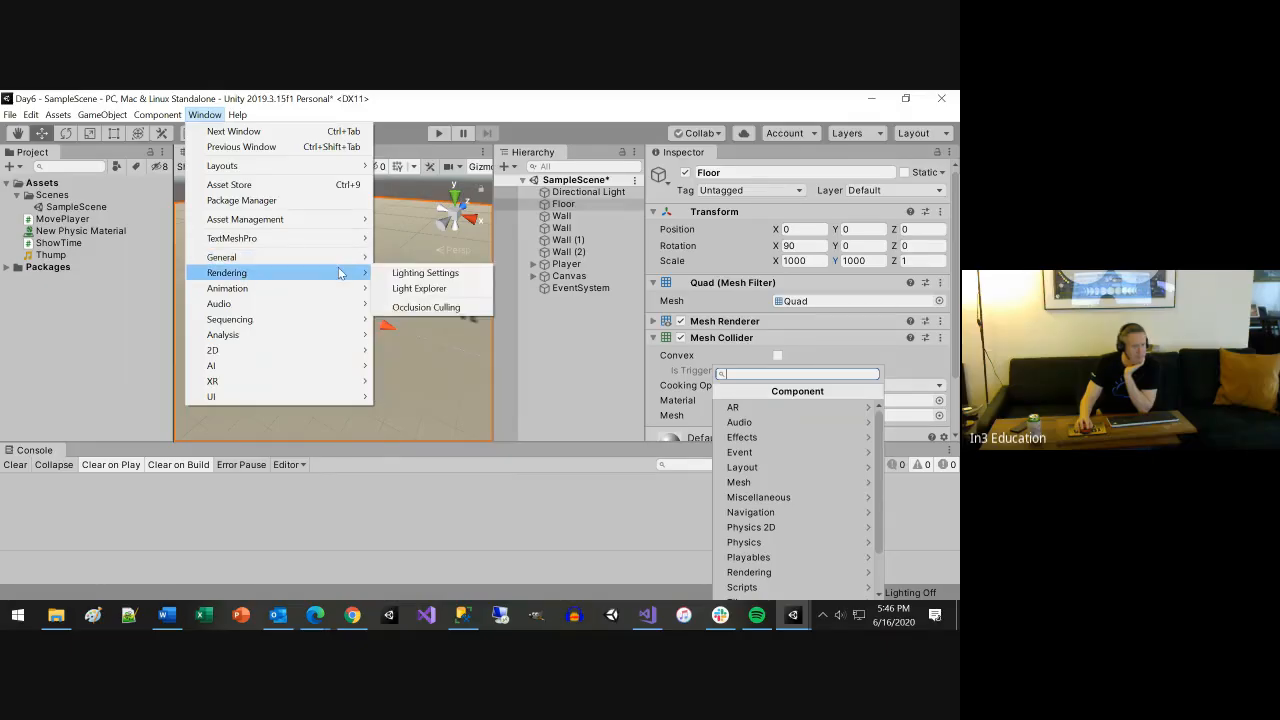
pyautogui.moveTo(333, 290)
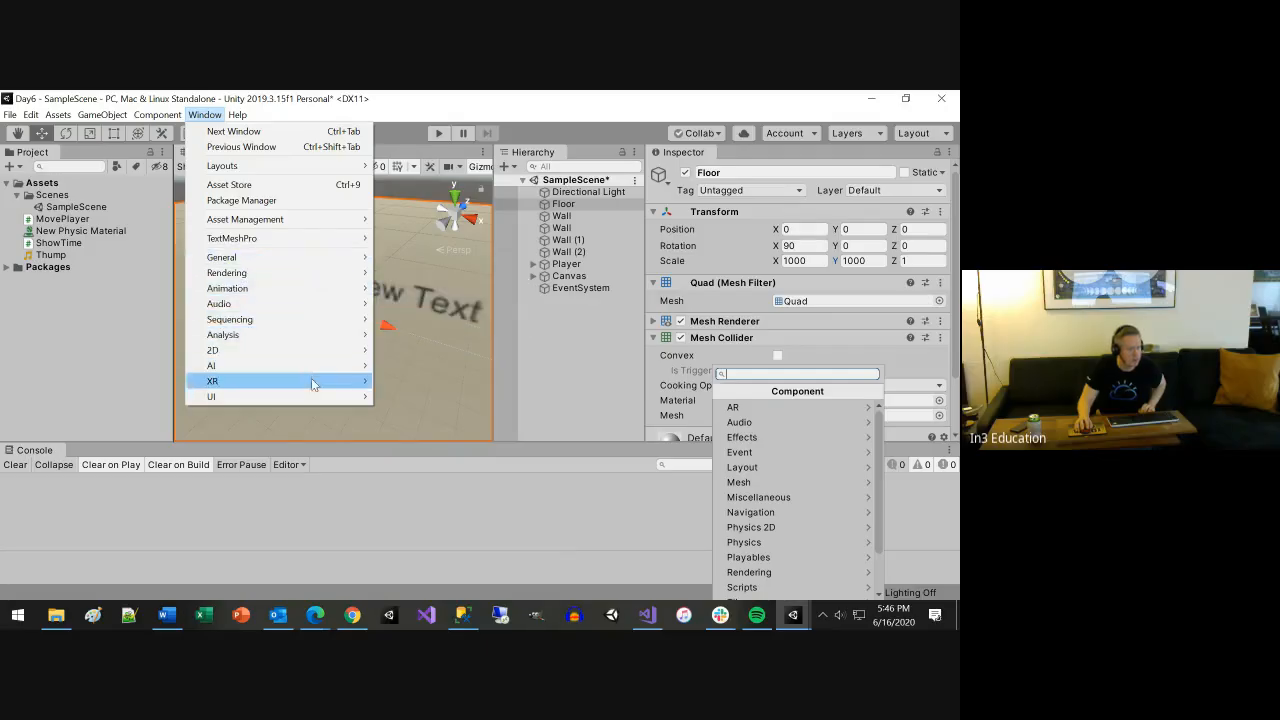
# Switch to Chrome in a new window and search Google for "add fog unity"
pyautogui.click(359, 623)
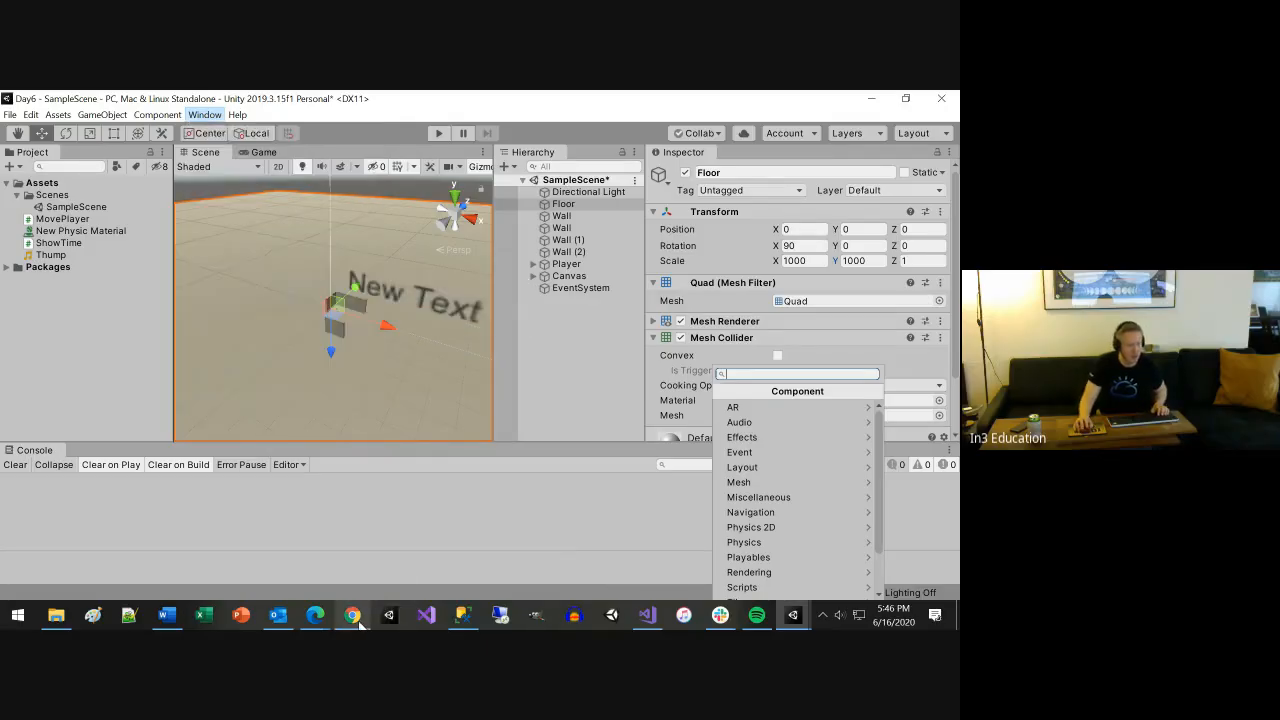
pyautogui.rightClick(359, 623)
pyautogui.click(330, 534)
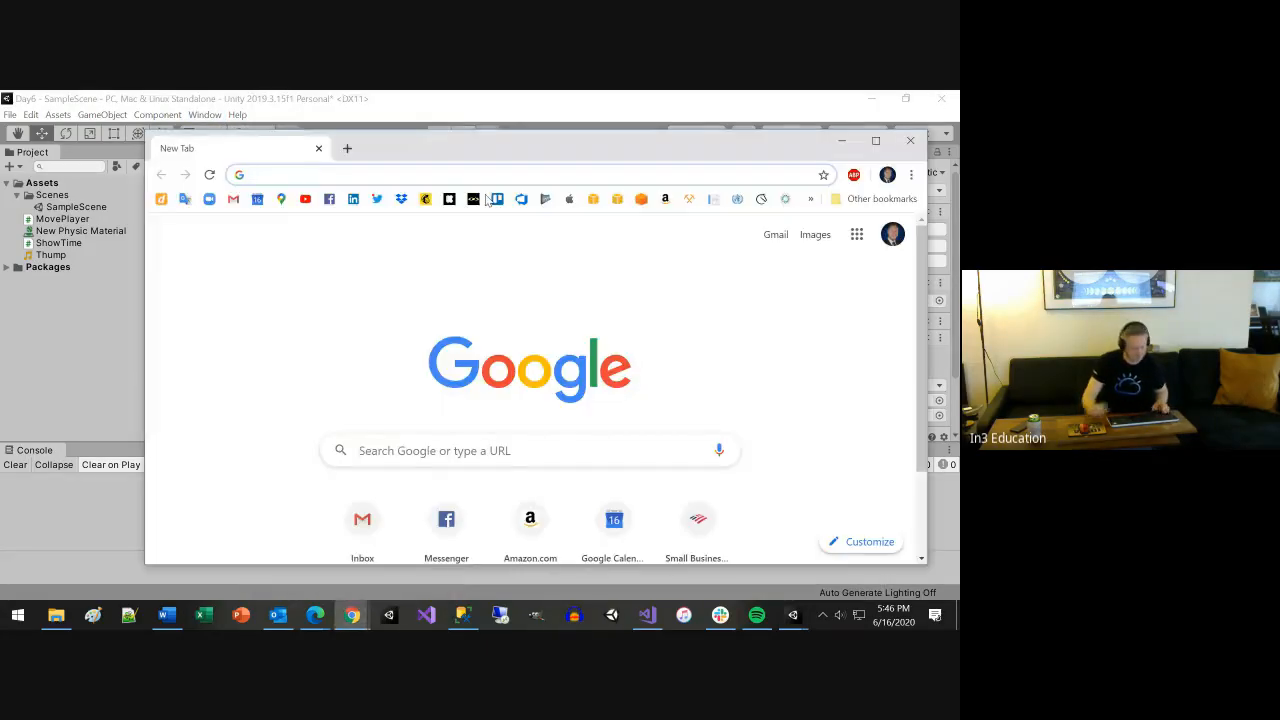
pyautogui.write('add ')
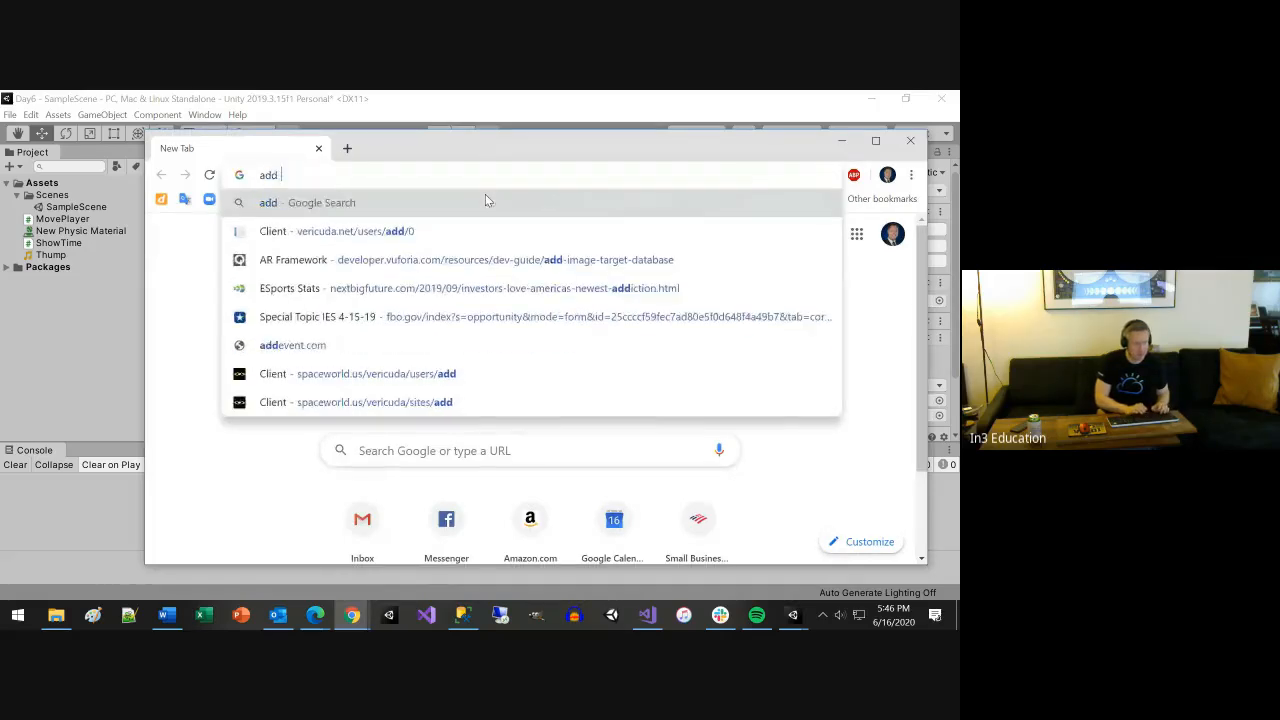
pyautogui.write('fog ')
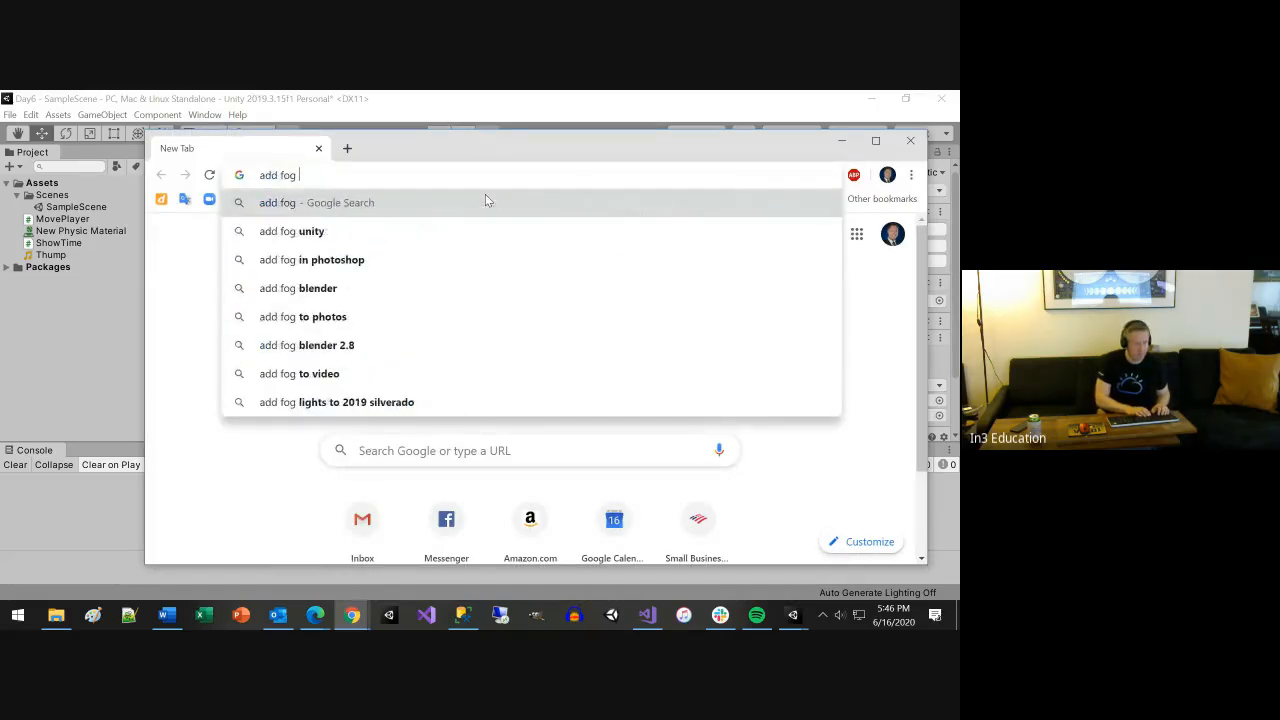
pyautogui.write('unity')
pyautogui.press('Return')
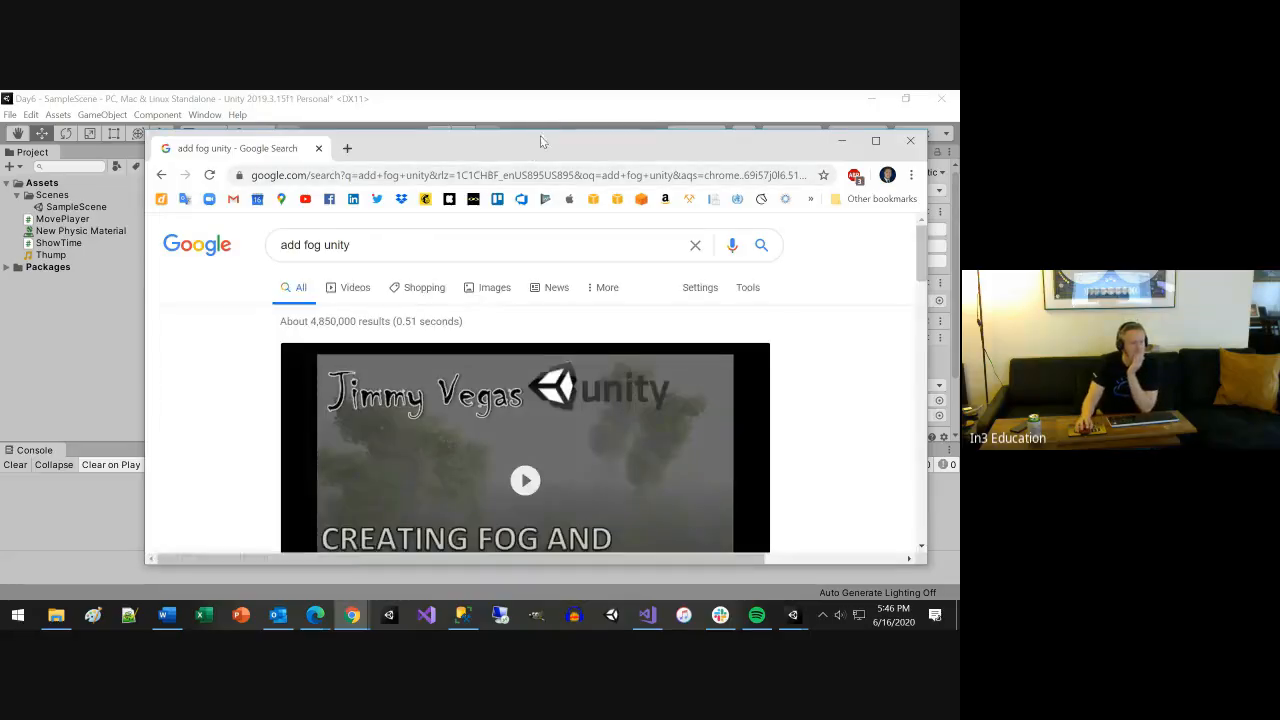
# Open the Deferred Fog page of the Unity Manual from the results and read where the Fog settings are located
pyautogui.doubleClick(545, 140)
pyautogui.scroll(-5, 340, 465)
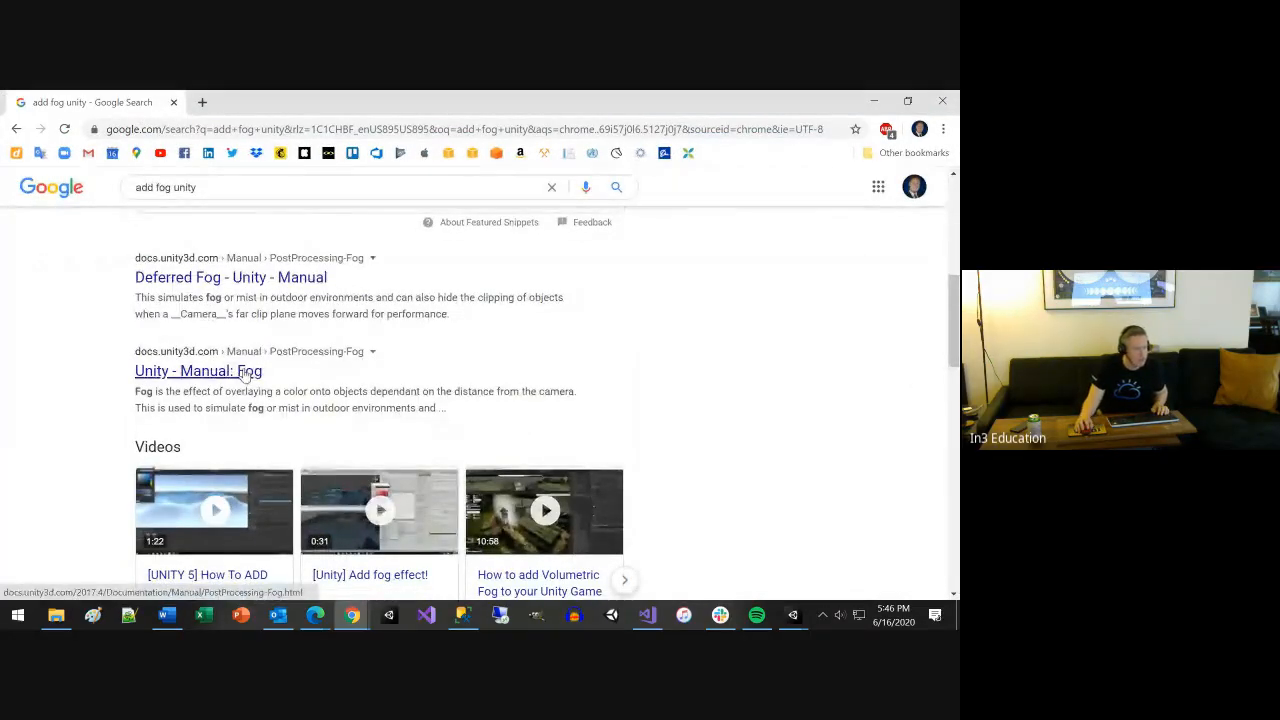
pyautogui.click(275, 280)
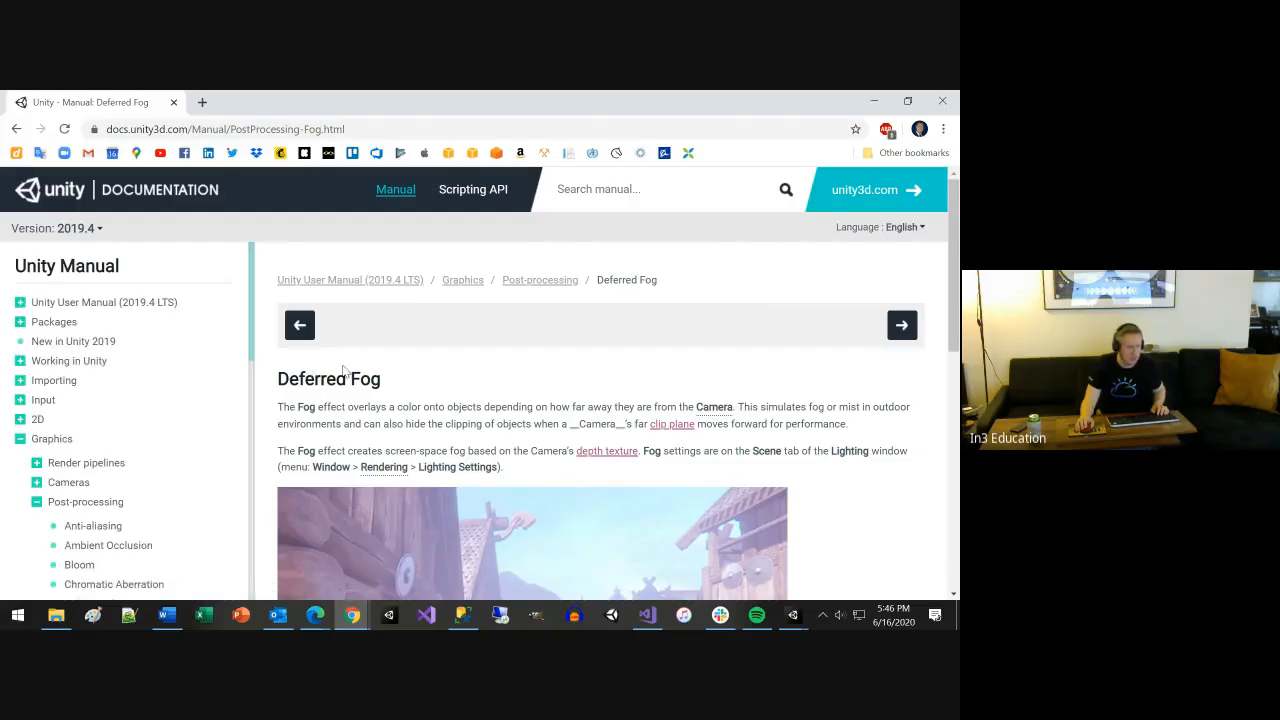
pyautogui.scroll(-1, 429, 373)
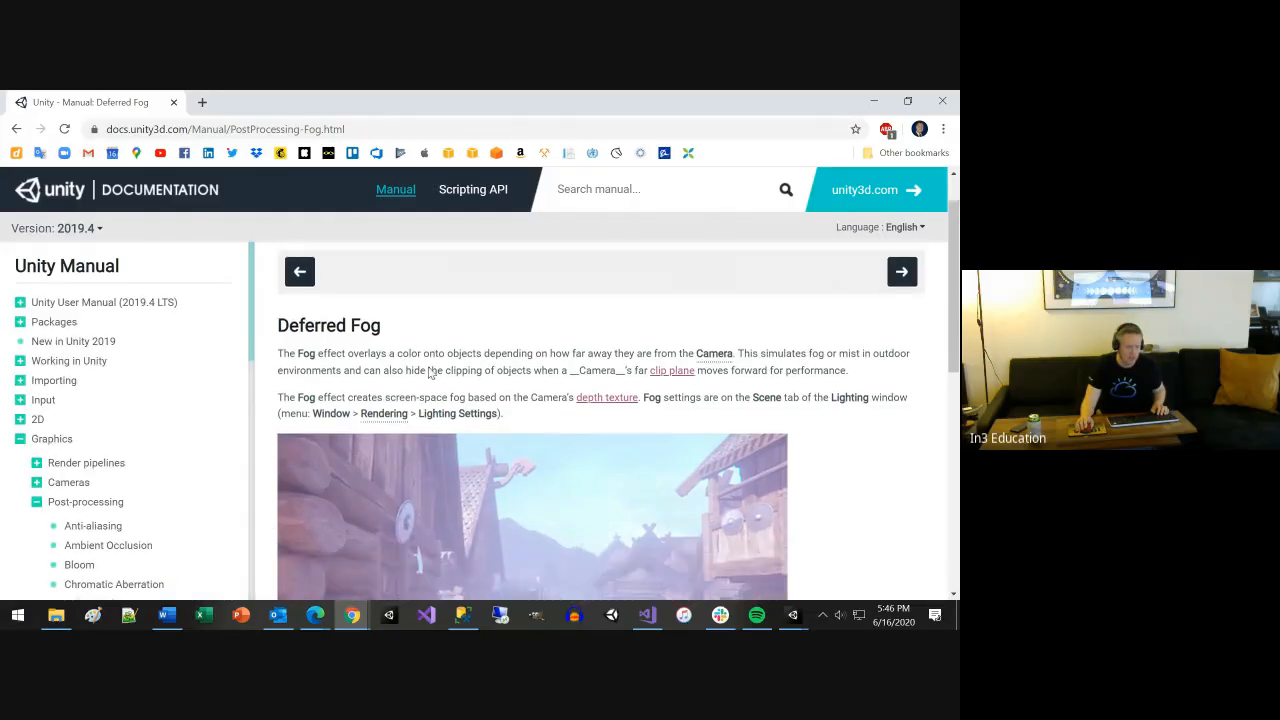
pyautogui.scroll(-1, 429, 373)
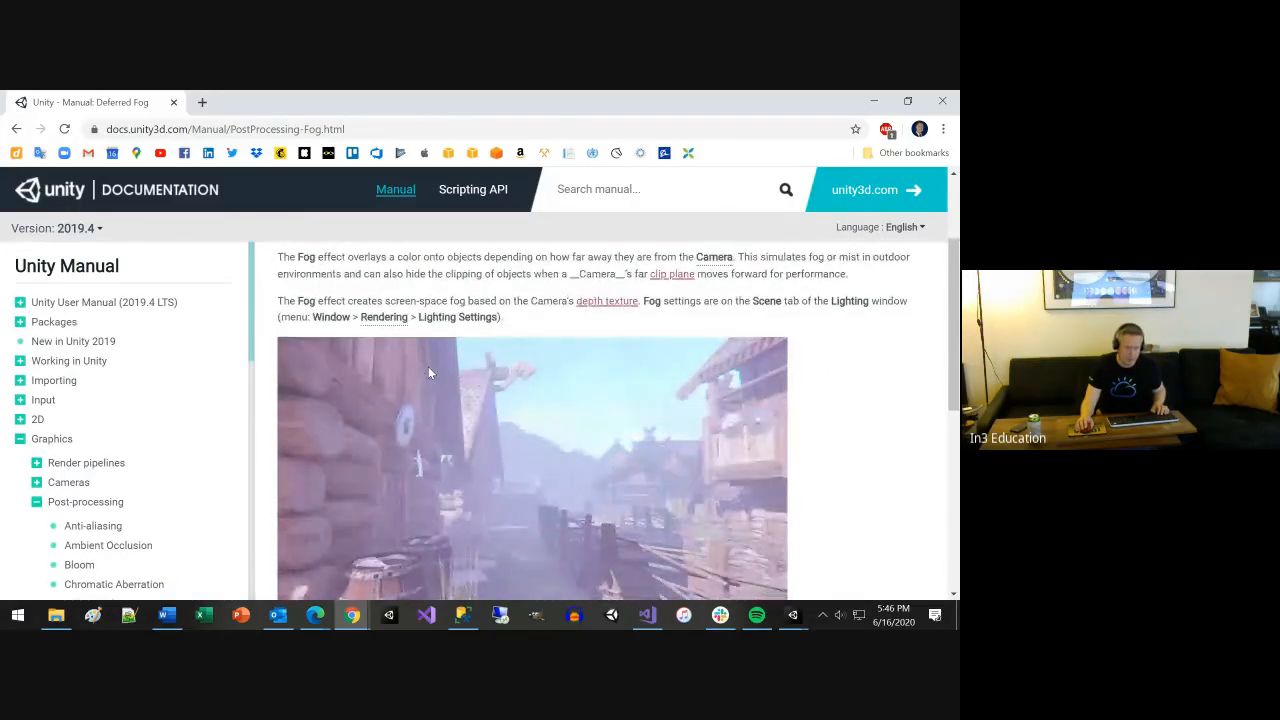
pyautogui.scroll(-1, 428, 372)
pyautogui.scroll(1, 428, 372)
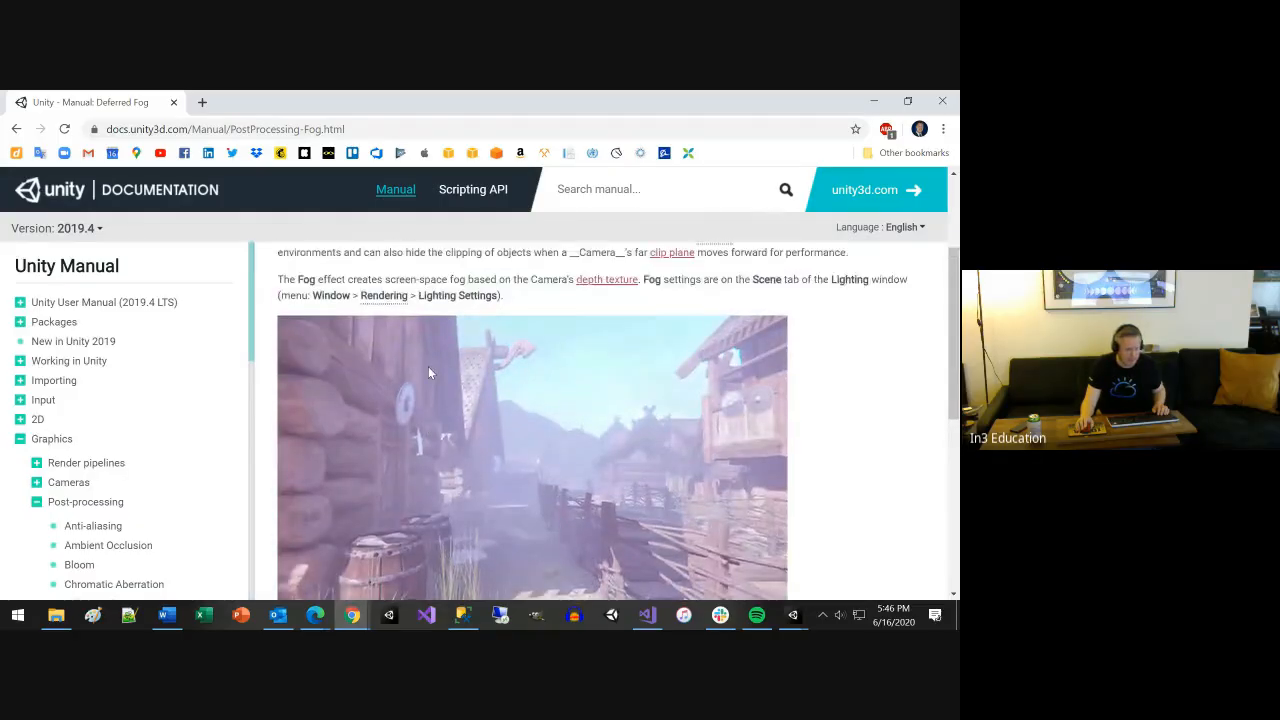
pyautogui.scroll(2, 428, 372)
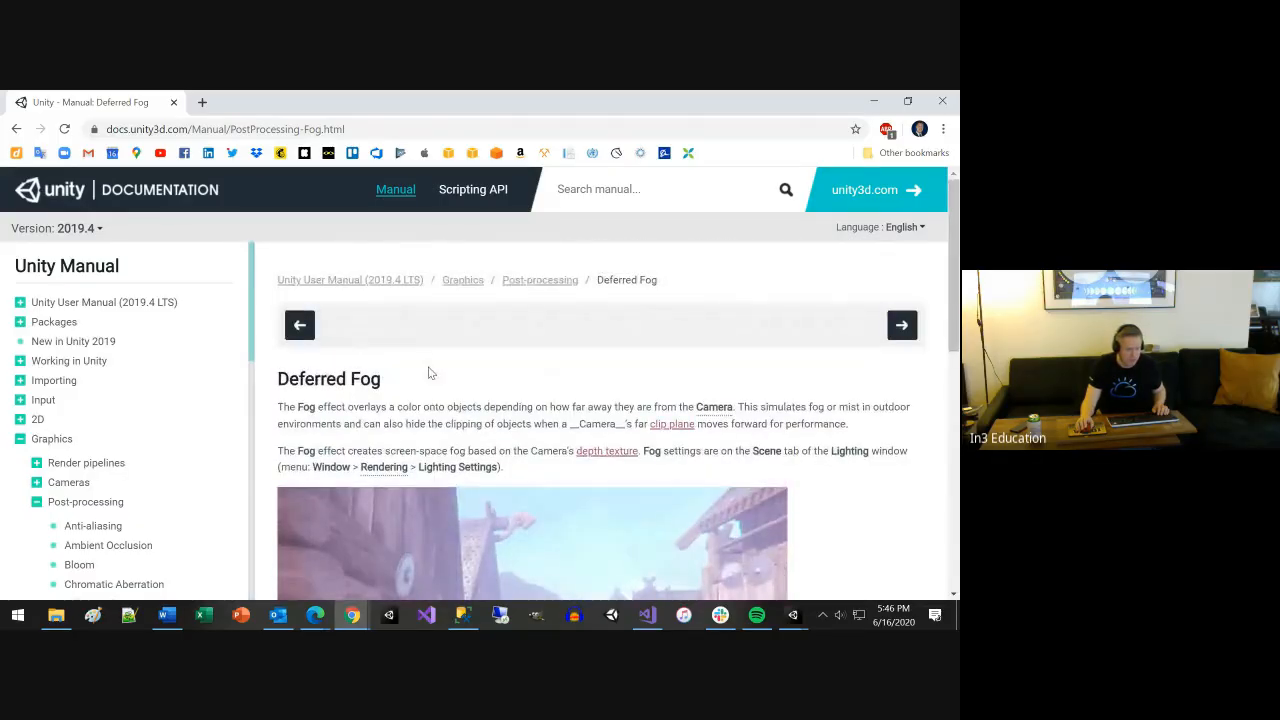
pyautogui.scroll(-5, 451, 375)
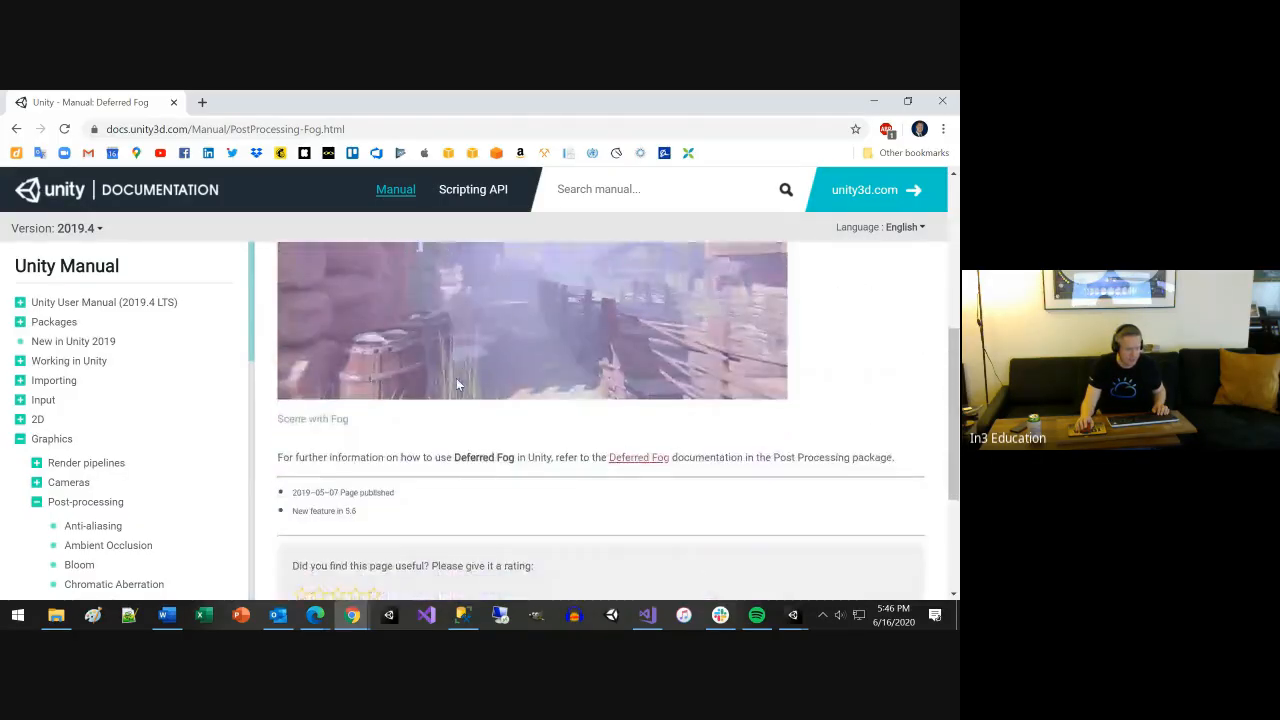
pyautogui.scroll(2, 514, 280)
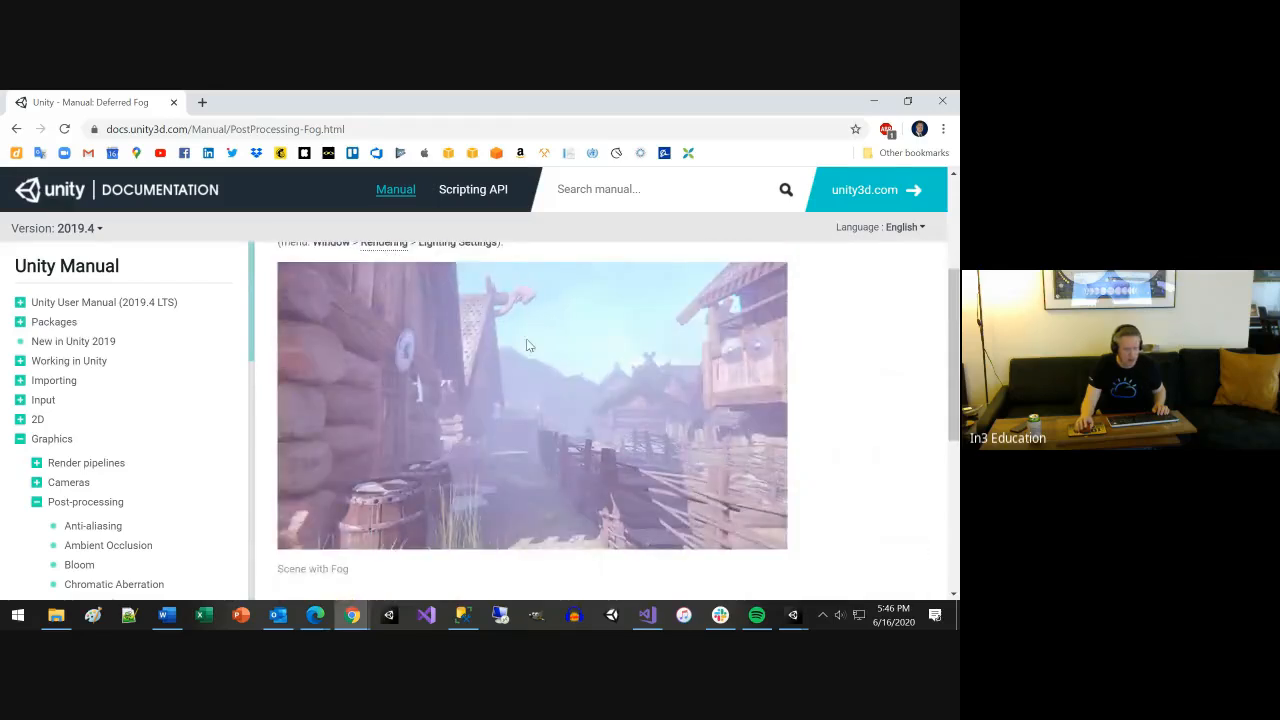
pyautogui.scroll(-1, 544, 353)
pyautogui.scroll(-3, 558, 403)
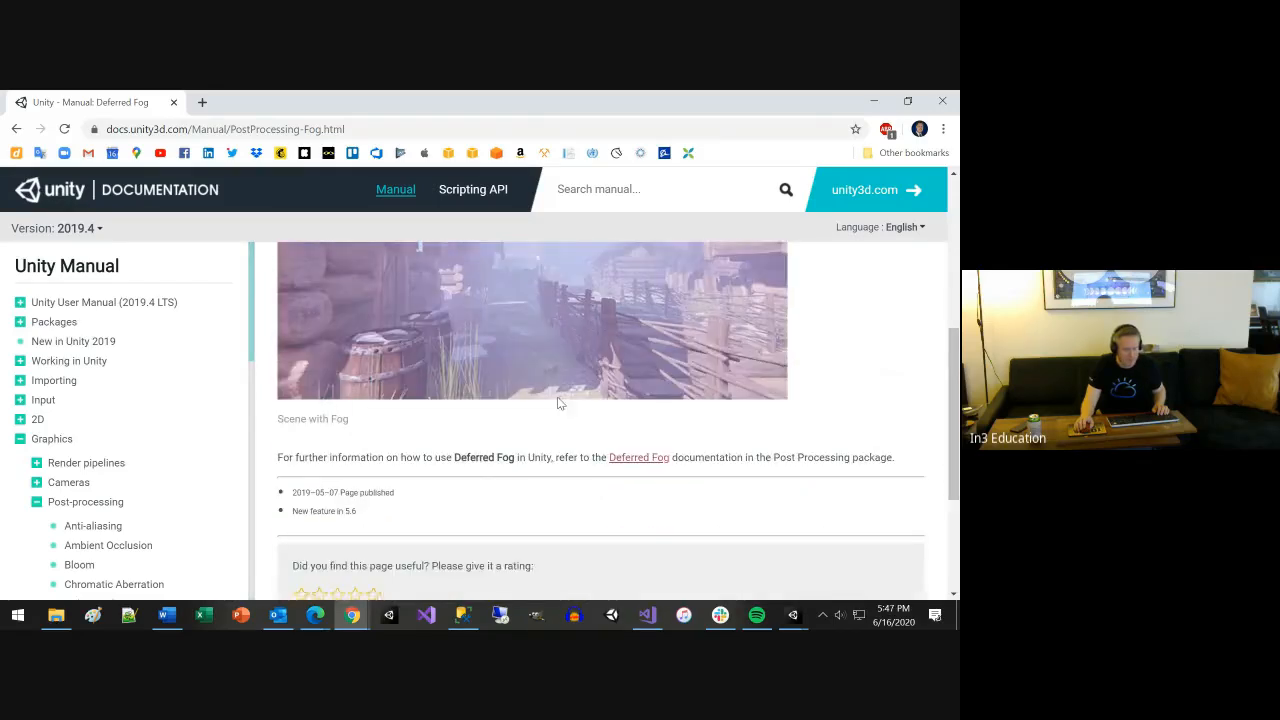
pyautogui.scroll(5, 560, 403)
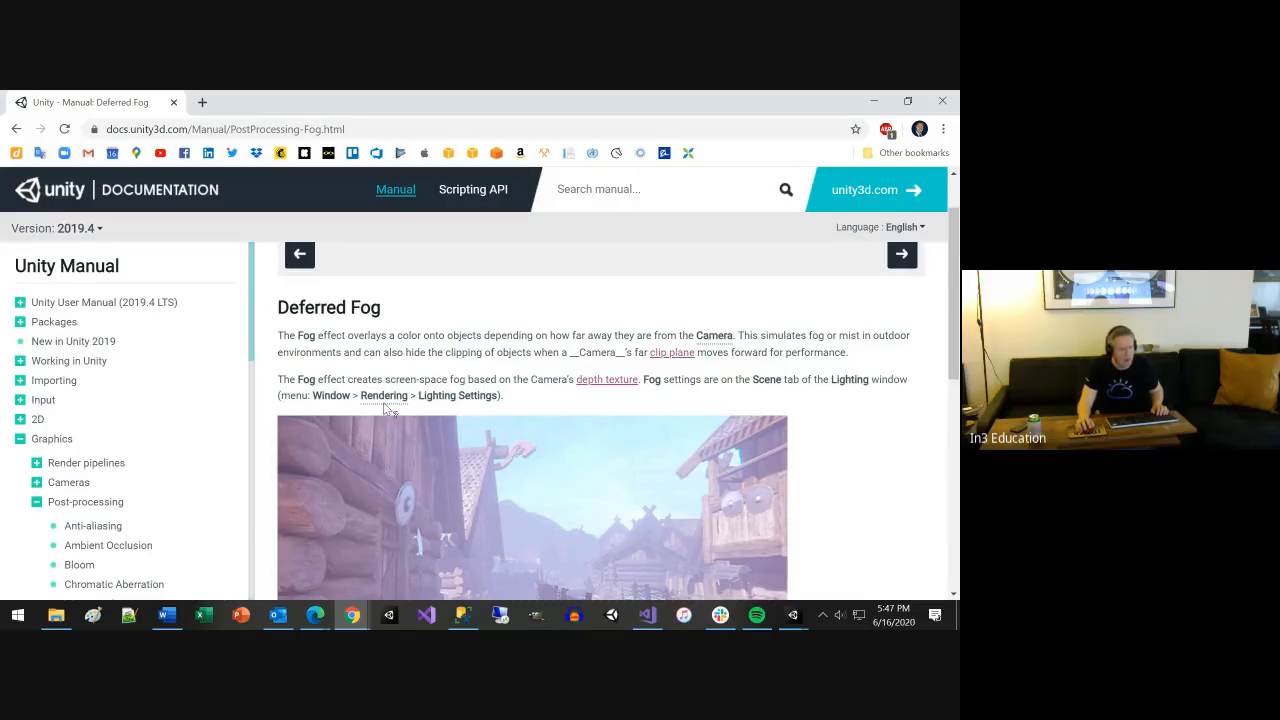
# Return to Unity, open the Lighting Settings window and move it clear of the Scene view
pyautogui.hotkey('alt', 'Tab')
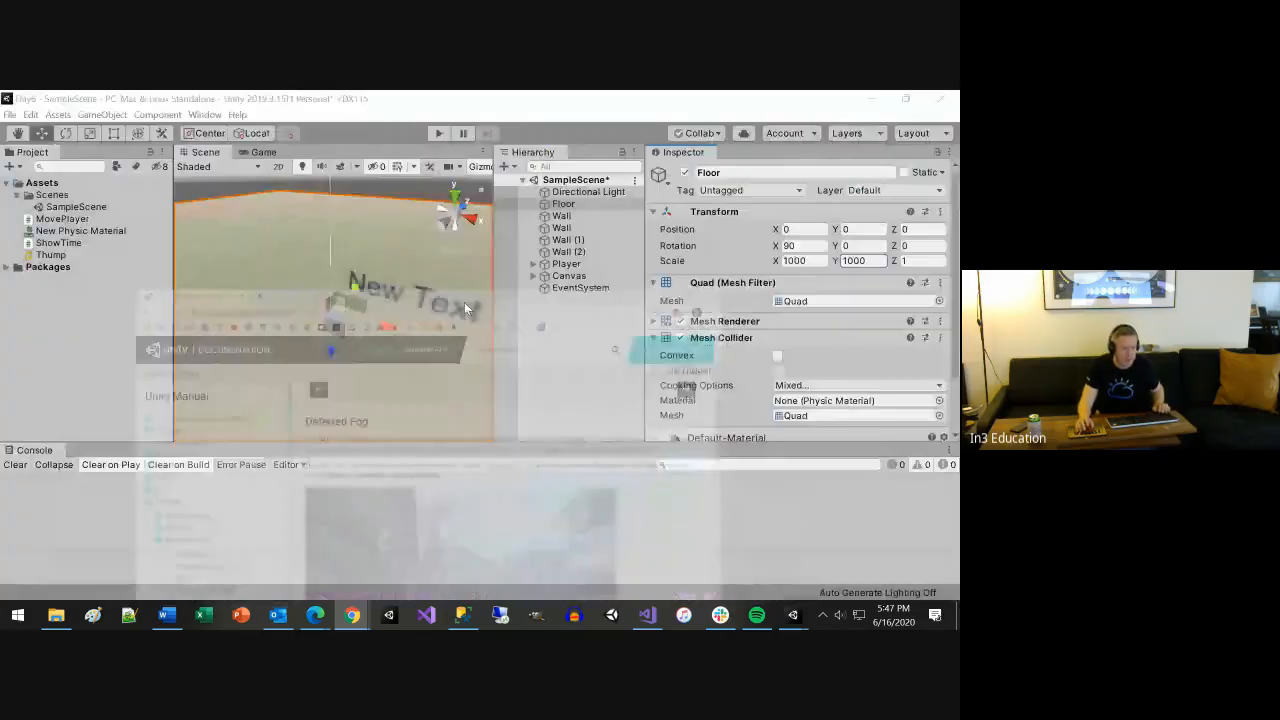
pyautogui.click(204, 115)
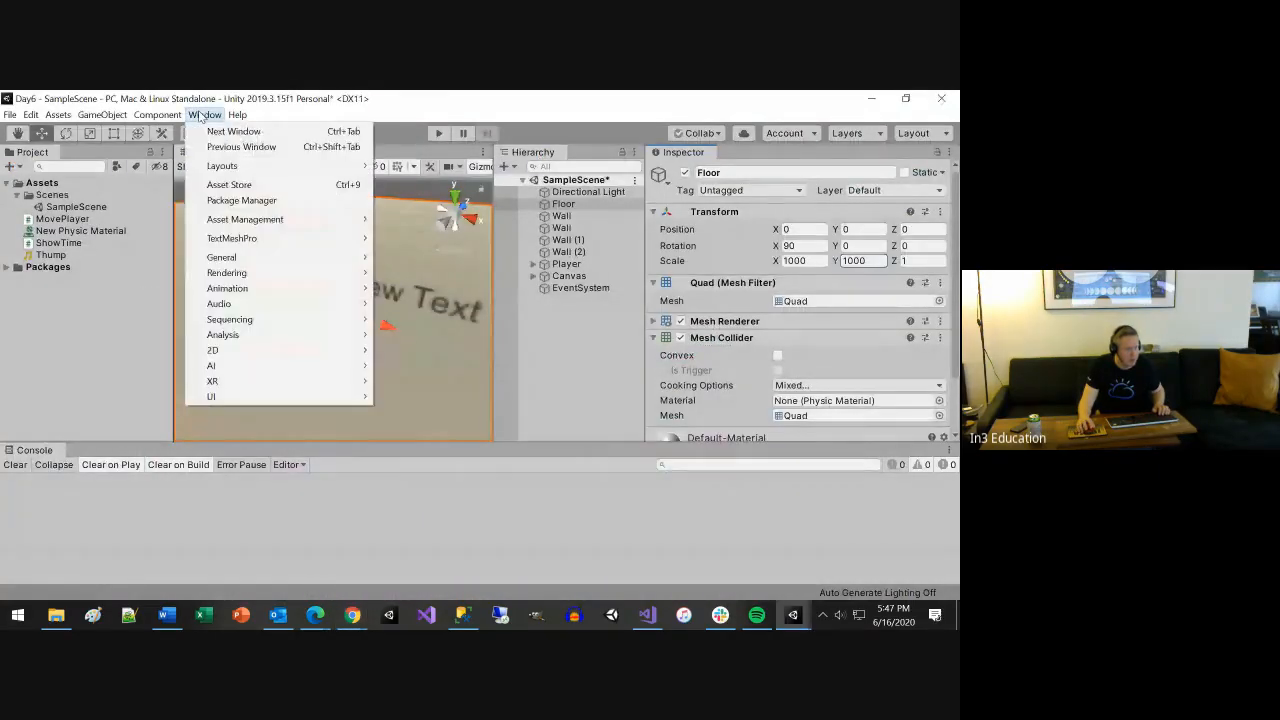
pyautogui.moveTo(258, 279)
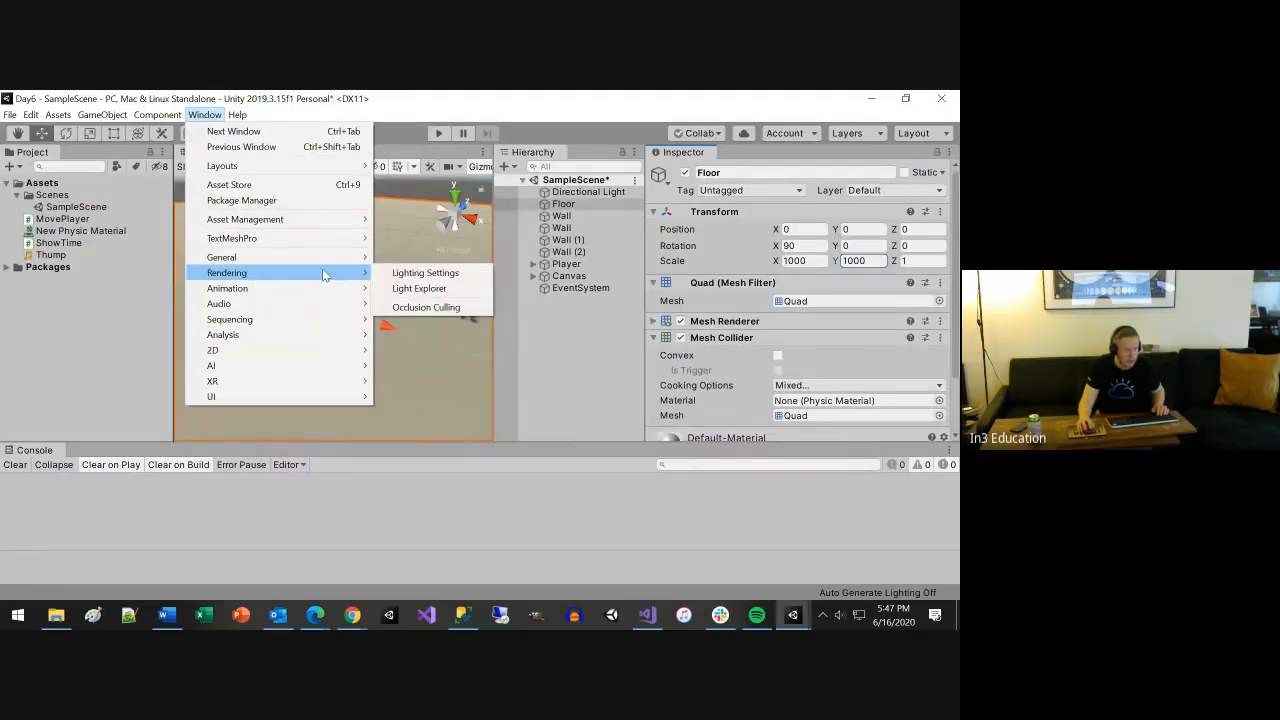
pyautogui.click(410, 273)
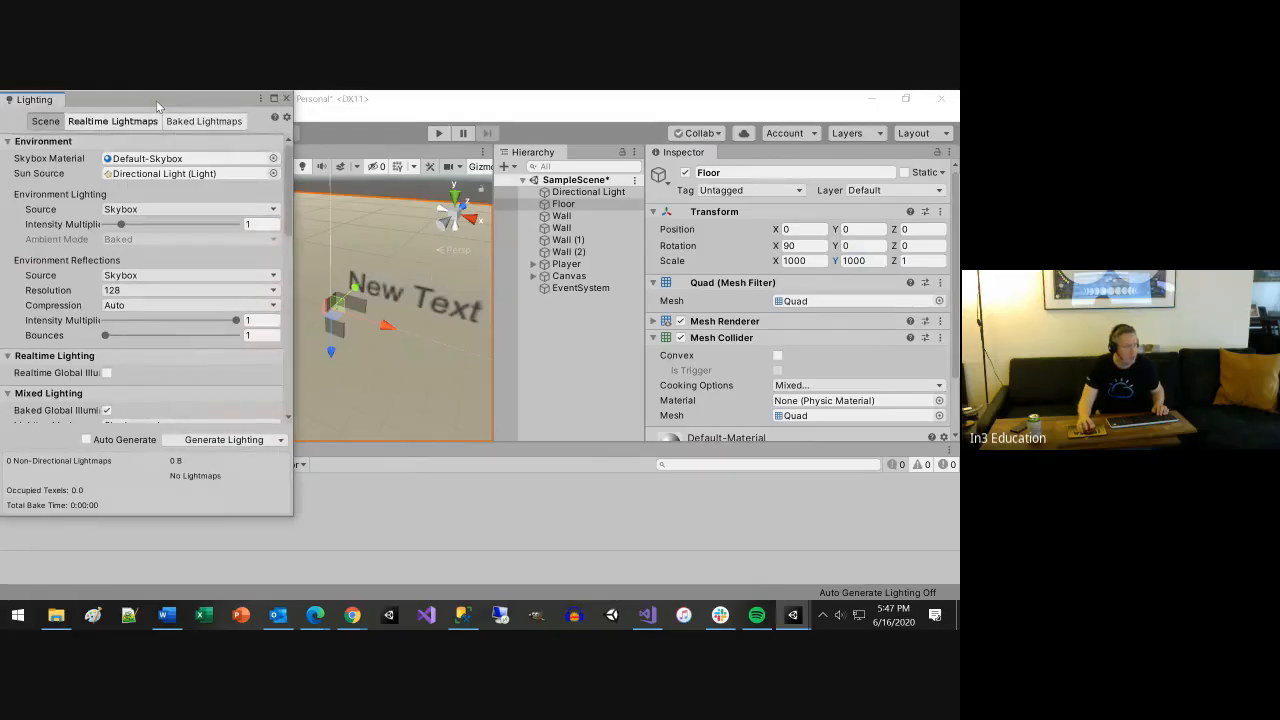
pyautogui.moveTo(158, 101); pyautogui.dragTo(689, 190)
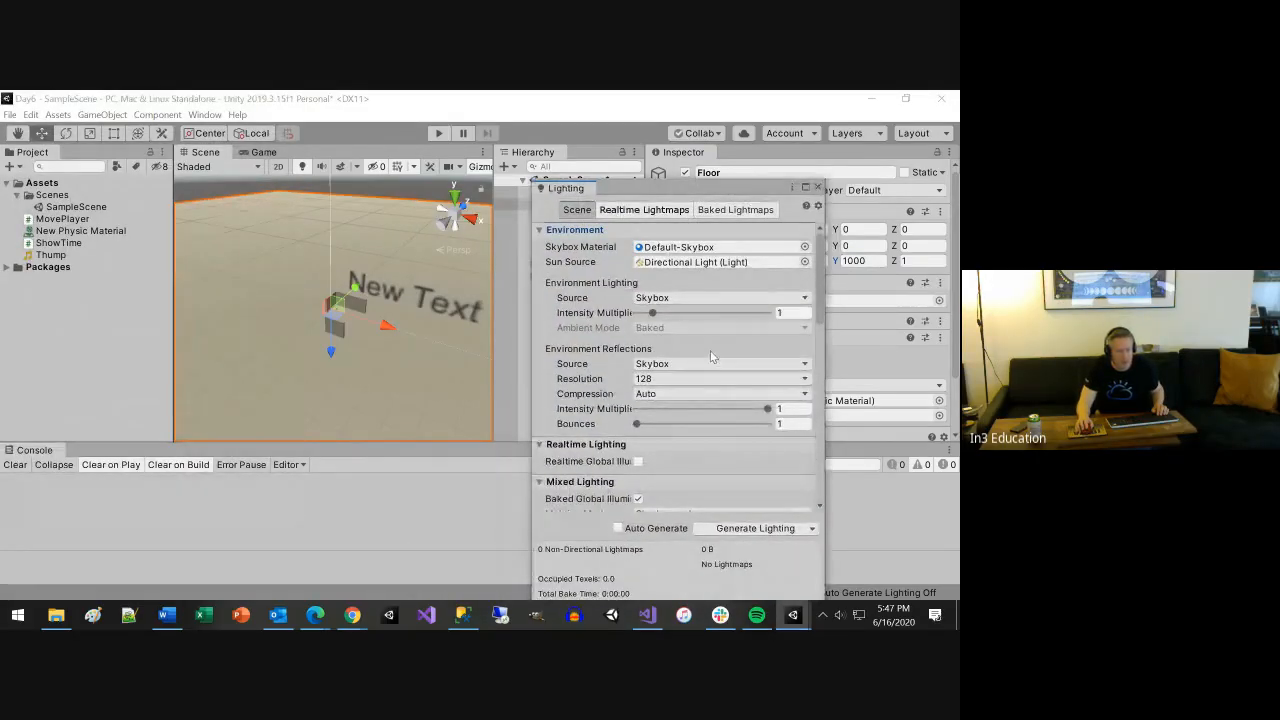
# Enable Fog in the Other Settings section of the scene's lighting settings
pyautogui.scroll(-1, 708, 354)
pyautogui.scroll(-3, 710, 350)
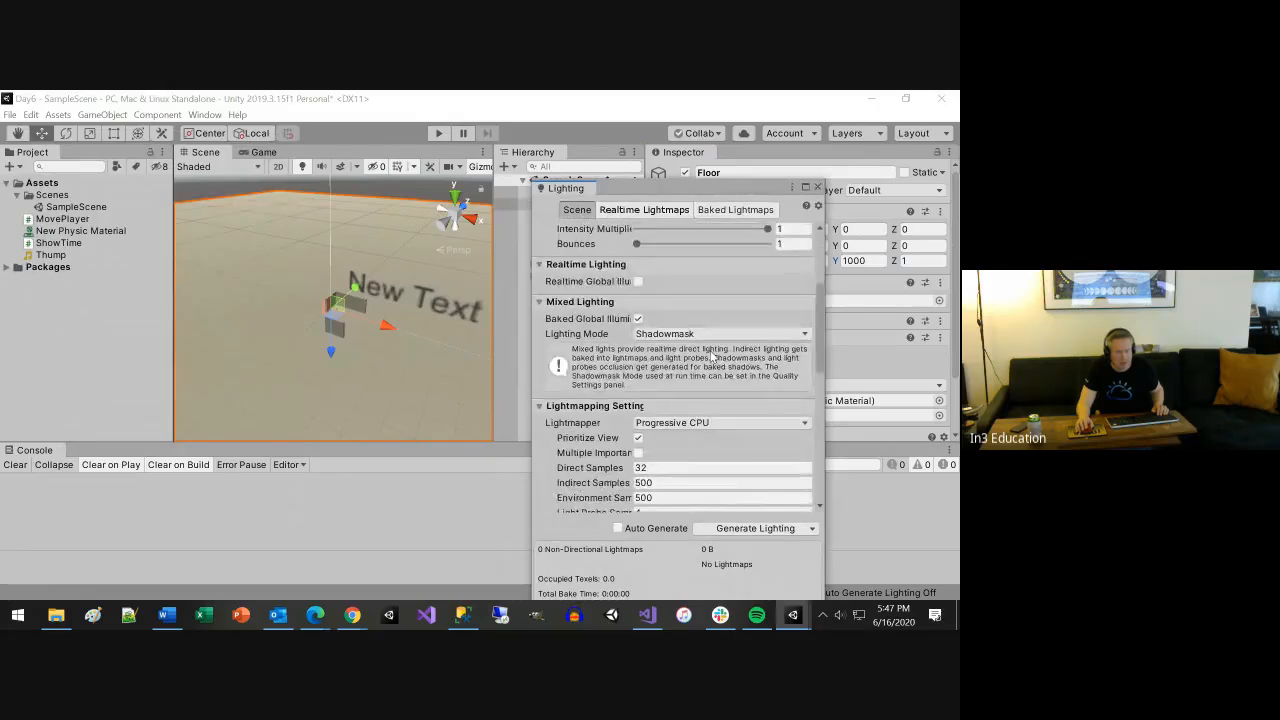
pyautogui.scroll(-8, 711, 356)
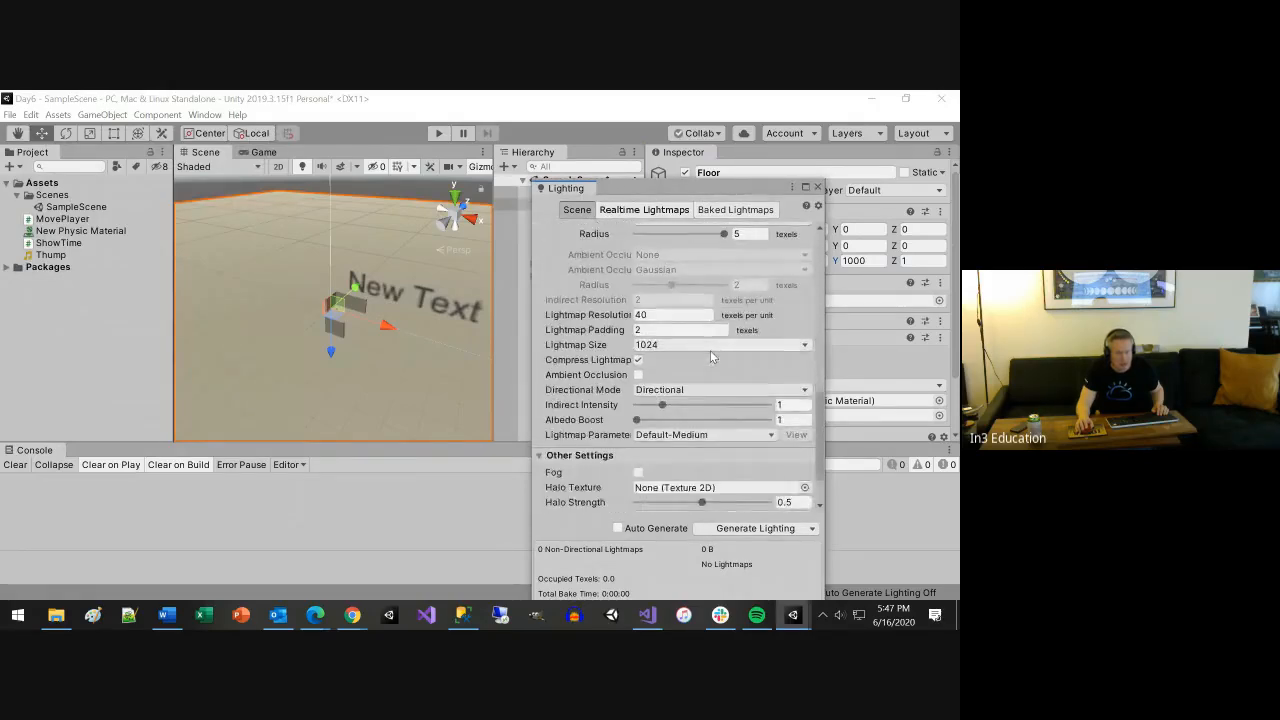
pyautogui.scroll(-3, 710, 350)
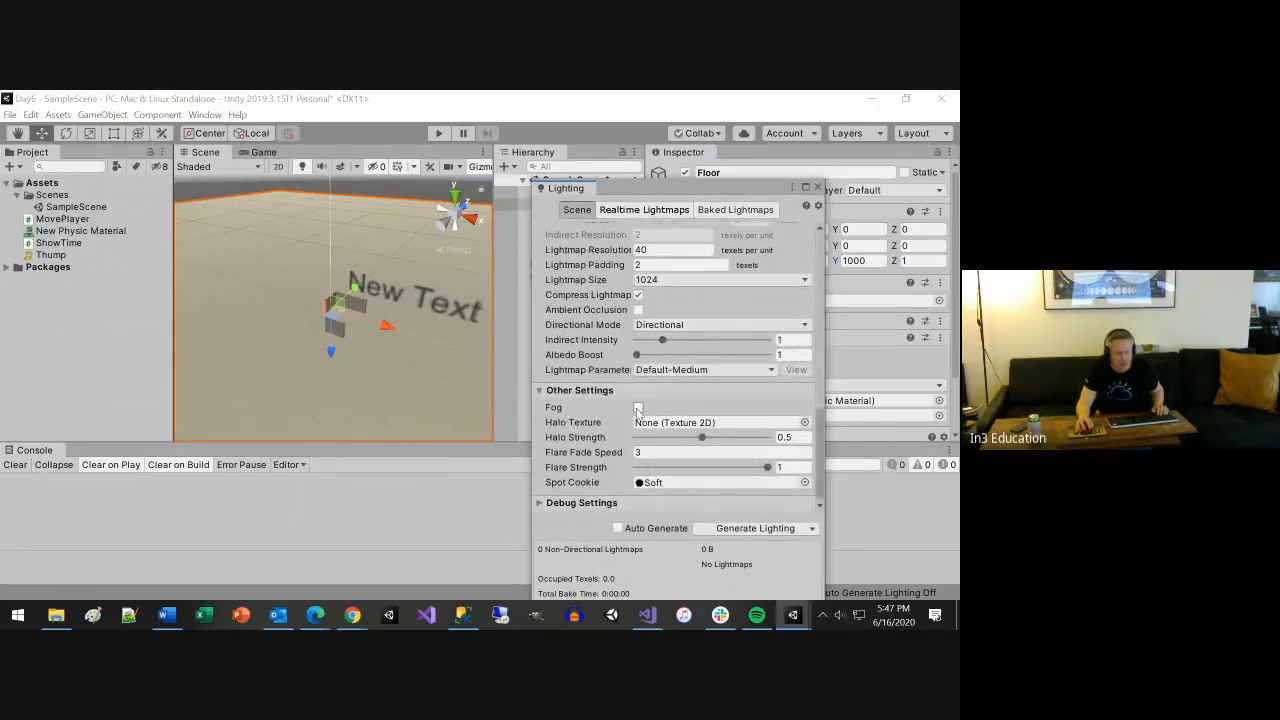
pyautogui.click(638, 408)
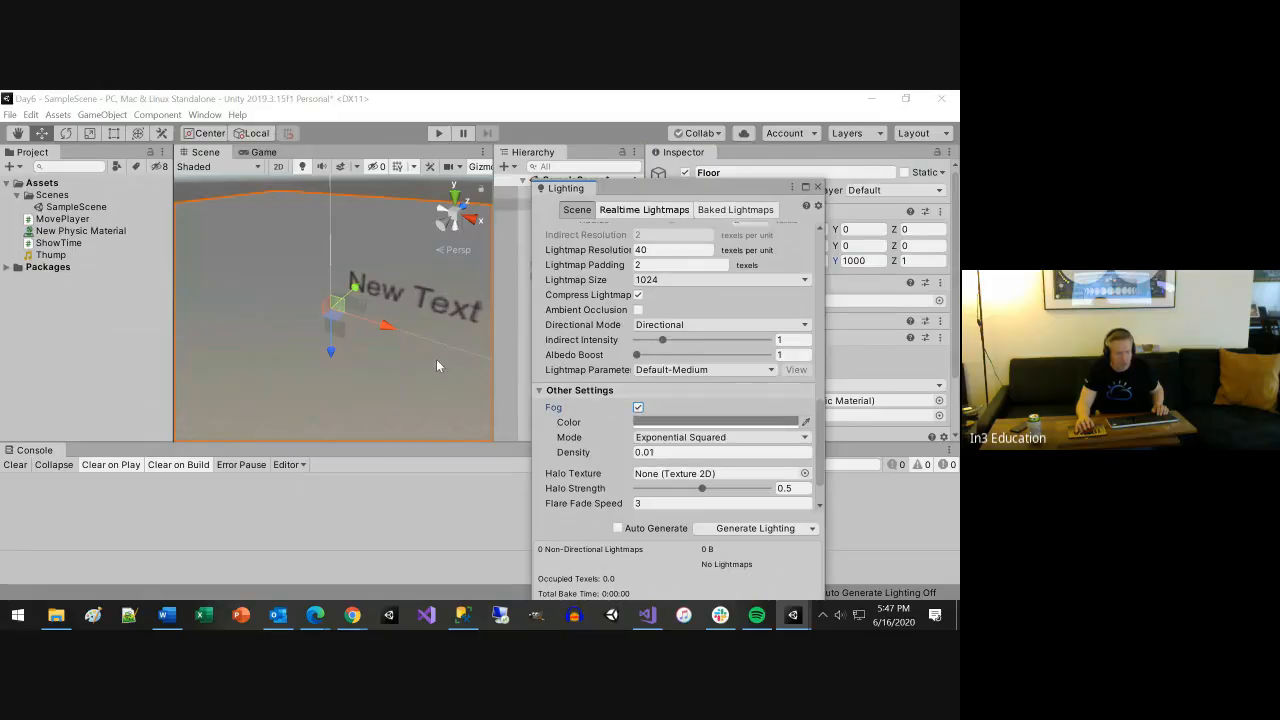
# Set the fog color to a neutral dark grey, hexadecimal 767676
pyautogui.click(693, 421)
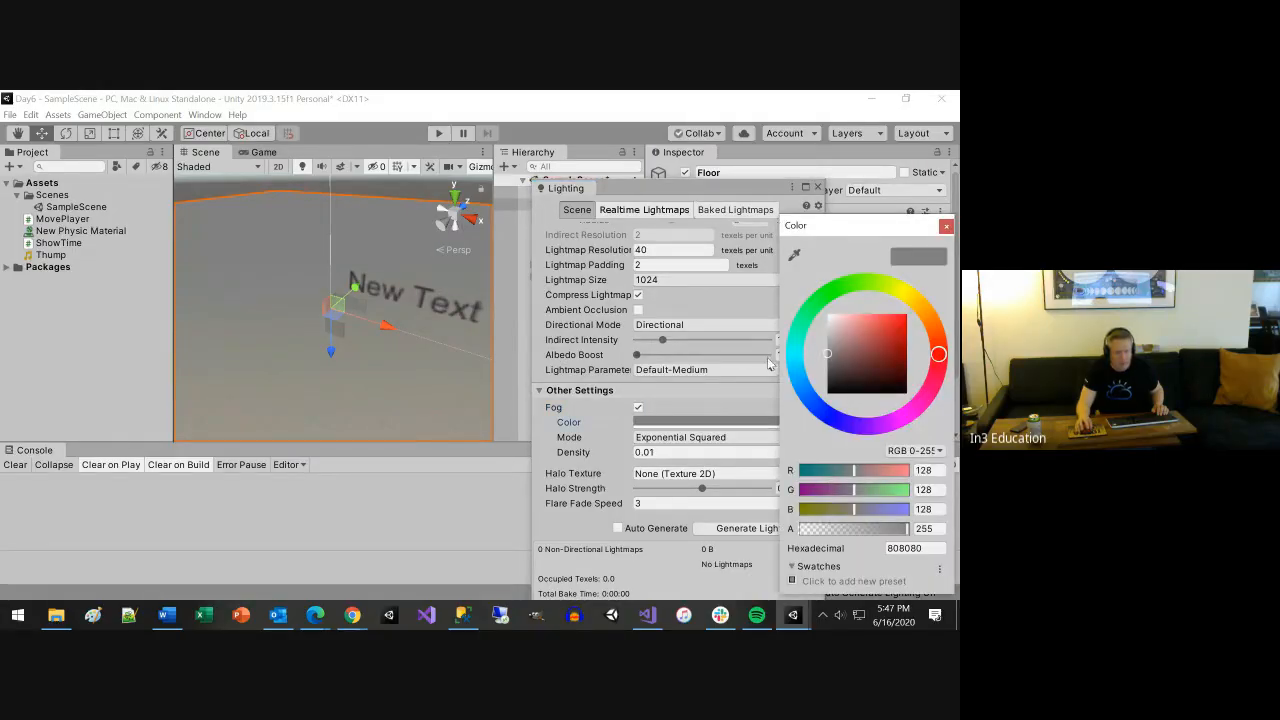
pyautogui.moveTo(828, 357); pyautogui.dragTo(829, 342)
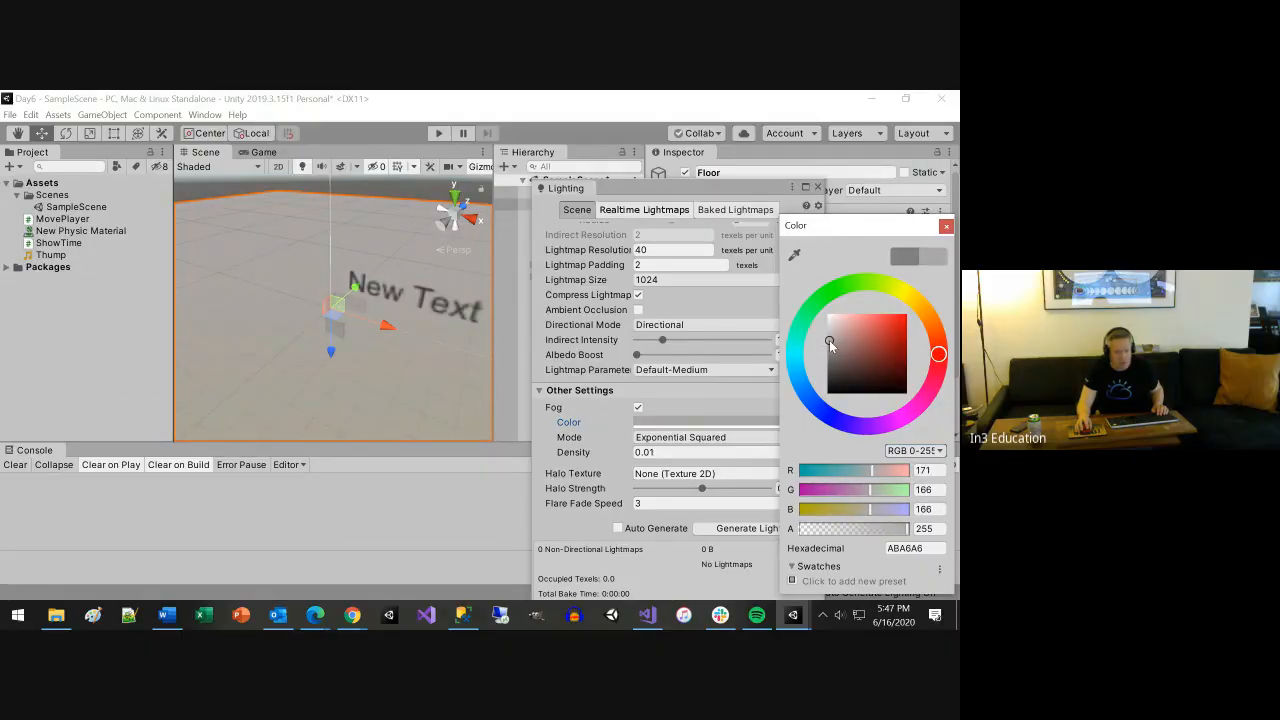
pyautogui.moveTo(829, 340)
pyautogui.mouseDown()
pyautogui.moveTo(828, 325)
pyautogui.moveTo(822, 360)
pyautogui.mouseUp()
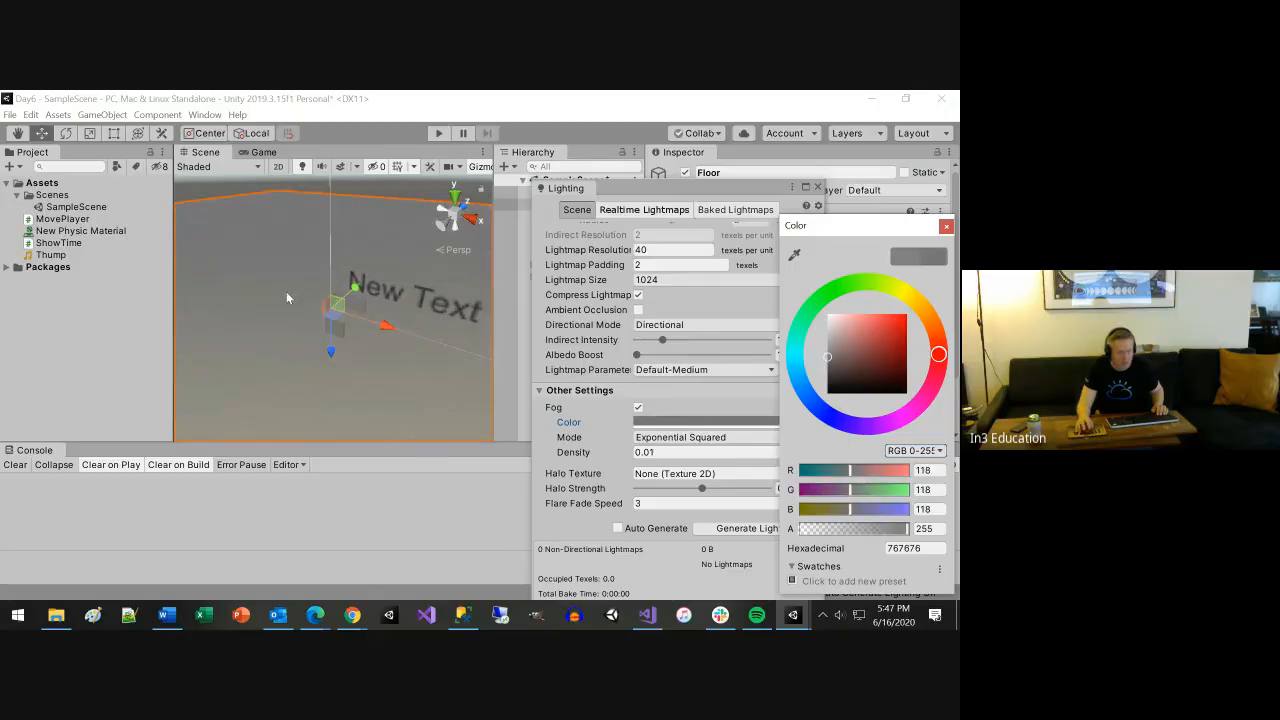
# Close the fog color picker, run the scene, turn the player toward the open horizon to check the fog, and stop playback
pyautogui.click(432, 137)
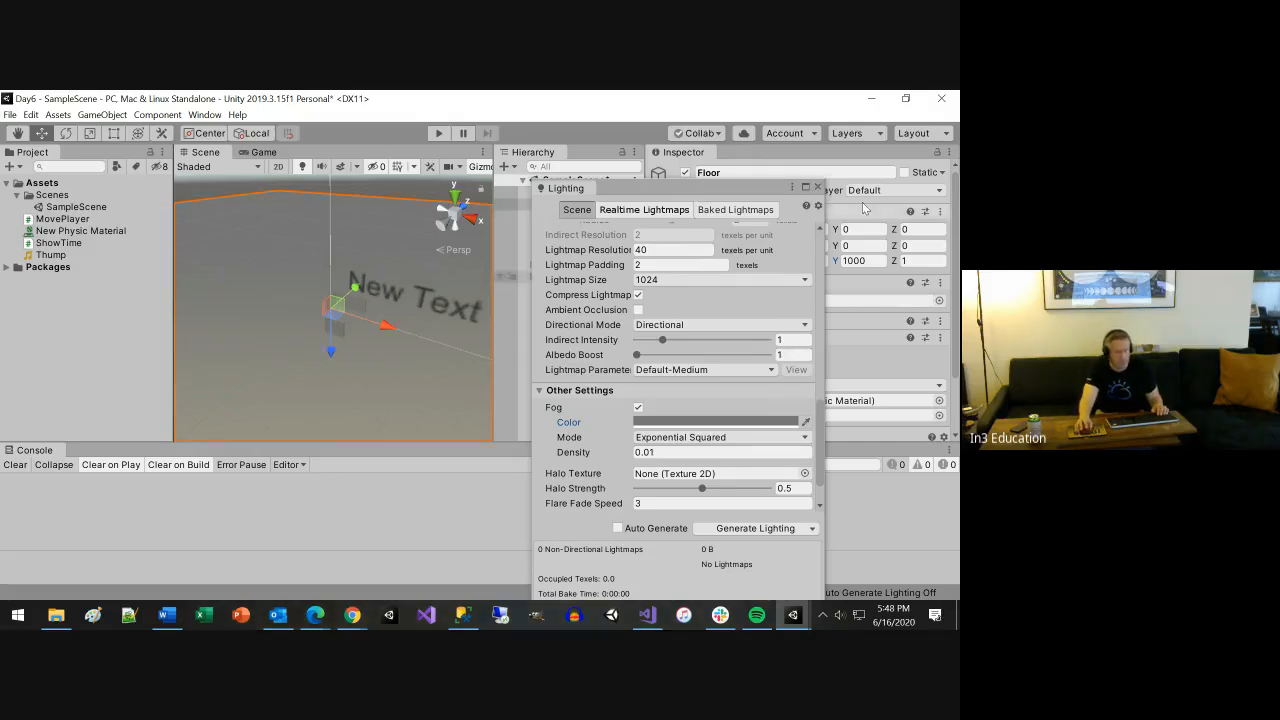
pyautogui.click(438, 133)
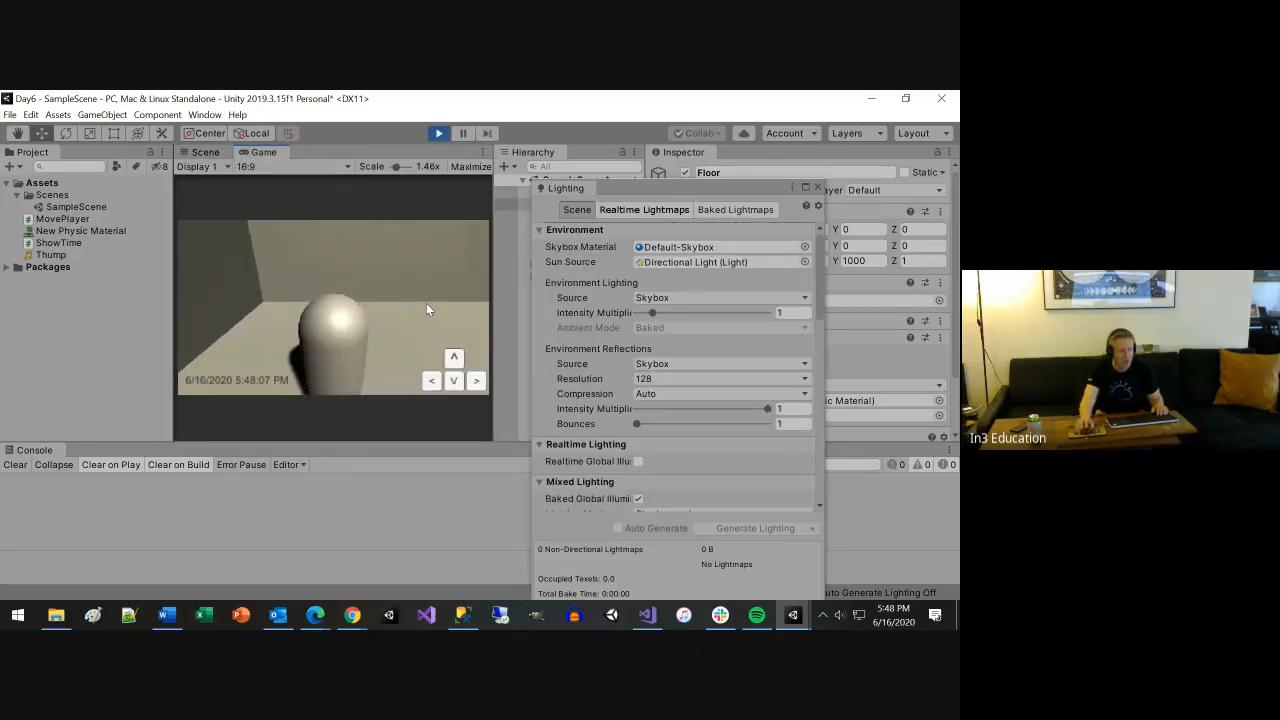
pyautogui.press('Right')
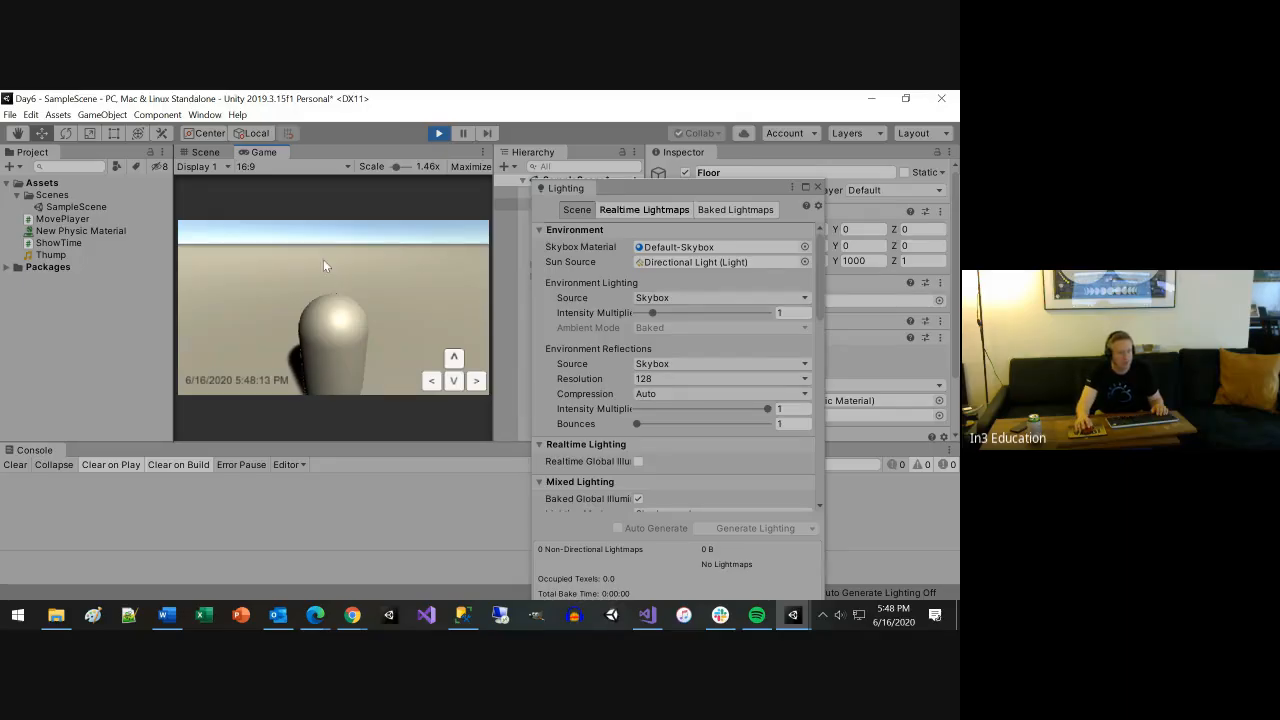
pyautogui.click(438, 133)
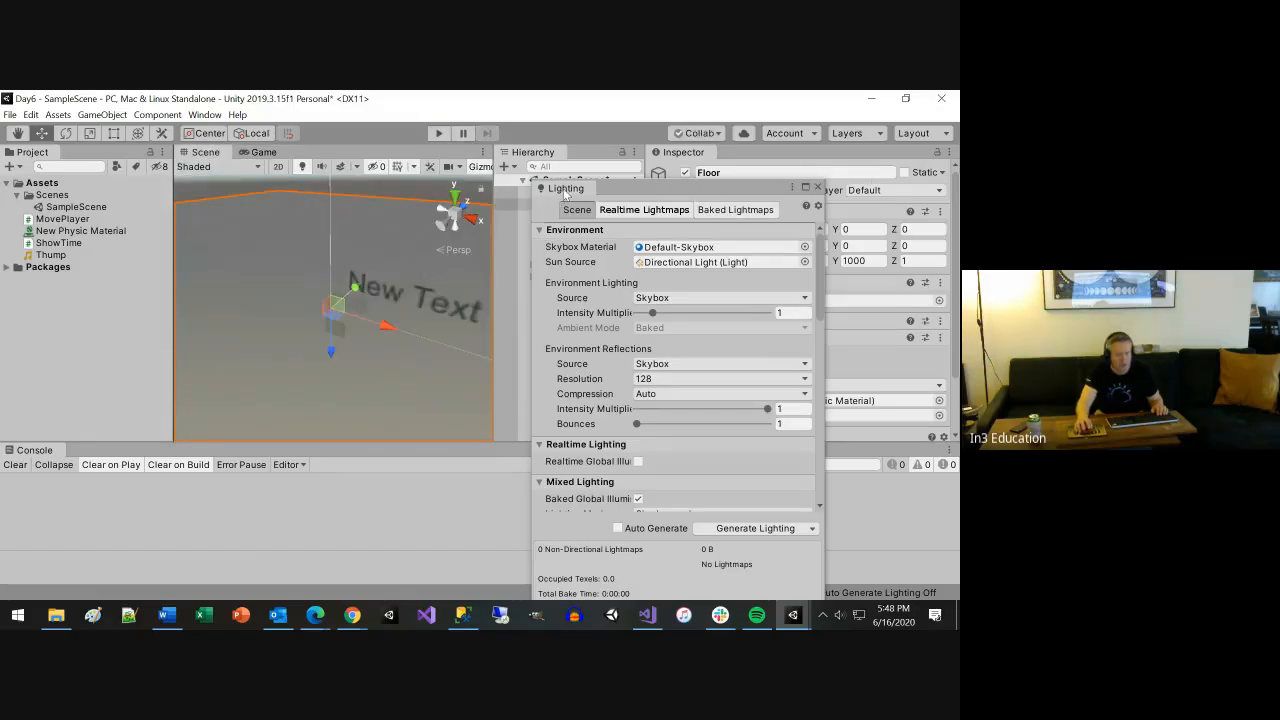
# Dock the Lighting window beside the Inspector and widen that panel
pyautogui.click(565, 193)
pyautogui.moveTo(565, 193); pyautogui.dragTo(752, 166)
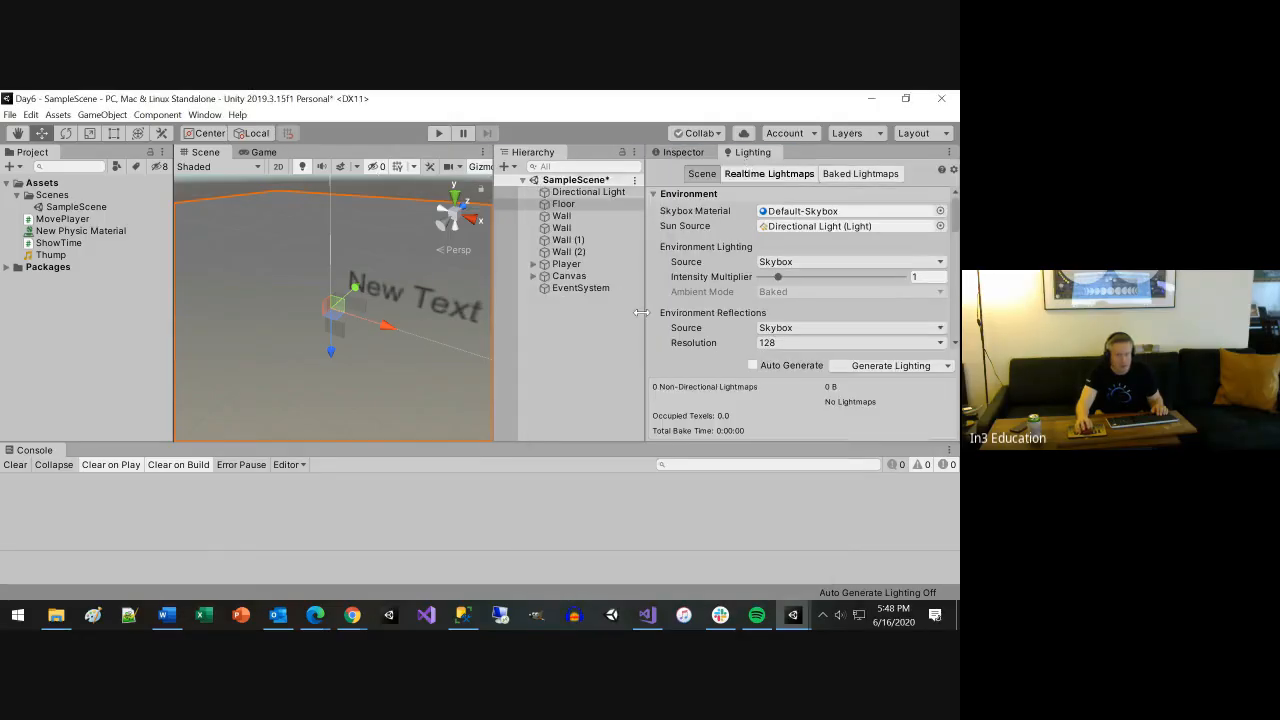
pyautogui.moveTo(667, 315); pyautogui.dragTo(580, 310)
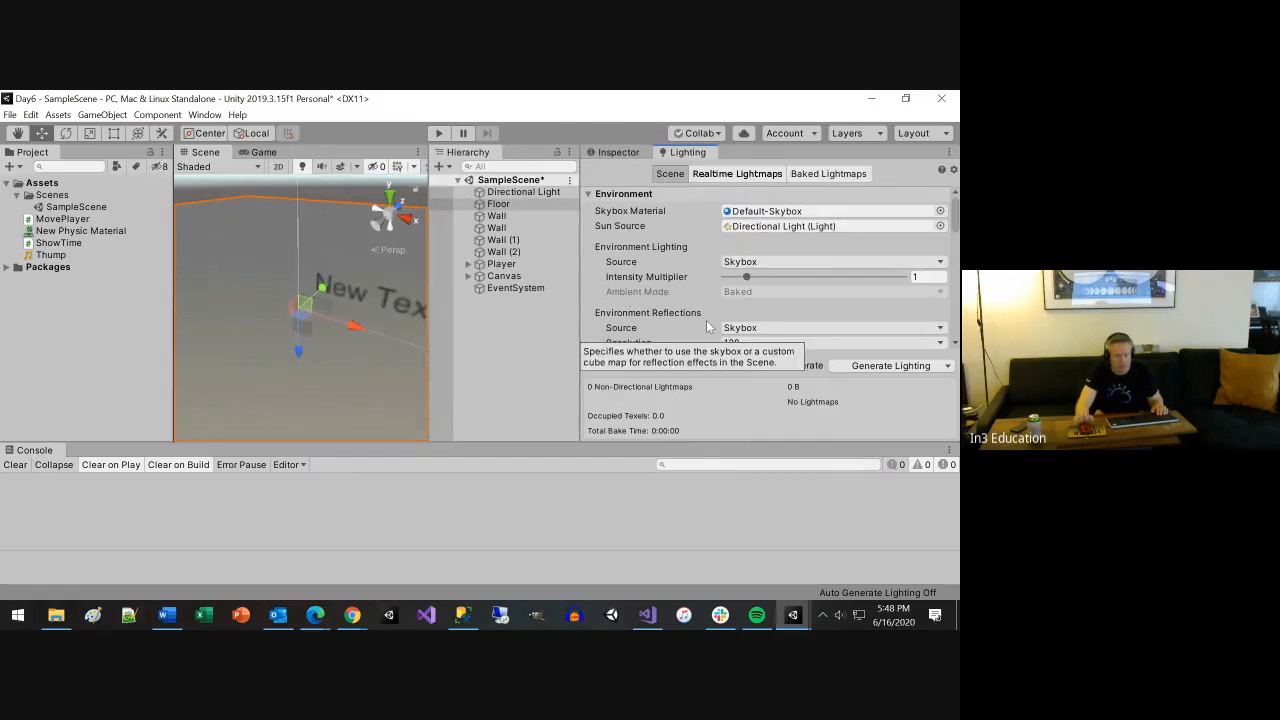
# Try Gradient as the Environment Lighting source, return it to Skybox, and raise the Intensity Multiplier to 6.04
pyautogui.click(836, 262)
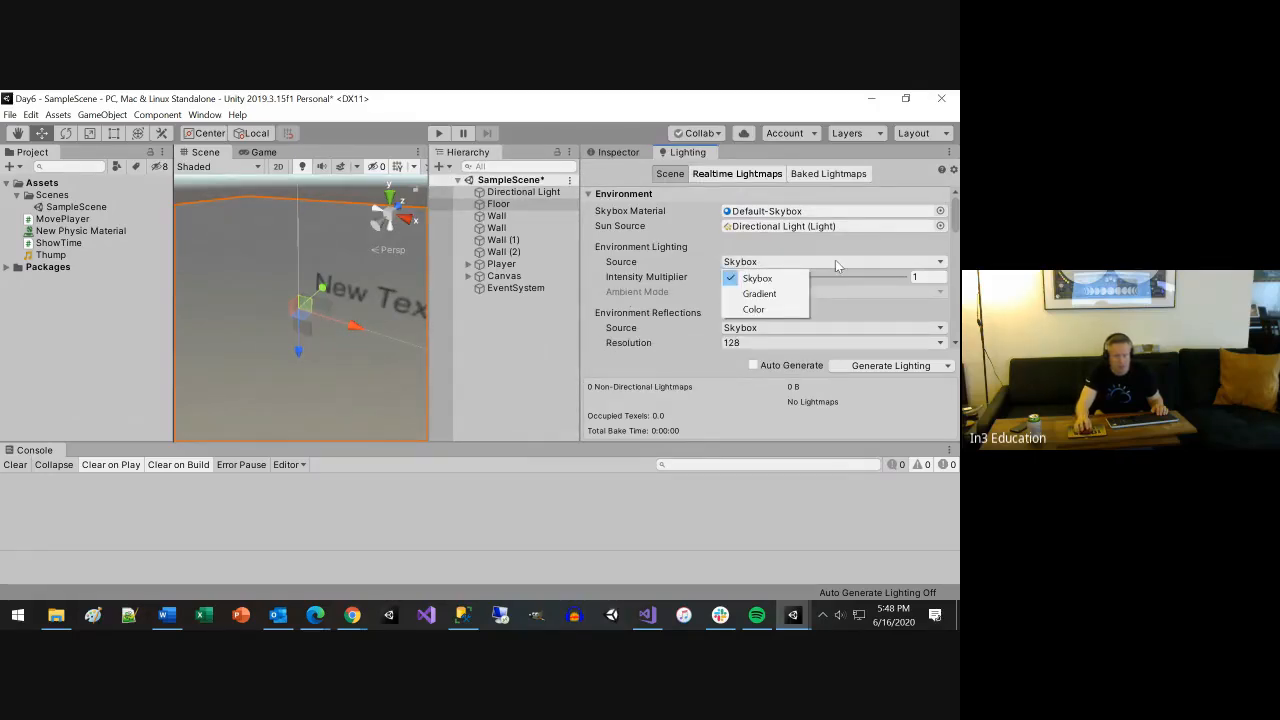
pyautogui.click(835, 261)
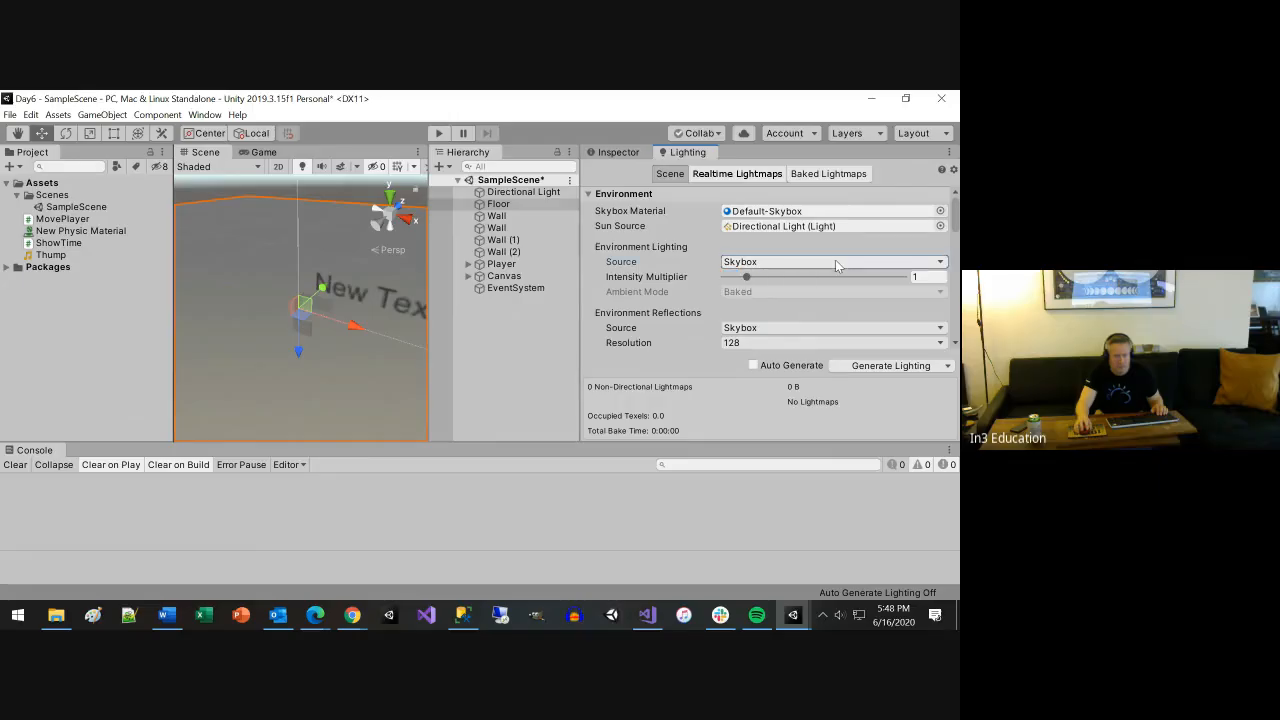
pyautogui.click(835, 260)
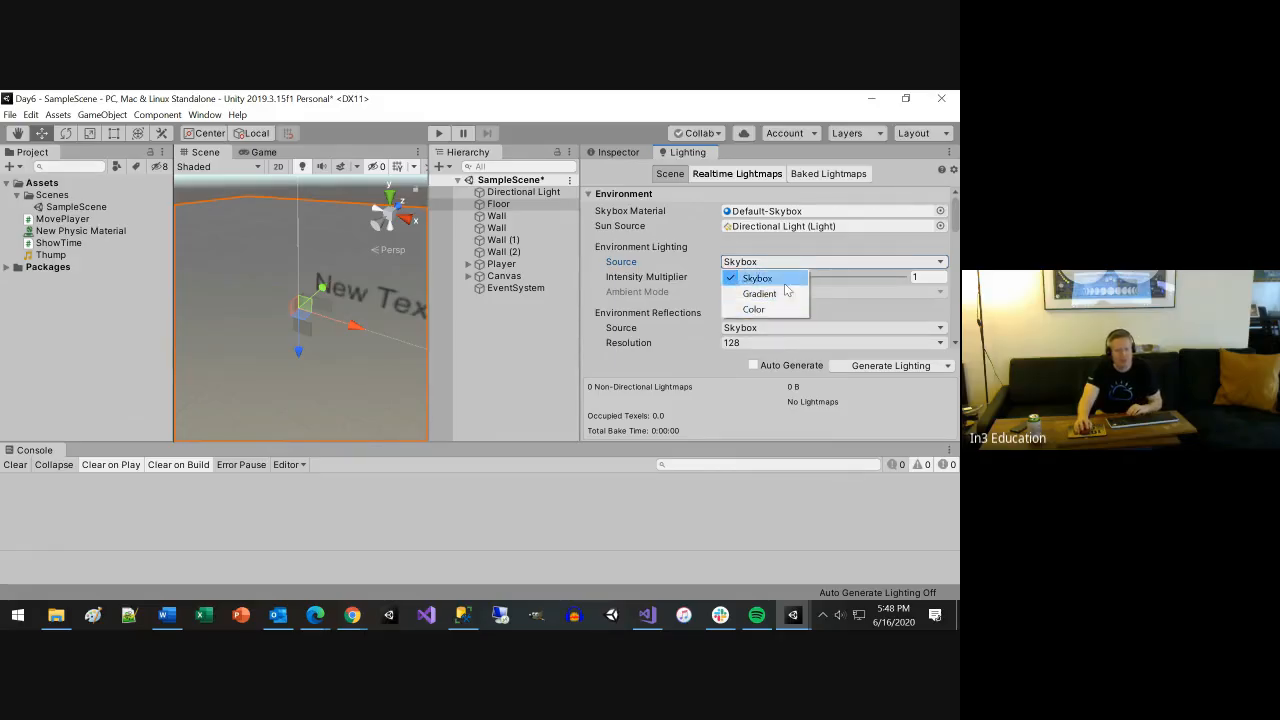
pyautogui.click(770, 292)
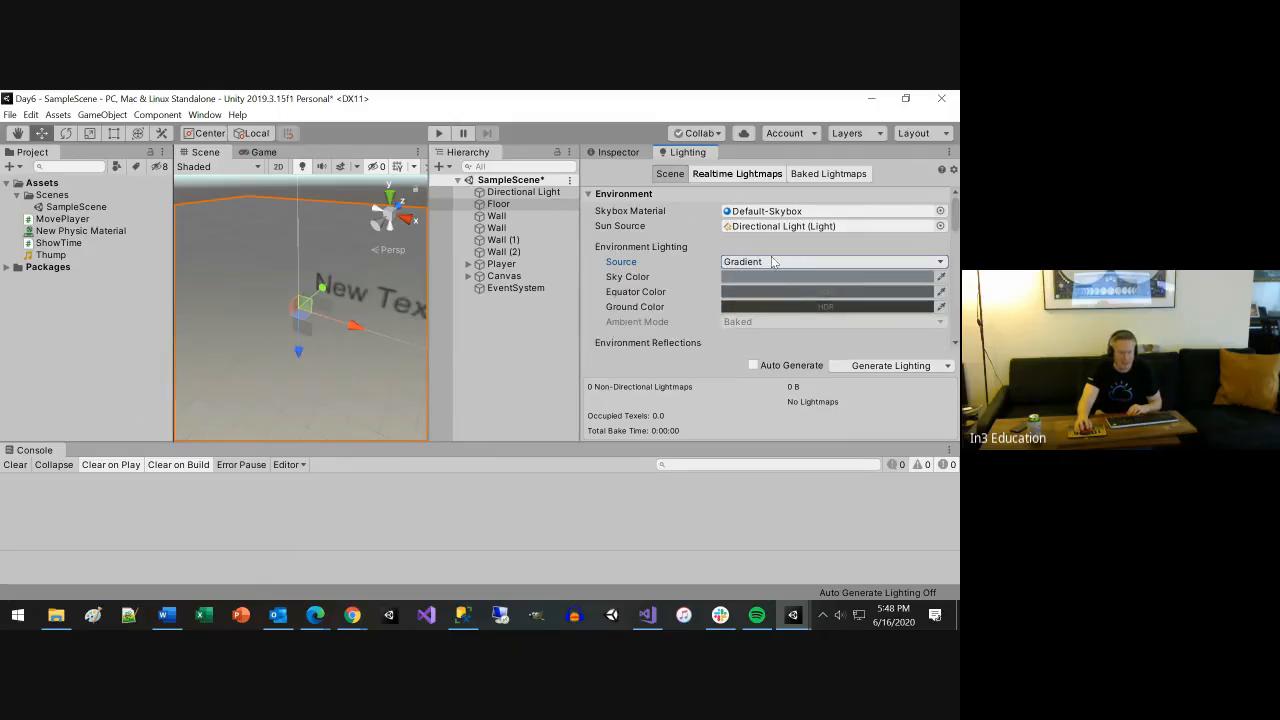
pyautogui.click(772, 262)
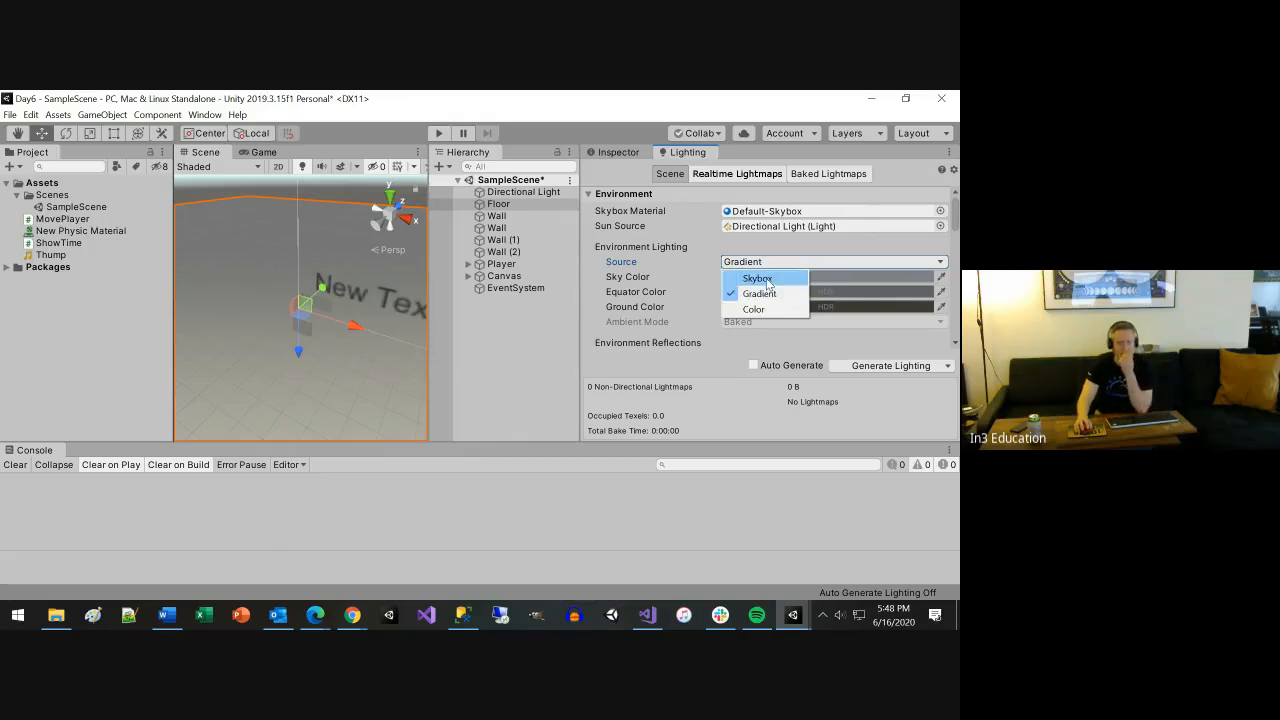
pyautogui.click(762, 279)
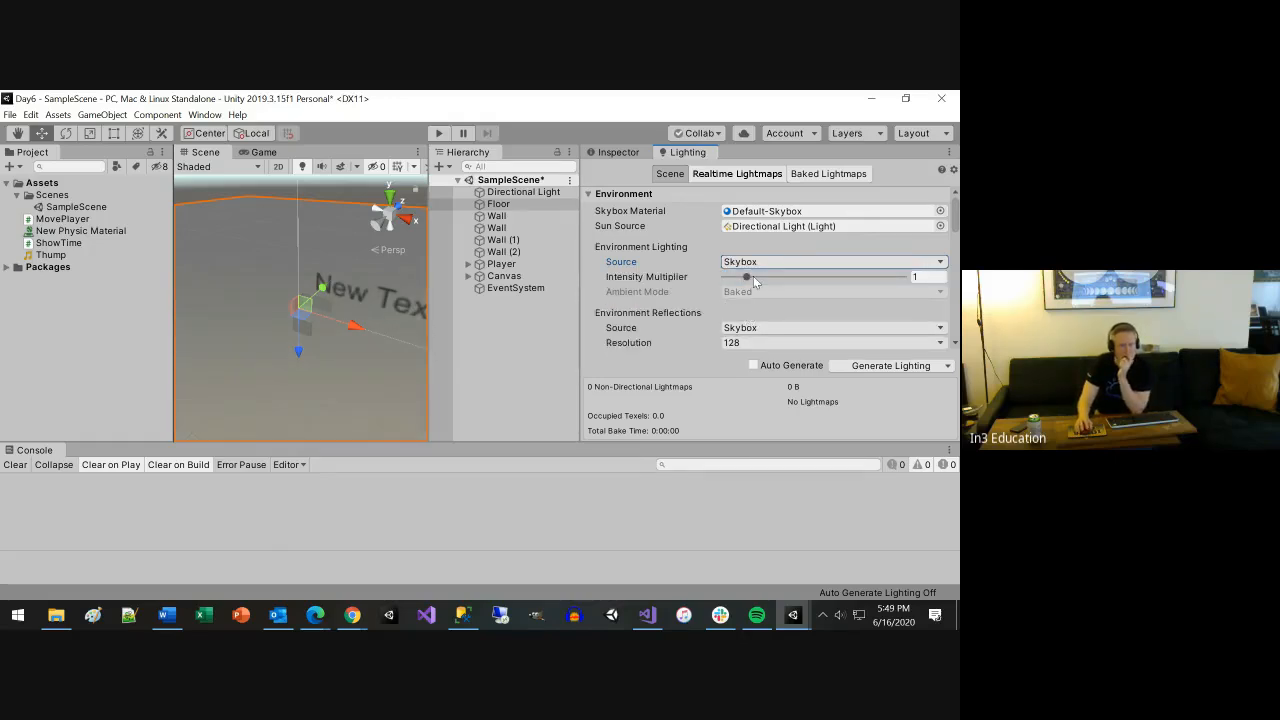
pyautogui.moveTo(748, 281); pyautogui.dragTo(859, 279)
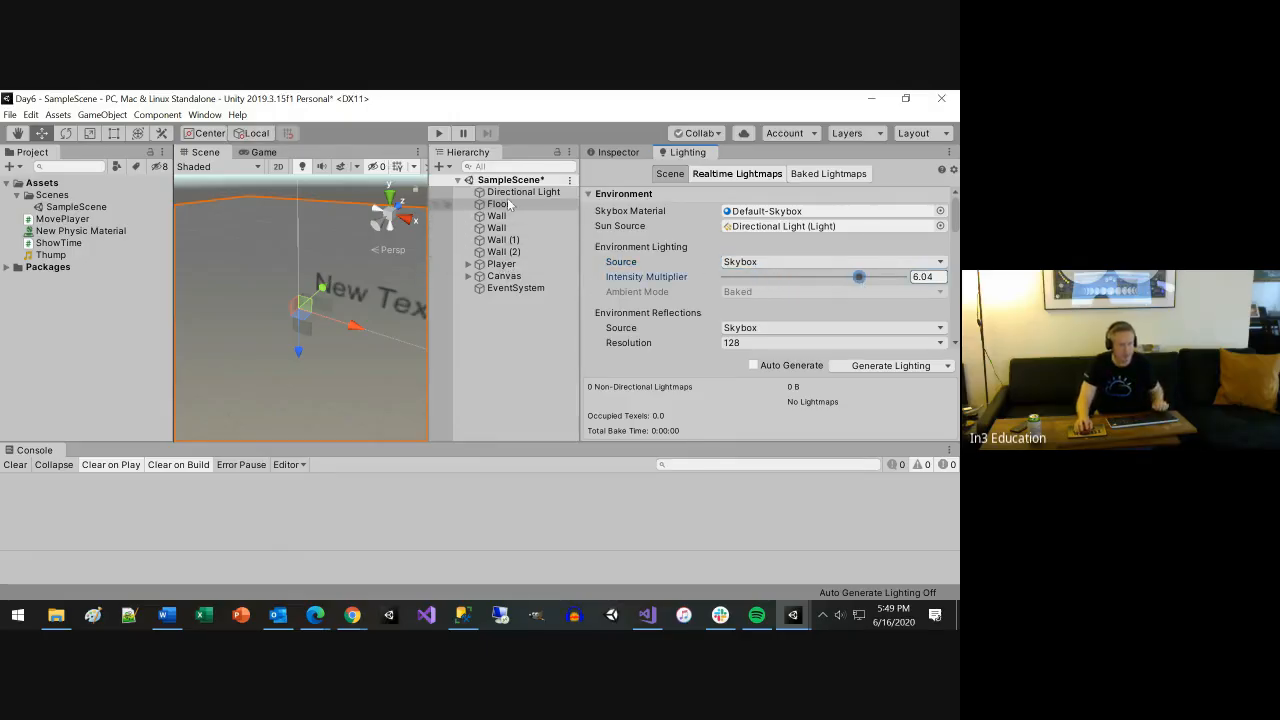
# Set the player's Main Camera X rotation to 3.73 and move the camera to Y 1.16, Z -1.95
pyautogui.click(468, 264)
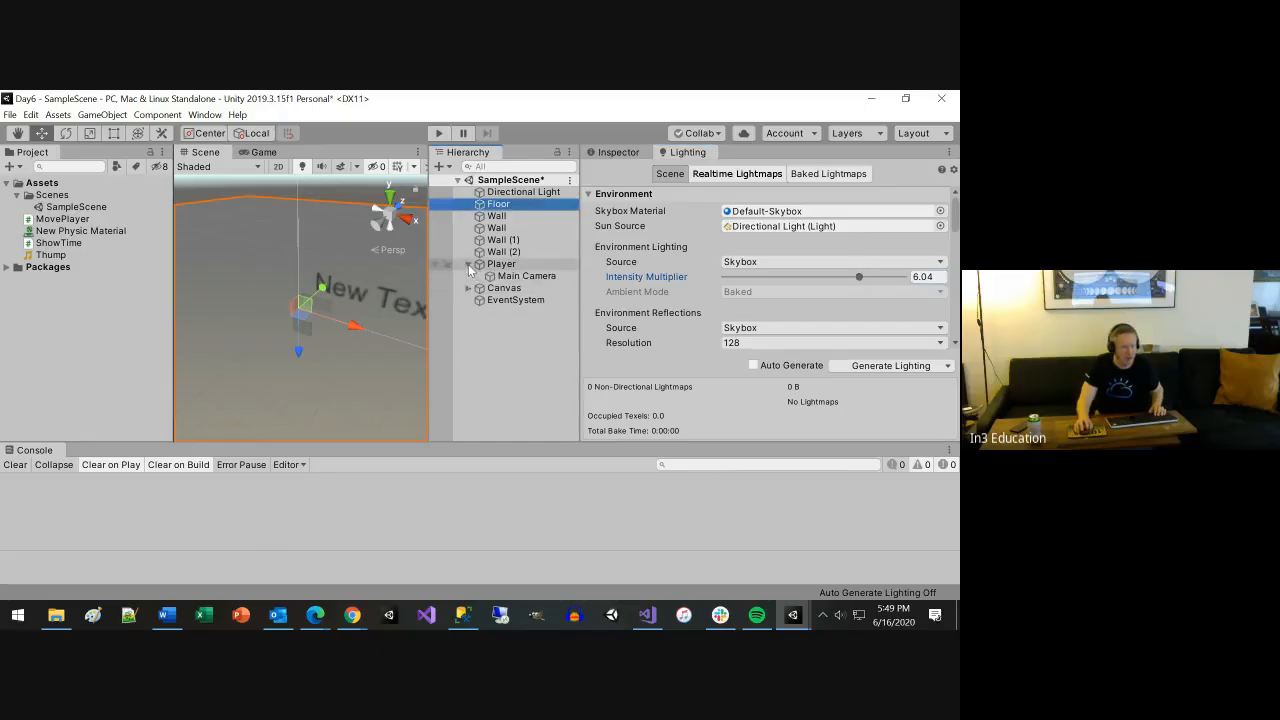
pyautogui.click(490, 276)
pyautogui.doubleClick(510, 278)
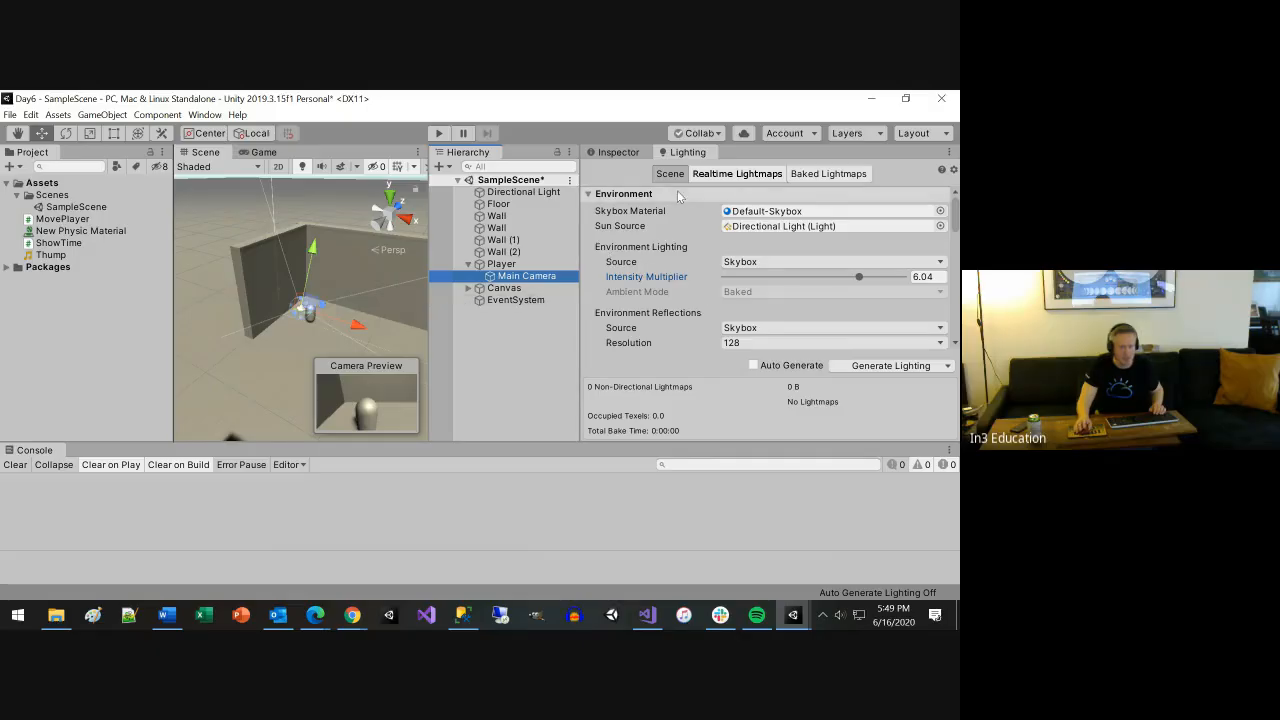
pyautogui.click(617, 152)
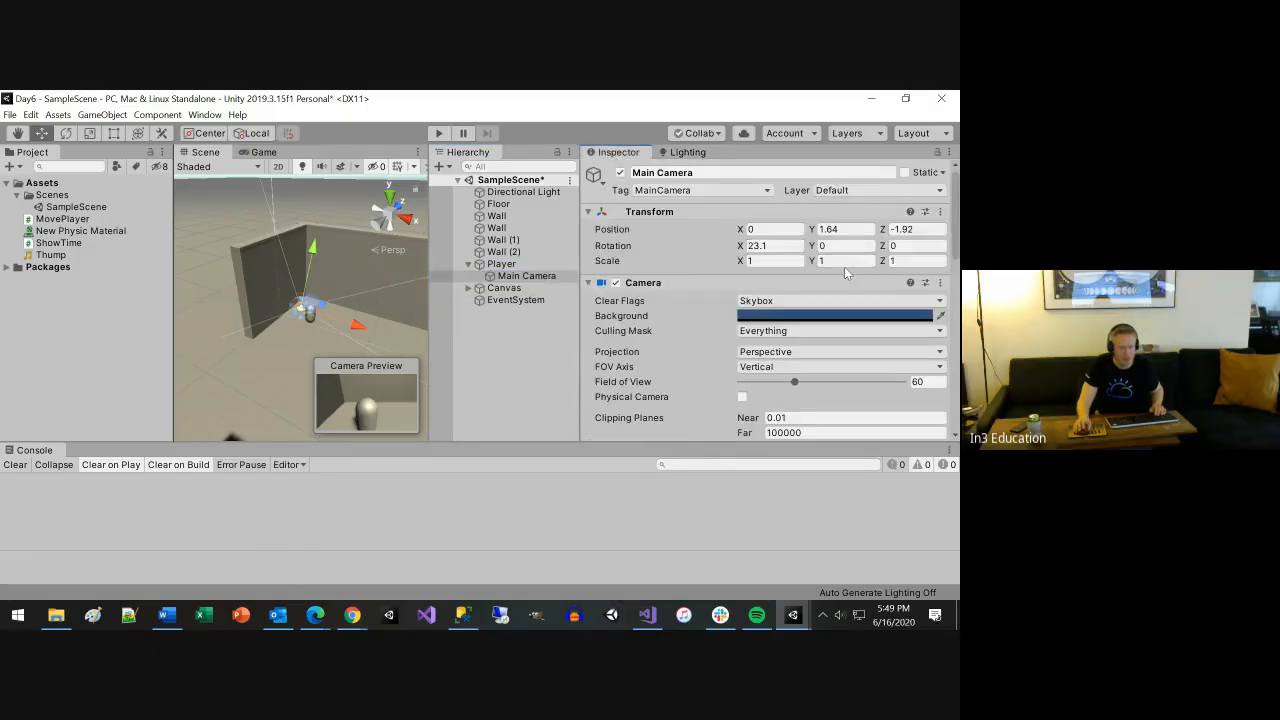
pyautogui.moveTo(748, 250); pyautogui.dragTo(257, 203)
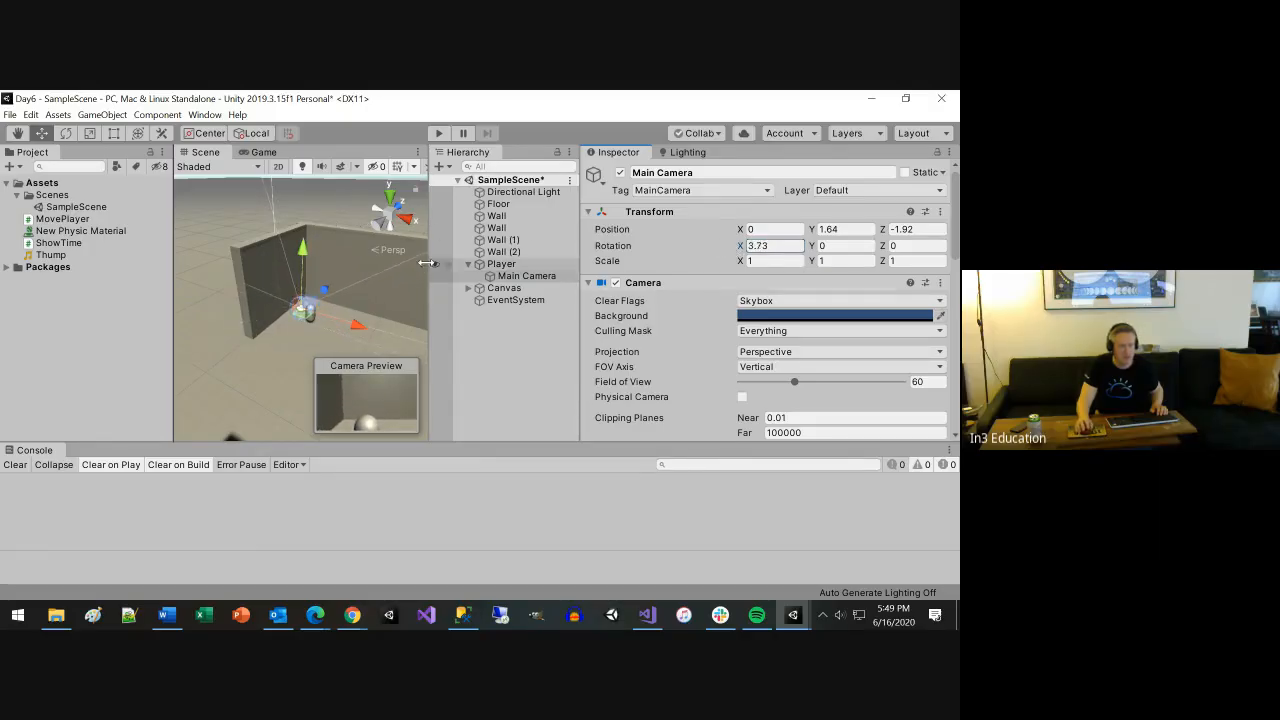
pyautogui.moveTo(301, 251); pyautogui.dragTo(300, 254)
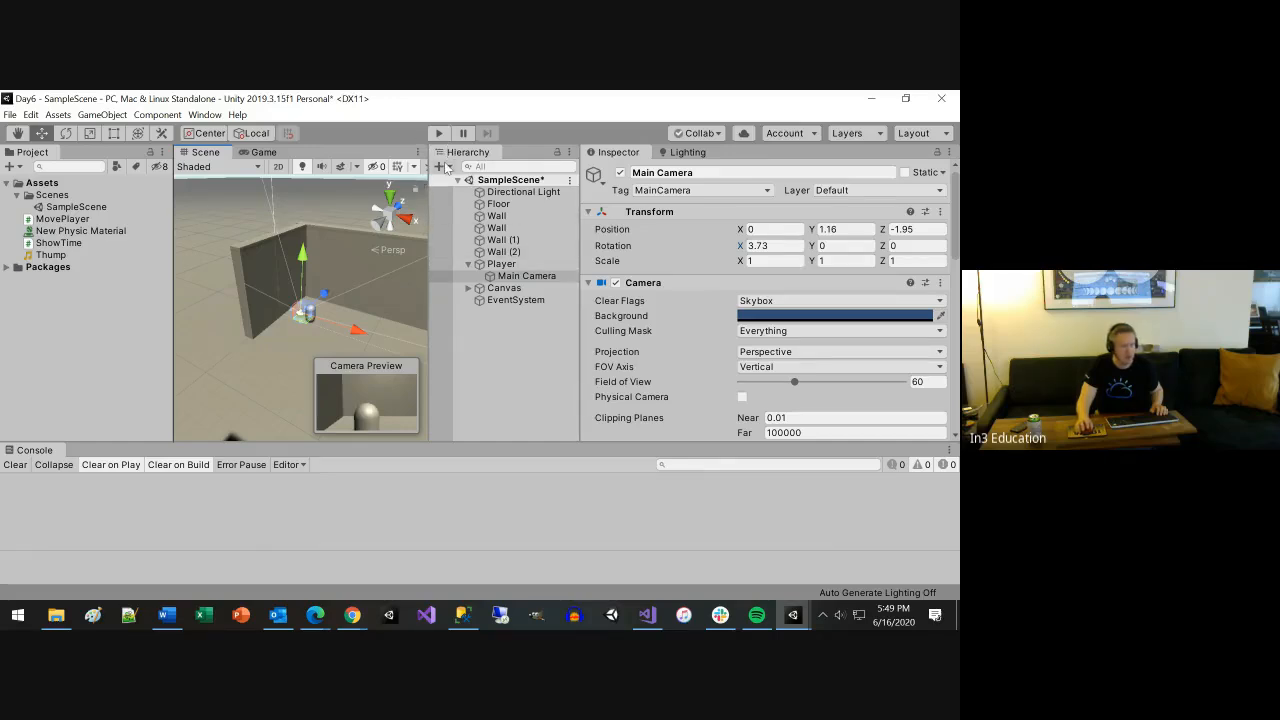
# Return to the scene's lighting settings and shrink the Console to give the panels above it more height
pyautogui.click(700, 152)
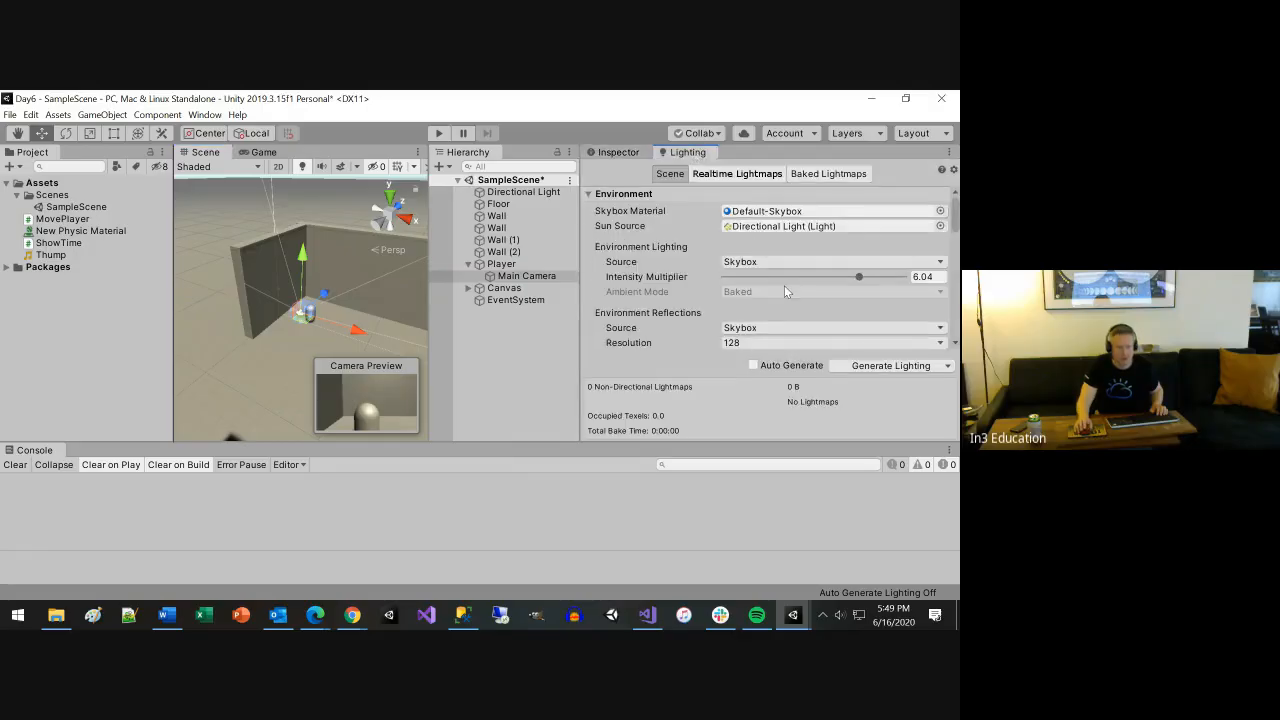
pyautogui.click(193, 118)
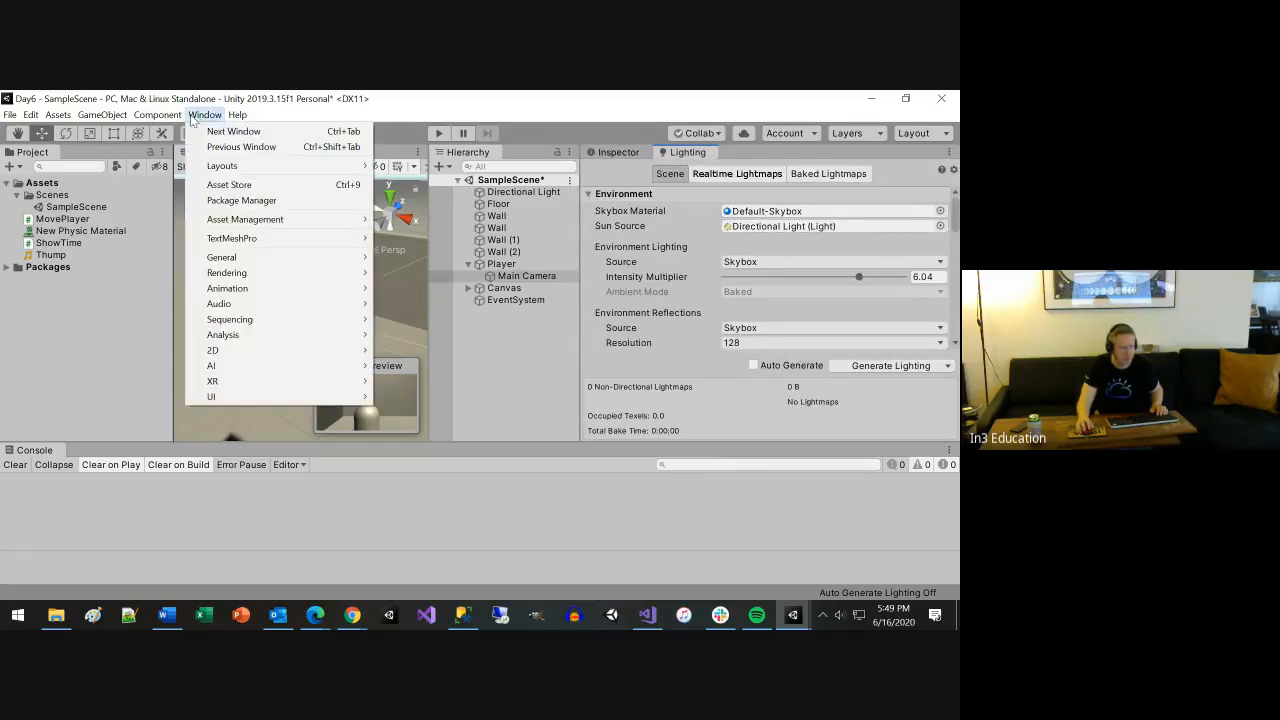
pyautogui.moveTo(309, 272)
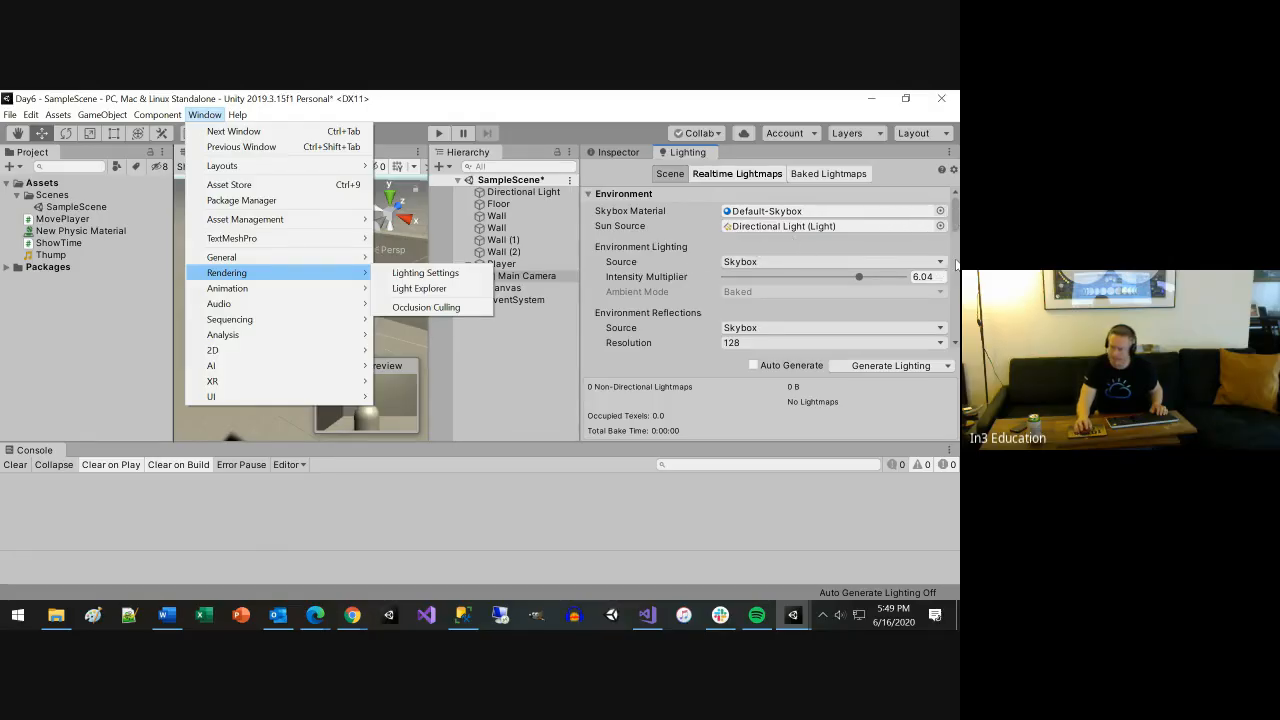
pyautogui.click(738, 254)
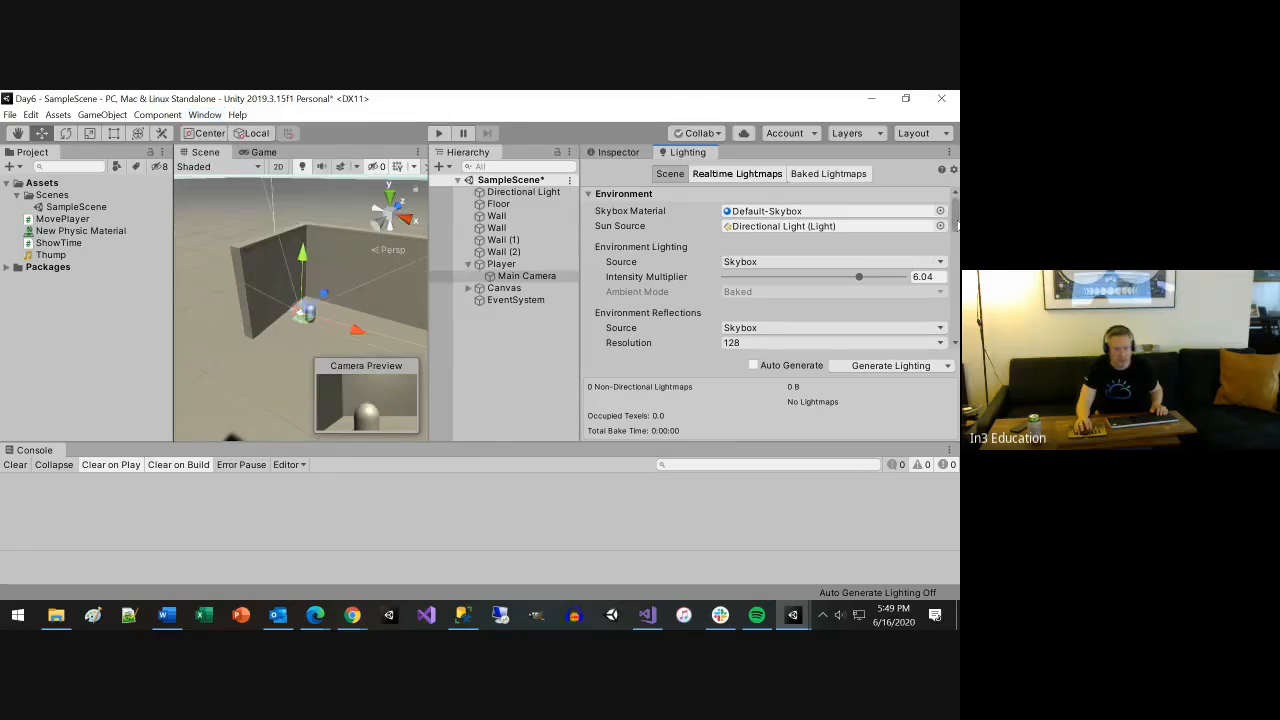
pyautogui.moveTo(957, 225); pyautogui.dragTo(957, 265)
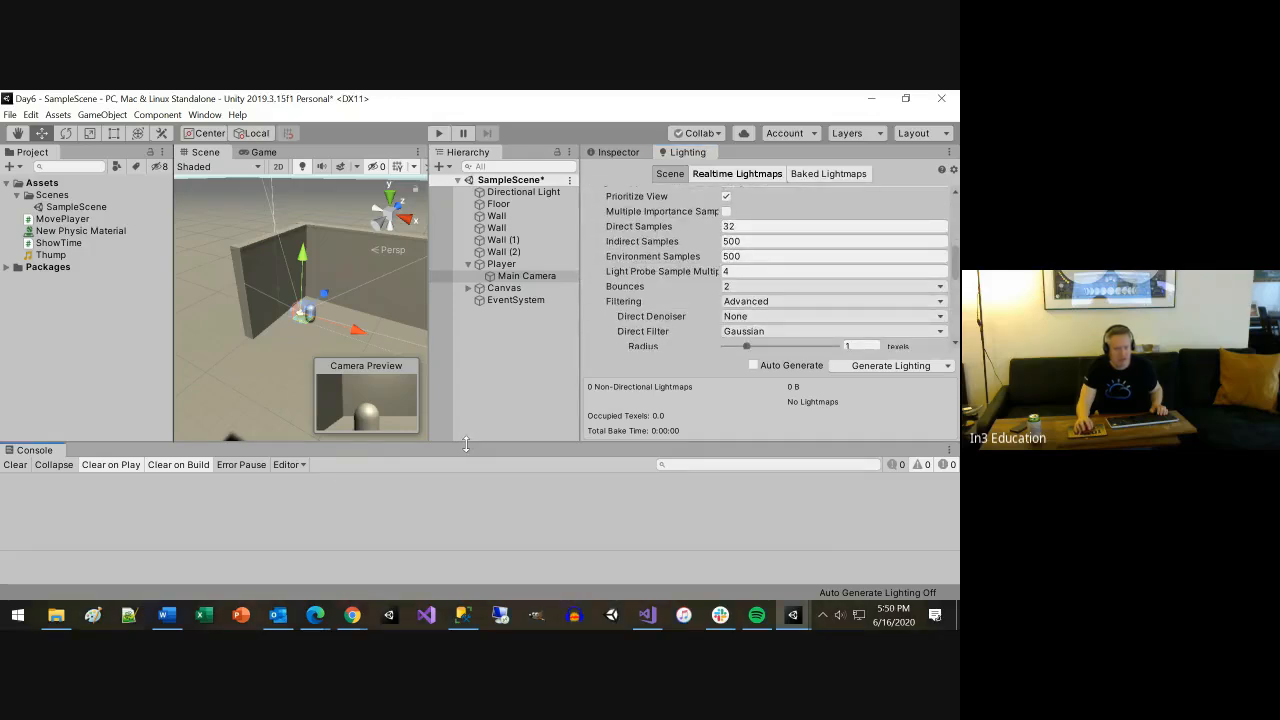
pyautogui.moveTo(465, 444); pyautogui.dragTo(466, 512)
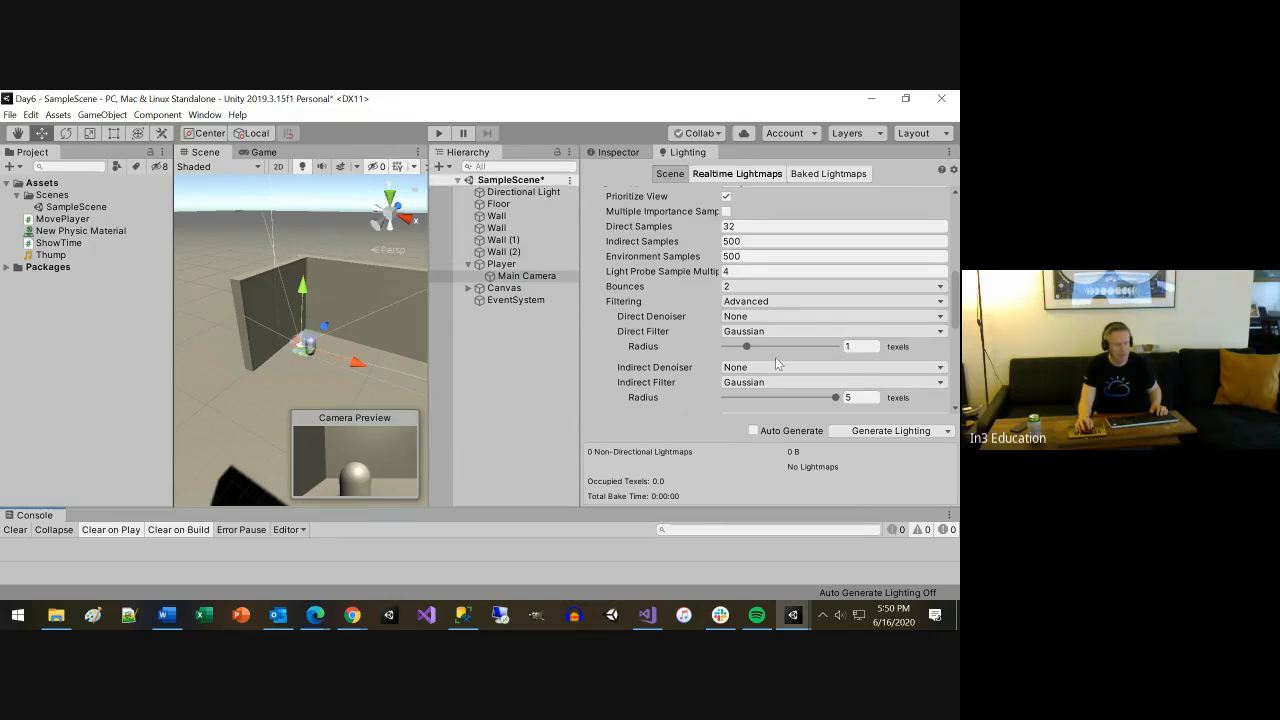
# Lower the Environment Lighting Intensity Multiplier to 4.23
pyautogui.scroll(10, 751, 346)
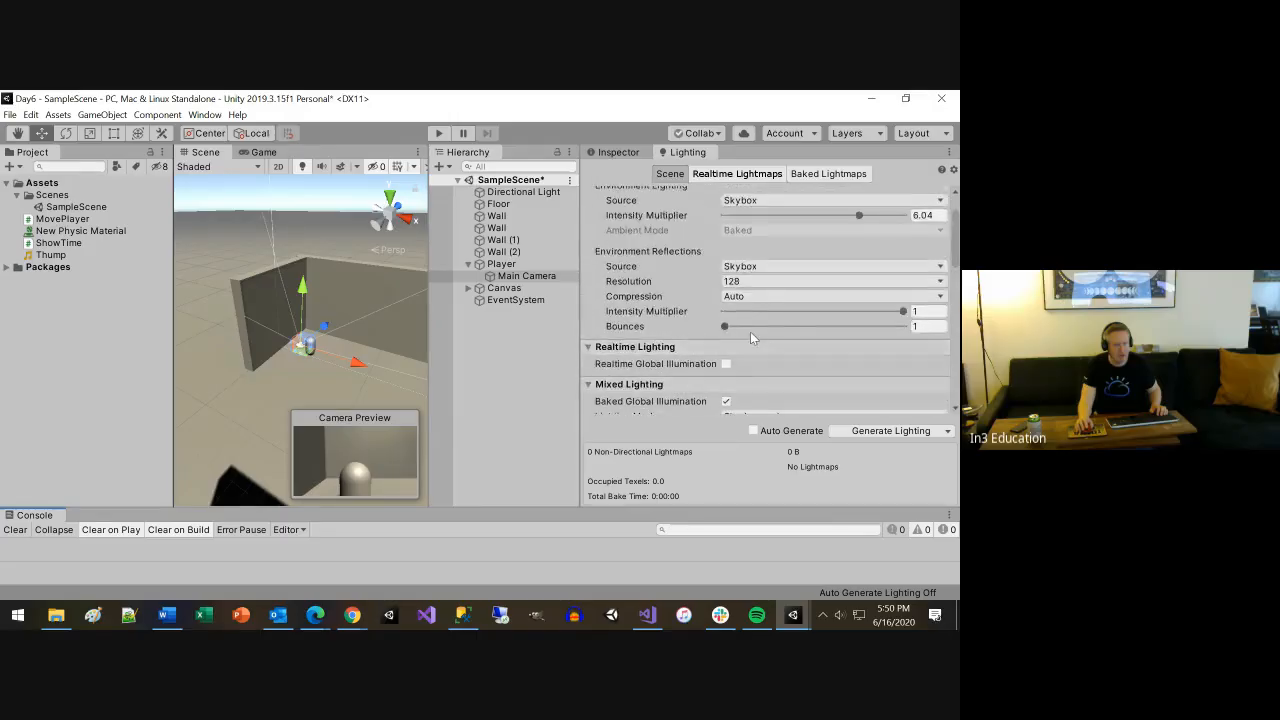
pyautogui.scroll(3, 750, 331)
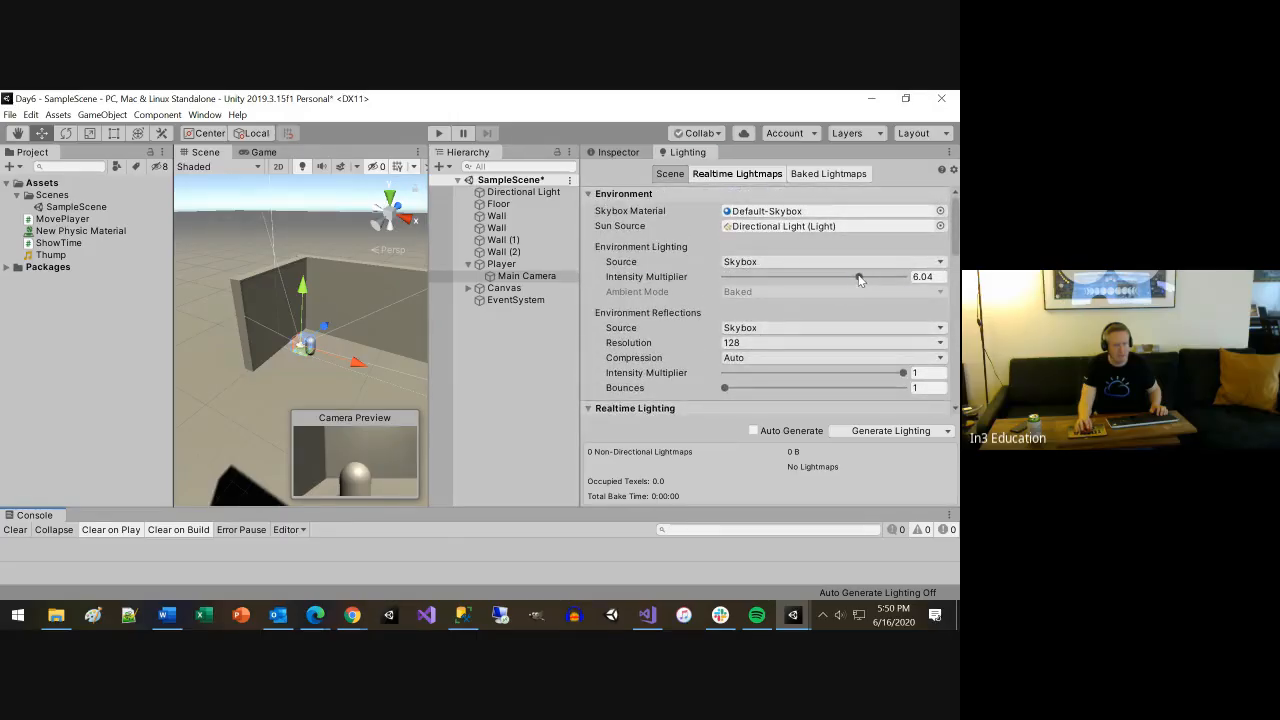
pyautogui.moveTo(859, 277); pyautogui.dragTo(820, 282)
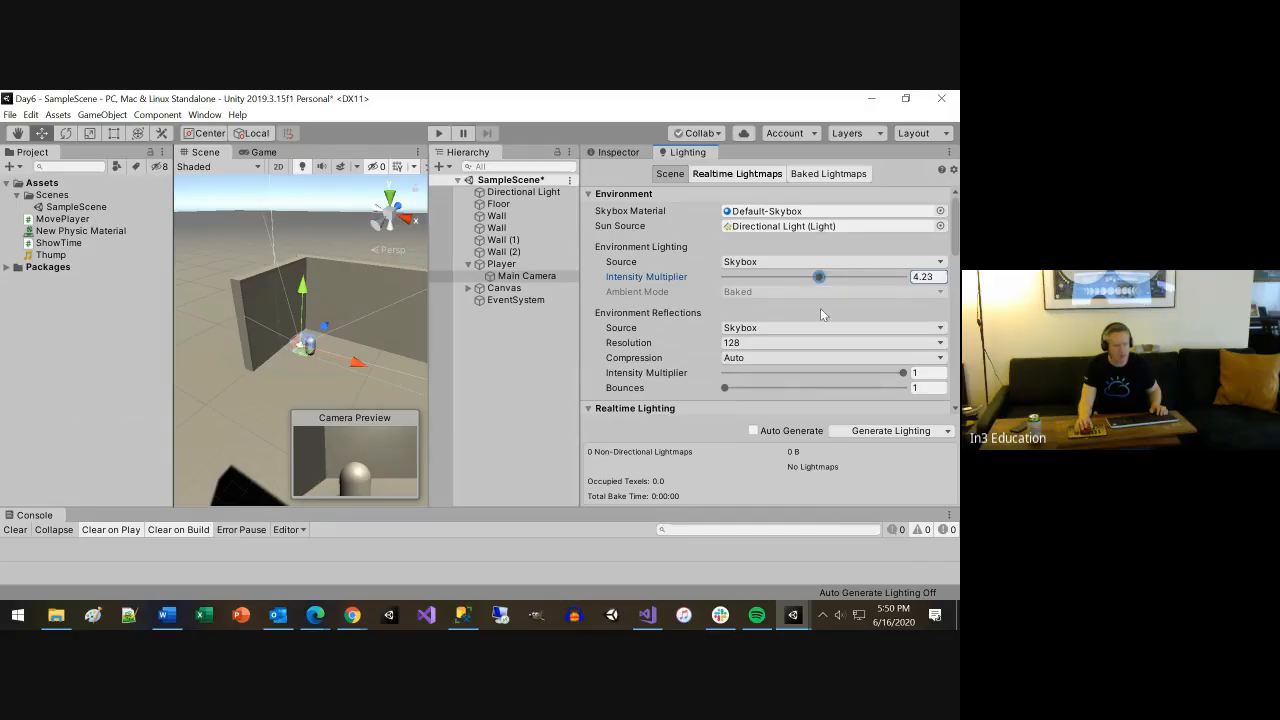
# Darken the fog color to hexadecimal 686868 and close the color picker
pyautogui.scroll(-10, 820, 308)
pyautogui.scroll(-5, 822, 329)
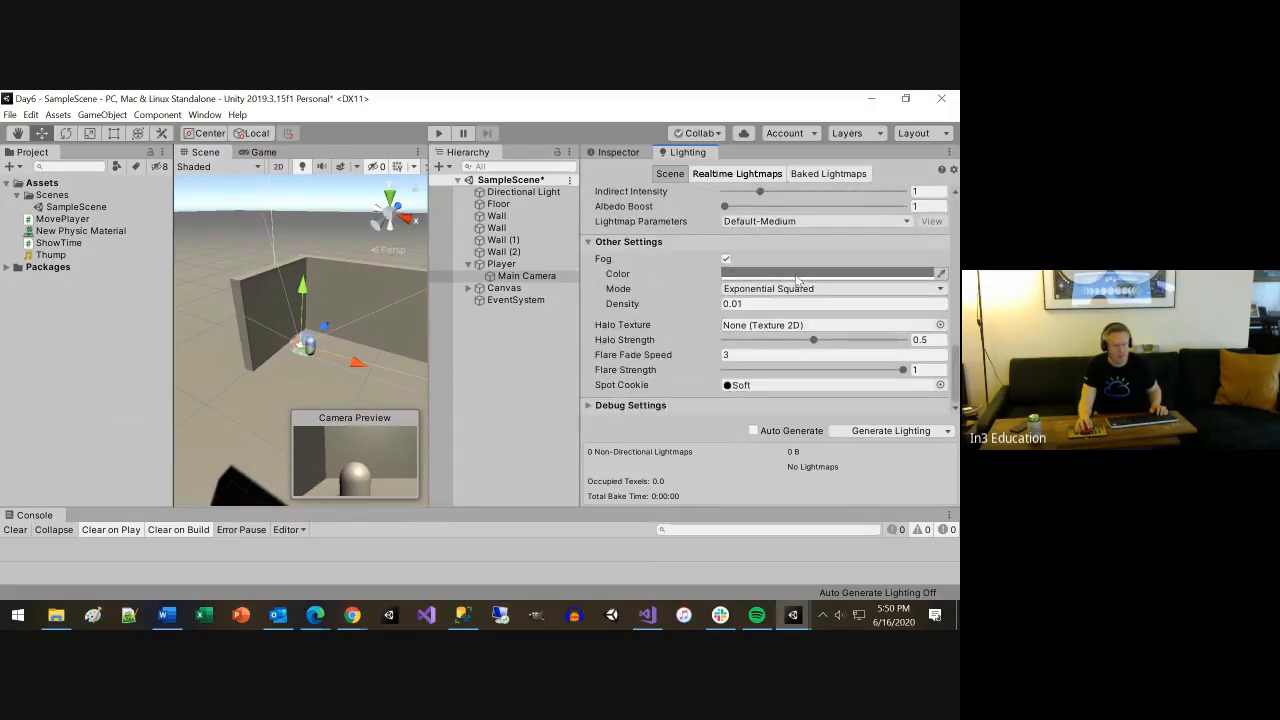
pyautogui.click(796, 274)
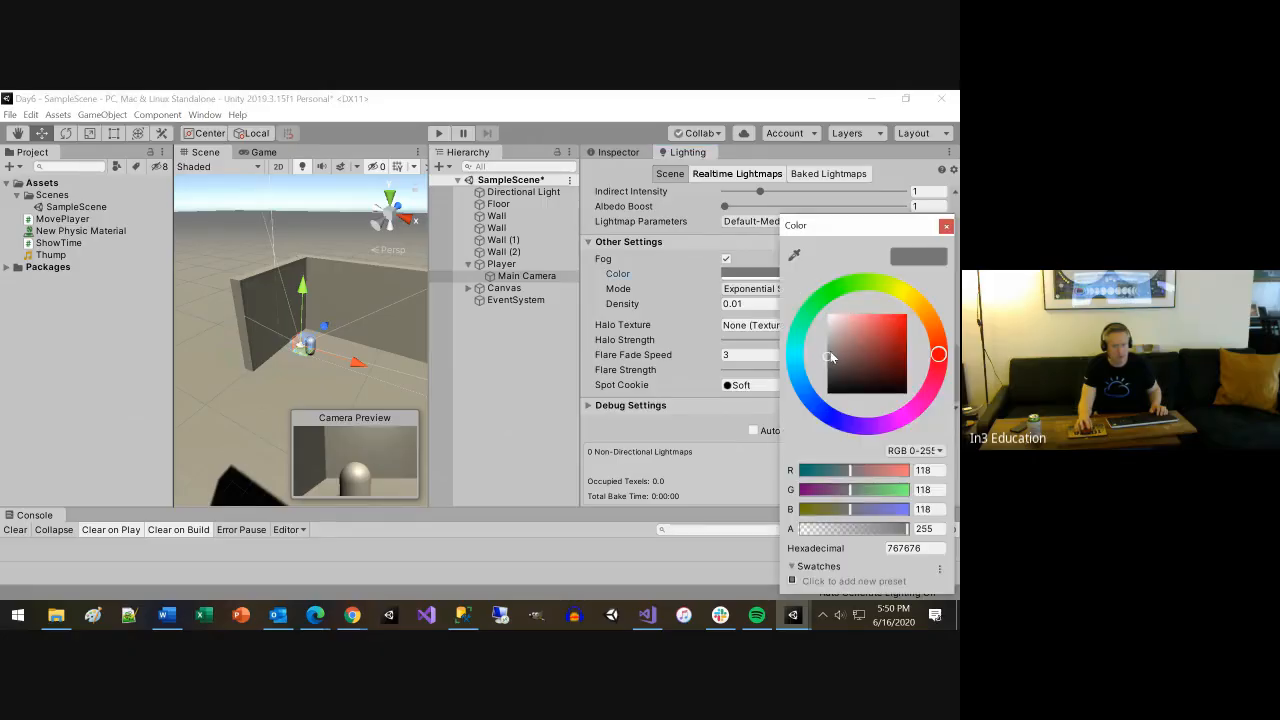
pyautogui.moveTo(832, 358)
pyautogui.mouseDown()
pyautogui.moveTo(820, 320)
pyautogui.moveTo(801, 356)
pyautogui.moveTo(796, 345)
pyautogui.moveTo(775, 367)
pyautogui.mouseUp()
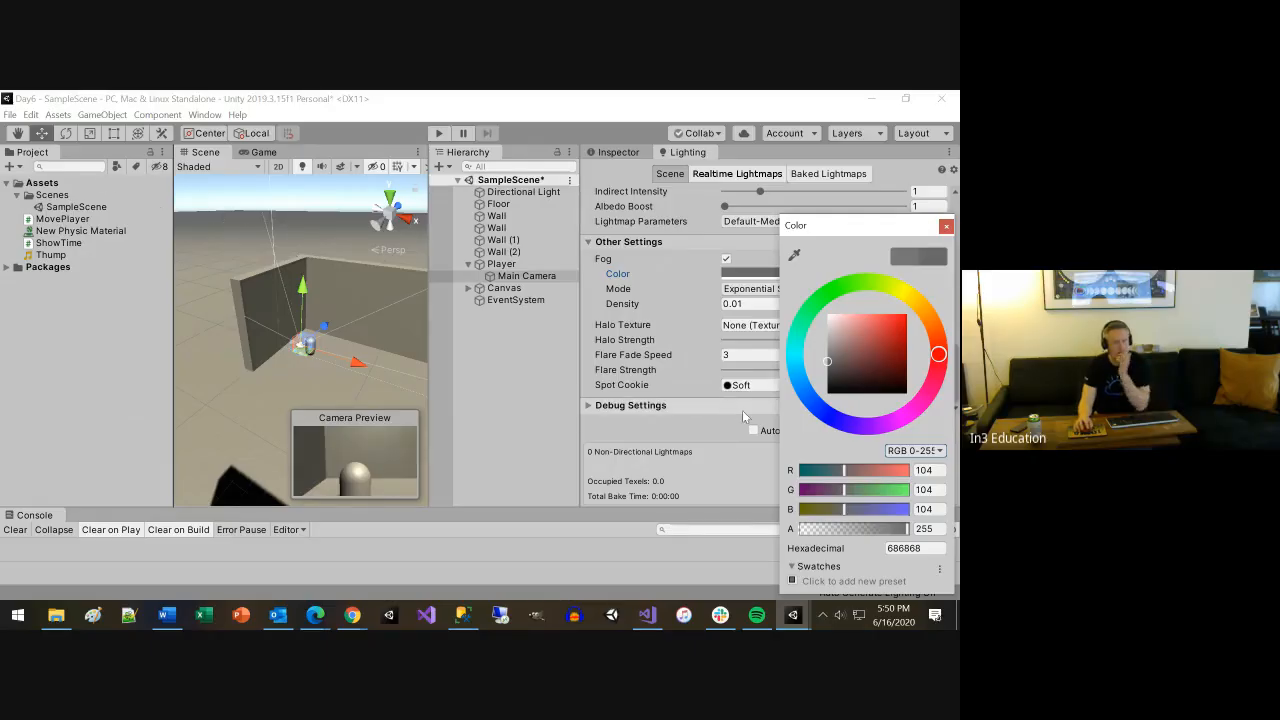
pyautogui.click(945, 226)
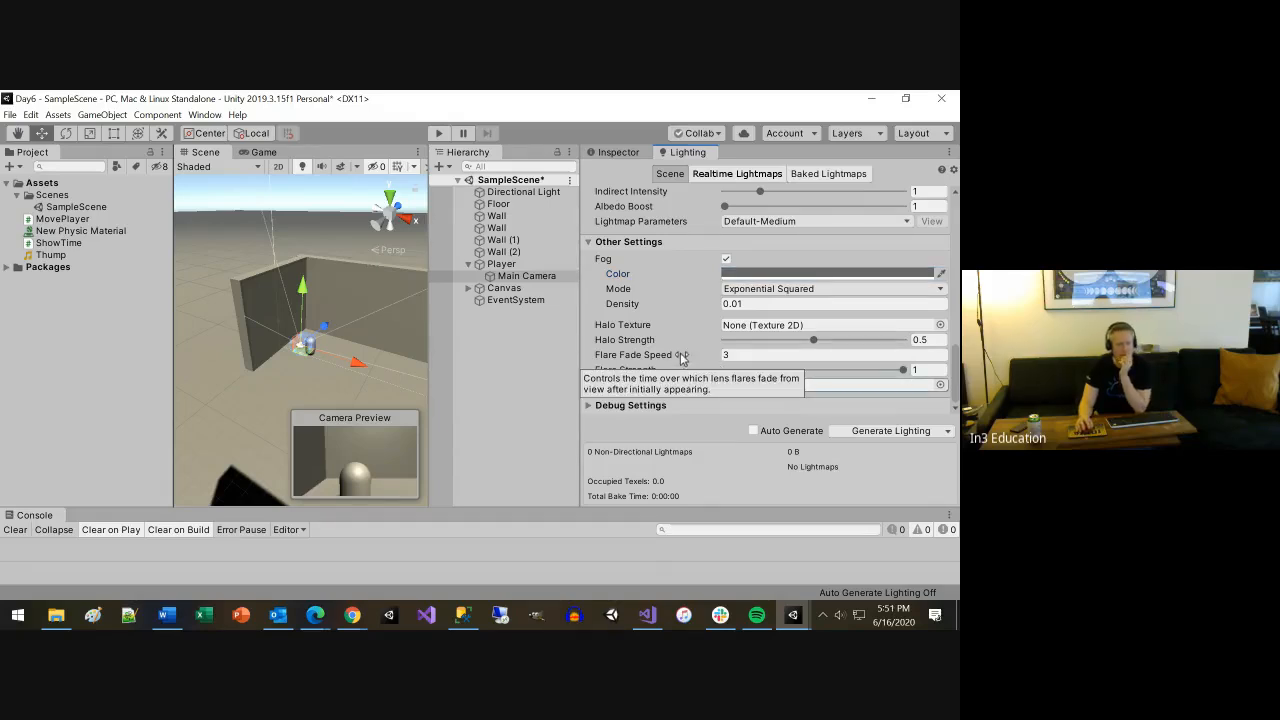
# Keep the fog mode at Exponential Squared and set the fog density to 0.2
pyautogui.moveTo(632, 312); pyautogui.dragTo(640, 310)
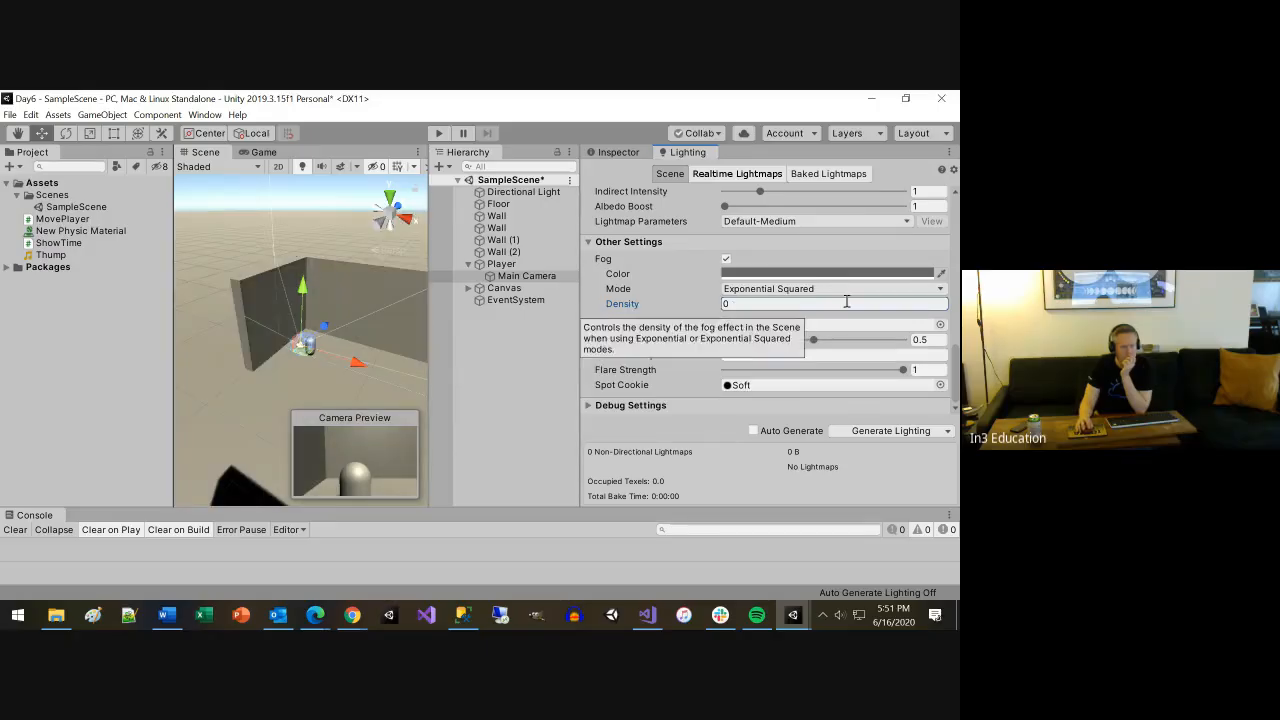
pyautogui.click(798, 289)
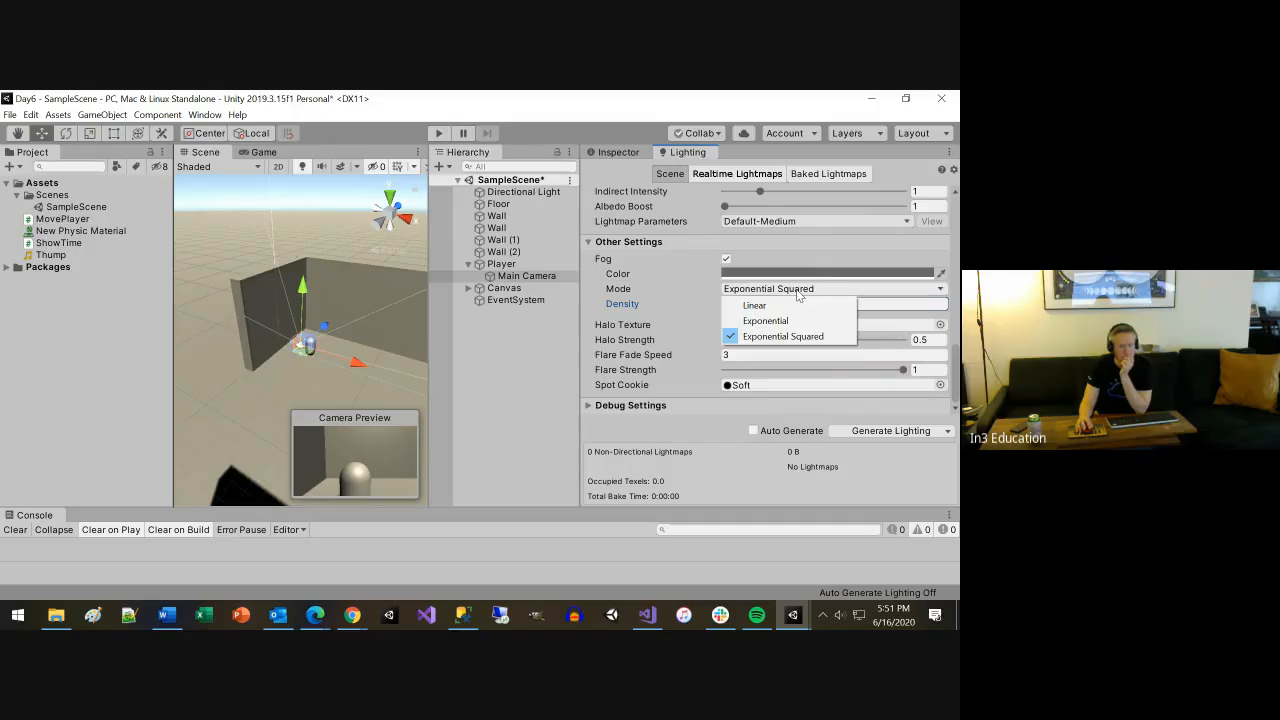
pyautogui.click(798, 293)
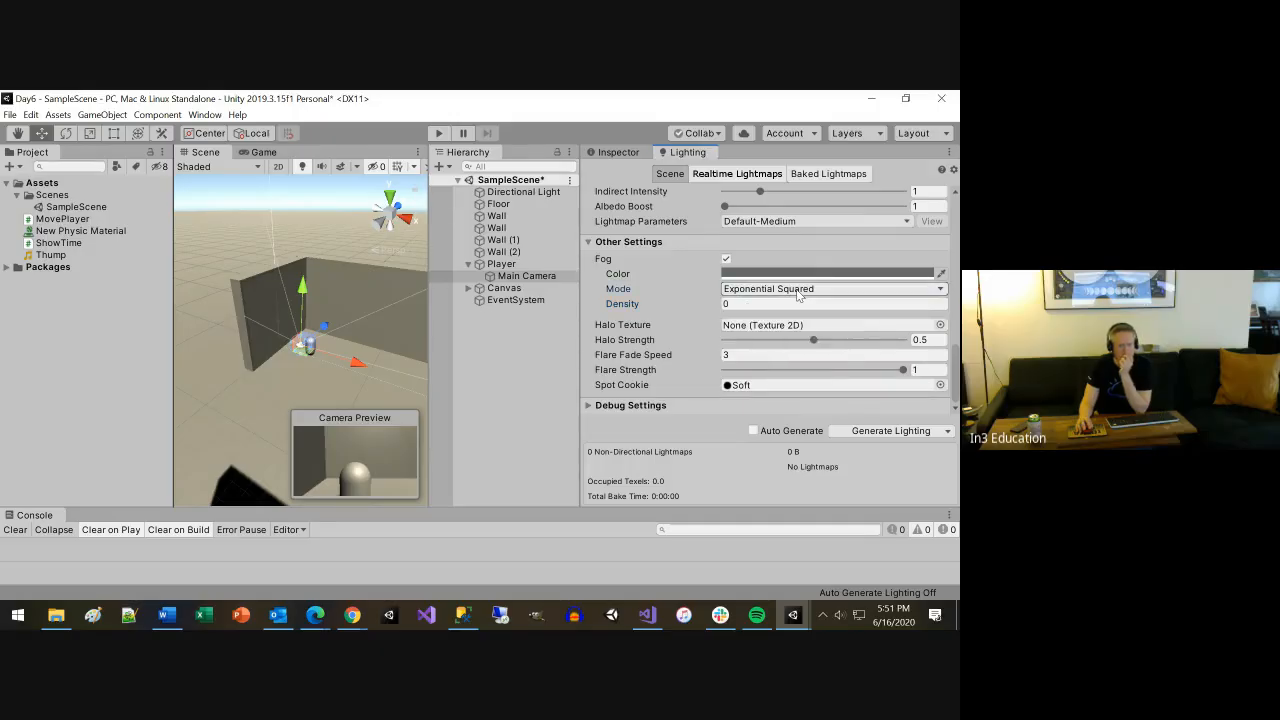
pyautogui.click(744, 303)
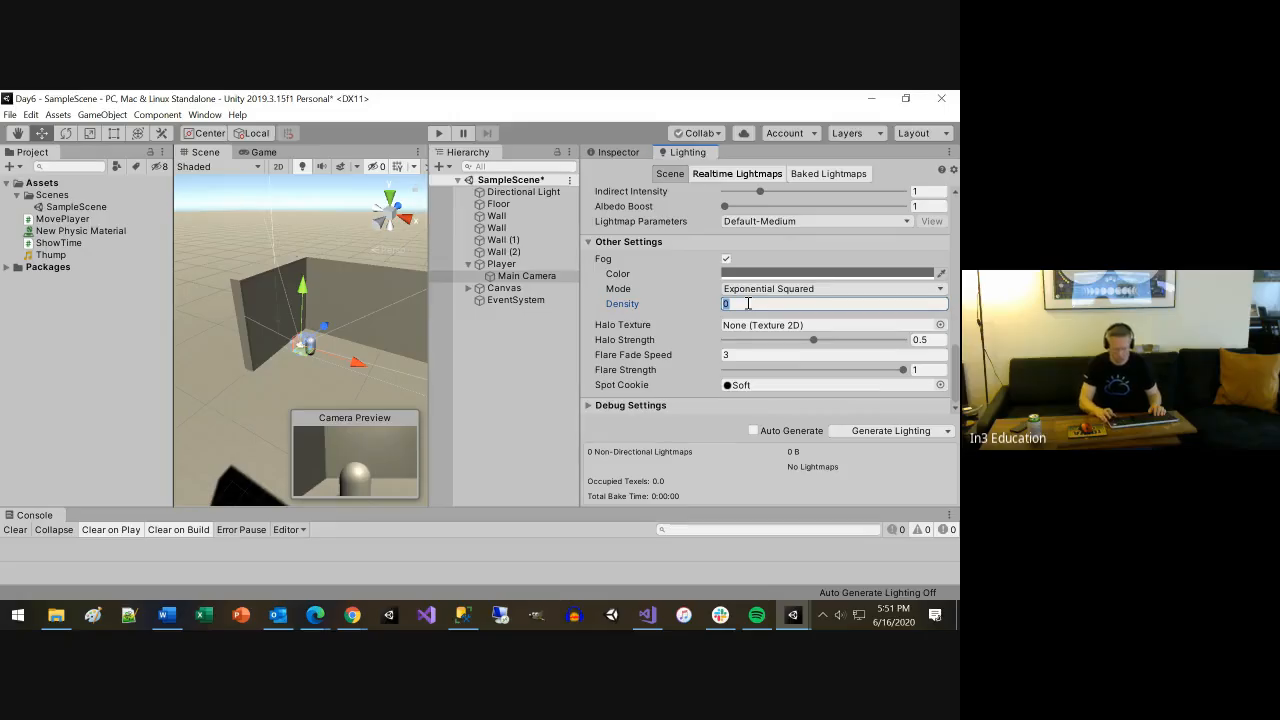
pyautogui.write('.2')
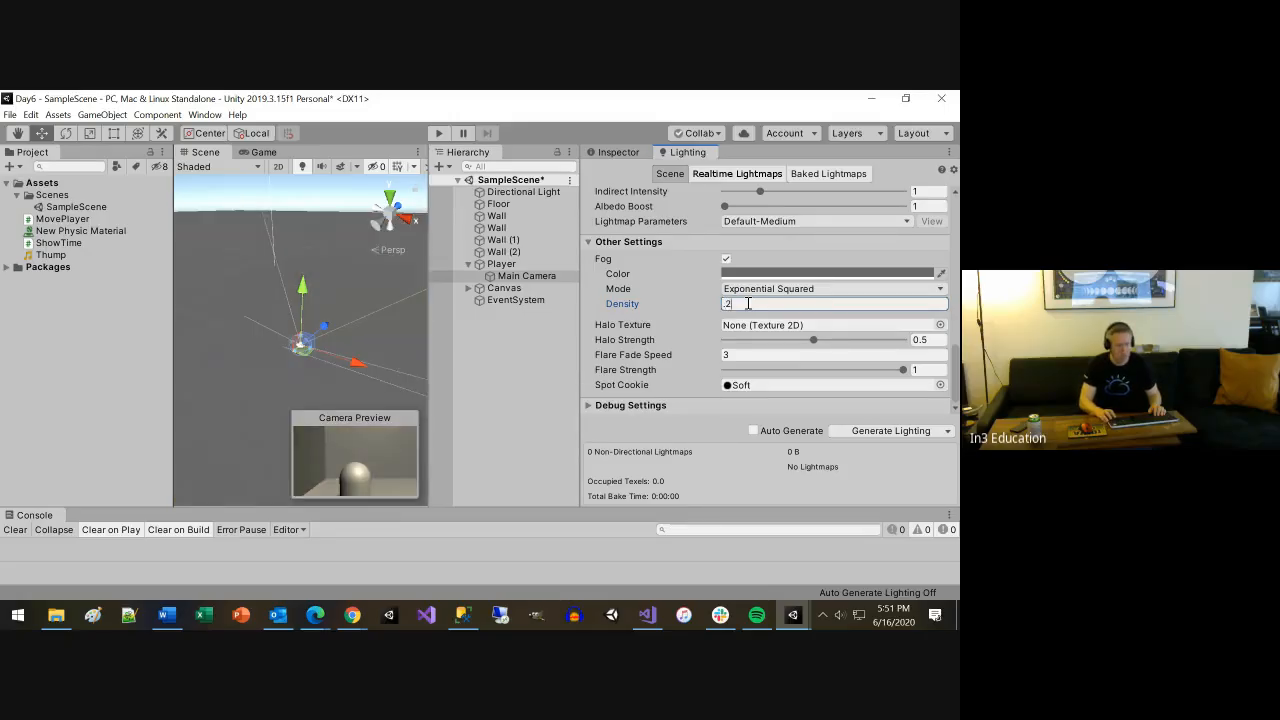
# Play the scene, turn and move the player around to examine the fog against the walls and horizon, and stop playback
pyautogui.click(446, 133)
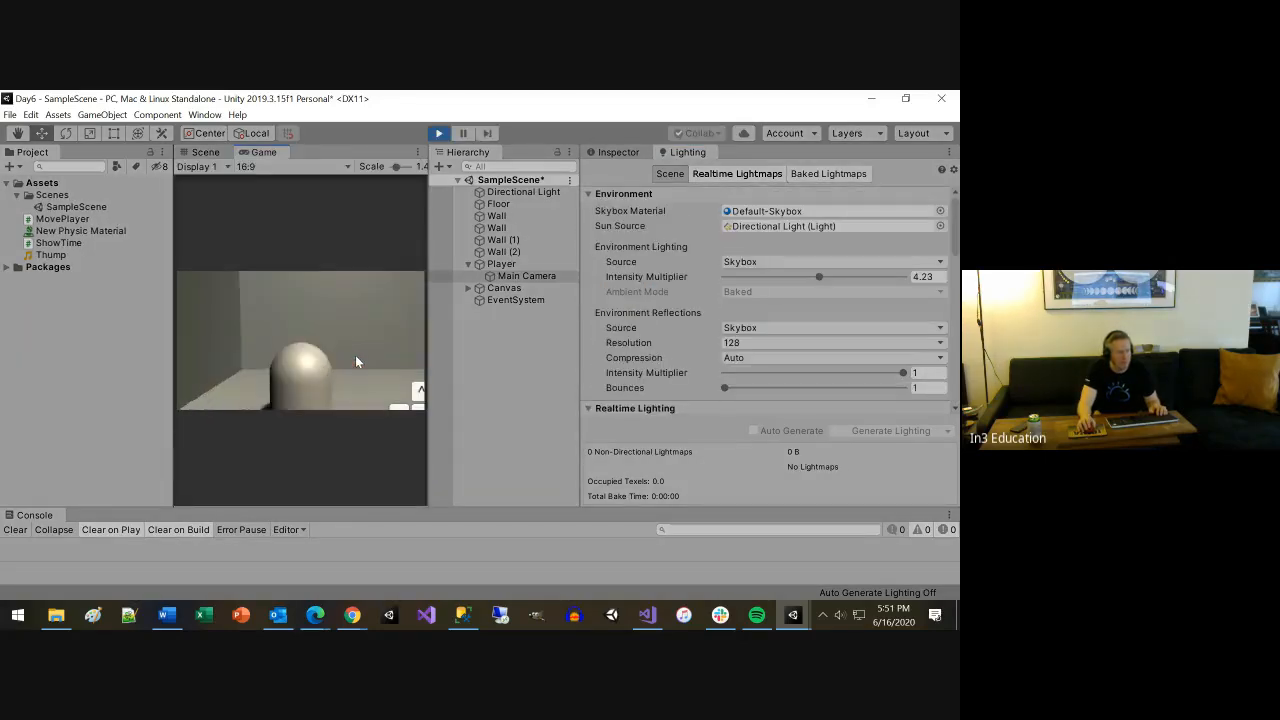
pyautogui.press('Right')
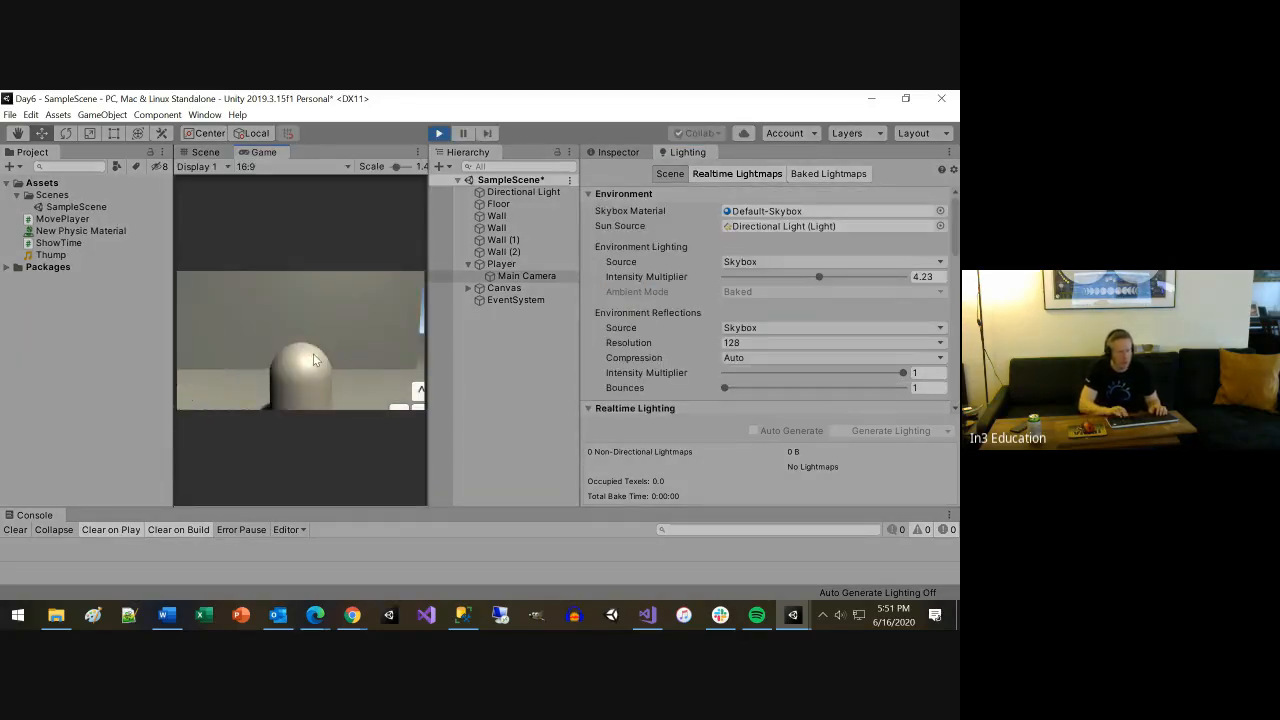
pyautogui.press('d')
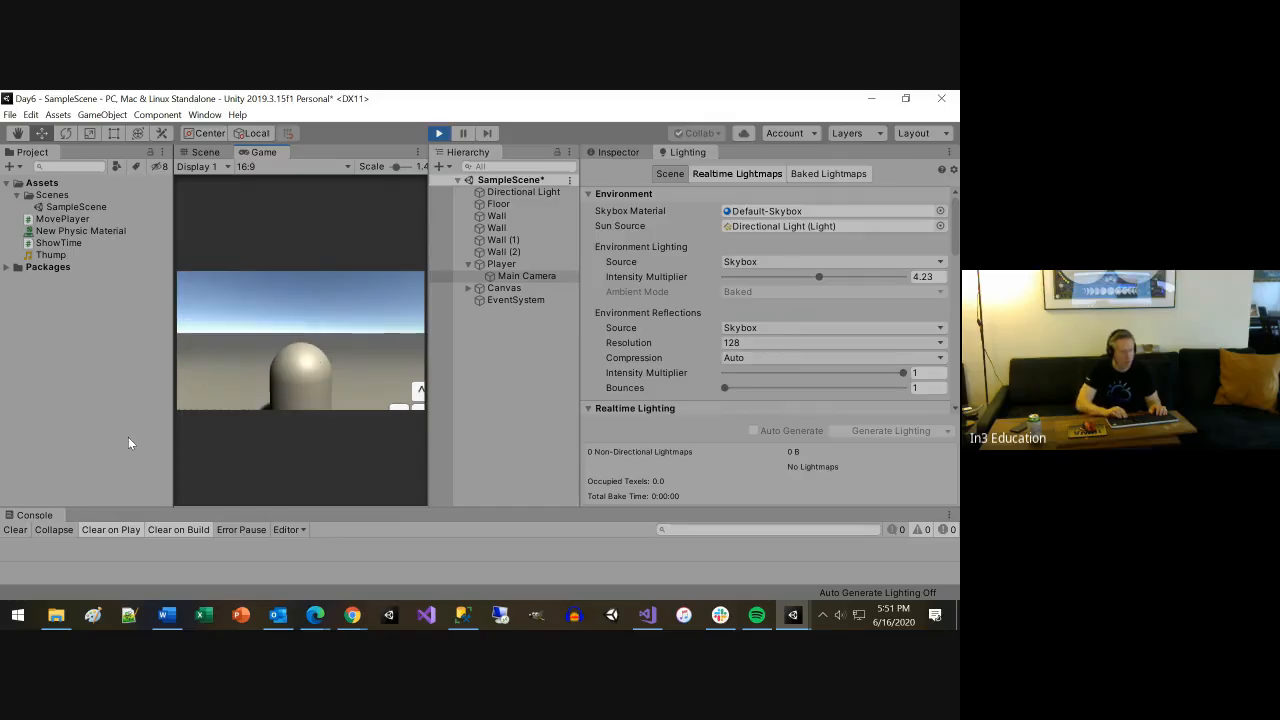
pyautogui.press('Left')
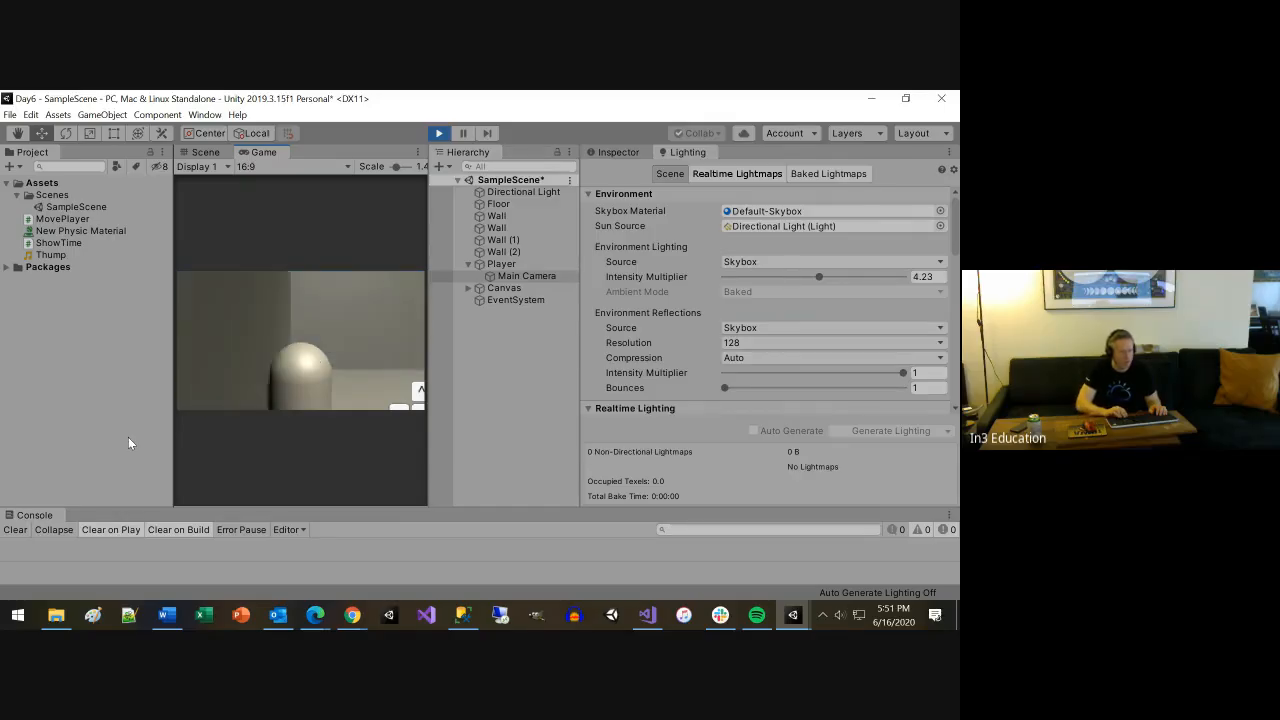
pyautogui.press('Right')
pyautogui.press('Right')
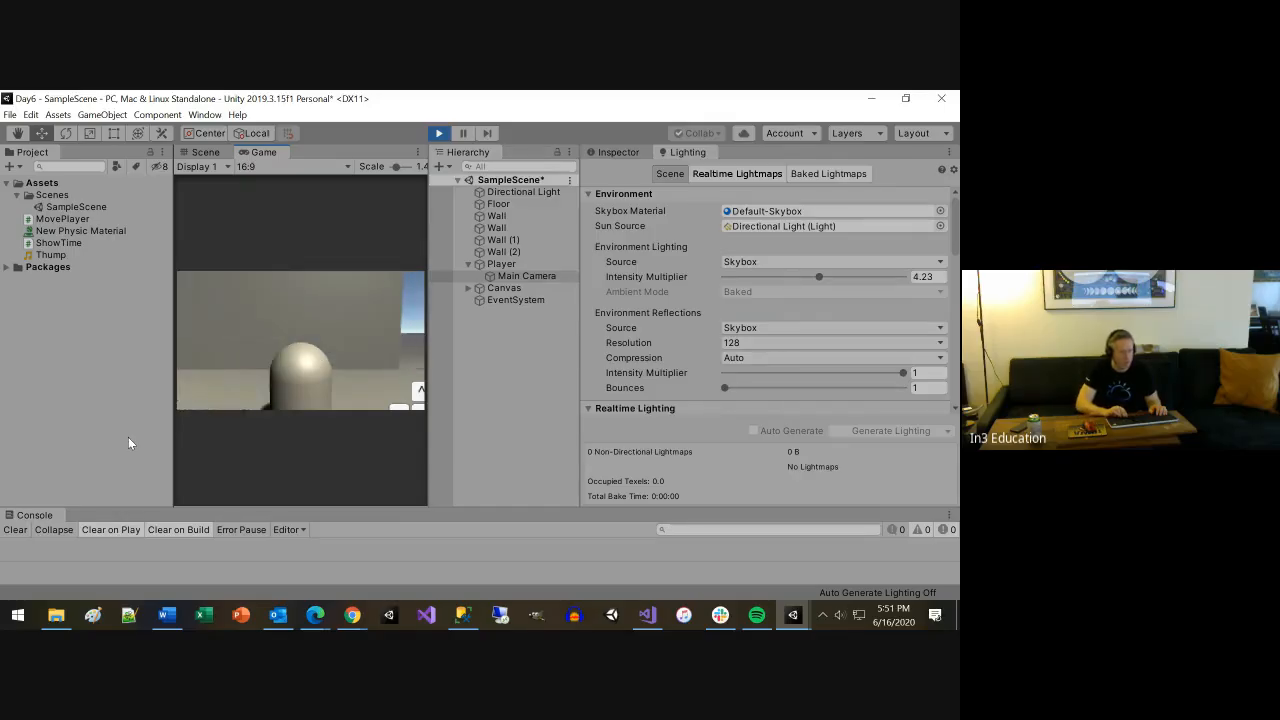
pyautogui.press('Right')
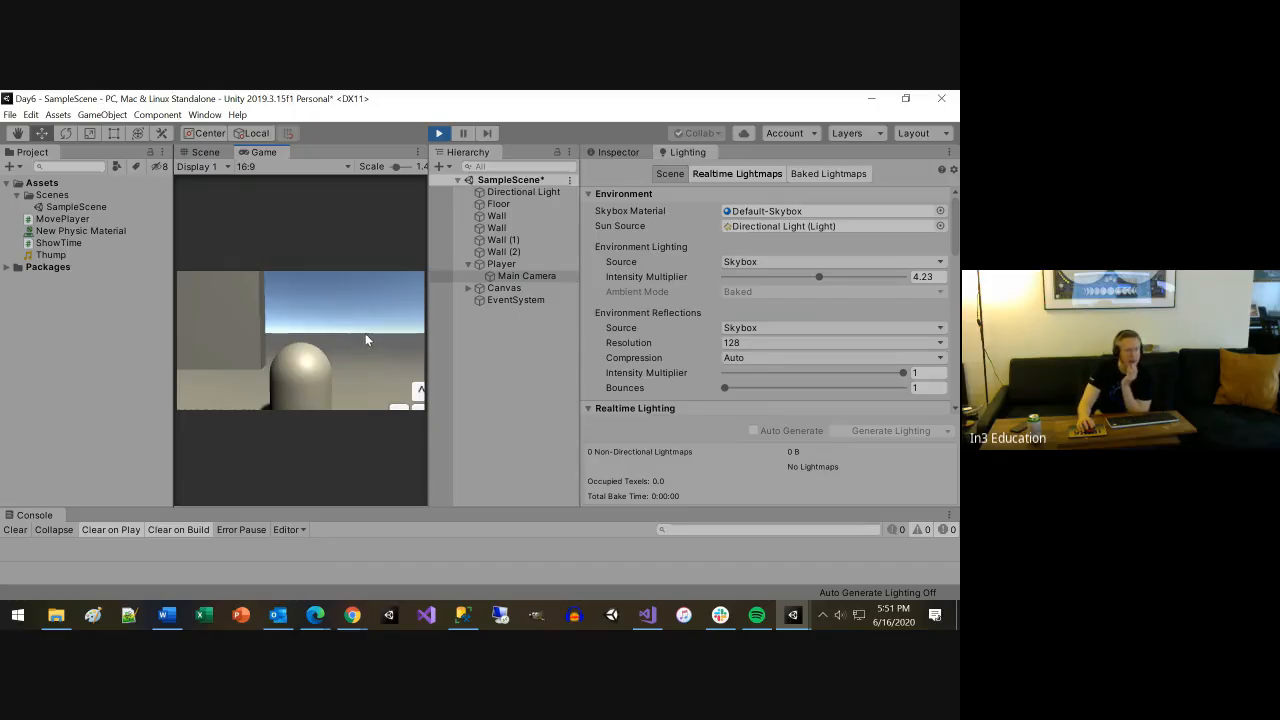
pyautogui.click(440, 133)
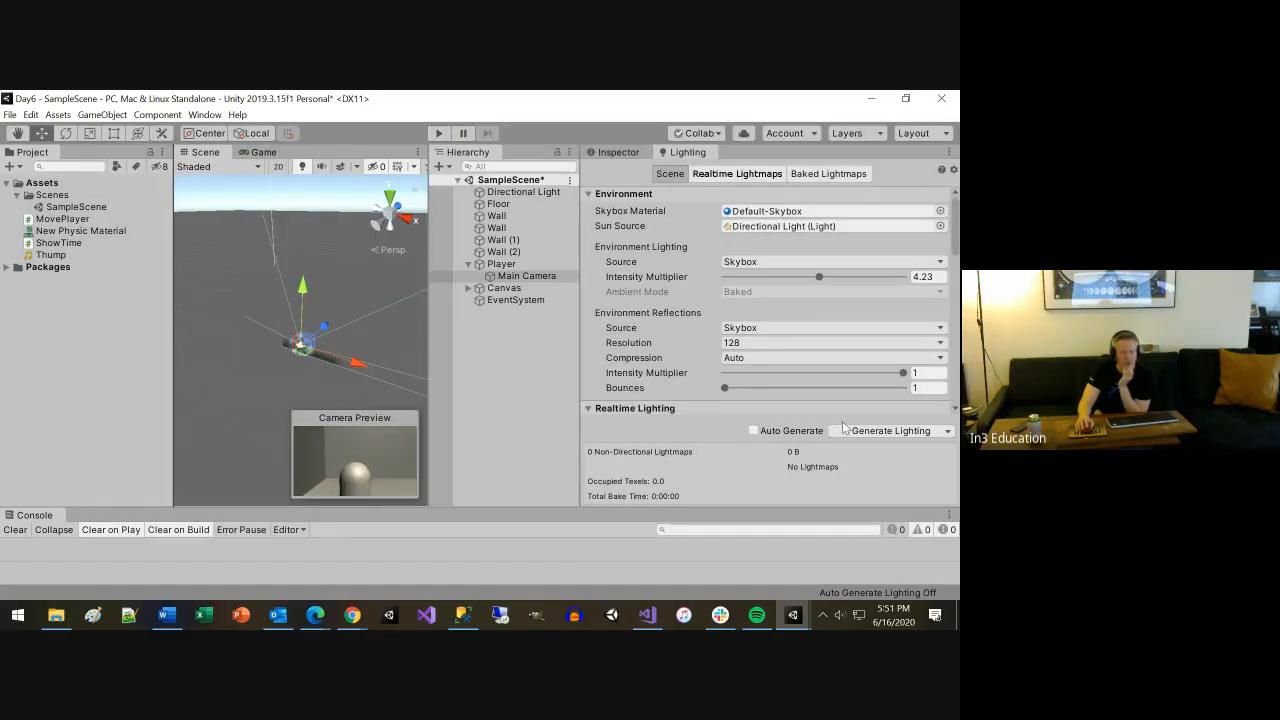
# Return to the fog options in the scene's lighting settings and turn fog off
pyautogui.moveTo(956, 234); pyautogui.dragTo(949, 362)
pyautogui.scroll(-5, 947, 358)
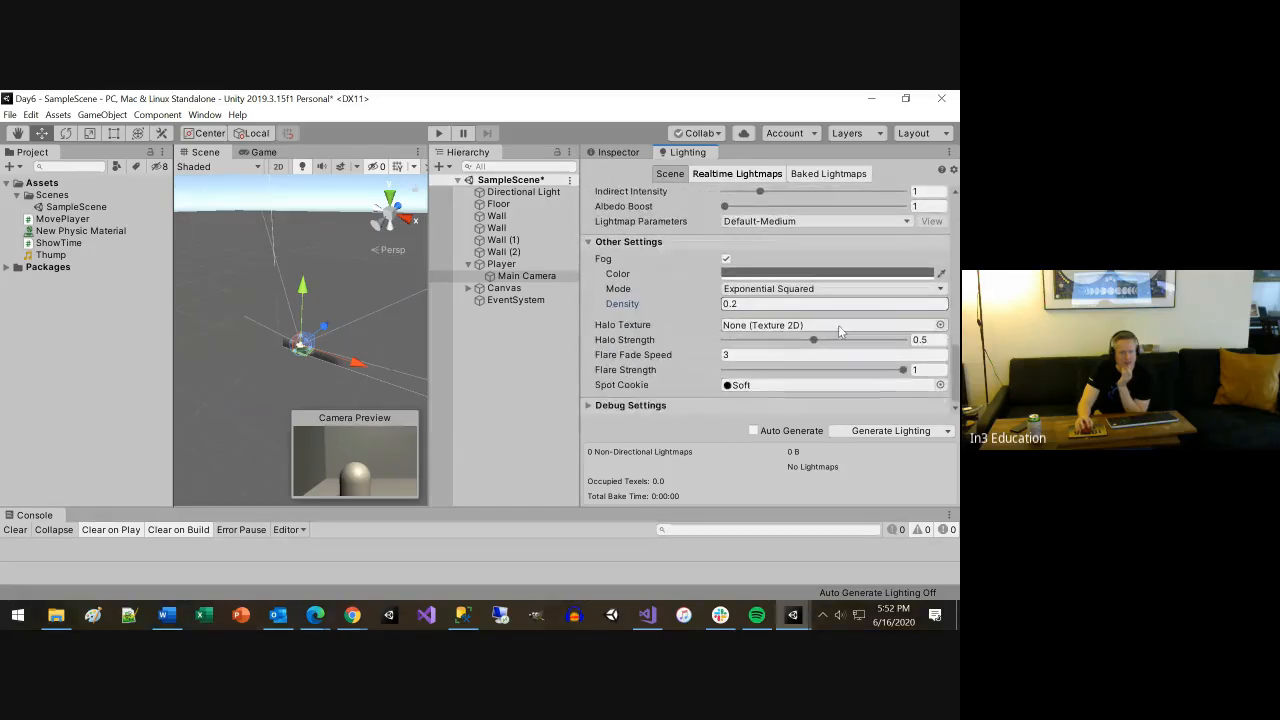
pyautogui.click(726, 259)
pyautogui.click(726, 259)
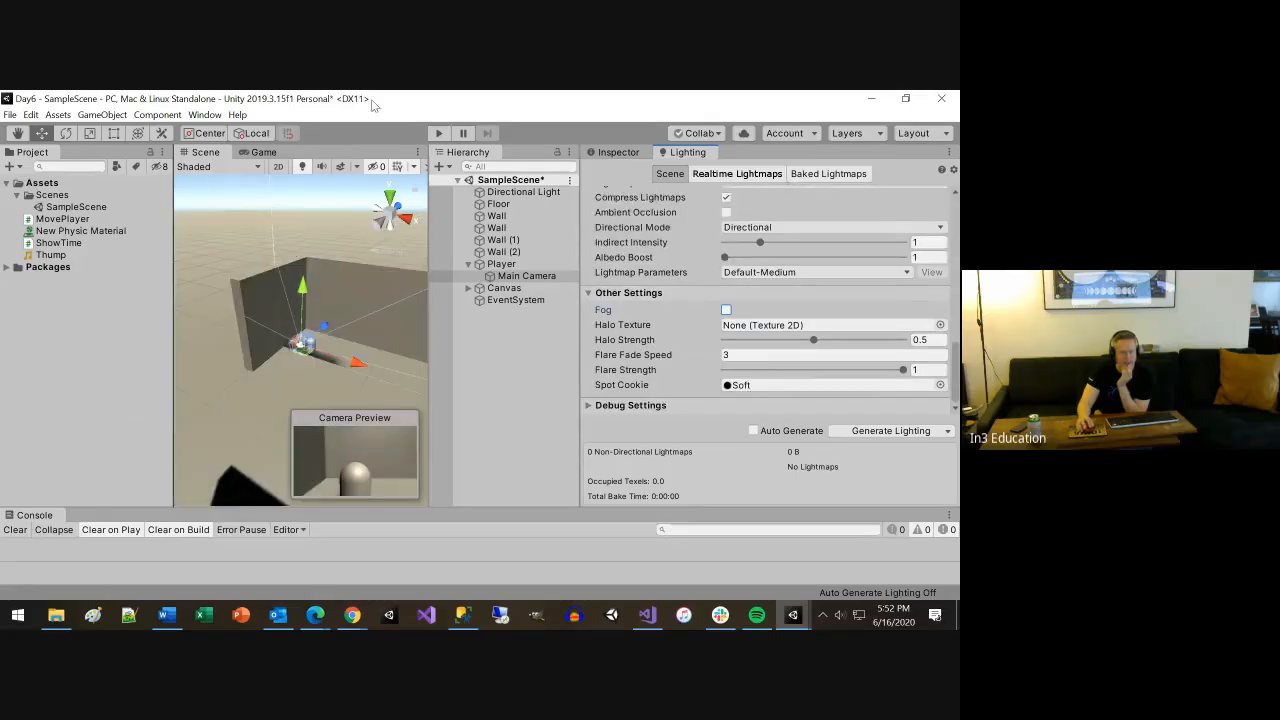
# Add a new 3D cube at the root of the scene, away from the walls
pyautogui.keyDown('alt'); pyautogui.moveTo(296, 374); pyautogui.dragTo(358, 333); pyautogui.keyUp('alt')
pyautogui.scroll(-5, 360, 332)
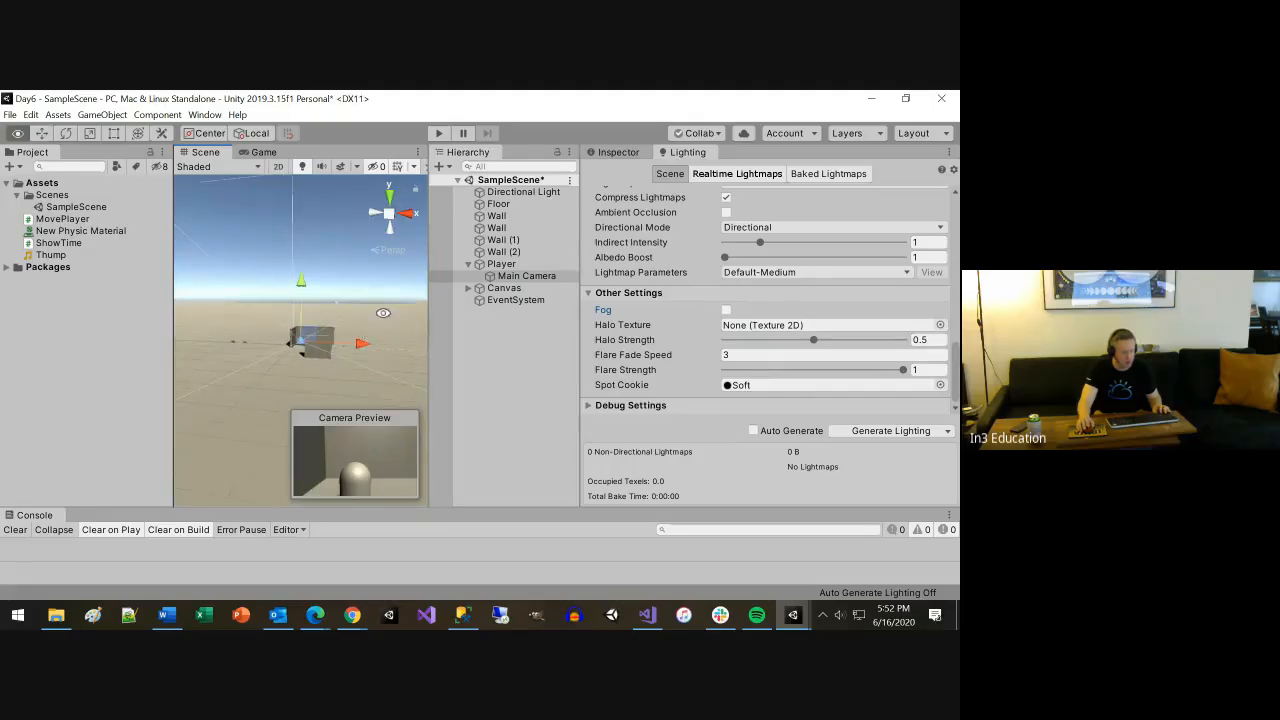
pyautogui.moveTo(390, 335); pyautogui.dragTo(336, 408, button='middle')
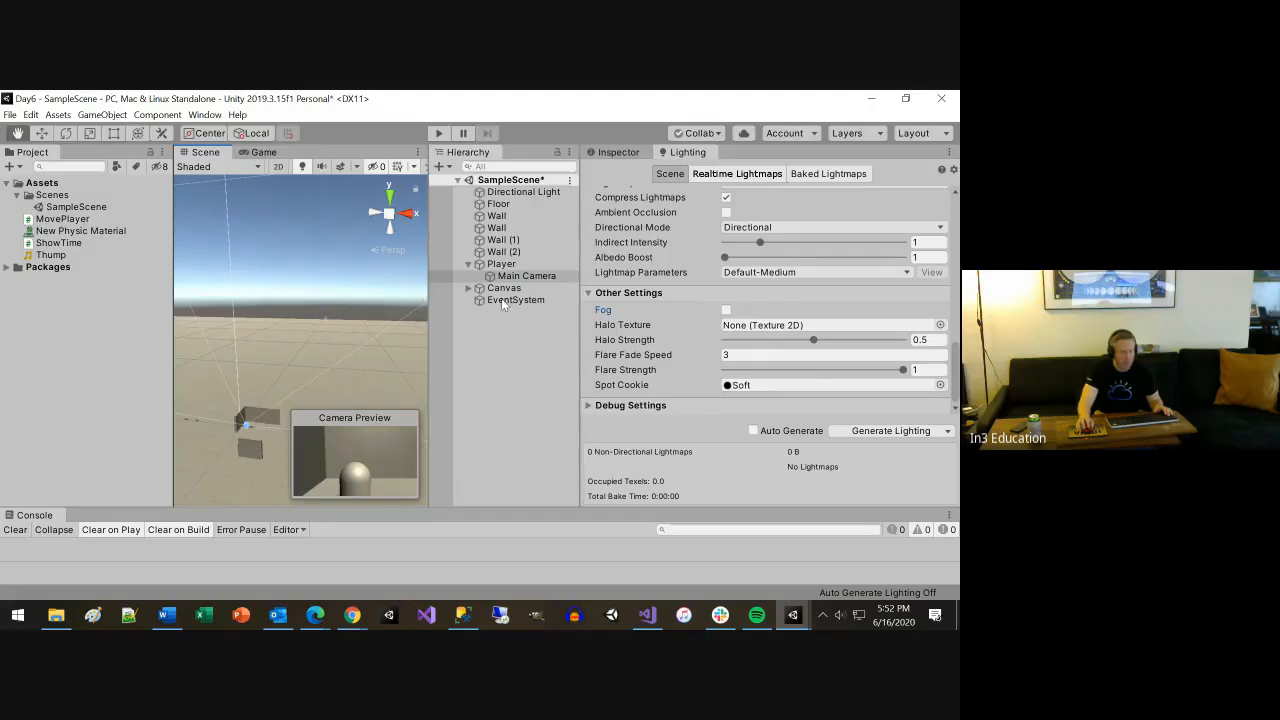
pyautogui.click(507, 324)
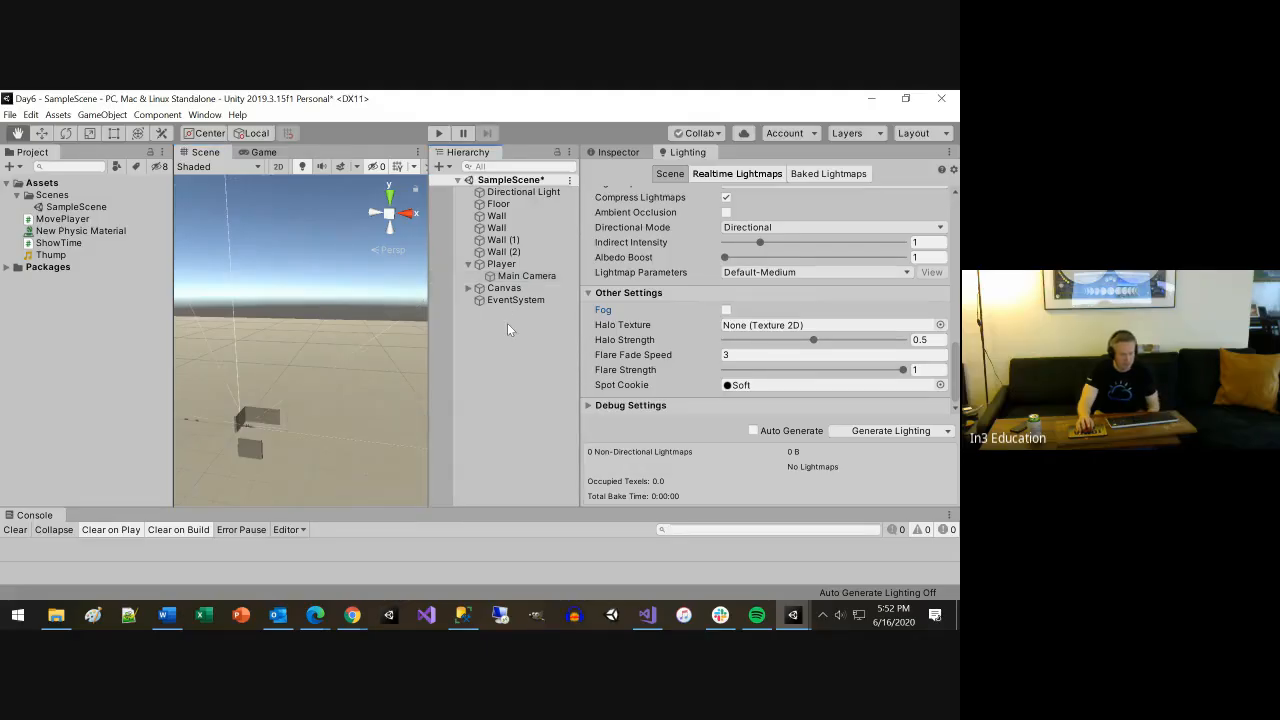
pyautogui.rightClick(507, 324)
pyautogui.moveTo(563, 470)
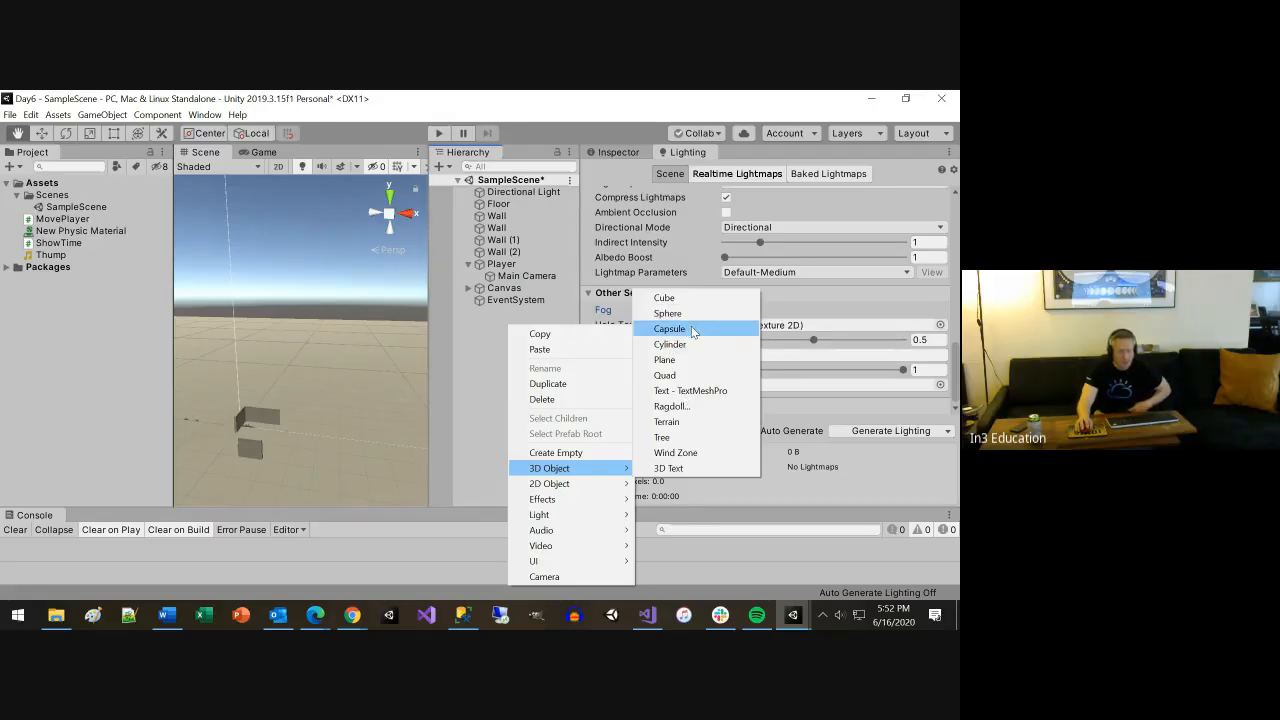
pyautogui.click(663, 298)
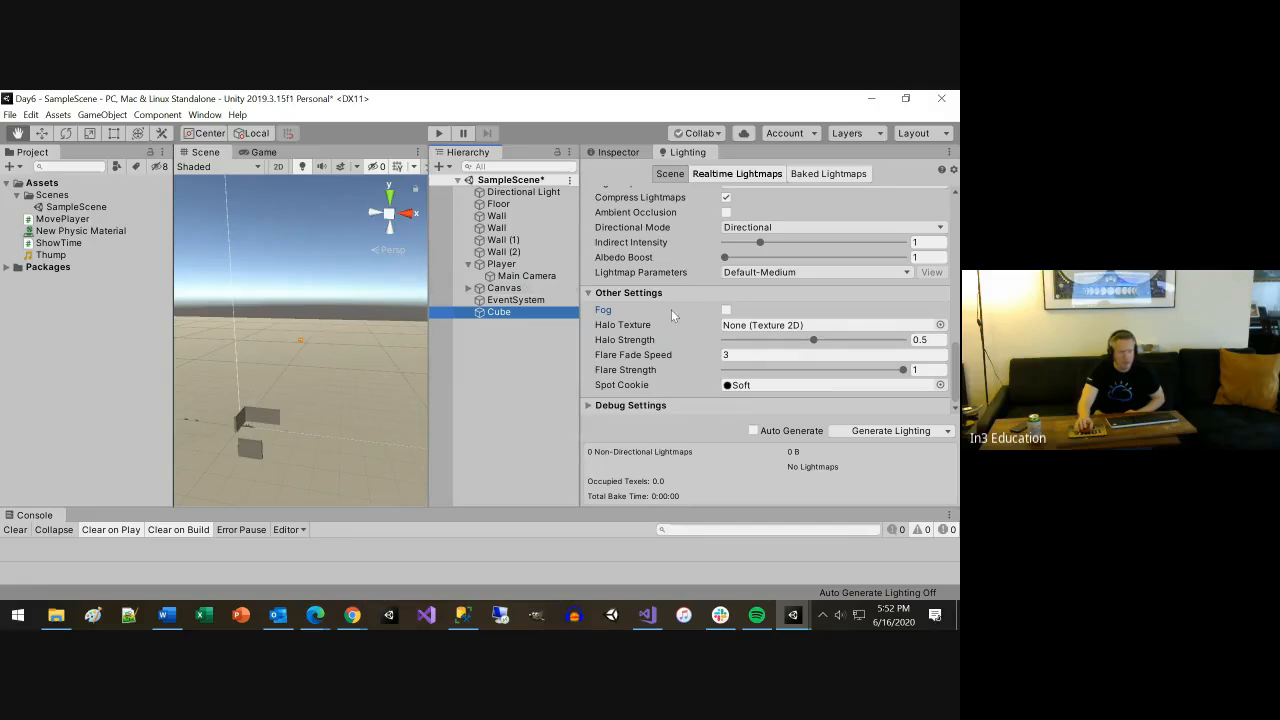
# Move the new cube to position X 55.58 and Z 33.5
pyautogui.scroll(6, 694, 308)
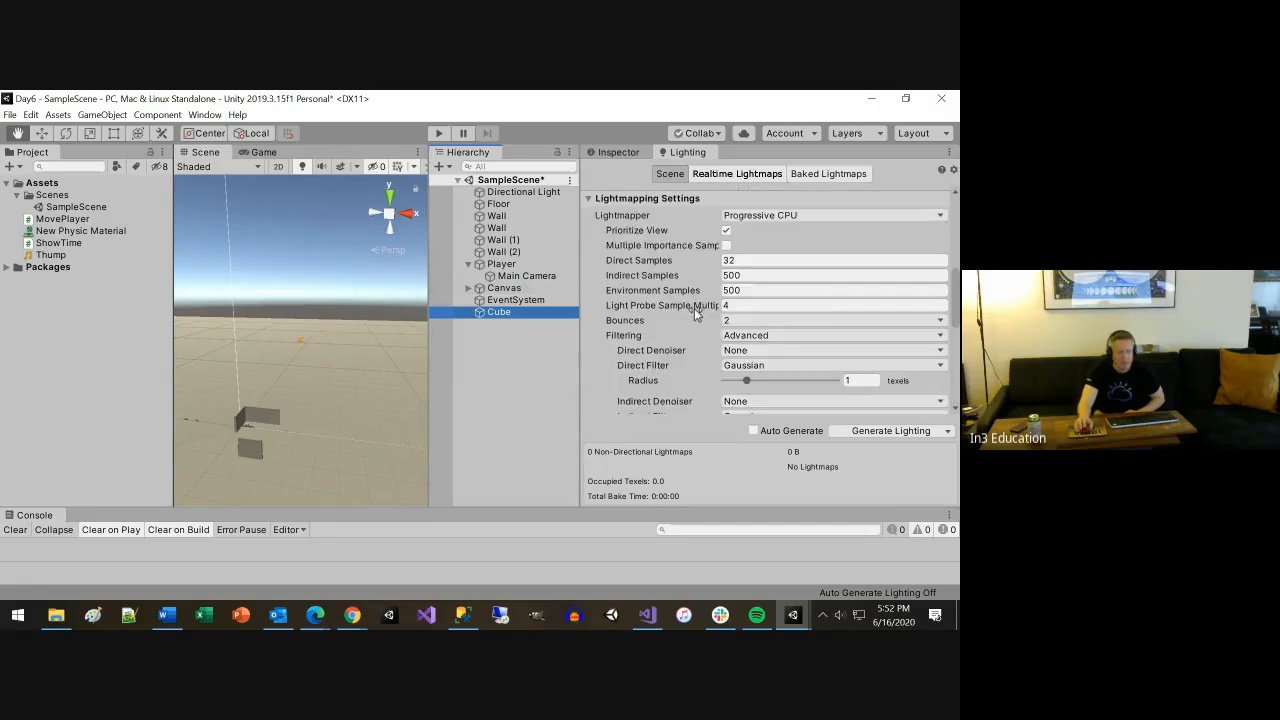
pyautogui.click(614, 153)
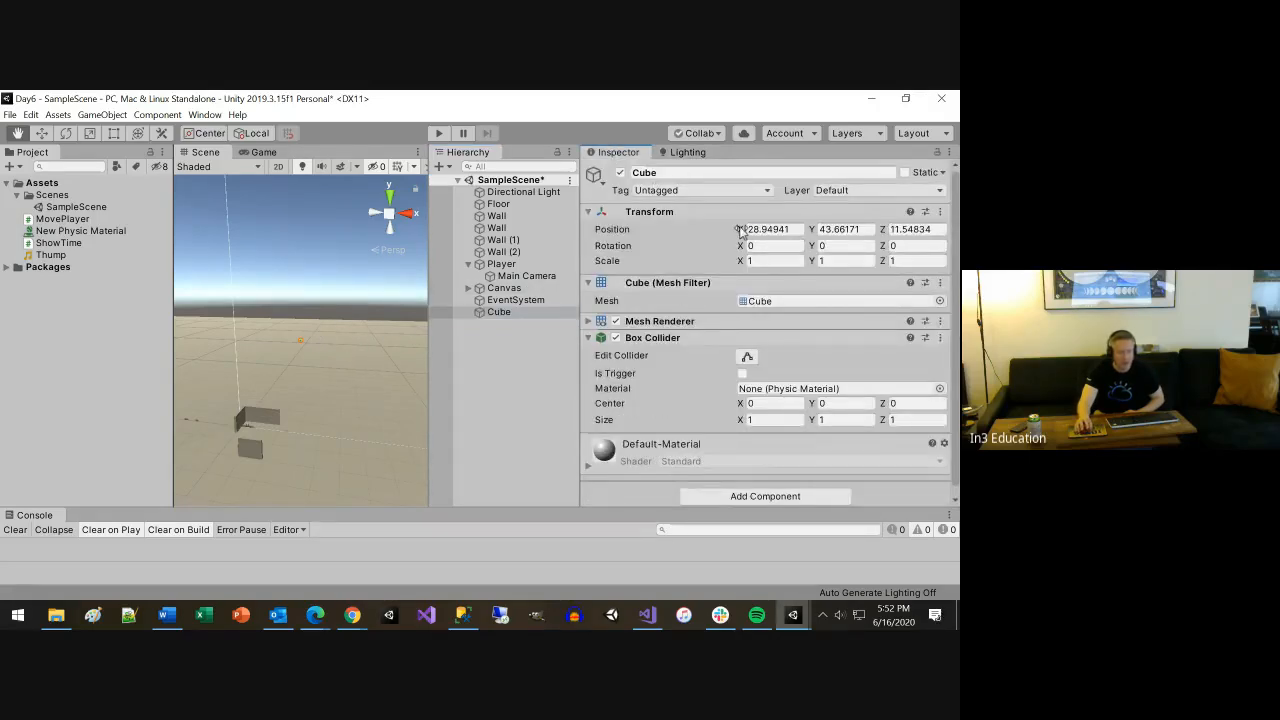
pyautogui.click(765, 229)
pyautogui.write('40.95')
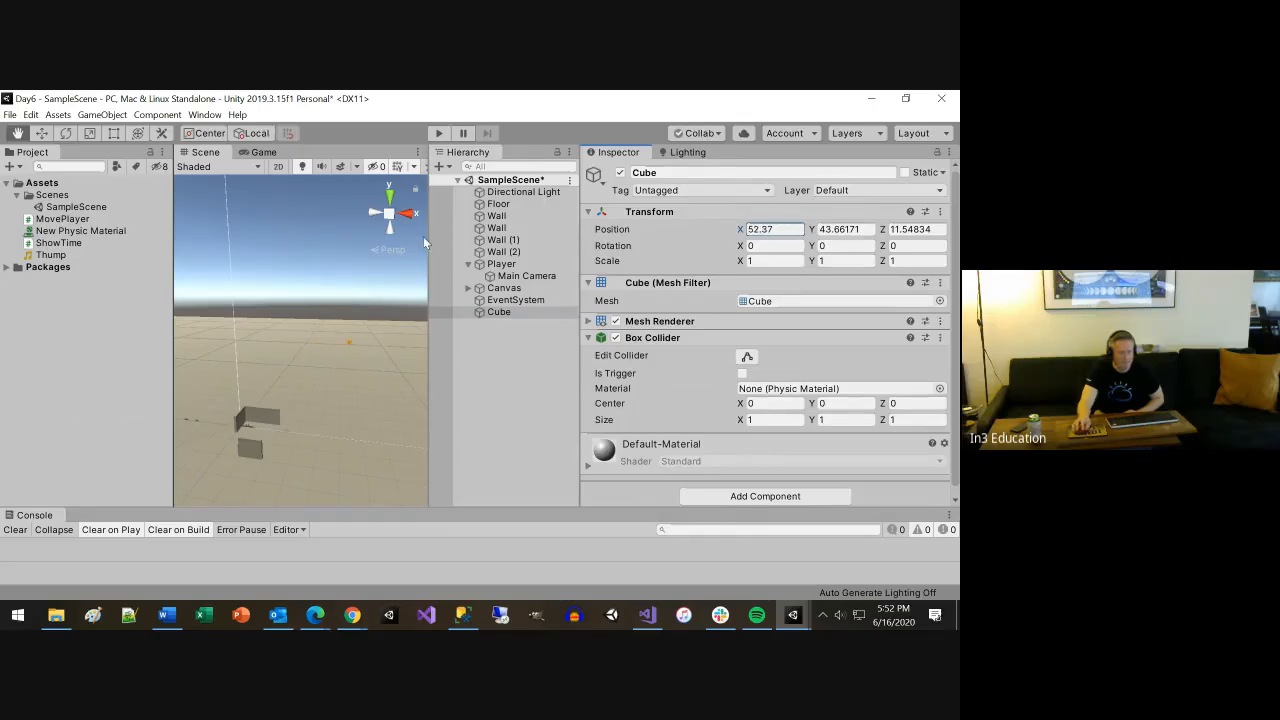
pyautogui.click(462, 239)
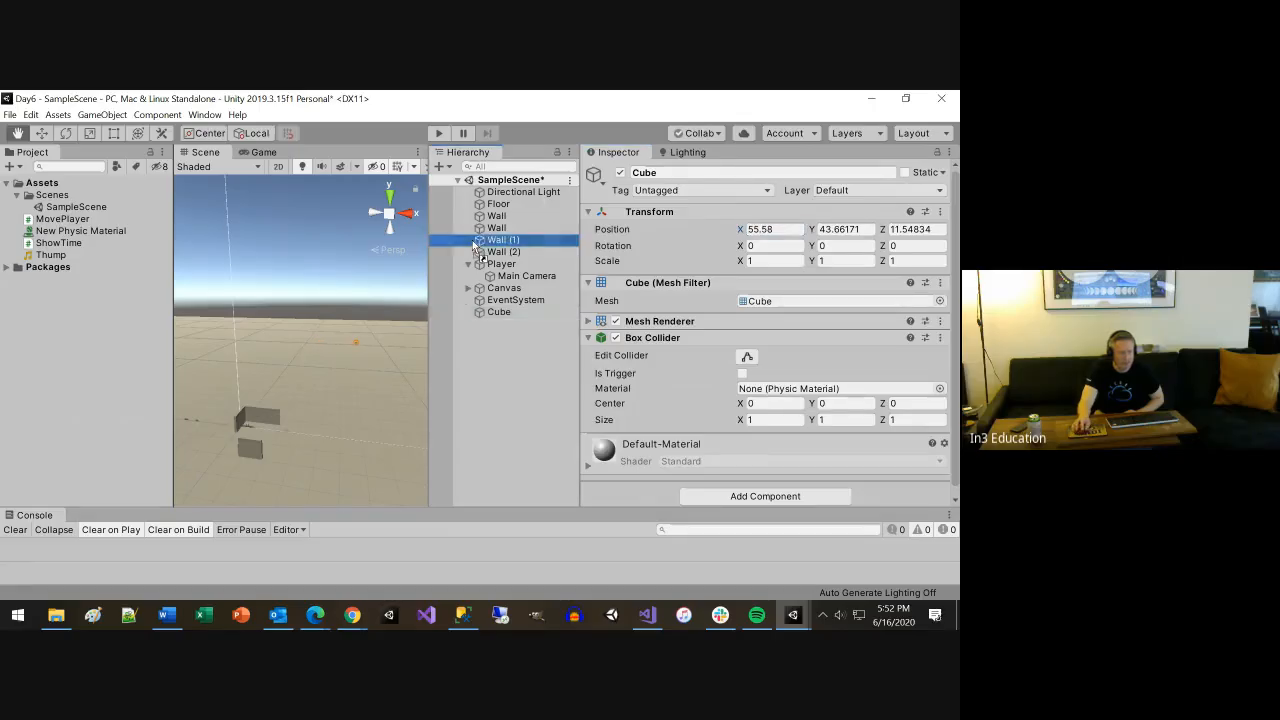
pyautogui.click(500, 312)
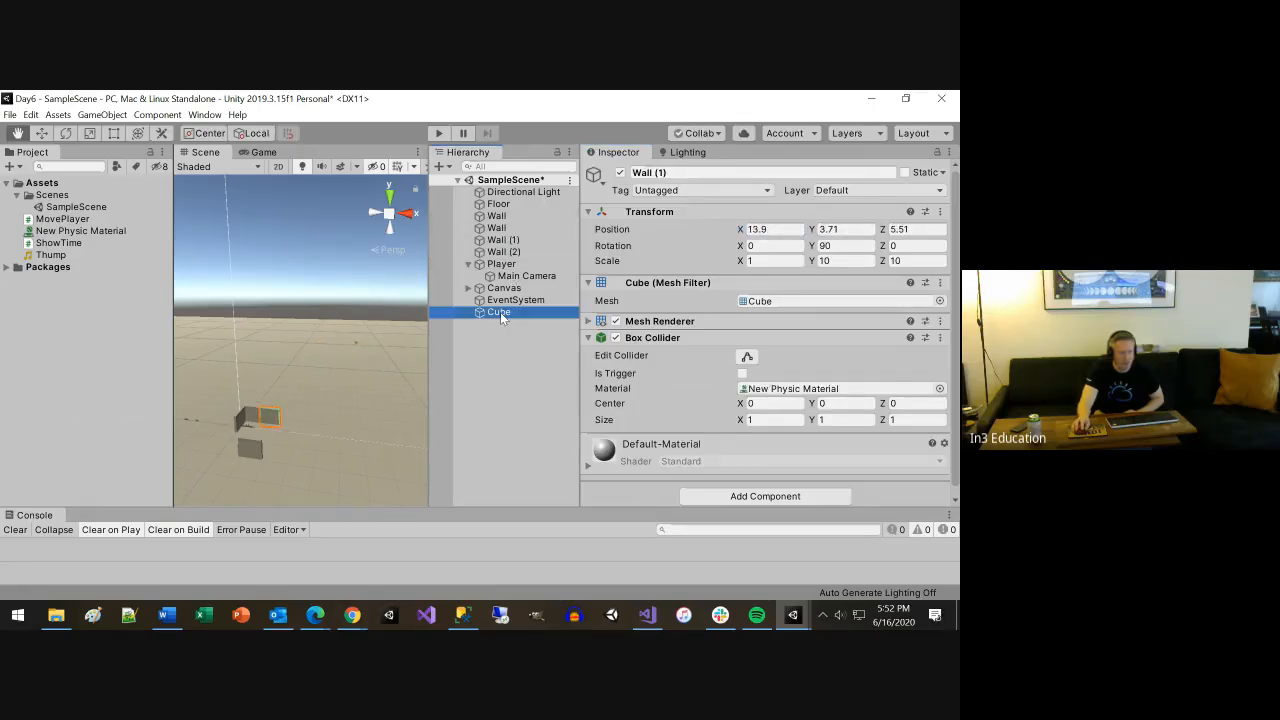
pyautogui.click(891, 229)
pyautogui.write('33.1')
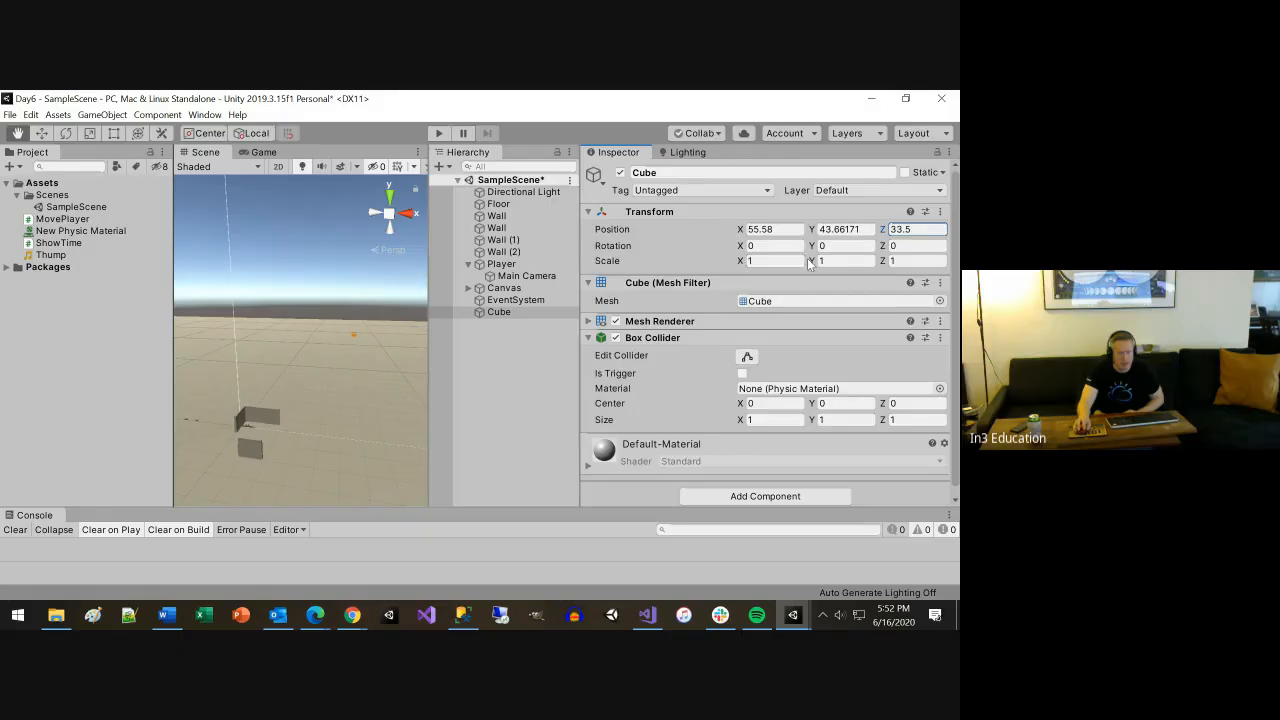
# Stretch the cube into a tall tower with scale X 25.98, Y 119.9 and Z 28.06
pyautogui.moveTo(812, 261); pyautogui.dragTo(731, 417)
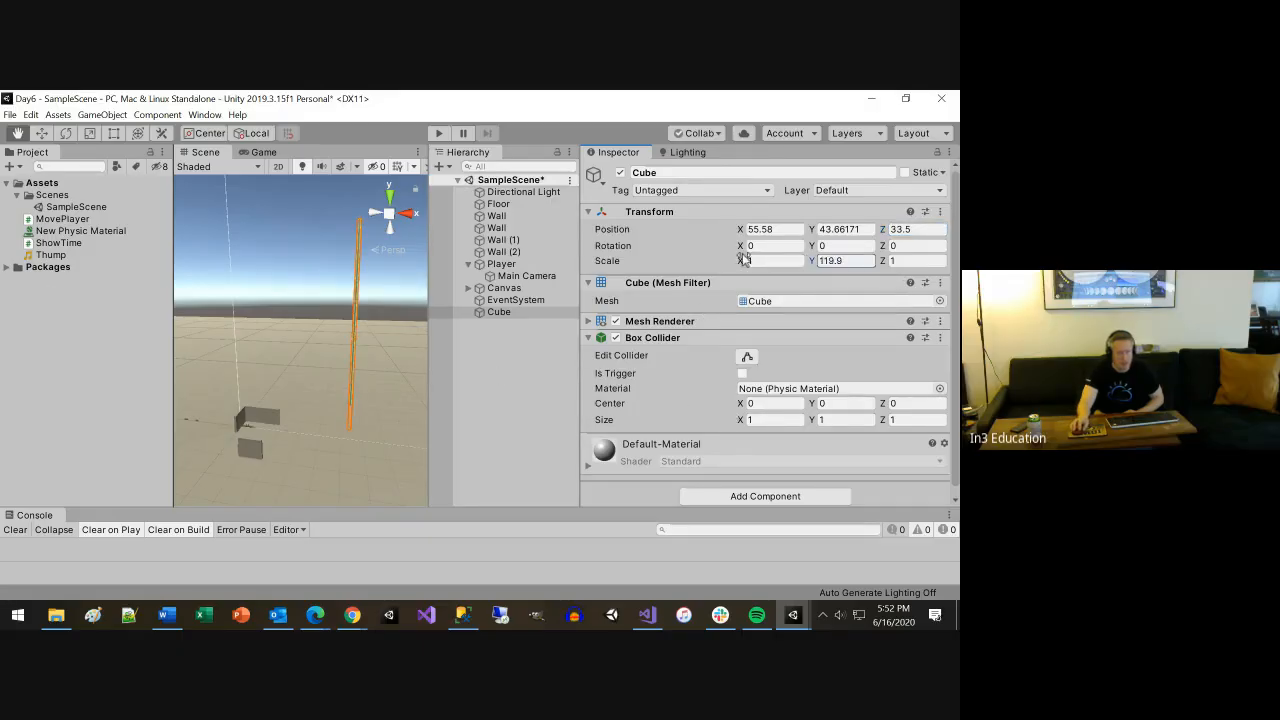
pyautogui.moveTo(743, 262); pyautogui.dragTo(415, 398)
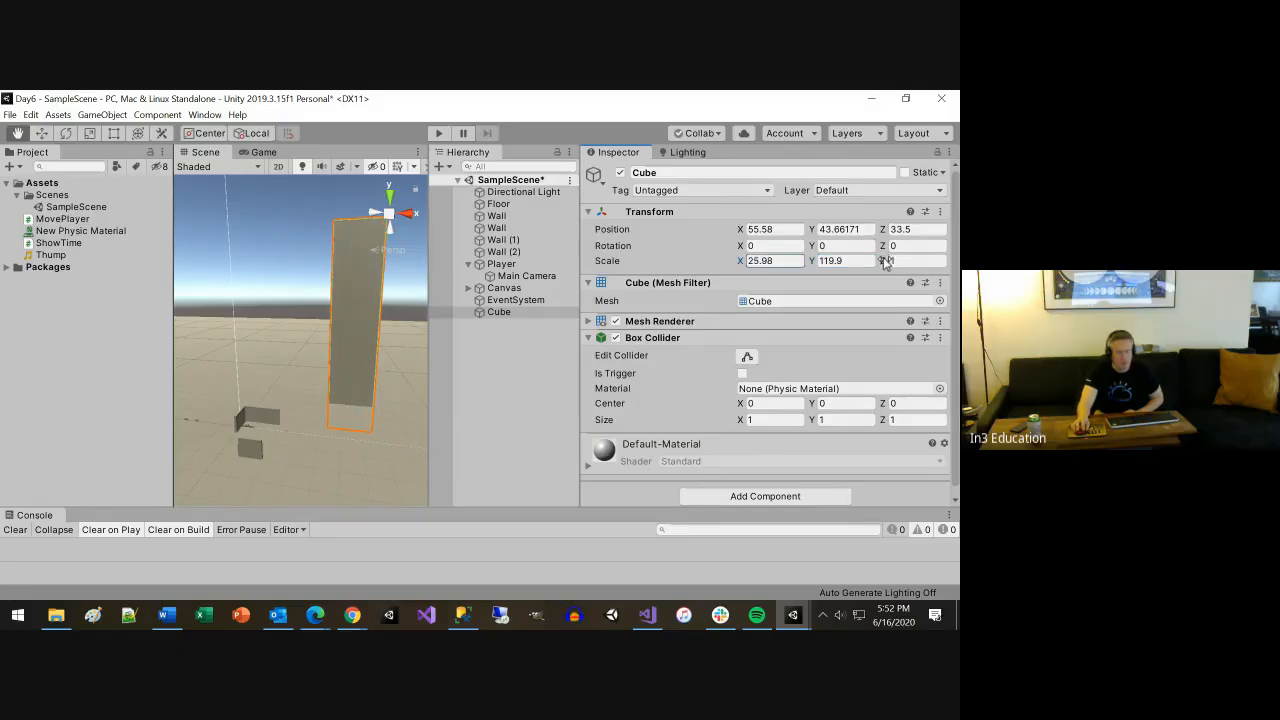
pyautogui.moveTo(885, 262); pyautogui.dragTo(593, 393)
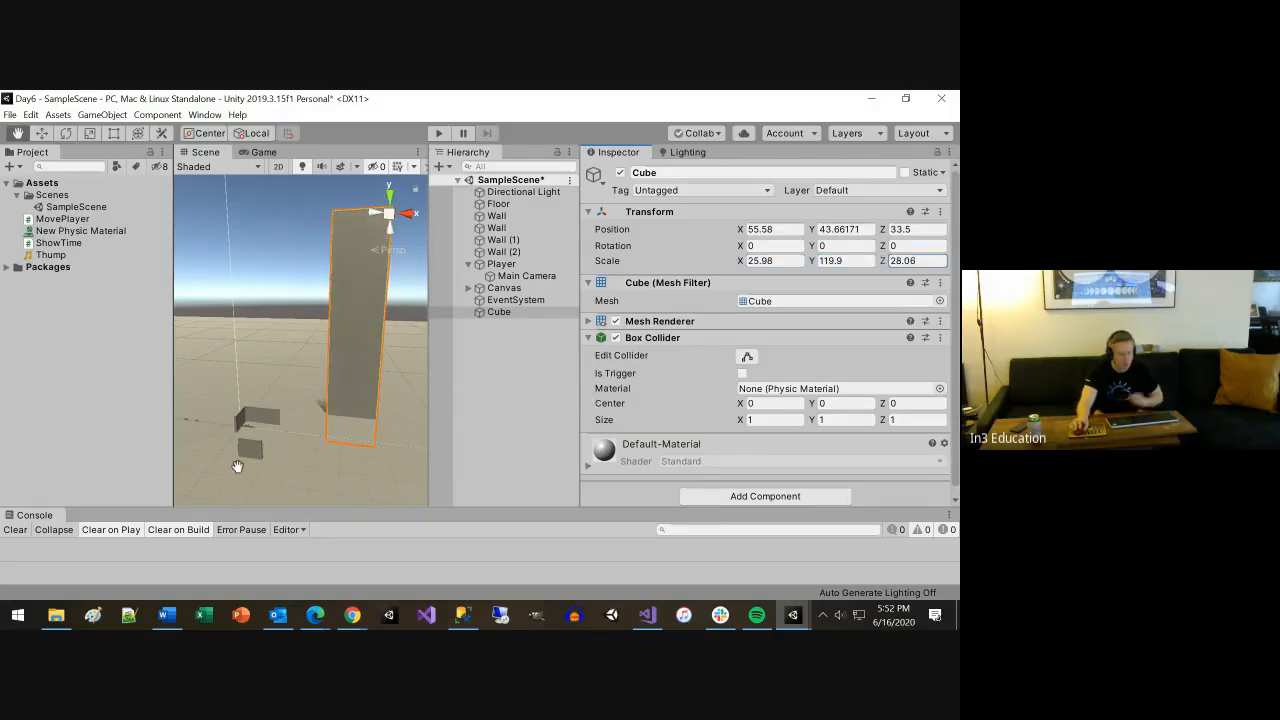
# Move the tower cube far along the Z axis to position Z 403, near the edge of the floor
pyautogui.keyDown('alt'); pyautogui.moveTo(371, 484); pyautogui.dragTo(286, 446); pyautogui.keyUp('alt')
pyautogui.press('f')
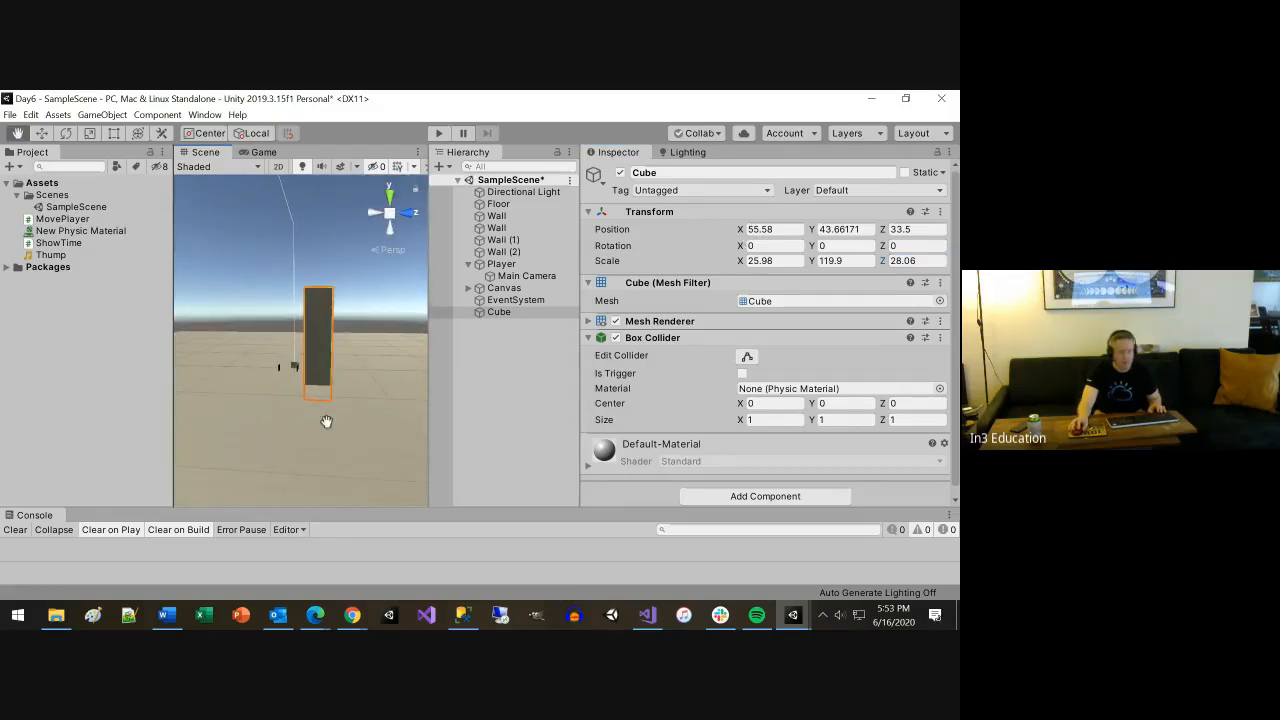
pyautogui.scroll(-3, 326, 421)
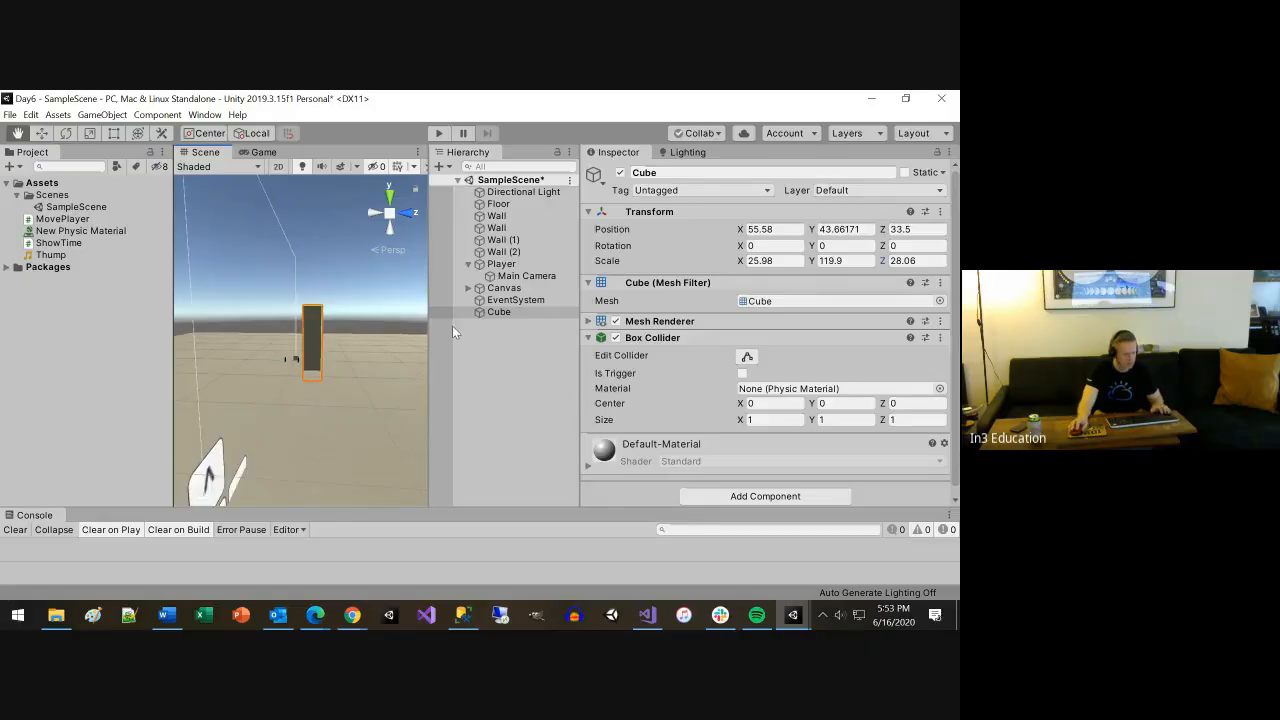
pyautogui.press('w')
pyautogui.moveTo(371, 342); pyautogui.dragTo(514, 349)
pyautogui.scroll(-3, 340, 403)
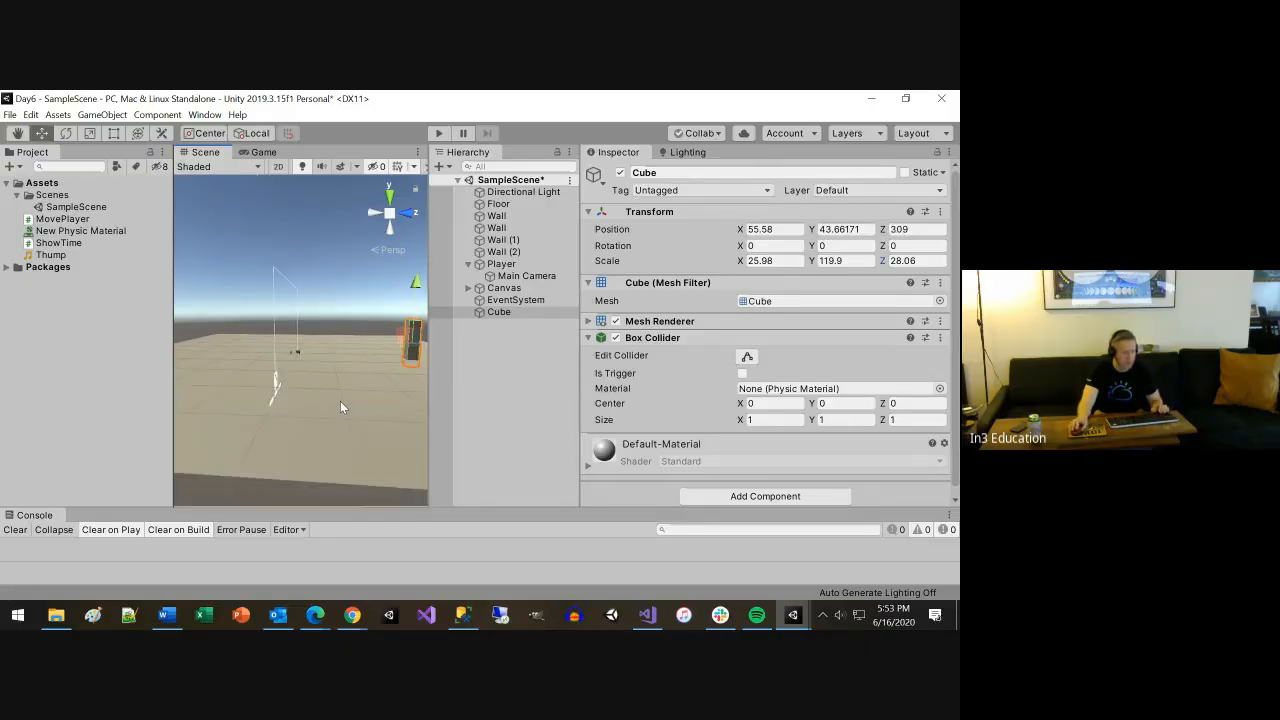
pyautogui.scroll(-4, 330, 400)
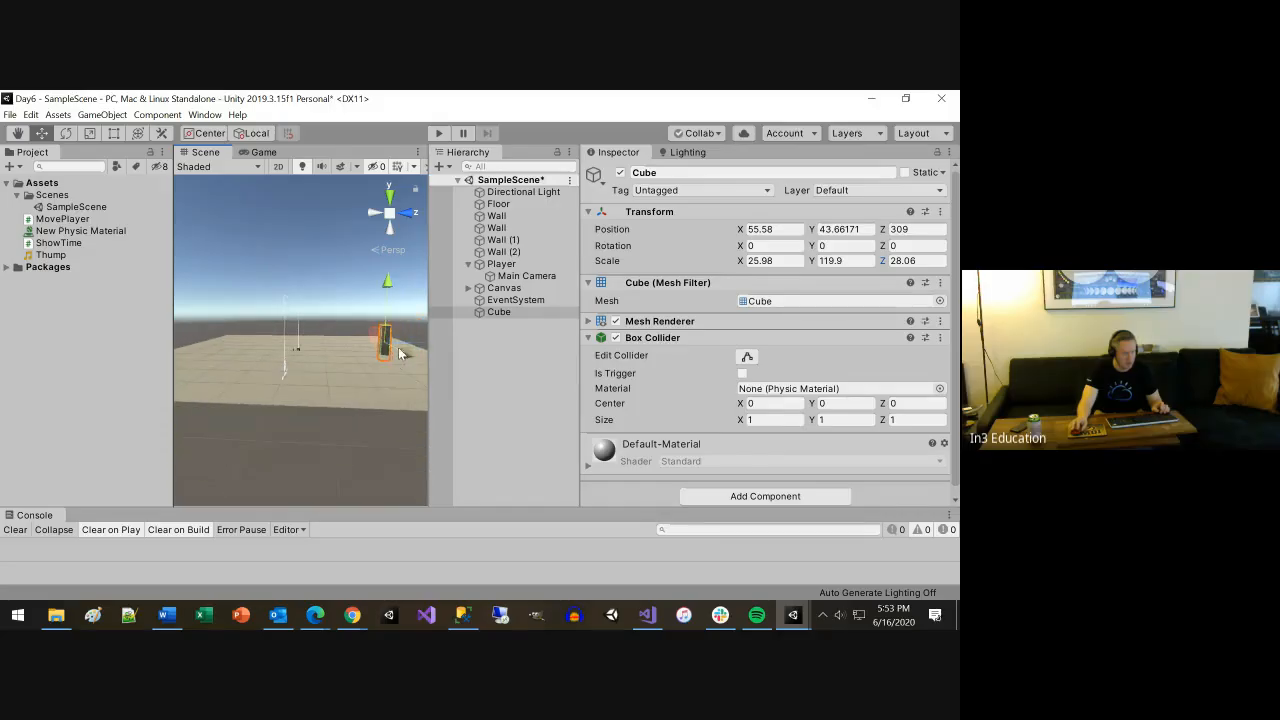
pyautogui.scroll(-3, 382, 372)
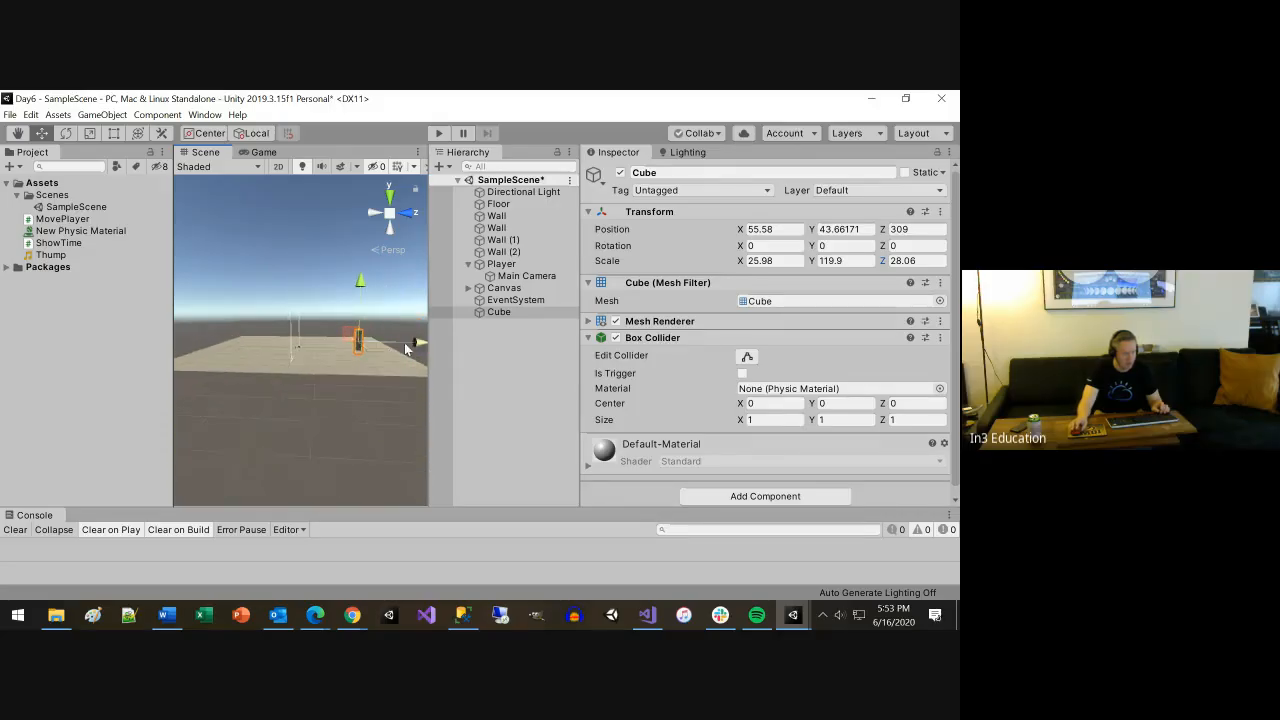
pyautogui.moveTo(416, 343); pyautogui.dragTo(434, 344)
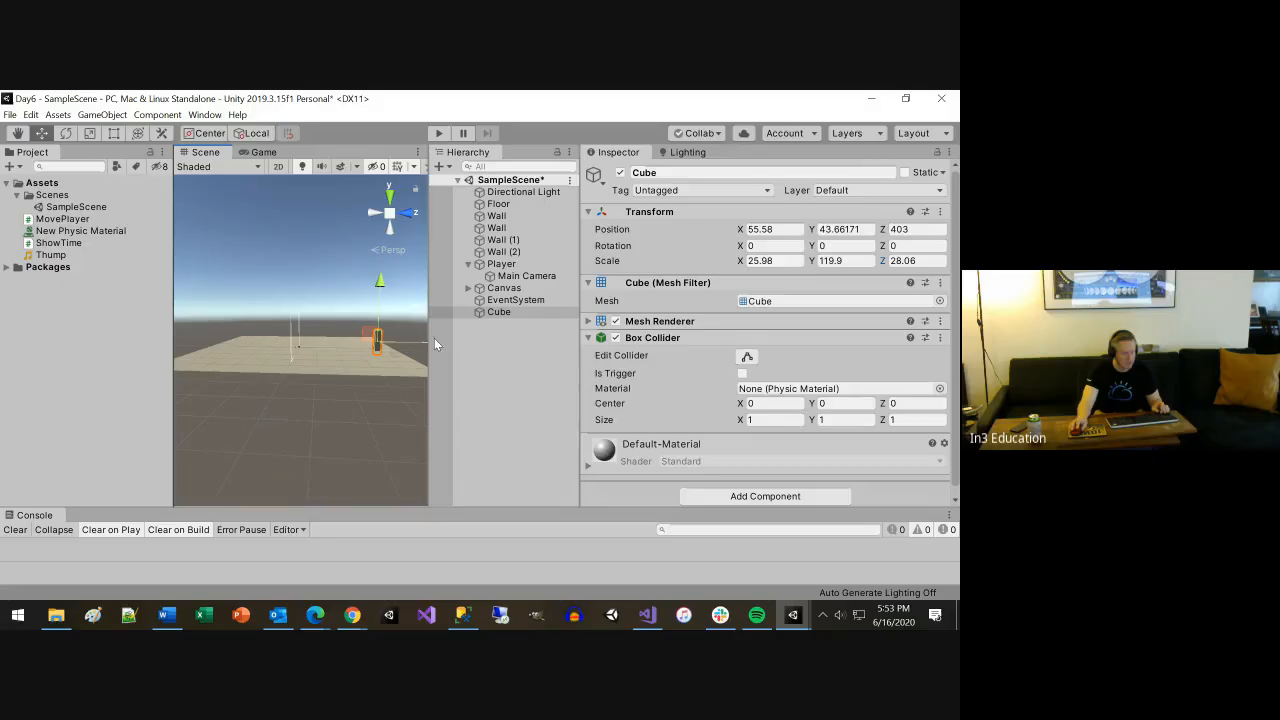
# Play-test the view of the distant tower without fog, and turn Fog back on in the scene lighting settings
pyautogui.click(438, 133)
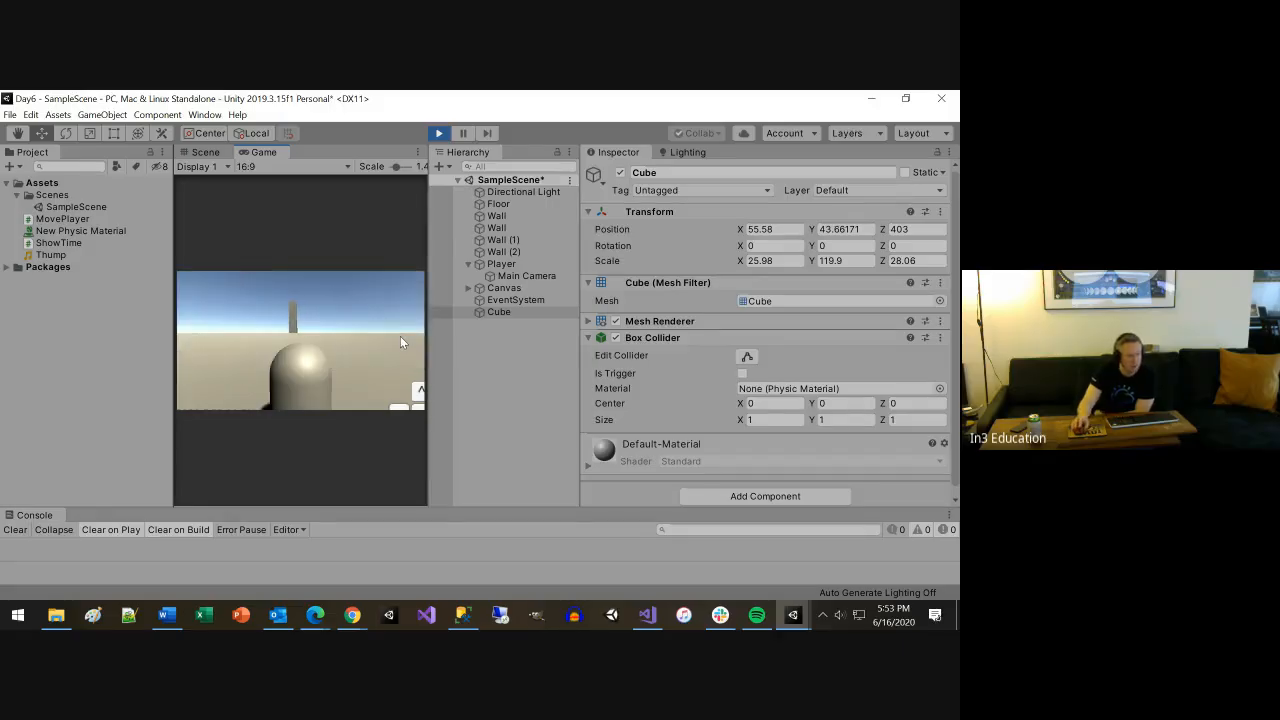
pyautogui.click(439, 133)
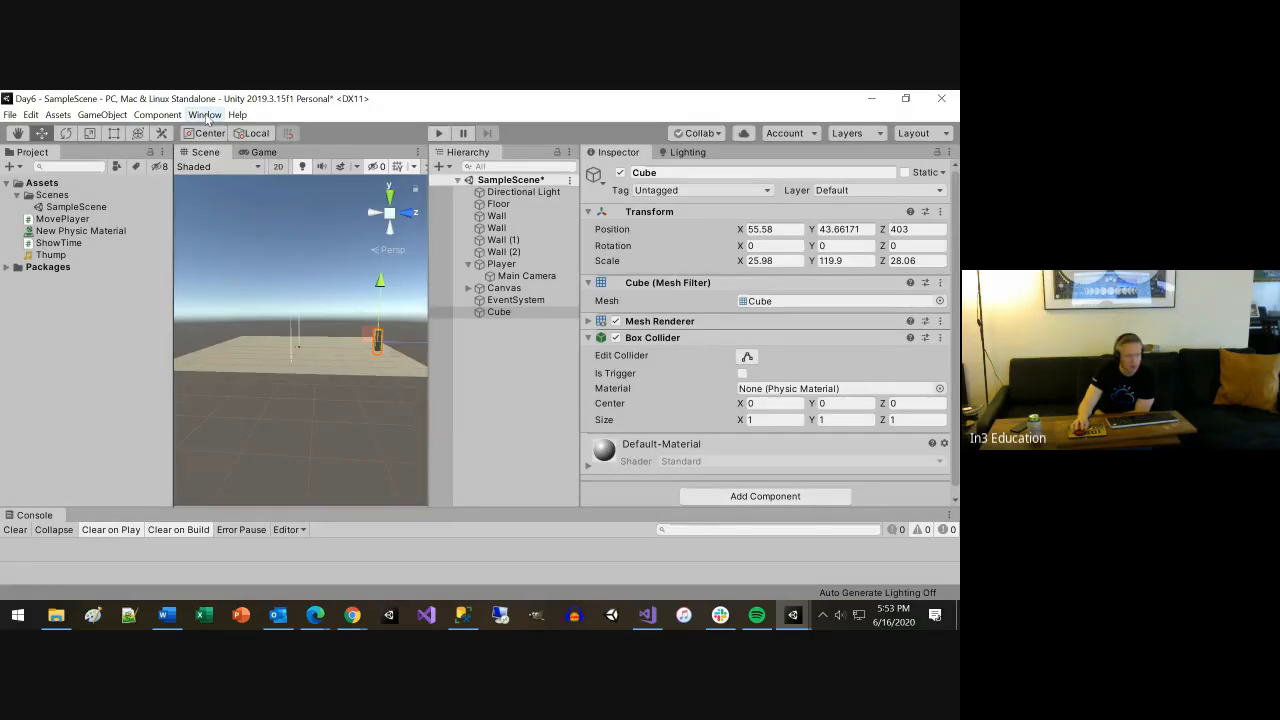
pyautogui.click(688, 152)
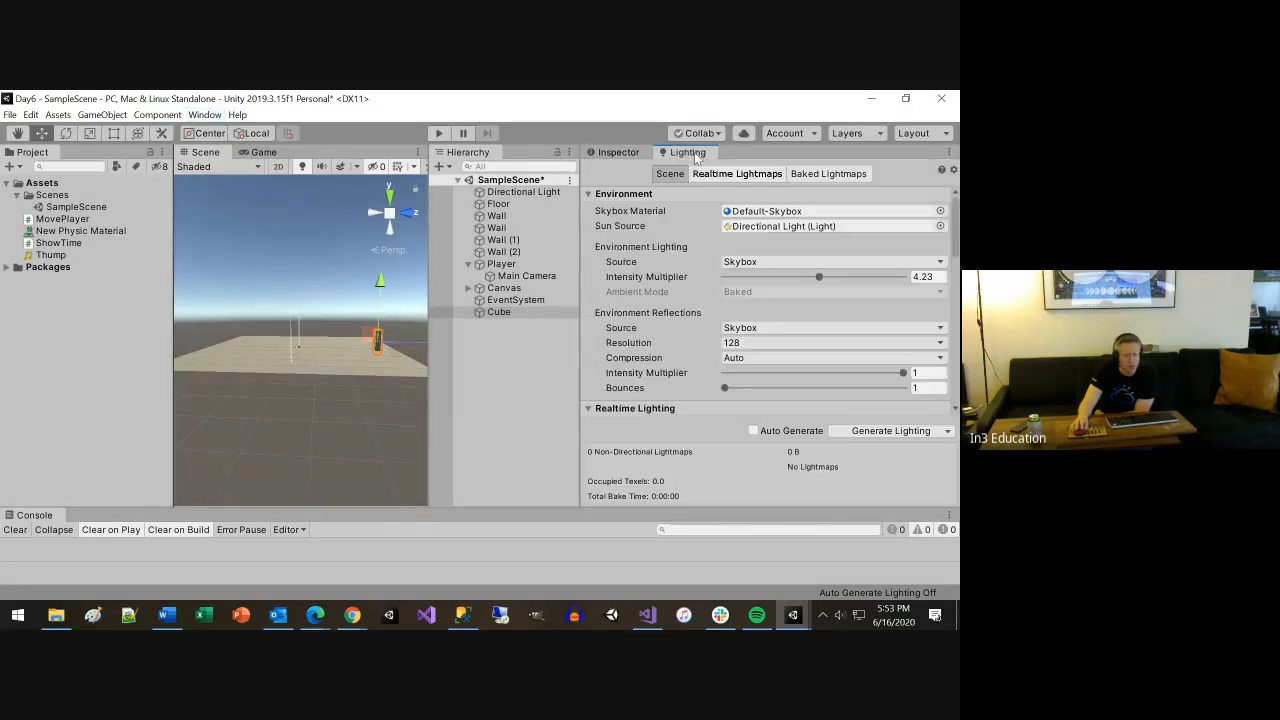
pyautogui.scroll(-5, 805, 339)
pyautogui.scroll(-10, 806, 344)
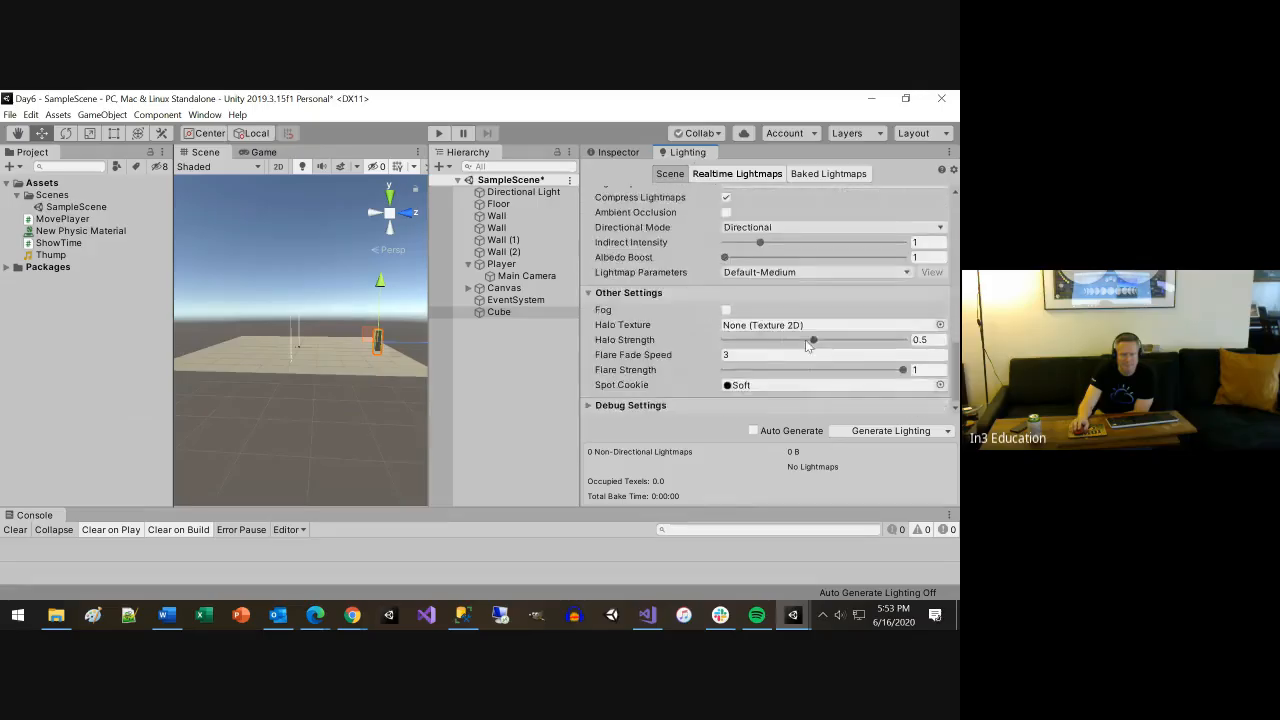
pyautogui.click(726, 310)
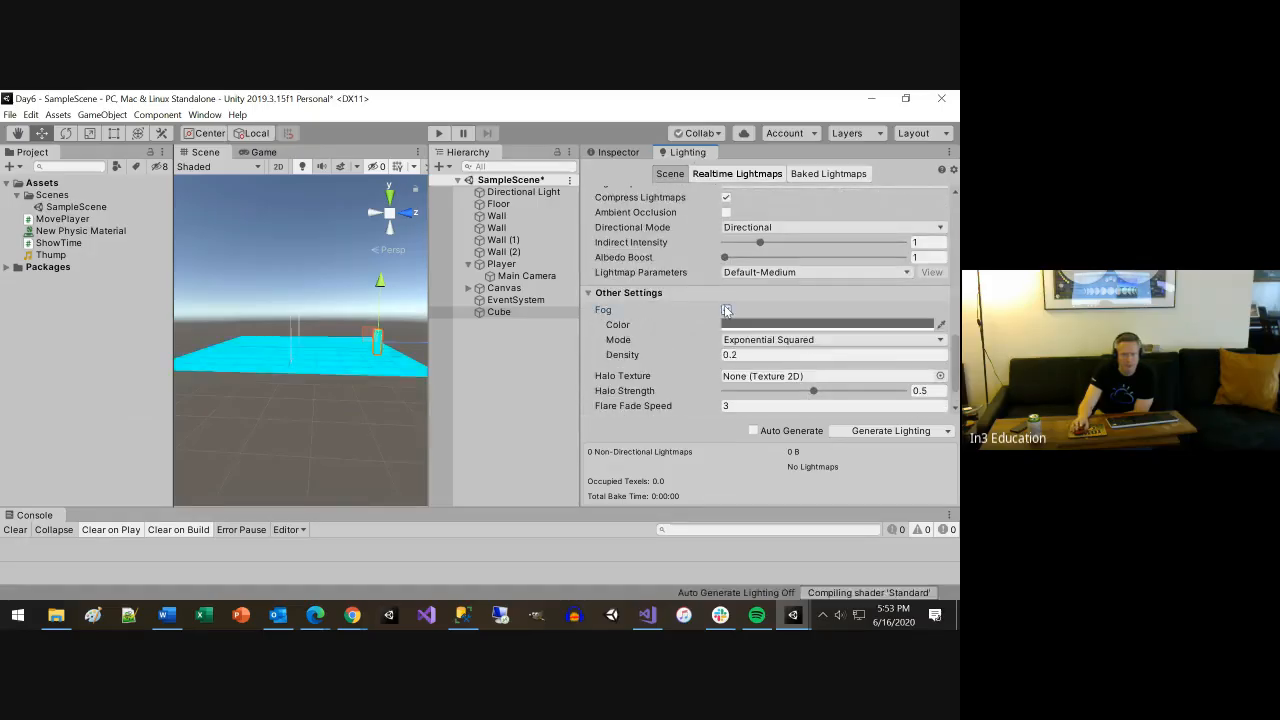
# Play-test the scene with fog on, moving the player towards the tower and back away from it
pyautogui.click(436, 132)
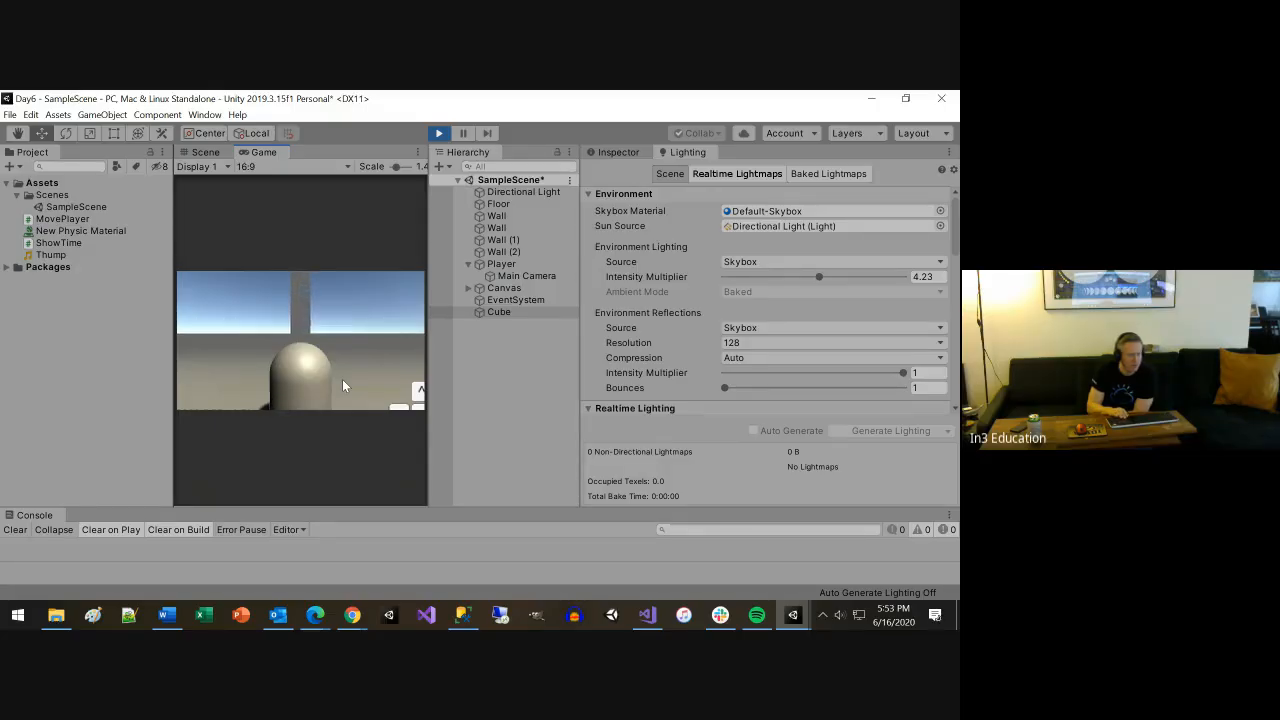
pyautogui.press('w')
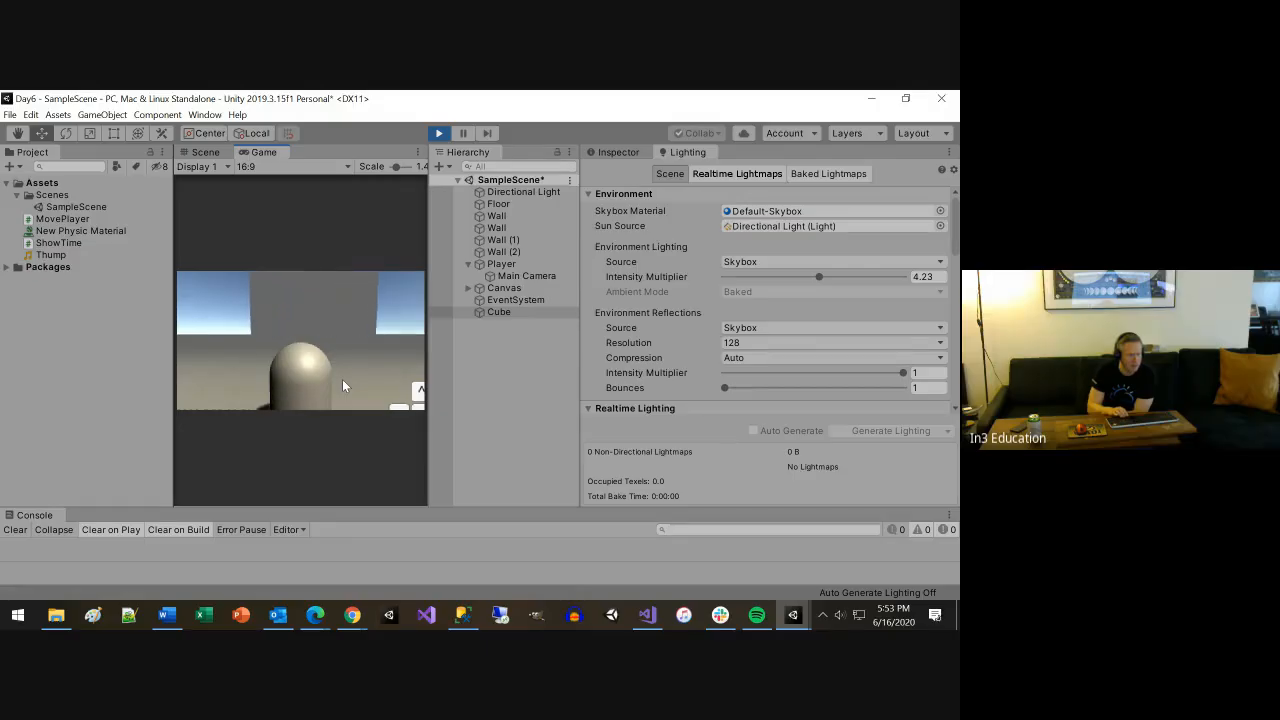
pyautogui.press('Down')
pyautogui.press('Down')
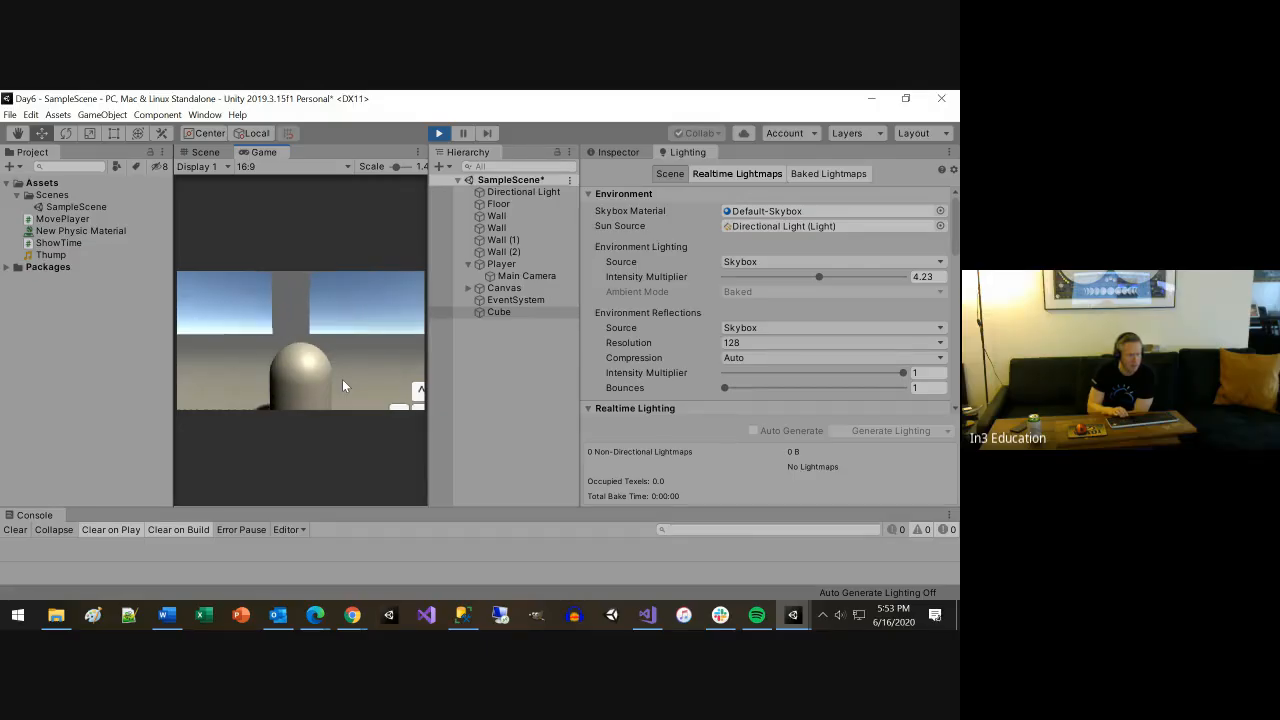
pyautogui.press('Down')
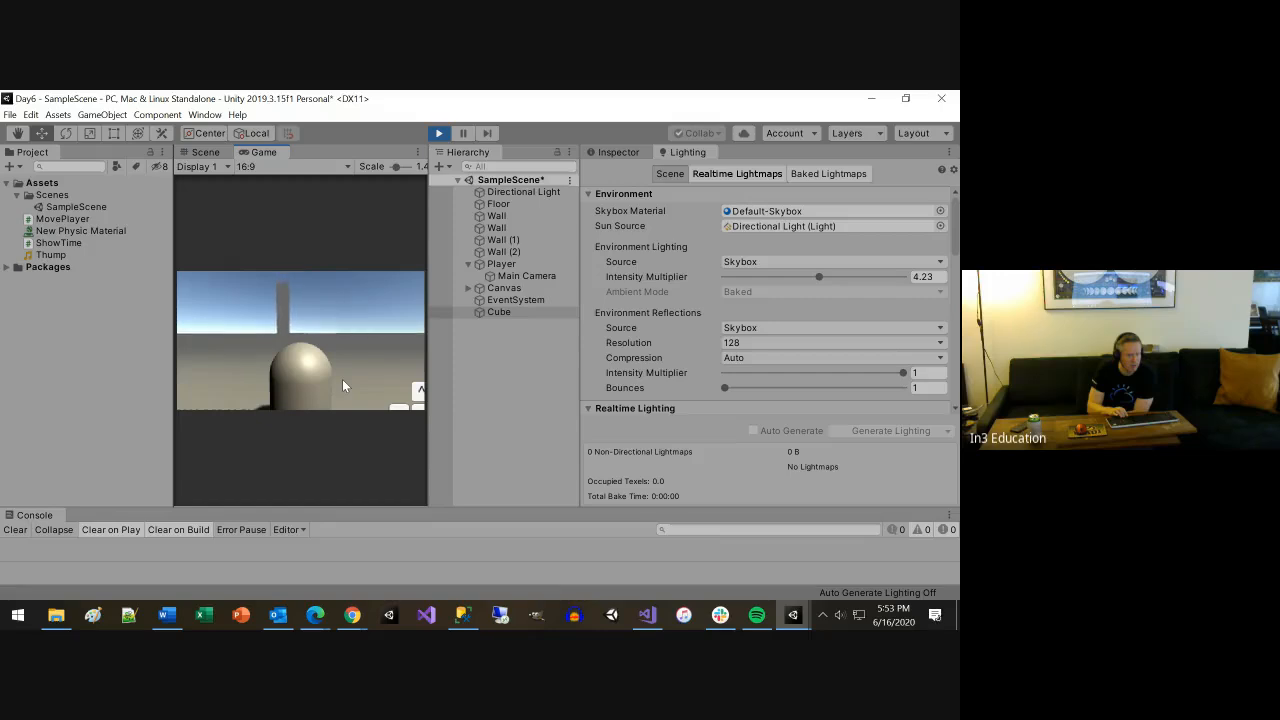
pyautogui.press('Down')
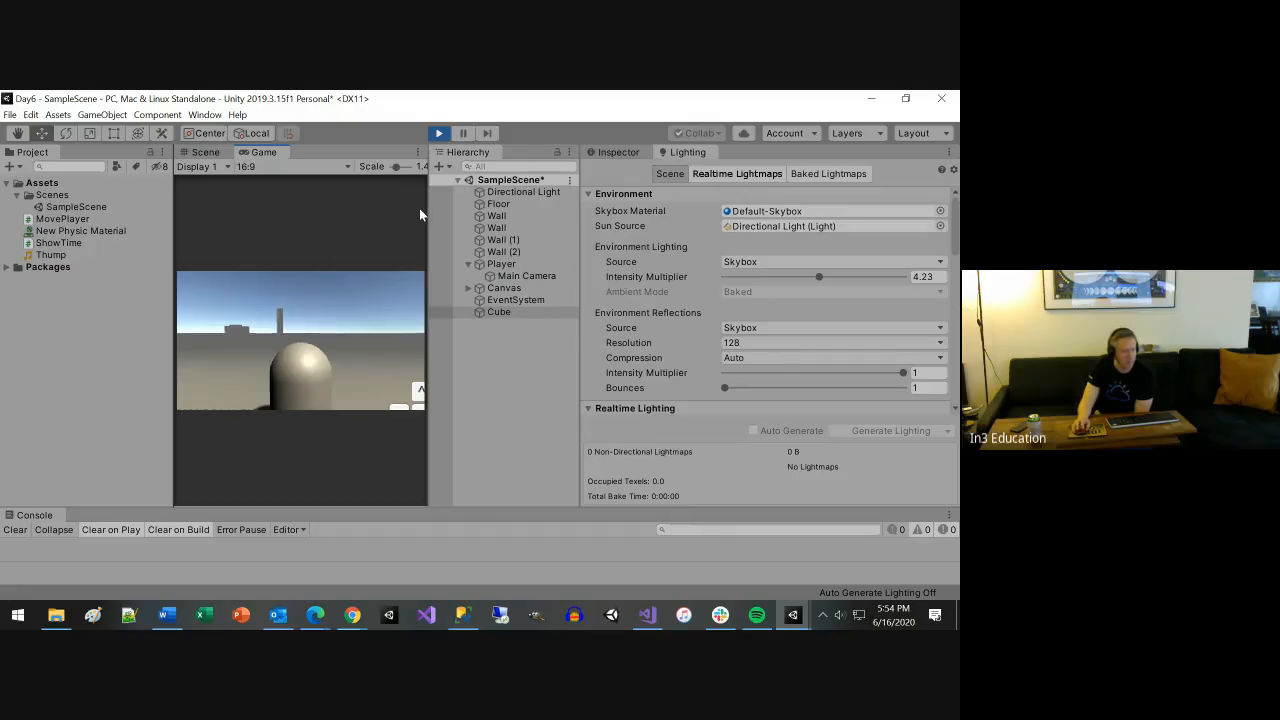
pyautogui.click(439, 134)
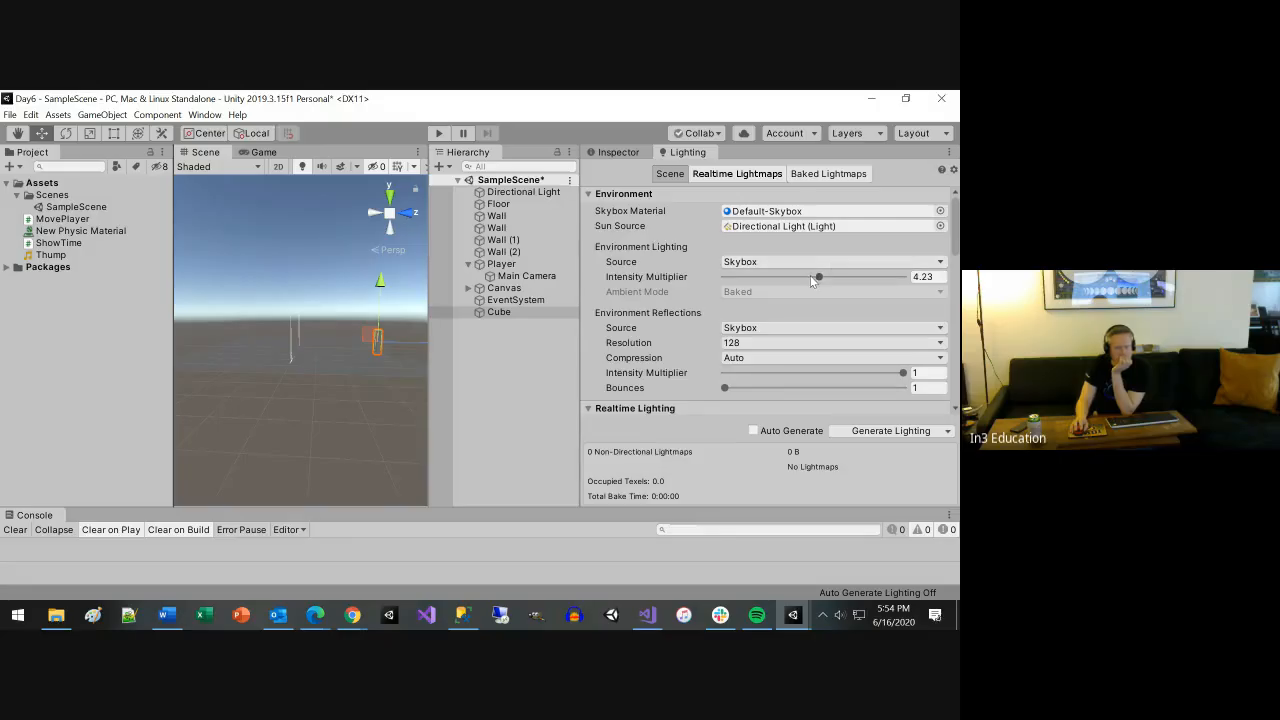
# Set the environment lighting's Intensity Multiplier to 0 and change its Source to Color
pyautogui.moveTo(818, 281); pyautogui.dragTo(686, 282)
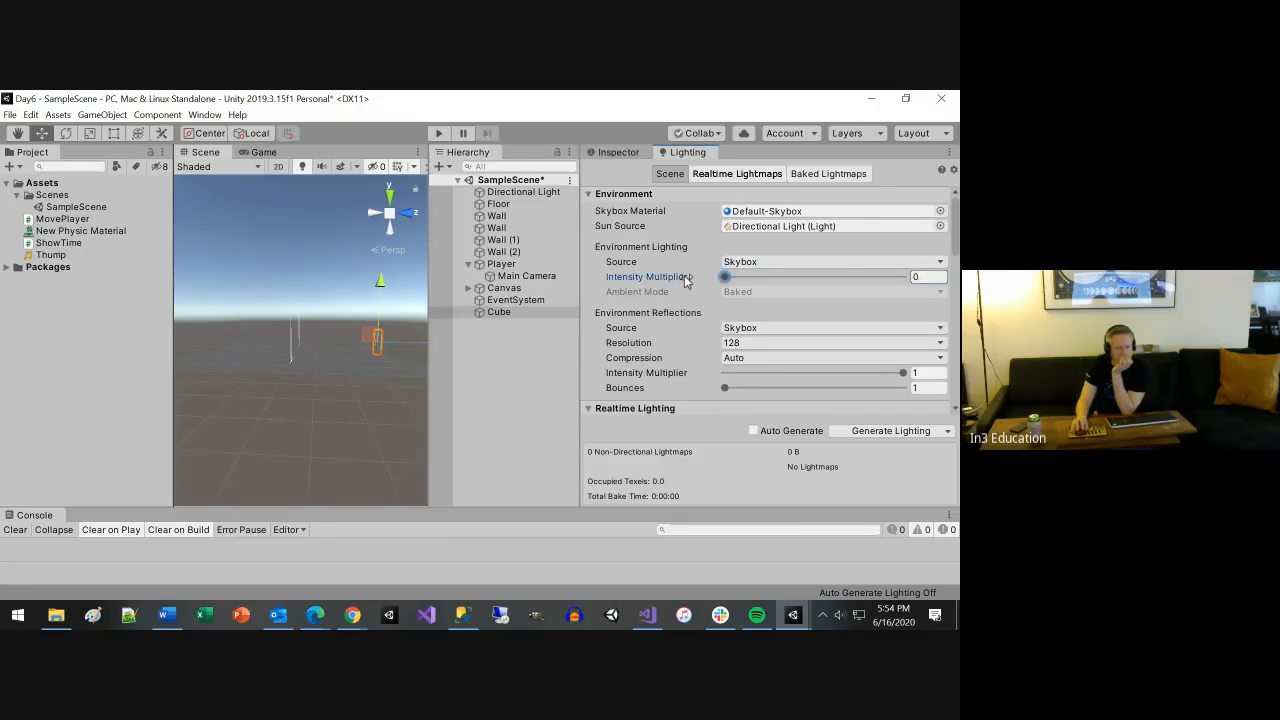
pyautogui.click(806, 263)
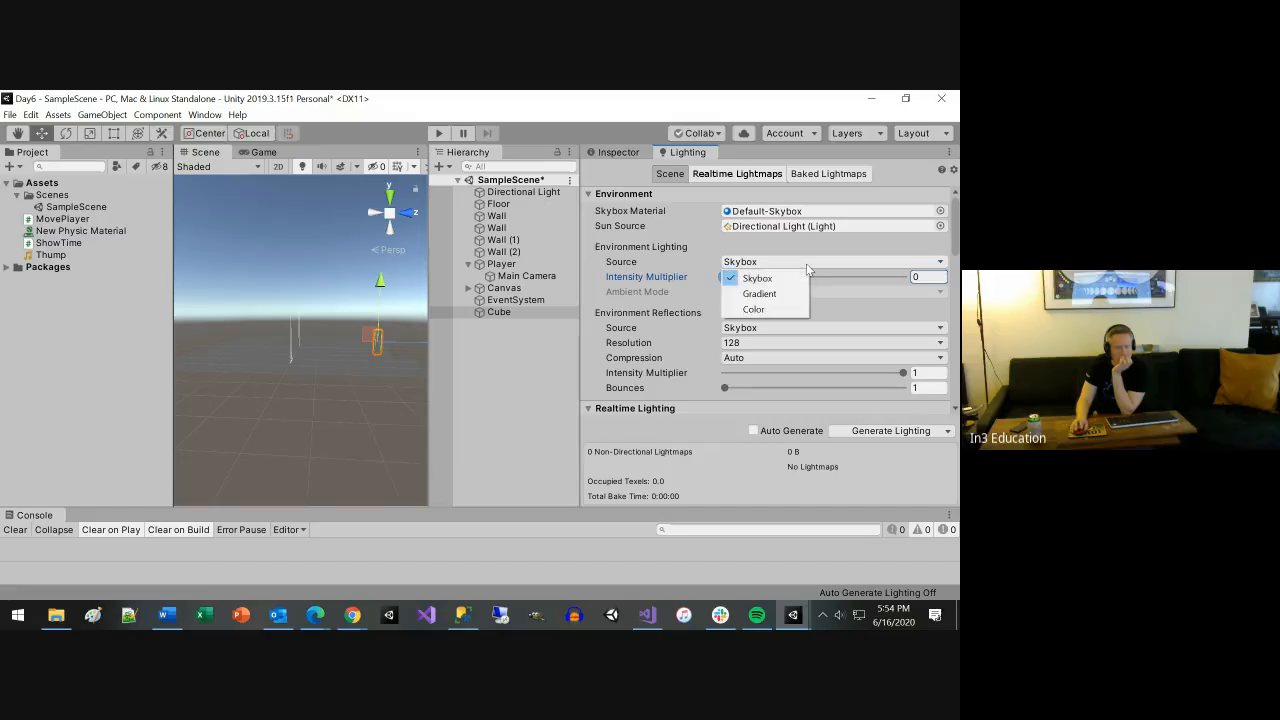
pyautogui.click(758, 310)
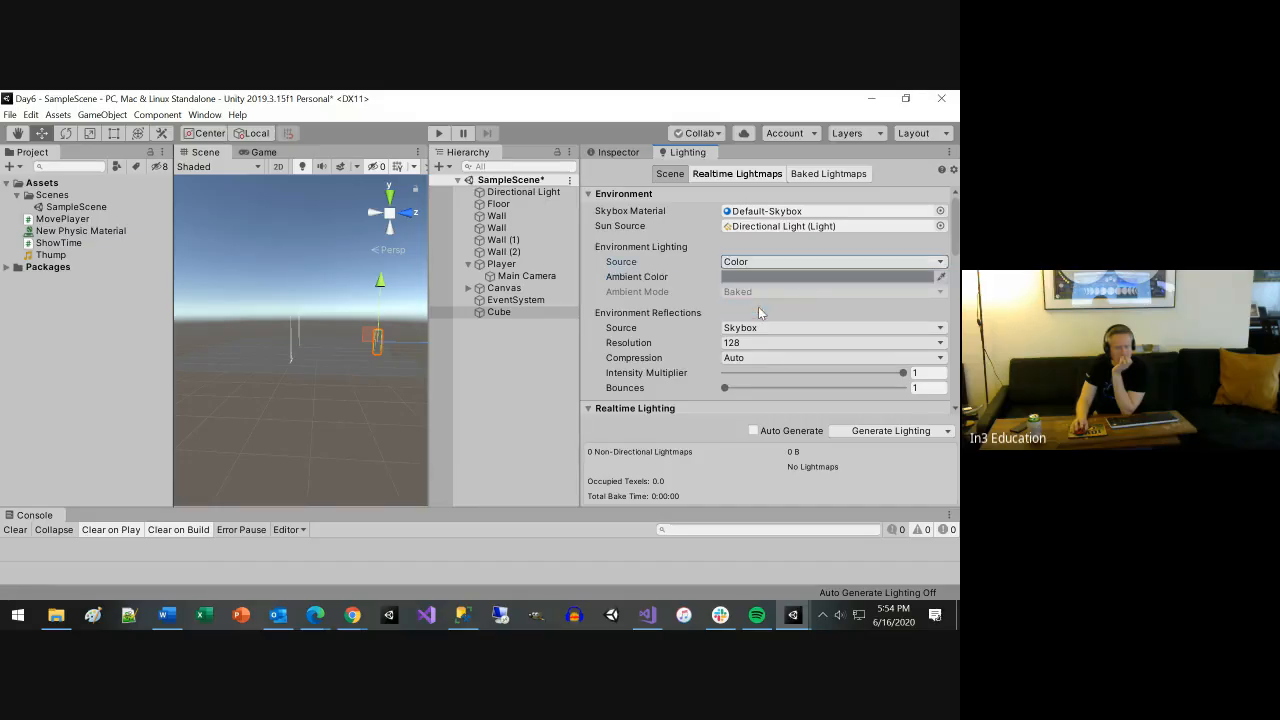
# Play-test the scene with the Color ambient source, moving the player out to view the distant tower
pyautogui.click(439, 133)
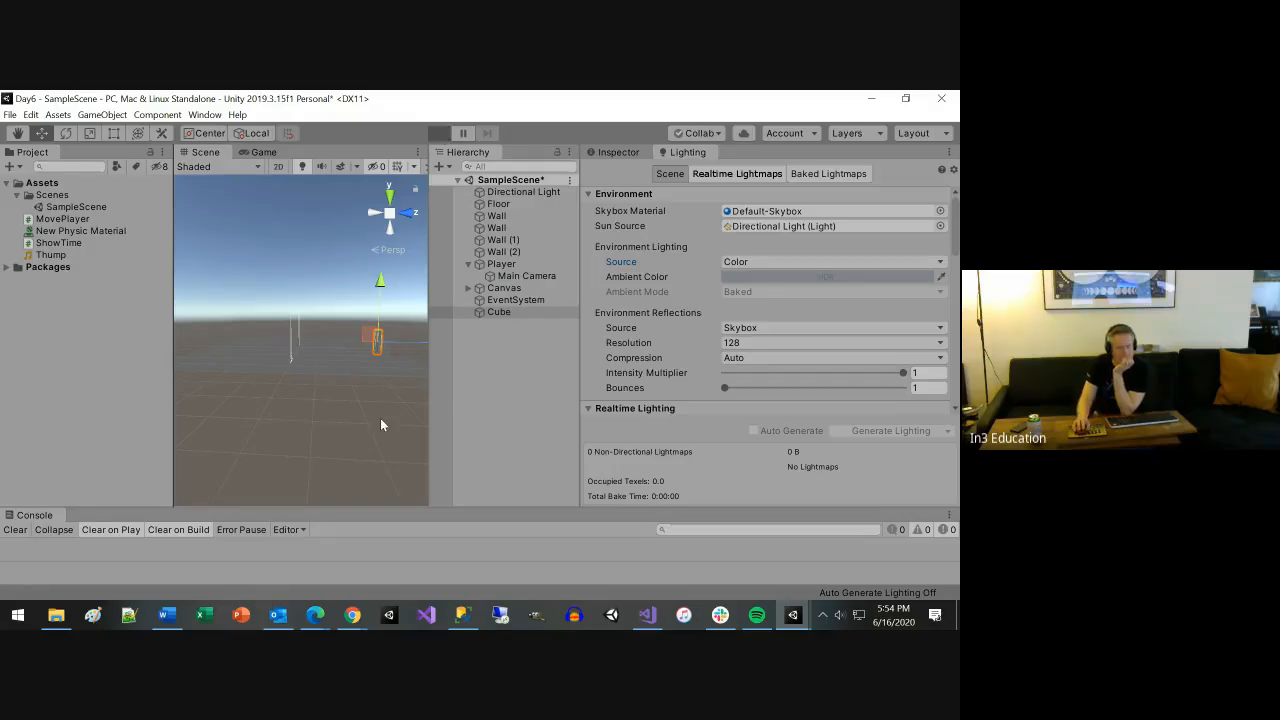
pyautogui.press('Right')
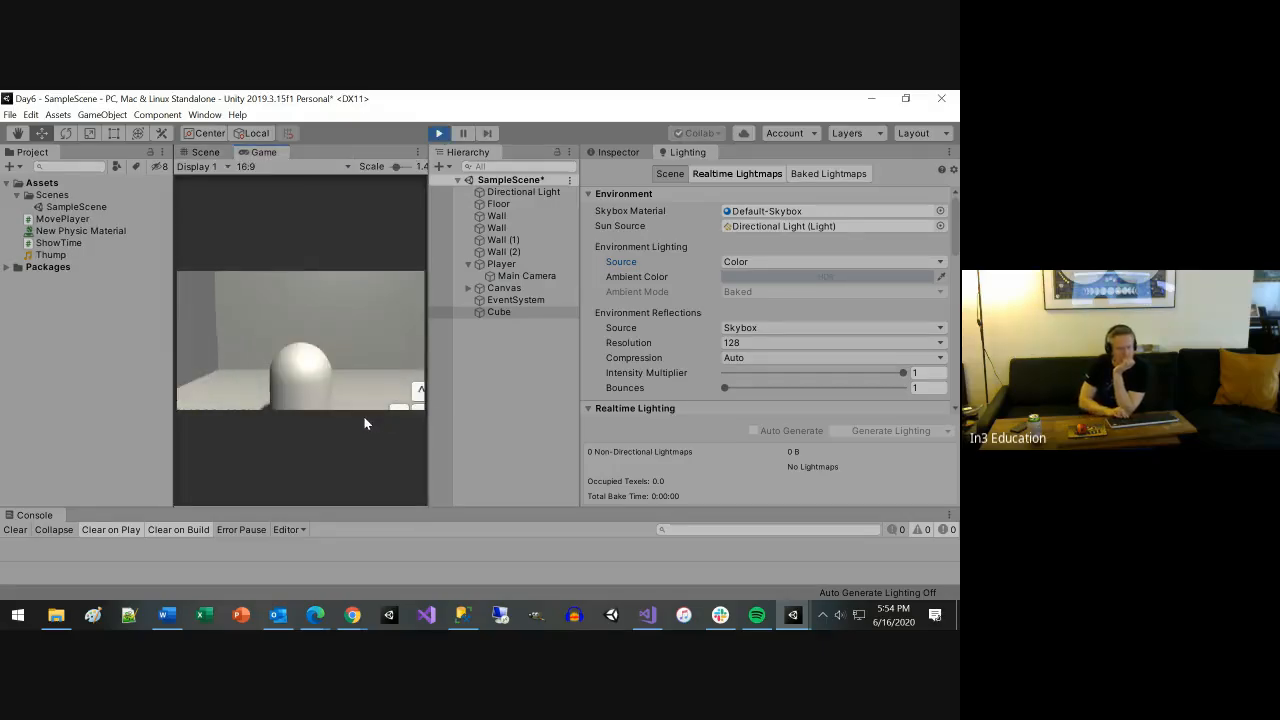
pyautogui.press('Right')
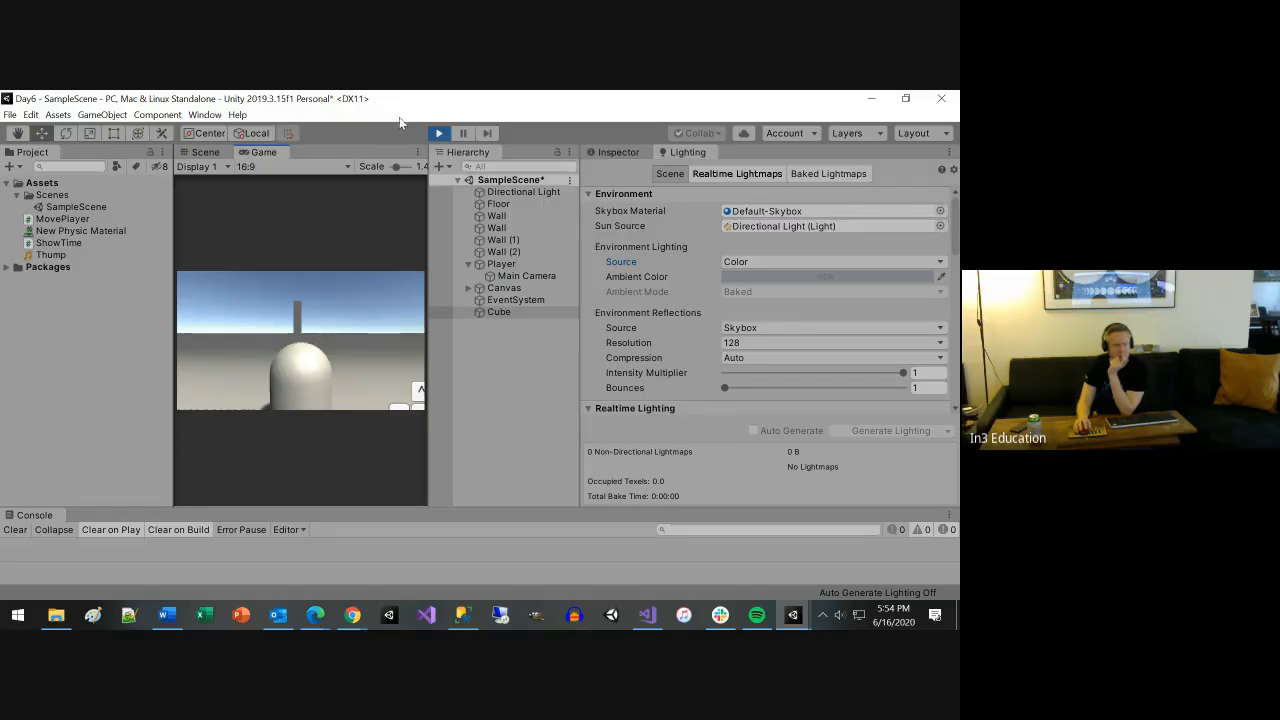
pyautogui.click(439, 133)
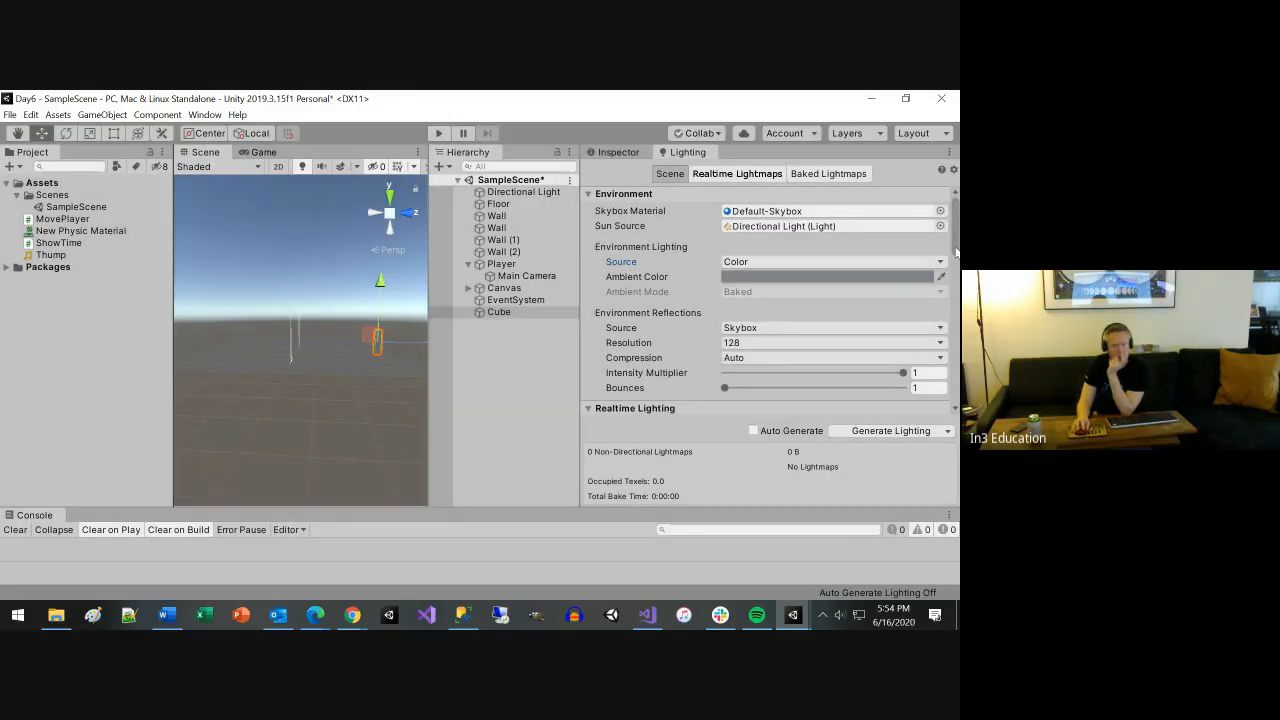
# Enable Auto Generate for the scene's lighting
pyautogui.scroll(-3, 956, 252)
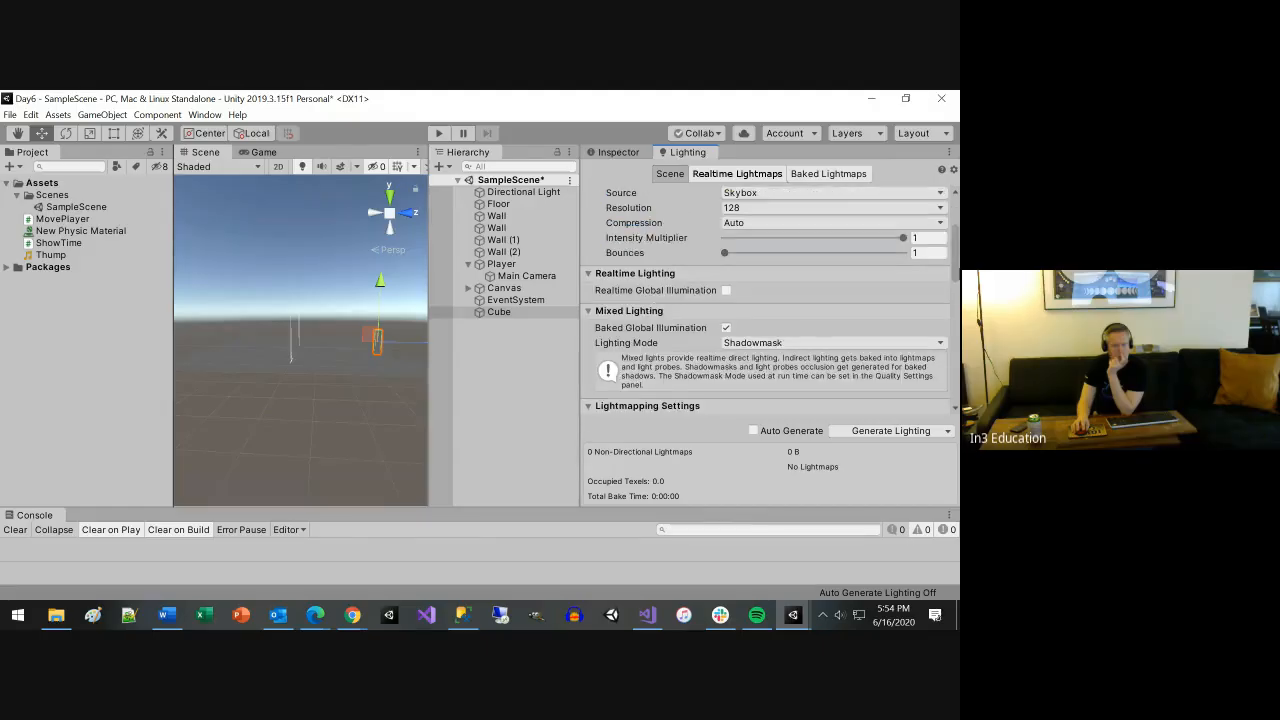
pyautogui.moveTo(957, 275); pyautogui.dragTo(955, 399)
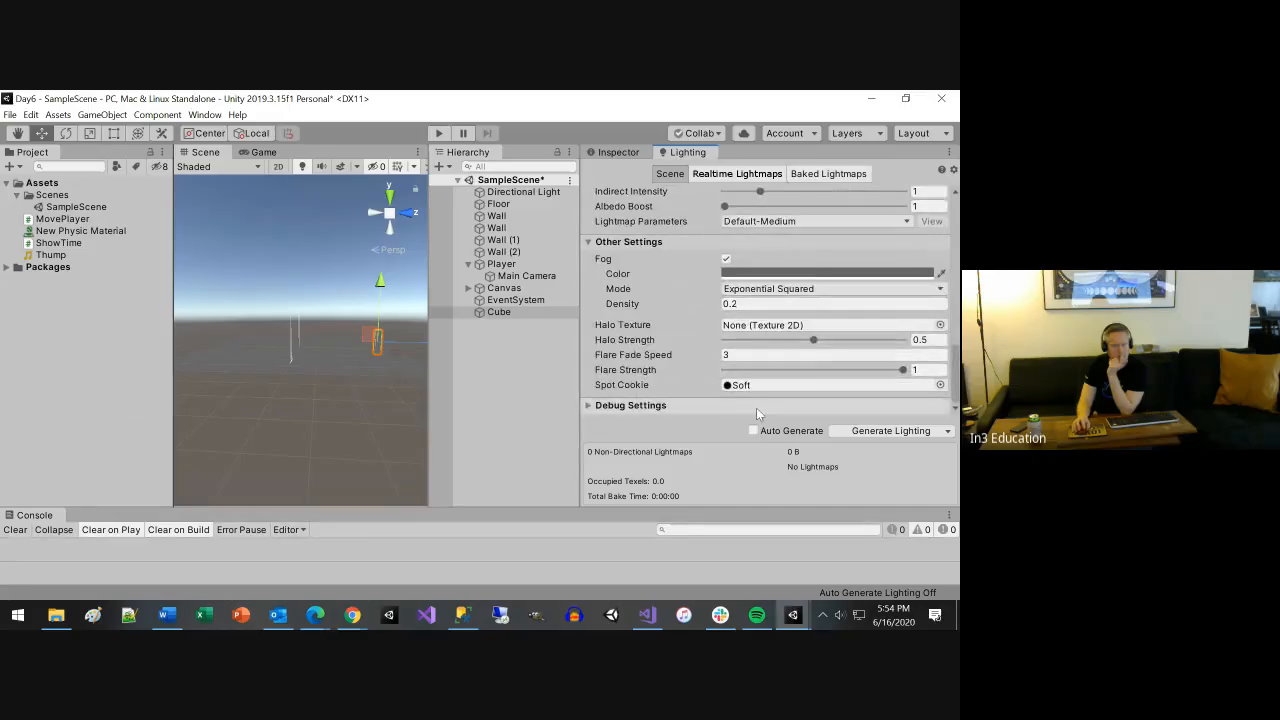
pyautogui.click(645, 343)
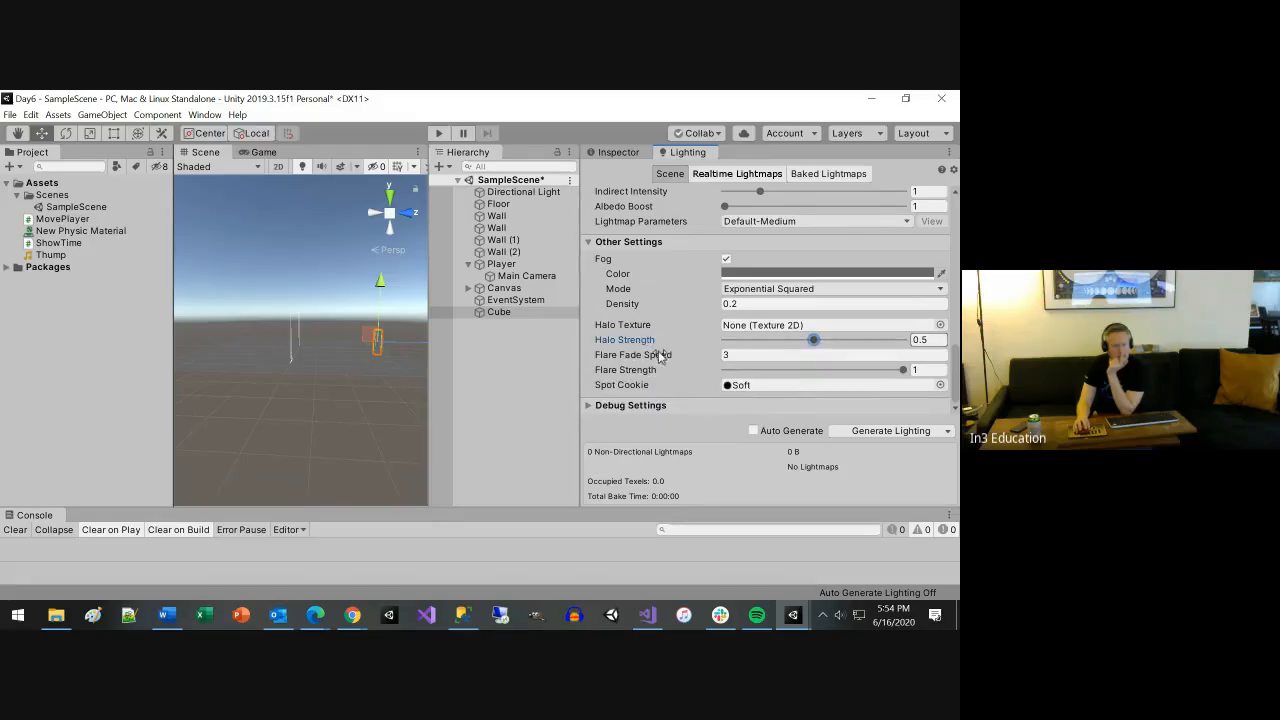
pyautogui.click(753, 430)
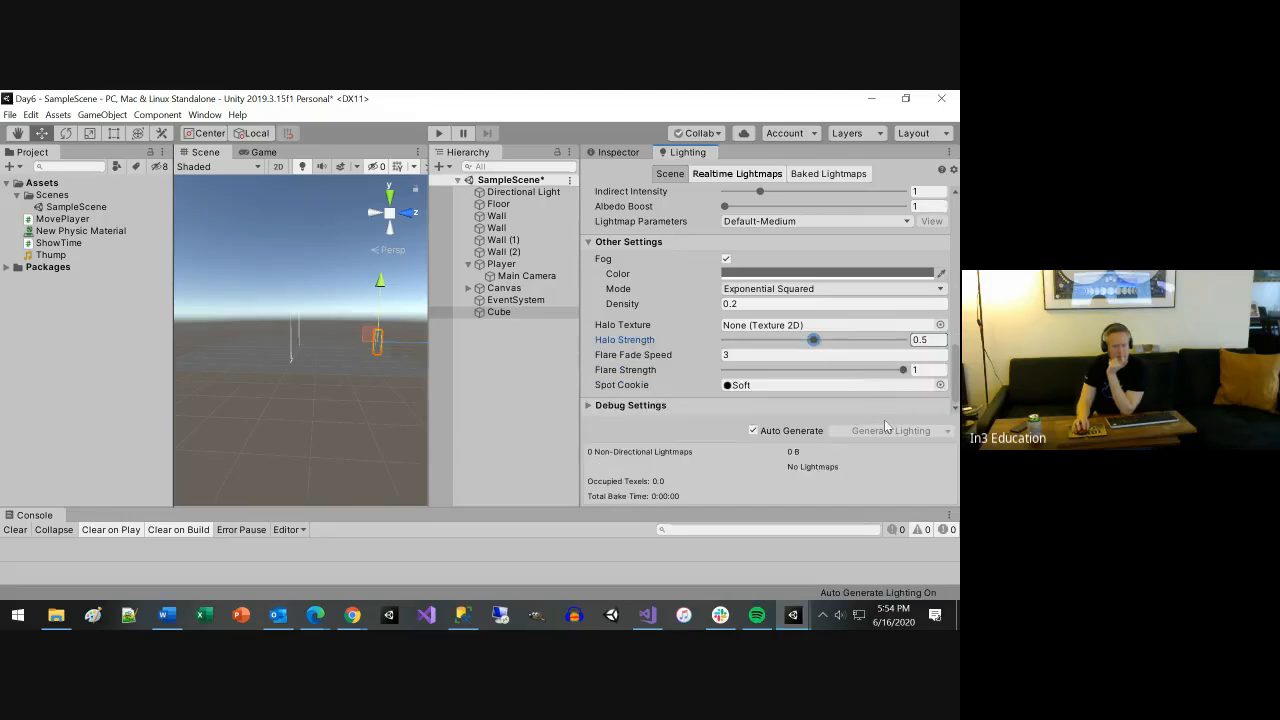
# Play-test the foggy tower view with auto-generated lighting and examine the lightmapping settings while the game runs
pyautogui.click(440, 135)
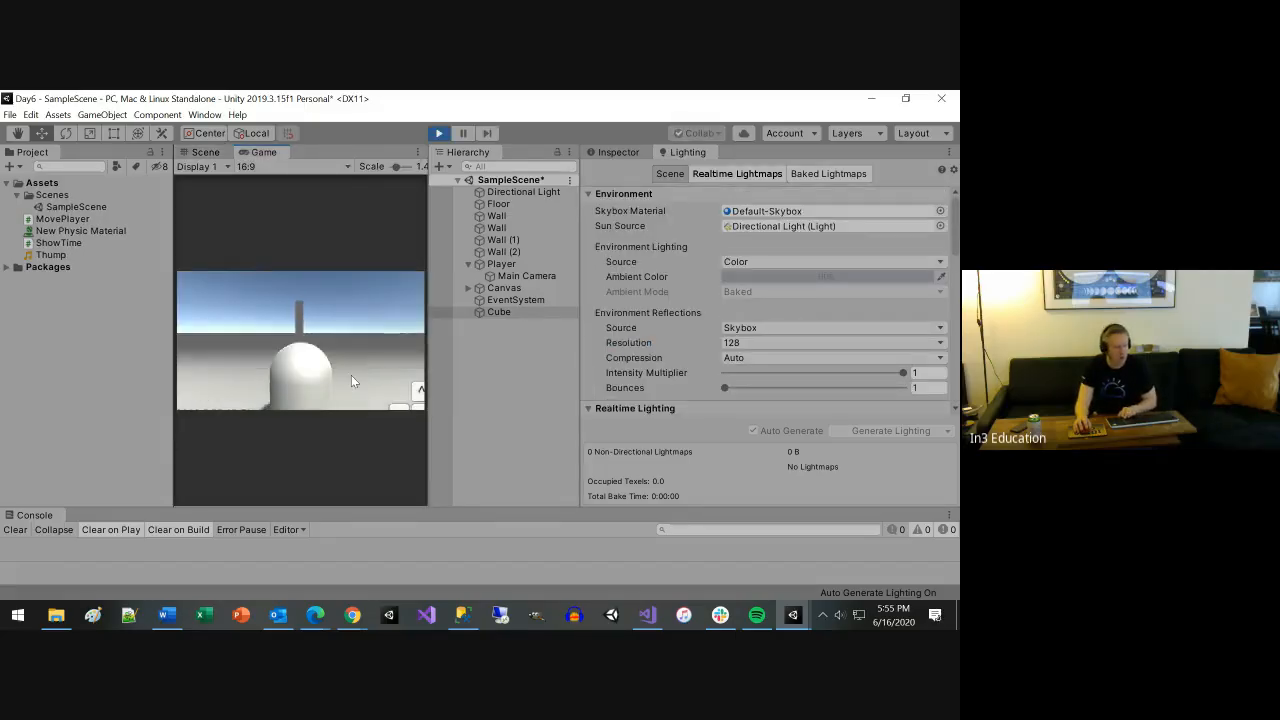
pyautogui.press('w')
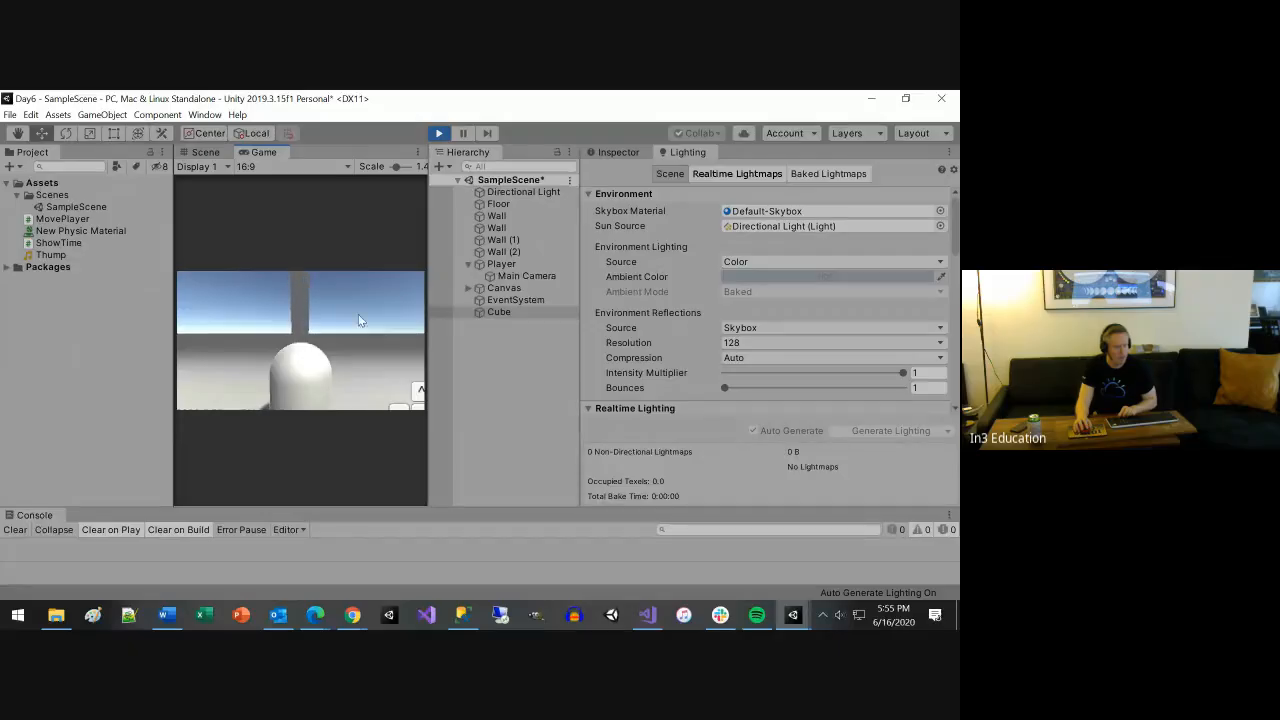
pyautogui.scroll(-3, 734, 362)
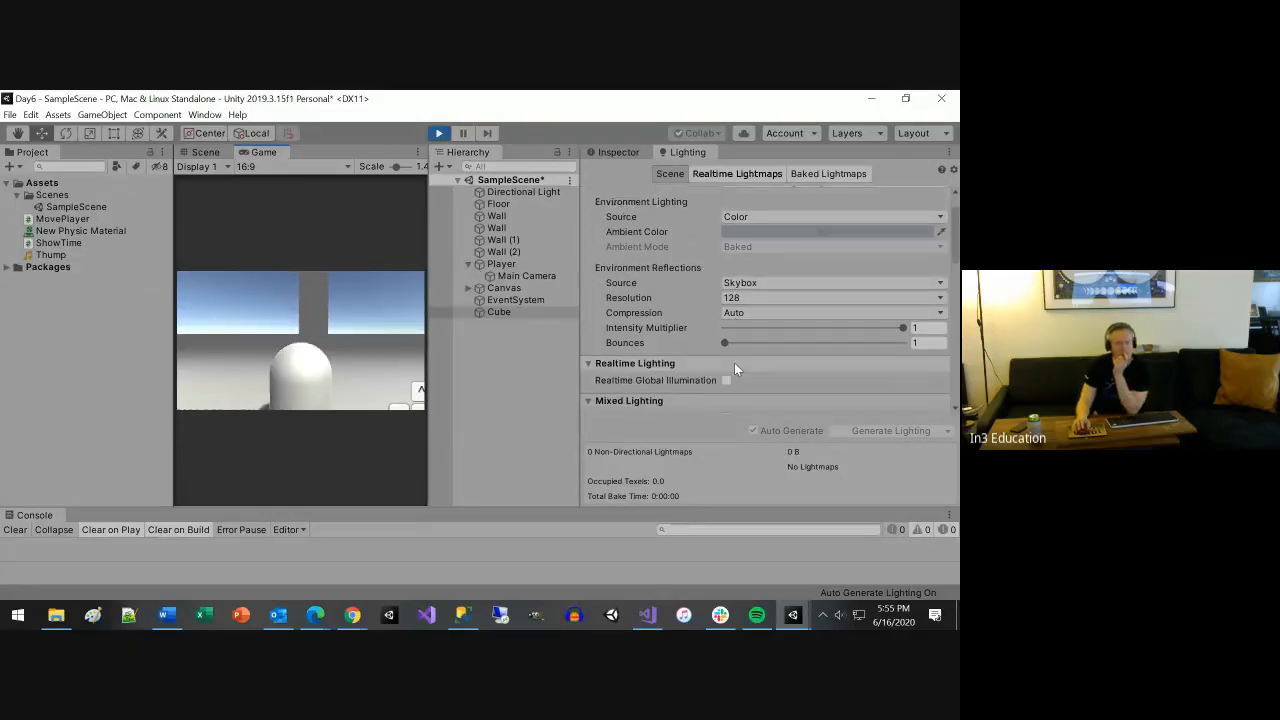
pyautogui.scroll(-4, 798, 320)
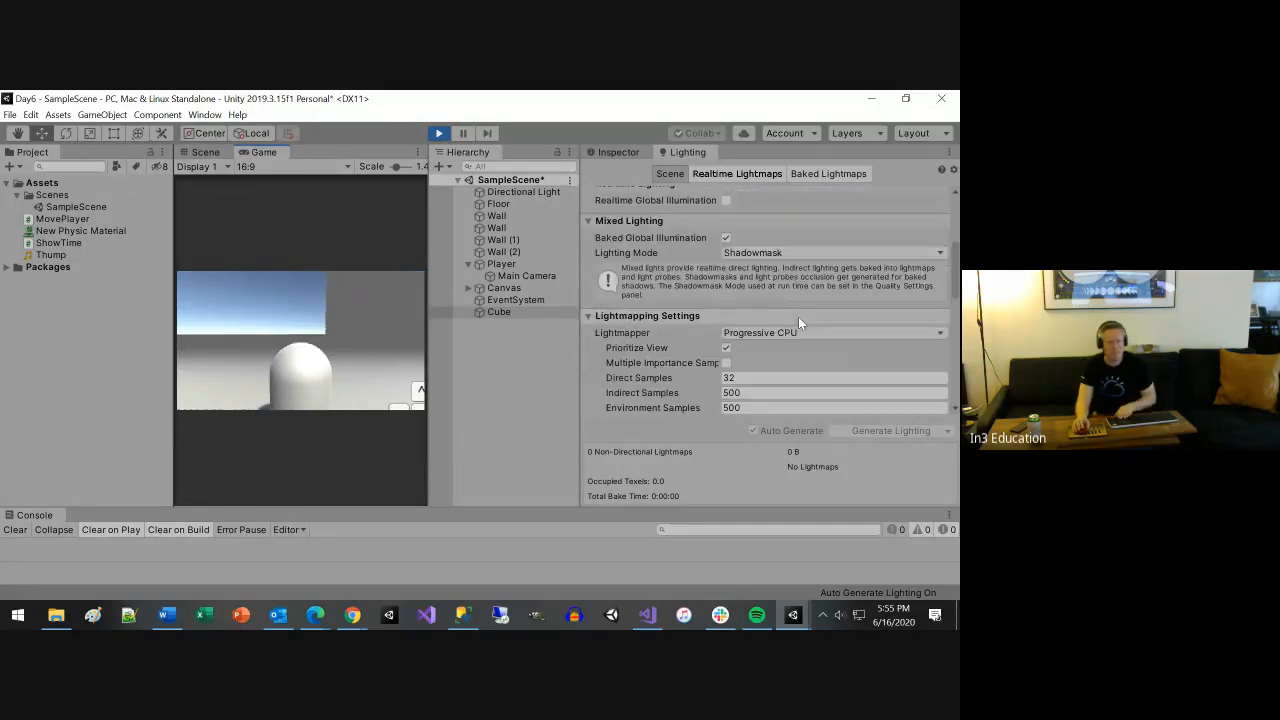
pyautogui.scroll(-5, 791, 344)
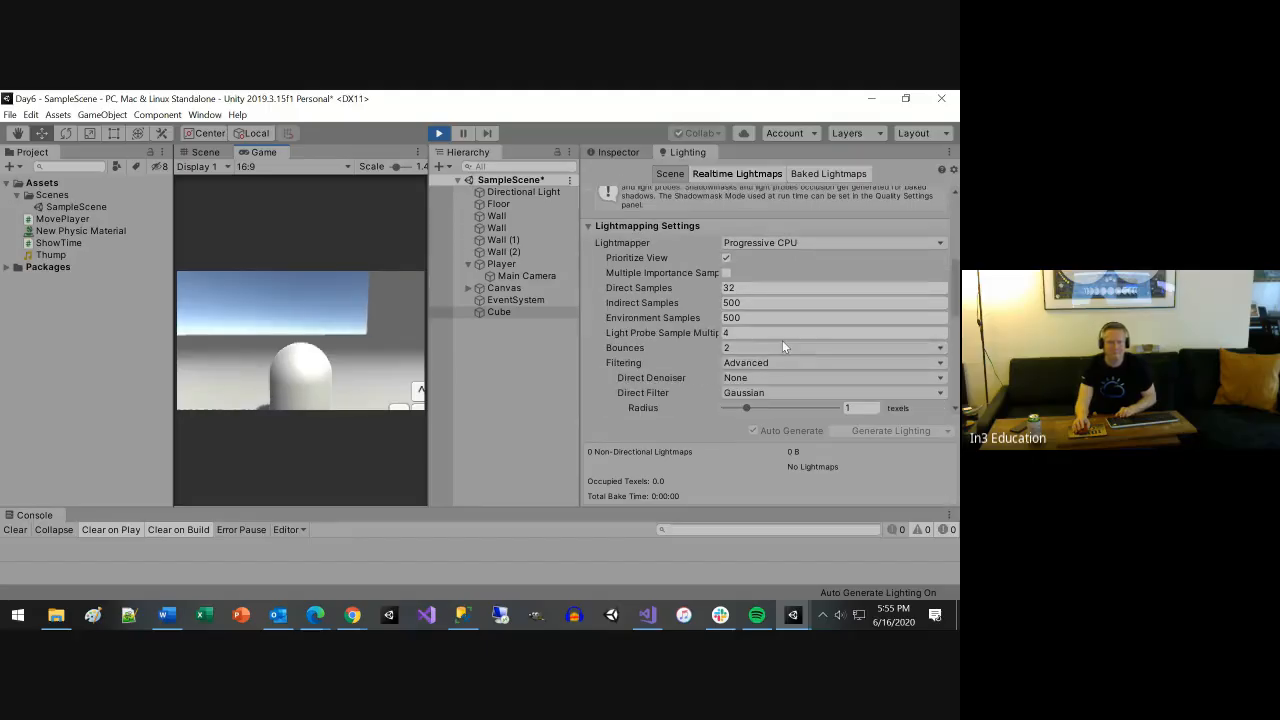
pyautogui.scroll(-4, 782, 340)
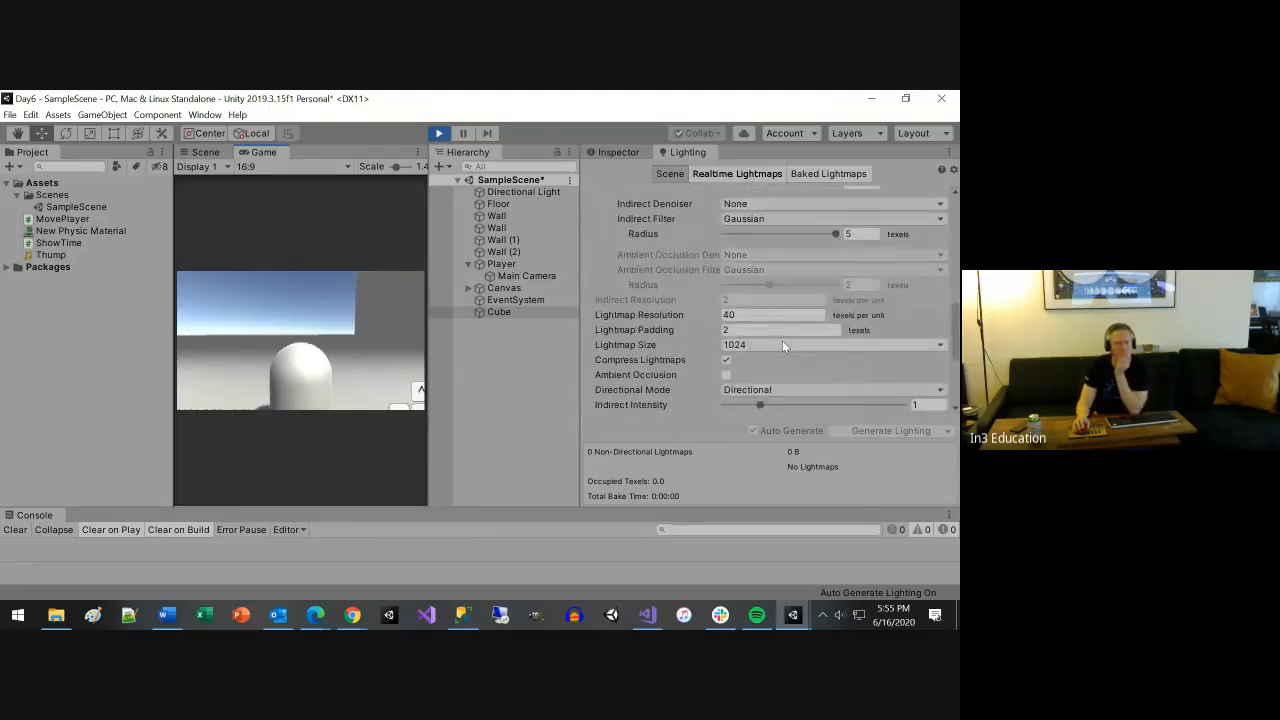
pyautogui.scroll(-1, 782, 345)
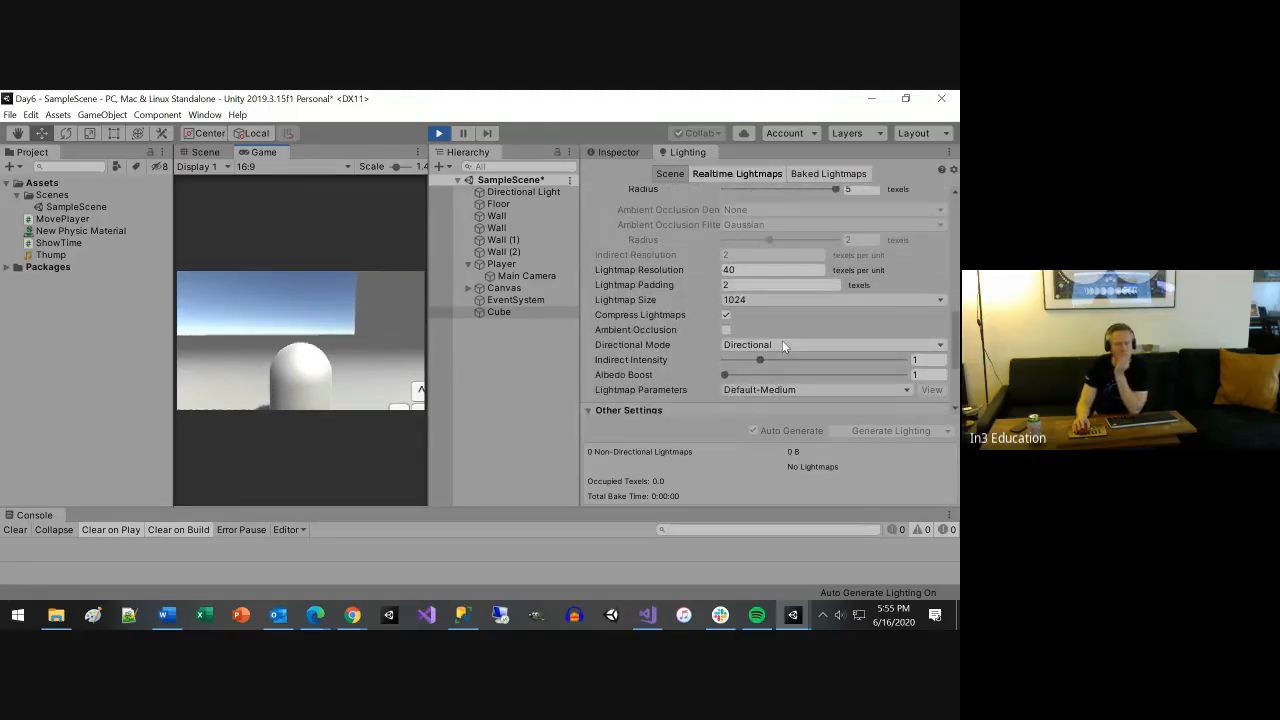
pyautogui.click(439, 134)
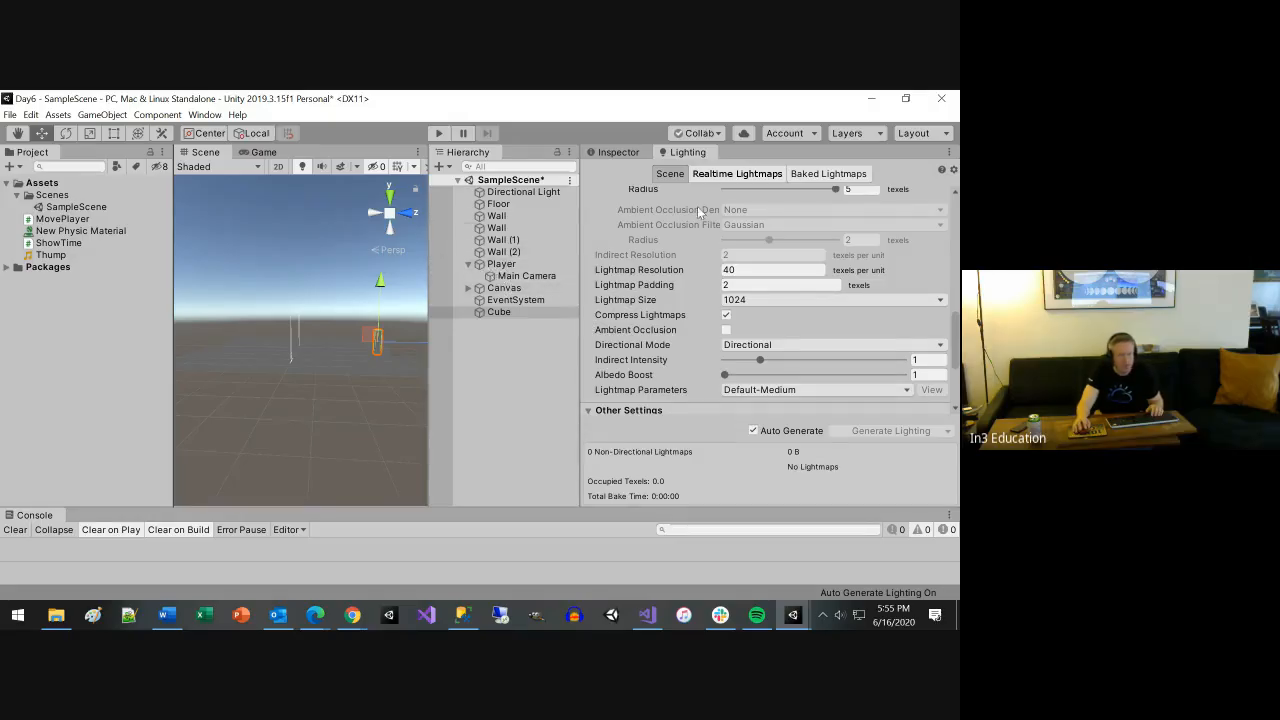
# Review the lighting settings from Lightmapping through Mixed and Realtime Lighting back to the Environment section
pyautogui.scroll(6, 833, 316)
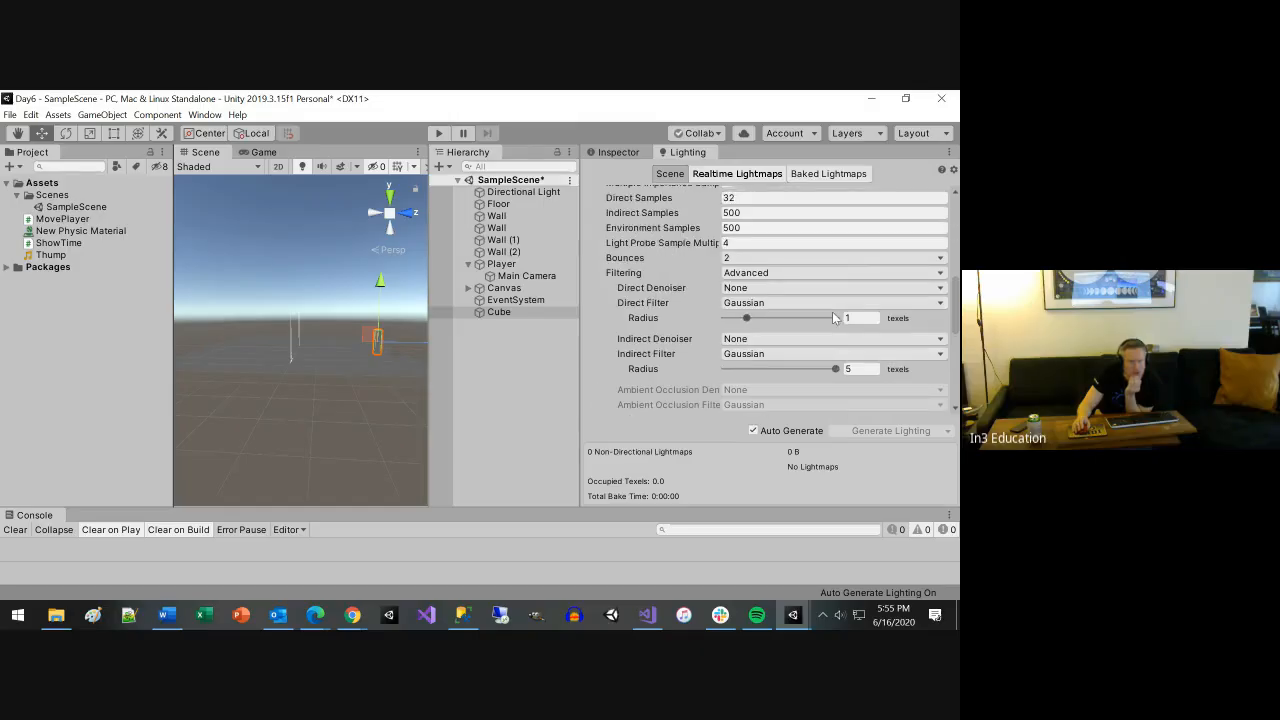
pyautogui.scroll(2, 833, 317)
pyautogui.scroll(2, 832, 317)
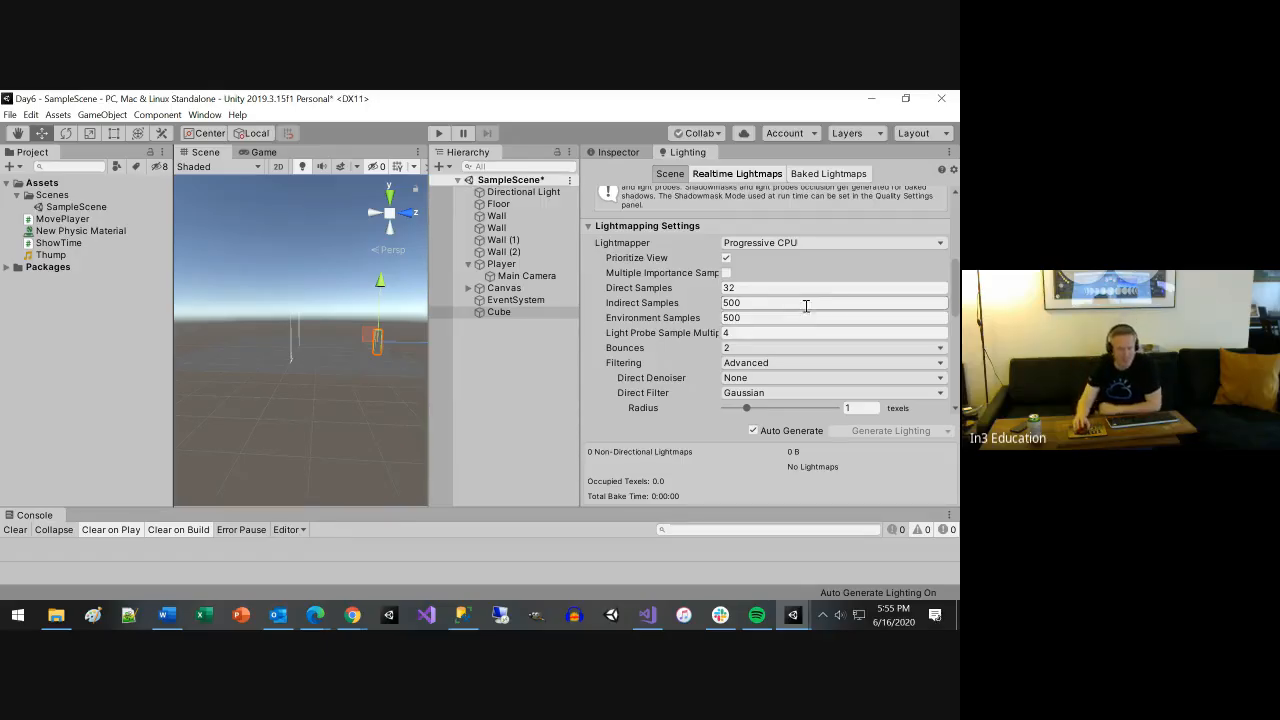
pyautogui.scroll(2, 814, 320)
pyautogui.scroll(2, 815, 325)
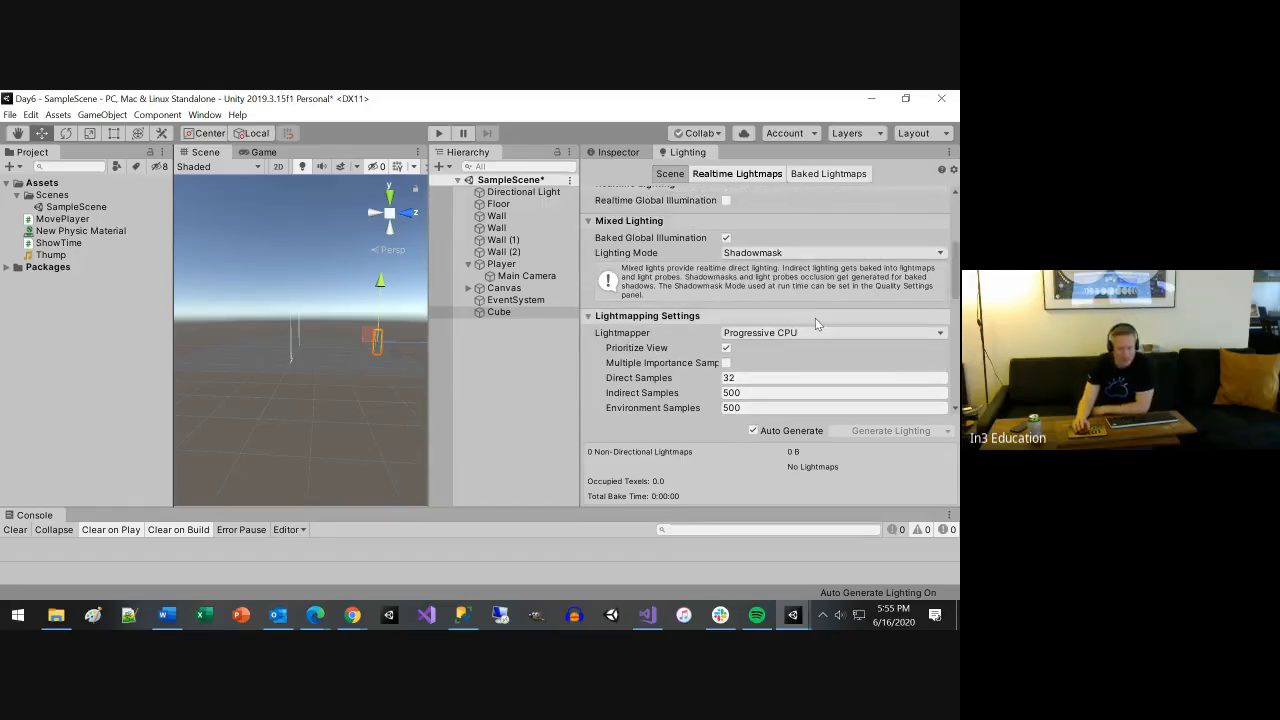
pyautogui.scroll(6, 815, 318)
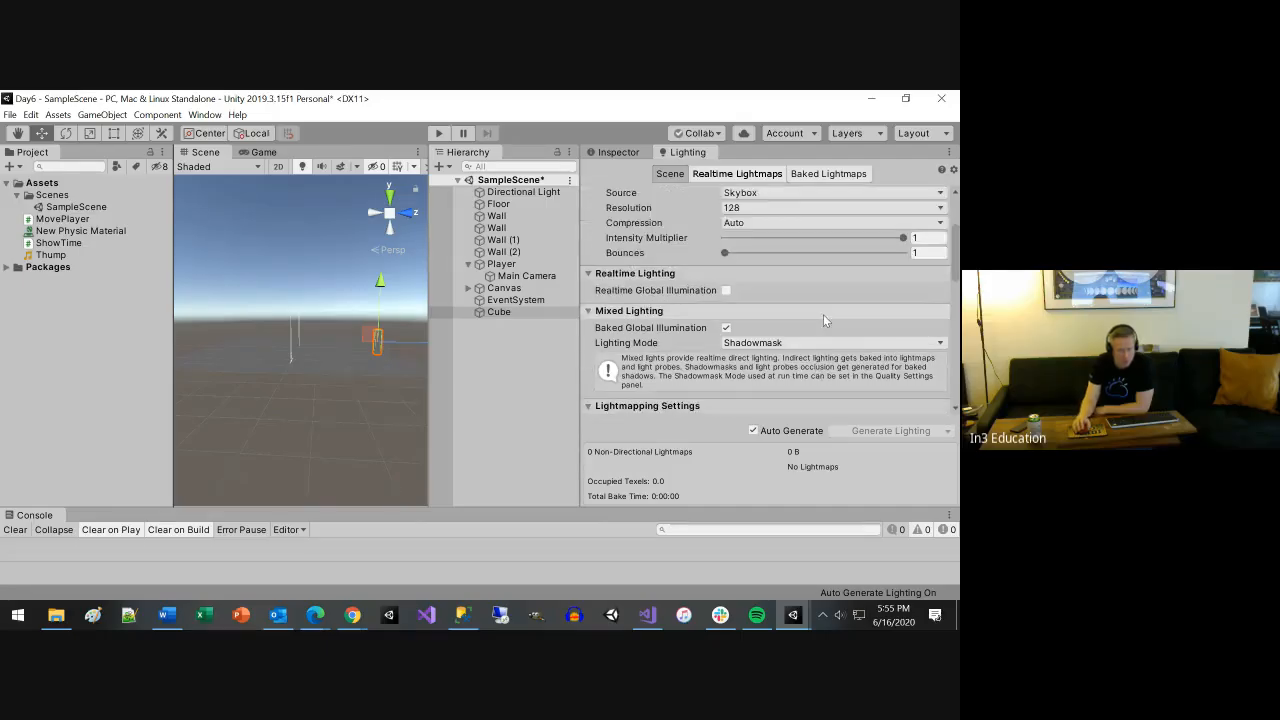
pyautogui.scroll(1, 800, 330)
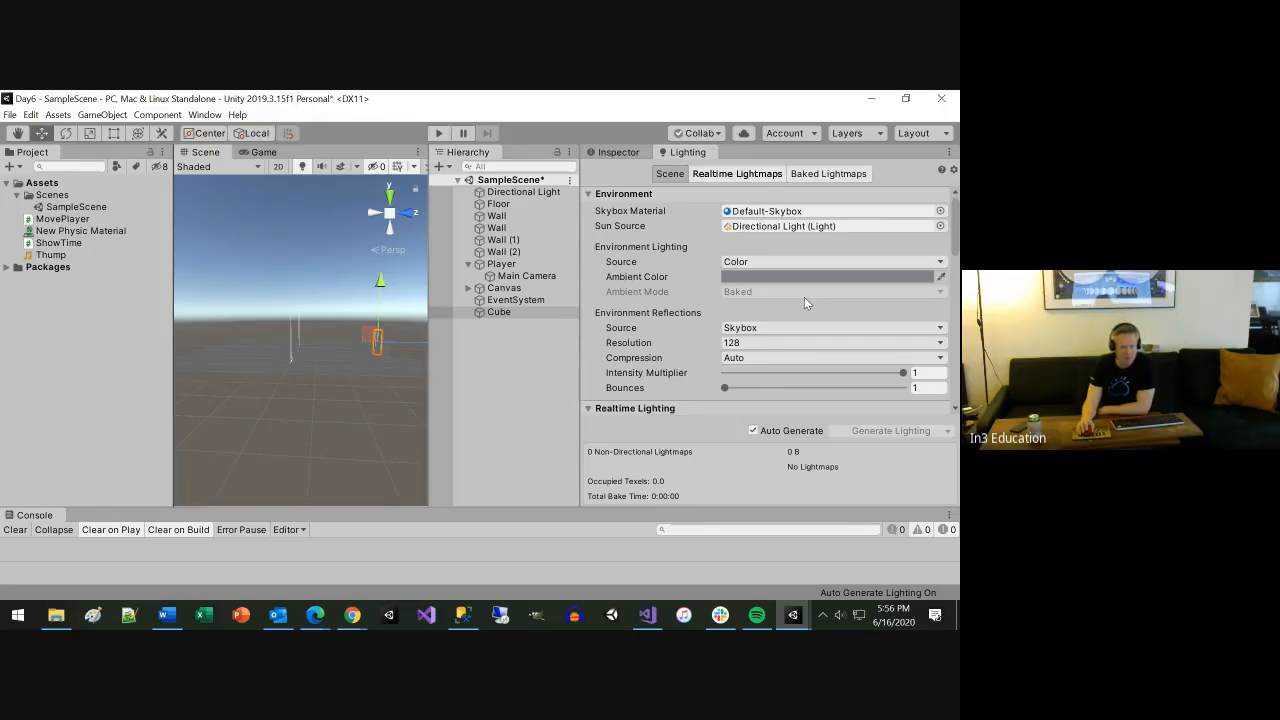
# Review the lighting settings from Environment through Lightmapping Settings down to the Fog options under Other Settings
pyautogui.scroll(-1, 793, 311)
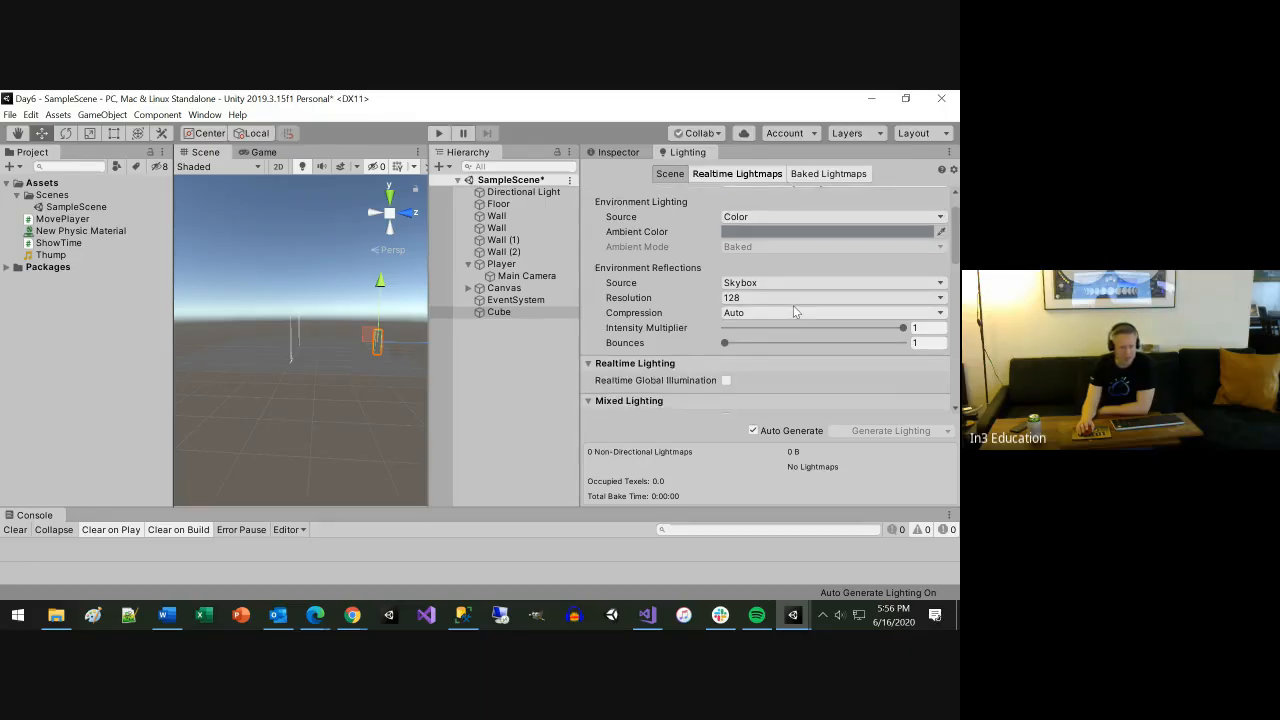
pyautogui.scroll(-1, 793, 311)
pyautogui.scroll(-1, 793, 311)
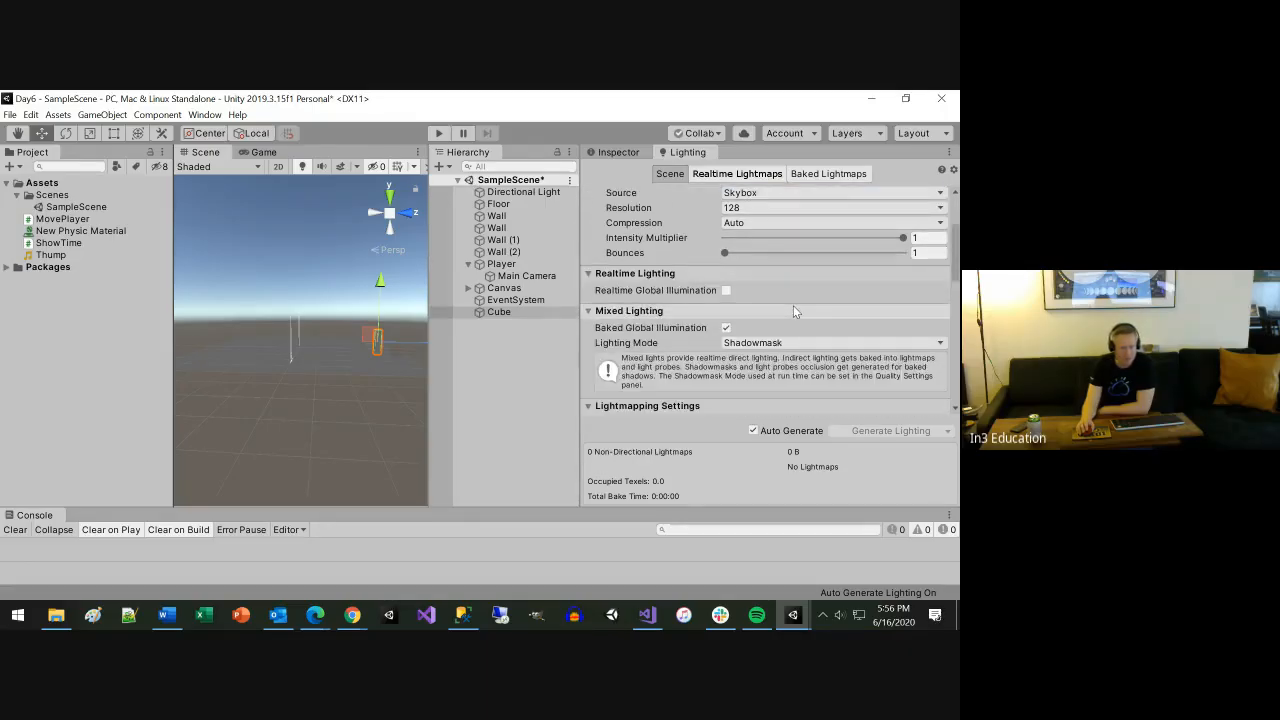
pyautogui.scroll(-3, 795, 312)
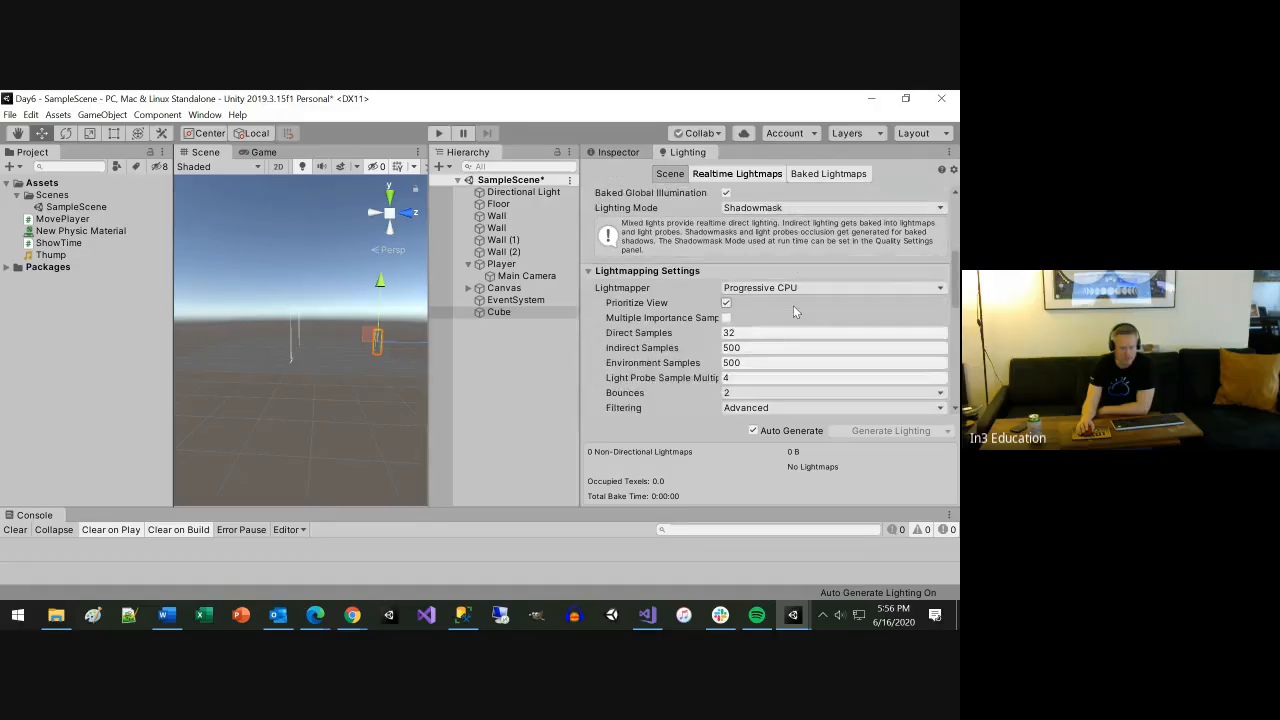
pyautogui.scroll(-1, 793, 308)
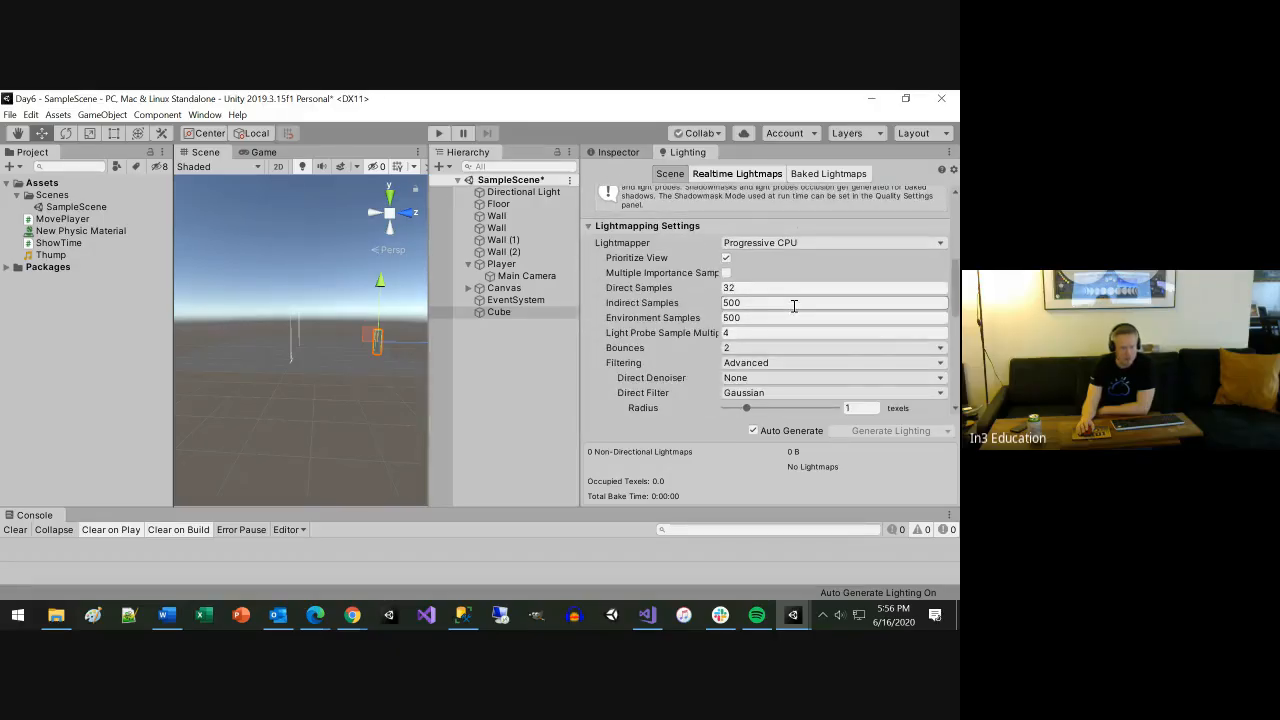
pyautogui.scroll(-1, 794, 308)
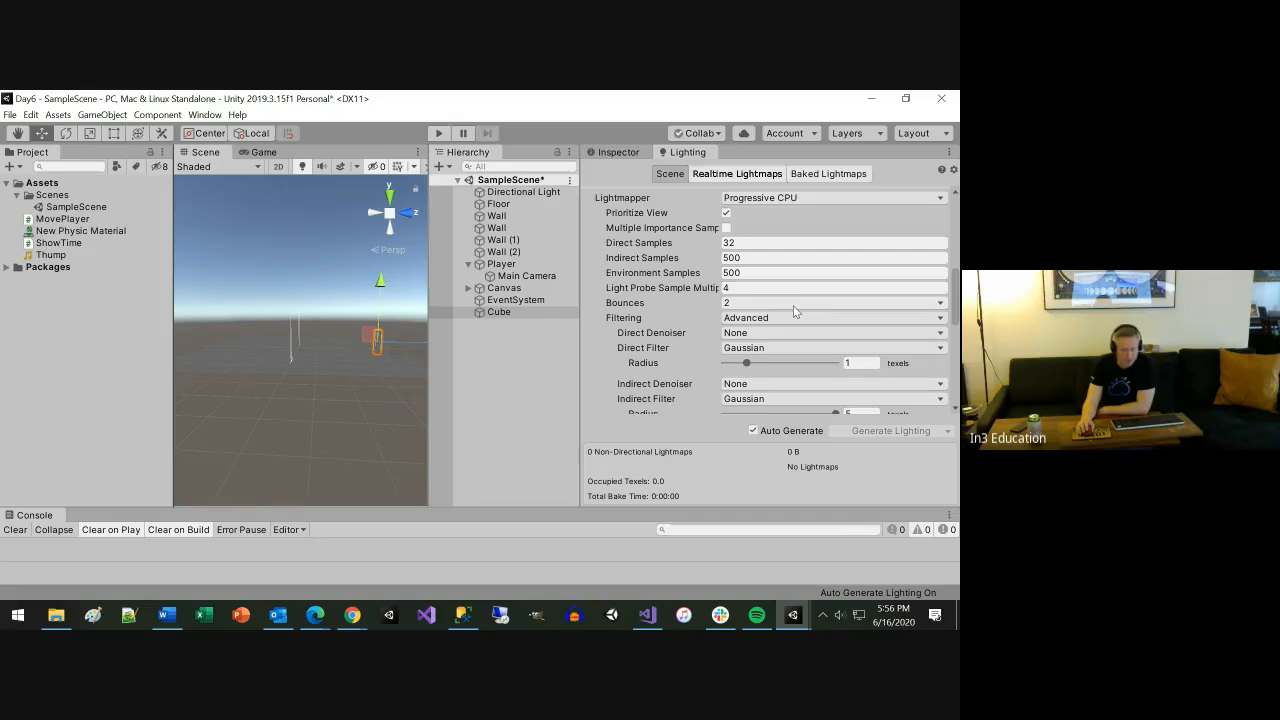
pyautogui.scroll(-3, 793, 305)
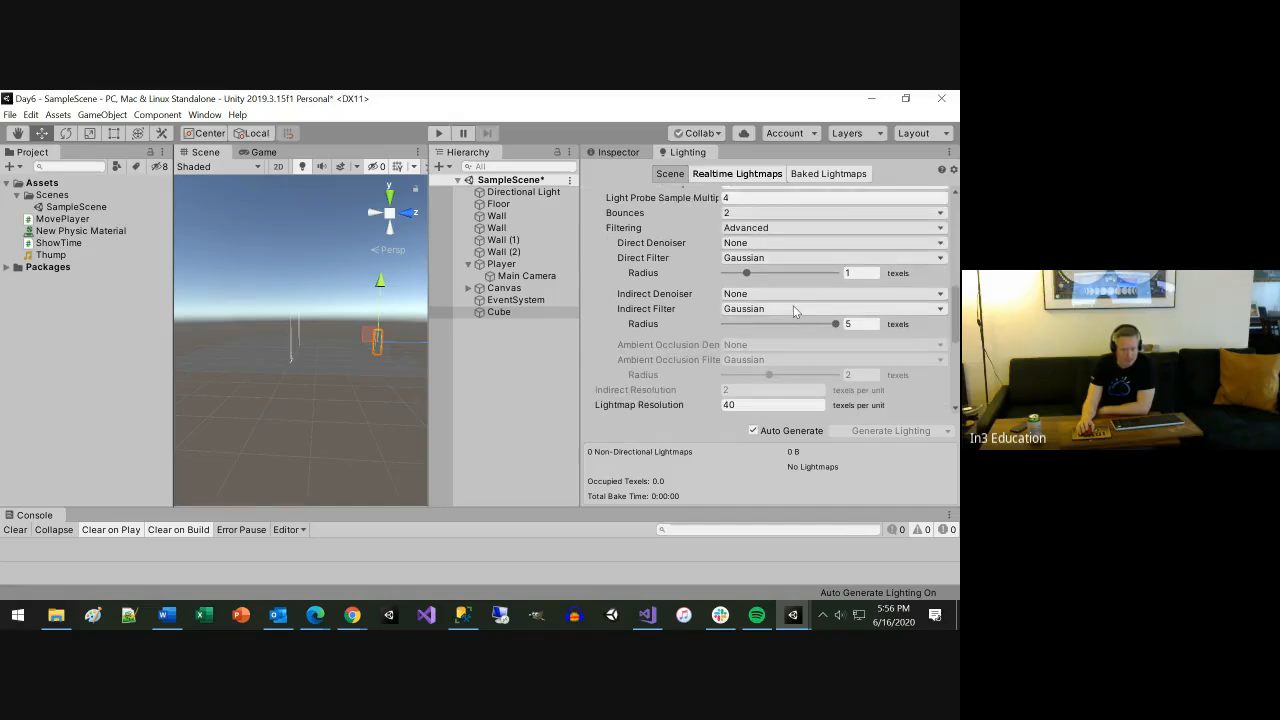
pyautogui.scroll(-2, 793, 310)
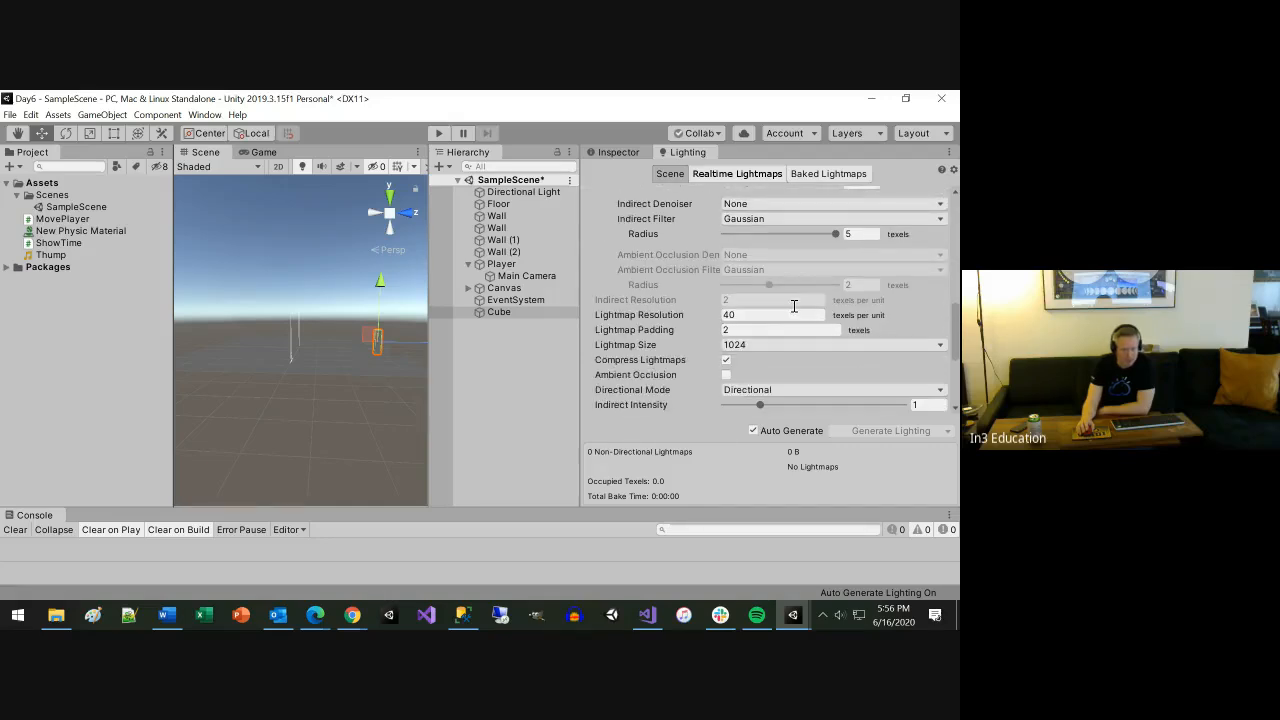
pyautogui.scroll(-3, 793, 307)
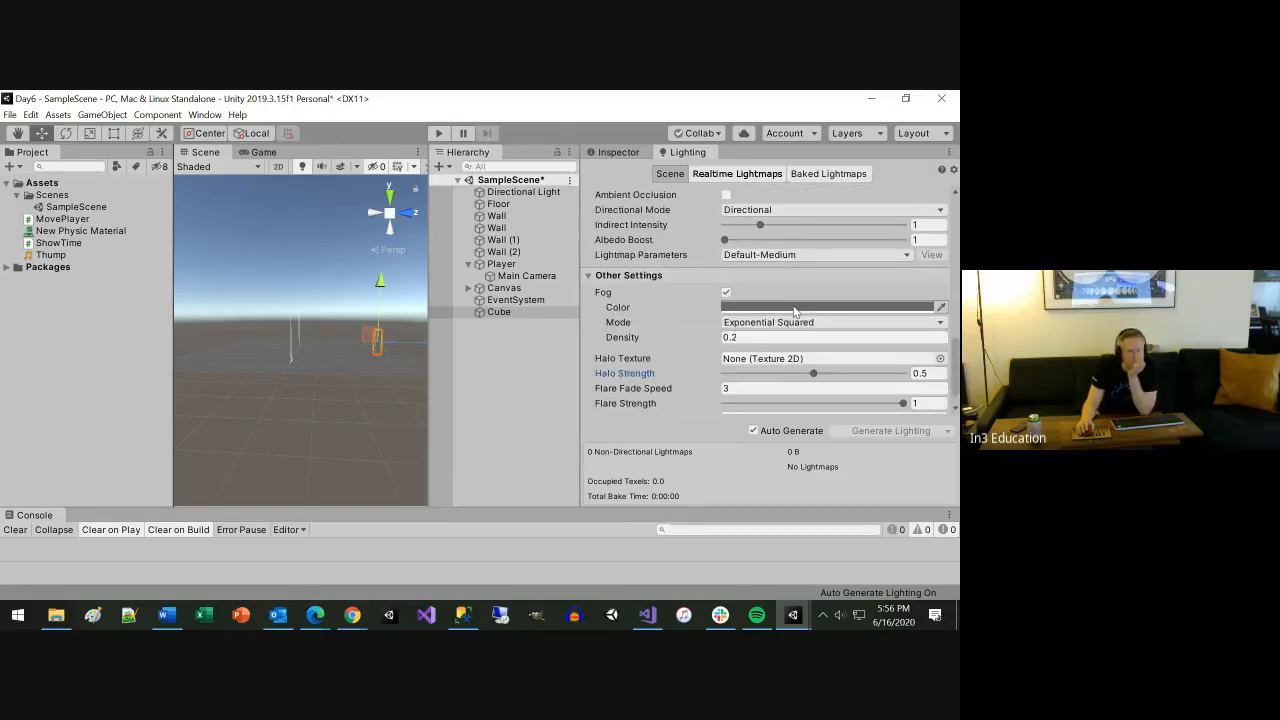
pyautogui.moveTo(628, 343); pyautogui.dragTo(645, 340)
# Play-test the scene and turn the player to view the distant tower against the sky
pyautogui.click(440, 133)
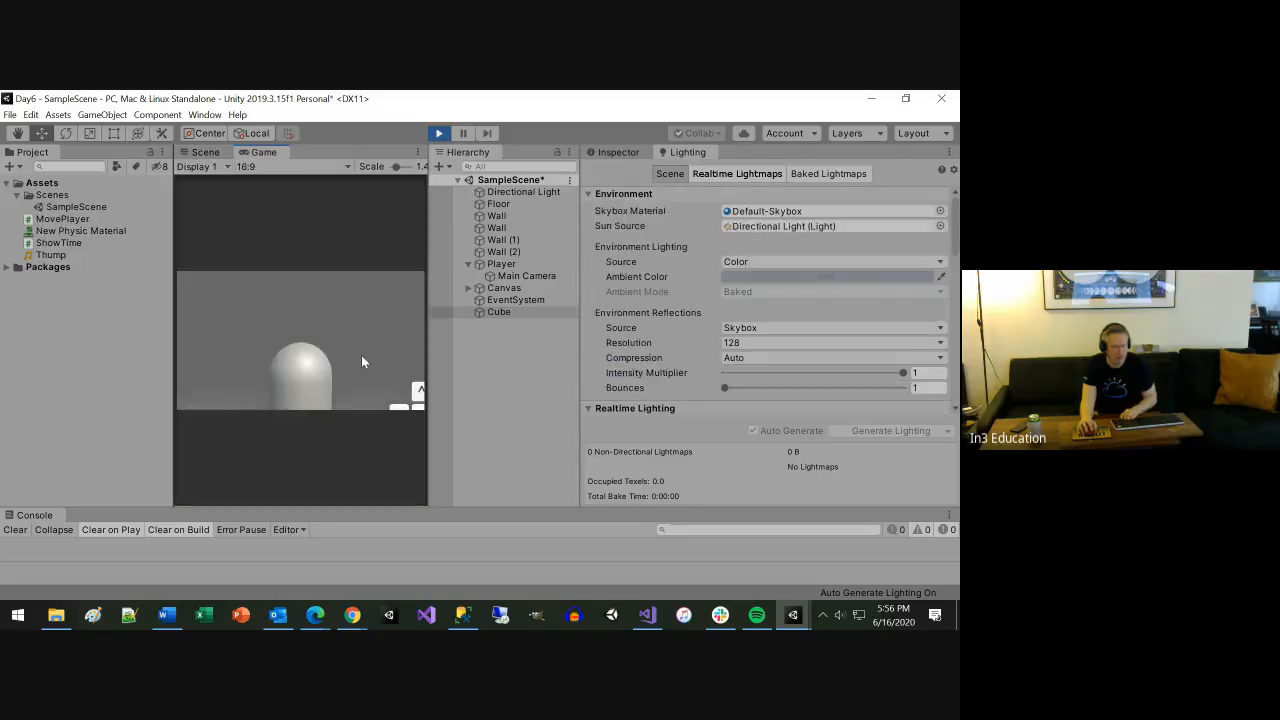
pyautogui.press('Right')
pyautogui.press('Right')
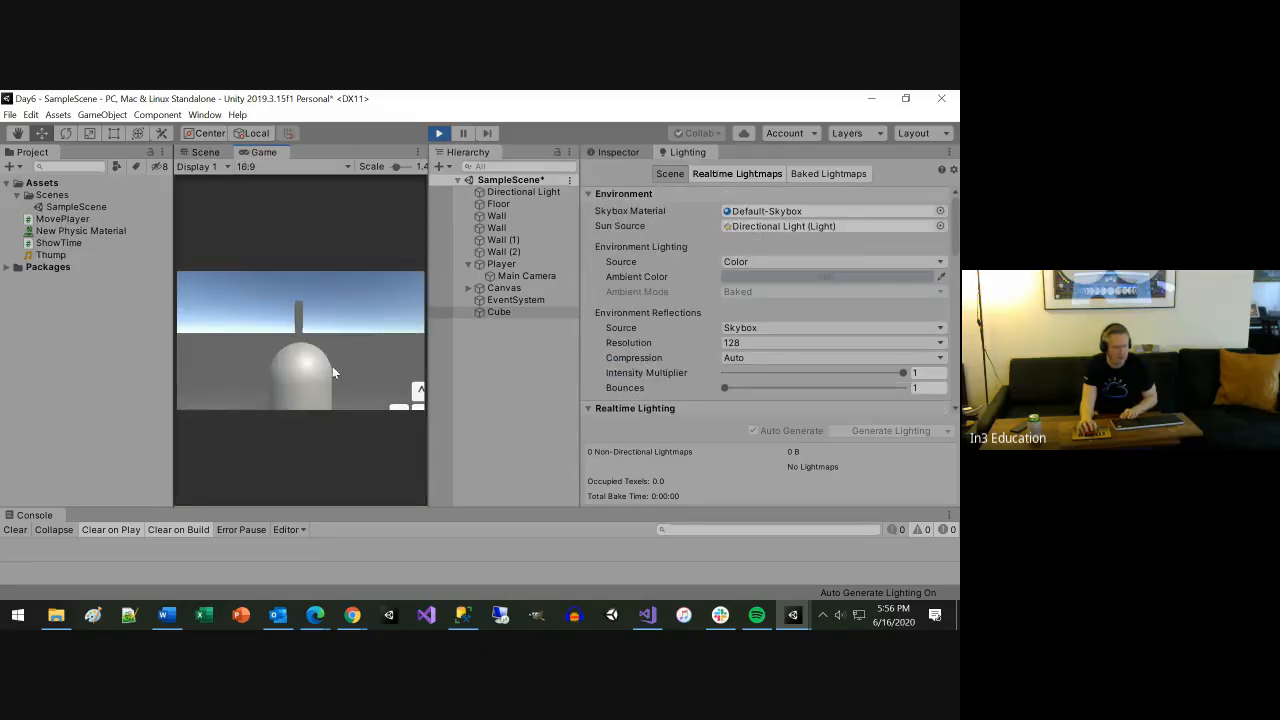
pyautogui.press('Left')
# Examine the Floor's components and its Mesh Collider material, stop the game, and view the floor in the scene
pyautogui.click(490, 204)
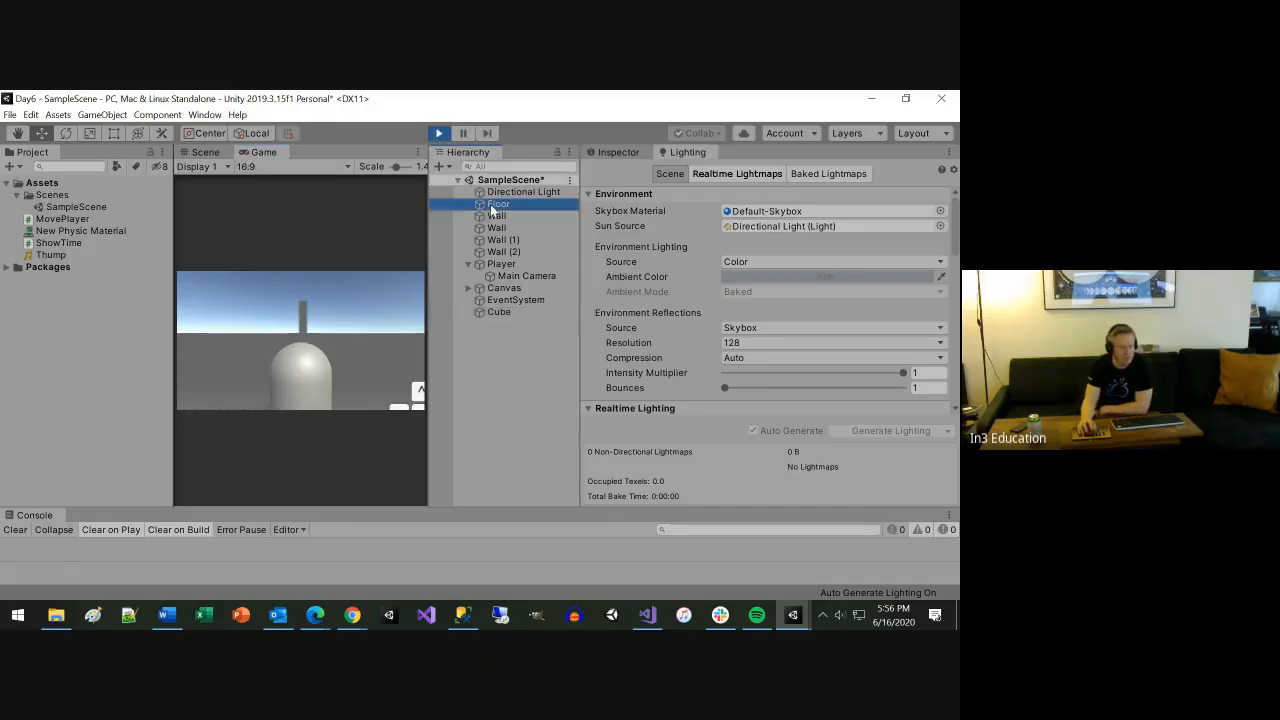
pyautogui.click(620, 152)
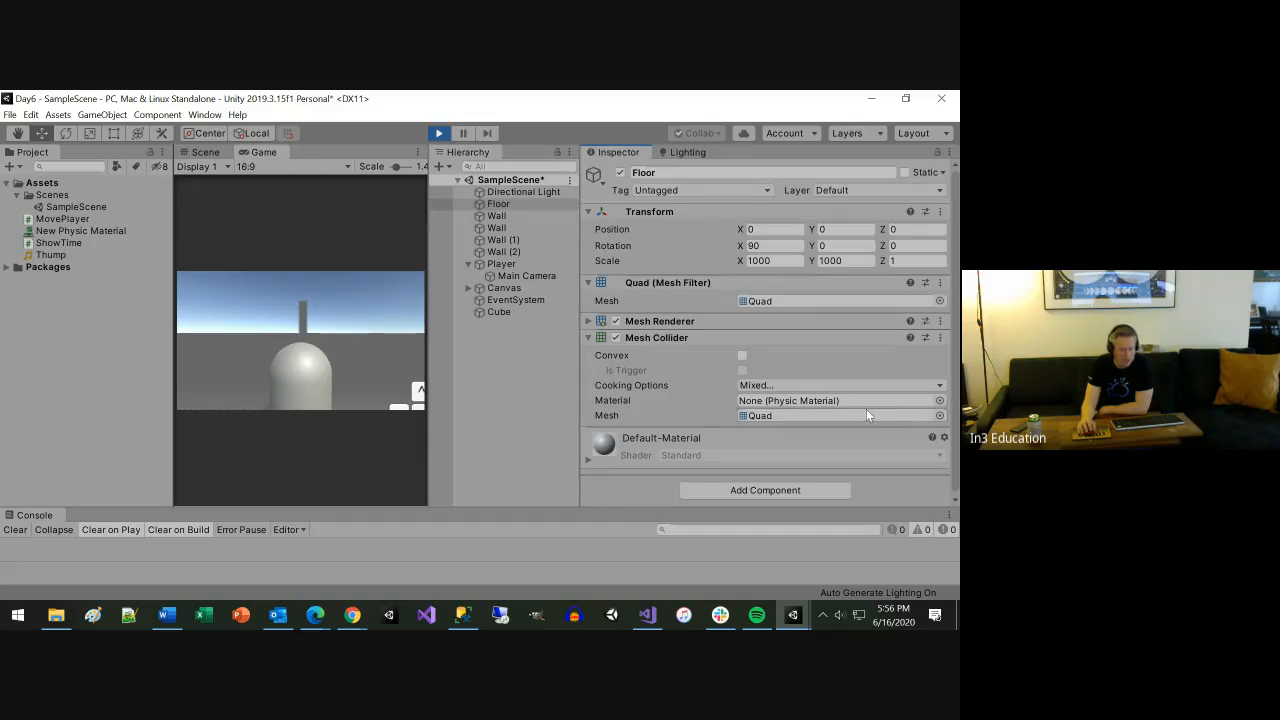
pyautogui.click(771, 400)
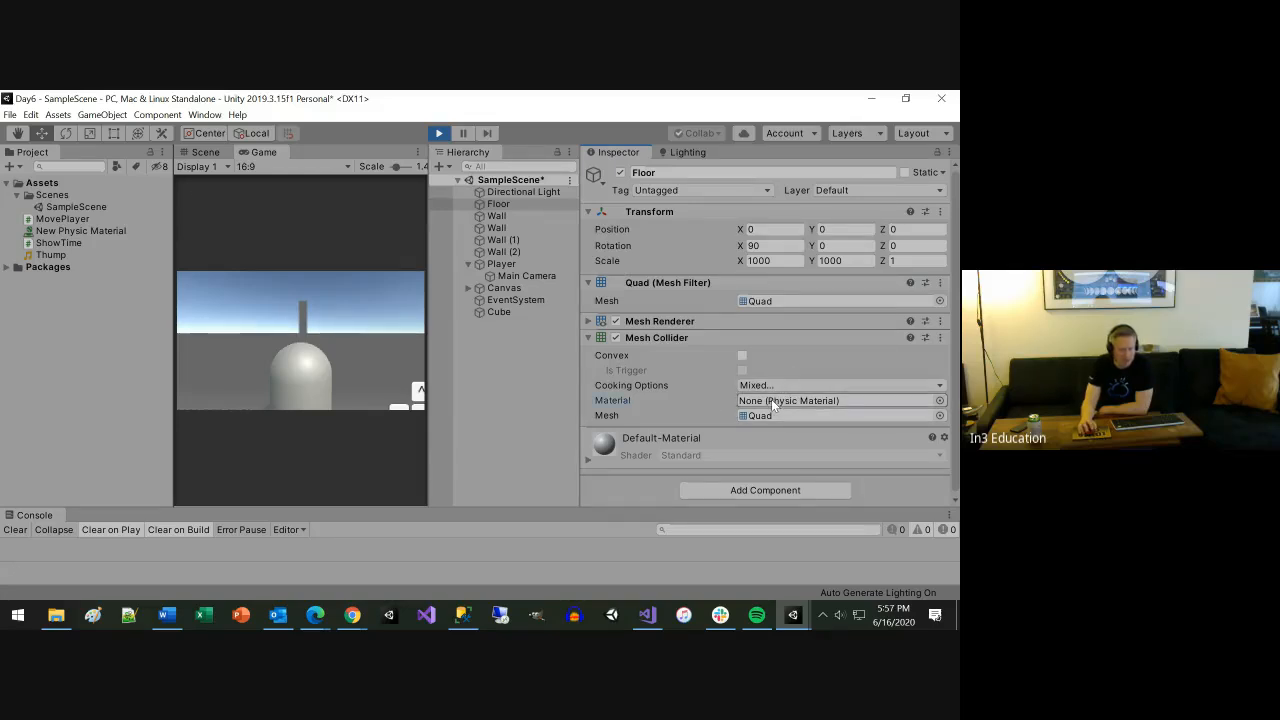
pyautogui.click(437, 134)
pyautogui.click(437, 134)
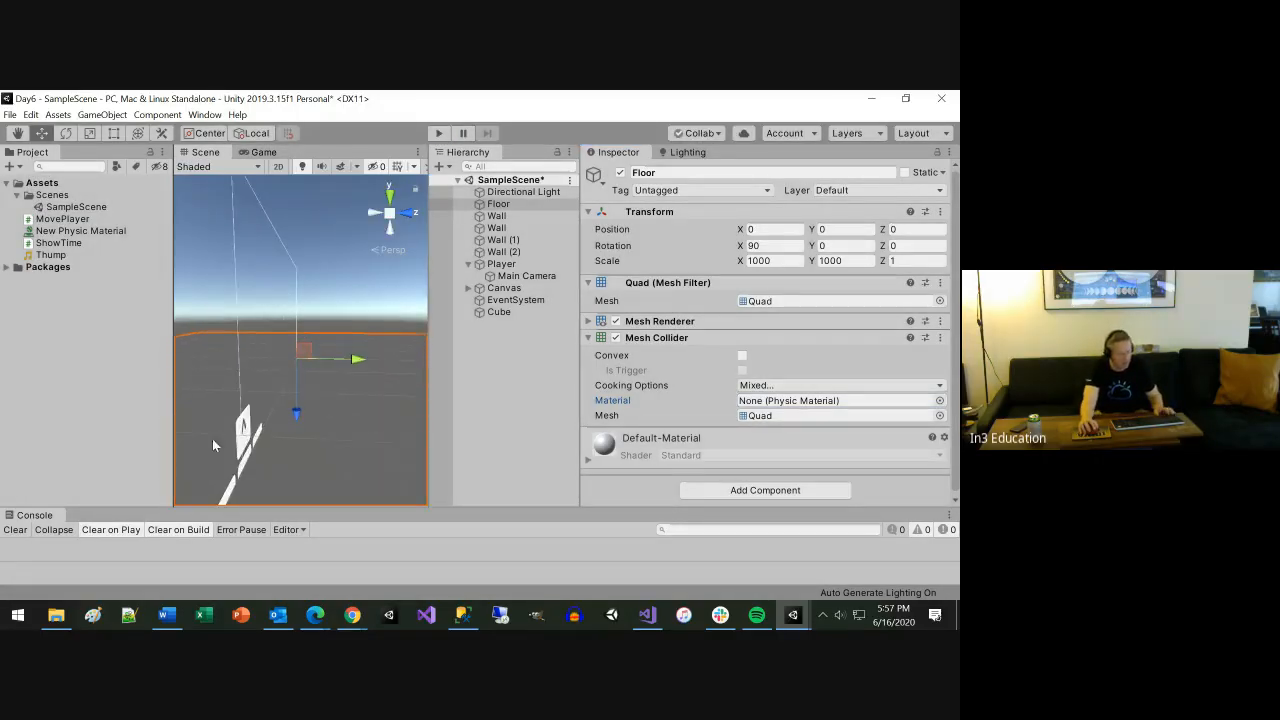
pyautogui.keyDown('alt'); pyautogui.moveTo(212, 438); pyautogui.dragTo(342, 351); pyautogui.keyUp('alt')
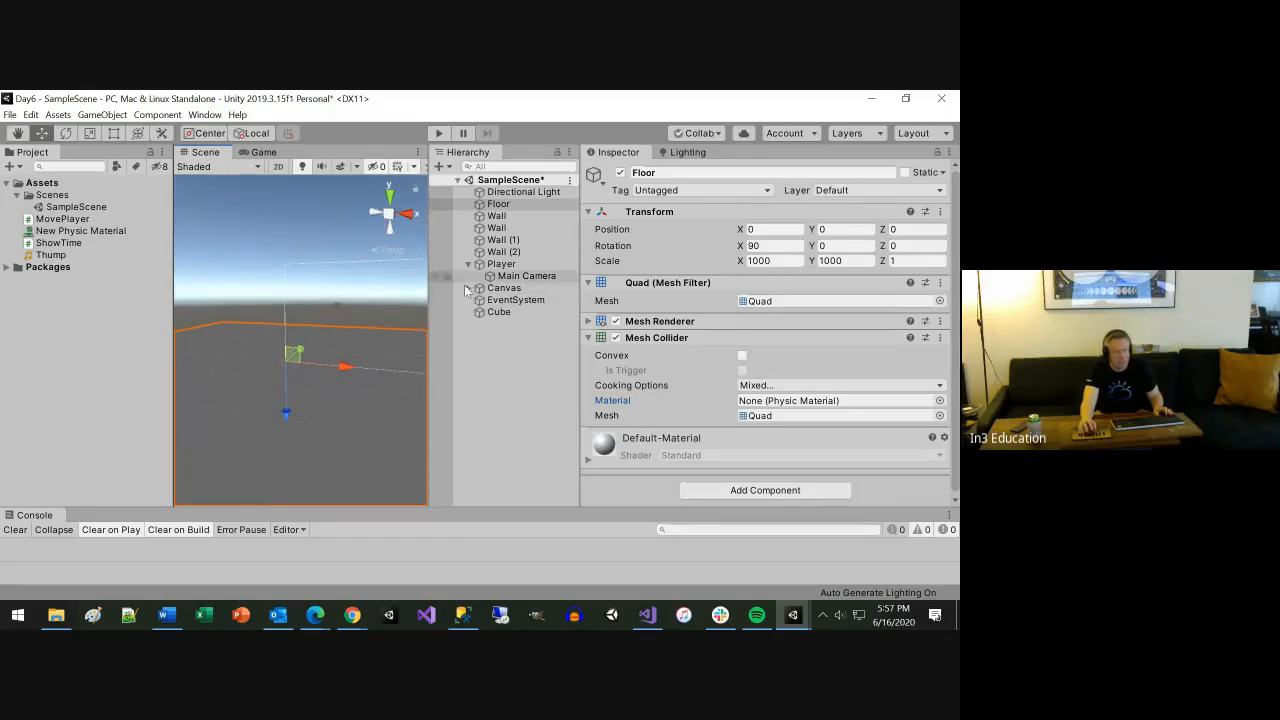
pyautogui.moveTo(637, 370)
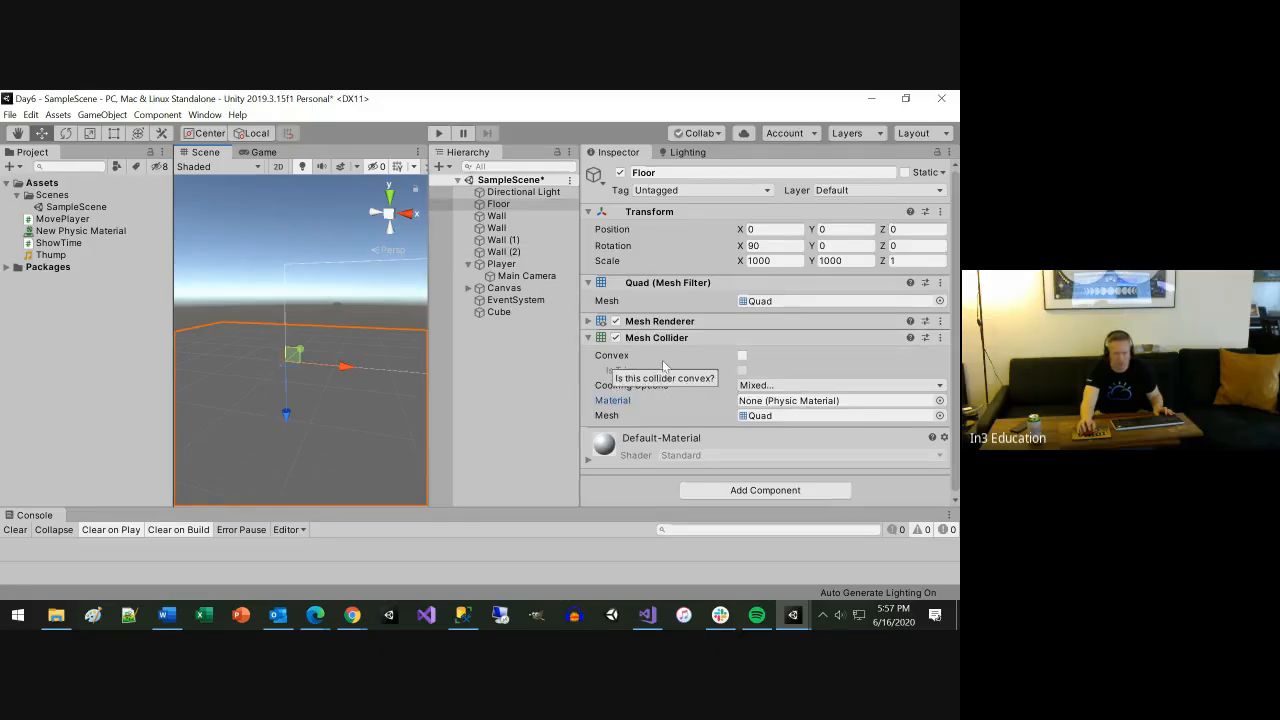
# Create a new material in the Assets folder and name it Green
pyautogui.rightClick(44, 191)
pyautogui.click(41, 187)
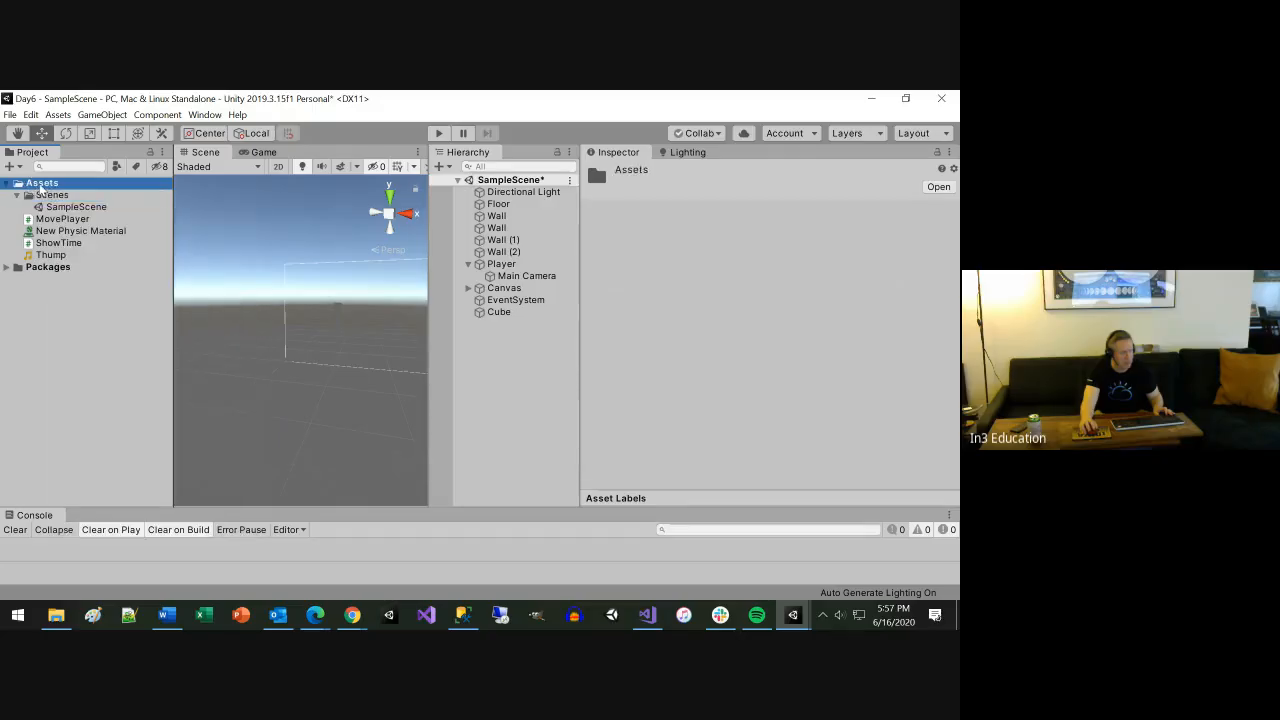
pyautogui.rightClick(40, 189)
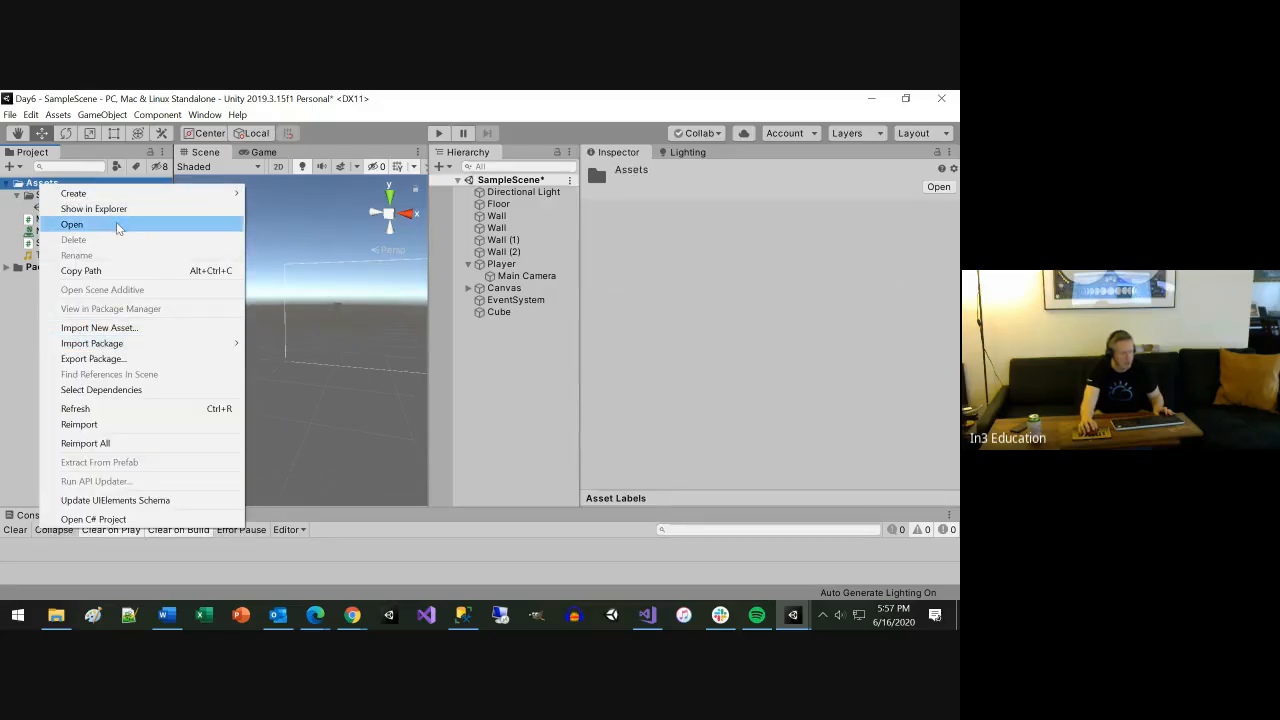
pyautogui.moveTo(150, 193)
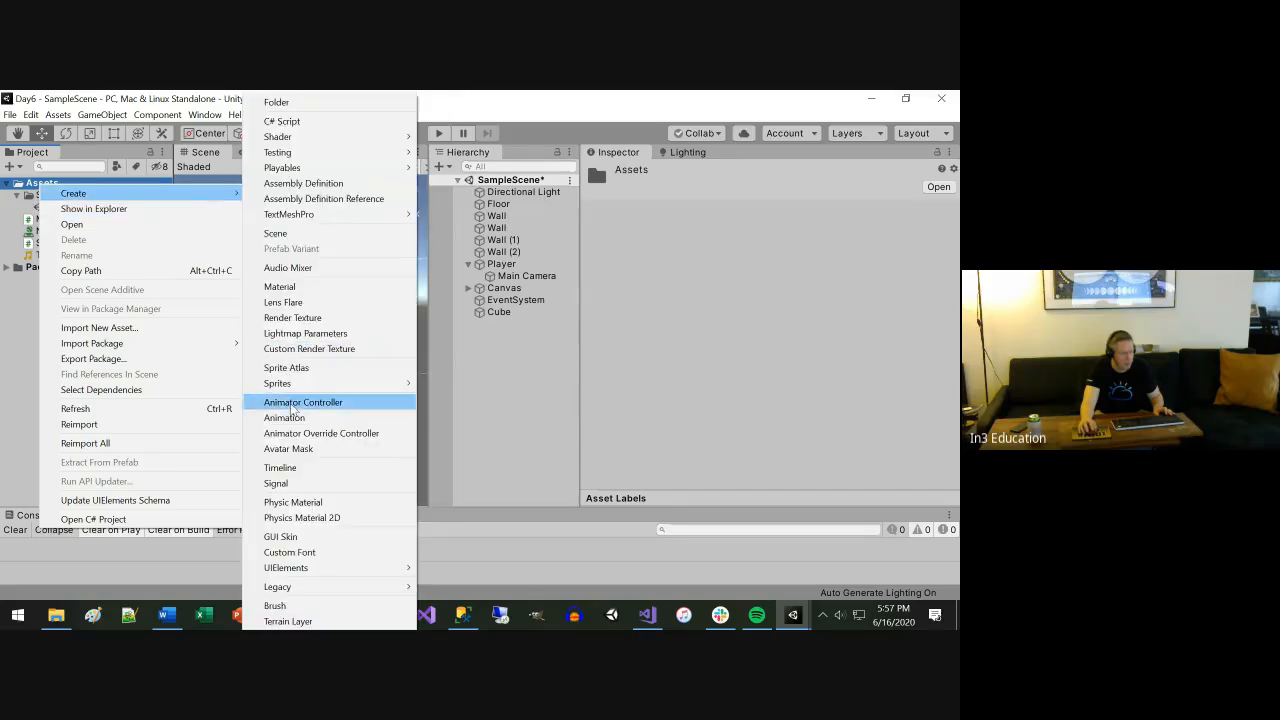
pyautogui.click(282, 287)
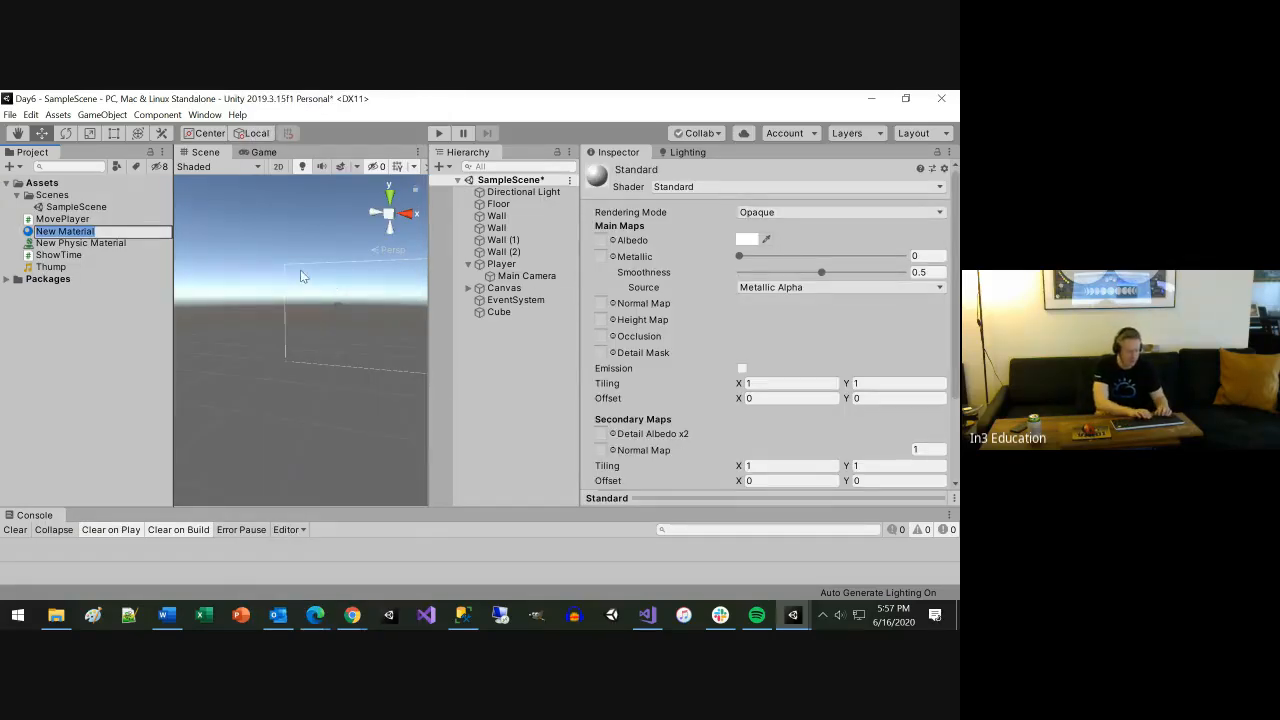
pyautogui.write('Green')
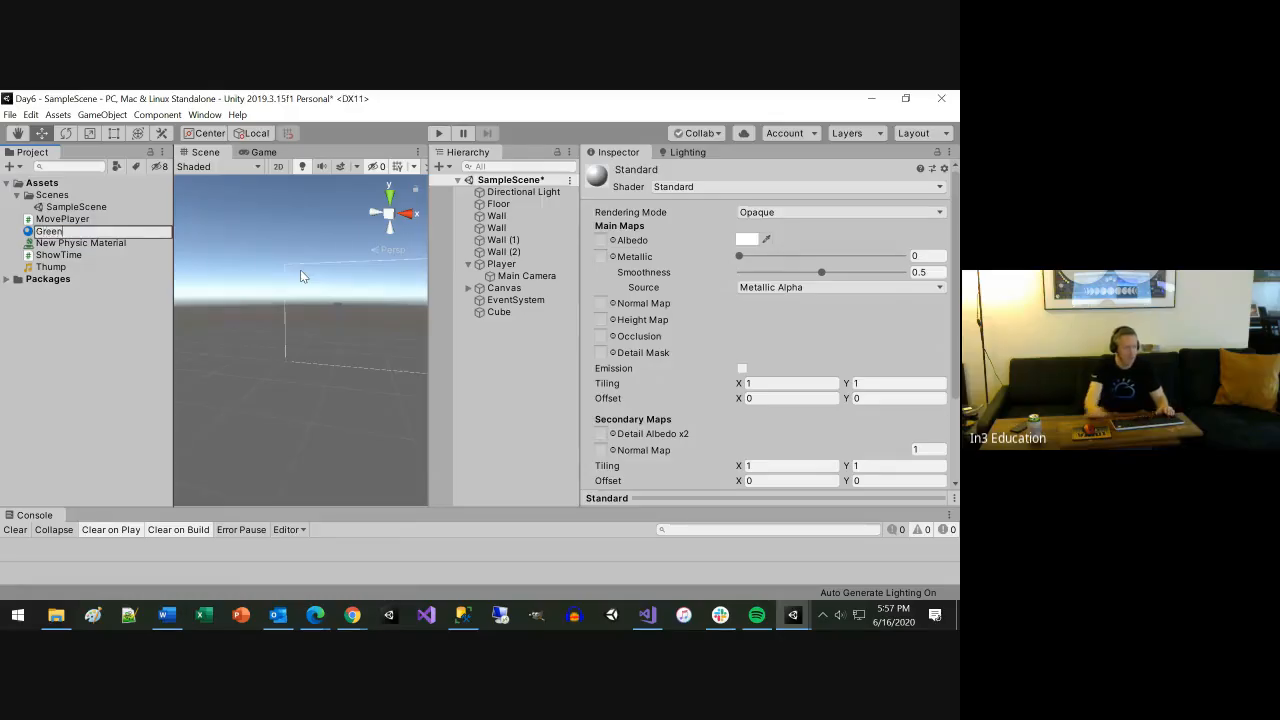
pyautogui.press('Return')
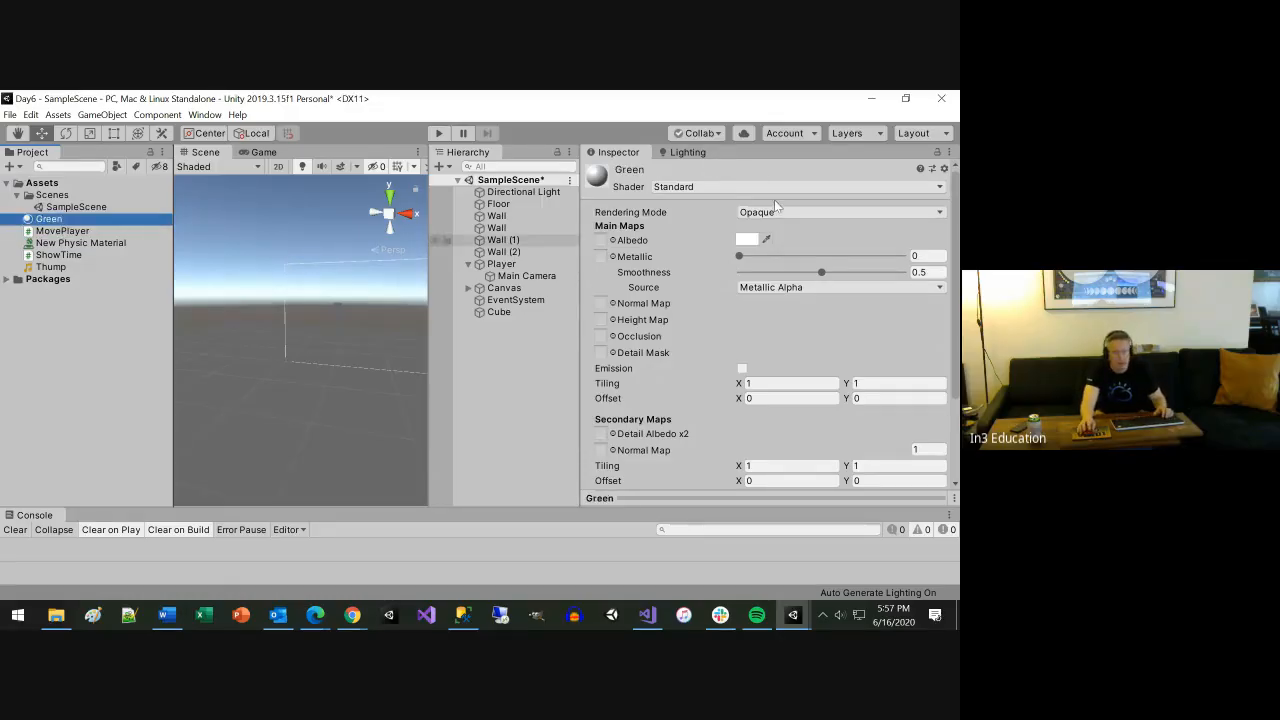
# Set the Green material's albedo to a soft green, hexadecimal 93CD91
pyautogui.click(746, 239)
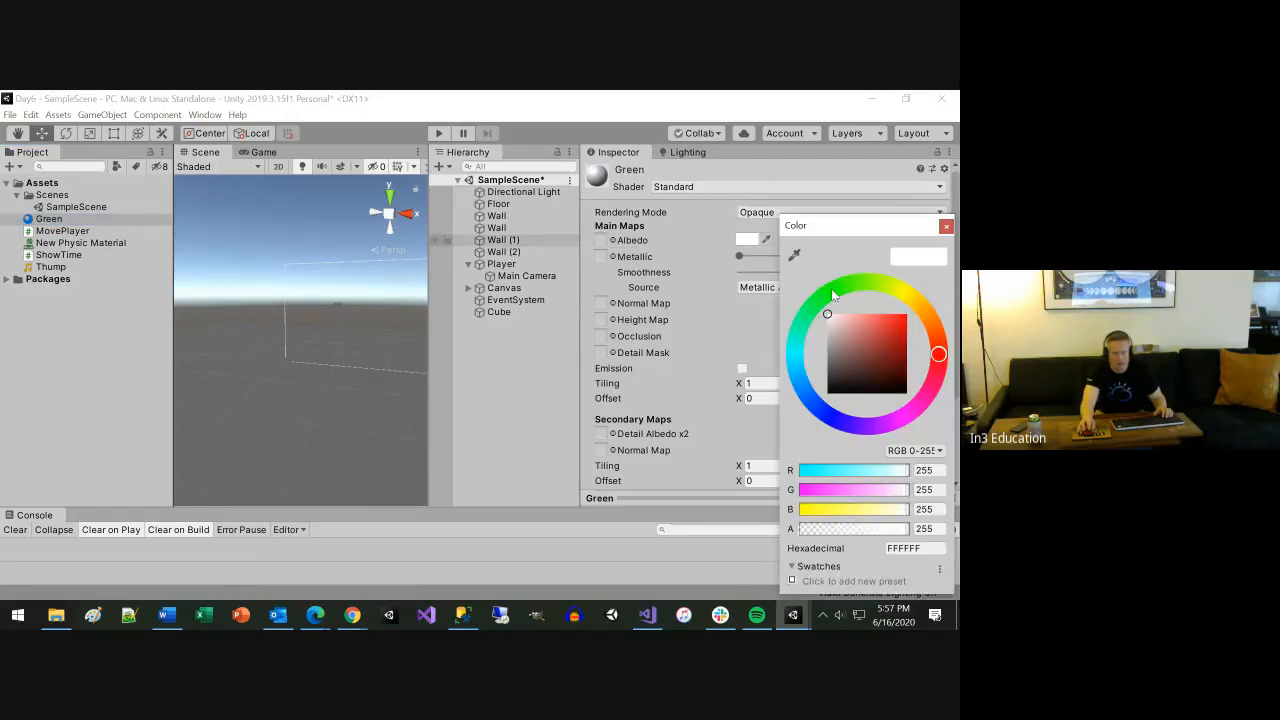
pyautogui.click(832, 290)
pyautogui.moveTo(831, 317); pyautogui.dragTo(851, 330)
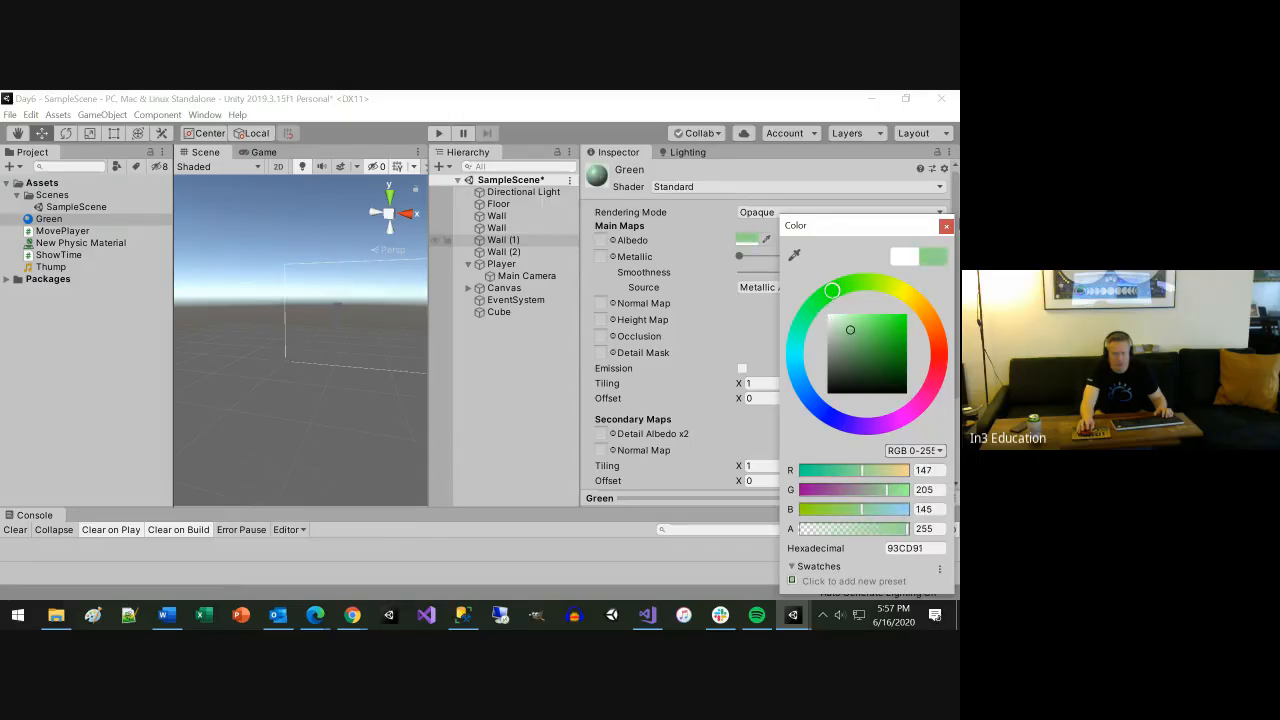
pyautogui.click(946, 225)
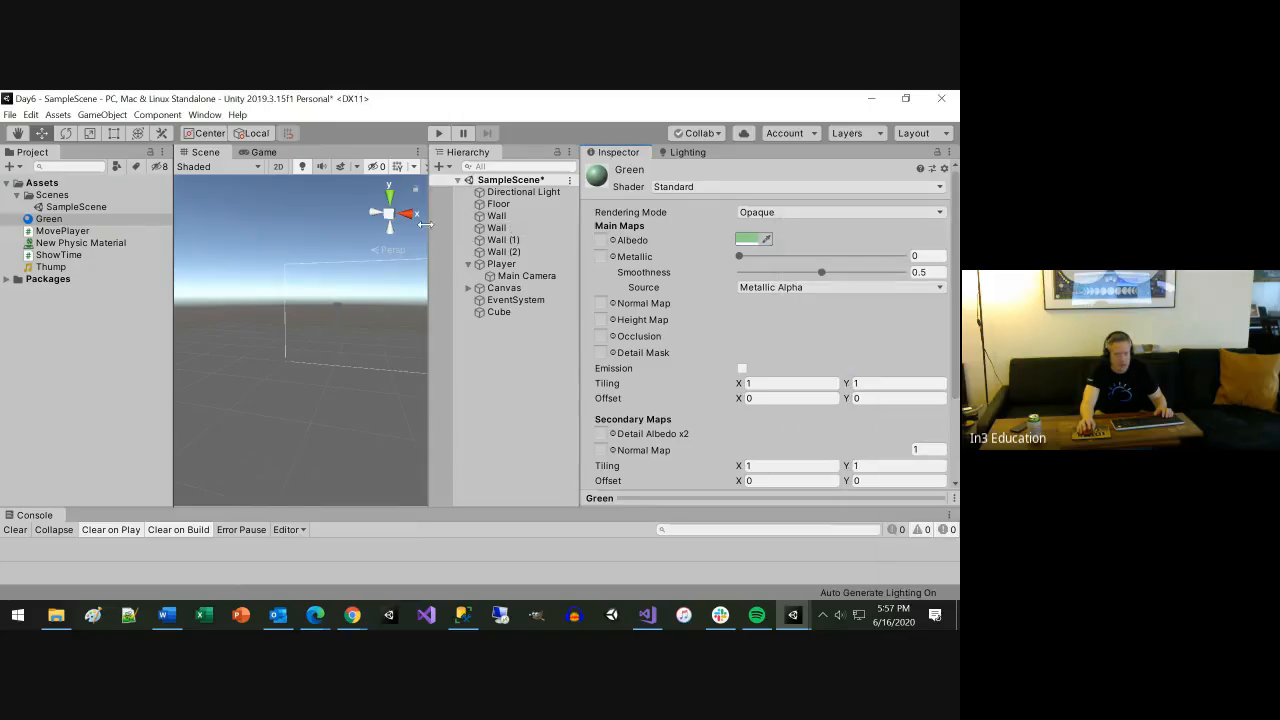
# Assign the Green material to the Floor as Element 0 of its Mesh Renderer materials
pyautogui.click(498, 204)
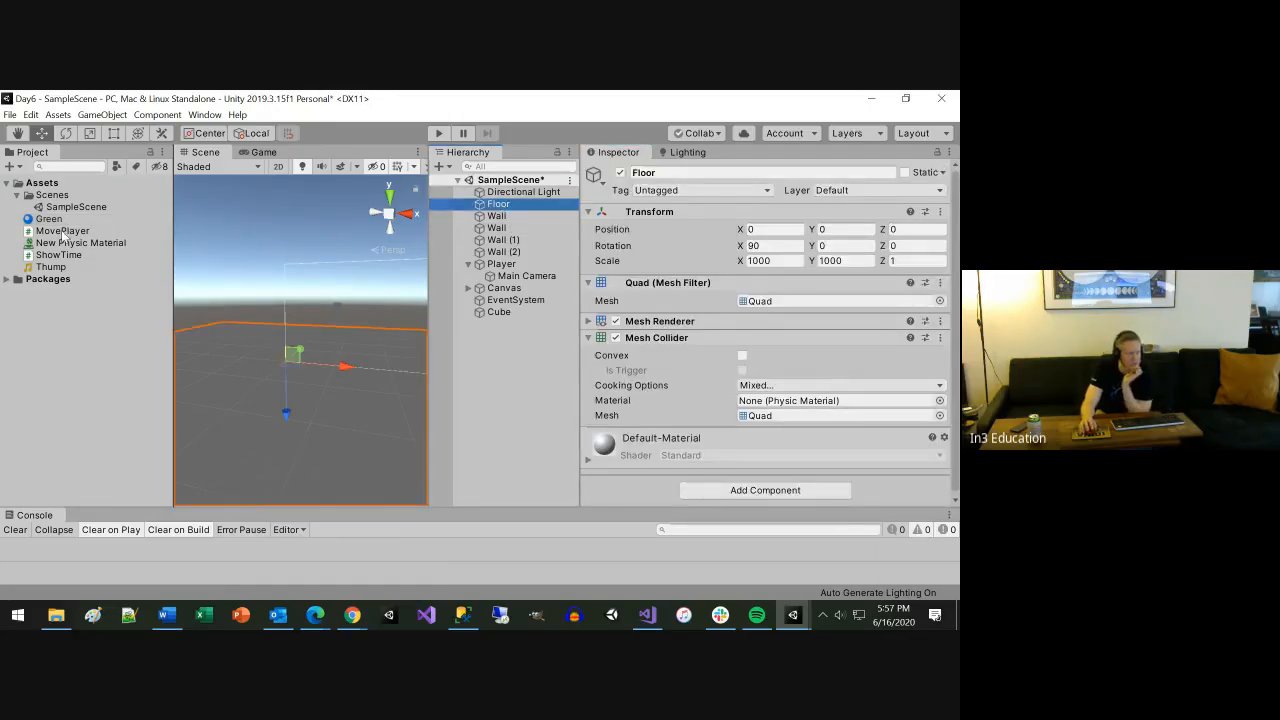
pyautogui.moveTo(51, 221); pyautogui.dragTo(758, 379)
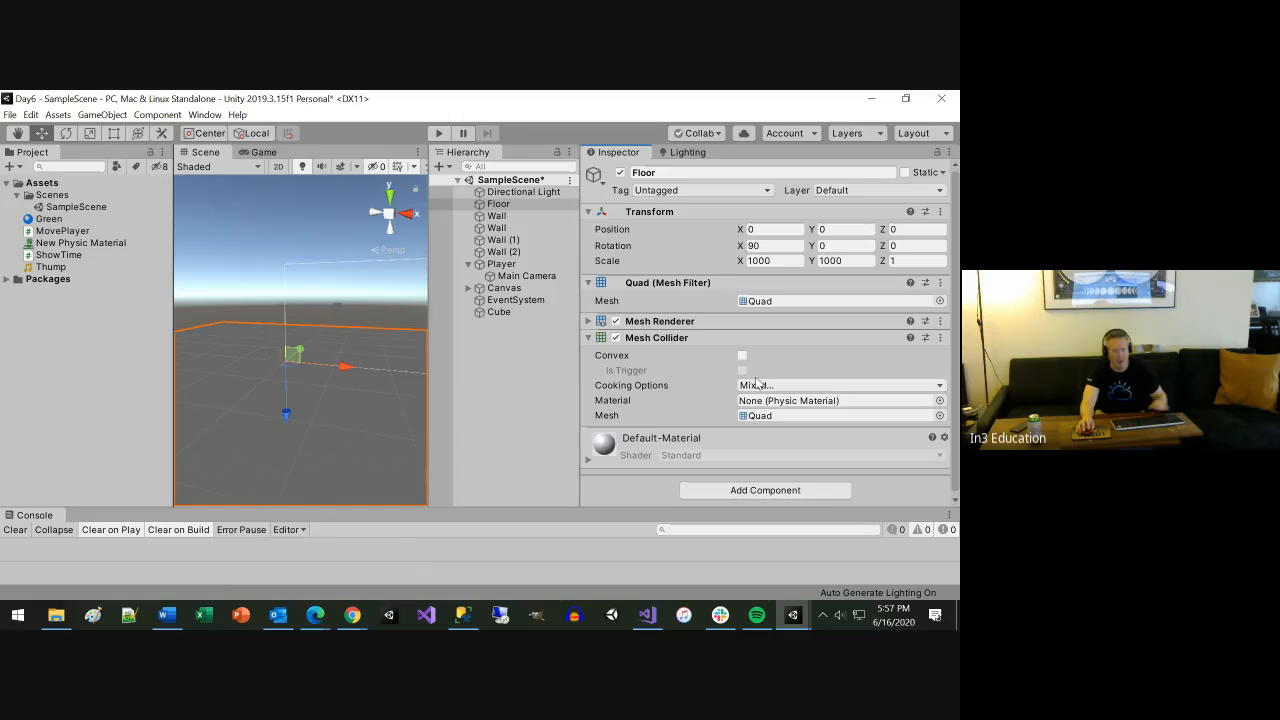
pyautogui.click(587, 321)
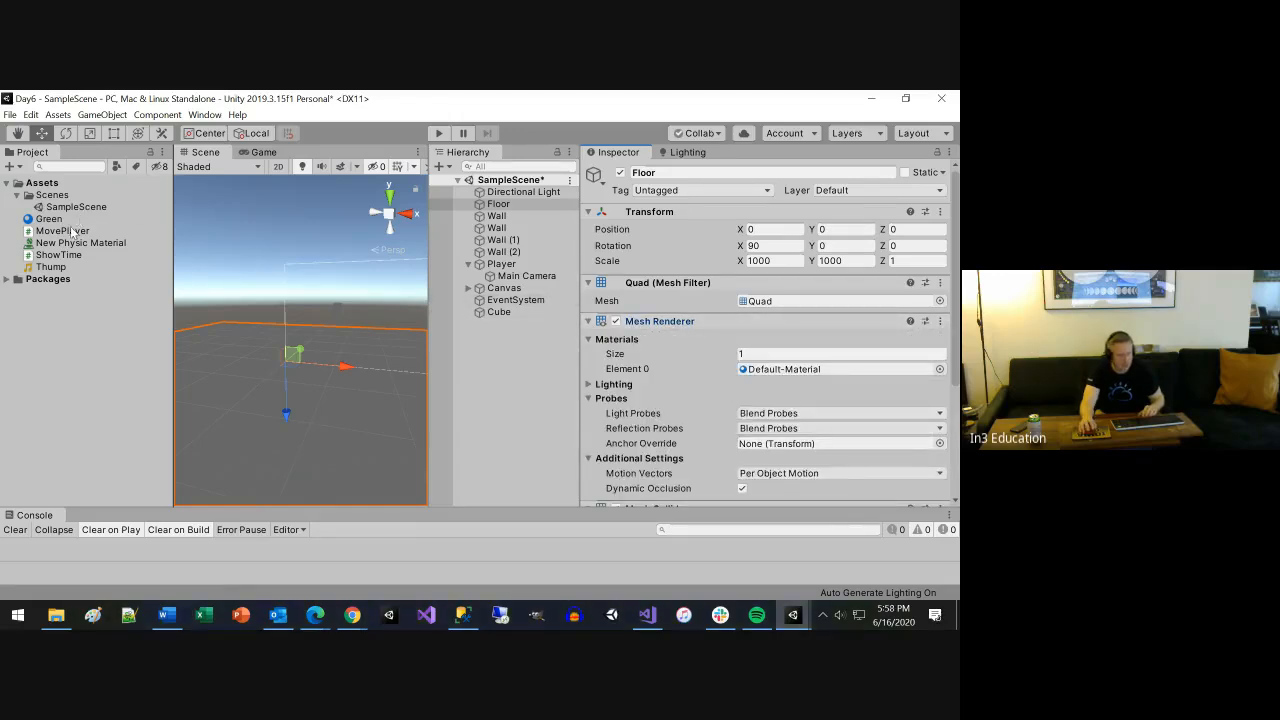
pyautogui.moveTo(60, 218); pyautogui.dragTo(780, 370)
# Check the floor in the game and scene views, and play-test by moving the player around the walls toward the distant tower
pyautogui.click(260, 152)
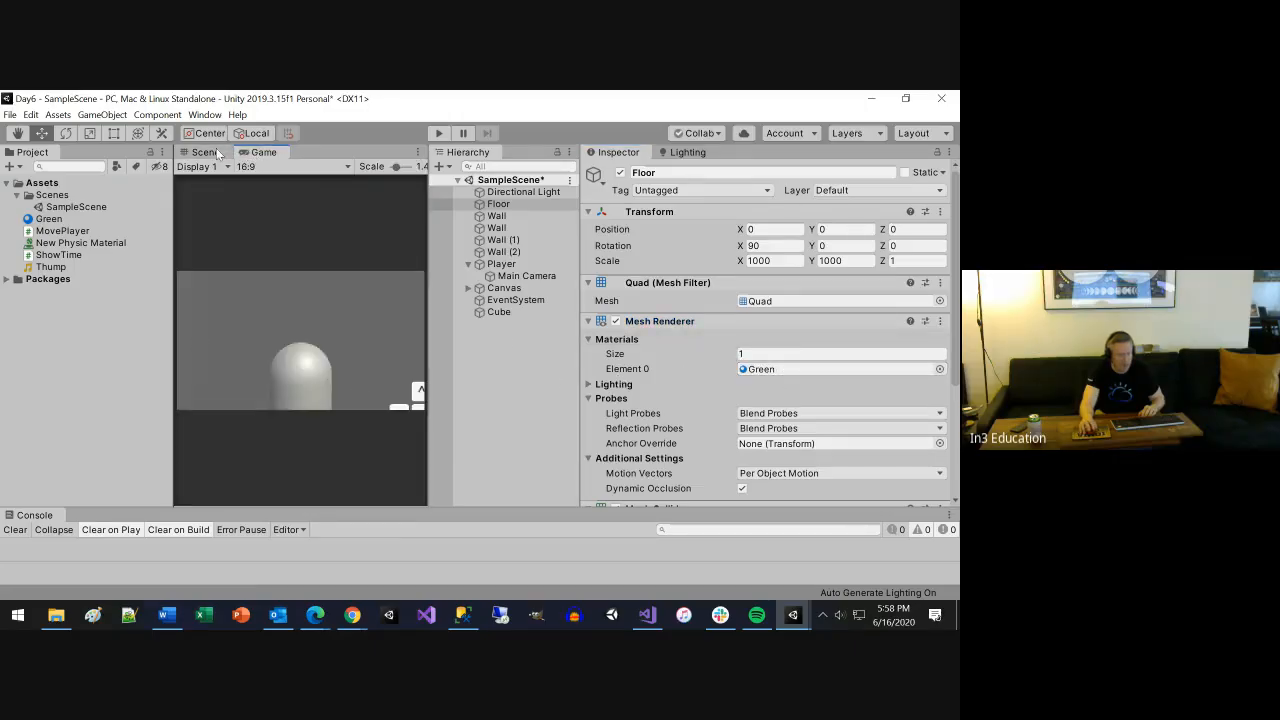
pyautogui.click(205, 152)
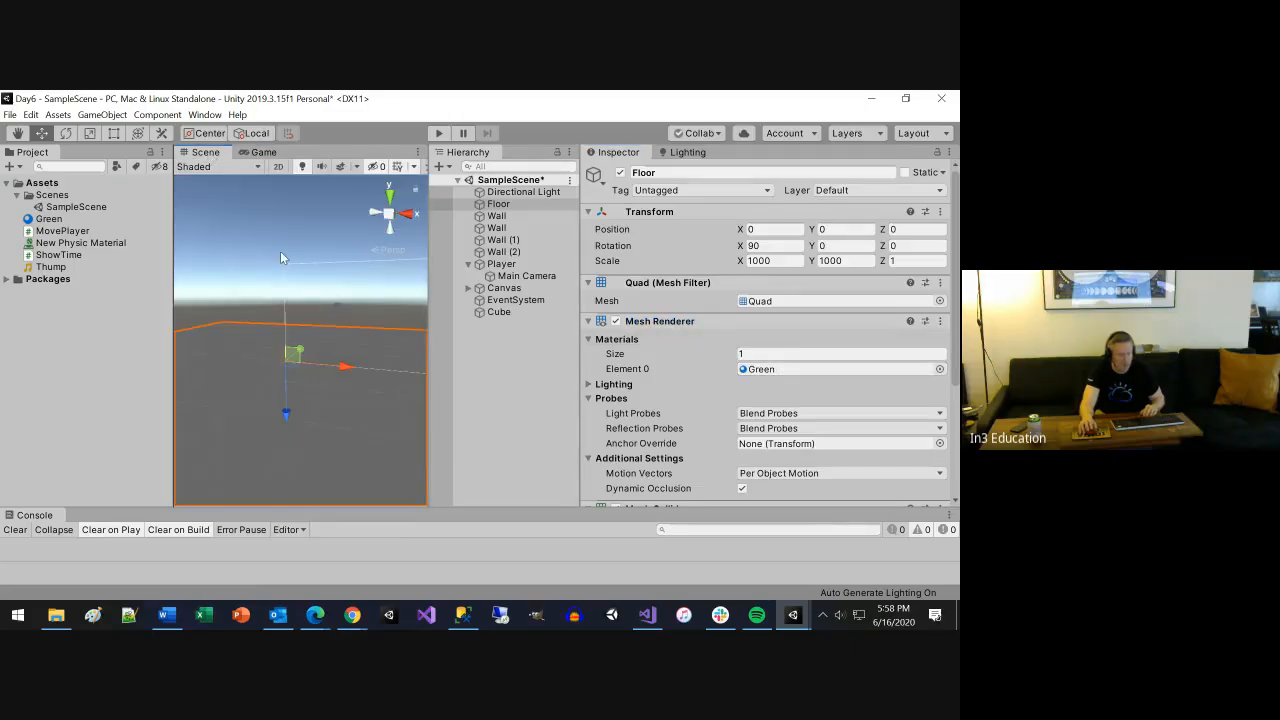
pyautogui.click(250, 153)
pyautogui.click(438, 133)
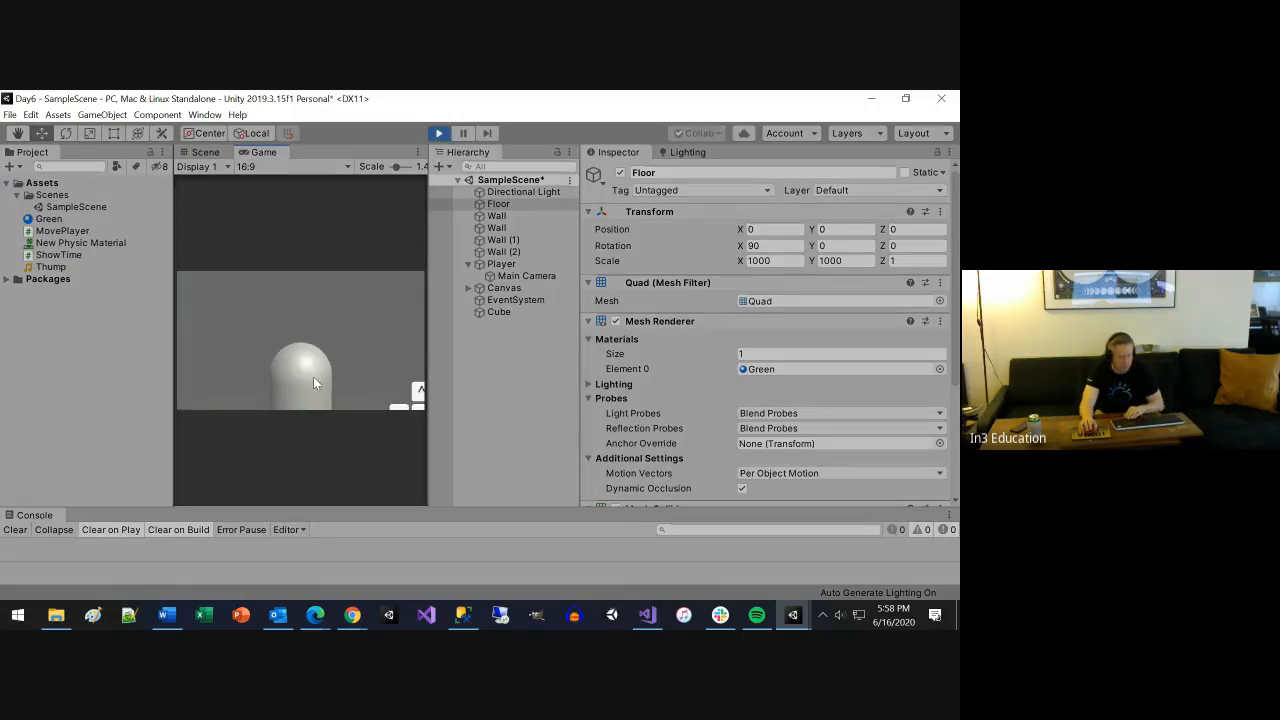
pyautogui.press('Down')
pyautogui.press('Right')
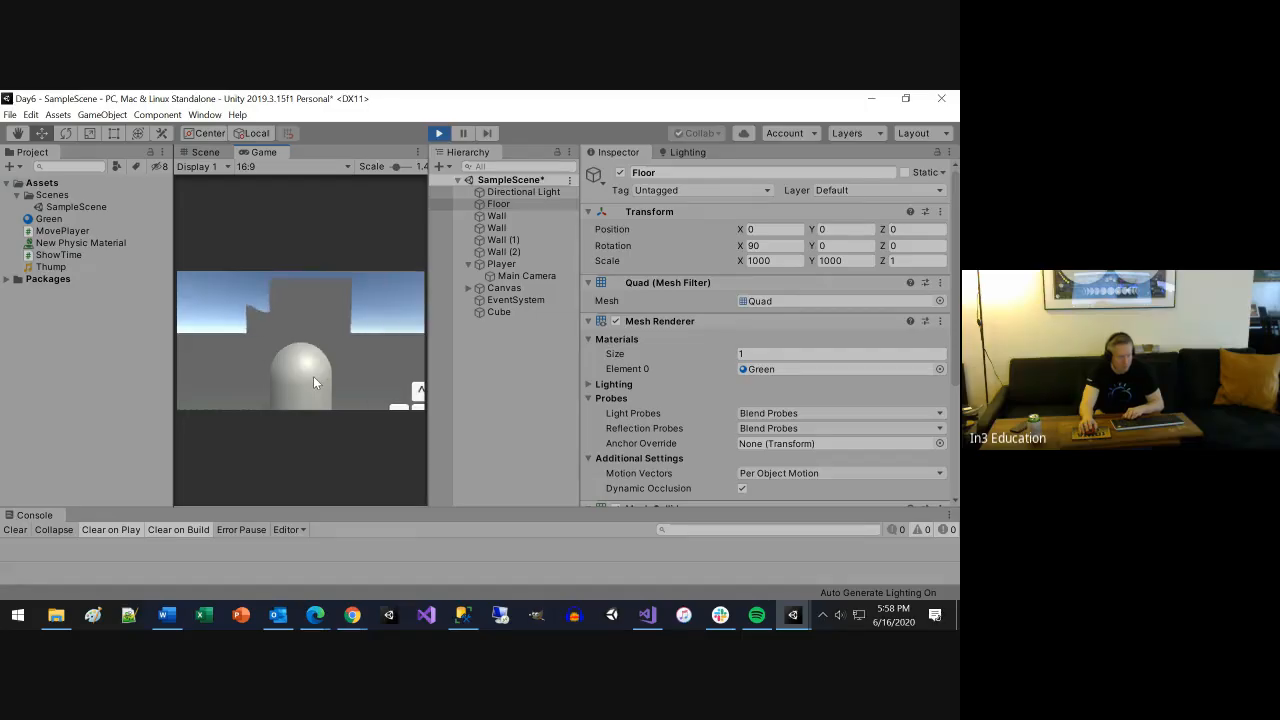
pyautogui.press('Down')
pyautogui.press('Left')
pyautogui.press('Up')
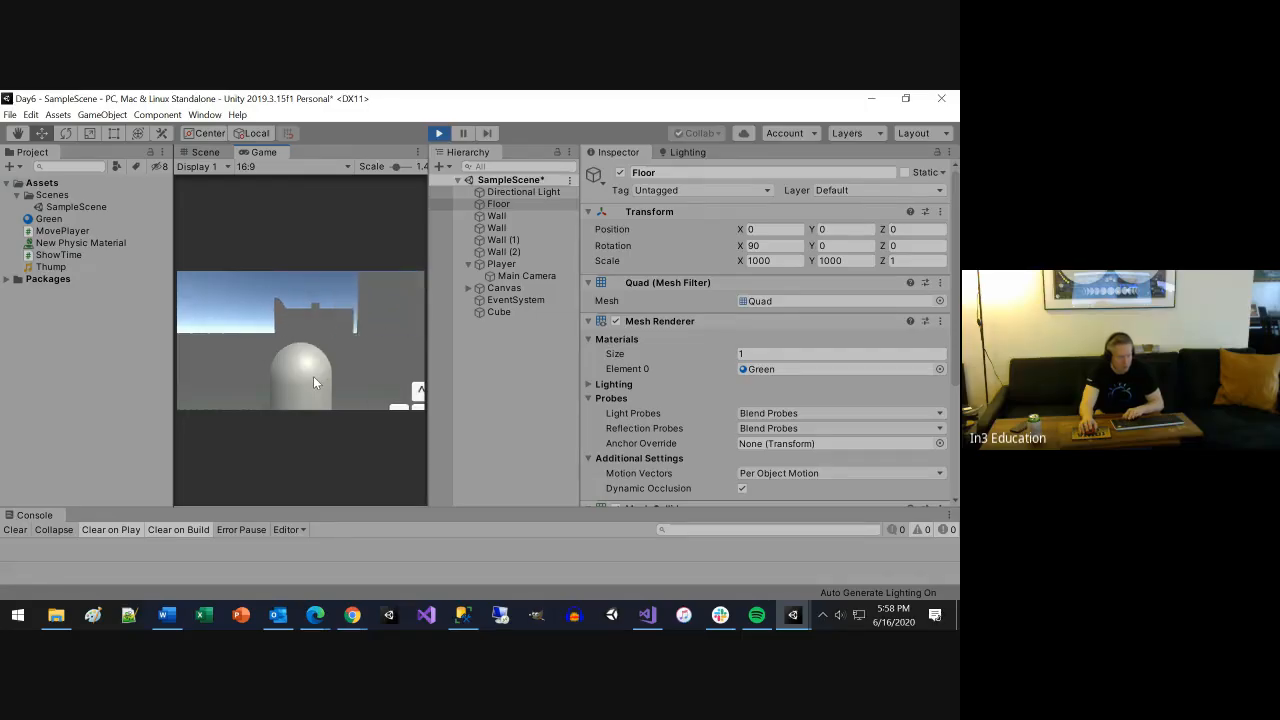
pyautogui.press('Left')
pyautogui.press('Up')
pyautogui.press('Right')
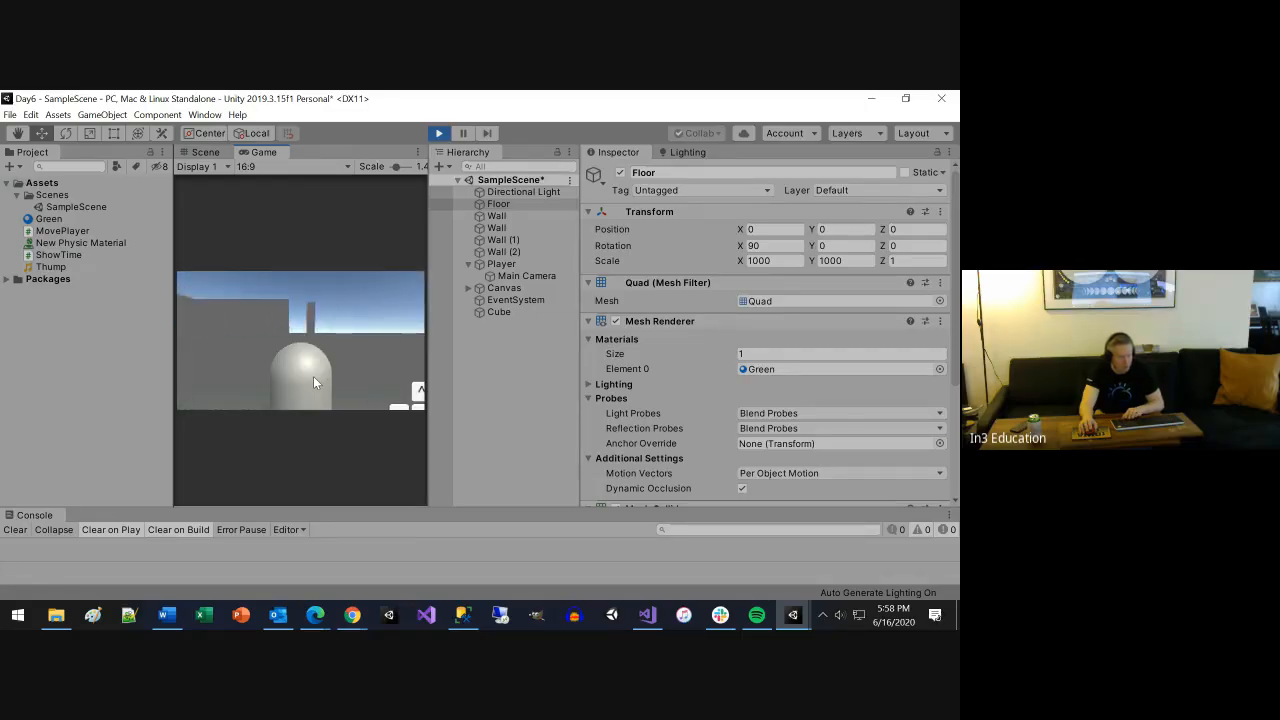
pyautogui.press('Down')
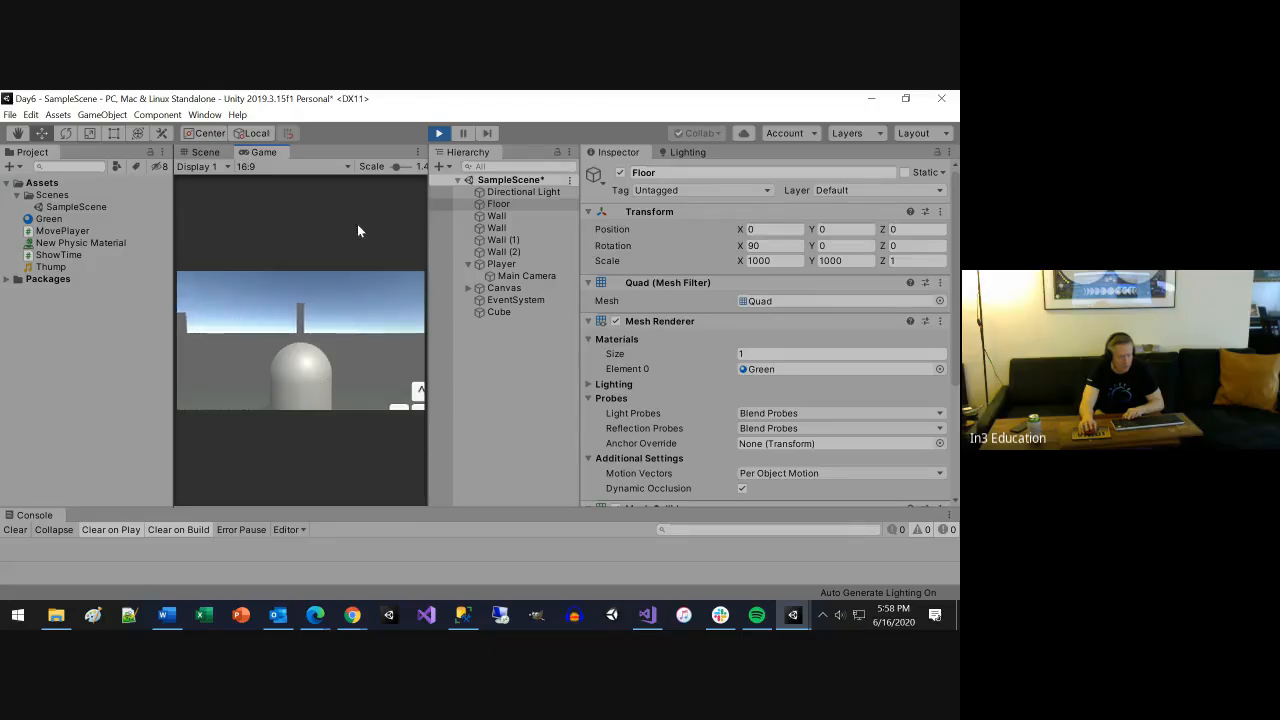
# Stop the play-test, lower the scene's fog density to 0.33, and run the game to view the distant tower
pyautogui.click(438, 133)
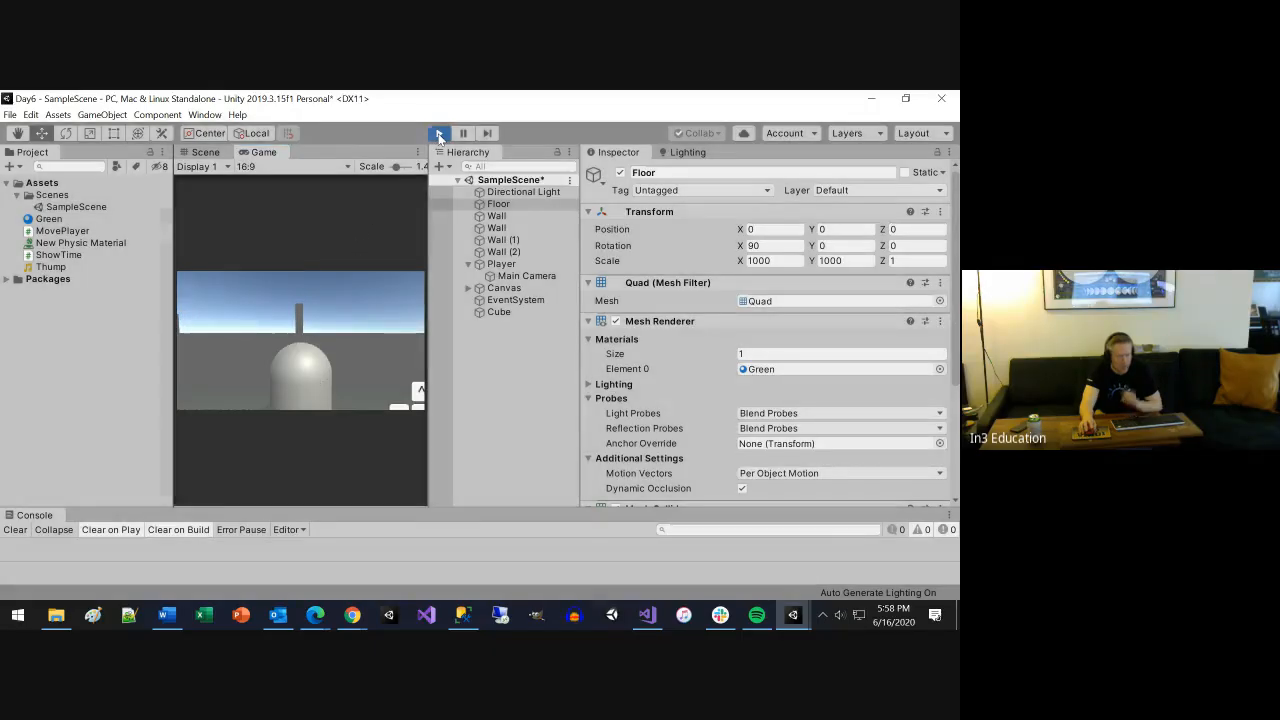
pyautogui.click(687, 152)
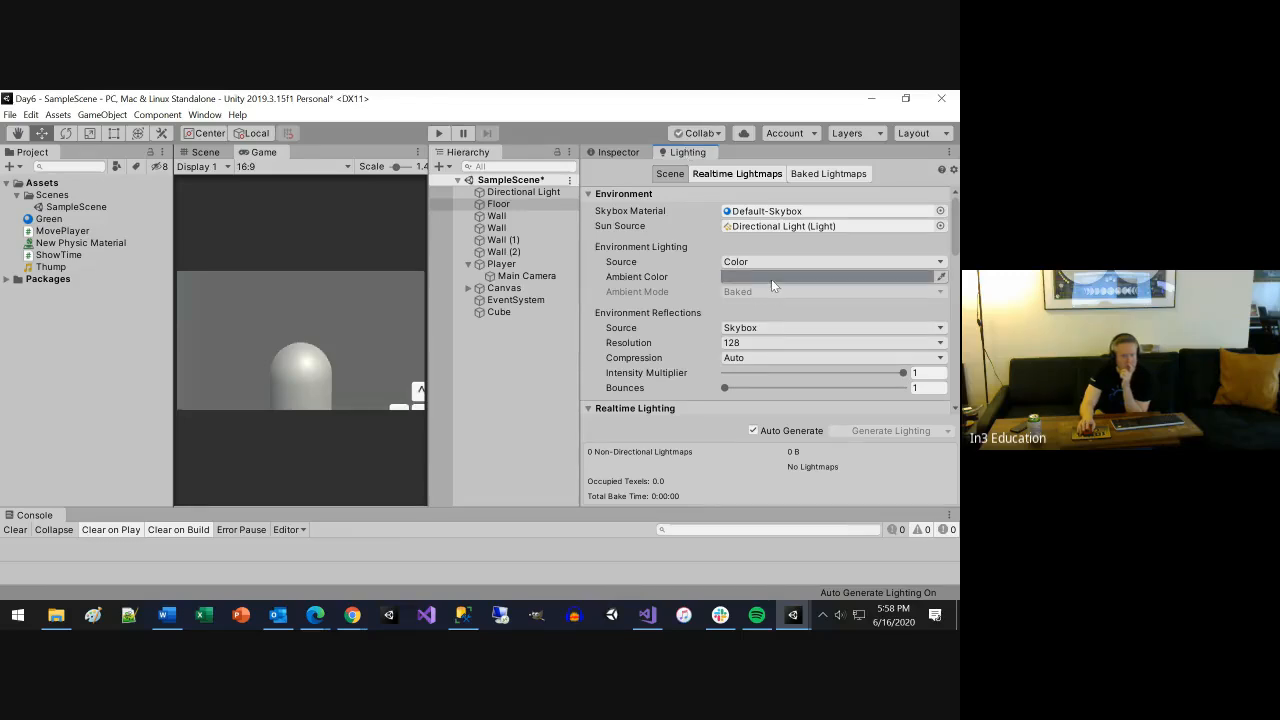
pyautogui.scroll(-5, 816, 274)
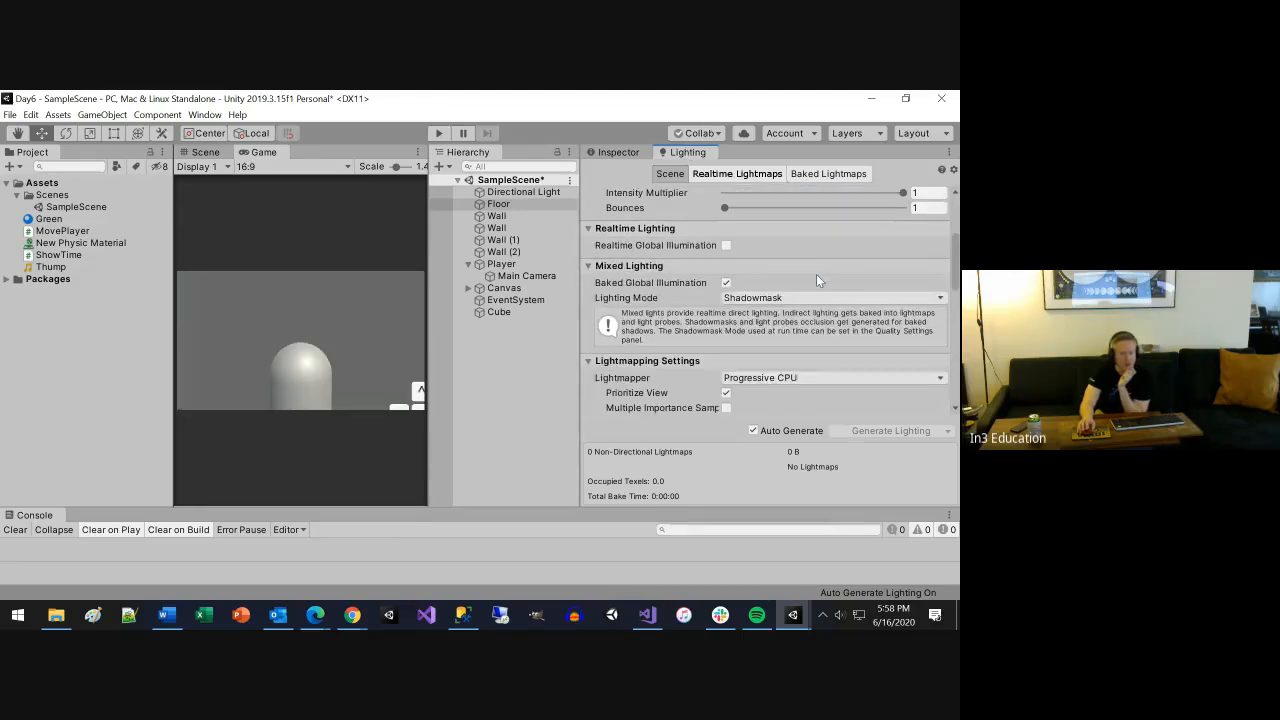
pyautogui.scroll(-8, 816, 274)
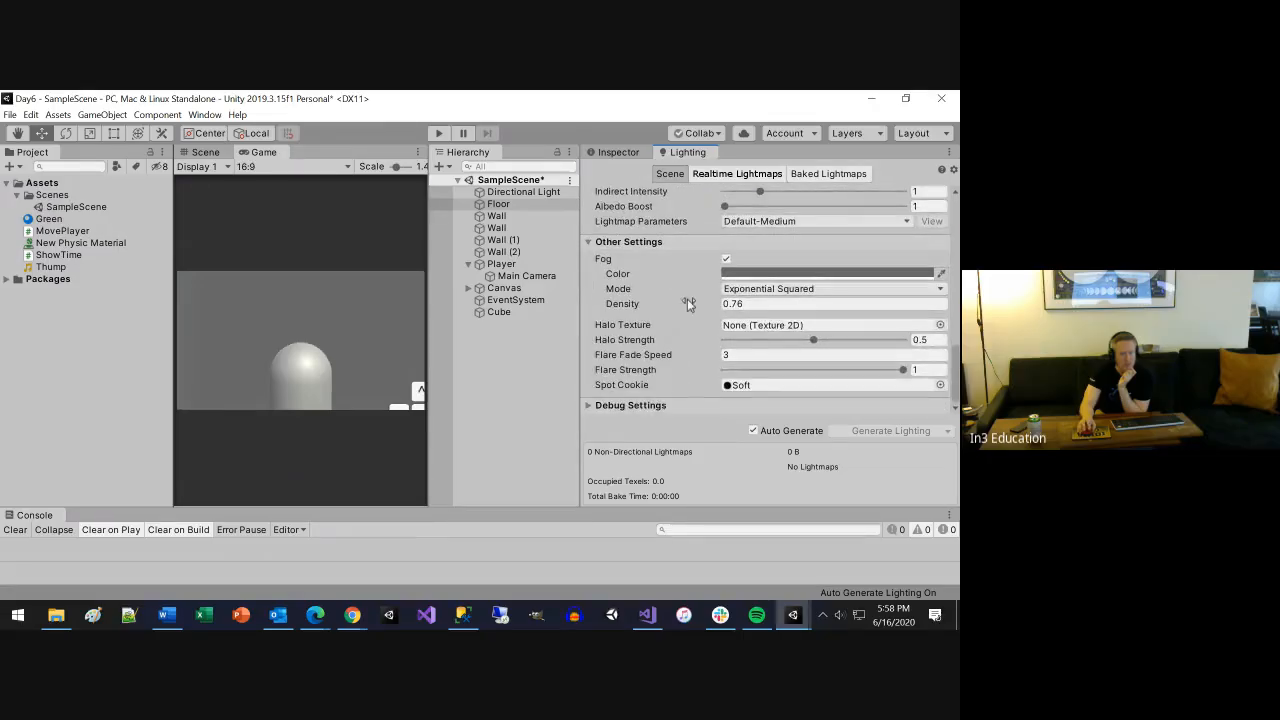
pyautogui.moveTo(616, 303); pyautogui.dragTo(594, 304)
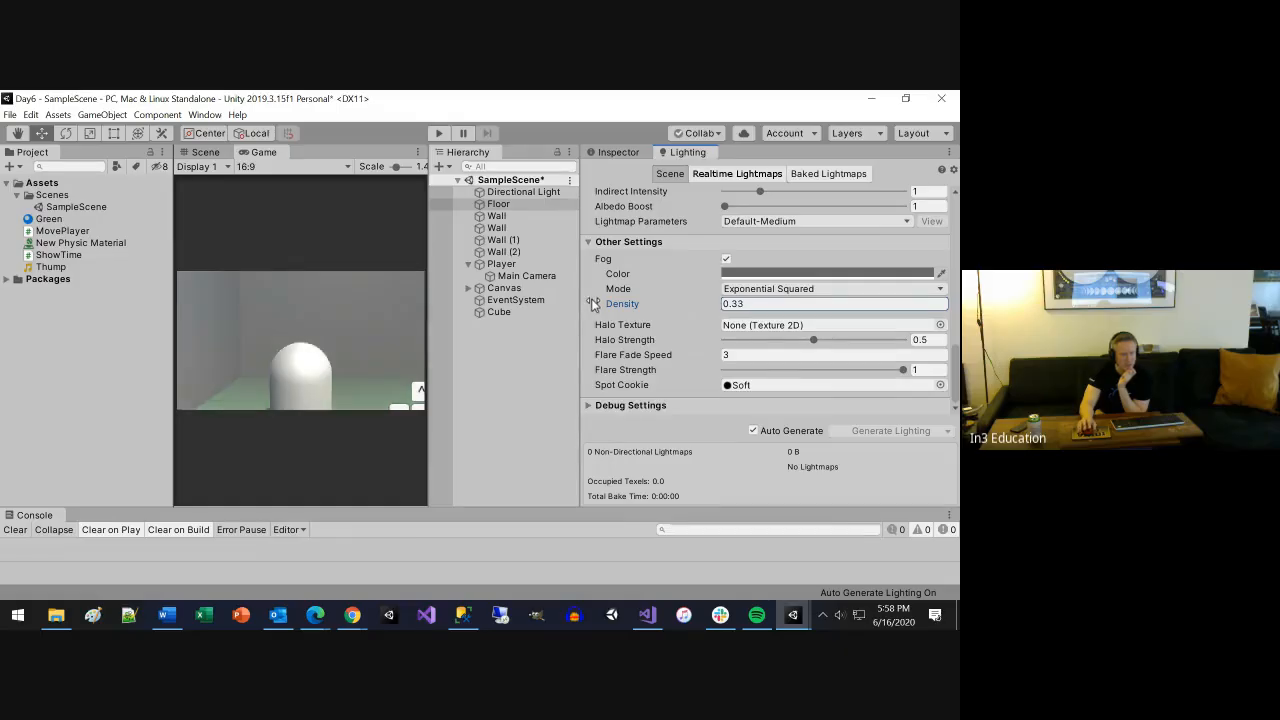
pyautogui.click(438, 133)
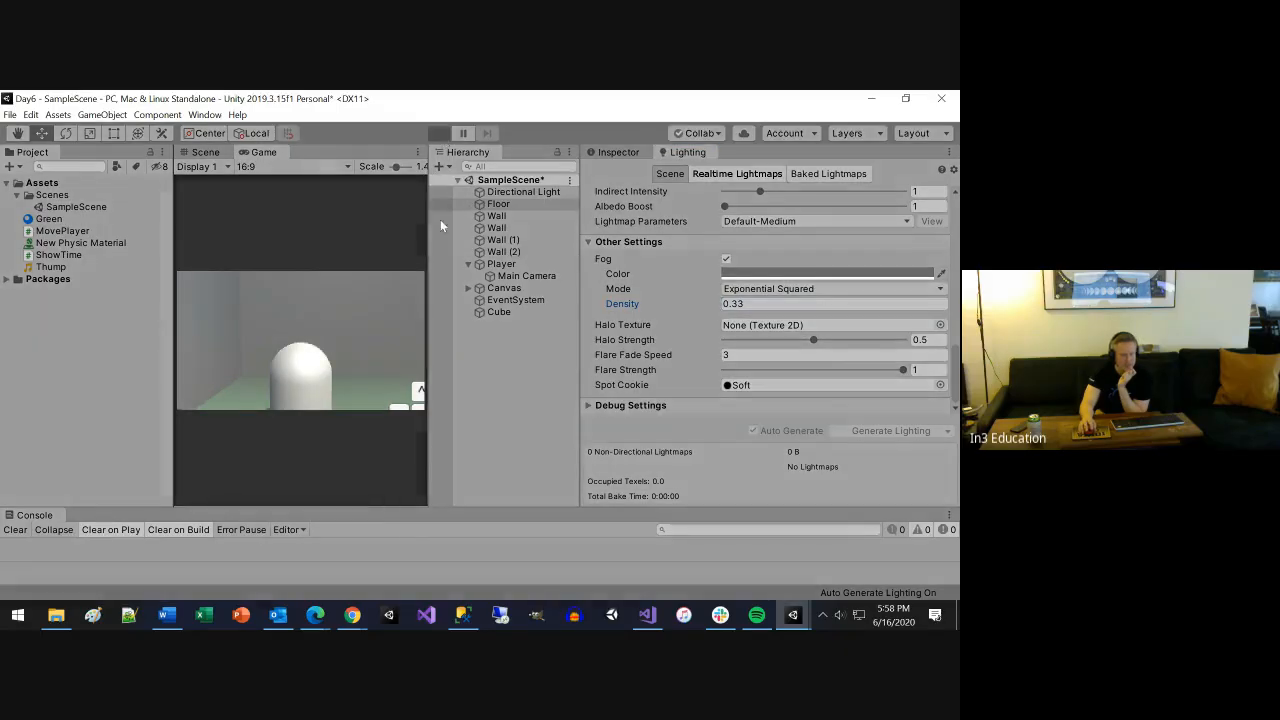
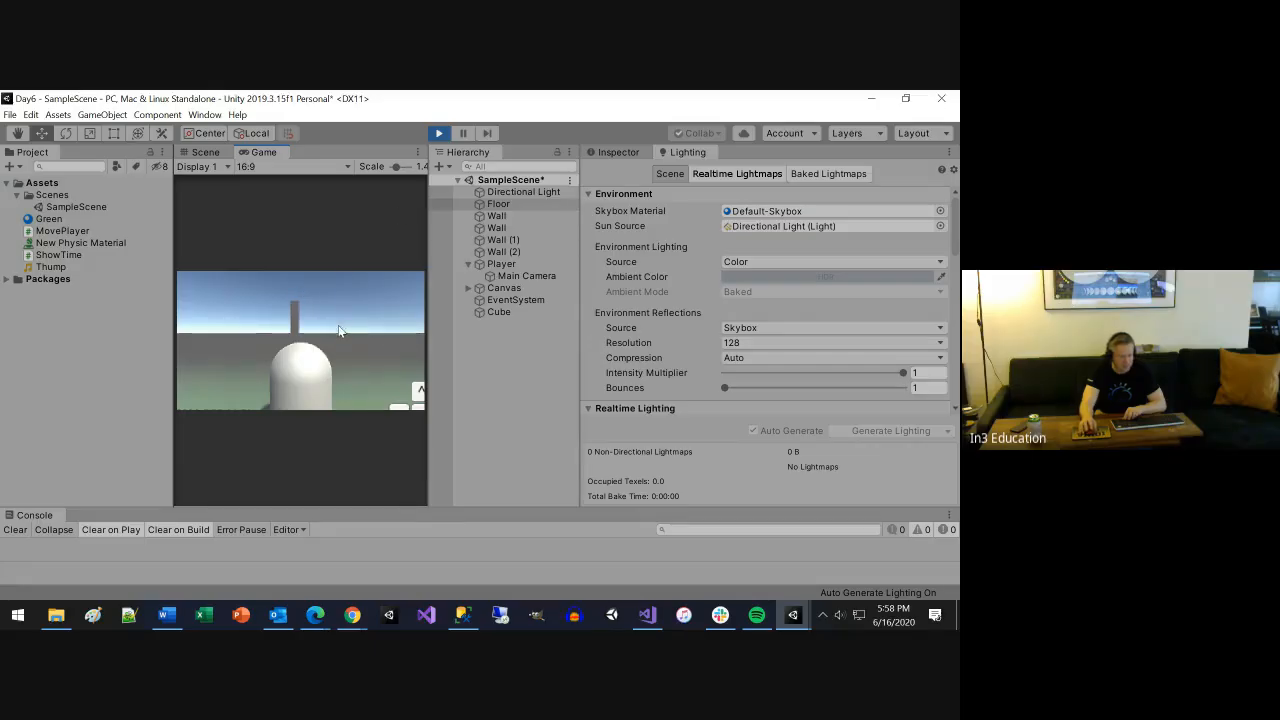
pyautogui.click(438, 134)
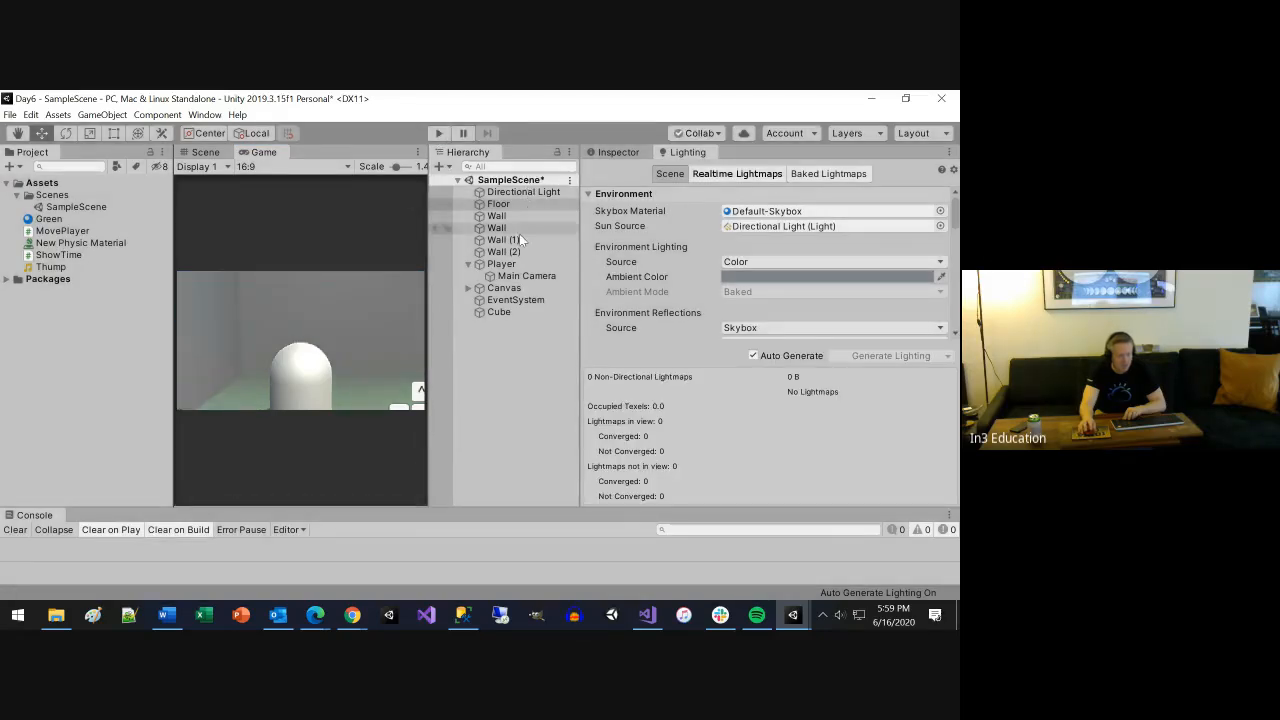
# Set the Main Camera's Clear Flags to Solid Color with a black background, hexadecimal 000000
pyautogui.click(565, 276)
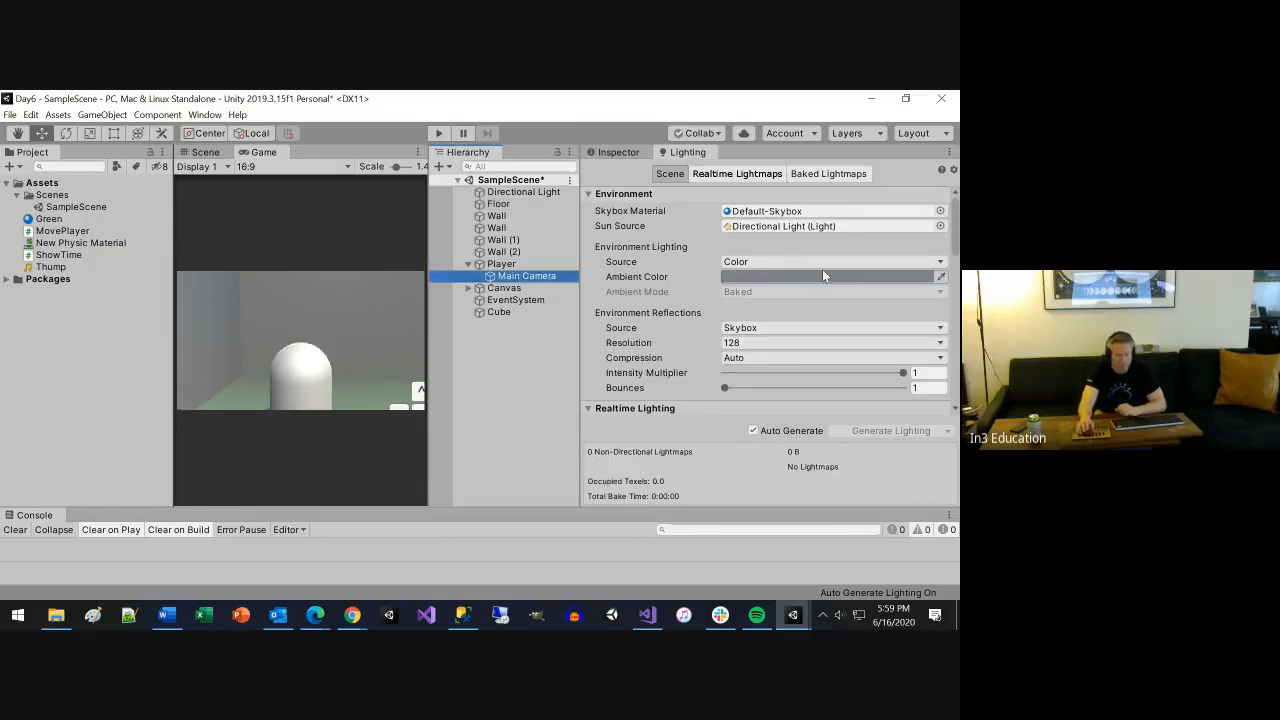
pyautogui.click(618, 152)
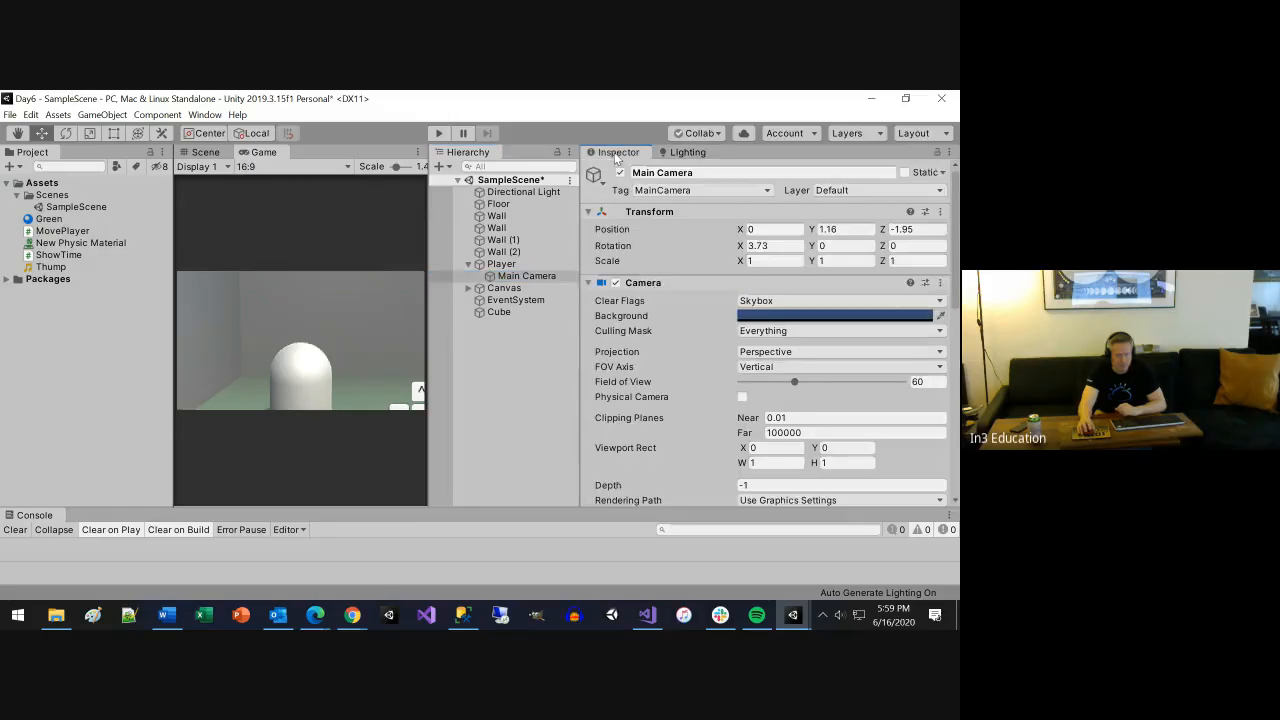
pyautogui.click(789, 302)
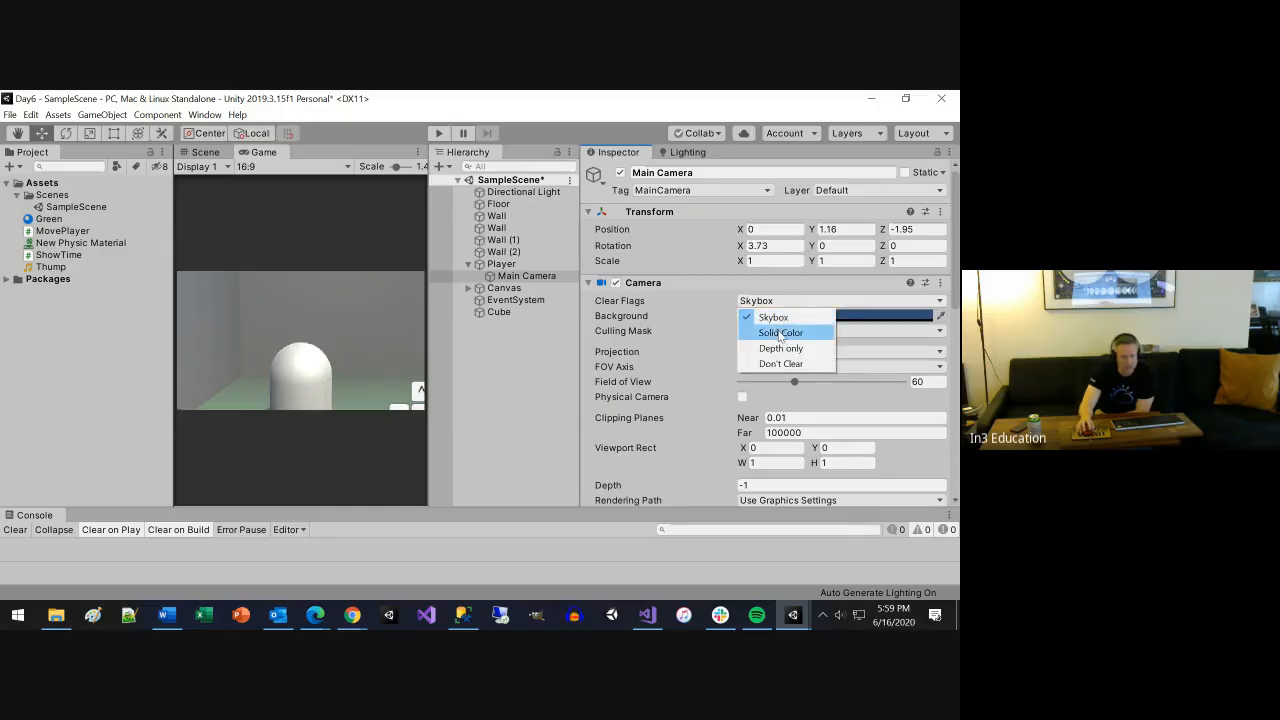
pyautogui.click(779, 332)
pyautogui.click(780, 317)
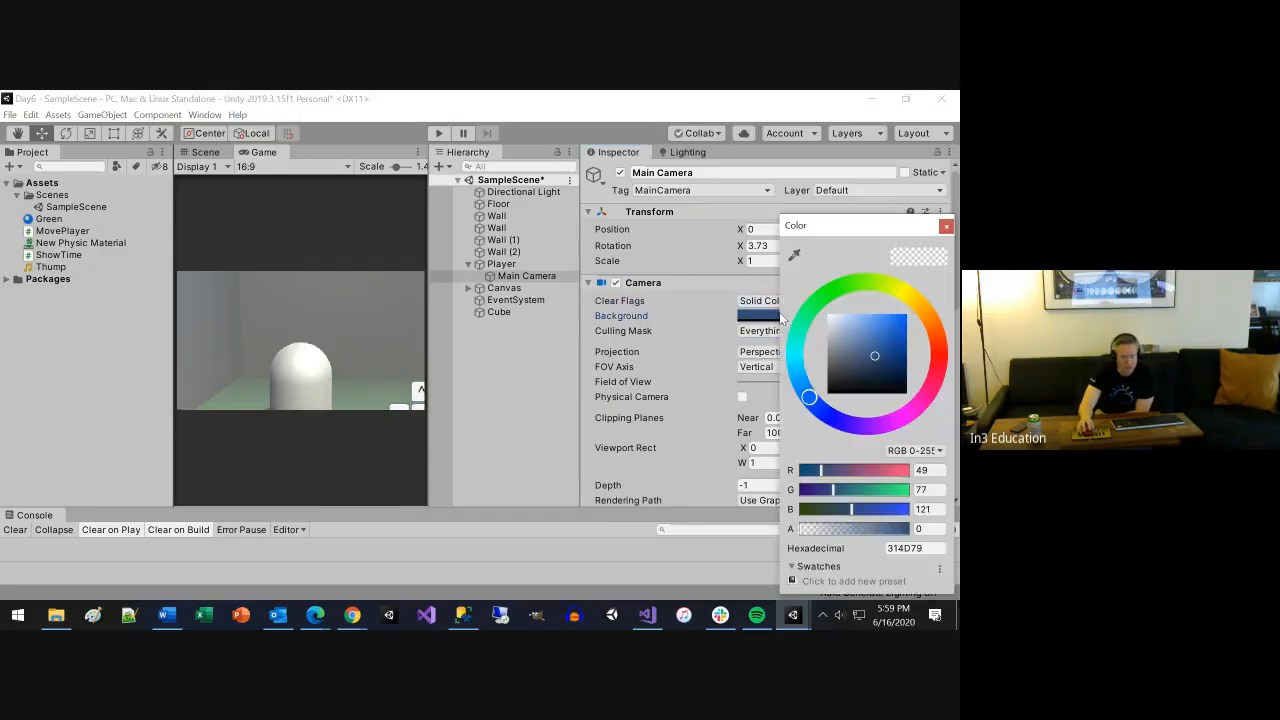
pyautogui.moveTo(874, 356); pyautogui.dragTo(826, 400)
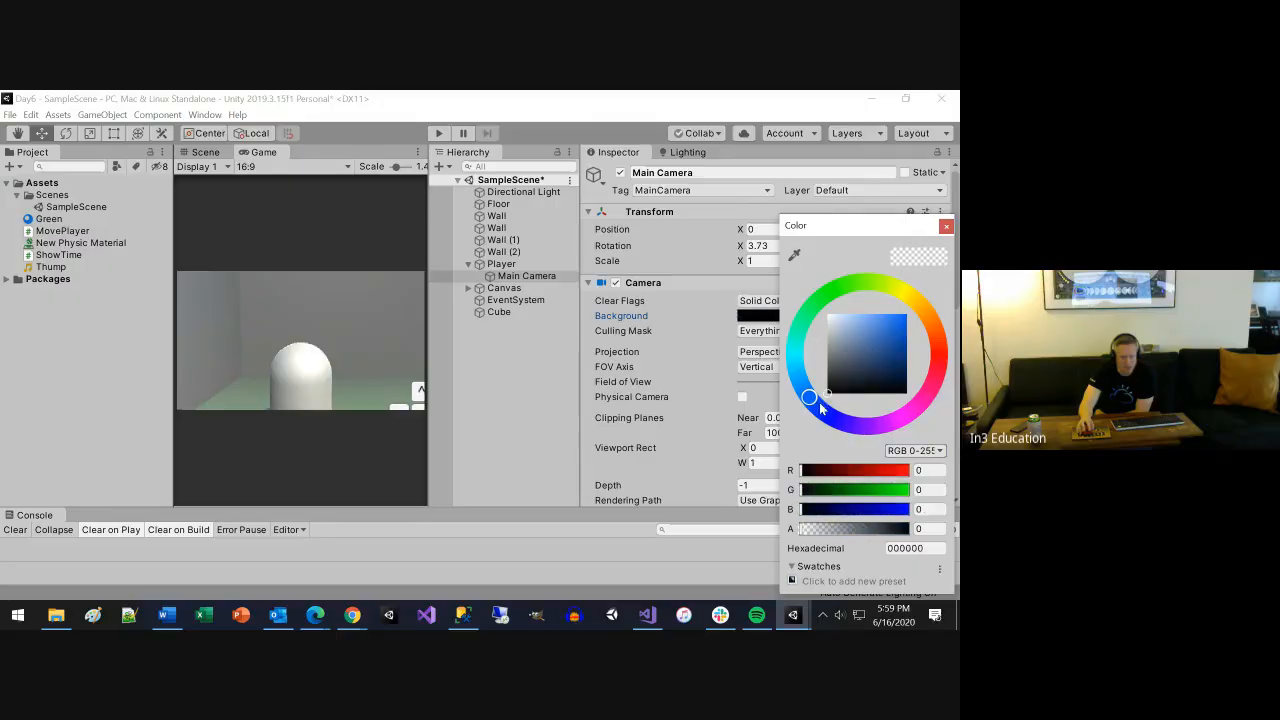
pyautogui.click(944, 228)
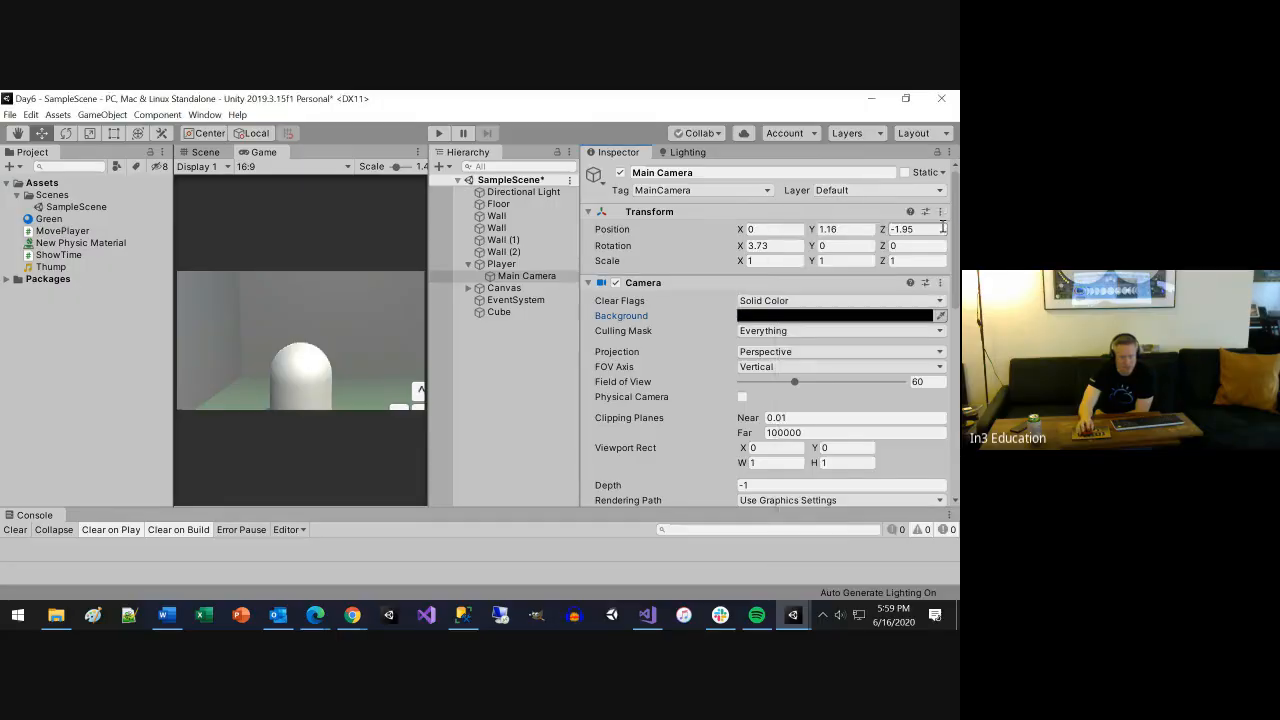
# Play-test the camera background by moving the player around the walls toward the distant tower, and stop the game
pyautogui.click(441, 134)
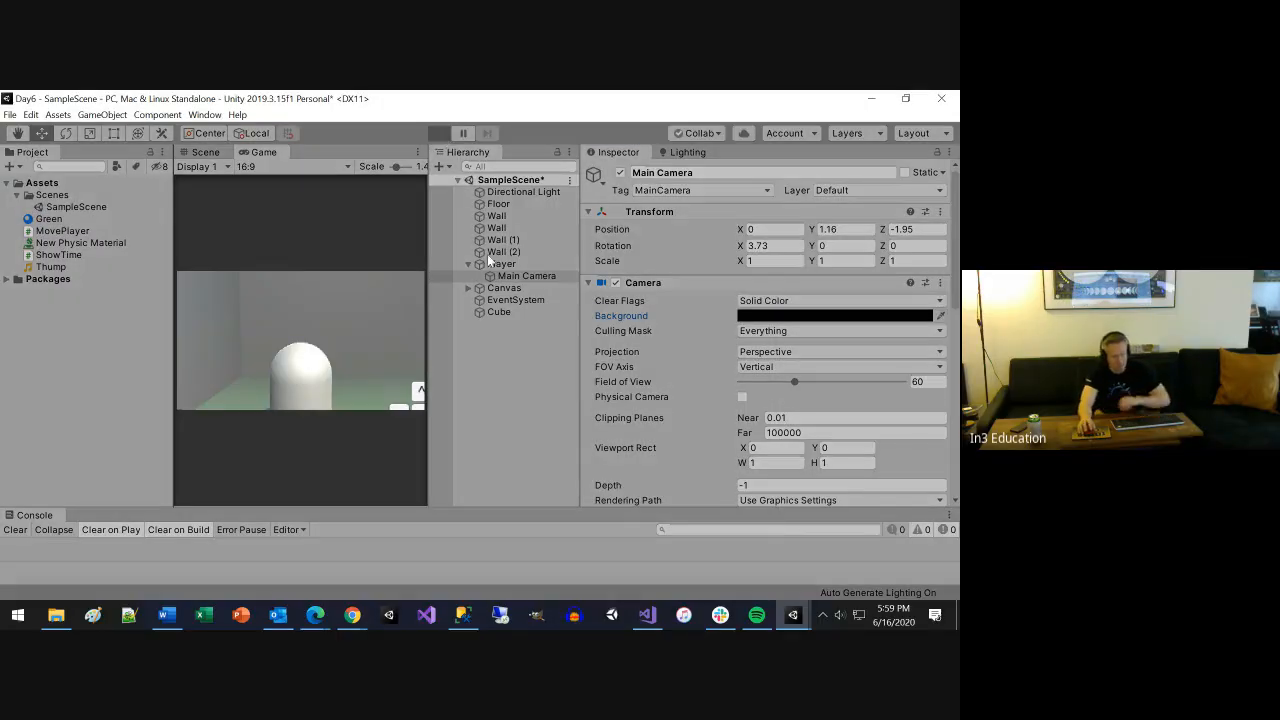
pyautogui.click(364, 358)
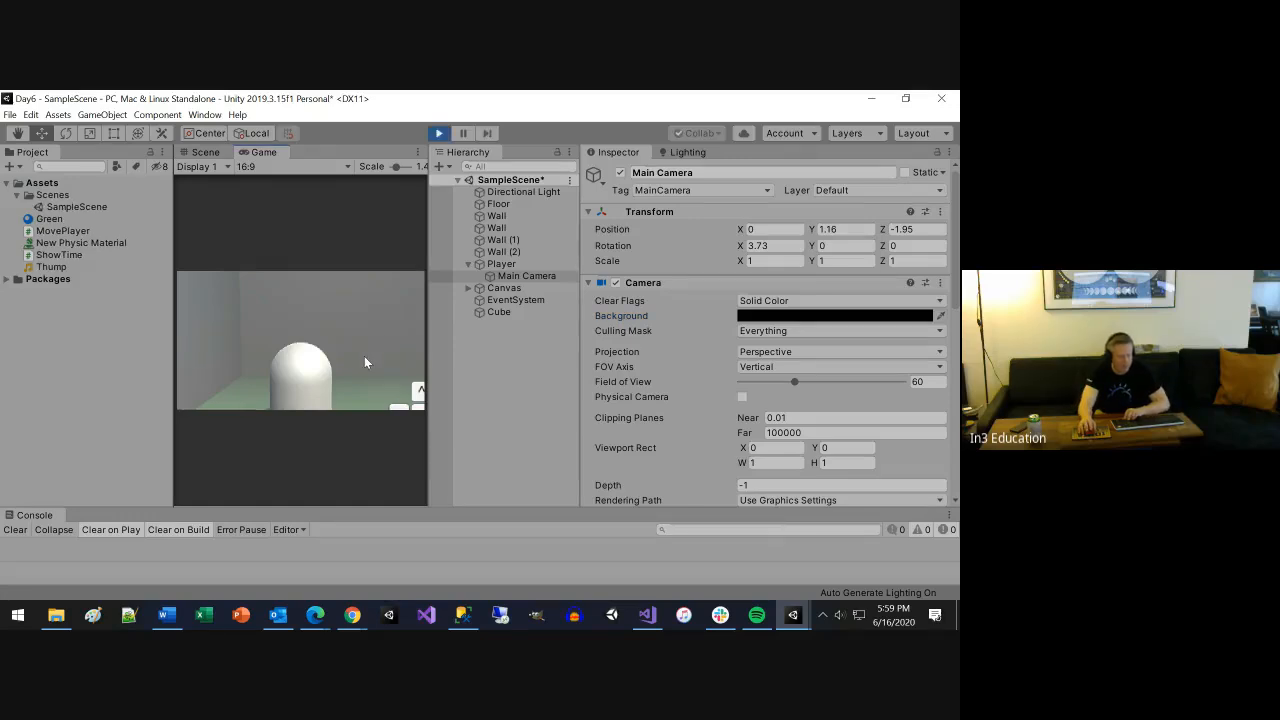
pyautogui.press('Right')
pyautogui.press('Right')
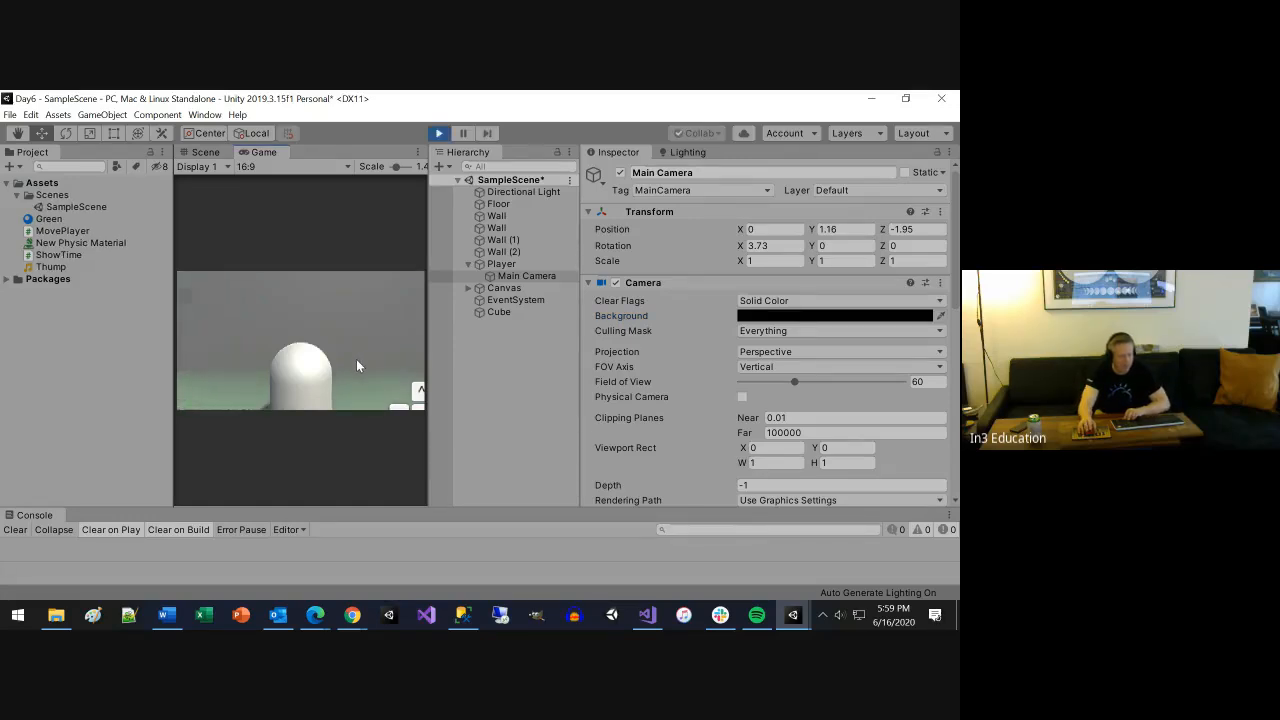
pyautogui.press('Right')
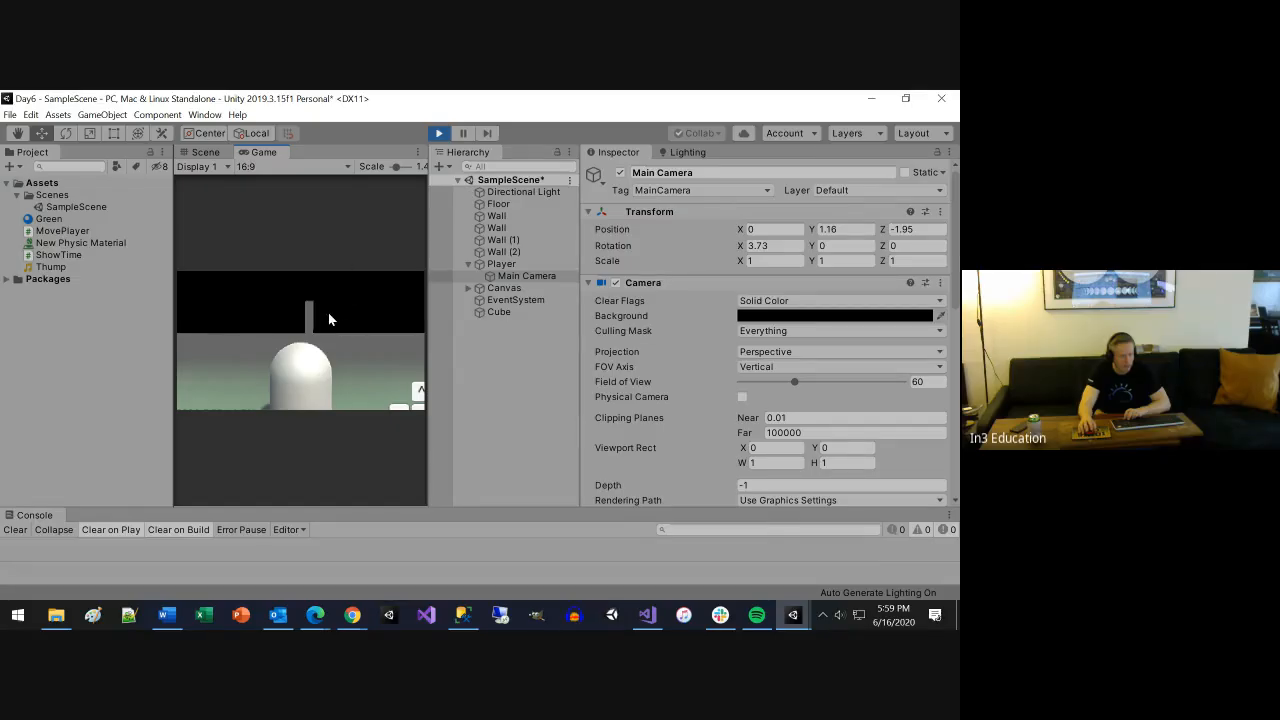
pyautogui.click(438, 134)
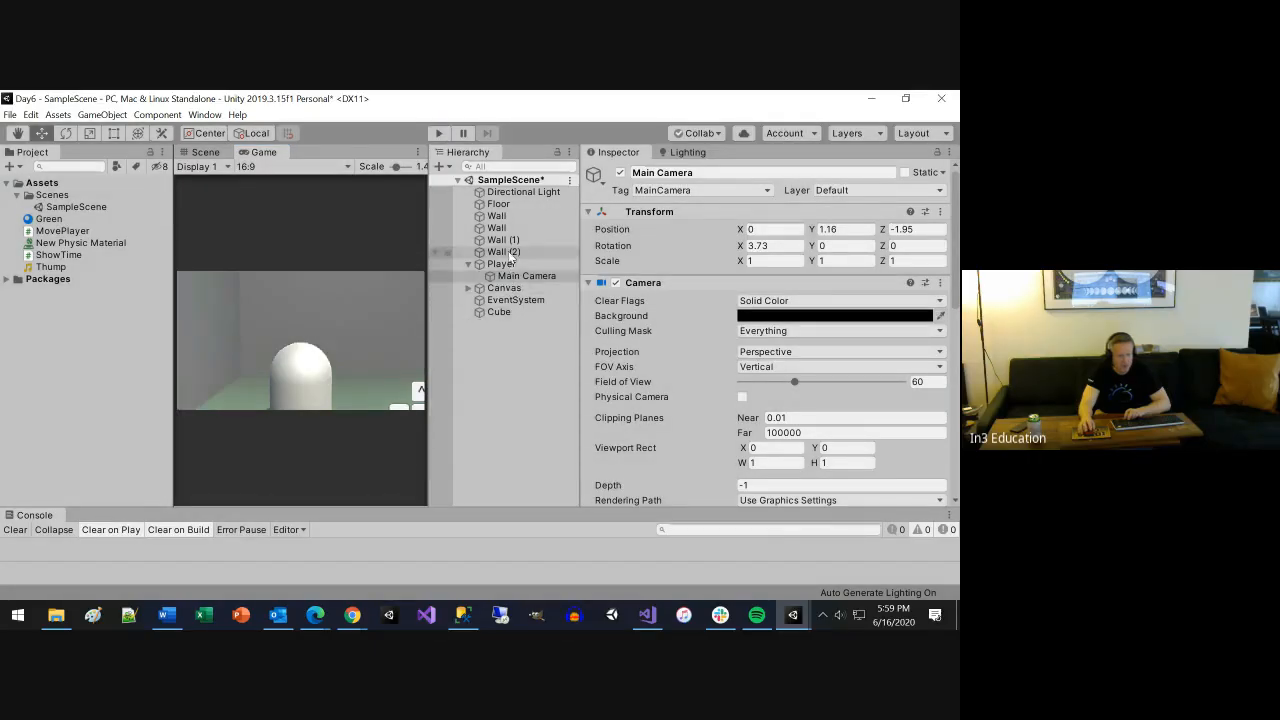
# Set the environment lighting's Ambient Color to black, RGB 0, 0, 0
pyautogui.click(685, 152)
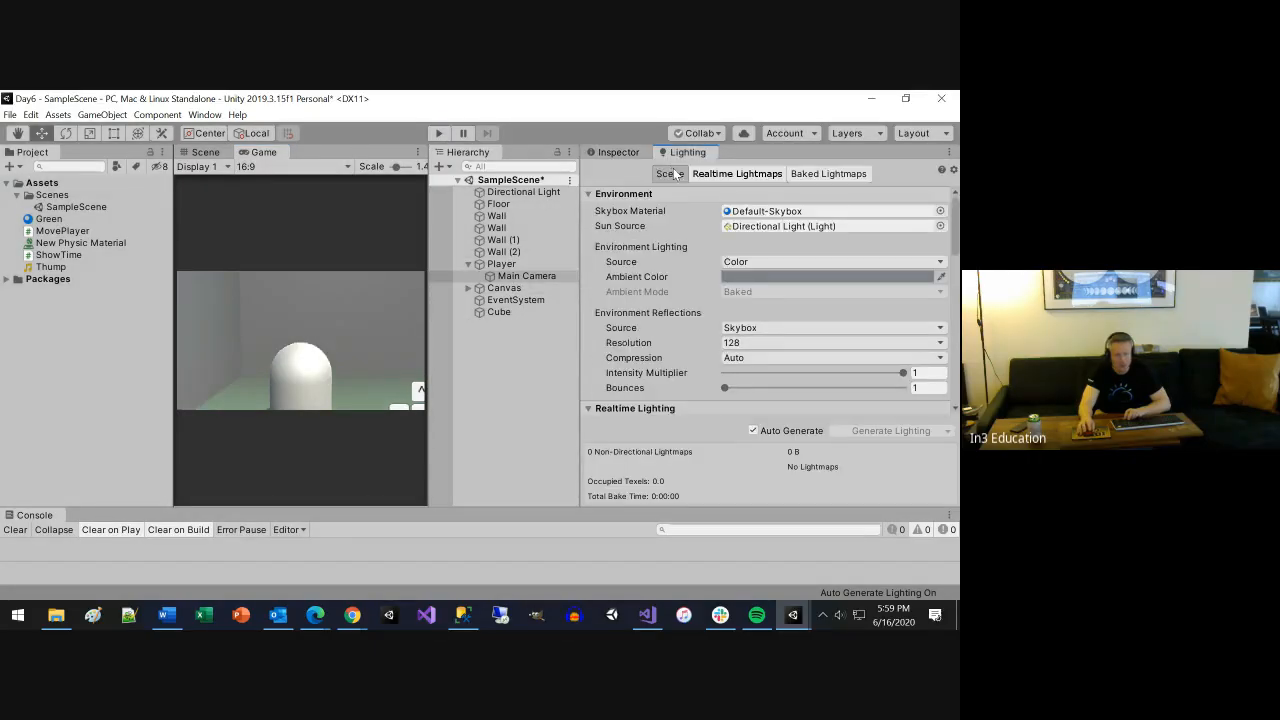
pyautogui.click(765, 276)
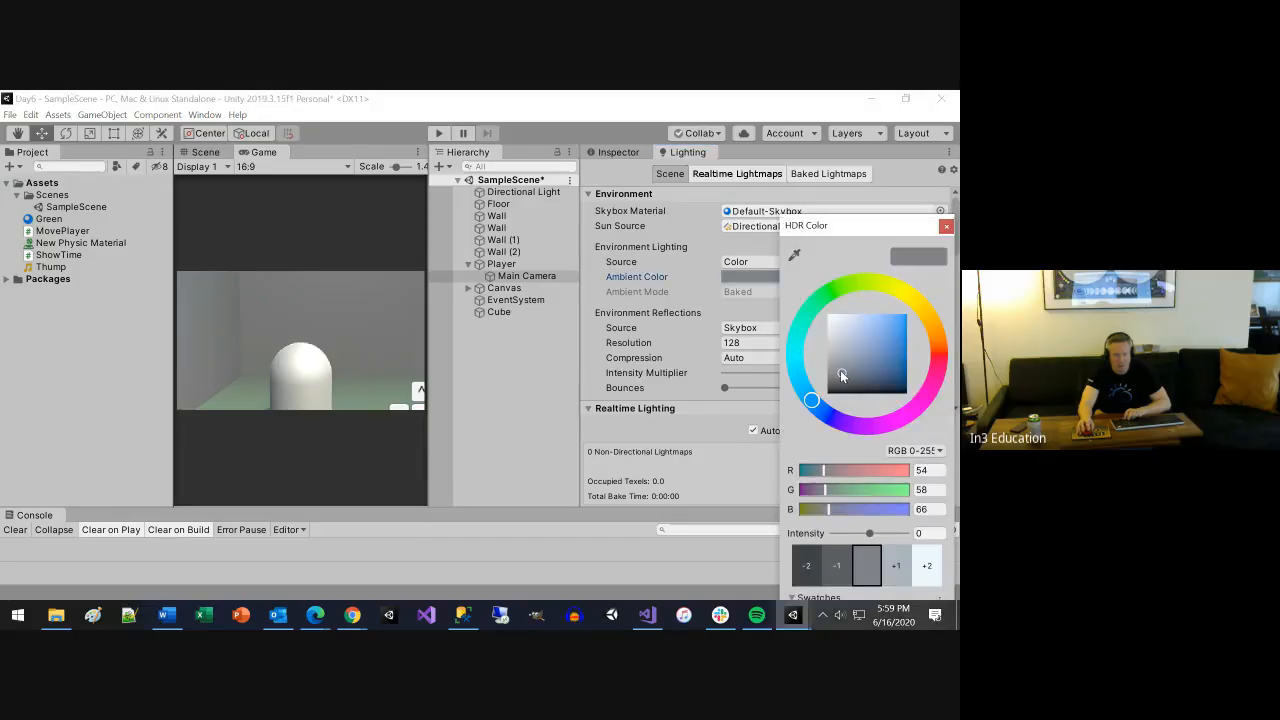
pyautogui.moveTo(840, 370); pyautogui.dragTo(795, 403)
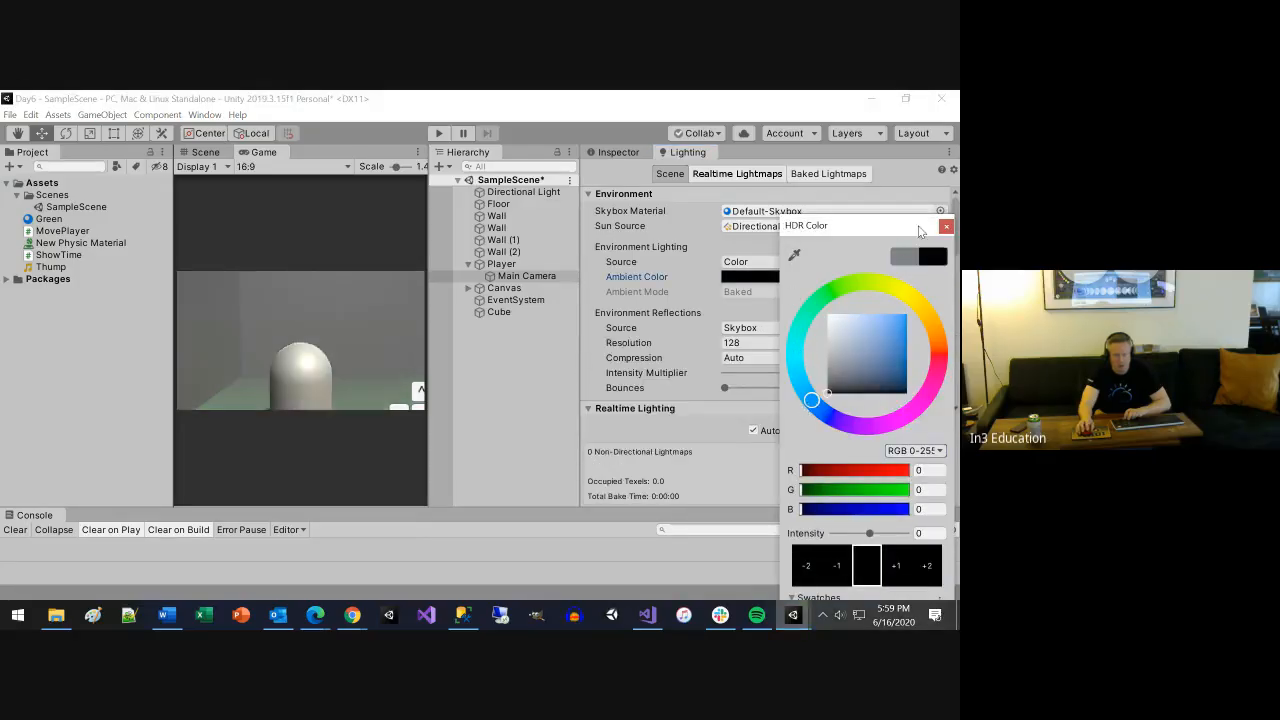
pyautogui.click(946, 226)
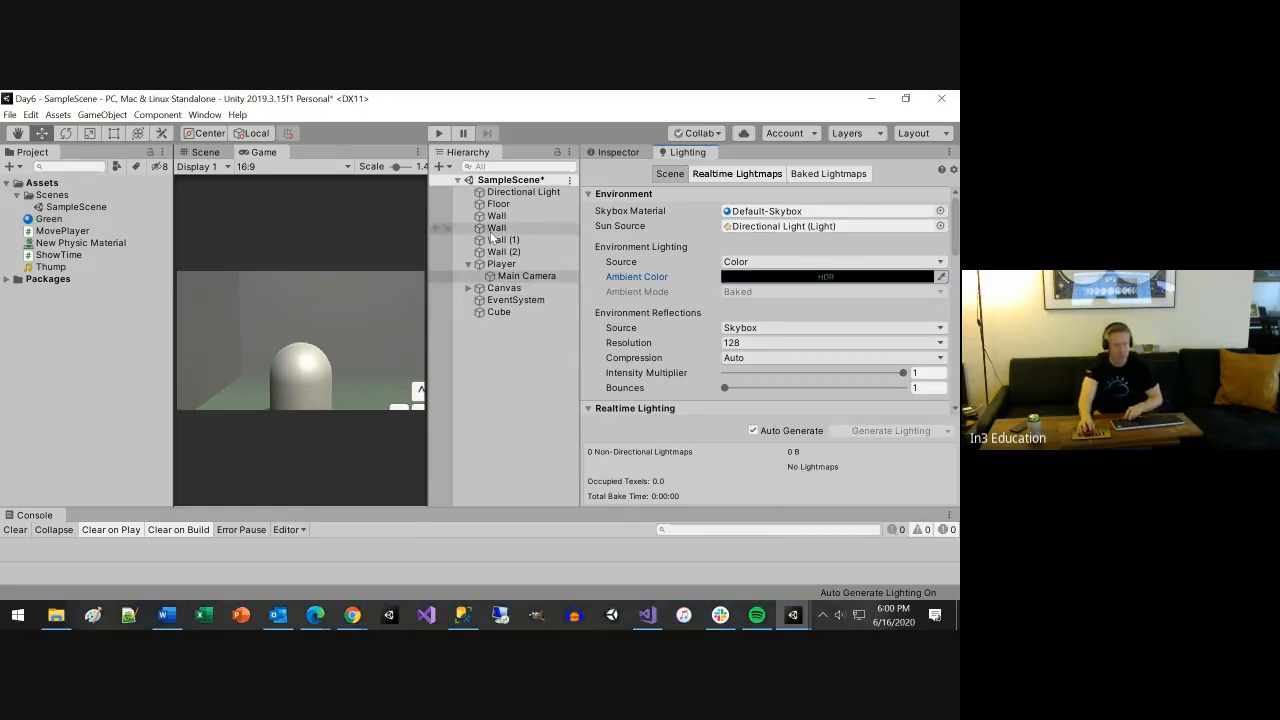
# Inspect the Cube's current material, and create a new material named Red in the Assets folder
pyautogui.click(494, 313)
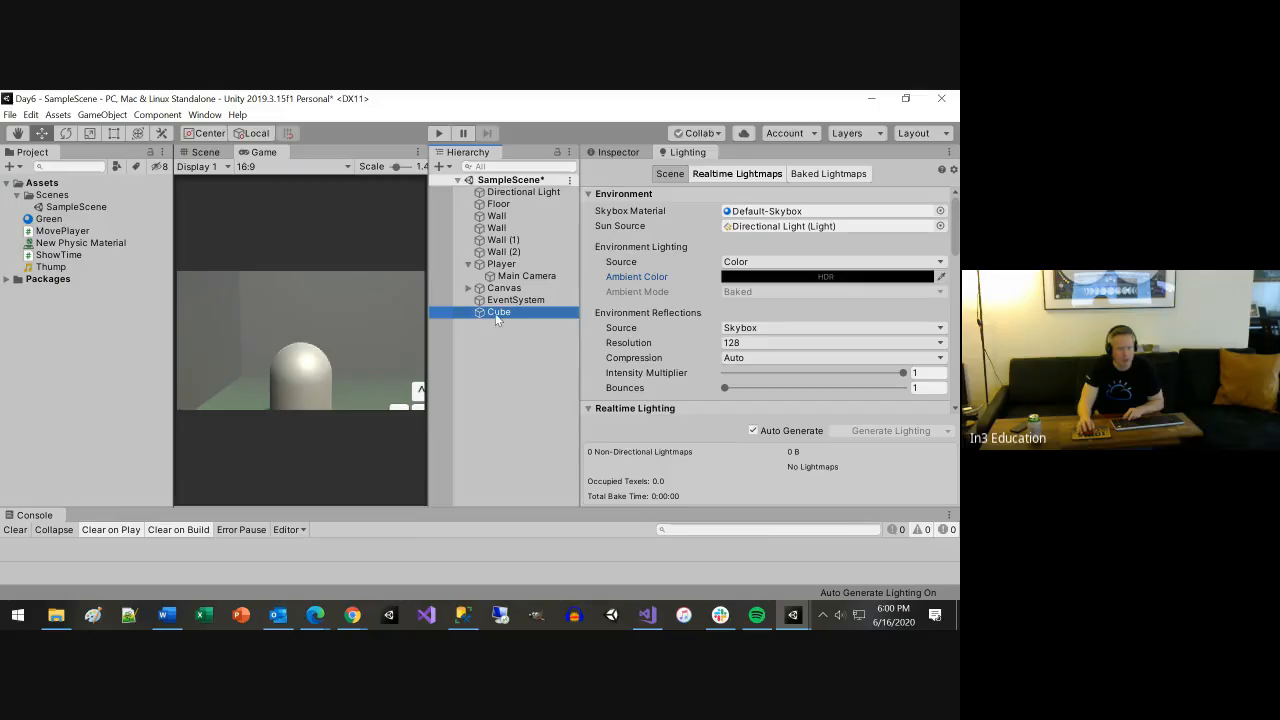
pyautogui.click(617, 152)
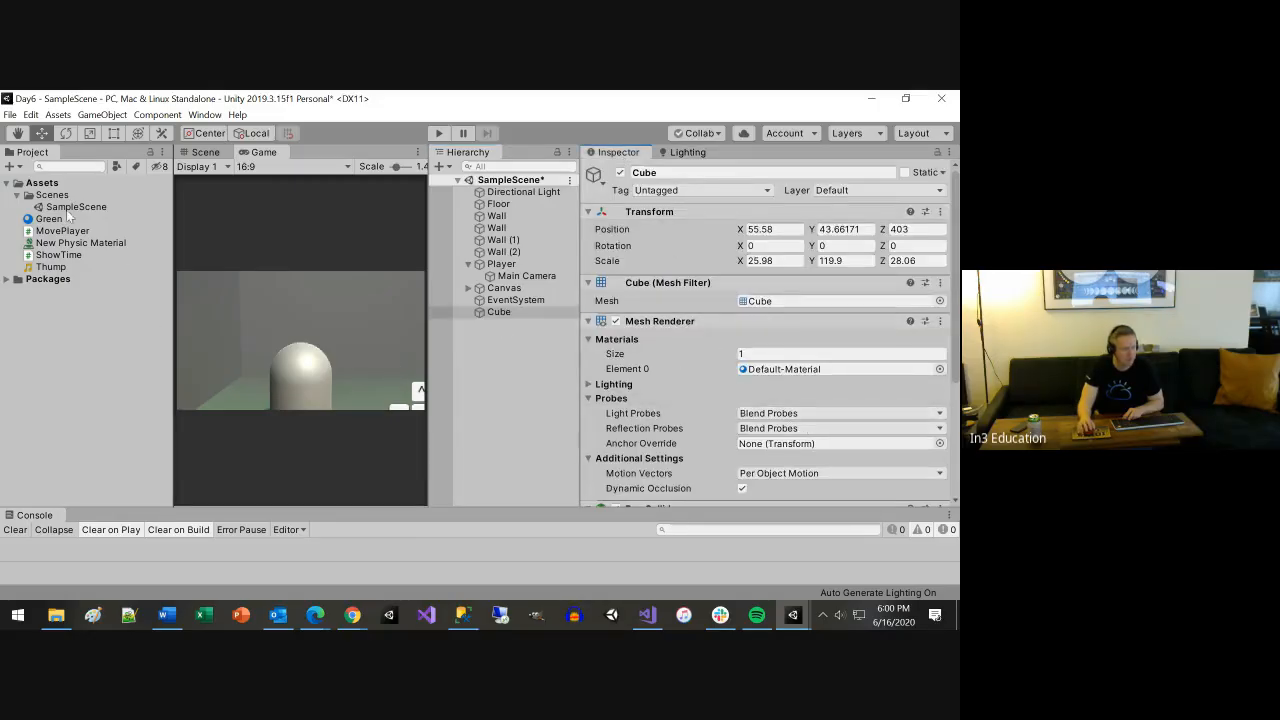
pyautogui.click(43, 184)
pyautogui.rightClick(45, 184)
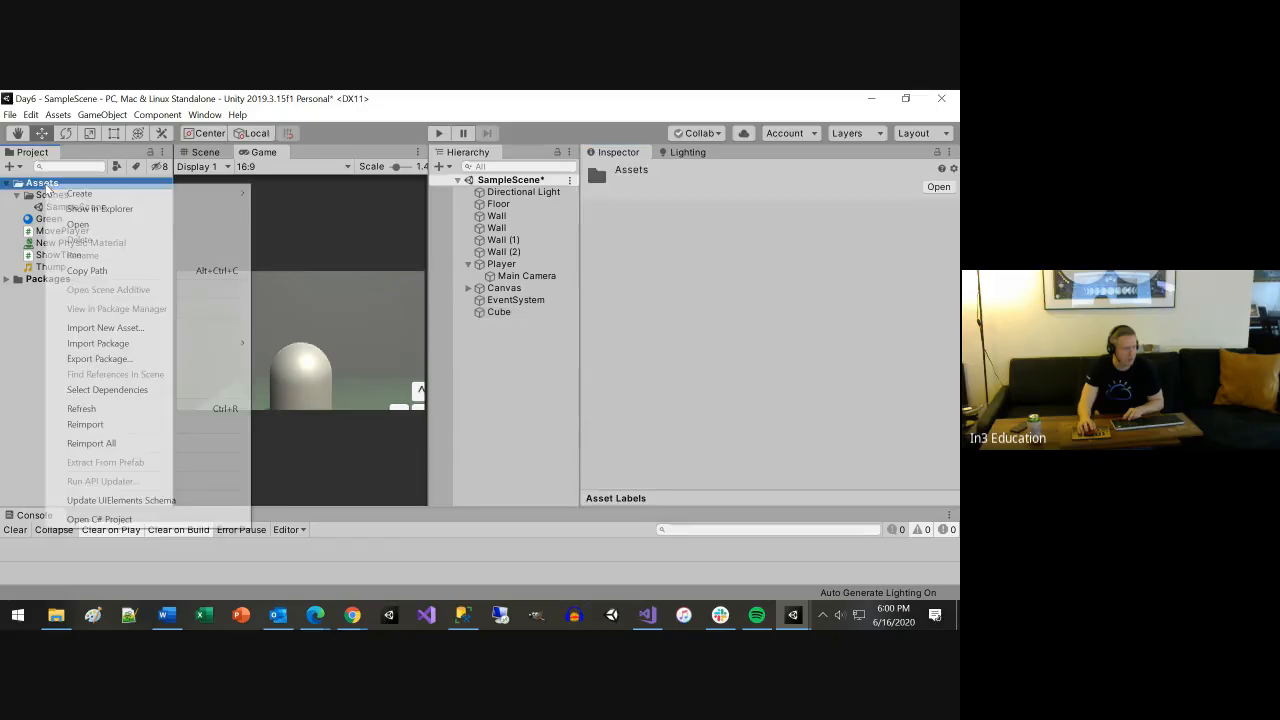
pyautogui.moveTo(121, 195)
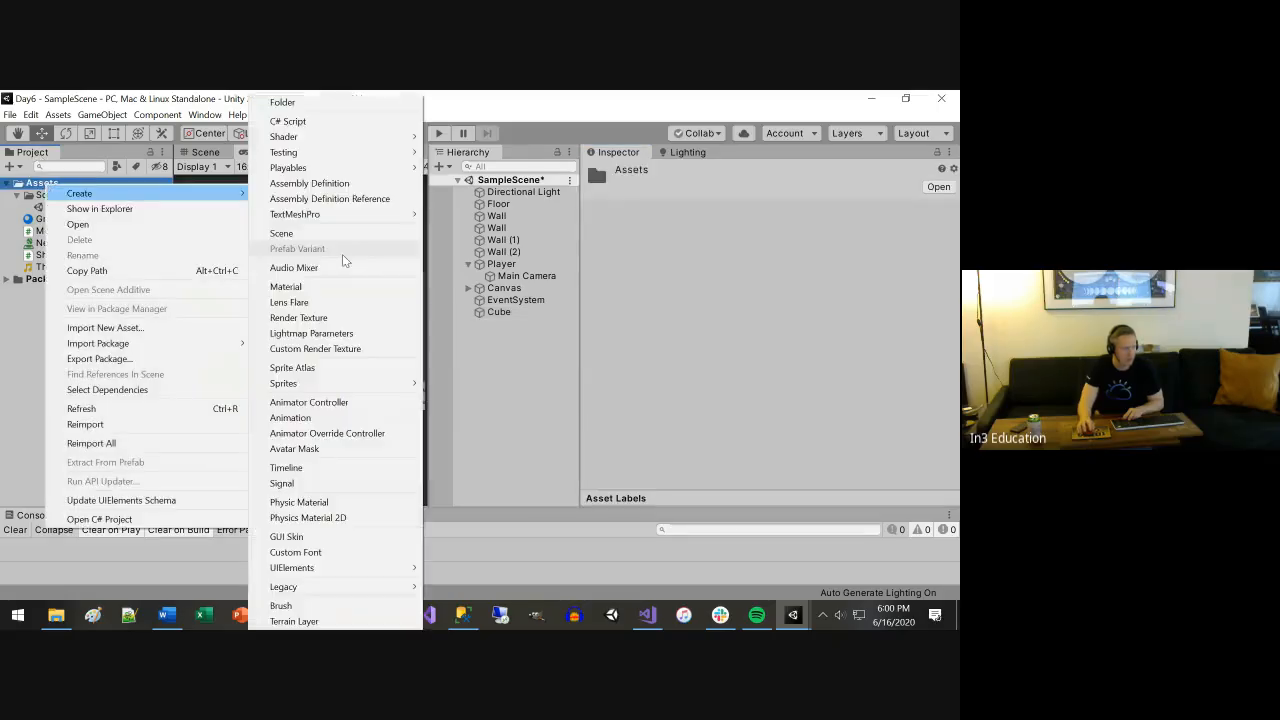
pyautogui.click(308, 287)
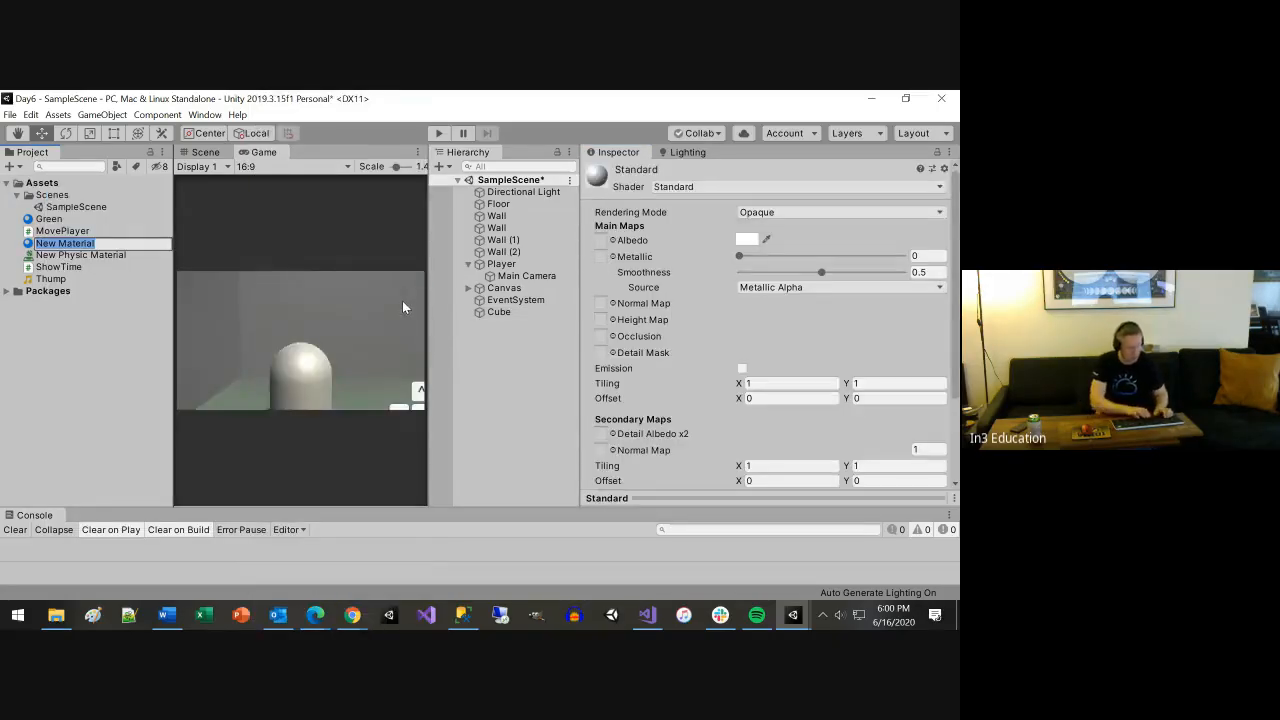
pyautogui.write('REd')
pyautogui.press('BackSpace')
pyautogui.press('BackSpace')
pyautogui.write('ed')
pyautogui.press('Return')
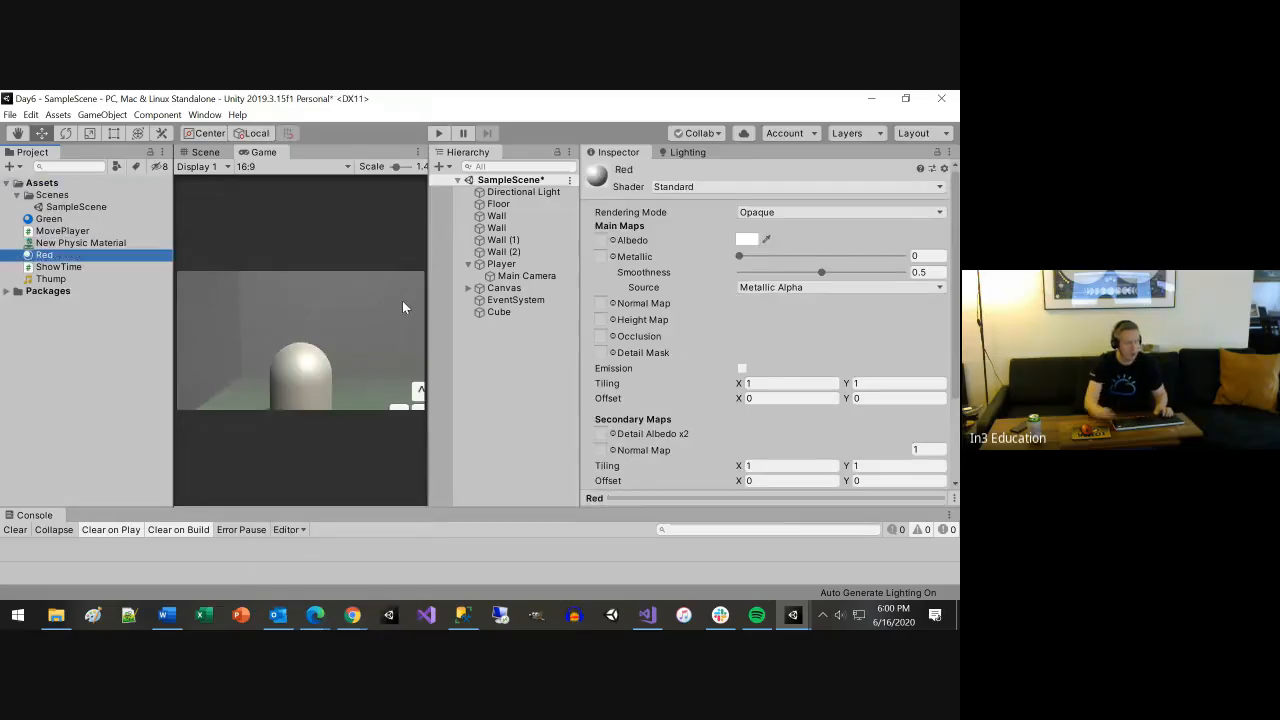
# Set the Red material's albedo to a muted red, hexadecimal BC4040
pyautogui.click(747, 241)
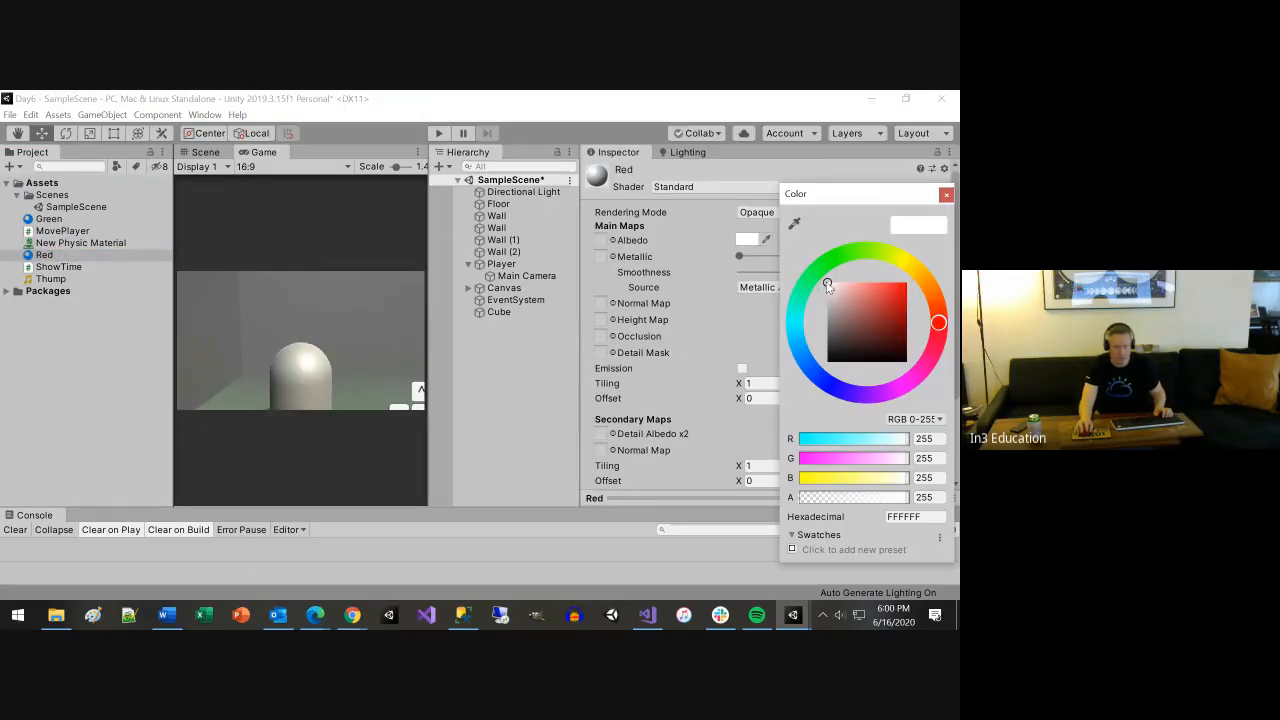
pyautogui.click(880, 303)
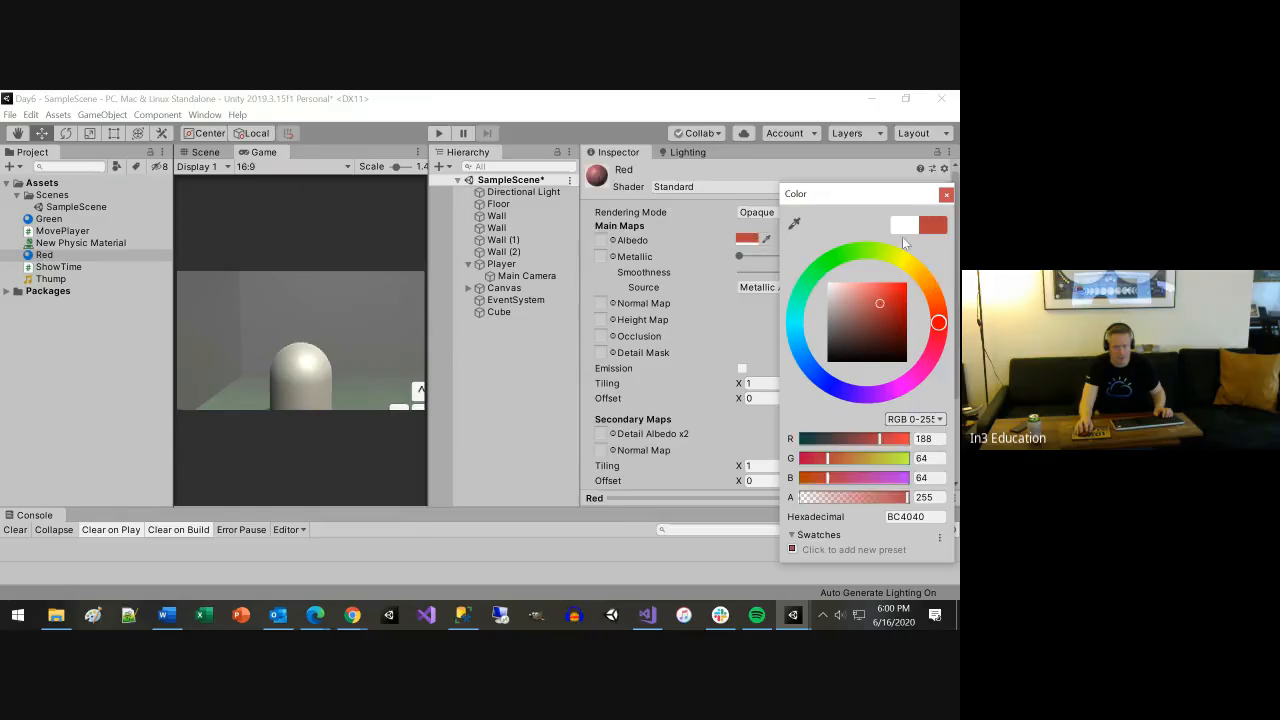
pyautogui.click(946, 194)
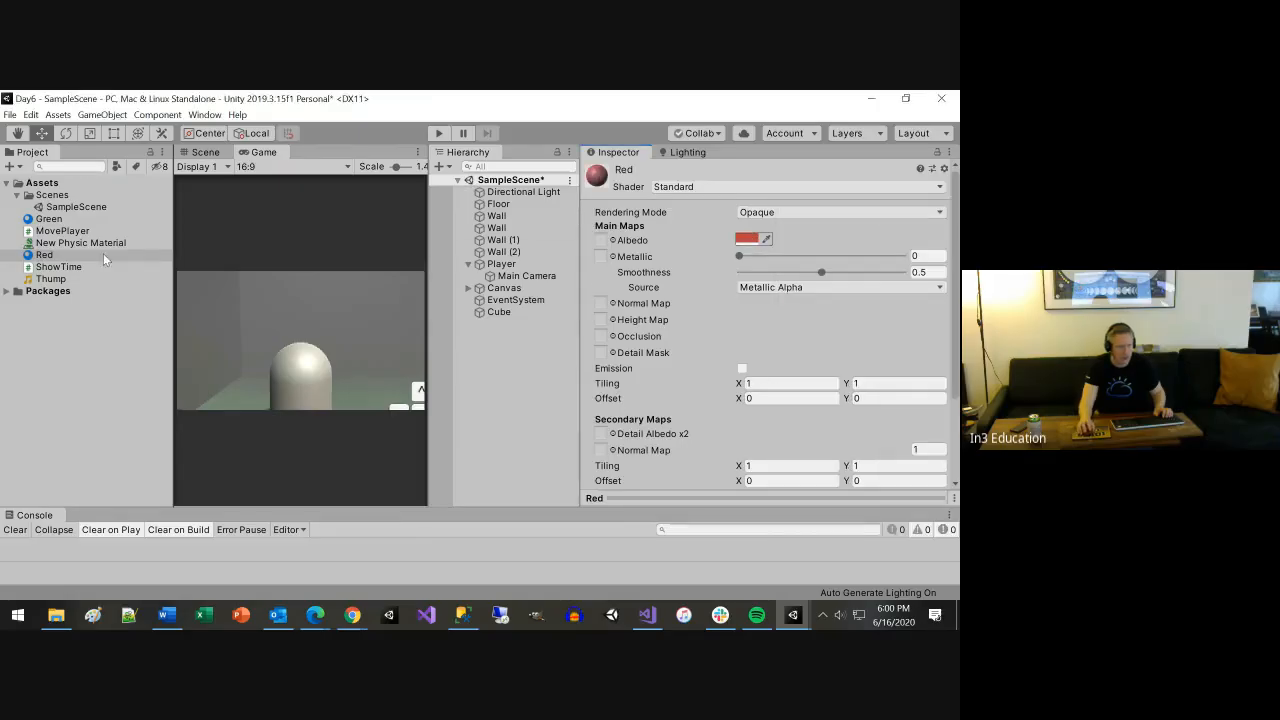
# Assign the Red material to the Cube as Element 0 of its Mesh Renderer, and view the Cube in the scene
pyautogui.moveTo(44, 255); pyautogui.dragTo(495, 311)
pyautogui.click(495, 311)
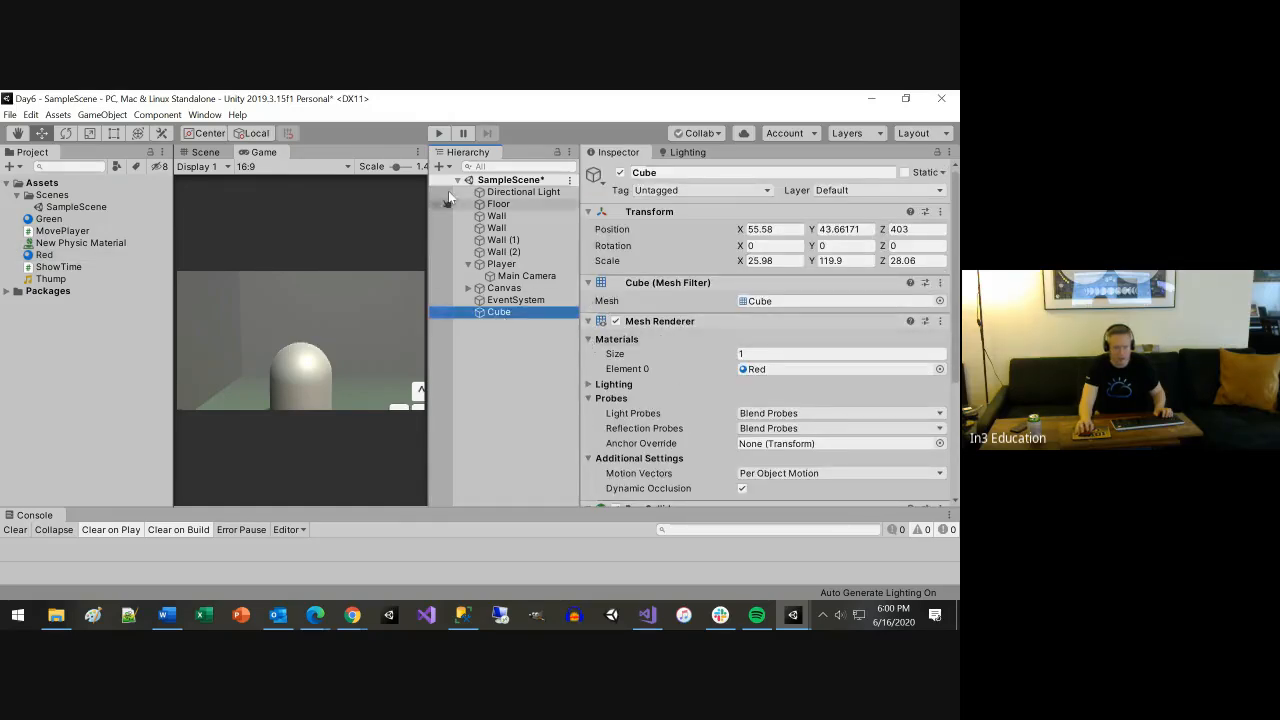
pyautogui.scroll(-3, 298, 281)
pyautogui.scroll(3, 240, 190)
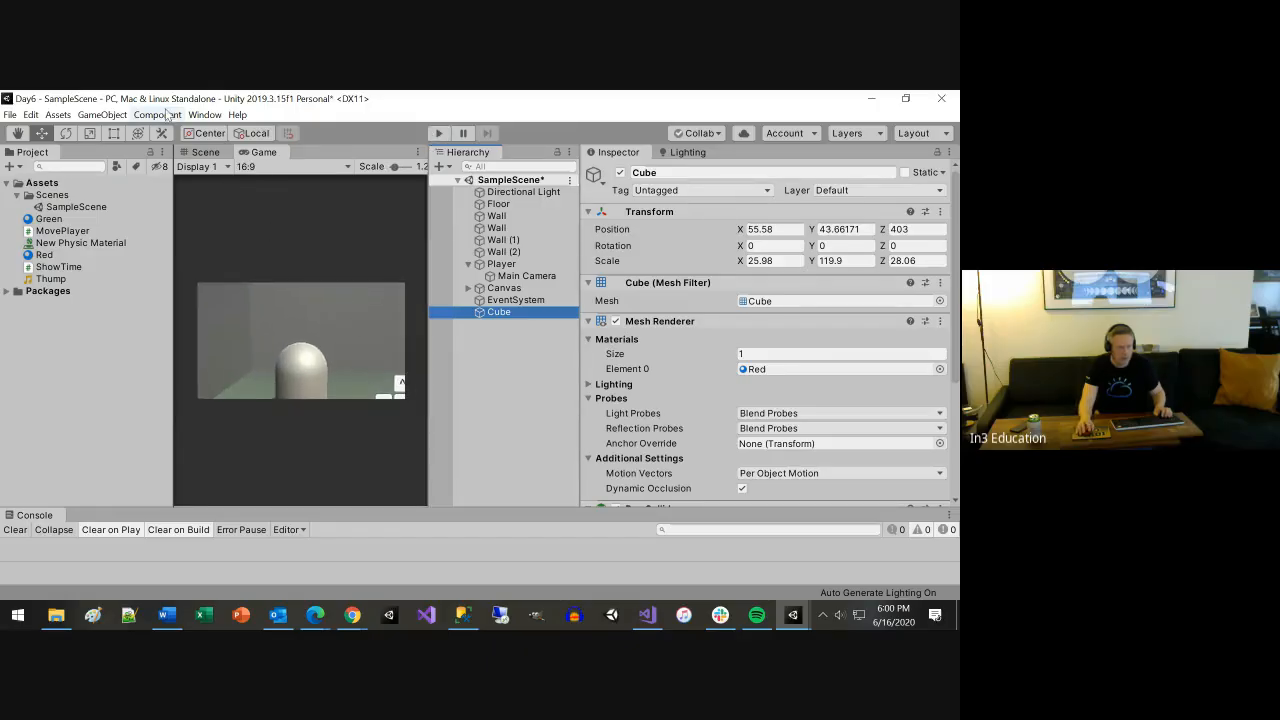
pyautogui.click(202, 152)
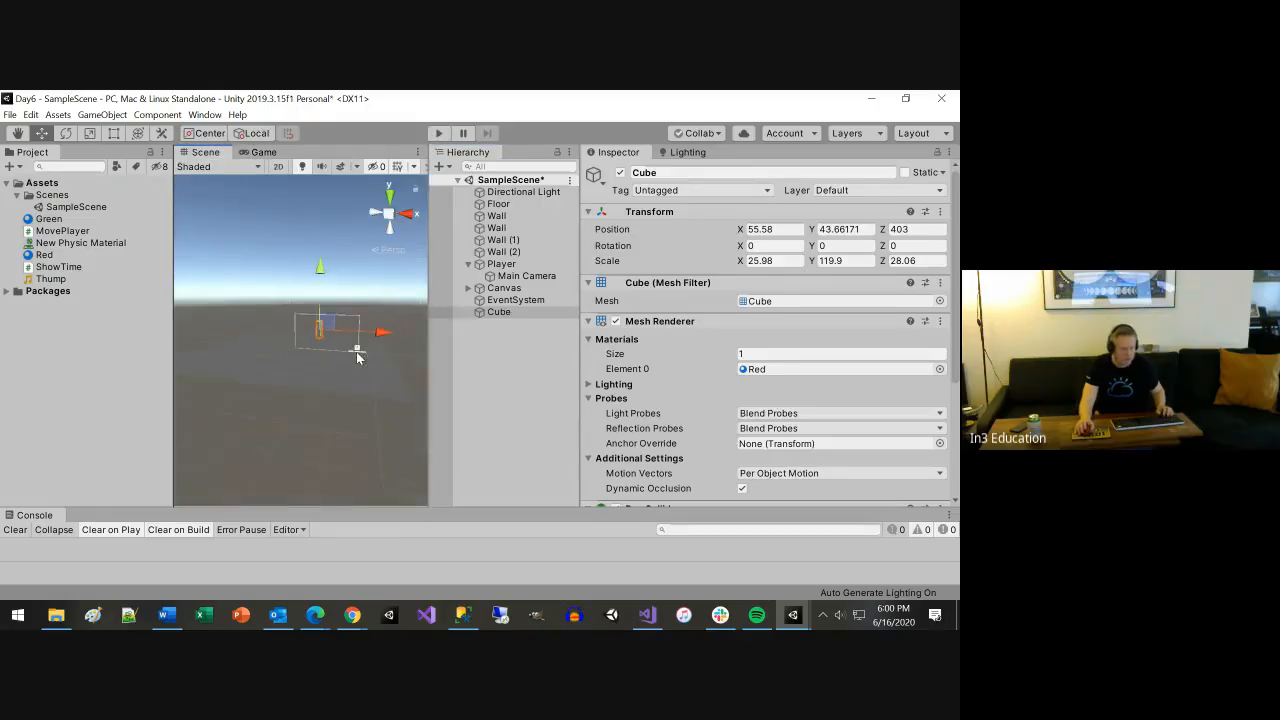
# Frame the Cube in the Scene view to examine its surface colour, and review the environment lighting settings
pyautogui.keyDown('alt'); pyautogui.moveTo(357, 352); pyautogui.dragTo(205, 370); pyautogui.keyUp('alt')
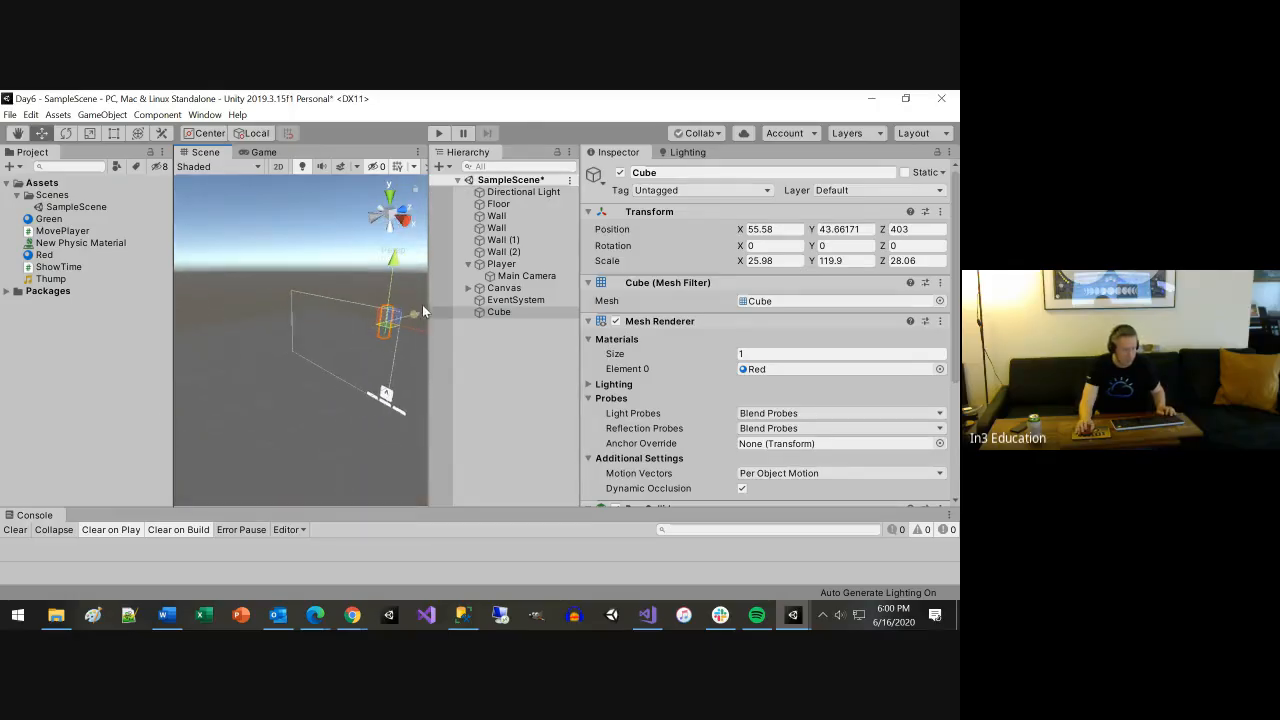
pyautogui.doubleClick(506, 314)
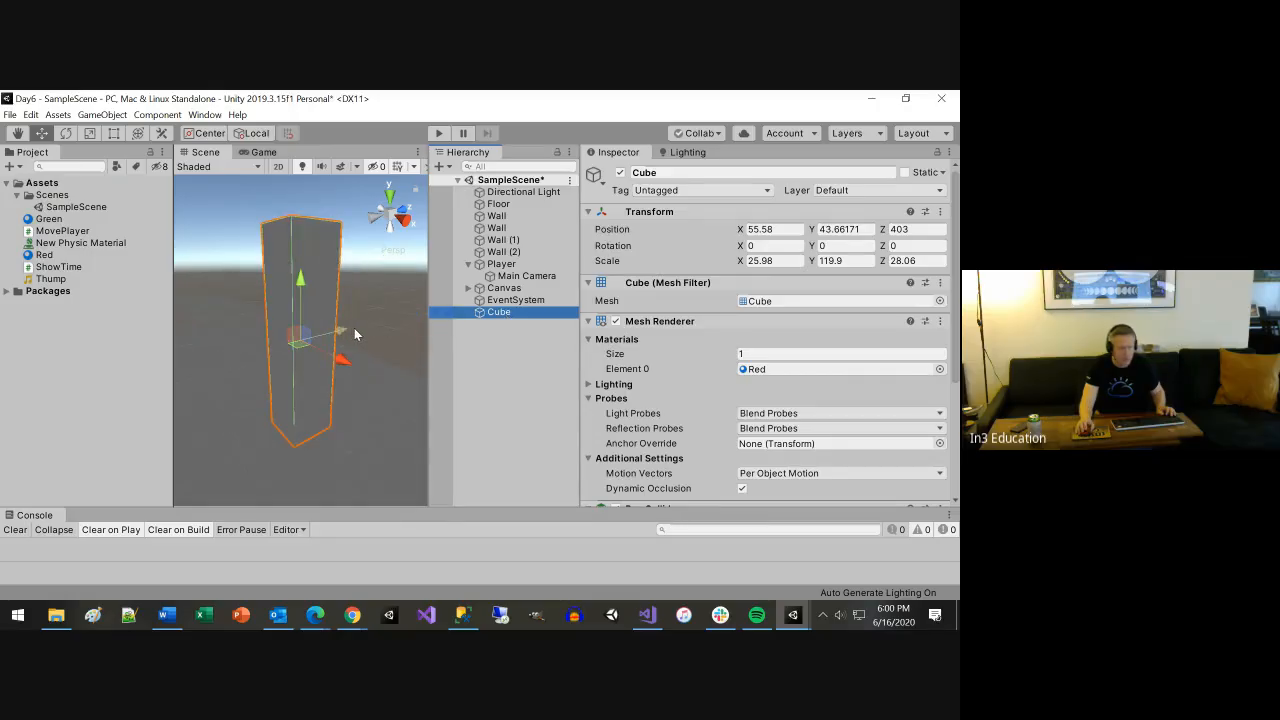
pyautogui.click(286, 451)
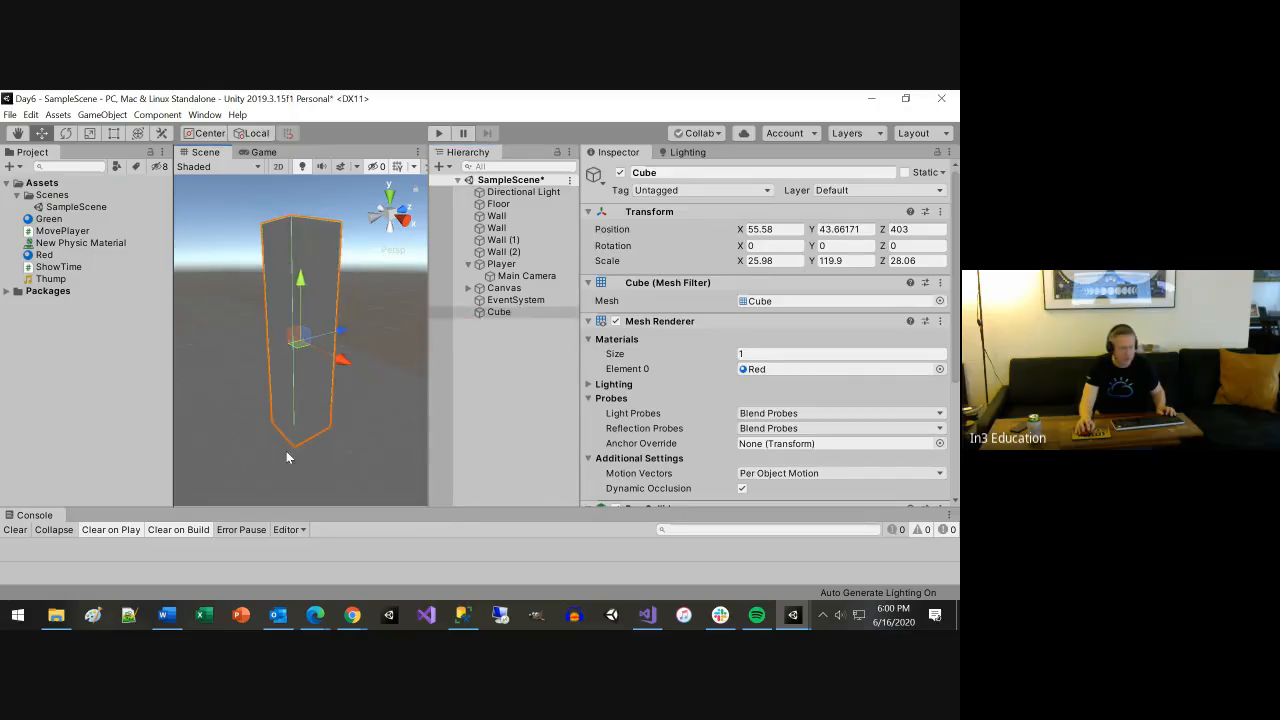
pyautogui.click(318, 237)
pyautogui.click(681, 153)
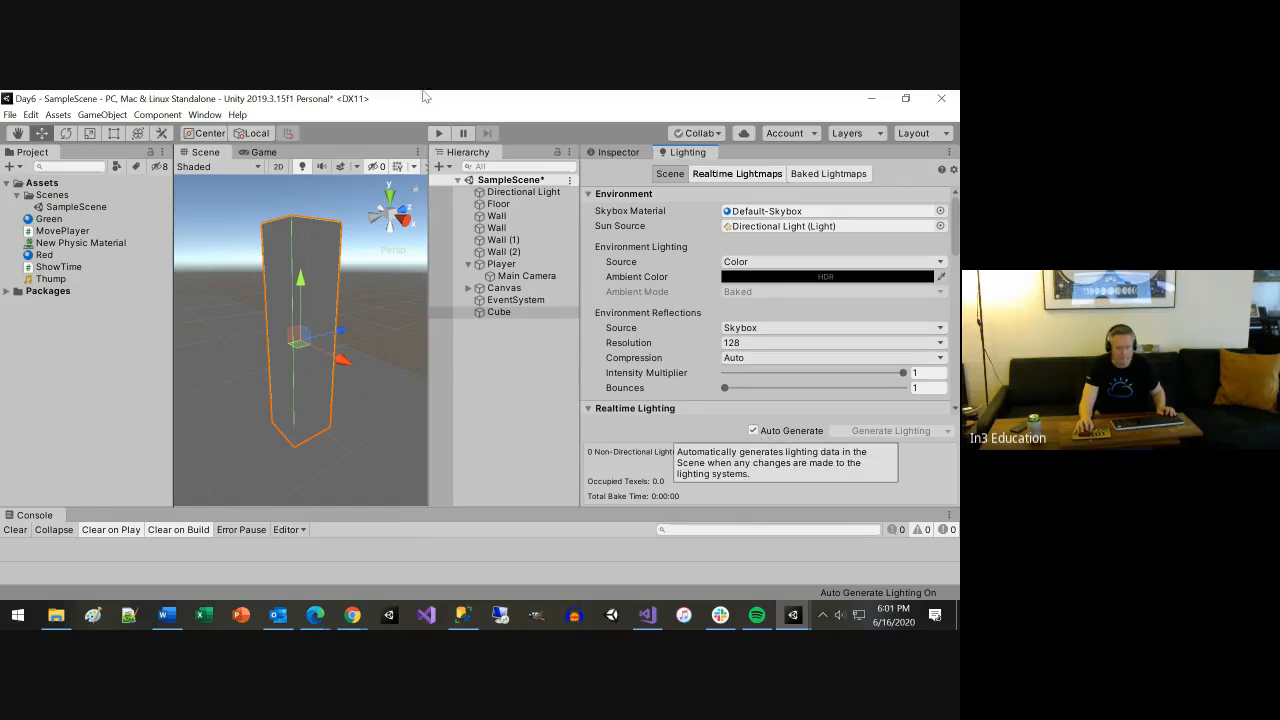
# Play-test the scene in a widened Game view, steering the player forward and turning to look at the distant tower
pyautogui.click(437, 133)
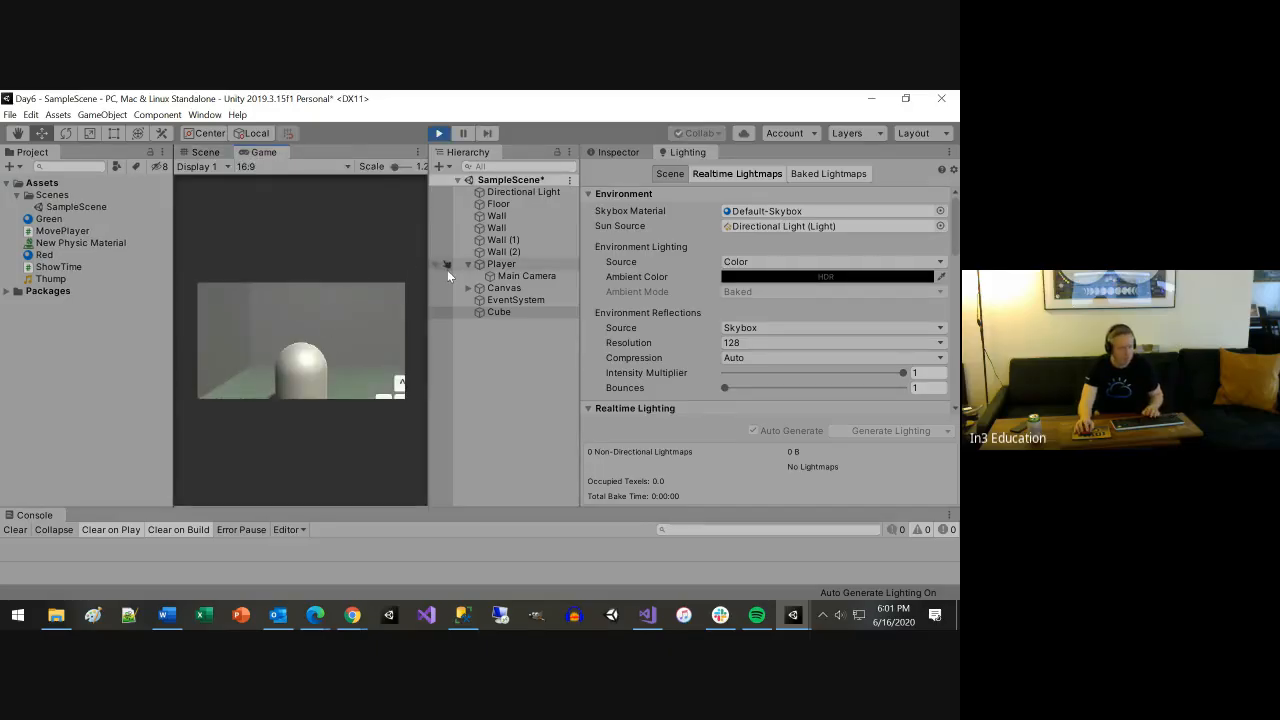
pyautogui.moveTo(428, 279); pyautogui.dragTo(516, 279)
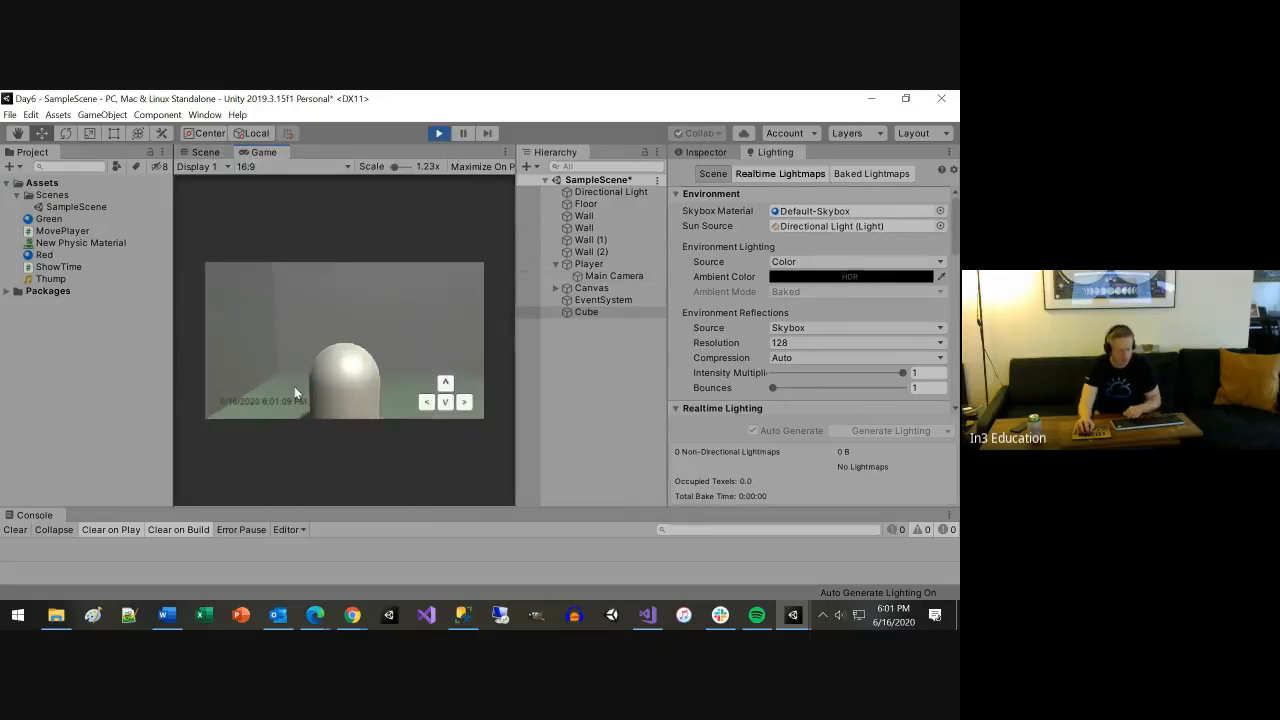
pyautogui.click(463, 402)
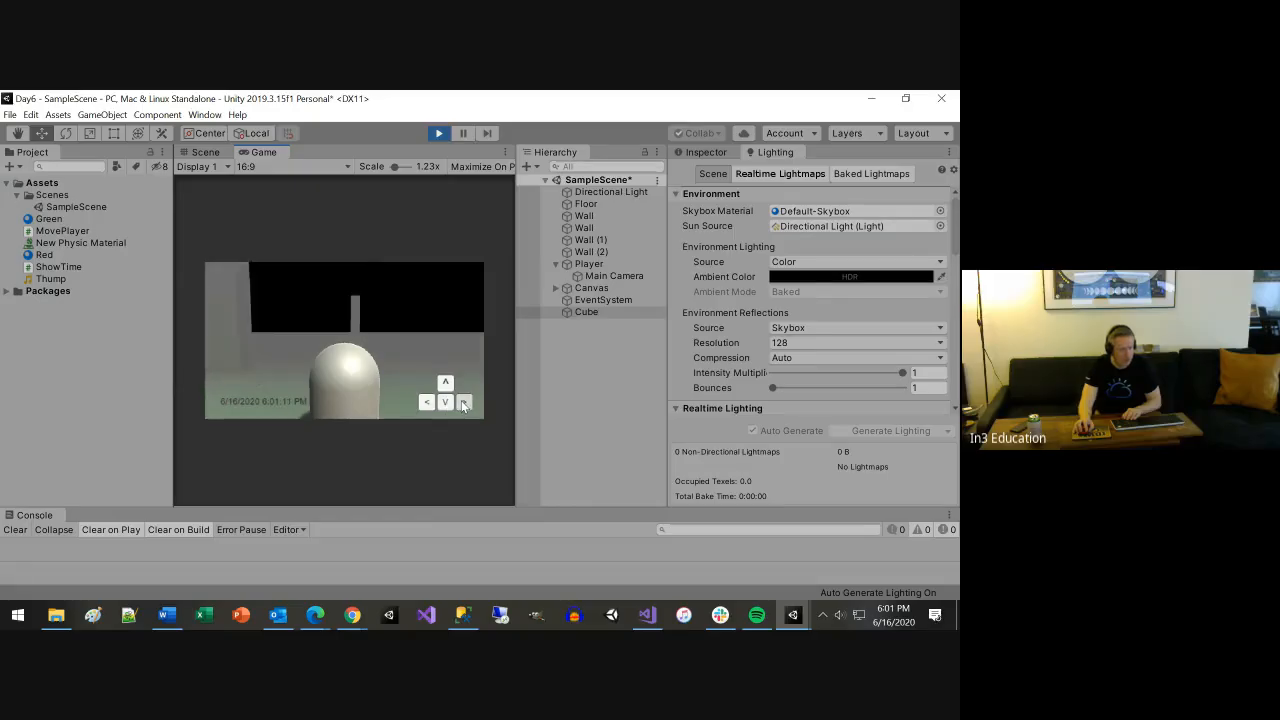
pyautogui.click(445, 382)
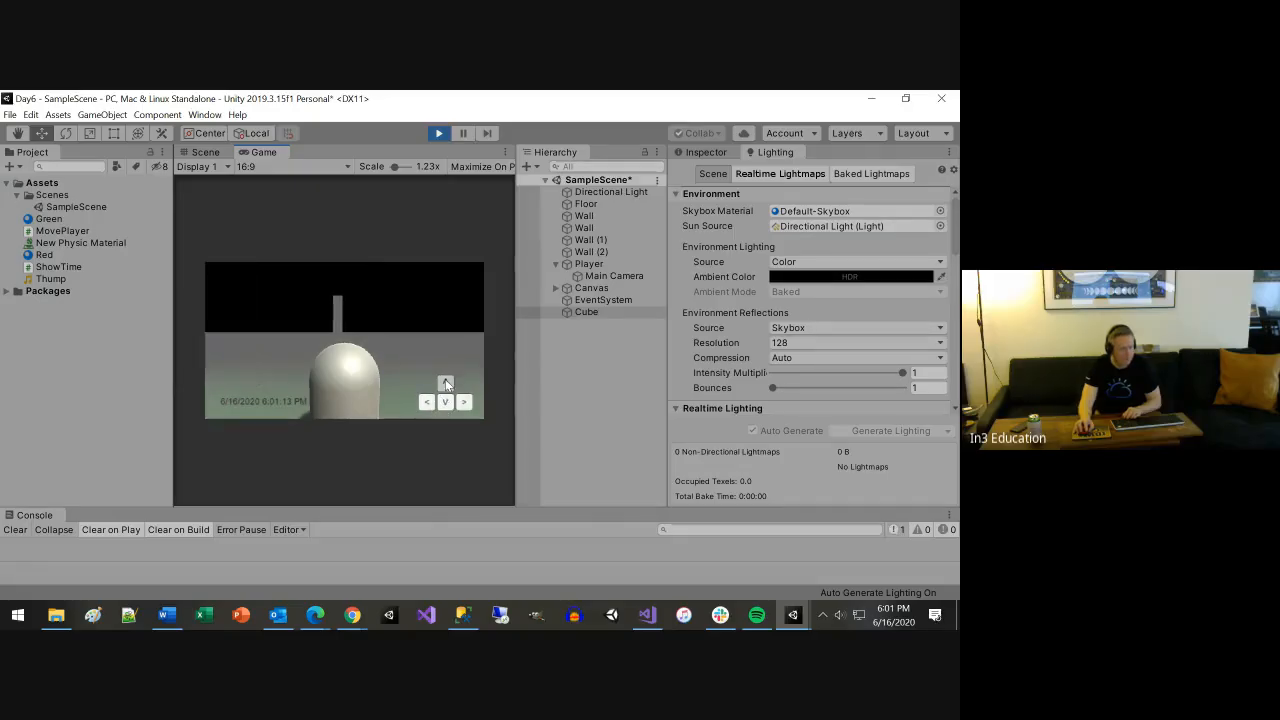
pyautogui.click(445, 381)
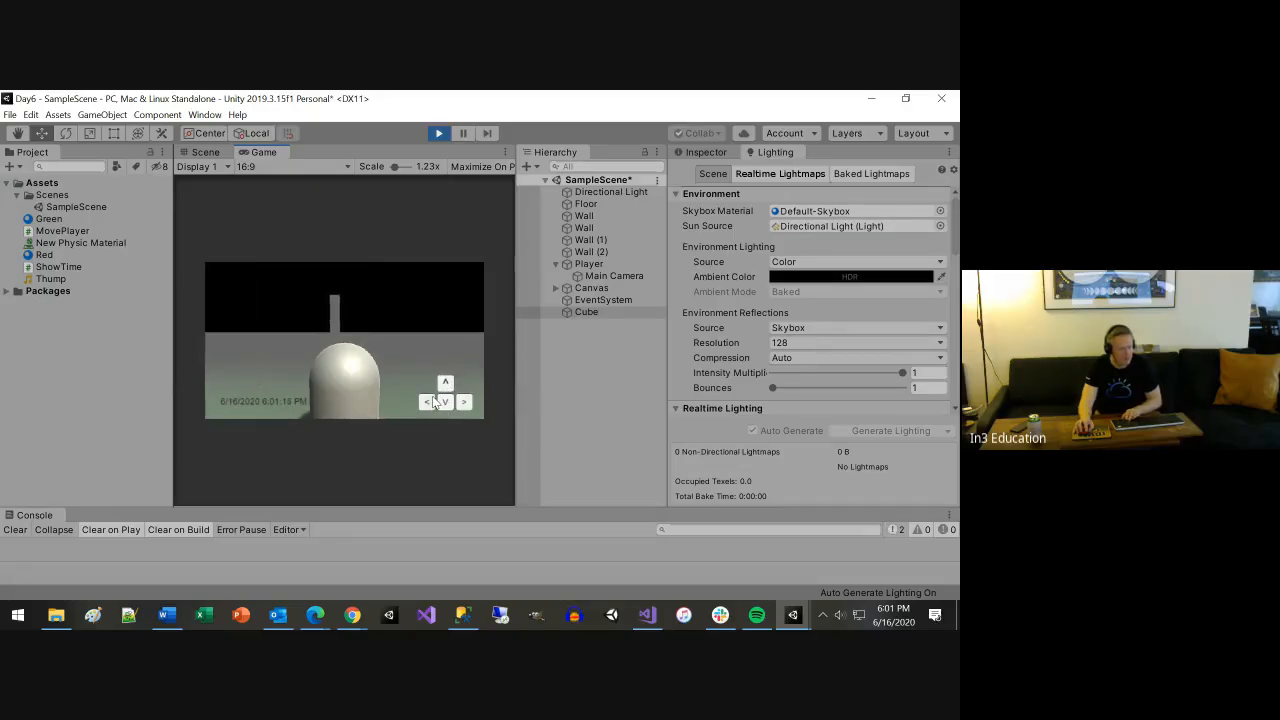
pyautogui.click(429, 402)
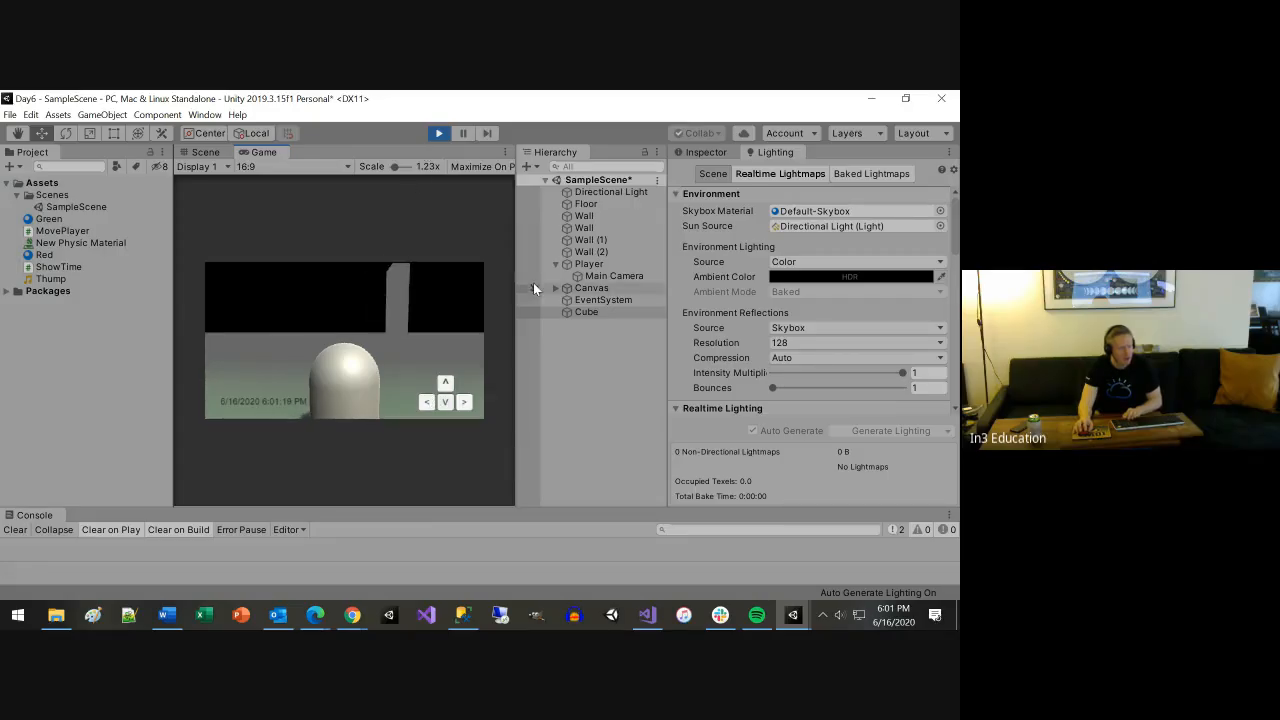
# Deactivate and reactivate the Cube in the running game to identify the tower, and end play mode
pyautogui.click(586, 311)
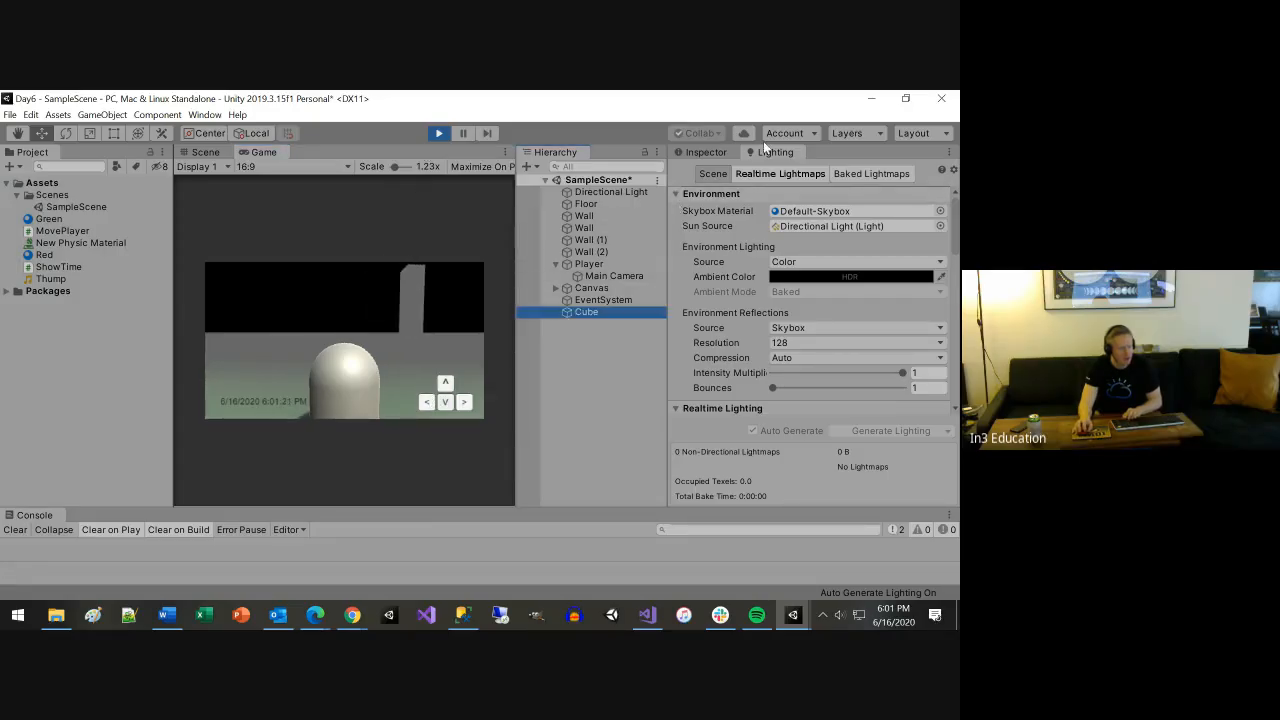
pyautogui.click(707, 153)
pyautogui.click(707, 172)
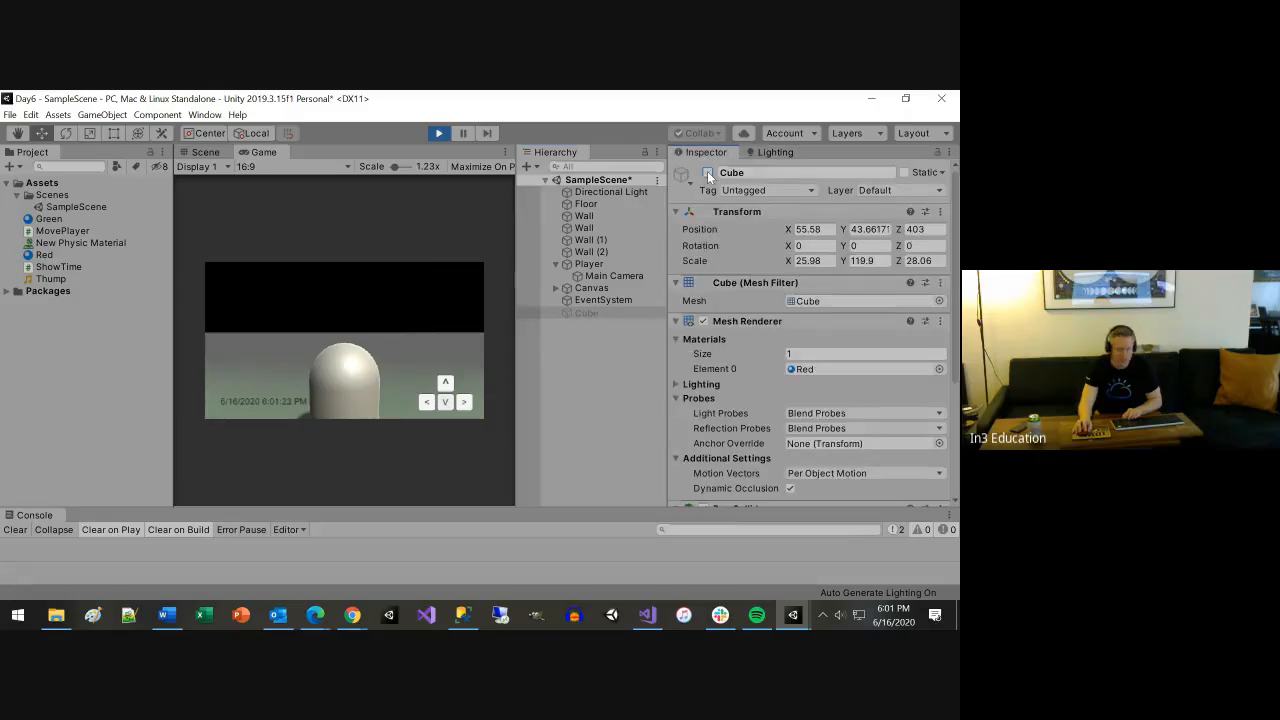
pyautogui.click(707, 172)
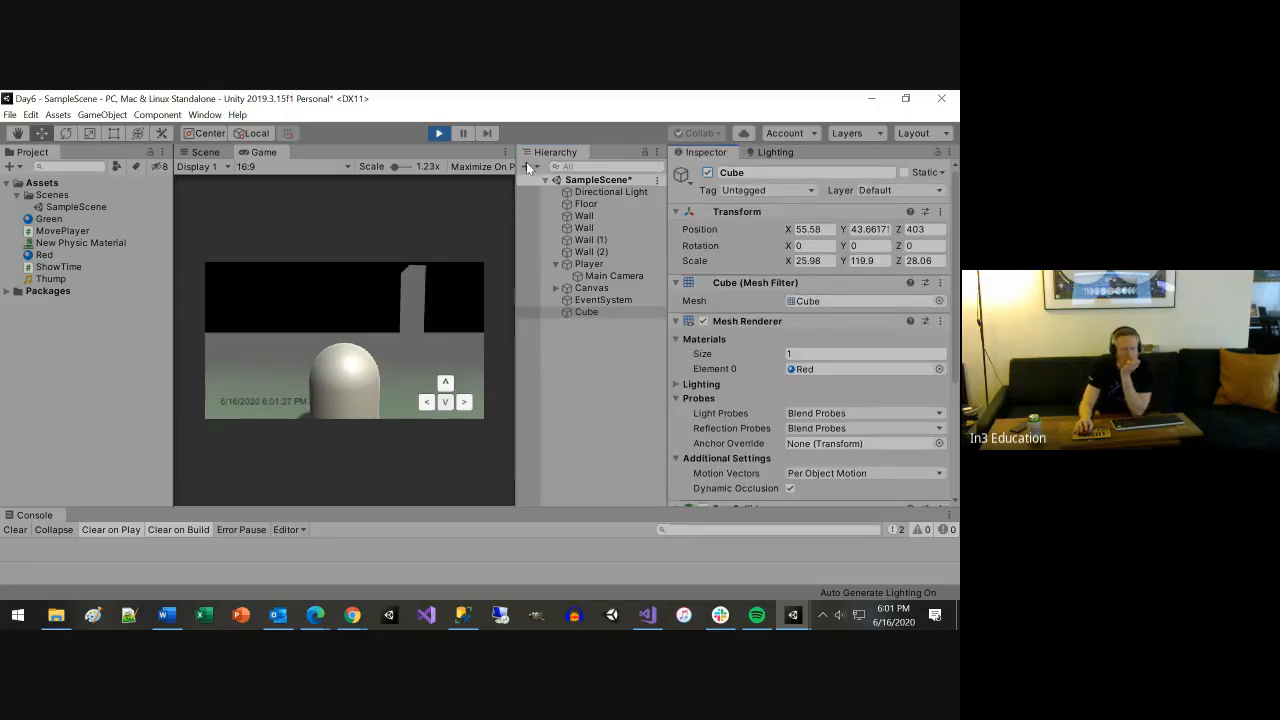
pyautogui.click(437, 134)
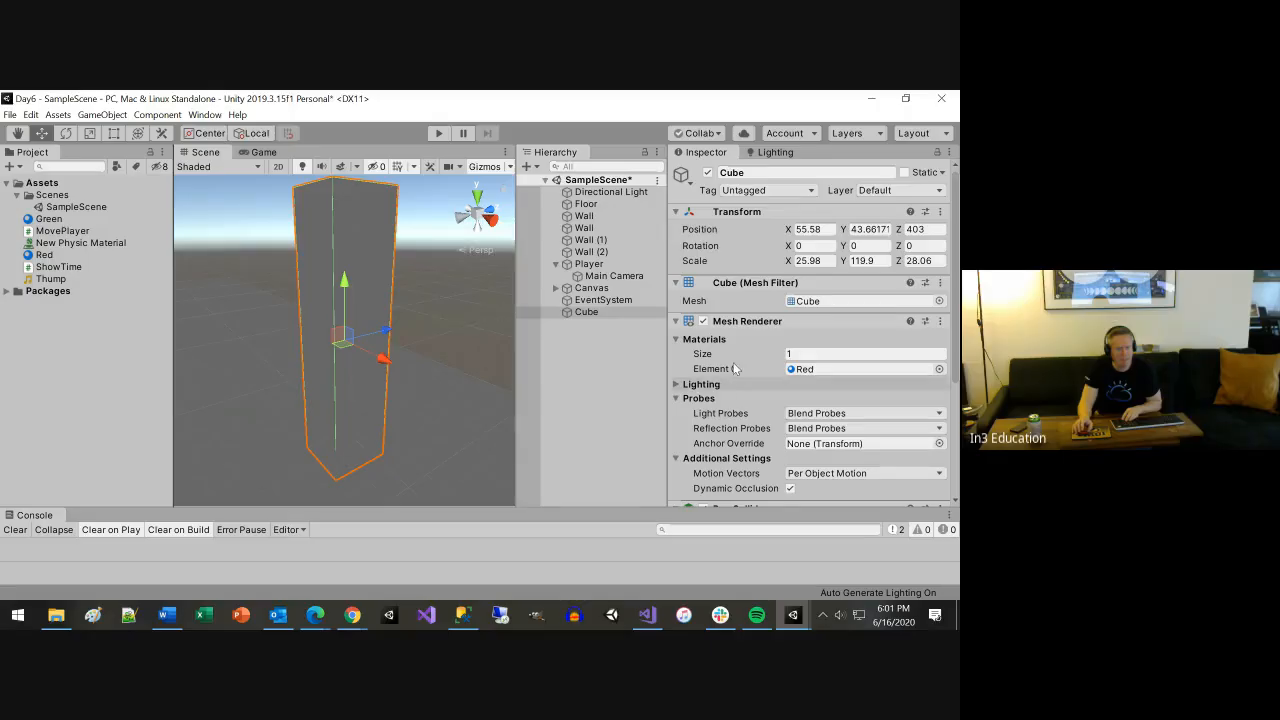
# Try the Transparent rendering mode on the Cube's Red material, and return it to Opaque
pyautogui.scroll(-4, 722, 372)
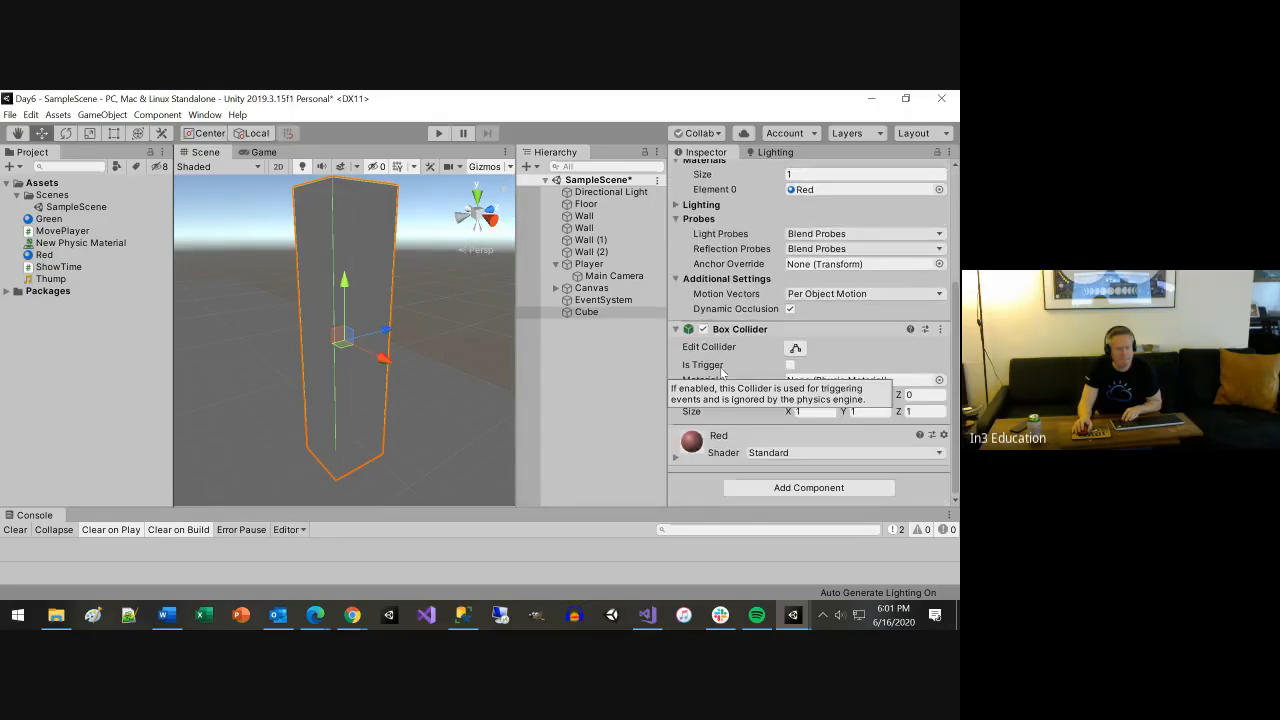
pyautogui.click(676, 457)
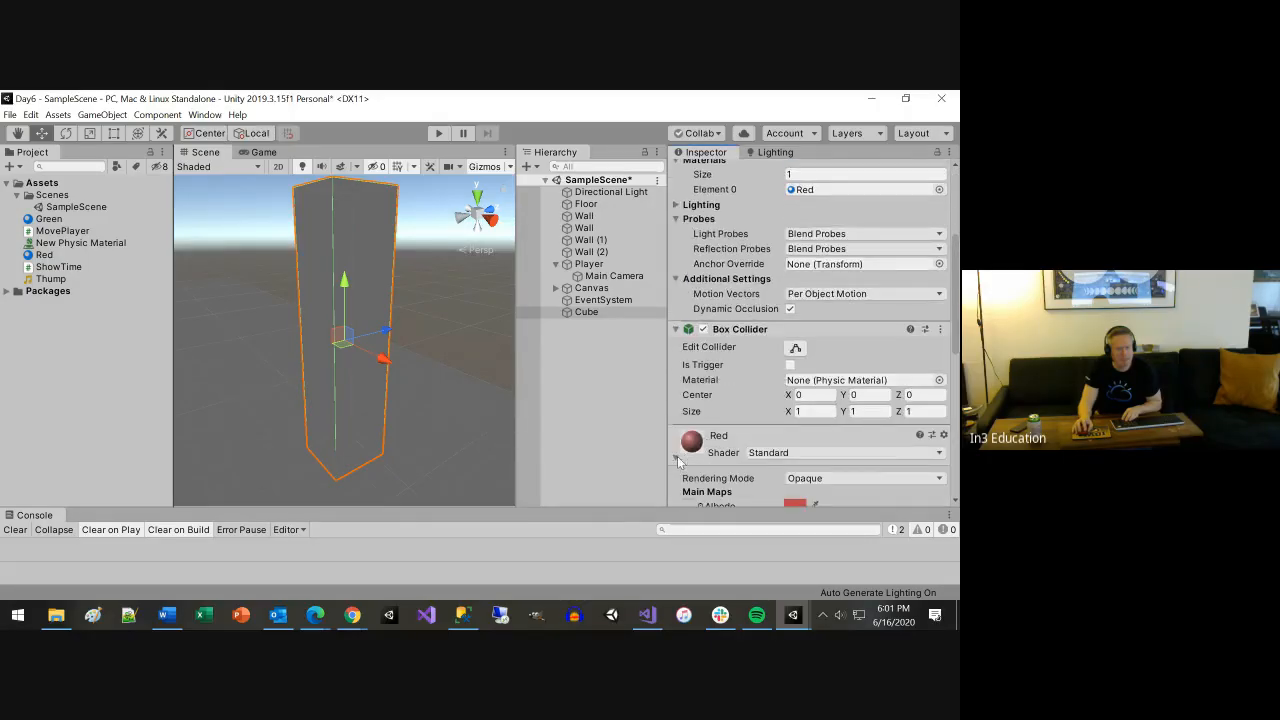
pyautogui.click(836, 478)
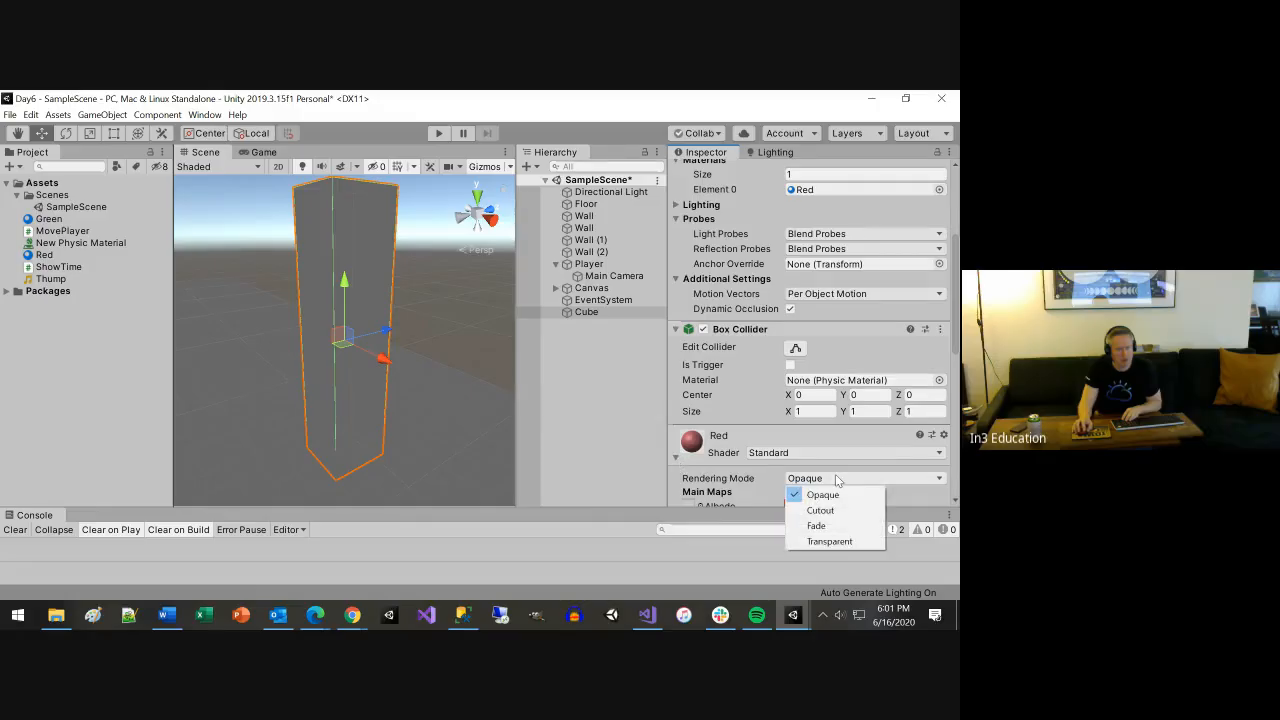
pyautogui.click(832, 541)
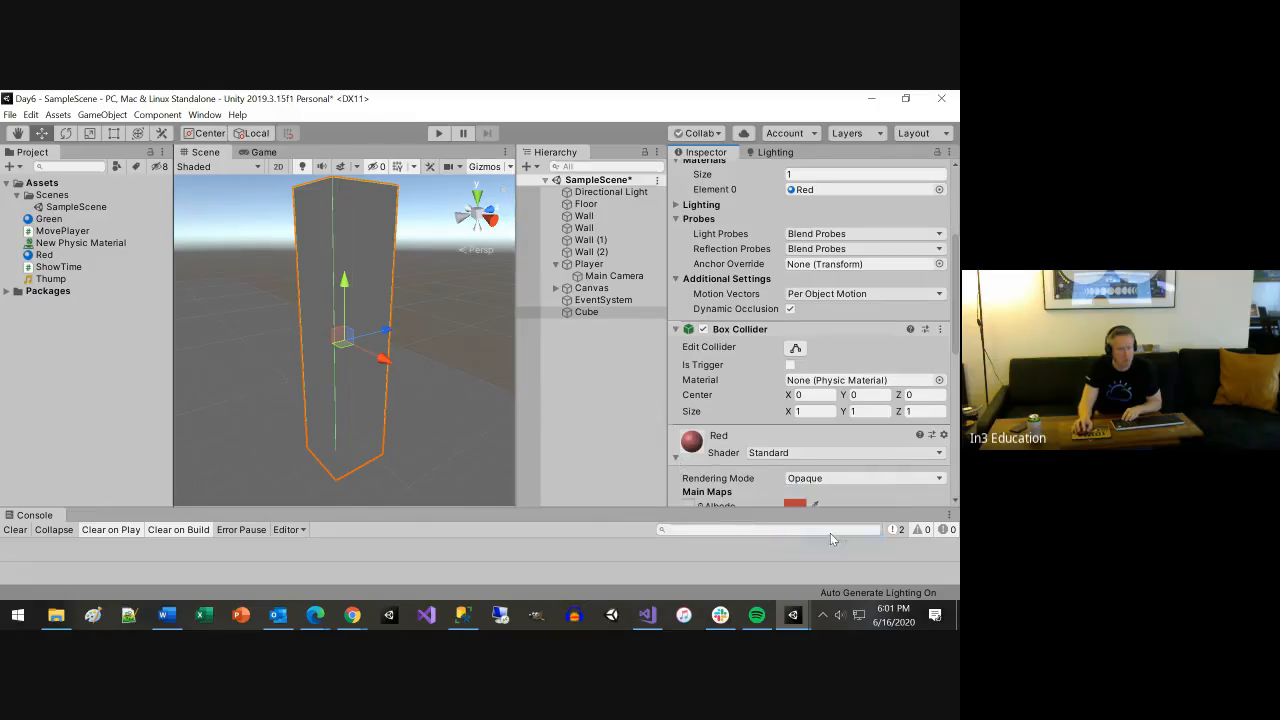
pyautogui.click(843, 477)
pyautogui.click(828, 500)
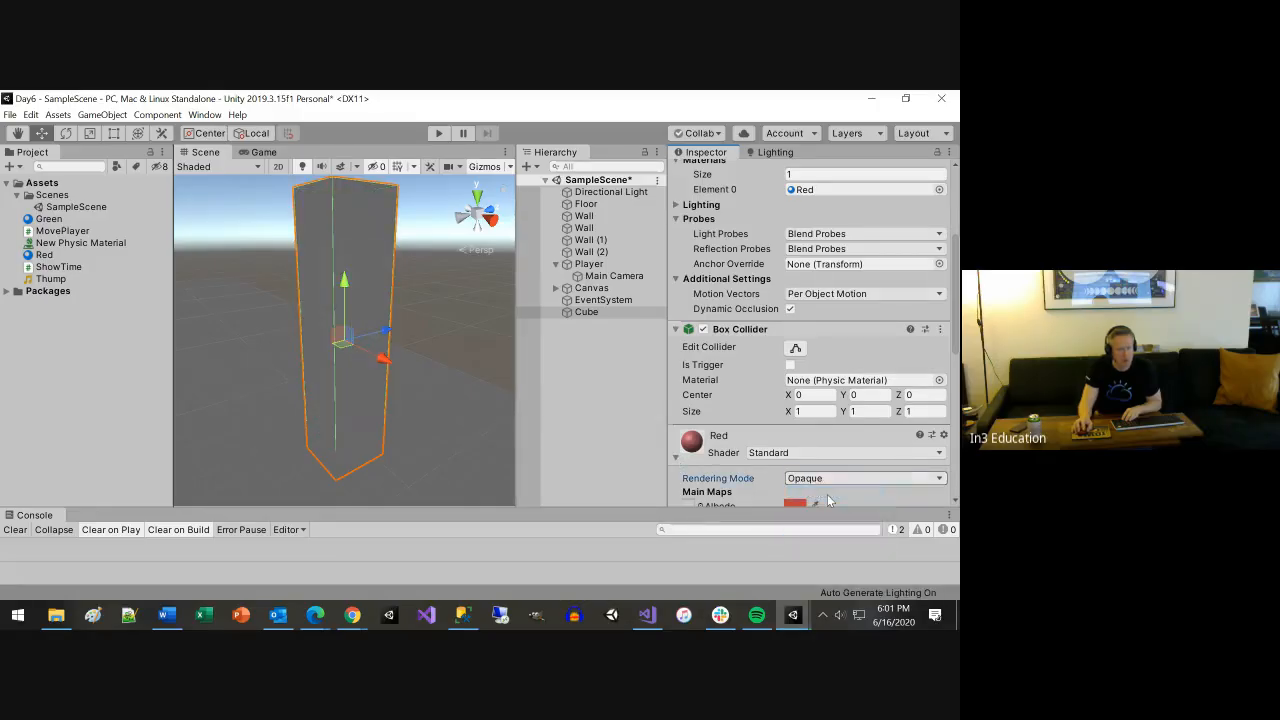
# Expand the Lighting section of the Cube's Mesh Renderer, and inspect its shadow, probe and collider settings
pyautogui.scroll(5, 695, 300)
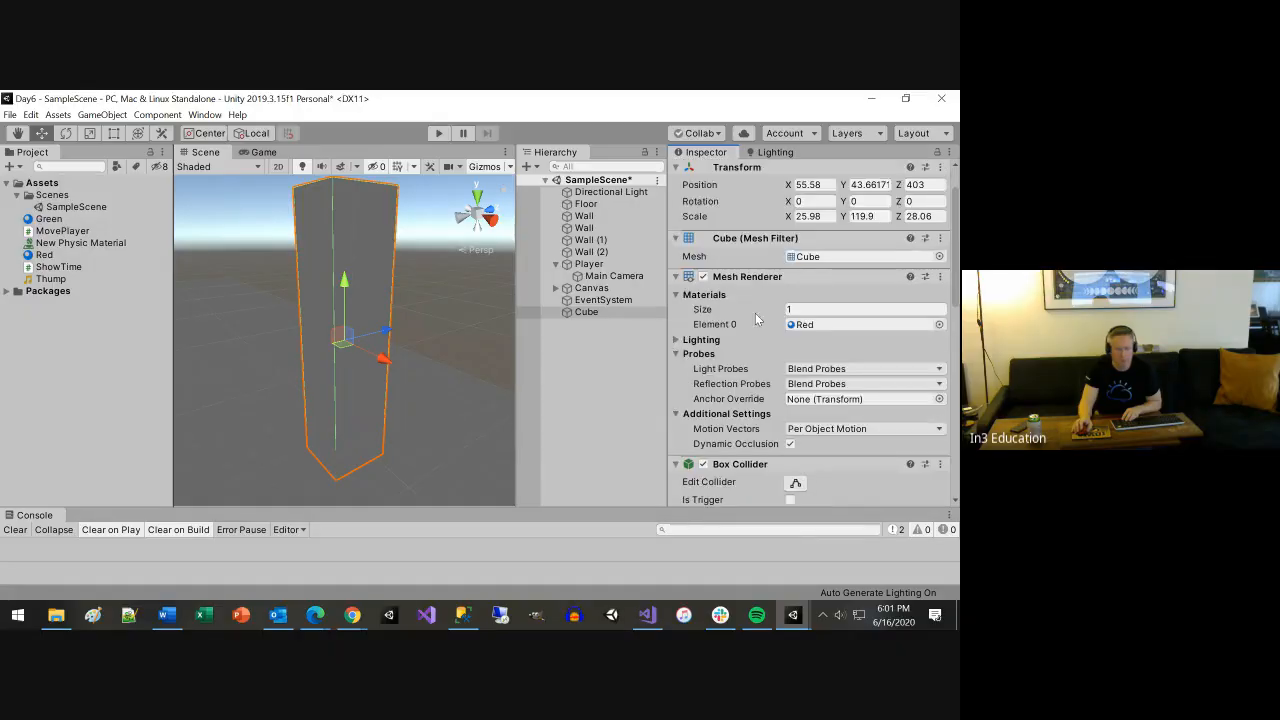
pyautogui.click(684, 344)
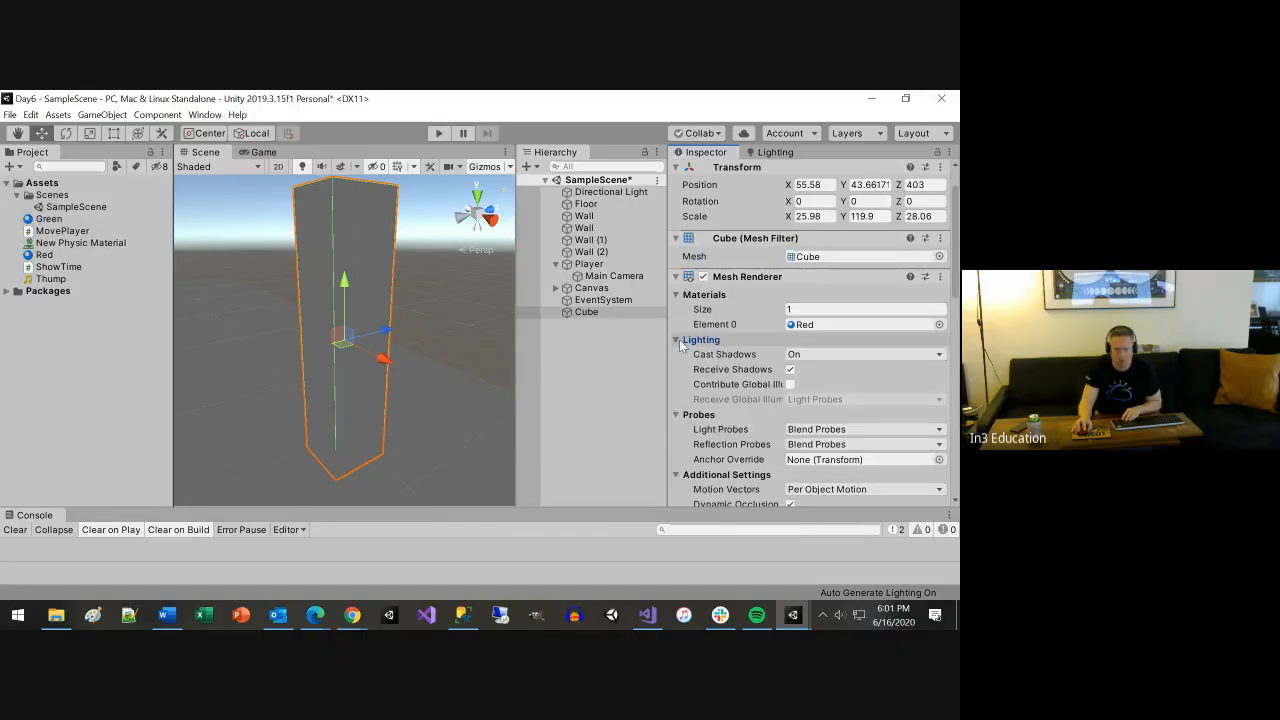
pyautogui.scroll(-5, 680, 345)
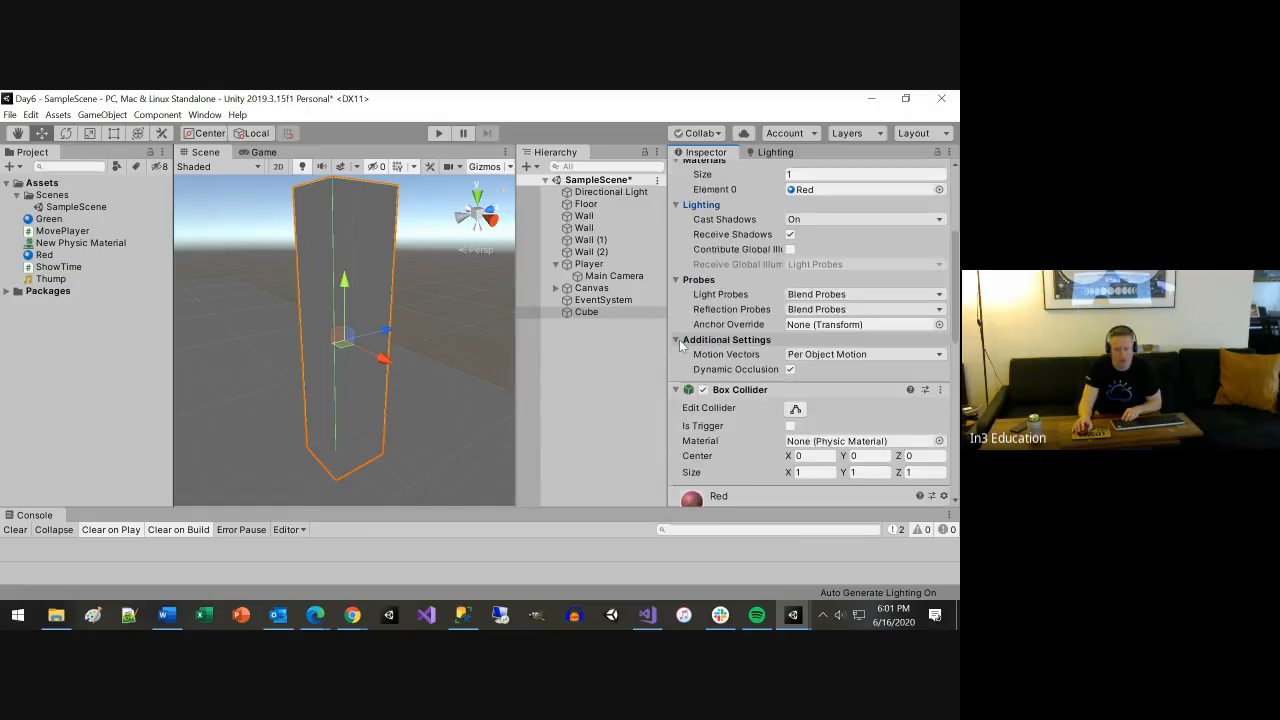
pyautogui.scroll(6, 680, 345)
# Set the environment lighting's Source to Skybox
pyautogui.click(763, 151)
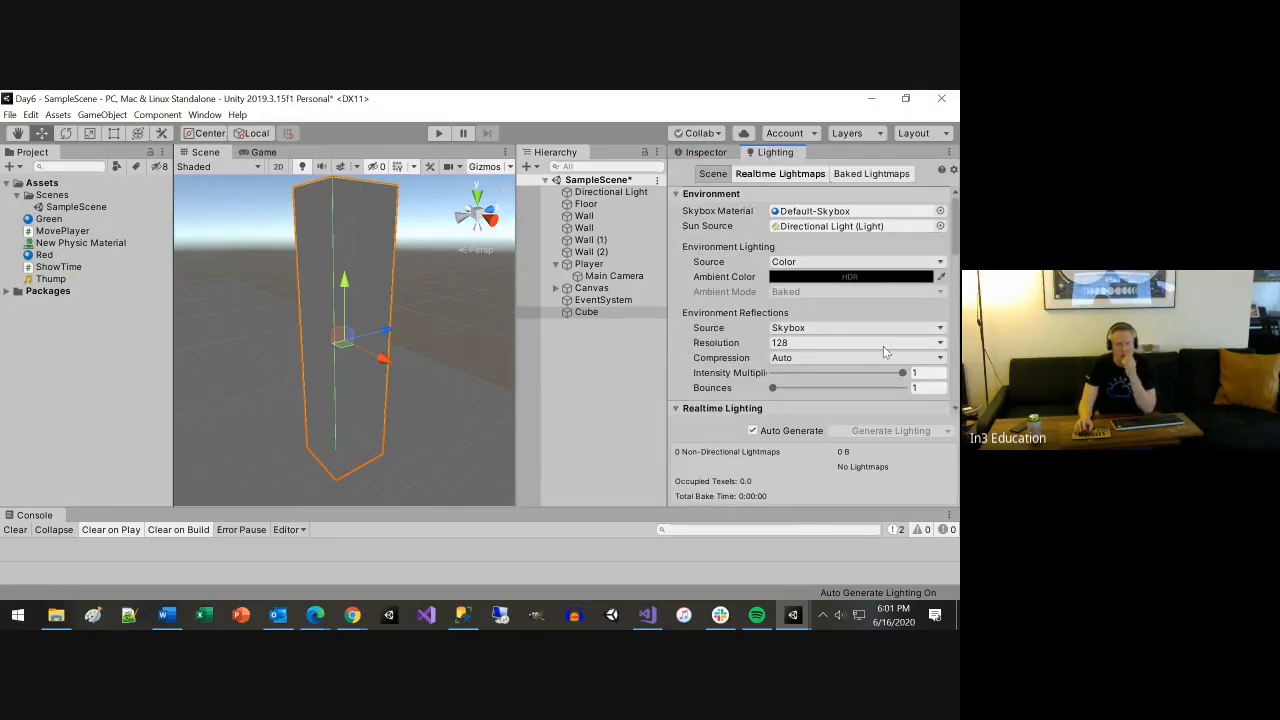
pyautogui.click(929, 263)
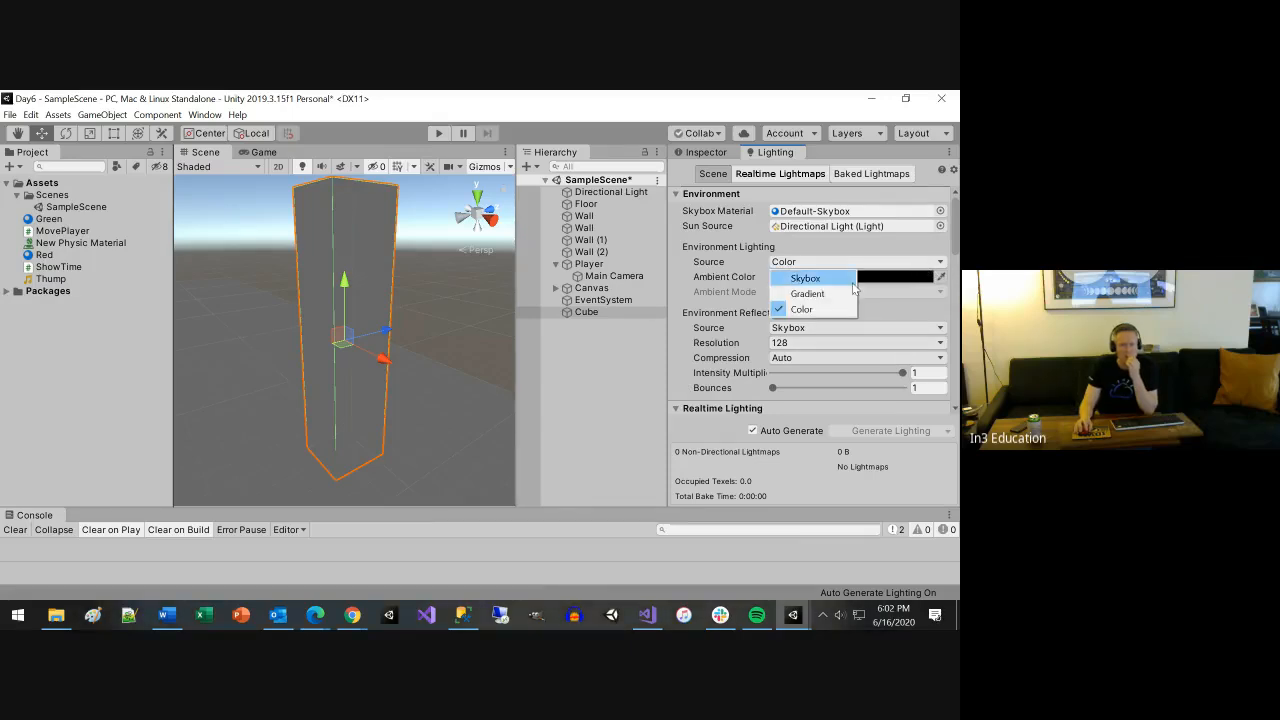
pyautogui.click(813, 283)
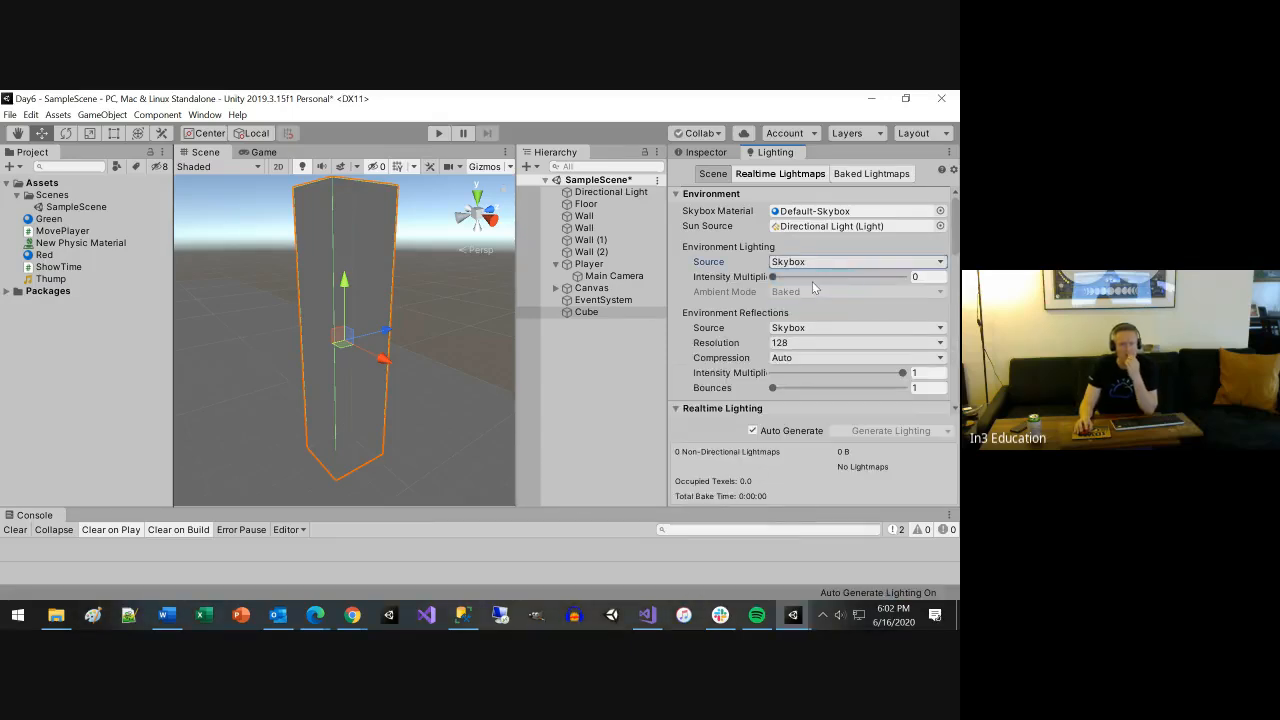
# Turn off automatic lighting generation, and generate the scene's lighting manually
pyautogui.click(753, 430)
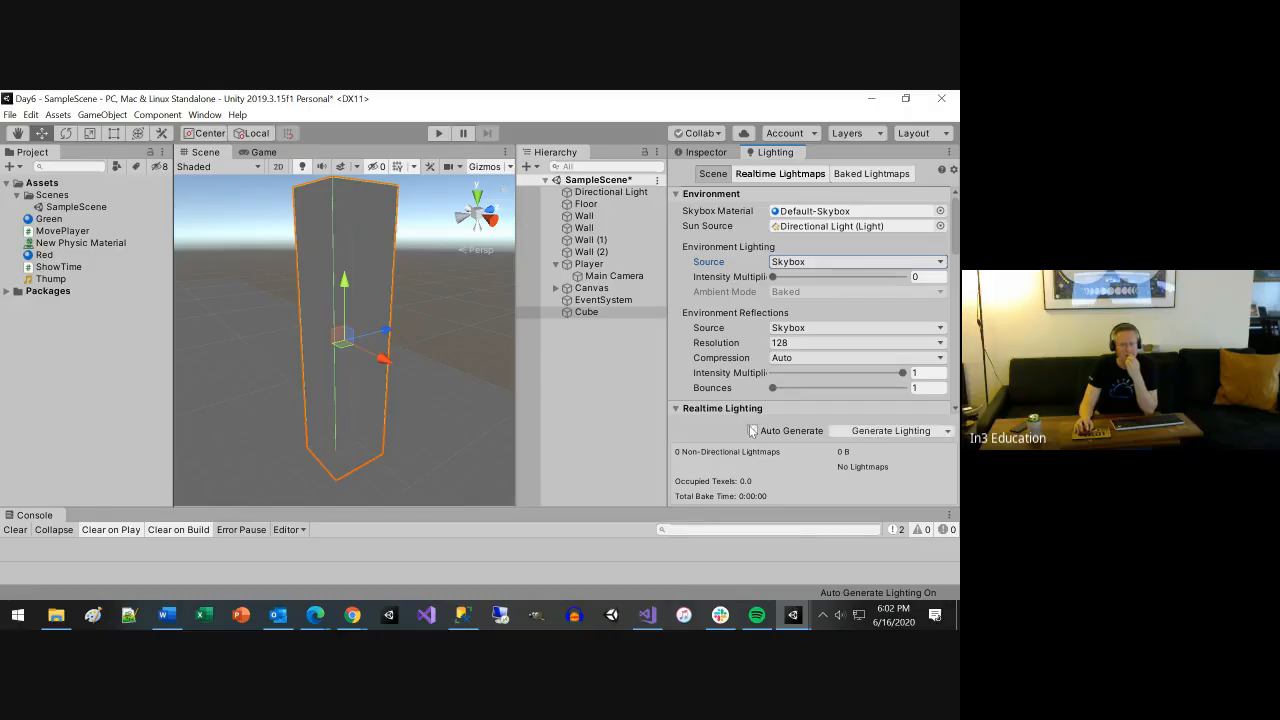
pyautogui.click(904, 430)
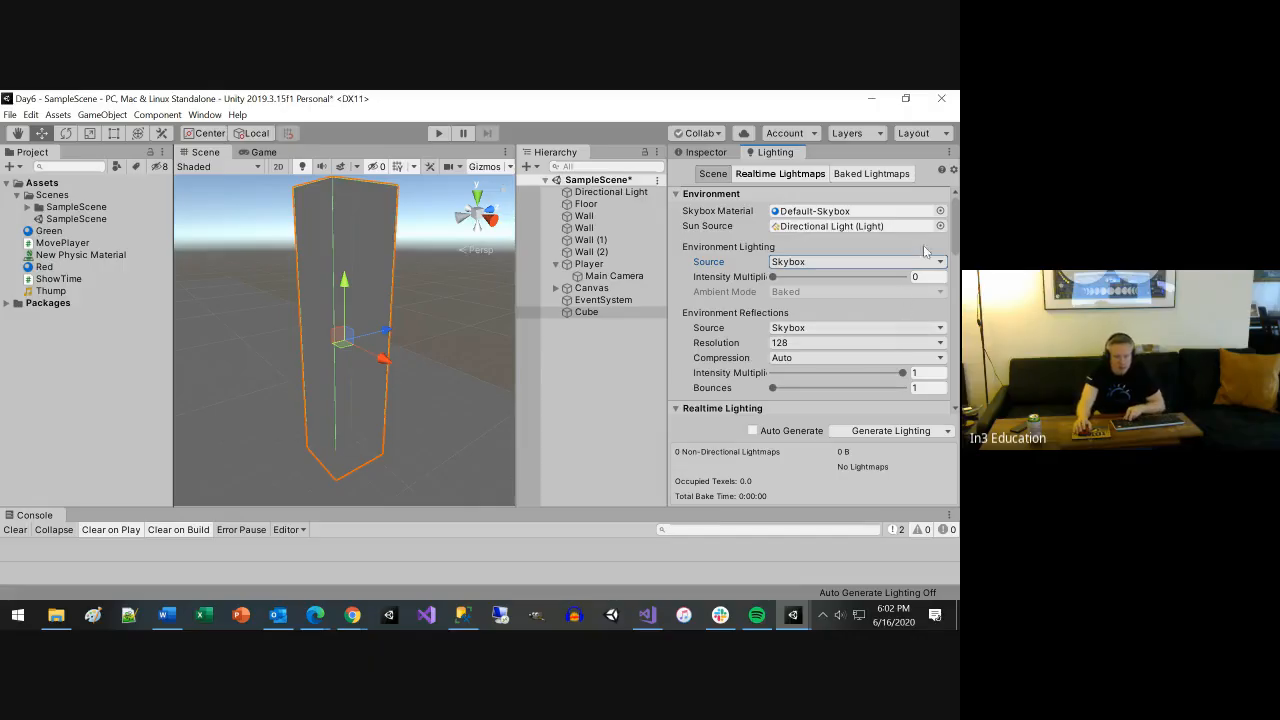
# Set the fog colour in the scene's lighting settings to a lighter gray, hexadecimal 797373
pyautogui.moveTo(955, 240); pyautogui.dragTo(953, 212)
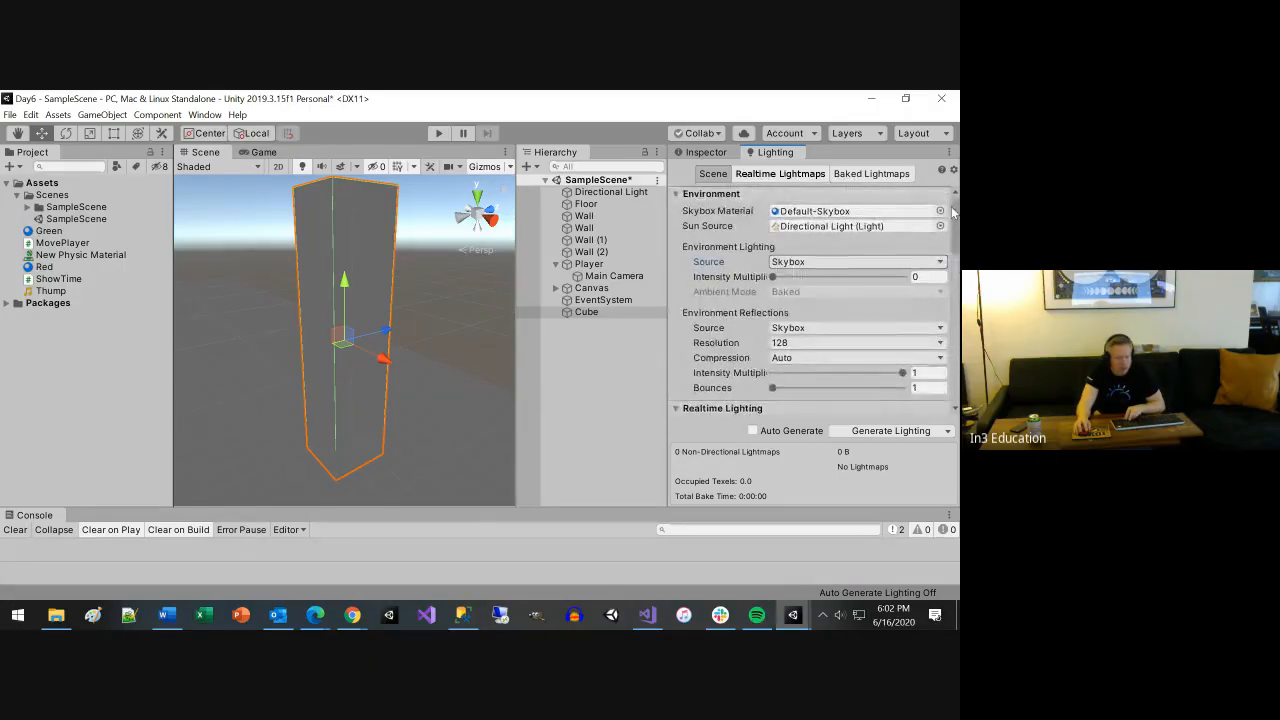
pyautogui.scroll(-2, 889, 289)
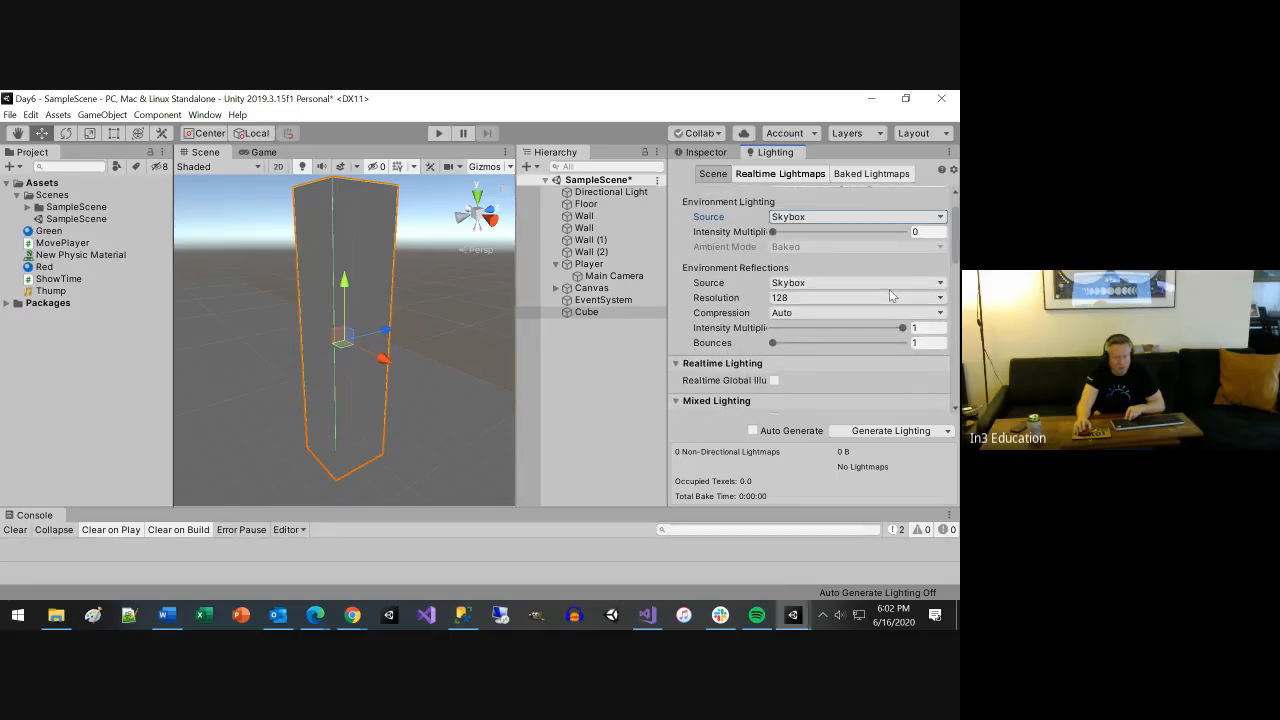
pyautogui.scroll(-2, 889, 289)
pyautogui.scroll(-3, 889, 289)
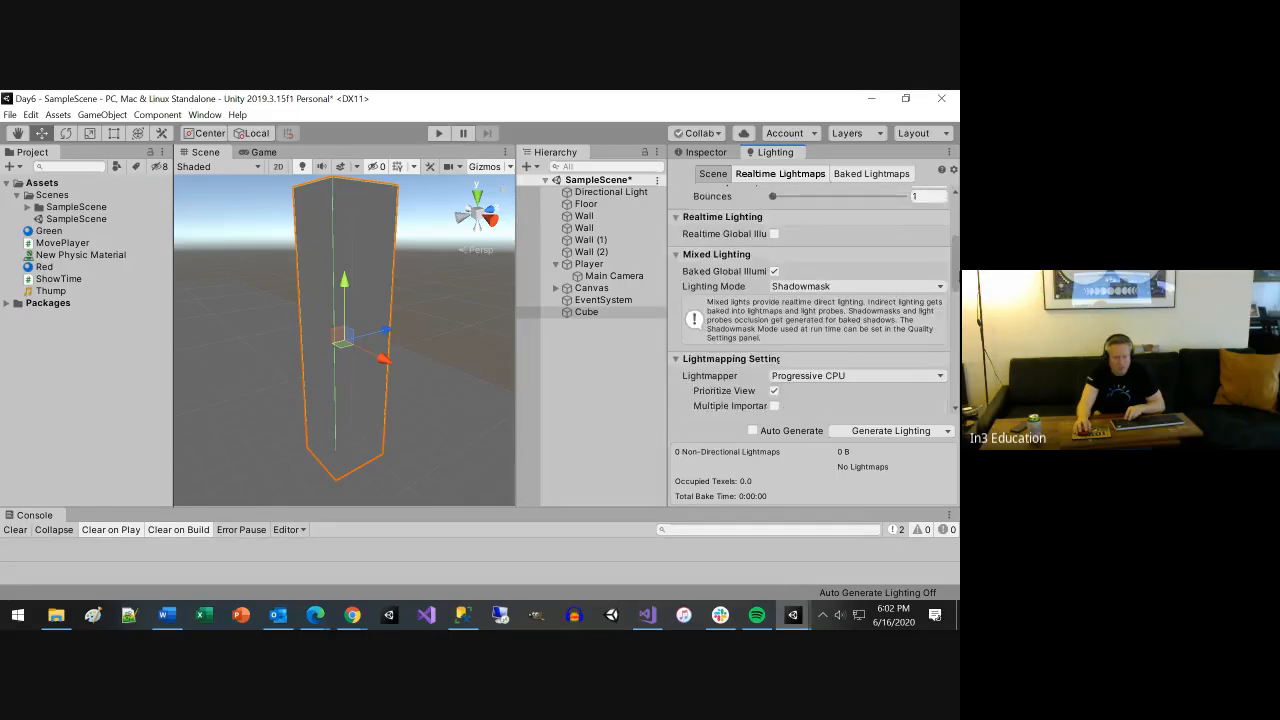
pyautogui.scroll(-7, 889, 289)
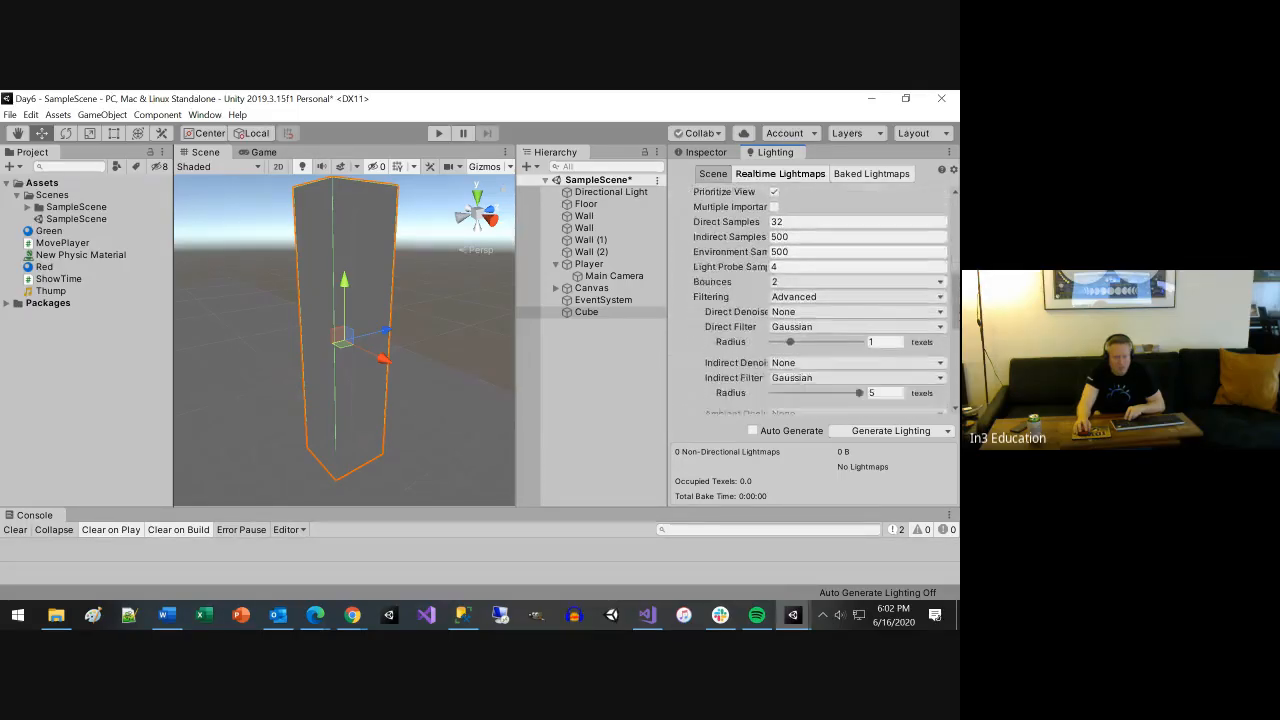
pyautogui.scroll(-9, 957, 353)
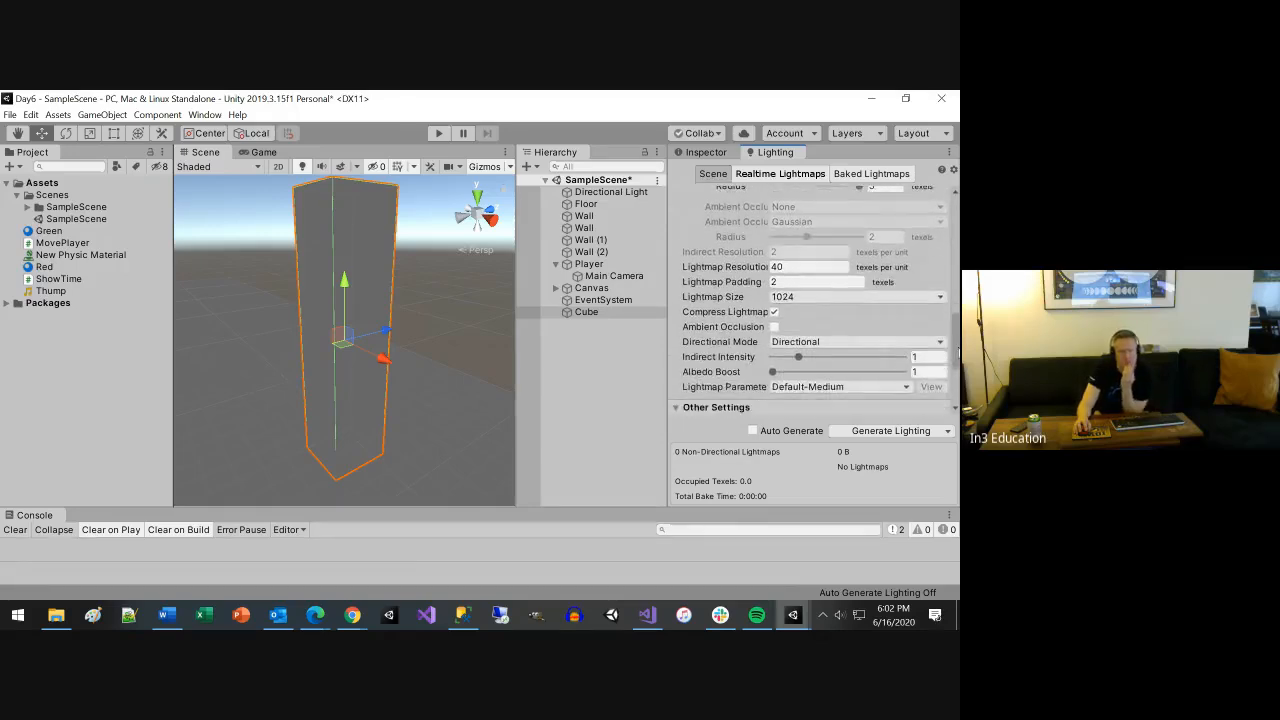
pyautogui.moveTo(958, 352); pyautogui.dragTo(955, 391)
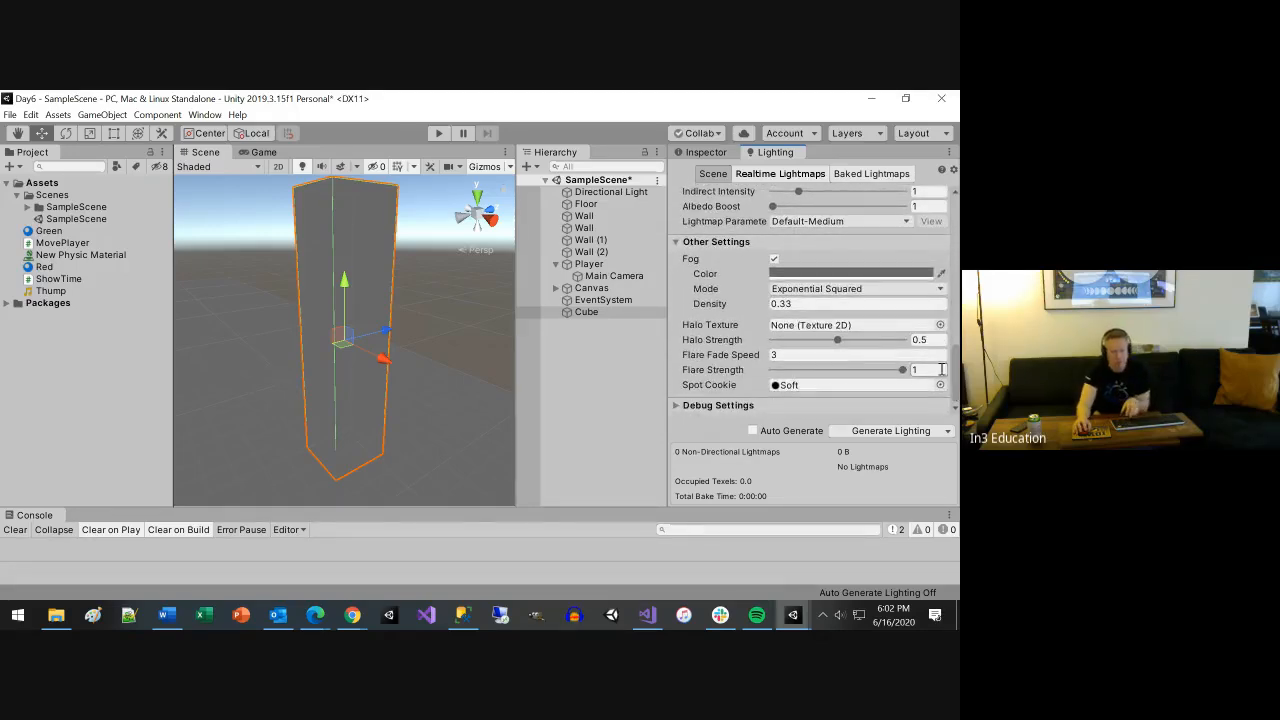
pyautogui.click(835, 273)
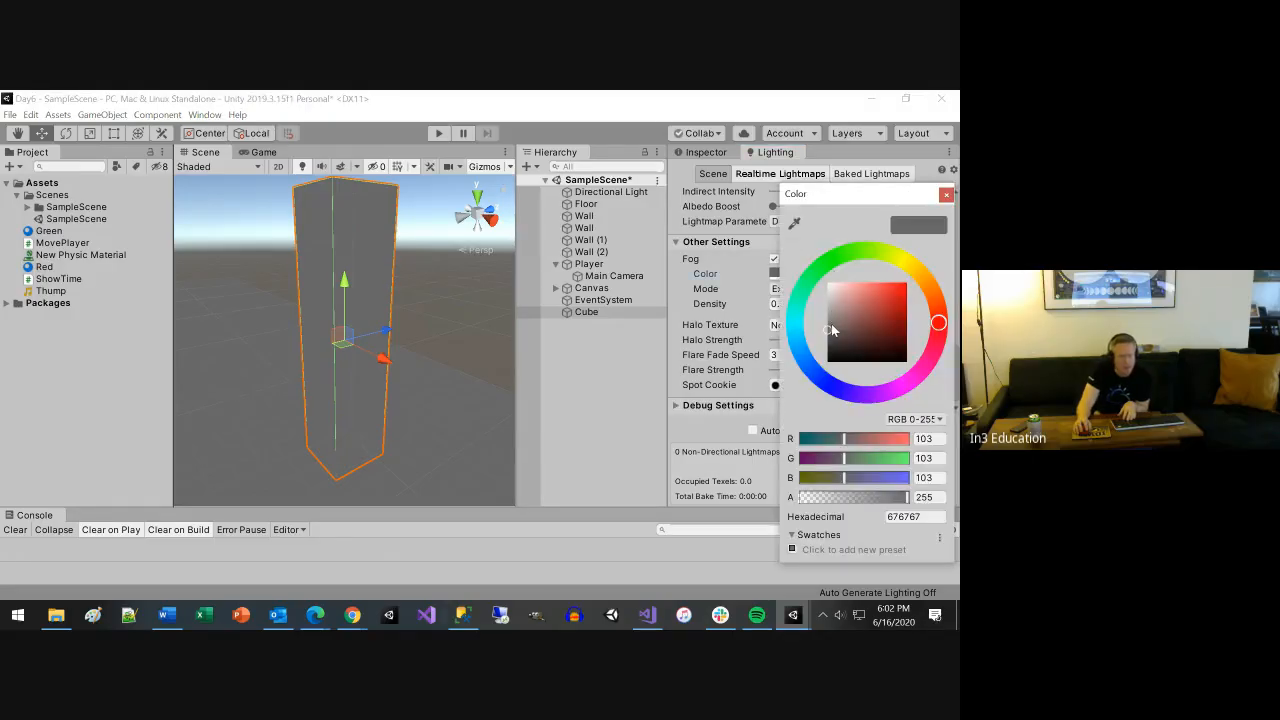
pyautogui.moveTo(829, 333)
pyautogui.mouseDown()
pyautogui.moveTo(867, 324)
pyautogui.moveTo(816, 342)
pyautogui.moveTo(819, 323)
pyautogui.moveTo(832, 329)
pyautogui.mouseUp()
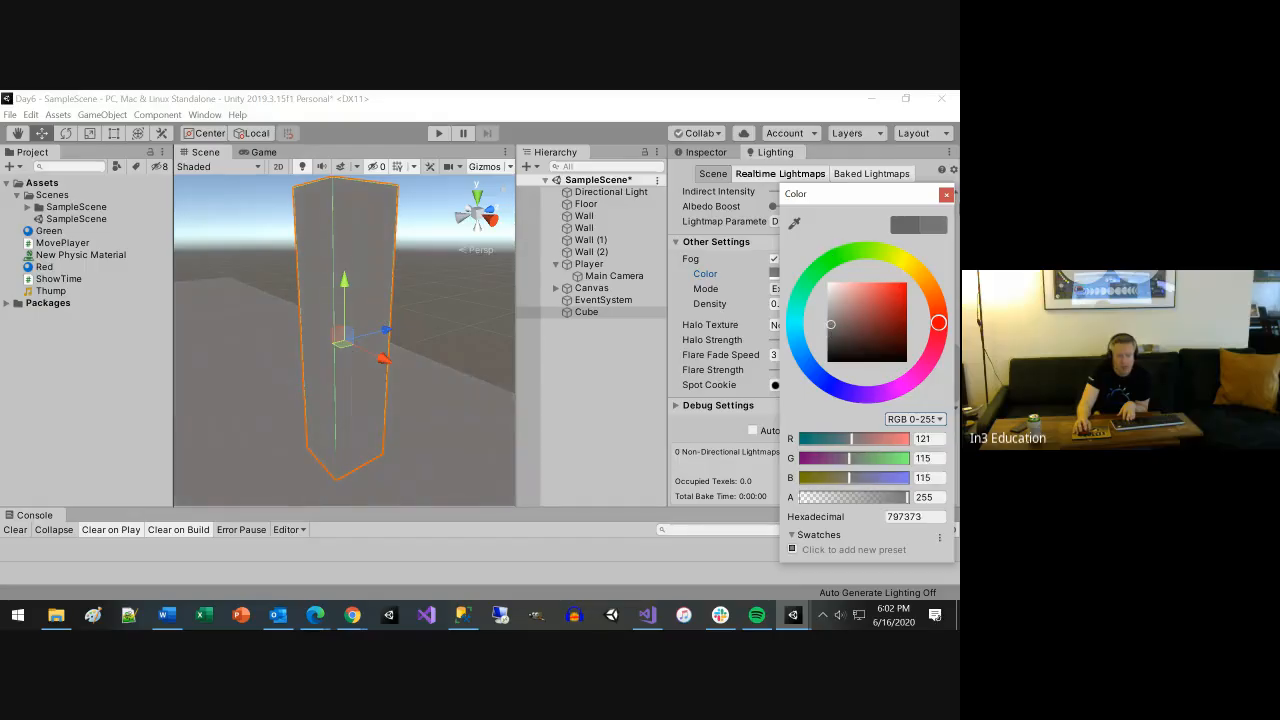
# Darken the fog colour in the scene's lighting settings to hexadecimal 3A3939
pyautogui.click(946, 196)
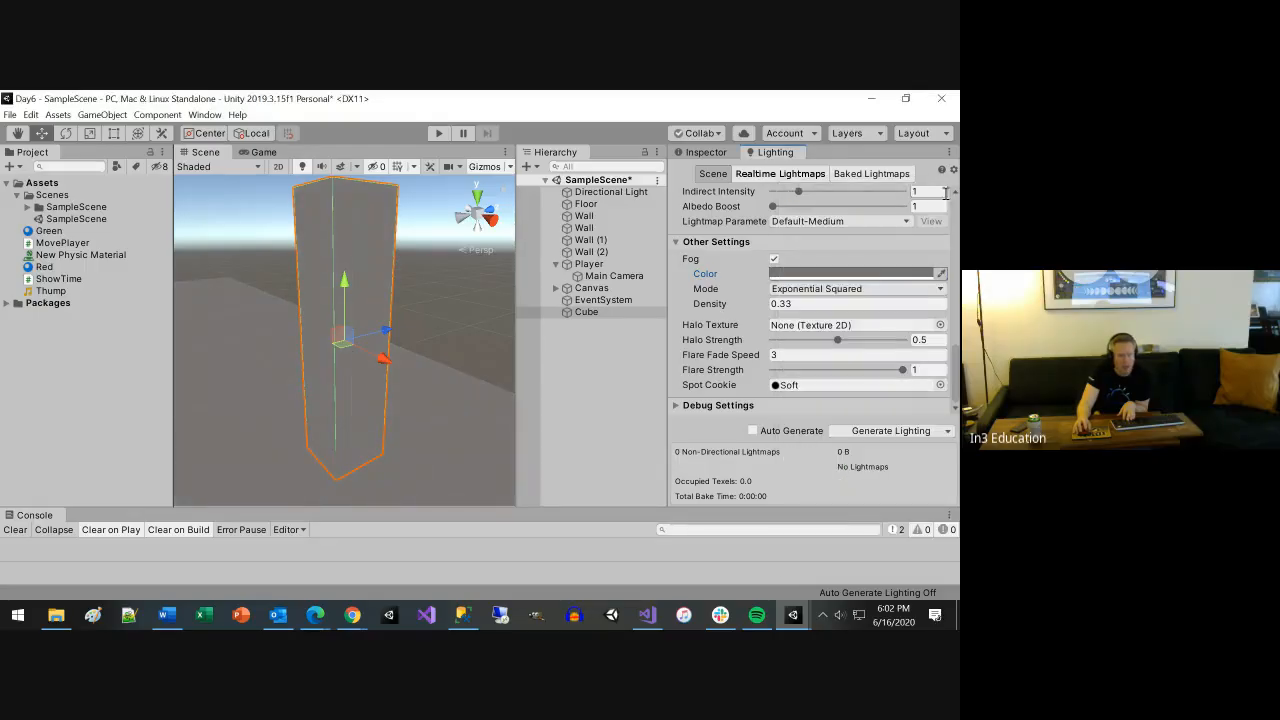
pyautogui.click(852, 277)
pyautogui.moveTo(832, 324); pyautogui.dragTo(829, 344)
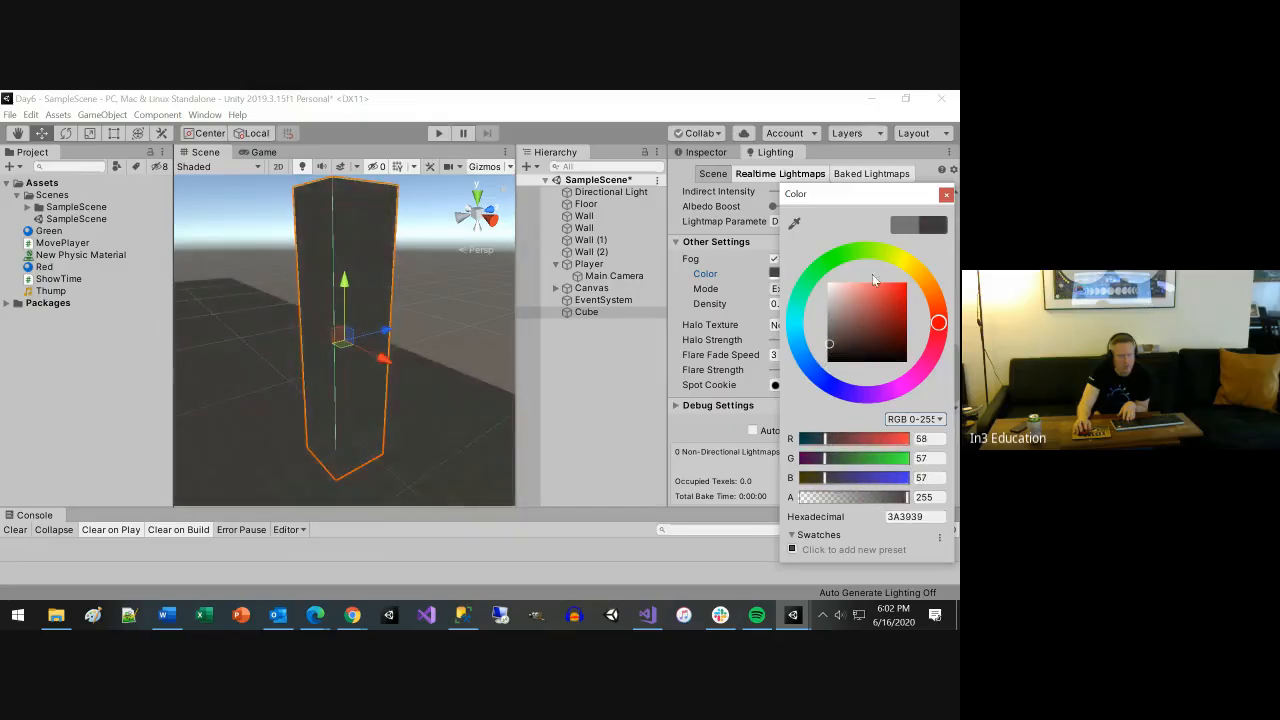
pyautogui.click(944, 197)
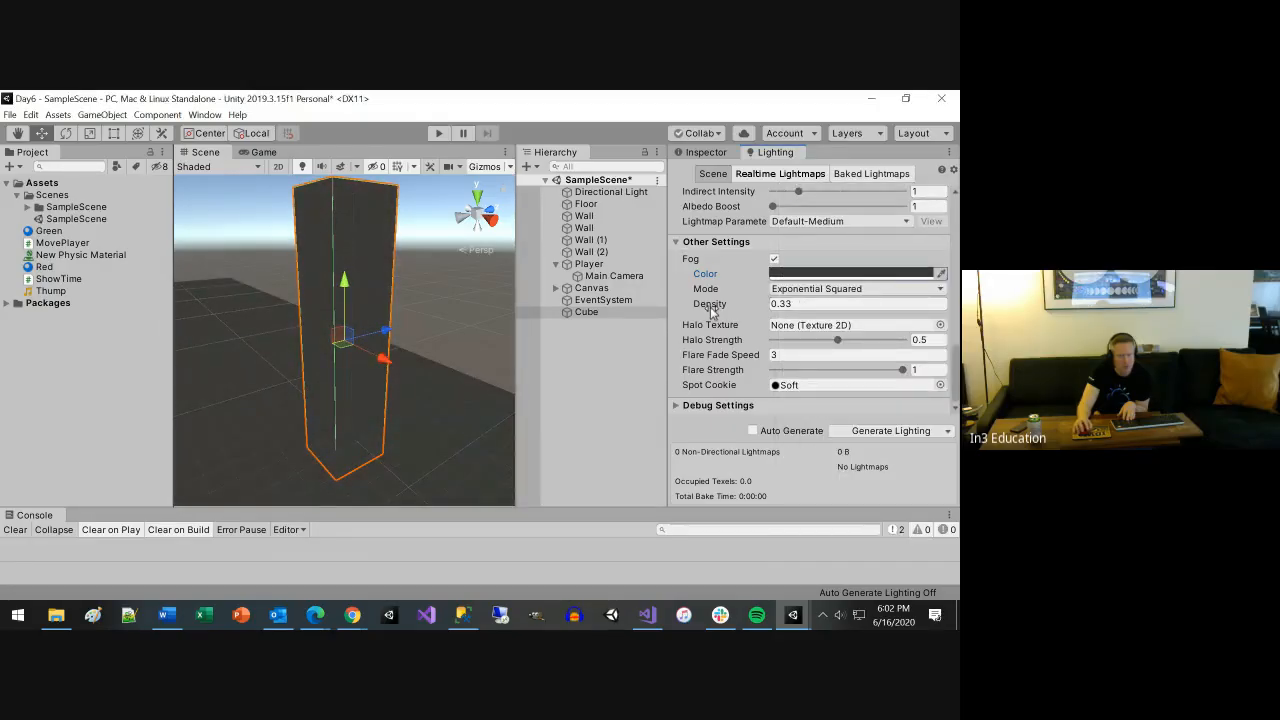
# Set the fog density to 0.01, keeping the Exponential Squared mode
pyautogui.moveTo(711, 312); pyautogui.dragTo(690, 305)
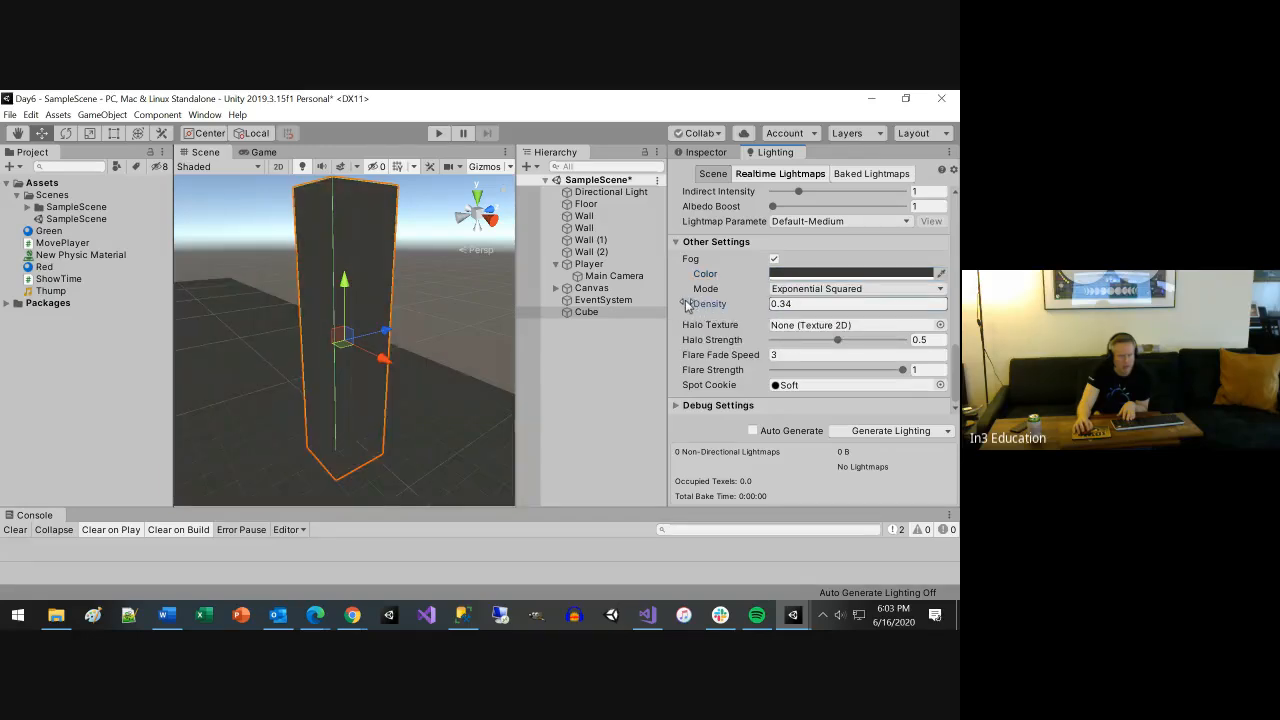
pyautogui.click(800, 304)
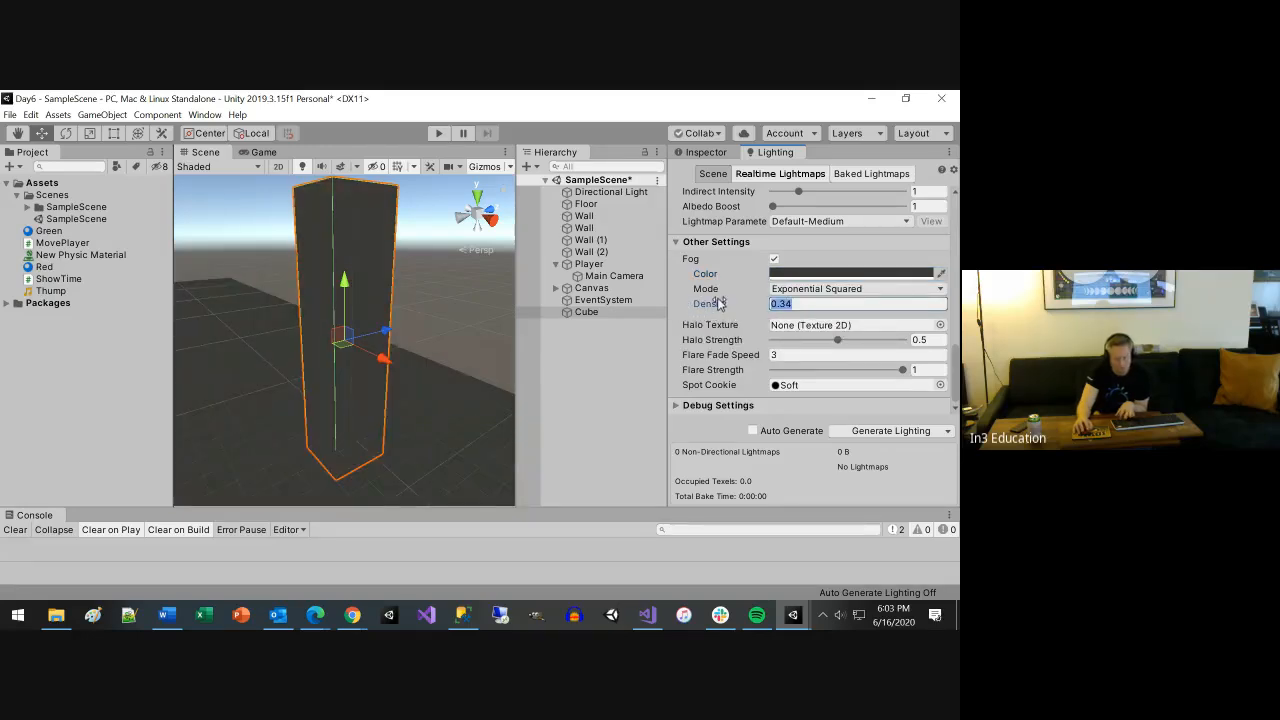
pyautogui.write('0')
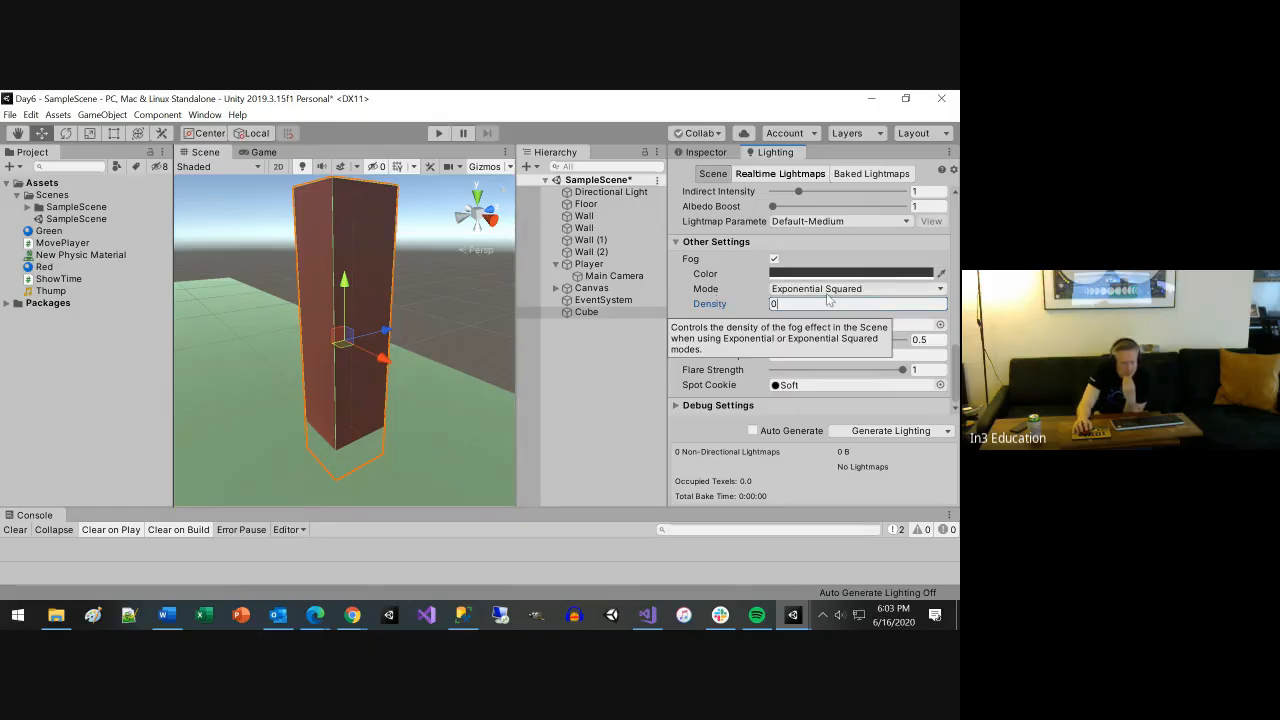
pyautogui.write('.01')
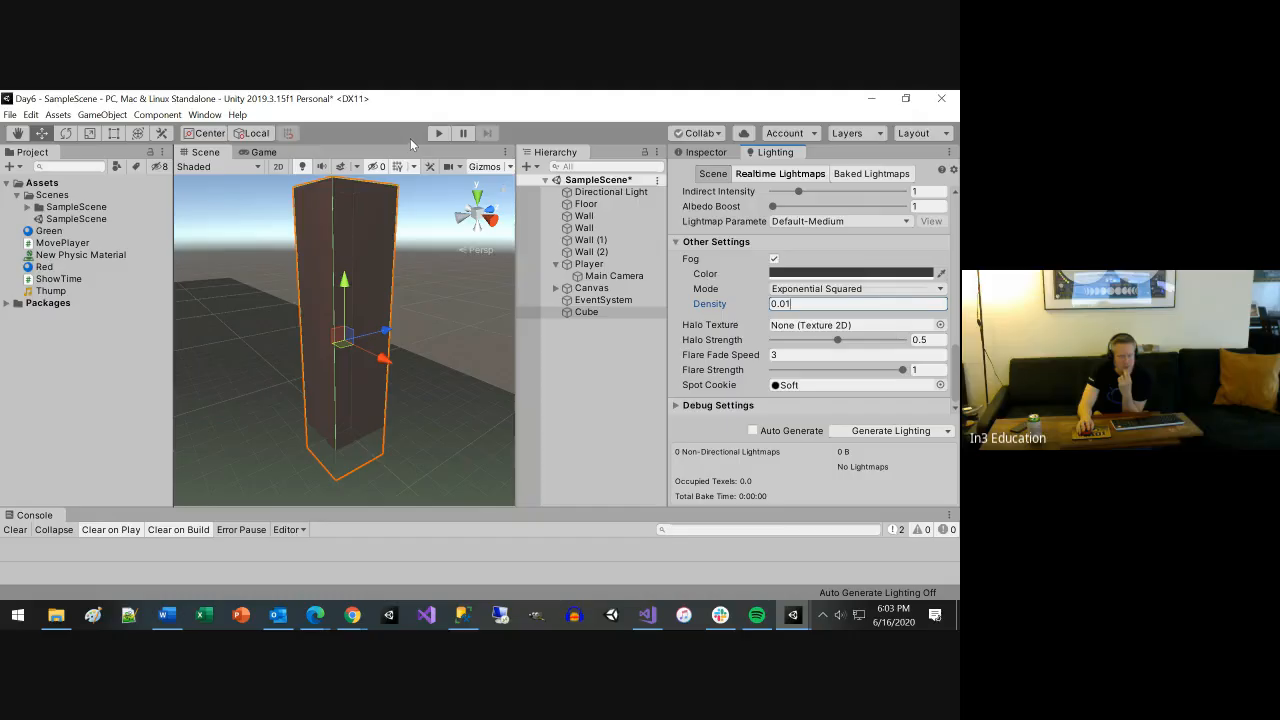
# Play-test the scene by turning the player and moving it toward the distant tower, and stop play mode
pyautogui.click(437, 133)
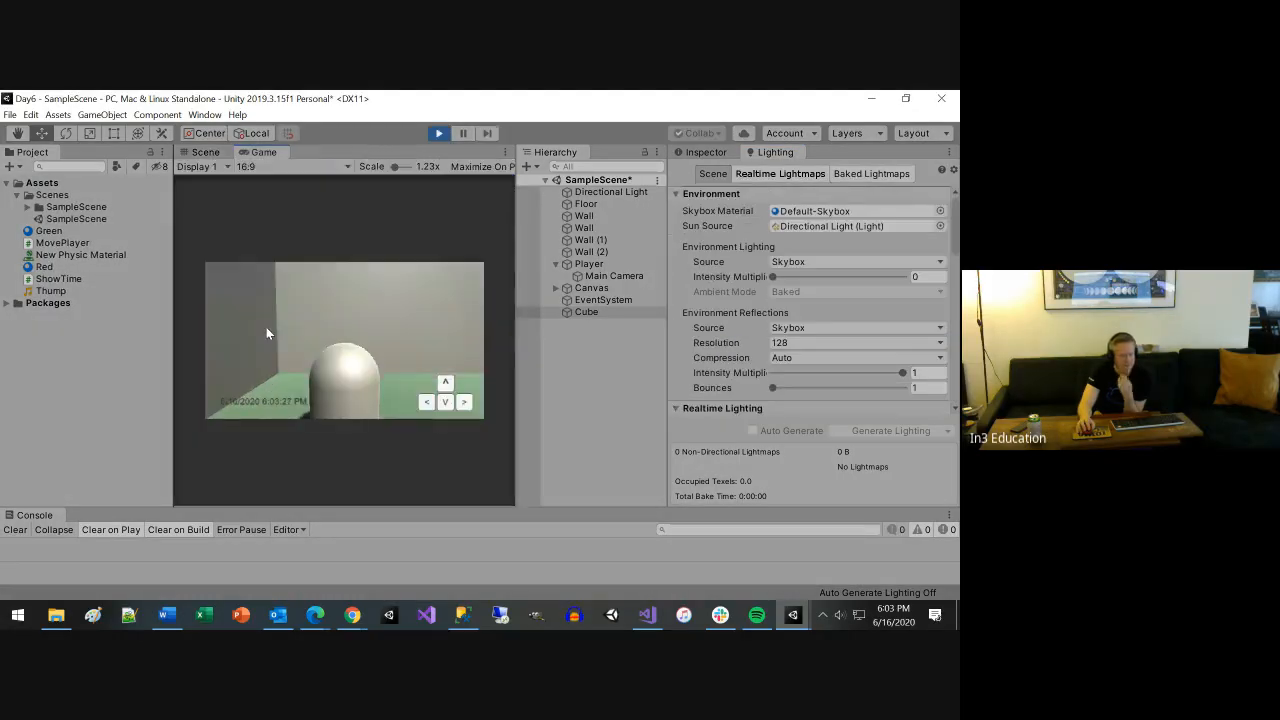
pyautogui.press('Right')
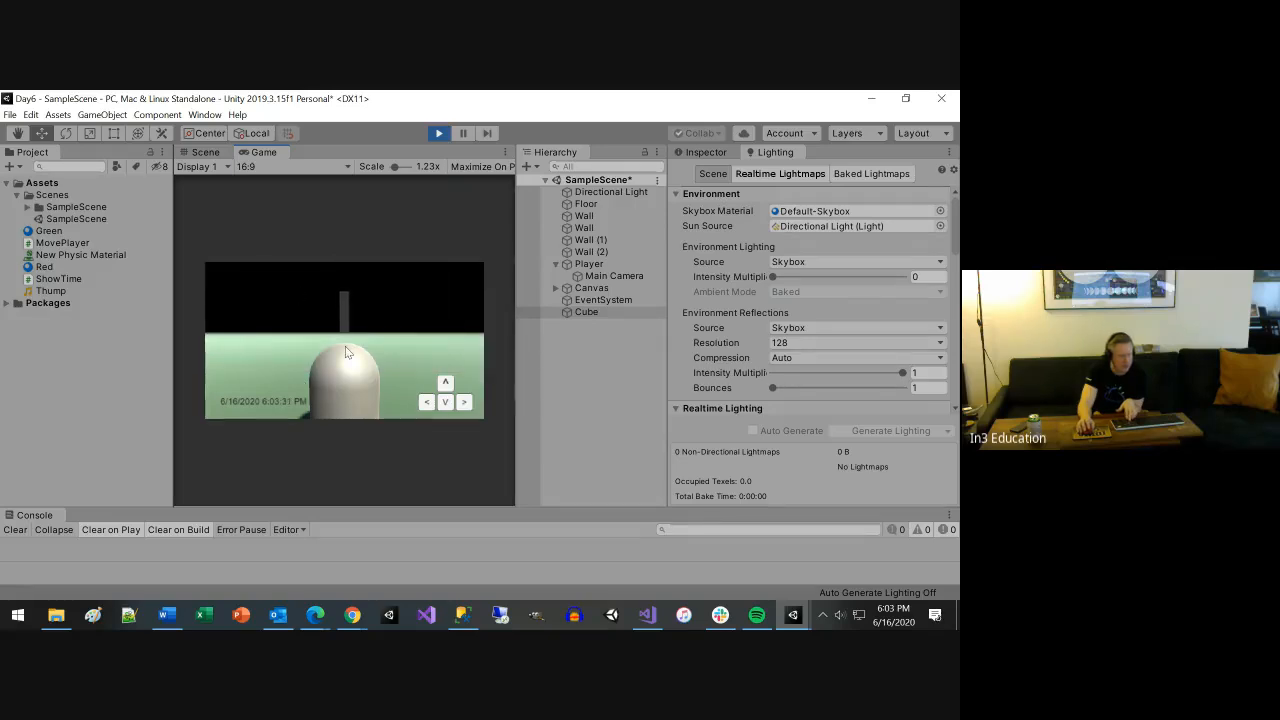
pyautogui.press('Up')
pyautogui.press('Up')
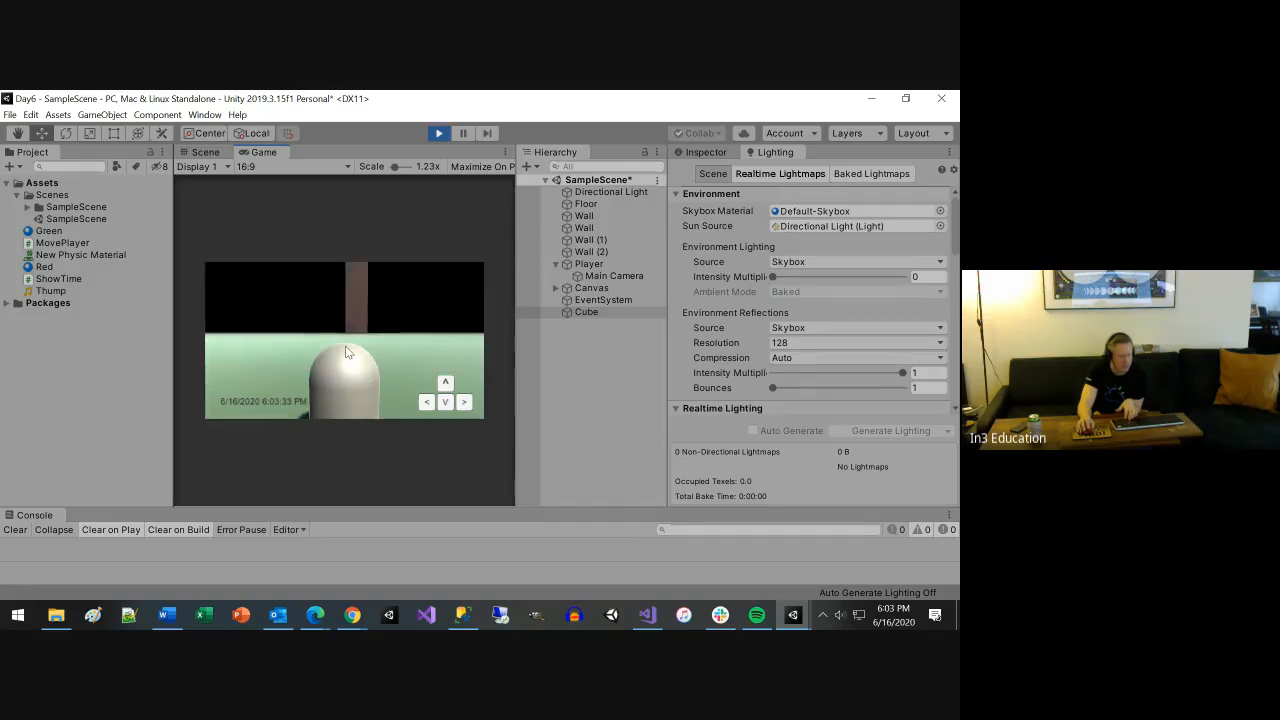
pyautogui.press('Up')
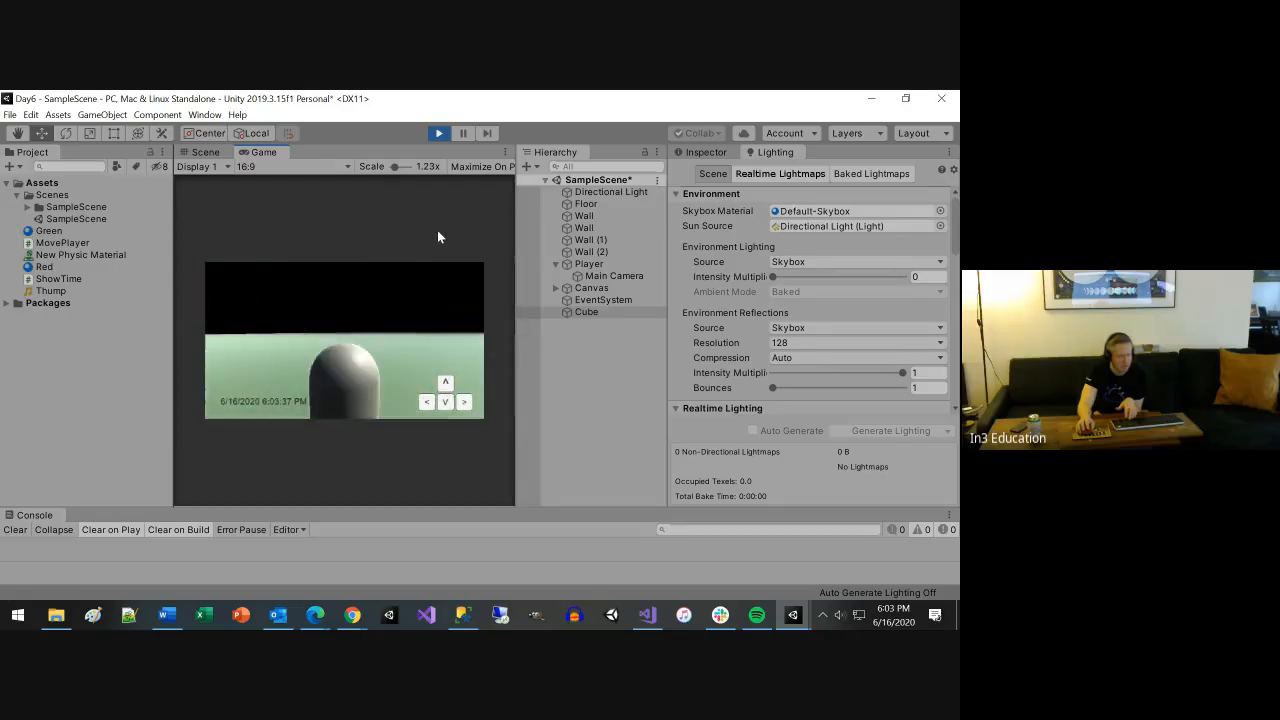
pyautogui.click(443, 132)
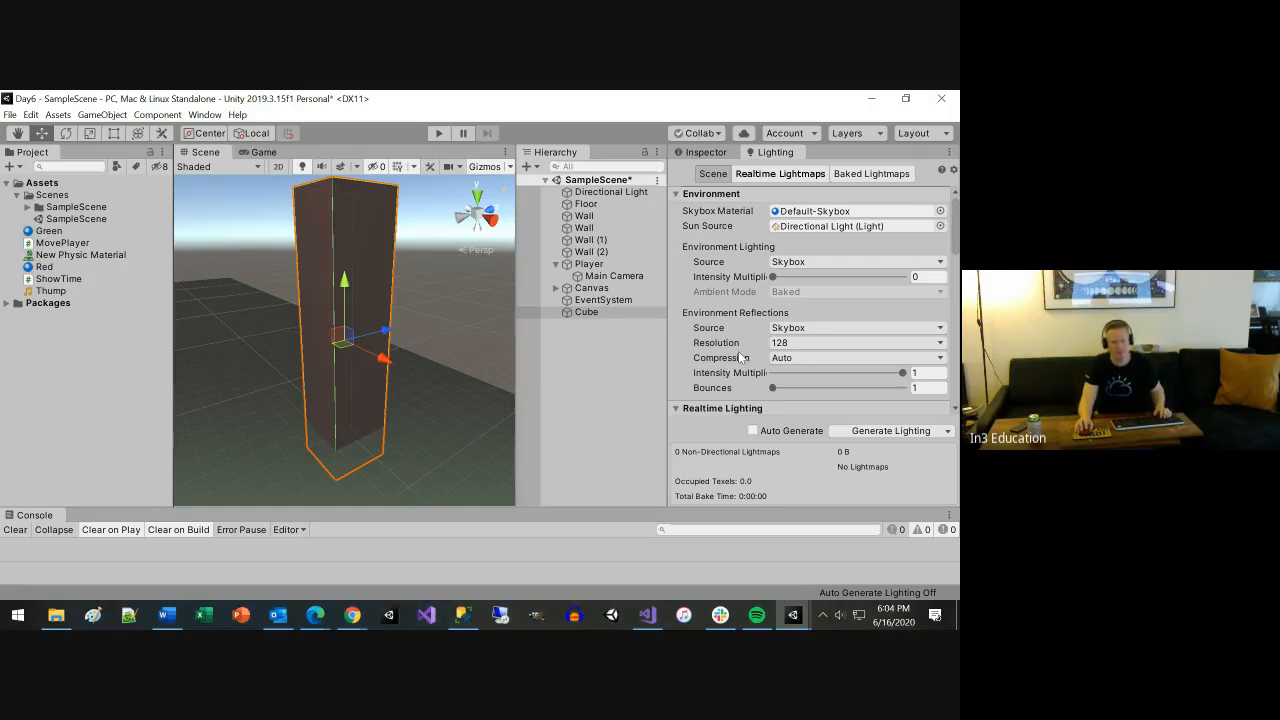
pyautogui.moveTo(741, 358)
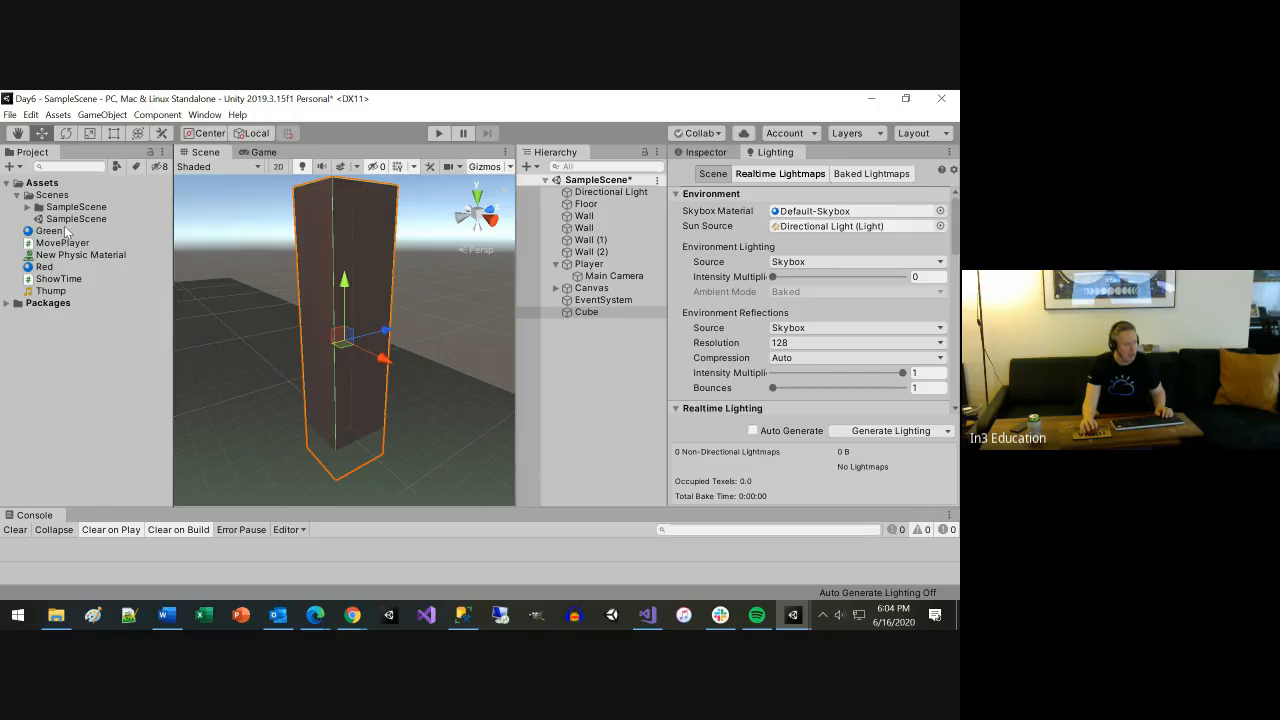
pyautogui.click(10, 115)
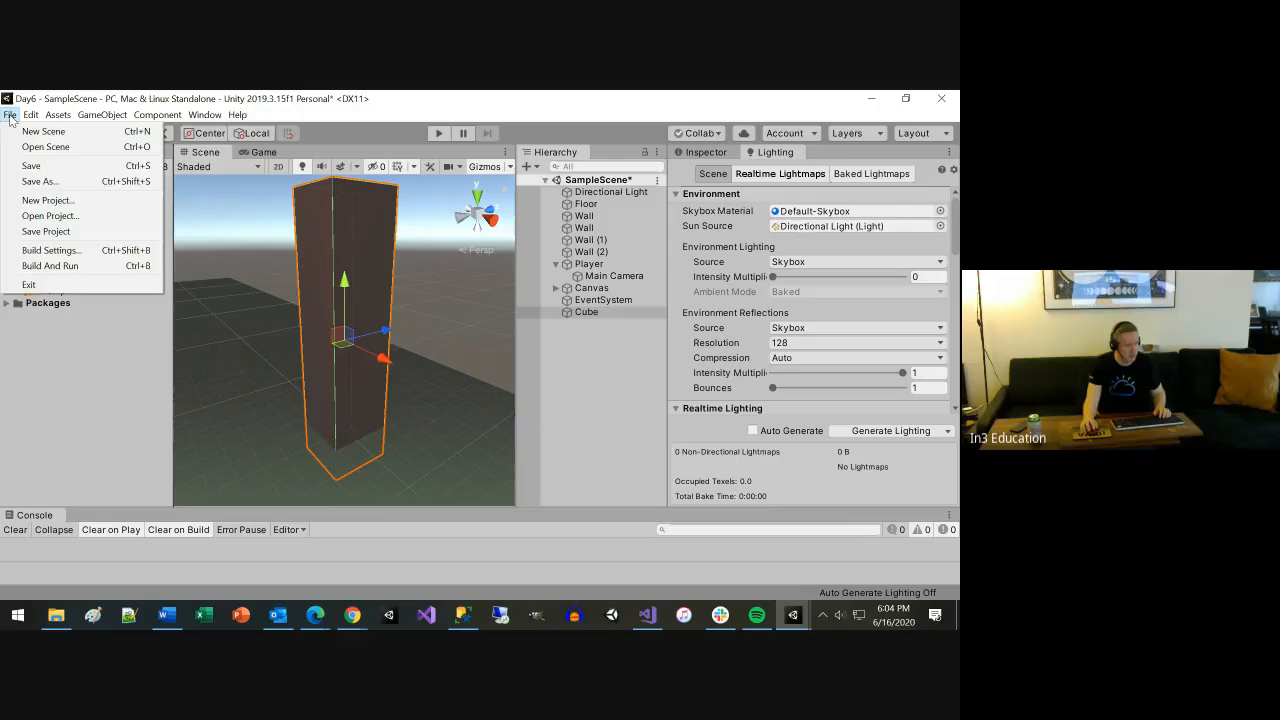
pyautogui.click(265, 390)
pyautogui.scroll(-2, 265, 390)
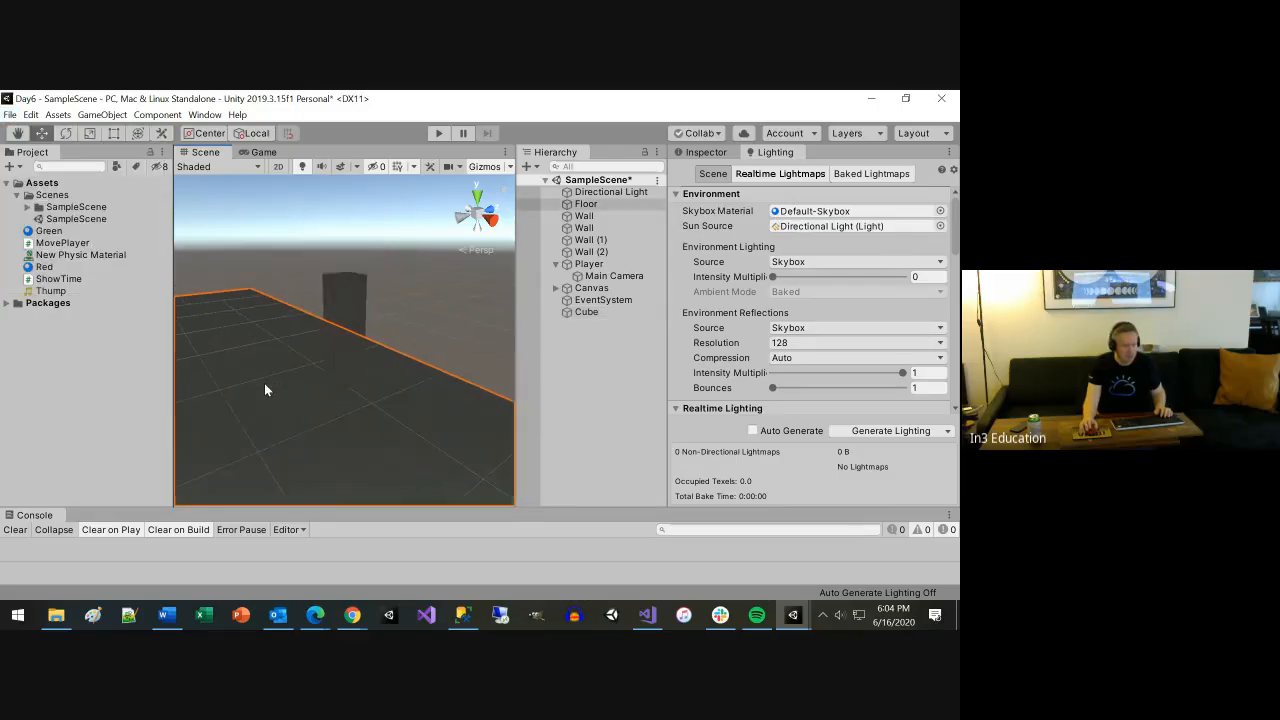
pyautogui.scroll(6, 265, 390)
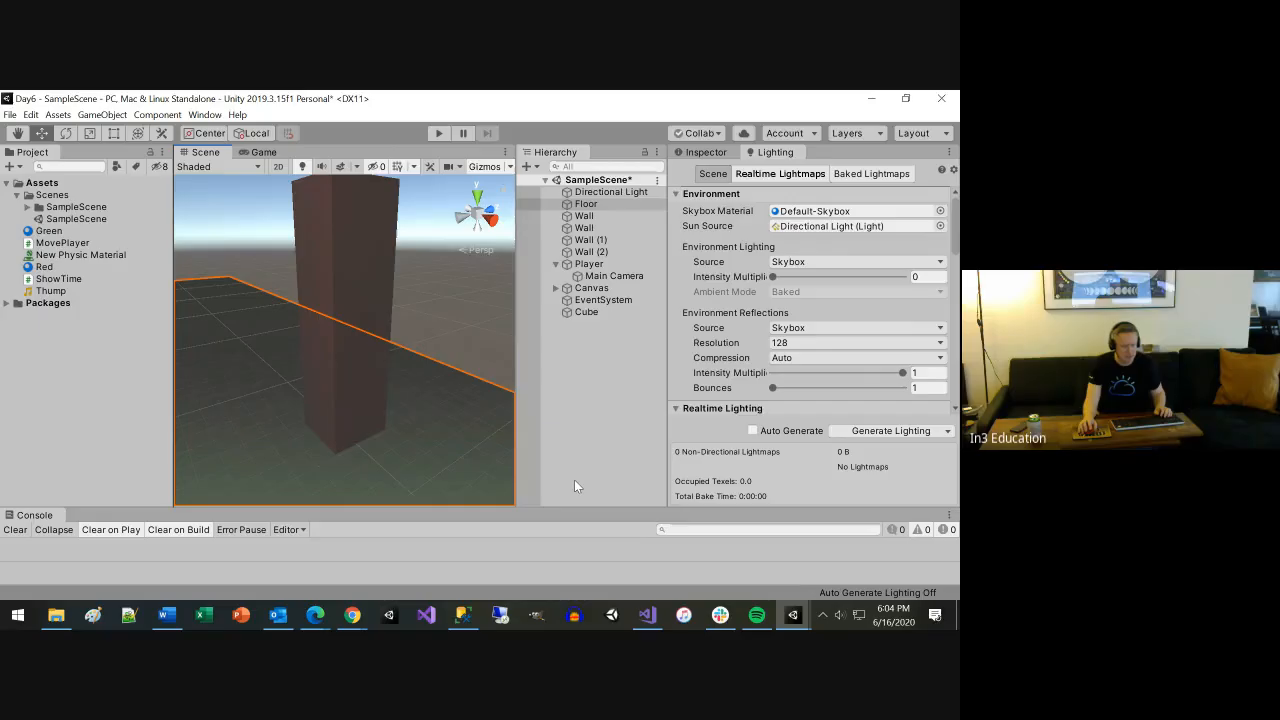
# Switch to Slack and highlight the list of Unity course topics posted on June 4th in the unity-game-dev-spring-2020 channel
pyautogui.click(720, 615)
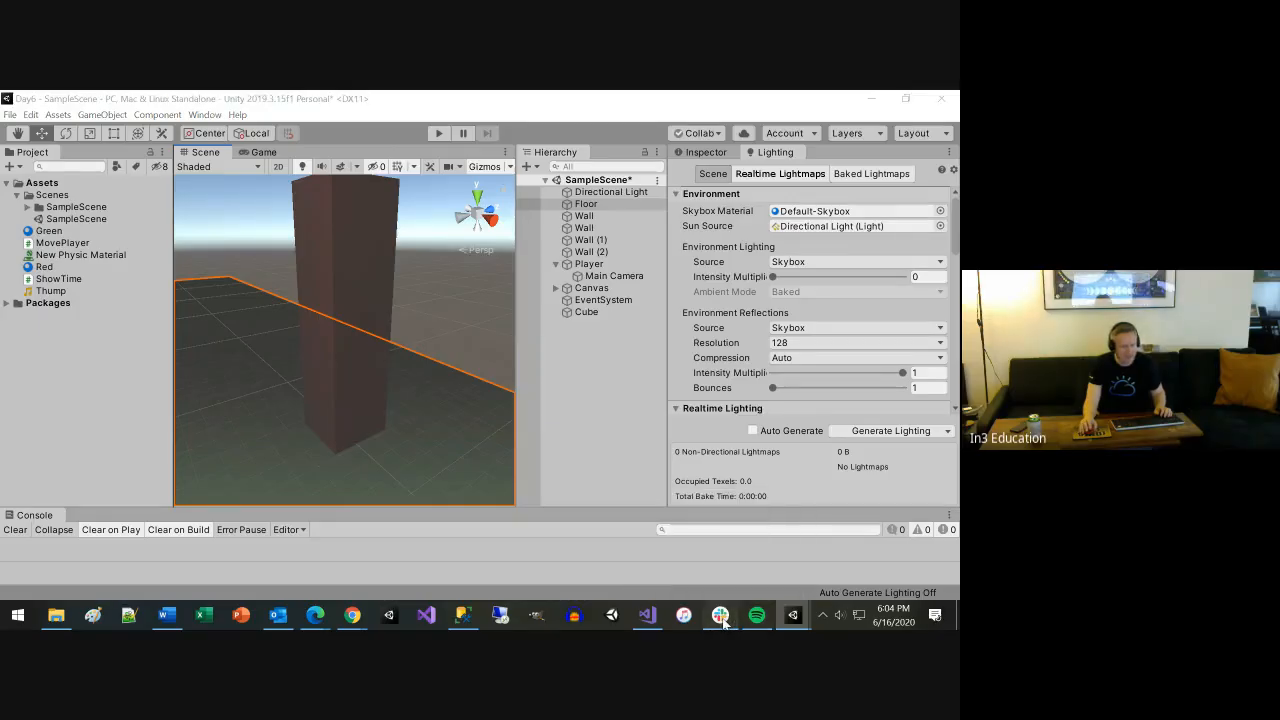
pyautogui.scroll(15, 515, 425)
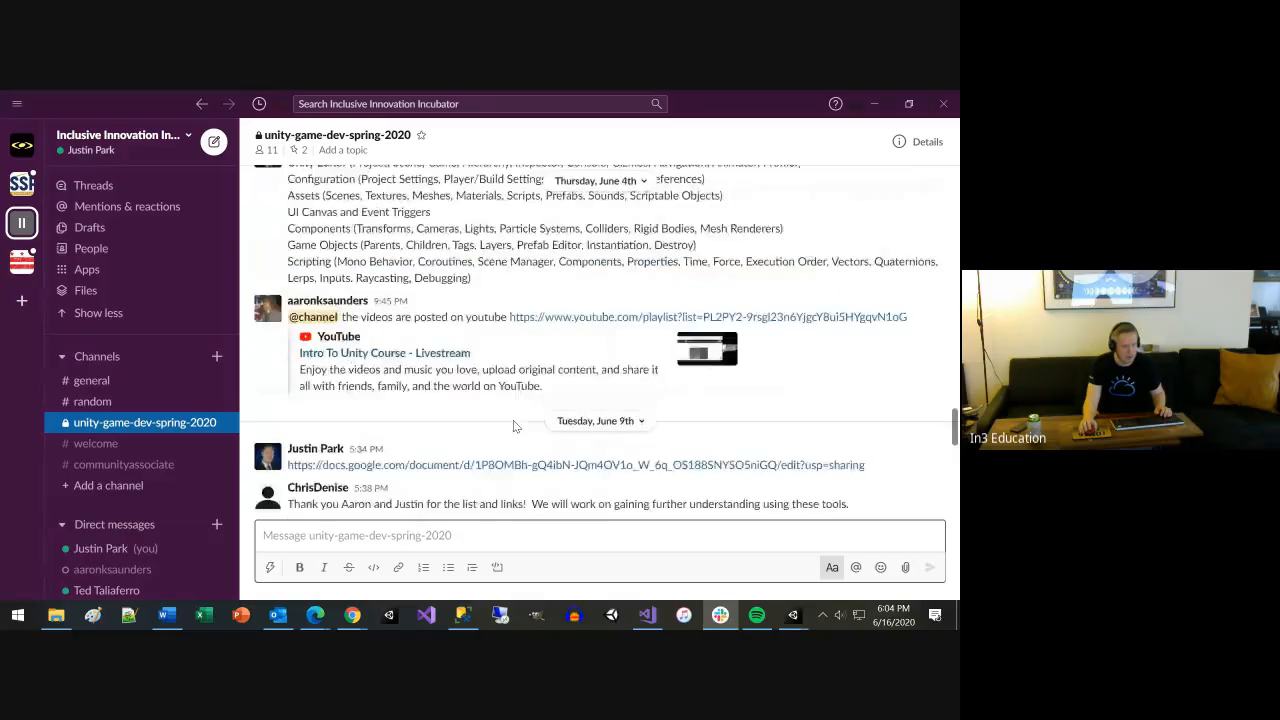
pyautogui.scroll(-1, 515, 425)
pyautogui.moveTo(472, 356); pyautogui.dragTo(289, 240)
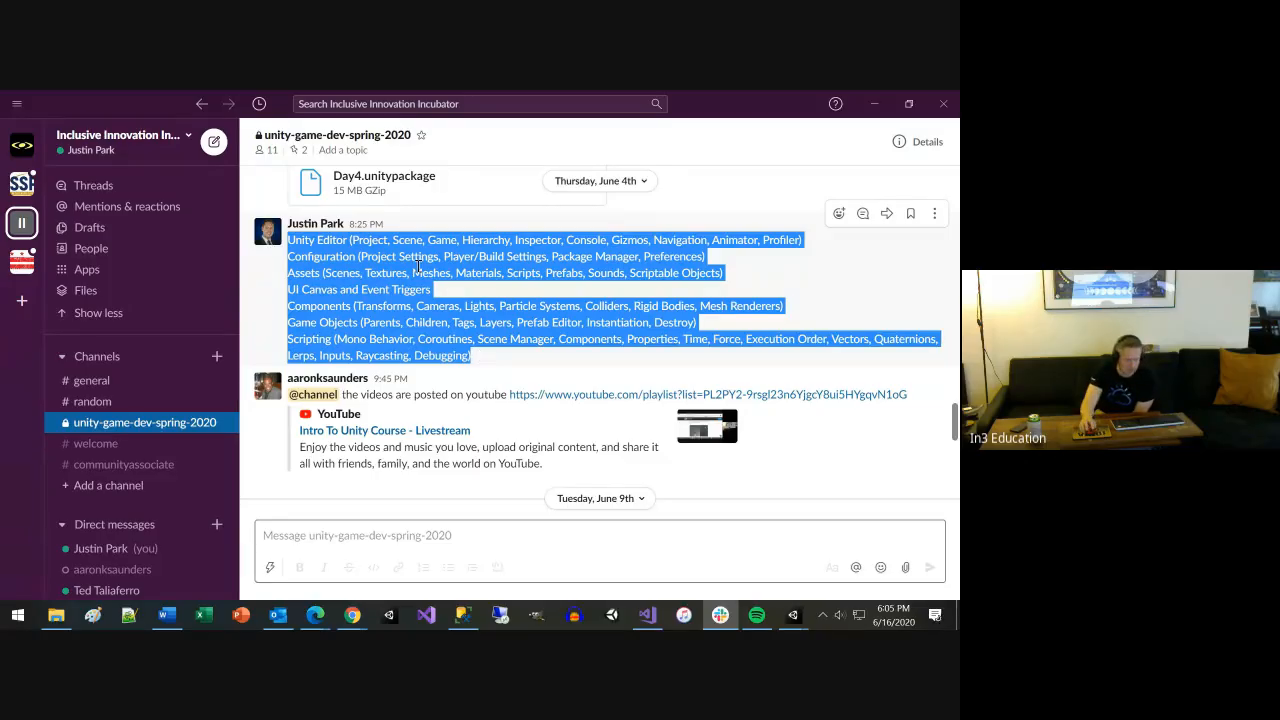
pyautogui.click(502, 318)
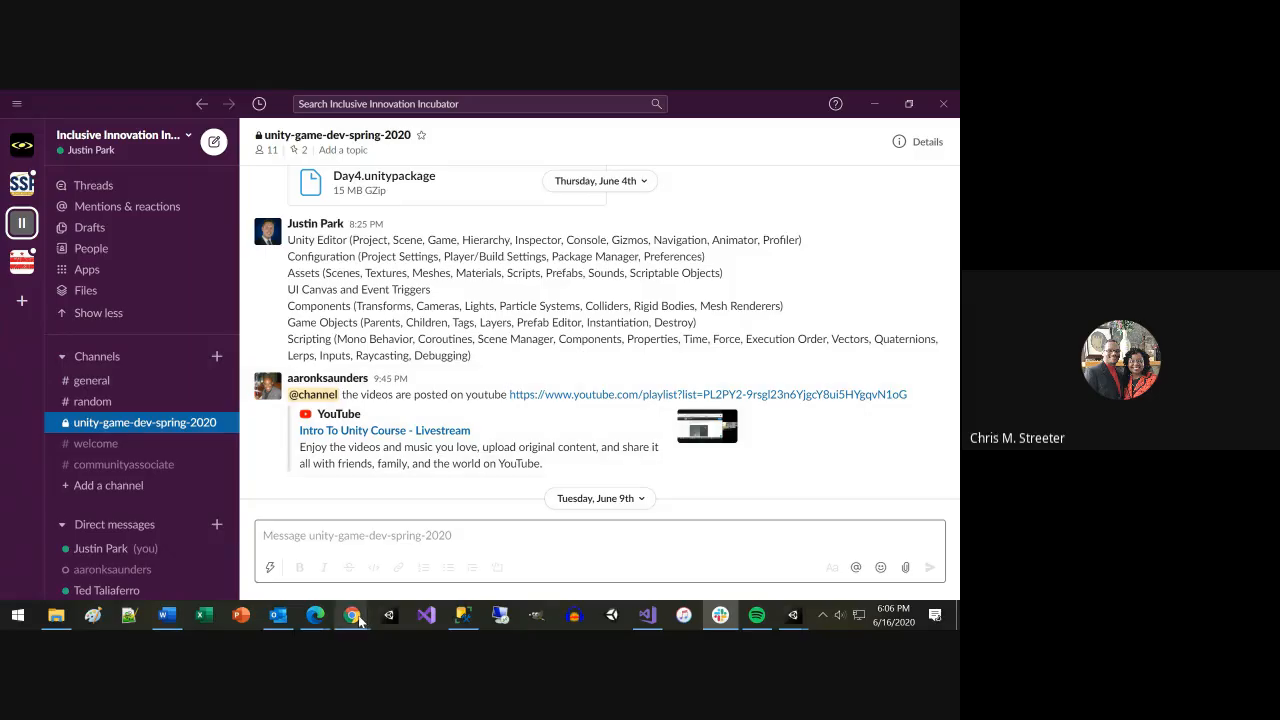
# Switch to the Unity Asset Store in Chrome and search for "environment package"
pyautogui.moveTo(355, 617)
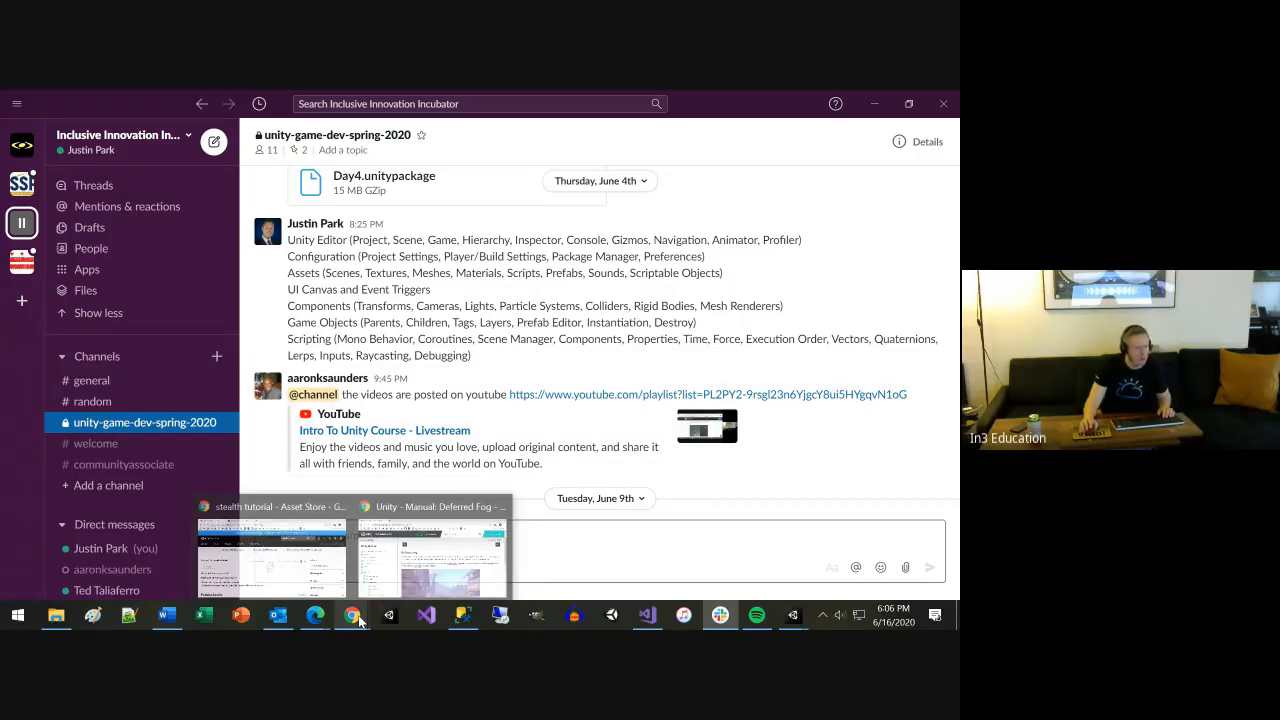
pyautogui.click(300, 525)
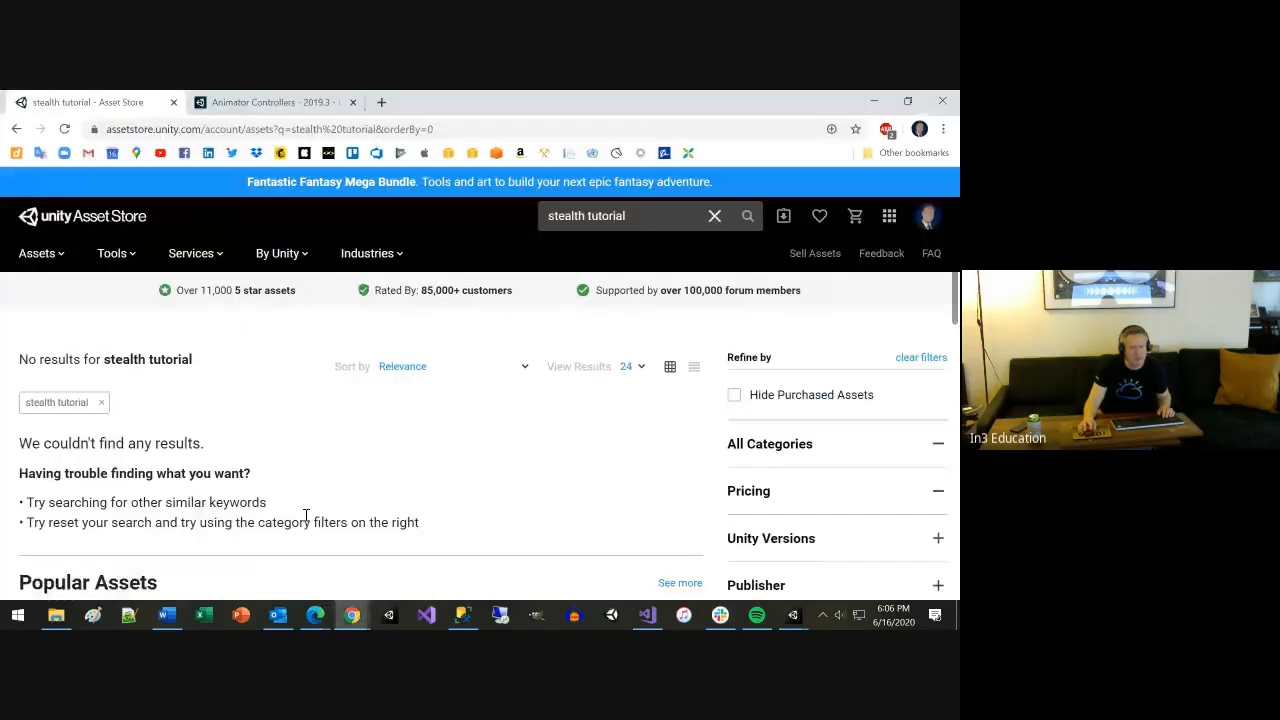
pyautogui.click(641, 218)
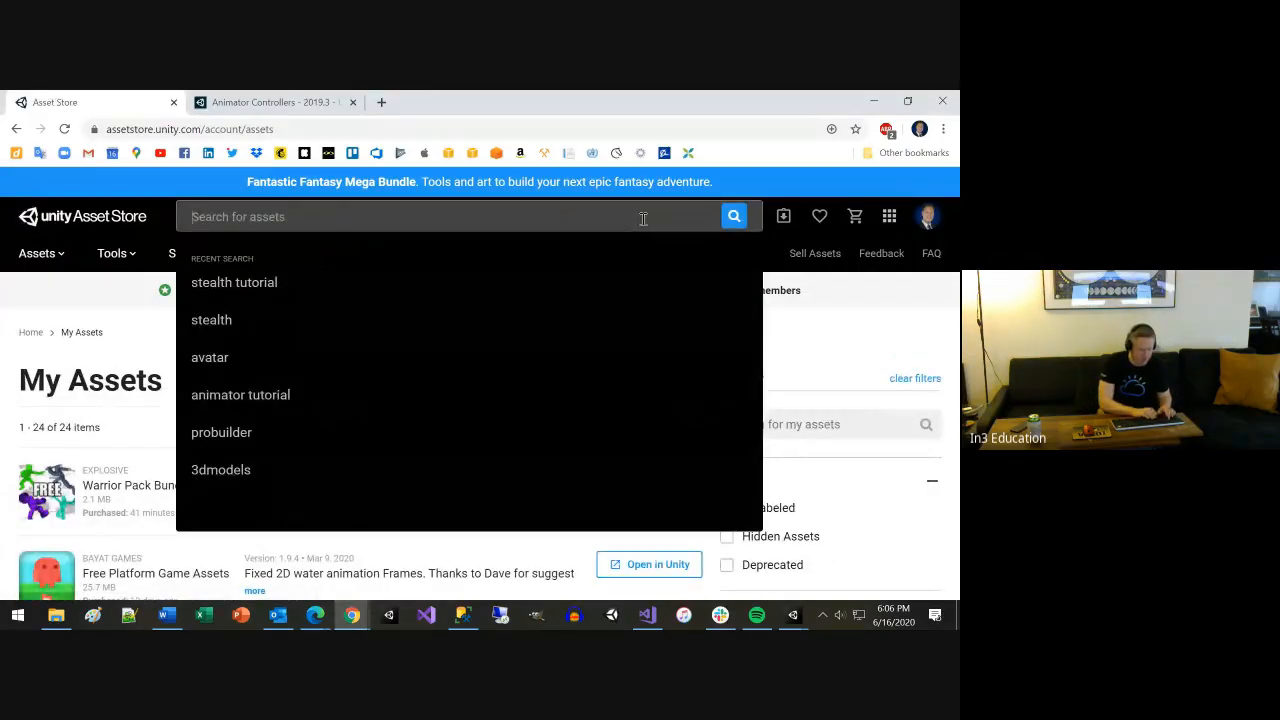
pyautogui.write('environm')
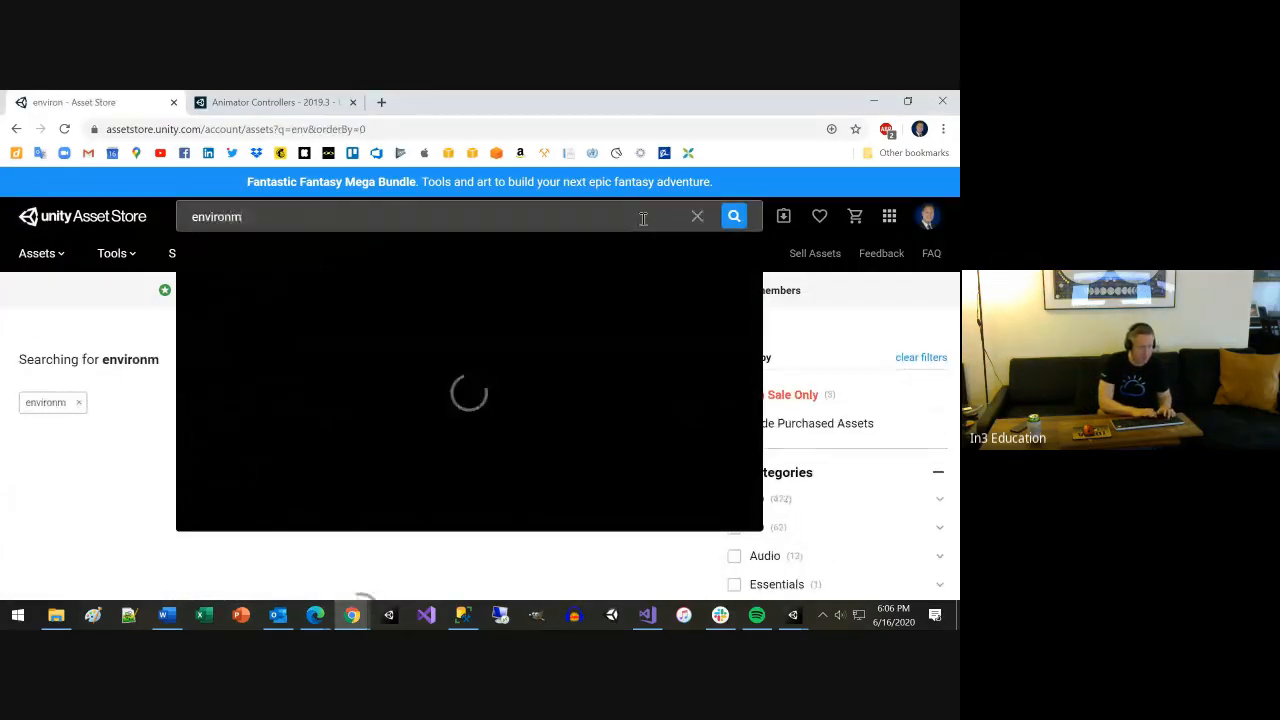
pyautogui.write('ent package')
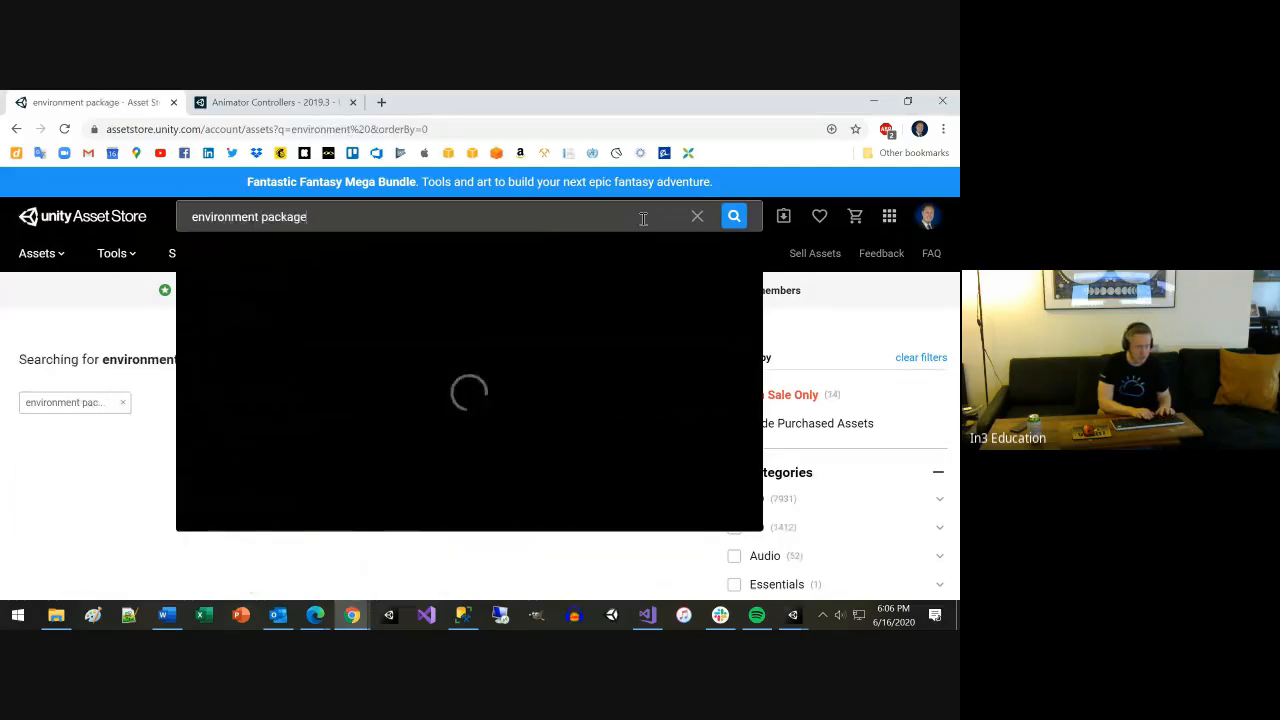
pyautogui.press('Return')
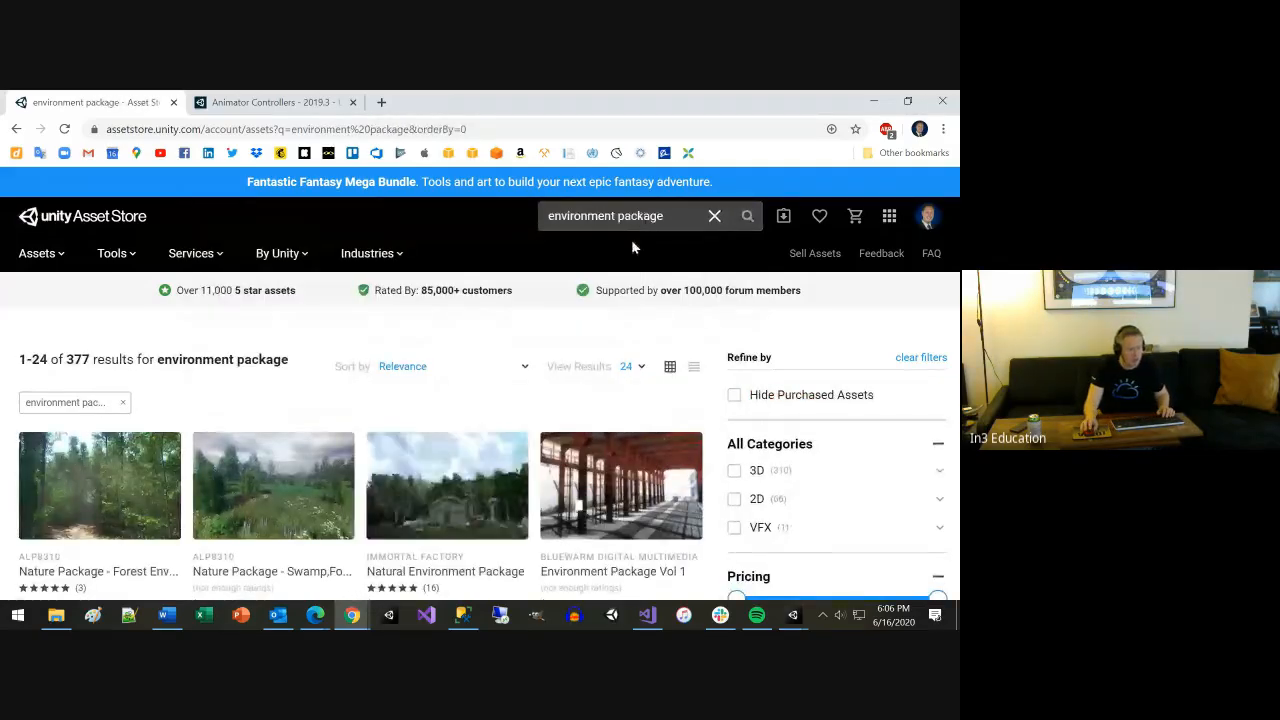
# Restrict the environment package results to free assets and look through the offered packages
pyautogui.scroll(-1, 715, 366)
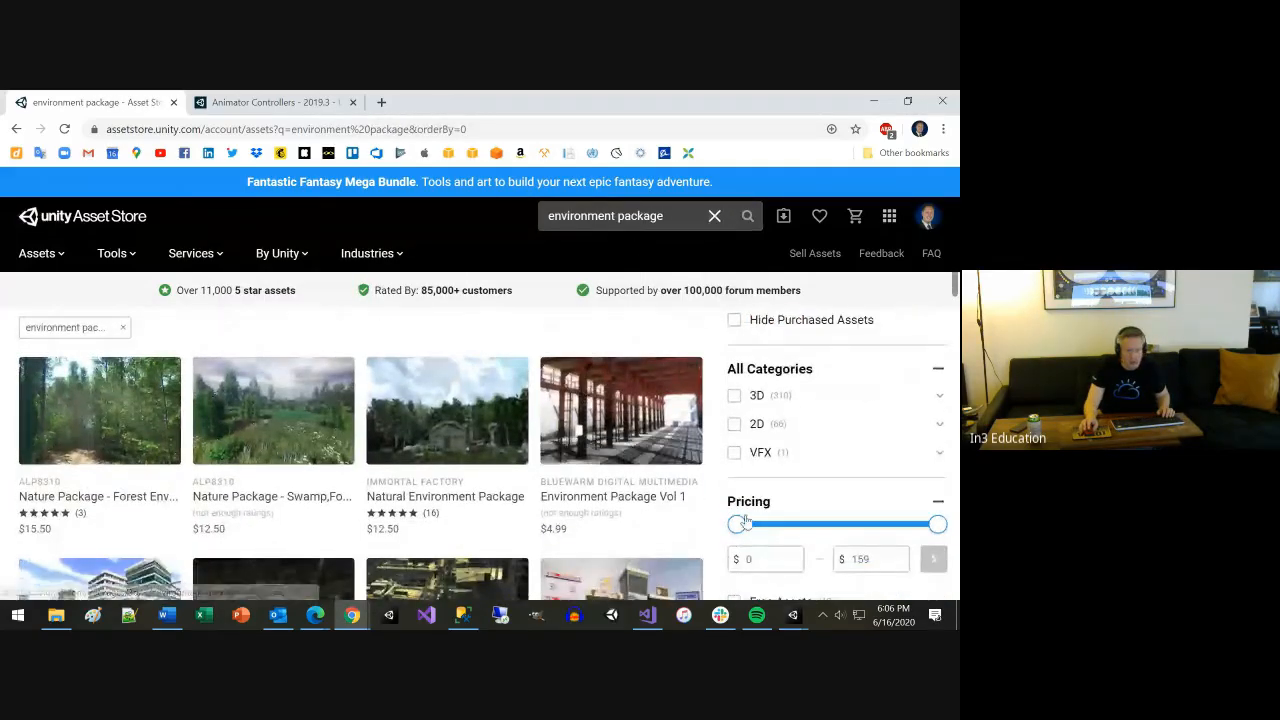
pyautogui.scroll(-3, 730, 372)
pyautogui.click(745, 377)
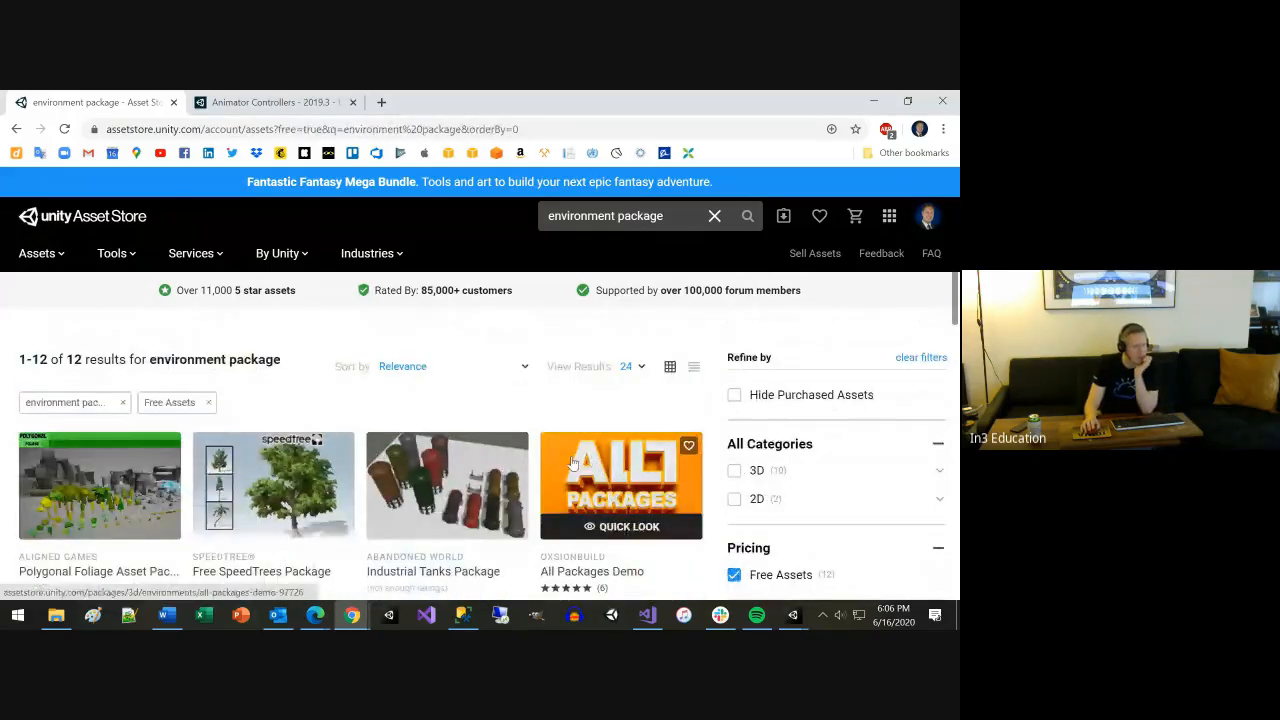
pyautogui.scroll(-2, 585, 461)
pyautogui.scroll(-2, 572, 462)
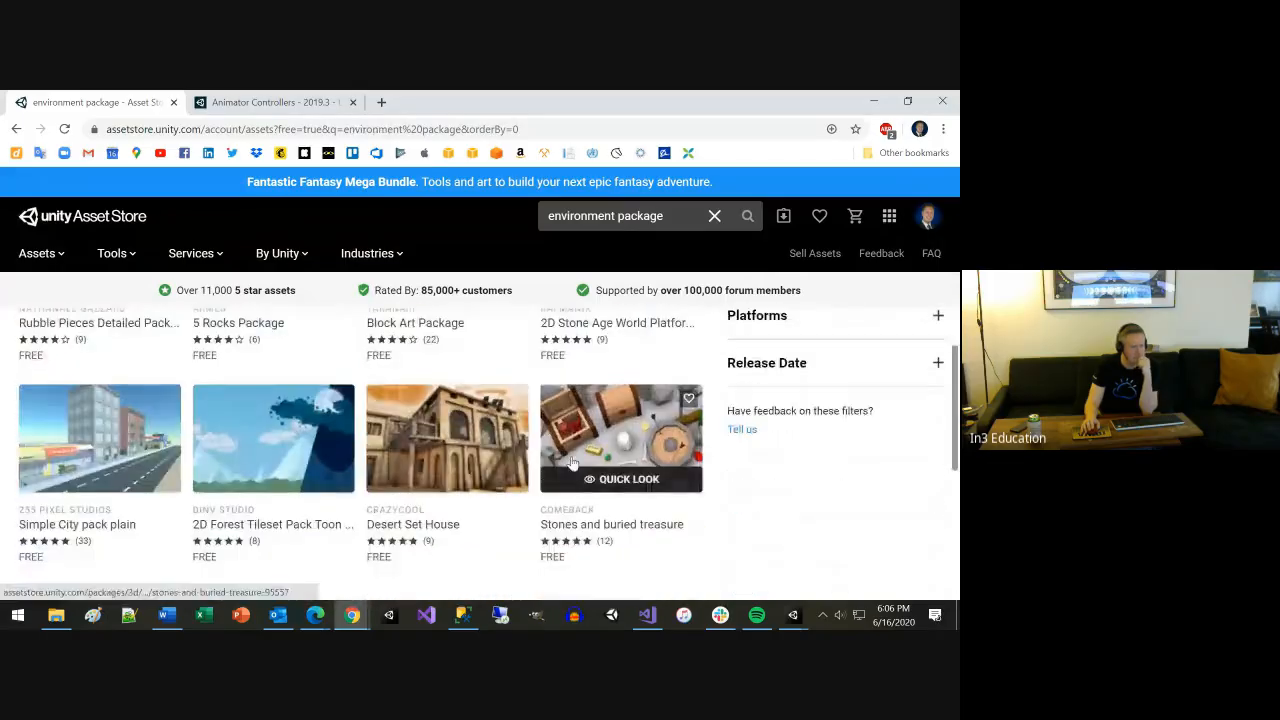
pyautogui.scroll(-2, 600, 470)
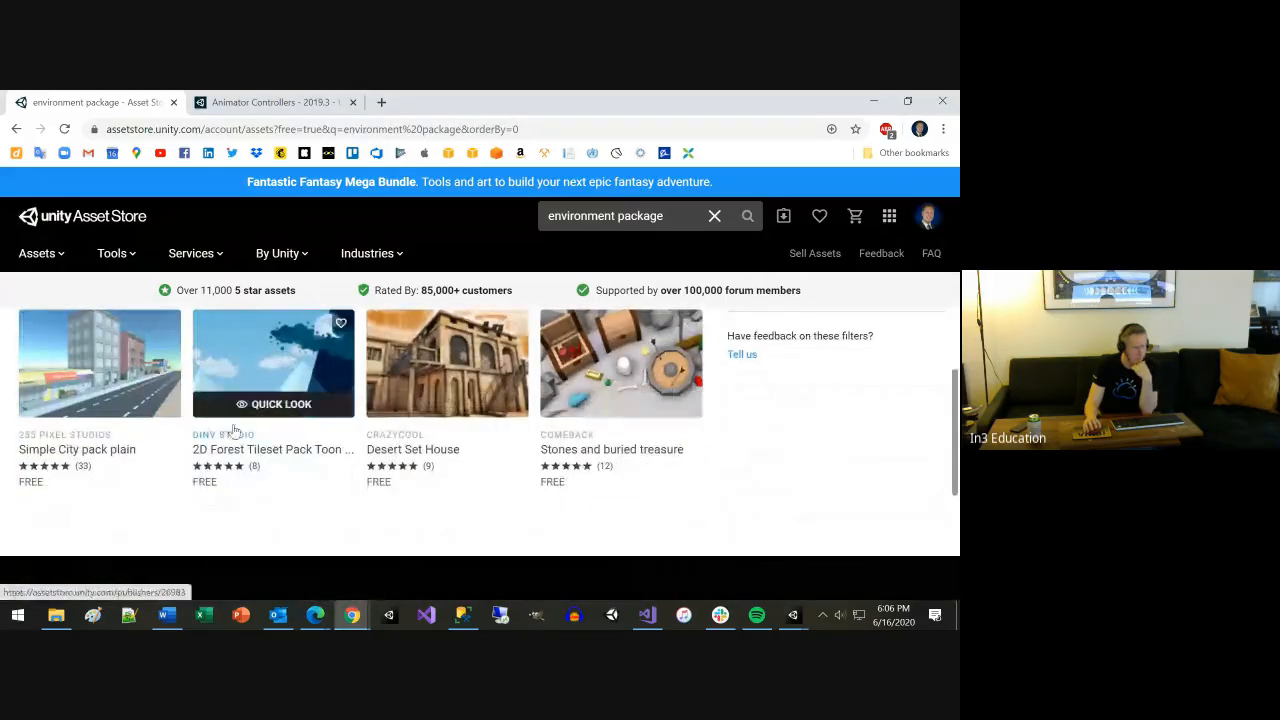
# Open the free Simple City pack plain asset, skim its description and show its package content
pyautogui.click(103, 364)
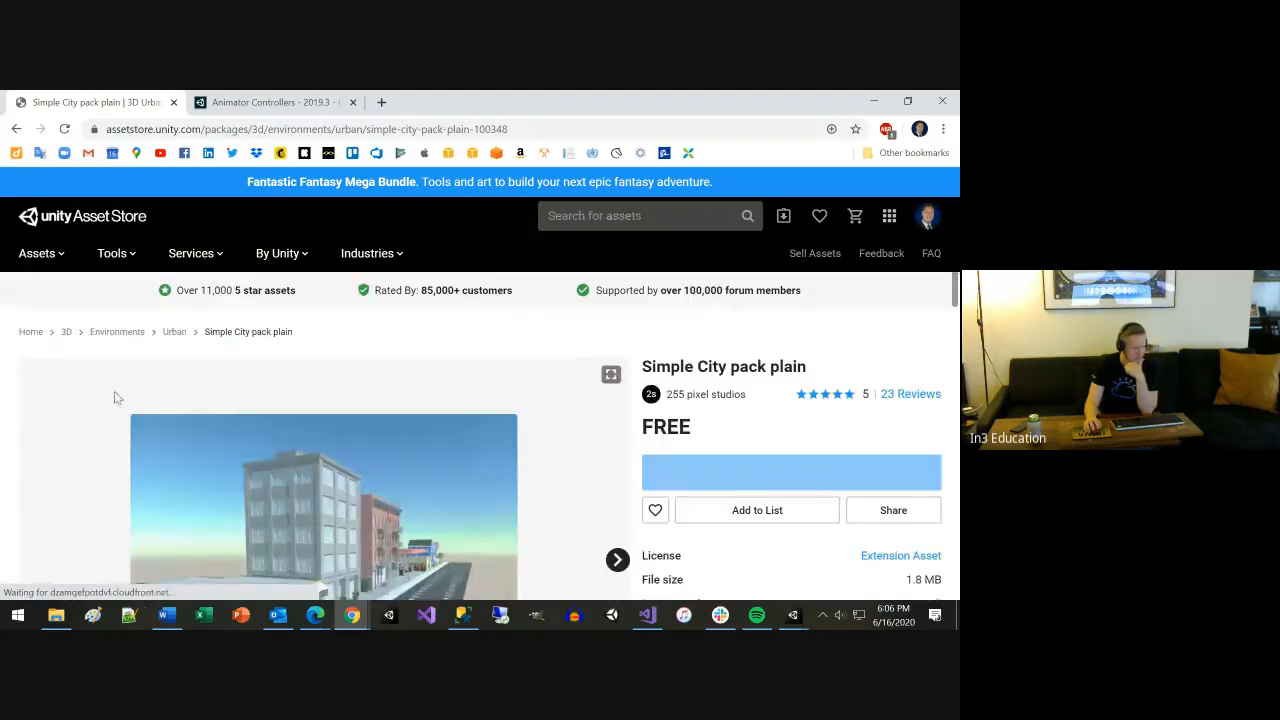
pyautogui.scroll(-5, 116, 390)
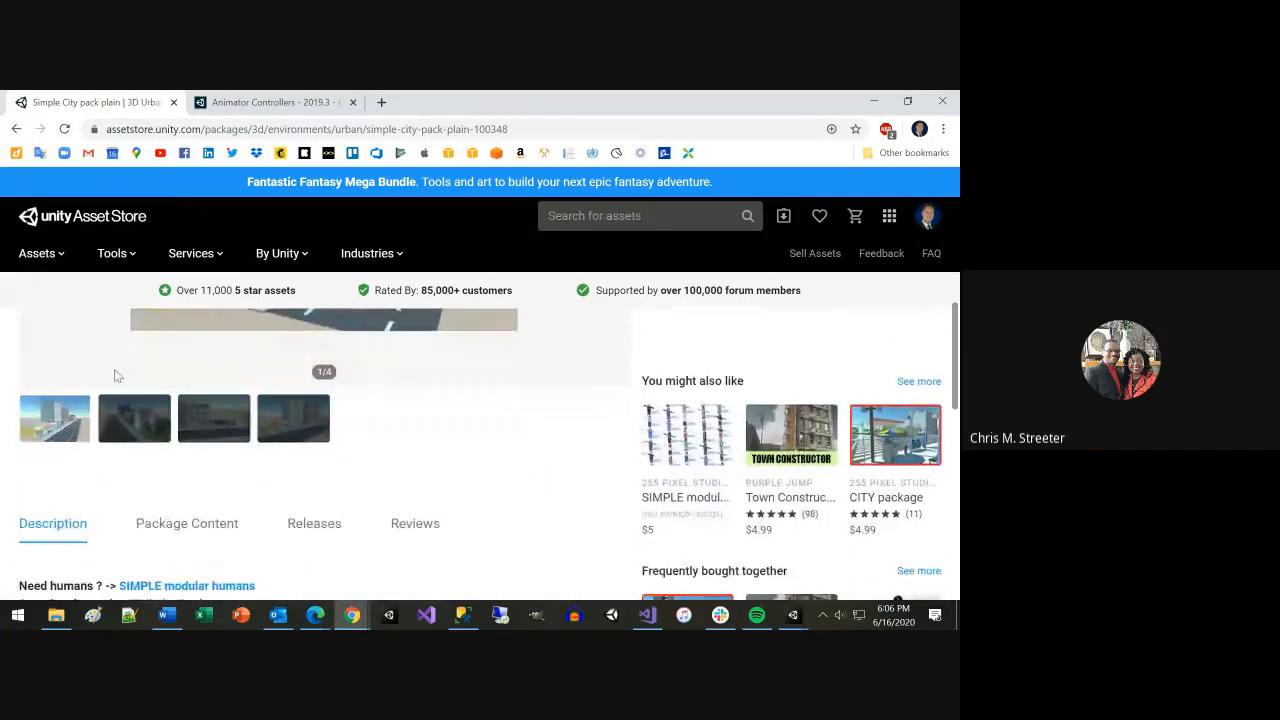
pyautogui.scroll(-2, 170, 415)
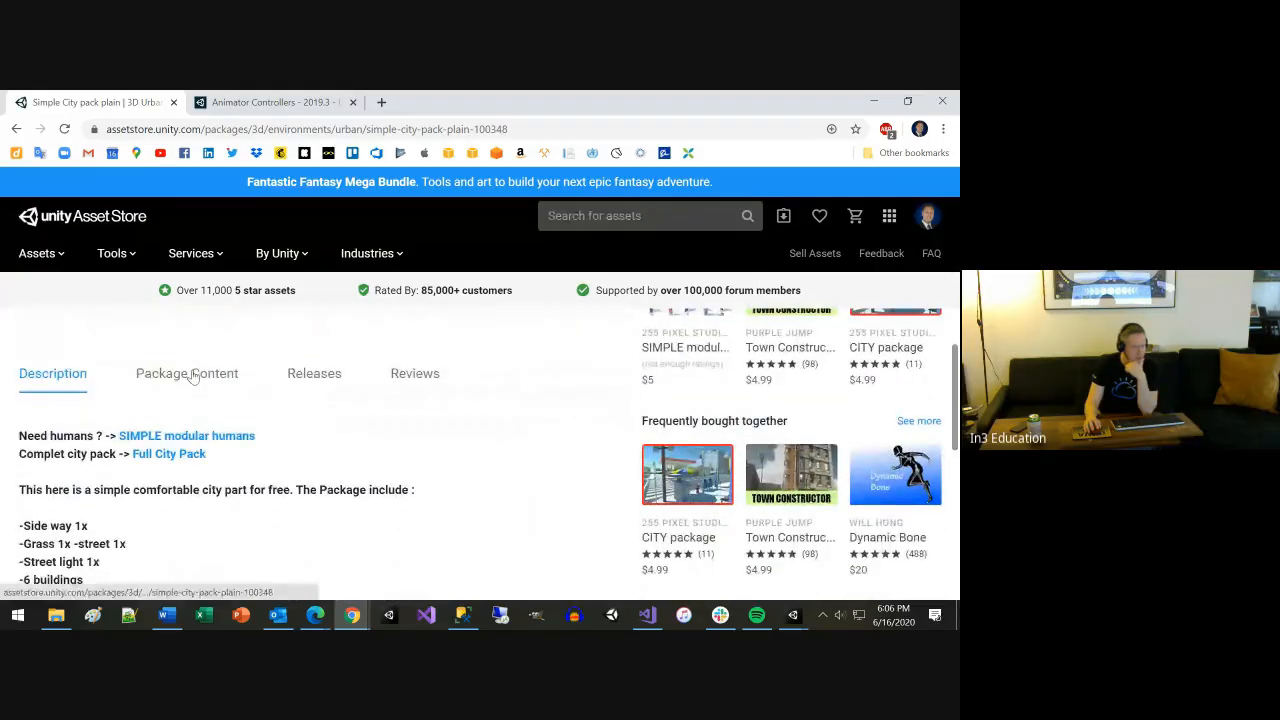
pyautogui.click(190, 373)
pyautogui.scroll(-2, 330, 440)
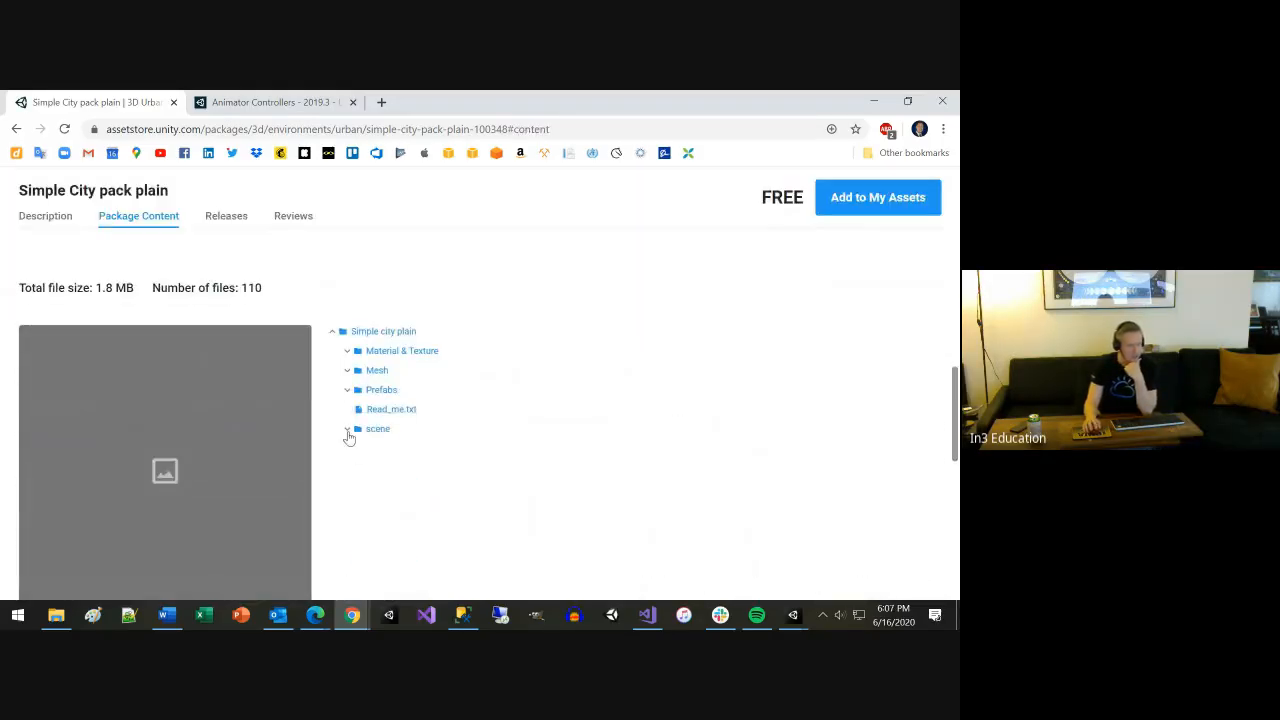
# Expand the scene, Prefabs, Mesh, and Material & Texture folders in the package content to inspect their files
pyautogui.click(348, 432)
pyautogui.click(347, 391)
pyautogui.scroll(-1, 440, 470)
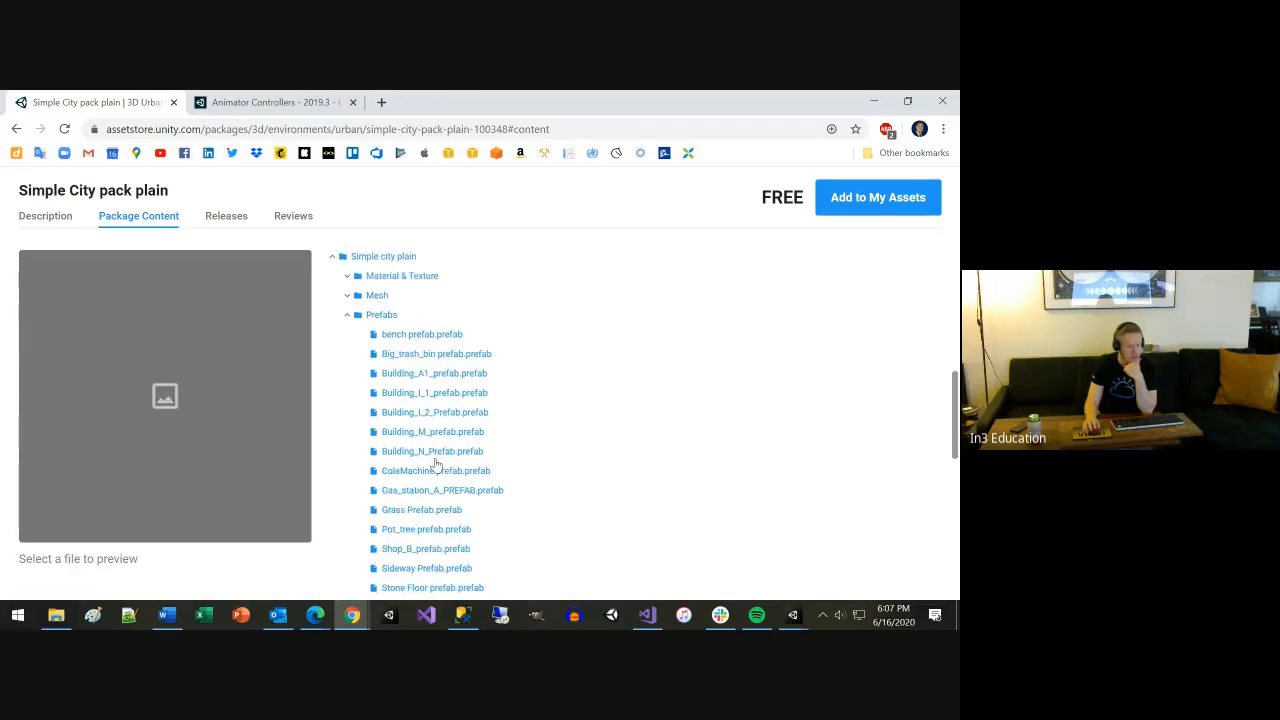
pyautogui.click(347, 295)
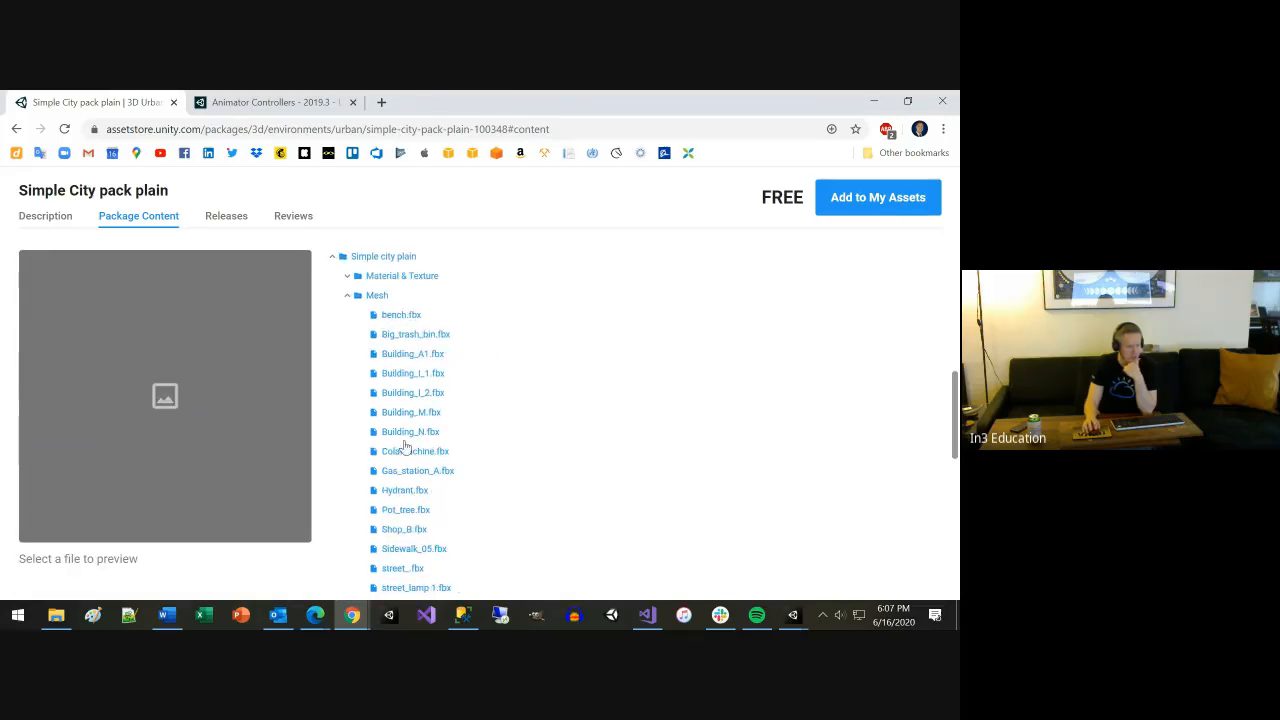
pyautogui.click(347, 276)
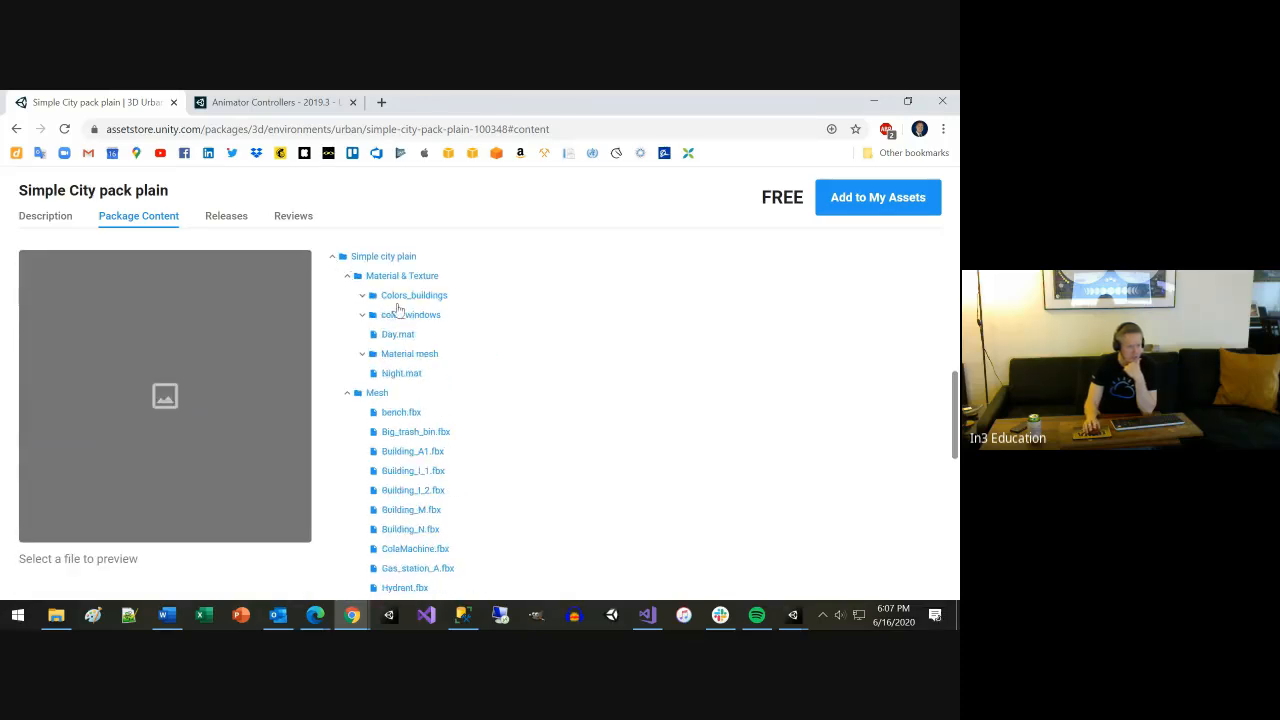
# Review the package's full file listing, including its materials, meshes, prefabs and demo scene, and return to the asset's main details
pyautogui.scroll(-4, 435, 360)
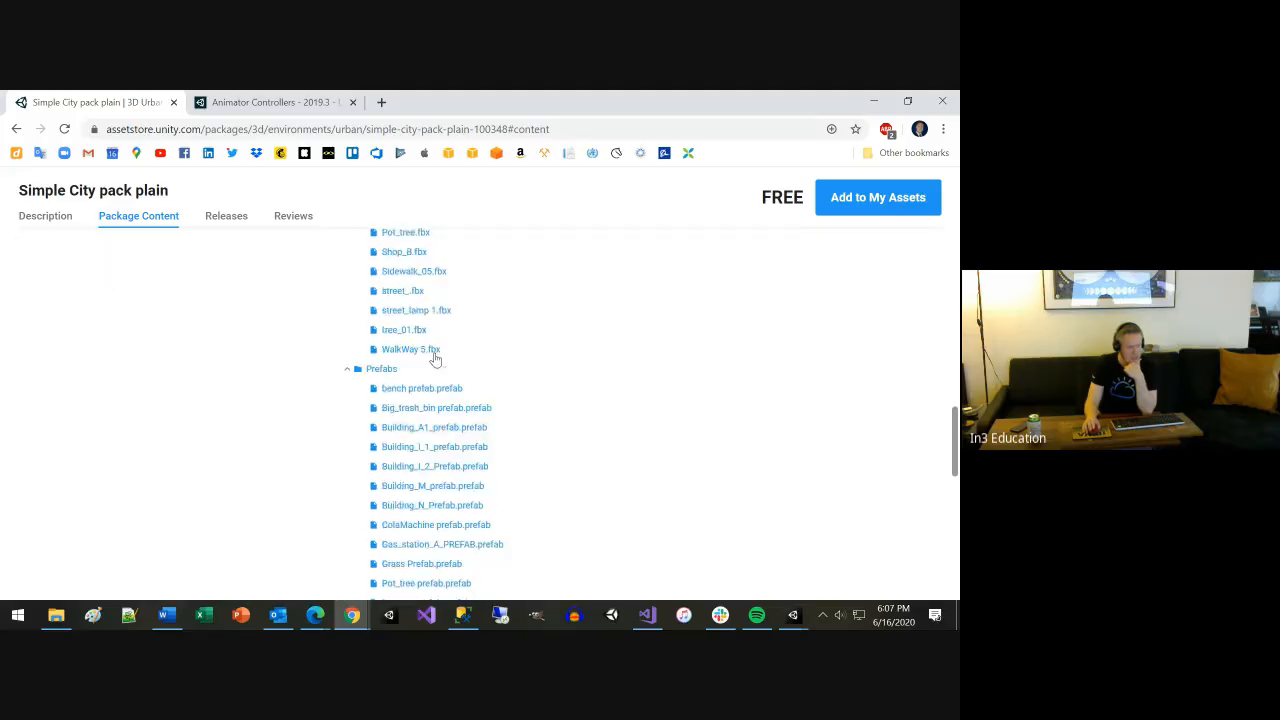
pyautogui.scroll(-3, 435, 360)
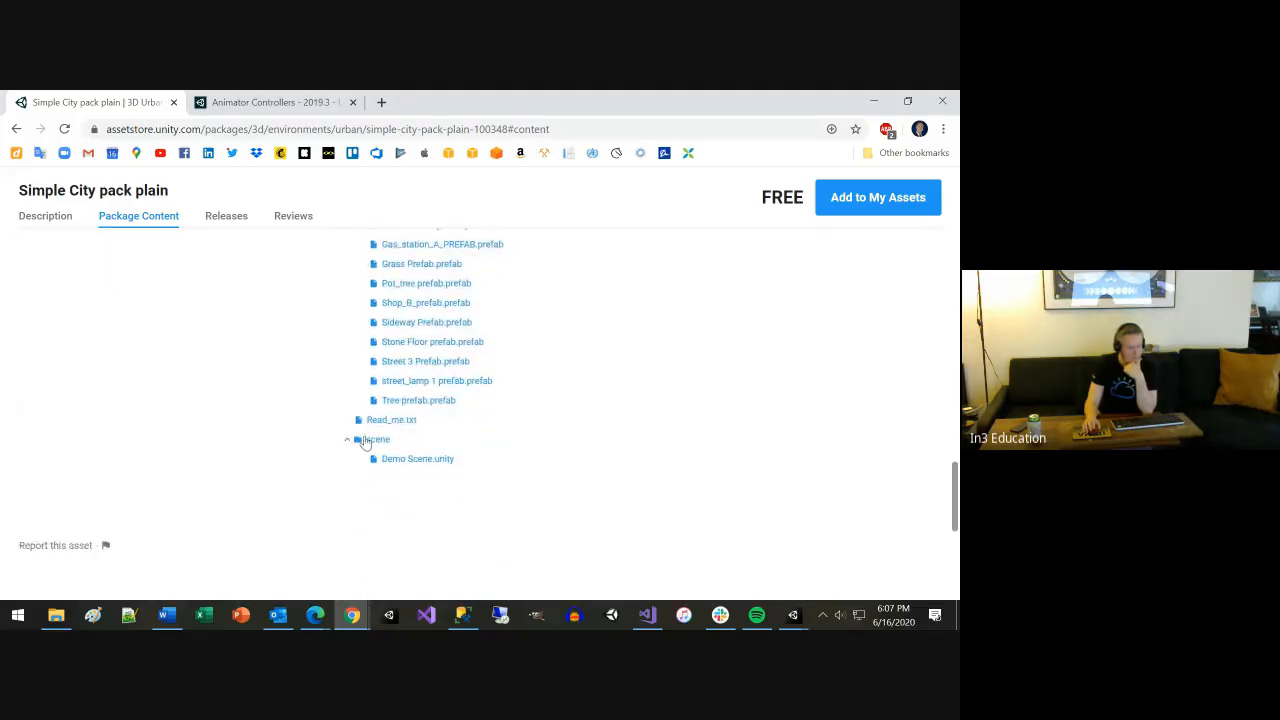
pyautogui.scroll(10, 365, 442)
pyautogui.scroll(-2, 390, 442)
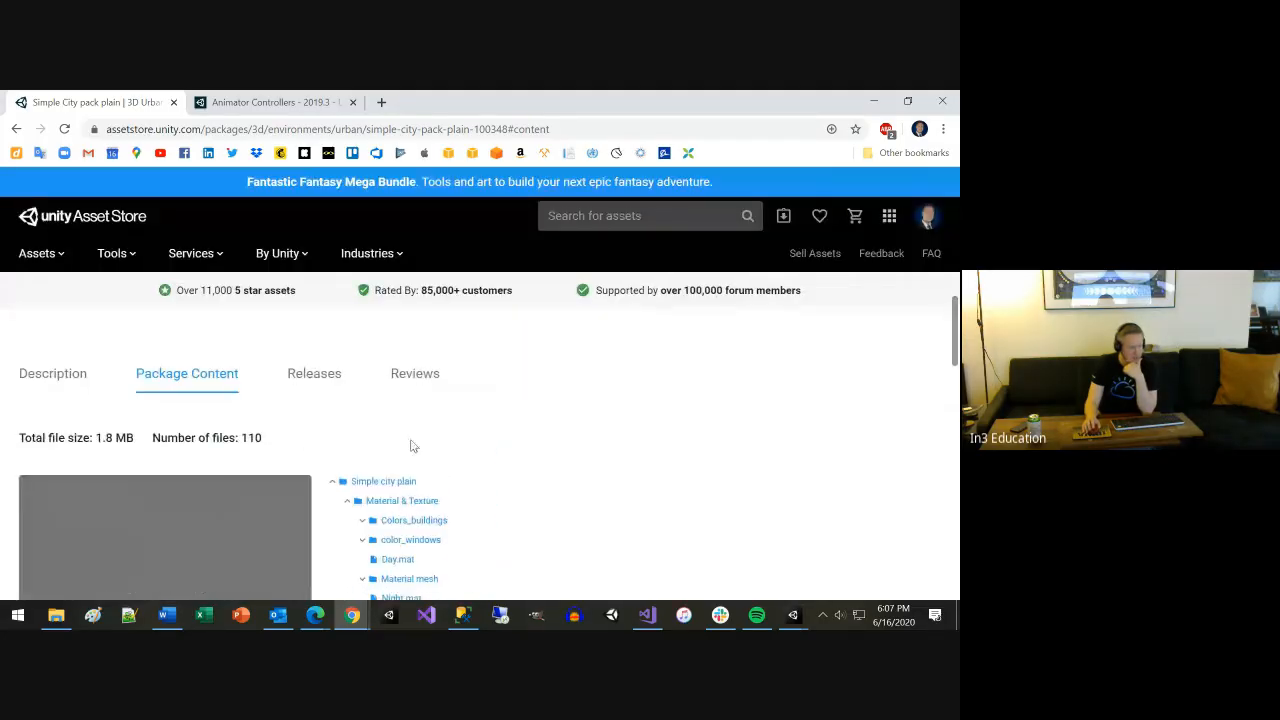
pyautogui.scroll(3, 423, 448)
pyautogui.scroll(3, 423, 448)
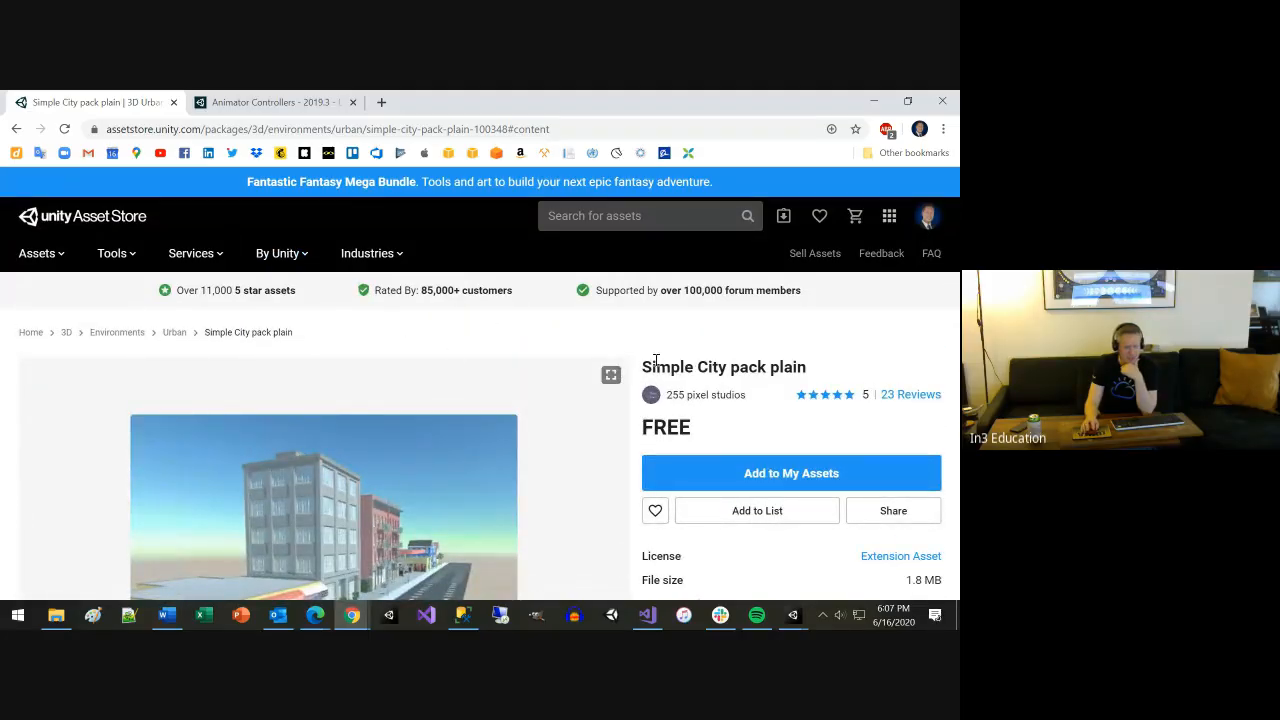
# Examine the Simple City pack plain's name, preview image, file size and supported Unity versions, highlighting the name and file size
pyautogui.moveTo(645, 364); pyautogui.dragTo(806, 367)
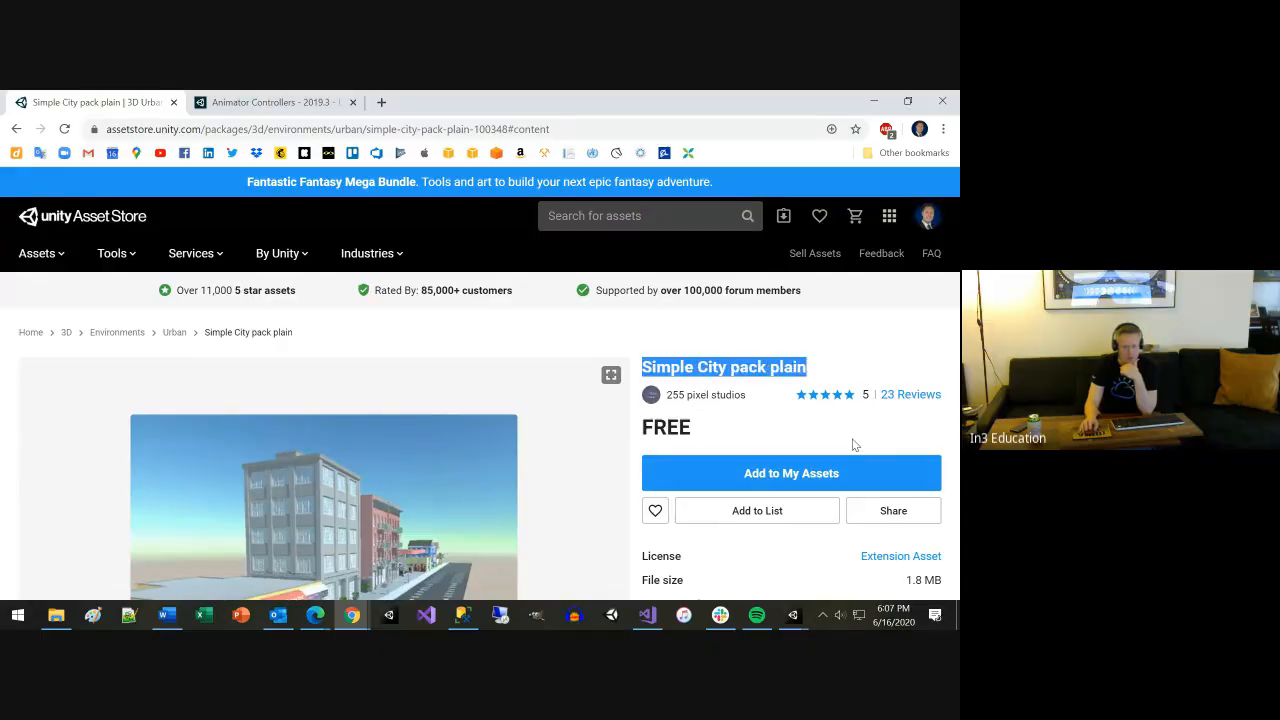
pyautogui.scroll(-1, 853, 444)
pyautogui.scroll(1, 853, 444)
pyautogui.scroll(-1, 853, 444)
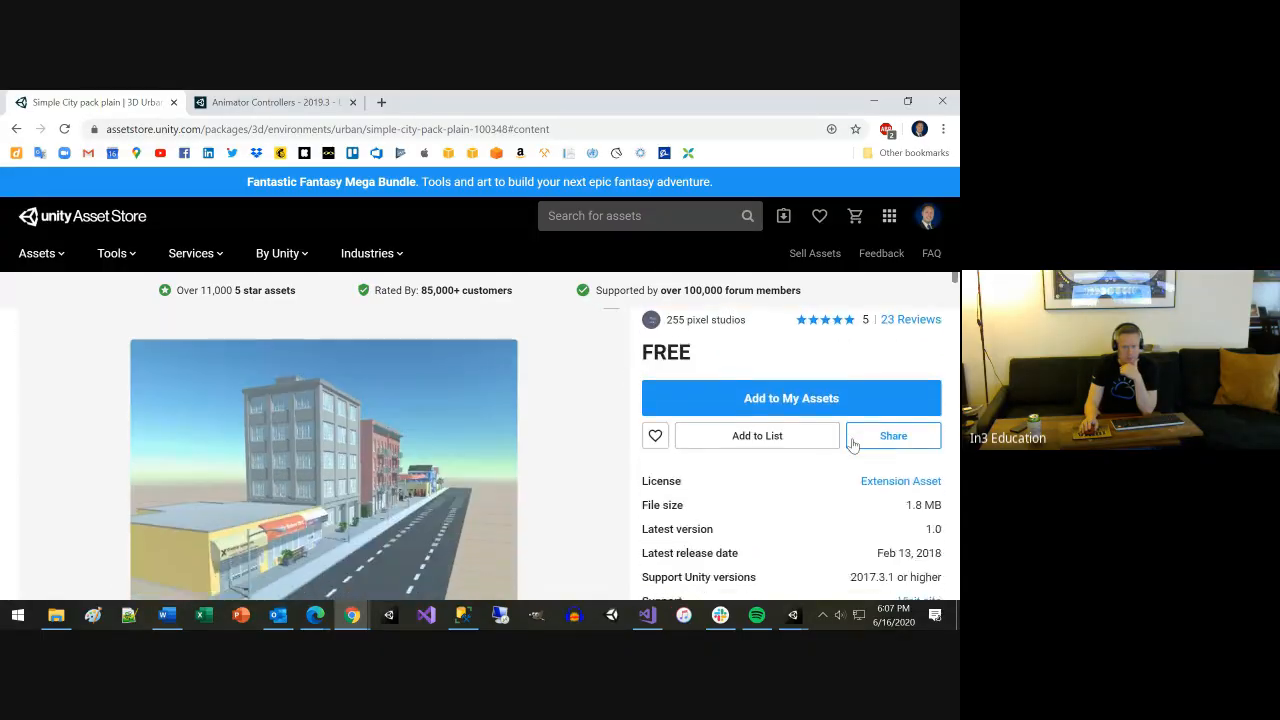
pyautogui.scroll(1, 853, 444)
pyautogui.scroll(-1, 853, 444)
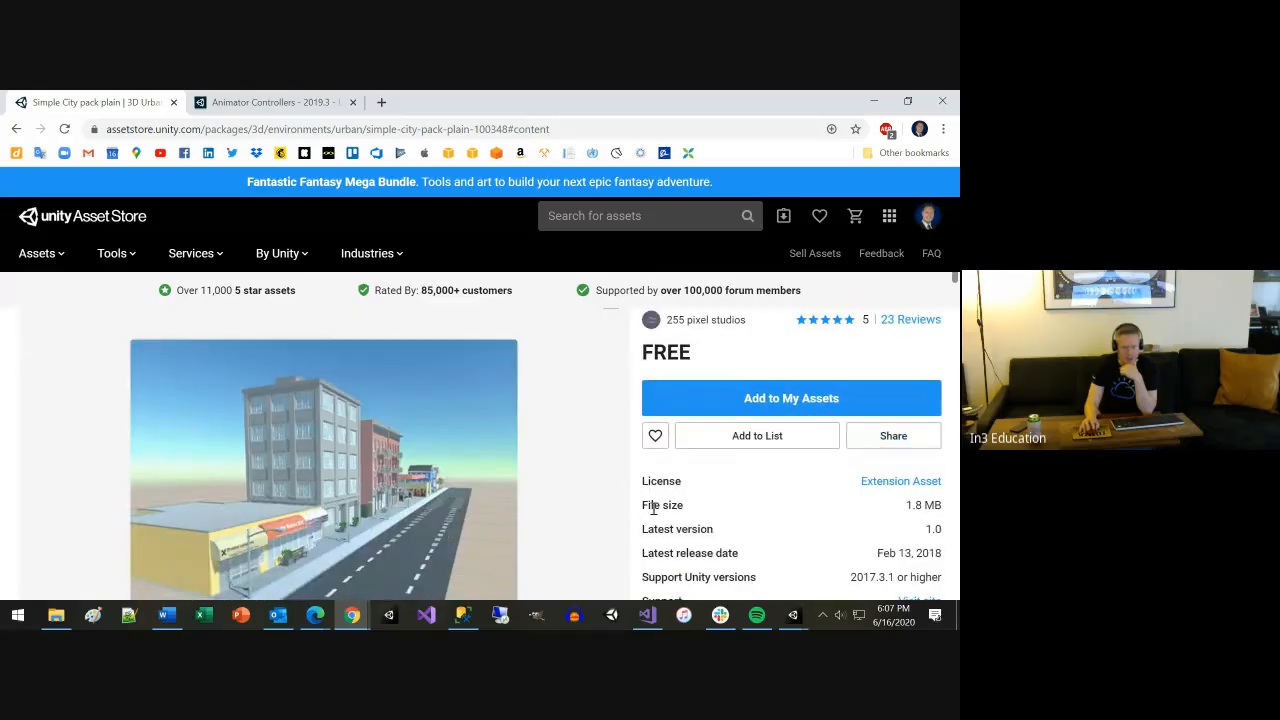
pyautogui.moveTo(904, 509); pyautogui.dragTo(947, 509)
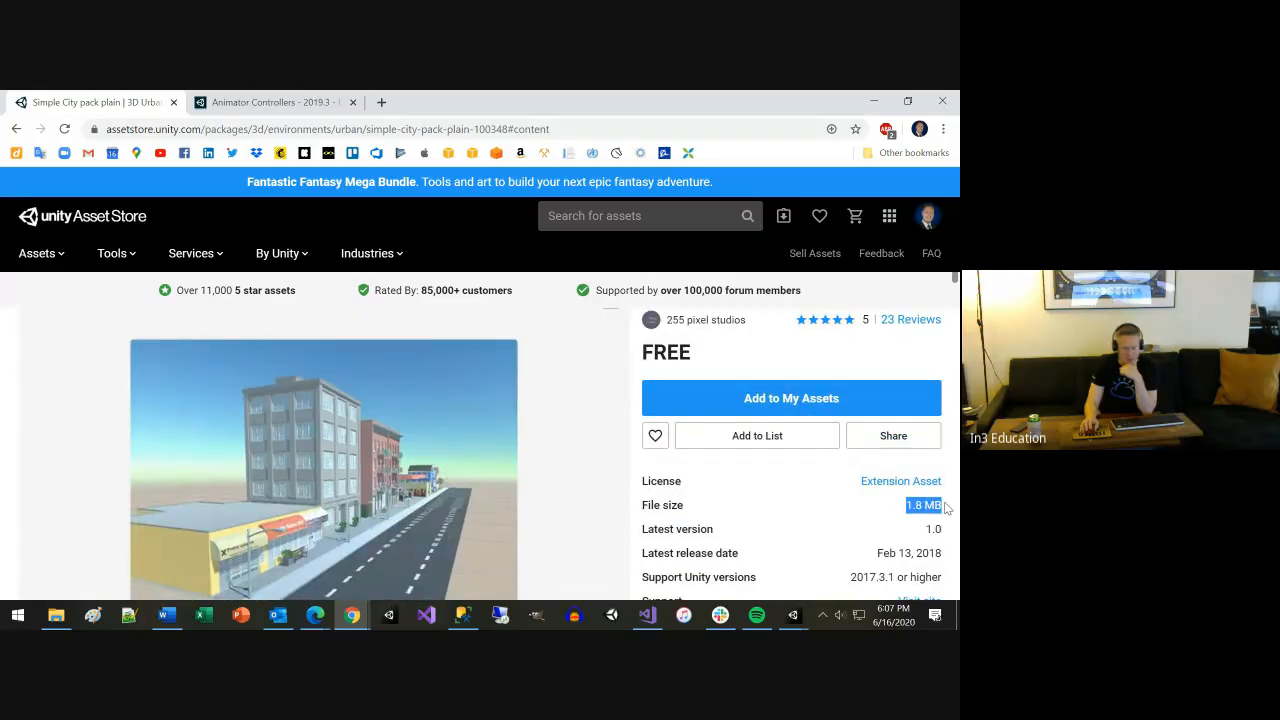
pyautogui.scroll(-1, 940, 508)
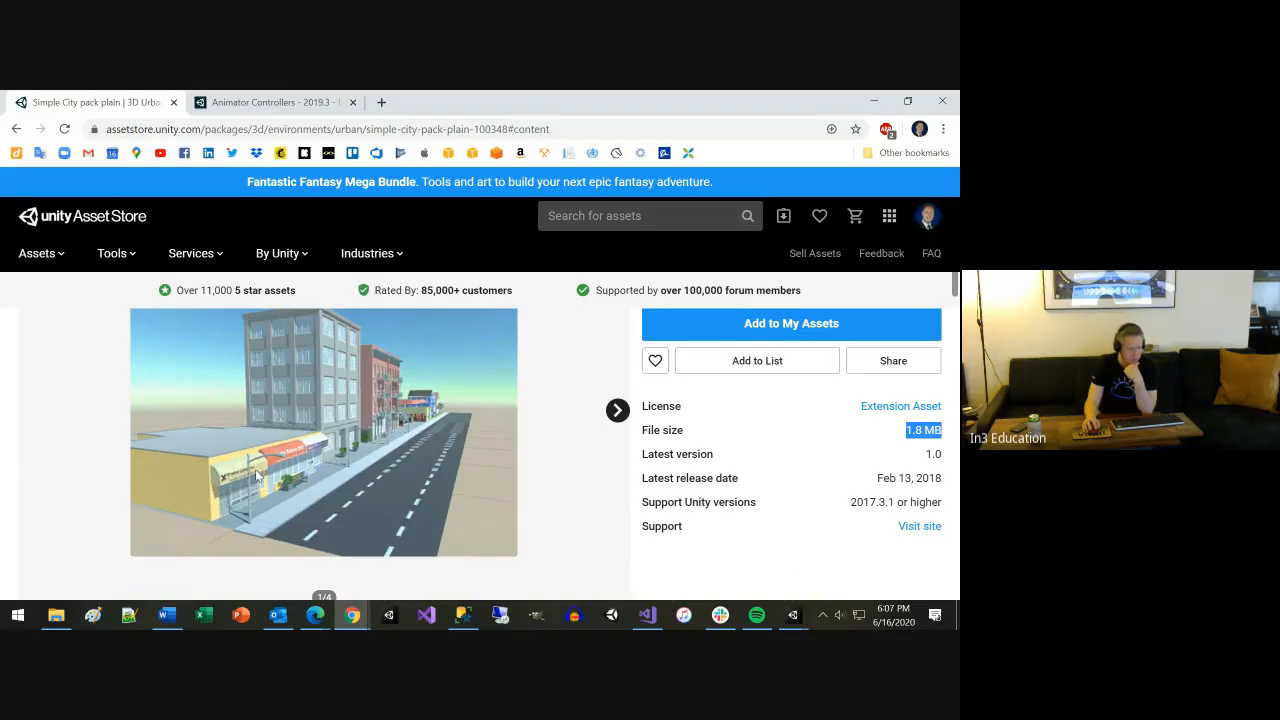
# Add Simple City pack plain to My Assets and open it in the Unity Editor
pyautogui.click(662, 334)
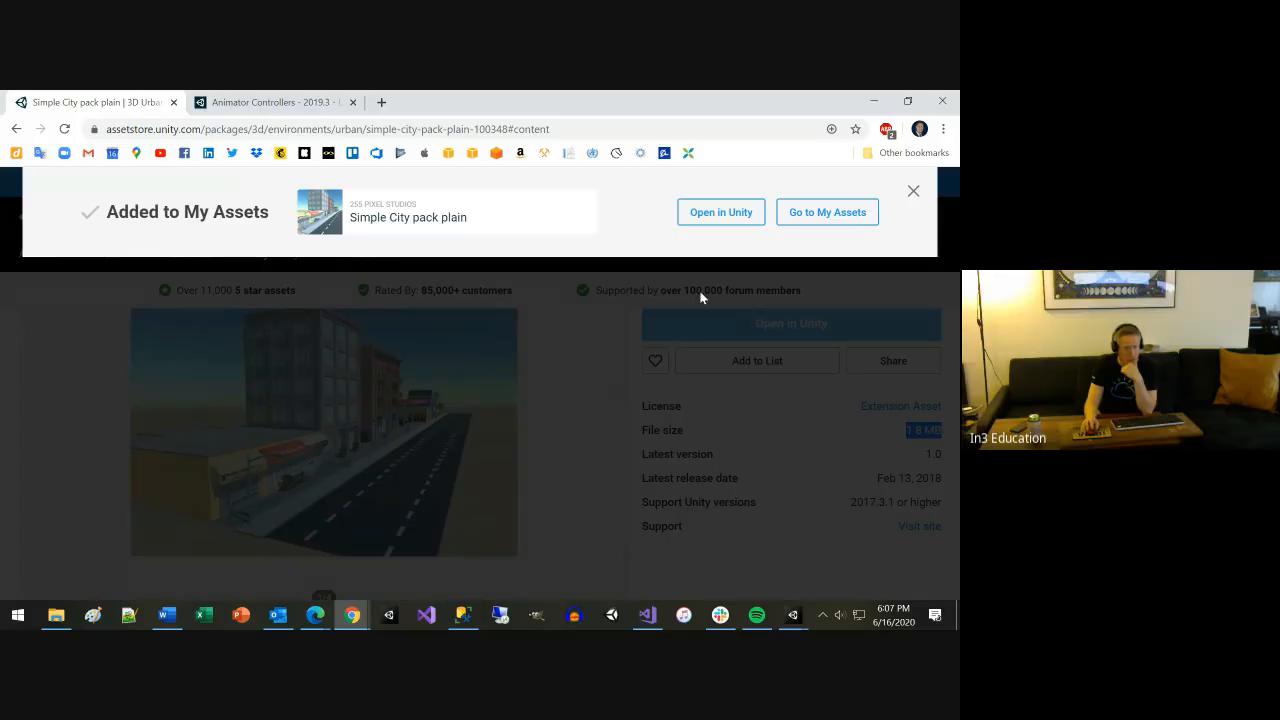
pyautogui.click(735, 215)
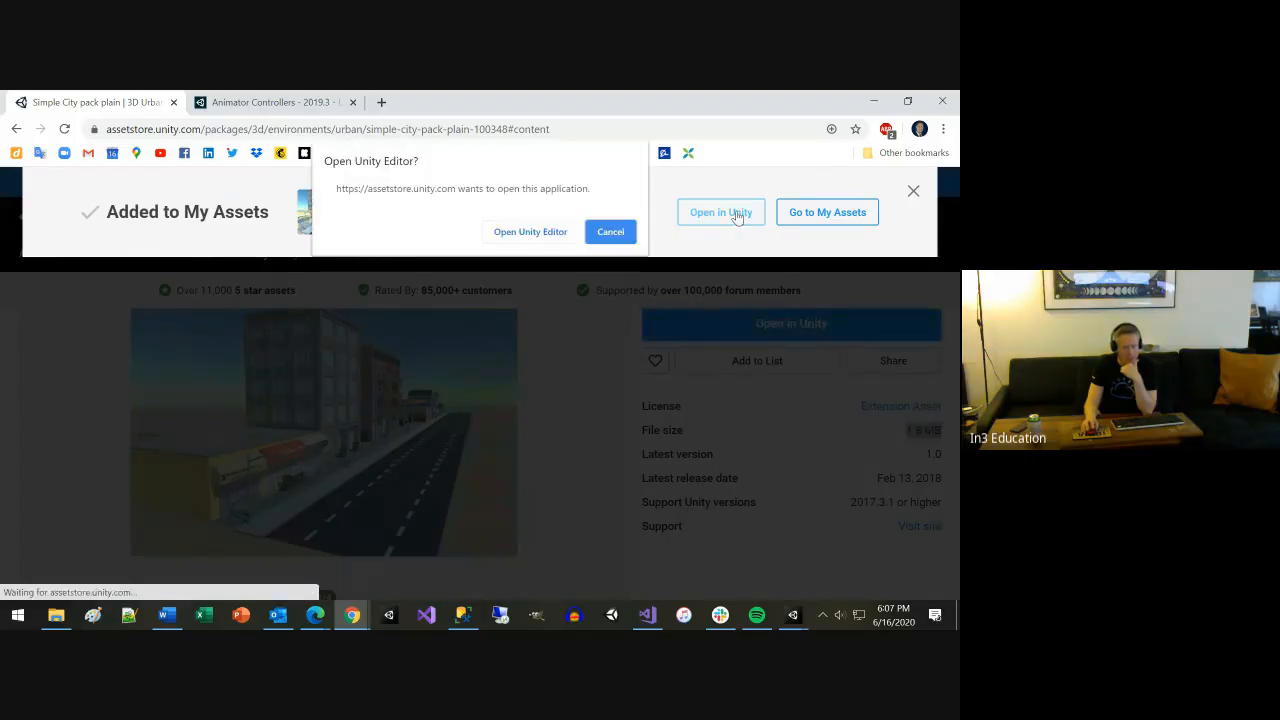
pyautogui.click(536, 234)
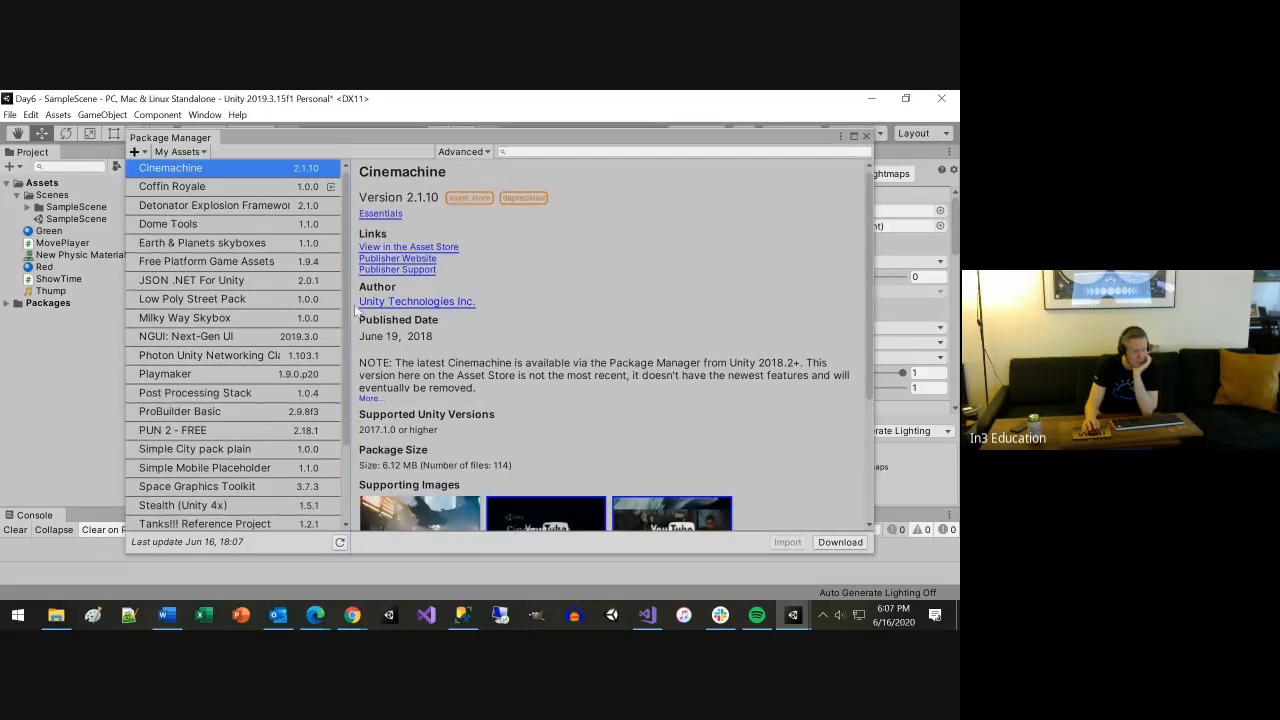
# Look through the Package Manager's asset list, and open Simple City pack plain in Unity again from its store page
pyautogui.moveTo(345, 292); pyautogui.dragTo(344, 384)
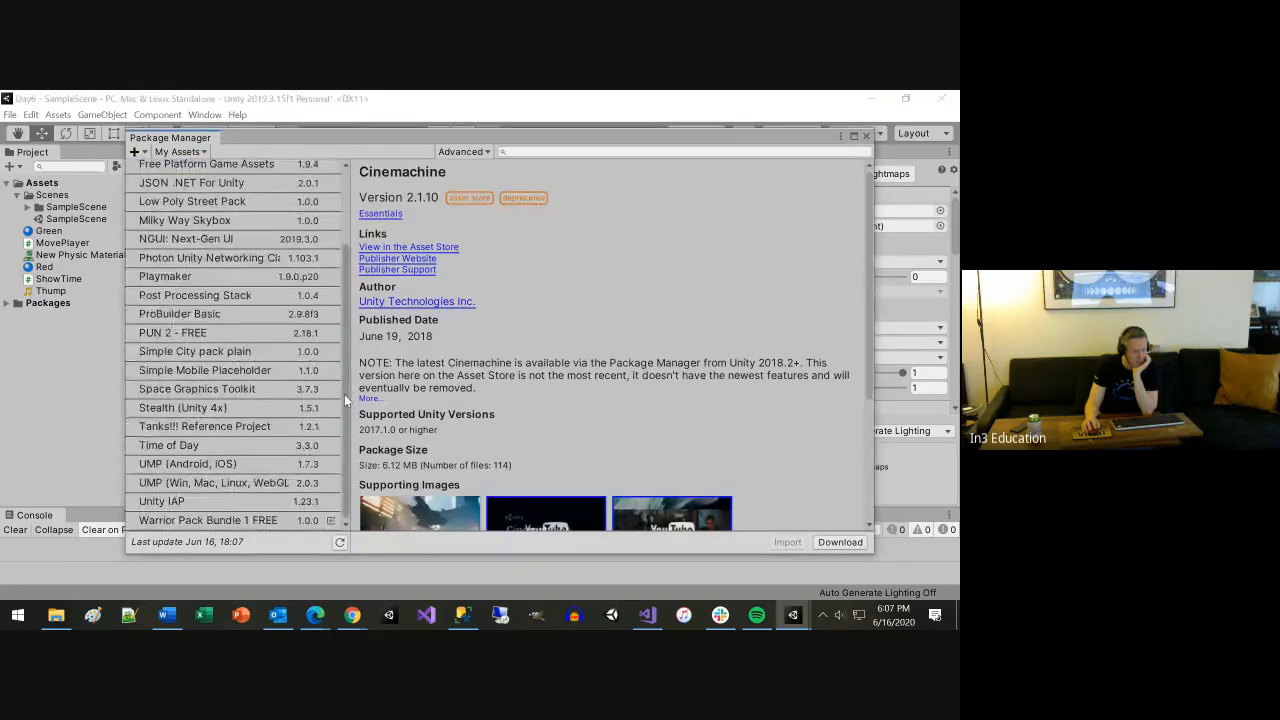
pyautogui.hotkey('alt', 'Tab')
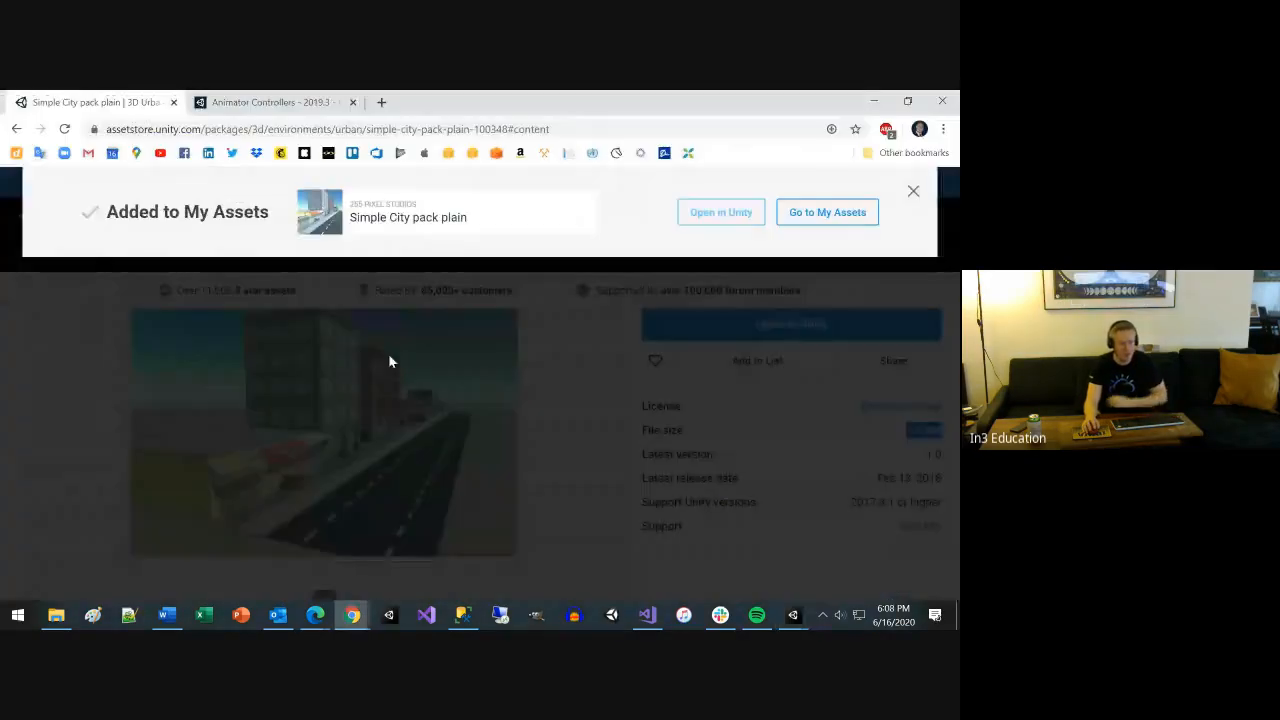
pyautogui.click(727, 218)
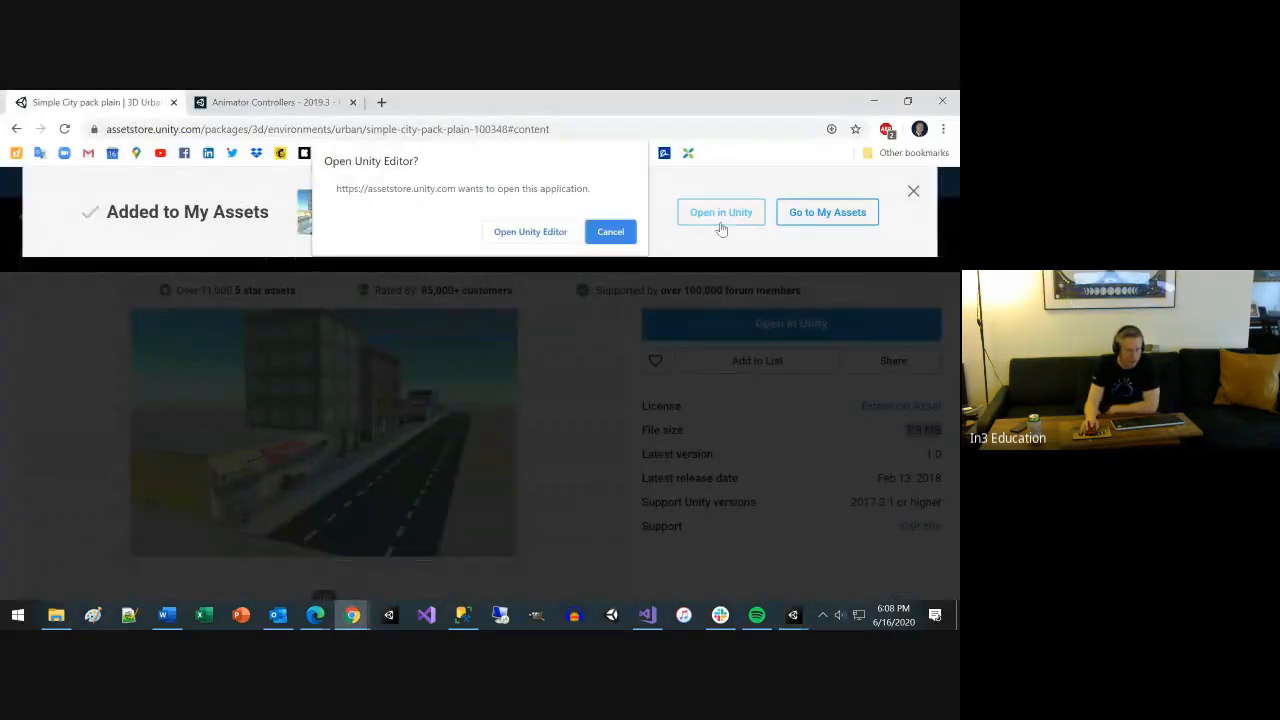
pyautogui.click(538, 233)
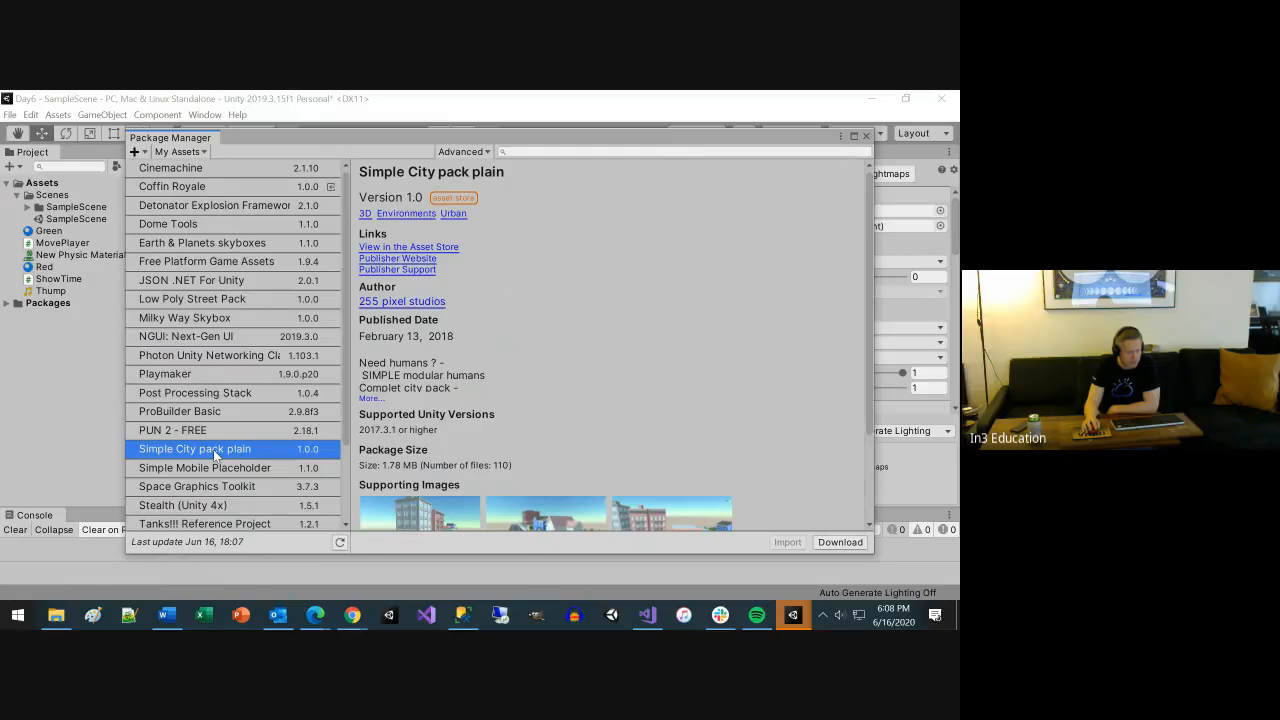
# Download Simple City pack plain and import all of its files into the Day6 project
pyautogui.click(833, 545)
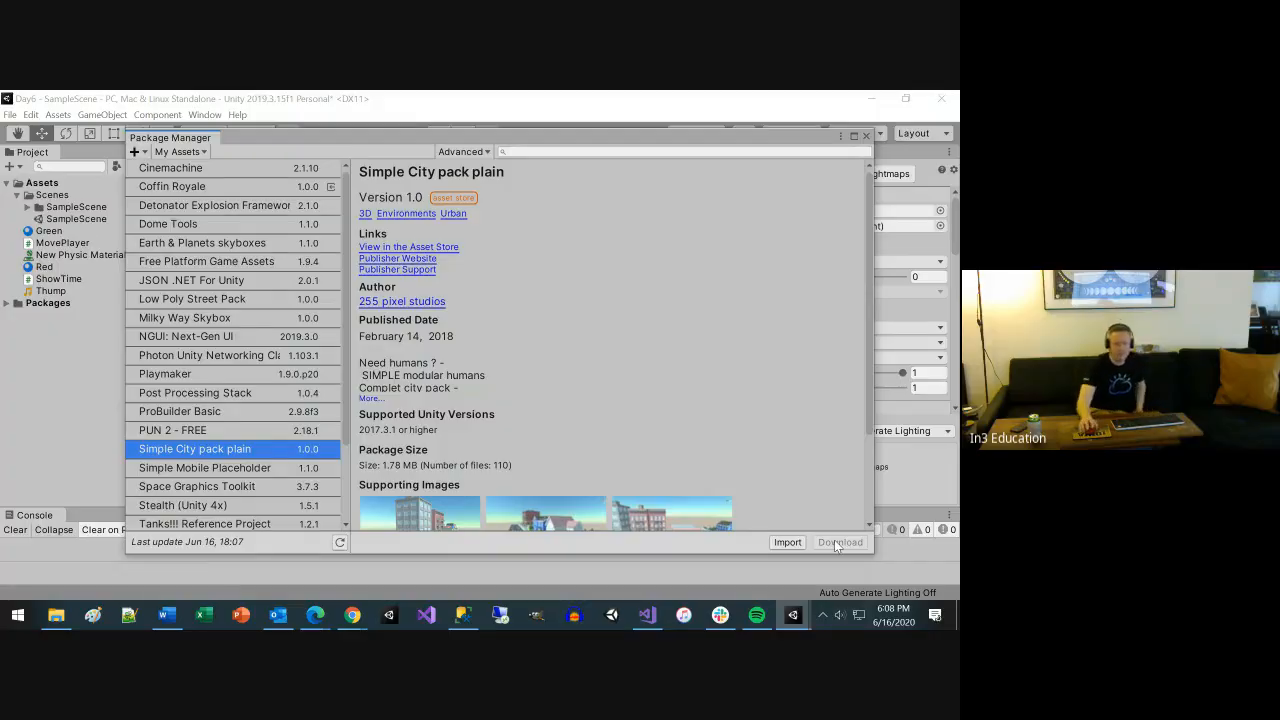
pyautogui.click(787, 542)
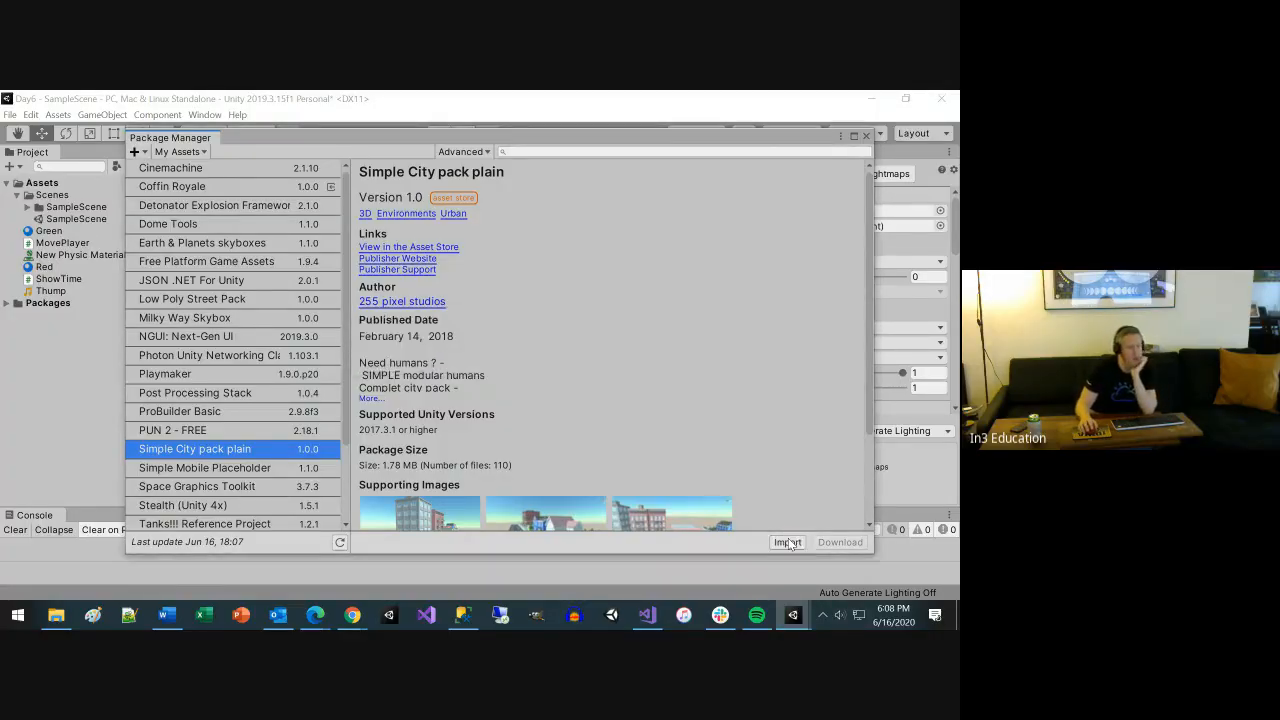
pyautogui.scroll(-20, 571, 430)
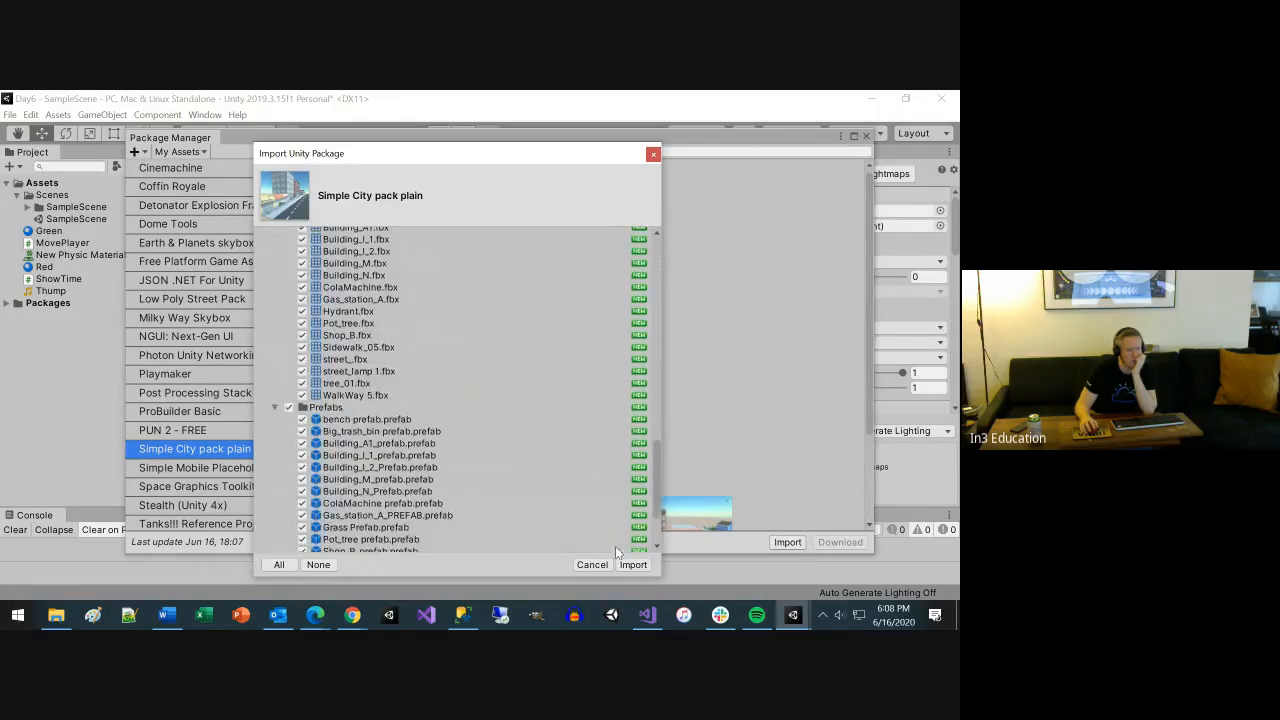
pyautogui.click(633, 565)
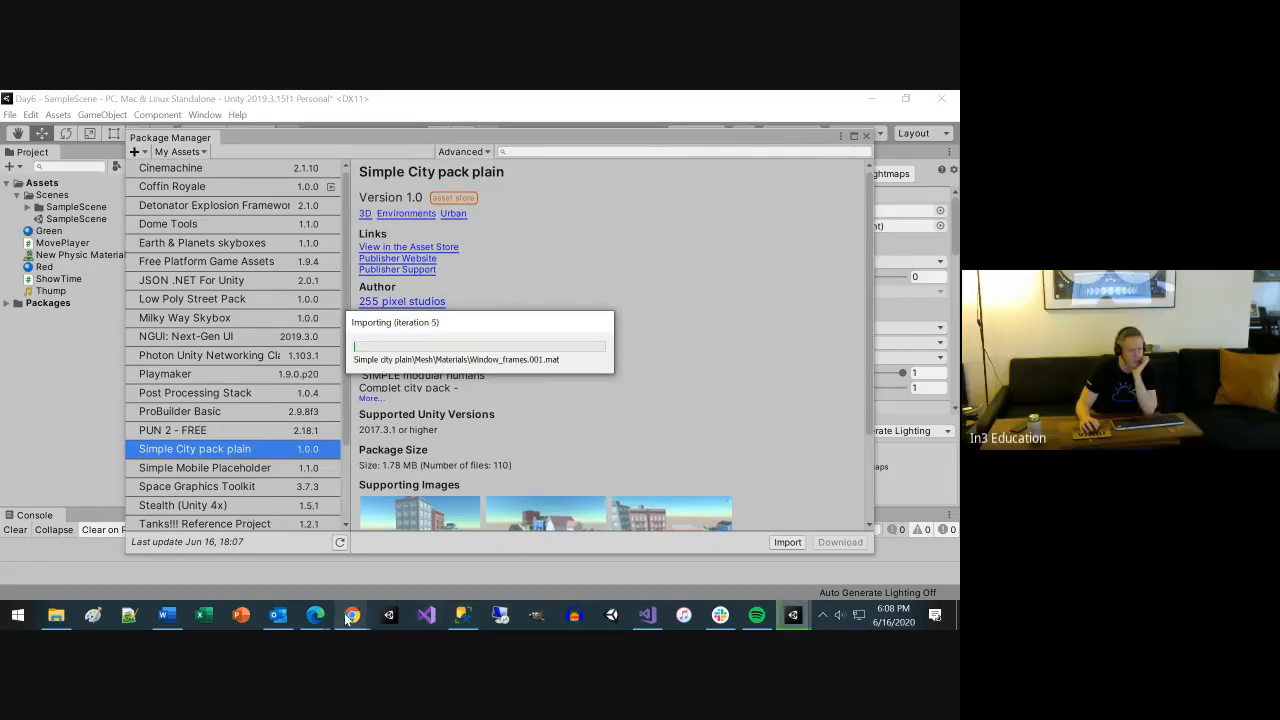
# Switch to the pack's store page in the browser and reopen the pack in Unity
pyautogui.moveTo(352, 614)
pyautogui.click(300, 560)
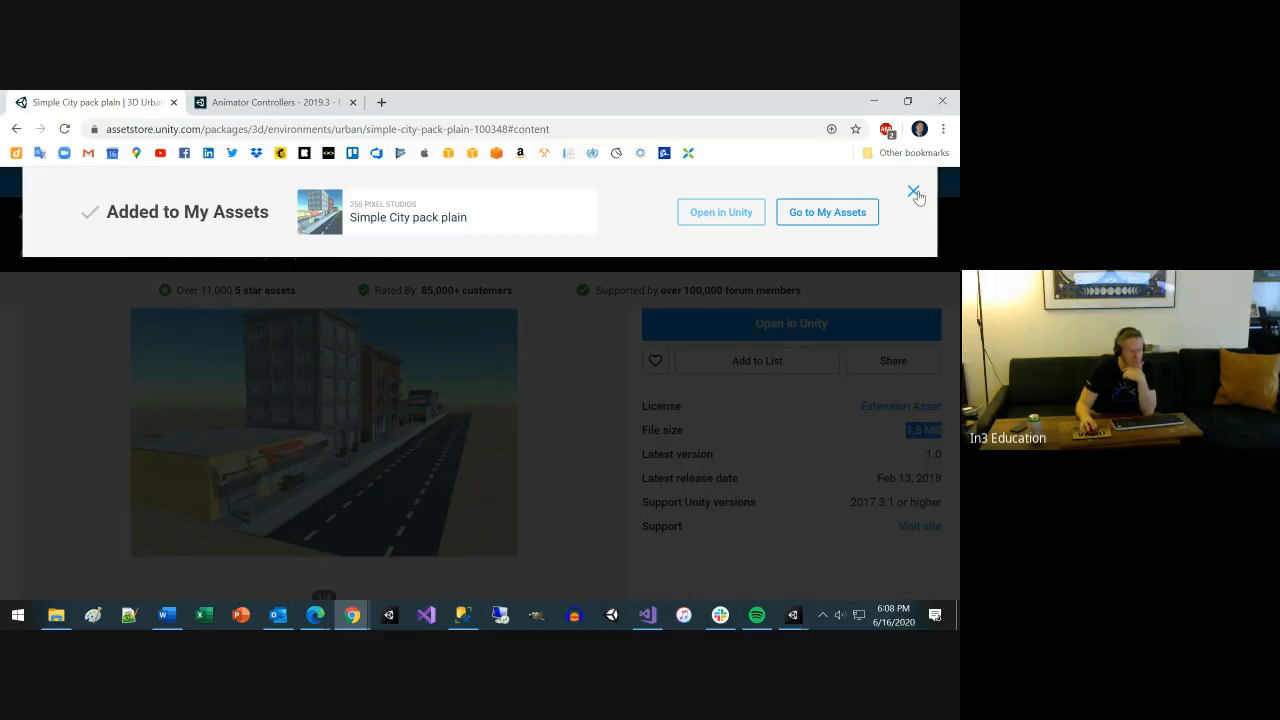
pyautogui.click(716, 222)
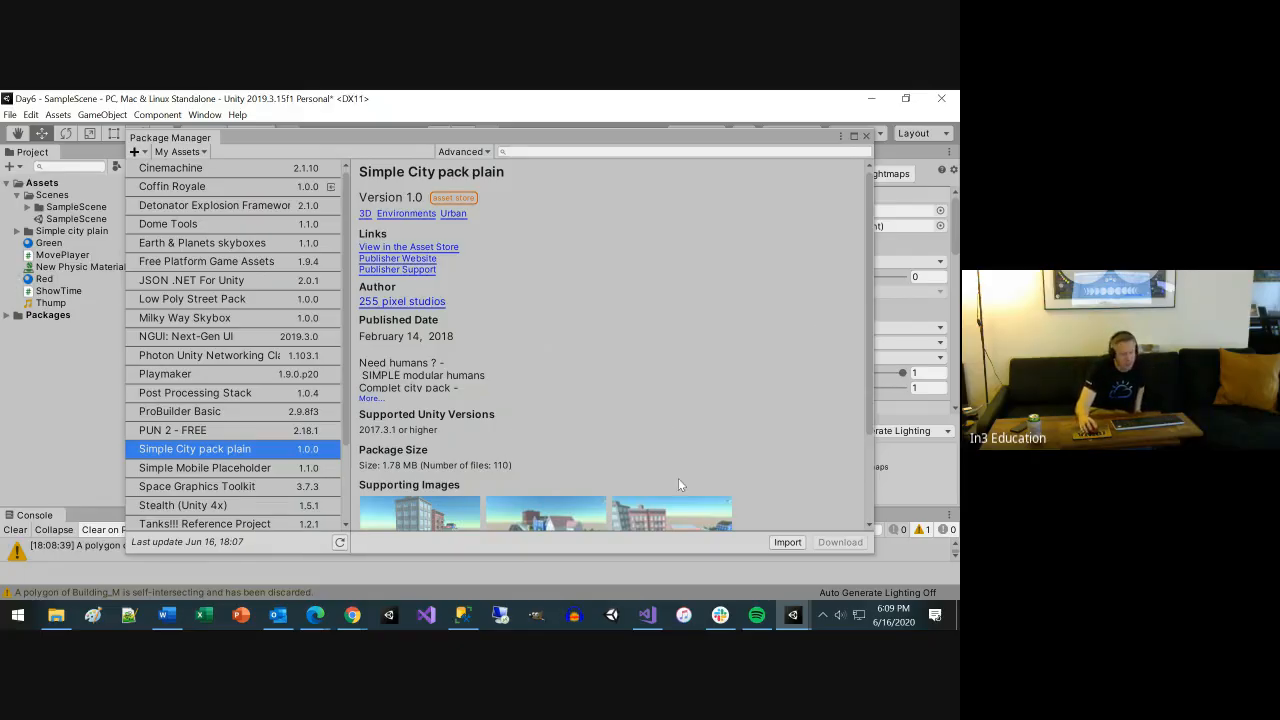
# Close the Package Manager and expand the imported Simple city plain assets down to the Day and Night materials
pyautogui.click(865, 136)
pyautogui.click(865, 136)
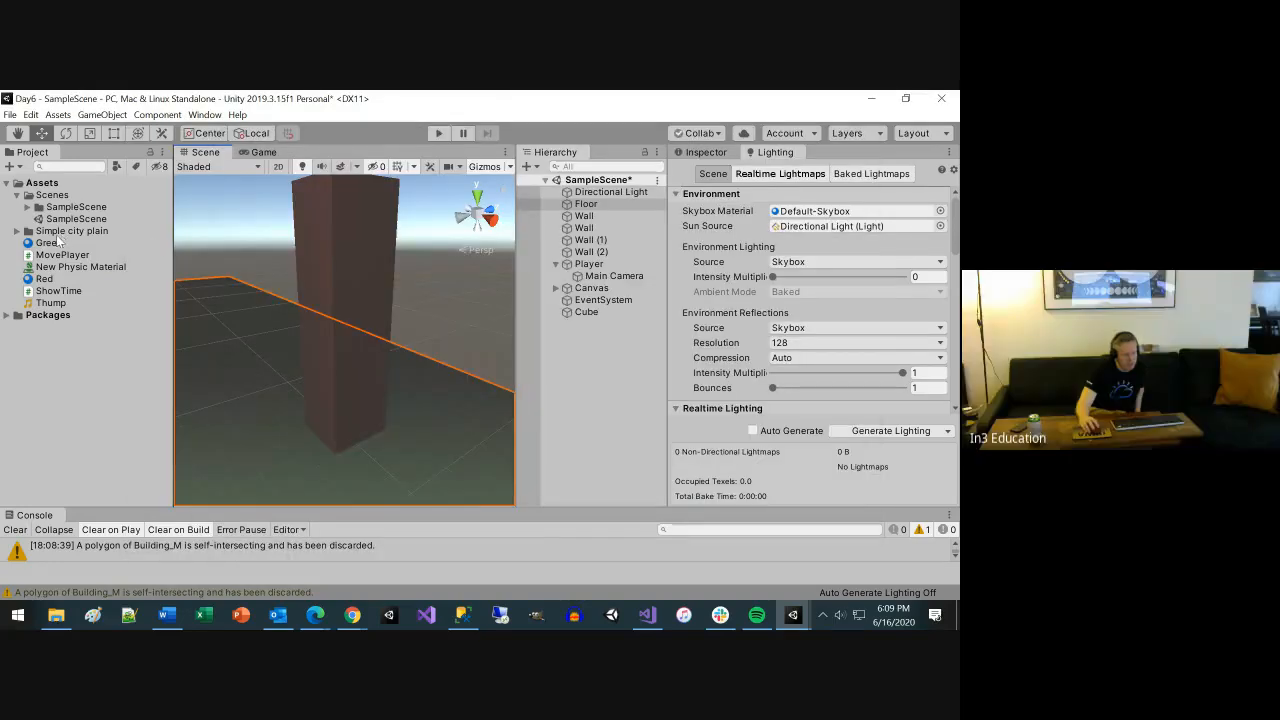
pyautogui.click(16, 231)
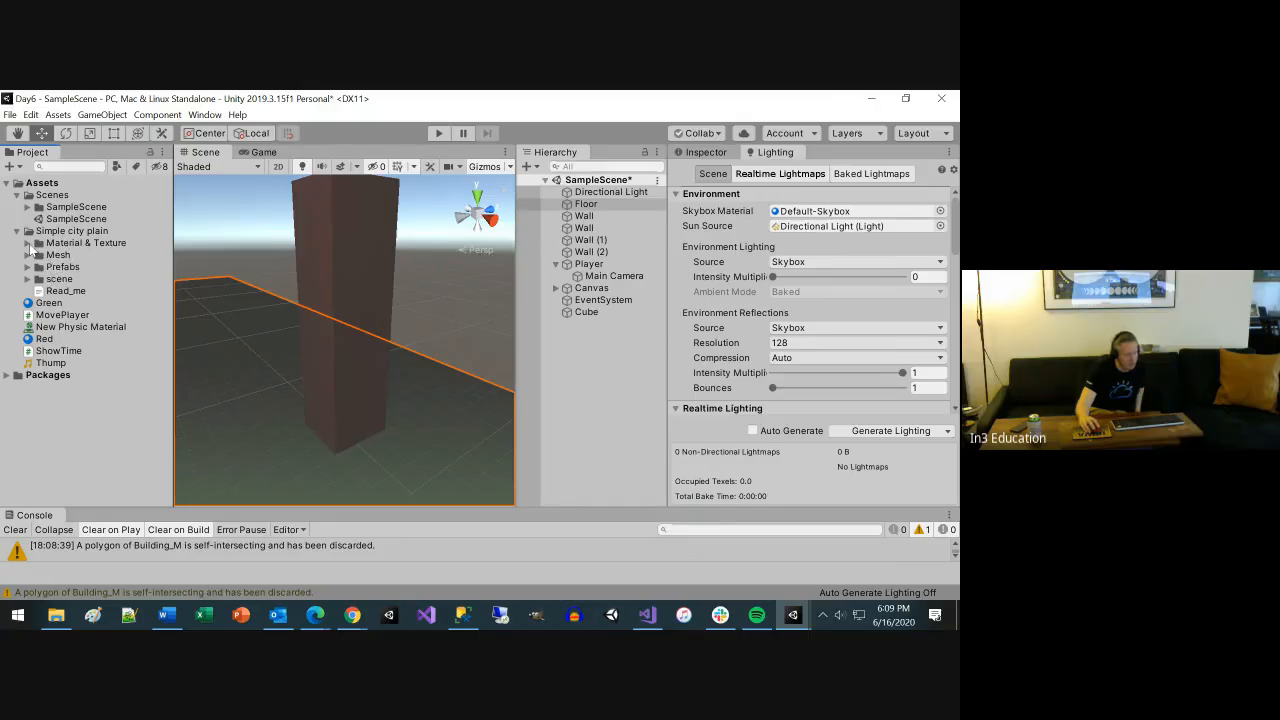
pyautogui.click(28, 243)
pyautogui.click(65, 291)
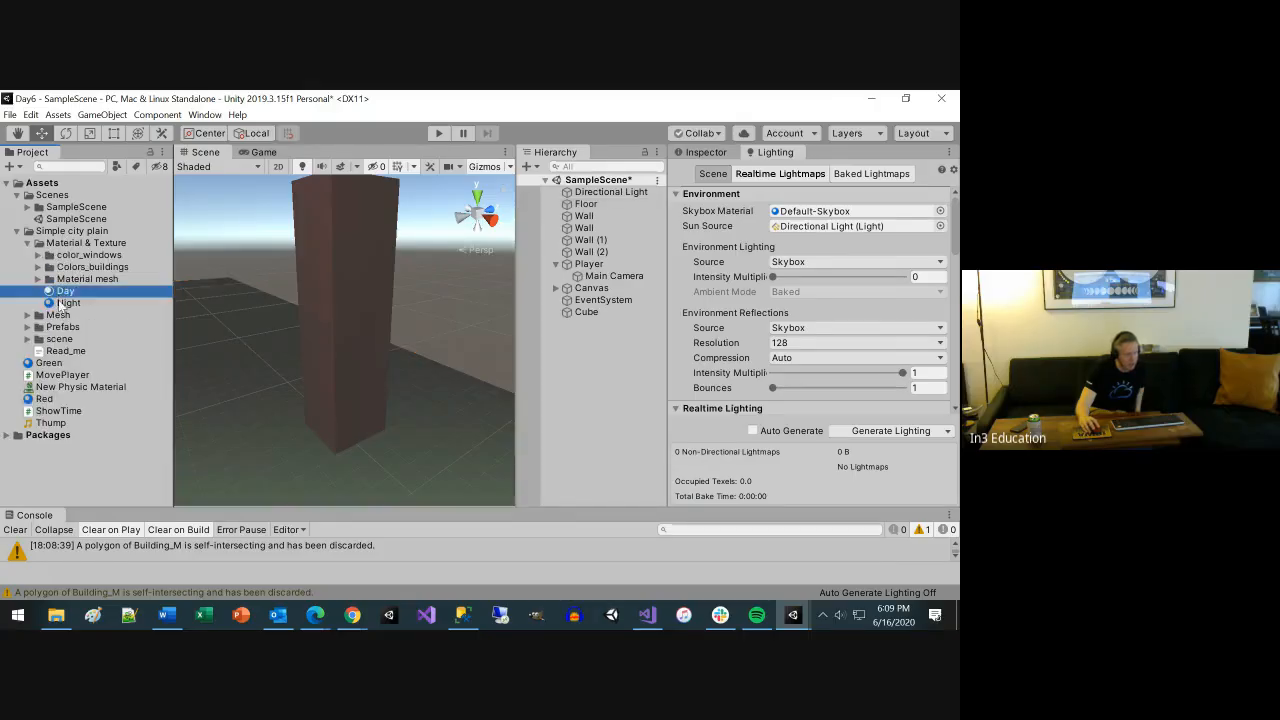
pyautogui.click(64, 303)
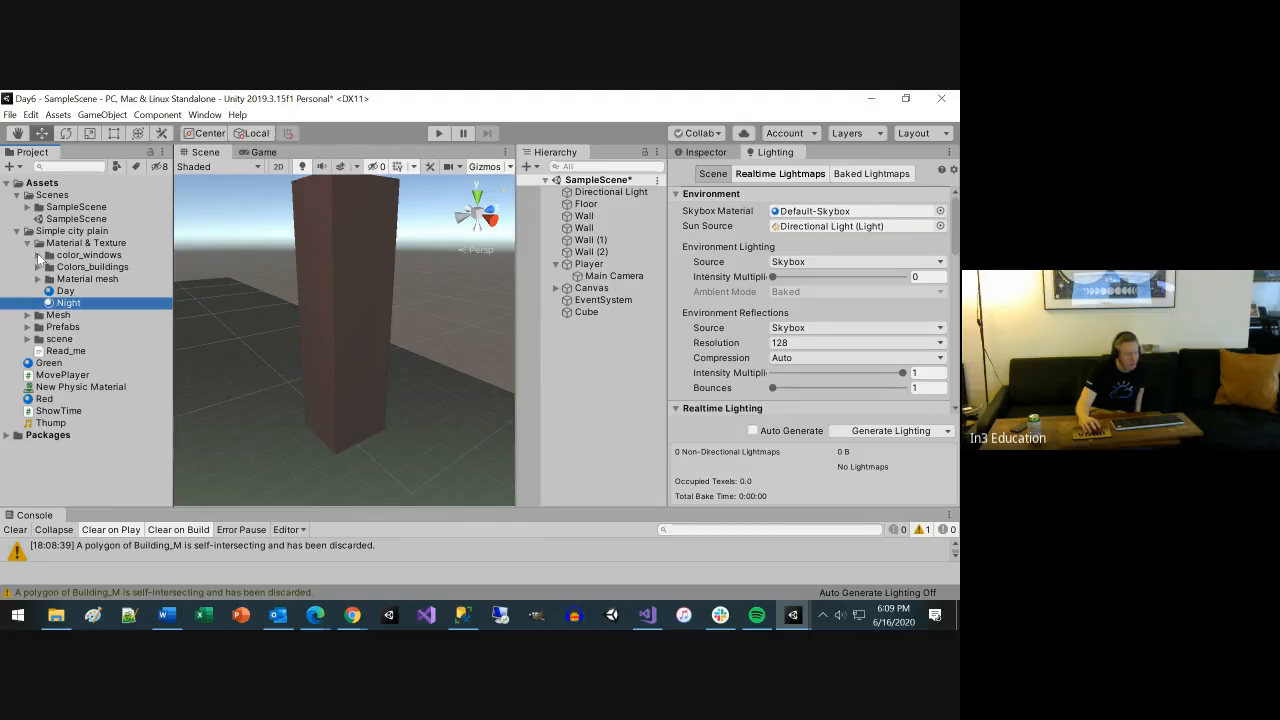
# Expand the color_windows, Colors_buildings and Material mesh folders to see the materials they contain
pyautogui.click(38, 255)
pyautogui.click(38, 303)
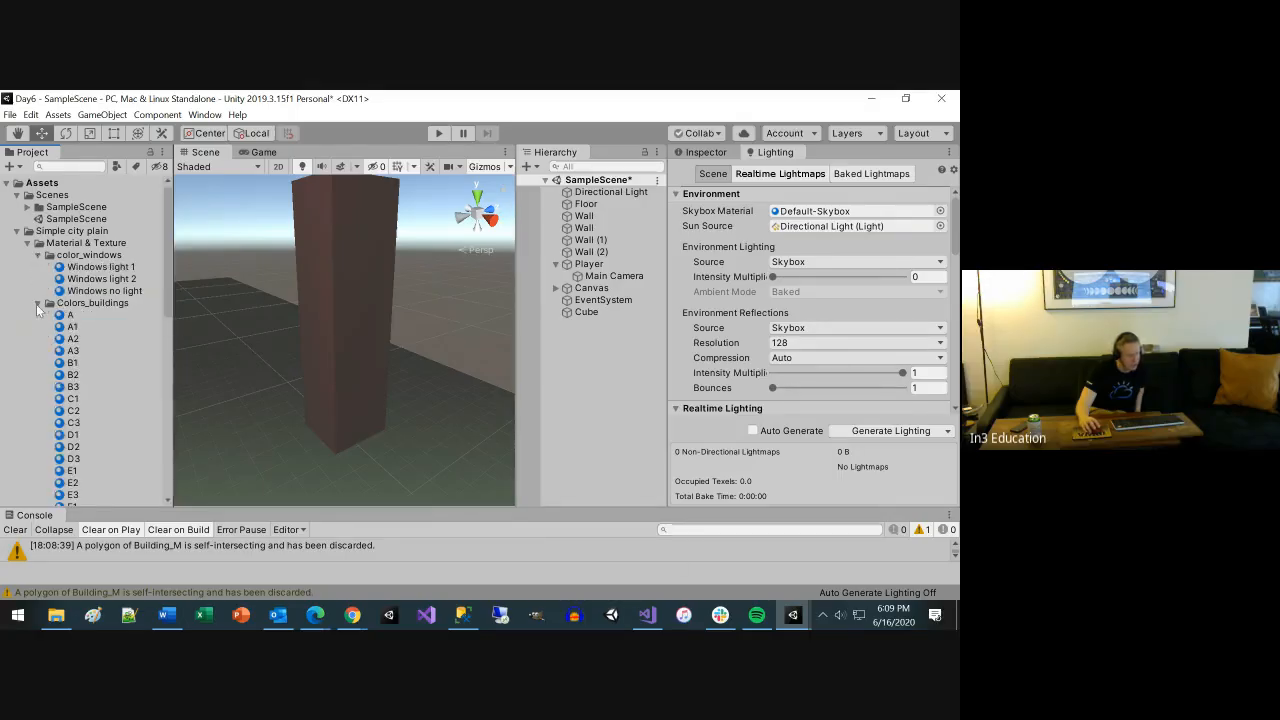
pyautogui.scroll(-5, 98, 381)
pyautogui.scroll(-5, 98, 381)
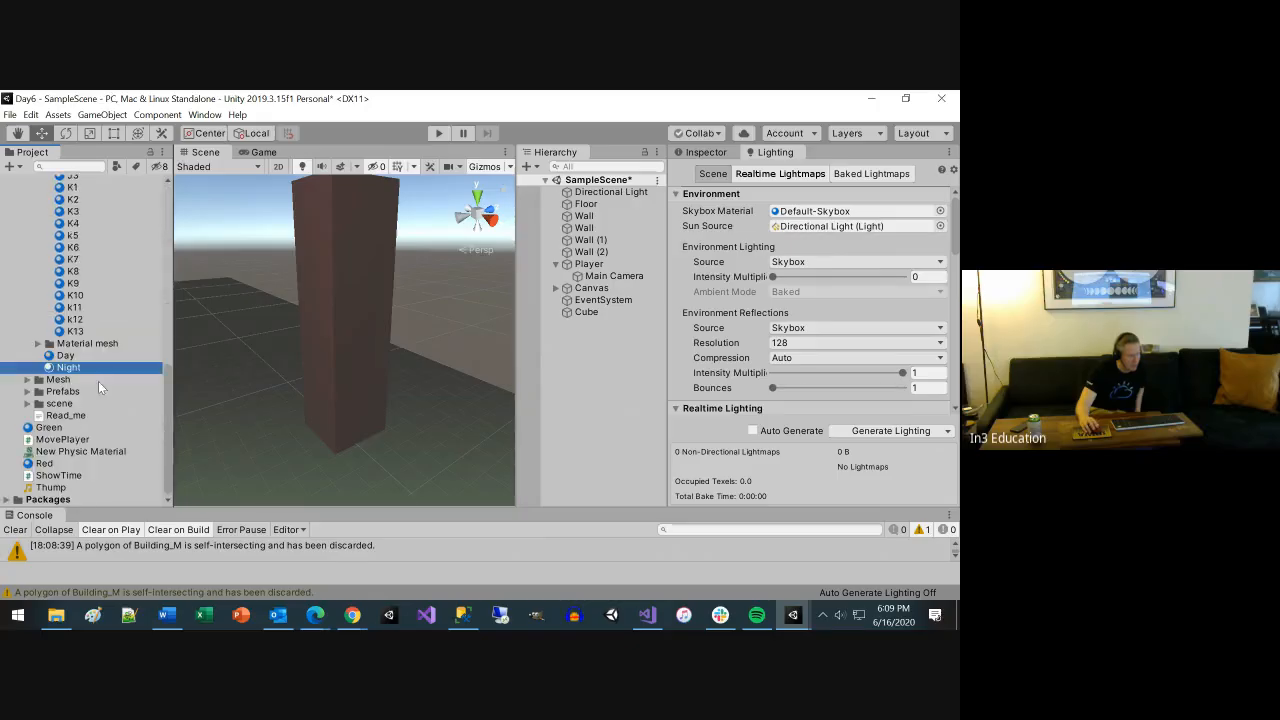
pyautogui.click(38, 344)
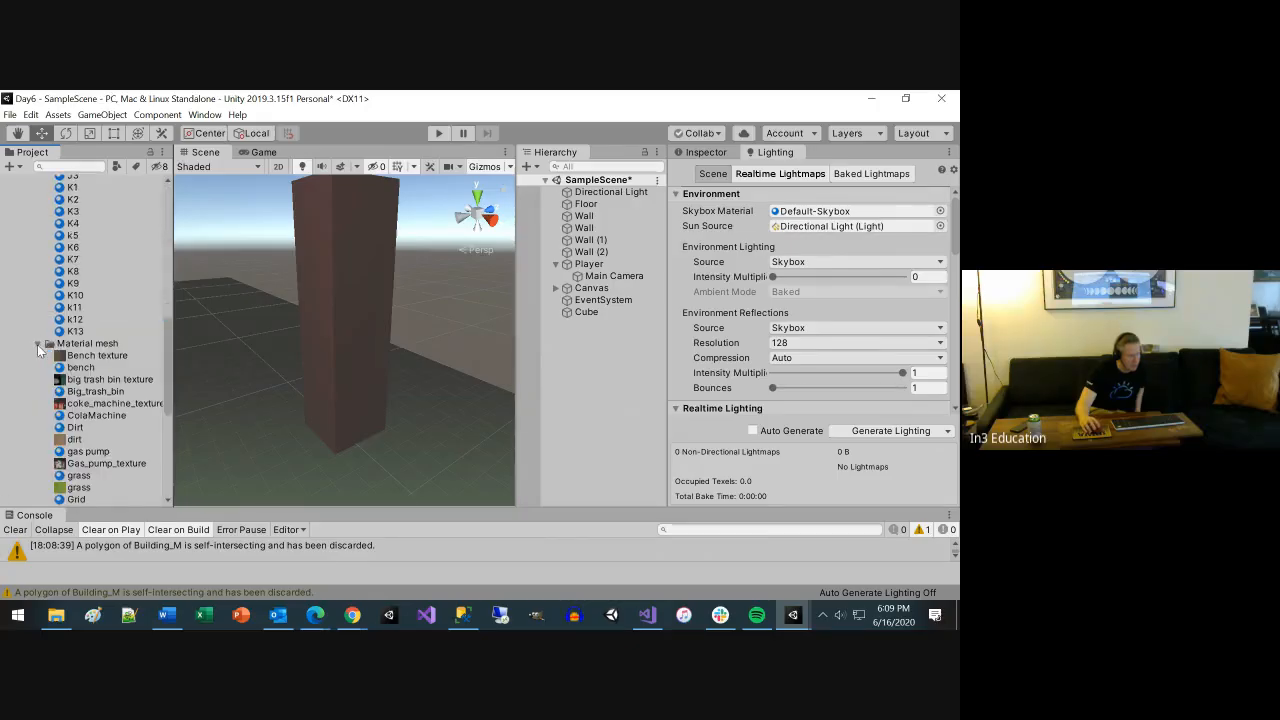
# Show the Bench texture's import settings and an enlarged preview in the Inspector
pyautogui.click(108, 349)
pyautogui.click(152, 358)
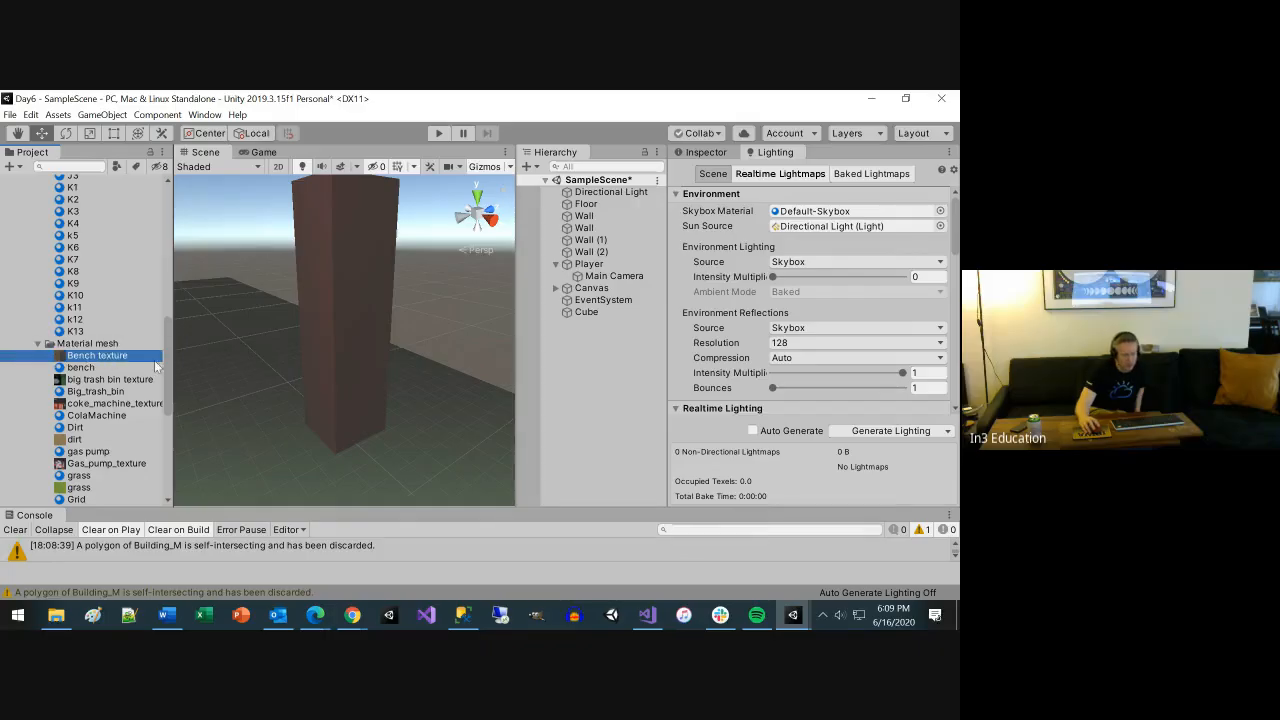
pyautogui.click(700, 152)
pyautogui.click(759, 492)
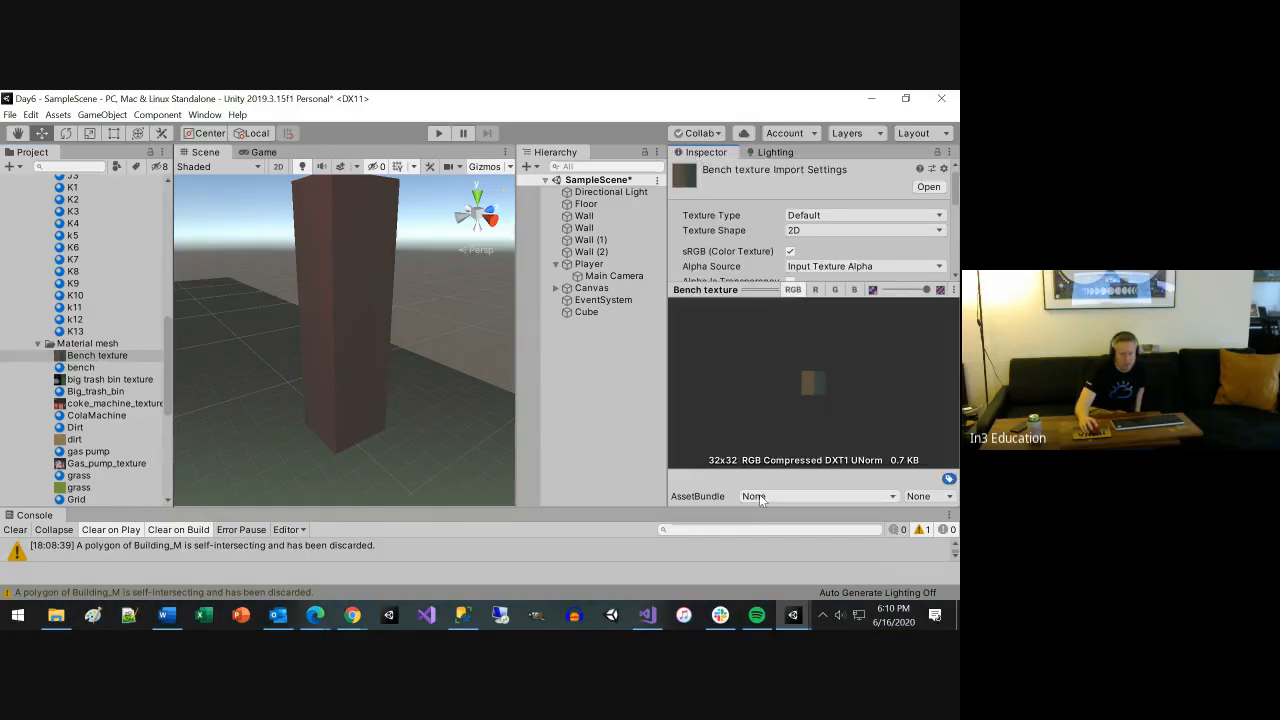
# Go through the Material mesh folder's textures and materials one by one, from the big trash bin texture to shop b, examining each preview
pyautogui.click(85, 380)
pyautogui.press('Down')
pyautogui.press('Down')
pyautogui.press('Down')
pyautogui.press('Down')
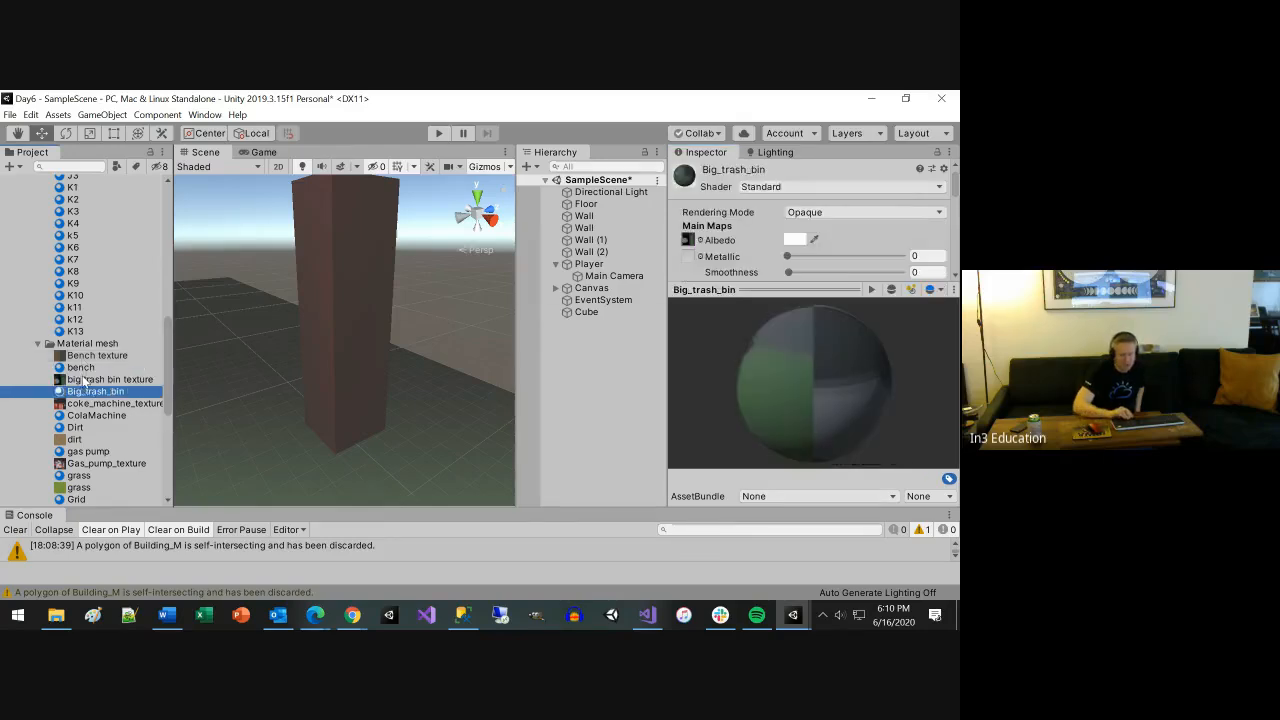
pyautogui.press('Down')
pyautogui.press('Down')
pyautogui.press('Down')
pyautogui.press('Down')
pyautogui.press('Down')
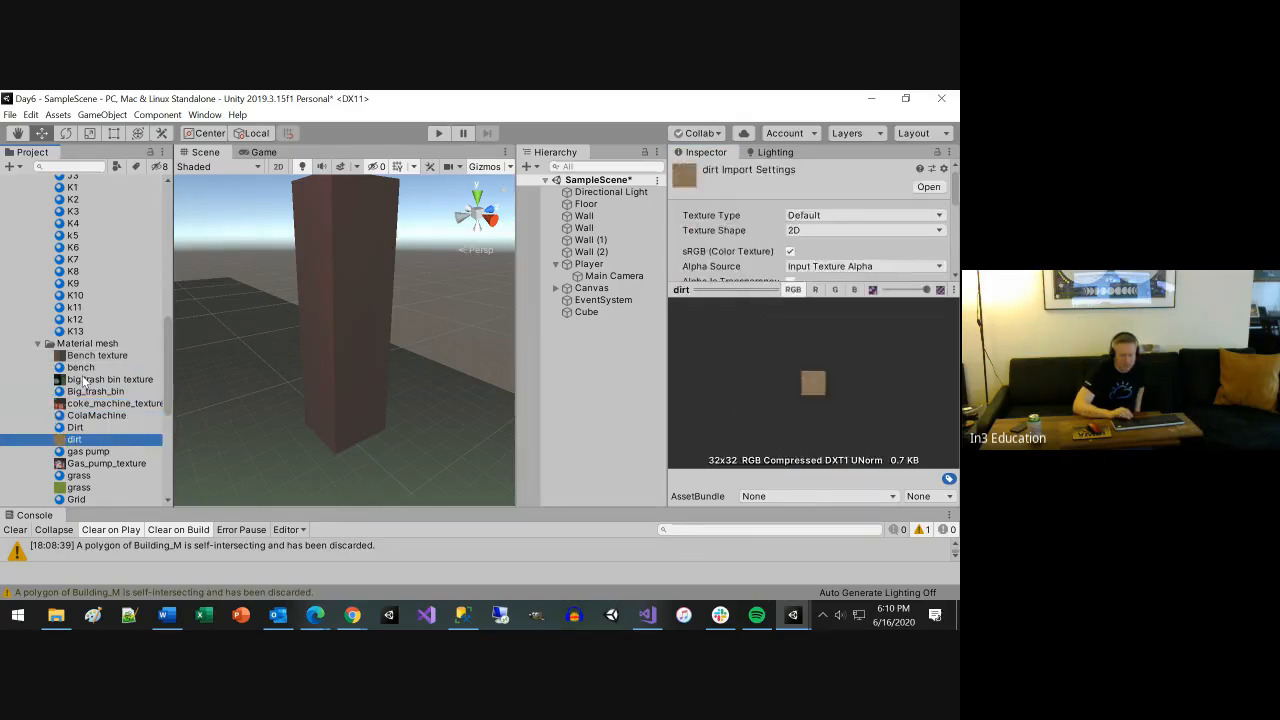
pyautogui.press('Down')
pyautogui.press('Down')
pyautogui.press('Down')
pyautogui.press('Down')
pyautogui.press('Down')
pyautogui.press('Down')
pyautogui.press('Down')
pyautogui.press('Down')
pyautogui.press('Down')
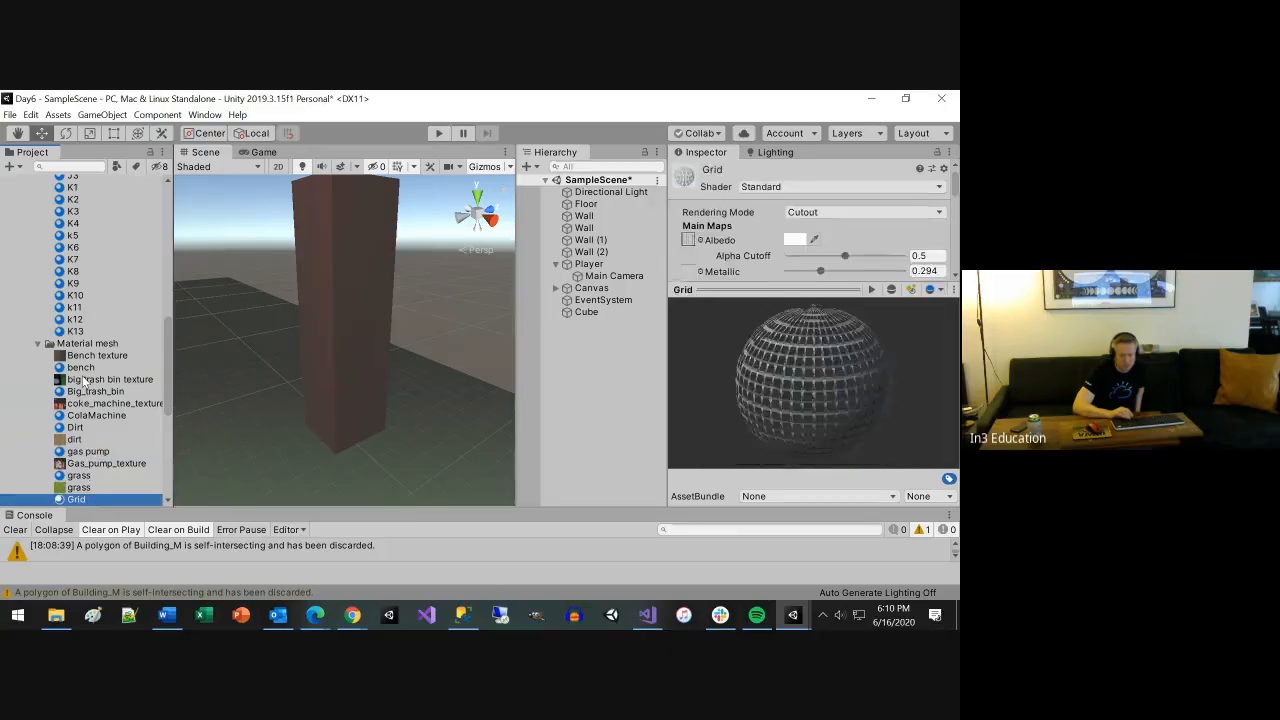
pyautogui.press('Down')
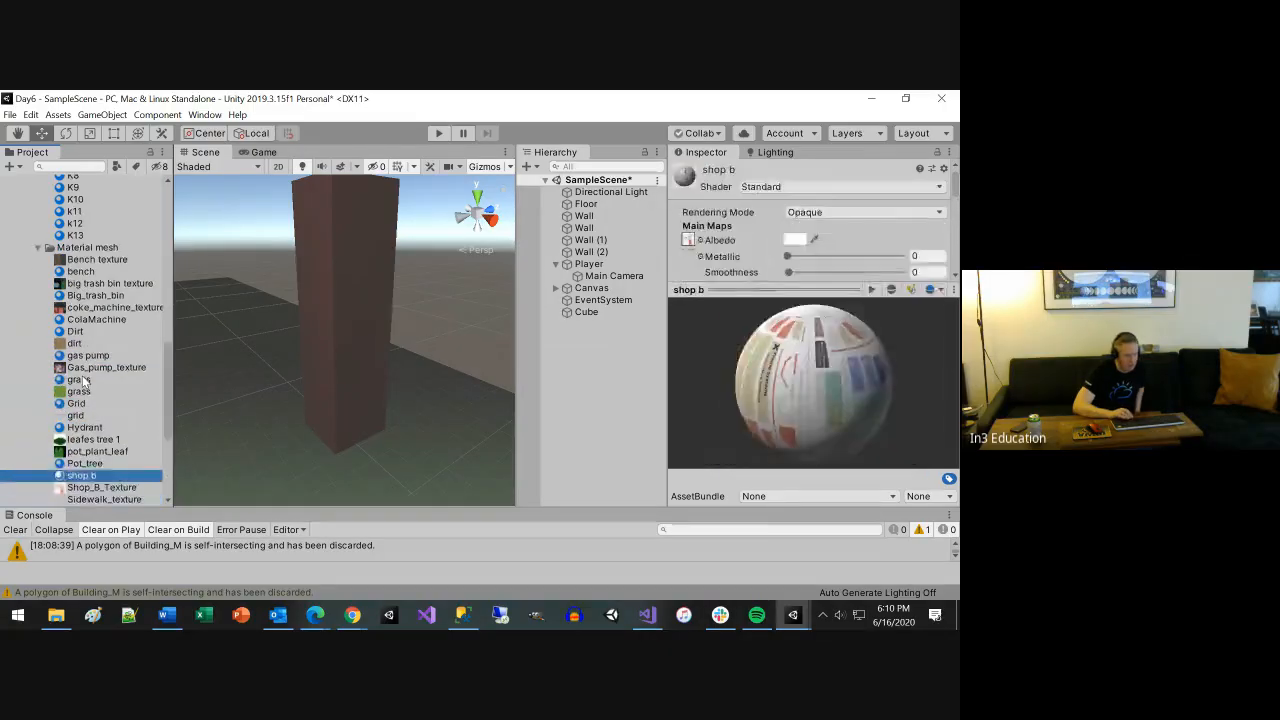
# Collapse the Material mesh and Colors_buildings folders in the Simple city plain assets
pyautogui.press('Left')
pyautogui.press('Left')
pyautogui.press('Up')
pyautogui.press('Left')
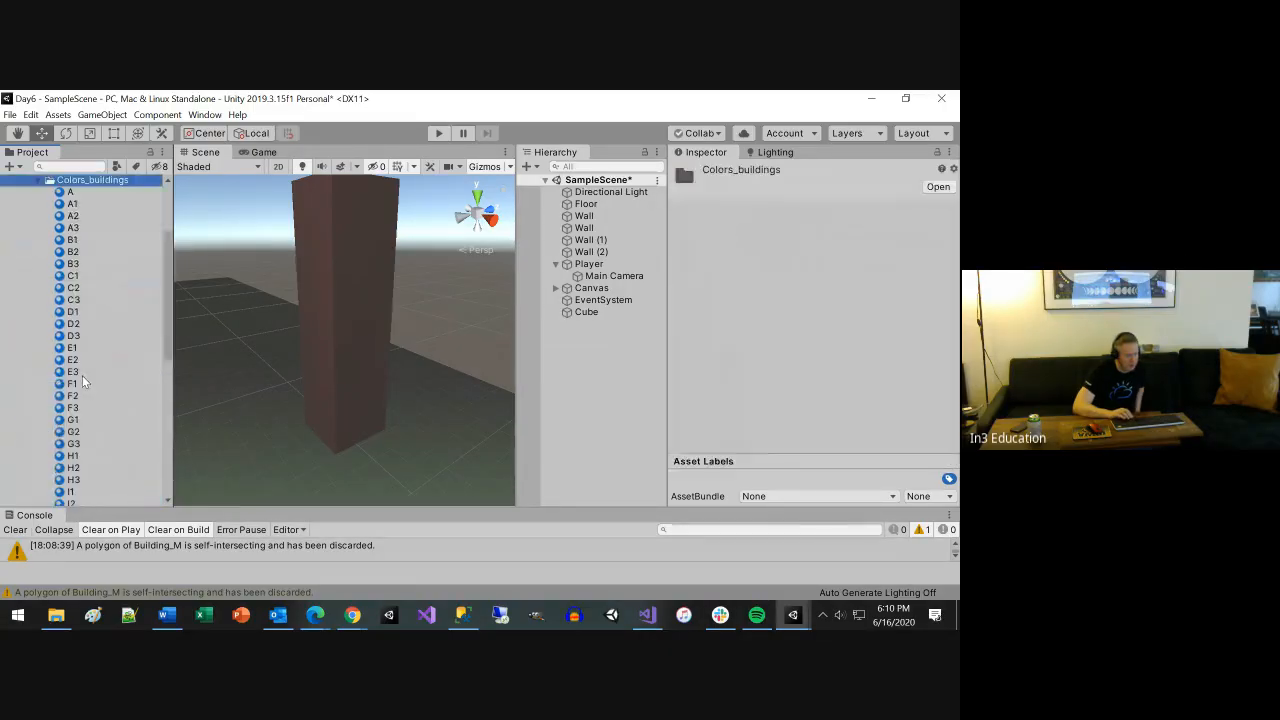
pyautogui.press('Left')
# Expand the pack's scene folder and open Demo Scene, saving the changes made to SampleScene
pyautogui.press('Down')
pyautogui.press('Down')
pyautogui.press('Down')
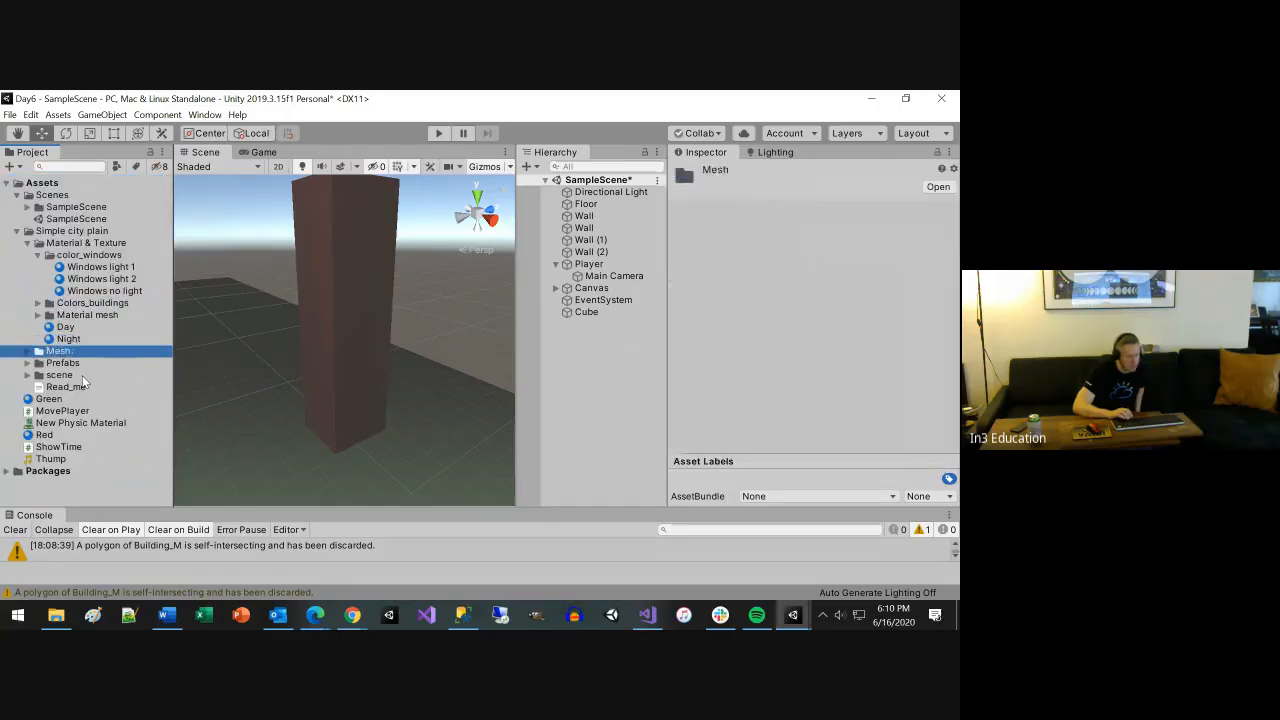
pyautogui.press('Down')
pyautogui.press('Down')
pyautogui.press('Down')
pyautogui.press('Right')
pyautogui.press('Down')
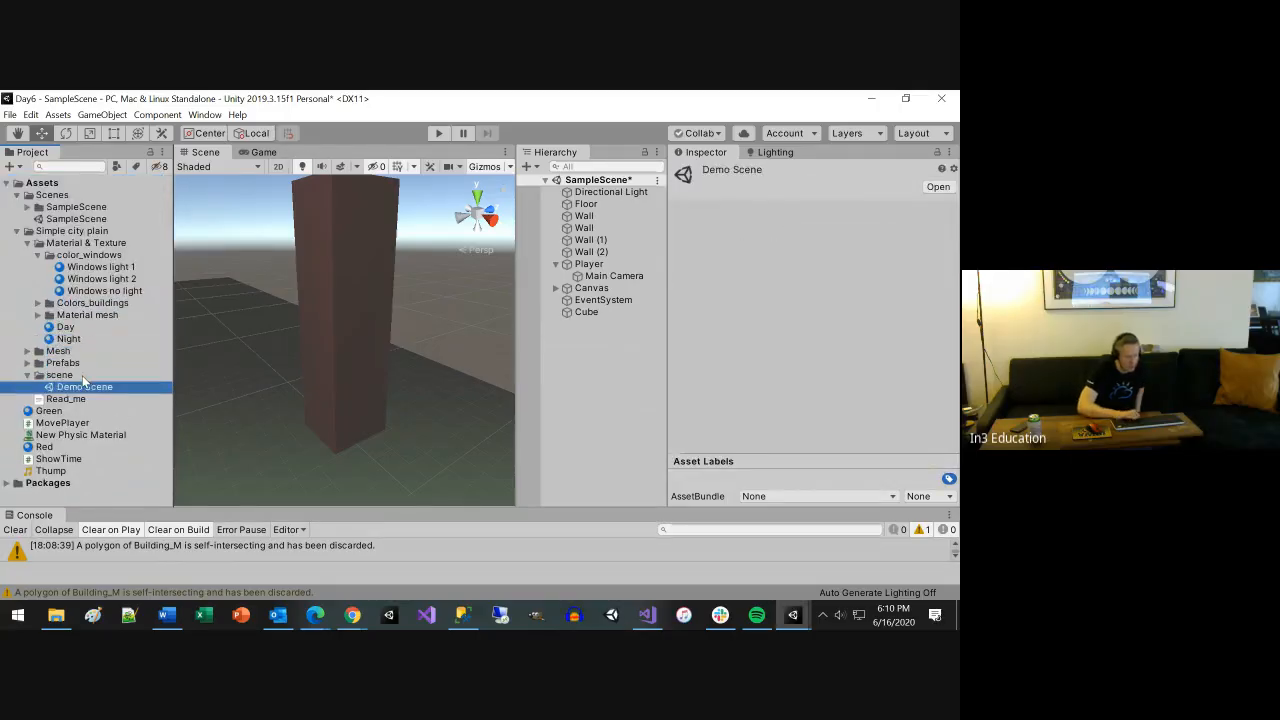
pyautogui.press('Return')
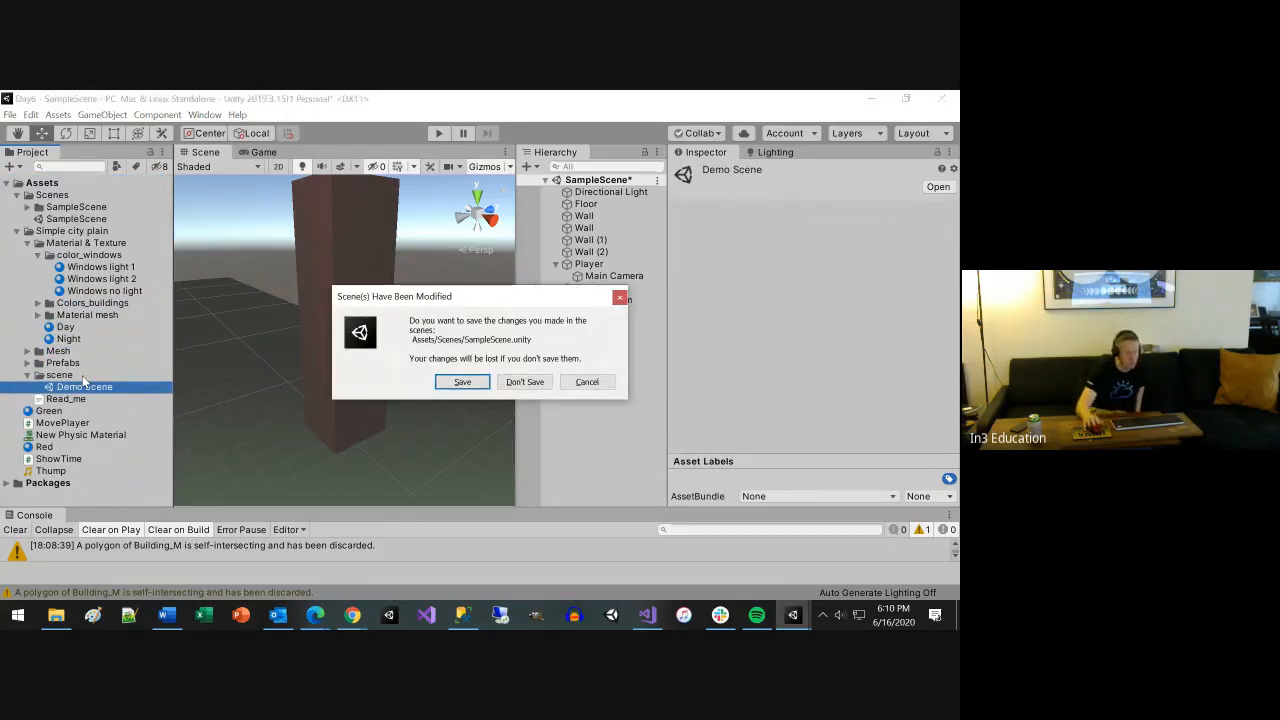
pyautogui.click(463, 382)
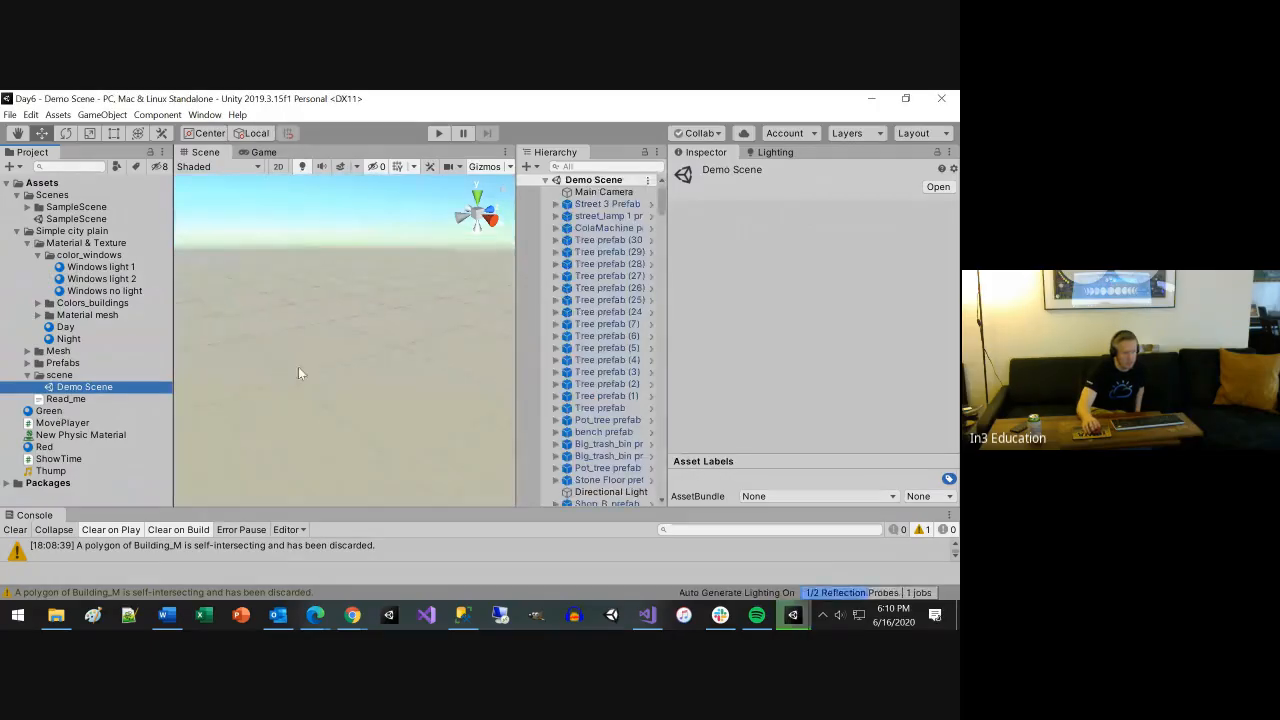
# Enlarge the Scene view and frame Sideway Prefab (18) to examine the surrounding street and gas station from several angles
pyautogui.scroll(-10, 542, 366)
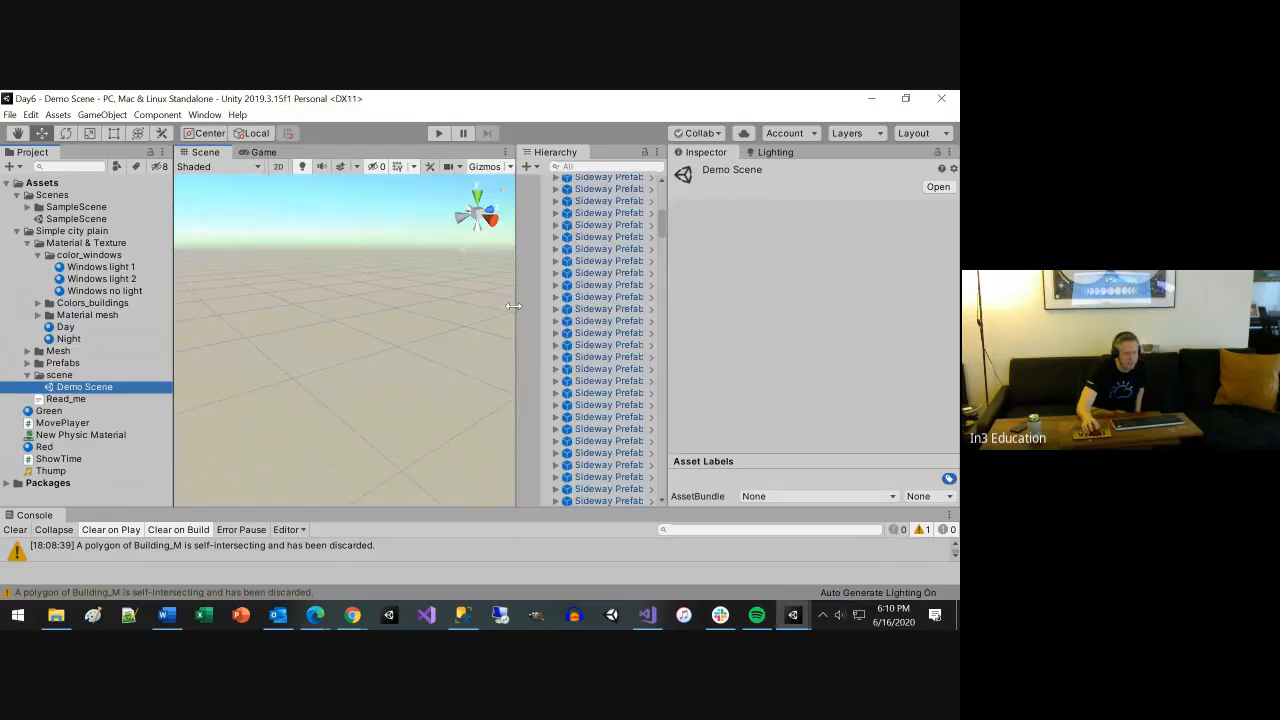
pyautogui.moveTo(513, 306); pyautogui.dragTo(602, 306)
pyautogui.click(693, 310)
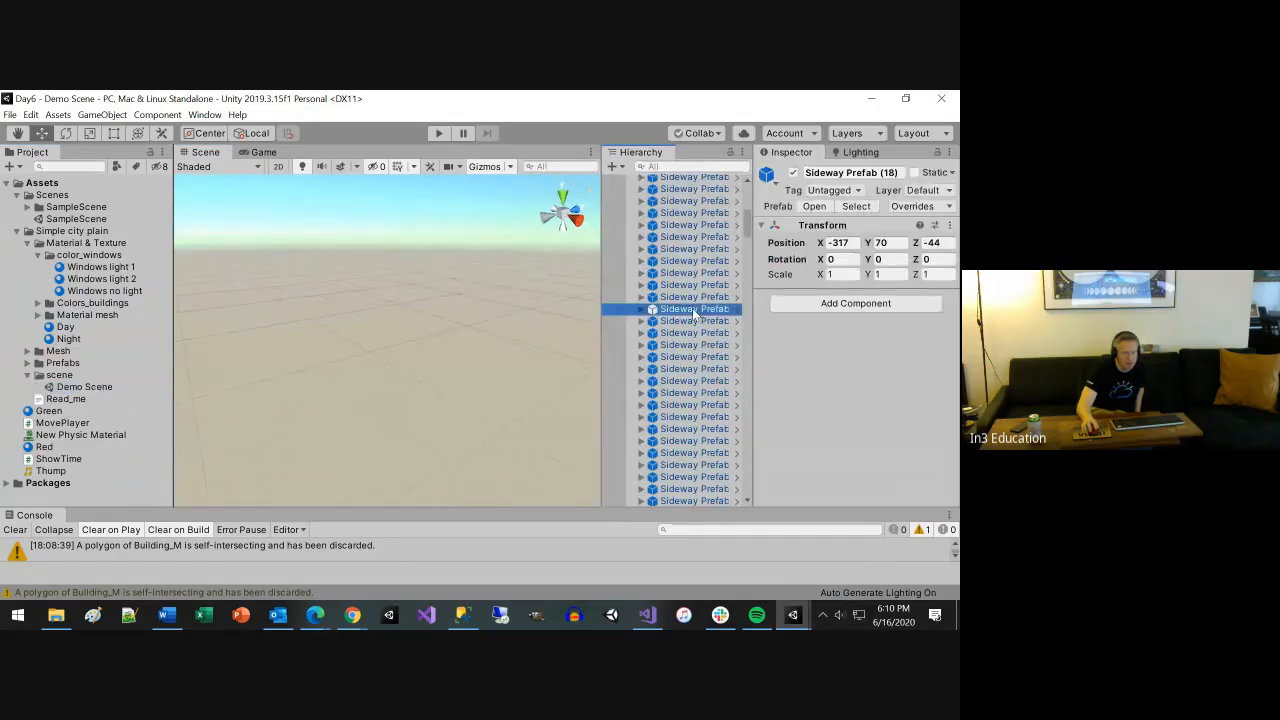
pyautogui.doubleClick(693, 310)
pyautogui.scroll(-12, 482, 360)
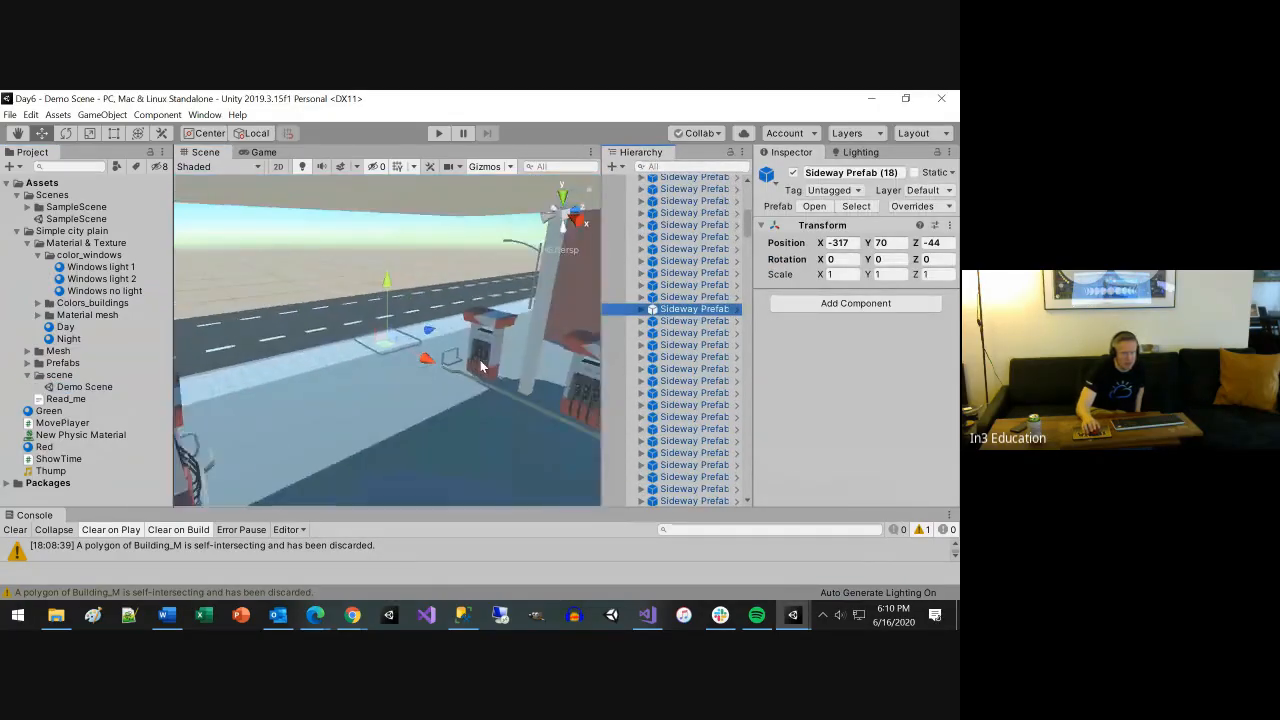
pyautogui.keyDown('alt'); pyautogui.moveTo(480, 360); pyautogui.dragTo(818, 392); pyautogui.keyUp('alt')
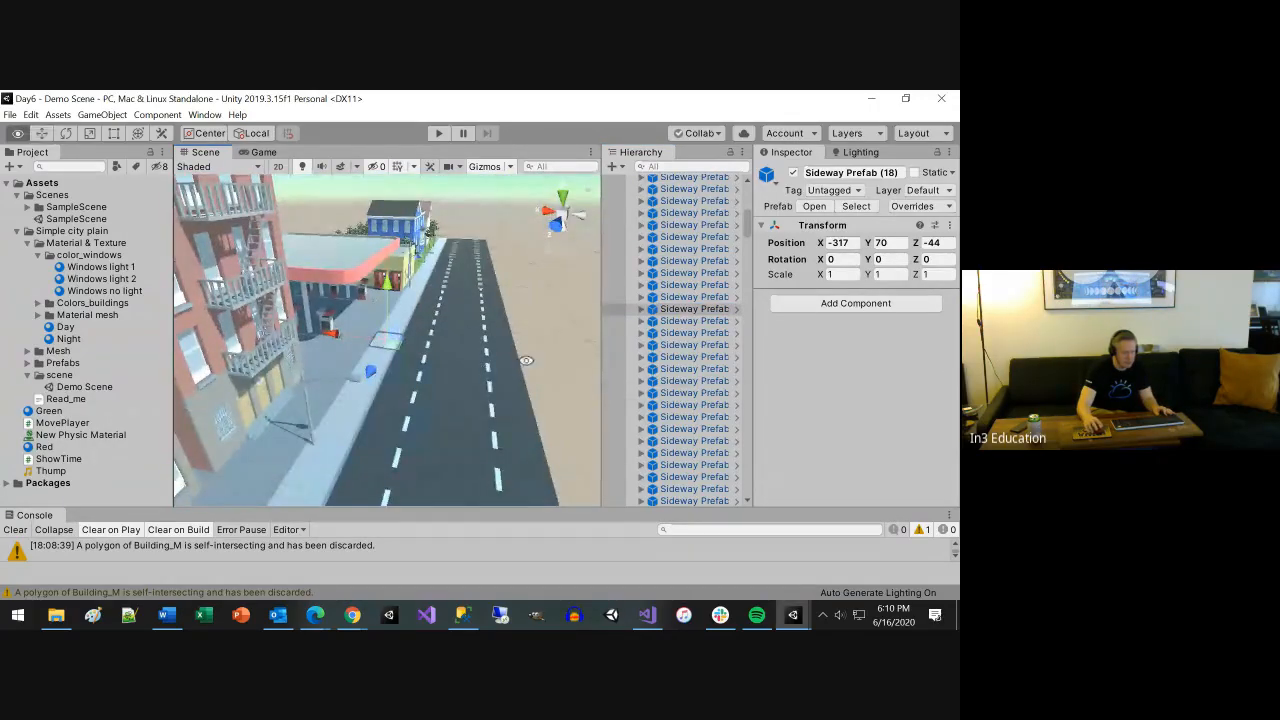
pyautogui.keyDown('alt'); pyautogui.moveTo(619, 380); pyautogui.dragTo(487, 314); pyautogui.keyUp('alt')
# Turn the Directional Light off and back on to compare the demo city's lighting
pyautogui.scroll(15, 566, 314)
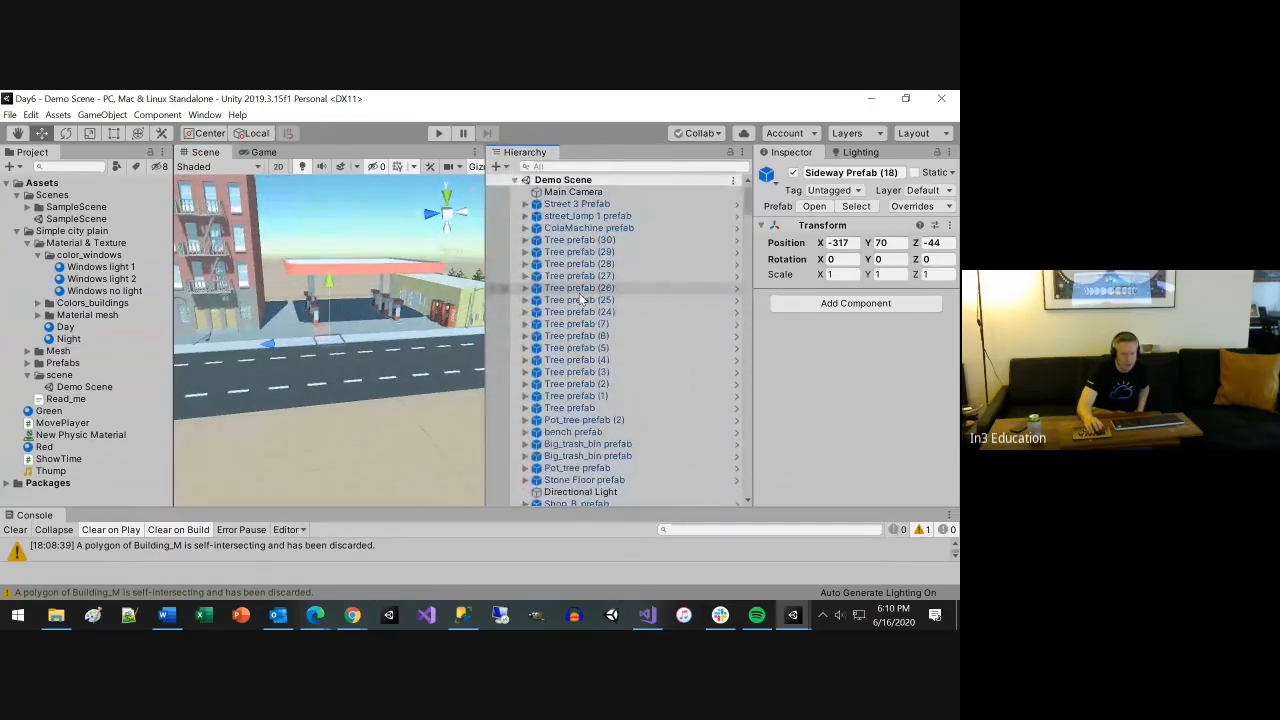
pyautogui.scroll(-3, 582, 299)
pyautogui.click(580, 447)
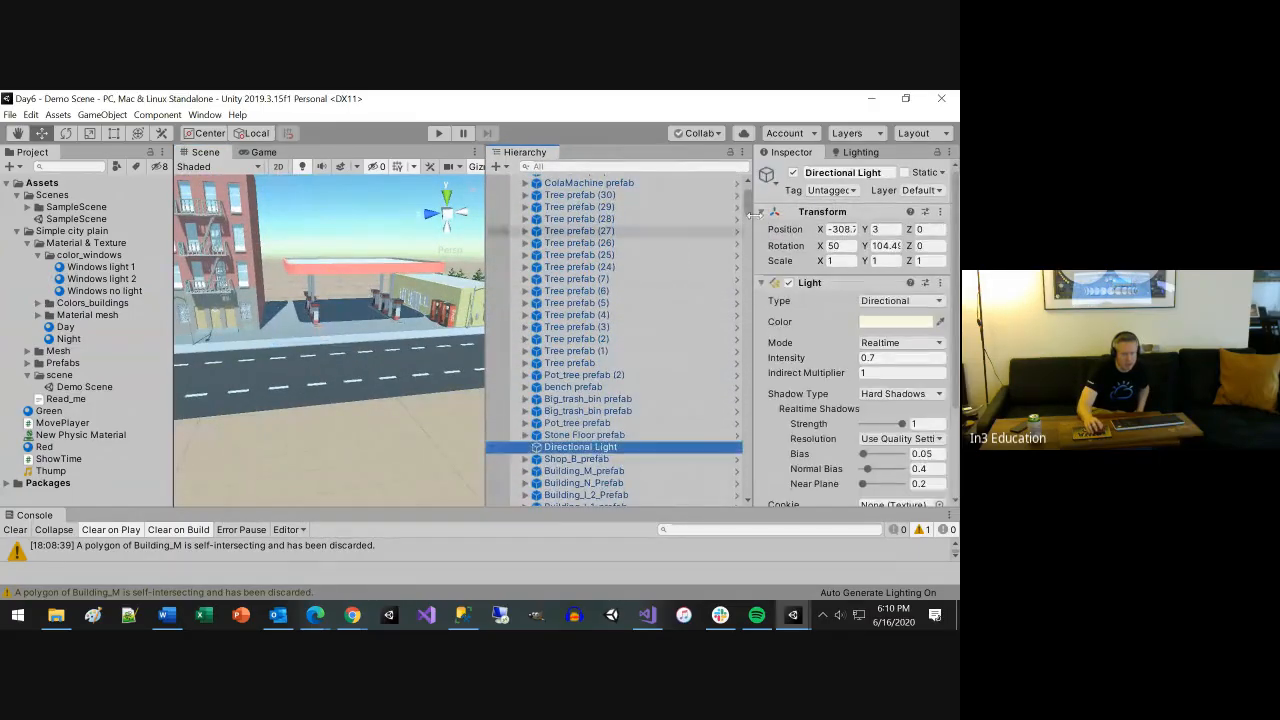
pyautogui.click(793, 175)
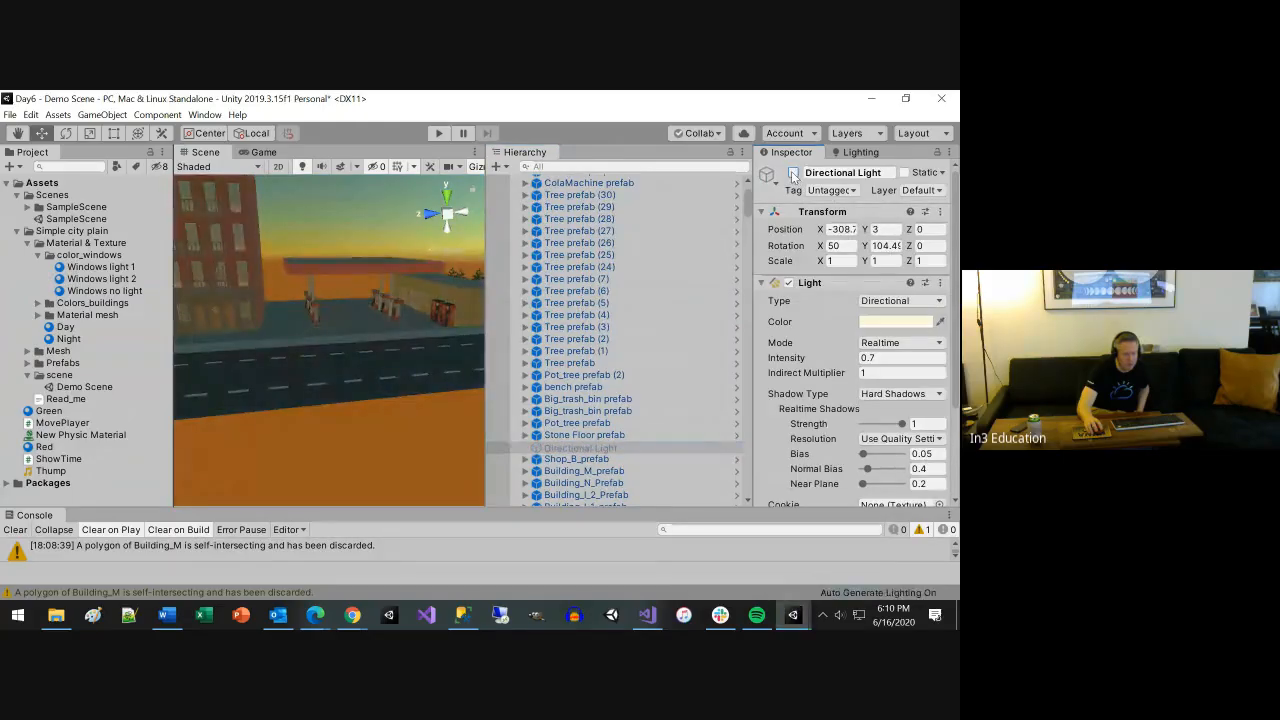
pyautogui.click(793, 175)
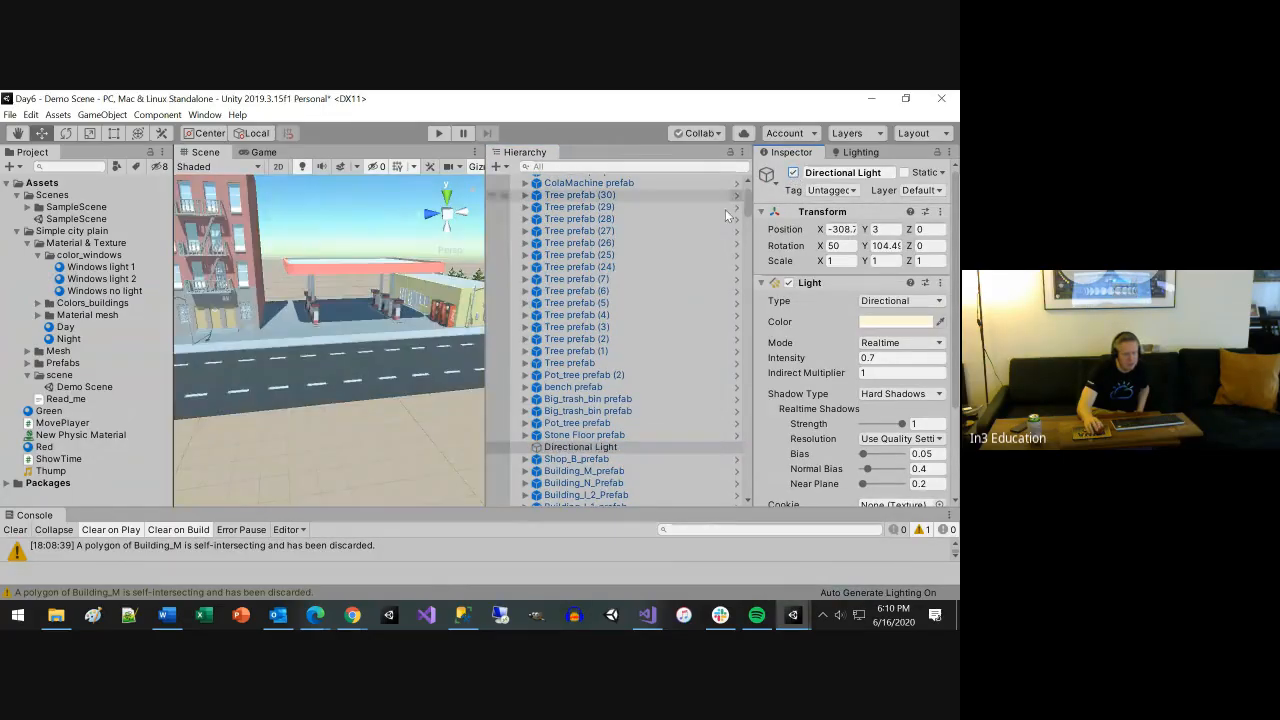
# Review the Main Camera's properties and the scene's lighting settings, and close the Lighting window
pyautogui.scroll(3, 650, 230)
pyautogui.click(581, 192)
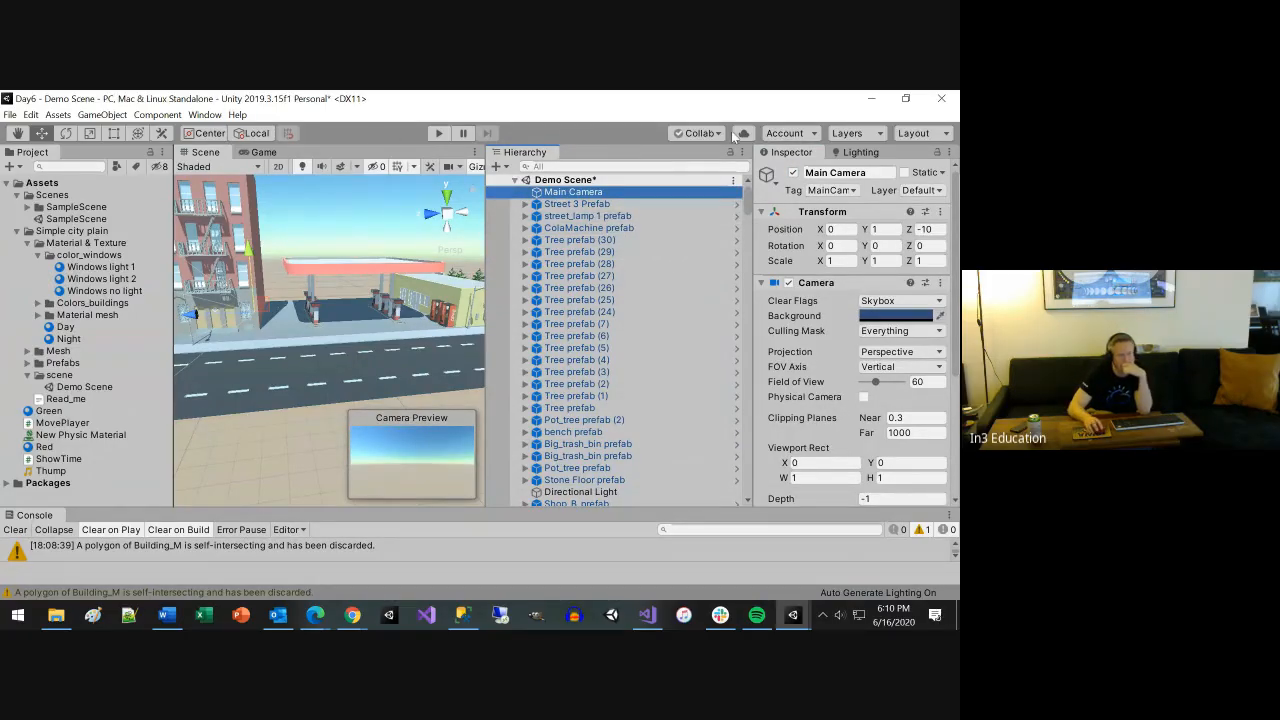
pyautogui.click(861, 153)
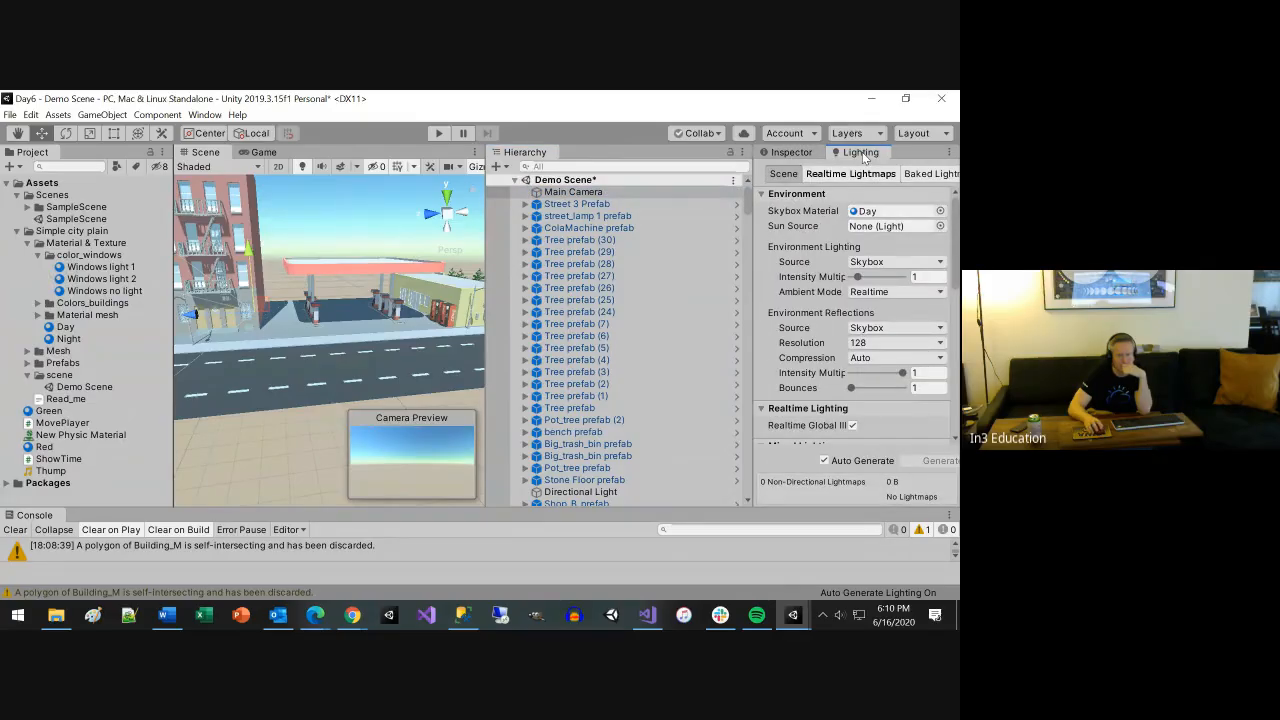
pyautogui.scroll(-4, 905, 305)
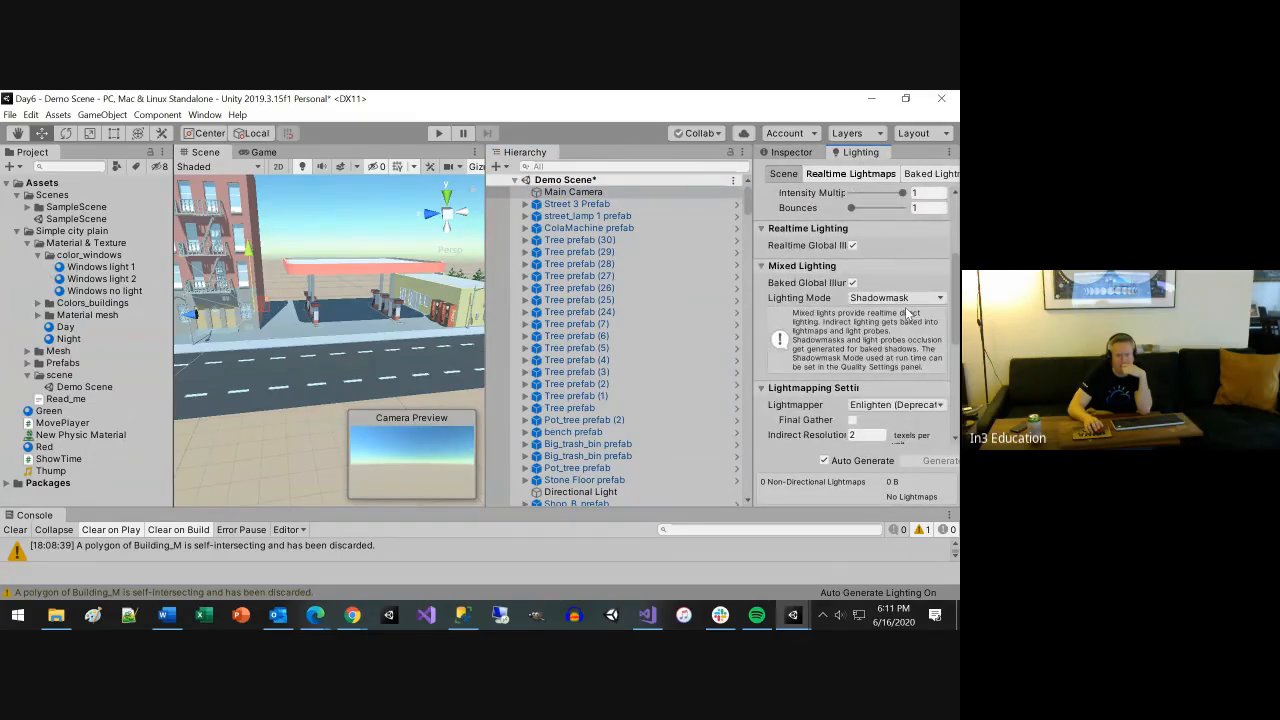
pyautogui.scroll(-8, 907, 313)
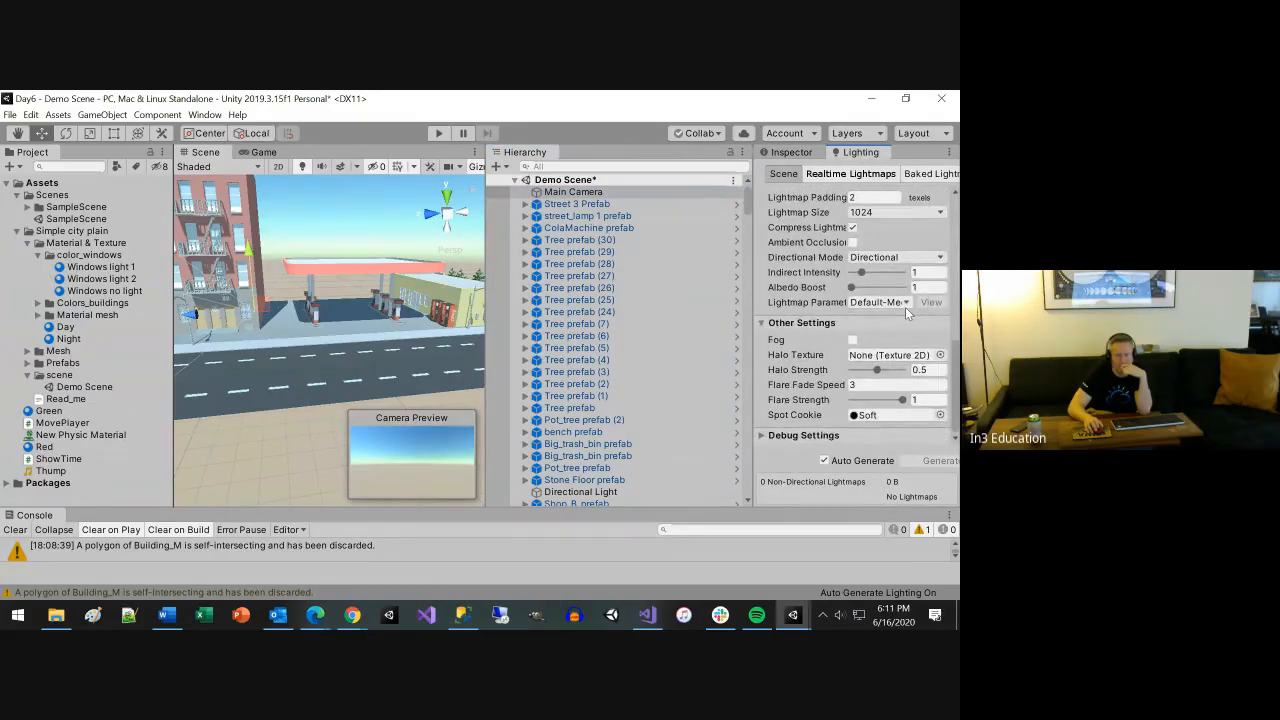
pyautogui.scroll(12, 905, 307)
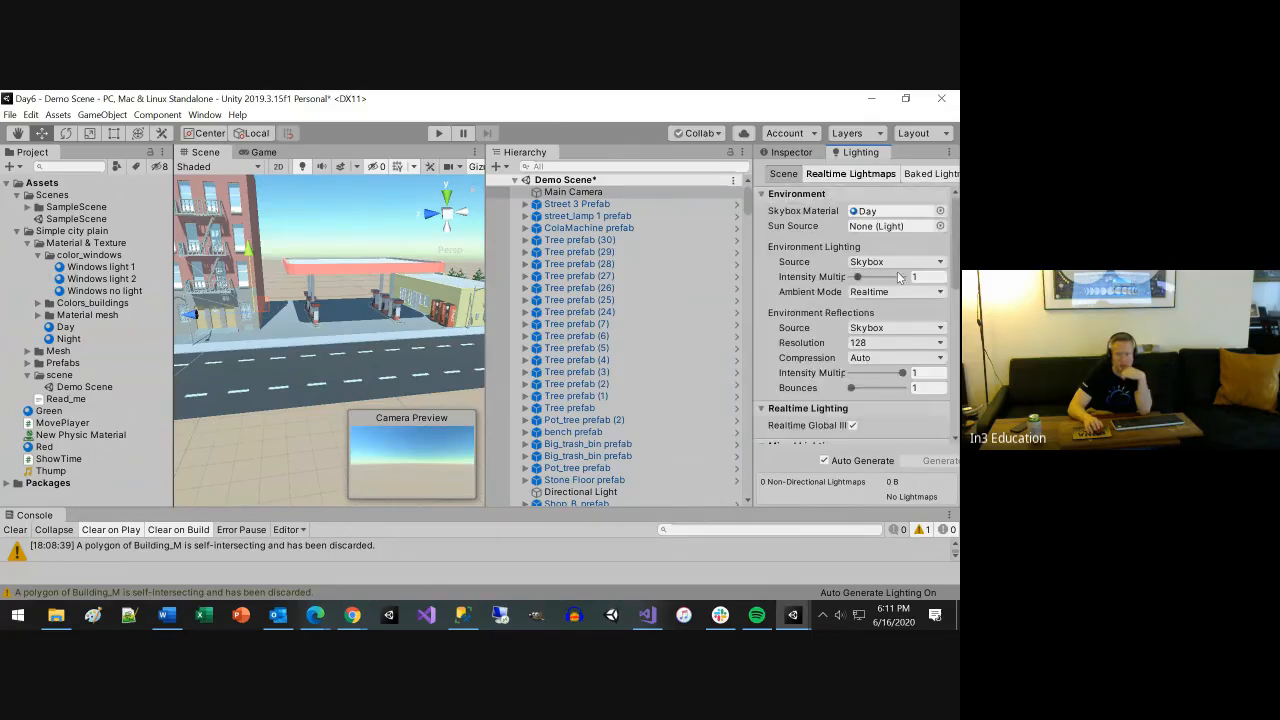
pyautogui.click(951, 152)
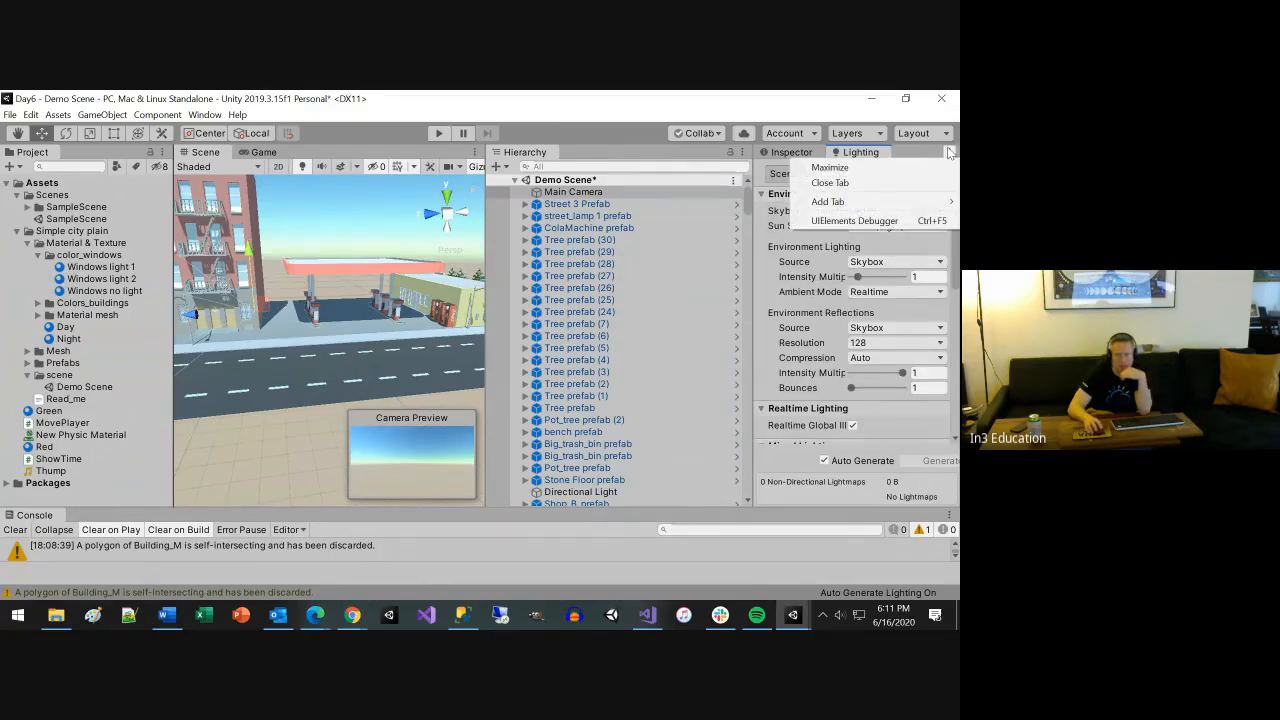
pyautogui.click(831, 184)
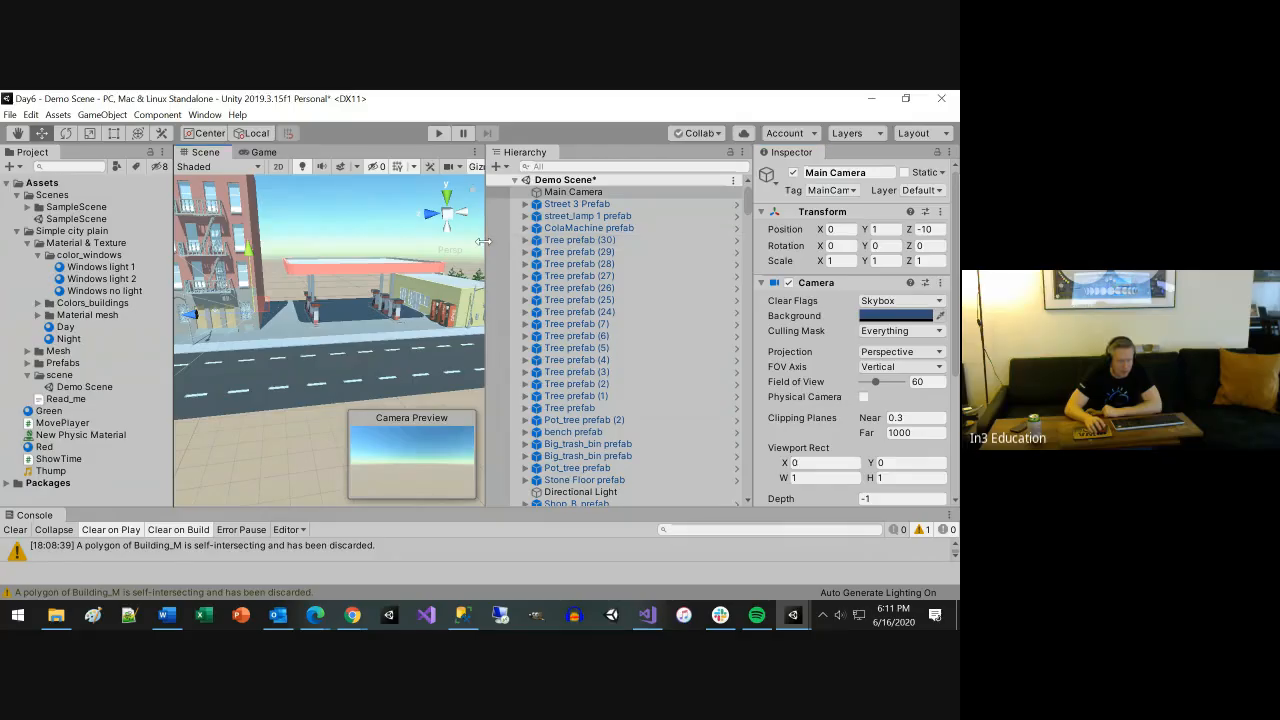
# Widen the Hierarchy slightly and collapse the Main Camera's Camera component
pyautogui.moveTo(483, 241); pyautogui.dragTo(441, 240)
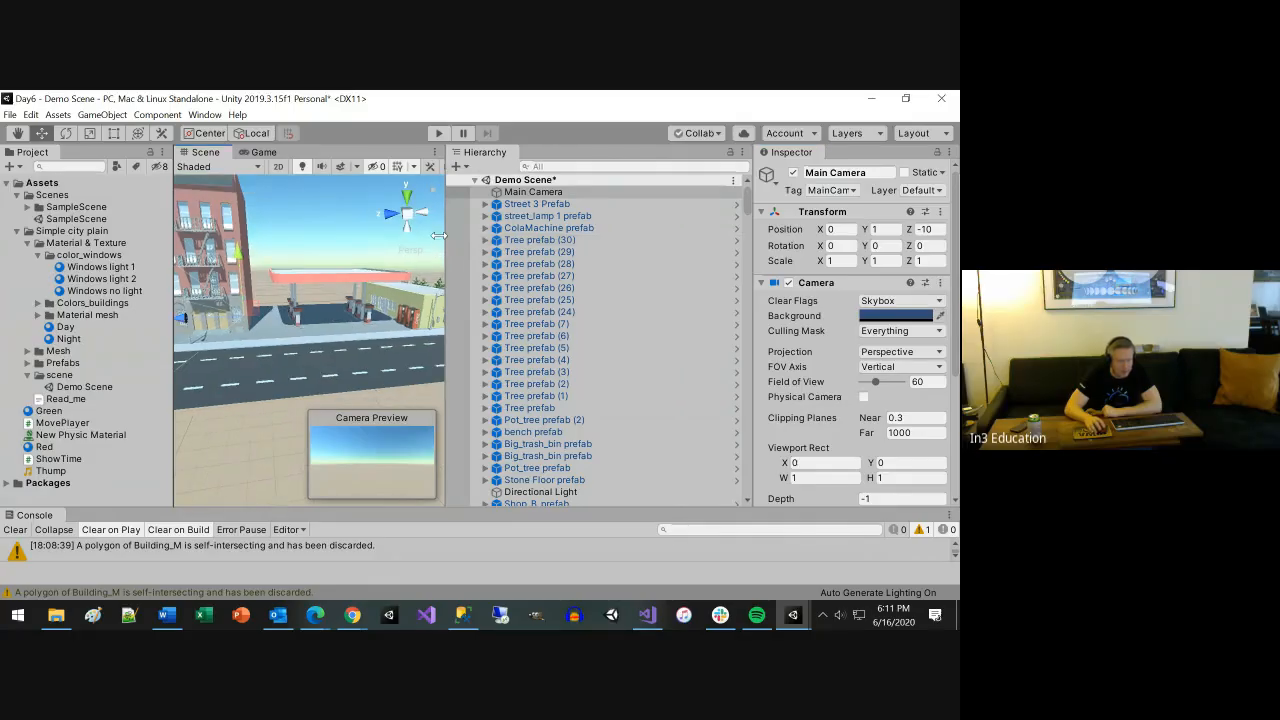
pyautogui.click(764, 286)
pyautogui.click(541, 194)
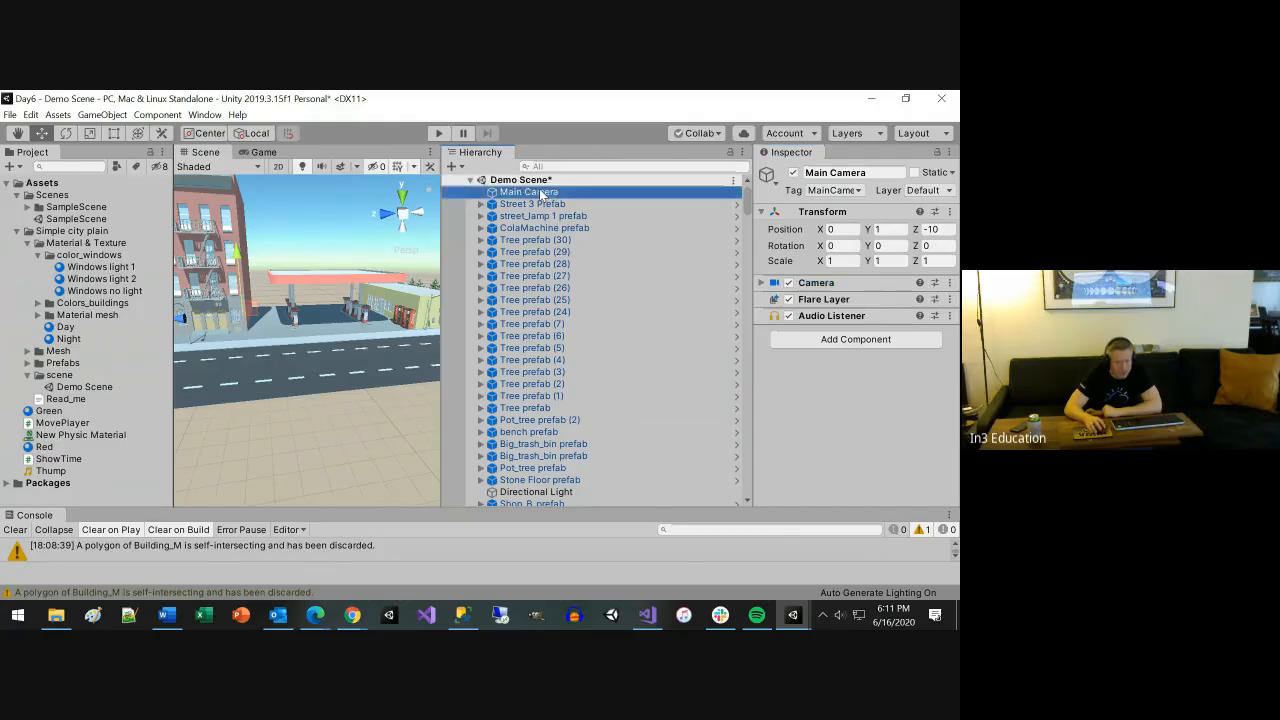
pyautogui.moveTo(541, 194)
pyautogui.mouseDown()
pyautogui.moveTo(540, 466)
pyautogui.moveTo(544, 196)
pyautogui.mouseUp()
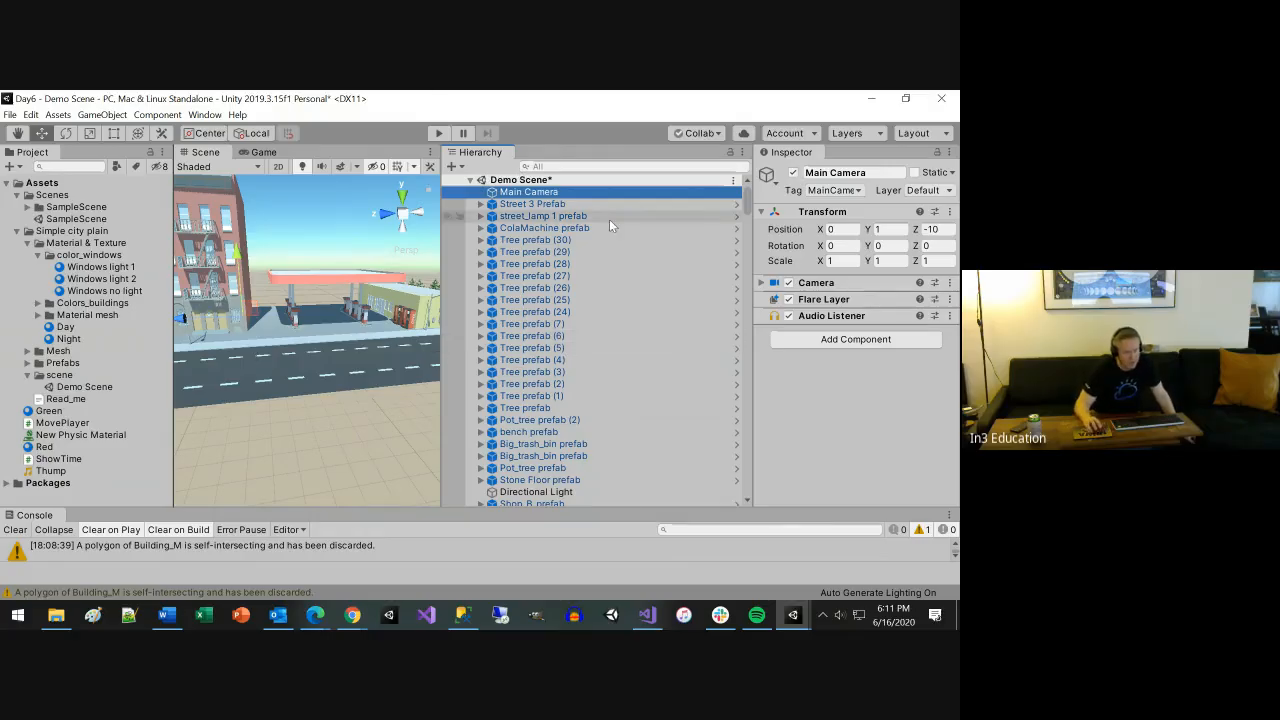
# Look through the External Tools preferences and close the Preferences window
pyautogui.click(58, 116)
pyautogui.moveTo(32, 116)
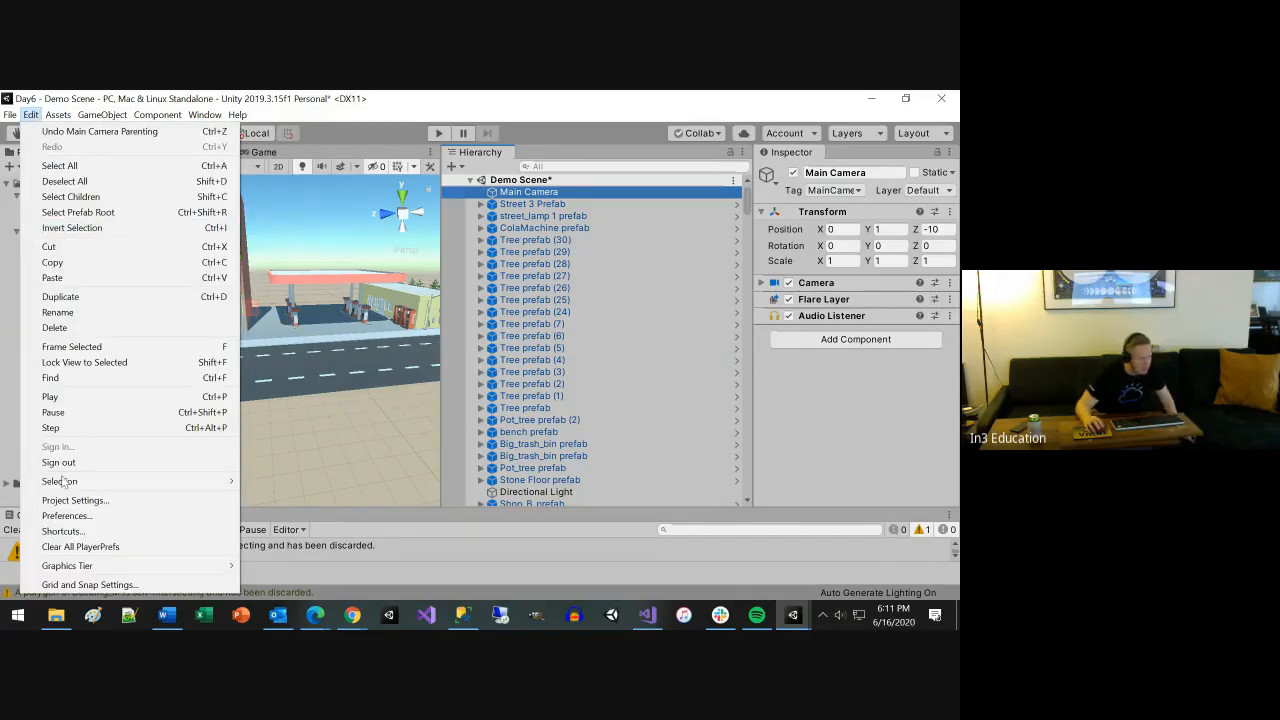
pyautogui.click(64, 515)
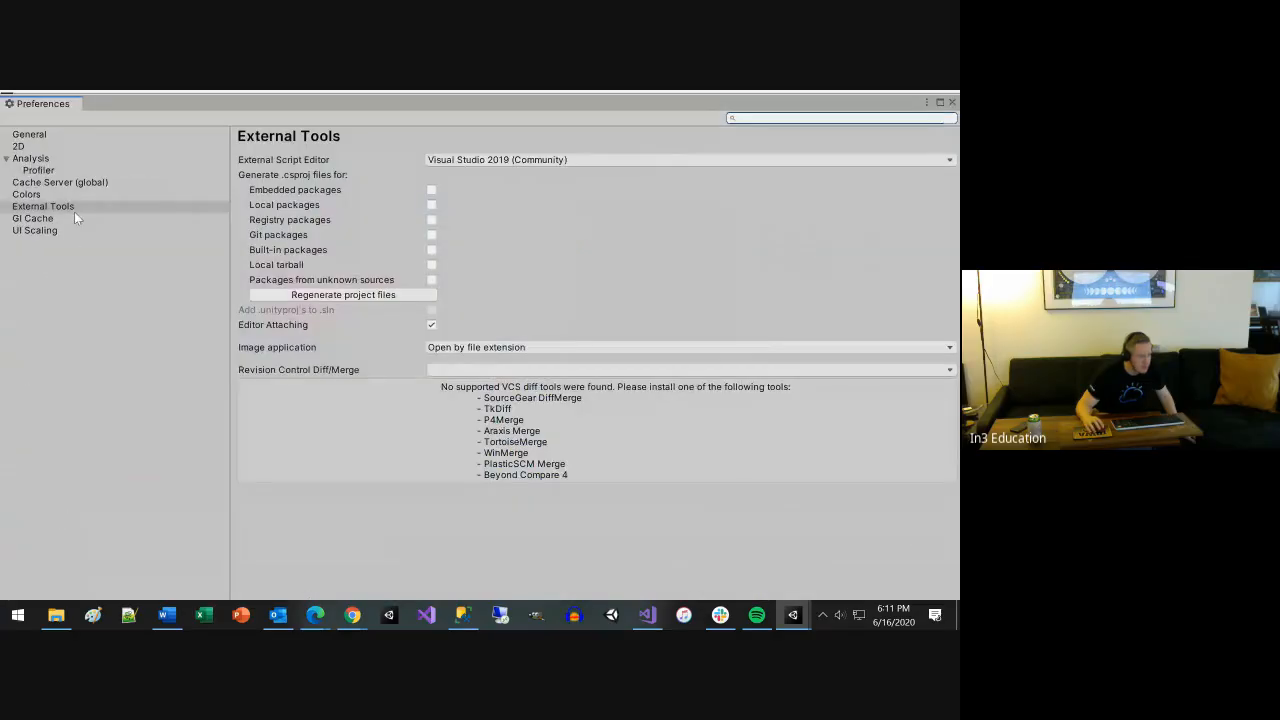
pyautogui.click(952, 103)
# Check the Script Execution Order in the Project Settings and close the window
pyautogui.click(31, 115)
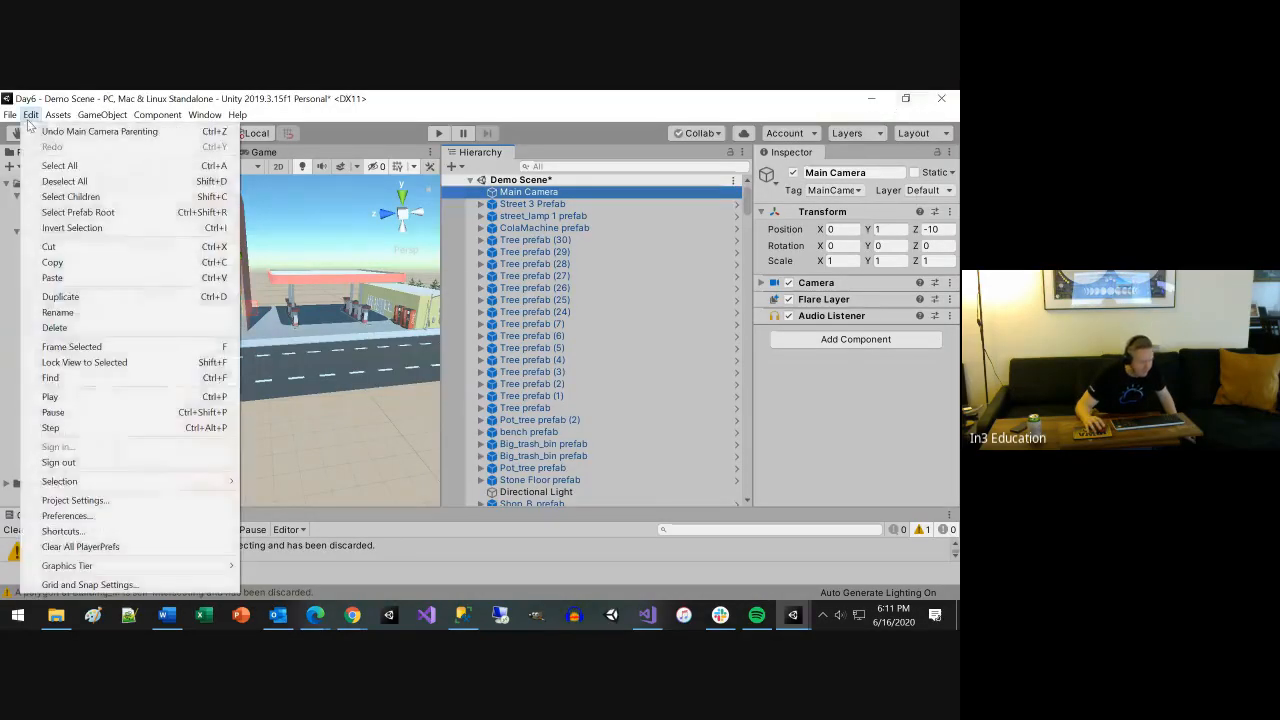
pyautogui.click(92, 501)
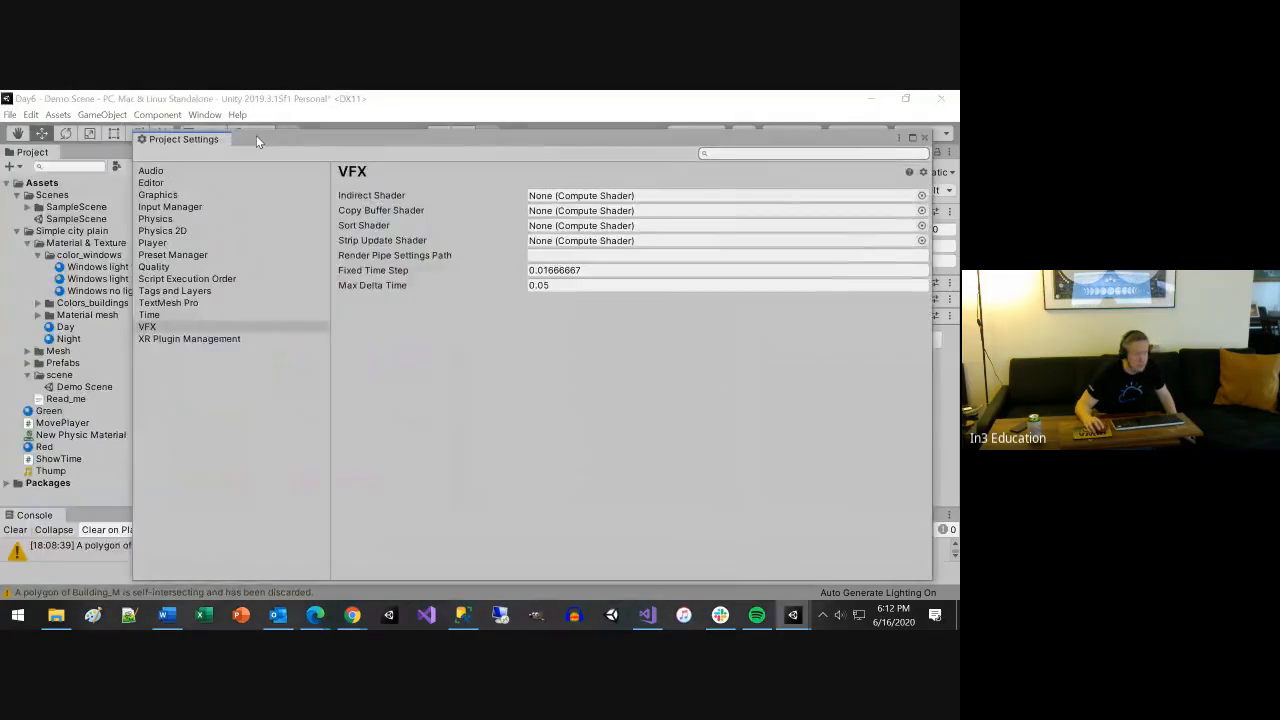
pyautogui.moveTo(256, 137); pyautogui.dragTo(218, 126)
pyautogui.click(130, 268)
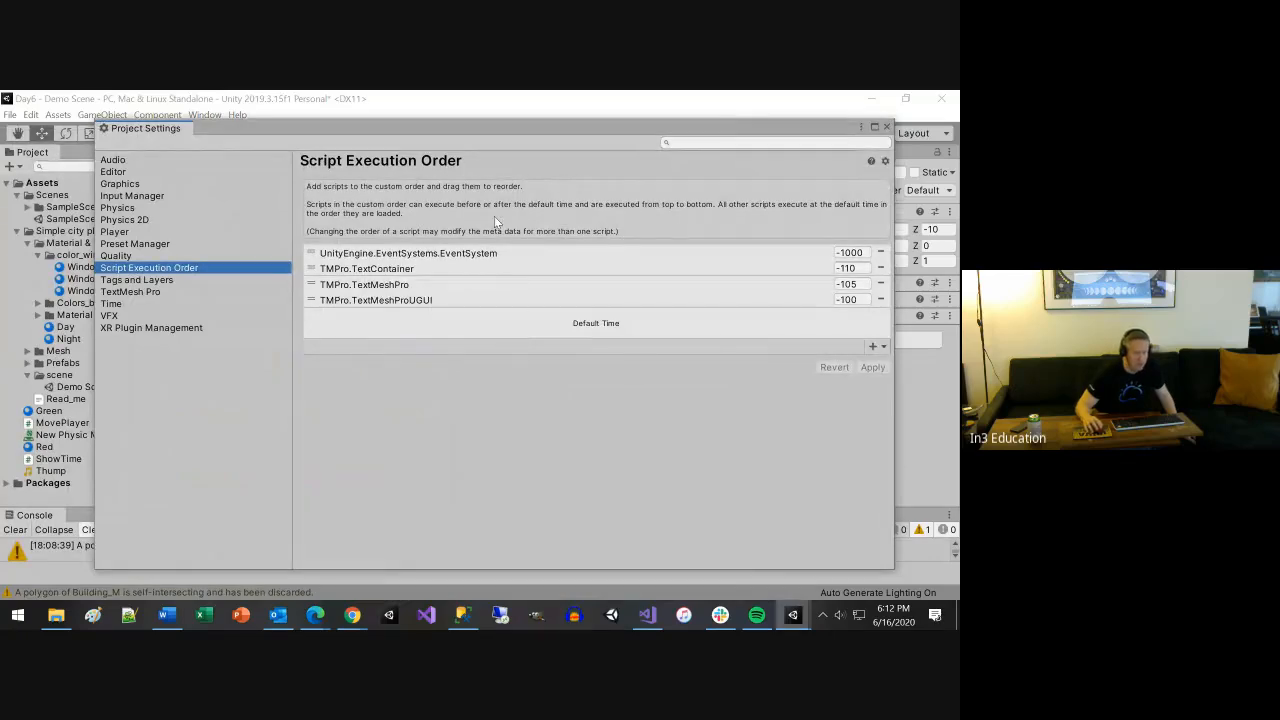
pyautogui.click(886, 128)
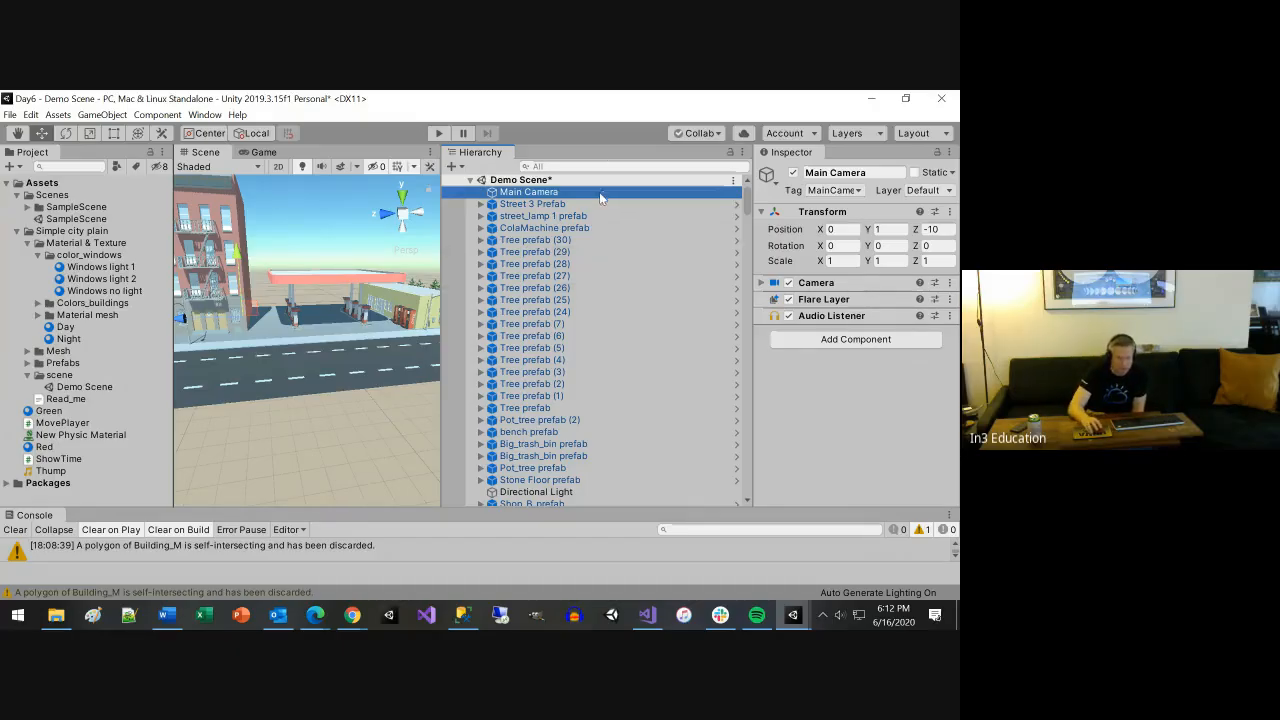
# Inspect the street, street lamp and tree prefabs, and frame the ColaMachine prefab to view it from its front and side
pyautogui.click(561, 205)
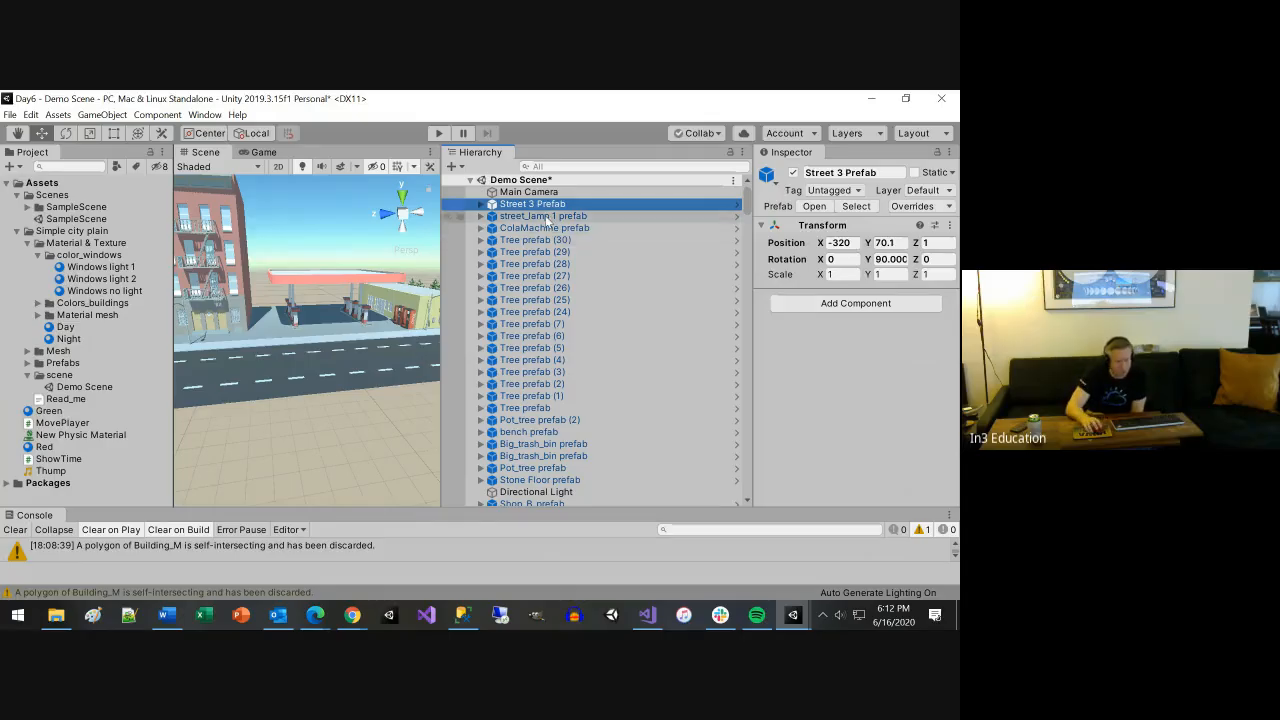
pyautogui.click(547, 217)
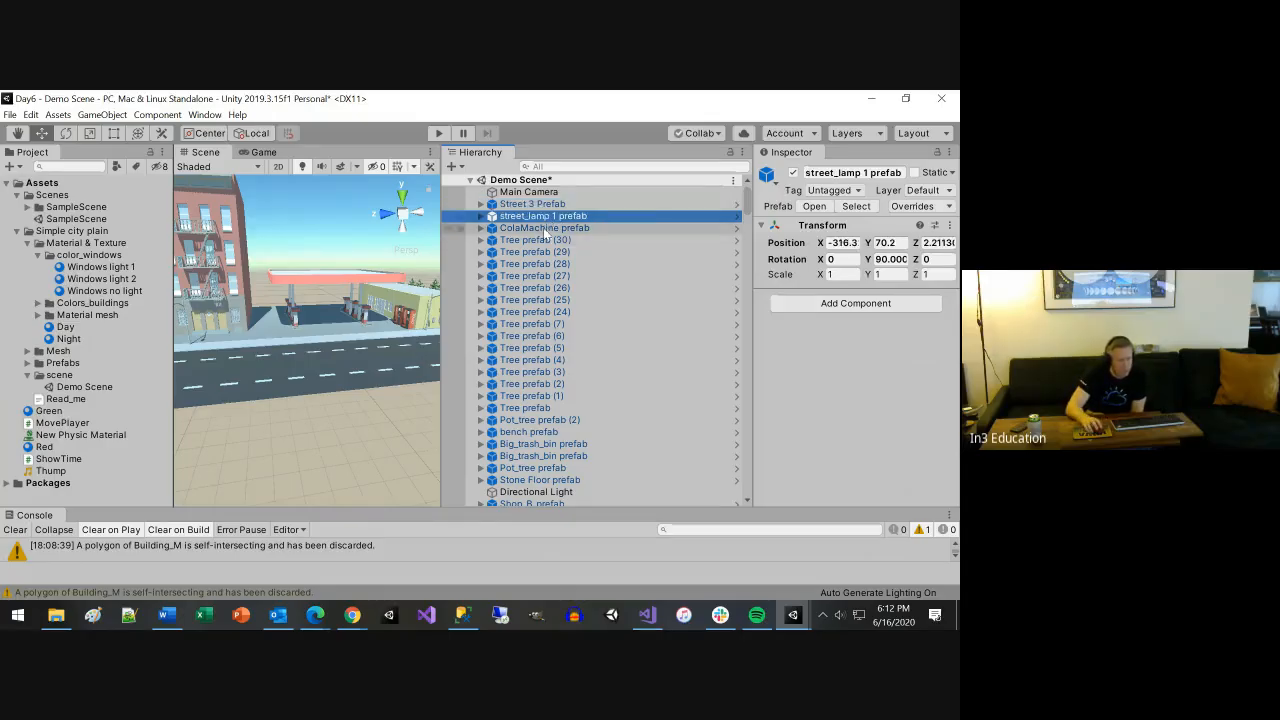
pyautogui.click(544, 262)
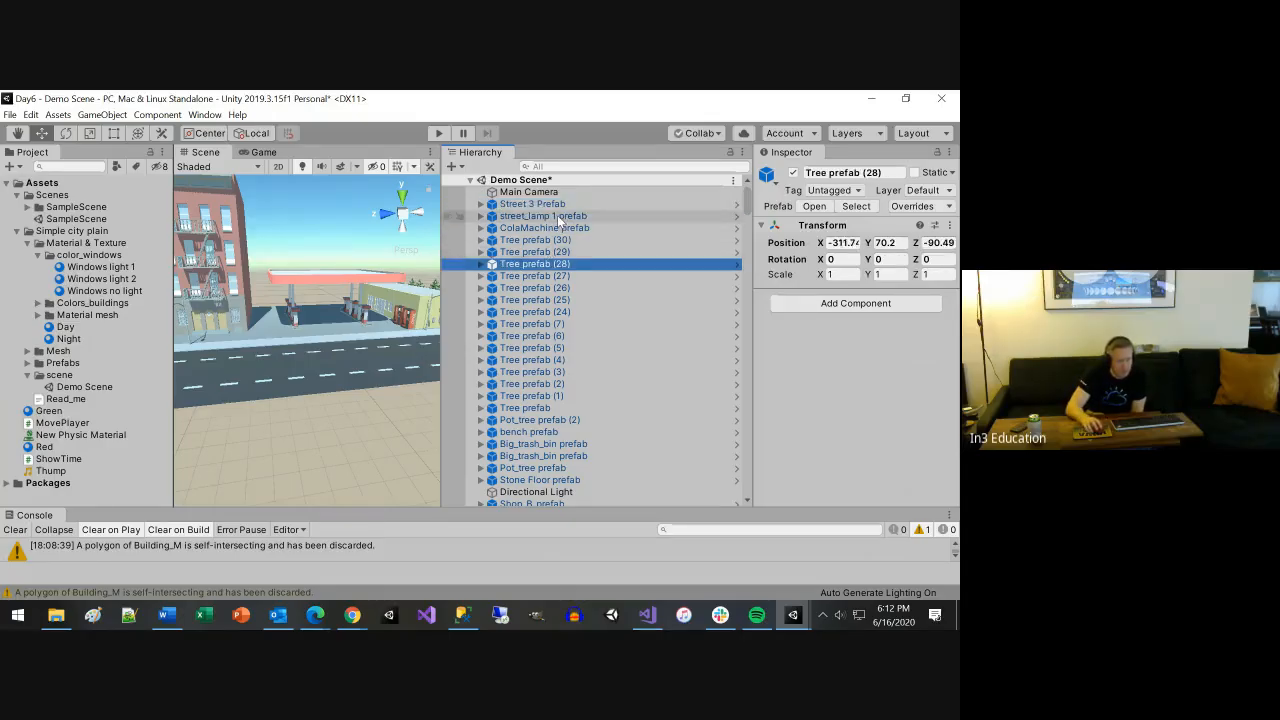
pyautogui.doubleClick(558, 217)
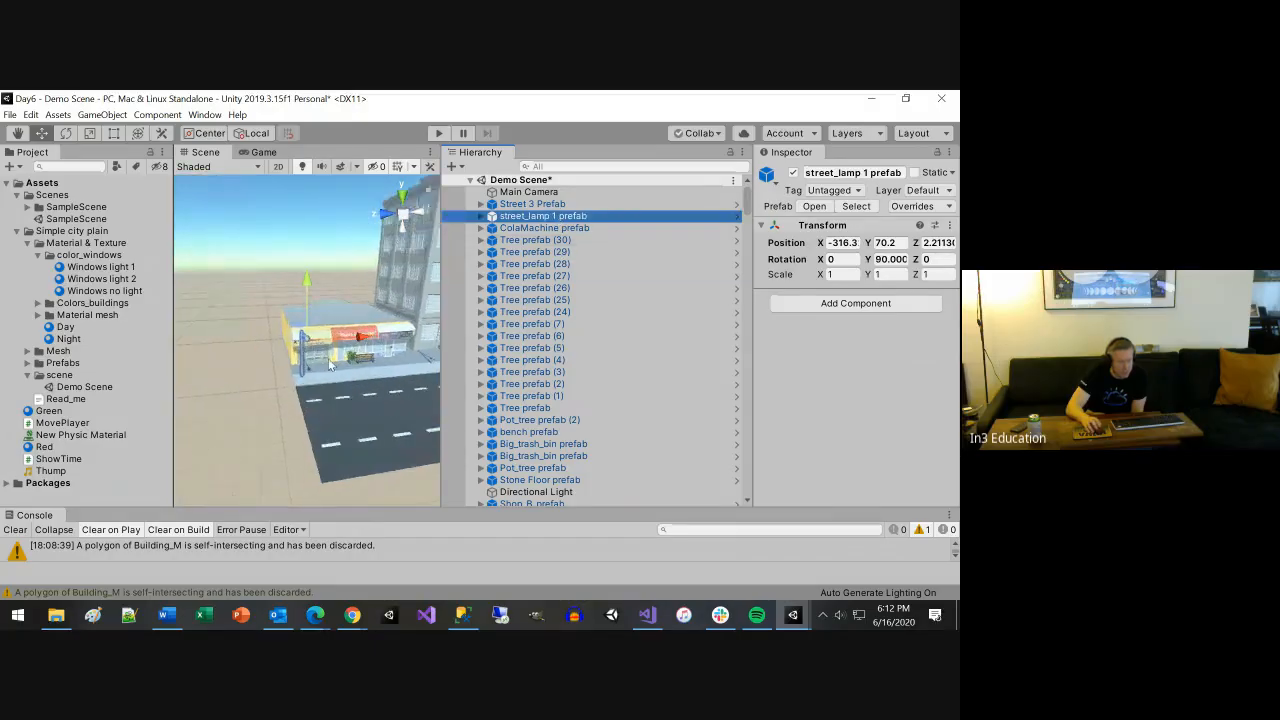
pyautogui.doubleClick(548, 228)
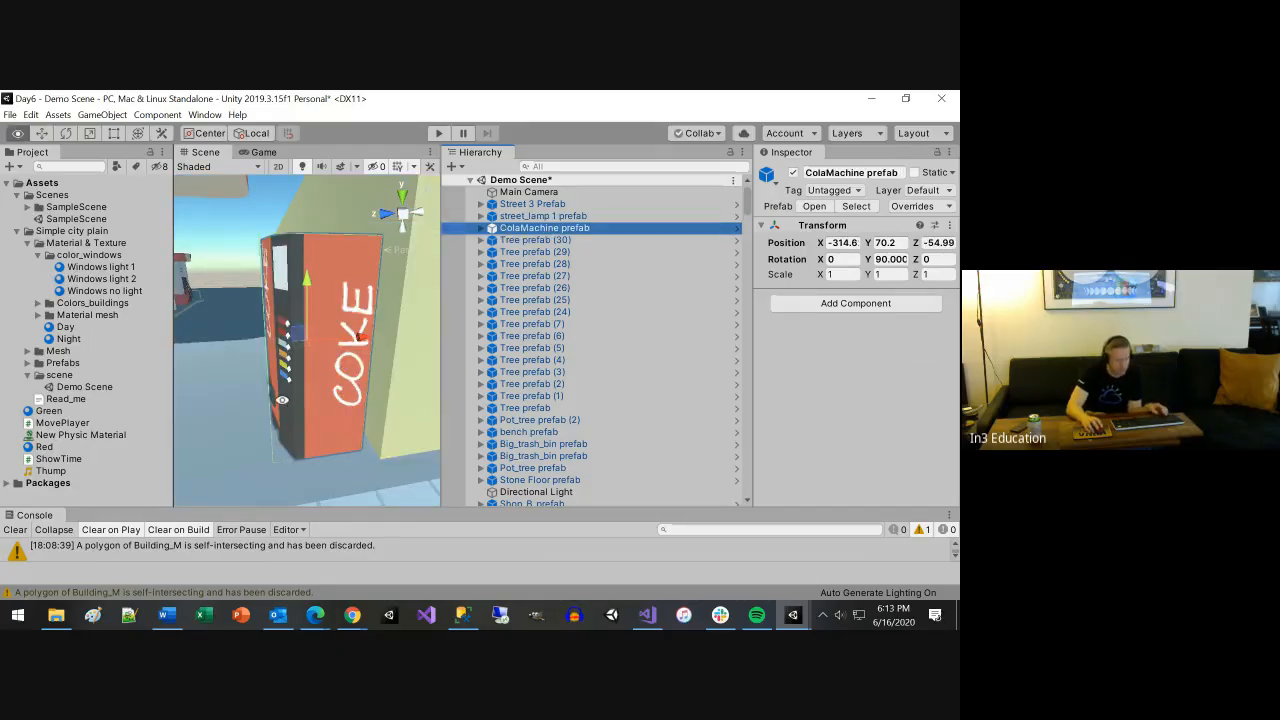
pyautogui.keyDown('alt'); pyautogui.moveTo(274, 396); pyautogui.dragTo(372, 352); pyautogui.keyUp('alt')
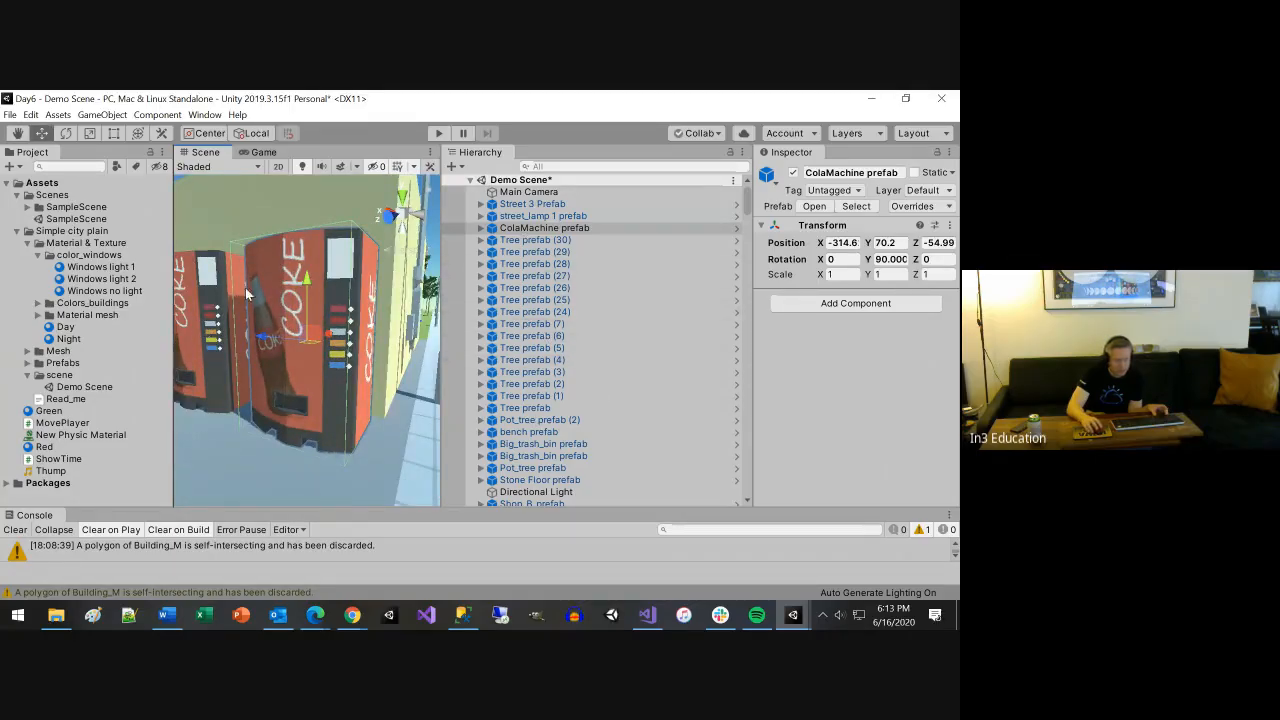
# Select the neighbouring ColaMachine prefab (1) in the scene and look through the Hierarchy back up to the first objects
pyautogui.hotkey('ctrl', 'd')
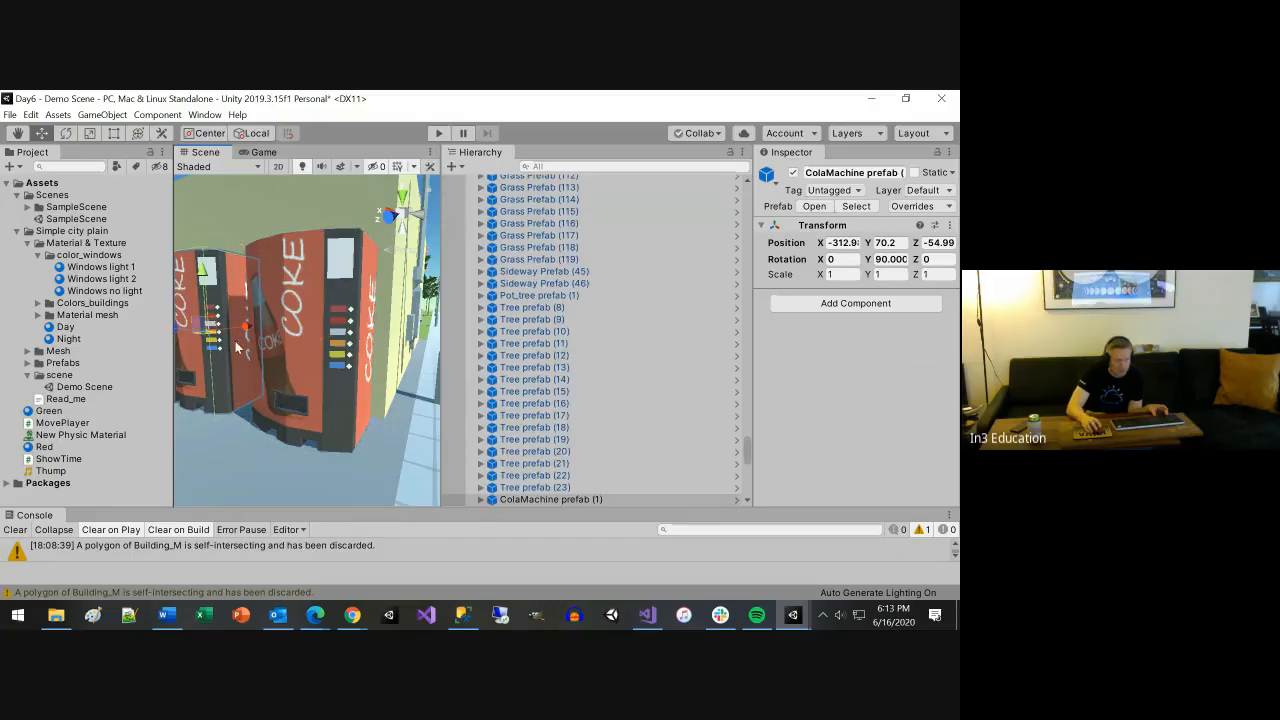
pyautogui.scroll(3, 565, 420)
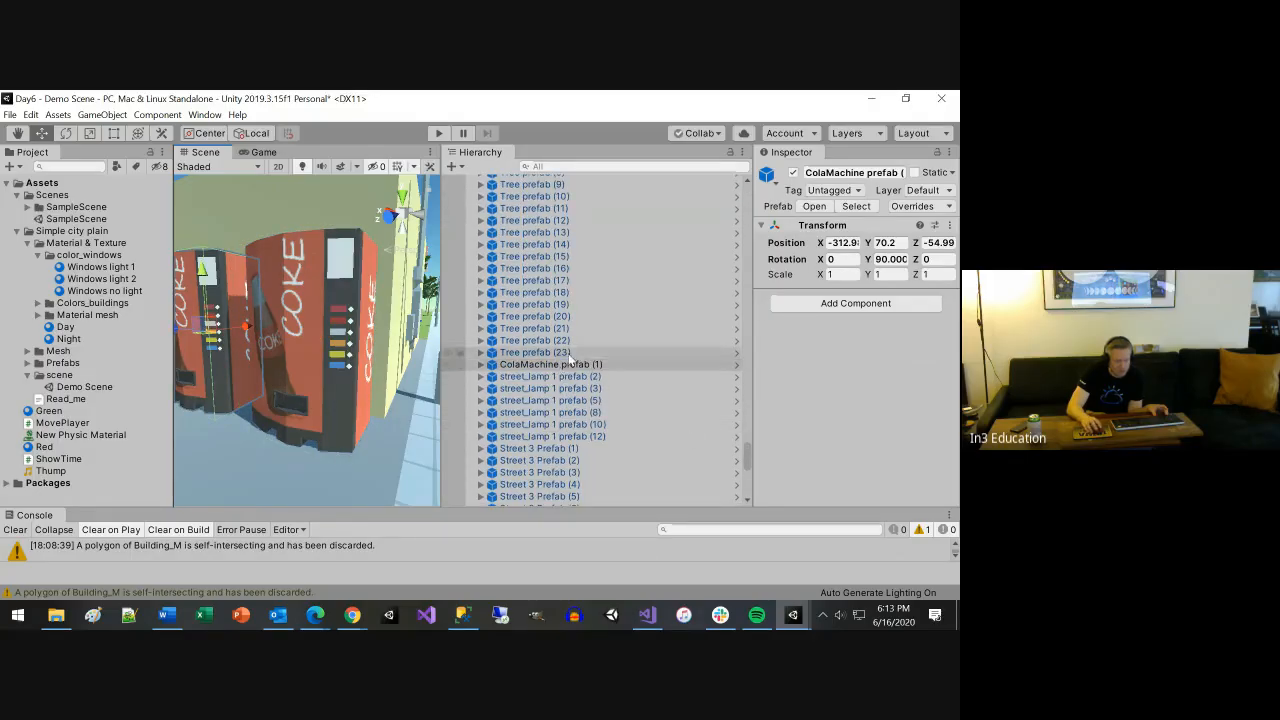
pyautogui.scroll(10, 563, 343)
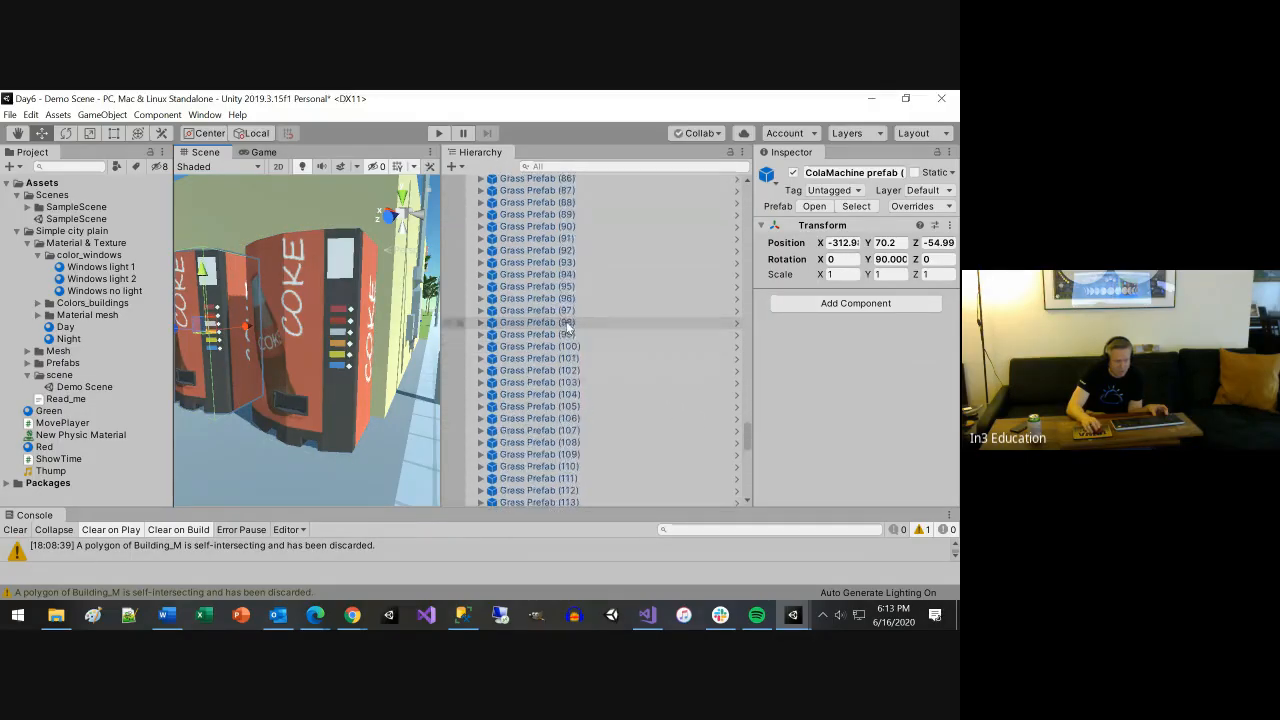
pyautogui.scroll(15, 567, 296)
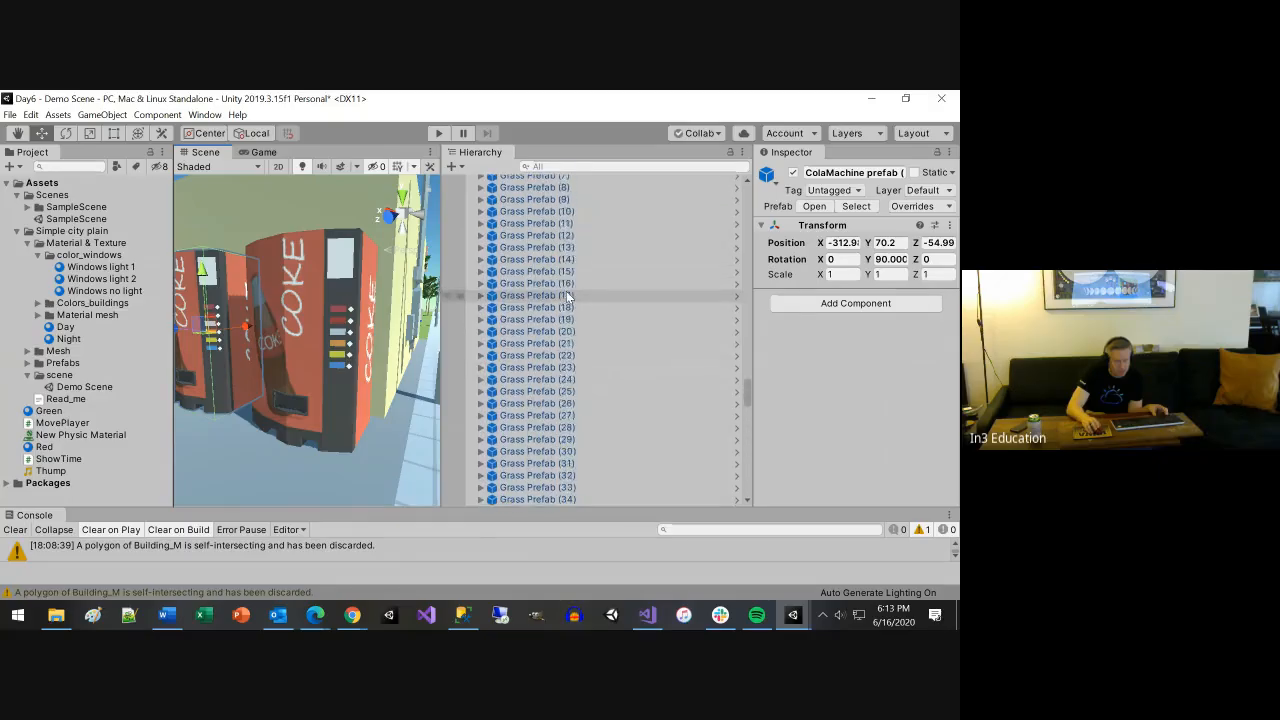
pyautogui.scroll(20, 567, 296)
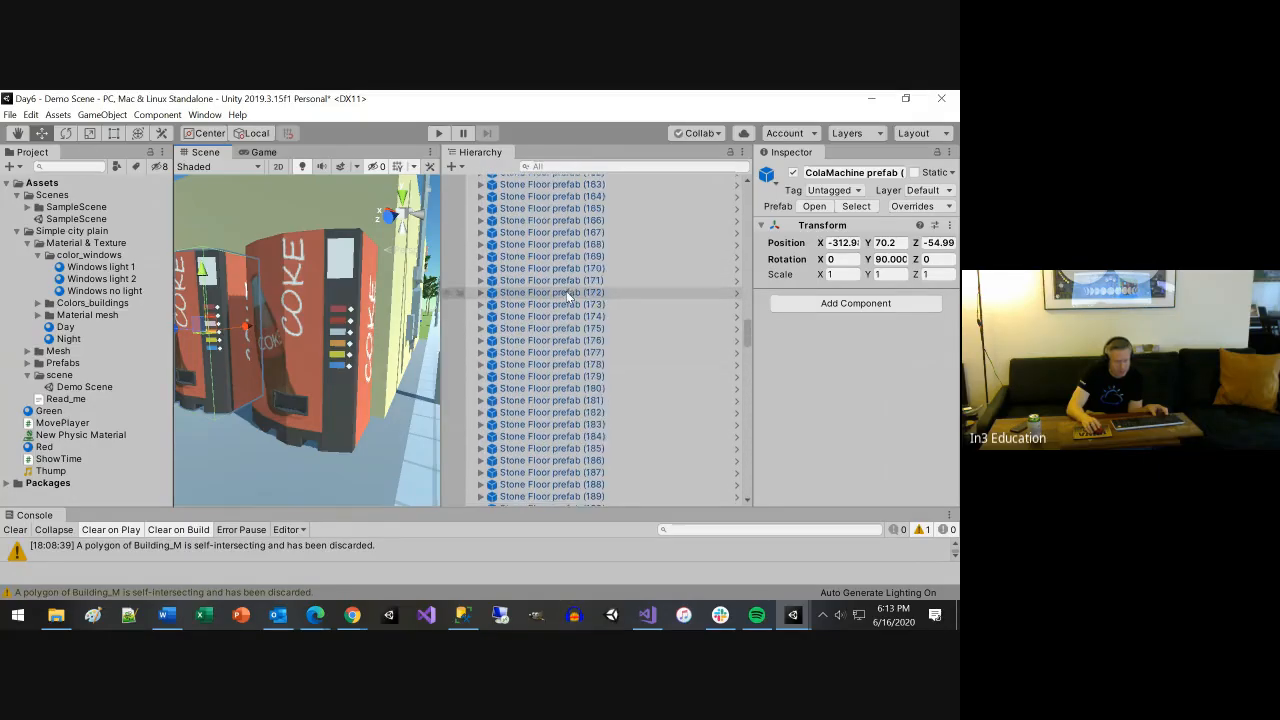
pyautogui.scroll(15, 569, 306)
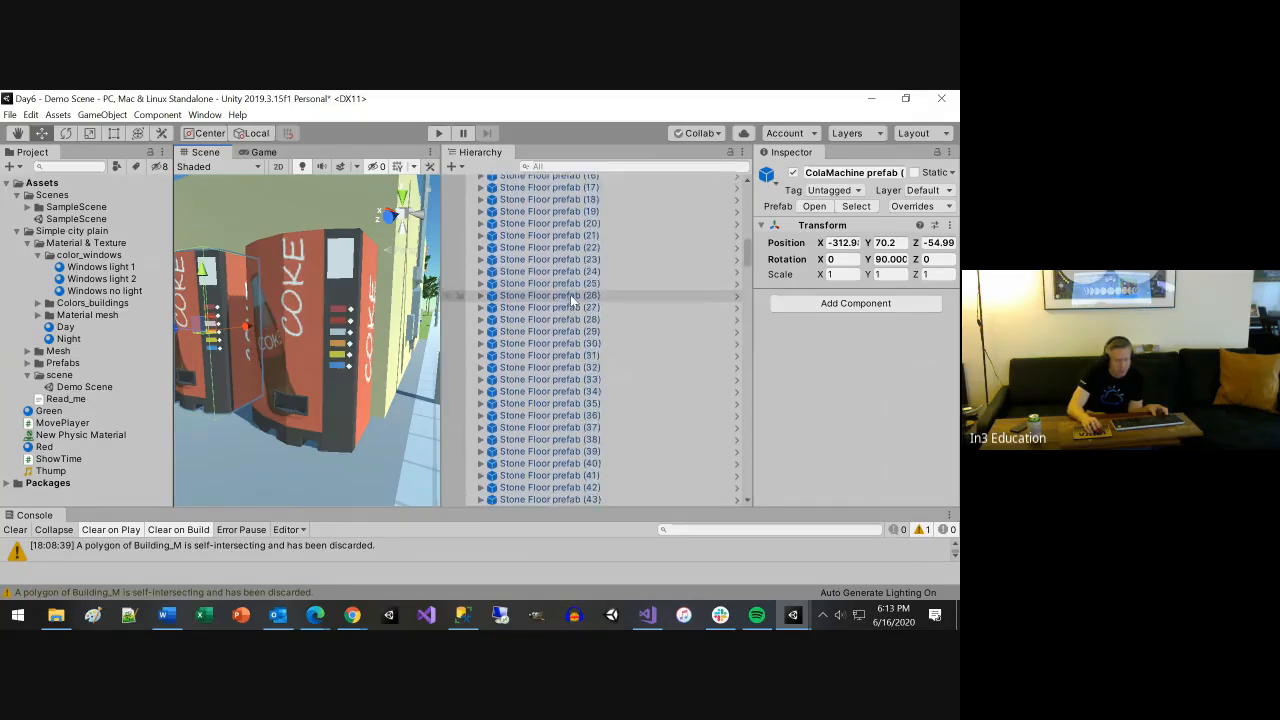
pyautogui.scroll(1, 570, 294)
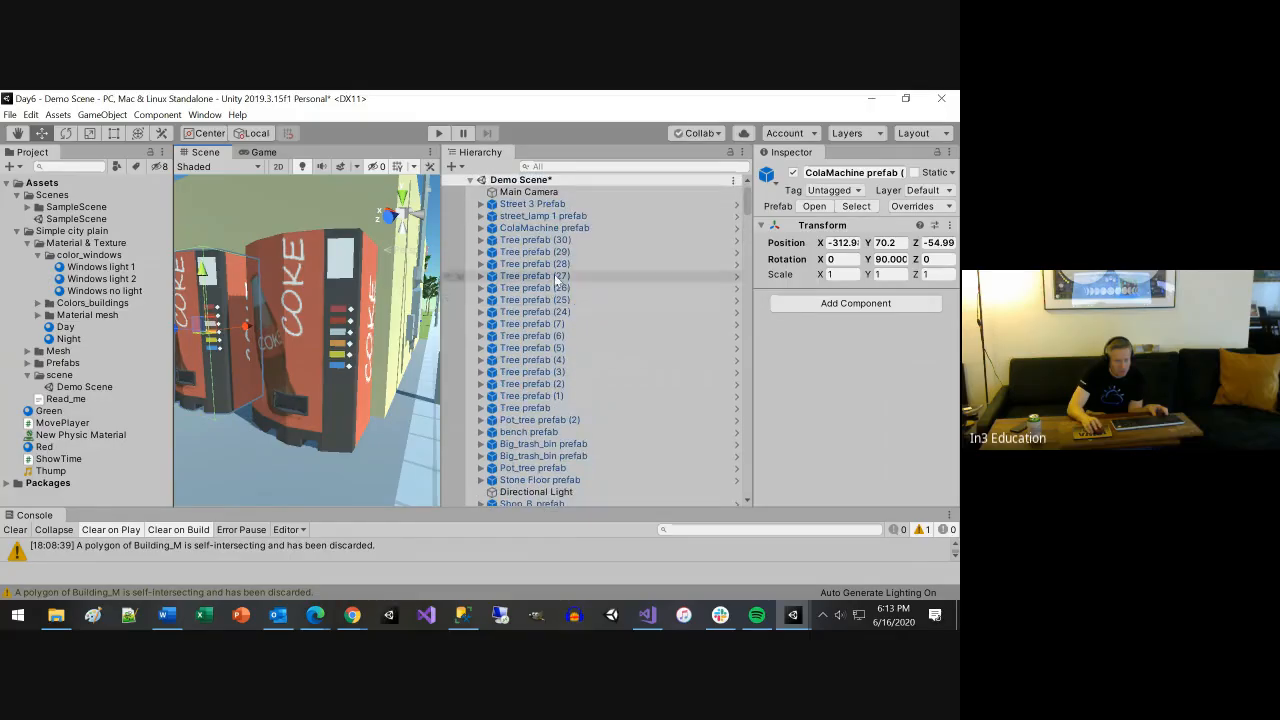
# Frame Tree prefab (30) in the scene and view it from above together with the surrounding buildings and street
pyautogui.doubleClick(546, 241)
pyautogui.scroll(-10, 362, 342)
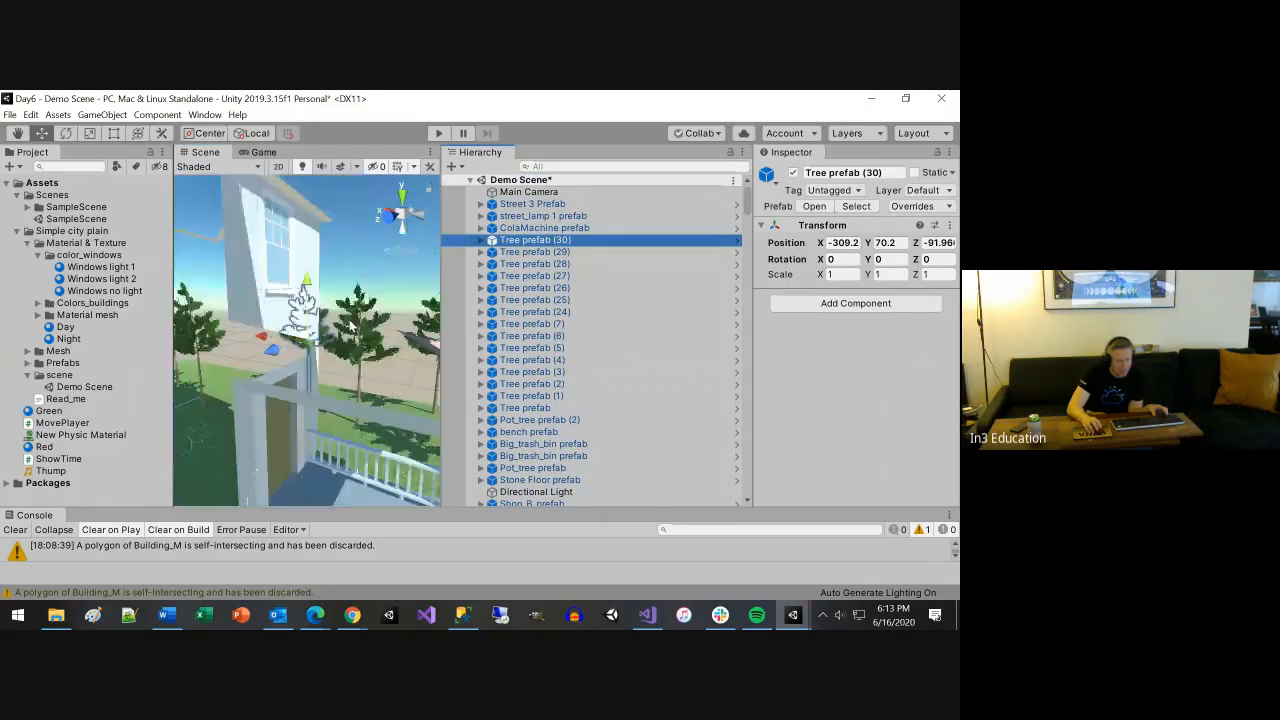
pyautogui.scroll(-1, 364, 345)
pyautogui.keyDown('alt'); pyautogui.moveTo(385, 359); pyautogui.dragTo(450, 414); pyautogui.keyUp('alt')
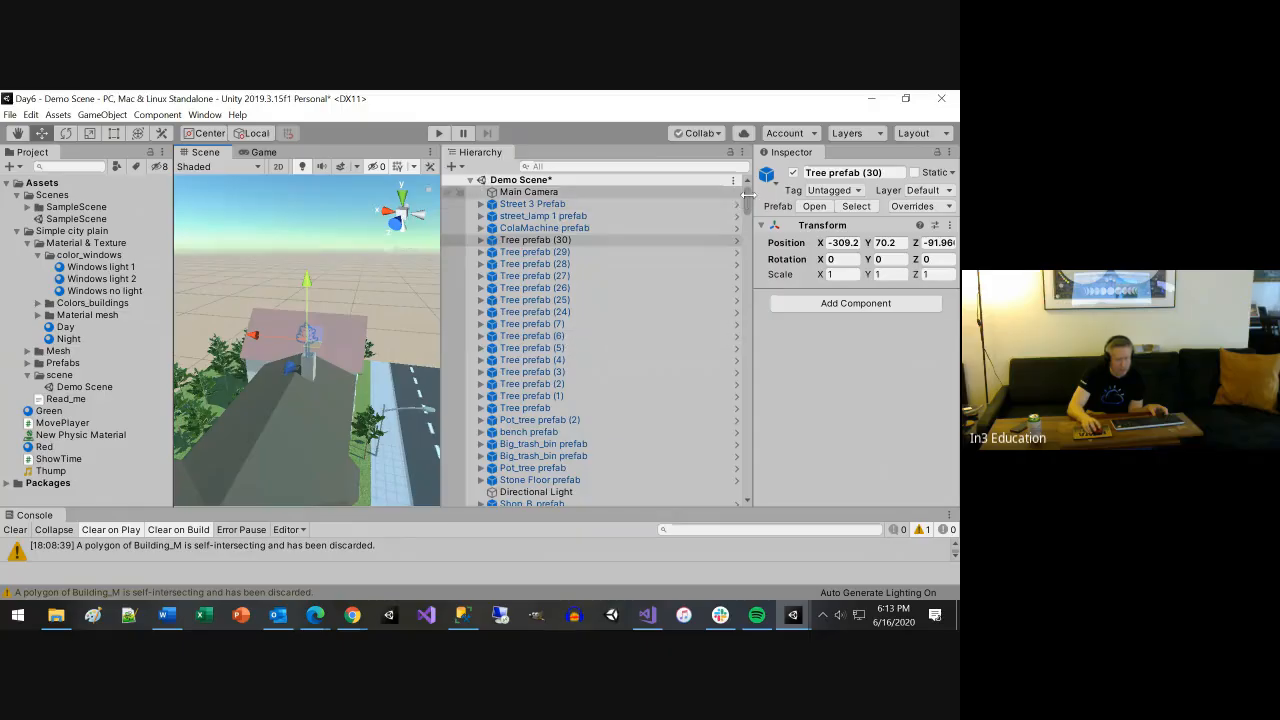
pyautogui.moveTo(744, 200)
pyautogui.mouseDown()
pyautogui.moveTo(755, 510)
pyautogui.moveTo(747, 190)
pyautogui.mouseUp()
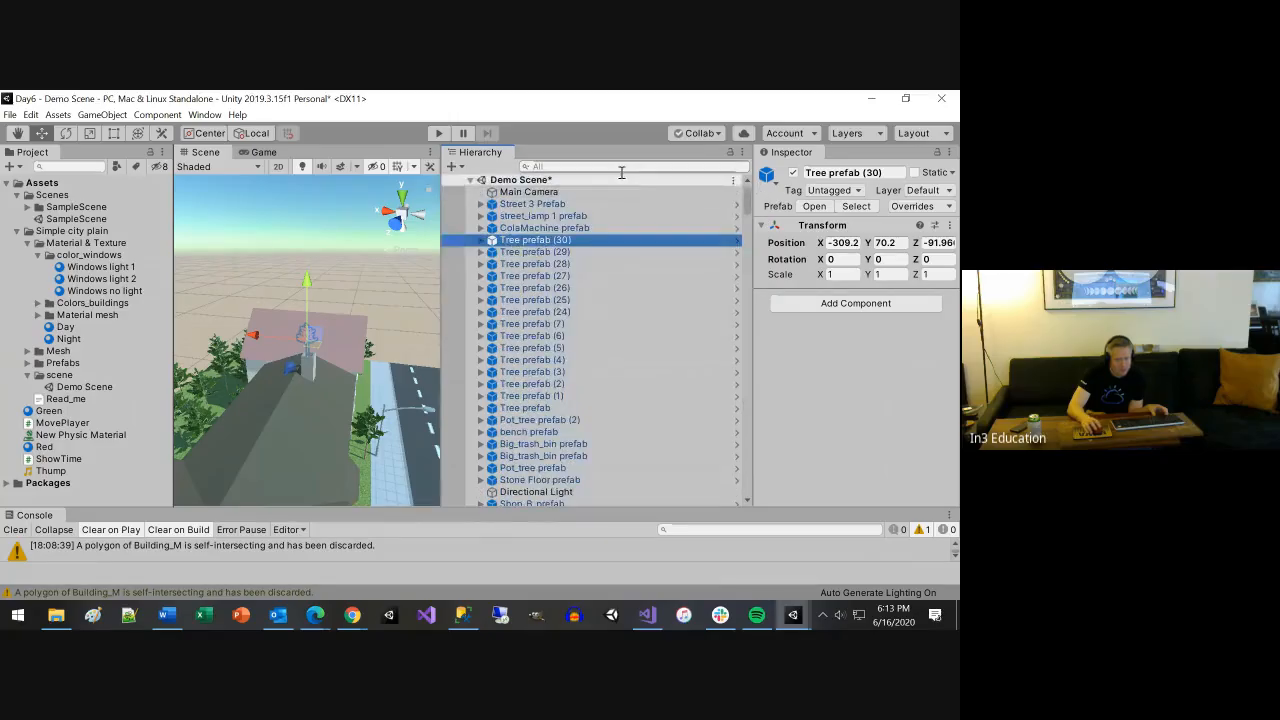
# Create an empty game object, place it directly below Main Camera at the scene's root level, and name it Trees
pyautogui.rightClick(543, 193)
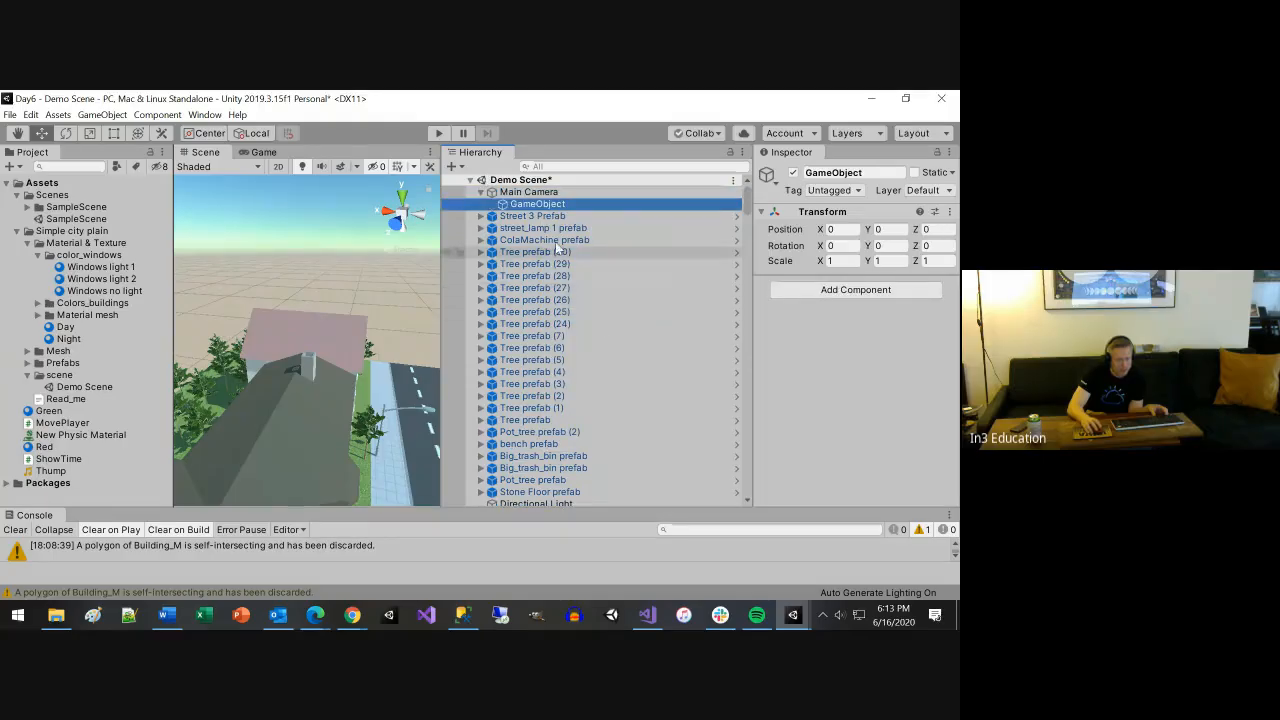
pyautogui.moveTo(545, 207); pyautogui.dragTo(519, 190)
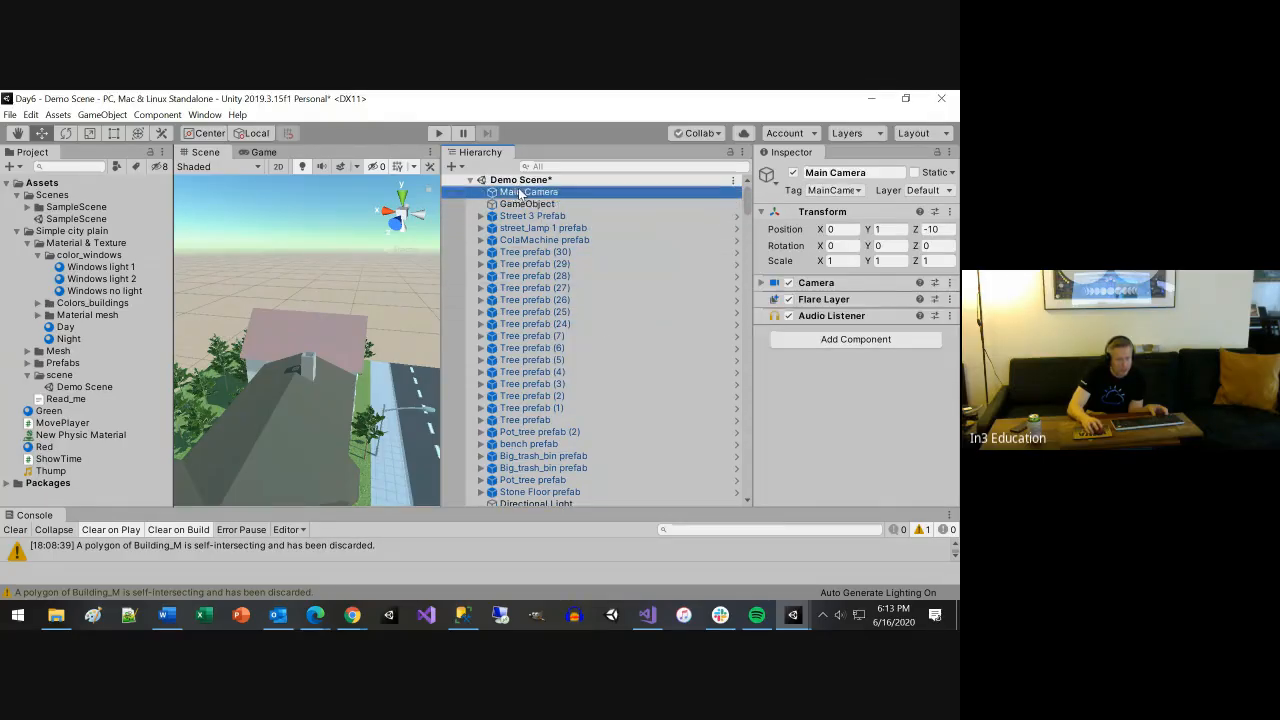
pyautogui.click(532, 206)
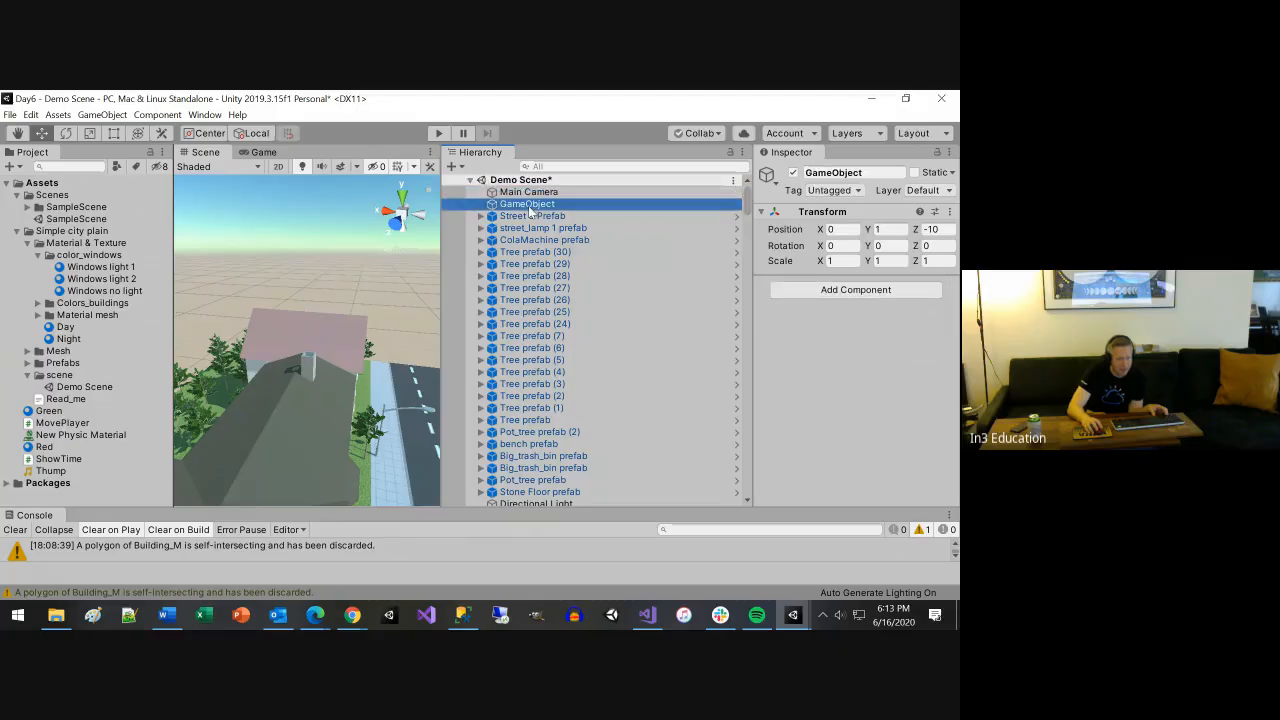
pyautogui.press('F2')
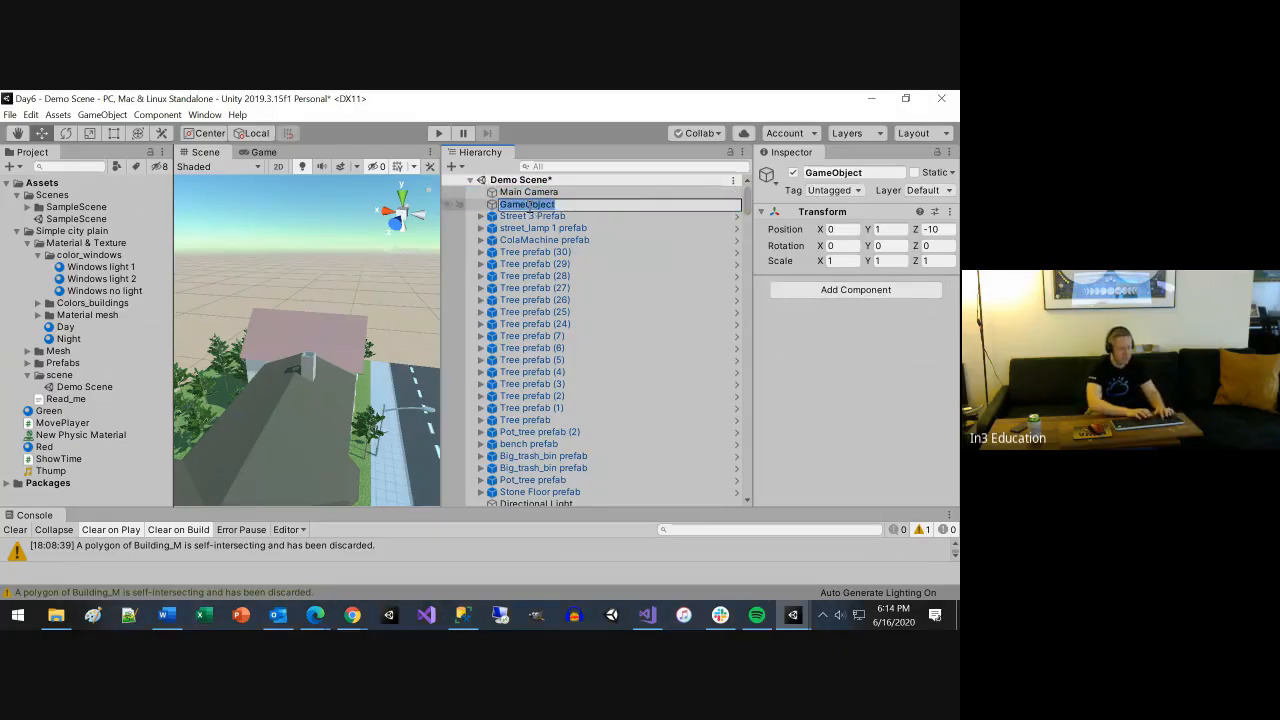
pyautogui.write('Trees')
pyautogui.press('Return')
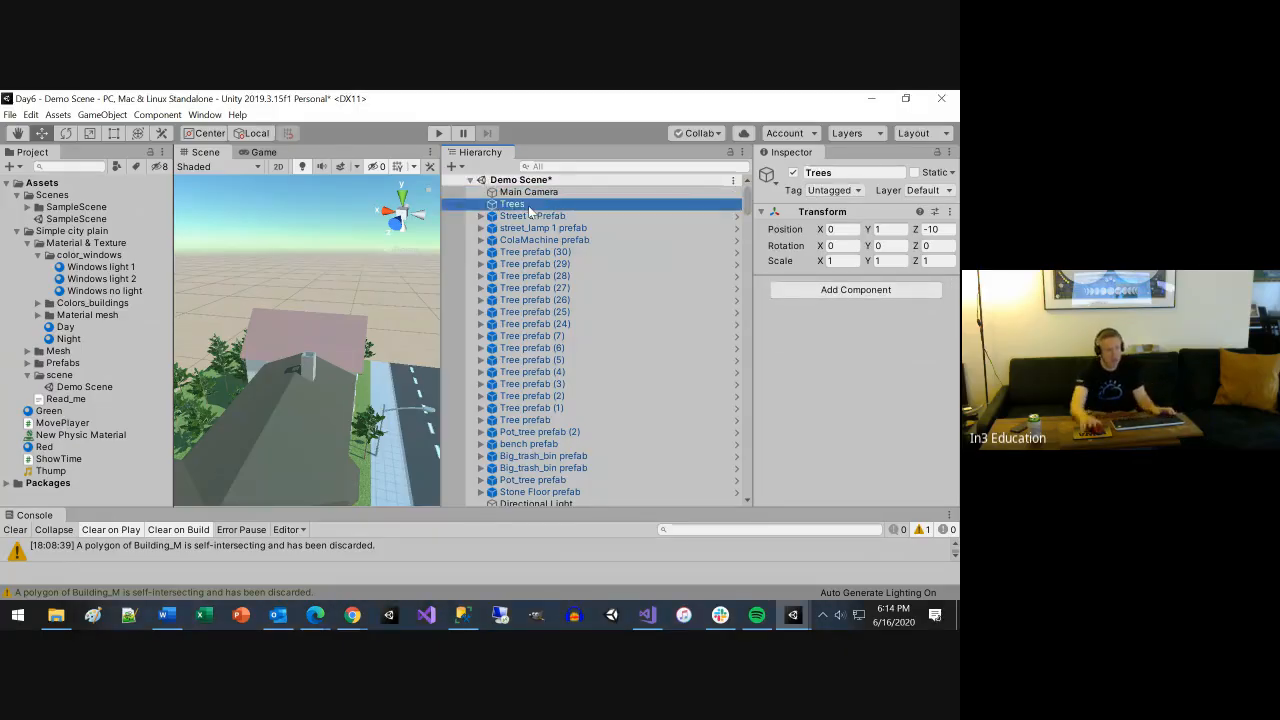
# Group the consecutive tree objects from Tree prefab (30) through Tree prefab under the Trees object and collapse the group
pyautogui.moveTo(530, 252); pyautogui.dragTo(538, 398)
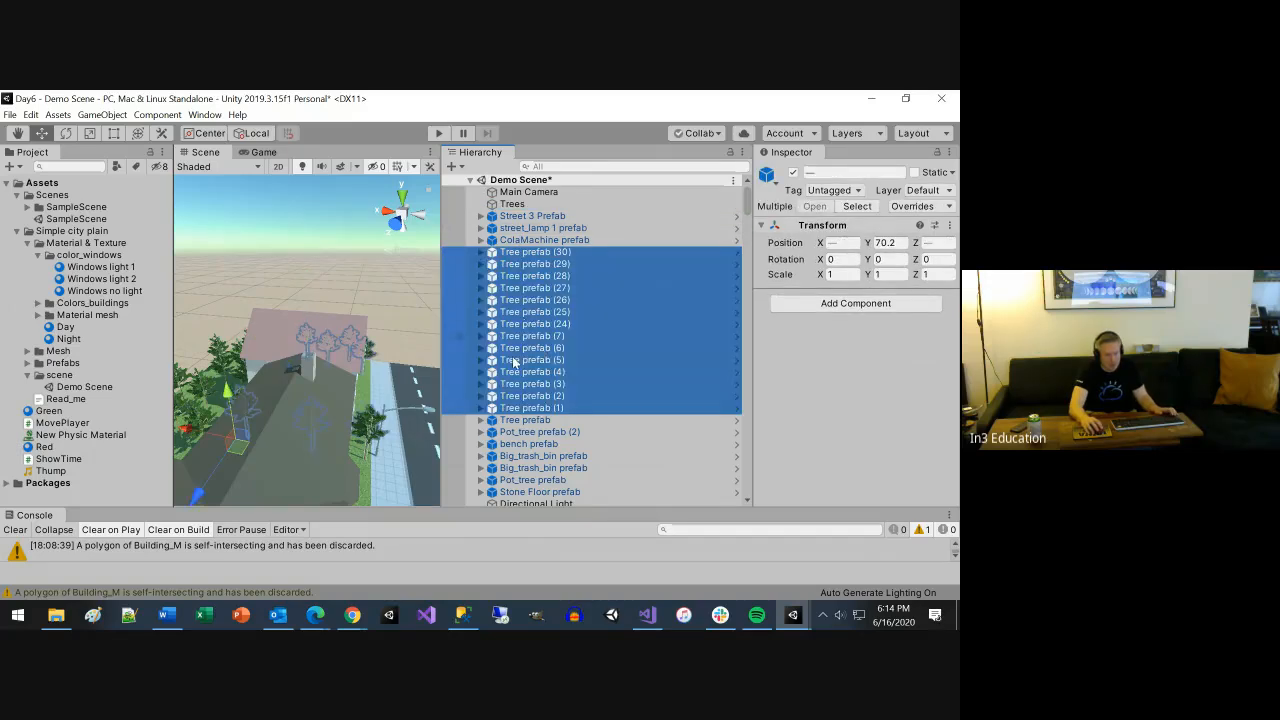
pyautogui.keyDown('shift'); pyautogui.click(522, 419); pyautogui.keyUp('shift')
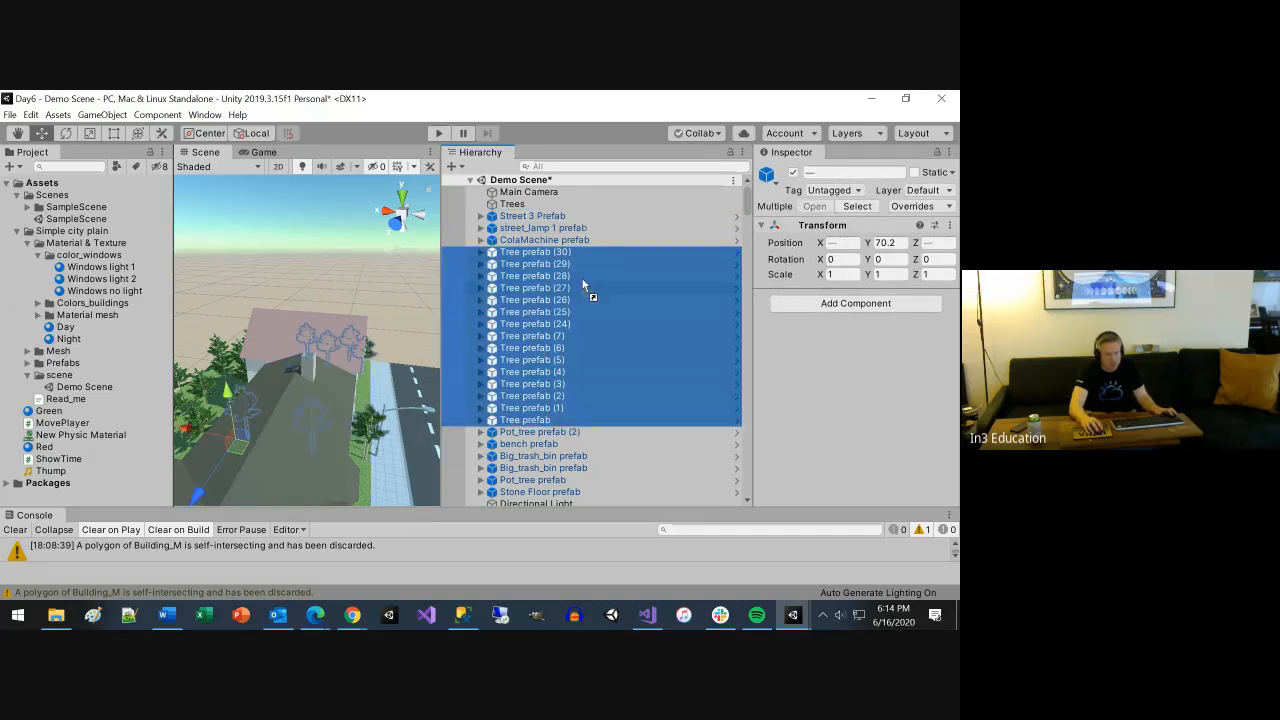
pyautogui.moveTo(584, 285); pyautogui.dragTo(519, 207)
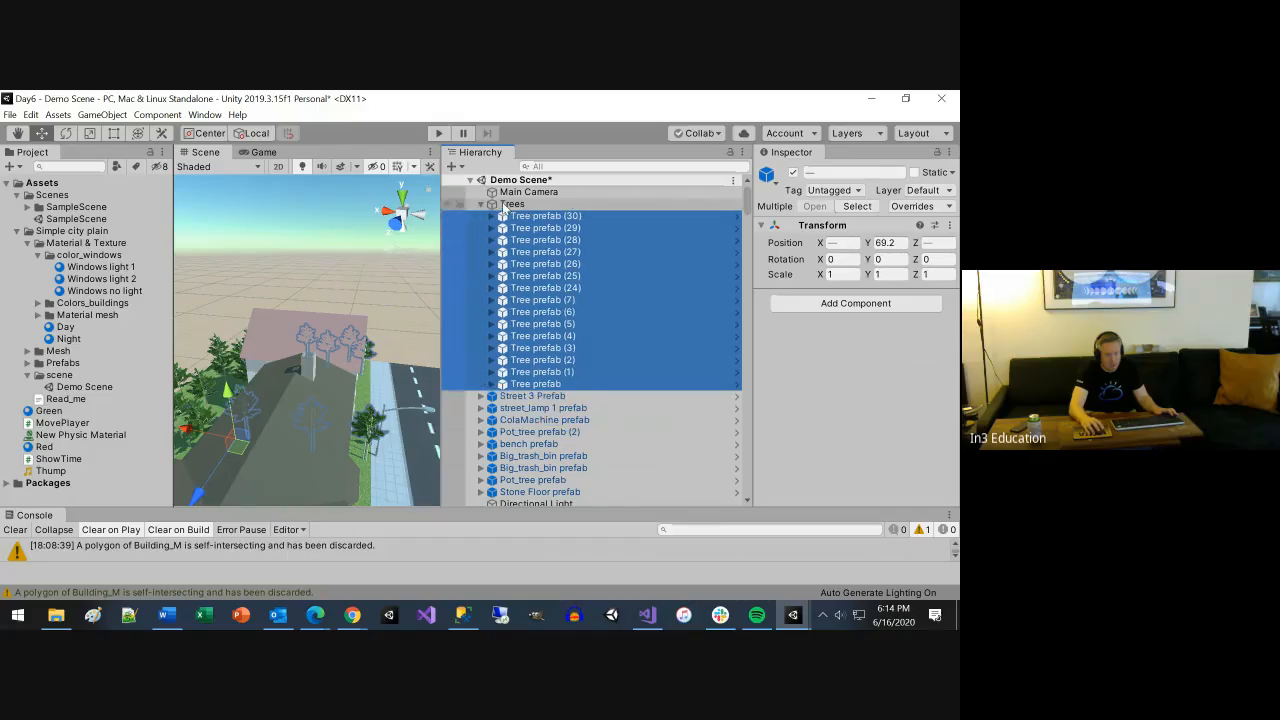
pyautogui.click(480, 204)
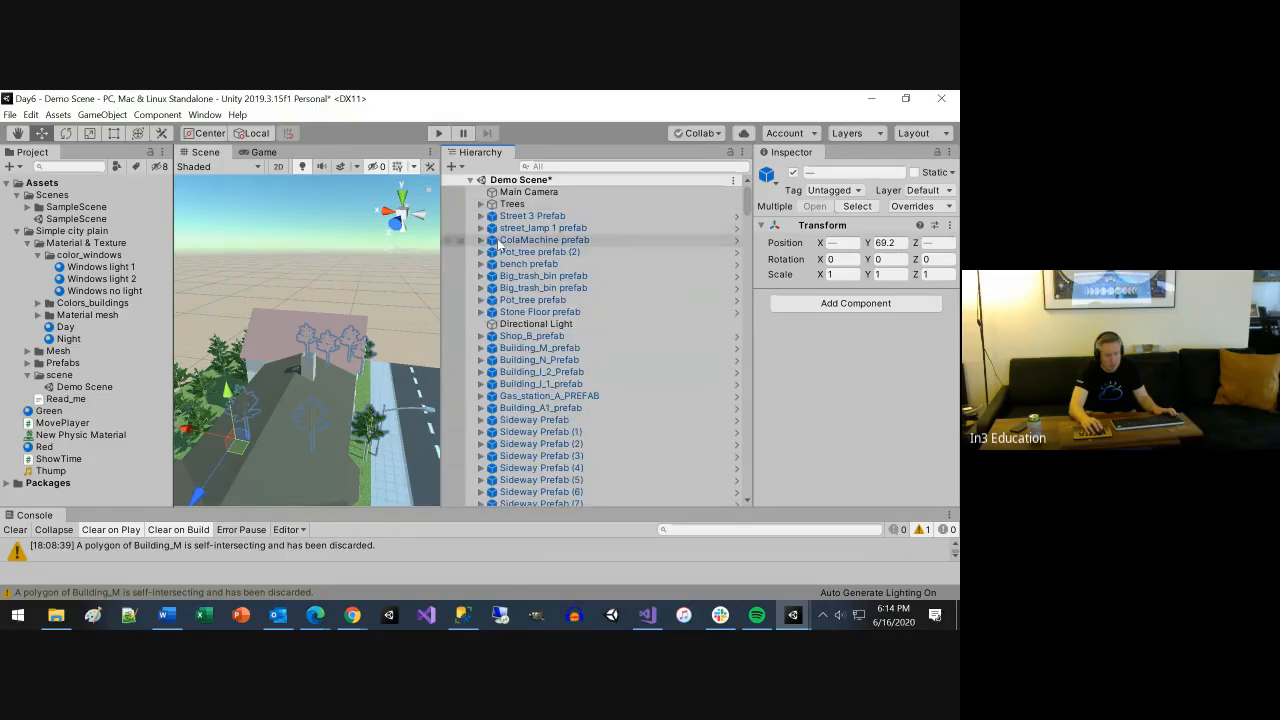
pyautogui.scroll(-3, 600, 345)
pyautogui.scroll(-5, 610, 348)
pyautogui.scroll(8, 609, 349)
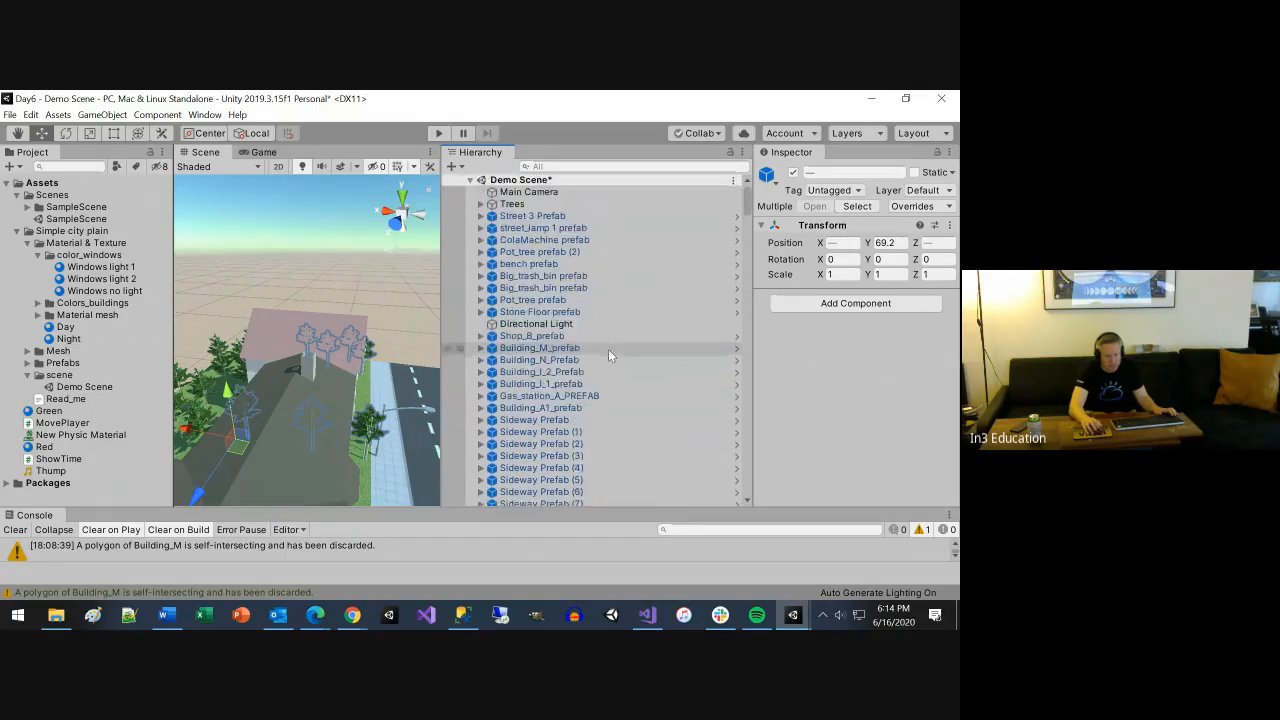
pyautogui.rightClick(530, 181)
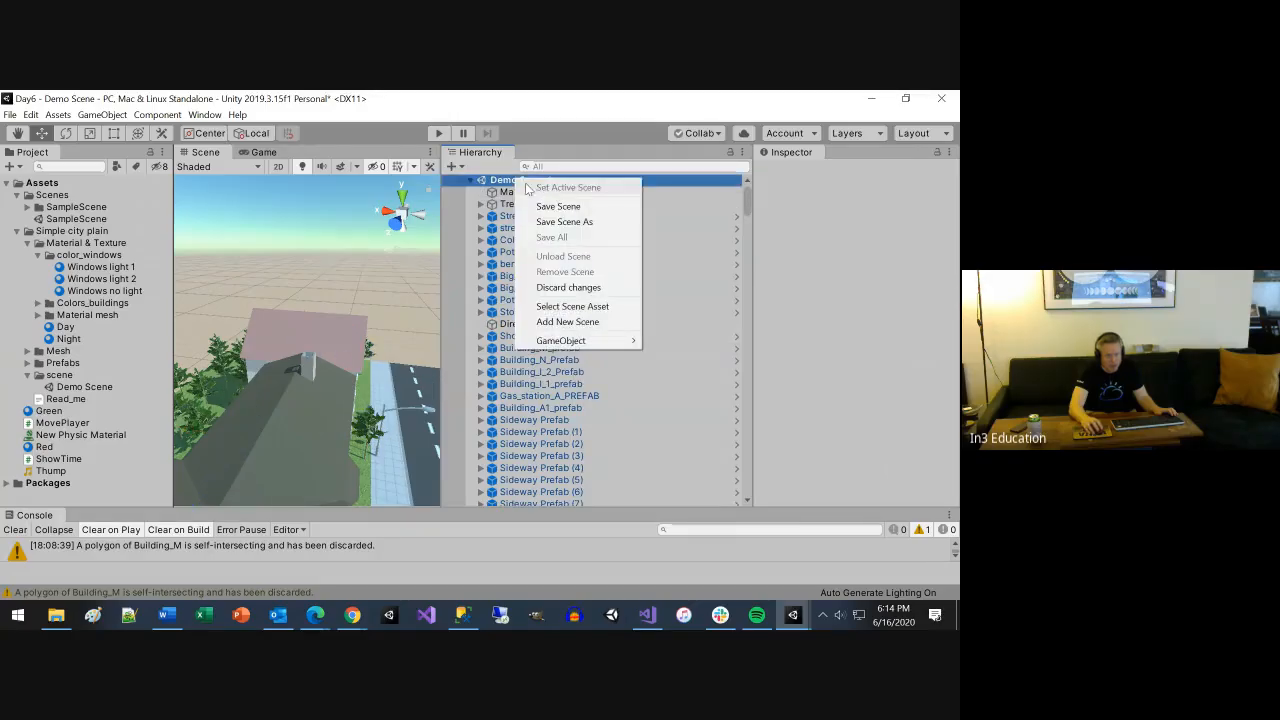
pyautogui.click(495, 185)
pyautogui.rightClick(500, 181)
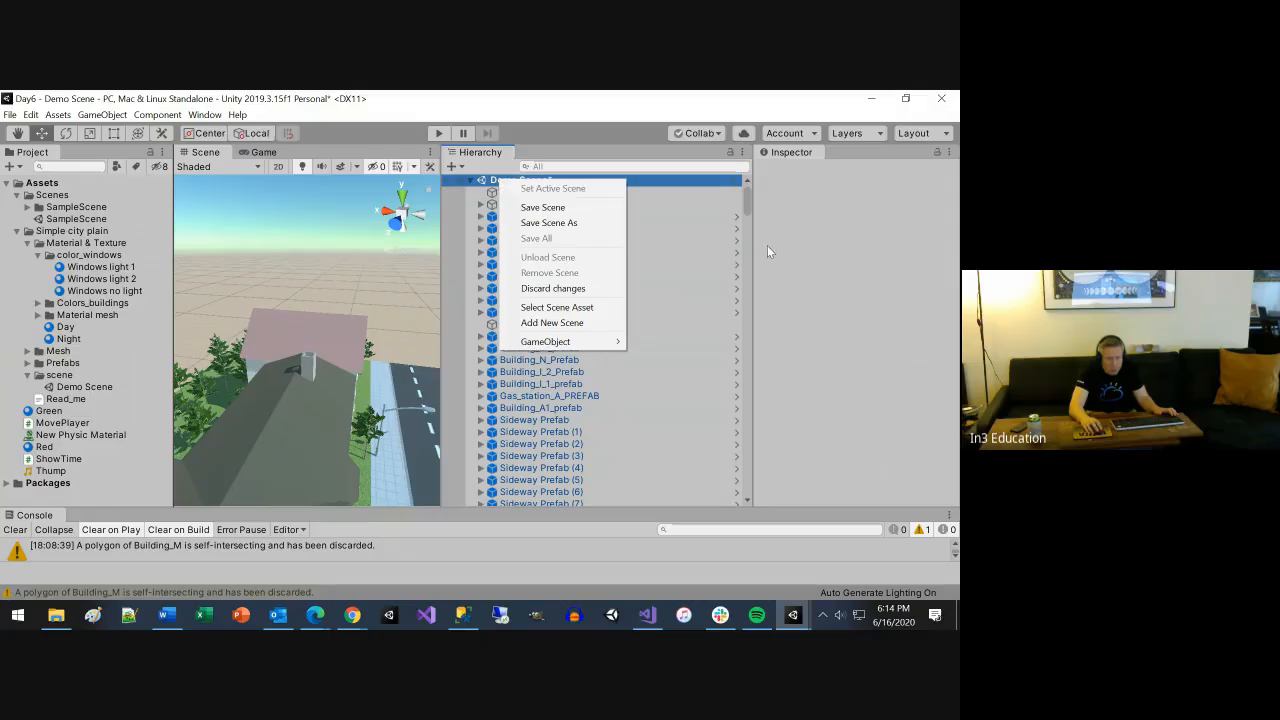
pyautogui.click(700, 207)
pyautogui.rightClick(556, 192)
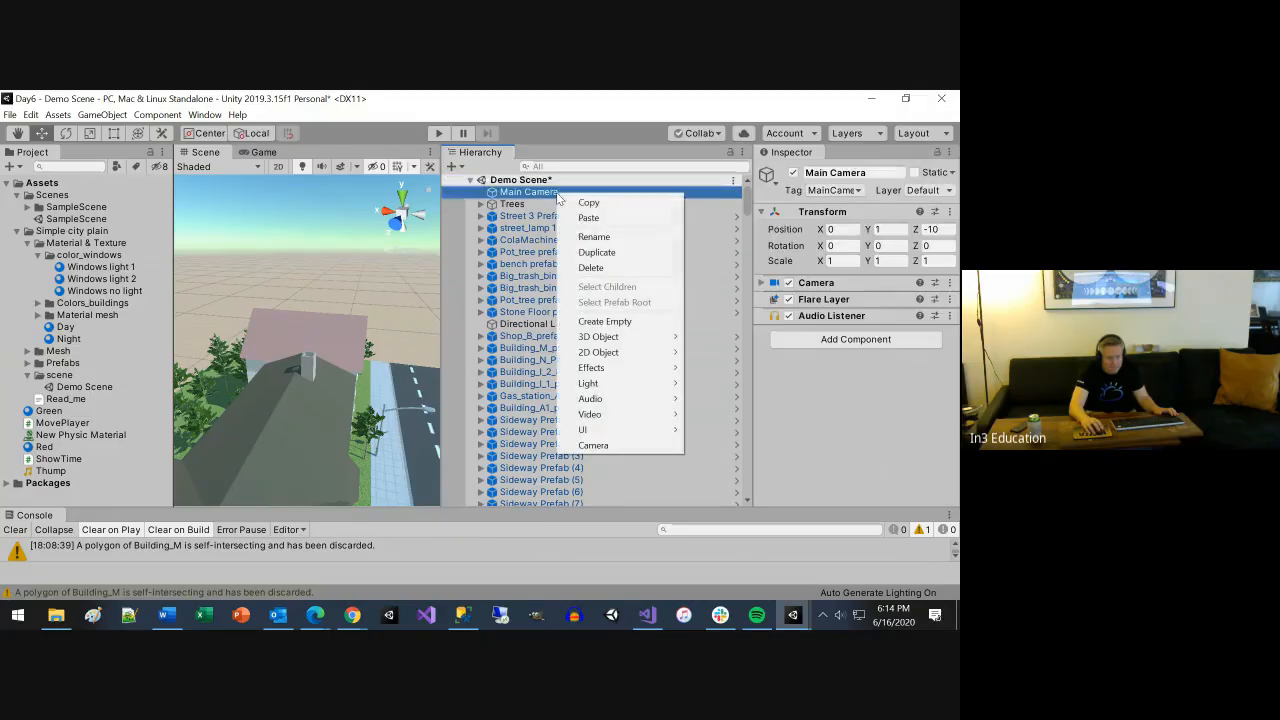
pyautogui.click(549, 139)
# Create an empty game object, move it directly above Stone Floor prefab (1) in the Hierarchy, and name it Stone Floor
pyautogui.click(102, 114)
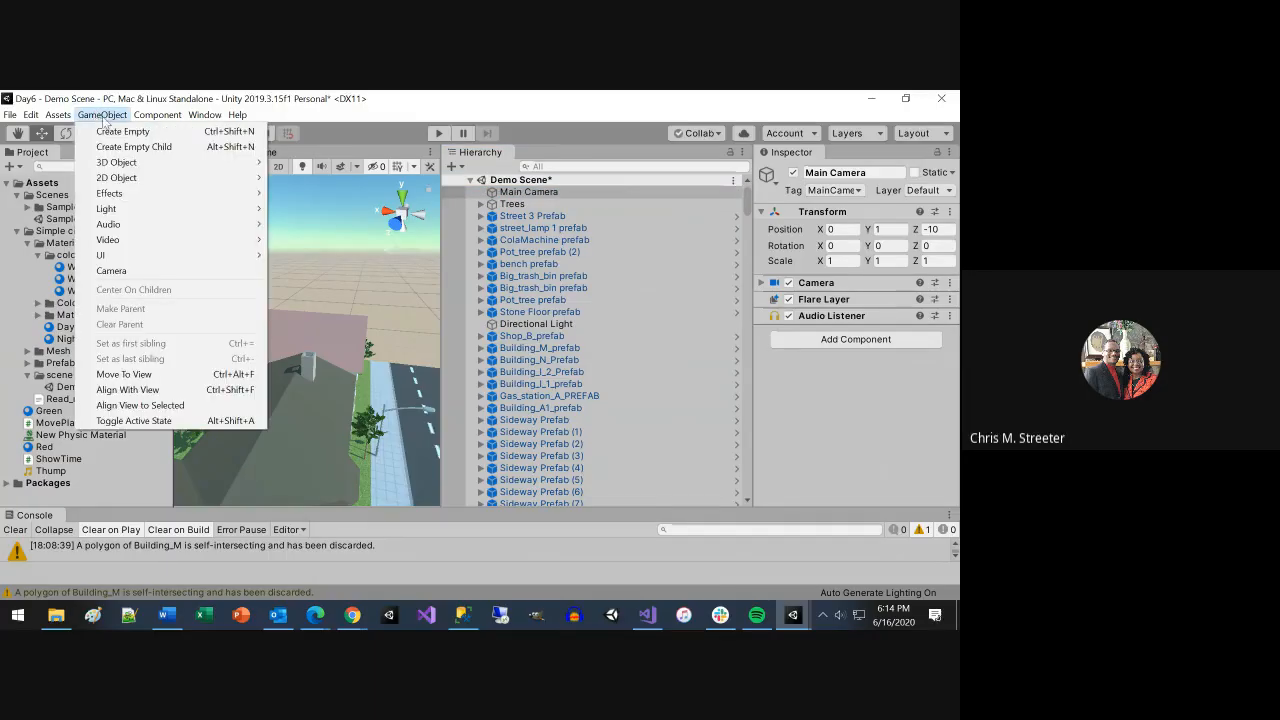
pyautogui.click(123, 131)
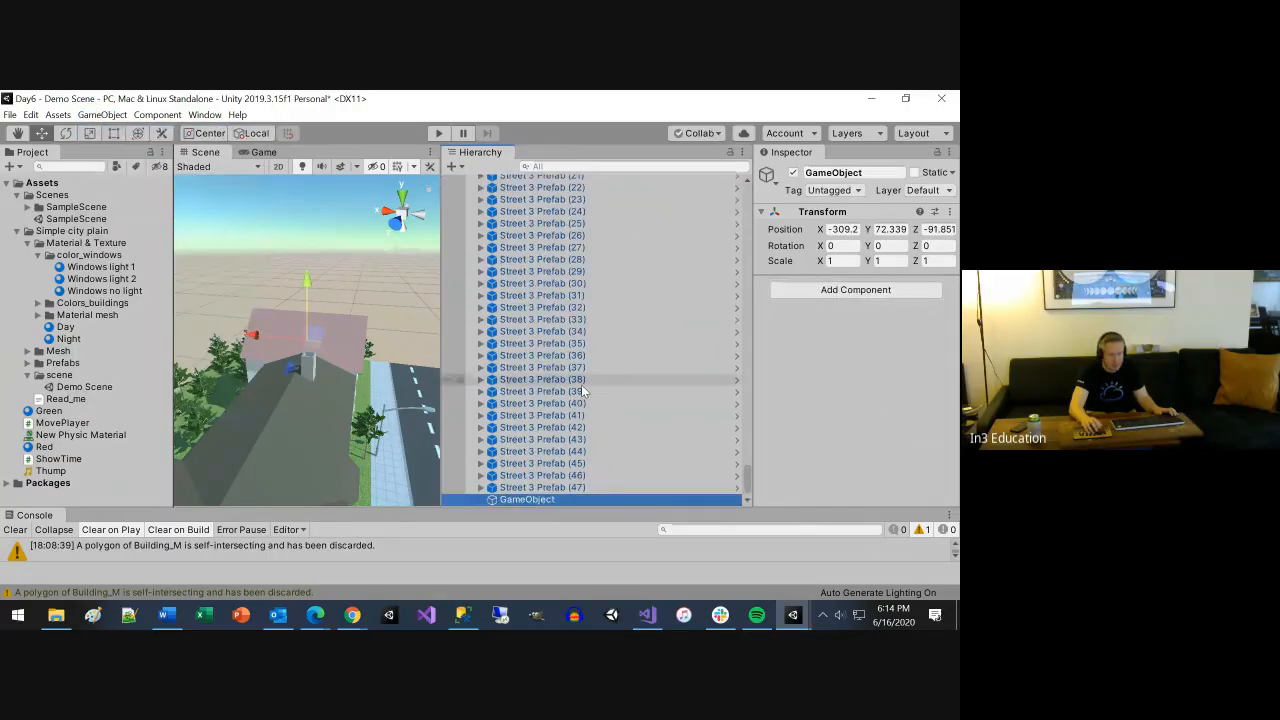
pyautogui.moveTo(544, 498); pyautogui.dragTo(543, 181)
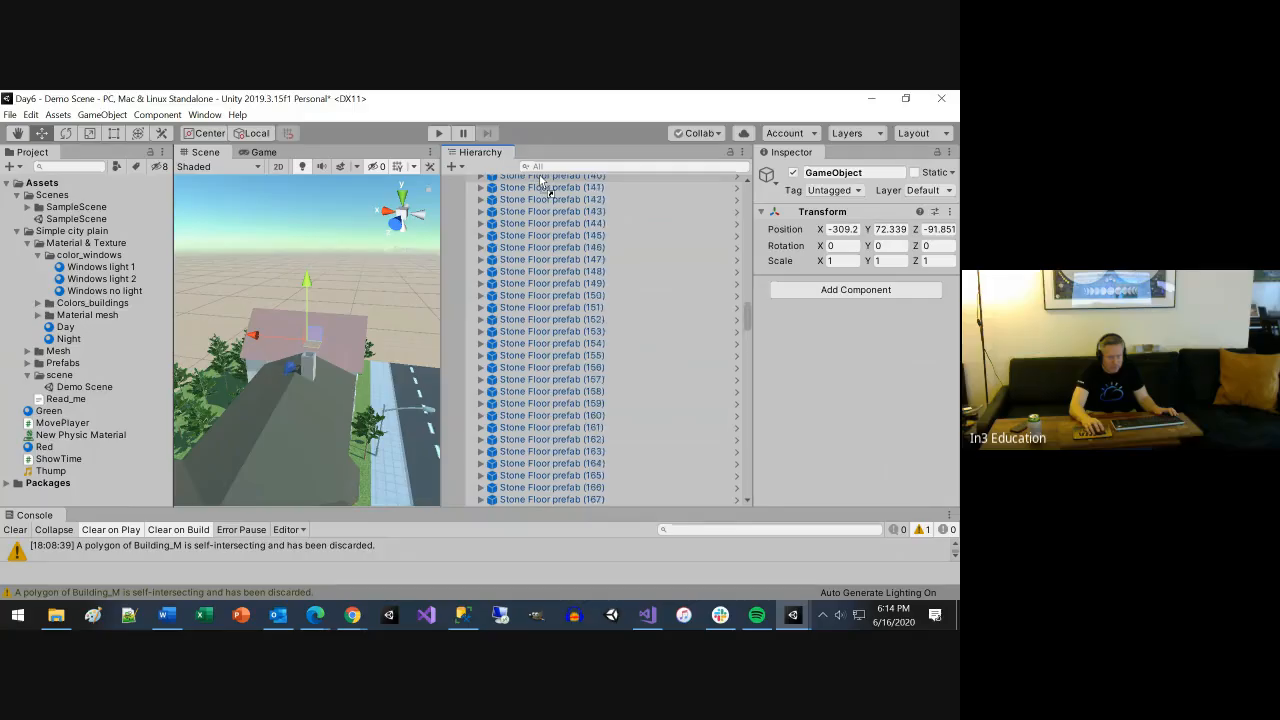
pyautogui.moveTo(541, 181); pyautogui.dragTo(545, 247)
pyautogui.press('F2')
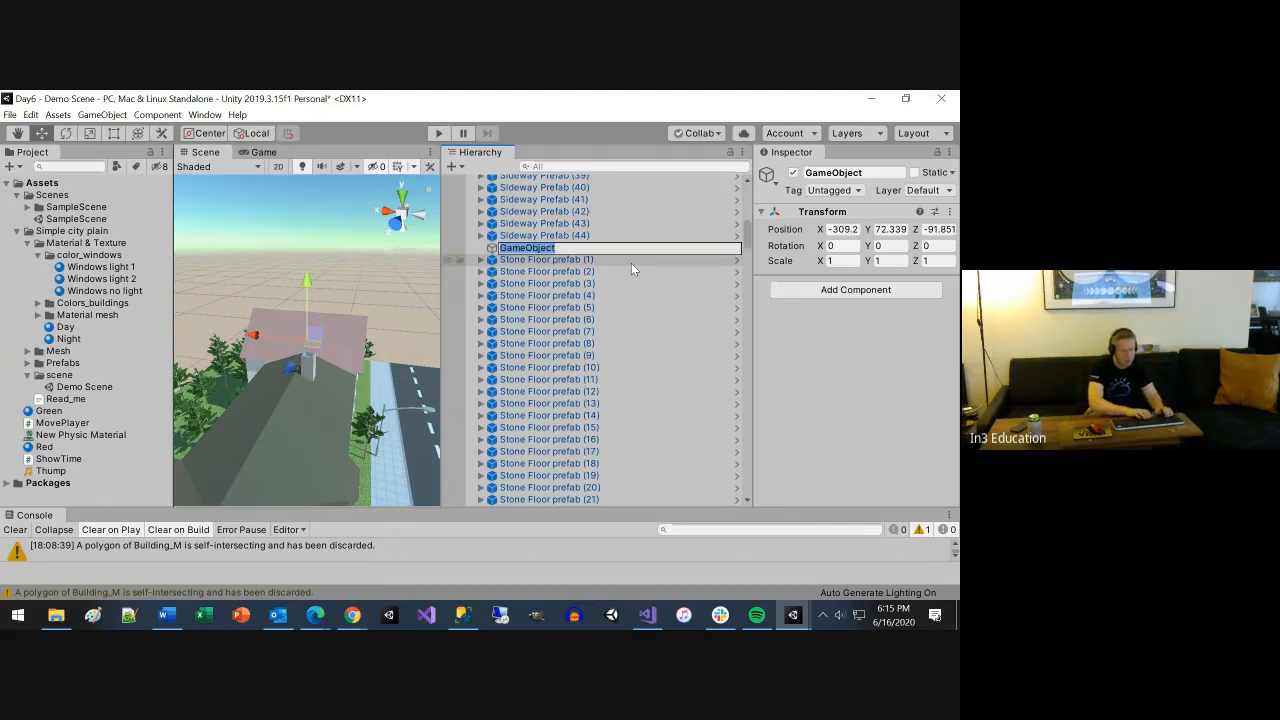
pyautogui.write('Stone')
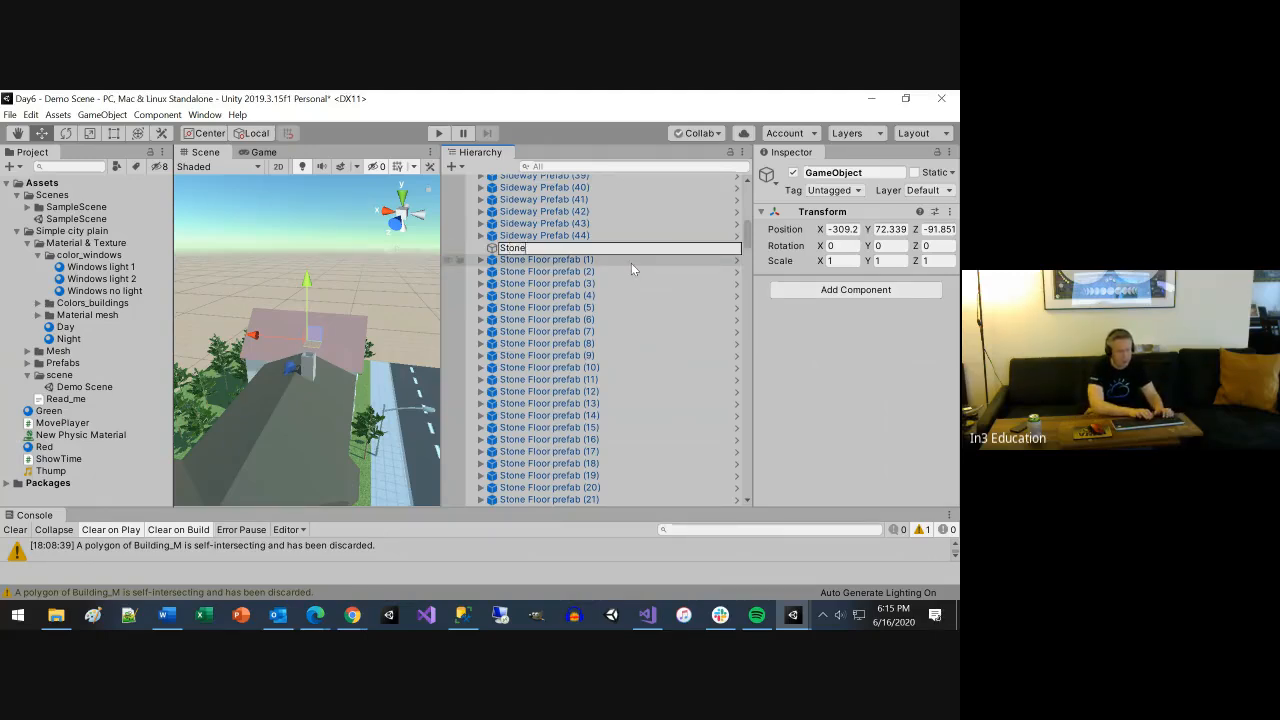
pyautogui.write(' Floor')
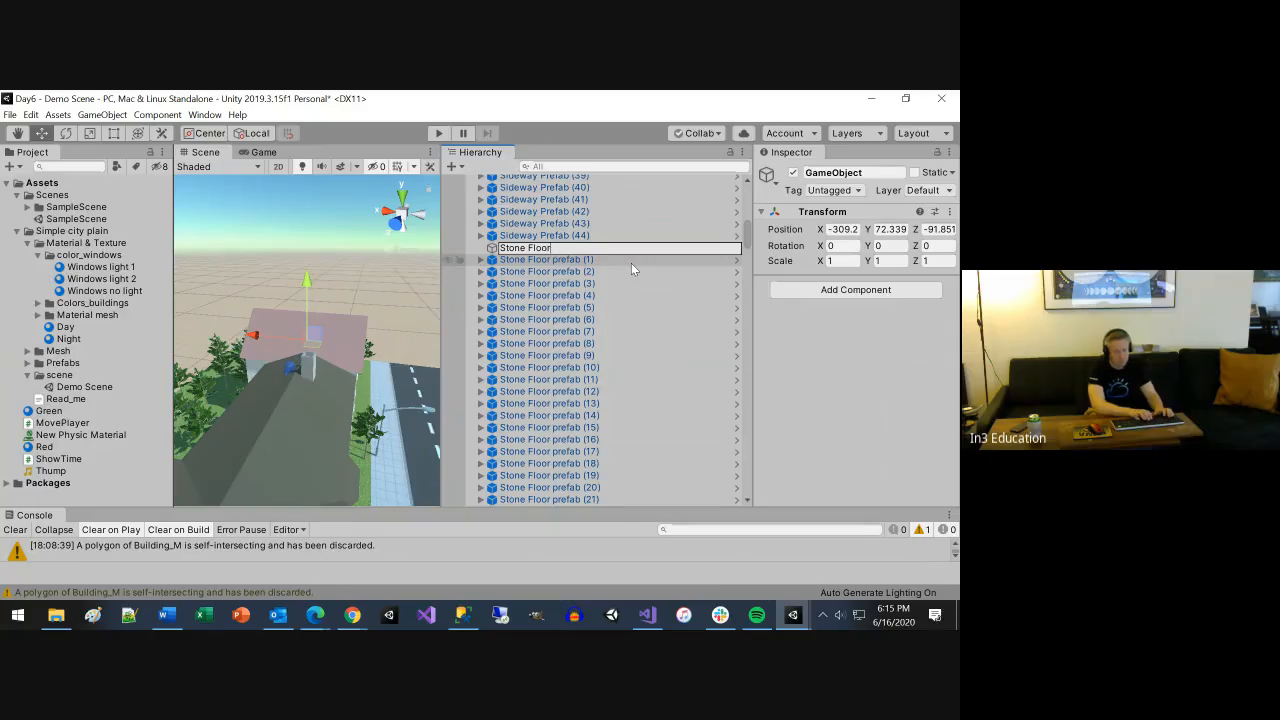
pyautogui.press('Return')
# Inspect Stone Floor prefabs (1), (10), (28) and (30) in the scene and expand prefab (30) to examine its child object
pyautogui.click(570, 260)
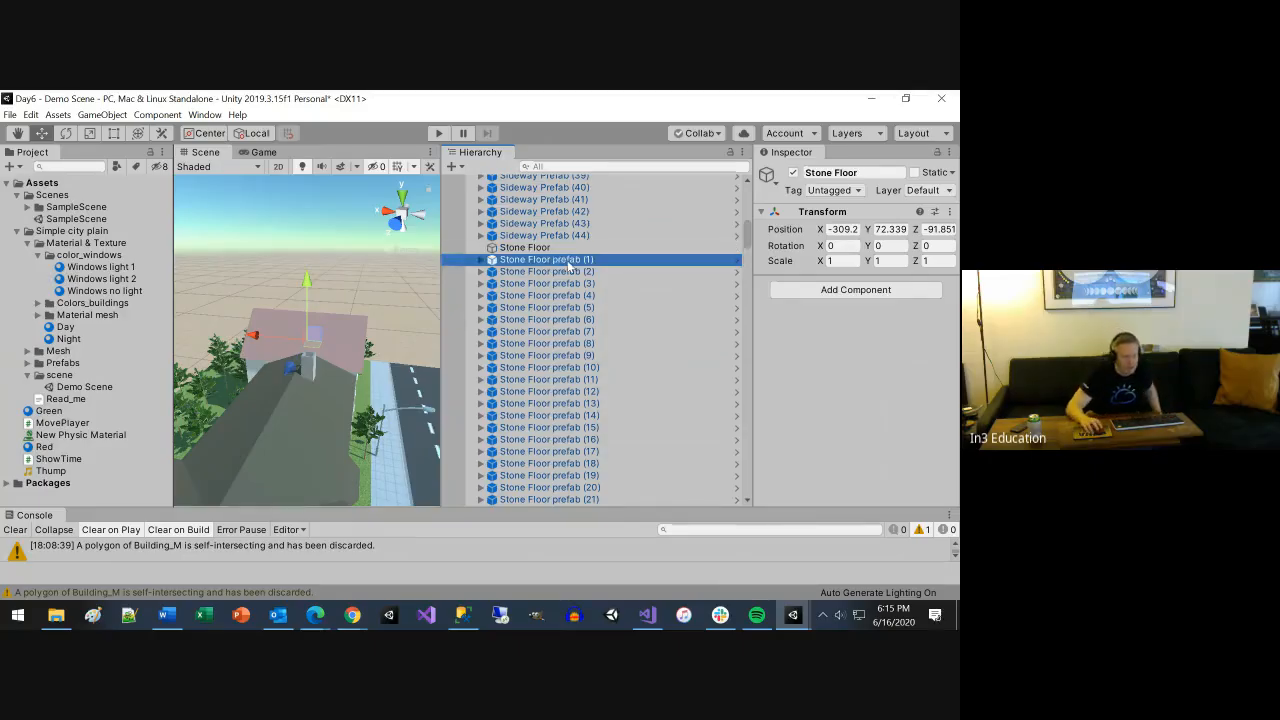
pyautogui.doubleClick(568, 262)
pyautogui.scroll(2, 345, 356)
pyautogui.scroll(-6, 345, 356)
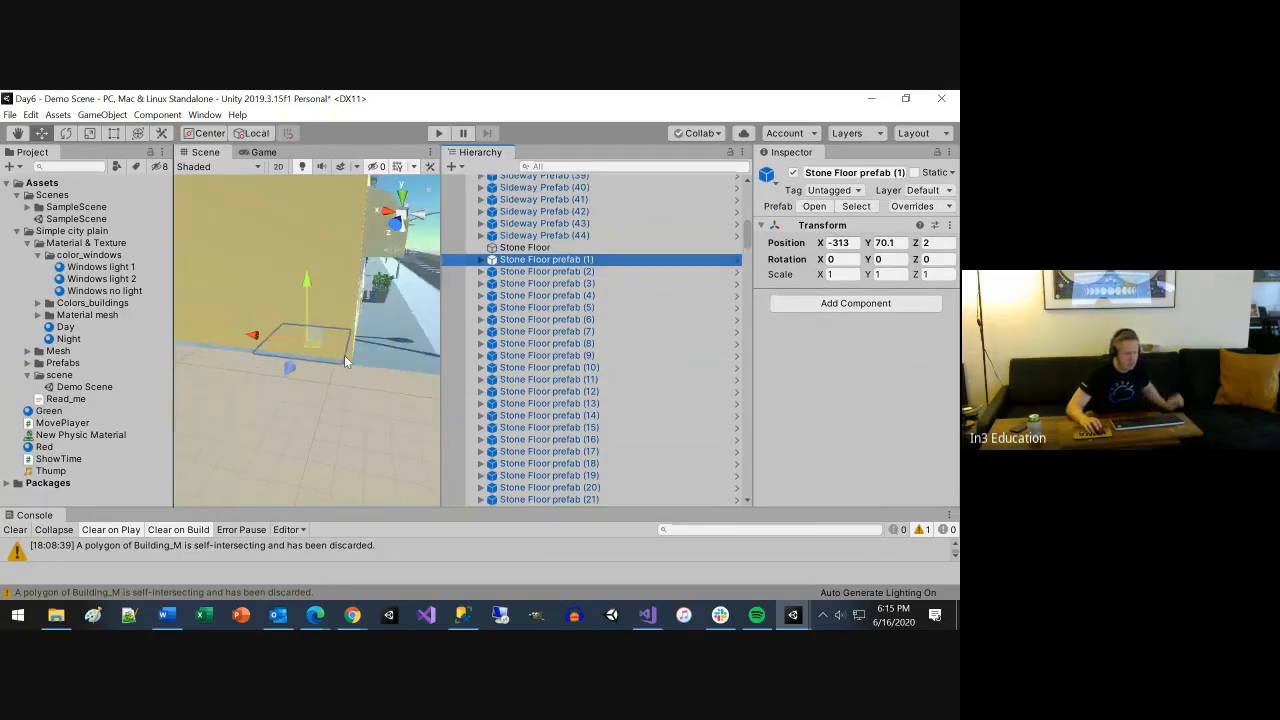
pyautogui.scroll(-3, 345, 356)
pyautogui.click(525, 332)
pyautogui.click(523, 368)
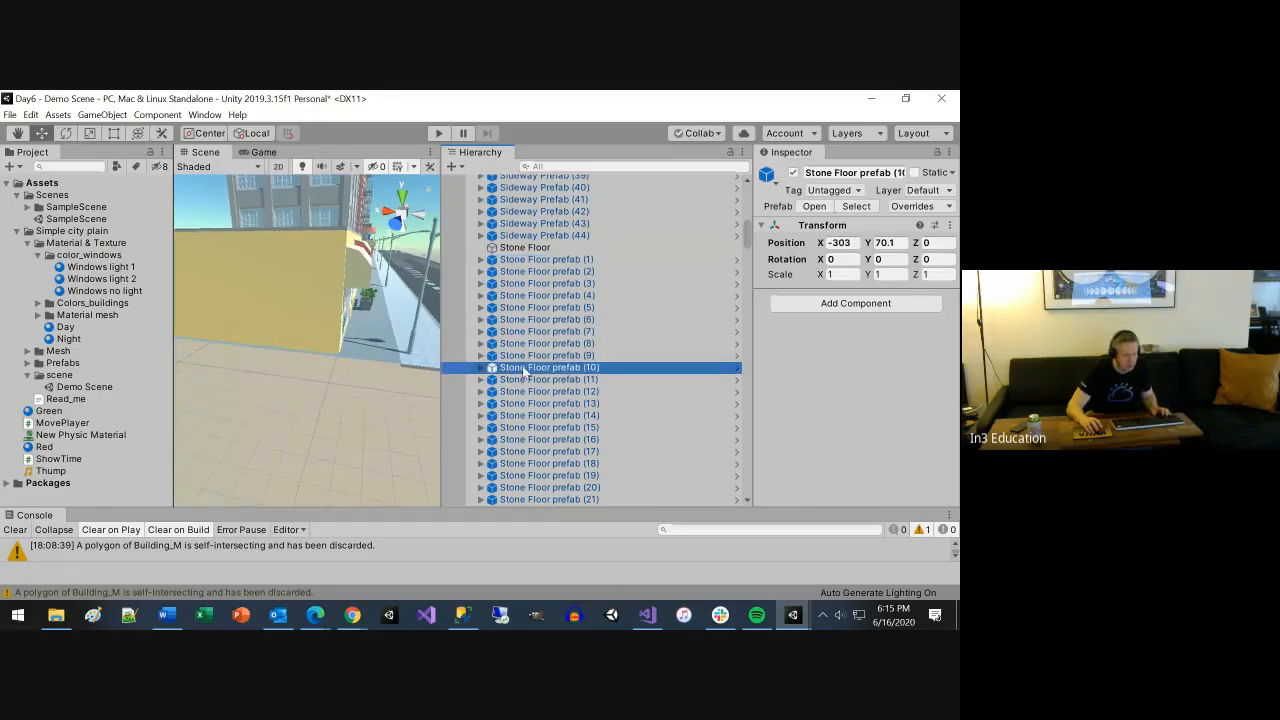
pyautogui.doubleClick(523, 368)
pyautogui.scroll(-5, 530, 395)
pyautogui.doubleClick(535, 404)
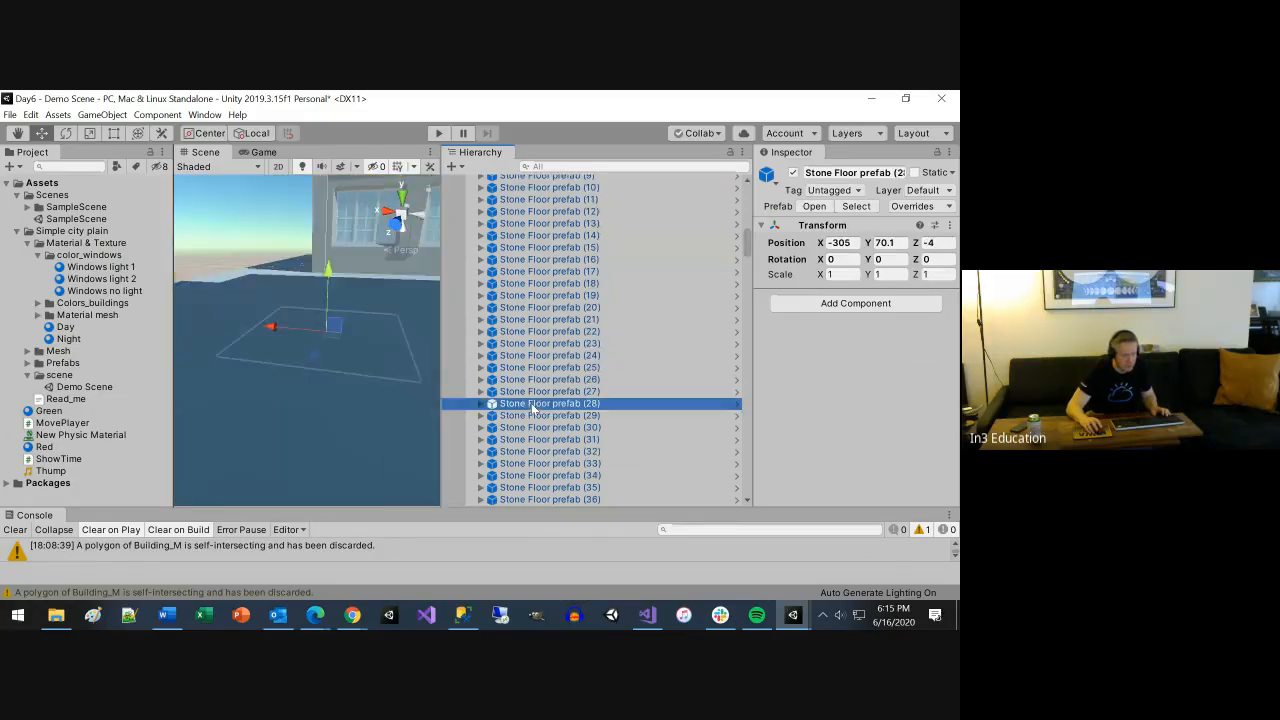
pyautogui.doubleClick(522, 428)
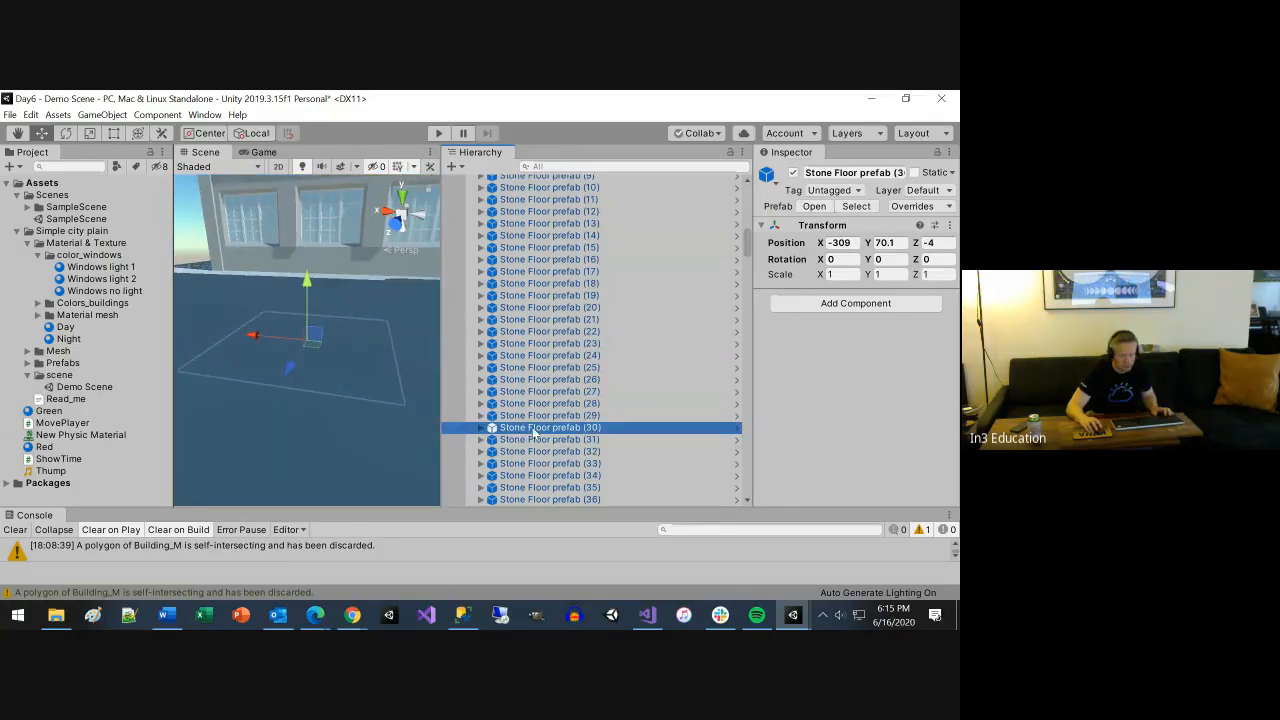
pyautogui.click(481, 428)
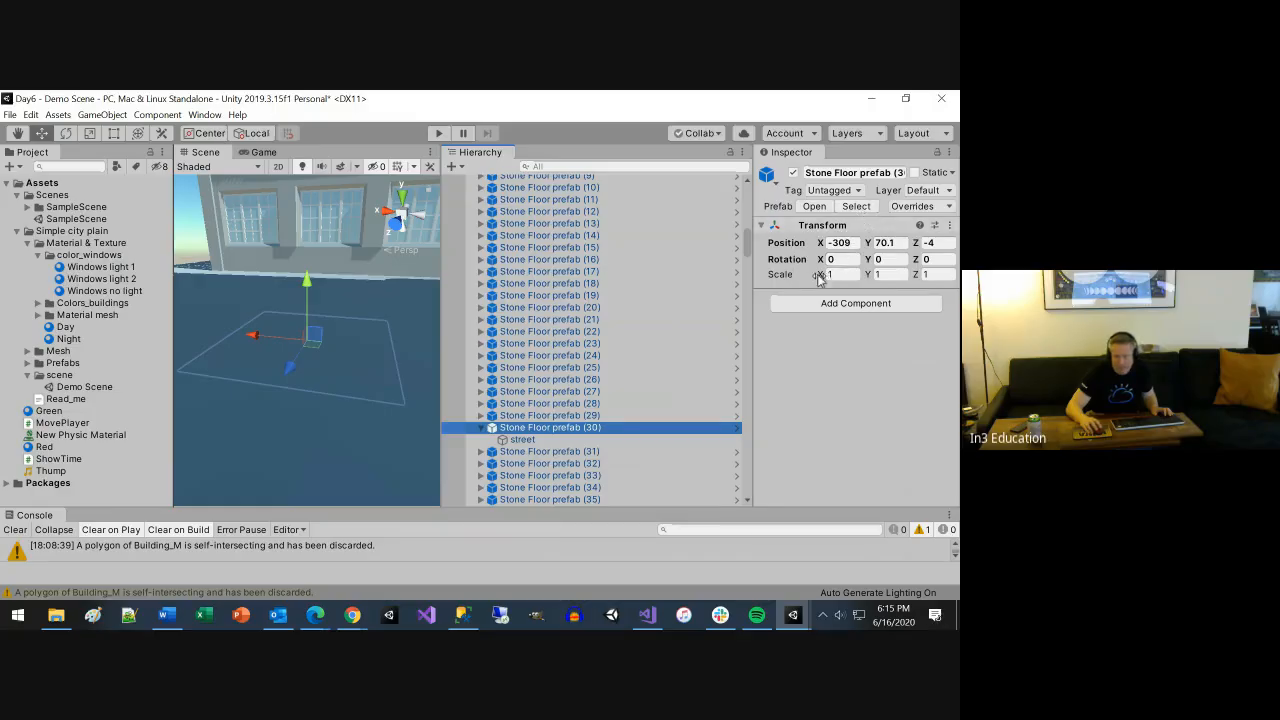
# Inspect the components of the street child inside Stone Floor prefab (30), collapsing its Mesh Renderer and Mesh Collider
pyautogui.click(526, 441)
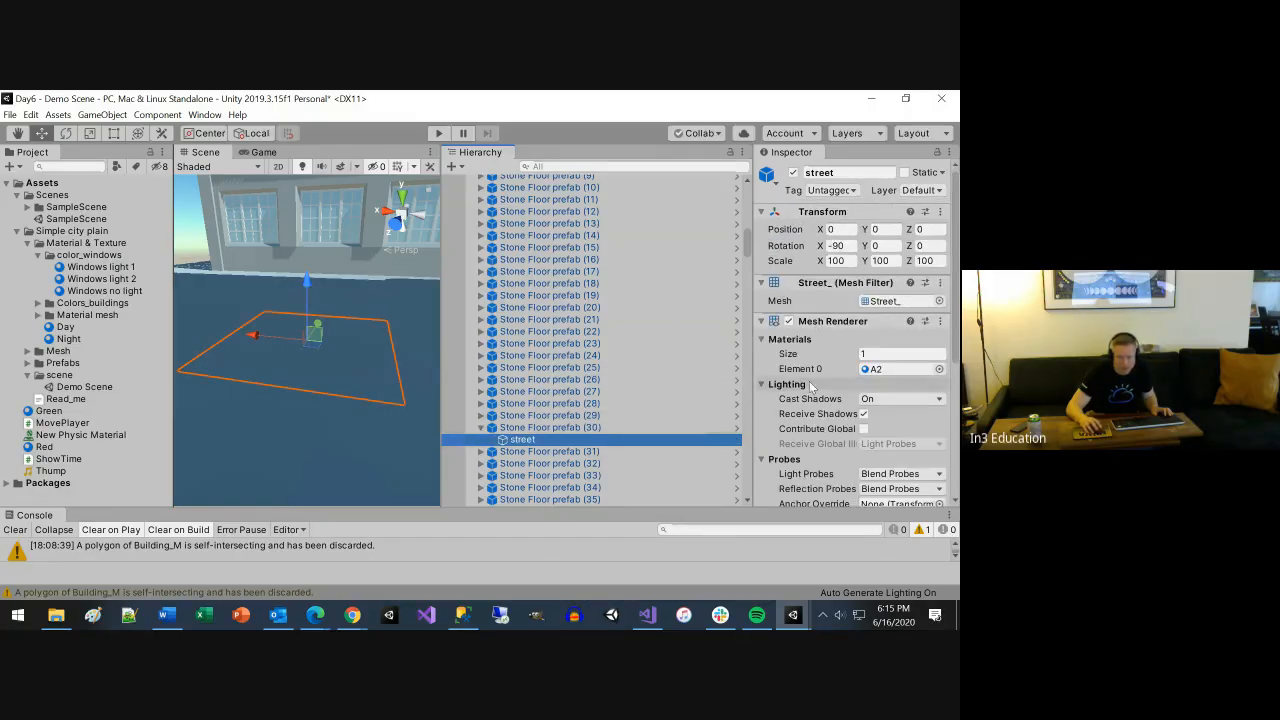
pyautogui.click(760, 321)
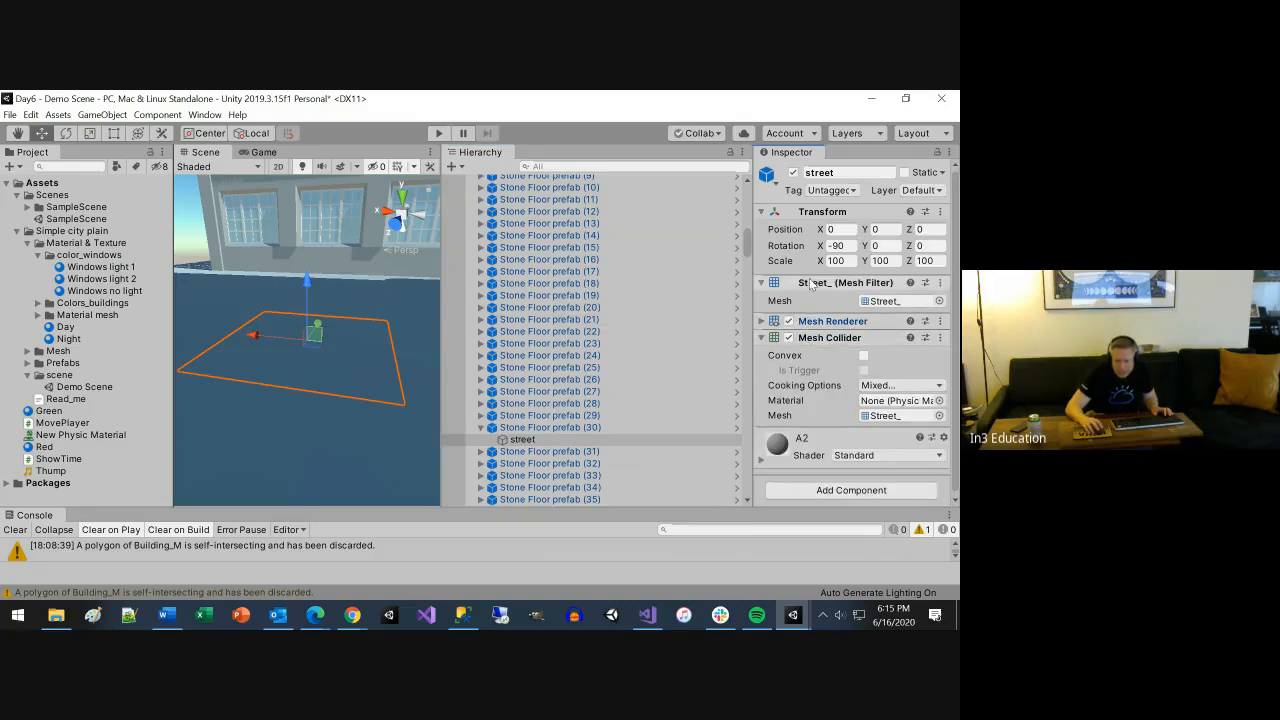
pyautogui.click(762, 338)
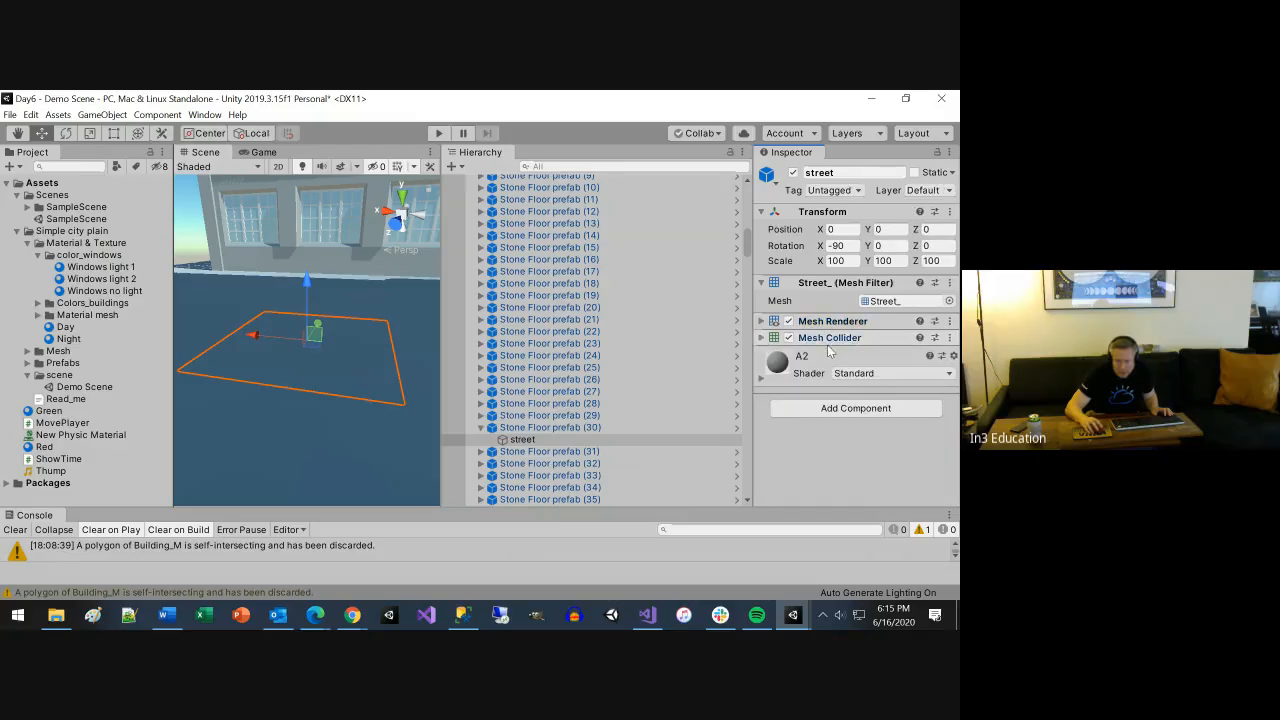
# Try to group Stone Floor prefab (1) through (263), excluding the Grass Prefab among them, under the Stone Floor object
pyautogui.scroll(5, 698, 362)
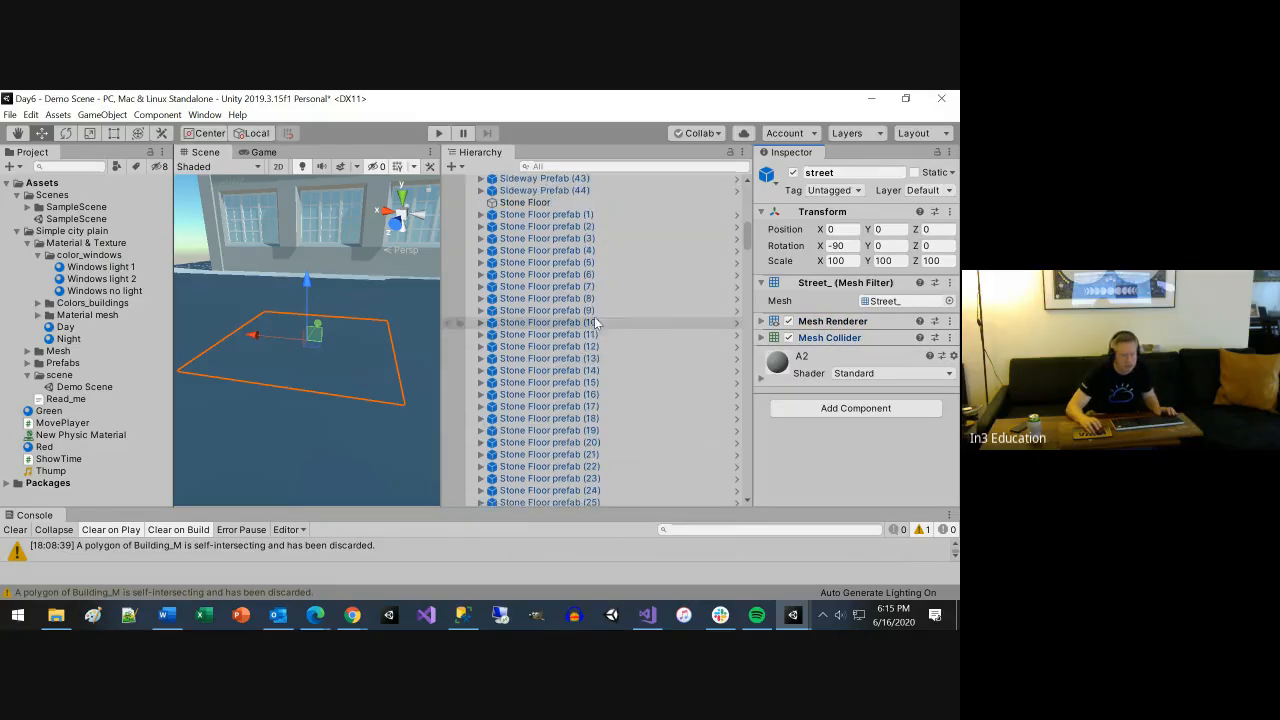
pyautogui.click(557, 216)
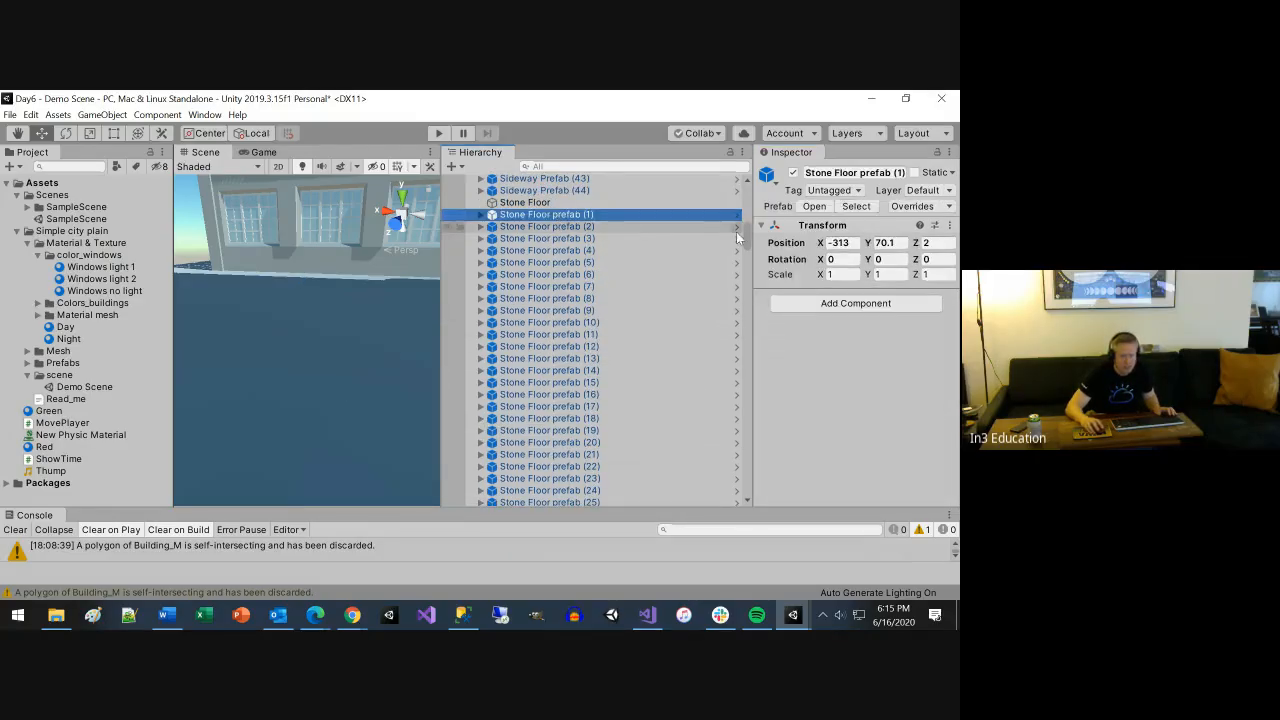
pyautogui.moveTo(746, 232); pyautogui.dragTo(737, 380)
pyautogui.keyDown('shift'); pyautogui.click(590, 340); pyautogui.keyUp('shift')
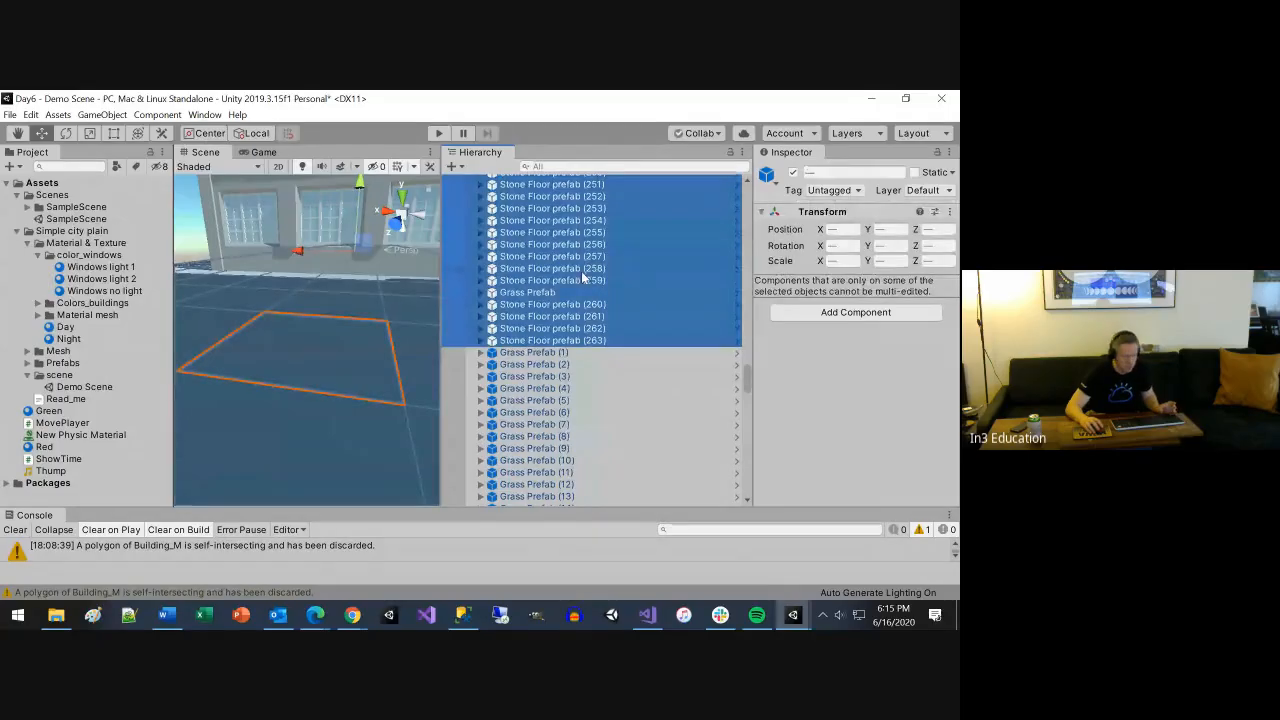
pyautogui.keyDown('ctrl'); pyautogui.click(549, 294); pyautogui.keyUp('ctrl')
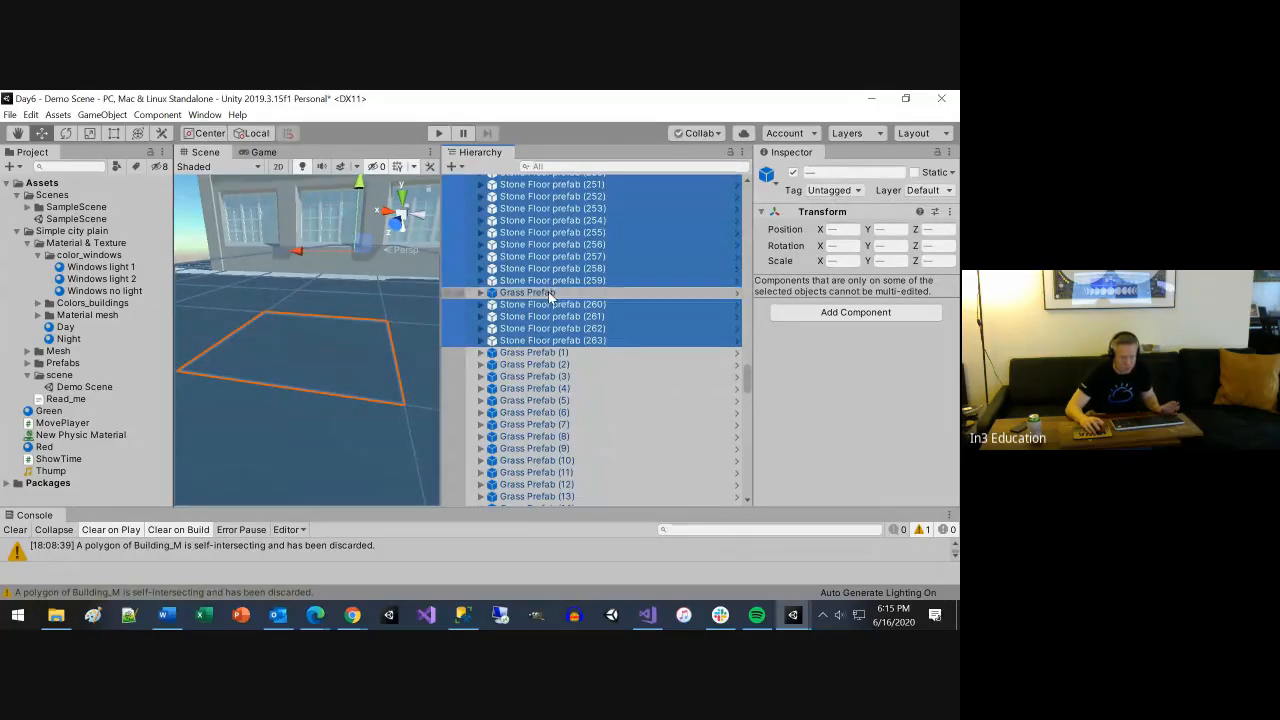
pyautogui.scroll(2, 748, 372)
pyautogui.moveTo(747, 365); pyautogui.dragTo(762, 232)
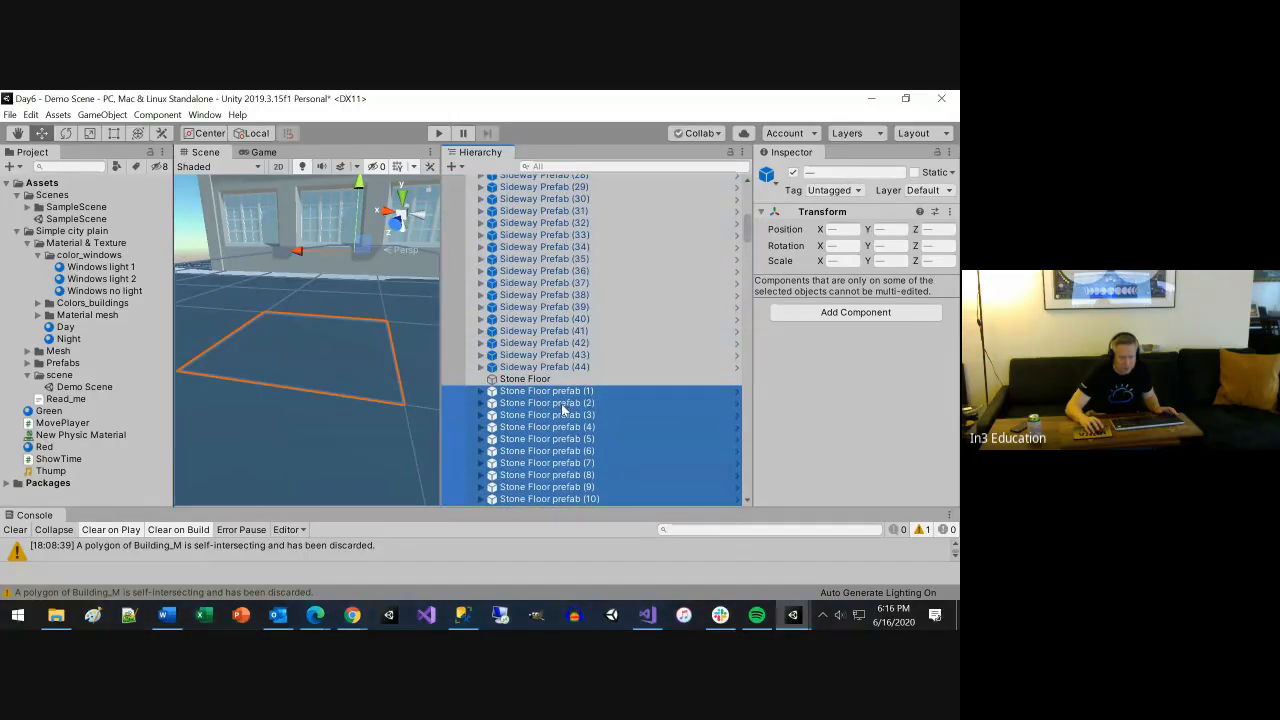
pyautogui.moveTo(563, 409); pyautogui.dragTo(533, 383)
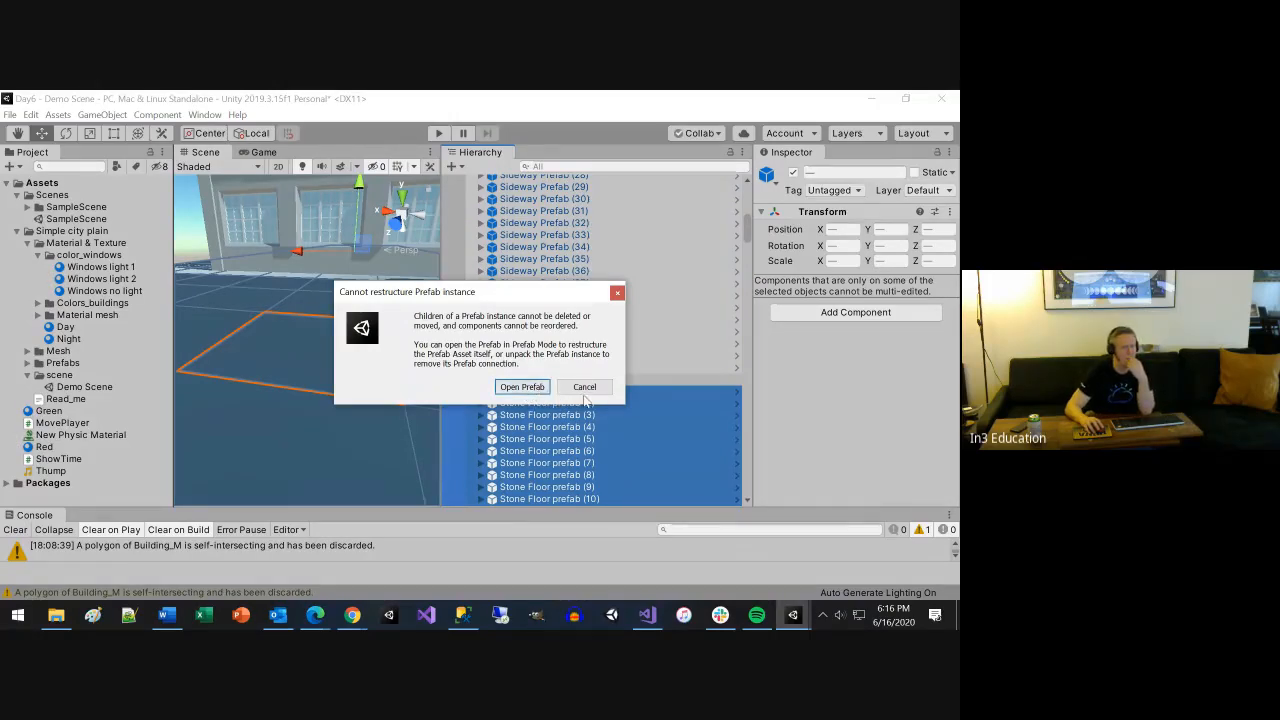
pyautogui.click(522, 387)
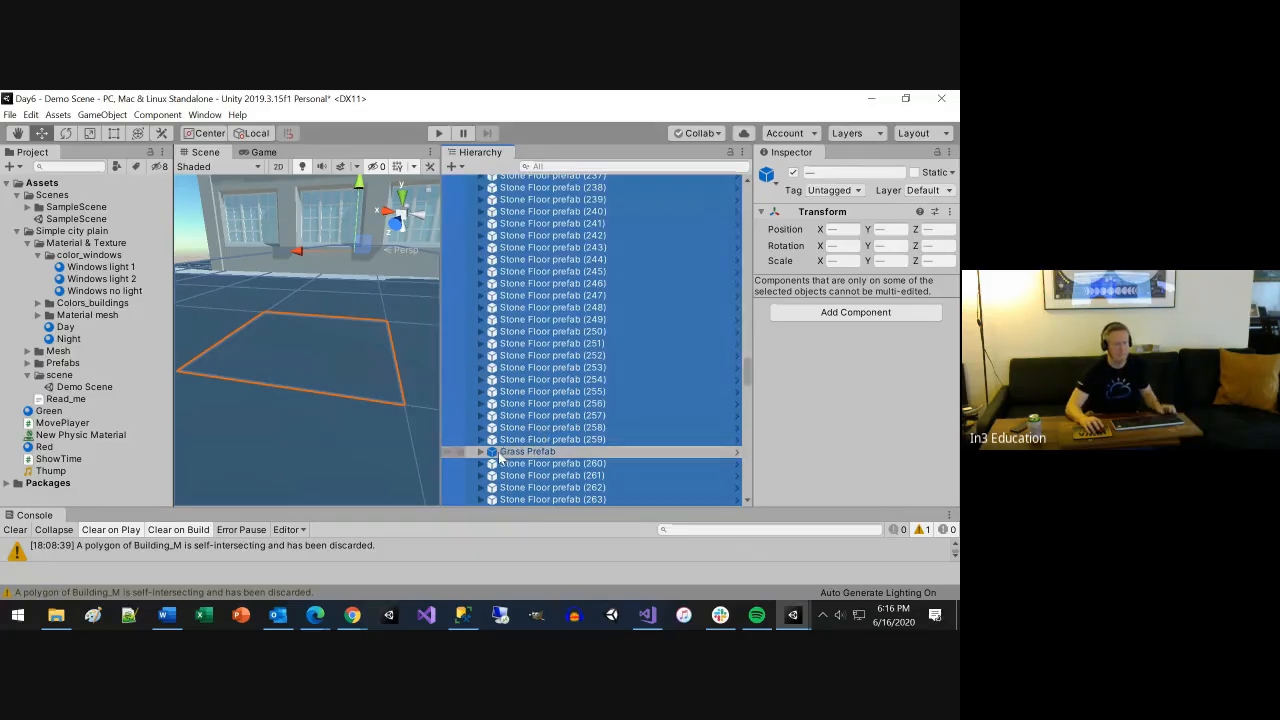
# Retry moving the selected Stone Floor prefabs under the Stone Floor object, then cancel the prefab restructuring
pyautogui.scroll(-2, 577, 433)
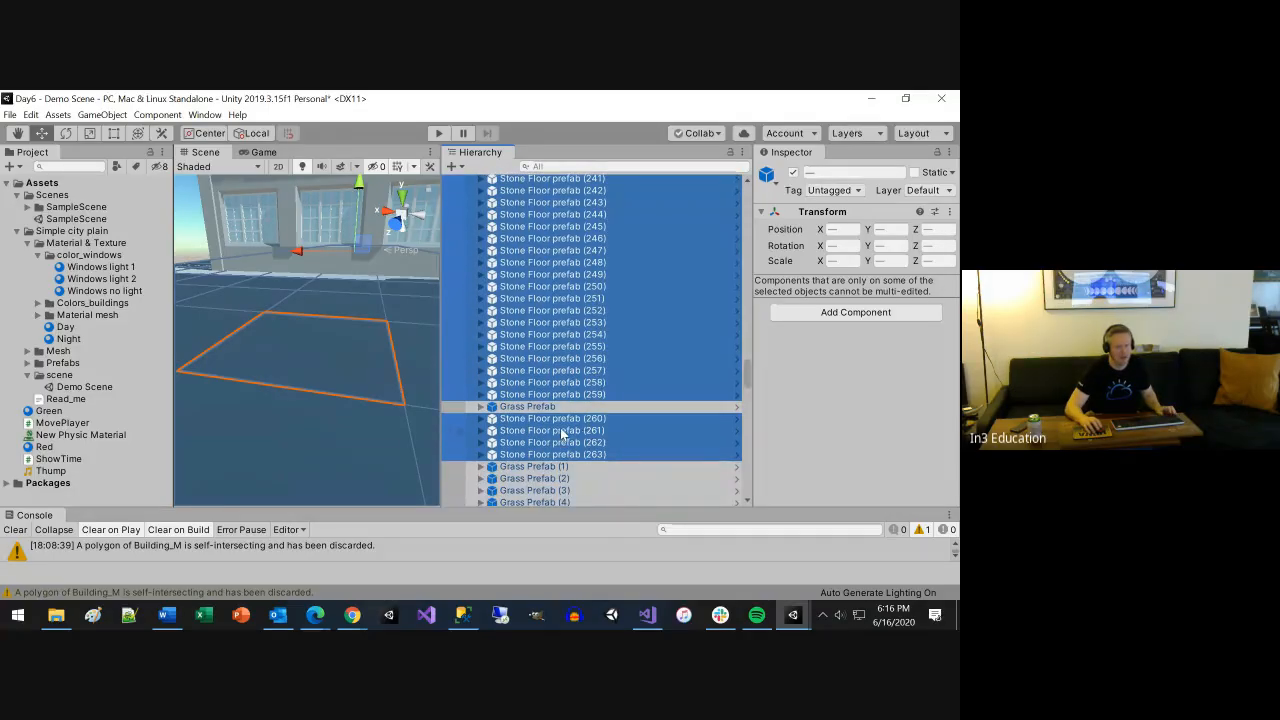
pyautogui.scroll(15, 574, 365)
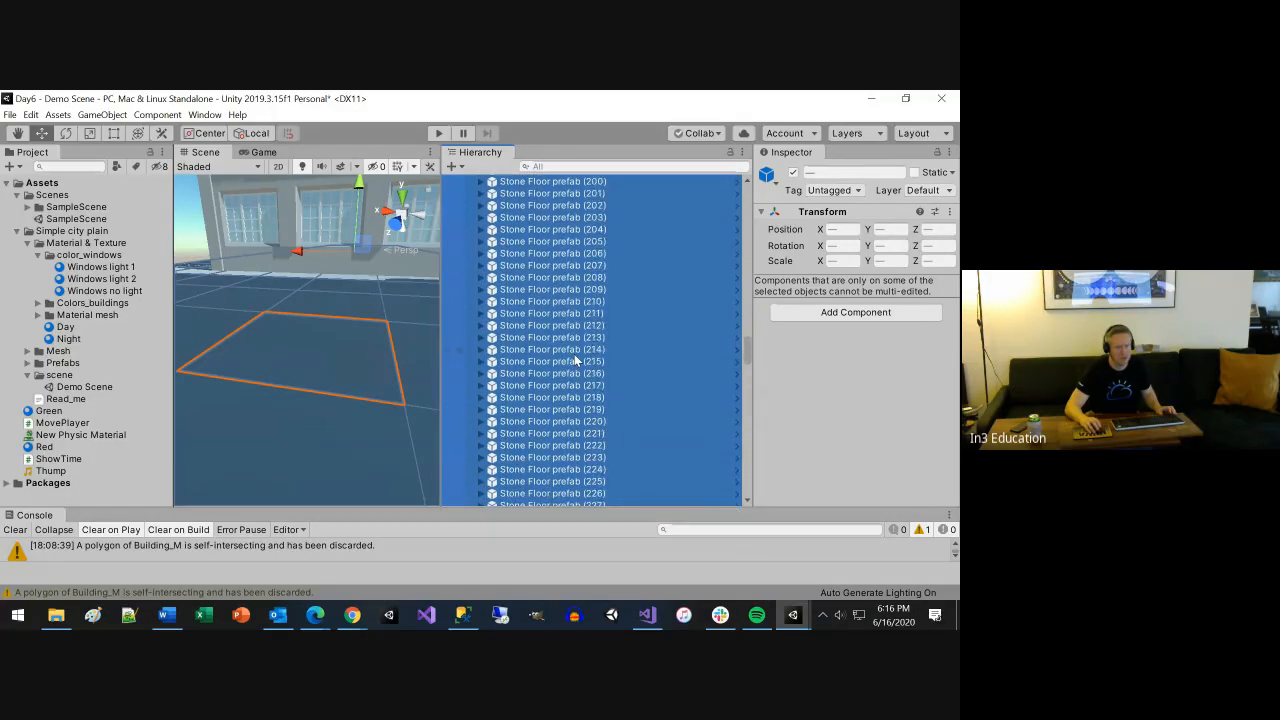
pyautogui.scroll(20, 574, 354)
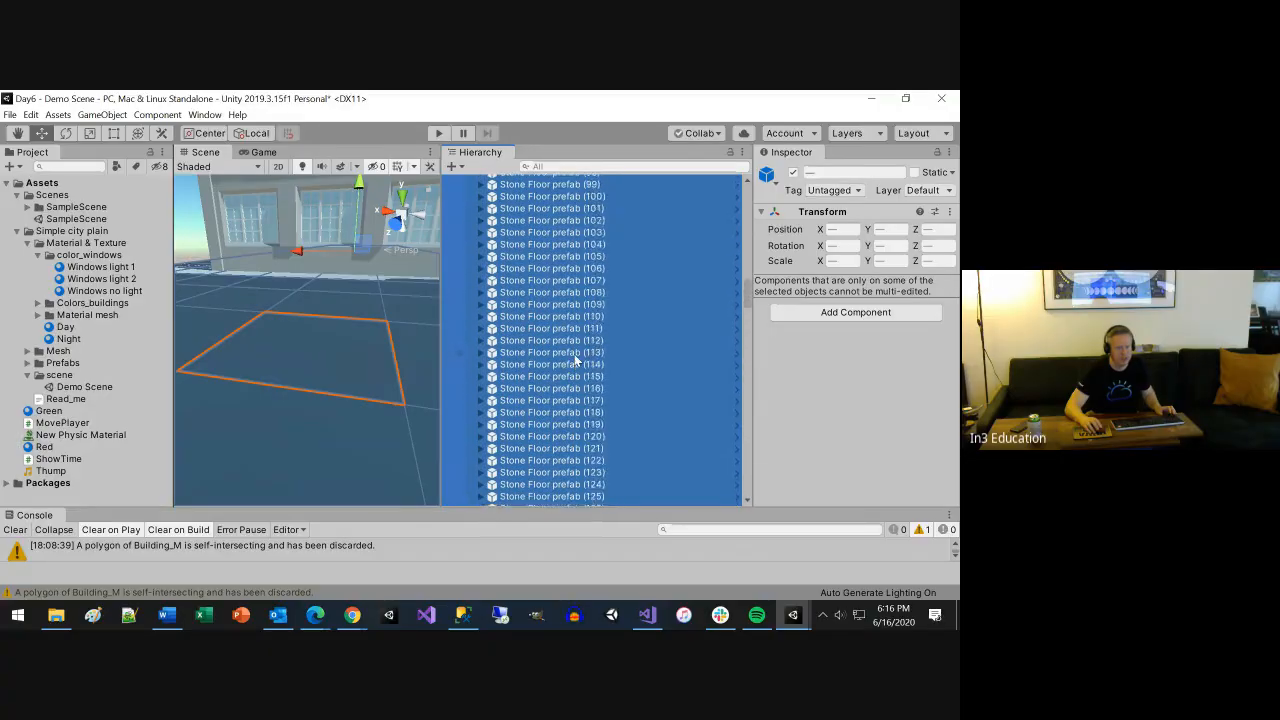
pyautogui.scroll(20, 574, 354)
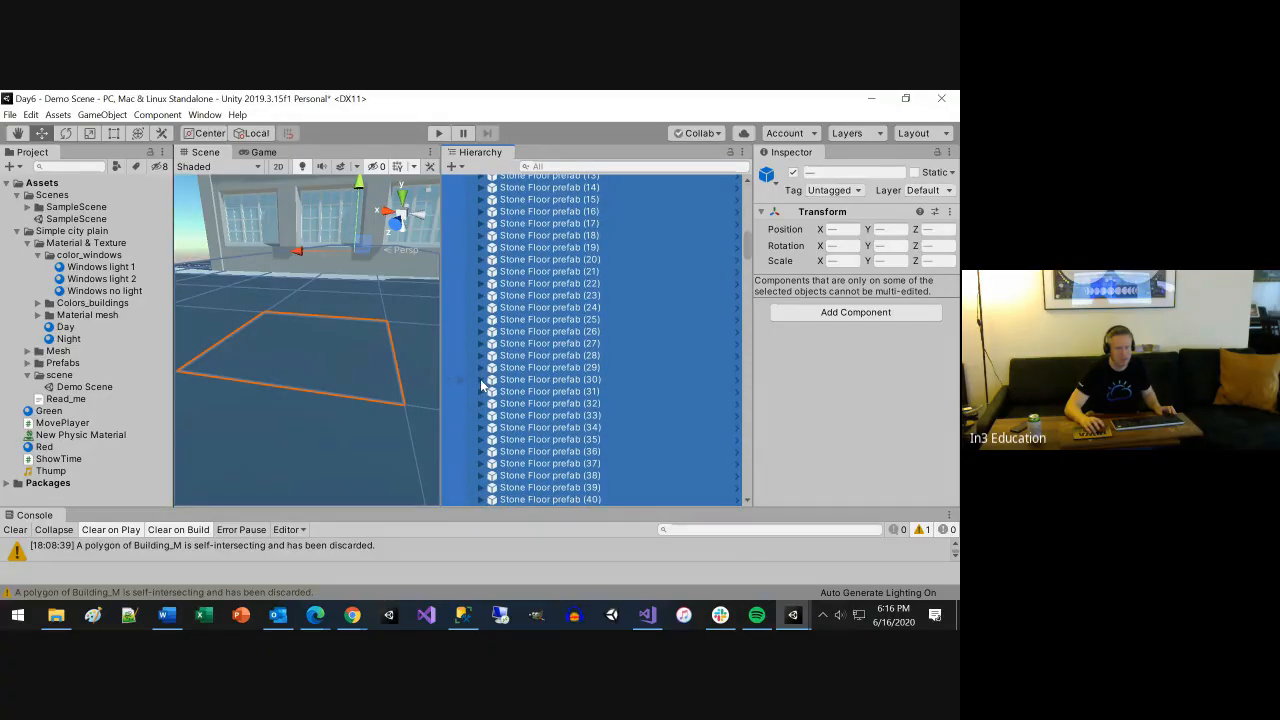
pyautogui.scroll(10, 527, 405)
pyautogui.moveTo(535, 405); pyautogui.dragTo(537, 386)
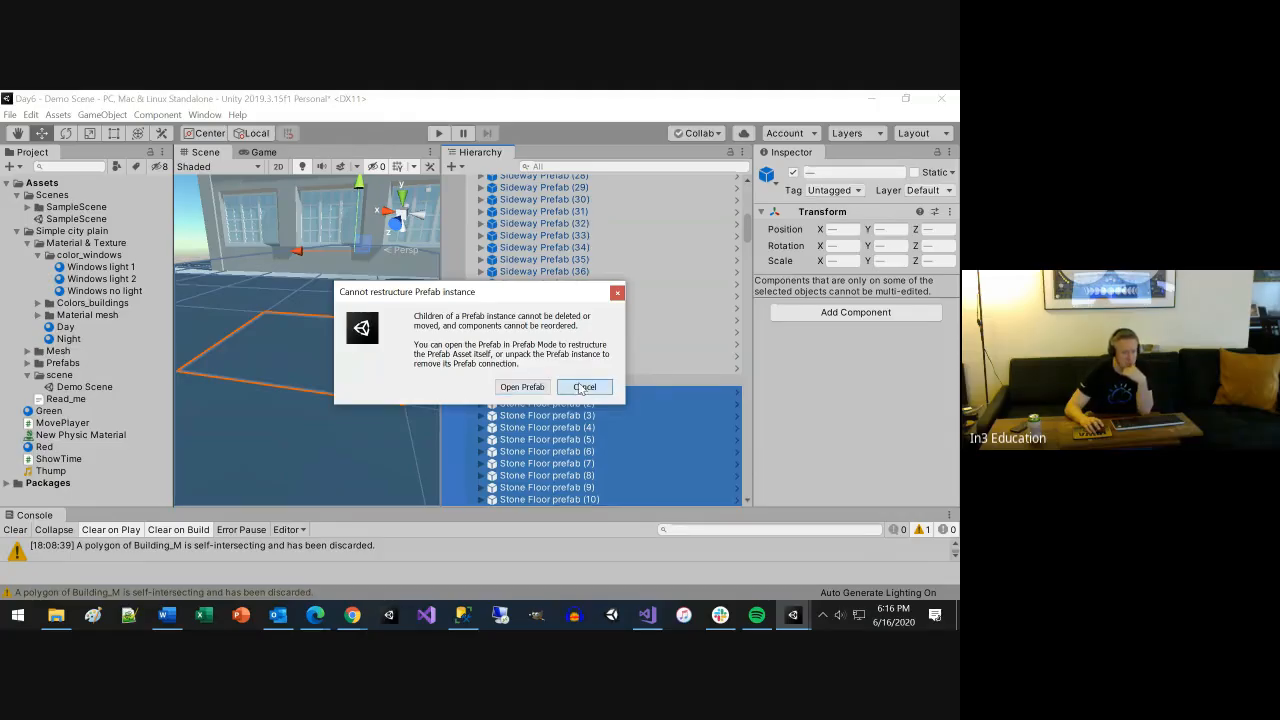
pyautogui.click(580, 387)
# Group only Stone Floor prefab (1) through Stone Floor prefab (10) under the Stone Floor object
pyautogui.click(527, 410)
pyautogui.scroll(15, 545, 390)
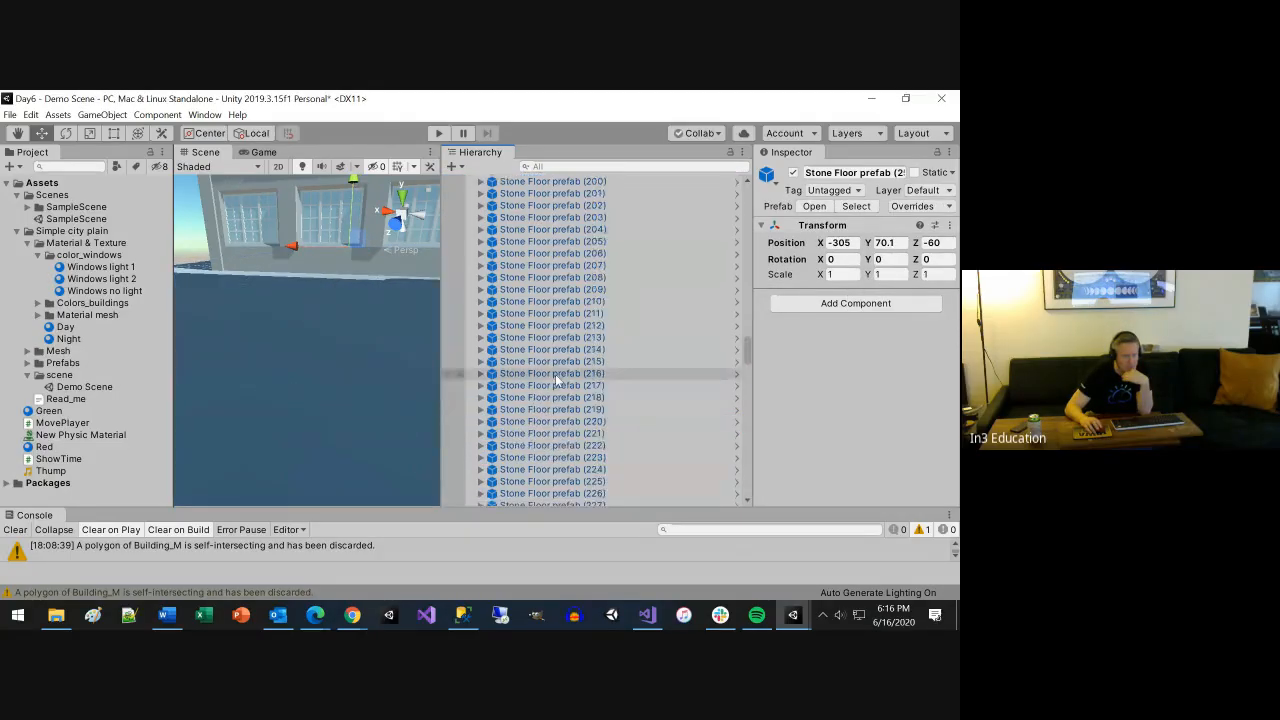
pyautogui.scroll(13, 563, 378)
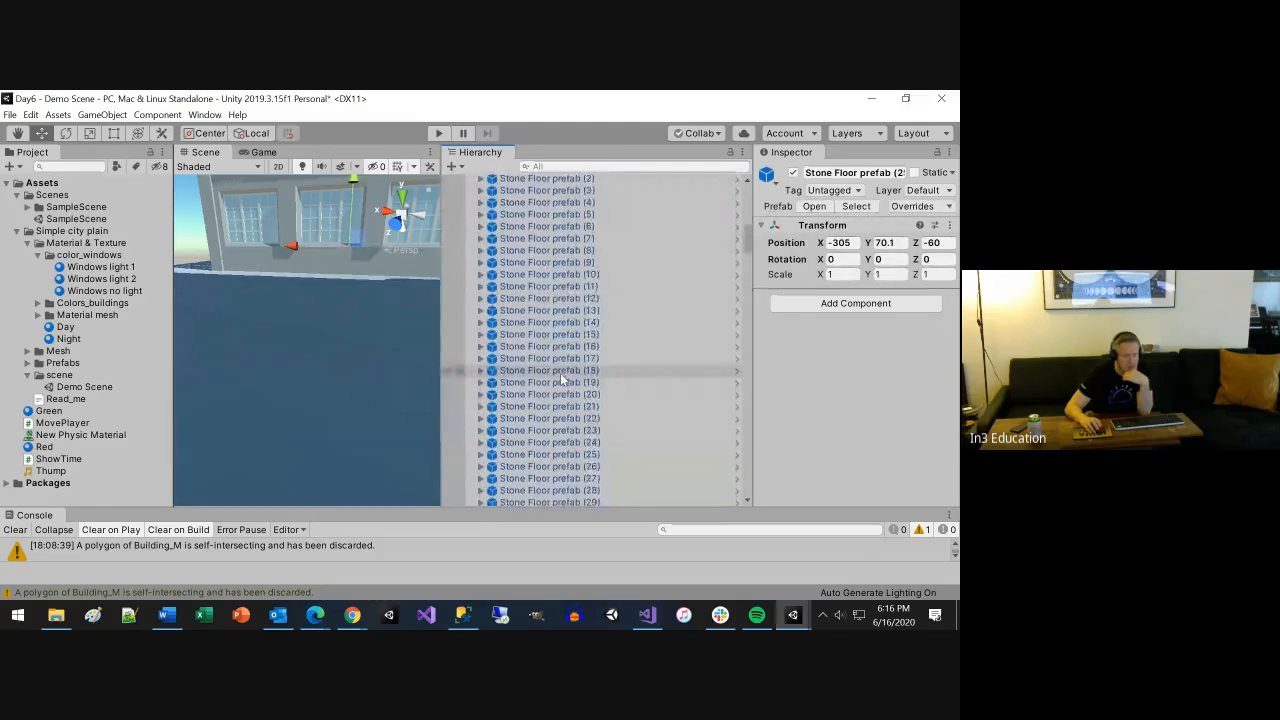
pyautogui.scroll(-6, 563, 380)
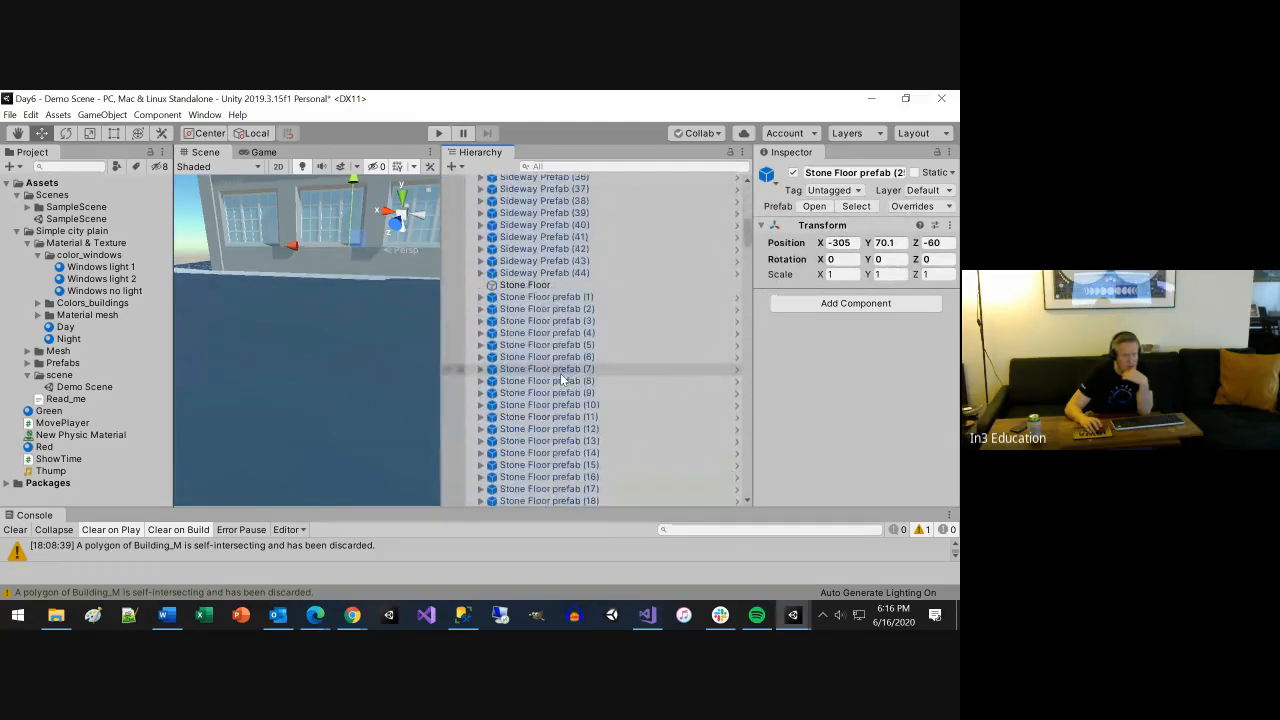
pyautogui.click(554, 299)
pyautogui.keyDown('shift'); pyautogui.click(570, 405); pyautogui.keyUp('shift')
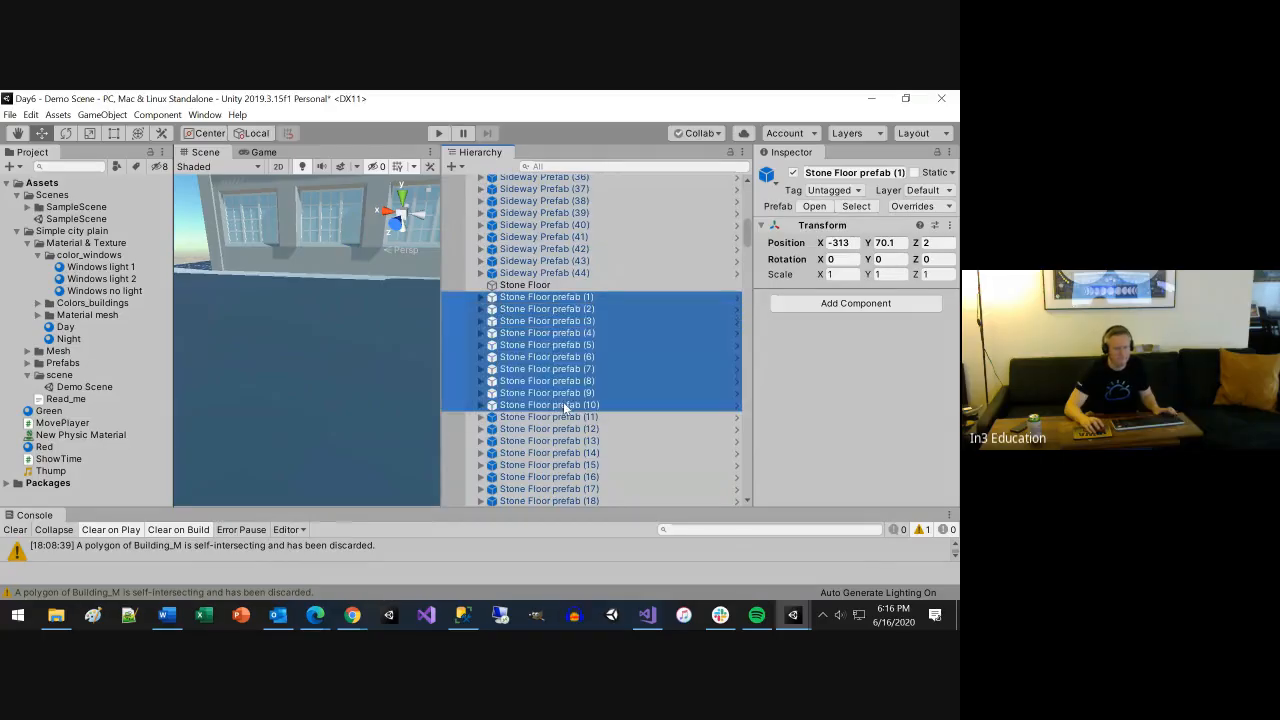
pyautogui.moveTo(549, 291); pyautogui.dragTo(543, 287)
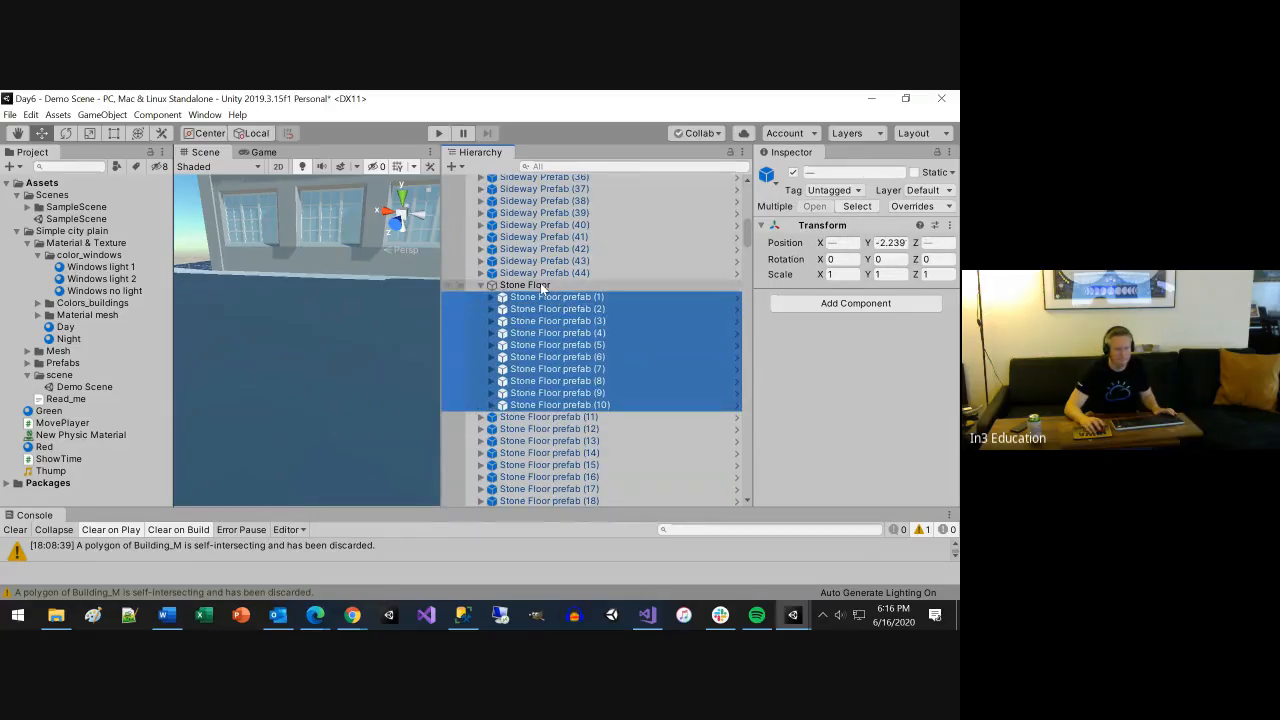
# Collapse Stone Floor prefab (30), group Stone Floor prefabs (11) through (23) under the Stone Floor object, and collapse that group
pyautogui.click(546, 418)
pyautogui.scroll(-6, 546, 420)
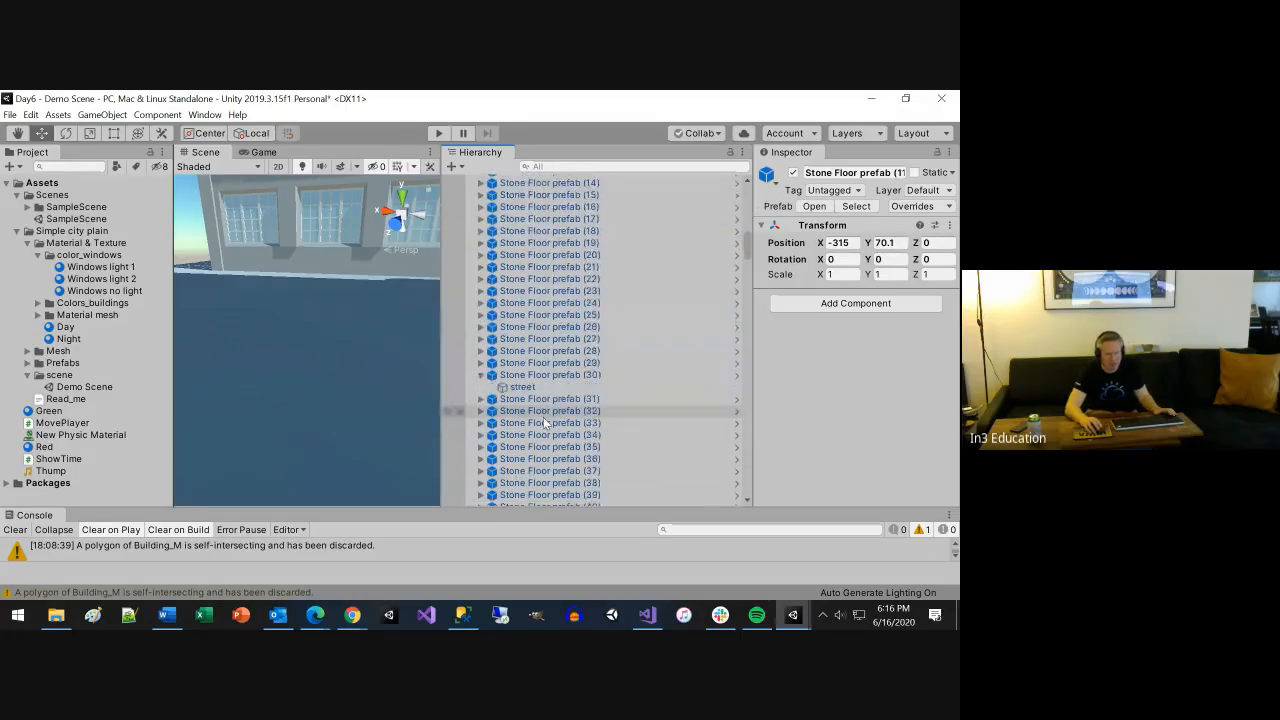
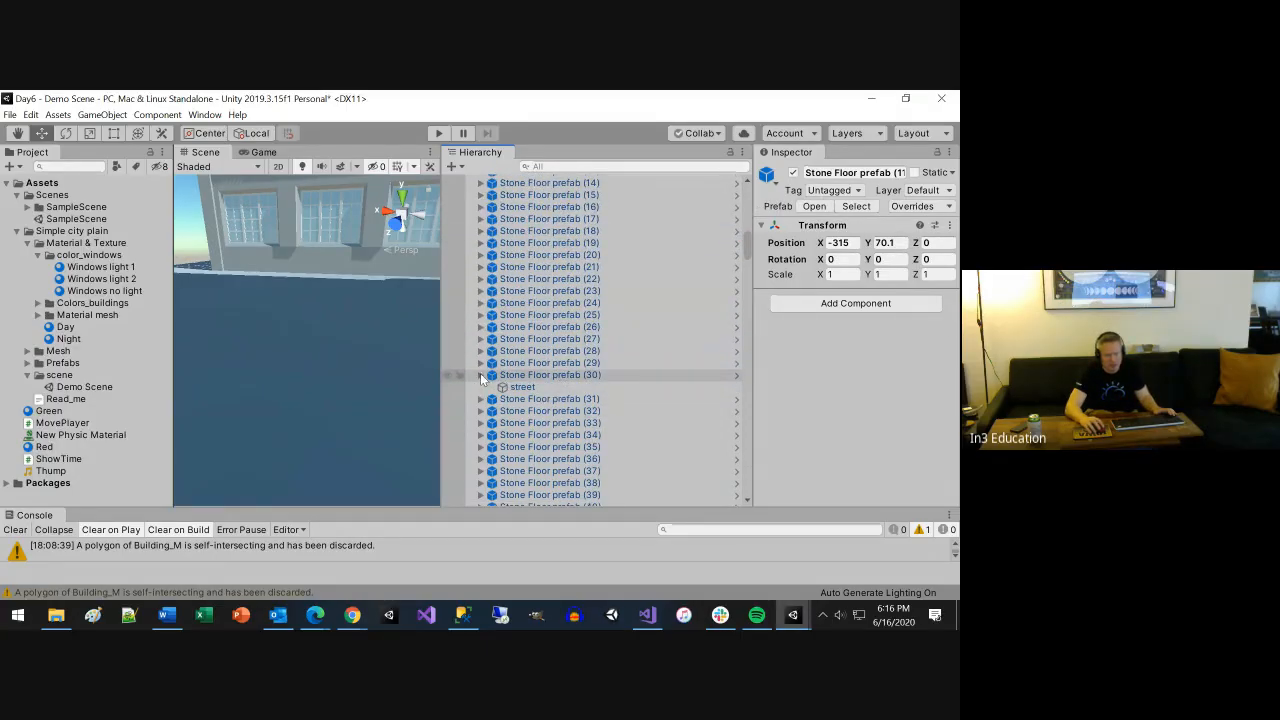
pyautogui.scroll(5, 548, 379)
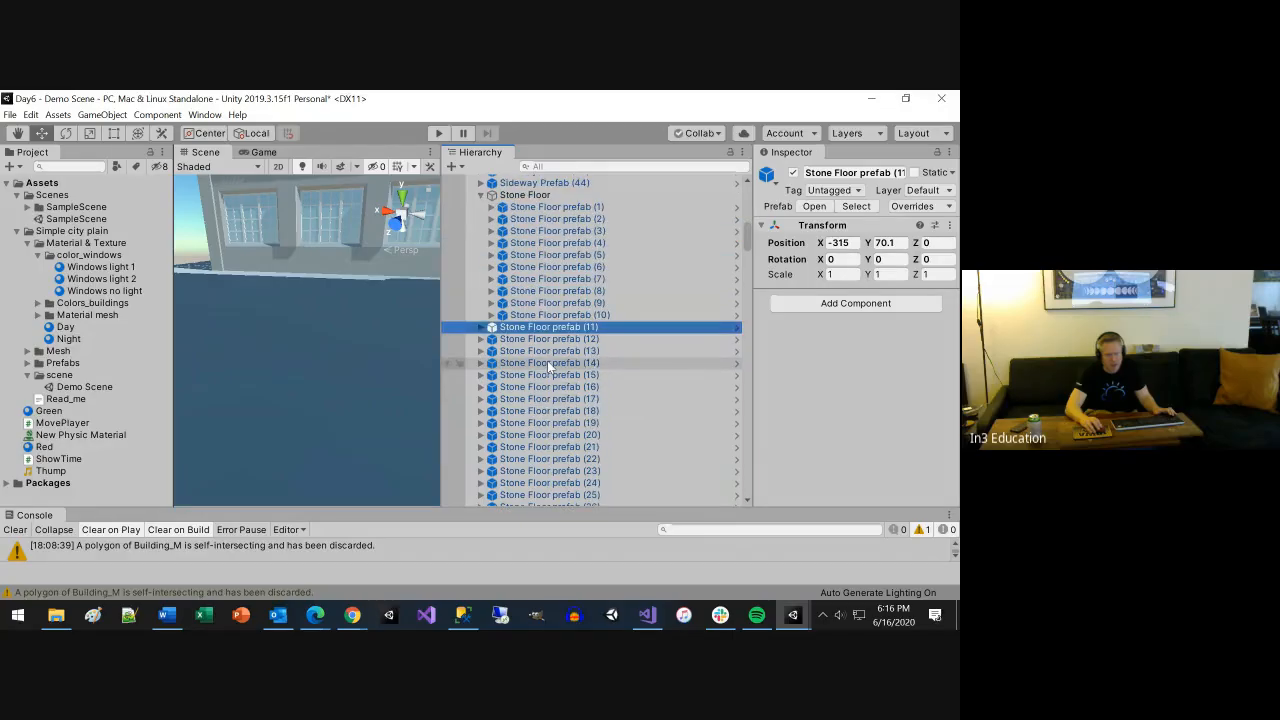
pyautogui.keyDown('shift'); pyautogui.click(548, 470); pyautogui.keyUp('shift')
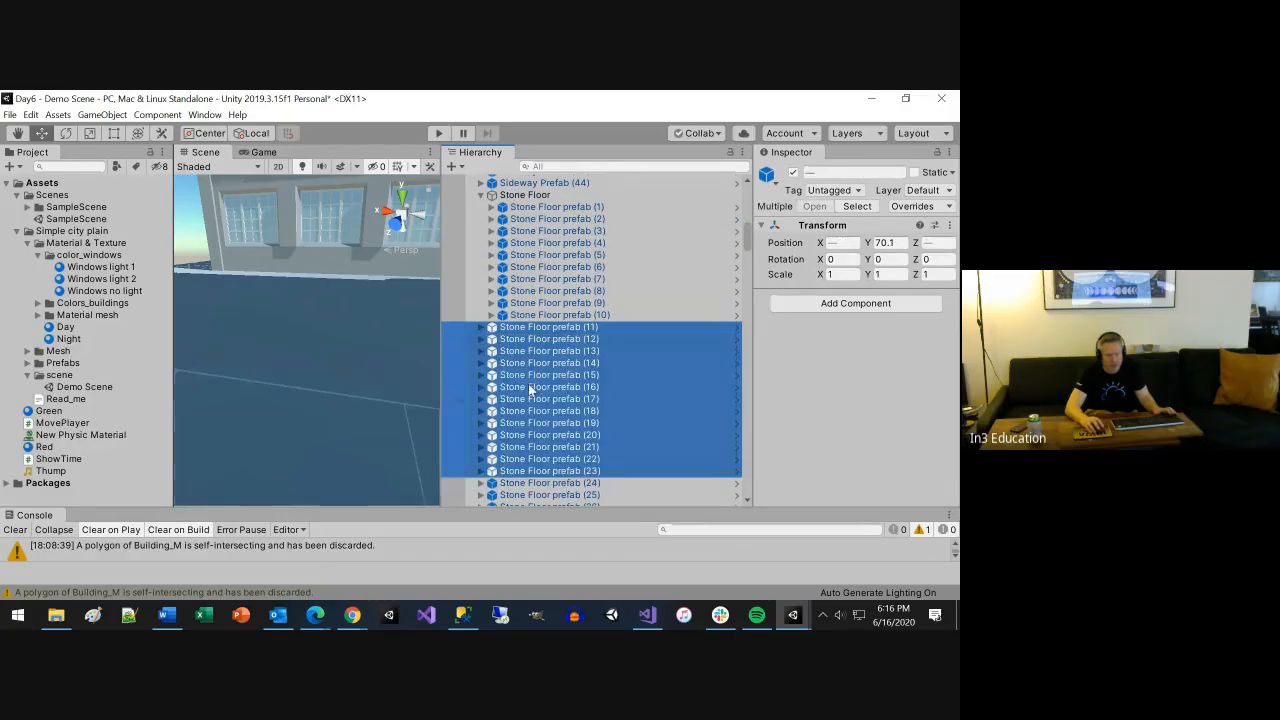
pyautogui.moveTo(530, 388); pyautogui.dragTo(540, 210)
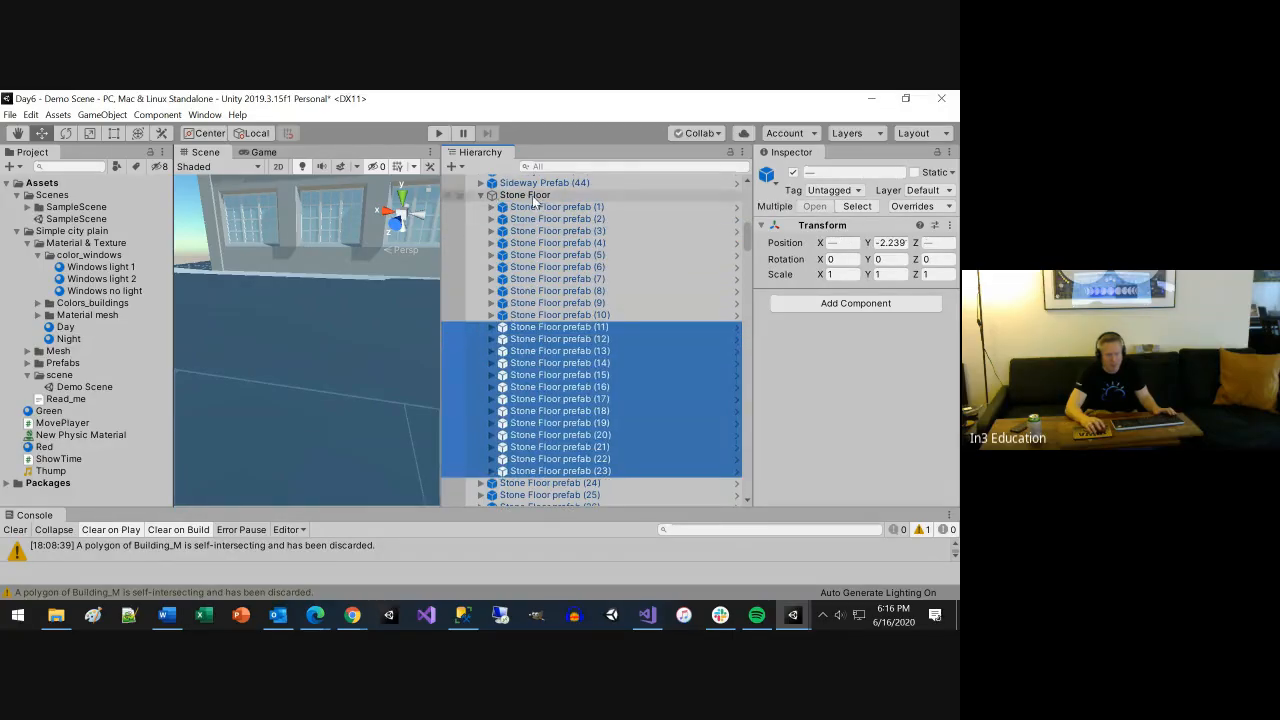
pyautogui.click(481, 196)
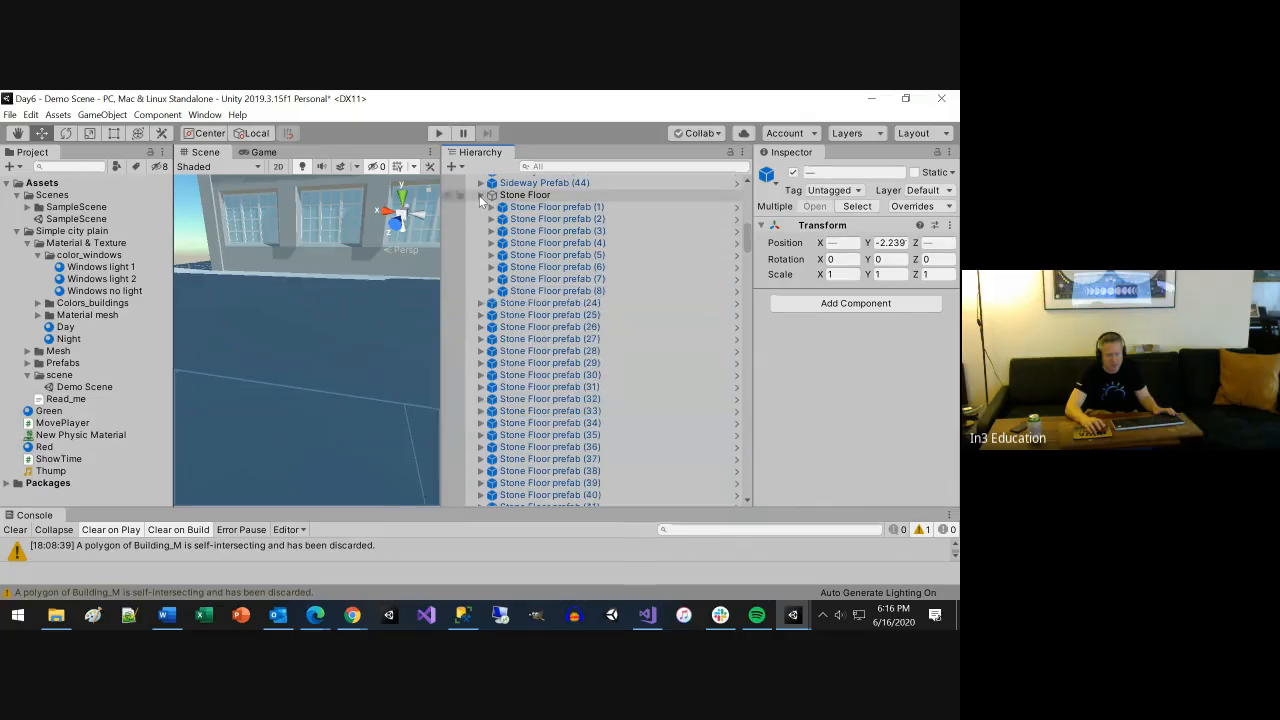
# Group Stone Floor prefab (24) through Stone Floor prefab (259) under the Stone Floor object and collapse that group
pyautogui.click(564, 209)
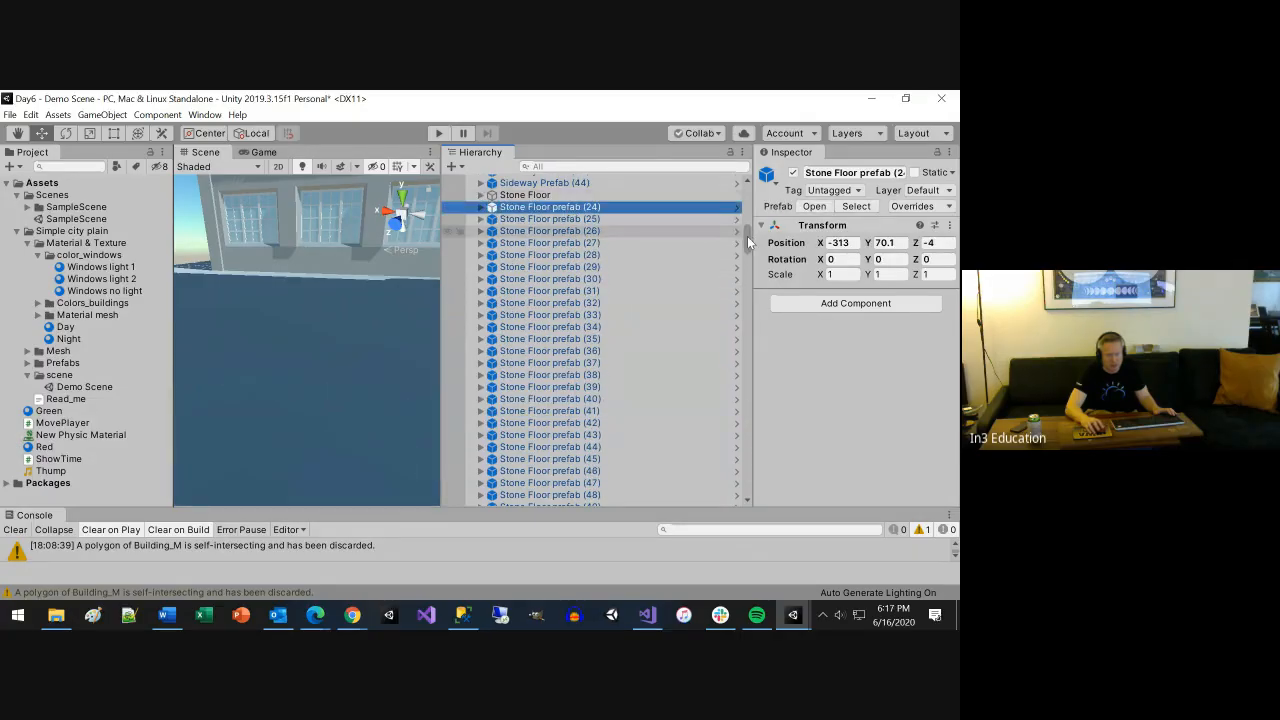
pyautogui.moveTo(747, 236); pyautogui.dragTo(748, 370)
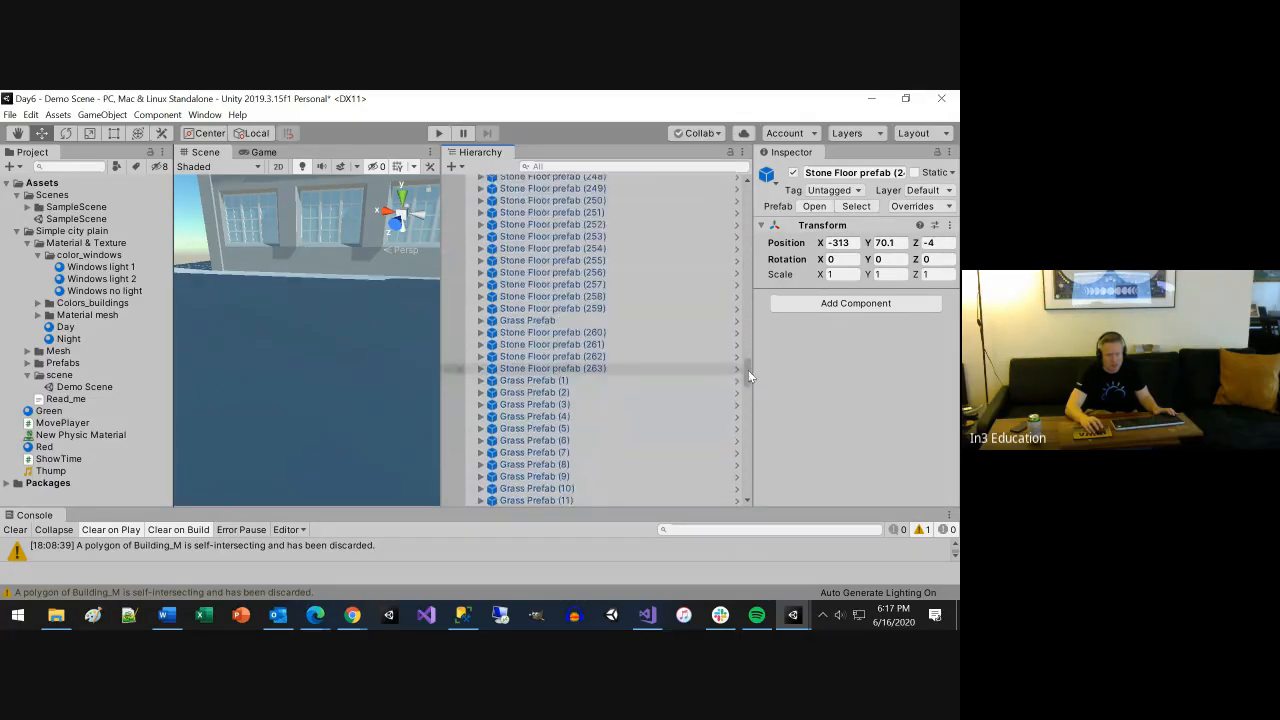
pyautogui.keyDown('shift'); pyautogui.click(560, 305); pyautogui.keyUp('shift')
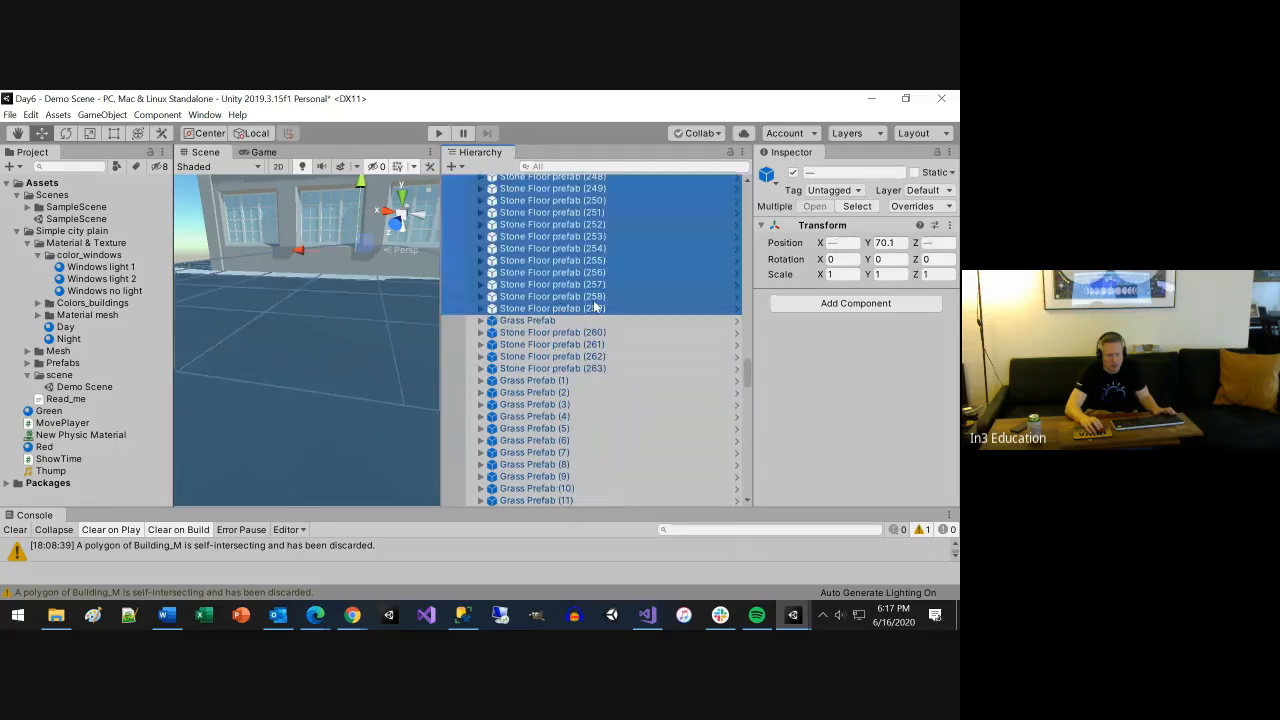
pyautogui.scroll(15, 575, 308)
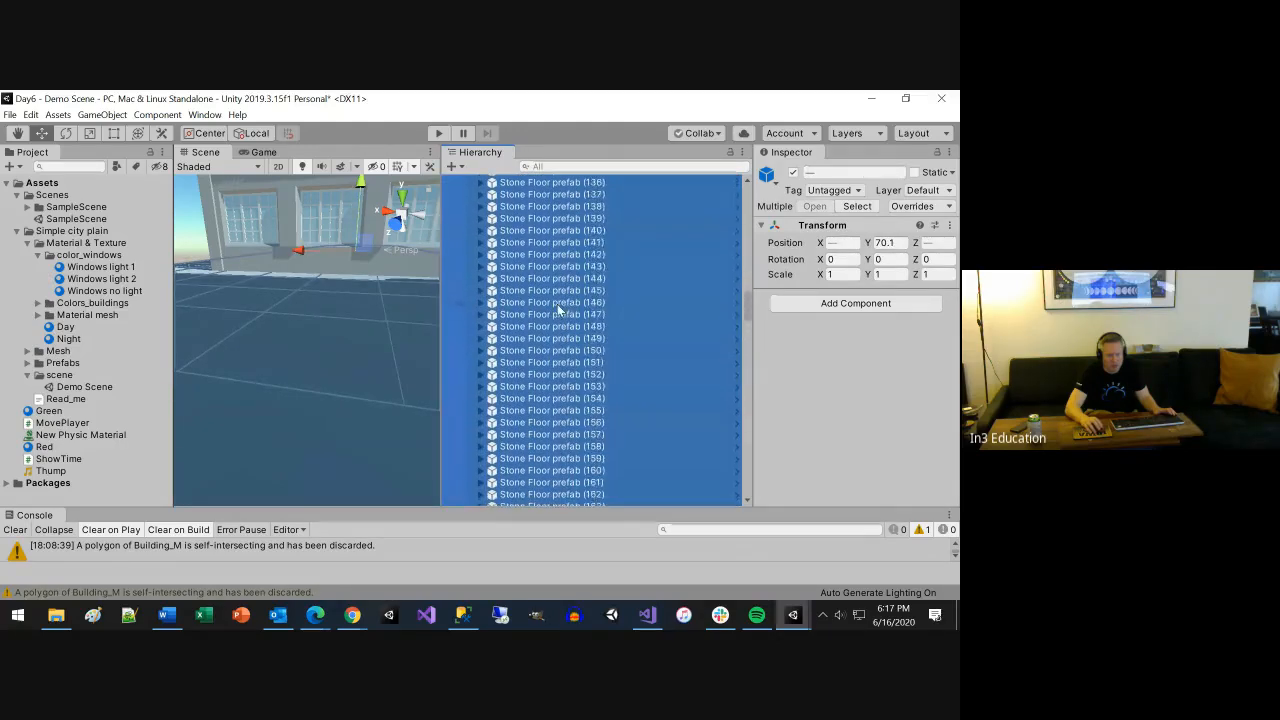
pyautogui.scroll(20, 560, 310)
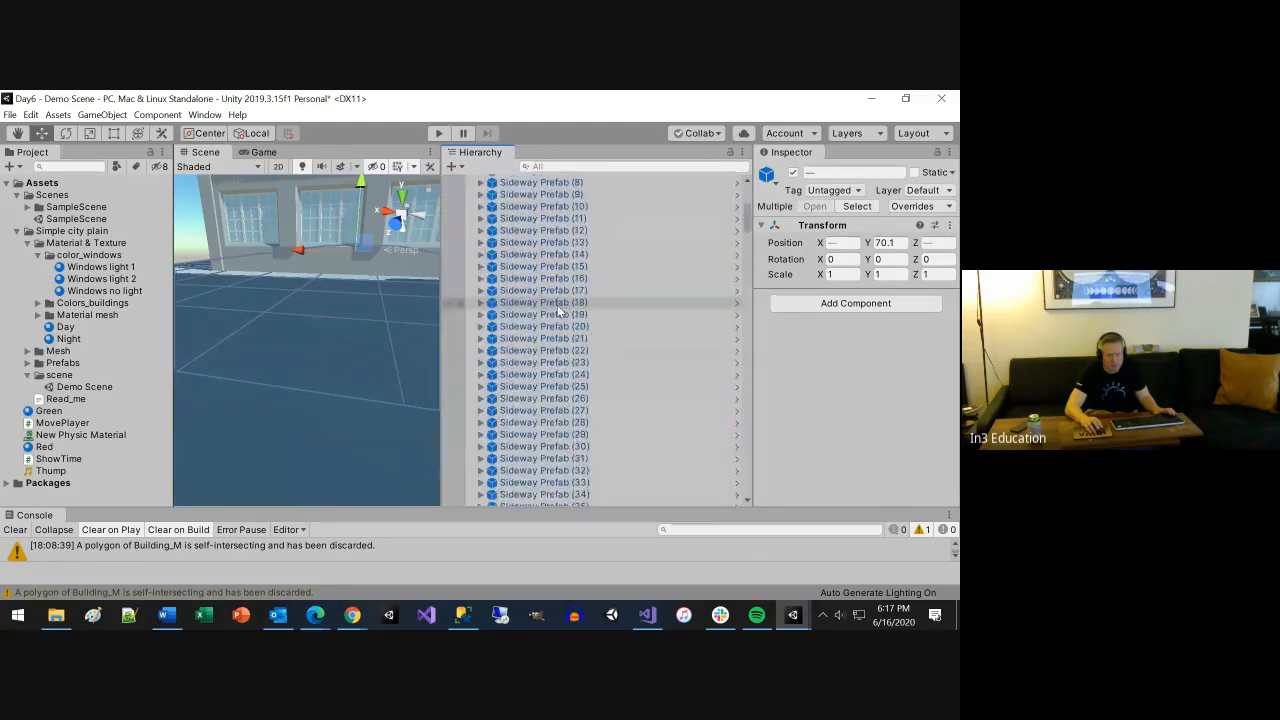
pyautogui.scroll(-4, 560, 313)
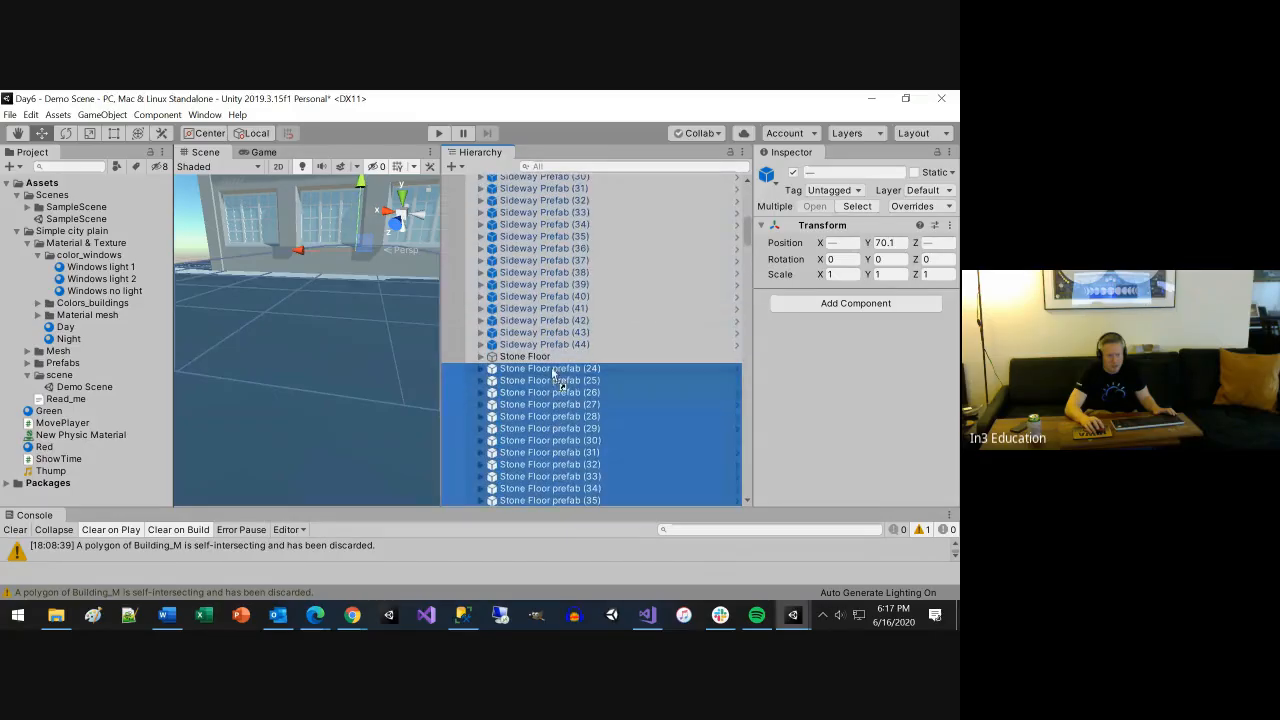
pyautogui.moveTo(552, 372); pyautogui.dragTo(548, 364)
pyautogui.moveTo(540, 359); pyautogui.dragTo(539, 358)
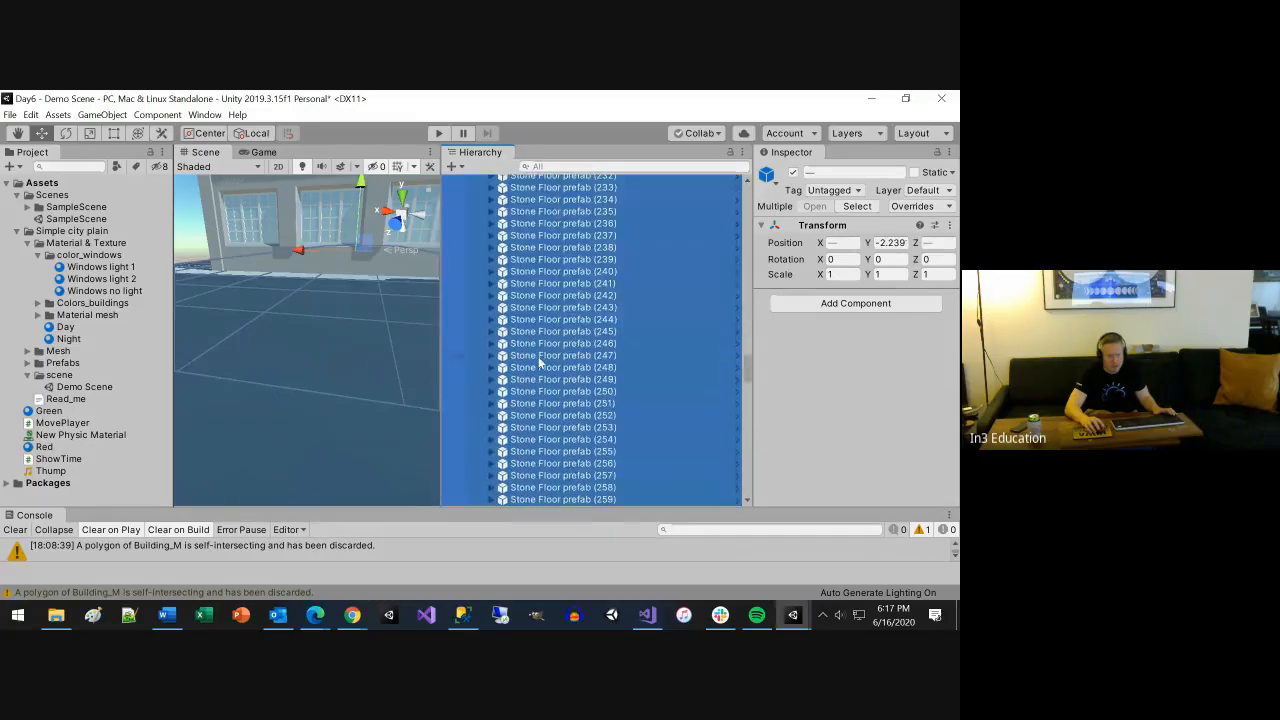
pyautogui.scroll(15, 540, 362)
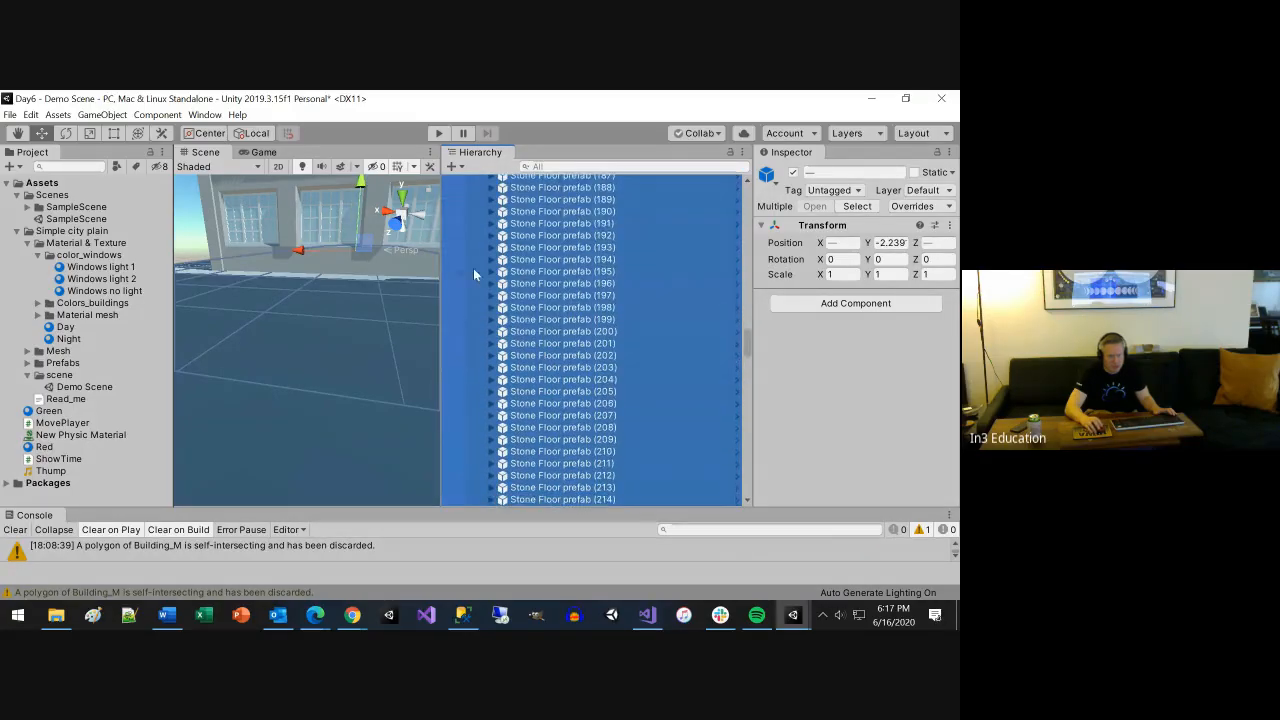
pyautogui.scroll(20, 501, 290)
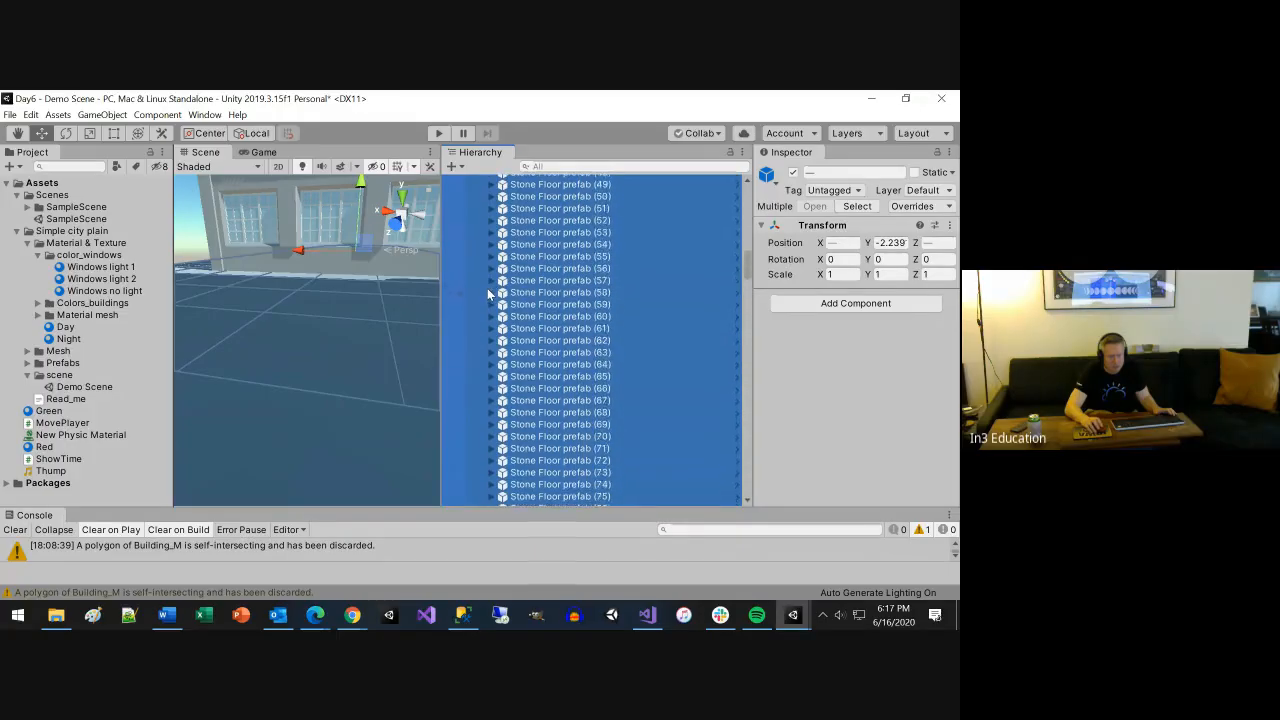
pyautogui.scroll(5, 488, 292)
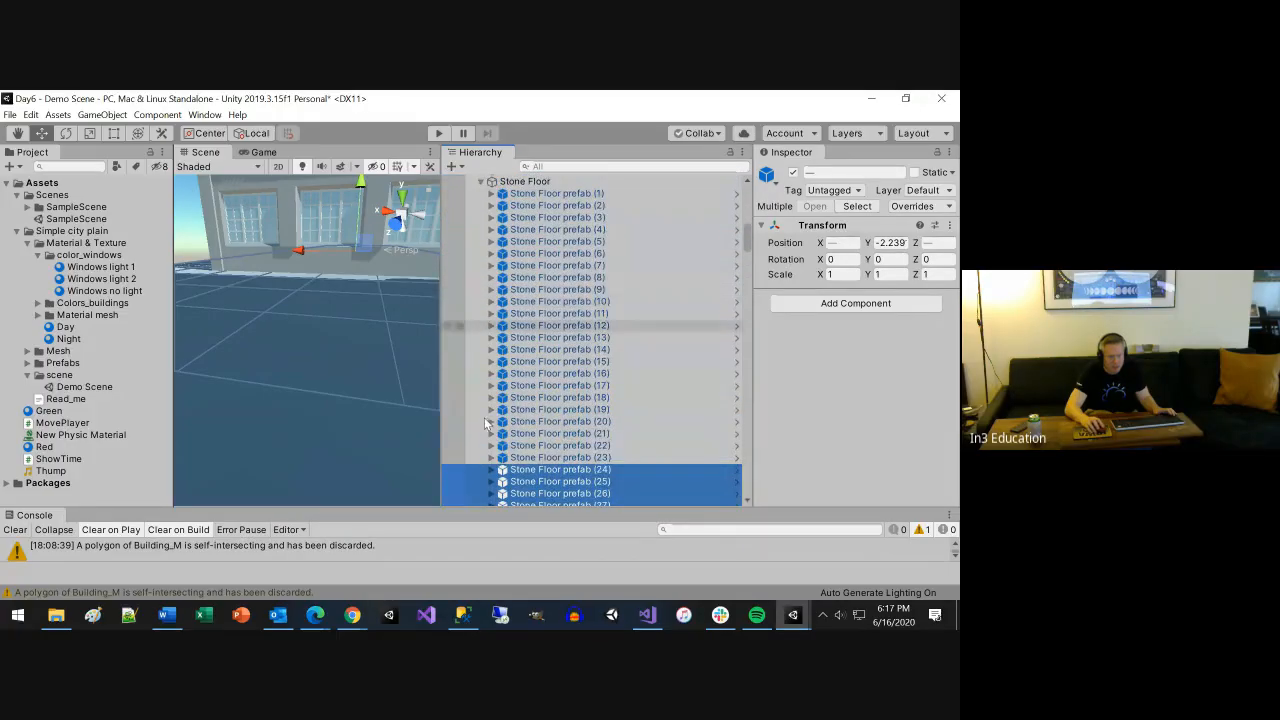
pyautogui.click(480, 226)
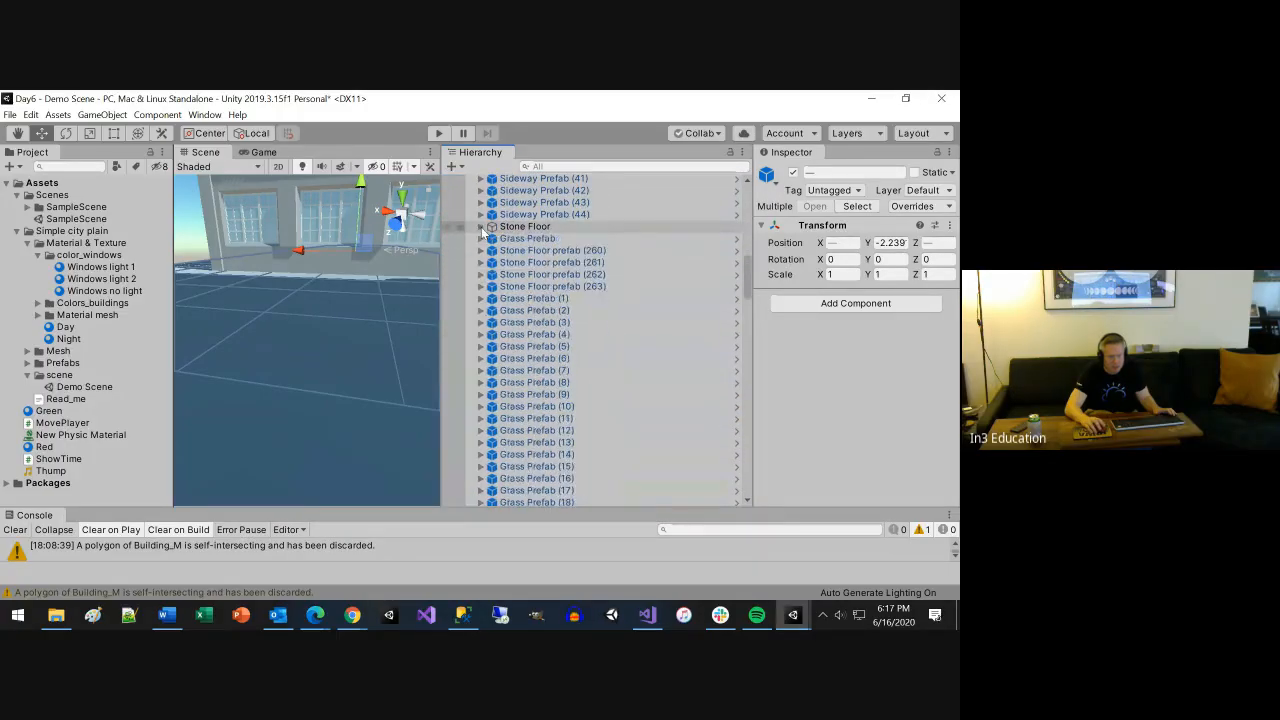
# Try to group Stone Floor prefabs (260) through (263), including the street child of (261), under the Stone Floor object, then cancel the restructuring
pyautogui.click(482, 262)
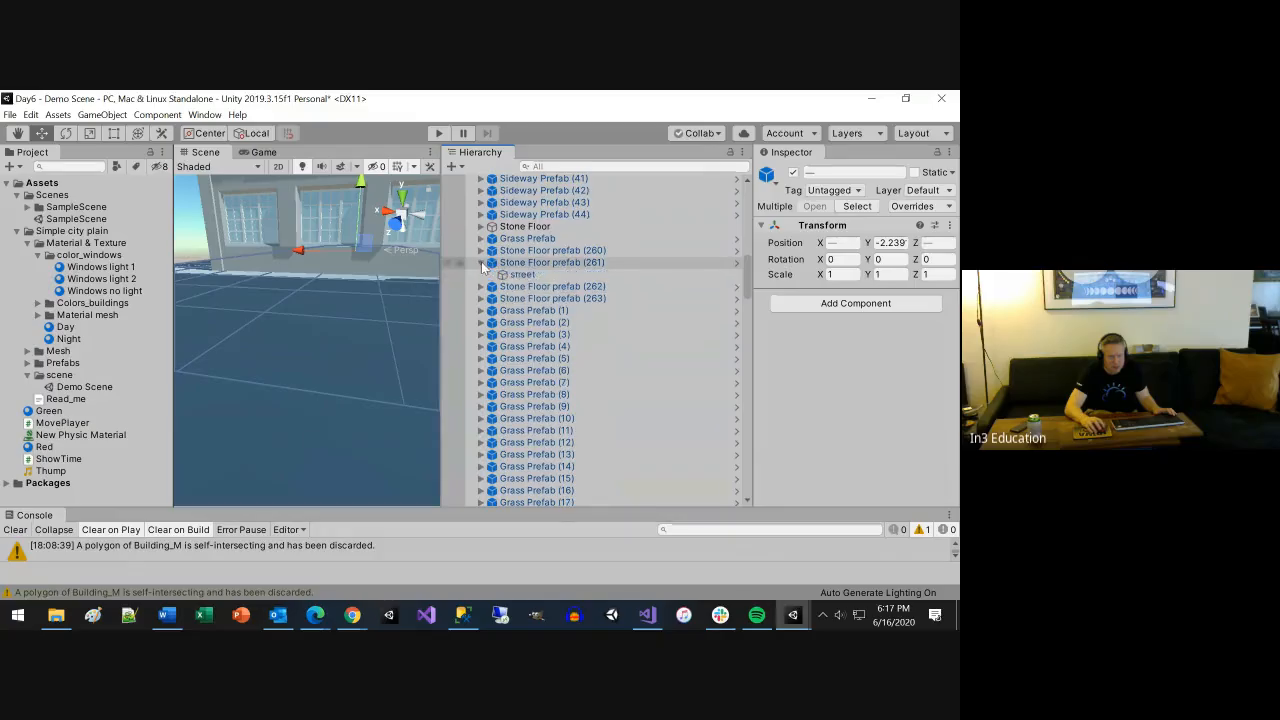
pyautogui.click(586, 298)
pyautogui.keyDown('shift'); pyautogui.click(596, 252); pyautogui.keyUp('shift')
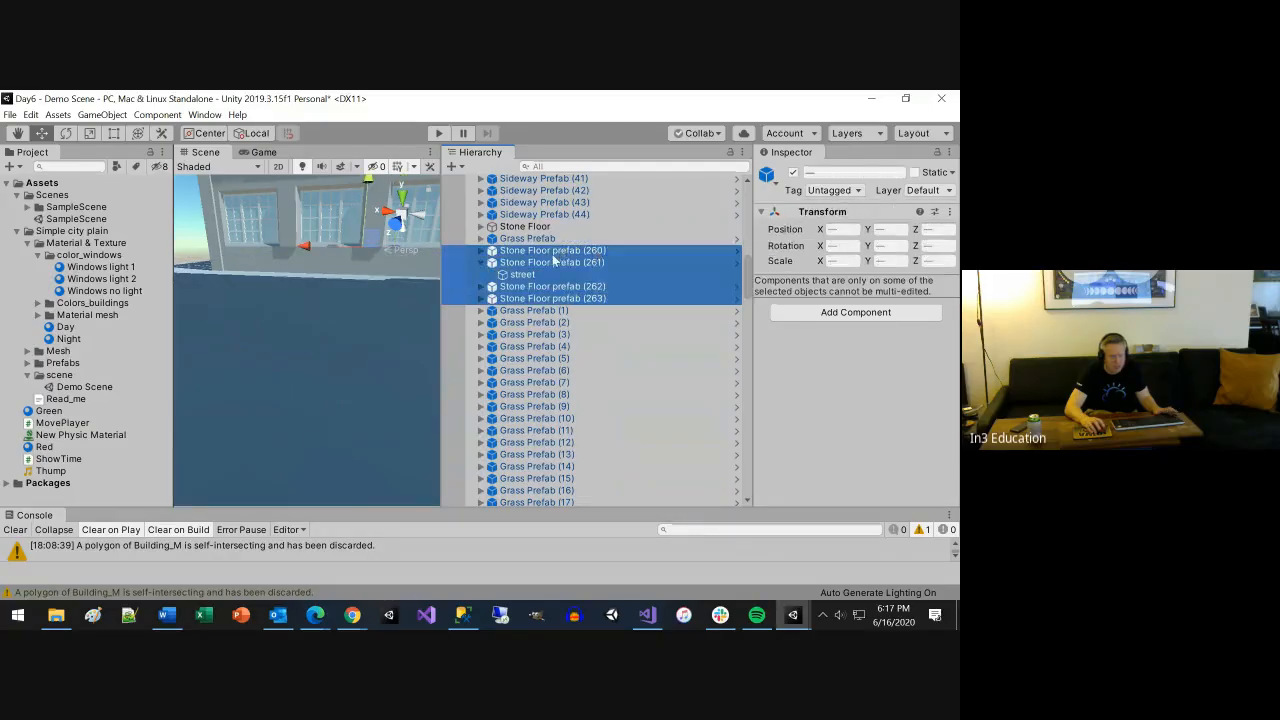
pyautogui.moveTo(565, 262); pyautogui.dragTo(545, 230)
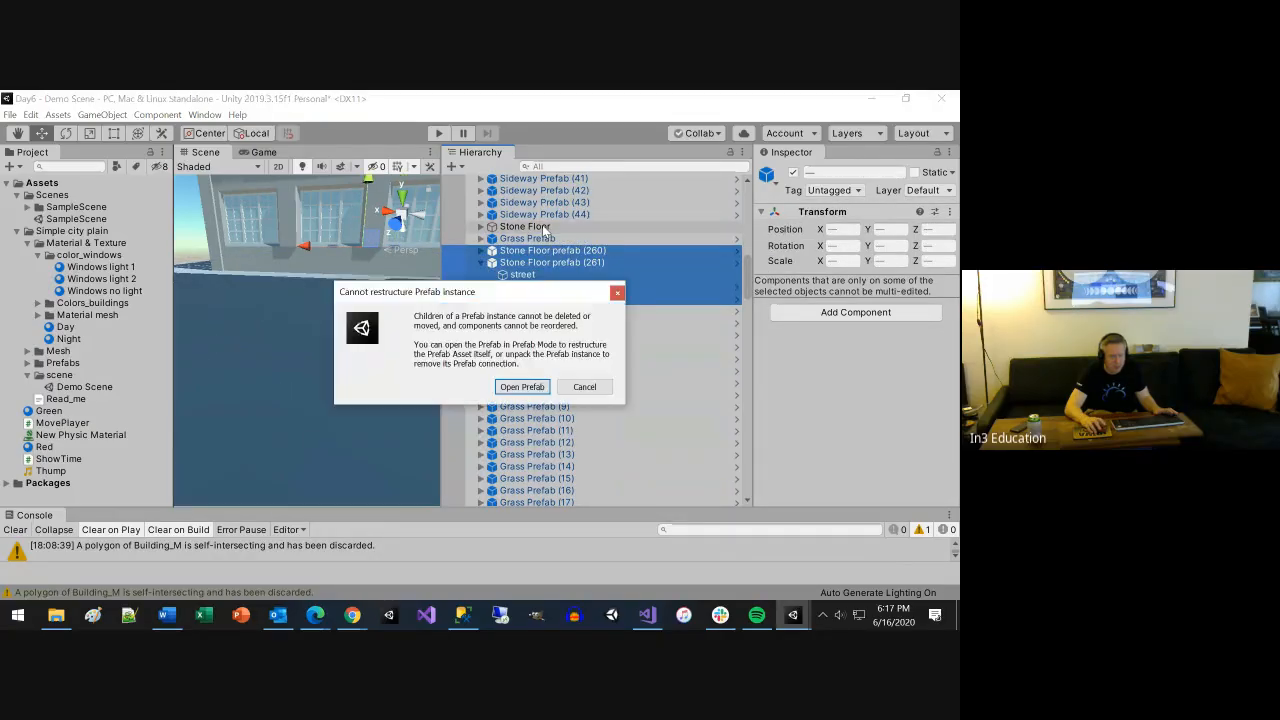
pyautogui.click(585, 388)
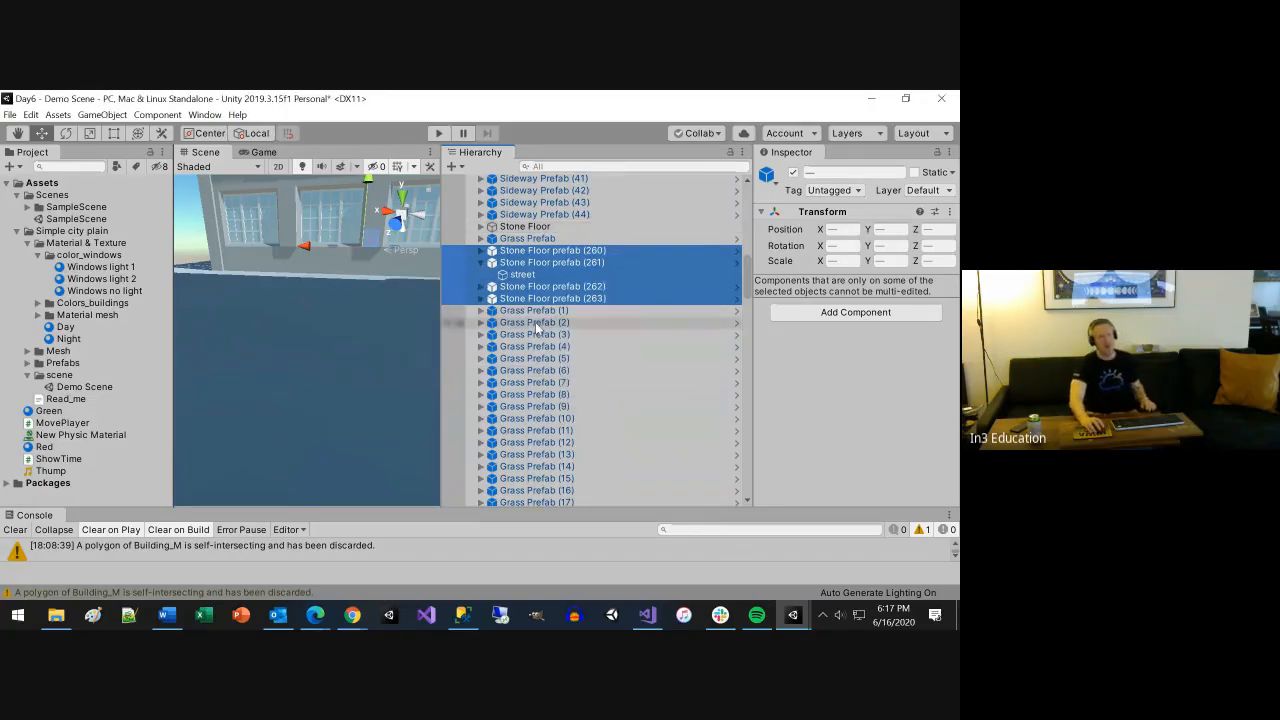
pyautogui.click(481, 262)
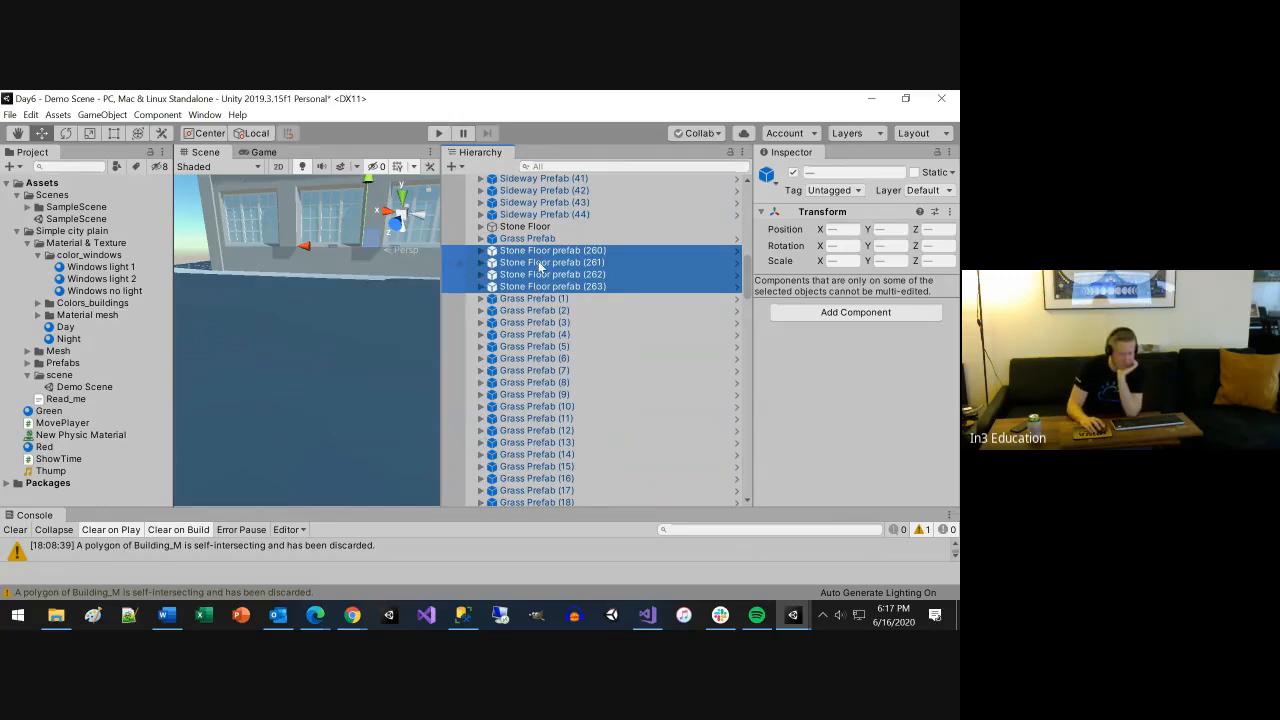
pyautogui.moveTo(540, 265); pyautogui.dragTo(530, 231)
pyautogui.click(577, 391)
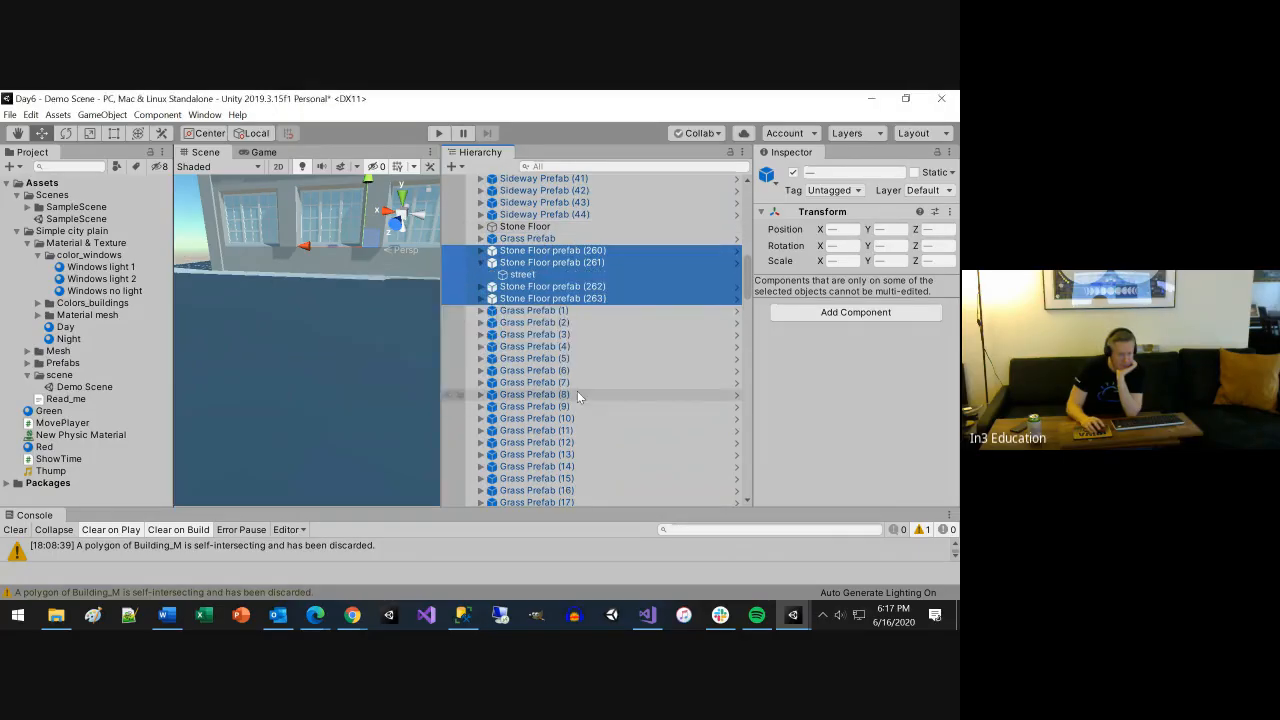
# Collapse Stone Floor prefab (261), group only Stone Floor prefabs (260) through (263) under the Stone Floor object, and collapse that group
pyautogui.click(546, 300)
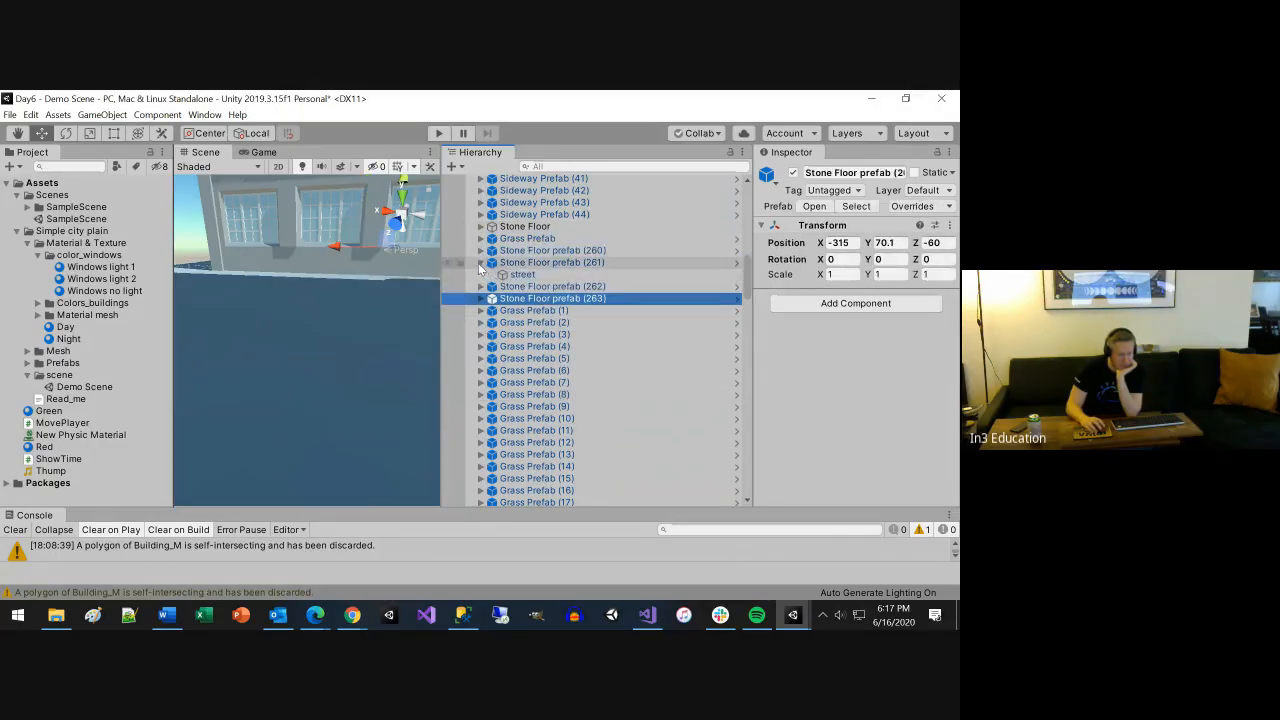
pyautogui.click(481, 263)
pyautogui.click(569, 252)
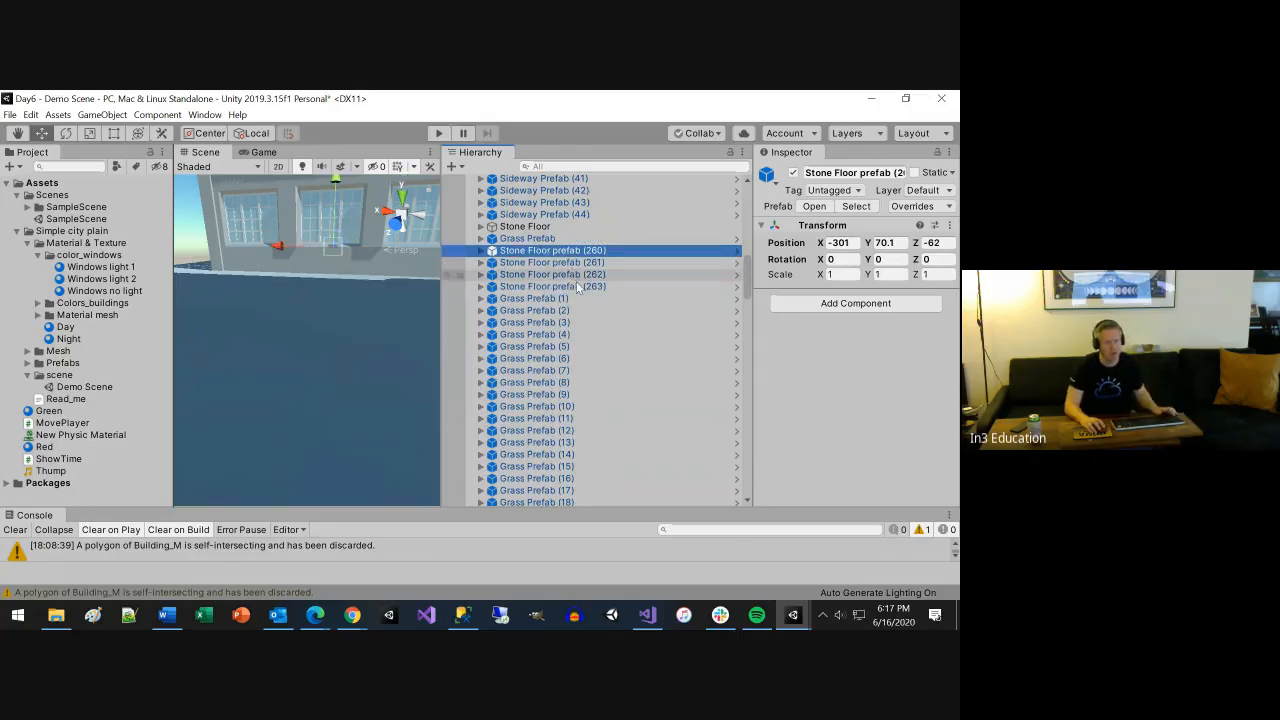
pyautogui.keyDown('shift'); pyautogui.click(580, 286); pyautogui.keyUp('shift')
pyautogui.moveTo(580, 286); pyautogui.dragTo(532, 230)
pyautogui.click(589, 417)
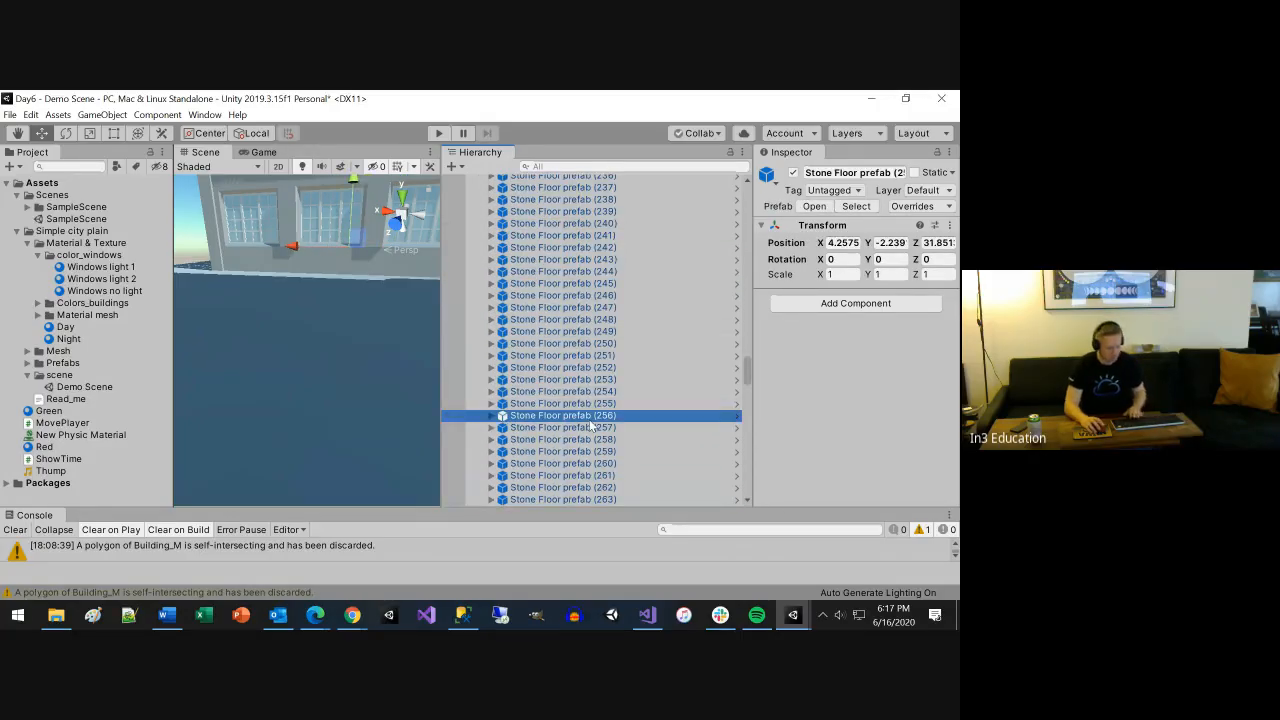
pyautogui.press('Left')
pyautogui.press('Left')
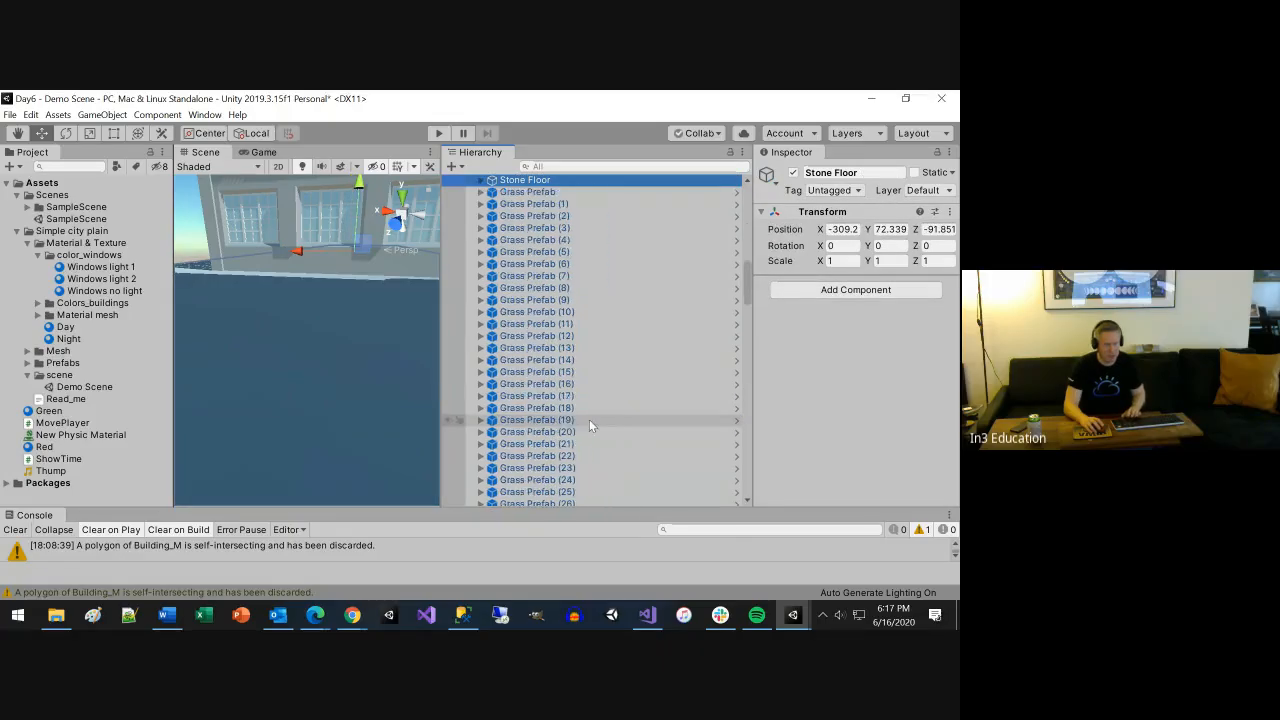
# Expand and collapse the Stone Floor group several times to demonstrate how it hides its child prefabs
pyautogui.scroll(4, 532, 318)
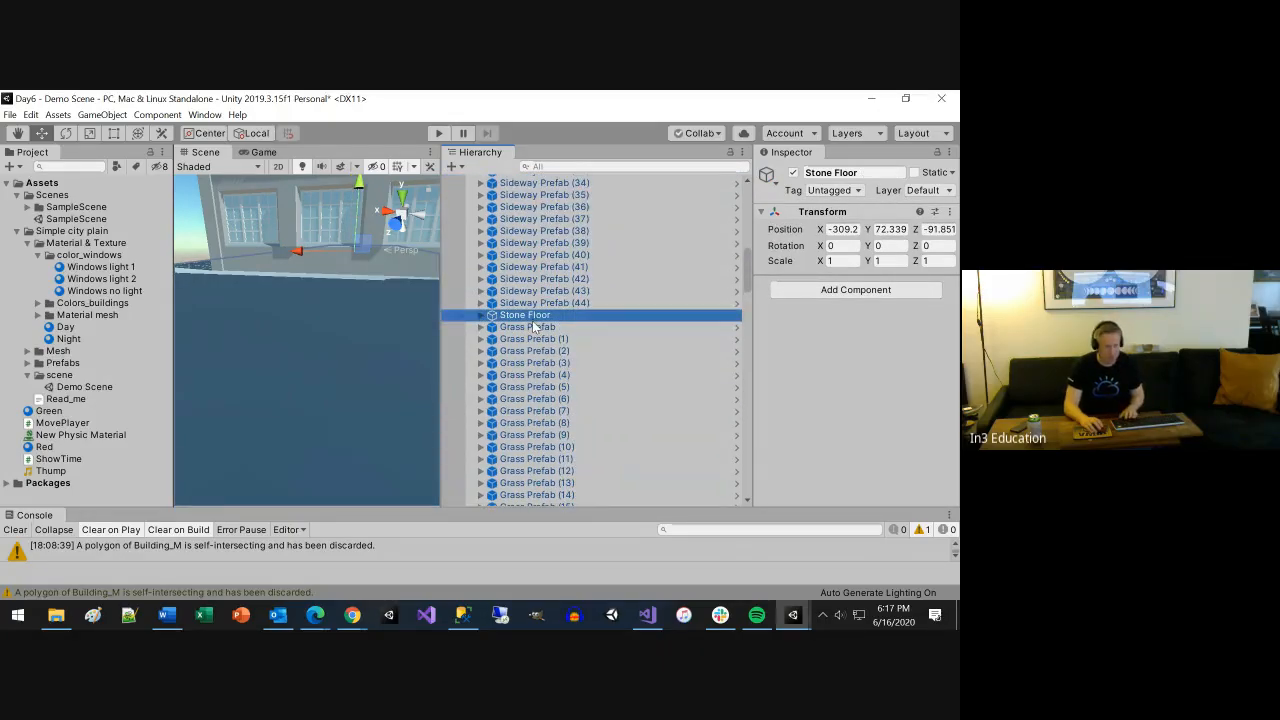
pyautogui.press('Right')
pyautogui.press('Left')
pyautogui.press('Right')
pyautogui.press('Left')
pyautogui.press('Right')
pyautogui.press('Left')
pyautogui.press('Right')
pyautogui.press('Left')
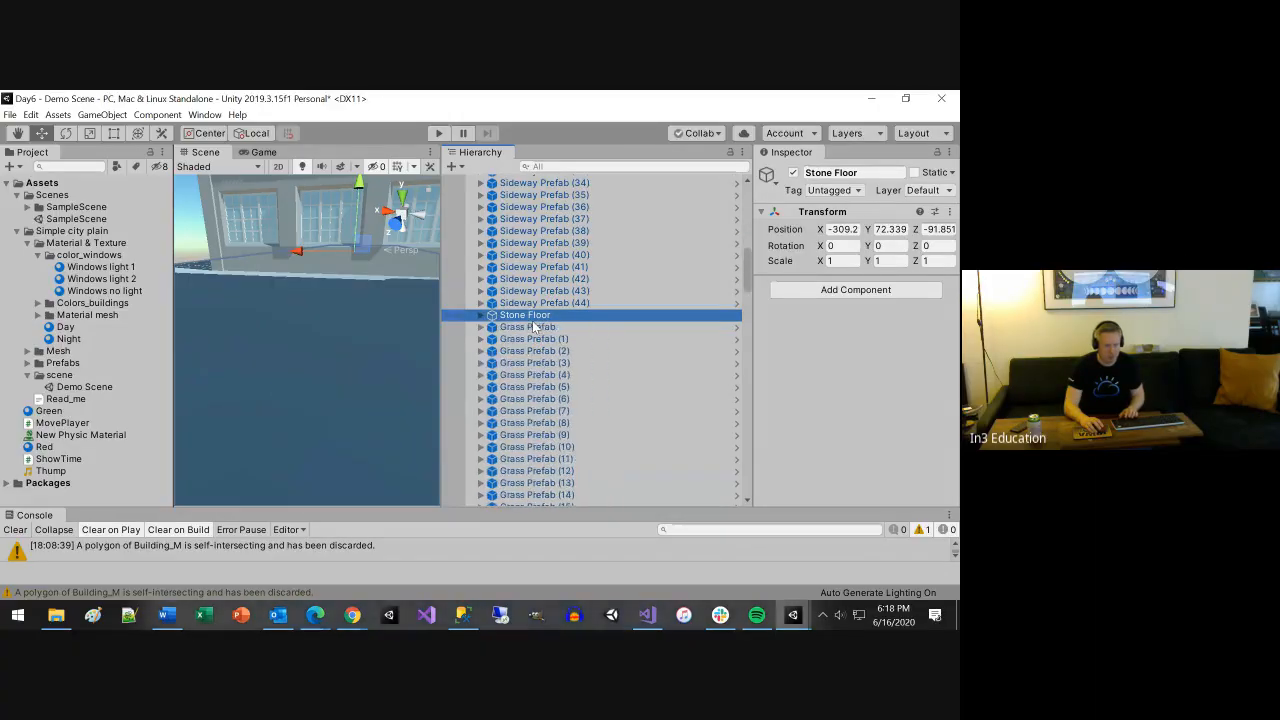
# Look through the remaining ungrouped prefabs in the Hierarchy and frame Street 3 Prefab (40) in the Scene view
pyautogui.scroll(-9, 533, 330)
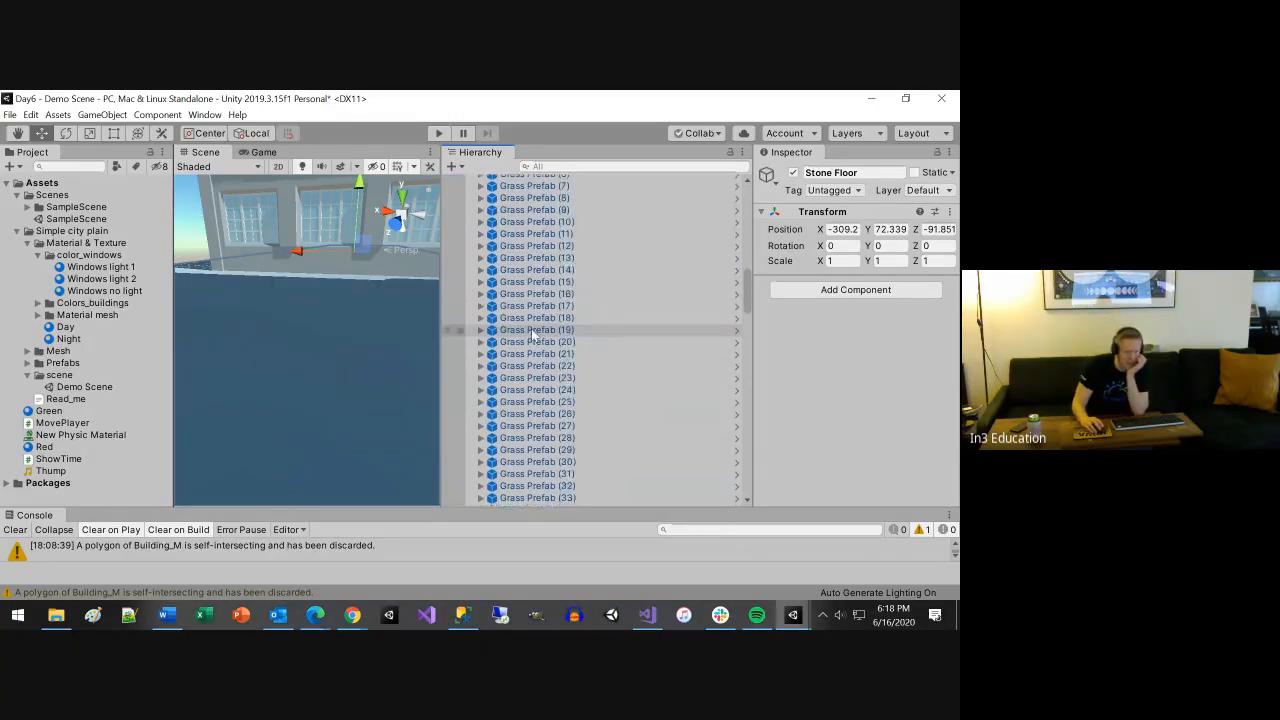
pyautogui.scroll(-20, 533, 335)
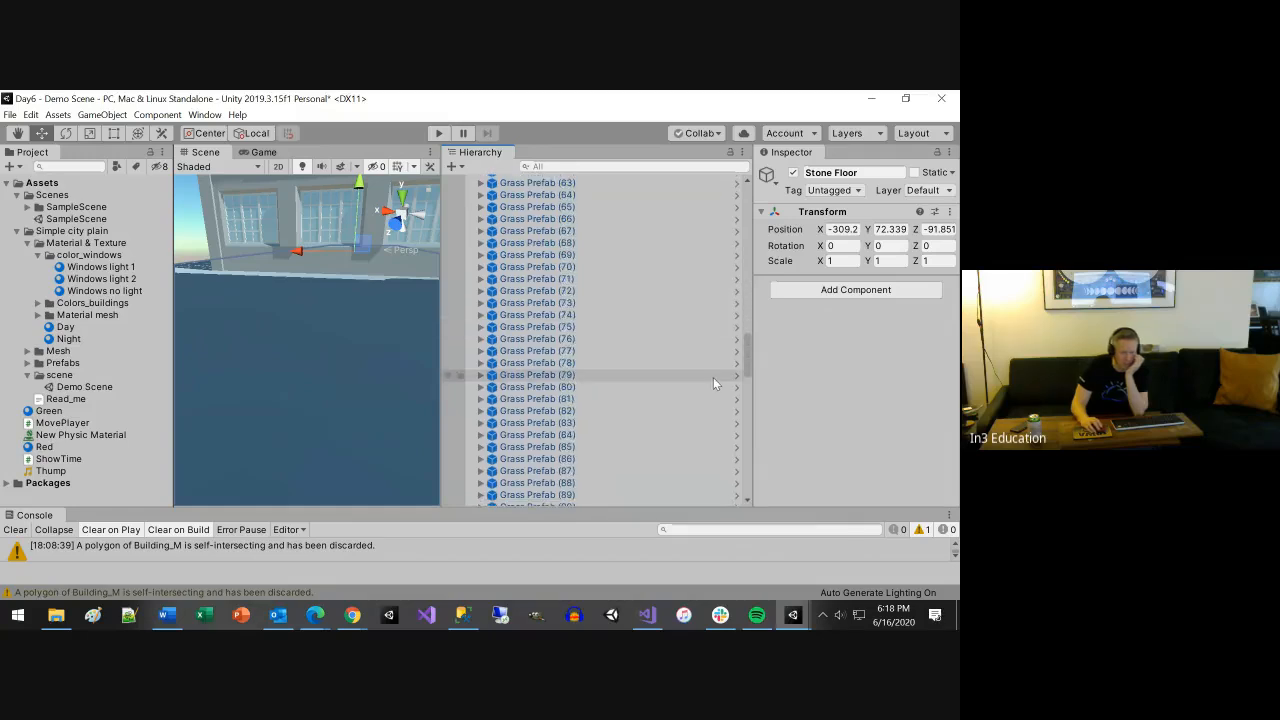
pyautogui.scroll(-10, 713, 377)
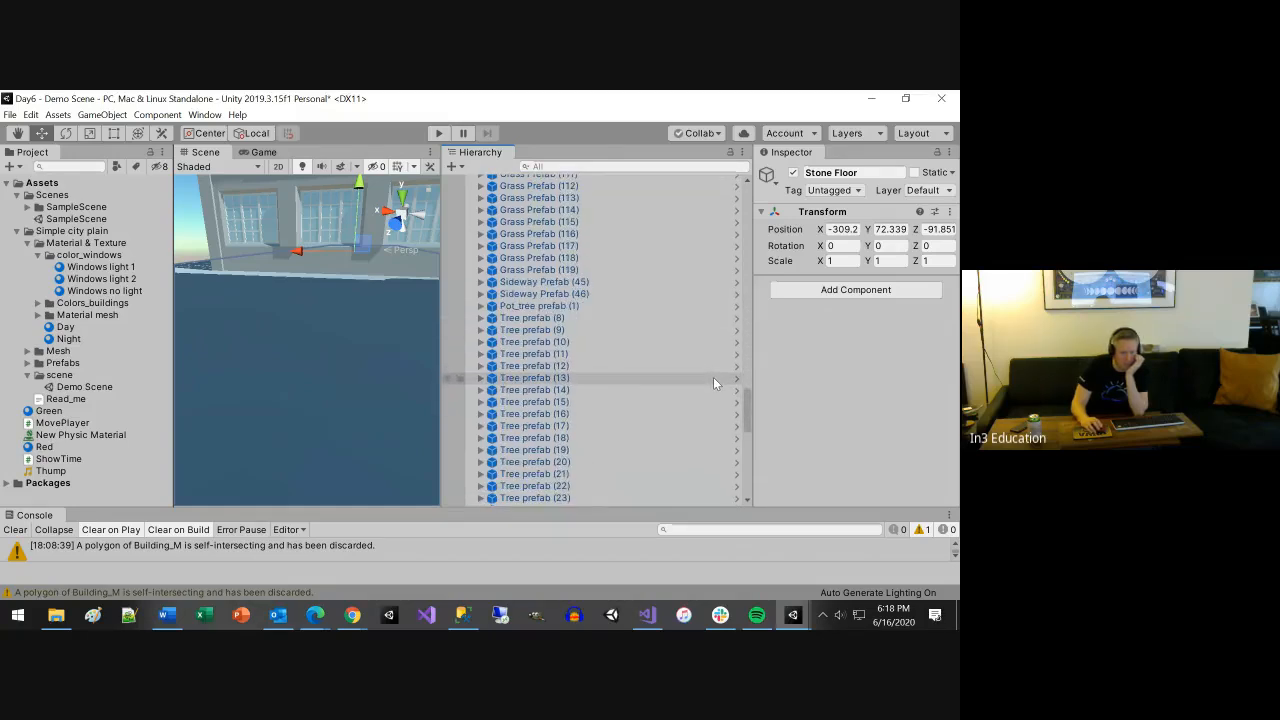
pyautogui.scroll(-13, 715, 378)
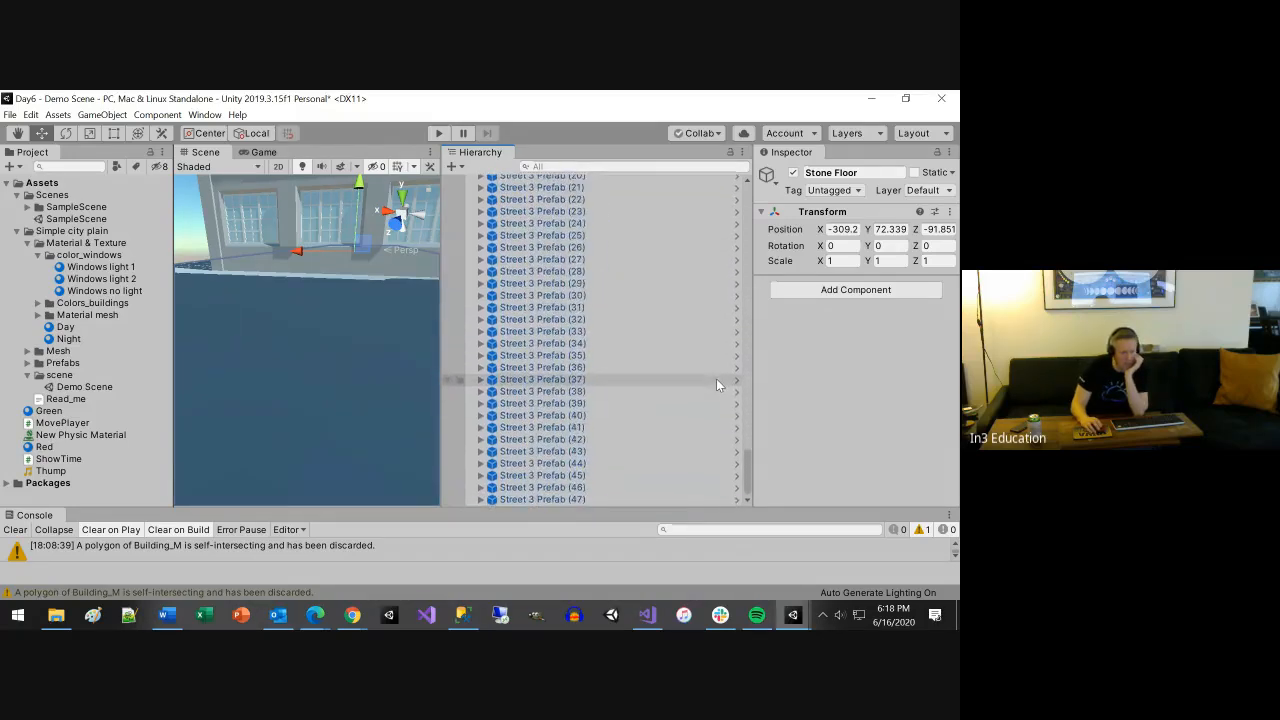
pyautogui.doubleClick(562, 417)
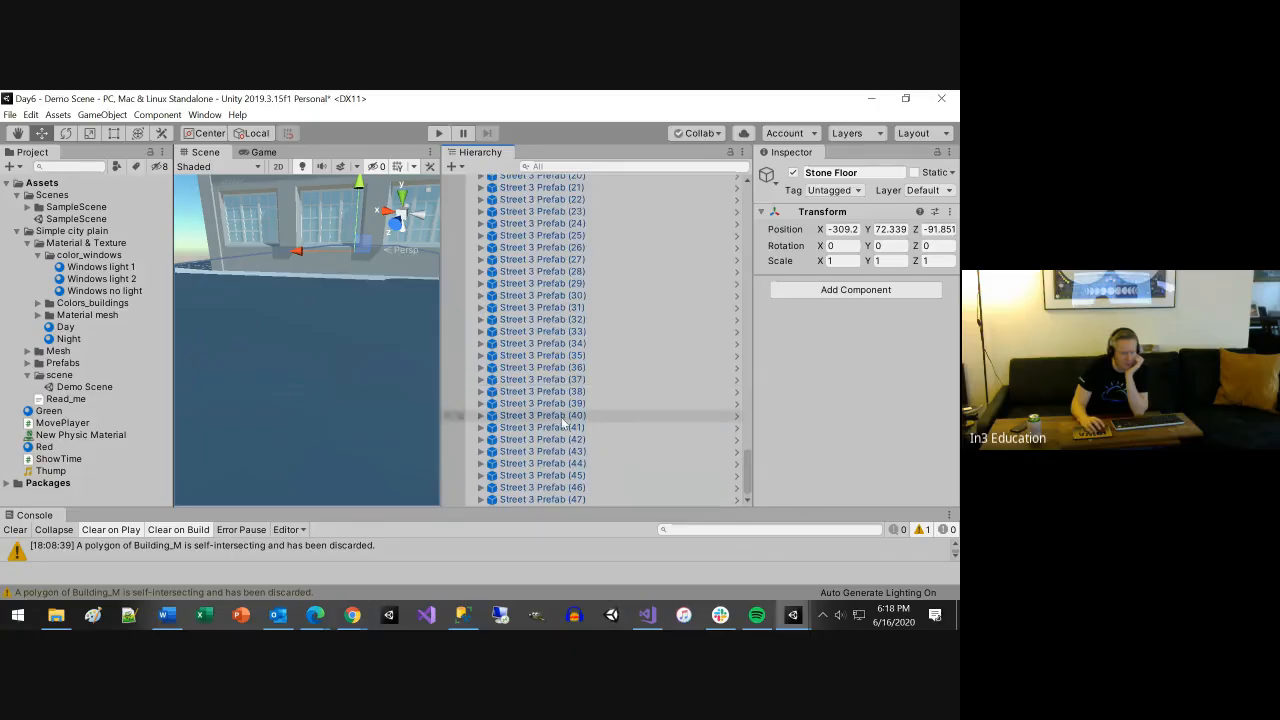
pyautogui.scroll(15, 560, 416)
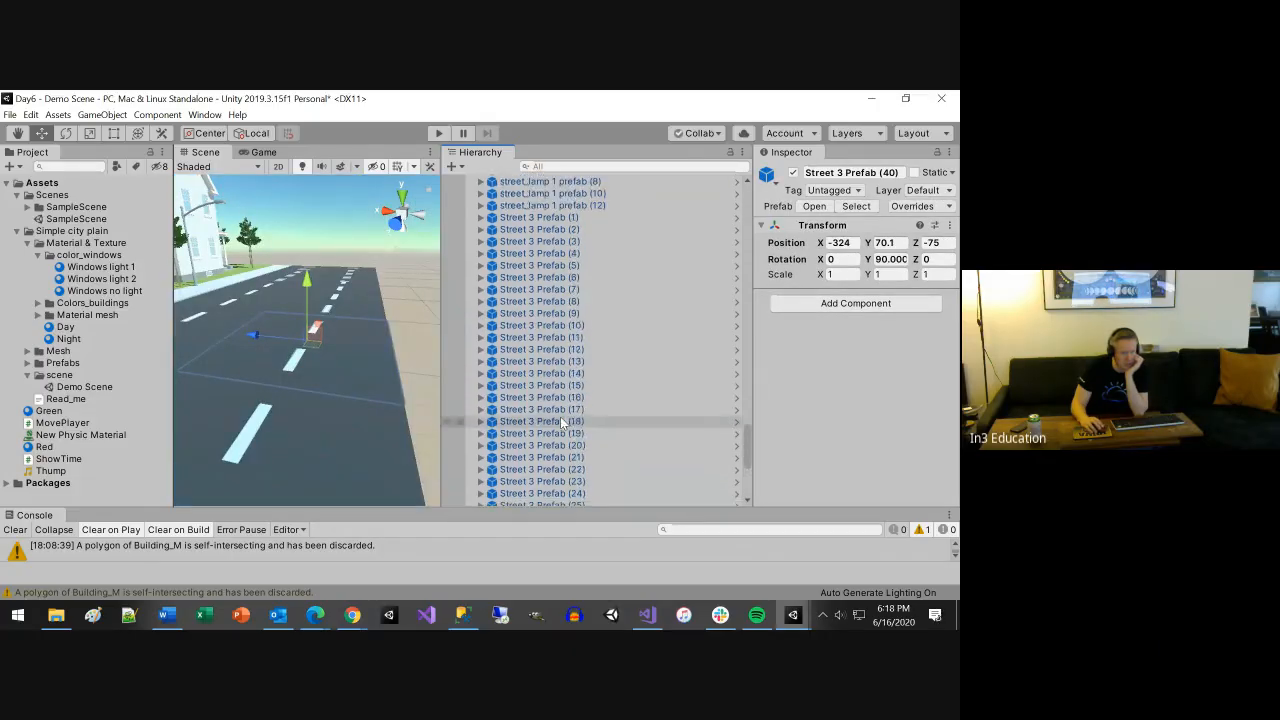
pyautogui.scroll(-15, 560, 416)
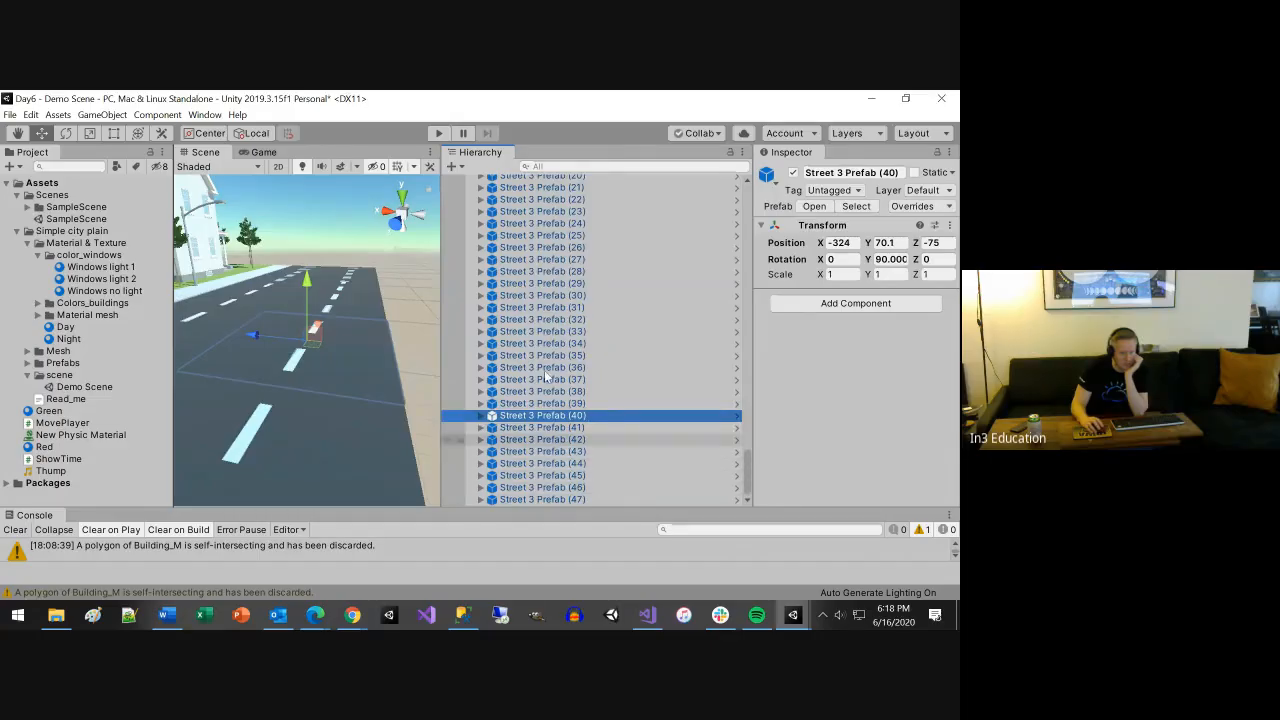
# Create an empty game object and name it Street
pyautogui.click(102, 115)
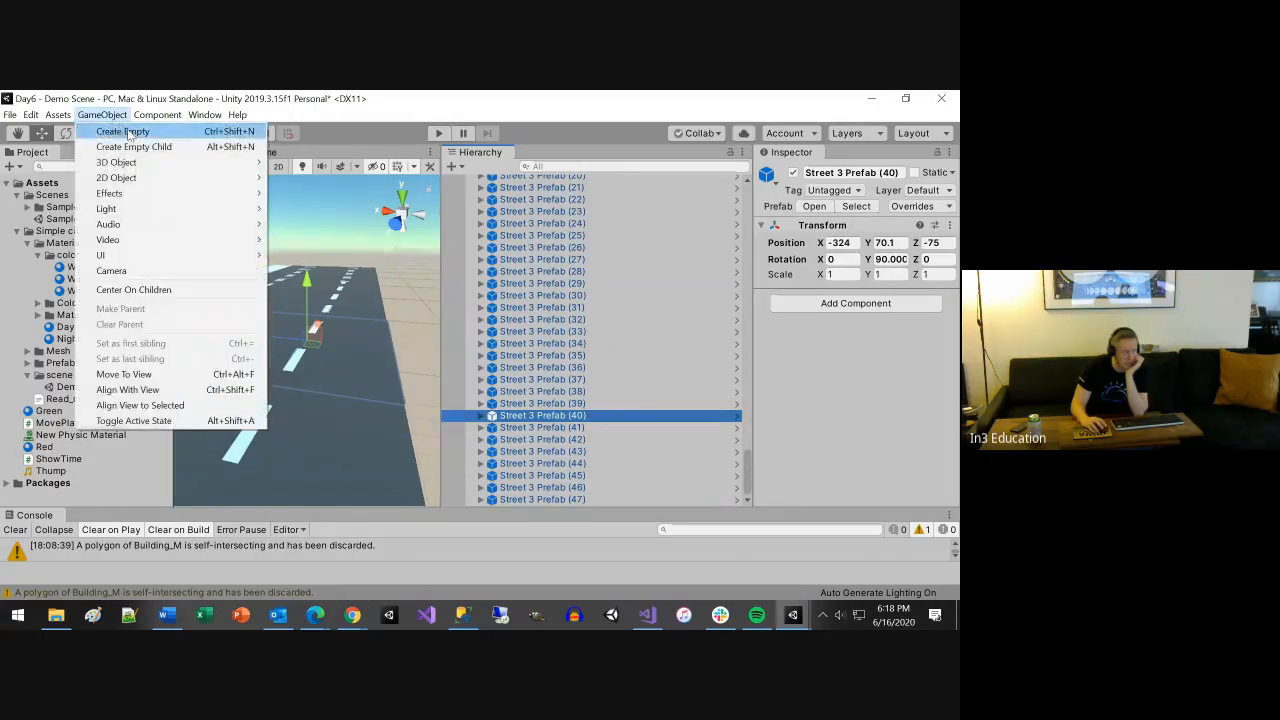
pyautogui.click(120, 133)
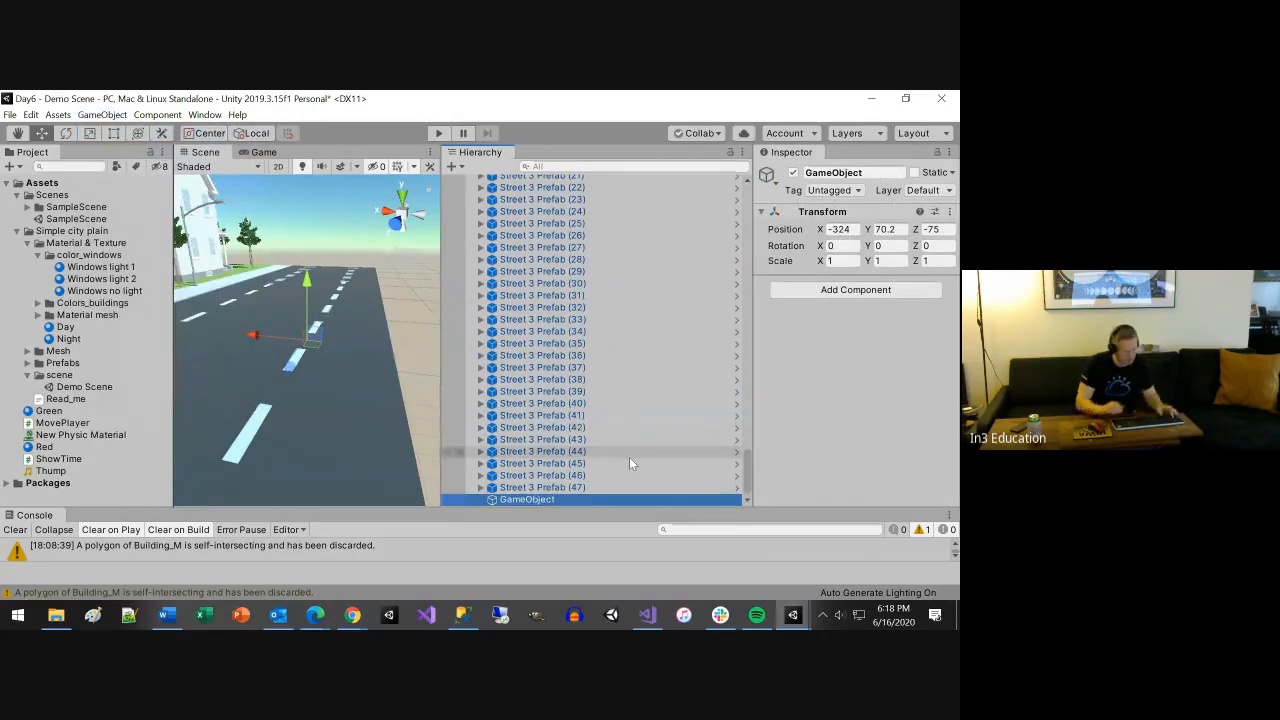
pyautogui.press('F2')
pyautogui.write('Street')
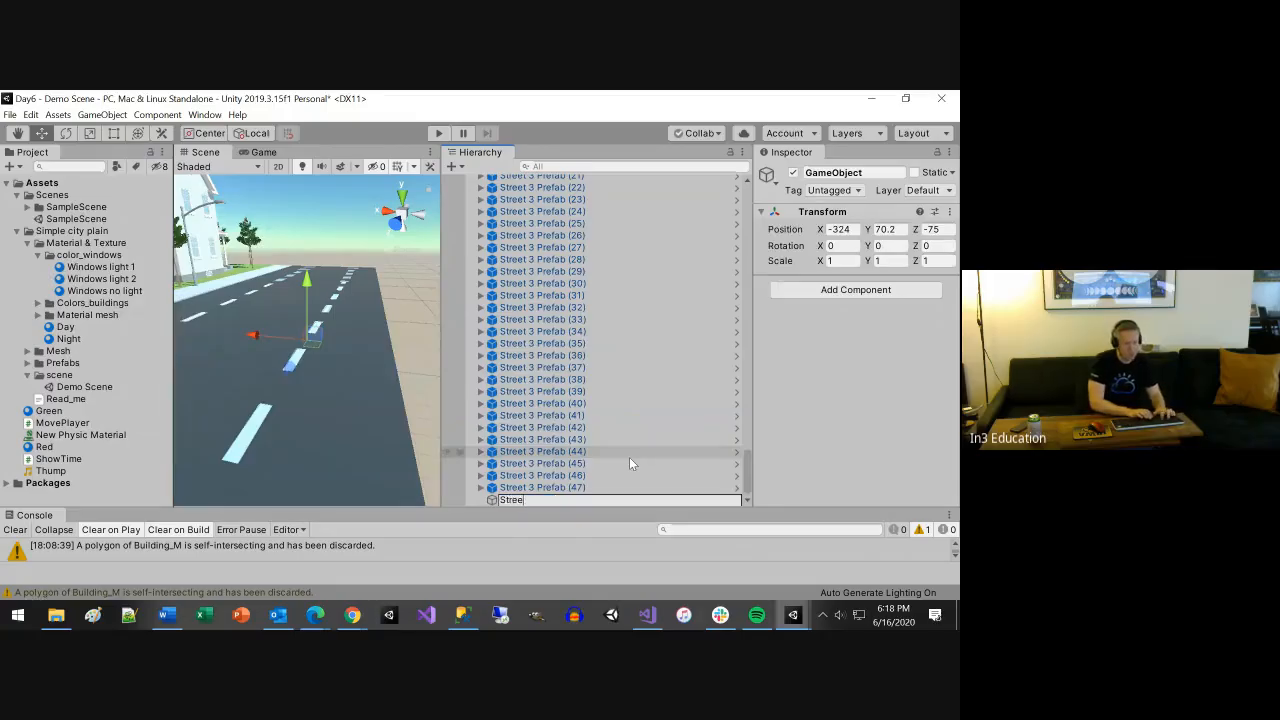
pyautogui.press('Return')
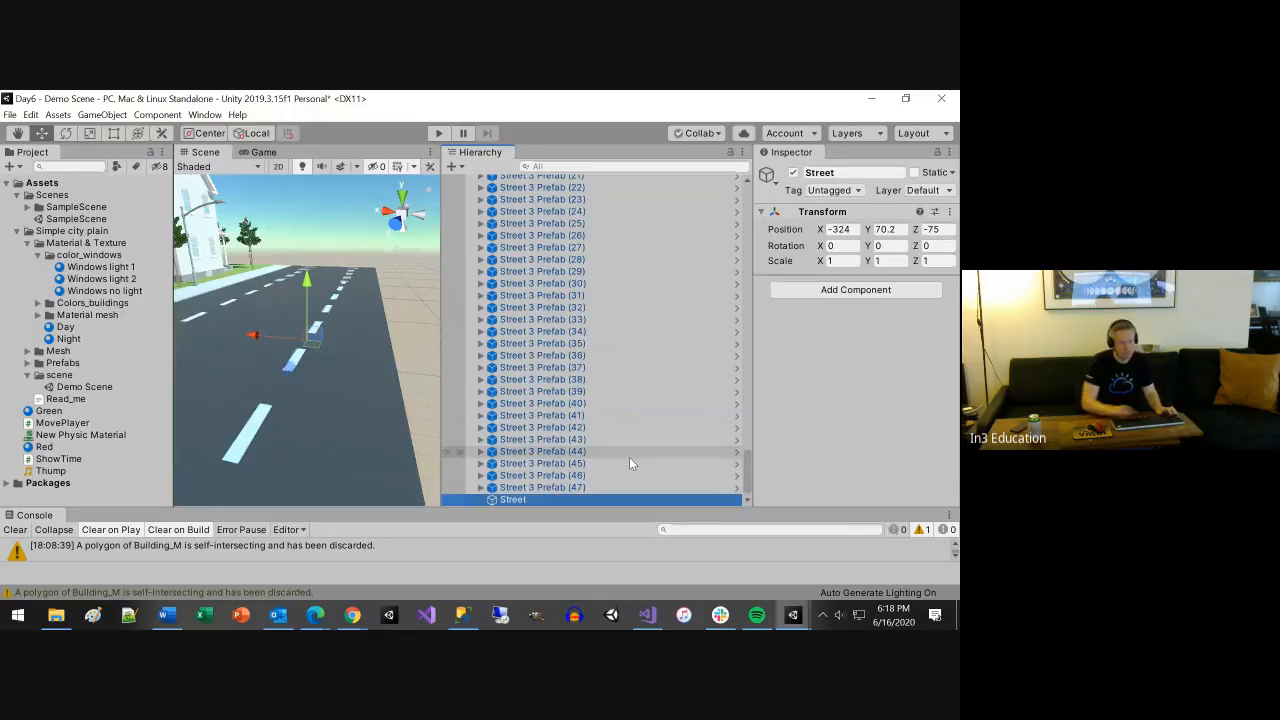
# Group Street 3 Prefab (1) through Street 3 Prefab (47) under the Street object in the Hierarchy
pyautogui.click(559, 486)
pyautogui.scroll(5, 556, 440)
pyautogui.scroll(3, 551, 396)
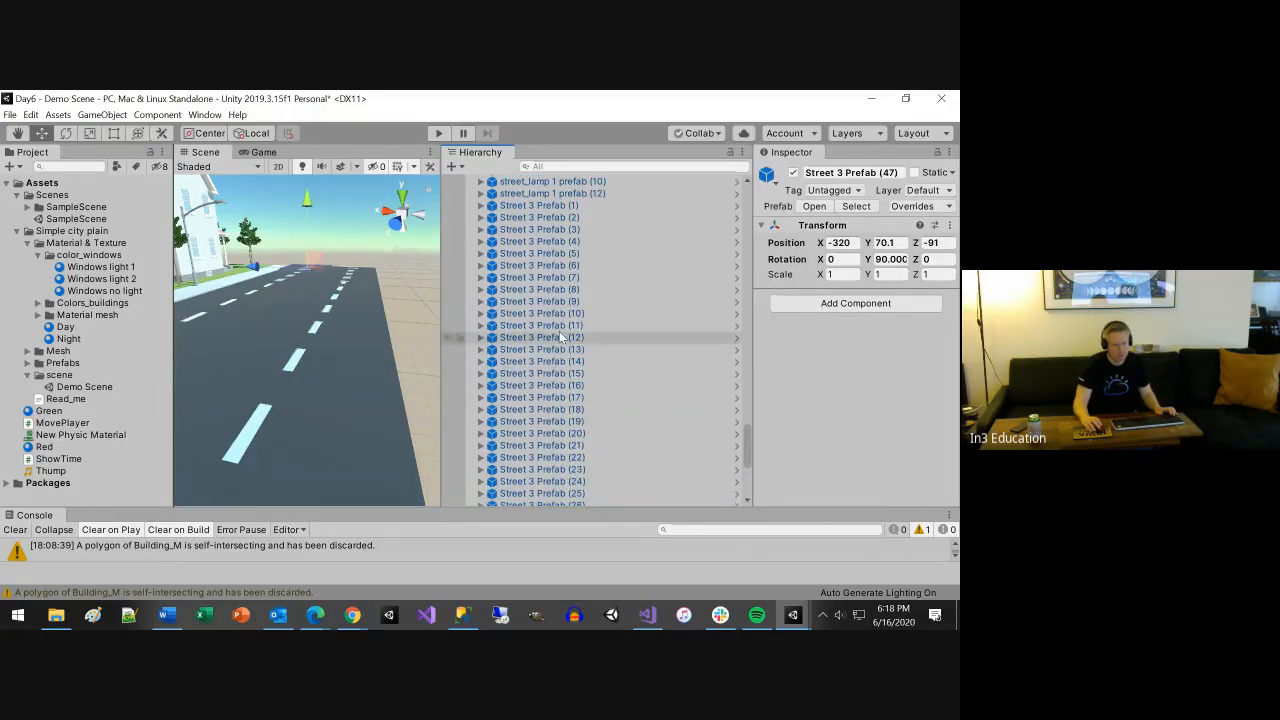
pyautogui.keyDown('shift'); pyautogui.click(548, 206); pyautogui.keyUp('shift')
pyautogui.scroll(-8, 602, 290)
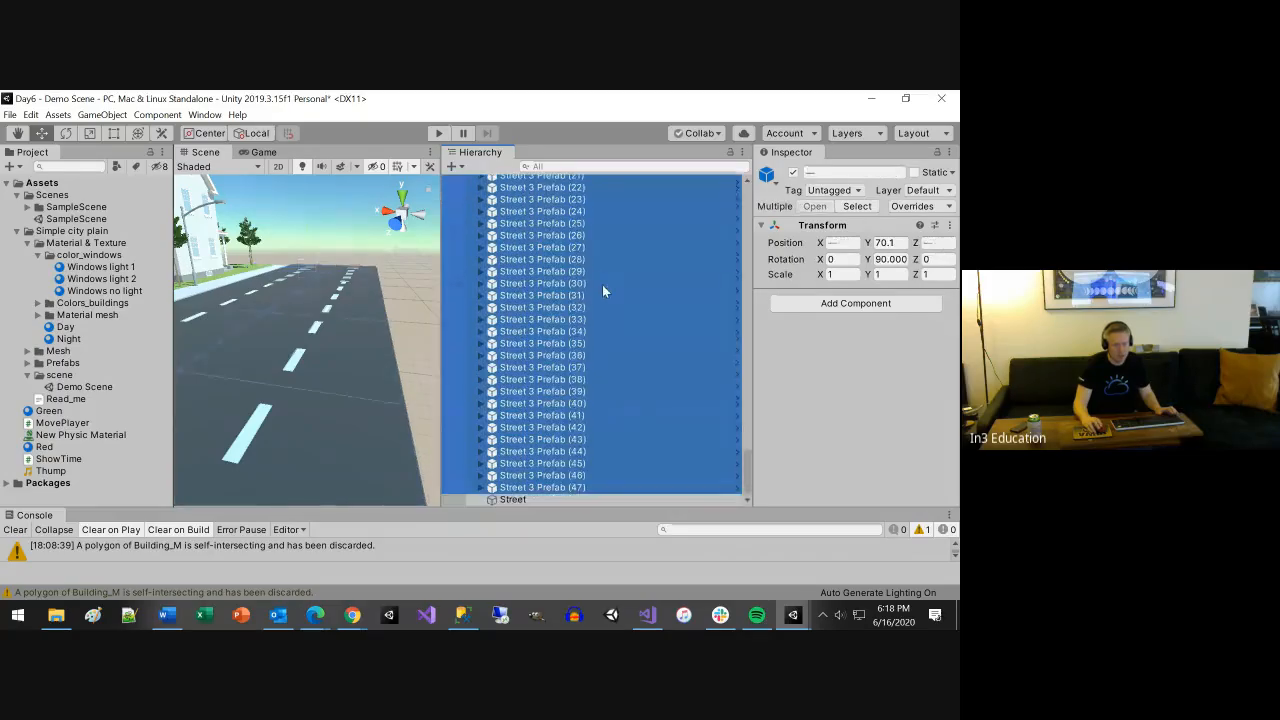
pyautogui.moveTo(560, 460); pyautogui.dragTo(515, 498)
# Find the Street object in the Hierarchy and collapse its group of street prefabs
pyautogui.moveTo(741, 425); pyautogui.dragTo(729, 179)
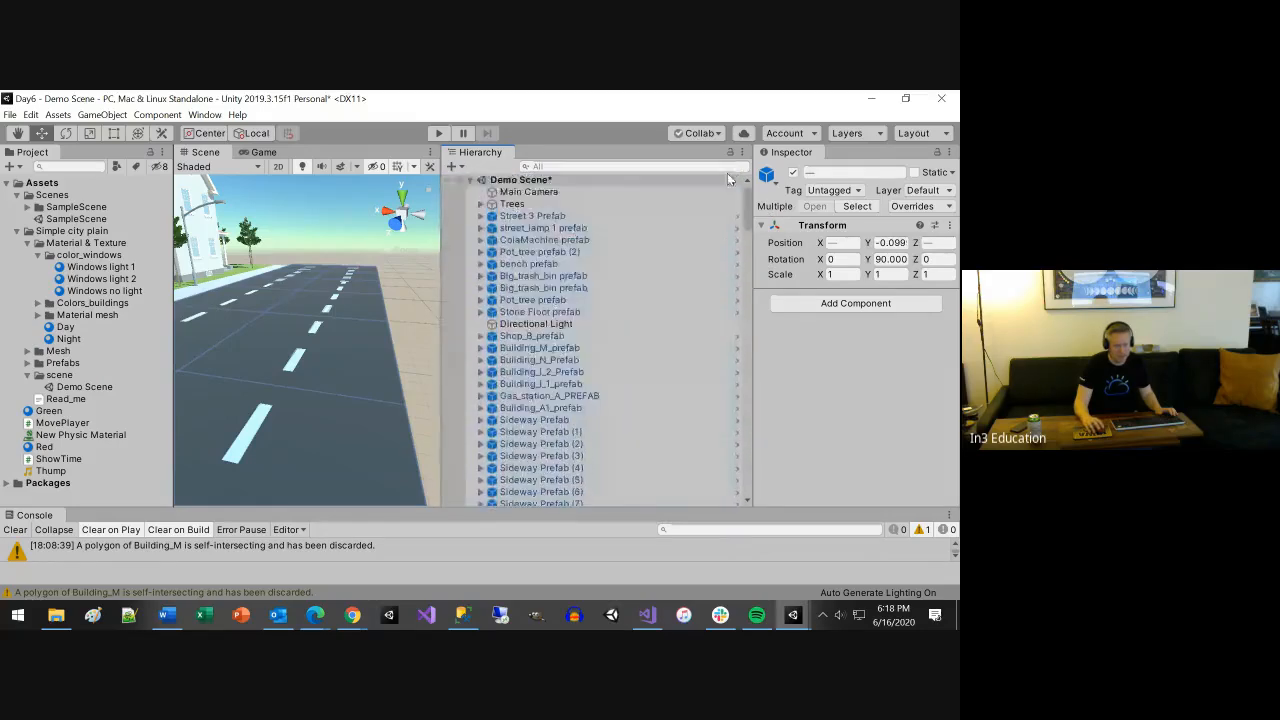
pyautogui.scroll(-10, 551, 422)
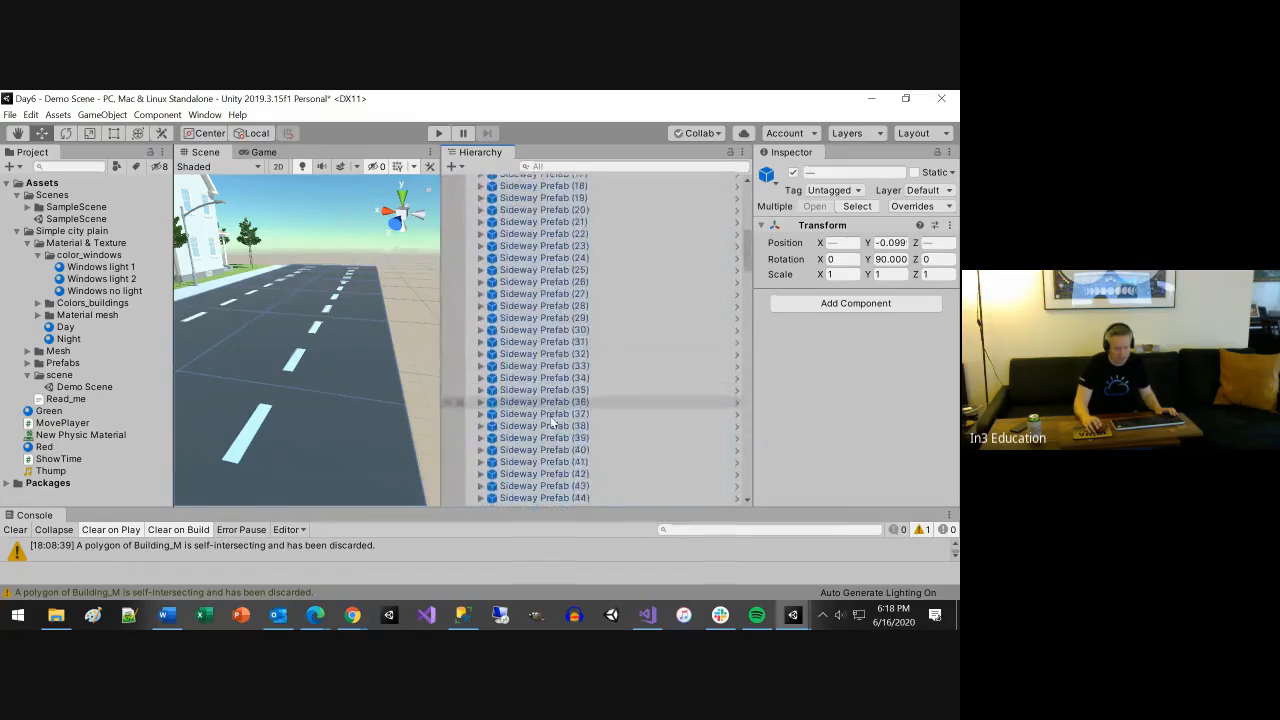
pyautogui.scroll(-3, 551, 422)
pyautogui.scroll(-3, 722, 348)
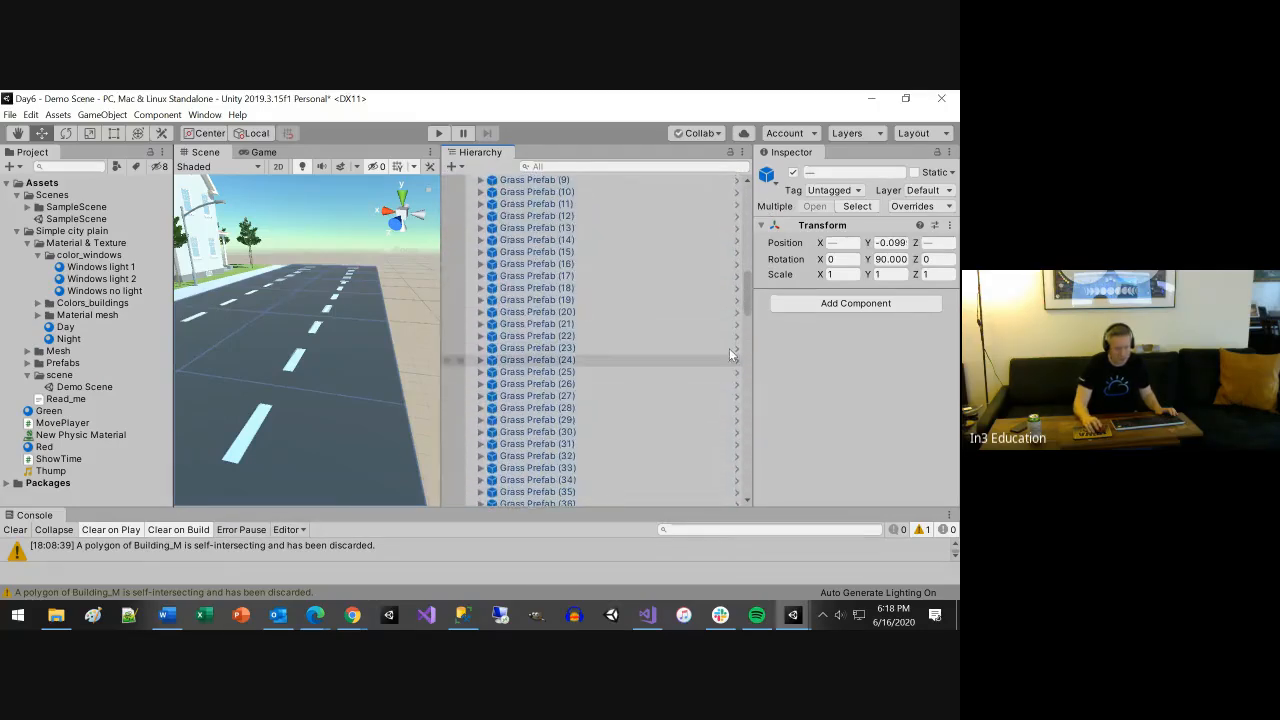
pyautogui.moveTo(744, 295); pyautogui.dragTo(777, 451)
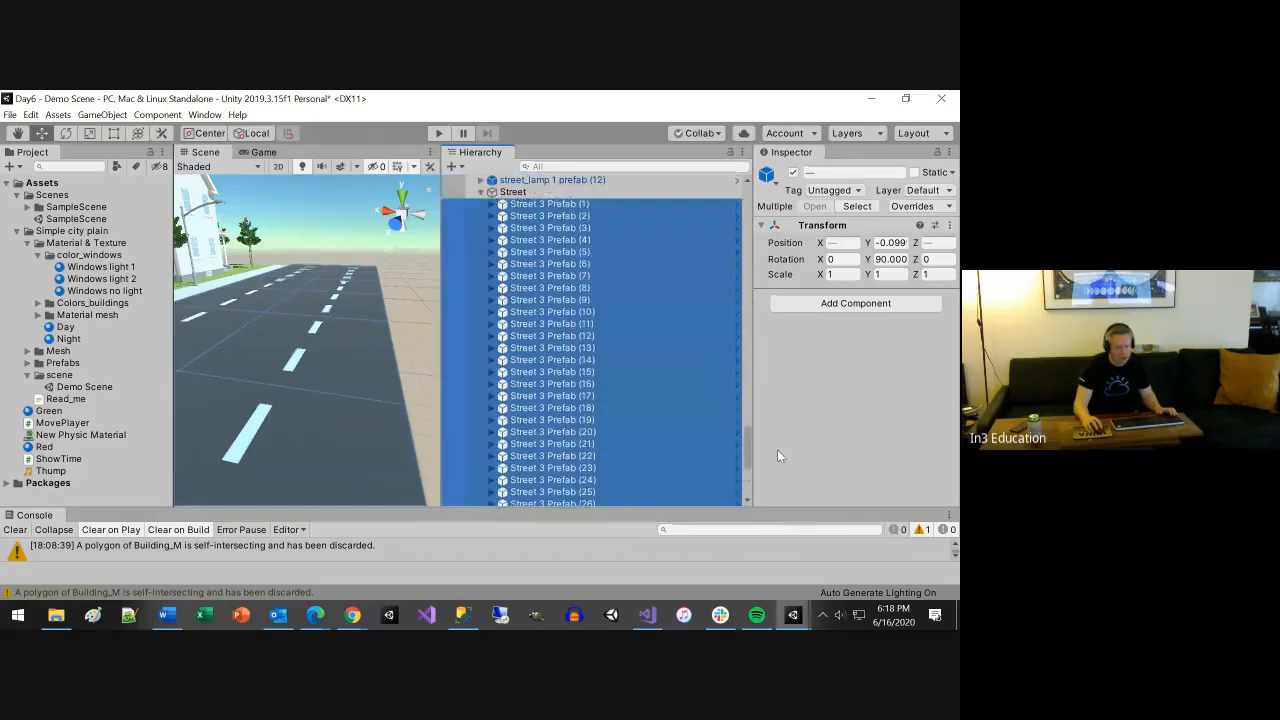
pyautogui.scroll(3, 503, 290)
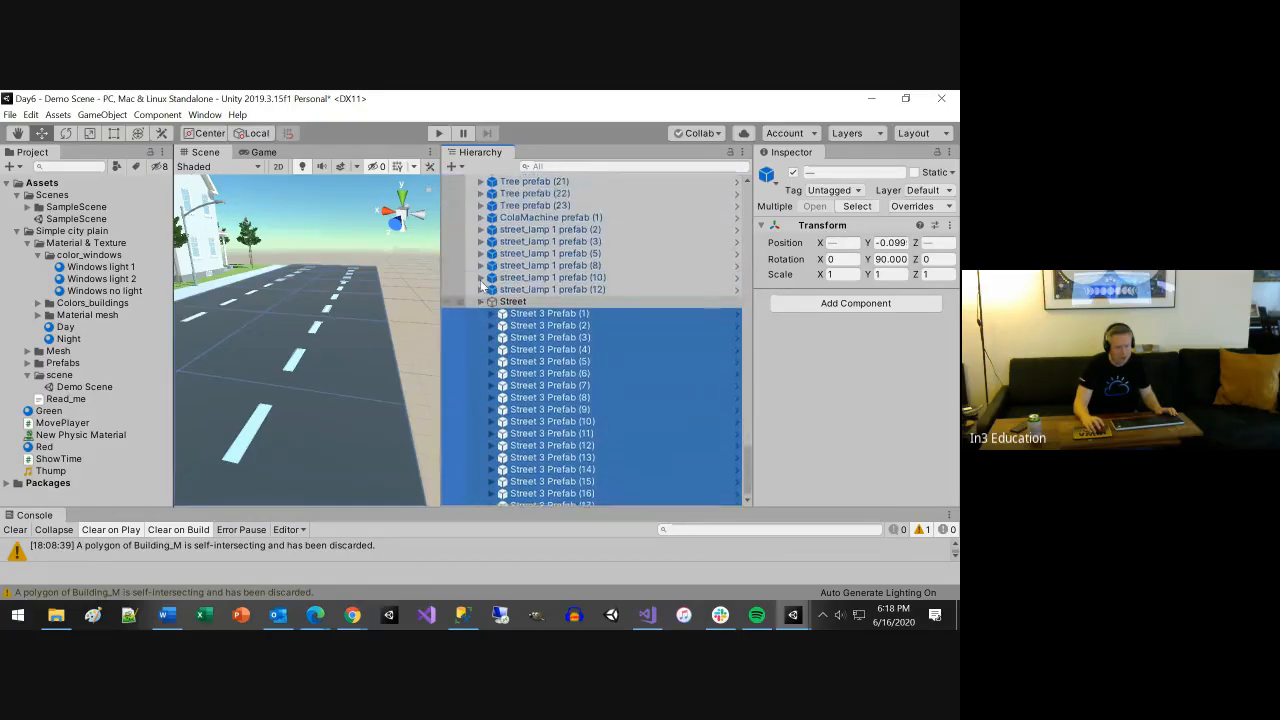
pyautogui.click(481, 280)
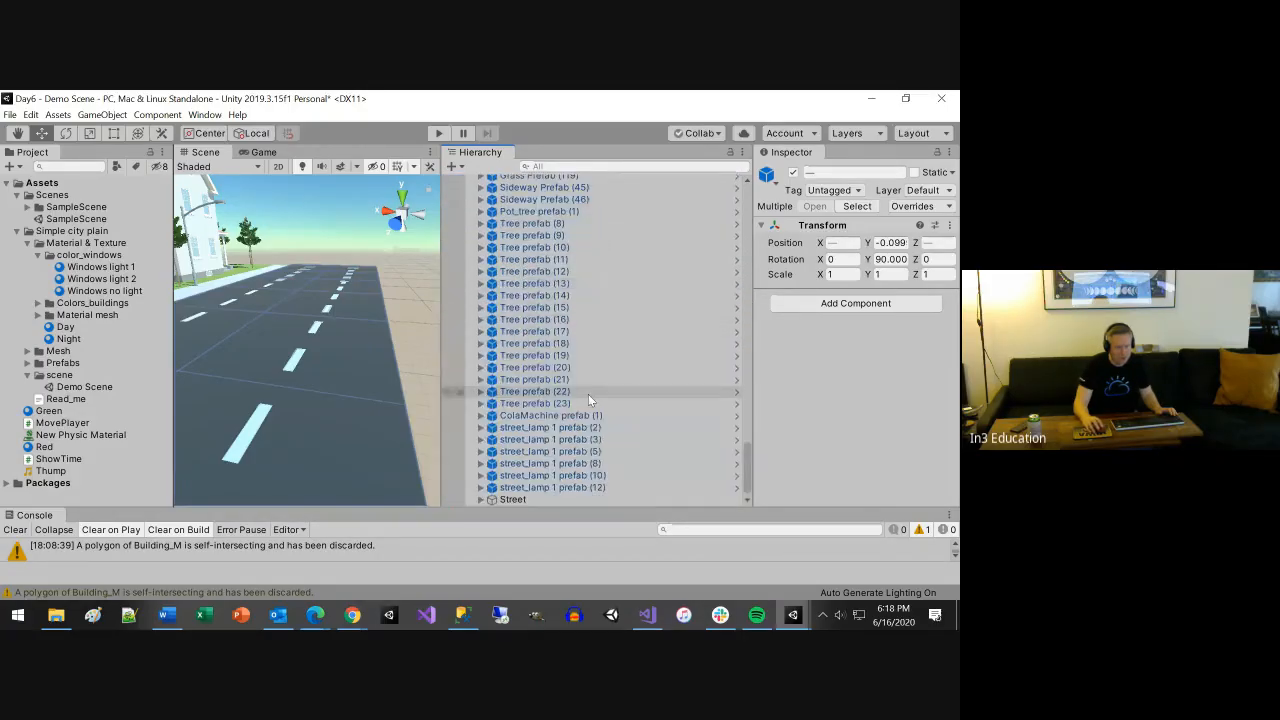
# Create an empty game object and name it Lamps
pyautogui.click(30, 115)
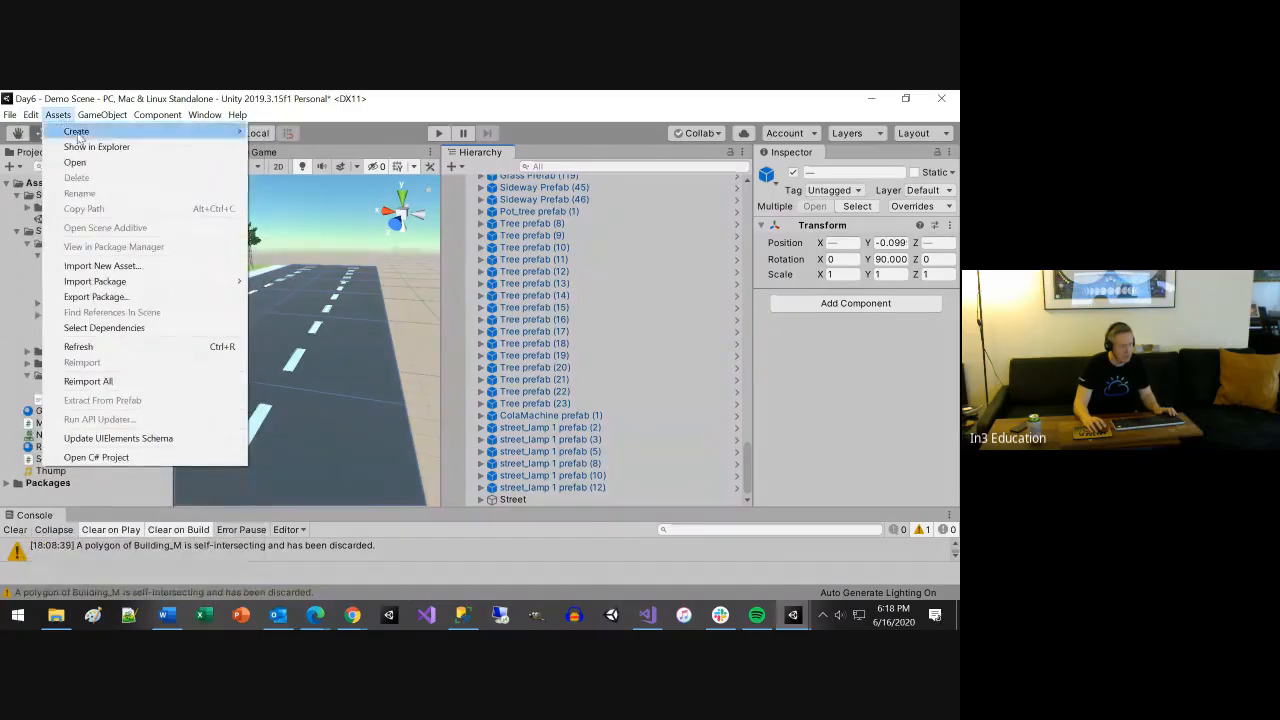
pyautogui.moveTo(205, 115)
pyautogui.moveTo(57, 115)
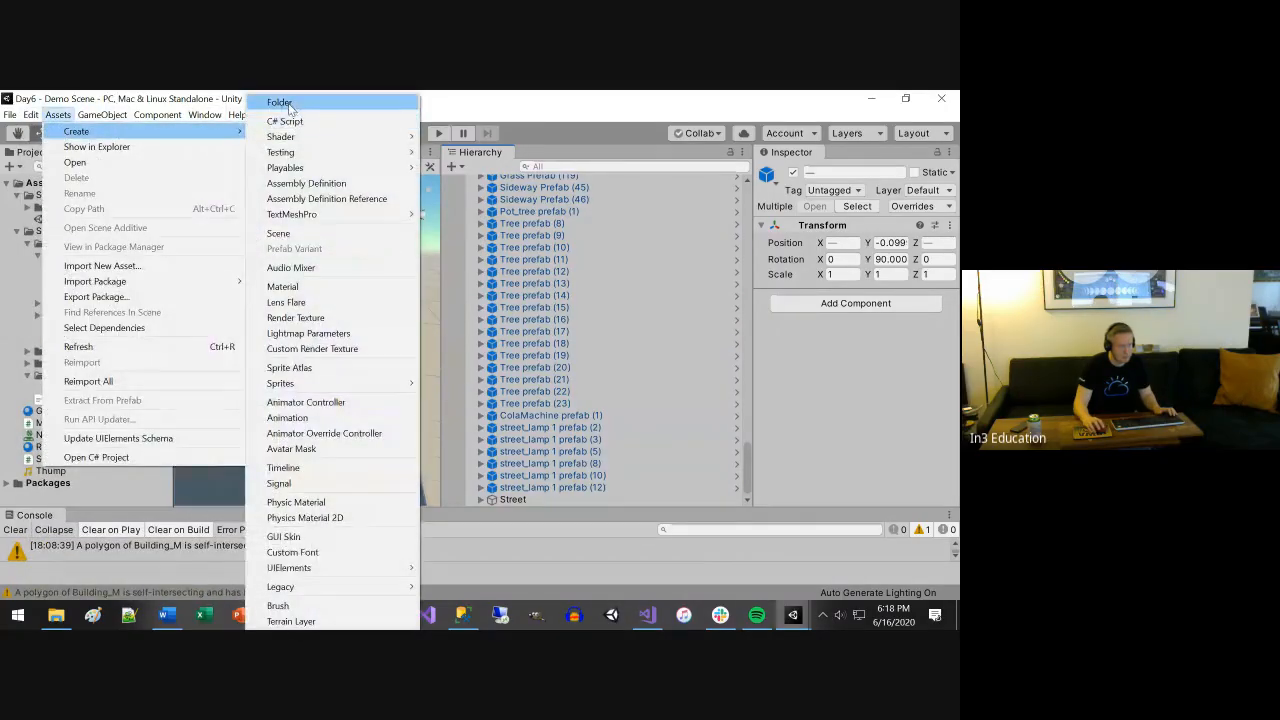
pyautogui.click(447, 108)
pyautogui.click(102, 115)
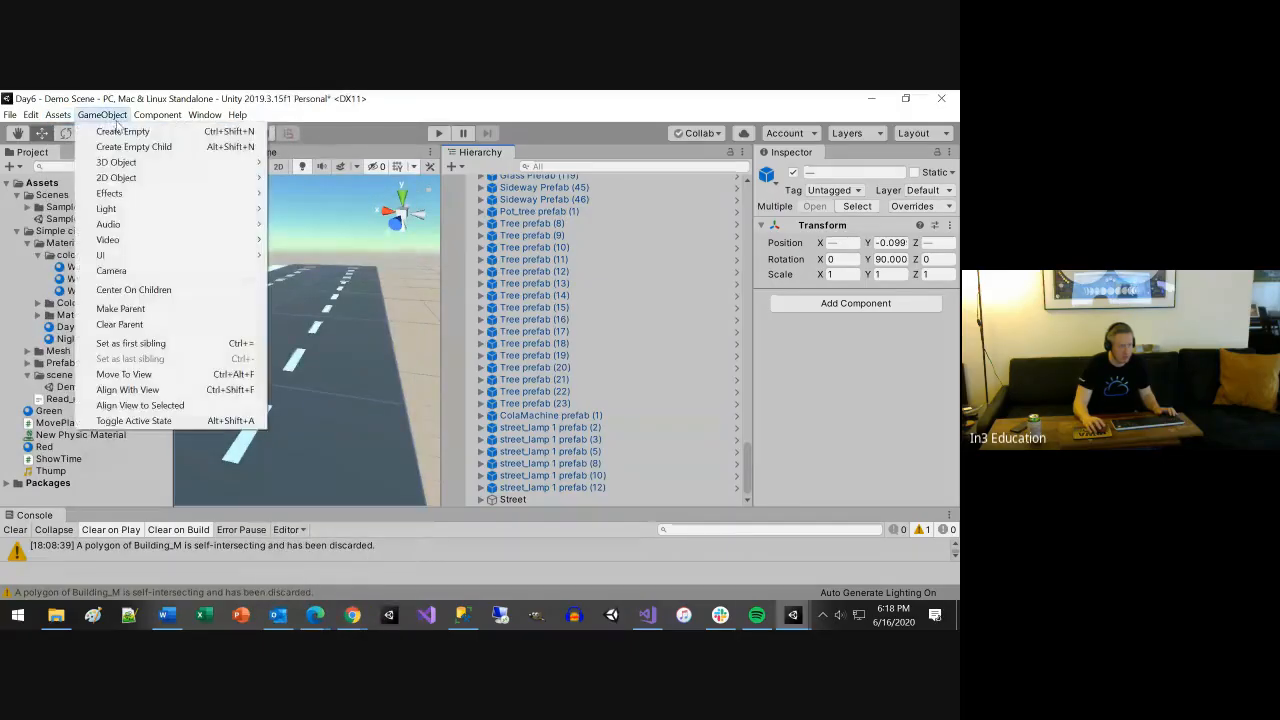
pyautogui.click(126, 129)
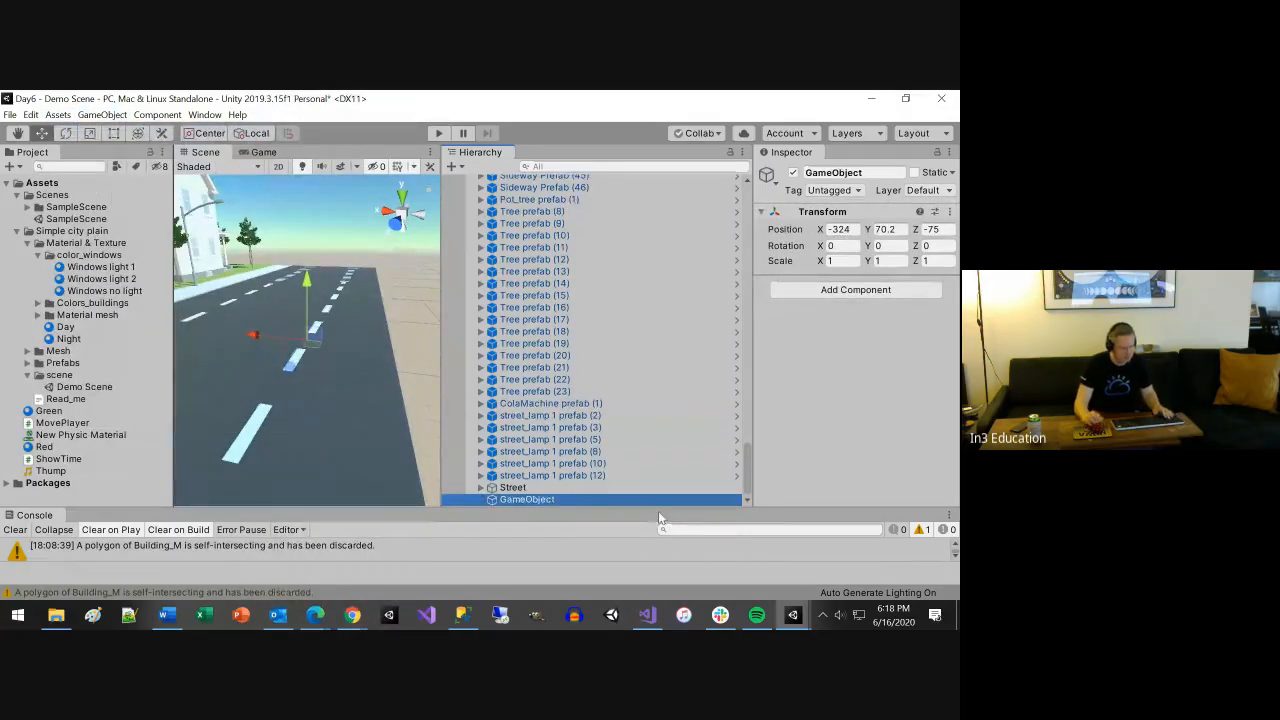
pyautogui.press('F2')
pyautogui.press('BackSpace')
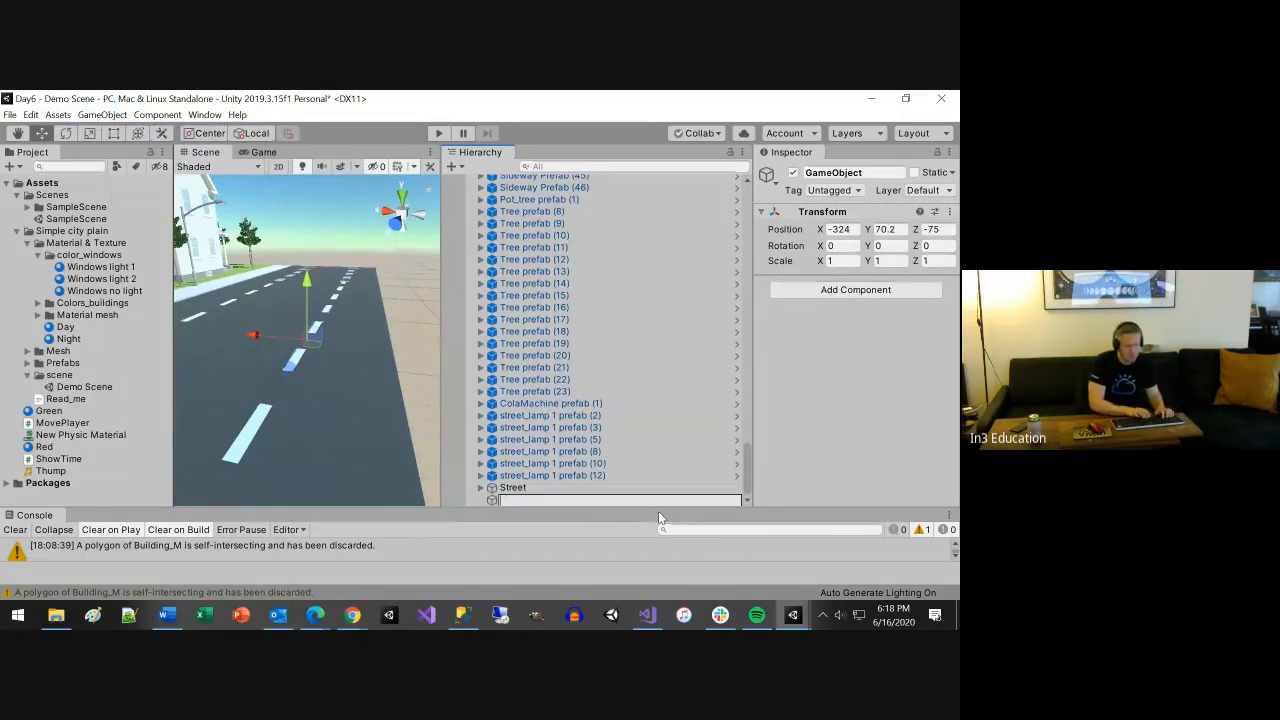
pyautogui.write('Lamp')
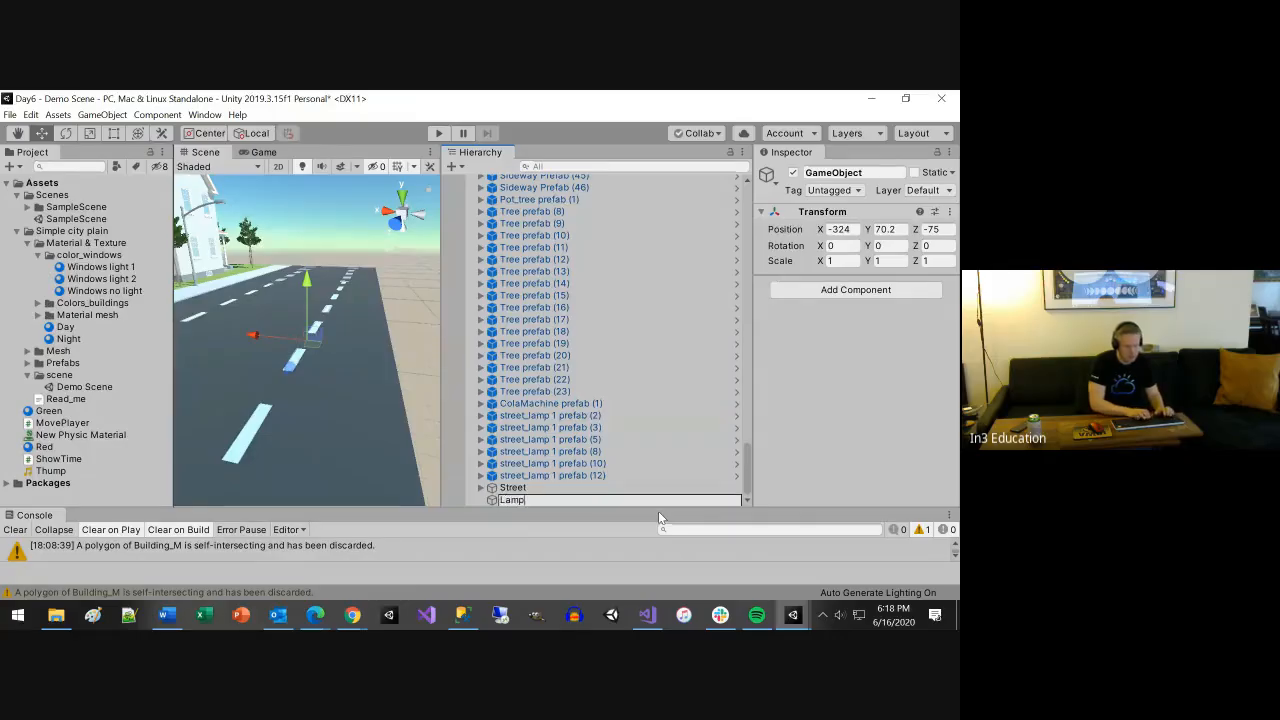
pyautogui.write('s')
pyautogui.press('Return')
# Group street_lamp 1 prefabs (2) through (12) at the end of the Hierarchy under the Lamps object and collapse that group
pyautogui.moveTo(610, 476); pyautogui.dragTo(515, 501)
pyautogui.keyDown('shift'); pyautogui.click(565, 415); pyautogui.keyUp('shift')
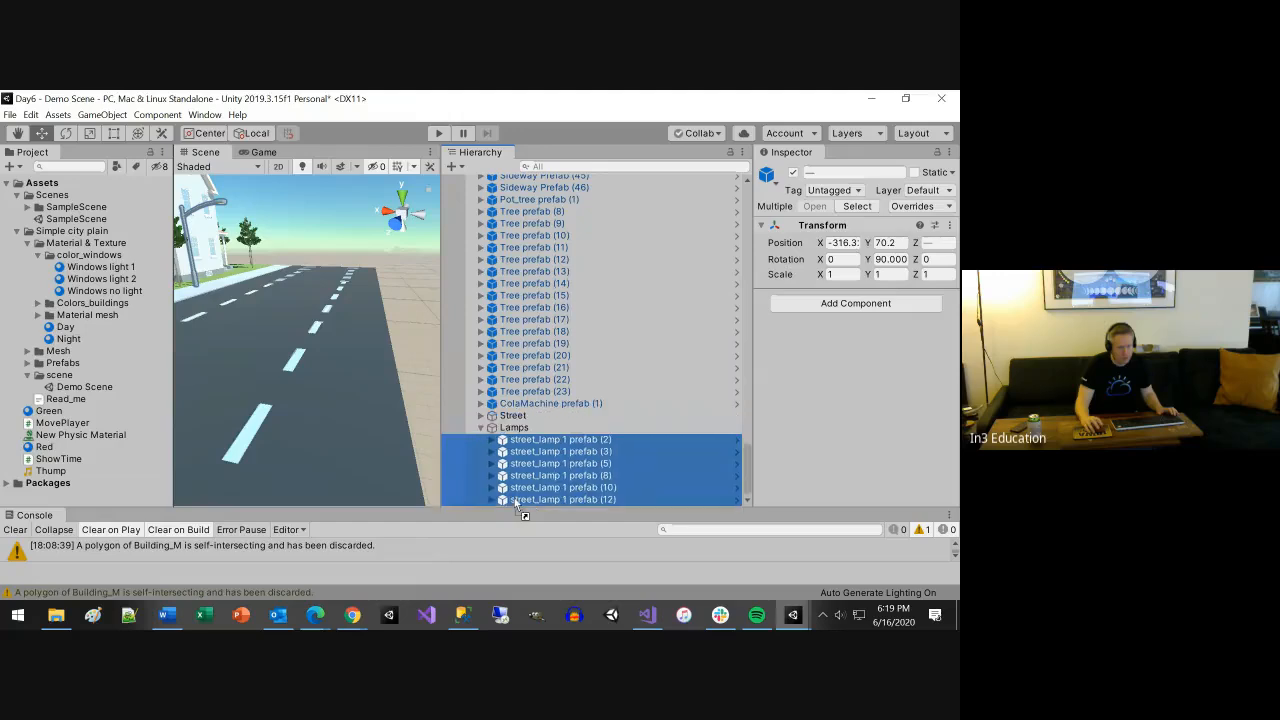
pyautogui.click(480, 428)
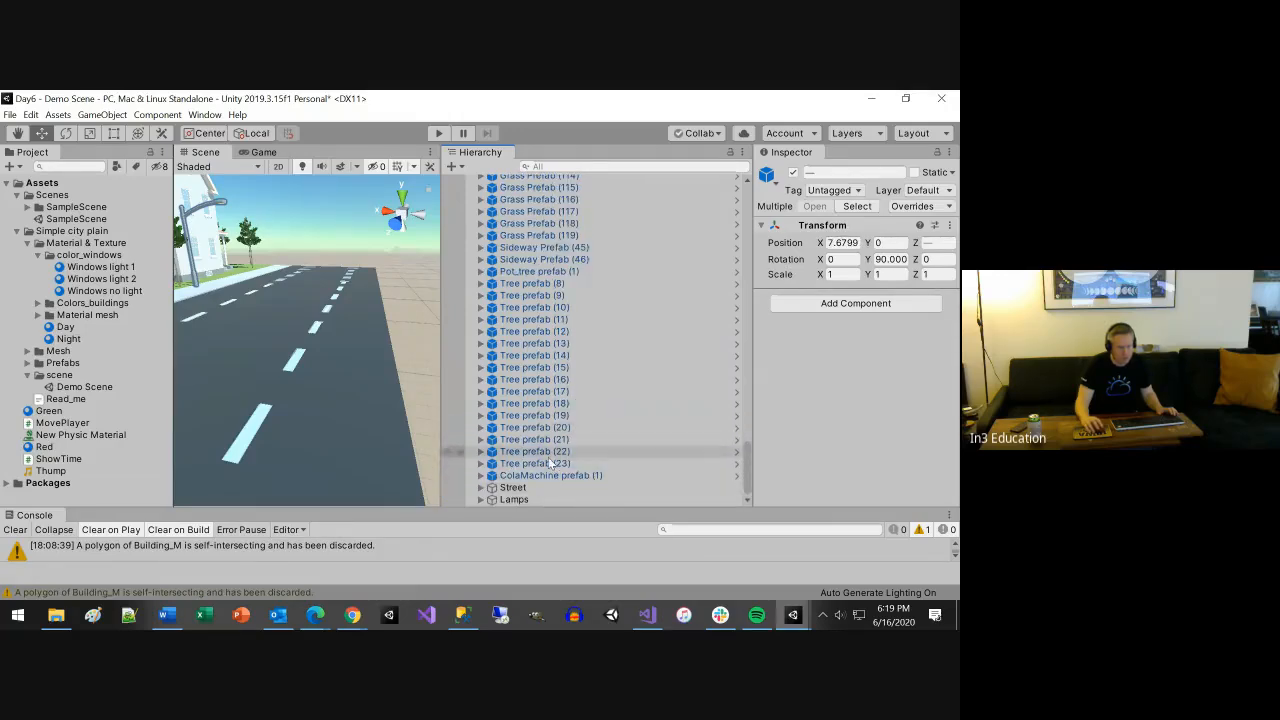
# Move Tree prefab (8) through Tree prefab (23) into the existing Trees object and collapse that group
pyautogui.click(540, 452)
pyautogui.click(549, 465)
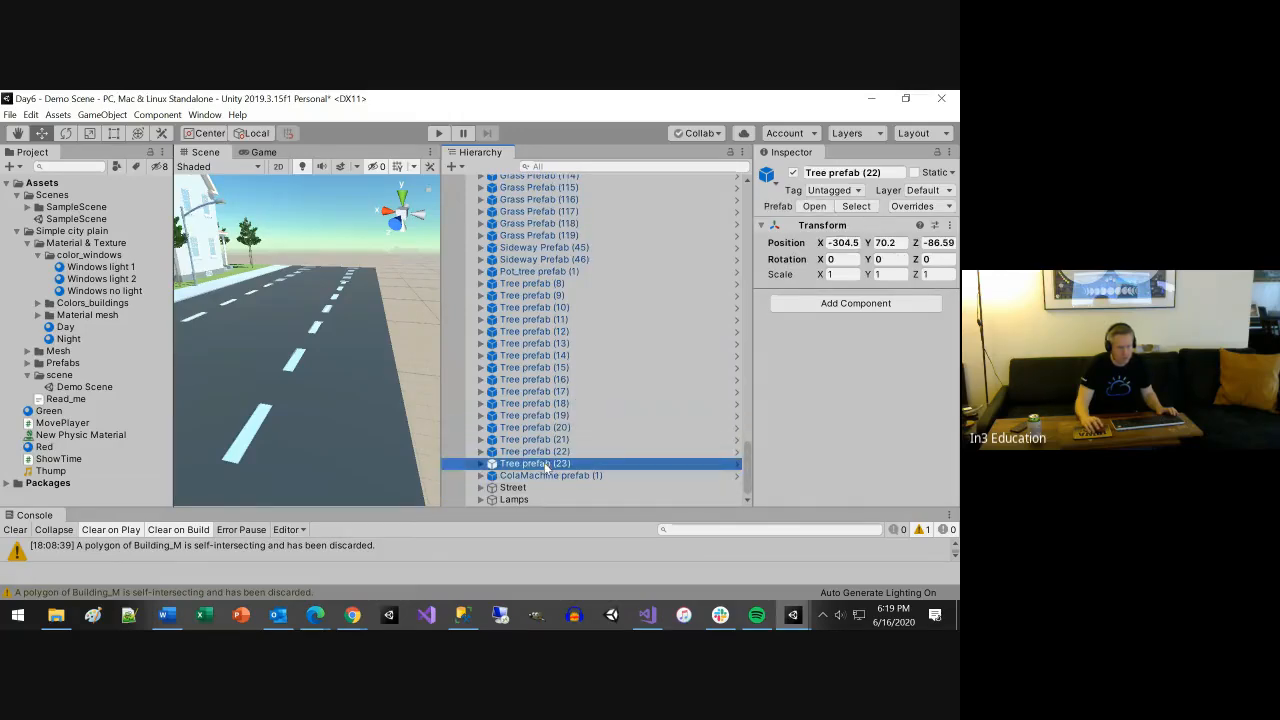
pyautogui.keyDown('shift'); pyautogui.click(532, 286); pyautogui.keyUp('shift')
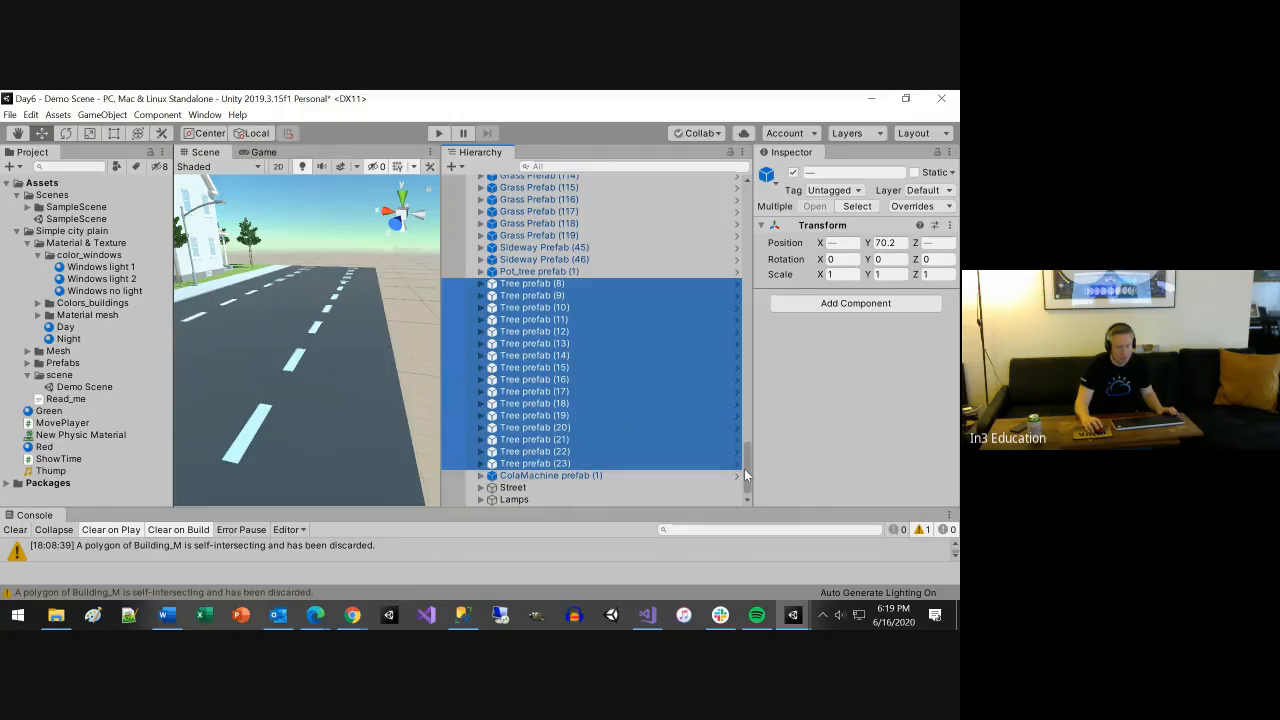
pyautogui.moveTo(746, 465); pyautogui.dragTo(724, 481)
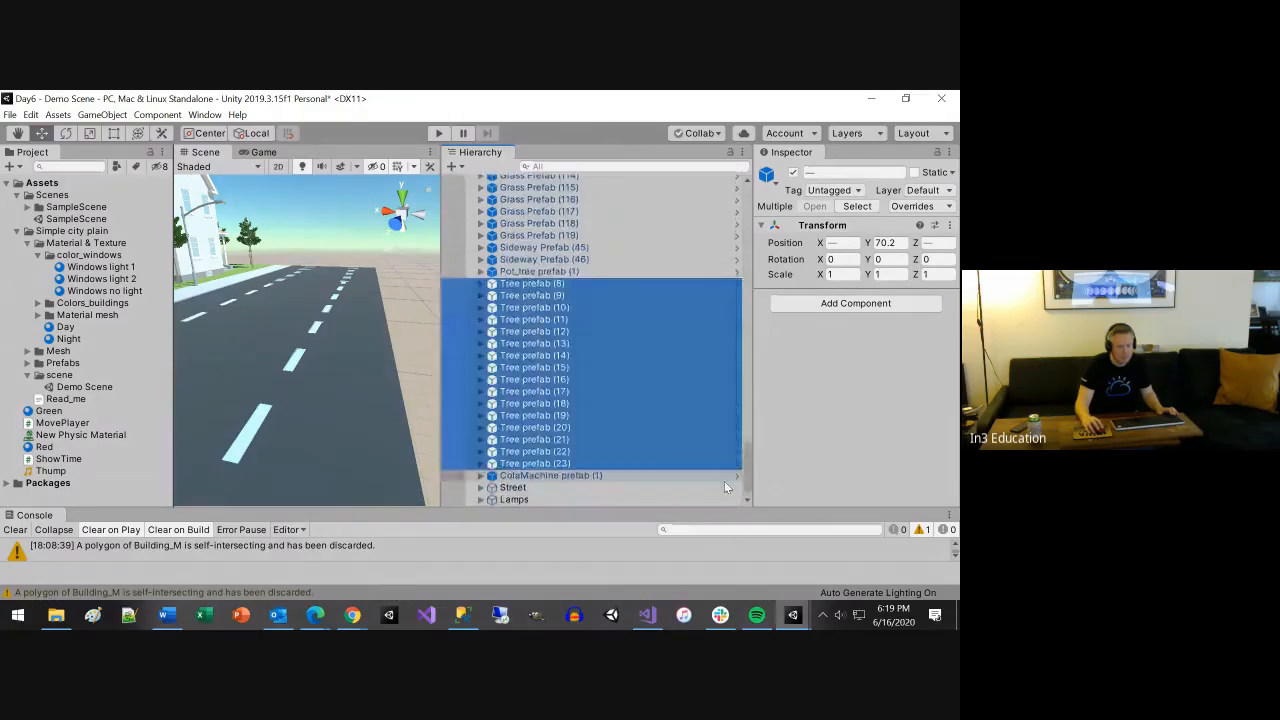
pyautogui.moveTo(545, 330); pyautogui.dragTo(527, 206)
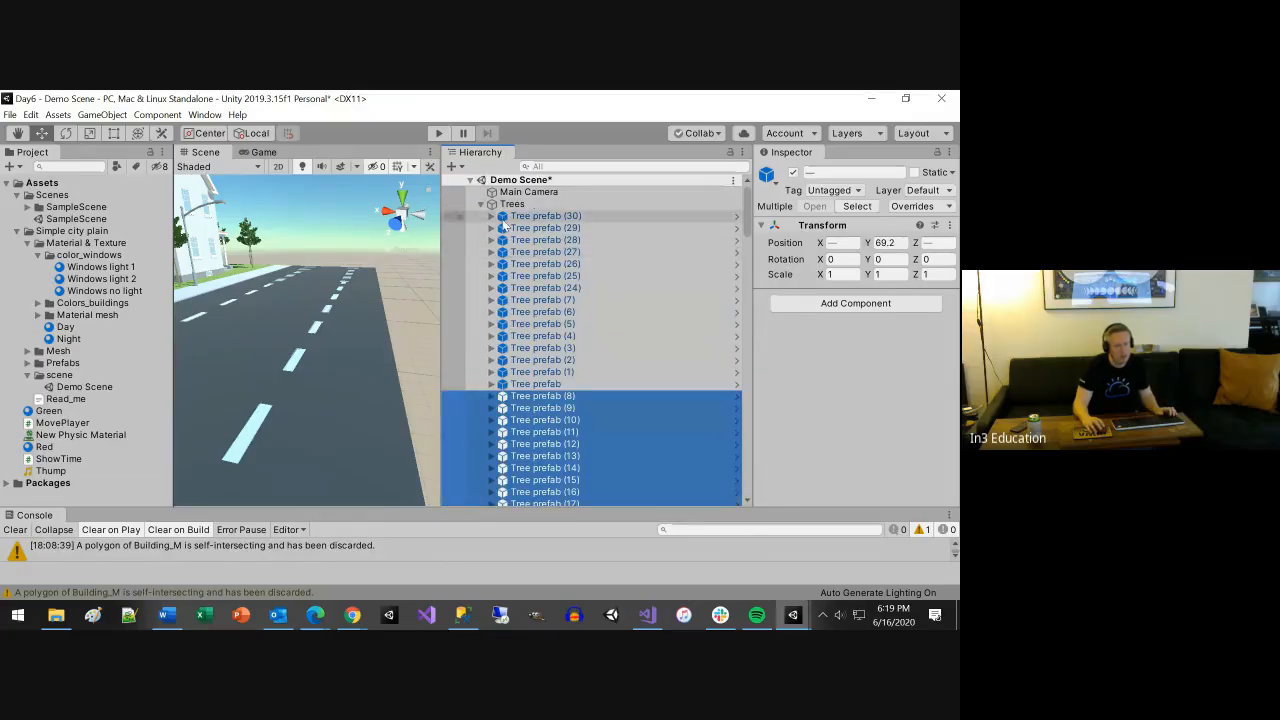
pyautogui.click(481, 204)
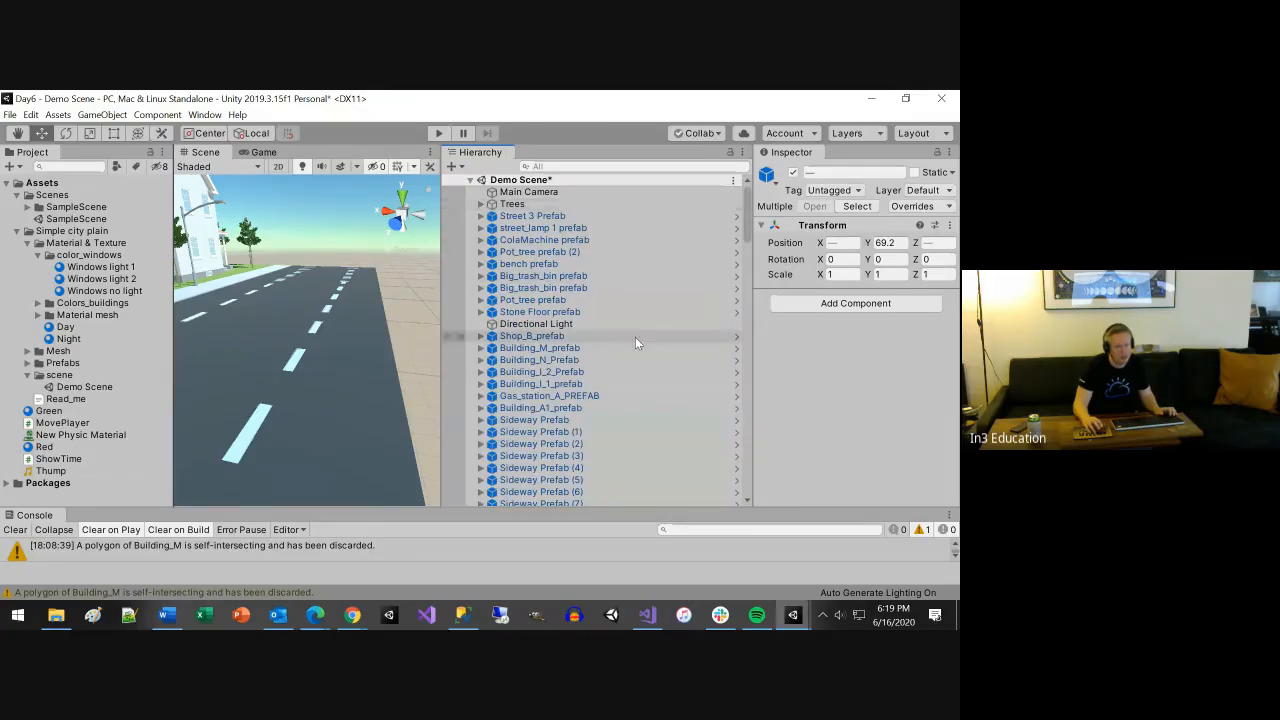
# Create an empty game object and name it Grass
pyautogui.scroll(-5, 640, 340)
pyautogui.scroll(-3, 656, 330)
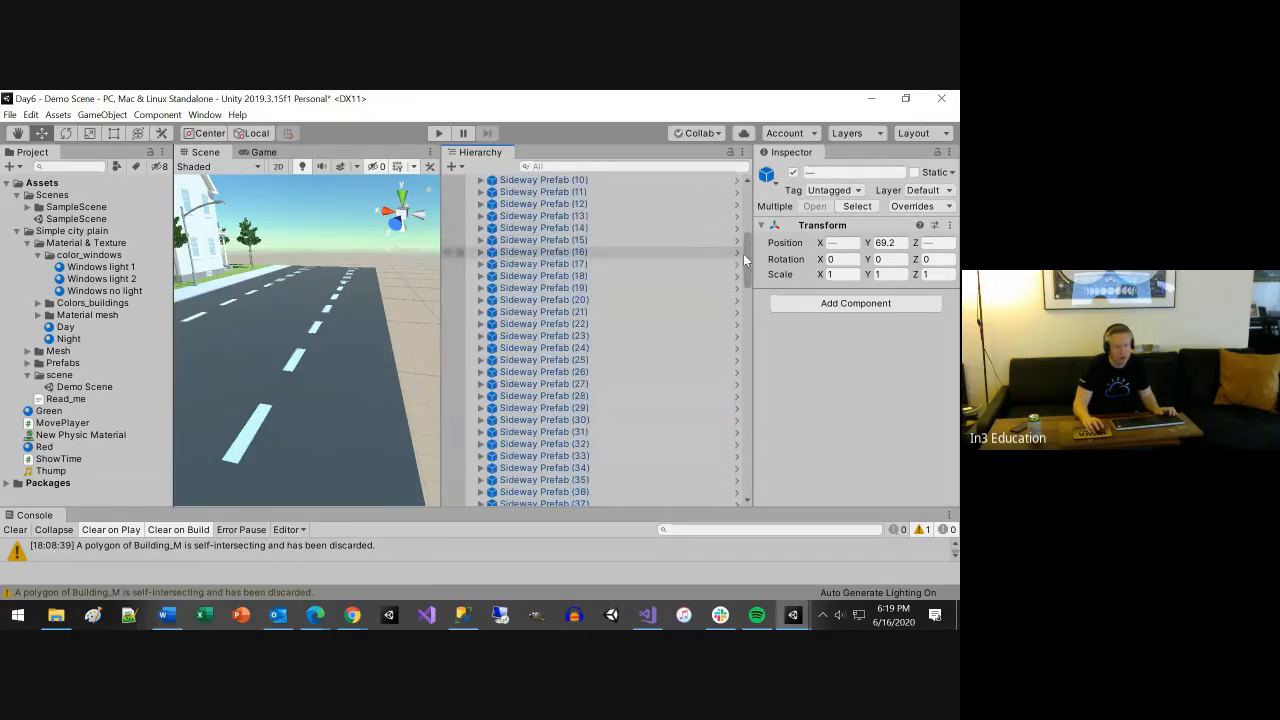
pyautogui.moveTo(749, 264); pyautogui.dragTo(756, 500)
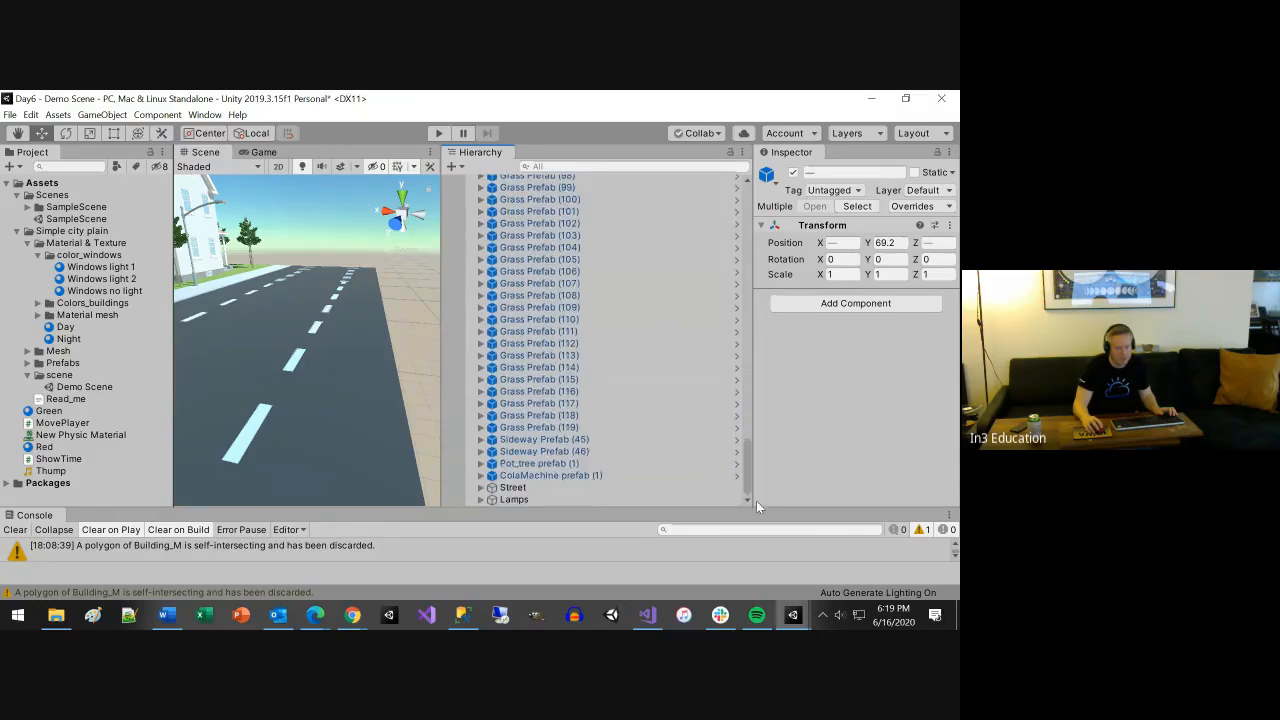
pyautogui.click(62, 116)
pyautogui.click(110, 129)
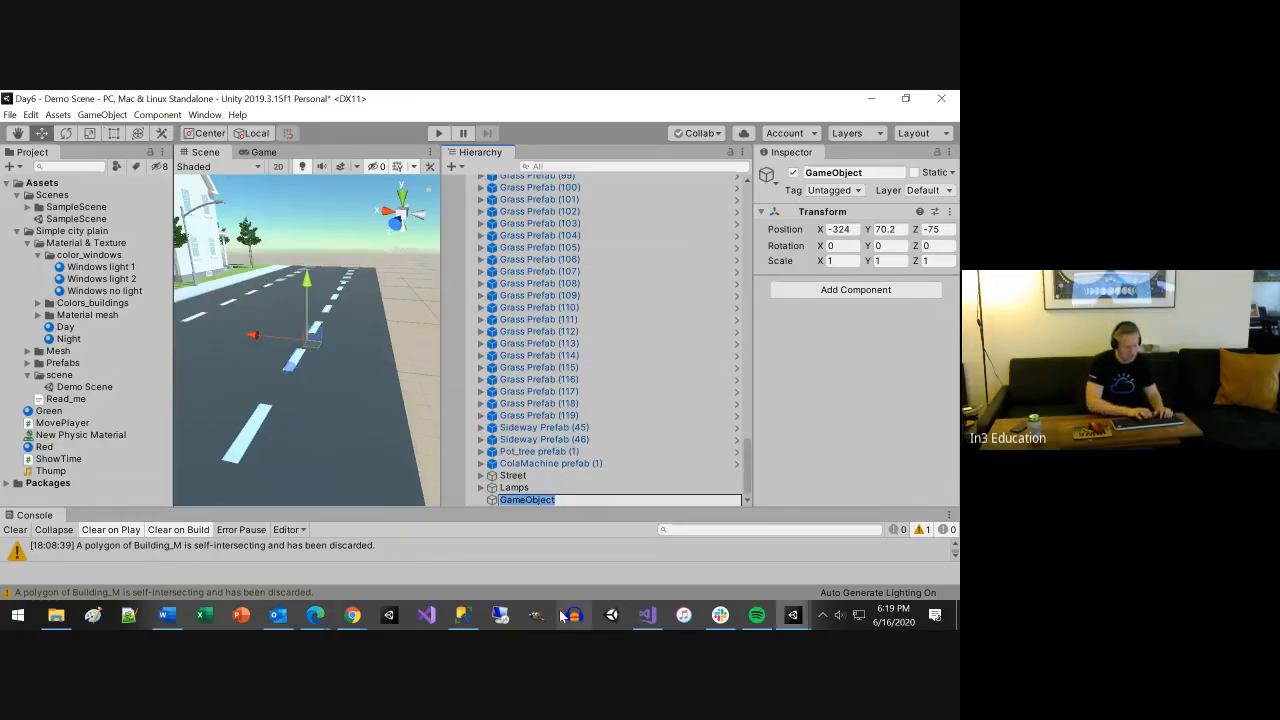
pyautogui.write('Grass')
pyautogui.press('Return')
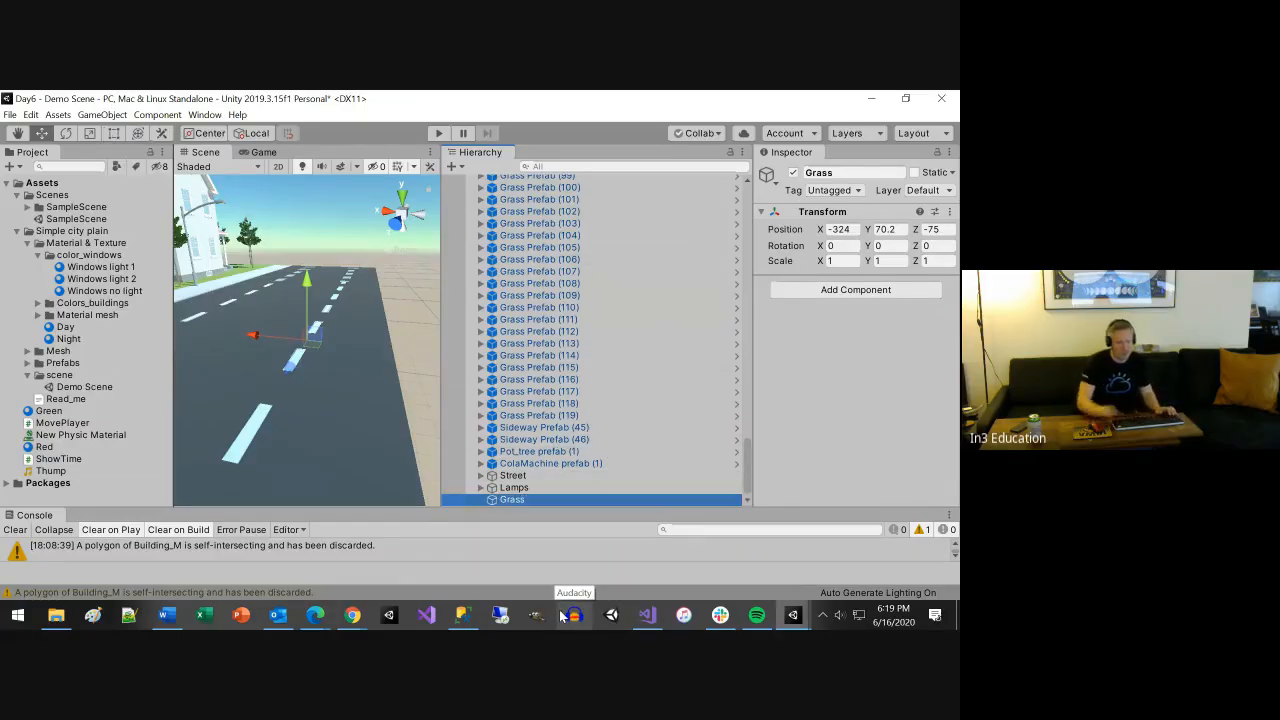
# Group all grass prefabs, from Grass Prefab through Grass Prefab (119), under the Grass object
pyautogui.click(558, 415)
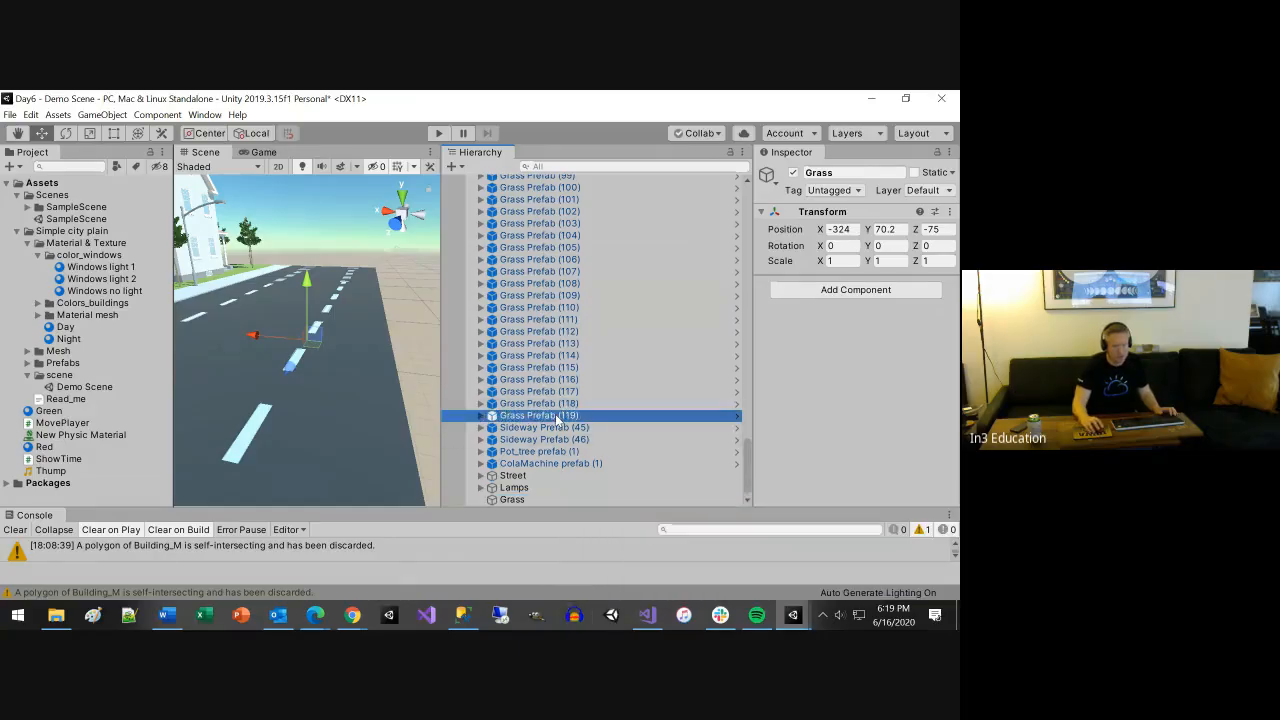
pyautogui.scroll(6, 557, 420)
pyautogui.scroll(20, 557, 420)
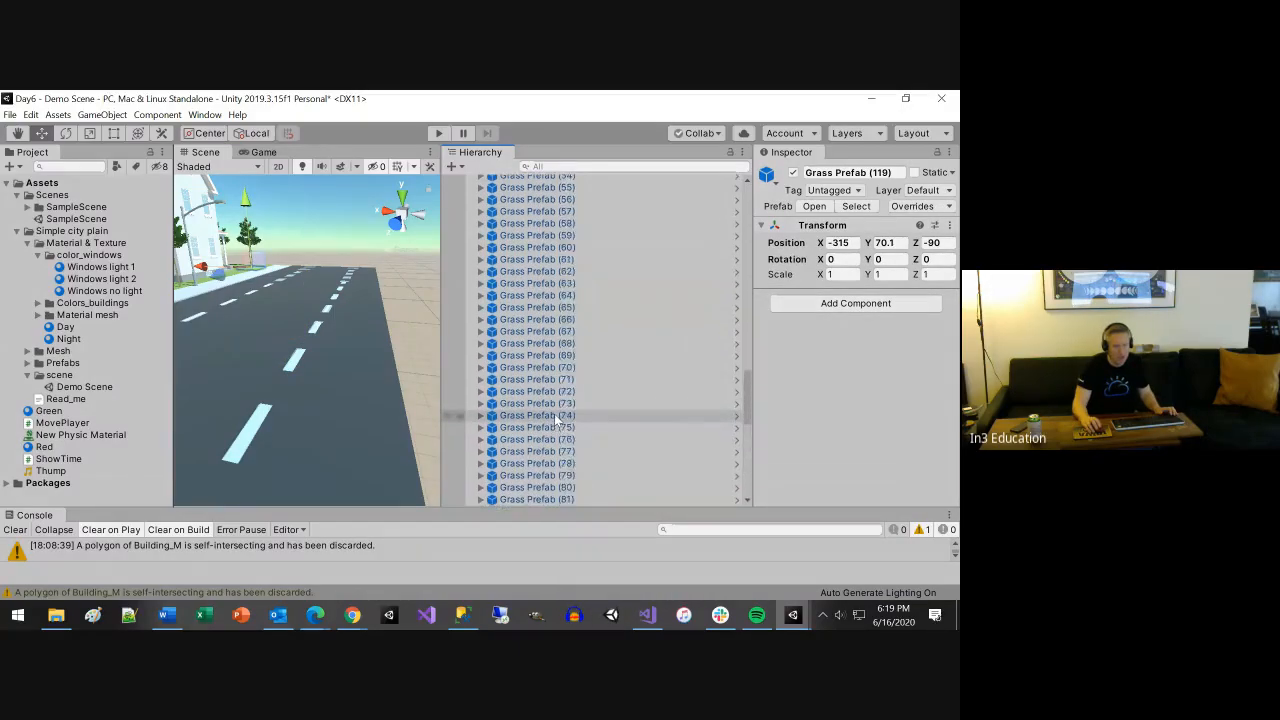
pyautogui.scroll(5, 548, 373)
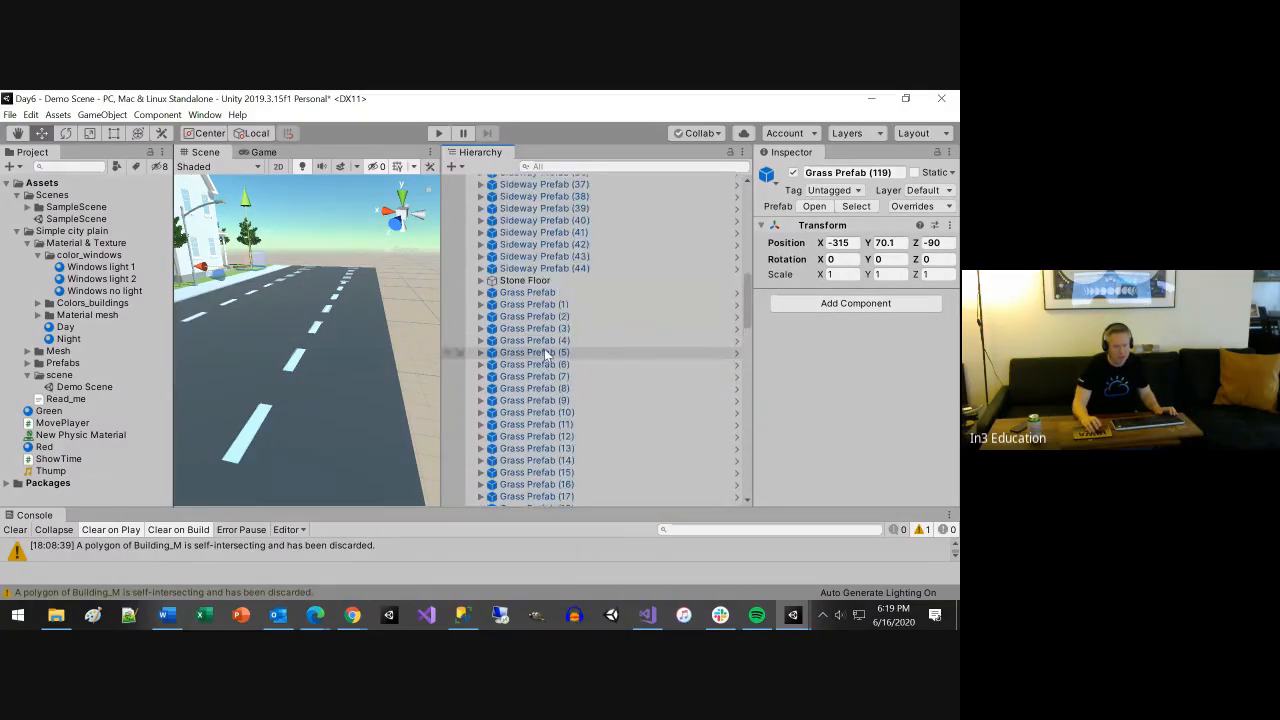
pyautogui.keyDown('shift'); pyautogui.click(537, 341); pyautogui.keyUp('shift')
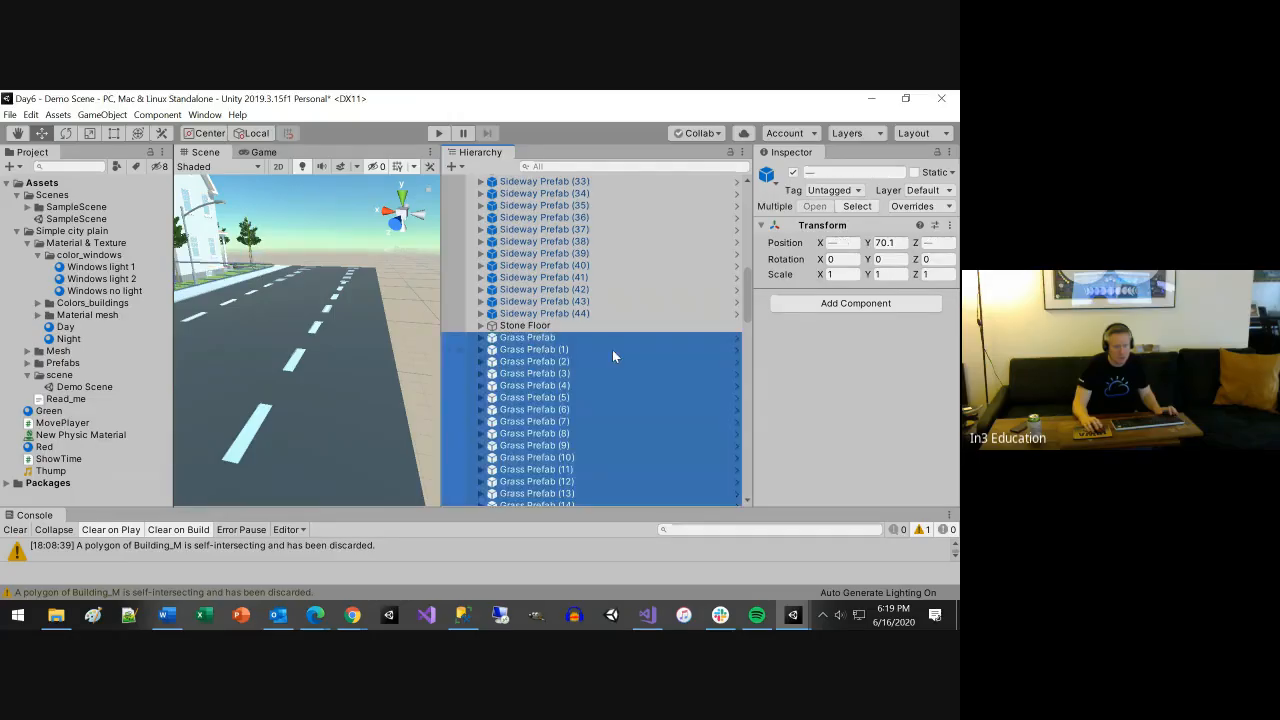
pyautogui.scroll(-20, 612, 349)
pyautogui.scroll(-1, 613, 353)
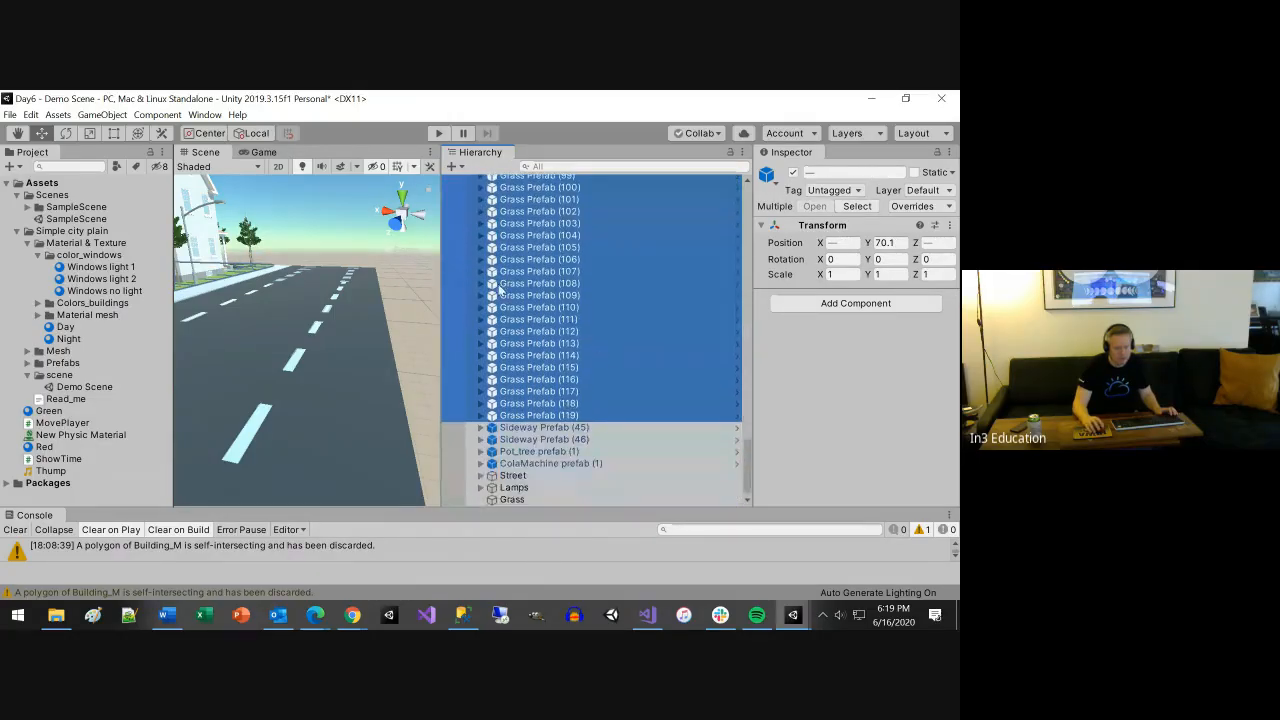
pyautogui.moveTo(543, 313); pyautogui.dragTo(516, 502)
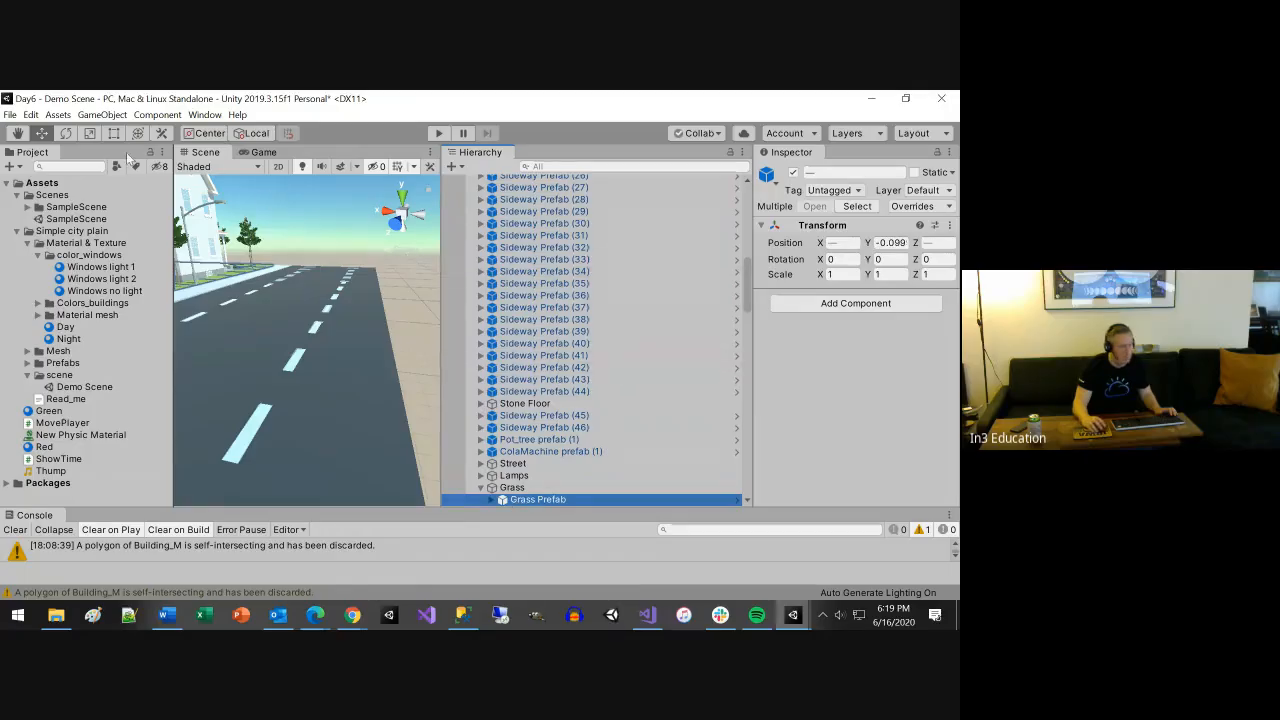
# Create an empty game object and name it Sidewalk
pyautogui.click(30, 114)
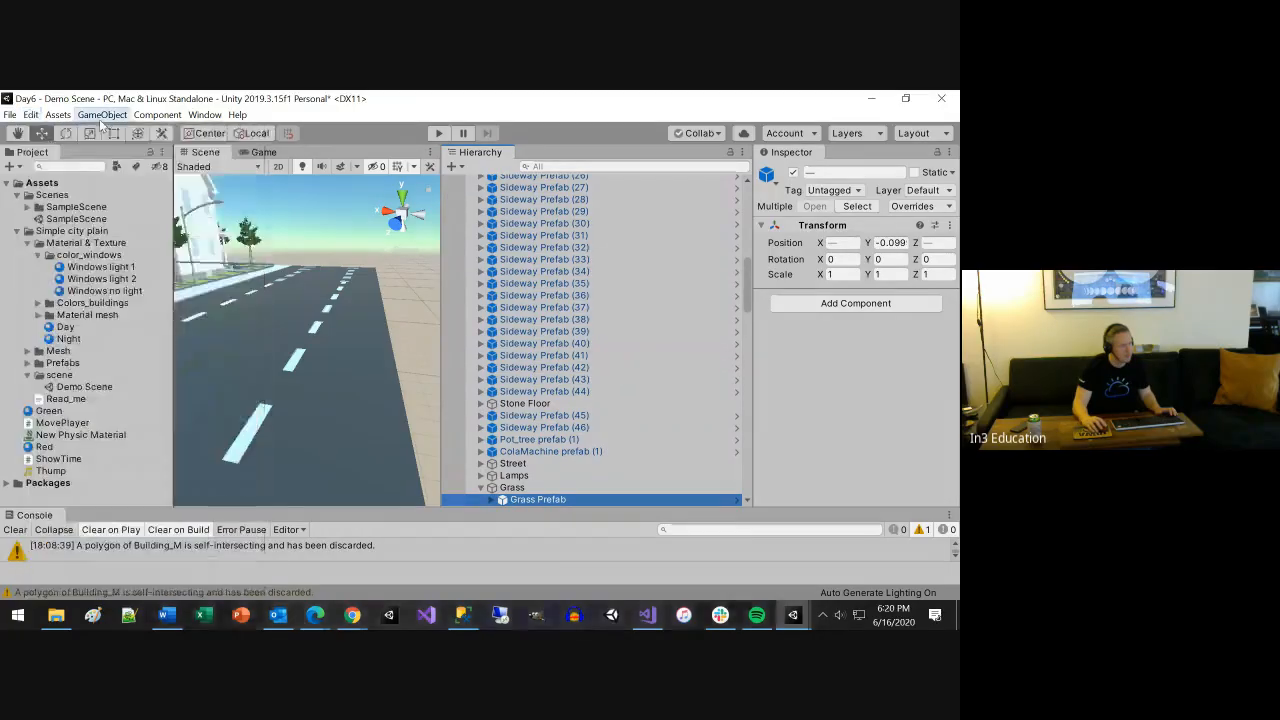
pyautogui.click(102, 114)
pyautogui.click(115, 132)
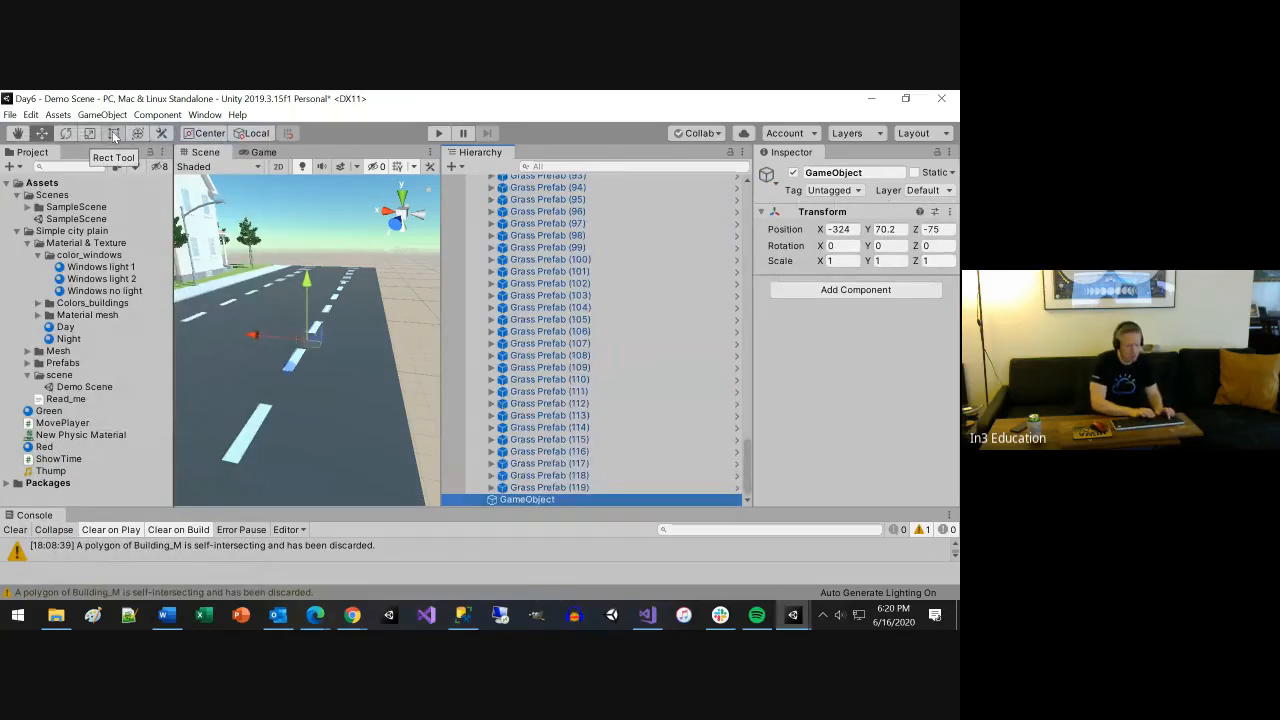
pyautogui.press('e')
pyautogui.press('F2')
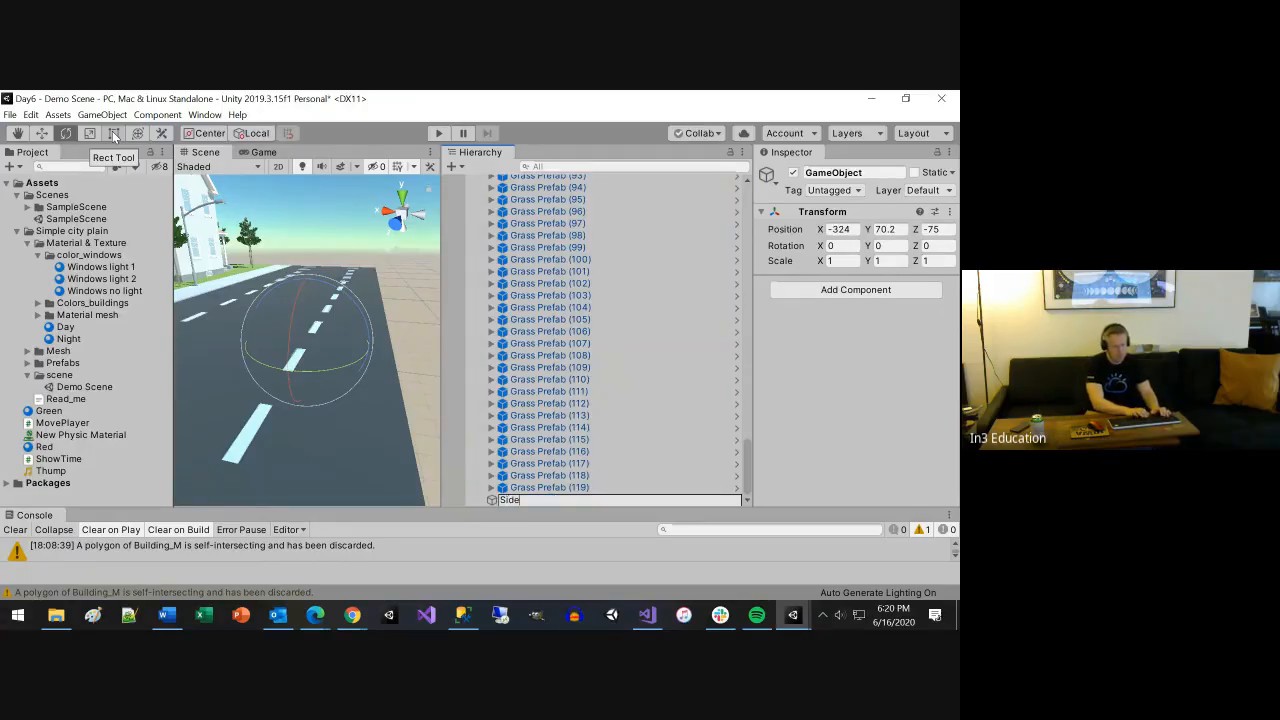
pyautogui.press('Return')
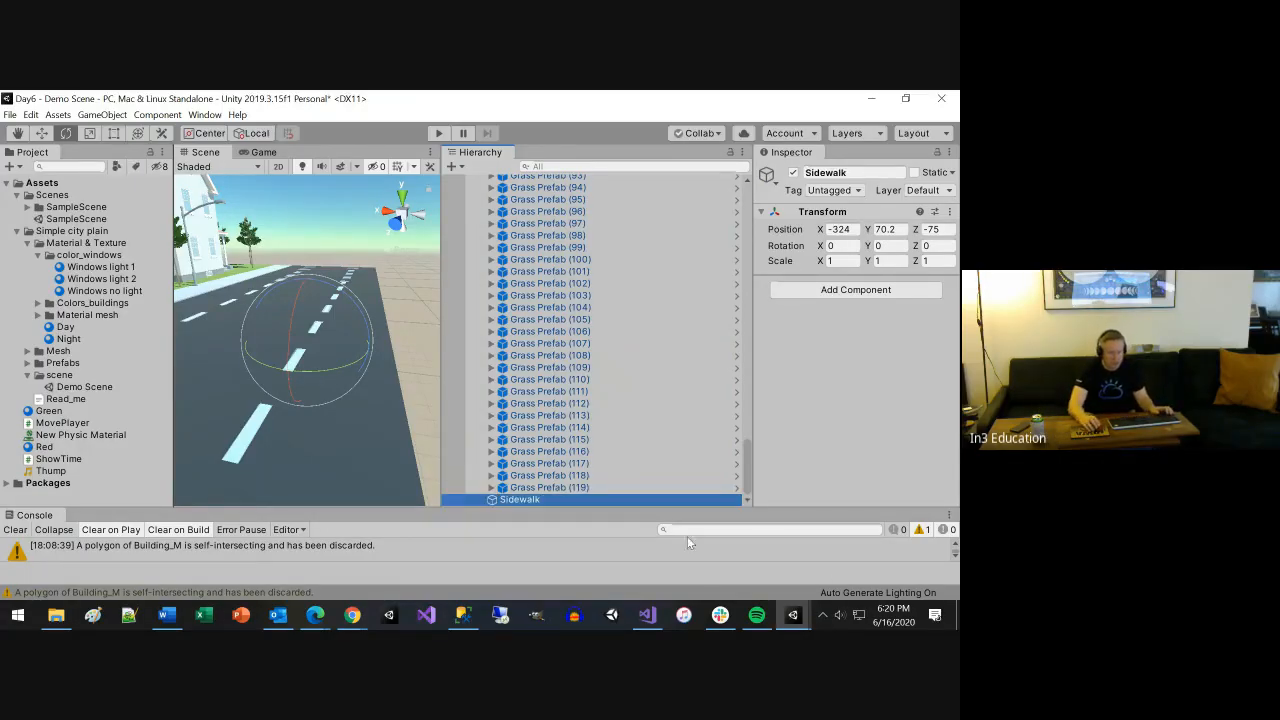
# Collapse the Grass group in the hierarchy
pyautogui.click(524, 488)
pyautogui.press('Left')
pyautogui.press('Left')
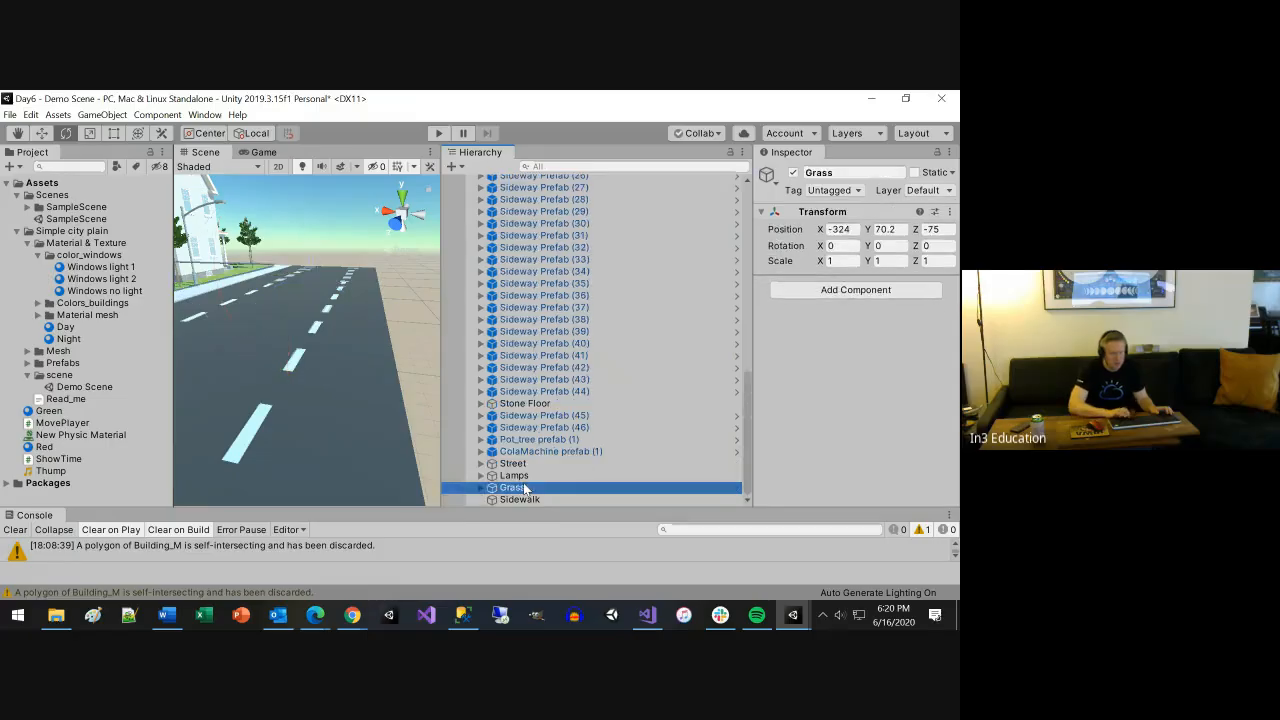
# Move Sideway Prefab through Sideway Prefab (44) into the Sidewalk object and collapse that group
pyautogui.click(536, 394)
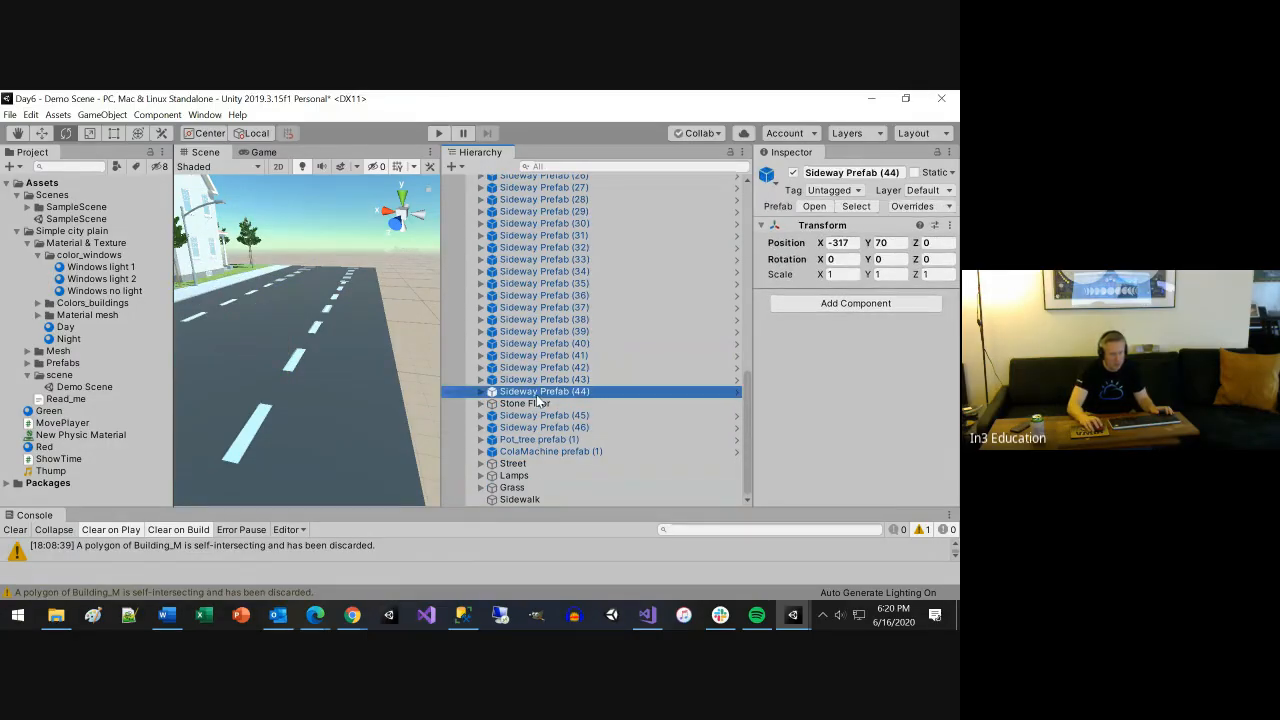
pyautogui.press('f')
pyautogui.scroll(10, 540, 401)
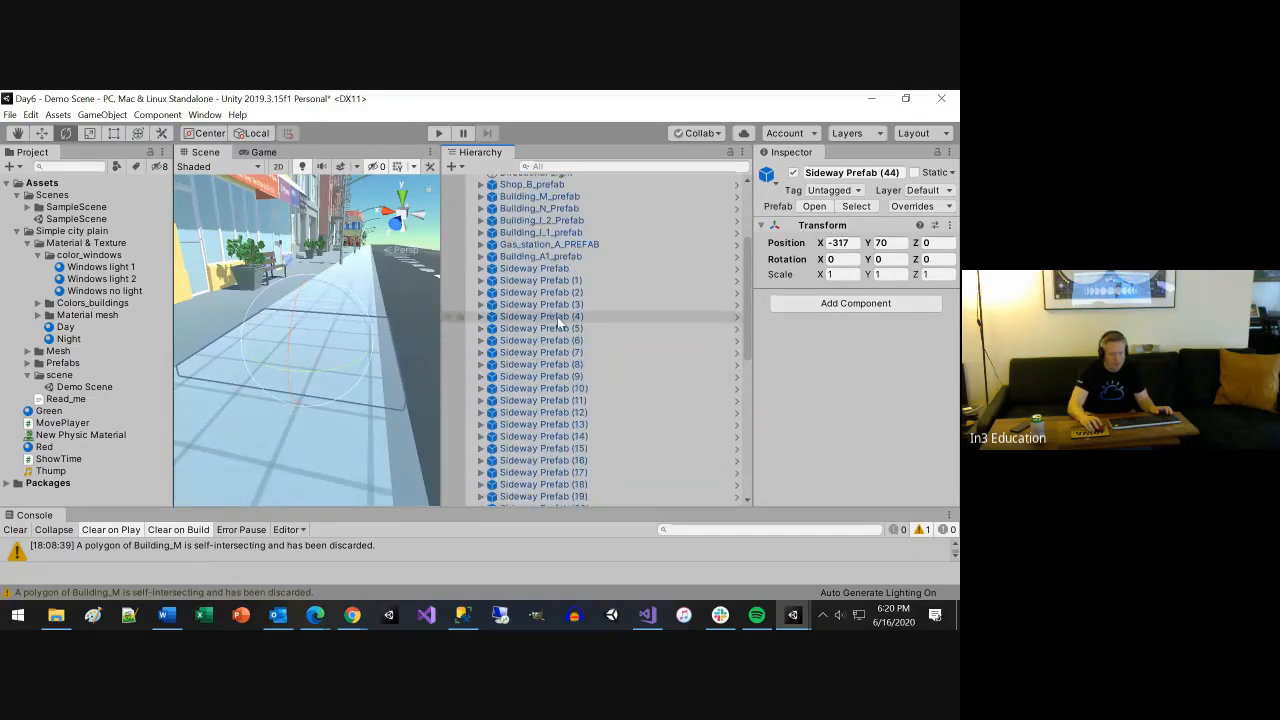
pyautogui.keyDown('shift'); pyautogui.click(540, 270); pyautogui.keyUp('shift')
pyautogui.scroll(-6, 610, 335)
pyautogui.scroll(-5, 614, 350)
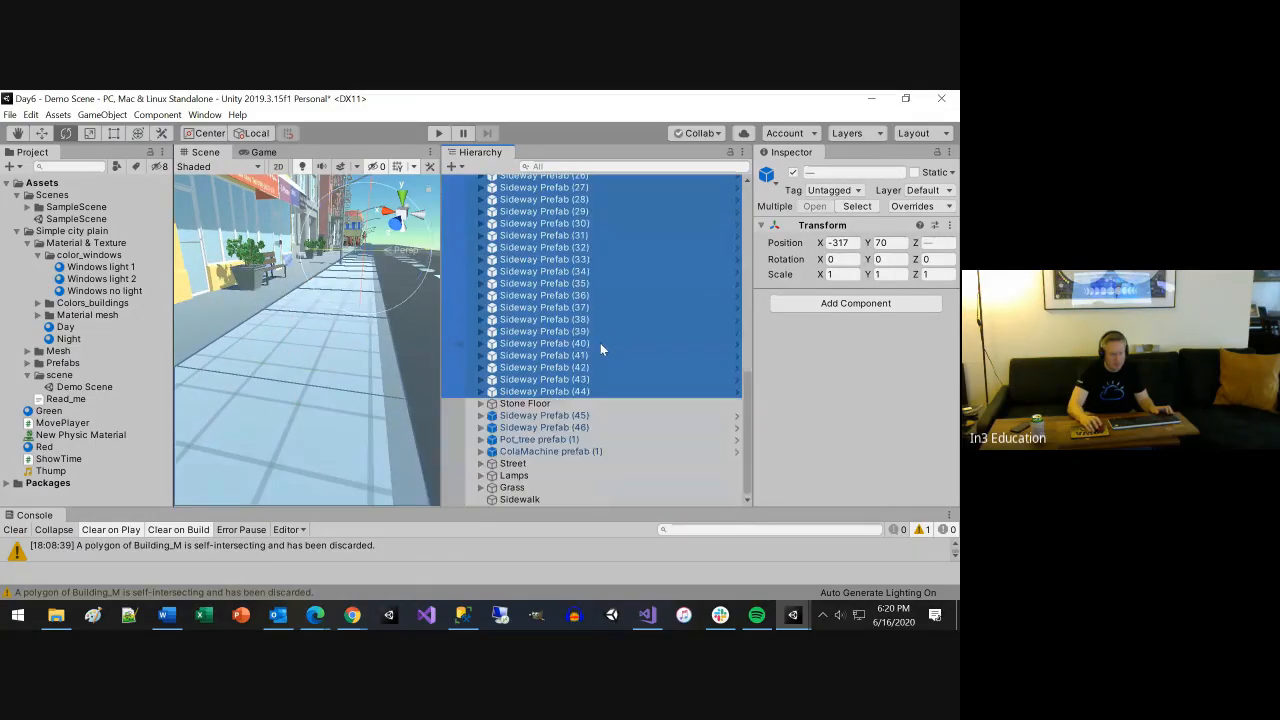
pyautogui.moveTo(627, 437); pyautogui.dragTo(545, 499)
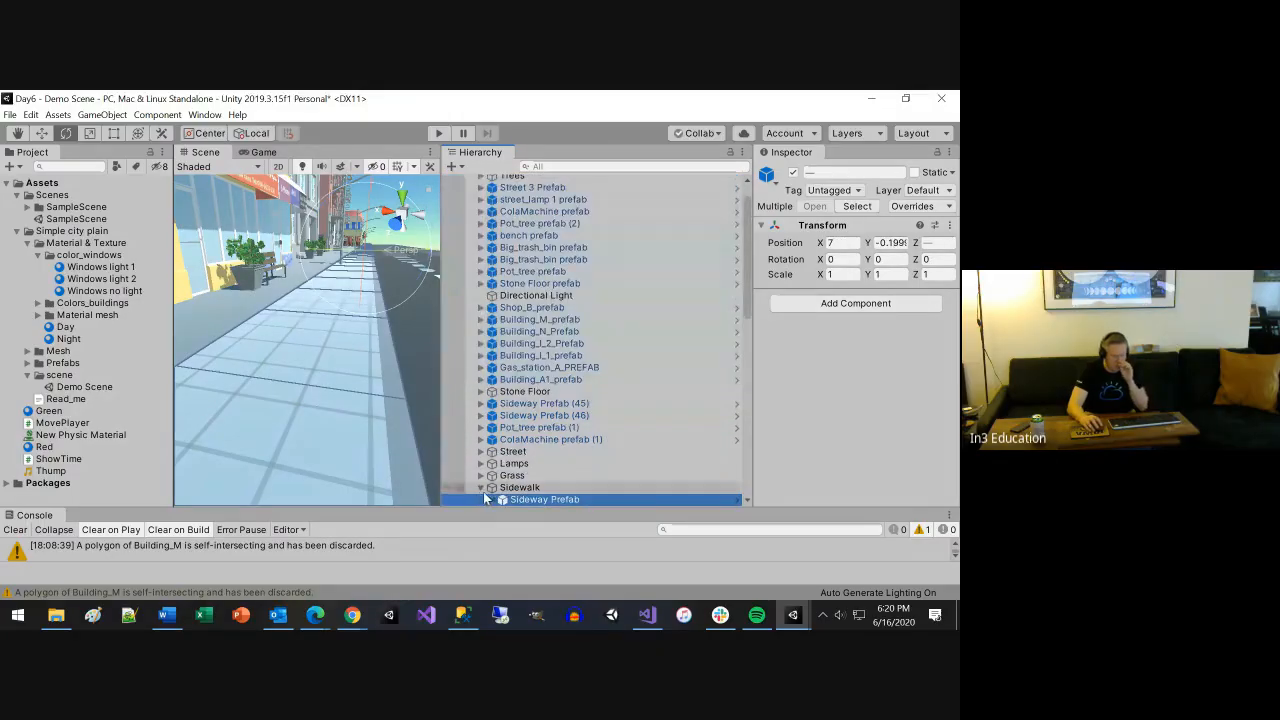
pyautogui.scroll(-1, 502, 501)
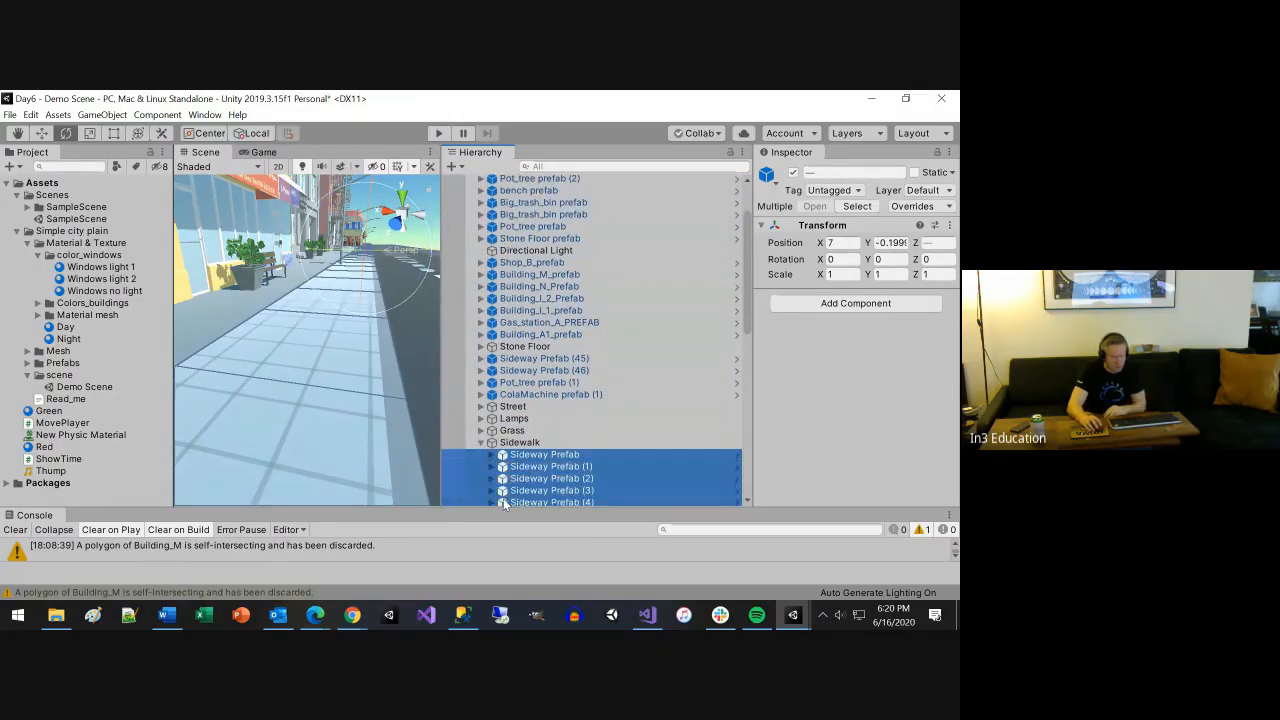
pyautogui.click(481, 443)
# Move the remaining Sideway Prefab (45) and Sideway Prefab (46) into the Sidewalk object and collapse the group again
pyautogui.scroll(1, 552, 417)
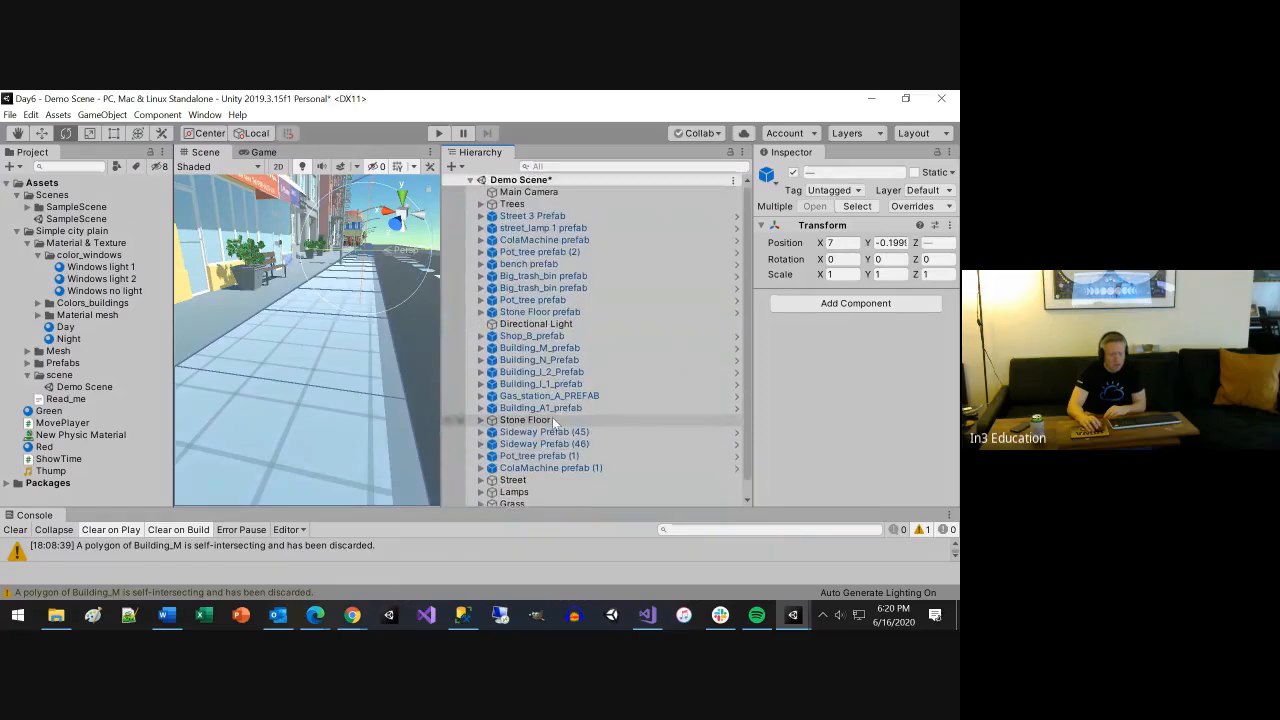
pyautogui.moveTo(580, 510); pyautogui.dragTo(578, 532)
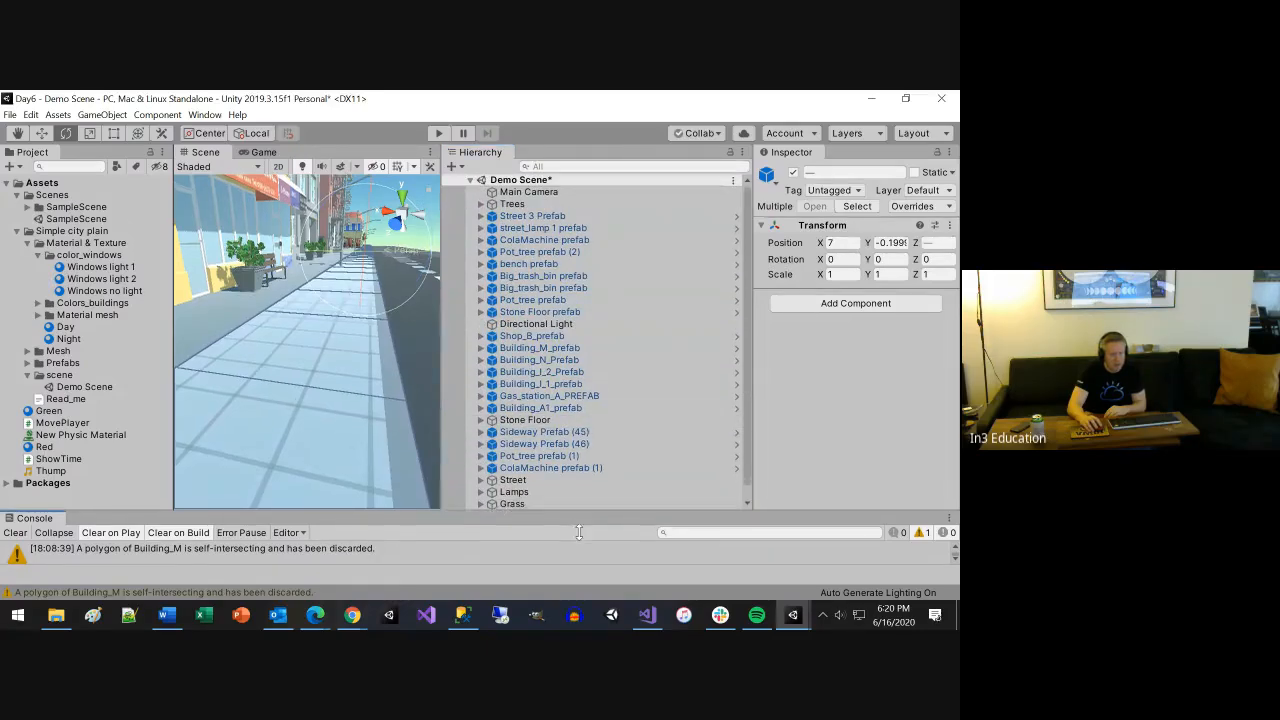
pyautogui.click(540, 432)
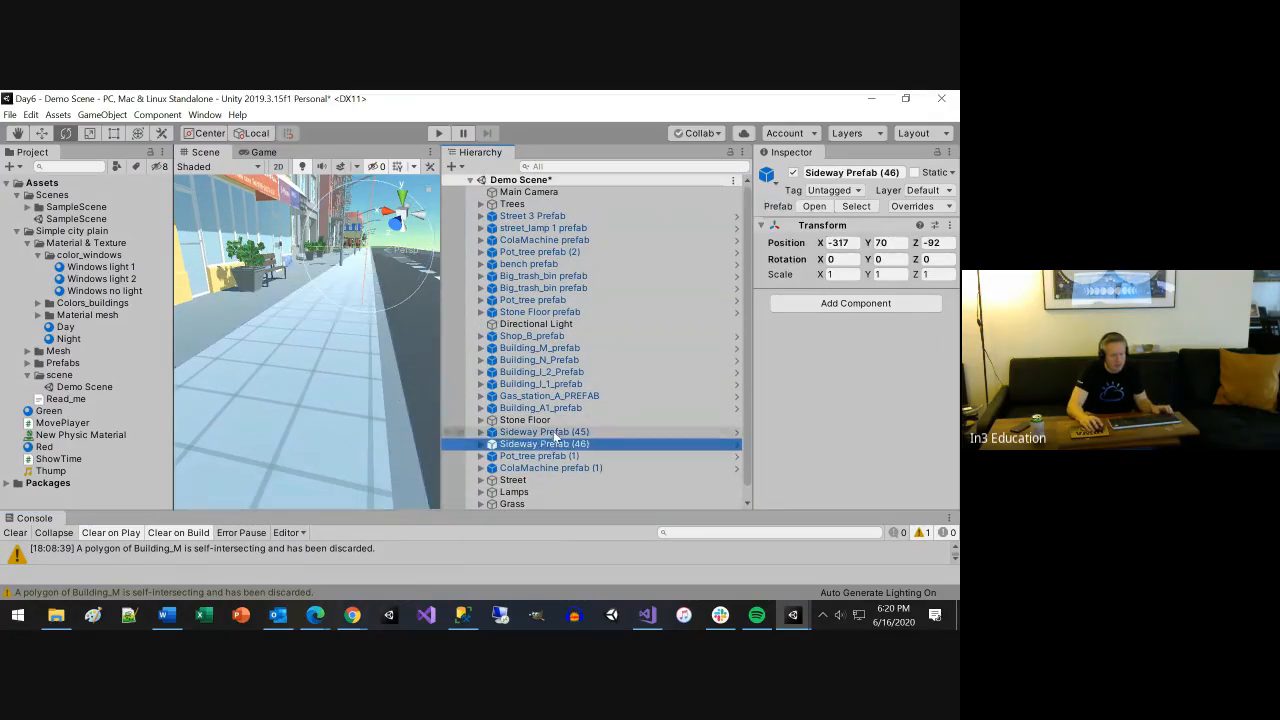
pyautogui.keyDown('shift'); pyautogui.click(532, 443); pyautogui.keyUp('shift')
pyautogui.moveTo(532, 443); pyautogui.dragTo(525, 502)
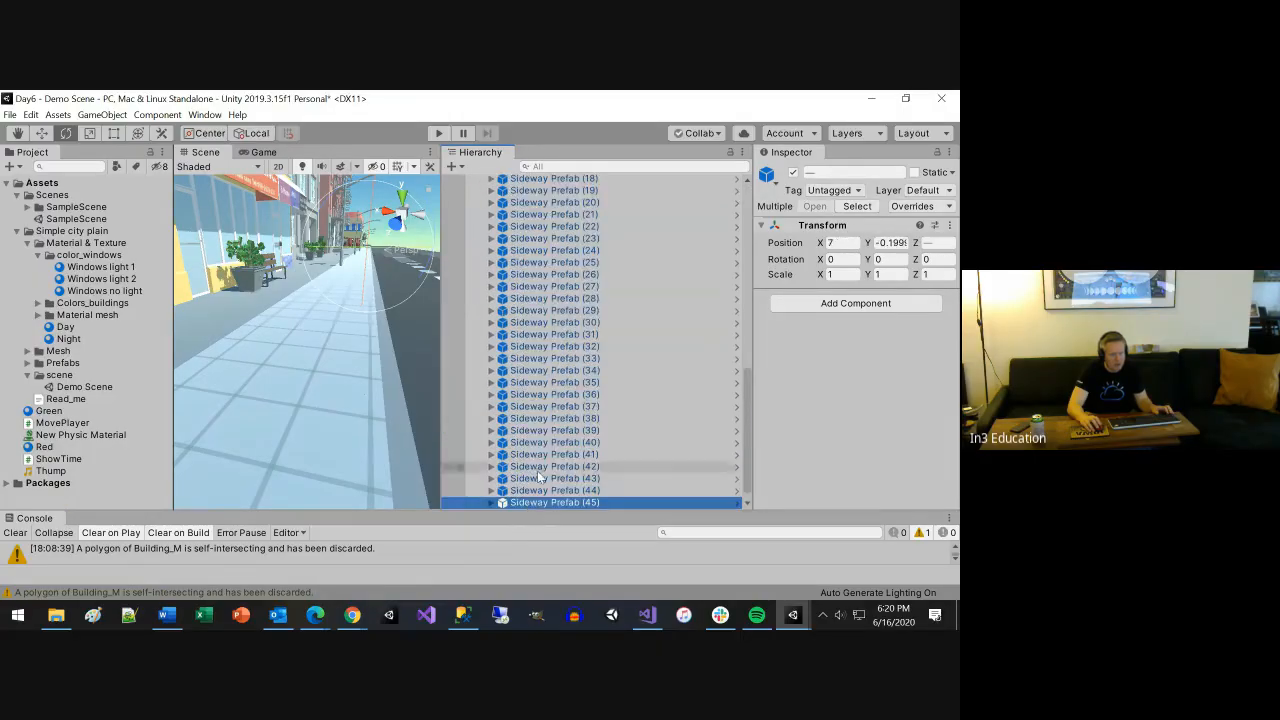
pyautogui.click(543, 470)
pyautogui.press('Left')
pyautogui.press('Left')
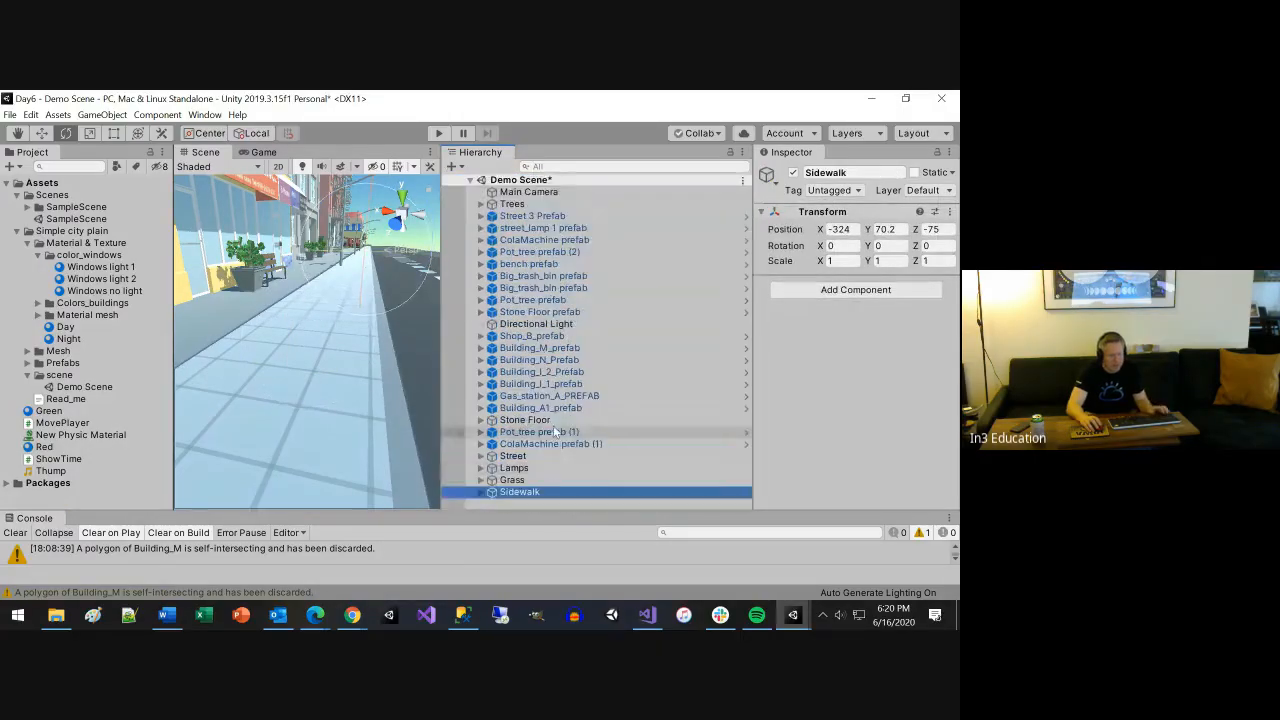
# Inspect the loose Street 3 Prefab by focusing on it, viewing its child object, and toggling its active state off and on
pyautogui.doubleClick(486, 220)
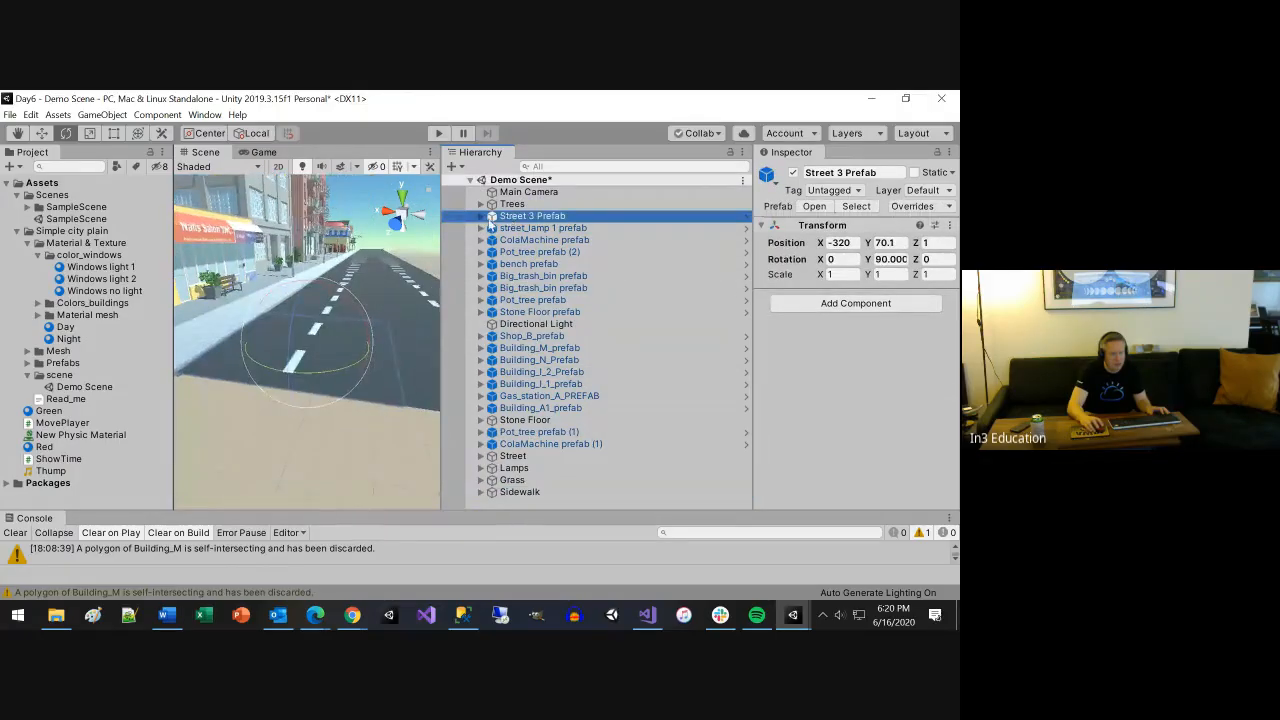
pyautogui.click(481, 217)
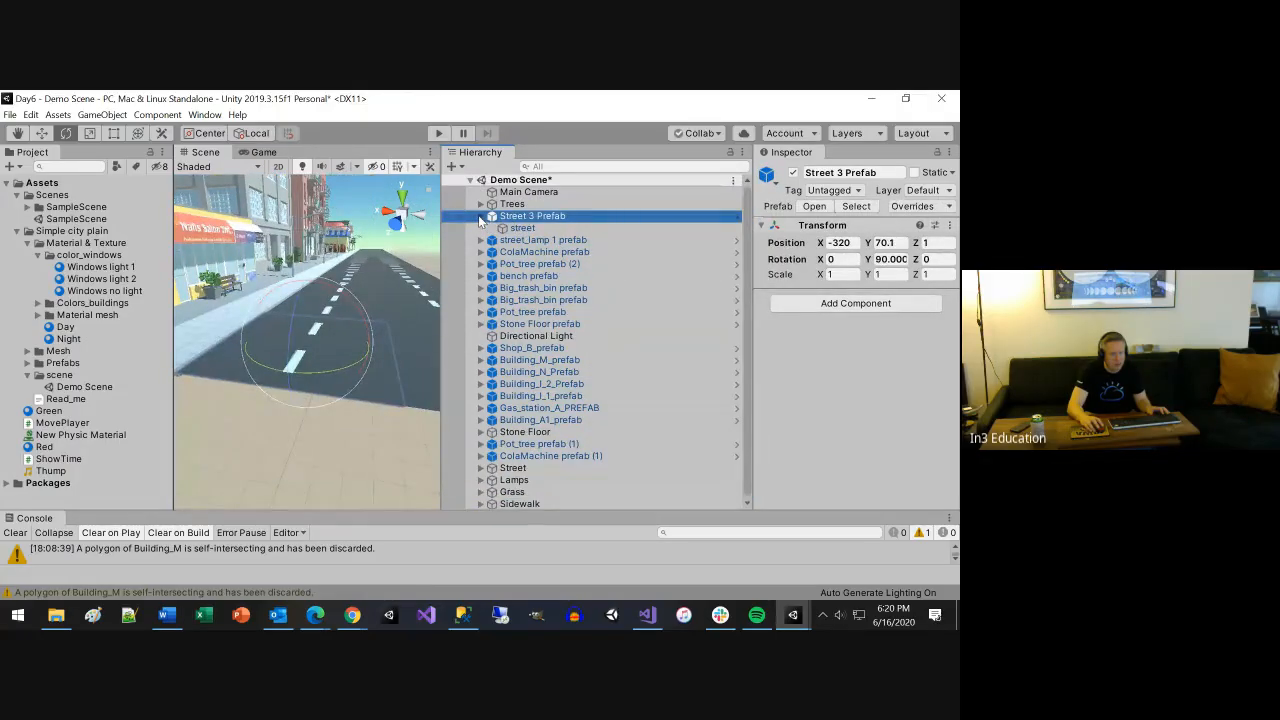
pyautogui.click(481, 217)
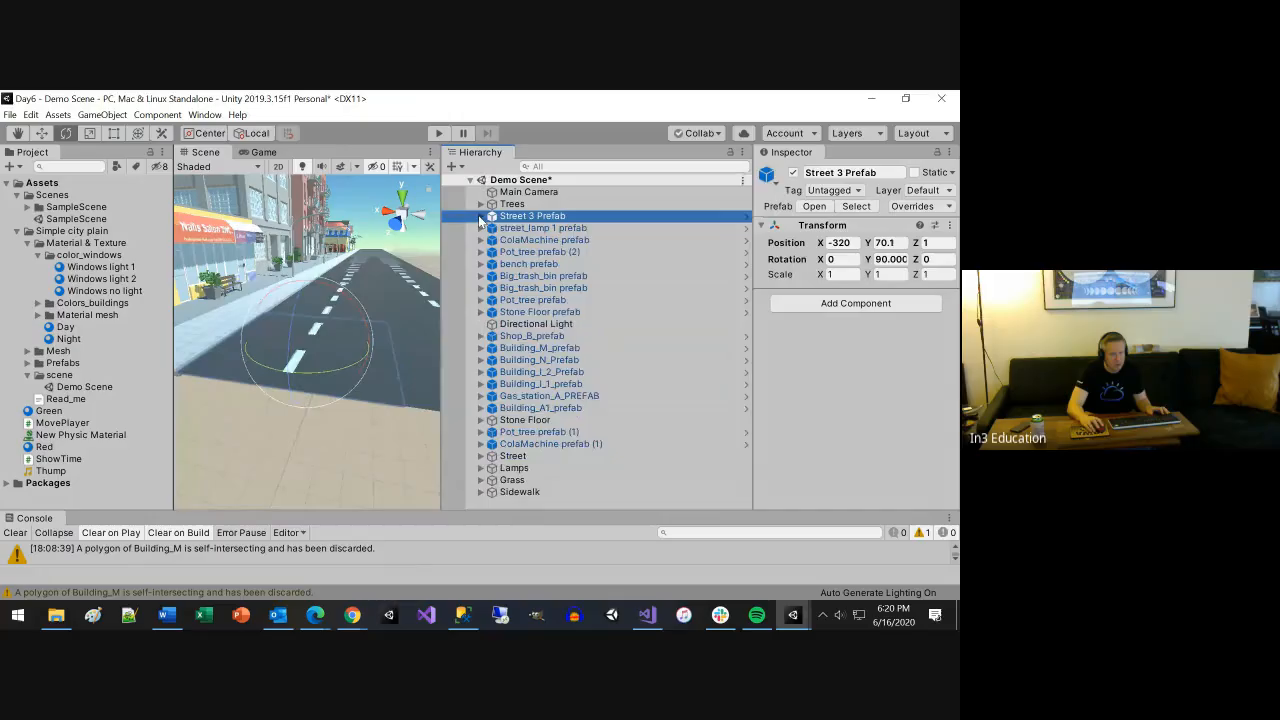
pyautogui.click(793, 173)
pyautogui.click(793, 173)
pyautogui.click(793, 173)
pyautogui.click(793, 173)
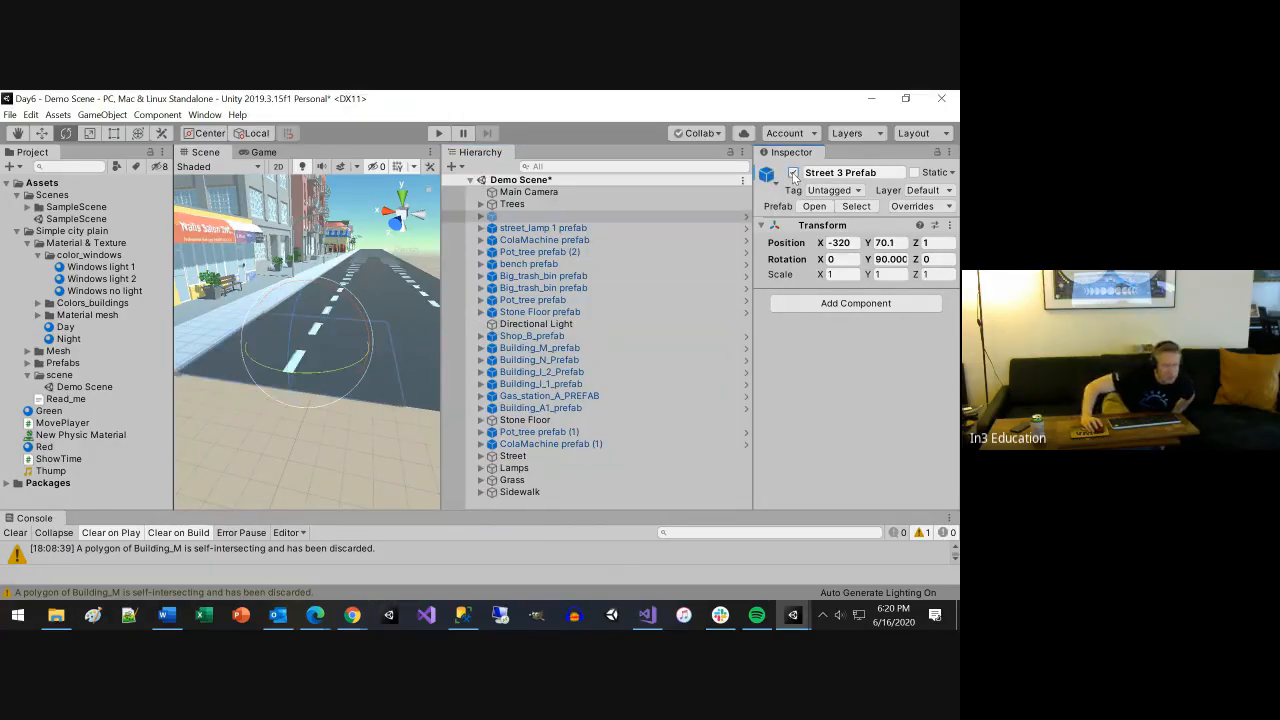
# Move the loose Street 3 Prefab into the Street object and collapse that group
pyautogui.click(550, 217)
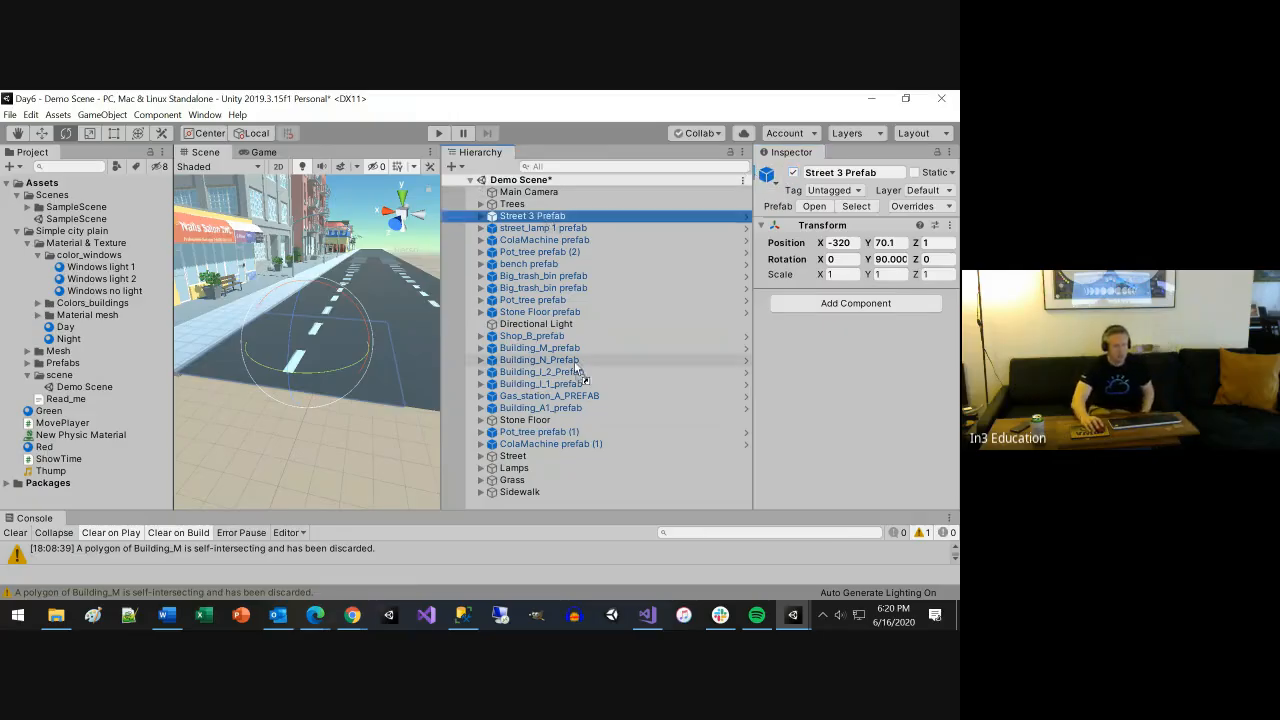
pyautogui.moveTo(512, 458); pyautogui.dragTo(513, 457)
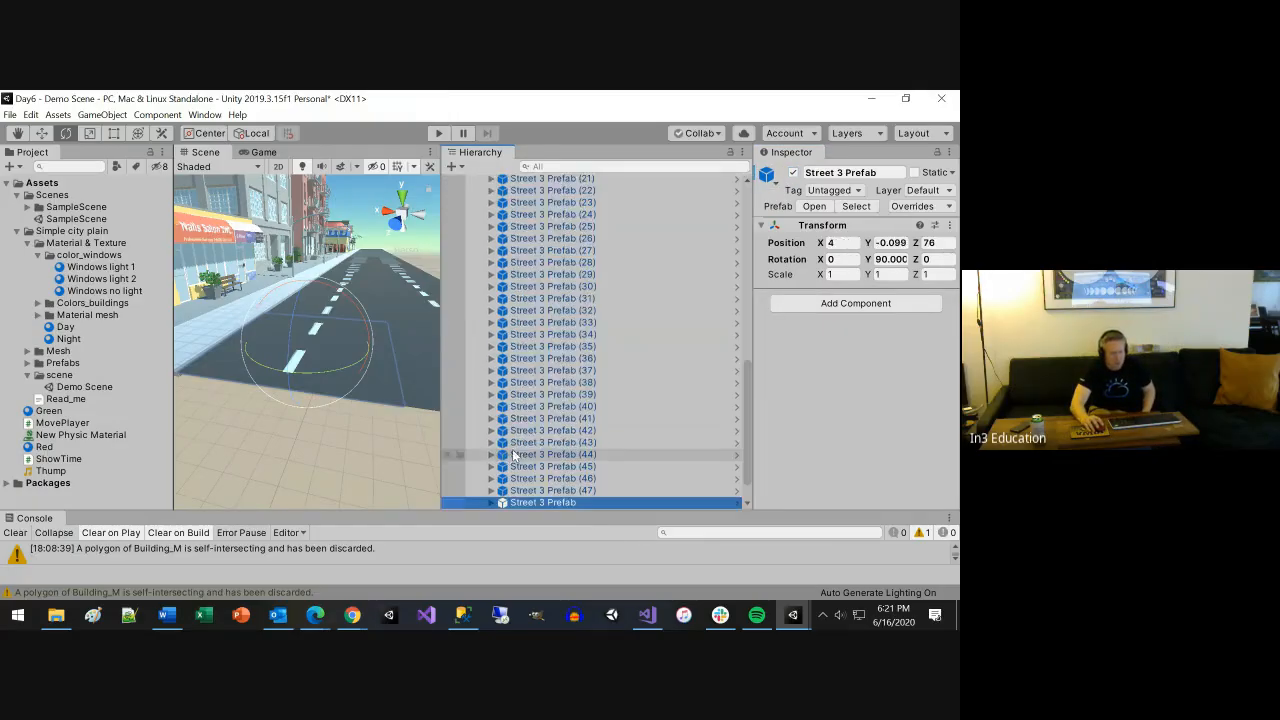
pyautogui.click(551, 425)
pyautogui.press('Left')
pyautogui.press('Left')
pyautogui.press('Left')
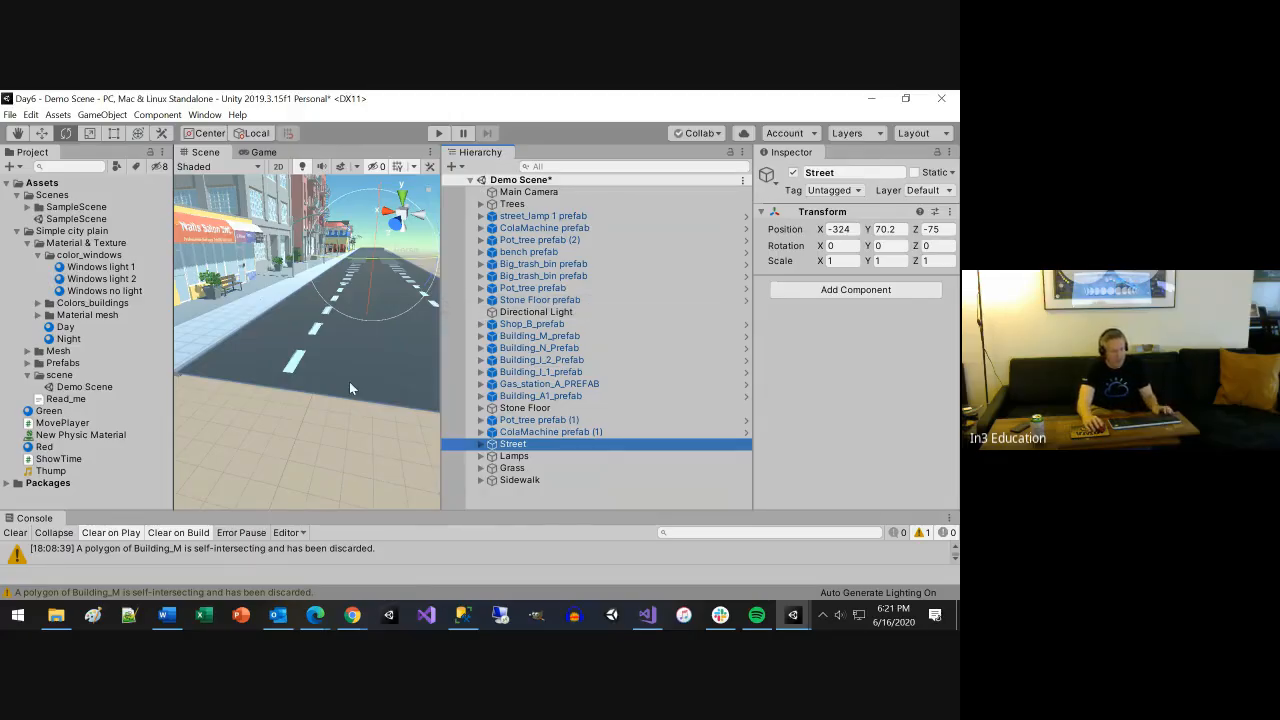
# Check which street lamps belong to the Lamps group by toggling its active state off and on repeatedly, leaving it active
pyautogui.scroll(-3, 350, 377)
pyautogui.keyDown('alt'); pyautogui.moveTo(353, 374); pyautogui.dragTo(245, 362); pyautogui.keyUp('alt')
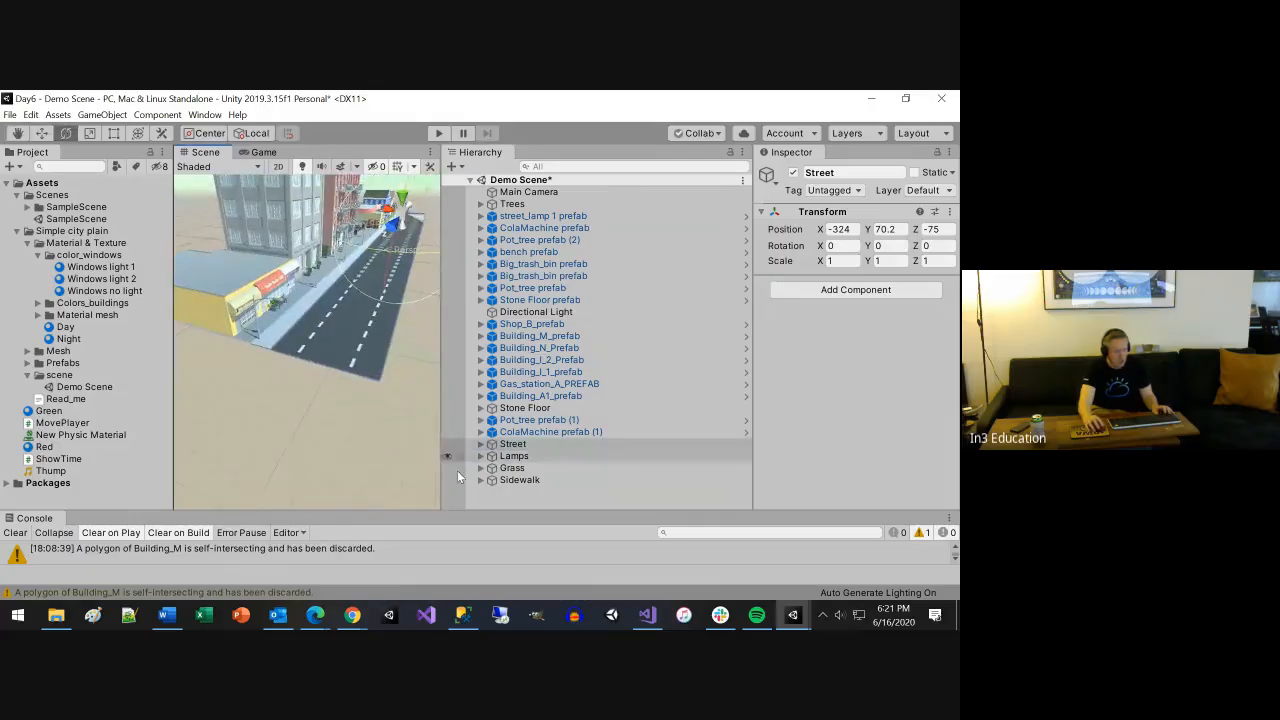
pyautogui.click(484, 457)
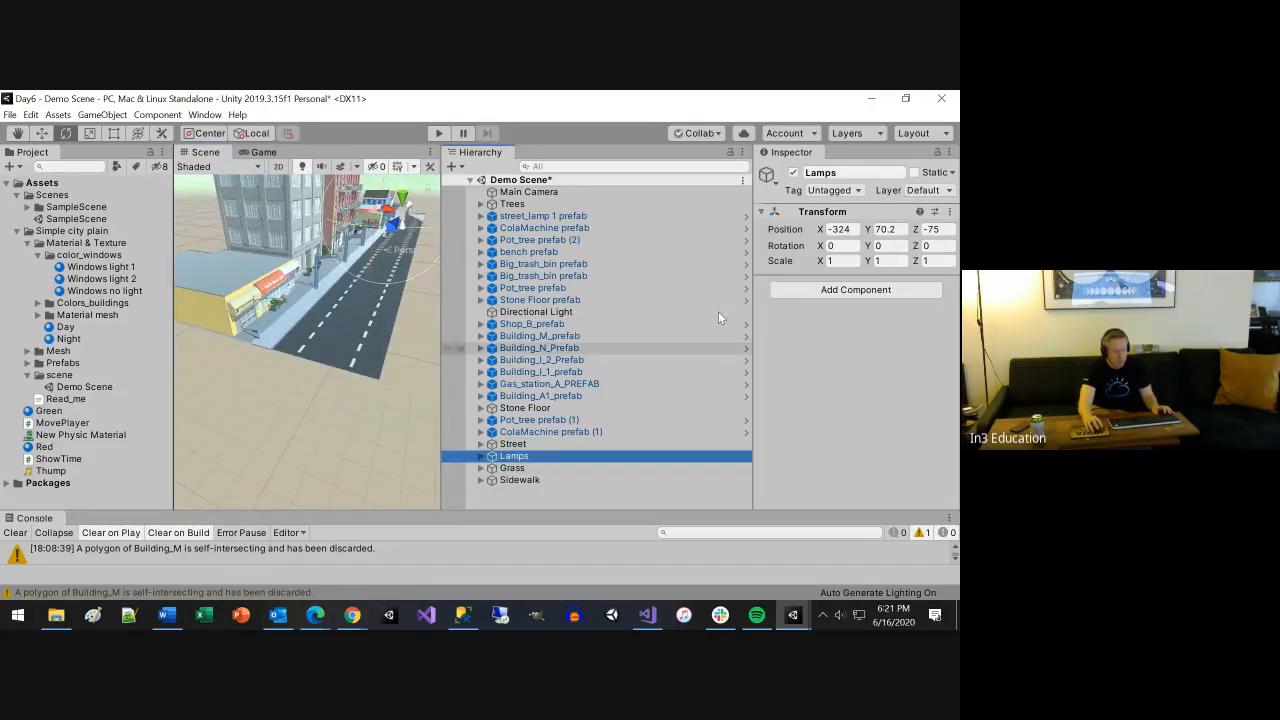
pyautogui.click(794, 173)
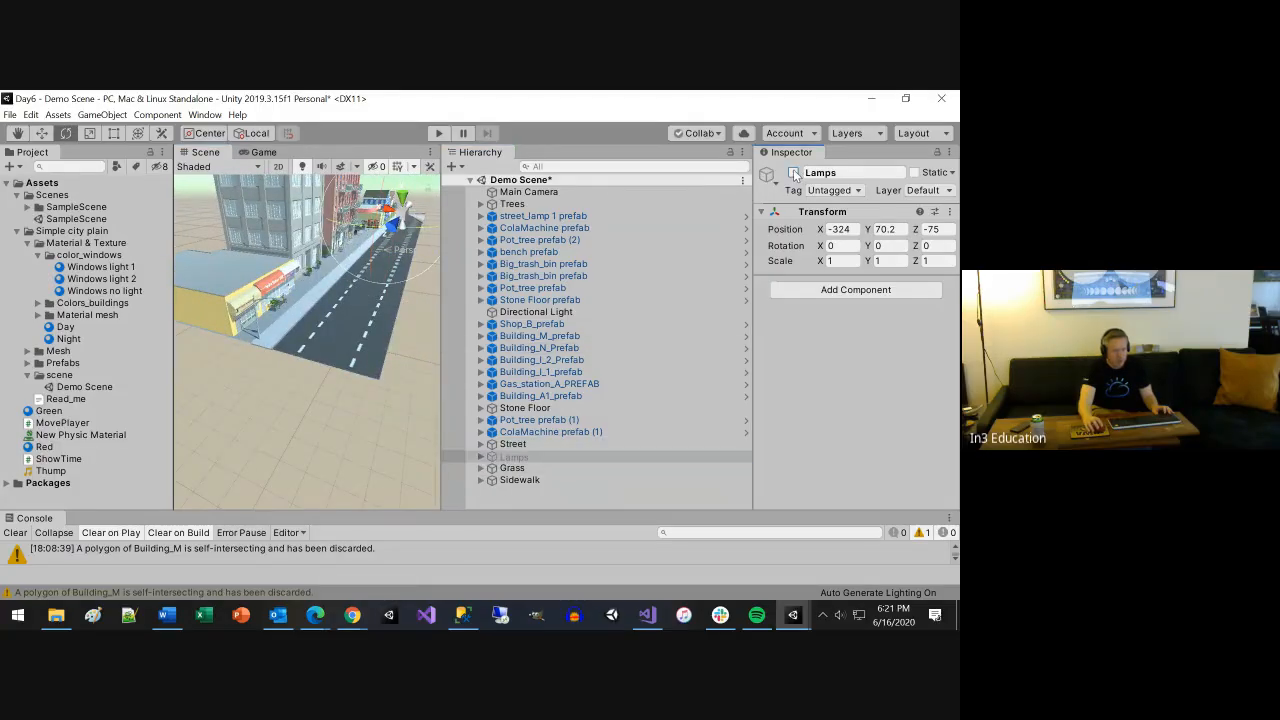
pyautogui.click(794, 173)
pyautogui.click(794, 173)
pyautogui.click(794, 173)
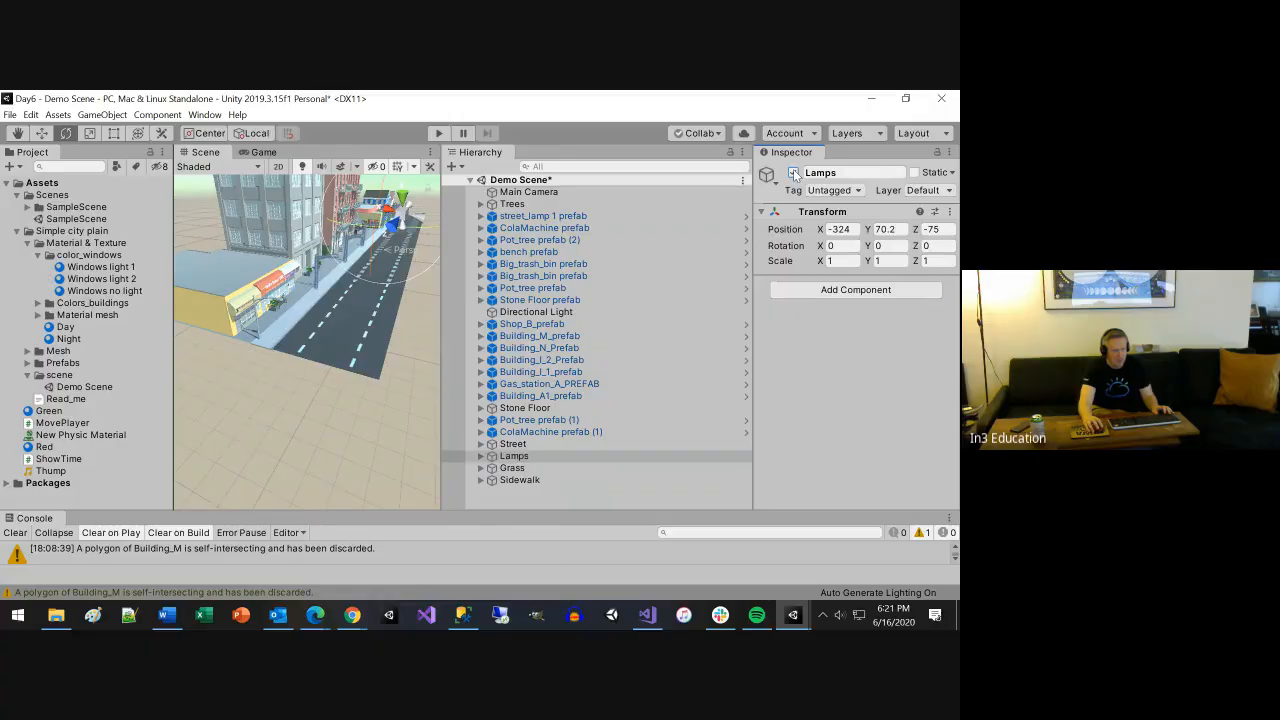
pyautogui.click(794, 173)
pyautogui.click(794, 173)
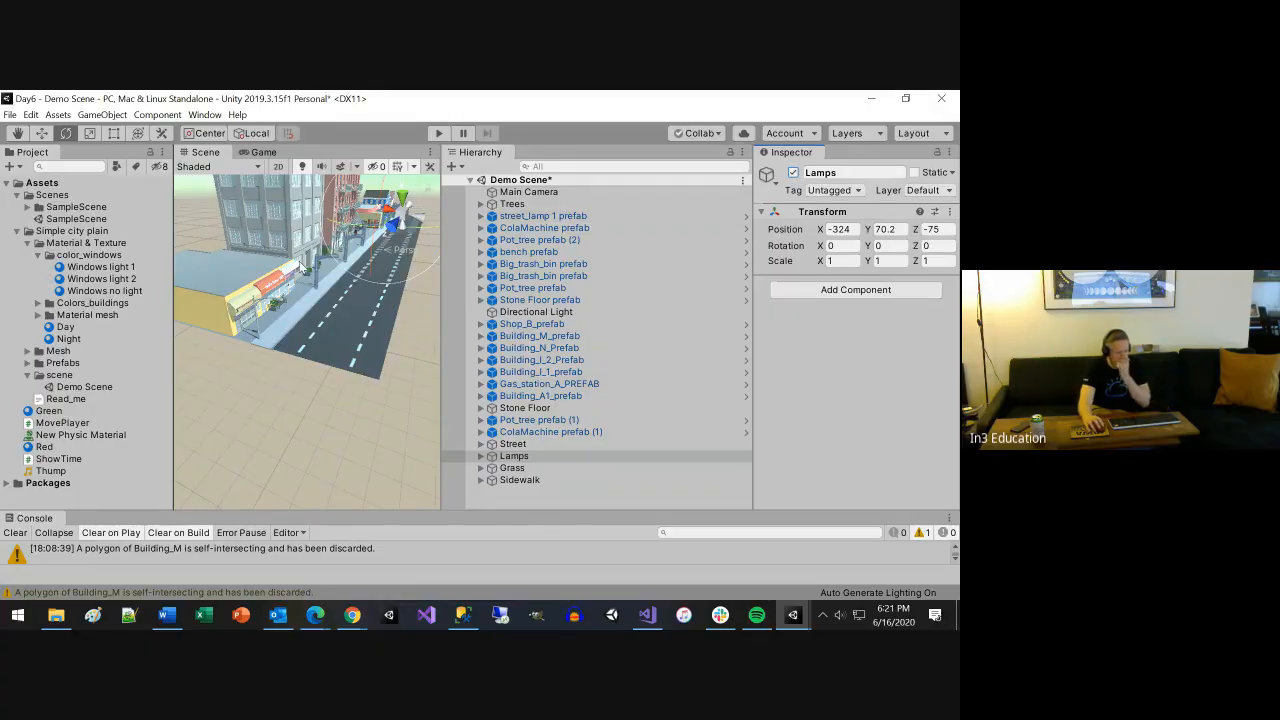
pyautogui.click(794, 173)
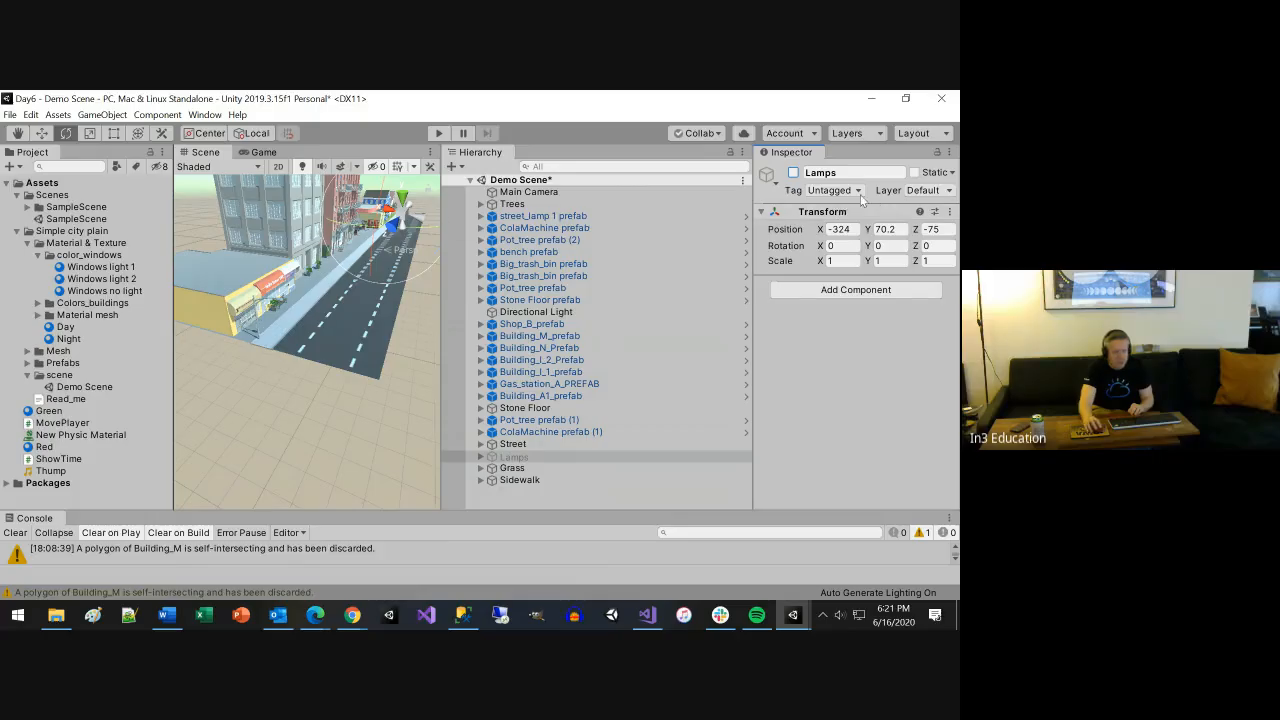
pyautogui.click(794, 173)
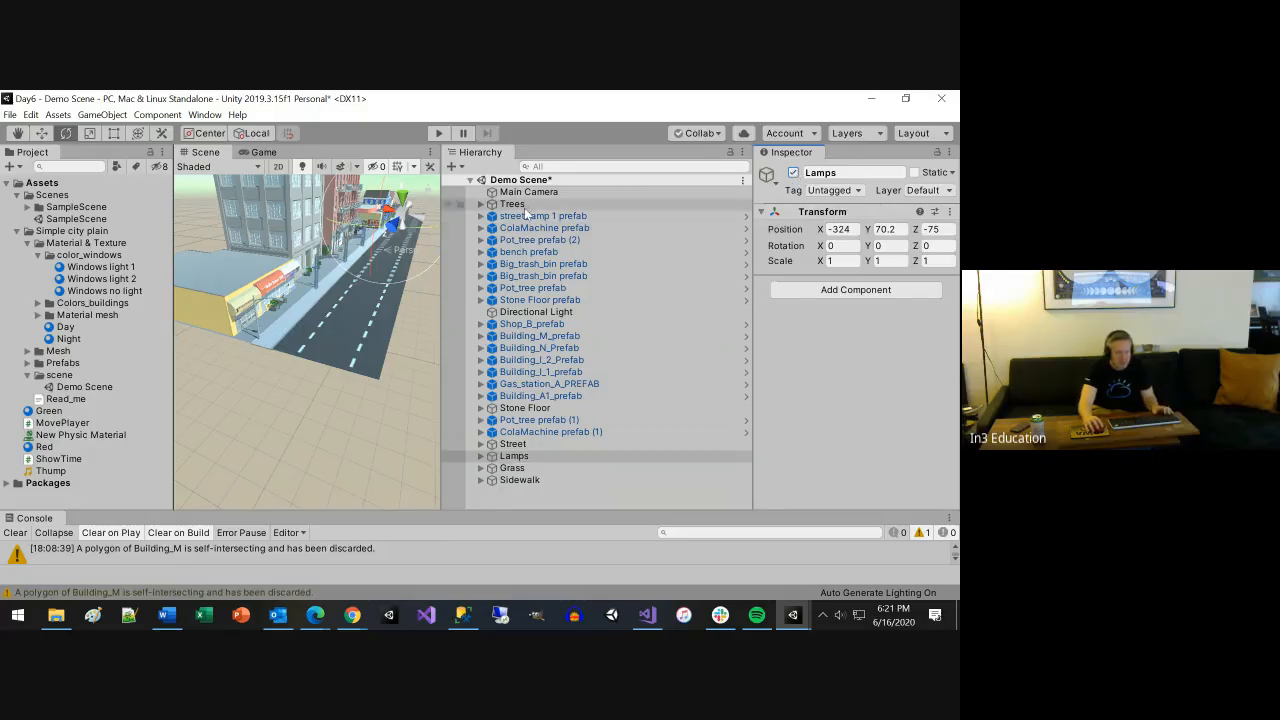
# Move the loose street_lamp 1 prefab into the Lamps object and collapse that group
pyautogui.click(528, 216)
pyautogui.moveTo(528, 216); pyautogui.dragTo(527, 457)
pyautogui.click(481, 419)
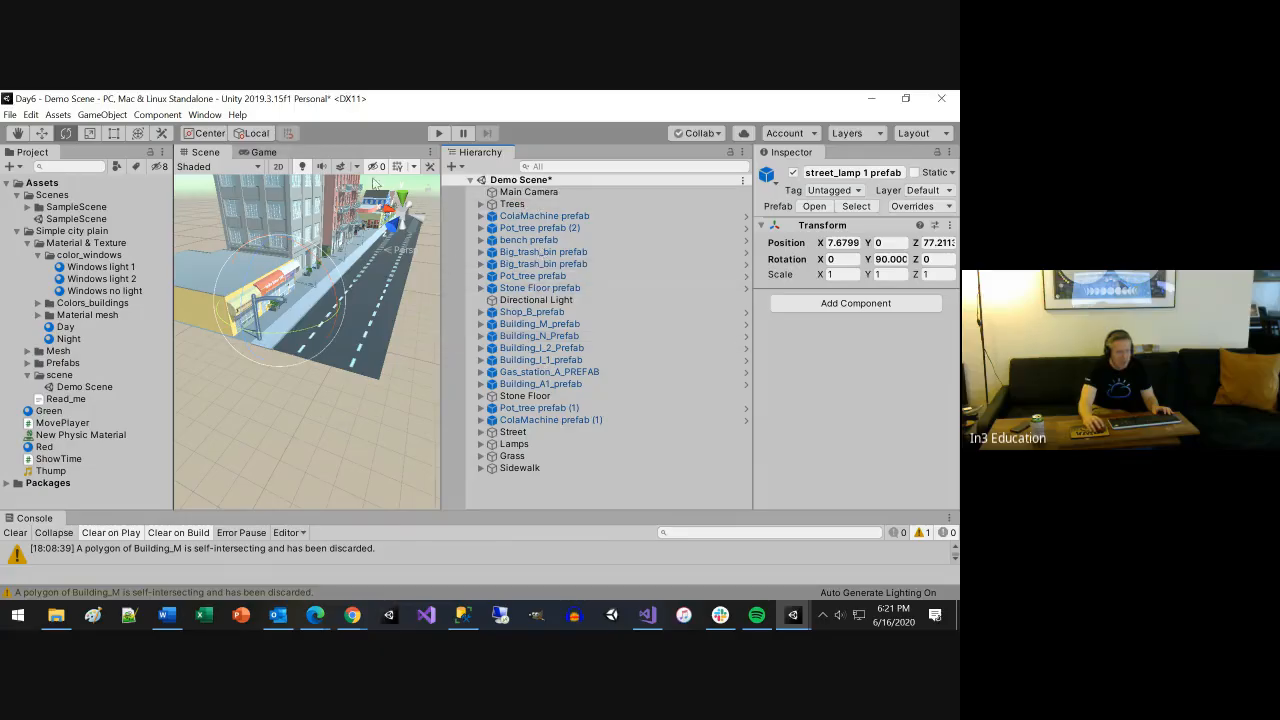
# Create an empty game object and name it Building
pyautogui.click(58, 115)
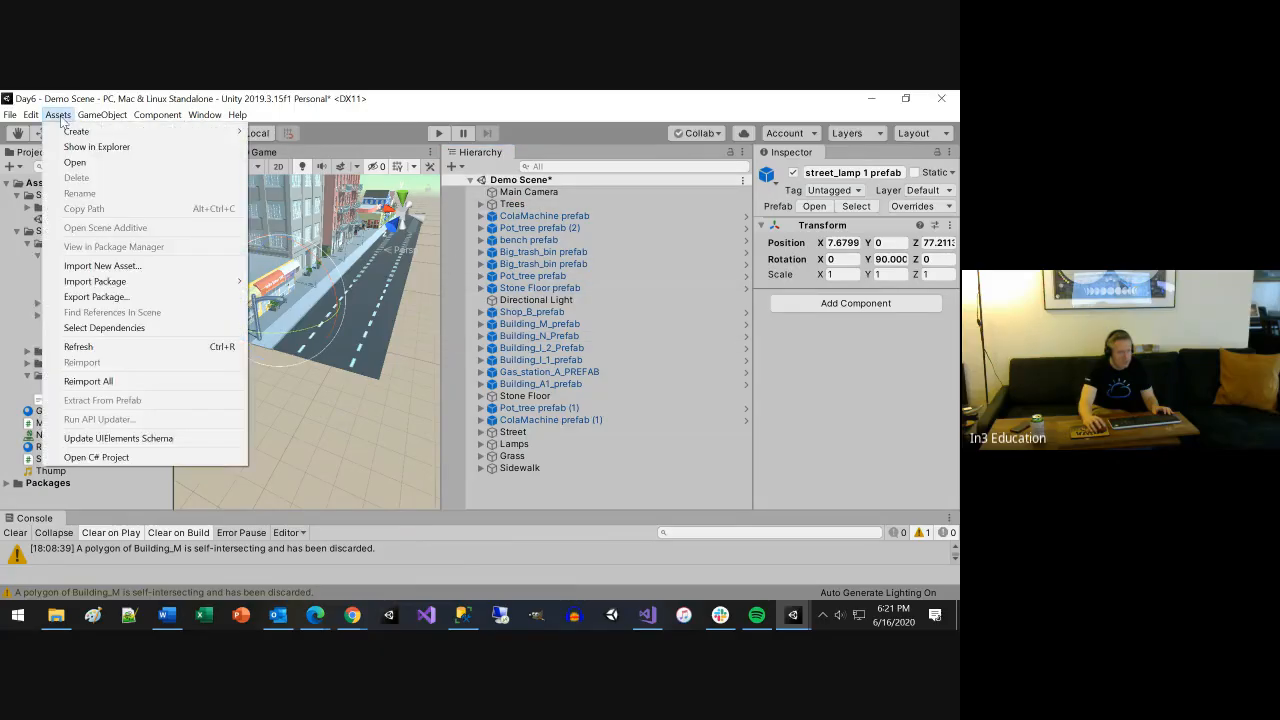
pyautogui.click(60, 116)
pyautogui.hotkey('ctrl', 'shift', 'n')
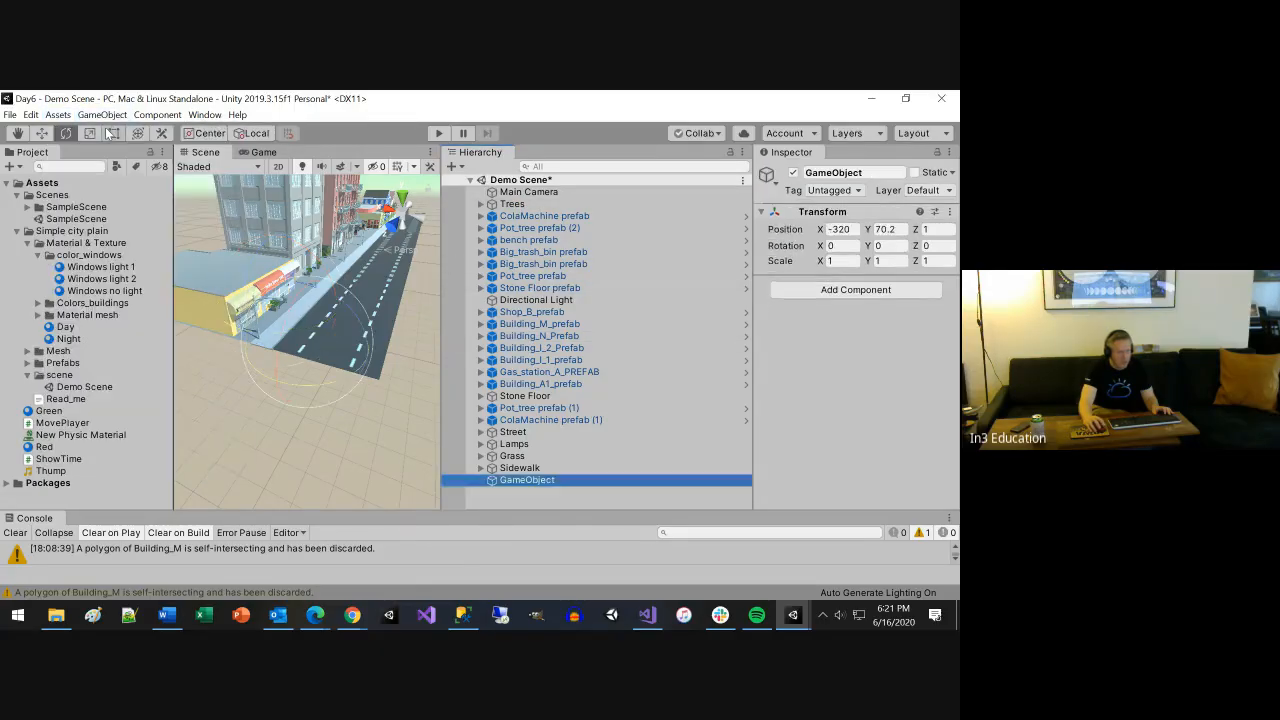
pyautogui.write('Building')
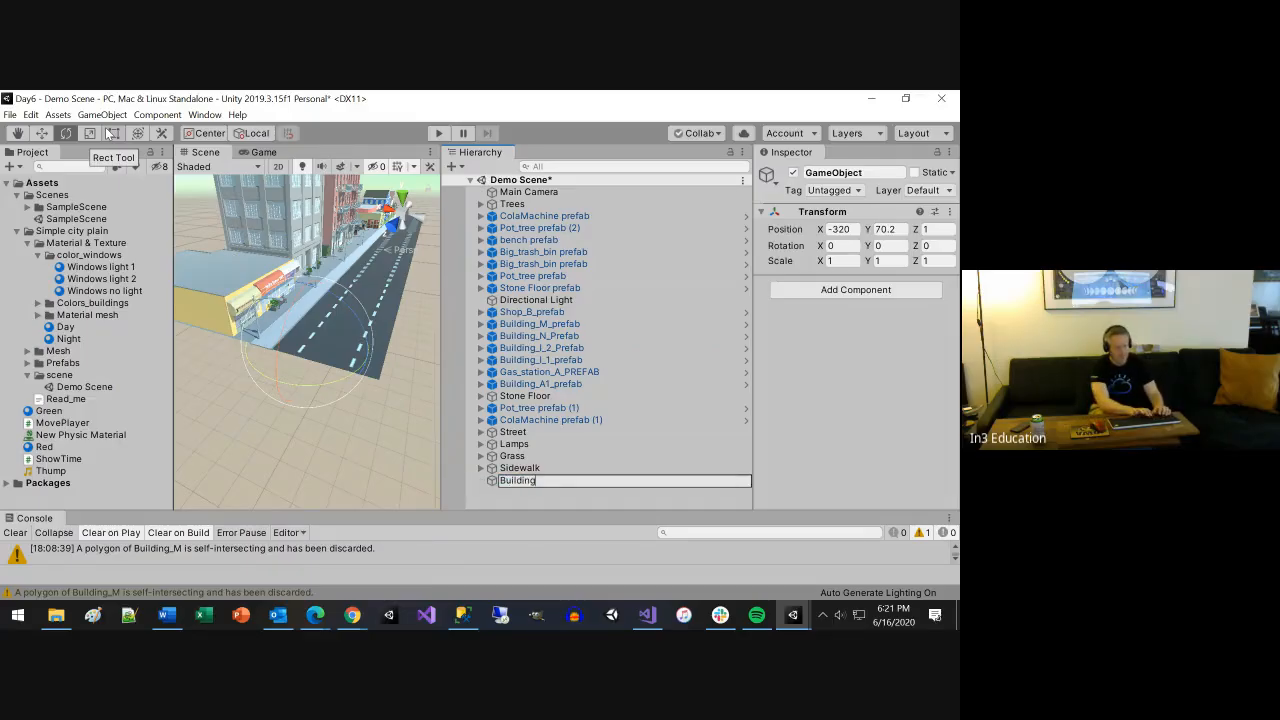
pyautogui.press('Return')
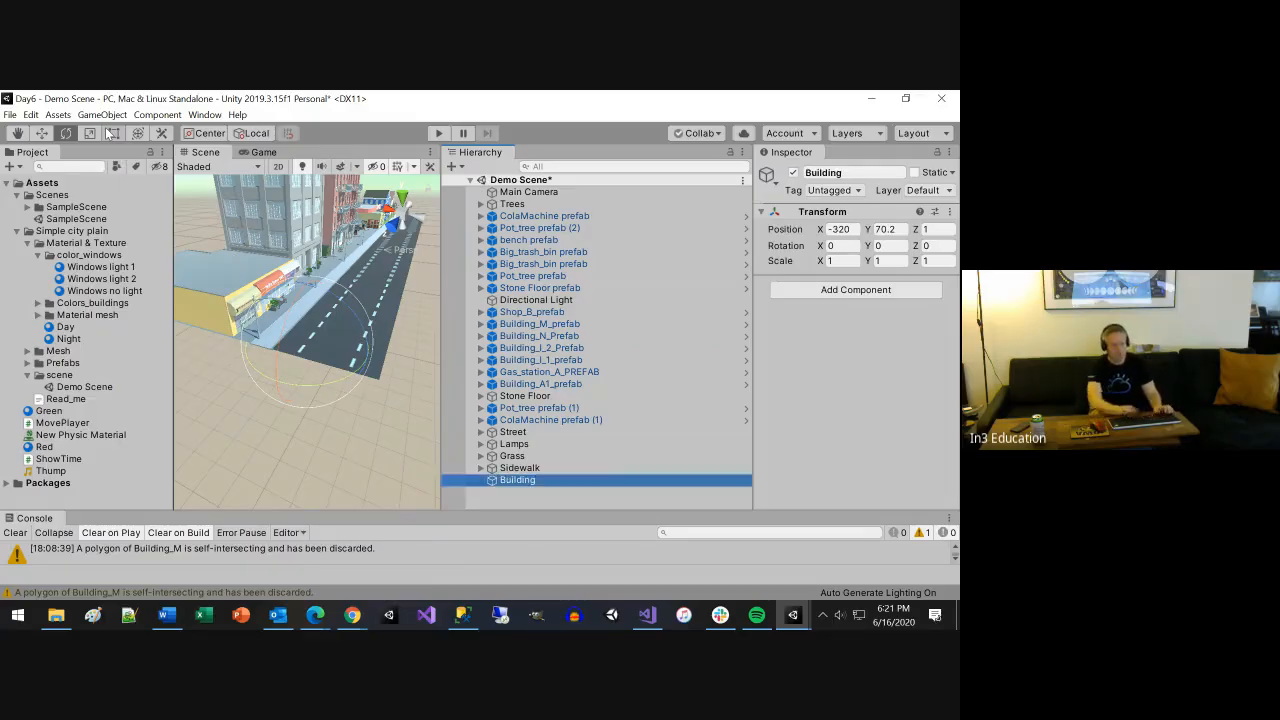
# Move the Building_M, Building_N, Building_I_2, Building_I_1 and Building_A1 prefabs into the Building object
pyautogui.click(557, 255)
pyautogui.click(545, 324)
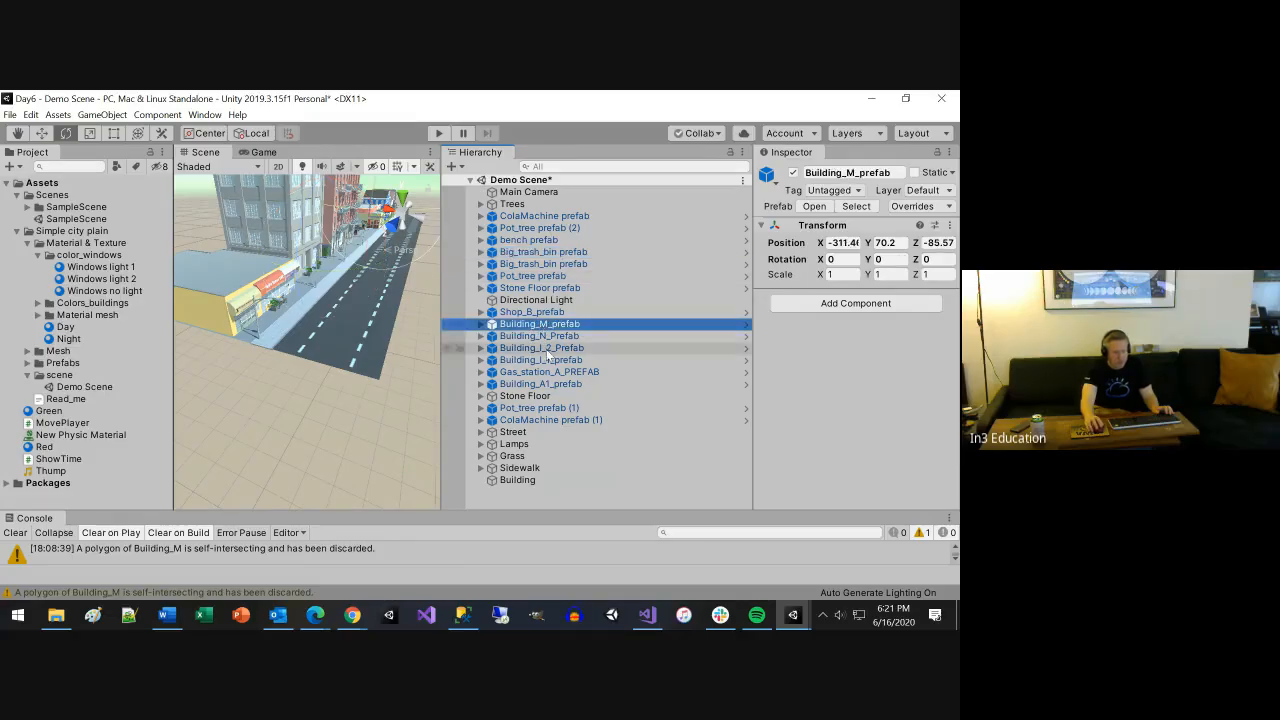
pyautogui.keyDown('shift'); pyautogui.click(548, 359); pyautogui.keyUp('shift')
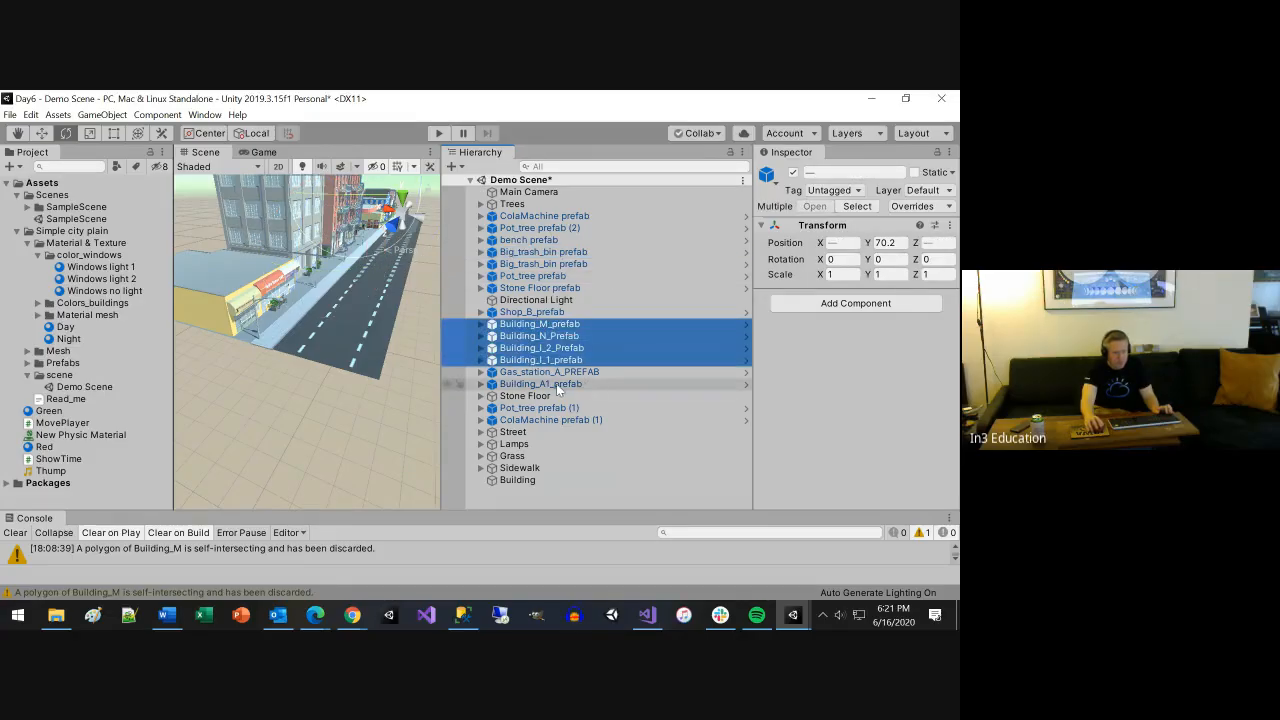
pyautogui.keyDown('ctrl'); pyautogui.click(558, 386); pyautogui.keyUp('ctrl')
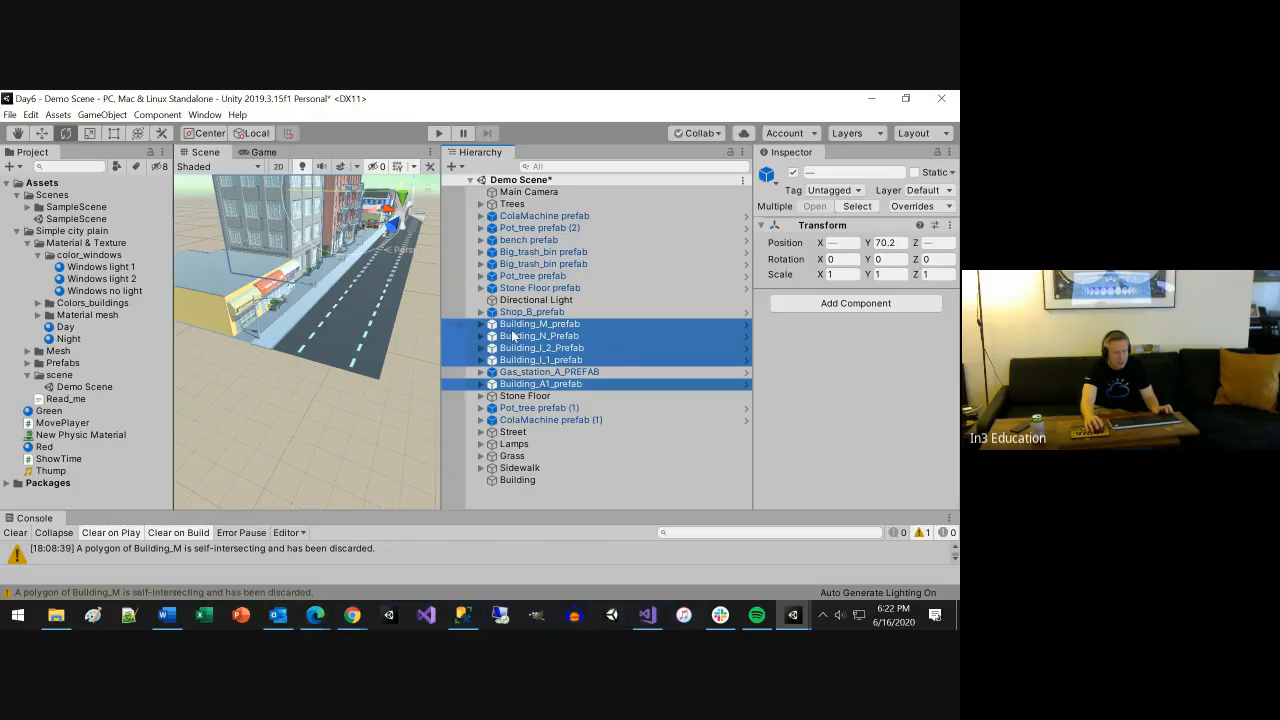
pyautogui.moveTo(512, 336); pyautogui.dragTo(530, 487)
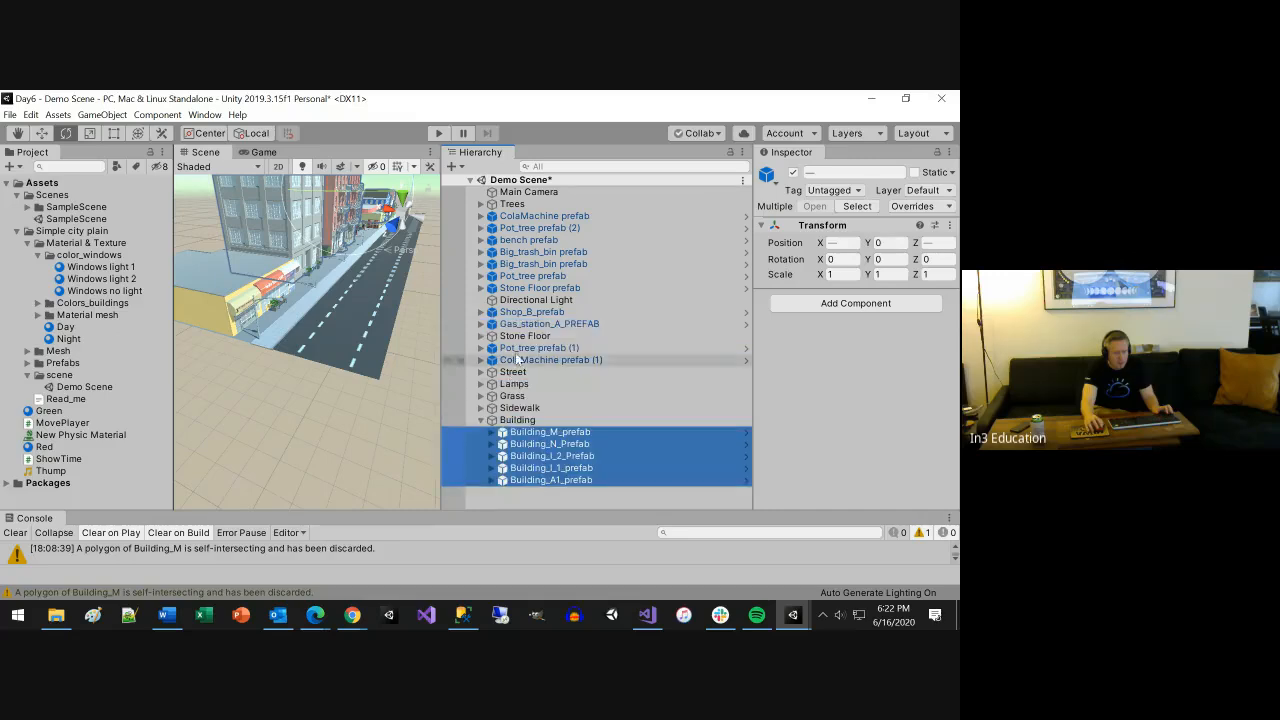
# Add Gas_station_A_PREFAB and Shop_B_prefab to the Building group, and select the Building object
pyautogui.moveTo(531, 333); pyautogui.dragTo(518, 420)
pyautogui.moveTo(520, 318); pyautogui.dragTo(512, 412)
pyautogui.click(516, 396)
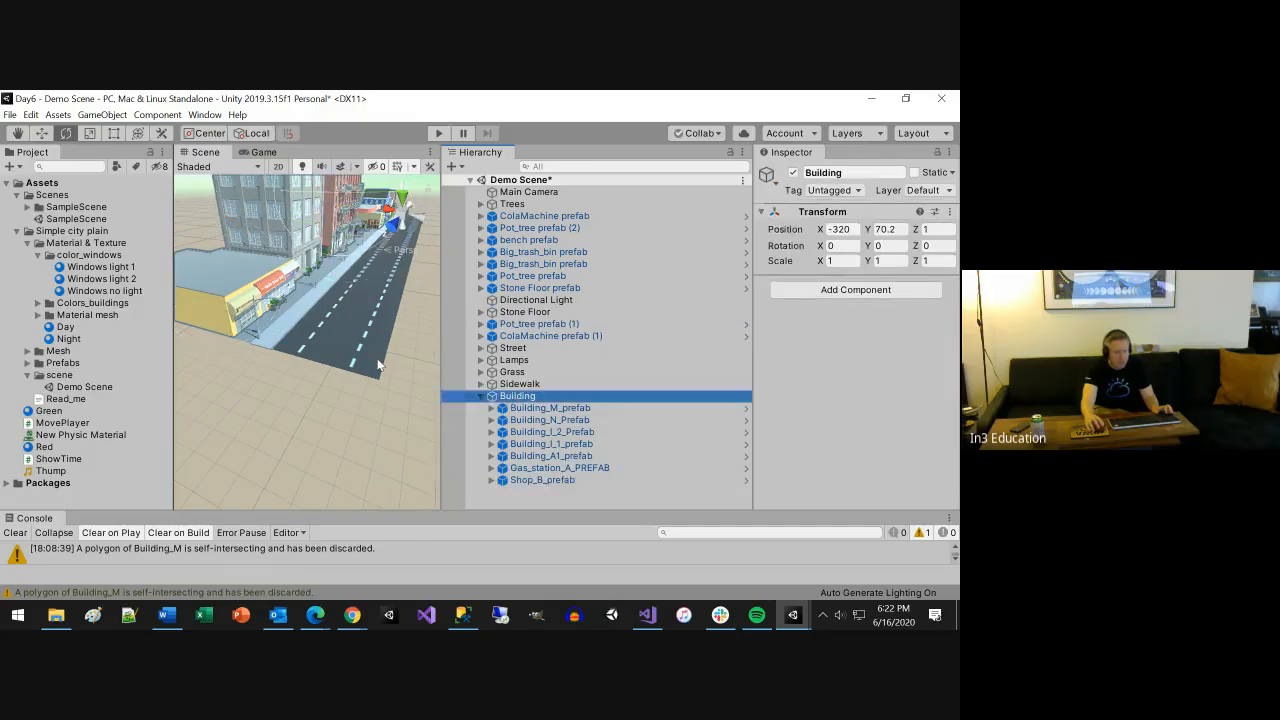
# Deactivate and reactivate the Building object several times to check that it controls every building in the scene
pyautogui.scroll(-3, 360, 369)
pyautogui.keyDown('alt'); pyautogui.moveTo(360, 369); pyautogui.dragTo(219, 351); pyautogui.keyUp('alt')
pyautogui.press('w')
pyautogui.press('q')
pyautogui.moveTo(328, 354); pyautogui.dragTo(98, 371)
pyautogui.scroll(-5, 371, 354)
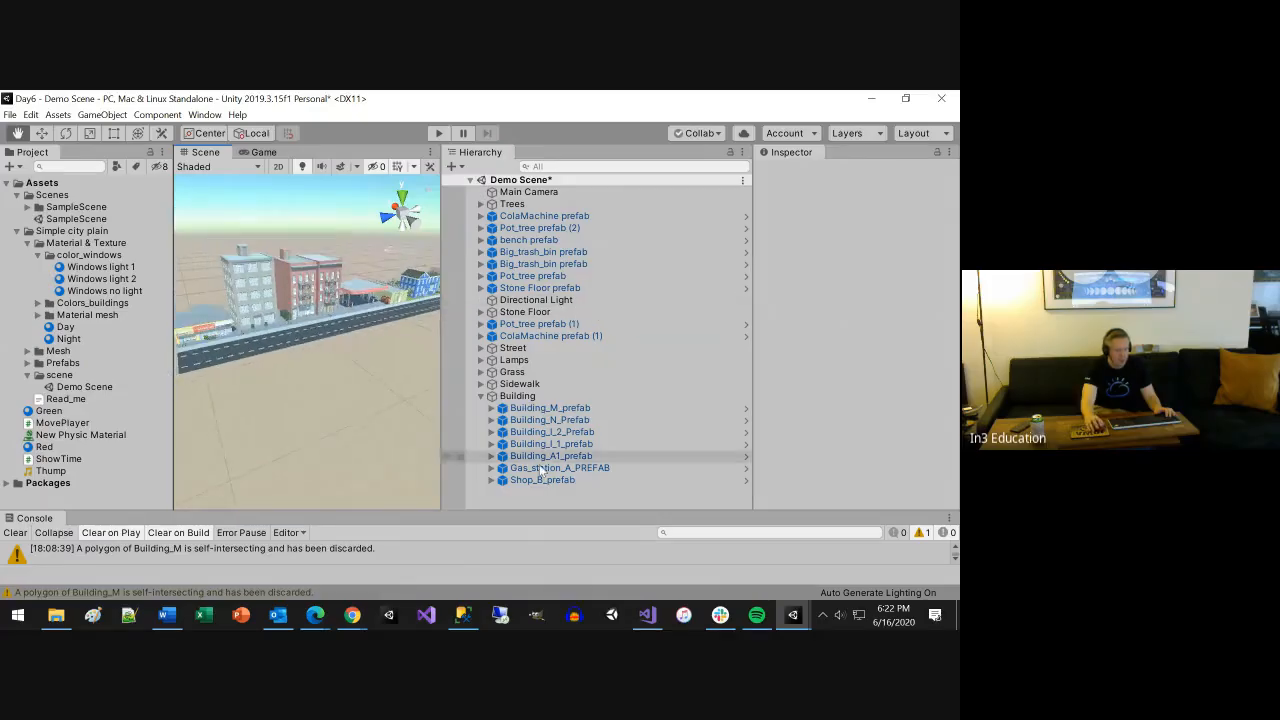
pyautogui.click(517, 396)
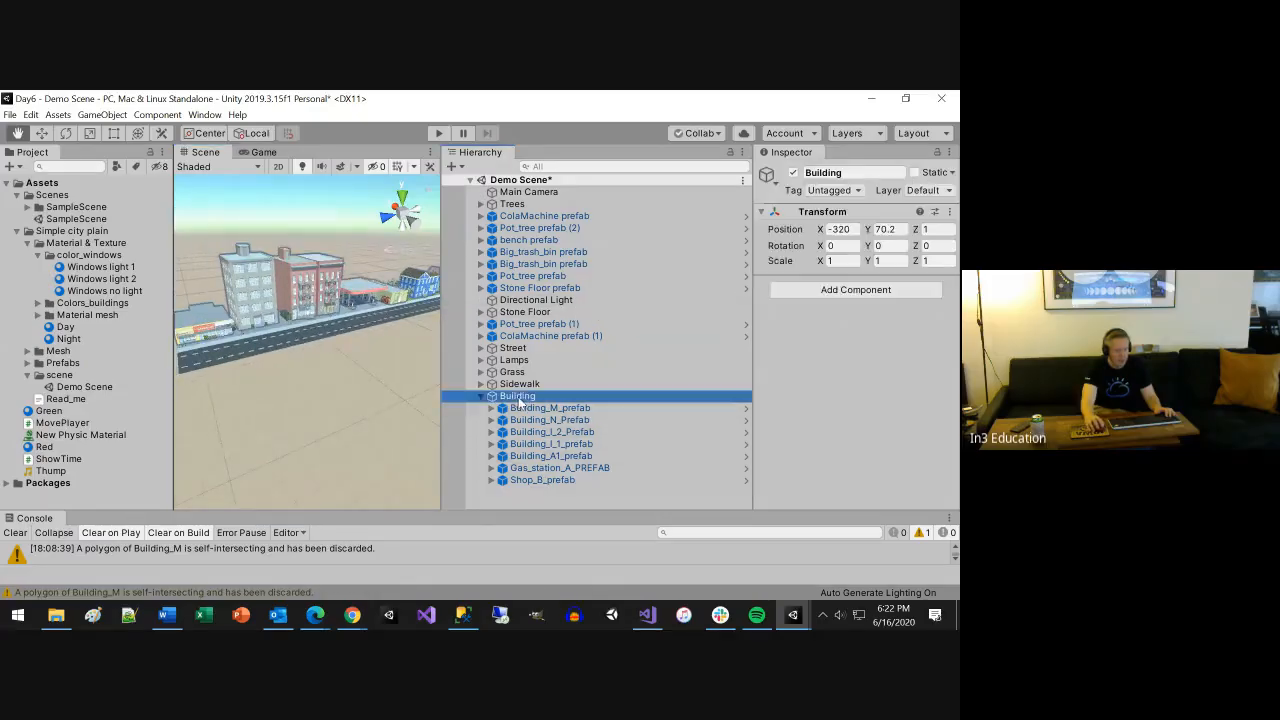
pyautogui.click(794, 173)
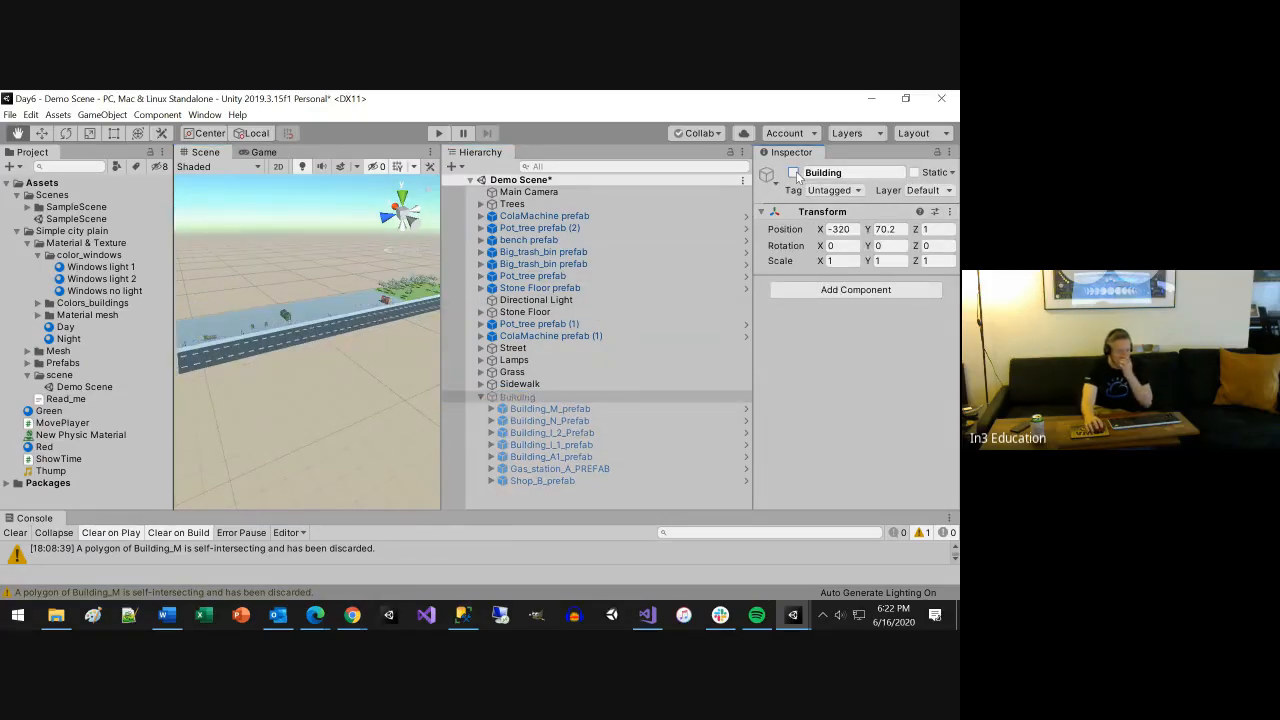
pyautogui.click(794, 173)
pyautogui.click(794, 173)
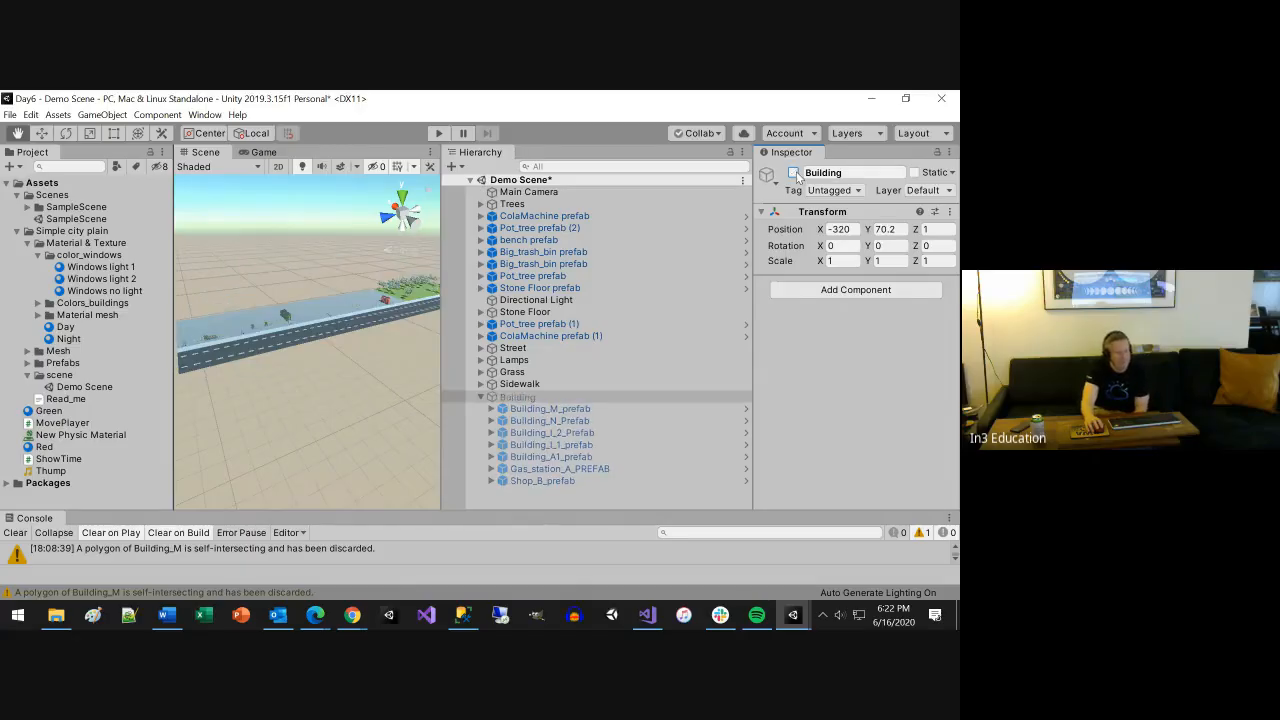
pyautogui.click(794, 173)
pyautogui.click(794, 173)
pyautogui.click(794, 173)
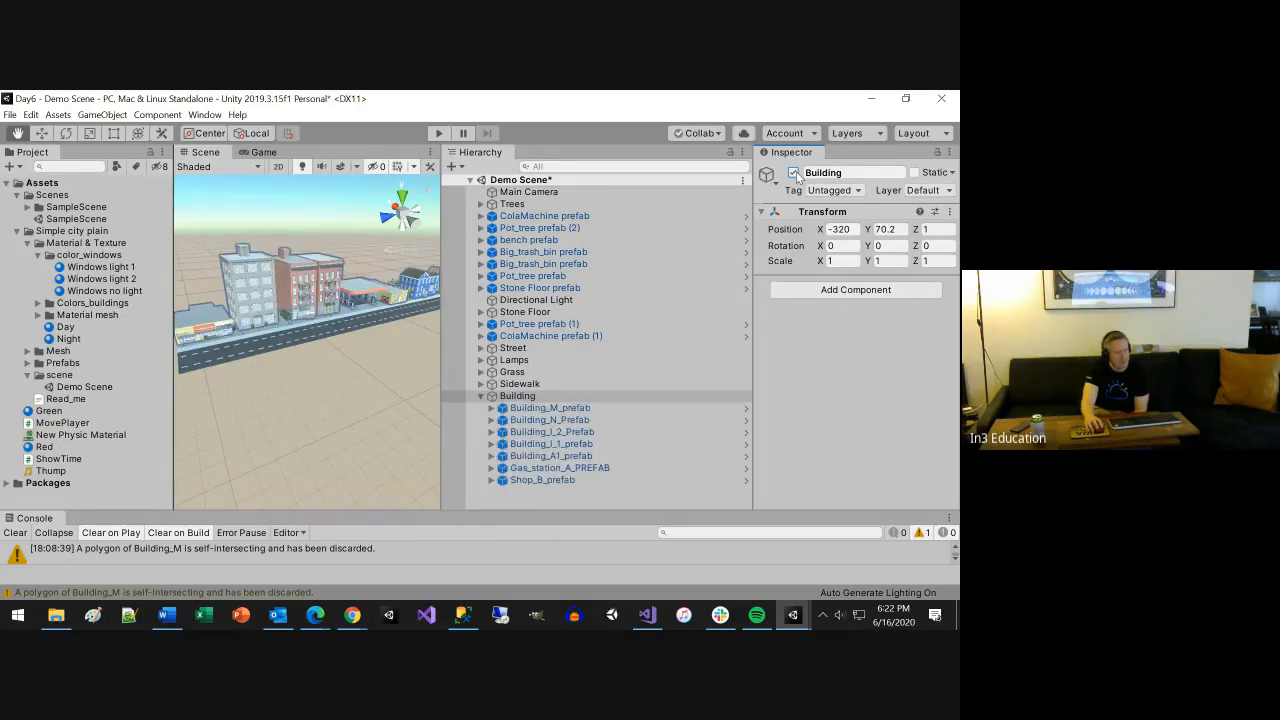
pyautogui.scroll(5, 360, 360)
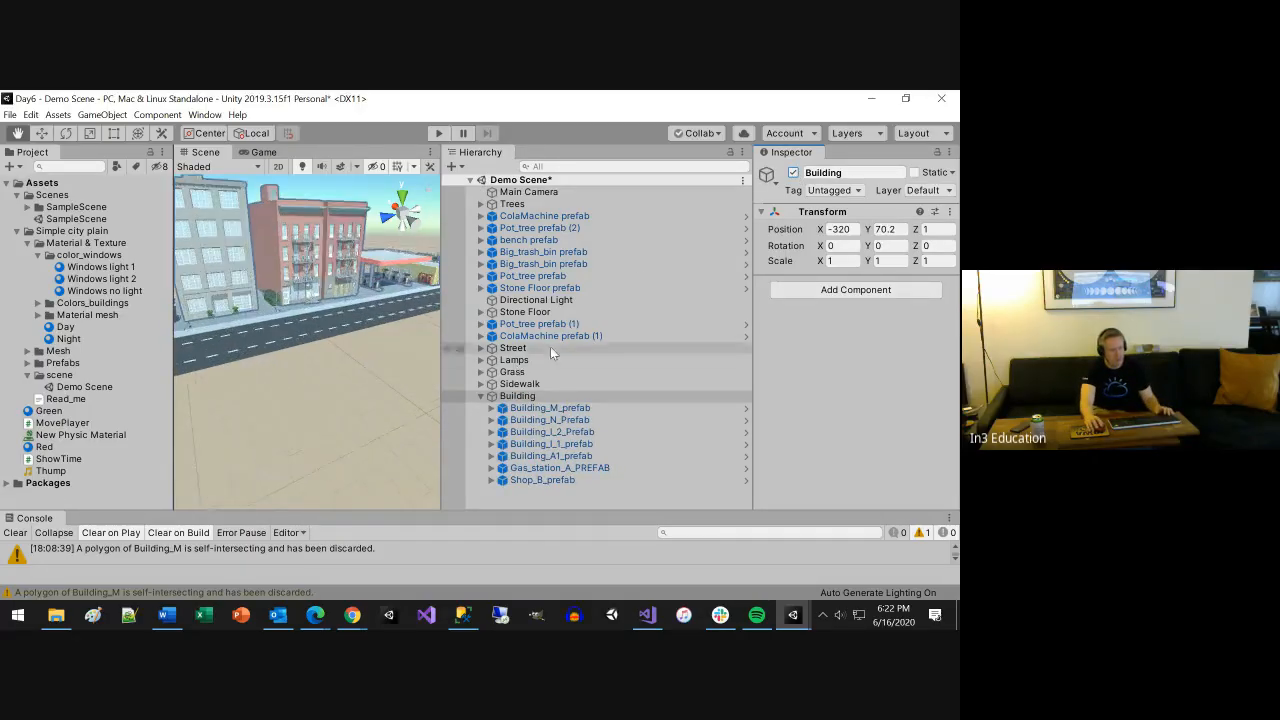
# Deactivate the Street object and reactivate it to check which road pieces it controls
pyautogui.click(512, 353)
pyautogui.scroll(-5, 374, 383)
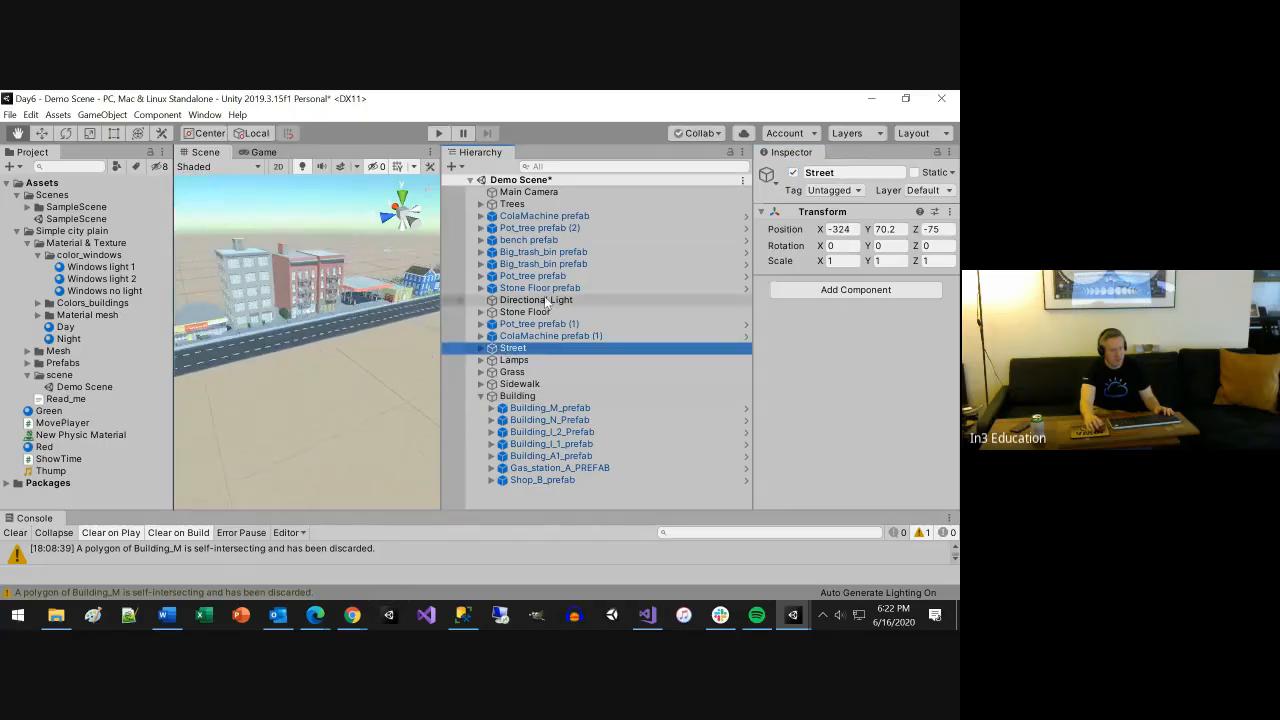
pyautogui.click(794, 173)
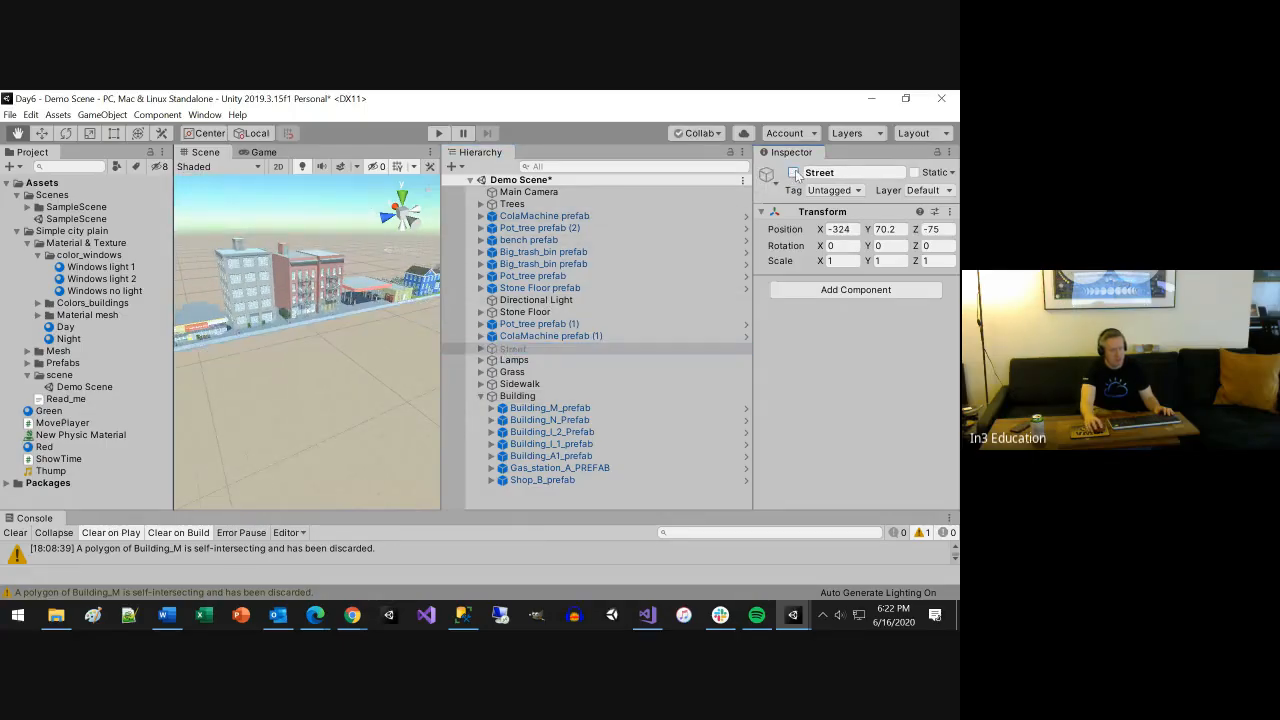
pyautogui.click(794, 173)
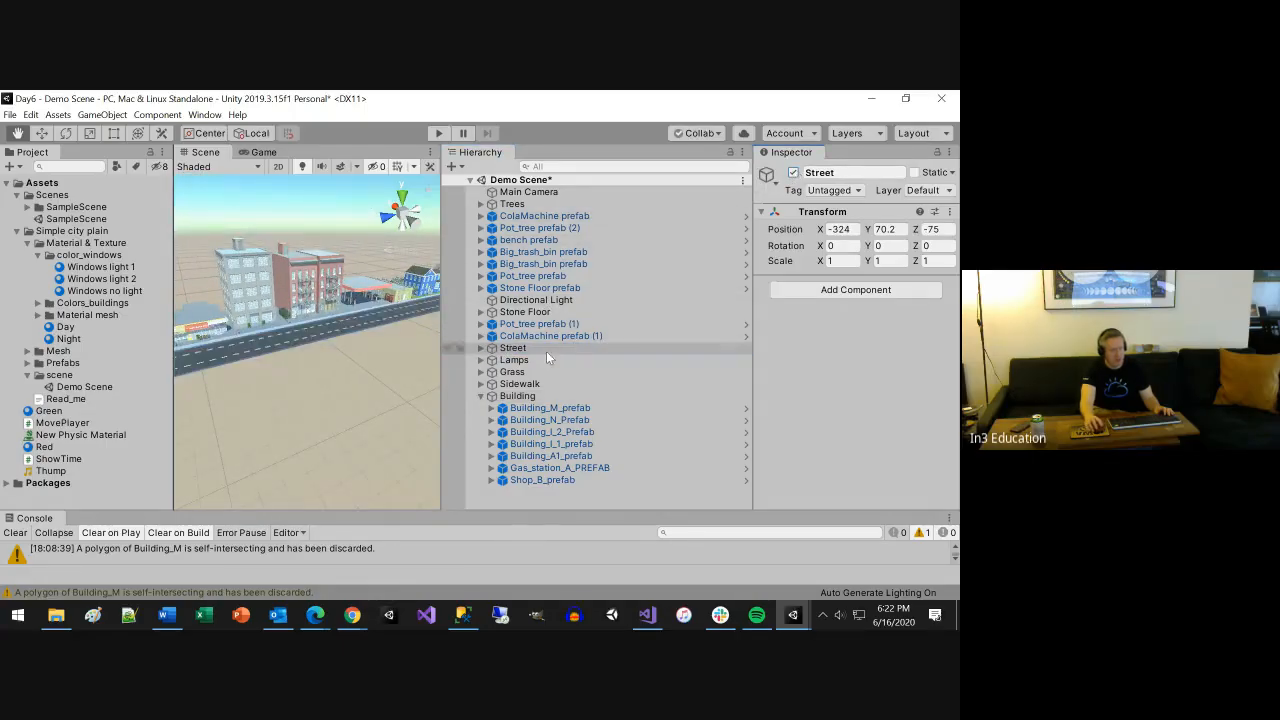
pyautogui.scroll(-2, 247, 372)
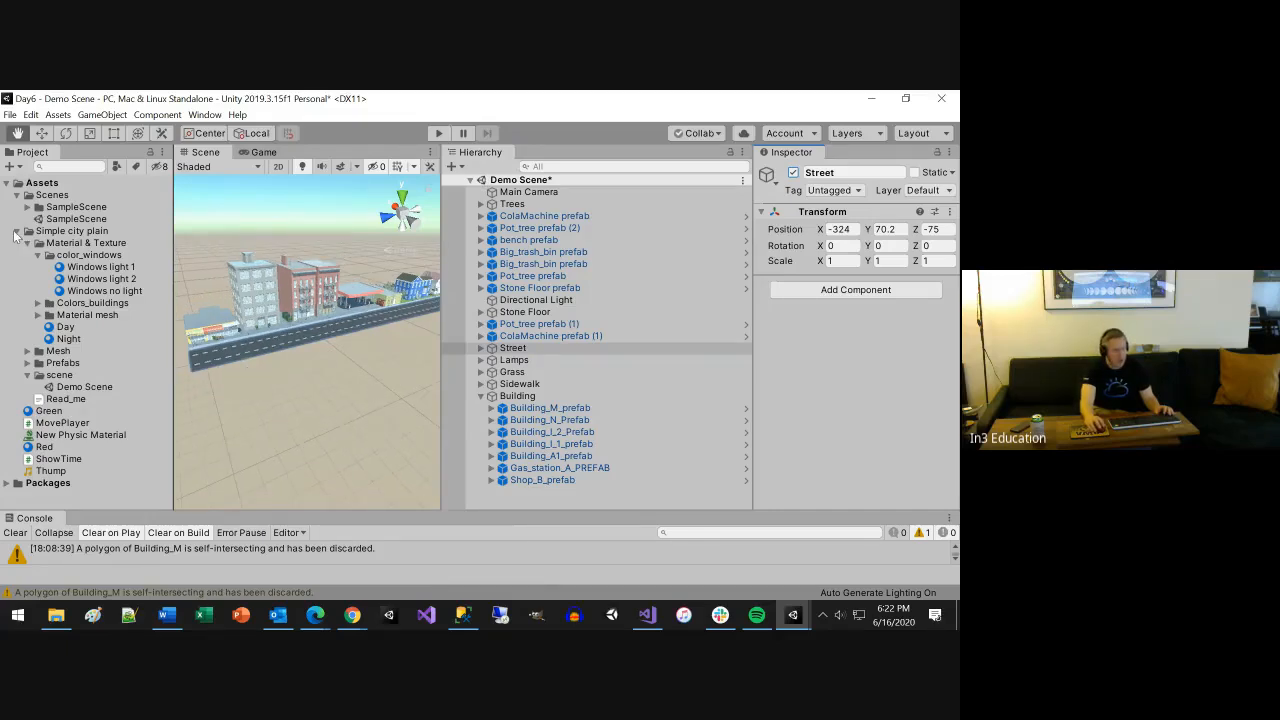
# Collapse the Scenes and Simple city plain folders and save the Street group as a prefab in Assets
pyautogui.click(17, 231)
pyautogui.click(17, 195)
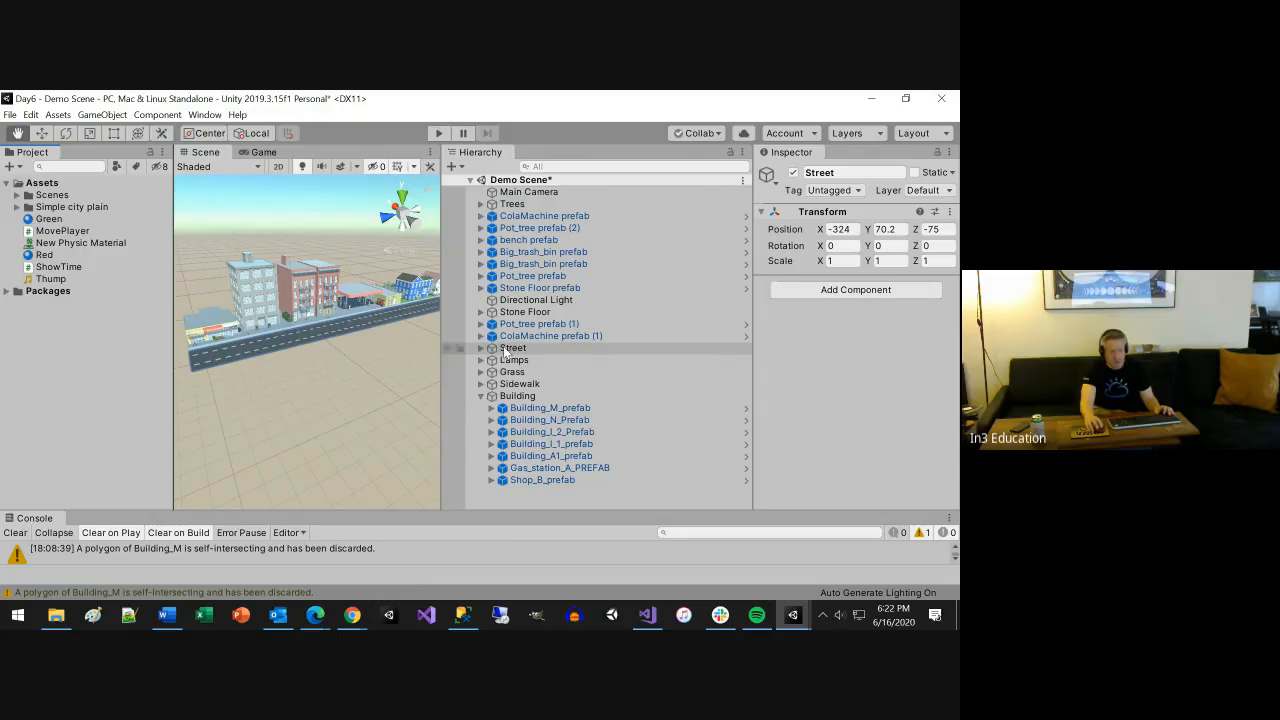
pyautogui.click(481, 348)
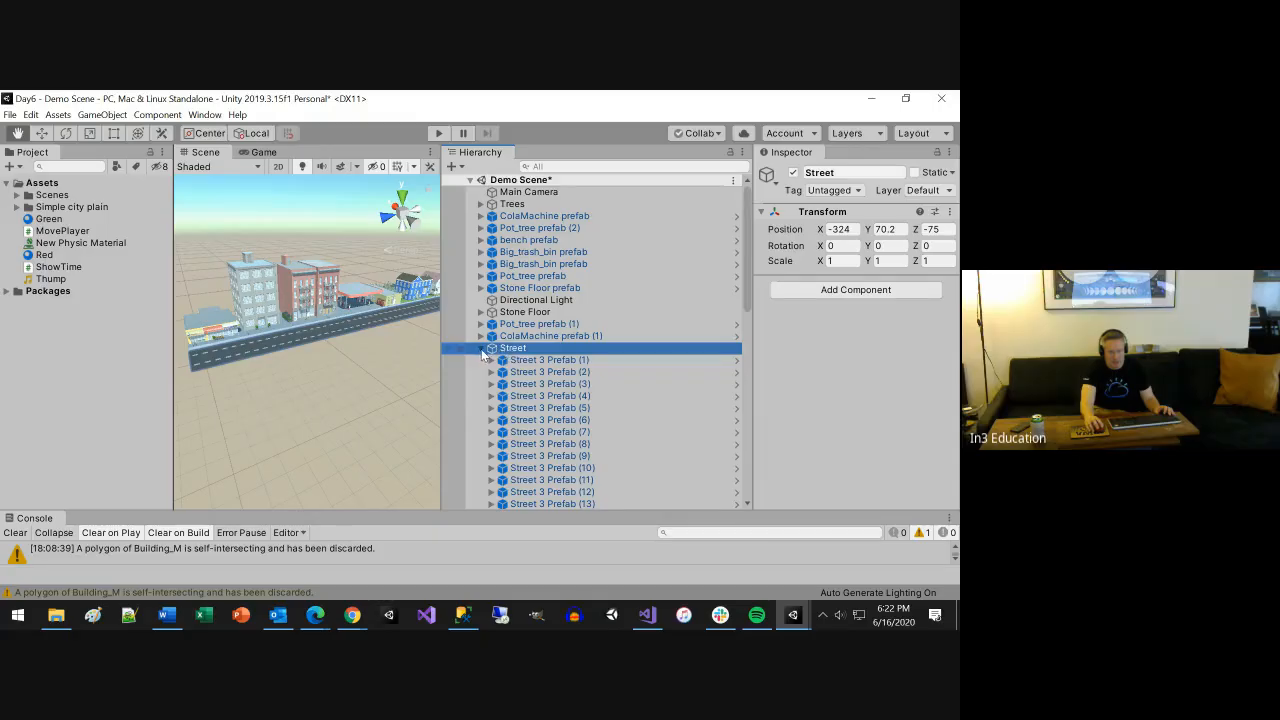
pyautogui.click(482, 348)
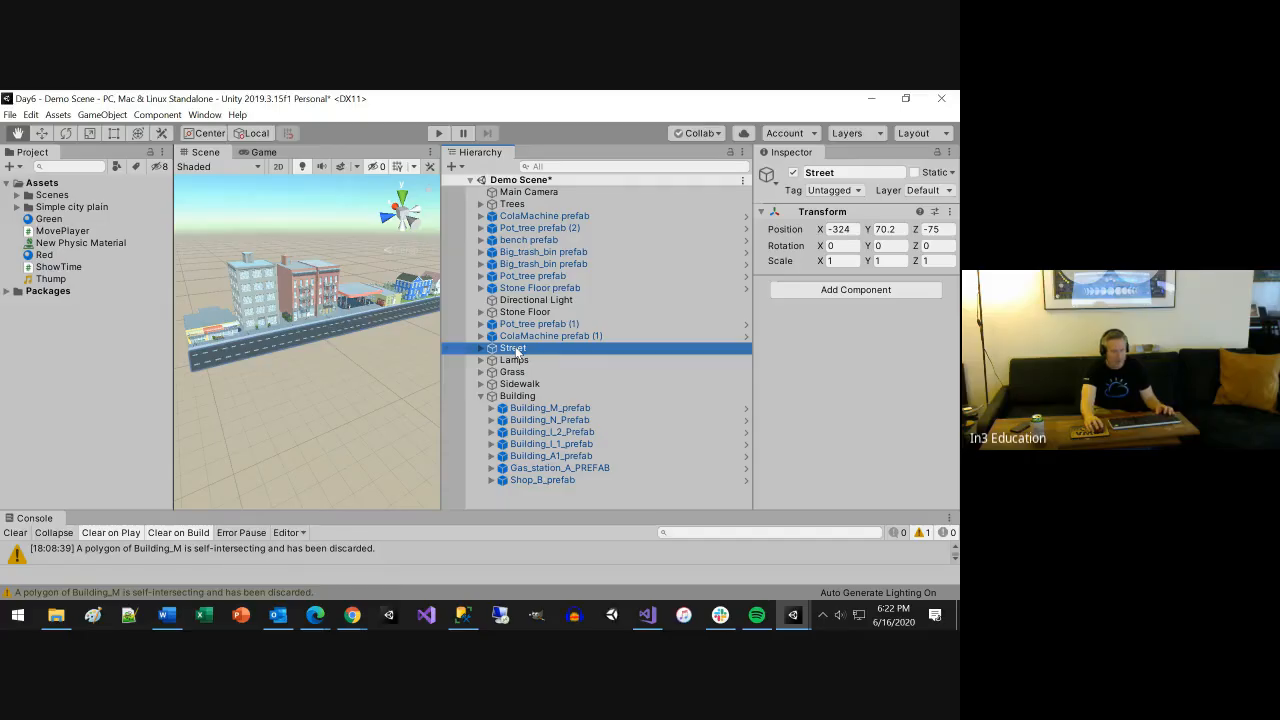
pyautogui.moveTo(517, 350); pyautogui.dragTo(87, 286)
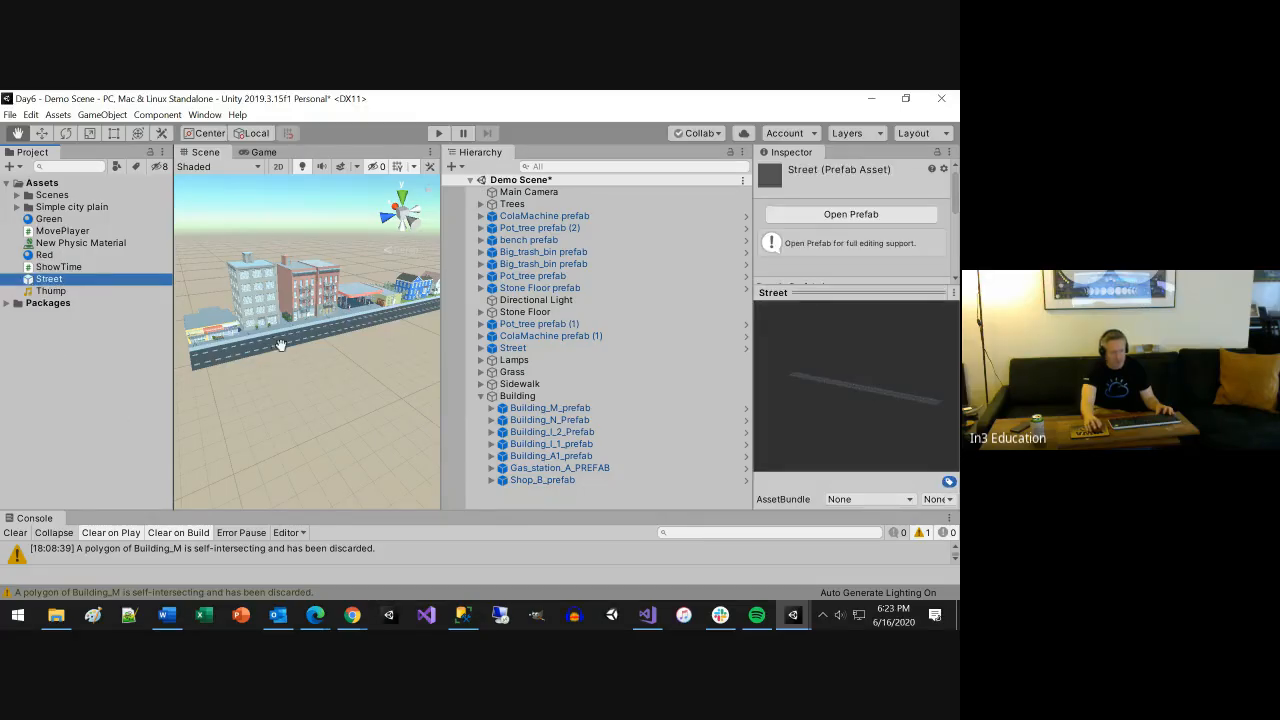
# Collapse the Building group, add a second Street prefab instance to the scene root and lower its Y position to 64.08
pyautogui.click(481, 397)
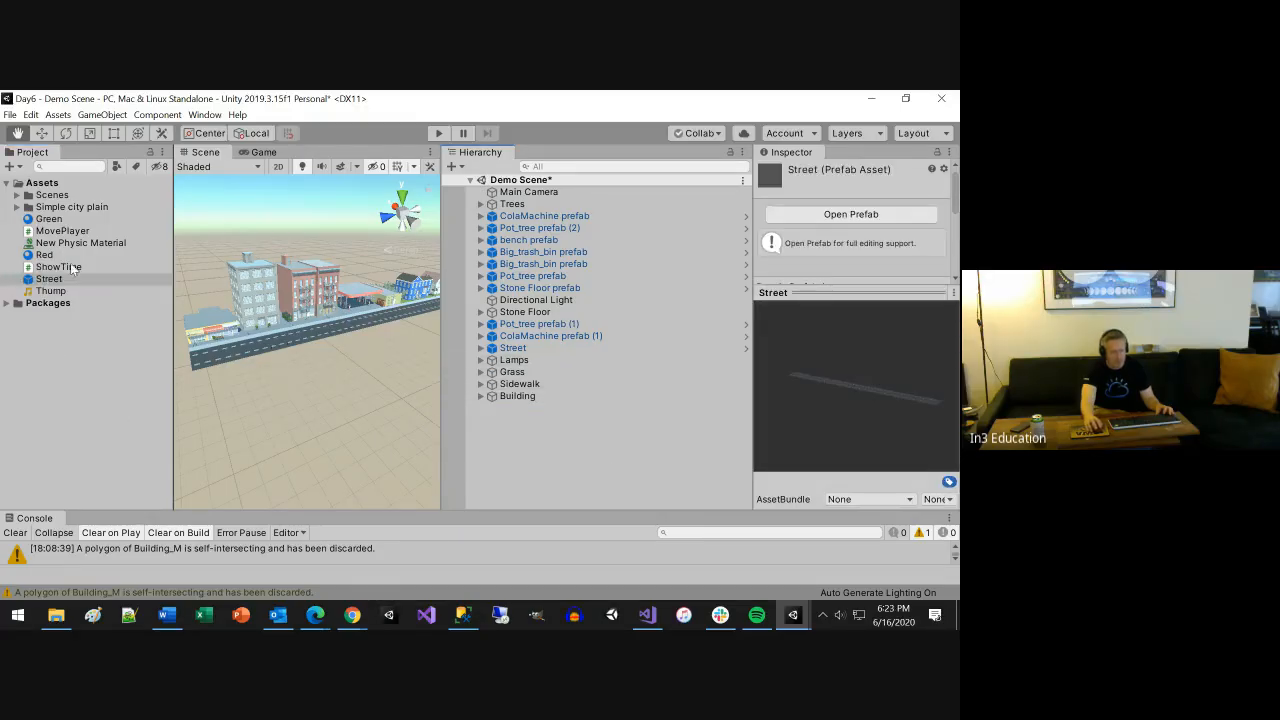
pyautogui.moveTo(50, 282); pyautogui.dragTo(529, 440)
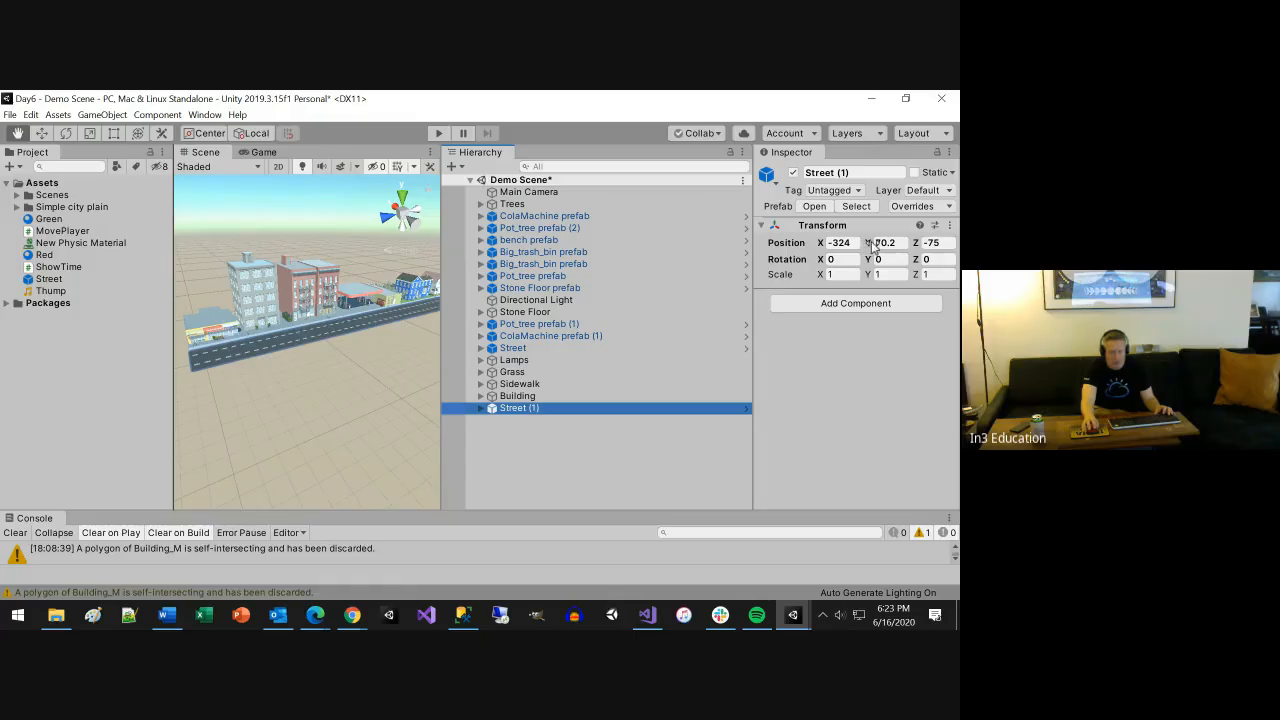
pyautogui.moveTo(872, 245); pyautogui.dragTo(727, 213)
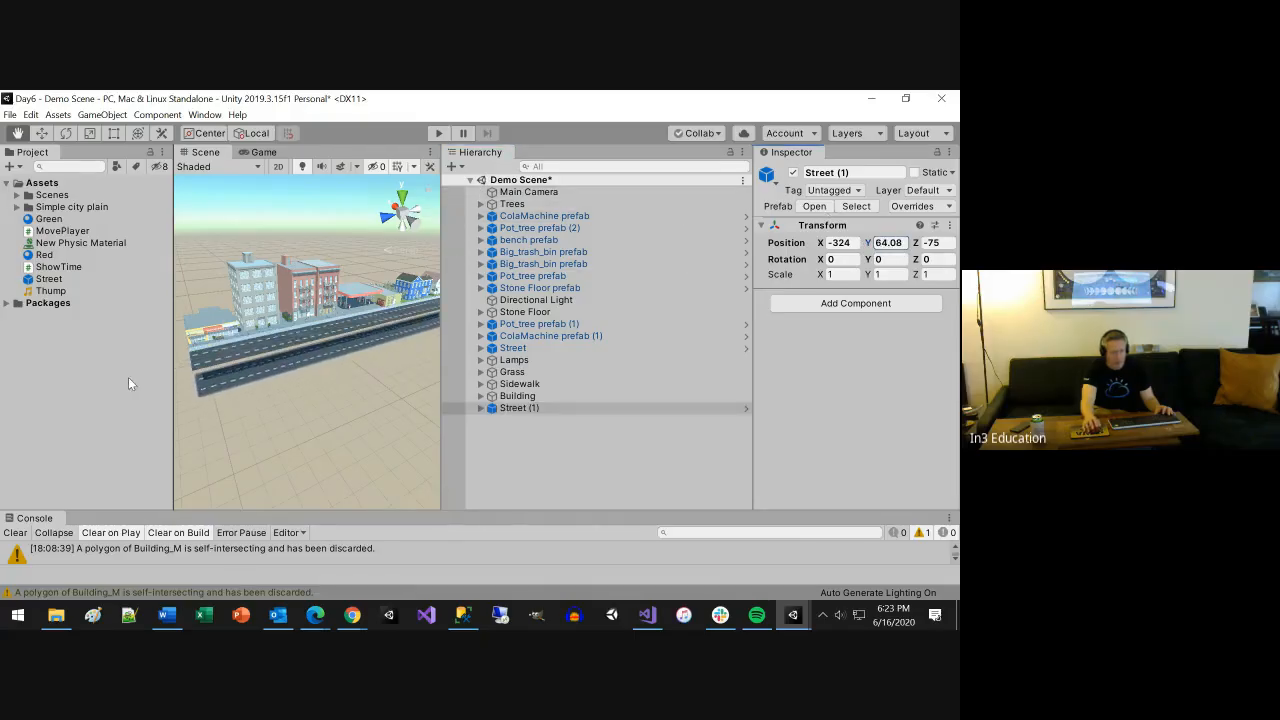
pyautogui.keyDown('alt'); pyautogui.moveTo(257, 413); pyautogui.dragTo(371, 409); pyautogui.keyUp('alt')
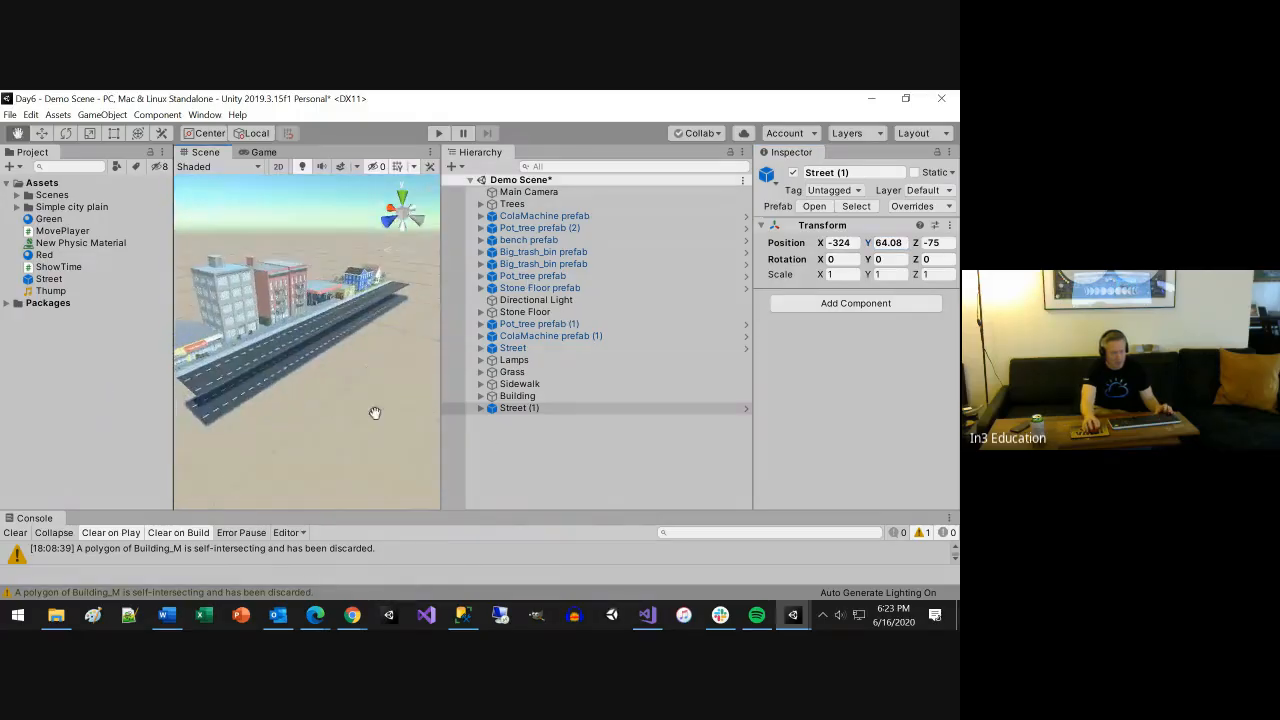
# Look through the Street 3 Prefab children inside the second Street instance and collapse it again
pyautogui.click(484, 410)
pyautogui.click(481, 409)
pyautogui.click(535, 434)
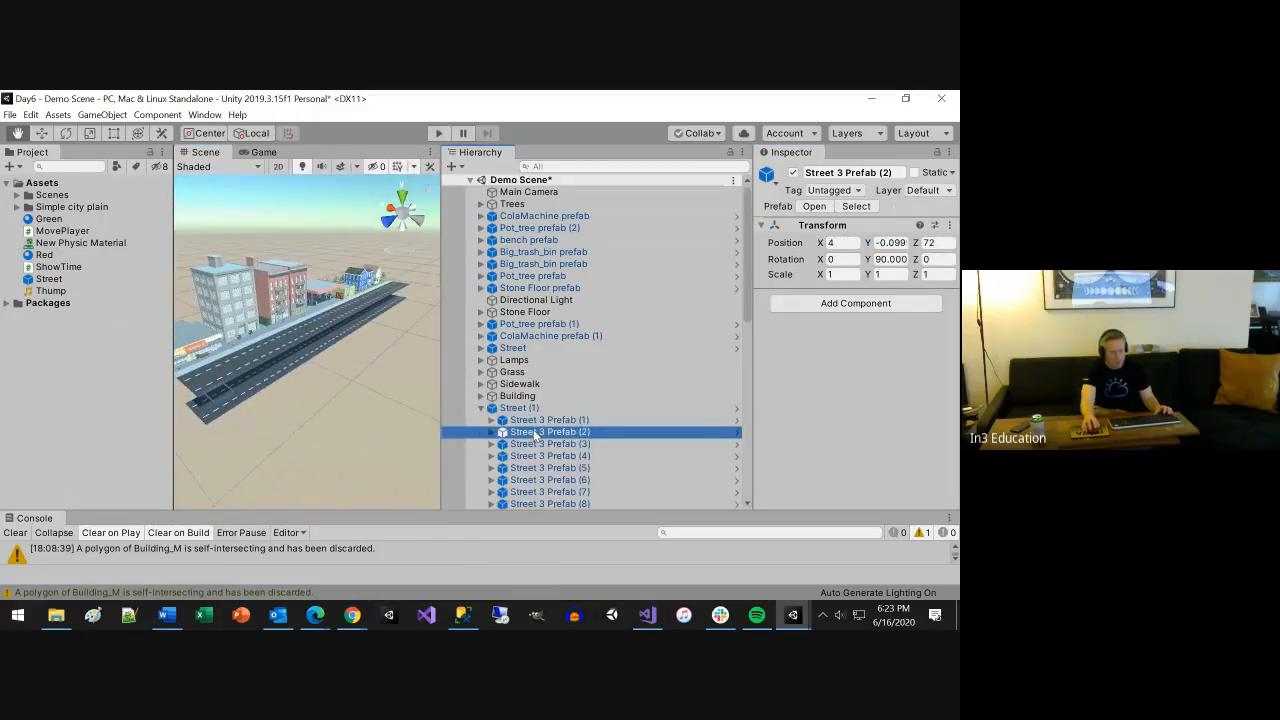
pyautogui.press('Down')
pyautogui.press('Down')
pyautogui.press('Down')
pyautogui.press('Down')
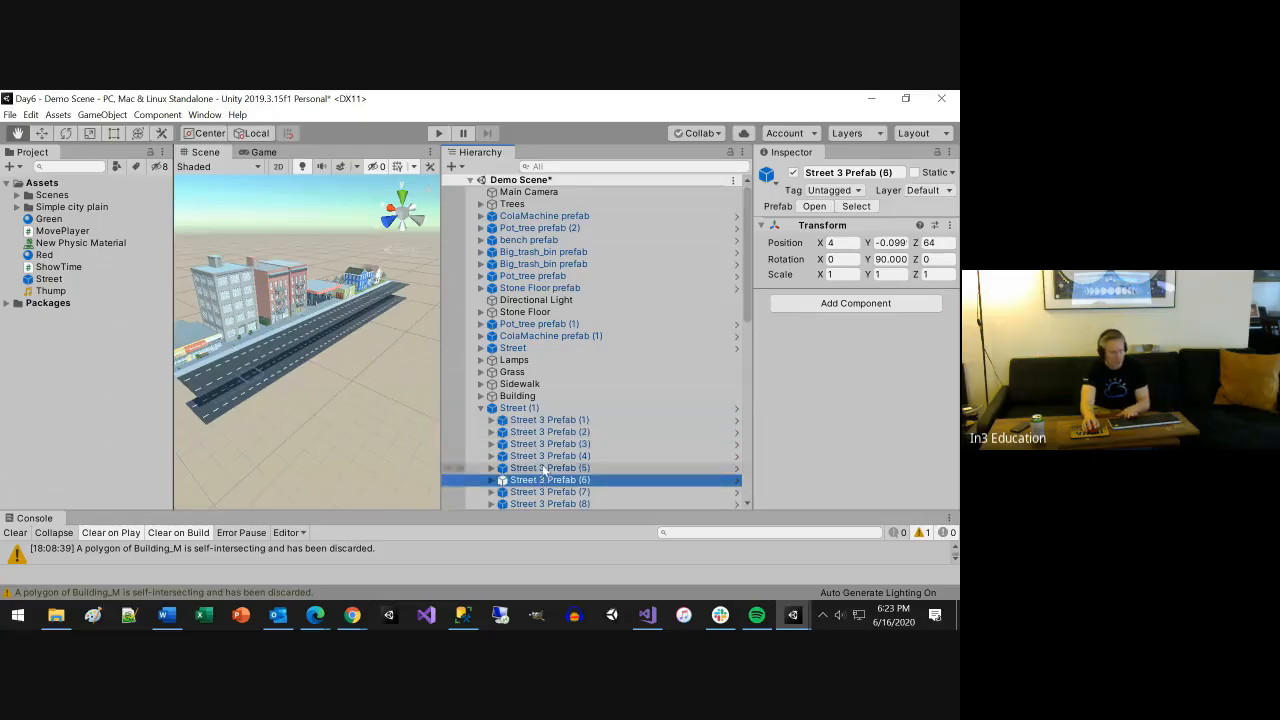
pyautogui.press('Down')
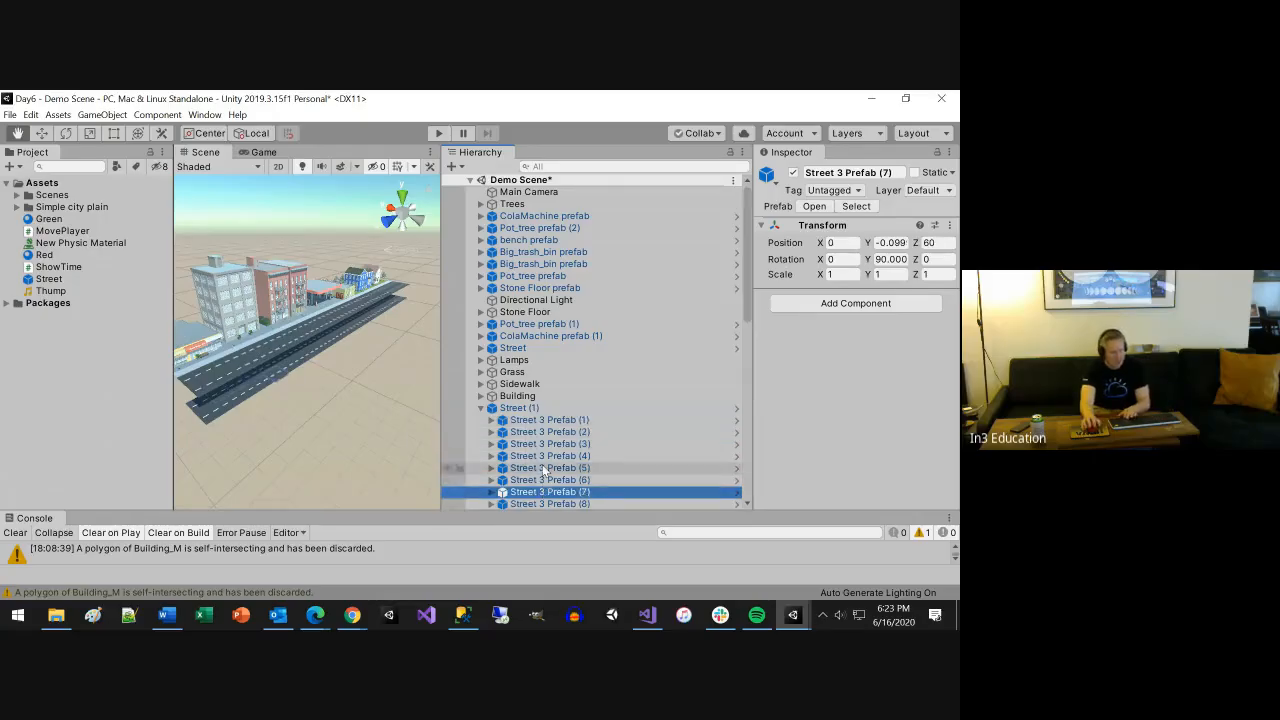
pyautogui.click(481, 408)
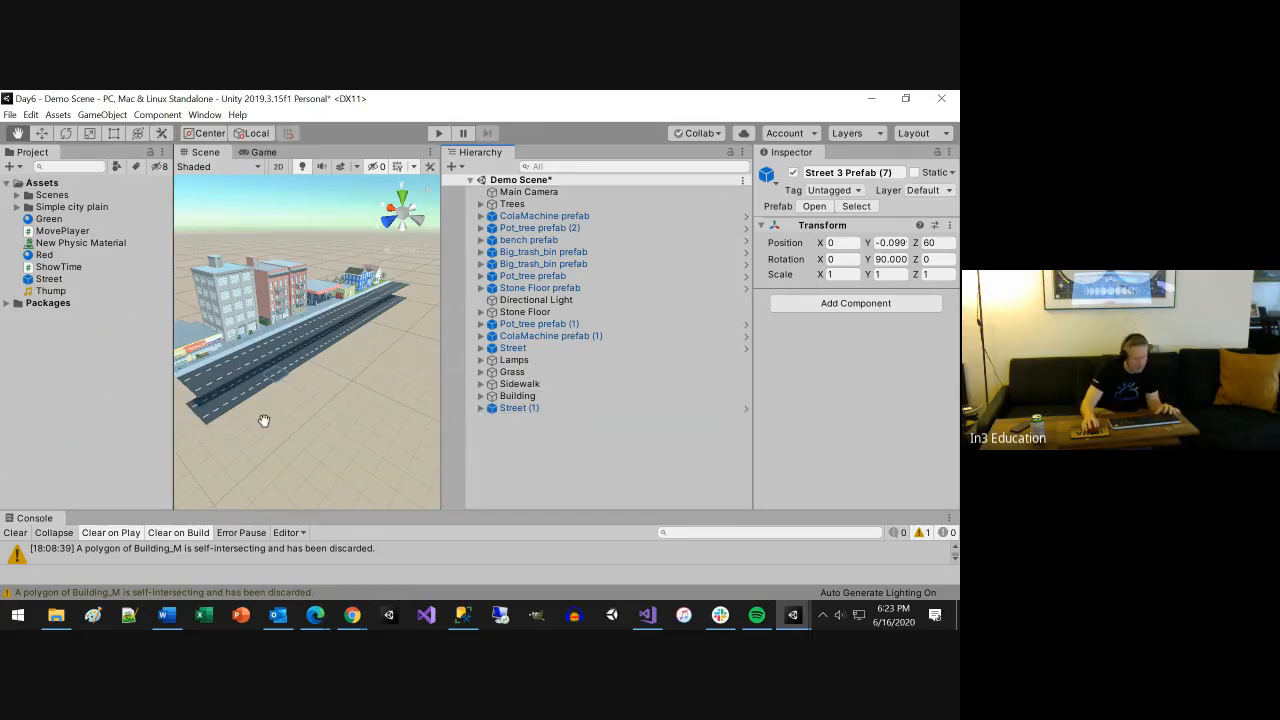
# Move the second Street instance up to Y 69.9 and sideways to X -332.1, beside the original road
pyautogui.keyDown('alt'); pyautogui.moveTo(261, 425); pyautogui.dragTo(372, 330); pyautogui.keyUp('alt')
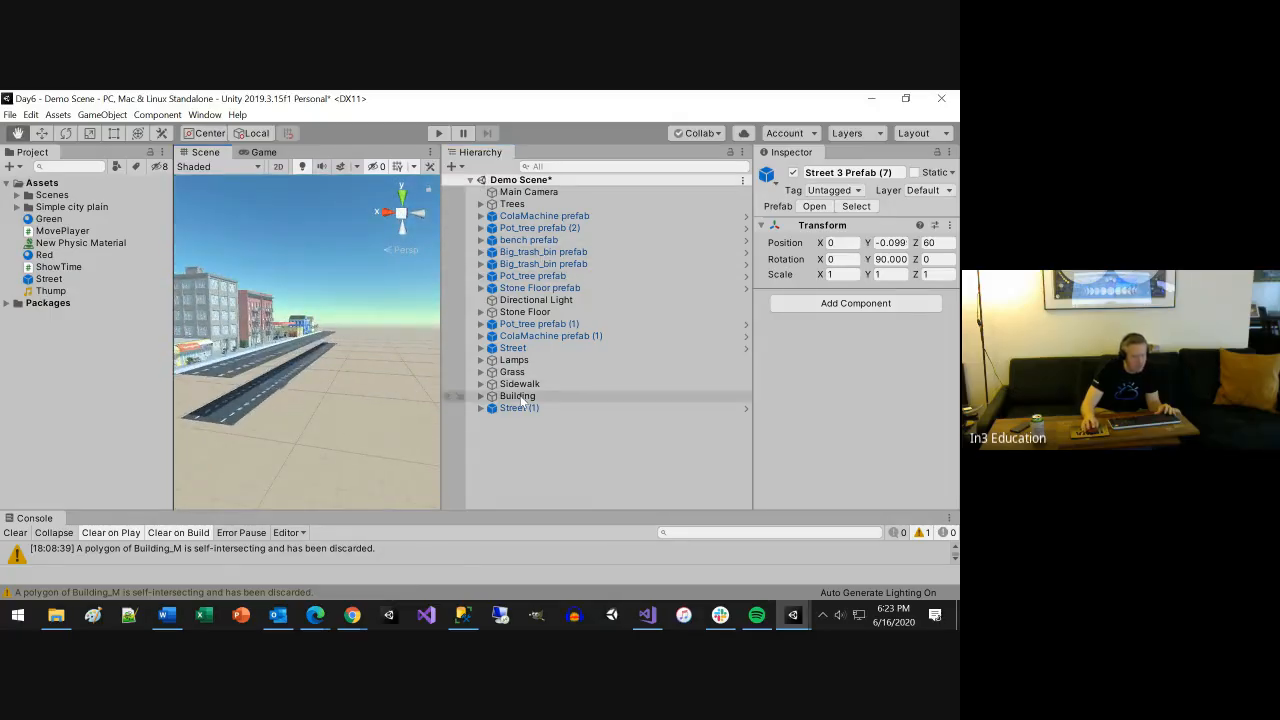
pyautogui.keyDown('alt'); pyautogui.moveTo(291, 403); pyautogui.dragTo(313, 466); pyautogui.keyUp('alt')
pyautogui.keyDown('alt'); pyautogui.moveTo(327, 427); pyautogui.dragTo(347, 460); pyautogui.keyUp('alt')
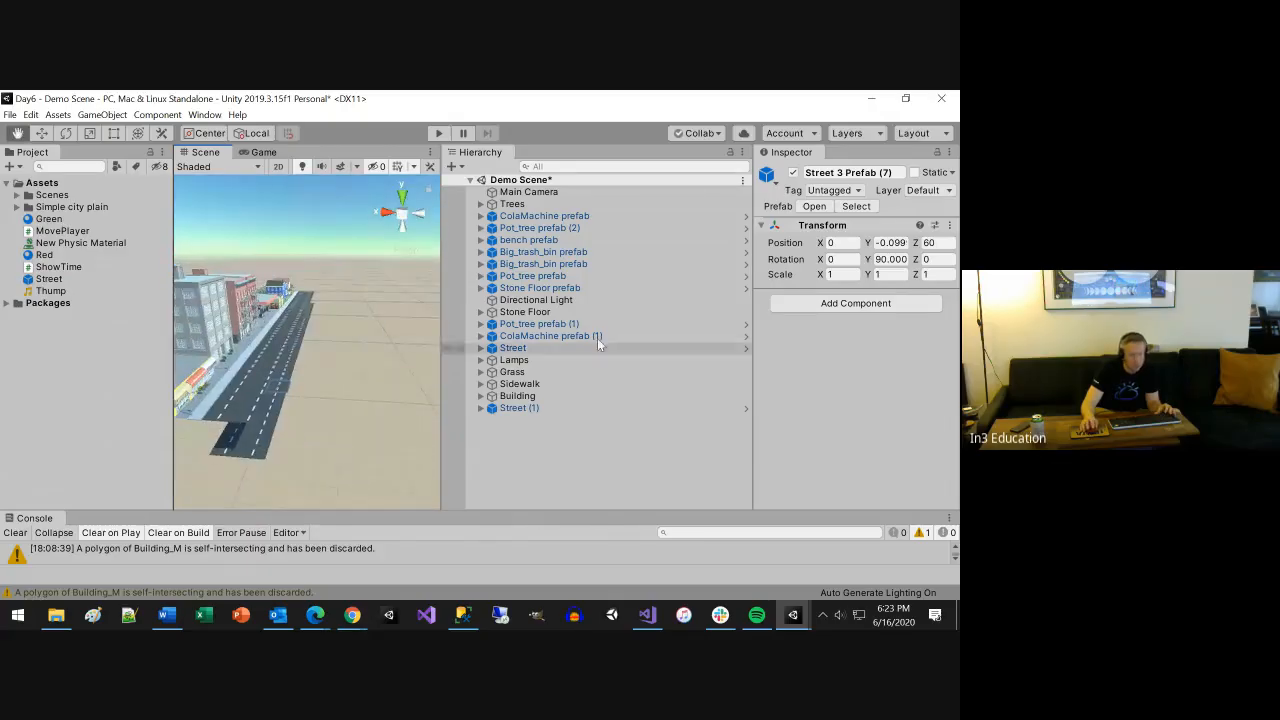
pyautogui.click(527, 407)
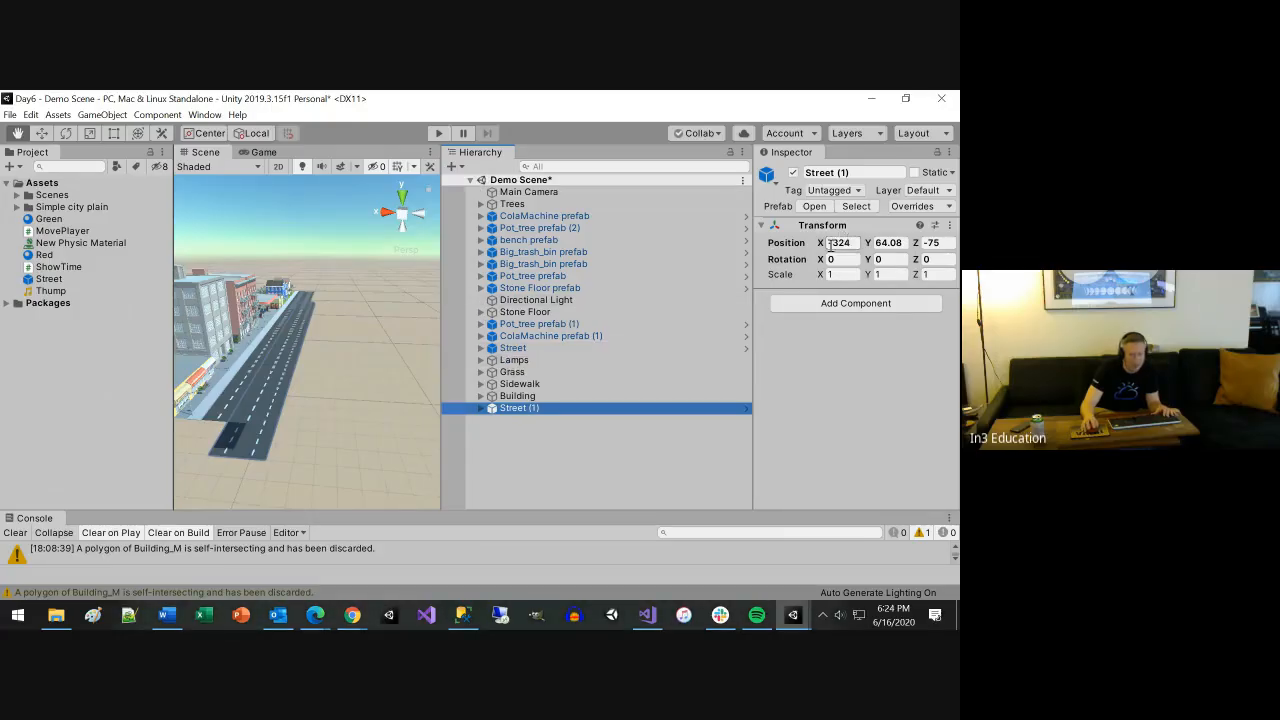
pyautogui.press('w')
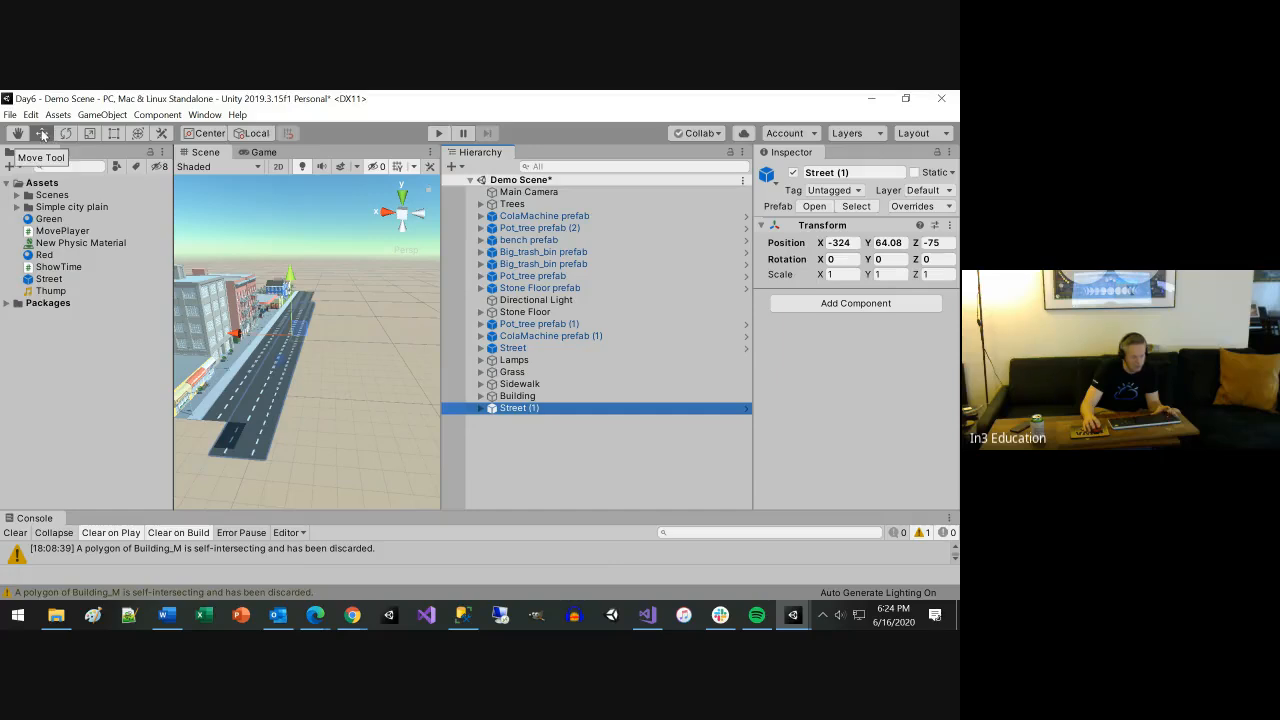
pyautogui.moveTo(291, 282); pyautogui.dragTo(292, 260)
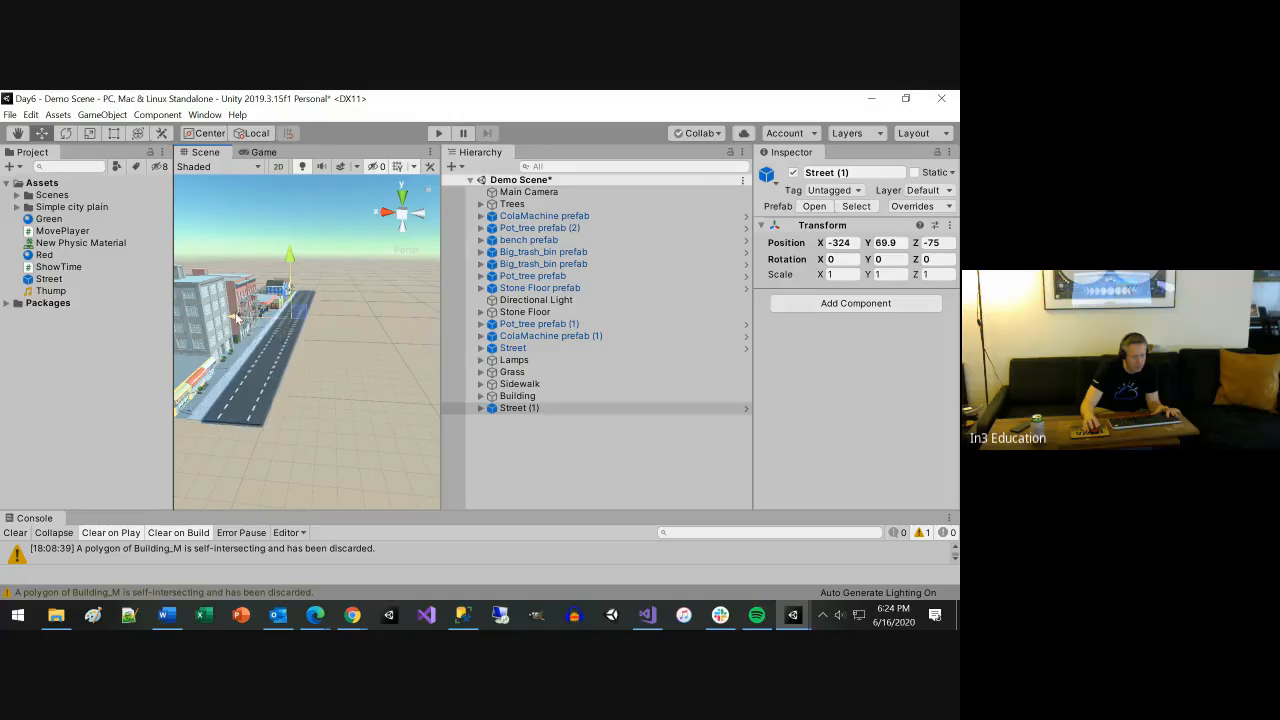
pyautogui.moveTo(238, 318); pyautogui.dragTo(261, 317)
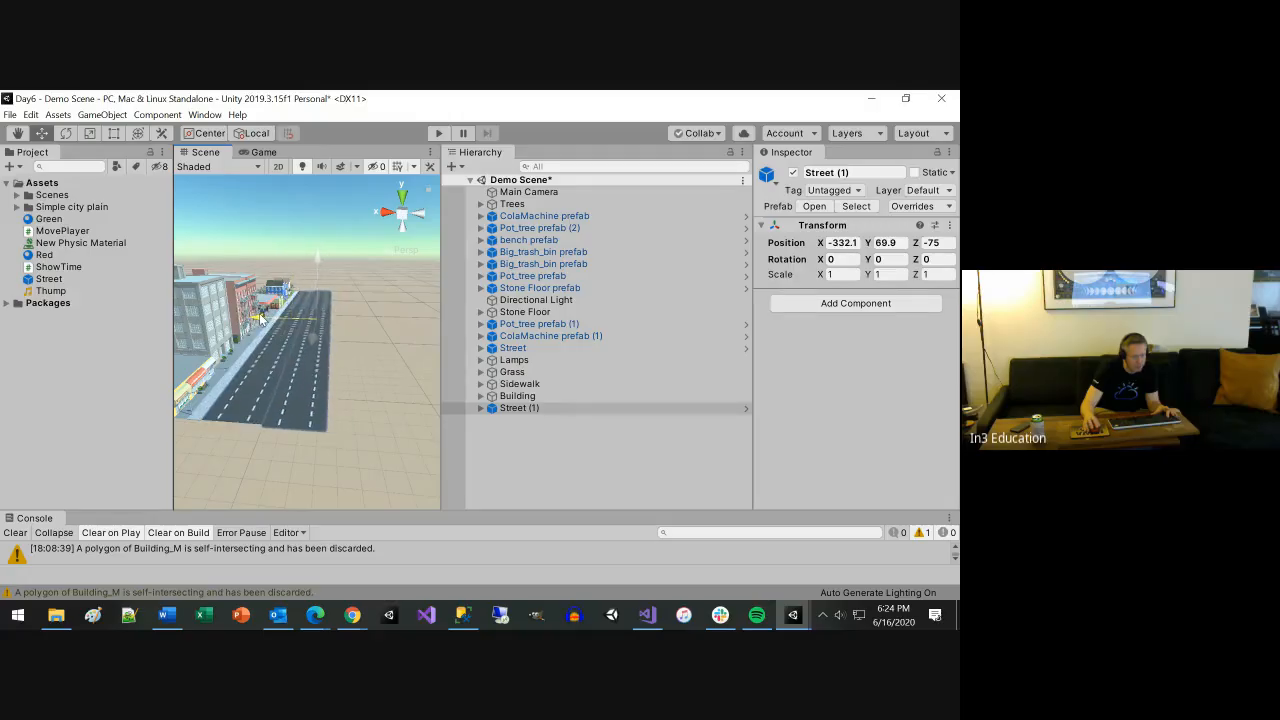
pyautogui.keyDown('alt'); pyautogui.moveTo(362, 485); pyautogui.dragTo(154, 561); pyautogui.keyUp('alt')
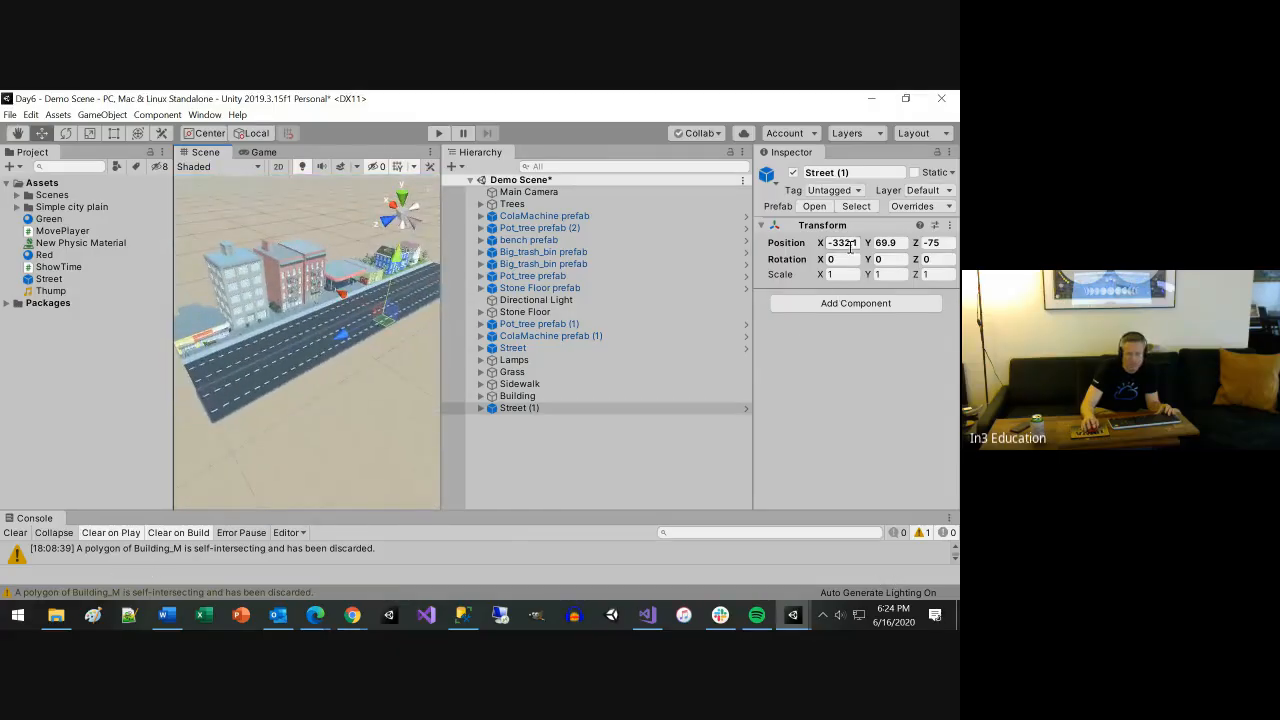
# Copy the X position -324 from the original Street object into the X position of Street (1)
pyautogui.click(513, 349)
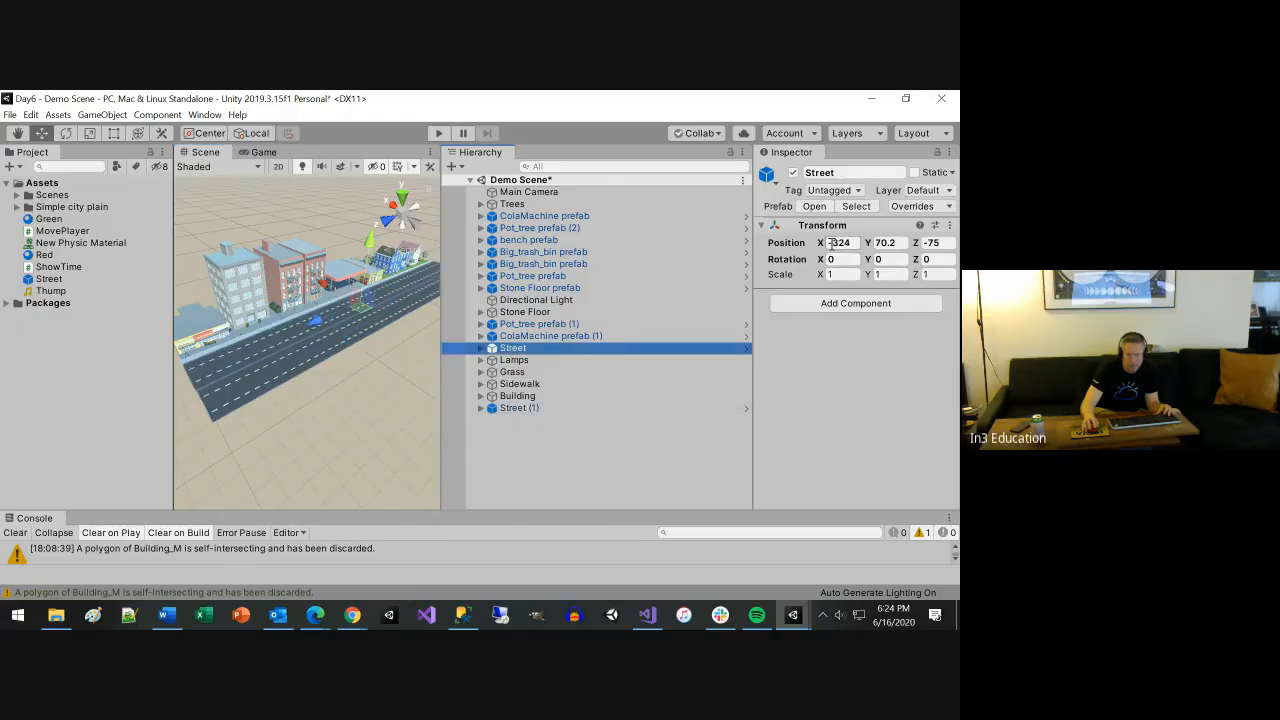
pyautogui.click(513, 407)
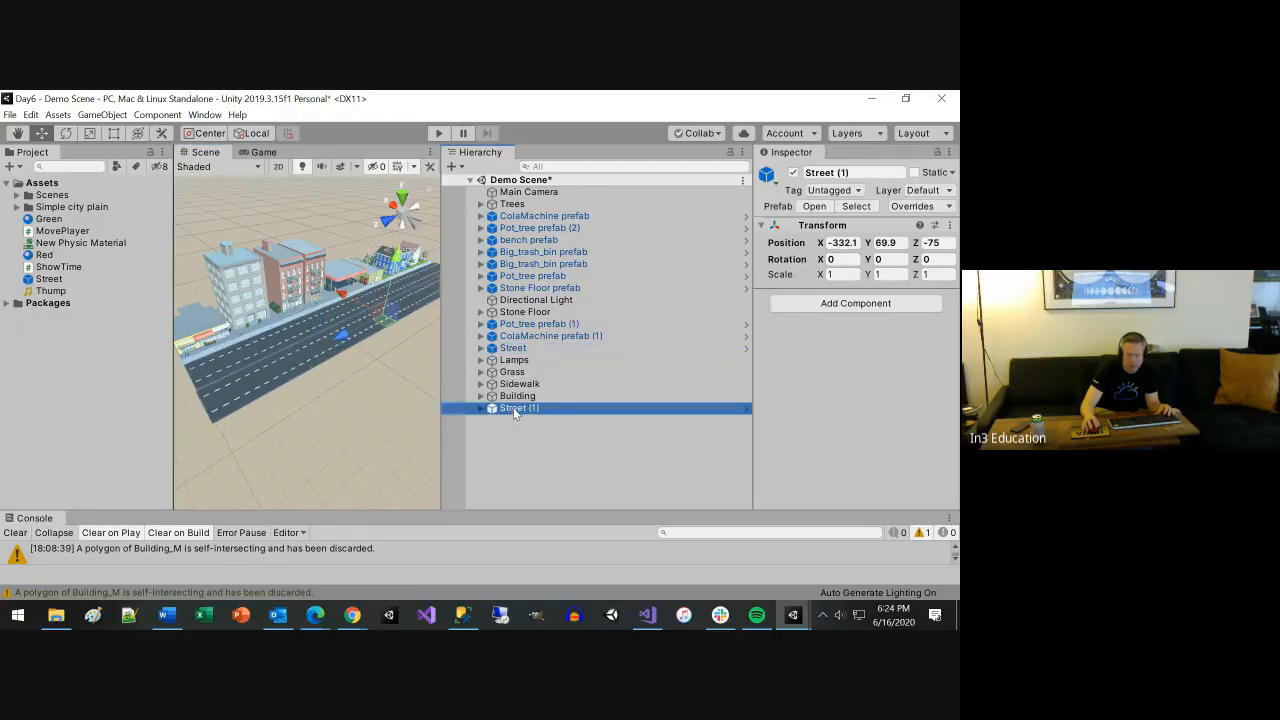
pyautogui.click(513, 348)
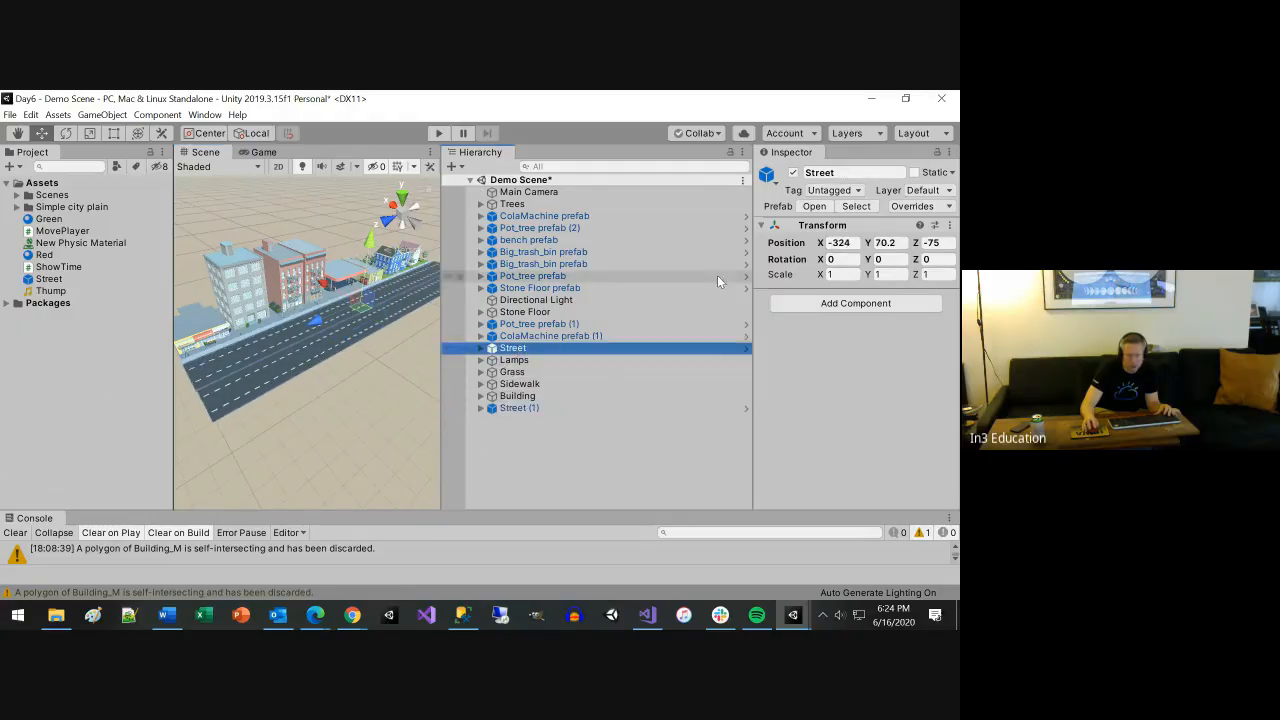
pyautogui.click(857, 242)
pyautogui.hotkey('ctrl', 'c')
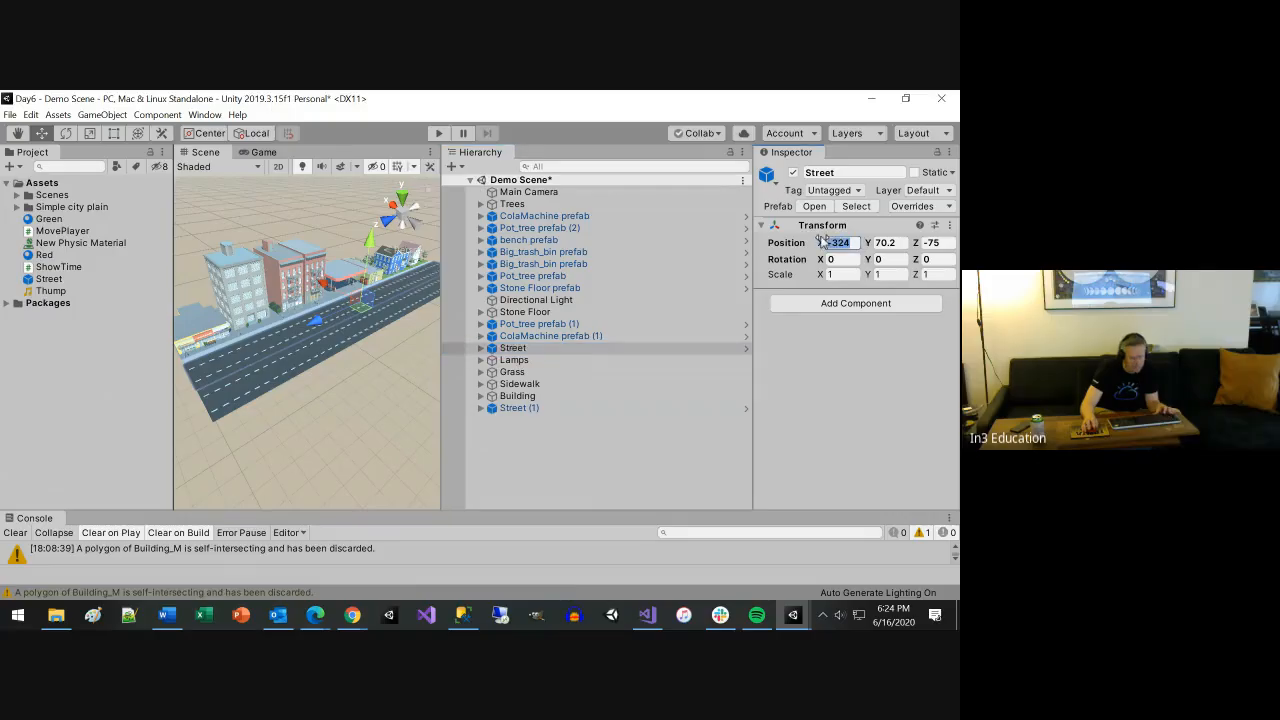
pyautogui.click(527, 408)
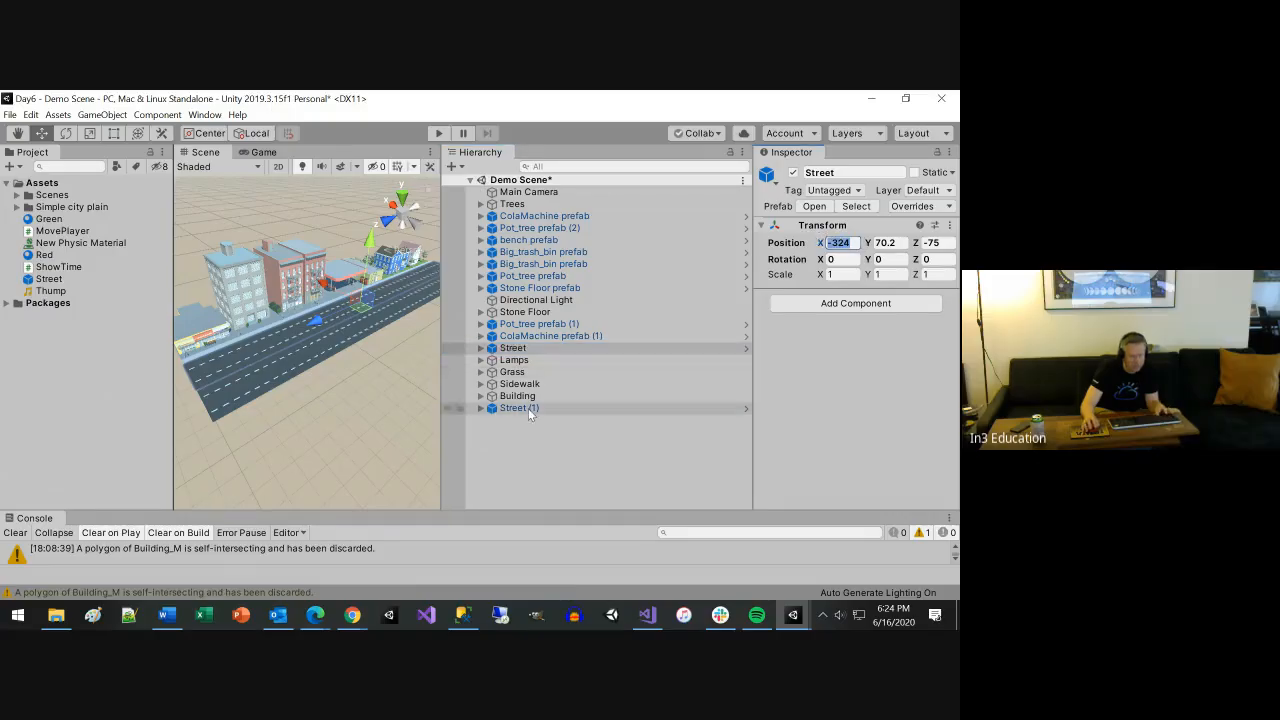
pyautogui.click(848, 243)
pyautogui.hotkey('ctrl', 'v')
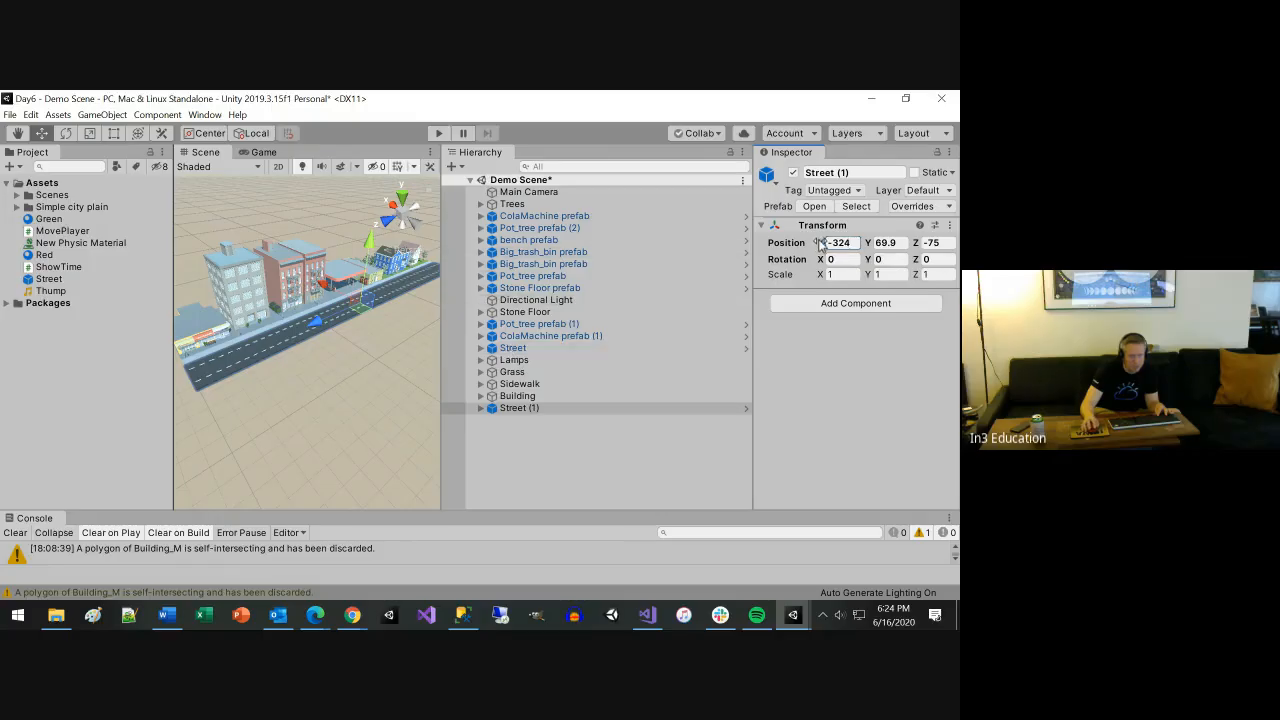
# Move Street (1) sideways to X -331.4, beside the original road, and compare its position with the original Street's
pyautogui.moveTo(819, 244); pyautogui.dragTo(804, 246)
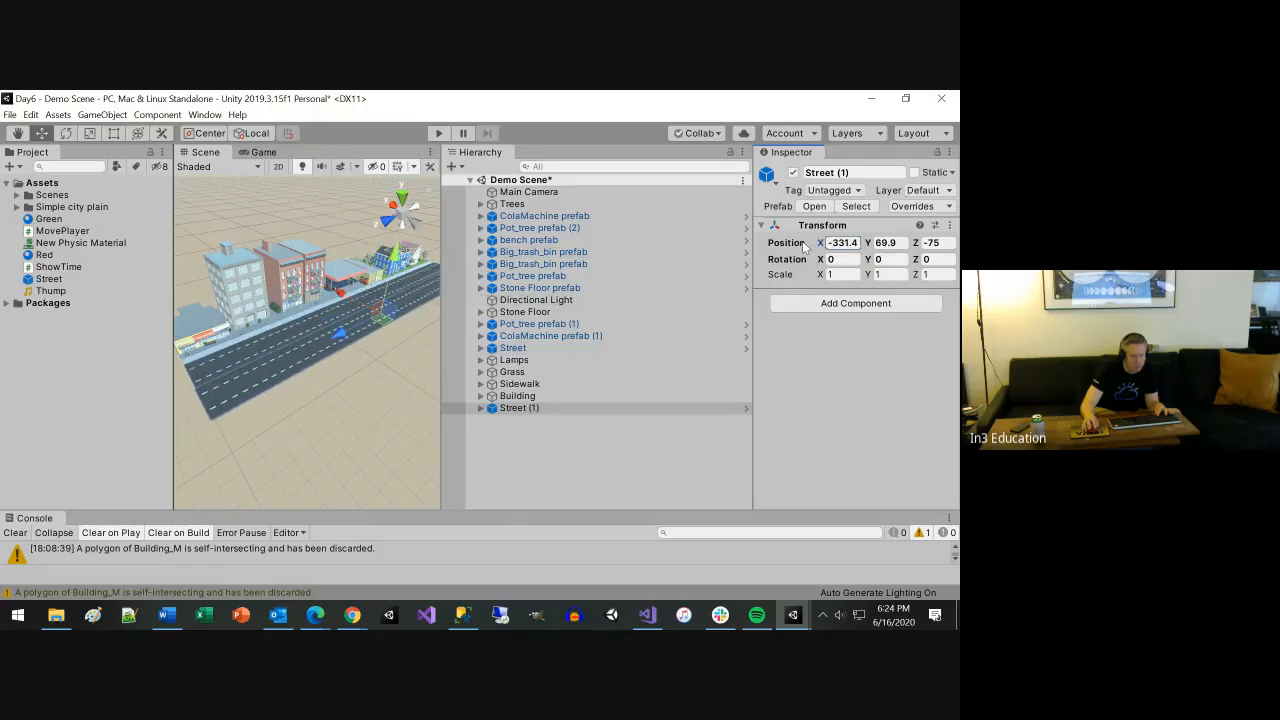
pyautogui.click(528, 346)
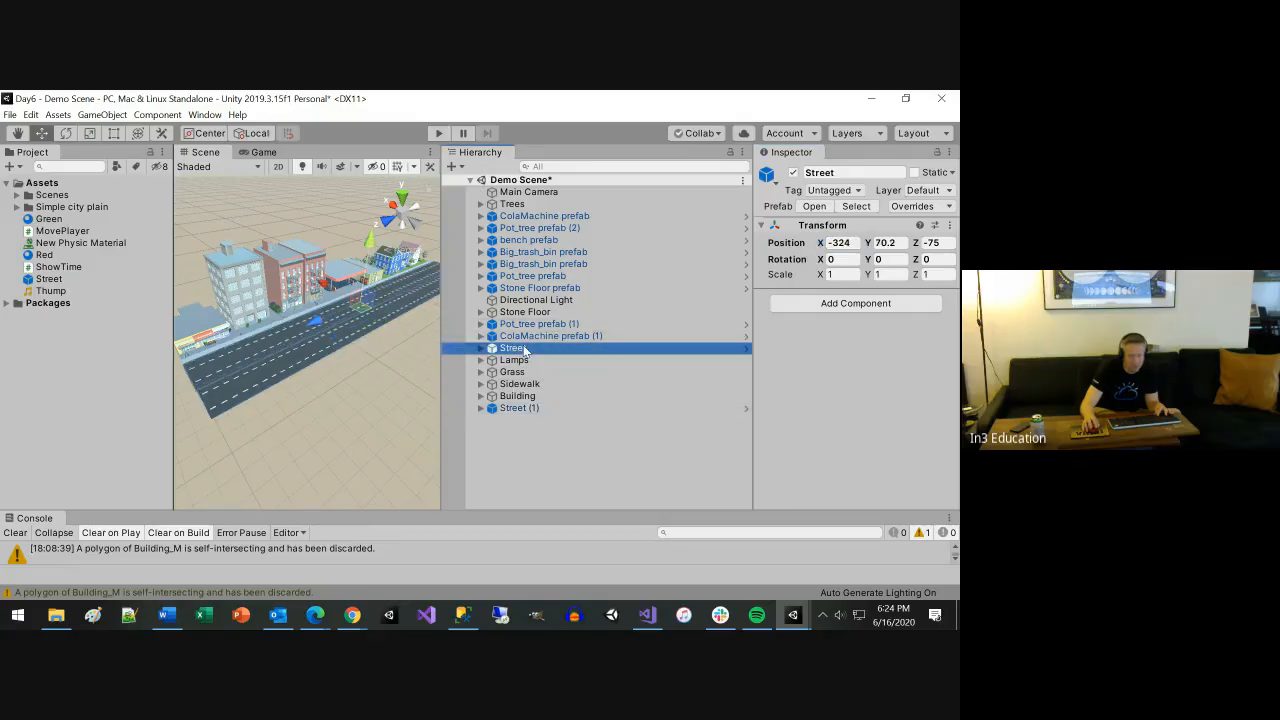
pyautogui.click(545, 407)
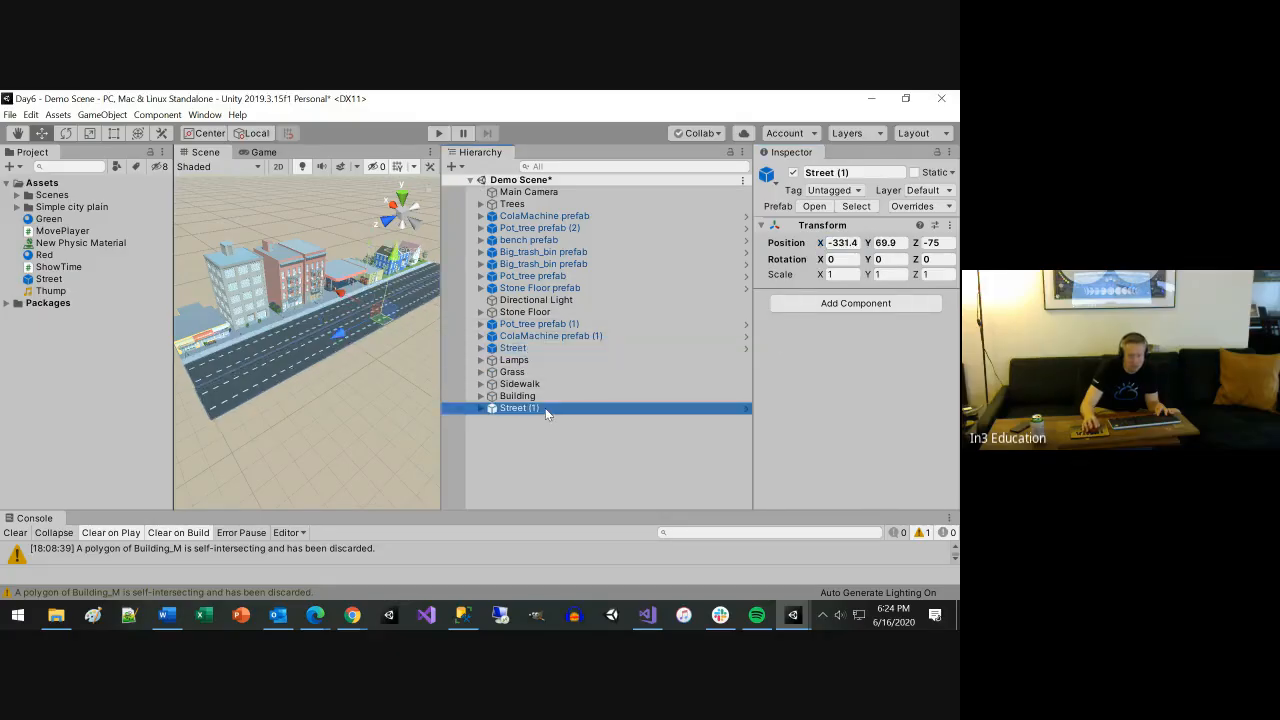
# Set the original Street object's Y position to 69.9 to match Street (1)
pyautogui.click(509, 350)
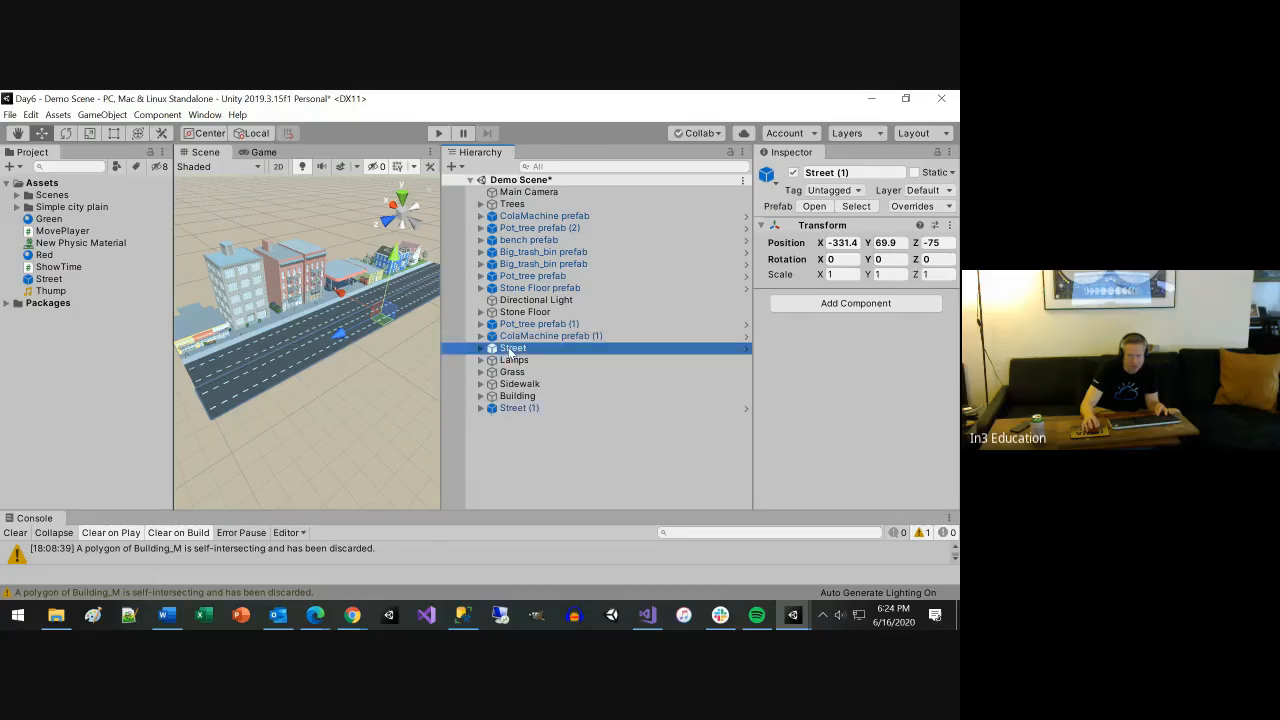
pyautogui.click(900, 245)
pyautogui.write('69.9')
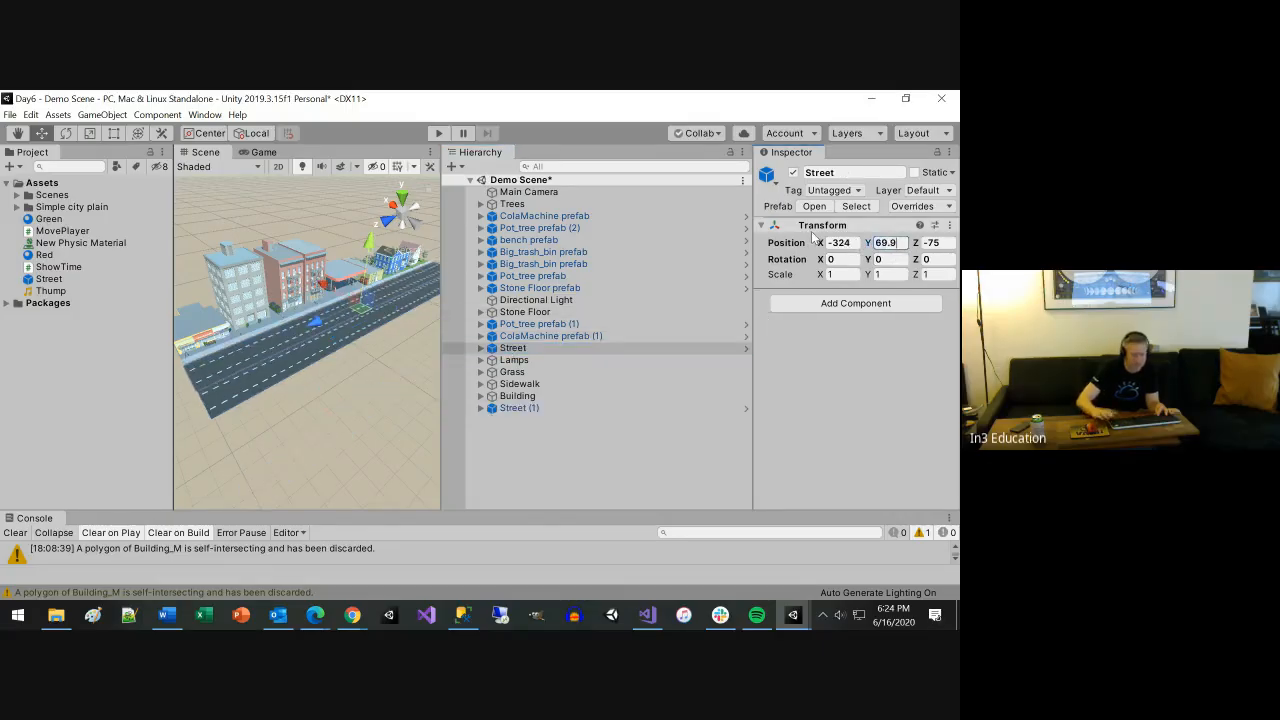
pyautogui.press('Return')
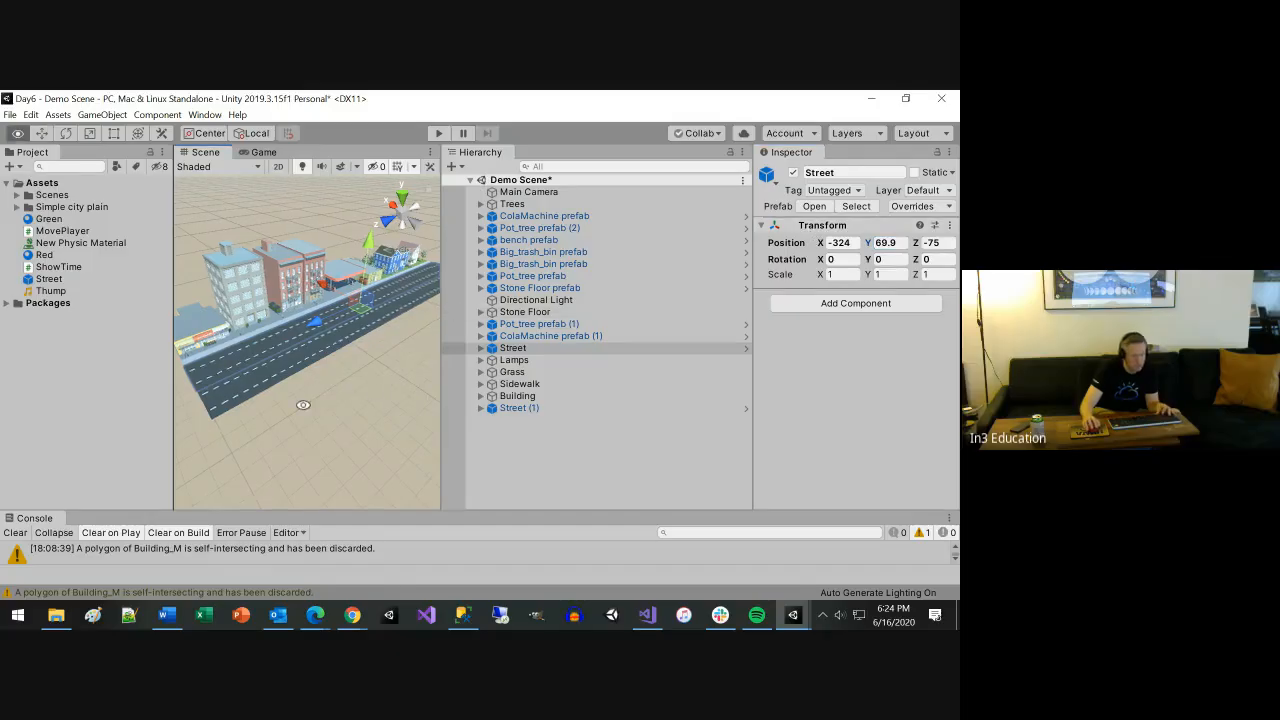
# Examine the alignment of the two adjacent roads from several angles, close up and from a distance
pyautogui.keyDown('alt'); pyautogui.moveTo(303, 405); pyautogui.dragTo(200, 466); pyautogui.keyUp('alt')
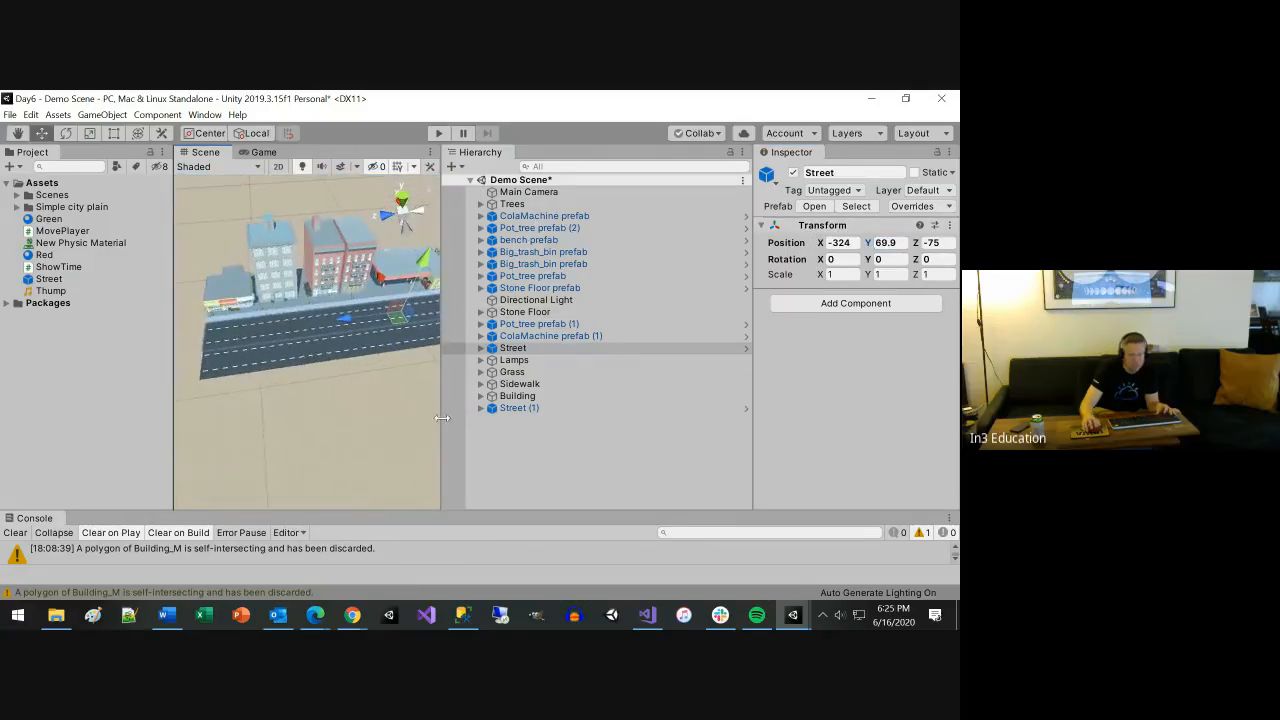
pyautogui.click(510, 408)
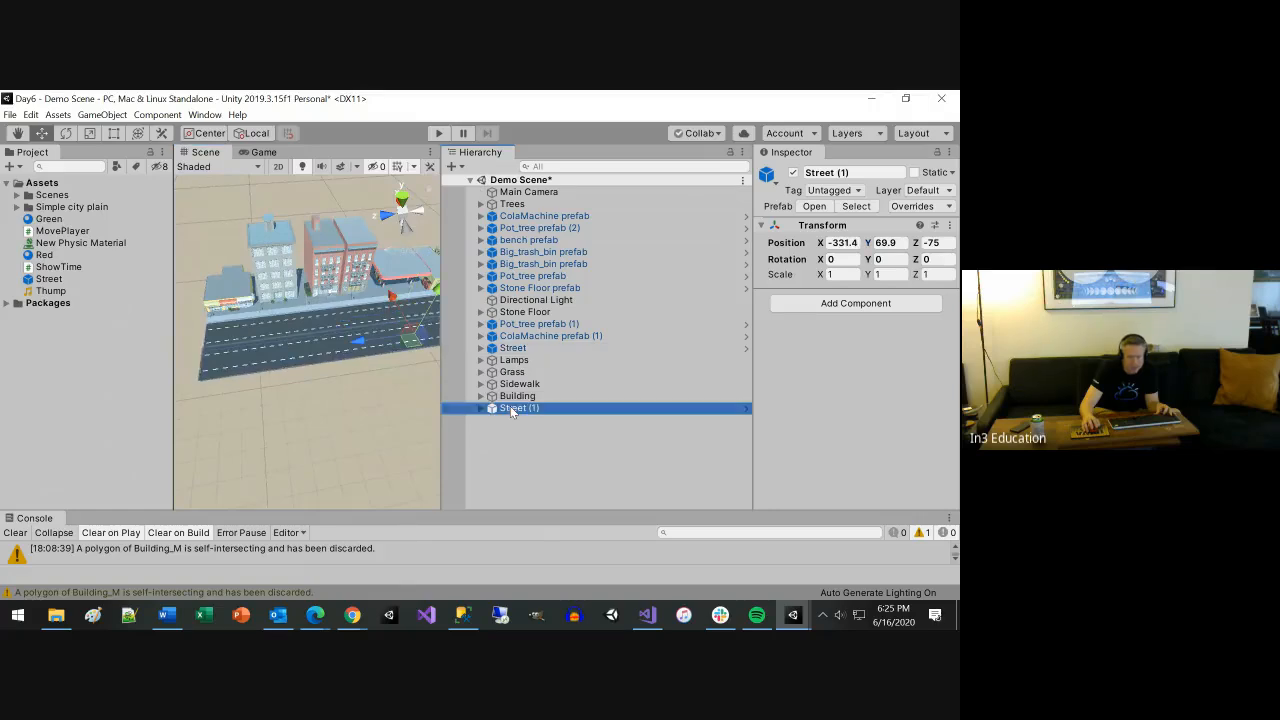
pyautogui.keyDown('alt'); pyautogui.moveTo(264, 425); pyautogui.dragTo(468, 376); pyautogui.keyUp('alt')
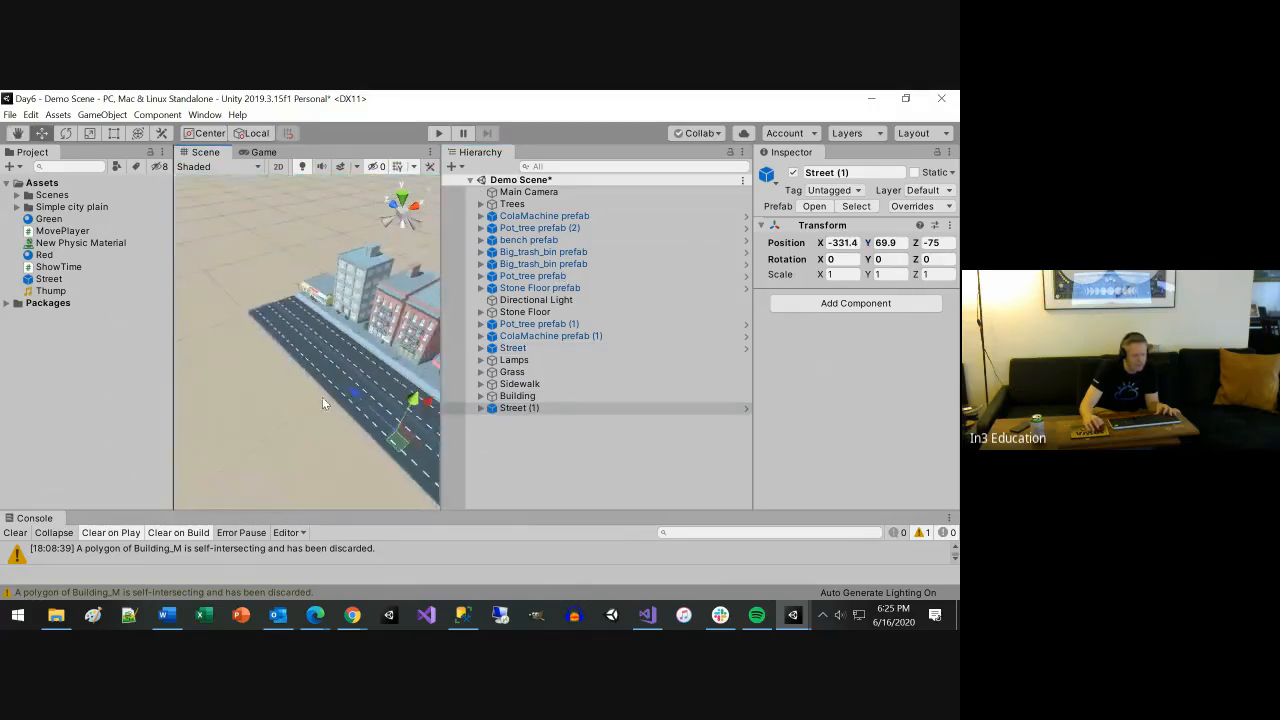
pyautogui.scroll(-8, 322, 397)
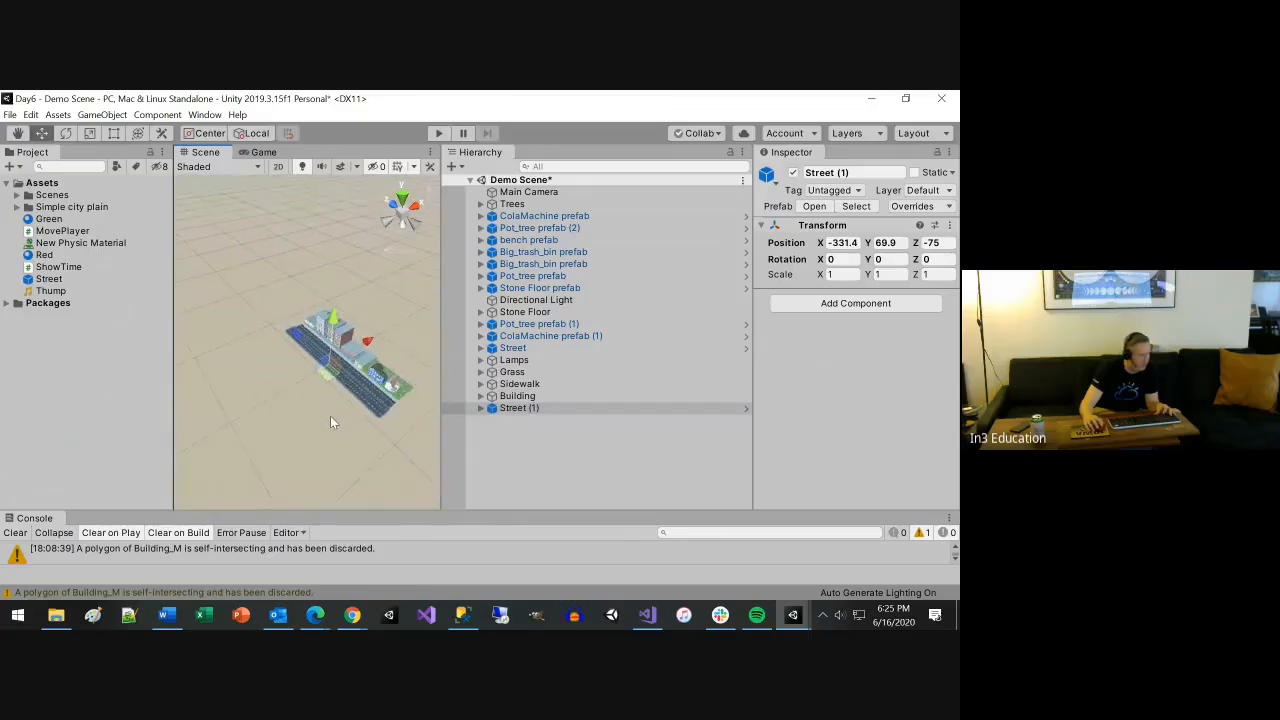
pyautogui.keyDown('alt'); pyautogui.moveTo(330, 415); pyautogui.dragTo(245, 398); pyautogui.keyUp('alt')
pyautogui.scroll(5, 395, 425)
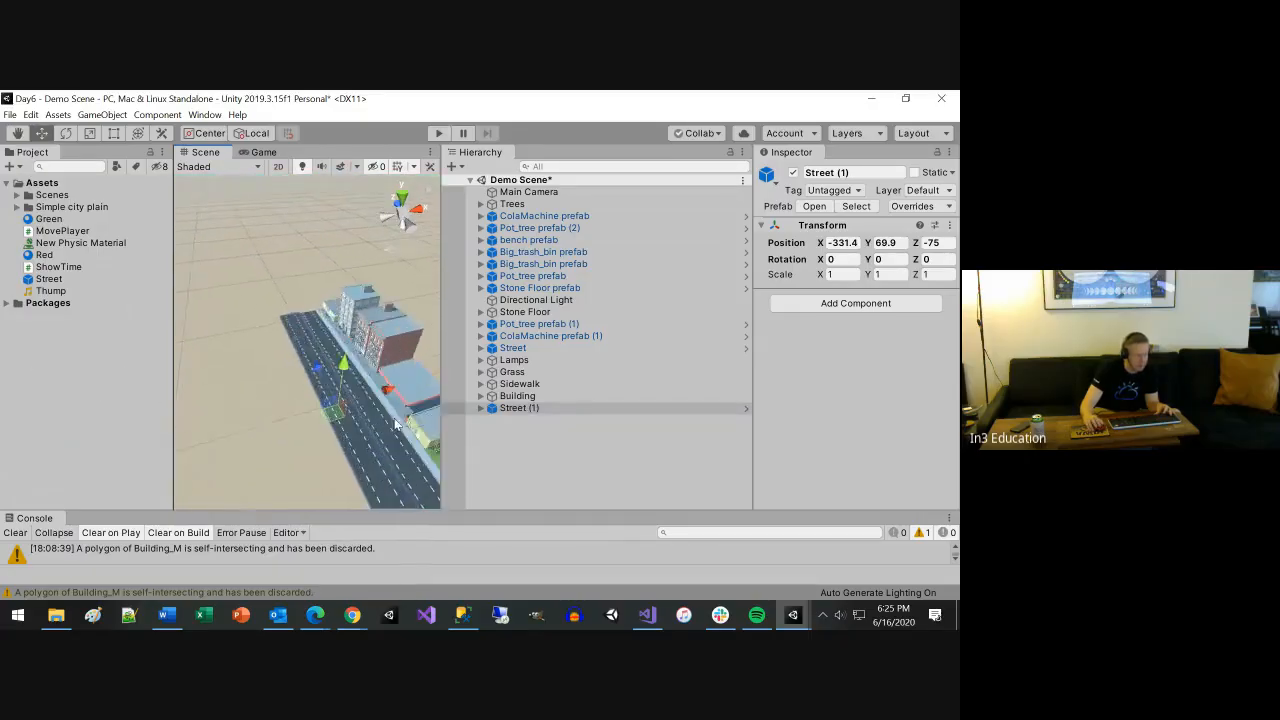
pyautogui.scroll(8, 395, 425)
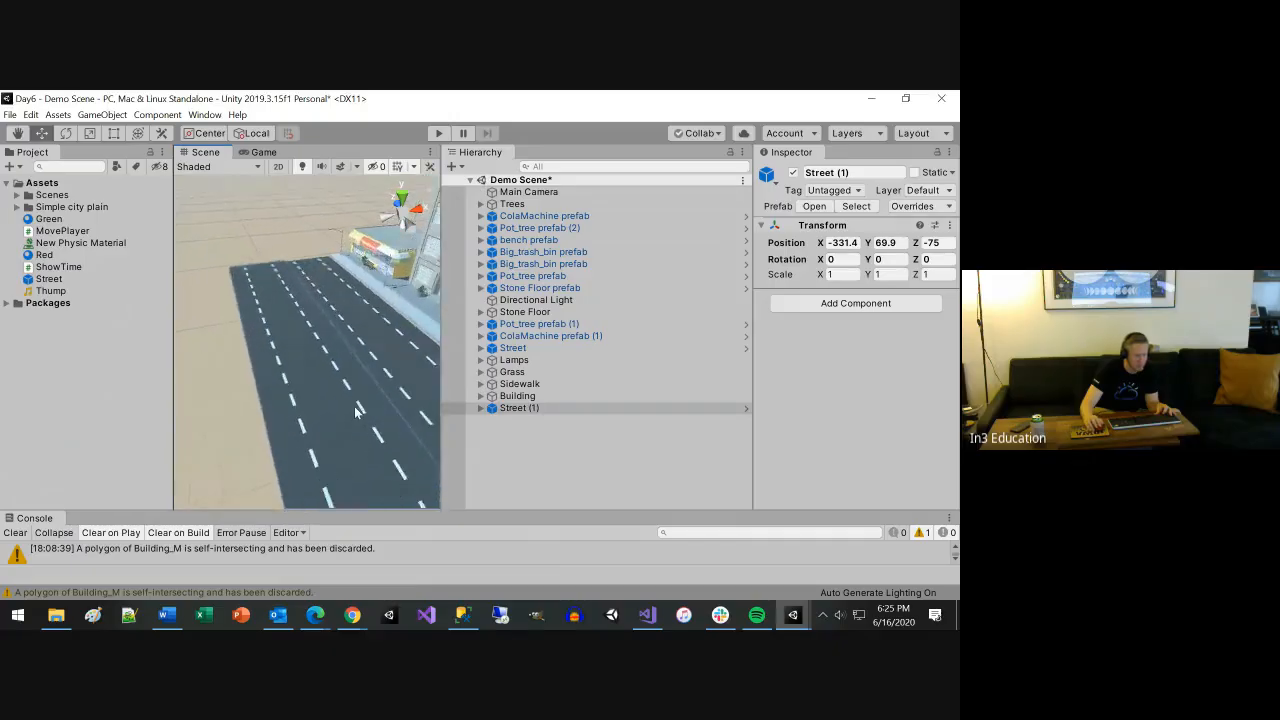
pyautogui.keyDown('alt'); pyautogui.moveTo(319, 406); pyautogui.dragTo(115, 386); pyautogui.keyUp('alt')
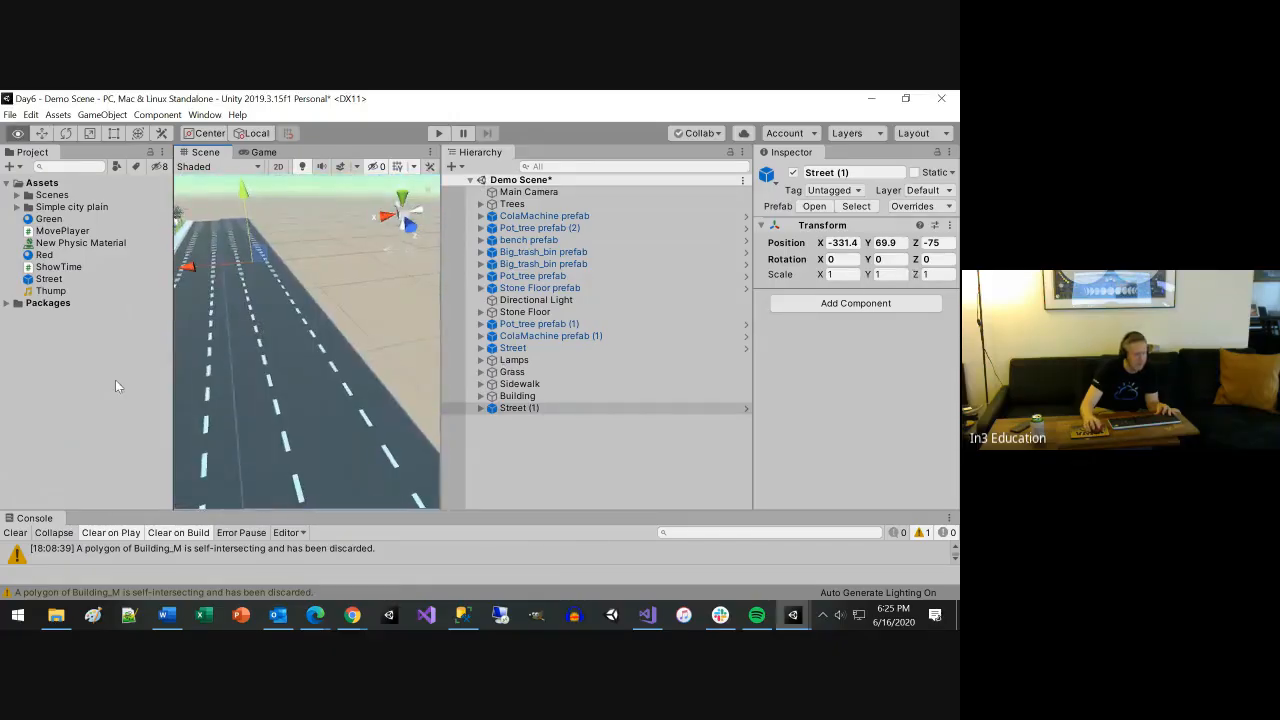
pyautogui.press('w')
pyautogui.scroll(-10, 256, 389)
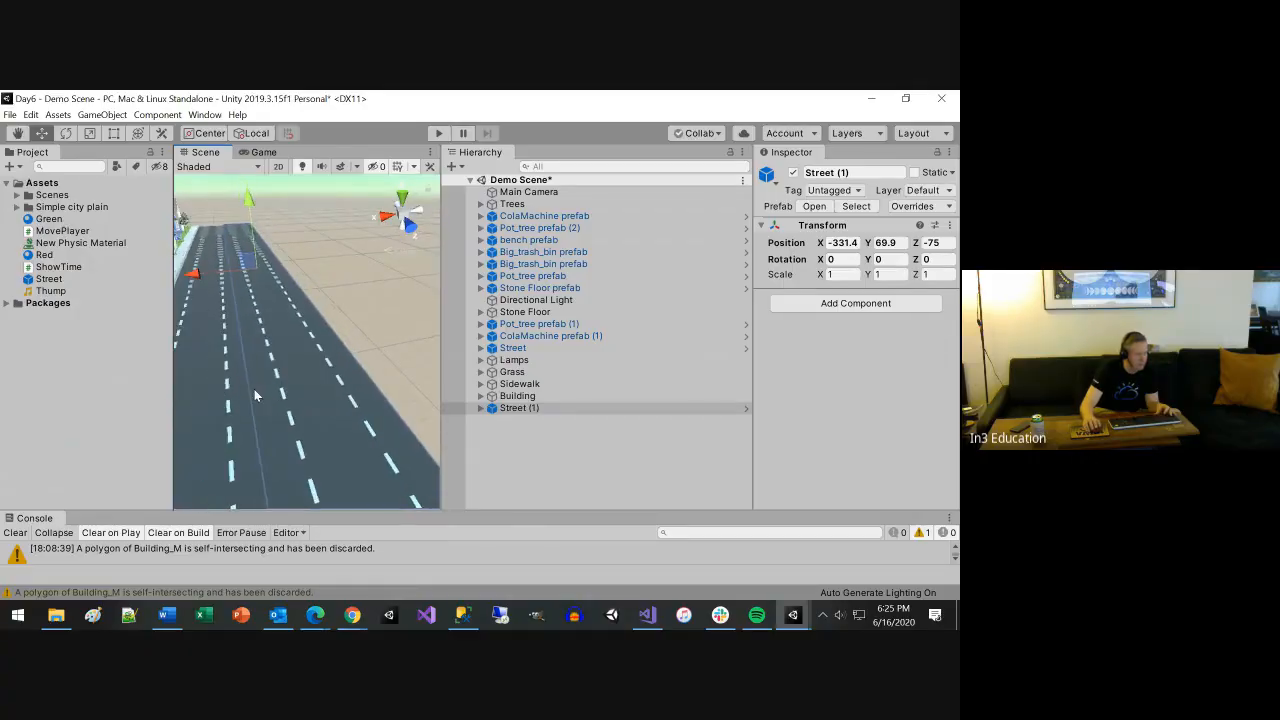
pyautogui.scroll(-3, 258, 389)
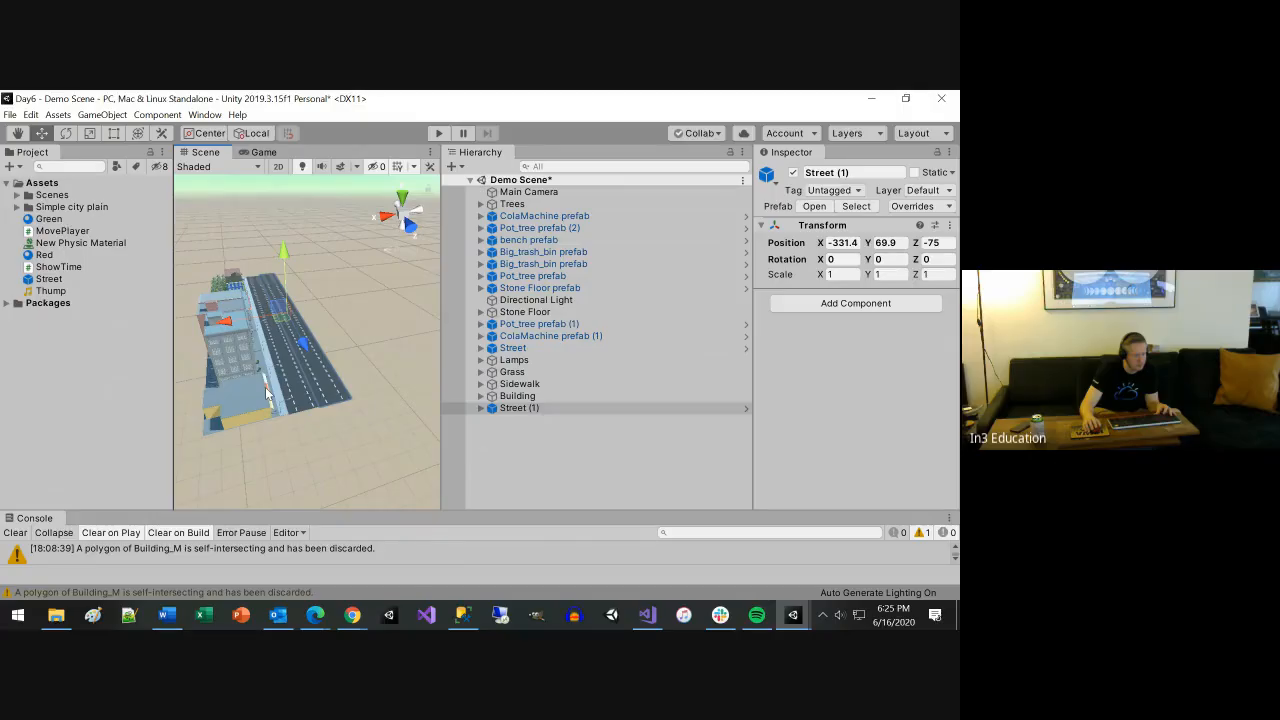
pyautogui.scroll(5, 242, 400)
pyautogui.keyDown('alt'); pyautogui.moveTo(375, 409); pyautogui.dragTo(68, 382); pyautogui.keyUp('alt')
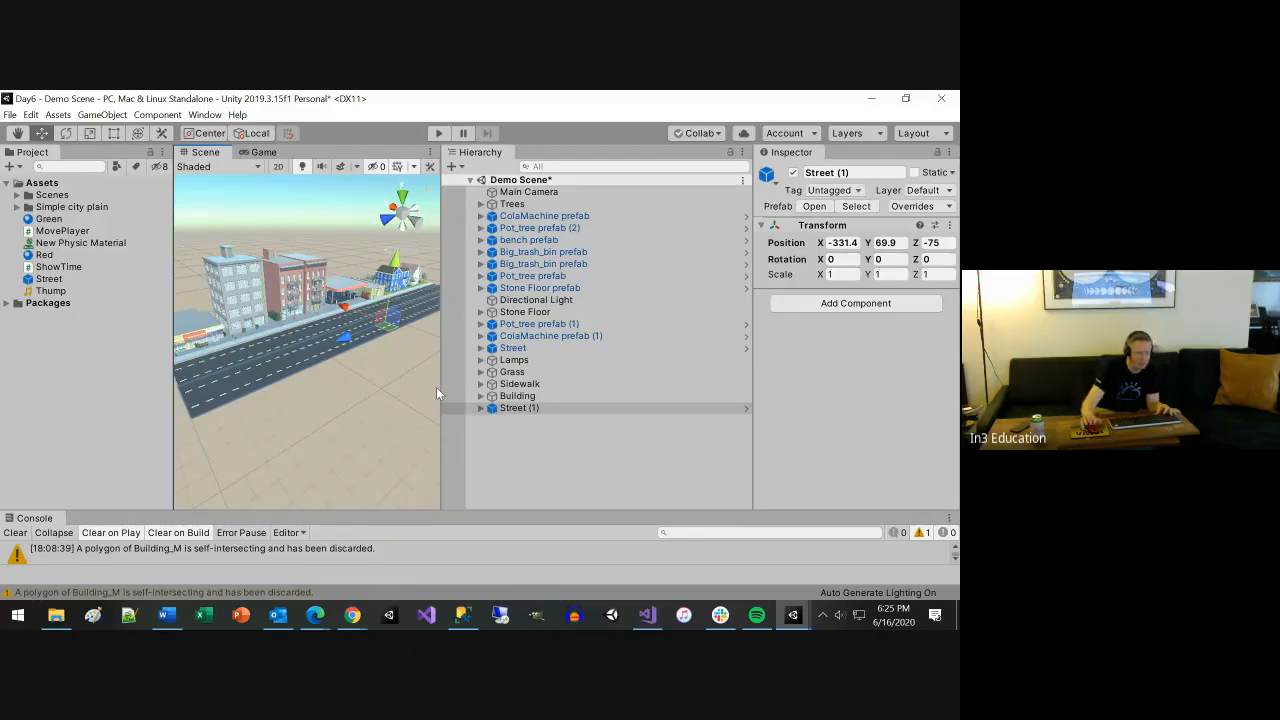
# Duplicate all scene objects from Trees through Building, leaving out the Street object
pyautogui.click(530, 397)
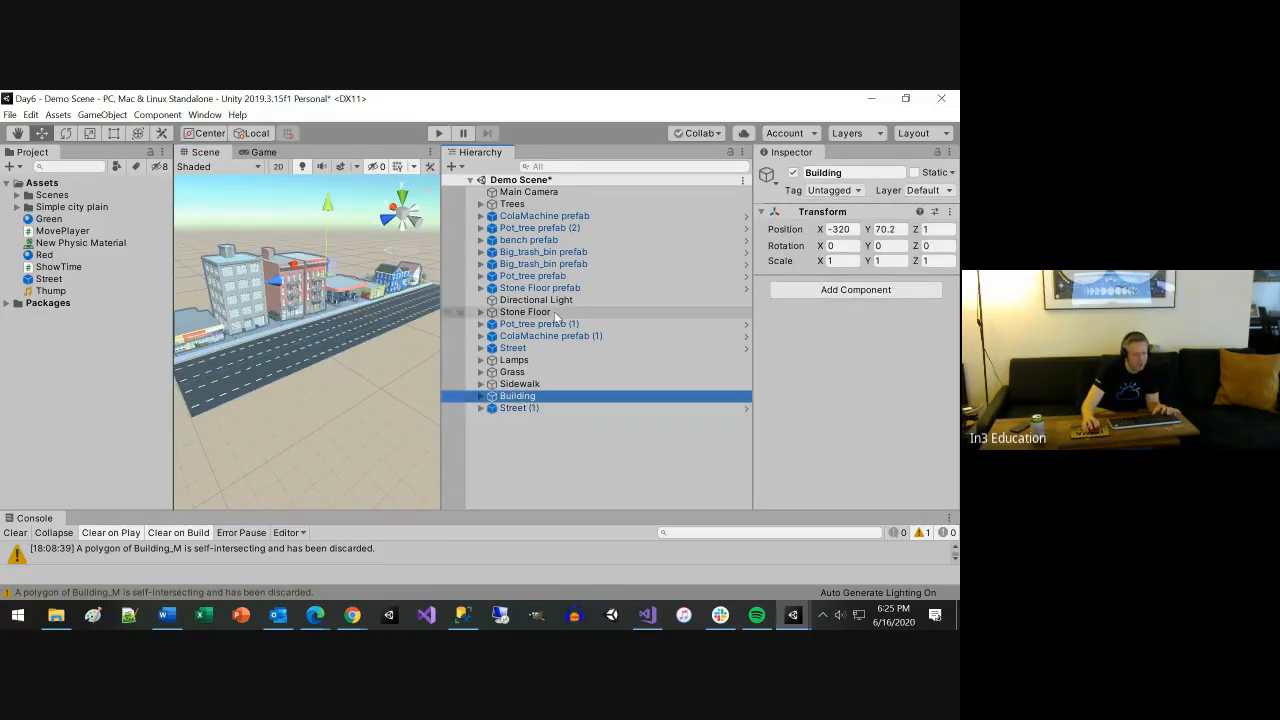
pyautogui.keyDown('shift'); pyautogui.click(512, 204); pyautogui.keyUp('shift')
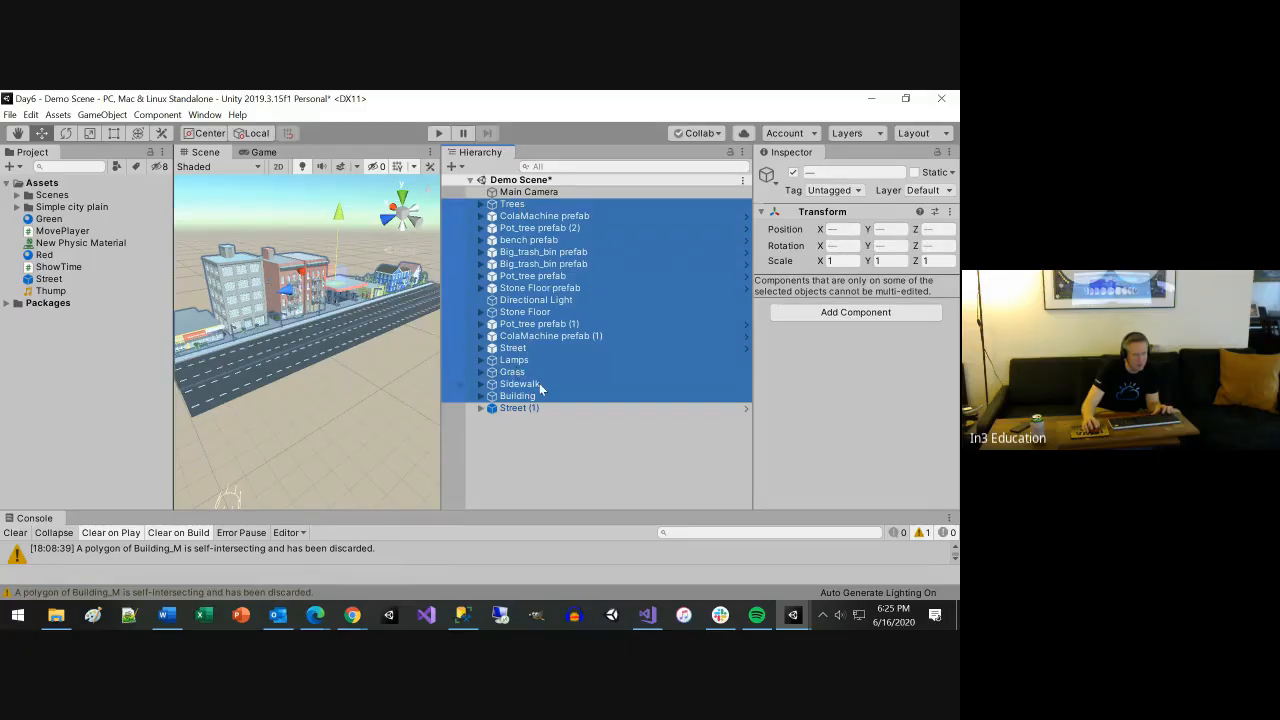
pyautogui.keyDown('ctrl'); pyautogui.click(516, 348); pyautogui.keyUp('ctrl')
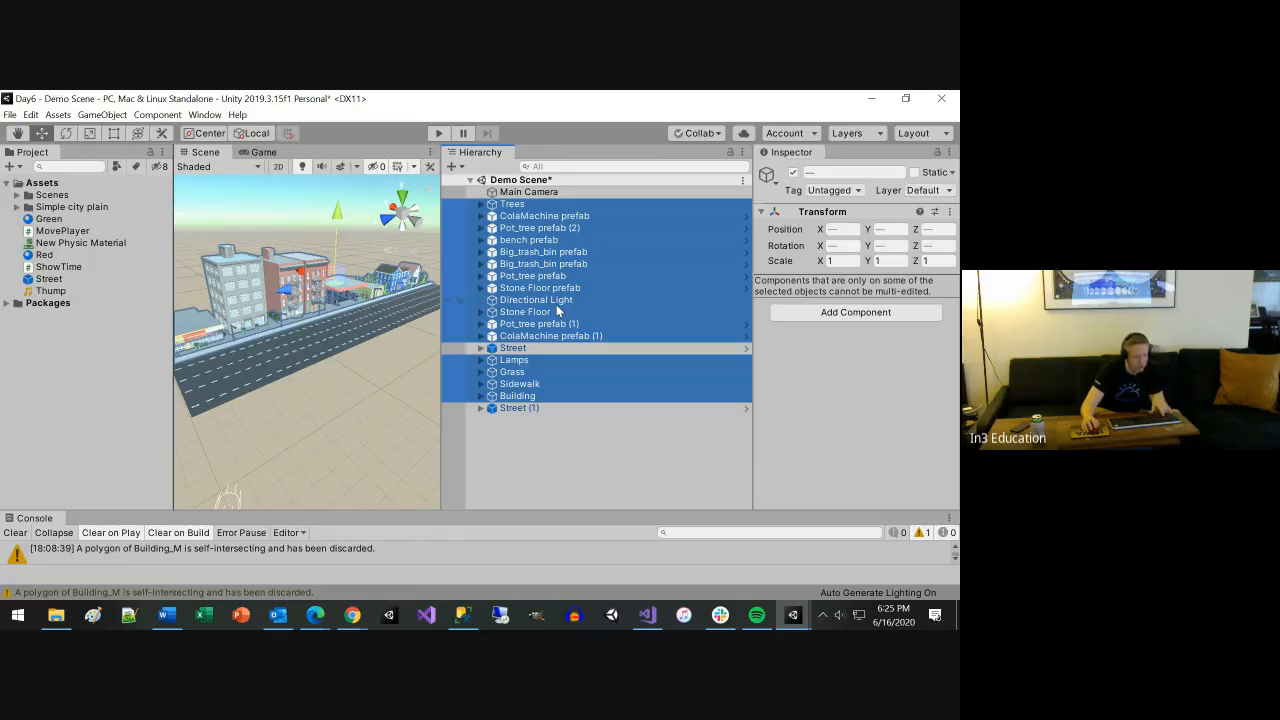
pyautogui.hotkey('ctrl', 'd')
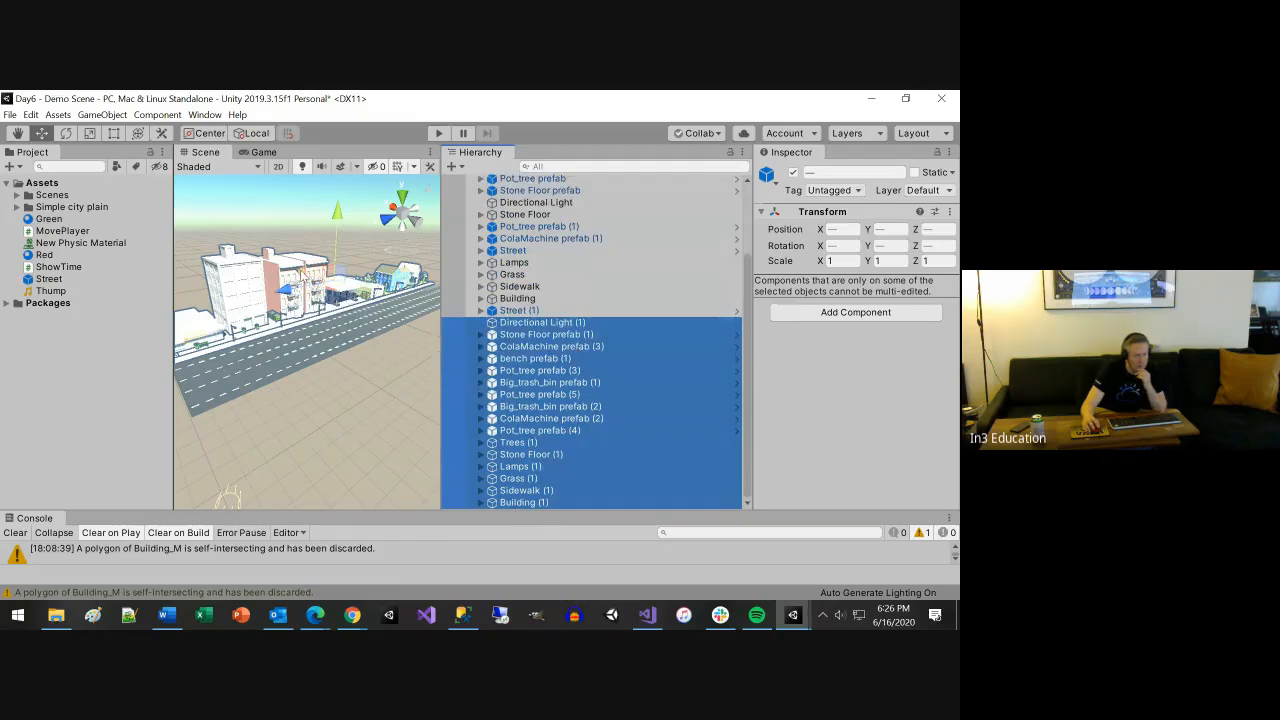
# Move the duplicated objects along the X axis to the opposite side of the widened road
pyautogui.moveTo(303, 273); pyautogui.dragTo(358, 308)
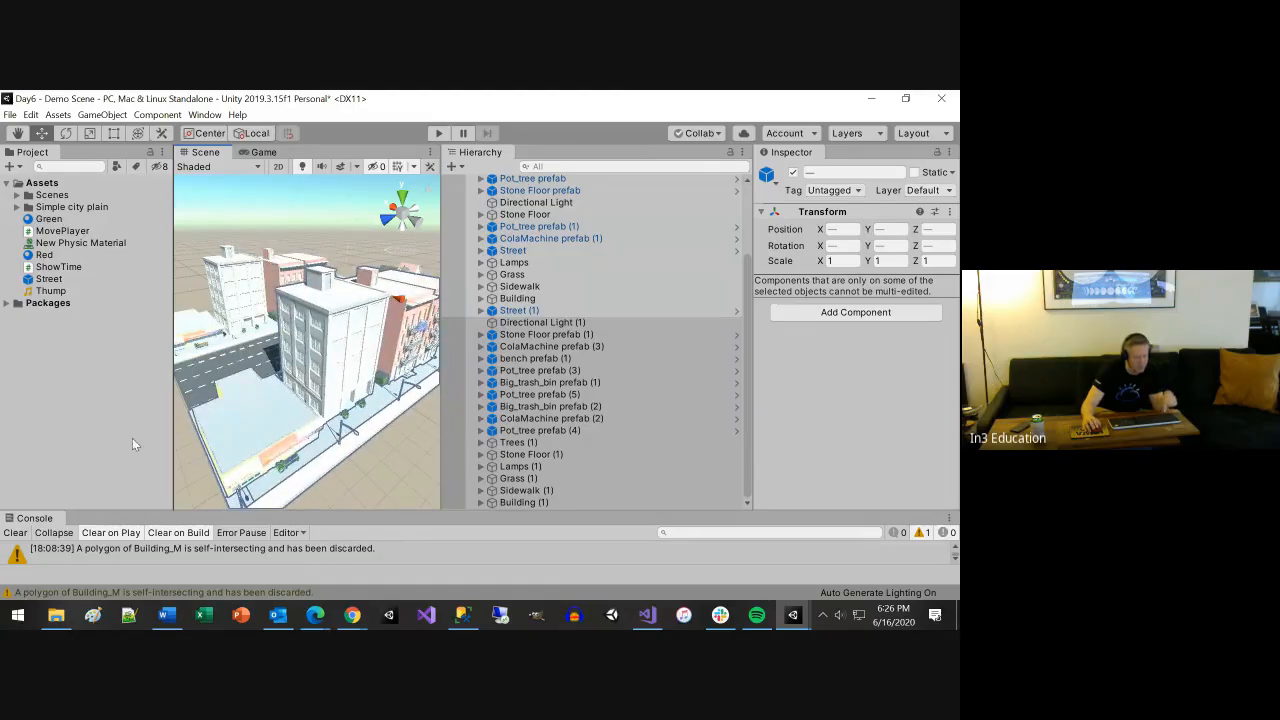
pyautogui.scroll(-5, 236, 454)
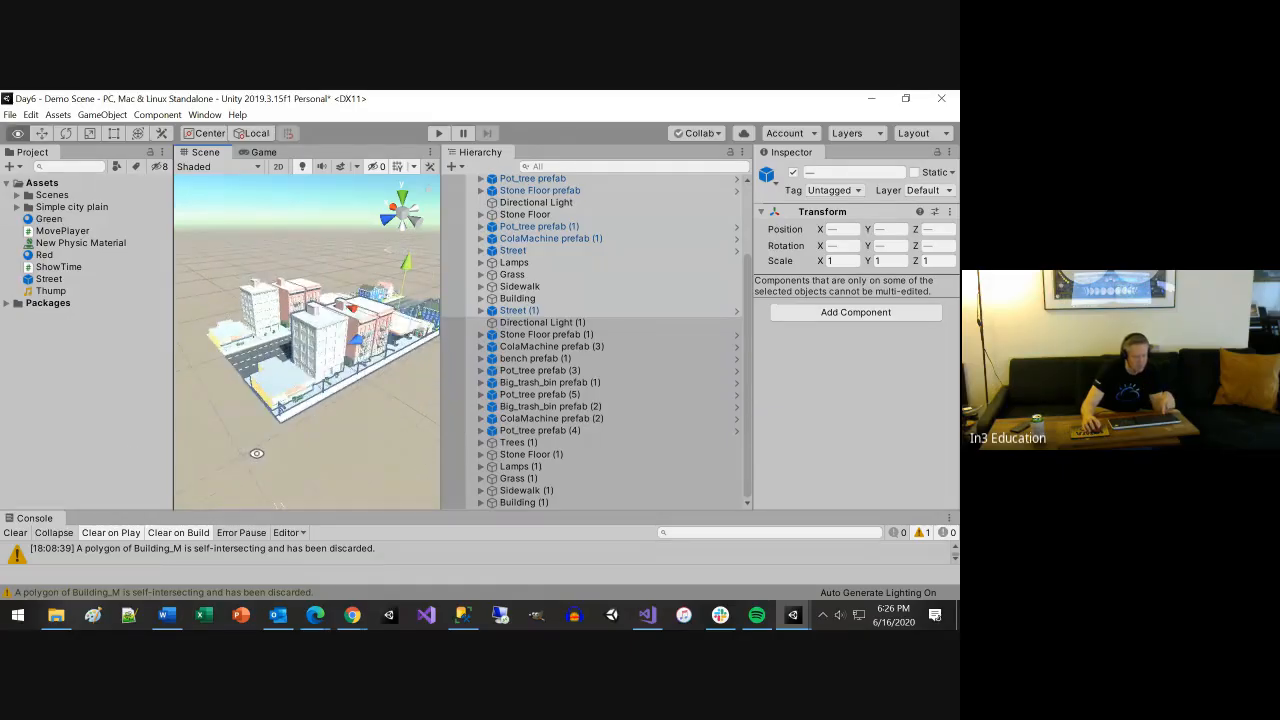
pyautogui.keyDown('alt'); pyautogui.moveTo(256, 453); pyautogui.dragTo(603, 424); pyautogui.keyUp('alt')
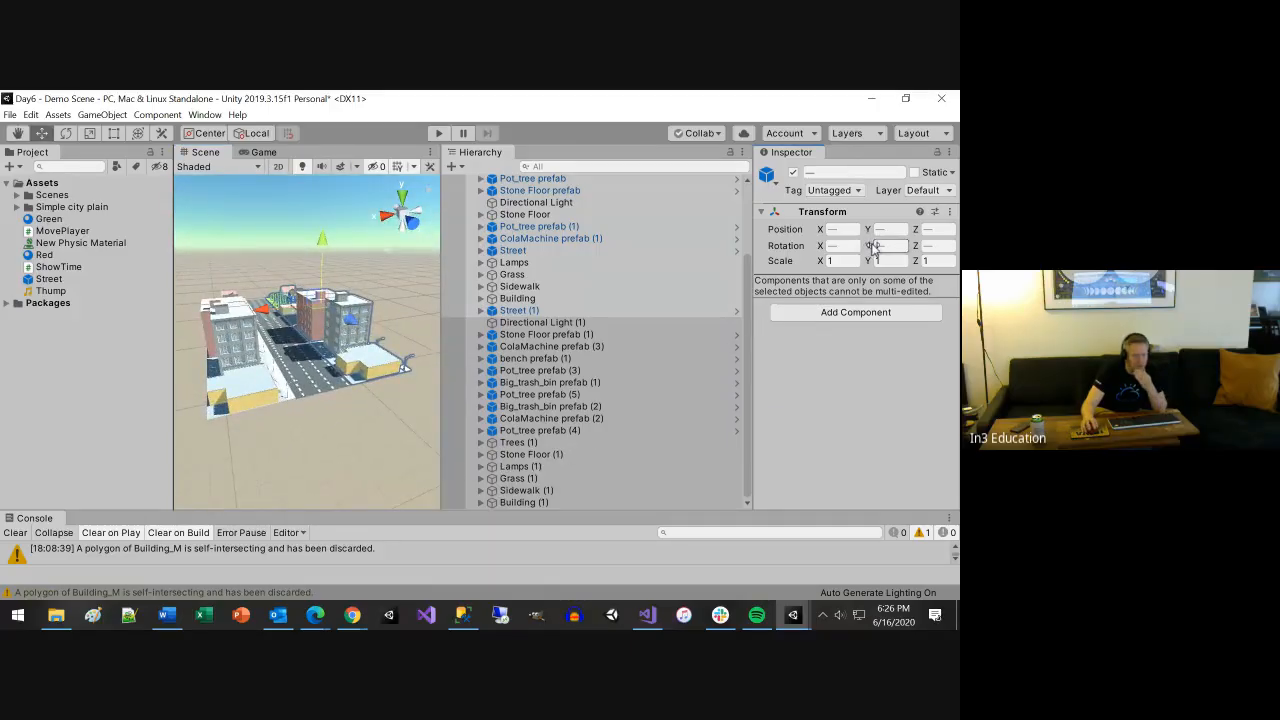
# Try to rotate the duplicated objects about the Y axis to 361.8, and undo the rotation
pyautogui.moveTo(873, 247); pyautogui.dragTo(293, 313)
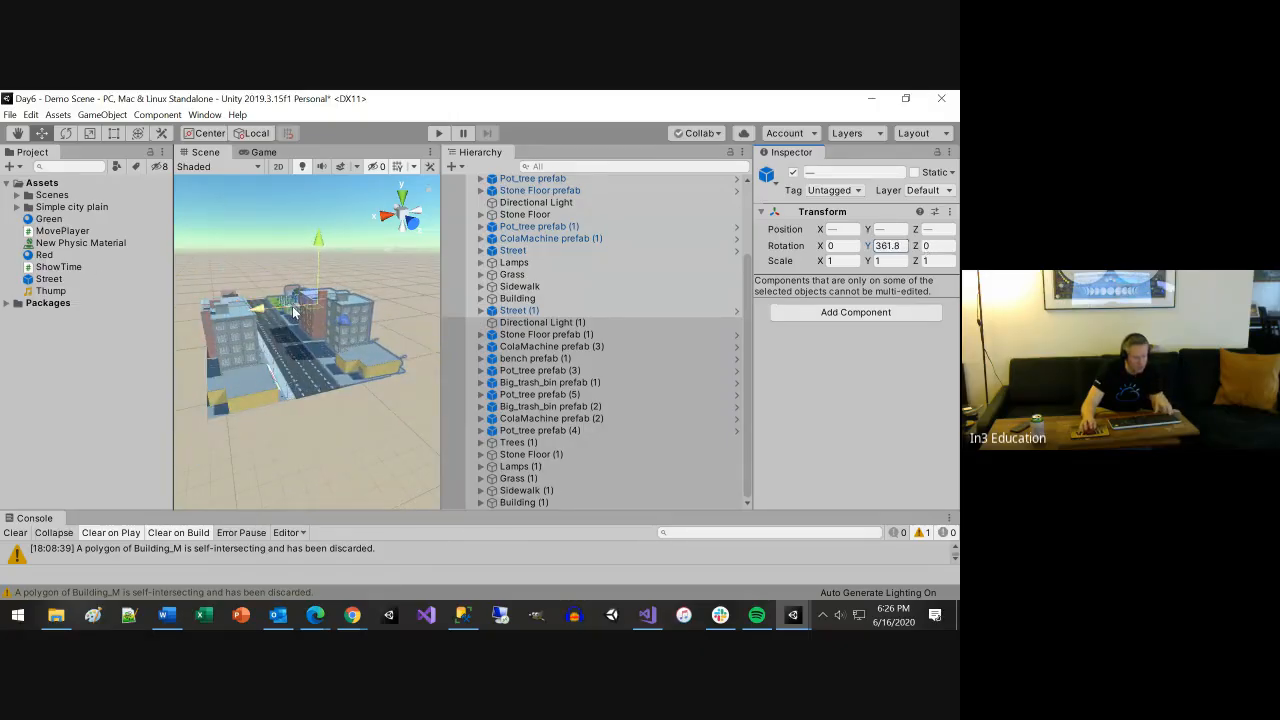
pyautogui.hotkey('ctrl', 'z')
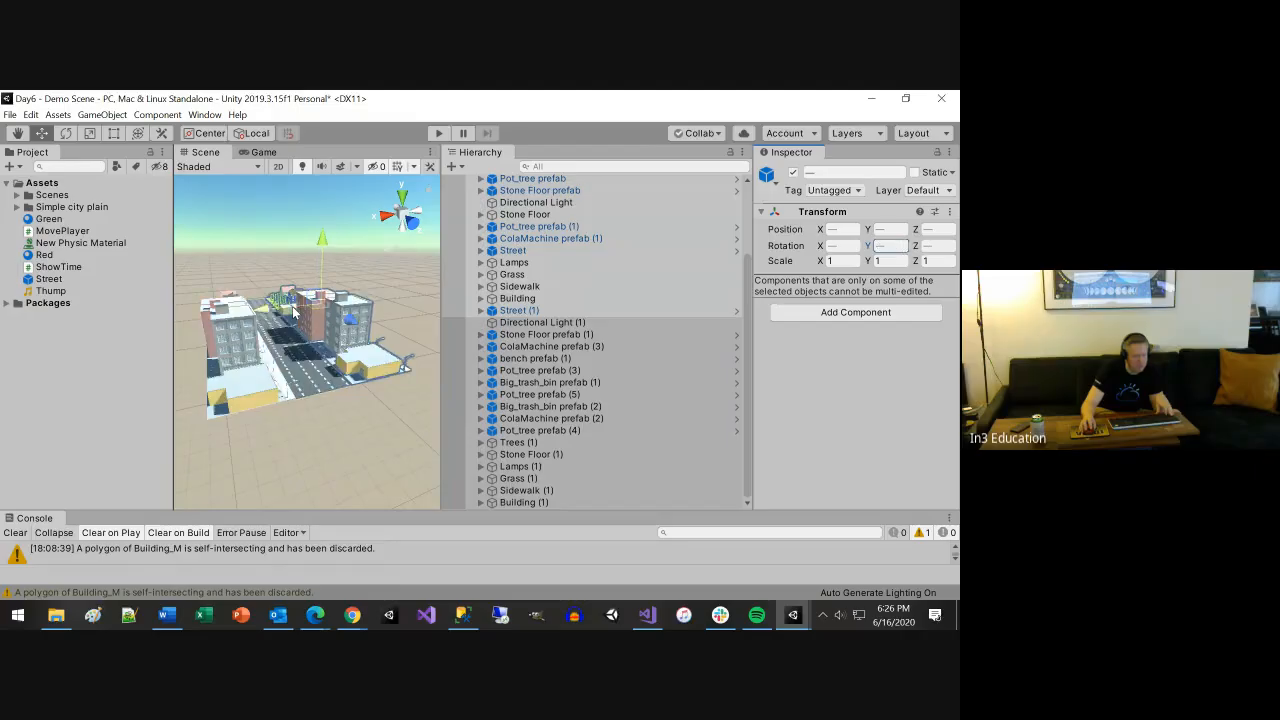
pyautogui.click(352, 437)
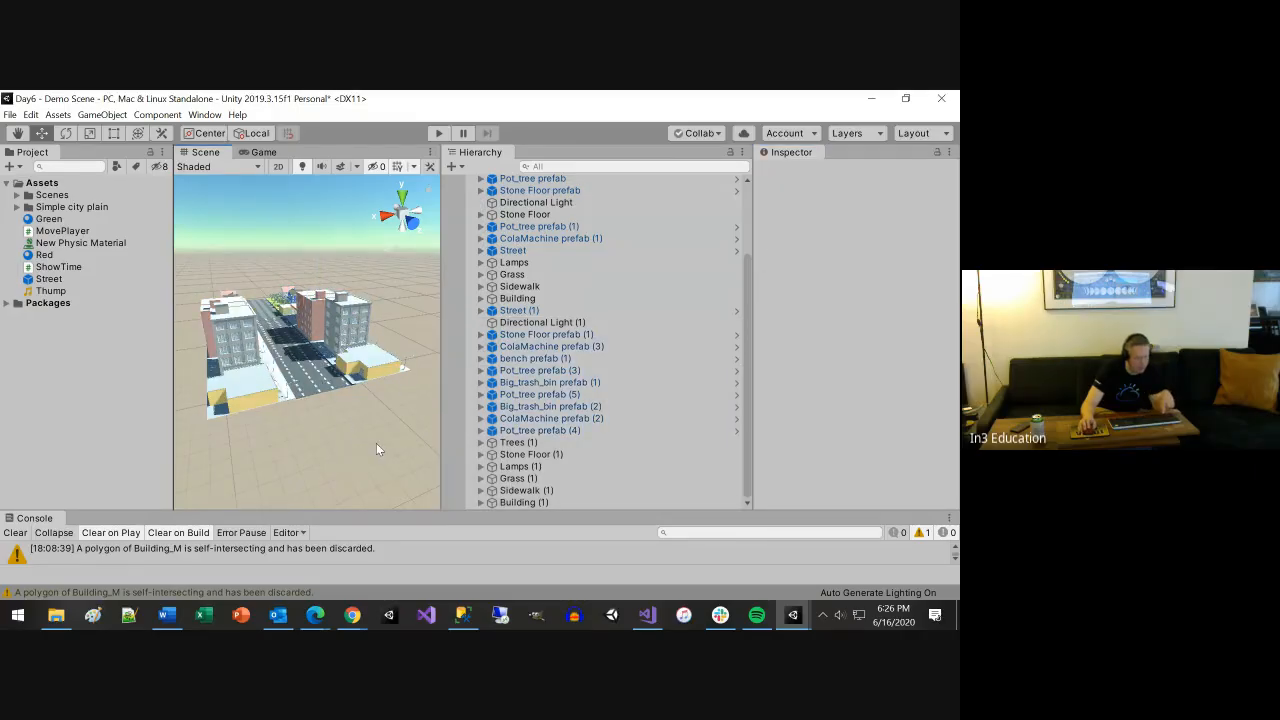
# Delete the duplicated Directional Light (1) from the scene, keeping the original Directional Light
pyautogui.keyDown('alt'); pyautogui.moveTo(376, 443); pyautogui.dragTo(45, 475); pyautogui.keyUp('alt')
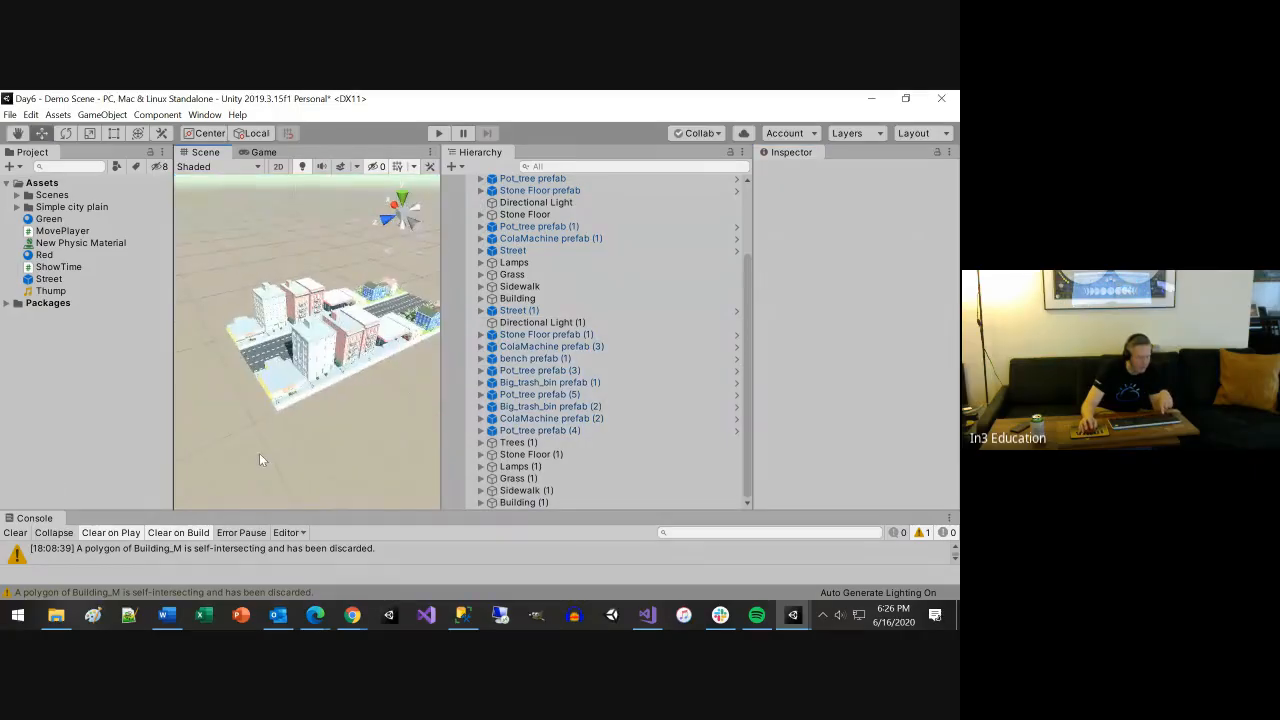
pyautogui.keyDown('alt'); pyautogui.moveTo(259, 453); pyautogui.dragTo(800, 415); pyautogui.keyUp('alt')
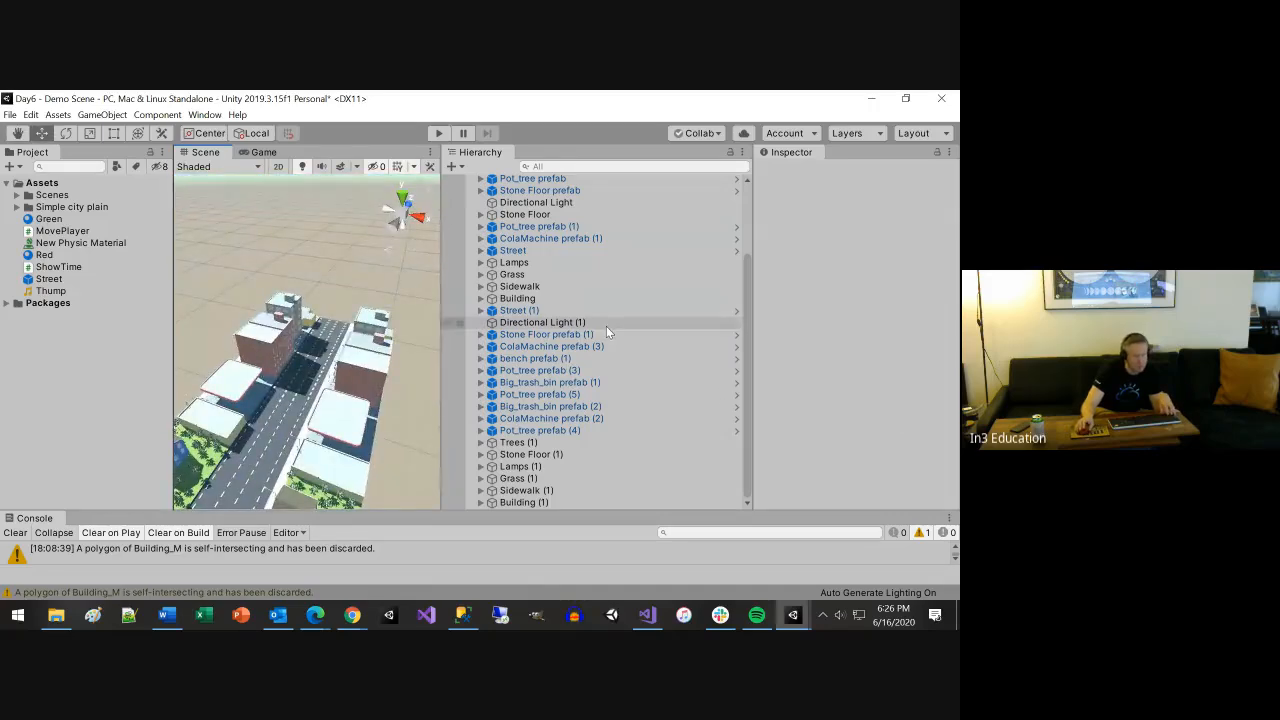
pyautogui.click(520, 503)
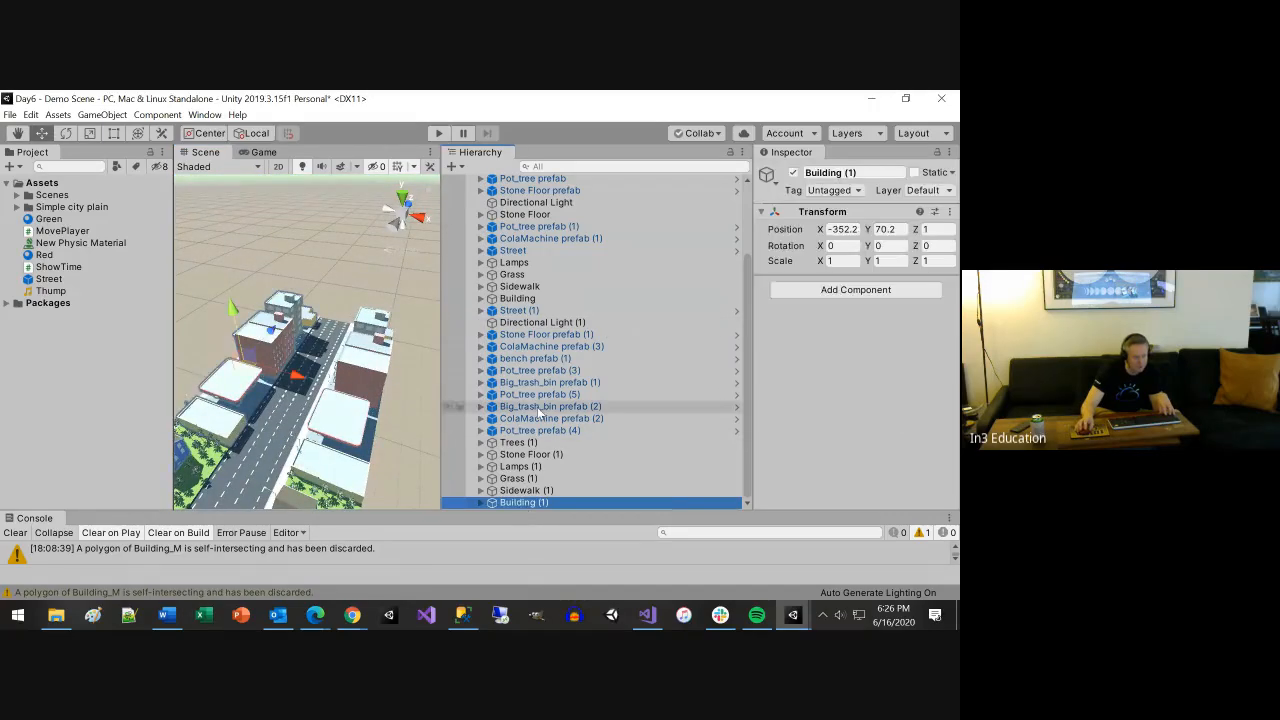
pyautogui.click(525, 323)
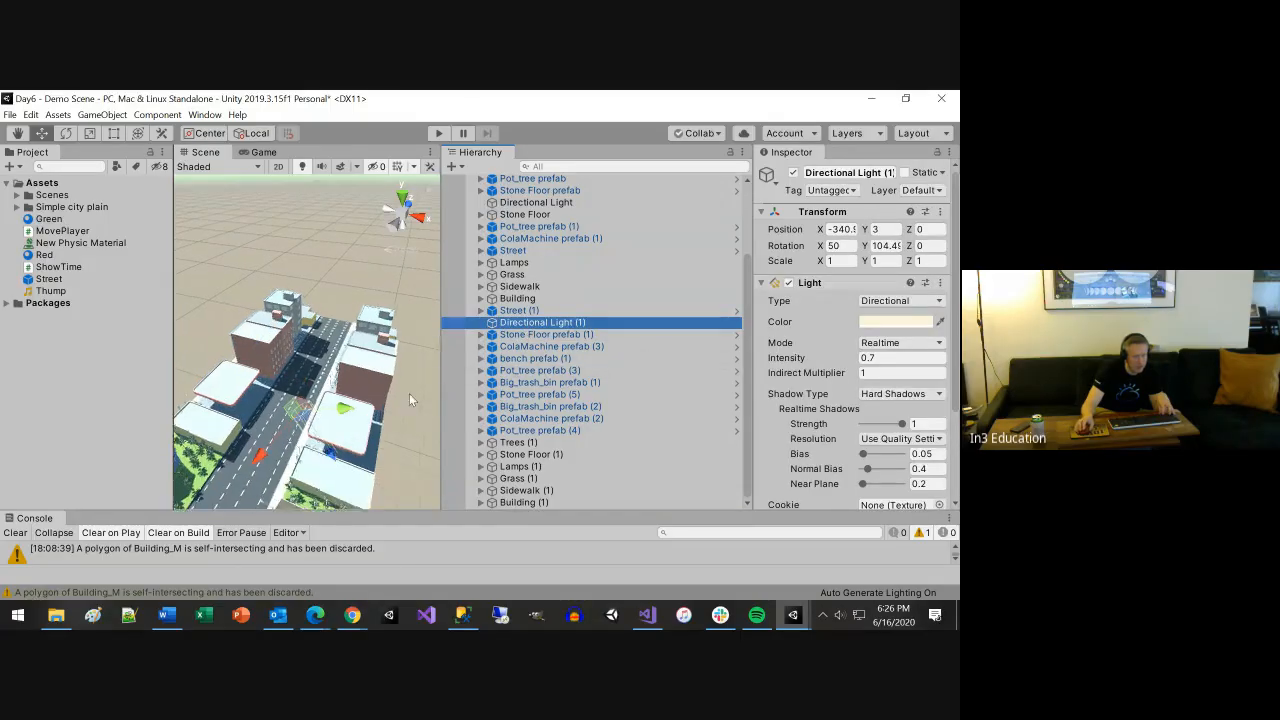
pyautogui.scroll(1, 409, 393)
pyautogui.scroll(3, 541, 323)
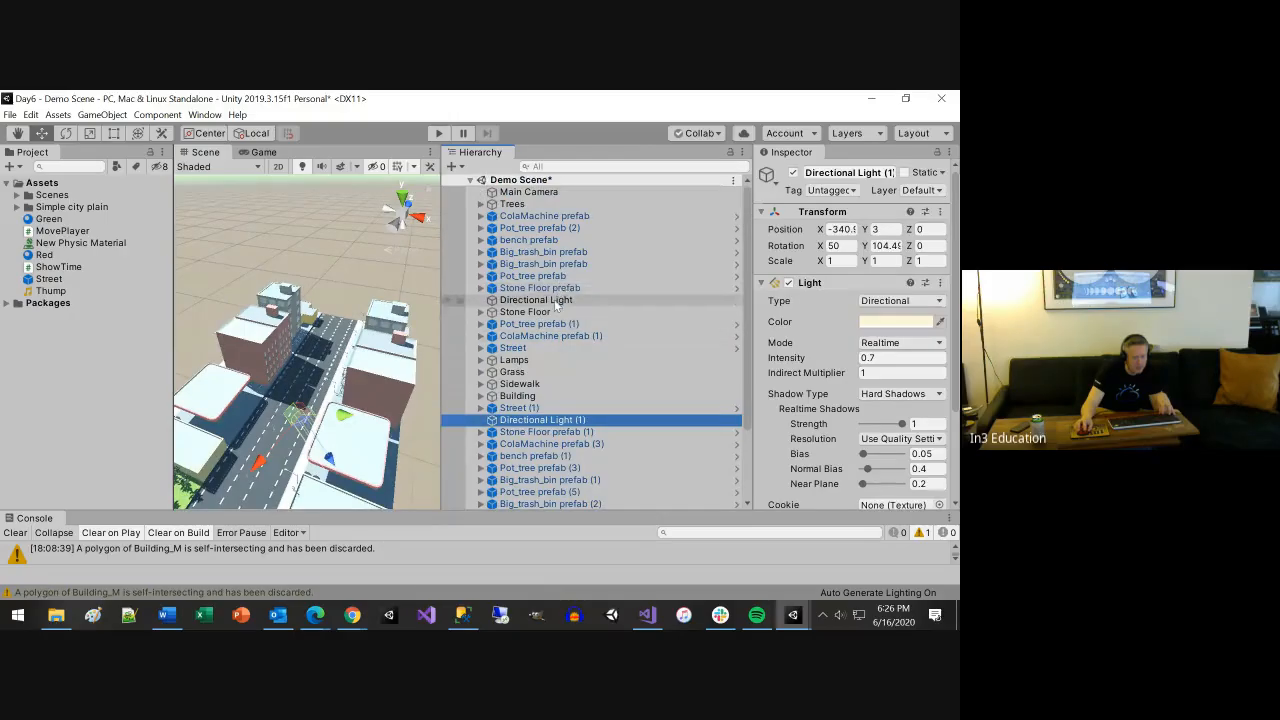
pyautogui.click(540, 300)
pyautogui.click(530, 419)
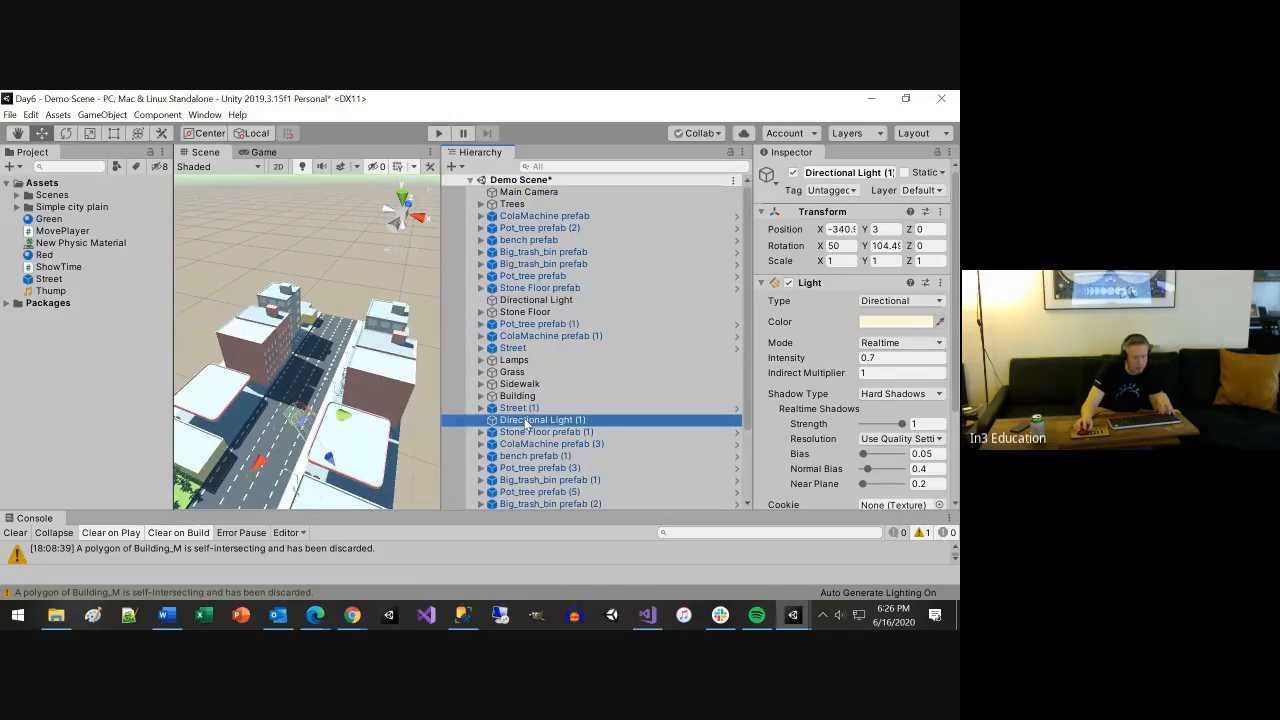
pyautogui.press('Delete')
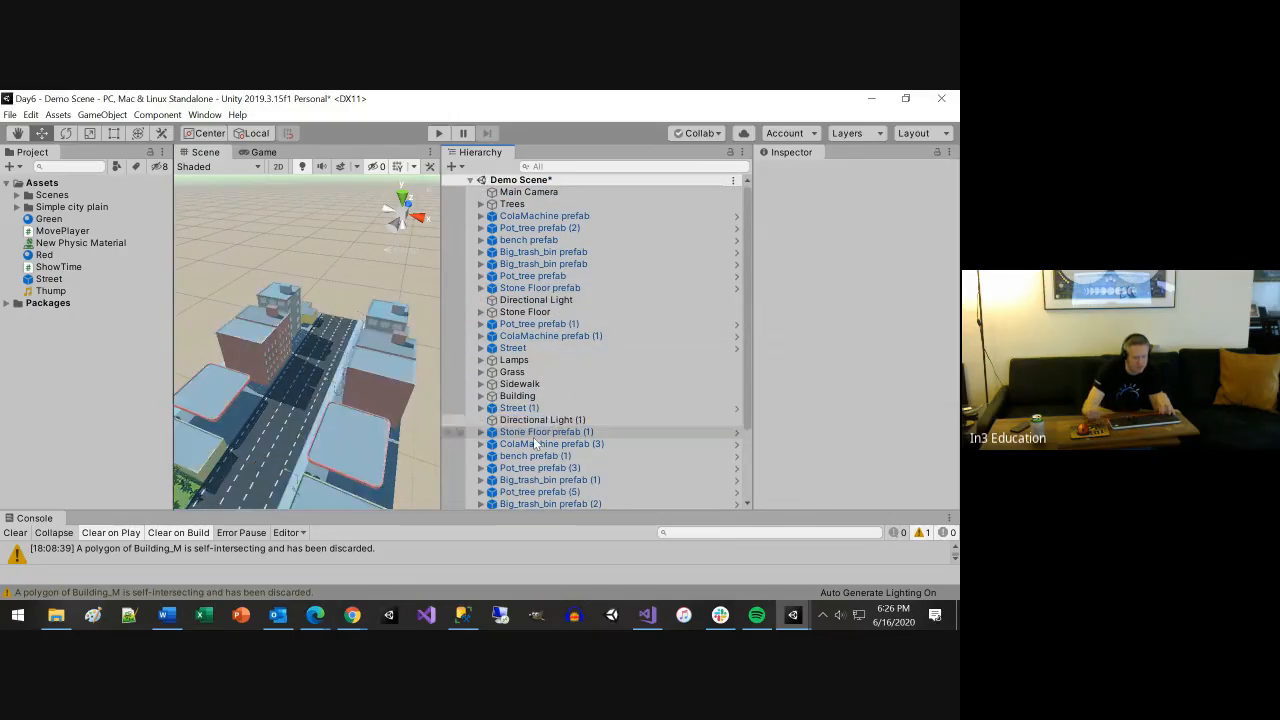
# Select the original Lamps group and look over the duplicated objects in the hierarchy
pyautogui.scroll(-3, 354, 444)
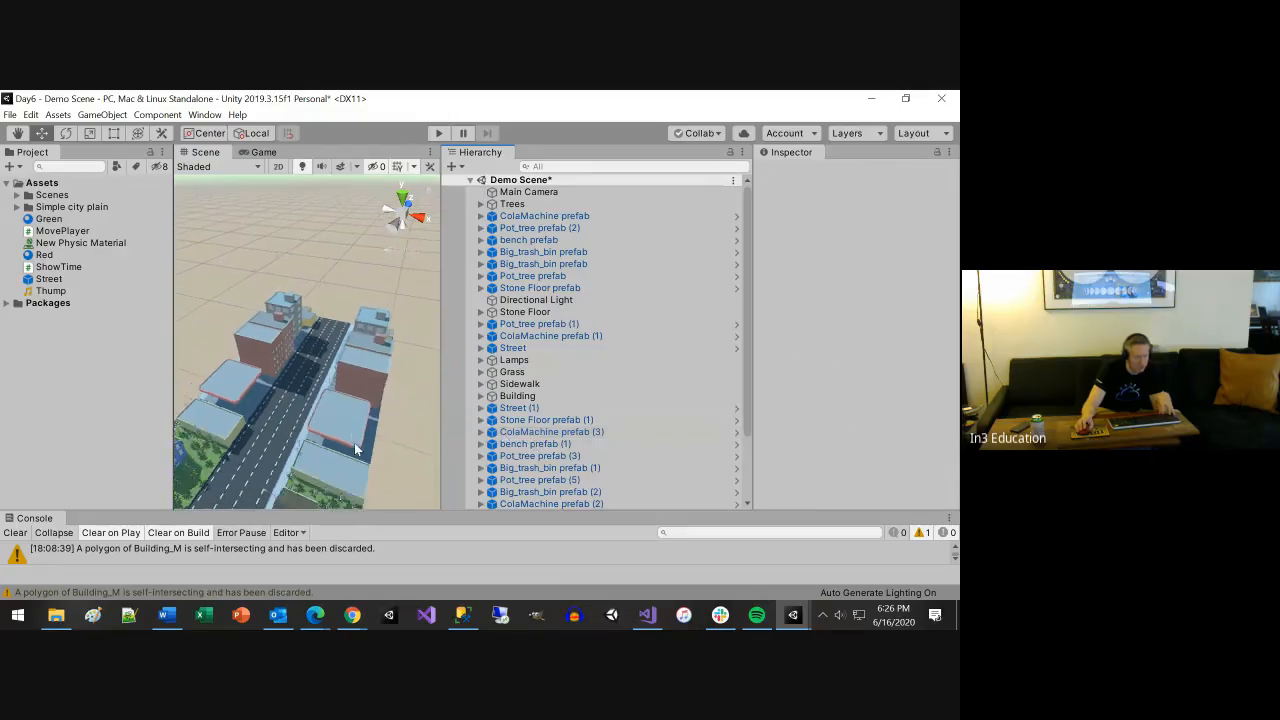
pyautogui.click(515, 360)
pyautogui.scroll(-3, 517, 364)
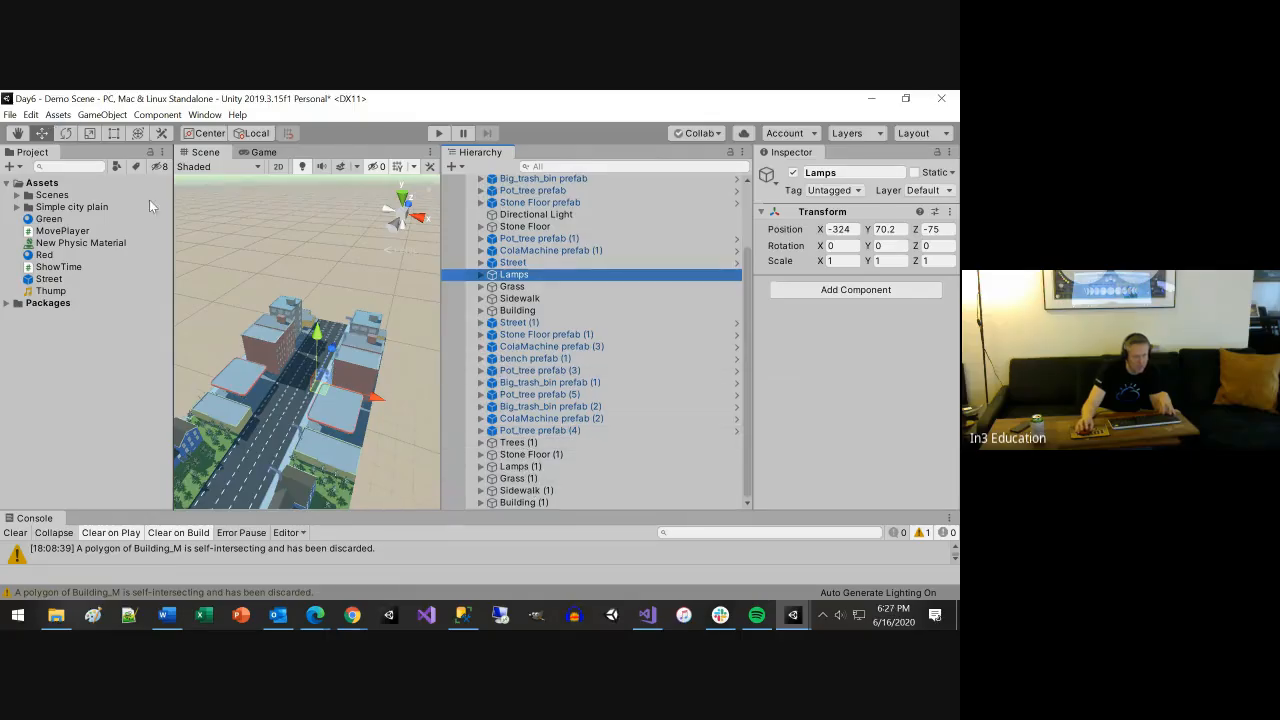
# Create an empty GameObject in the scene and name it OtherSideOfTheStreet
pyautogui.keyDown('shift'); pyautogui.click(523, 502); pyautogui.keyUp('shift')
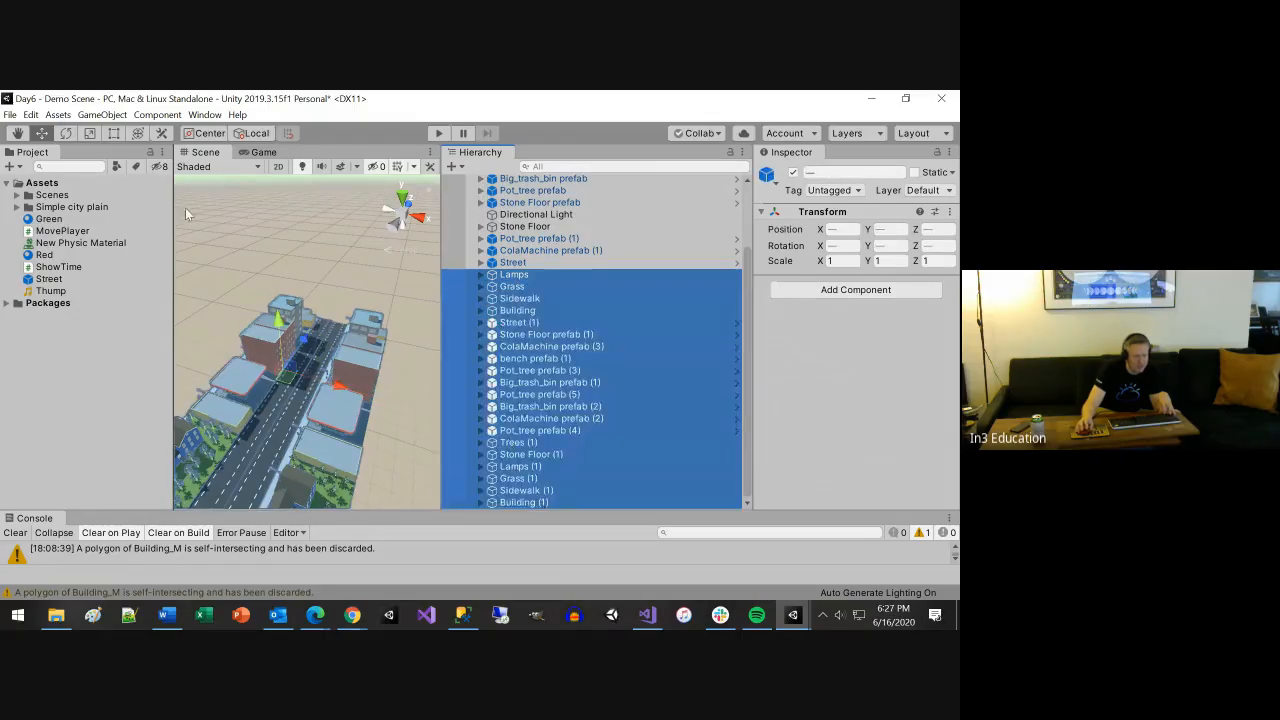
pyautogui.click(565, 251)
pyautogui.click(527, 263)
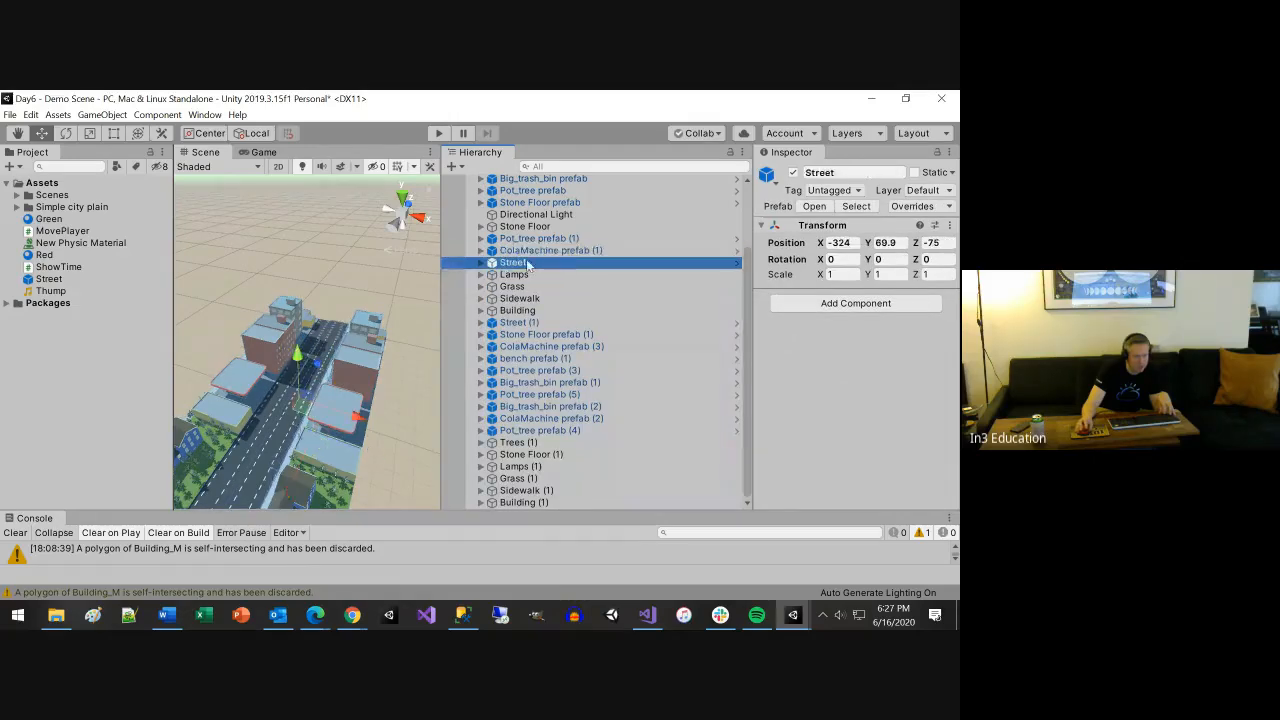
pyautogui.click(100, 114)
pyautogui.click(144, 138)
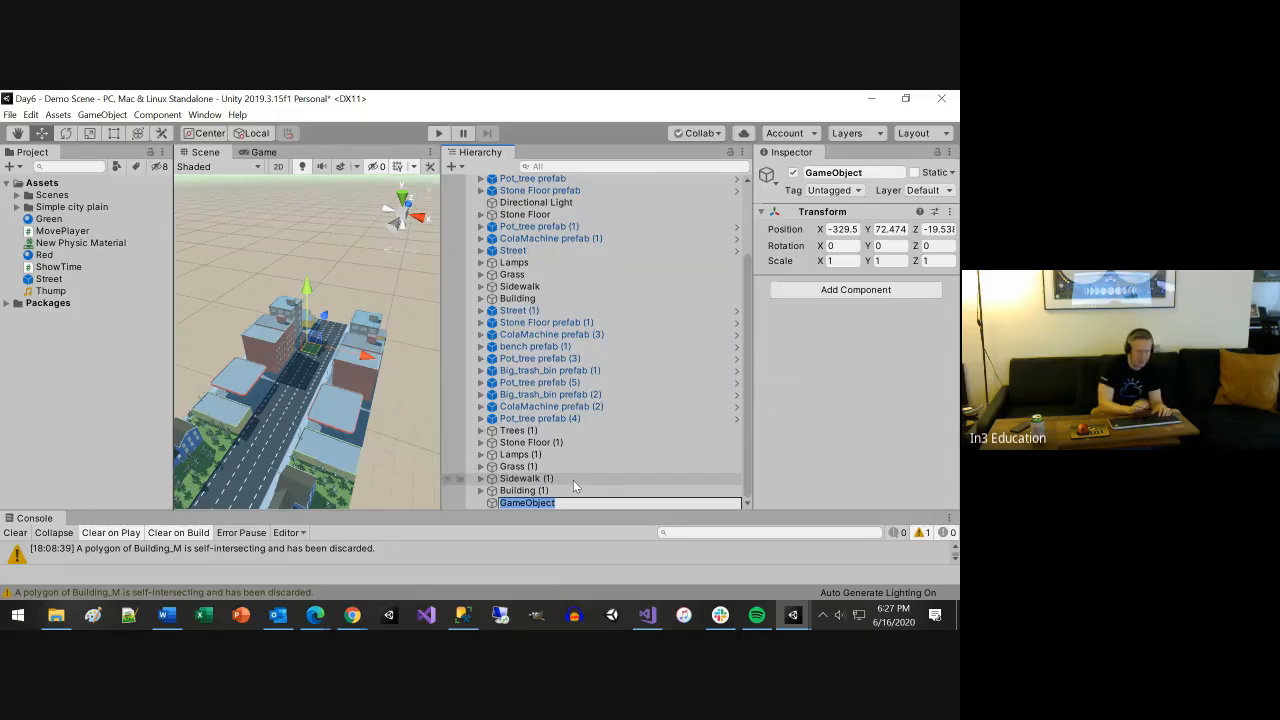
pyautogui.write('OtherSide')
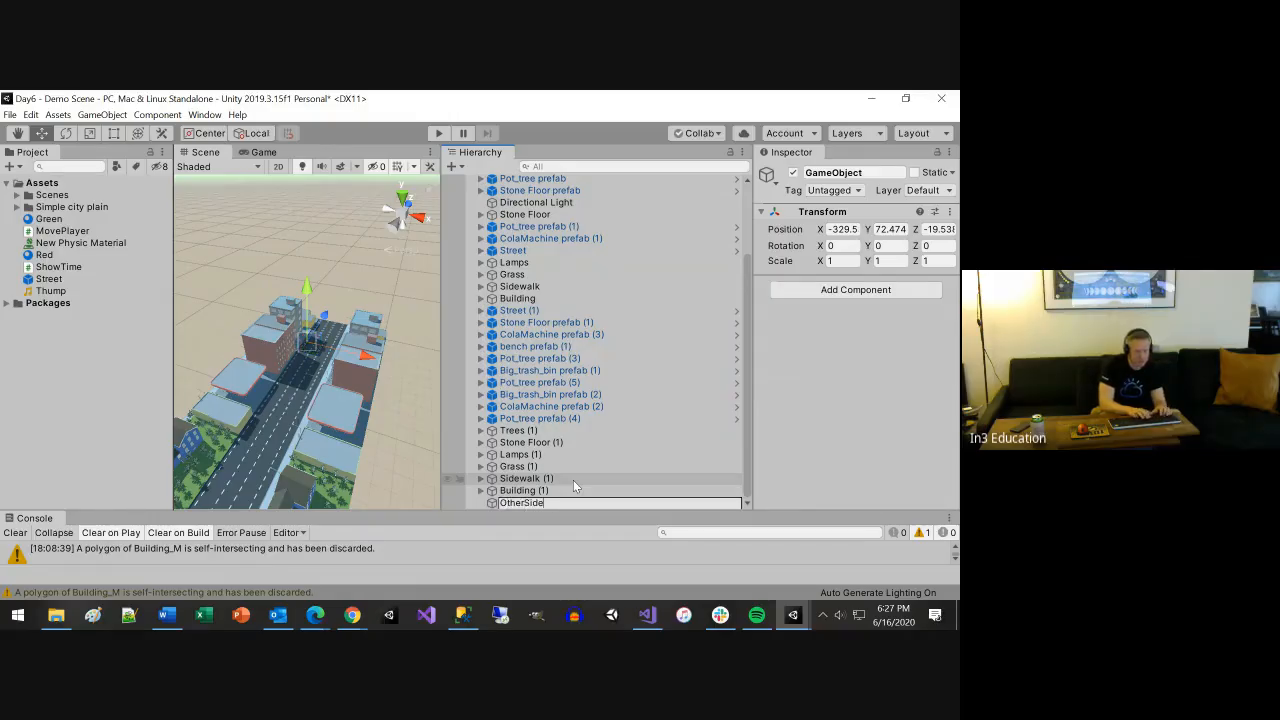
pyautogui.write('OfTheStreet')
pyautogui.press('Return')
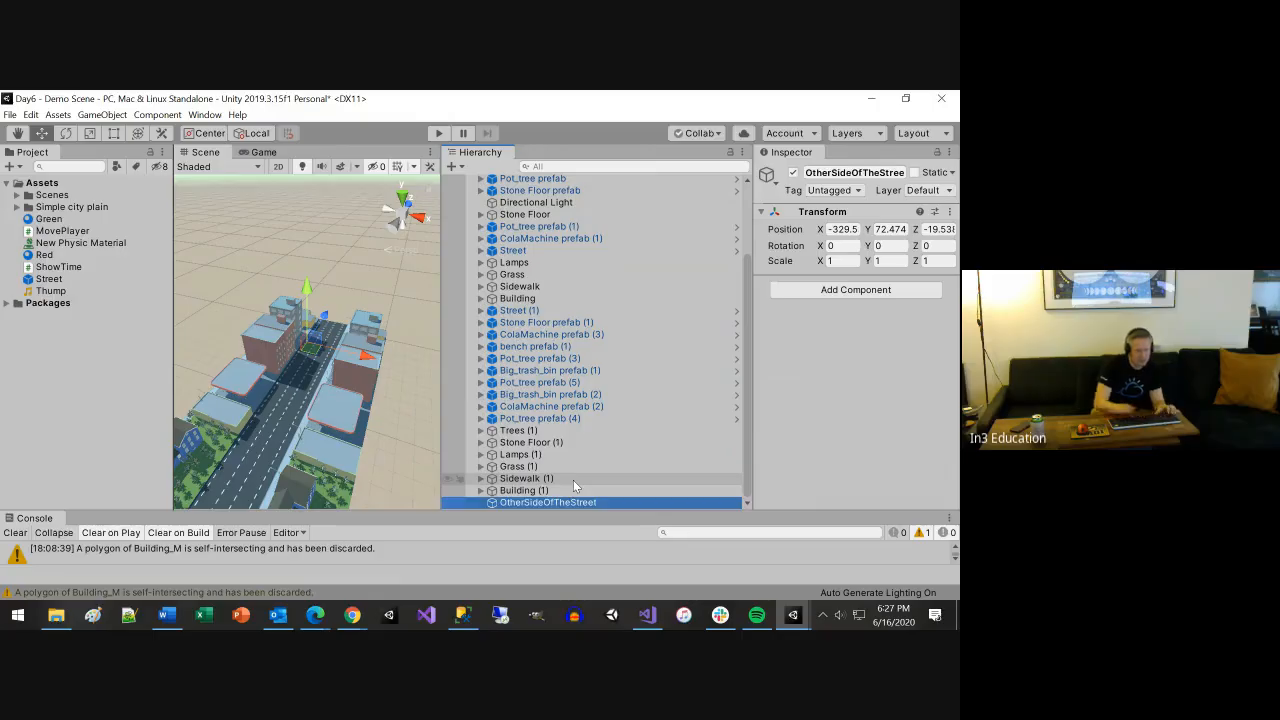
# Make the objects from Lamps through Building (1) children of OtherSideOfTheStreet and collapse the group
pyautogui.click(527, 490)
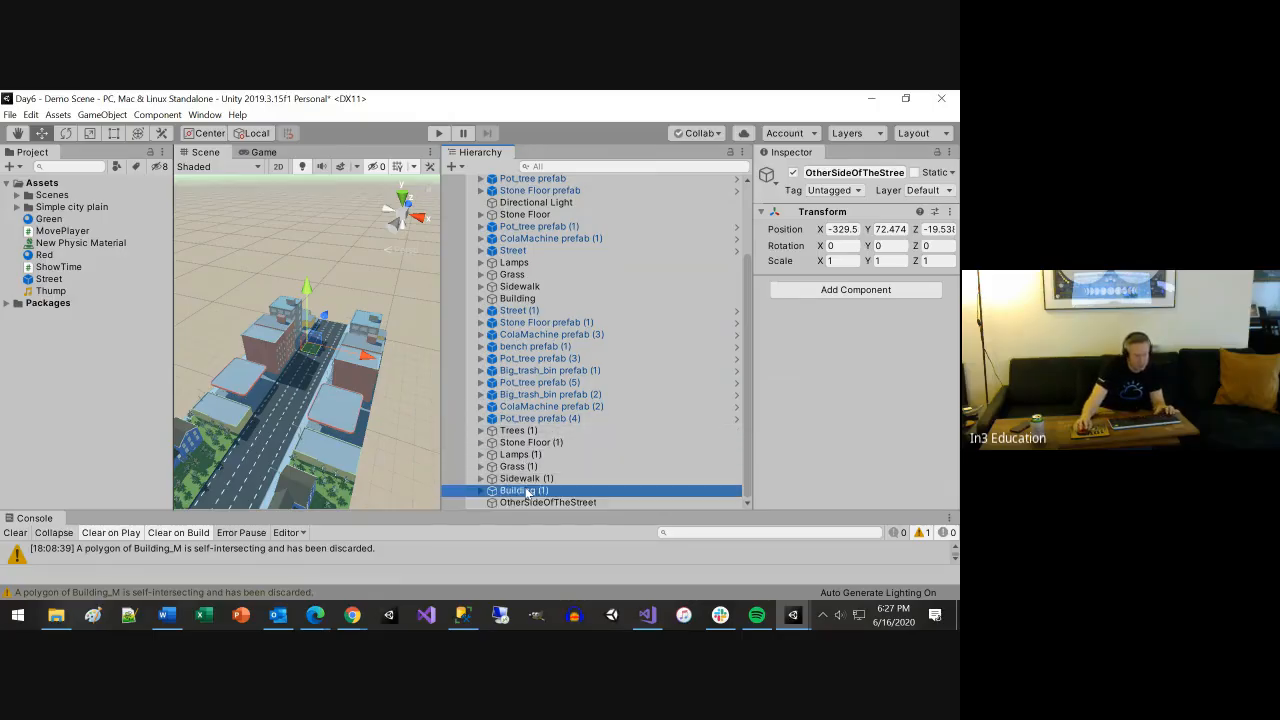
pyautogui.keyDown('shift'); pyautogui.click(507, 262); pyautogui.keyUp('shift')
pyautogui.moveTo(531, 420); pyautogui.dragTo(537, 500)
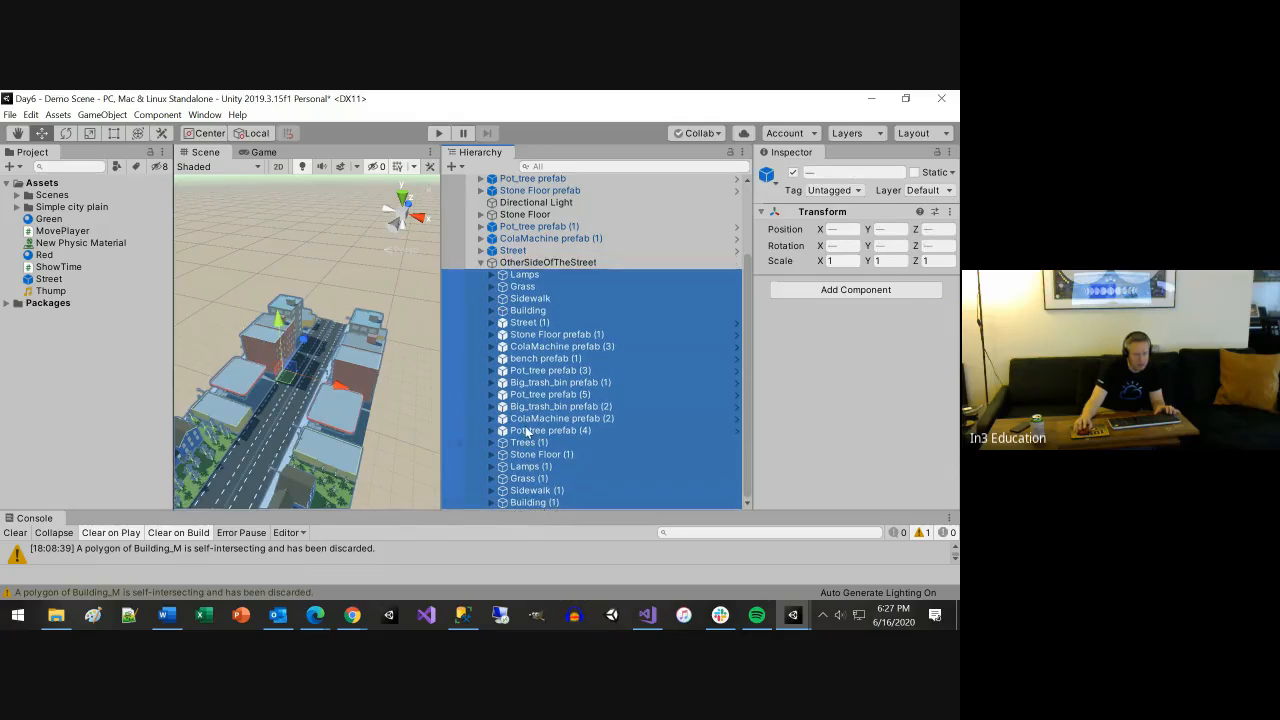
pyautogui.click(481, 263)
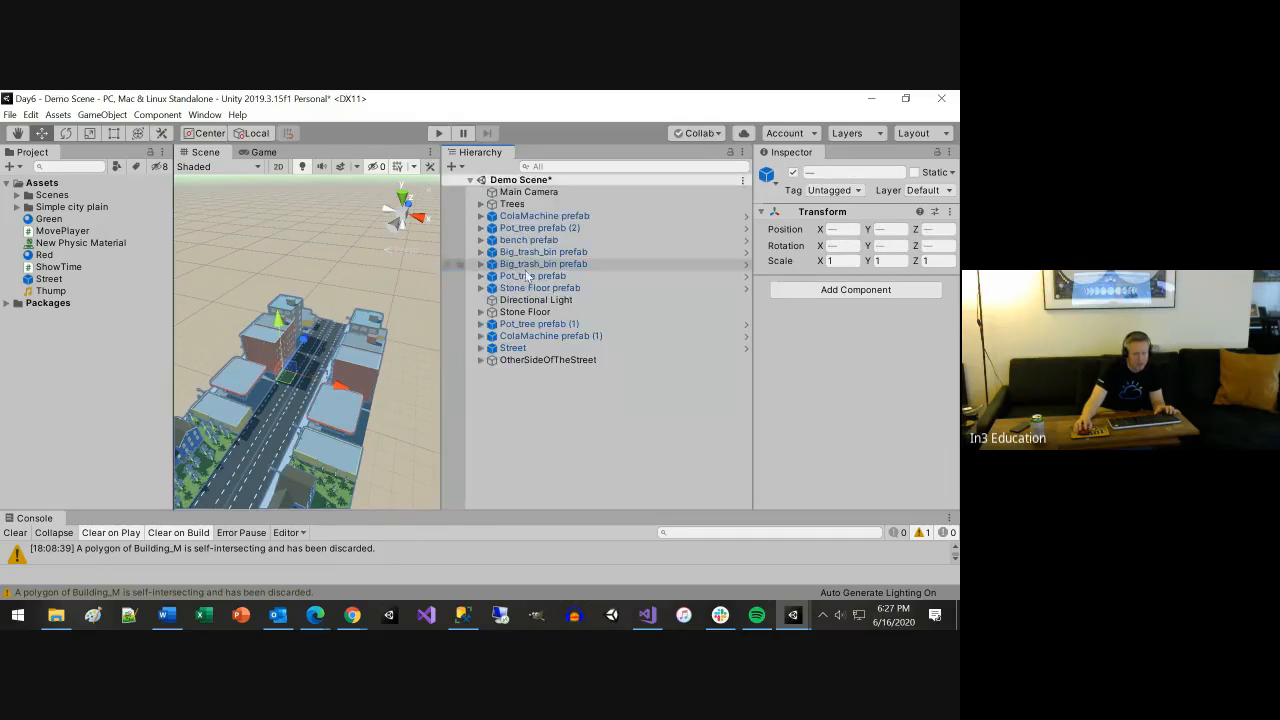
# Try rotating the OtherSideOfTheStreet group to 180 on the Y axis, inspect the layout, and undo the rotation
pyautogui.click(567, 360)
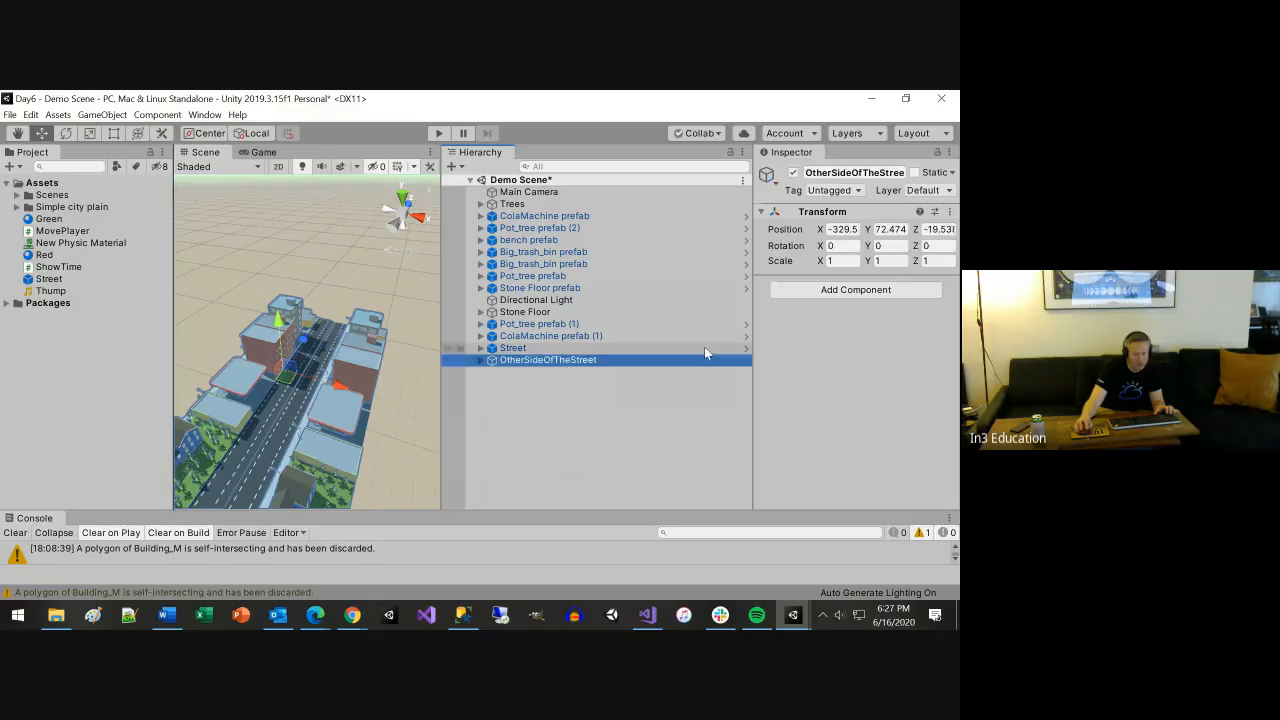
pyautogui.click(890, 246)
pyautogui.write('180')
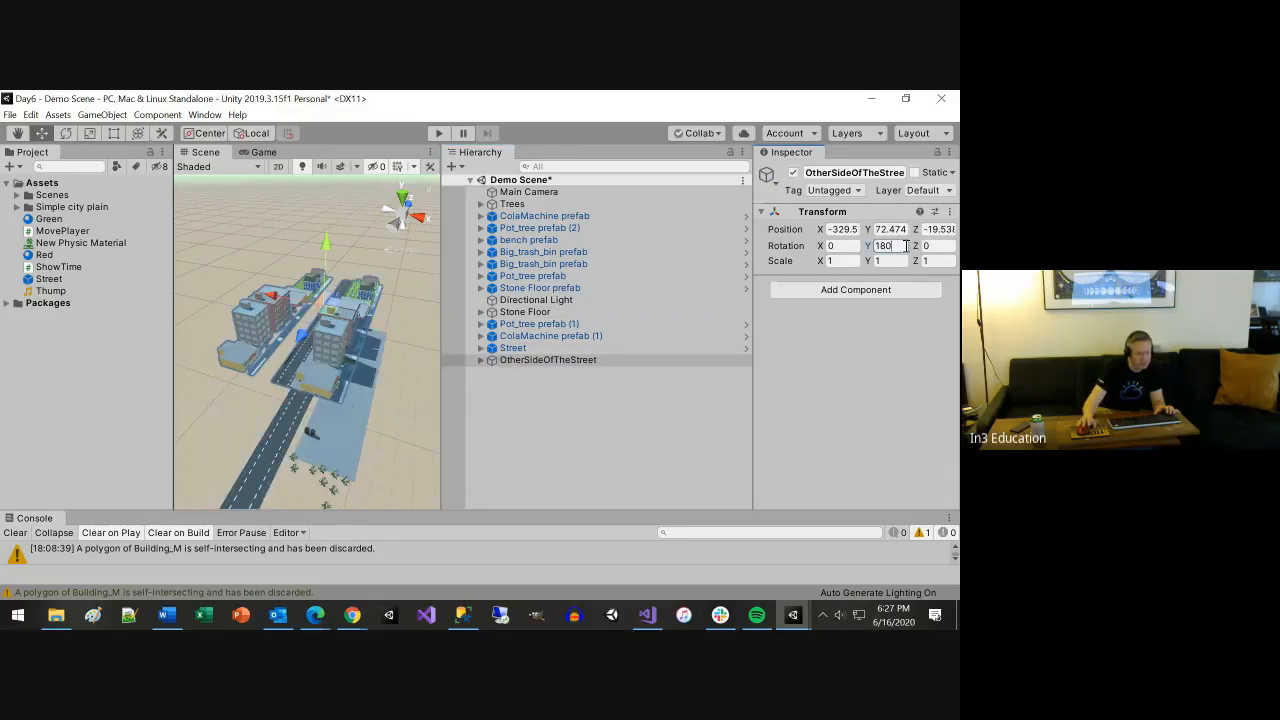
pyautogui.scroll(-3, 342, 418)
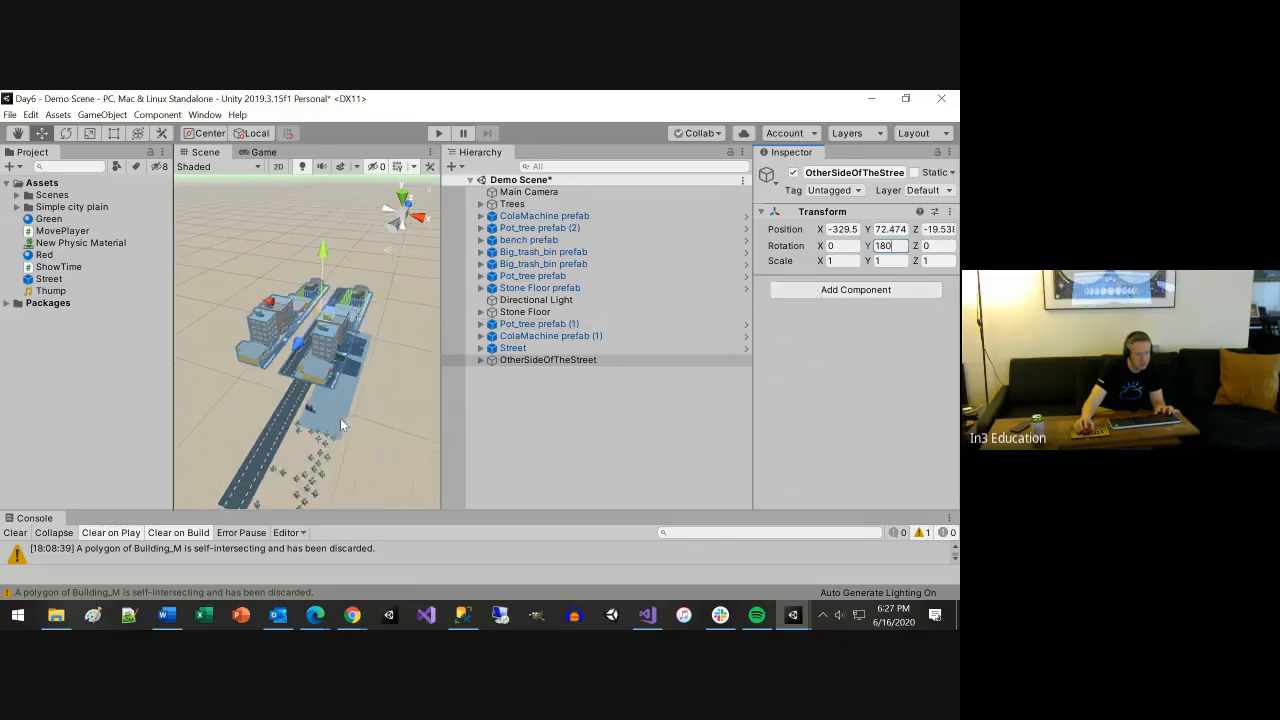
pyautogui.scroll(-2, 340, 418)
pyautogui.scroll(2, 340, 419)
pyautogui.scroll(4, 358, 420)
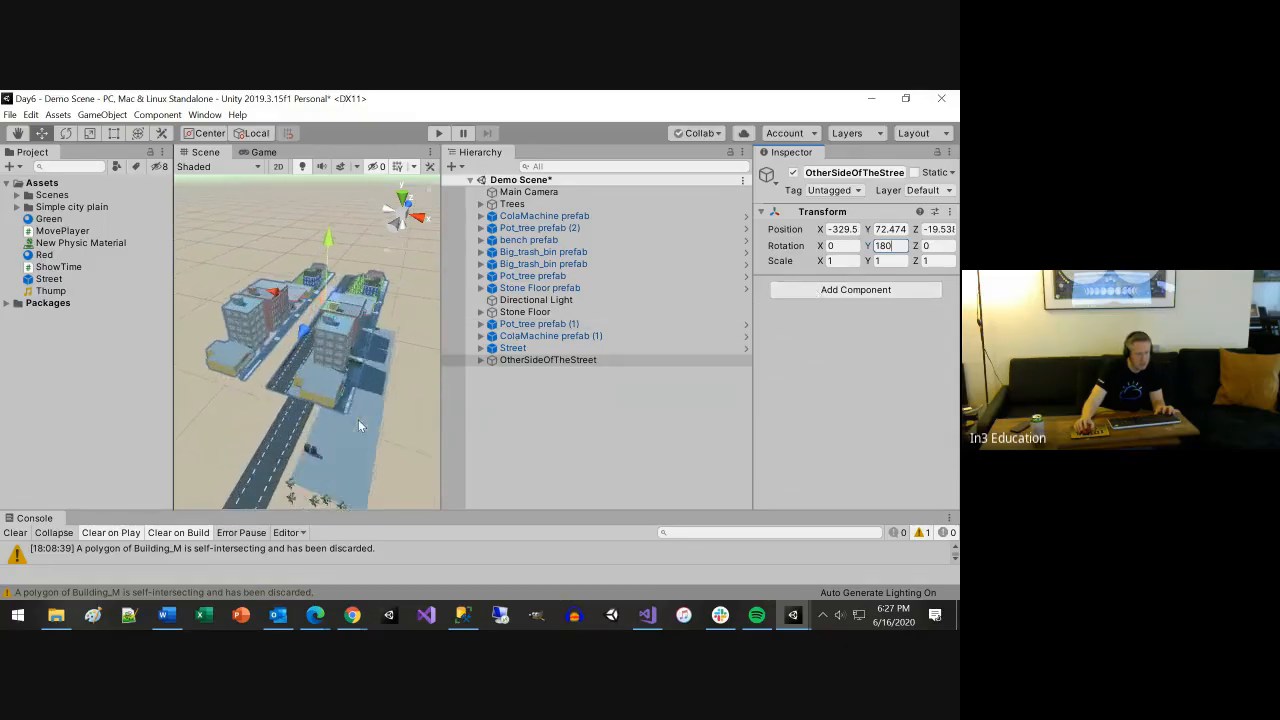
pyautogui.scroll(2, 358, 419)
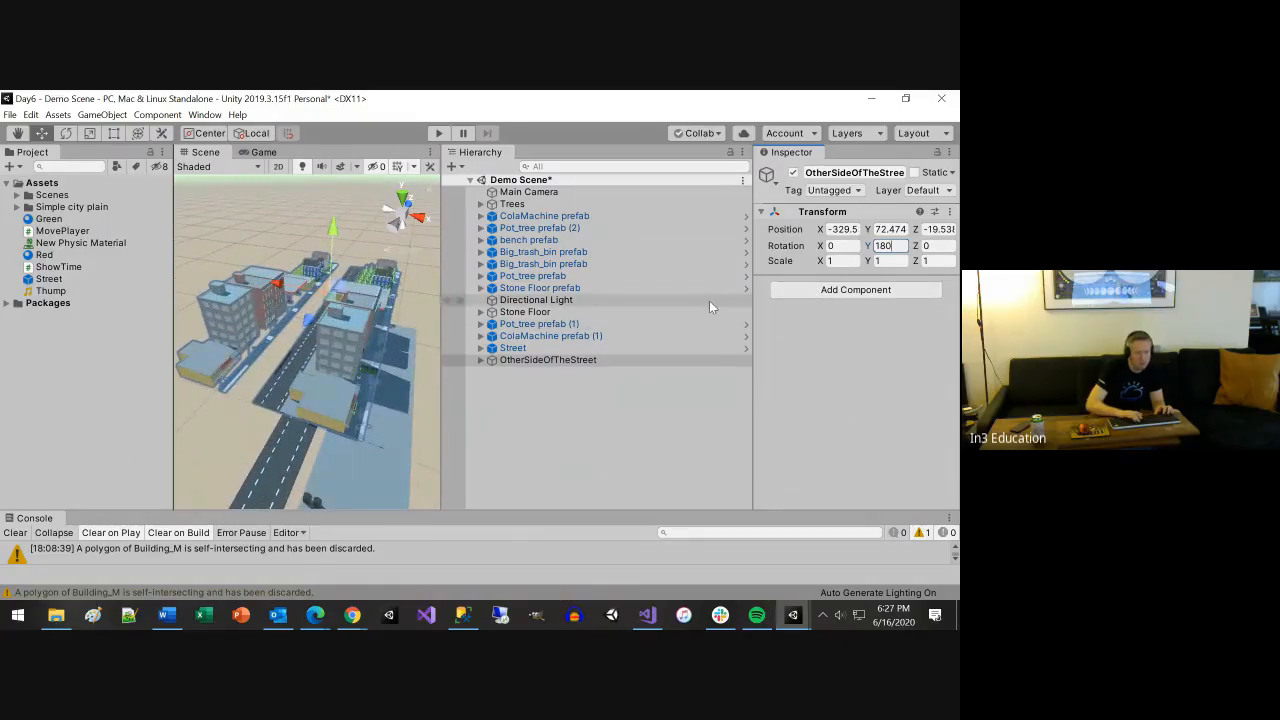
pyautogui.press('Return')
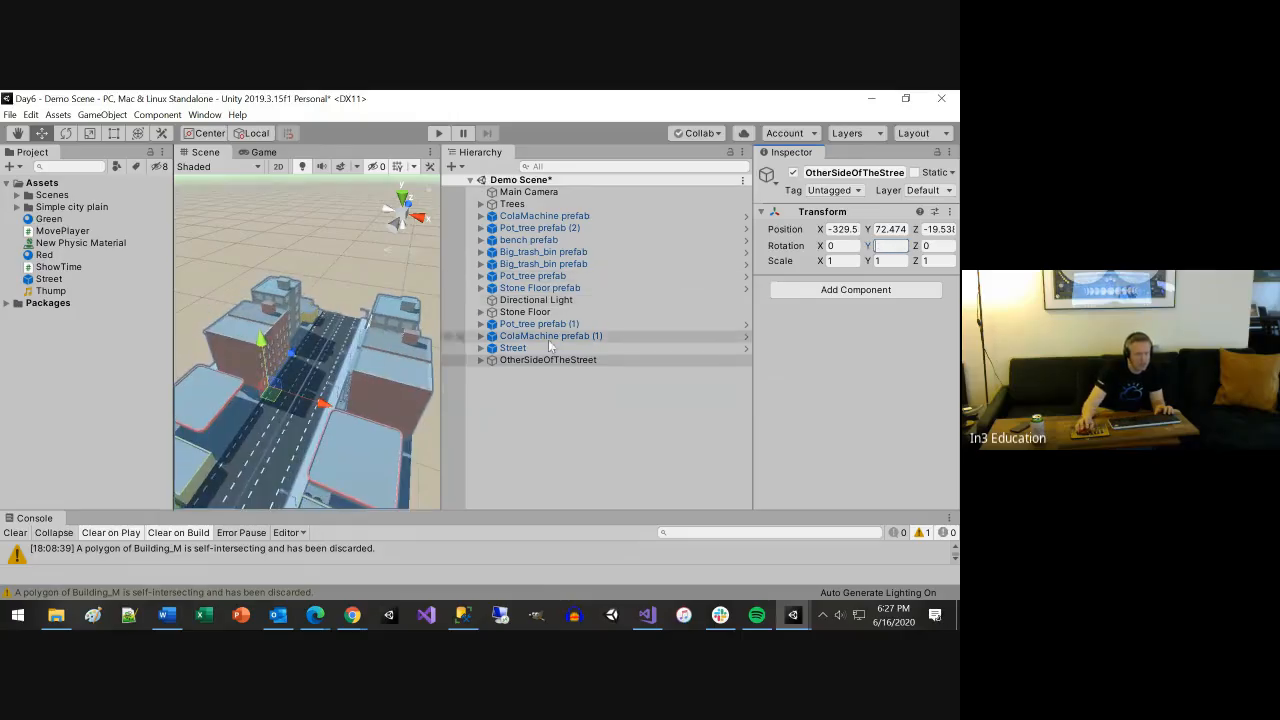
# Check the child objects of OtherSideOfTheStreet, and undo moving them into the group
pyautogui.click(483, 358)
pyautogui.click(483, 358)
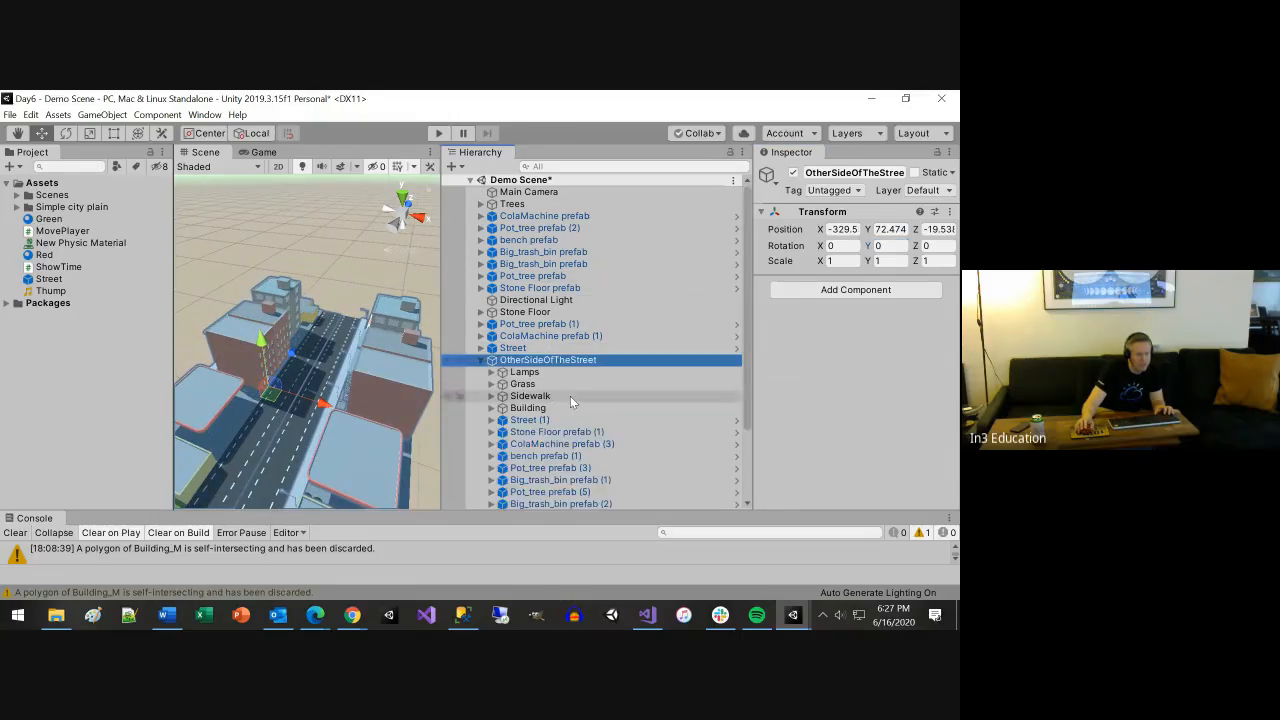
pyautogui.scroll(-3, 567, 395)
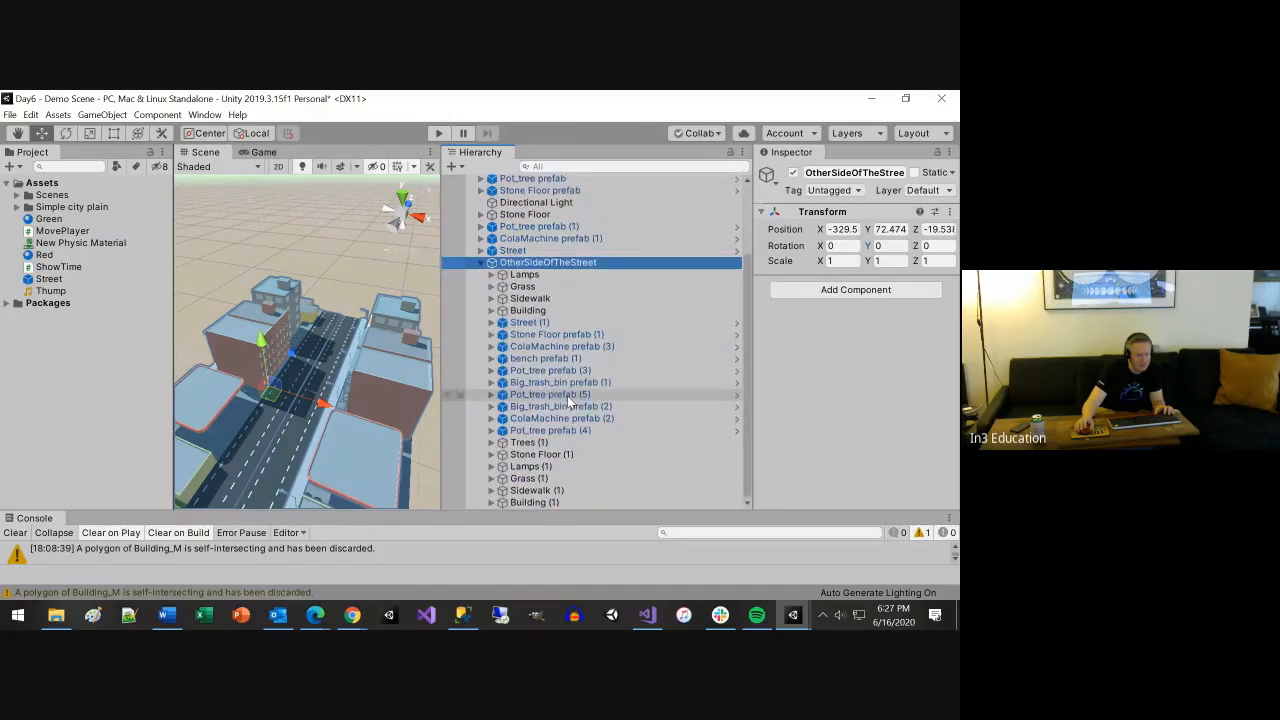
pyautogui.click(521, 275)
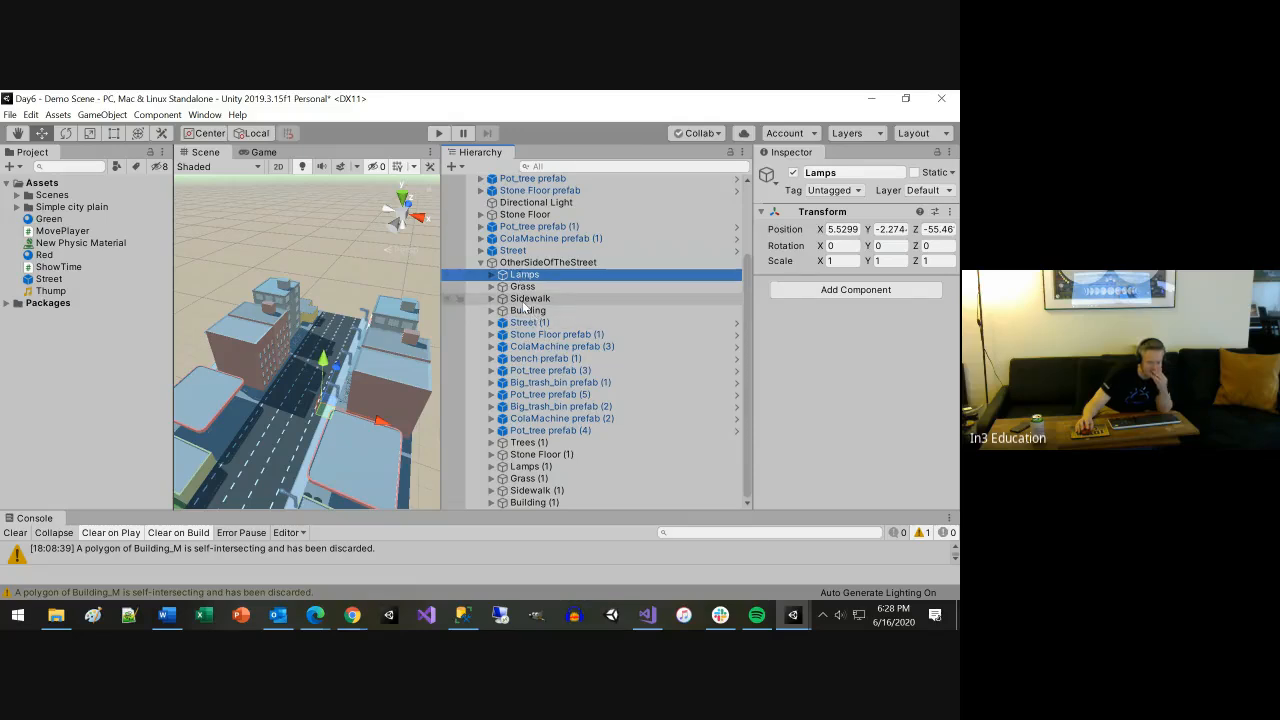
pyautogui.press('Up')
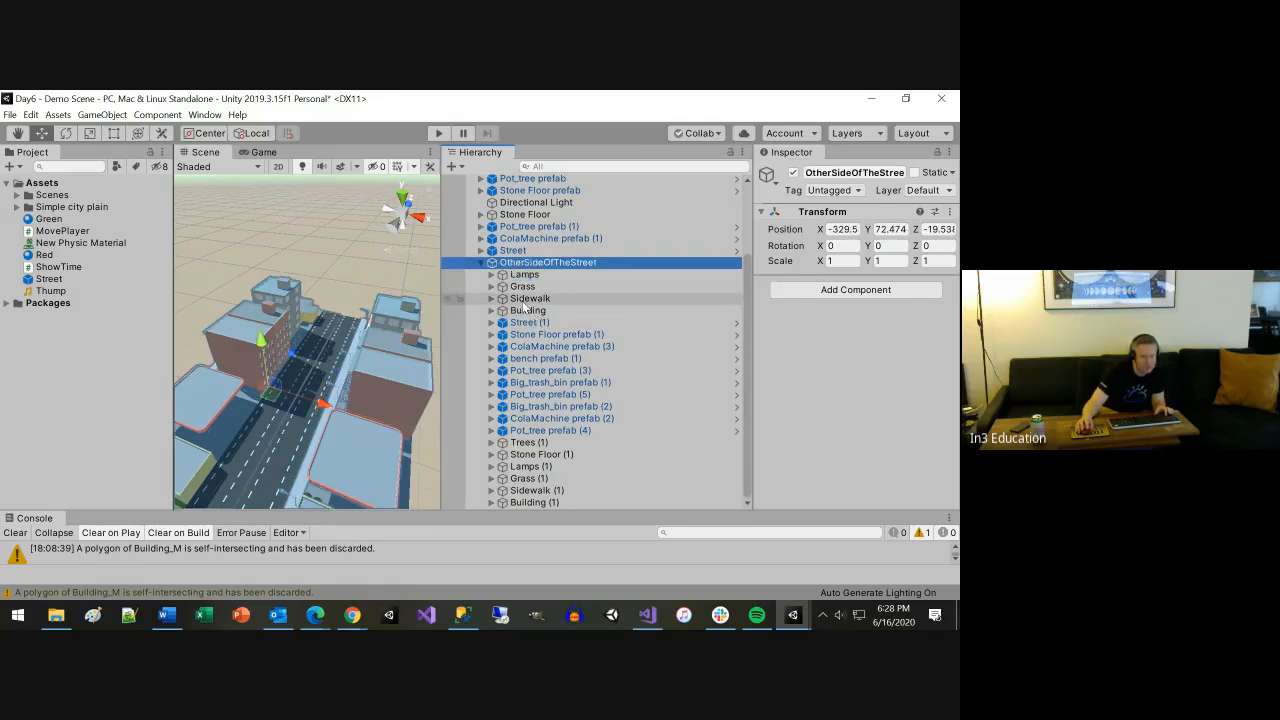
pyautogui.hotkey('ctrl', 'z')
pyautogui.hotkey('ctrl', 'z')
pyautogui.hotkey('ctrl', 'z')
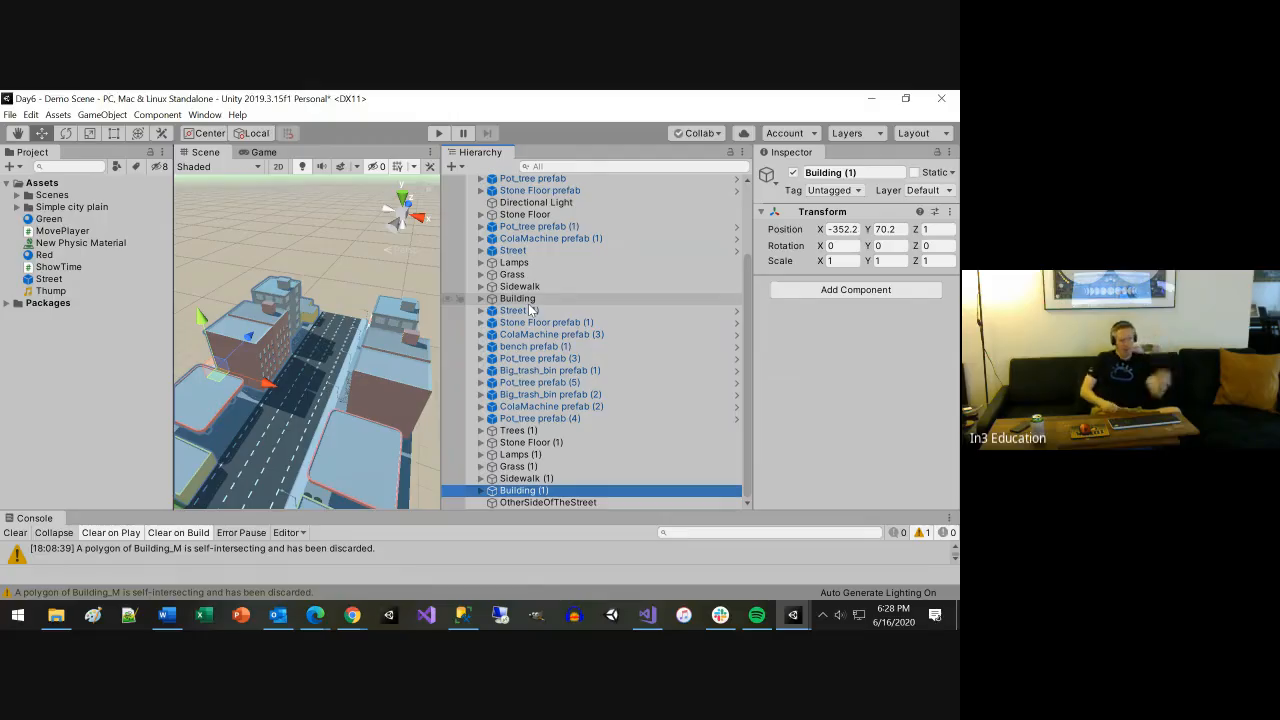
# Step back through the edit history to the state with the duplicated objects and Directional Light (1), before OtherSideOfTheStreet was created
pyautogui.hotkey('ctrl', 'z')
pyautogui.hotkey('ctrl', 'z')
pyautogui.hotkey('ctrl', 'z')
pyautogui.hotkey('ctrl', 'z')
pyautogui.hotkey('ctrl', 'z')
pyautogui.hotkey('ctrl', 'z')
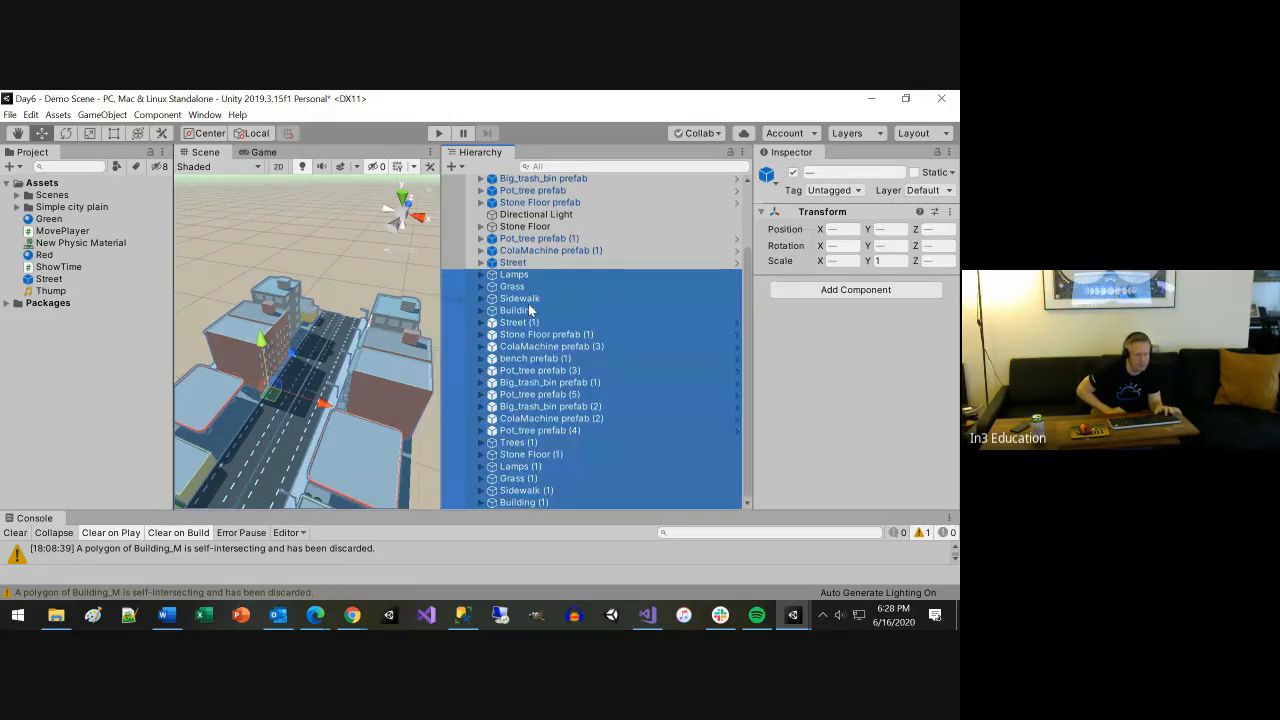
pyautogui.hotkey('ctrl', 'z')
pyautogui.hotkey('ctrl', 'z')
pyautogui.hotkey('ctrl', 'z')
pyautogui.hotkey('ctrl', 'z')
pyautogui.hotkey('ctrl', 'z')
pyautogui.hotkey('ctrl', 'z')
pyautogui.hotkey('ctrl', 'z')
pyautogui.hotkey('ctrl', 'z')
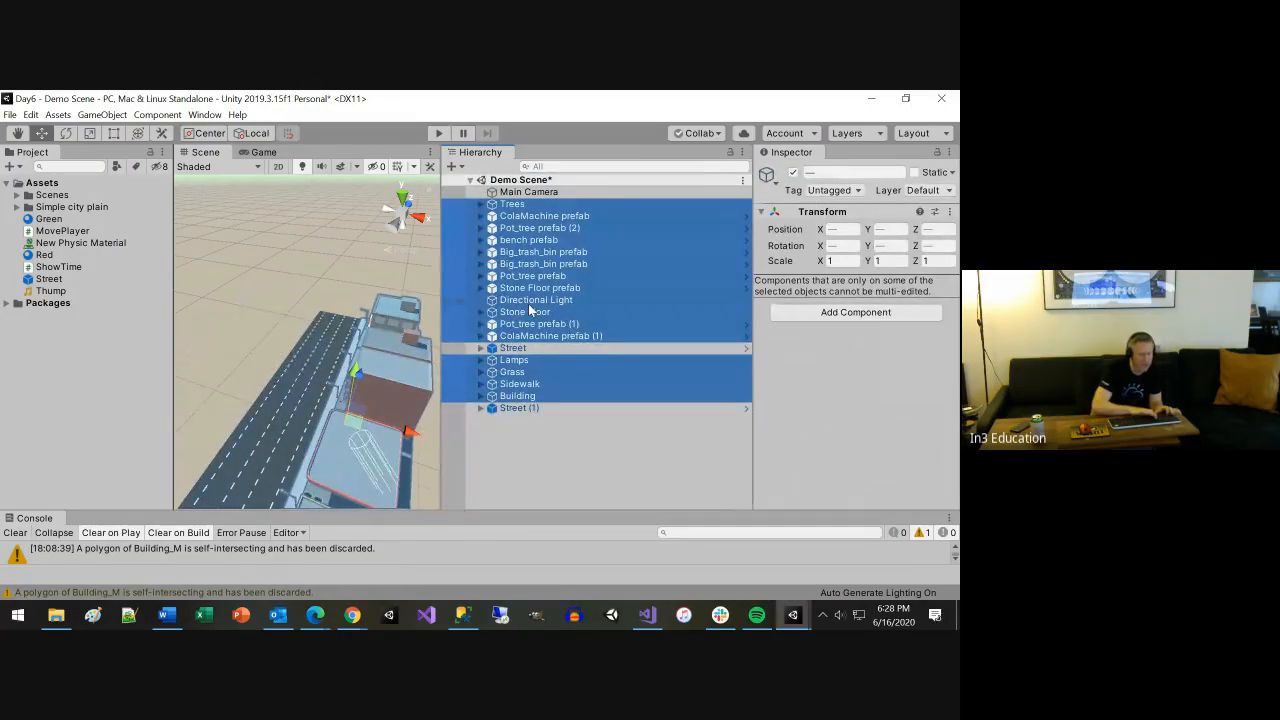
pyautogui.hotkey('ctrl', 'z')
pyautogui.hotkey('ctrl', 'z')
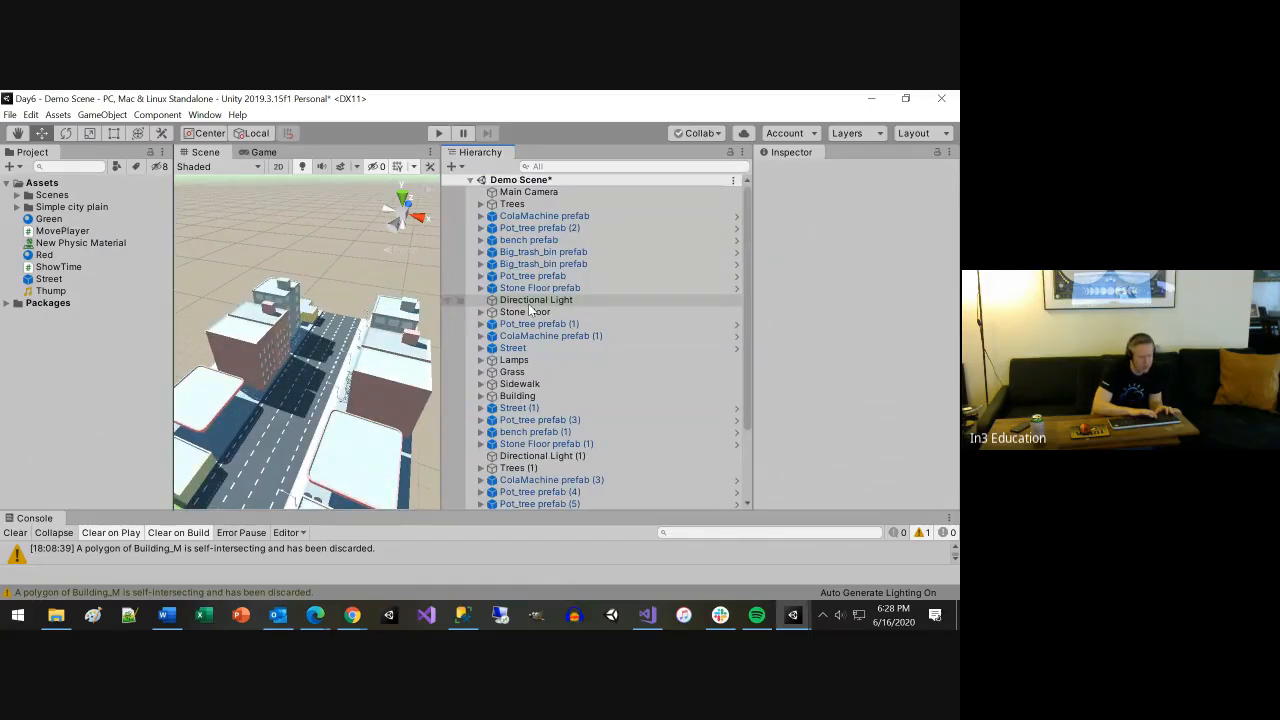
pyautogui.hotkey('ctrl', 'z')
pyautogui.hotkey('ctrl', 'z')
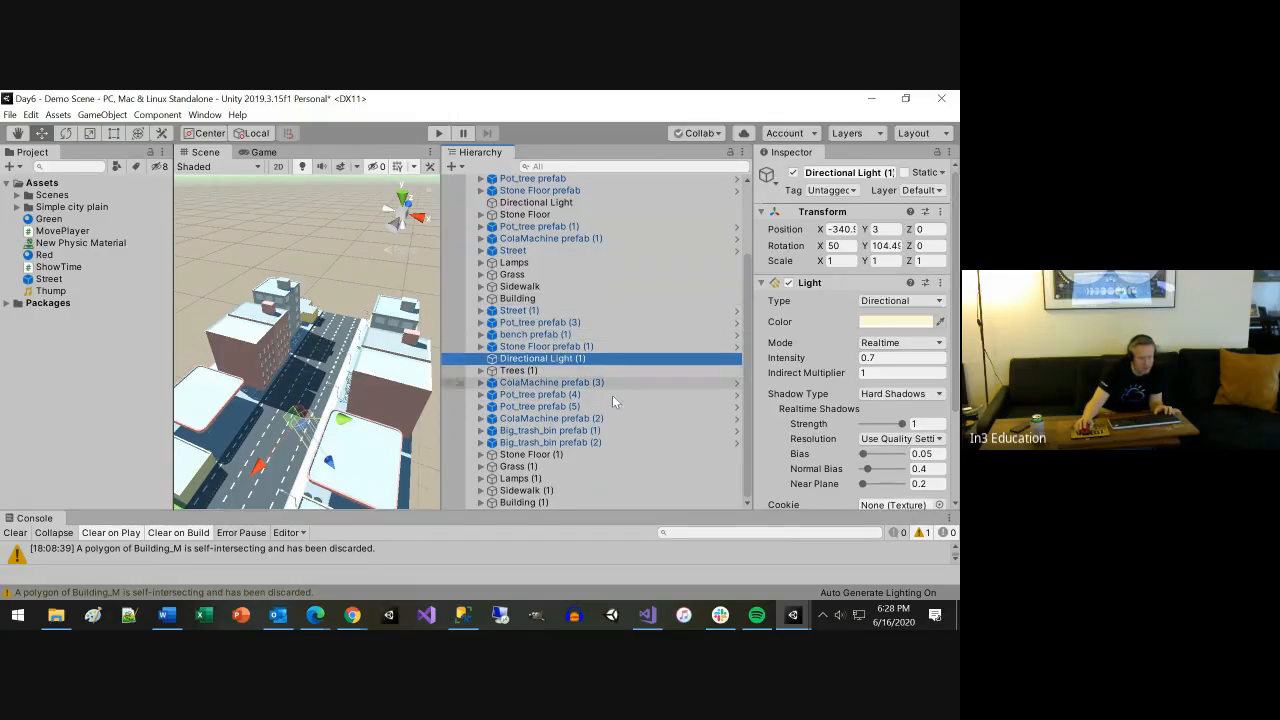
# Try setting a shared X position of -368.2 for Street (1) through Building (1), and undo the change
pyautogui.click(550, 502)
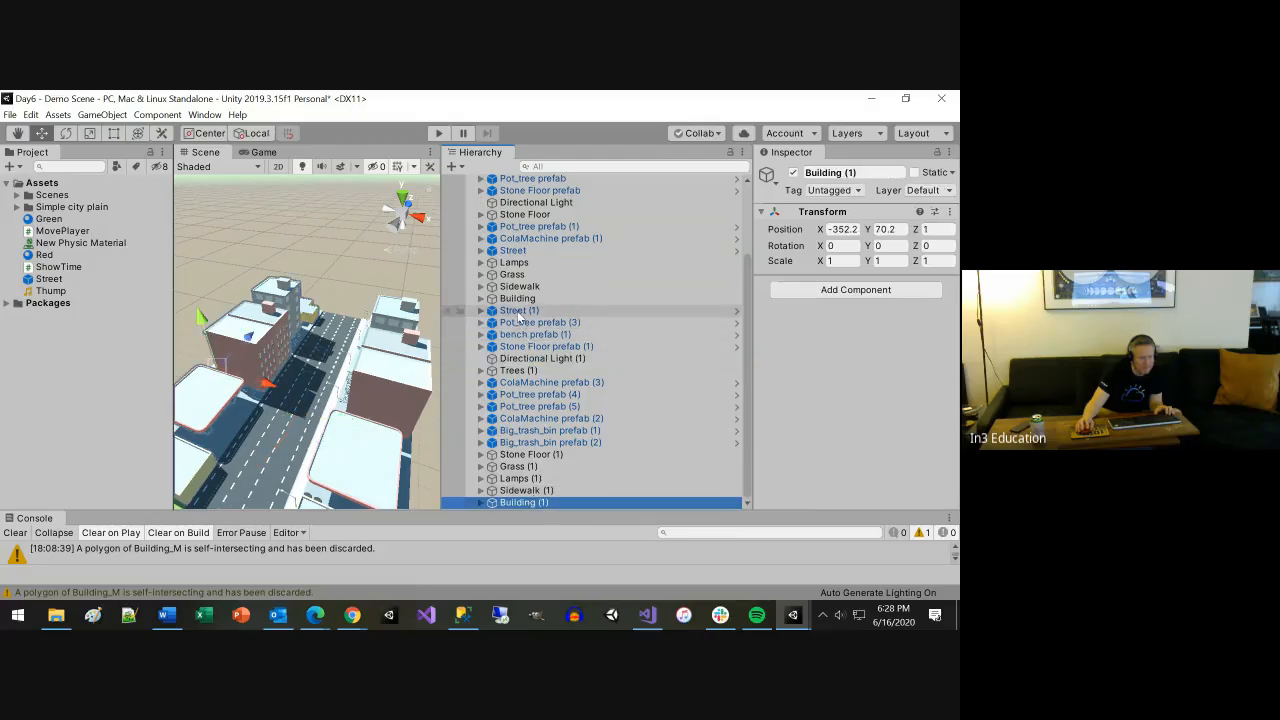
pyautogui.keyDown('shift'); pyautogui.click(518, 312); pyautogui.keyUp('shift')
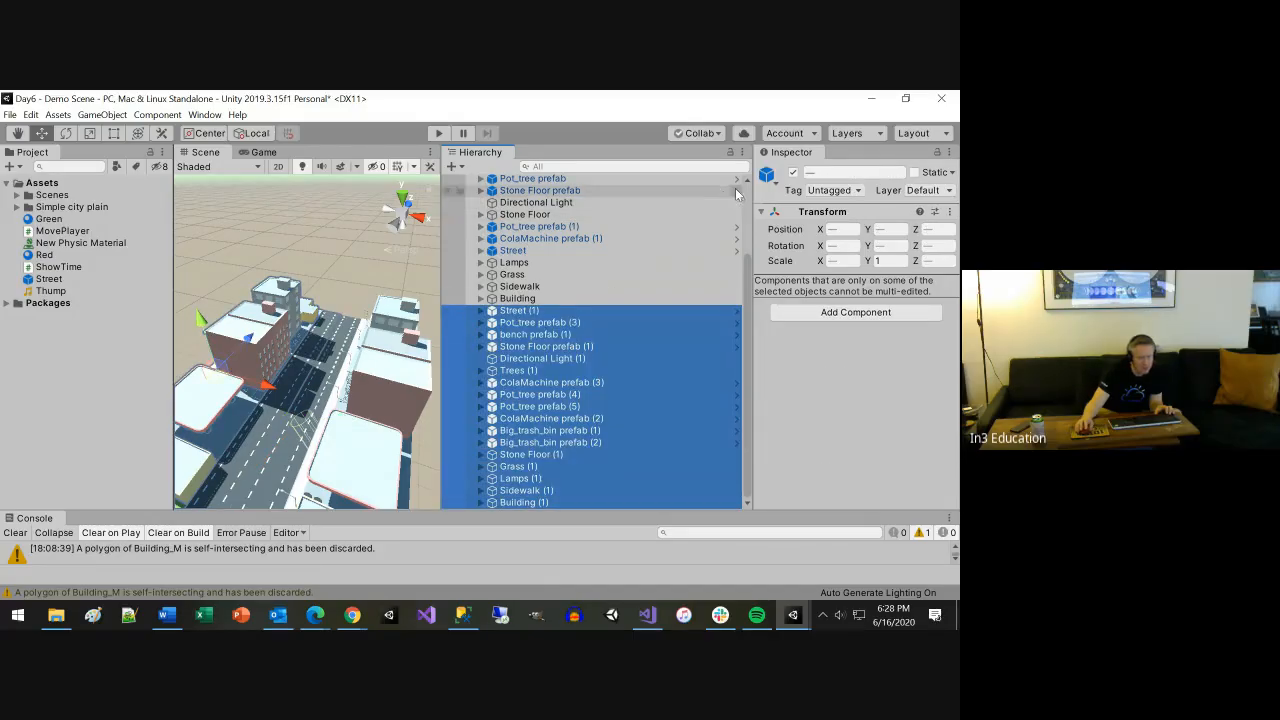
pyautogui.moveTo(822, 231); pyautogui.dragTo(8, 465)
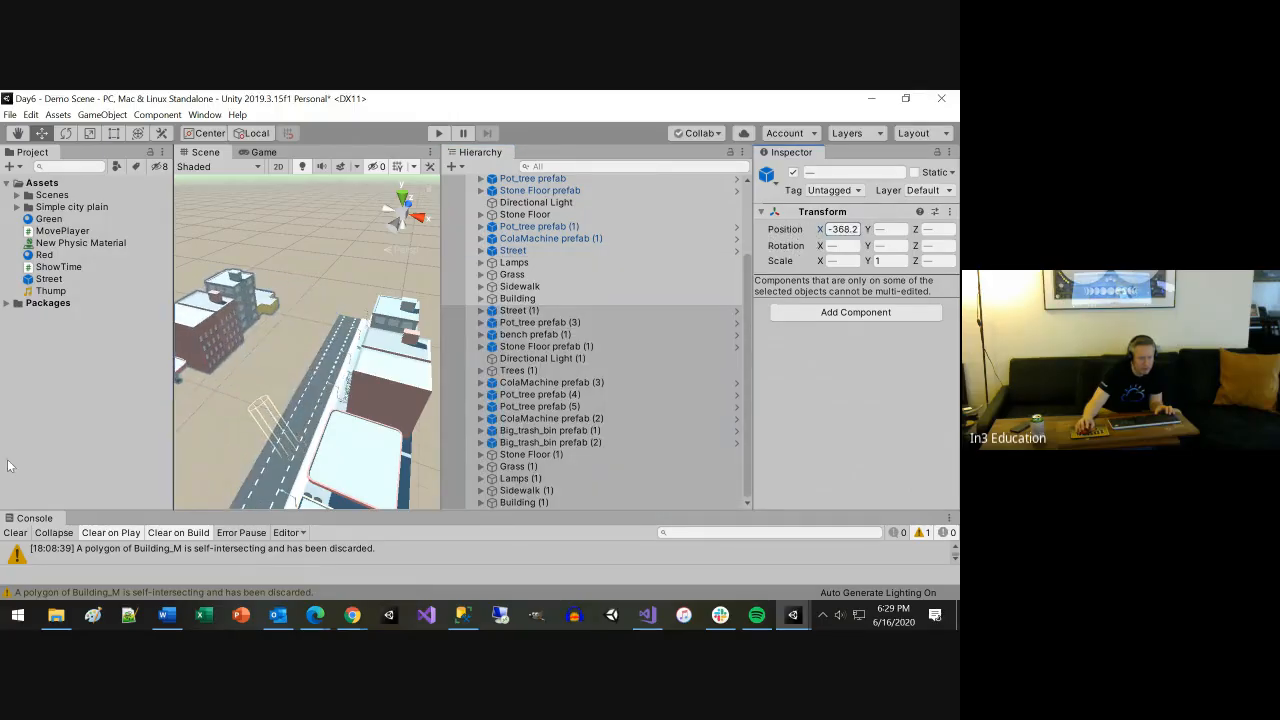
pyautogui.scroll(-6, 247, 484)
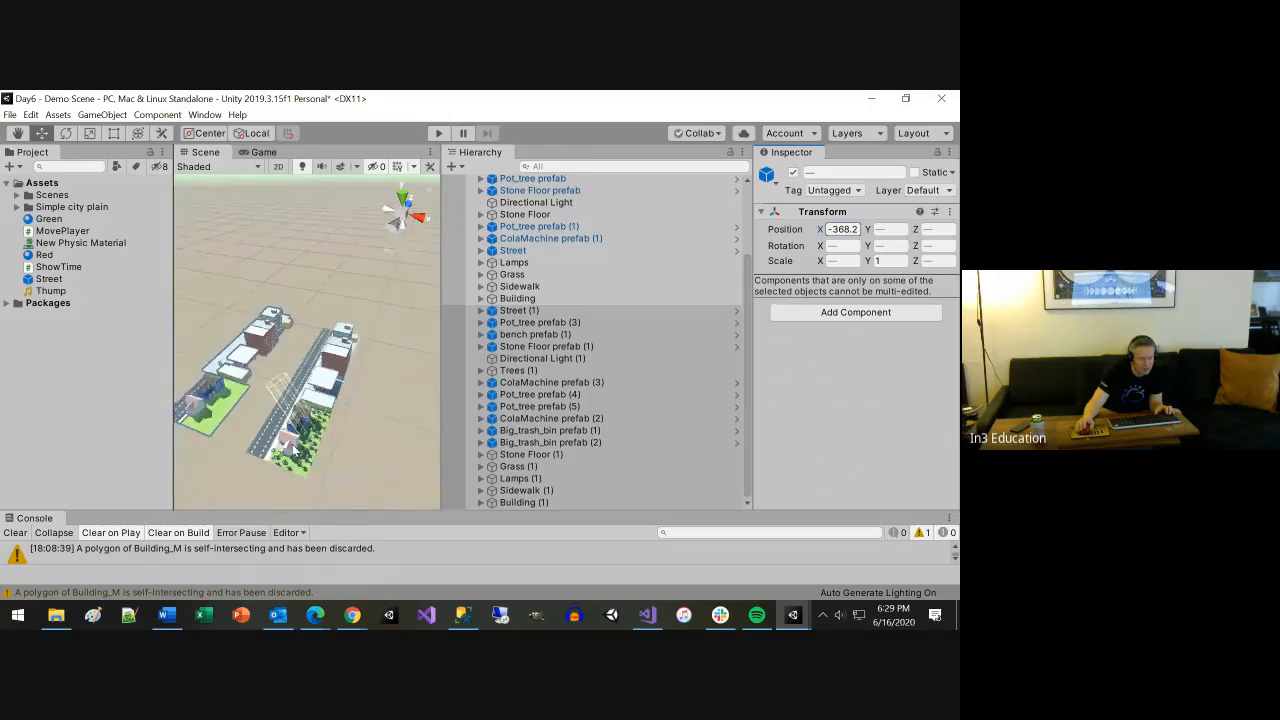
pyautogui.scroll(2, 295, 451)
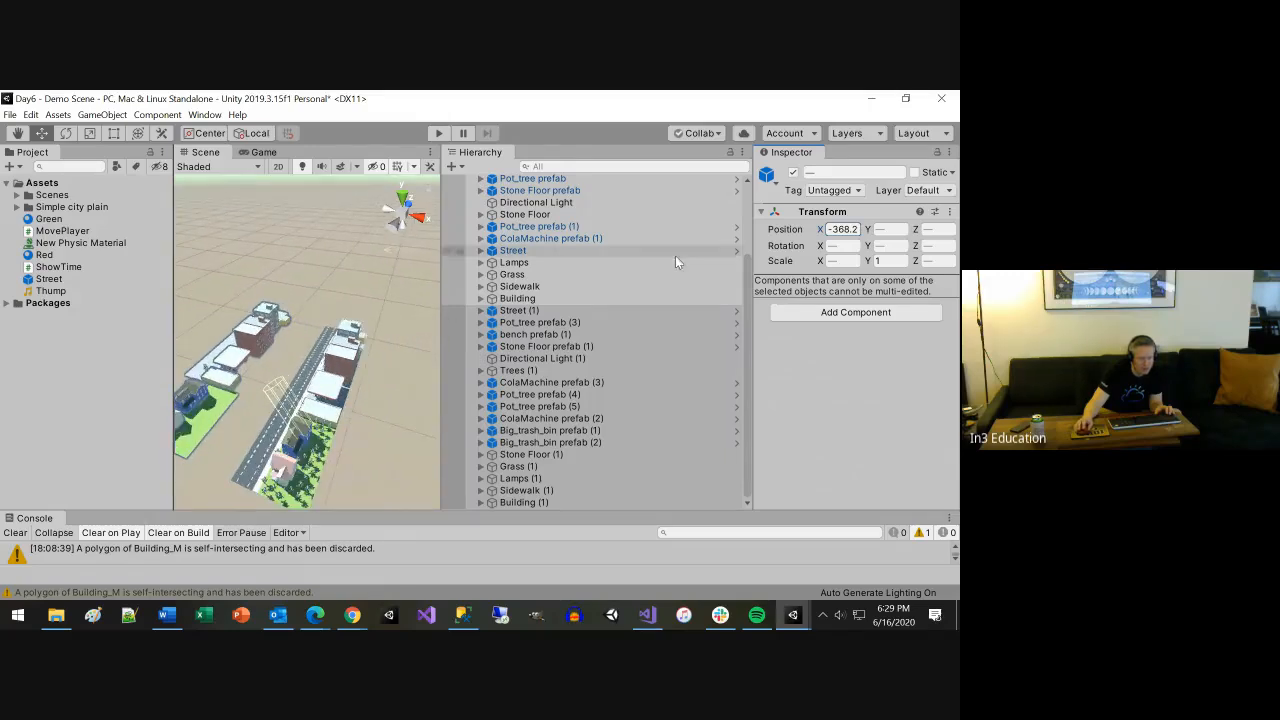
pyautogui.hotkey('ctrl', 'z')
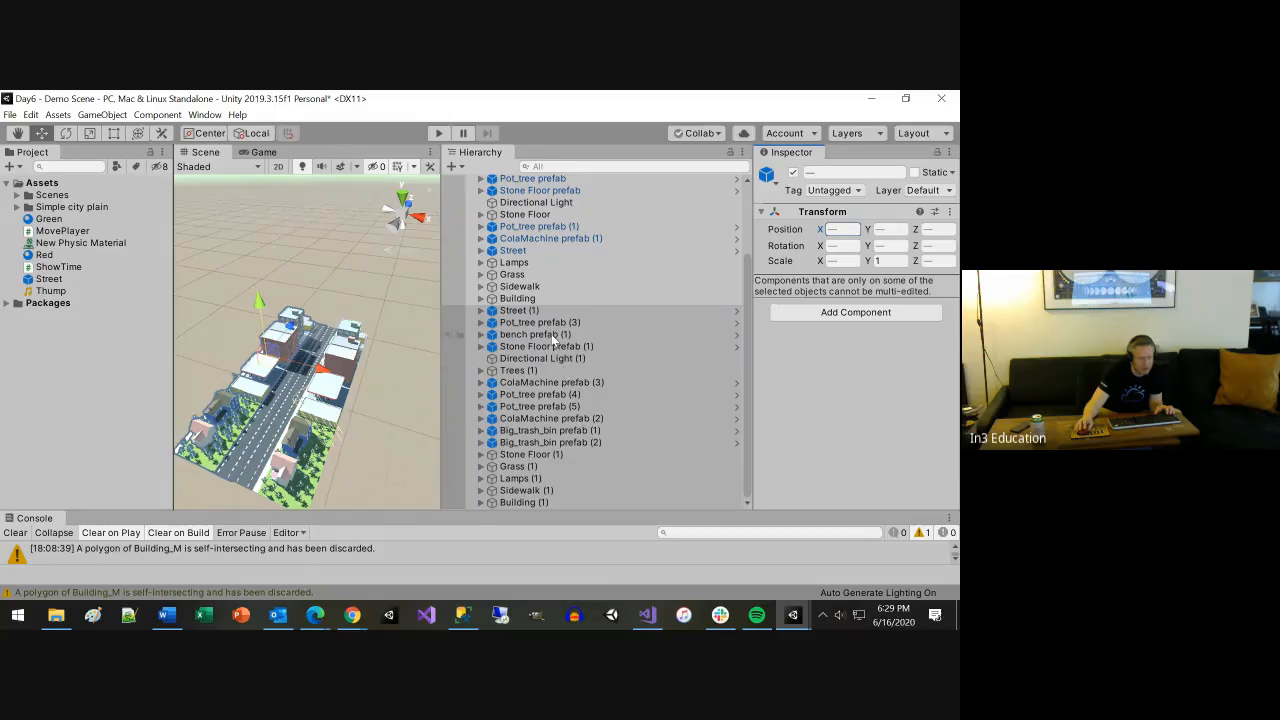
# Create a new empty GameObject at the end of the hierarchy and name it OtherSide
pyautogui.click(536, 312)
pyautogui.click(536, 312)
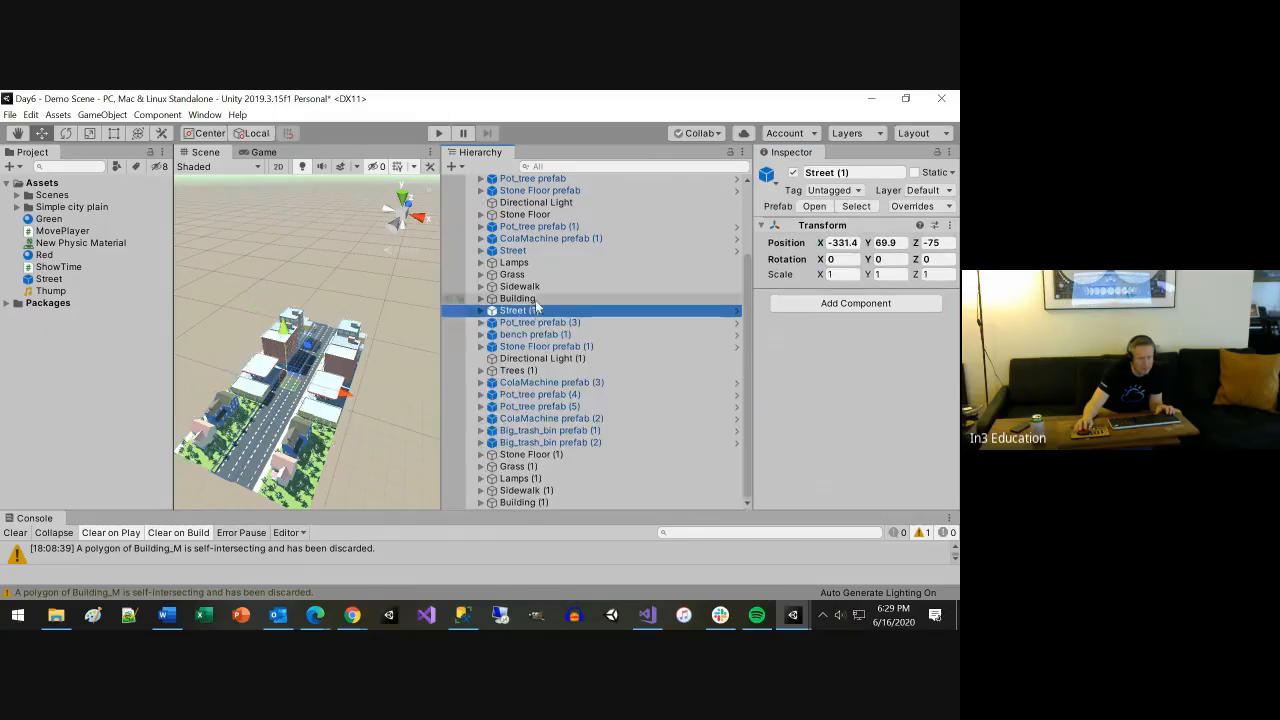
pyautogui.click(540, 502)
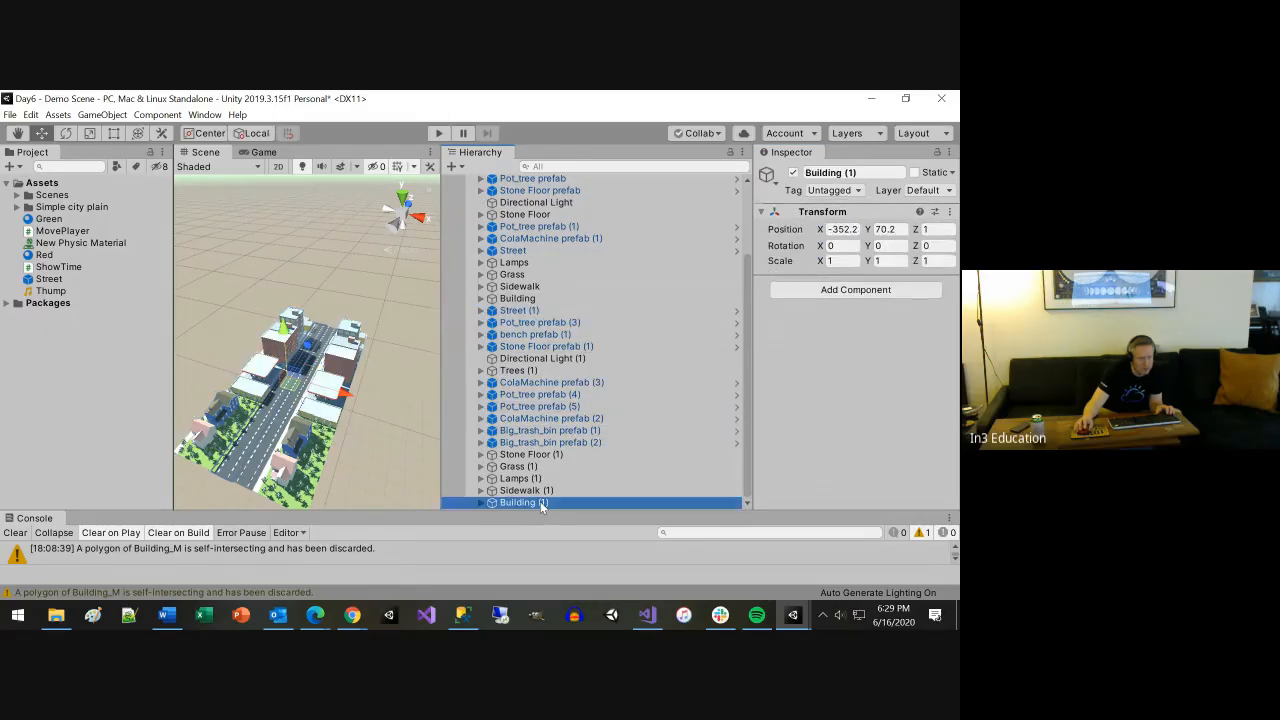
pyautogui.rightClick(540, 502)
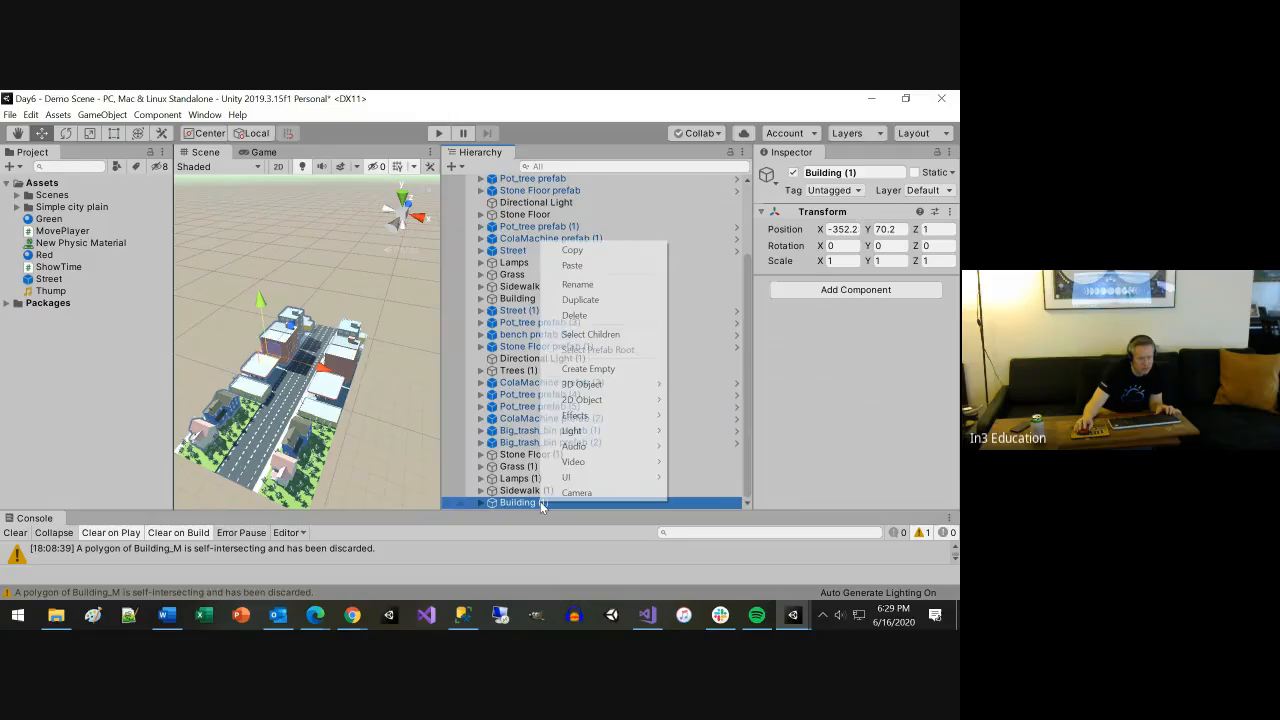
pyautogui.click(103, 115)
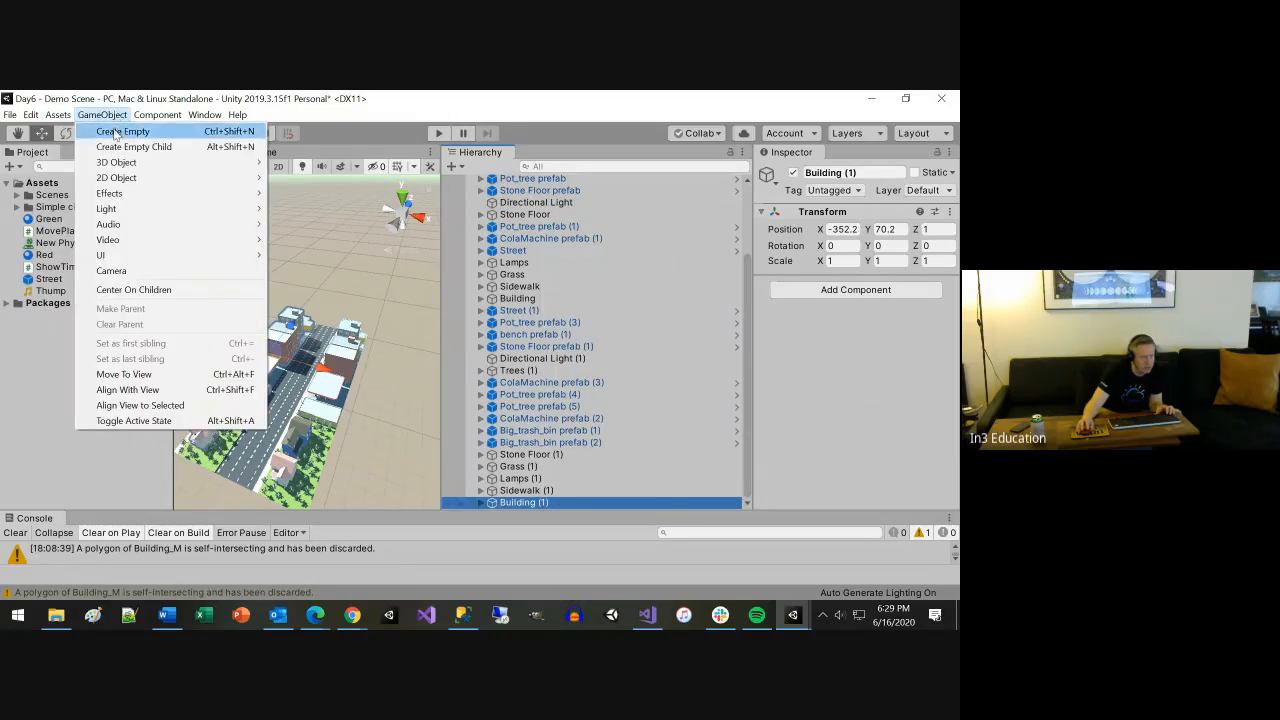
pyautogui.click(122, 131)
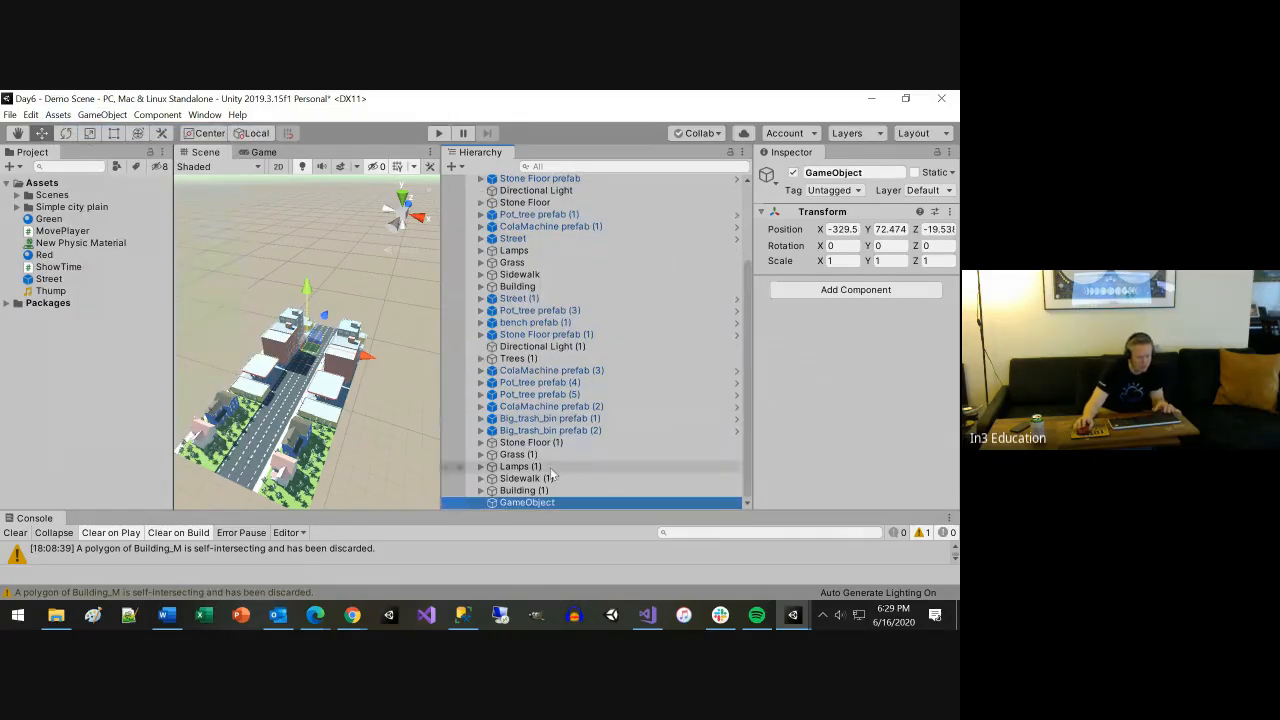
pyautogui.press('F2')
pyautogui.write('Olther')
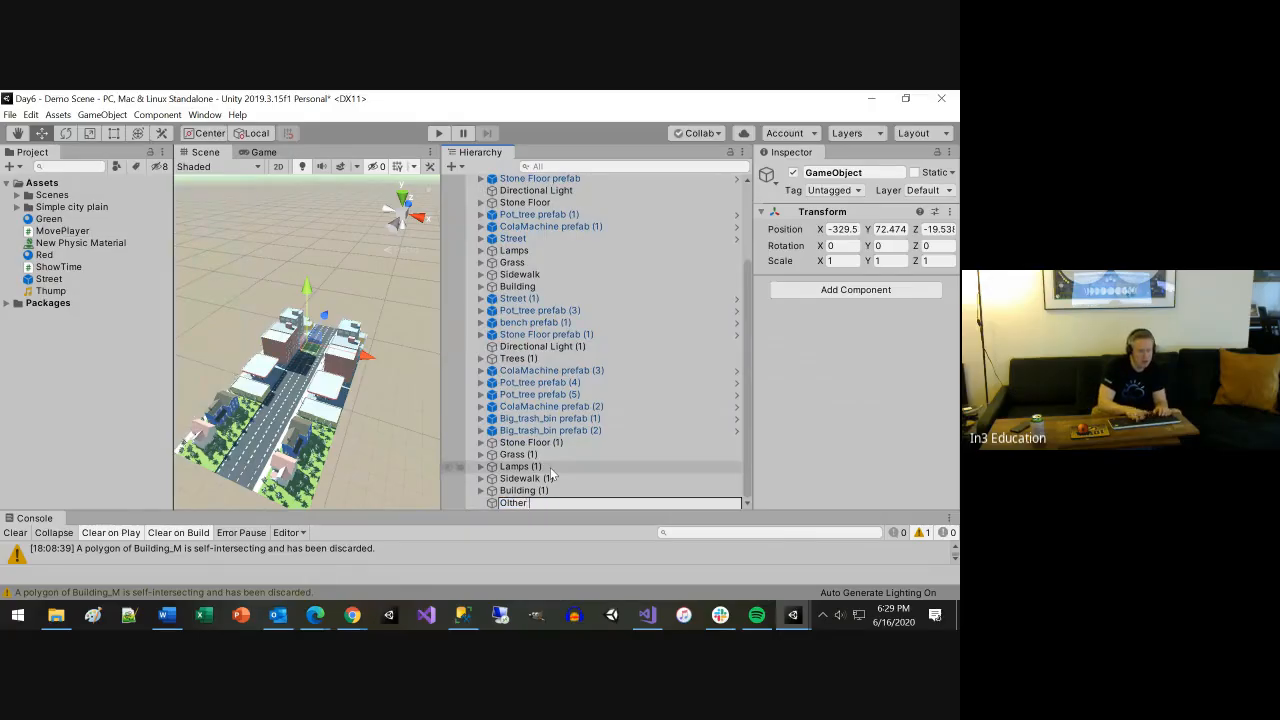
pyautogui.press('BackSpace')
pyautogui.press('BackSpace')
pyautogui.press('BackSpace')
pyautogui.press('BackSpace')
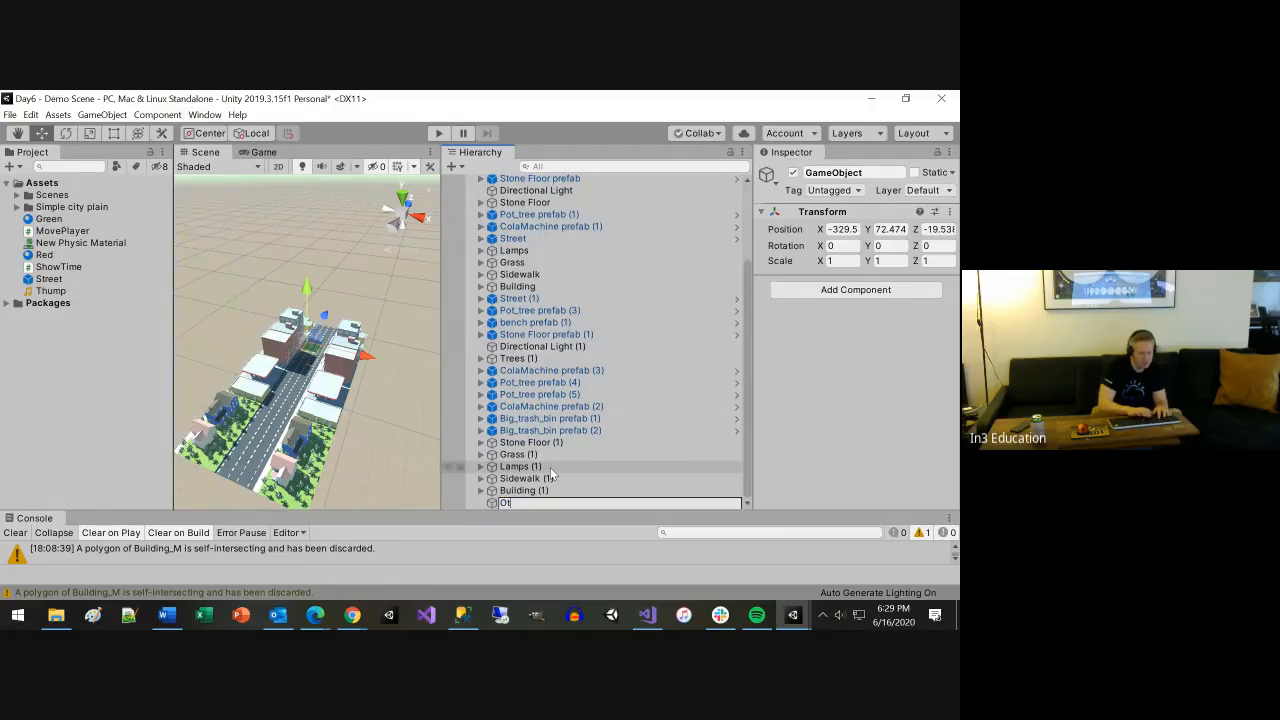
pyautogui.write('therSide')
pyautogui.press('Return')
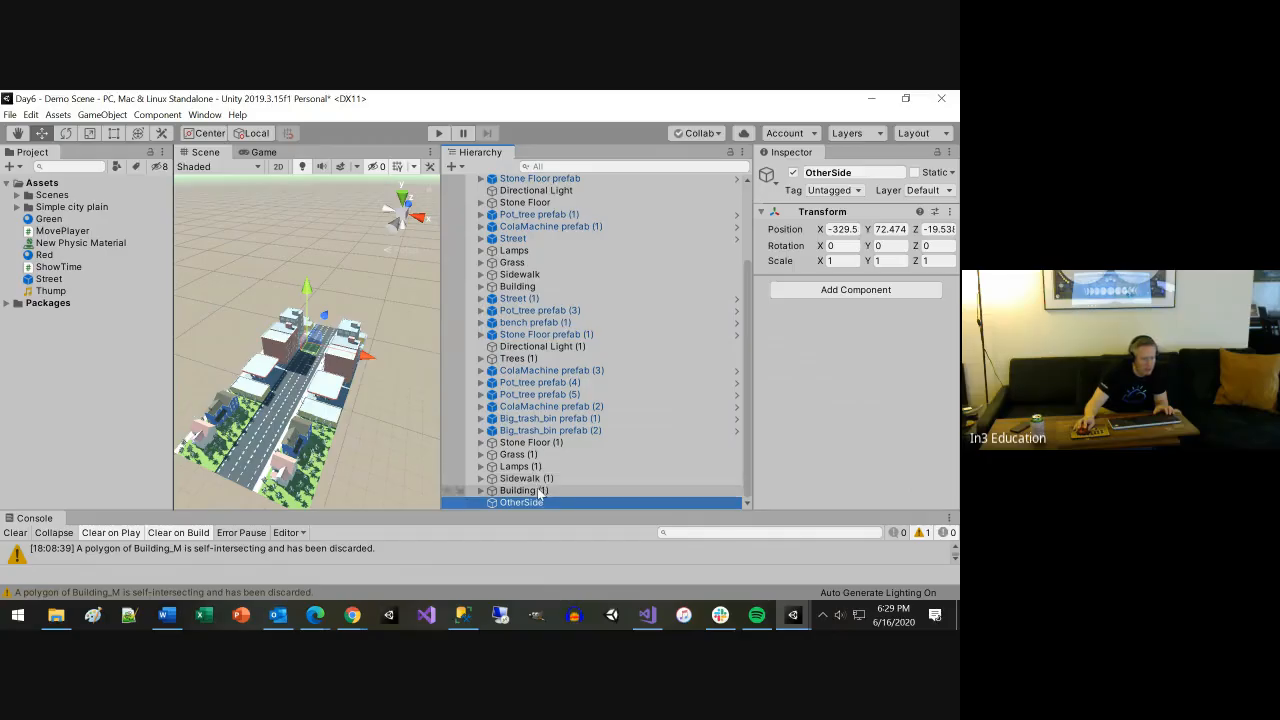
# Select the objects from Pot_tree prefab (3) through OtherSide, leaving Directional Light (1) out of the selection
pyautogui.keyDown('shift'); pyautogui.click(525, 311); pyautogui.keyUp('shift')
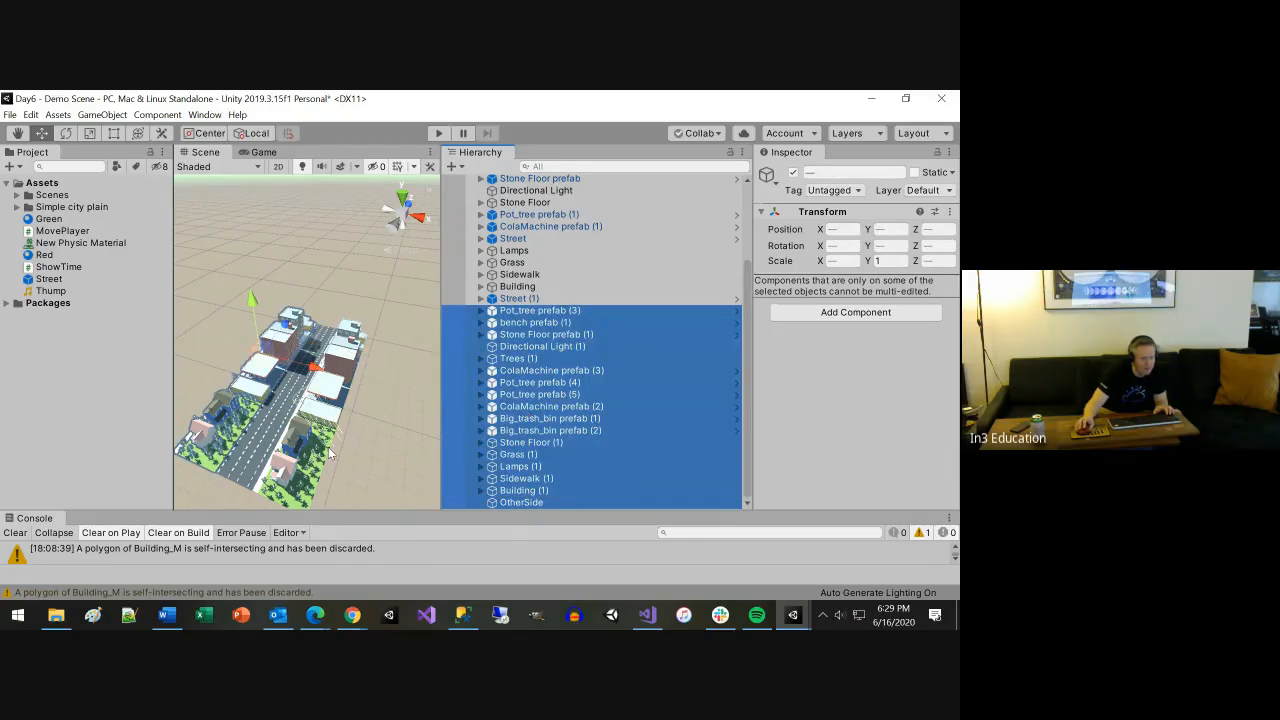
pyautogui.scroll(3, 330, 455)
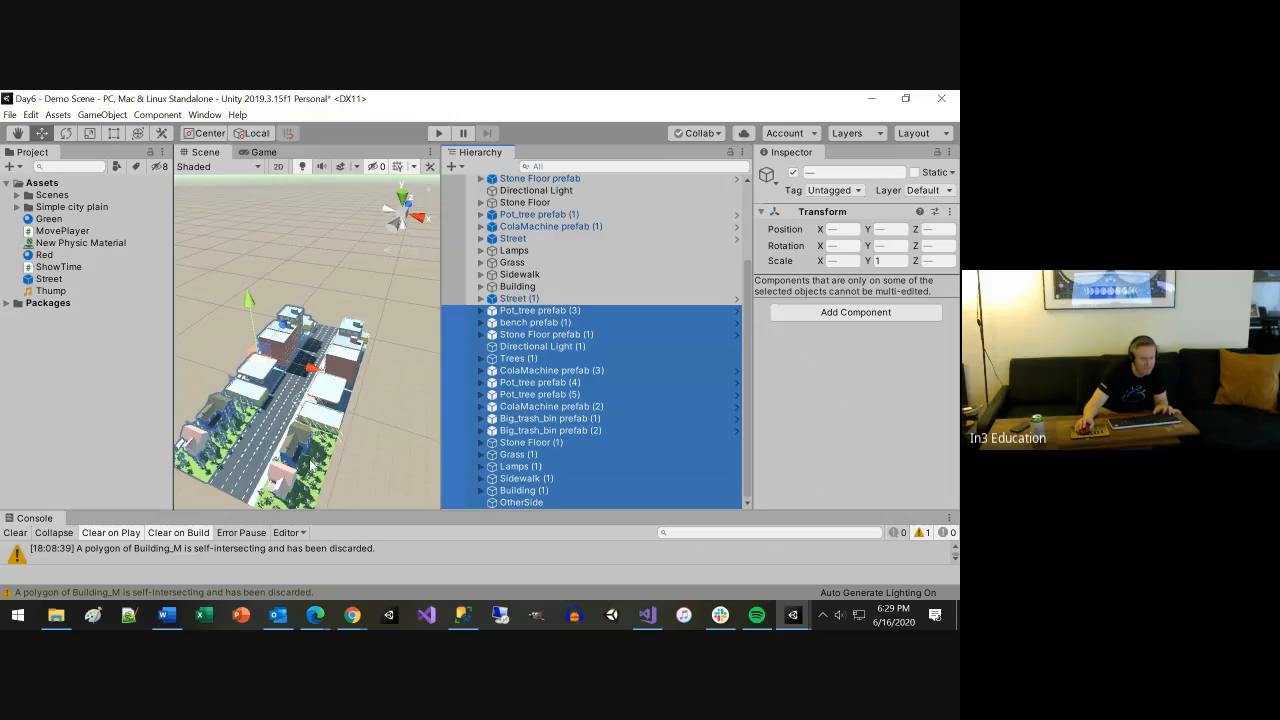
pyautogui.keyDown('ctrl'); pyautogui.click(535, 347); pyautogui.keyUp('ctrl')
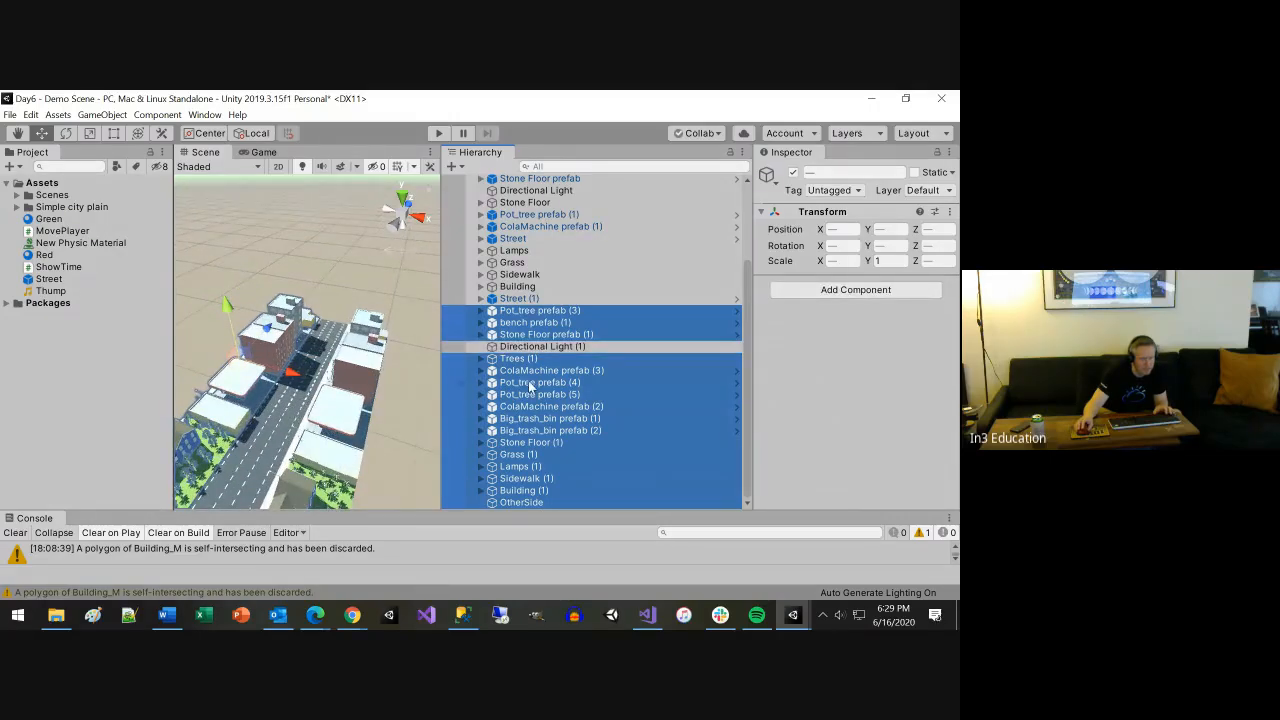
# Parent the selected duplicate city objects under OtherSide, excluding Directional Light (1), and set OtherSide's Y rotation to 180
pyautogui.keyDown('ctrl'); pyautogui.click(521, 503); pyautogui.keyUp('ctrl')
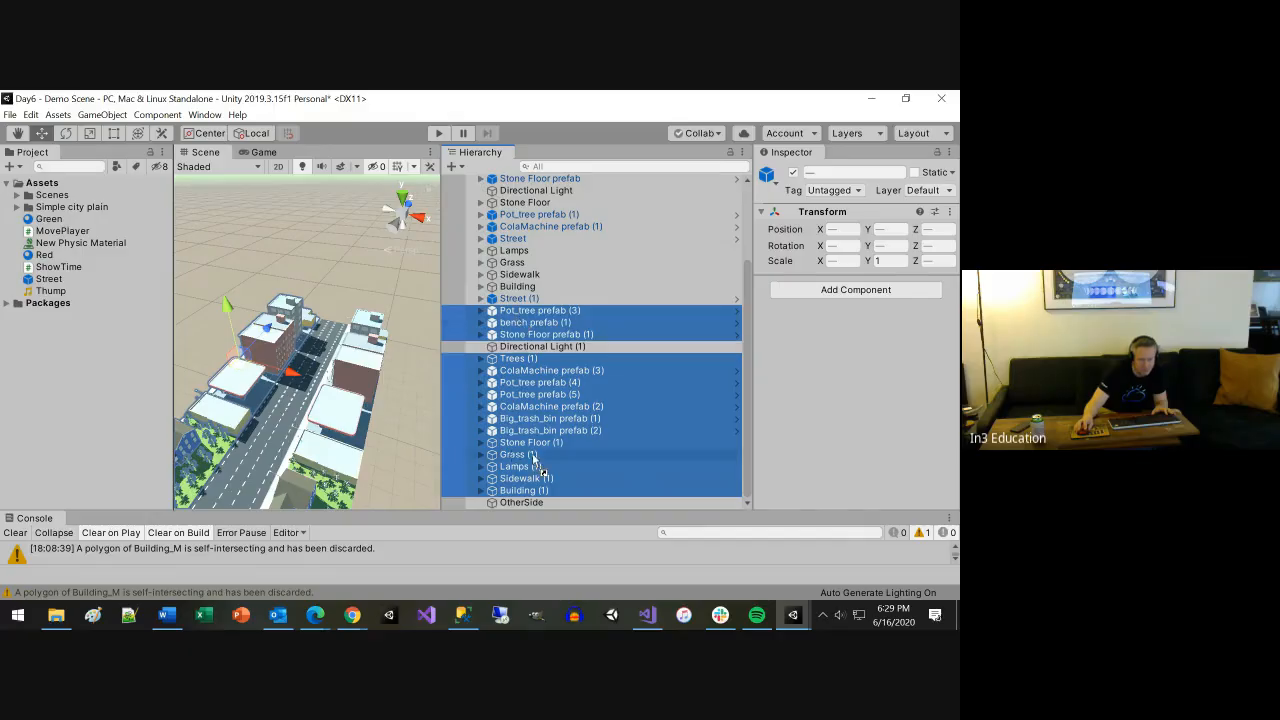
pyautogui.moveTo(535, 458); pyautogui.dragTo(522, 502)
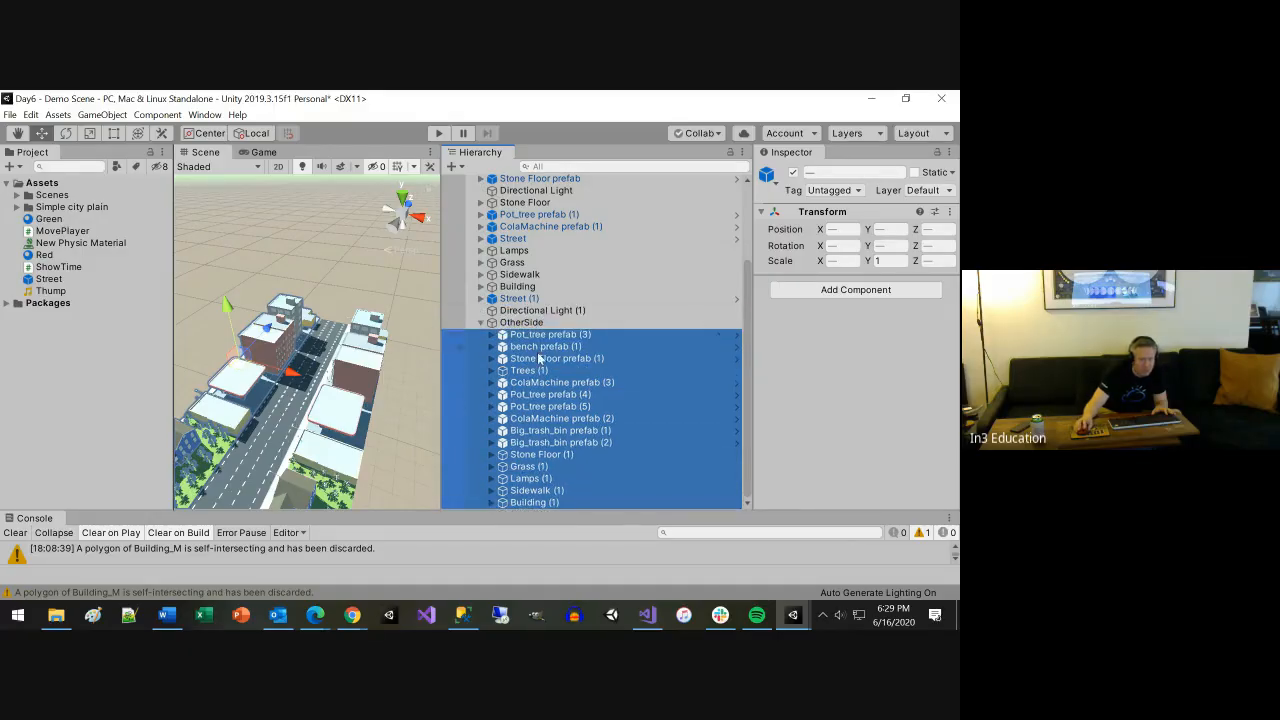
pyautogui.click(522, 323)
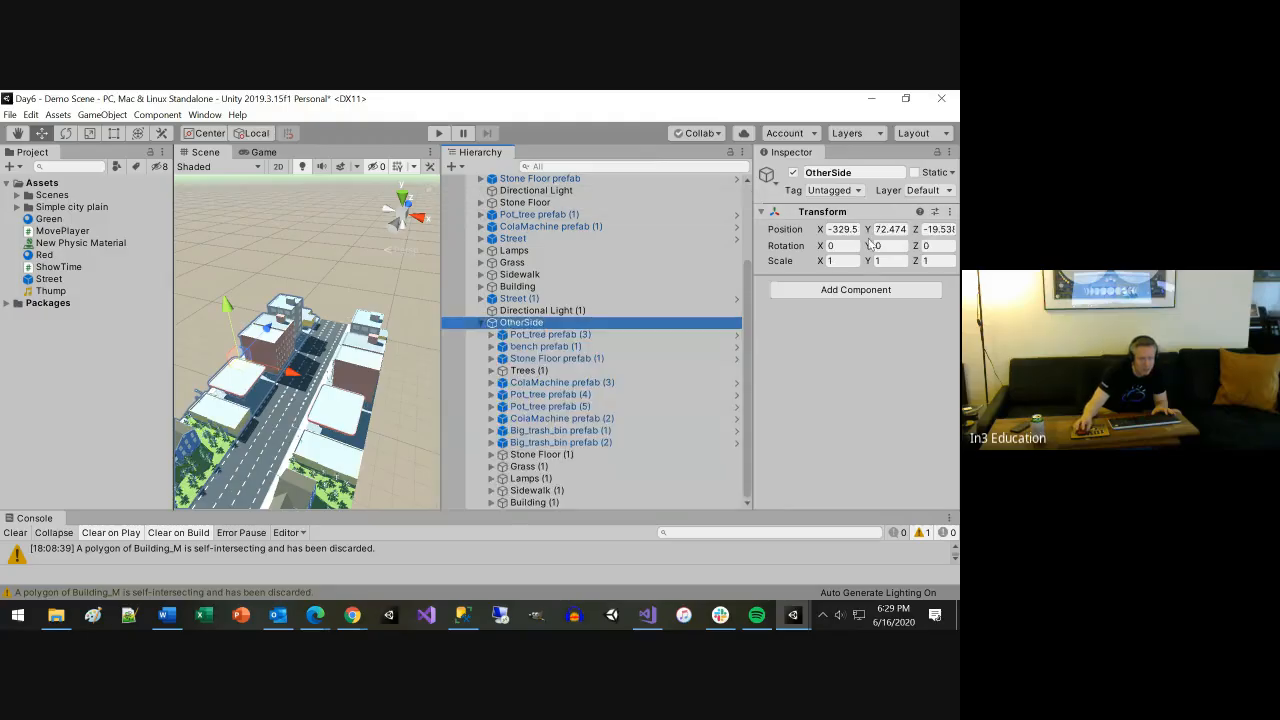
pyautogui.moveTo(870, 246); pyautogui.dragTo(620, 270)
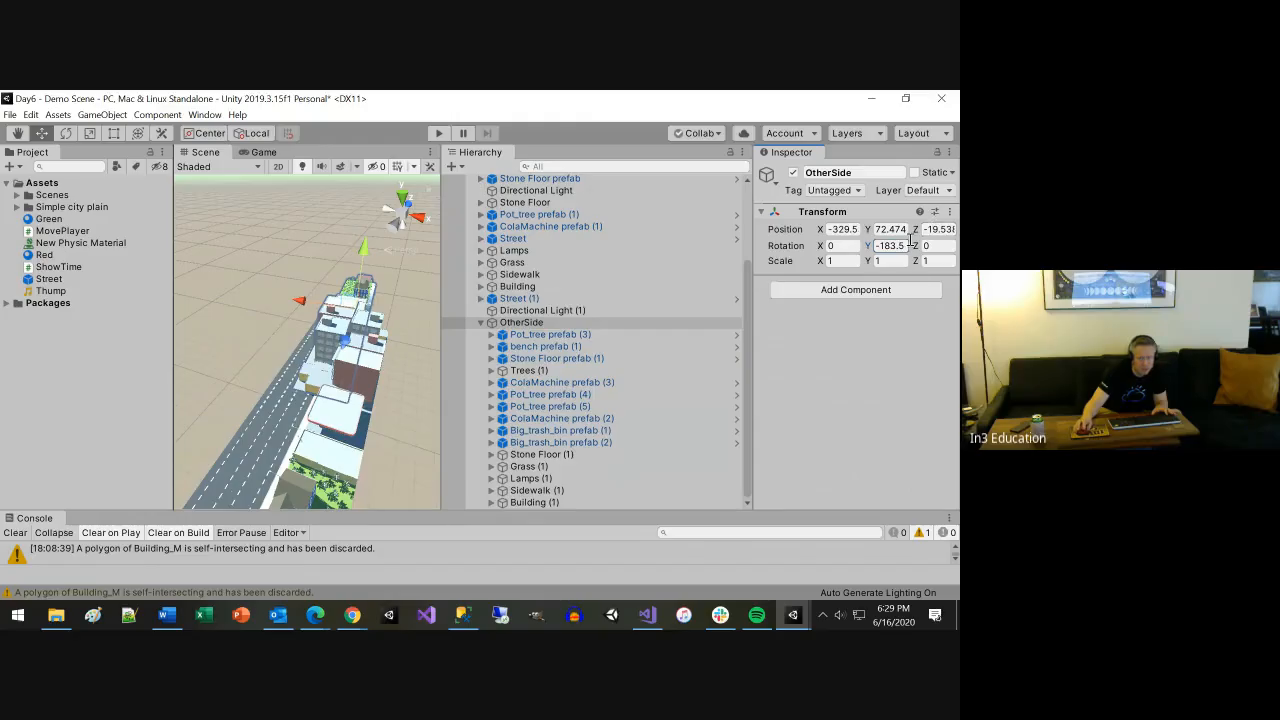
pyautogui.write('180')
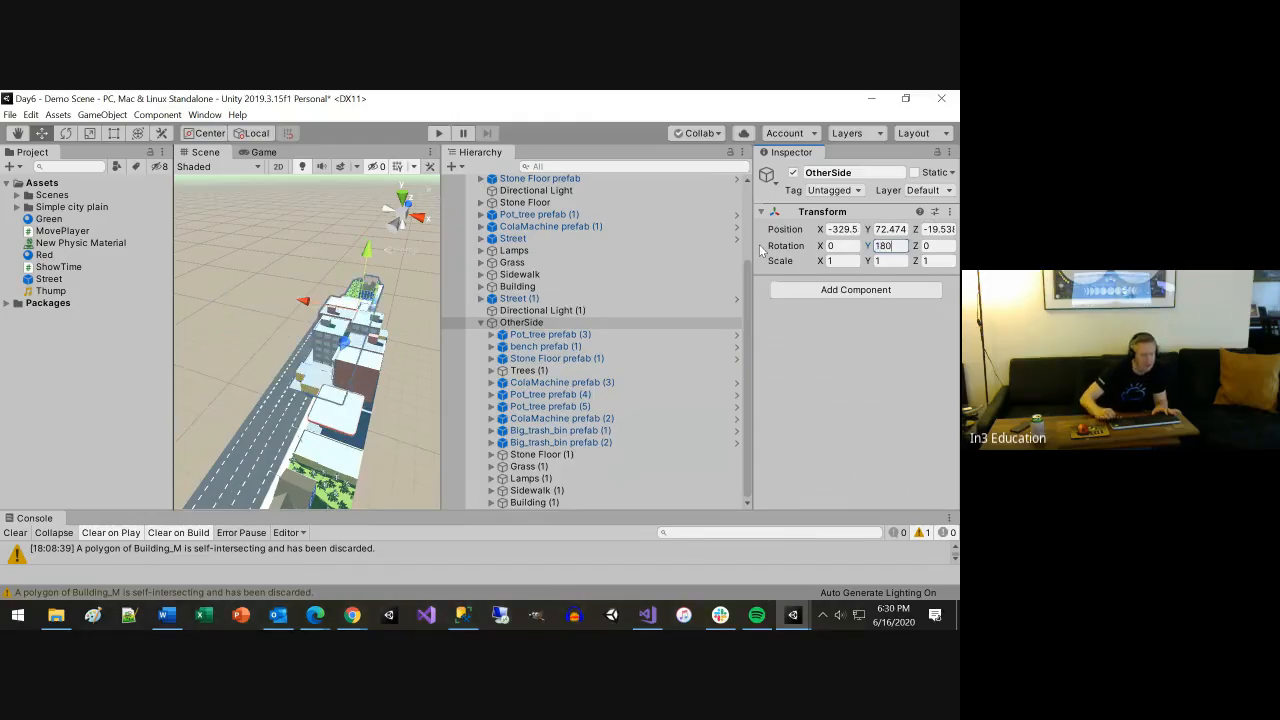
# Move OtherSide across the street to about X -354.6 and Z -70.6 so its buildings line the opposite side
pyautogui.moveTo(303, 296); pyautogui.dragTo(246, 280)
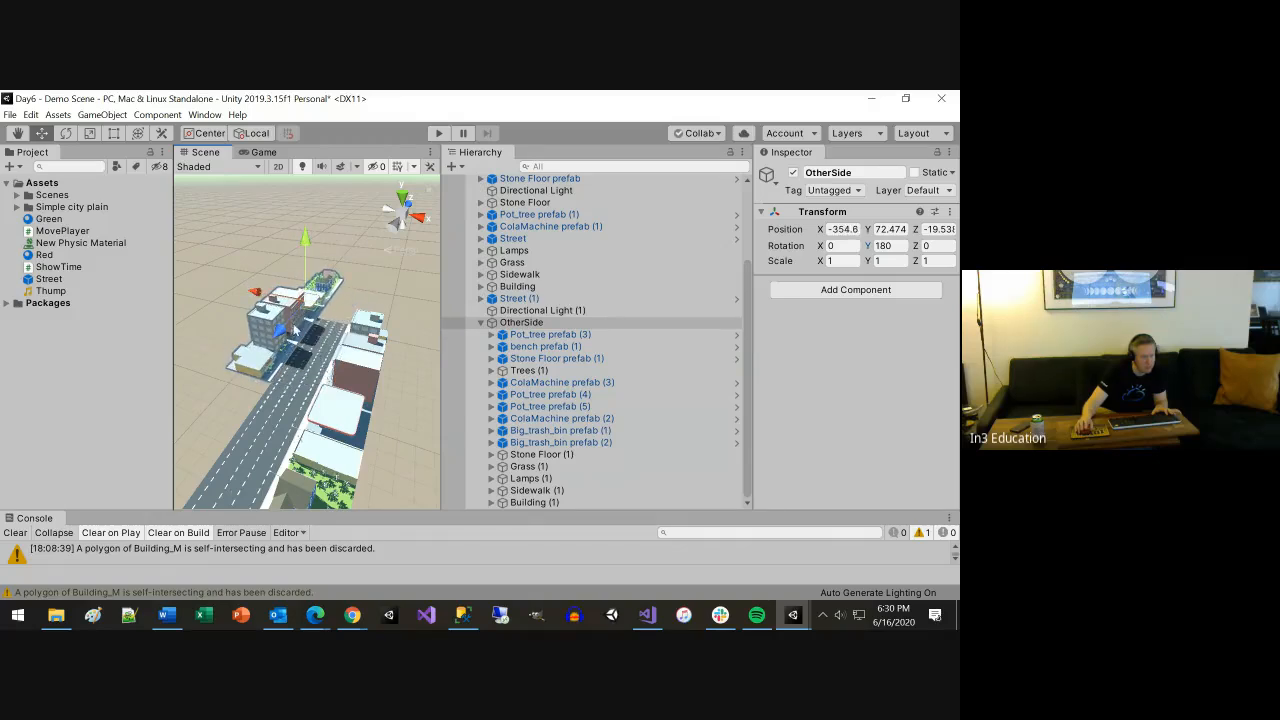
pyautogui.scroll(-4, 285, 342)
pyautogui.moveTo(280, 342); pyautogui.dragTo(252, 386)
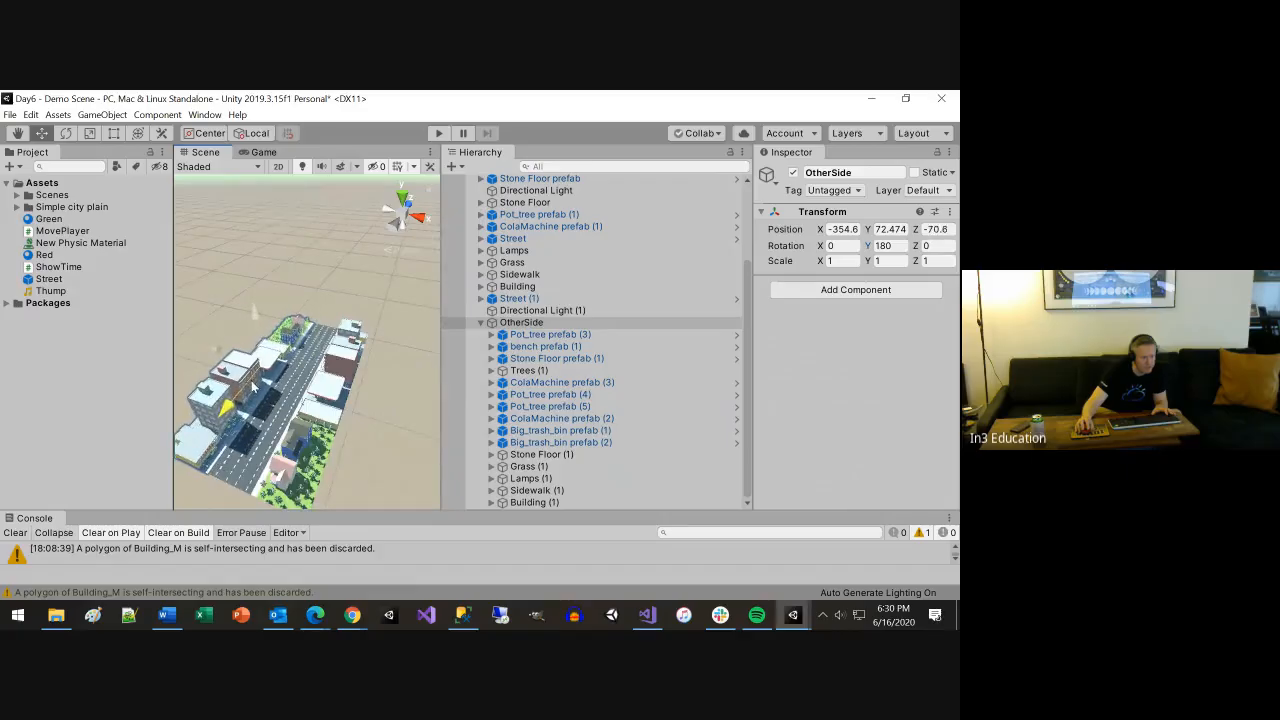
pyautogui.scroll(3, 325, 478)
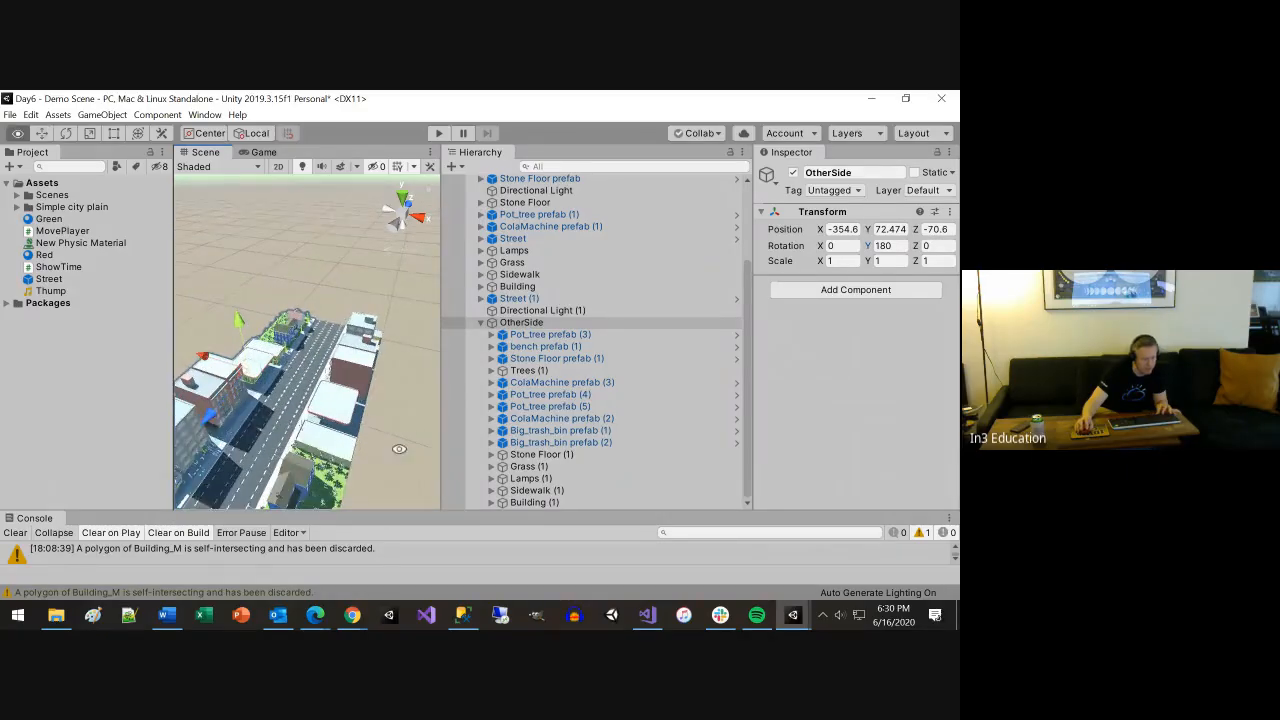
pyautogui.keyDown('alt'); pyautogui.moveTo(399, 450); pyautogui.dragTo(372, 432); pyautogui.keyUp('alt')
pyautogui.scroll(3, 372, 432)
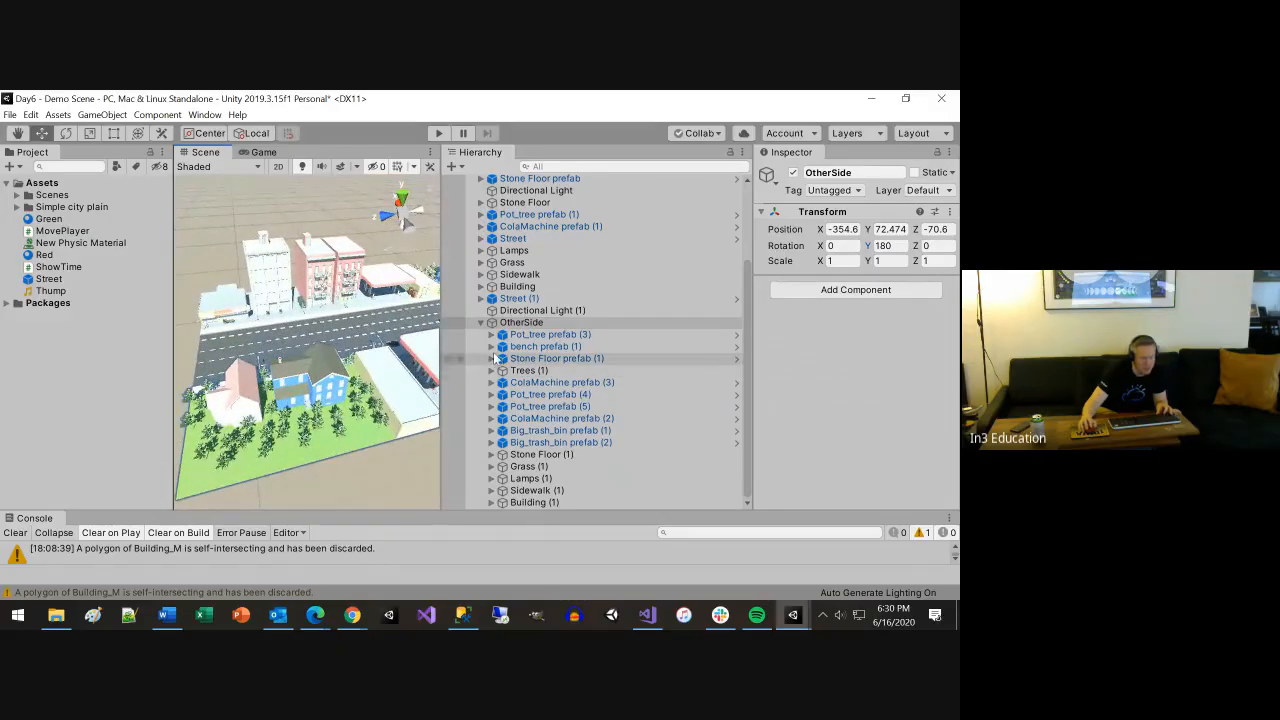
# Delete the duplicate Directional Light (1) from the scene
pyautogui.click(548, 312)
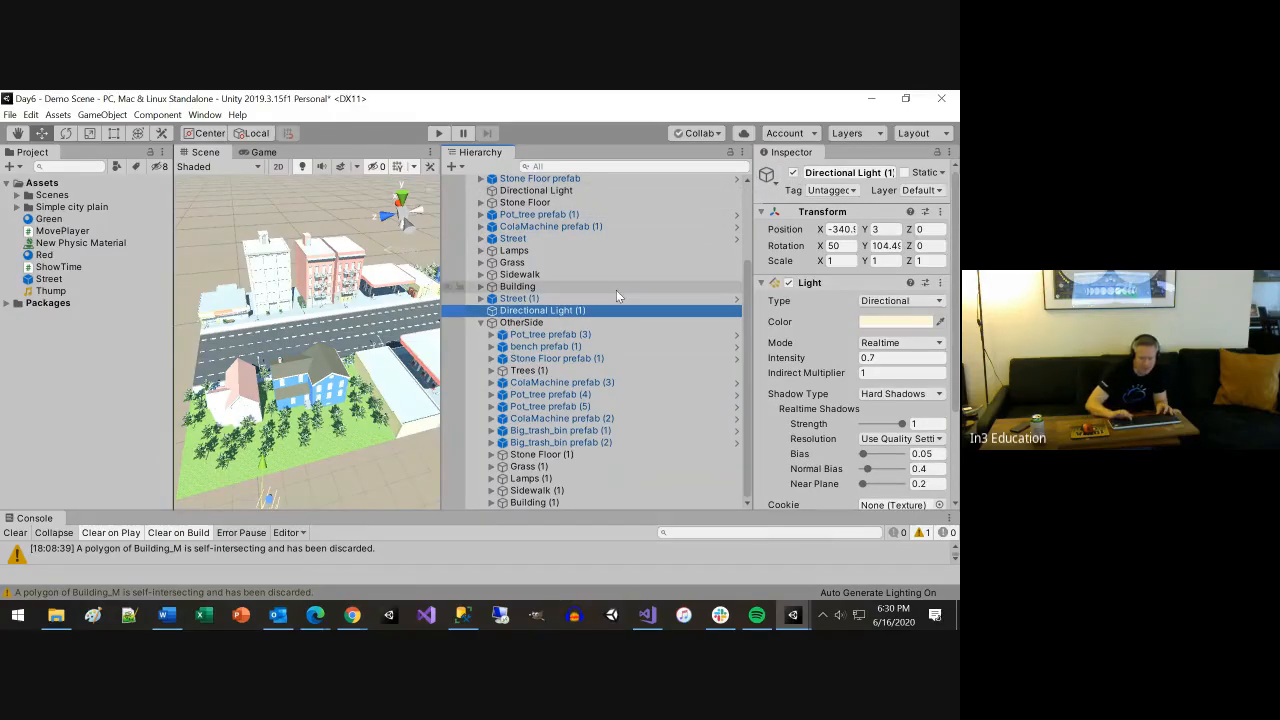
pyautogui.press('Delete')
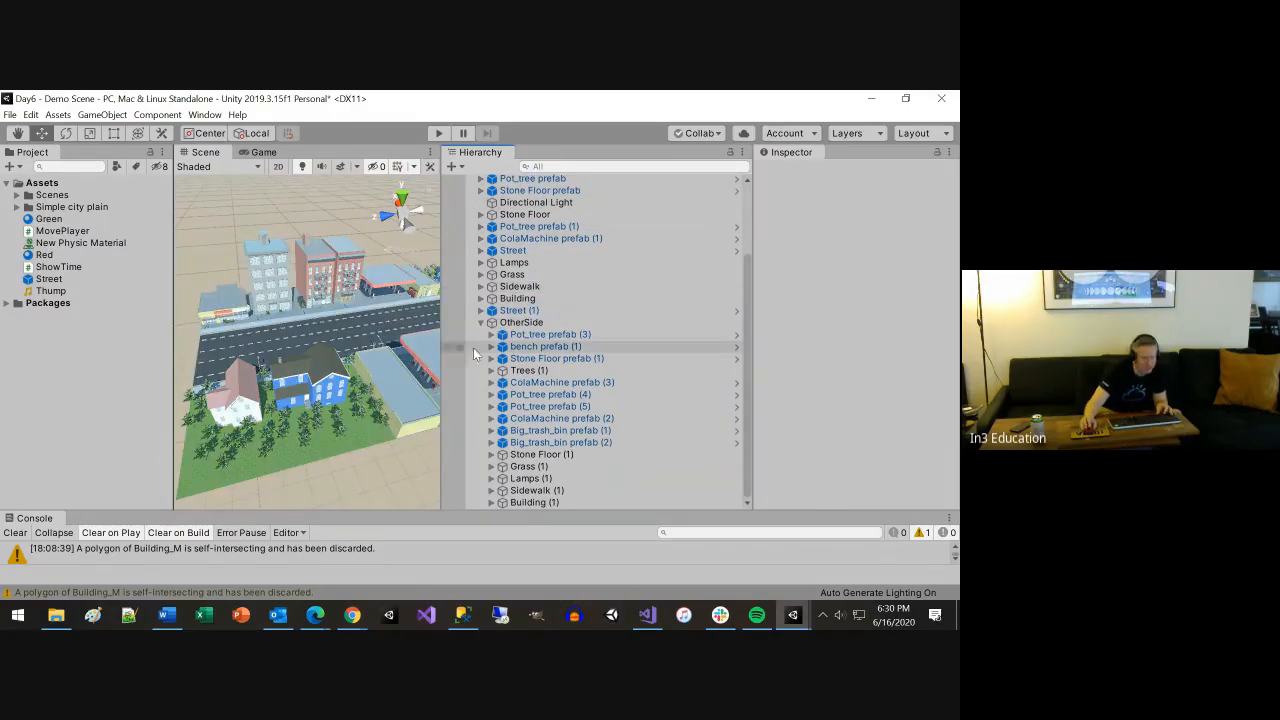
pyautogui.scroll(5, 292, 400)
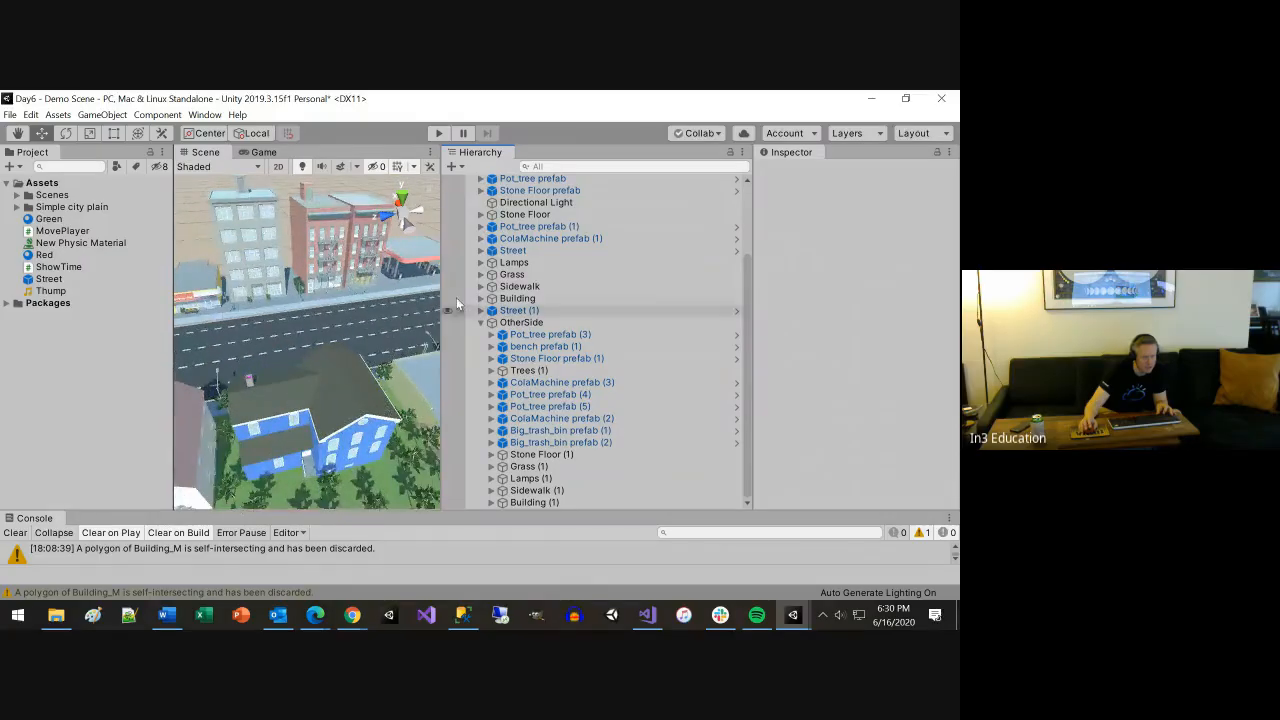
# Set the remaining Directional Light's color to pure white, FFFFFF
pyautogui.click(563, 202)
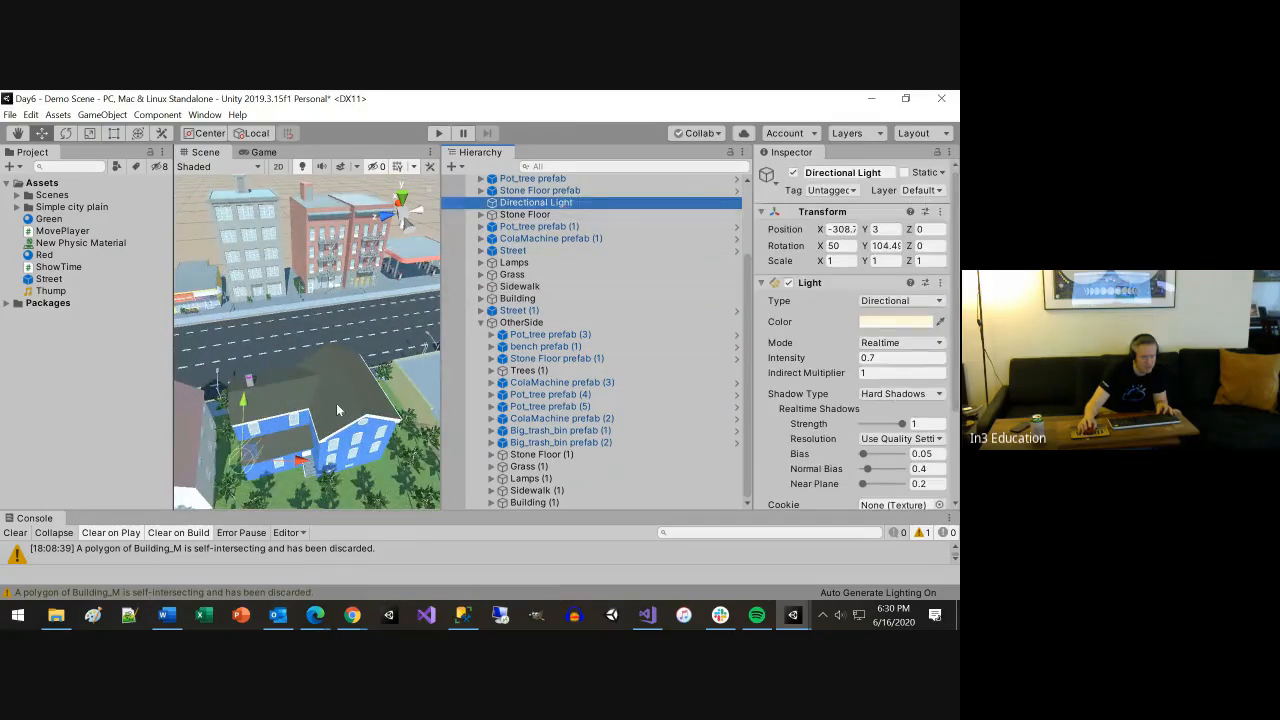
pyautogui.keyDown('alt'); pyautogui.moveTo(346, 338); pyautogui.dragTo(616, 330); pyautogui.keyUp('alt')
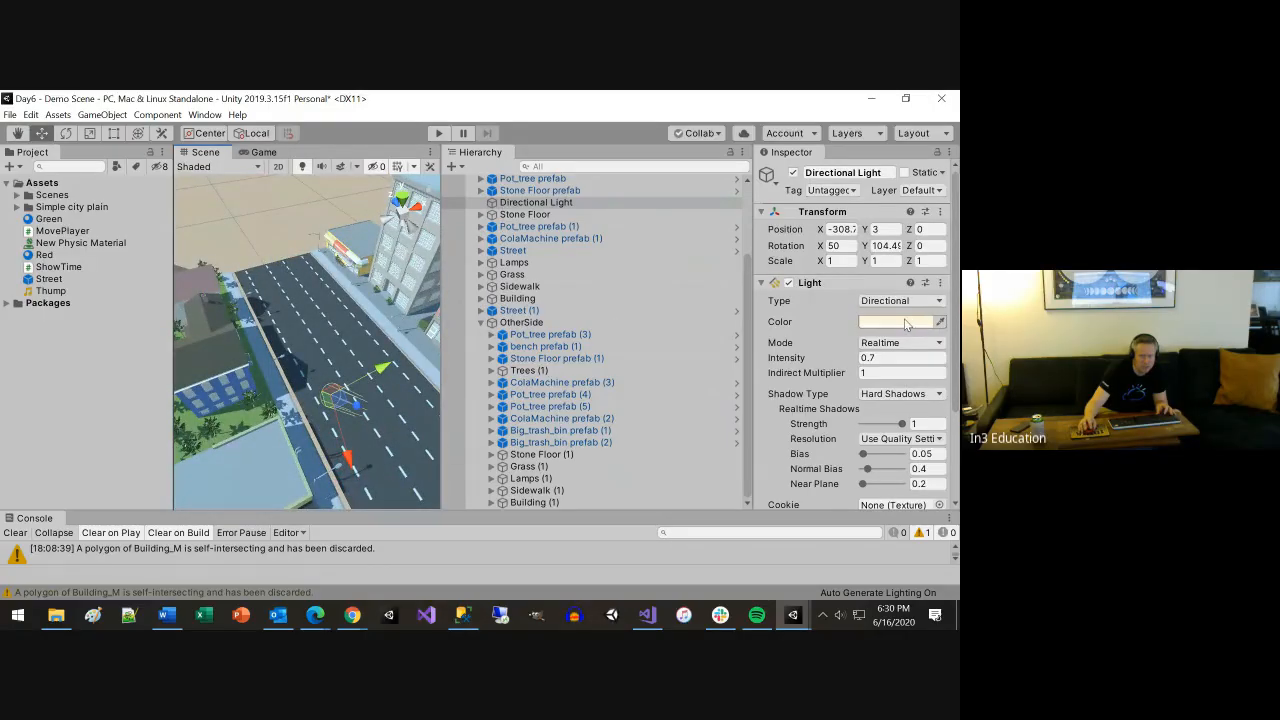
pyautogui.click(906, 324)
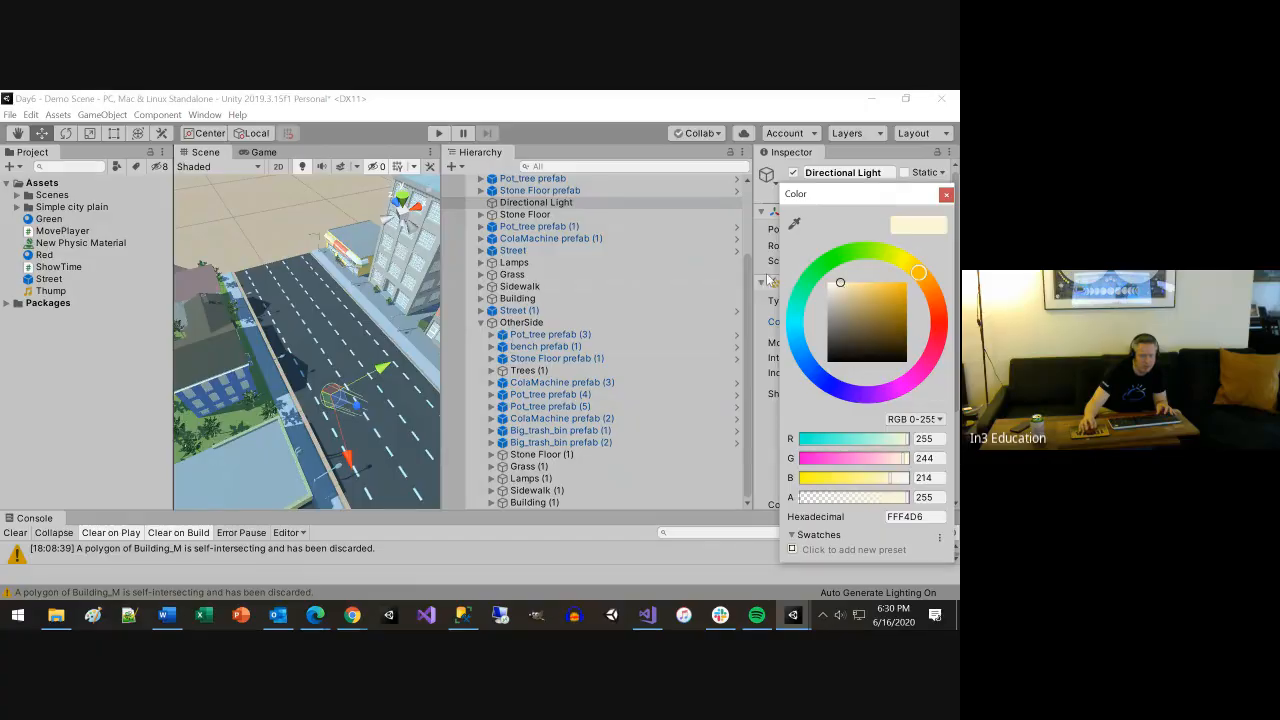
pyautogui.moveTo(836, 288); pyautogui.dragTo(827, 283)
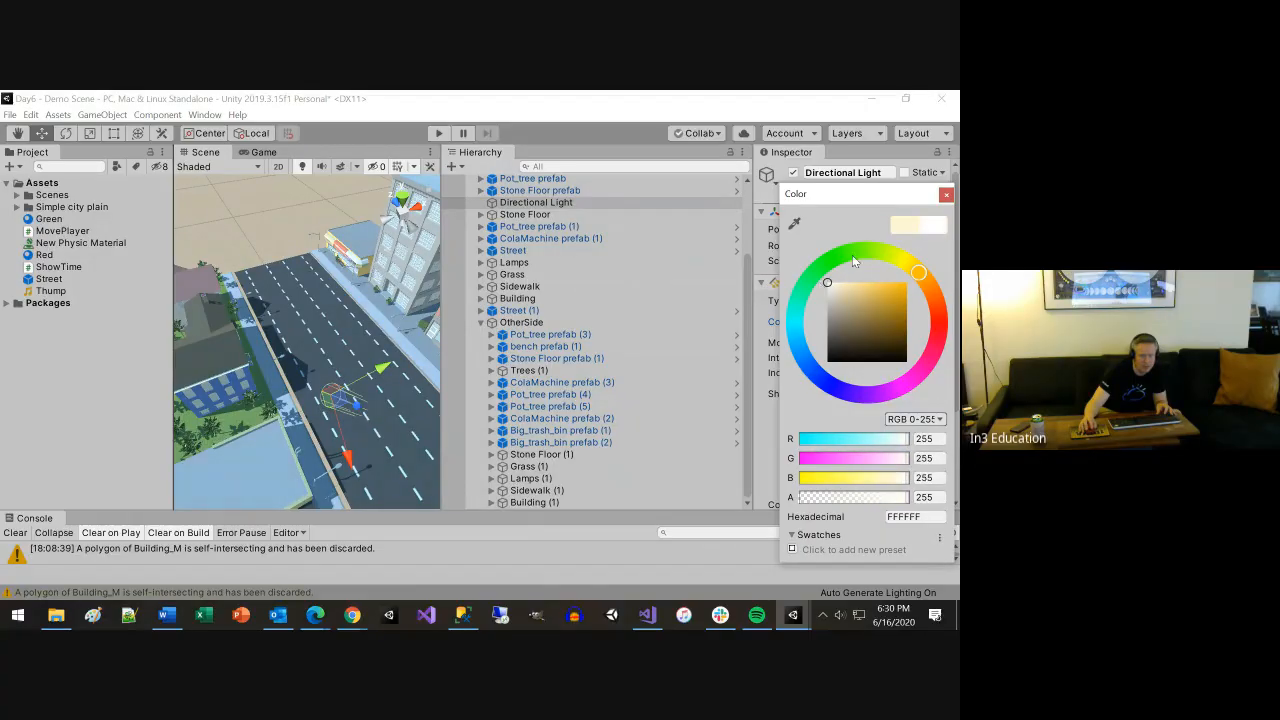
pyautogui.click(946, 194)
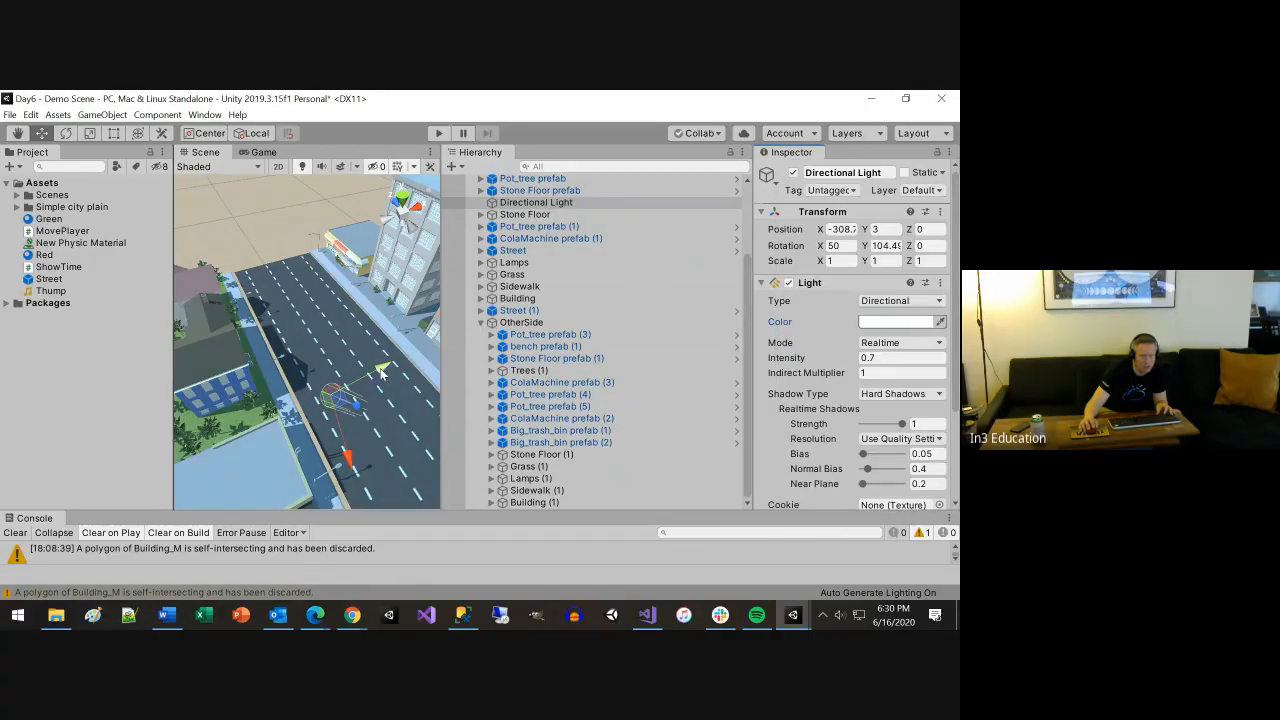
# Change the Directional Light's color to the off-white F3EDED
pyautogui.moveTo(380, 372); pyautogui.dragTo(866, 276, button='right')
pyautogui.click(915, 322)
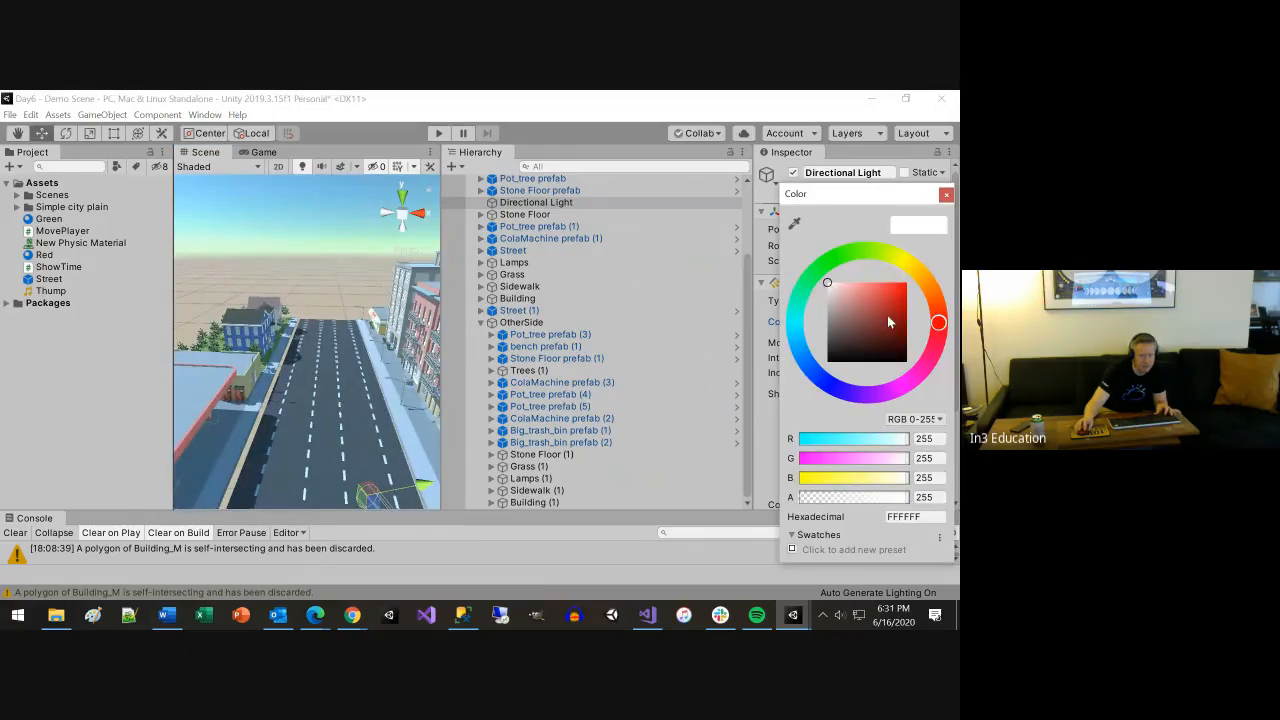
pyautogui.moveTo(894, 320); pyautogui.dragTo(829, 286)
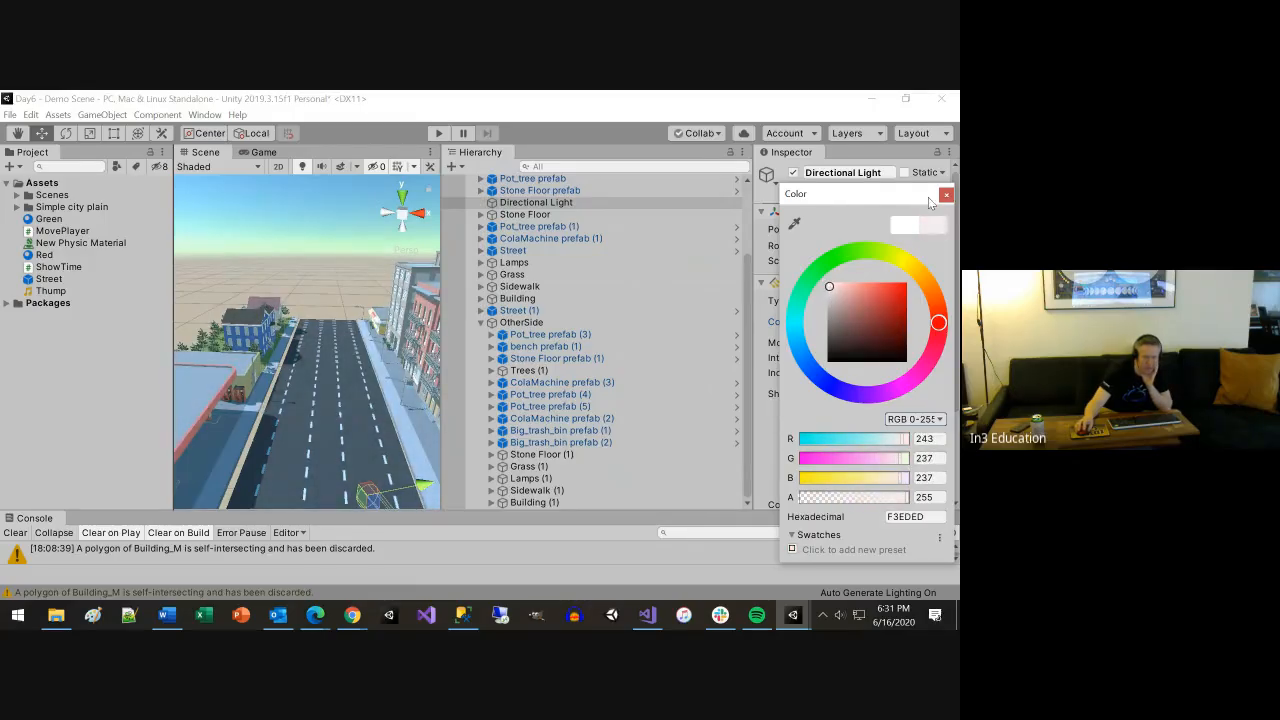
pyautogui.click(945, 195)
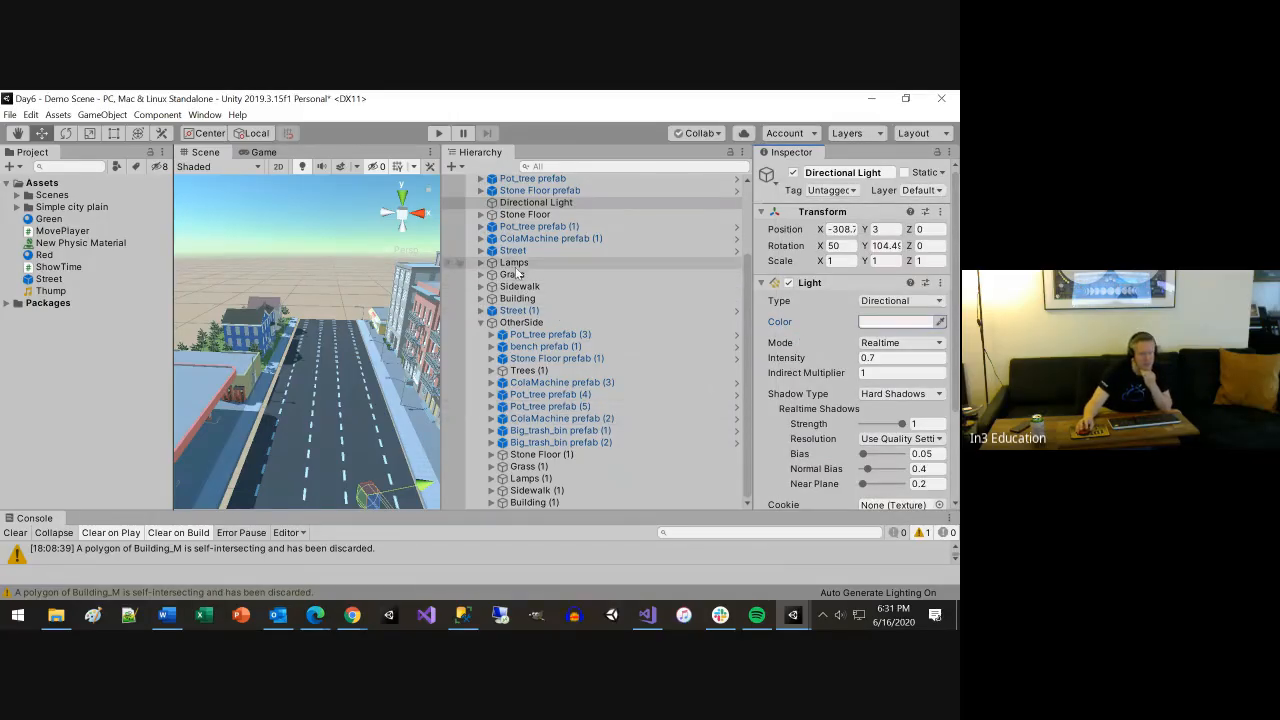
# Open the street 3 material used by the street mesh in Street 3 Prefab (1) and examine its settings
pyautogui.click(510, 251)
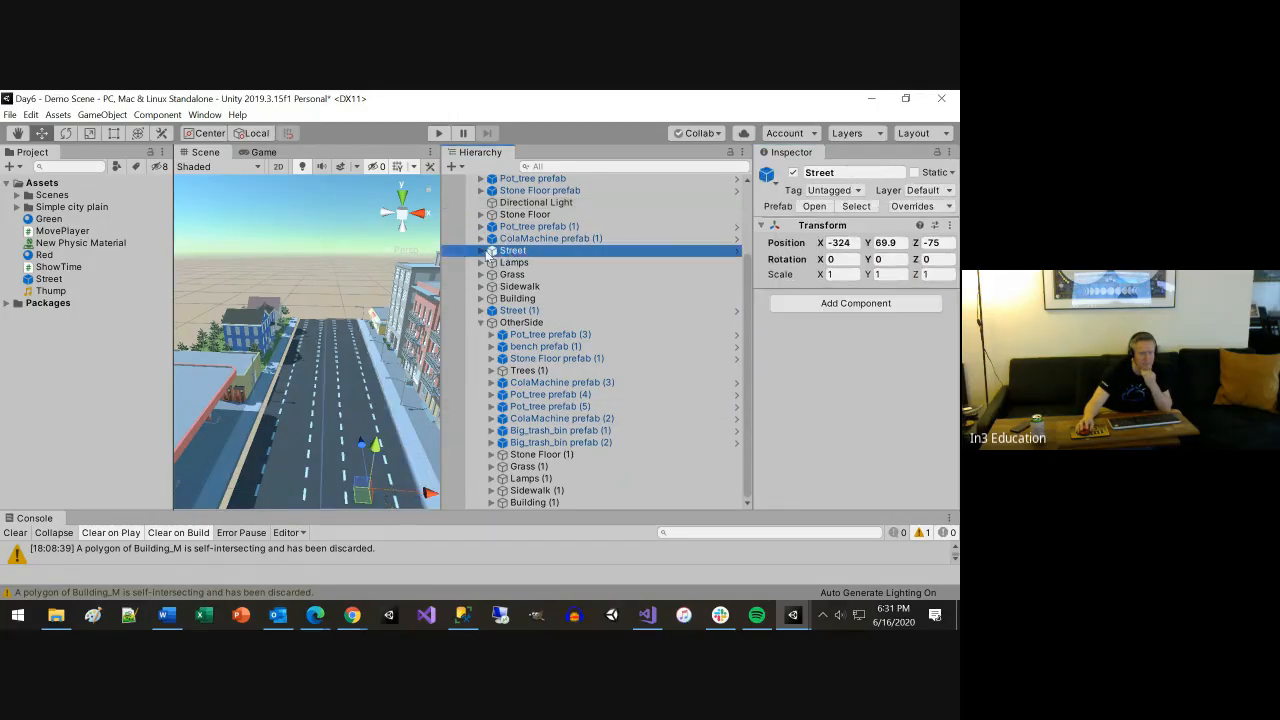
pyautogui.click(482, 251)
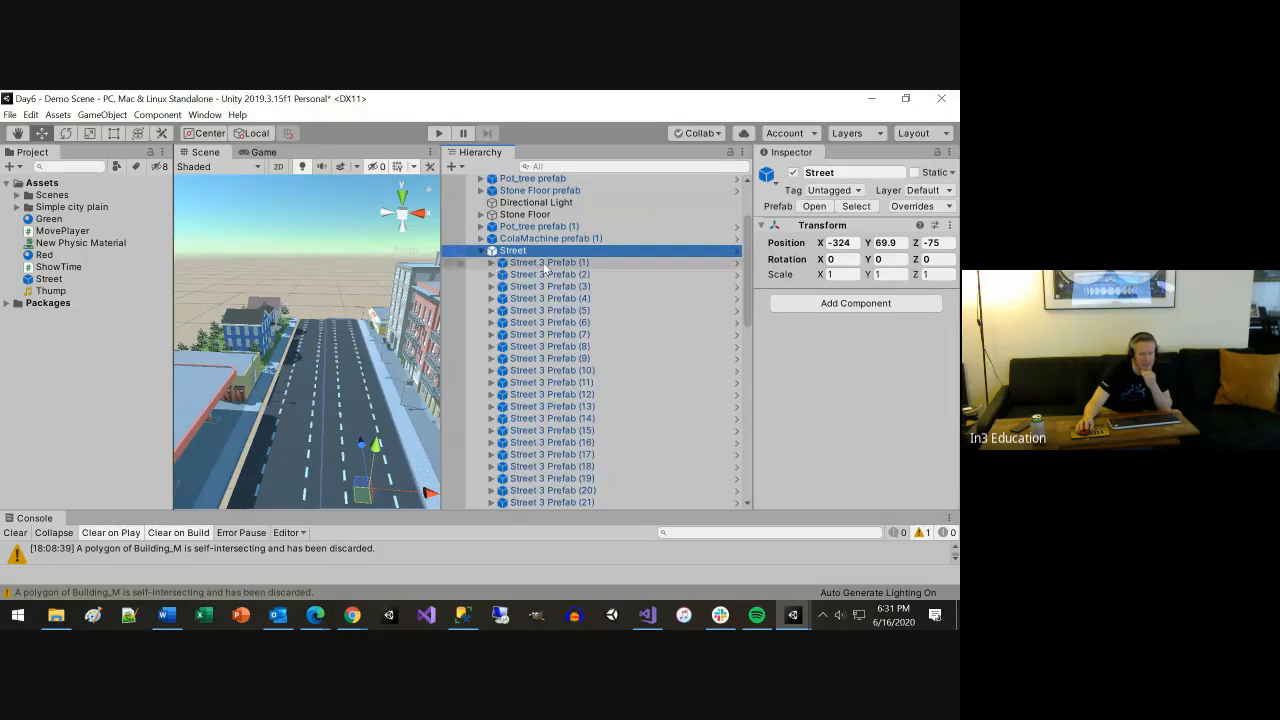
pyautogui.click(610, 263)
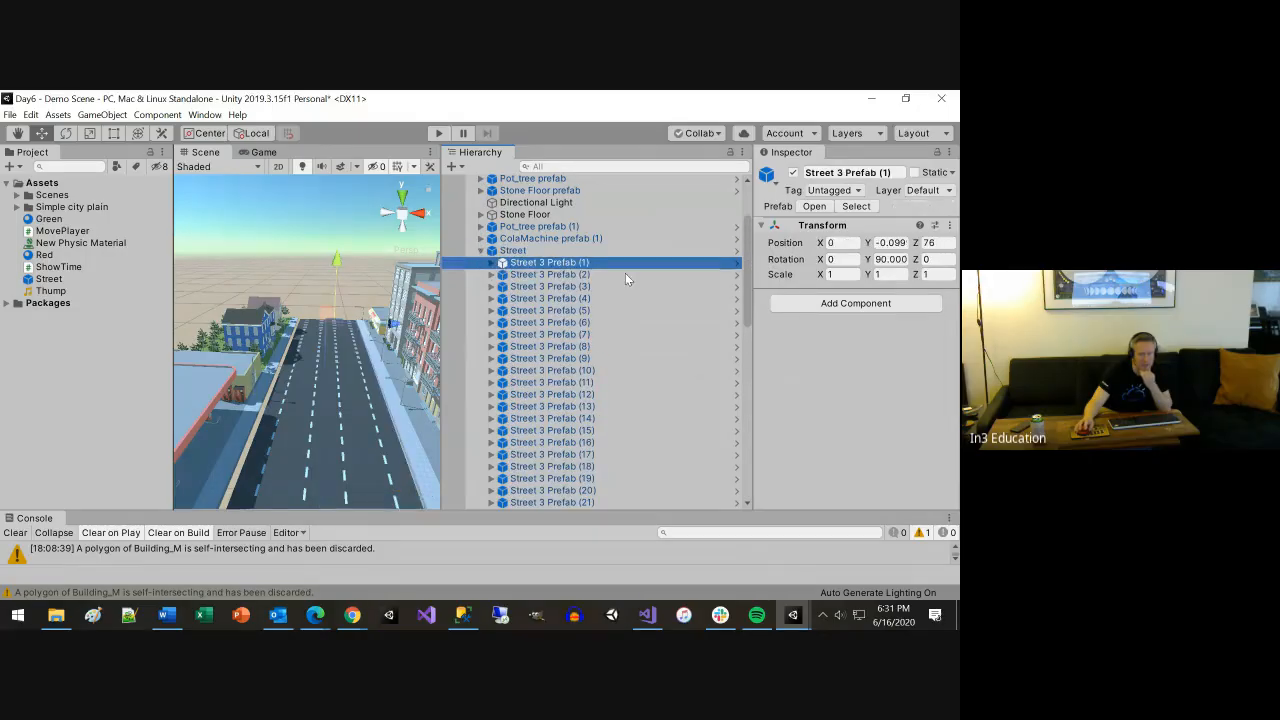
pyautogui.click(491, 262)
pyautogui.click(524, 274)
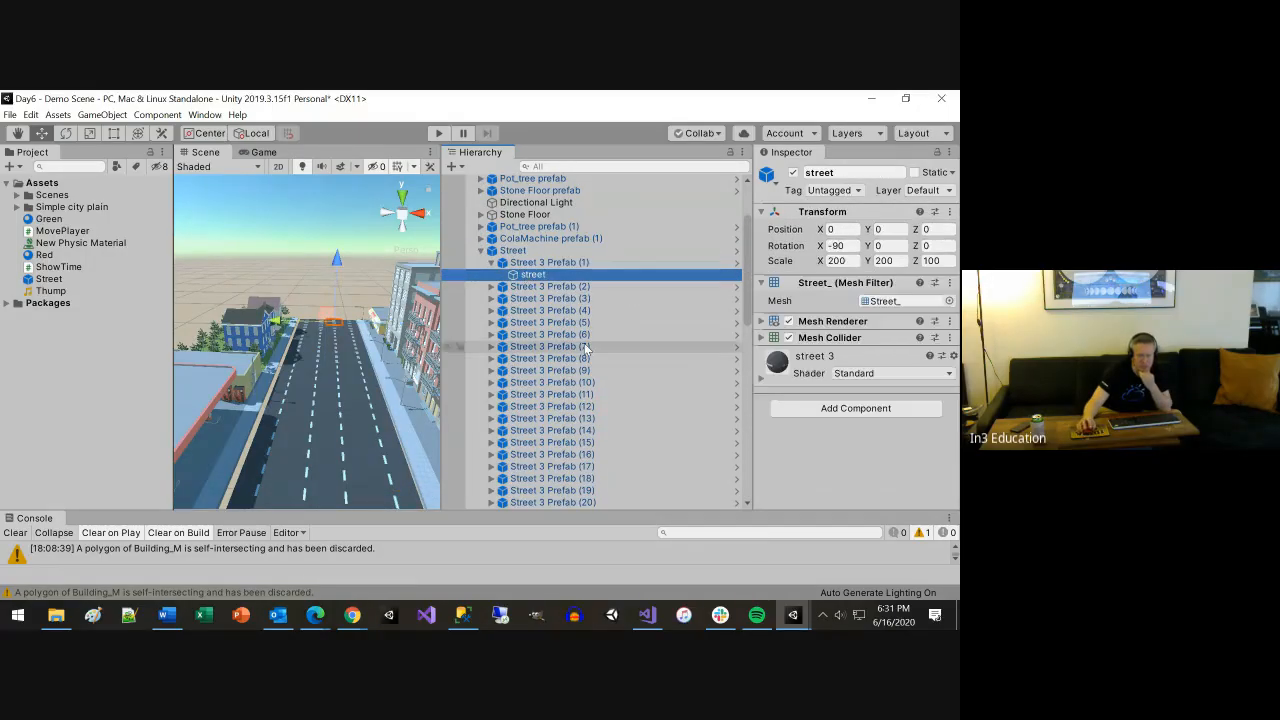
pyautogui.click(761, 322)
pyautogui.scroll(-3, 890, 257)
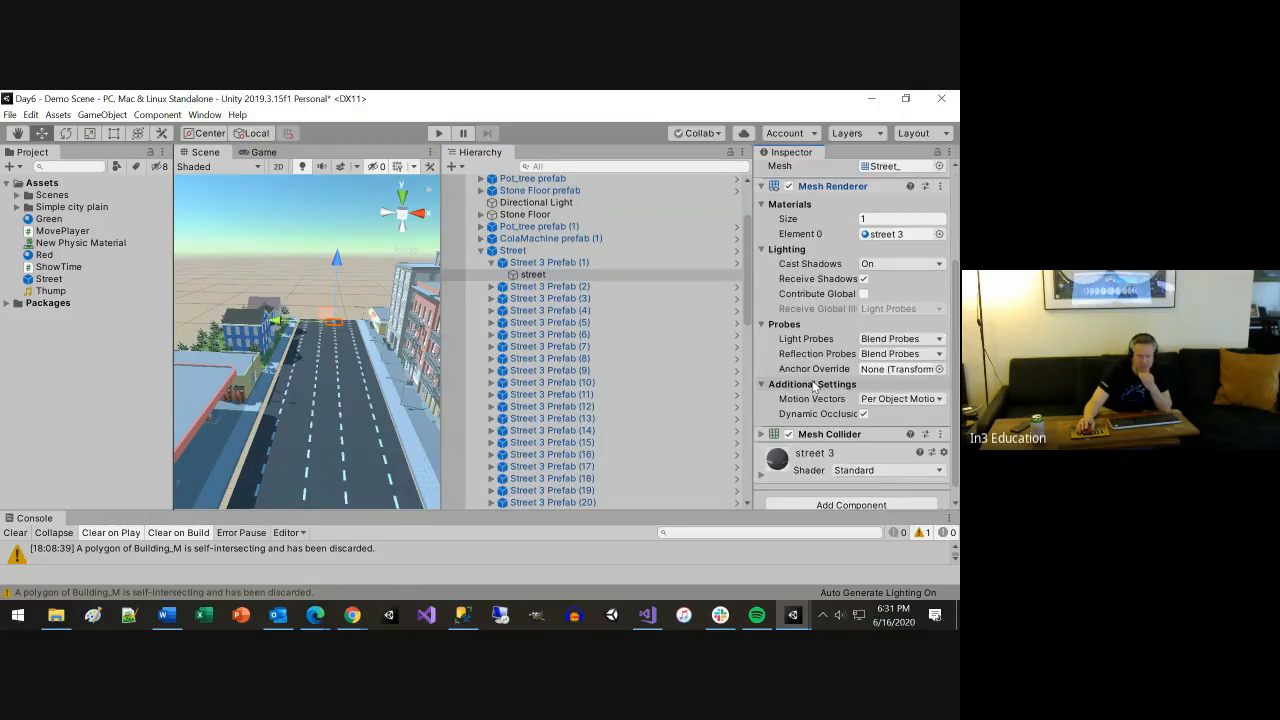
pyautogui.click(895, 238)
pyautogui.click(80, 503)
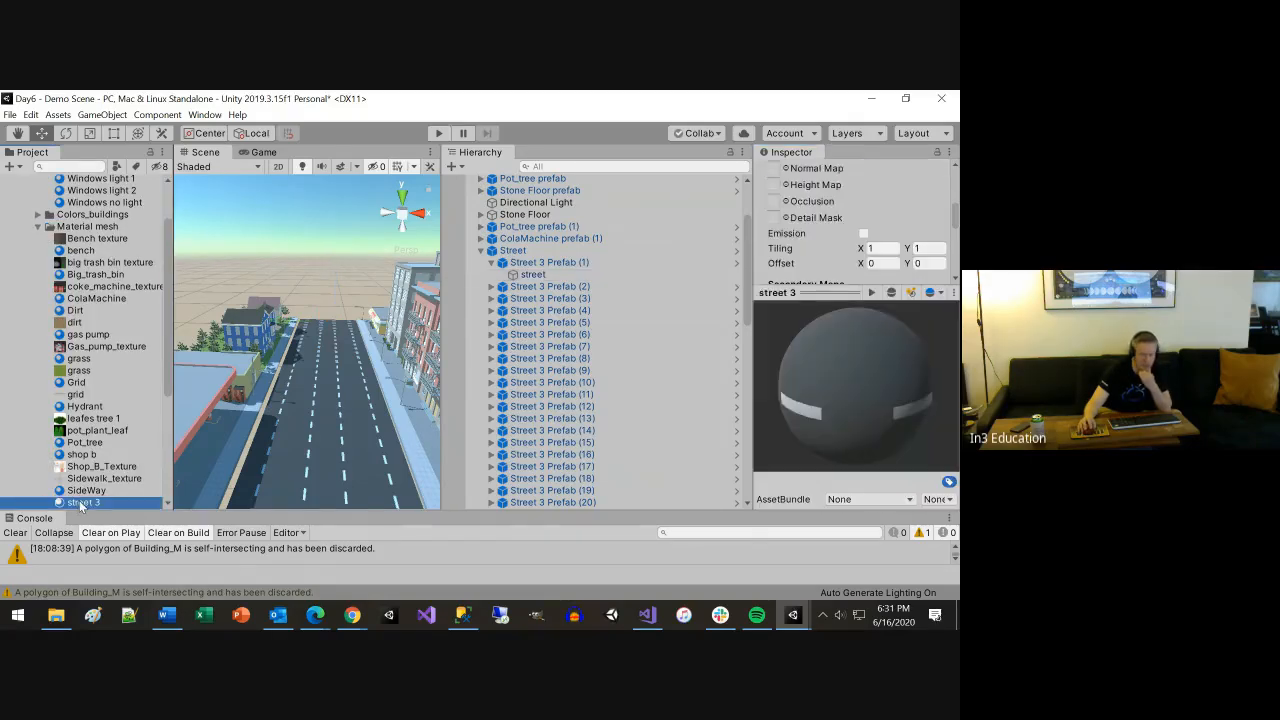
pyautogui.click(831, 294)
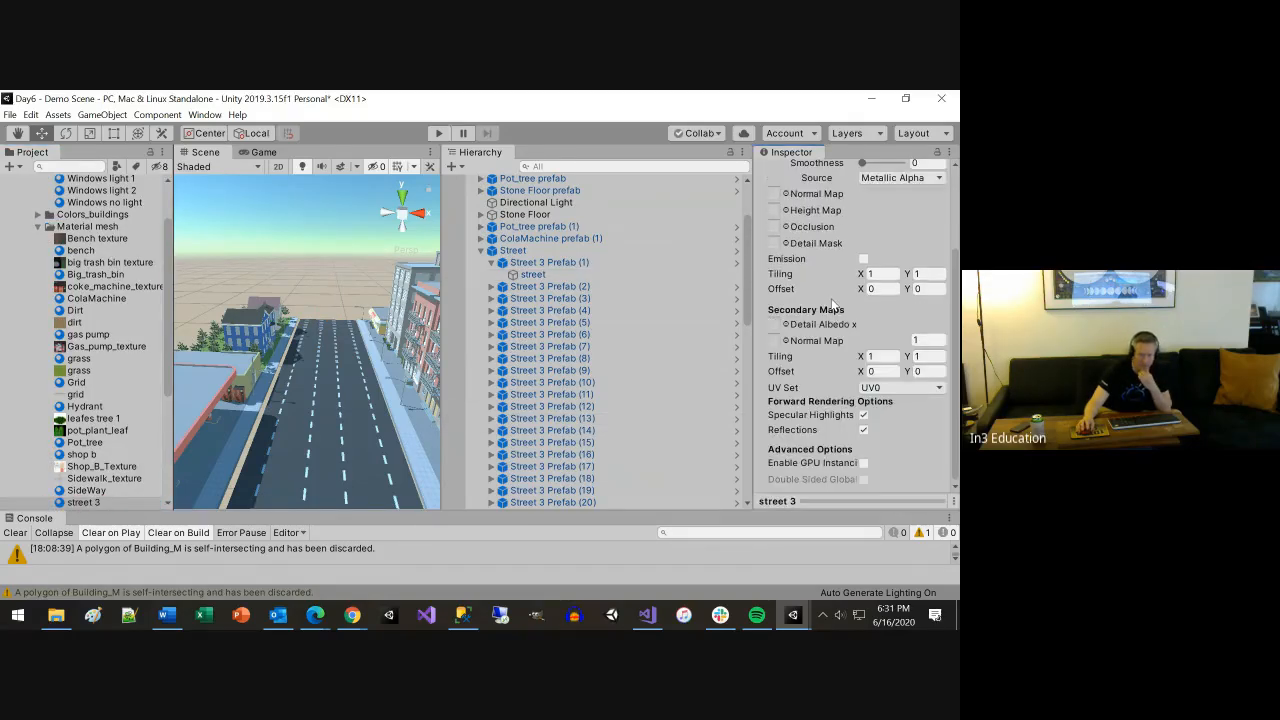
pyautogui.scroll(3, 849, 318)
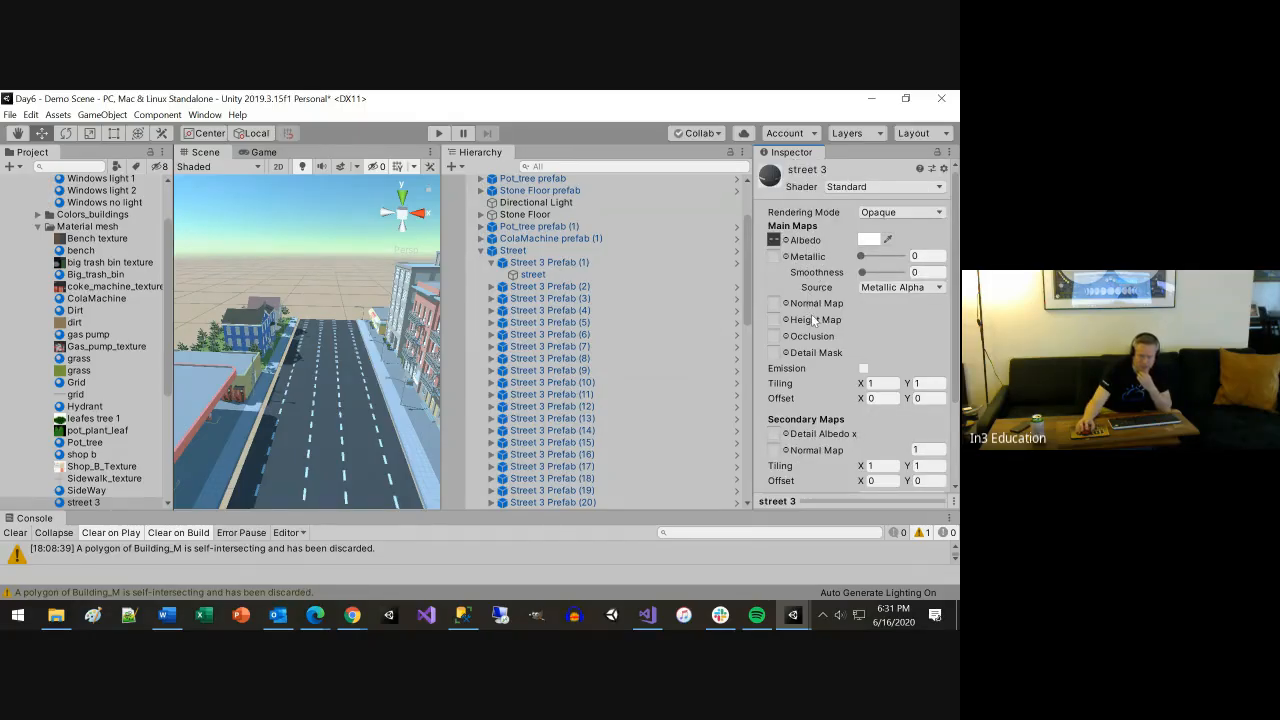
pyautogui.scroll(-3, 815, 320)
pyautogui.scroll(3, 822, 321)
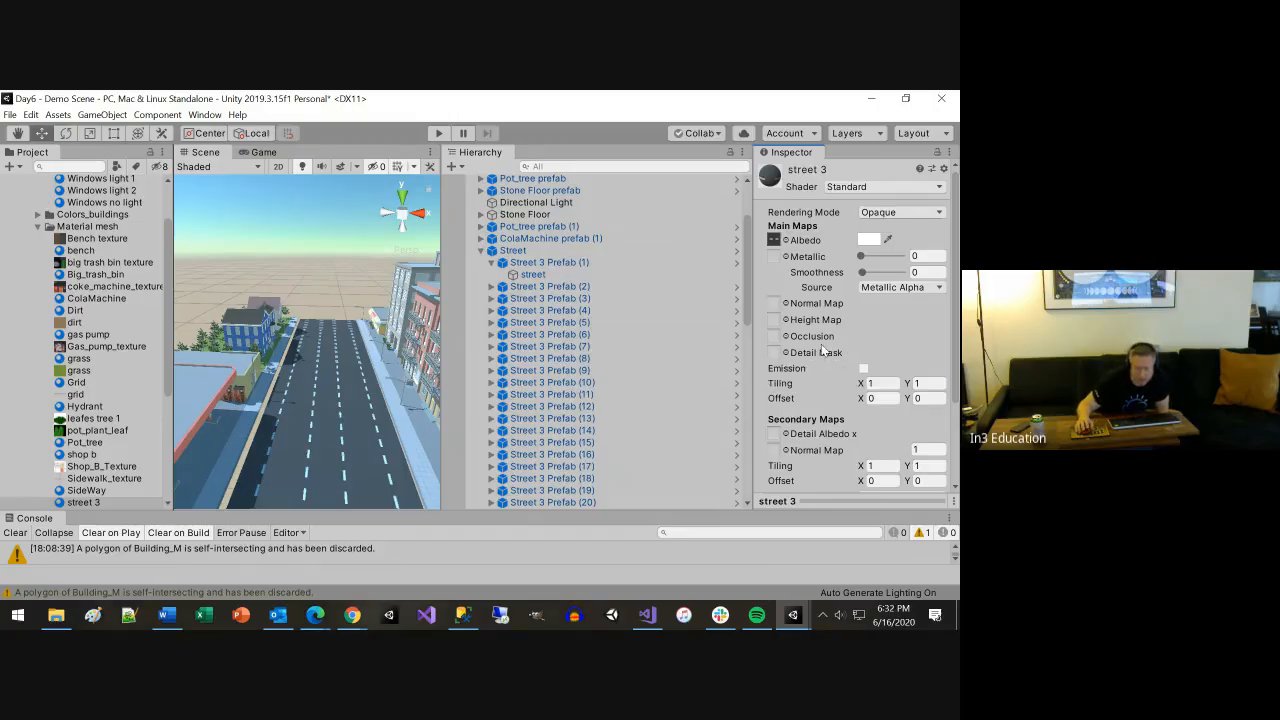
# Try the Transparent, Fade and Cutout rendering modes on the street 3 material, returning it to Opaque with Metallic at 0
pyautogui.click(902, 213)
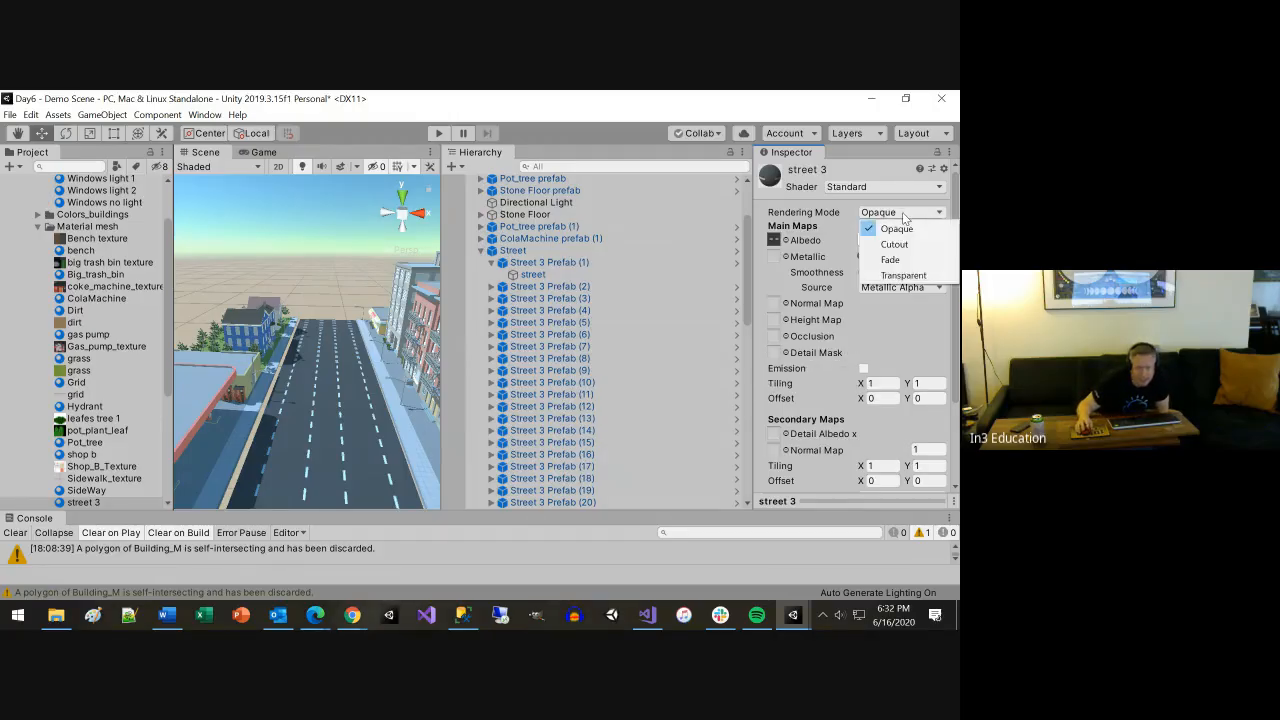
pyautogui.click(903, 275)
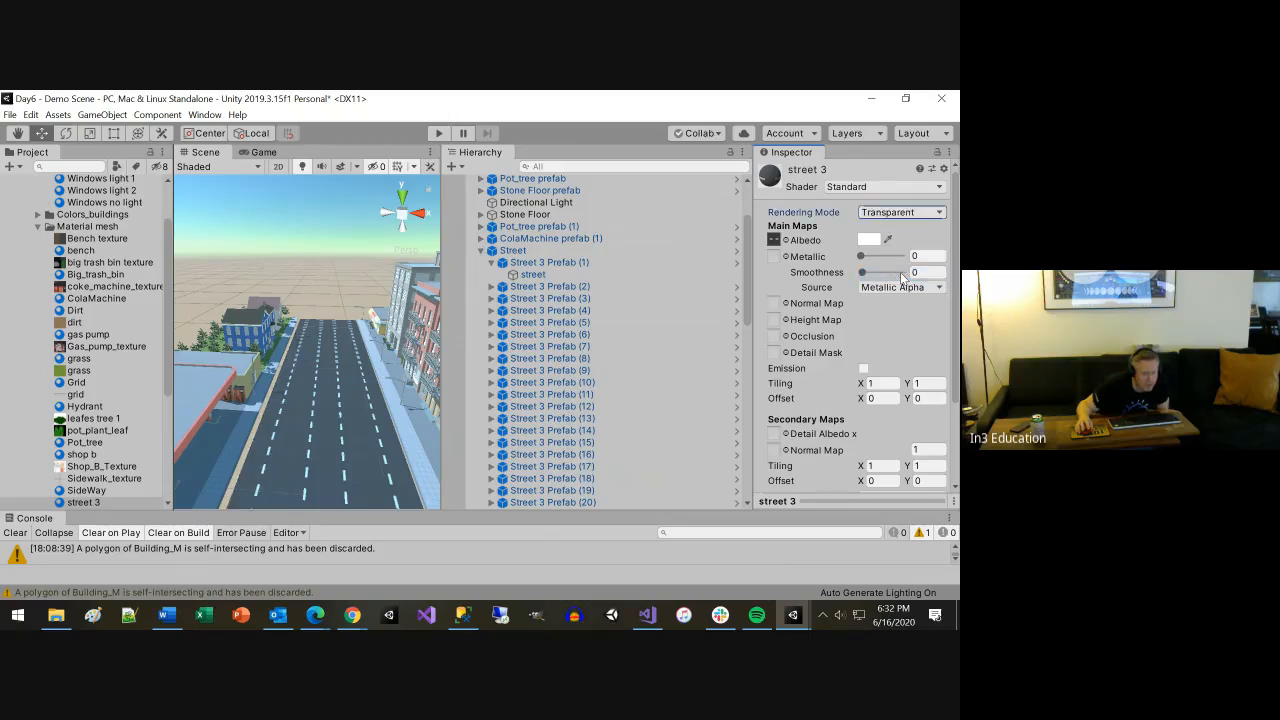
pyautogui.click(912, 214)
pyautogui.click(890, 262)
pyautogui.click(902, 213)
pyautogui.click(894, 245)
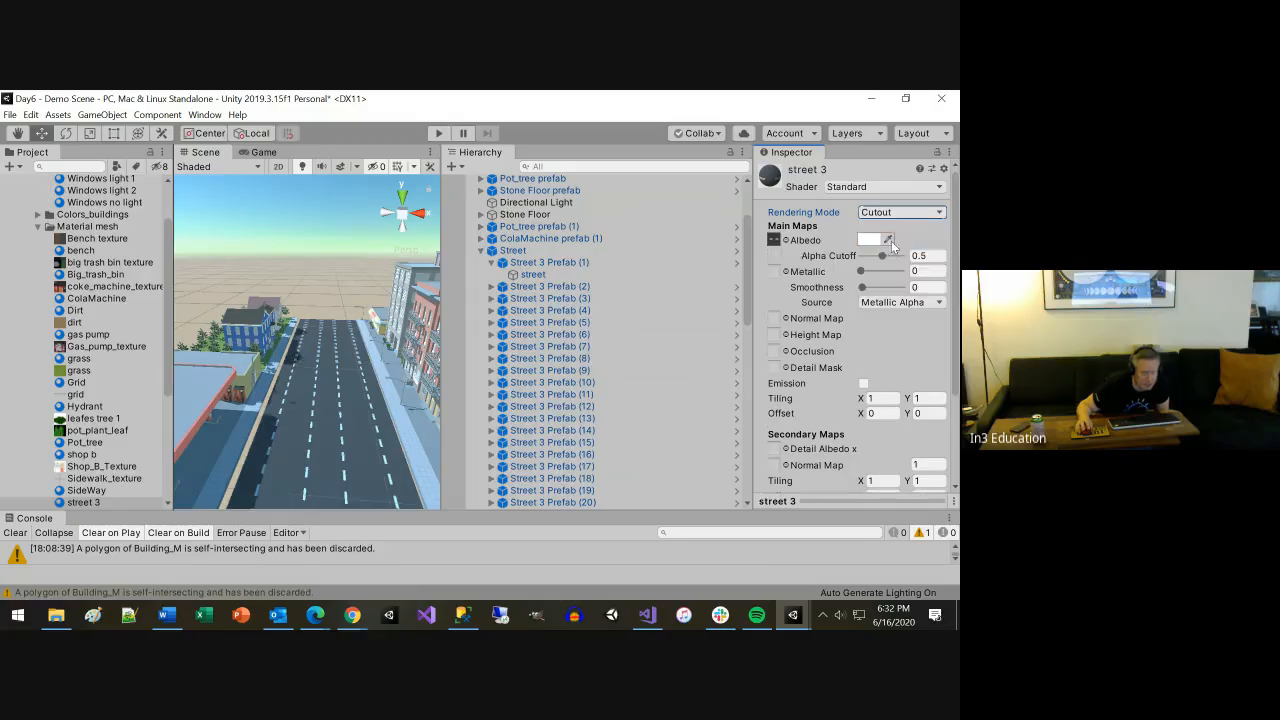
pyautogui.click(895, 215)
pyautogui.click(893, 229)
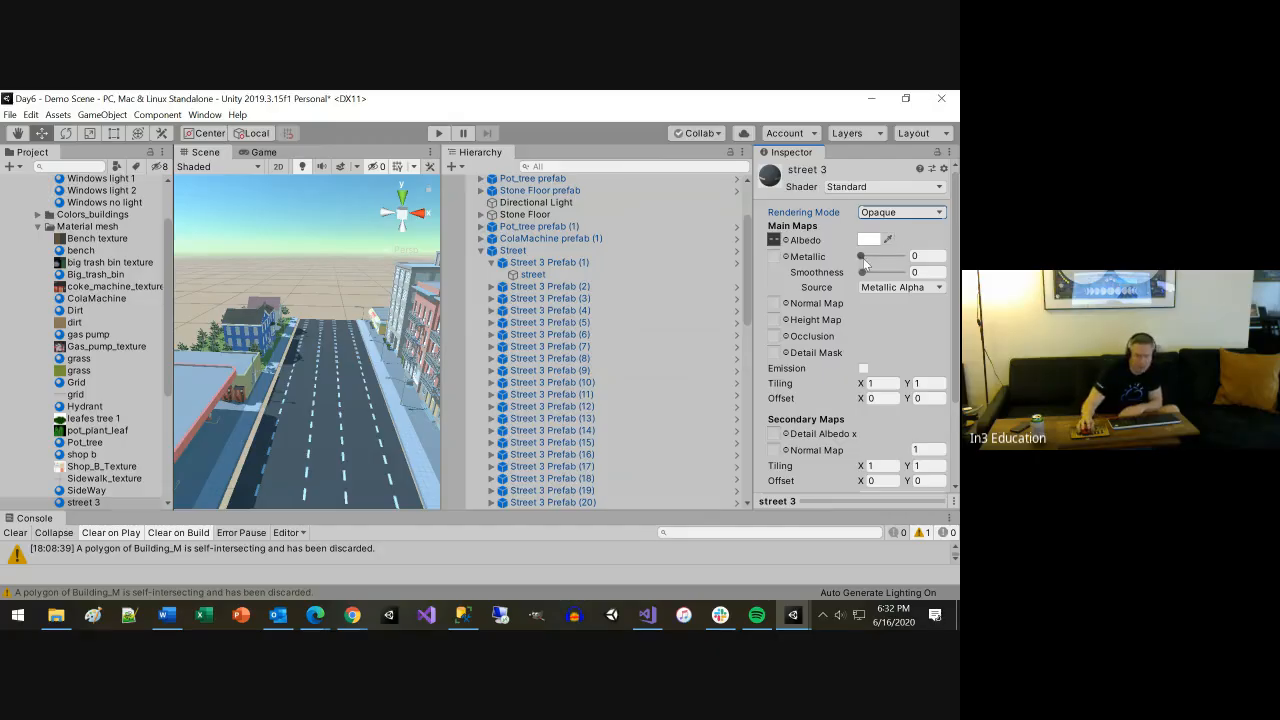
pyautogui.moveTo(862, 258)
pyautogui.mouseDown()
pyautogui.moveTo(891, 256)
pyautogui.moveTo(857, 255)
pyautogui.mouseUp()
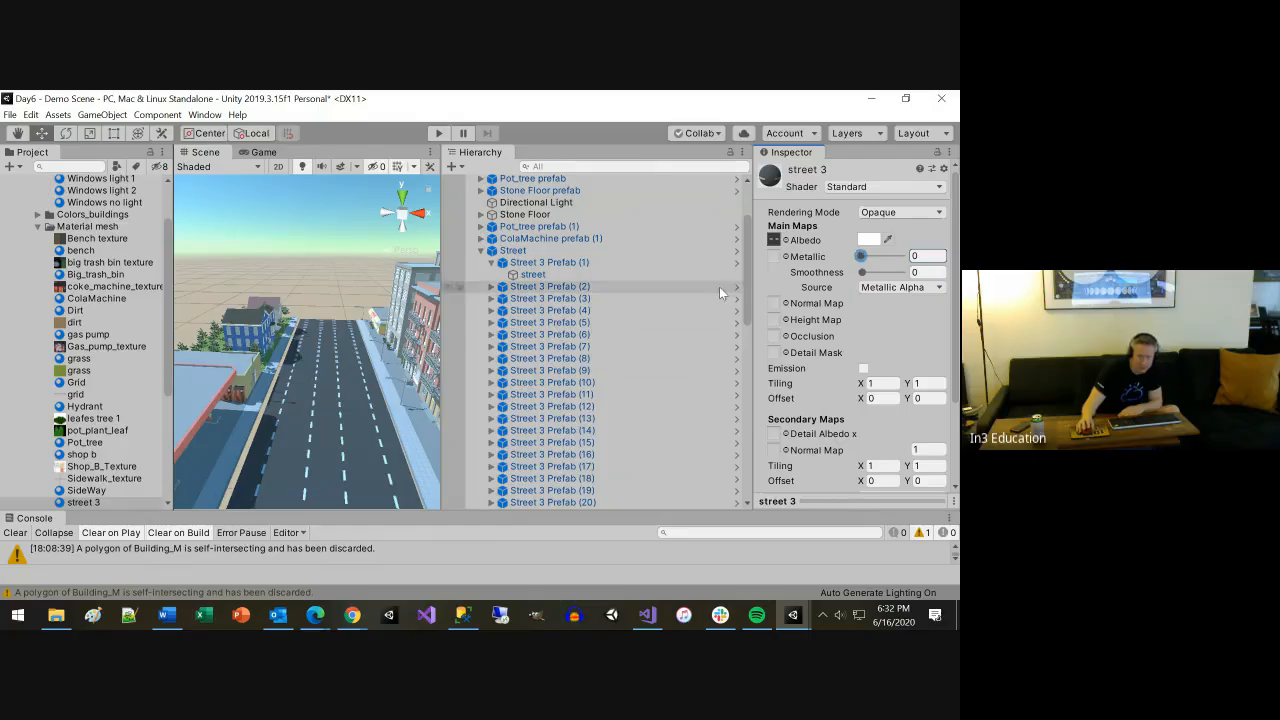
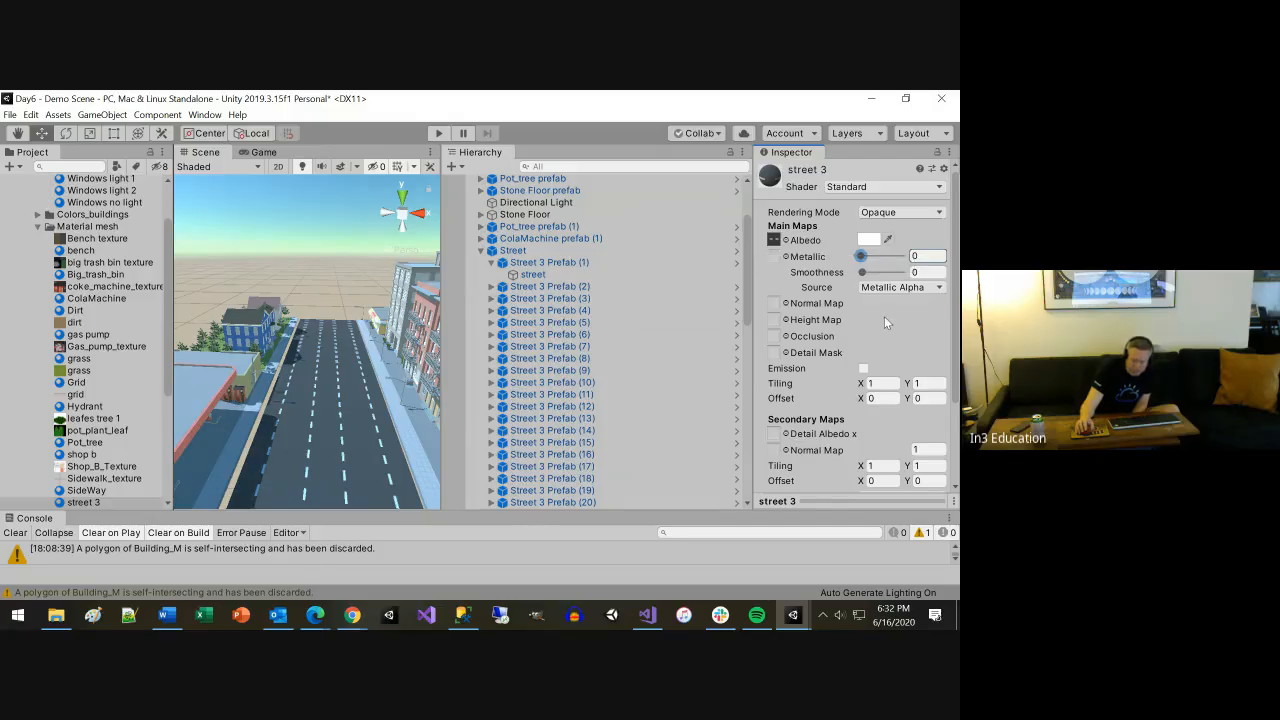
# Examine the remaining street 3 material settings, and inspect the two-sided city street in the scene from several angles
pyautogui.scroll(-3, 884, 316)
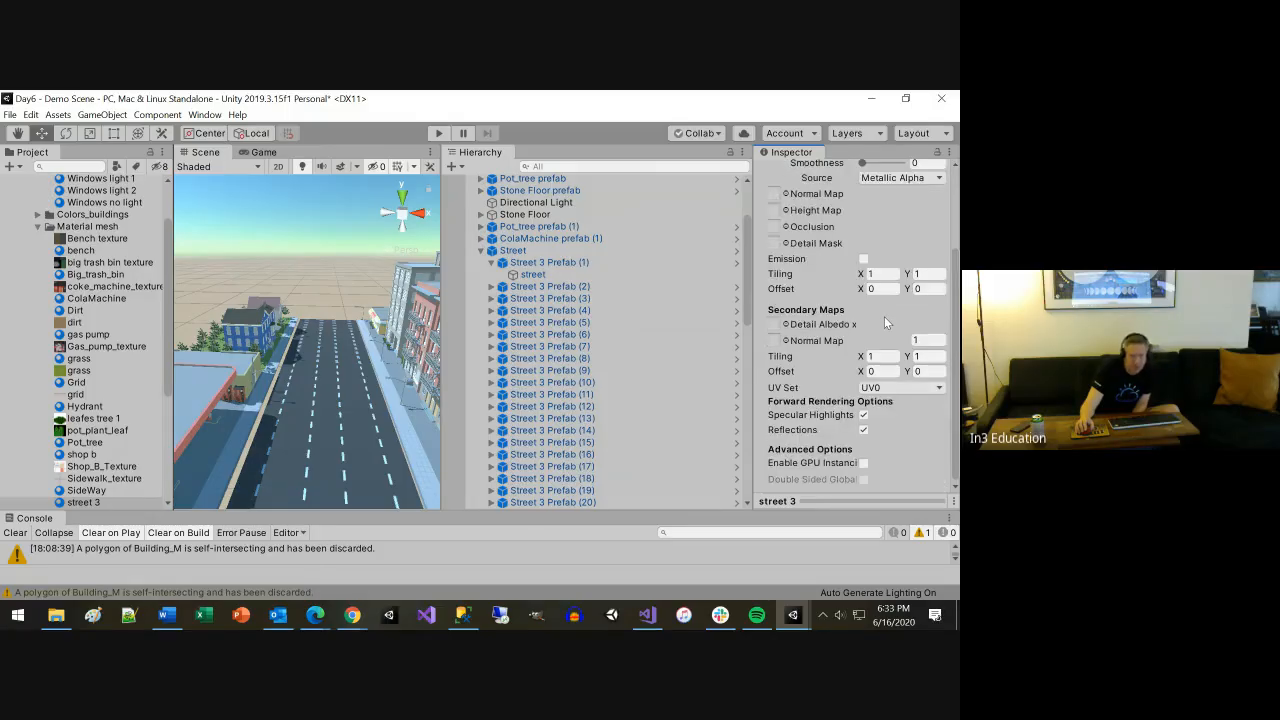
pyautogui.scroll(3, 884, 316)
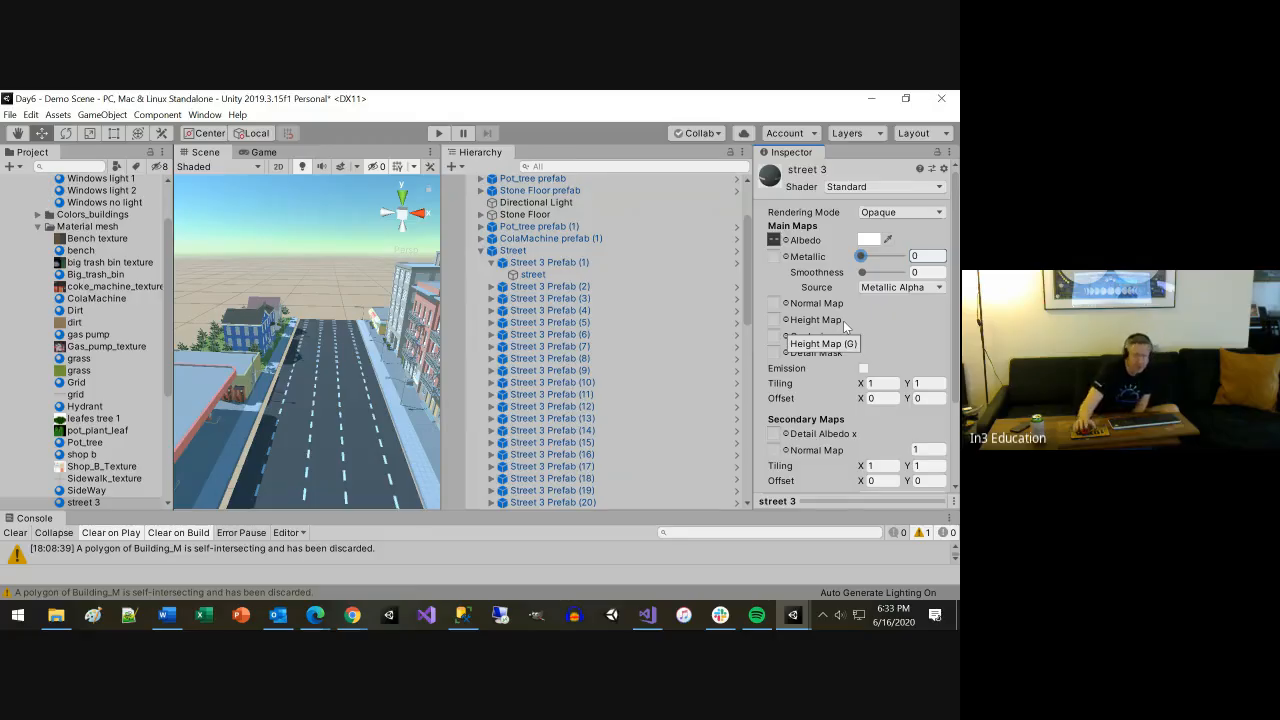
pyautogui.scroll(-3, 672, 362)
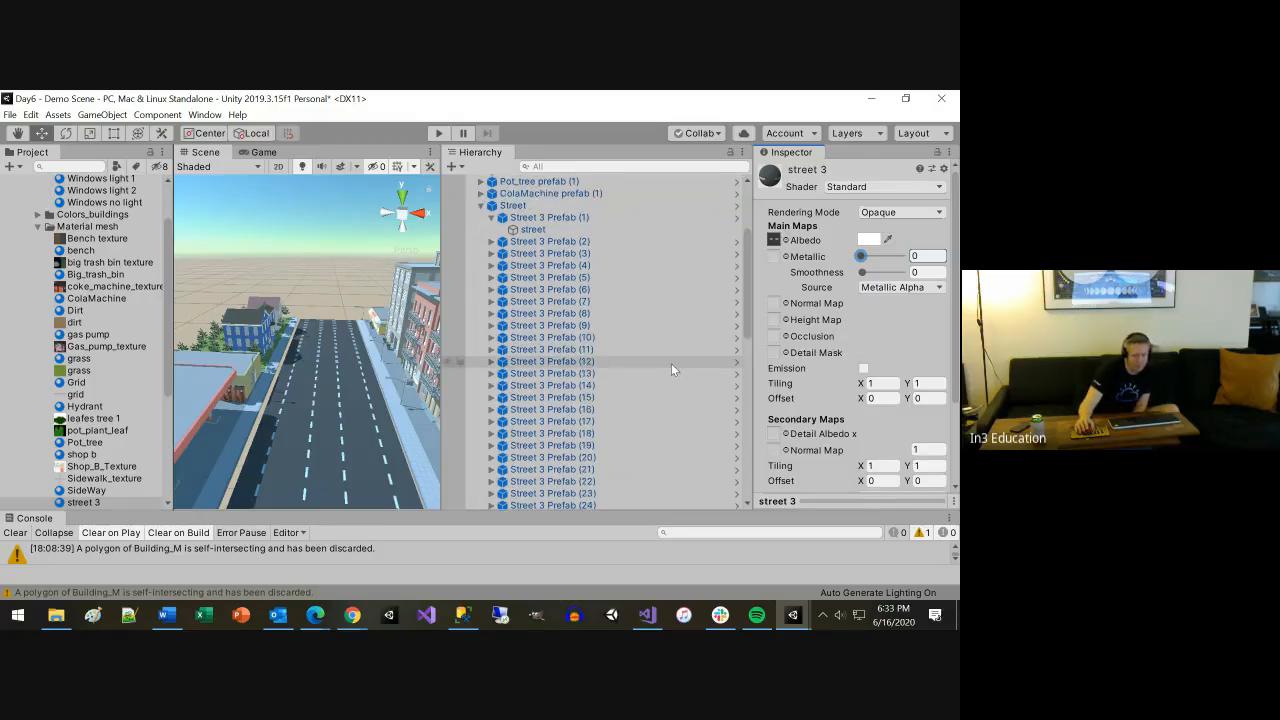
pyautogui.scroll(-5, 510, 448)
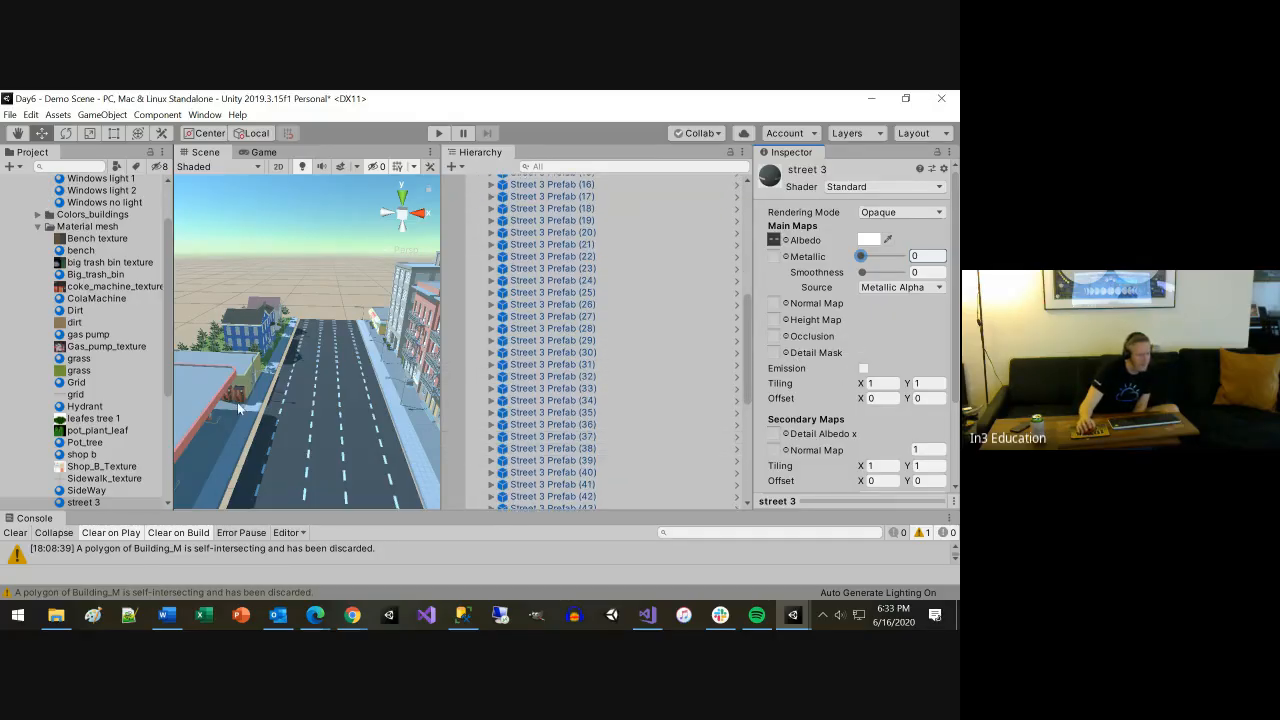
pyautogui.moveTo(168, 325); pyautogui.dragTo(170, 403)
pyautogui.scroll(-10, 300, 390)
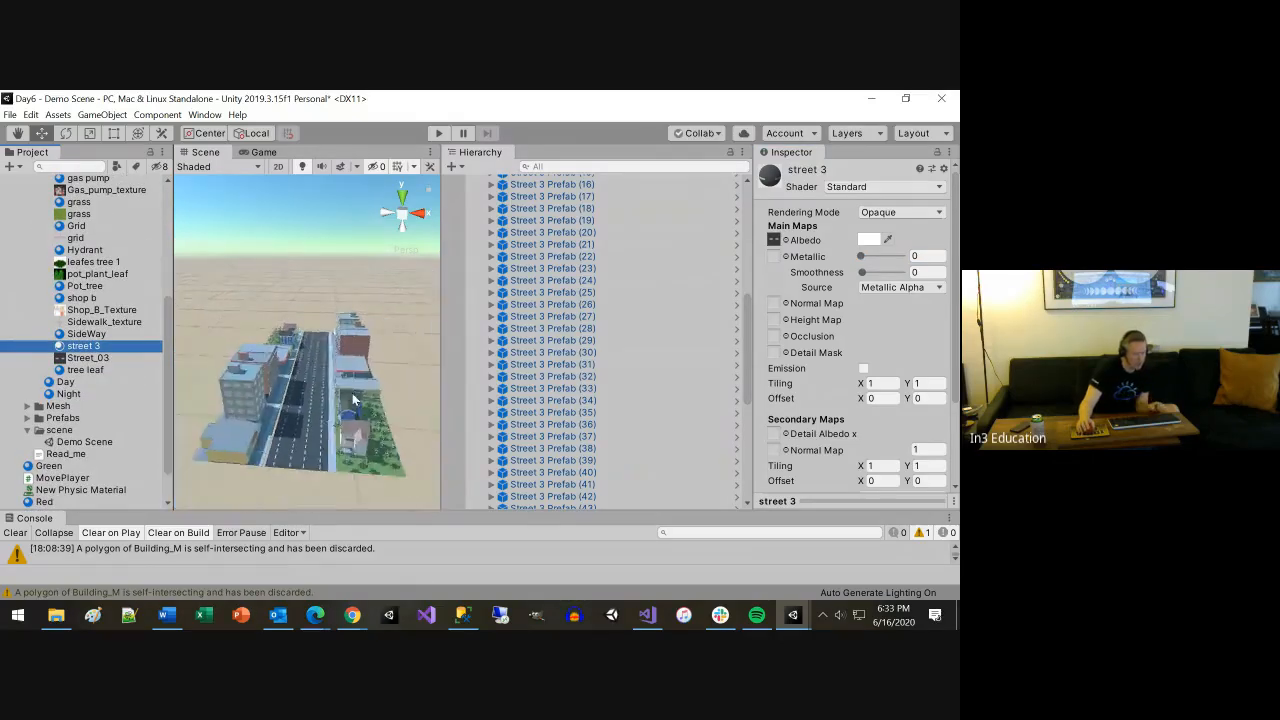
pyautogui.scroll(8, 351, 390)
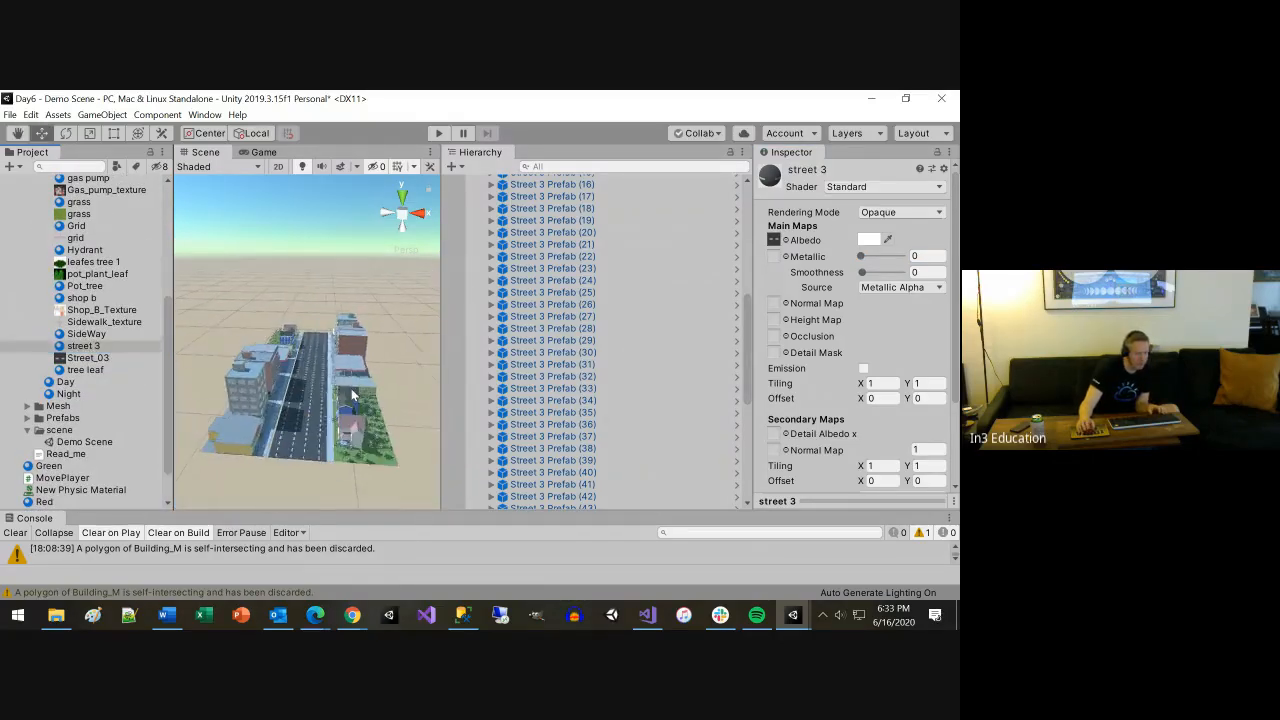
pyautogui.keyDown('alt'); pyautogui.moveTo(351, 388); pyautogui.dragTo(328, 432); pyautogui.keyUp('alt')
pyautogui.scroll(6, 252, 350)
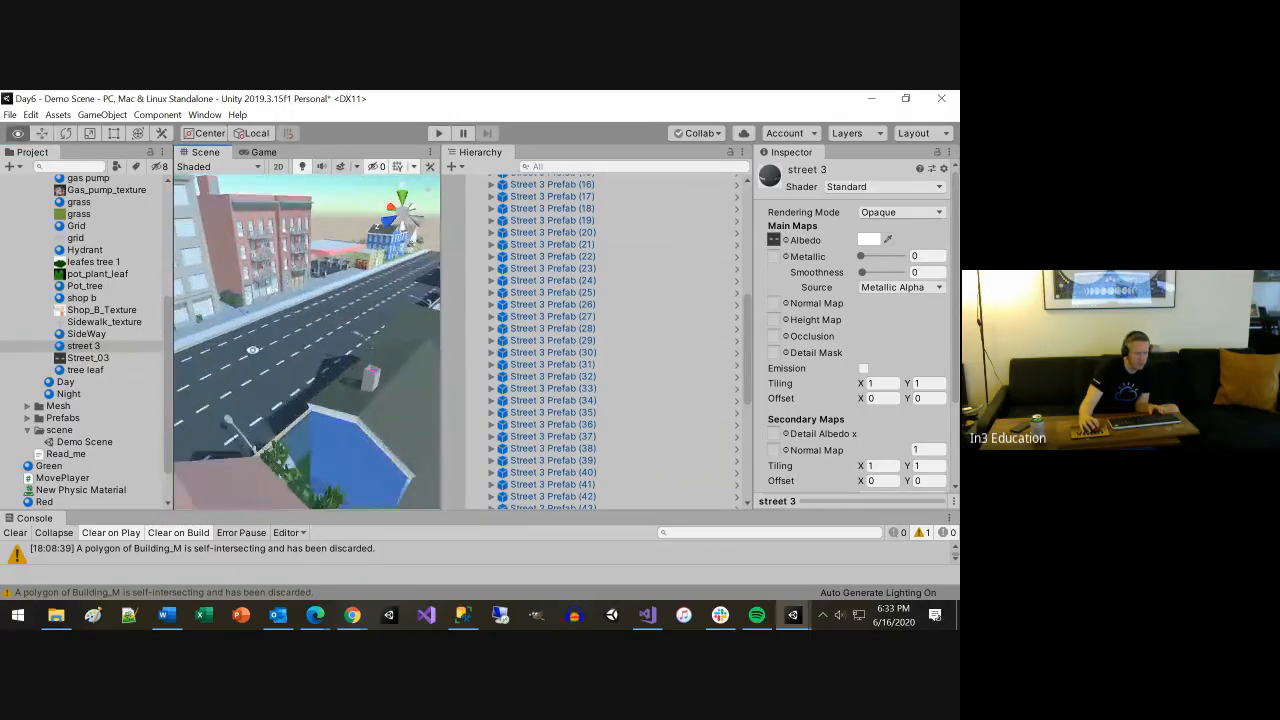
pyautogui.keyDown('alt'); pyautogui.moveTo(252, 350); pyautogui.dragTo(726, 420); pyautogui.keyUp('alt')
pyautogui.scroll(-1, 520, 405)
pyautogui.scroll(-7, 354, 380)
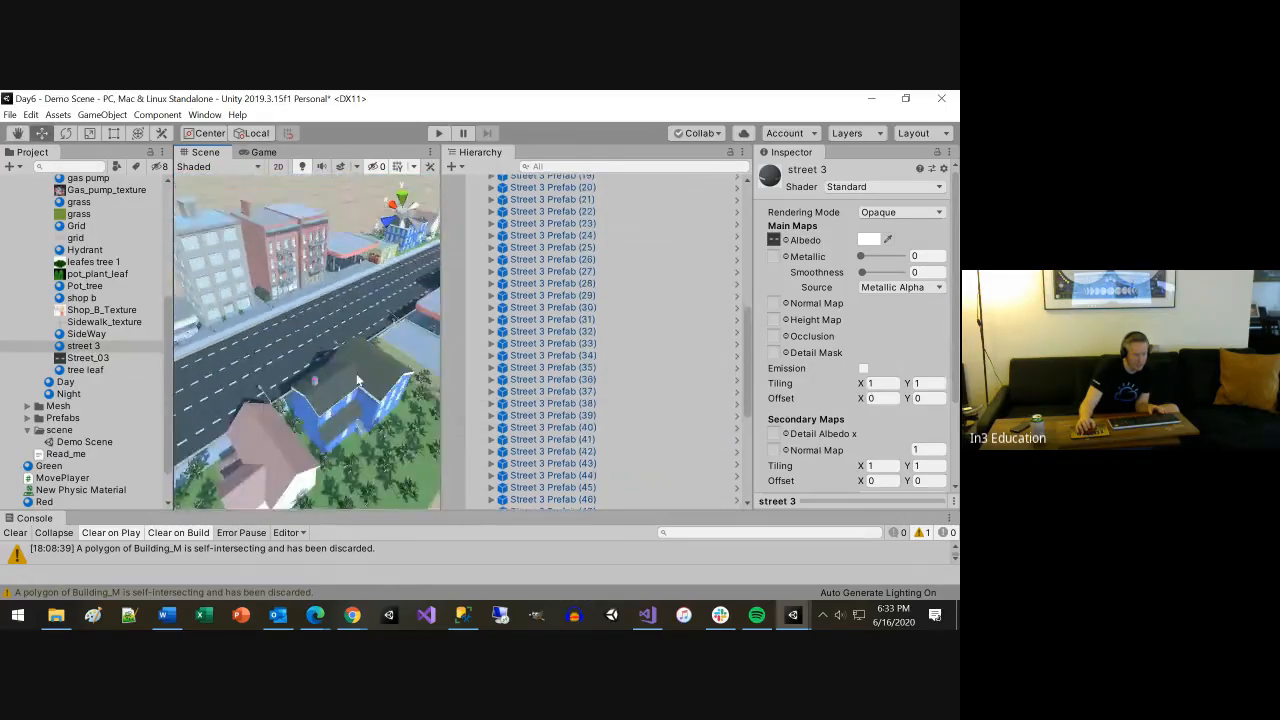
pyautogui.scroll(-3, 350, 375)
pyautogui.scroll(-1, 313, 408)
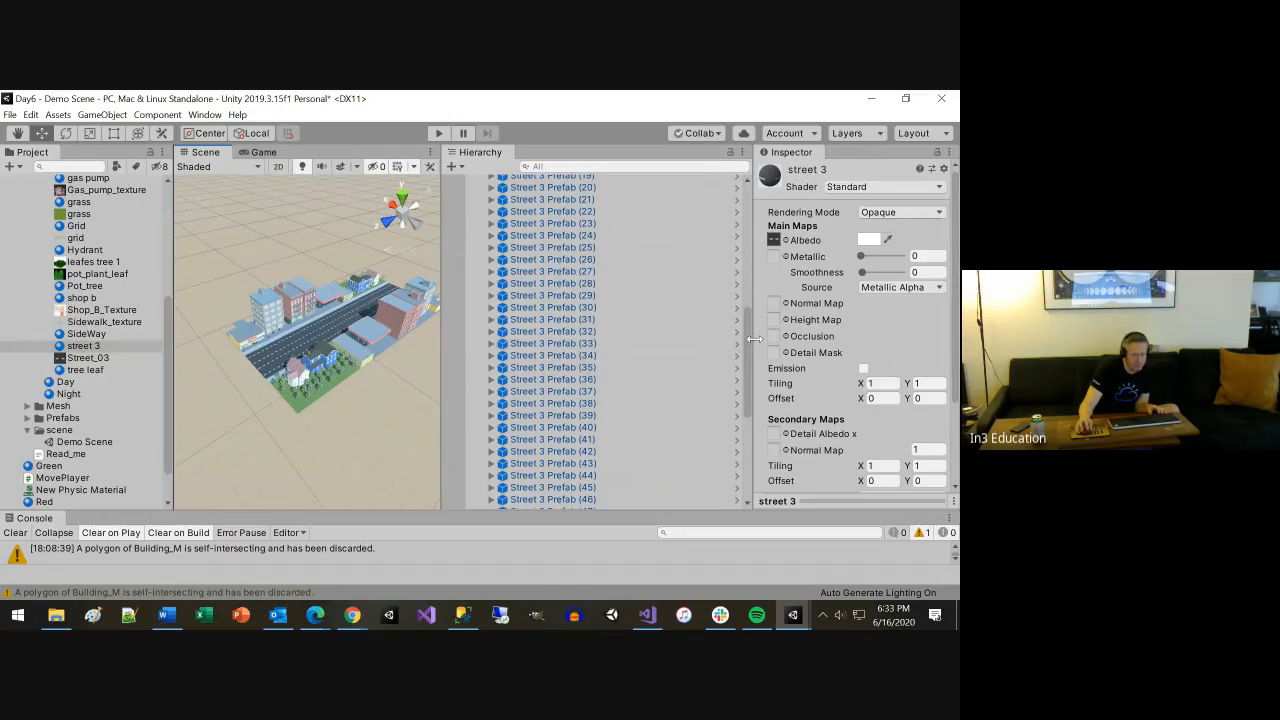
# Collapse the expanded Street and OtherSide groups in the scene hierarchy
pyautogui.moveTo(749, 336); pyautogui.dragTo(738, 205)
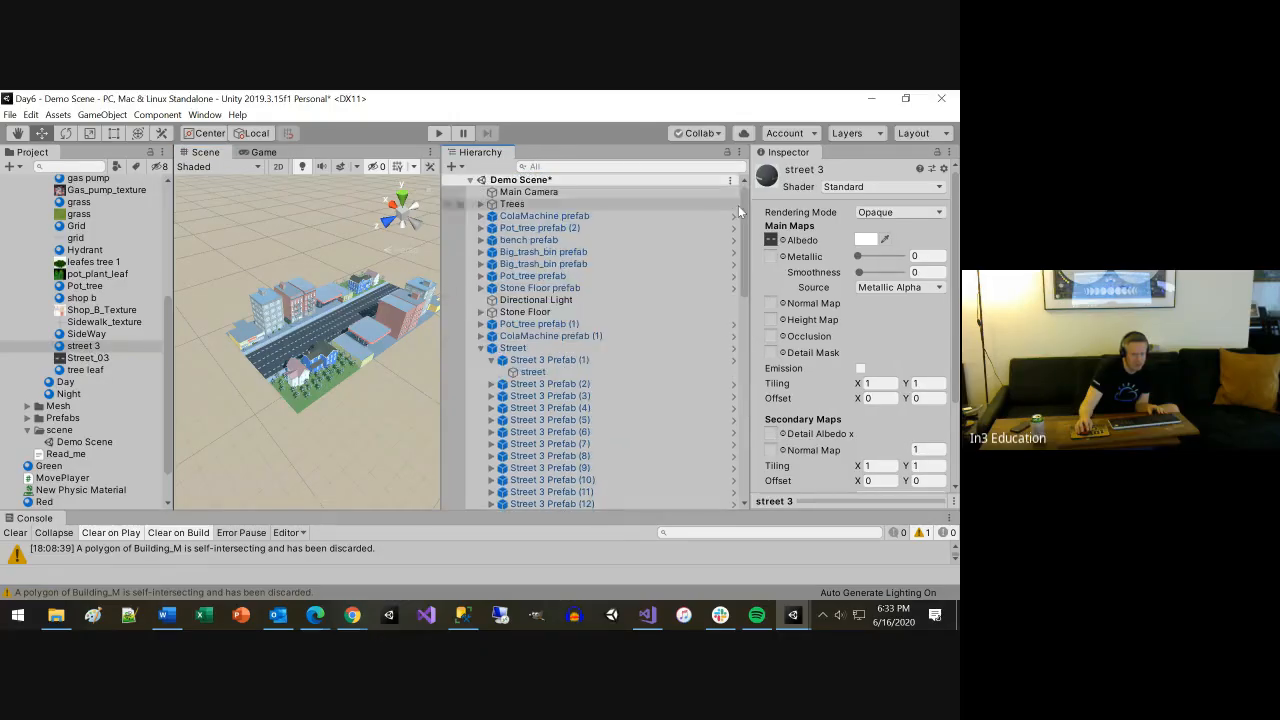
pyautogui.click(491, 360)
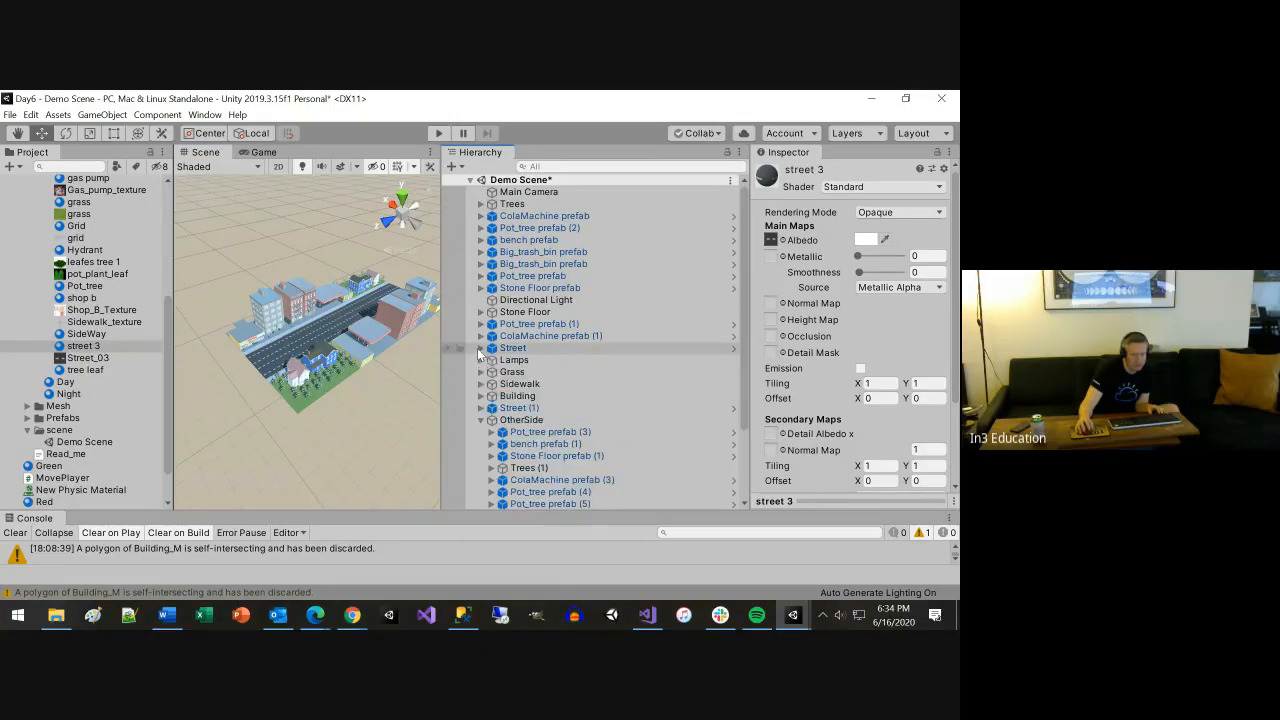
pyautogui.click(481, 348)
pyautogui.click(481, 420)
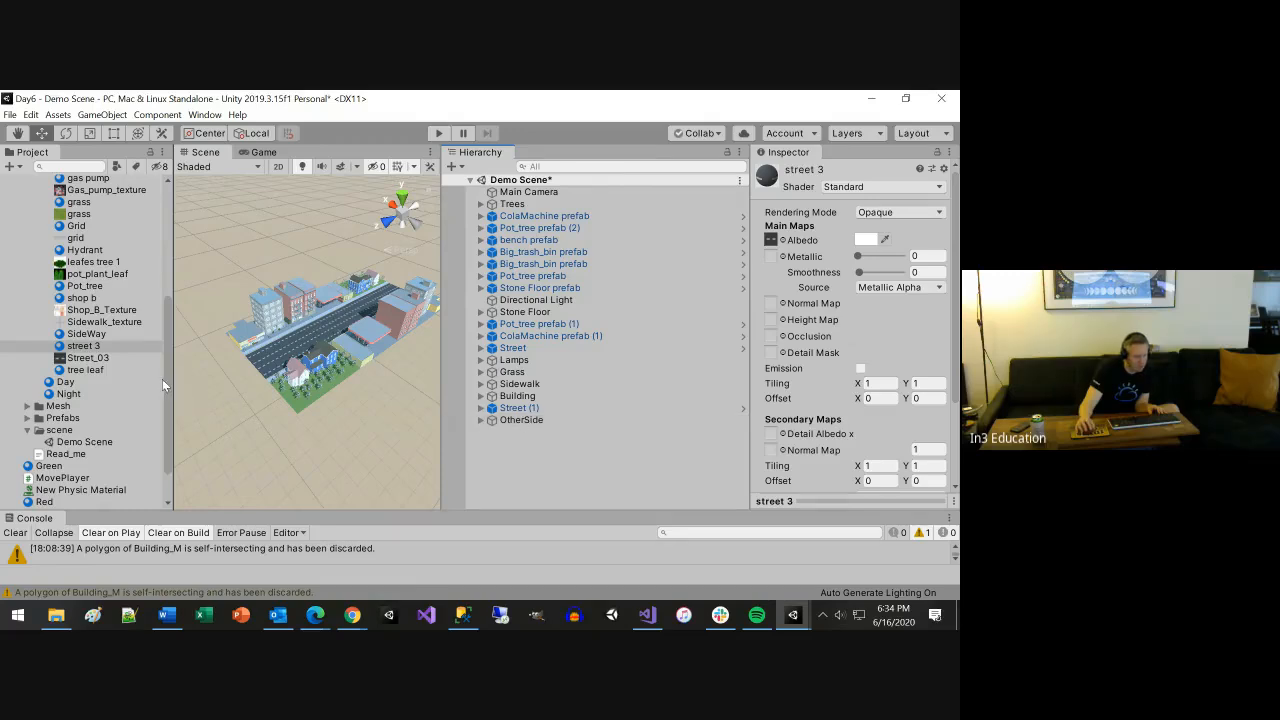
# Collapse the Simple city plain folder and save the OtherSide object as a prefab in the Assets folder
pyautogui.moveTo(162, 379); pyautogui.dragTo(125, 235)
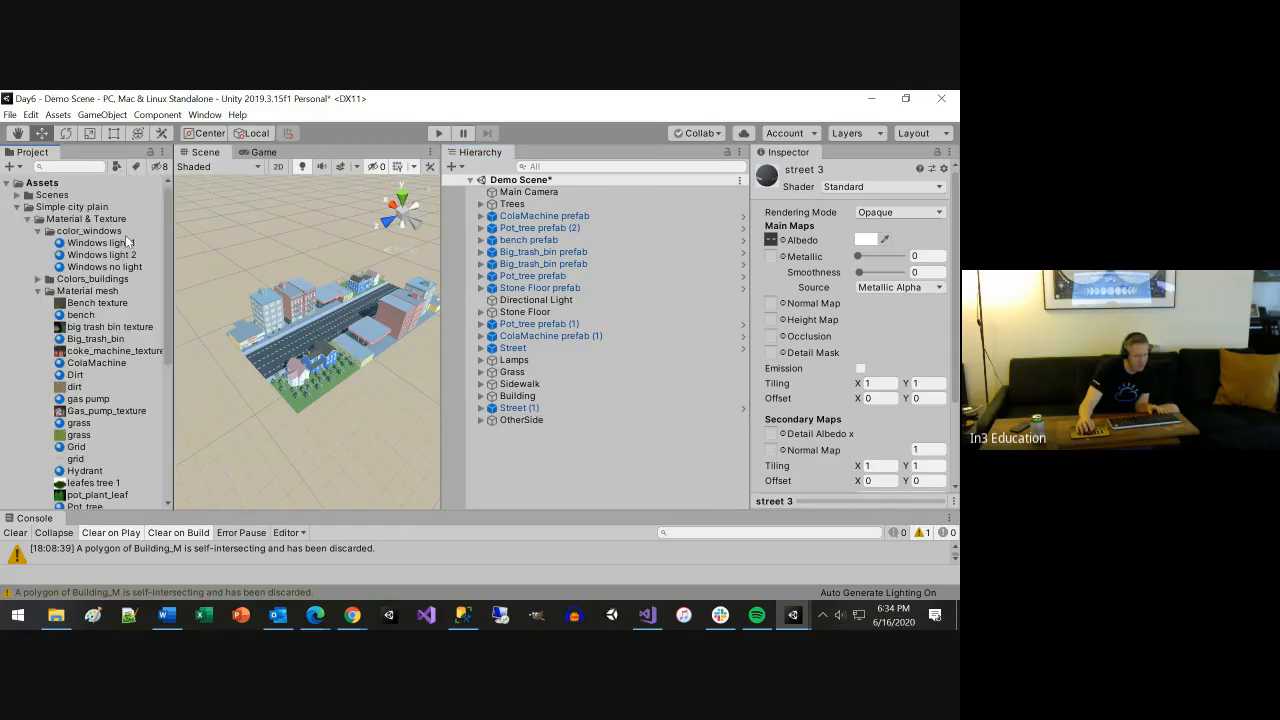
pyautogui.click(16, 207)
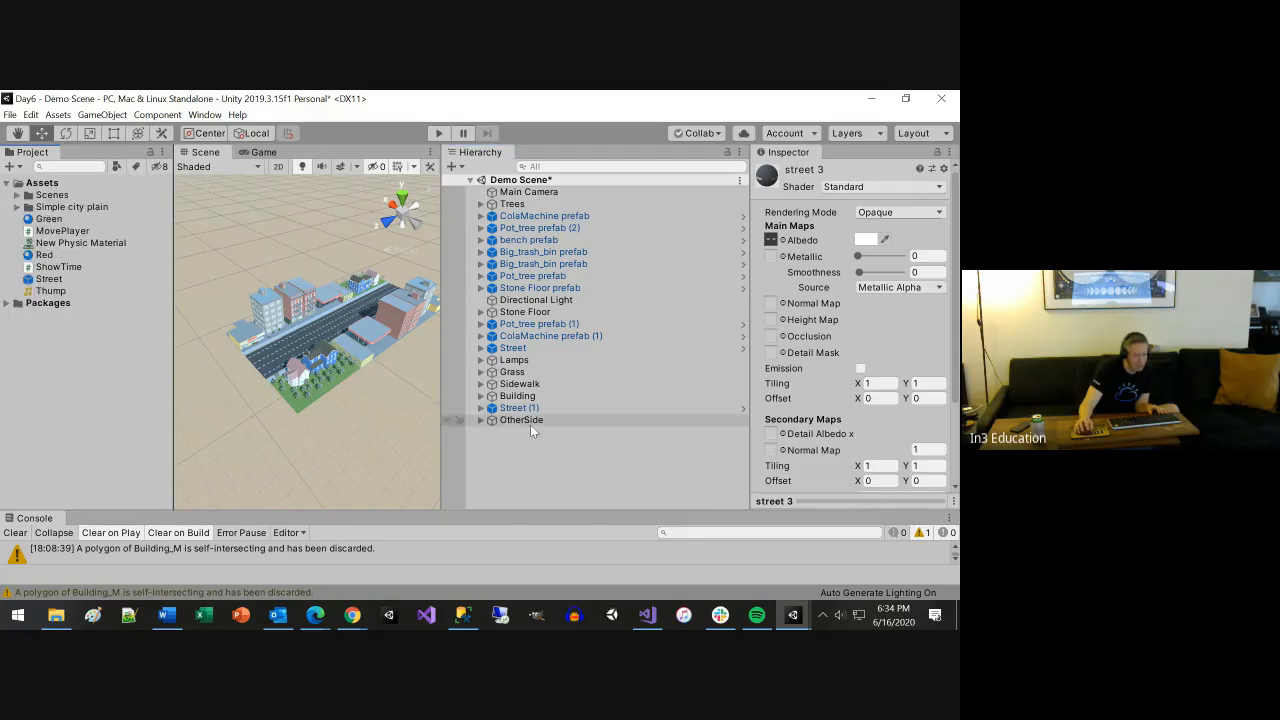
pyautogui.moveTo(530, 421); pyautogui.dragTo(50, 293)
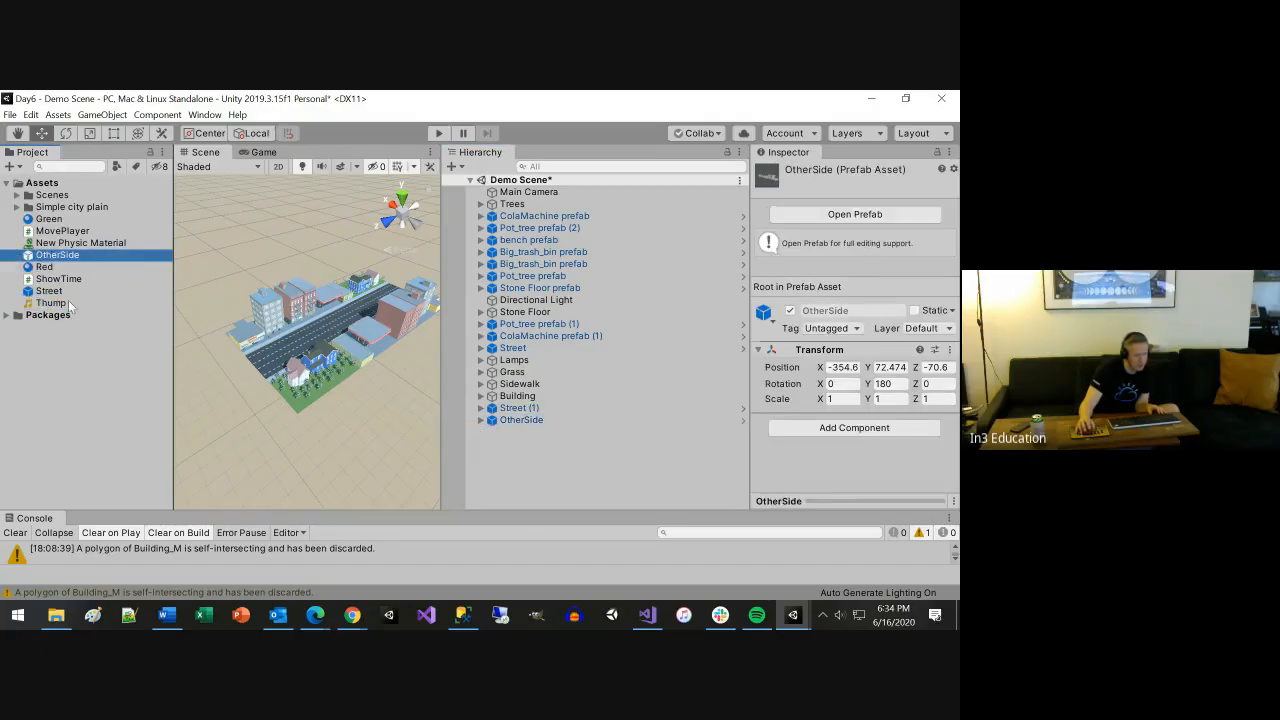
# Create a folder named Prefabs inside the Assets folder
pyautogui.click(32, 185)
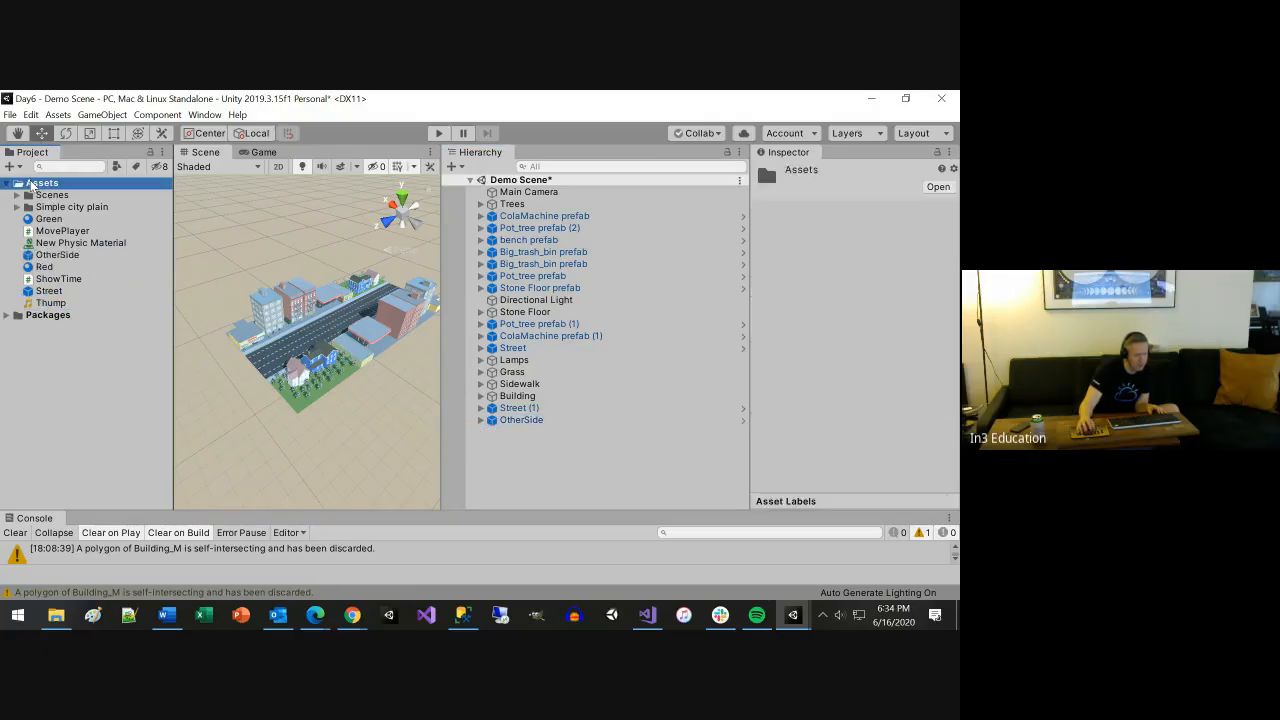
pyautogui.rightClick(32, 185)
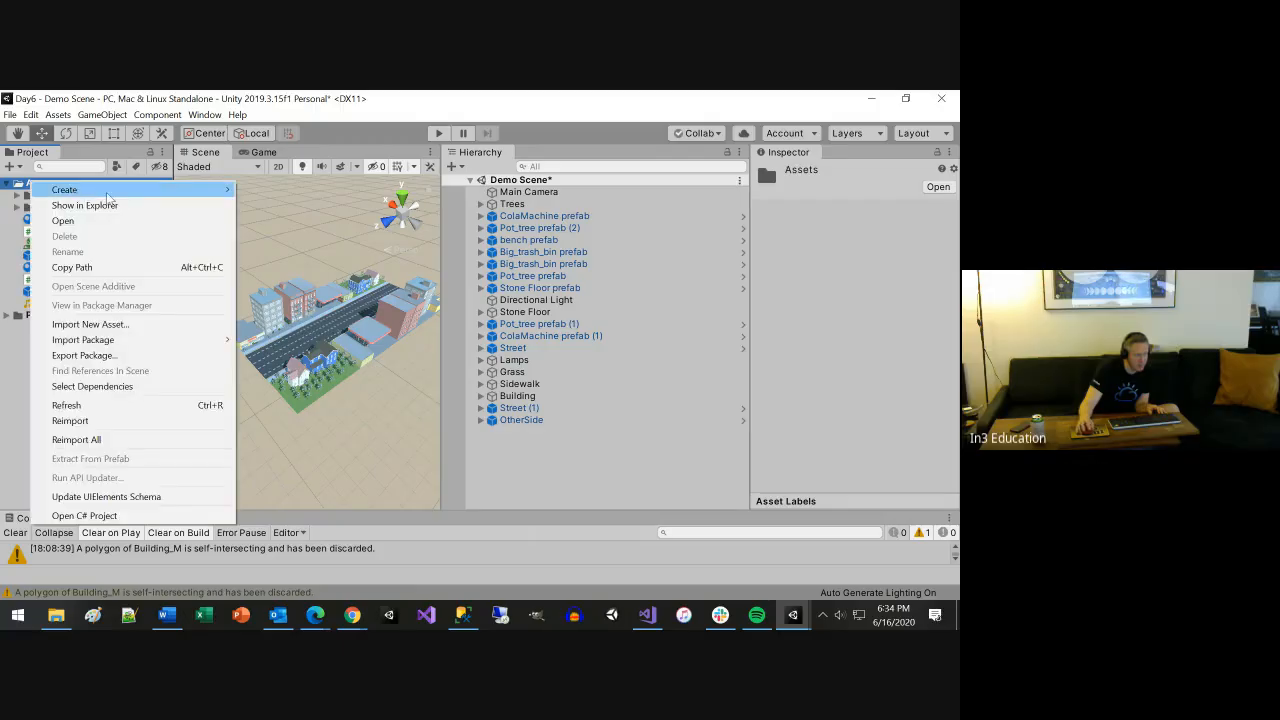
pyautogui.moveTo(108, 197)
pyautogui.click(262, 102)
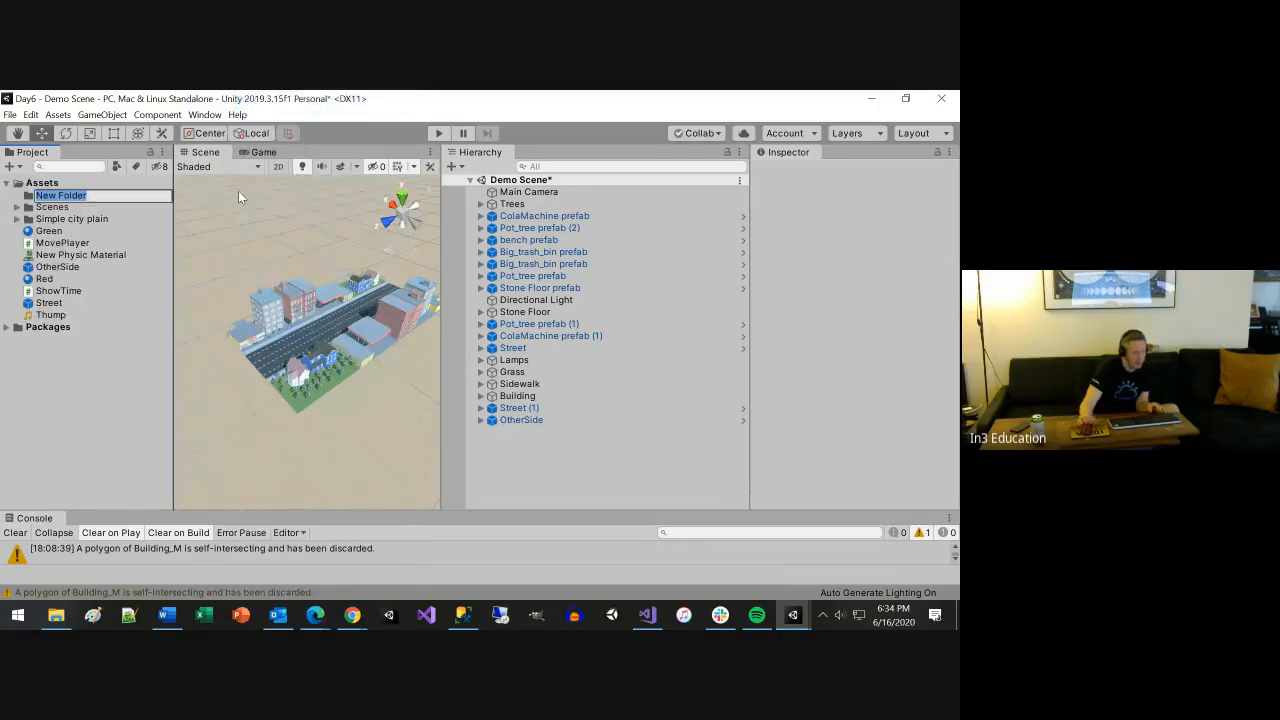
pyautogui.write('Prefabs')
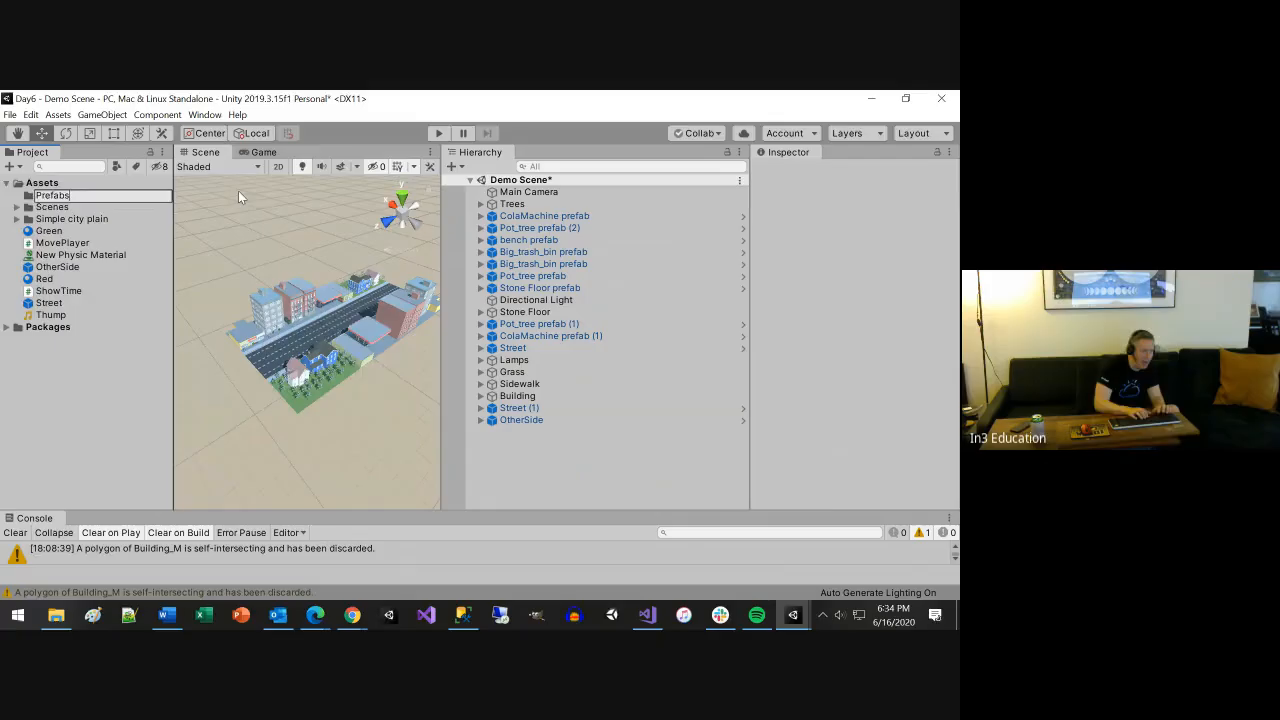
pyautogui.press('Return')
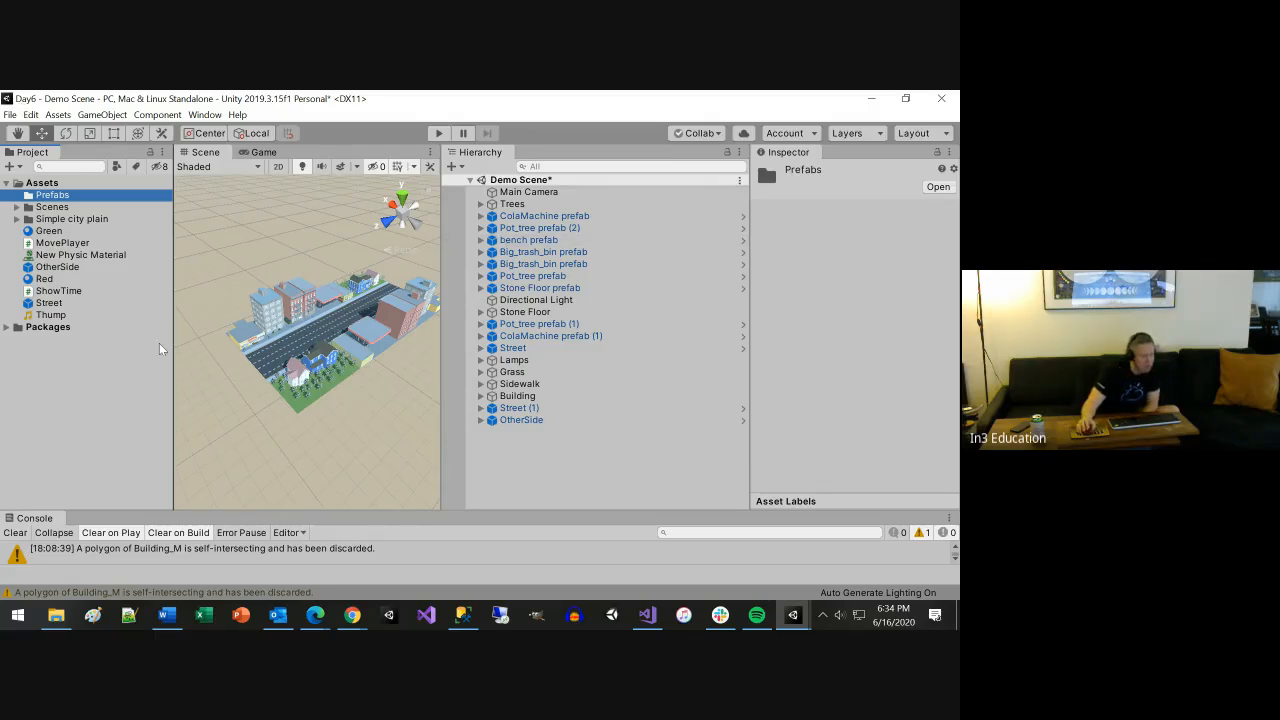
# Move the Street and OtherSide prefab assets together into the Prefabs folder
pyautogui.click(58, 302)
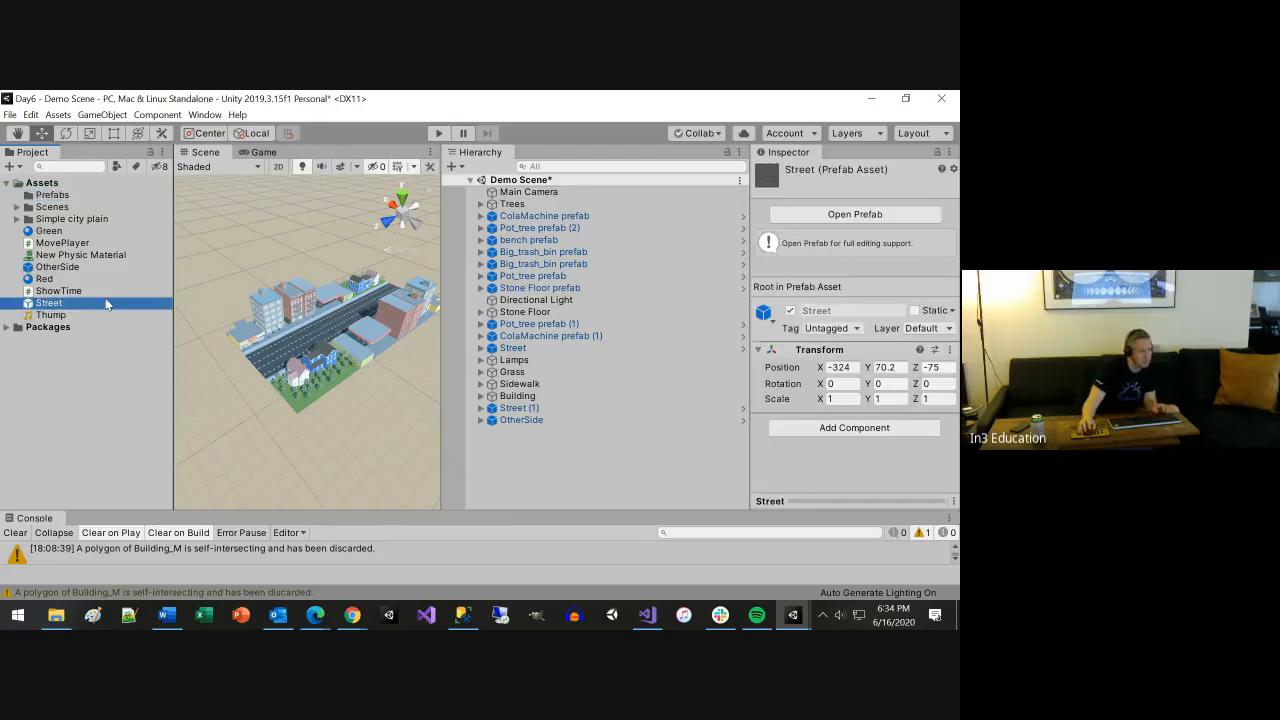
pyautogui.keyDown('ctrl'); pyautogui.click(72, 270); pyautogui.keyUp('ctrl')
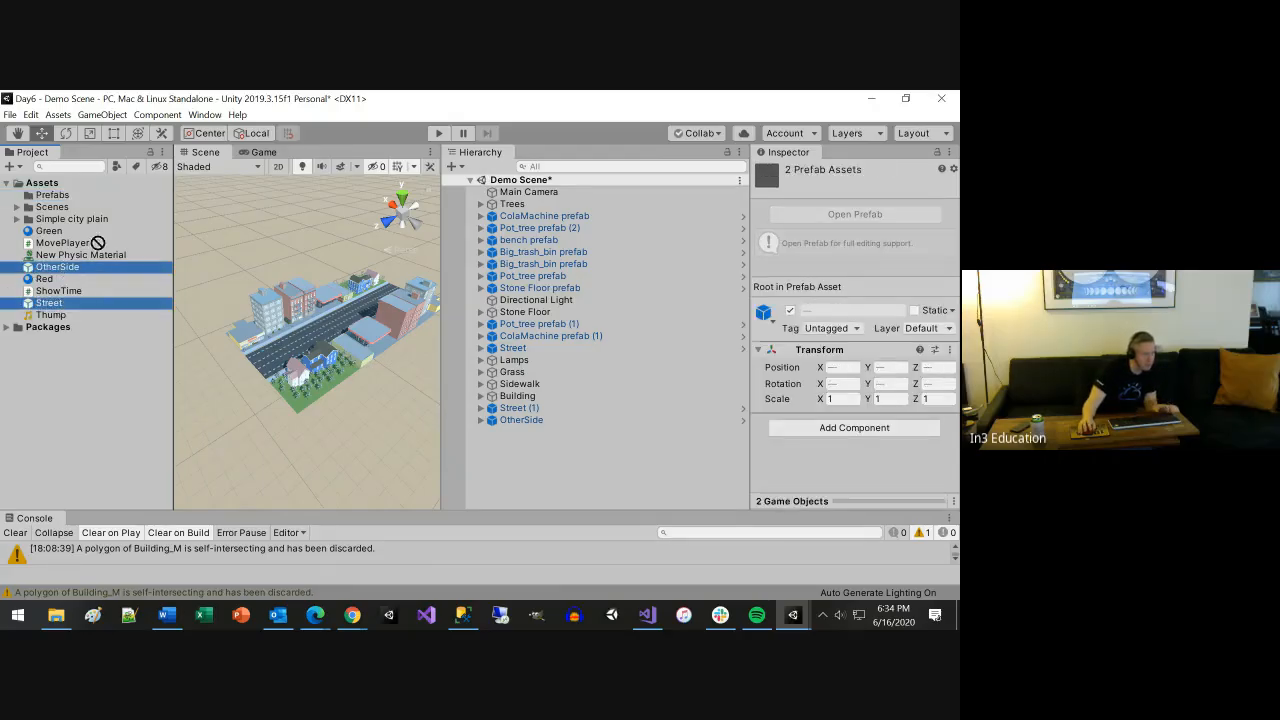
pyautogui.moveTo(58, 199); pyautogui.dragTo(55, 196)
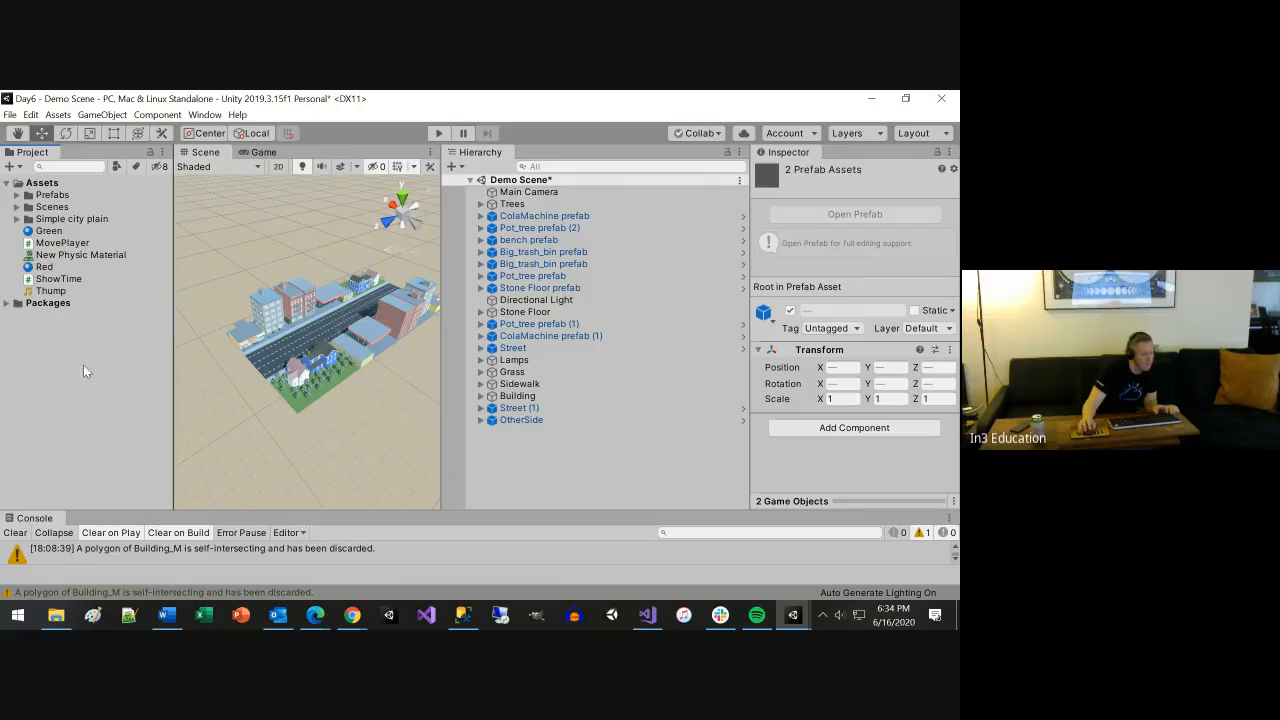
pyautogui.rightClick(39, 185)
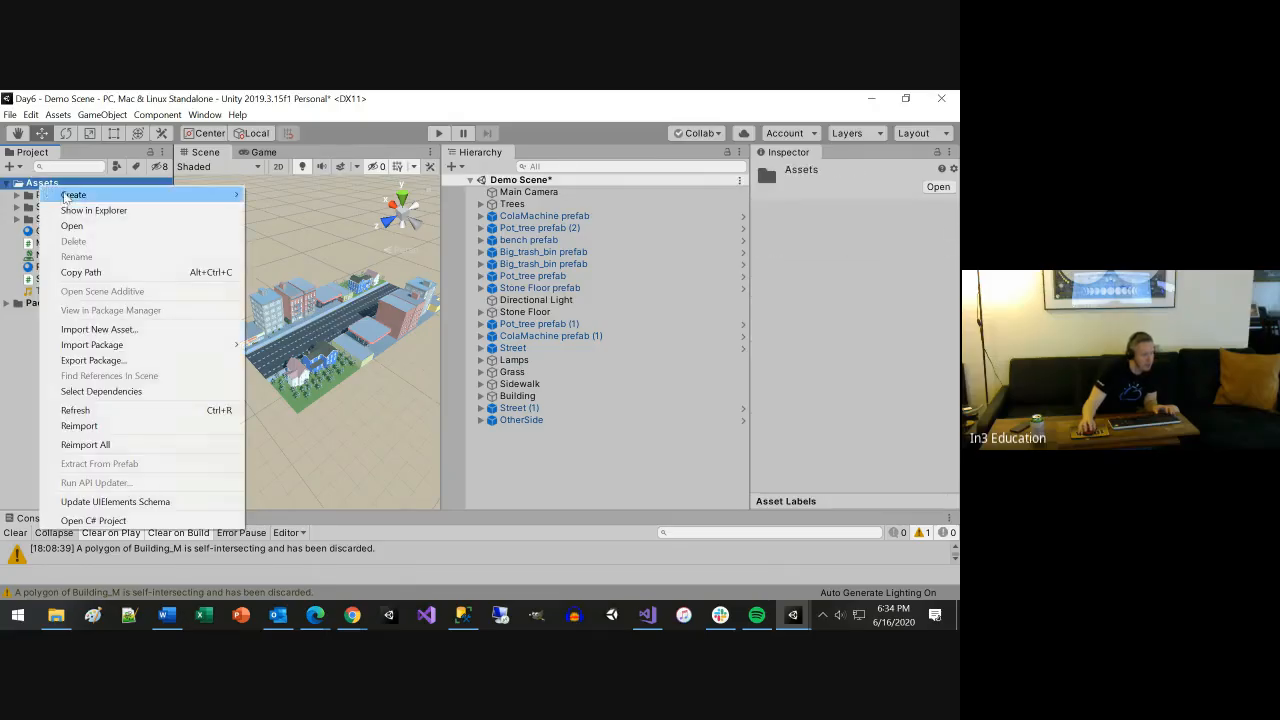
pyautogui.moveTo(73, 197)
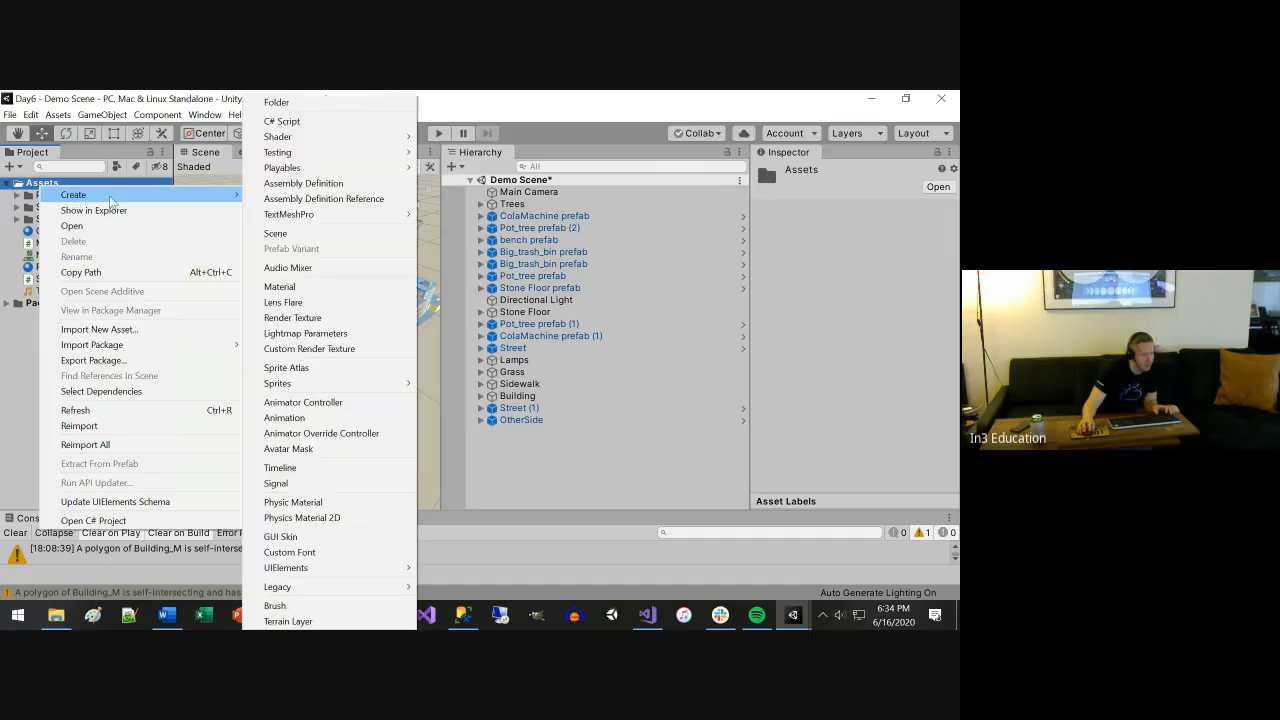
pyautogui.click(284, 121)
pyautogui.write('Scripts')
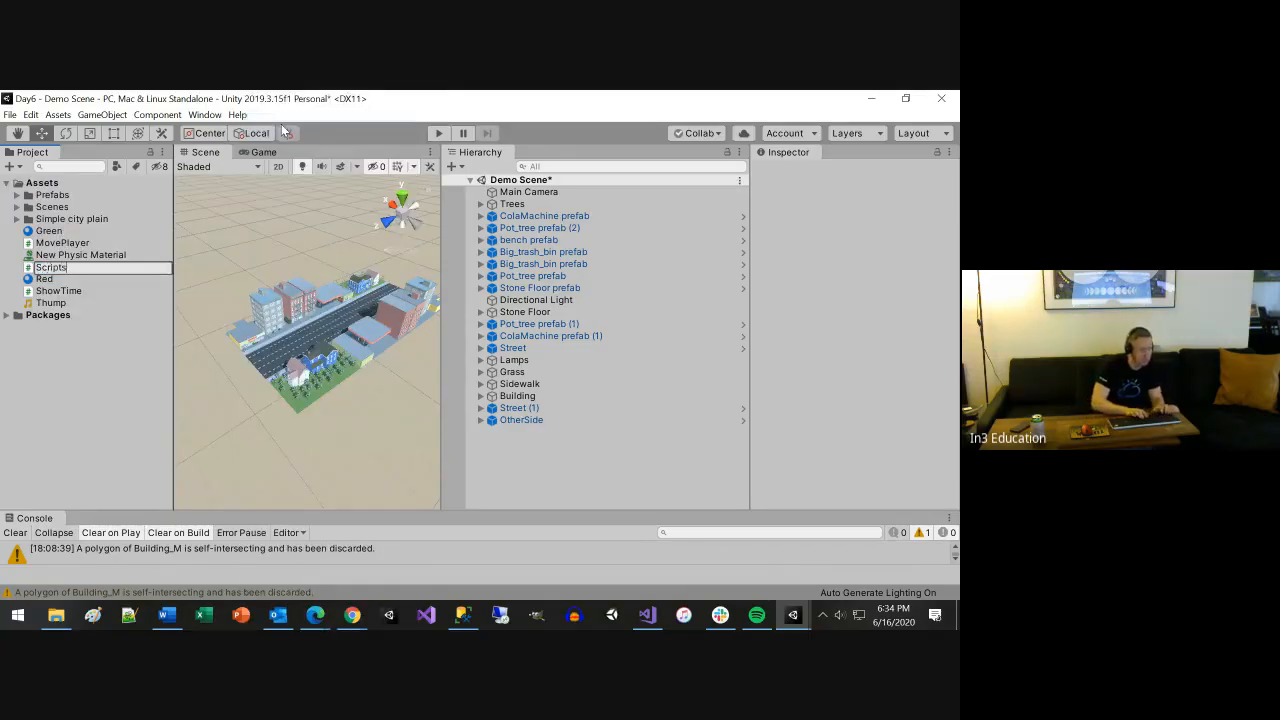
pyautogui.press('Return')
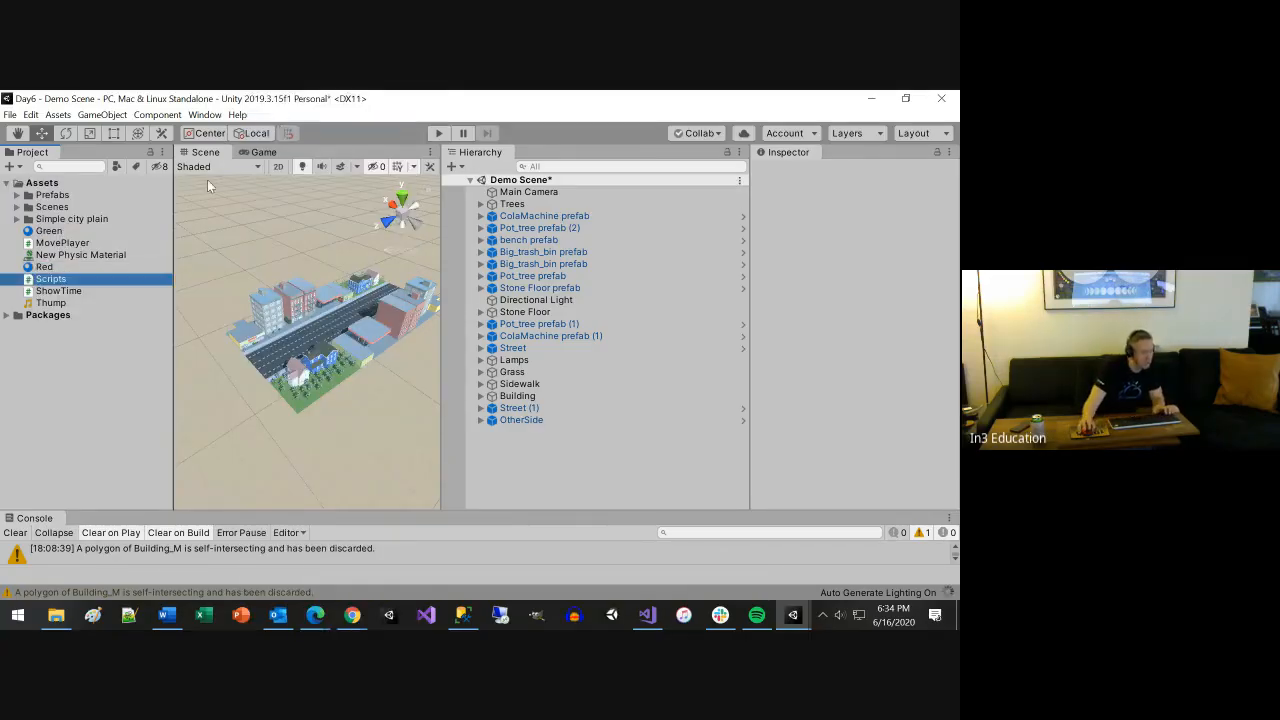
pyautogui.keyDown('ctrl'); pyautogui.click(57, 290); pyautogui.keyUp('ctrl')
pyautogui.moveTo(57, 290); pyautogui.dragTo(39, 257)
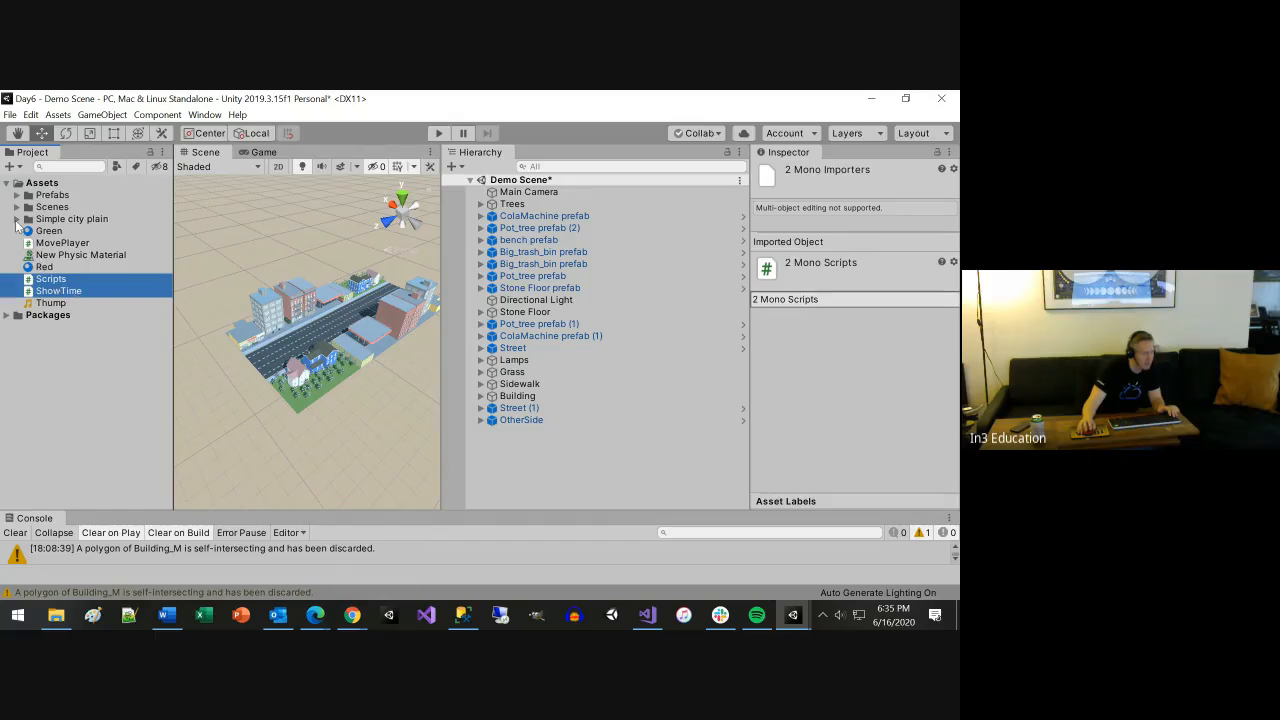
pyautogui.click(16, 220)
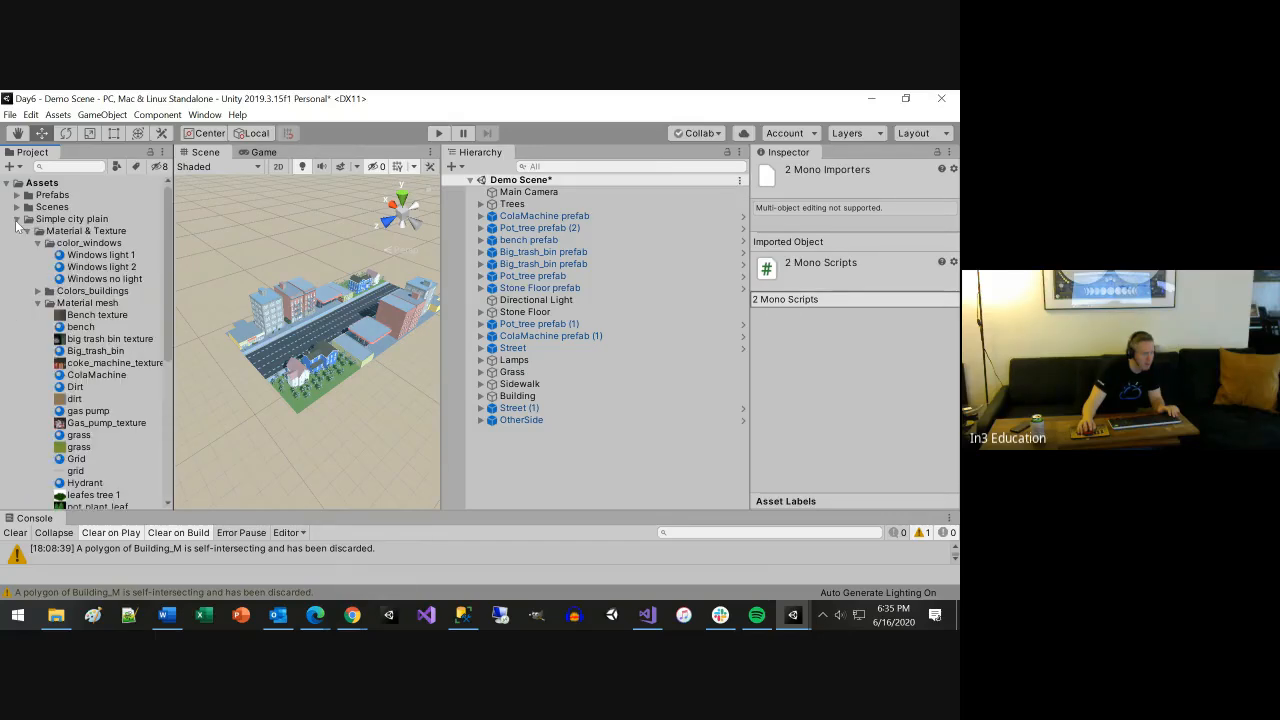
pyautogui.click(16, 220)
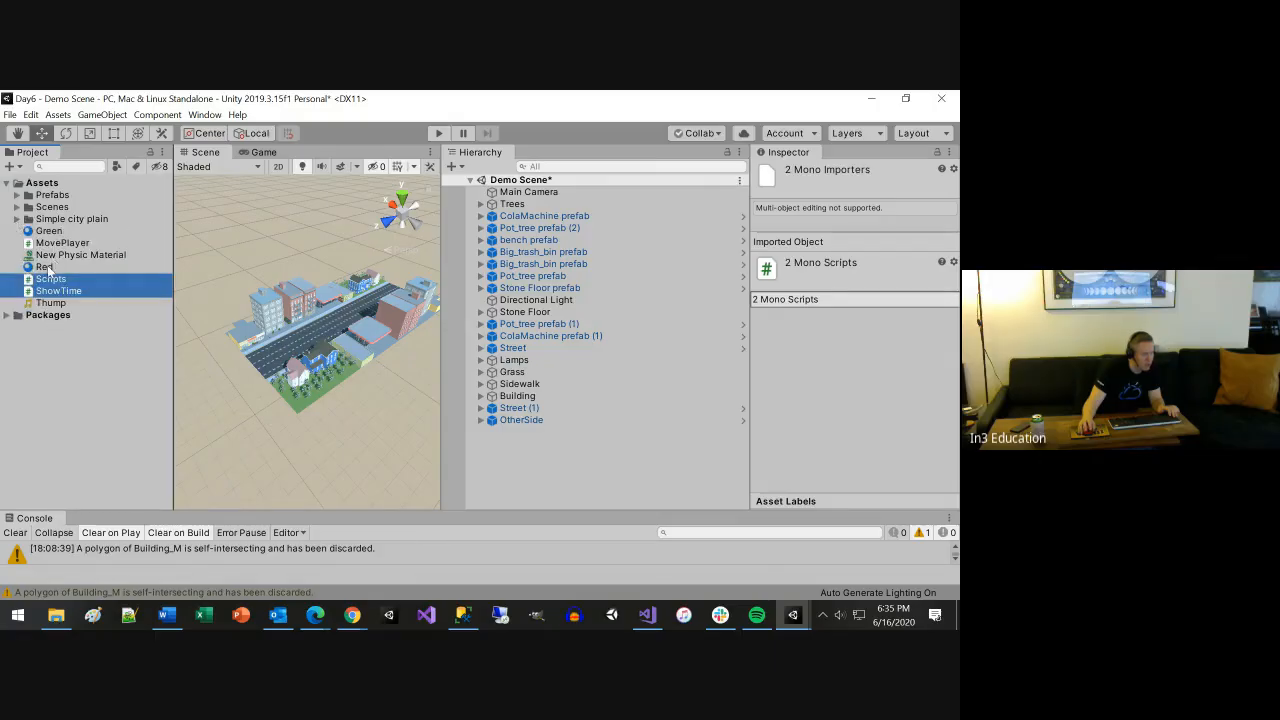
pyautogui.click(55, 279)
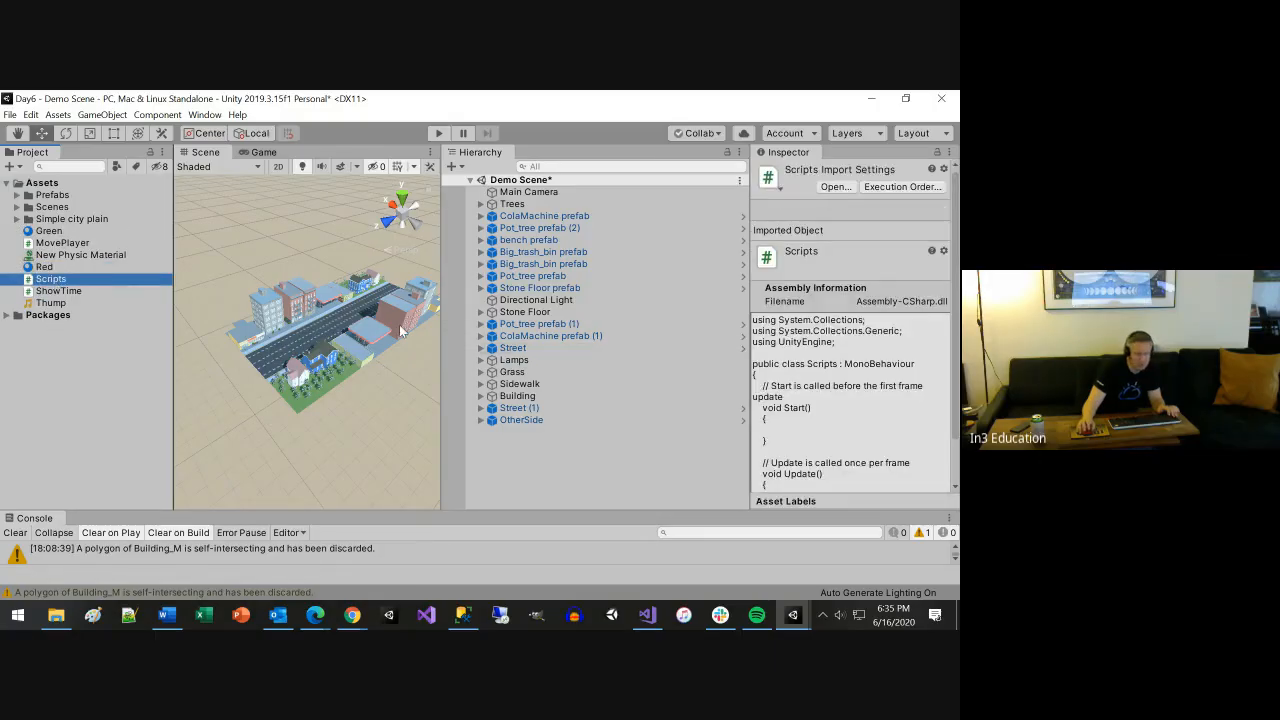
pyautogui.press('Delete')
pyautogui.press('Return')
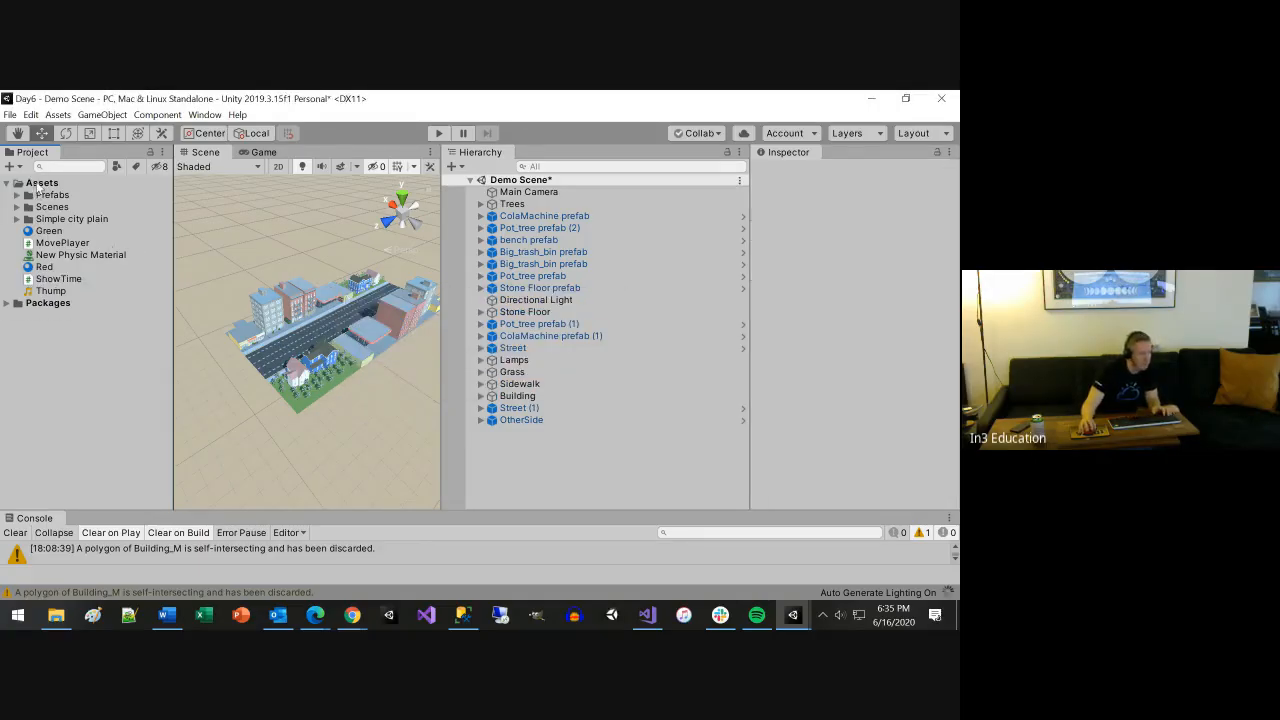
# Create a folder named Scripts inside the Assets folder
pyautogui.rightClick(40, 186)
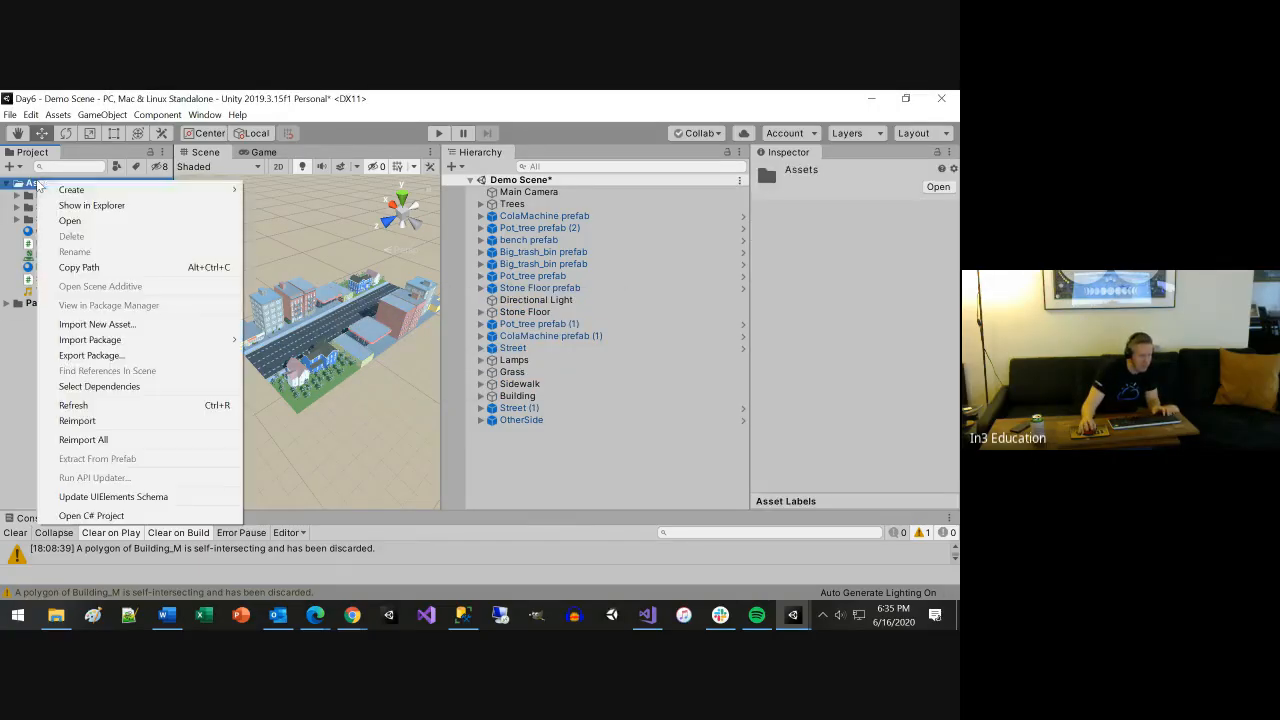
pyautogui.moveTo(95, 191)
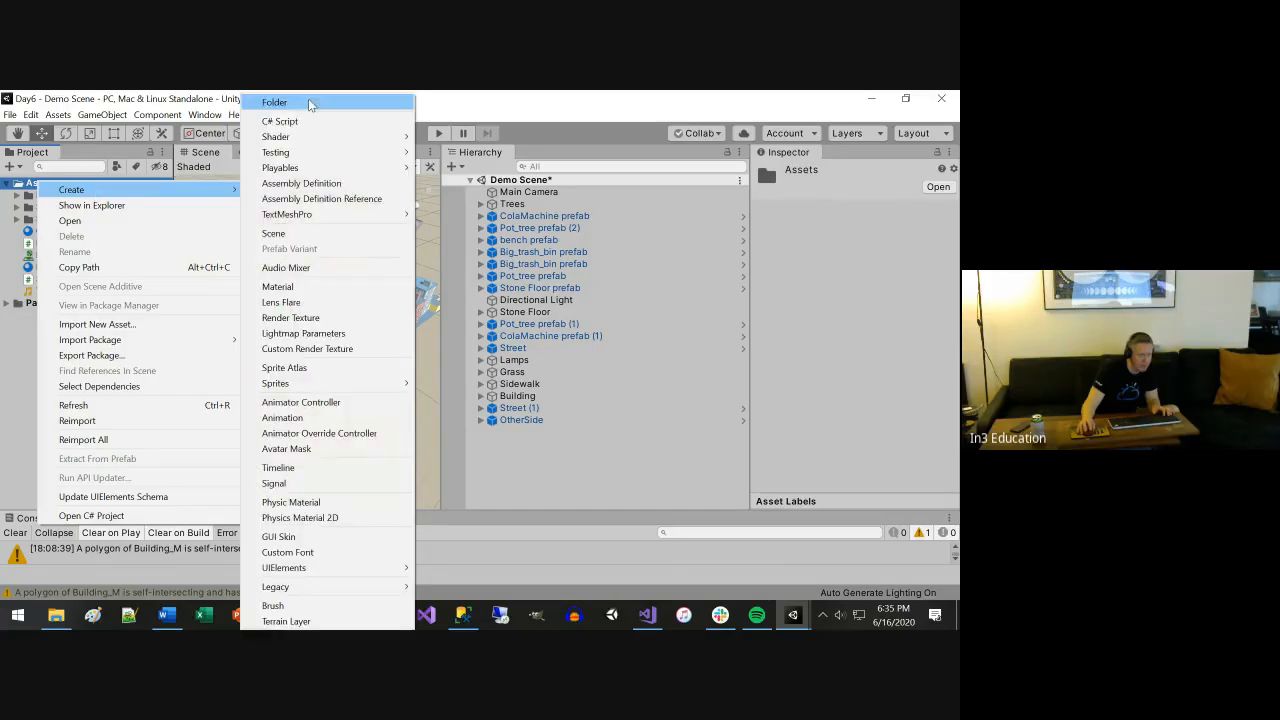
pyautogui.click(308, 98)
pyautogui.write('Sc')
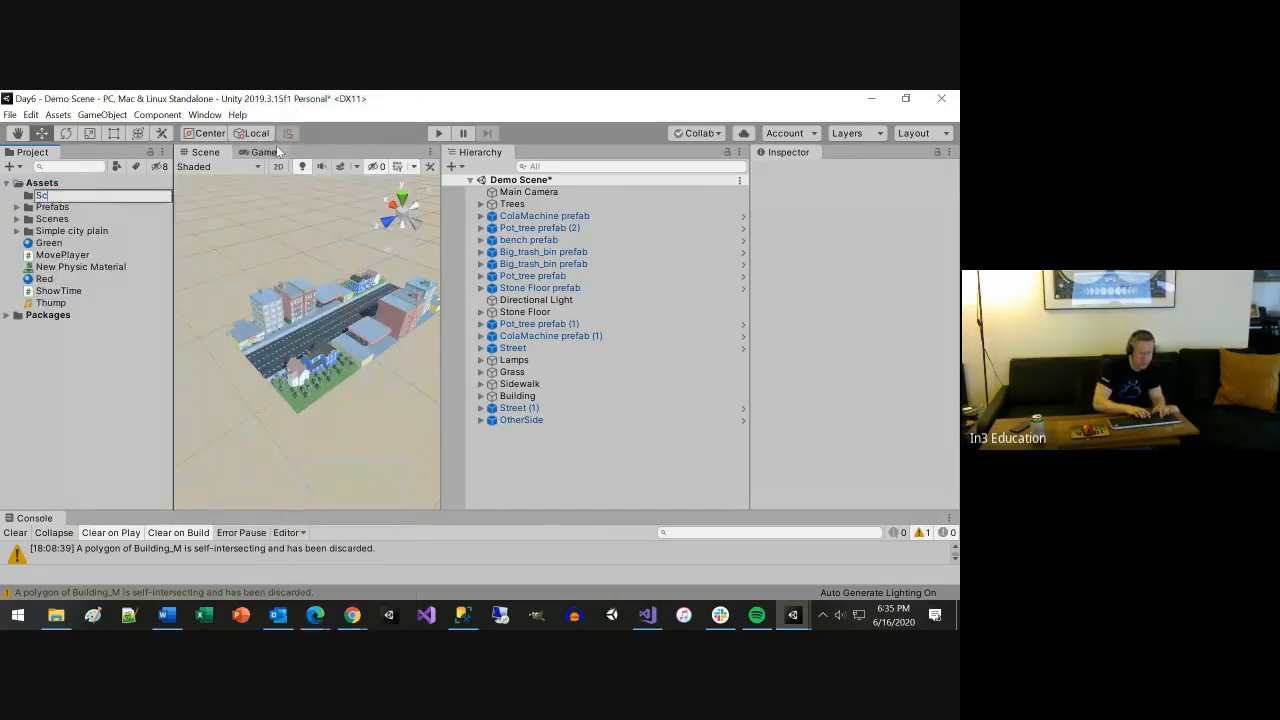
pyautogui.write('ripts')
pyautogui.press('Return')
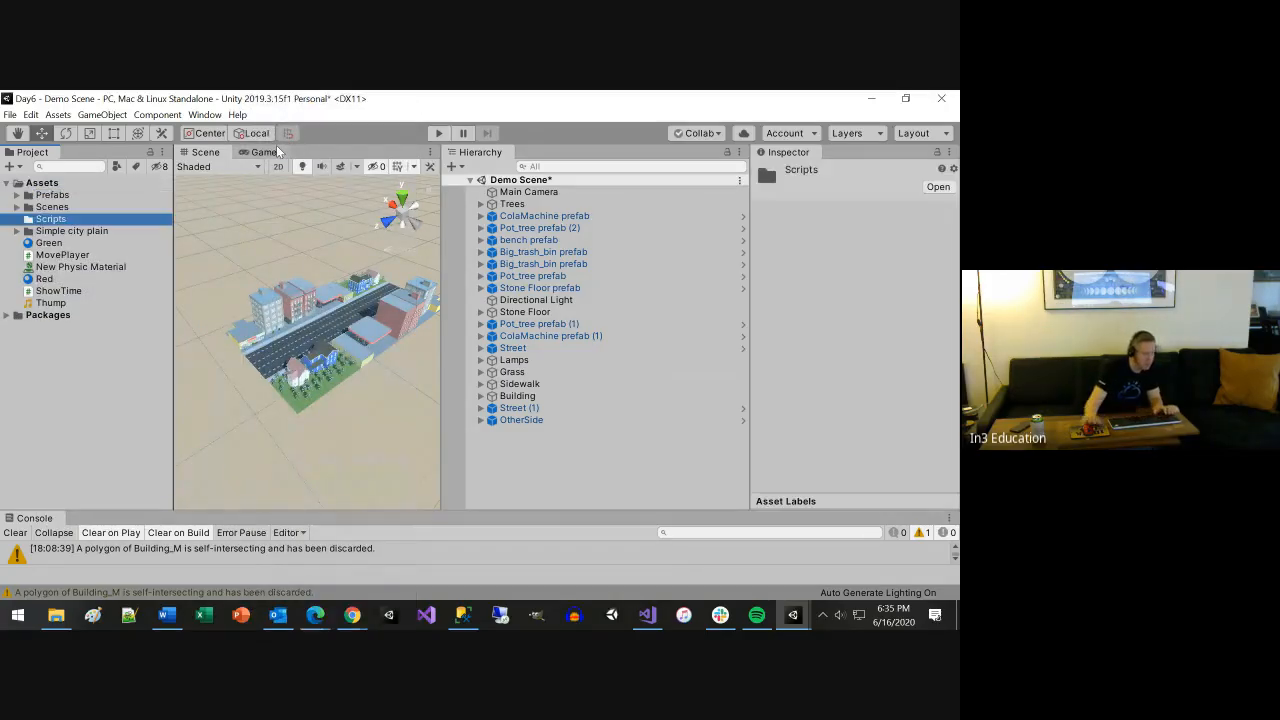
# Move the ShowTime and MovePlayer scripts together into the Scripts folder
pyautogui.click(64, 291)
pyautogui.keyDown('ctrl'); pyautogui.click(62, 256); pyautogui.keyUp('ctrl')
pyautogui.moveTo(62, 256); pyautogui.dragTo(49, 221)
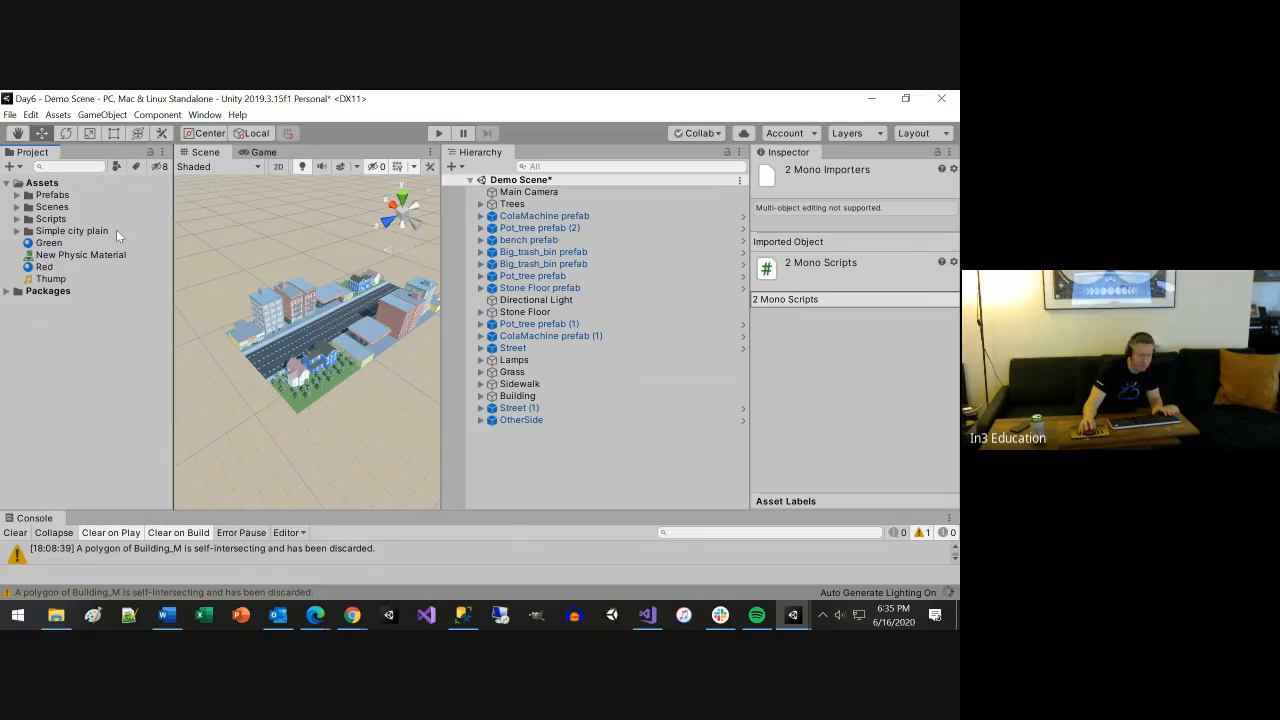
# Expand the Simple city plain folder, look through its materials and textures, and collapse its Material & Texture subfolder
pyautogui.click(16, 231)
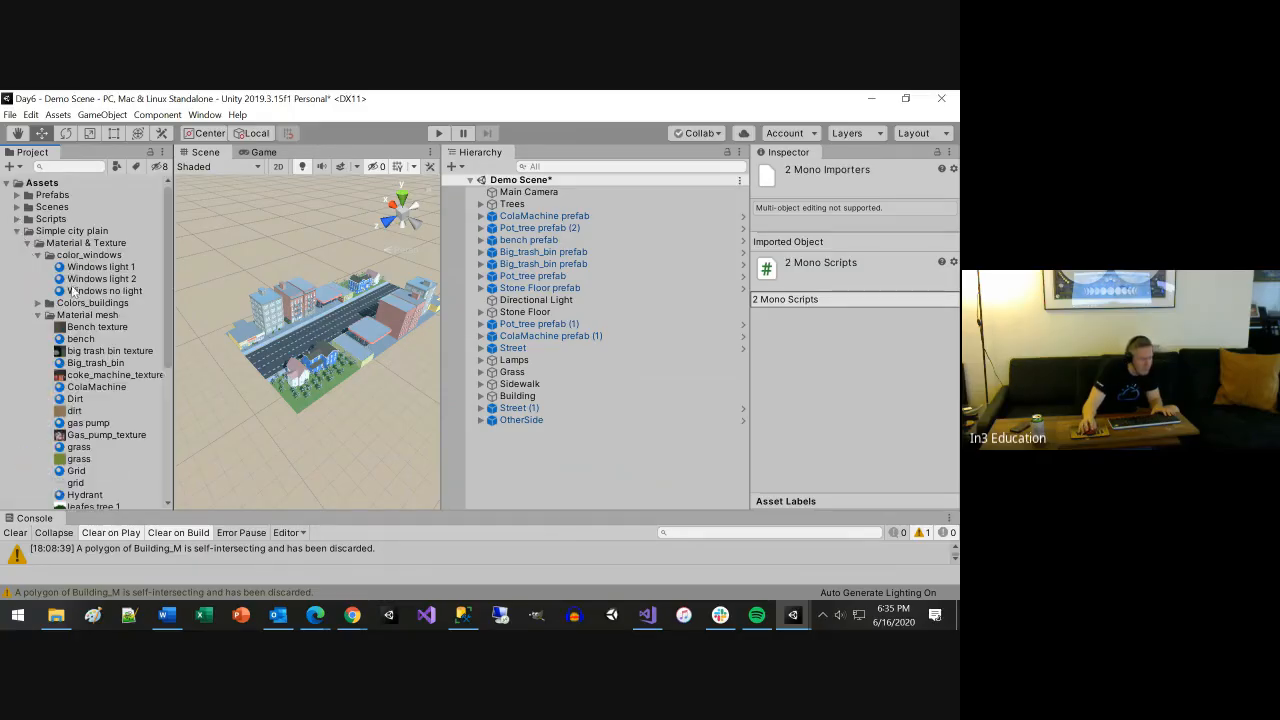
pyautogui.scroll(-2, 114, 430)
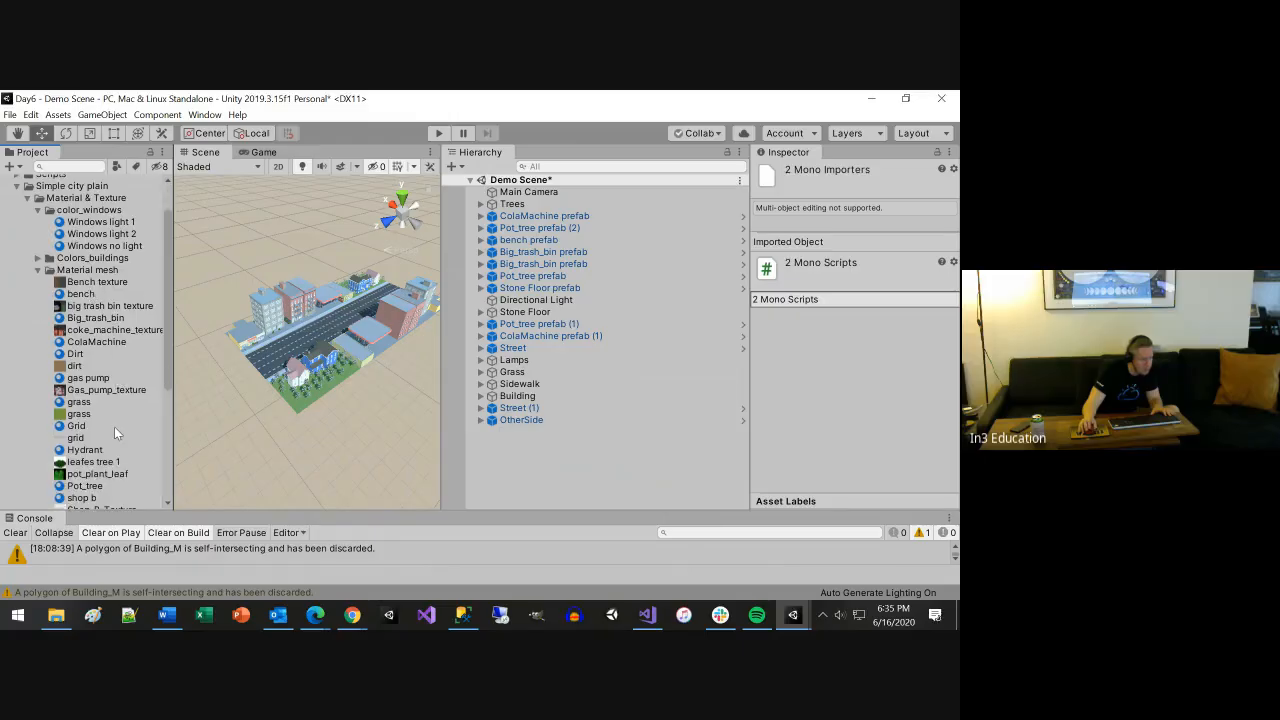
pyautogui.scroll(2, 114, 426)
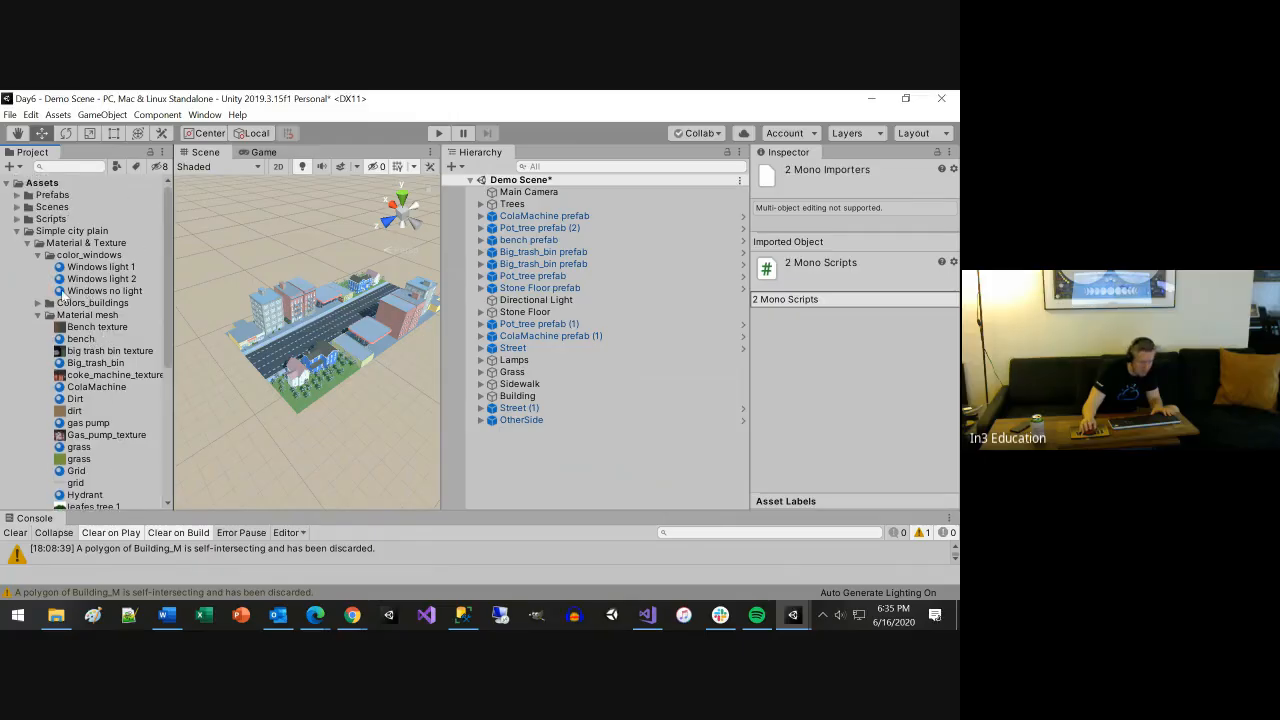
pyautogui.click(28, 244)
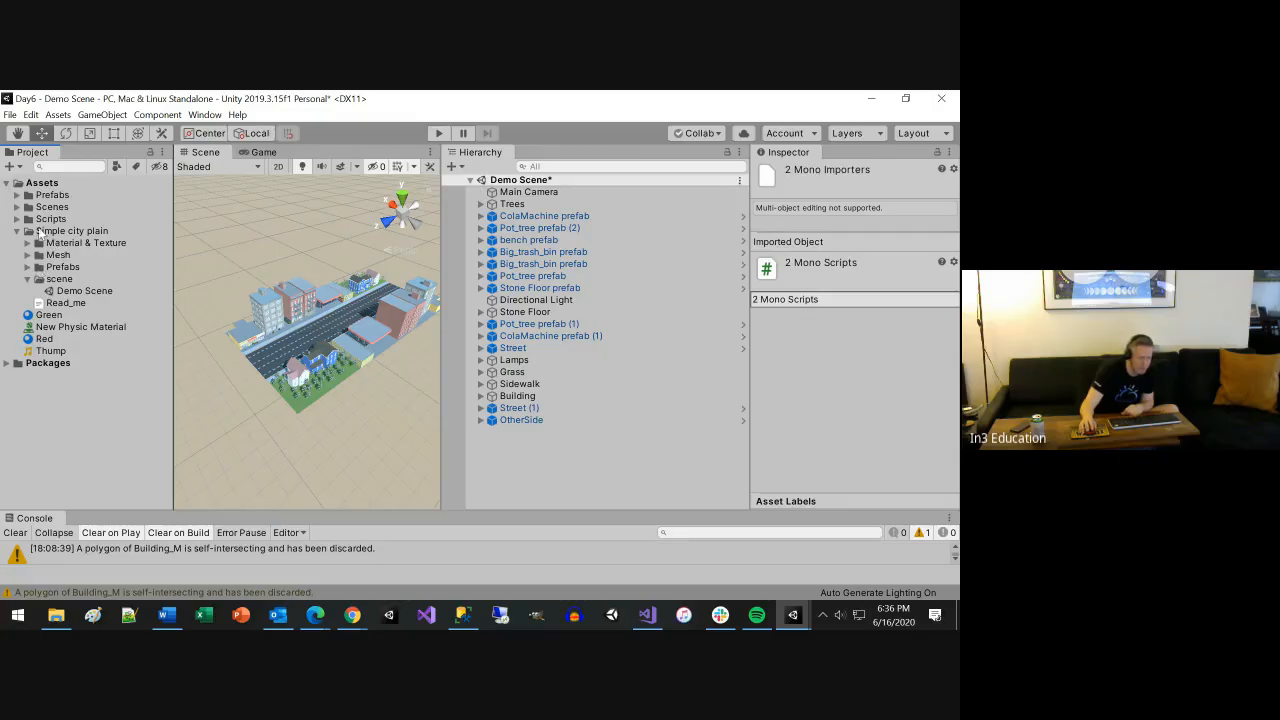
# Search the project assets for "street", select the Street prefab, and clear the search to reveal its folder
pyautogui.click(57, 167)
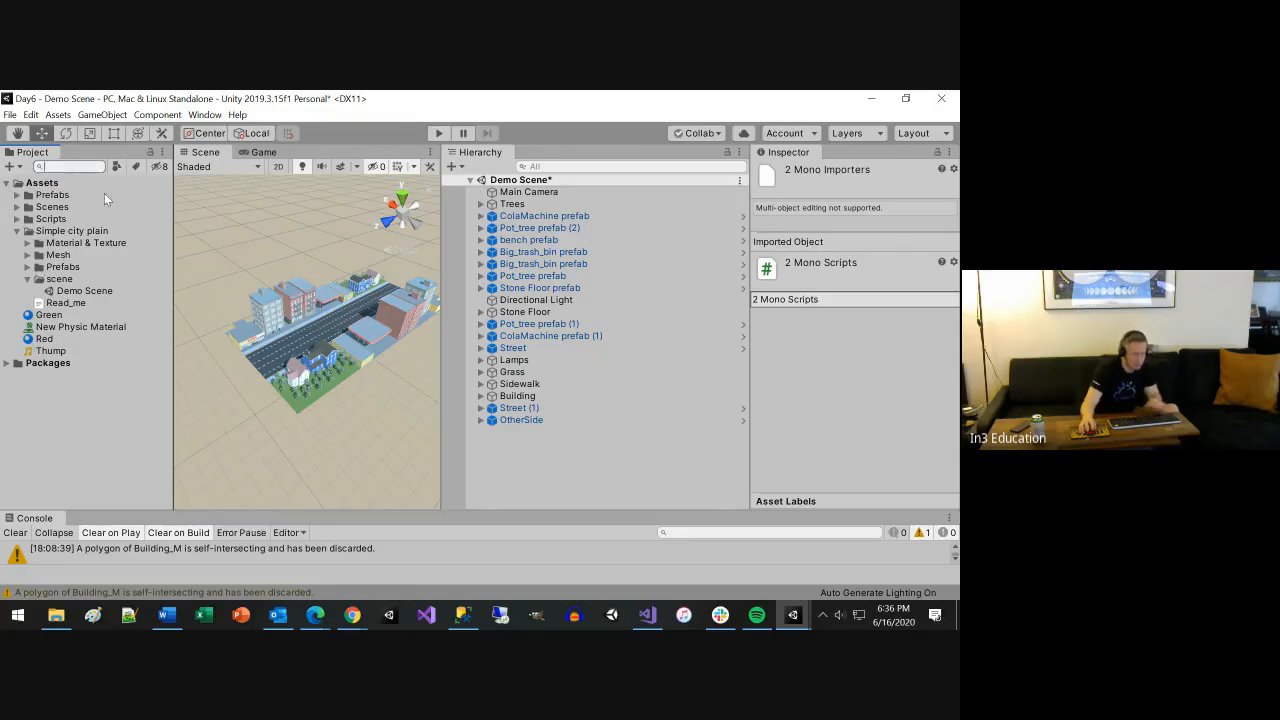
pyautogui.write('st')
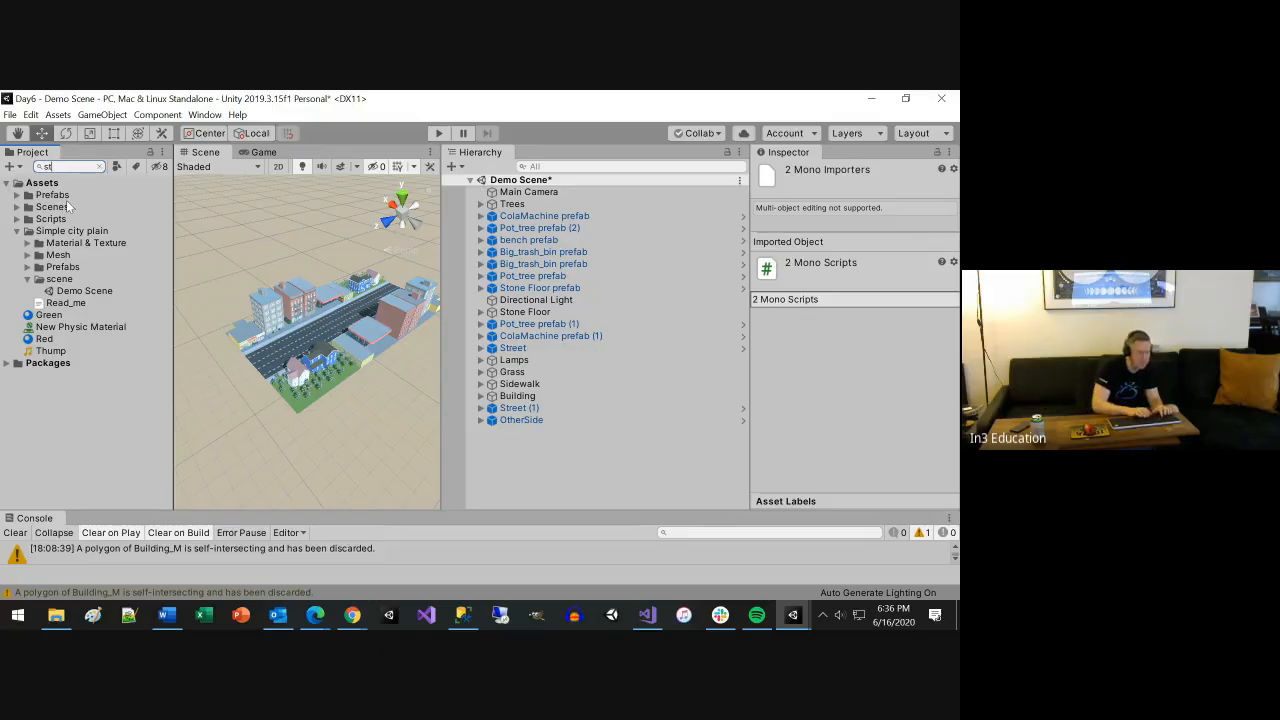
pyautogui.write('reet')
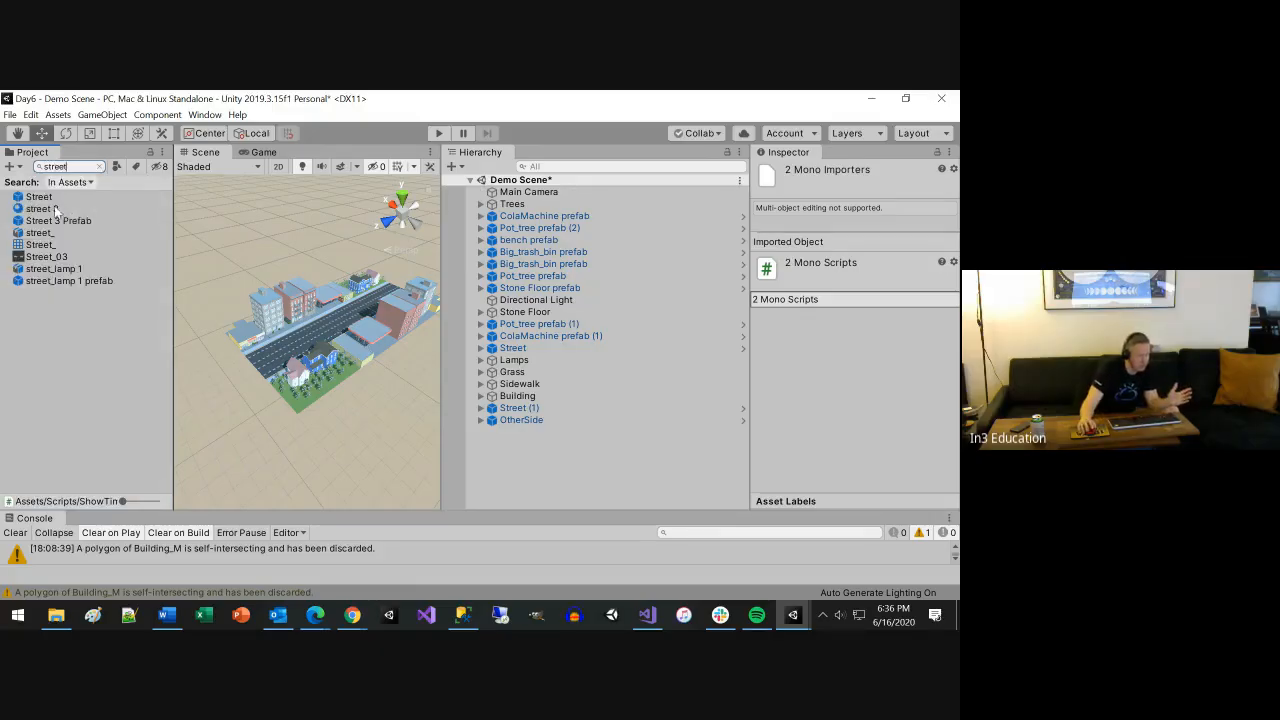
pyautogui.click(40, 197)
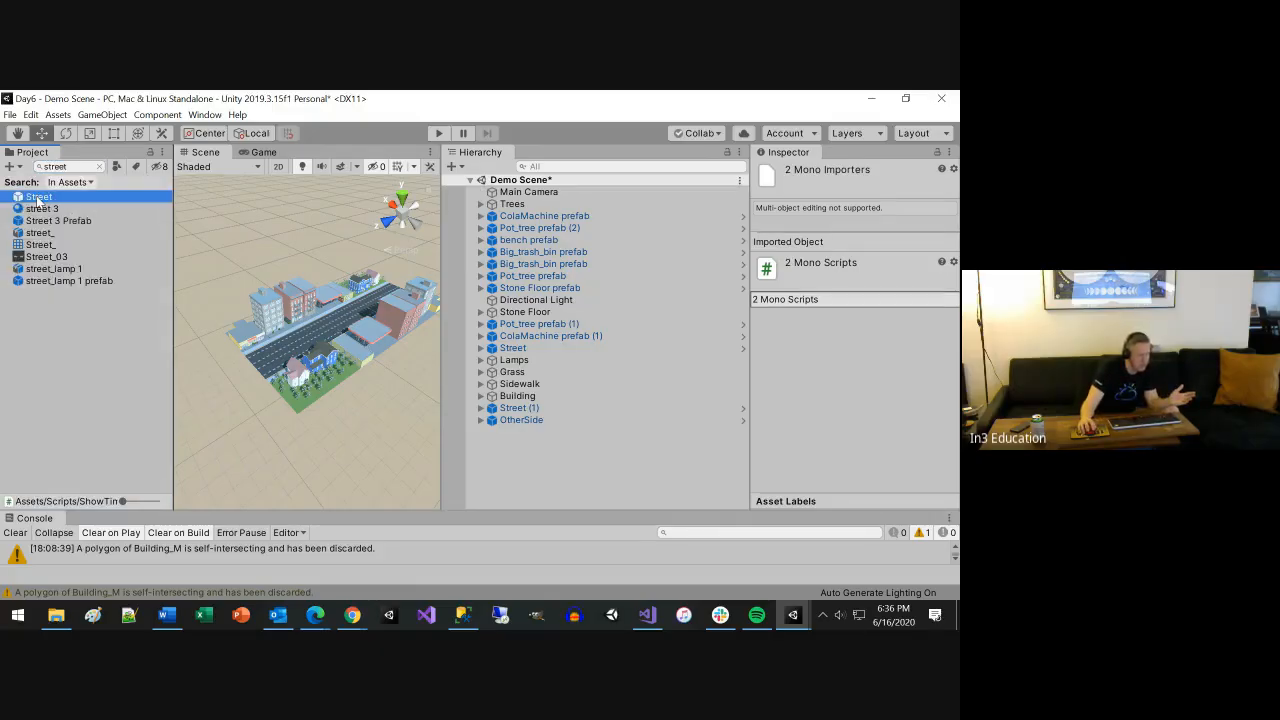
pyautogui.click(100, 167)
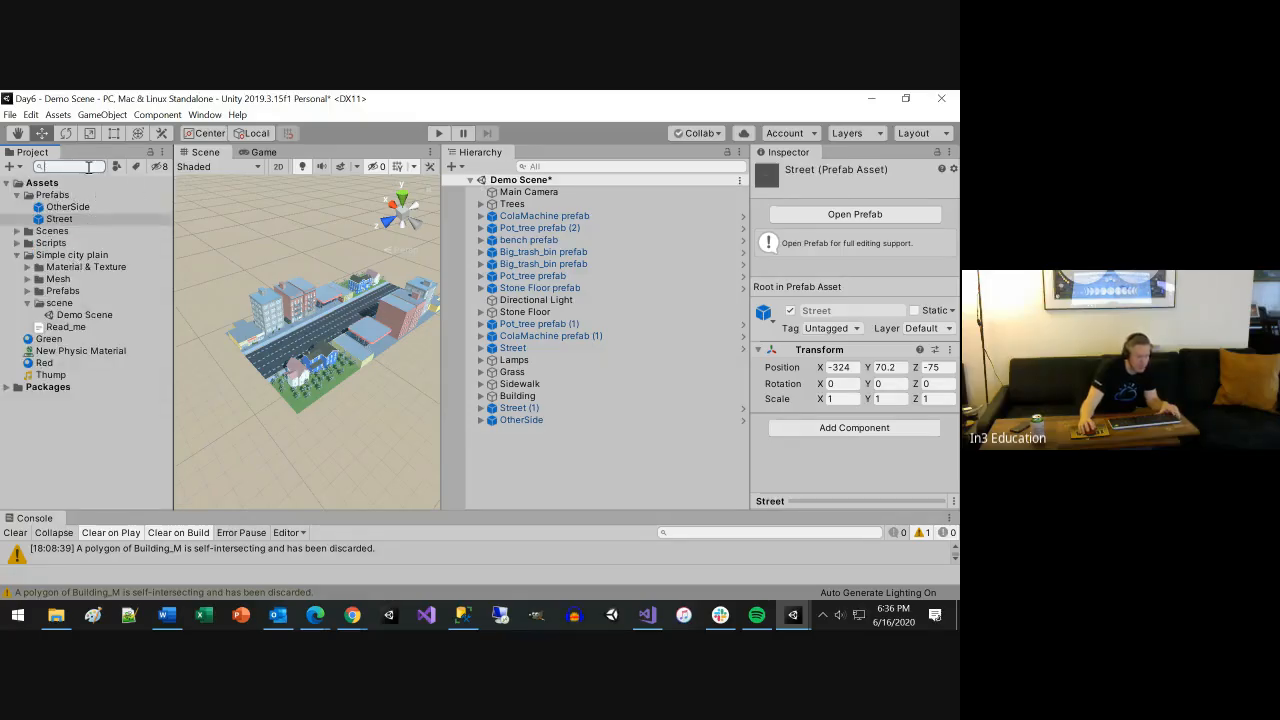
# Search for "street" again, locate the Street_ mesh in its folder by clearing the search, and collapse Simple city plain
pyautogui.write('street')
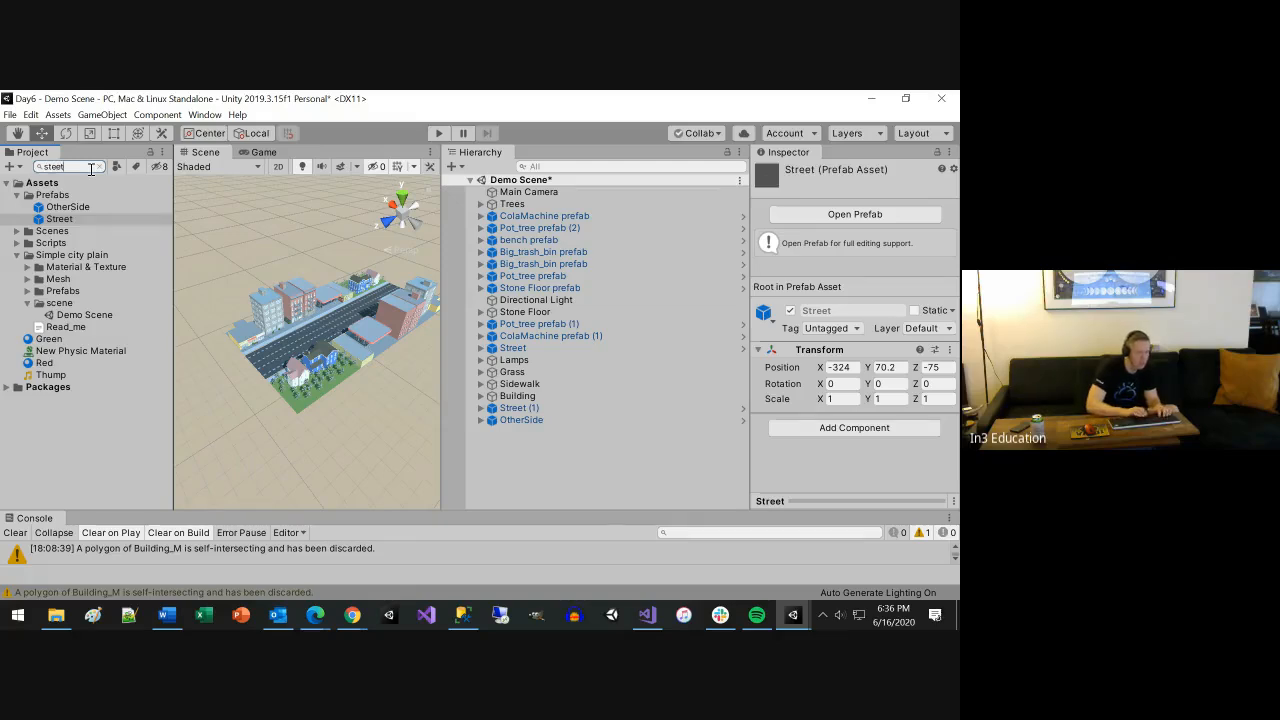
pyautogui.press('BackSpace')
pyautogui.press('BackSpace')
pyautogui.press('BackSpace')
pyautogui.write('reet')
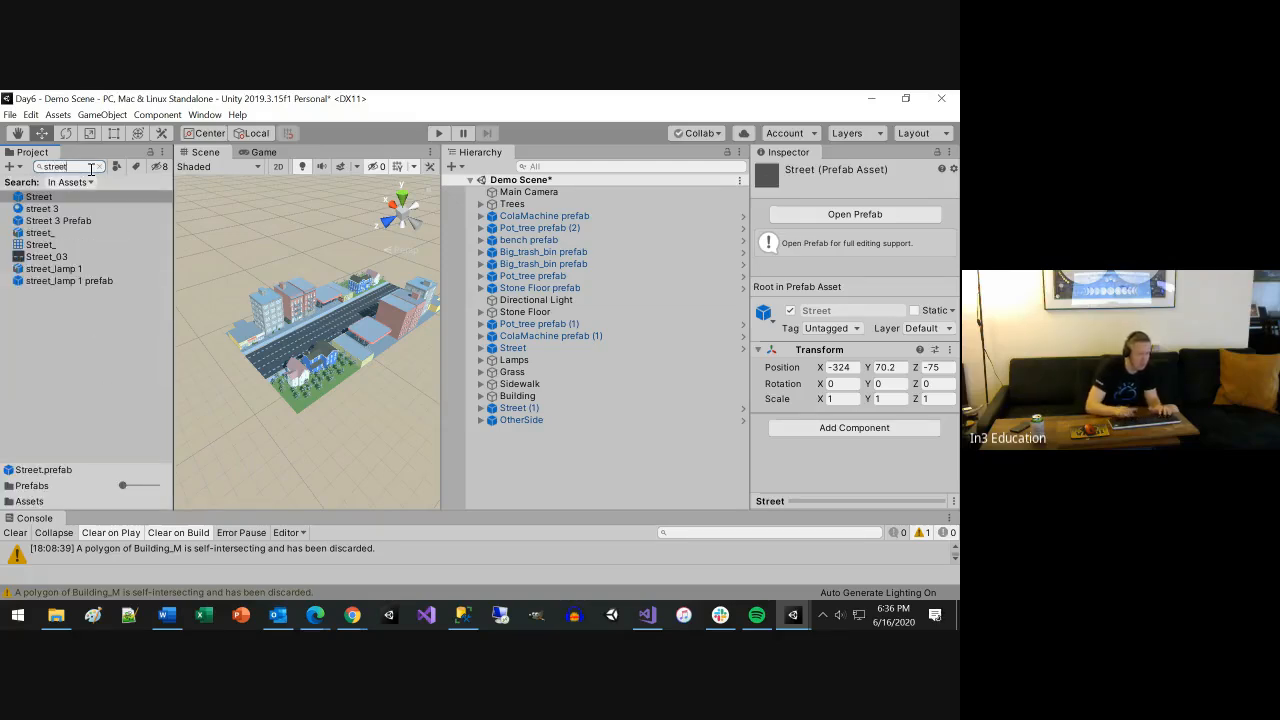
pyautogui.click(39, 245)
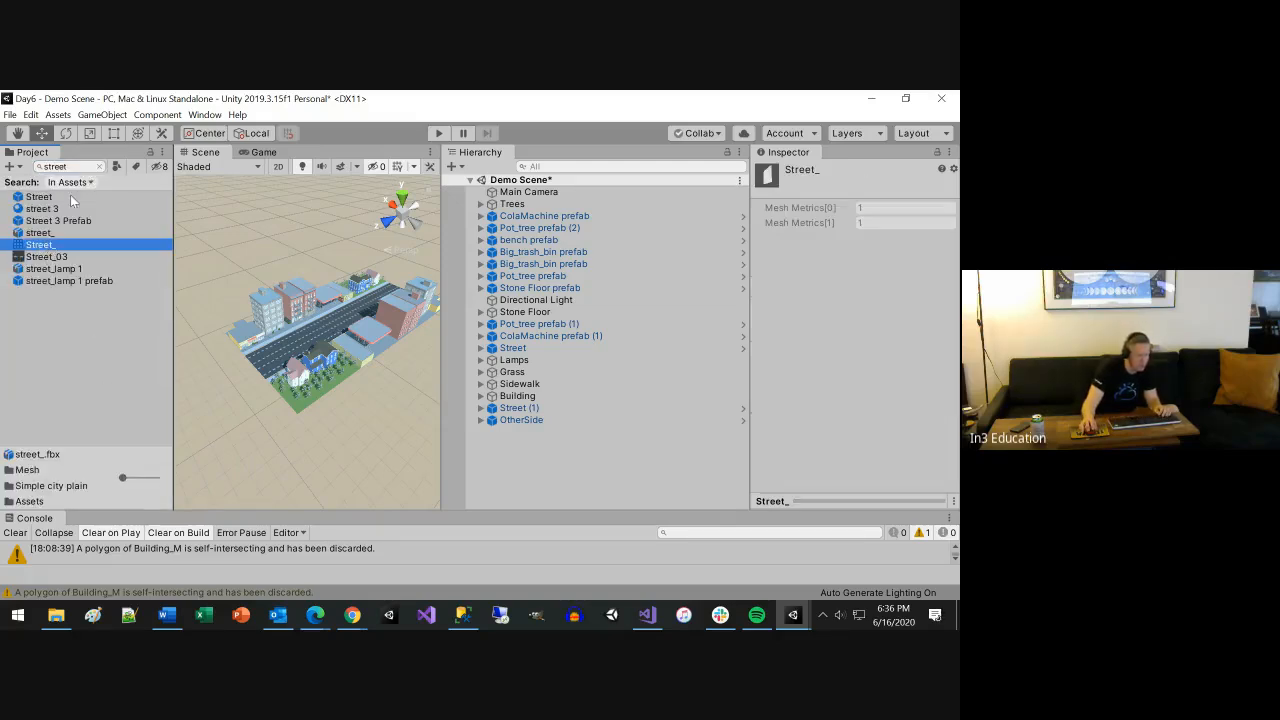
pyautogui.click(101, 166)
pyautogui.press('BackSpace')
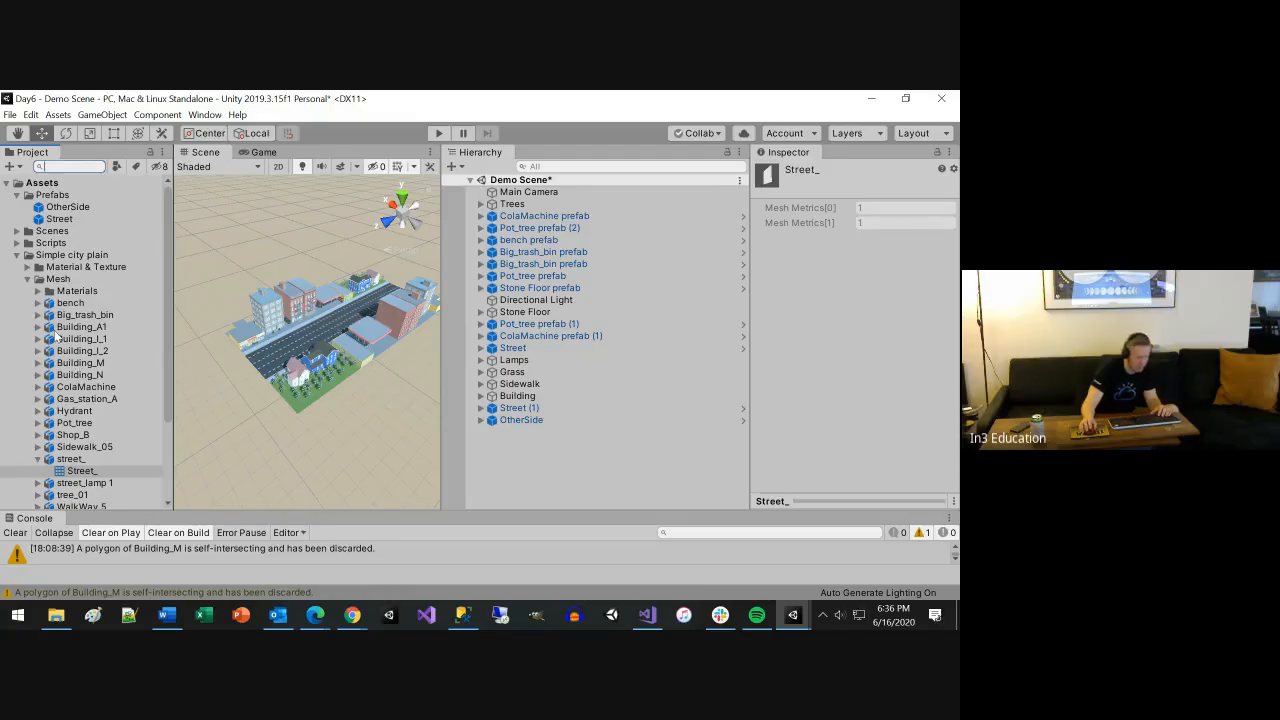
pyautogui.click(22, 256)
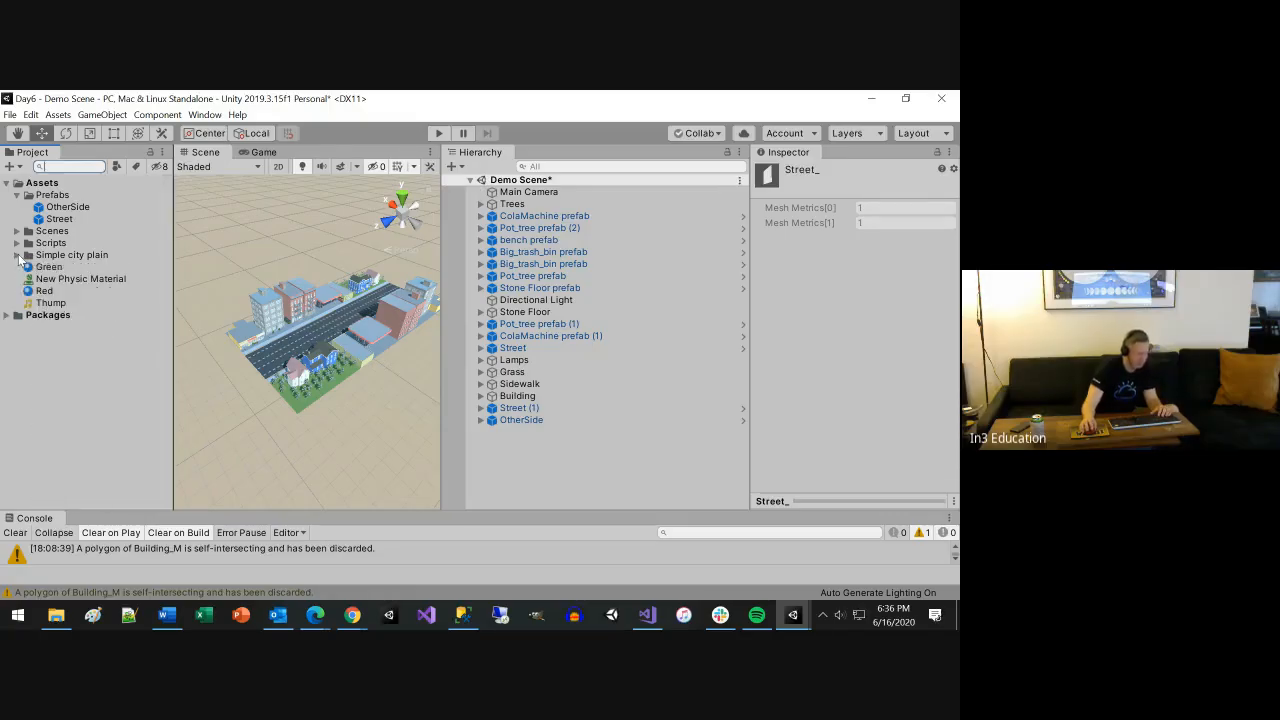
# Create a folder named Models inside Assets and move the Green and Red materials into it
pyautogui.click(45, 291)
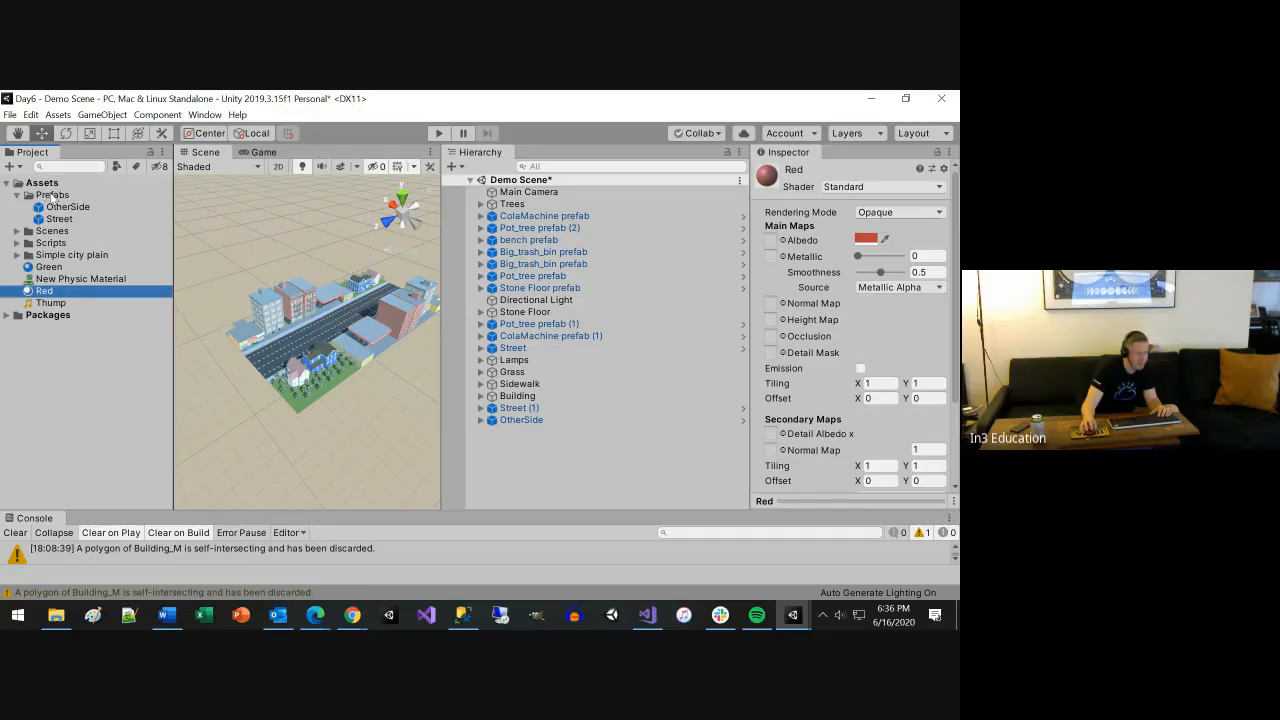
pyautogui.rightClick(42, 186)
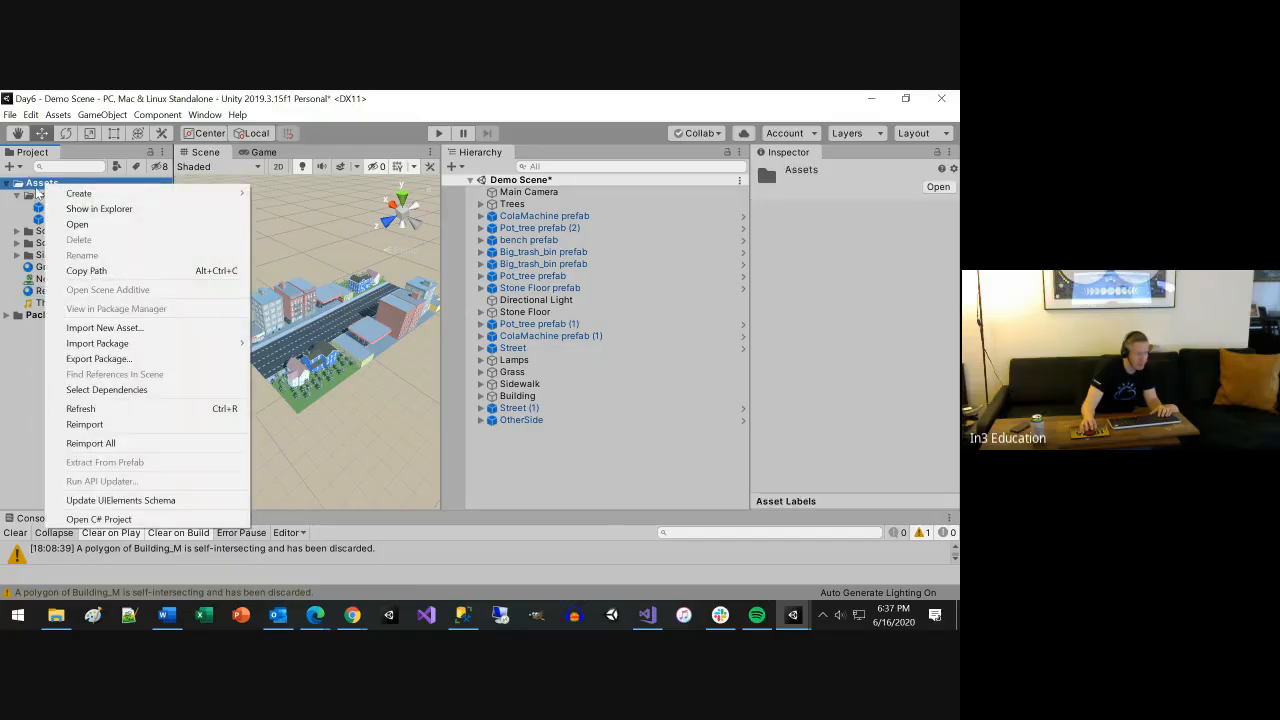
pyautogui.moveTo(80, 193)
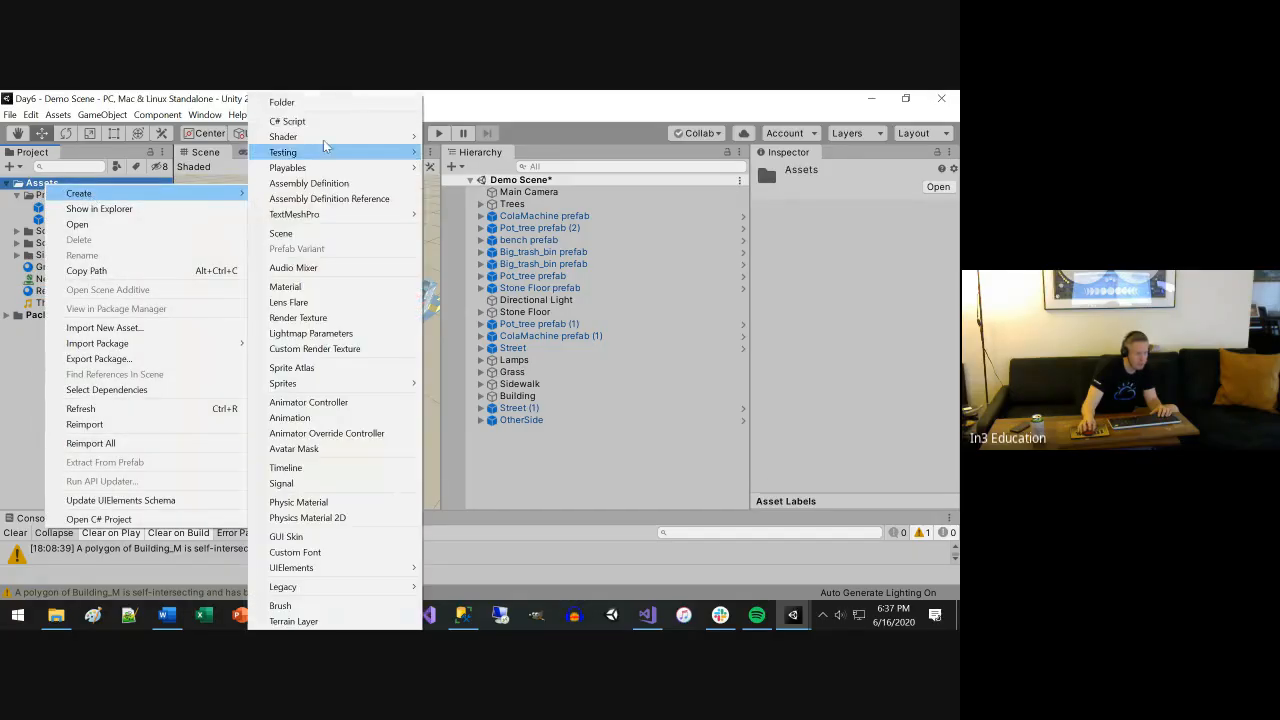
pyautogui.click(283, 103)
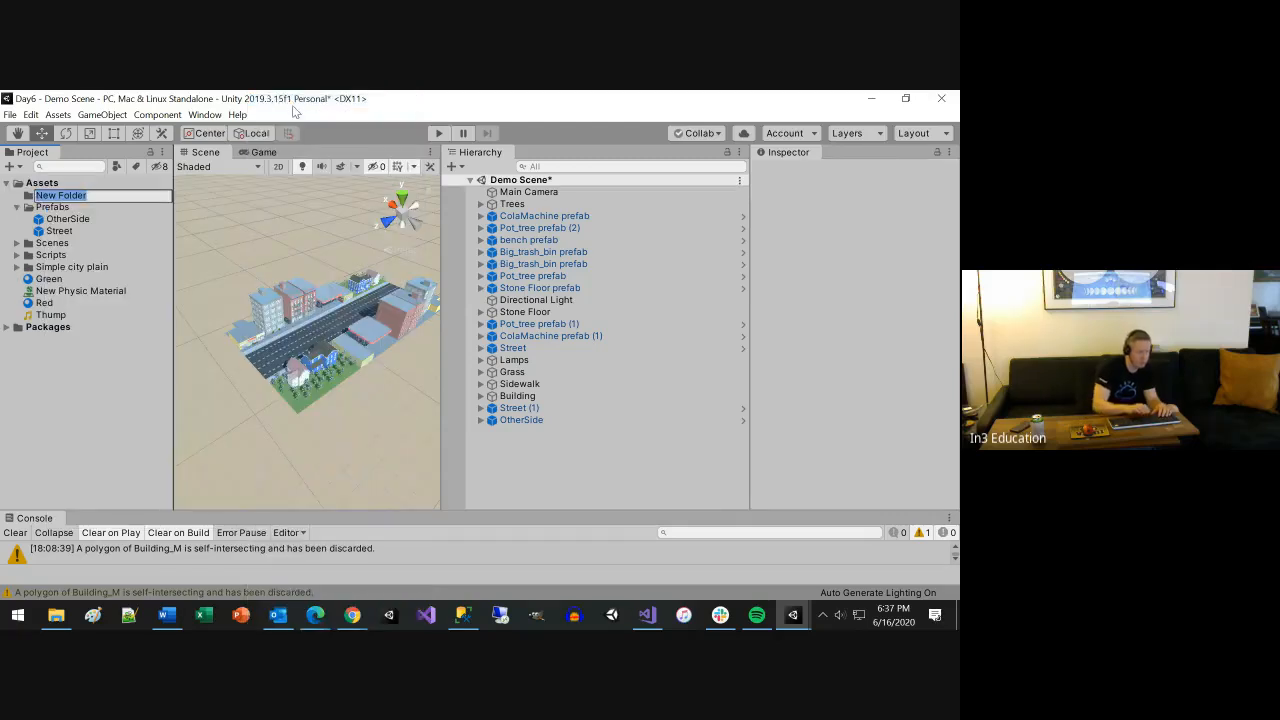
pyautogui.write('Mod')
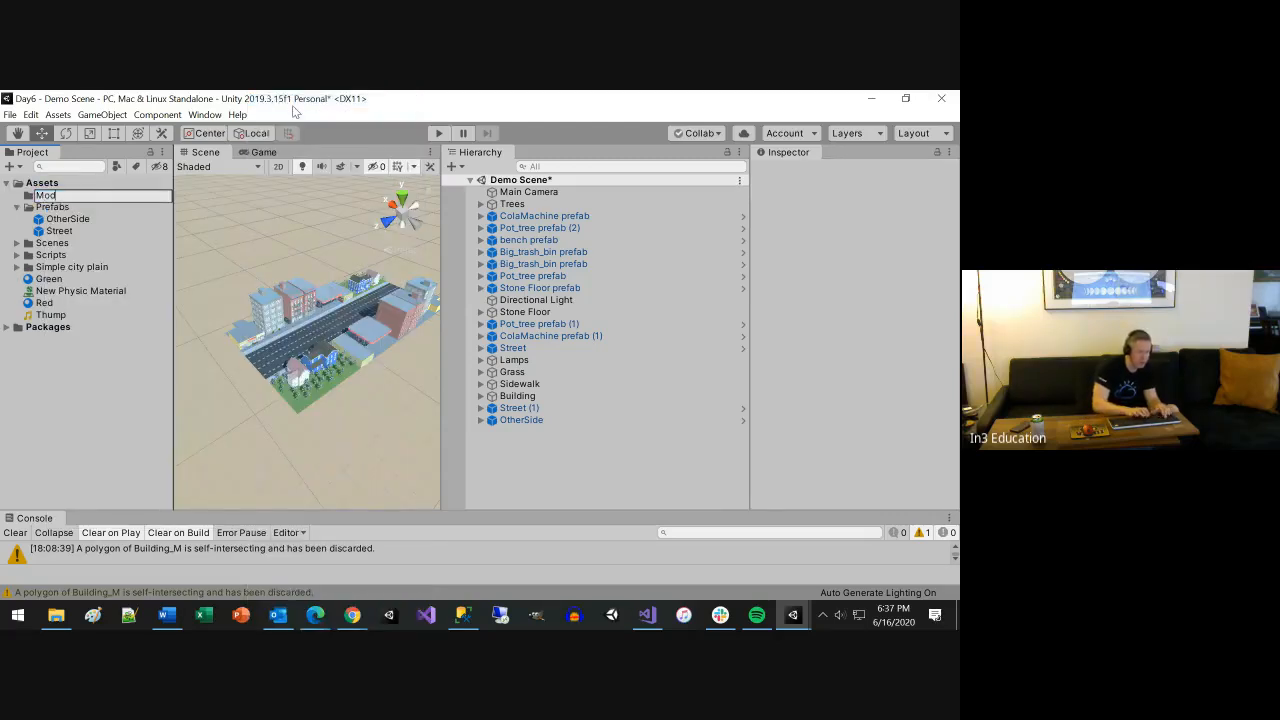
pyautogui.write('els')
pyautogui.press('Return')
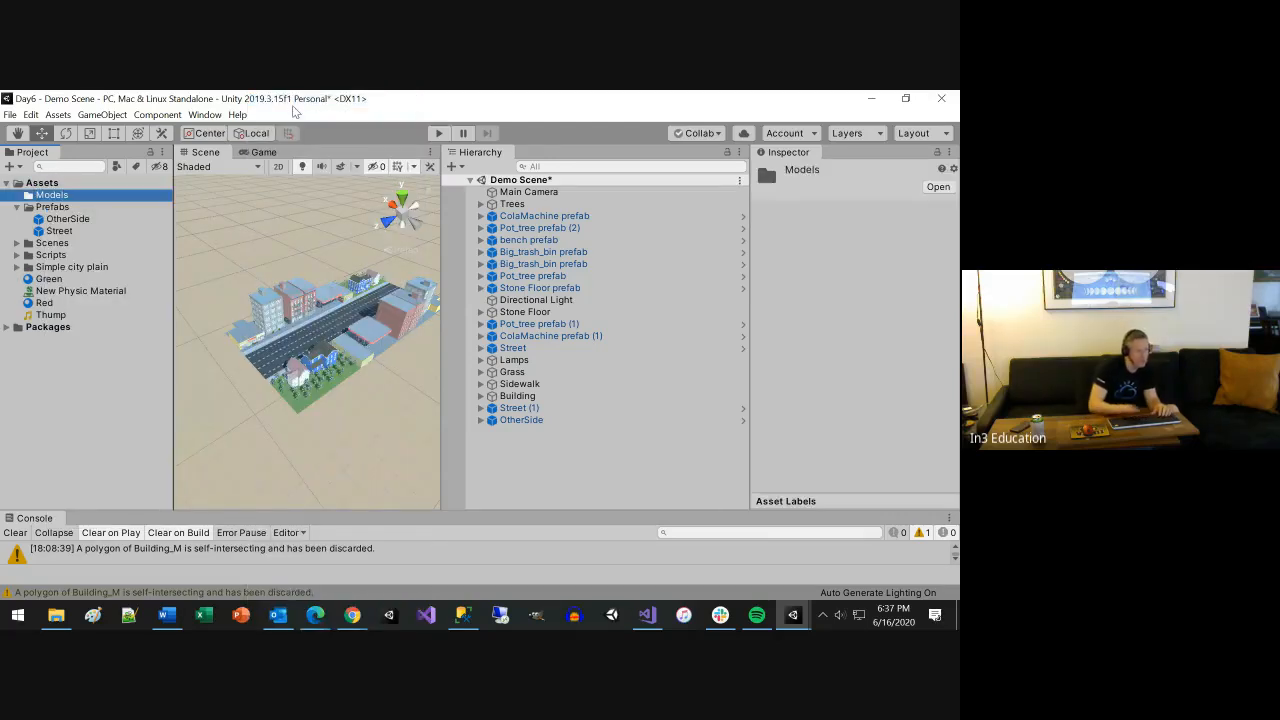
pyautogui.click(48, 281)
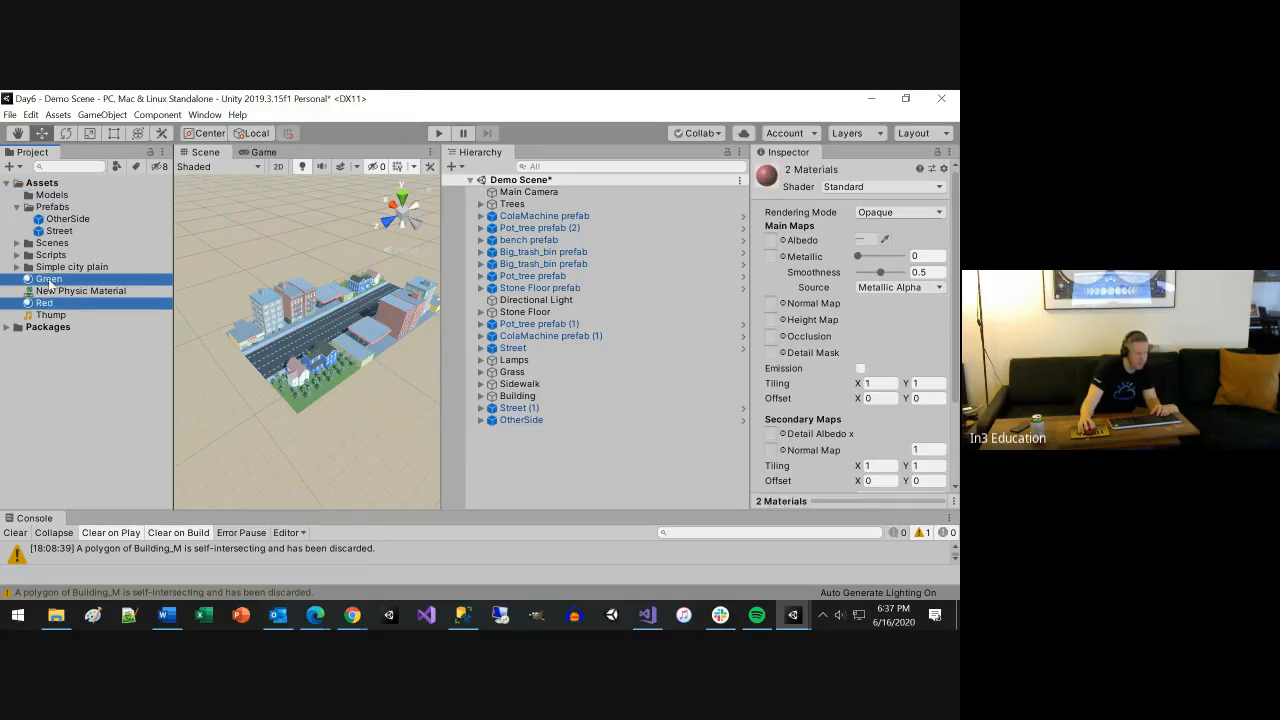
pyautogui.moveTo(55, 200); pyautogui.dragTo(54, 196)
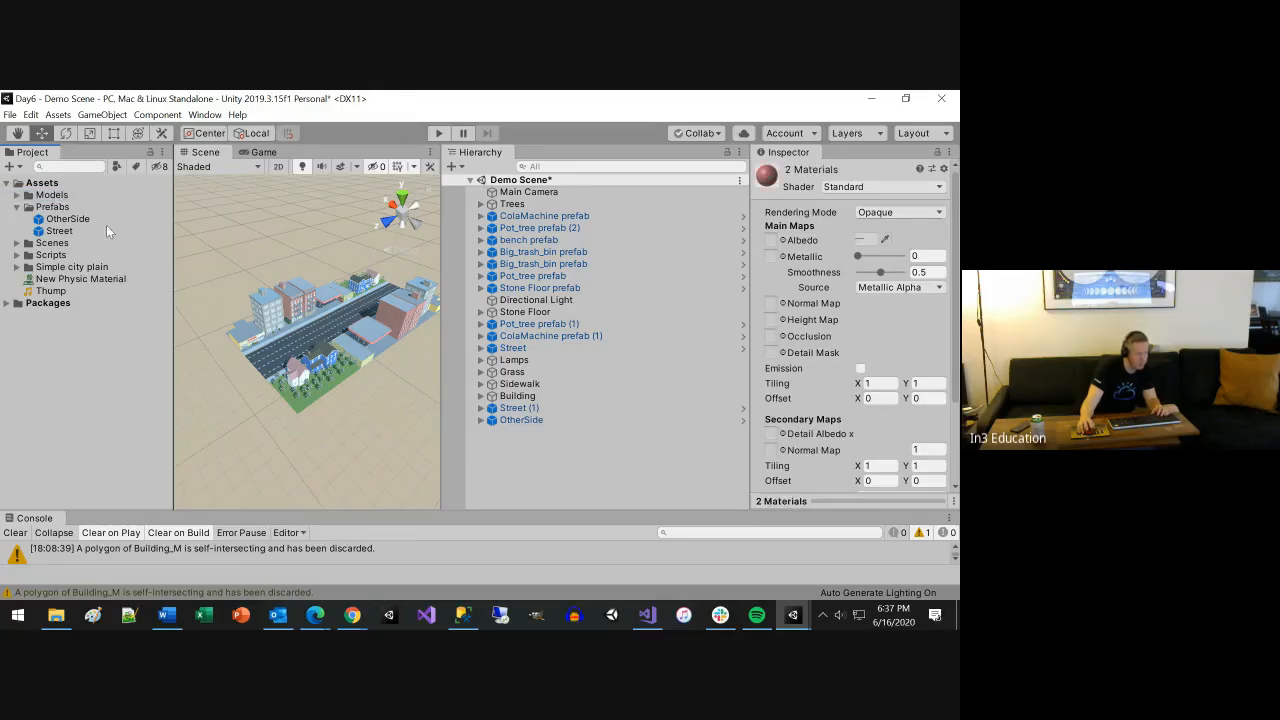
# Examine the settings of the New Physic Material and the Thump audio clip
pyautogui.click(64, 291)
pyautogui.click(61, 281)
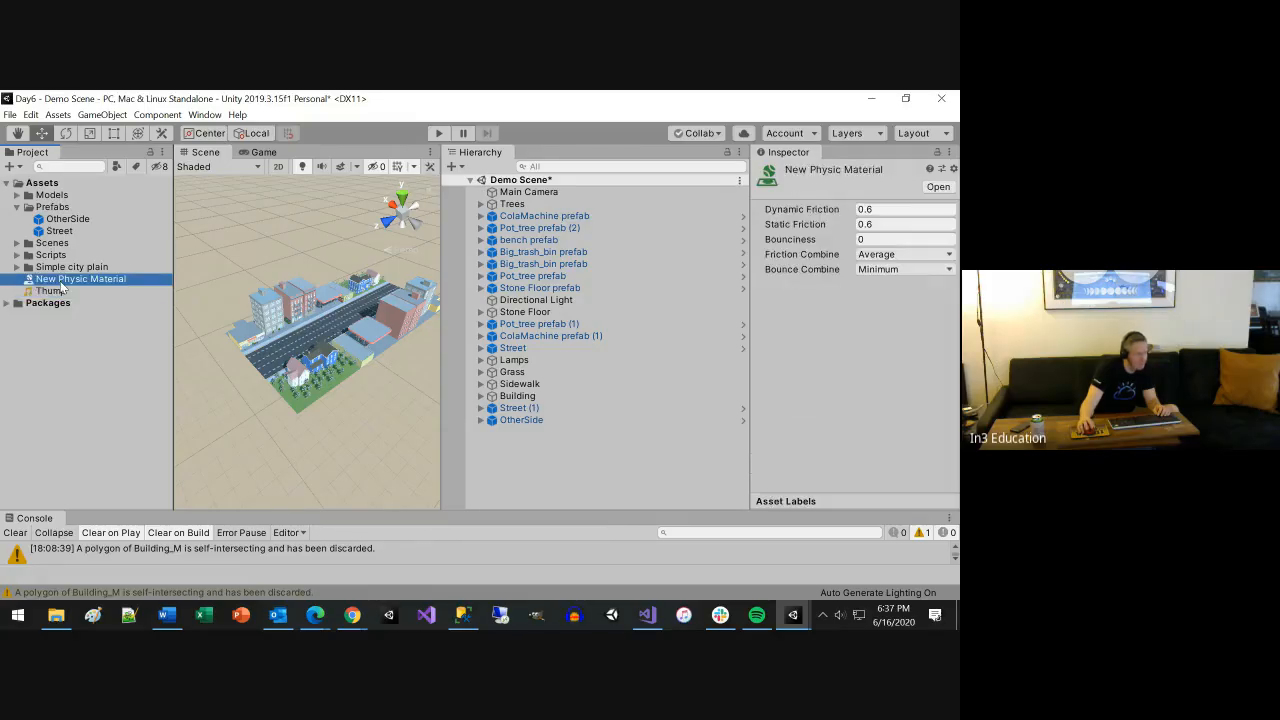
pyautogui.click(56, 292)
pyautogui.click(60, 281)
pyautogui.click(56, 293)
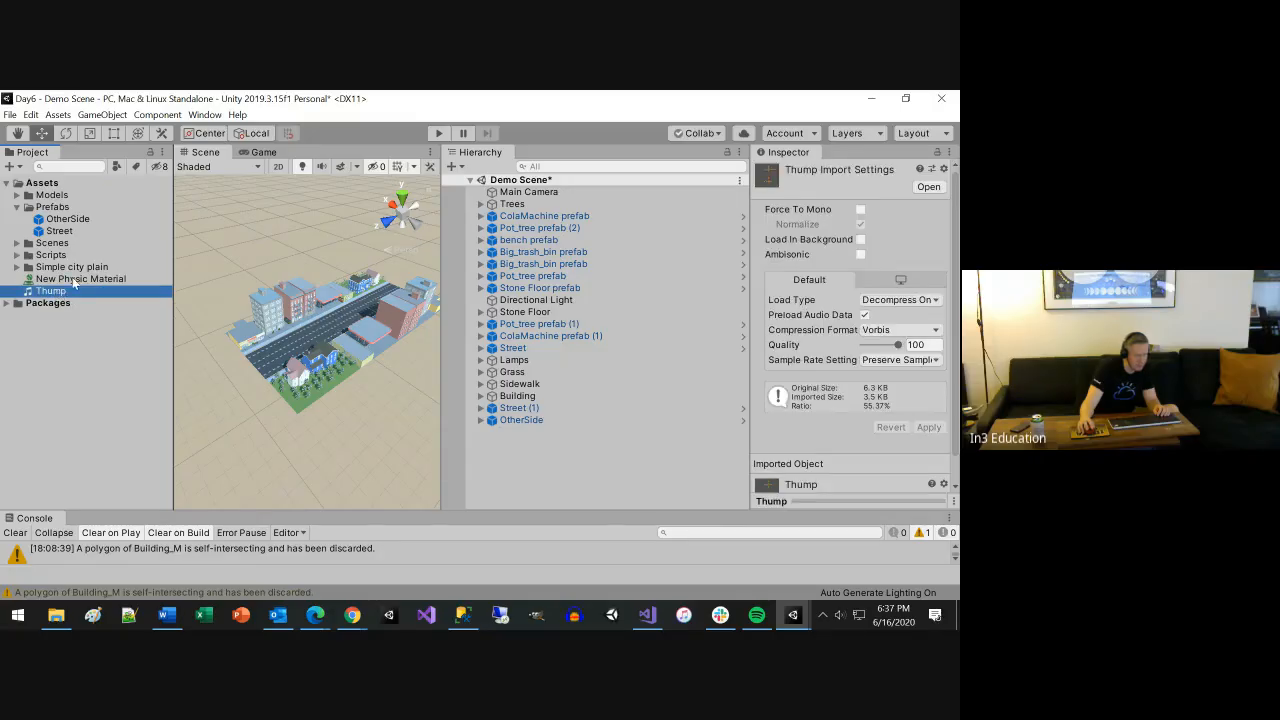
pyautogui.click(74, 280)
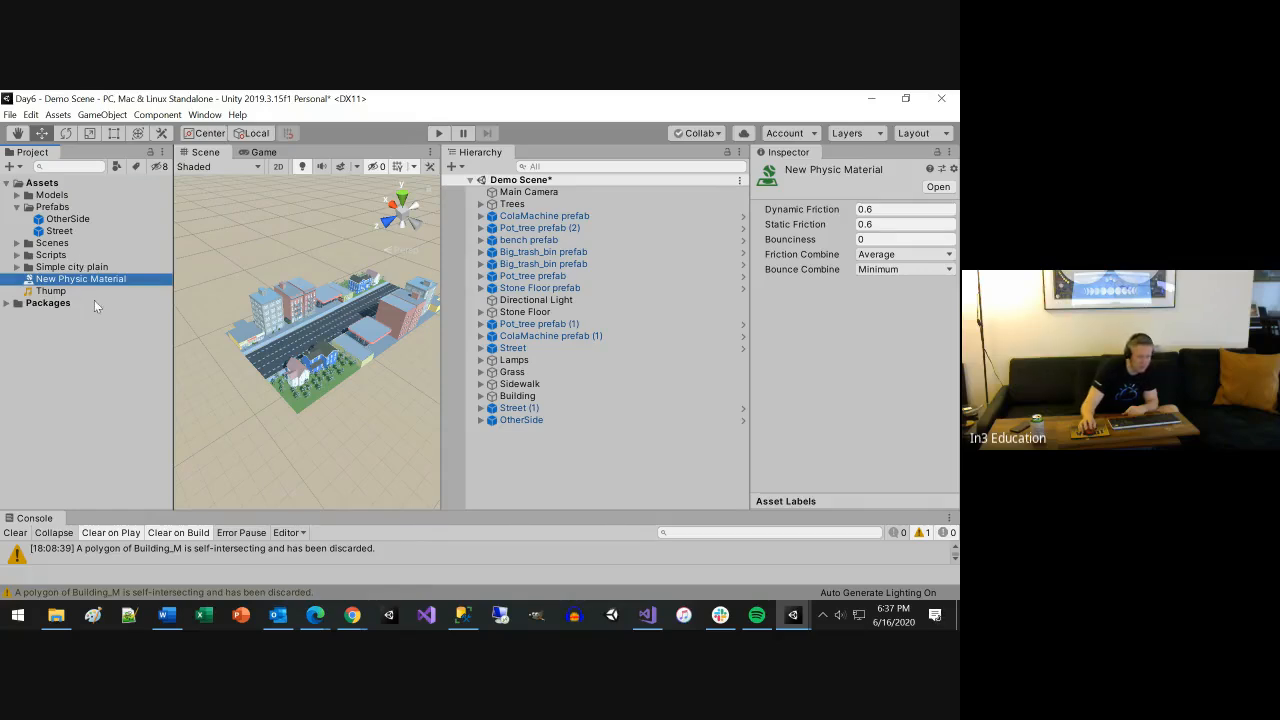
# Collapse the Prefabs folder and widen the Scene view for a closer look at the street
pyautogui.click(16, 207)
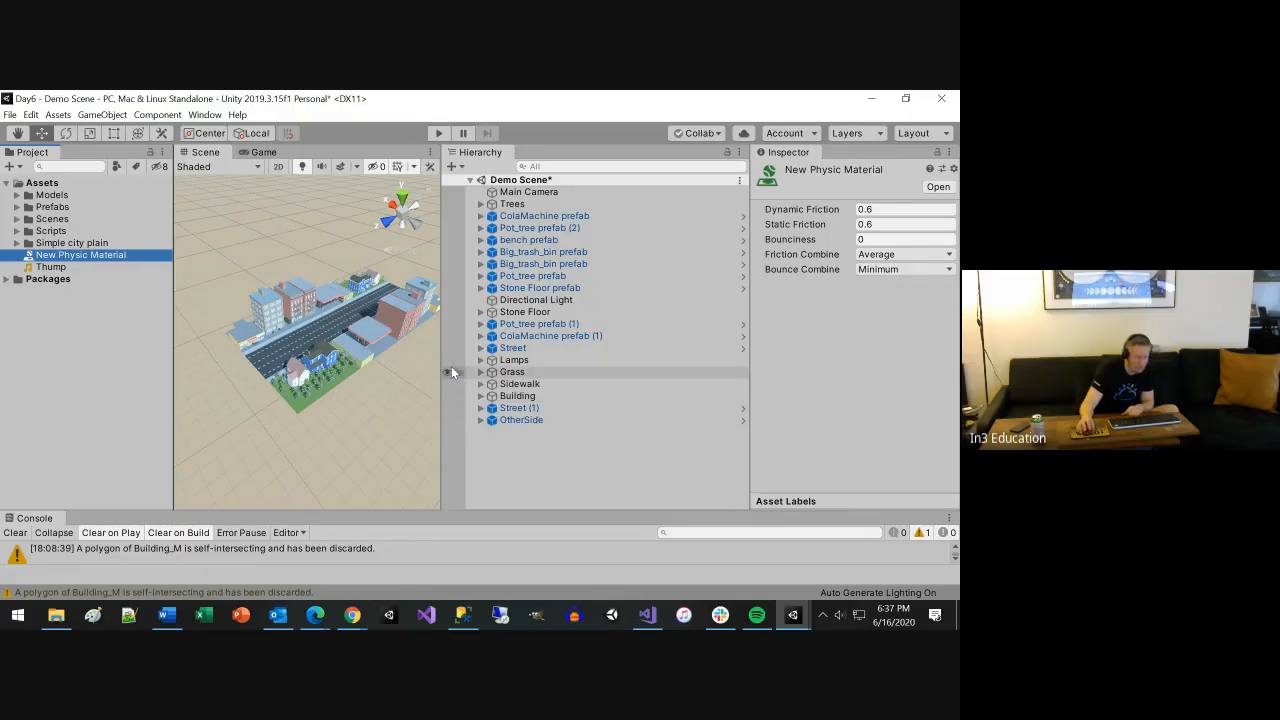
pyautogui.moveTo(440, 353); pyautogui.dragTo(514, 353)
pyautogui.scroll(3, 420, 365)
pyautogui.scroll(2, 420, 365)
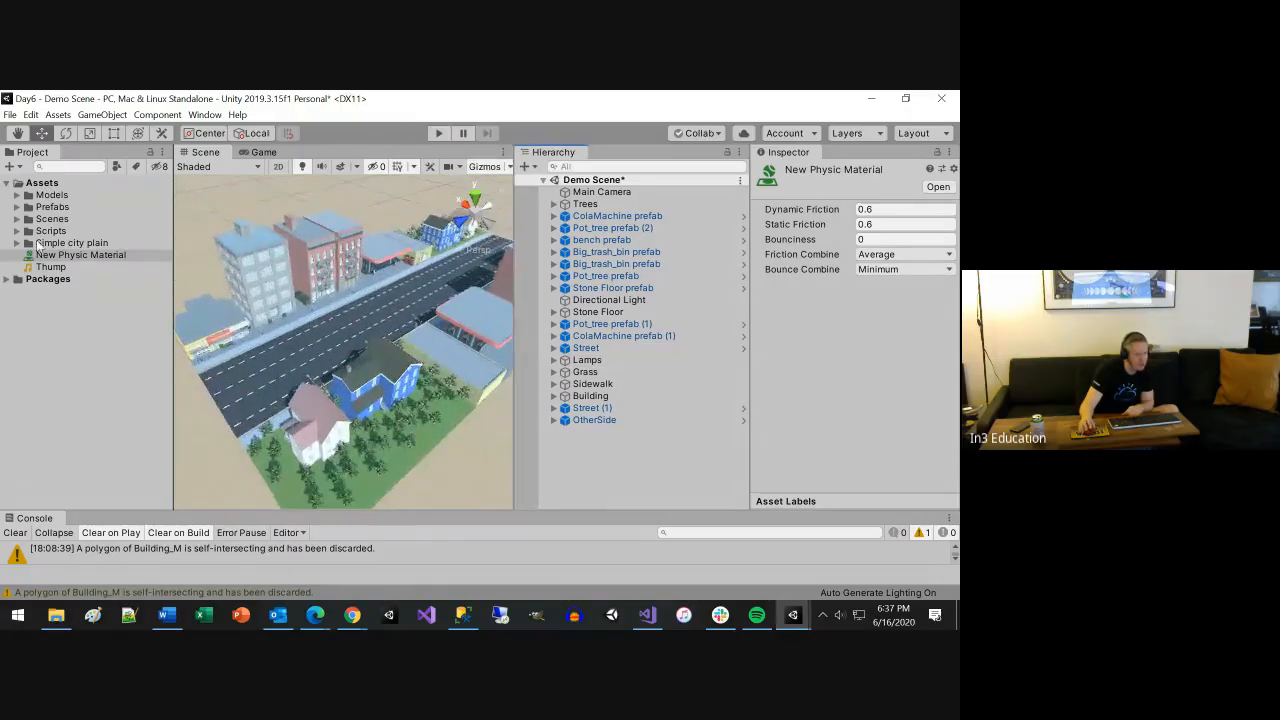
# Check the contents of the Models folder, collapse it, and expand the Prefabs folder
pyautogui.click(18, 195)
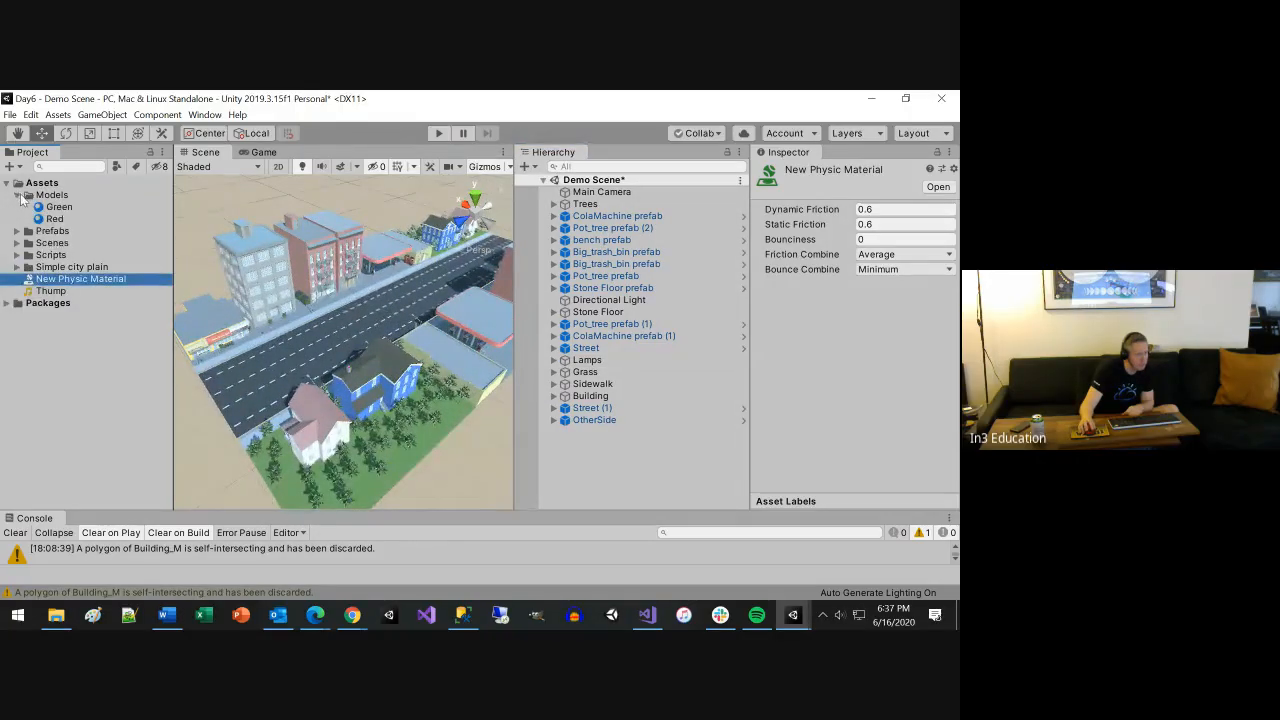
pyautogui.click(18, 196)
pyautogui.click(17, 207)
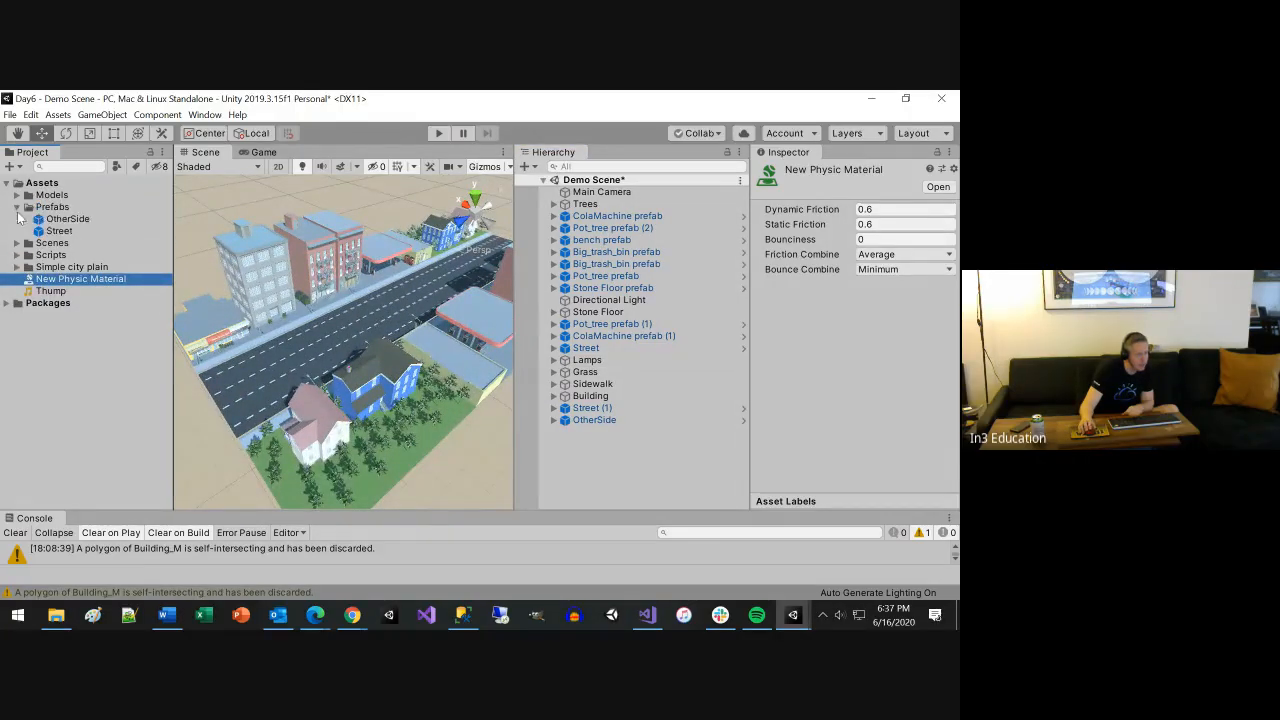
pyautogui.scroll(-1, 288, 418)
pyautogui.scroll(-1, 250, 390)
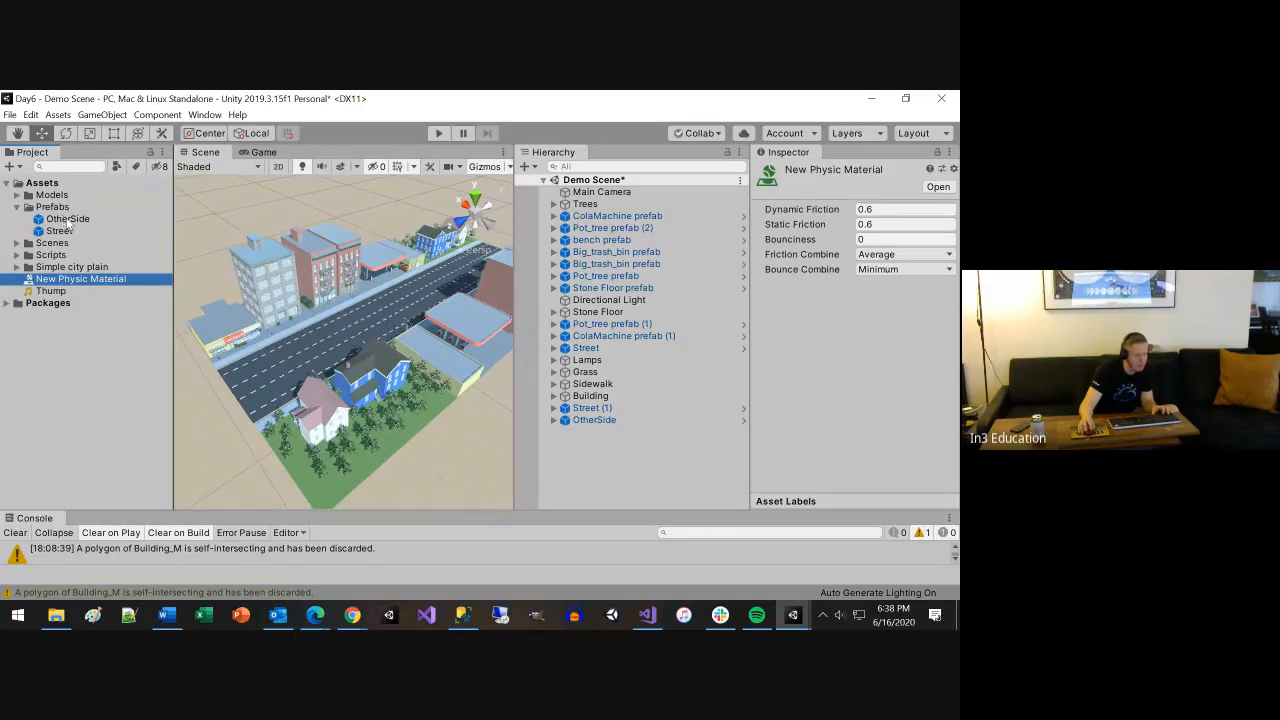
# Place another instance of the OtherSide prefab at the end of the street and adjust its height to Y 73.2
pyautogui.moveTo(66, 220); pyautogui.dragTo(234, 309)
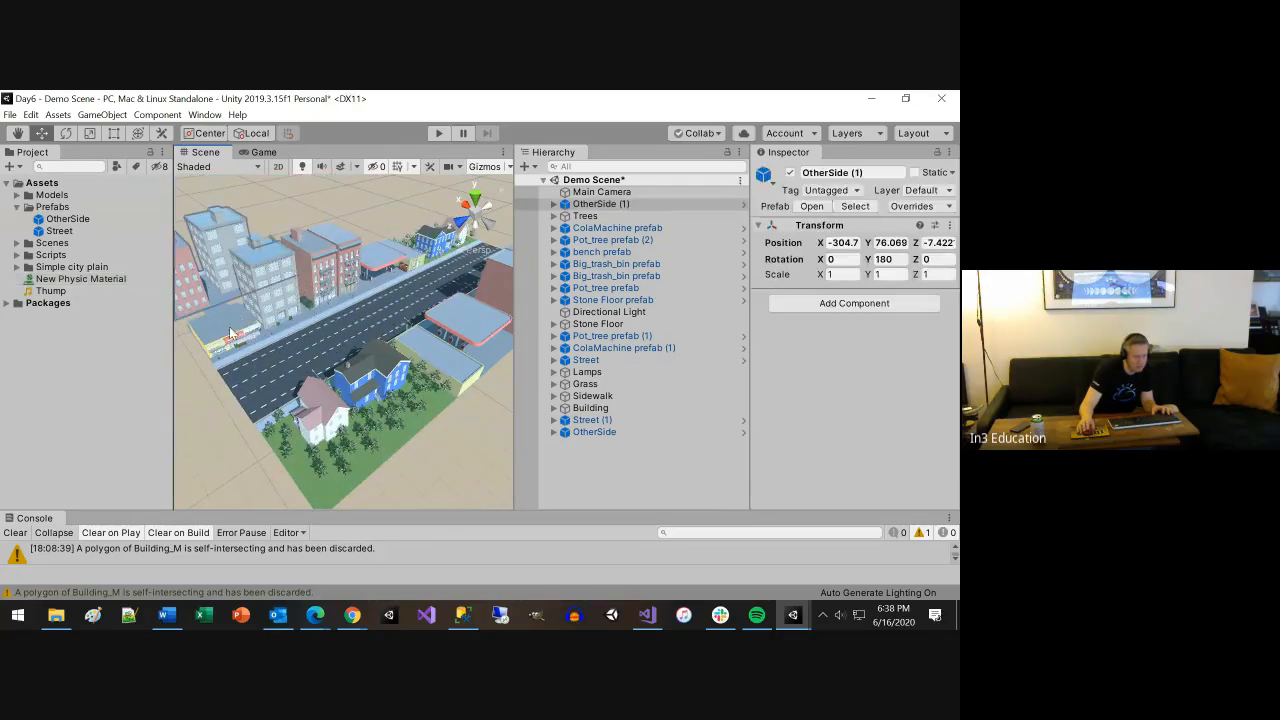
pyautogui.scroll(-4, 274, 470)
pyautogui.keyDown('alt'); pyautogui.moveTo(232, 431); pyautogui.dragTo(540, 267); pyautogui.keyUp('alt')
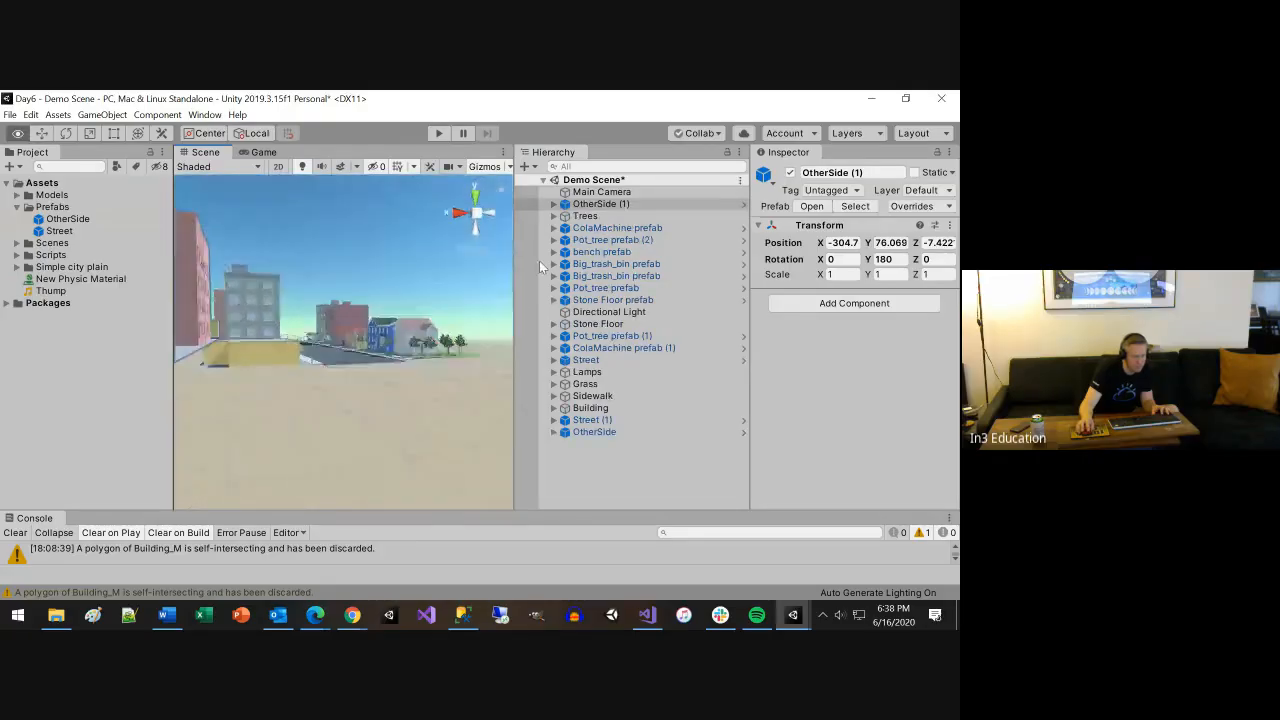
pyautogui.keyDown('alt'); pyautogui.moveTo(149, 457); pyautogui.dragTo(727, 350); pyautogui.keyUp('alt')
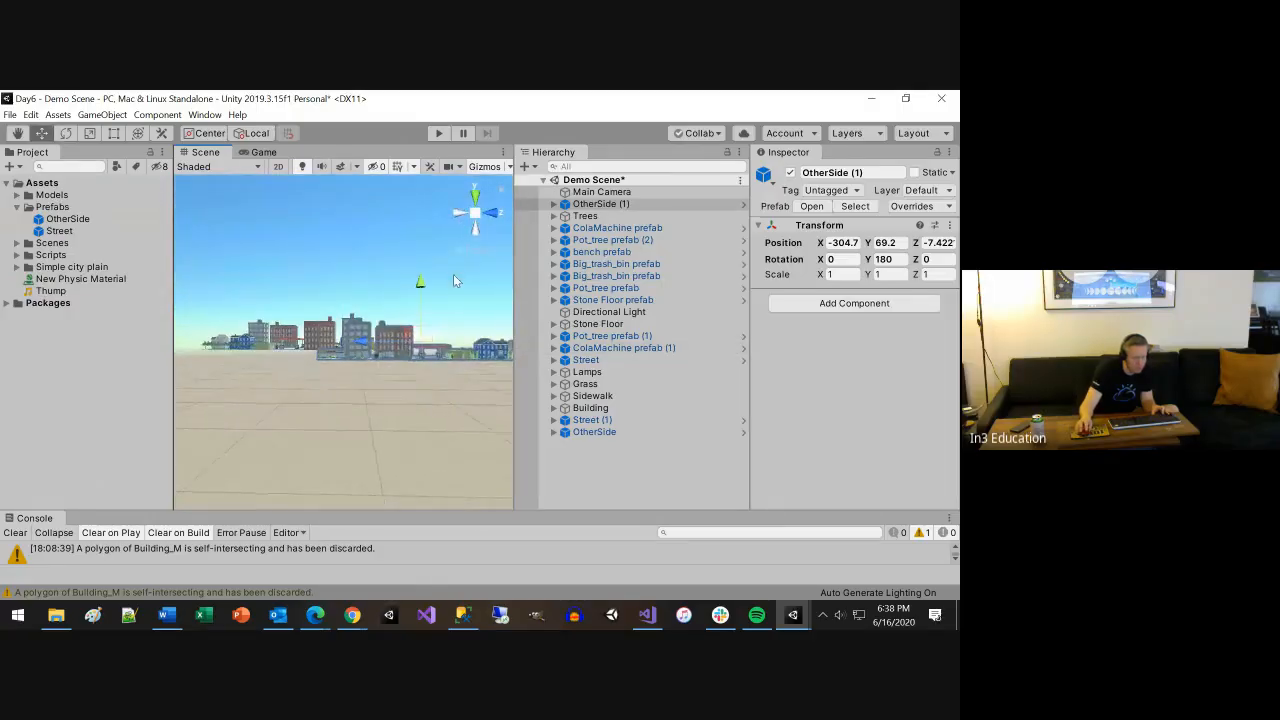
pyautogui.moveTo(421, 286); pyautogui.dragTo(421, 271)
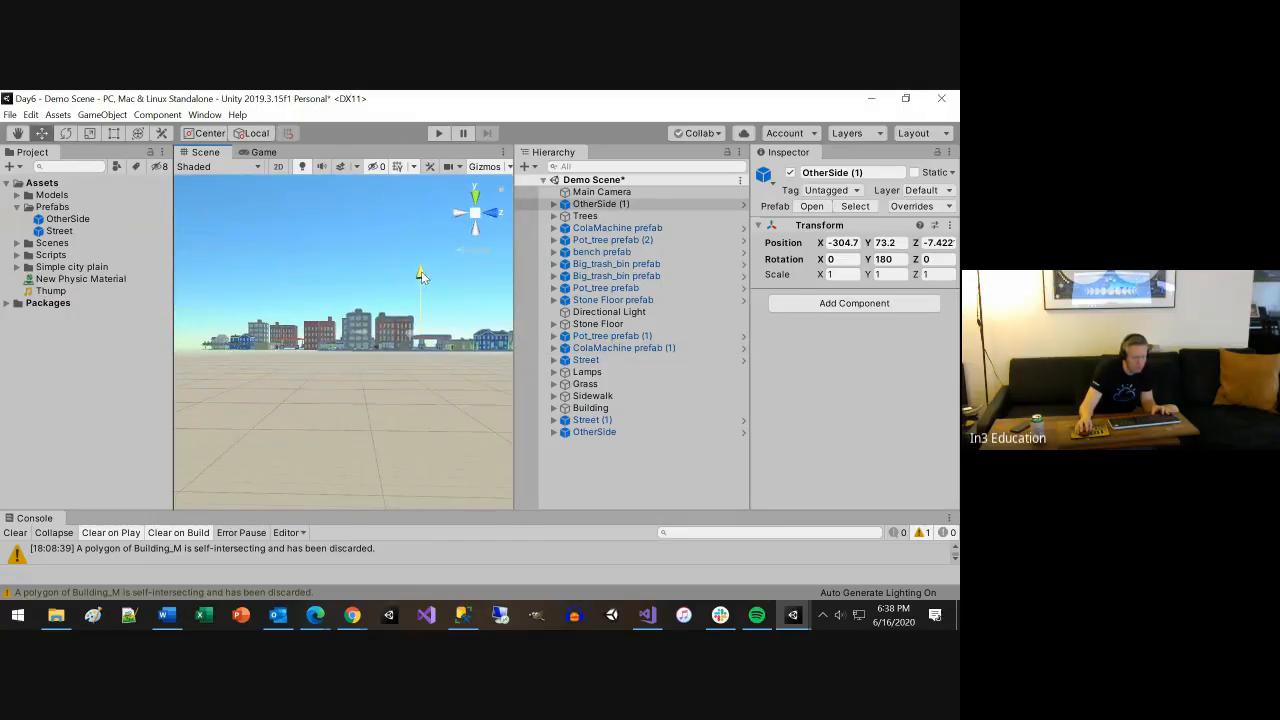
pyautogui.scroll(2, 336, 340)
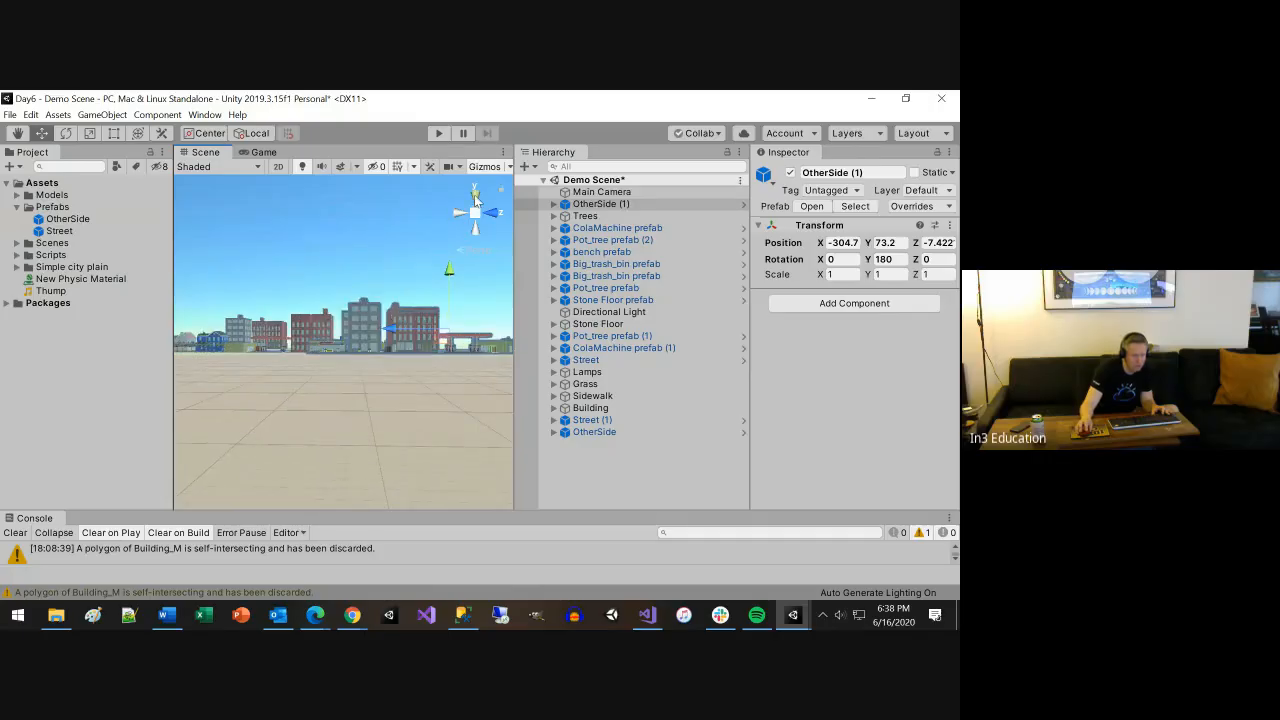
# Move the new OtherSide row away from the existing street to Z 19.2 and set its Y rotation to 90
pyautogui.click(475, 201)
pyautogui.click(475, 232)
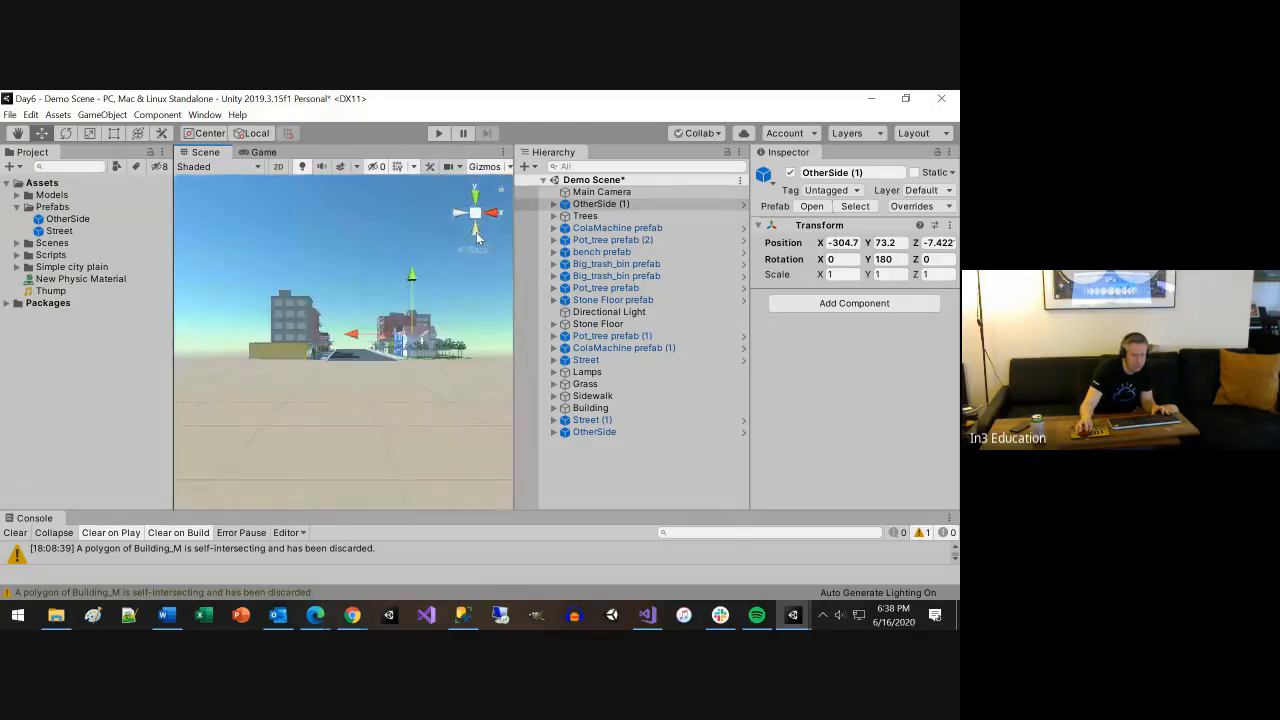
pyautogui.click(493, 214)
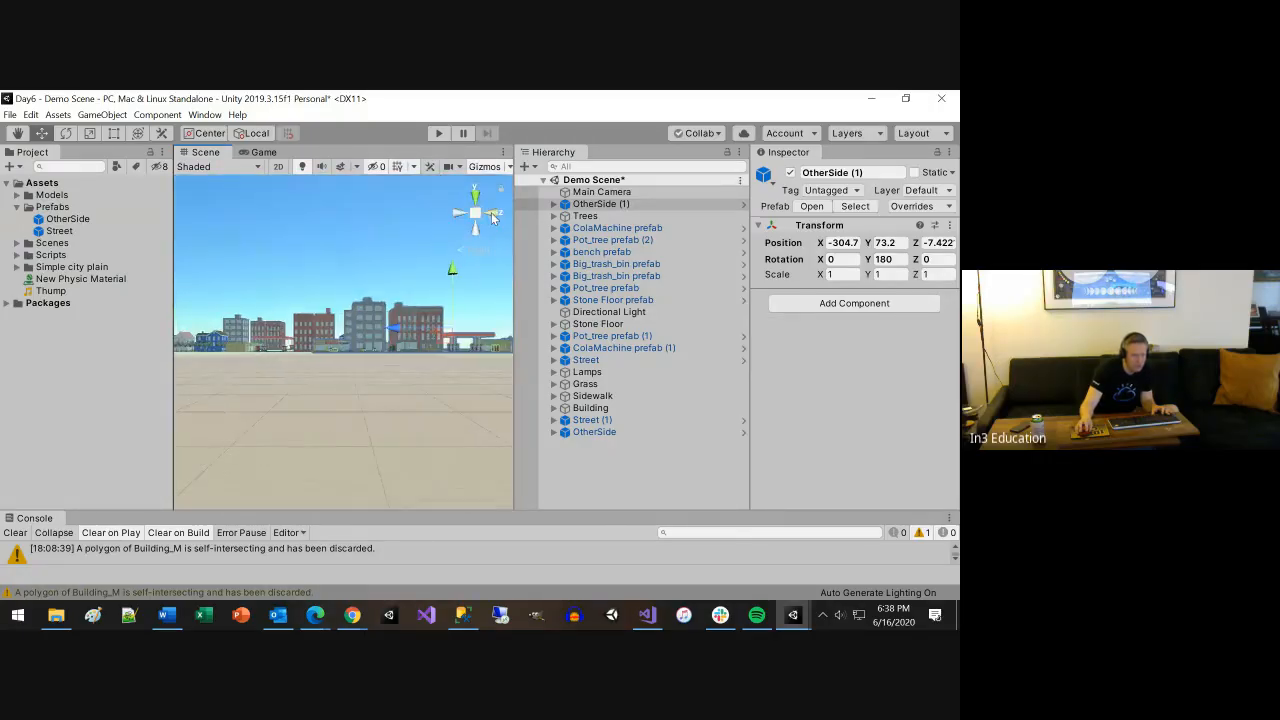
pyautogui.click(492, 215)
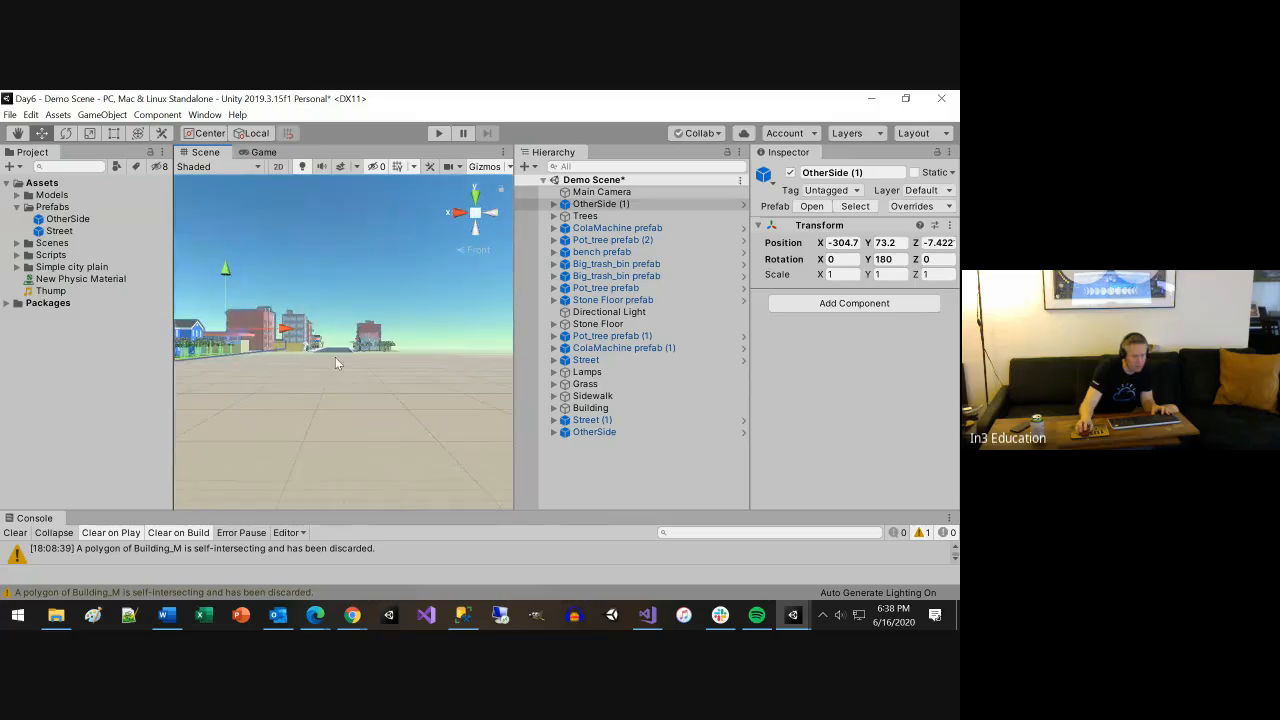
pyautogui.keyDown('alt'); pyautogui.moveTo(334, 366); pyautogui.dragTo(307, 495); pyautogui.keyUp('alt')
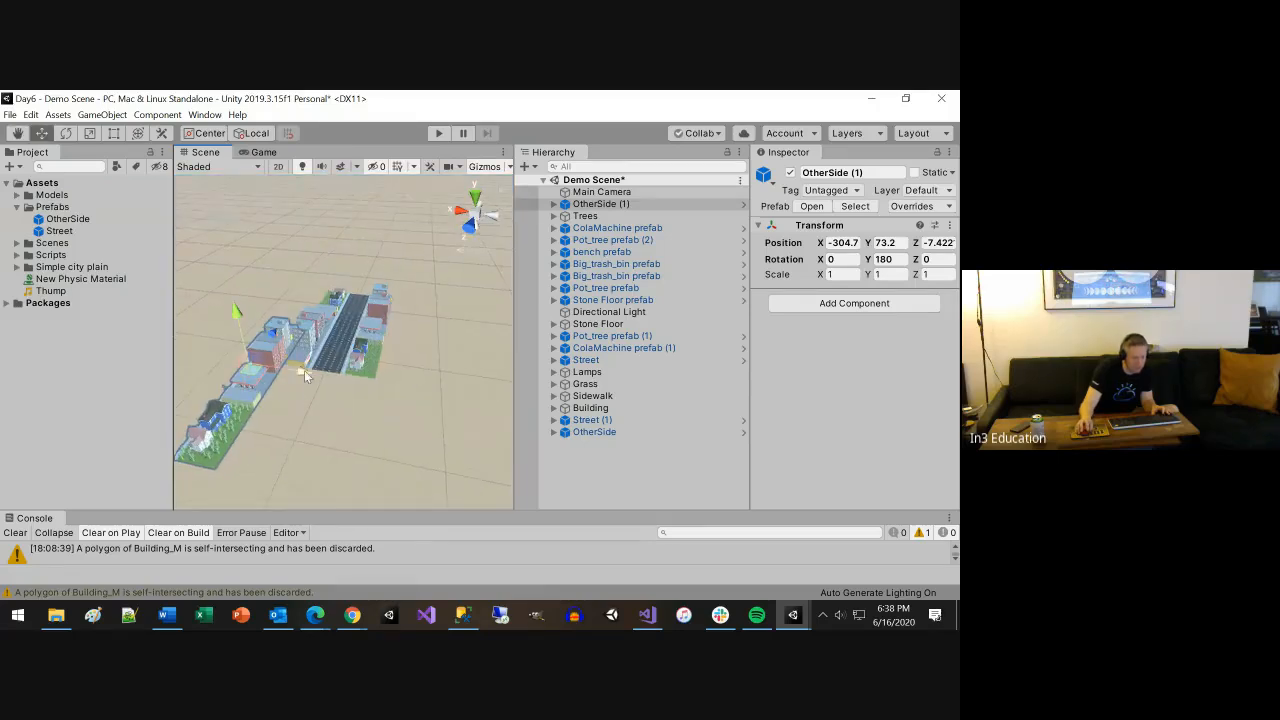
pyautogui.moveTo(266, 334); pyautogui.dragTo(241, 366)
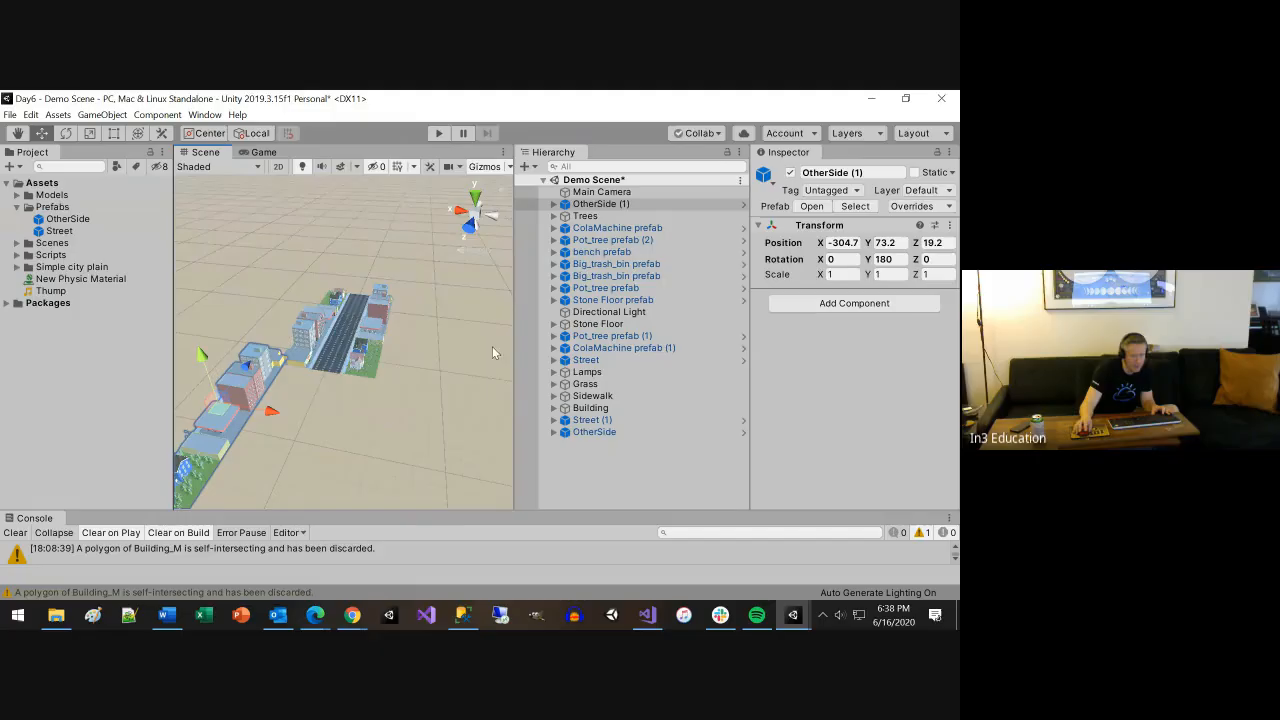
pyautogui.click(884, 259)
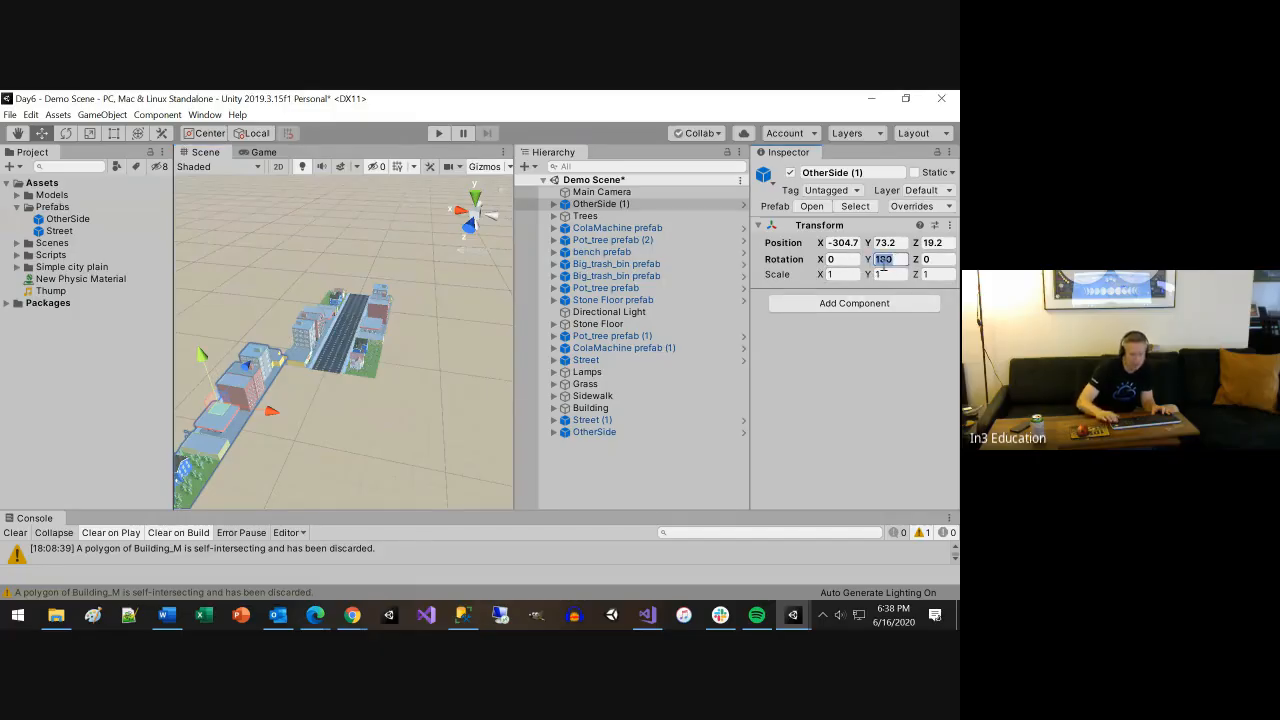
pyautogui.write('90')
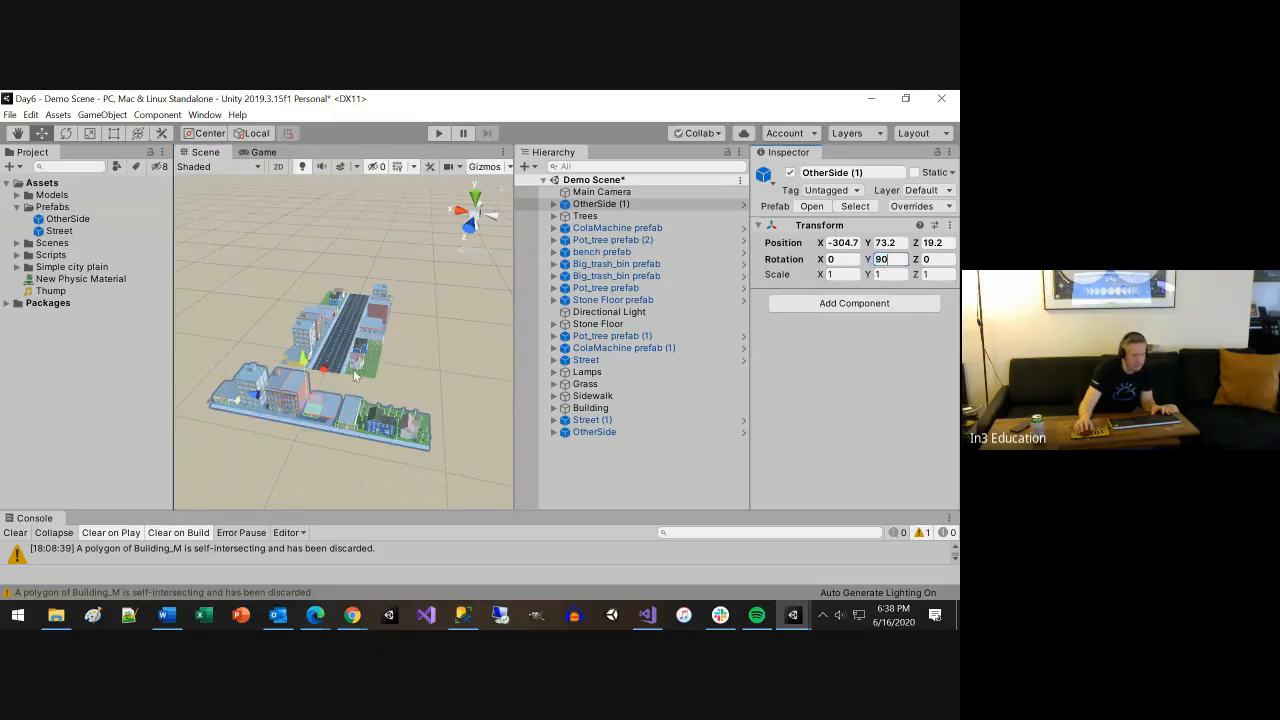
pyautogui.moveTo(59, 231); pyautogui.dragTo(404, 337)
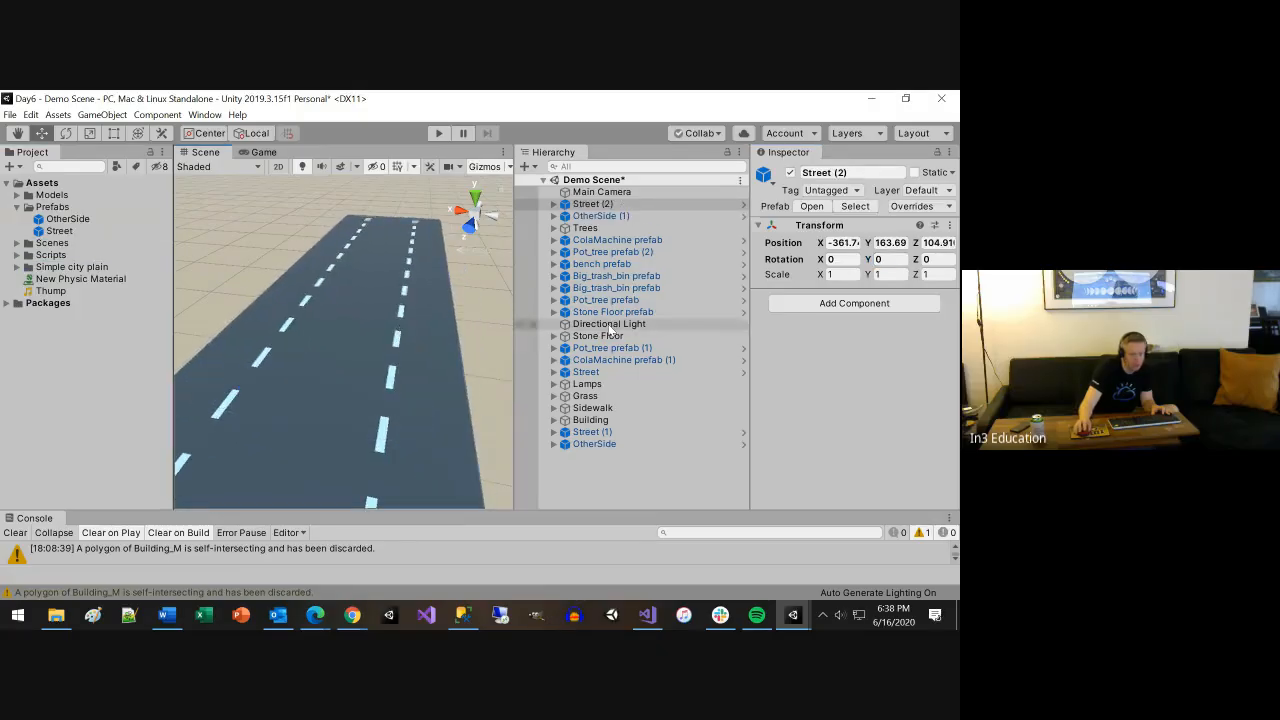
pyautogui.rightClick(822, 243)
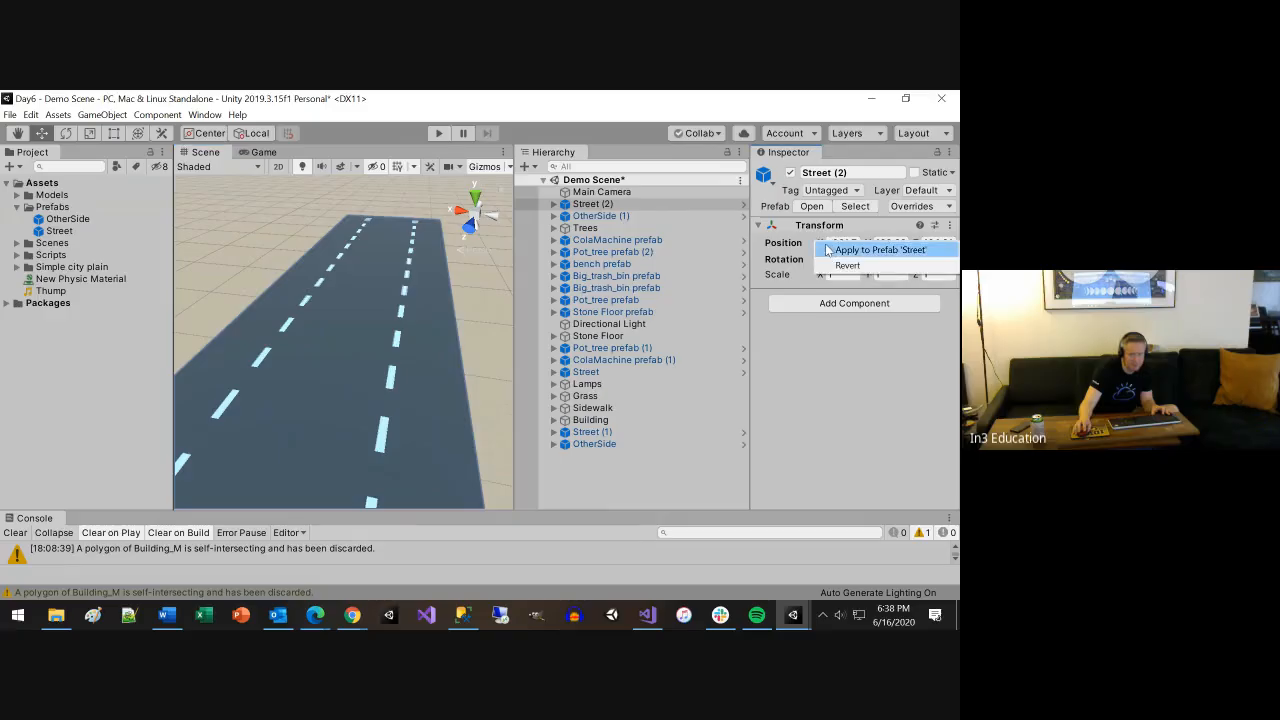
pyautogui.click(481, 297)
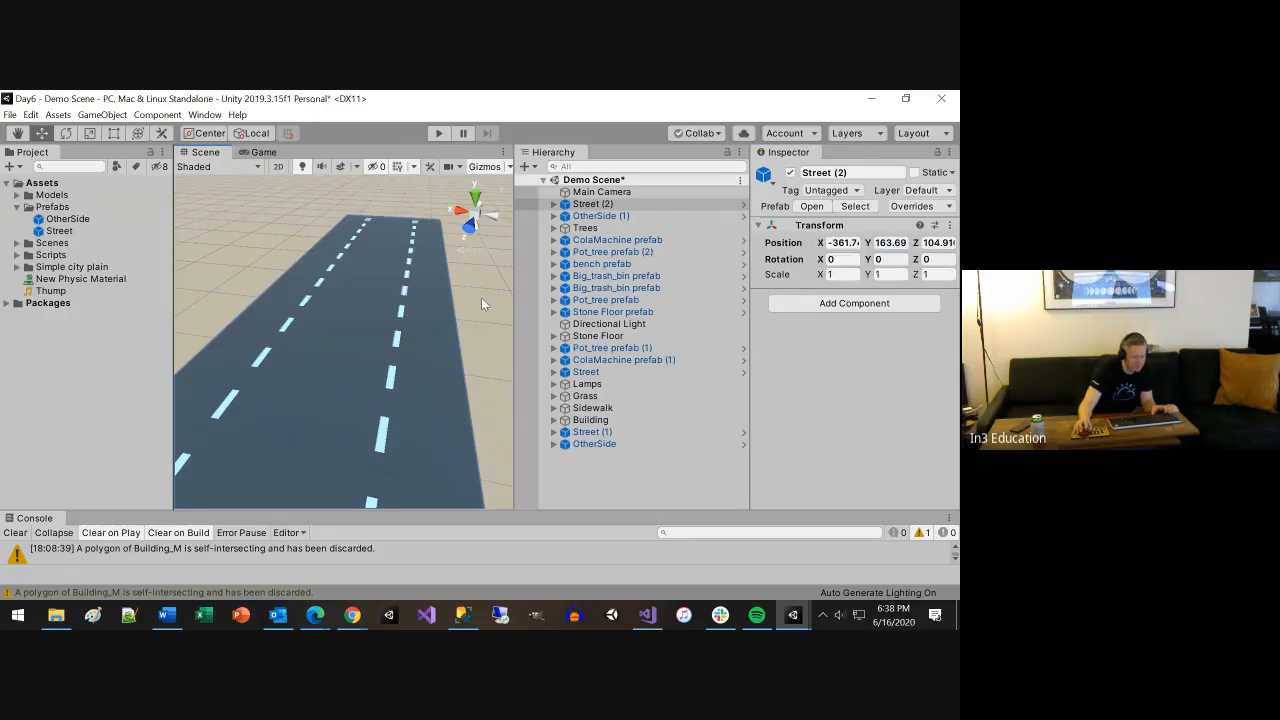
pyautogui.hotkey('ctrl', 'z')
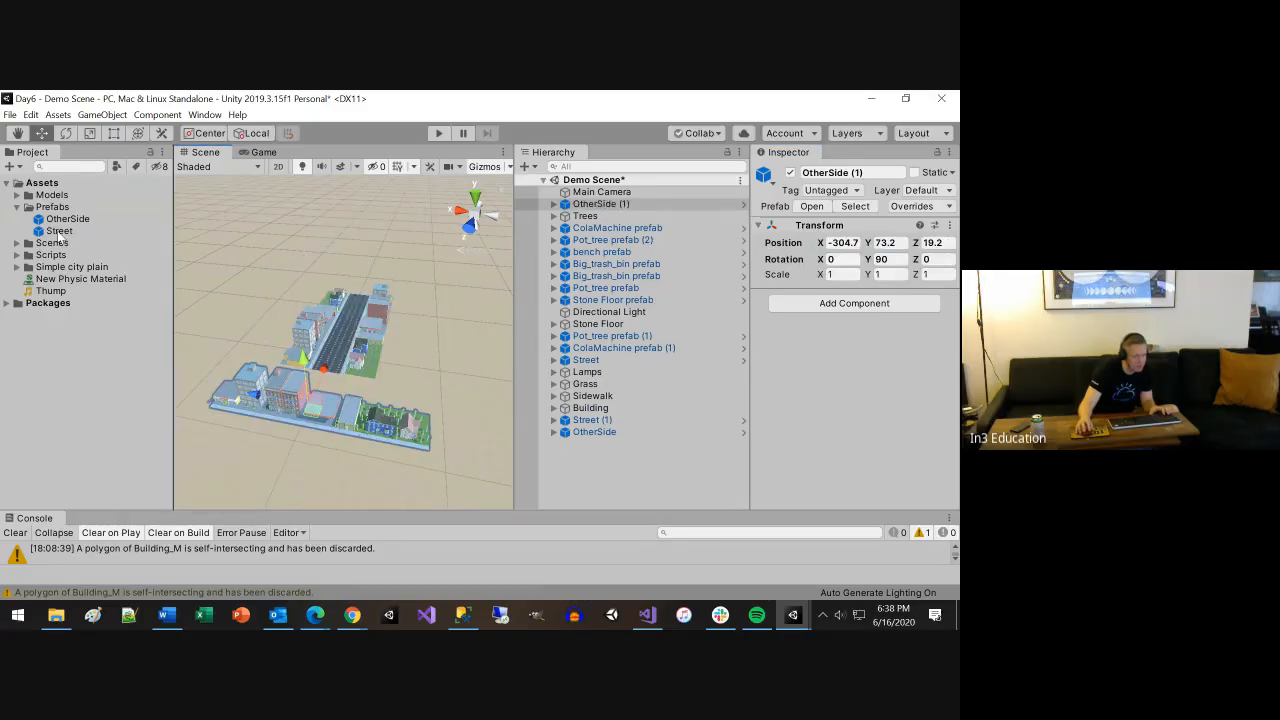
# Add another Street prefab instance at the near end of the road and set its Y rotation to 90
pyautogui.moveTo(59, 231); pyautogui.dragTo(316, 372)
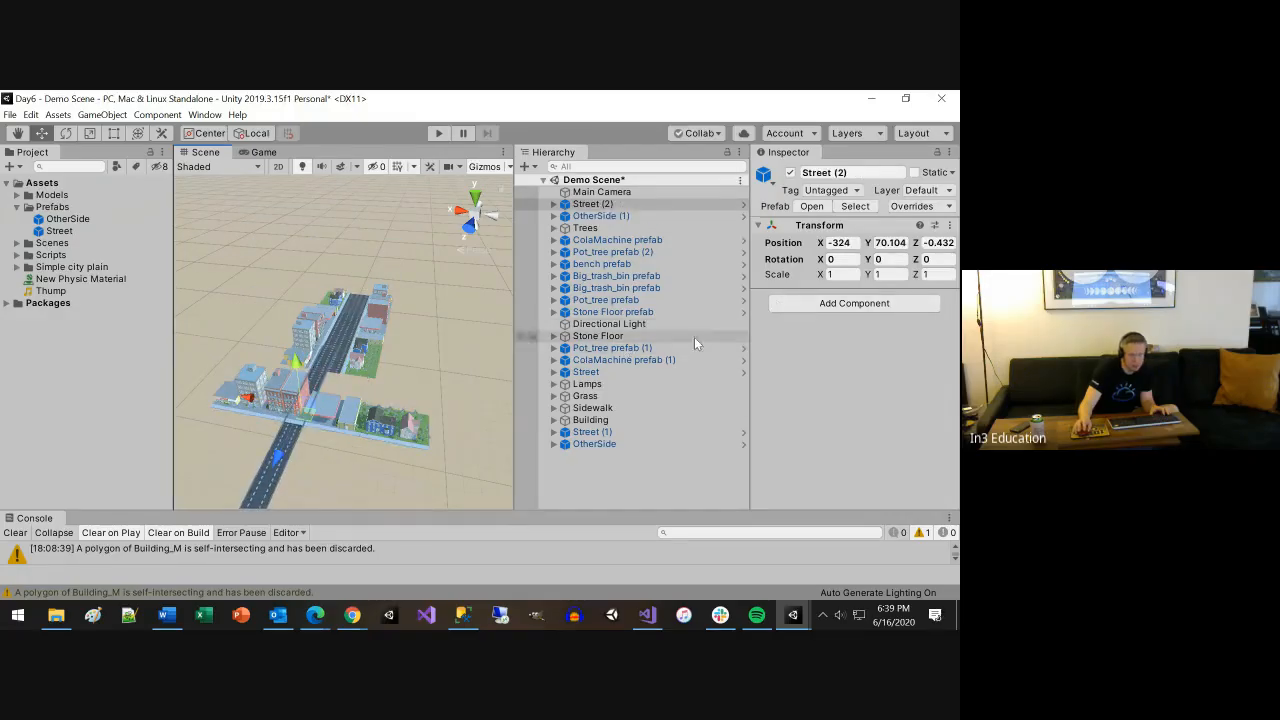
pyautogui.click(893, 259)
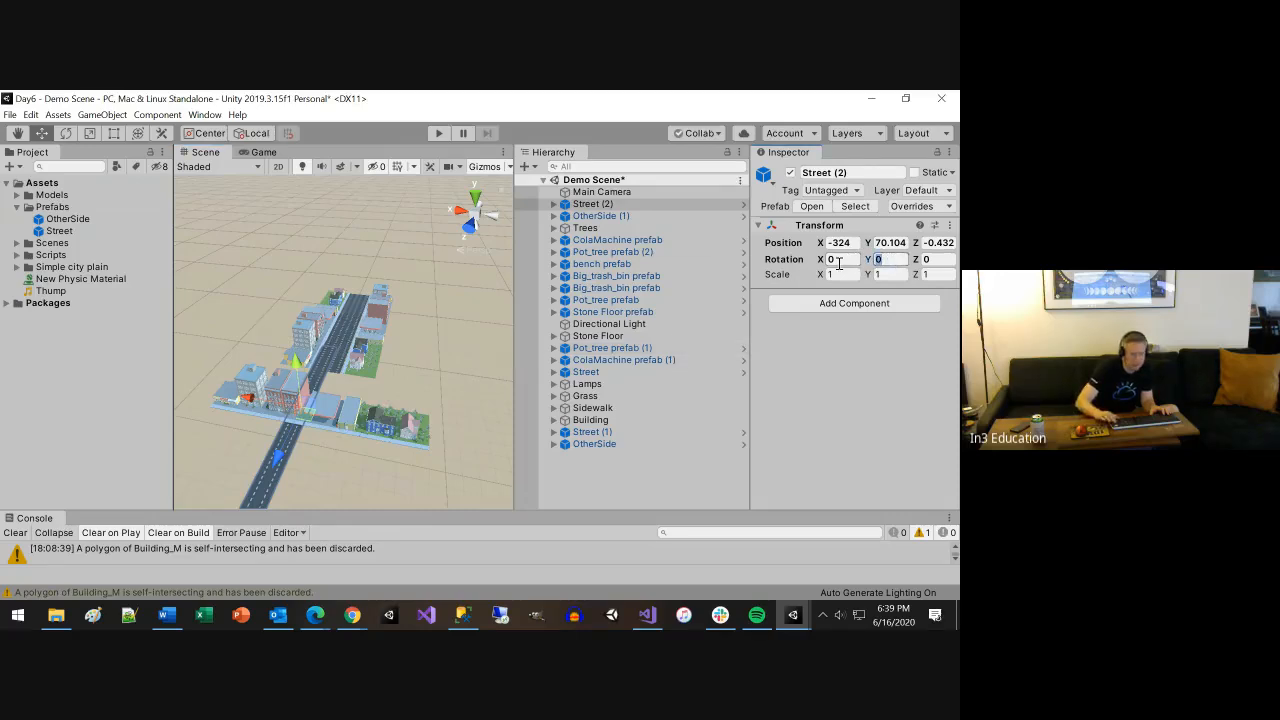
pyautogui.write('90')
# Position the new Street as a cross street at the road's end, at X -358.4 and Z 9.1
pyautogui.scroll(4, 287, 342)
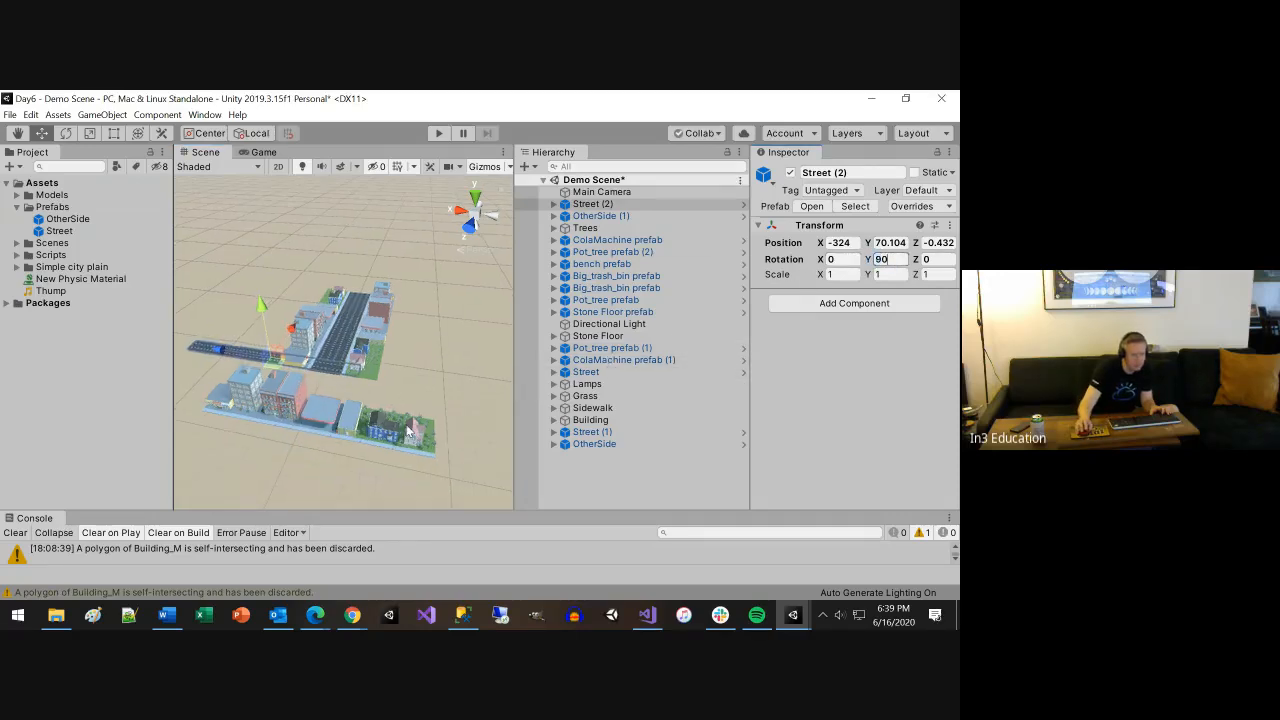
pyautogui.moveTo(265, 338); pyautogui.dragTo(252, 351)
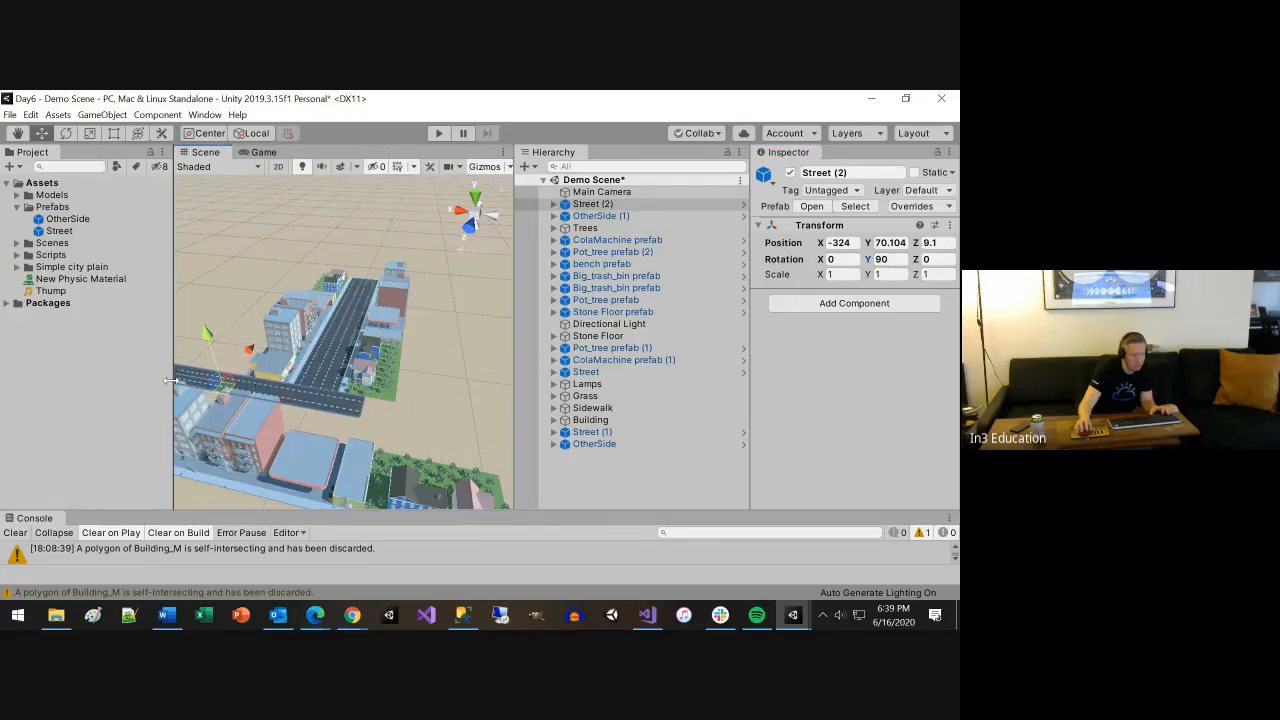
pyautogui.scroll(-2, 183, 383)
pyautogui.moveTo(196, 375); pyautogui.dragTo(268, 382)
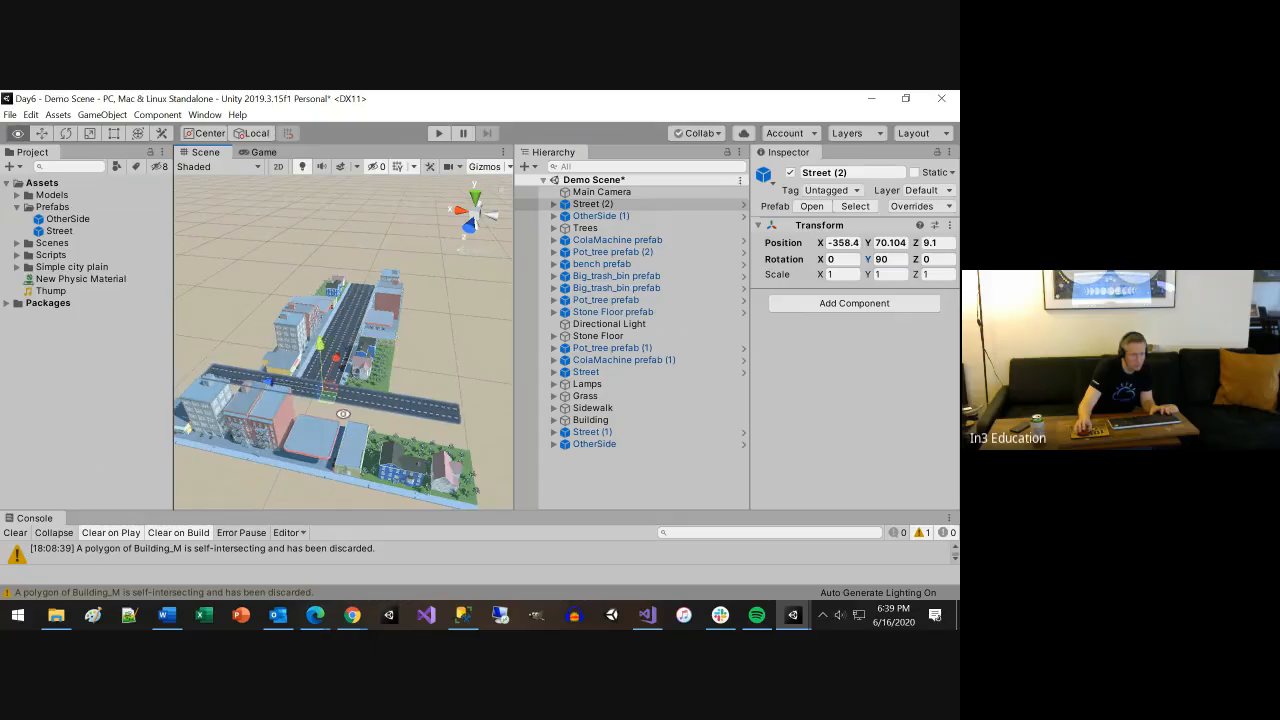
# Move the rotated OtherSide row up against the cross street at Z 8.2 and save the scene
pyautogui.keyDown('alt'); pyautogui.moveTo(415, 424); pyautogui.dragTo(935, 410); pyautogui.keyUp('alt')
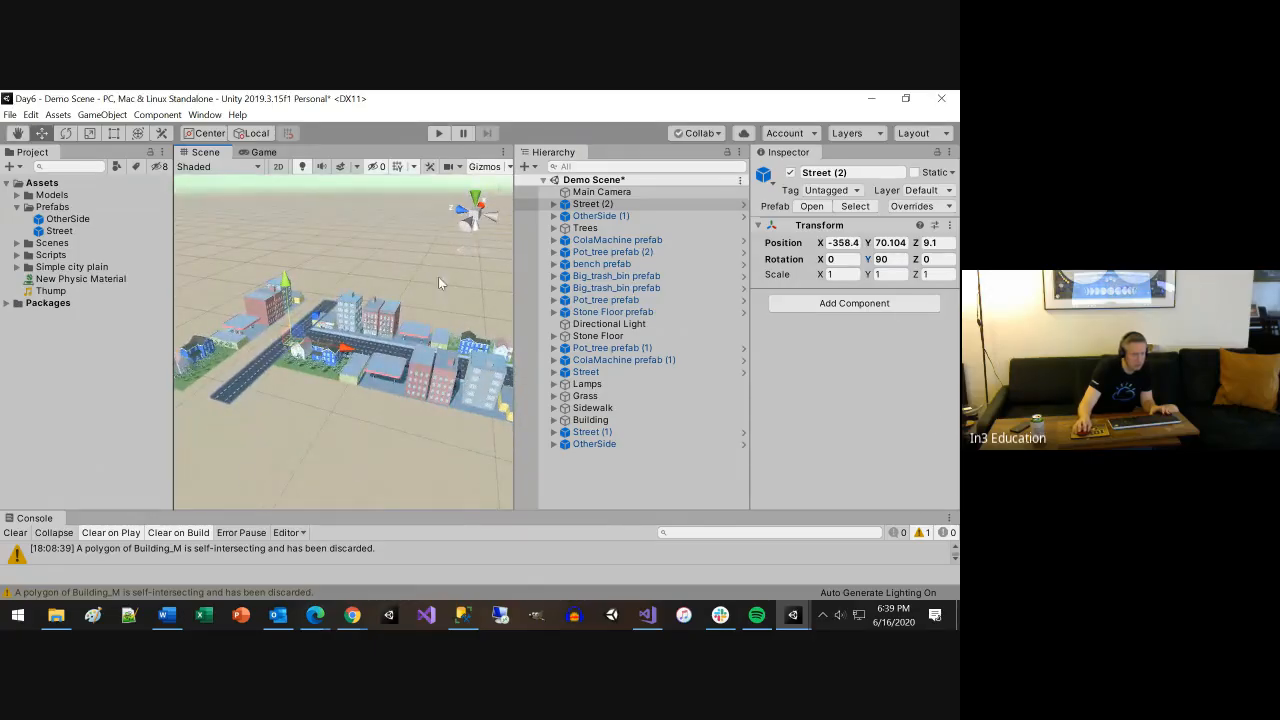
pyautogui.click(274, 316)
pyautogui.moveTo(274, 316); pyautogui.dragTo(311, 326)
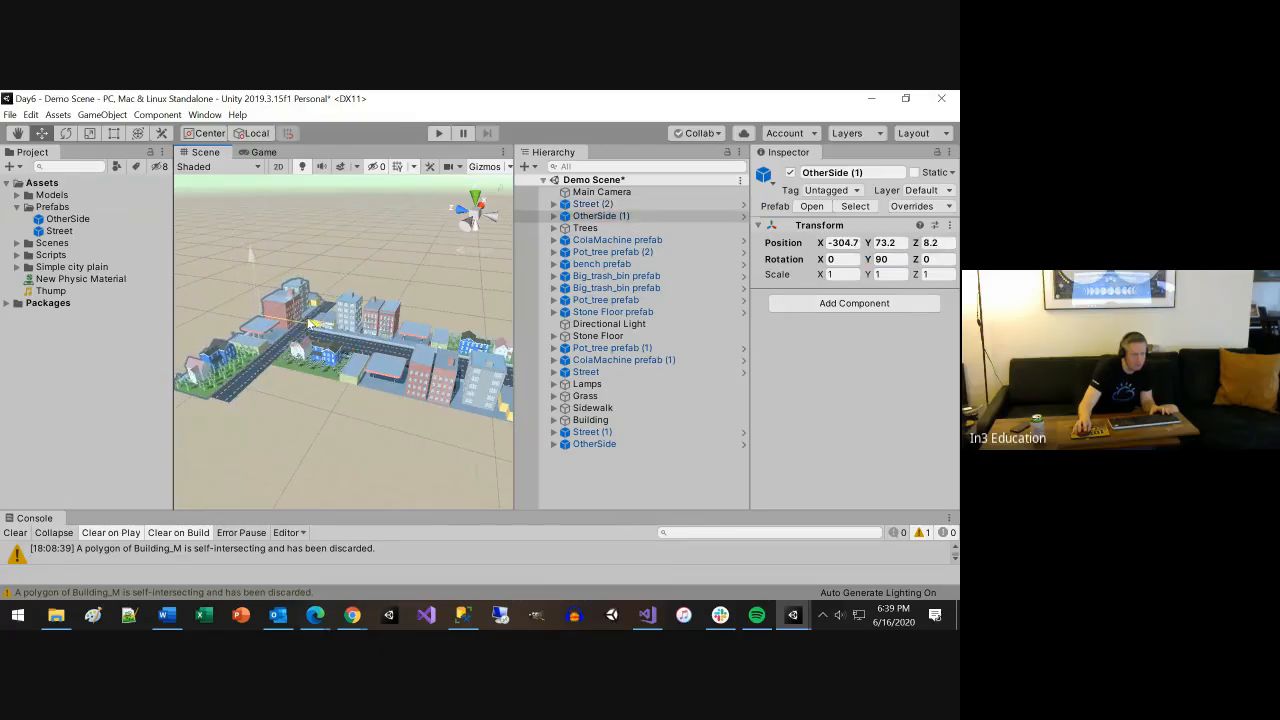
pyautogui.scroll(3, 338, 433)
pyautogui.scroll(6, 338, 433)
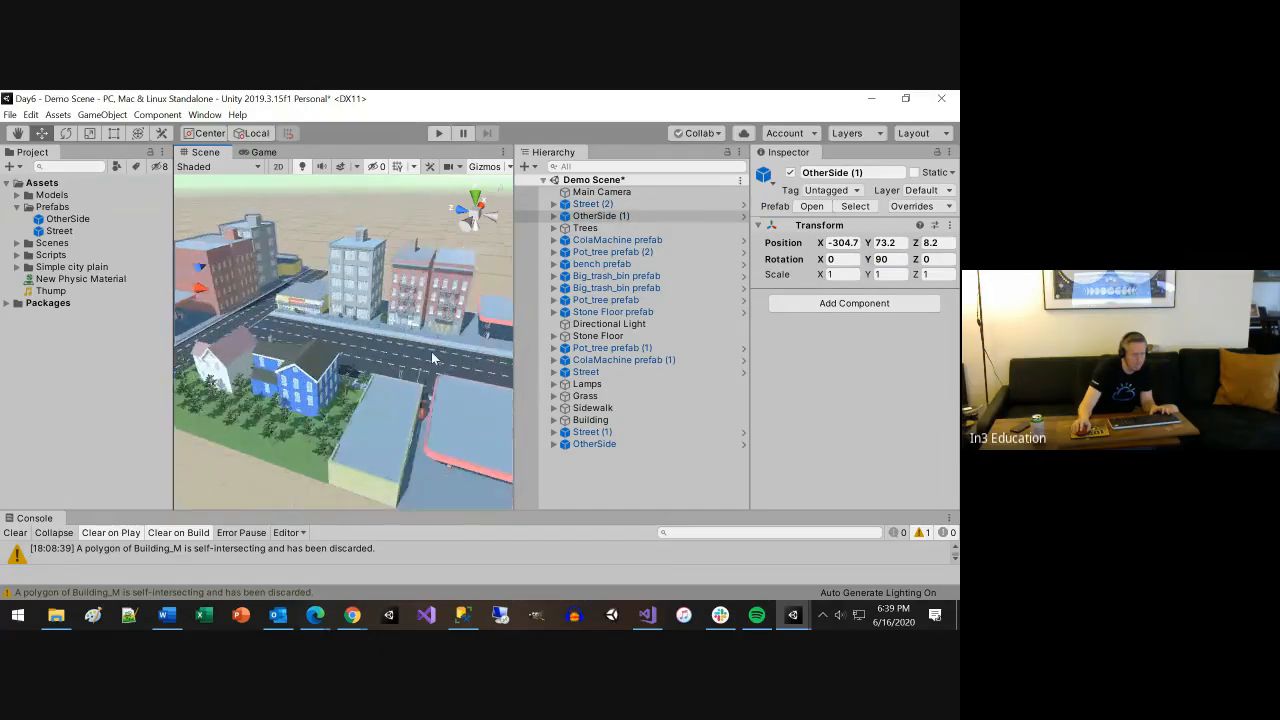
pyautogui.keyDown('alt'); pyautogui.moveTo(320, 345); pyautogui.dragTo(506, 368); pyautogui.keyUp('alt')
pyautogui.hotkey('ctrl', 's')
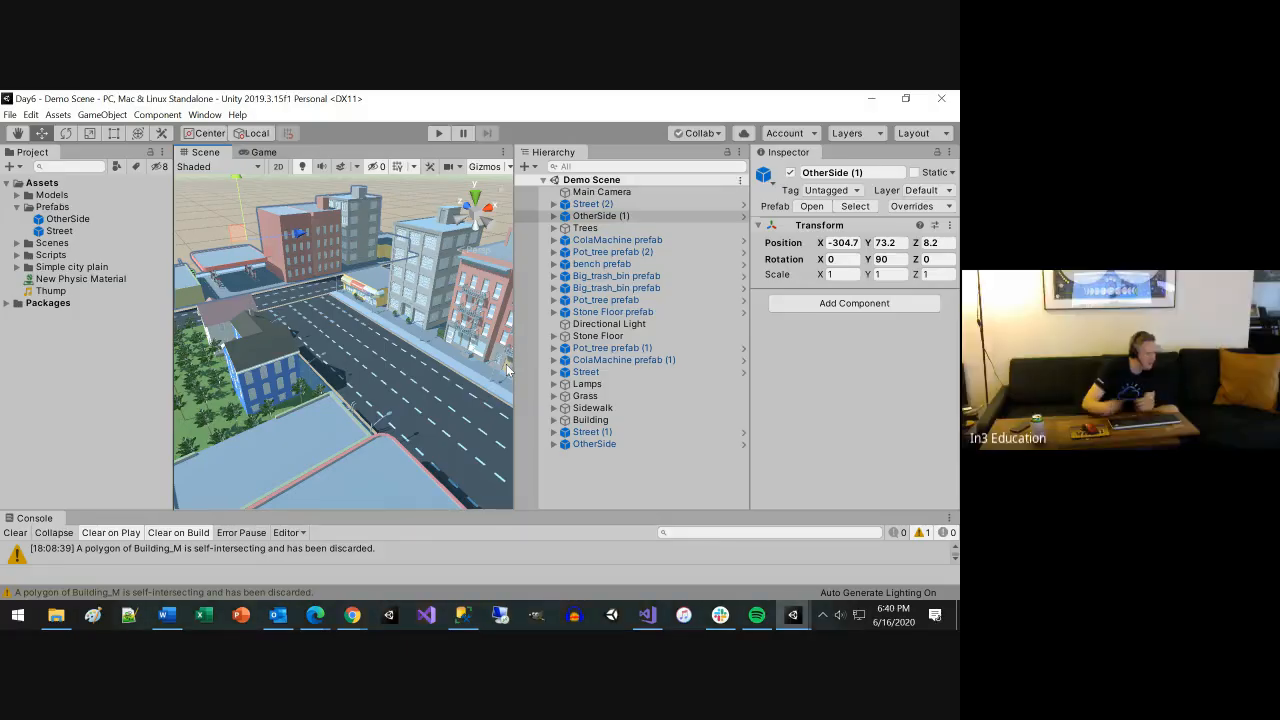
# Expand the Simple city plain folder and collapse its Mesh subfolder to view the package's contents
pyautogui.hotkey('alt', 'Tab')
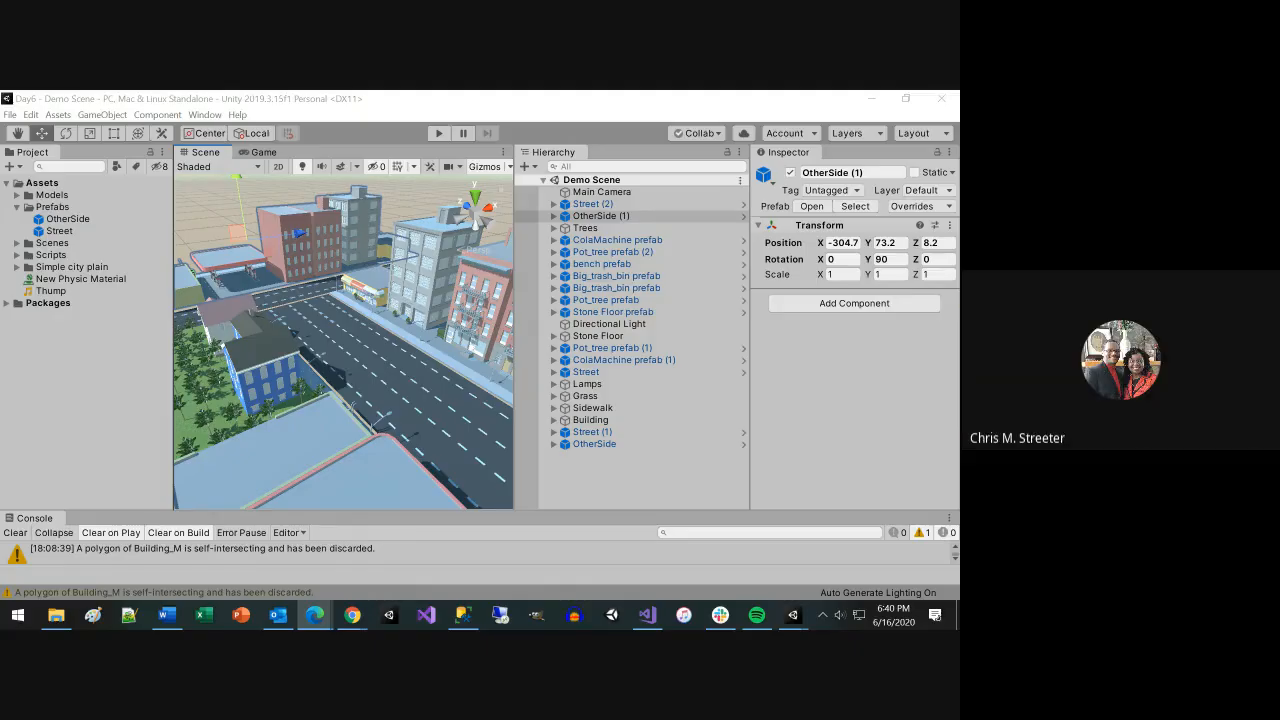
pyautogui.click(16, 267)
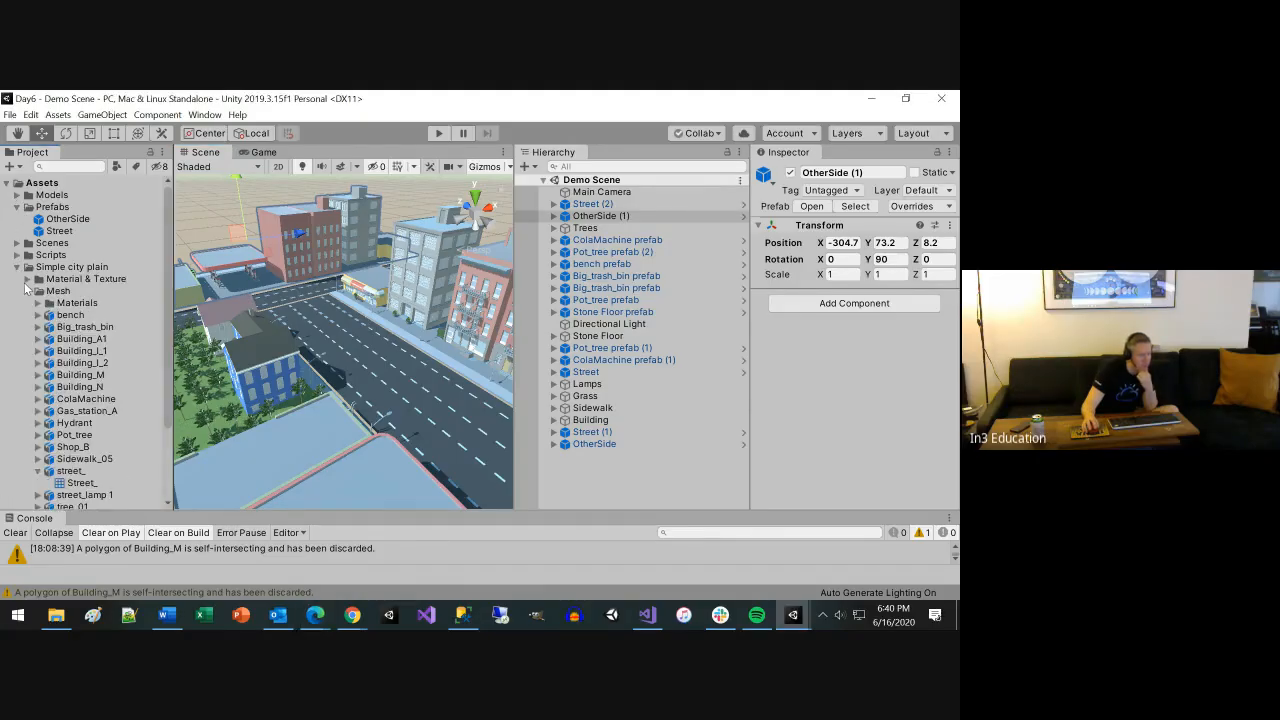
pyautogui.click(27, 292)
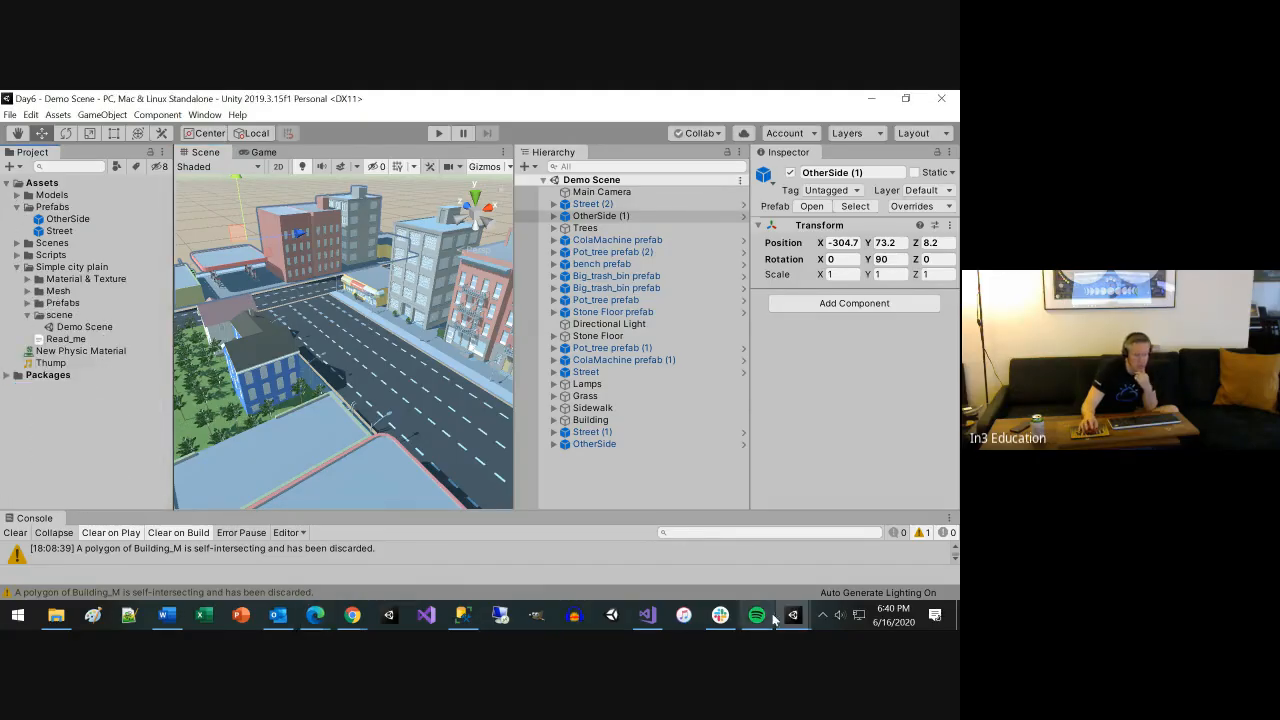
# Switch to the Unity Asset Store in Chrome, dismiss the added-asset notice, and search for "people"
pyautogui.click(352, 614)
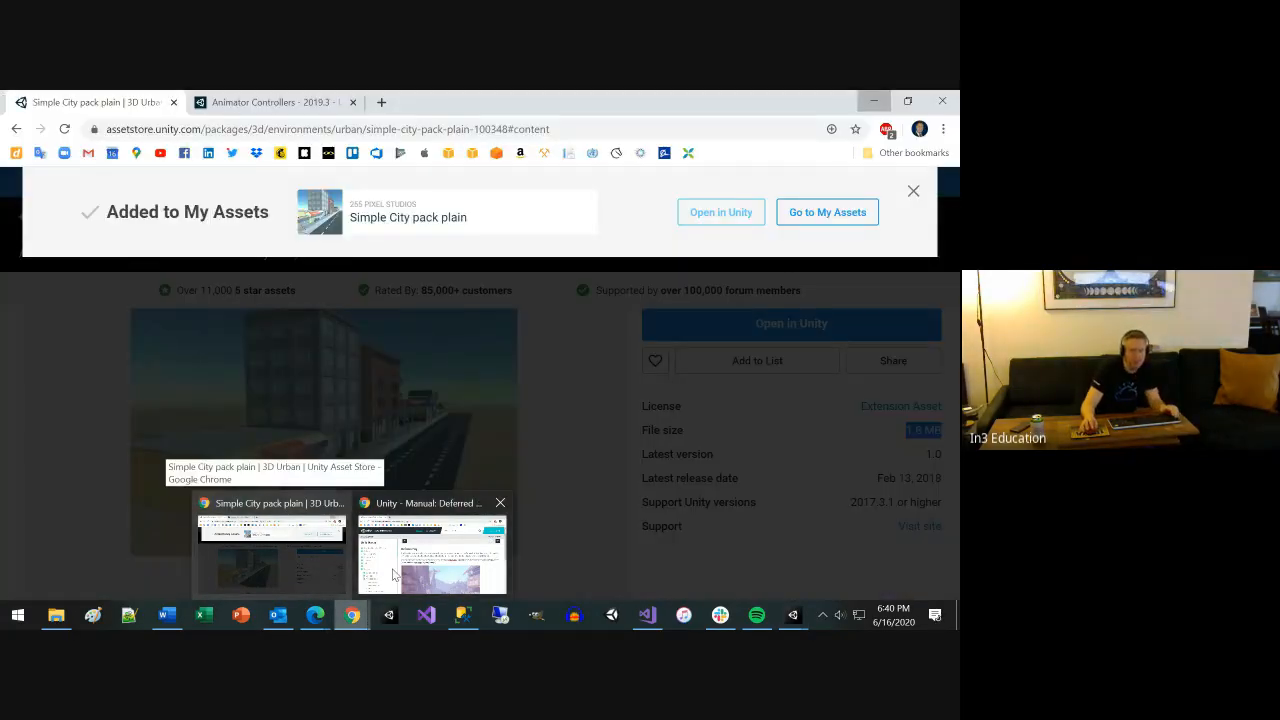
pyautogui.click(913, 194)
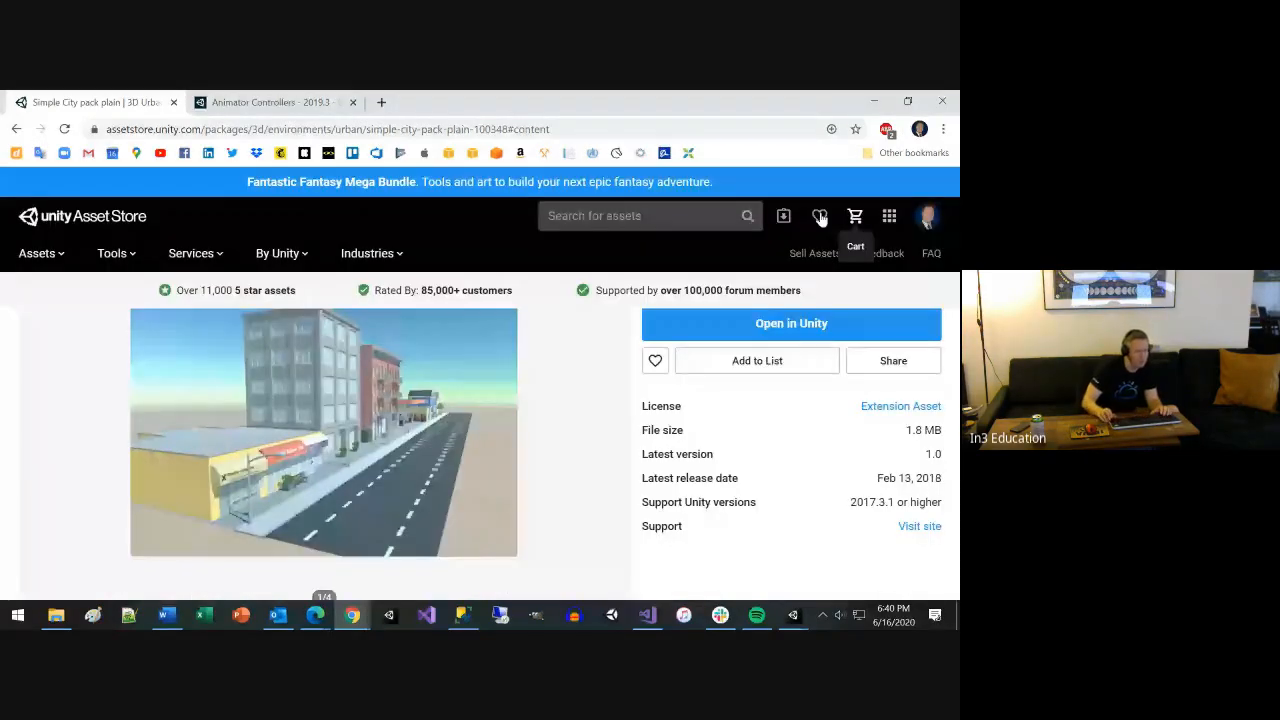
pyautogui.click(726, 220)
pyautogui.write('people')
pyautogui.press('Return')
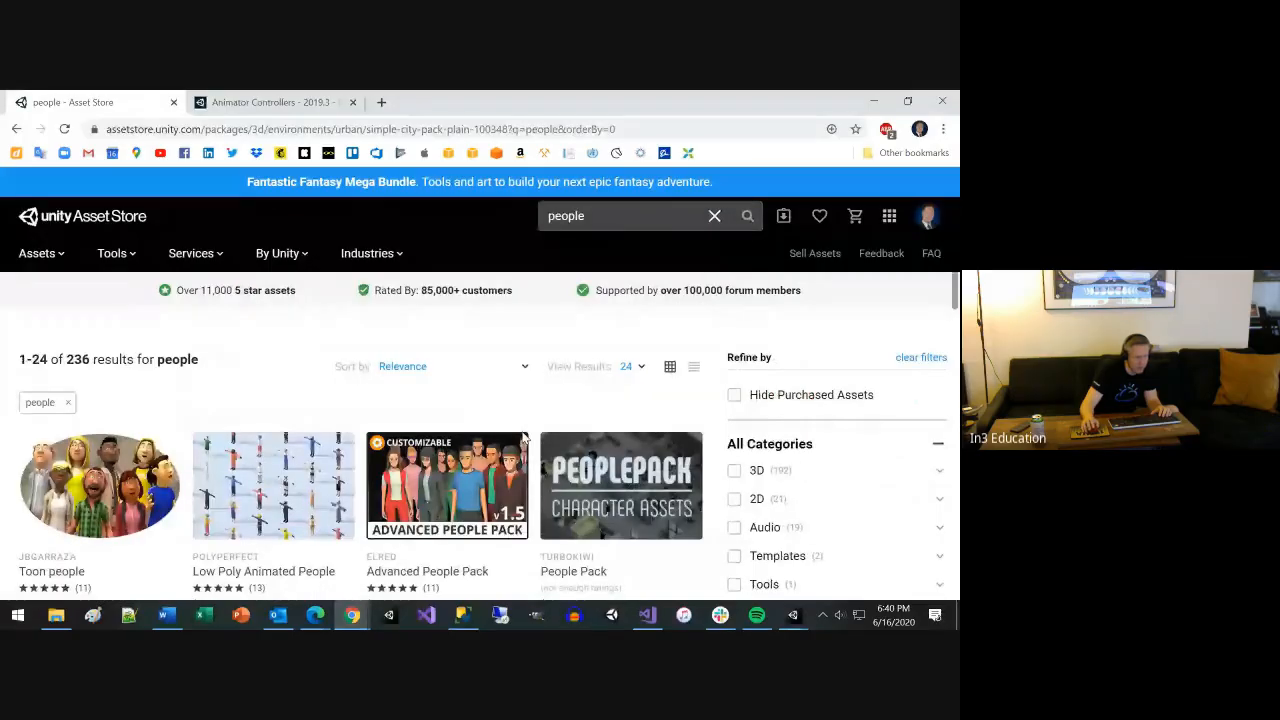
# Filter the people search to free assets and open the quick look of Toony Tiny People Demo
pyautogui.scroll(-3, 450, 470)
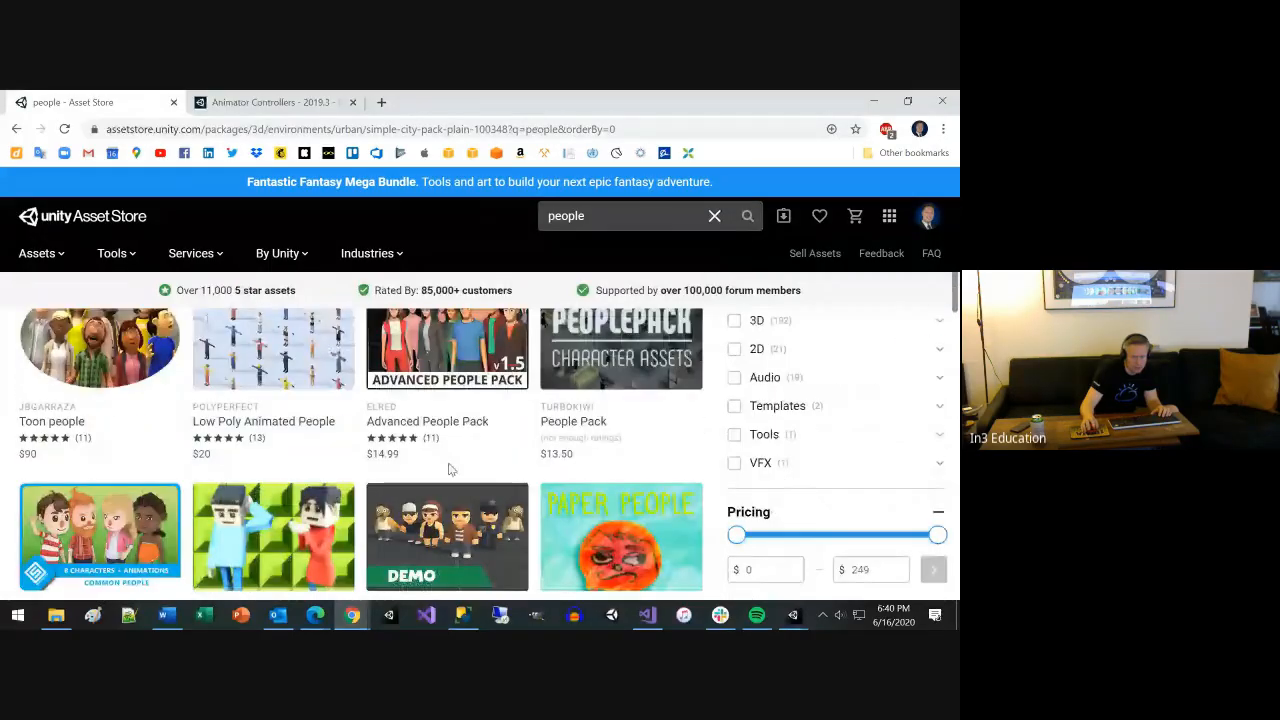
pyautogui.scroll(-2, 450, 470)
pyautogui.click(735, 460)
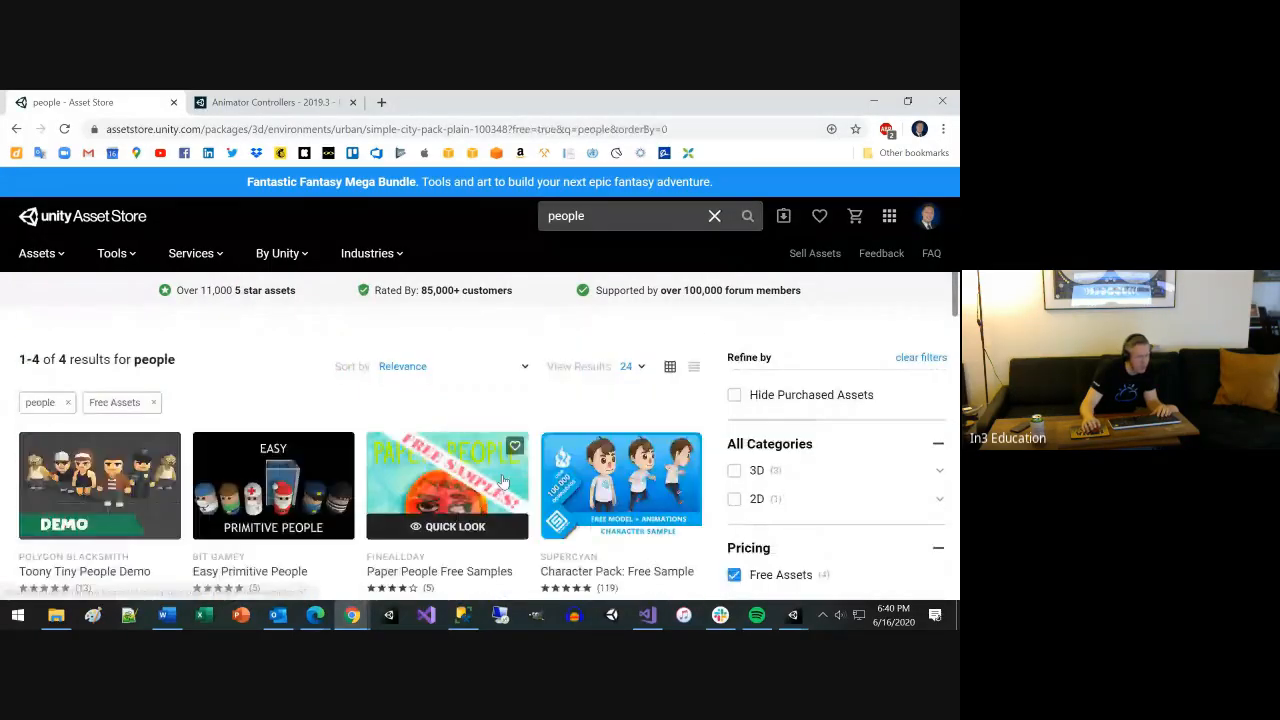
pyautogui.scroll(-2, 400, 470)
pyautogui.scroll(1, 297, 459)
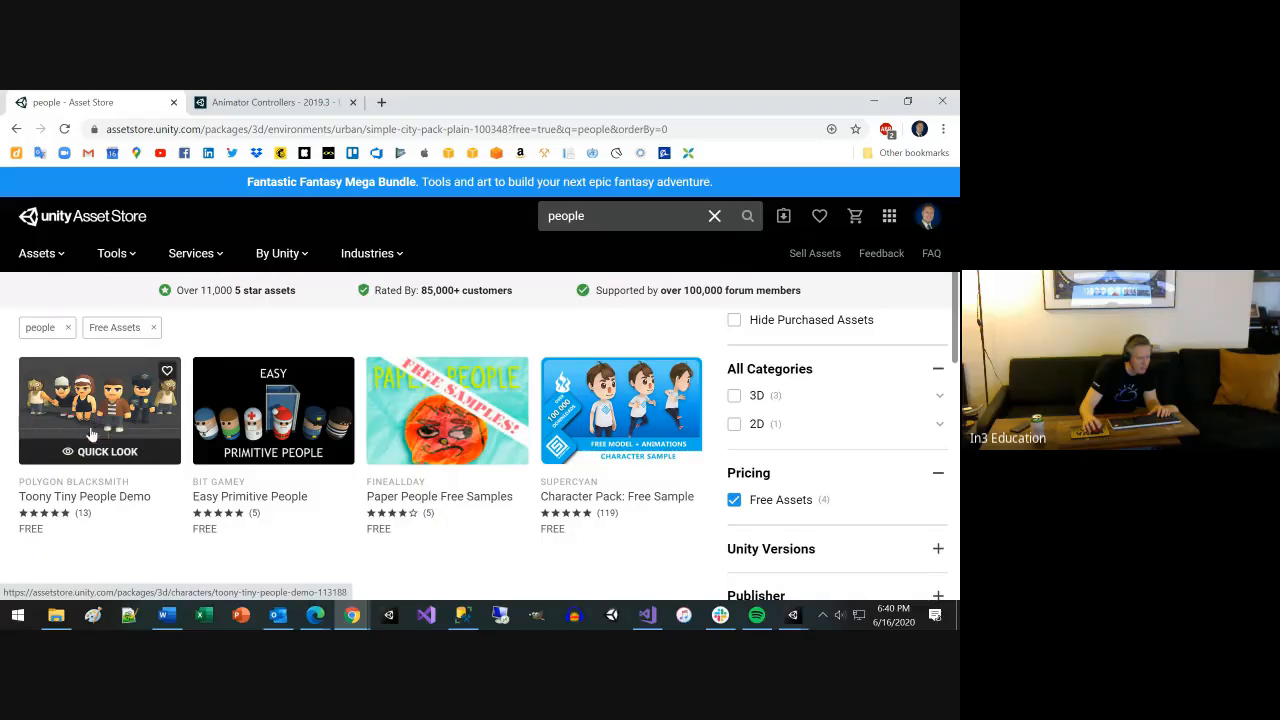
pyautogui.click(94, 448)
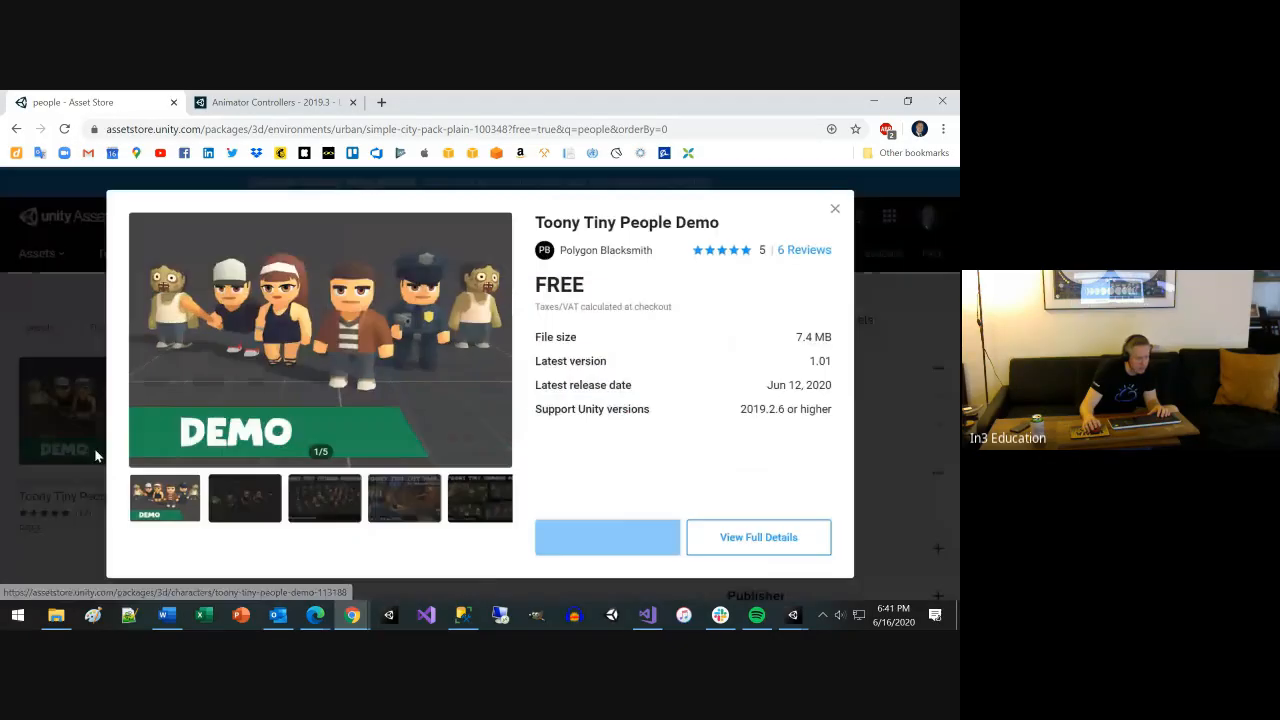
# Preview the Toony Tiny People Demo images, add the package to My Assets, and open it in the Unity editor
pyautogui.click(251, 492)
pyautogui.click(306, 503)
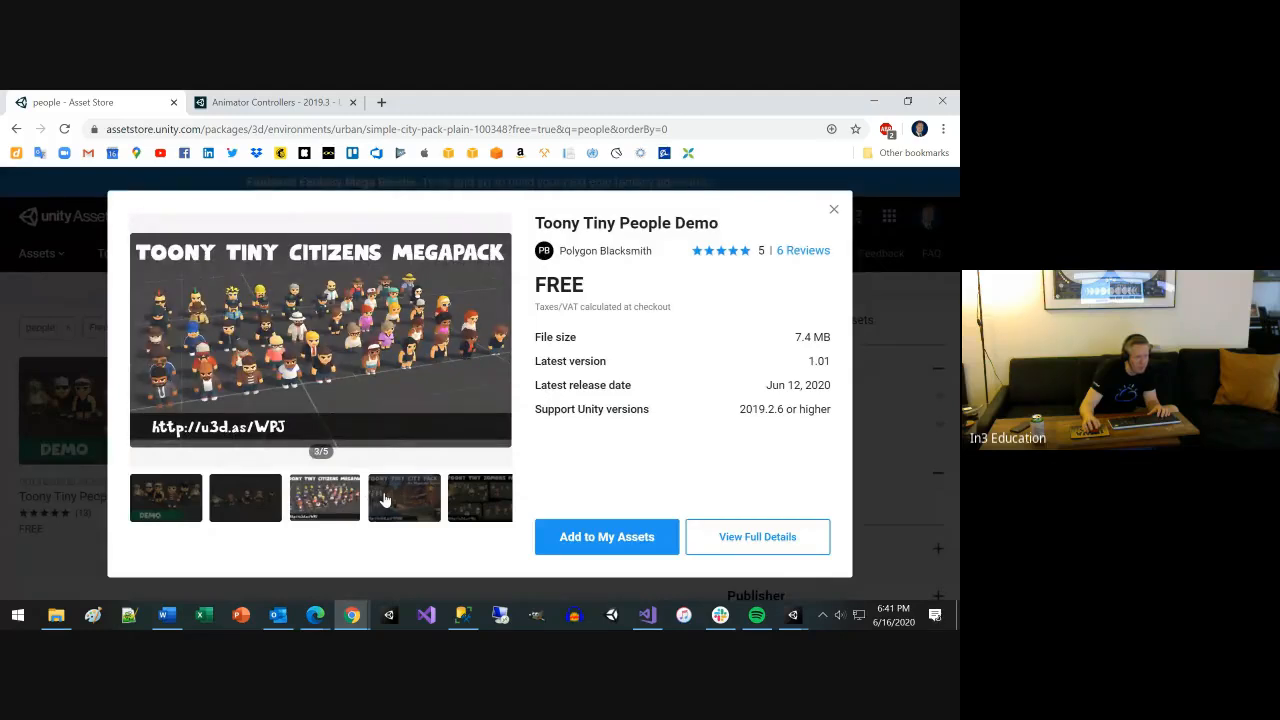
pyautogui.click(627, 540)
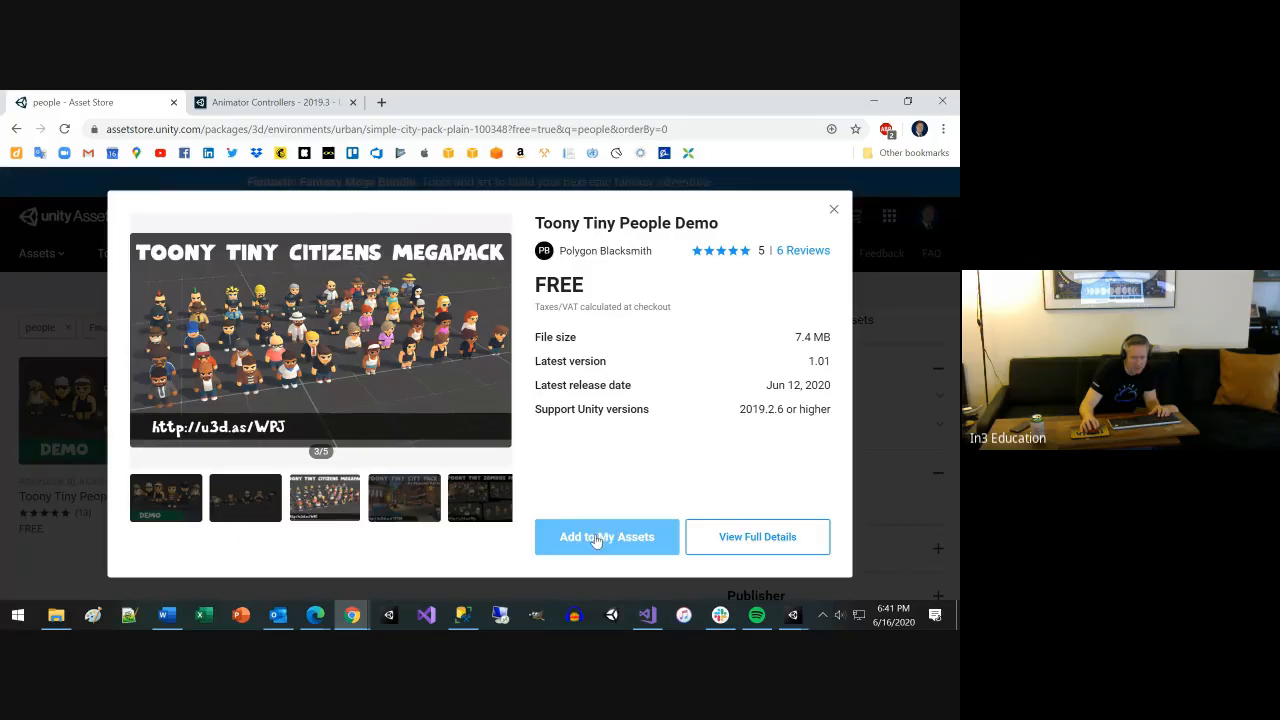
pyautogui.click(596, 540)
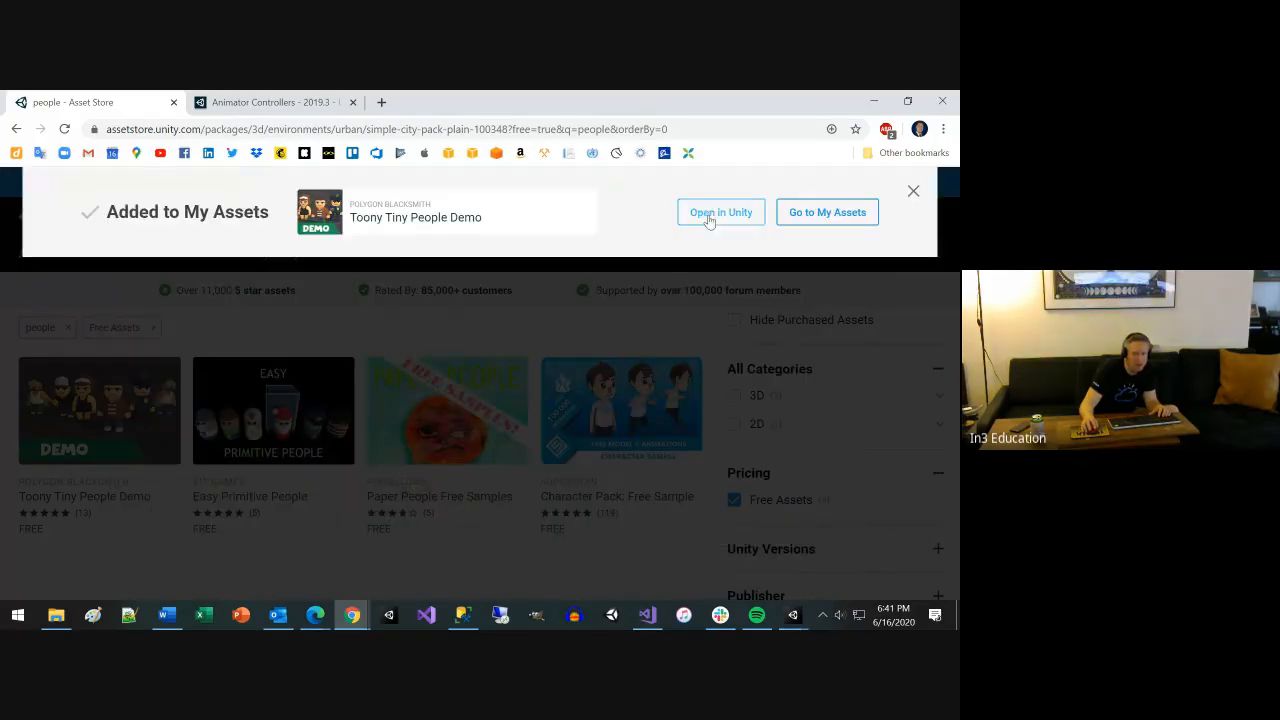
pyautogui.click(709, 217)
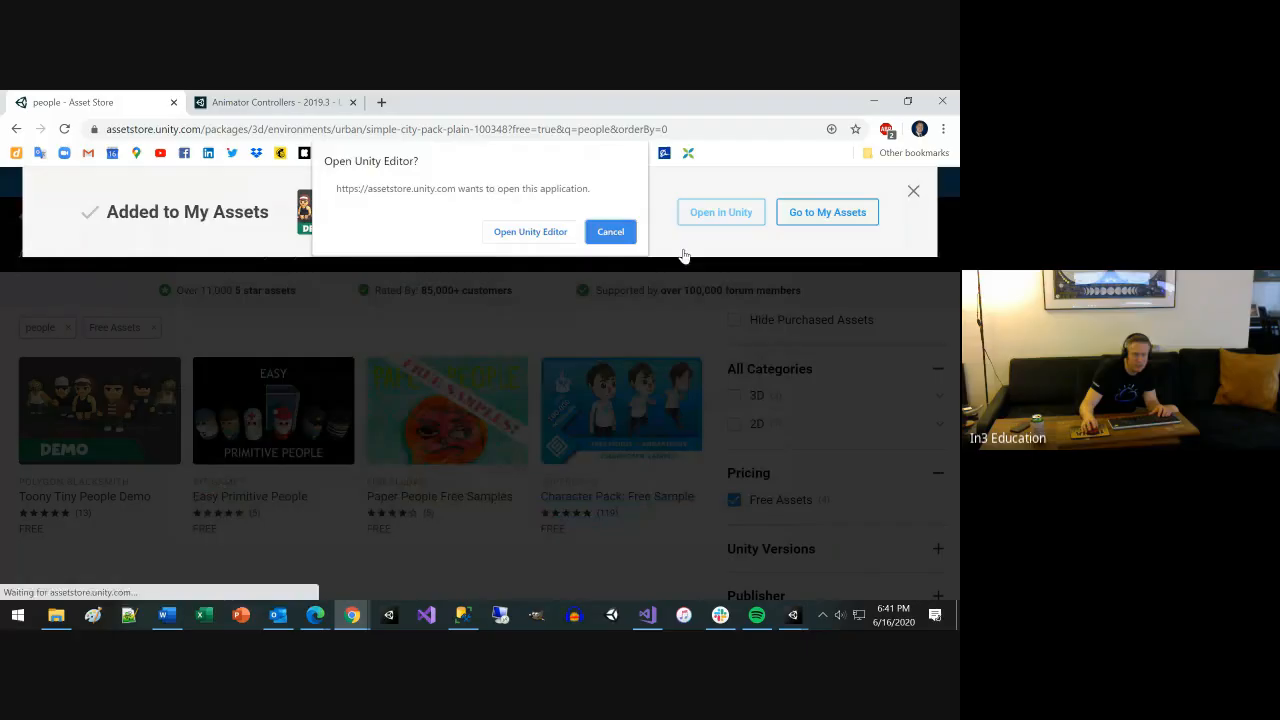
pyautogui.click(537, 232)
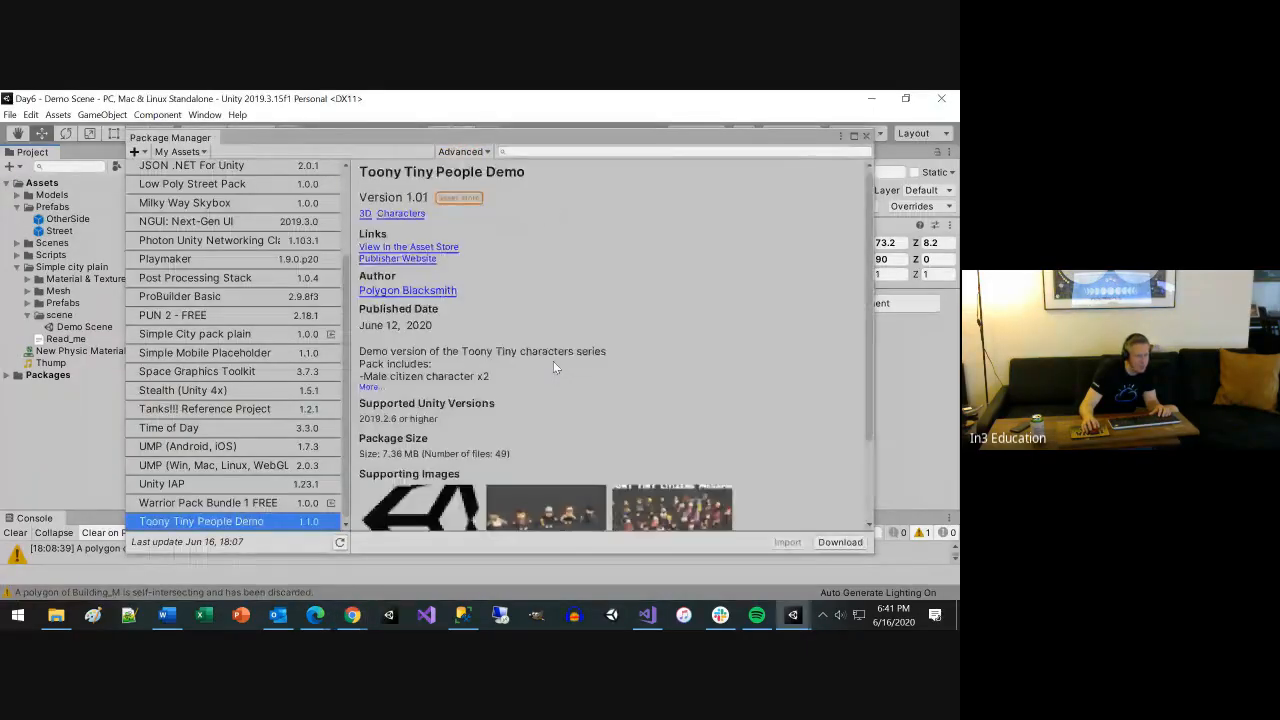
# Download the Toony Tiny People Demo package and import all of its files into the project
pyautogui.click(840, 542)
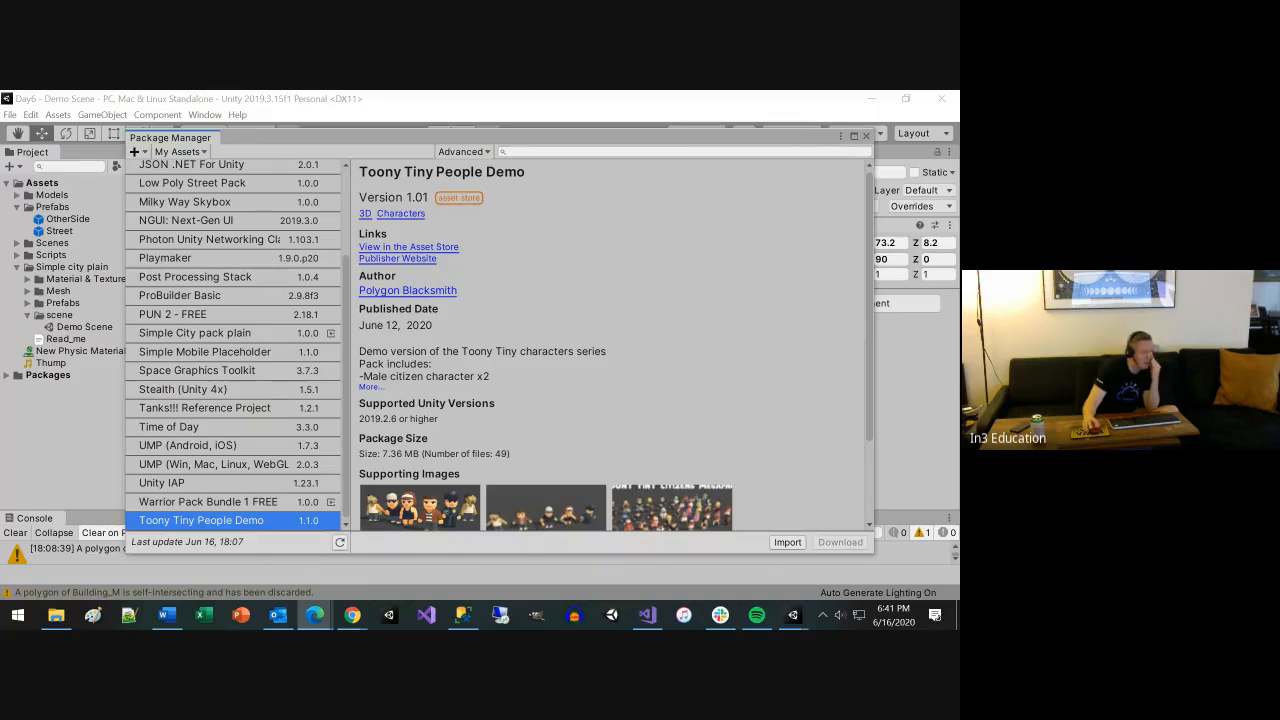
pyautogui.click(322, 101)
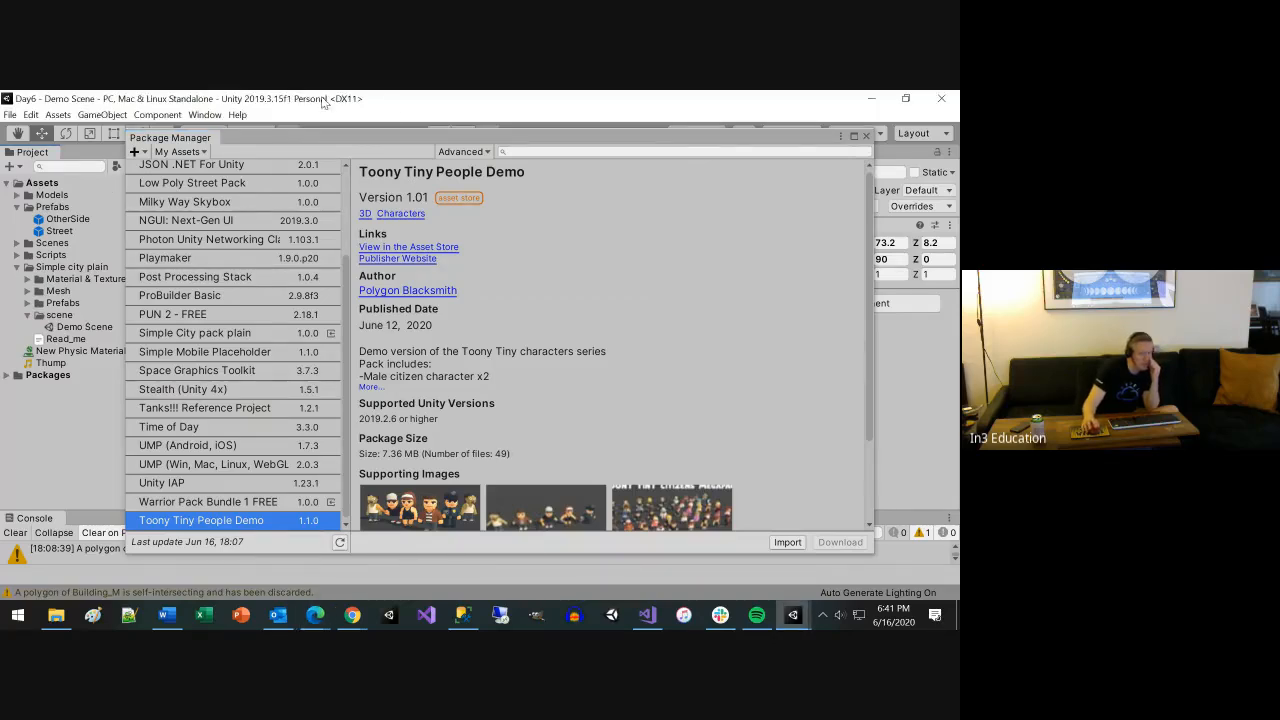
pyautogui.click(787, 542)
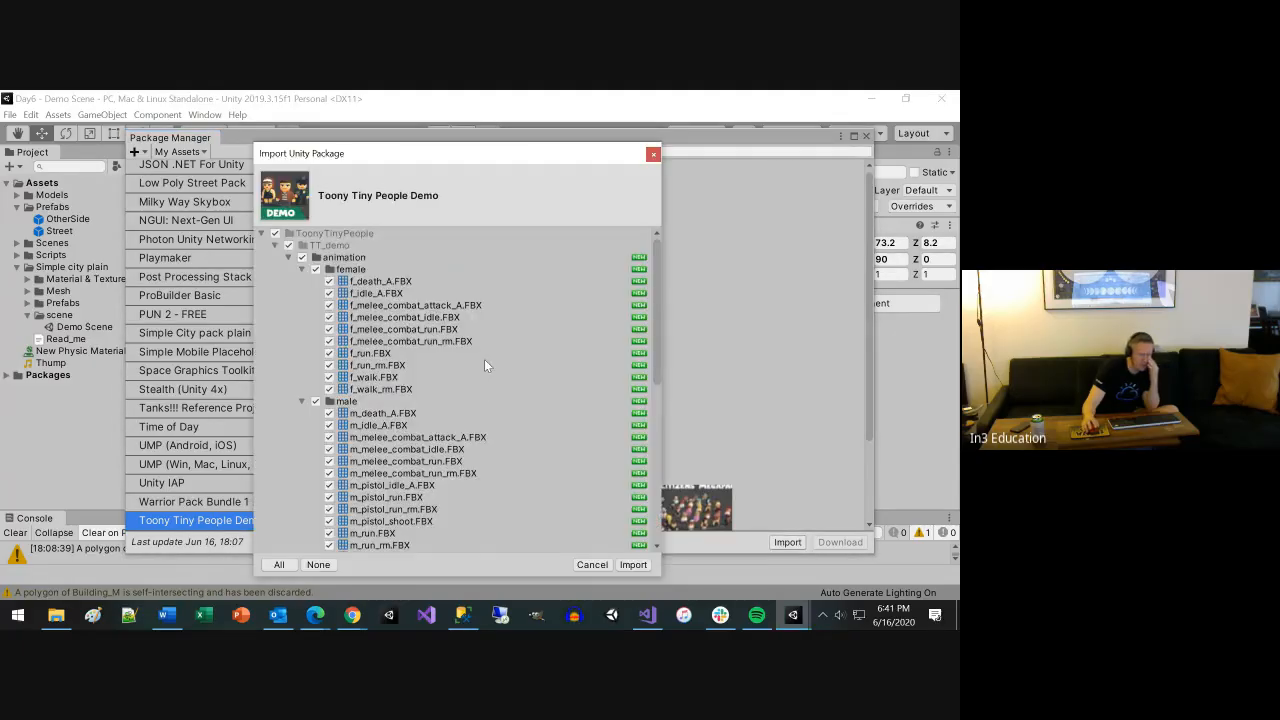
pyautogui.click(632, 565)
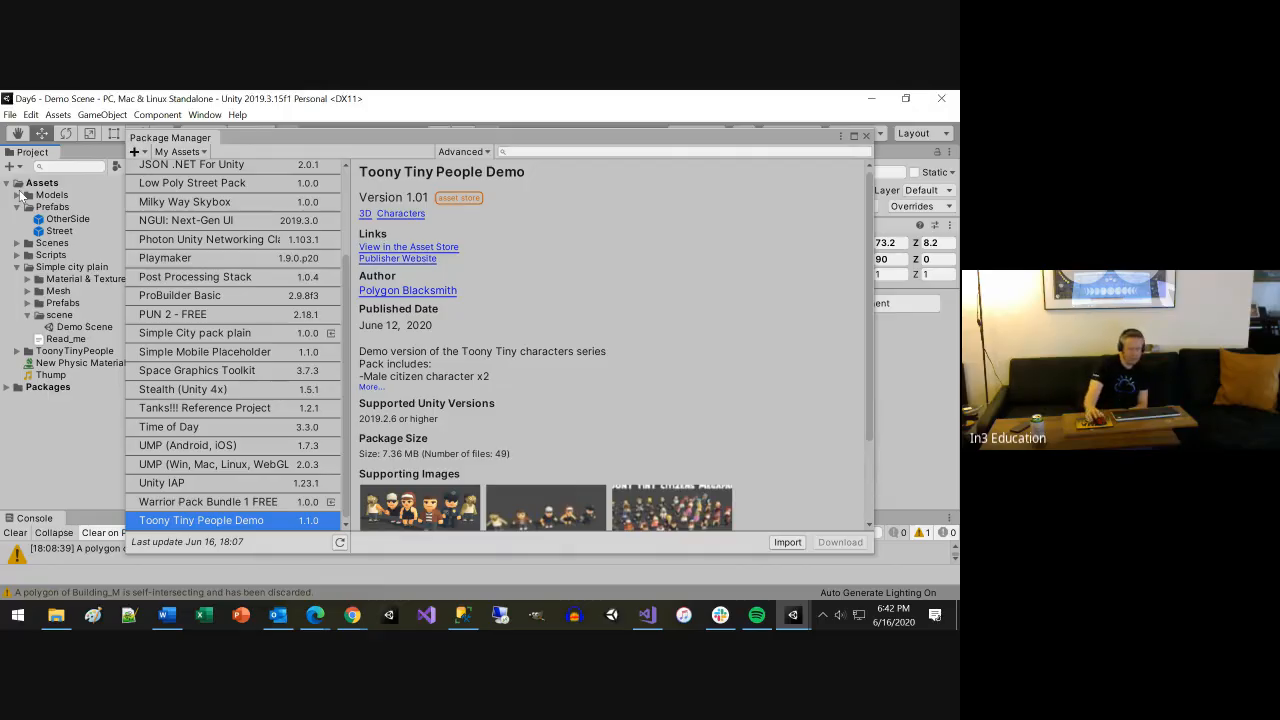
# Recheck the Toony Tiny People Demo package for files to import, and close the Package Manager
pyautogui.click(786, 543)
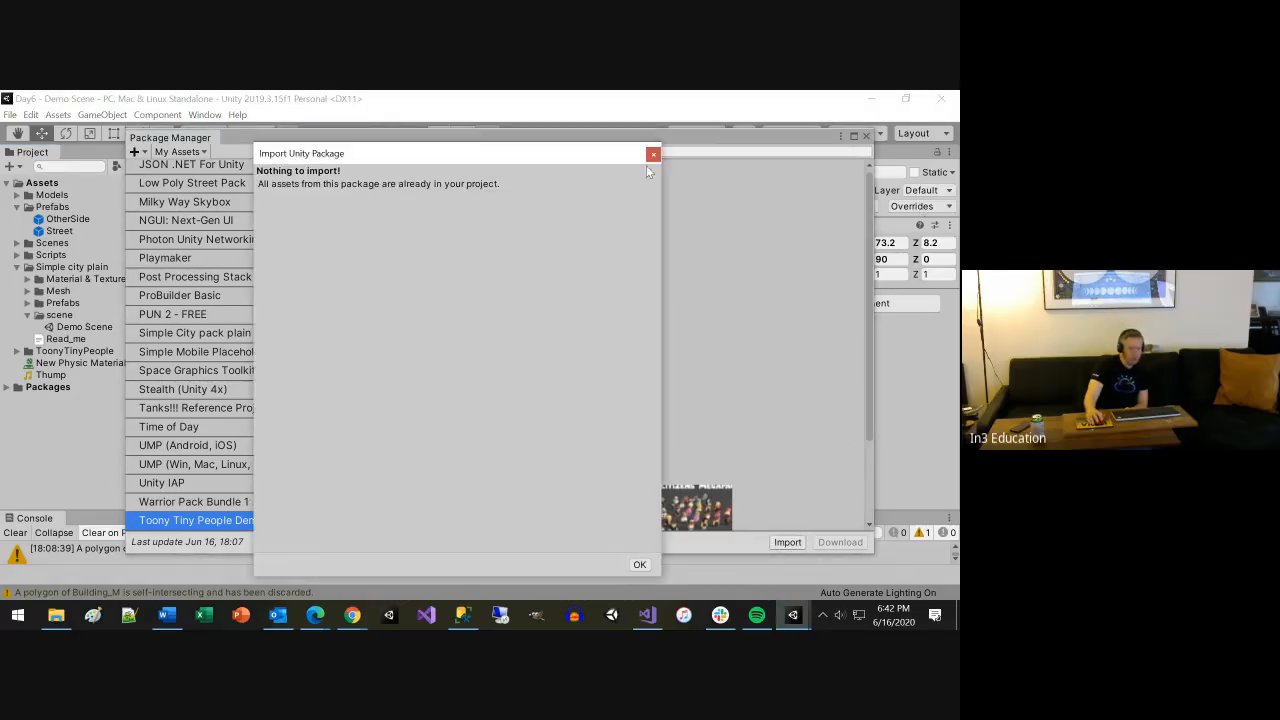
pyautogui.click(652, 155)
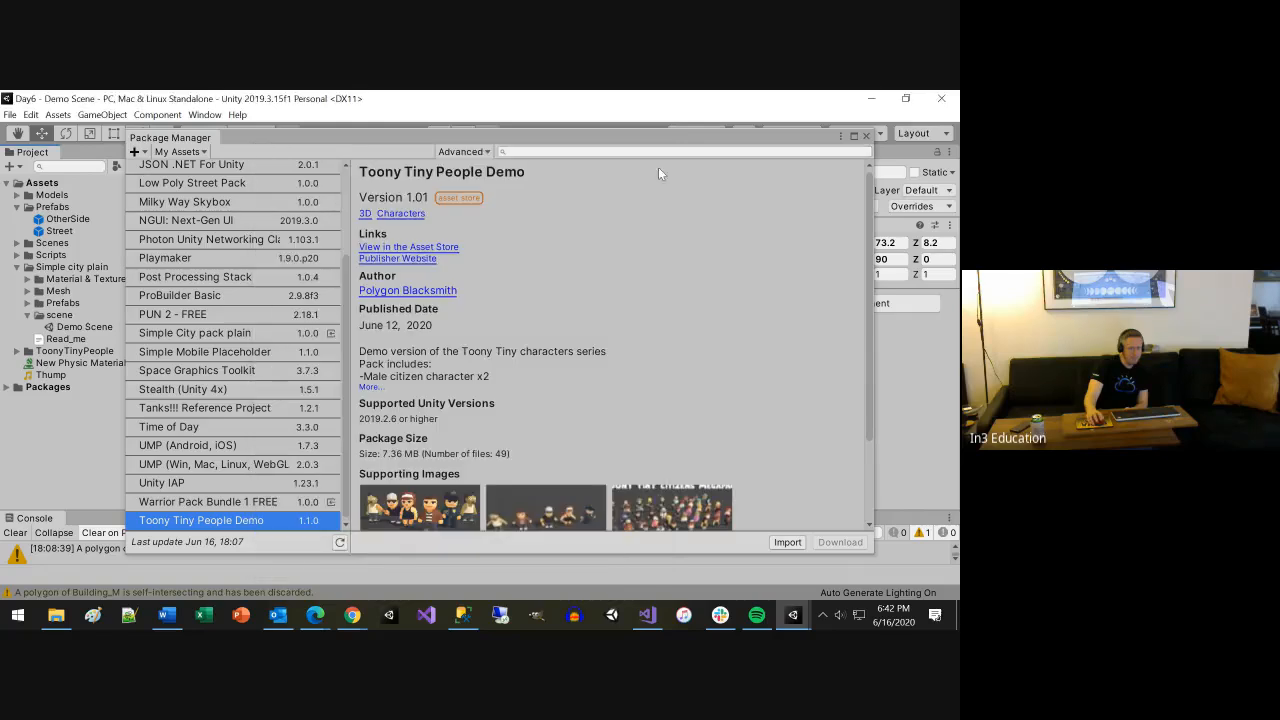
pyautogui.click(866, 134)
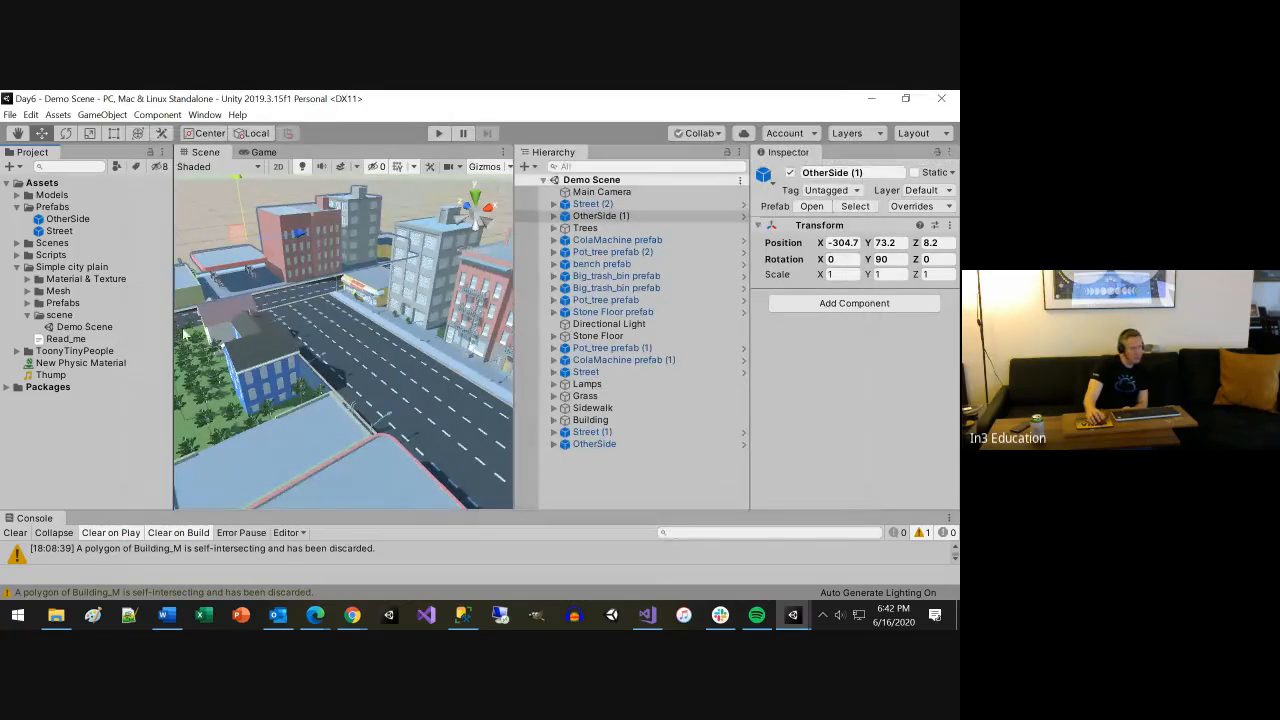
# Expand ToonyTinyPeople's TT_demo folder with its prefabs and sample_scene subfolders, and open TT_Citizens_sample_scene
pyautogui.click(17, 351)
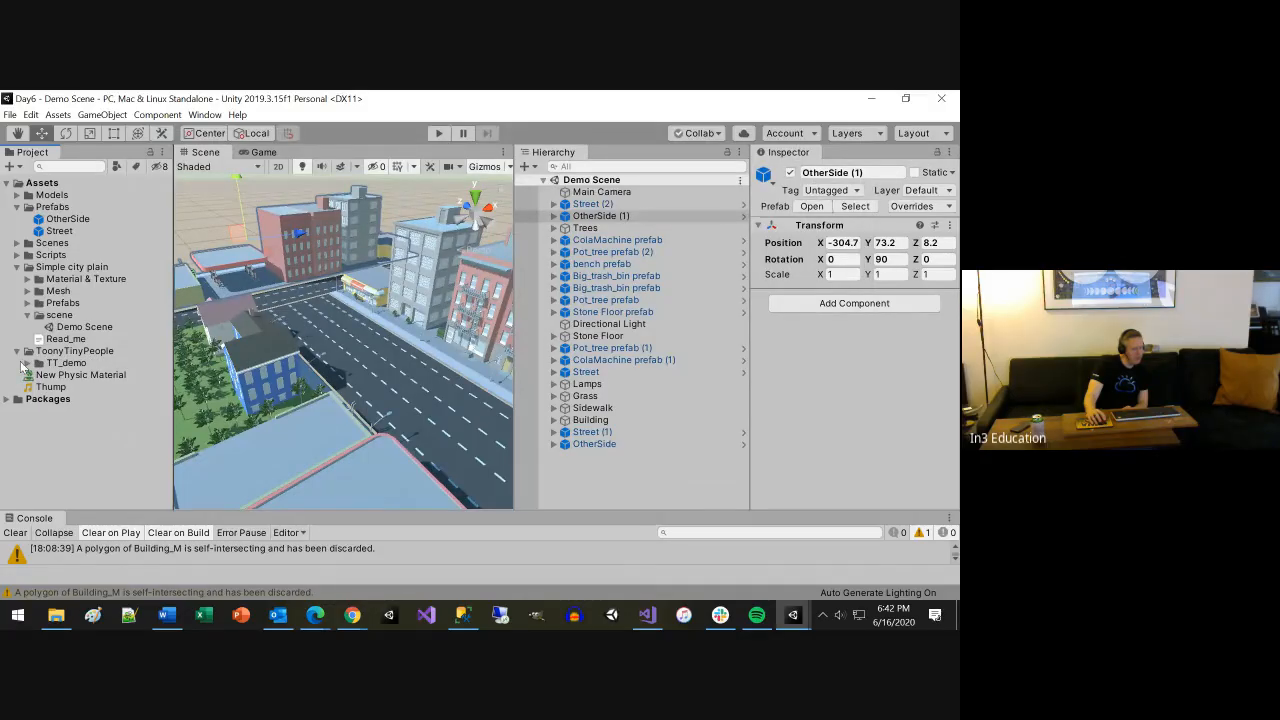
pyautogui.click(27, 364)
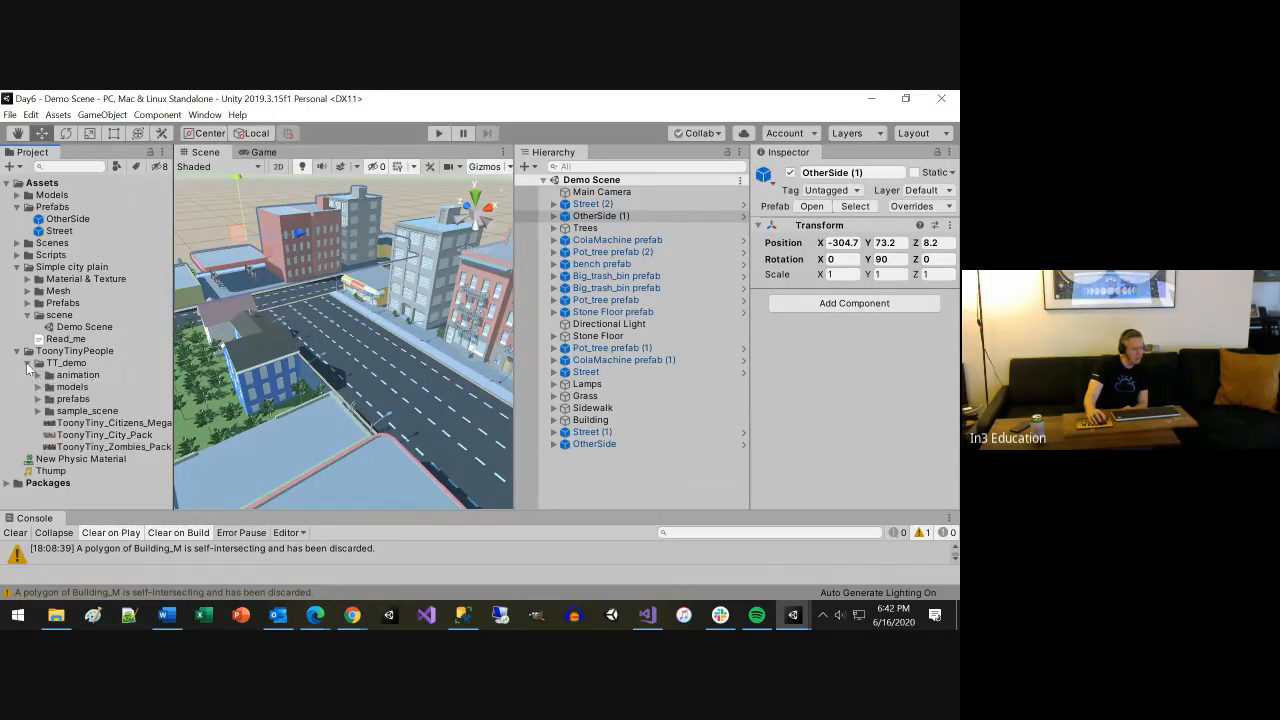
pyautogui.click(38, 400)
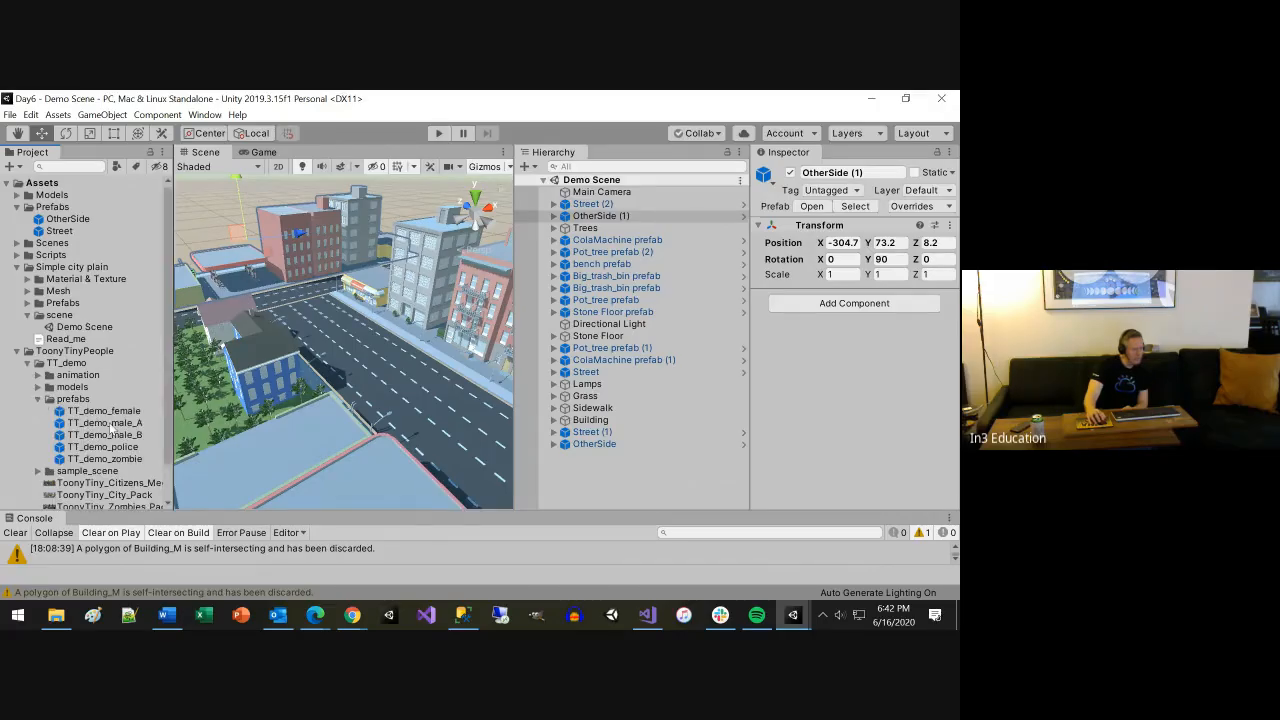
pyautogui.scroll(-2, 130, 422)
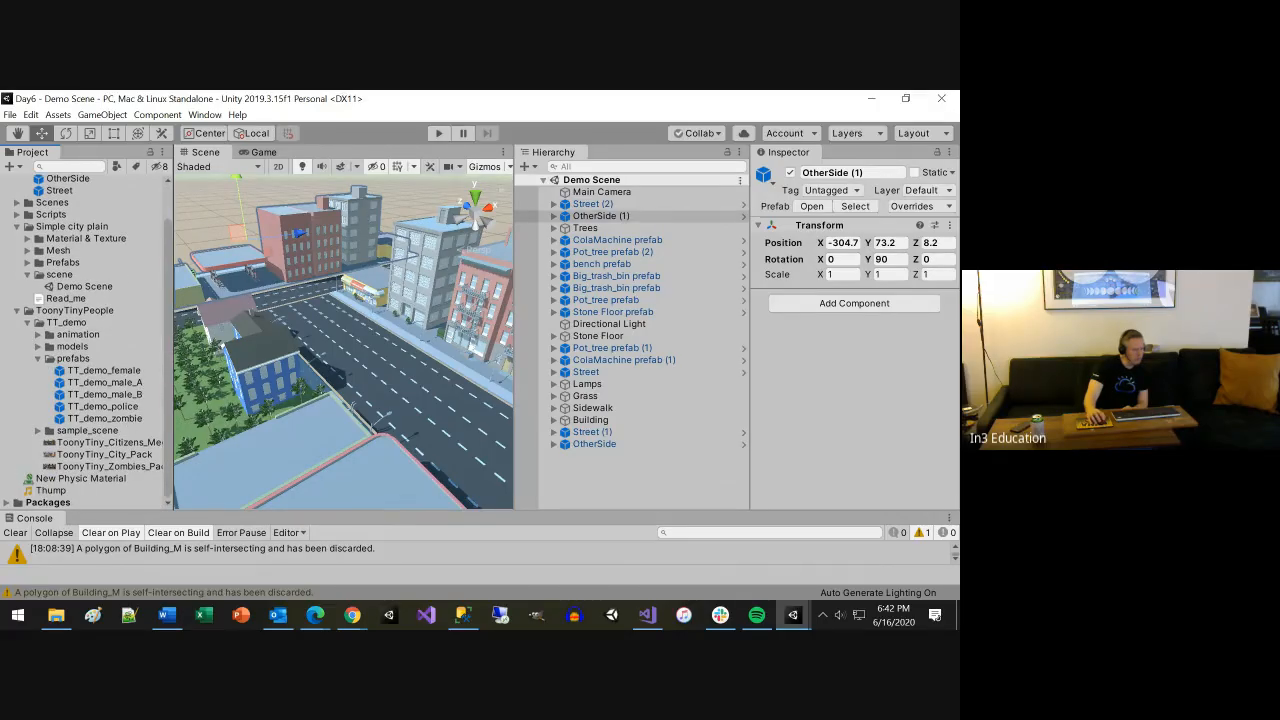
pyautogui.click(37, 431)
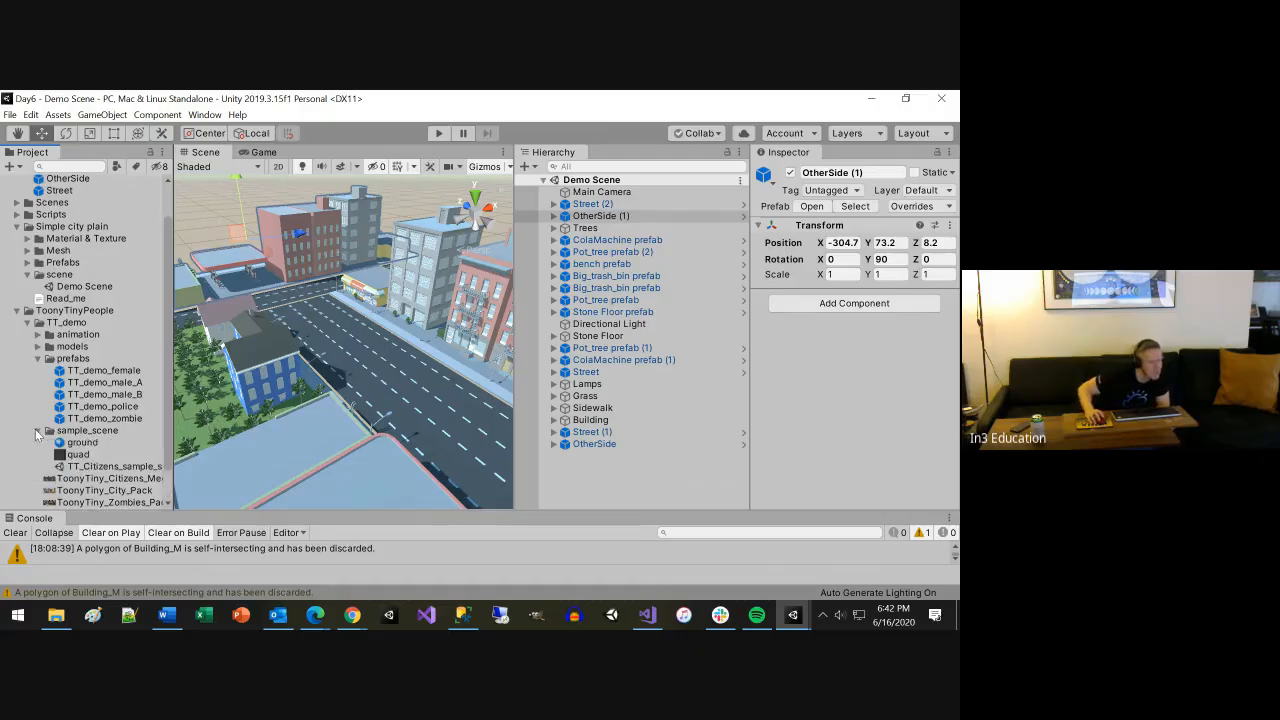
pyautogui.doubleClick(99, 468)
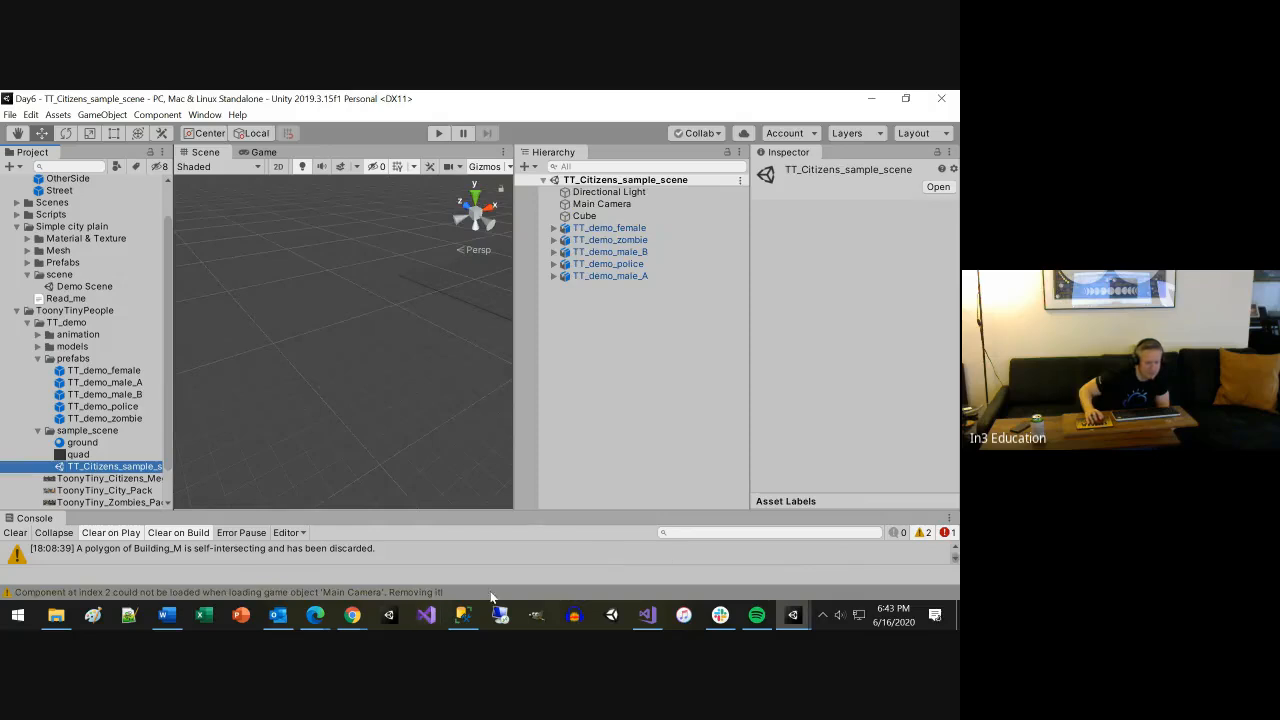
# Switch to the Asset Store in Chrome and look through the Toony Tiny People Demo preview images, closing the quick look when done
pyautogui.click(352, 615)
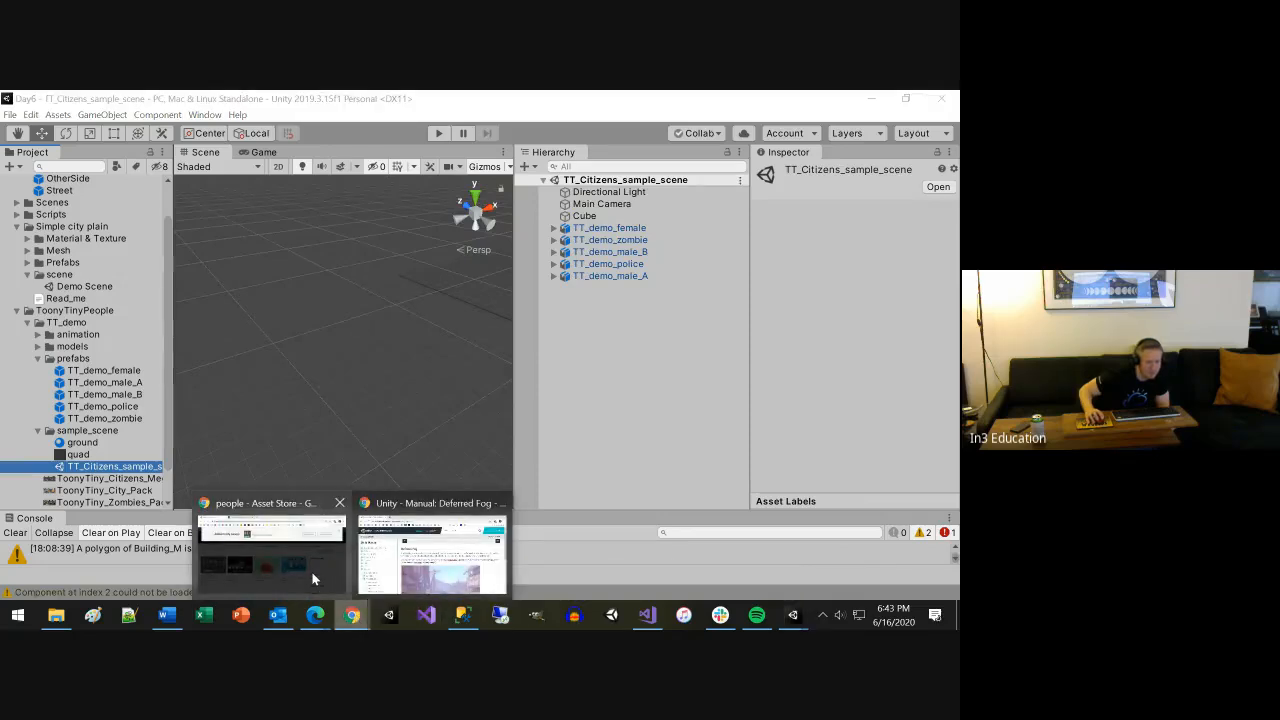
pyautogui.click(310, 571)
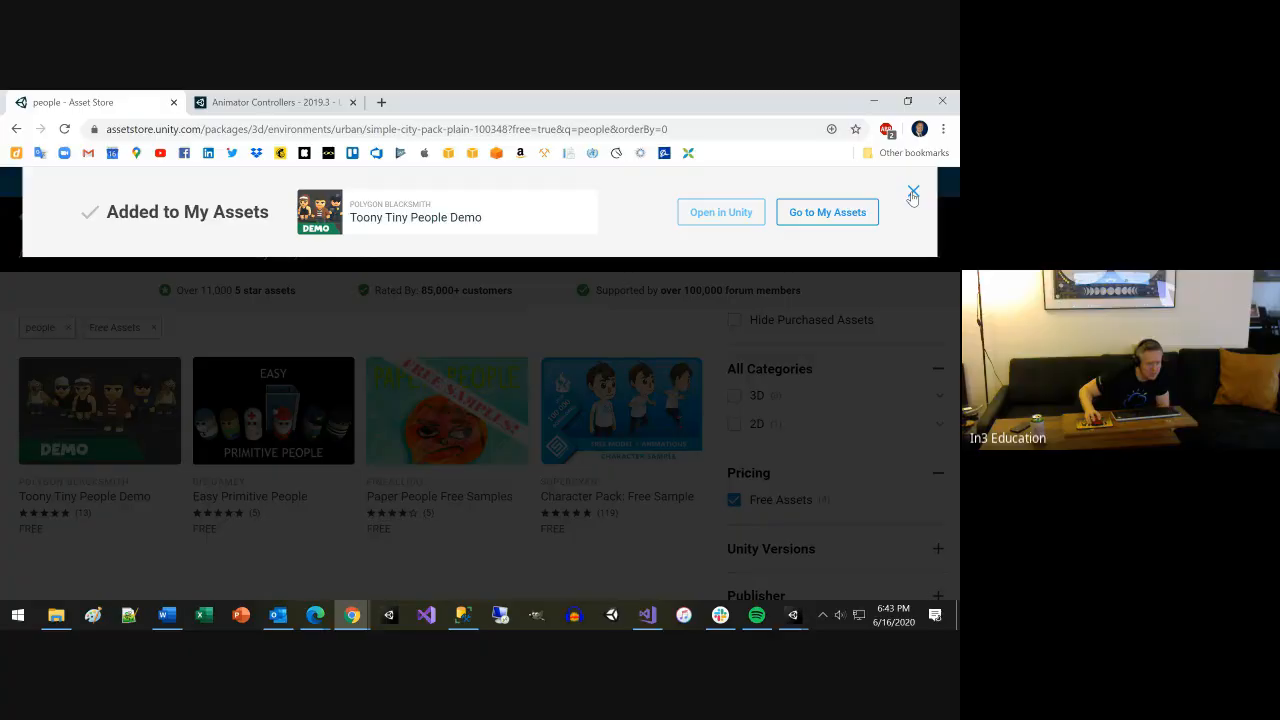
pyautogui.click(912, 193)
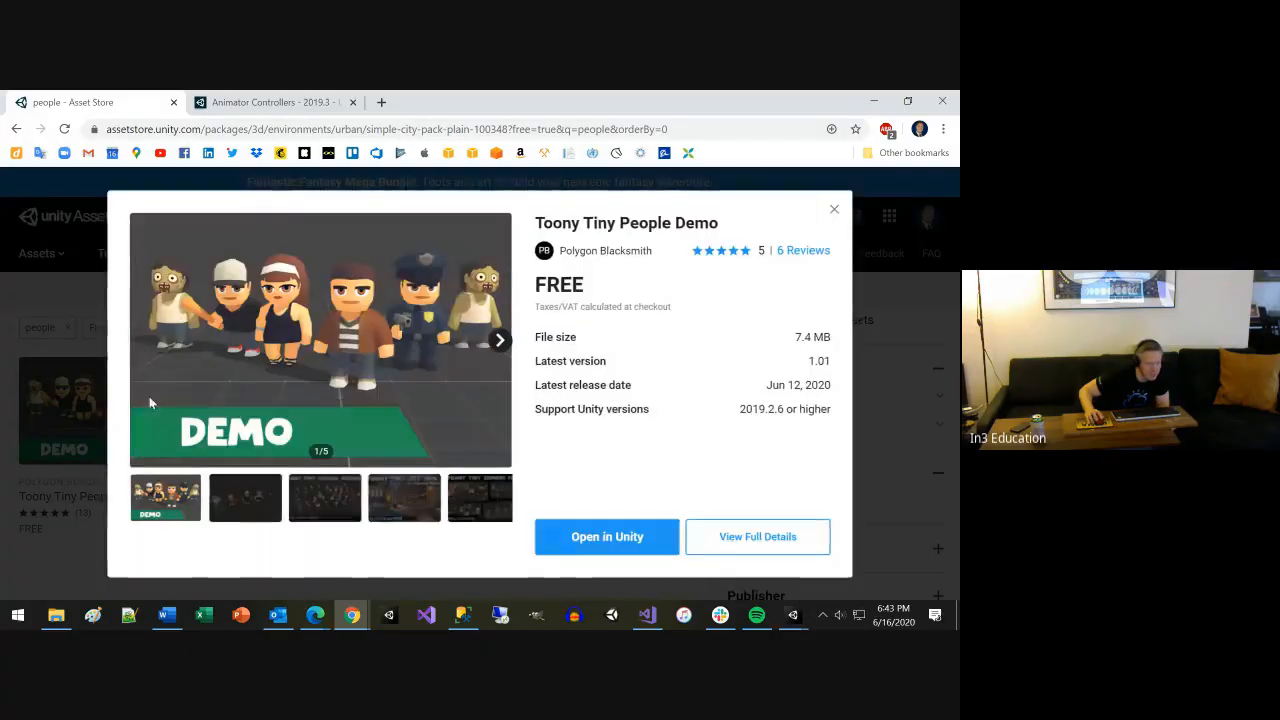
pyautogui.click(225, 502)
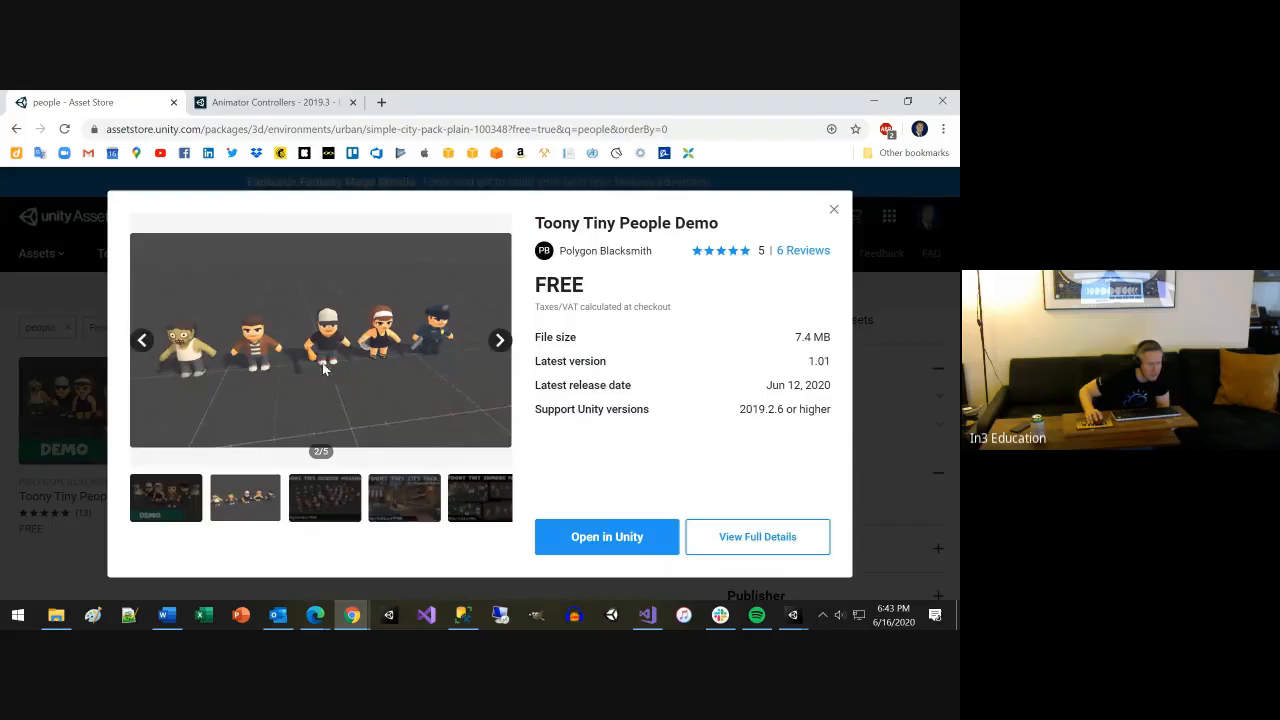
pyautogui.click(502, 342)
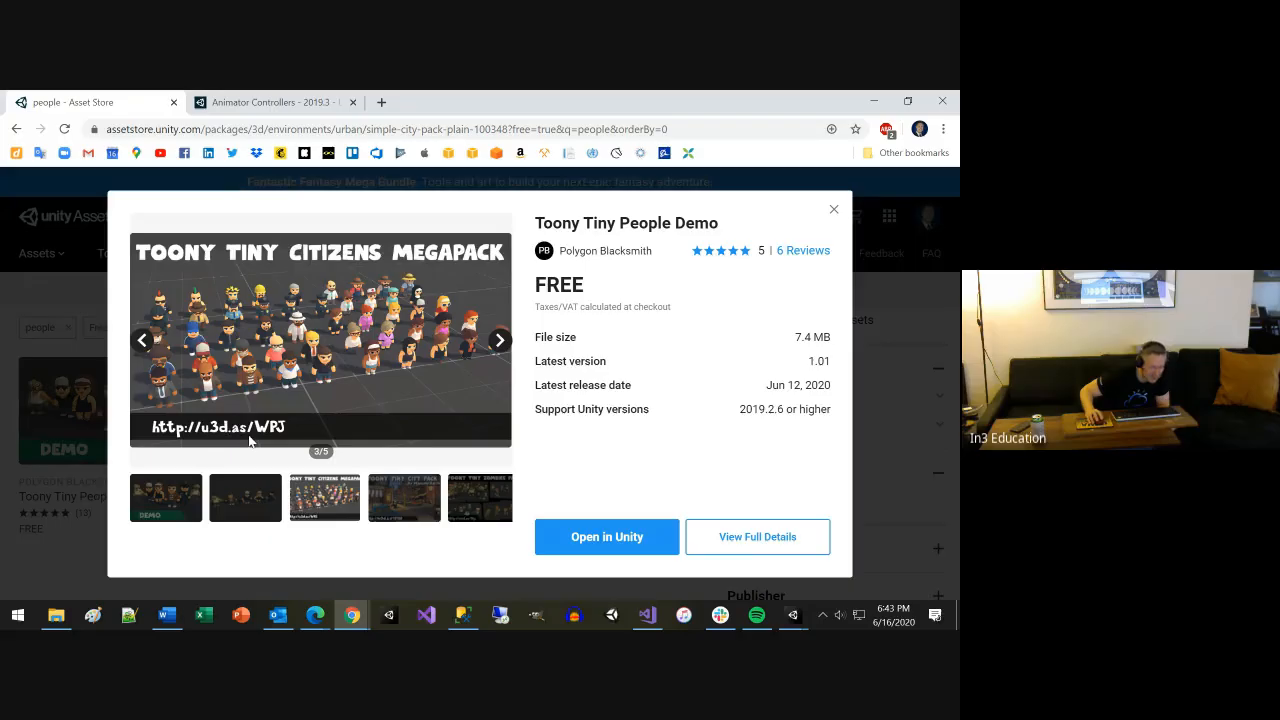
pyautogui.click(145, 341)
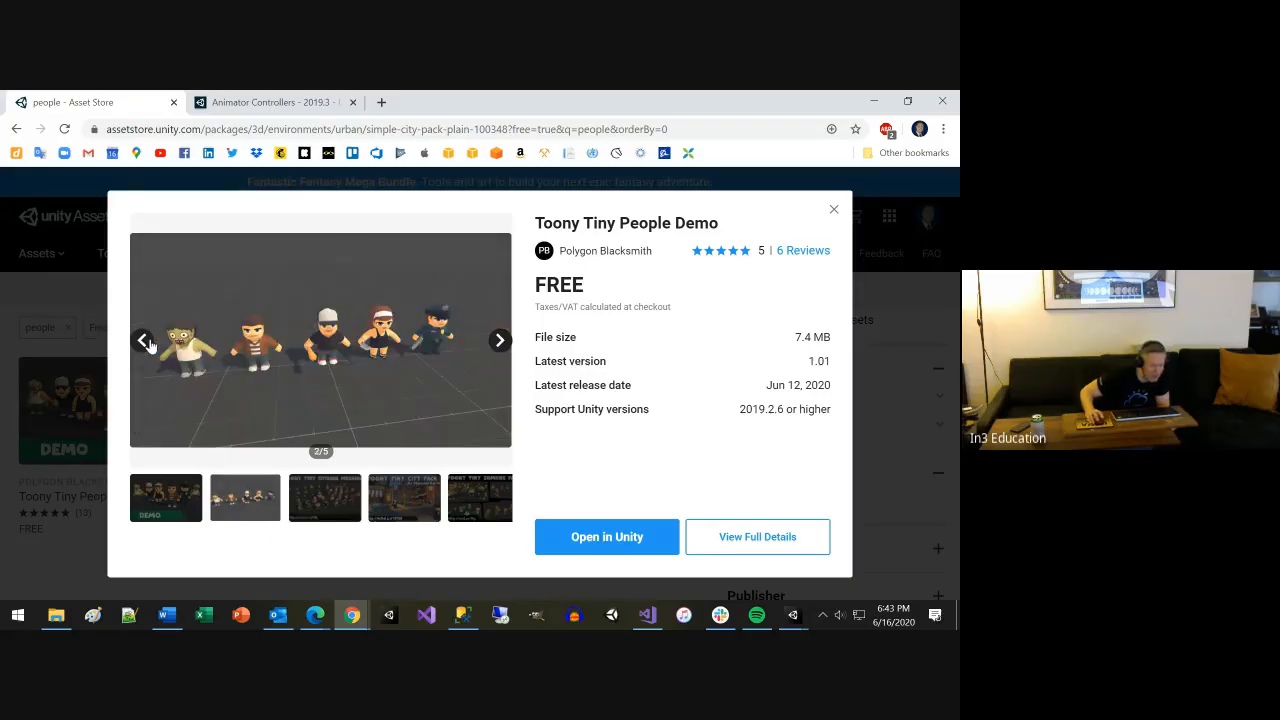
pyautogui.click(499, 342)
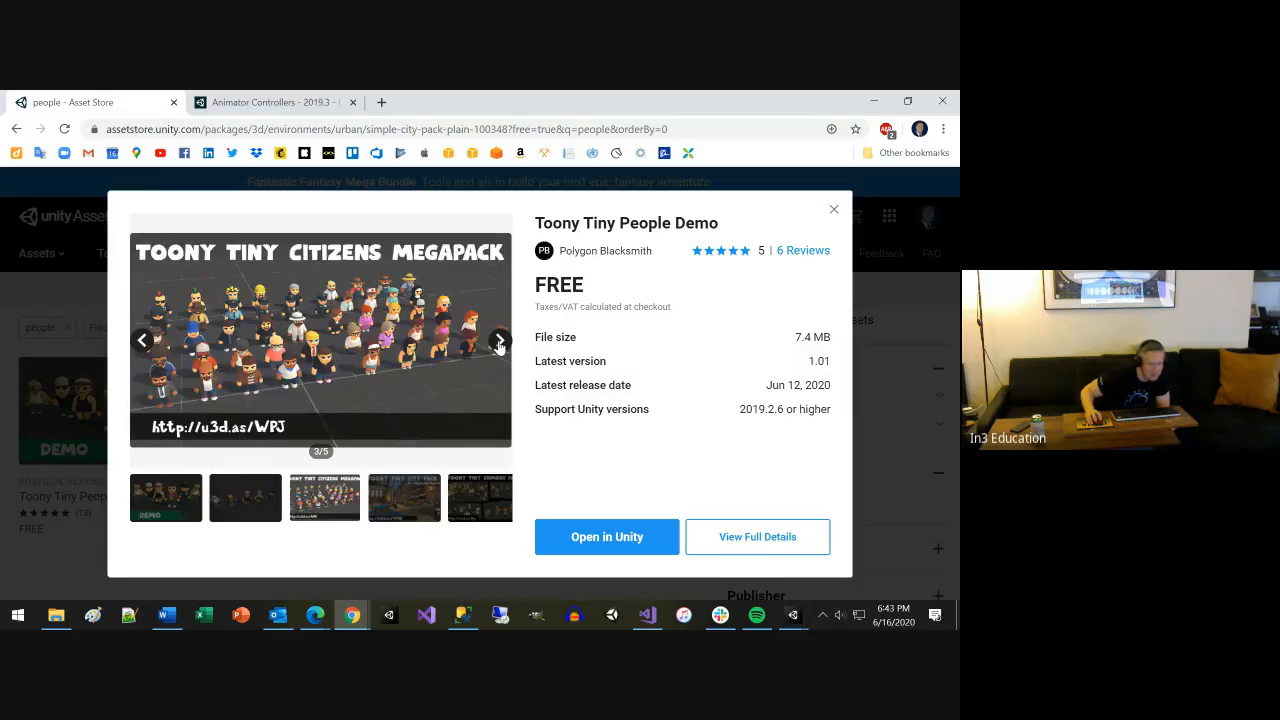
pyautogui.click(499, 342)
pyautogui.click(499, 342)
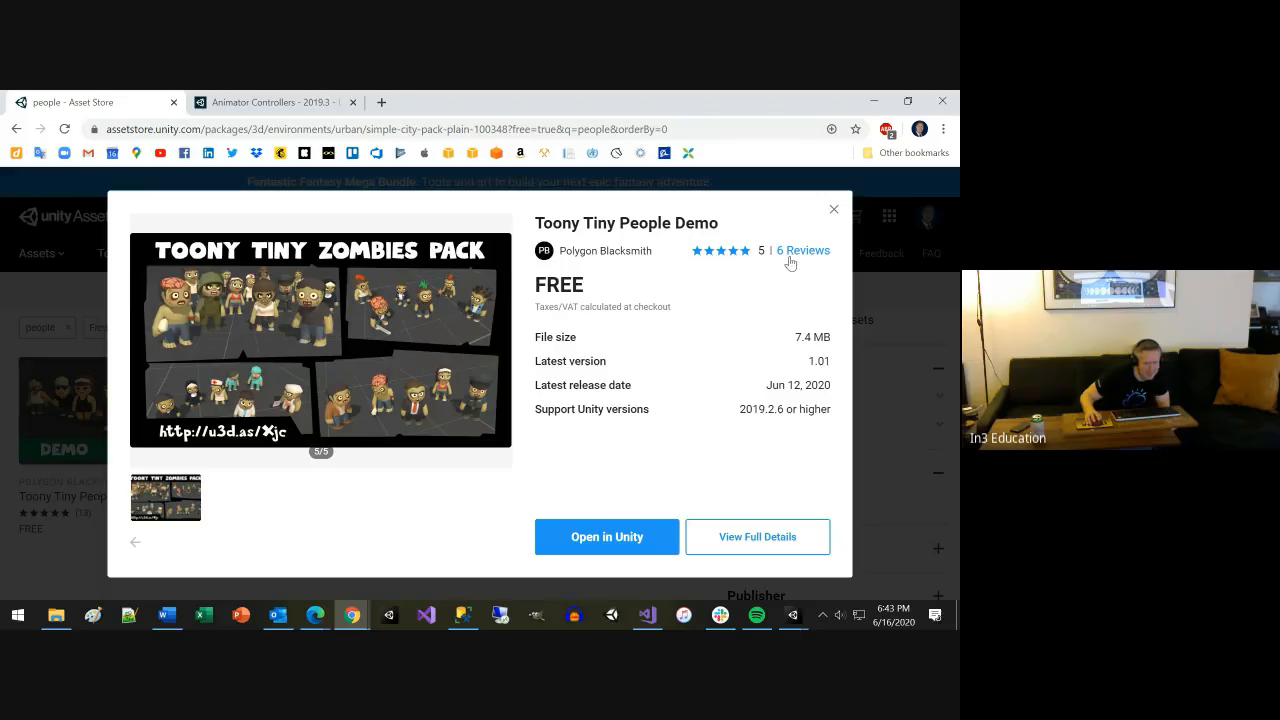
pyautogui.click(834, 210)
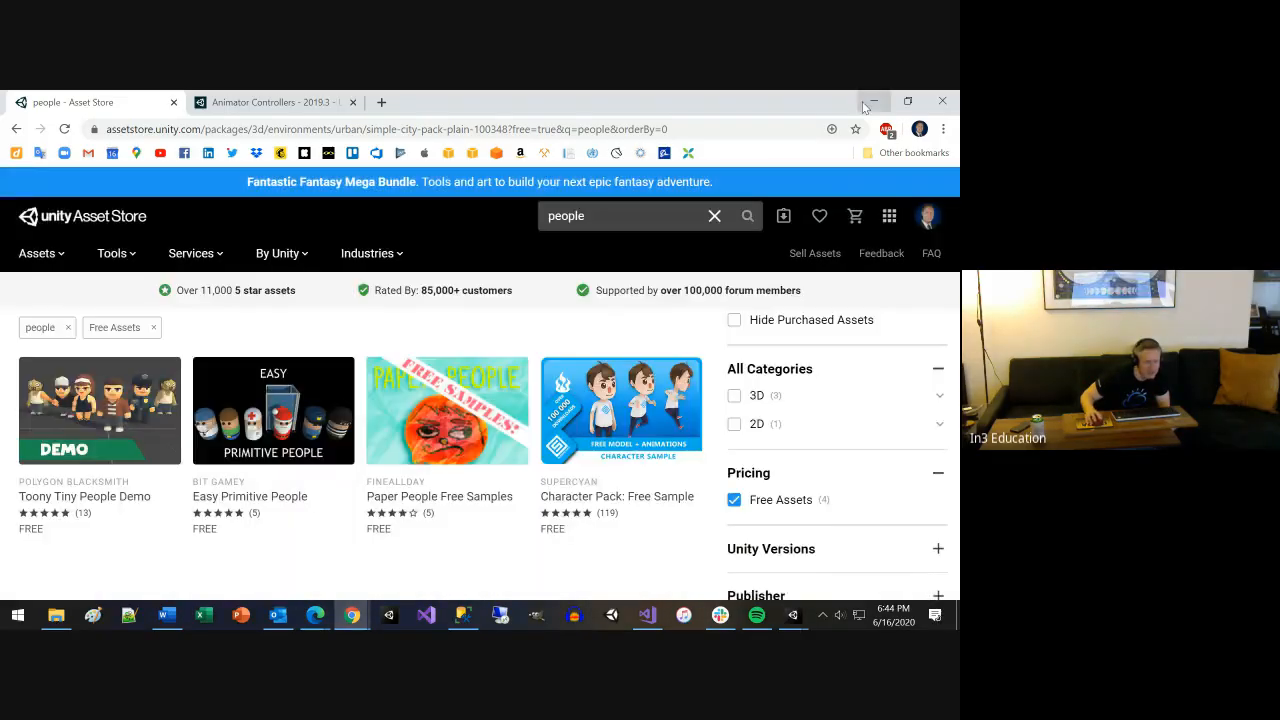
# Return to the Unity editor and reopen Demo Scene from the Simple city plain scene folder
pyautogui.click(874, 101)
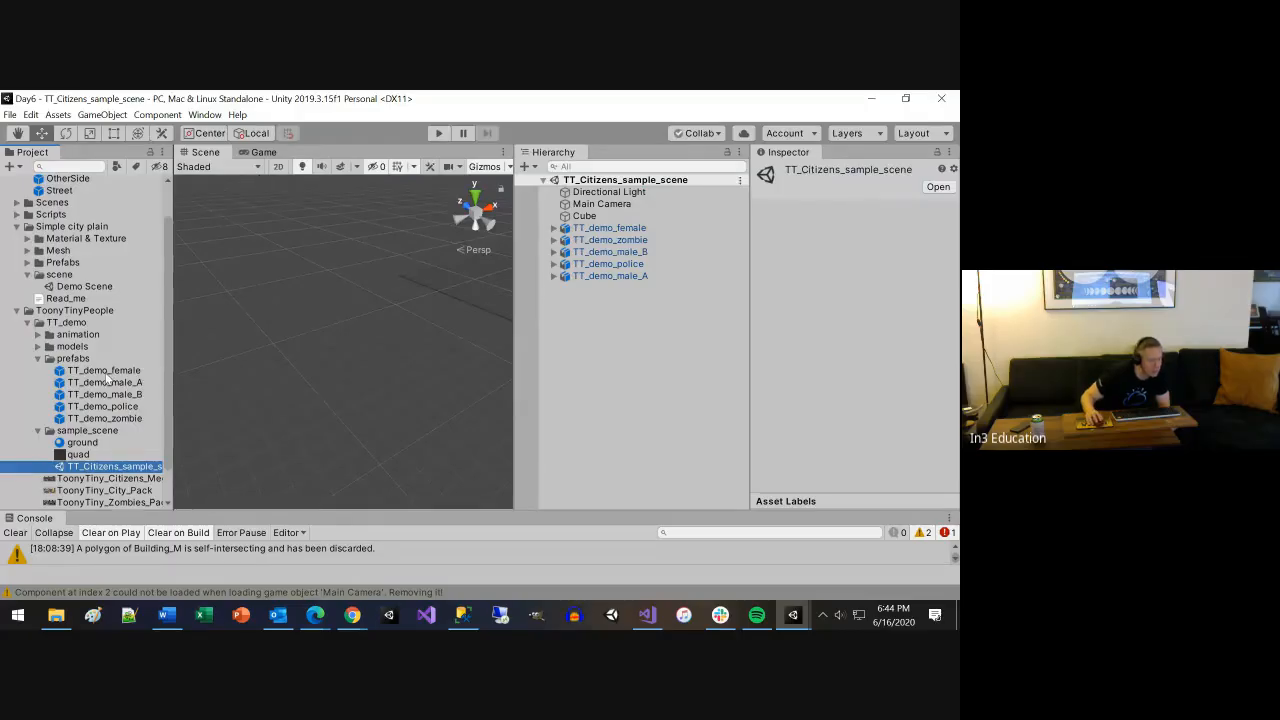
pyautogui.doubleClick(97, 286)
pyautogui.scroll(-2, 297, 414)
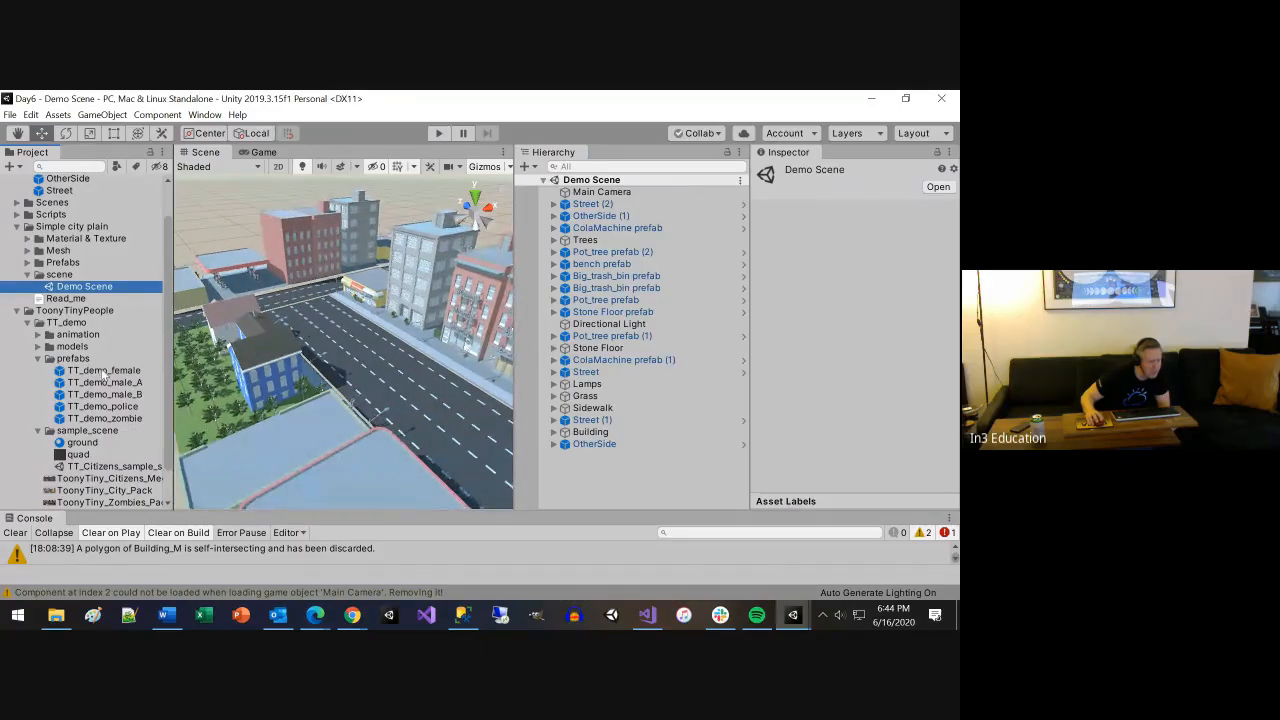
# Place the TT_demo_female prefab on the road near the intersection and frame the character in the Scene view
pyautogui.moveTo(103, 374); pyautogui.dragTo(330, 345)
pyautogui.scroll(3, 330, 345)
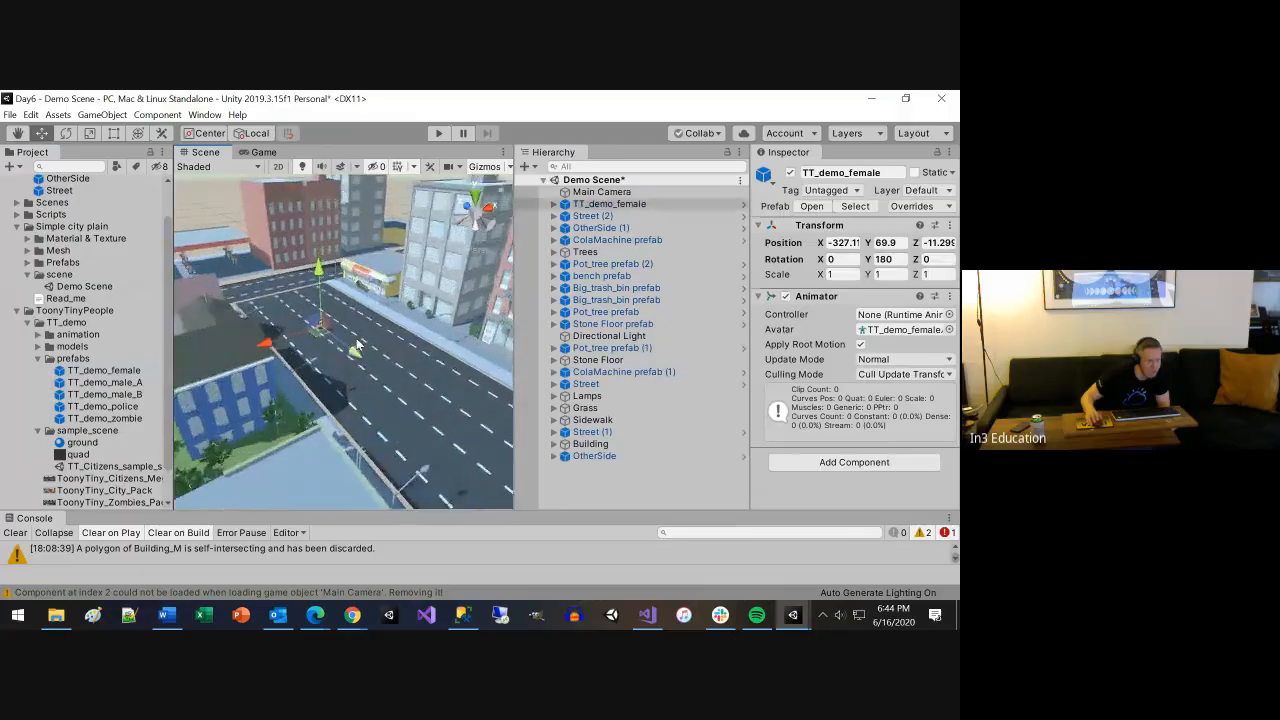
pyautogui.doubleClick(574, 206)
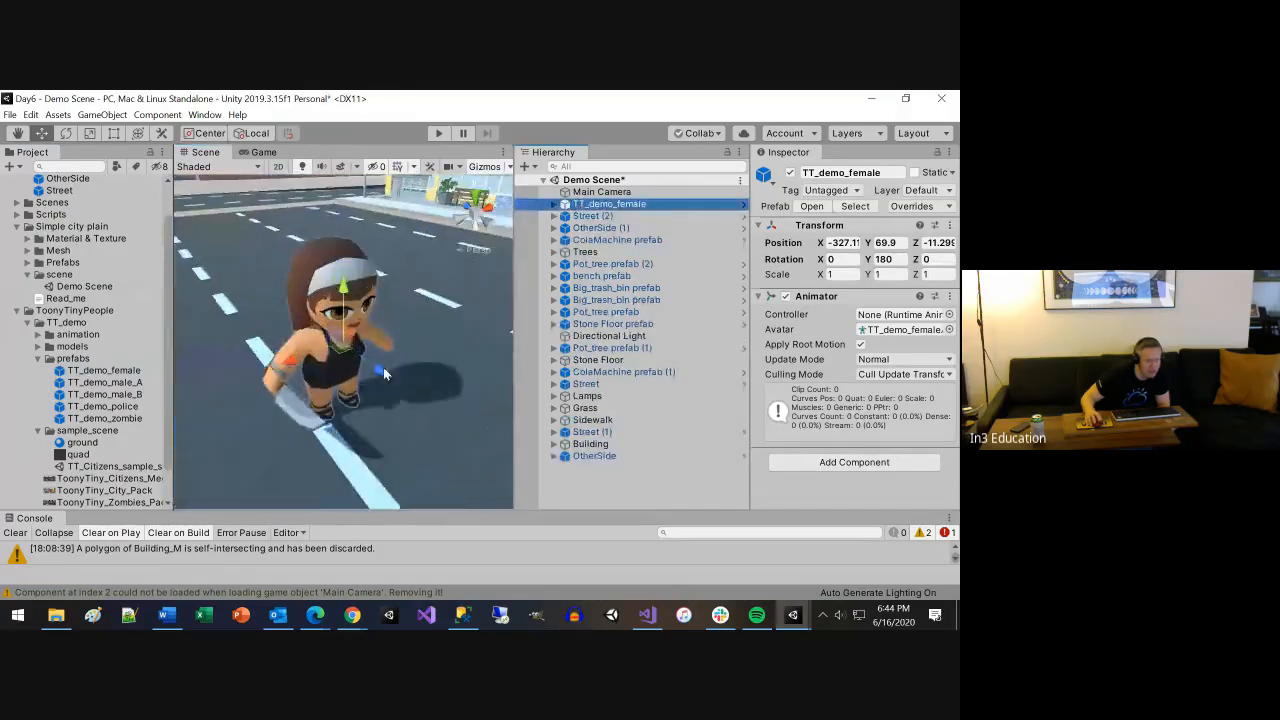
pyautogui.scroll(-5, 356, 406)
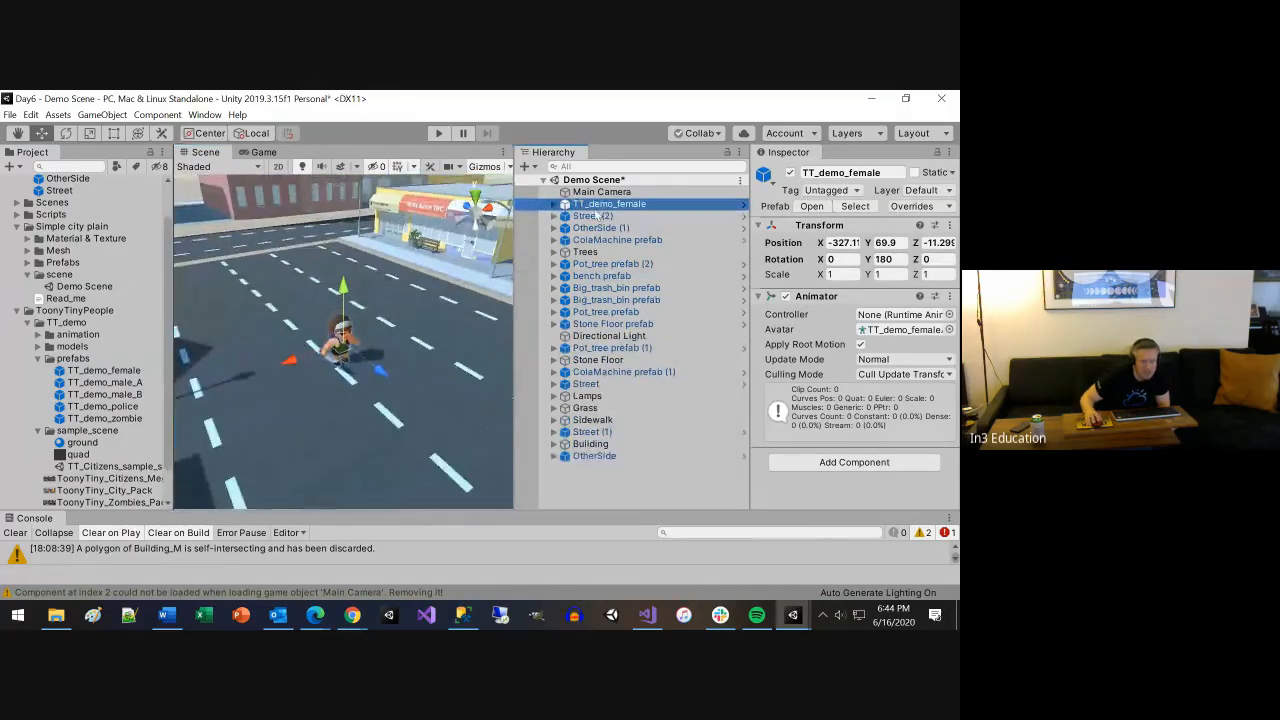
# Expand TT_demo_female and its Bip001 child in the scene, and inspect the components on Bip001, Bip001 Footsteps, f_body_18_black_dress and Object033
pyautogui.click(555, 204)
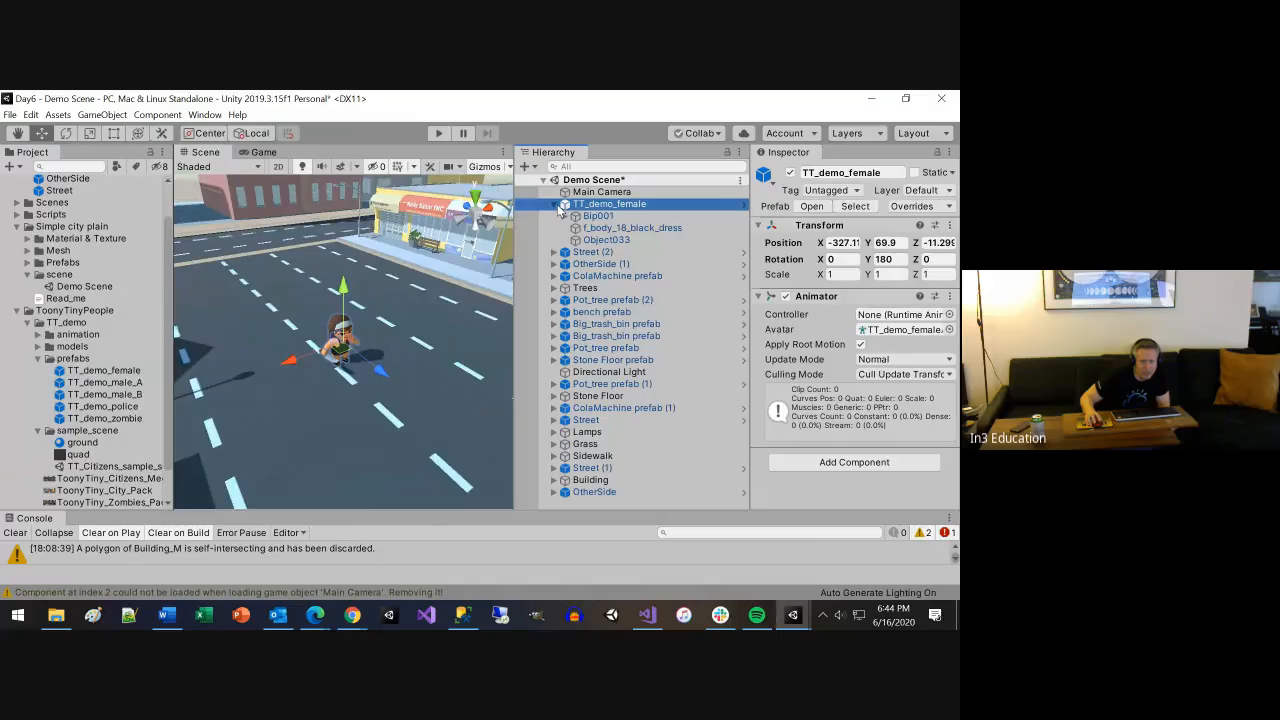
pyautogui.click(597, 217)
pyautogui.click(590, 228)
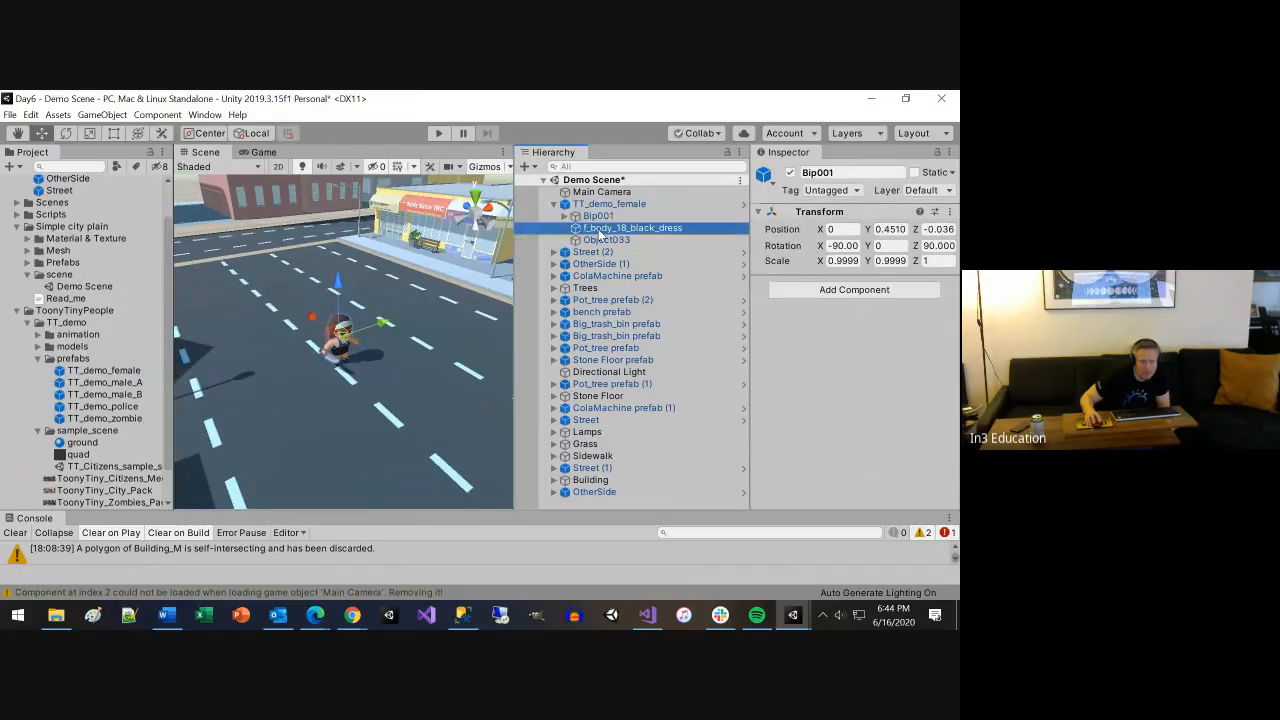
pyautogui.click(758, 283)
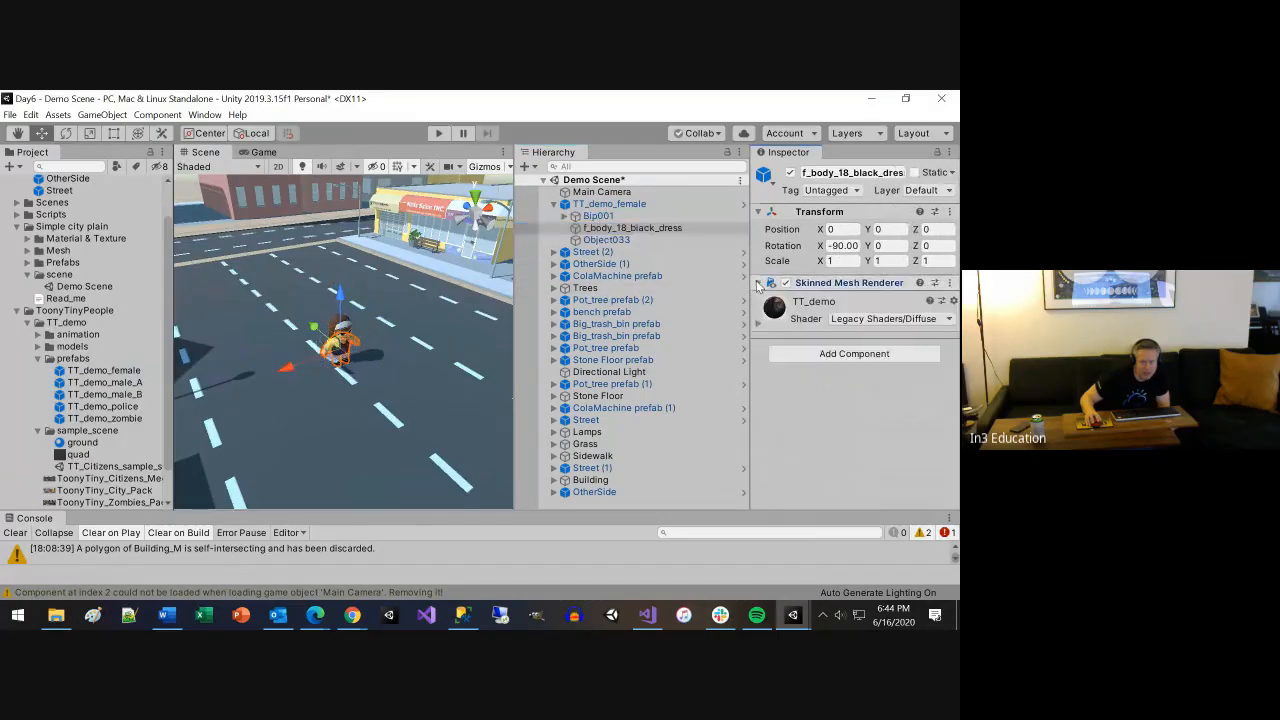
pyautogui.click(604, 240)
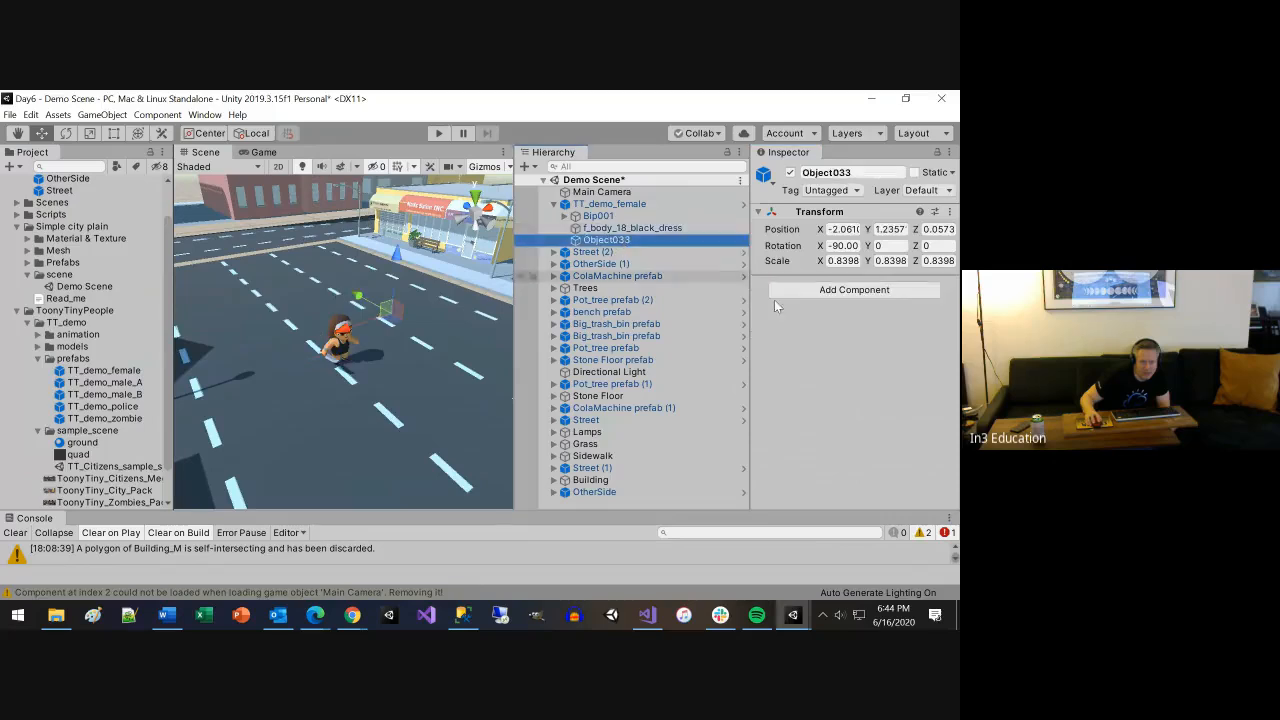
pyautogui.click(576, 217)
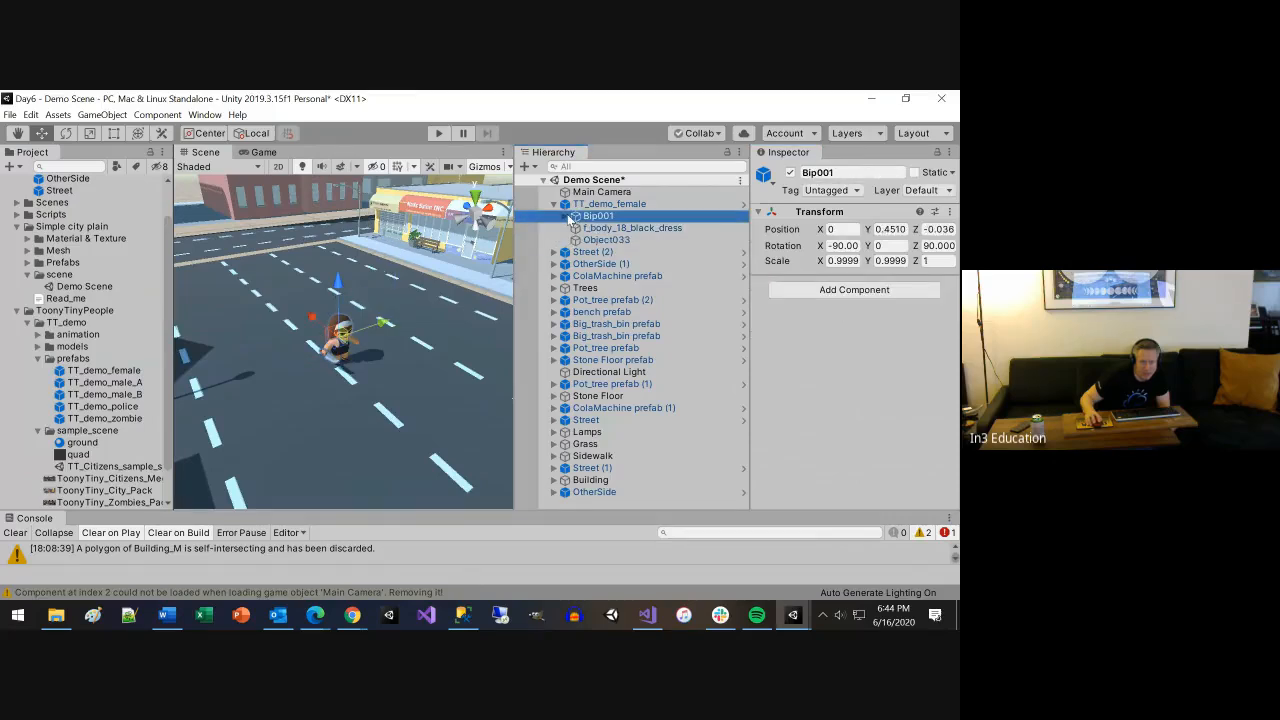
pyautogui.click(572, 217)
pyautogui.click(610, 228)
pyautogui.click(598, 217)
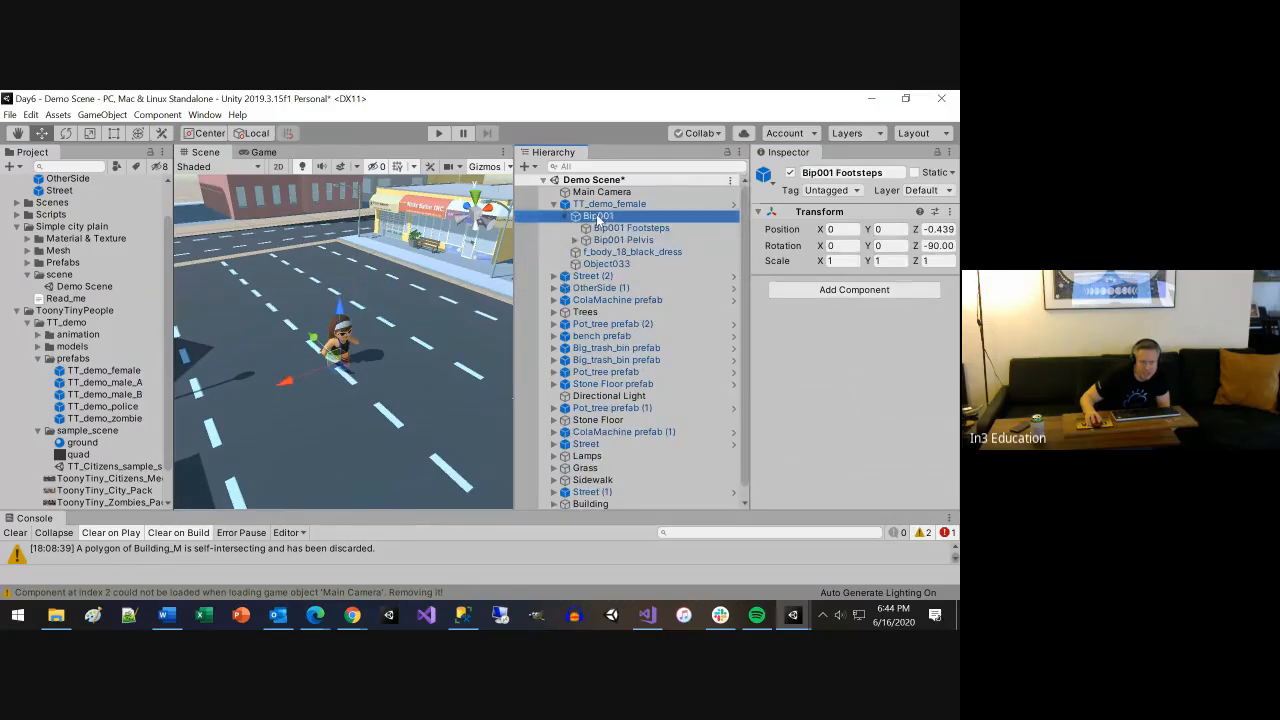
# Collapse the Animator component on TT_demo_female and compare the components of Object033, f_body_18_black_dress and Bip001 Pelvis
pyautogui.click(605, 204)
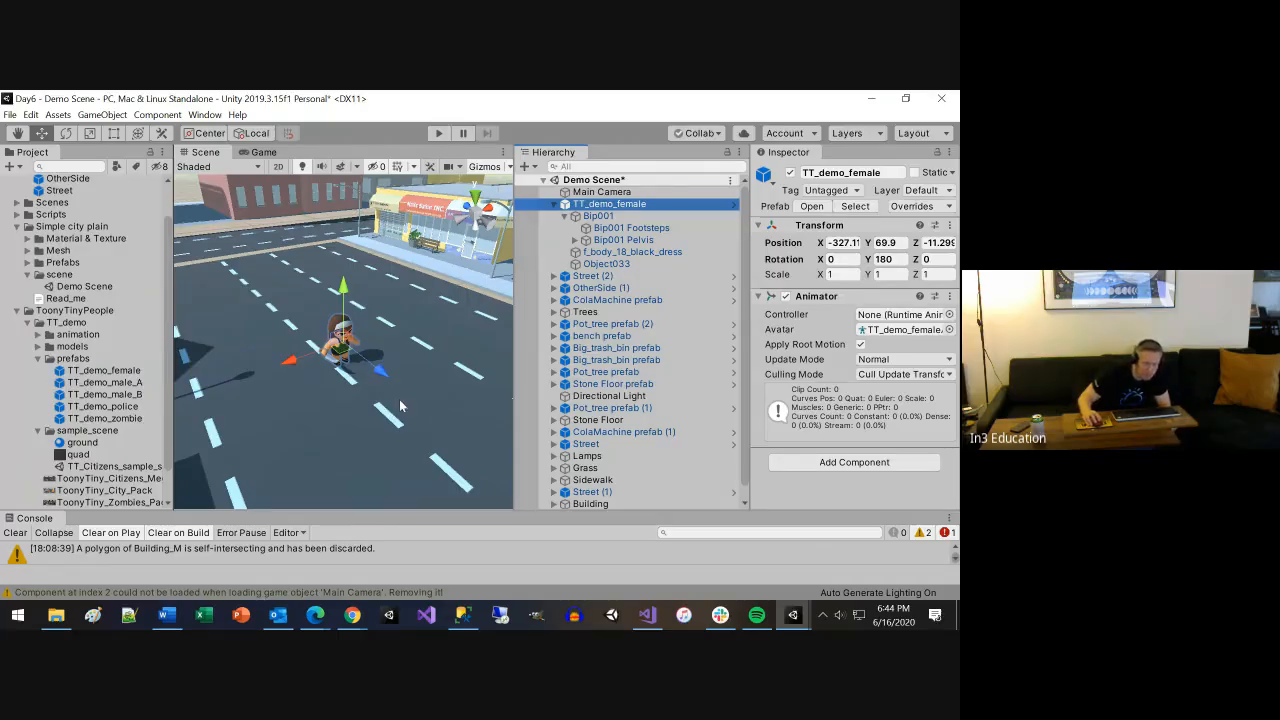
pyautogui.click(761, 297)
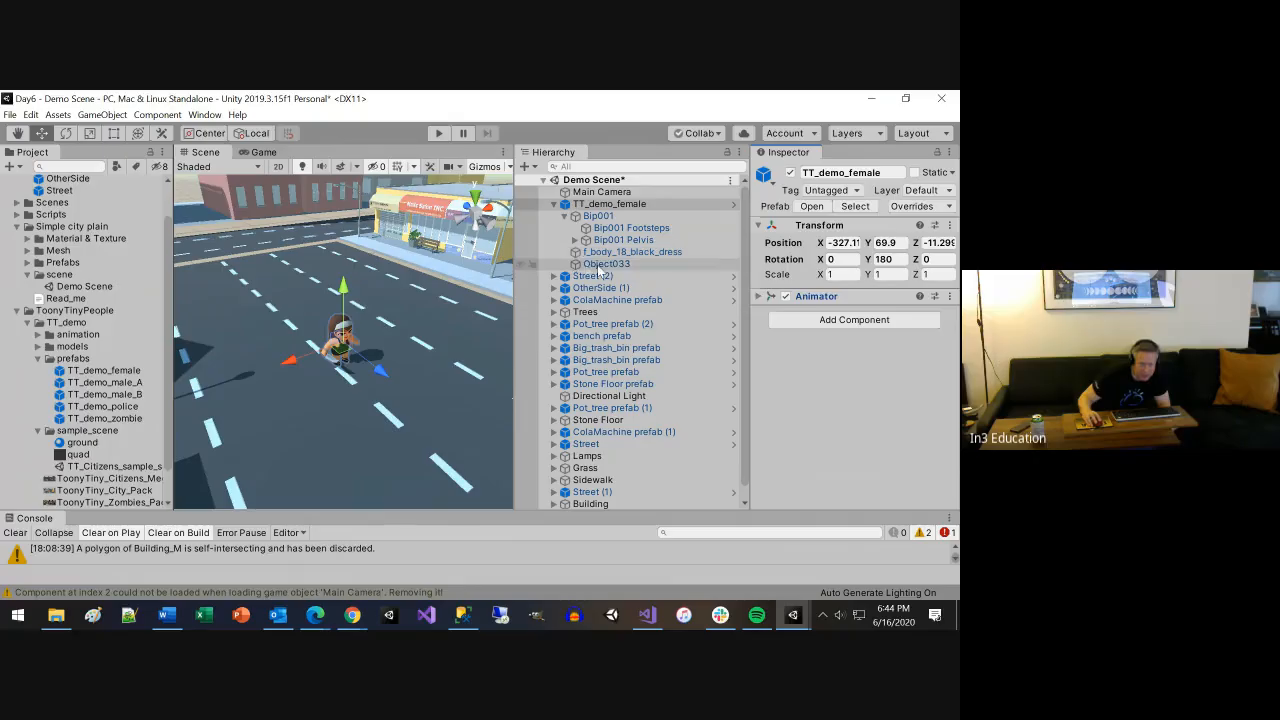
pyautogui.click(600, 265)
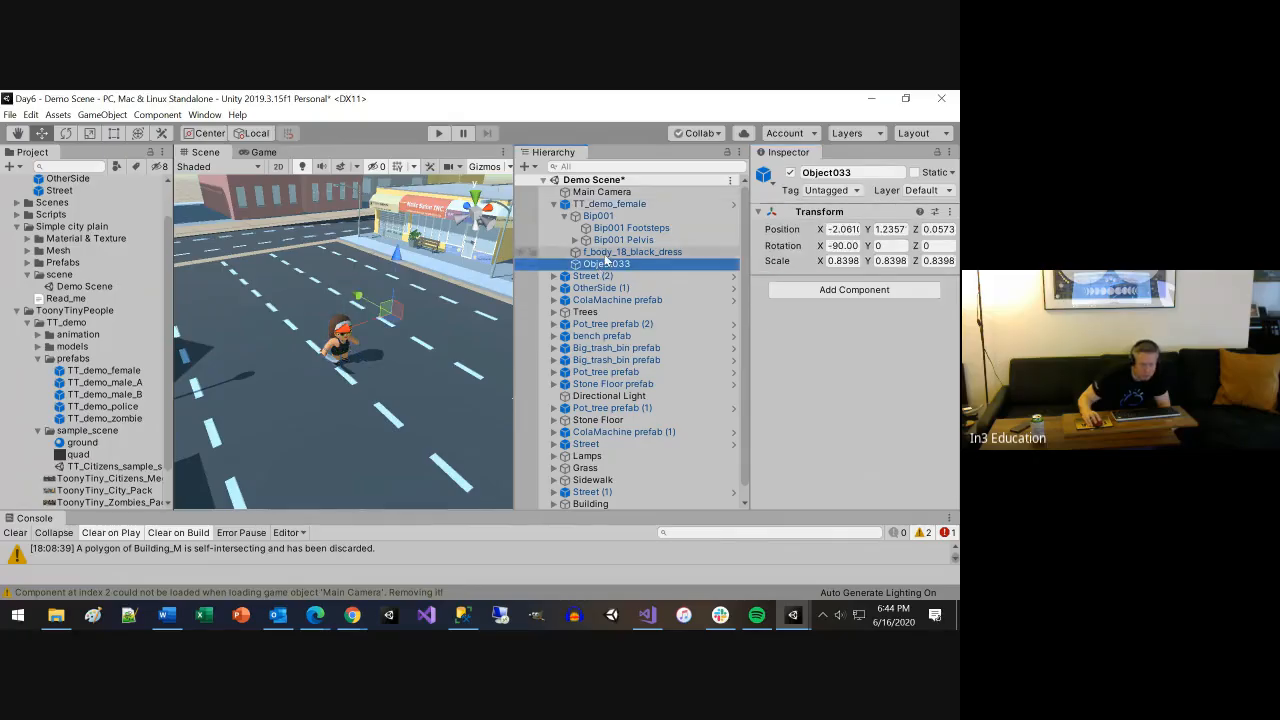
pyautogui.click(602, 255)
pyautogui.click(606, 267)
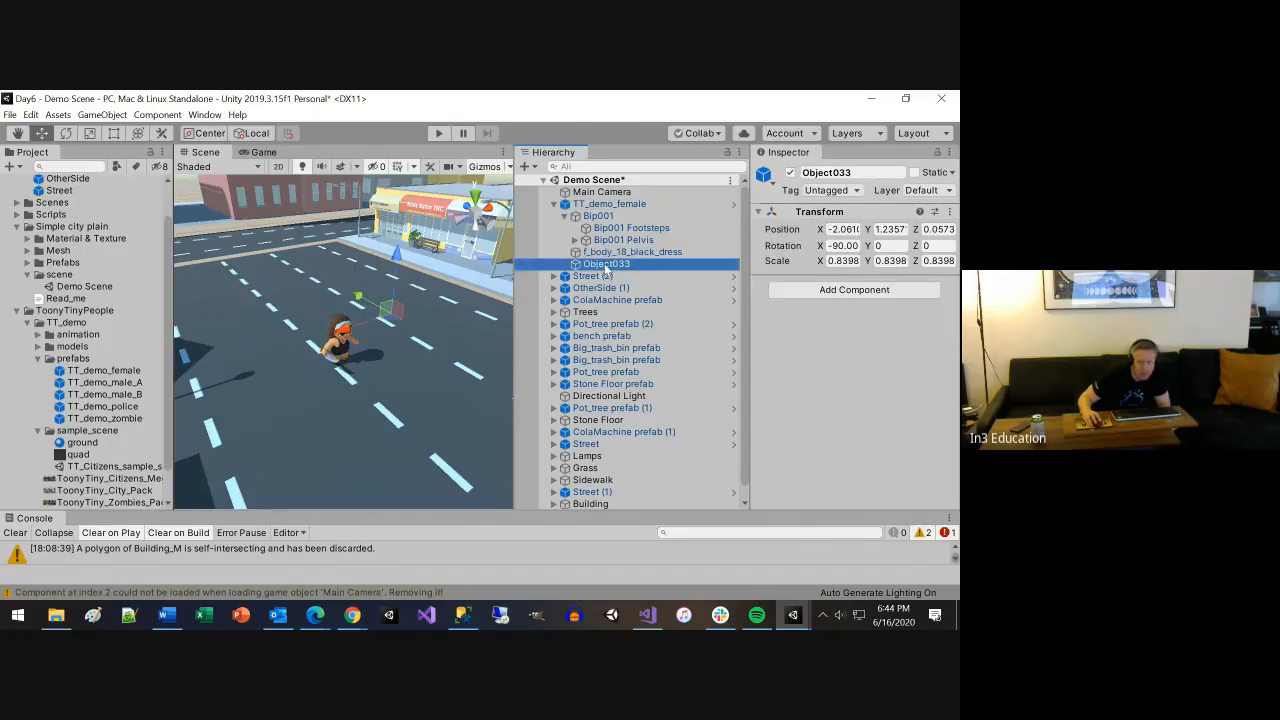
pyautogui.click(605, 252)
pyautogui.click(613, 242)
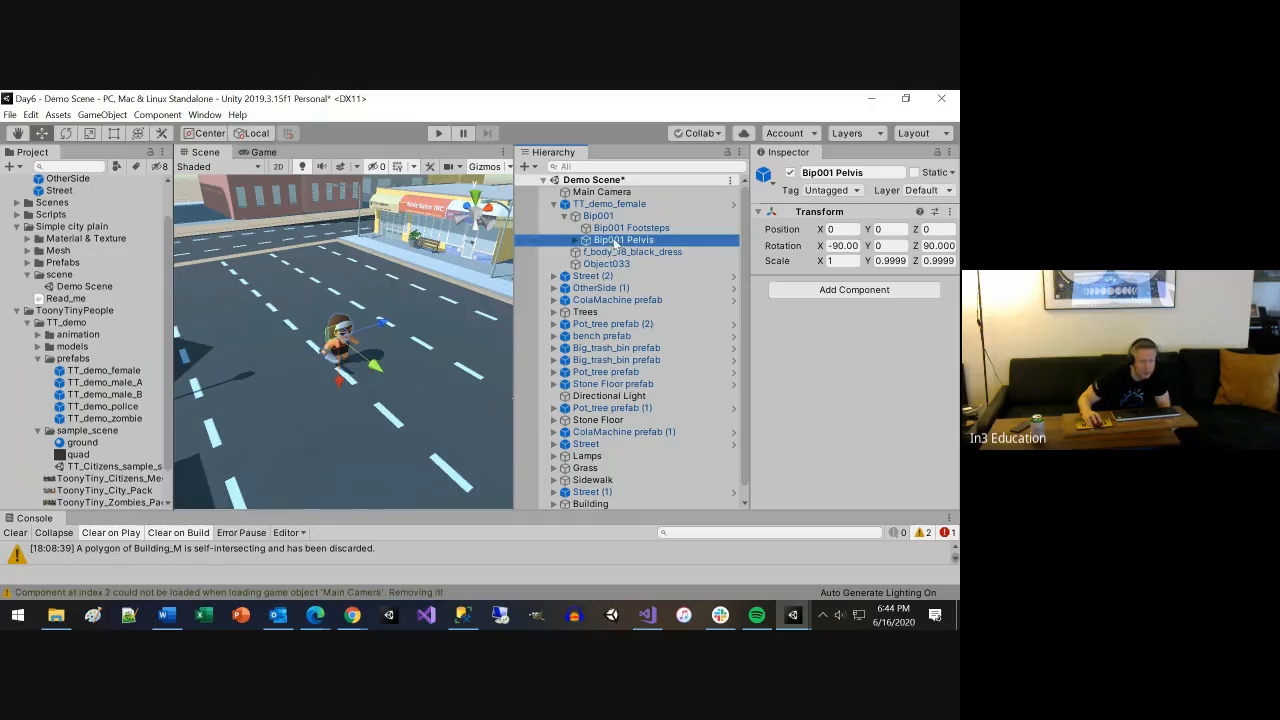
pyautogui.click(622, 264)
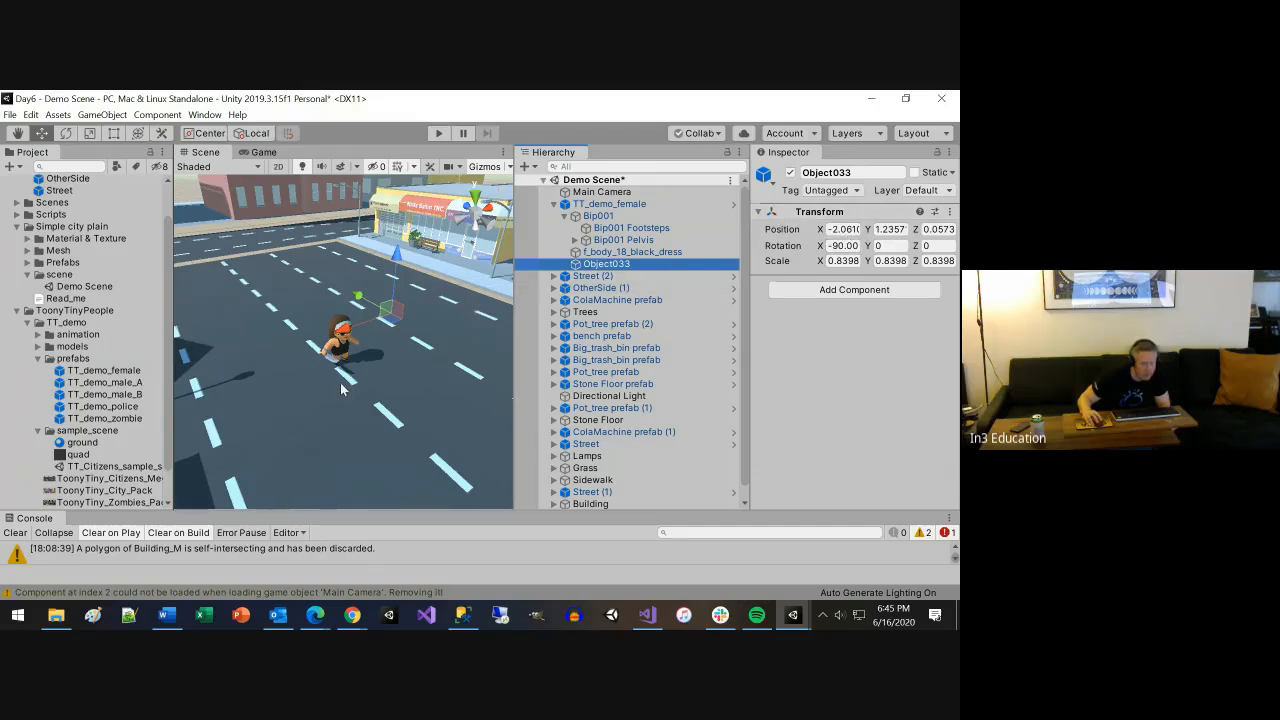
# Frame f_body_18_black_dress, test its Skinned Mesh Renderer by disabling and re-enabling it, and expand the TT_demo material properties
pyautogui.click(639, 252)
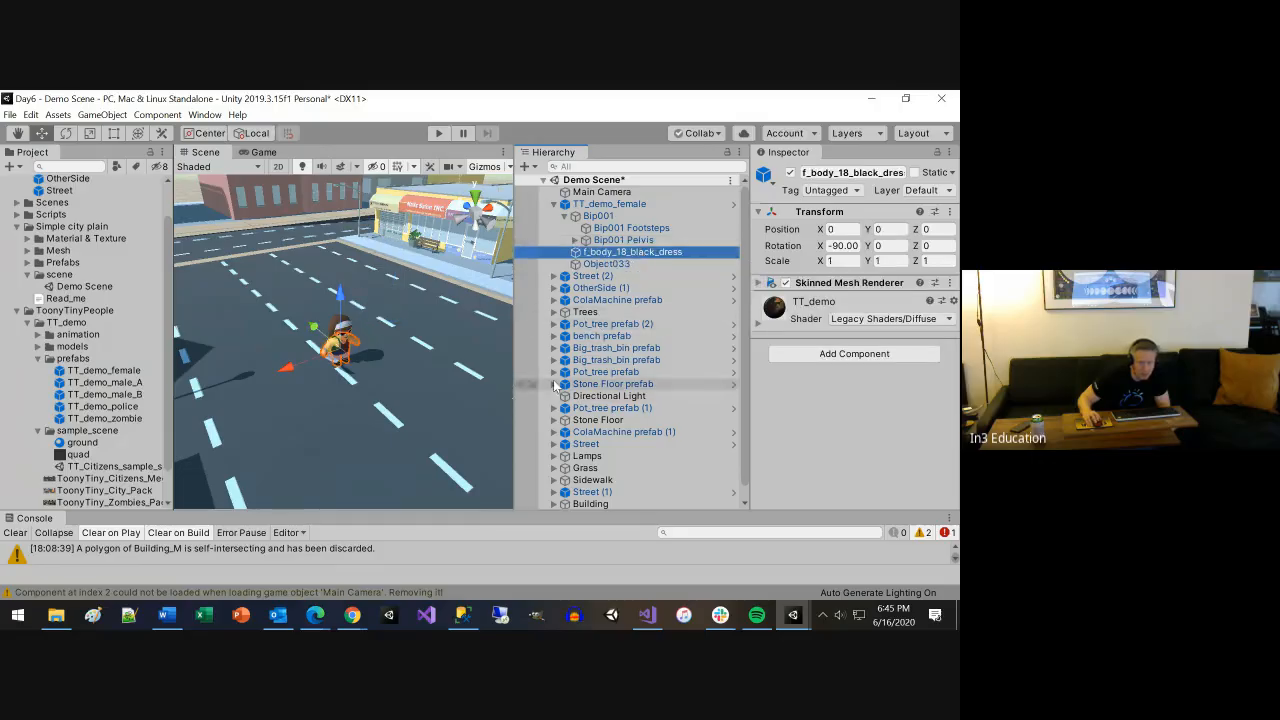
pyautogui.press('f')
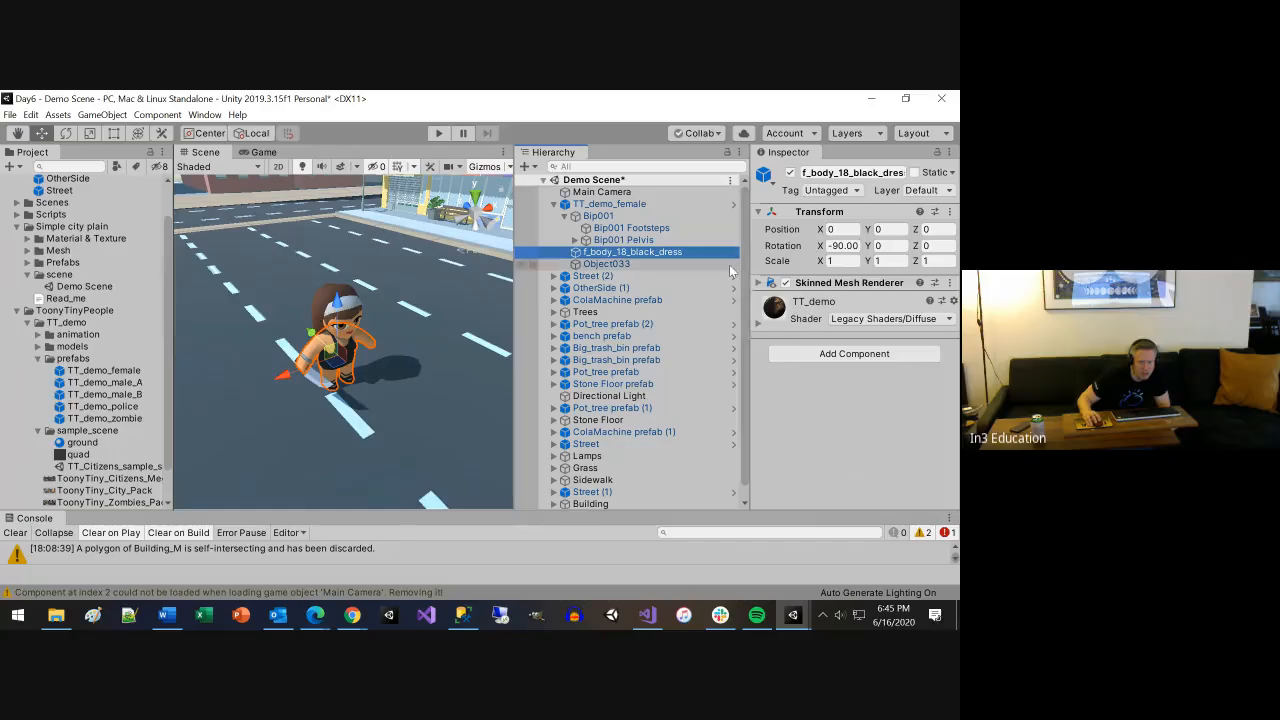
pyautogui.click(785, 283)
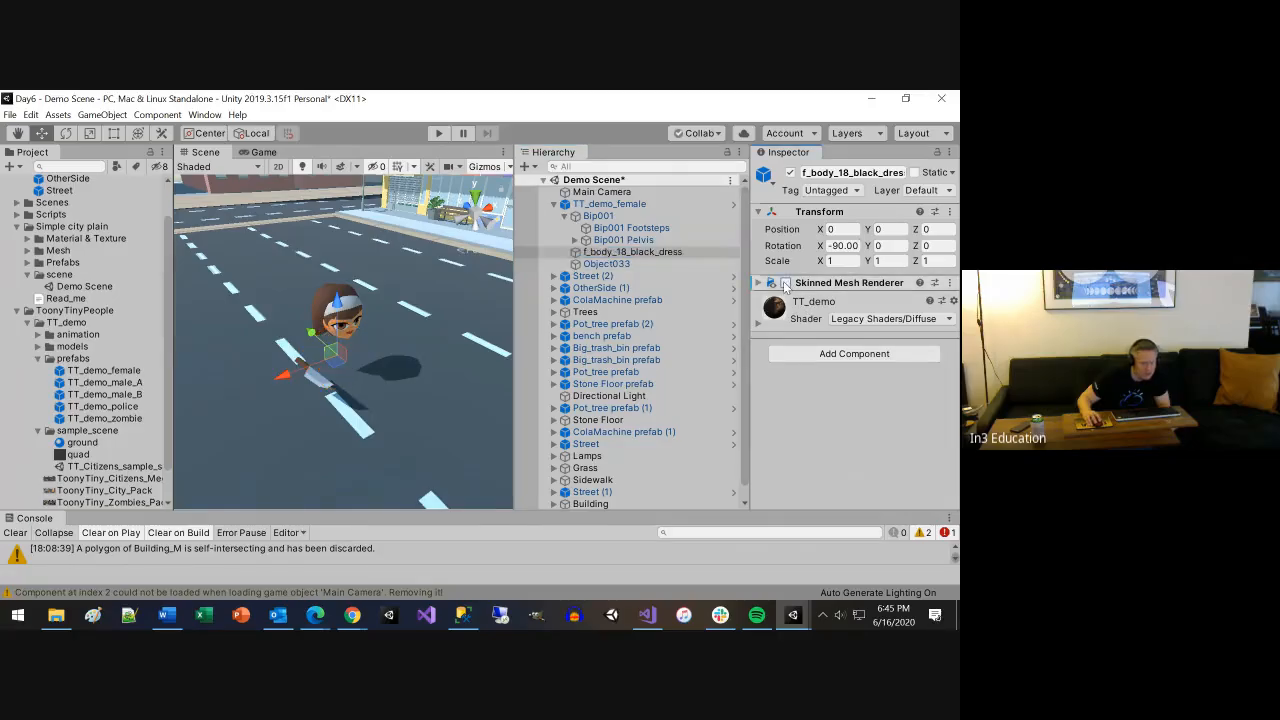
pyautogui.click(785, 283)
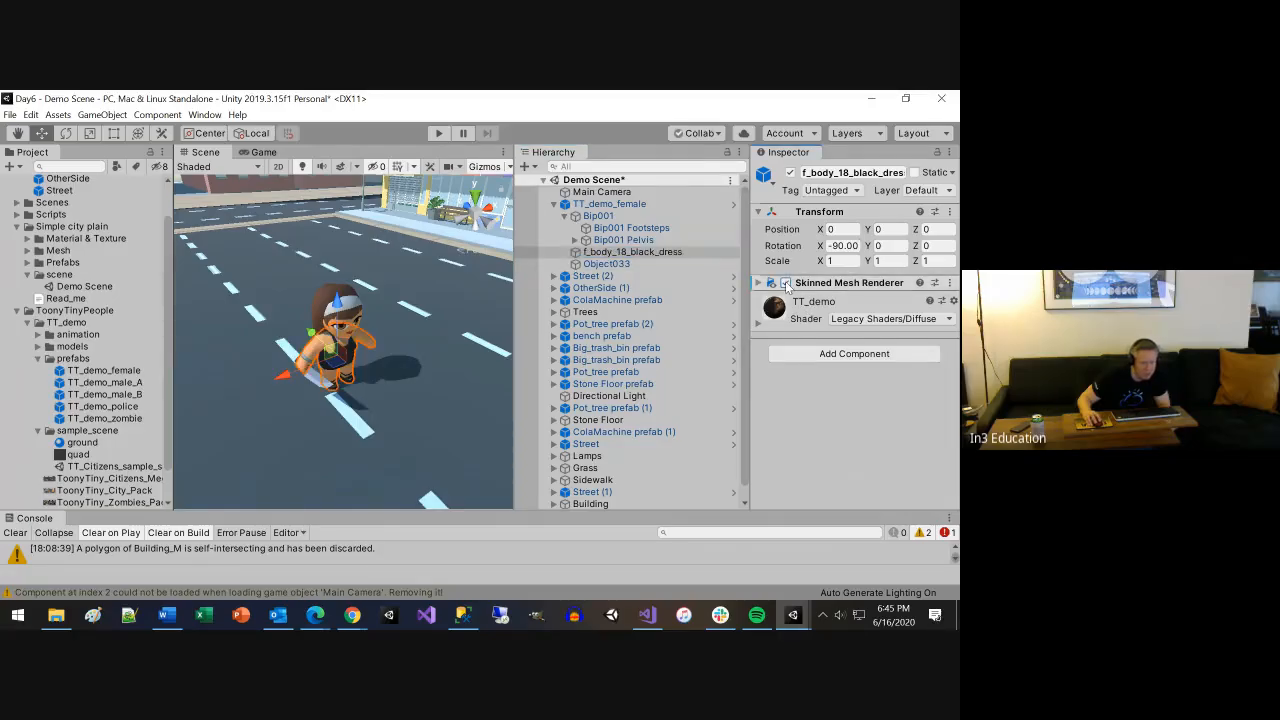
pyautogui.click(785, 283)
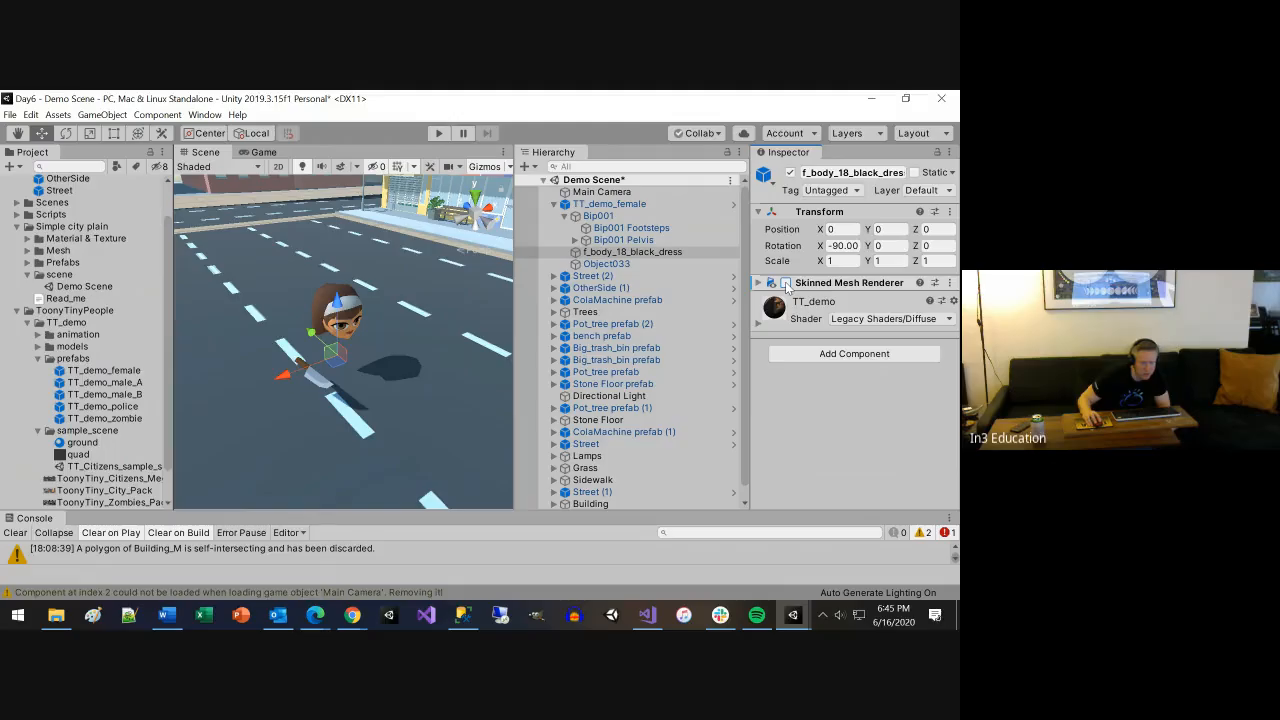
pyautogui.click(785, 283)
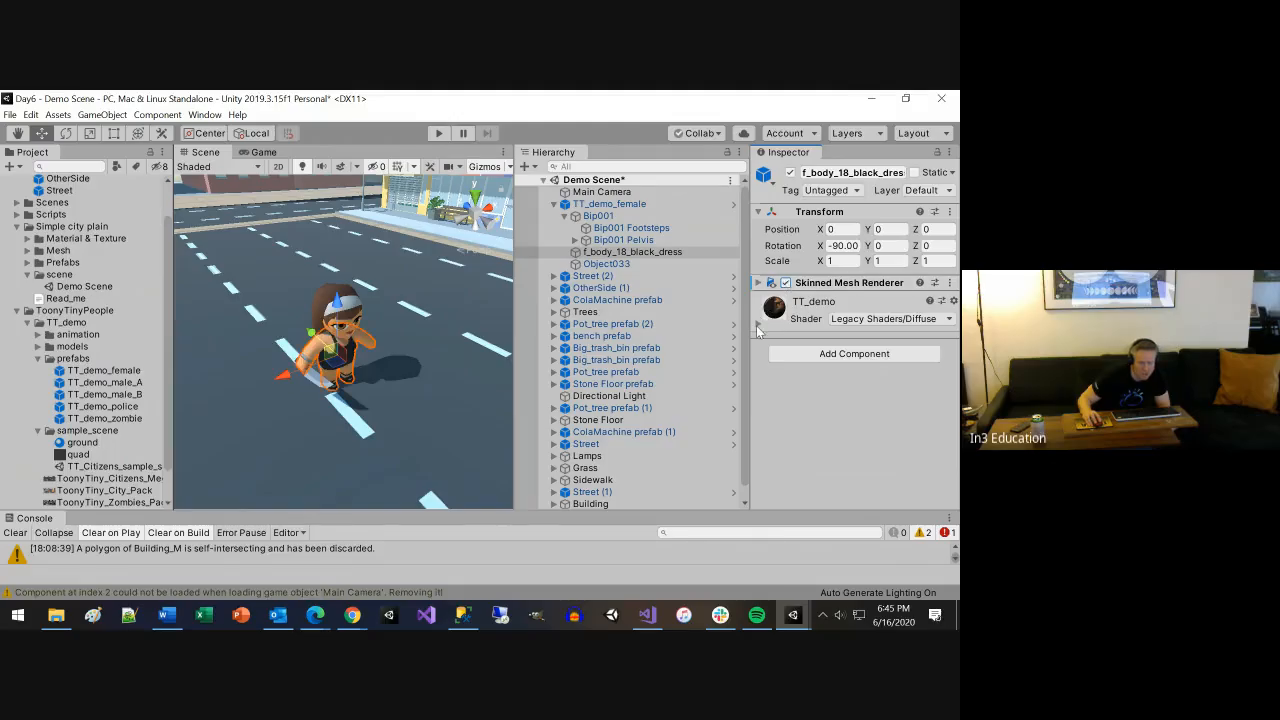
pyautogui.click(758, 324)
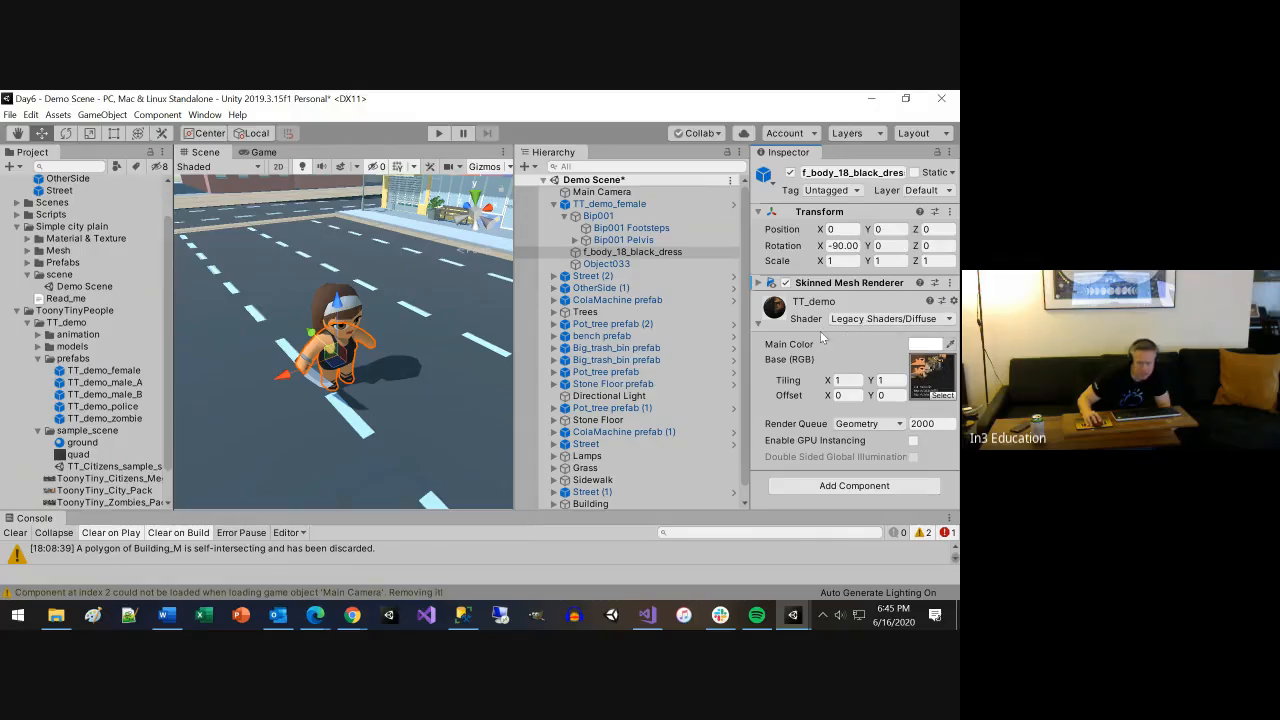
# Expand the bone hierarchy from Bip001 Pelvis through the left thigh, calf, foot and toe to Bip001 L Toe0Nub, inspecting each bone
pyautogui.click(632, 230)
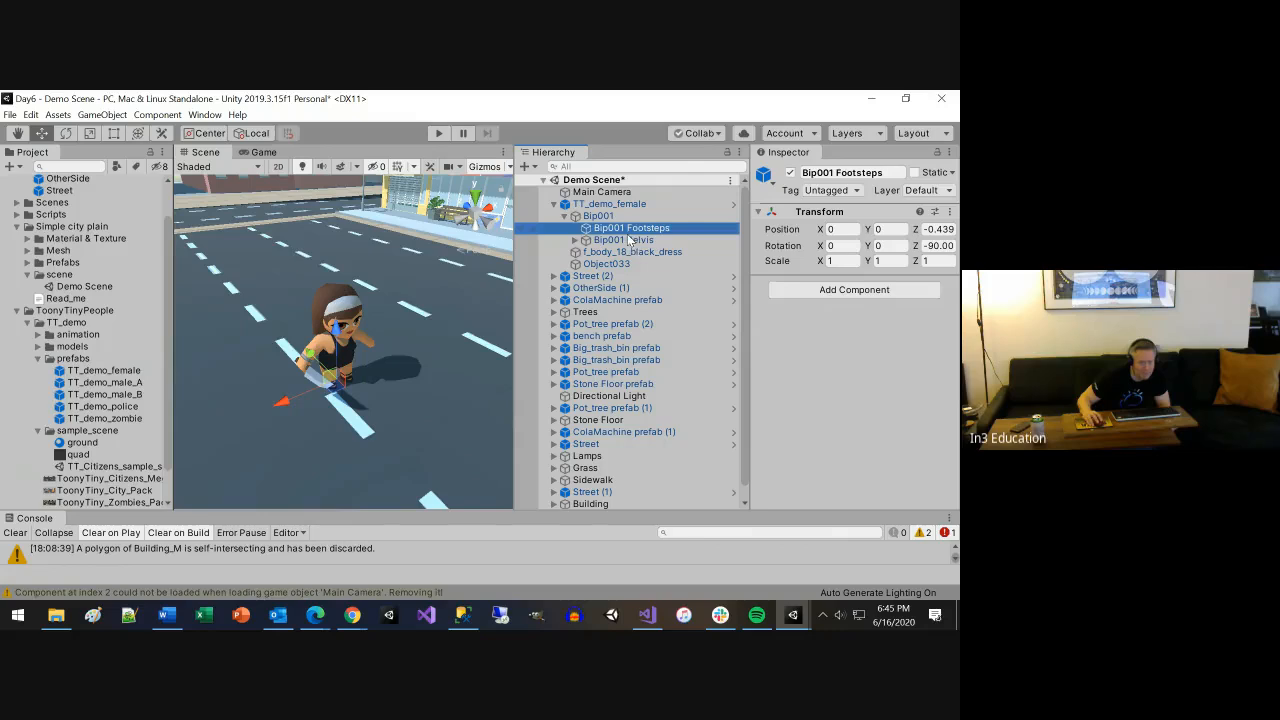
pyautogui.click(630, 241)
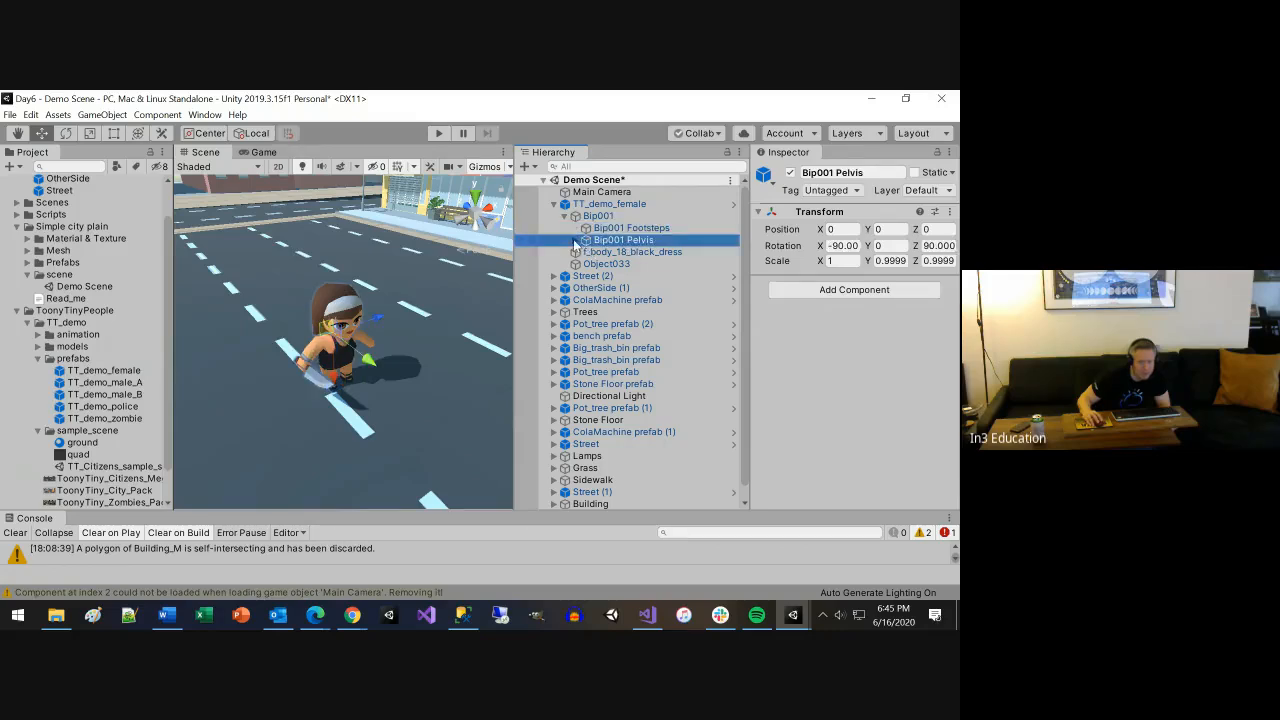
pyautogui.click(575, 241)
pyautogui.click(636, 252)
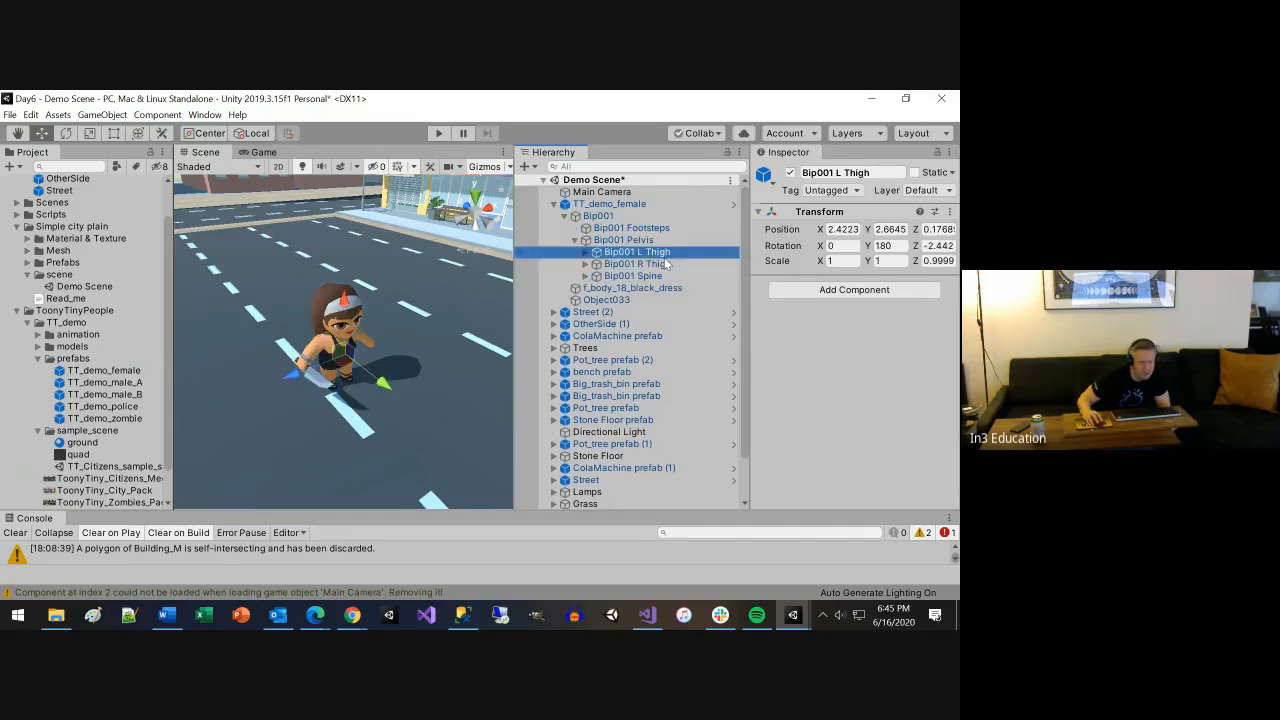
pyautogui.click(586, 253)
pyautogui.click(602, 265)
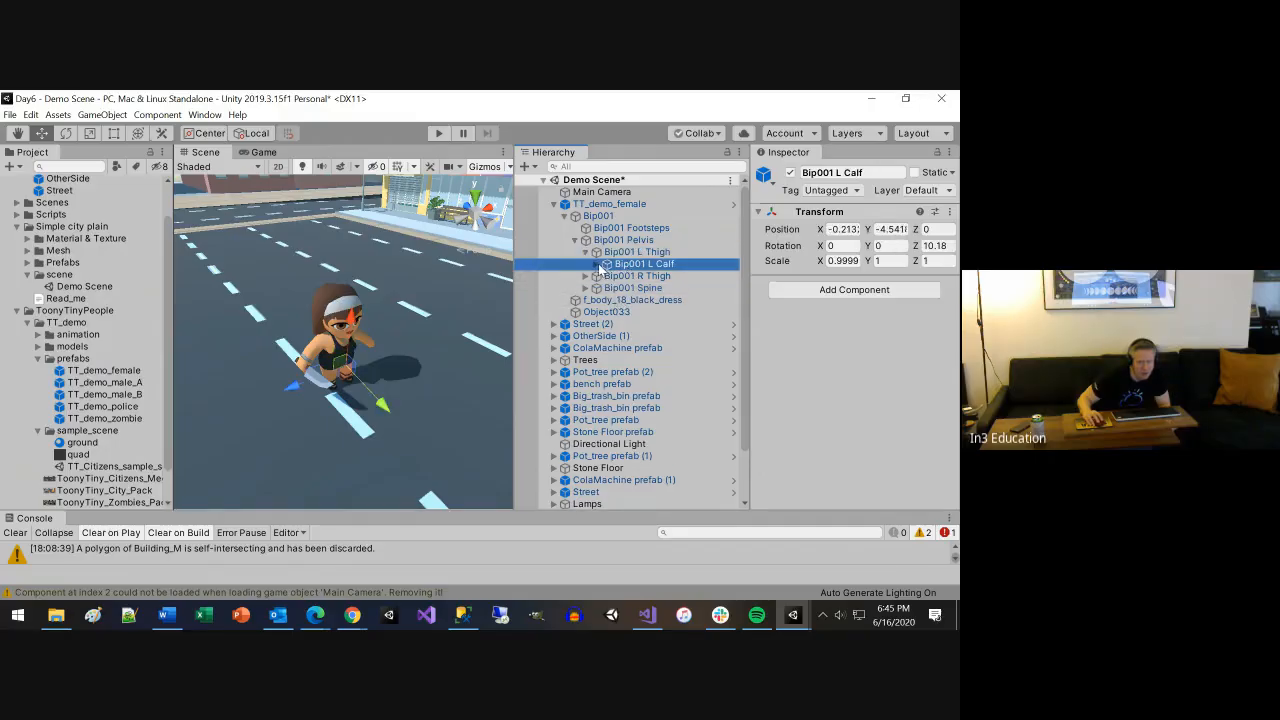
pyautogui.click(597, 265)
pyautogui.click(616, 278)
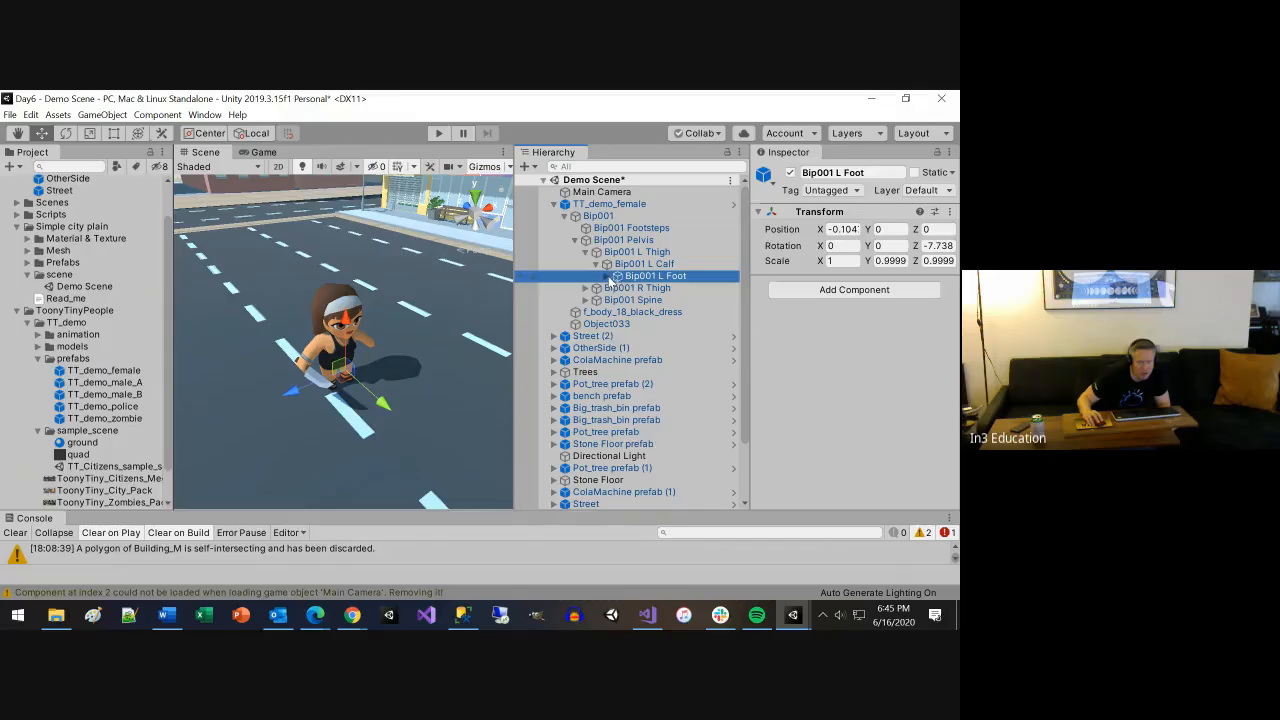
pyautogui.click(607, 277)
pyautogui.click(627, 288)
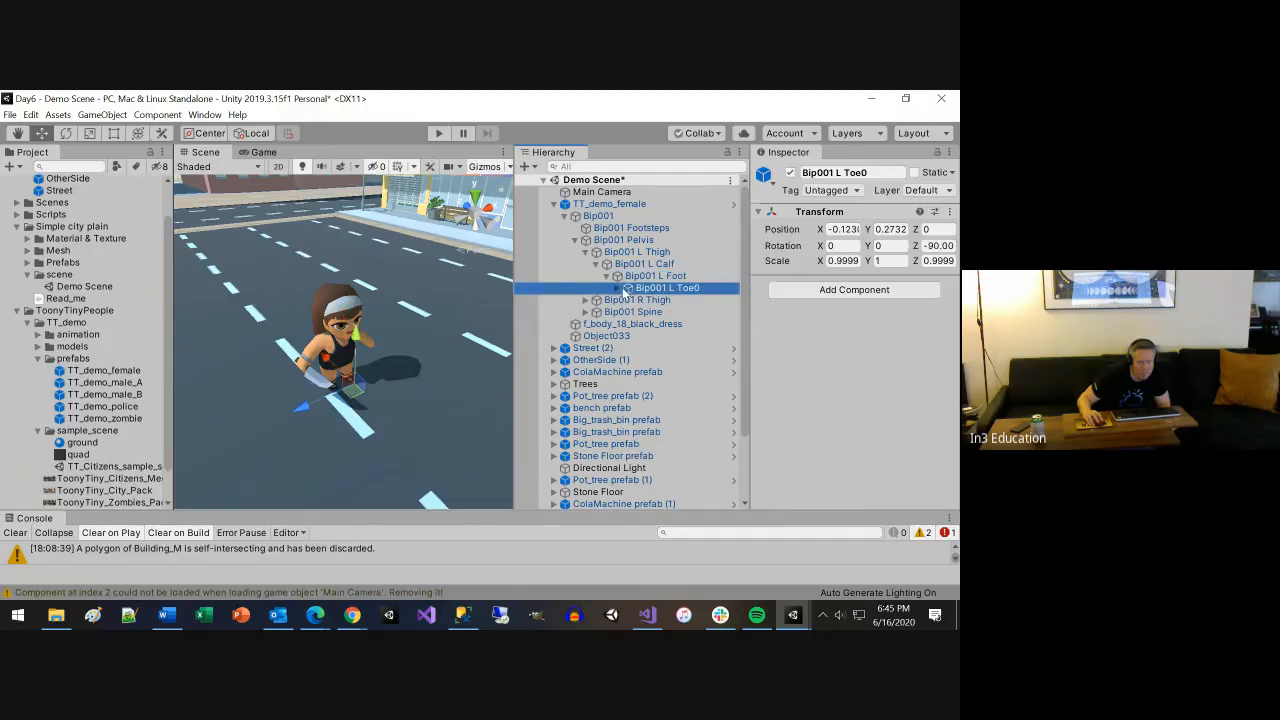
pyautogui.click(617, 288)
pyautogui.click(668, 301)
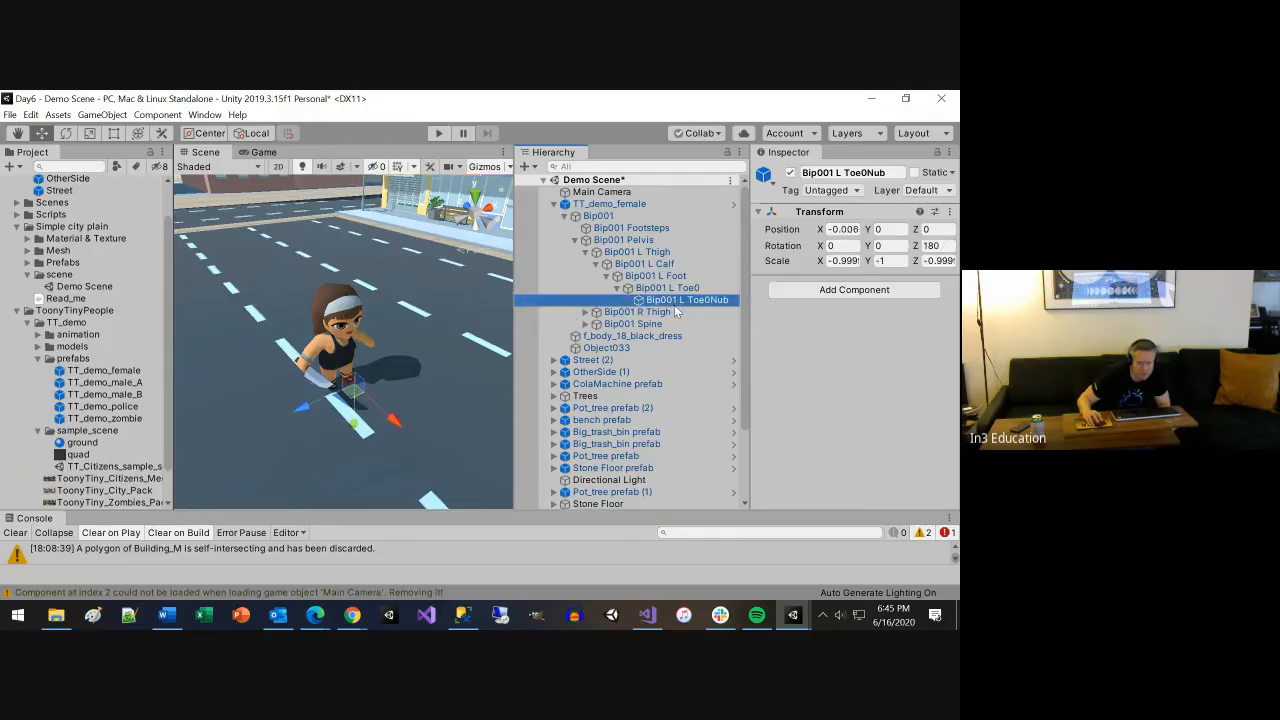
# Deactivate the f_body_18_black_dress object and reactivate it to test its effect on the character
pyautogui.click(632, 336)
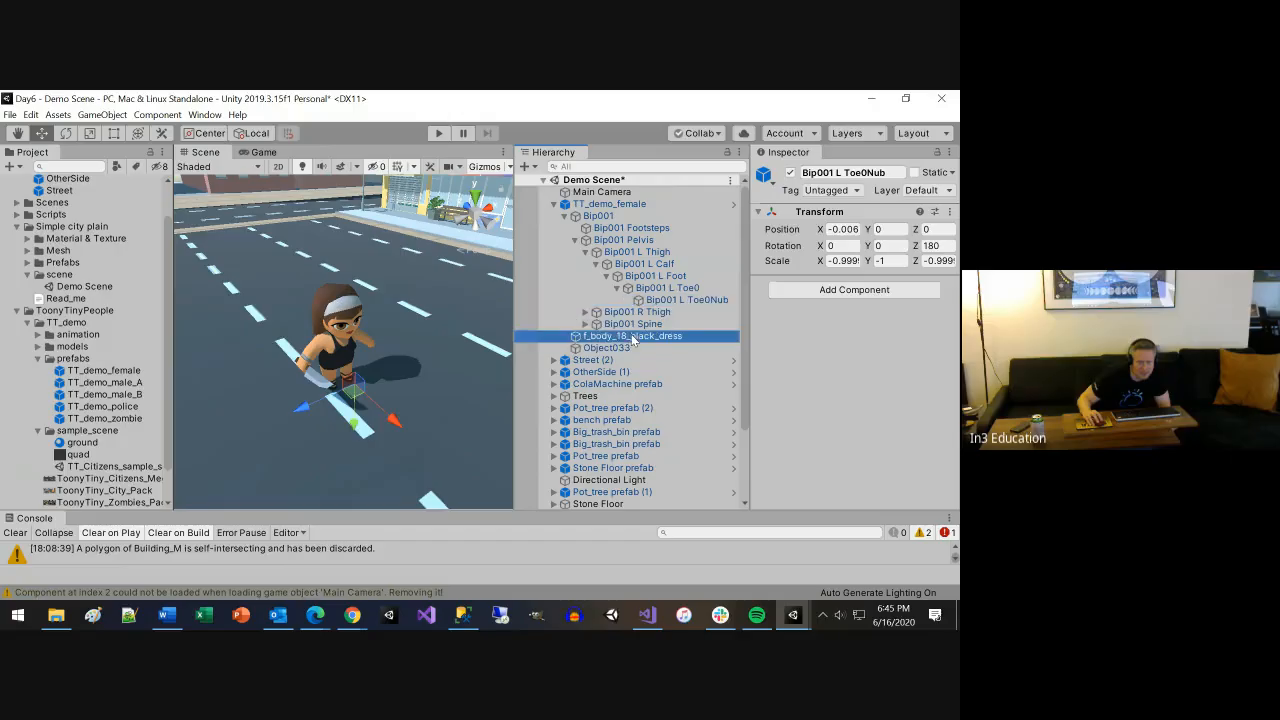
pyautogui.click(791, 173)
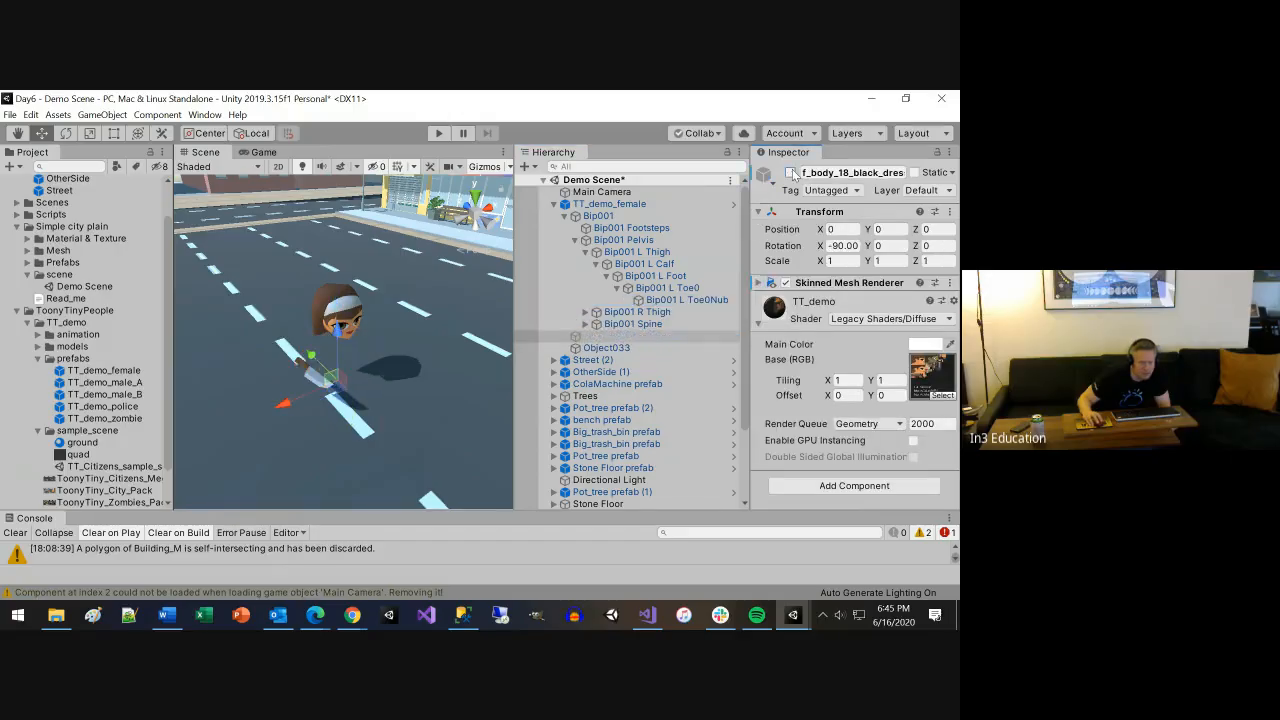
pyautogui.click(791, 173)
# Review the left leg bones' transforms from Bip001 L Toe0Nub up to Bip001 Pelvis, finishing on Bip001 L Thigh
pyautogui.click(675, 301)
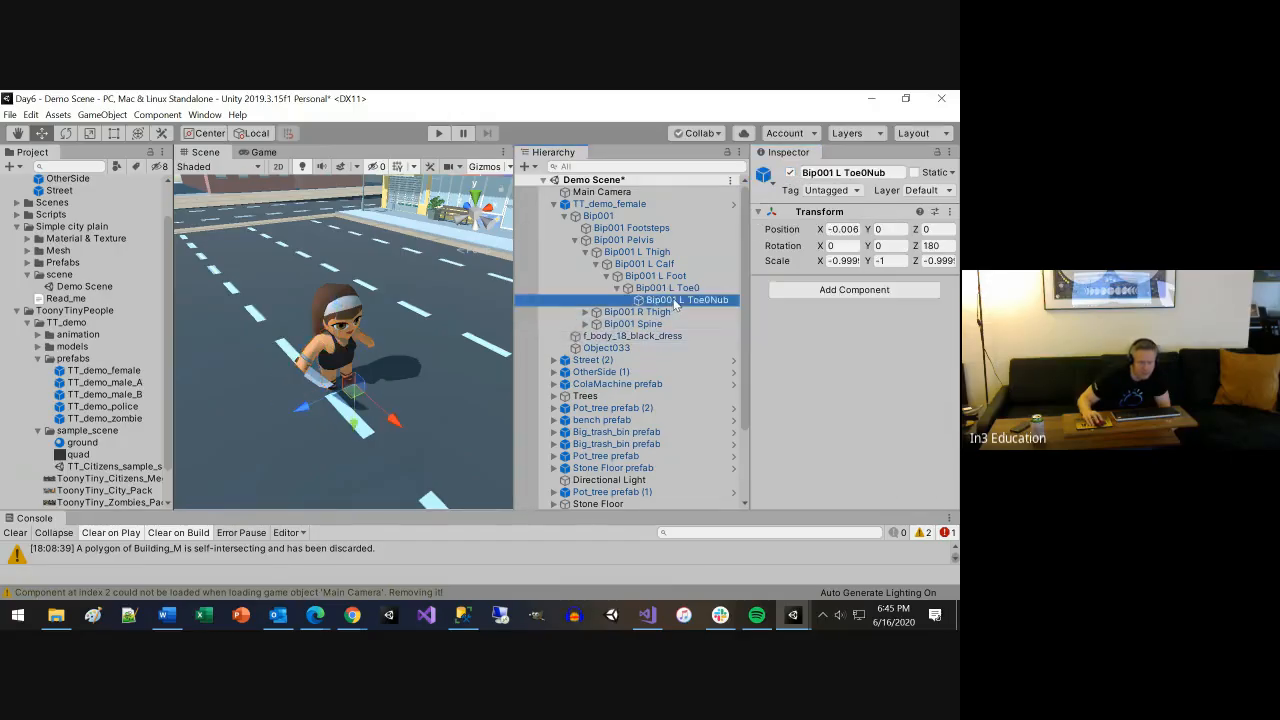
pyautogui.click(668, 289)
pyautogui.click(662, 277)
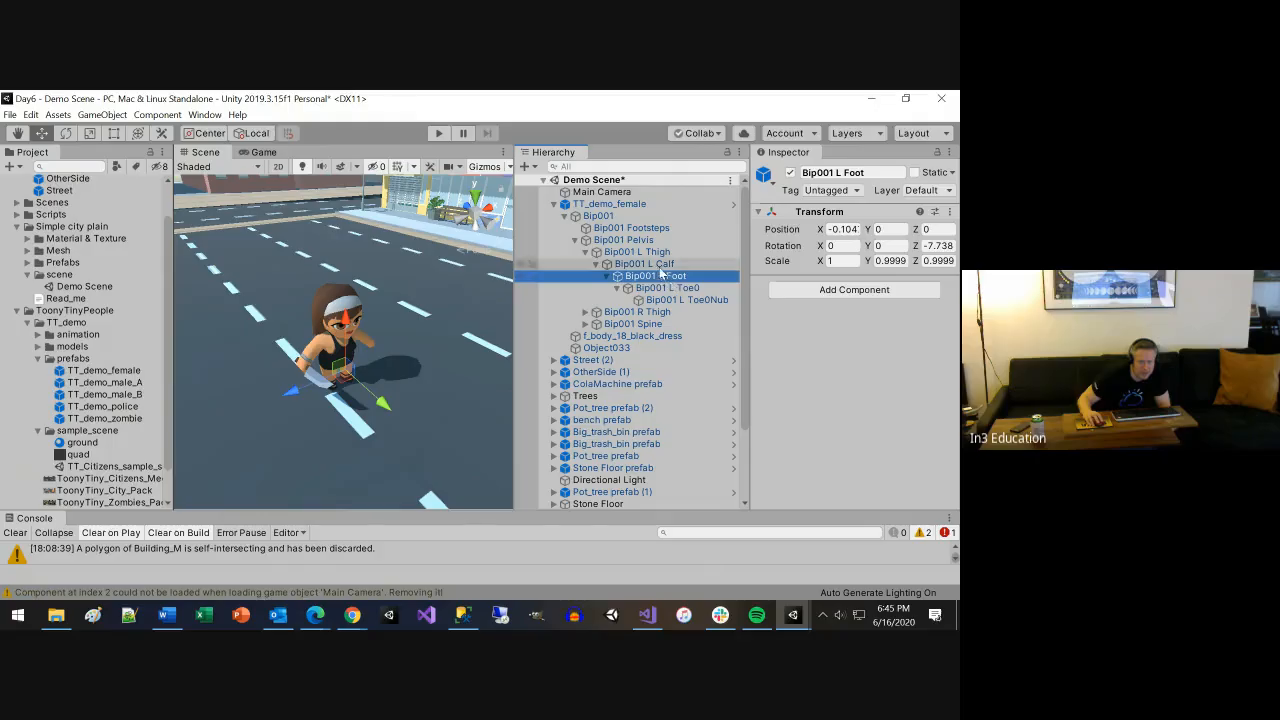
pyautogui.click(655, 264)
pyautogui.click(645, 252)
pyautogui.click(608, 240)
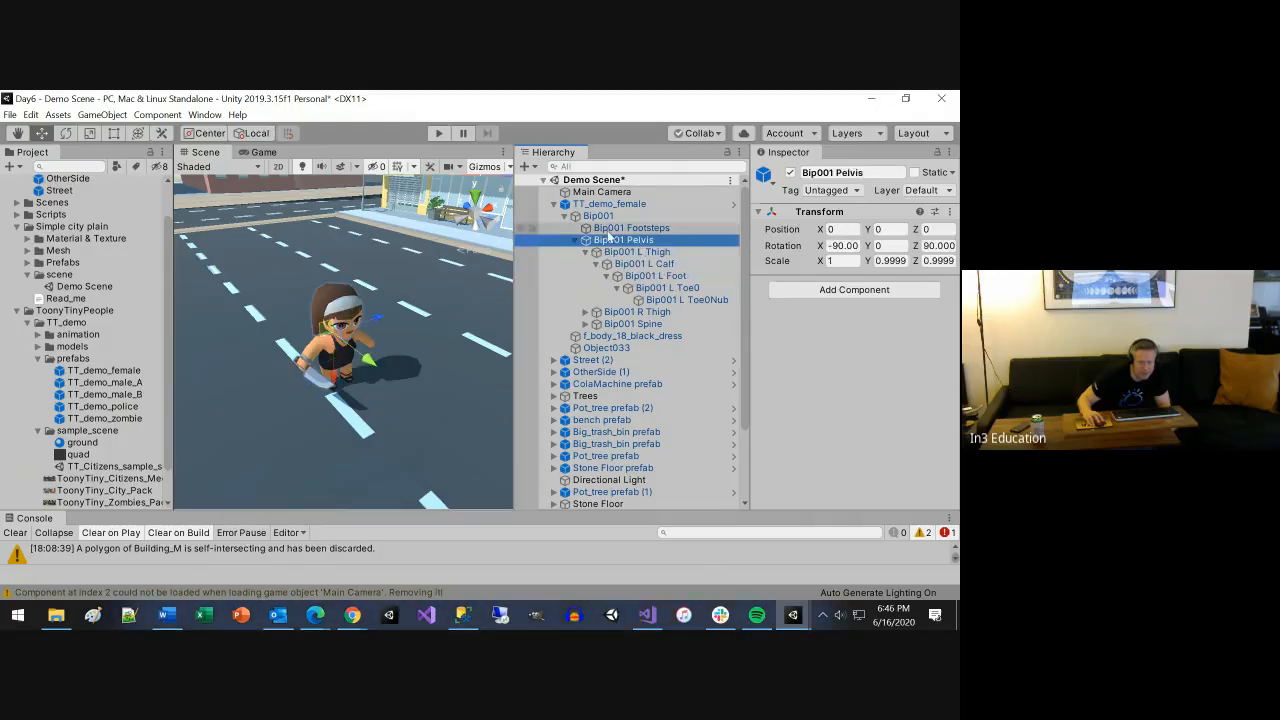
pyautogui.click(630, 253)
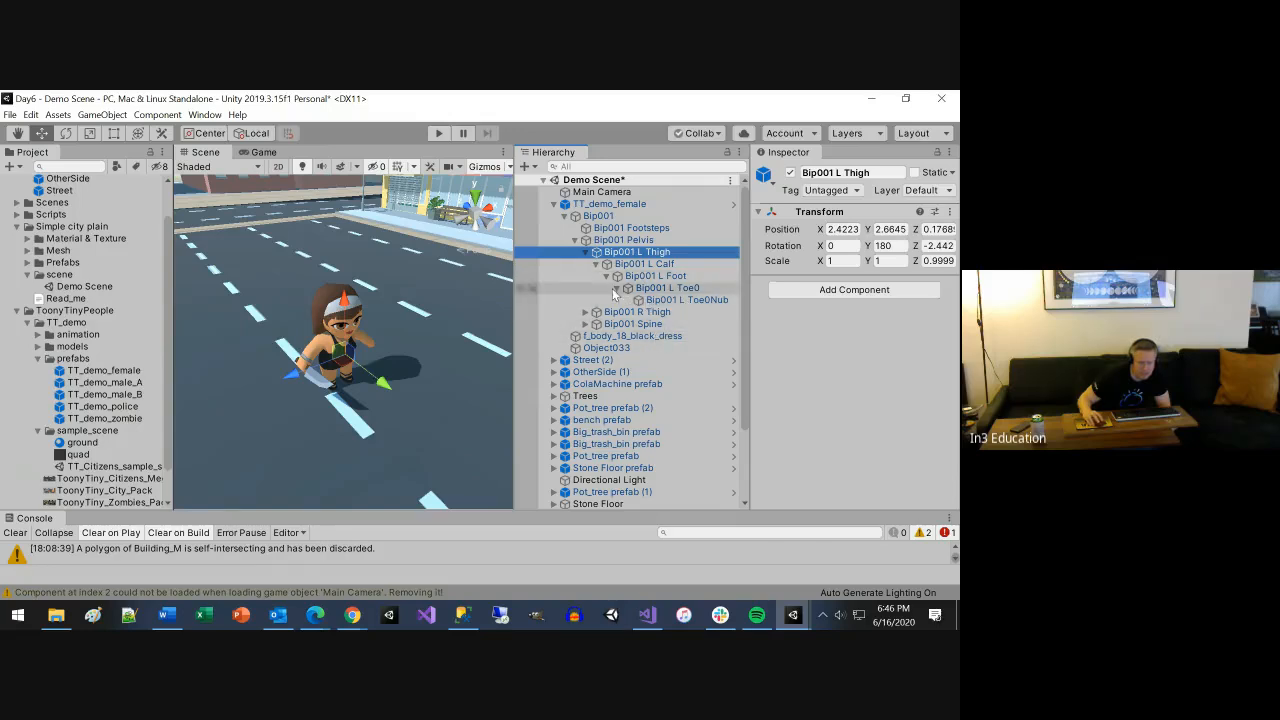
# Compare the components of f_body_18_black_dress with those of the Bip001 L Toe0Nub, L Toe0 and L Foot bones
pyautogui.click(655, 337)
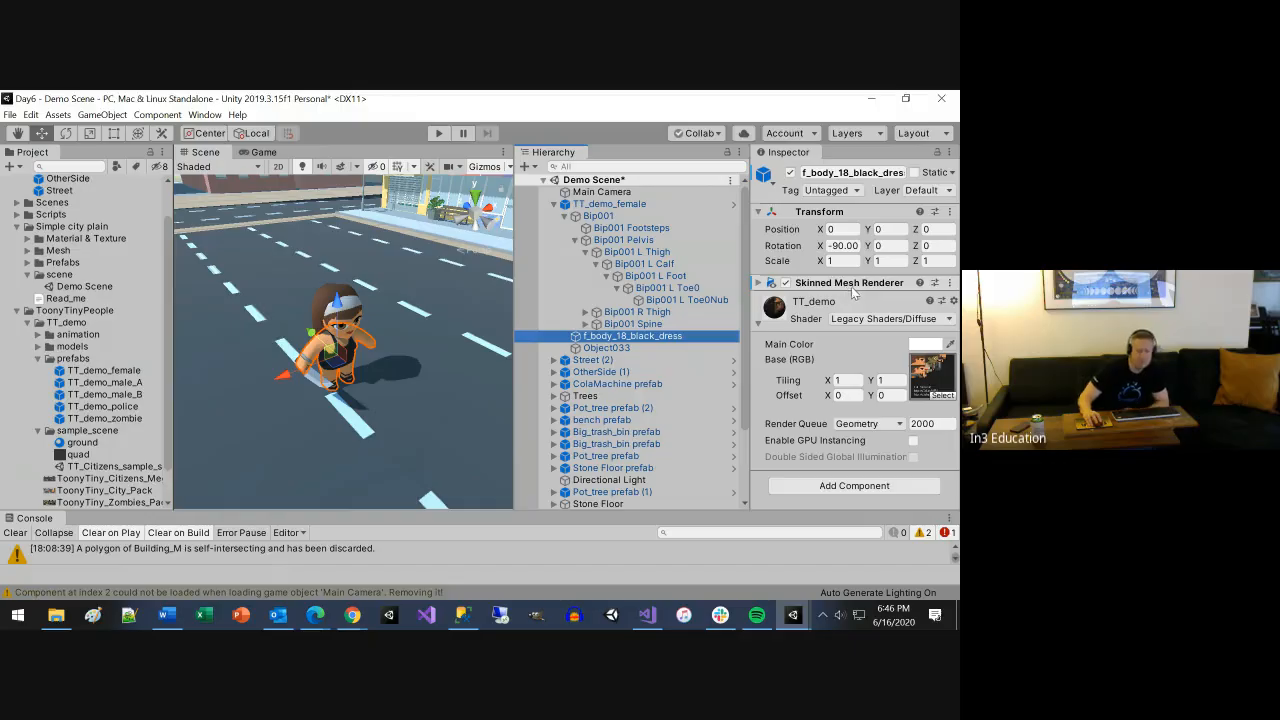
pyautogui.click(700, 300)
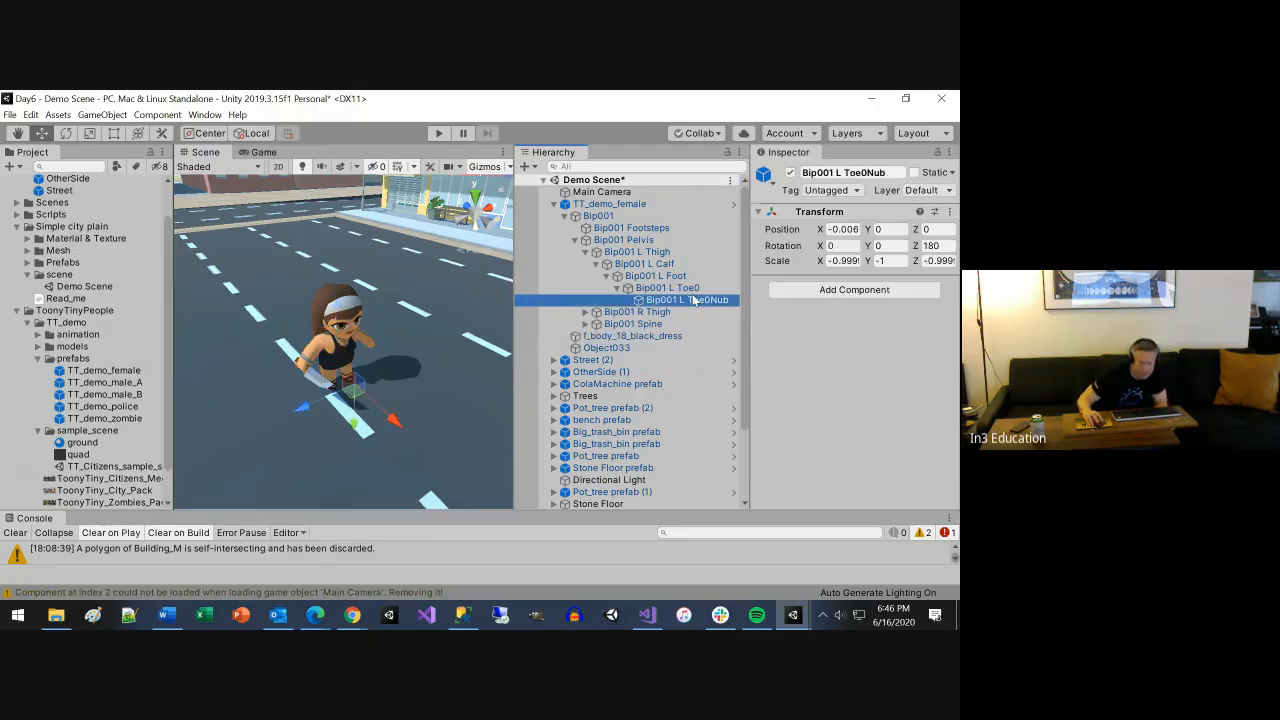
pyautogui.click(680, 288)
pyautogui.click(661, 278)
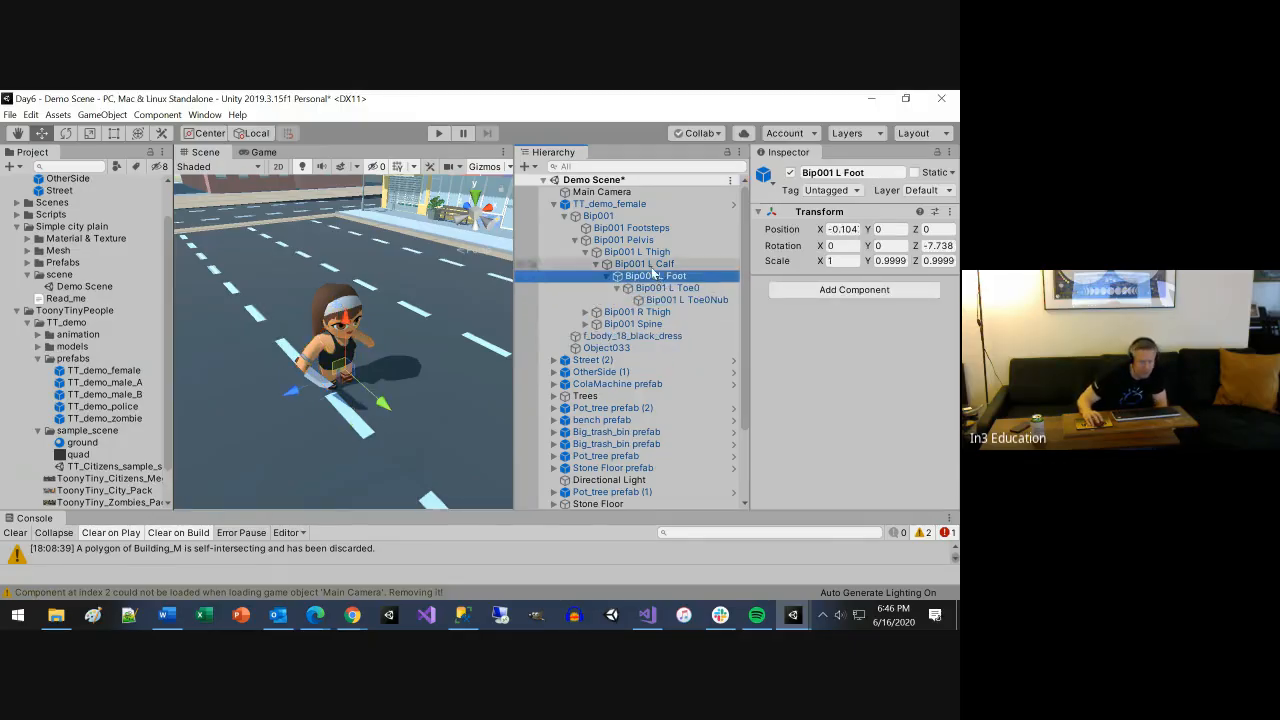
# Review the transforms of the Bip001 L Calf, L Thigh and Pelvis bones, finishing on Bip001 Footsteps
pyautogui.click(646, 264)
pyautogui.click(628, 251)
pyautogui.click(624, 240)
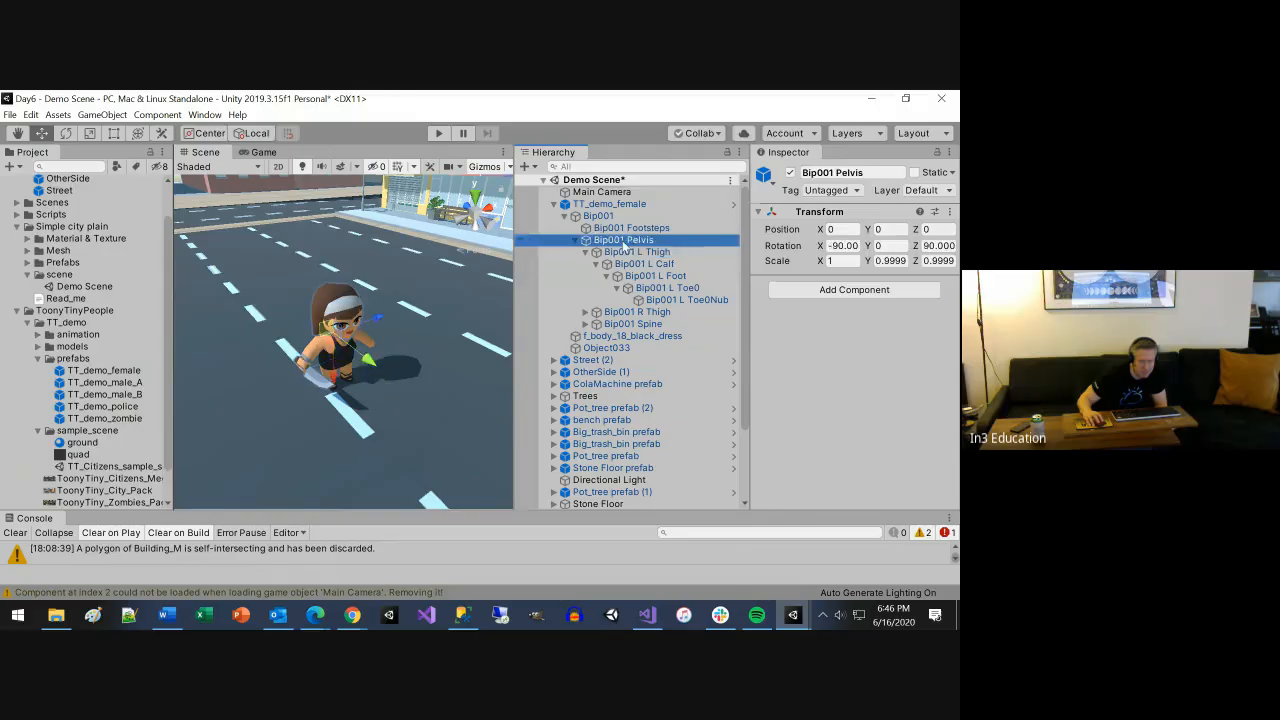
pyautogui.click(636, 251)
pyautogui.click(645, 264)
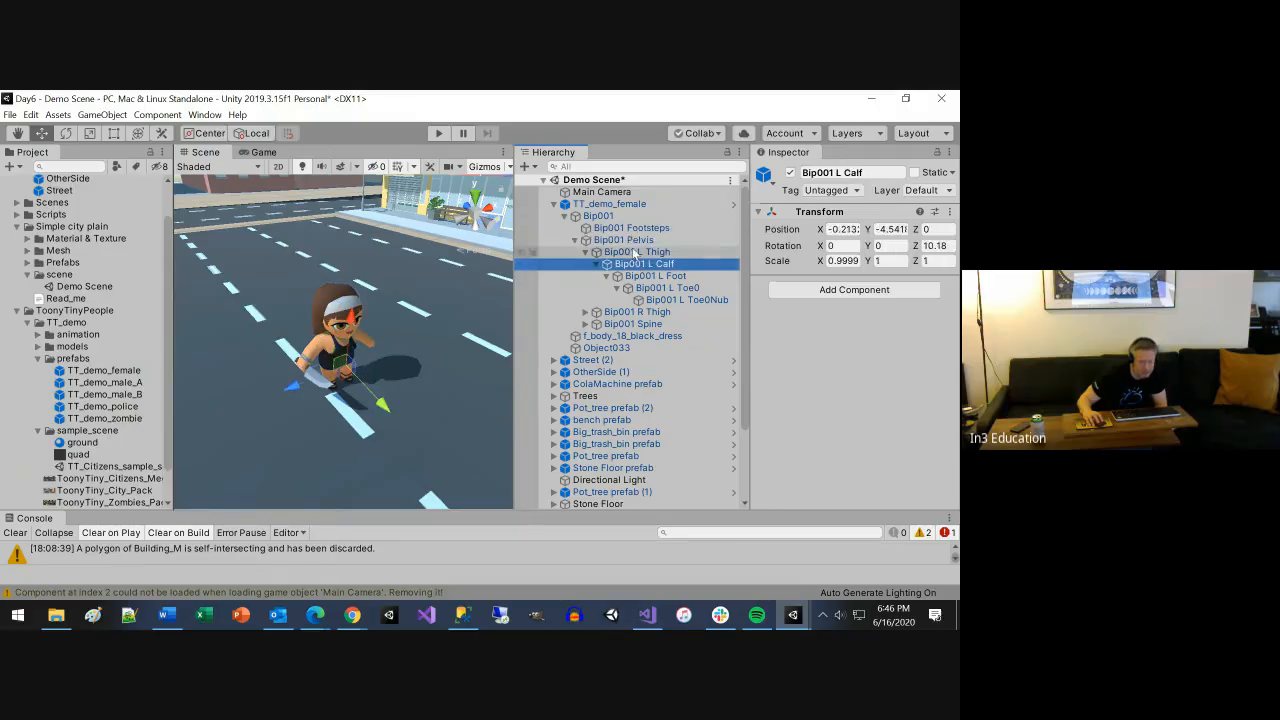
pyautogui.click(636, 252)
pyautogui.click(628, 240)
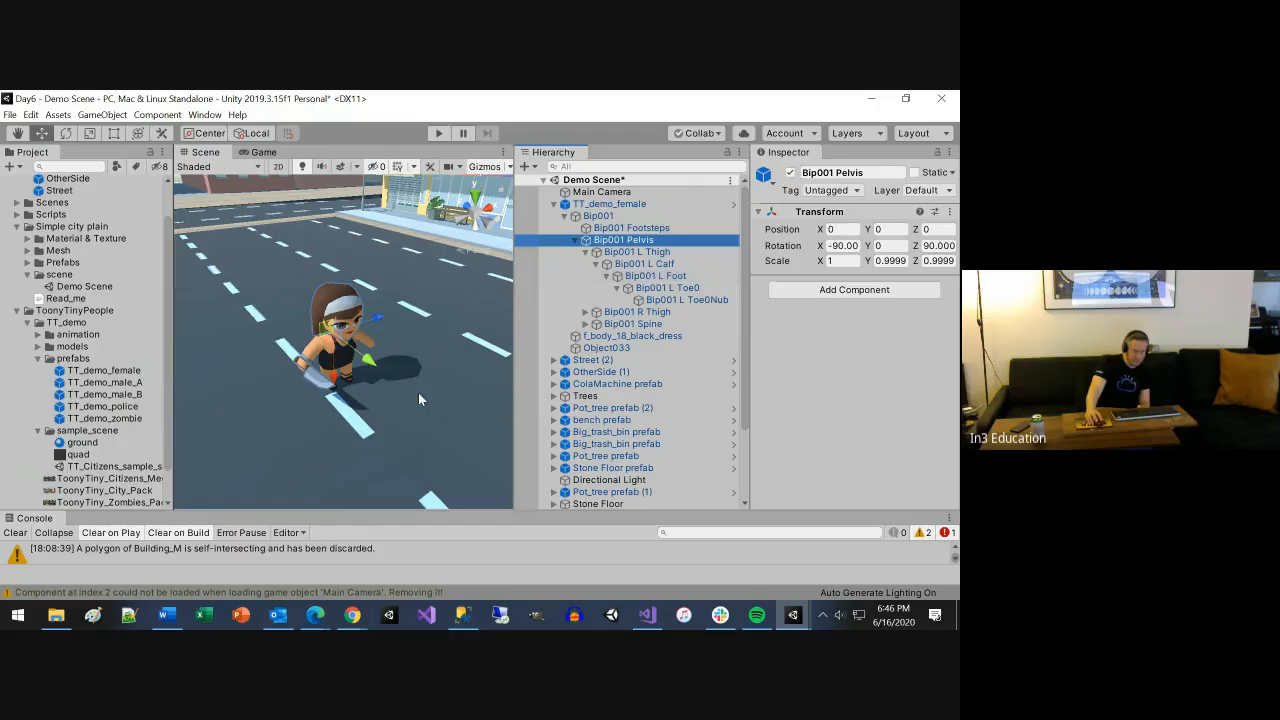
pyautogui.click(628, 229)
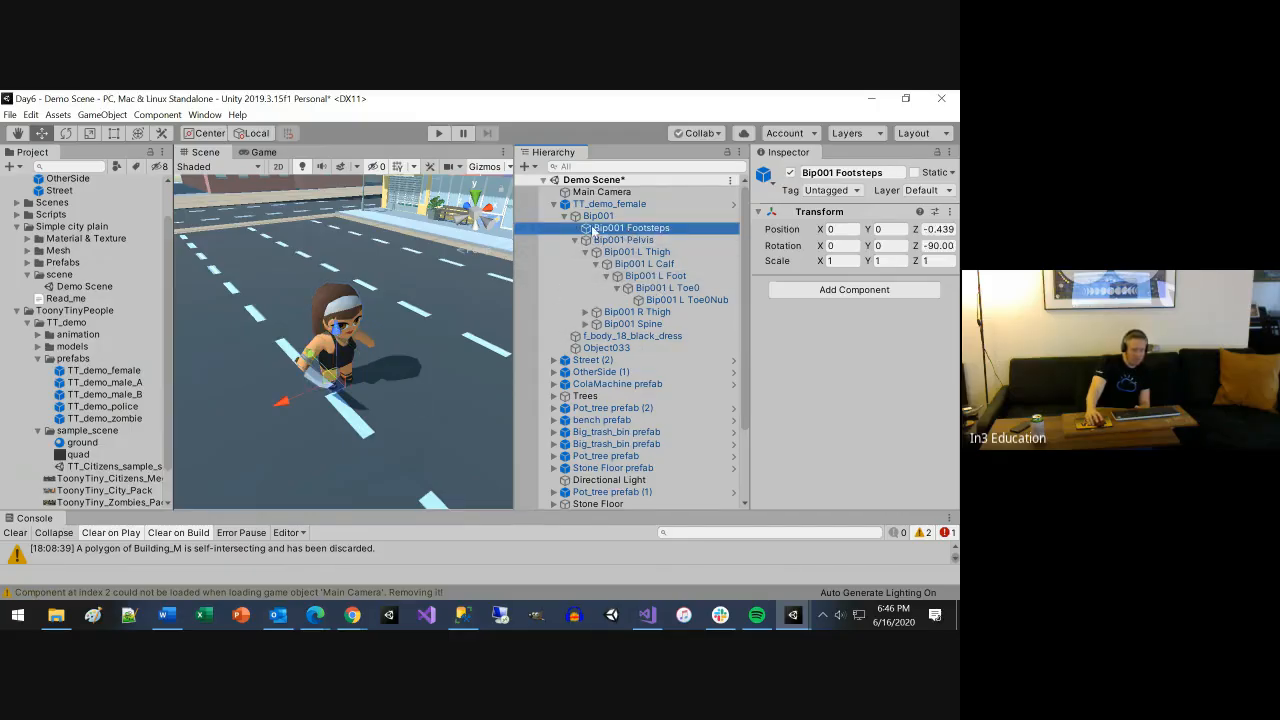
# Test moving the Bip001 Spine bone to Z 1.81 and Y -0.81, and undo both moves
pyautogui.click(622, 326)
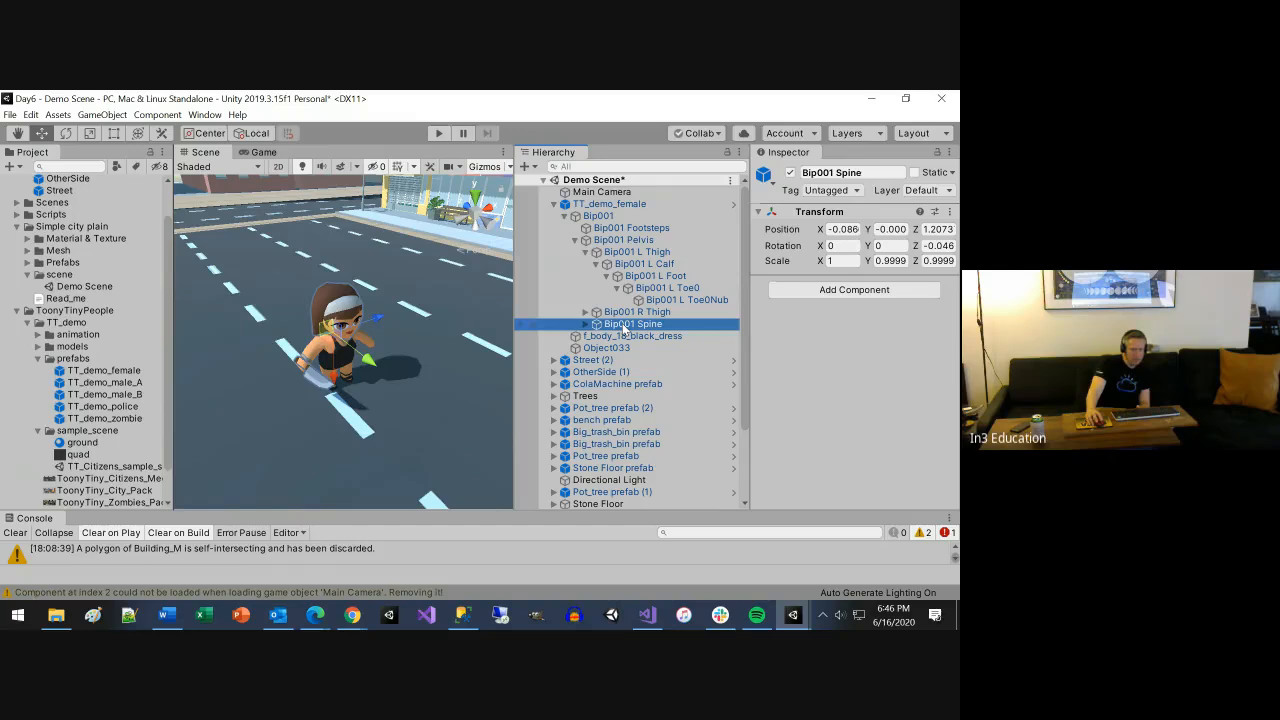
pyautogui.scroll(-4, 405, 338)
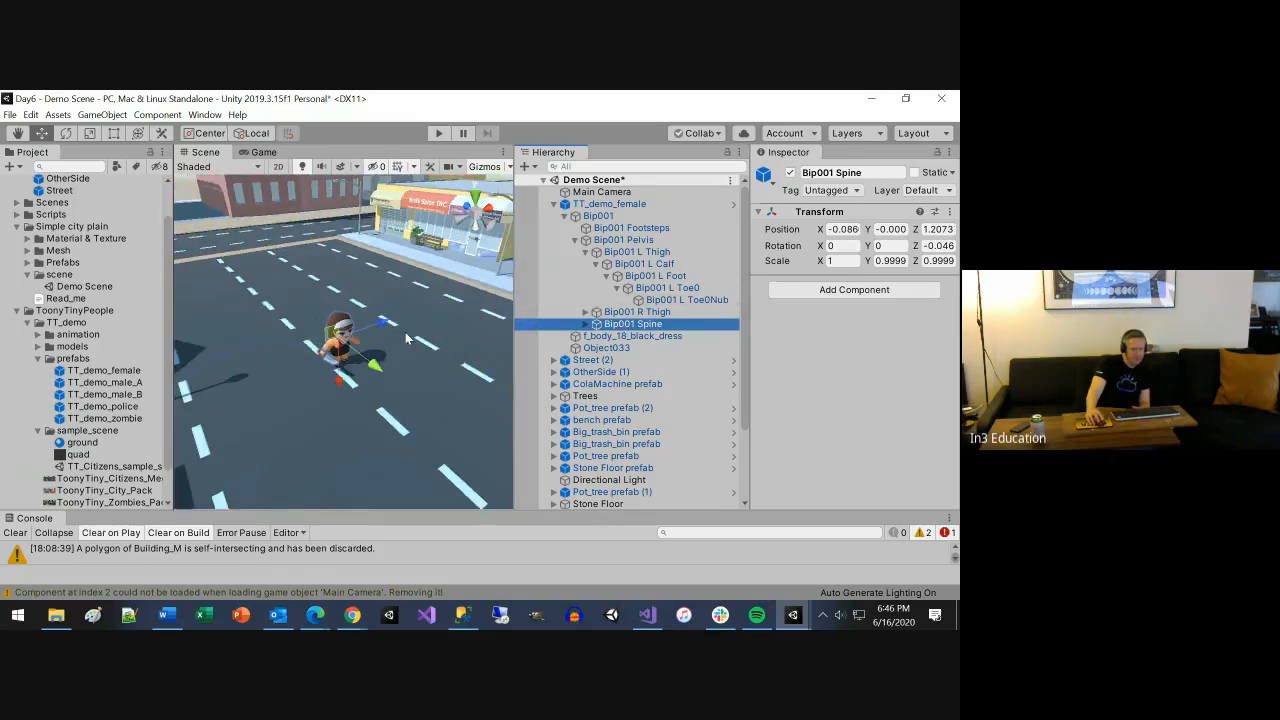
pyautogui.moveTo(385, 323); pyautogui.dragTo(443, 334)
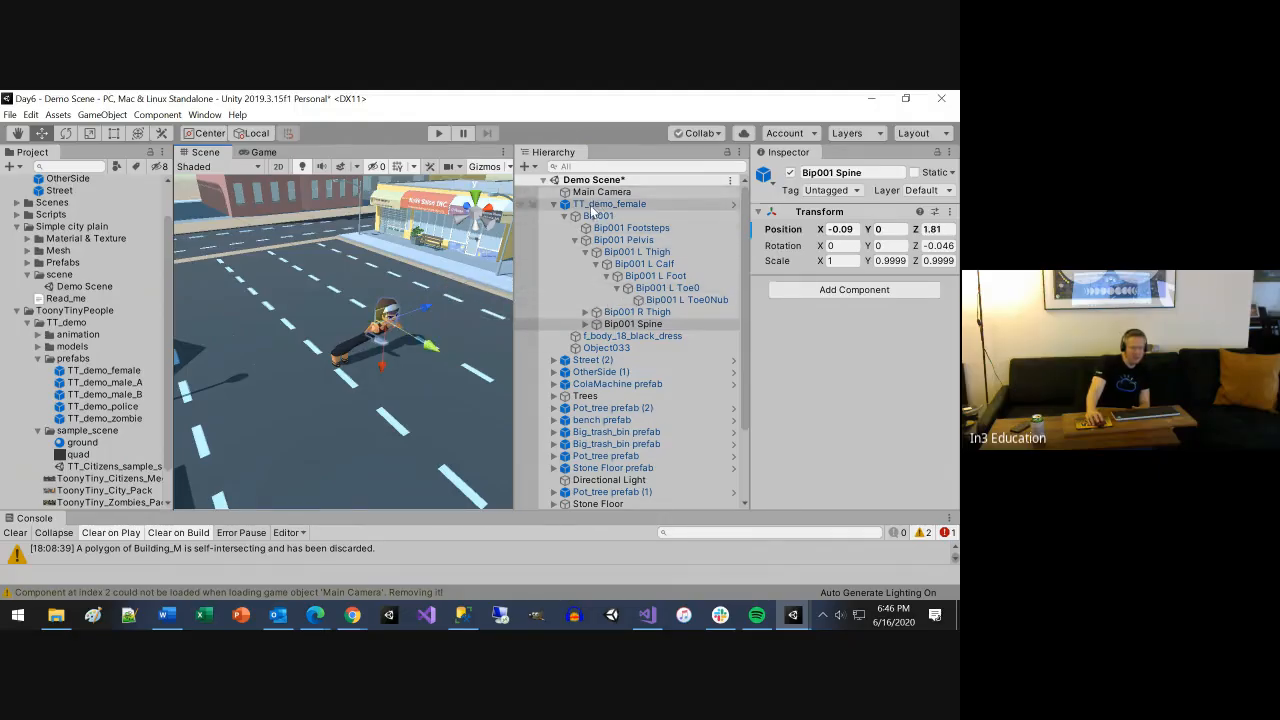
pyautogui.scroll(3, 420, 355)
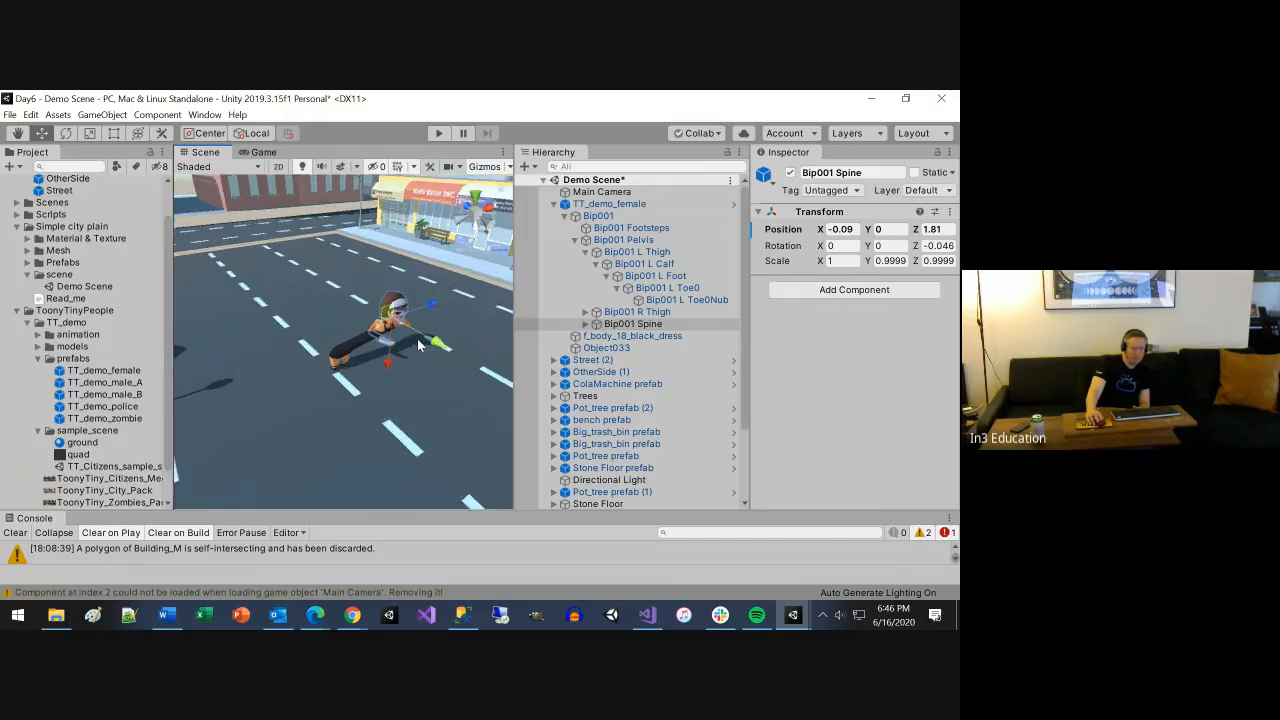
pyautogui.scroll(1, 420, 351)
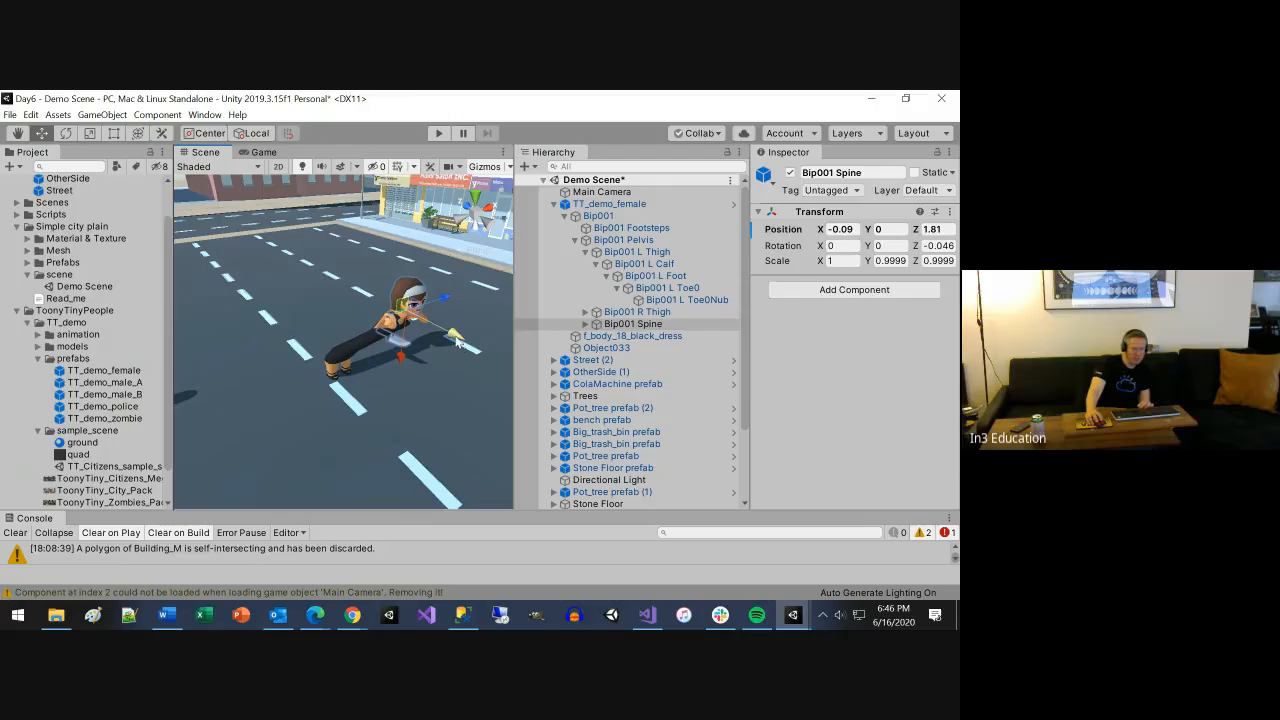
pyautogui.moveTo(452, 338); pyautogui.dragTo(390, 393)
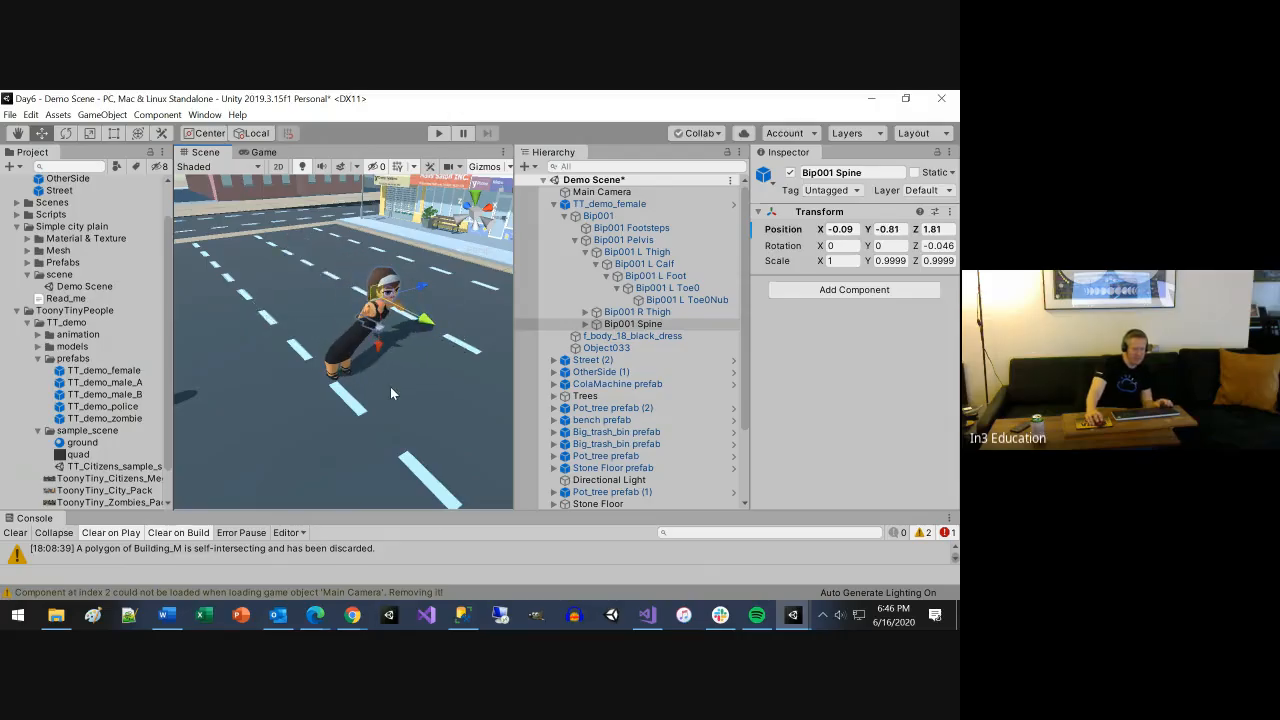
pyautogui.hotkey('ctrl', 'z')
pyautogui.hotkey('ctrl', 'z')
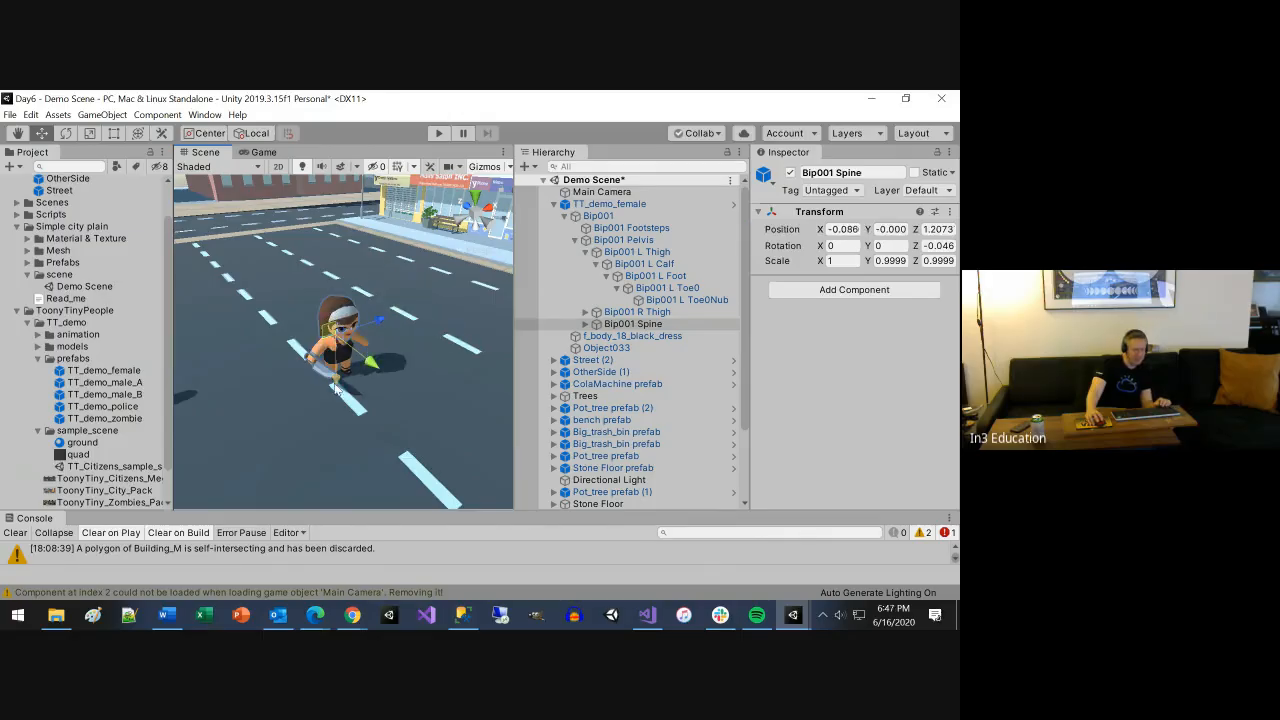
# Raise the Bip001 Spine bone to X position -1.66 and check the stretched character from several angles
pyautogui.moveTo(337, 385); pyautogui.dragTo(336, 314)
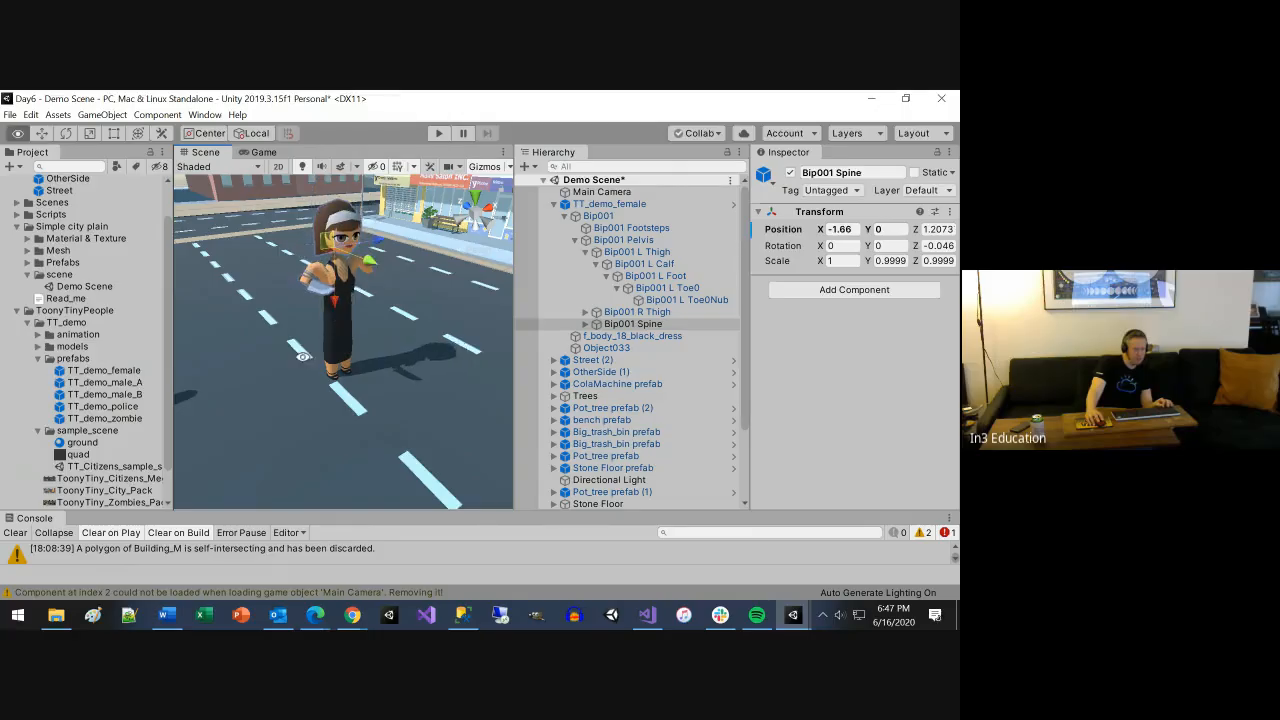
pyautogui.keyDown('alt'); pyautogui.moveTo(306, 359); pyautogui.dragTo(617, 387); pyautogui.keyUp('alt')
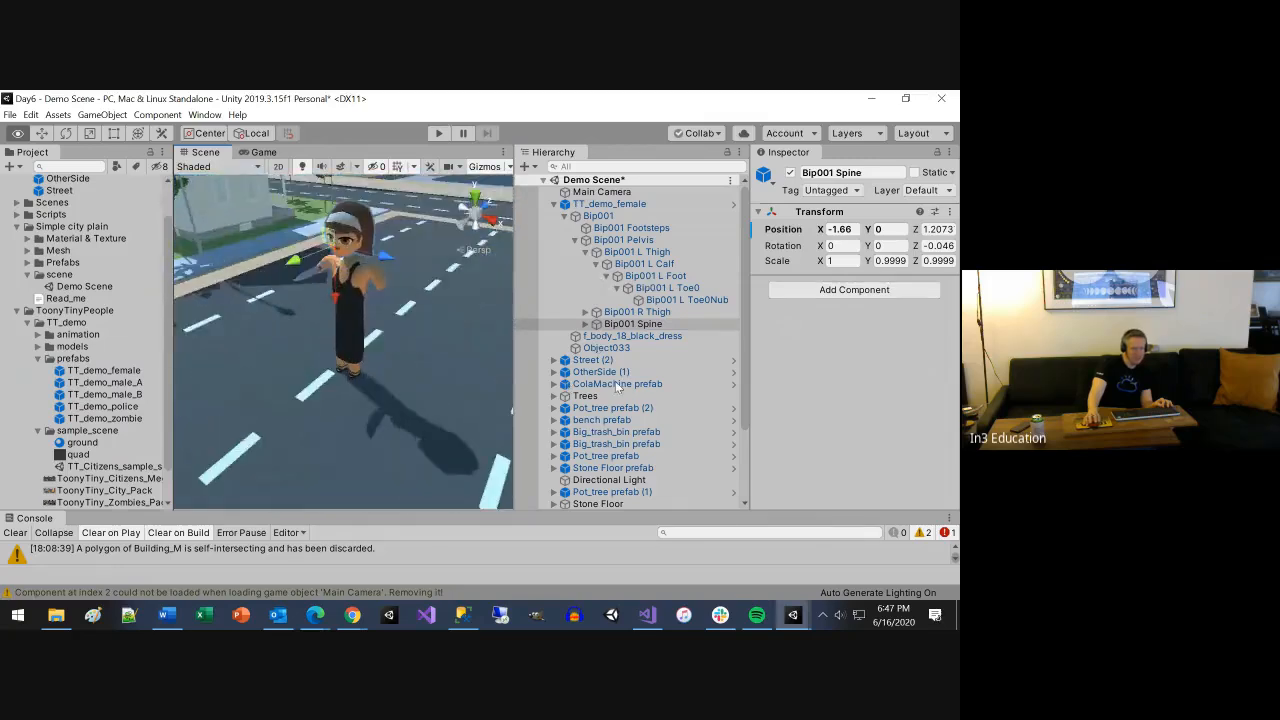
pyautogui.keyDown('alt'); pyautogui.moveTo(730, 352); pyautogui.dragTo(722, 353); pyautogui.keyUp('alt')
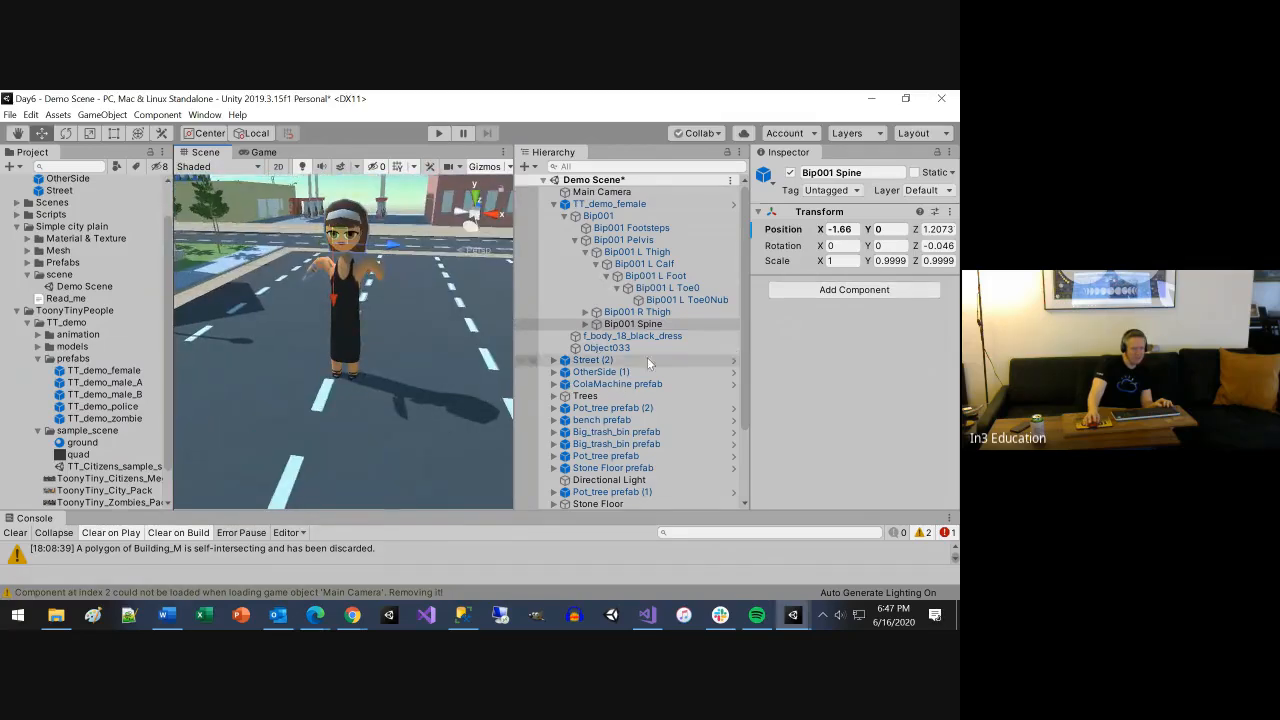
pyautogui.keyDown('alt'); pyautogui.moveTo(400, 390); pyautogui.dragTo(500, 375); pyautogui.keyUp('alt')
# Try enlarging the X scale of f_body_18_black_dress and reset it to 1
pyautogui.click(626, 338)
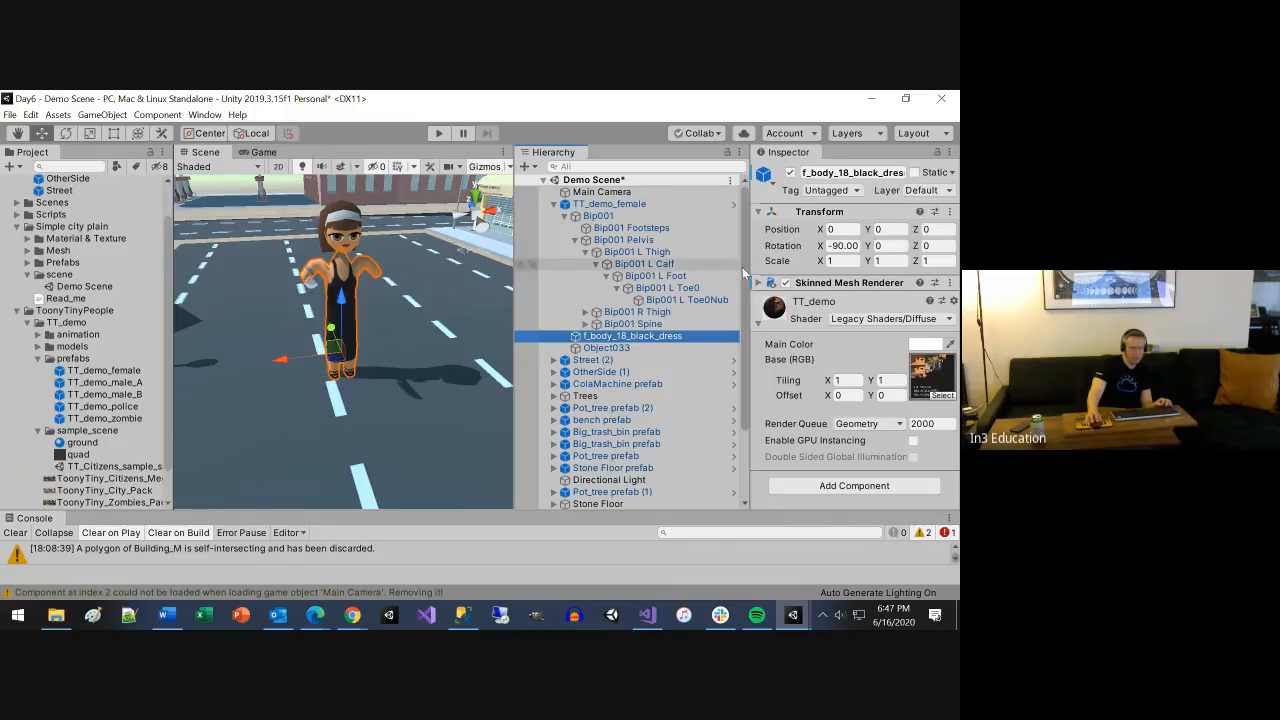
pyautogui.click(822, 262)
pyautogui.write('3.43')
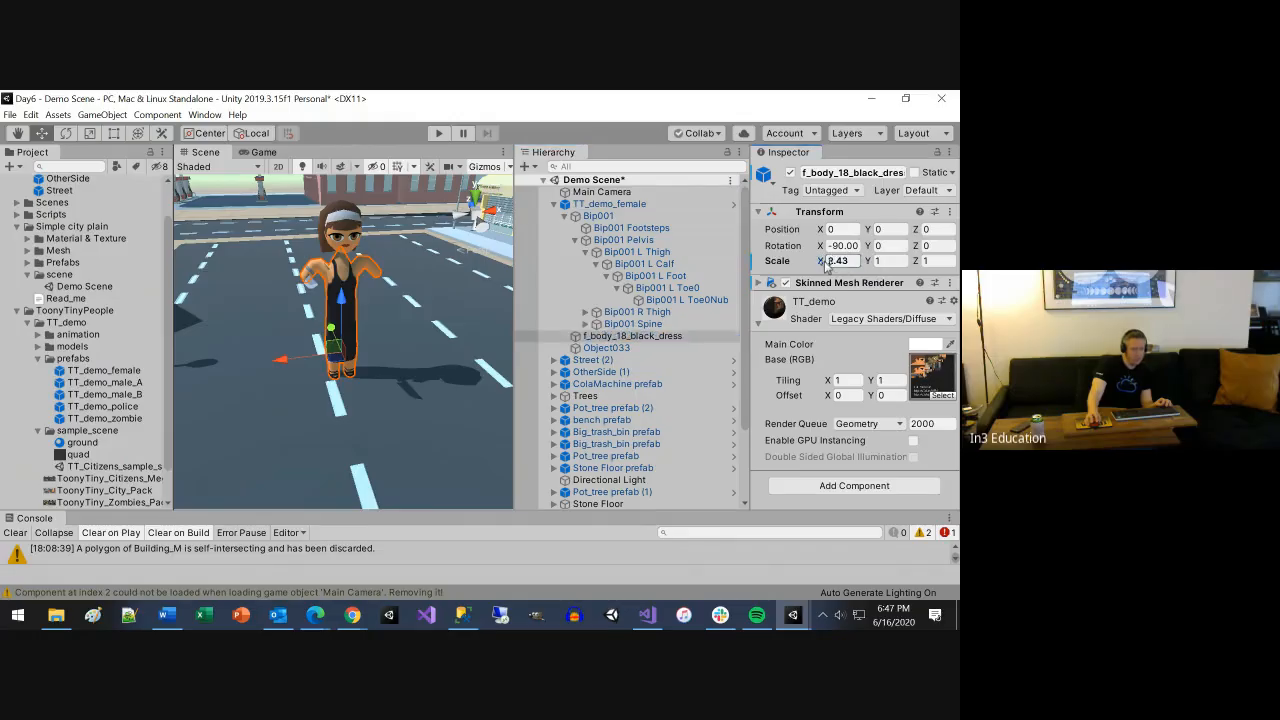
pyautogui.moveTo(826, 261); pyautogui.dragTo(821, 306)
pyautogui.write('1')
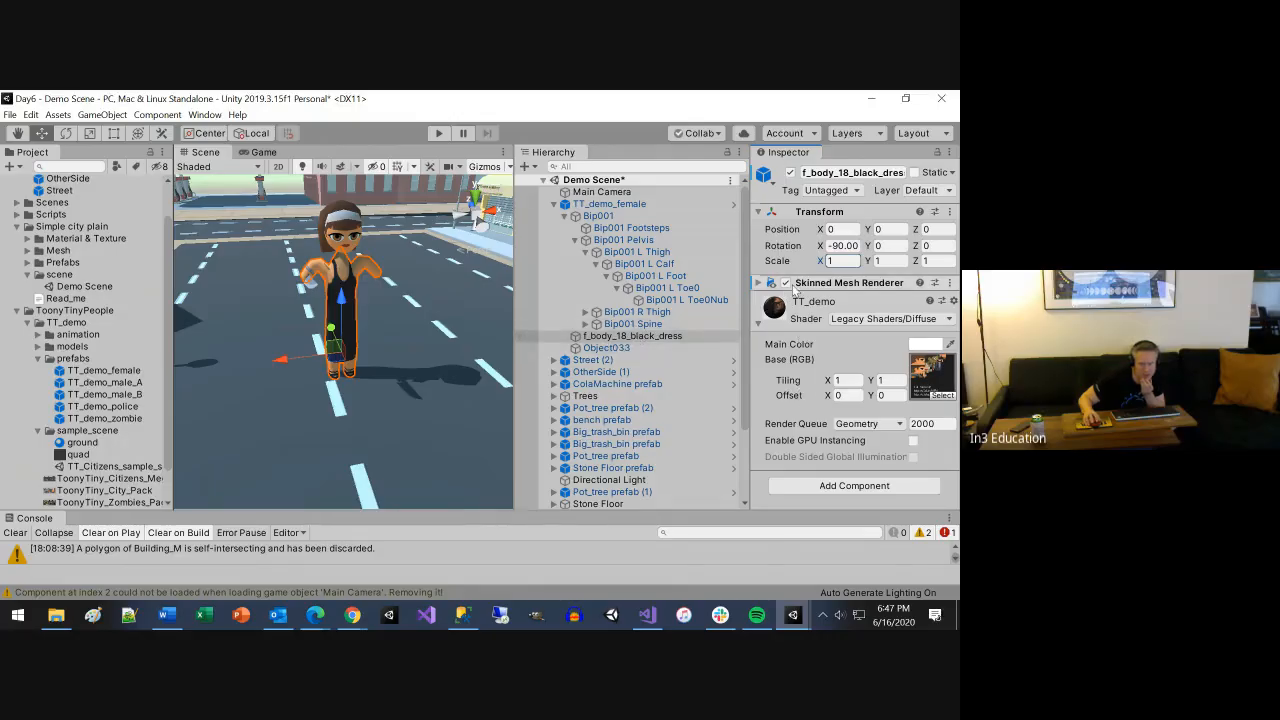
# Review the Skinned Mesh Renderer settings of f_body_18_black_dress and set its bounds to Center X -0.12 and Extent X 0.79
pyautogui.click(757, 283)
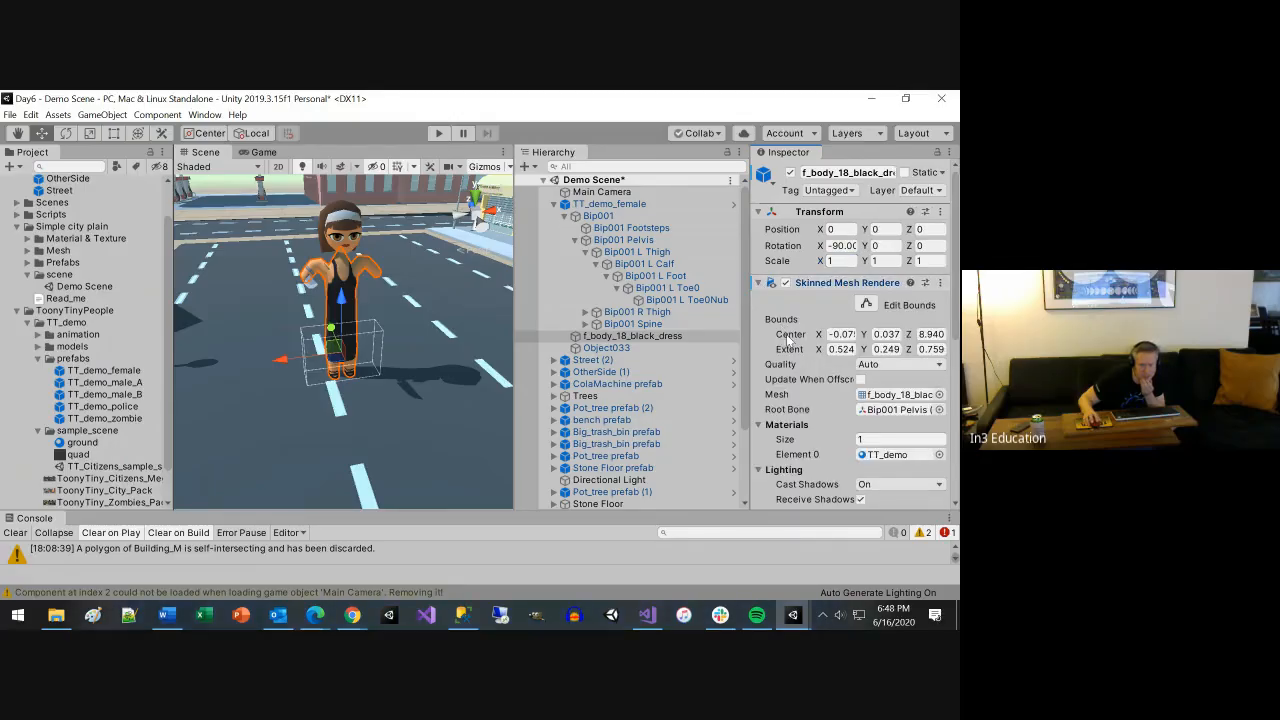
pyautogui.scroll(-5, 862, 377)
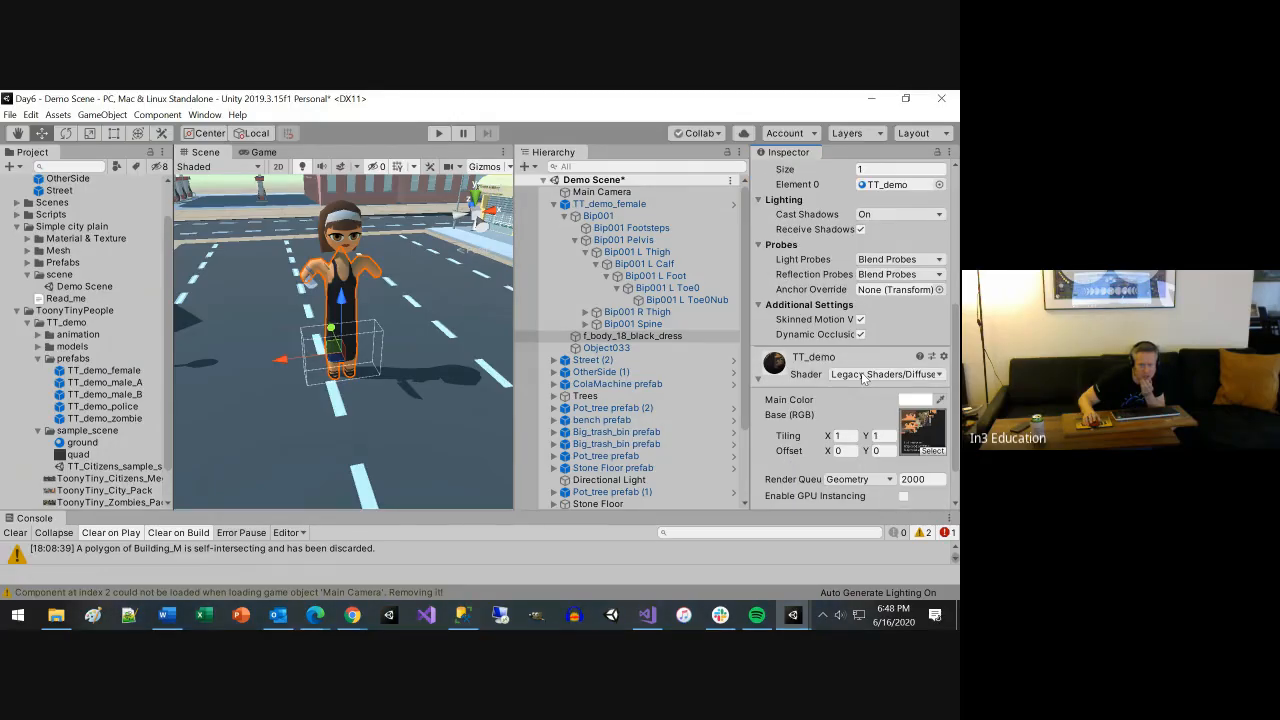
pyautogui.scroll(5, 862, 377)
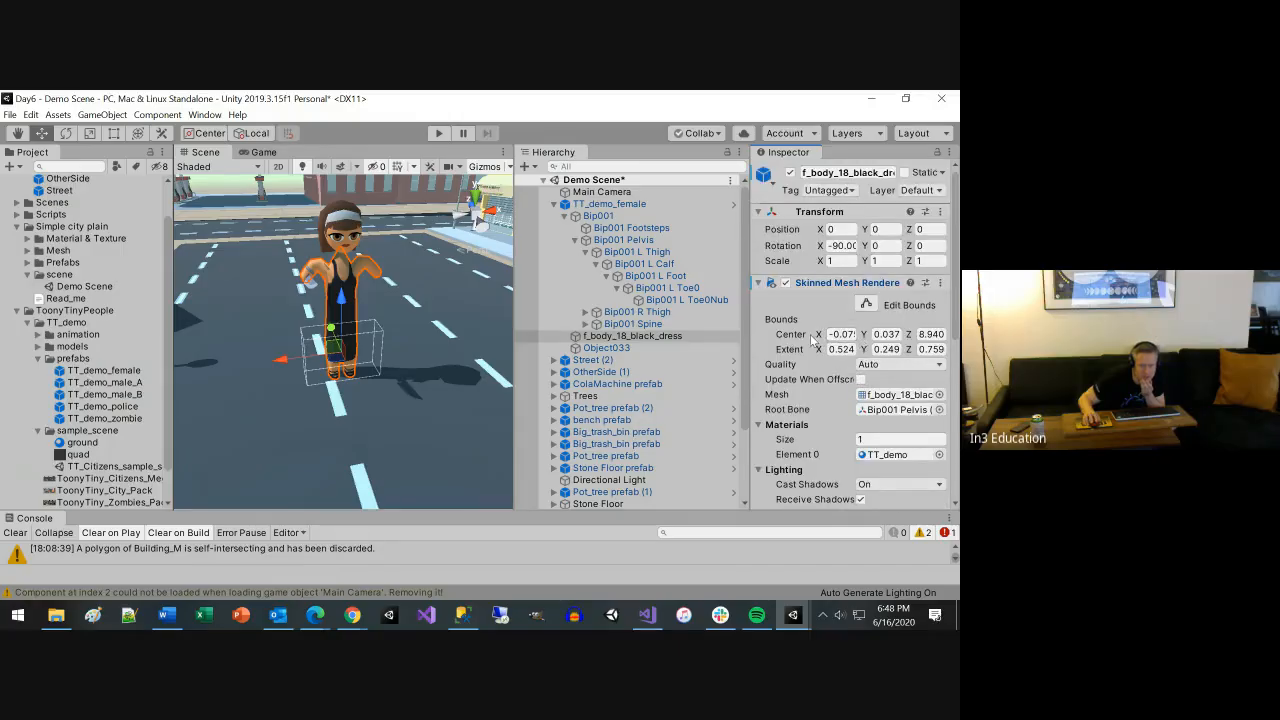
pyautogui.moveTo(819, 349); pyautogui.dragTo(832, 343)
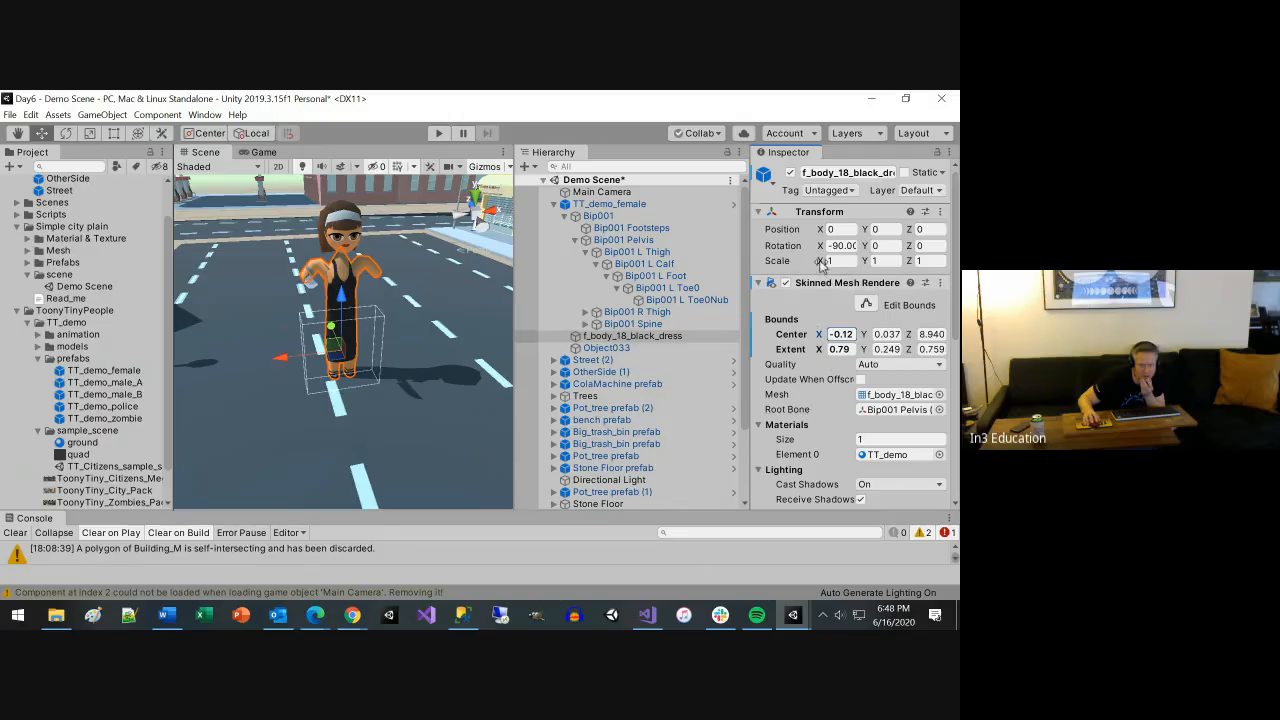
pyautogui.moveTo(821, 262); pyautogui.dragTo(837, 262)
pyautogui.scroll(-3, 846, 383)
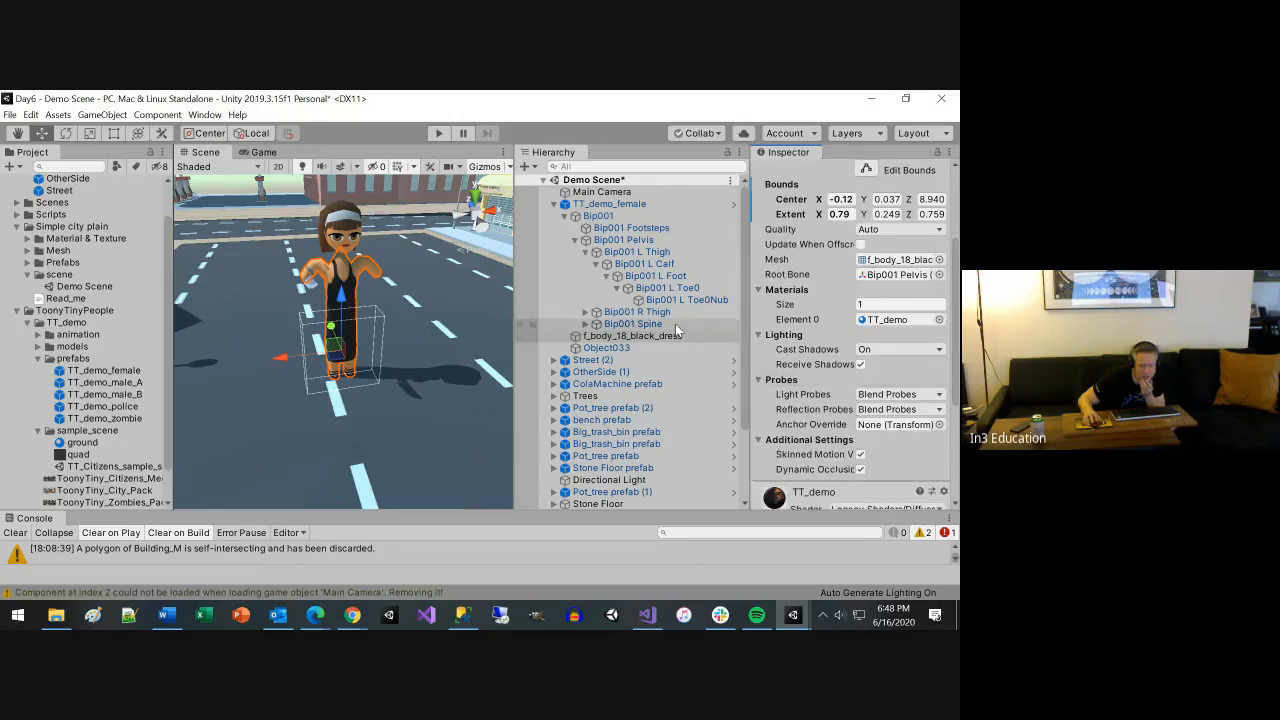
# Set the X scale of TT_demo_female to 1.75 and check the widened character from the side
pyautogui.click(599, 216)
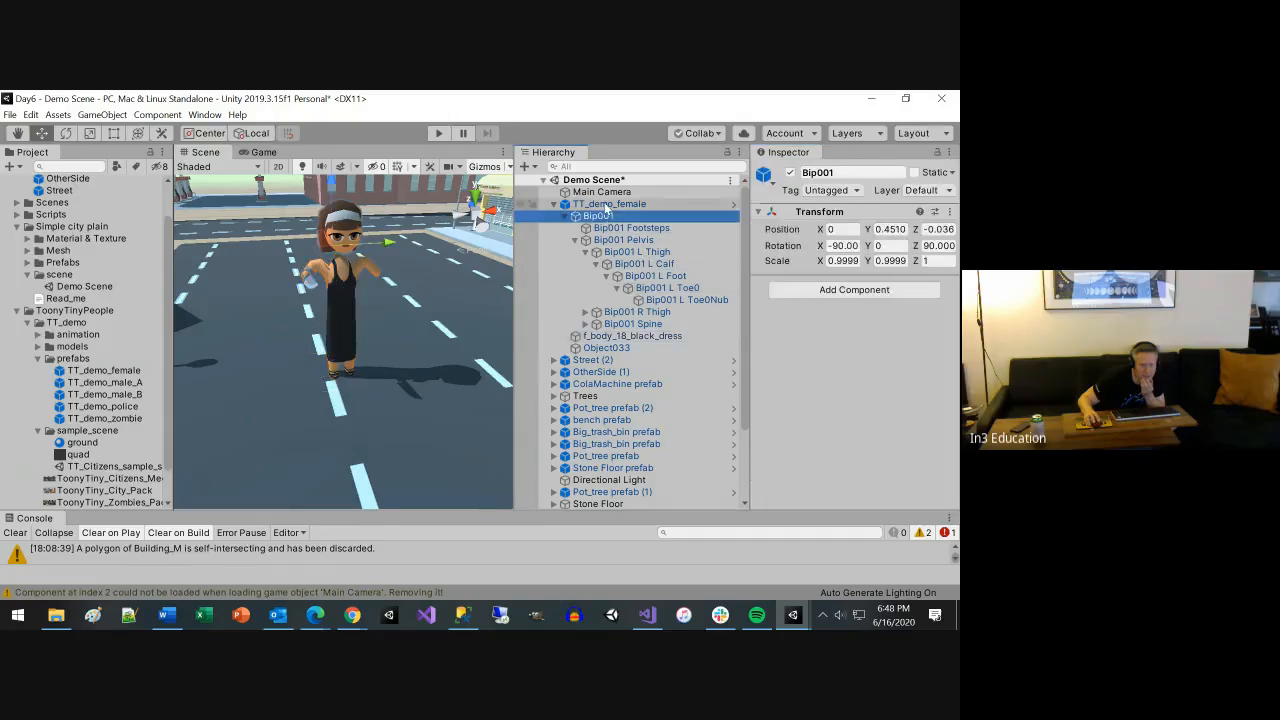
pyautogui.click(610, 204)
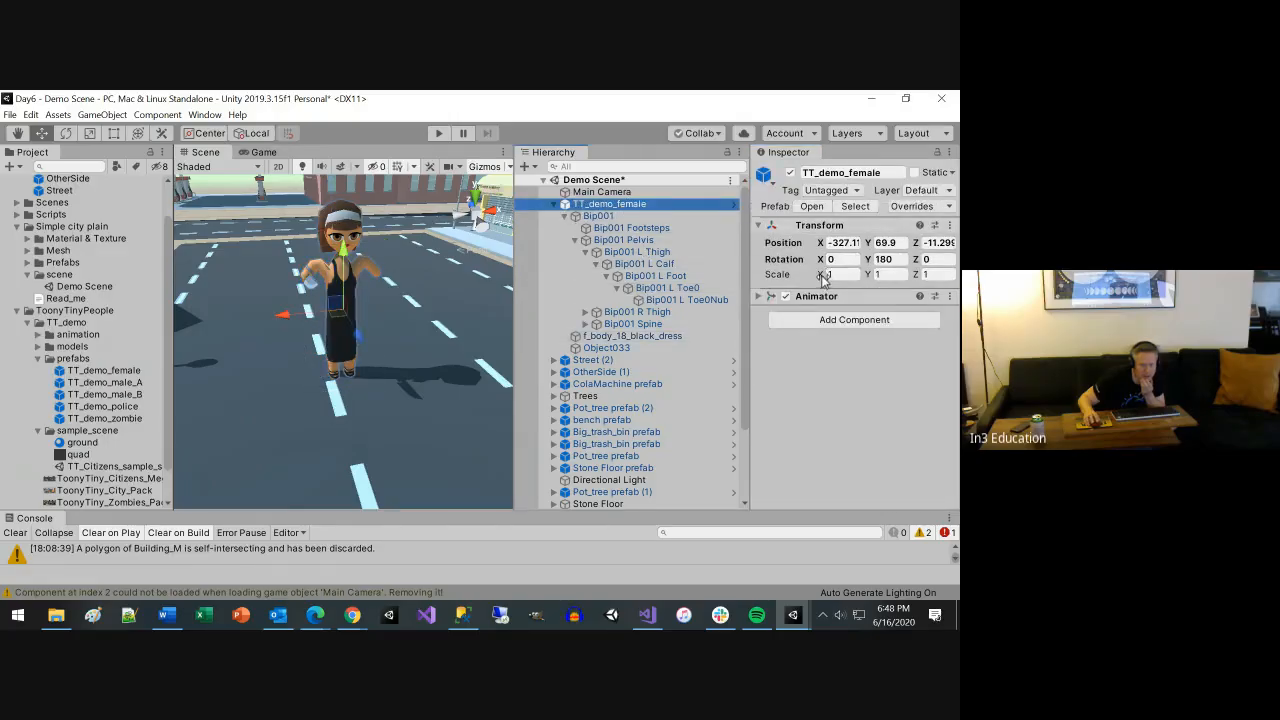
pyautogui.moveTo(822, 279); pyautogui.dragTo(844, 281)
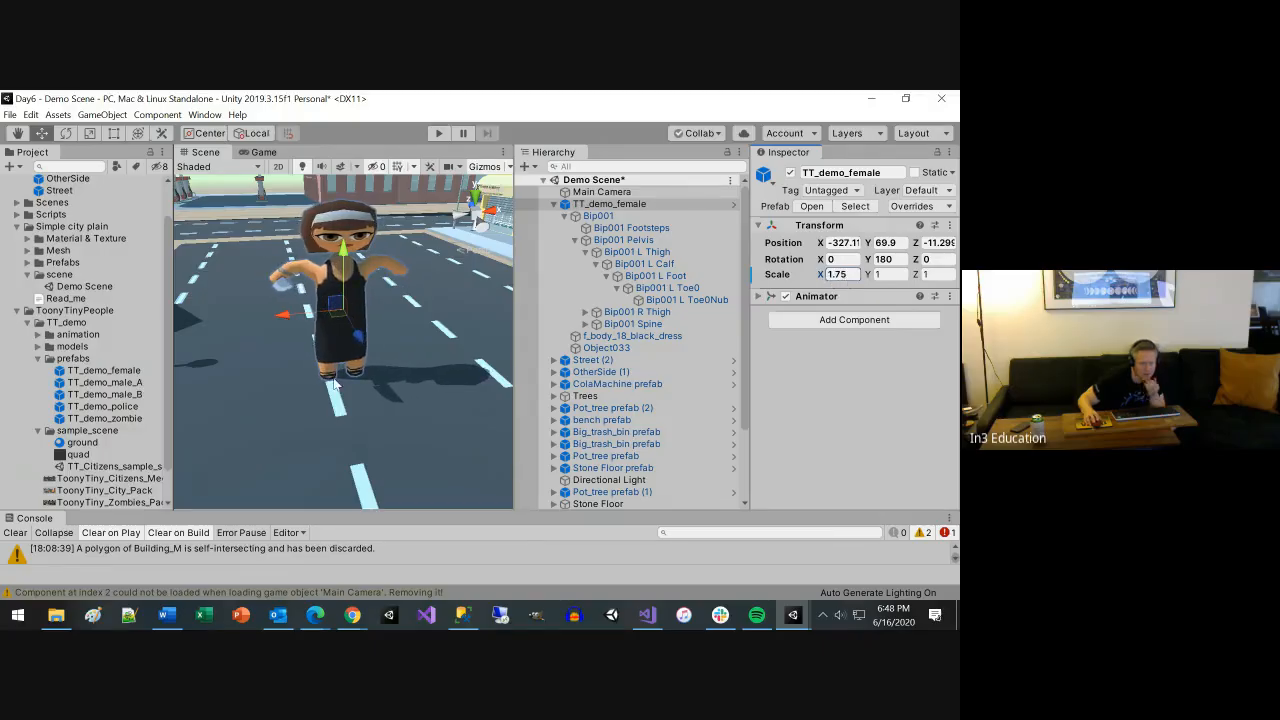
pyautogui.scroll(-1, 340, 382)
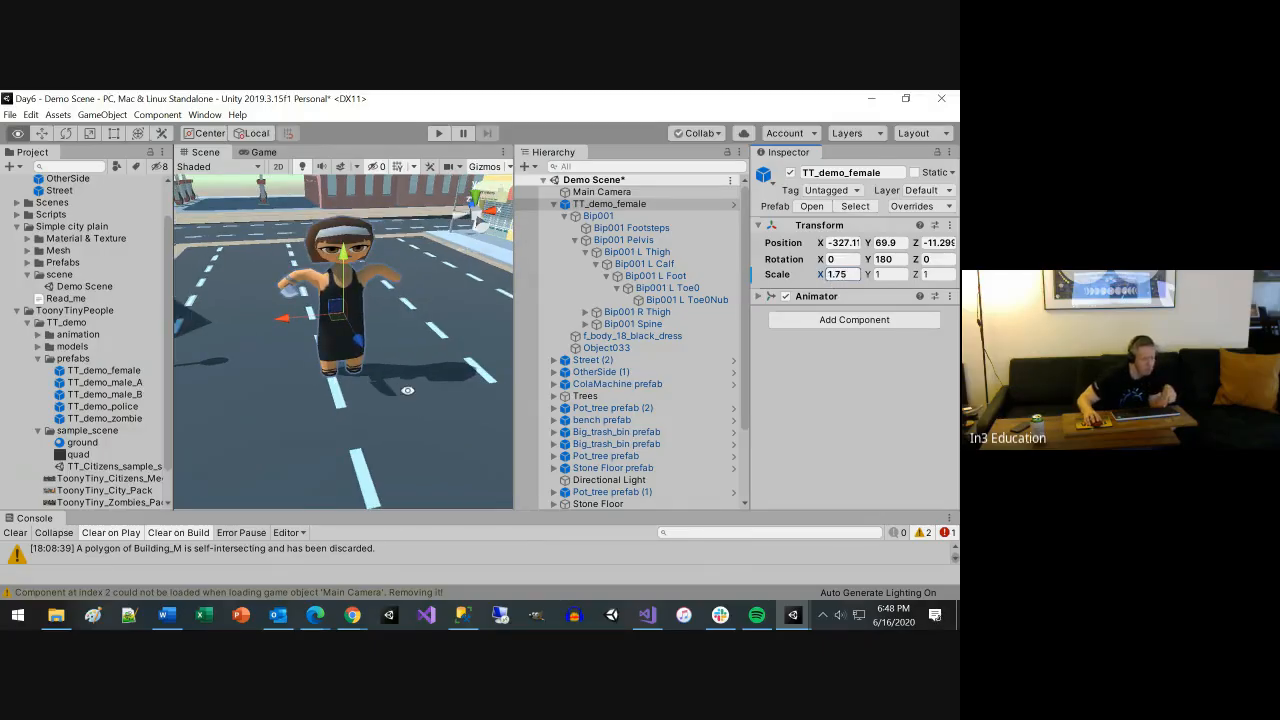
pyautogui.keyDown('alt'); pyautogui.moveTo(407, 391); pyautogui.dragTo(856, 347); pyautogui.keyUp('alt')
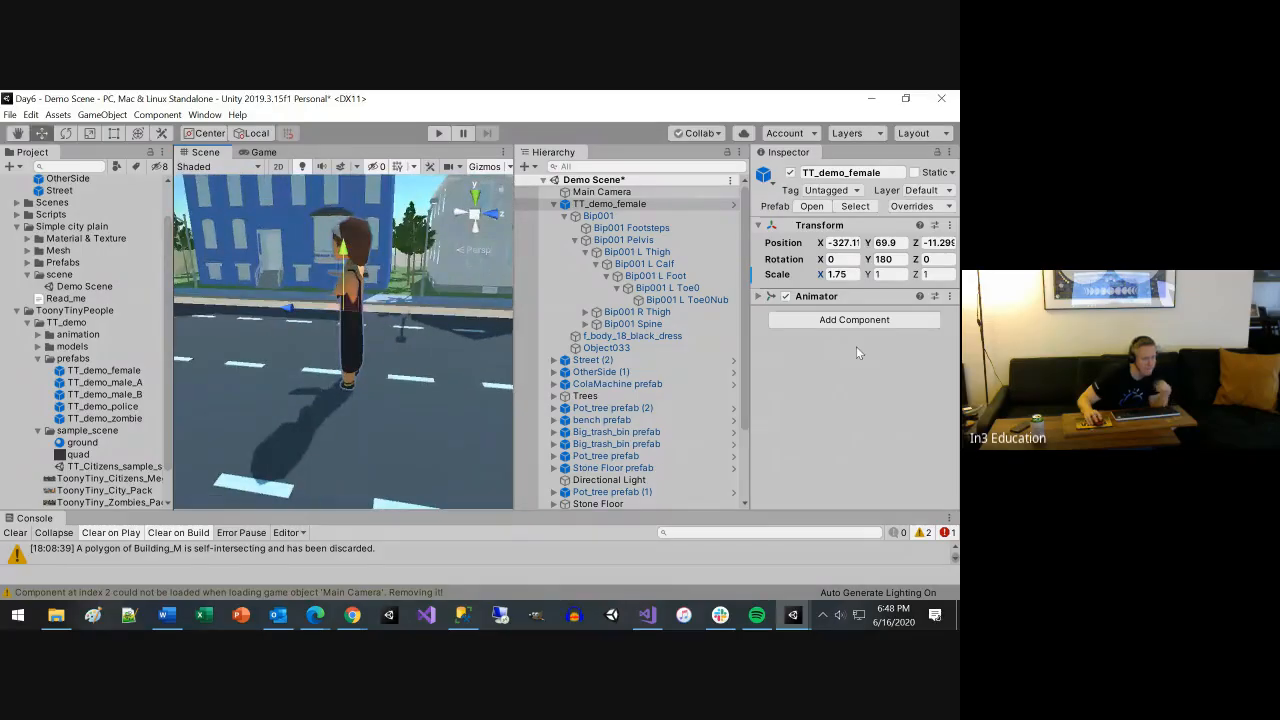
# Collapse TT_demo_female and save it as a prefab variant beside the OtherSide and Street prefabs
pyautogui.click(556, 206)
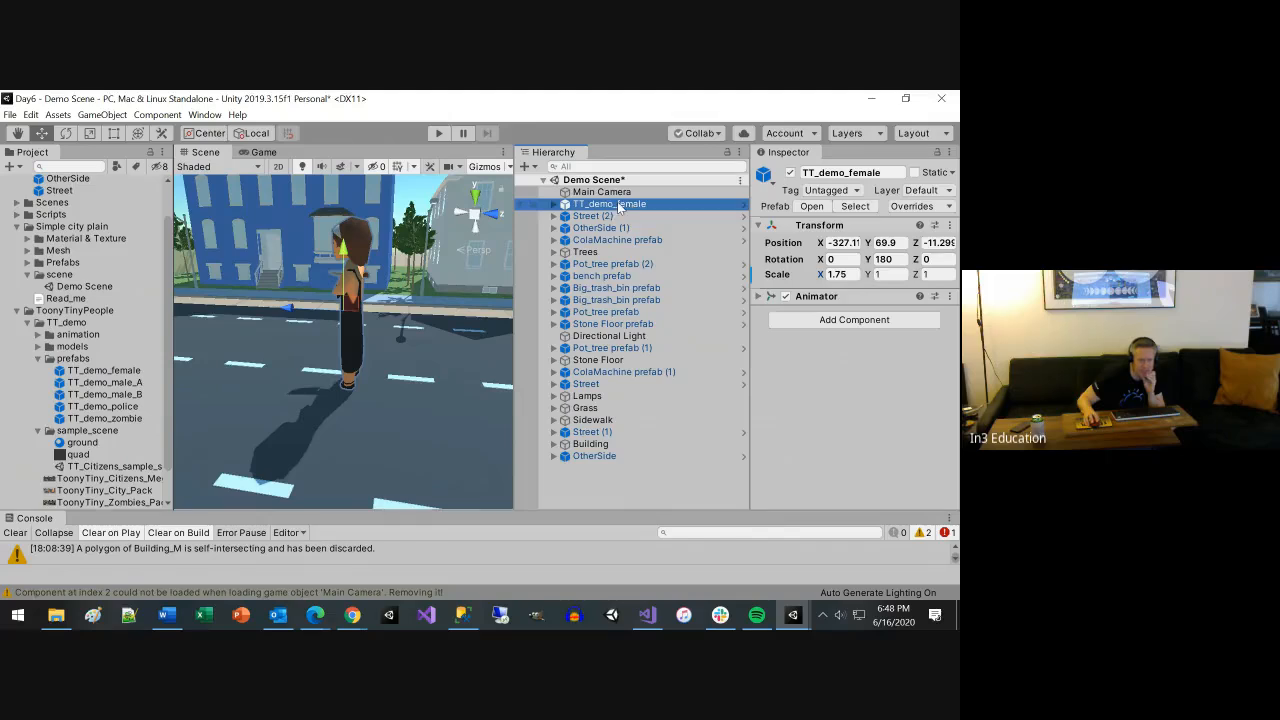
pyautogui.moveTo(619, 207); pyautogui.dragTo(60, 189)
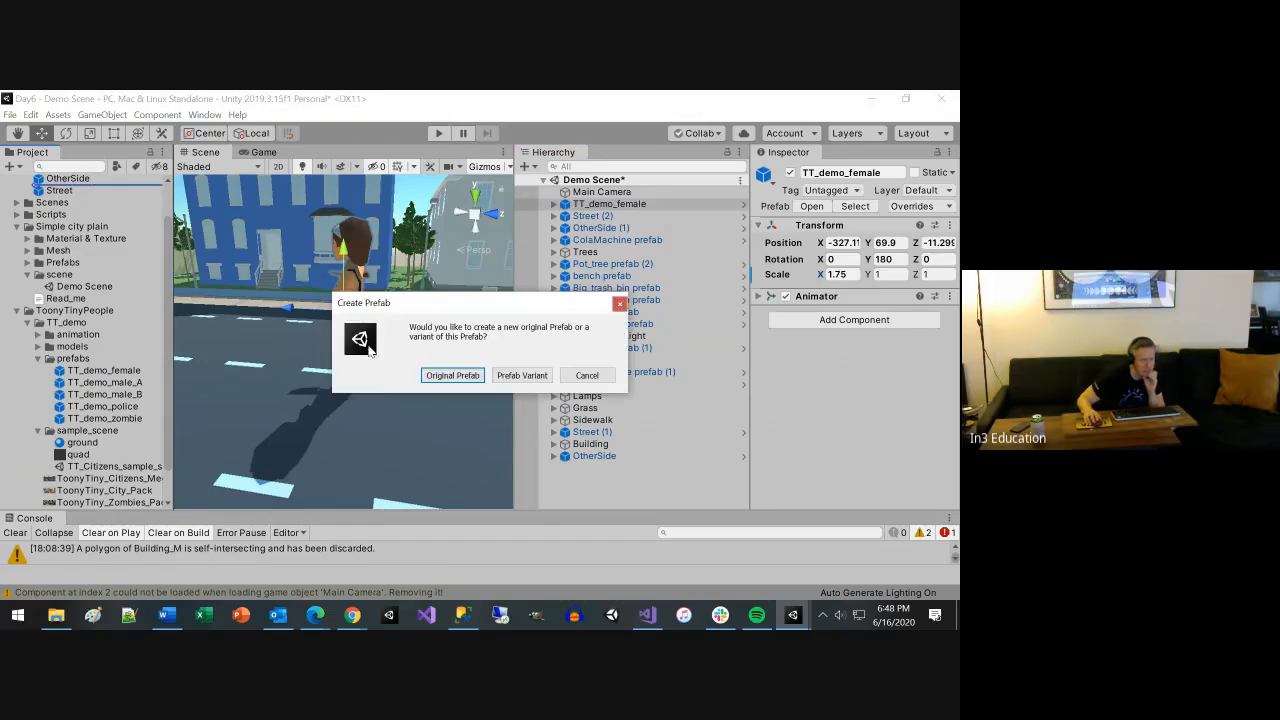
pyautogui.click(521, 376)
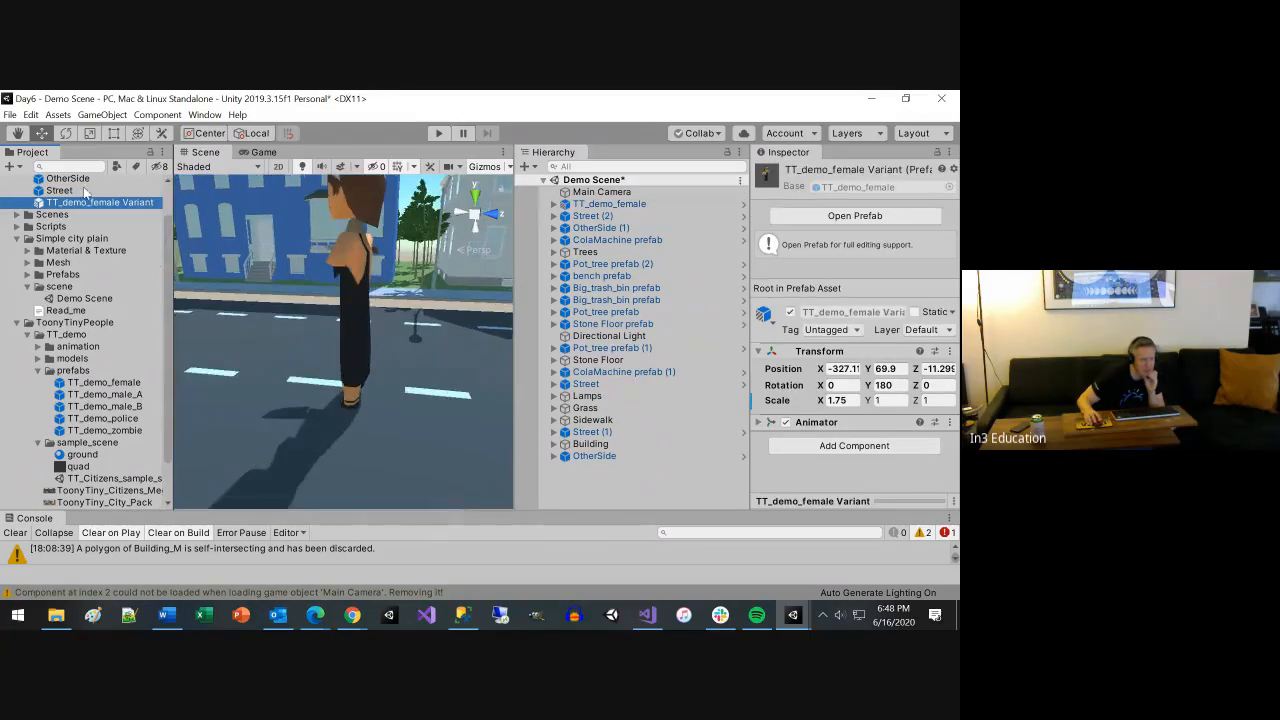
# Rename the TT_demo_female Variant prefab as HugeZombieFighterFemale
pyautogui.click(100, 203)
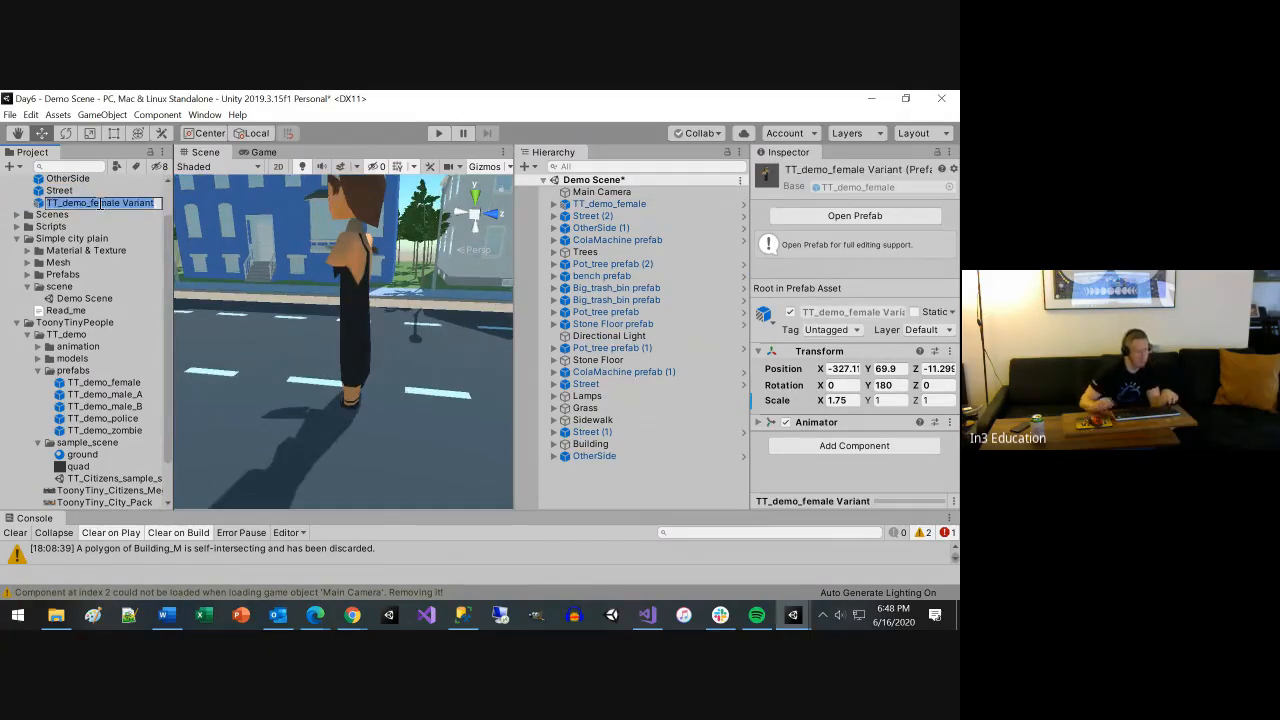
pyautogui.write('H')
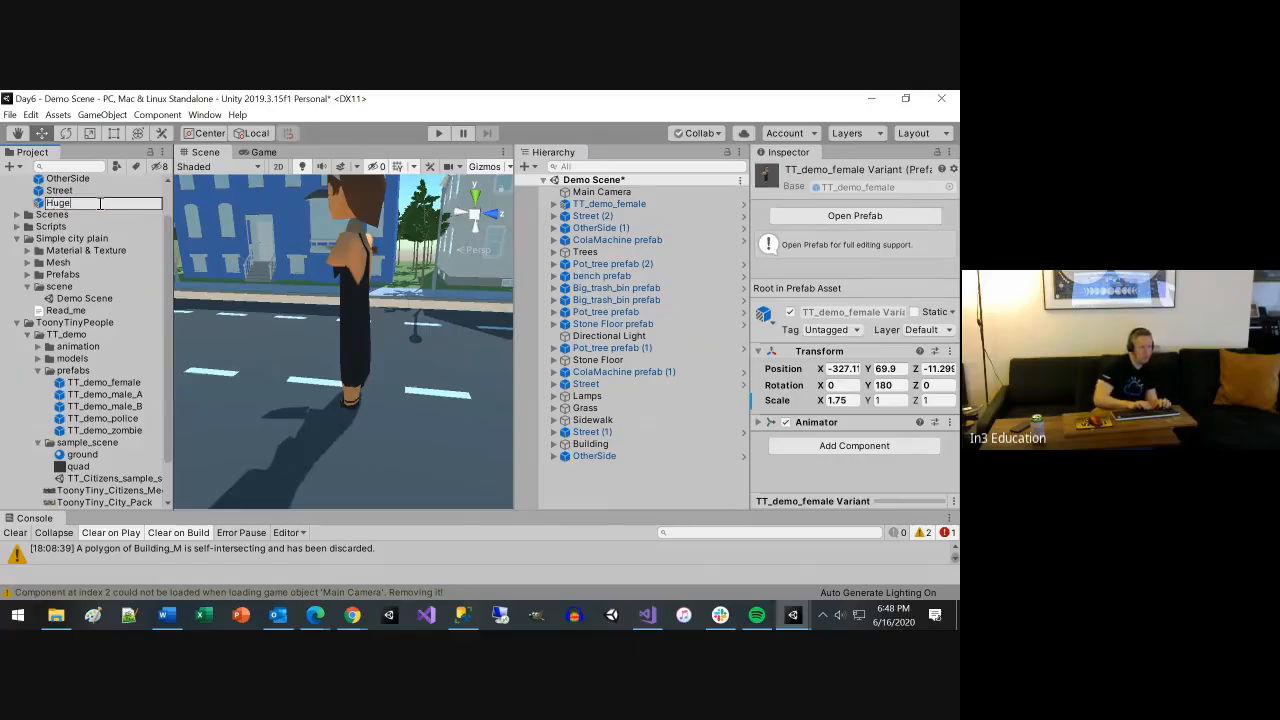
pyautogui.write('uge')
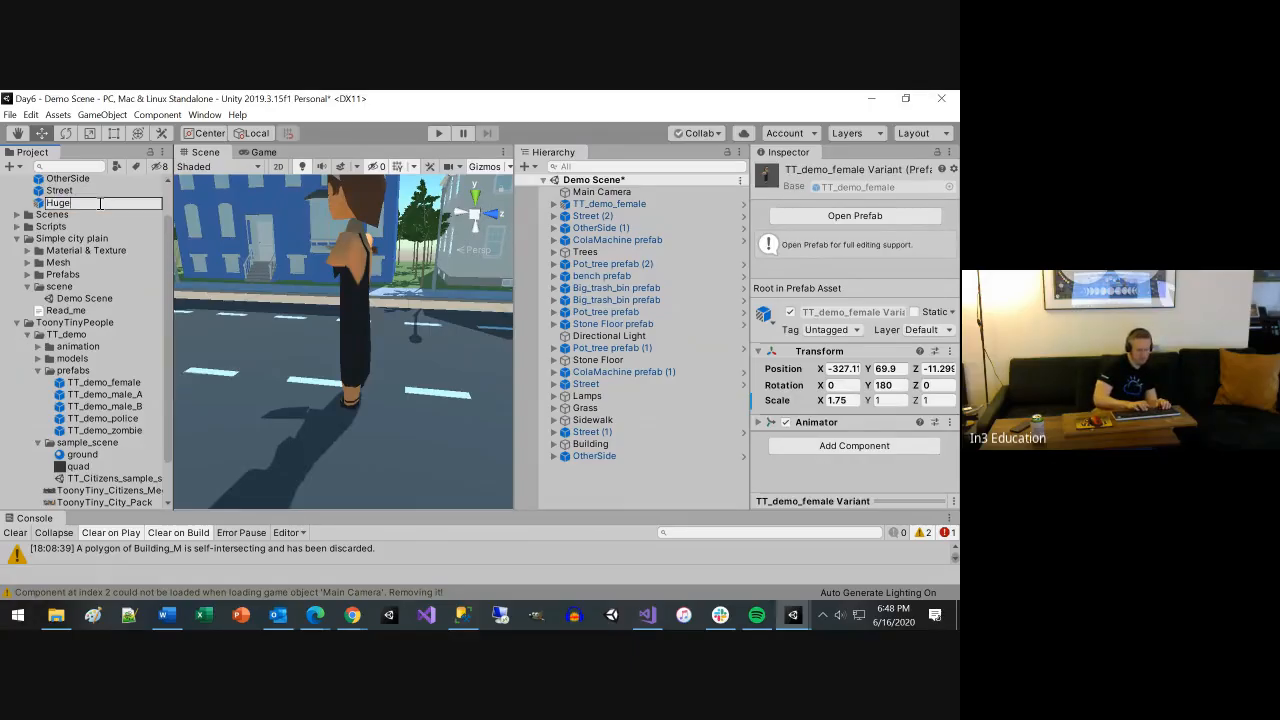
pyautogui.write('Zombi')
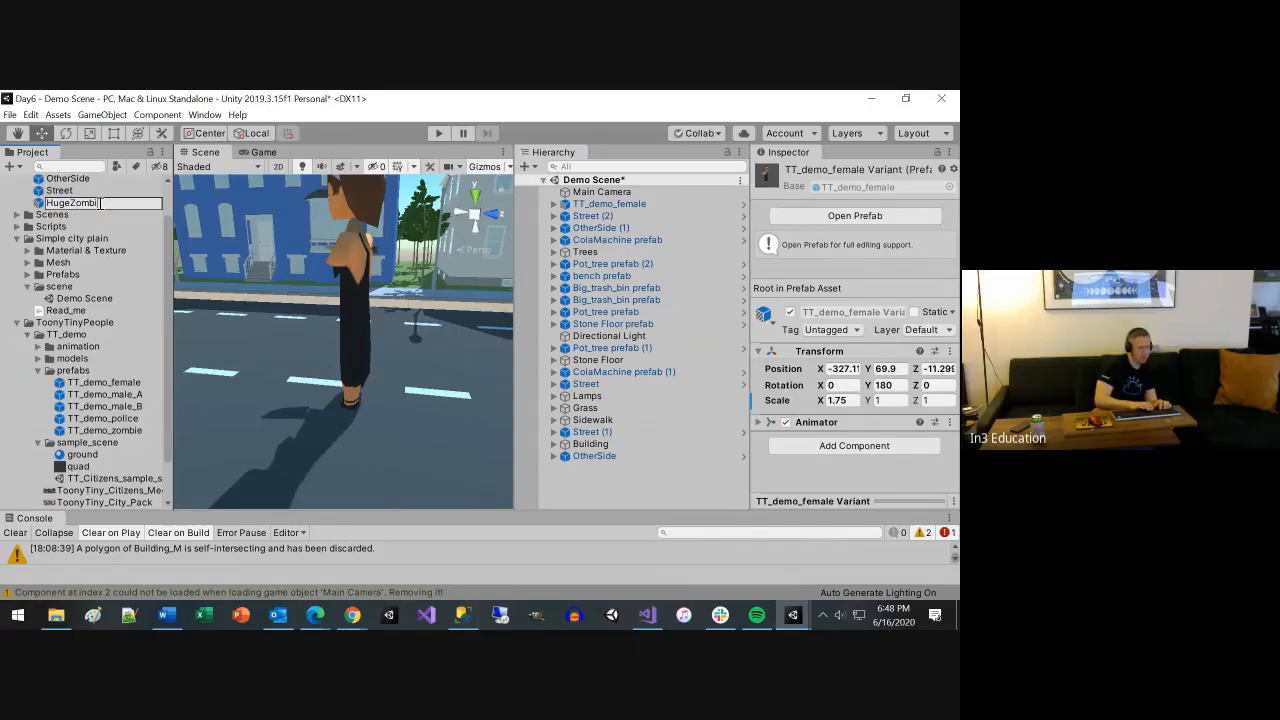
pyautogui.write('eFighter')
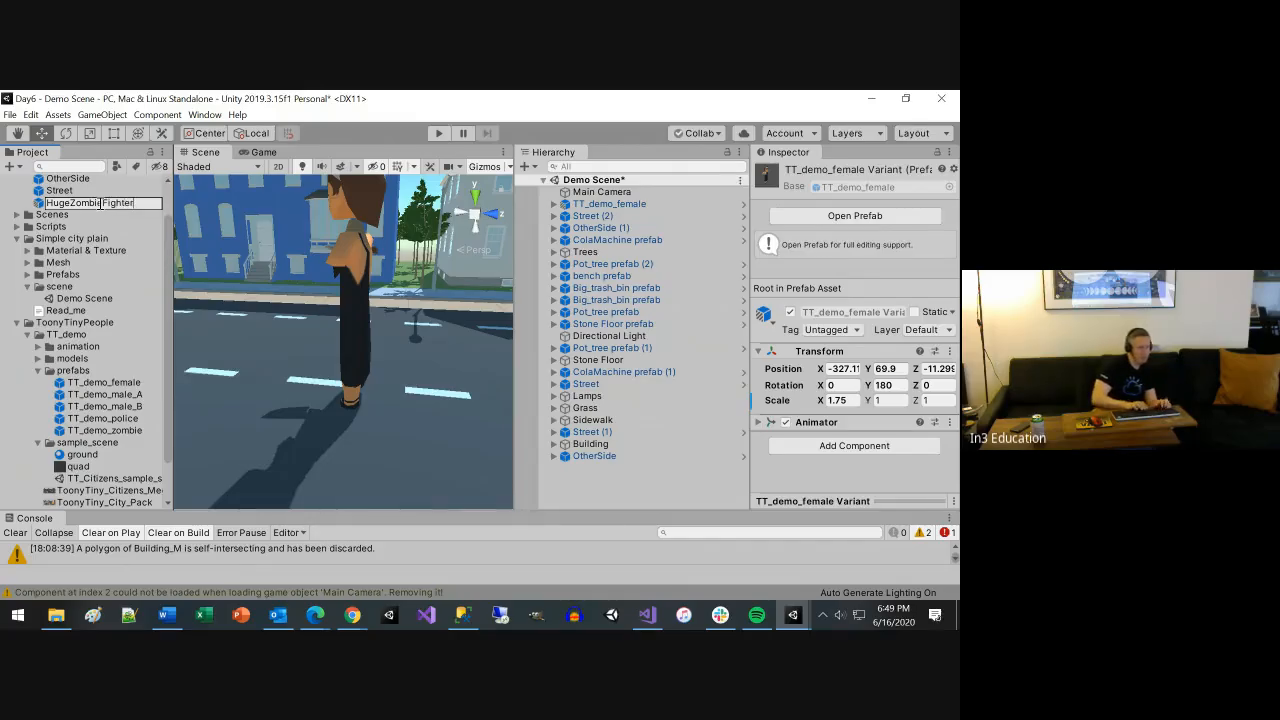
pyautogui.write('Female')
pyautogui.press('Return')
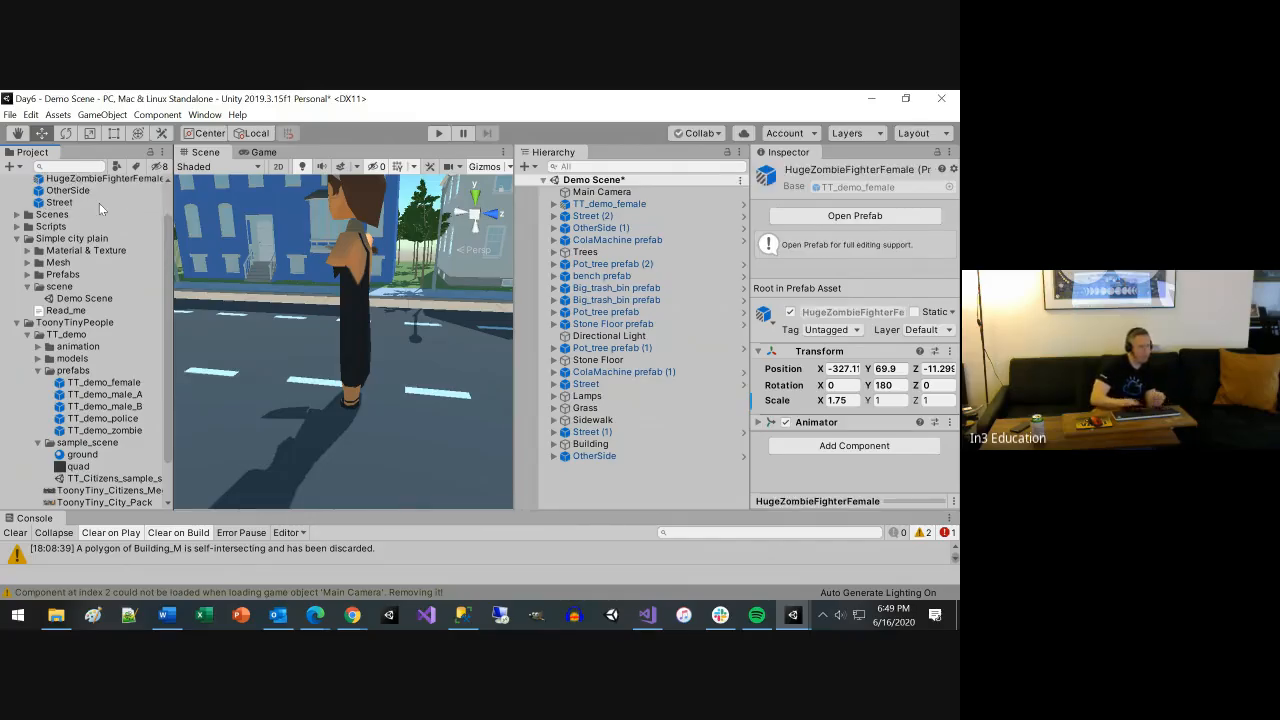
# Place a HugeZombieFighterFemale on the street beside the existing female, at about X -324.2, Z -12.5
pyautogui.scroll(-3, 416, 362)
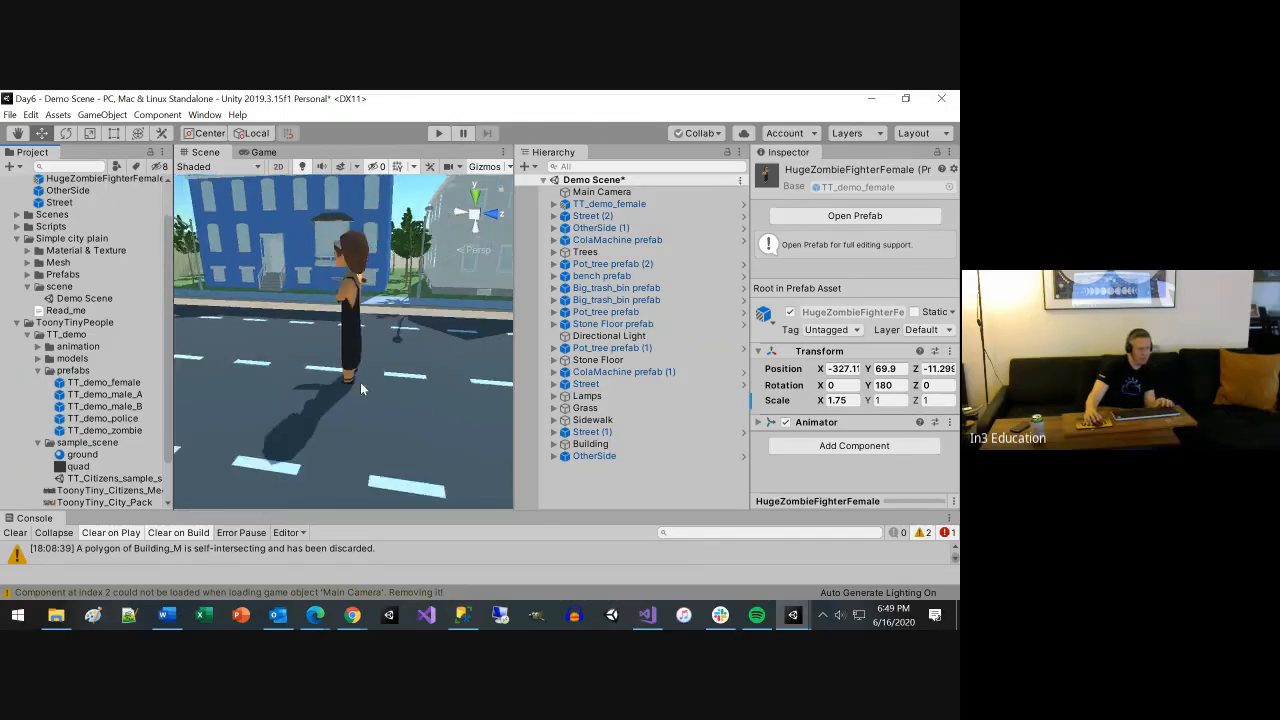
pyautogui.moveTo(91, 179); pyautogui.dragTo(285, 418)
pyautogui.scroll(-2, 140, 420)
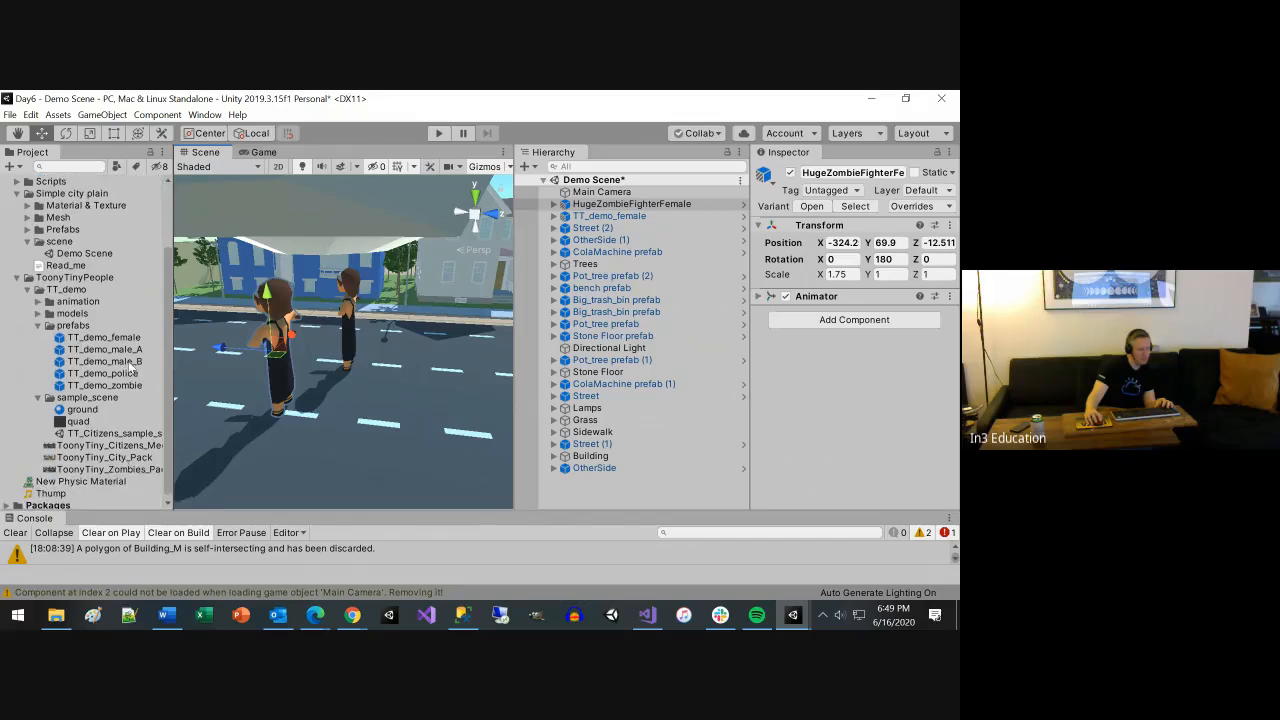
# Place a TT_demo_male_B between the two women at about X -325.3, Z -11.3, and check the group along the street
pyautogui.moveTo(118, 361); pyautogui.dragTo(334, 391)
pyautogui.keyDown('alt'); pyautogui.moveTo(334, 391); pyautogui.dragTo(771, 410); pyautogui.keyUp('alt')
pyautogui.scroll(-3, 366, 390)
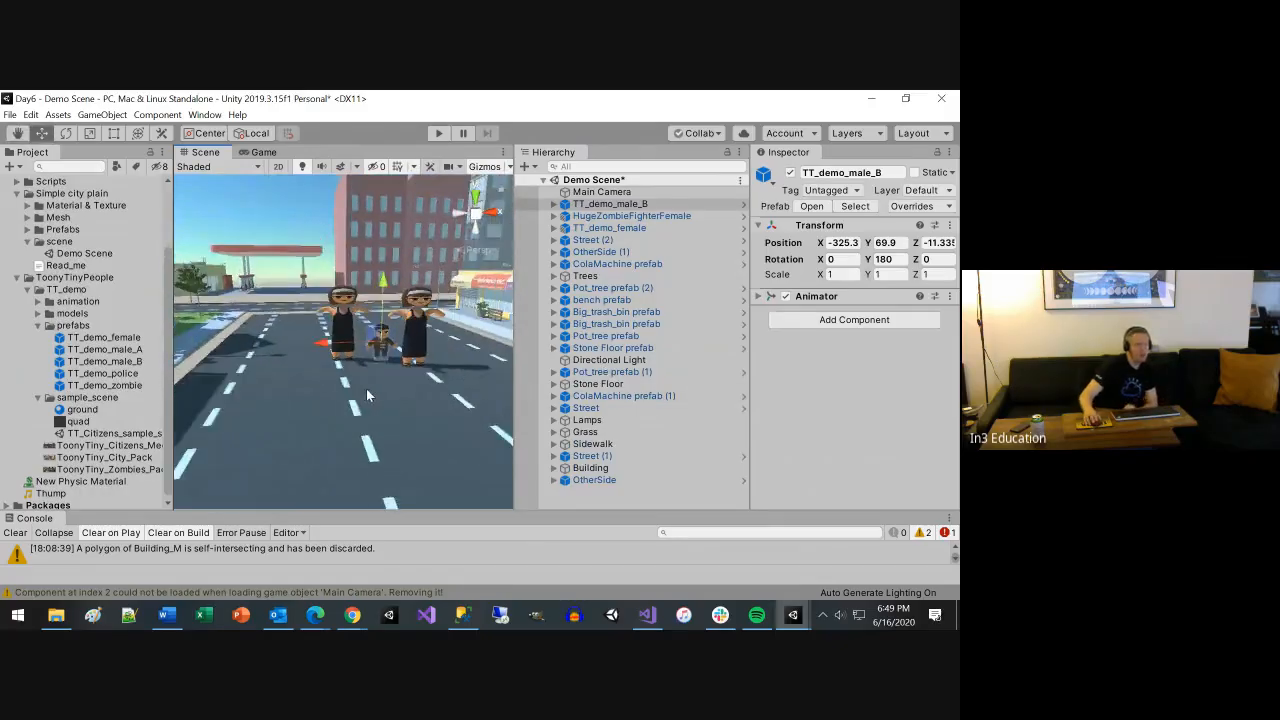
pyautogui.scroll(-2, 374, 400)
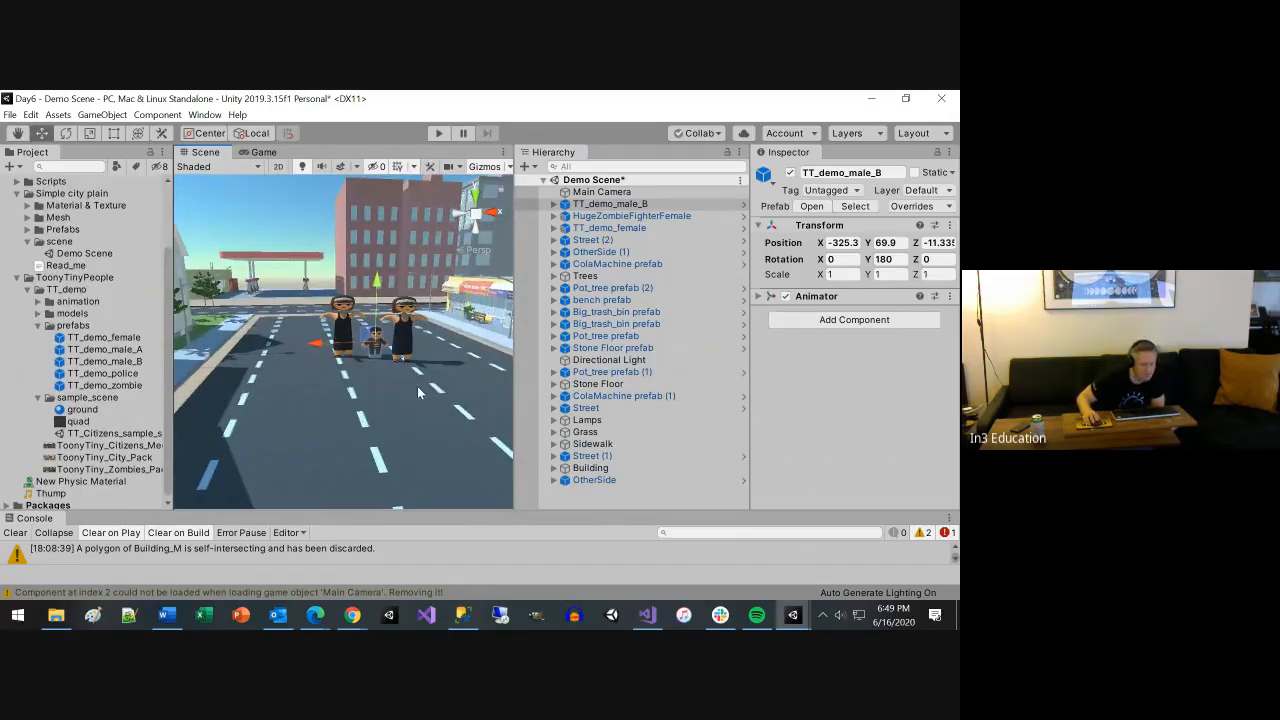
pyautogui.scroll(-4, 417, 386)
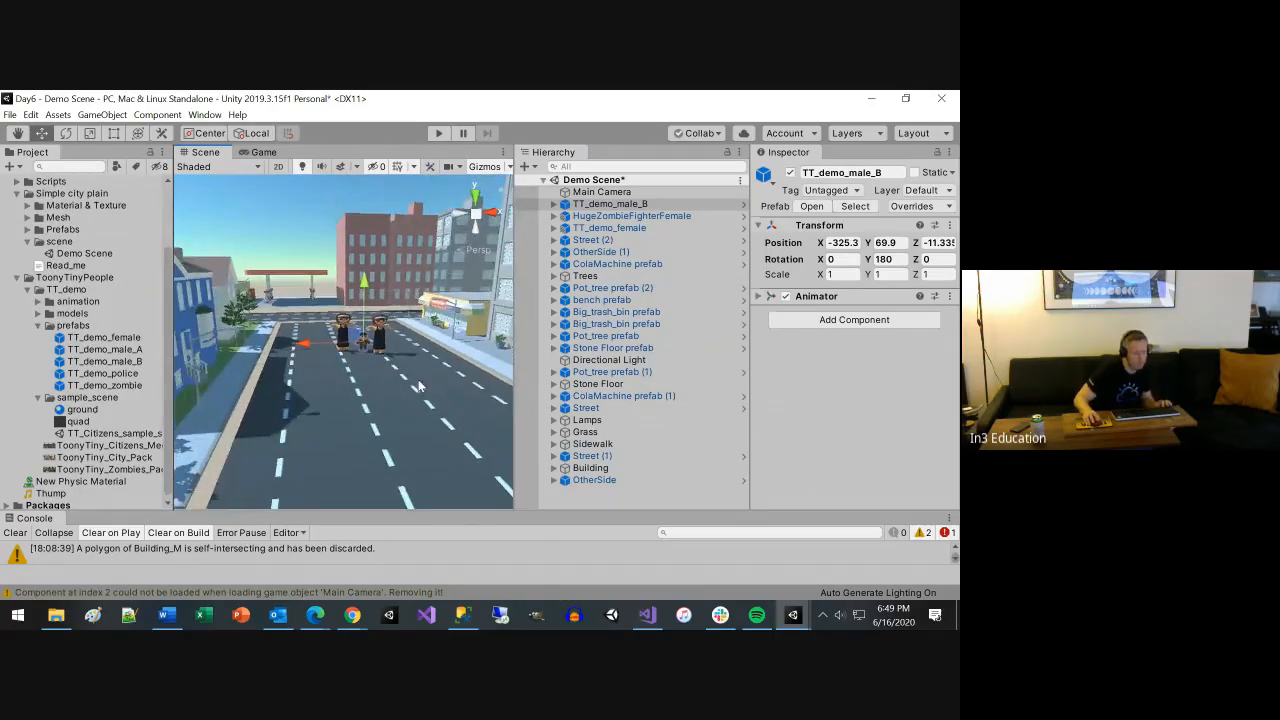
pyautogui.keyDown('alt'); pyautogui.moveTo(418, 383); pyautogui.dragTo(420, 368); pyautogui.keyUp('alt')
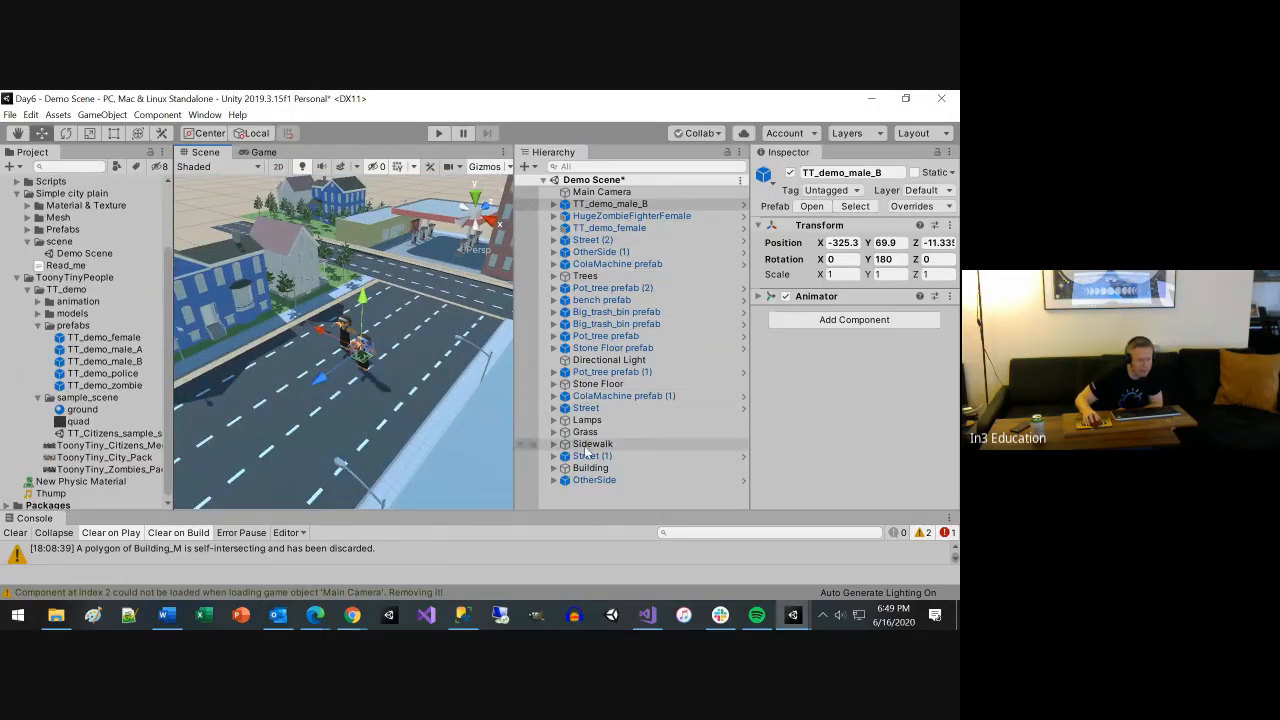
# Collapse the ToonyTinyPeople folder and create a C# script named PeopleGenerator in the Scripts folder
pyautogui.rightClick(589, 499)
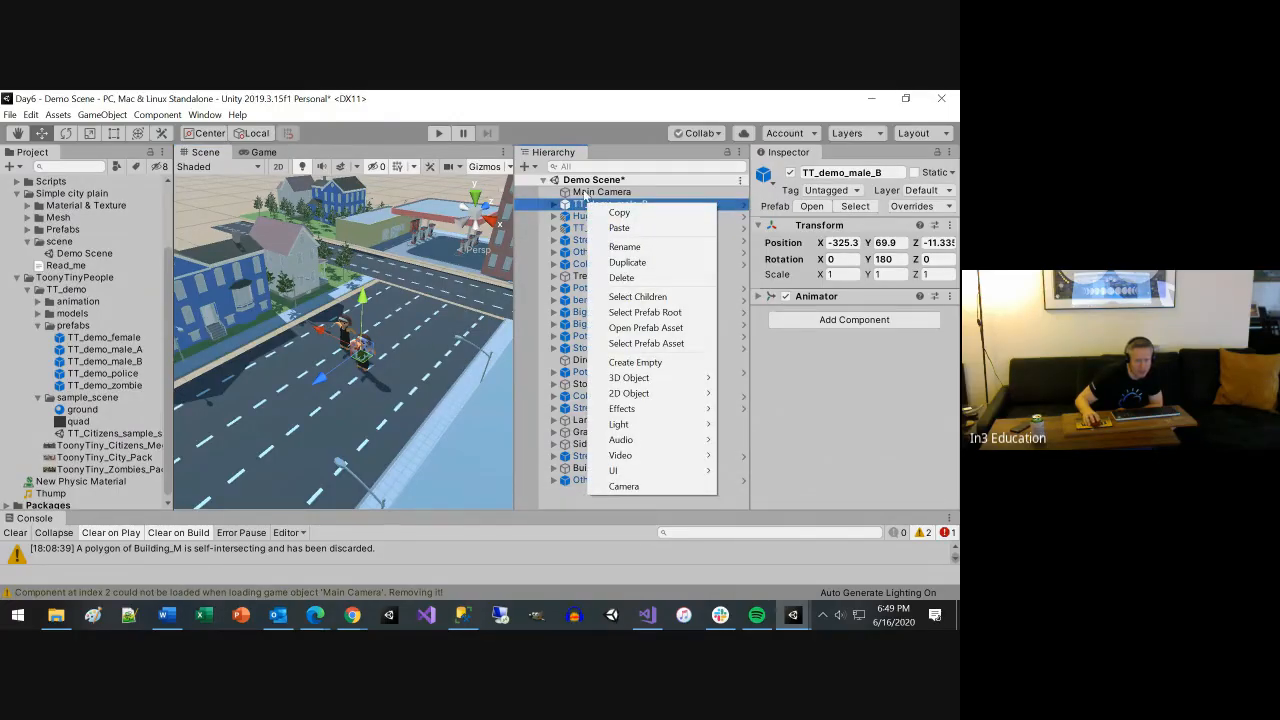
pyautogui.click(585, 193)
pyautogui.click(27, 277)
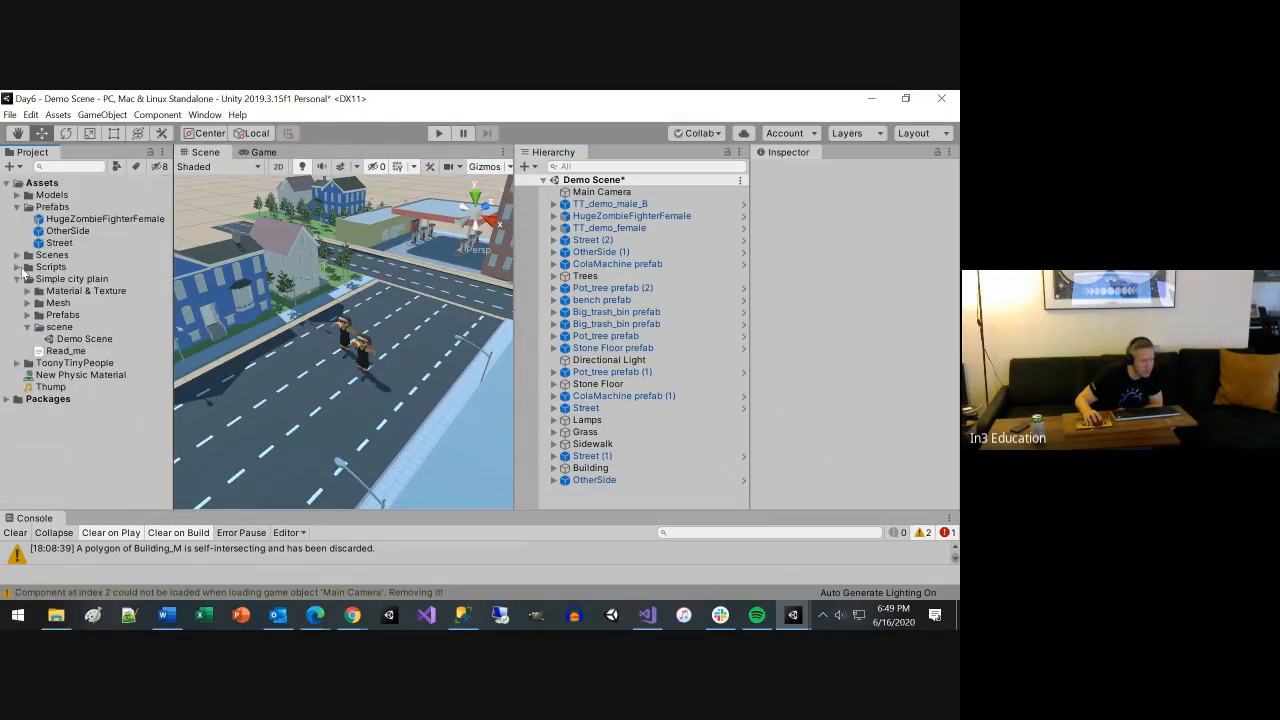
pyautogui.rightClick(48, 266)
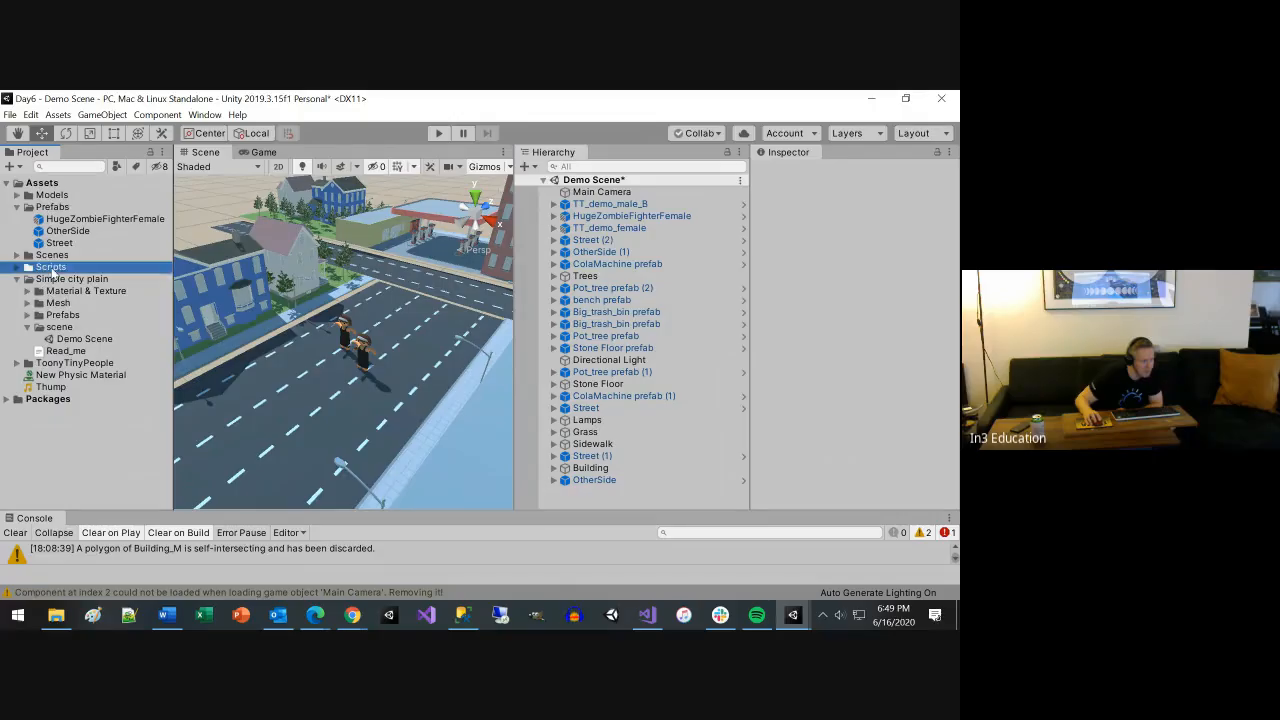
pyautogui.moveTo(167, 275)
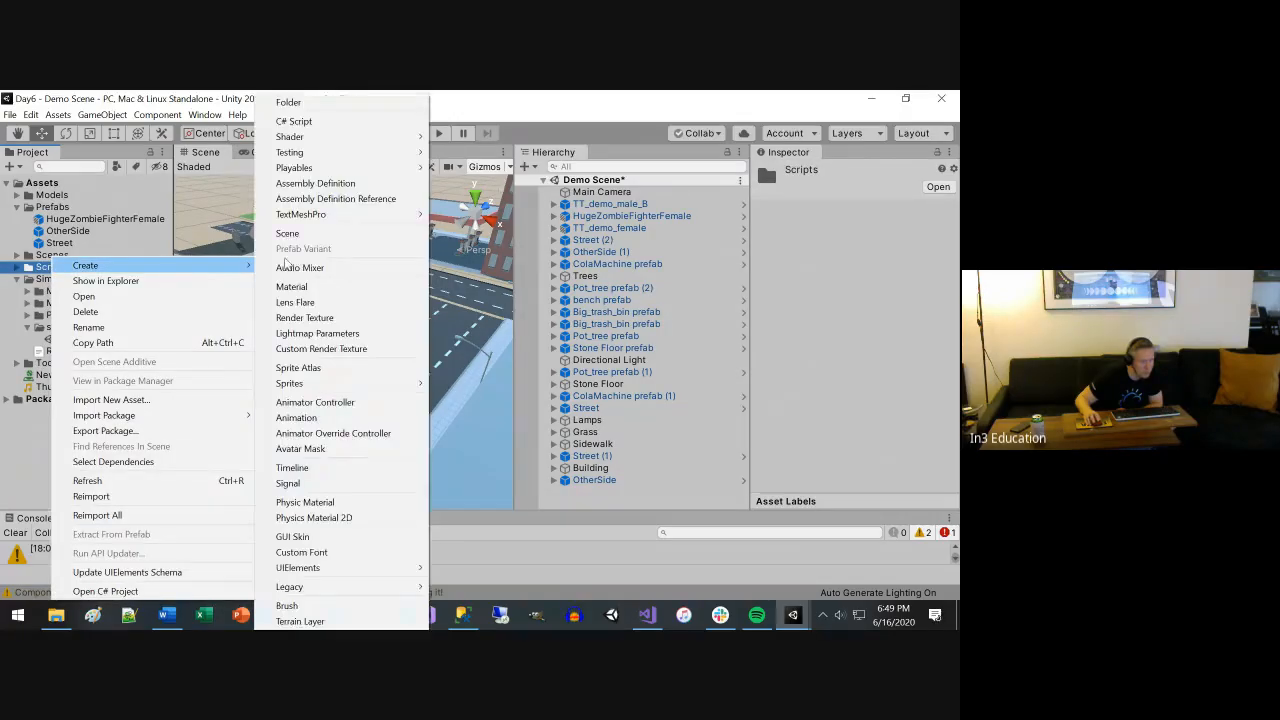
pyautogui.click(323, 124)
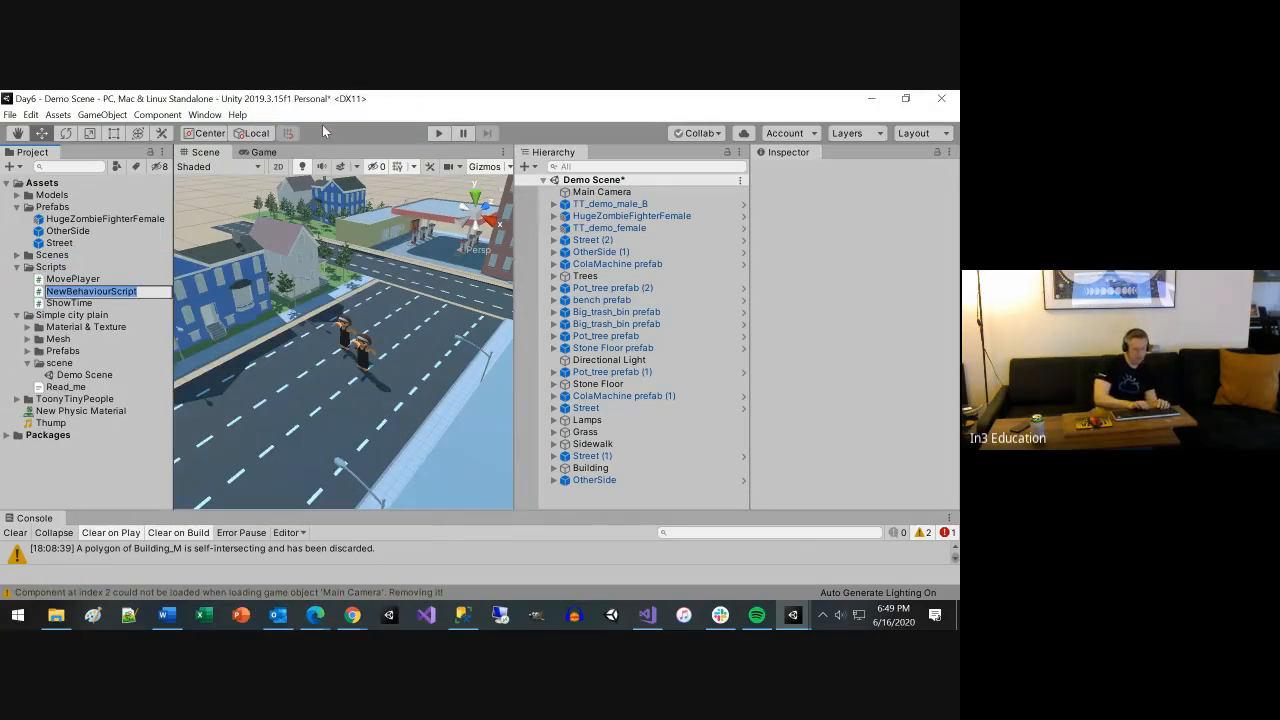
pyautogui.write('People')
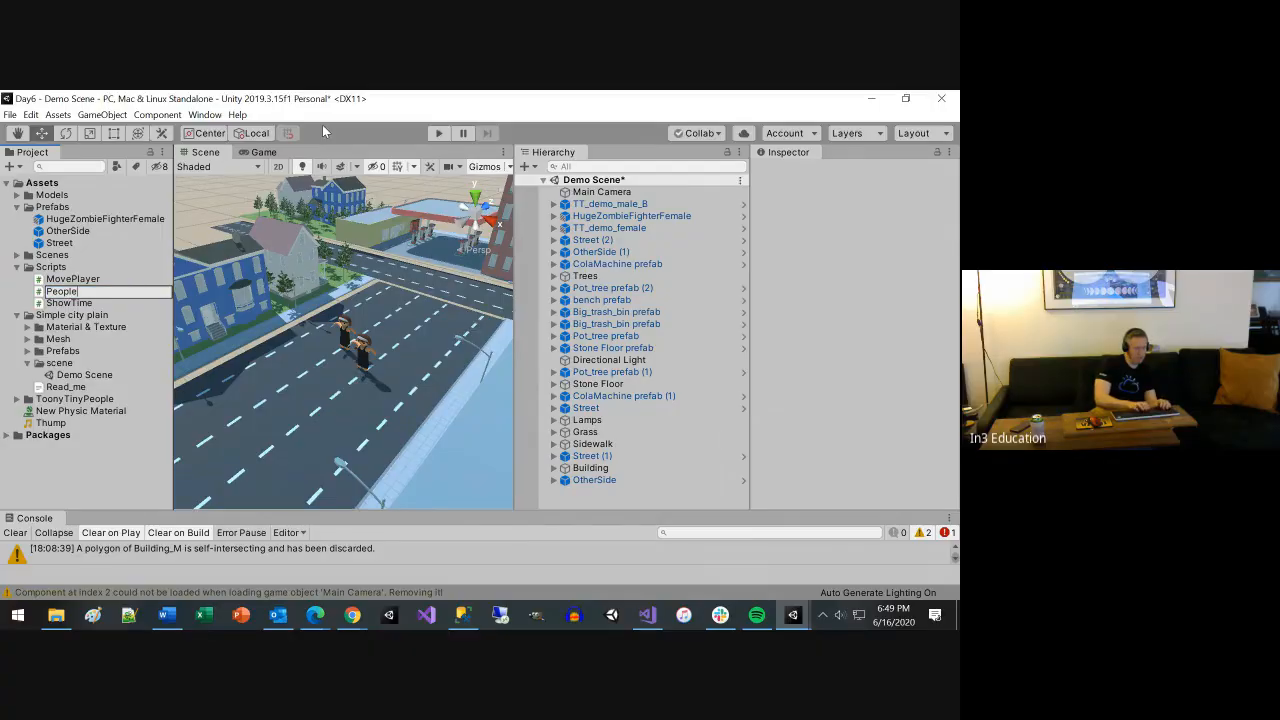
pyautogui.write('Generator')
pyautogui.press('Return')
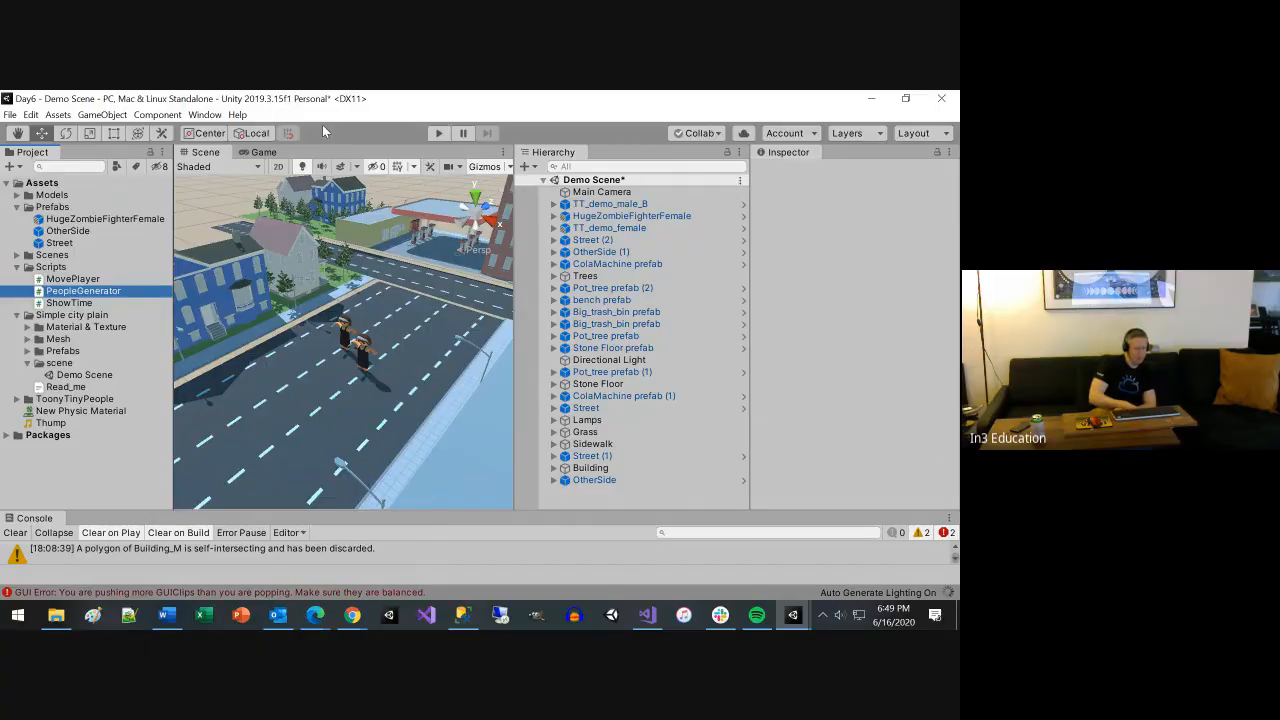
# Open the PeopleGenerator script in Visual Studio and insert blank lines below the class's opening brace
pyautogui.doubleClick(83, 290)
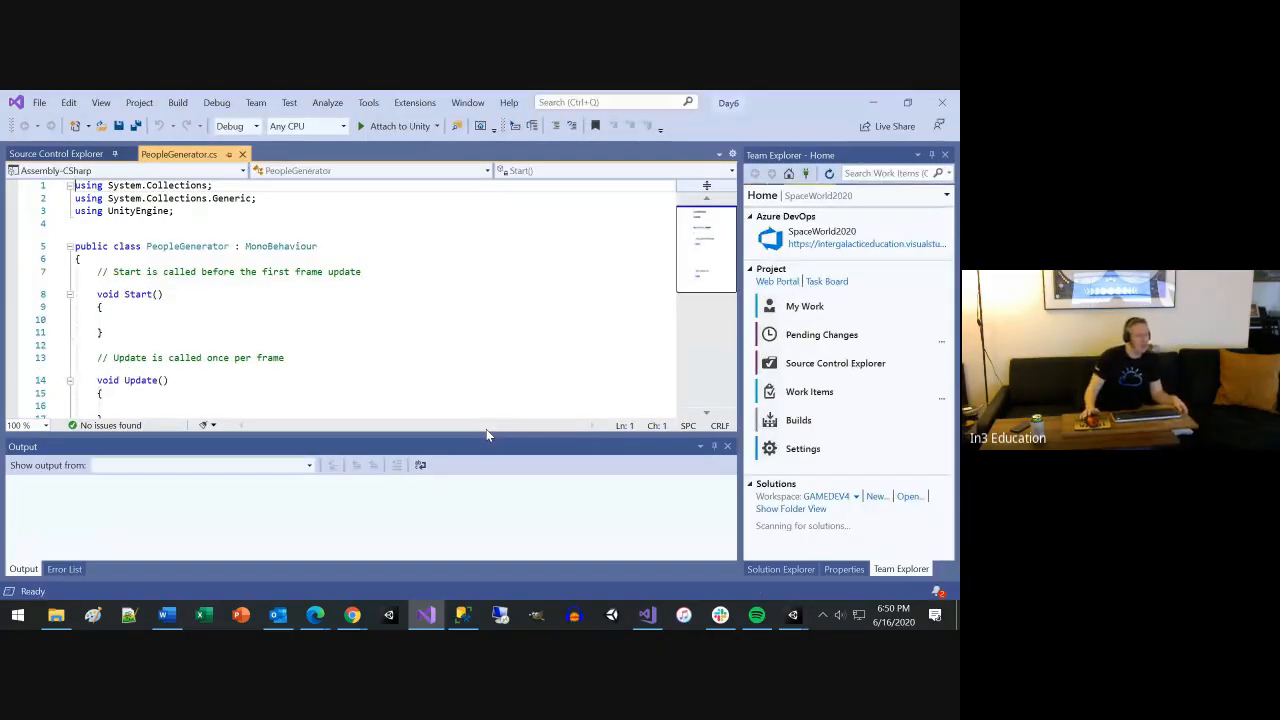
pyautogui.click(242, 257)
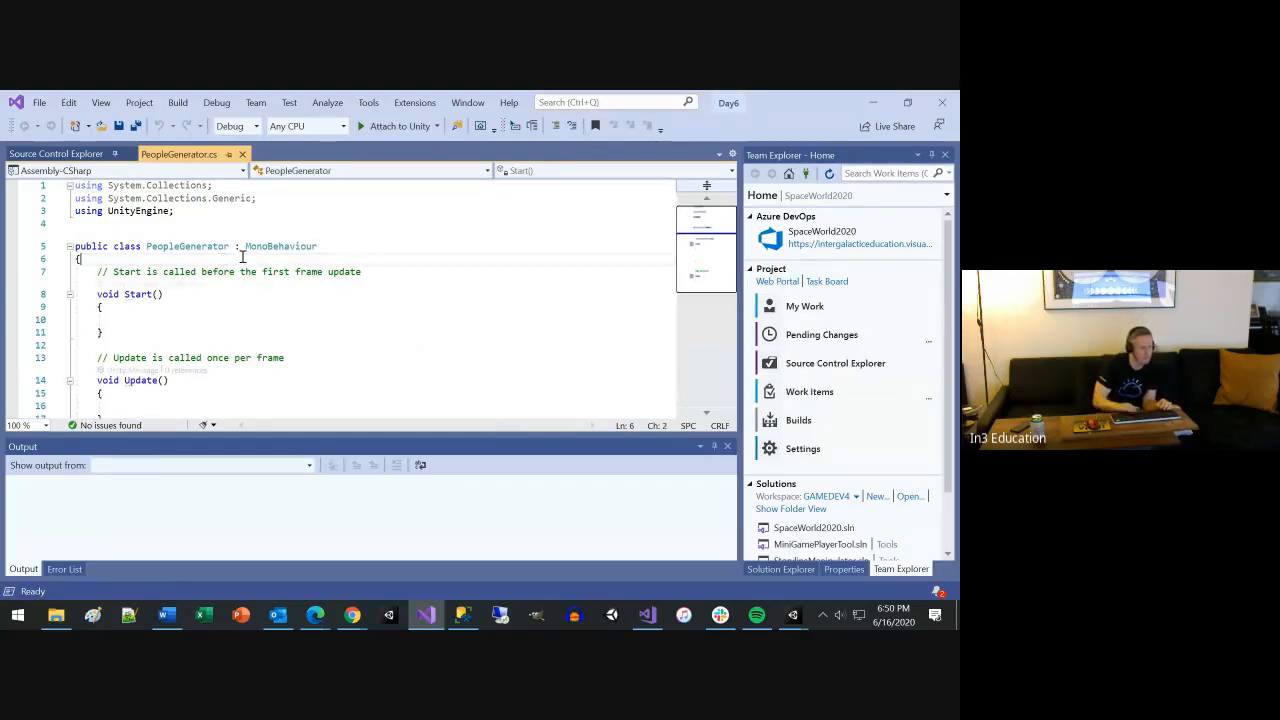
pyautogui.press('Return')
pyautogui.press('Return')
pyautogui.press('Up')
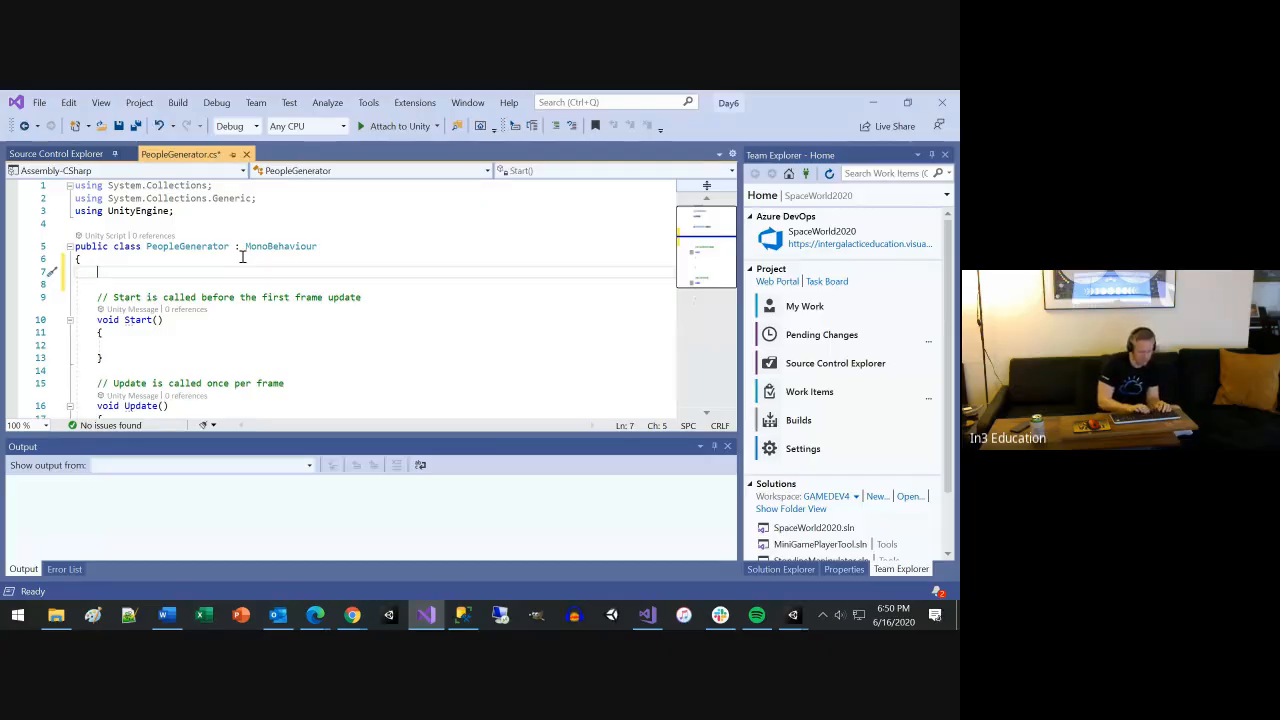
# Declare a public GameObject field named MalePrefab at the start of the PeopleGenerator class
pyautogui.write('public')
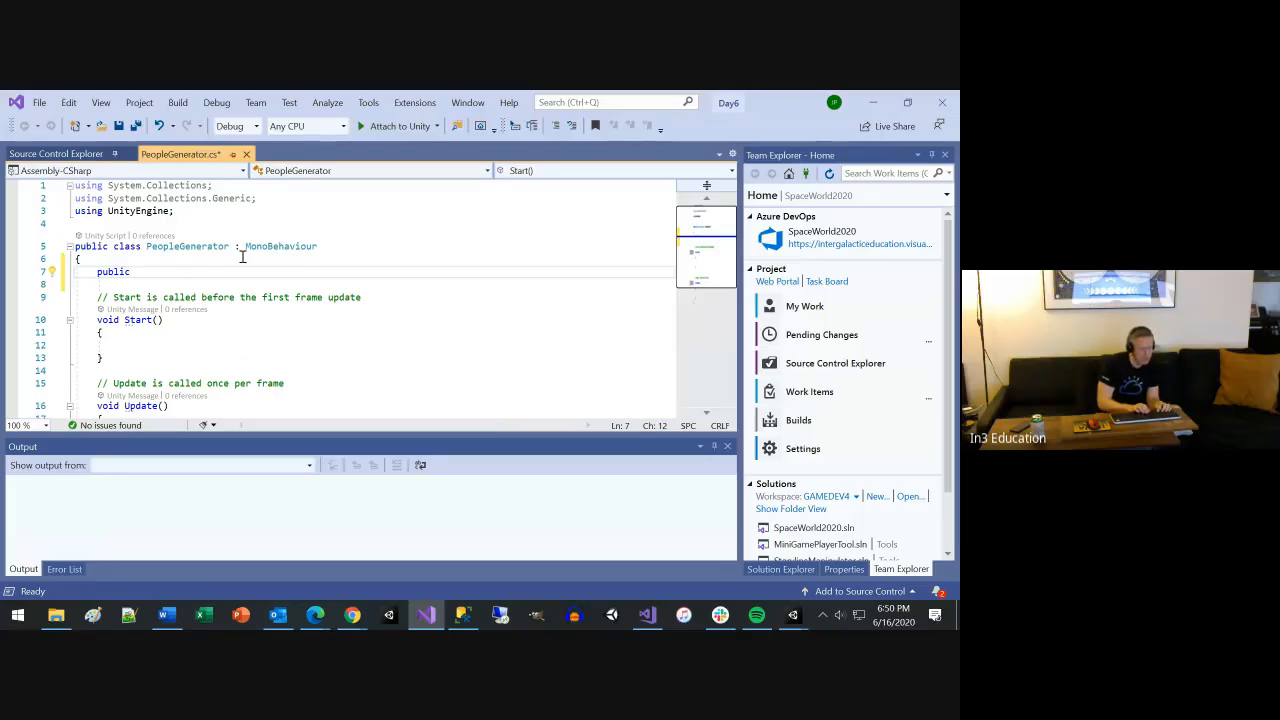
pyautogui.write('Game')
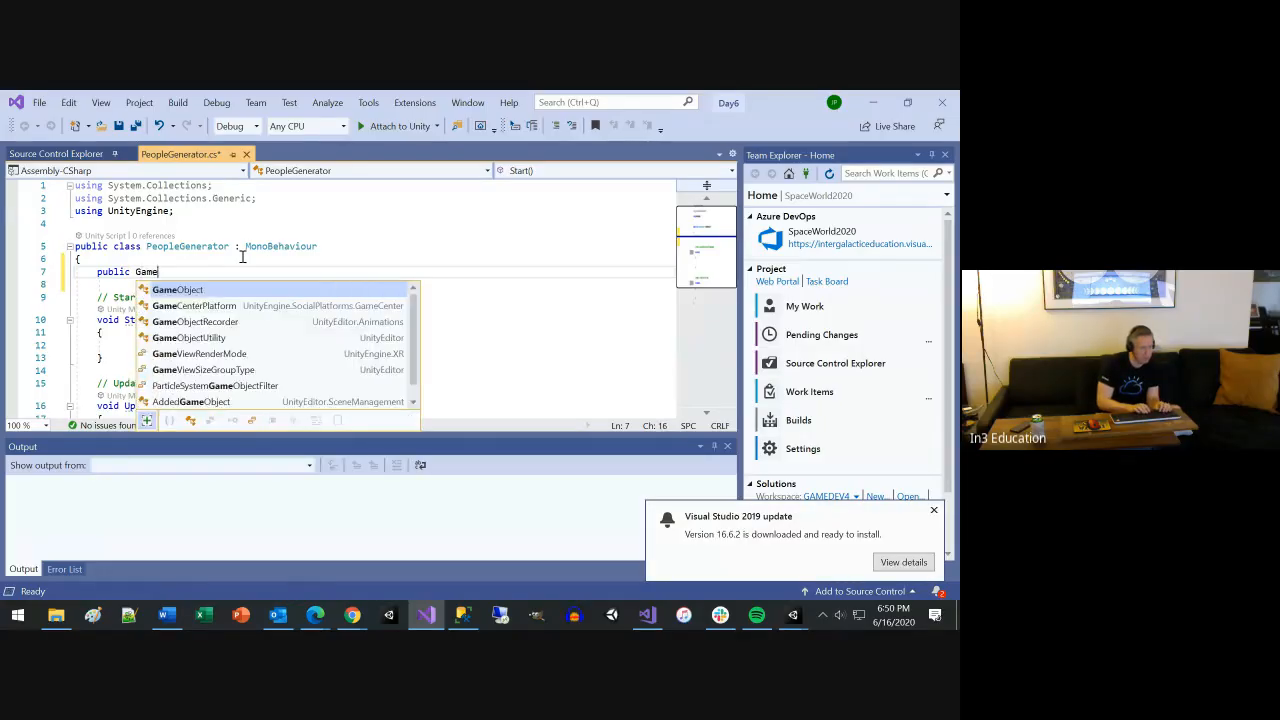
pyautogui.write('Object P')
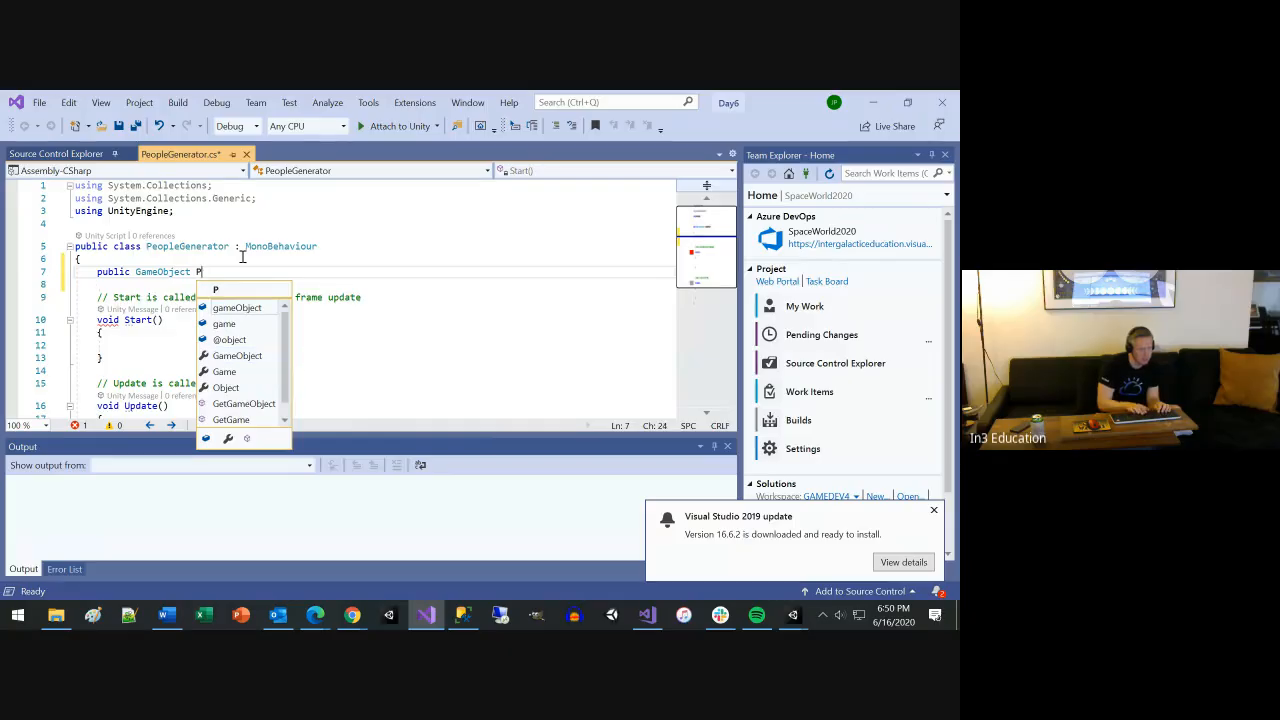
pyautogui.press('BackSpace')
pyautogui.write('MaleP')
pyautogui.write('feb')
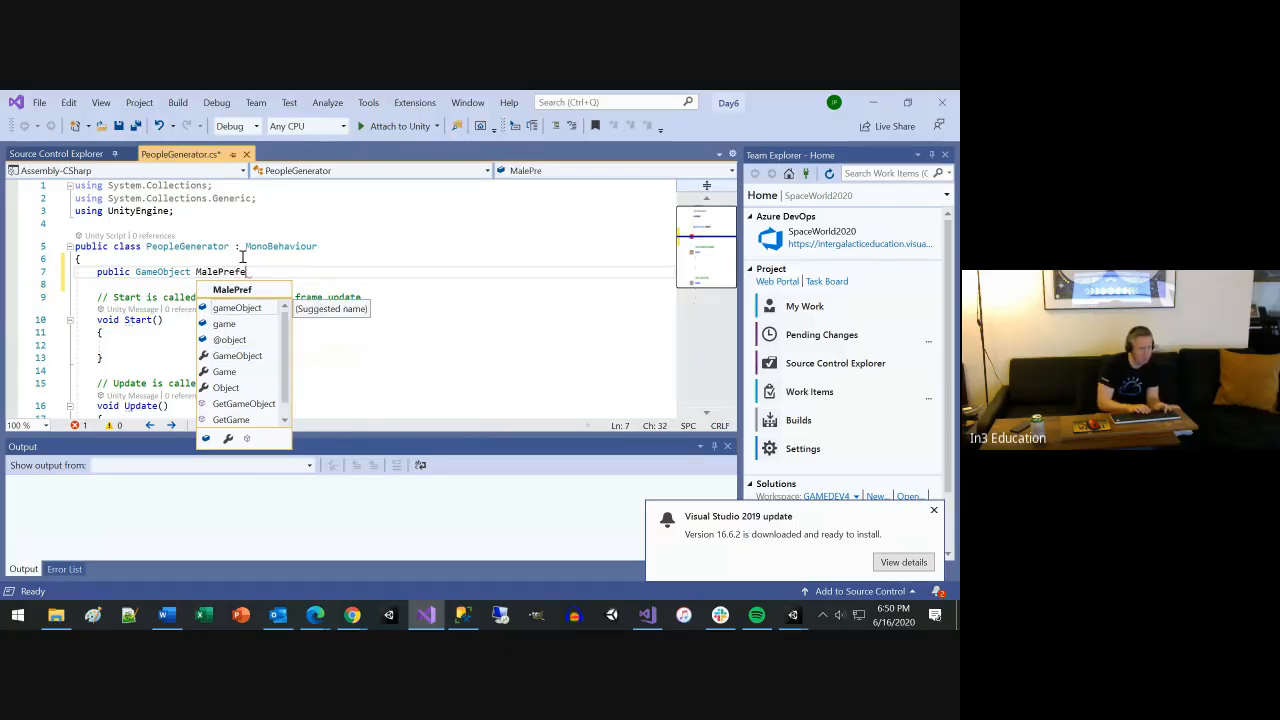
pyautogui.press('BackSpace')
pyautogui.press('BackSpace')
pyautogui.write('ab;')
pyautogui.press('Return')
# Declare a second public GameObject field named ZombiePrefab below MalePrefab and save the script
pyautogui.write('pu')
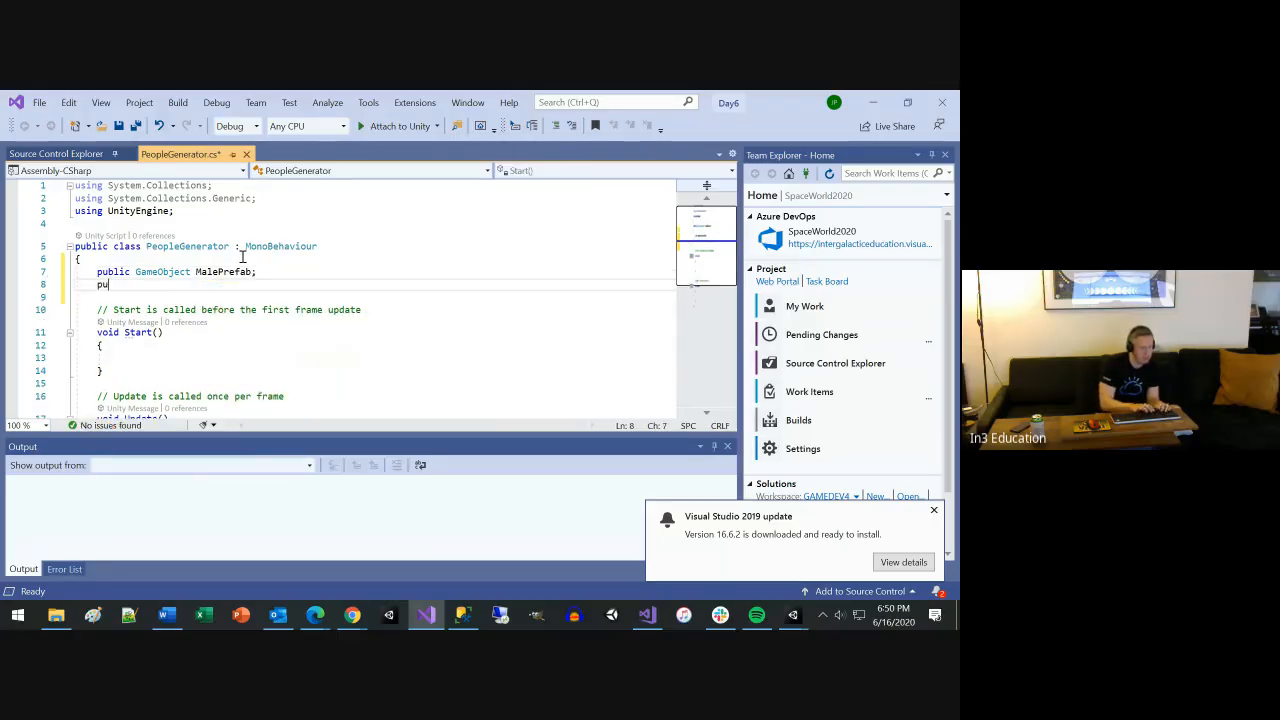
pyautogui.write('blic GameObject ')
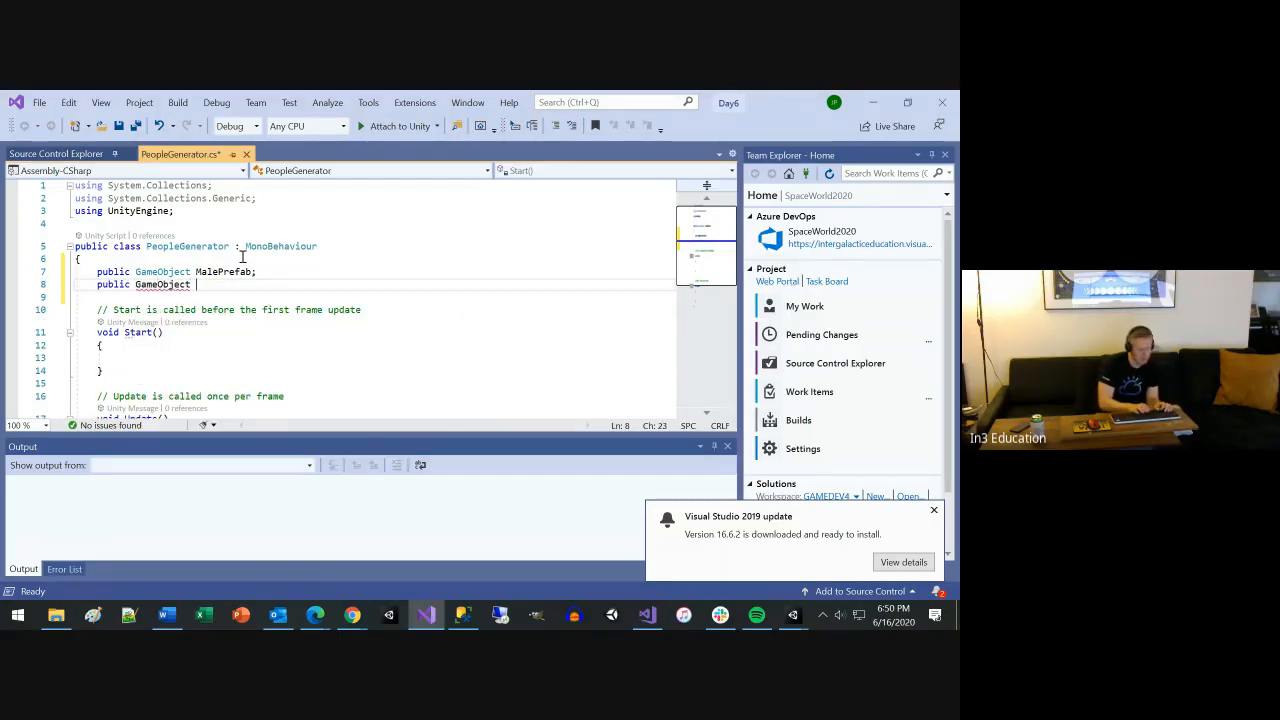
pyautogui.write('ZombiePrefab')
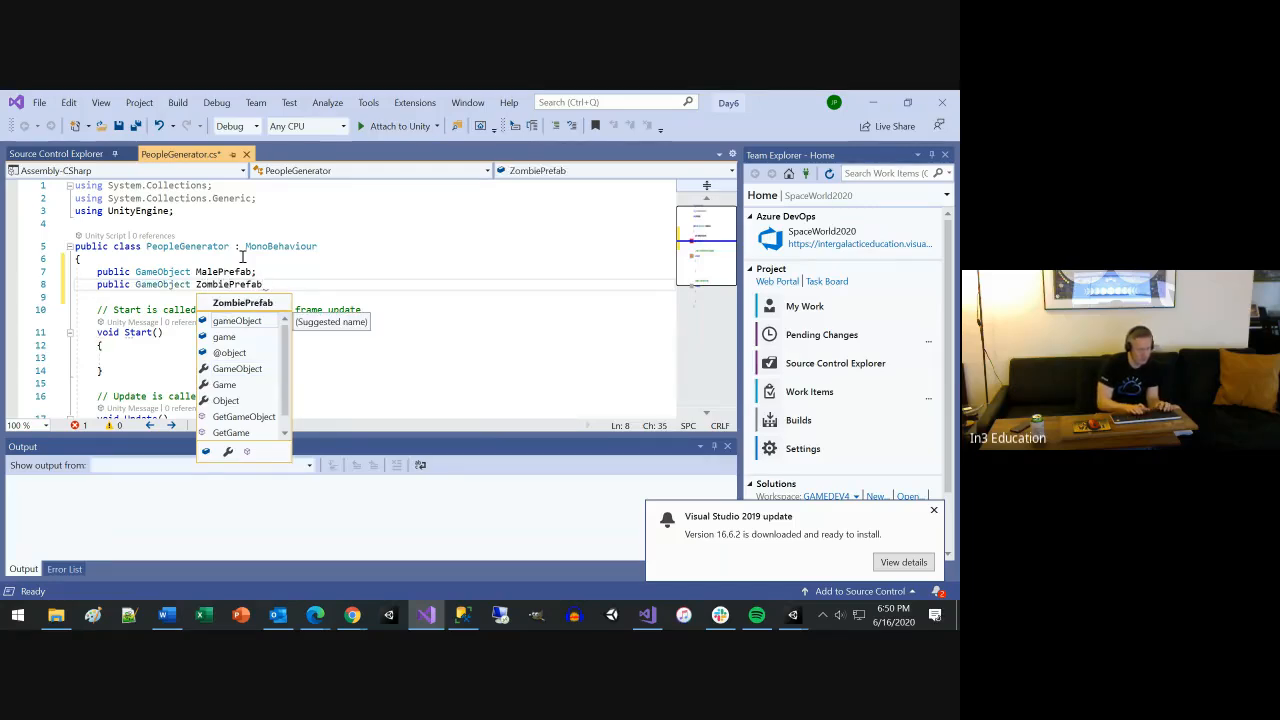
pyautogui.write(';')
pyautogui.hotkey('ctrl', 's')
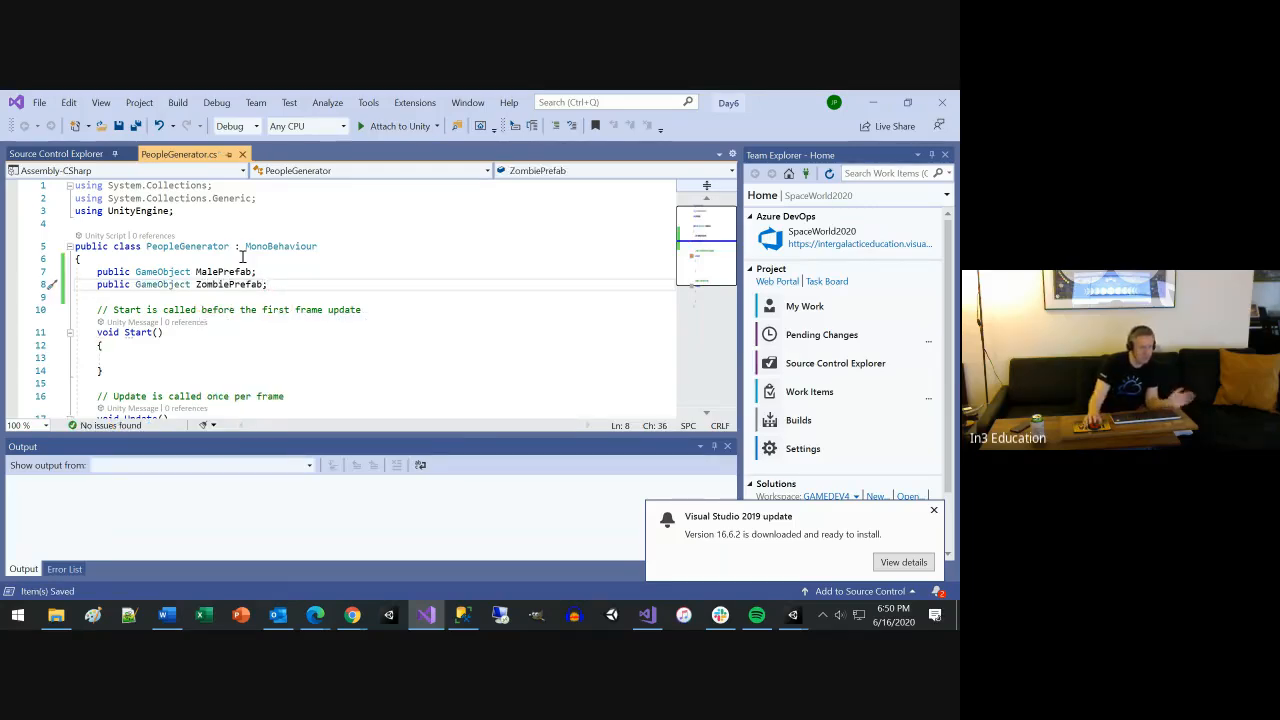
# Return to Unity, attach the PeopleGenerator script to the Main Camera and show the camera's components
pyautogui.click(871, 103)
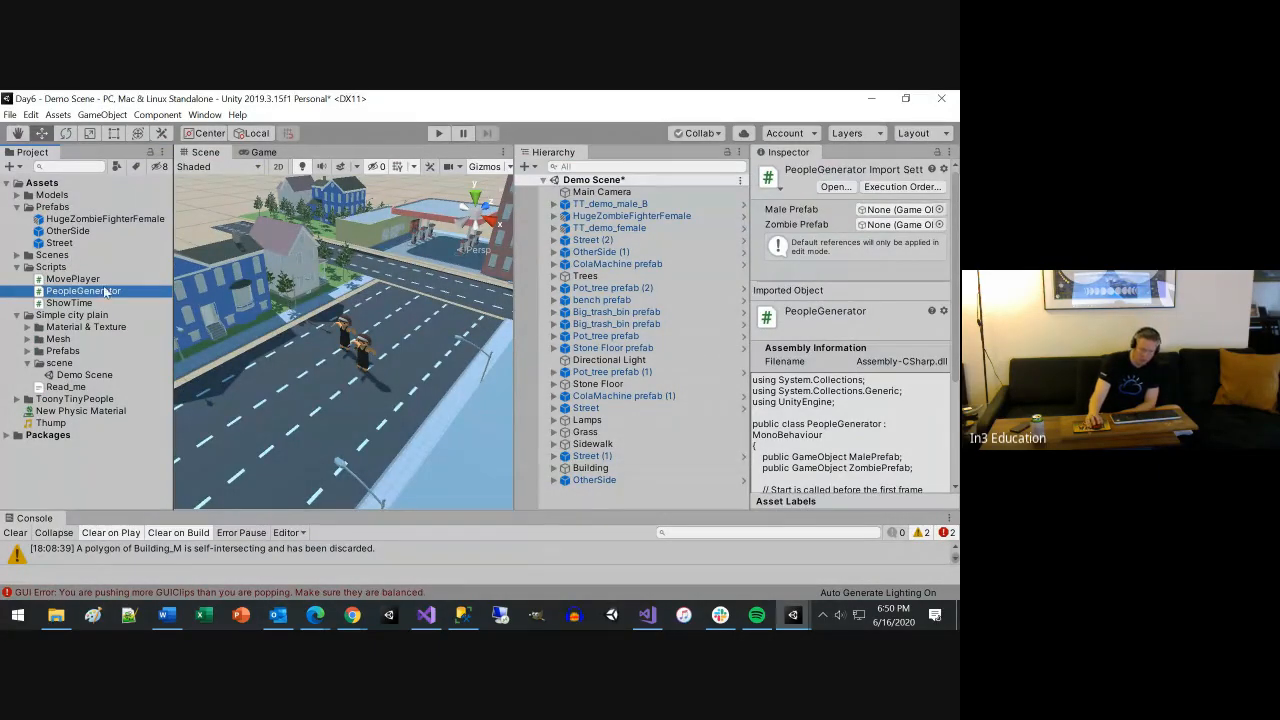
pyautogui.moveTo(85, 295); pyautogui.dragTo(600, 195)
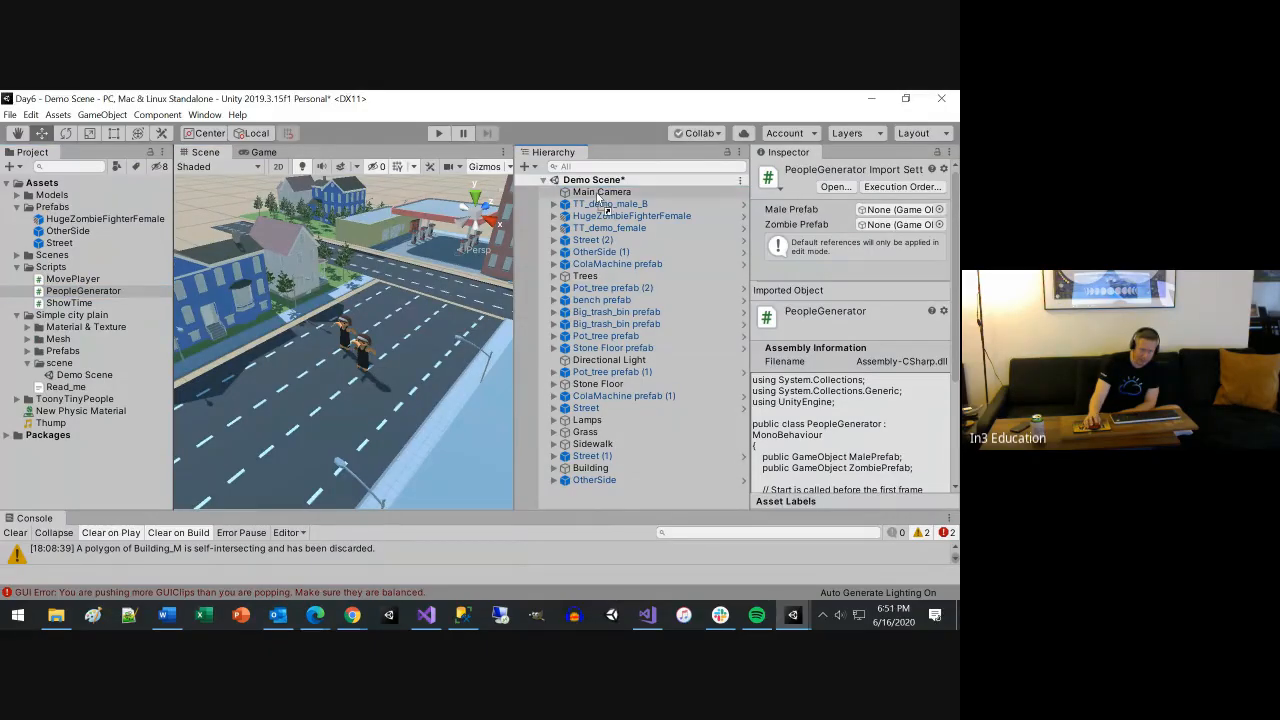
pyautogui.click(600, 194)
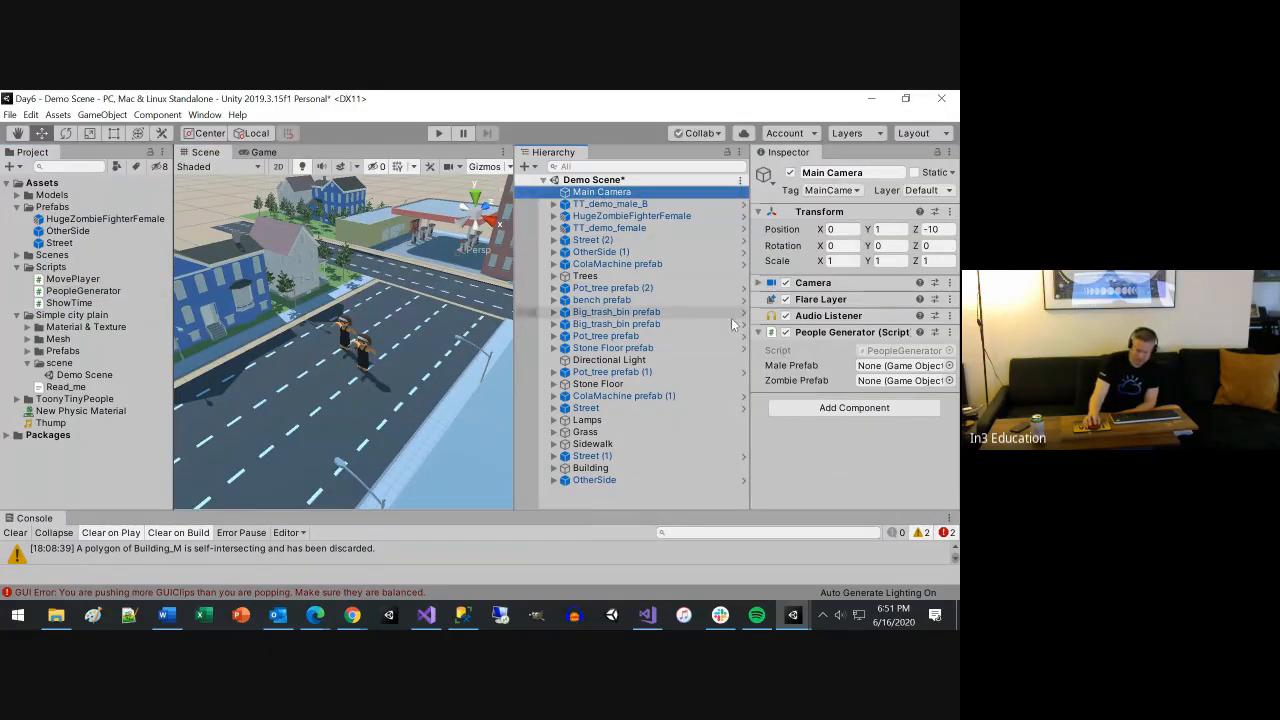
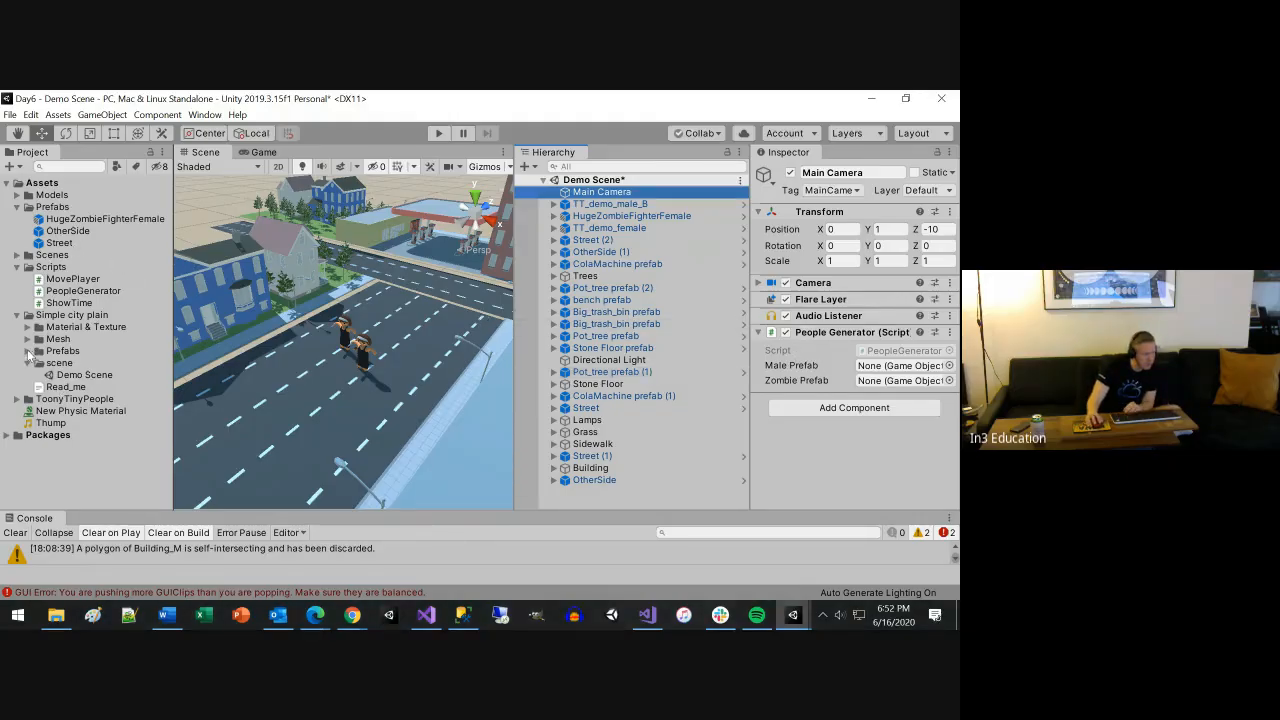
# Assign the TT_demo_male_A prefab to Male Prefab and the TT_demo_zombie prefab to Zombie Prefab on the Main Camera's People Generator component
pyautogui.click(28, 351)
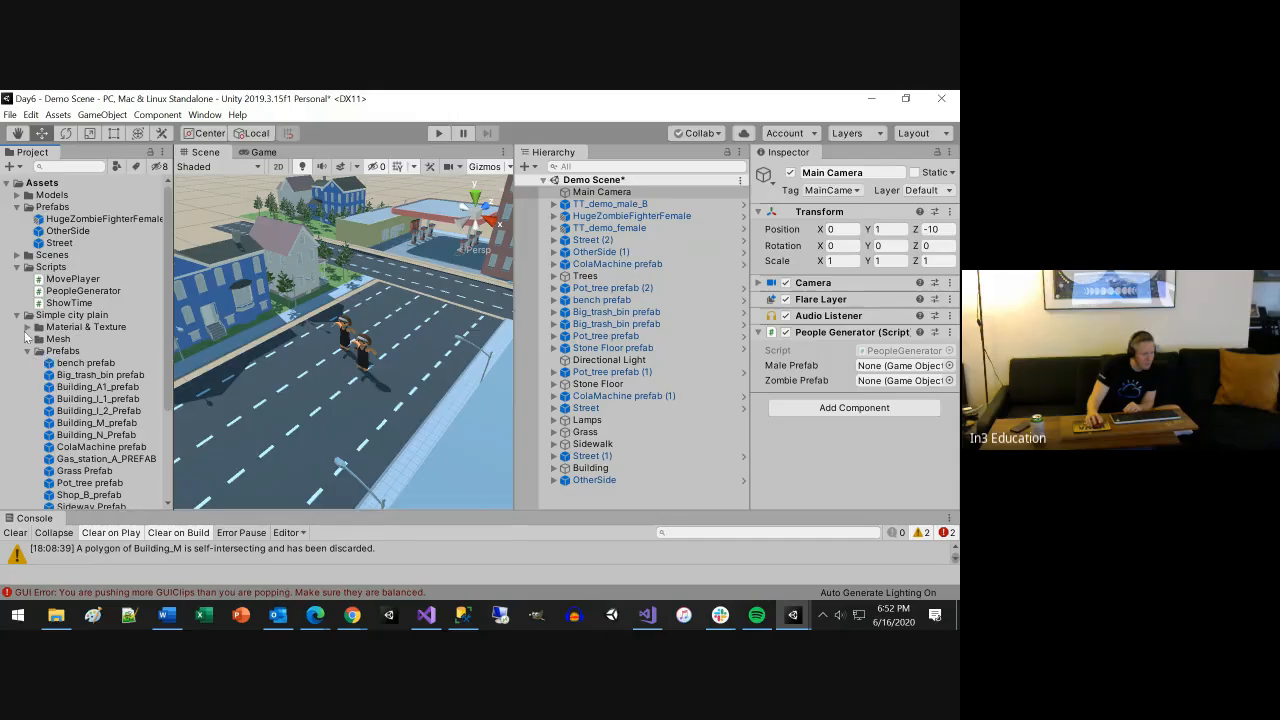
pyautogui.click(18, 316)
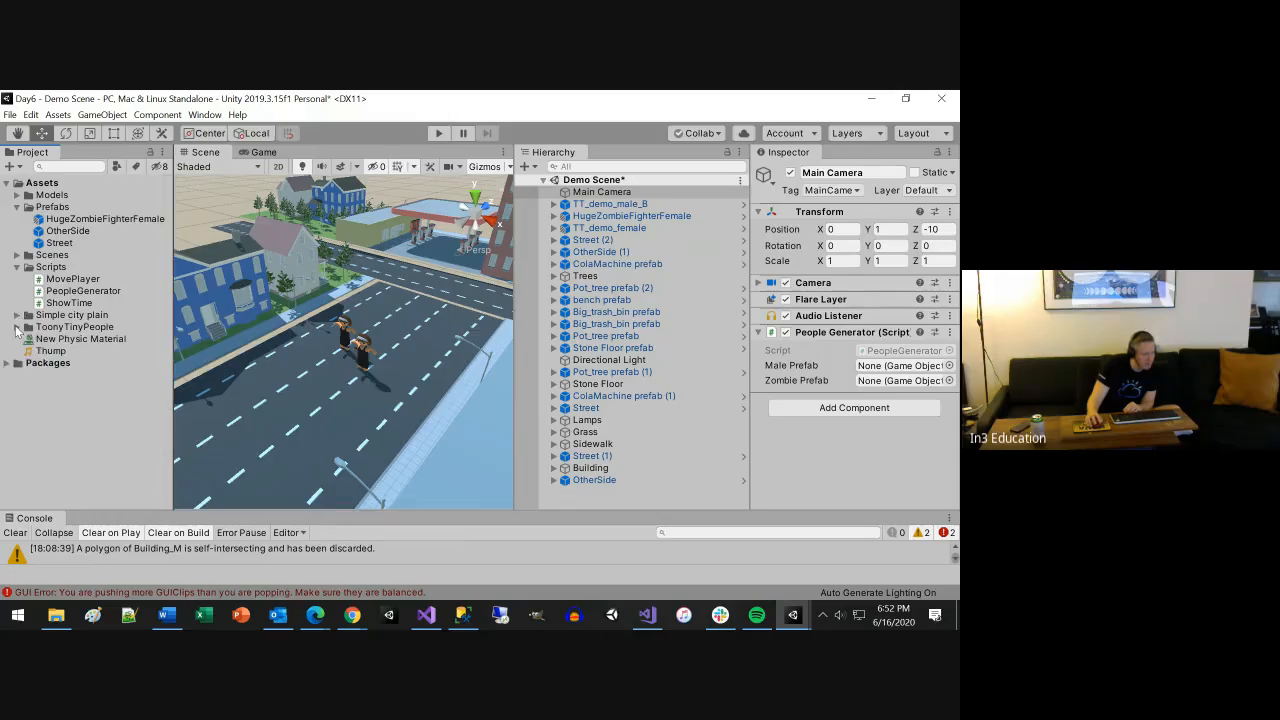
pyautogui.click(17, 328)
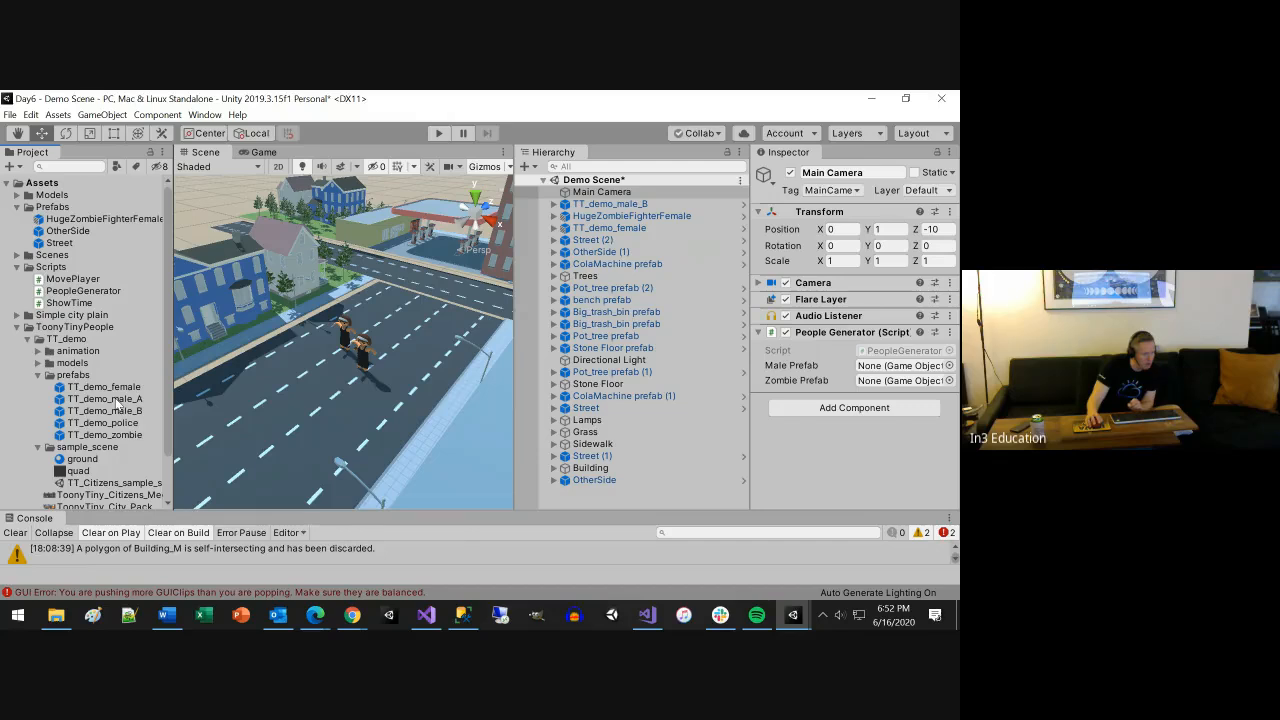
pyautogui.moveTo(115, 400); pyautogui.dragTo(872, 370)
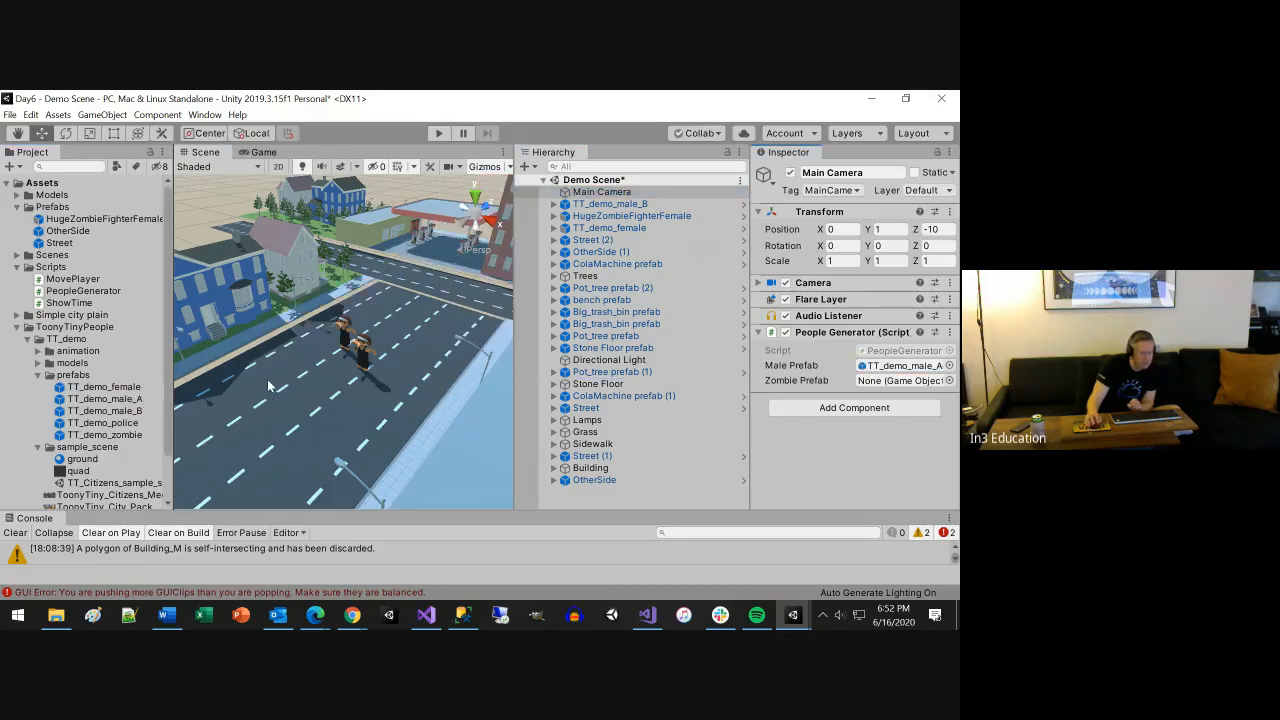
pyautogui.moveTo(121, 440); pyautogui.dragTo(887, 390)
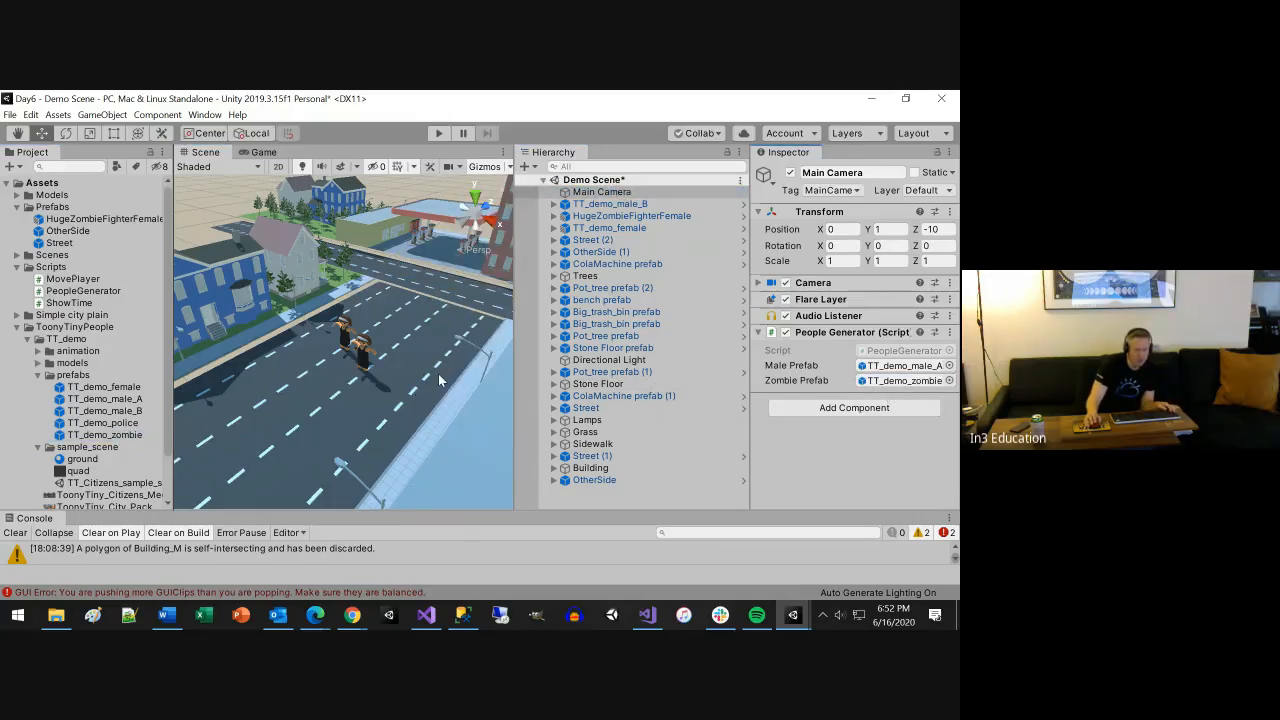
# Switch to Visual Studio and write a for loop in Start with int x = 0, the condition x < 3 and the increment x++
pyautogui.press('alt')
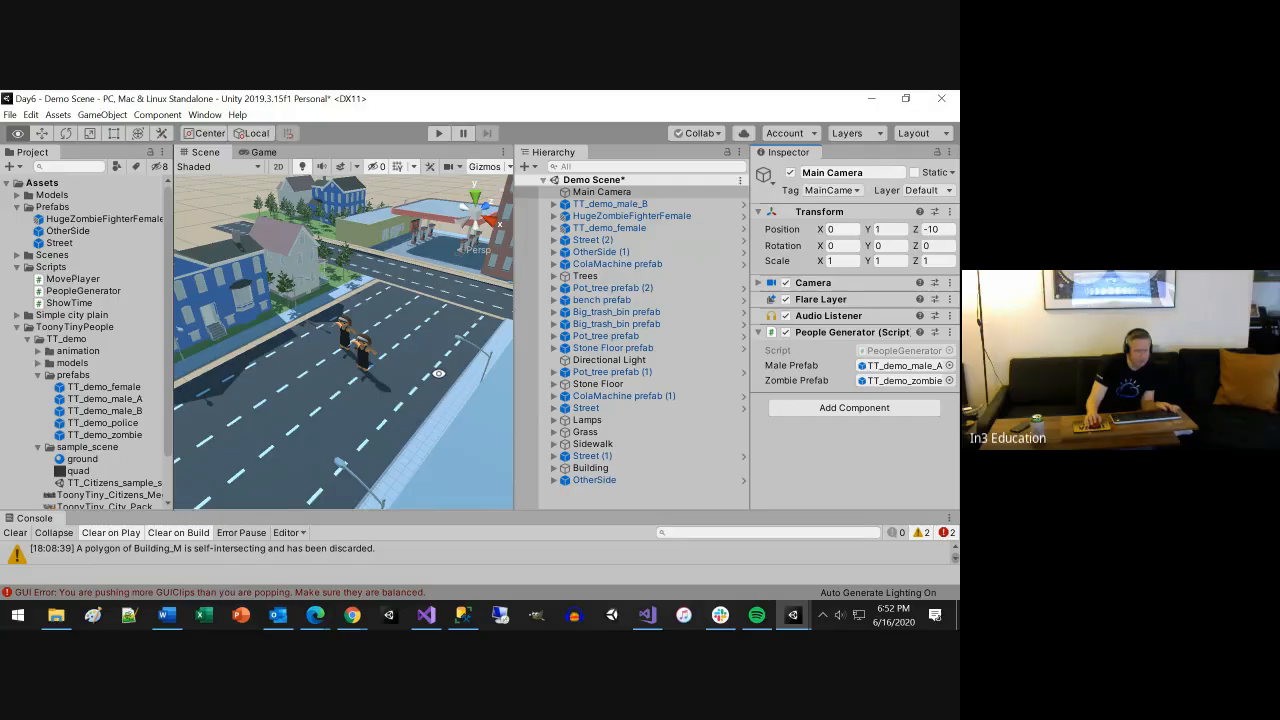
pyautogui.hotkey('alt', 'Tab')
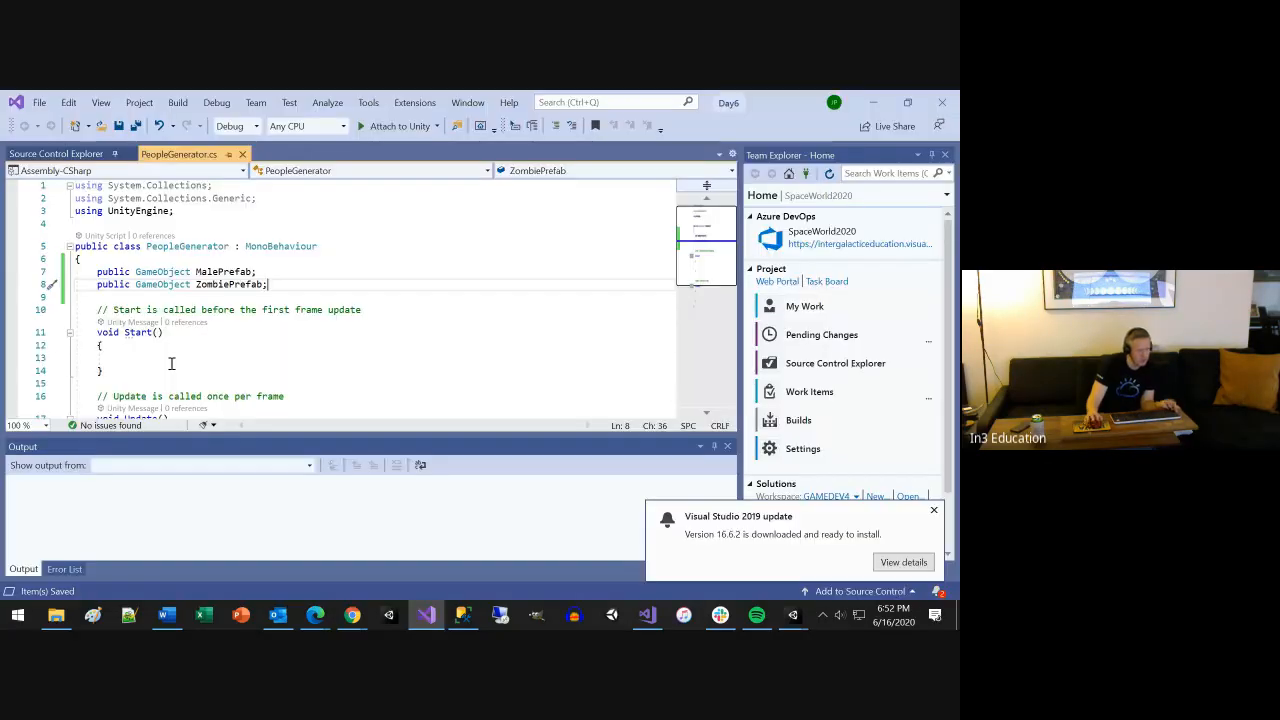
pyautogui.click(172, 360)
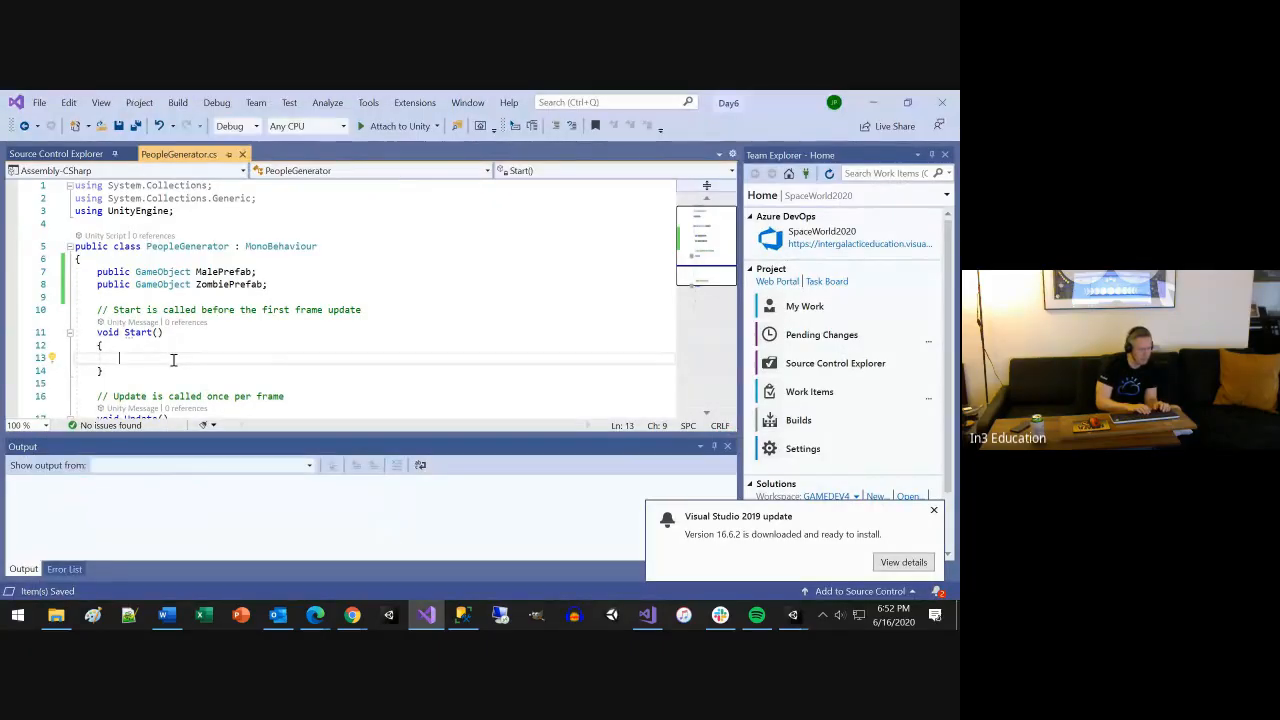
pyautogui.write('for')
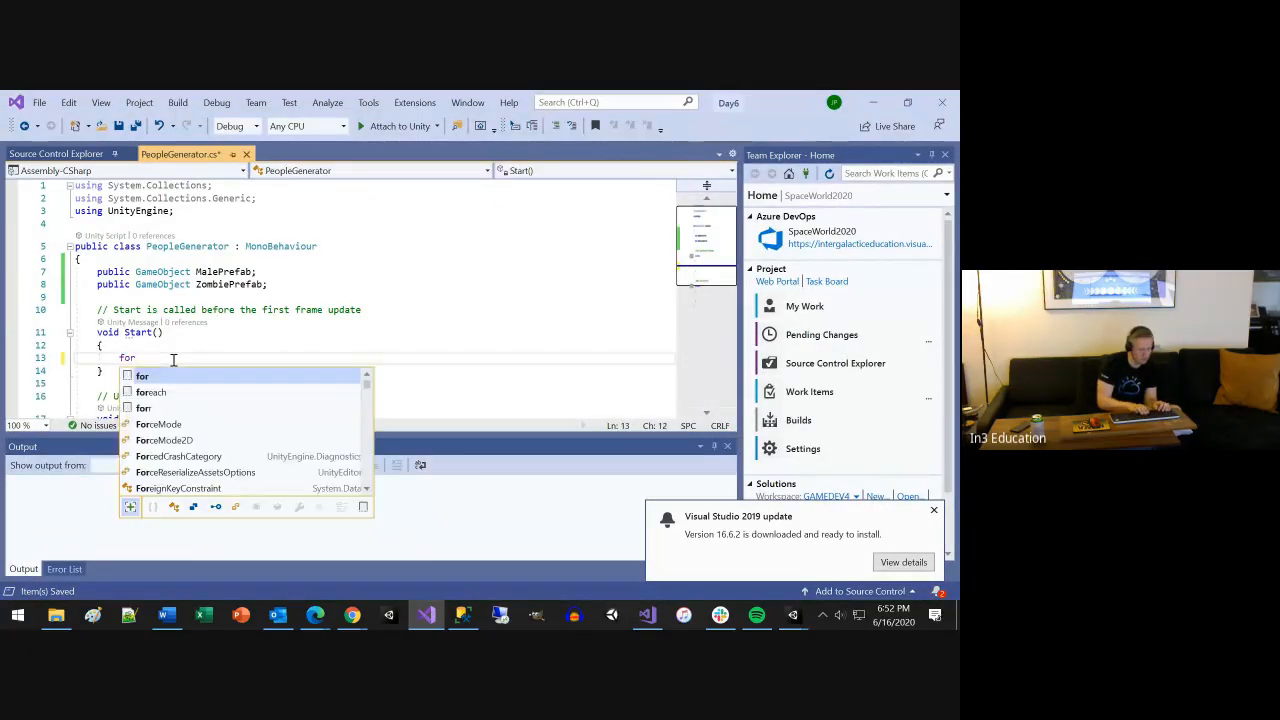
pyautogui.write('(x')
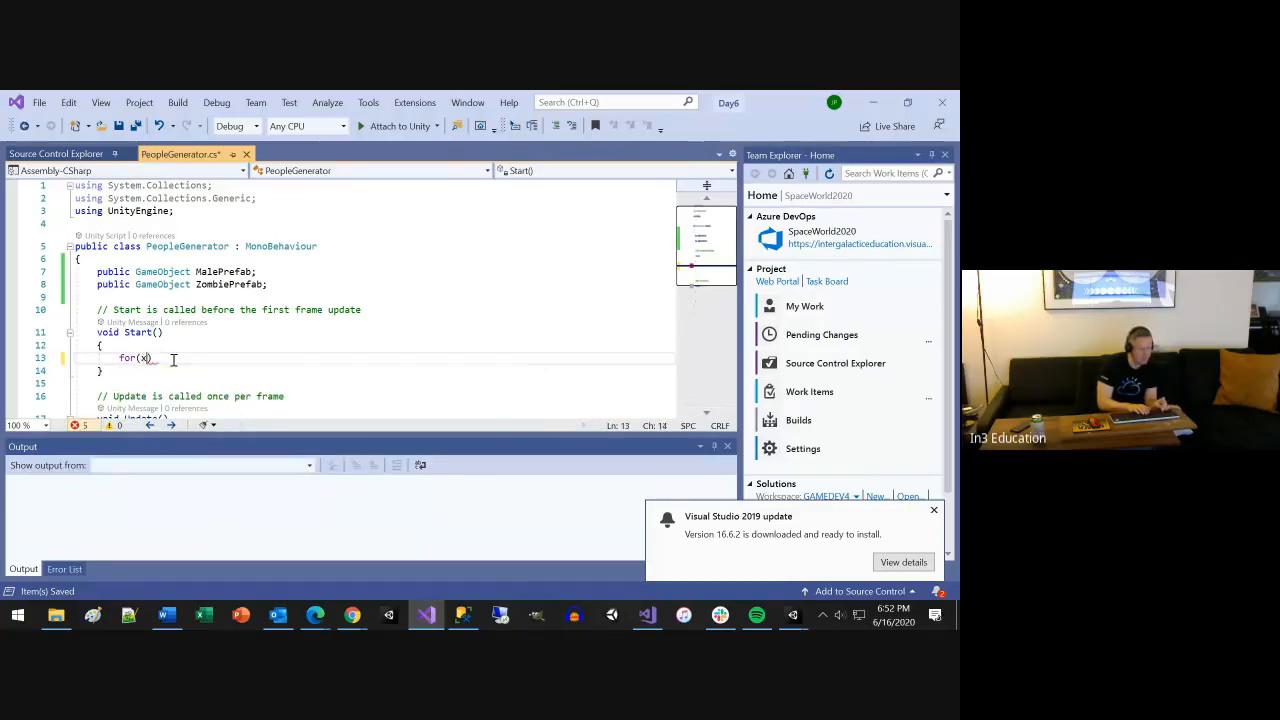
pyautogui.press('BackSpace')
pyautogui.write('int x ')
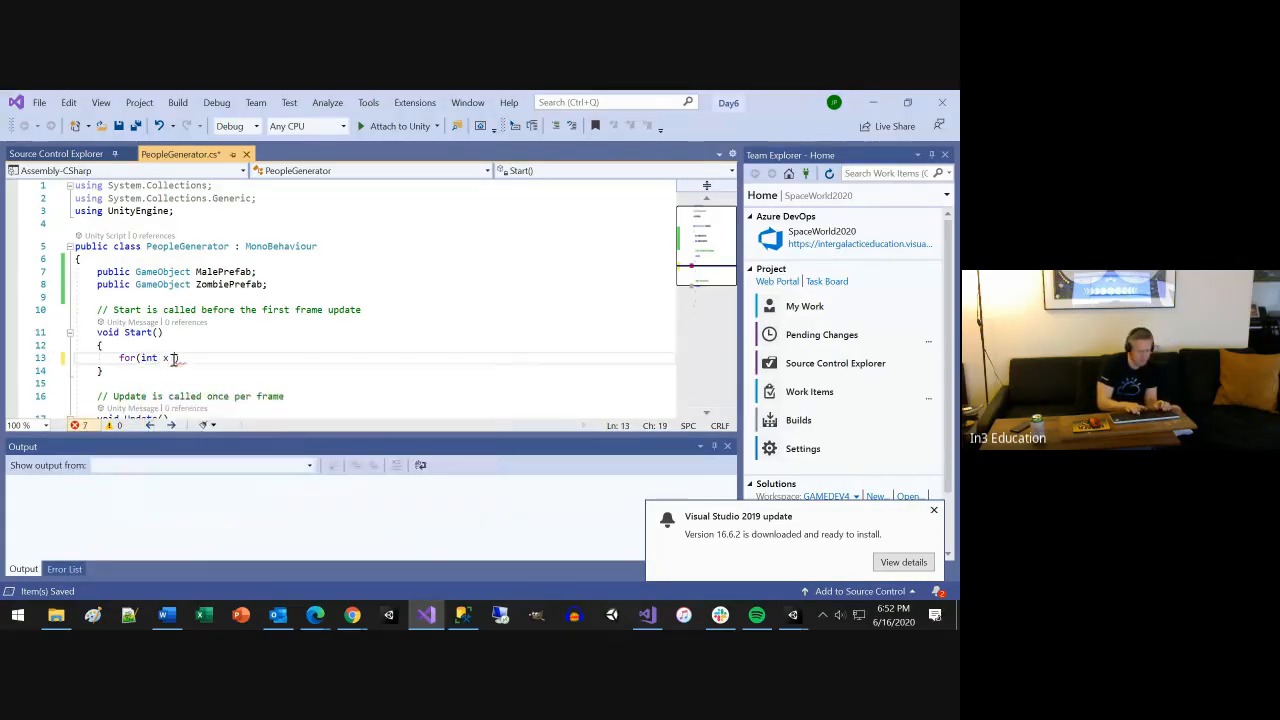
pyautogui.write('= ')
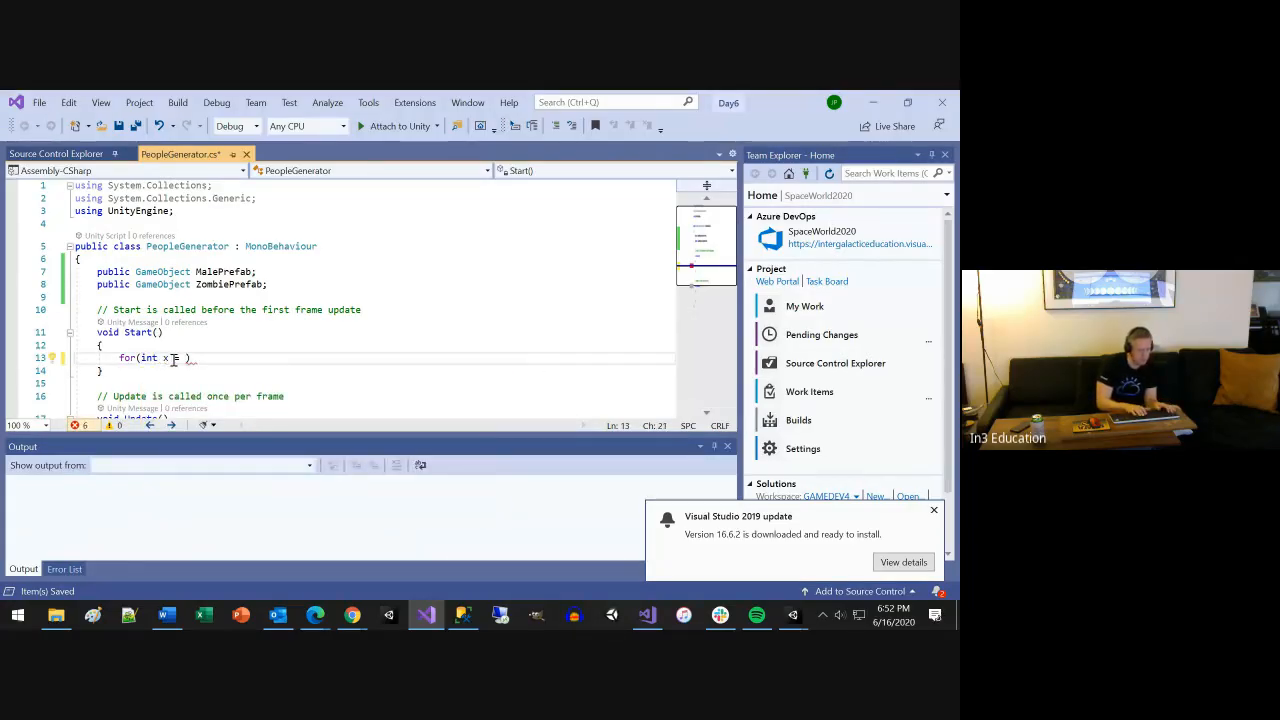
pyautogui.write('0; x ')
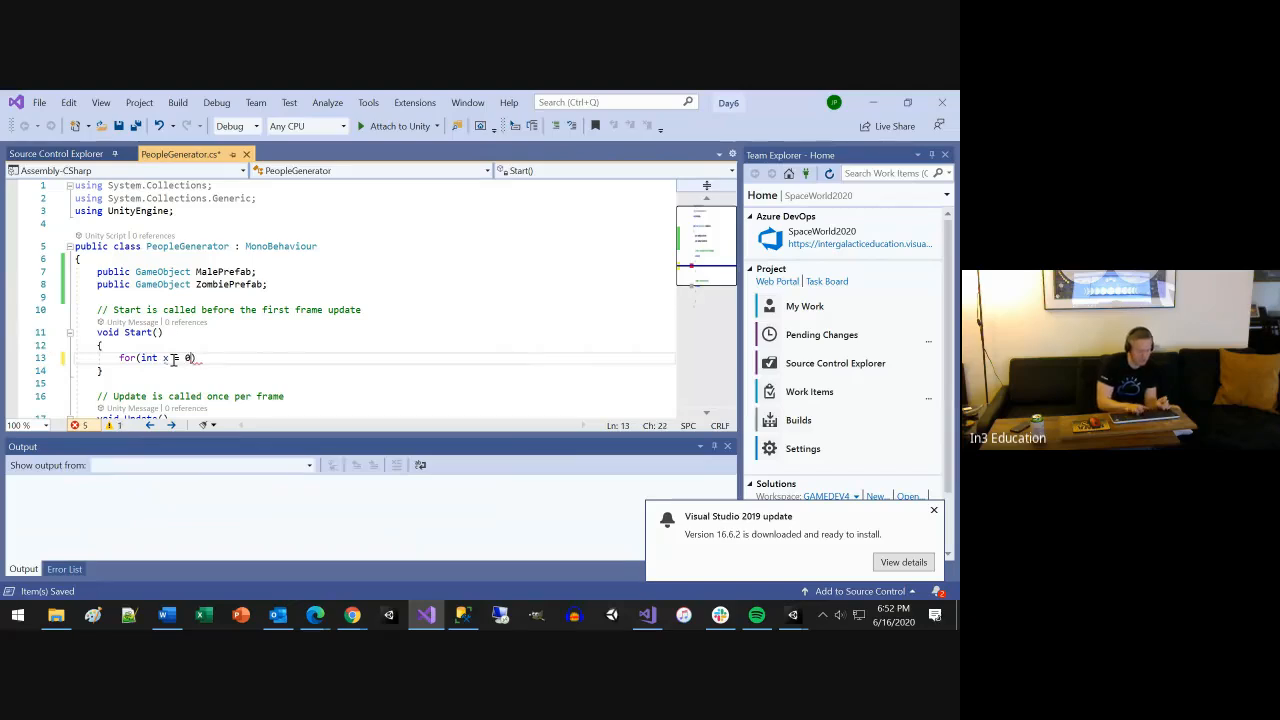
pyautogui.write('< ')
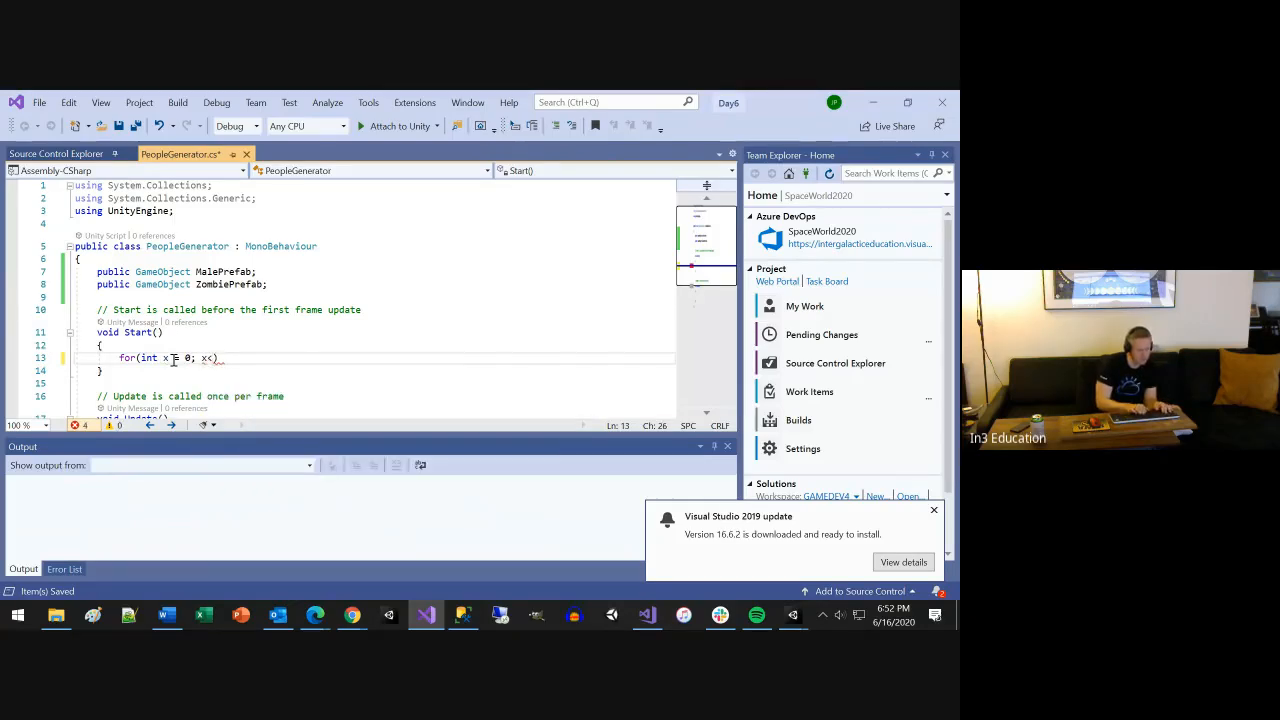
pyautogui.write('3 x++')
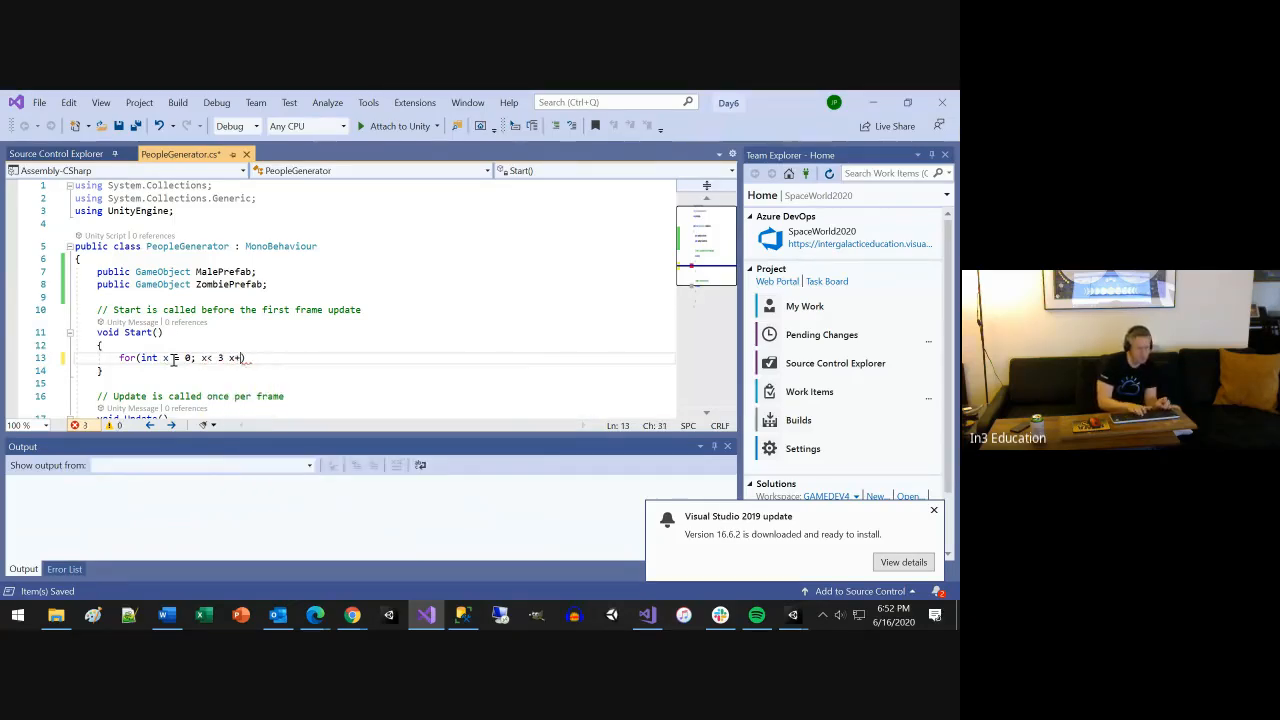
pyautogui.write(')')
pyautogui.press('Return')
pyautogui.write(';')
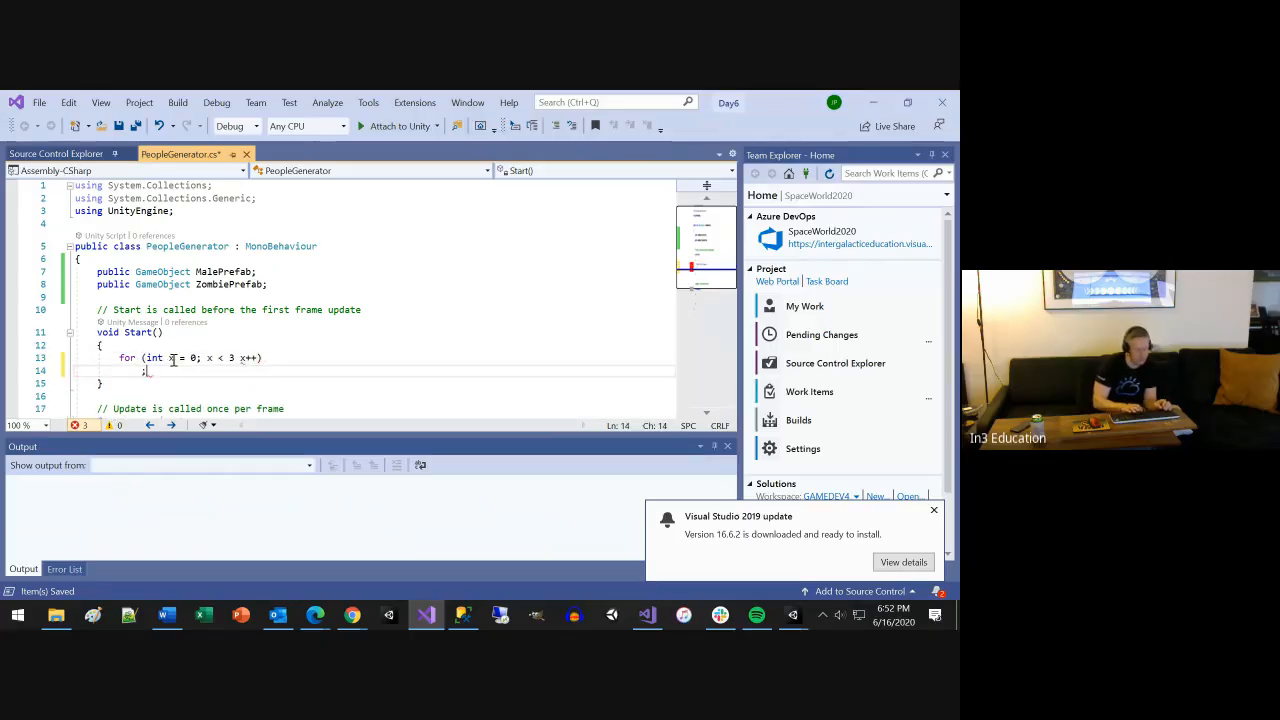
# Insert the missing semicolon after x < 3 in the for loop header
pyautogui.click(237, 358)
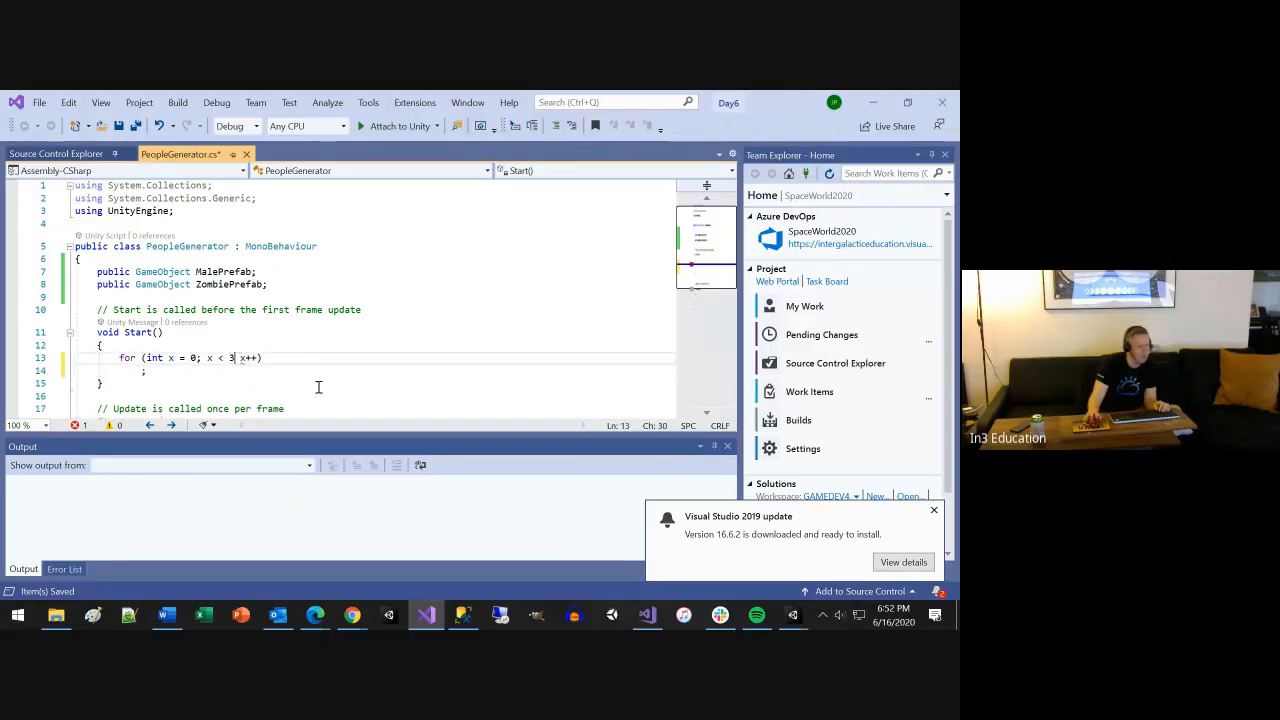
pyautogui.write(';')
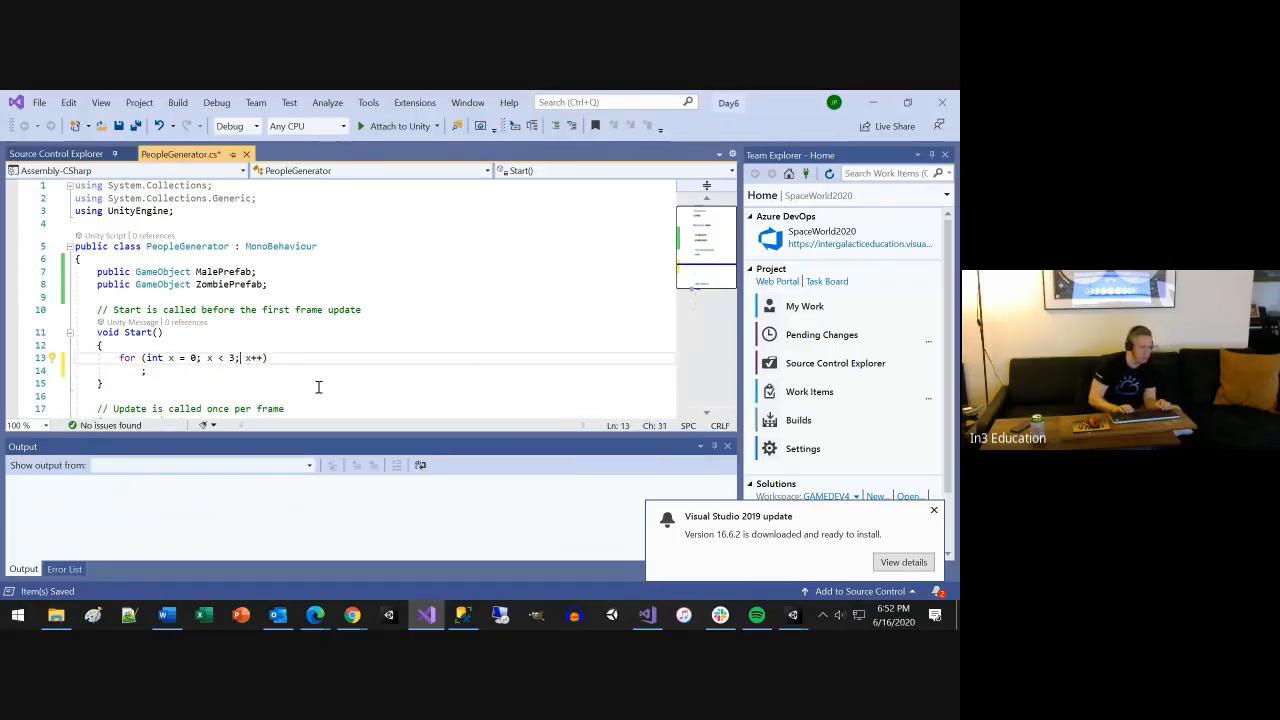
pyautogui.press('Down')
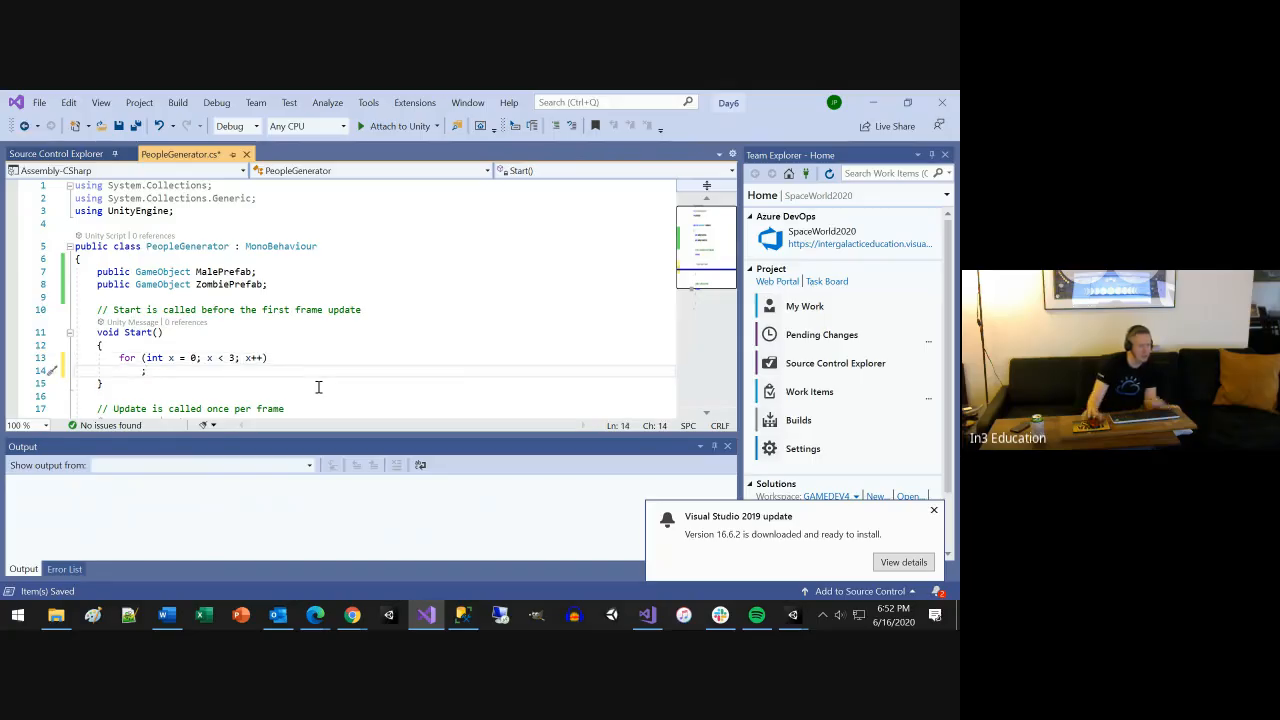
pyautogui.moveTo(146, 357); pyautogui.dragTo(237, 358)
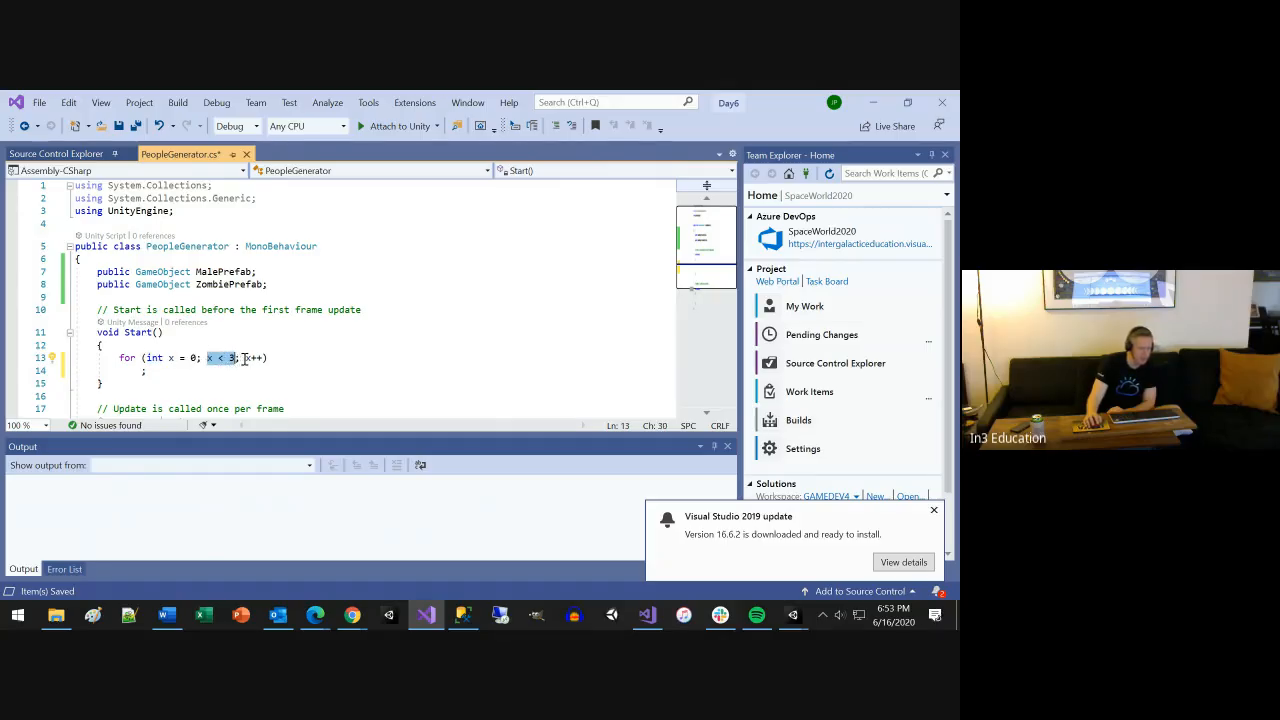
pyautogui.moveTo(245, 358); pyautogui.dragTo(252, 358)
# Replace the stray semicolon below the for header with an empty body enclosed in curly braces on separate lines
pyautogui.click(281, 358)
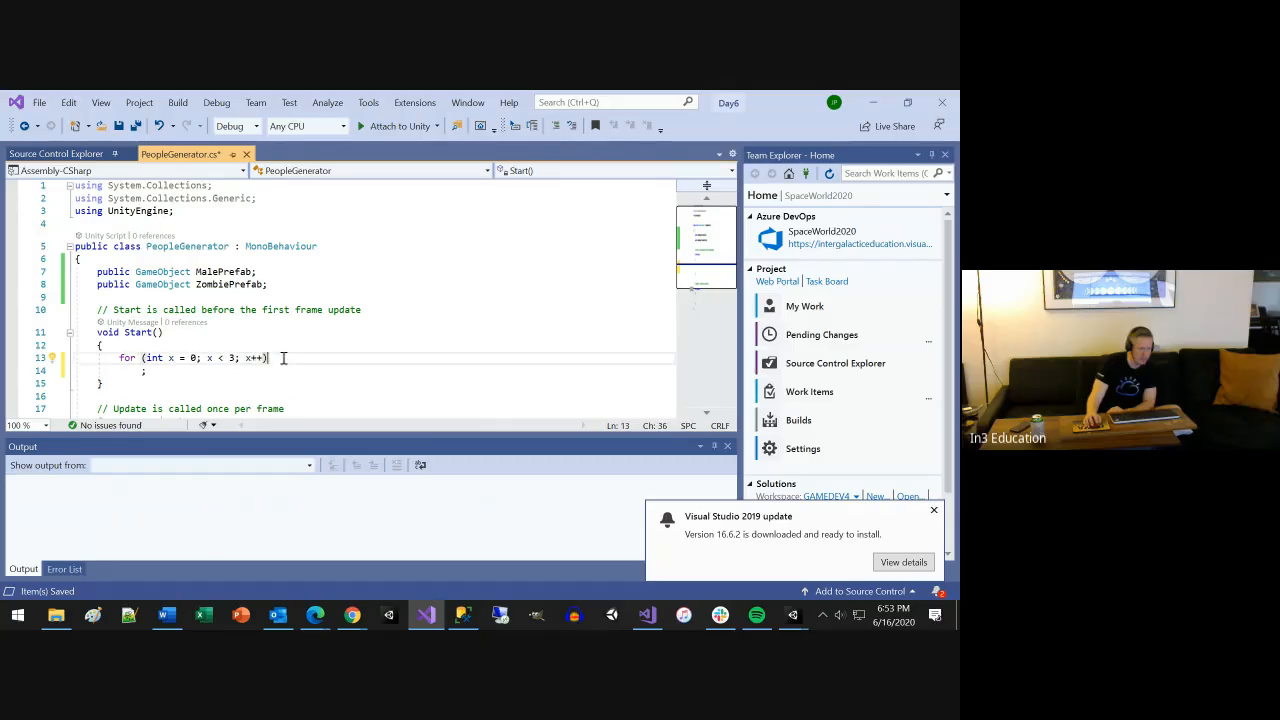
pyautogui.press('Return')
pyautogui.write('{ }')
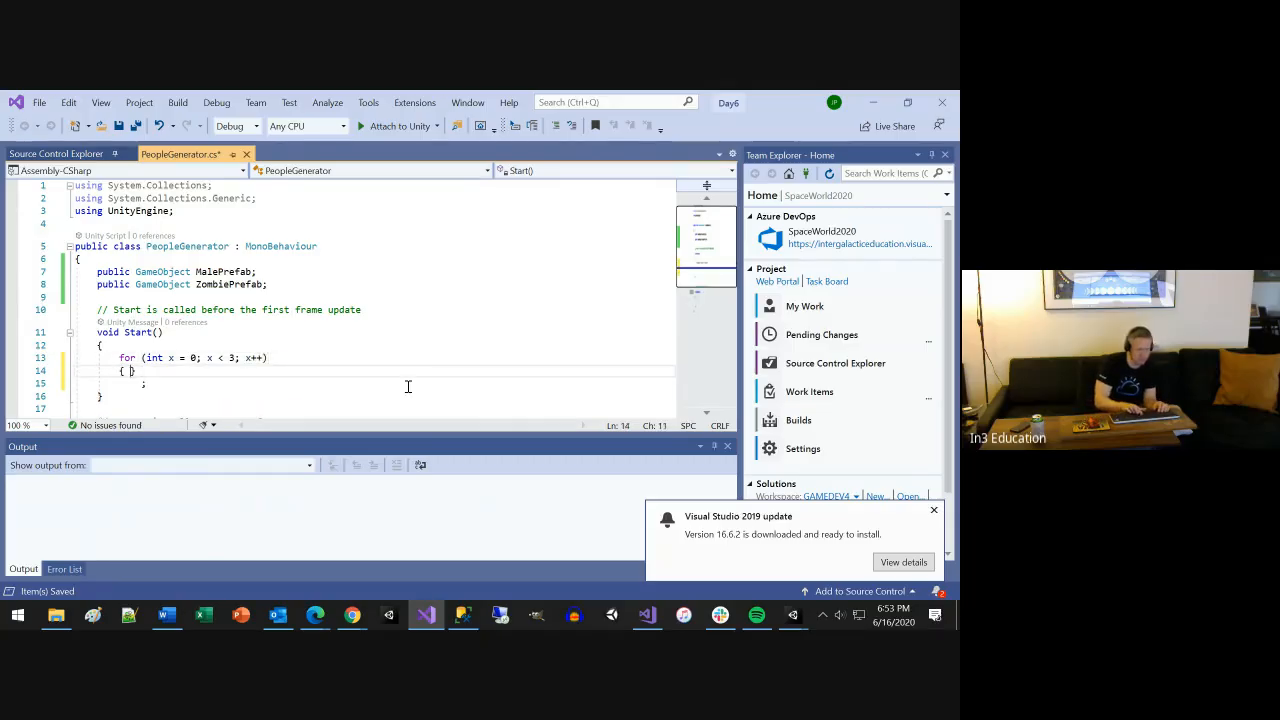
pyautogui.press('BackSpace')
pyautogui.press('Down')
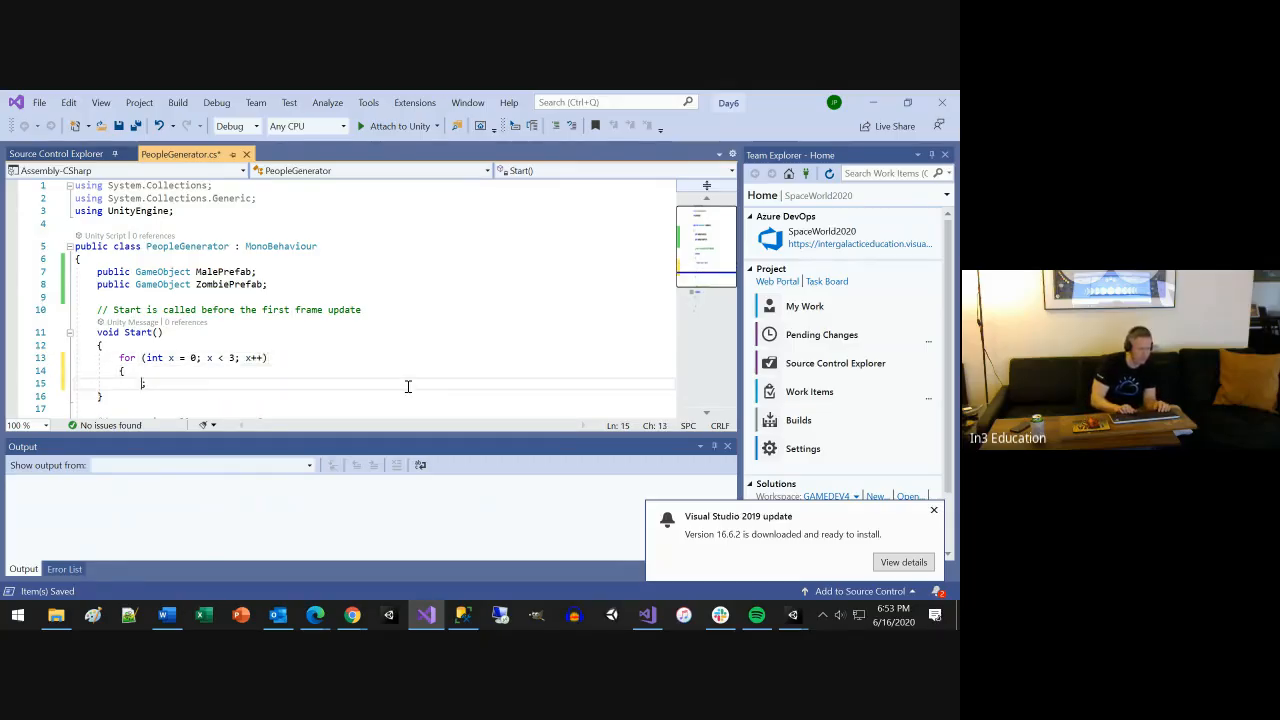
pyautogui.press('Delete')
pyautogui.press('Return')
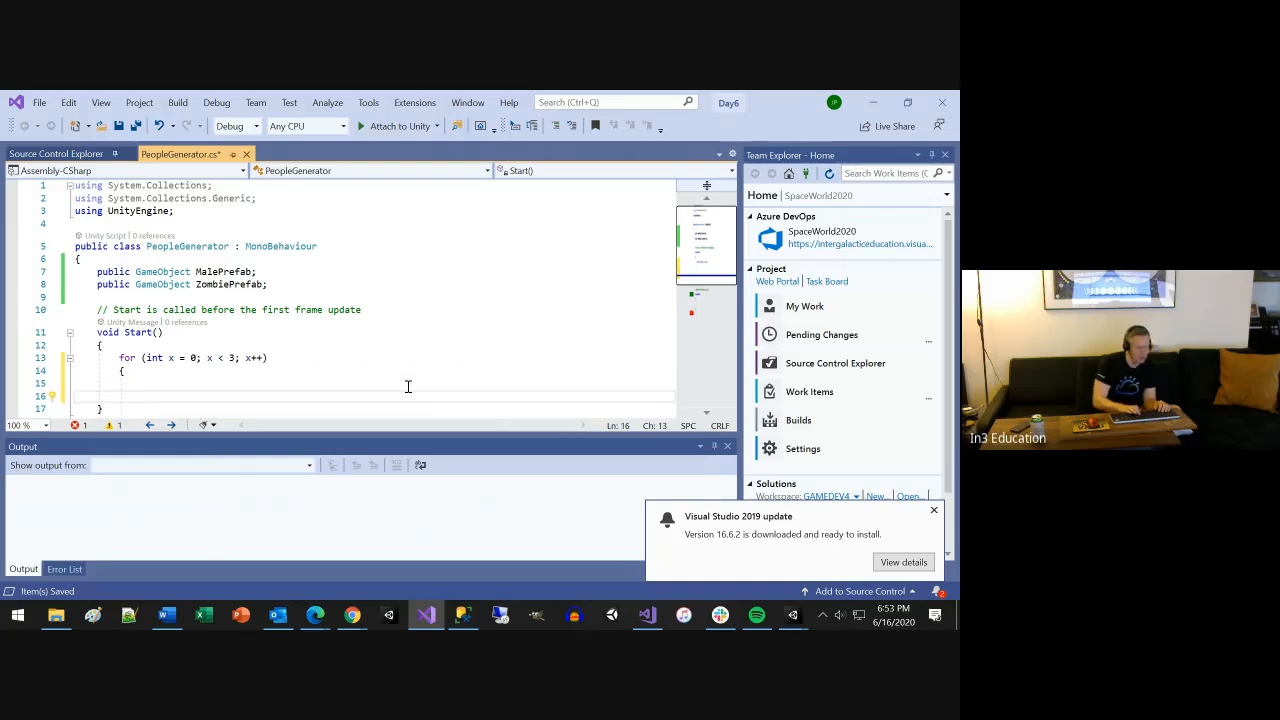
pyautogui.write('}')
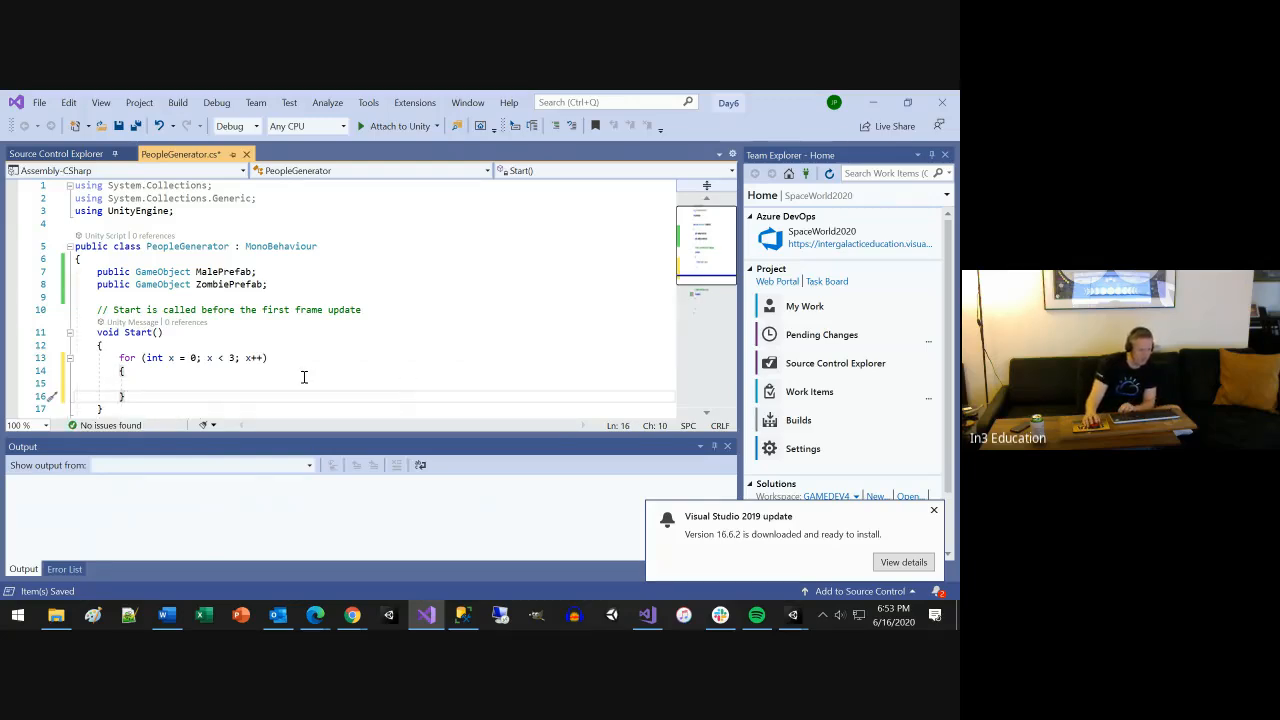
# Add the statement Instantiate(ZombiePrefab); inside the for loop body
pyautogui.click(198, 386)
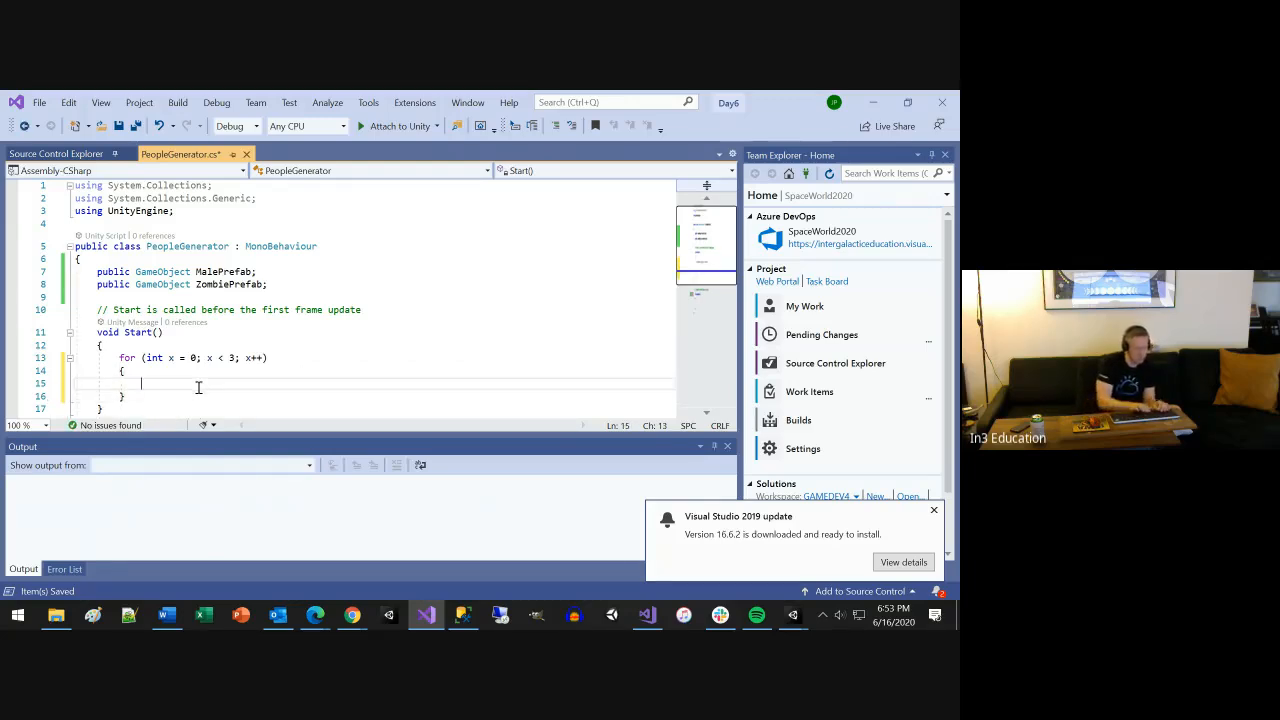
pyautogui.write('Inst')
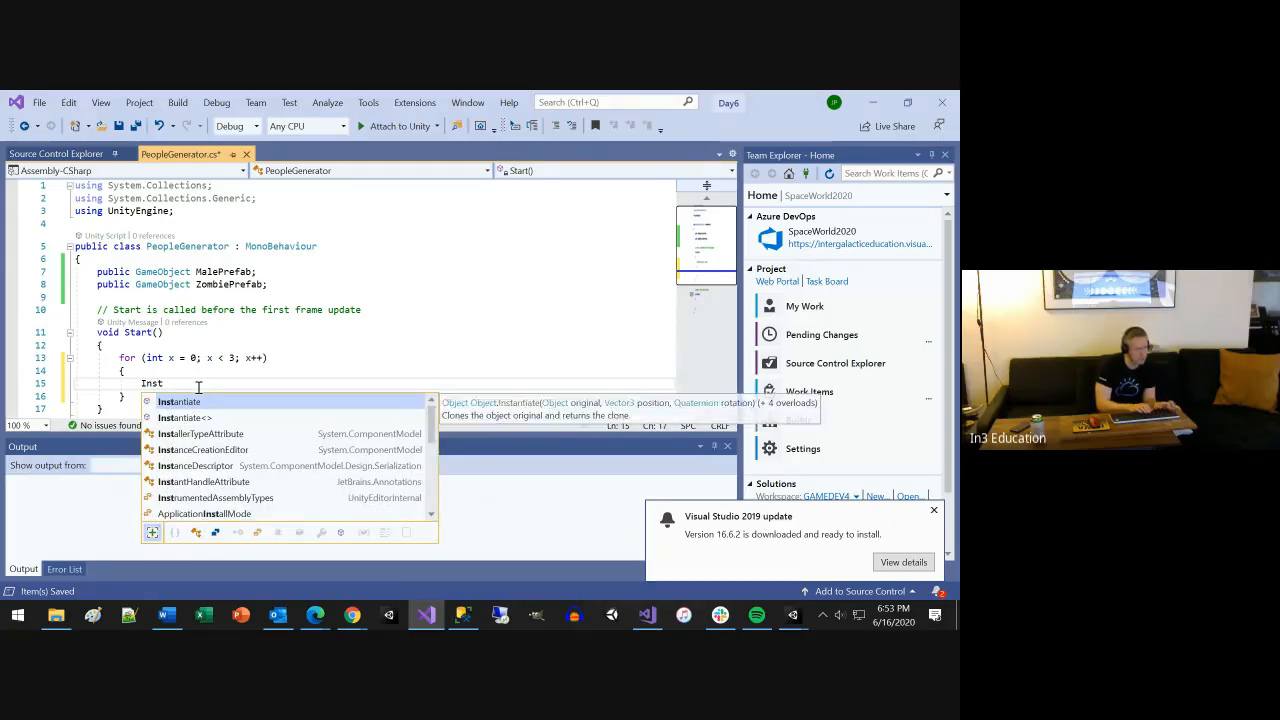
pyautogui.press('Tab')
pyautogui.write('(Z')
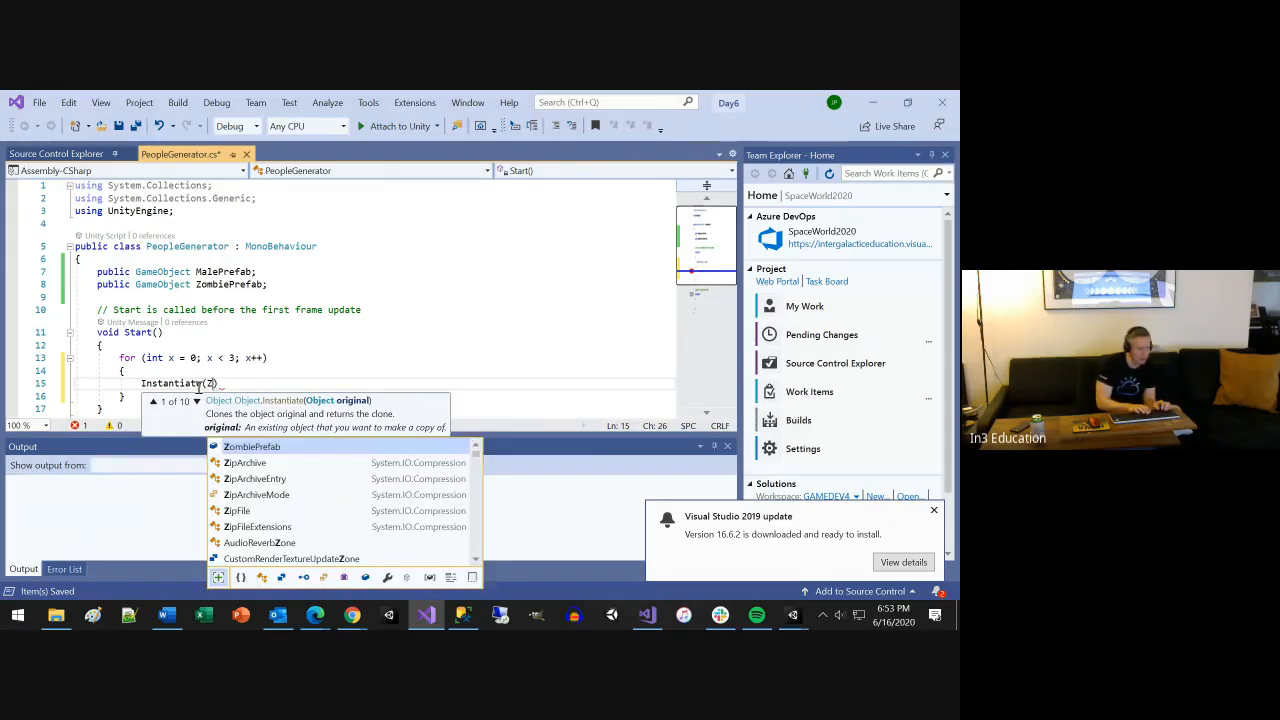
pyautogui.press('Tab')
pyautogui.write(');')
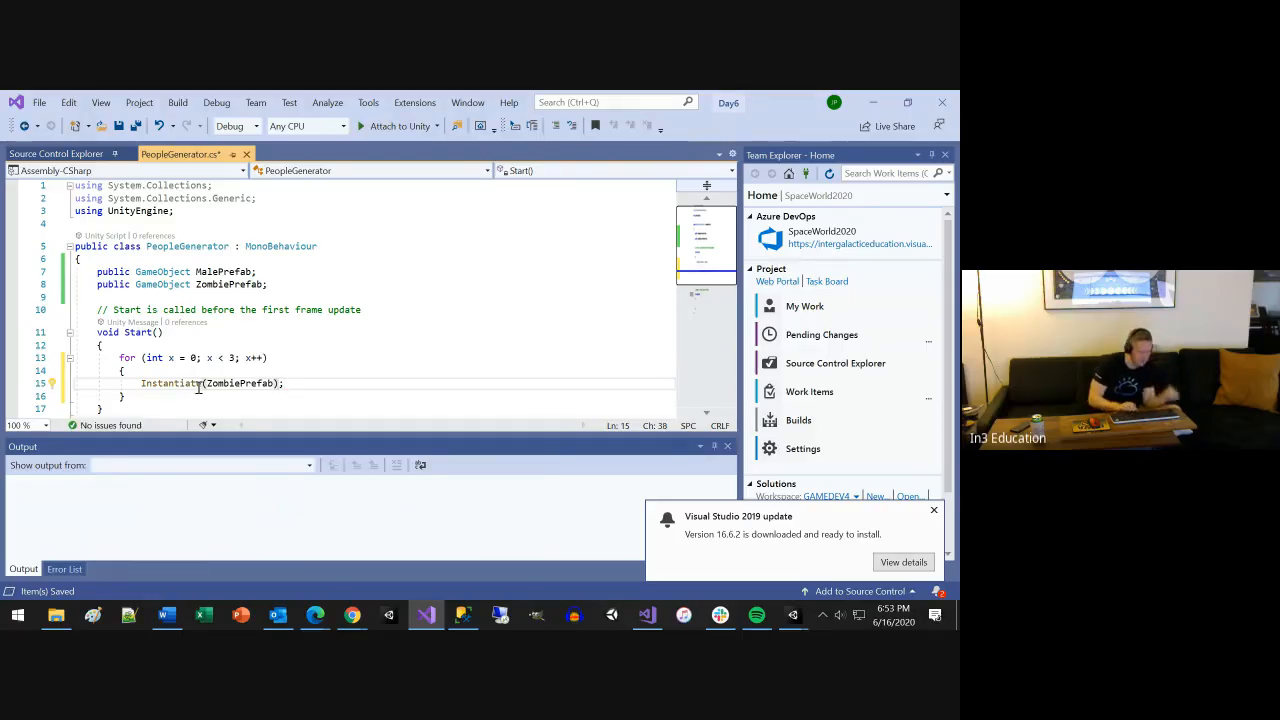
# Examine the available overloads of Instantiate in the zombie-spawning statement, up to the one taking original, position, rotation and parent
pyautogui.press('Left')
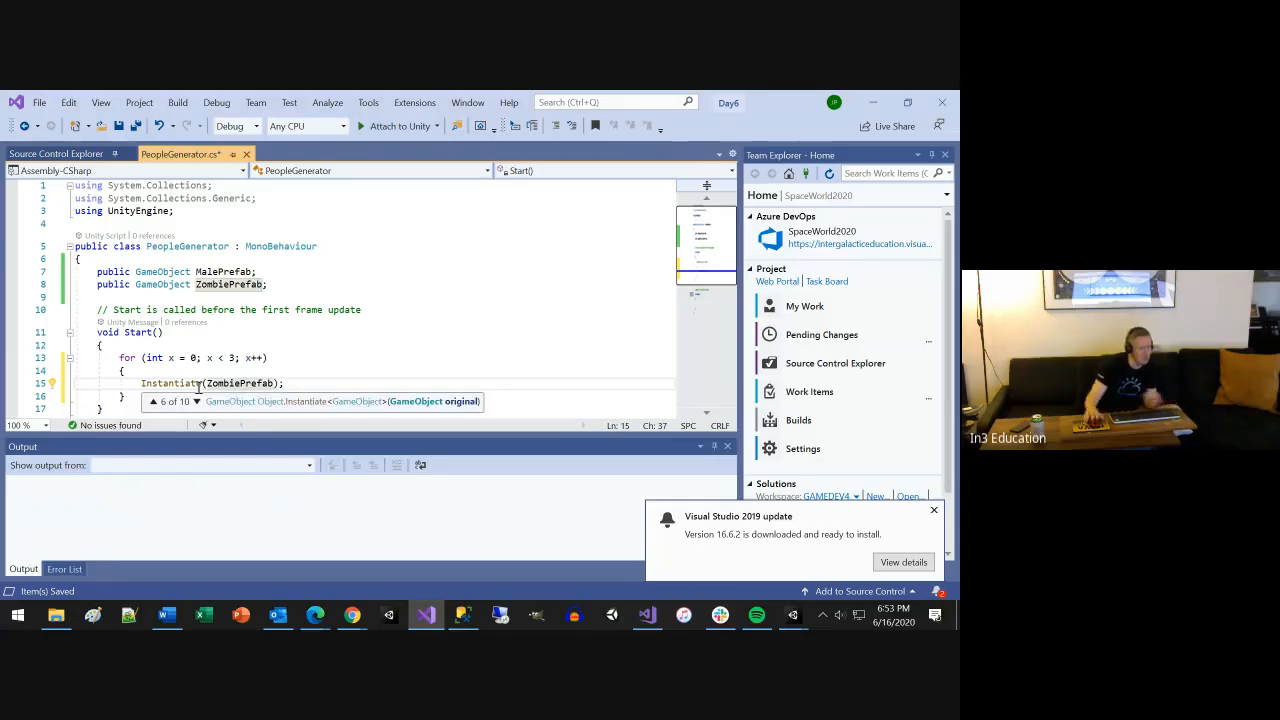
pyautogui.click(154, 402)
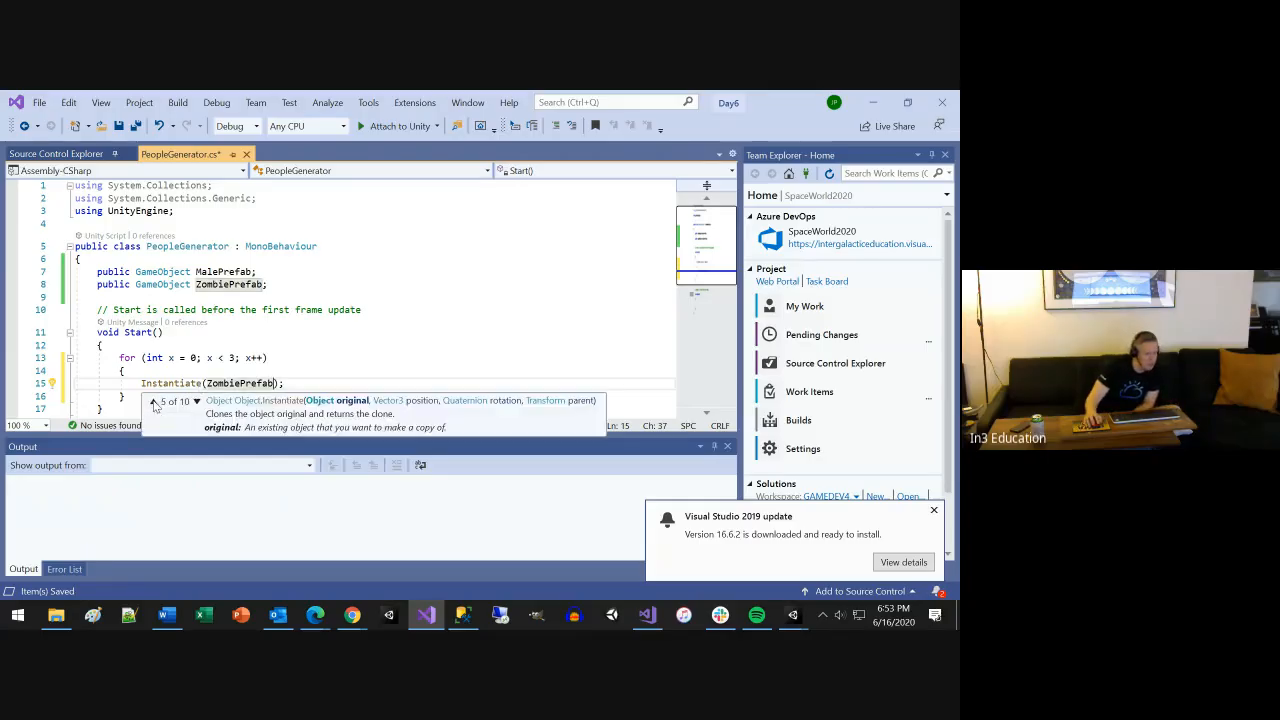
pyautogui.doubleClick(154, 402)
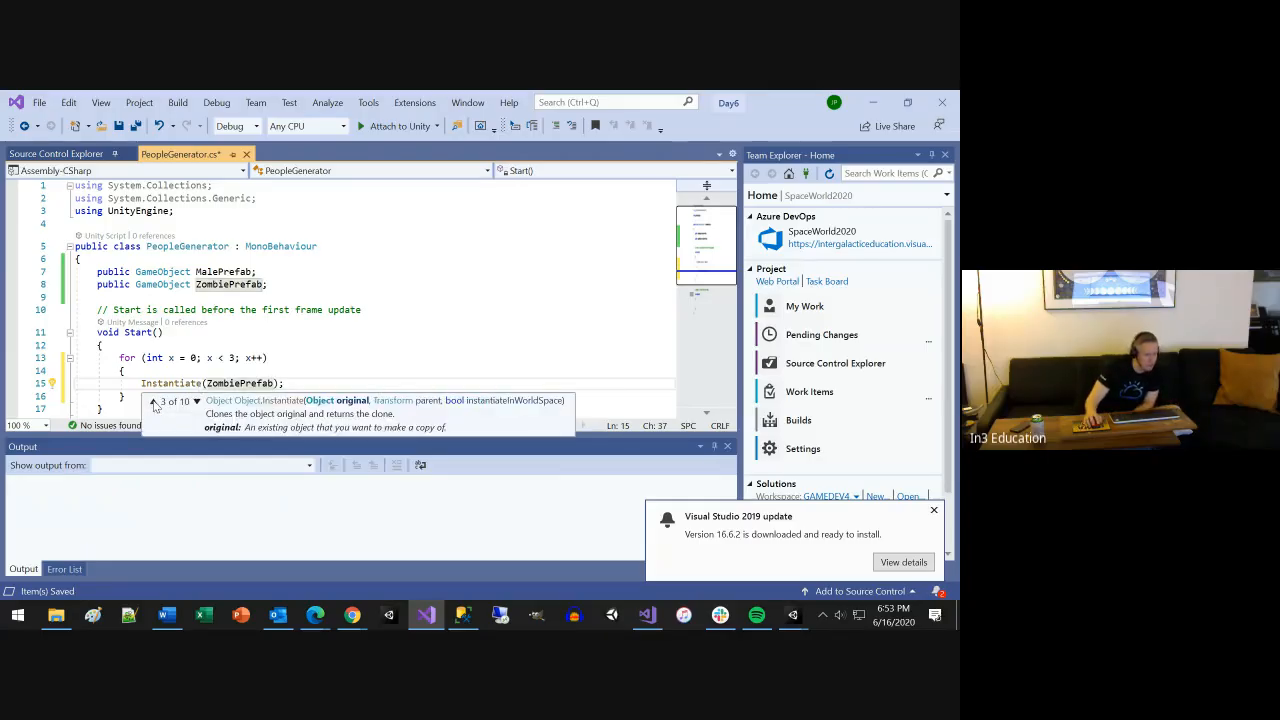
pyautogui.click(154, 402)
pyautogui.click(154, 402)
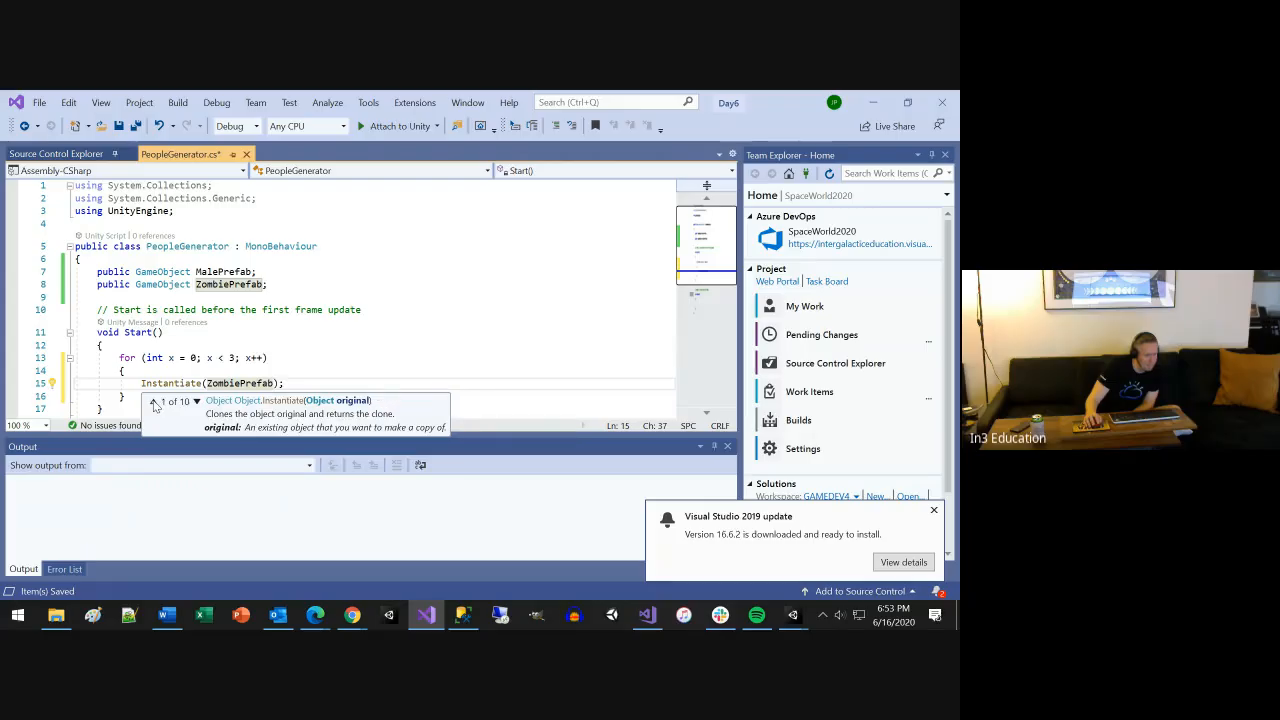
pyautogui.click(154, 402)
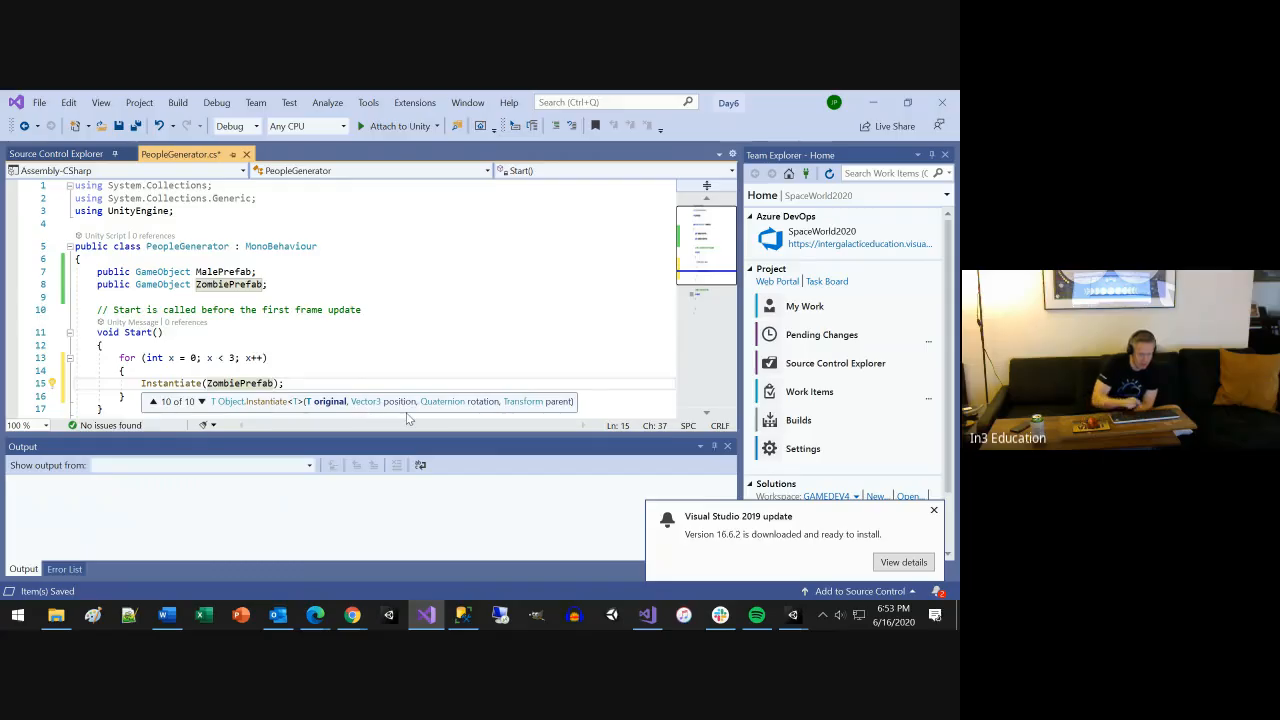
# Add new Vector3() as the second argument of the Instantiate call, after ZombiePrefab
pyautogui.write(',')
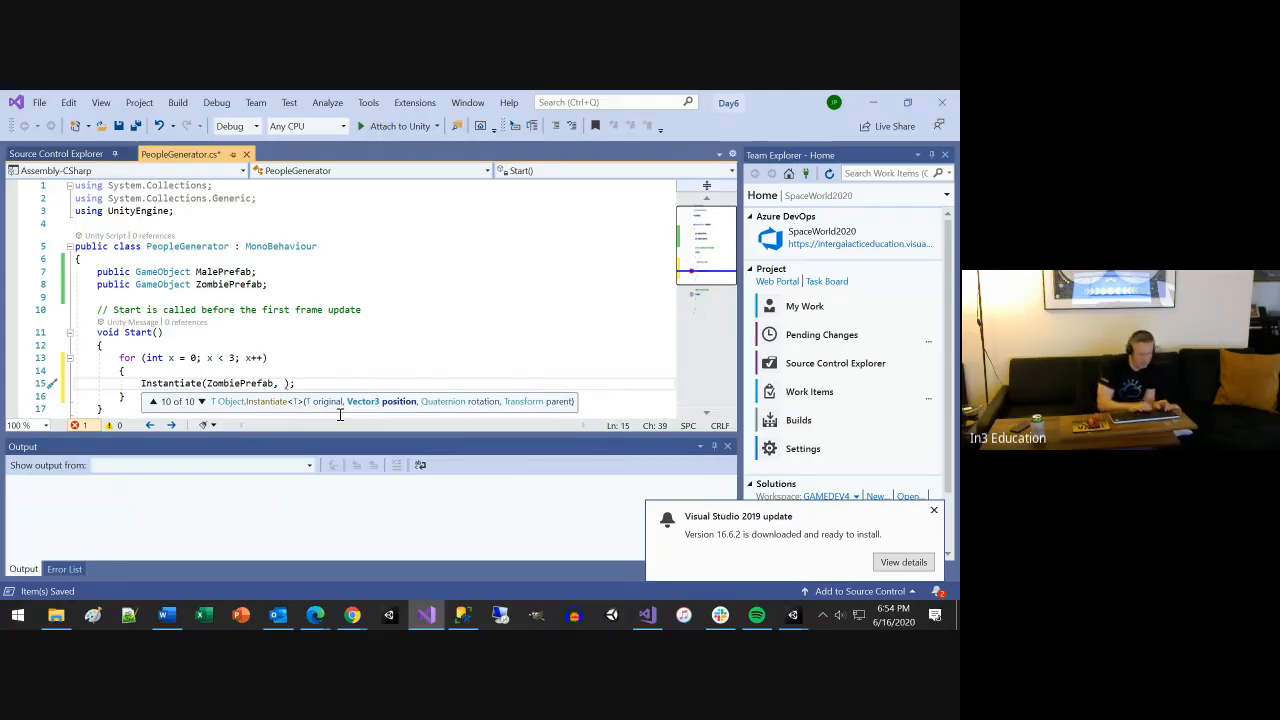
pyautogui.write('new Vector3')
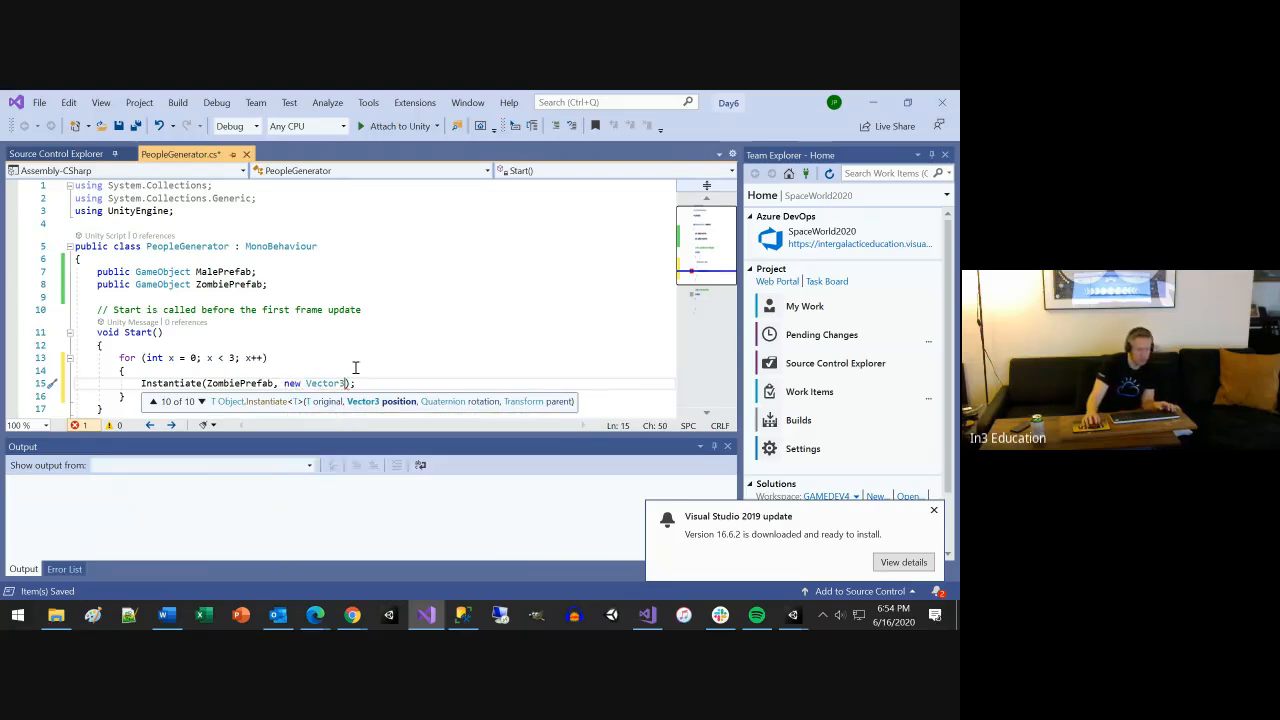
pyautogui.write('(')
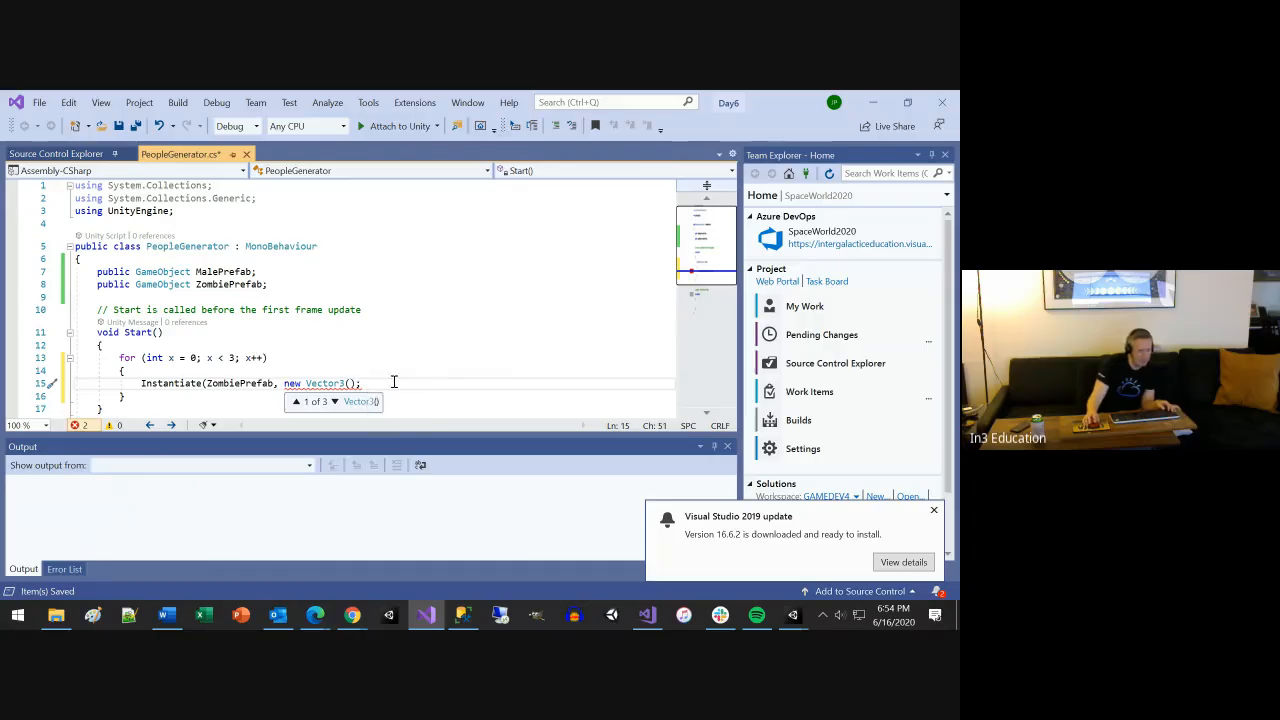
pyautogui.hotkey('ctrl', '0')
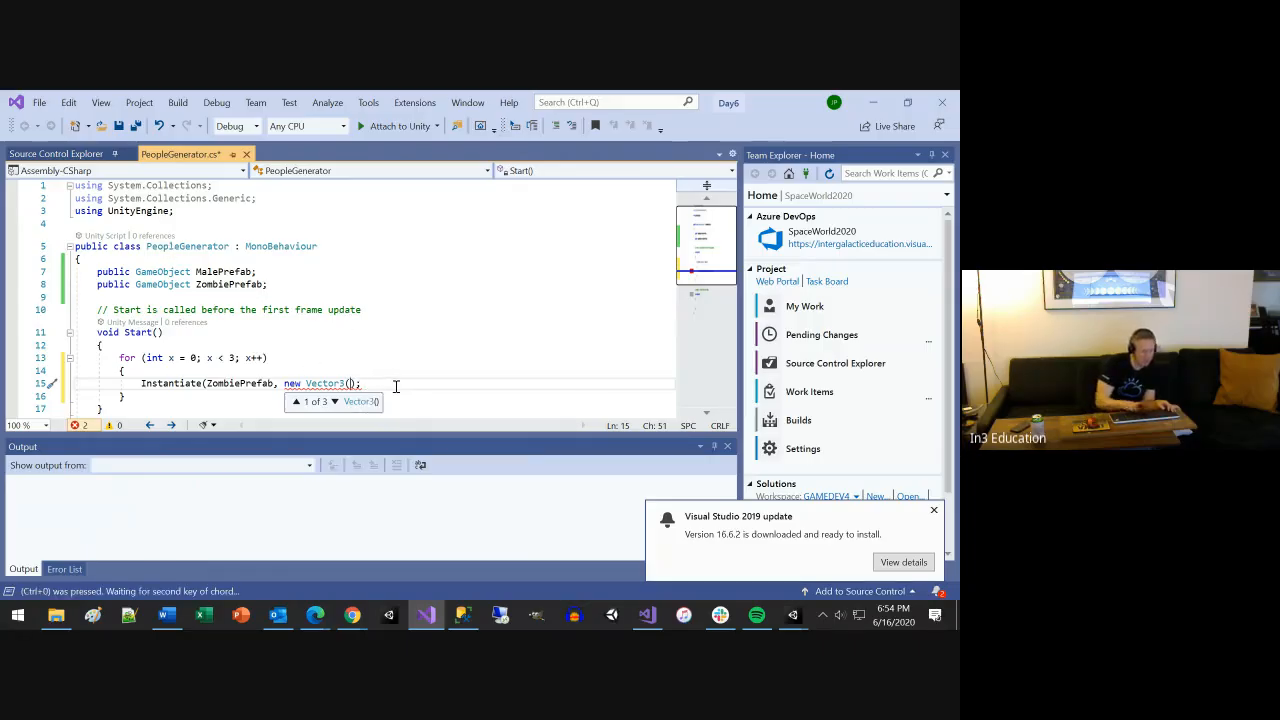
pyautogui.hotkey('shift', '0')
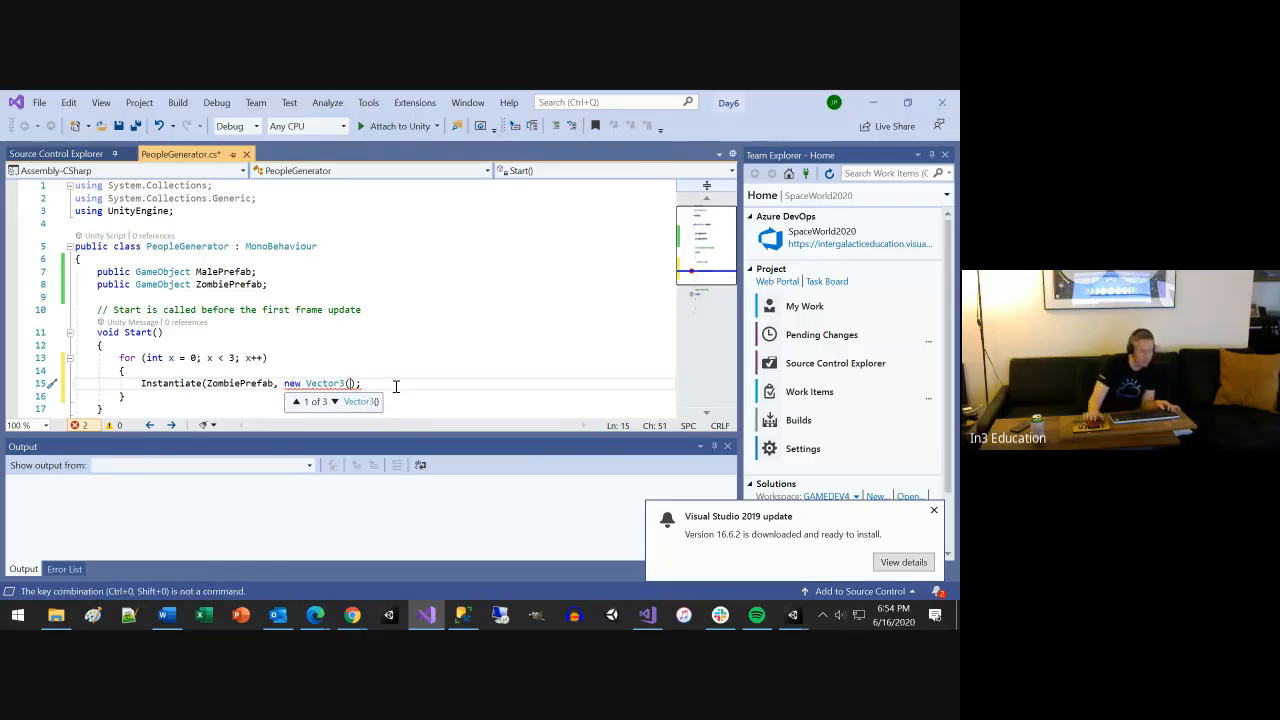
pyautogui.press('Escape')
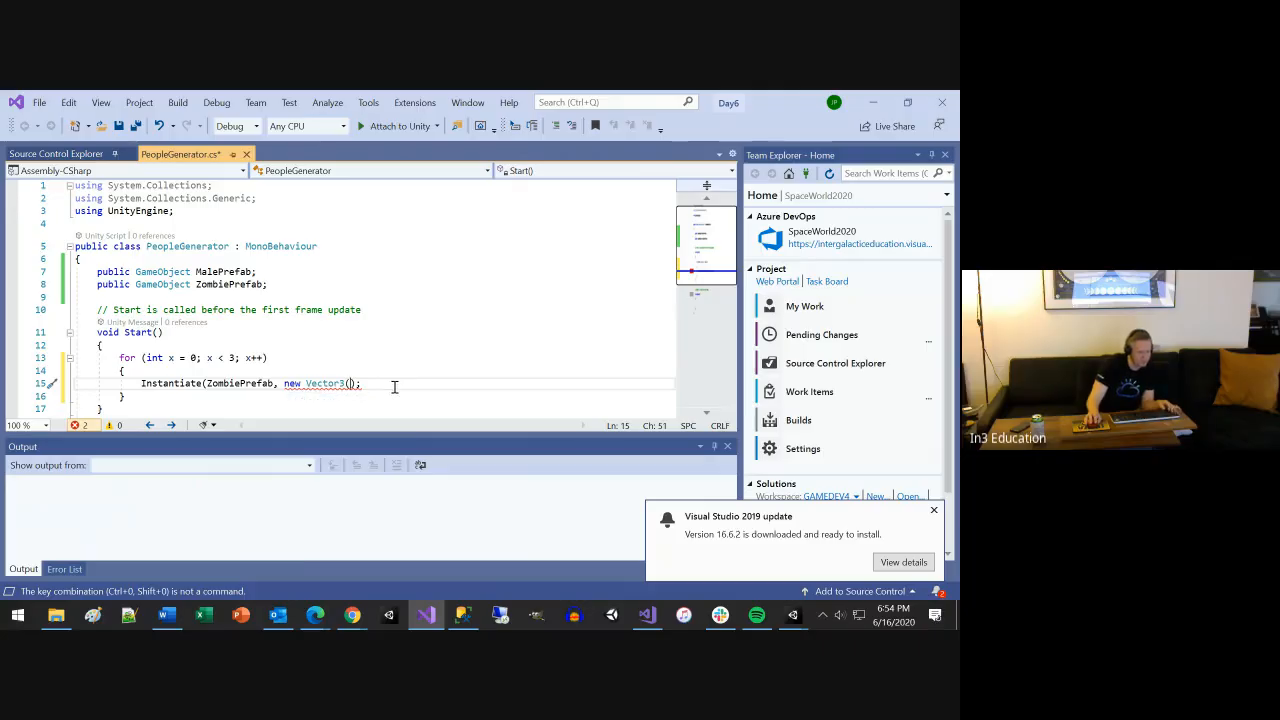
# Copy the X position of HugeZombieFighterFemale in Unity into the Vector3 in Visual Studio as -324.2517f, followed by a comma
pyautogui.hotkey('alt', 'Tab')
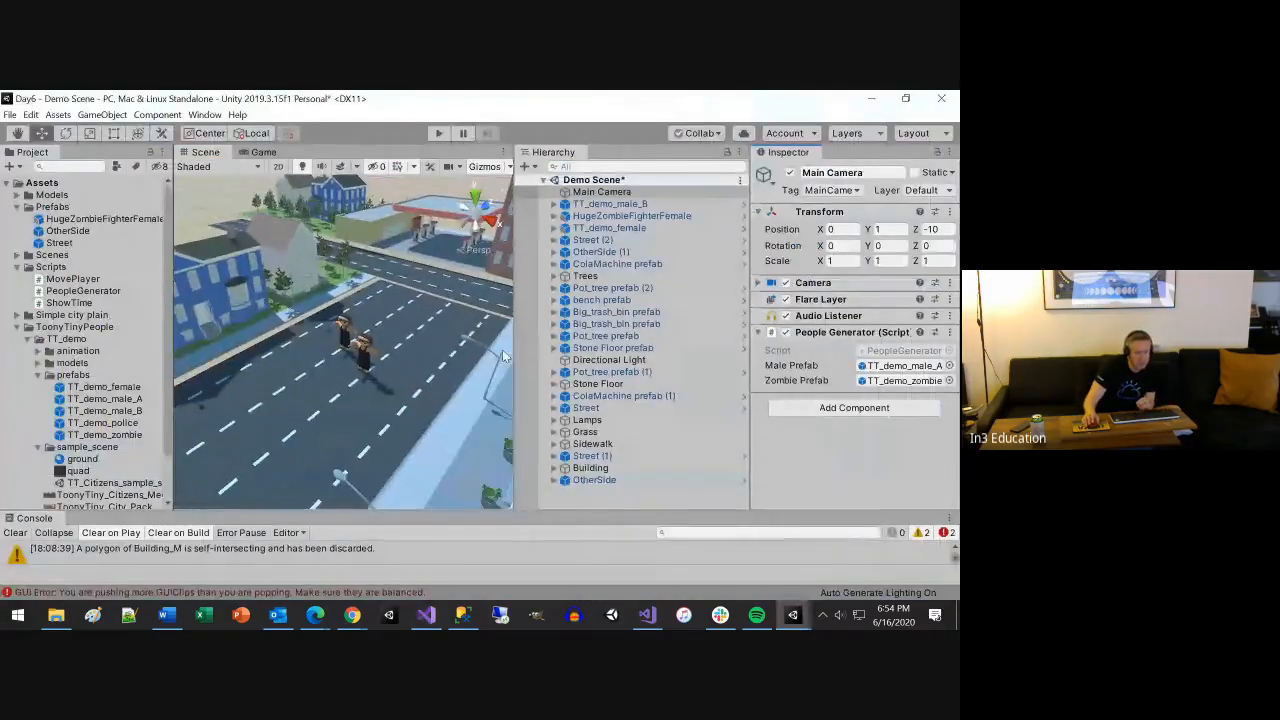
pyautogui.scroll(5, 345, 388)
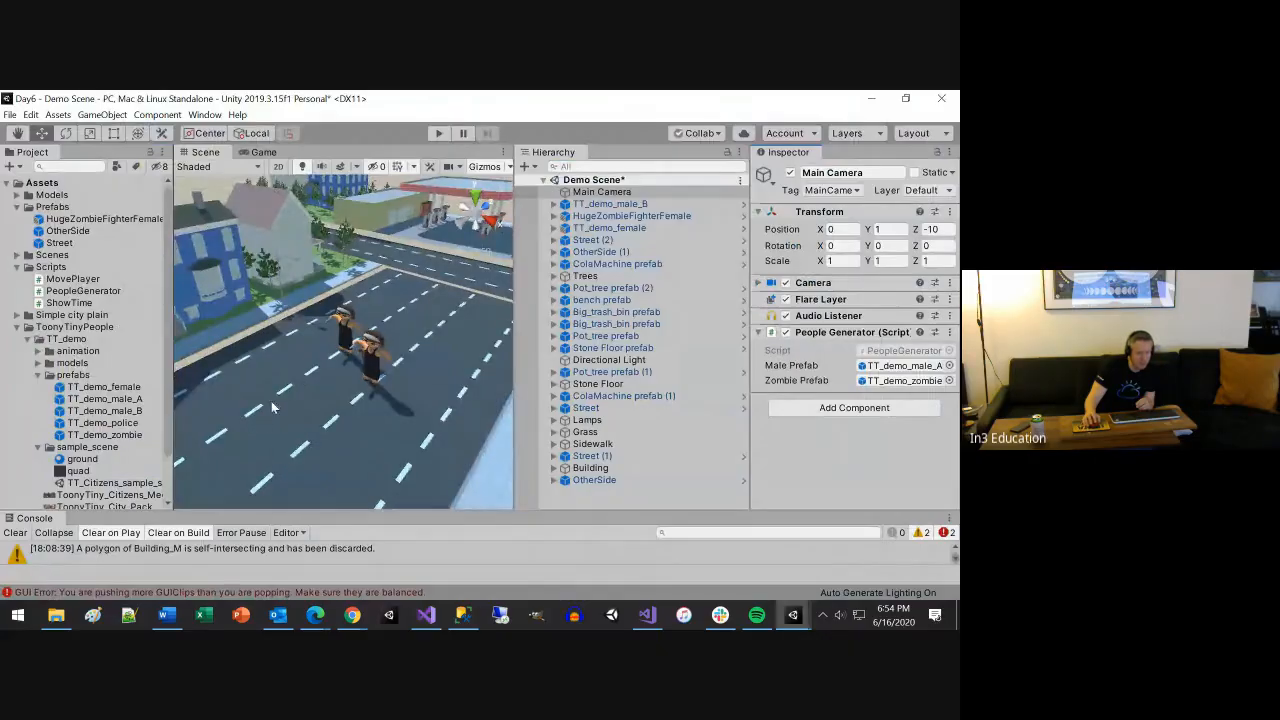
pyautogui.click(297, 430)
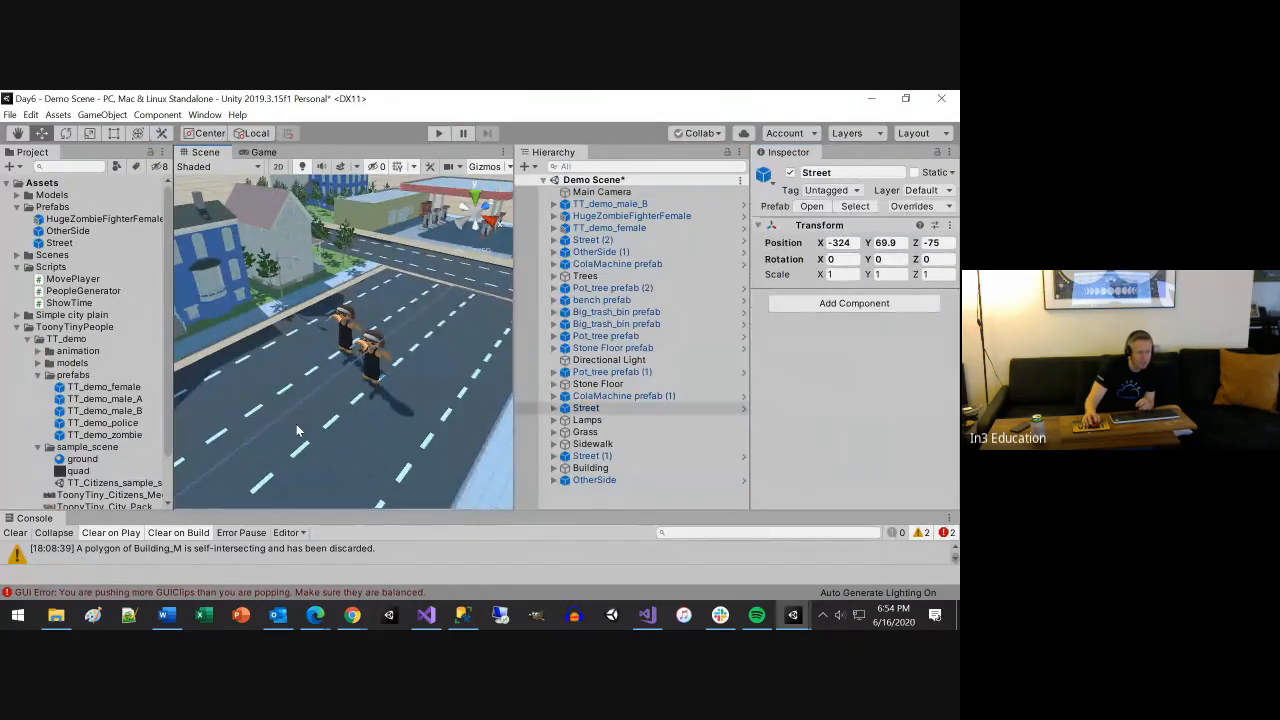
pyautogui.click(370, 370)
pyautogui.scroll(1, 372, 400)
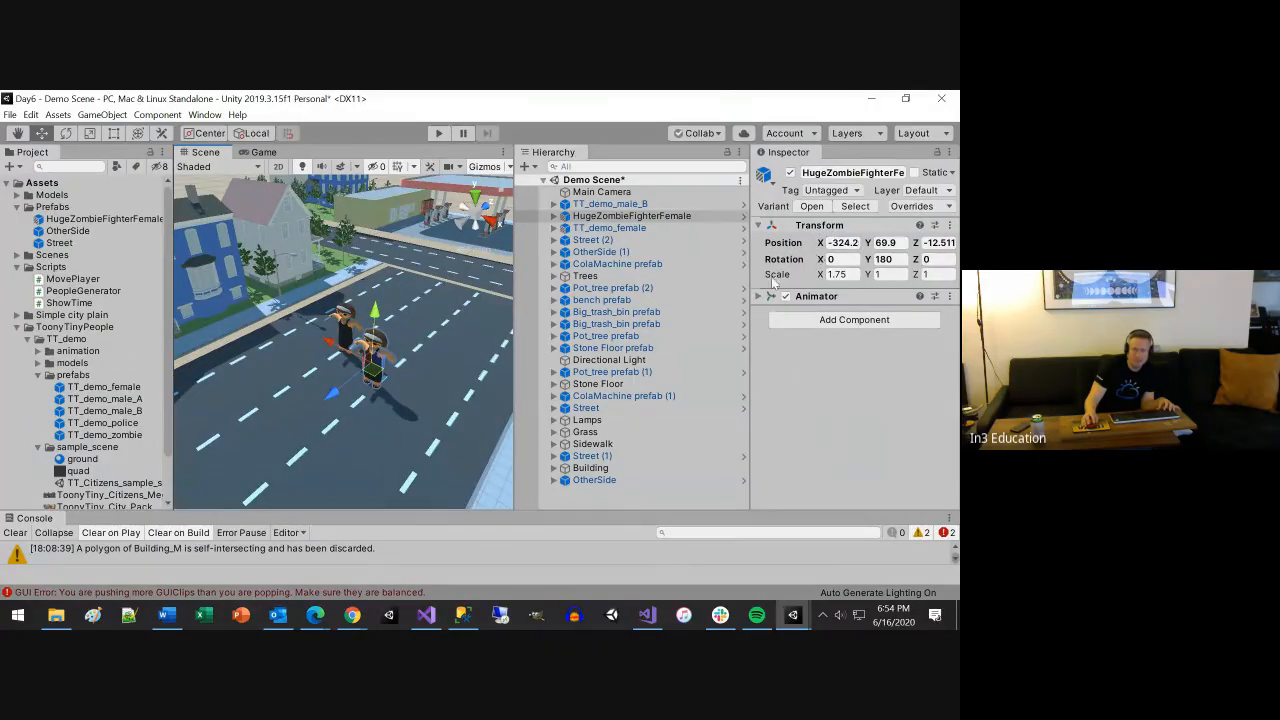
pyautogui.moveTo(750, 275); pyautogui.dragTo(484, 275)
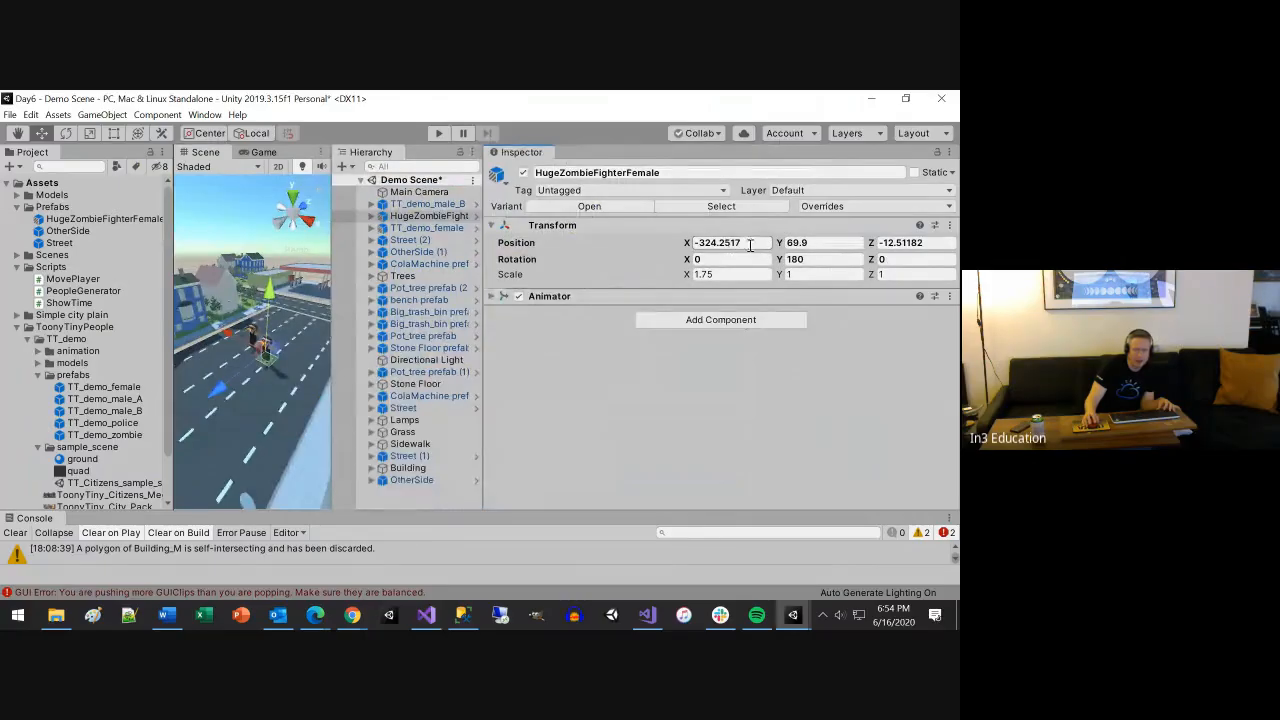
pyautogui.moveTo(750, 244); pyautogui.dragTo(690, 244)
pyautogui.hotkey('ctrl', 'c')
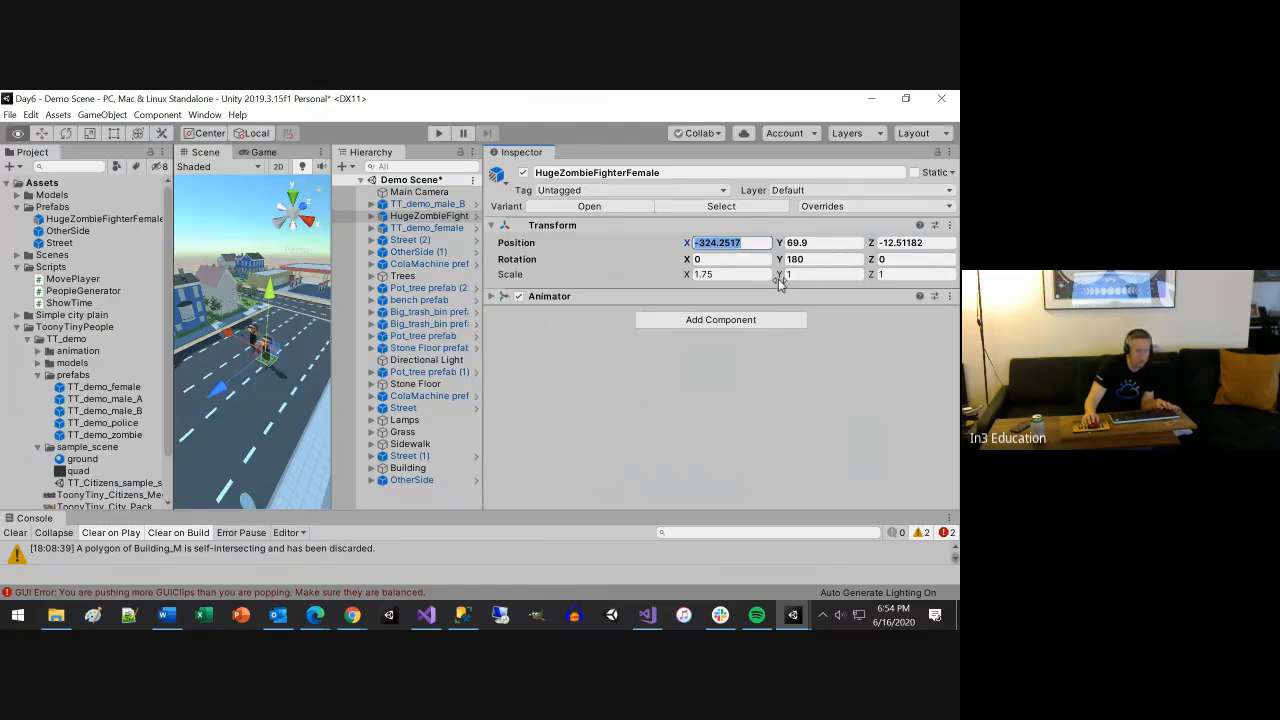
pyautogui.hotkey('alt', 'Tab')
pyautogui.hotkey('ctrl', 'v')
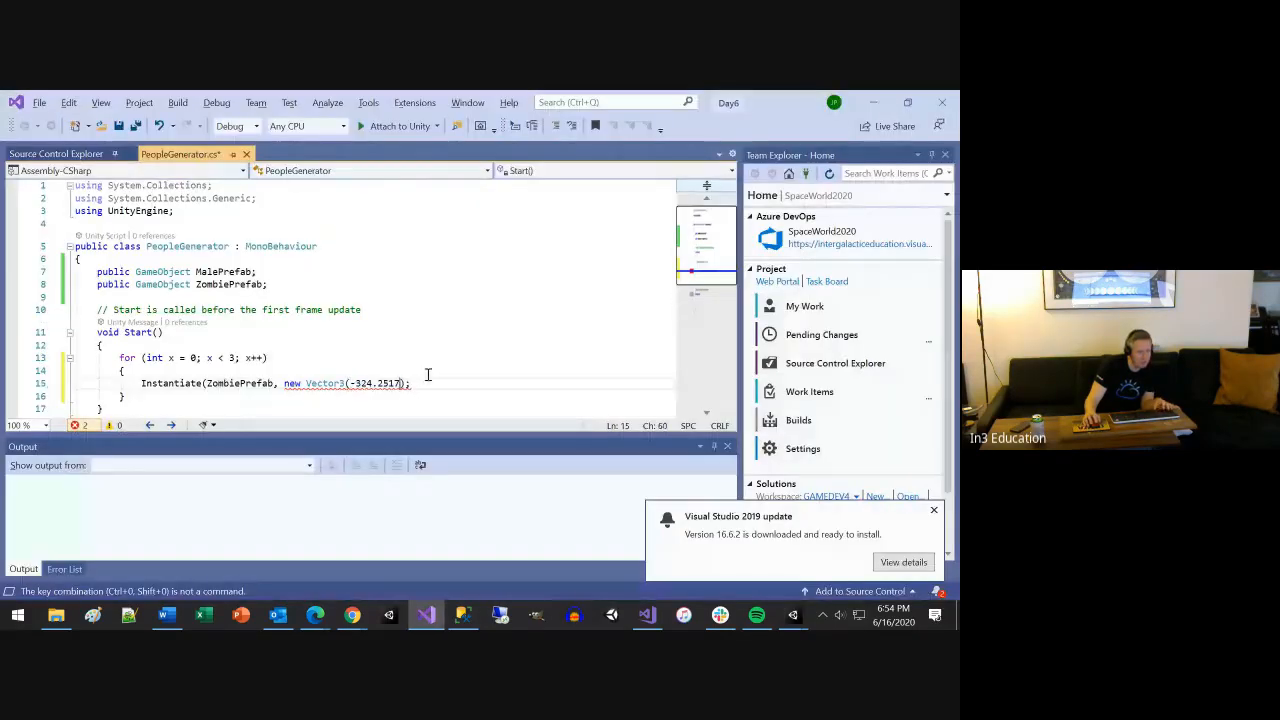
pyautogui.write('f')
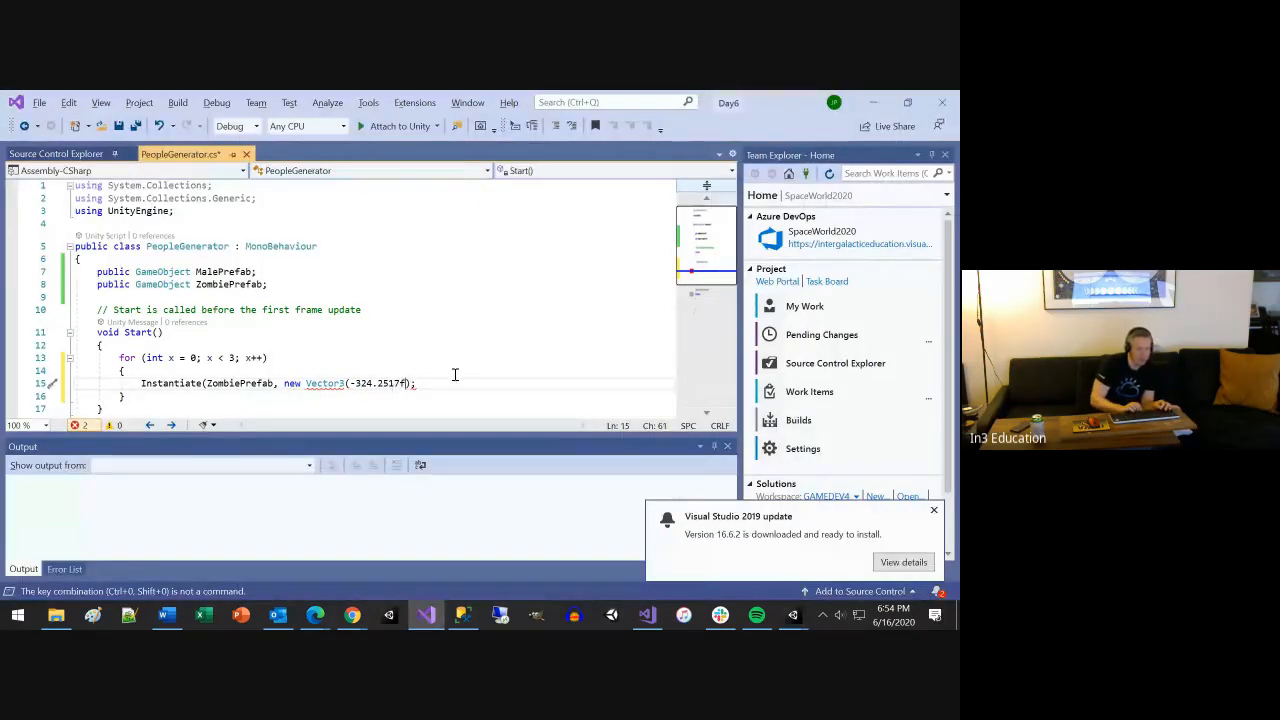
pyautogui.write(',')
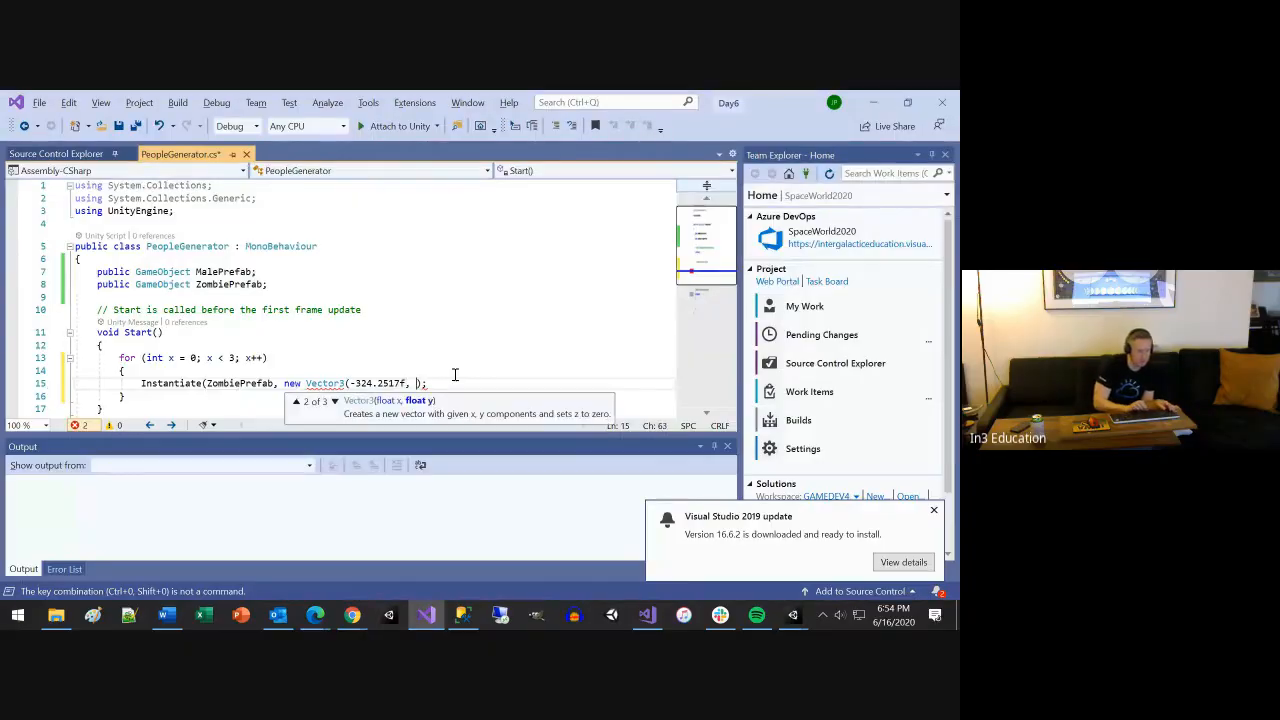
# Copy HugeZombieFighterFemale's Y position from Unity into the Vector3 as its second component, 69.9, followed by a comma
pyautogui.hotkey('alt', 'Tab')
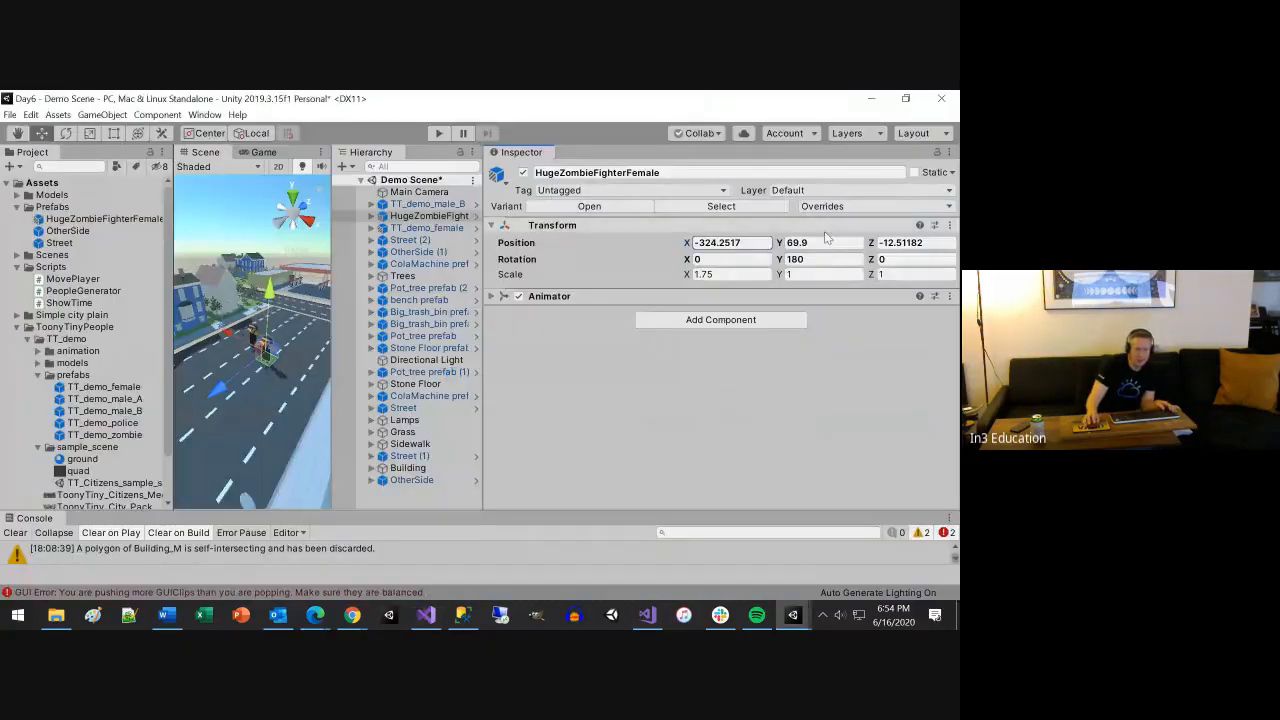
pyautogui.press('Tab')
pyautogui.hotkey('ctrl', 'c')
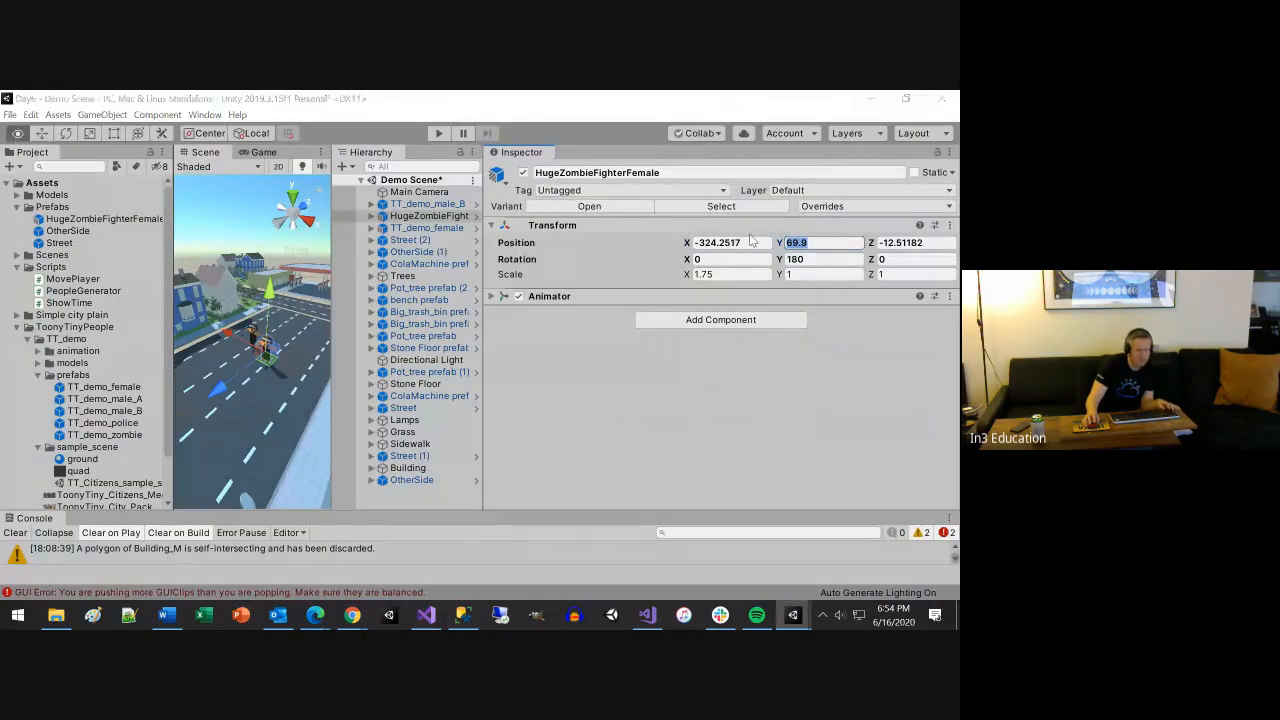
pyautogui.hotkey('alt', 'Tab')
pyautogui.hotkey('ctrl', 'v')
pyautogui.write('f,')
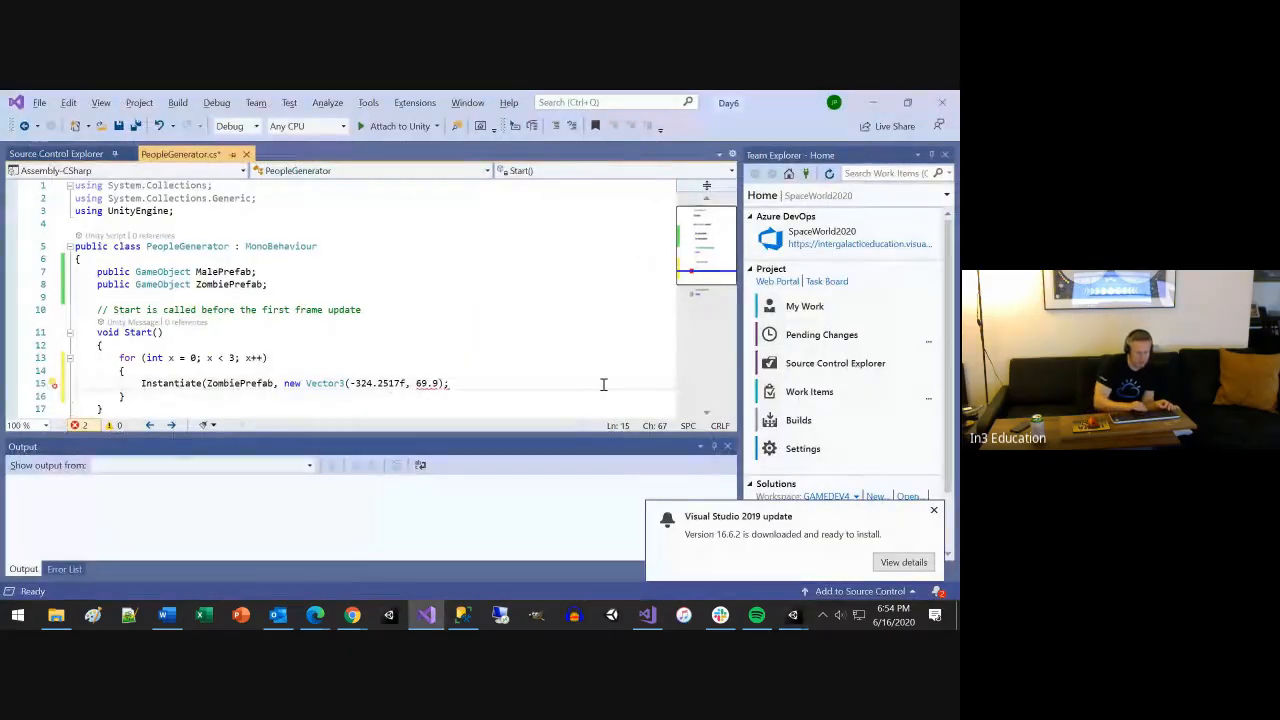
# Copy the same zombie's Z position from Unity into the Vector3 as -12.51182f, and add the f suffix to 69.9
pyautogui.hotkey('alt', 'Tab')
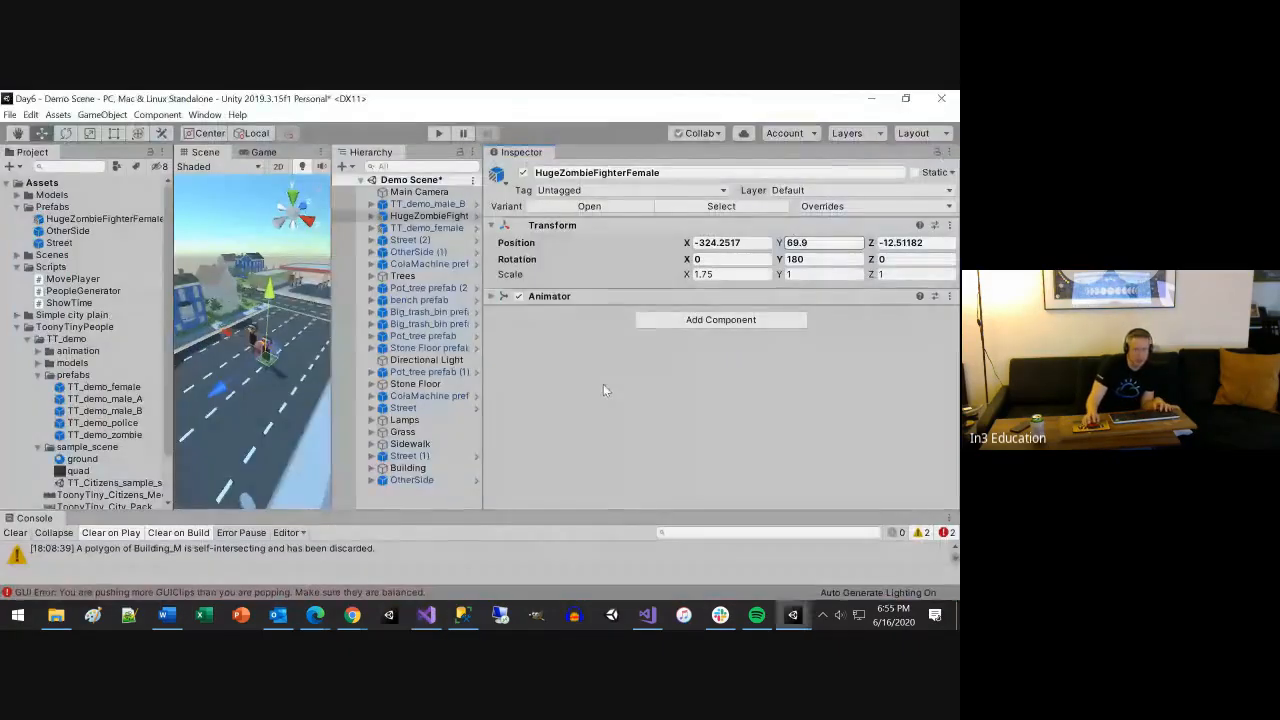
pyautogui.click(925, 243)
pyautogui.hotkey('ctrl', 'c')
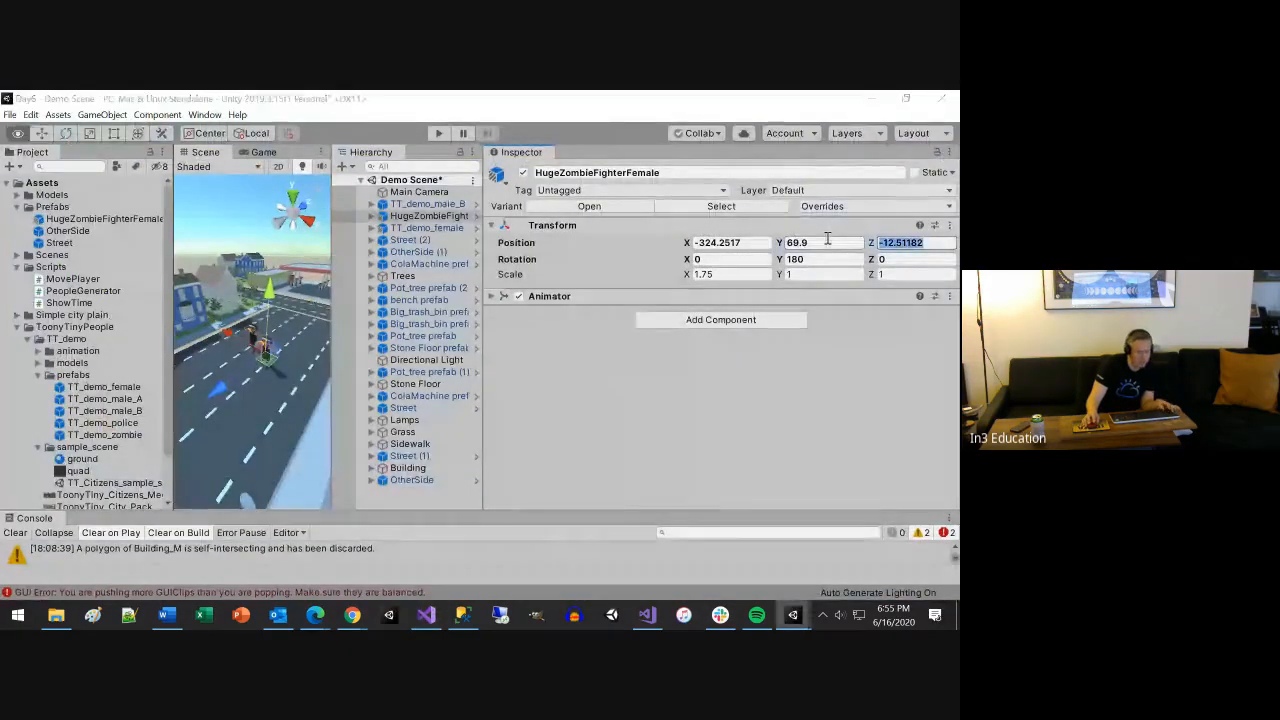
pyautogui.hotkey('alt', 'Tab')
pyautogui.hotkey('ctrl', 'v')
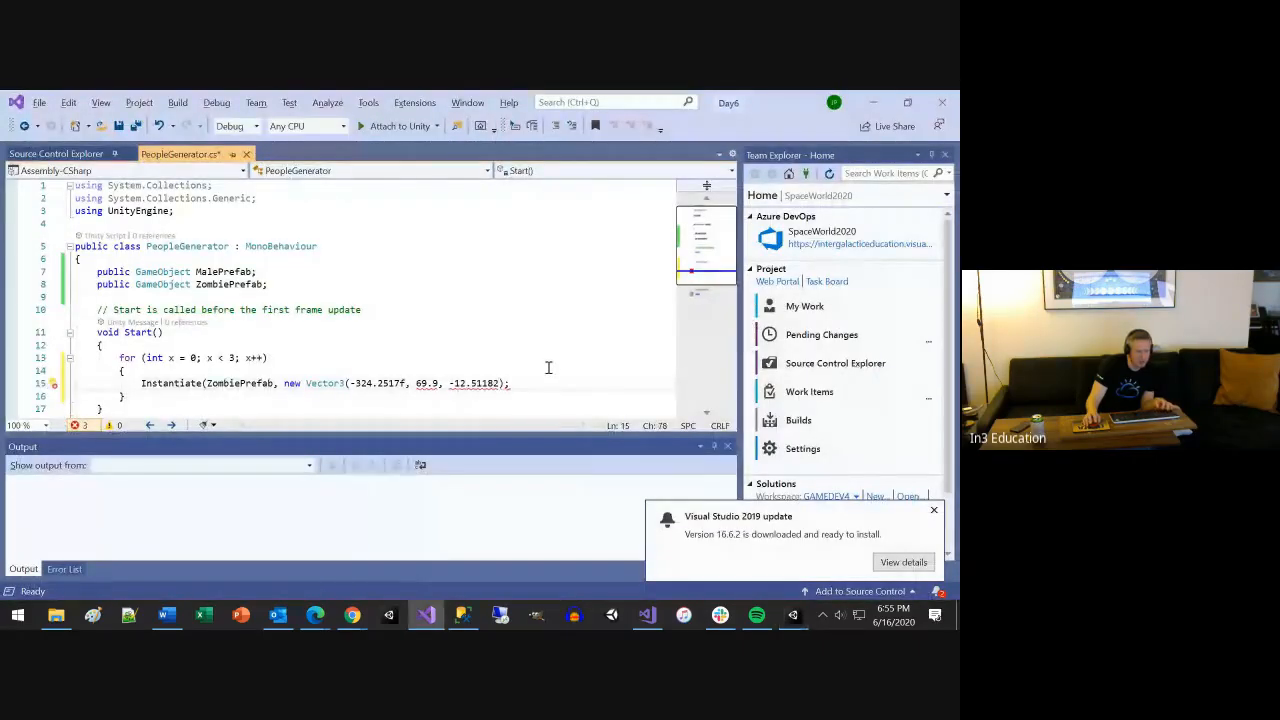
pyautogui.write('f')
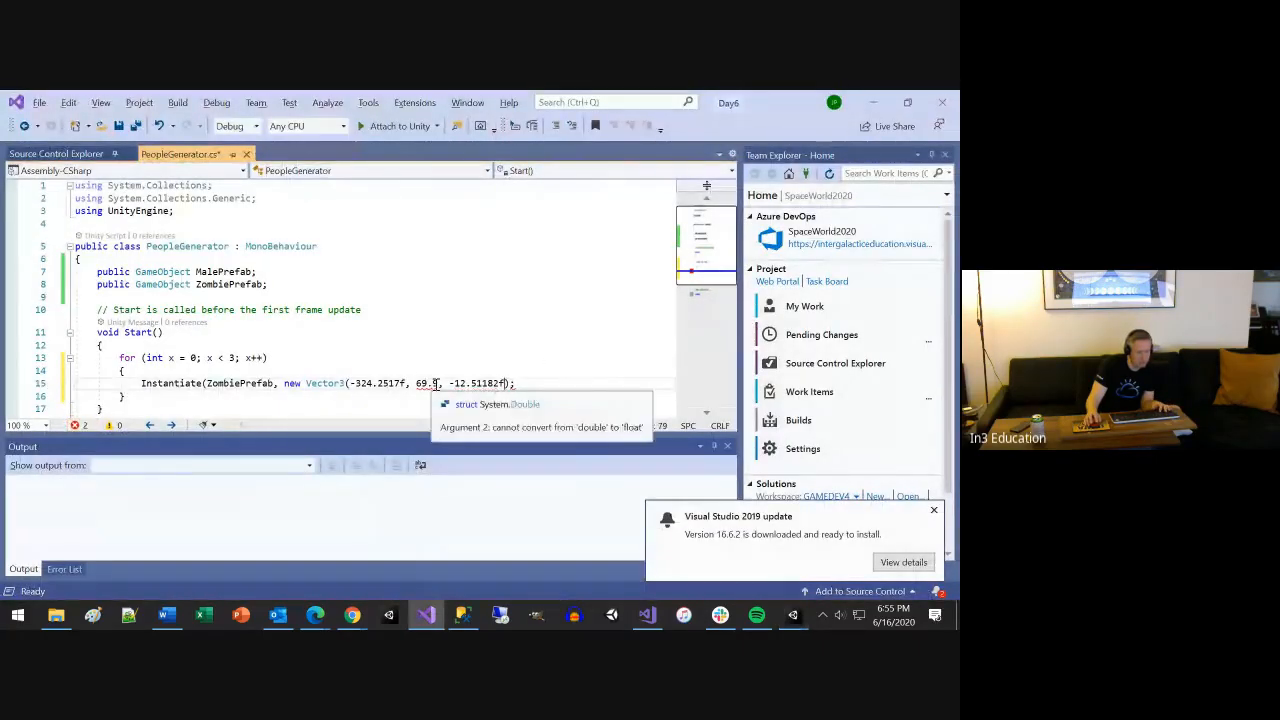
pyautogui.click(438, 383)
pyautogui.write('f')
# Switch to Unity and move HugeZombieFighterFemale along its Z axis to about -10.88
pyautogui.hotkey('alt', 'Tab')
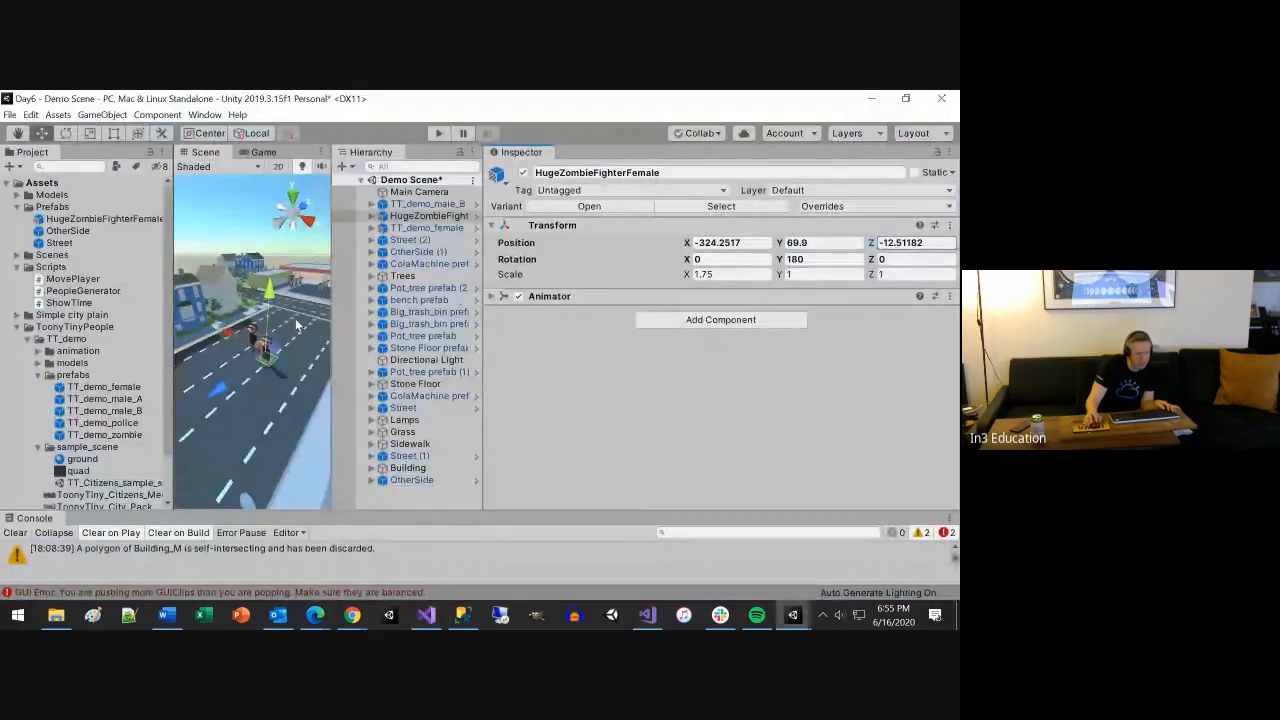
pyautogui.scroll(6, 252, 411)
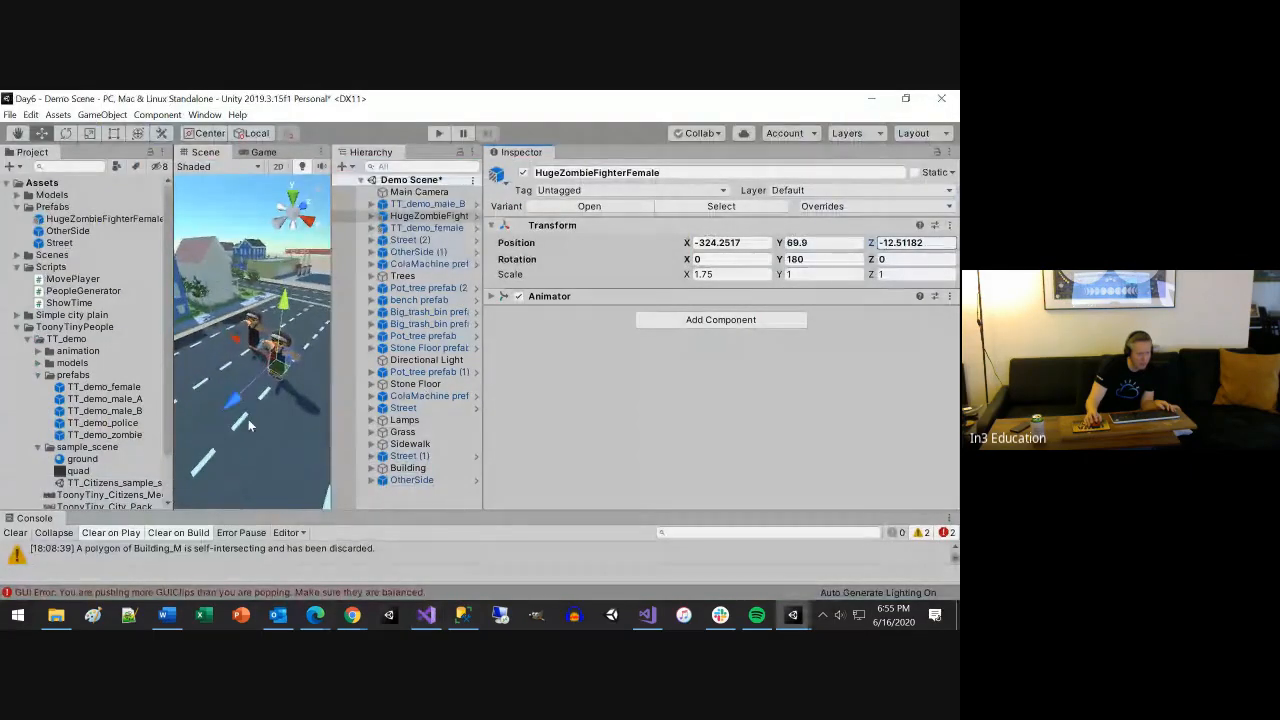
pyautogui.moveTo(238, 408); pyautogui.dragTo(271, 415)
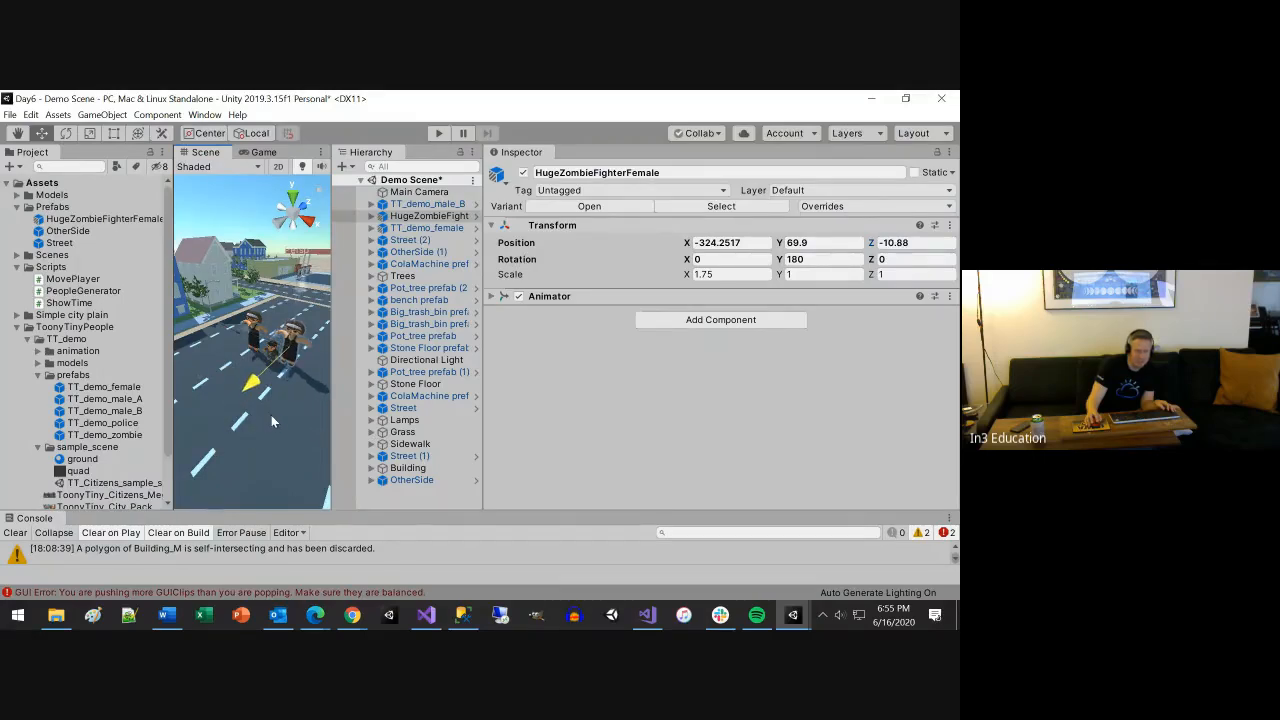
# Switch to Visual Studio and change the Vector3's Z component to -16f
pyautogui.hotkey('alt', 'Tab')
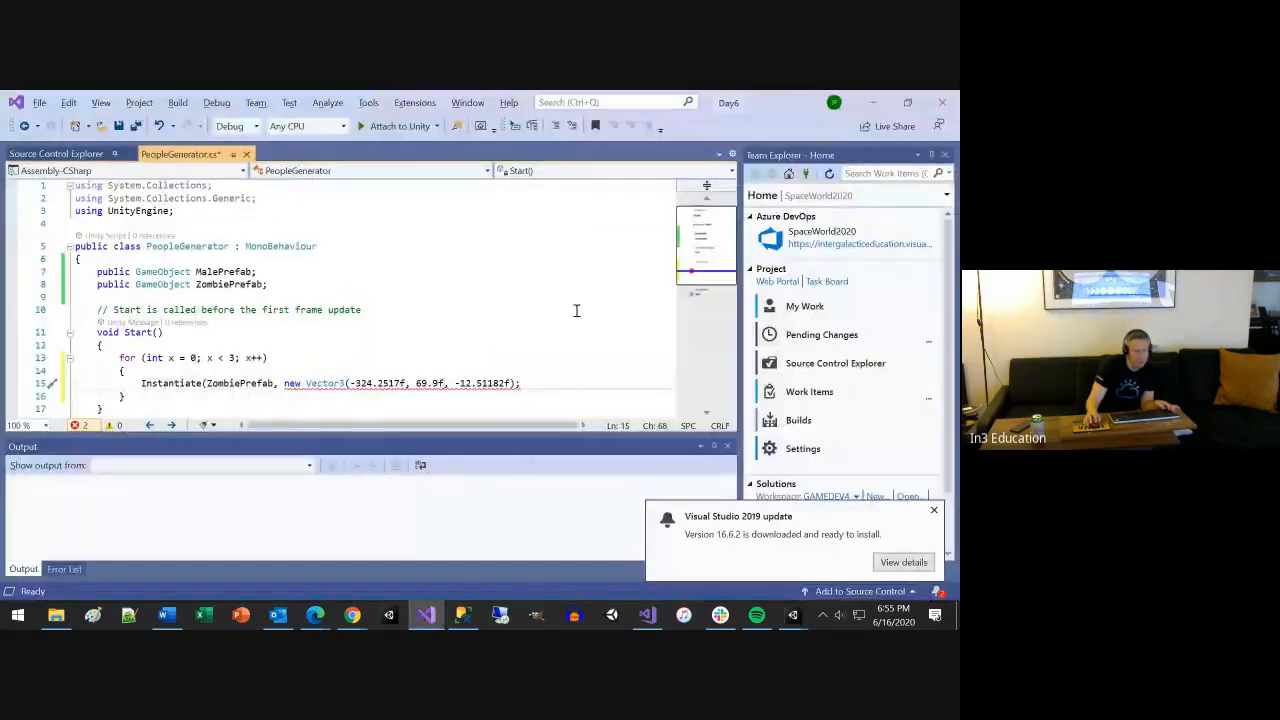
pyautogui.click(463, 383)
pyautogui.press('Delete')
pyautogui.press('Delete')
pyautogui.press('Delete')
pyautogui.press('Delete')
pyautogui.press('Delete')
pyautogui.press('Delete')
pyautogui.press('Delete')
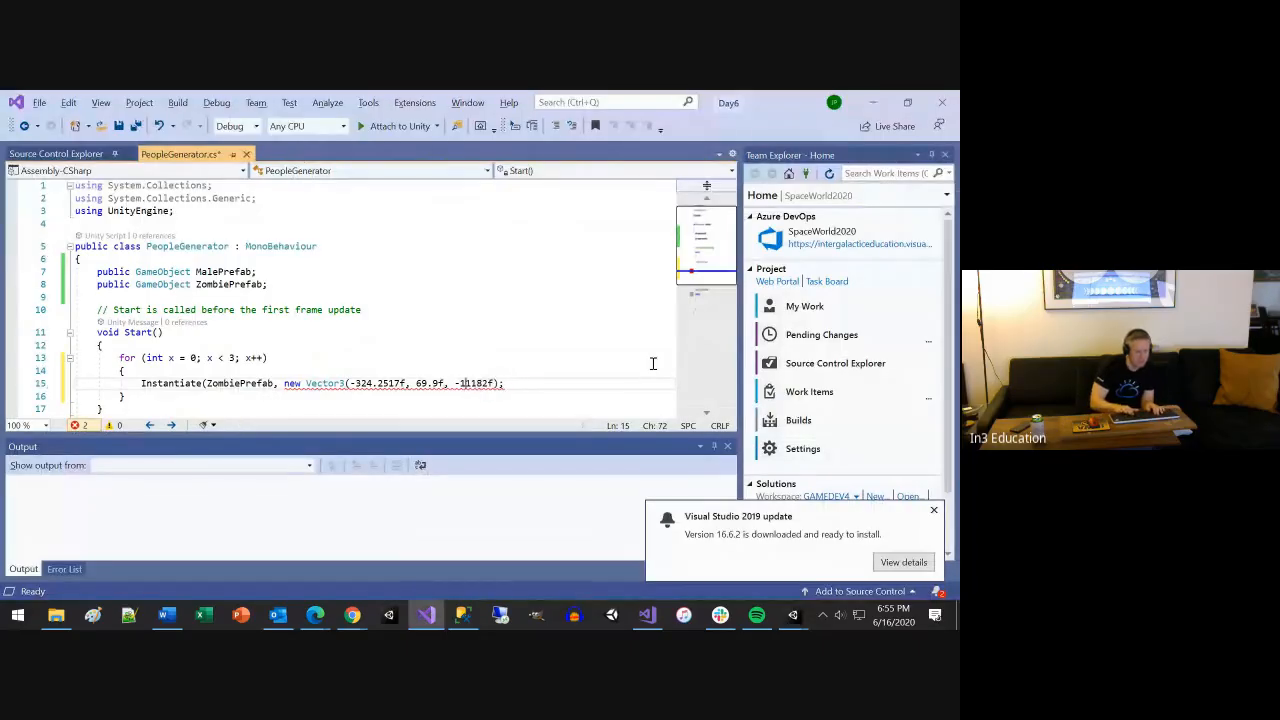
pyautogui.write('6')
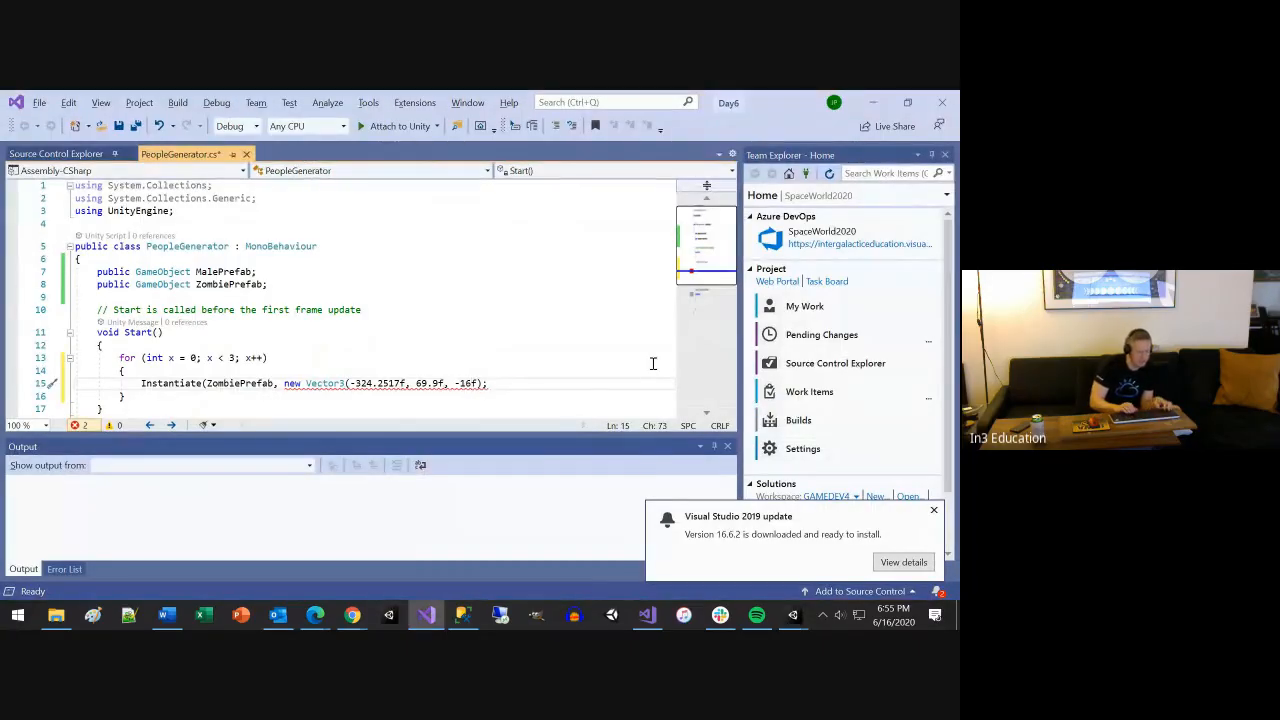
# Add new Quaternion() as the Instantiate call's rotation argument after the Vector3, checking the method's overloads, and follow it with a comma
pyautogui.press('Right')
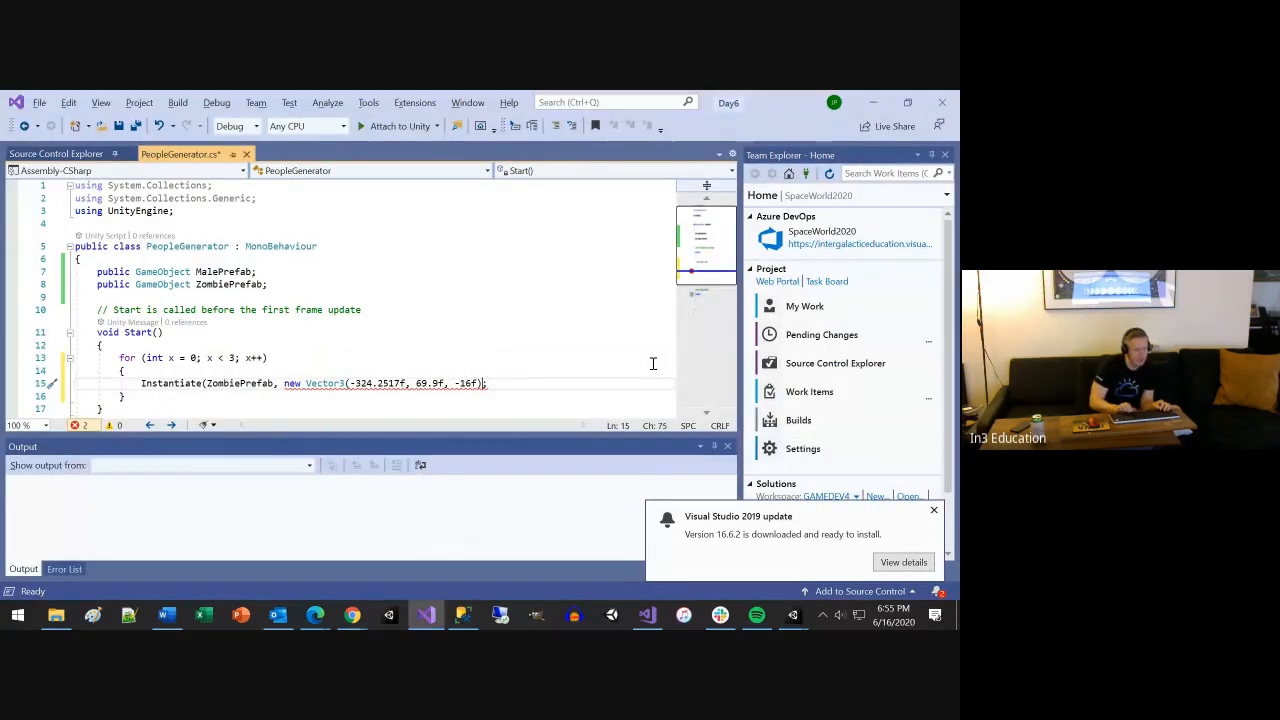
pyautogui.press('Right')
pyautogui.write(',')
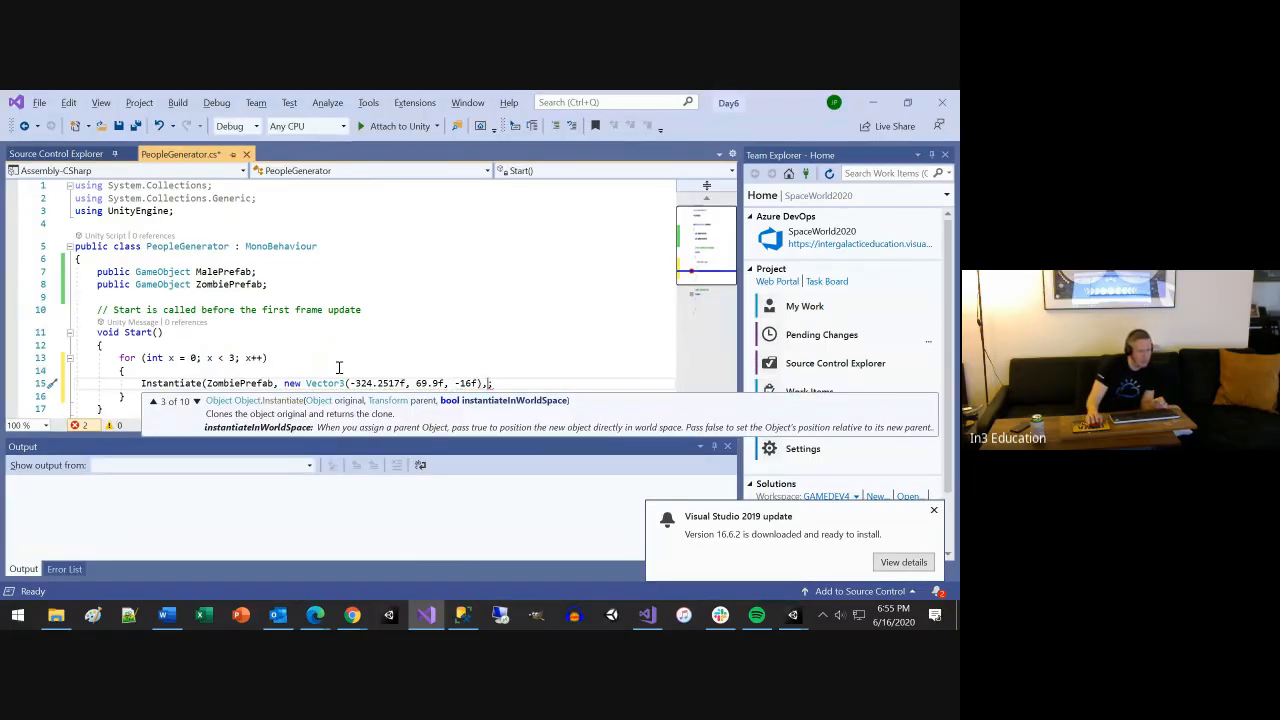
pyautogui.click(153, 403)
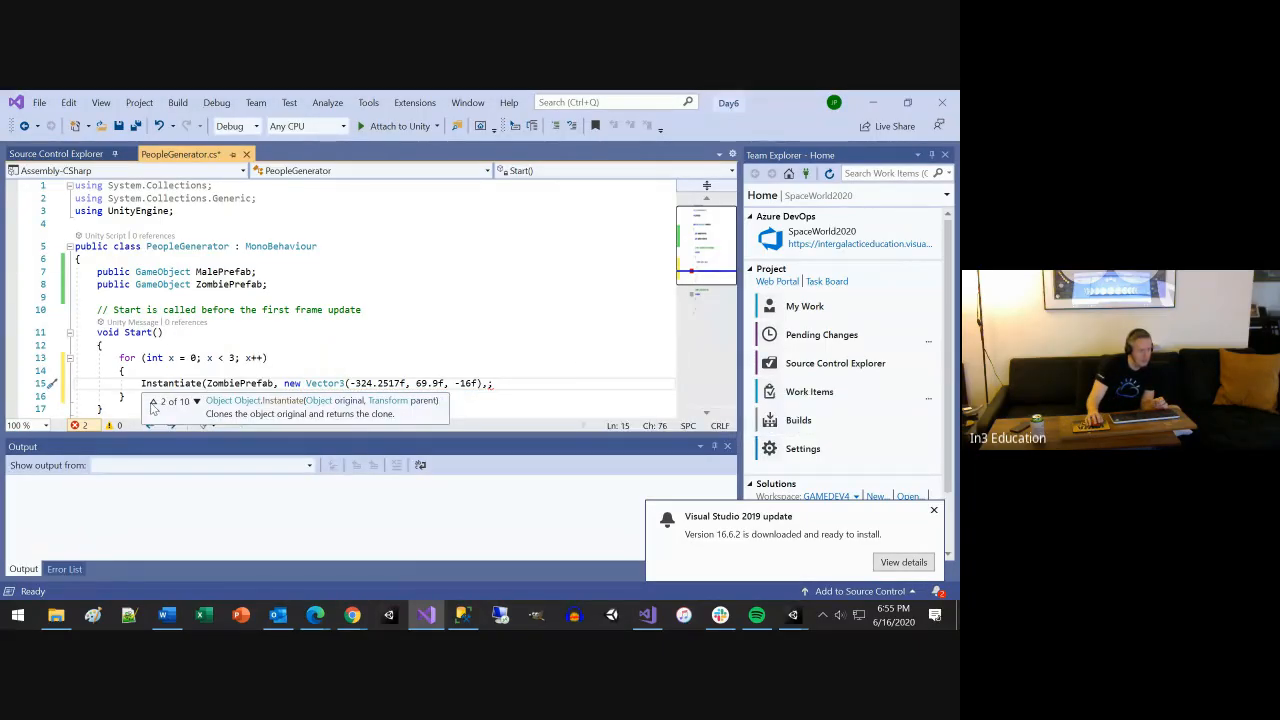
pyautogui.click(153, 403)
pyautogui.click(153, 403)
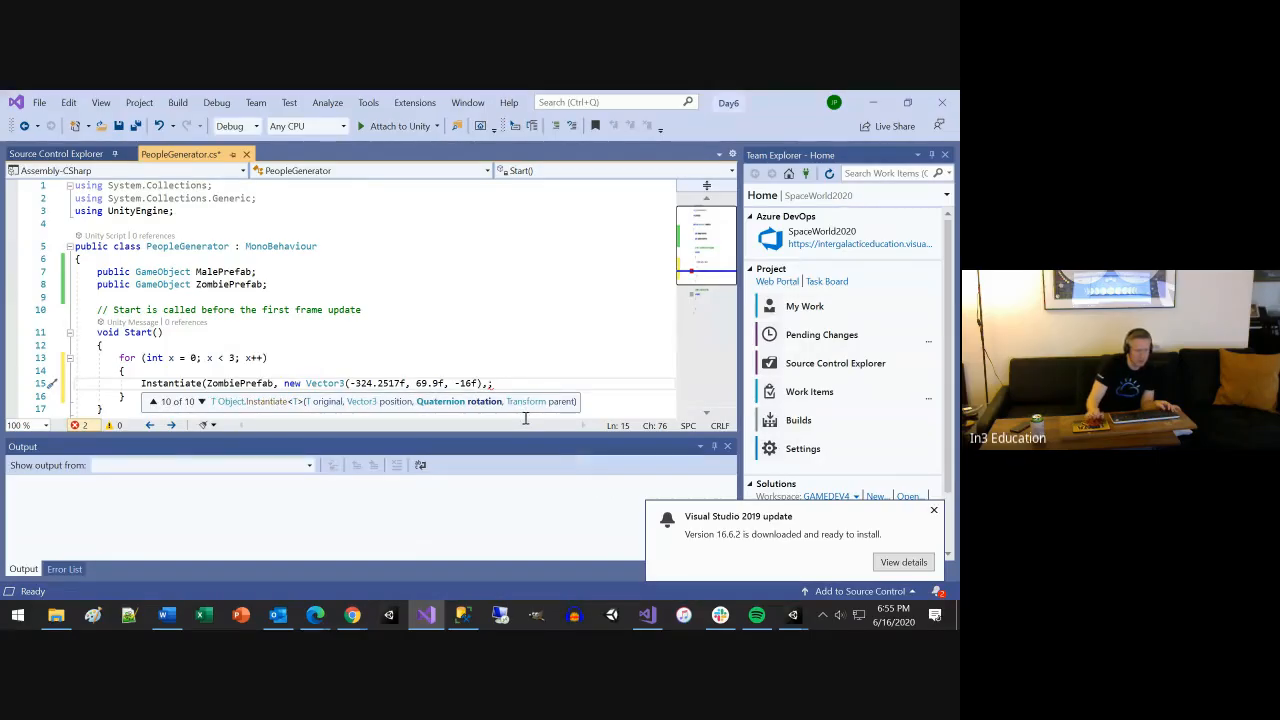
pyautogui.write('ew Quaternion')
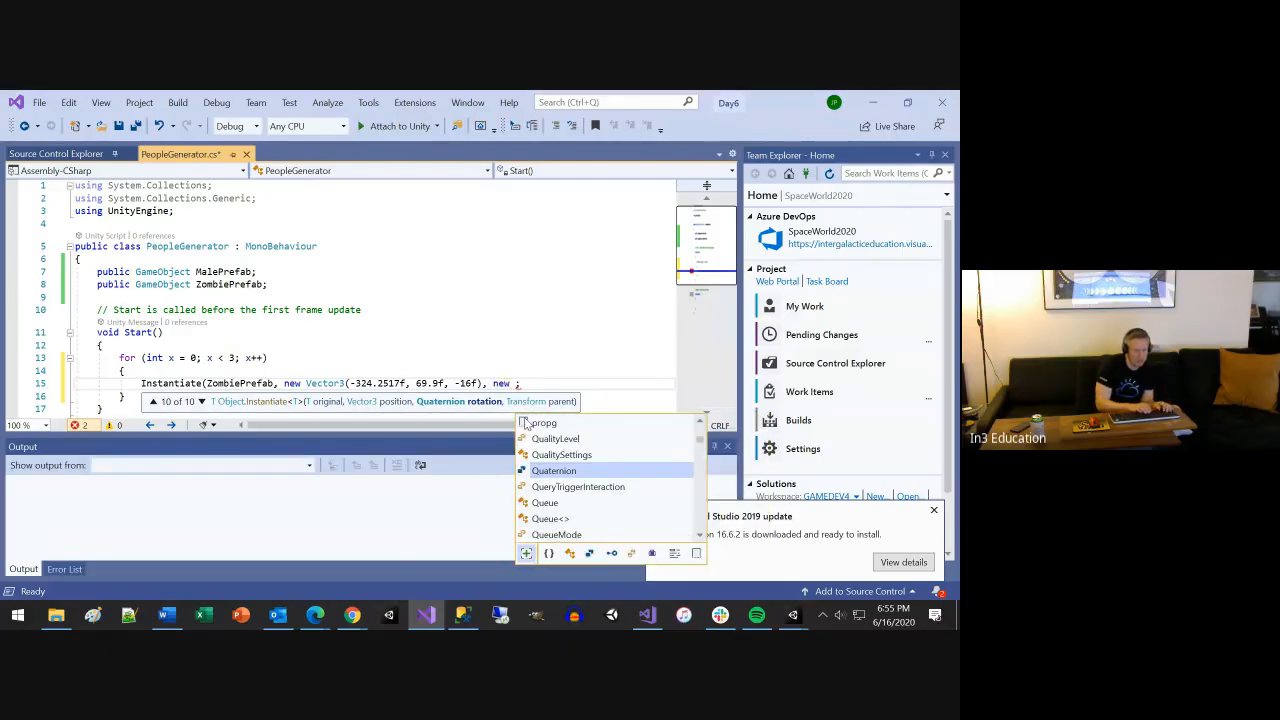
pyautogui.write('()')
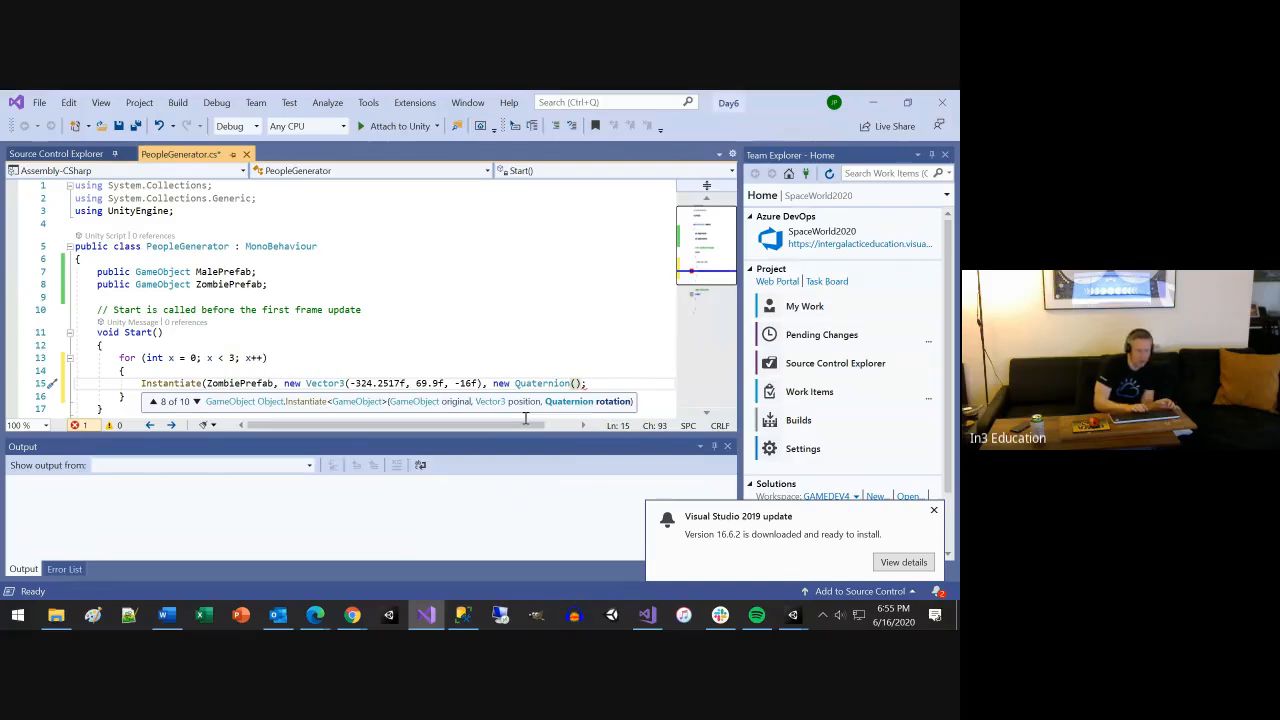
pyautogui.write(',')
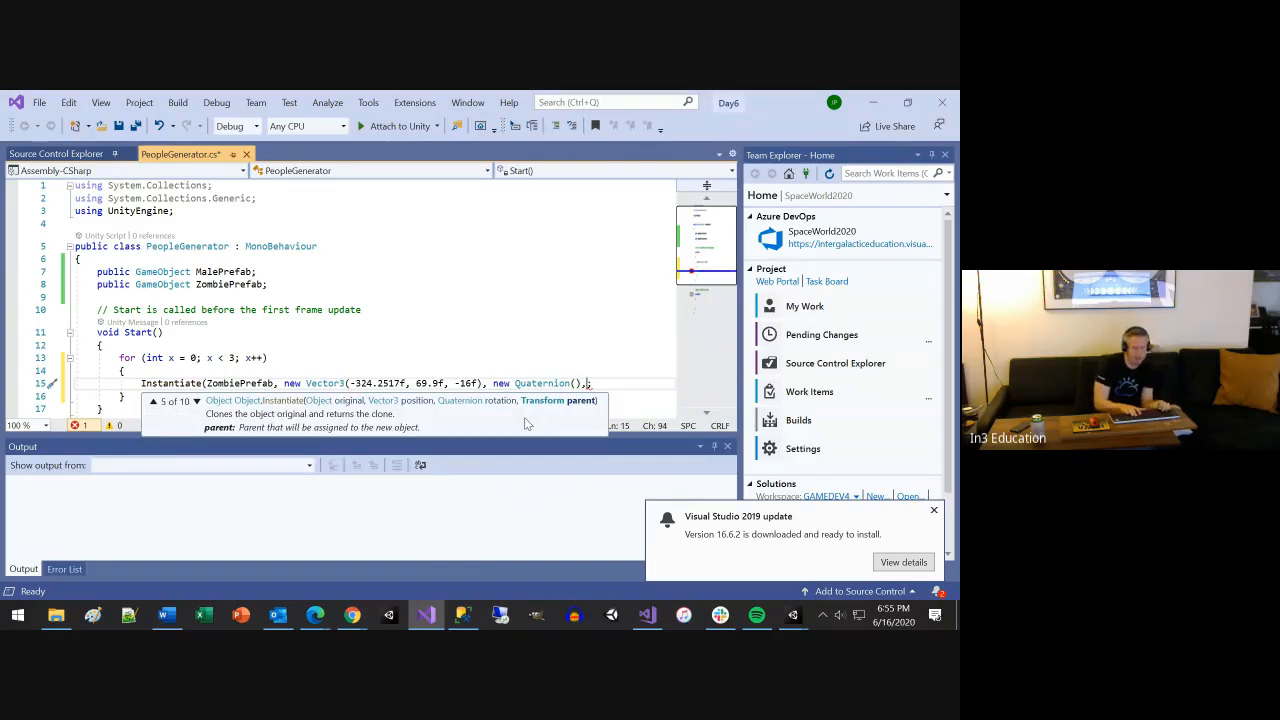
# Switch to Unity, clear the object selection in the Hierarchy, and widen the Hierarchy panel to fit the full object names
pyautogui.hotkey('alt', 'Tab')
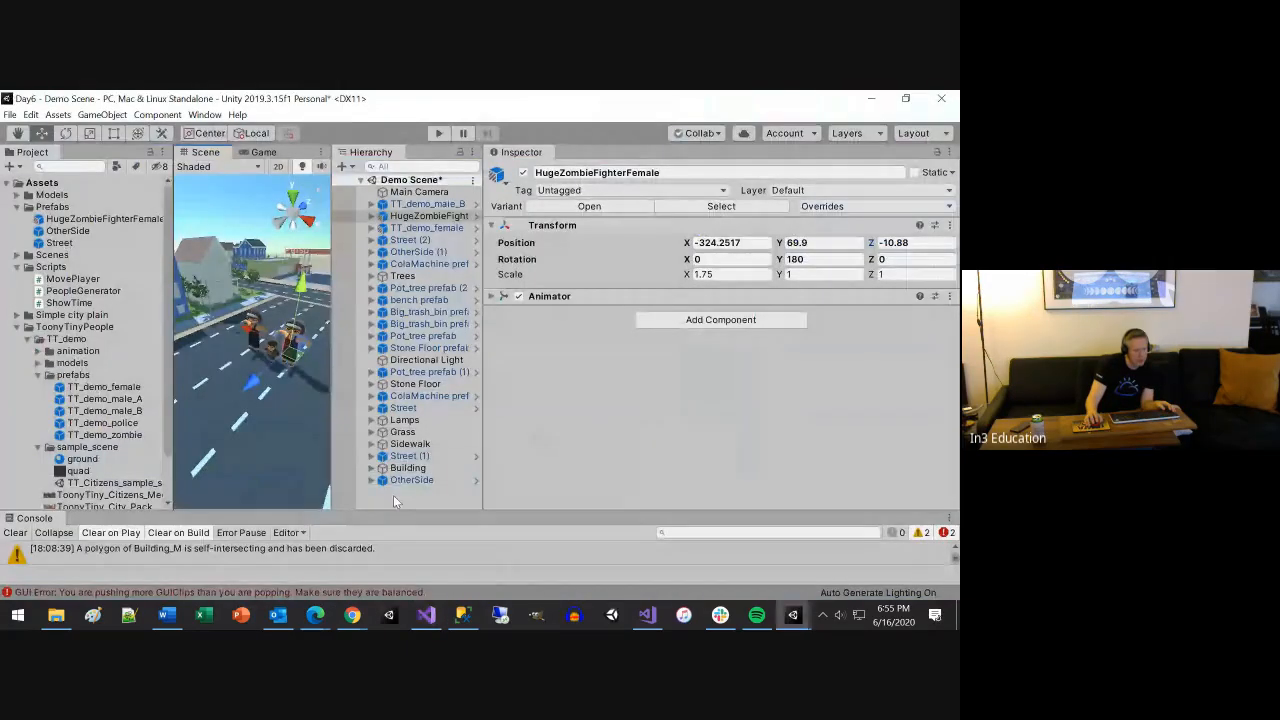
pyautogui.rightClick(395, 501)
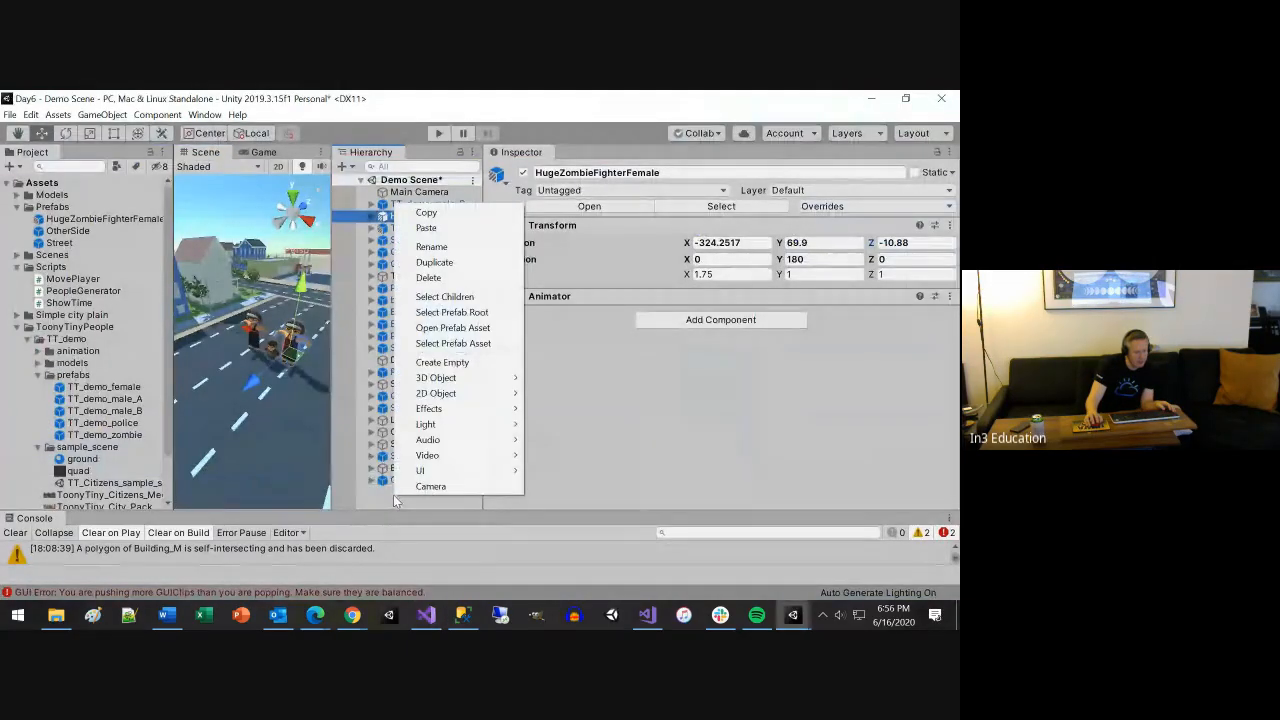
pyautogui.click(393, 494)
pyautogui.hotkey('alt', 'Tab')
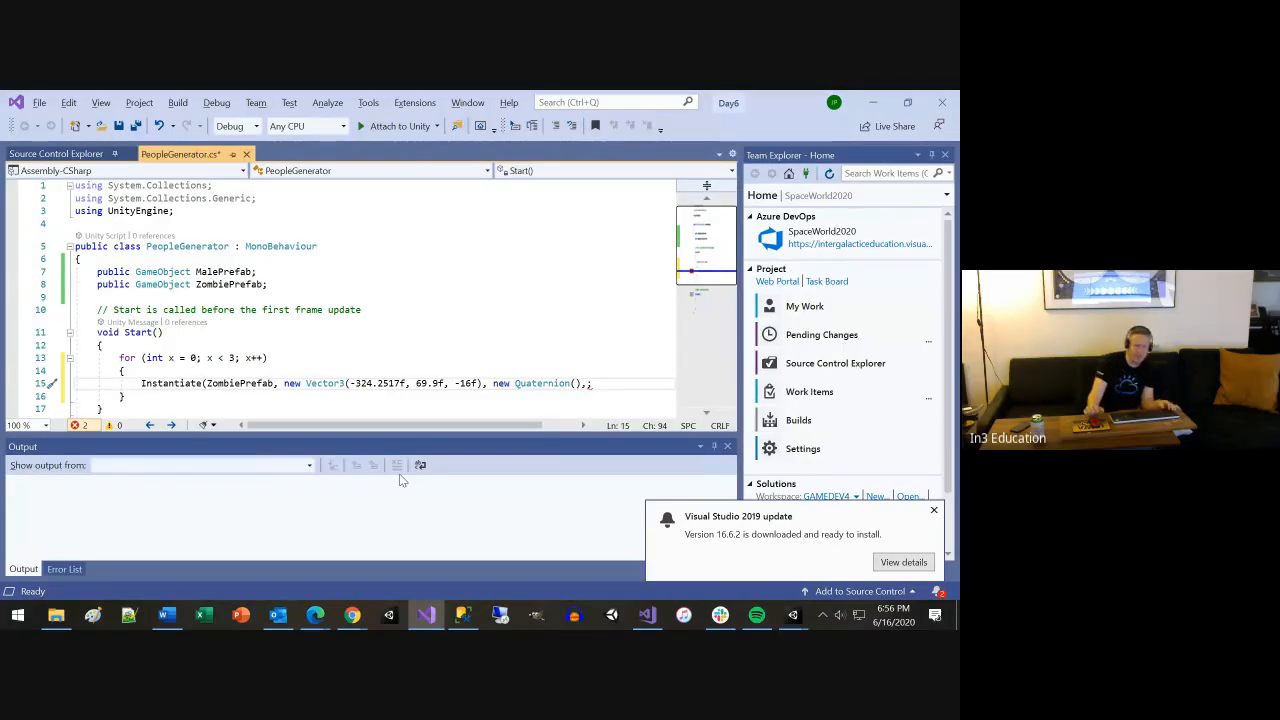
pyautogui.hotkey('alt', 'Tab')
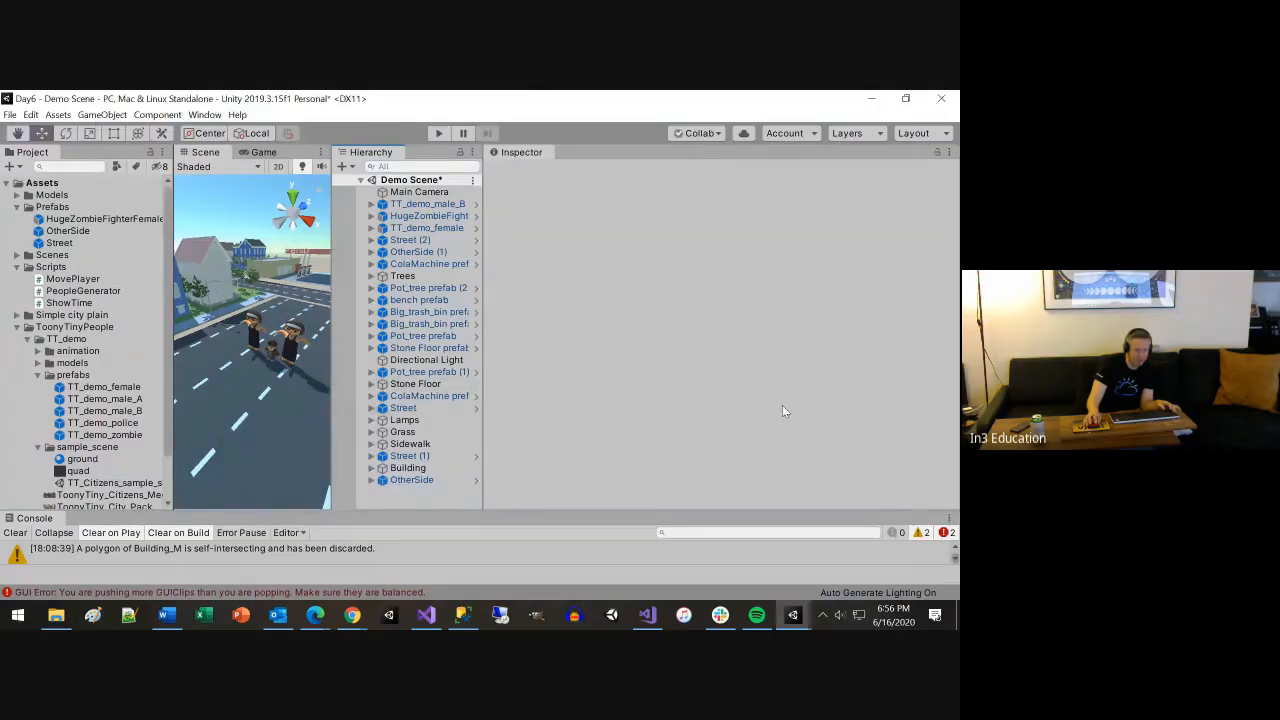
pyautogui.moveTo(484, 398); pyautogui.dragTo(752, 392)
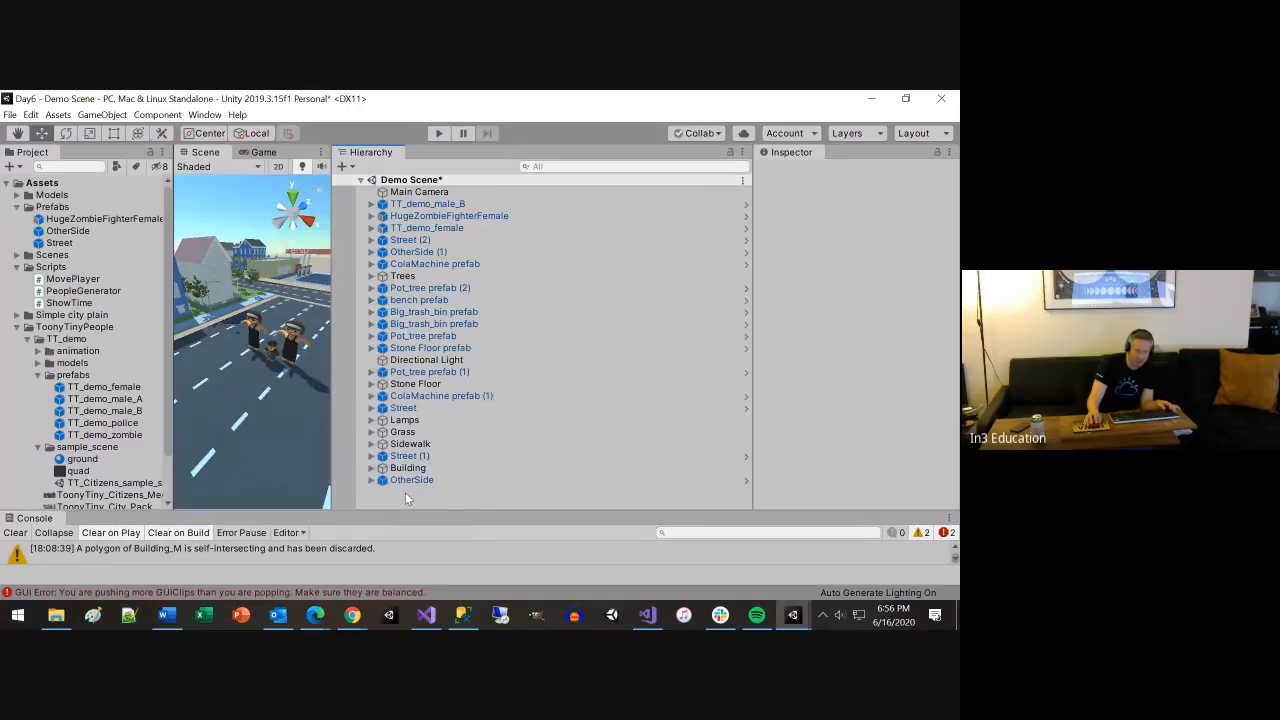
# Switch to Visual Studio, remove the trailing comma after new Quaternion(), and close the Instantiate call with a parenthesis
pyautogui.hotkey('alt', 'Tab')
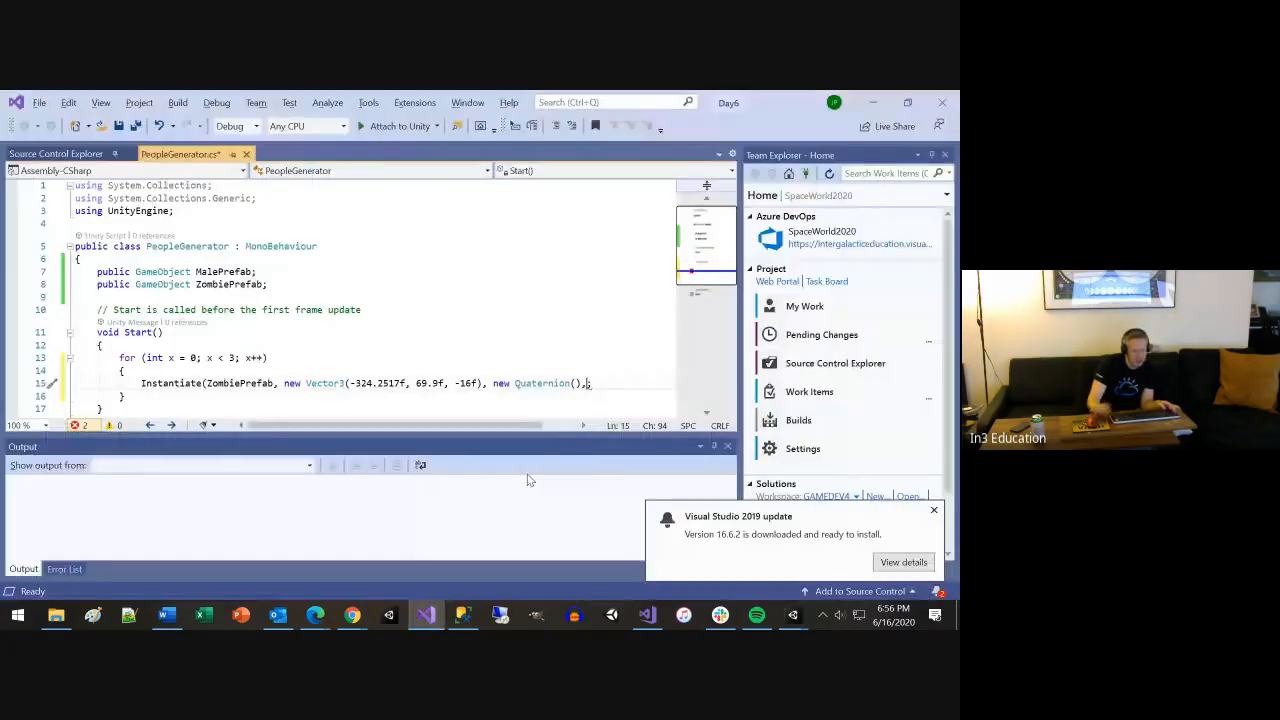
pyautogui.press('BackSpace')
pyautogui.write(')')
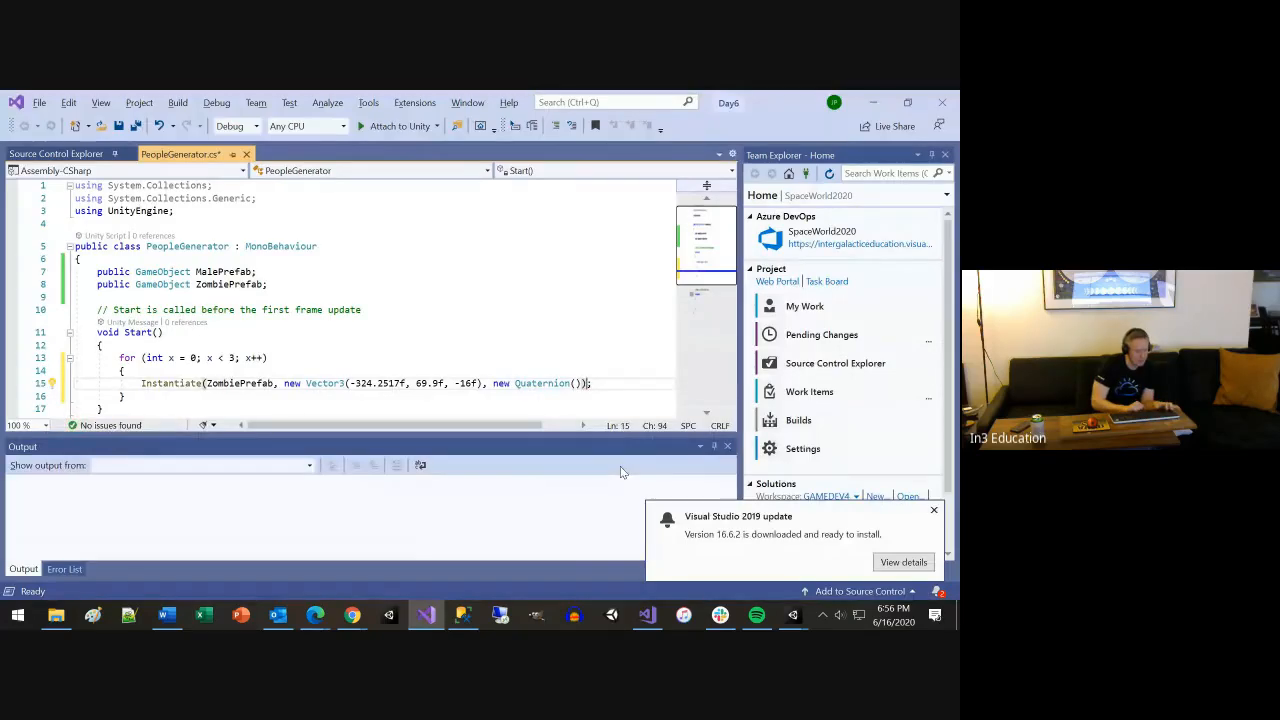
# Save the PeopleGenerator script, switch to Unity, run the game, widen the view and inspect the spawned zombies in the Scene view
pyautogui.hotkey('ctrl', 's')
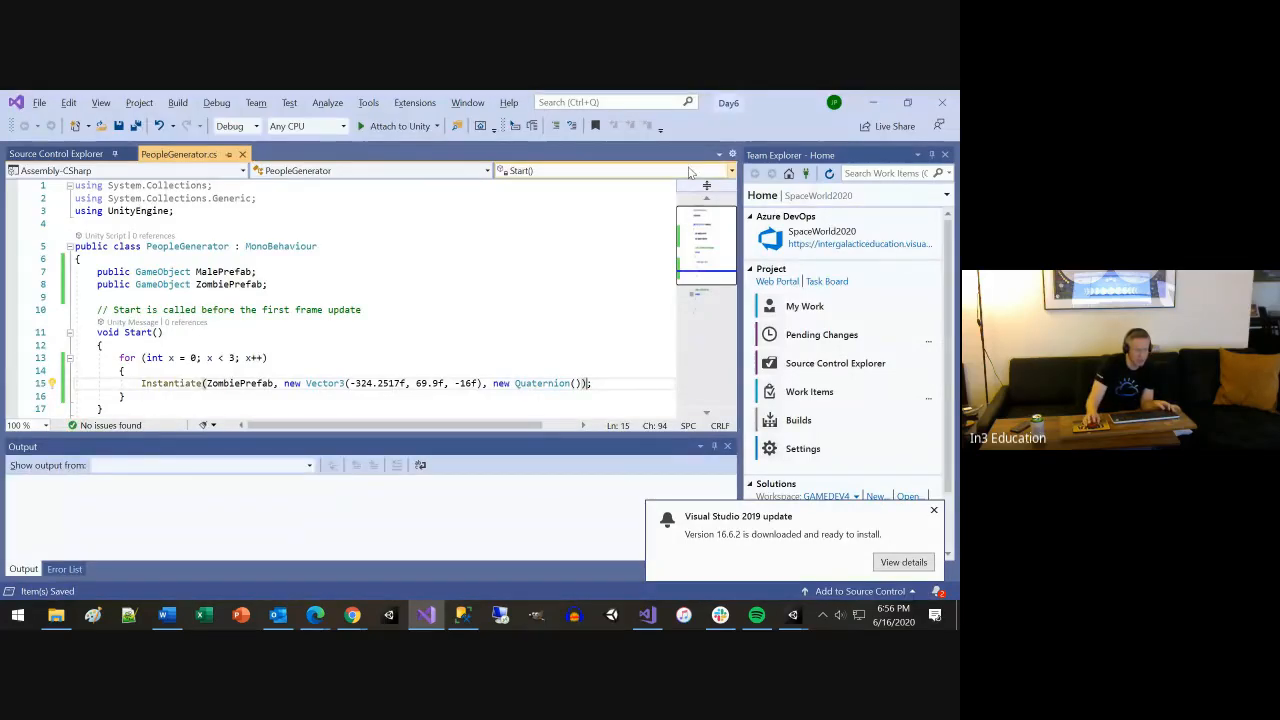
pyautogui.click(872, 102)
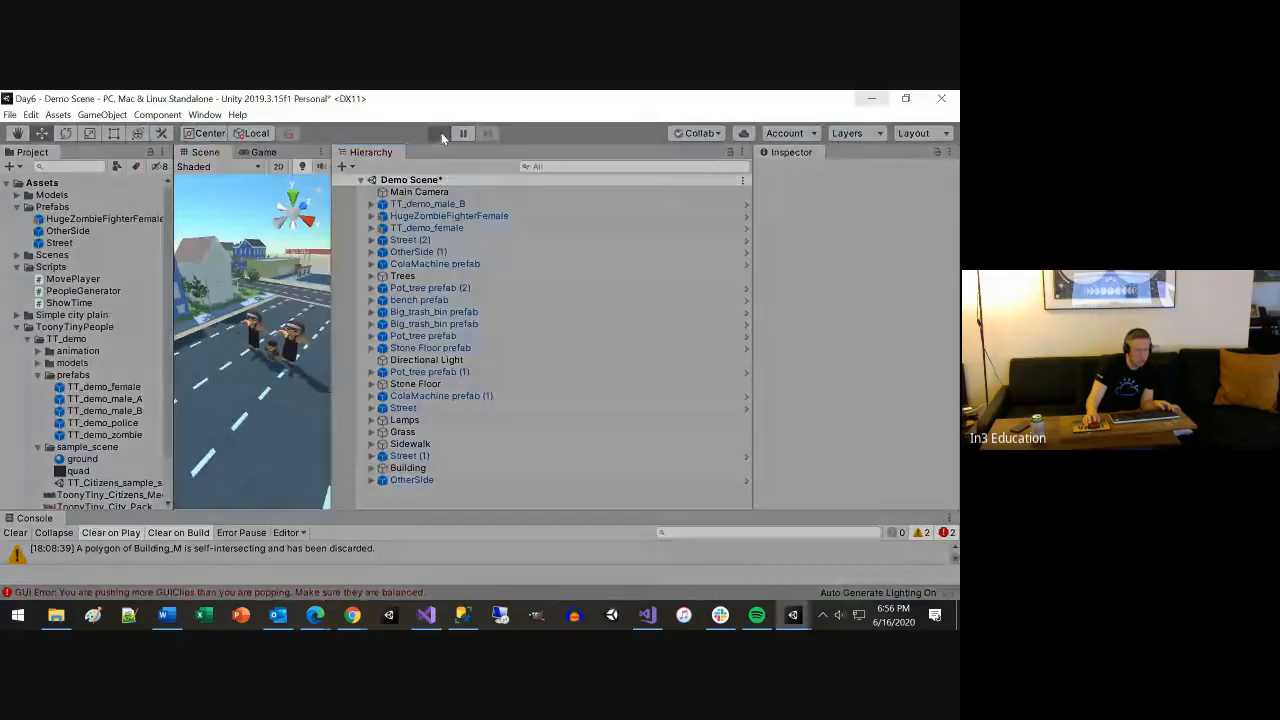
pyautogui.click(441, 134)
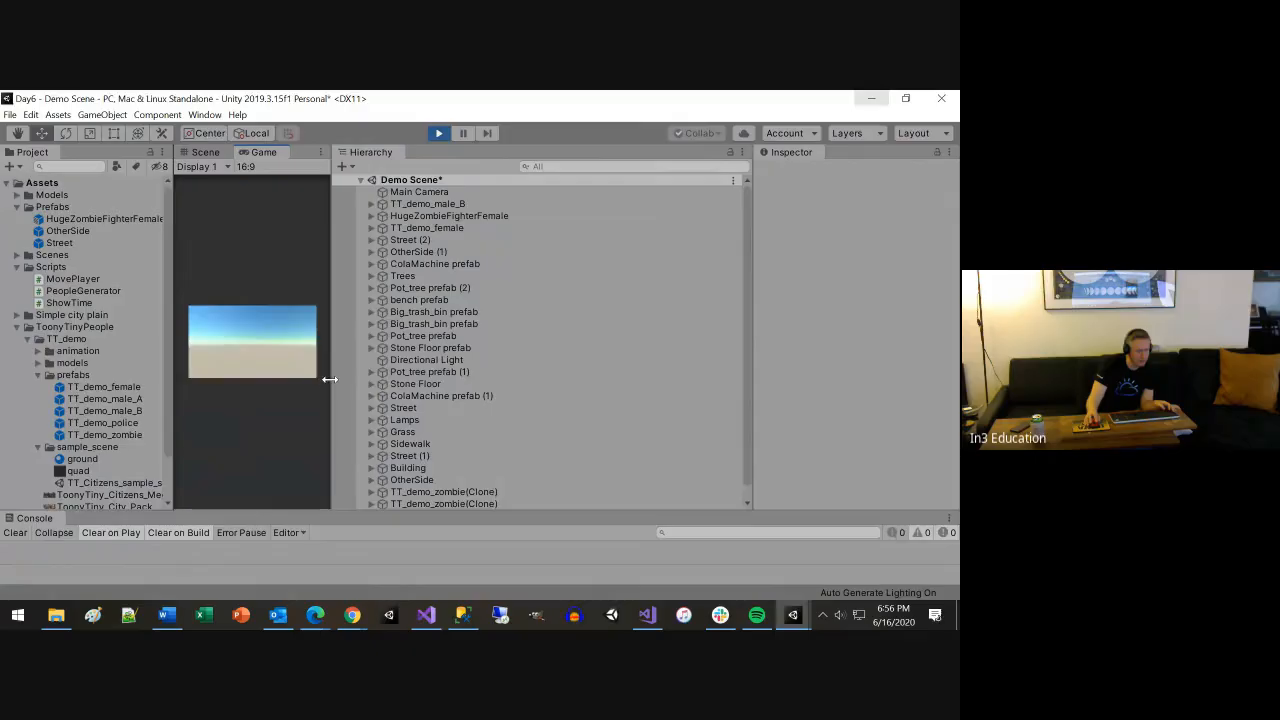
pyautogui.moveTo(329, 382); pyautogui.dragTo(766, 400)
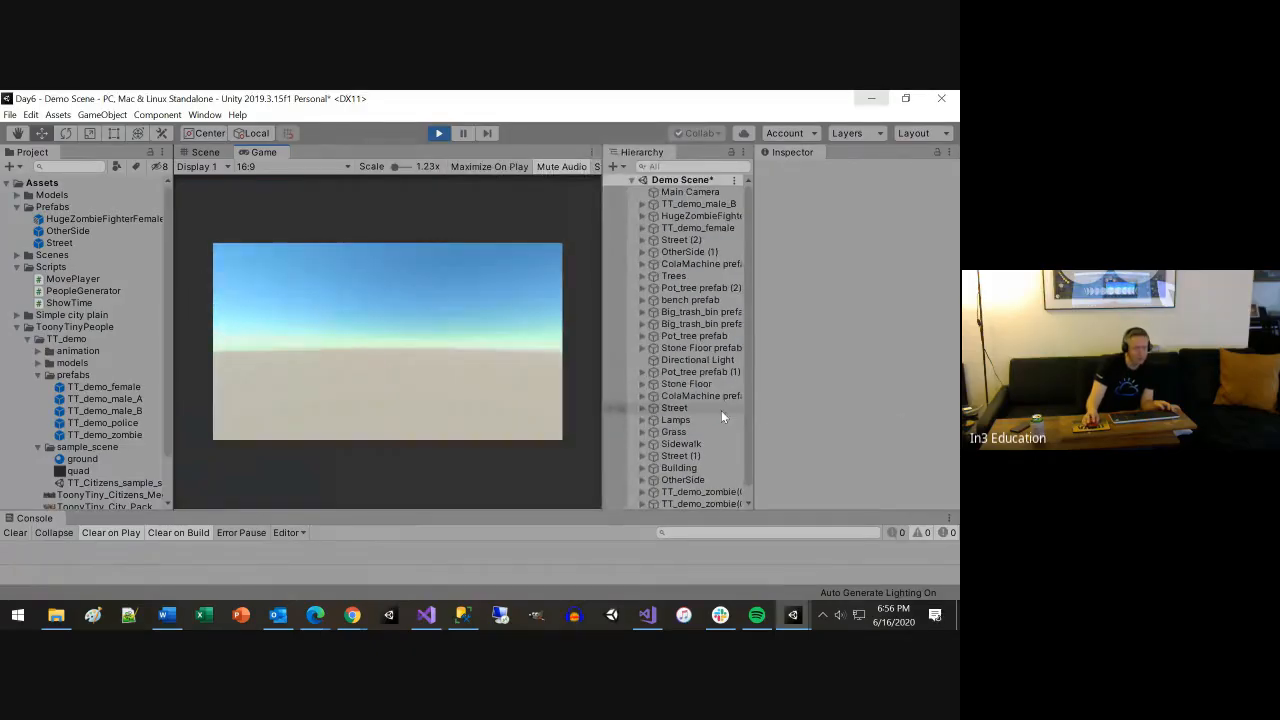
pyautogui.click(206, 152)
pyautogui.scroll(-3, 378, 474)
pyautogui.keyDown('alt'); pyautogui.moveTo(425, 456); pyautogui.dragTo(571, 411); pyautogui.keyUp('alt')
pyautogui.click(477, 313)
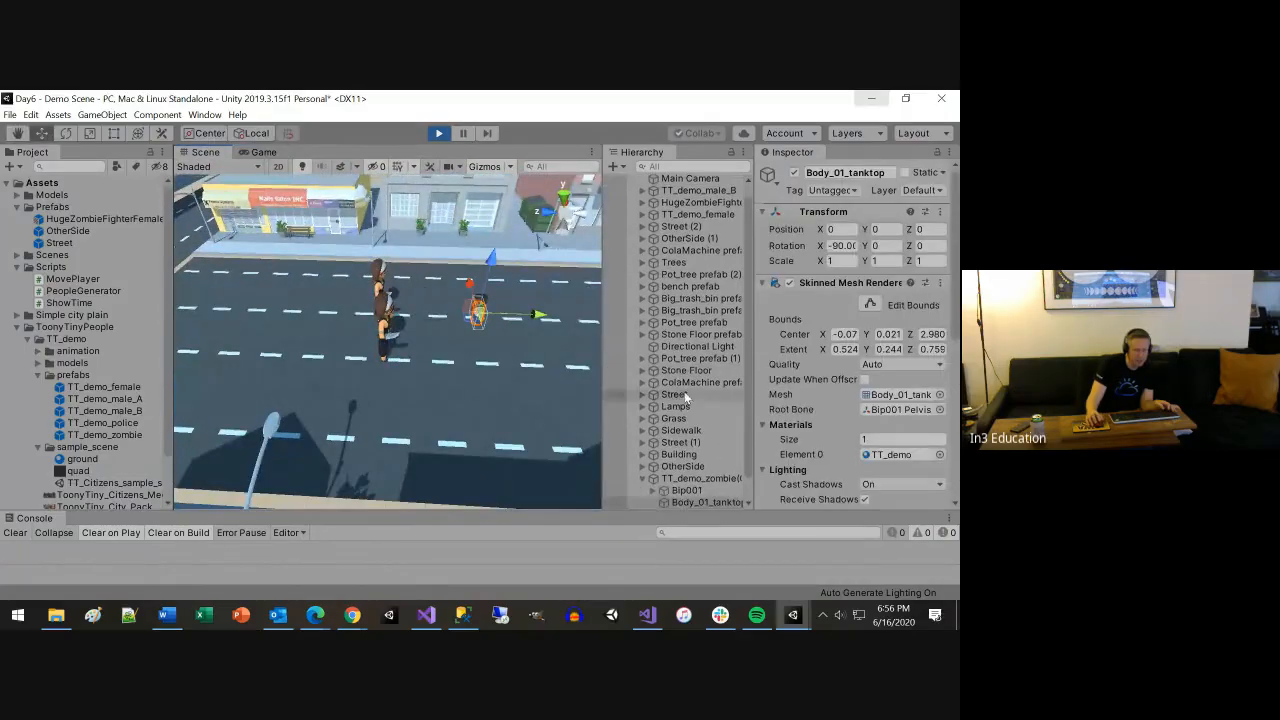
# Move two of the overlapping zombie clones apart along the X axis, to about -327.4 and -321.5
pyautogui.moveTo(747, 454); pyautogui.dragTo(745, 494)
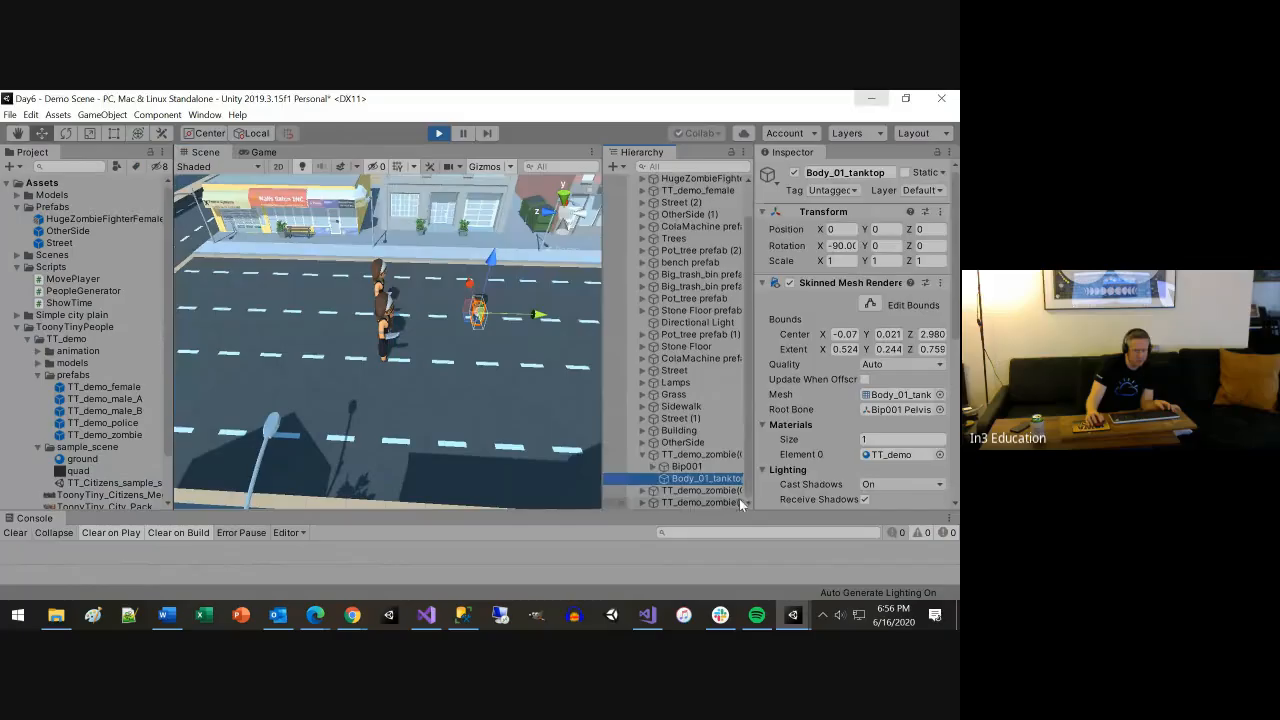
pyautogui.click(643, 455)
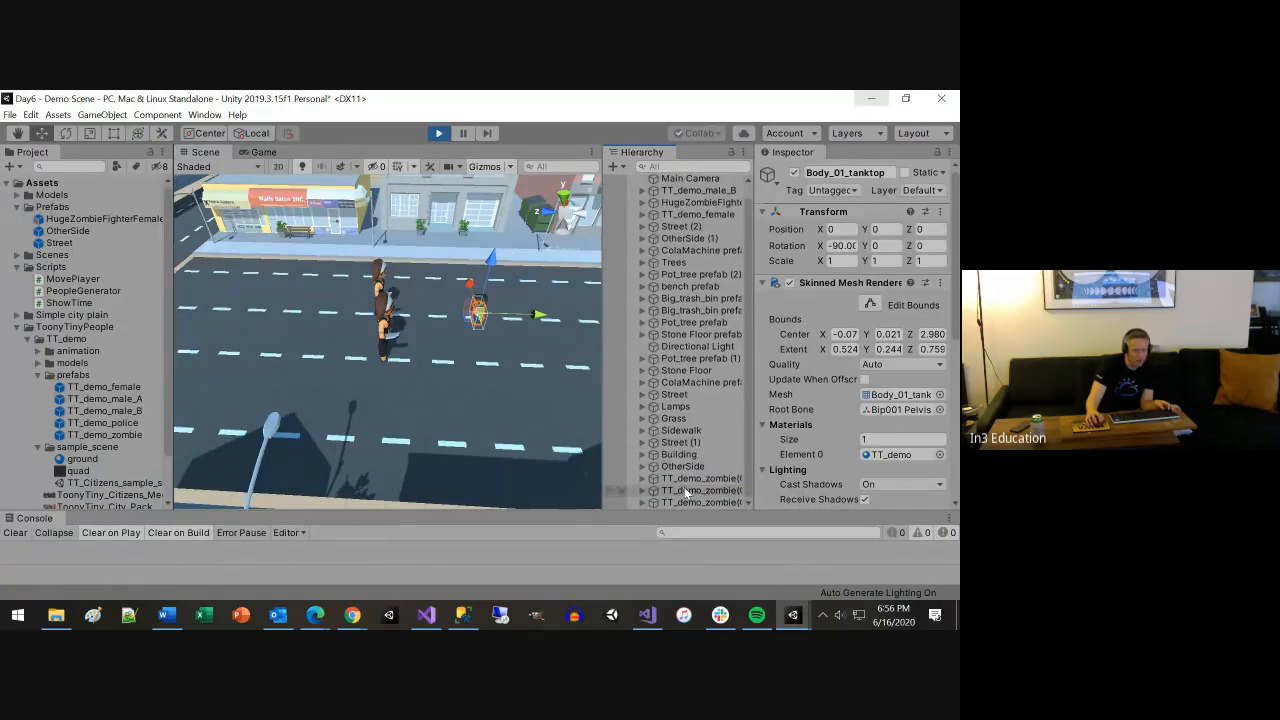
pyautogui.click(685, 490)
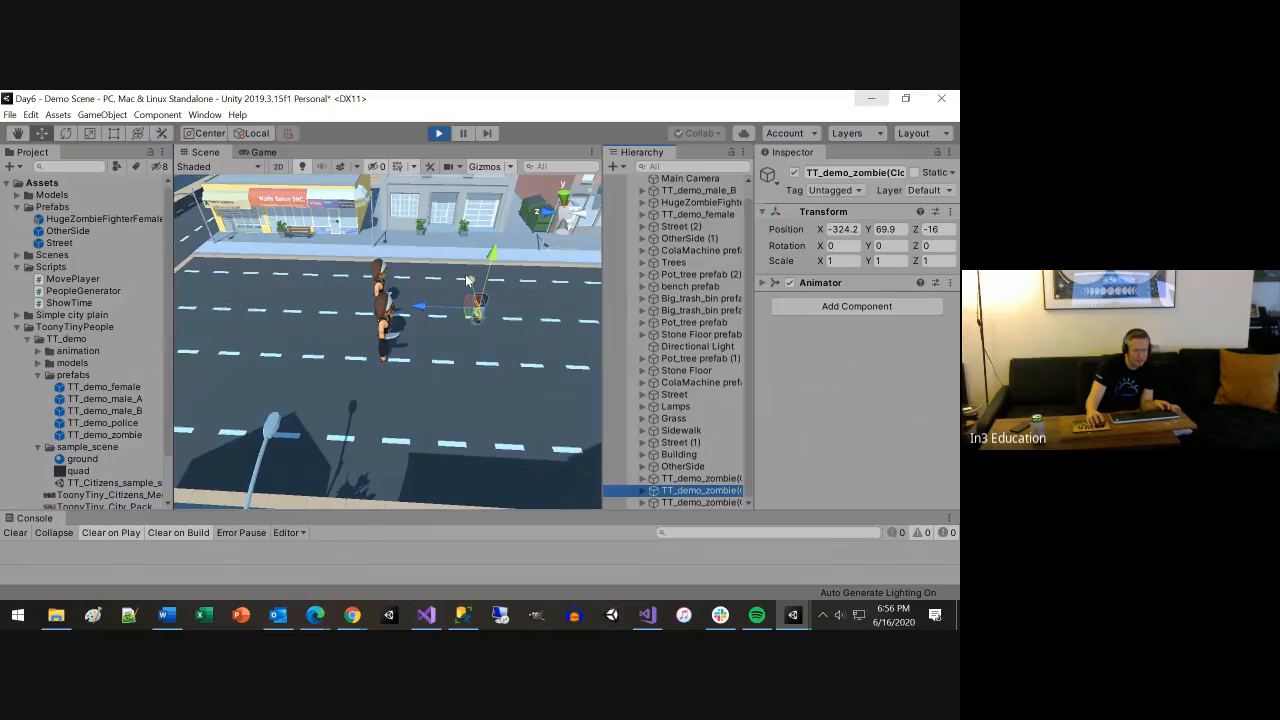
pyautogui.moveTo(469, 279); pyautogui.dragTo(480, 314)
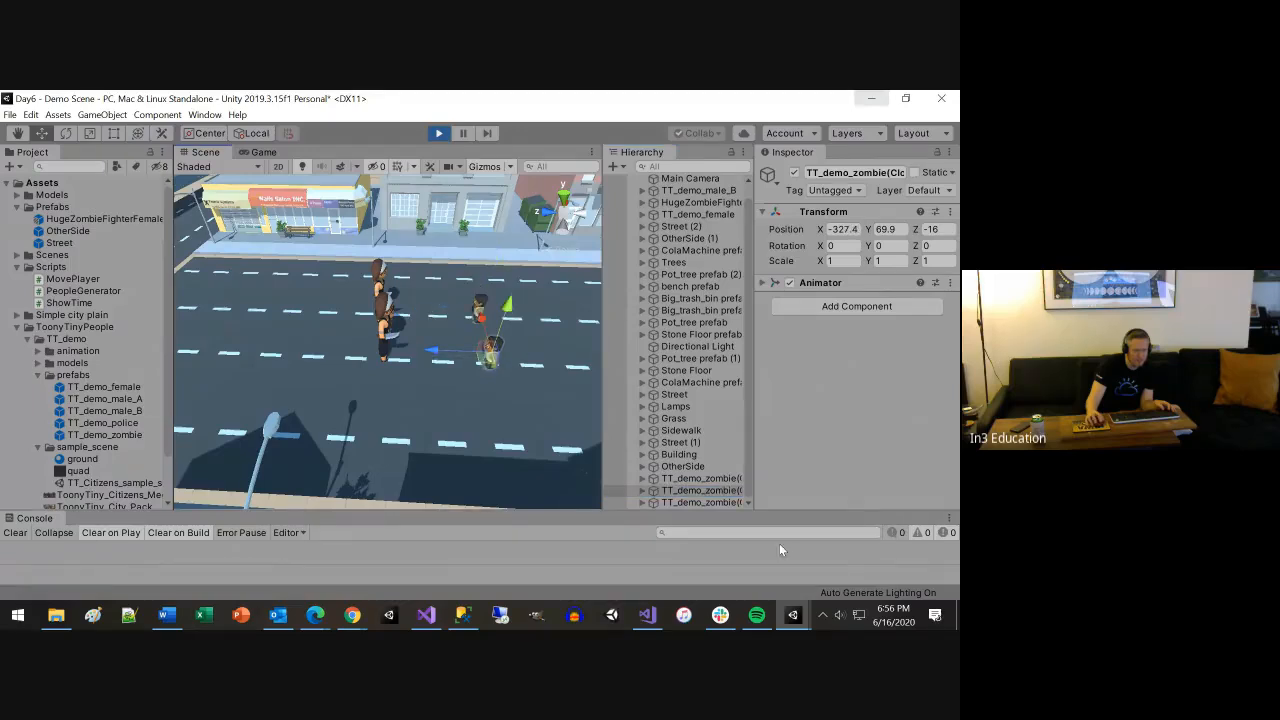
pyautogui.click(727, 503)
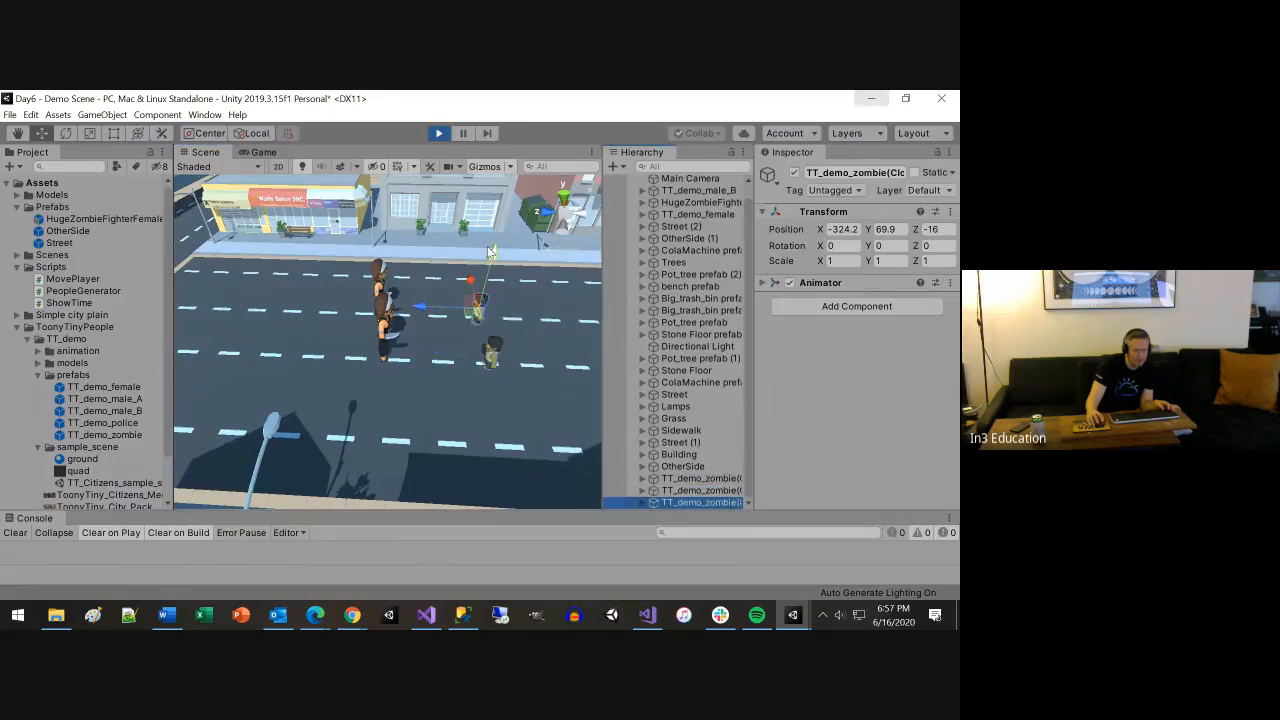
pyautogui.moveTo(469, 282); pyautogui.dragTo(464, 252)
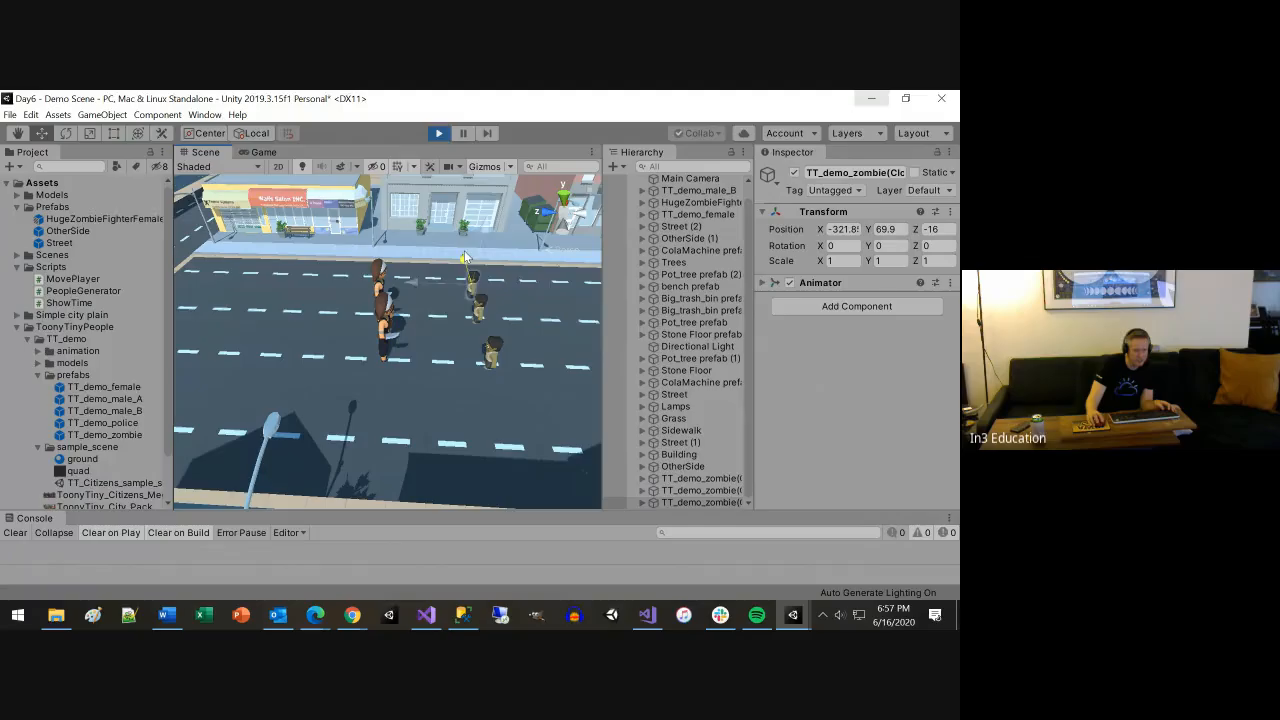
pyautogui.scroll(7, 478, 331)
pyautogui.rightClick(491, 326)
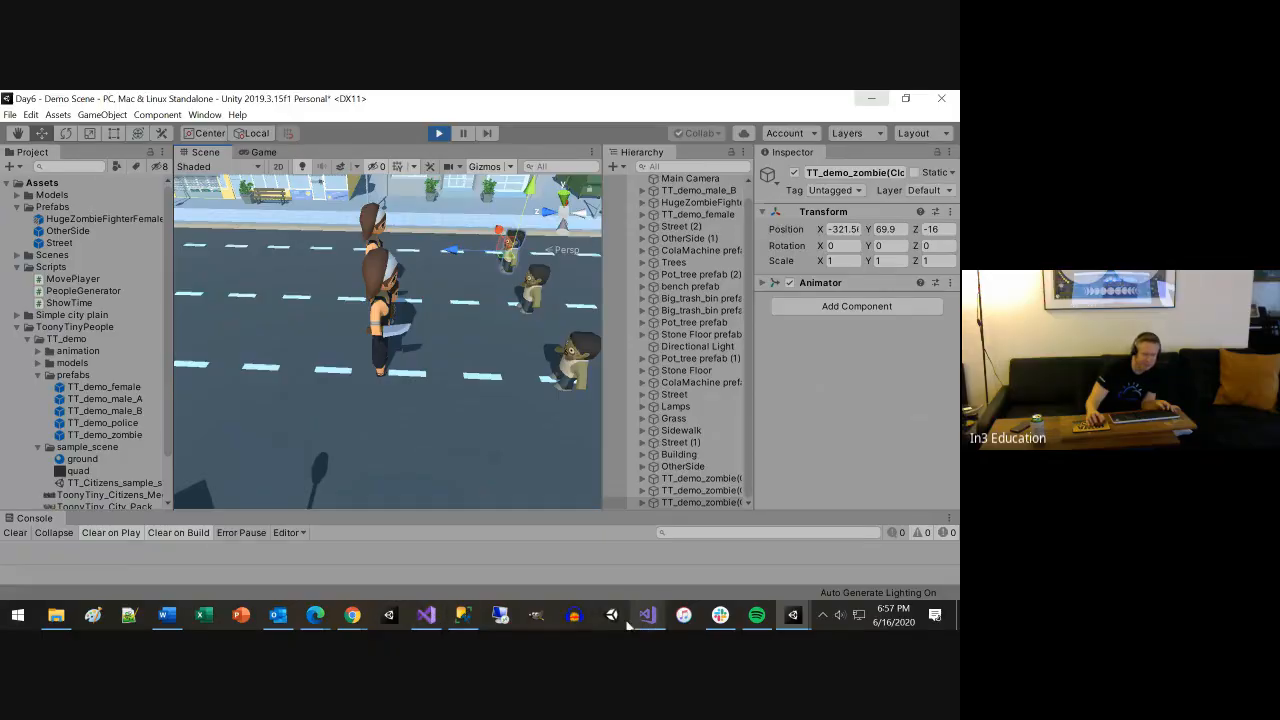
# Stop the game and select the nearest female character in Unity to compare its axes with the Vector3 coordinates in the Visual Studio script
pyautogui.click(427, 622)
pyautogui.click(427, 610)
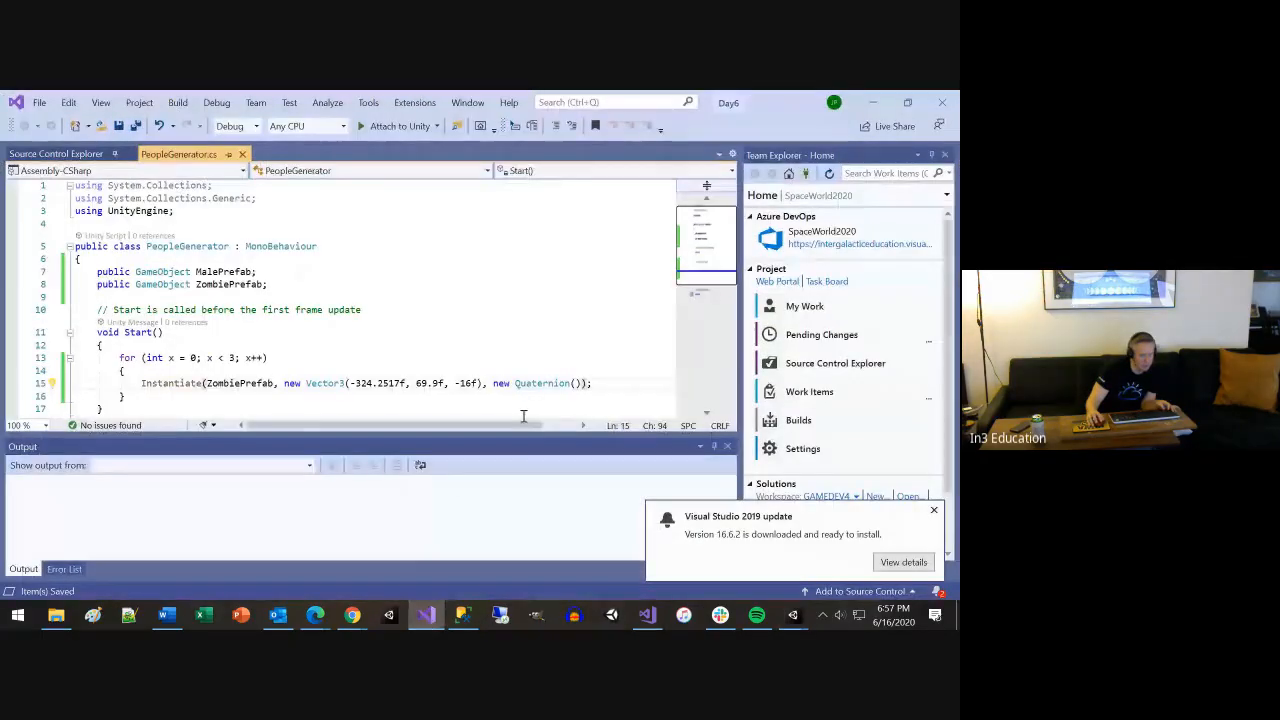
pyautogui.hotkey('alt', 'Tab')
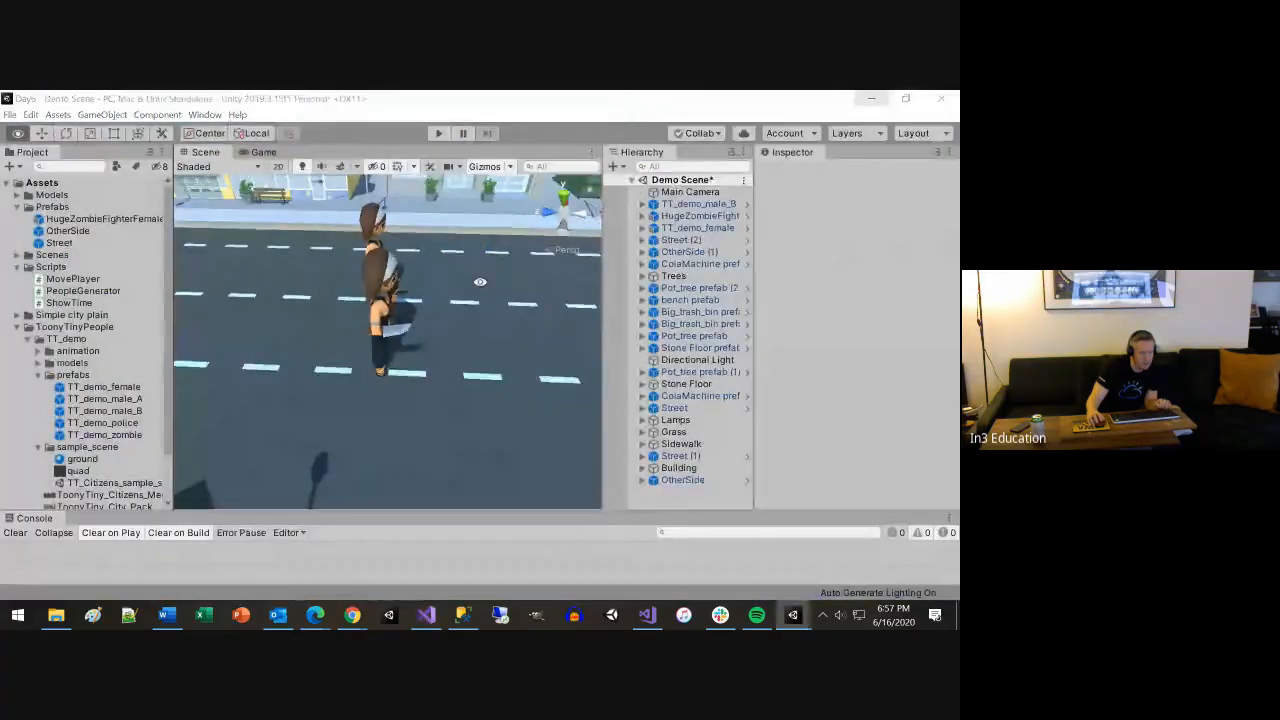
pyautogui.hotkey('alt', 'Tab')
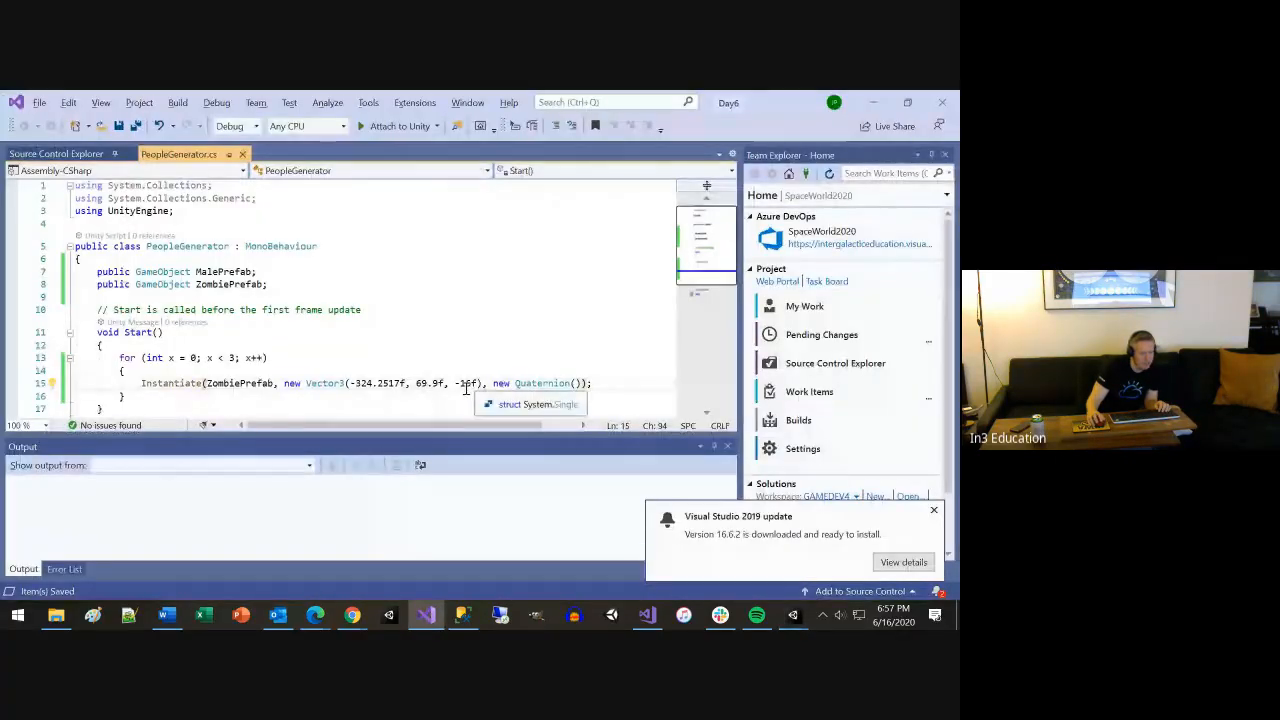
pyautogui.press('super')
pyautogui.press('Escape')
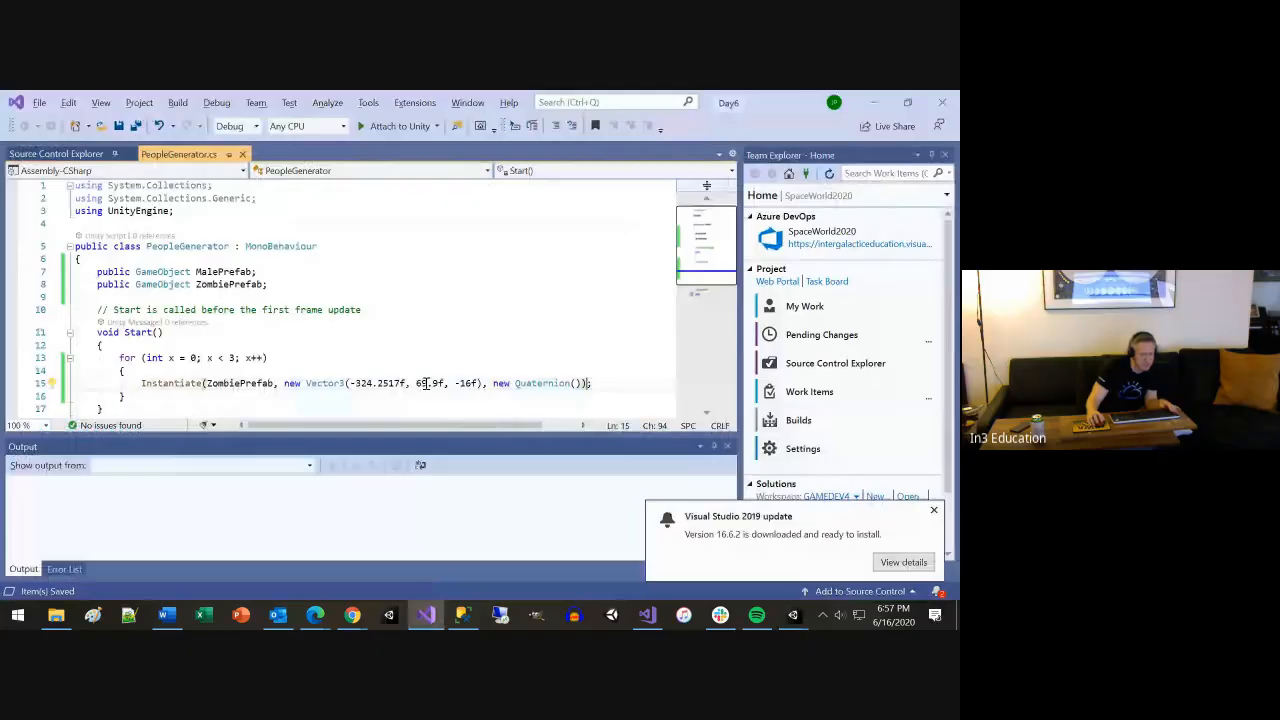
pyautogui.hotkey('alt', 'Tab')
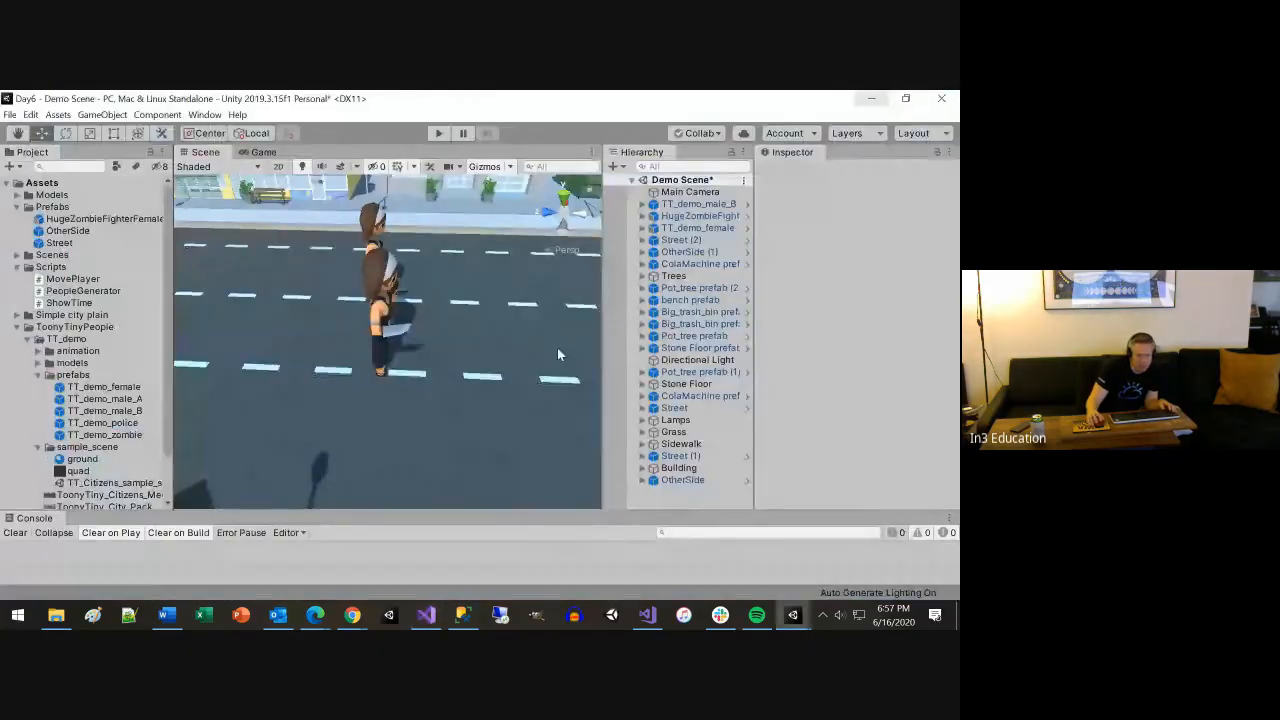
pyautogui.click(380, 320)
# In Visual Studio, add the loop variable to the Vector3's Y value in the Instantiate call, making it 69.9f + x, and save the script
pyautogui.hotkey('alt', 'Tab')
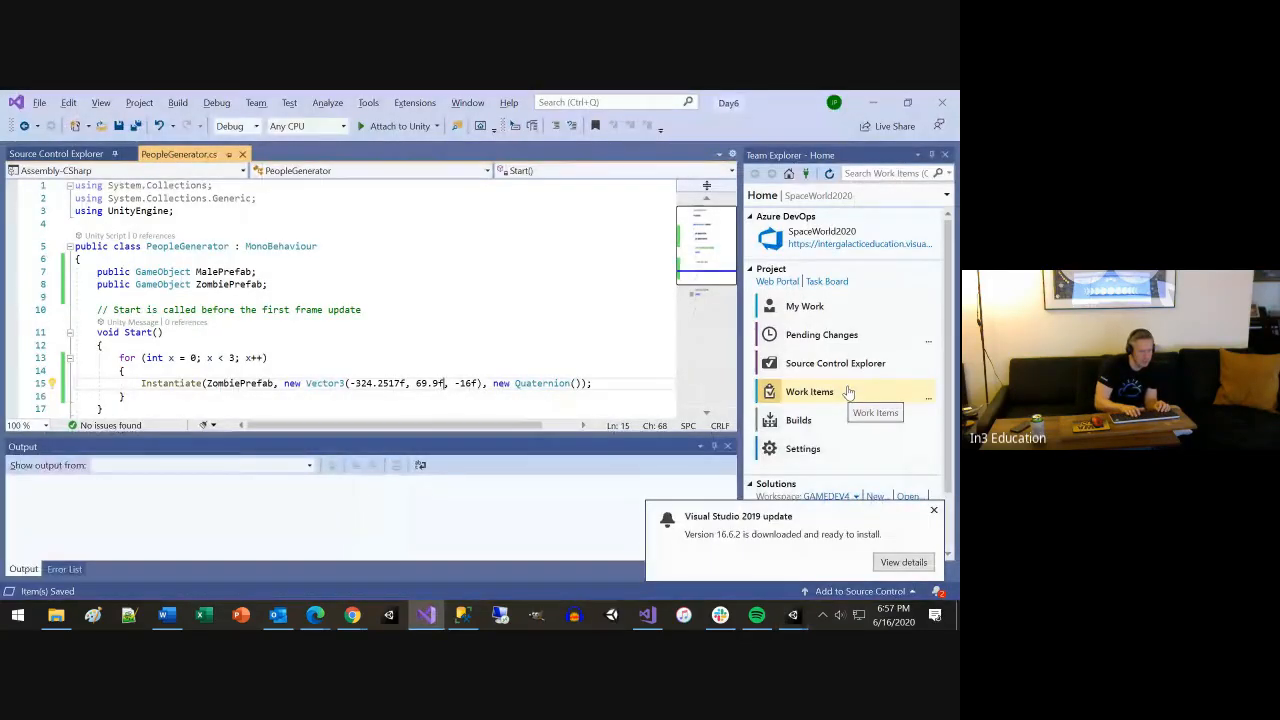
pyautogui.write('+ ')
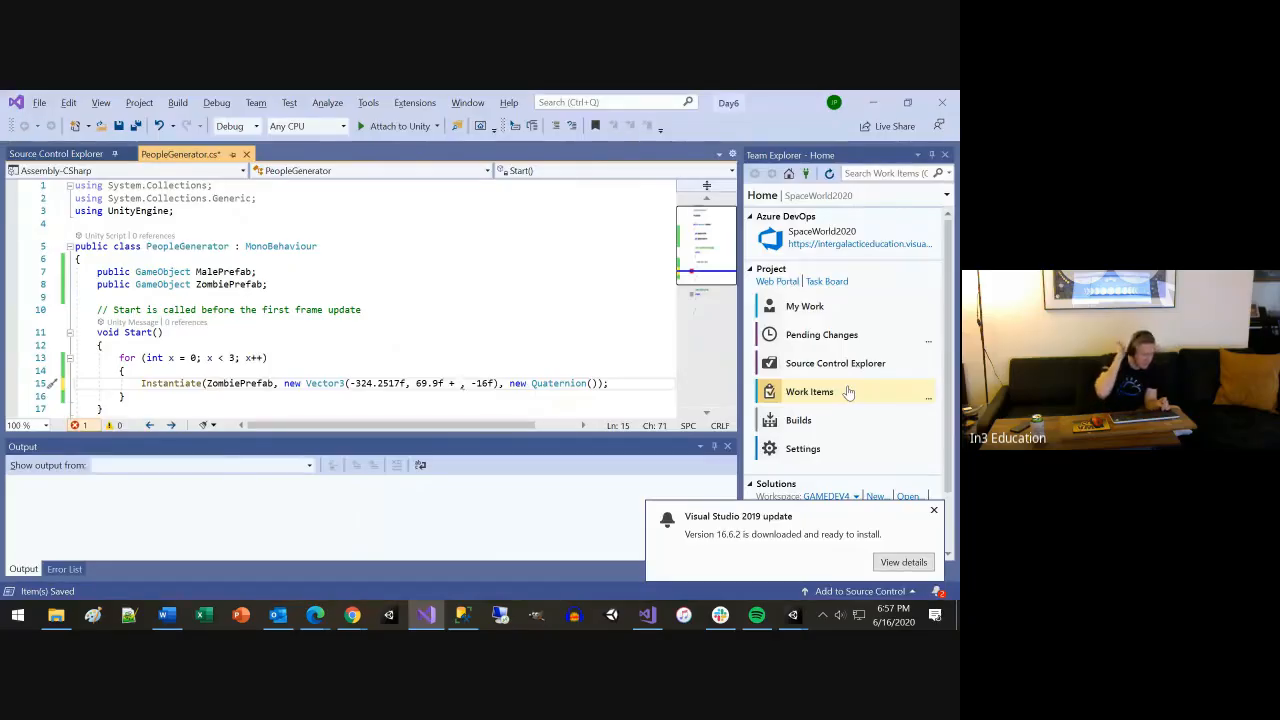
pyautogui.write('x')
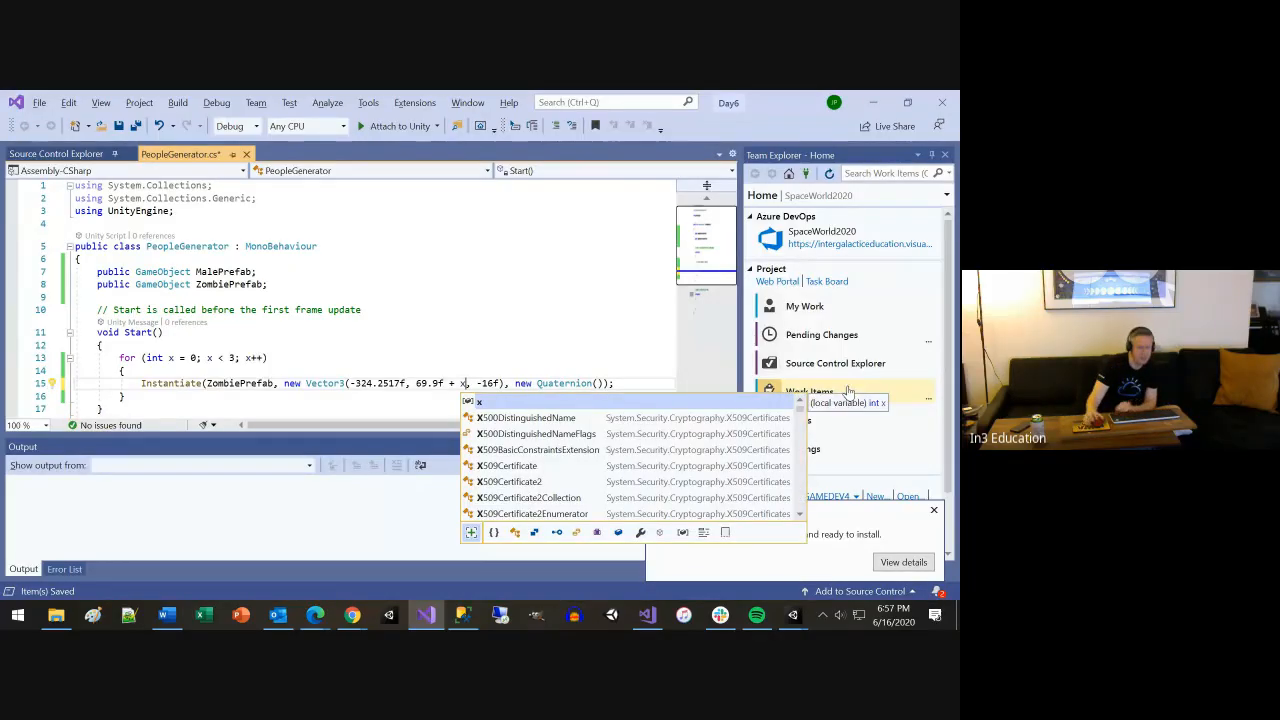
pyautogui.click(440, 410)
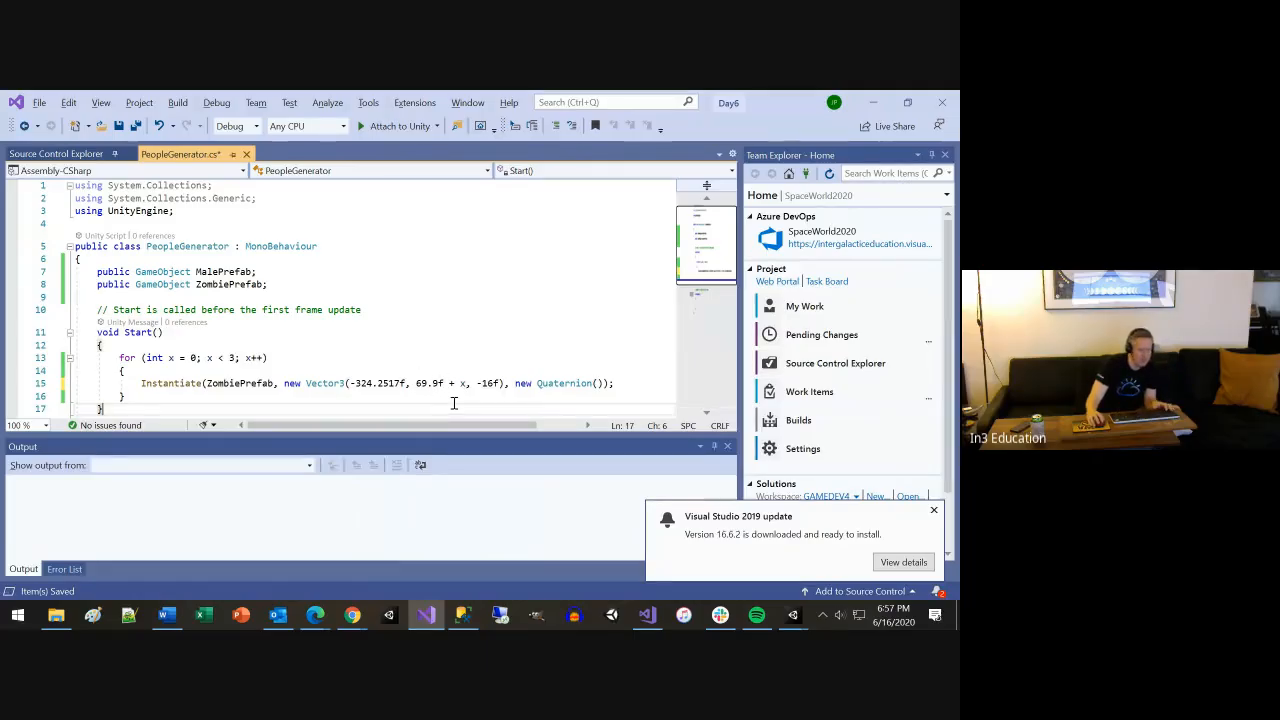
pyautogui.hotkey('ctrl', 's')
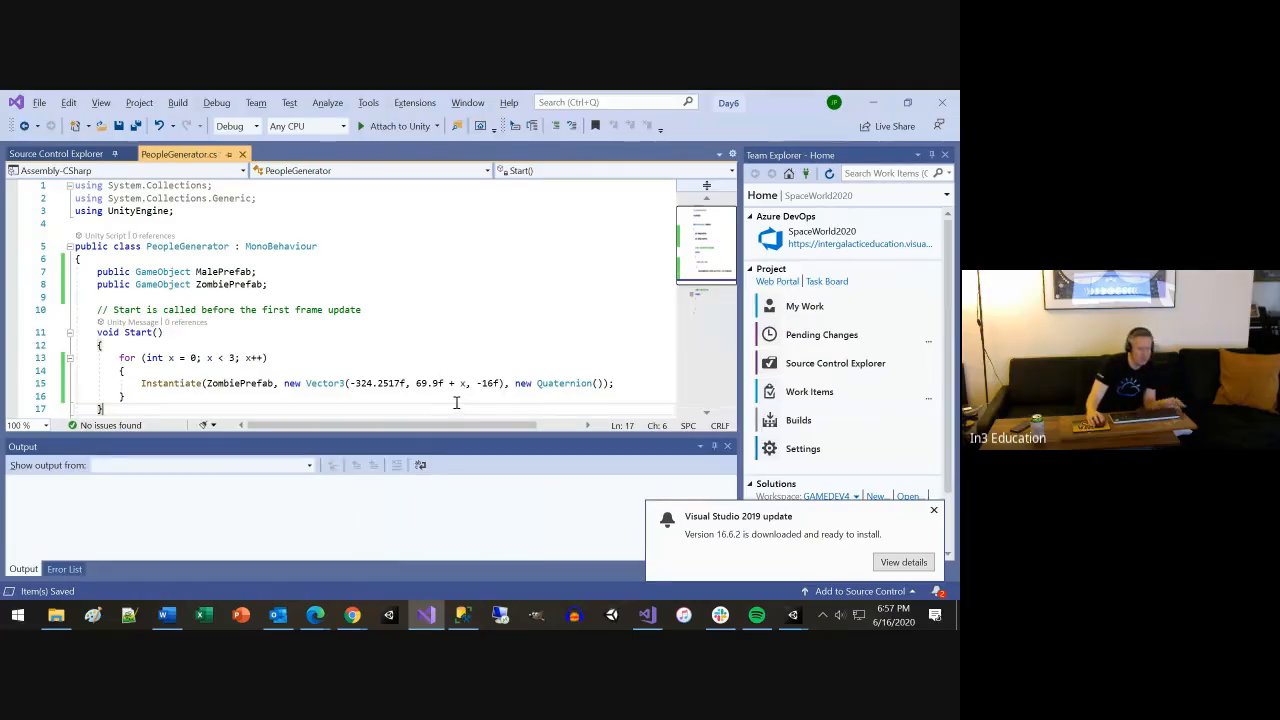
# Switch to Unity, run the game and examine the arrangement of the spawned zombies from the street in the Scene view
pyautogui.click(876, 102)
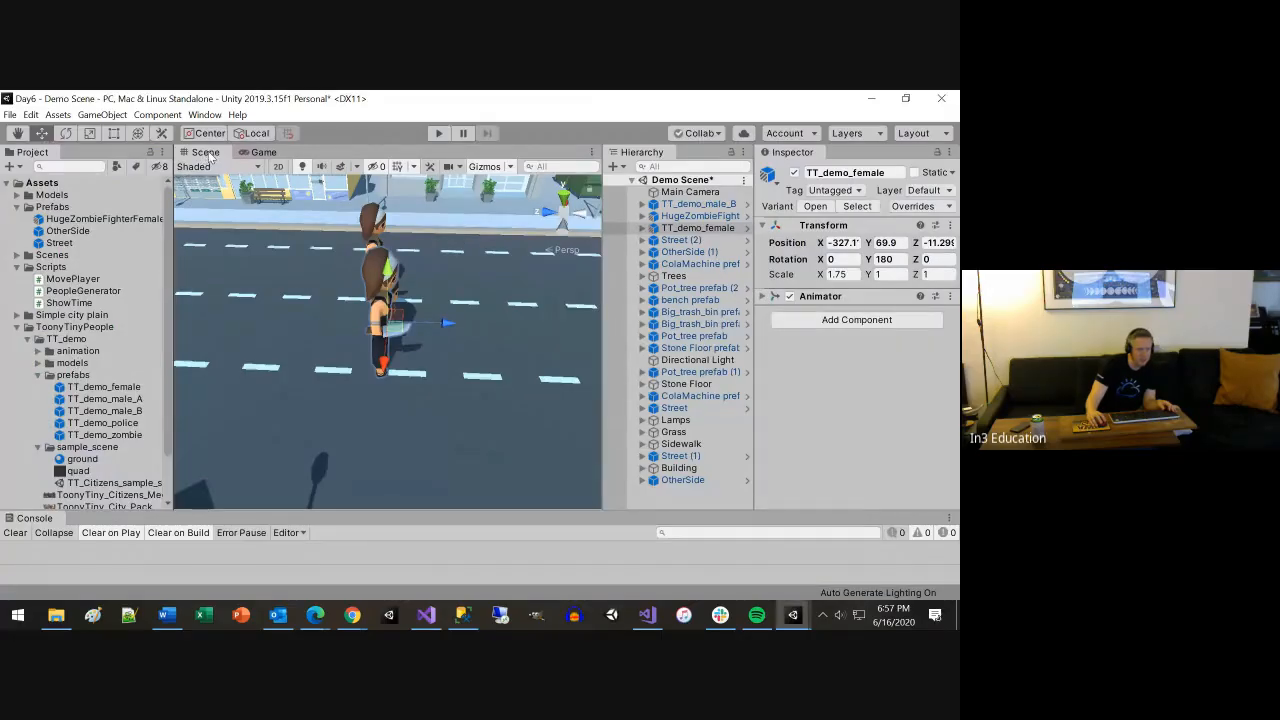
pyautogui.click(440, 133)
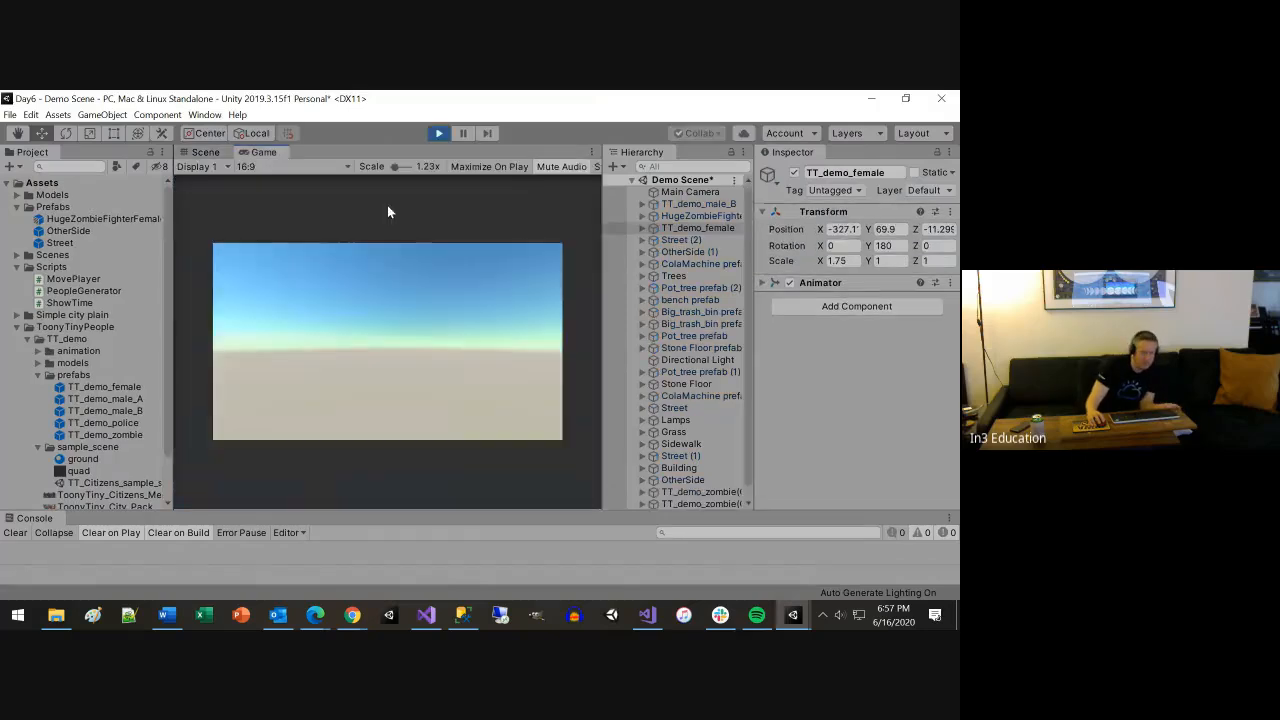
pyautogui.click(205, 152)
pyautogui.scroll(-1, 461, 316)
pyautogui.scroll(1, 465, 317)
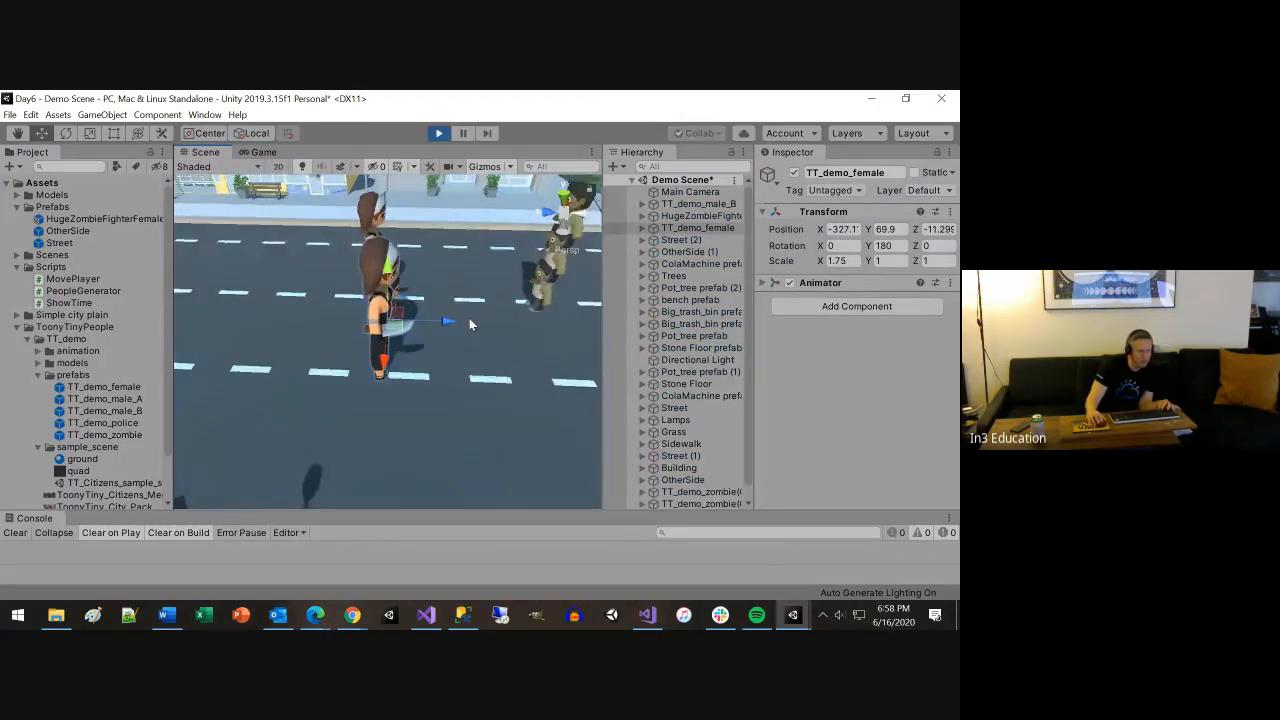
pyautogui.scroll(-2, 474, 319)
pyautogui.keyDown('alt'); pyautogui.moveTo(523, 373); pyautogui.dragTo(480, 230); pyautogui.keyUp('alt')
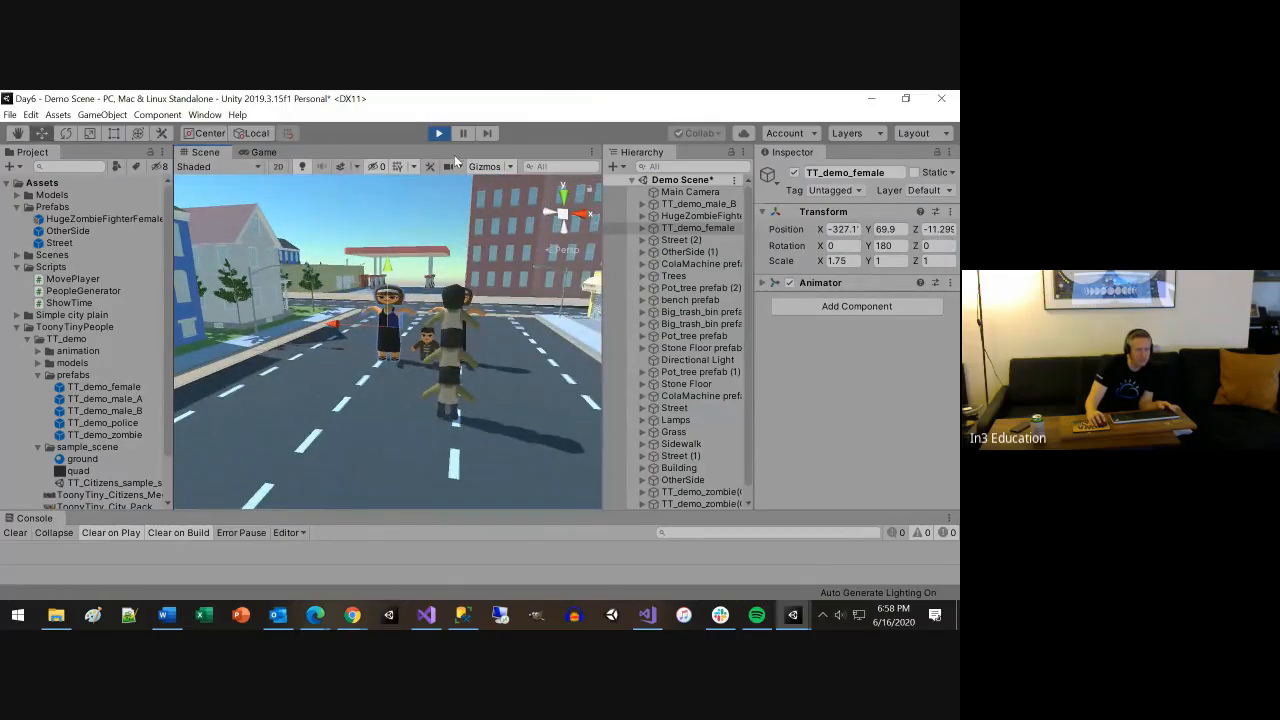
# In Visual Studio, change the Vector3's X value to -324.2517f + x, remove the + x offset from Y, and save the script
pyautogui.hotkey('alt', 'Tab')
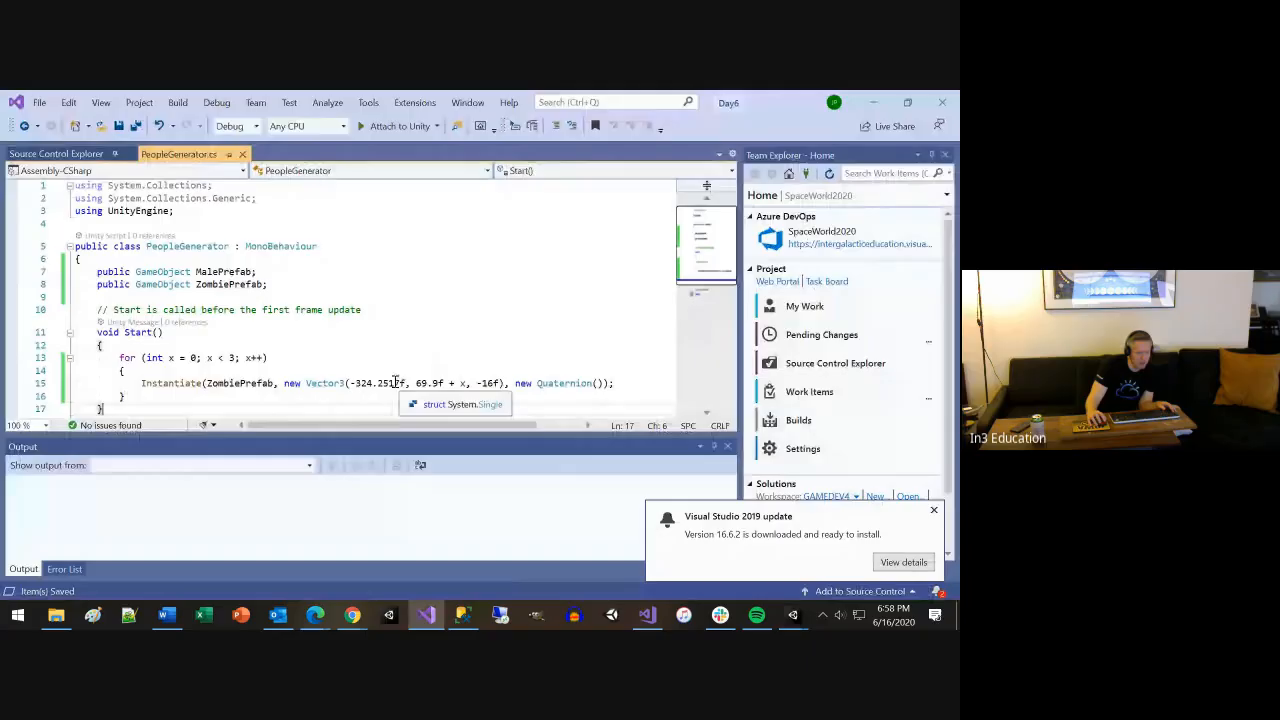
pyautogui.click(404, 383)
pyautogui.write('+')
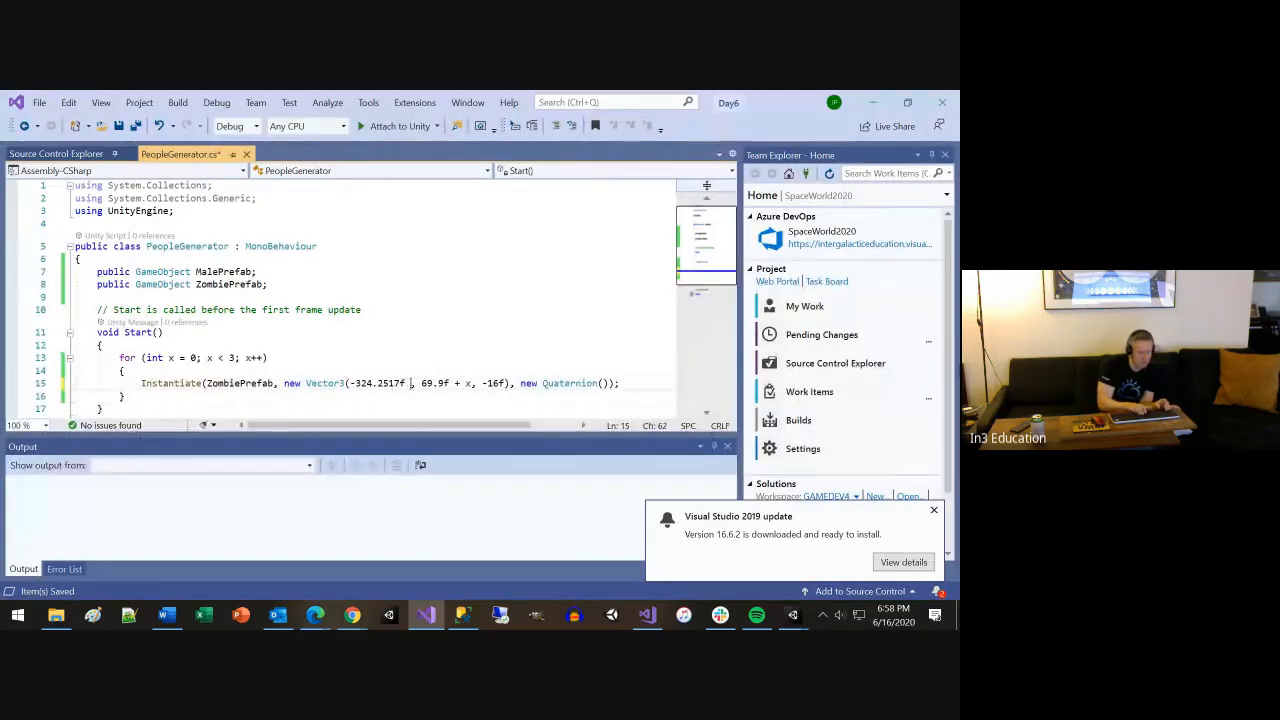
pyautogui.write(' x')
pyautogui.click(453, 383)
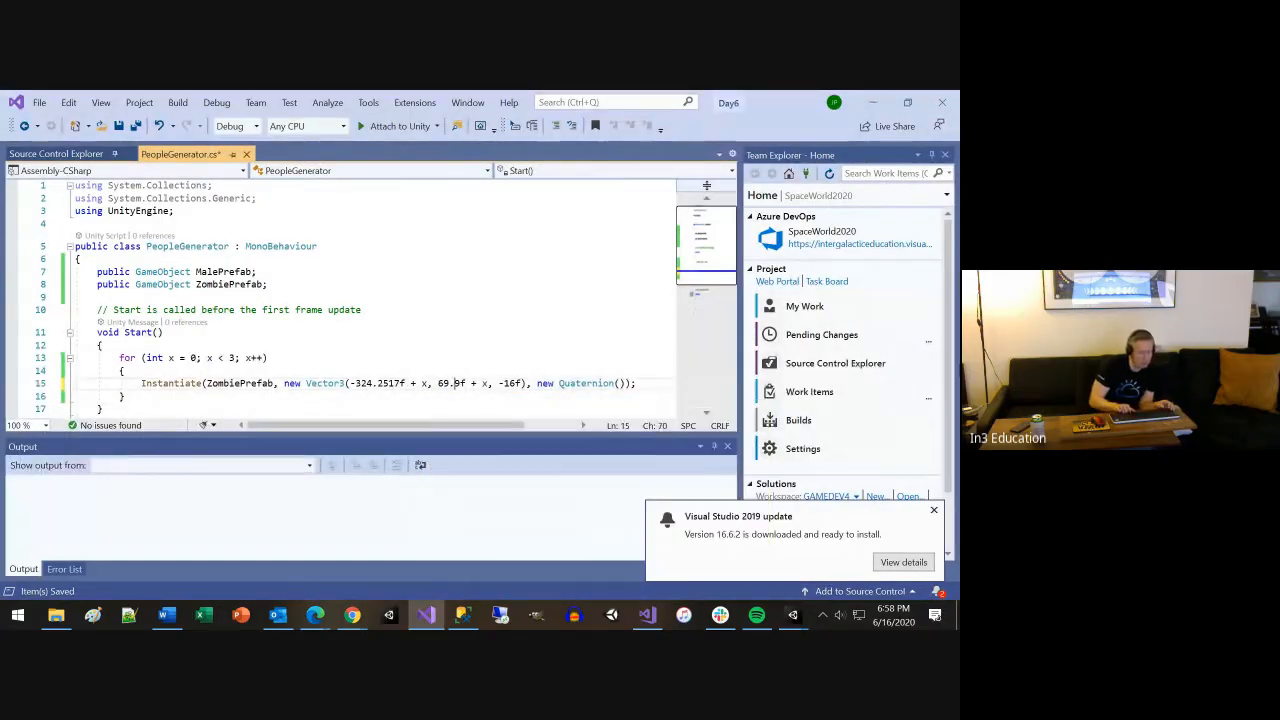
pyautogui.press('Delete')
pyautogui.press('Delete')
pyautogui.press('Delete')
pyautogui.press('Delete')
pyautogui.hotkey('ctrl', 's')
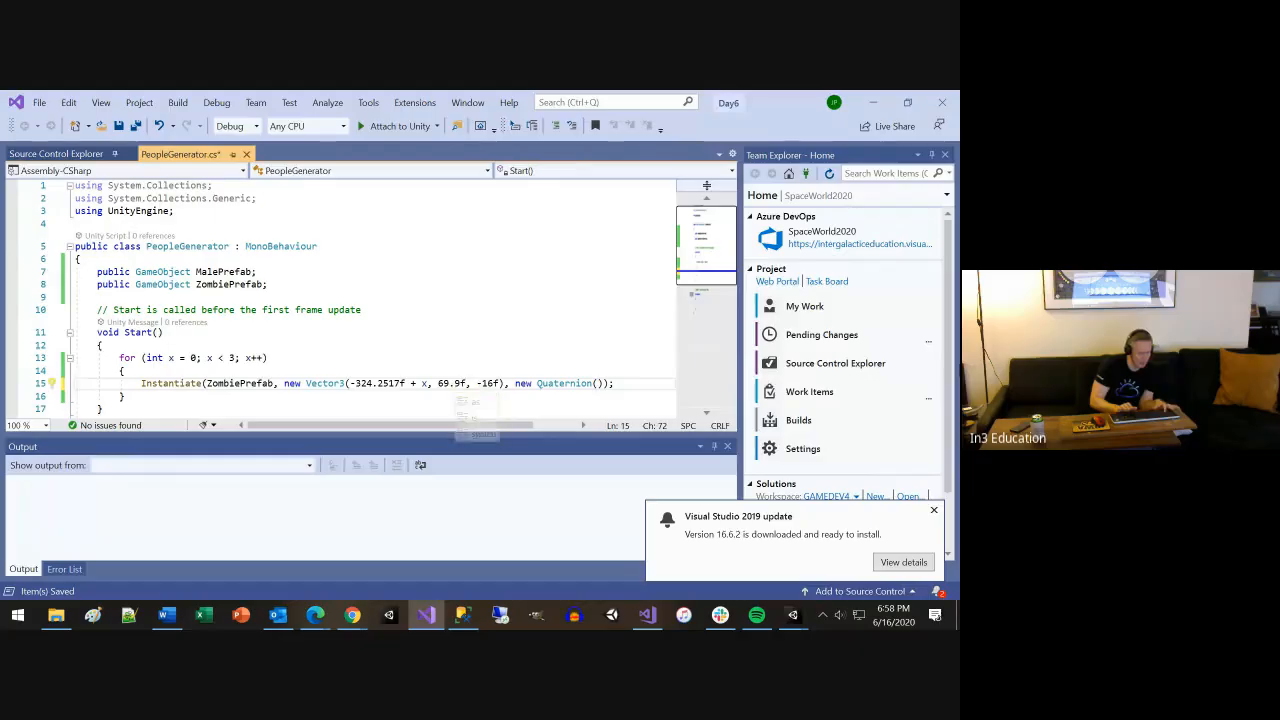
# Switch to Unity, run the game and check the zombies' spacing in the Scene view, finishing in the Game view
pyautogui.hotkey('alt', 'Tab')
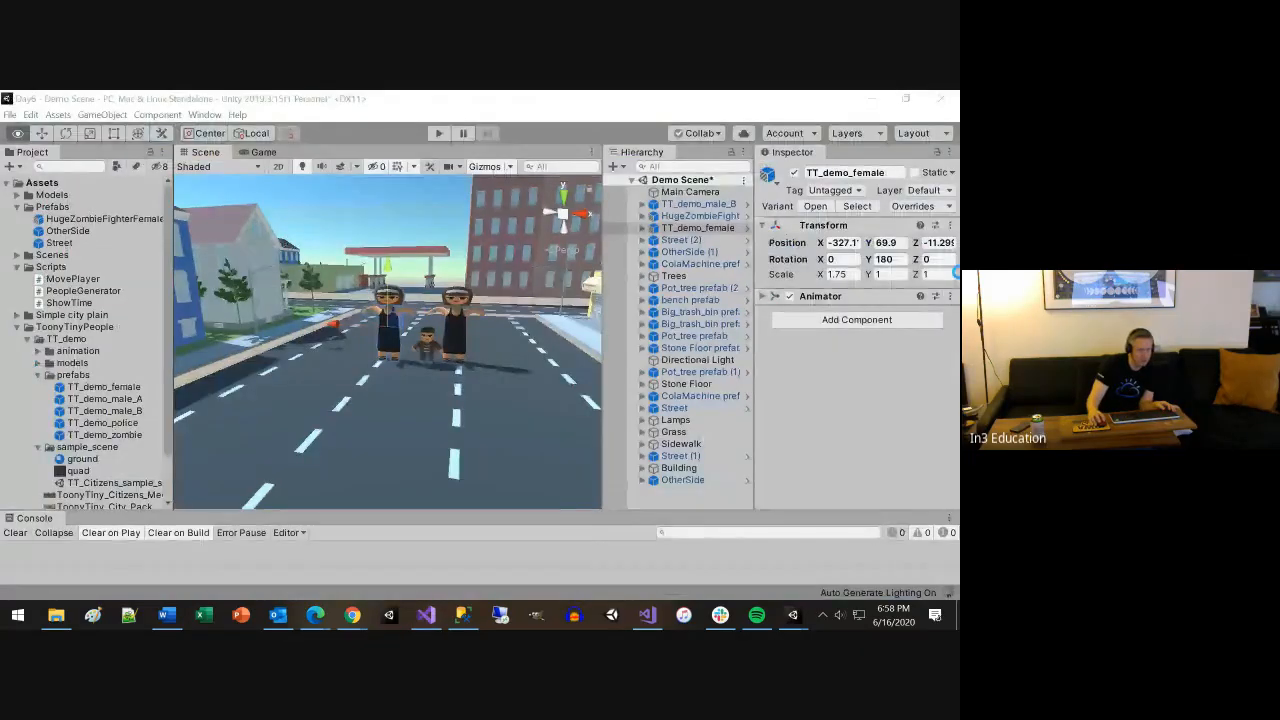
pyautogui.click(440, 135)
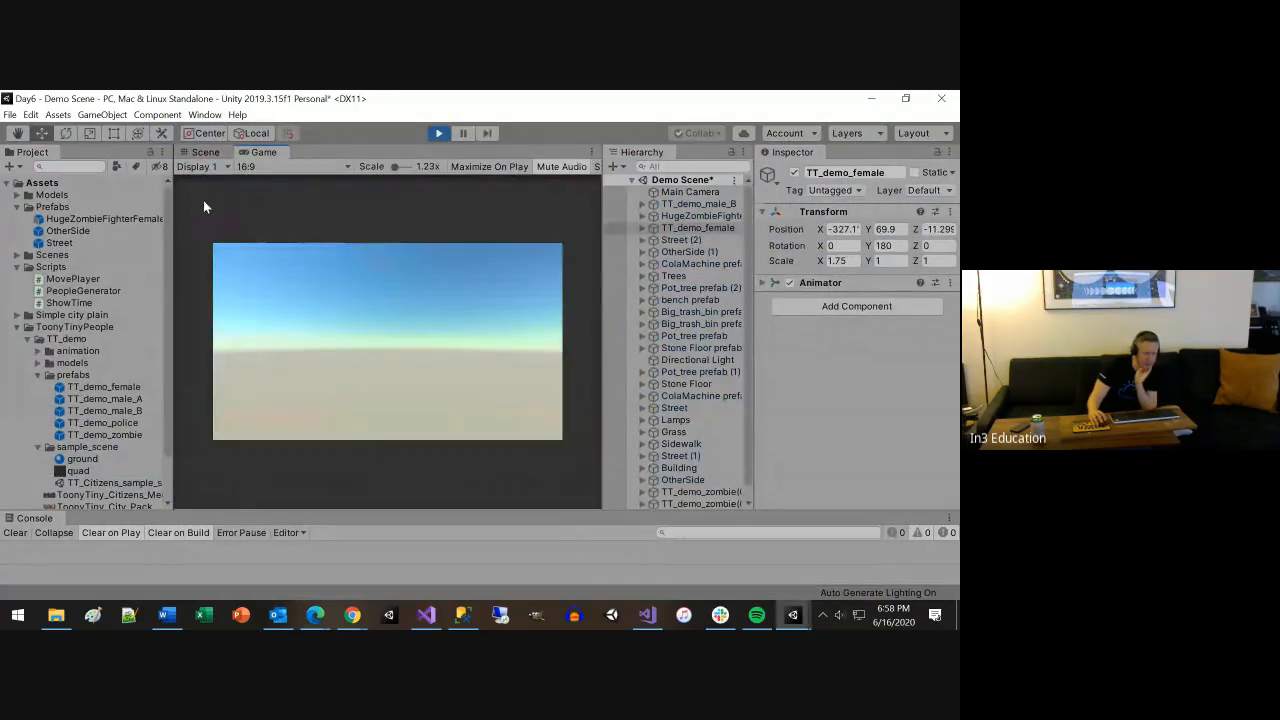
pyautogui.click(206, 152)
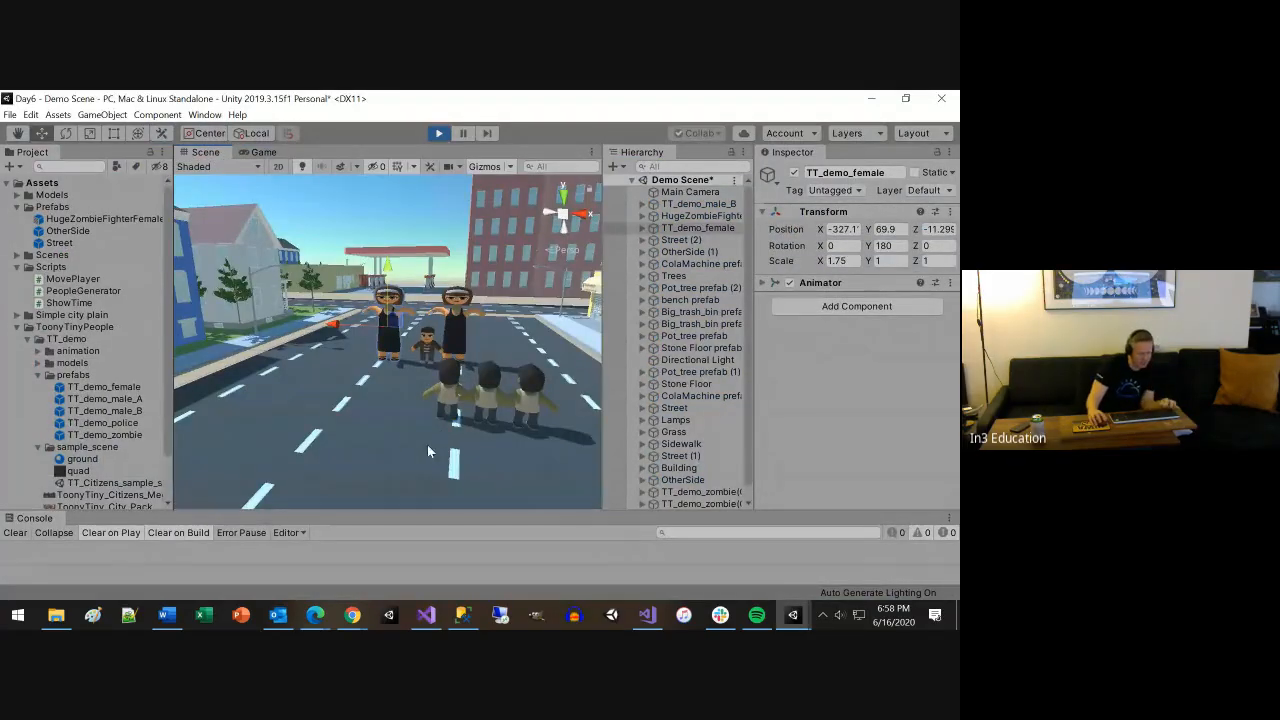
pyautogui.keyDown('alt'); pyautogui.moveTo(428, 448); pyautogui.dragTo(420, 380); pyautogui.keyUp('alt')
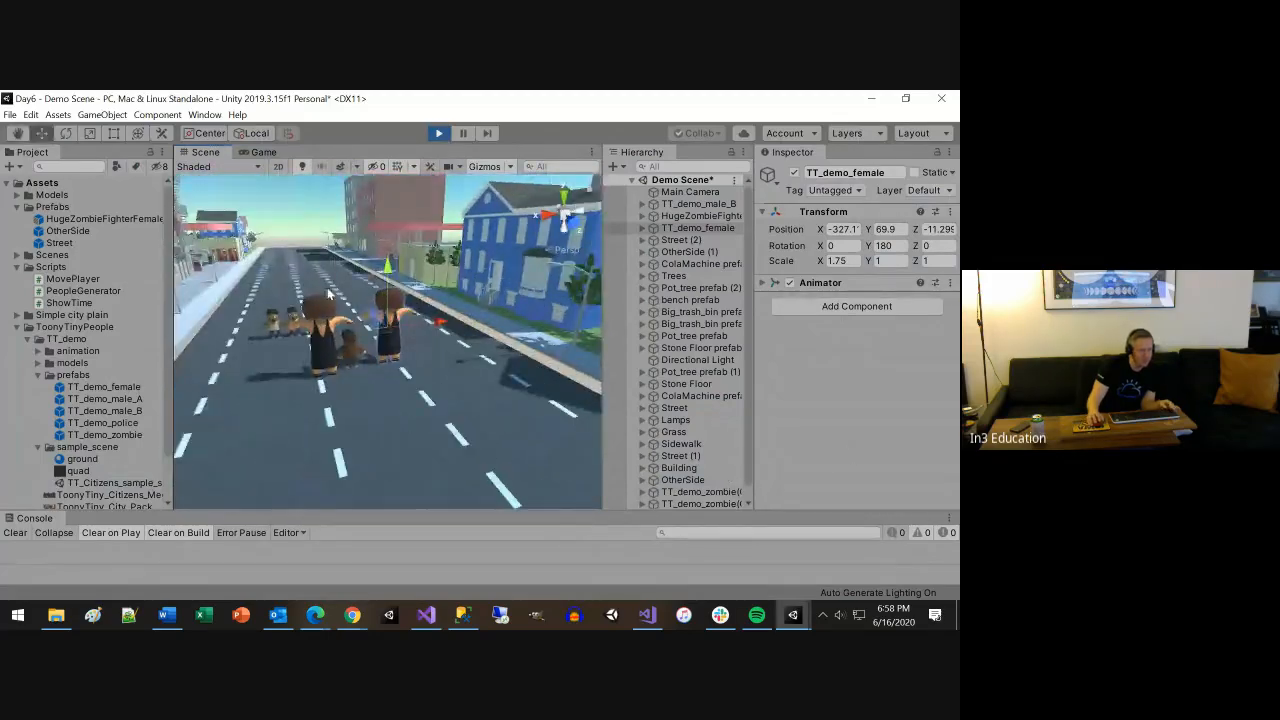
pyautogui.click(260, 152)
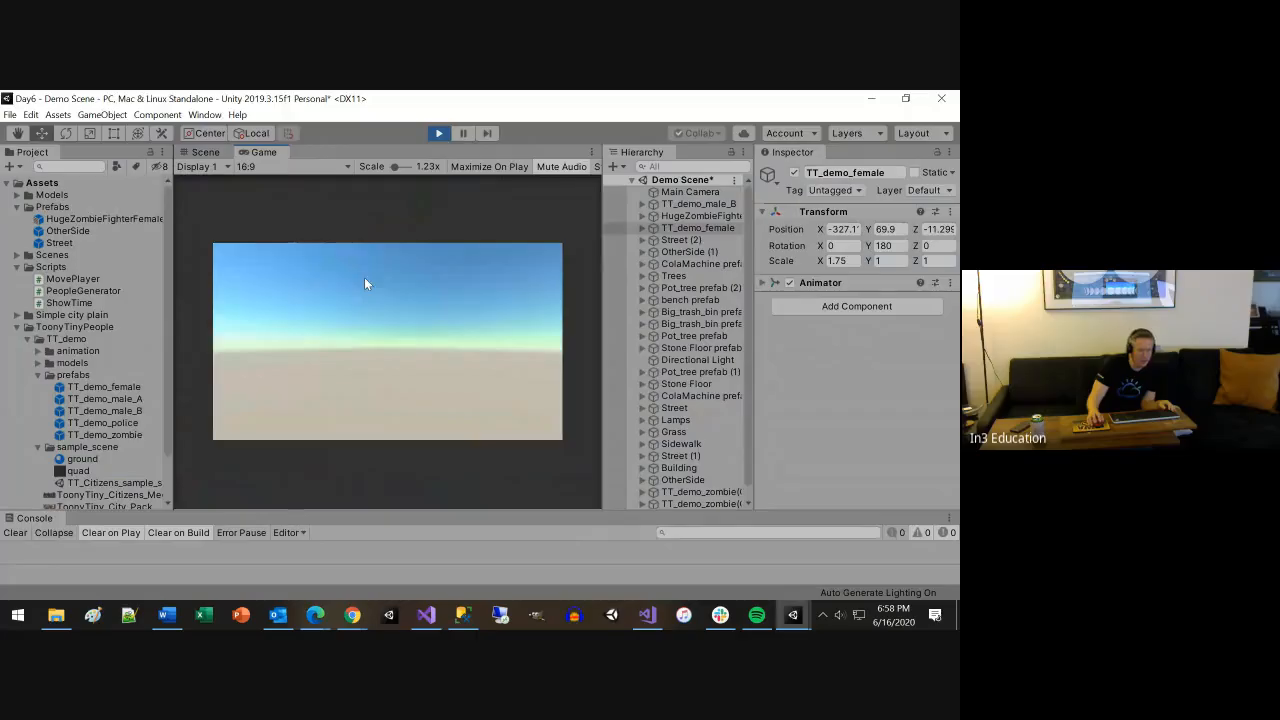
# Focus the Scene view on the Main Camera, check where it lies relative to the city, and stop the running game
pyautogui.click(686, 194)
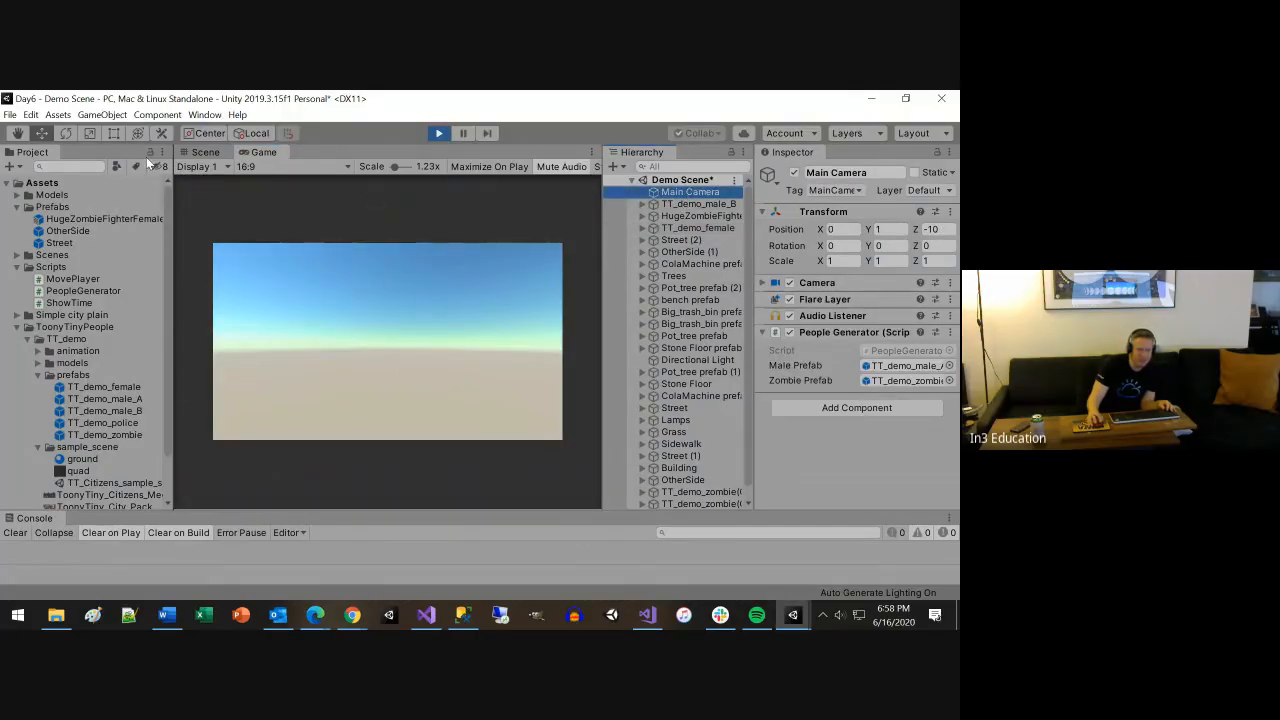
pyautogui.click(205, 152)
pyautogui.doubleClick(692, 191)
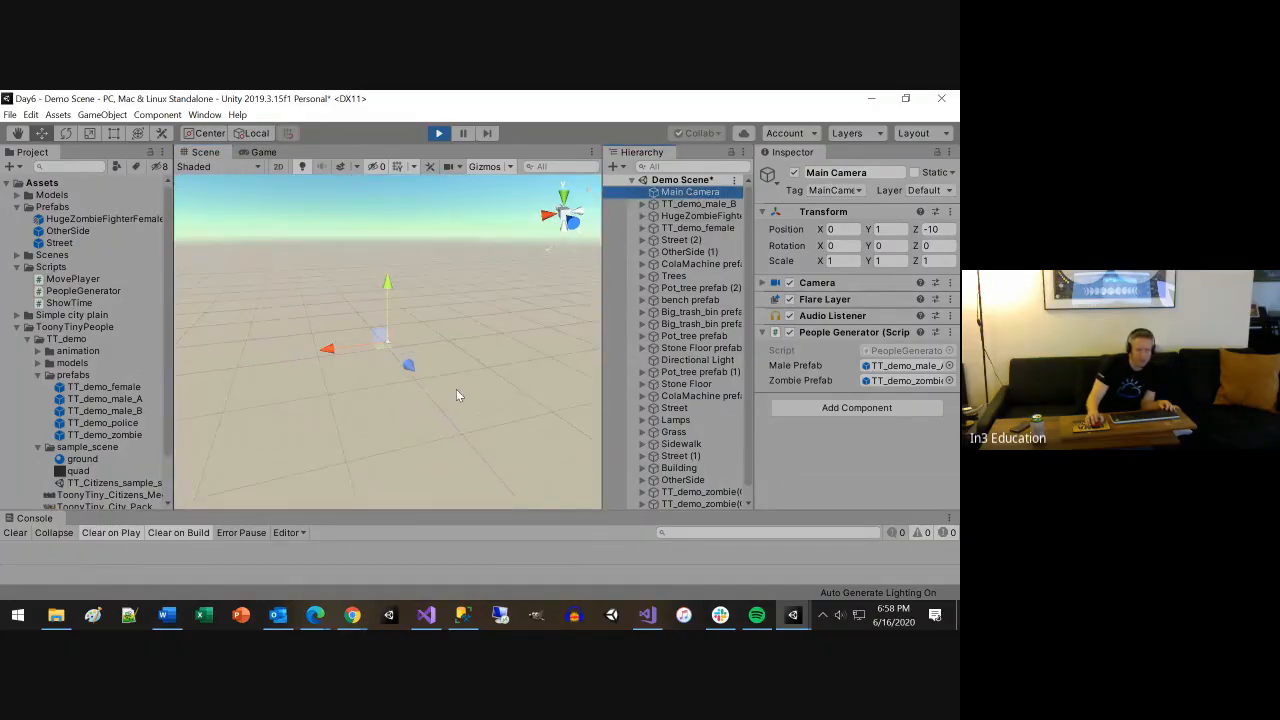
pyautogui.keyDown('alt'); pyautogui.moveTo(457, 394); pyautogui.dragTo(525, 353); pyautogui.keyUp('alt')
pyautogui.scroll(10, 415, 352)
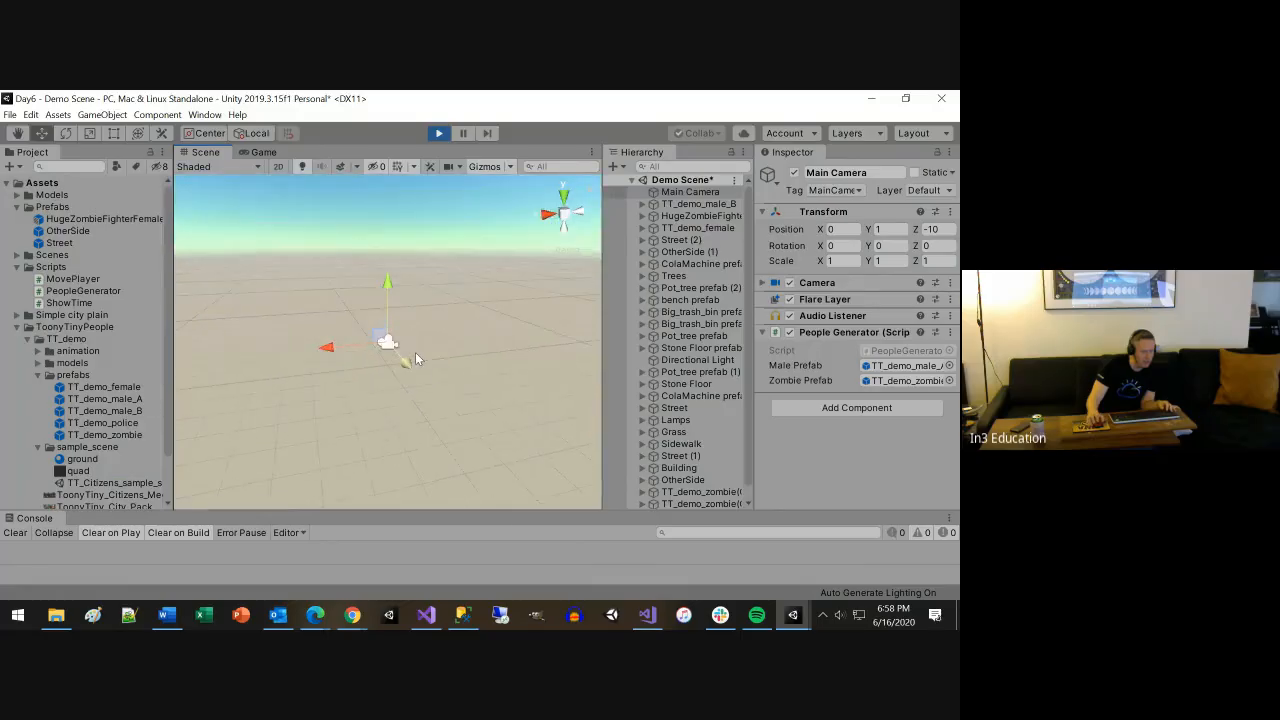
pyautogui.scroll(-2, 415, 352)
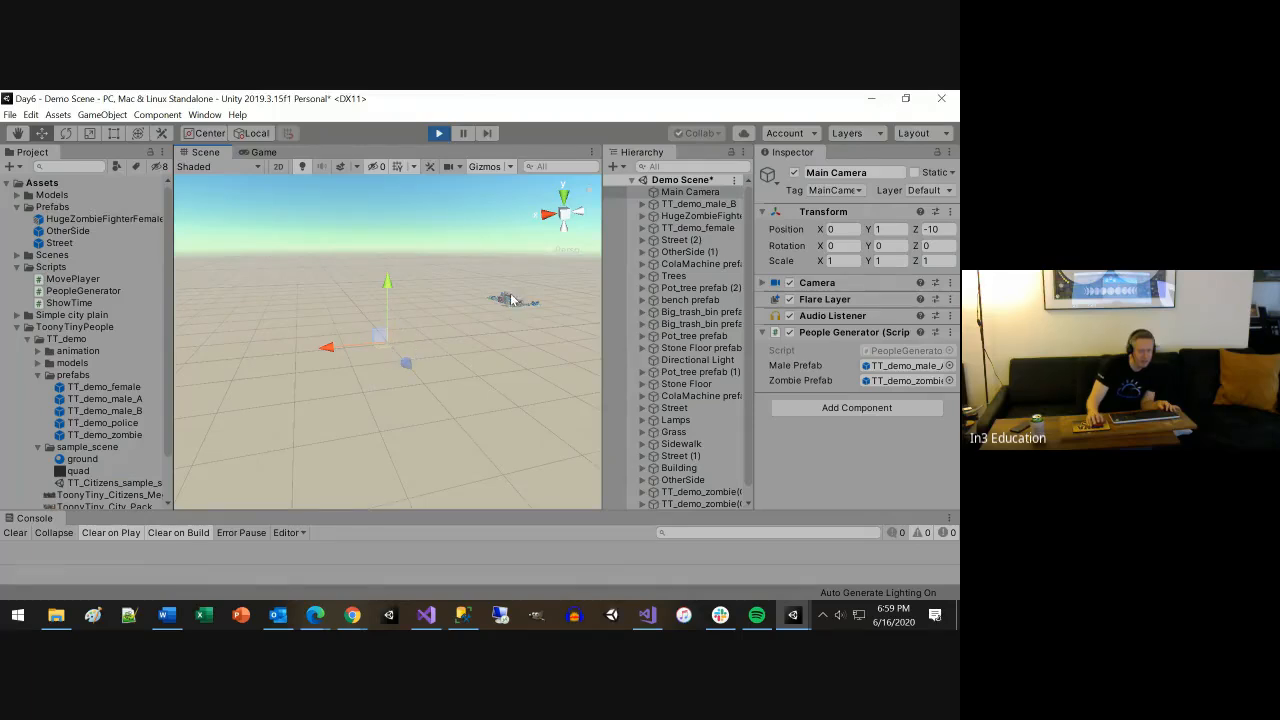
pyautogui.click(439, 134)
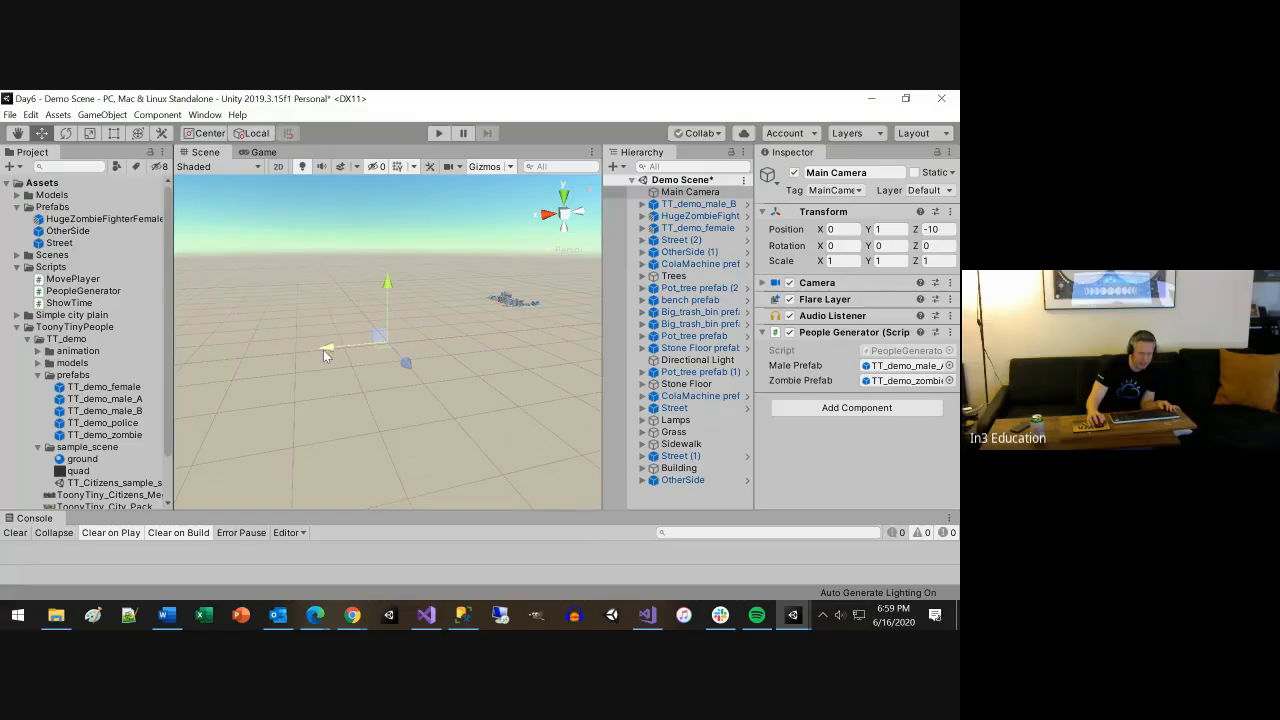
# Try to move the Main Camera along its X and Z axes toward the city, using the Camera component's preview as a guide
pyautogui.moveTo(324, 350); pyautogui.dragTo(412, 340)
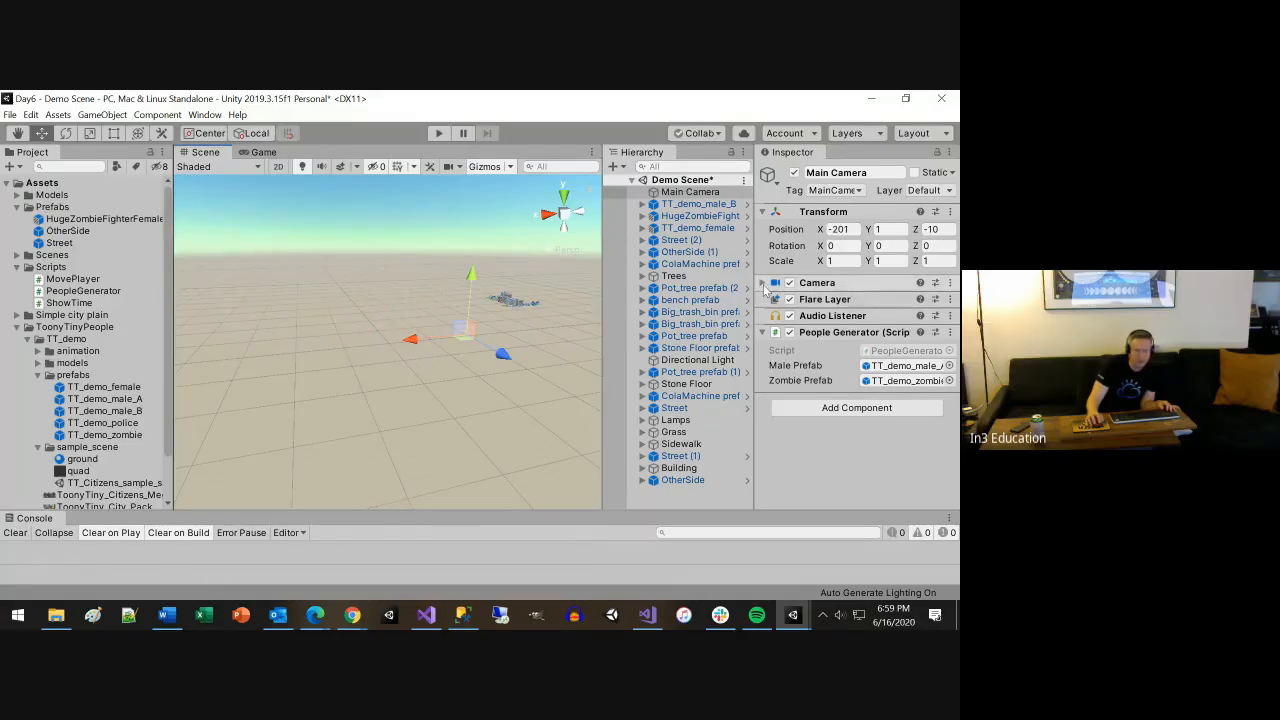
pyautogui.click(762, 283)
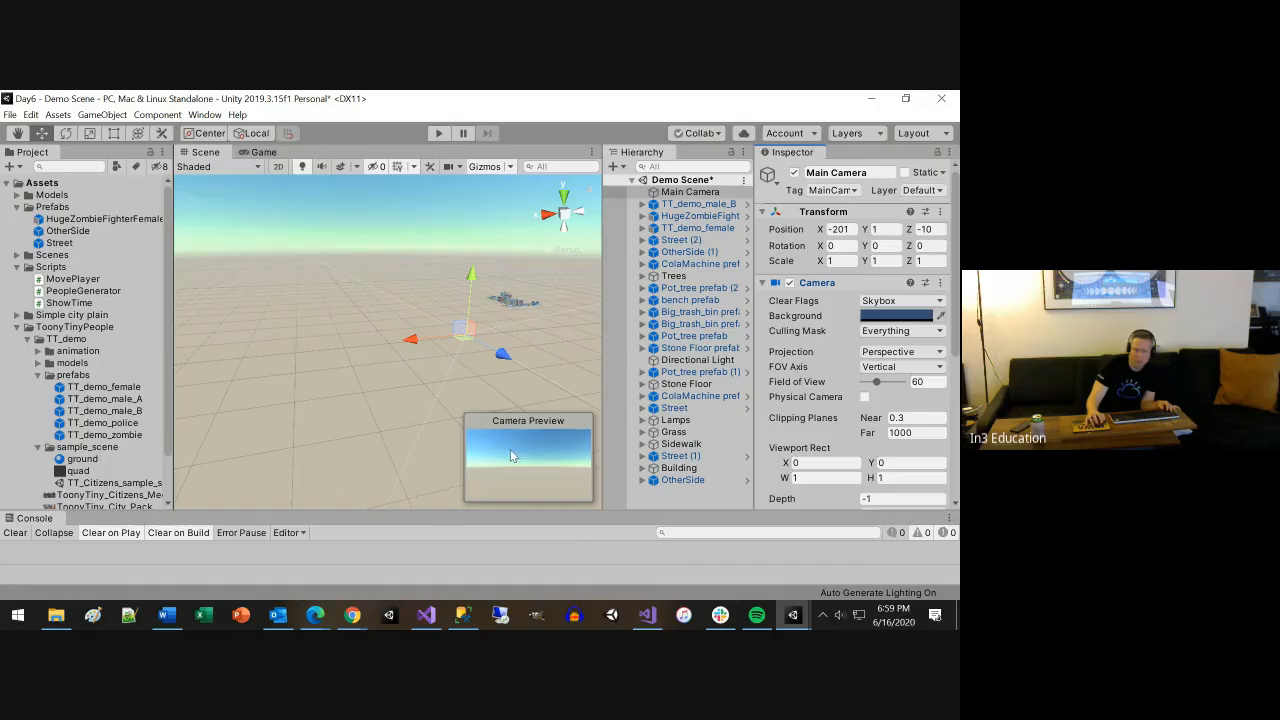
pyautogui.moveTo(412, 338); pyautogui.dragTo(494, 304)
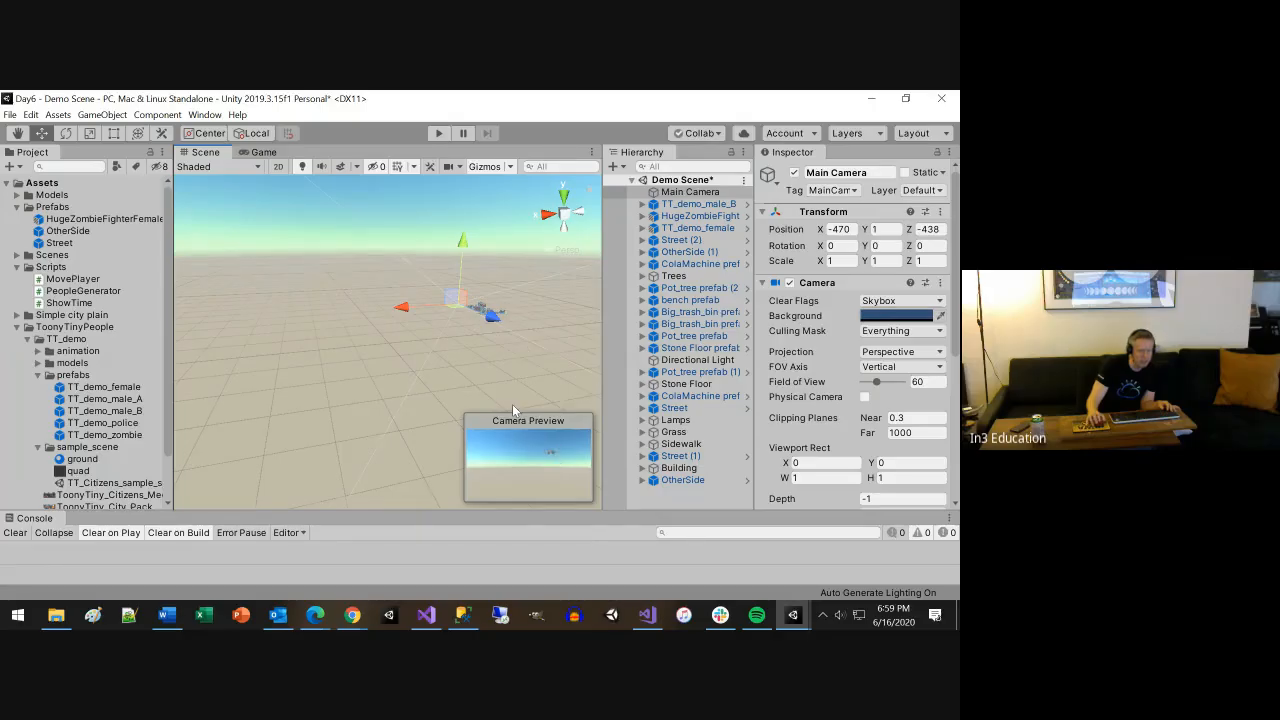
pyautogui.keyDown('alt'); pyautogui.moveTo(512, 404); pyautogui.dragTo(128, 346); pyautogui.keyUp('alt')
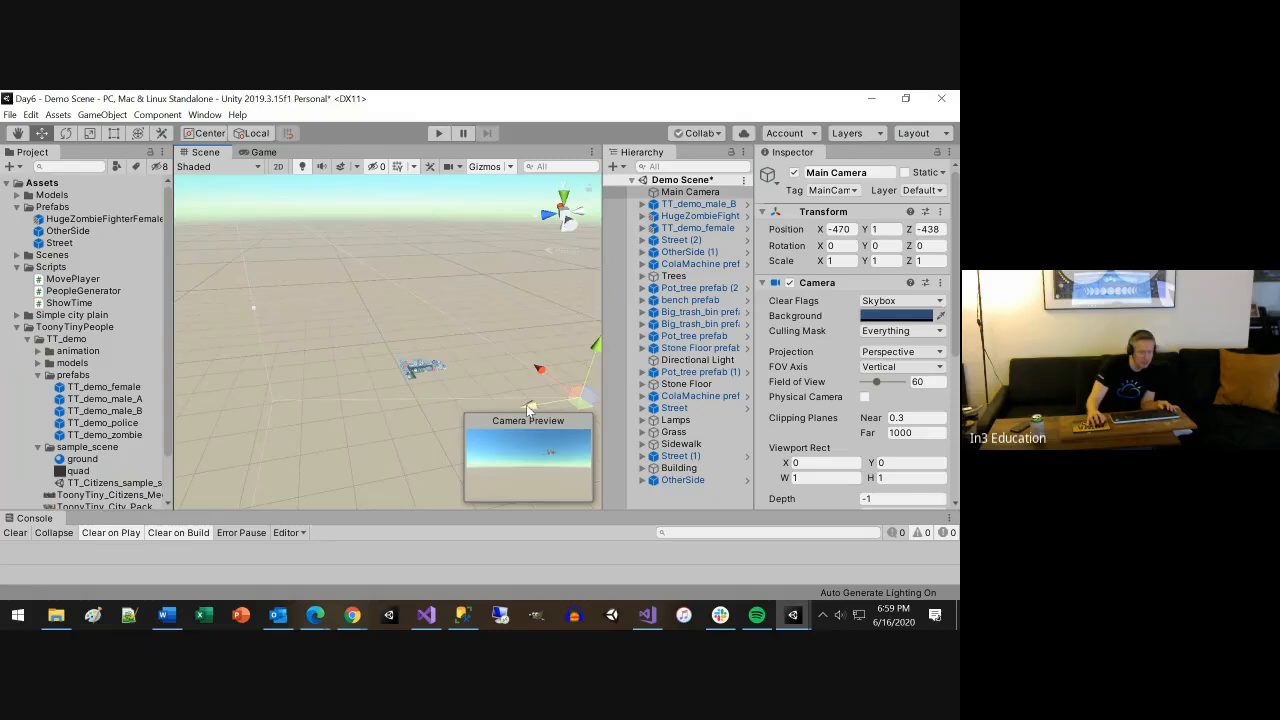
pyautogui.moveTo(526, 404); pyautogui.dragTo(414, 319)
pyautogui.scroll(3, 426, 392)
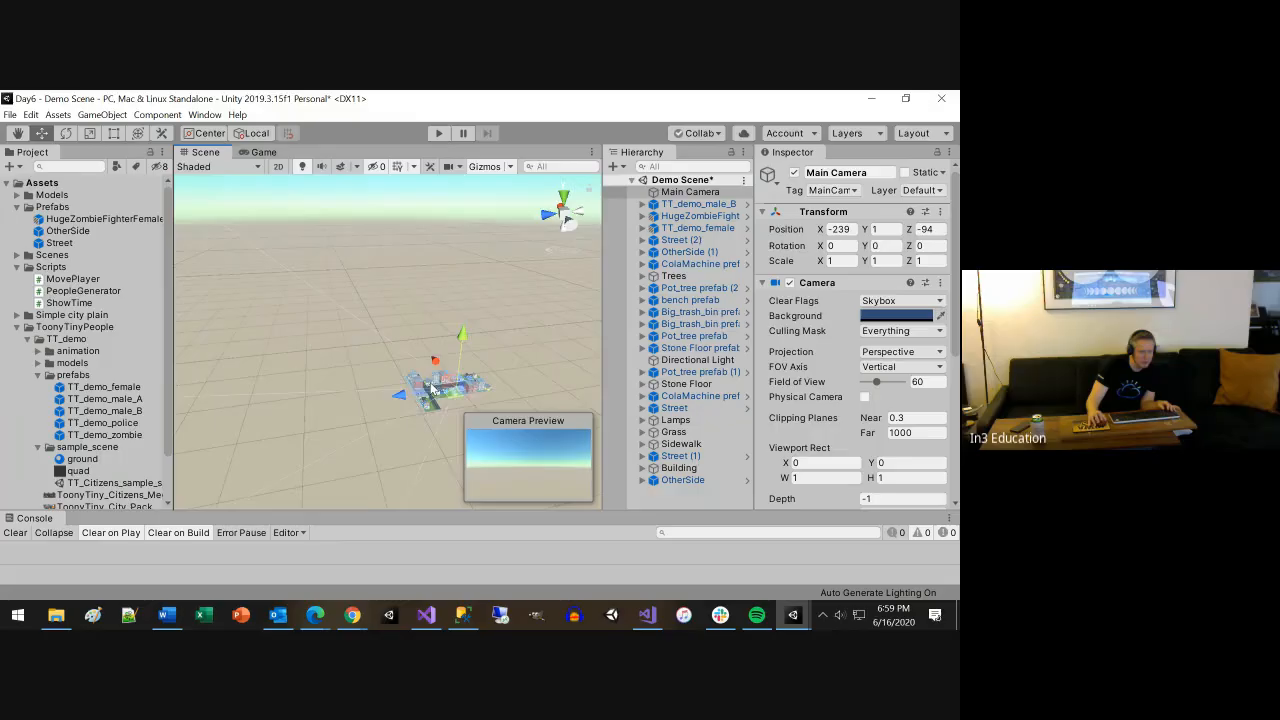
pyautogui.keyDown('alt'); pyautogui.moveTo(426, 392); pyautogui.dragTo(473, 373); pyautogui.keyUp('alt')
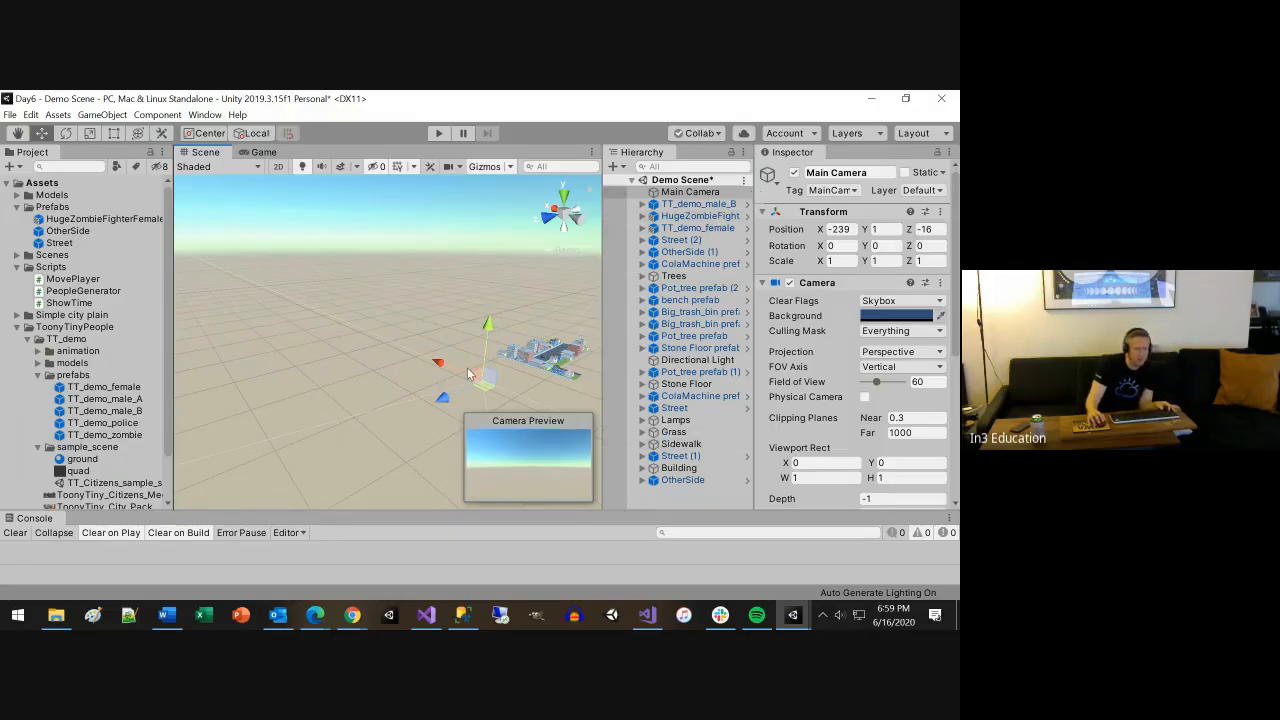
# Copy the Transform component of the HugeZombieFighterFemale object in the scene and paste its values onto the Main Camera
pyautogui.click(687, 217)
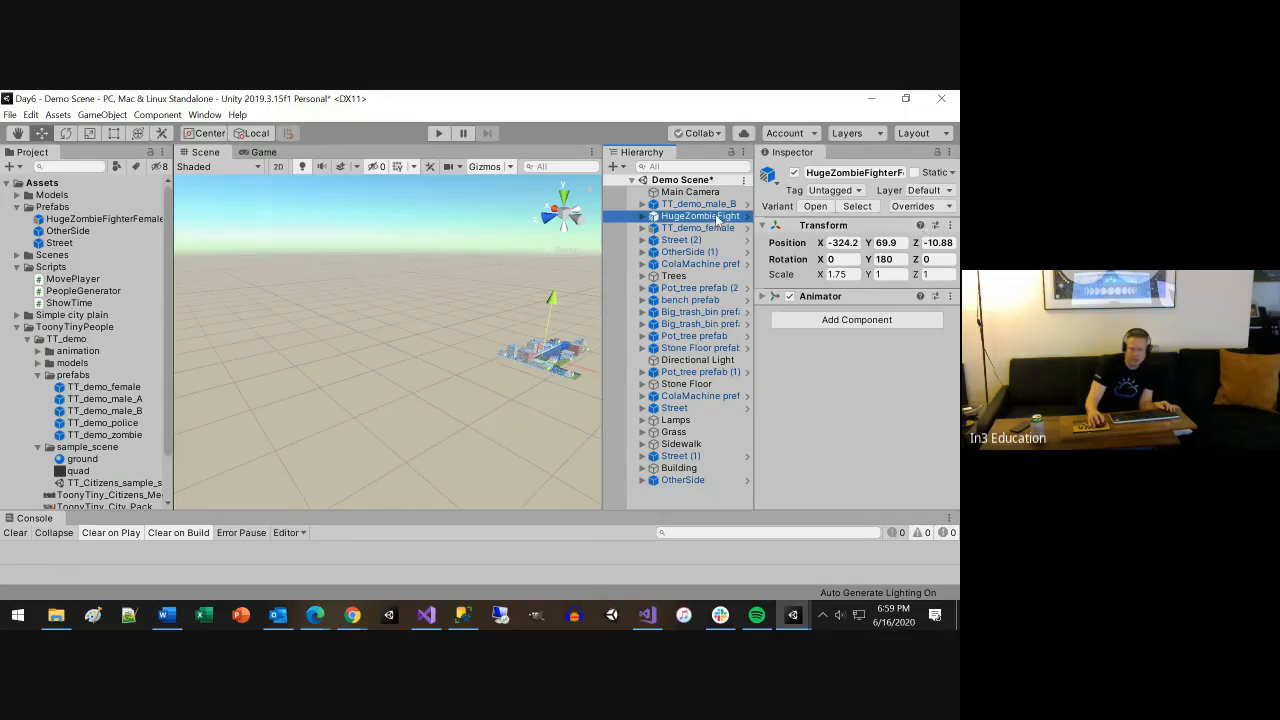
pyautogui.click(950, 226)
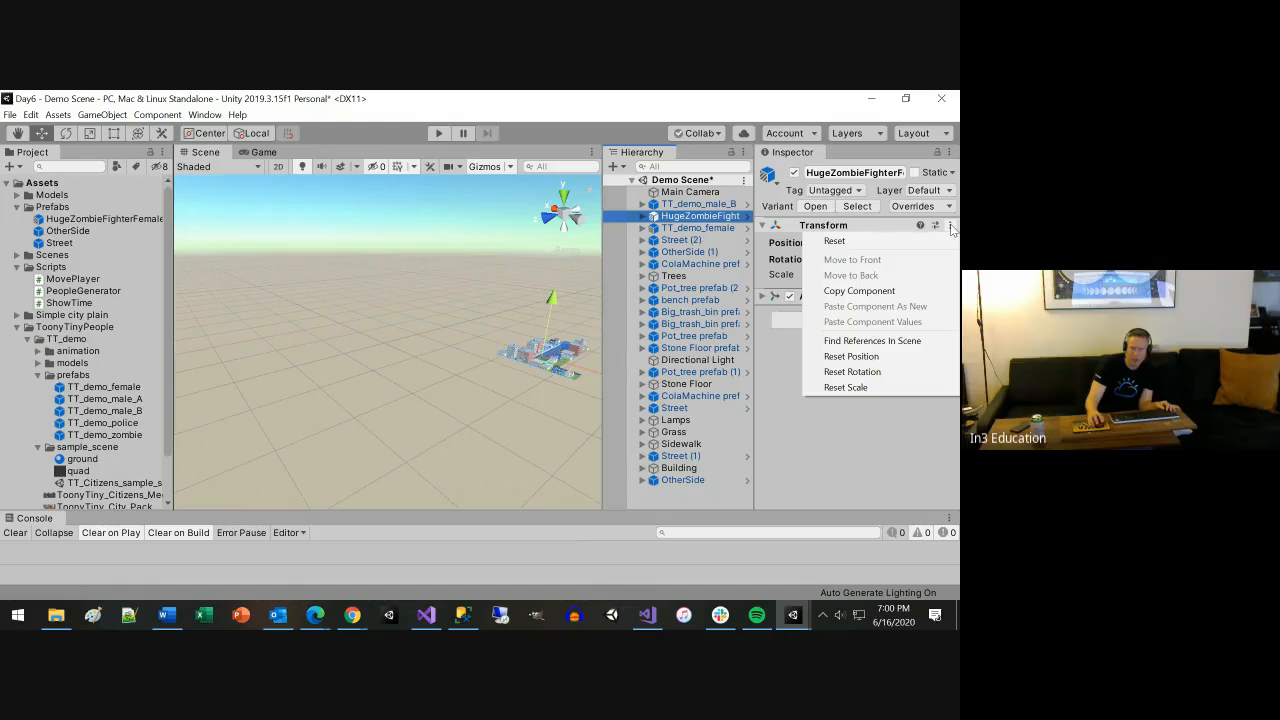
pyautogui.click(891, 291)
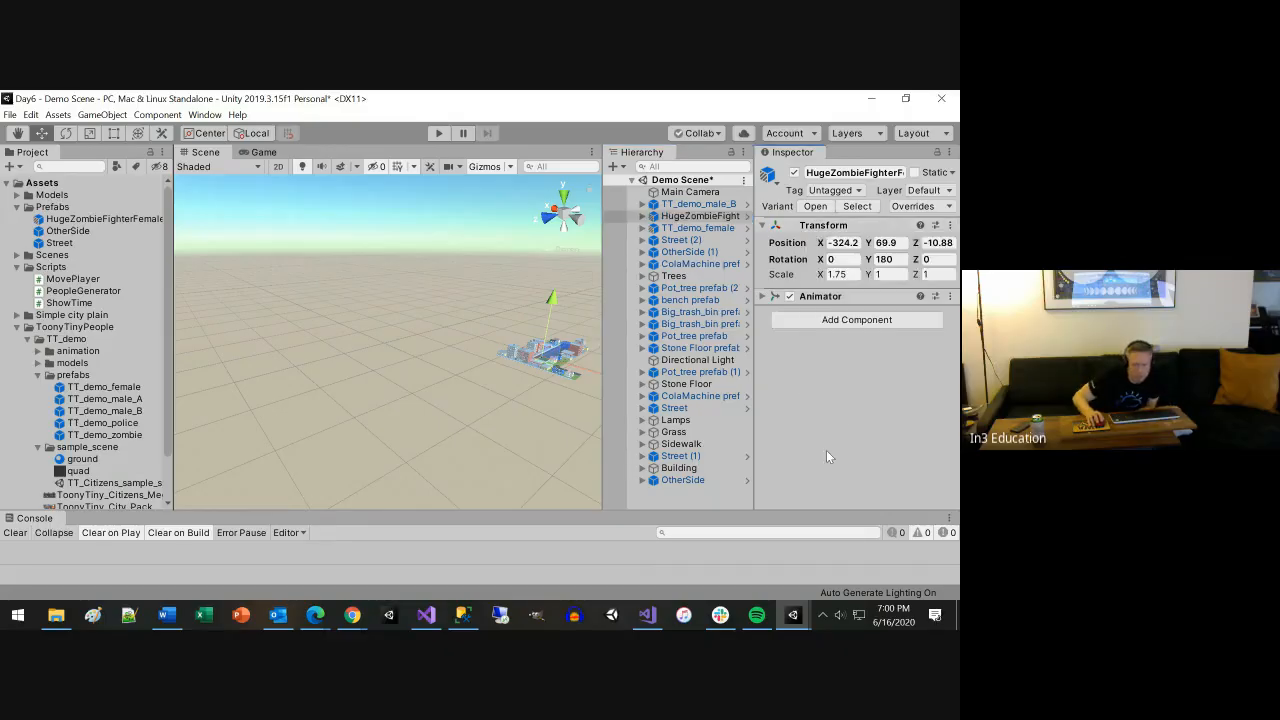
pyautogui.rightClick(917, 244)
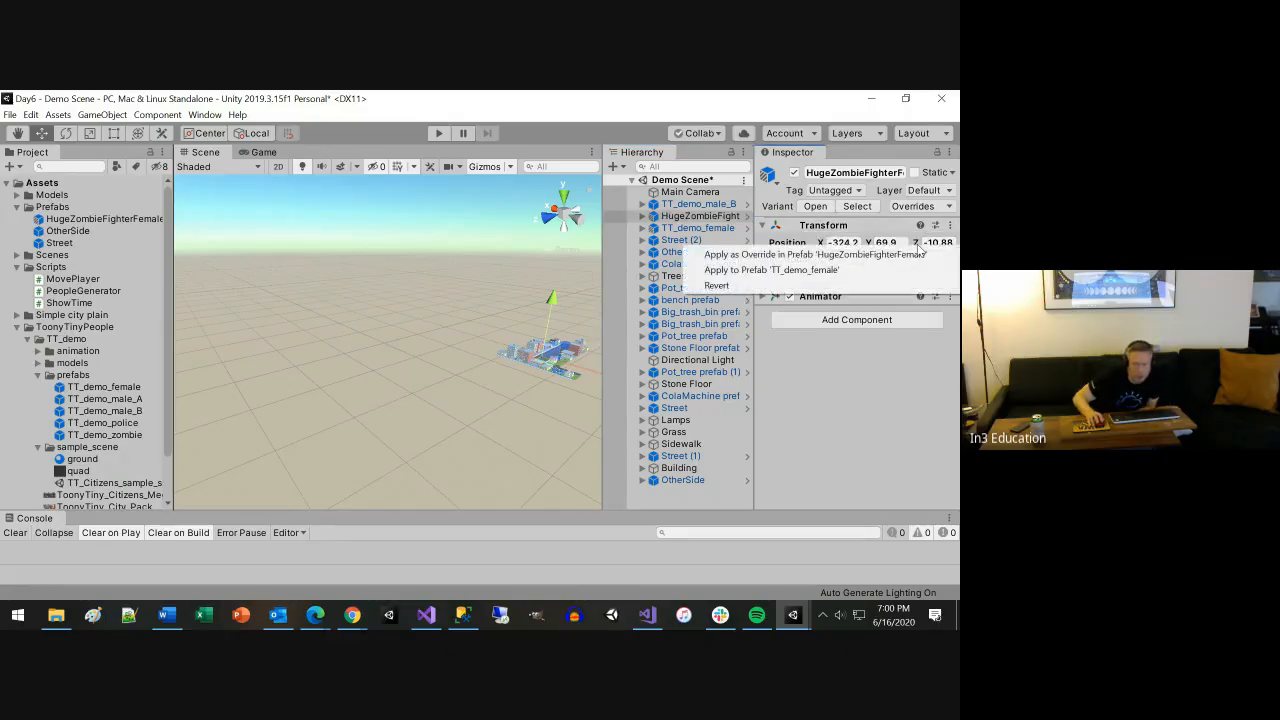
pyautogui.click(950, 228)
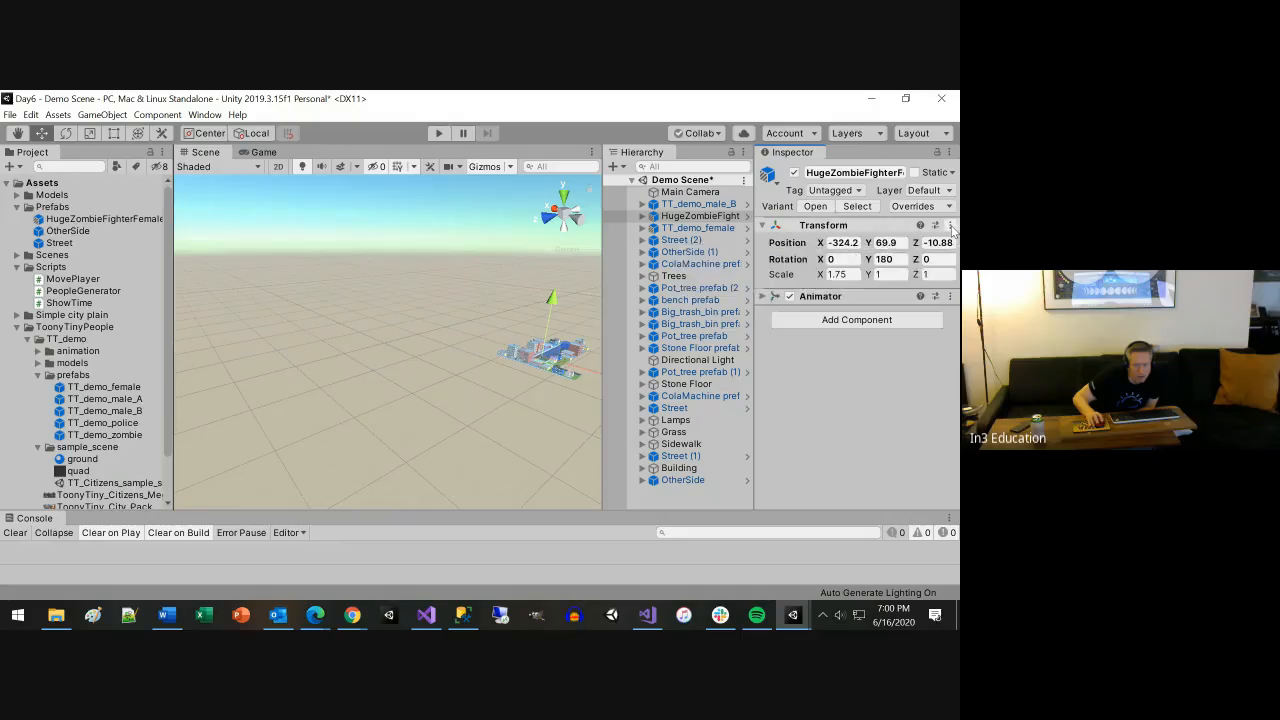
pyautogui.click(950, 226)
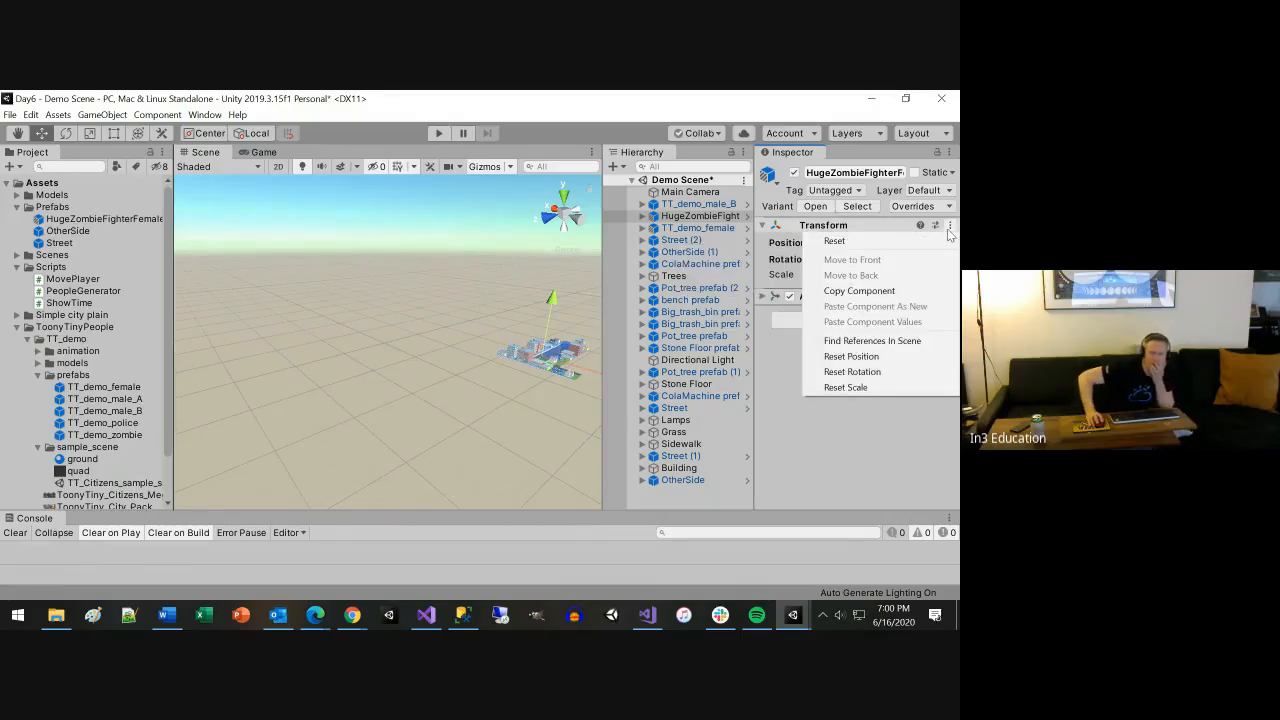
pyautogui.click(858, 290)
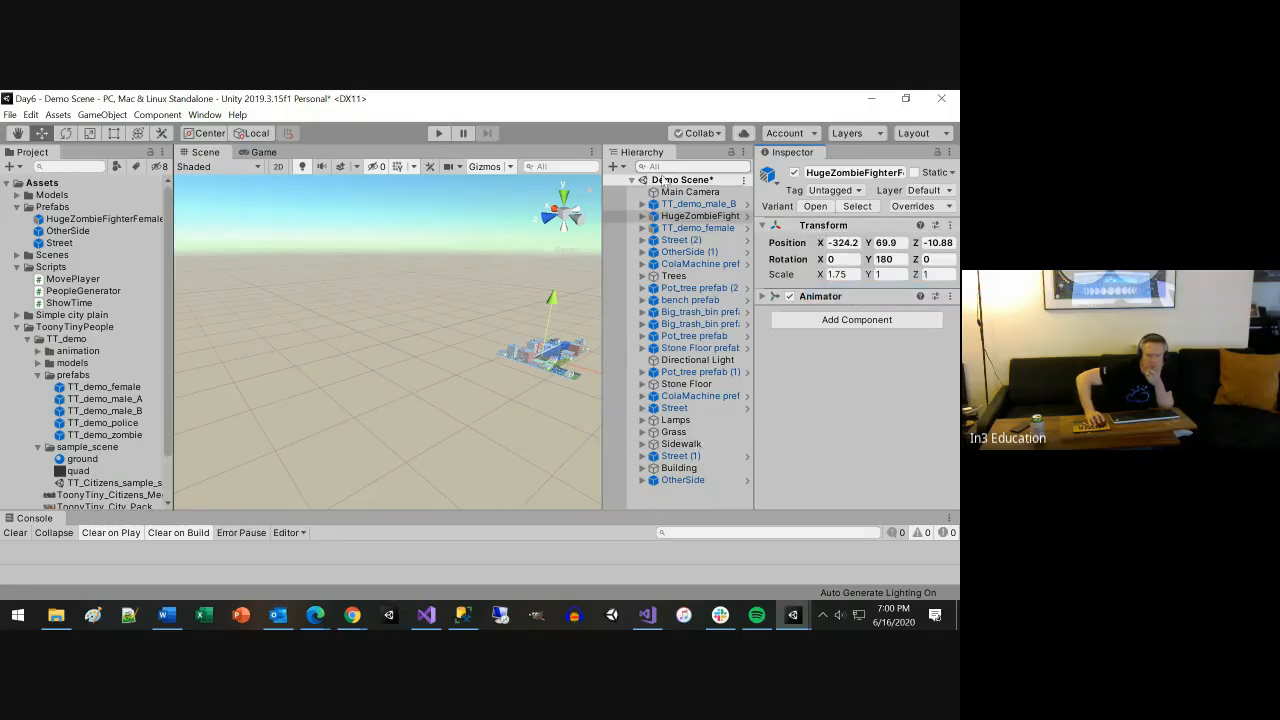
pyautogui.click(745, 191)
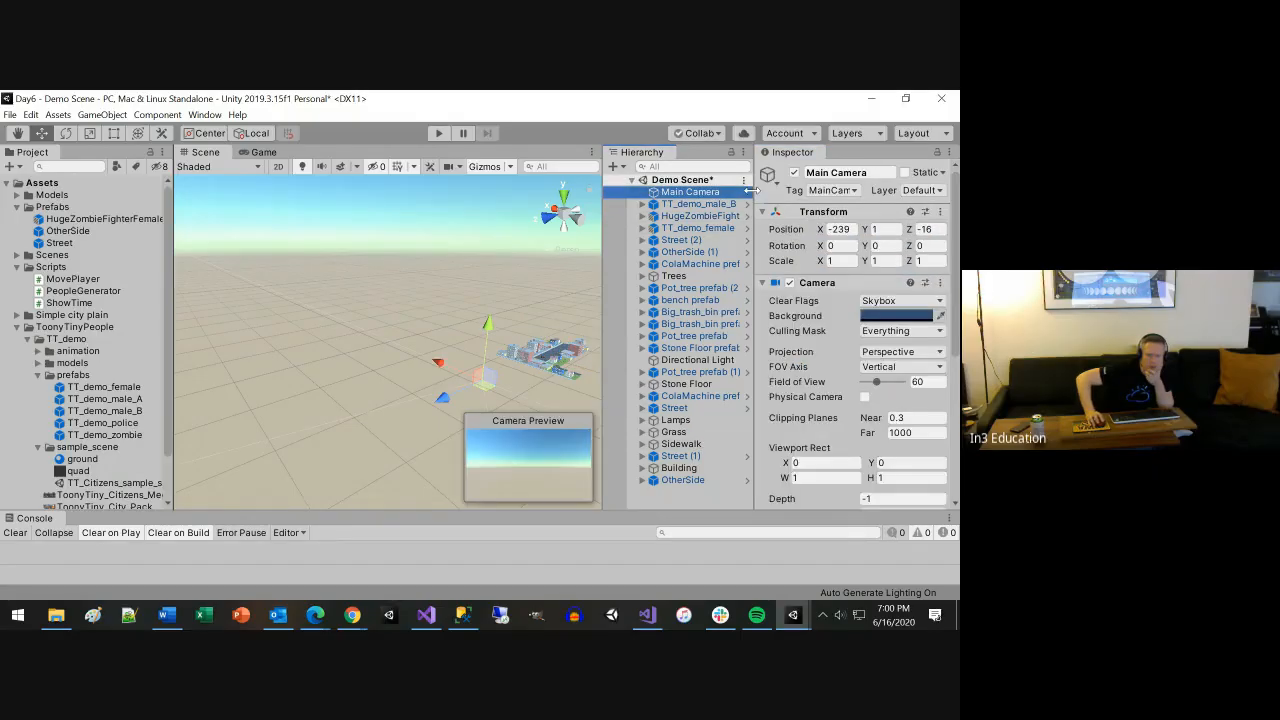
pyautogui.click(940, 212)
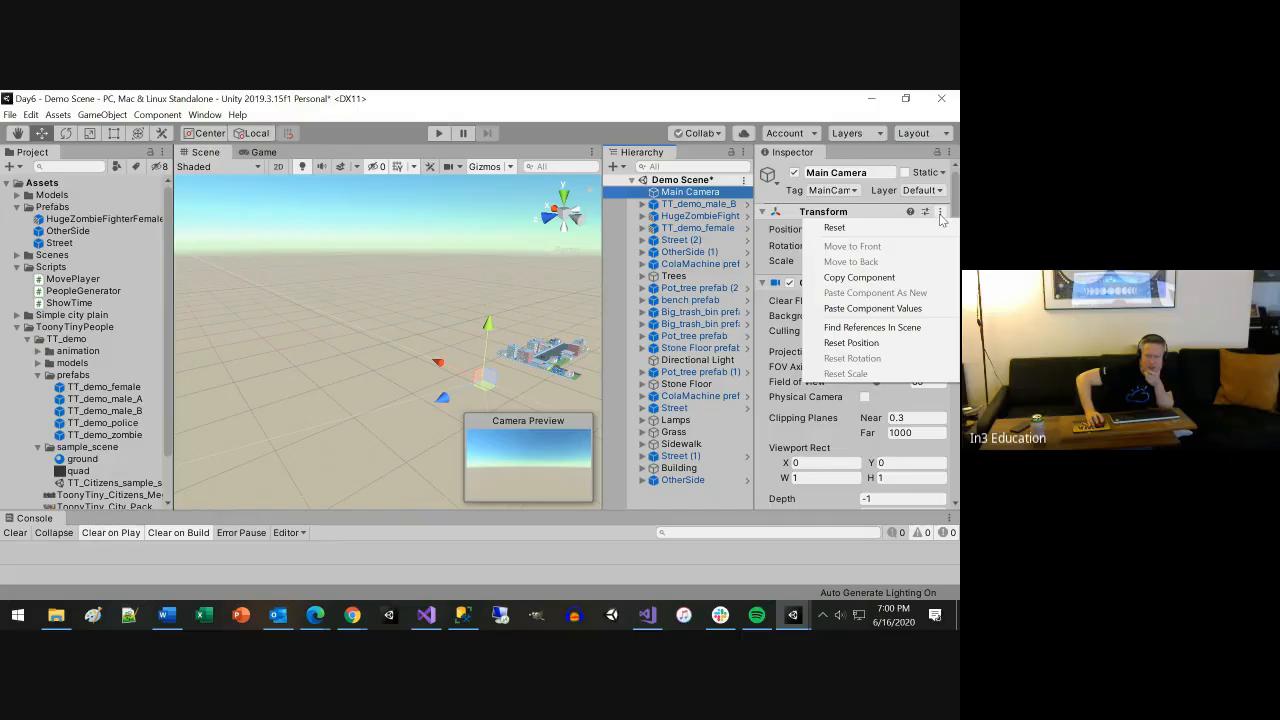
pyautogui.click(866, 309)
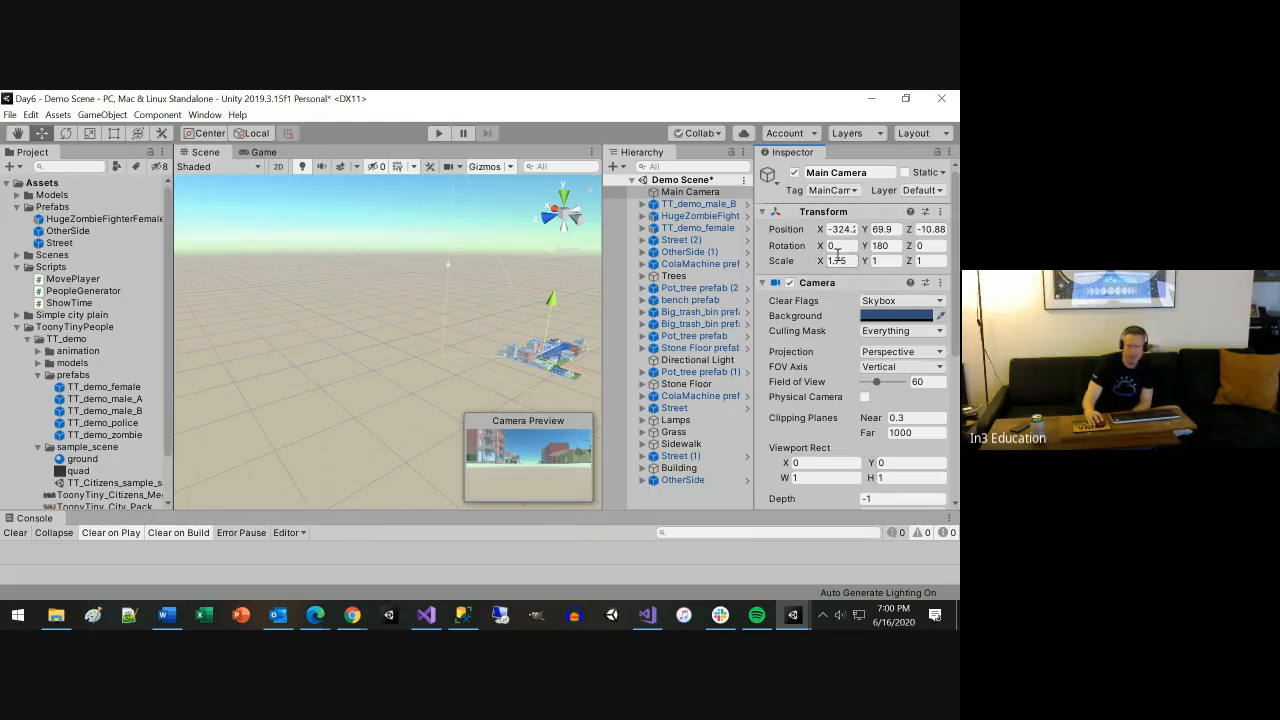
# Move the Main Camera up and back from the characters on the street, to a position of about Y 74.08 and Z -6.25
pyautogui.click(689, 191)
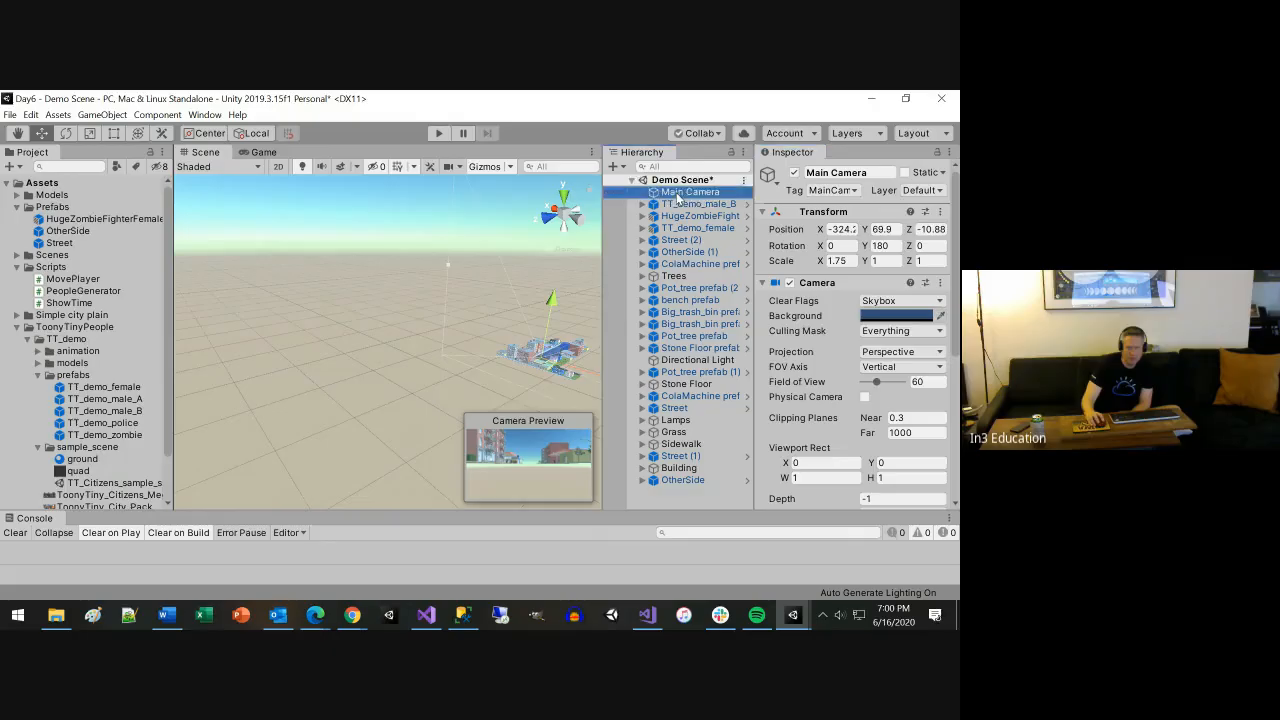
pyautogui.press('f')
pyautogui.scroll(5, 366, 387)
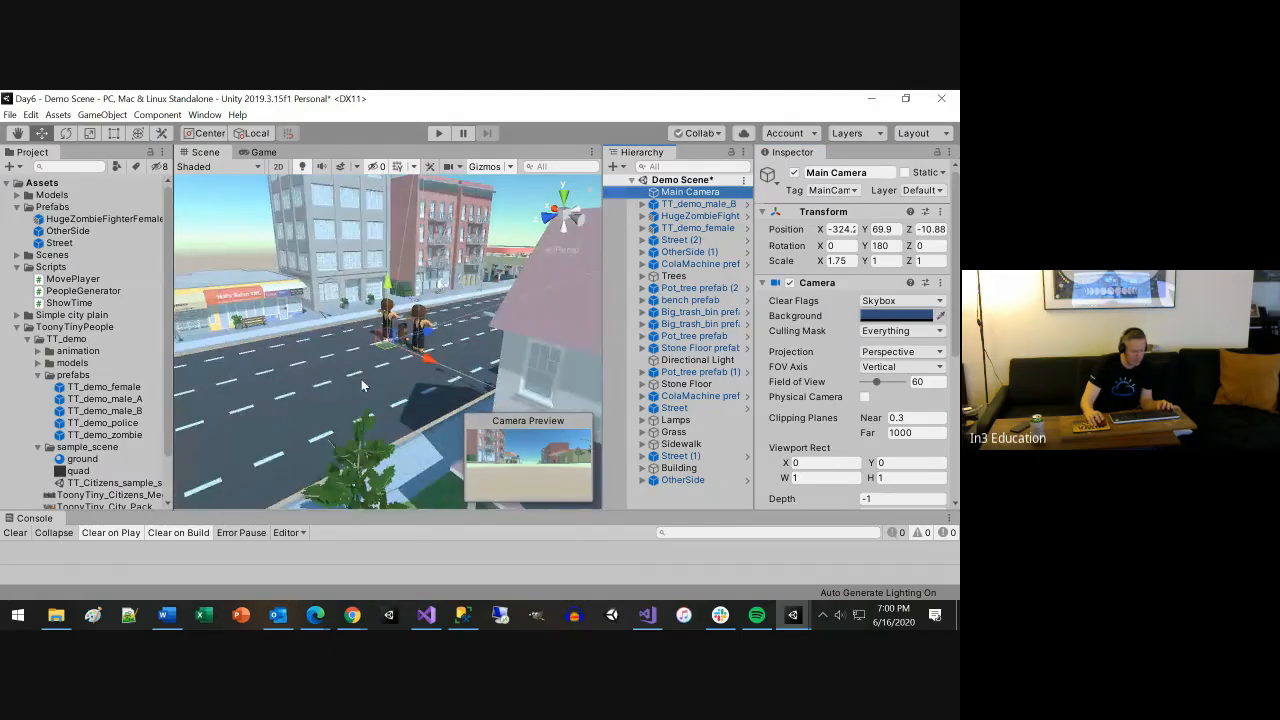
pyautogui.keyDown('alt'); pyautogui.moveTo(364, 379); pyautogui.dragTo(80, 427); pyautogui.keyUp('alt')
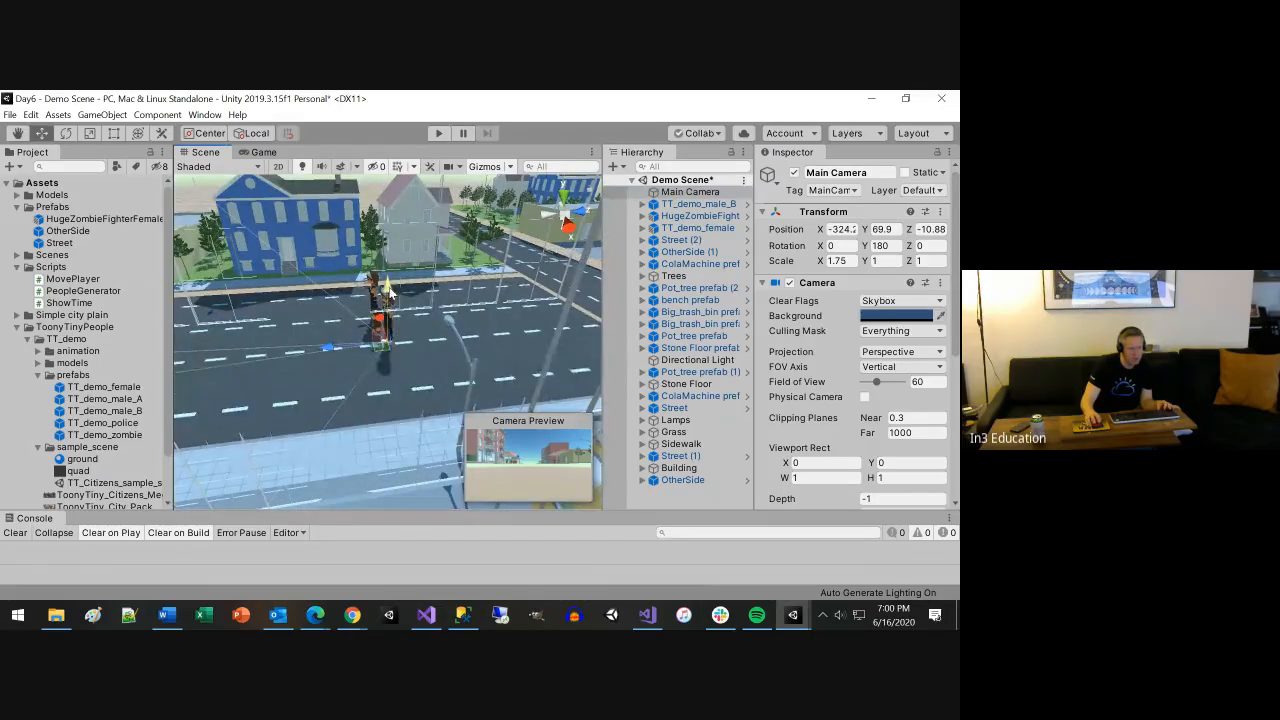
pyautogui.moveTo(390, 292); pyautogui.dragTo(390, 271)
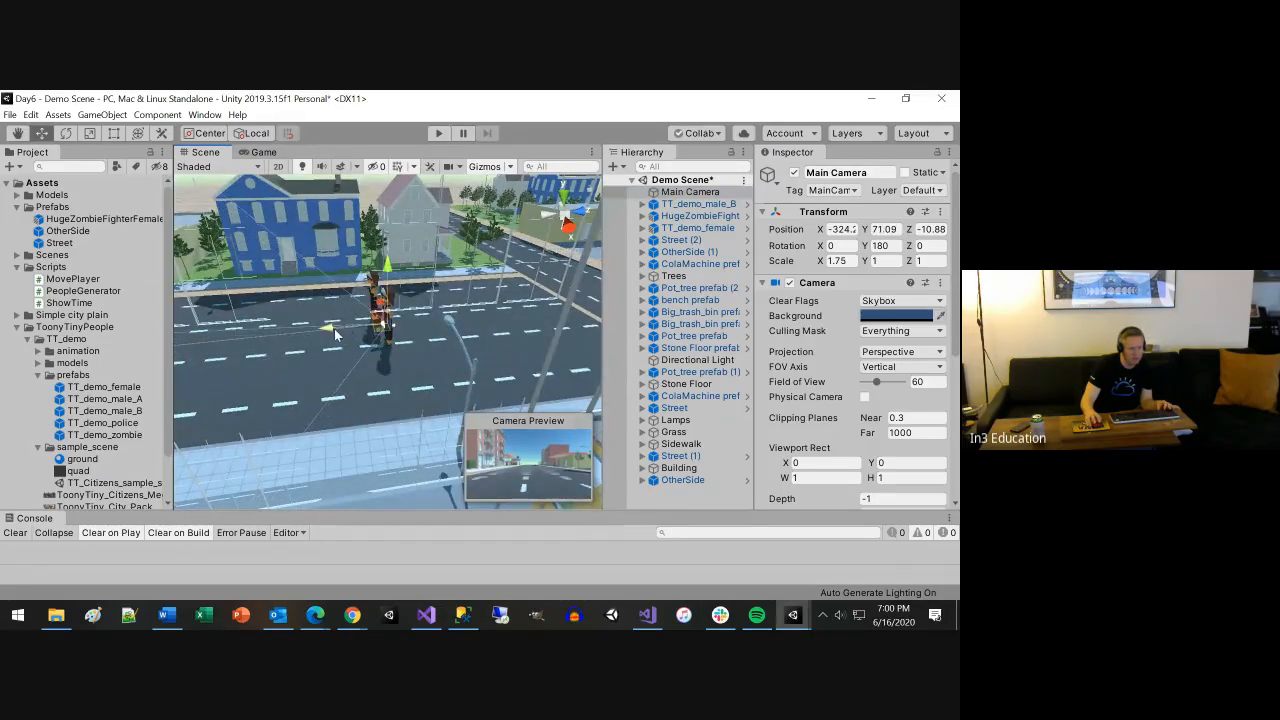
pyautogui.moveTo(325, 333); pyautogui.dragTo(426, 341)
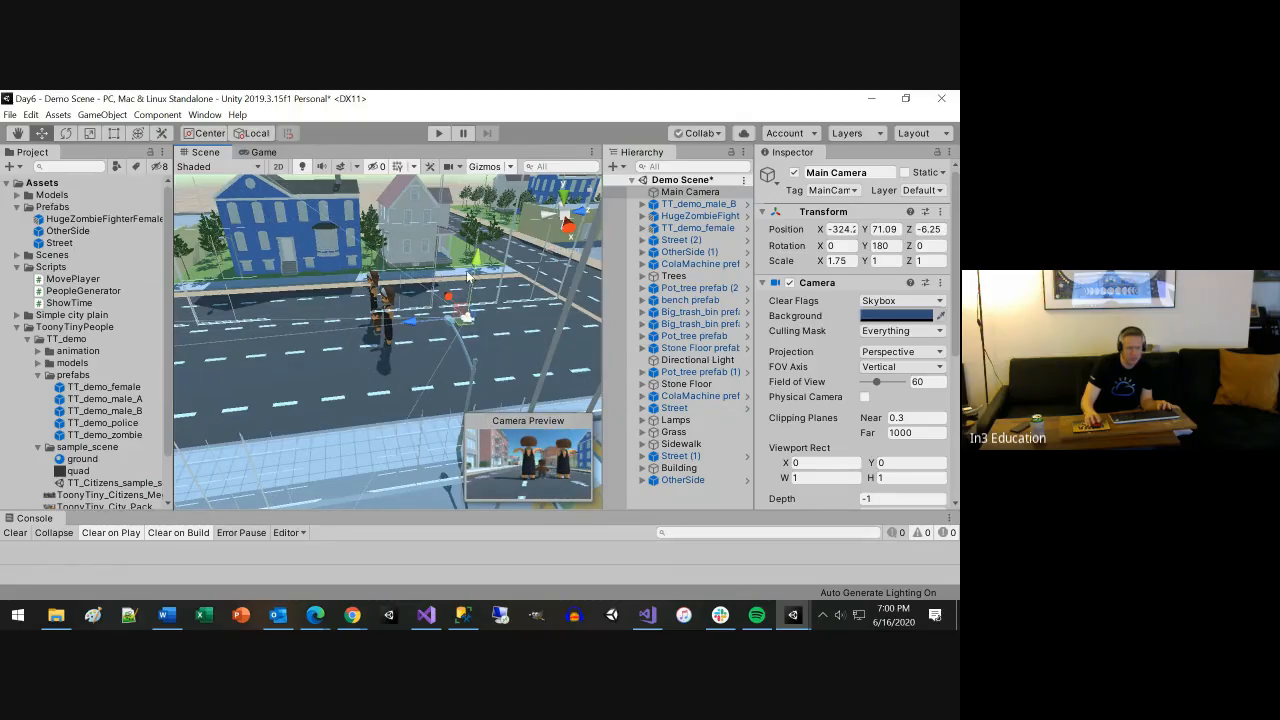
pyautogui.moveTo(478, 260); pyautogui.dragTo(490, 215)
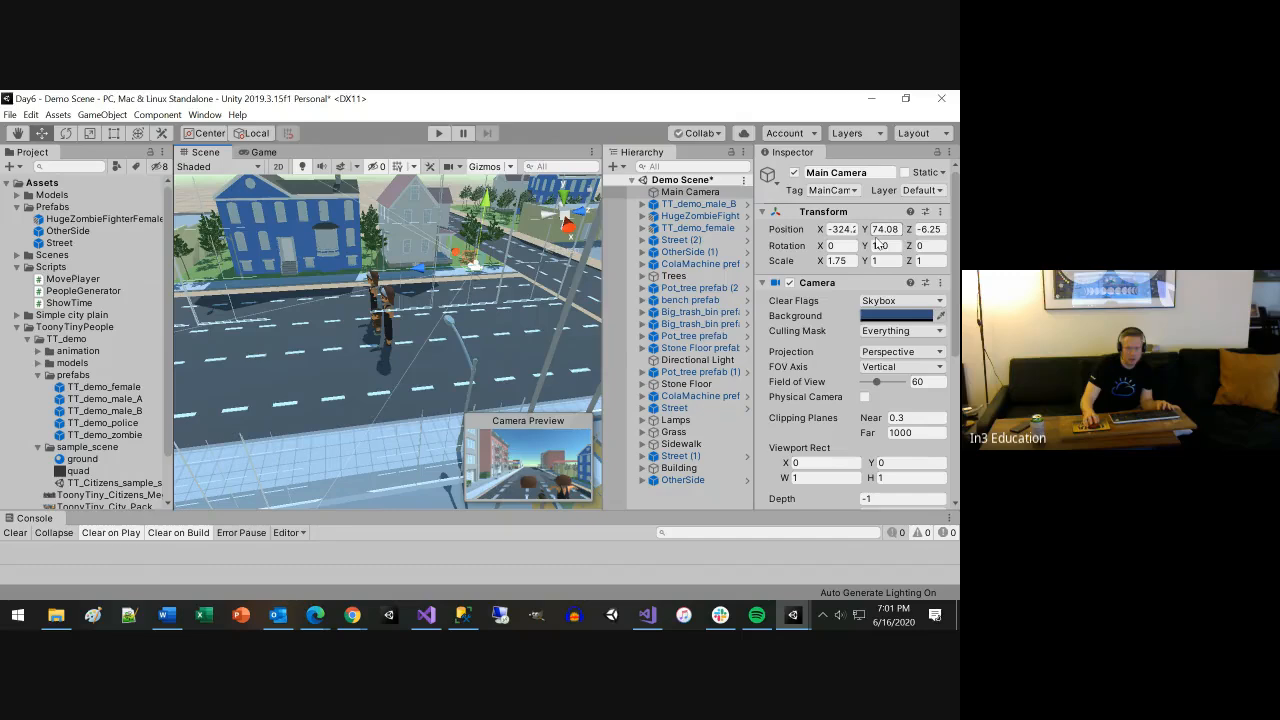
# Tilt the Main Camera down toward the street with an X rotation of about 25.4
pyautogui.click(912, 247)
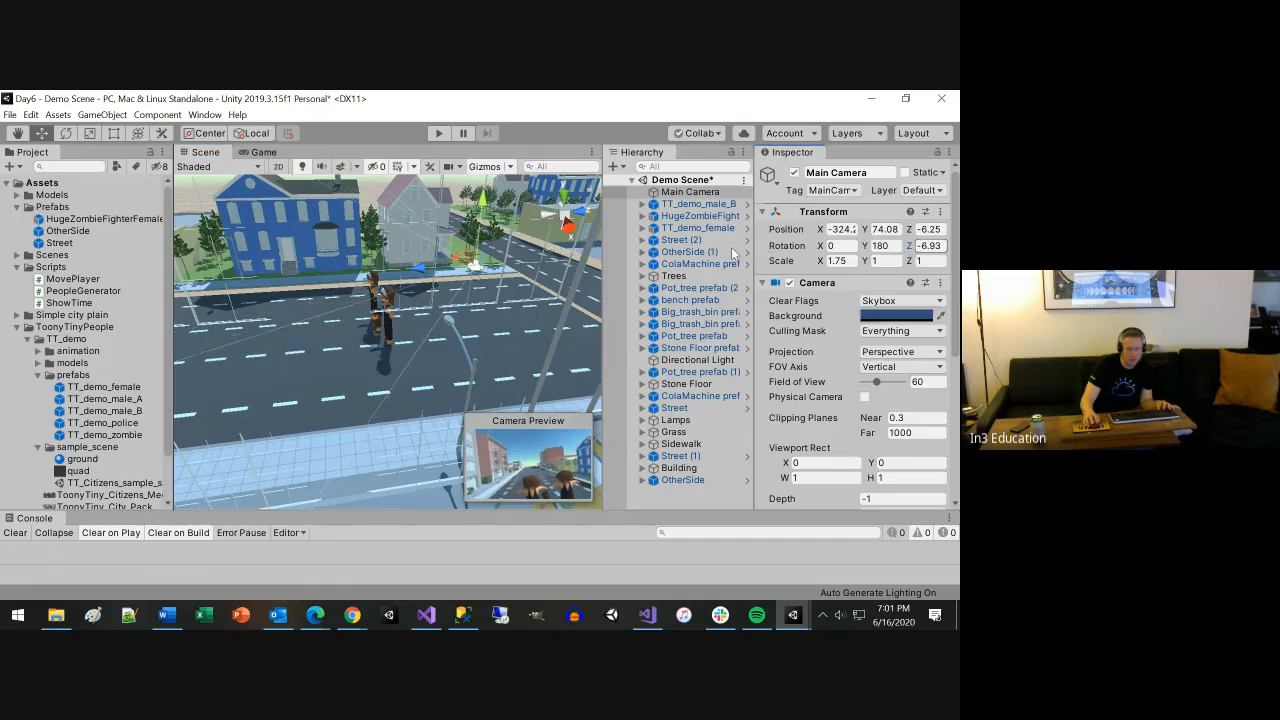
pyautogui.moveTo(819, 246); pyautogui.dragTo(492, 326)
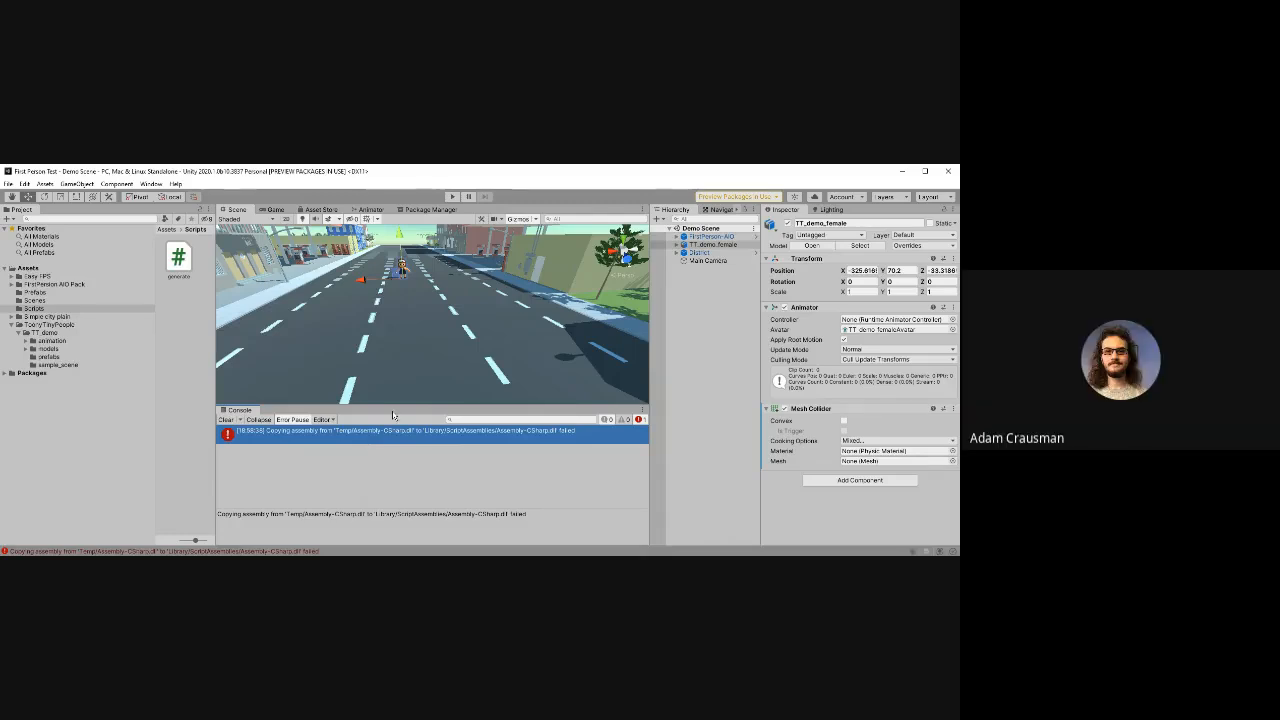
pyautogui.click(940, 177)
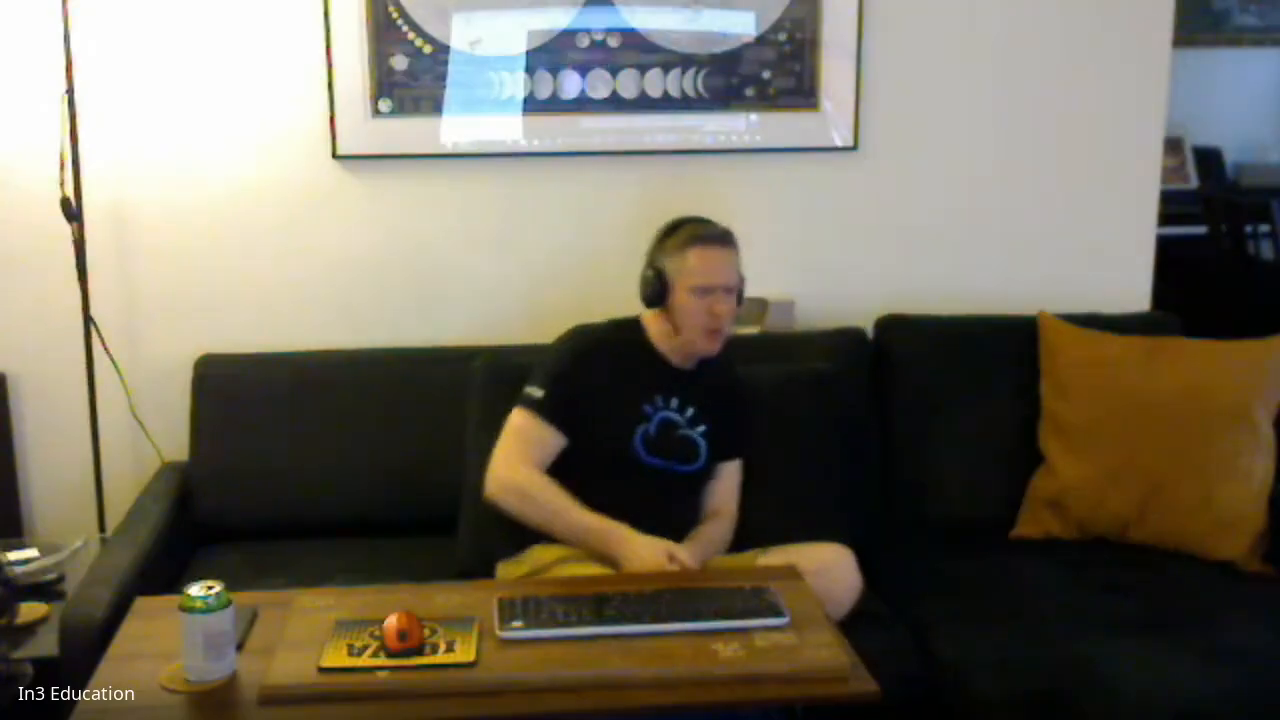
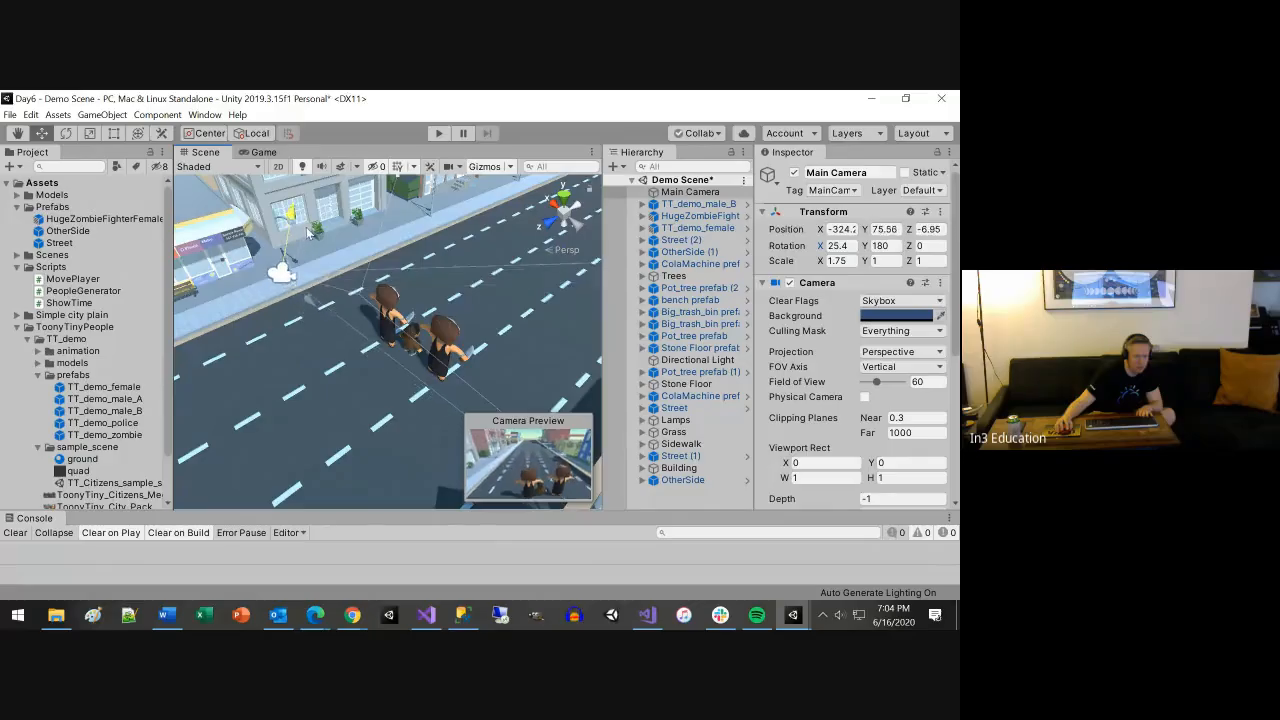
# Run the game to check the camera's view of the spawned zombies, stop it, and examine the street in the Scene view
pyautogui.click(438, 133)
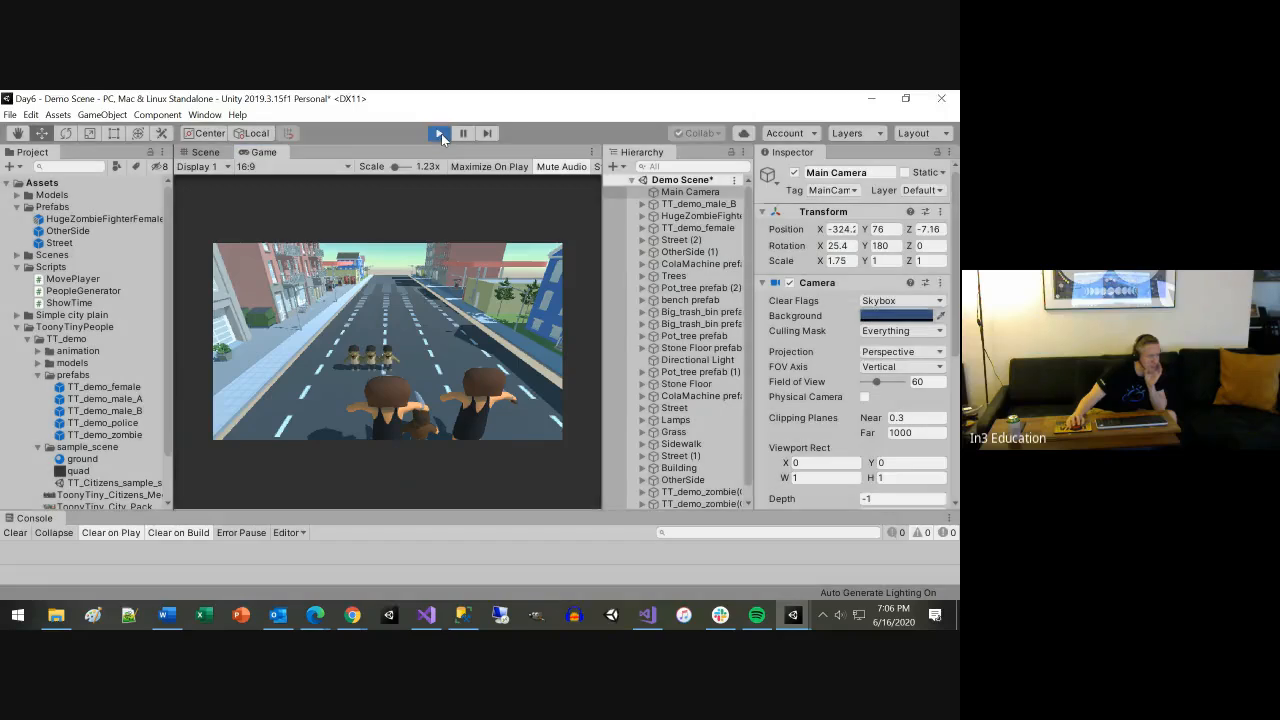
pyautogui.click(439, 133)
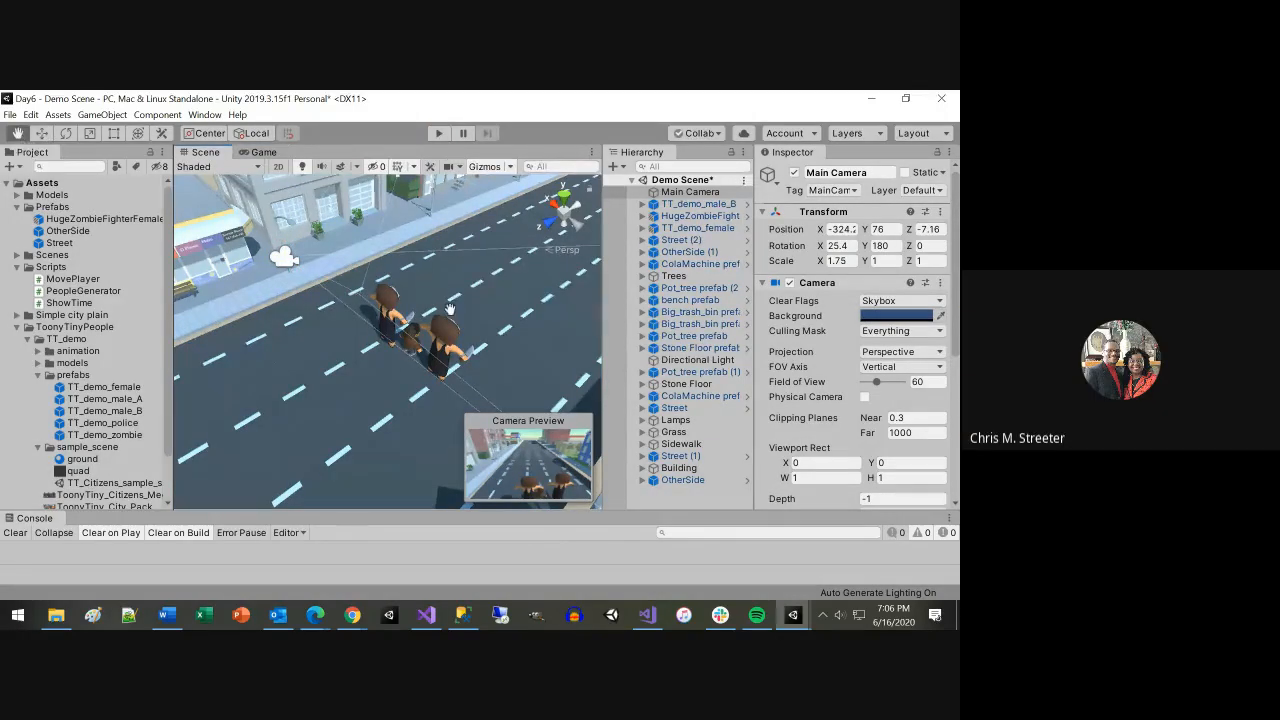
pyautogui.moveTo(450, 309); pyautogui.dragTo(324, 337)
pyautogui.click(41, 135)
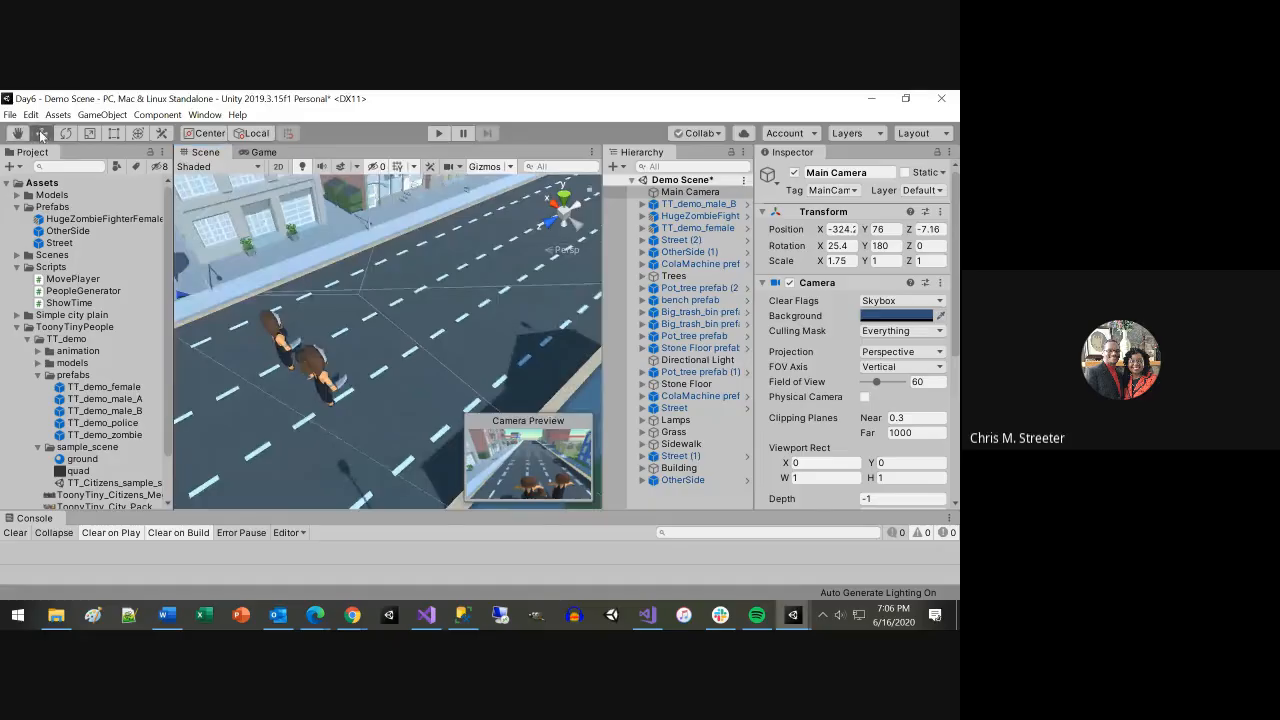
pyautogui.scroll(-2, 367, 345)
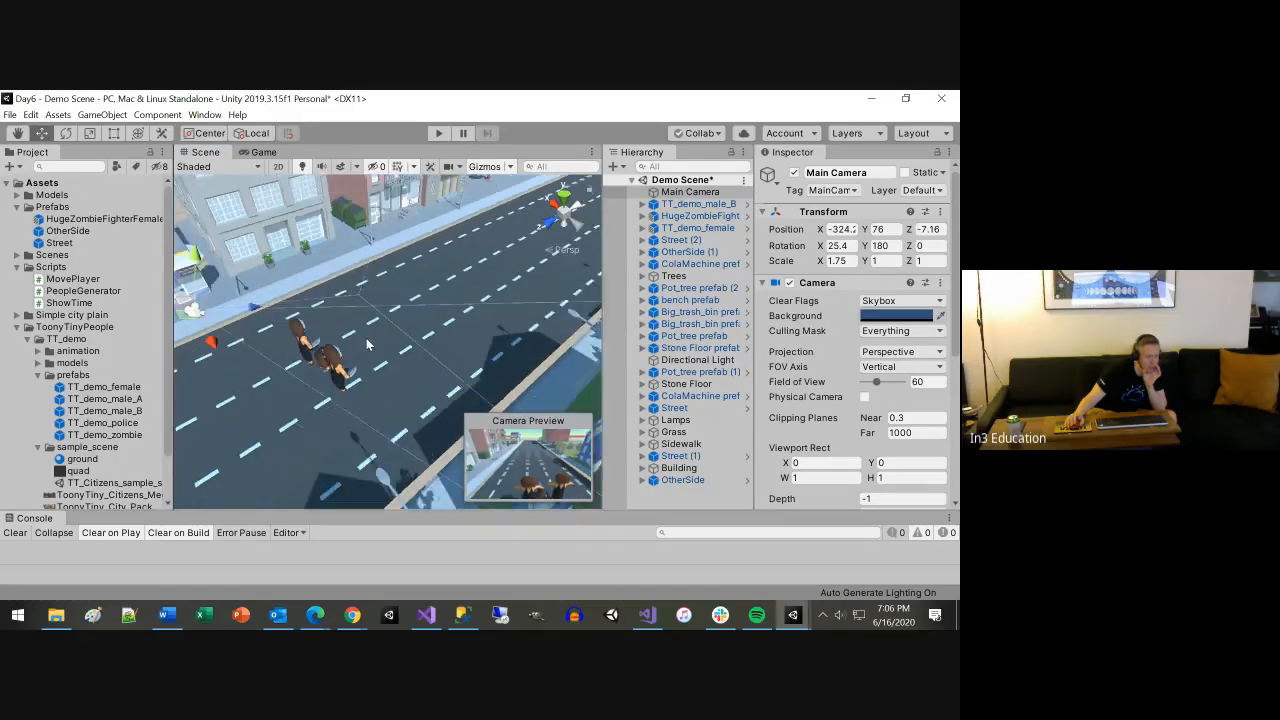
# Try rolling the Main Camera to a Z rotation of about 41, and undo the rotation
pyautogui.scroll(-2, 367, 345)
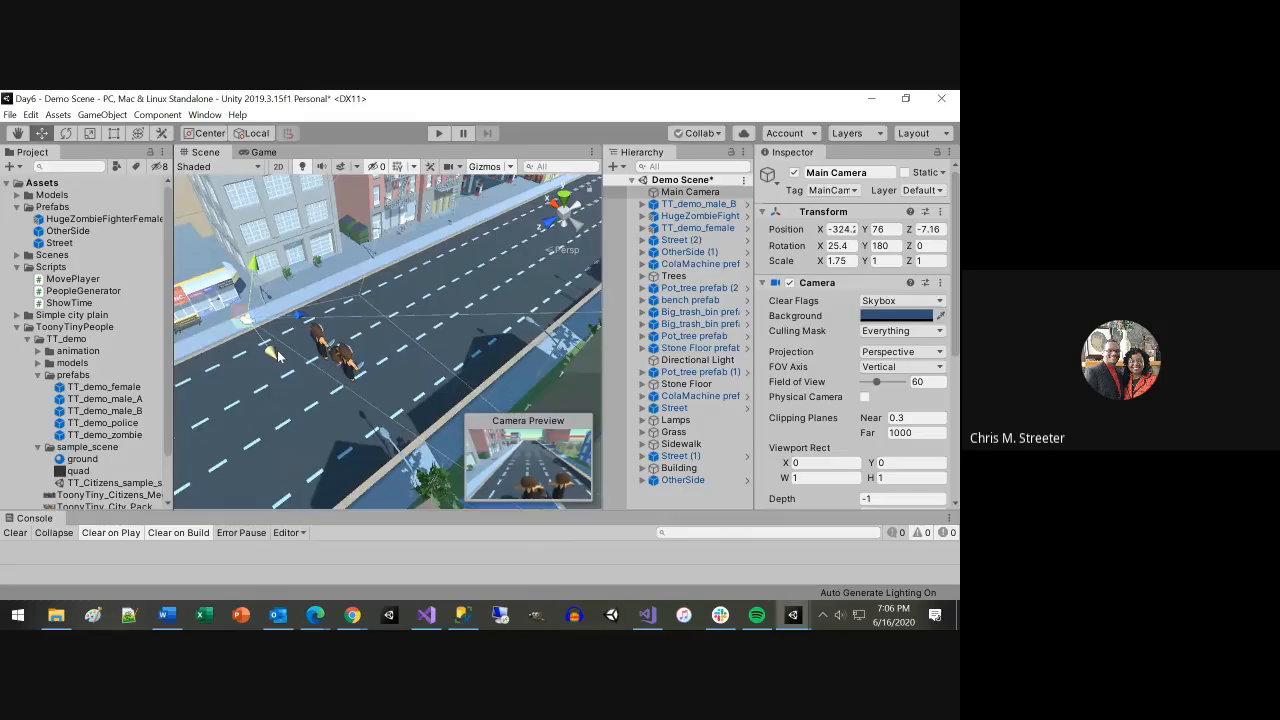
pyautogui.click(66, 134)
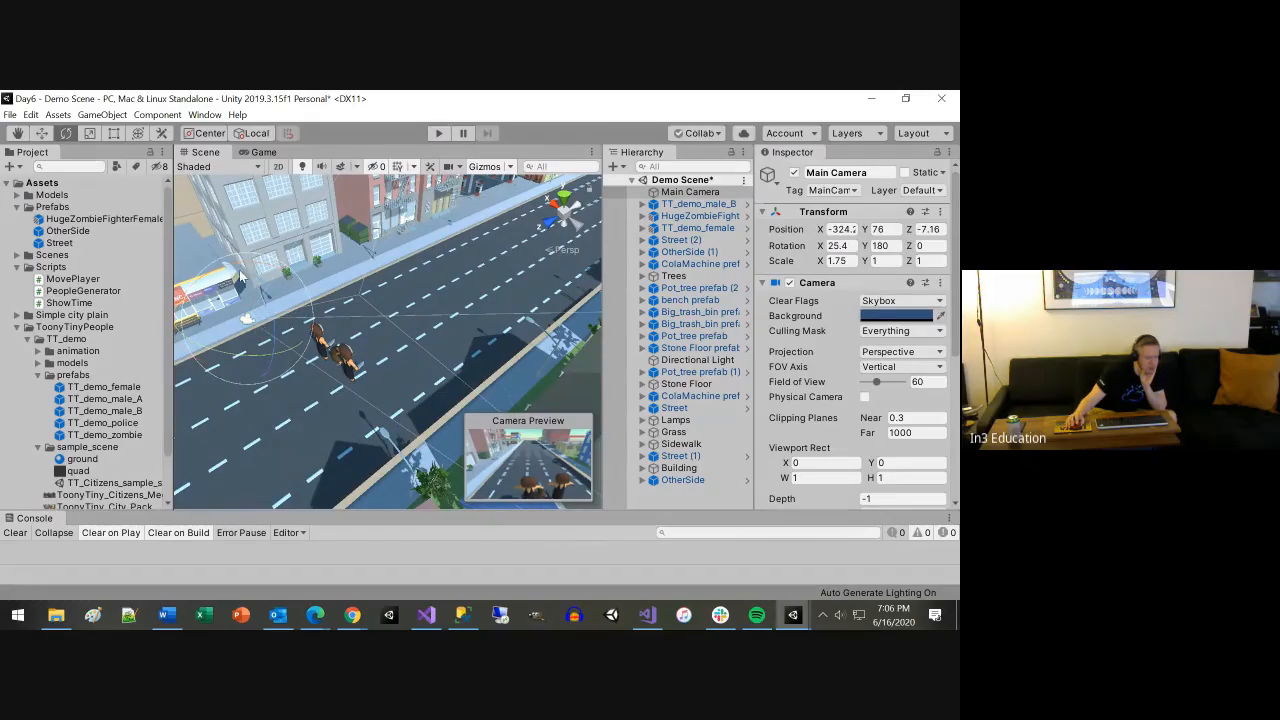
pyautogui.moveTo(276, 328); pyautogui.dragTo(250, 330)
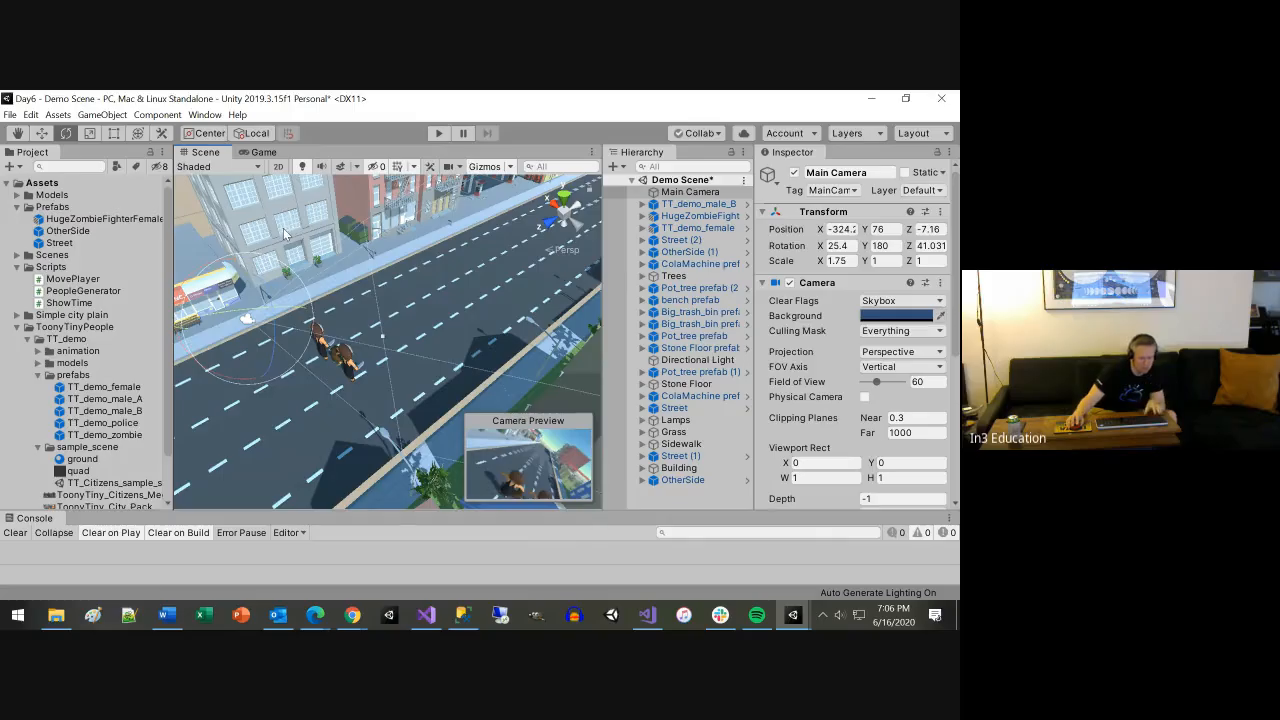
pyautogui.hotkey('ctrl', 'z')
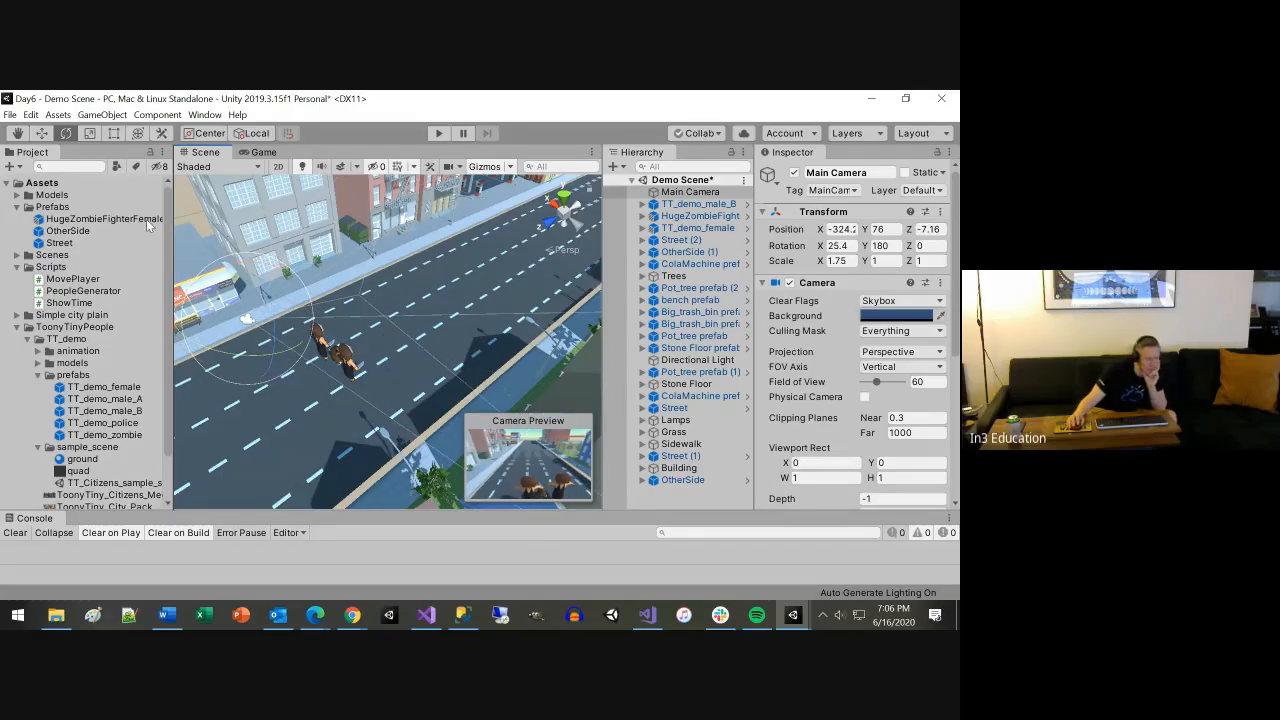
# Try shifting the Main Camera sideways to an X position of about -326.1, and undo the move
pyautogui.click(89, 133)
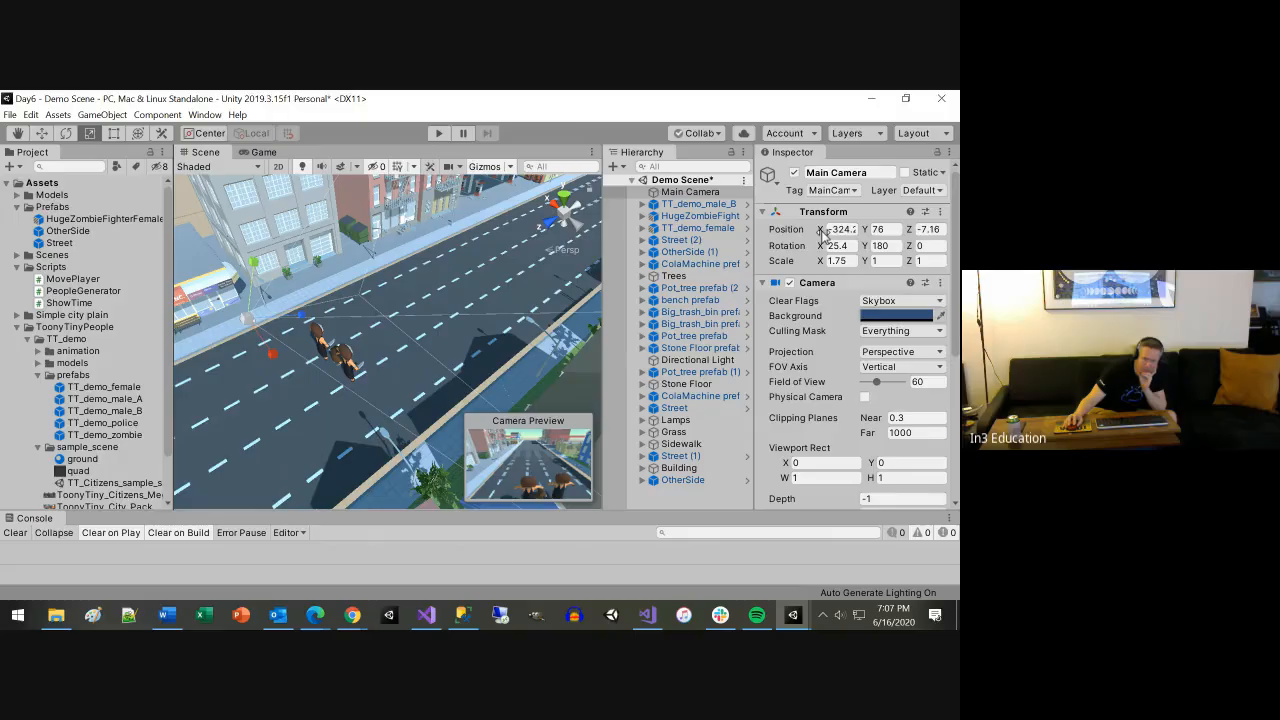
pyautogui.moveTo(822, 232); pyautogui.dragTo(773, 257)
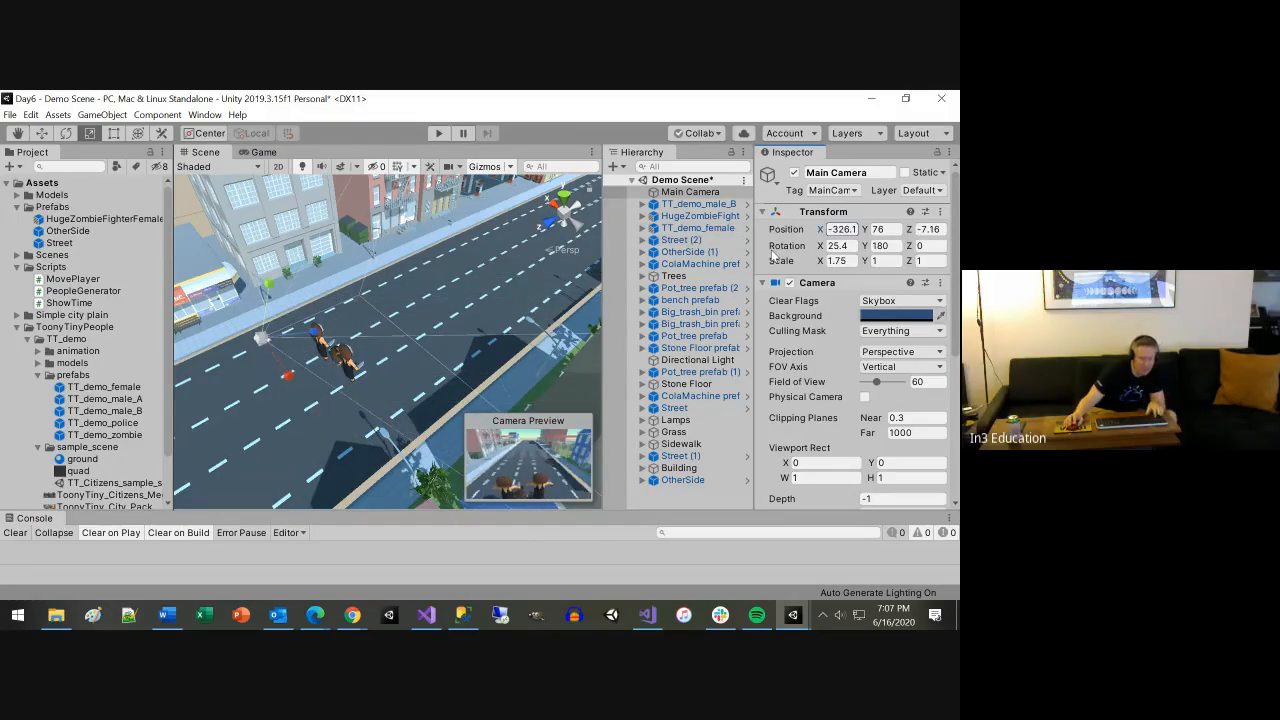
pyautogui.hotkey('ctrl', 'z')
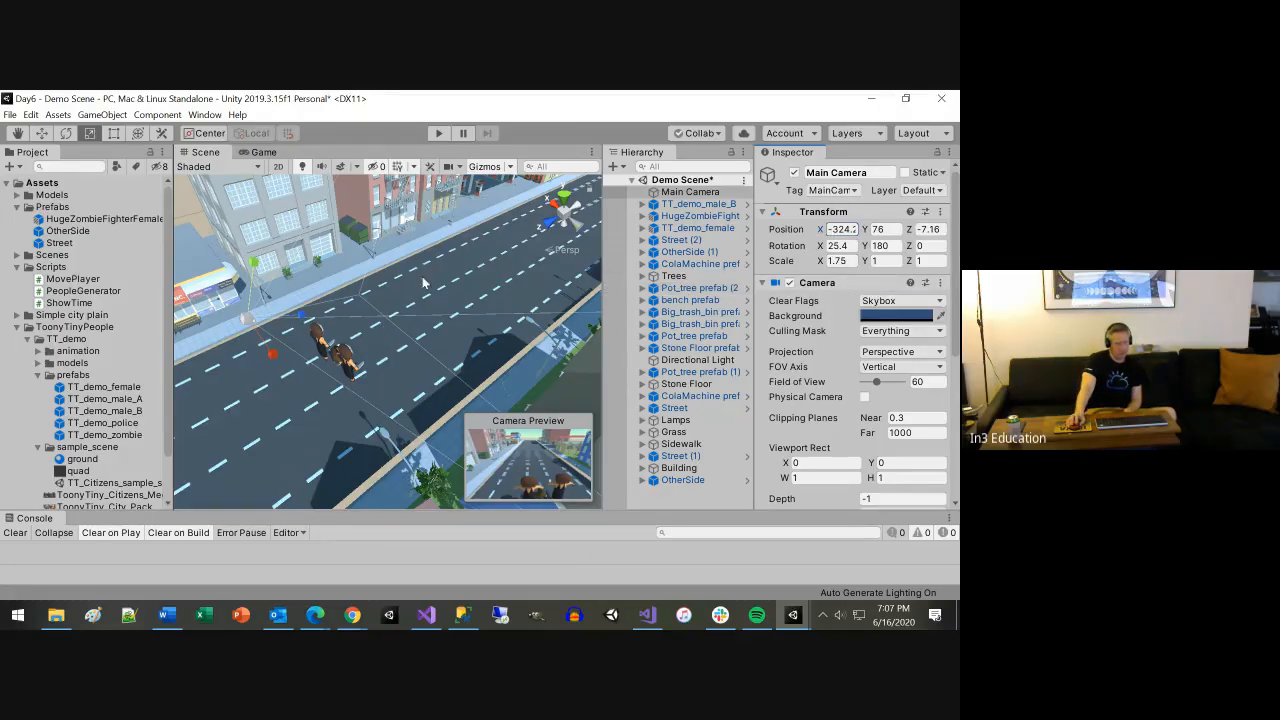
pyautogui.scroll(5, 403, 327)
pyautogui.scroll(-2, 374, 340)
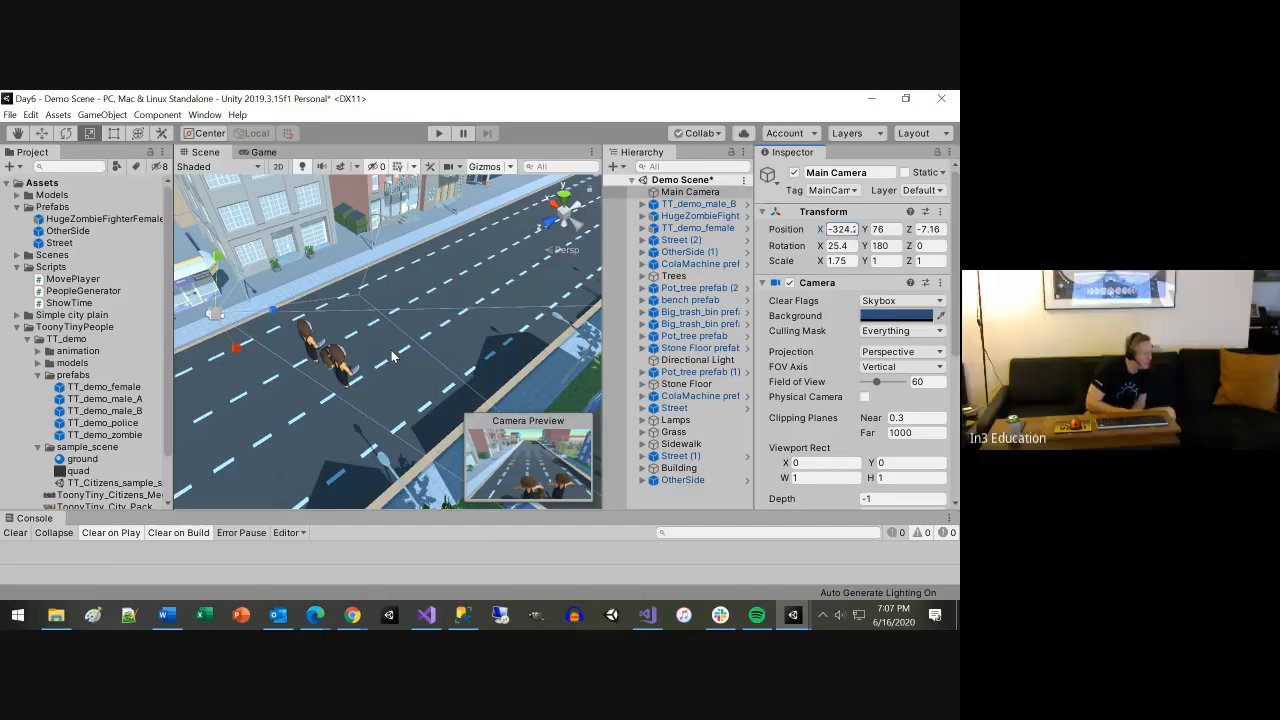
# Inspect the transforms of a Big_trash_bin prefab, the HugeZombieFighterFemale and Street (1), and frame Street (1) in the Scene view
pyautogui.click(41, 133)
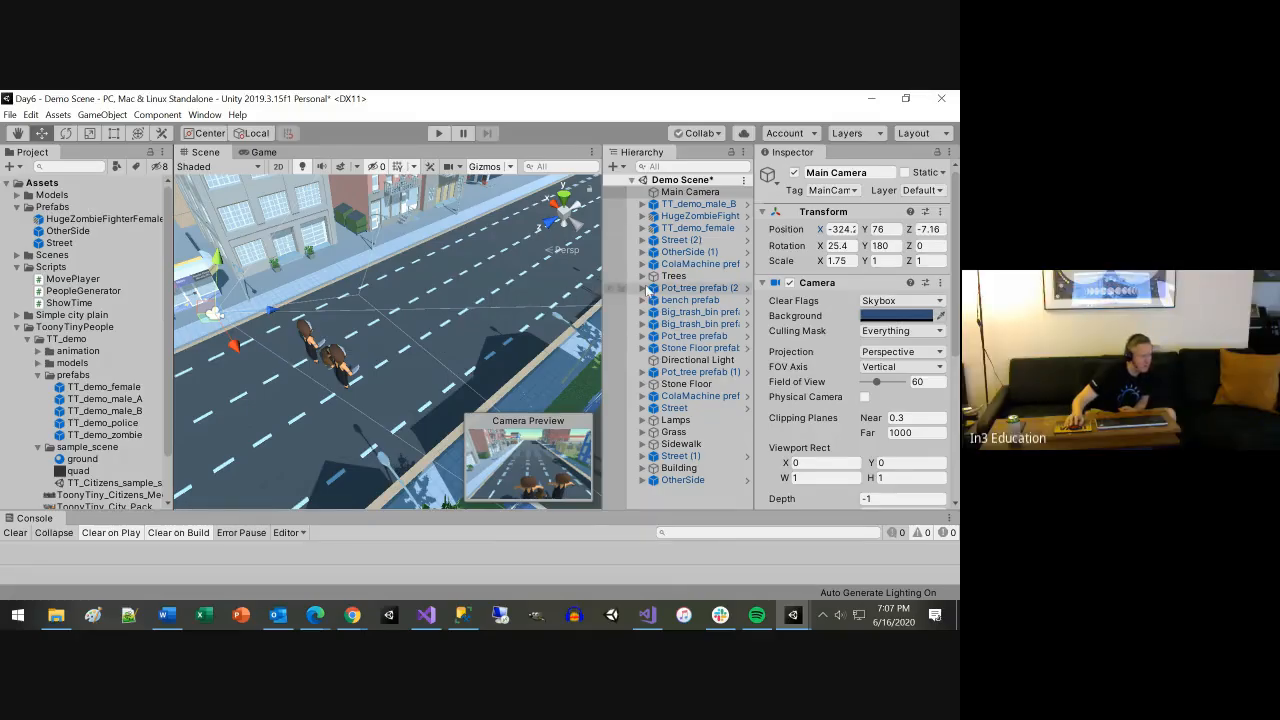
pyautogui.click(688, 324)
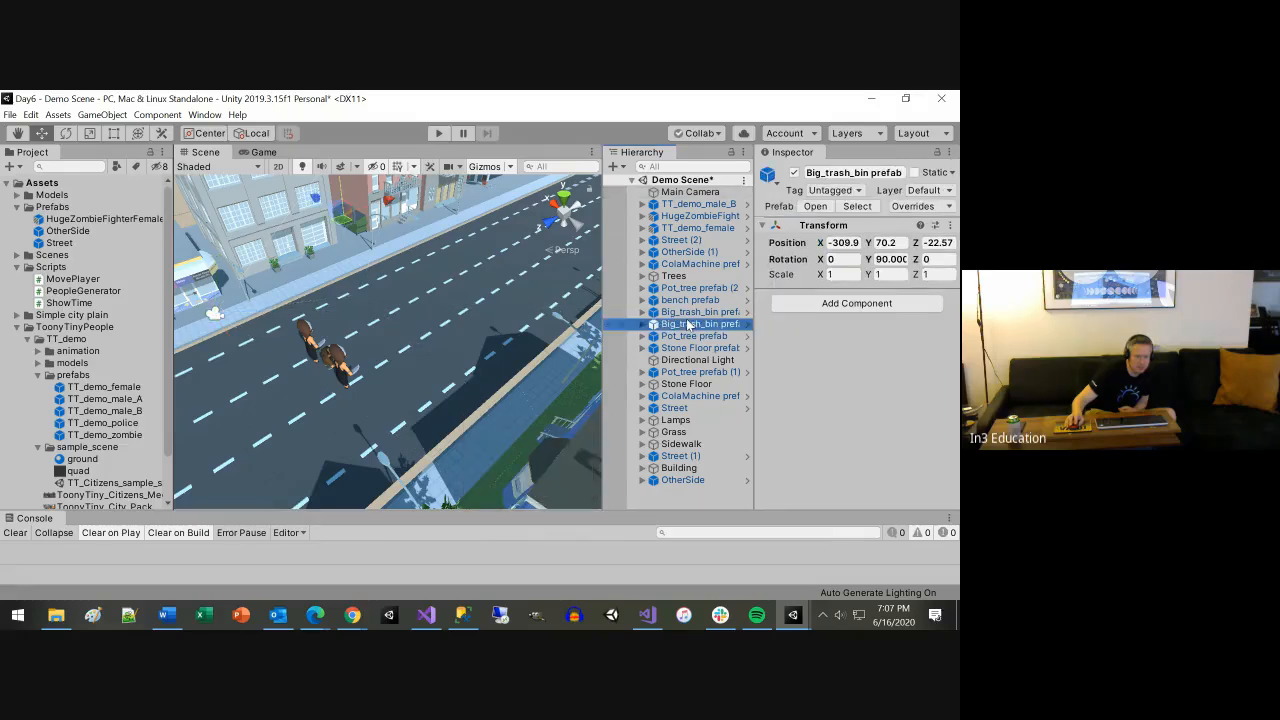
pyautogui.click(690, 217)
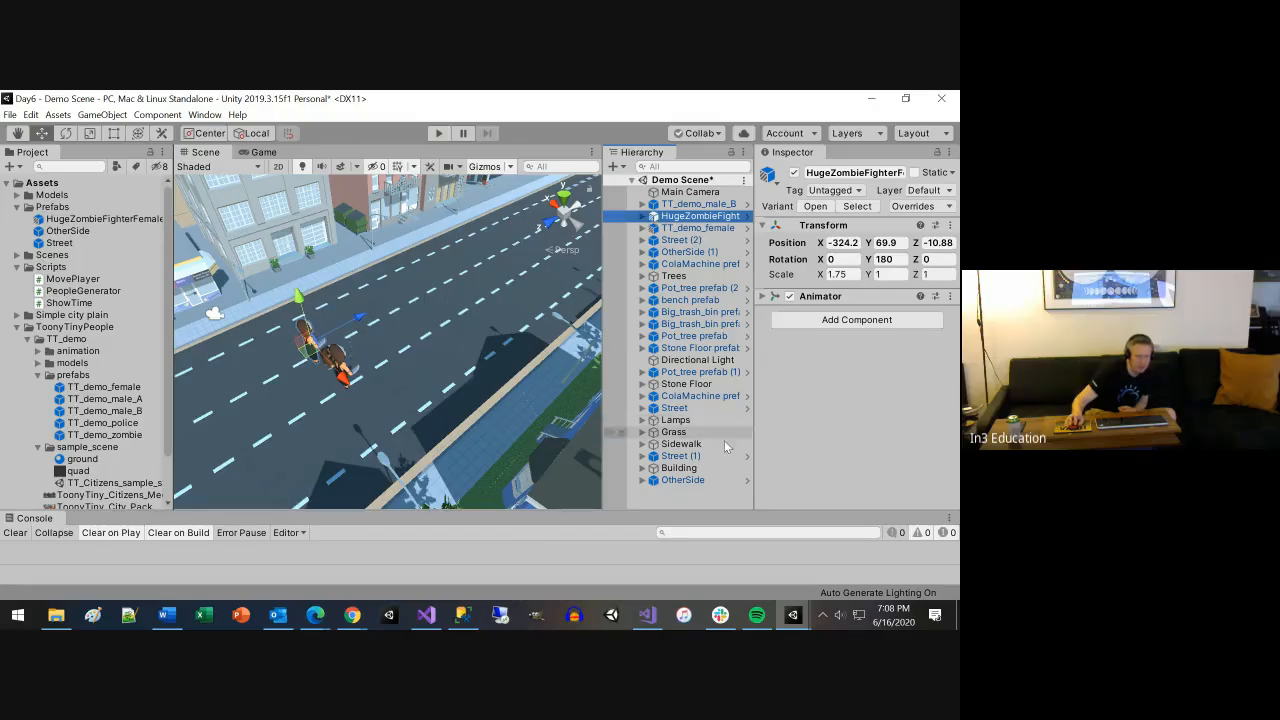
pyautogui.click(680, 457)
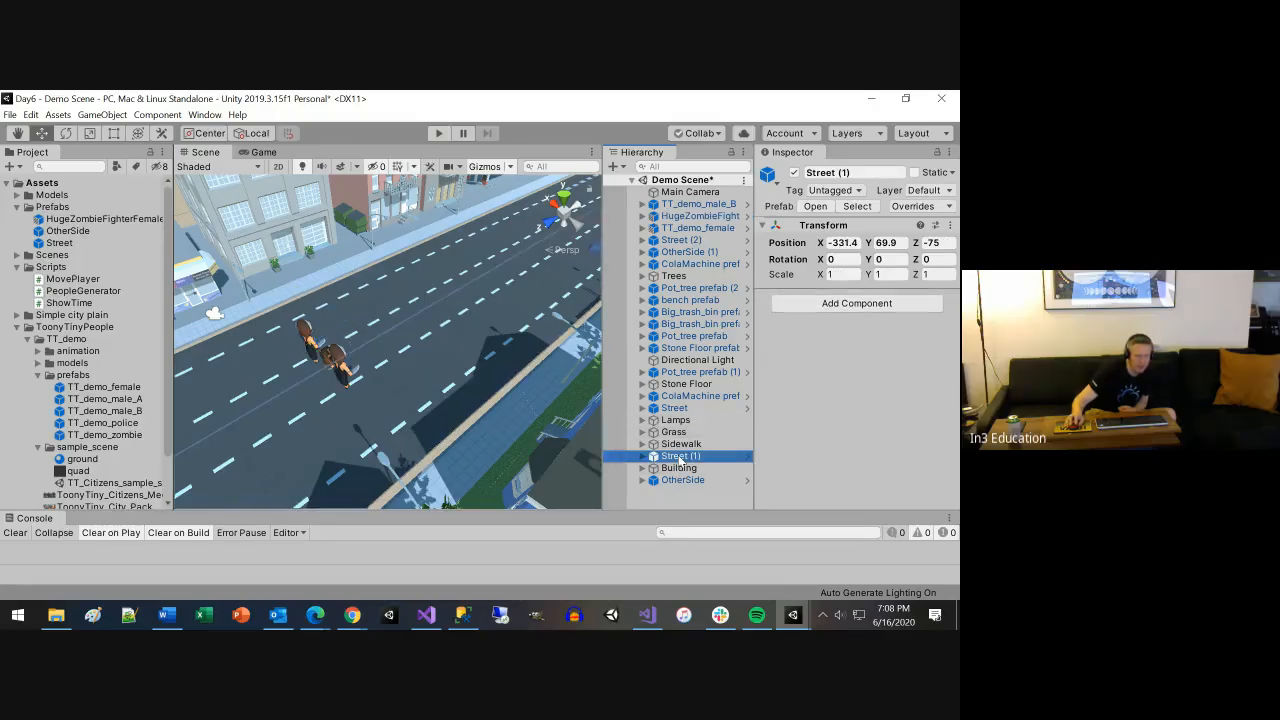
pyautogui.press('f')
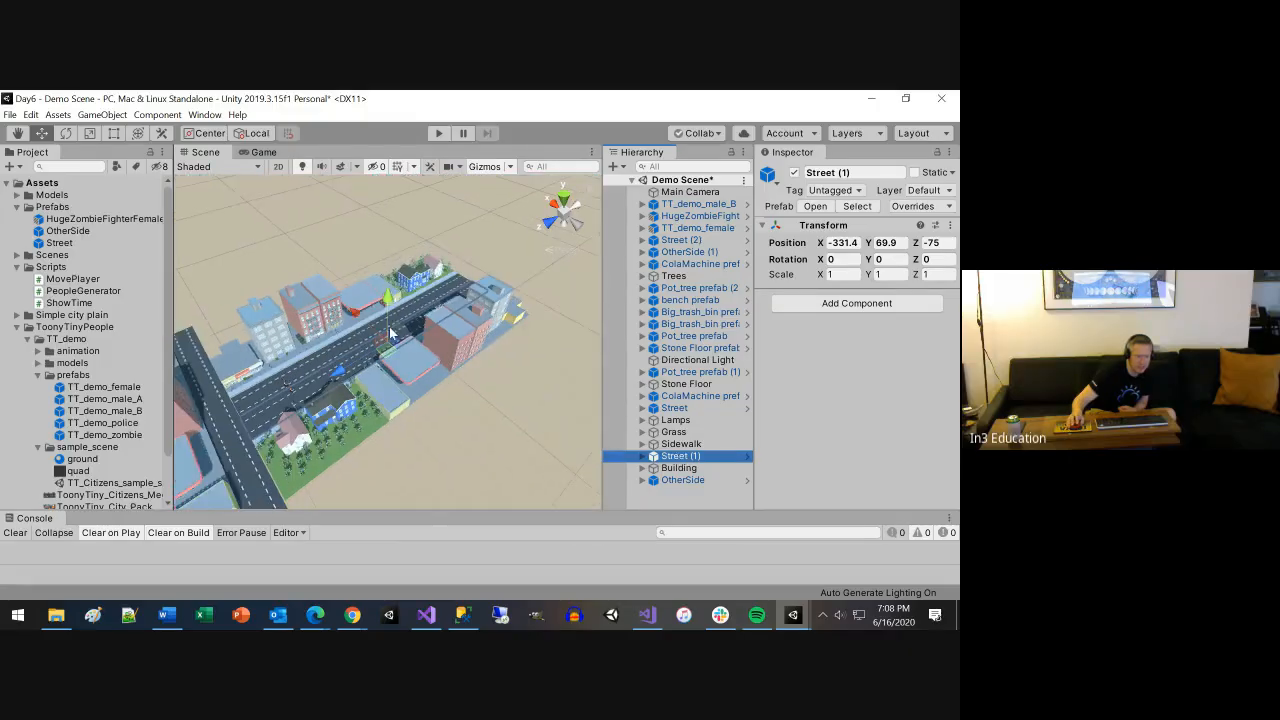
pyautogui.moveTo(400, 292); pyautogui.dragTo(398, 346)
pyautogui.hotkey('ctrl', 'z')
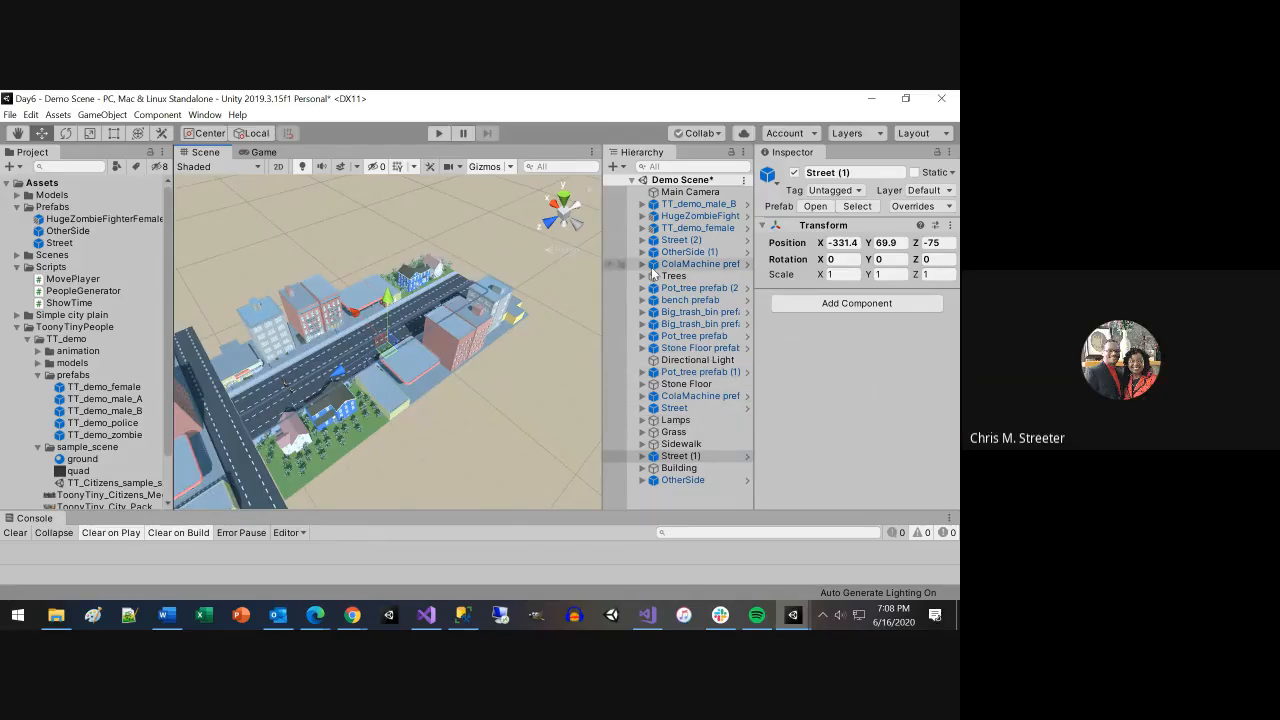
# View the street along the scene's axes, including from above, and compare it with the camera's view in the Game view
pyautogui.click(548, 226)
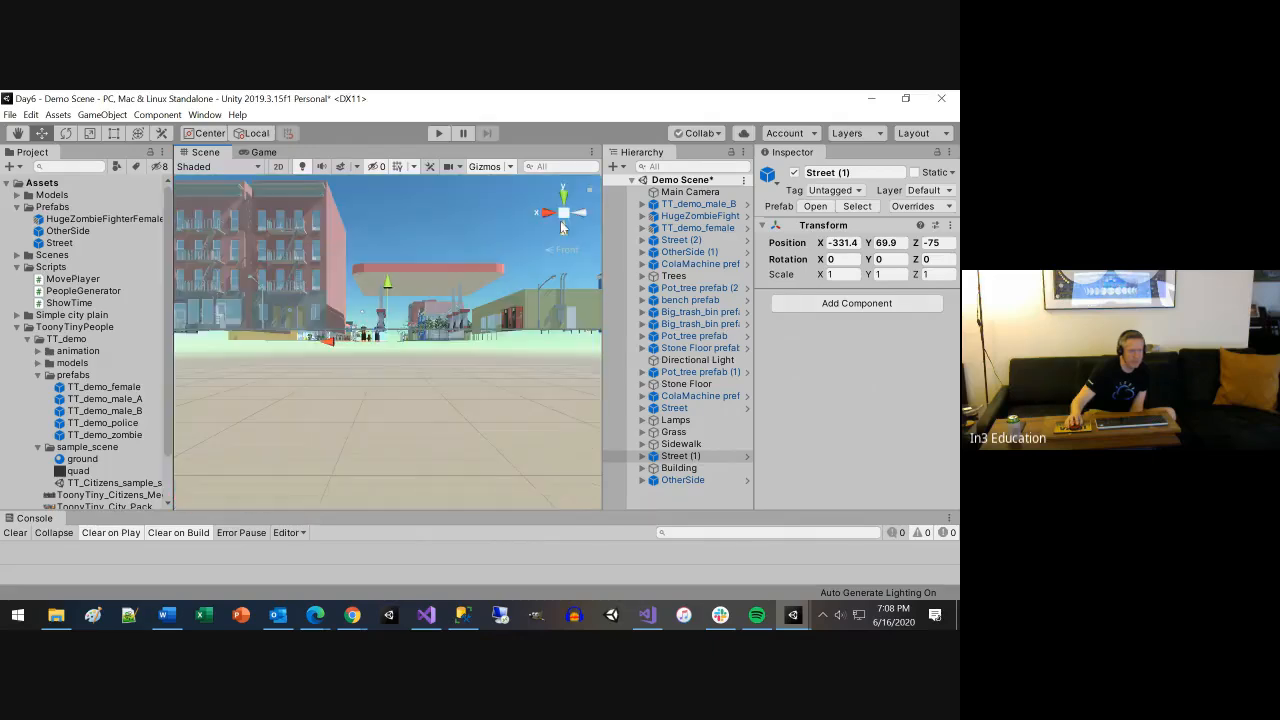
pyautogui.click(549, 215)
pyautogui.click(549, 217)
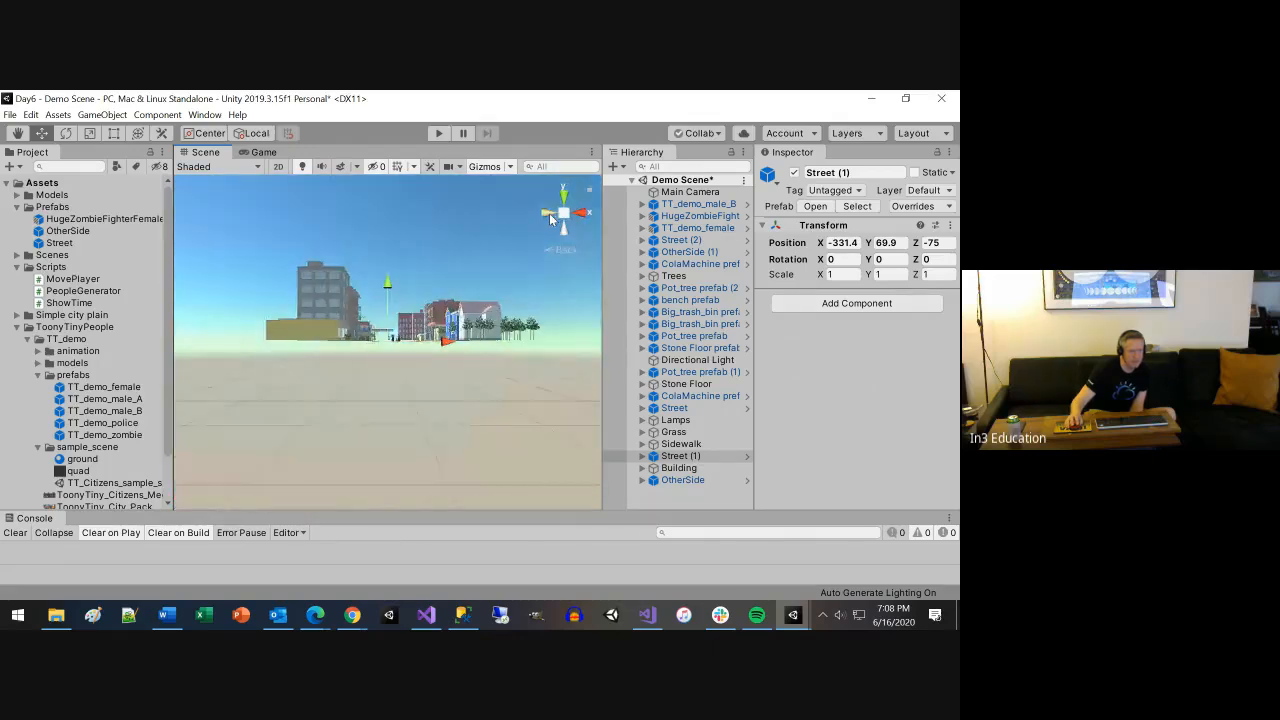
pyautogui.click(566, 198)
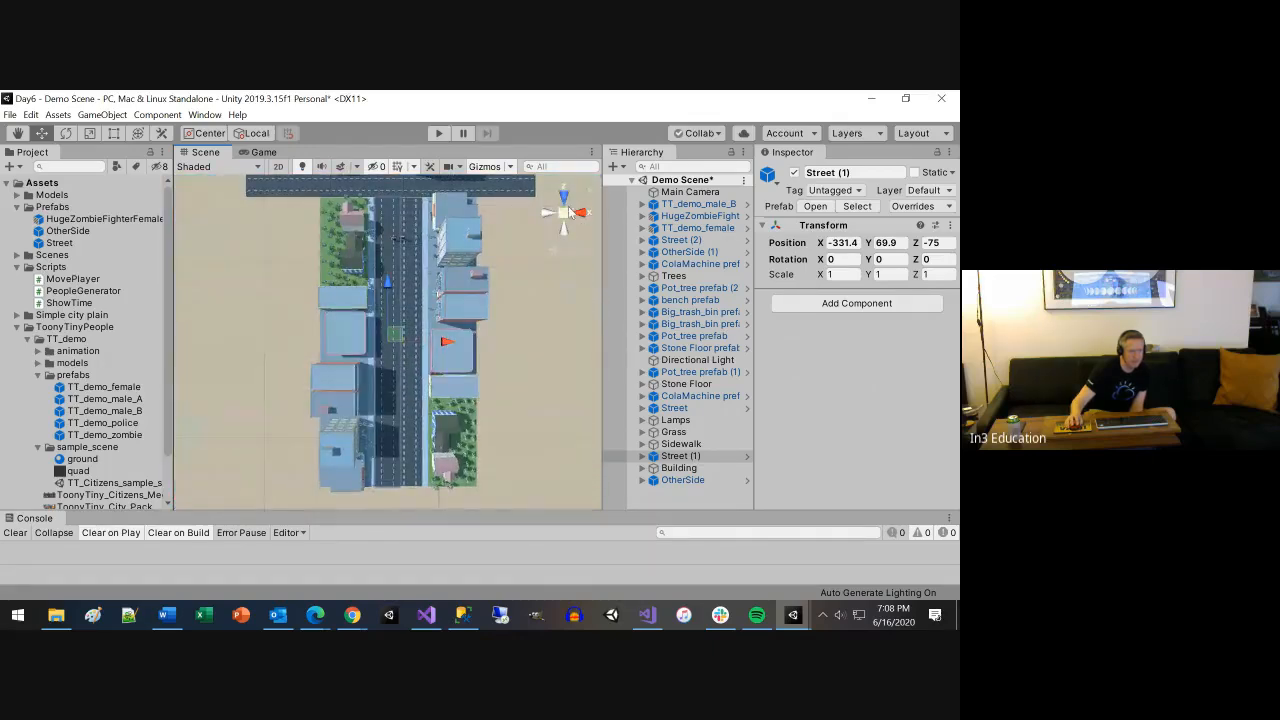
pyautogui.click(584, 215)
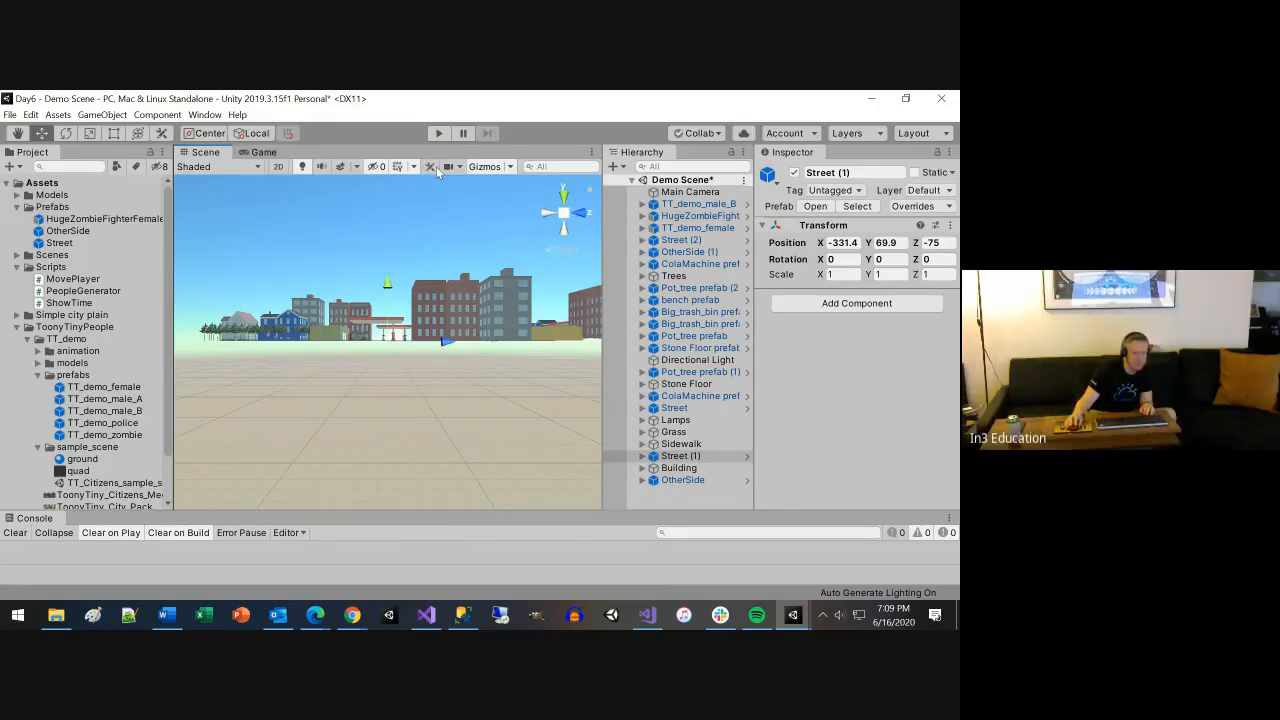
pyautogui.click(260, 153)
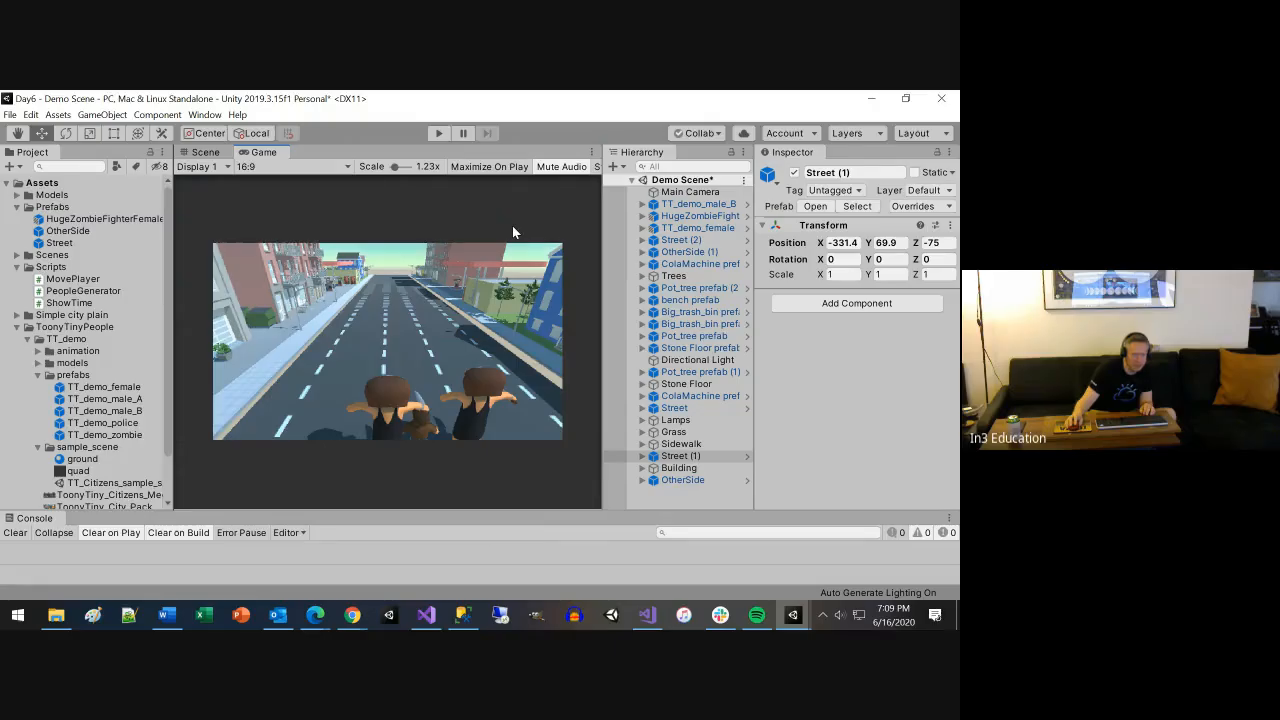
pyautogui.click(207, 153)
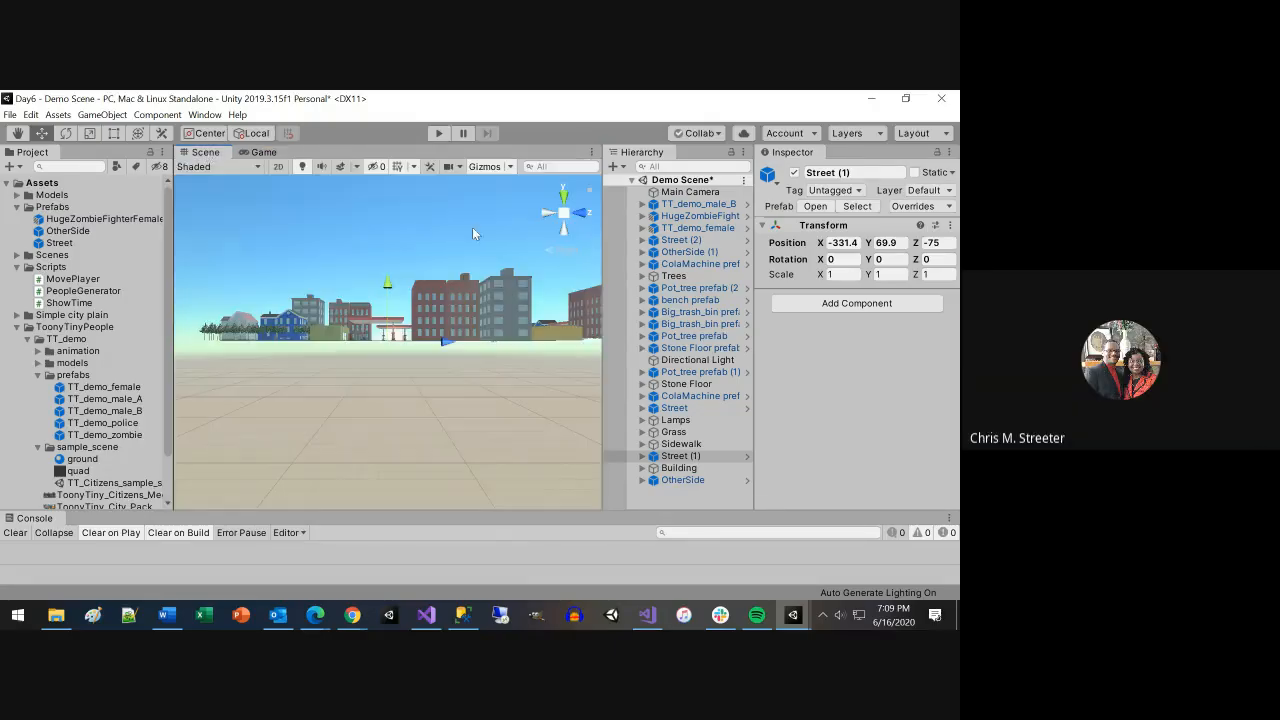
# Examine the whole town layout from the side, from above and from several perspective angles in the Scene view
pyautogui.click(566, 217)
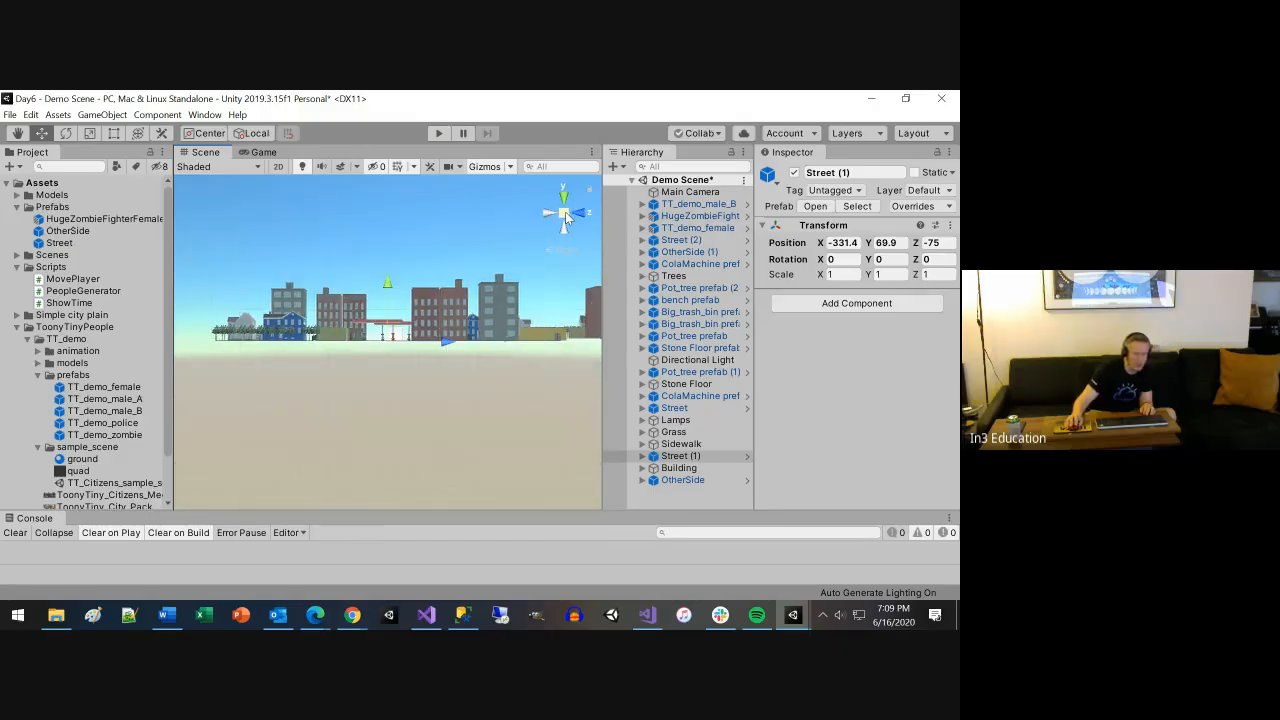
pyautogui.click(566, 217)
pyautogui.moveTo(557, 320); pyautogui.dragTo(360, 434)
pyautogui.keyDown('alt'); pyautogui.moveTo(463, 387); pyautogui.dragTo(292, 549); pyautogui.keyUp('alt')
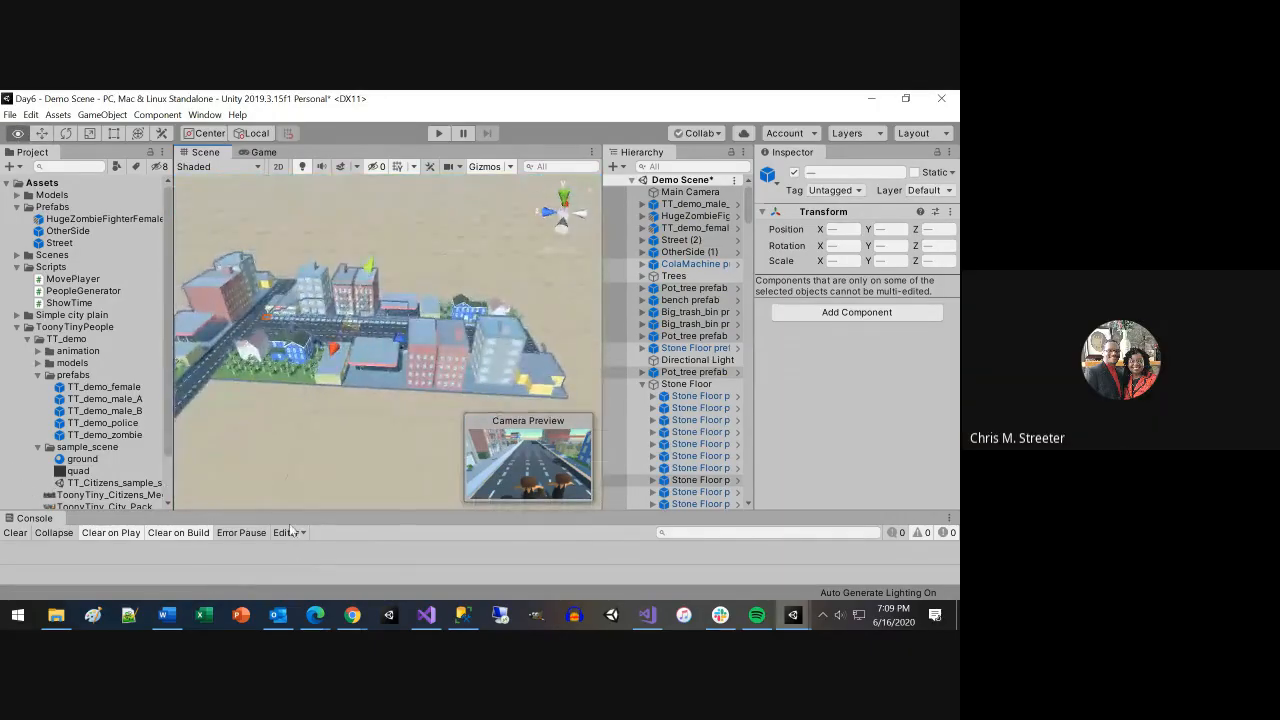
pyautogui.click(562, 231)
pyautogui.click(566, 209)
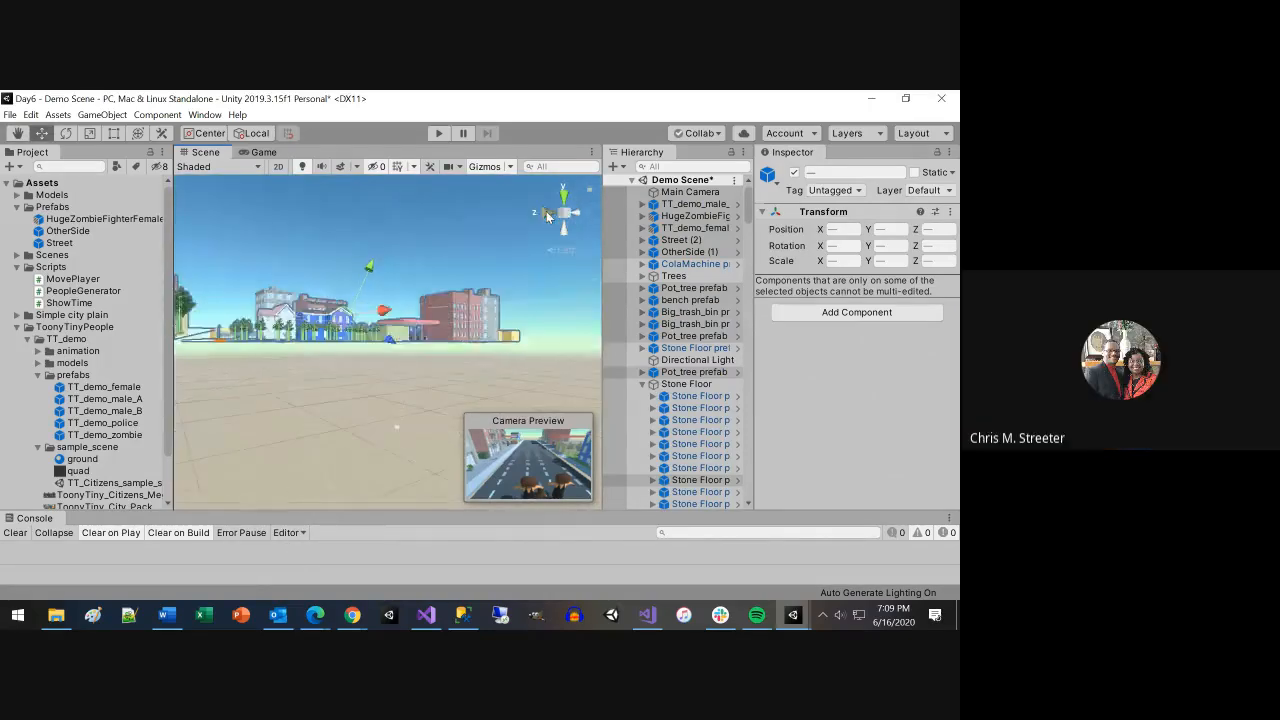
pyautogui.click(566, 203)
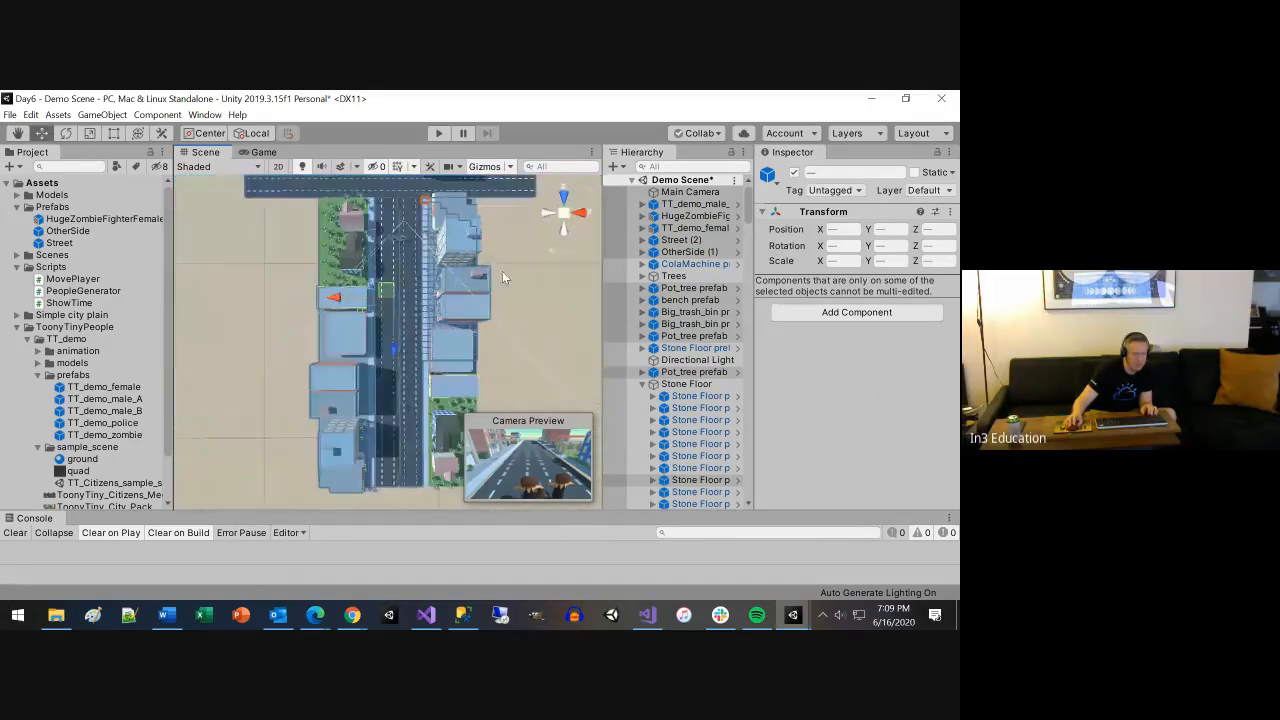
pyautogui.keyDown('alt'); pyautogui.moveTo(392, 370); pyautogui.dragTo(101, 143); pyautogui.keyUp('alt')
pyautogui.keyDown('alt'); pyautogui.moveTo(390, 372); pyautogui.dragTo(357, 350); pyautogui.keyUp('alt')
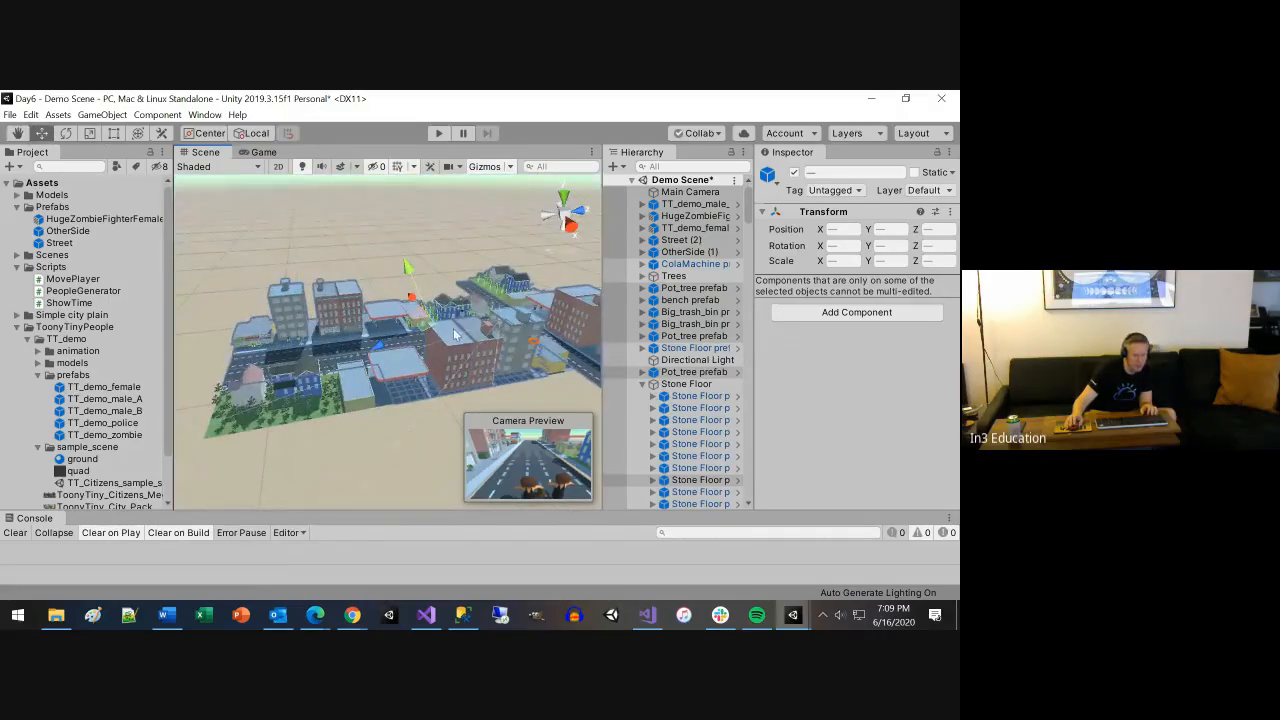
pyautogui.keyDown('alt'); pyautogui.moveTo(515, 352); pyautogui.dragTo(876, 360); pyautogui.keyUp('alt')
pyautogui.scroll(7, 559, 325)
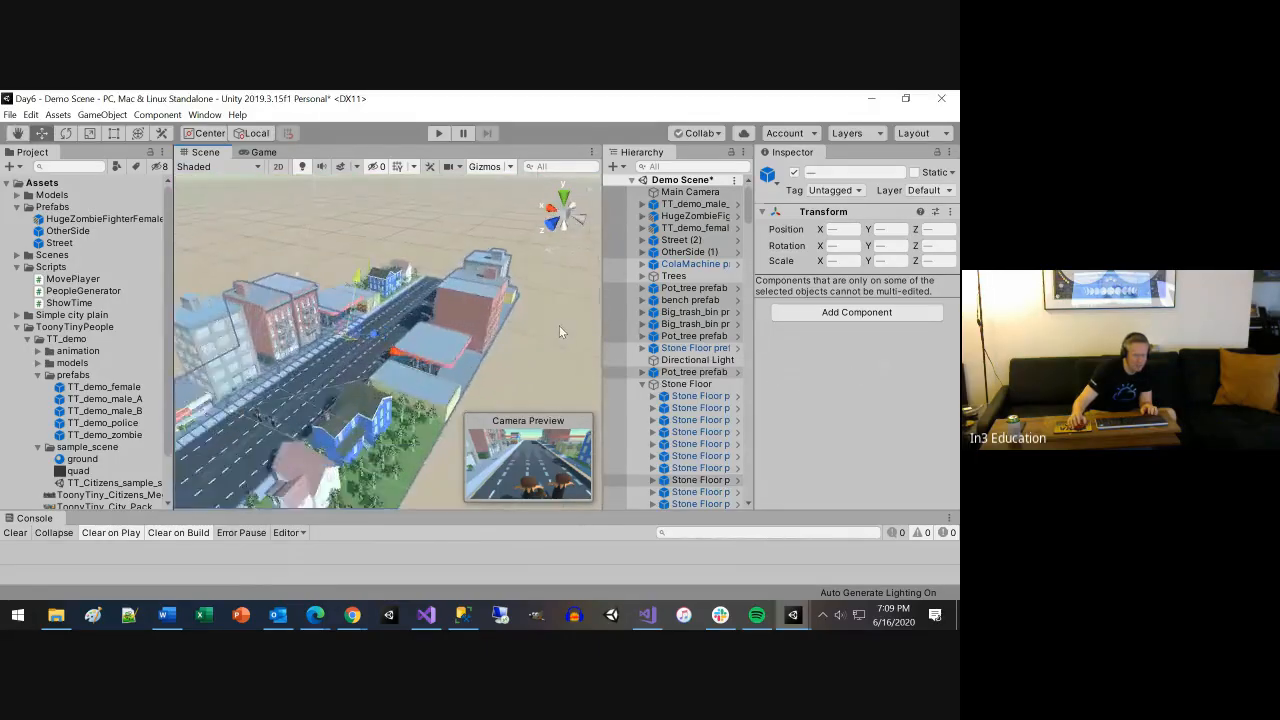
pyautogui.scroll(3, 465, 332)
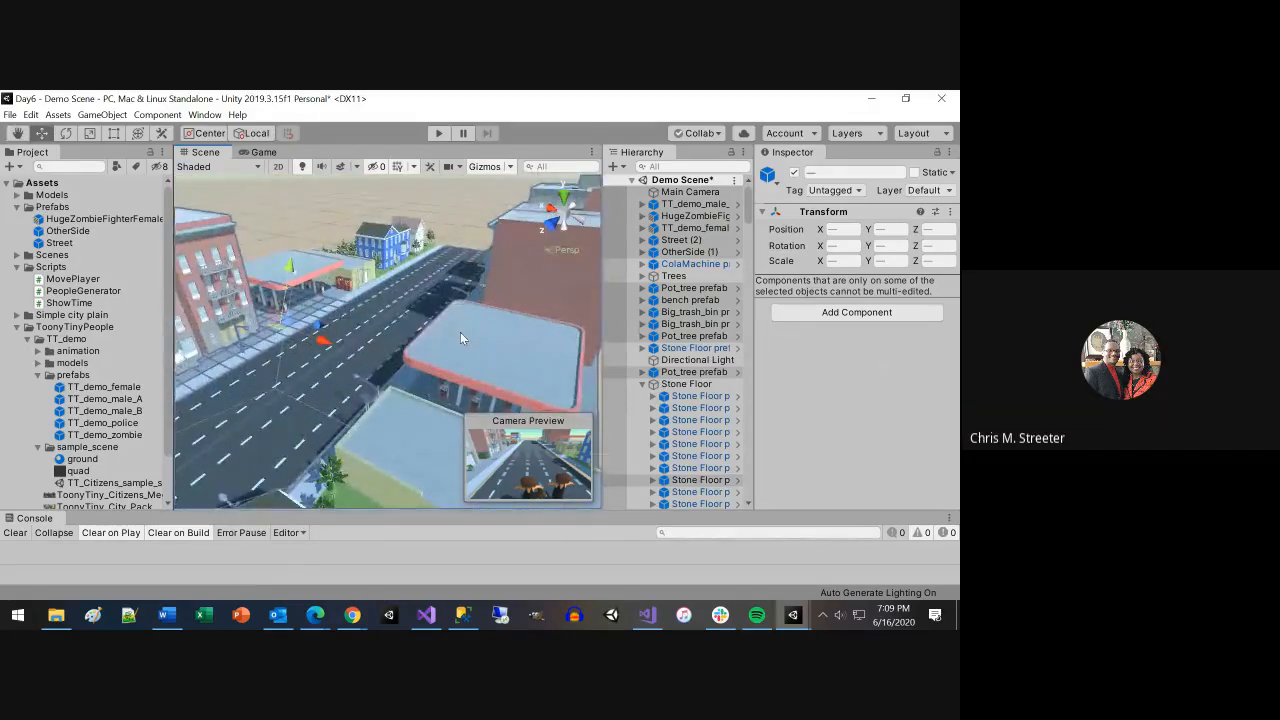
# Replace the multiple selection with a single Big_trash_bin prefab, and collapse the Stone Floor and Lamps groups in the scene hierarchy
pyautogui.click(667, 330)
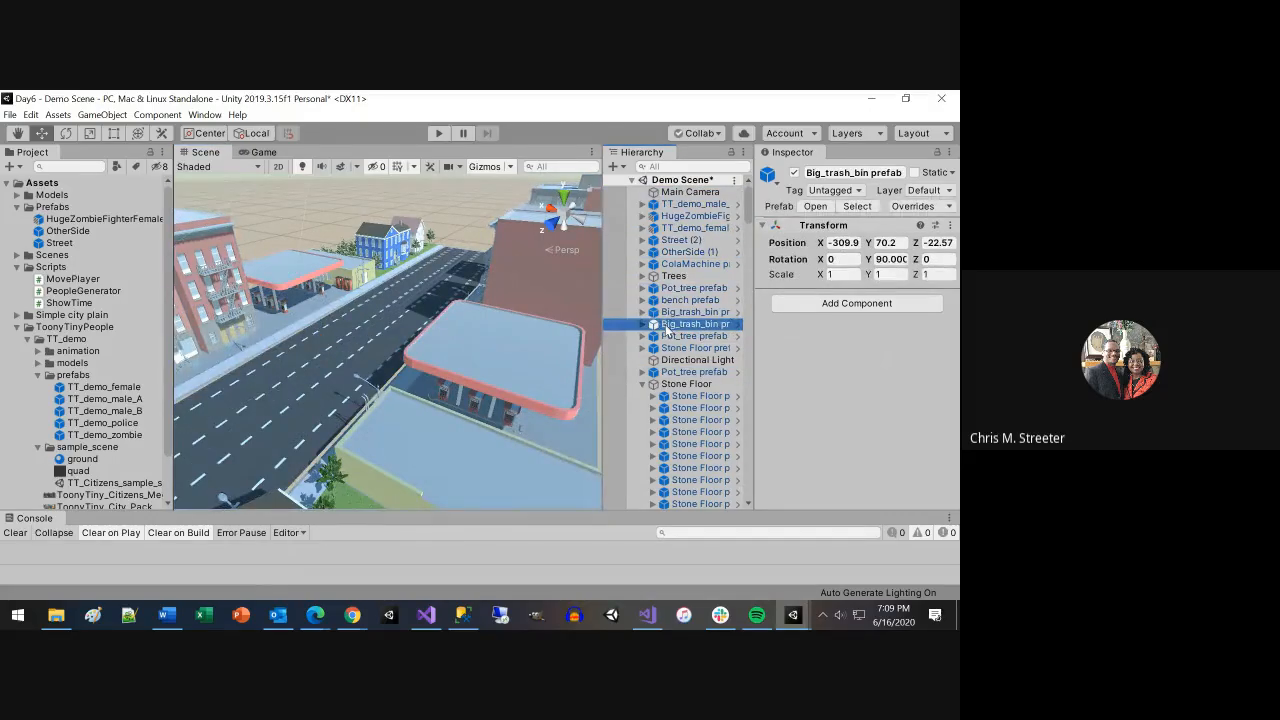
pyautogui.click(643, 385)
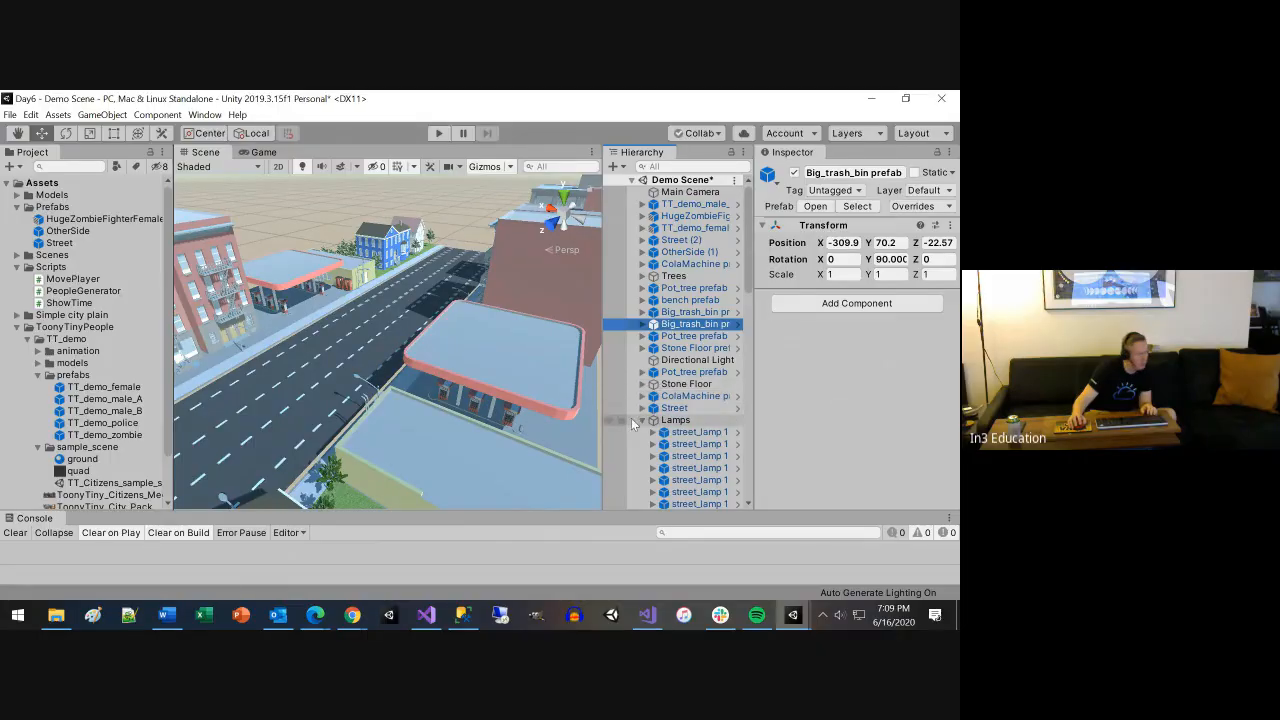
pyautogui.click(641, 419)
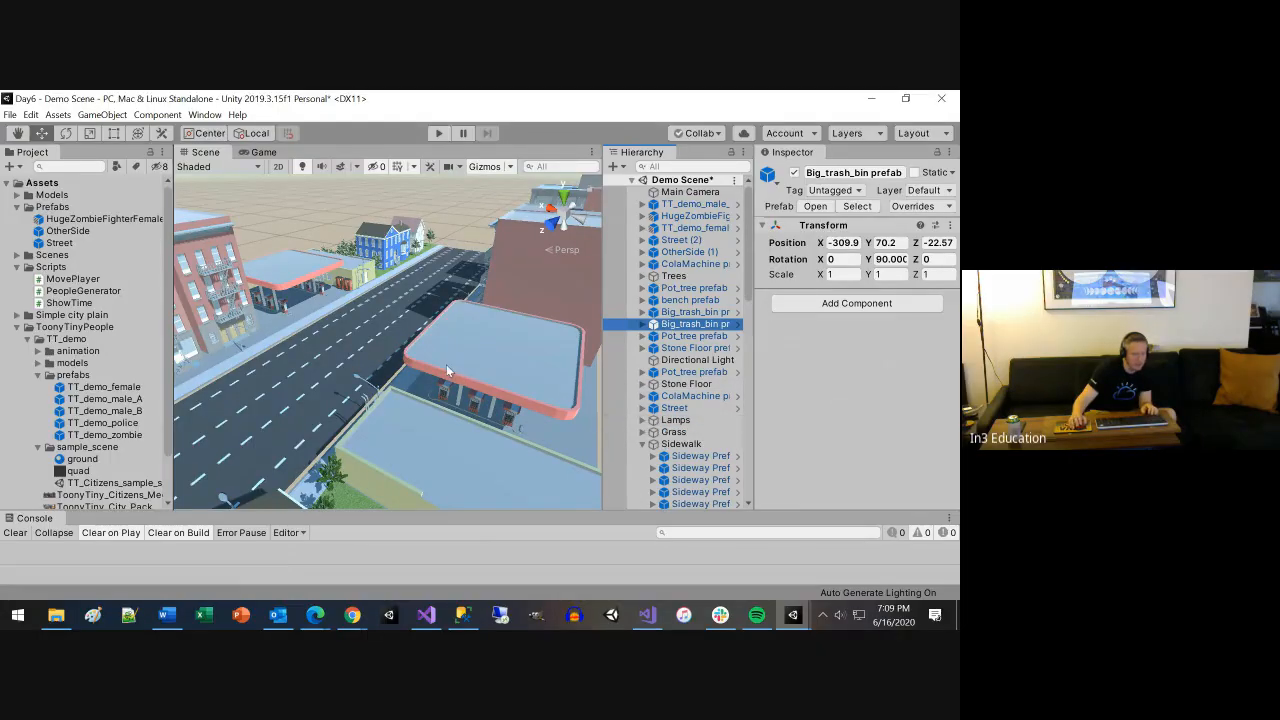
# Select and frame the Main Camera, examine the street around it, and collapse the Sidewalk group in the scene hierarchy
pyautogui.scroll(-2, 446, 364)
pyautogui.doubleClick(690, 192)
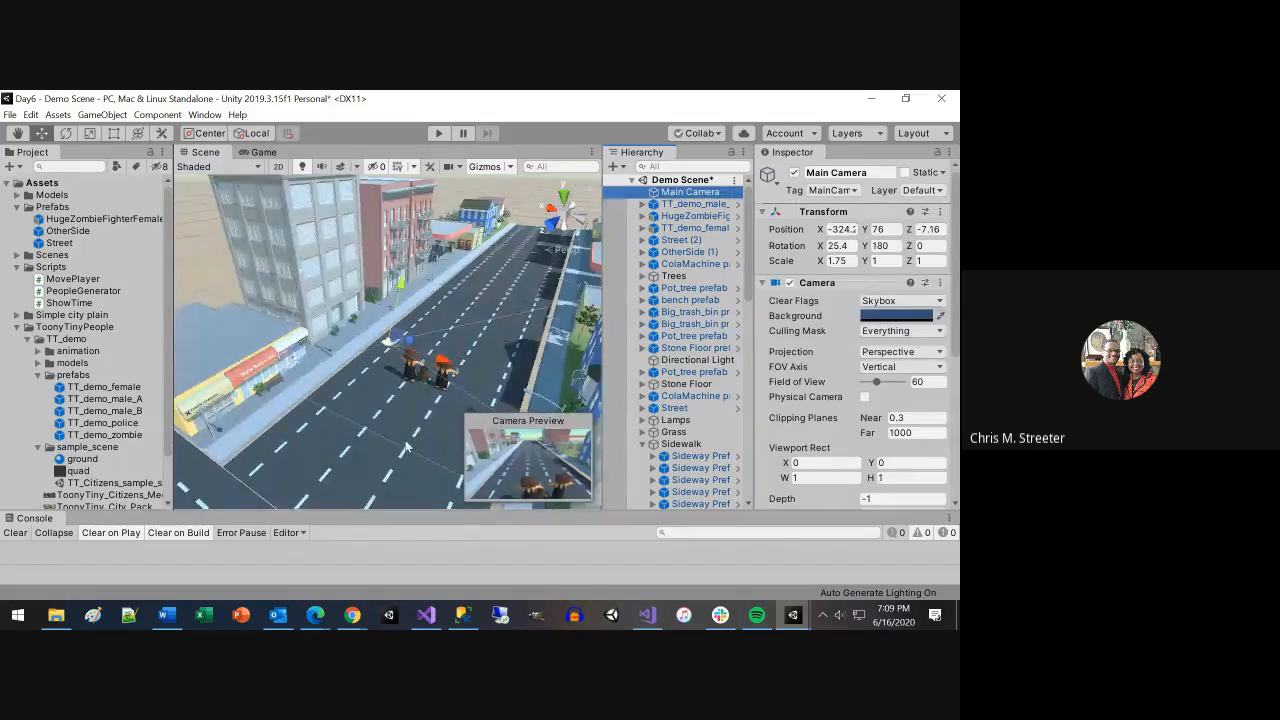
pyautogui.moveTo(451, 383); pyautogui.dragTo(455, 386, button='right')
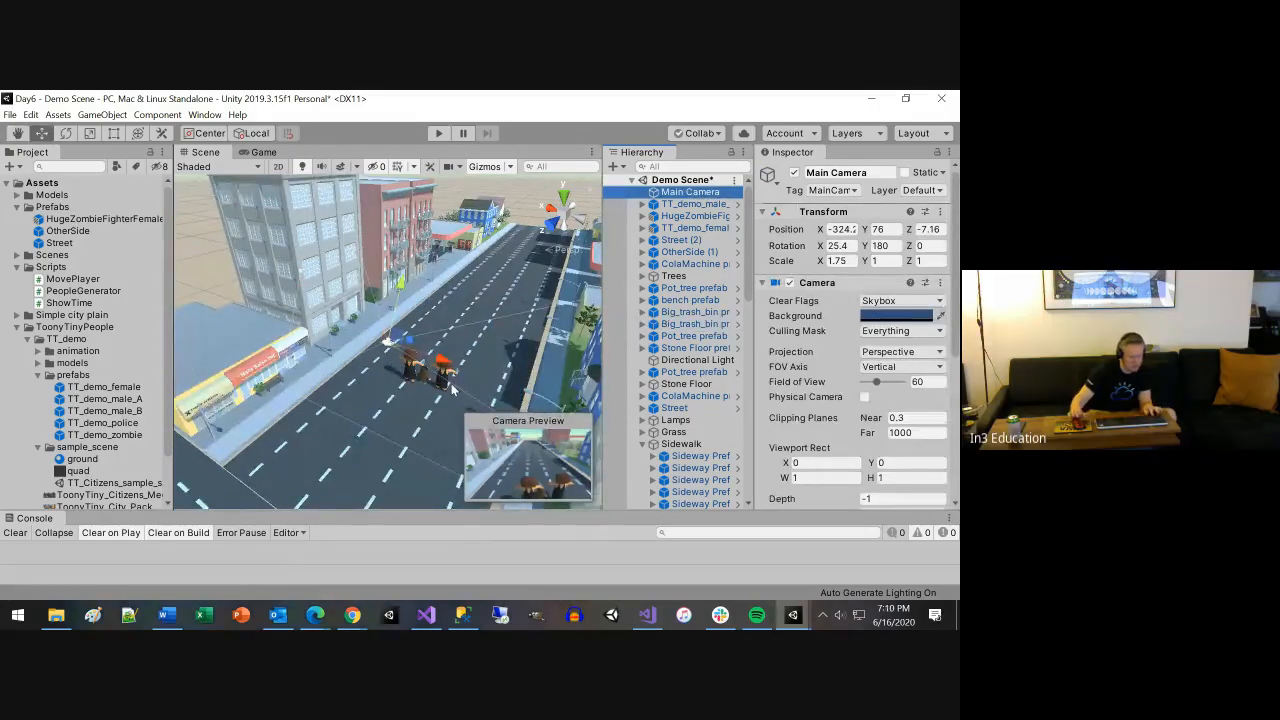
pyautogui.keyDown('alt'); pyautogui.moveTo(472, 387); pyautogui.dragTo(329, 337); pyautogui.keyUp('alt')
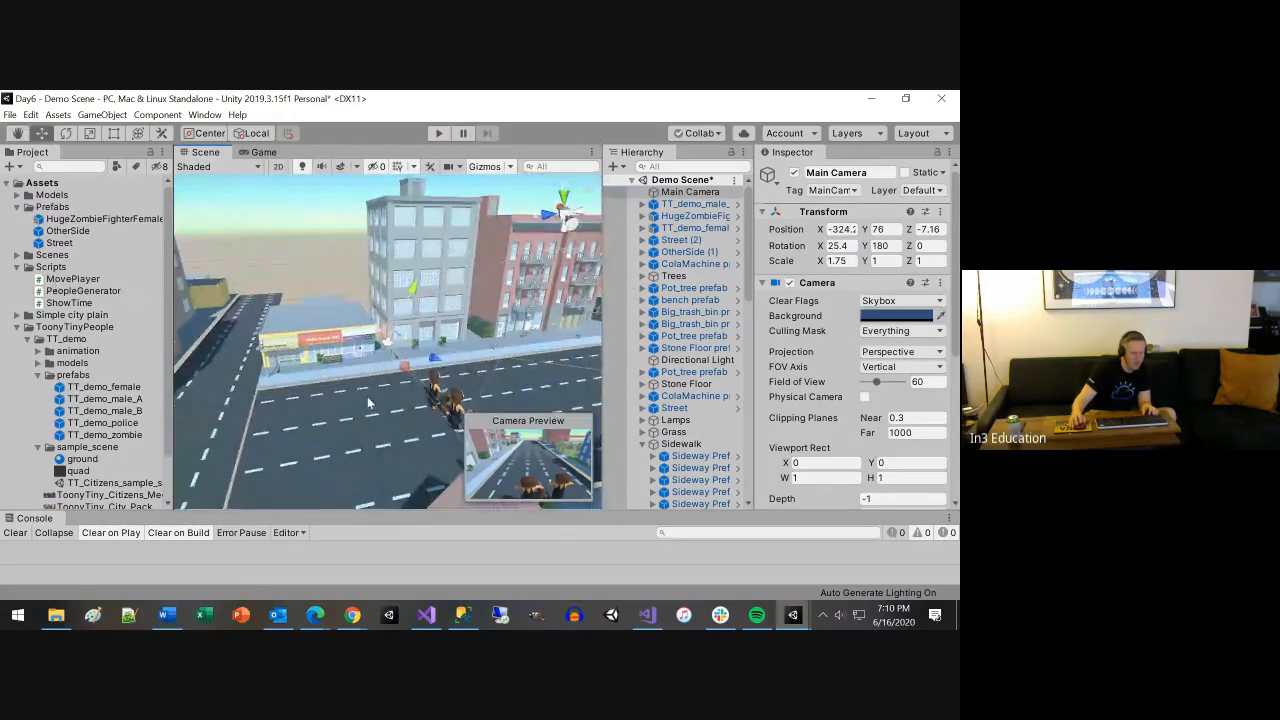
pyautogui.scroll(-2, 443, 397)
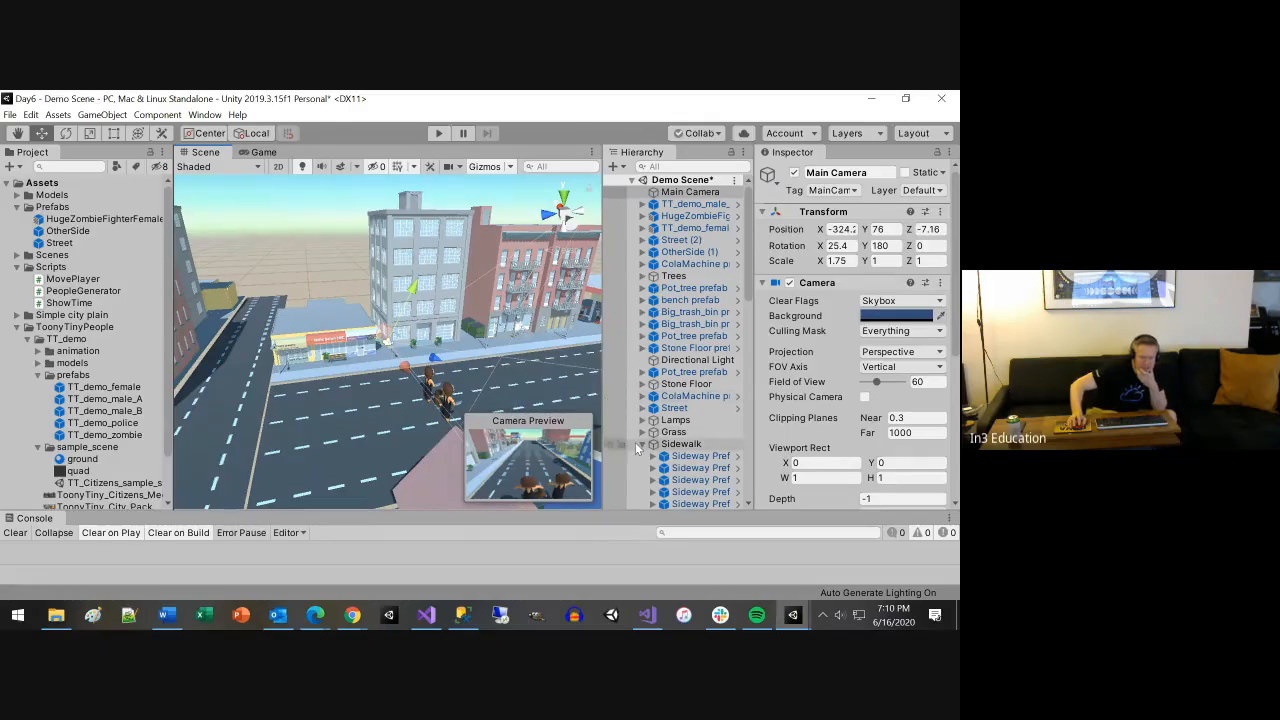
pyautogui.click(644, 445)
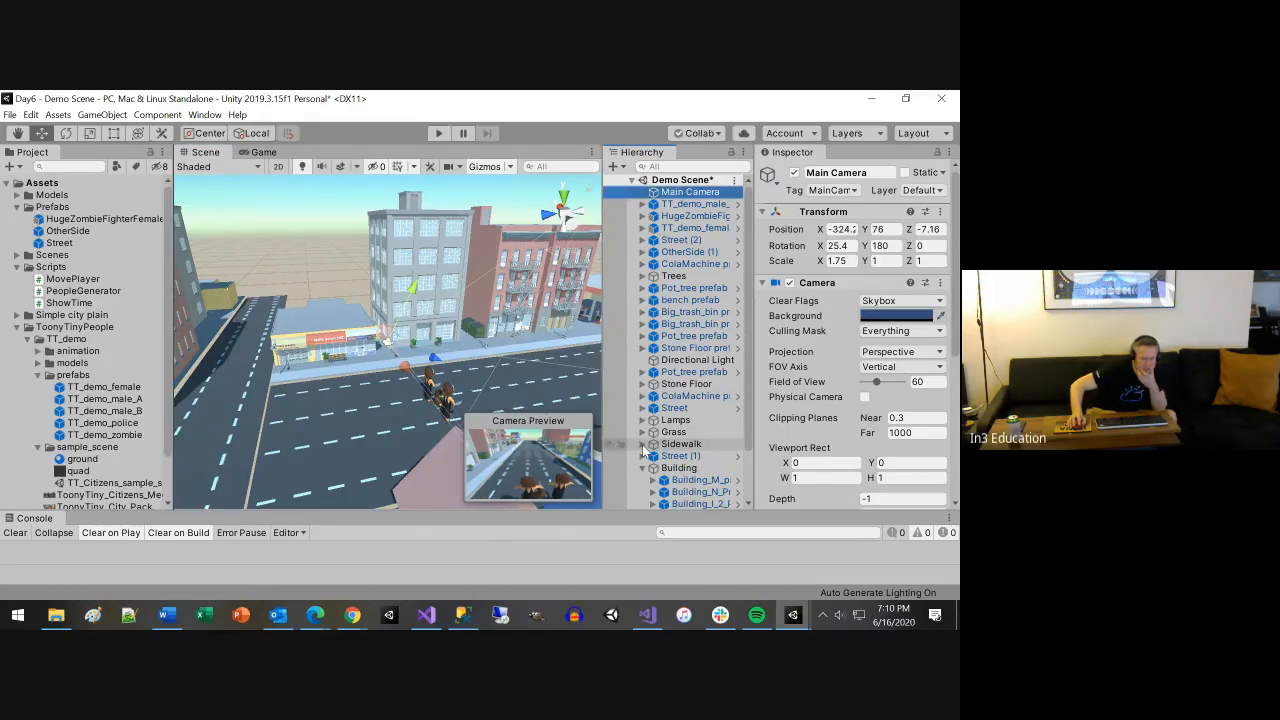
# Collapse the Building group in the scene hierarchy and examine the street and Main Camera from the opposite side and farther away
pyautogui.click(642, 468)
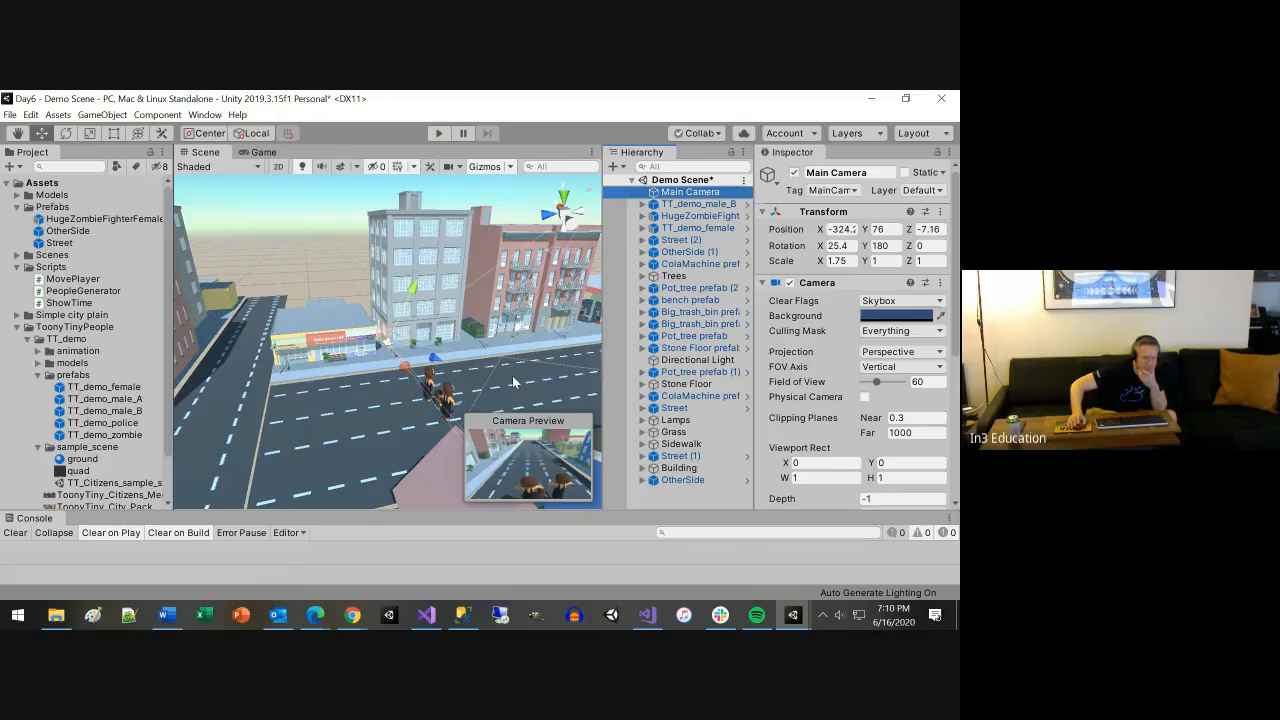
pyautogui.scroll(5, 512, 375)
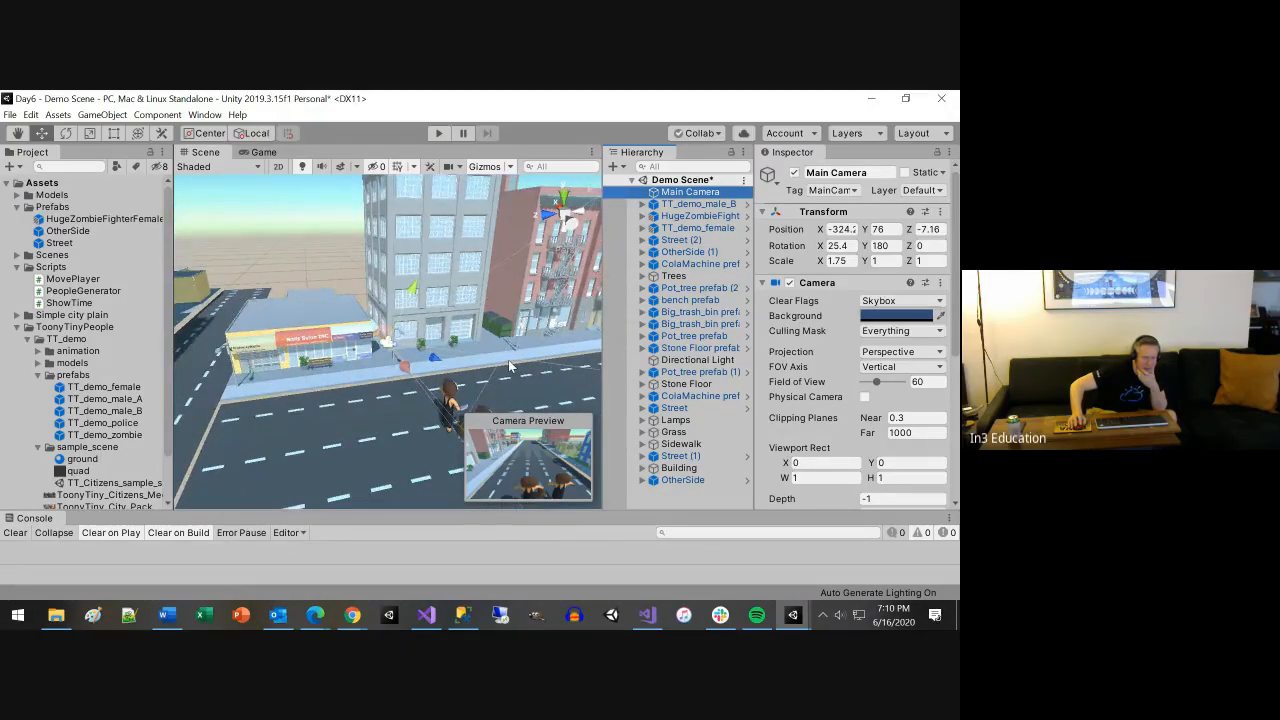
pyautogui.keyDown('alt'); pyautogui.moveTo(513, 360); pyautogui.dragTo(230, 378); pyautogui.keyUp('alt')
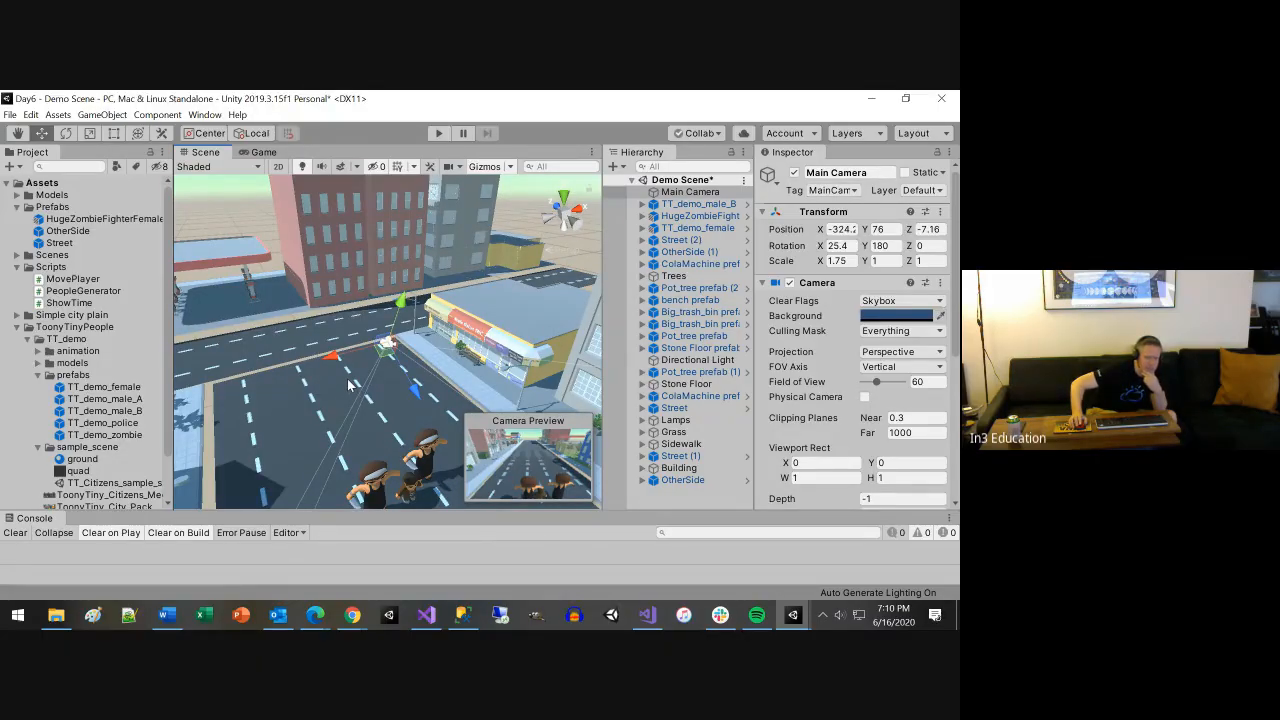
pyautogui.scroll(-5, 348, 385)
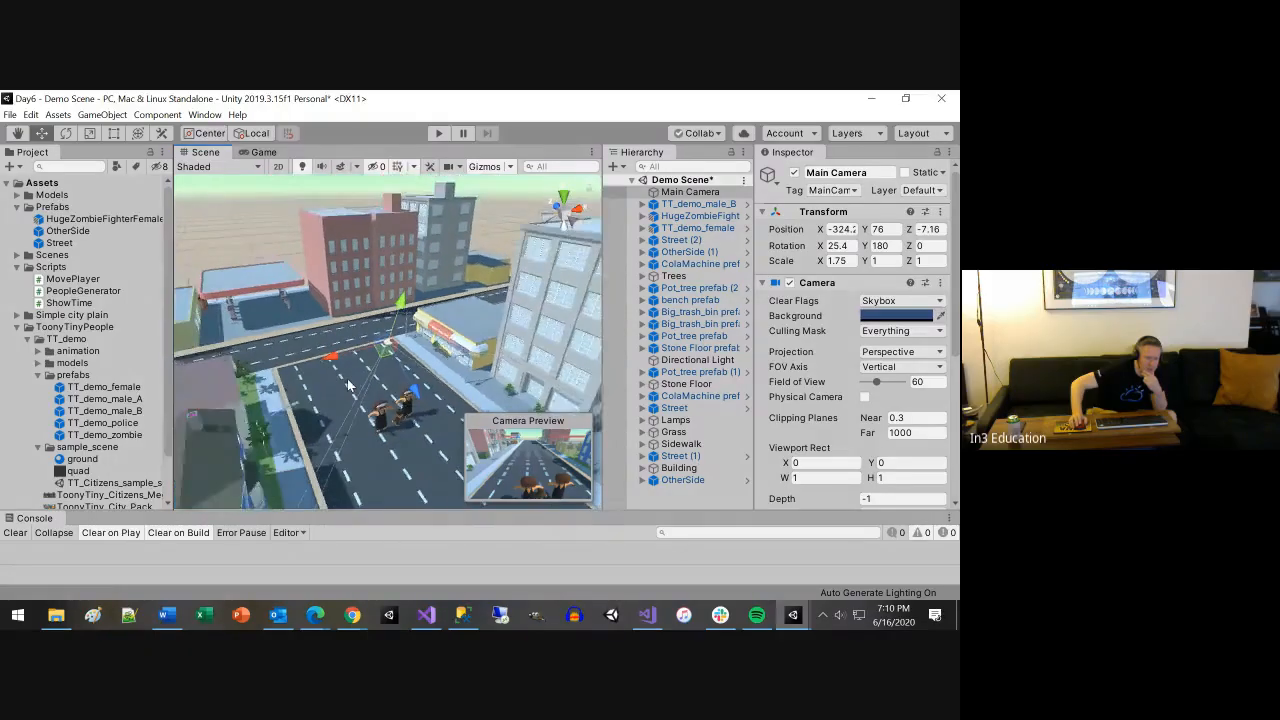
pyautogui.scroll(-2, 348, 385)
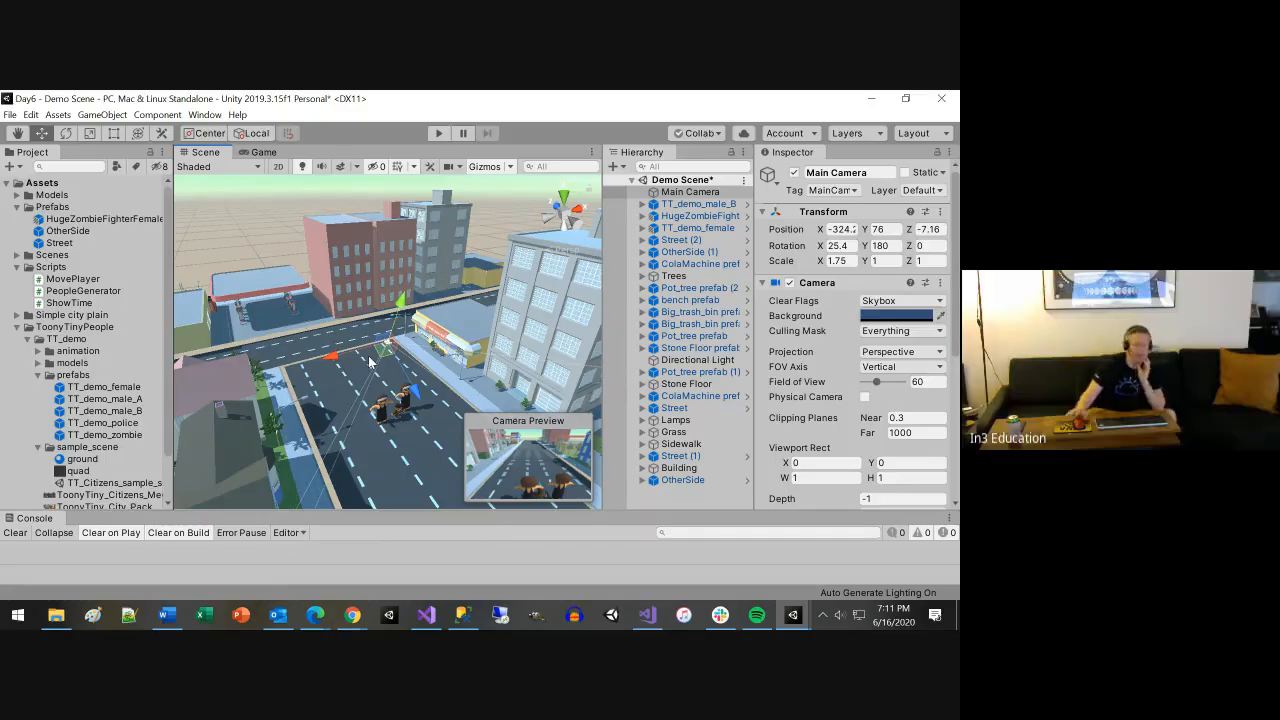
# View the scene in flat 2D mode and return to the 3D perspective view
pyautogui.click(278, 166)
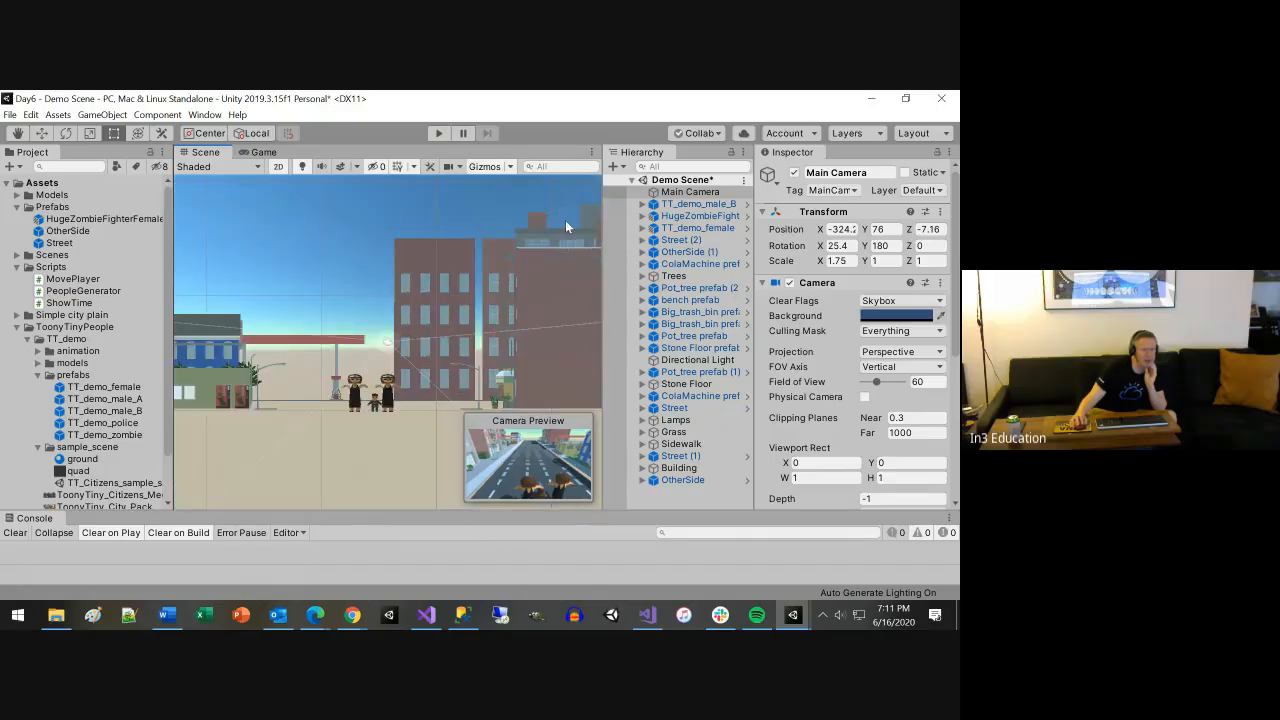
pyautogui.click(276, 166)
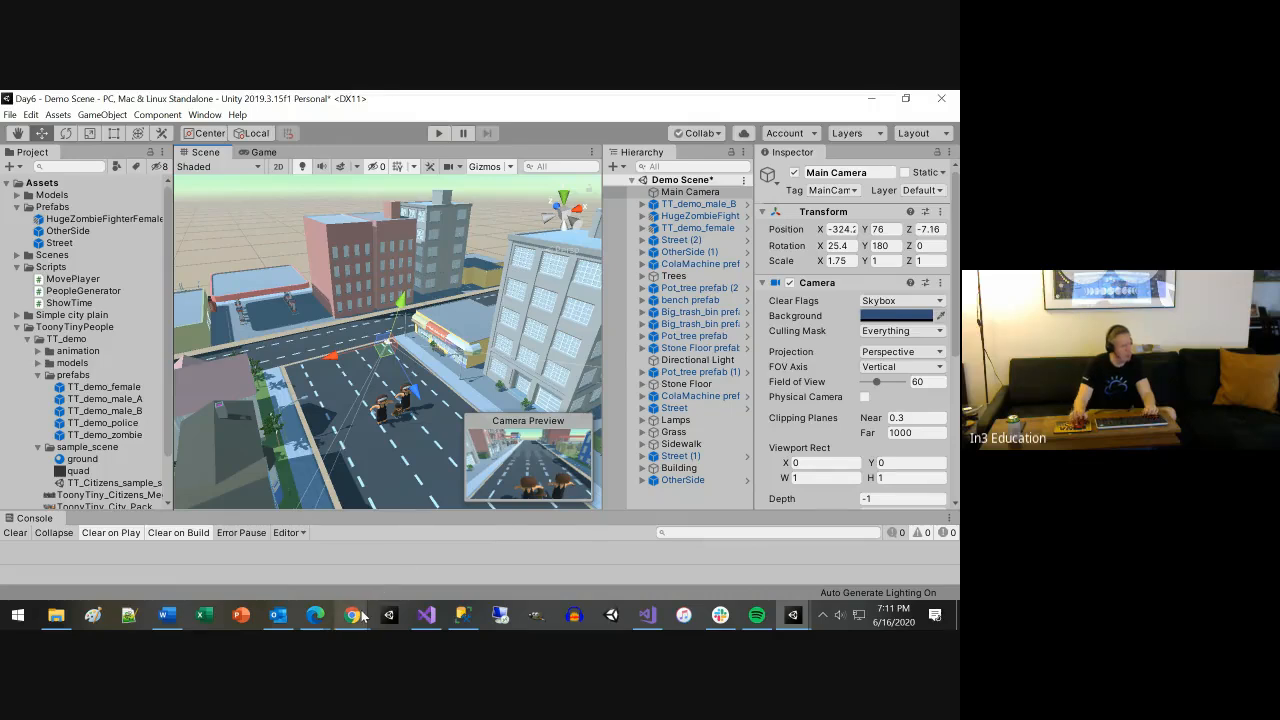
pyautogui.moveTo(363, 617)
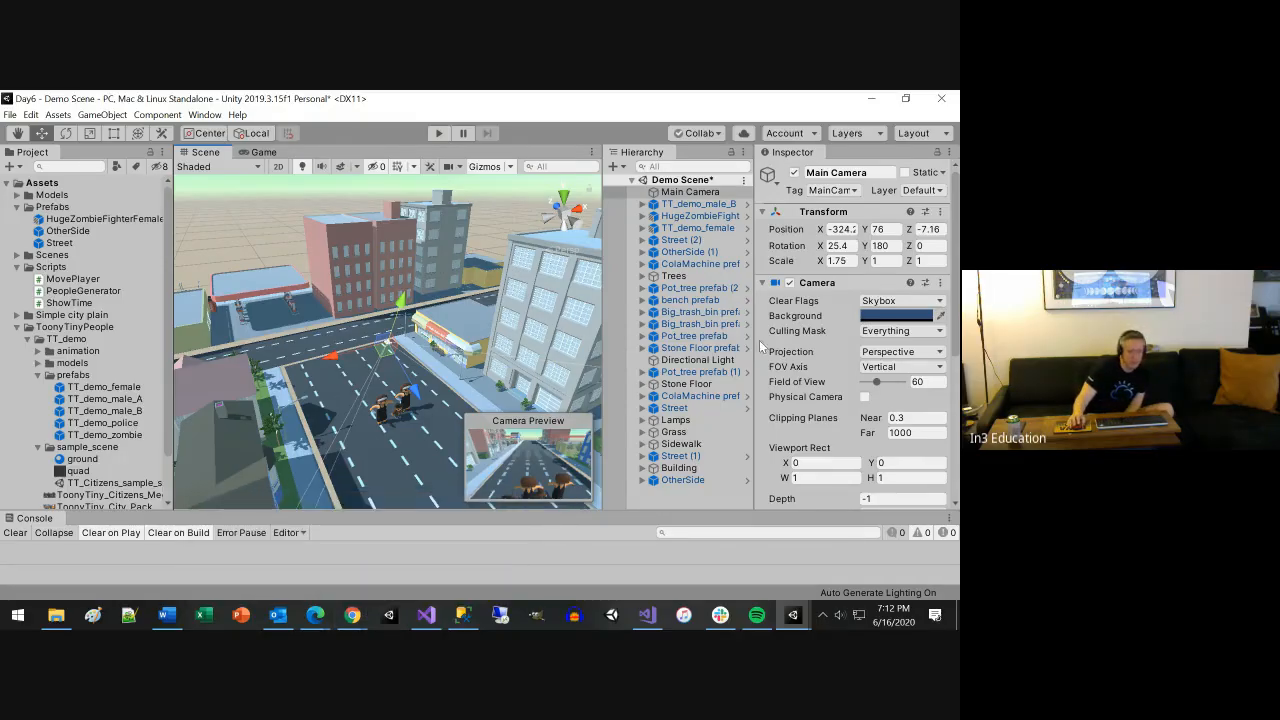
# Widen the Inspector, select the HugeZombieFighterFemale, OtherSide and Street prefab assets together, and expand their combined preview
pyautogui.moveTo(752, 246); pyautogui.dragTo(705, 242)
pyautogui.click(90, 207)
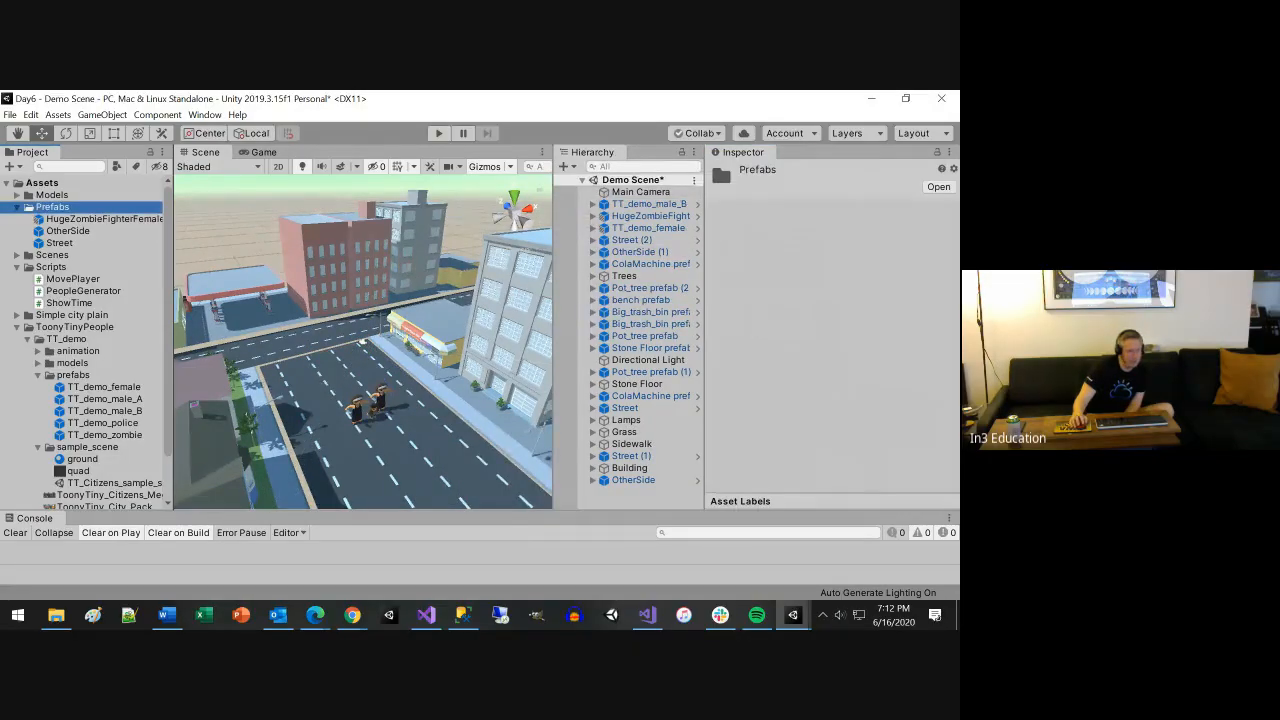
pyautogui.keyDown('shift'); pyautogui.click(58, 243); pyautogui.keyUp('shift')
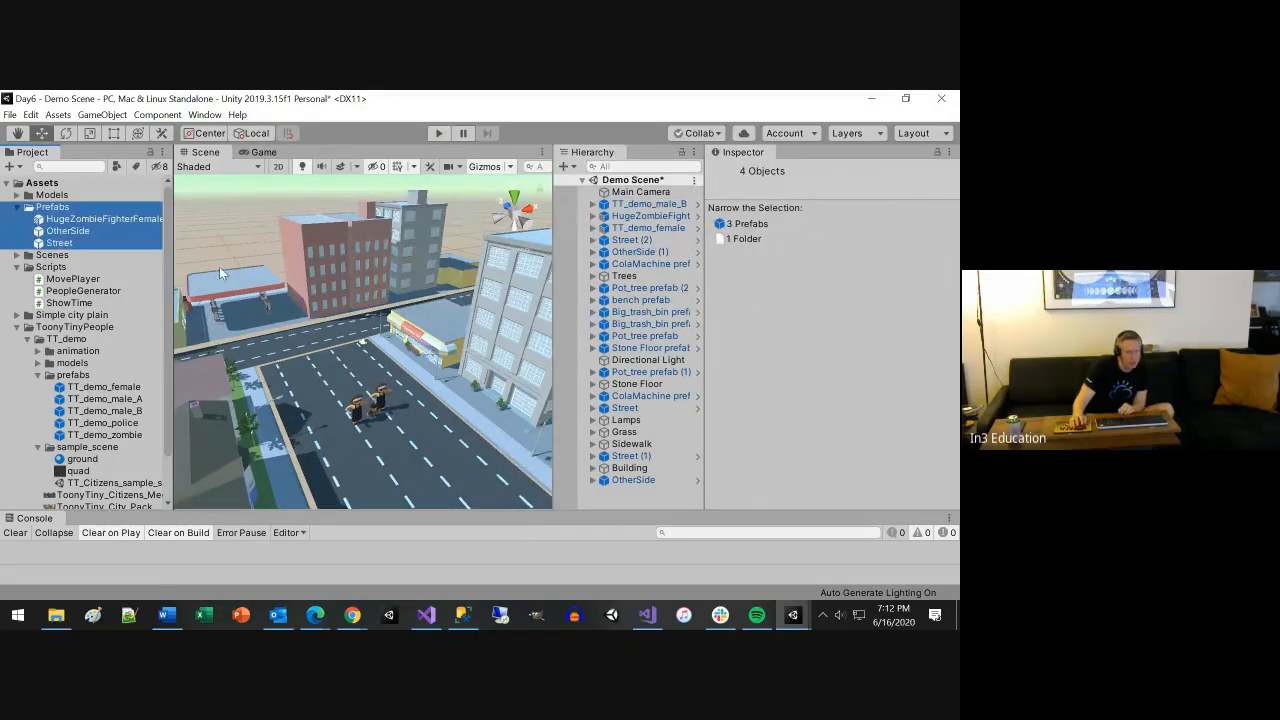
pyautogui.click(62, 210)
pyautogui.click(70, 220)
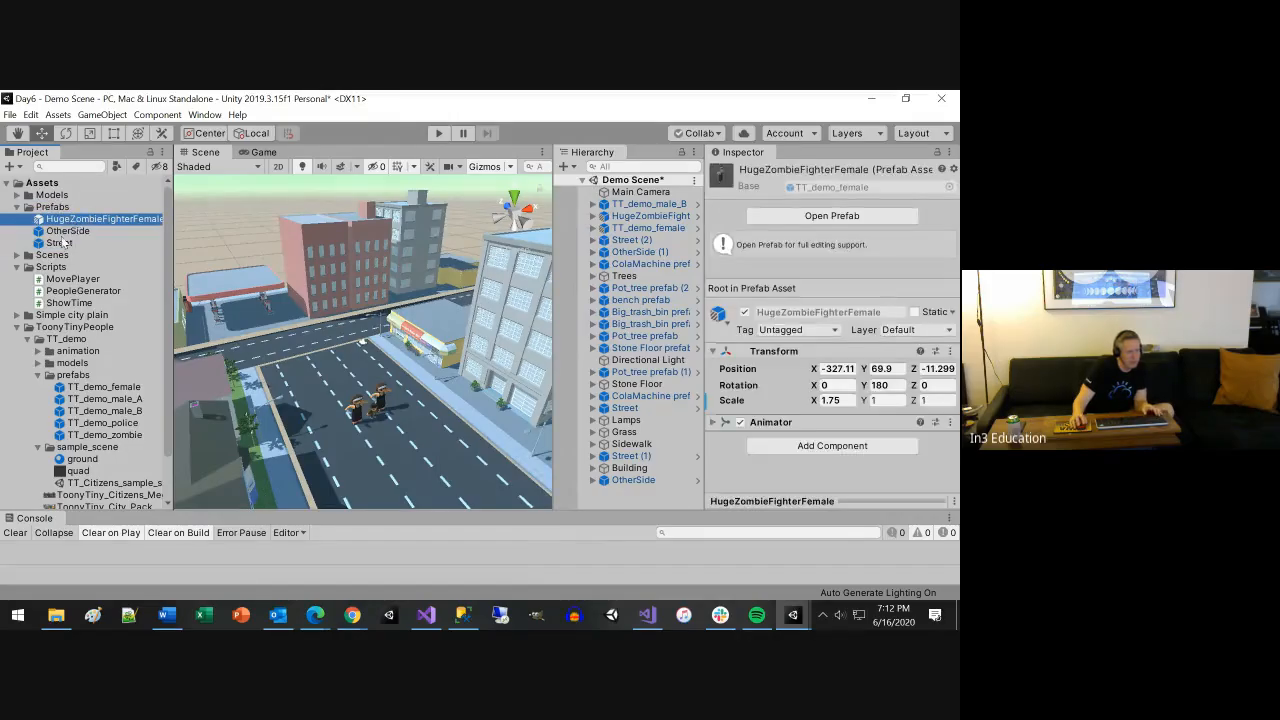
pyautogui.keyDown('shift'); pyautogui.click(62, 244); pyautogui.keyUp('shift')
pyautogui.click(834, 500)
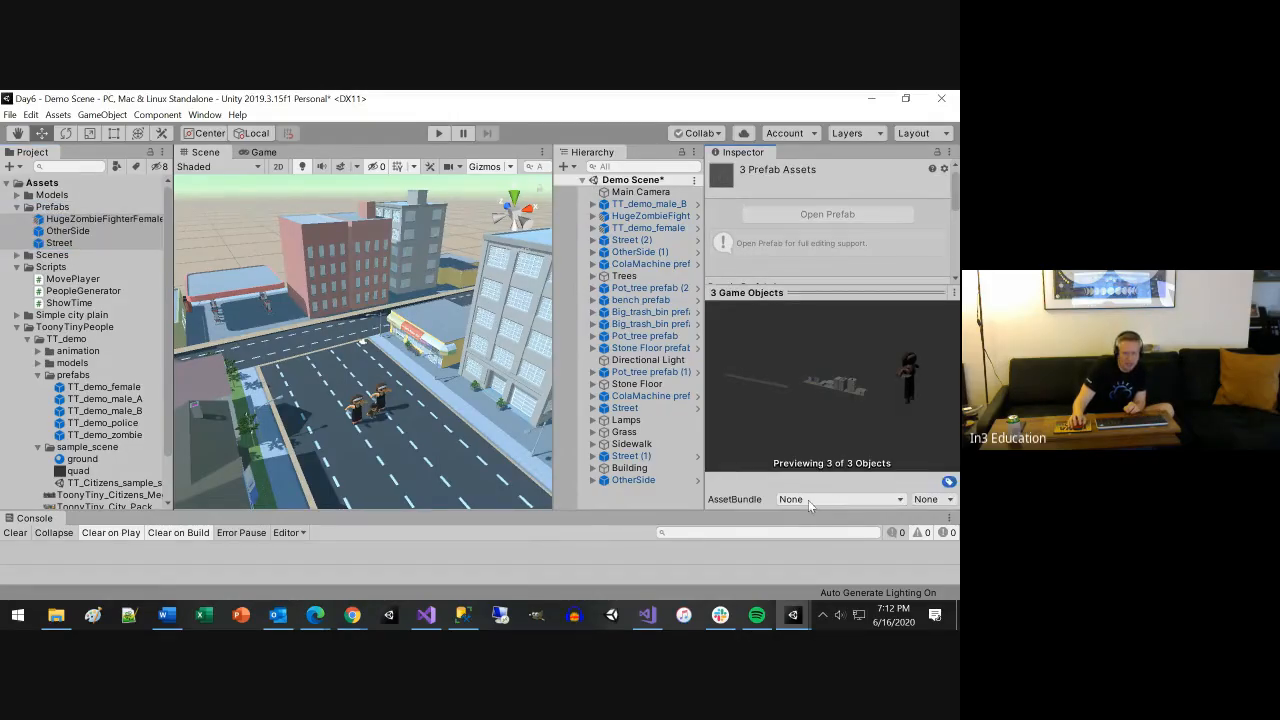
pyautogui.click(884, 499)
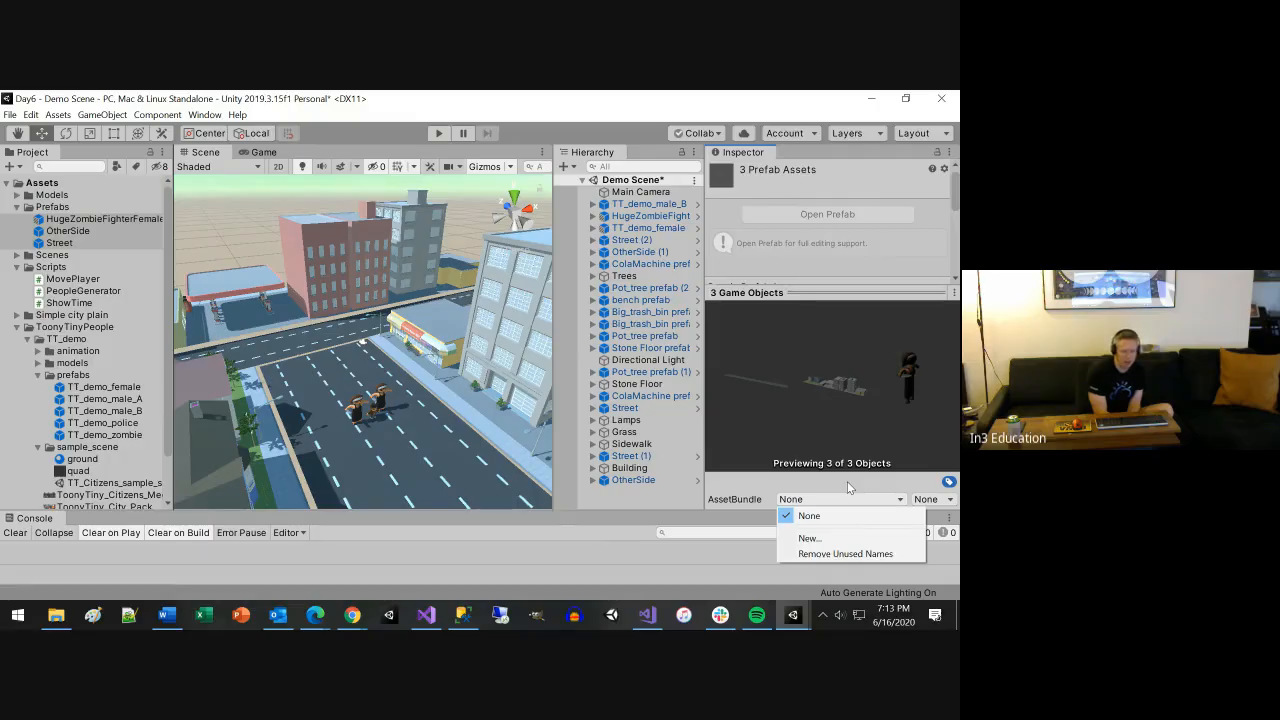
pyautogui.click(810, 538)
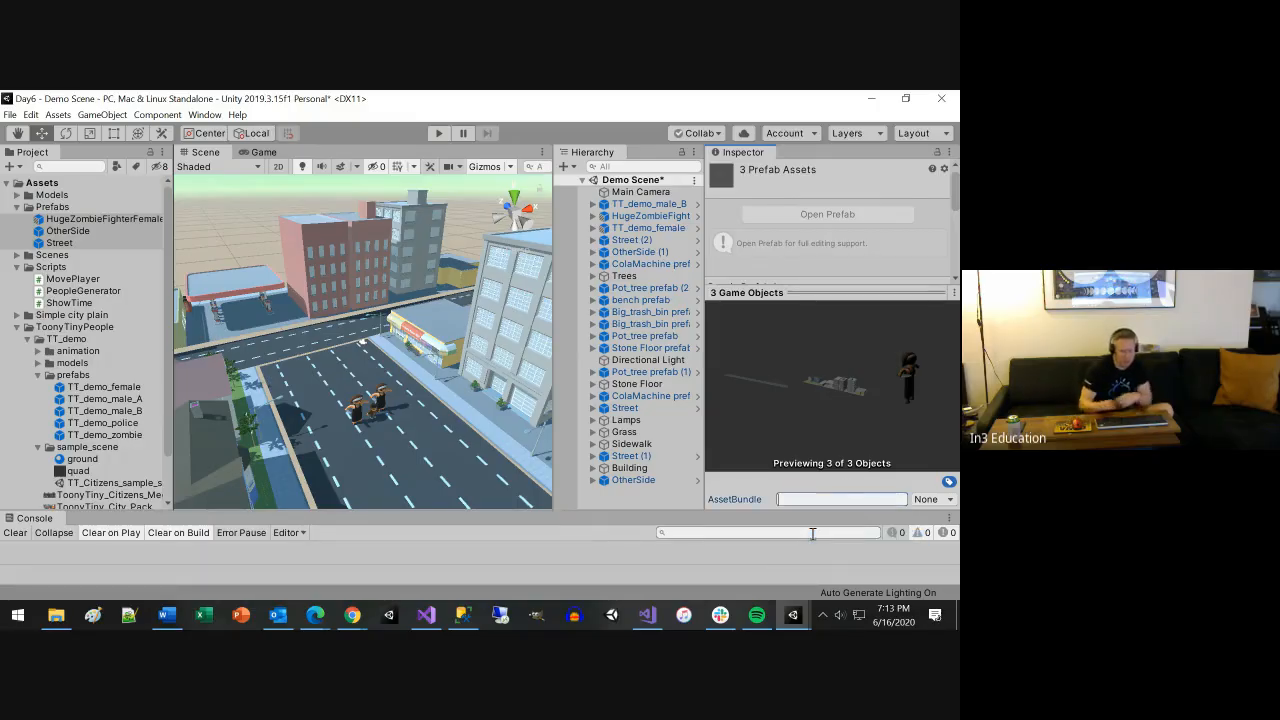
pyautogui.press('e')
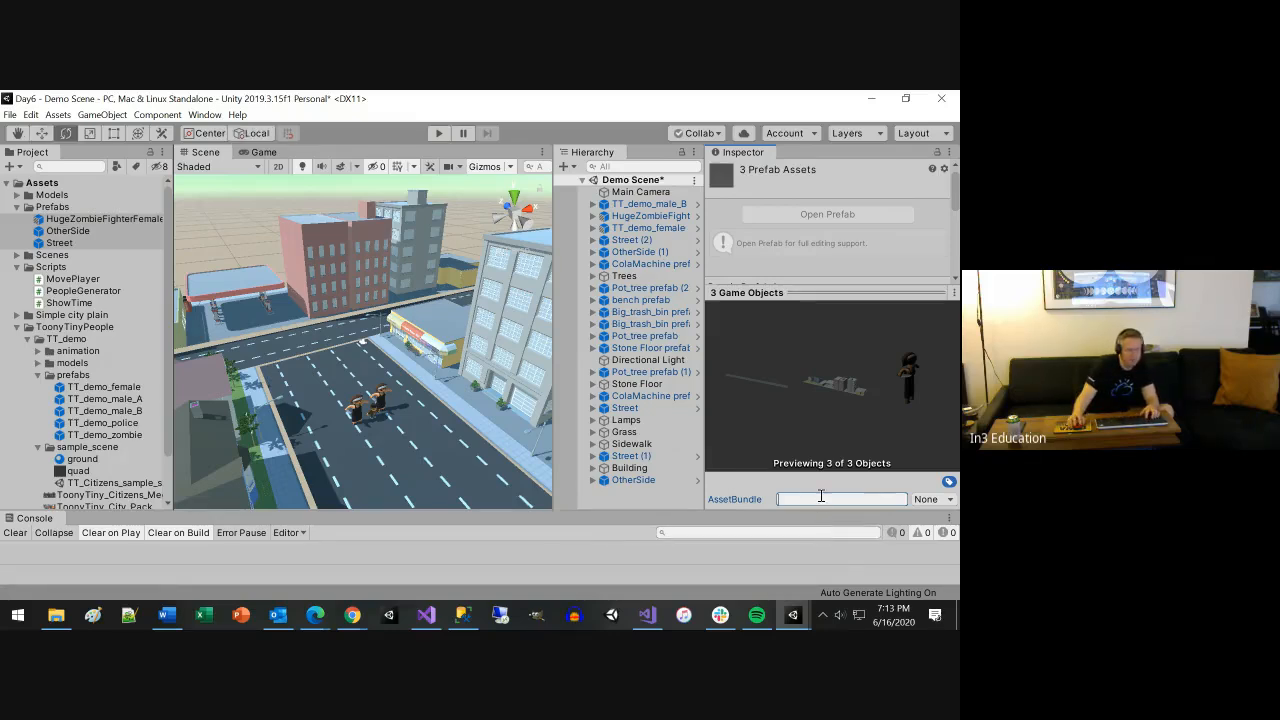
pyautogui.press('r')
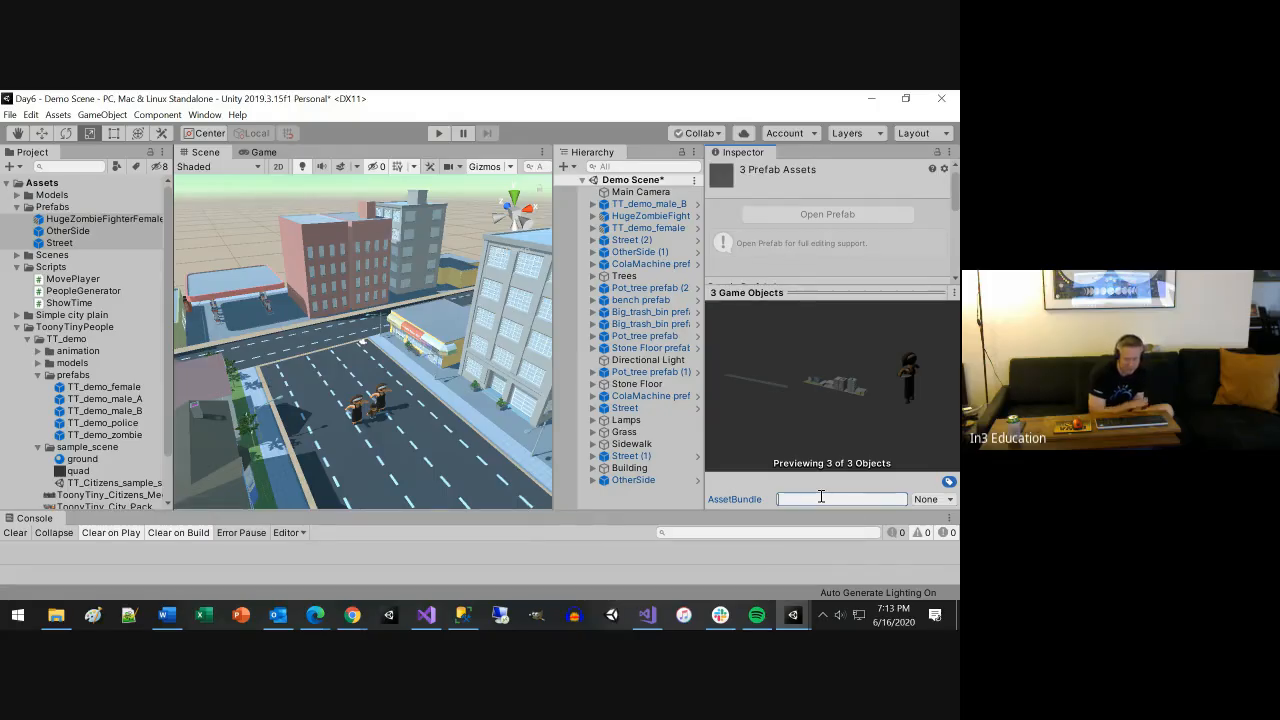
pyautogui.click(946, 500)
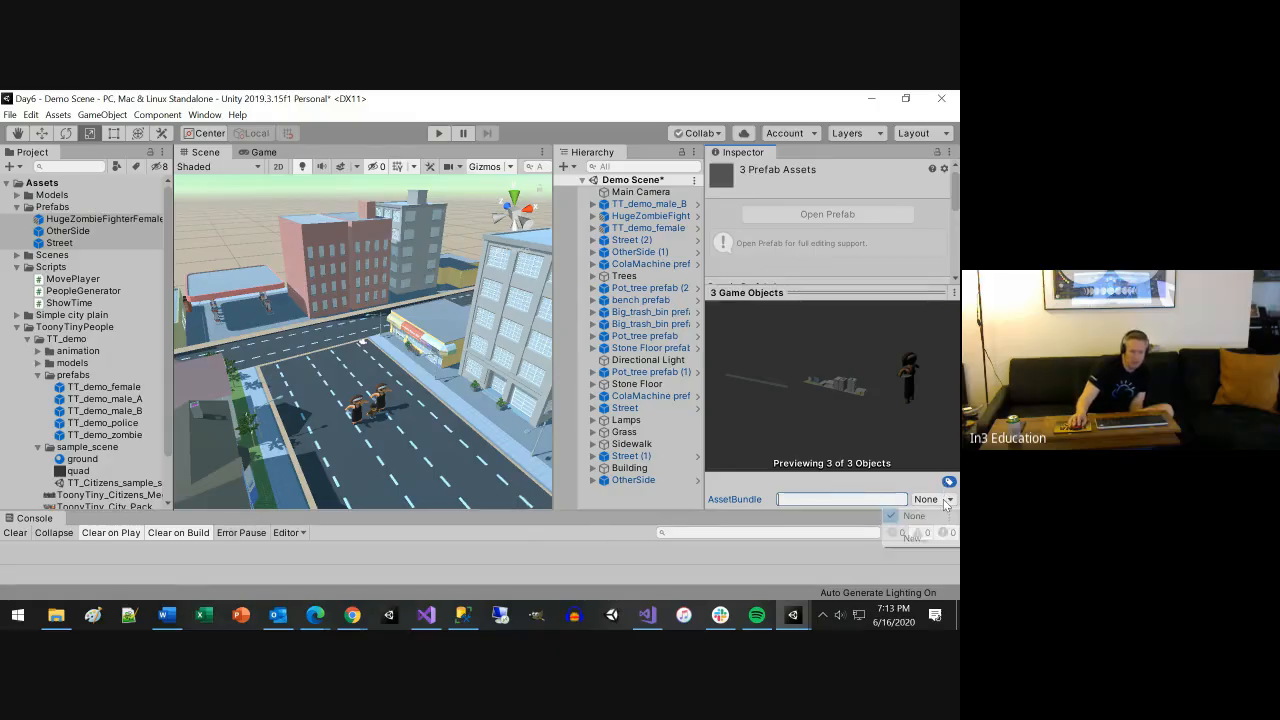
pyautogui.click(906, 539)
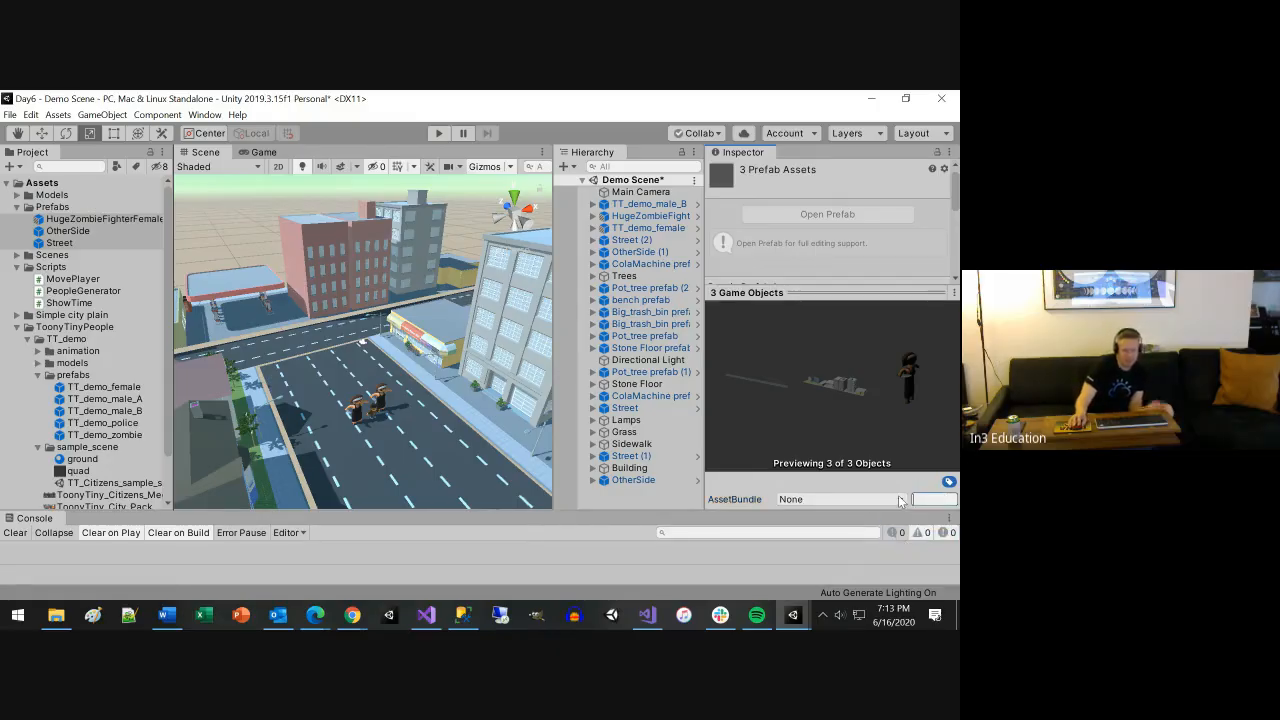
pyautogui.press('t')
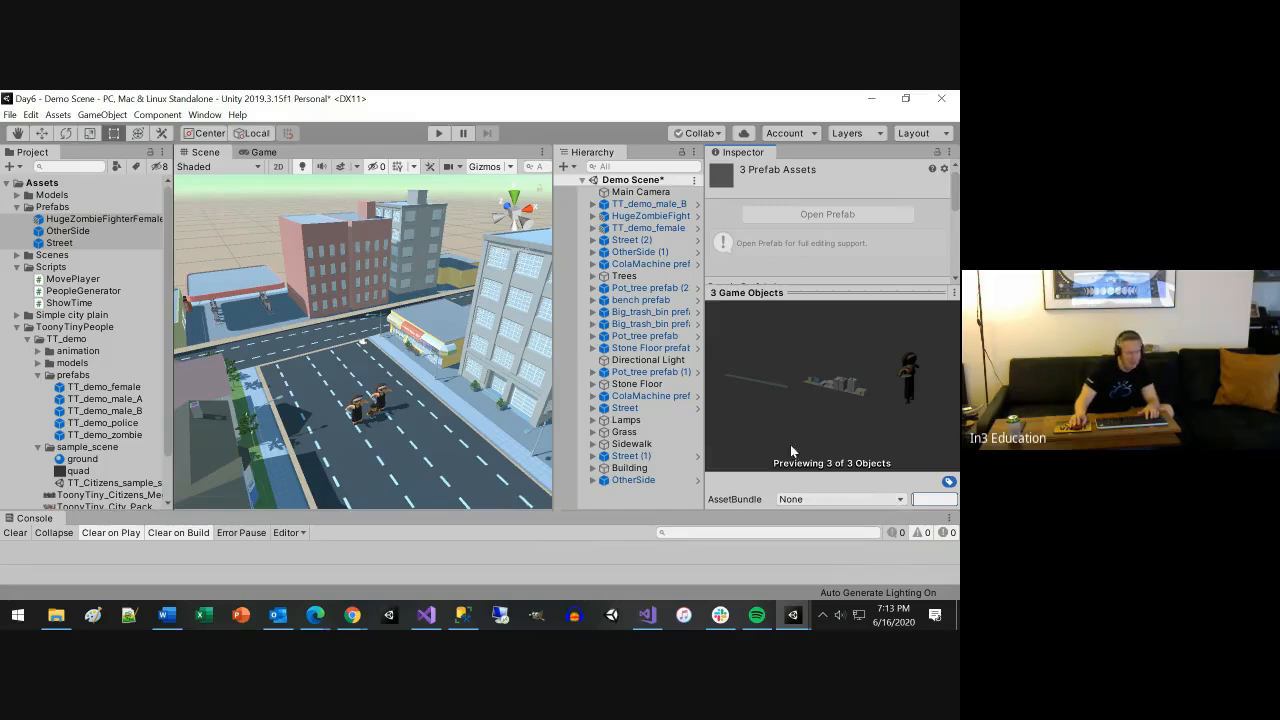
# Switch to the Hand tool, select only the HugeZombieFighterFemale prefab, and collapse its preview to show its Transform and Animator
pyautogui.click(18, 133)
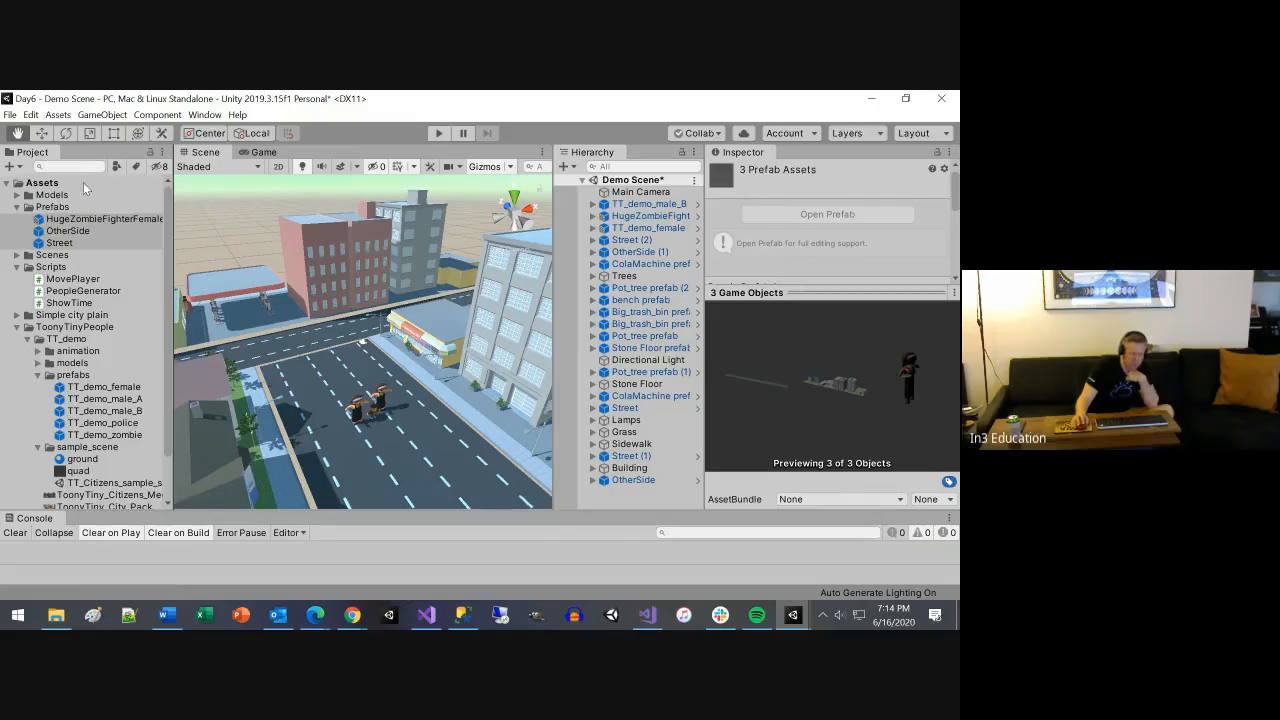
pyautogui.click(83, 222)
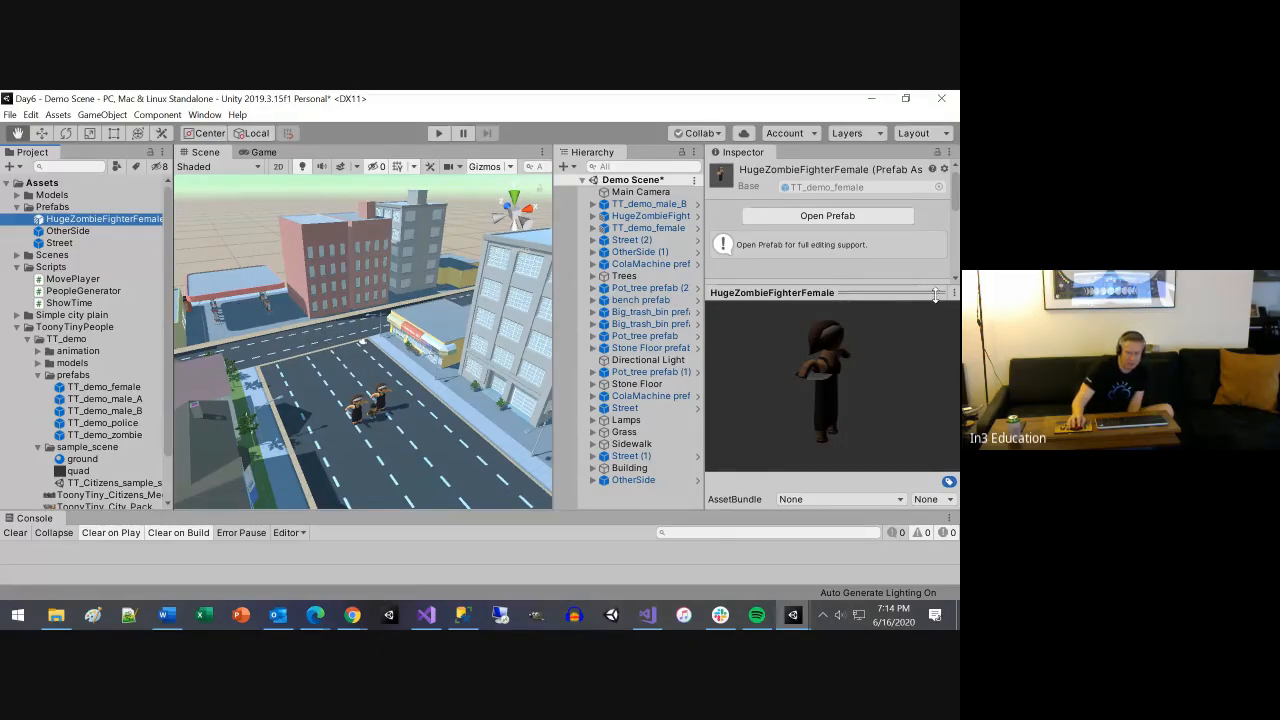
pyautogui.rightClick(793, 294)
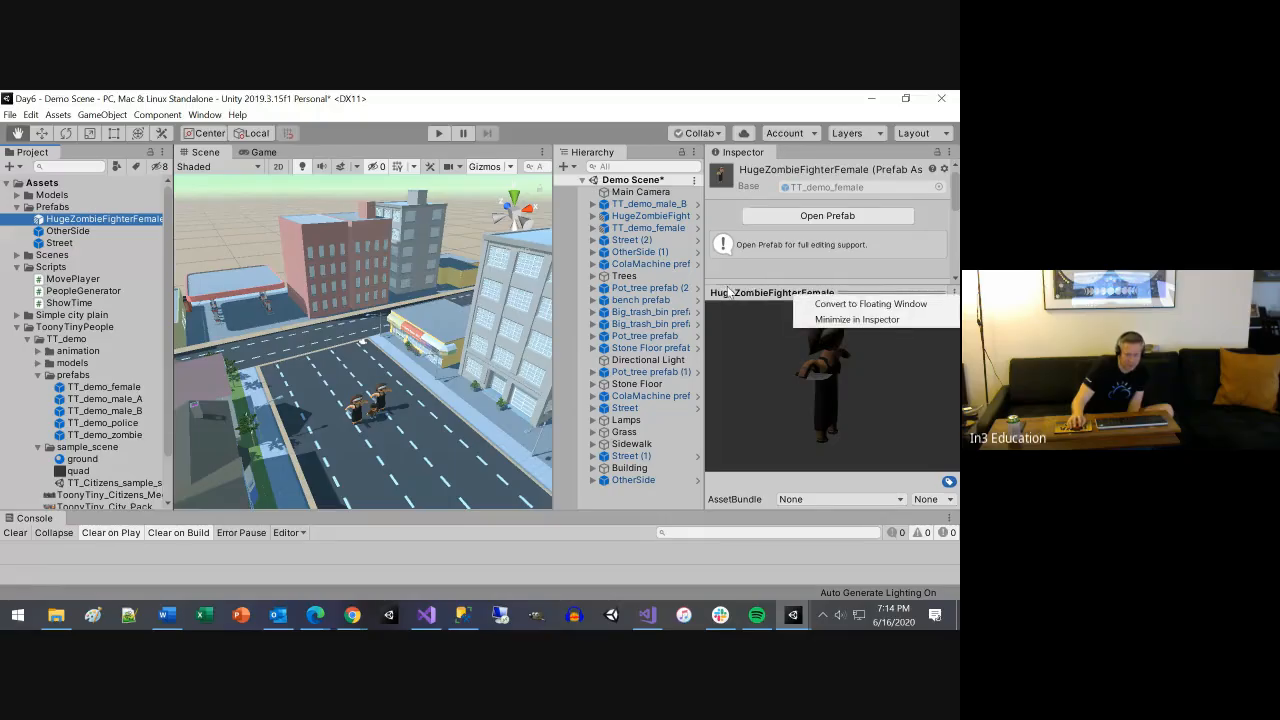
pyautogui.click(777, 294)
pyautogui.click(869, 291)
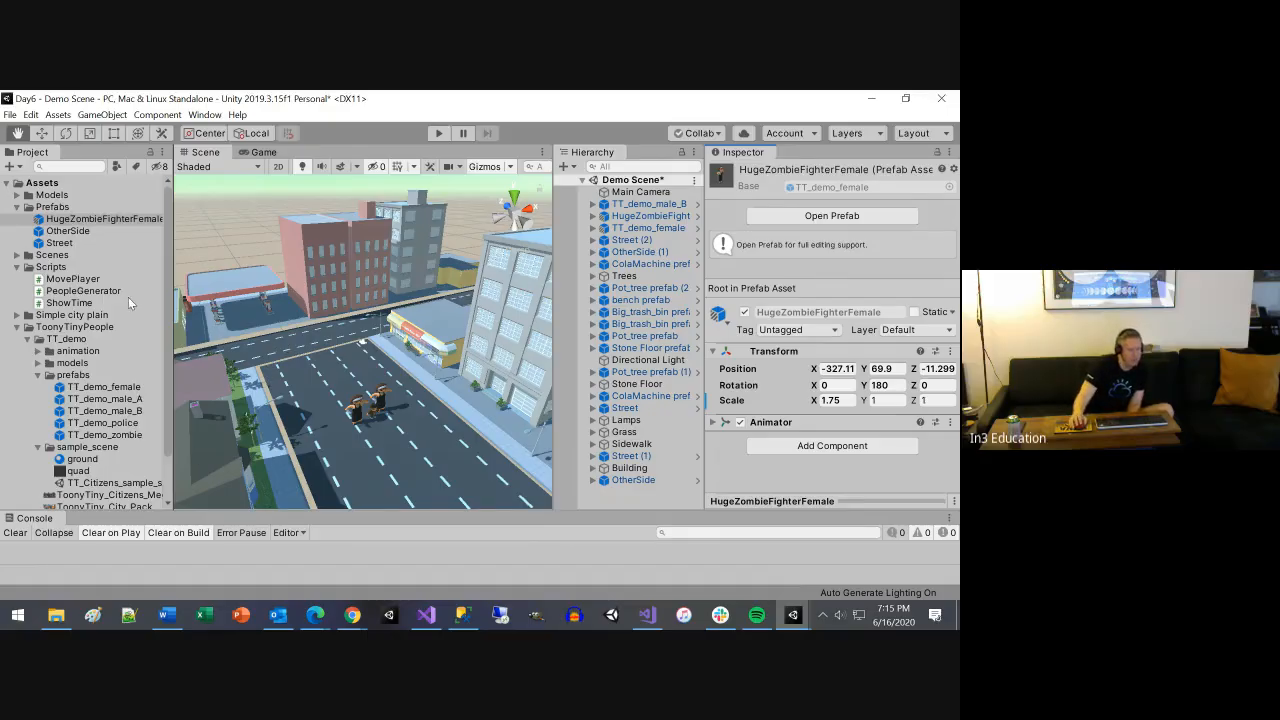
# Look through the Scenes and Scripts folders and read the MovePlayer script from its variables to its collision handler
pyautogui.click(16, 255)
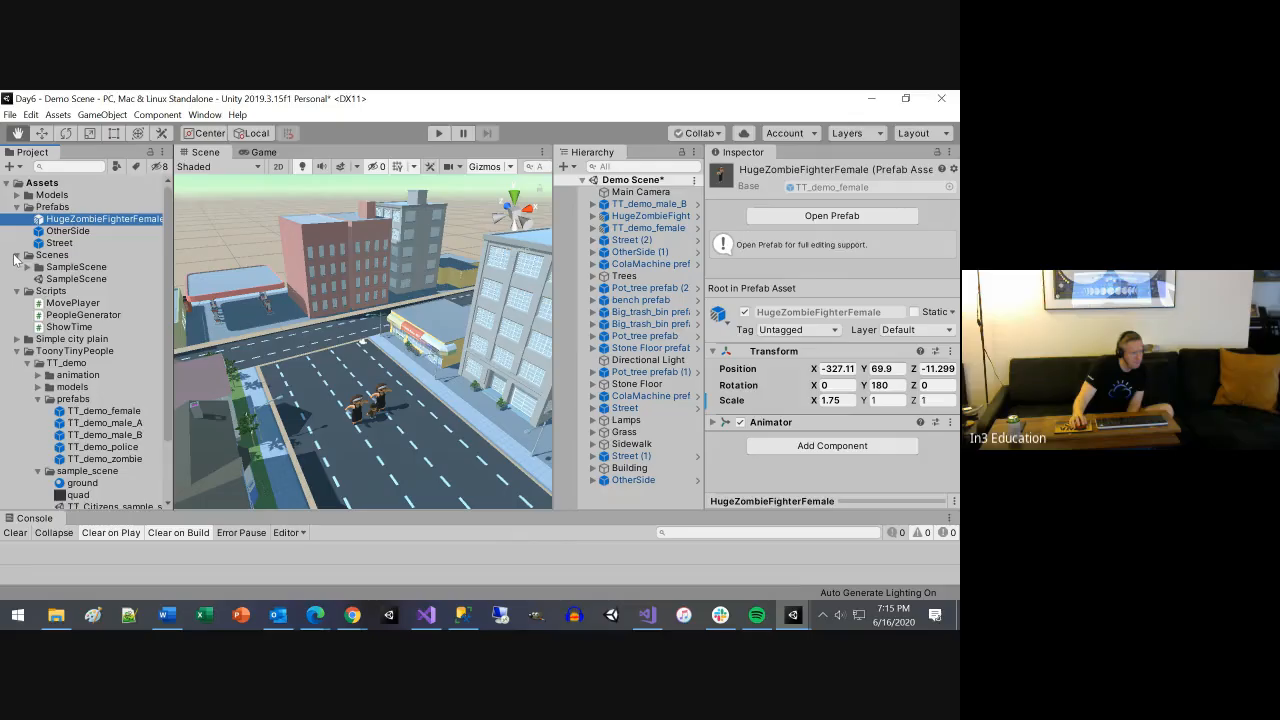
pyautogui.click(16, 255)
pyautogui.click(56, 303)
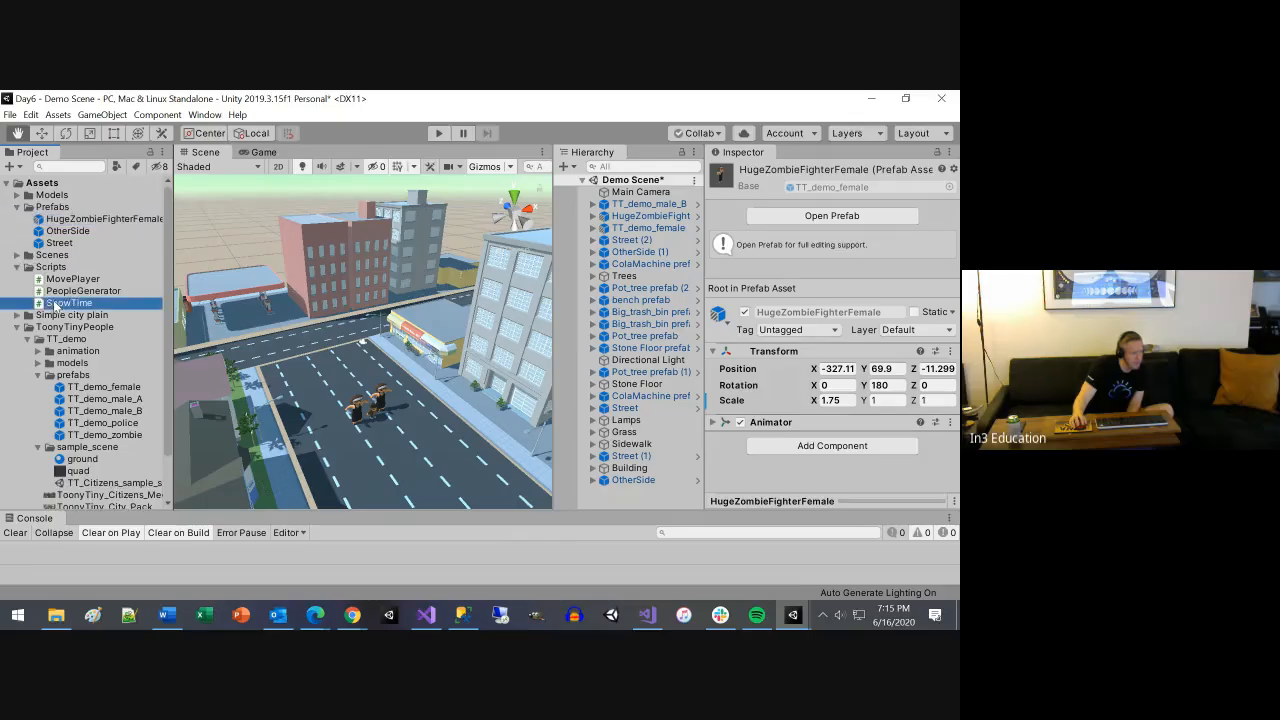
pyautogui.click(100, 280)
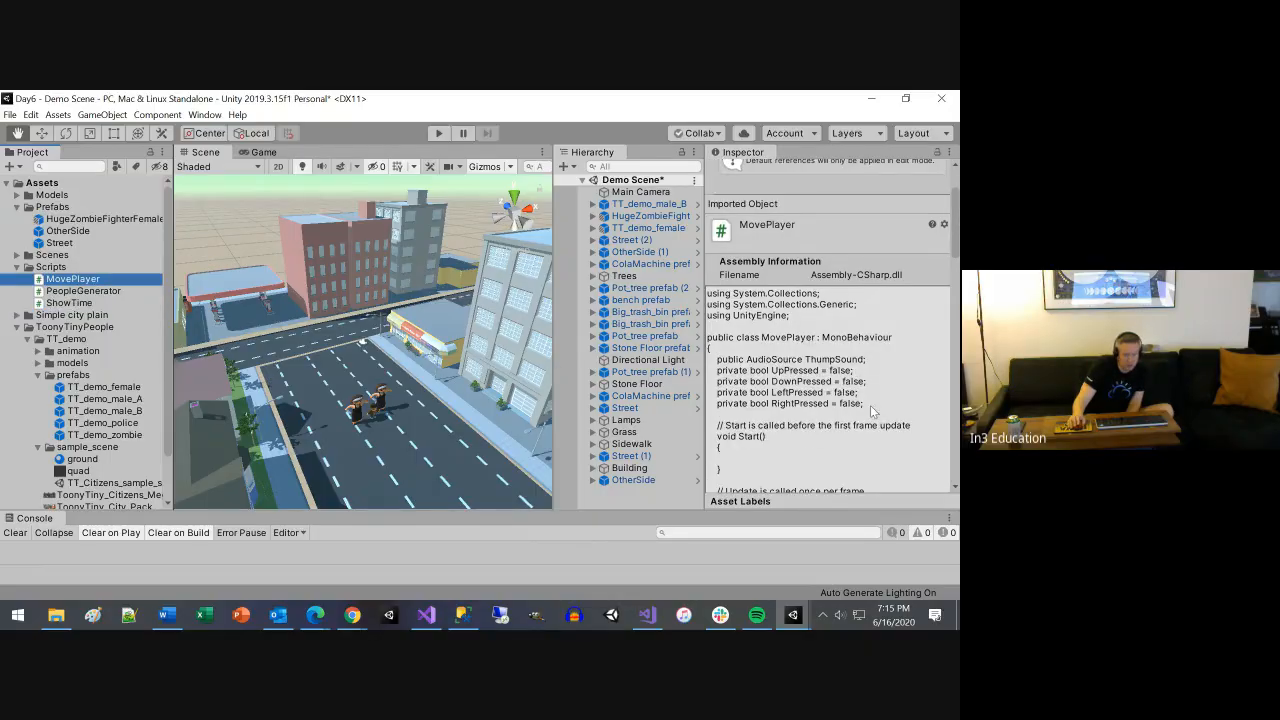
pyautogui.scroll(-3, 870, 405)
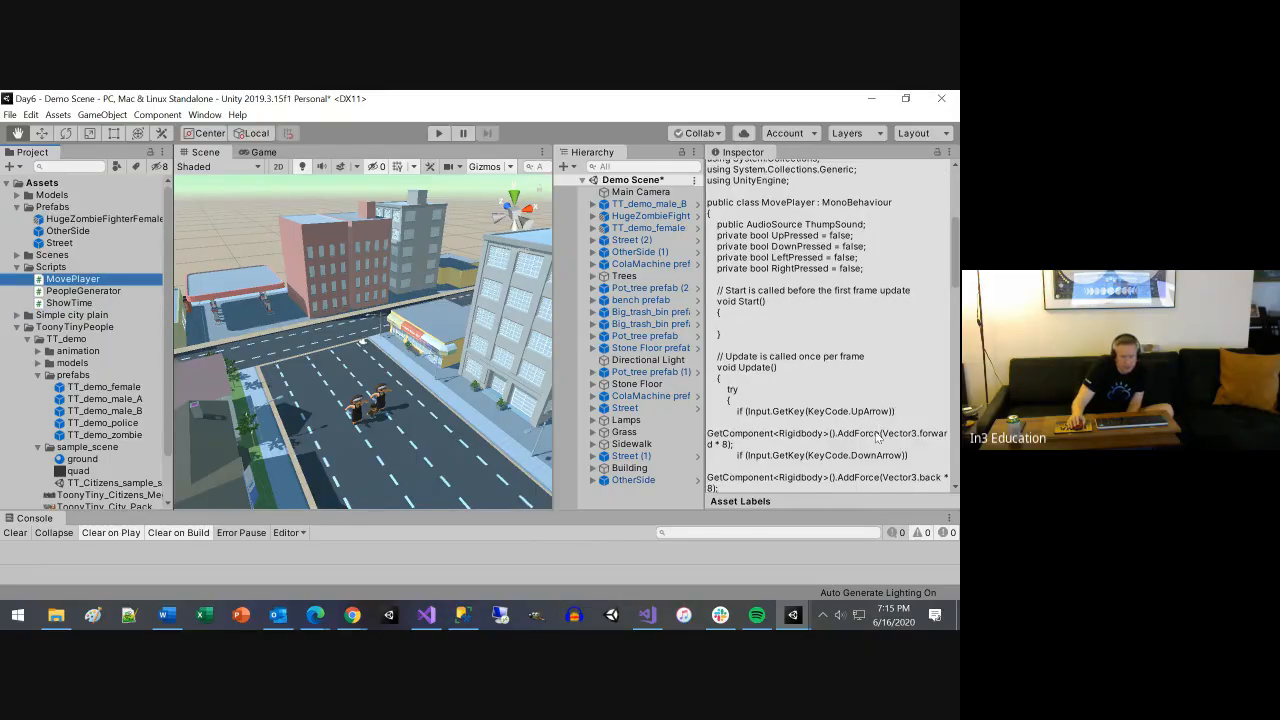
pyautogui.scroll(-3, 877, 436)
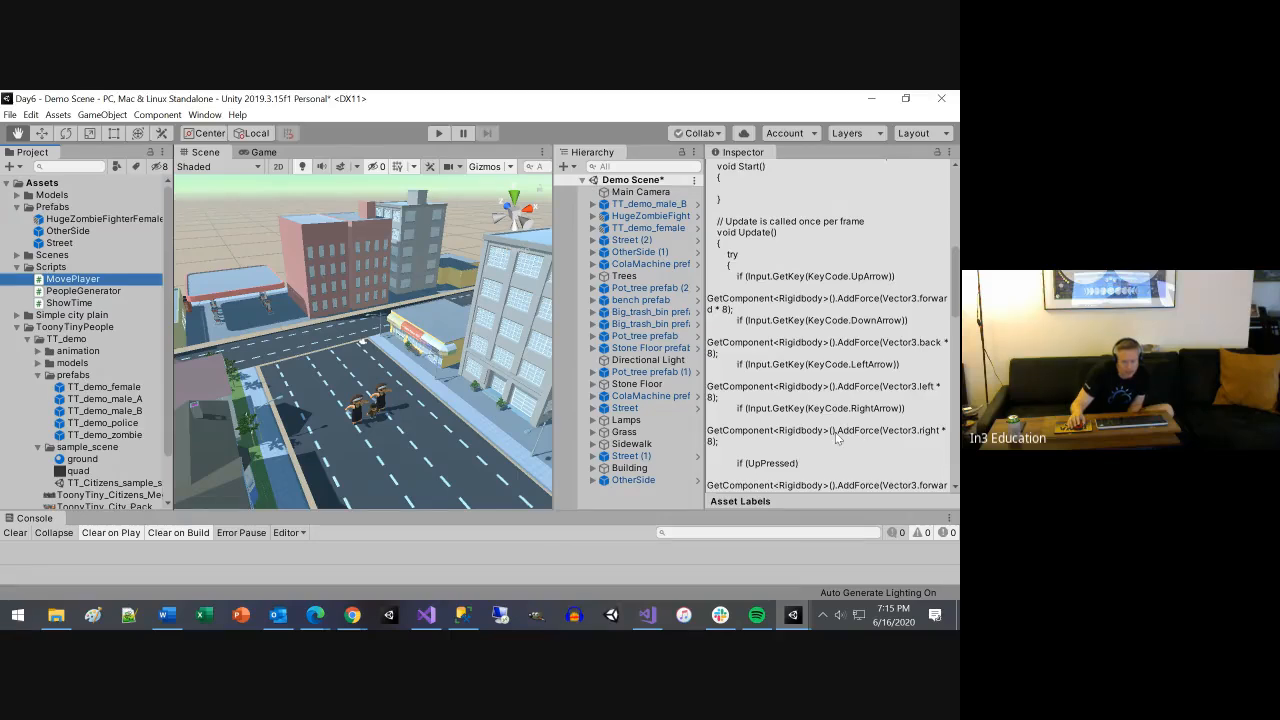
pyautogui.scroll(-5, 836, 437)
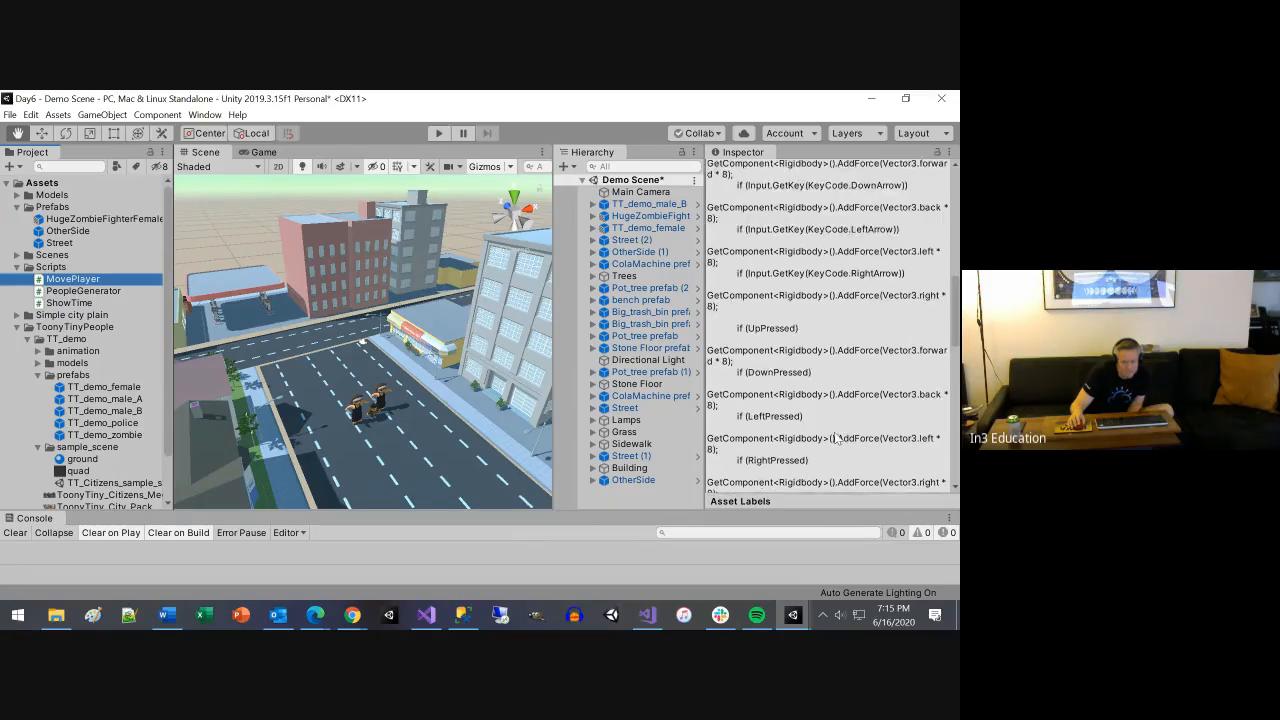
pyautogui.scroll(-10, 834, 437)
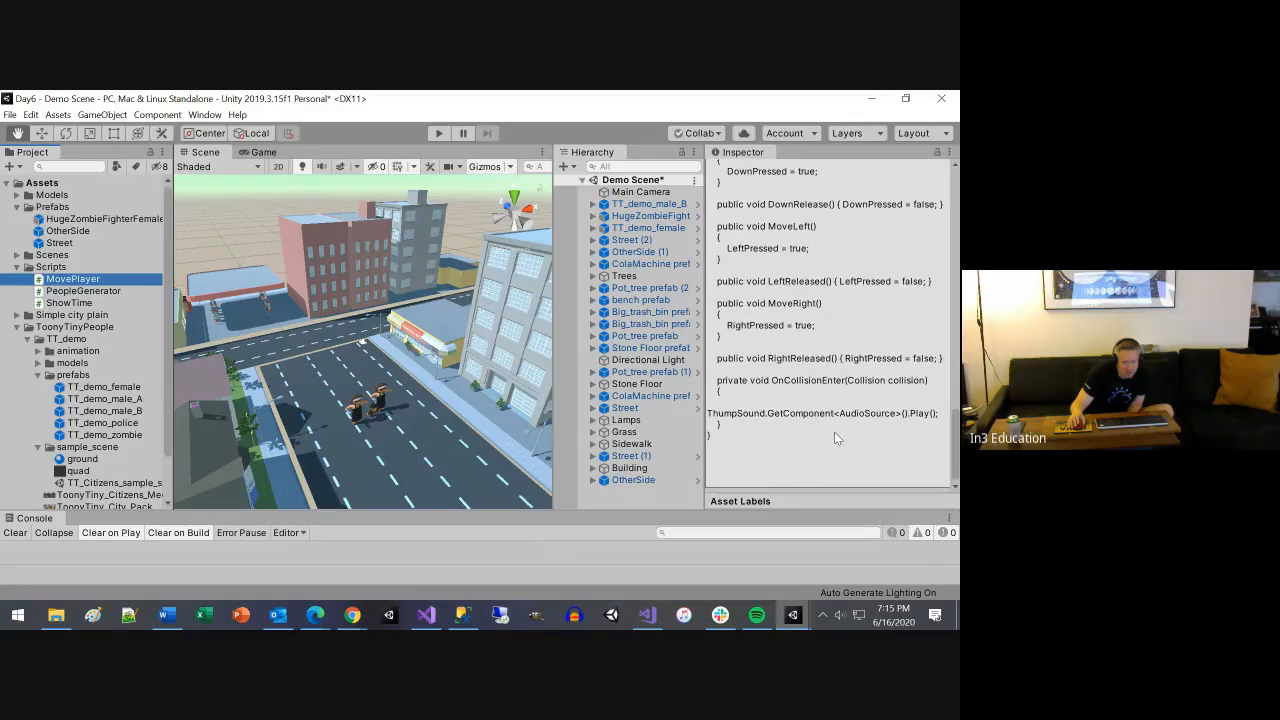
pyautogui.scroll(10, 836, 435)
pyautogui.scroll(8, 836, 437)
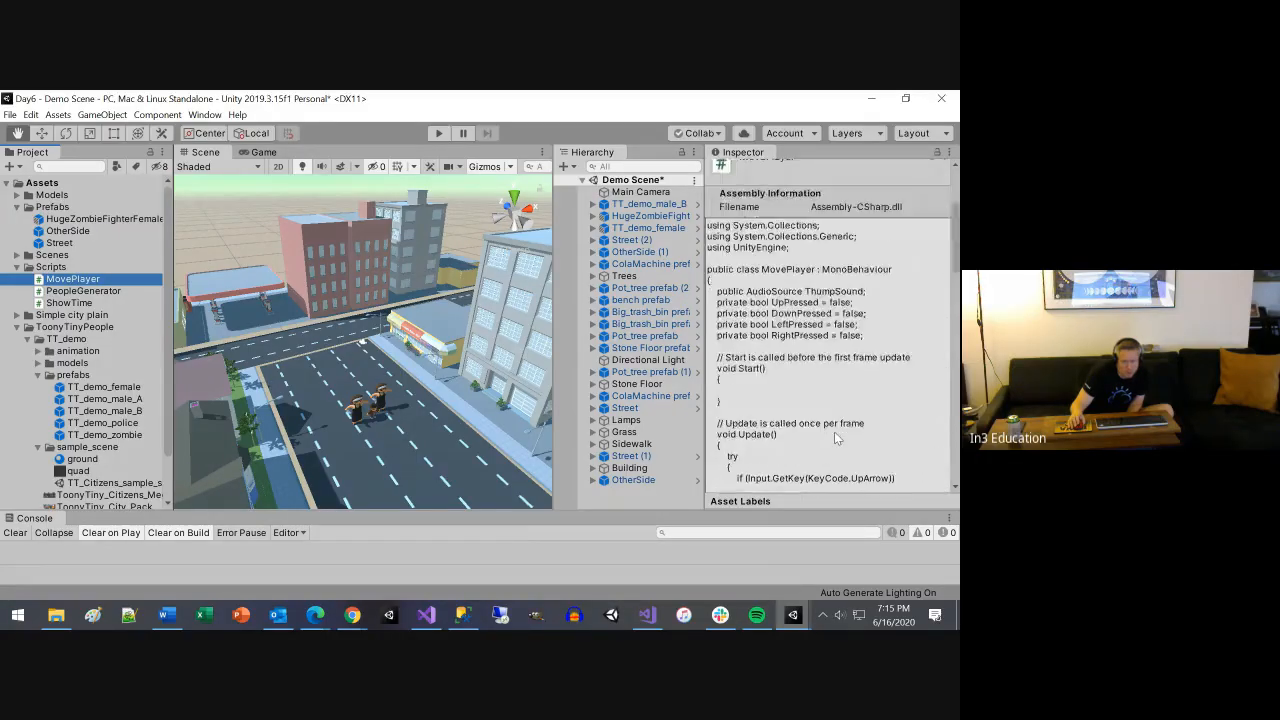
pyautogui.scroll(-4, 836, 437)
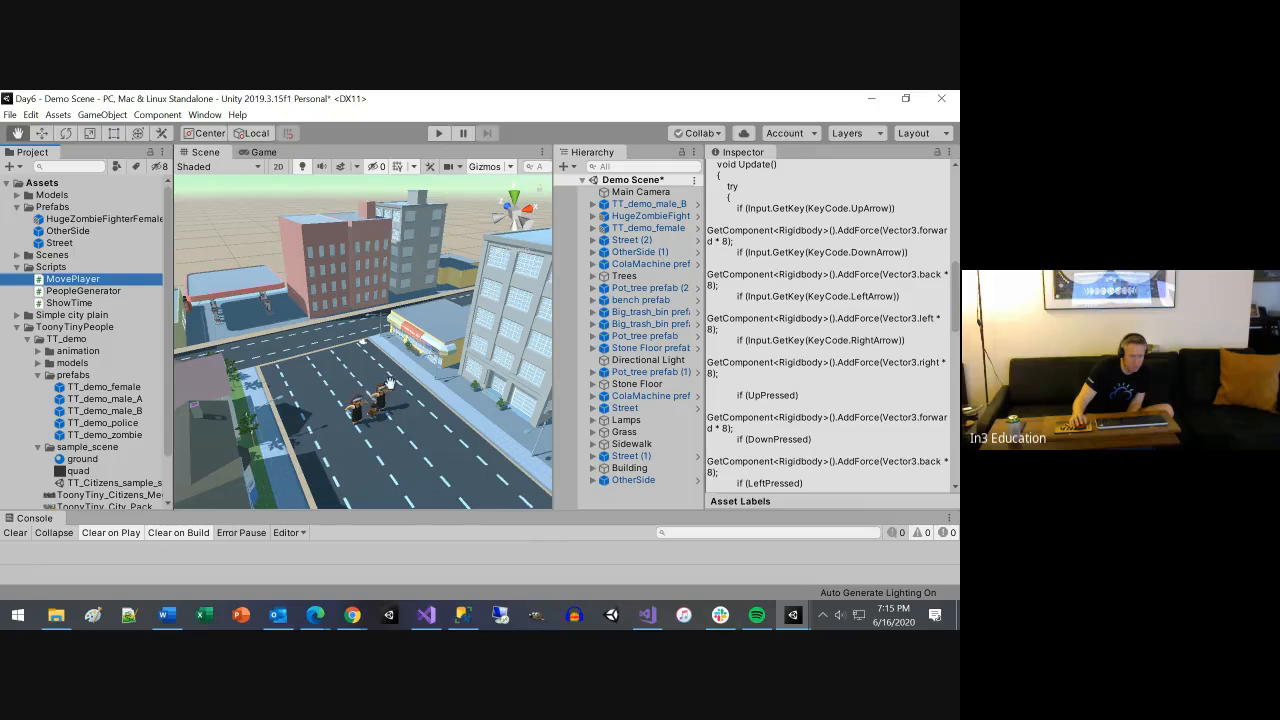
# Check the Main Camera's components and reread the arrow-key and AddForce code in the MovePlayer script
pyautogui.click(637, 192)
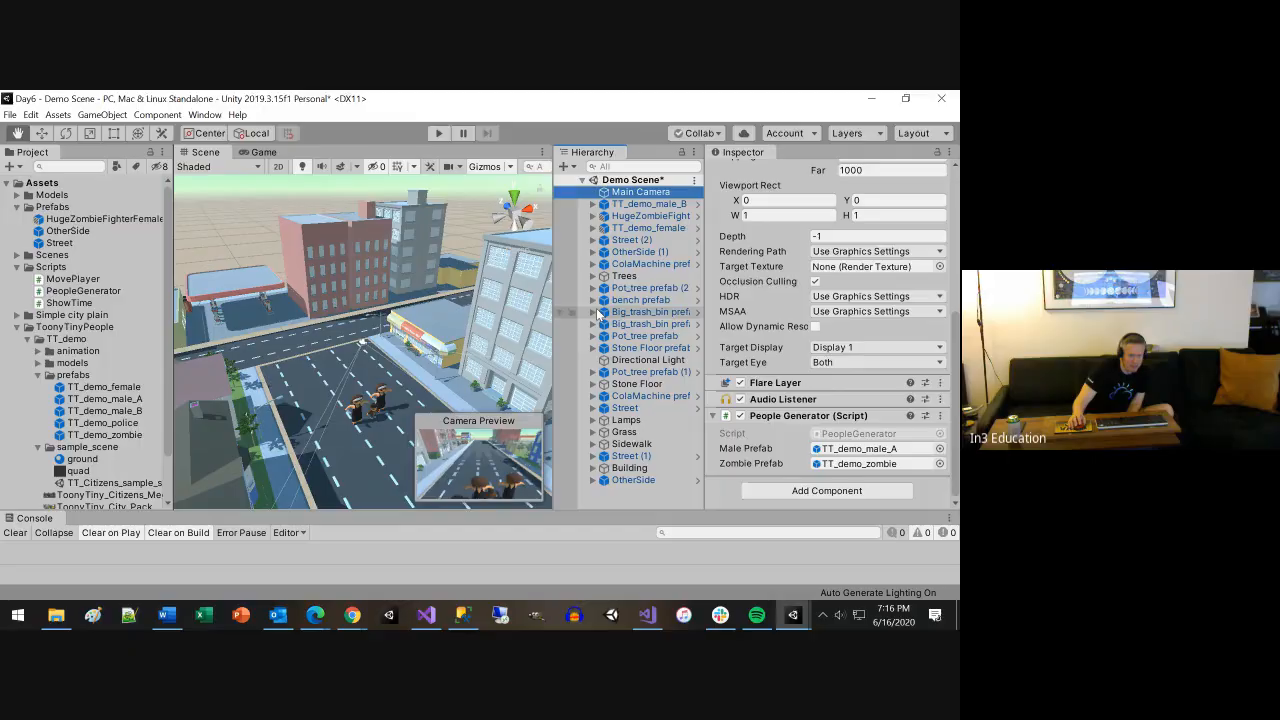
pyautogui.click(71, 280)
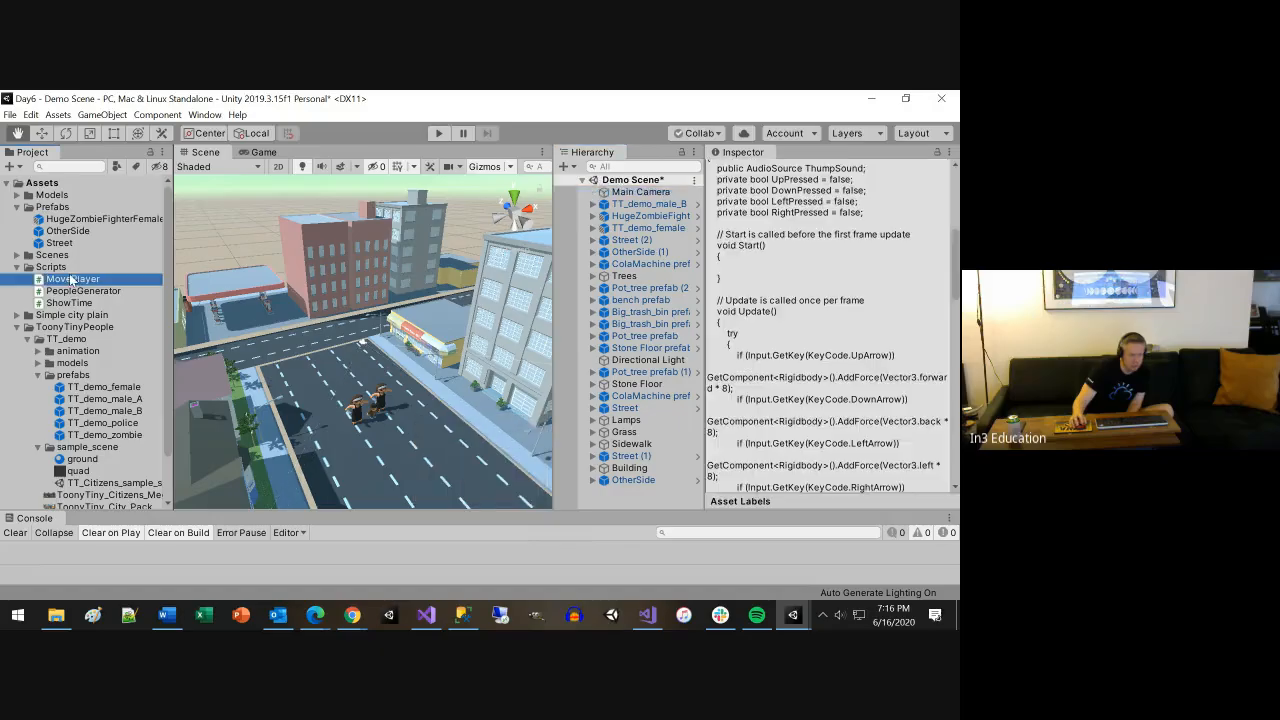
pyautogui.scroll(-5, 794, 418)
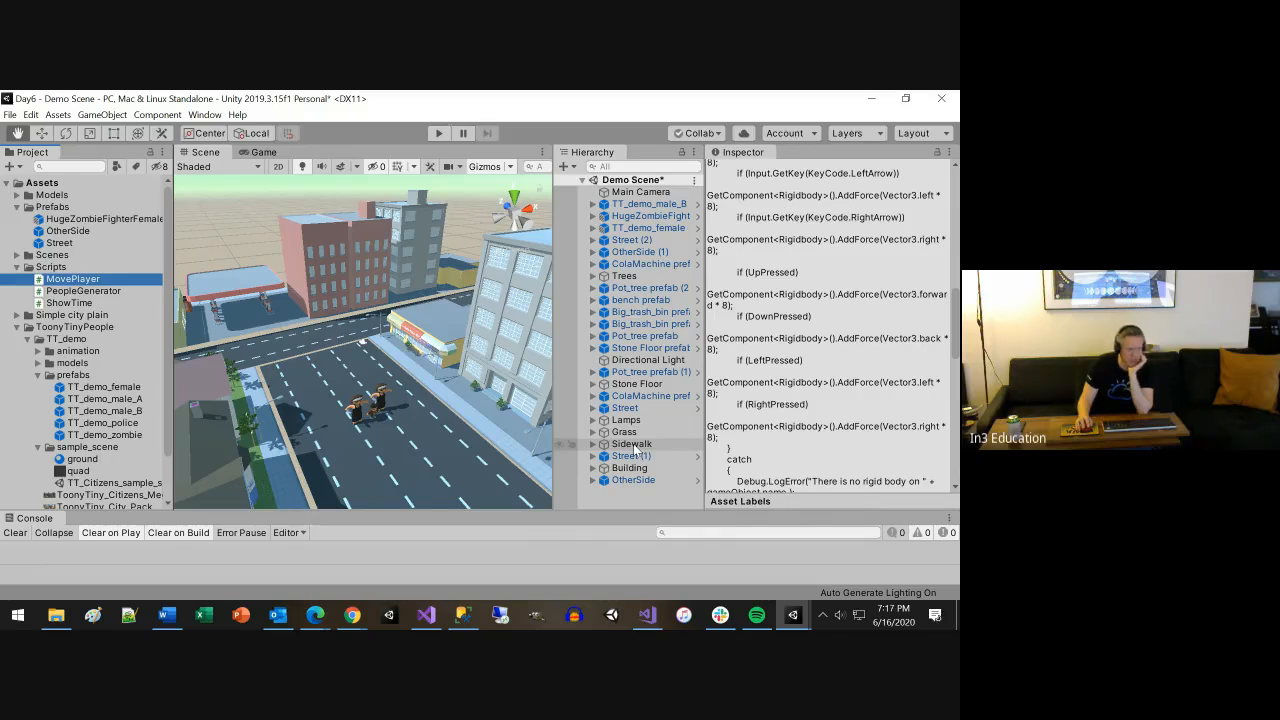
# Attach the MovePlayer script and a Rigidbody component to the HugeZombieFighterFemale object in the scene
pyautogui.click(640, 217)
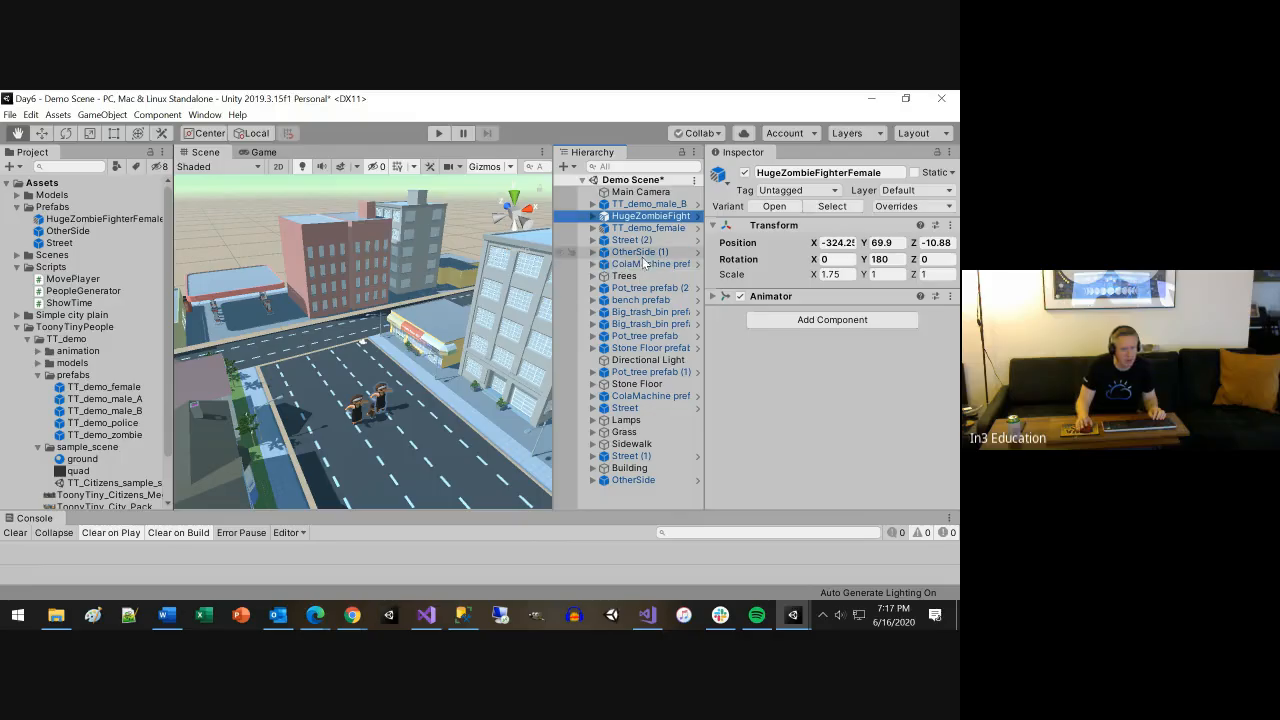
pyautogui.moveTo(704, 256); pyautogui.dragTo(754, 256)
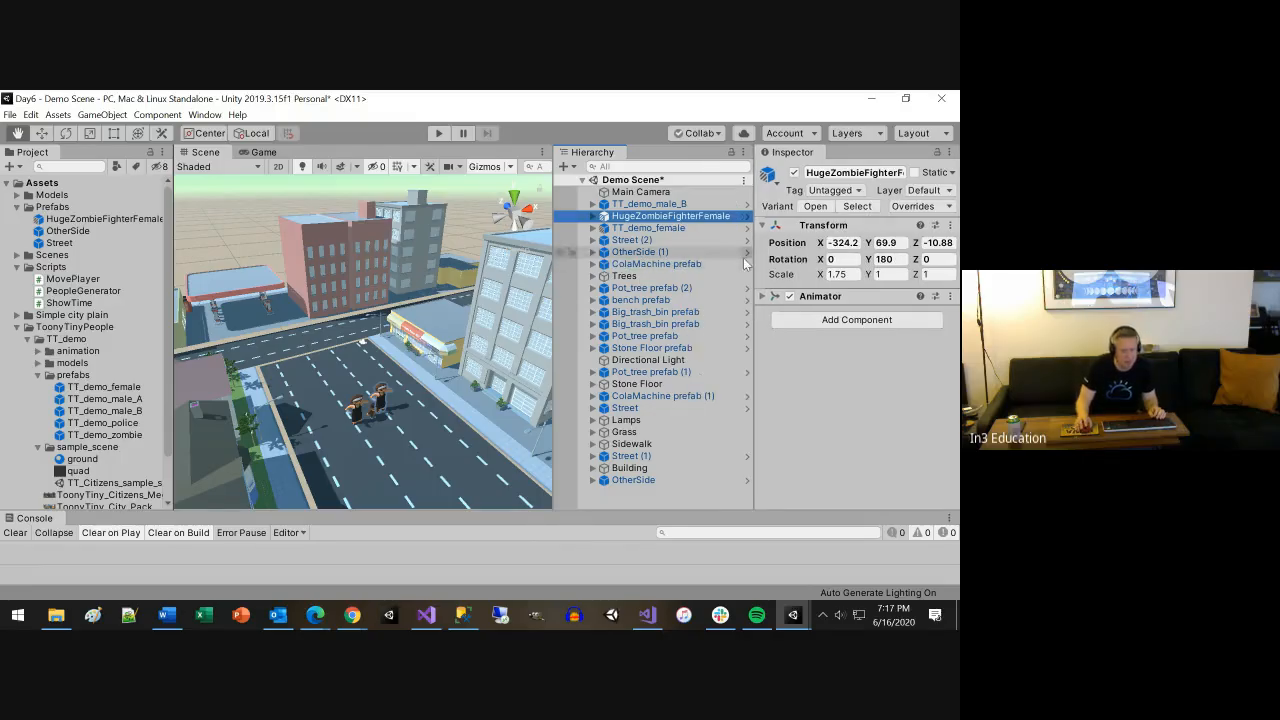
pyautogui.click(593, 216)
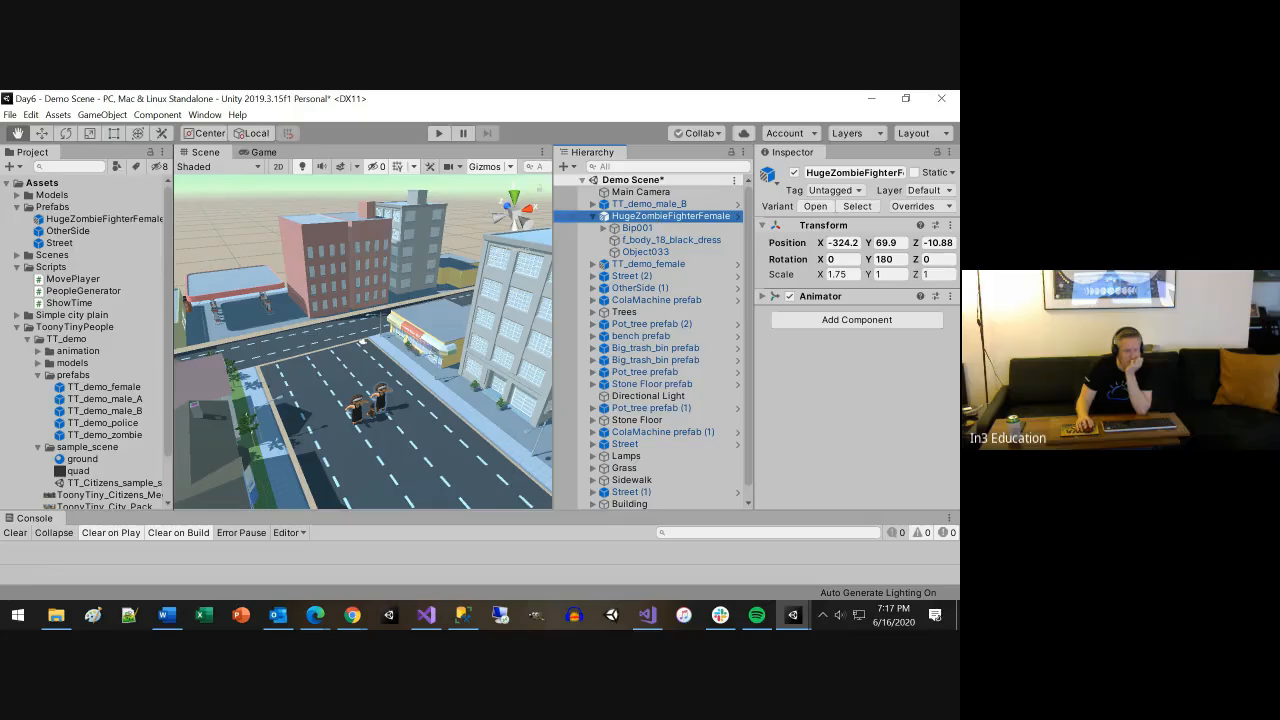
pyautogui.moveTo(70, 279); pyautogui.dragTo(796, 372)
pyautogui.click(855, 373)
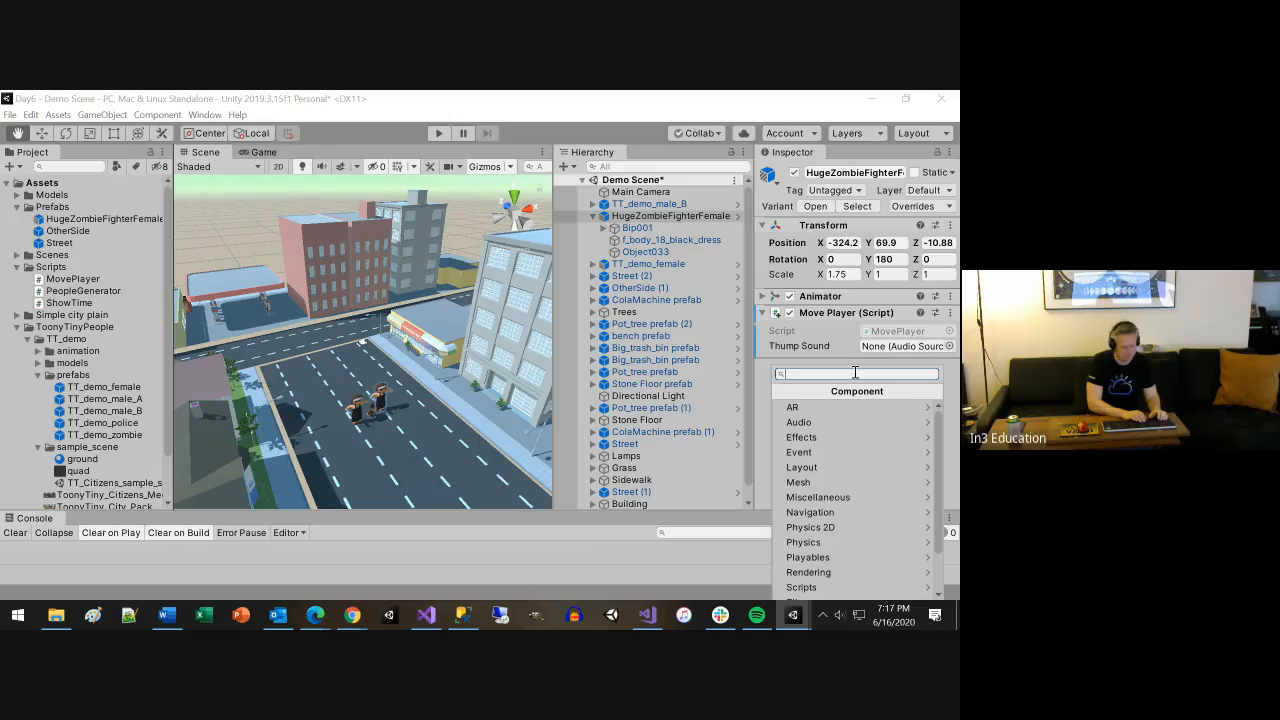
pyautogui.write('ri')
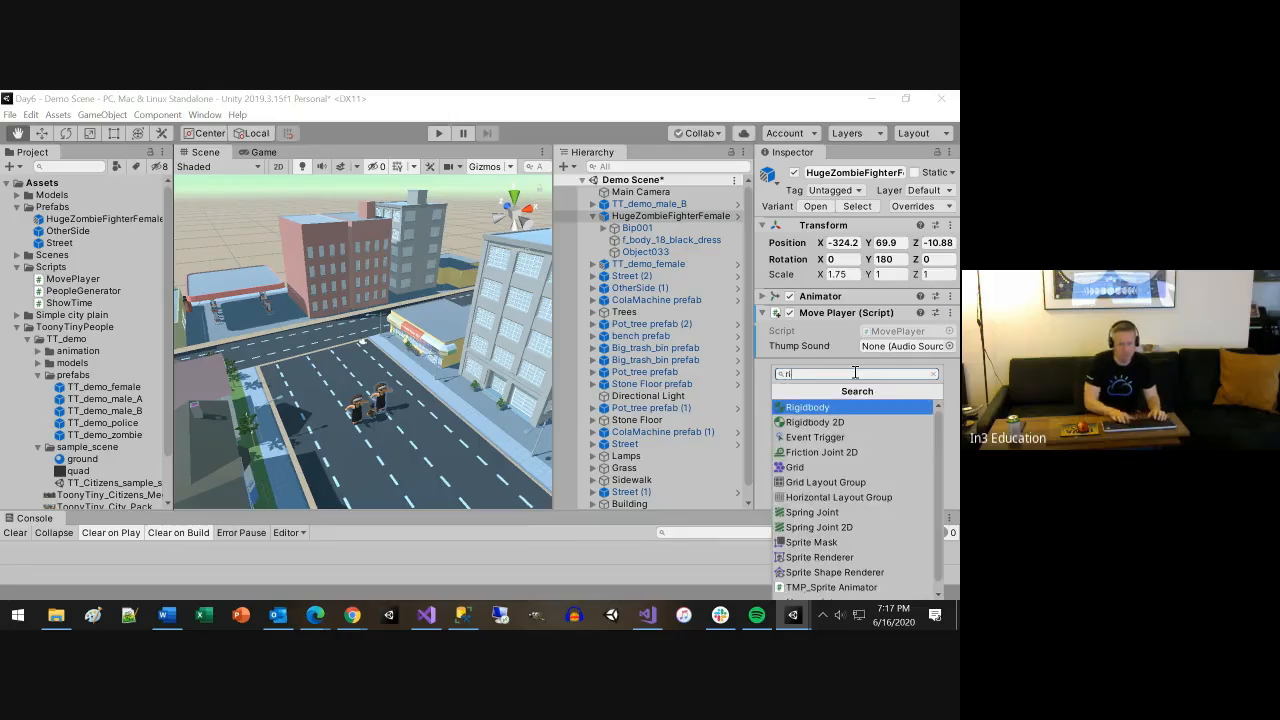
pyautogui.press('Return')
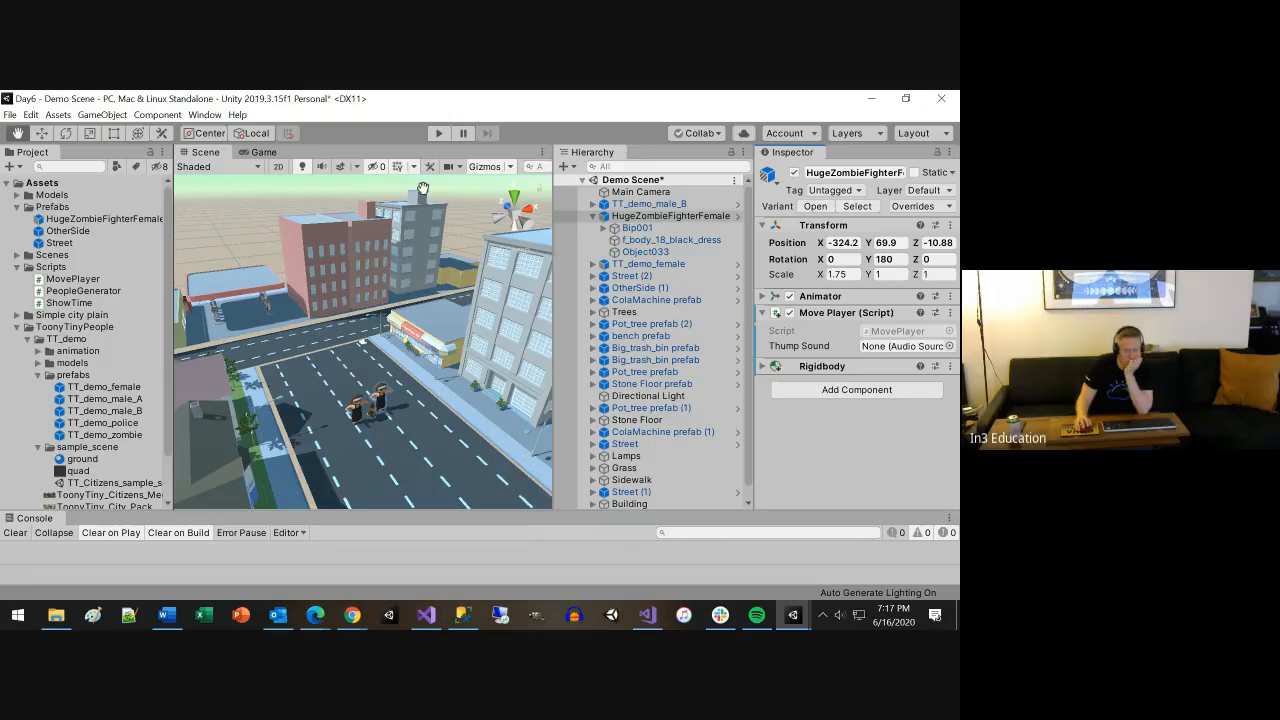
# Run the scene with a taller Console, check the fighter in the Game and Scene views, and stop playback
pyautogui.click(435, 134)
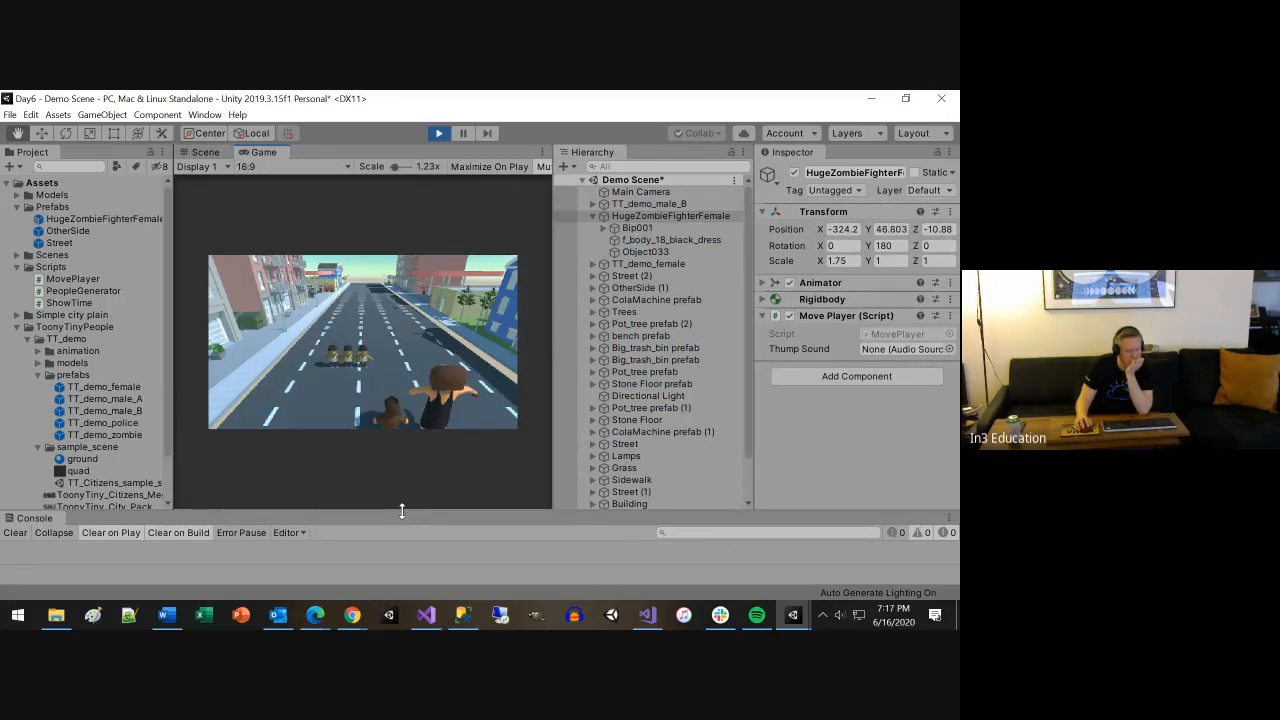
pyautogui.moveTo(402, 511); pyautogui.dragTo(400, 480)
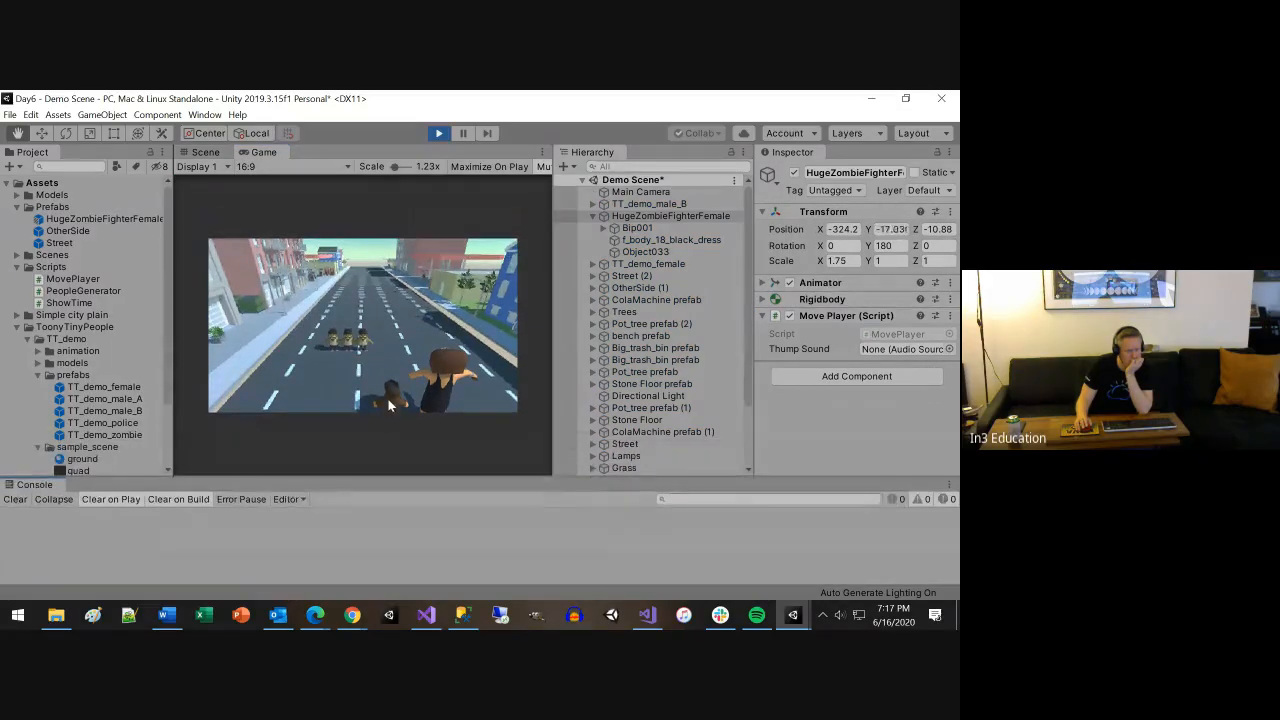
pyautogui.click(205, 152)
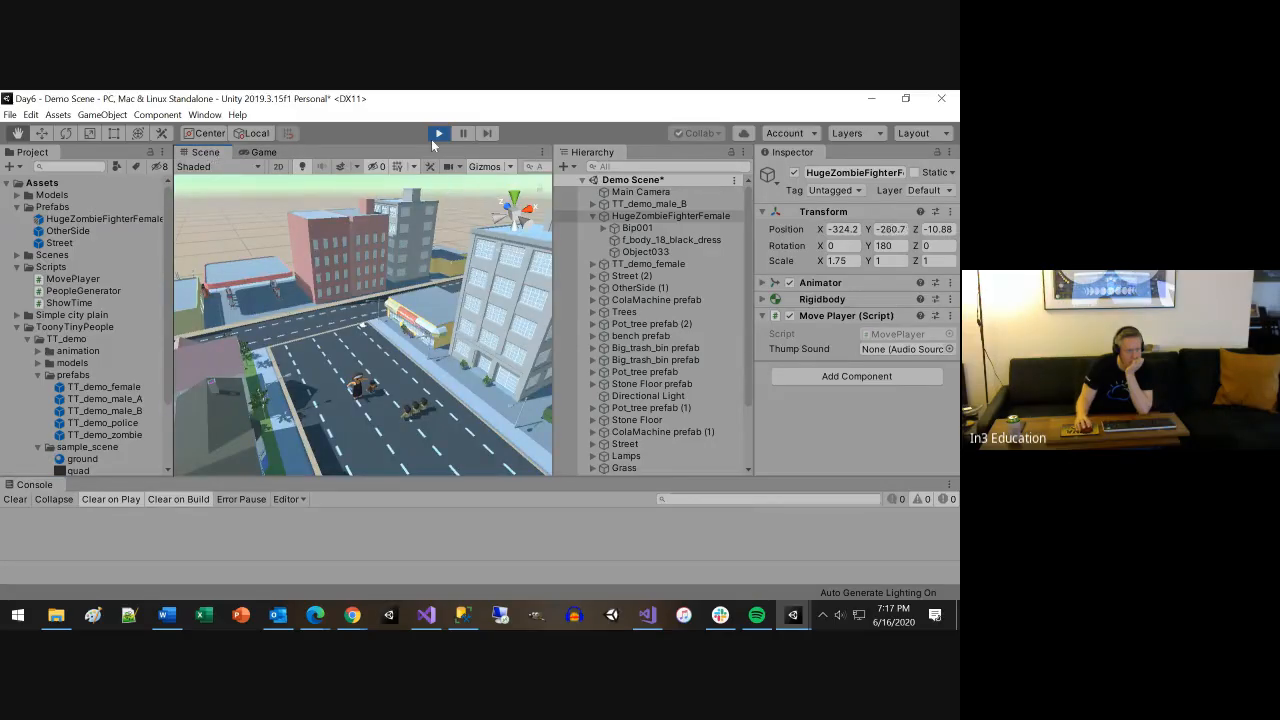
pyautogui.hotkey('ctrl', 'p')
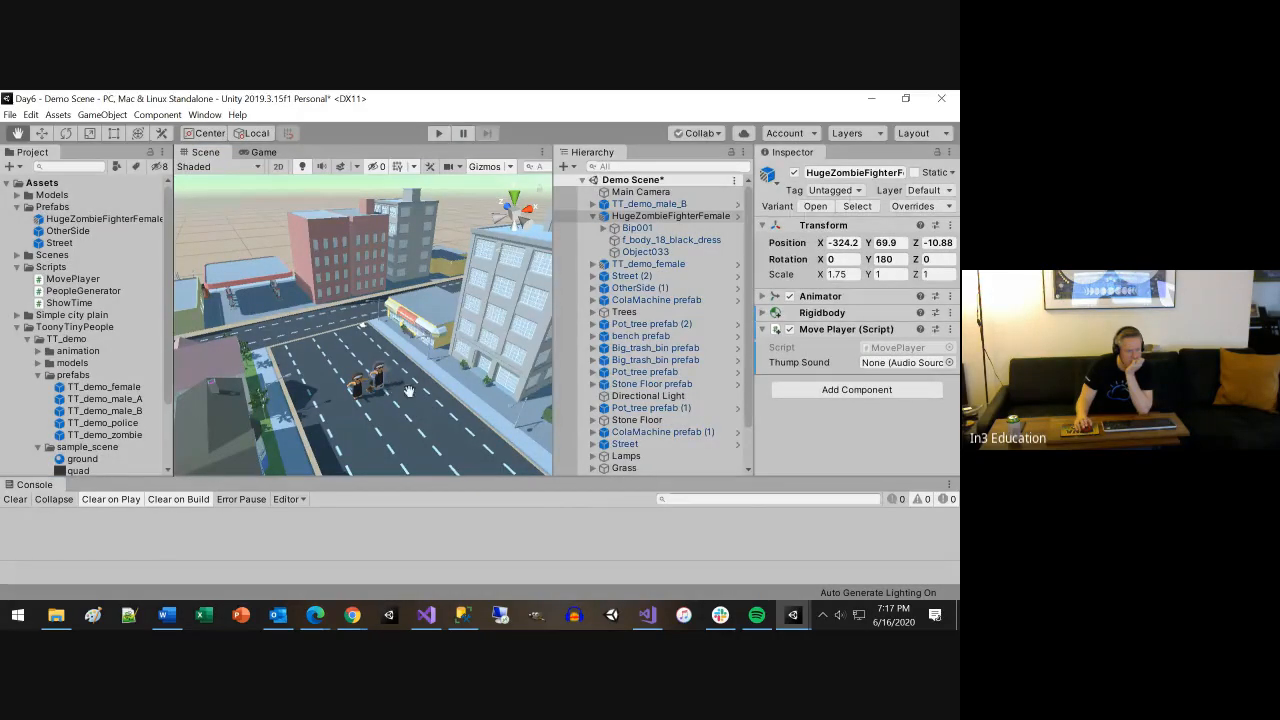
# Move HugeZombieFighterFemale along the Z axis to about -11.69, and return to the Hand tool
pyautogui.moveTo(400, 390); pyautogui.dragTo(398, 404, button='middle')
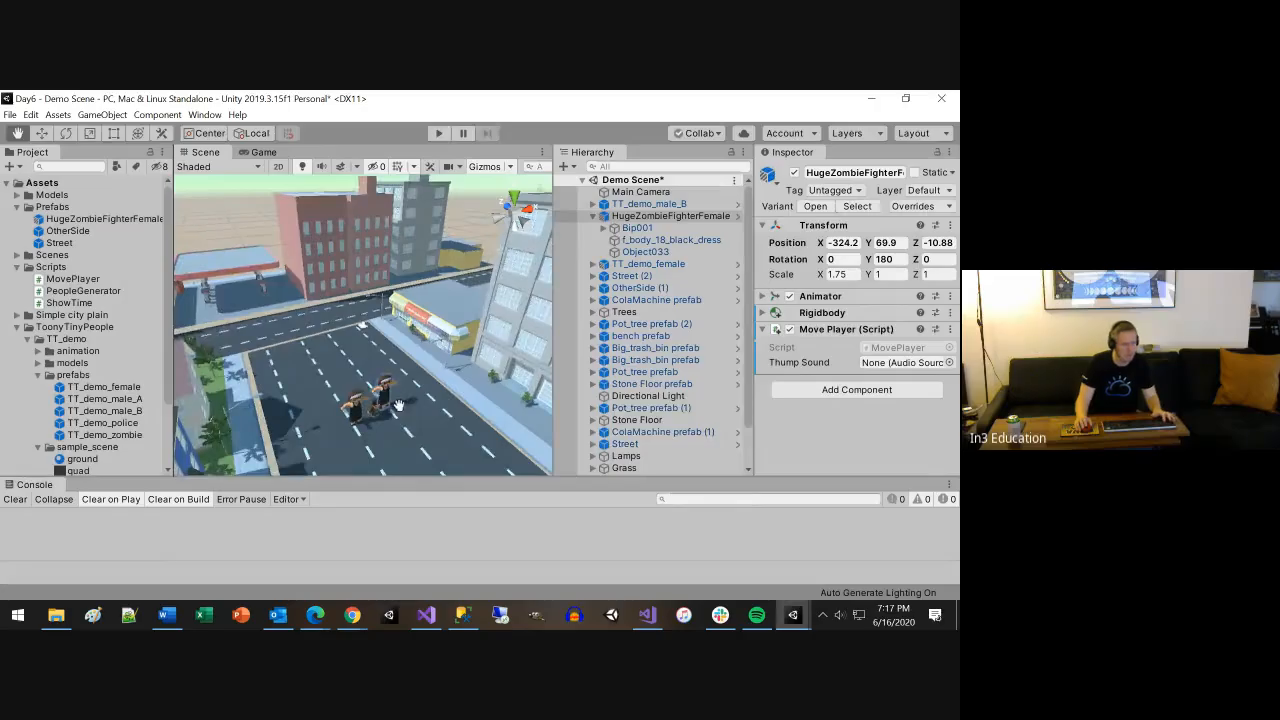
pyautogui.press('w')
pyautogui.moveTo(400, 400); pyautogui.dragTo(427, 399)
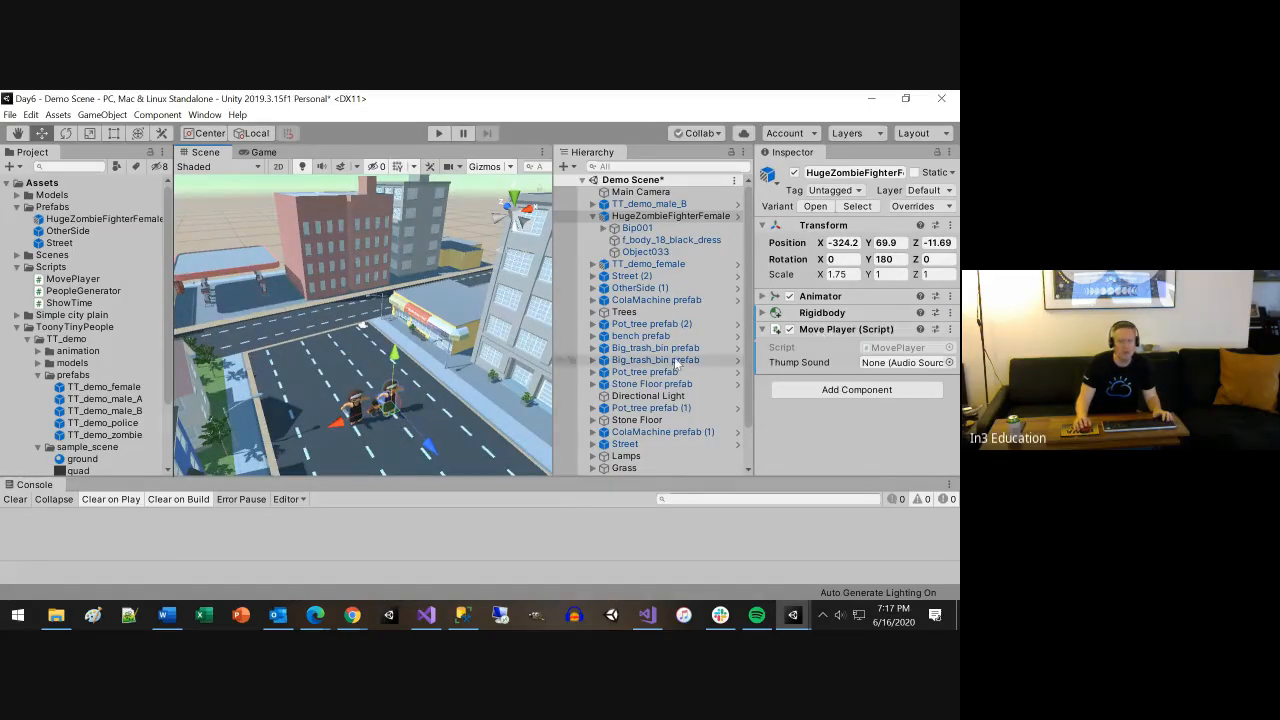
pyautogui.scroll(2, 472, 408)
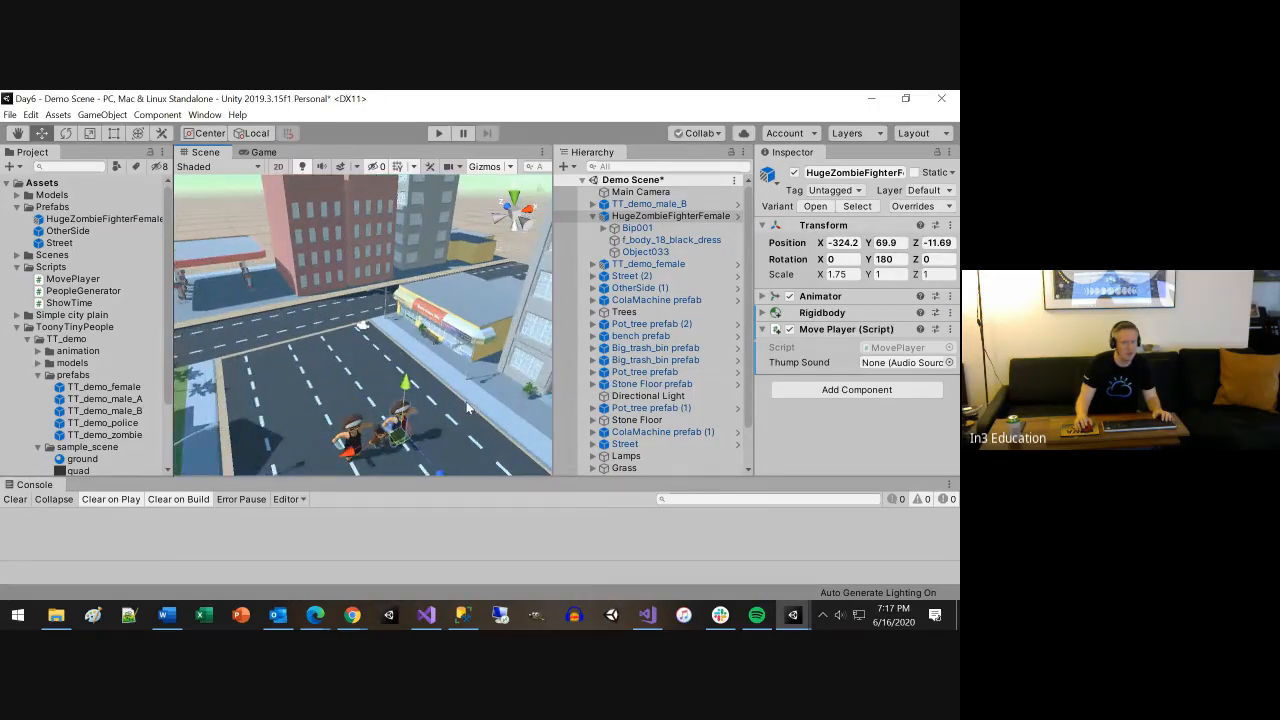
pyautogui.press('q')
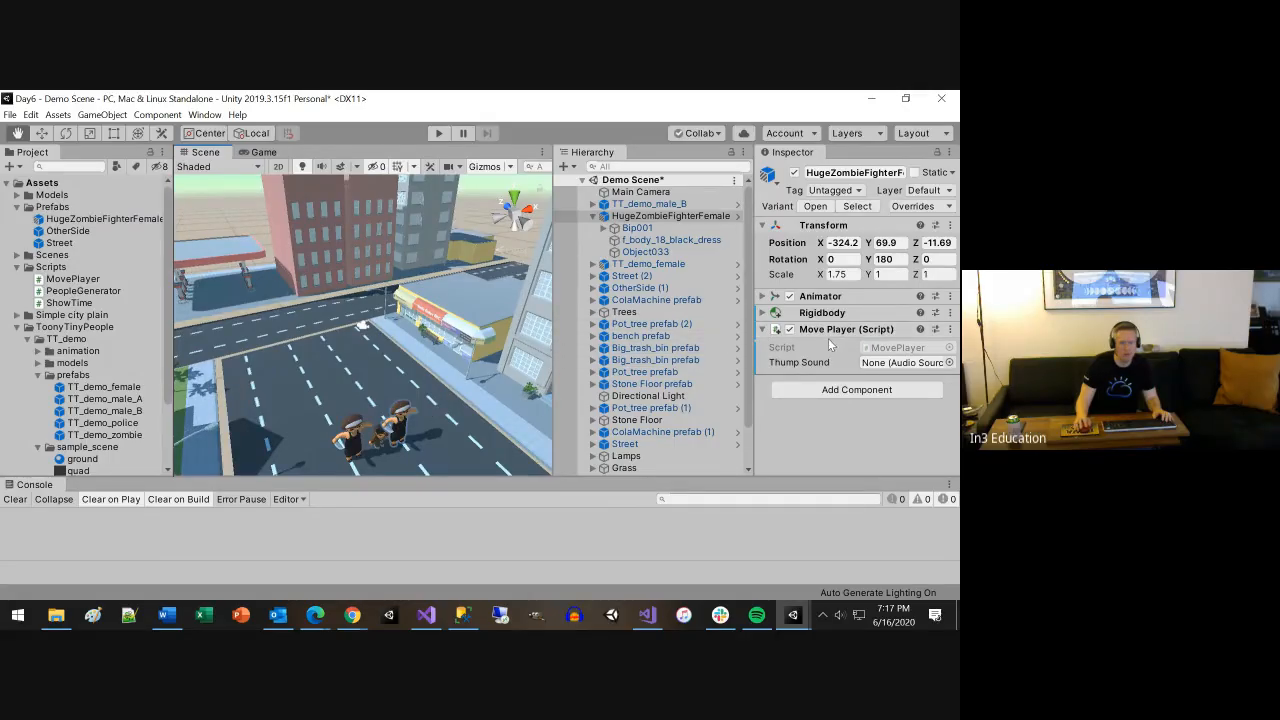
pyautogui.click(836, 390)
pyautogui.write('ri')
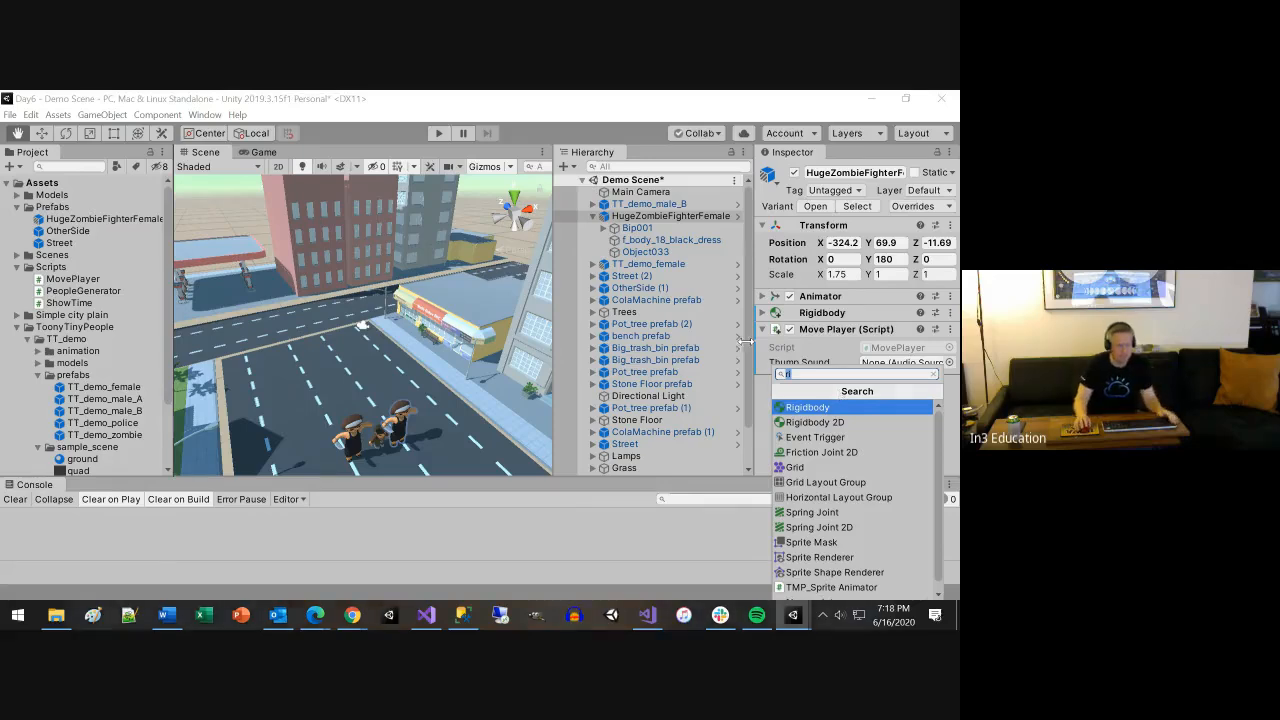
pyautogui.press('BackSpace')
pyautogui.click(632, 445)
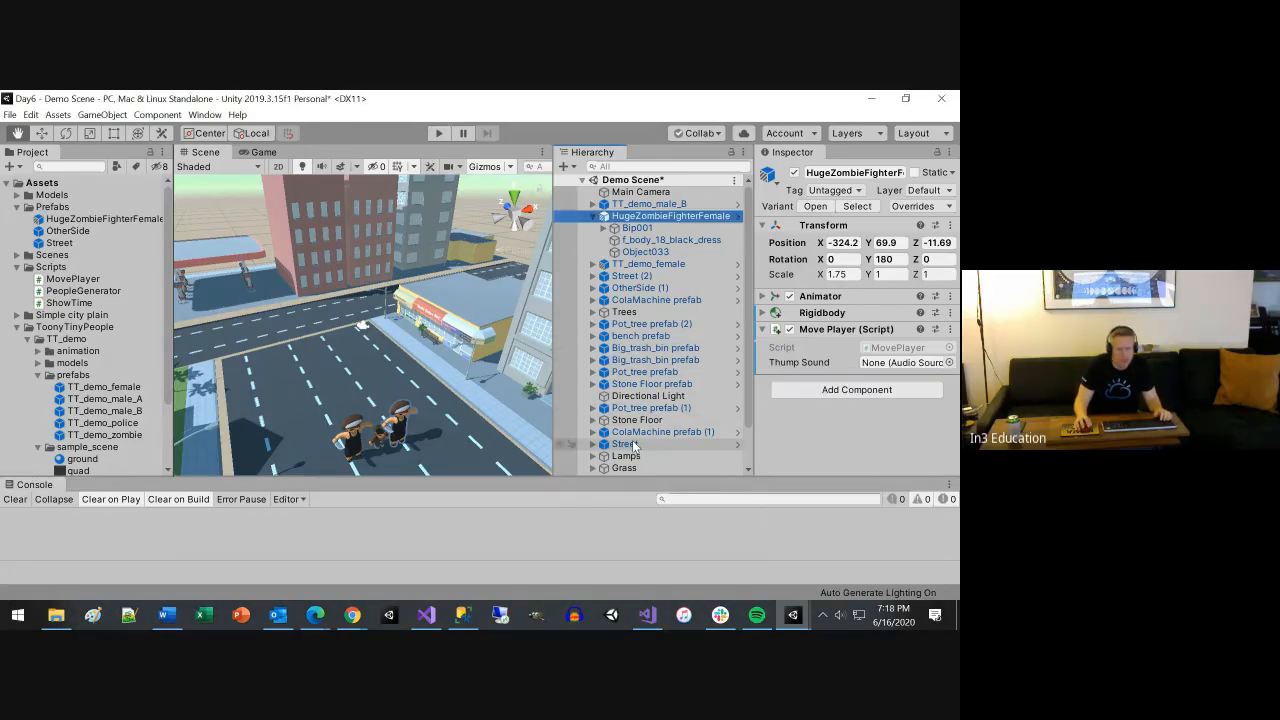
# Expand Street and its Street 3 Prefab (1), and inspect the child street object's components for a collider
pyautogui.click(632, 445)
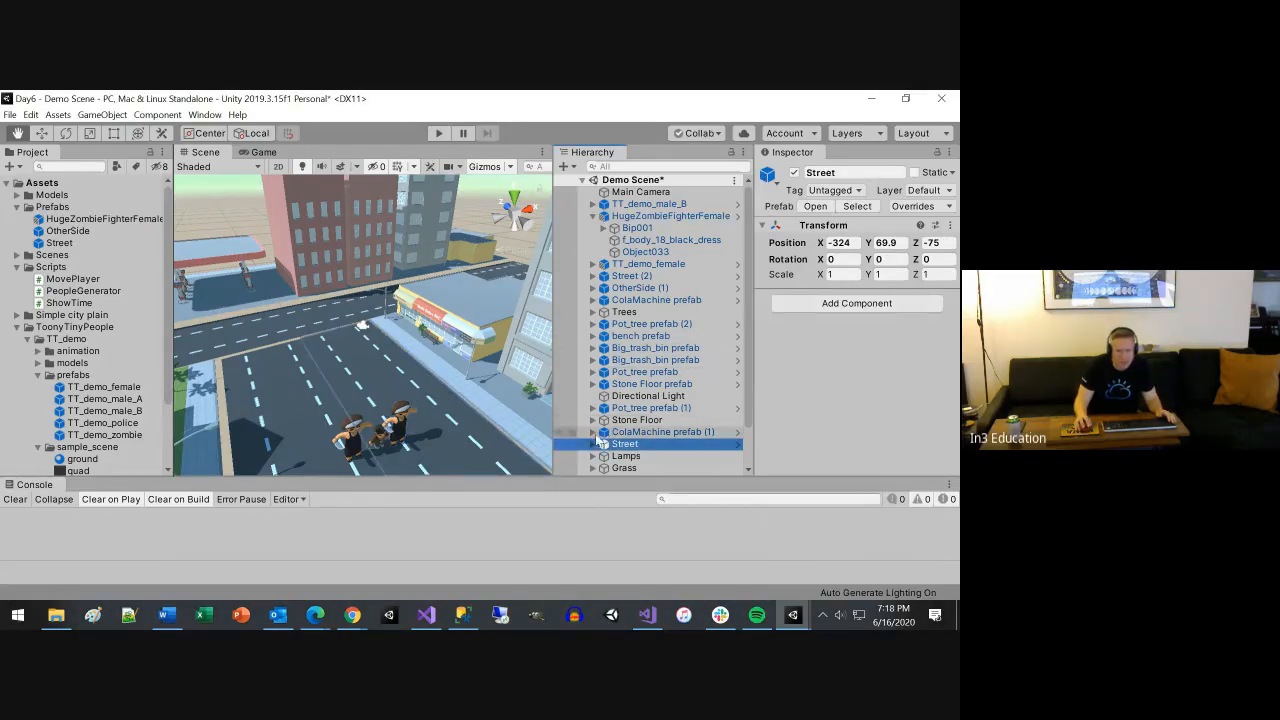
pyautogui.click(592, 445)
pyautogui.press('Down')
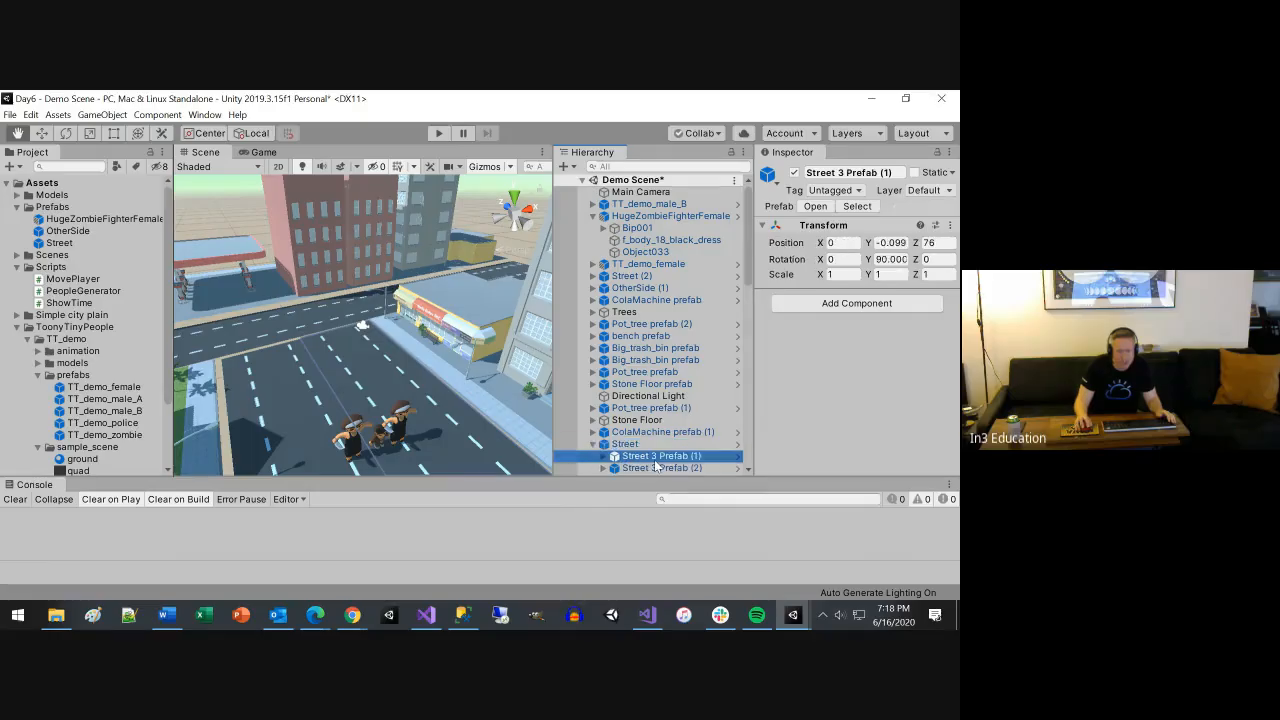
pyautogui.click(602, 457)
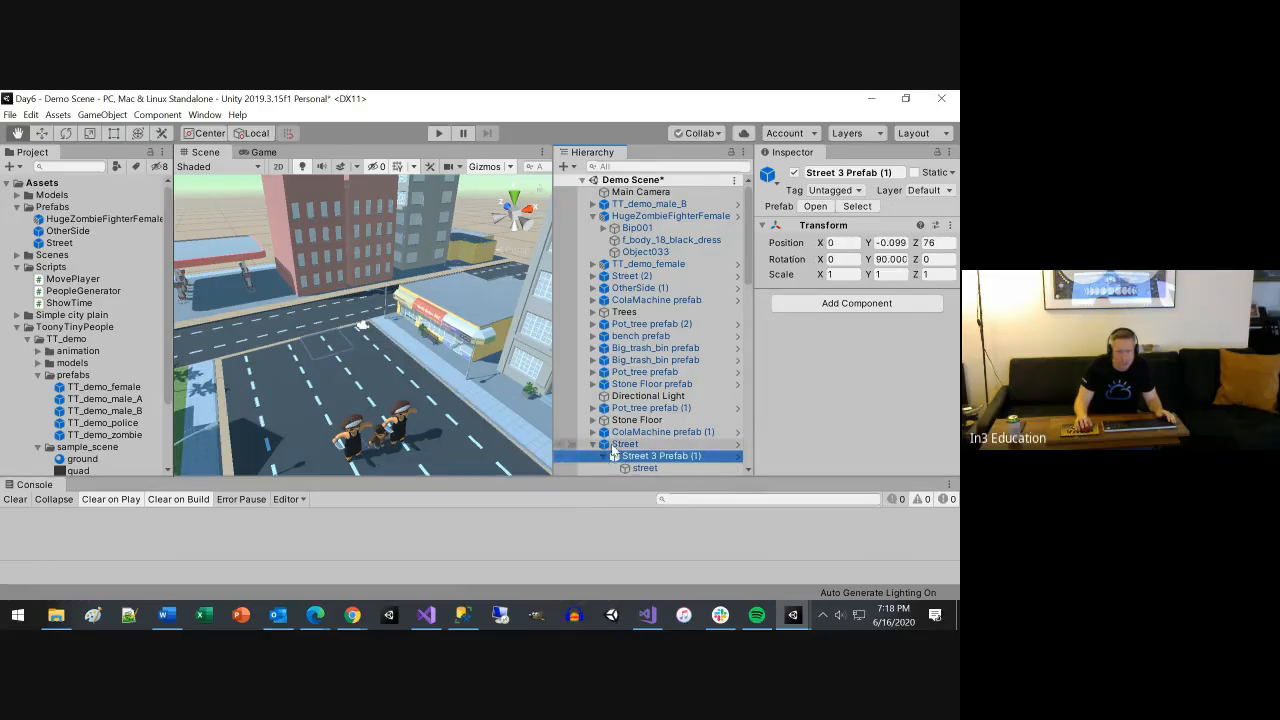
pyautogui.scroll(-2, 643, 440)
pyautogui.click(644, 379)
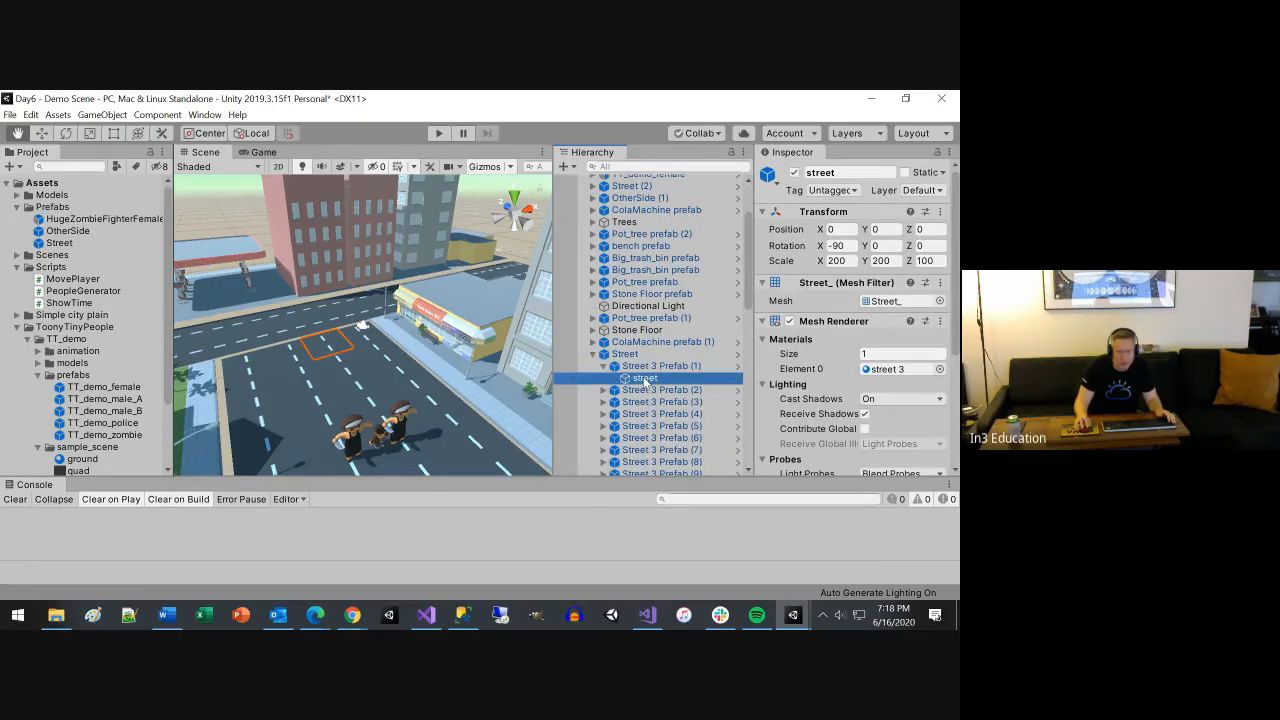
pyautogui.click(762, 322)
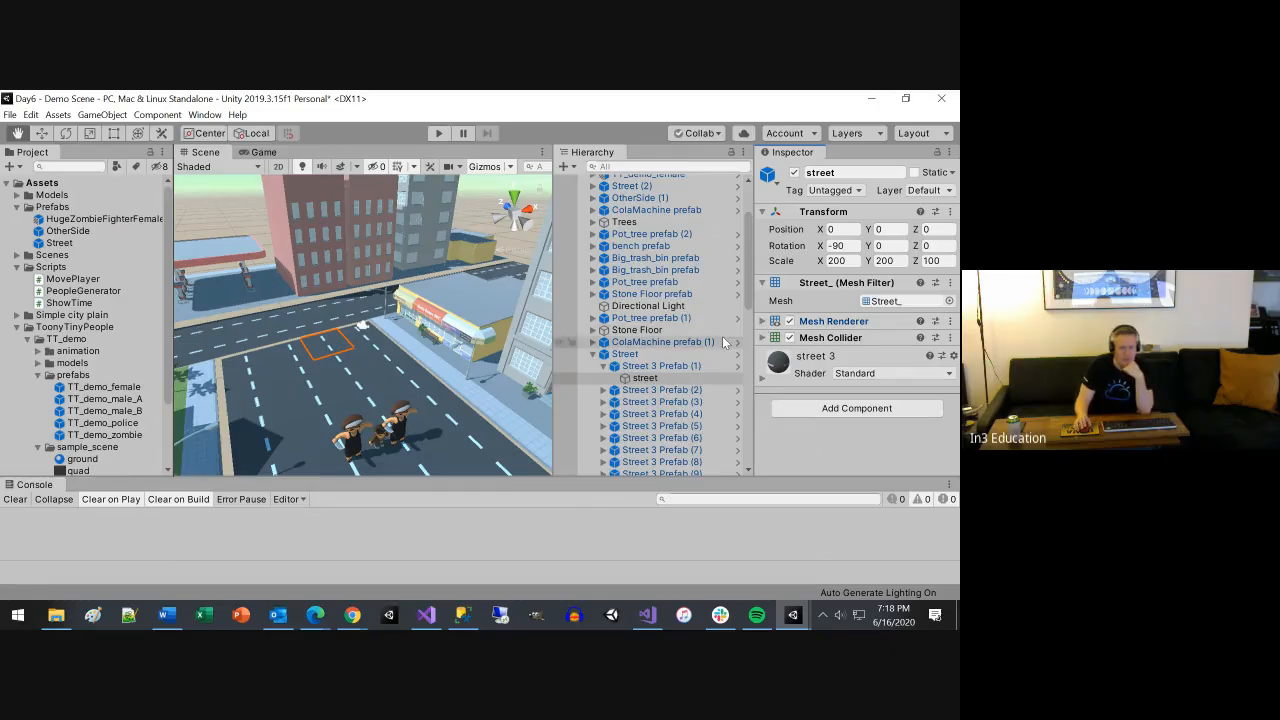
# Add a Capsule Collider component to the HugeZombieFighterFemale object
pyautogui.scroll(3, 722, 336)
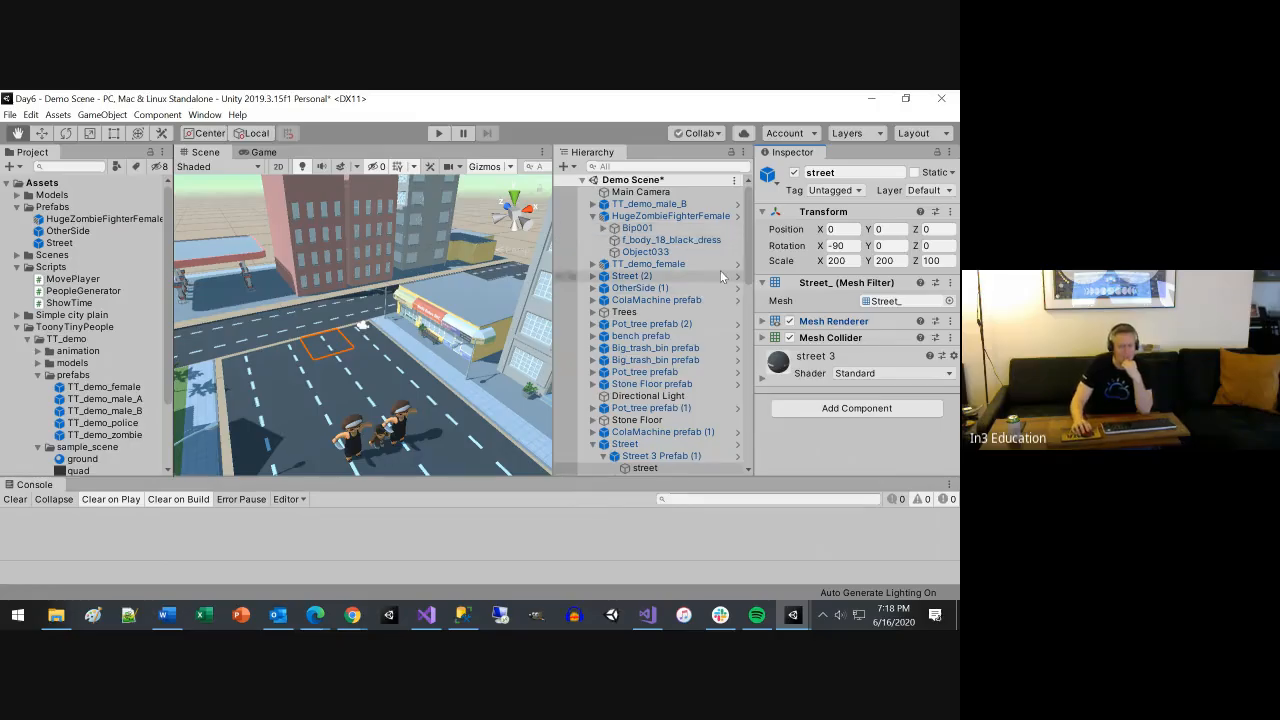
pyautogui.click(667, 217)
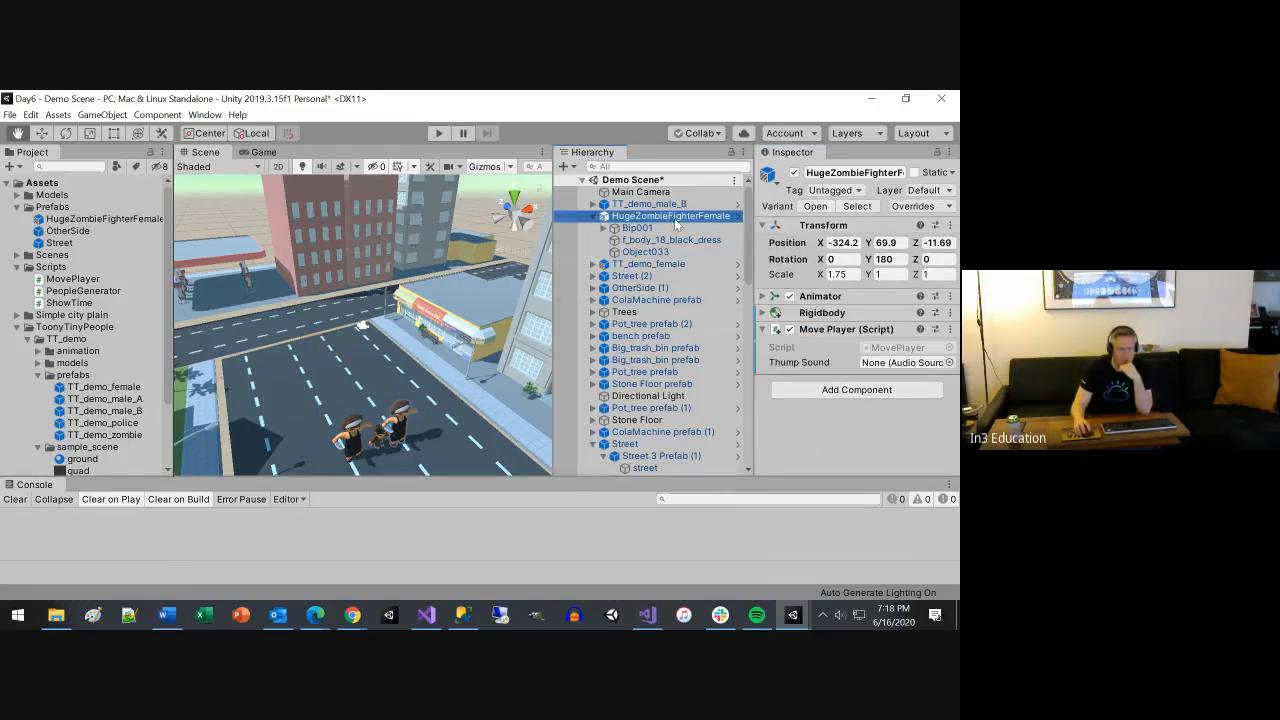
pyautogui.click(826, 394)
pyautogui.write('cap')
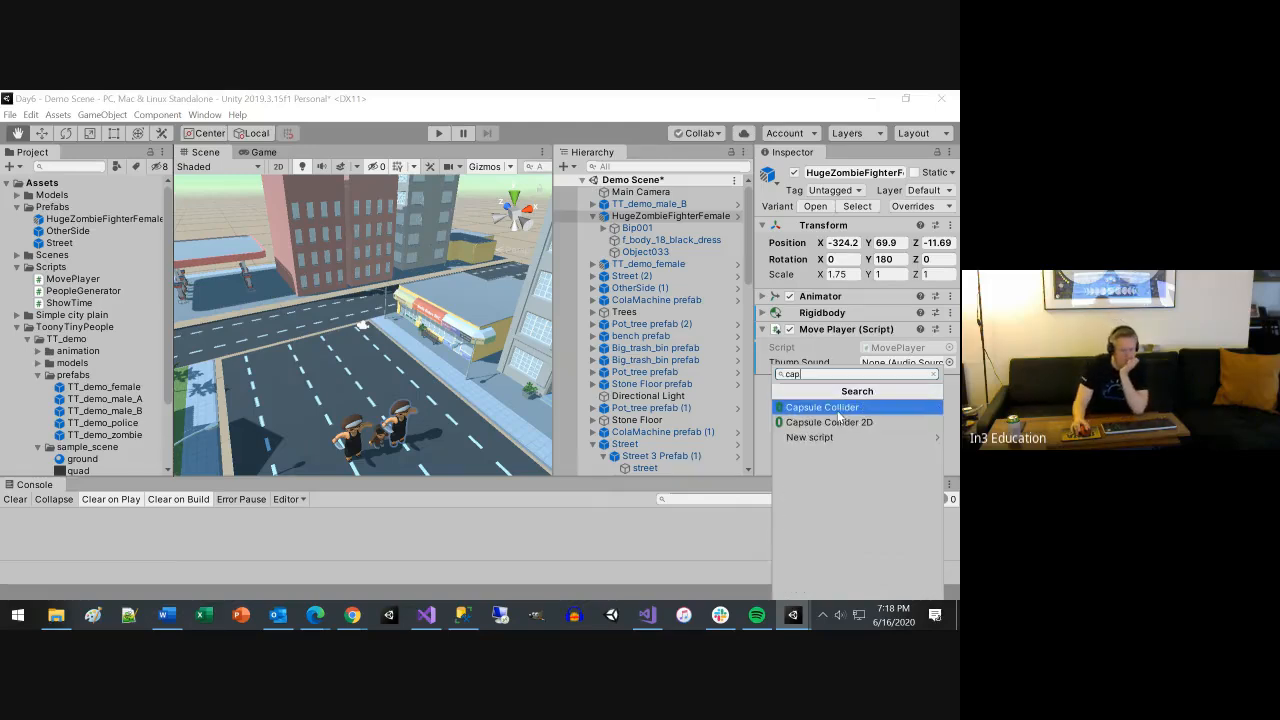
pyautogui.click(836, 408)
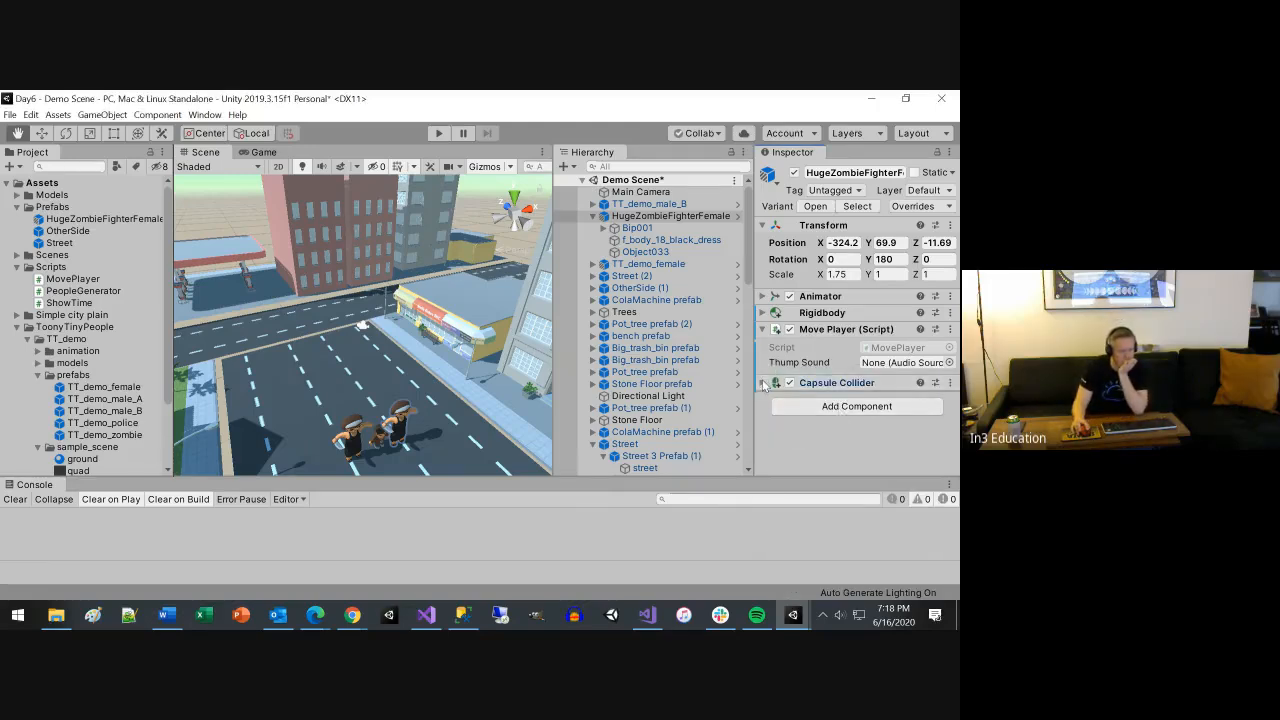
# Fit the Capsule Collider to the fighter's body by setting its center Y to 1.8 and height to 2.97
pyautogui.scroll(4, 452, 444)
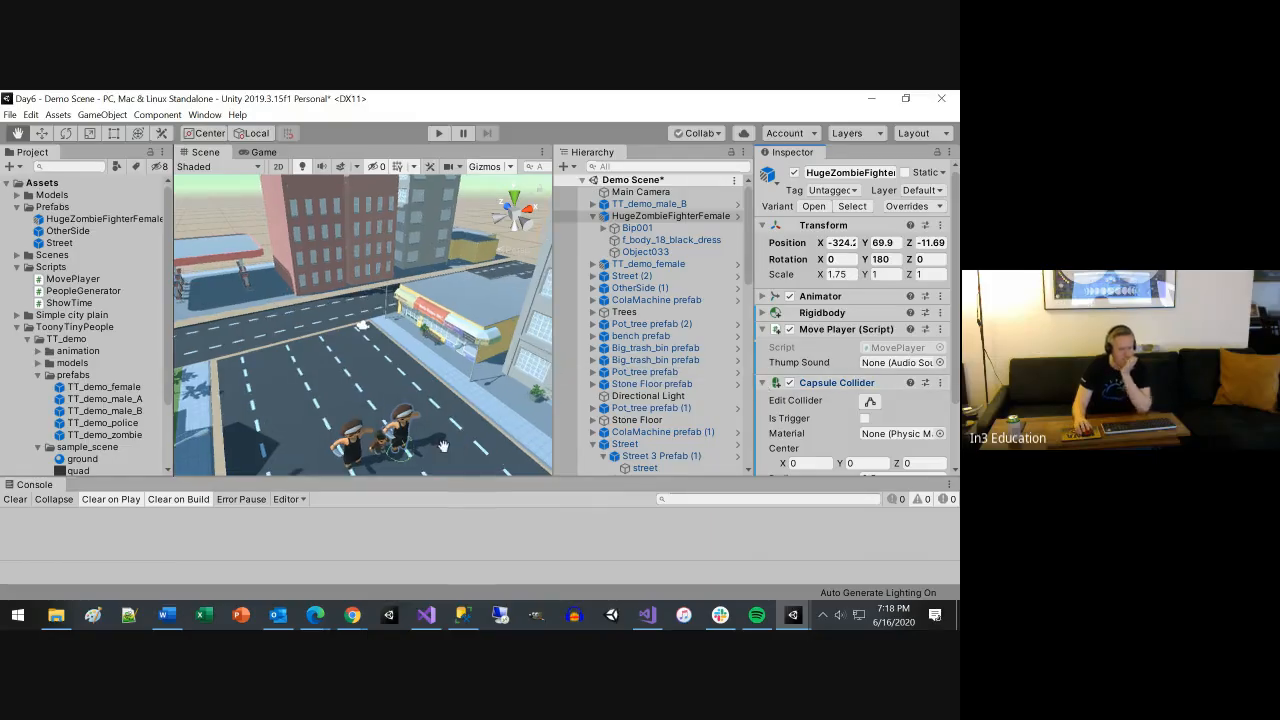
pyautogui.press('w')
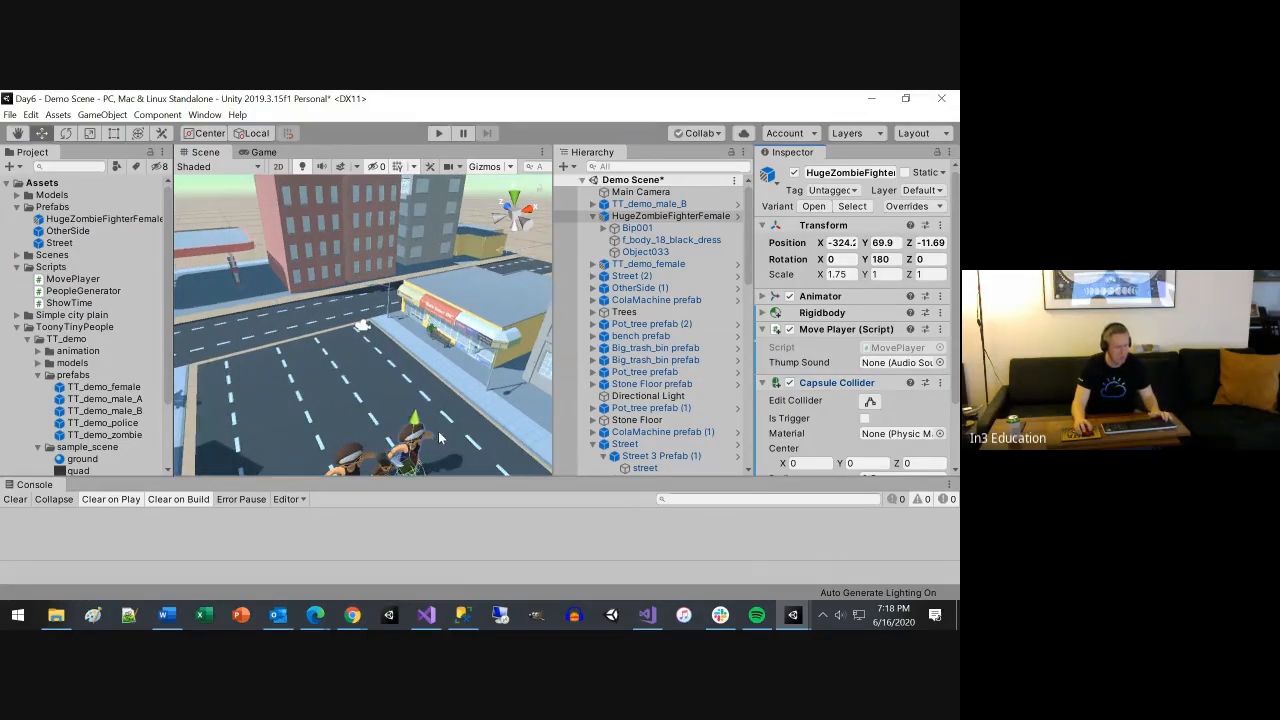
pyautogui.press('q')
pyautogui.press('f')
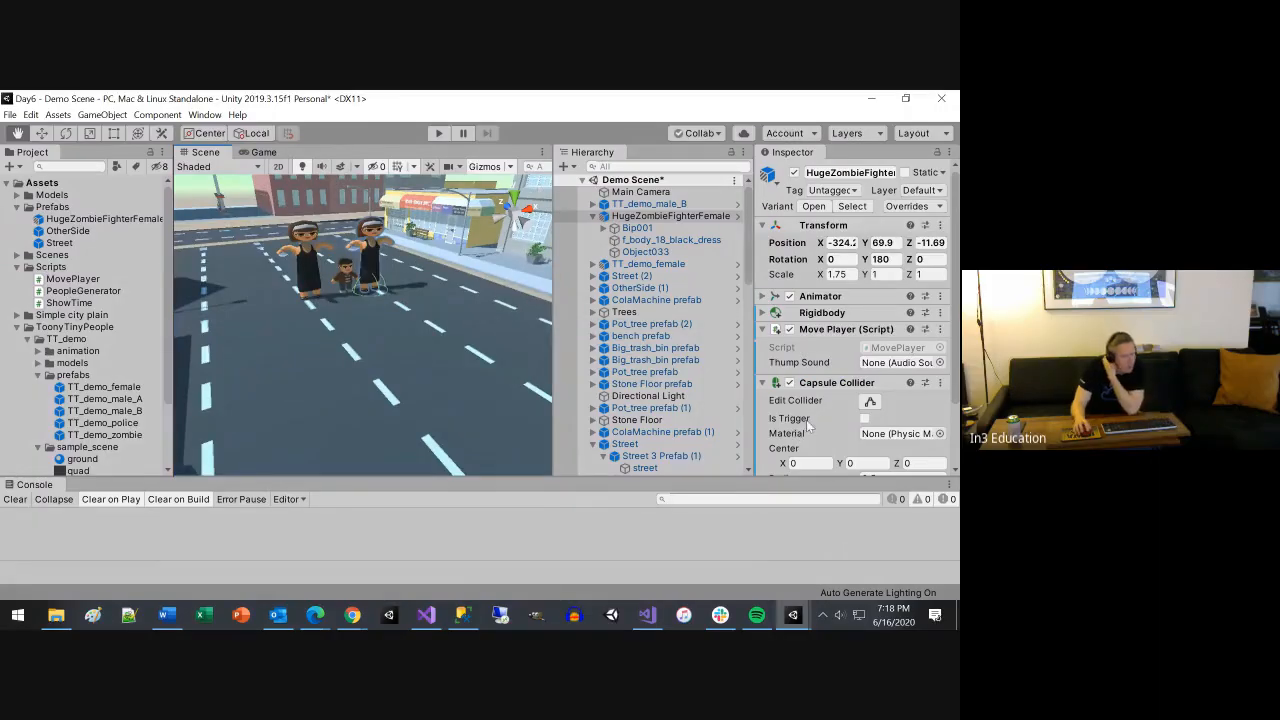
pyautogui.scroll(-3, 820, 426)
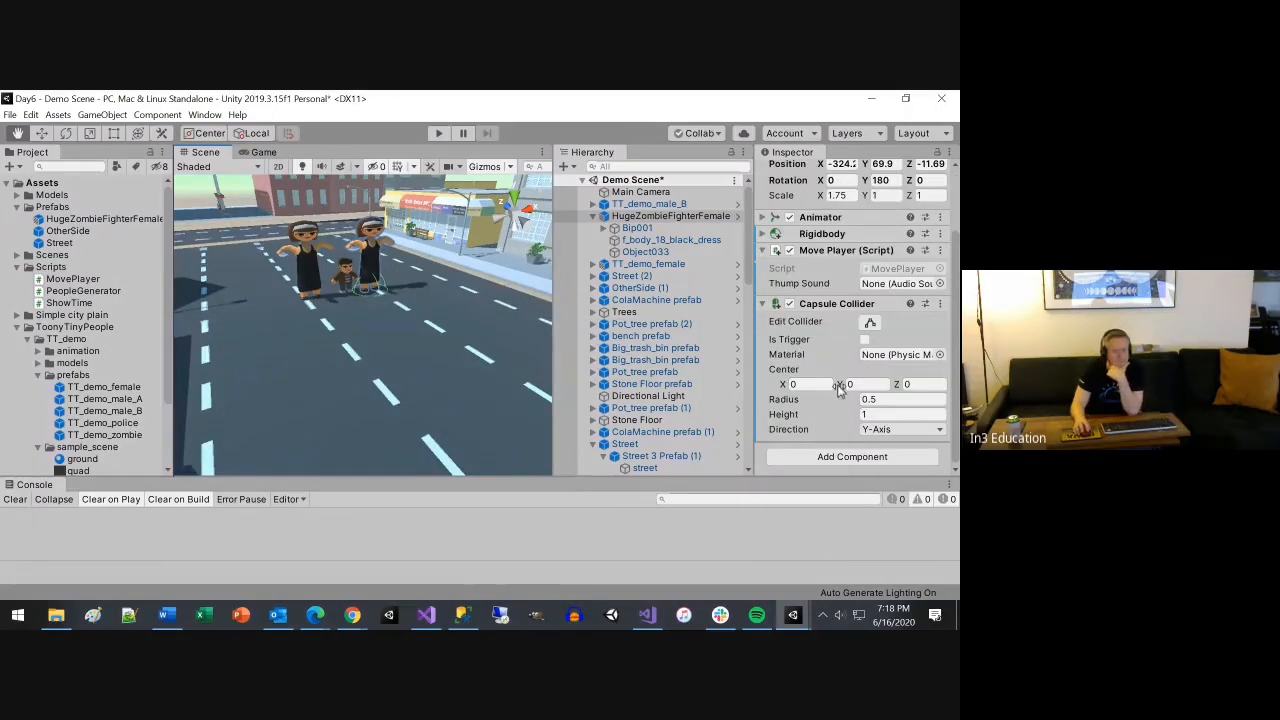
pyautogui.moveTo(834, 386); pyautogui.dragTo(888, 390)
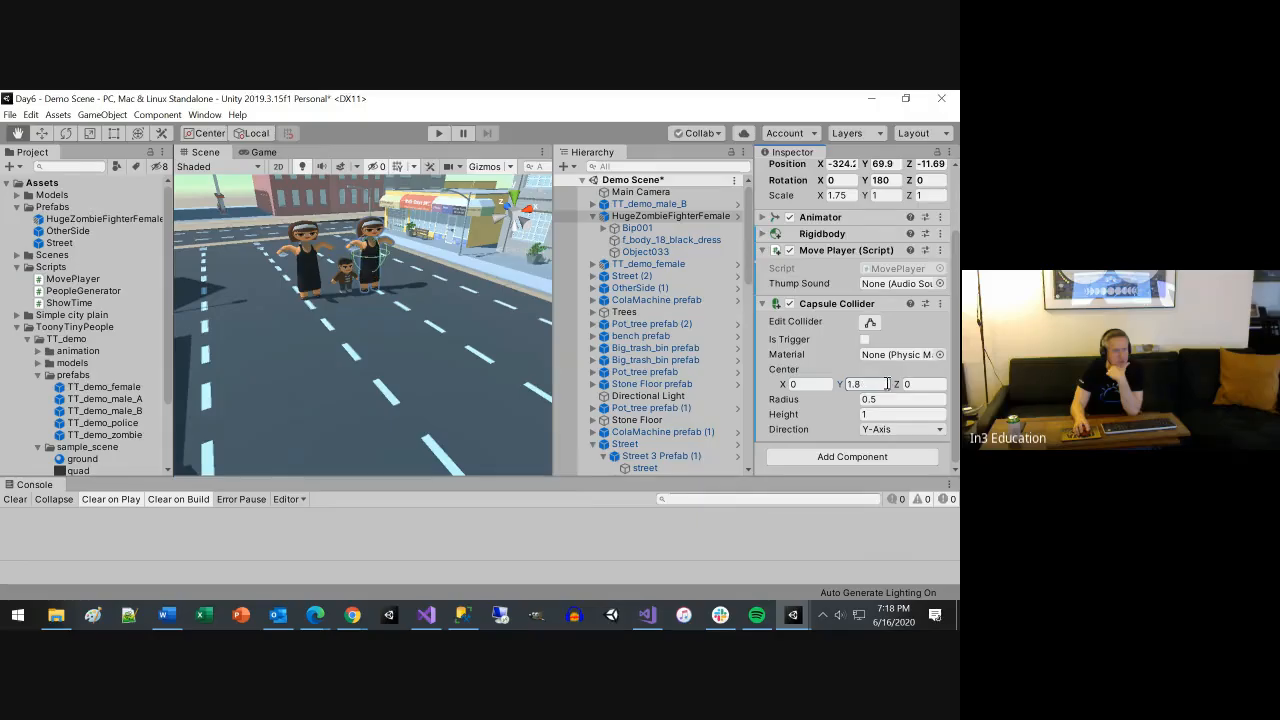
pyautogui.click(795, 418)
pyautogui.moveTo(812, 413); pyautogui.dragTo(845, 413)
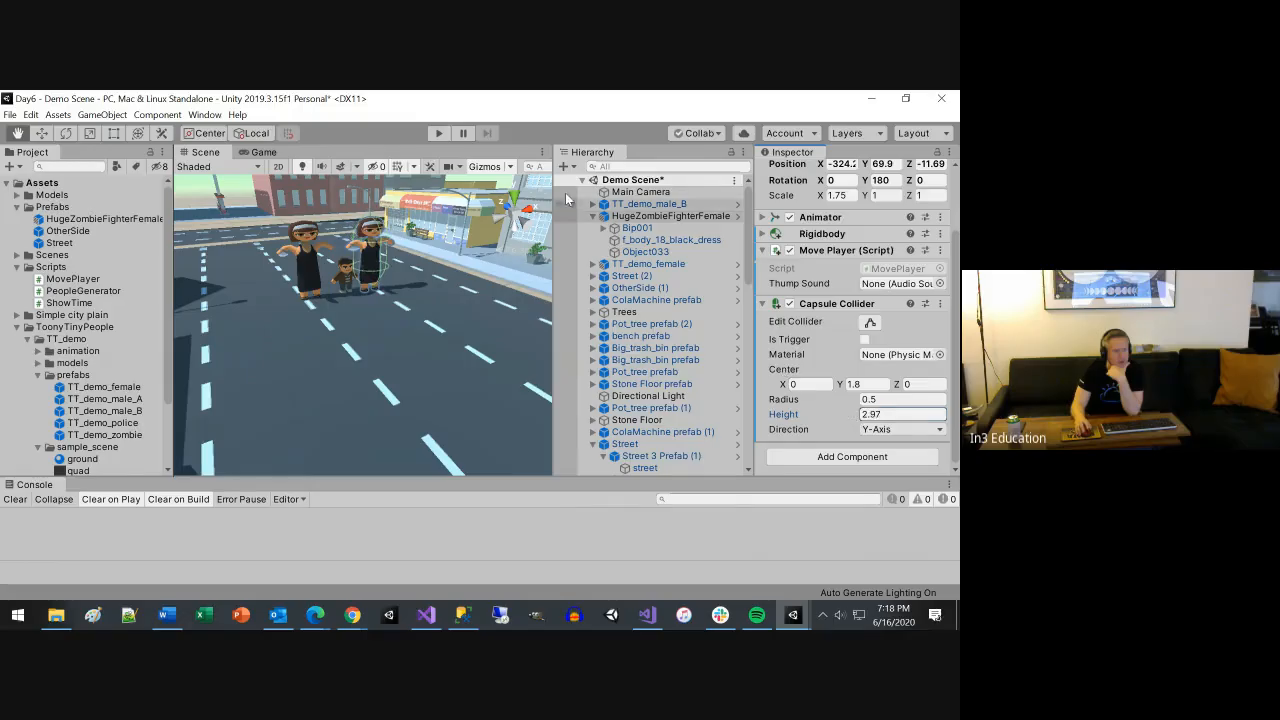
# Run the scene to test the fighter's movement with the Capsule Collider, and stop playback
pyautogui.click(439, 133)
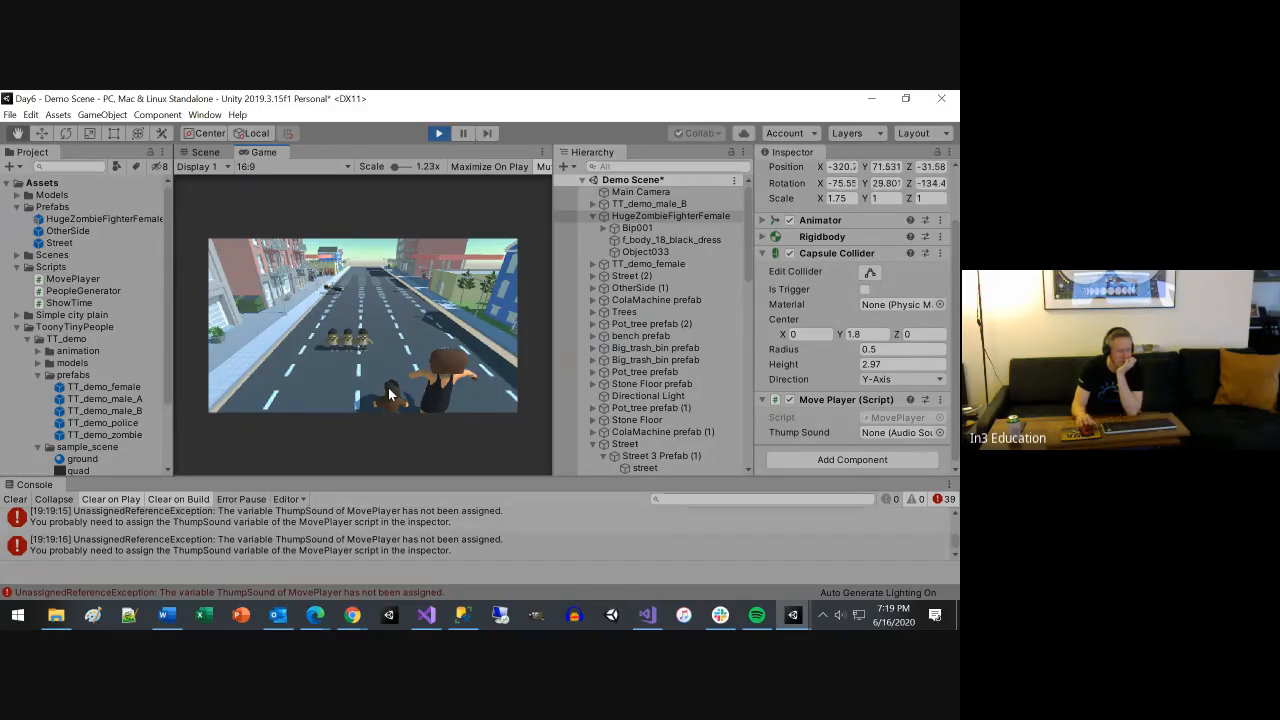
pyautogui.click(438, 133)
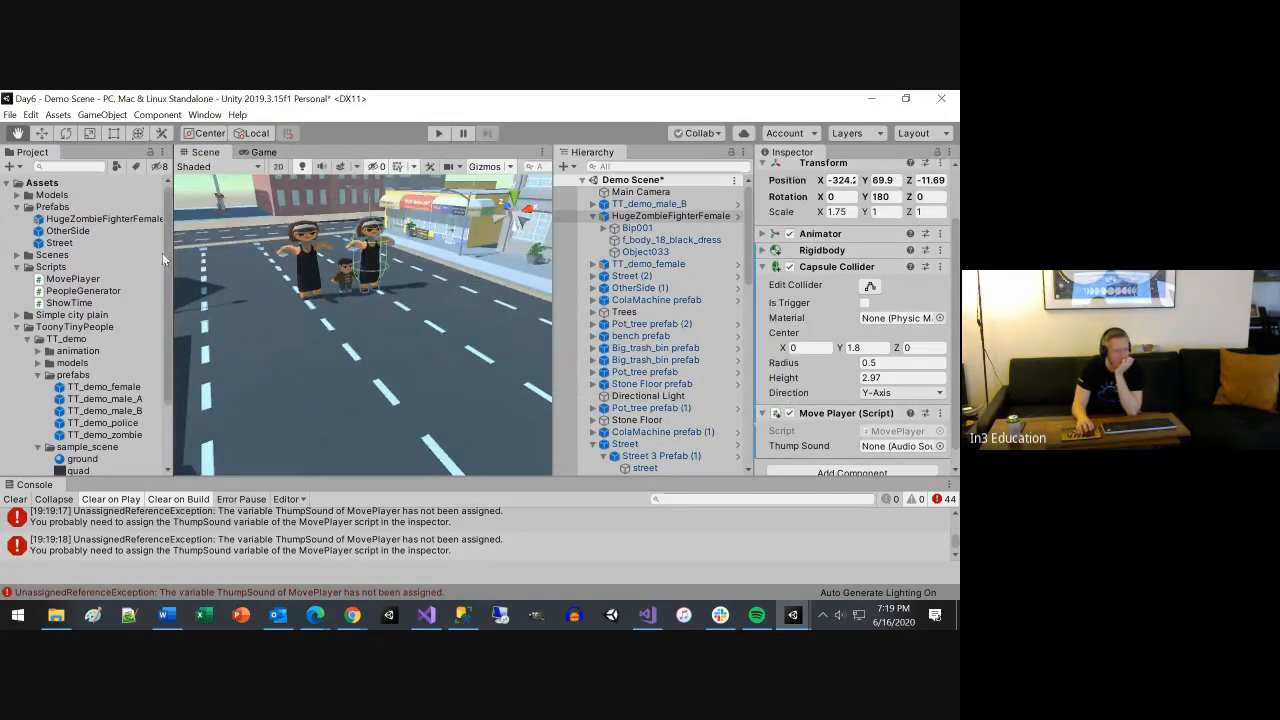
# Collapse the Prefabs, Scripts and ToonyTinyPeople folders in the project assets to reach the Thump sound
pyautogui.click(16, 207)
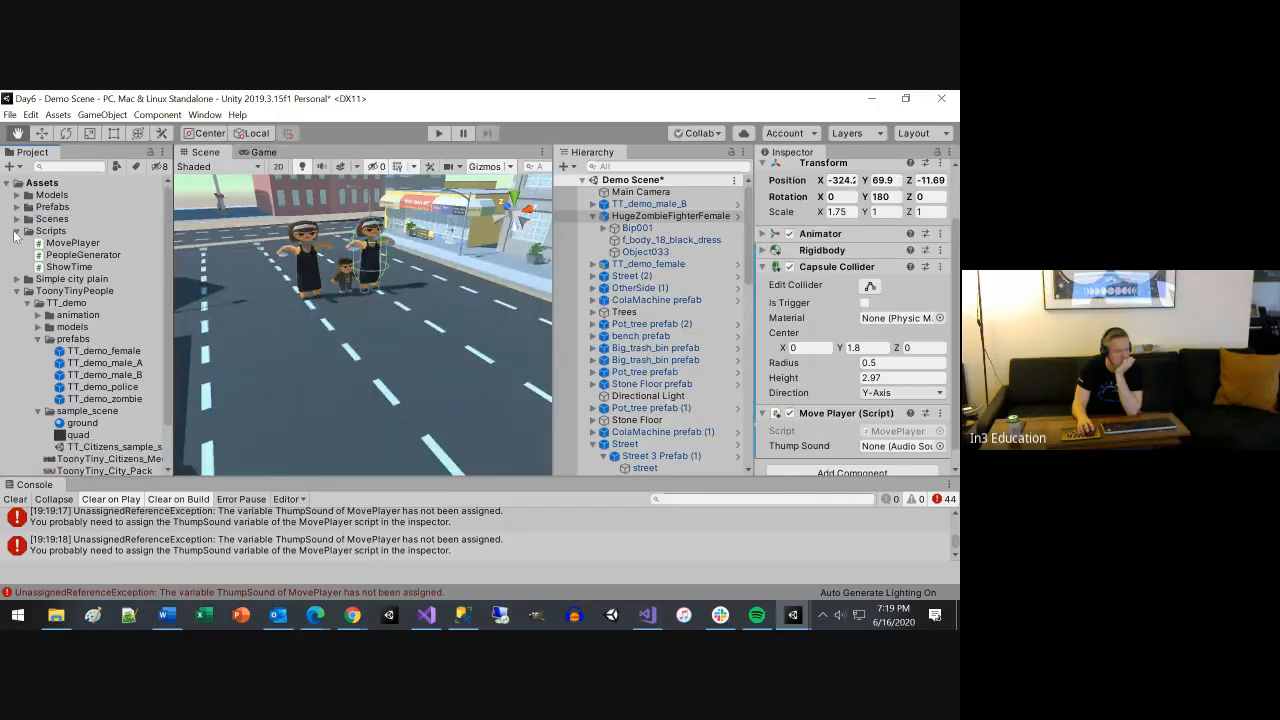
pyautogui.click(16, 231)
pyautogui.click(17, 255)
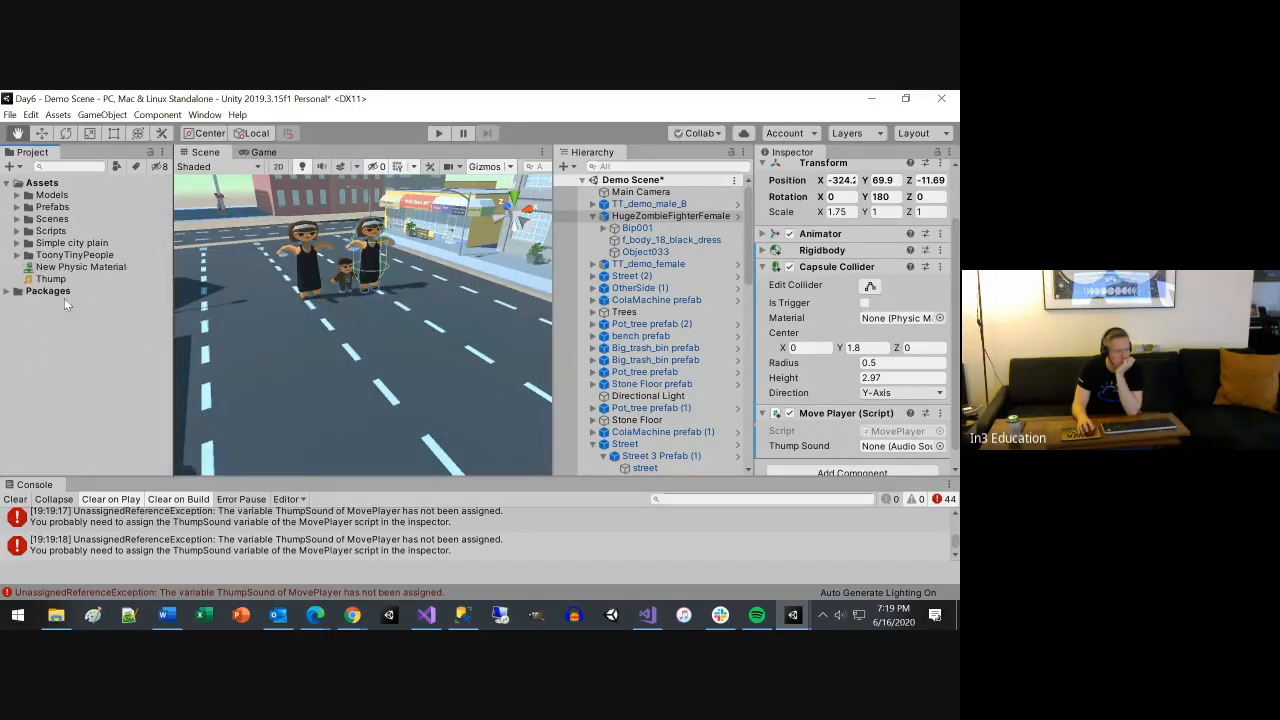
# Try to assign the Thump audio clip directly to the Move Player script's Thump Sound property
pyautogui.moveTo(57, 283); pyautogui.dragTo(908, 449)
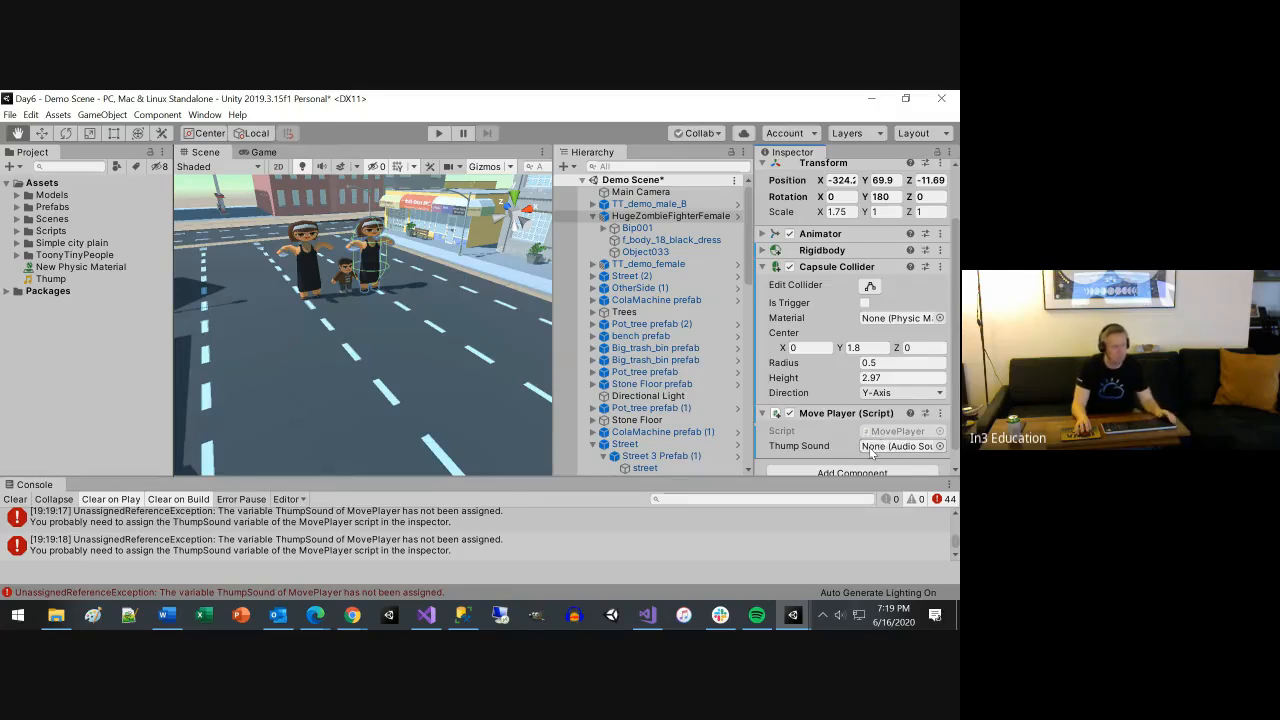
pyautogui.scroll(-1, 871, 457)
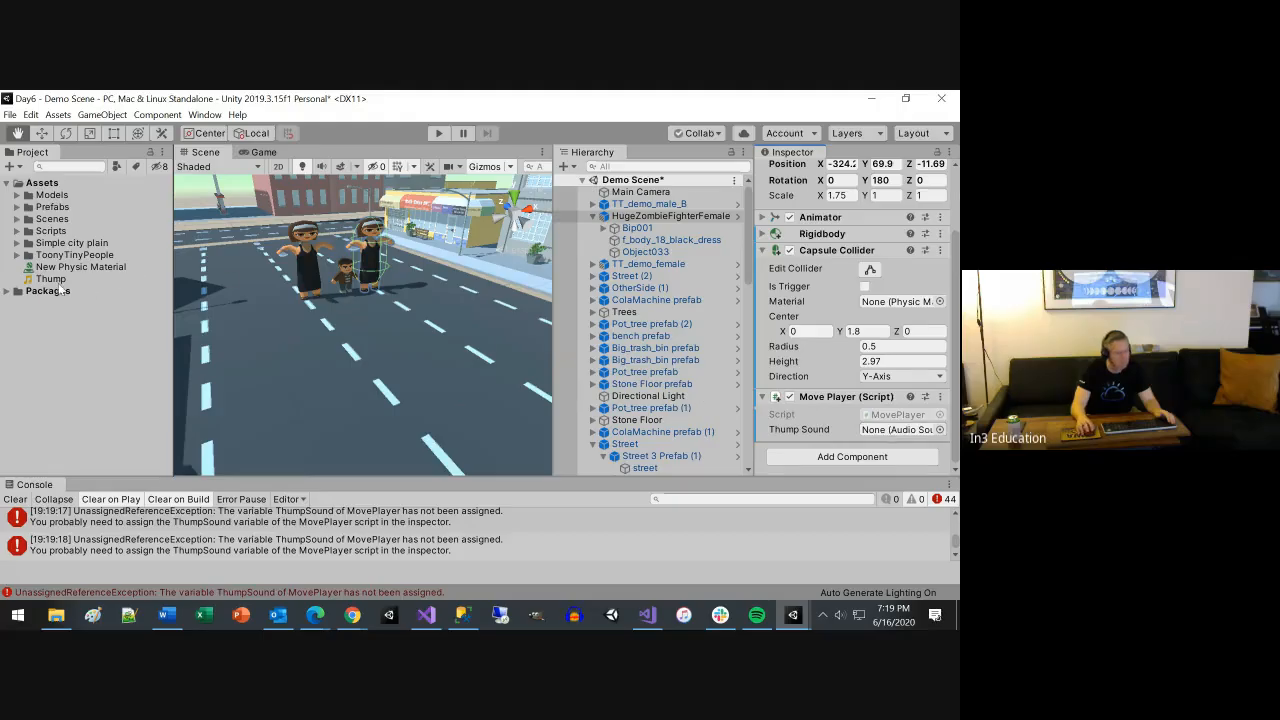
pyautogui.moveTo(52, 279); pyautogui.dragTo(866, 446)
# Add an Audio Source component to the HugeZombieFighterFemale and assign Thump as its AudioClip
pyautogui.click(847, 457)
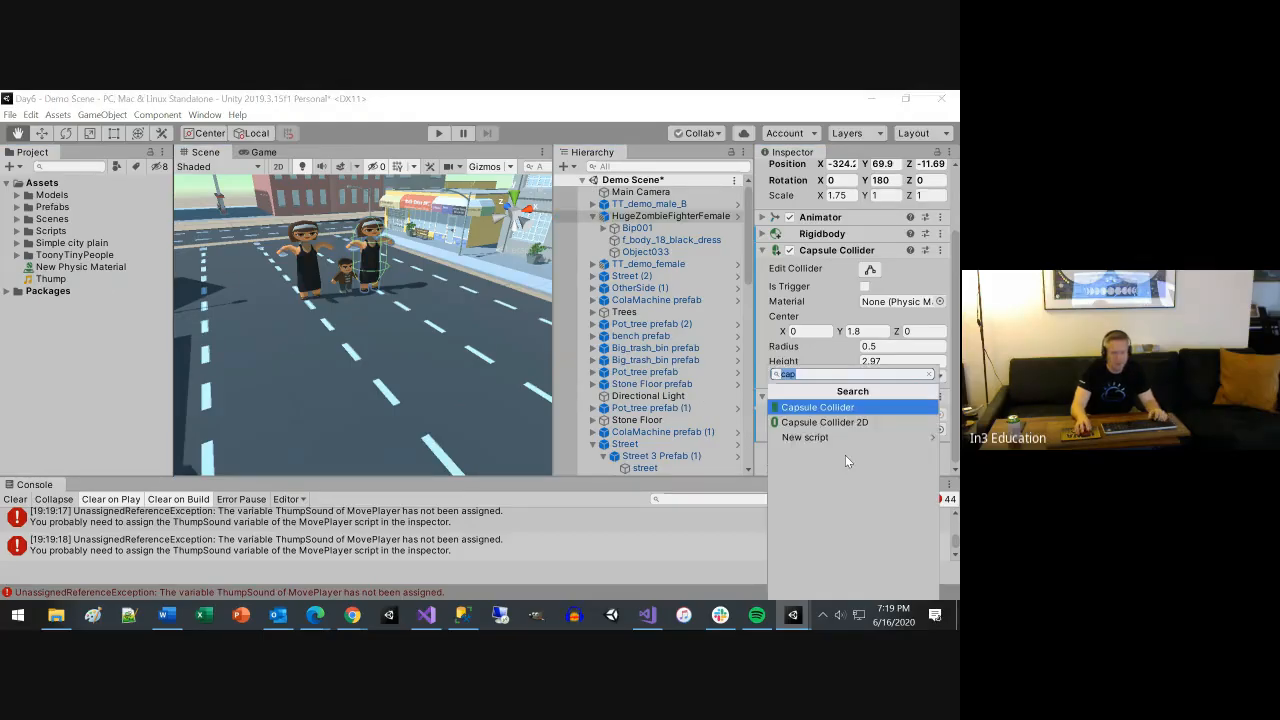
pyautogui.write('audio')
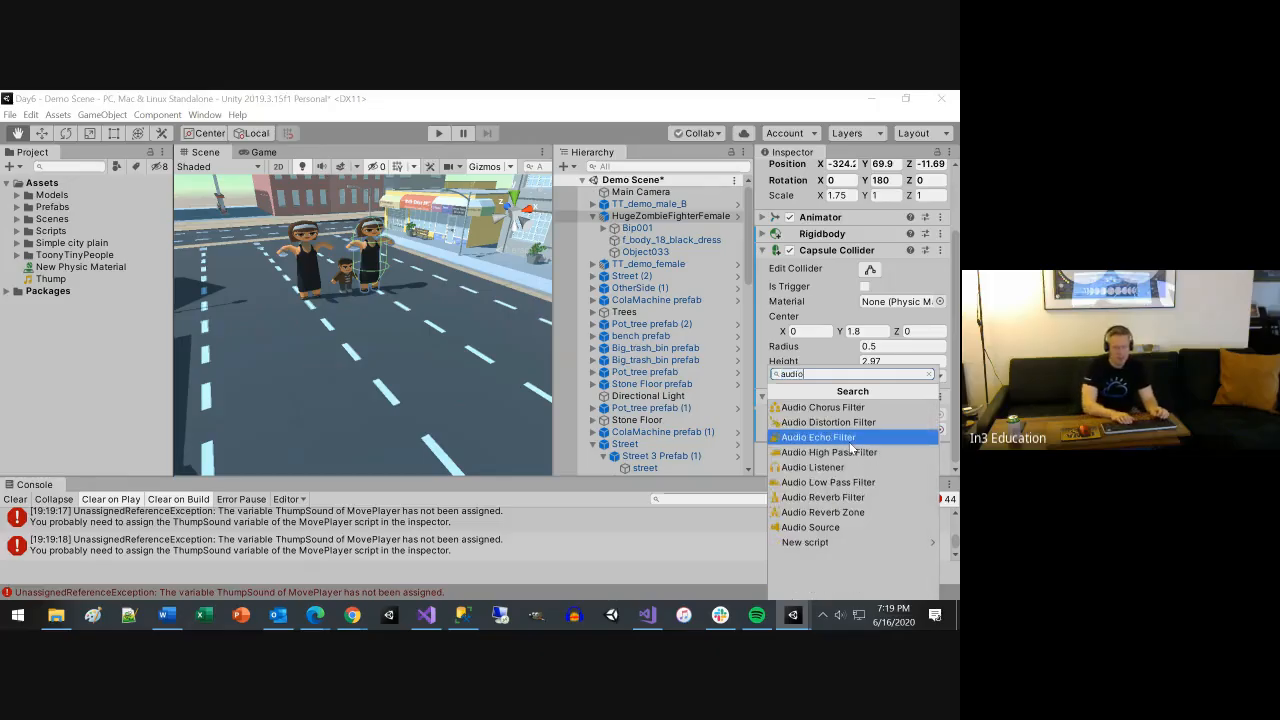
pyautogui.press('Down')
pyautogui.press('Down')
pyautogui.press('Down')
pyautogui.press('Down')
pyautogui.press('Down')
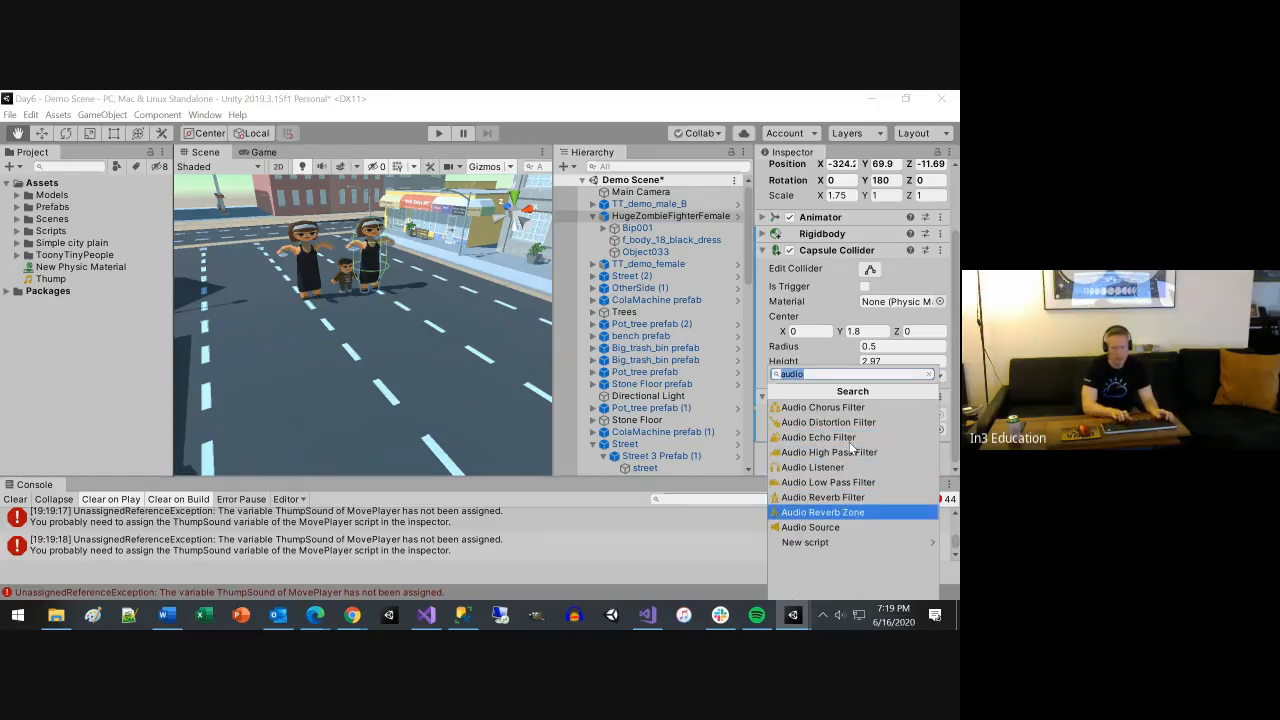
pyautogui.press('Down')
pyautogui.press('Return')
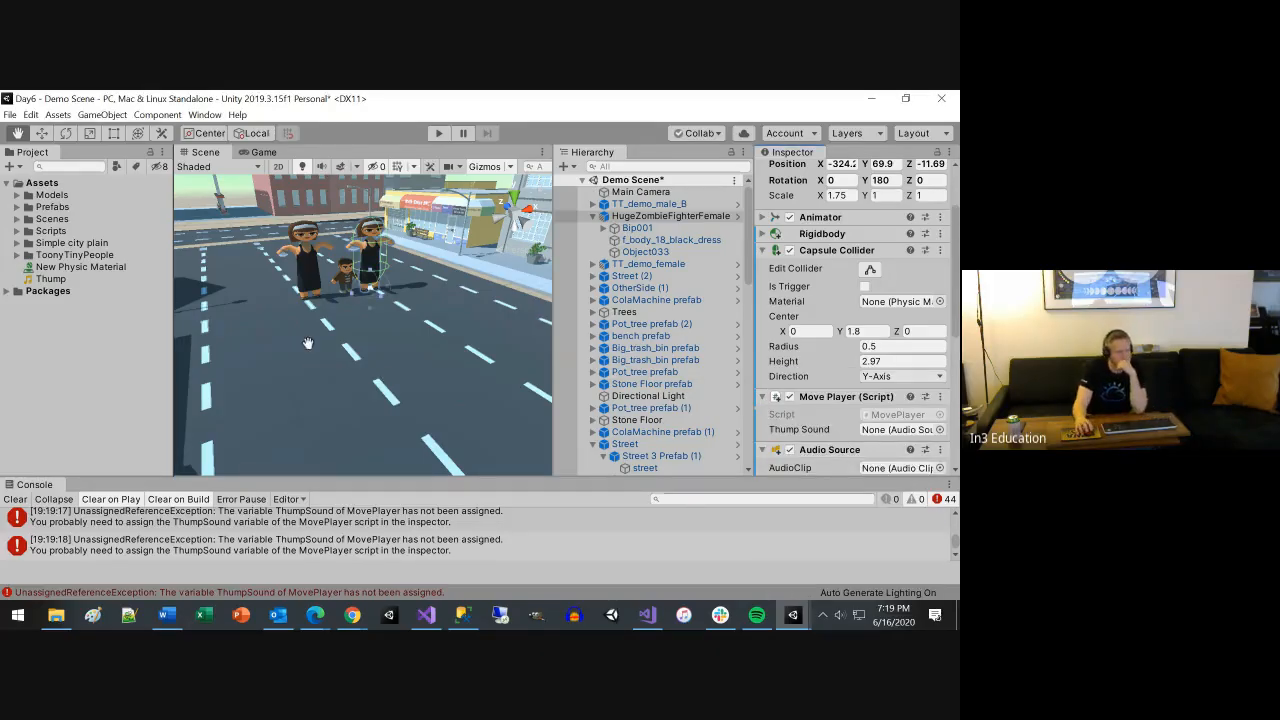
pyautogui.moveTo(60, 283); pyautogui.dragTo(872, 400)
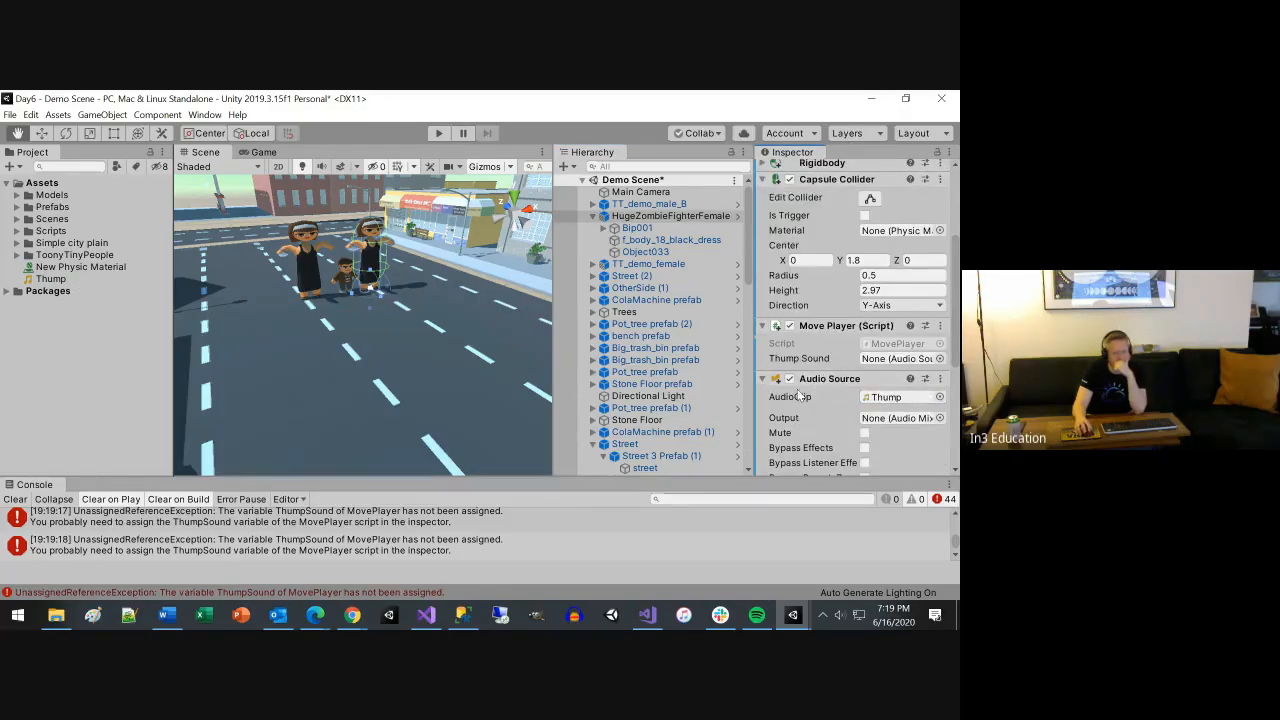
# Assign HugeZombieFighterFemale as the Move Player script's Thump Sound, and run the scene to test it before stopping playback
pyautogui.moveTo(648, 216); pyautogui.dragTo(900, 358)
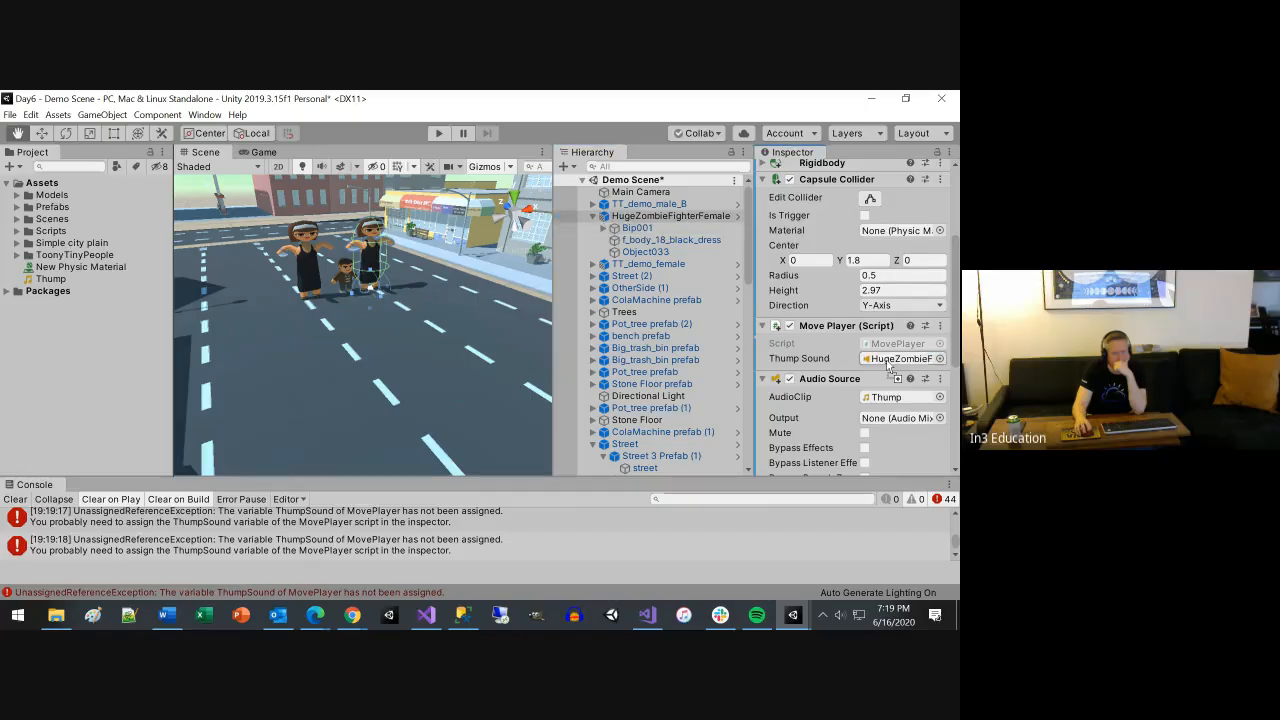
pyautogui.click(437, 134)
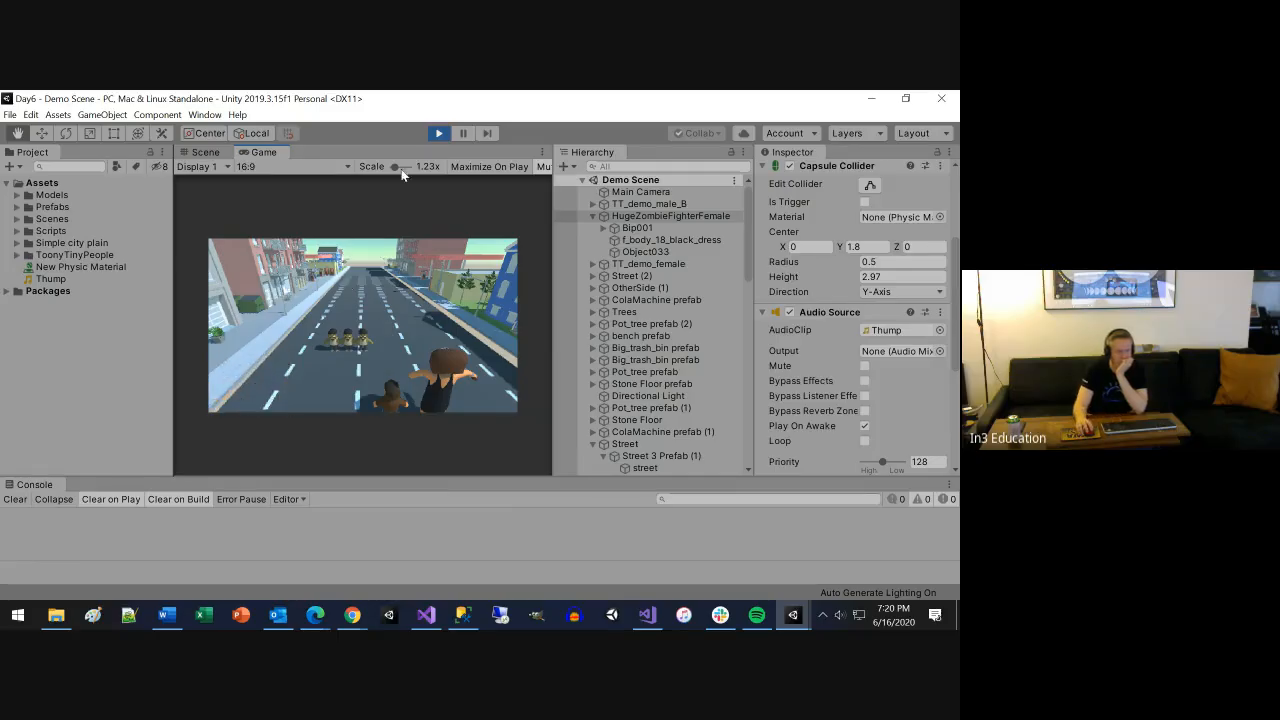
pyautogui.click(441, 133)
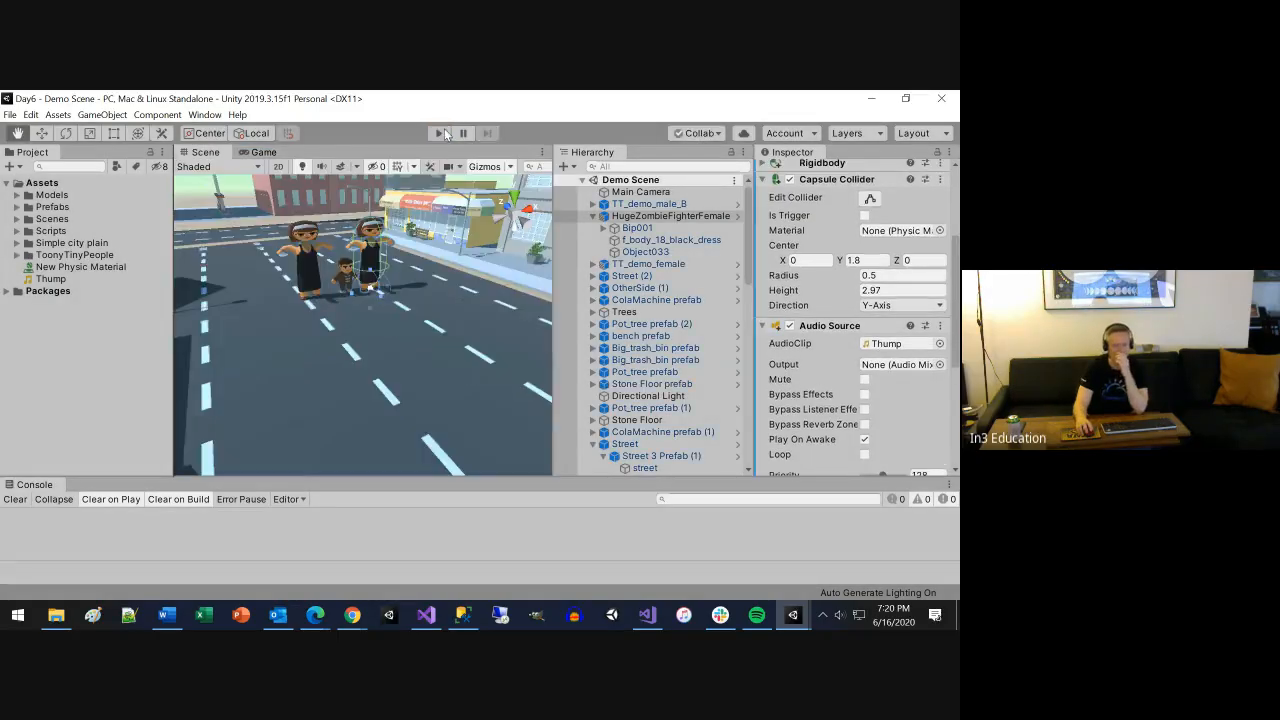
# Freeze the fighter's Rigidbody rotation on X and Z, and test the scene in play mode before stopping it
pyautogui.scroll(3, 800, 350)
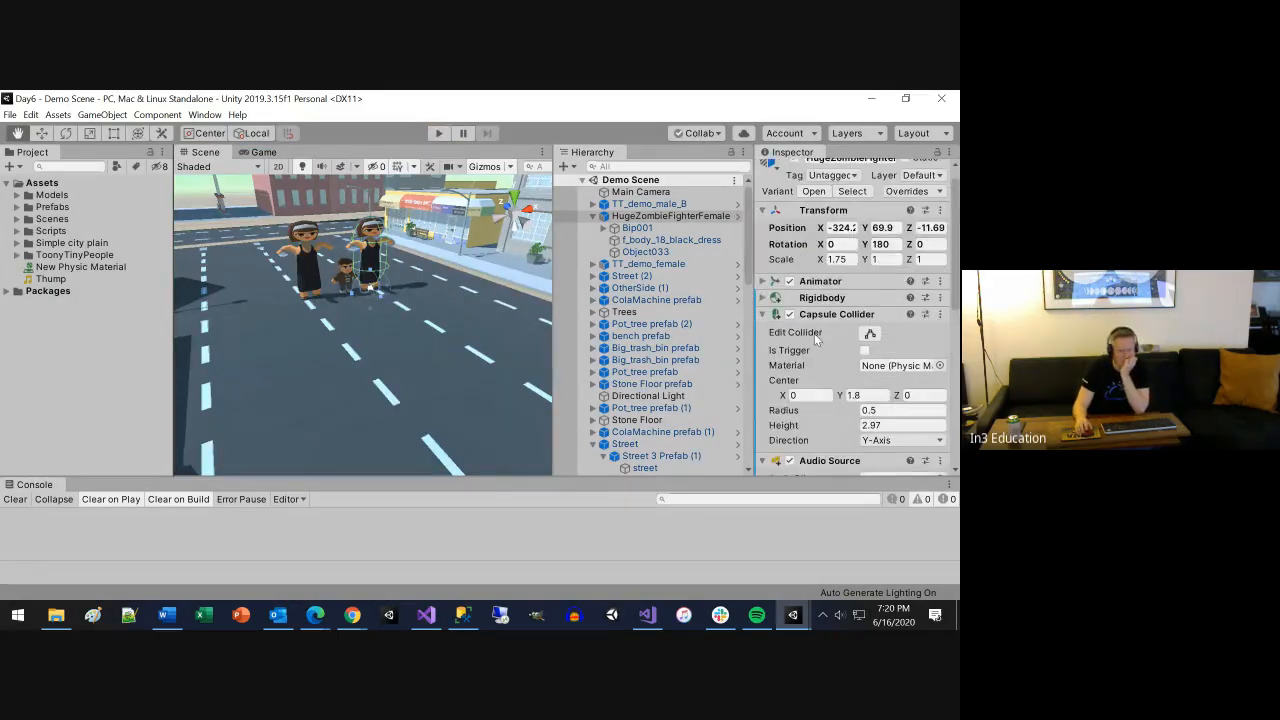
pyautogui.click(764, 298)
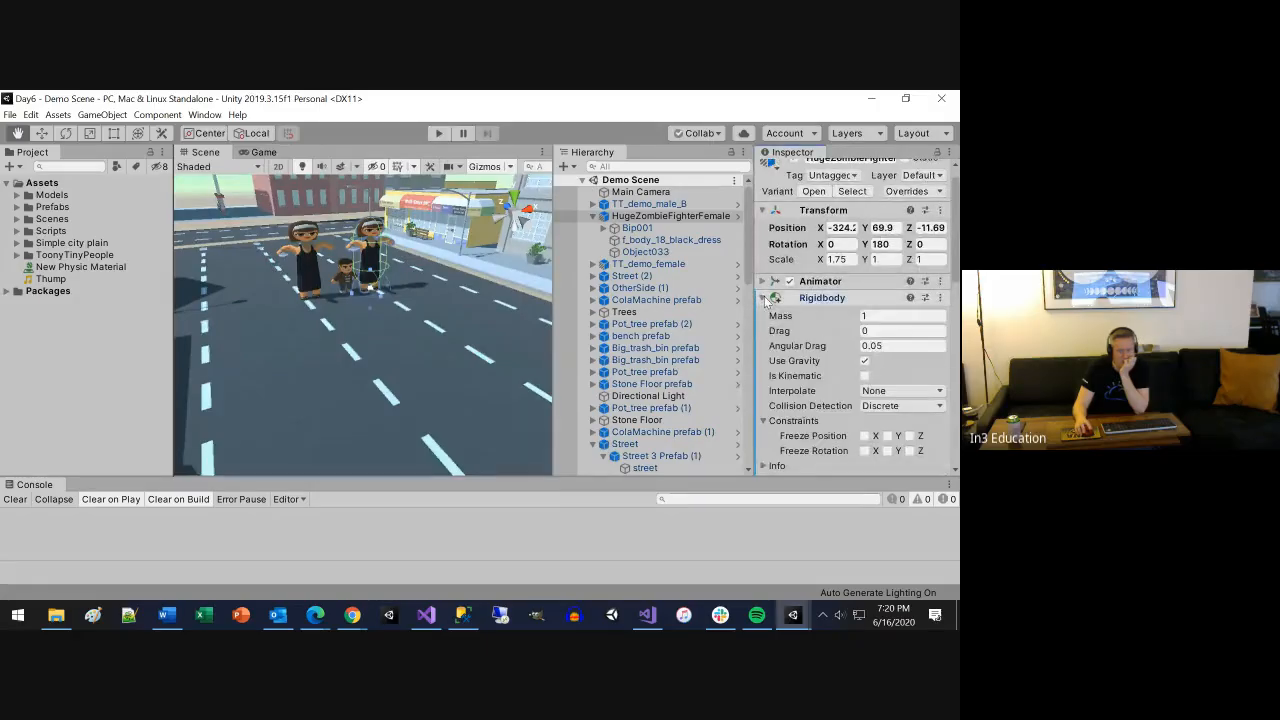
pyautogui.click(864, 451)
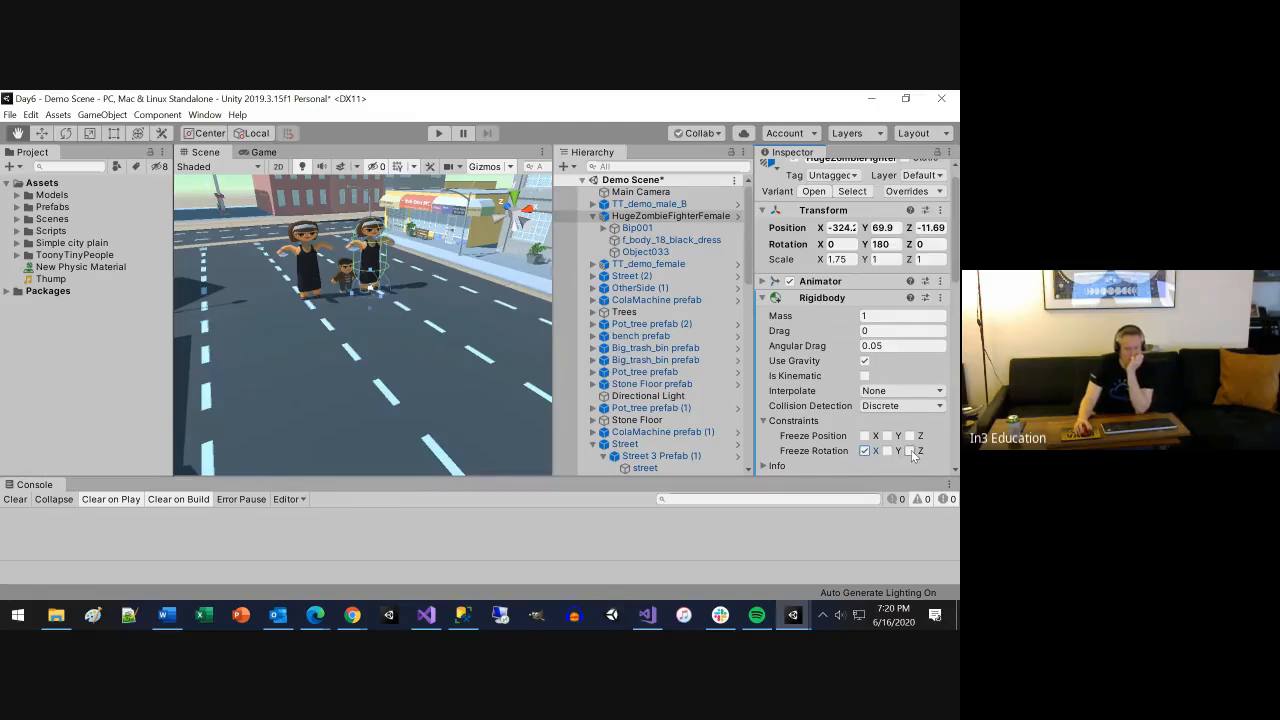
pyautogui.click(909, 451)
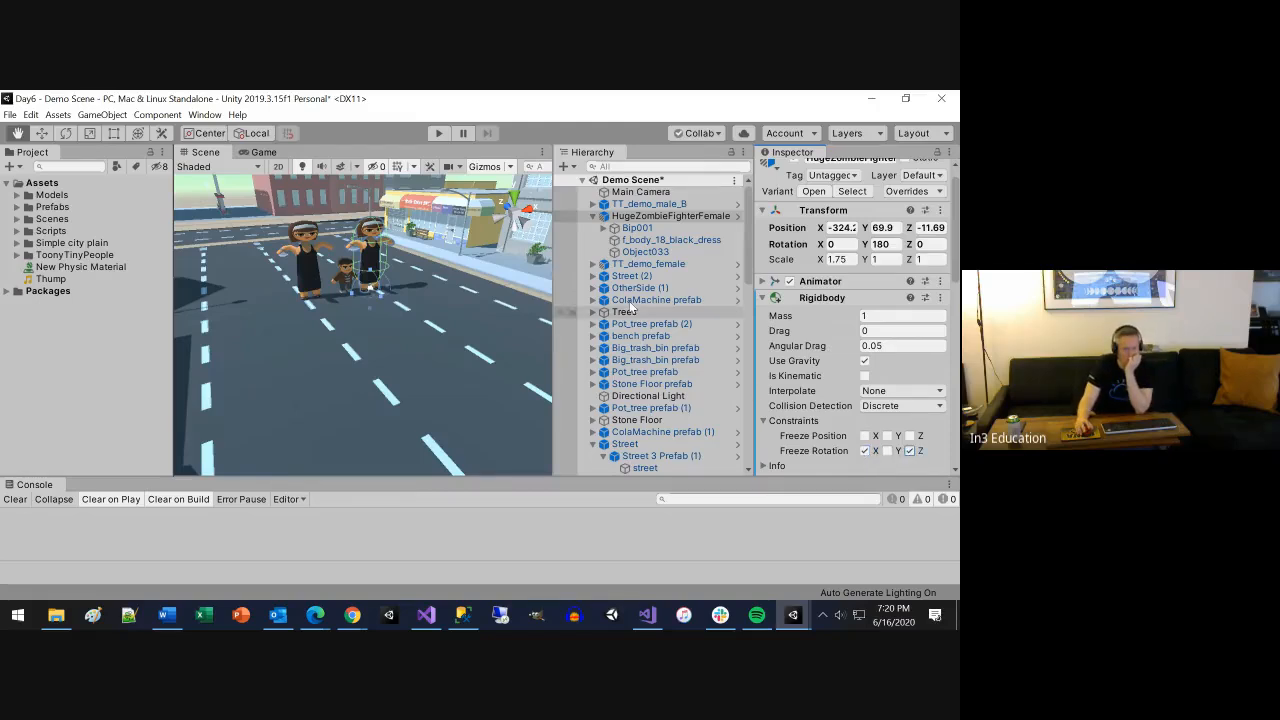
pyautogui.click(445, 132)
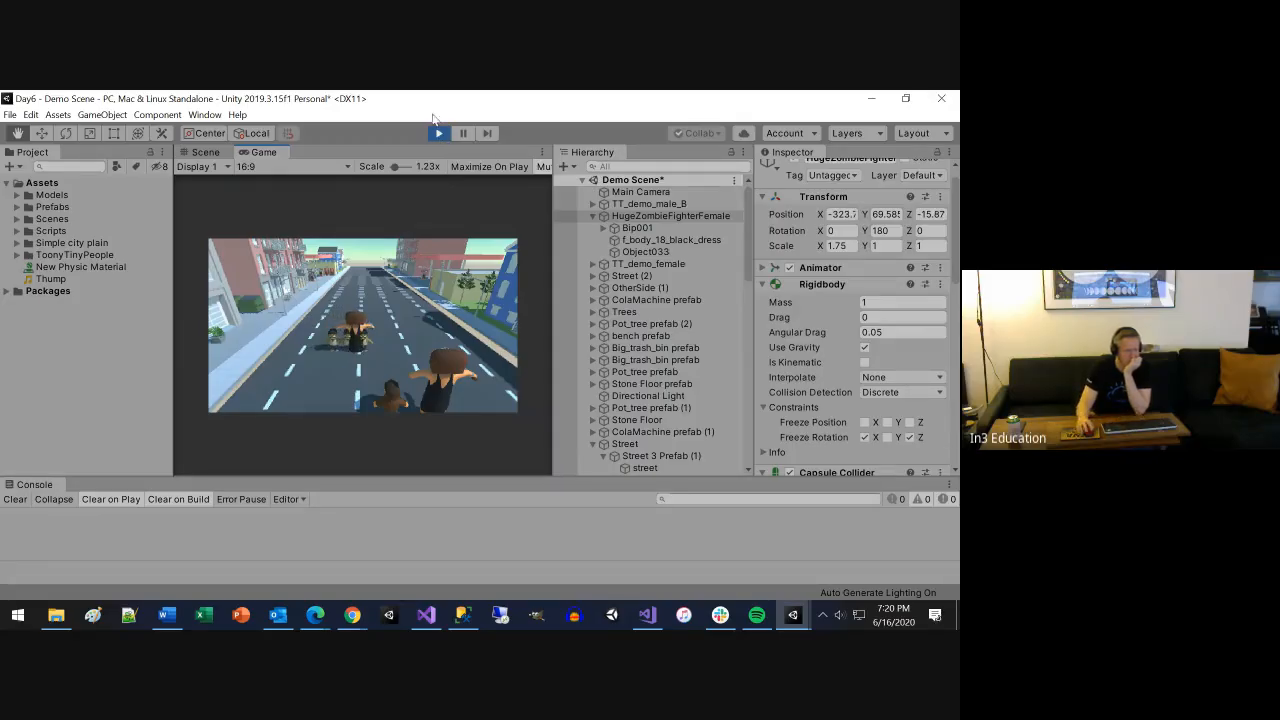
pyautogui.click(441, 133)
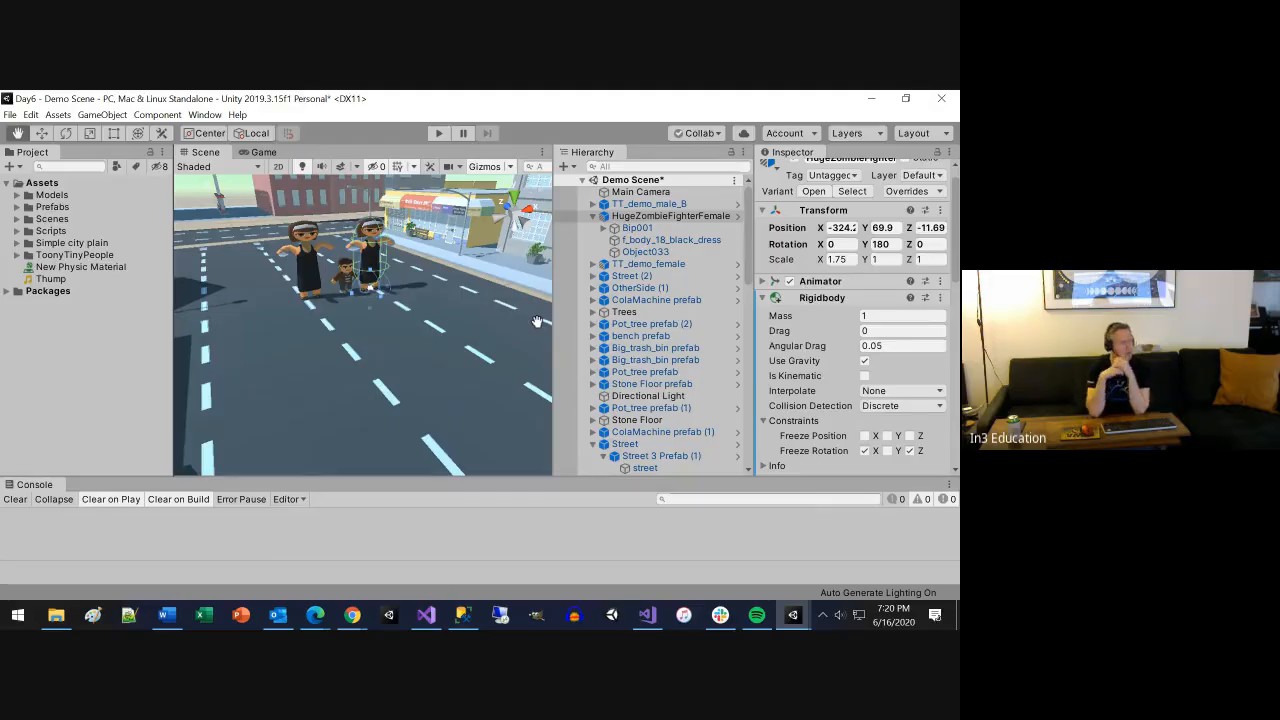
# Collapse the fighter's Rigidbody, Capsule Collider and Audio Source components, and open the MovePlayer script in Visual Studio
pyautogui.click(428, 620)
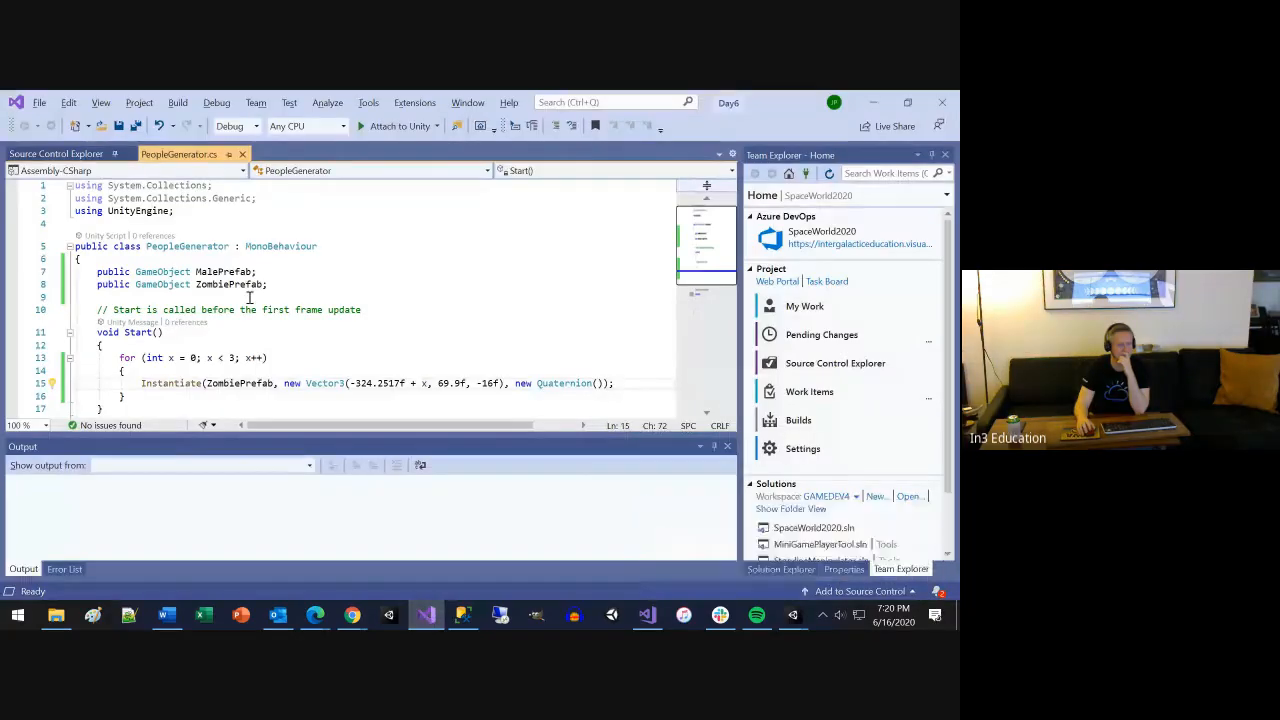
pyautogui.hotkey('alt', 'Tab')
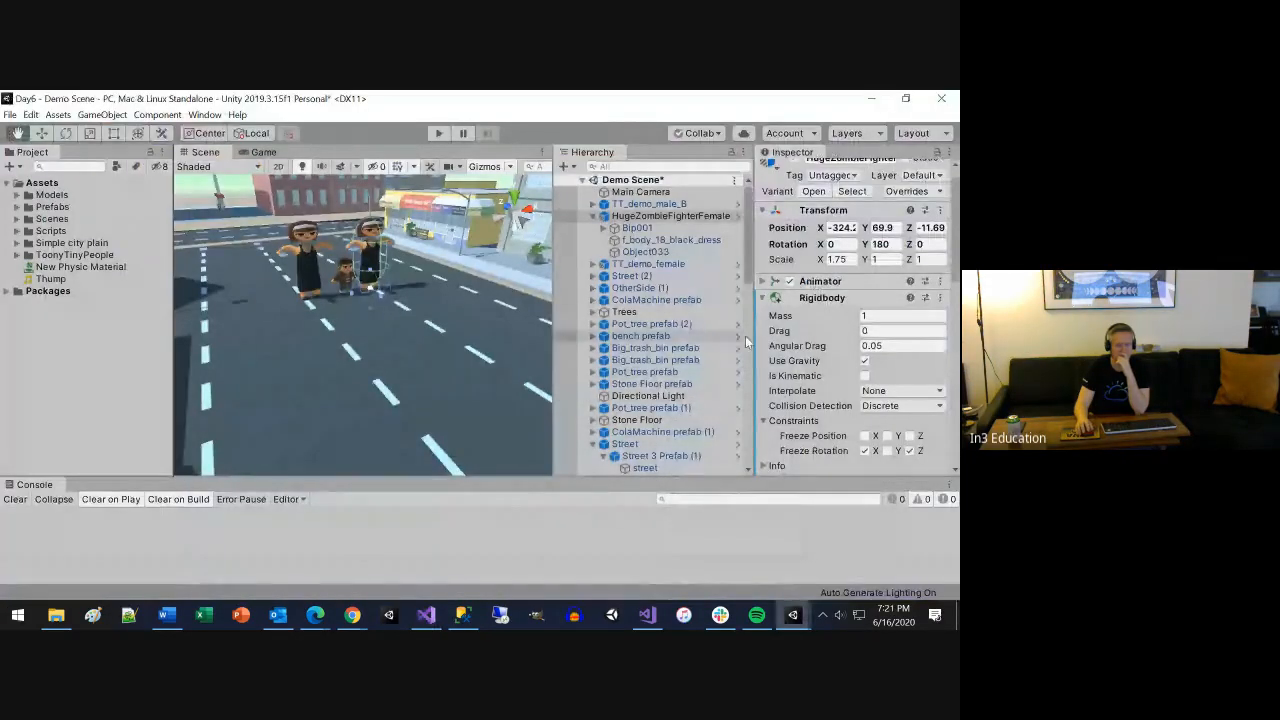
pyautogui.click(763, 298)
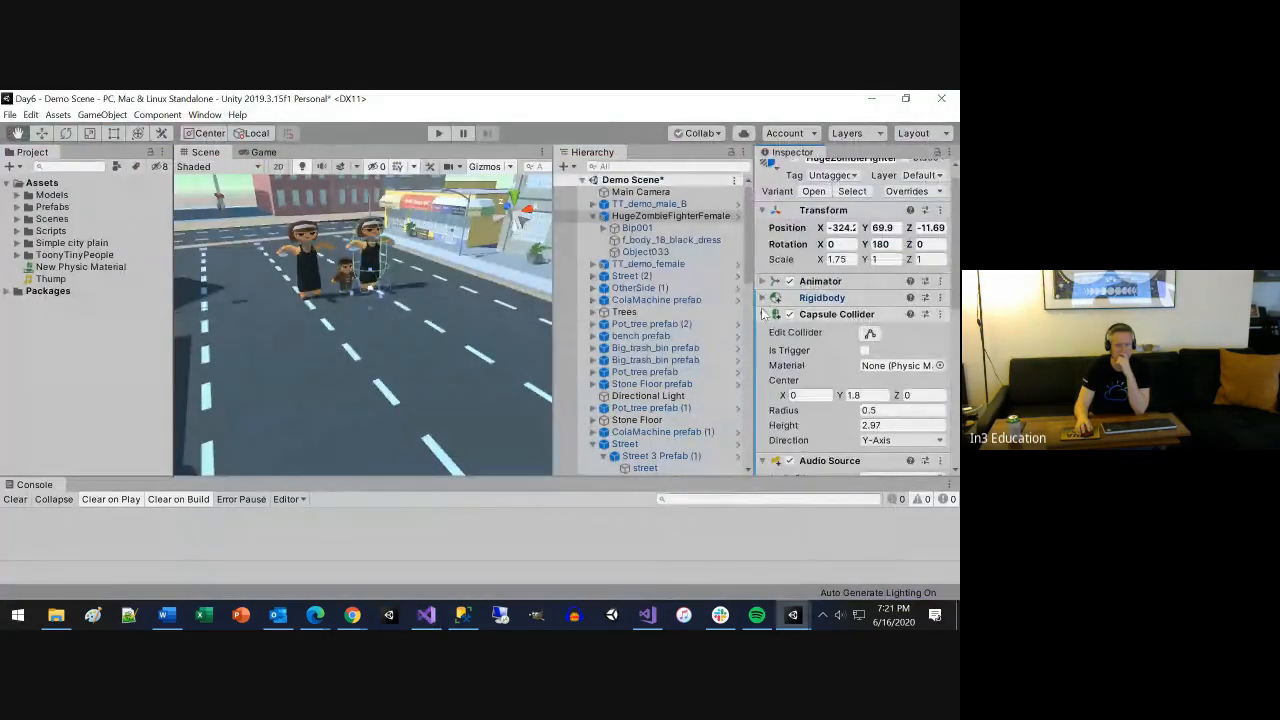
pyautogui.click(763, 314)
pyautogui.click(763, 330)
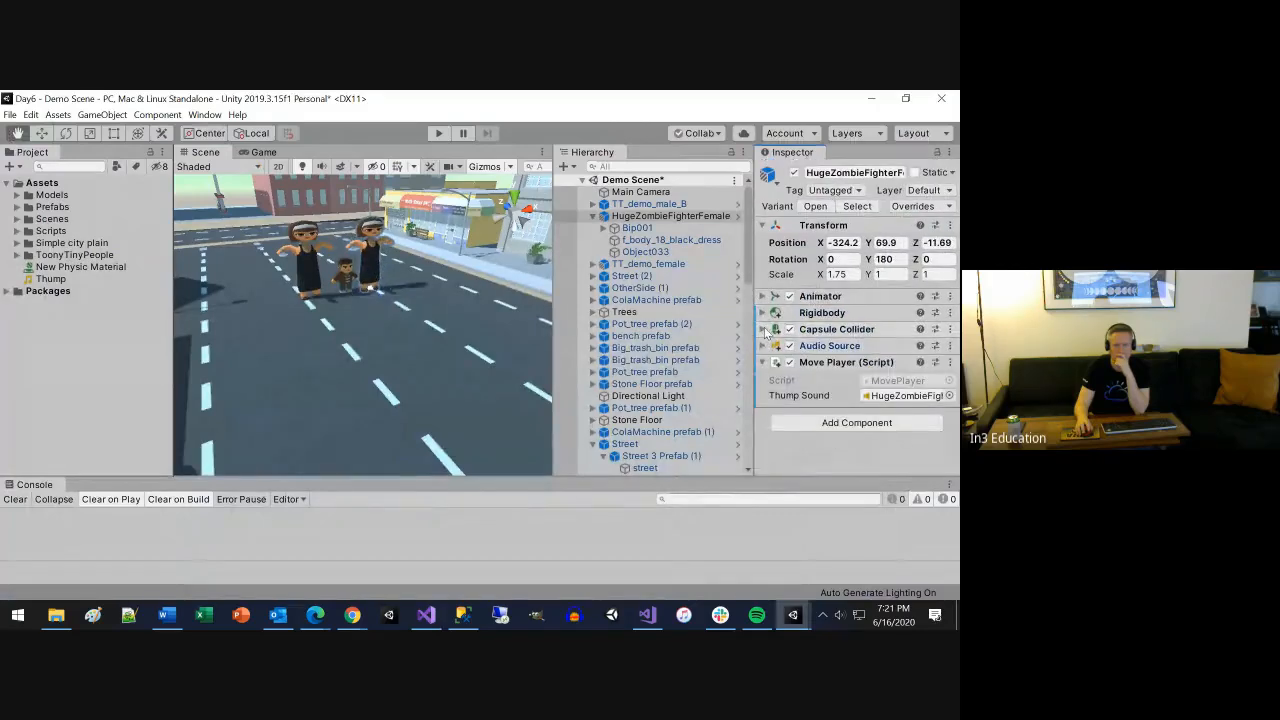
pyautogui.doubleClick(900, 381)
# Add the condition if (Input.GetKey(KeyCode.Space)) above the UpArrow check in the Update method, reusing the UpArrow line
pyautogui.scroll(-6, 524, 353)
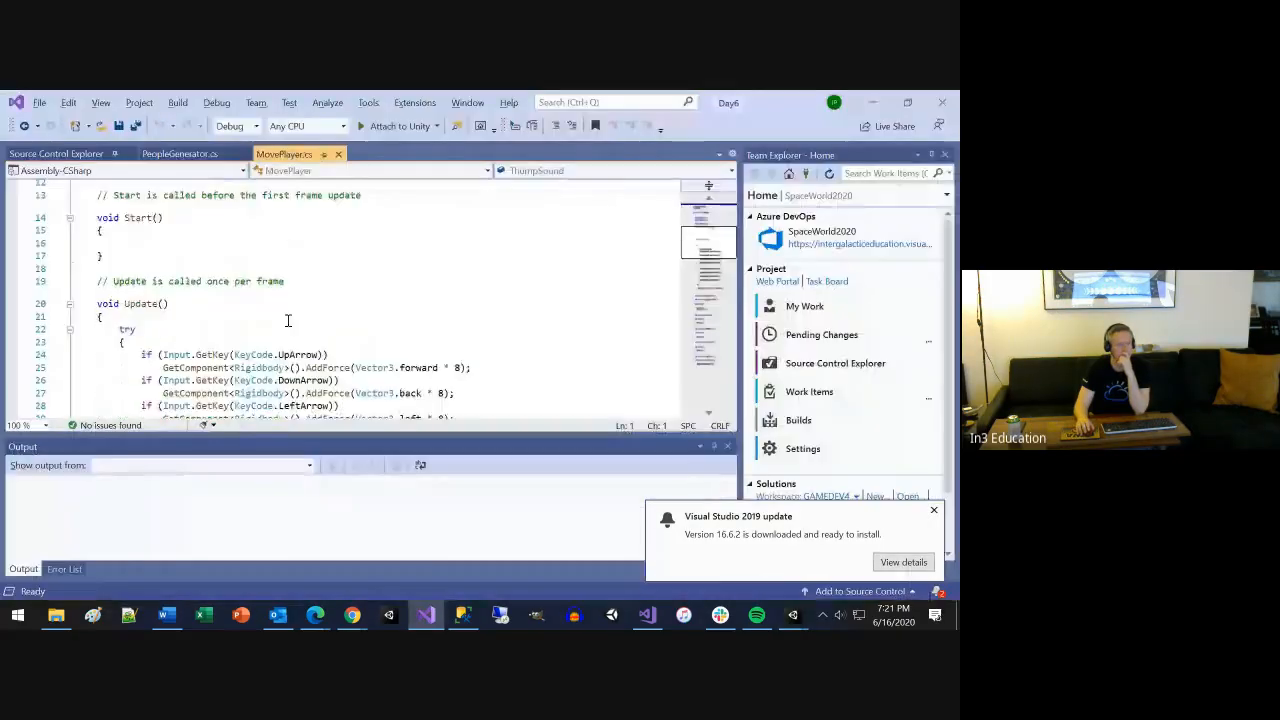
pyautogui.click(332, 278)
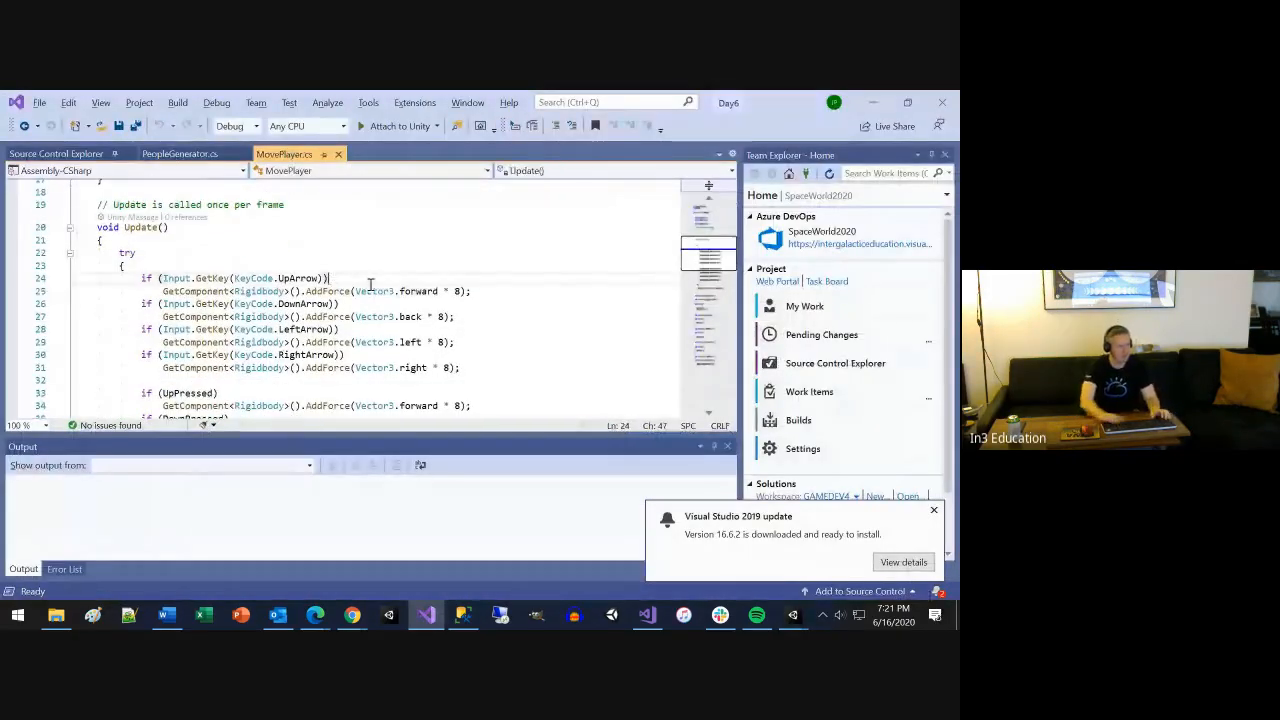
pyautogui.hotkey('shift', 'Home')
pyautogui.hotkey('ctrl', 'c')
pyautogui.press('Up')
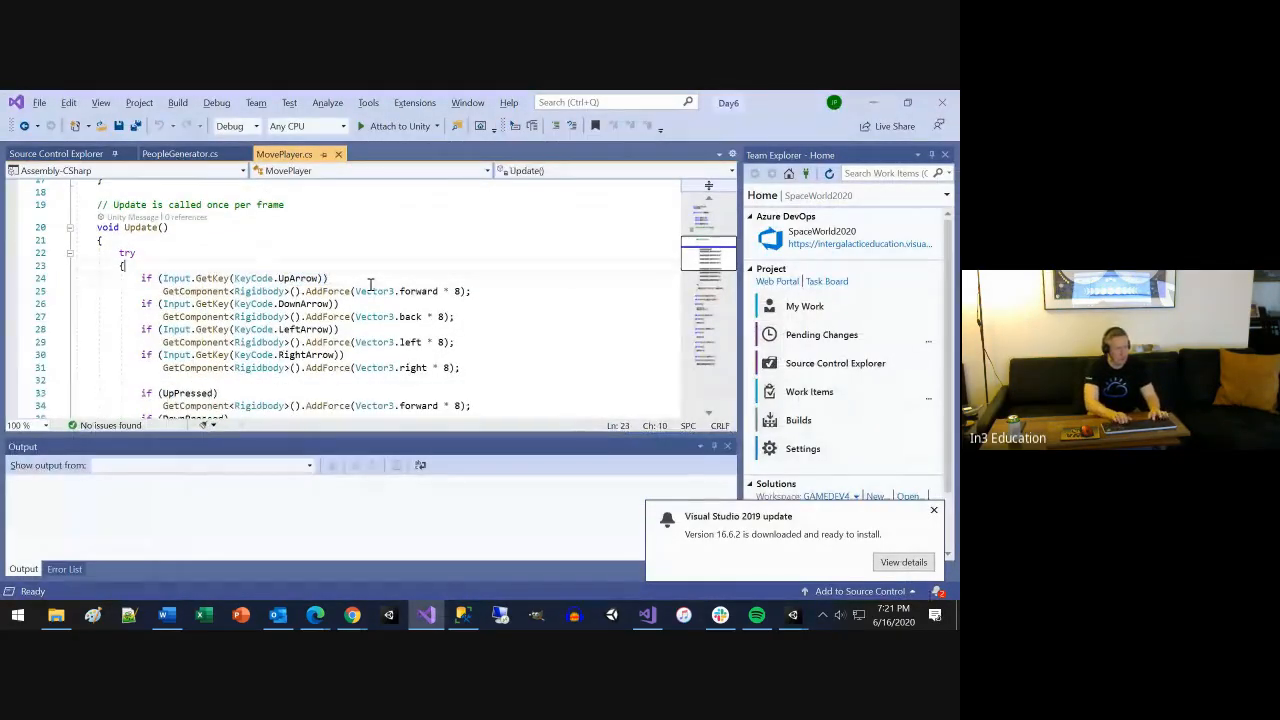
pyautogui.press('Return')
pyautogui.press('Return')
pyautogui.press('Up')
pyautogui.hotkey('ctrl', 'v')
pyautogui.press('Left')
pyautogui.press('Left')
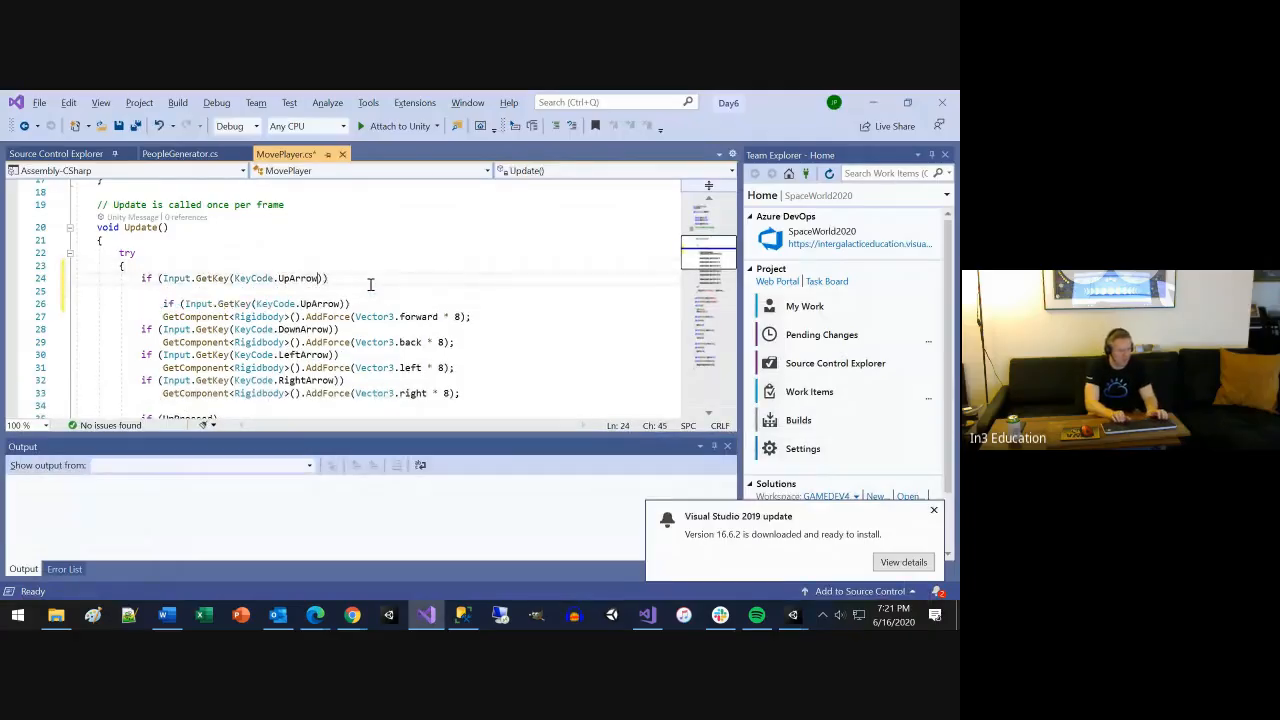
pyautogui.hotkey('ctrl', 'shift', 'Left')
pyautogui.press('BackSpace')
pyautogui.write('spa')
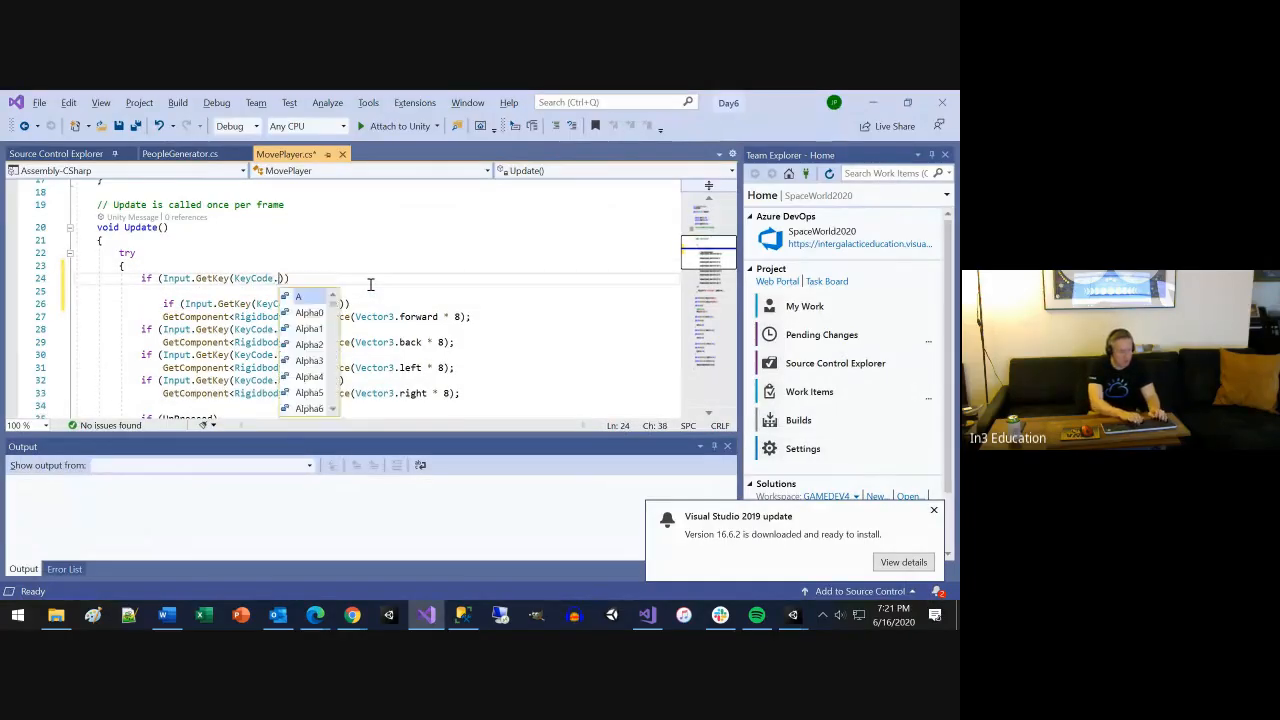
pyautogui.press('Tab')
# Copy the UpArrow check's AddForce(Vector3.forward * 8) statement into the body of the Space condition
pyautogui.press('Down')
pyautogui.press('Down')
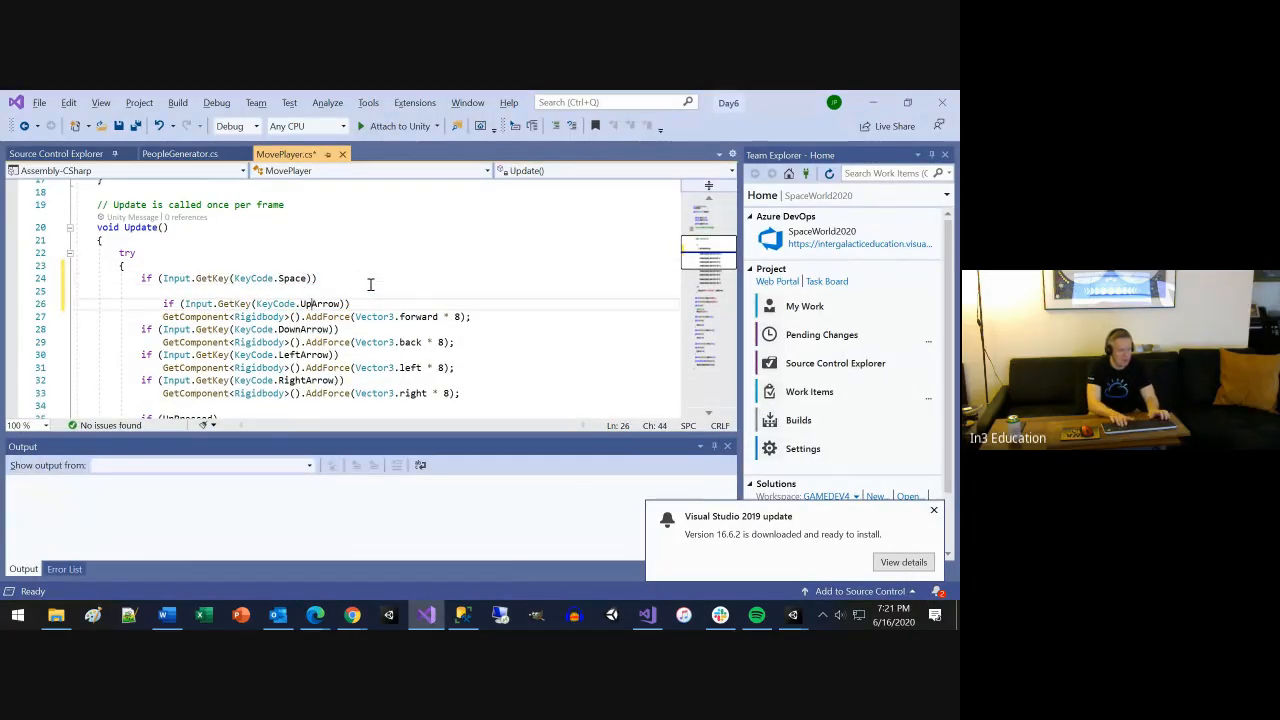
pyautogui.press('Down')
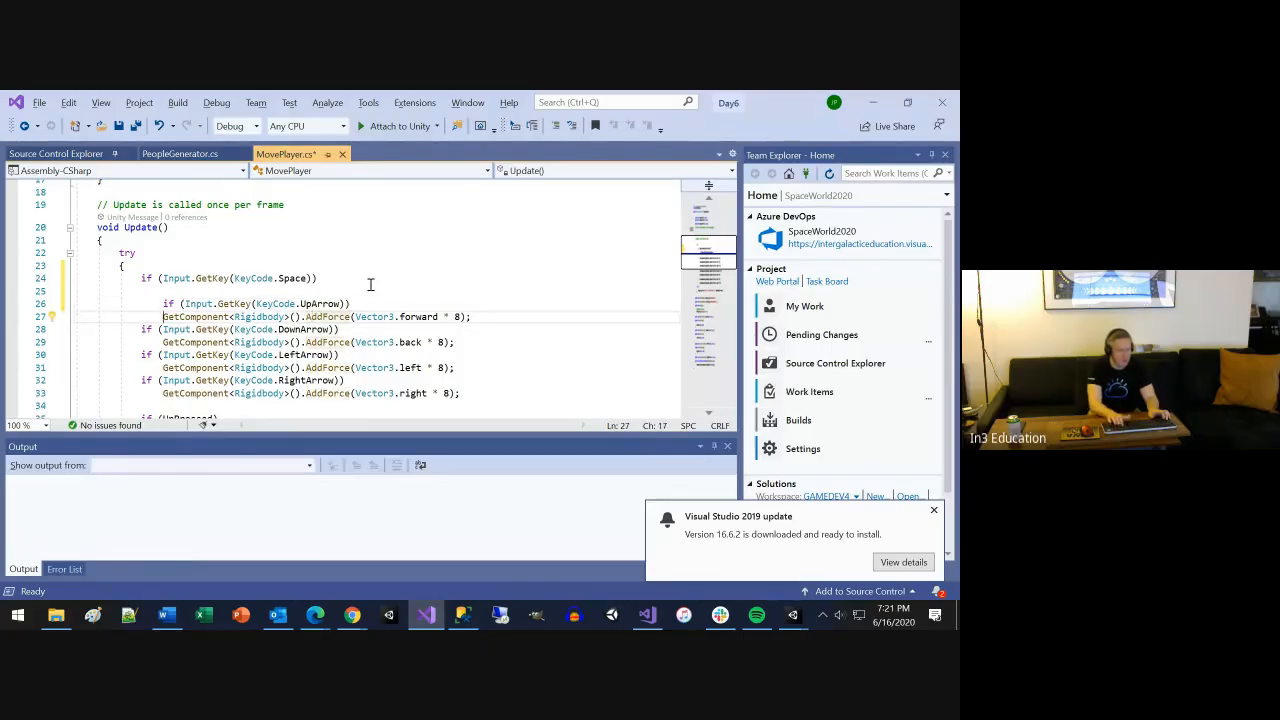
pyautogui.press('Home')
pyautogui.hotkey('shift', 'End')
pyautogui.hotkey('ctrl', 'c')
pyautogui.press('Up')
pyautogui.press('Up')
pyautogui.hotkey('ctrl', 'v')
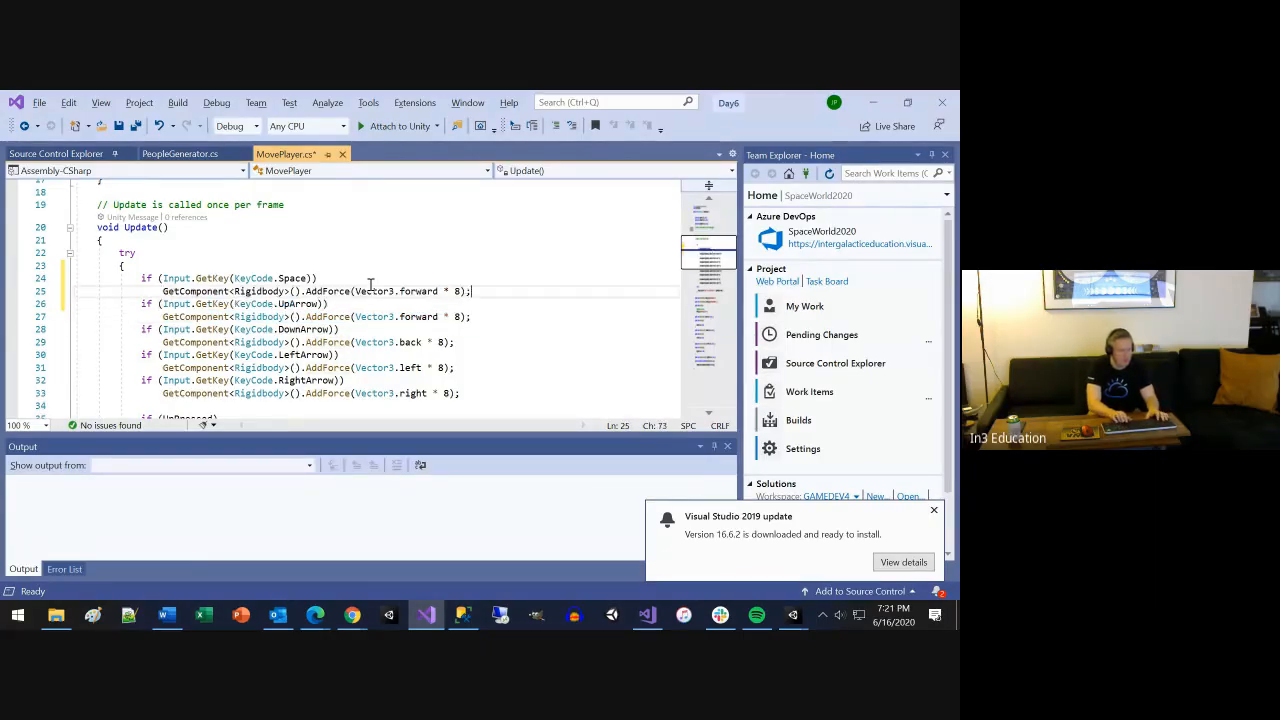
# Change the Space condition's force to Vector3.up * 18 and save the MovePlayer script
pyautogui.press('Left')
pyautogui.press('Left')
pyautogui.press('Left')
pyautogui.press('Left')
pyautogui.press('Left')
pyautogui.press('Left')
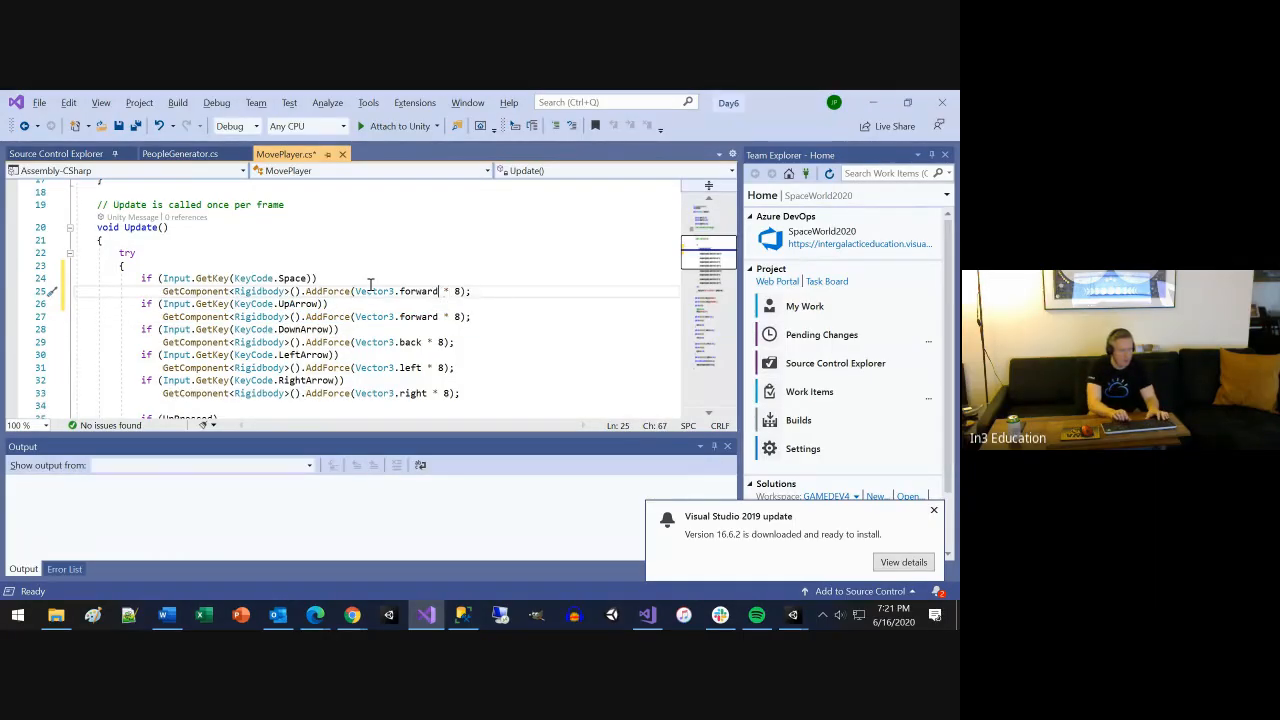
pyautogui.hotkey('ctrl', 'shift', 'Left')
pyautogui.press('BackSpace')
pyautogui.write('up')
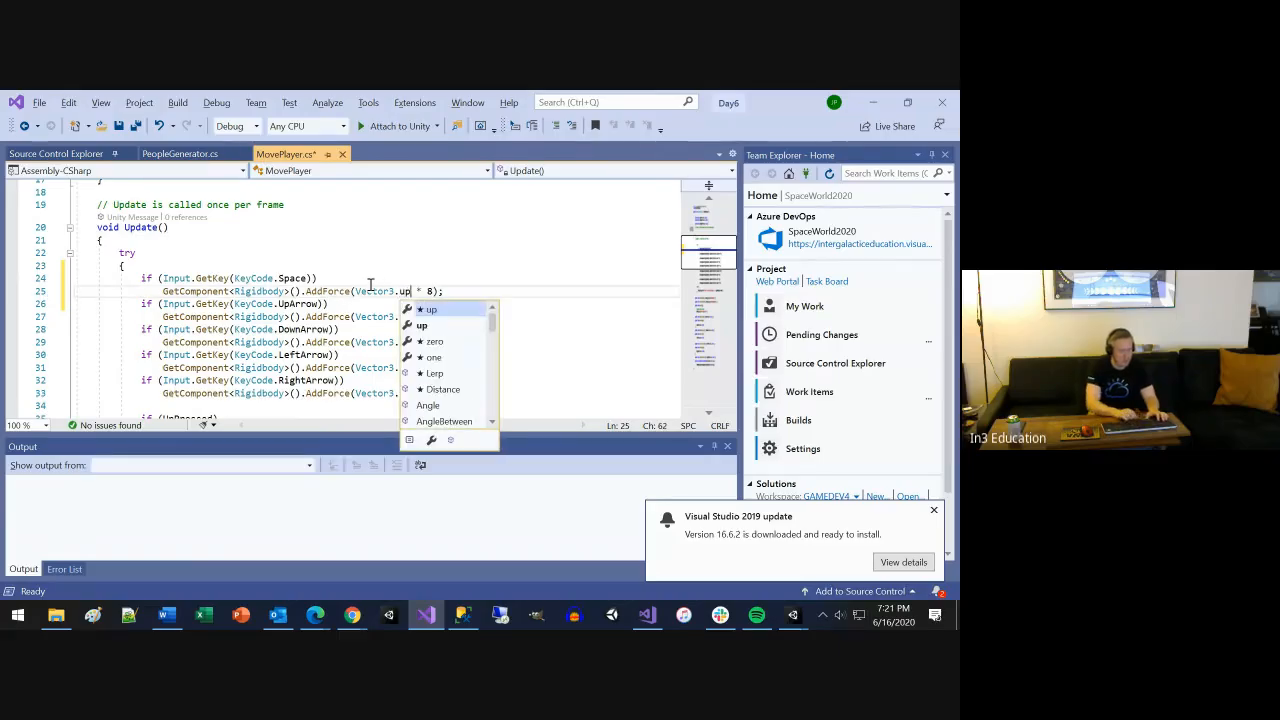
pyautogui.press('Right')
pyautogui.press('Right')
pyautogui.press('Right')
pyautogui.write('1')
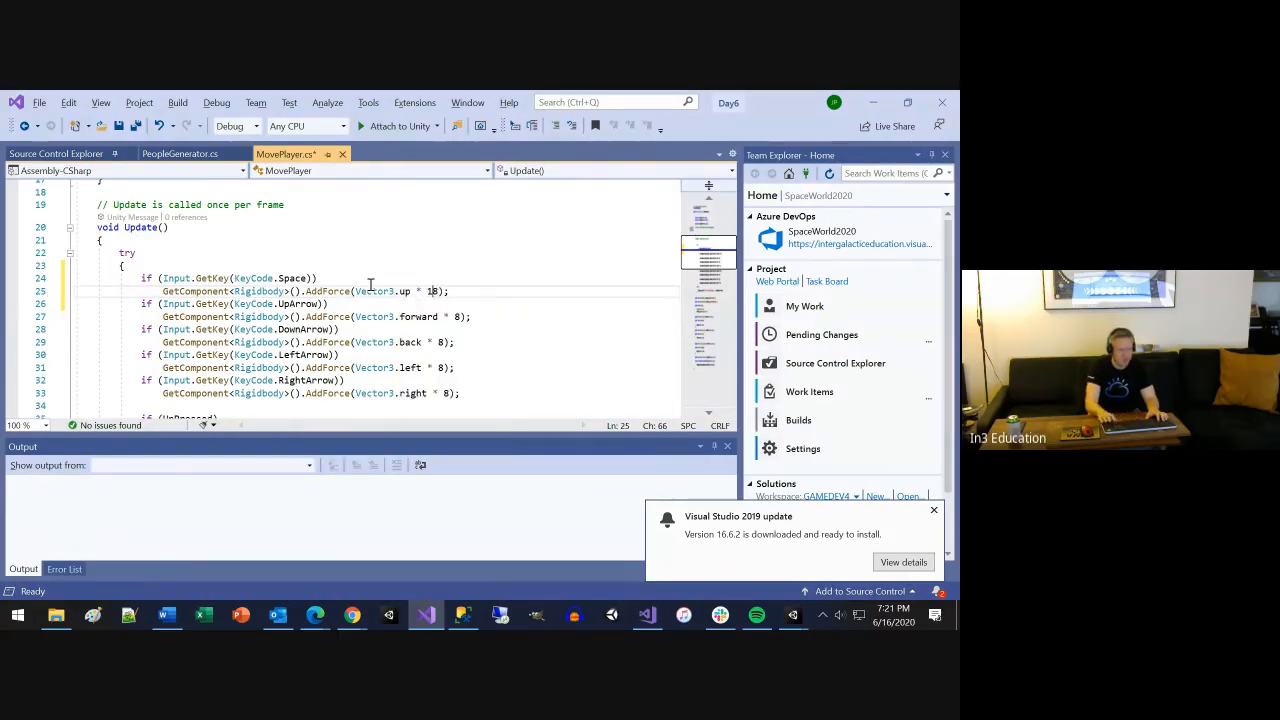
pyautogui.hotkey('ctrl', 's')
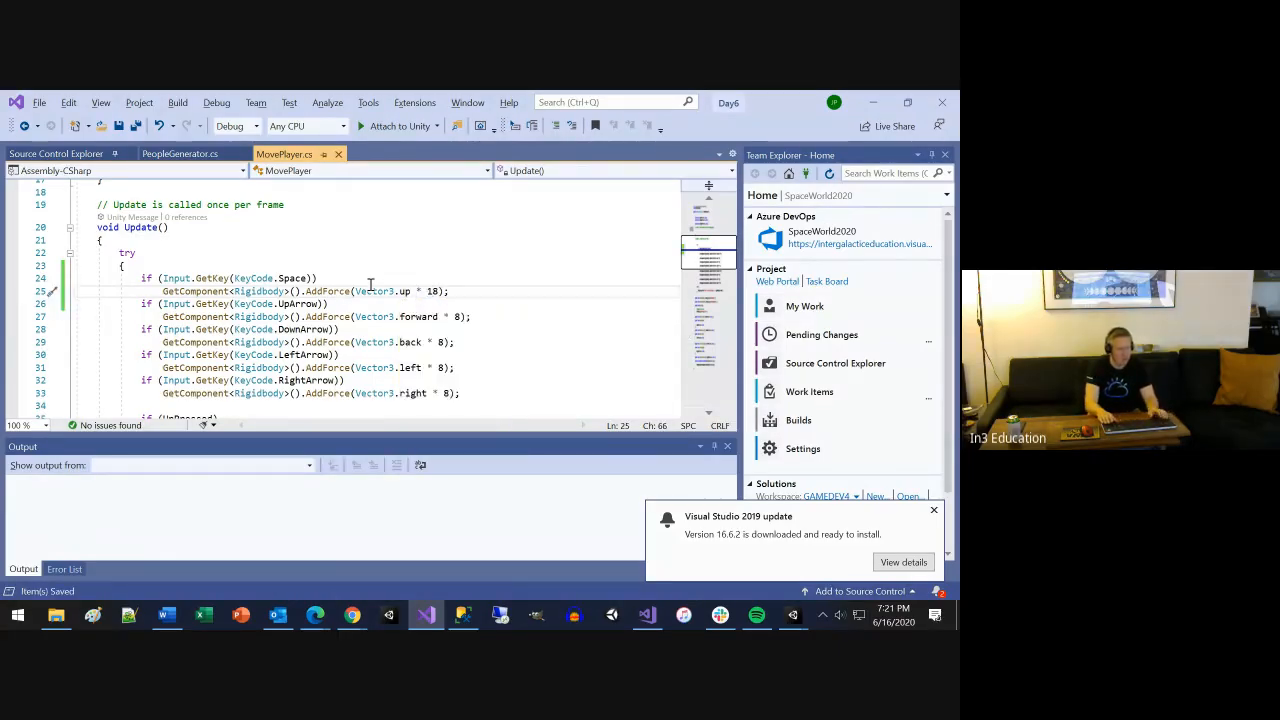
# Switch back to Unity and run the scene to test the fighter's new jump
pyautogui.hotkey('alt', 'Tab')
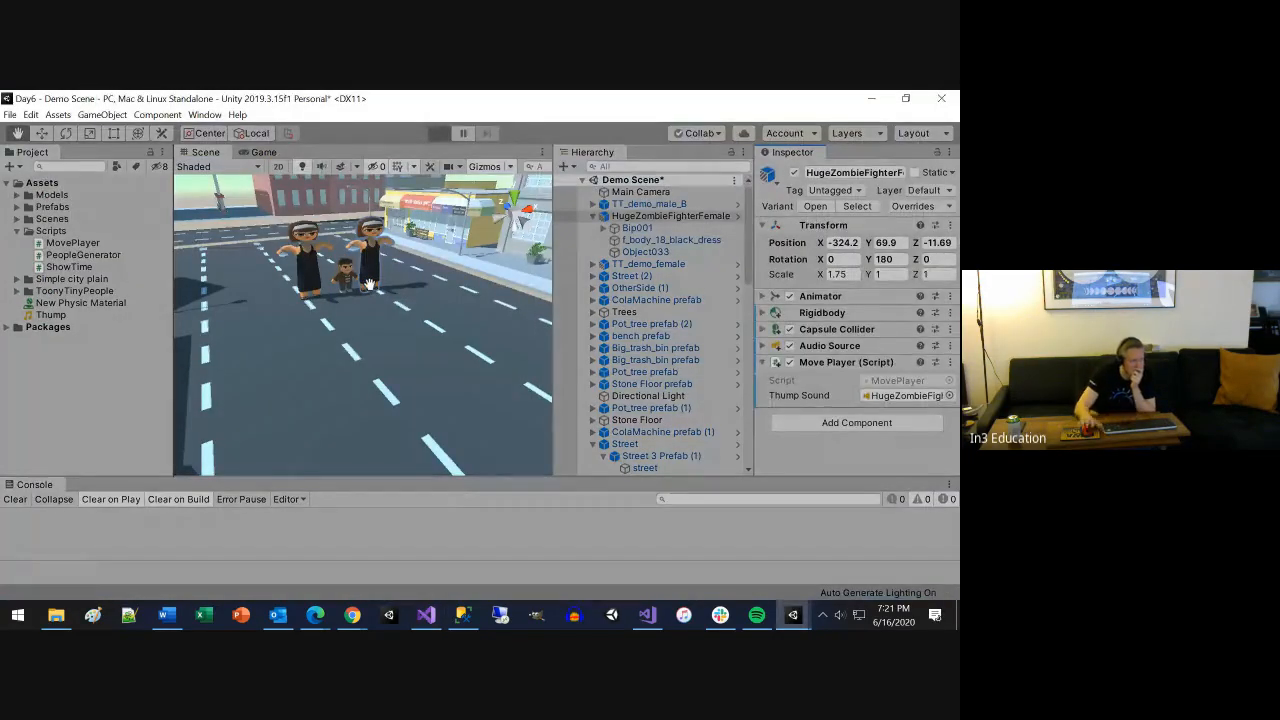
pyautogui.hotkey('ctrl', 'p')
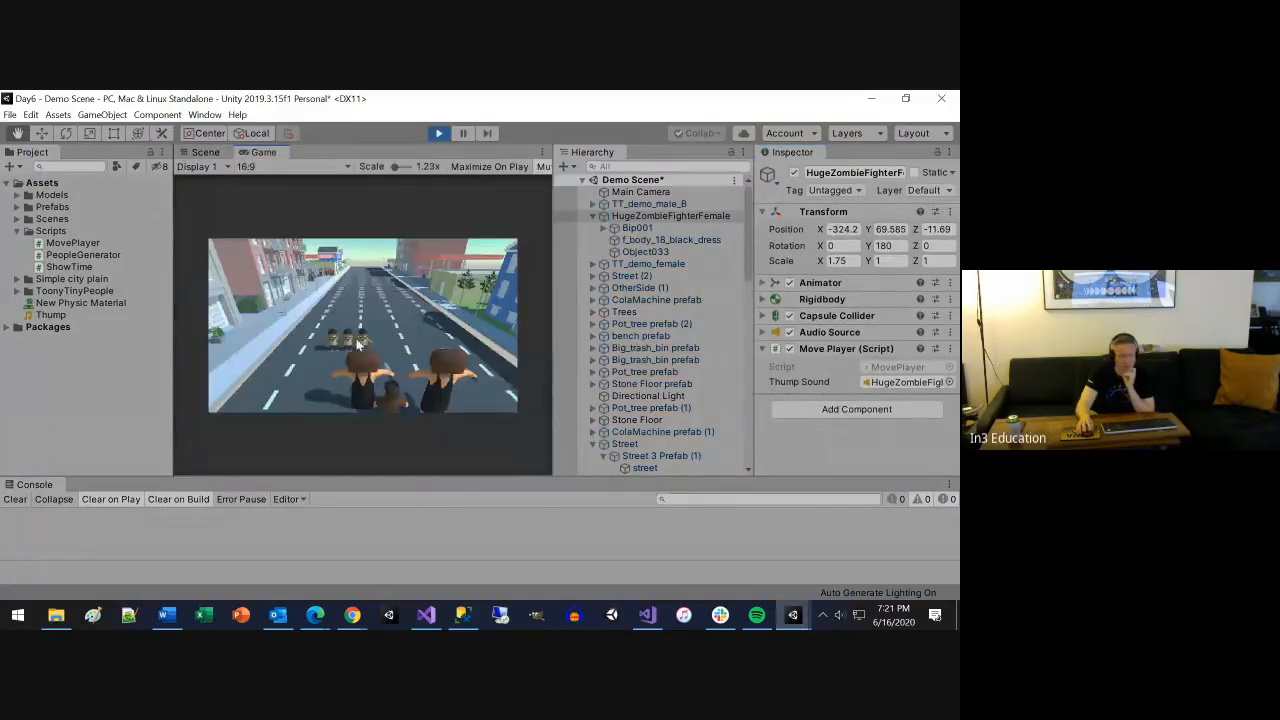
pyautogui.press('space')
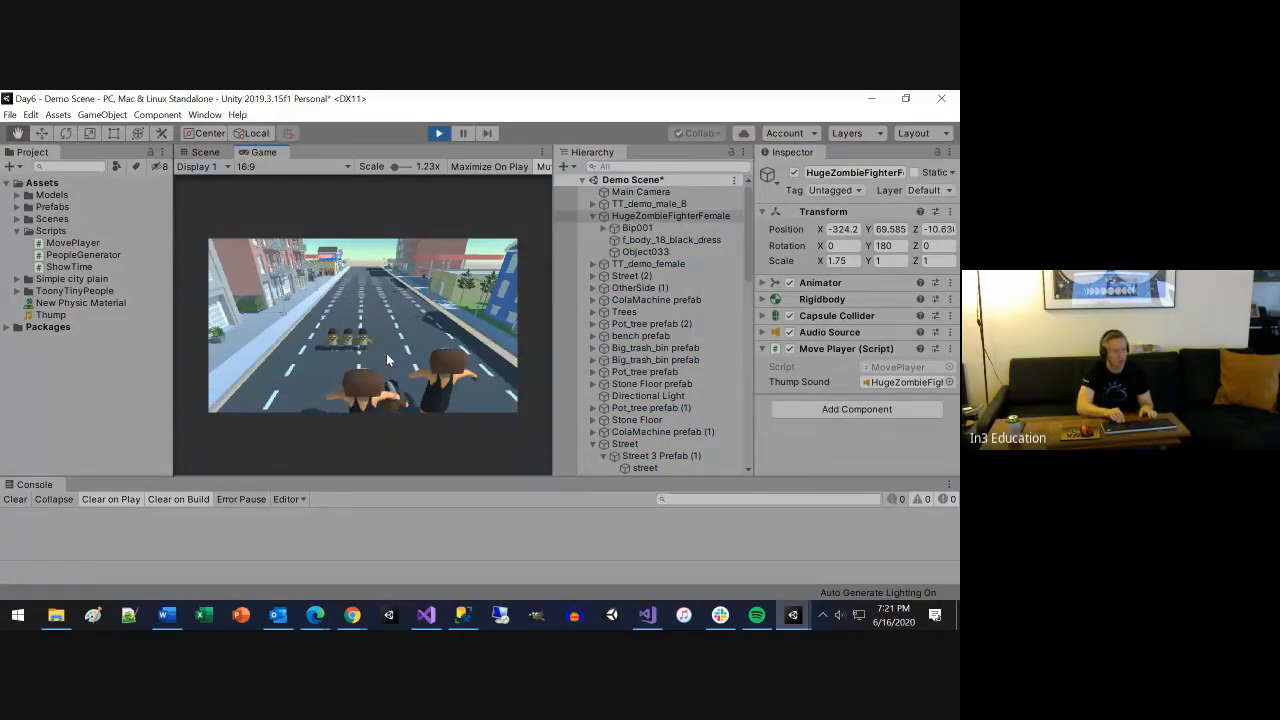
# Test the fighter's jump and its left, right and backward movement in the running scene, stop play mode and collapse the fighter's hierarchy entry
pyautogui.press('space')
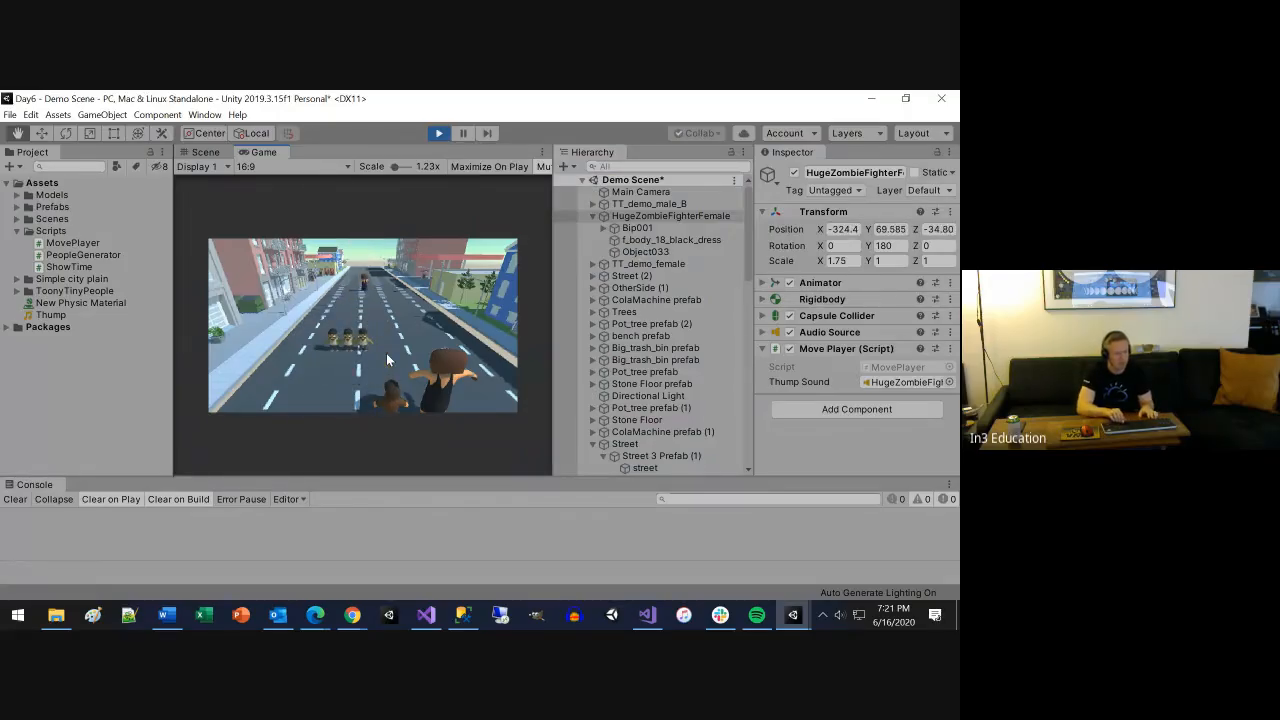
pyautogui.press('Left')
pyautogui.press('Right')
pyautogui.press('Down')
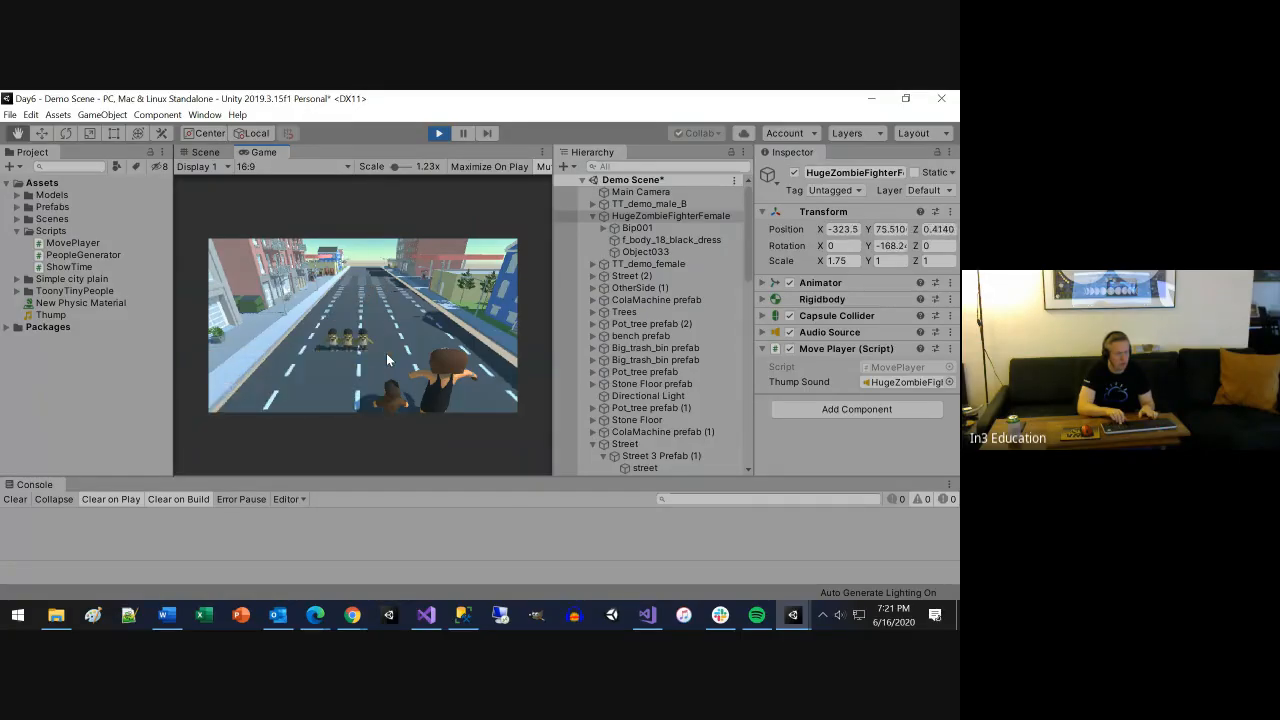
pyautogui.click(436, 133)
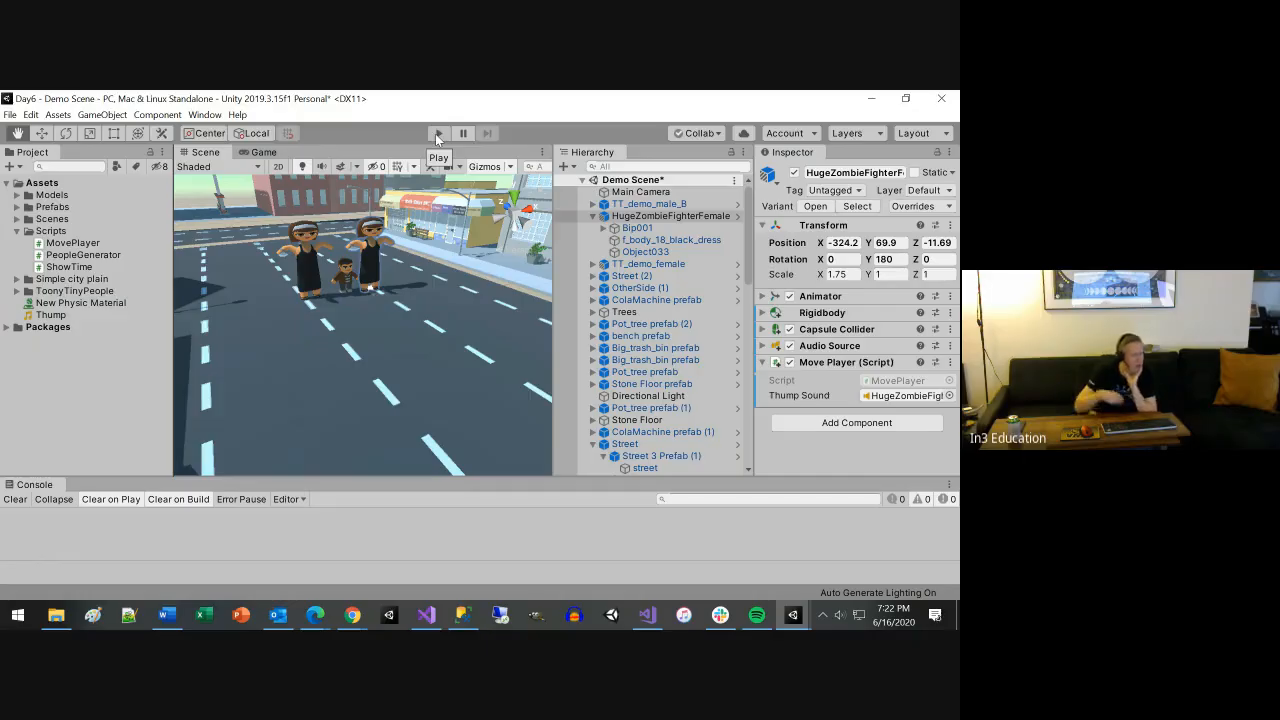
pyautogui.click(595, 216)
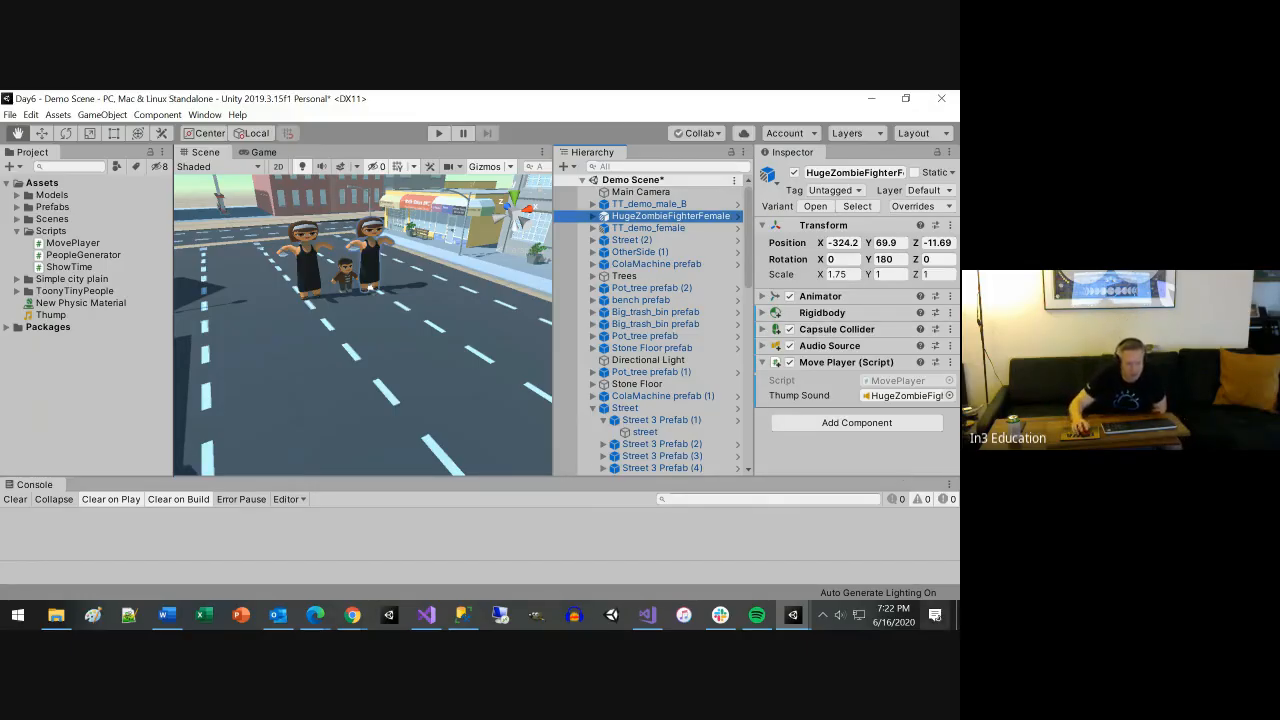
# Switch to Slack and review the course topic list for the Rigid Bodies, Colliders and Sounds entries
pyautogui.click(718, 612)
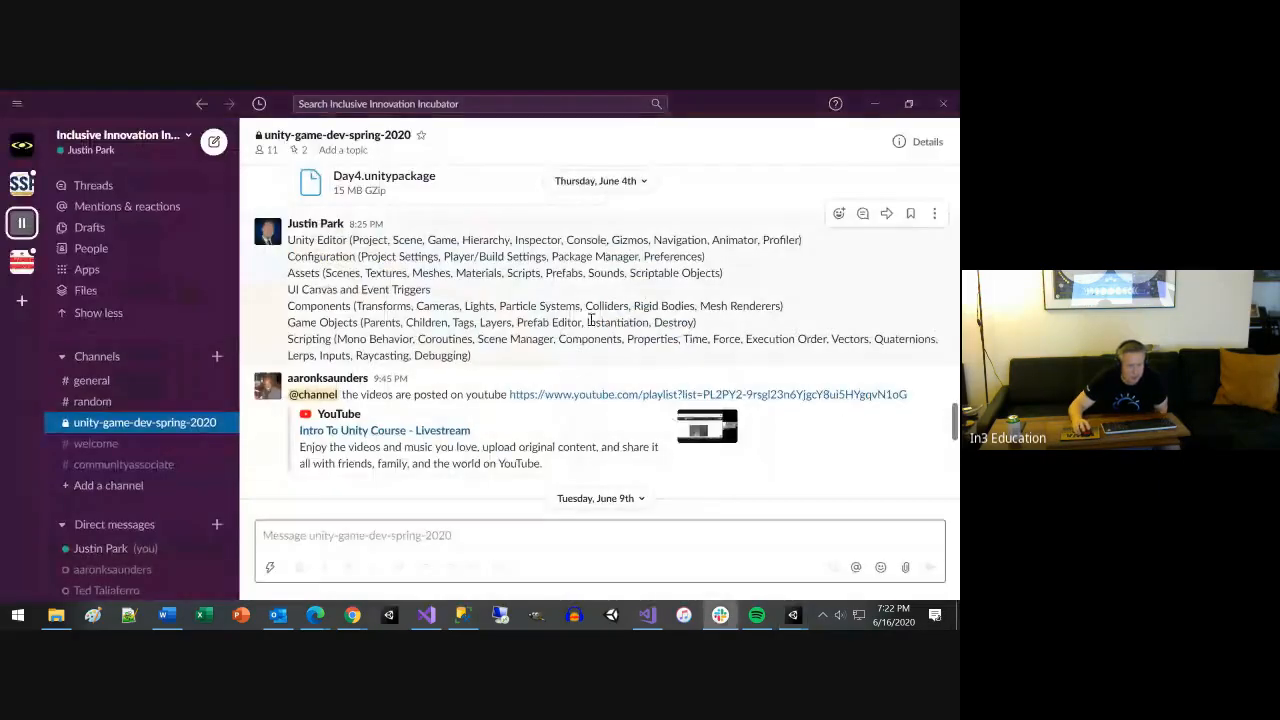
pyautogui.moveTo(632, 306); pyautogui.dragTo(697, 306)
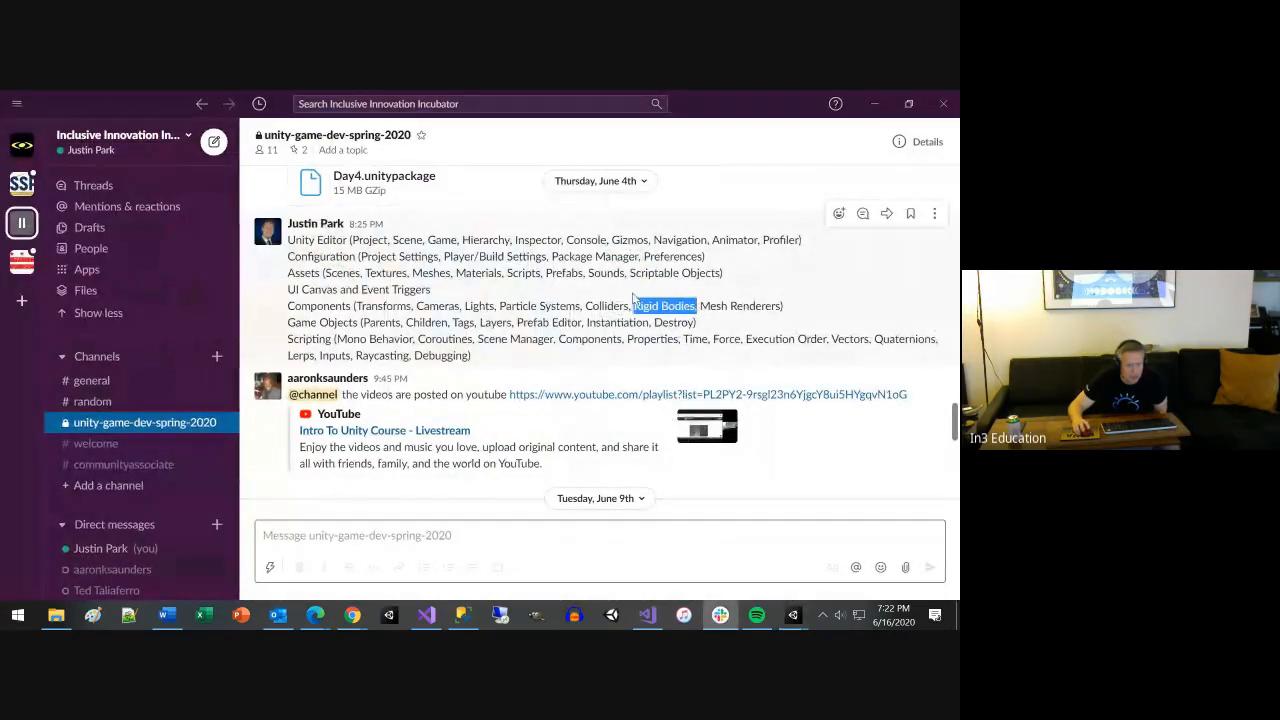
pyautogui.moveTo(588, 306); pyautogui.dragTo(629, 306)
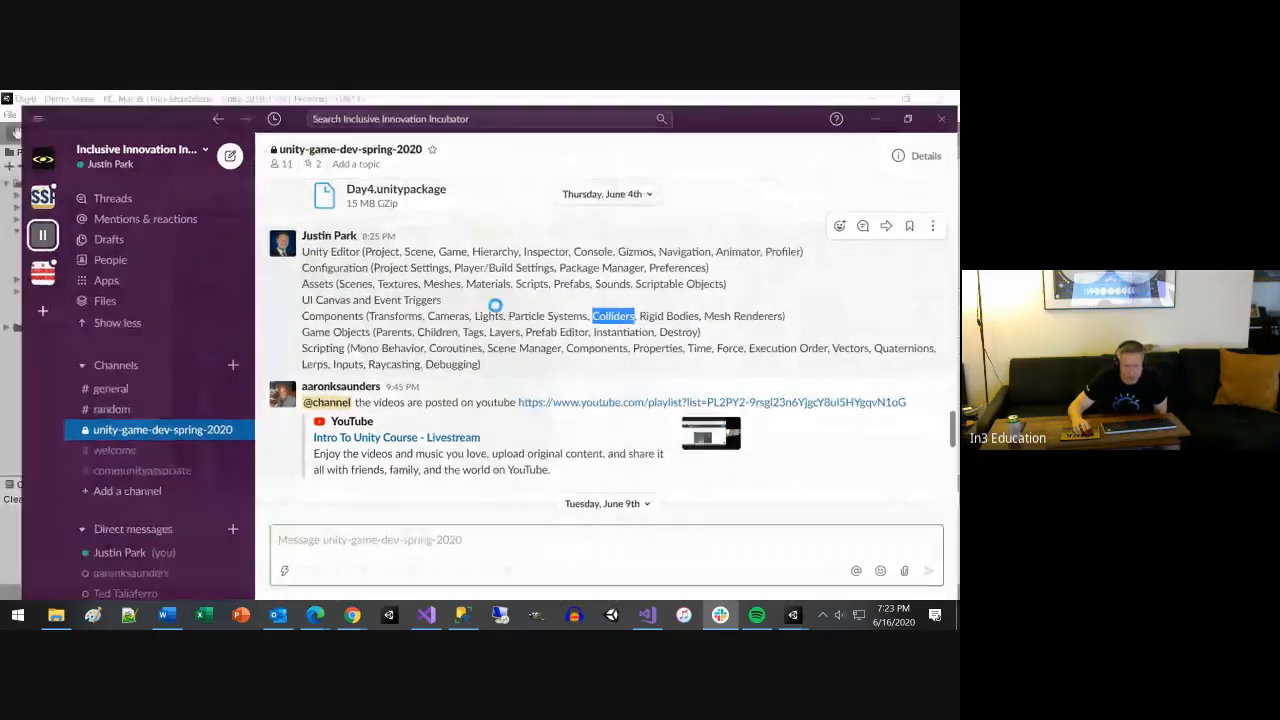
pyautogui.hotkey('alt', 'Tab')
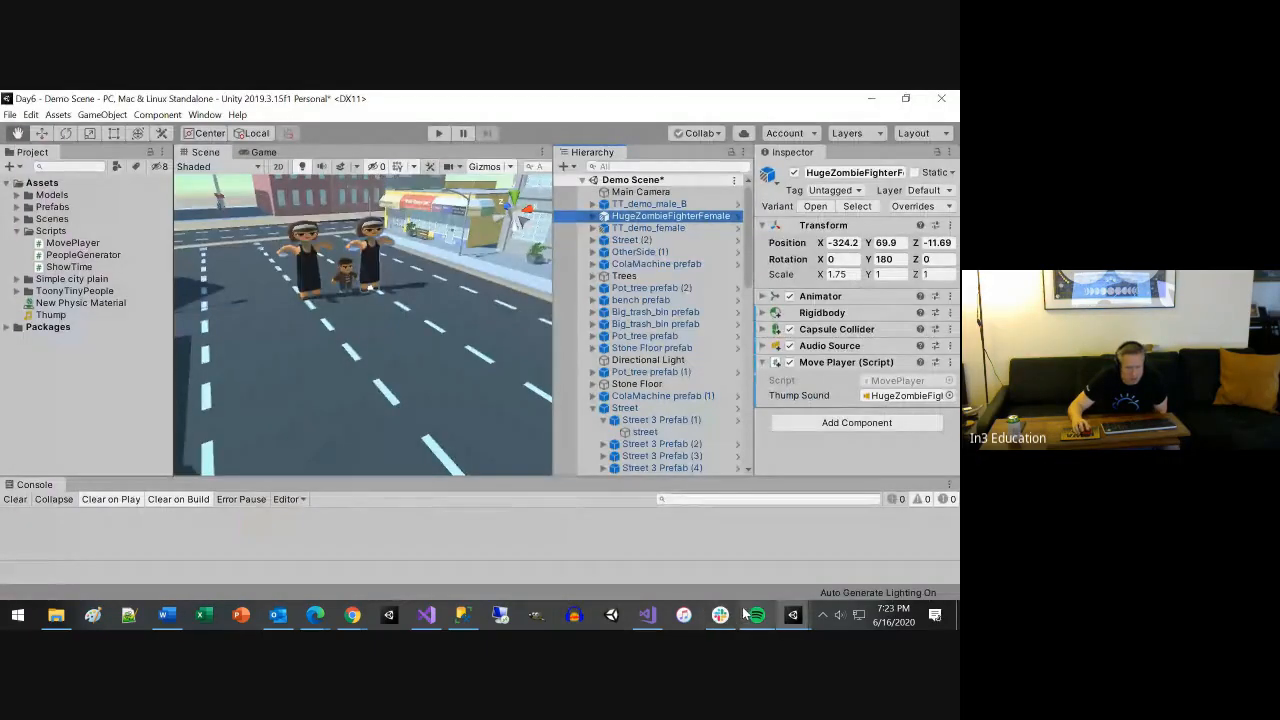
pyautogui.click(722, 615)
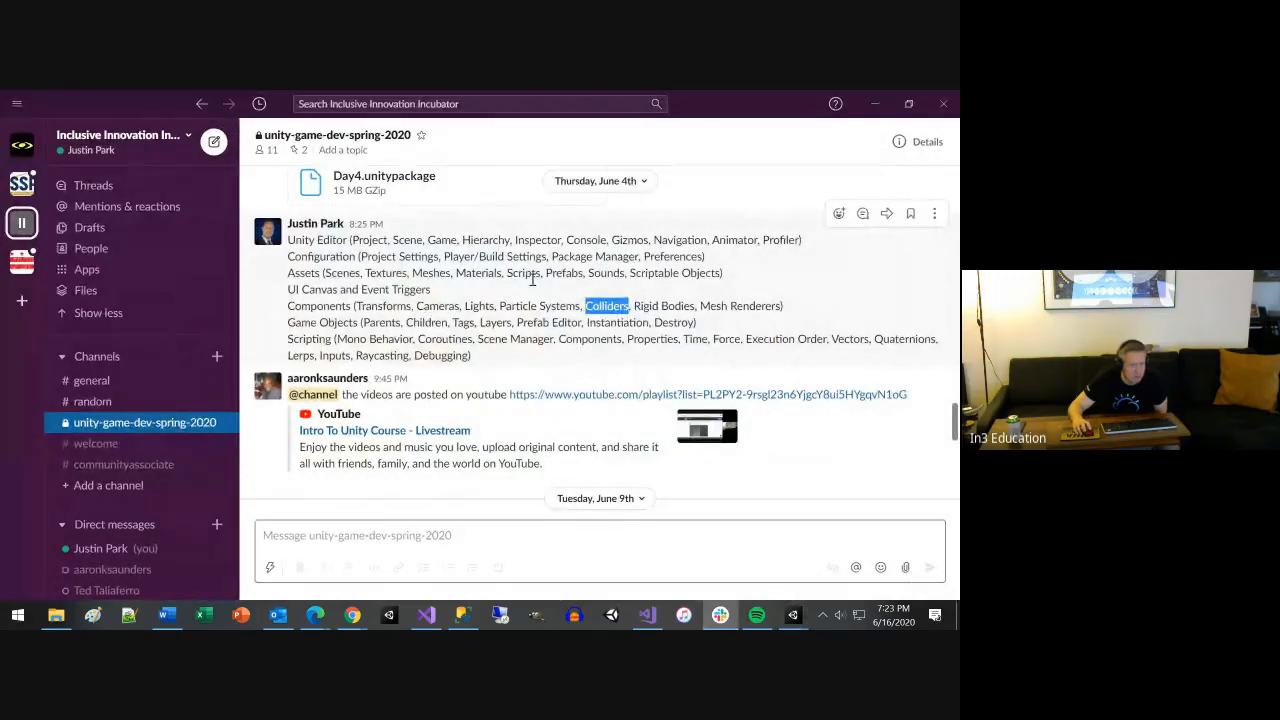
pyautogui.doubleClick(600, 273)
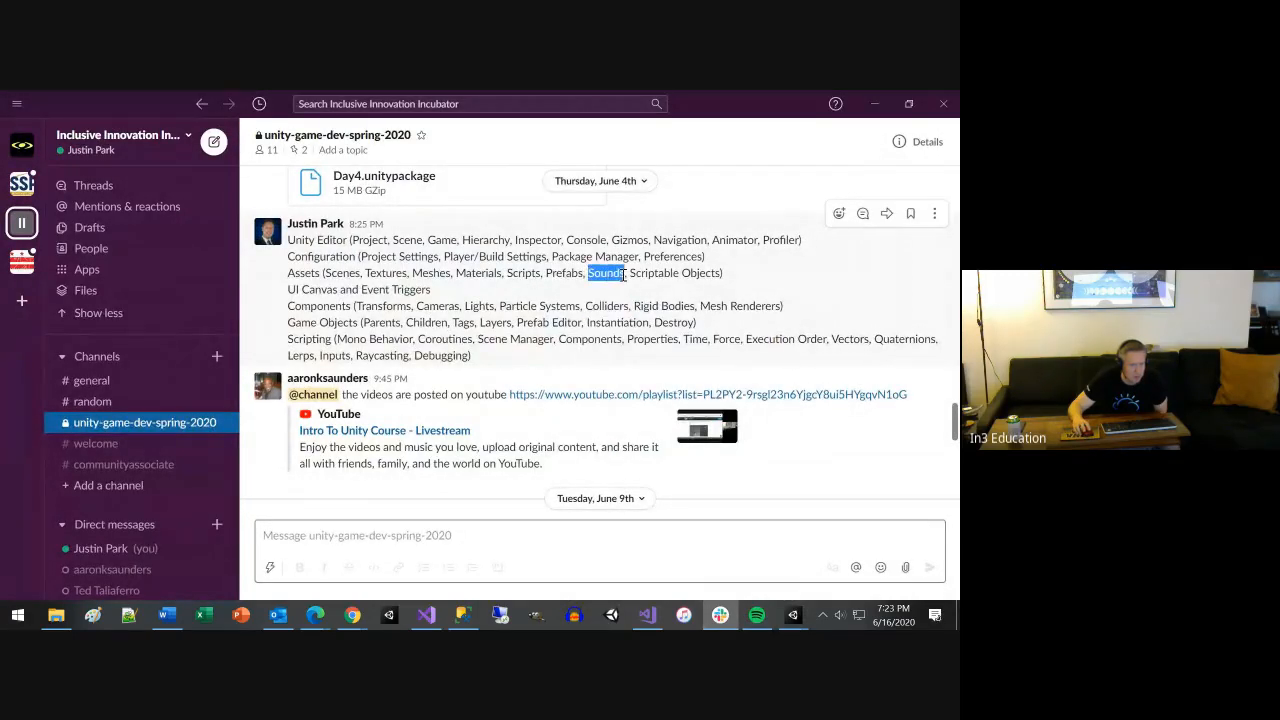
pyautogui.click(567, 306)
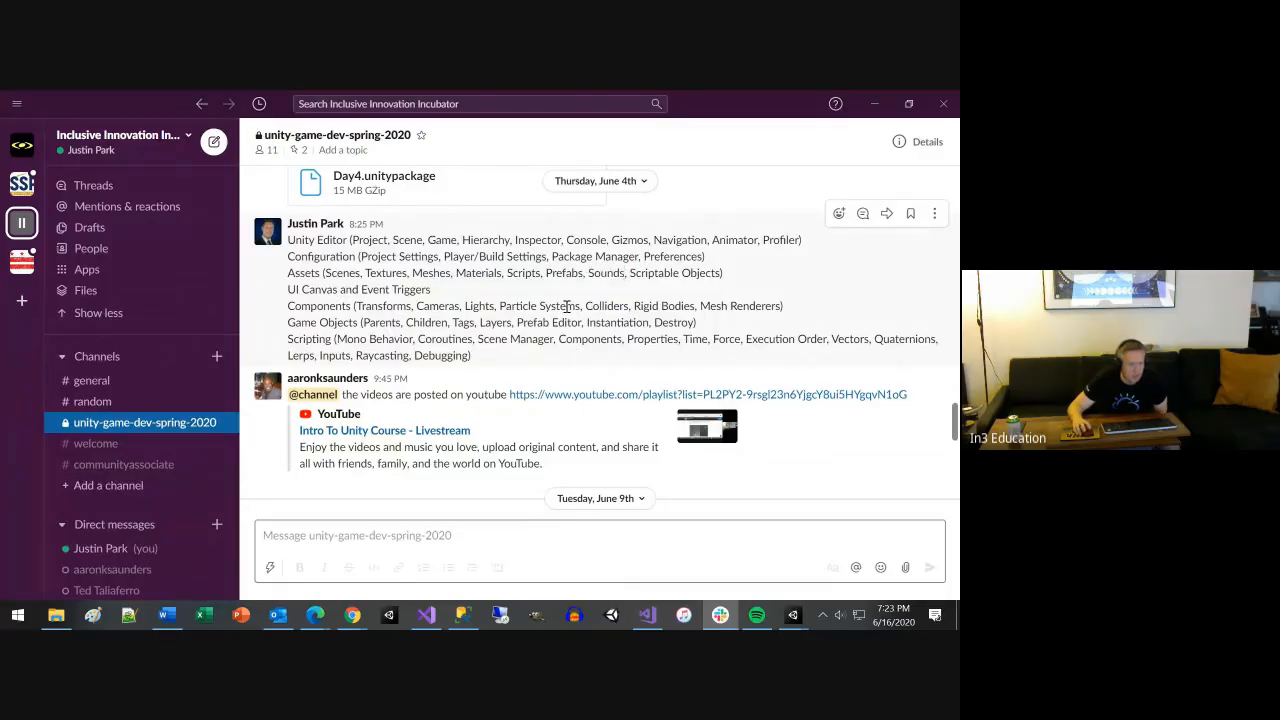
# Edit the topic list message to add Audio Source after Mesh Renderers in the Components line, and save the changes
pyautogui.click(934, 213)
pyautogui.moveTo(758, 306)
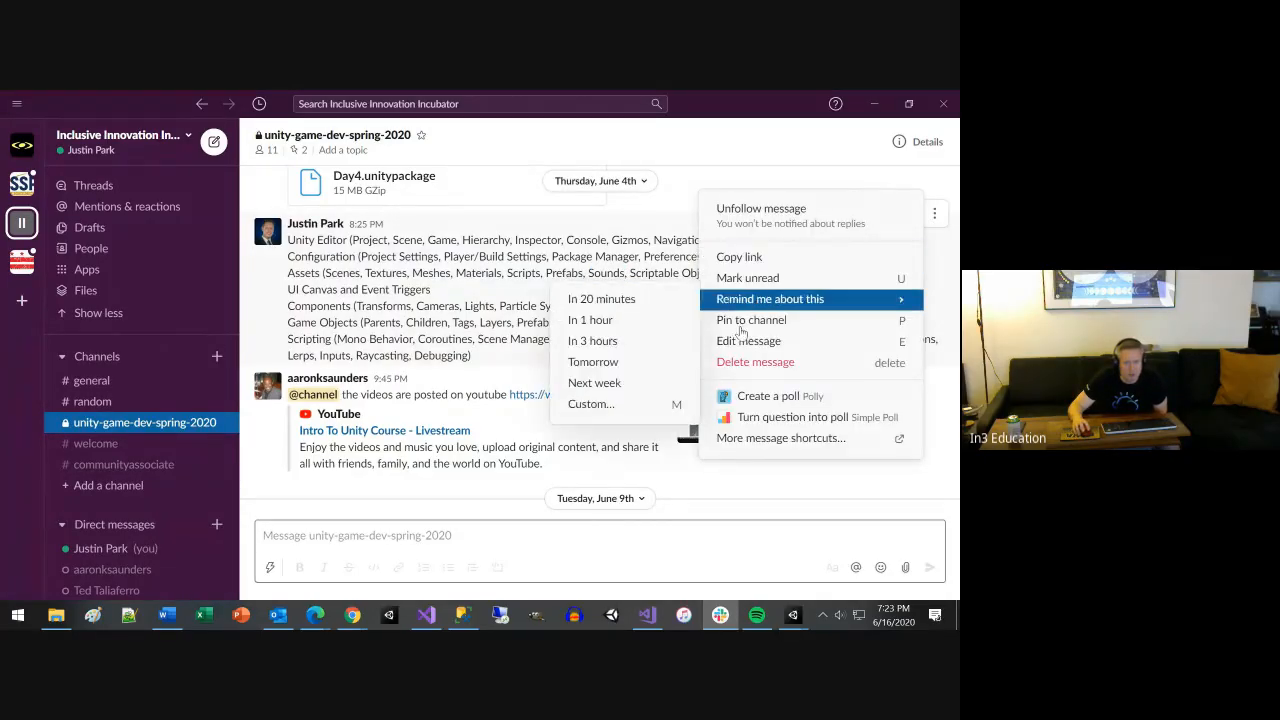
pyautogui.click(746, 342)
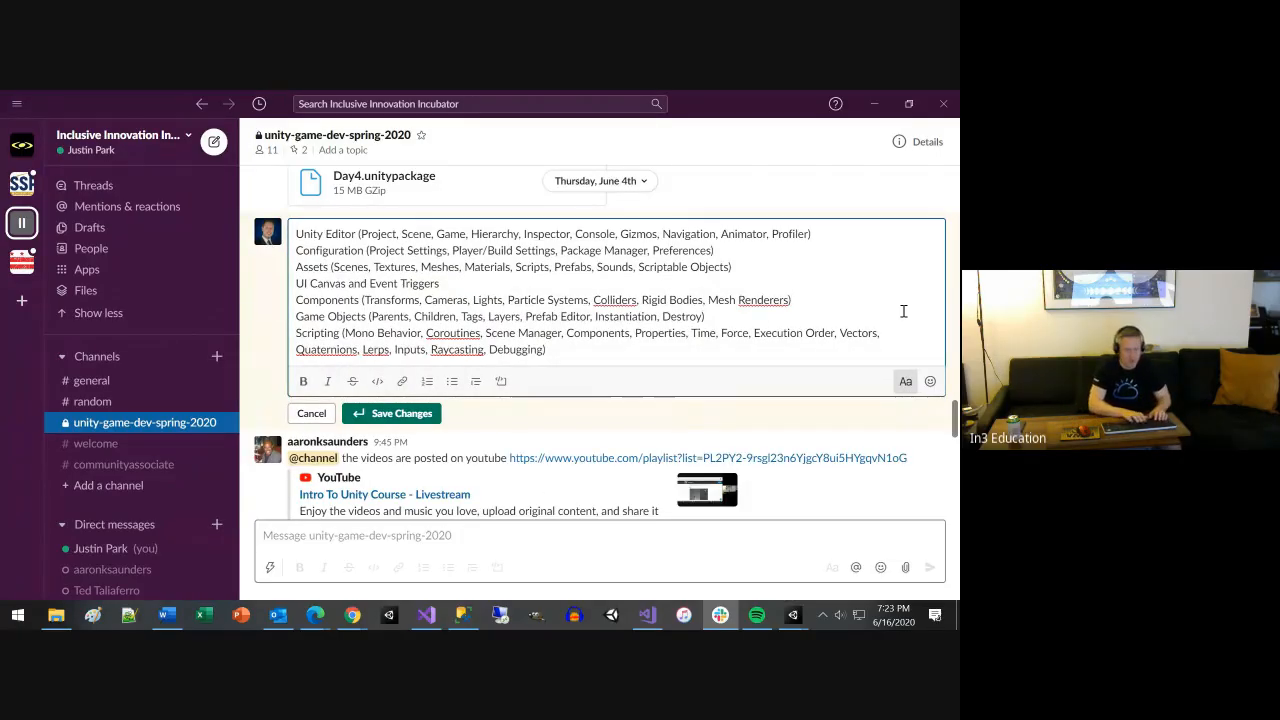
pyautogui.write(', Audio Source')
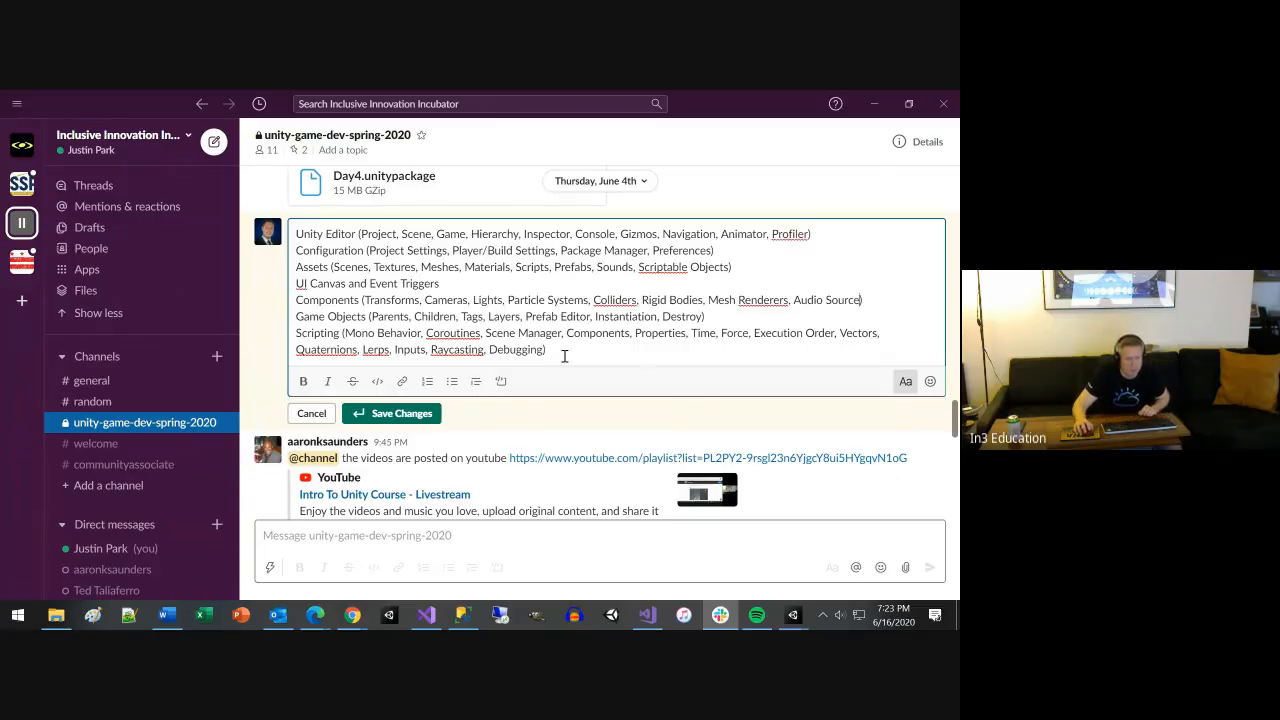
pyautogui.click(424, 414)
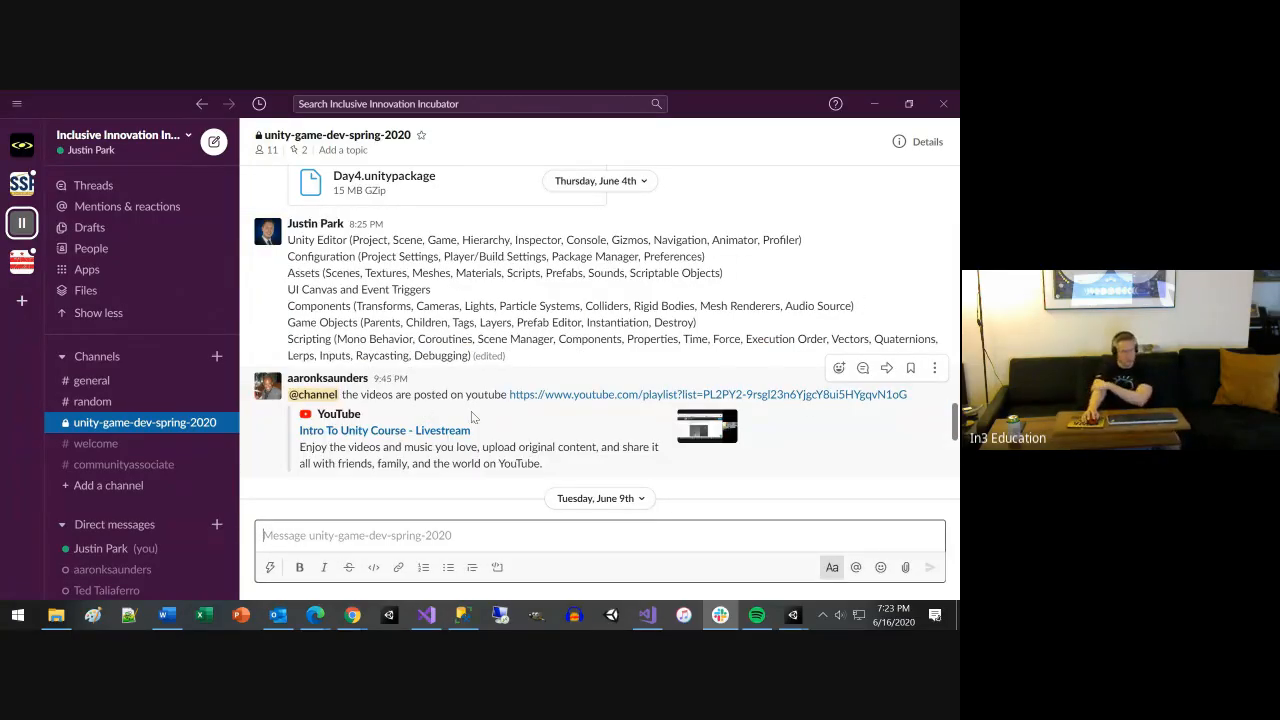
# Switch back to Unity, save the scene and export all project assets with dependencies to the Desktop as Day7.unitypackage
pyautogui.click(873, 104)
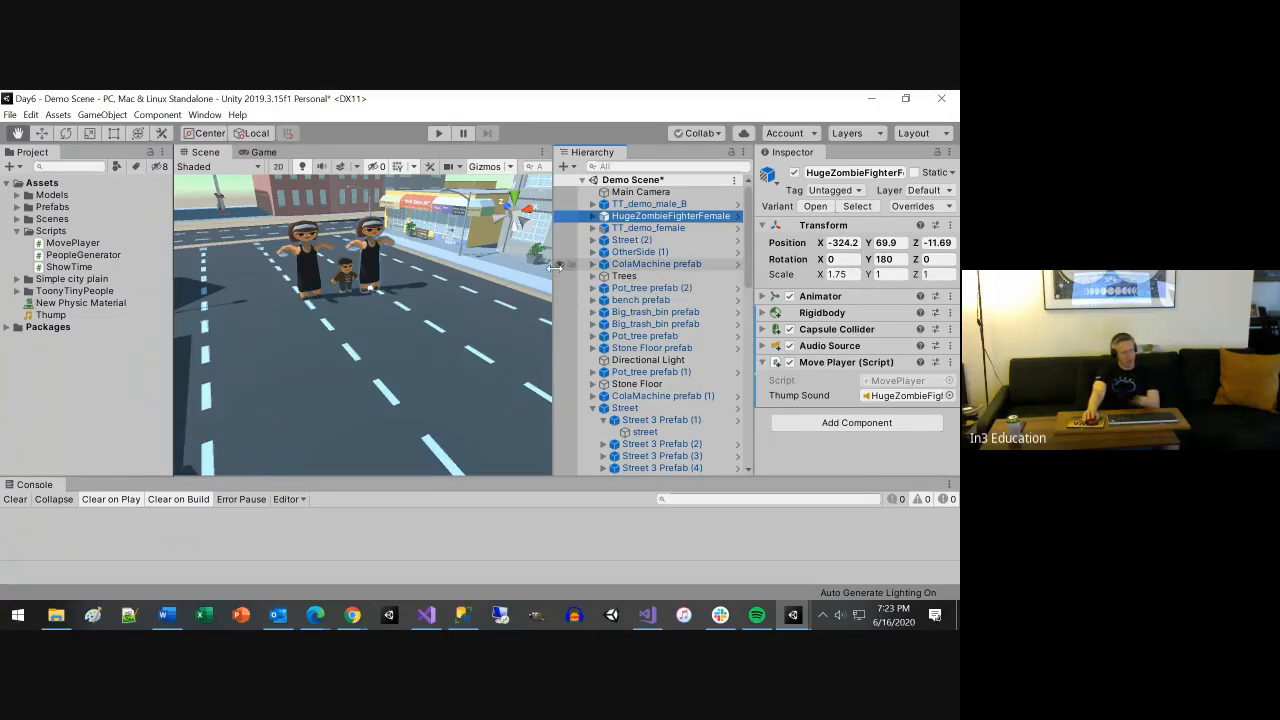
pyautogui.hotkey('ctrl', 's')
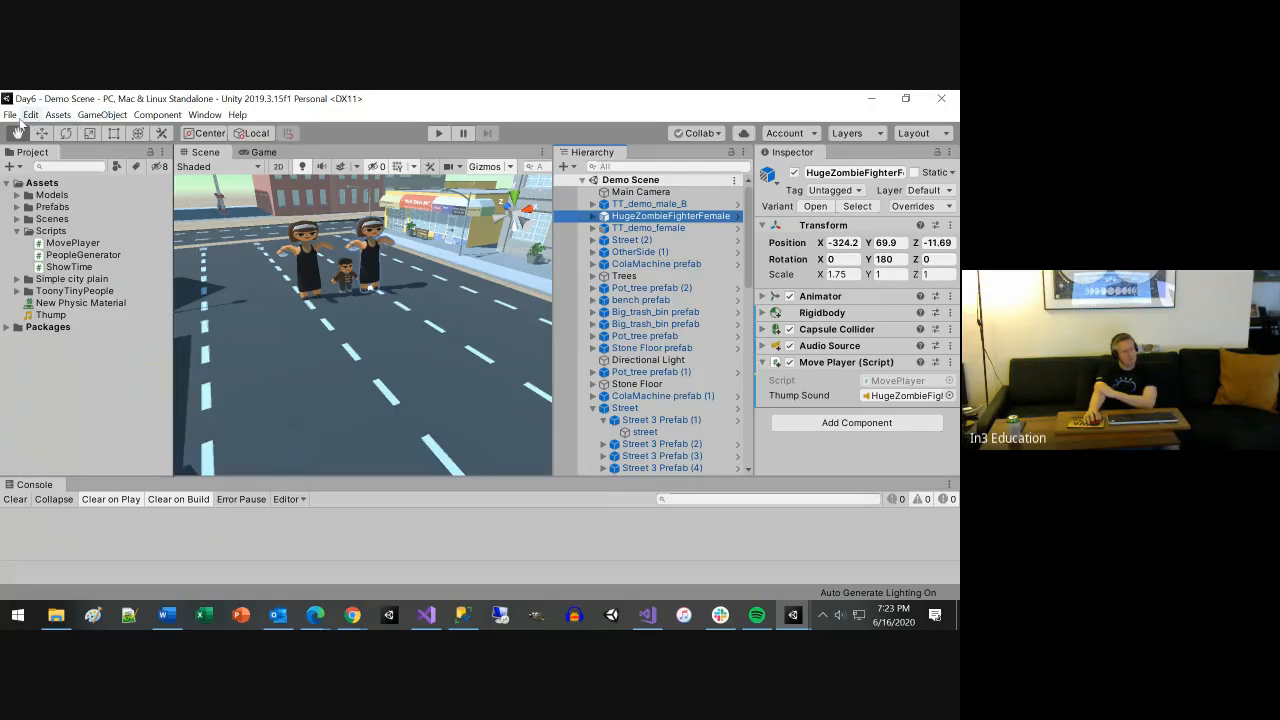
pyautogui.click(84, 340)
pyautogui.rightClick(85, 340)
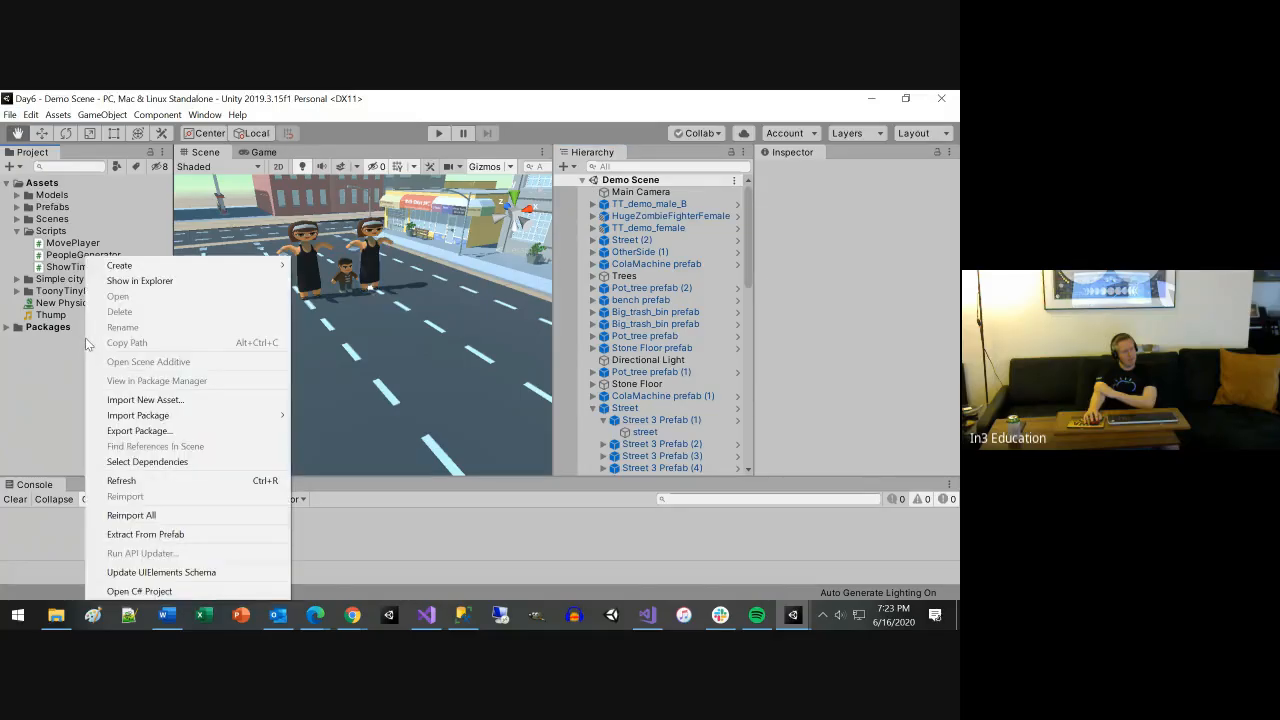
pyautogui.click(156, 431)
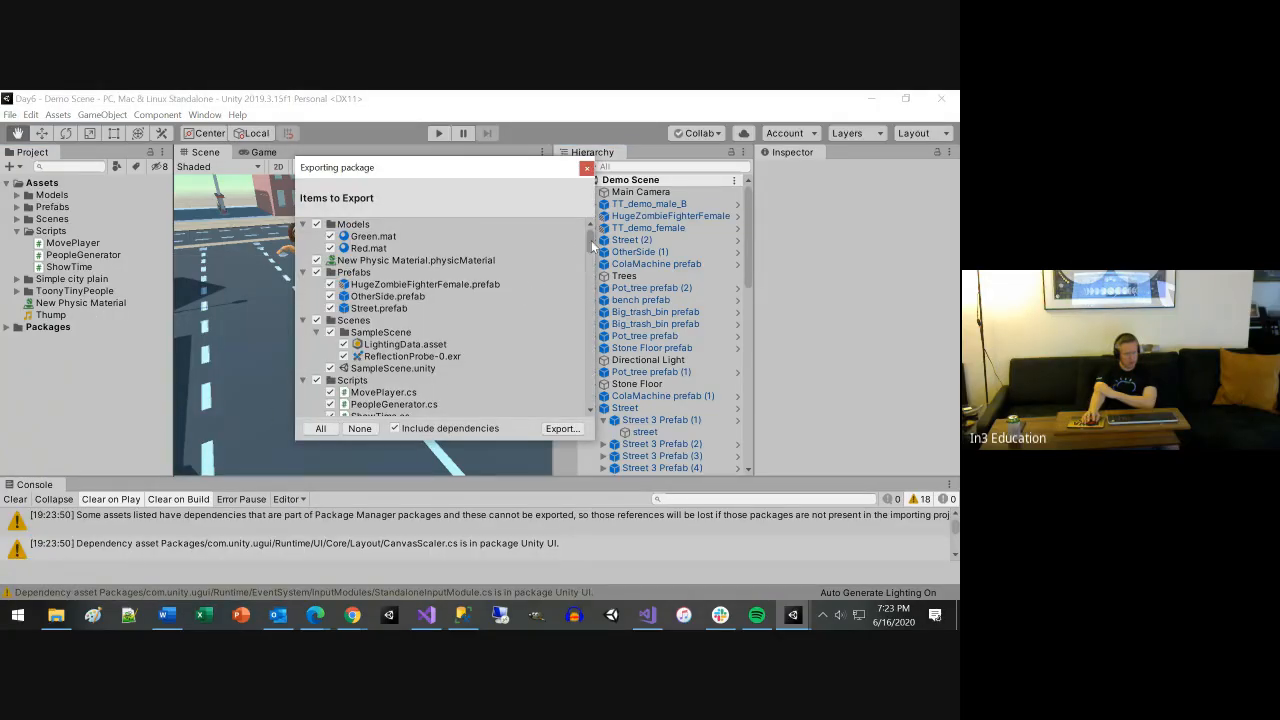
pyautogui.moveTo(592, 247); pyautogui.dragTo(594, 405)
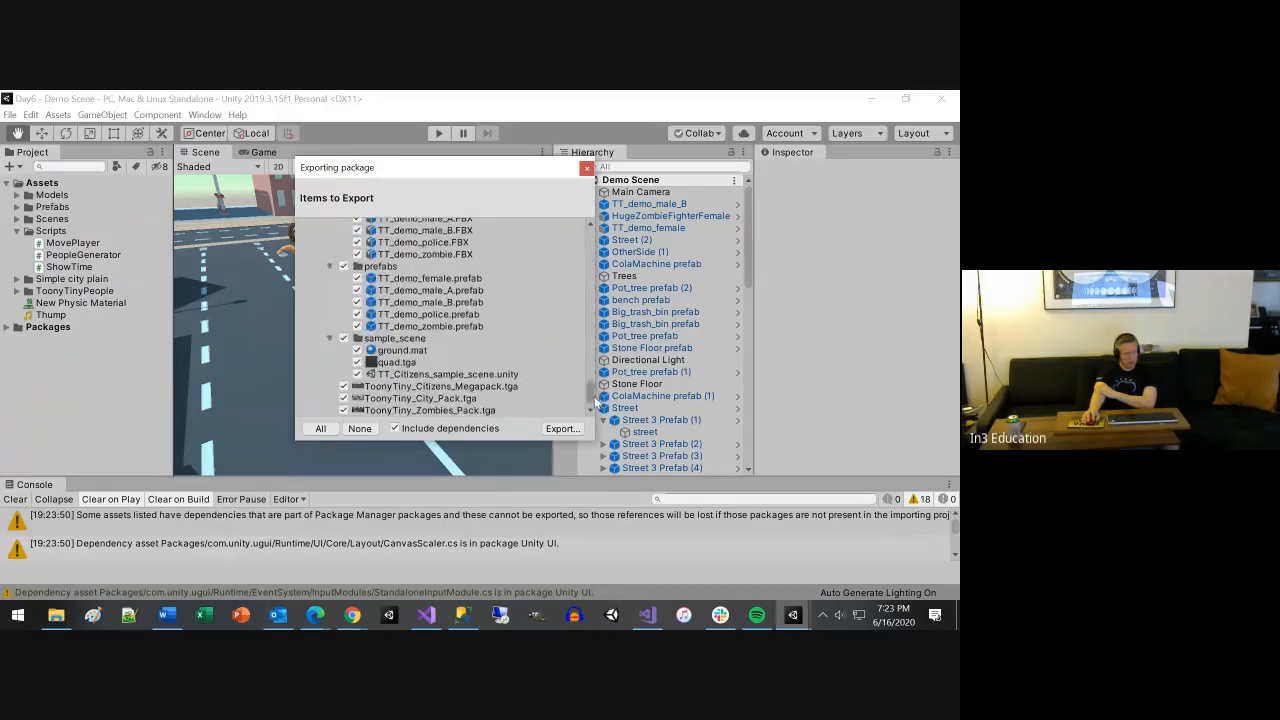
pyautogui.click(561, 428)
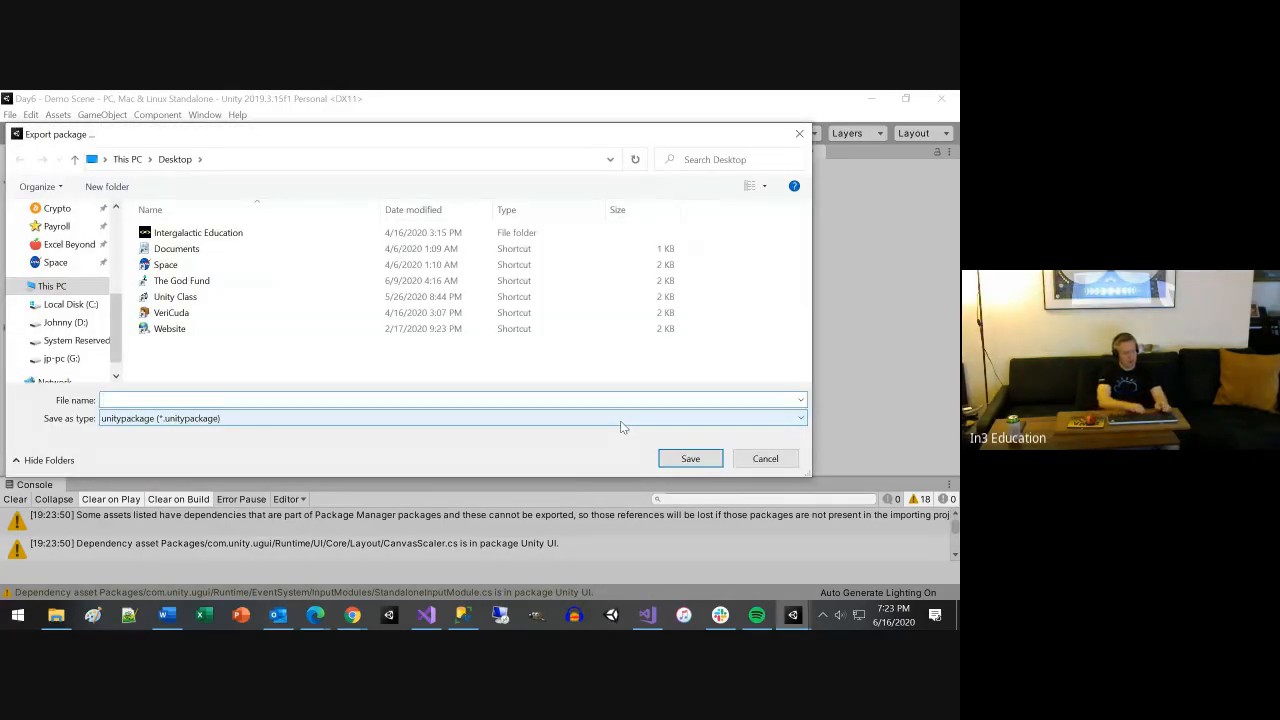
pyautogui.write('Day')
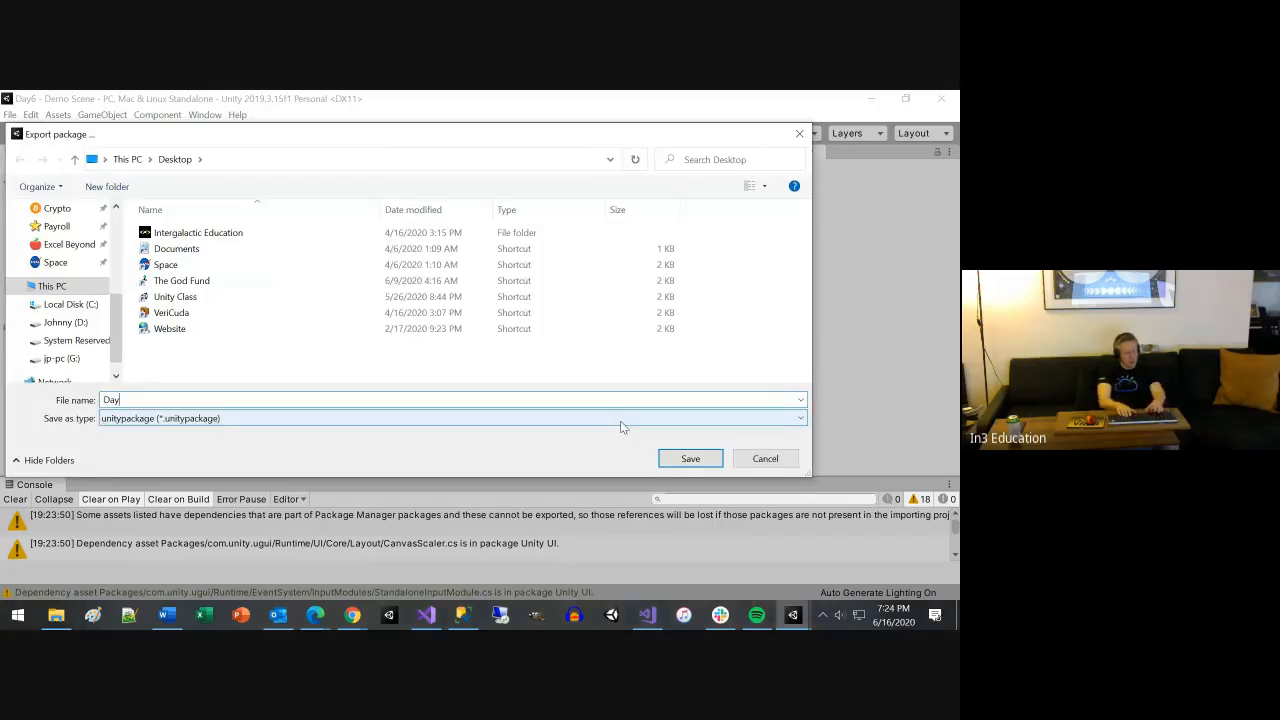
pyautogui.write('7')
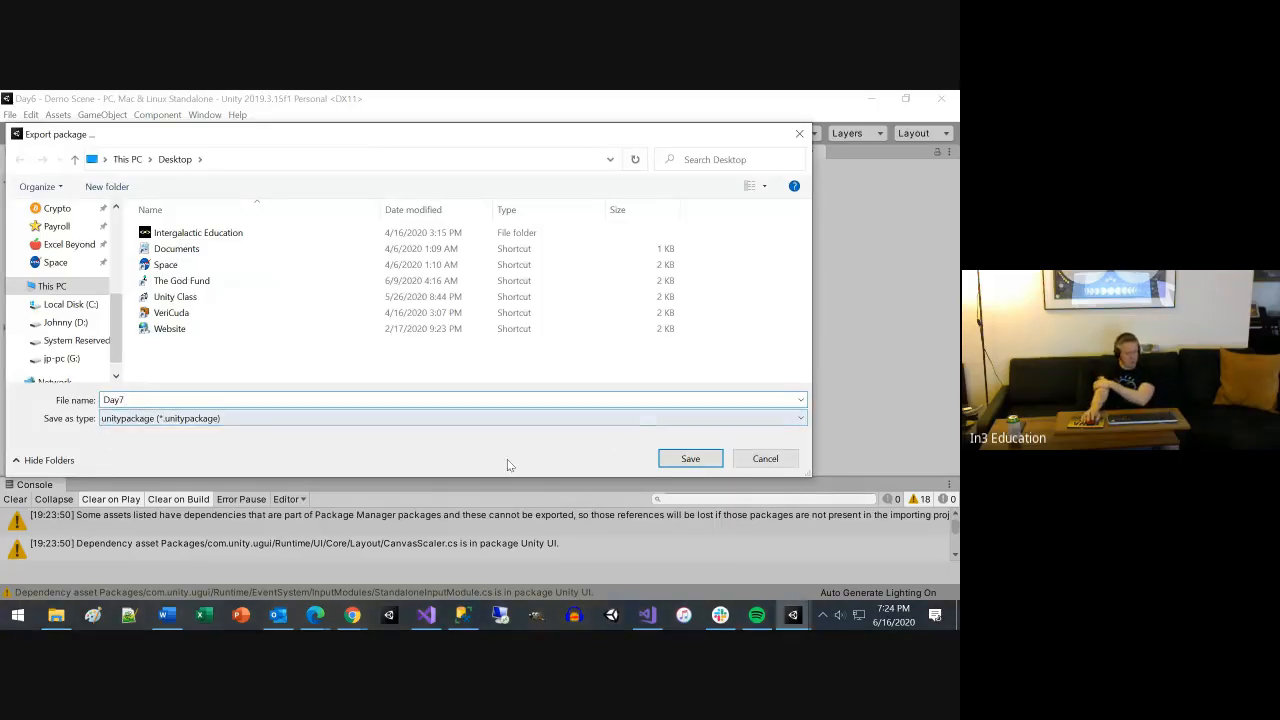
pyautogui.click(690, 459)
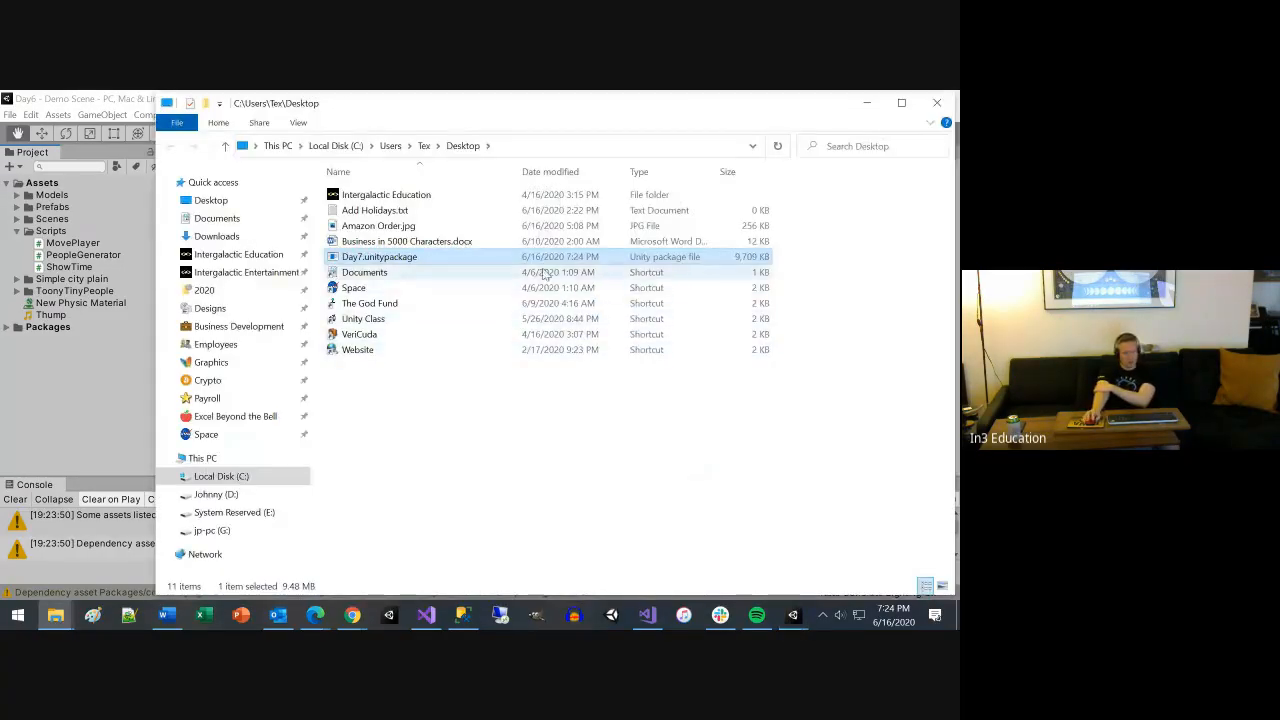
# Post Day7.unitypackage from the Desktop to the unity-game-dev-spring-2020 Slack channel, check the newest messages and return to Unity
pyautogui.moveTo(540, 262); pyautogui.dragTo(380, 523)
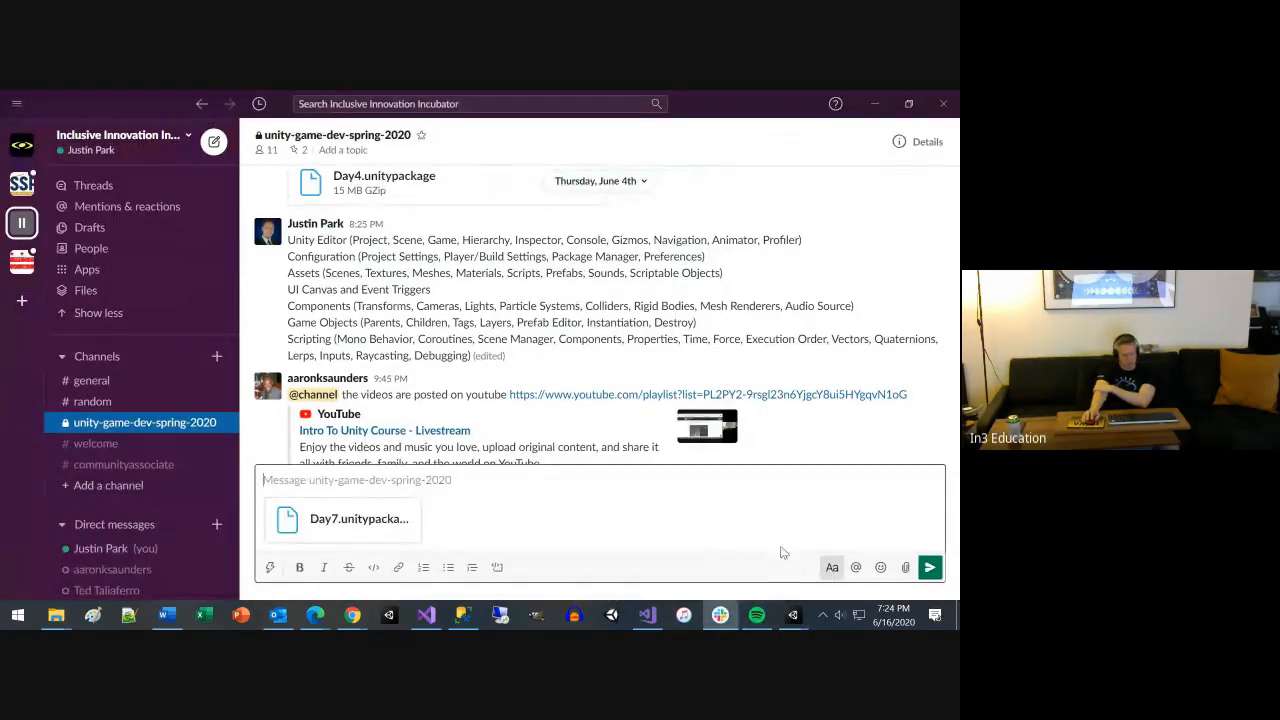
pyautogui.click(934, 569)
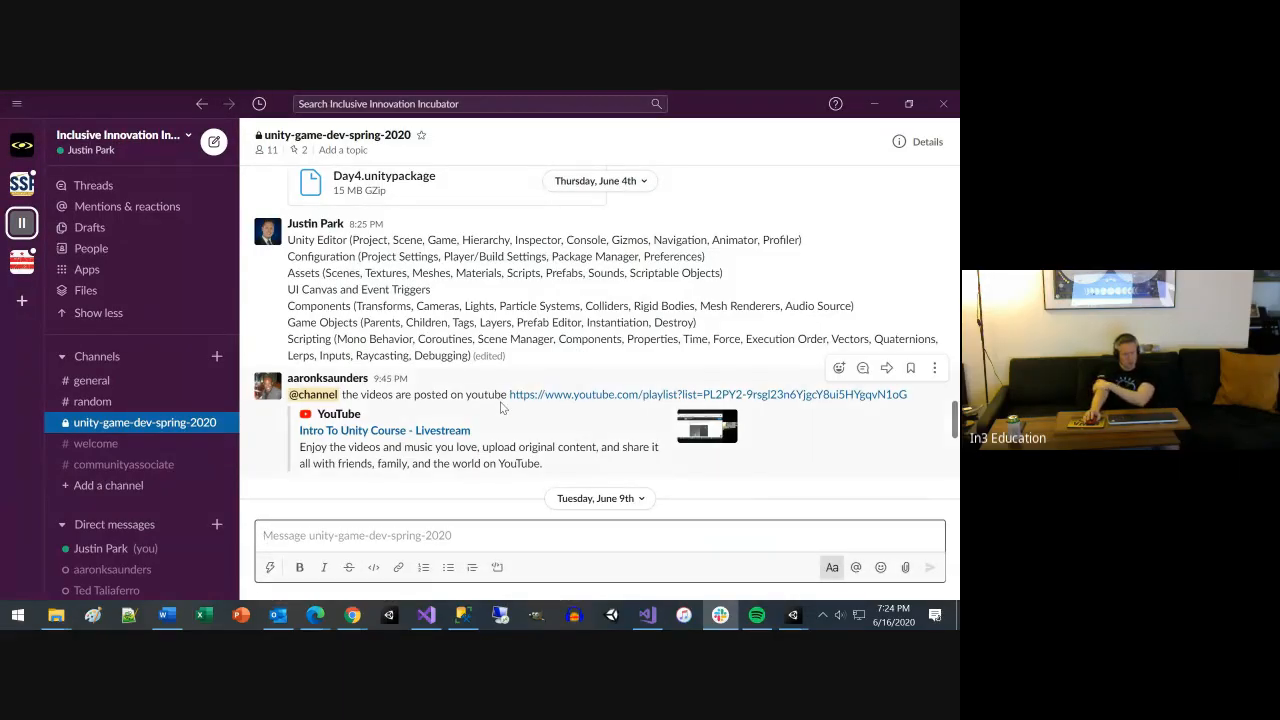
pyautogui.scroll(-8, 500, 409)
pyautogui.scroll(-10, 500, 409)
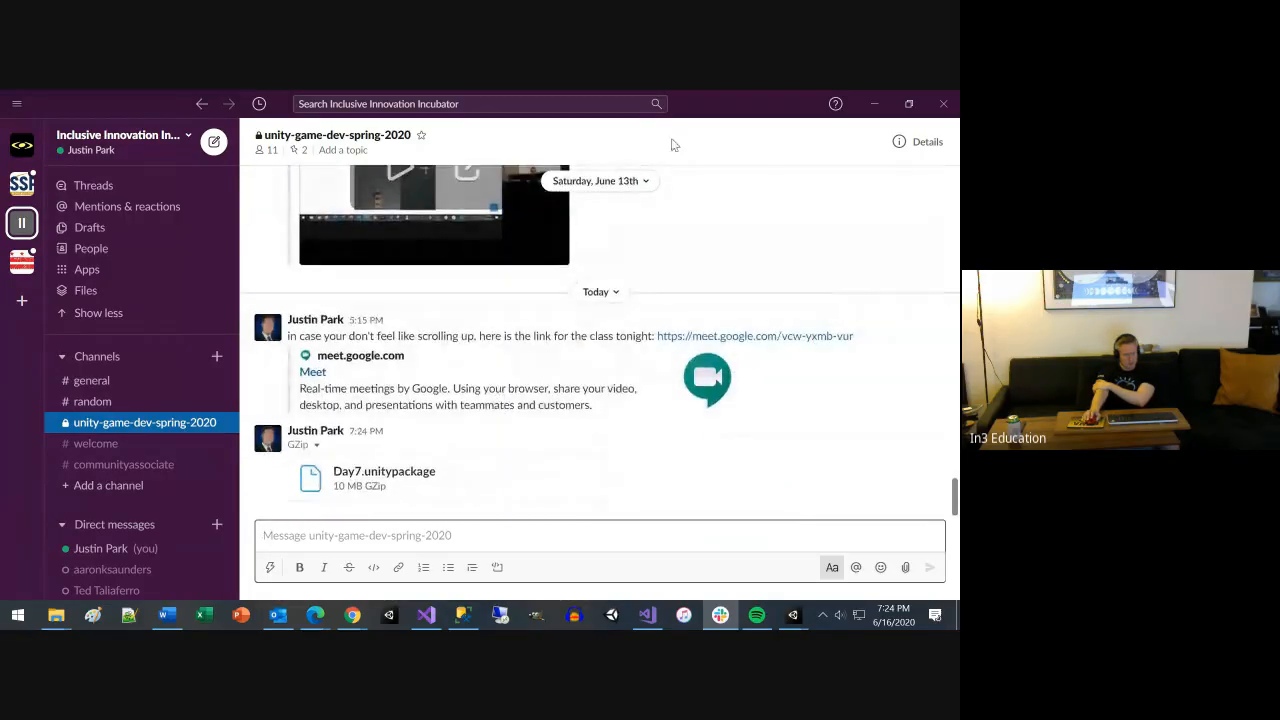
pyautogui.click(875, 106)
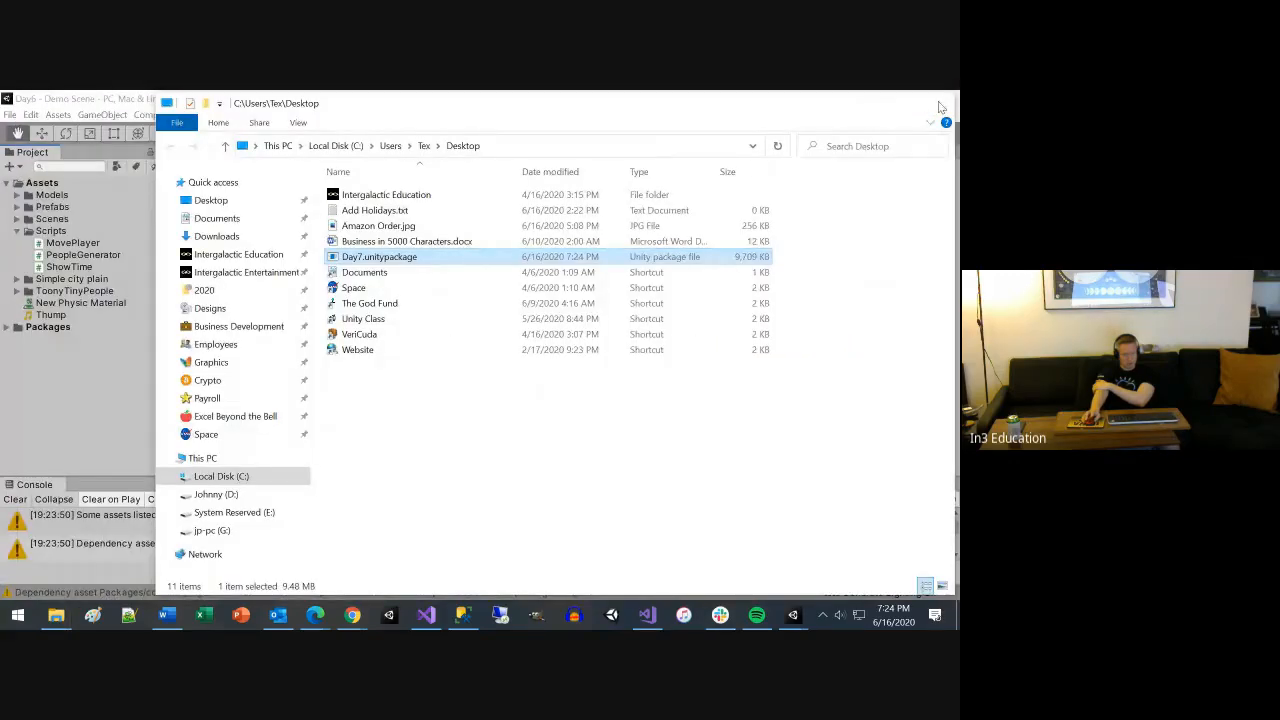
pyautogui.click(938, 101)
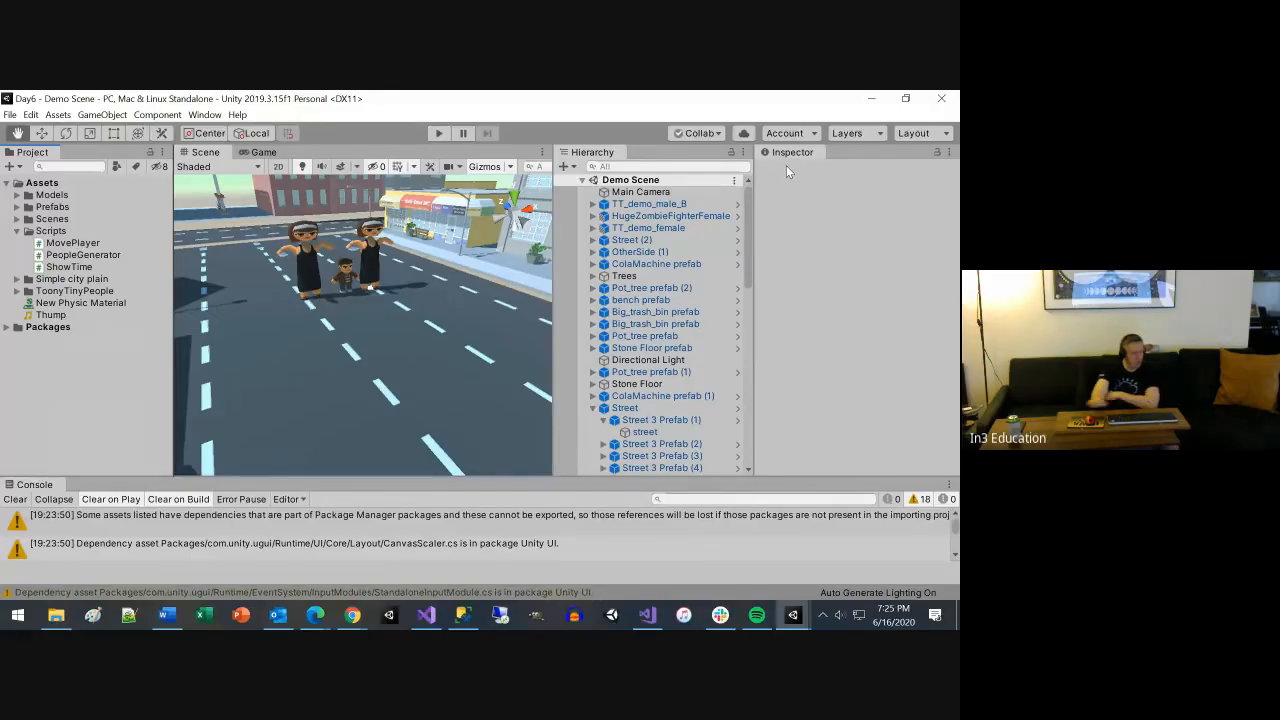
# Inspect the Main Camera and TT_demo_male_B, and run the scene briefly to check the camera view
pyautogui.click(614, 195)
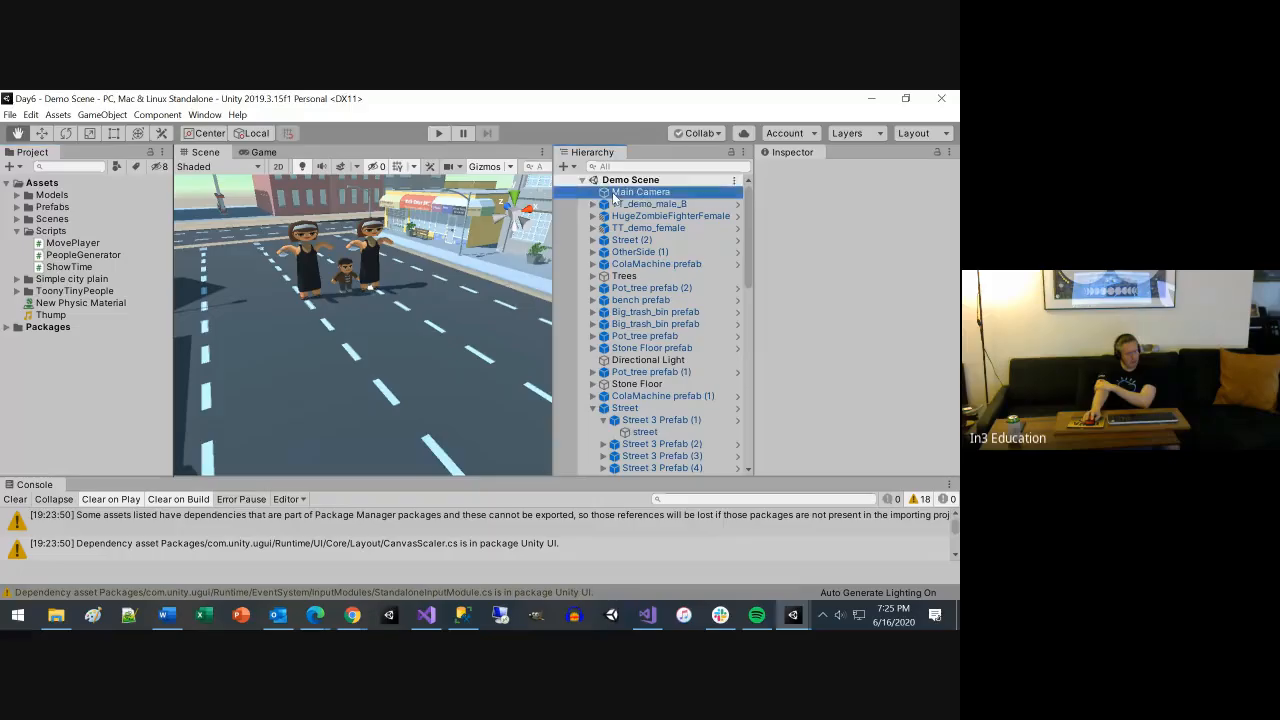
pyautogui.click(638, 204)
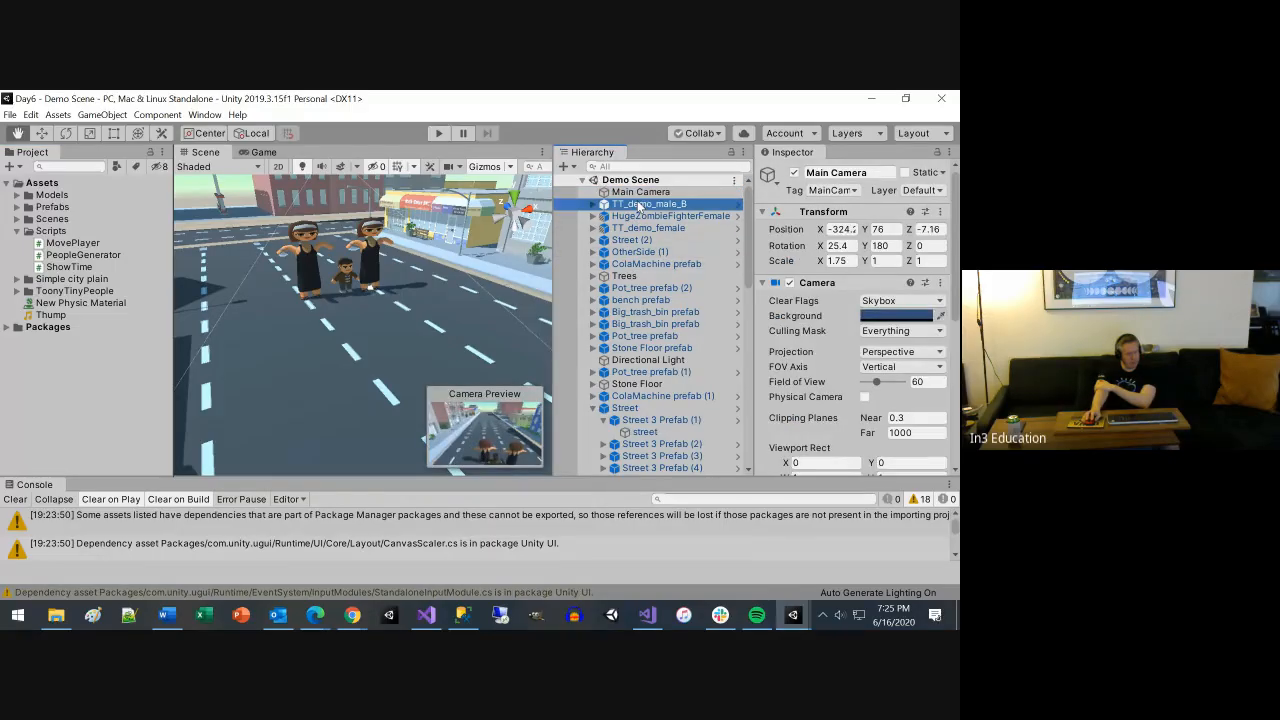
pyautogui.click(438, 133)
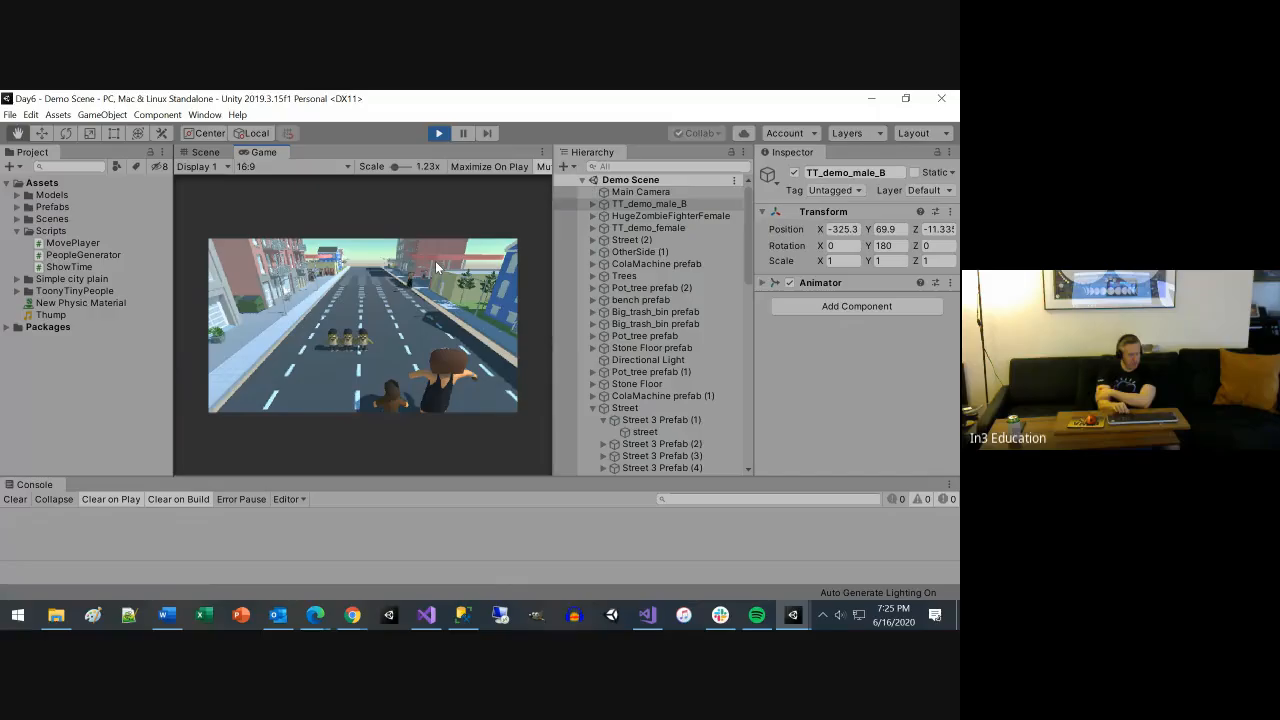
pyautogui.click(436, 136)
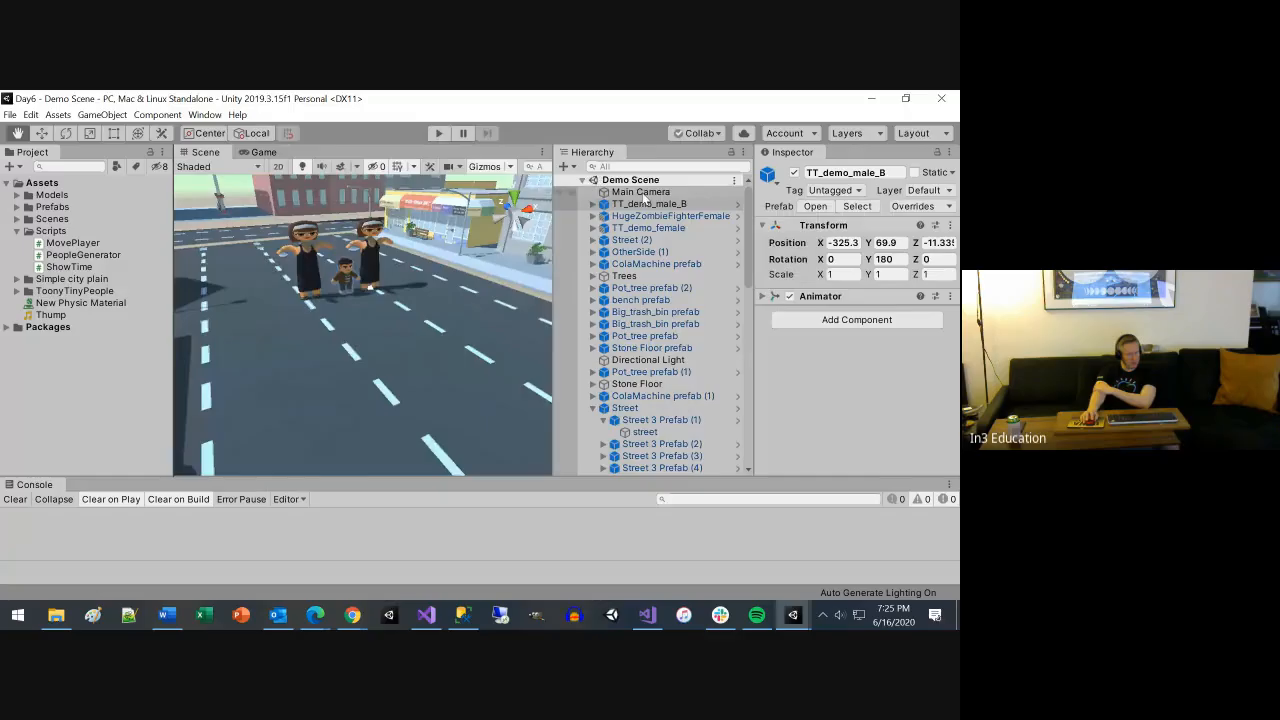
# Make the Main Camera a child of TT_demo_male_B in the scene hierarchy
pyautogui.click(645, 193)
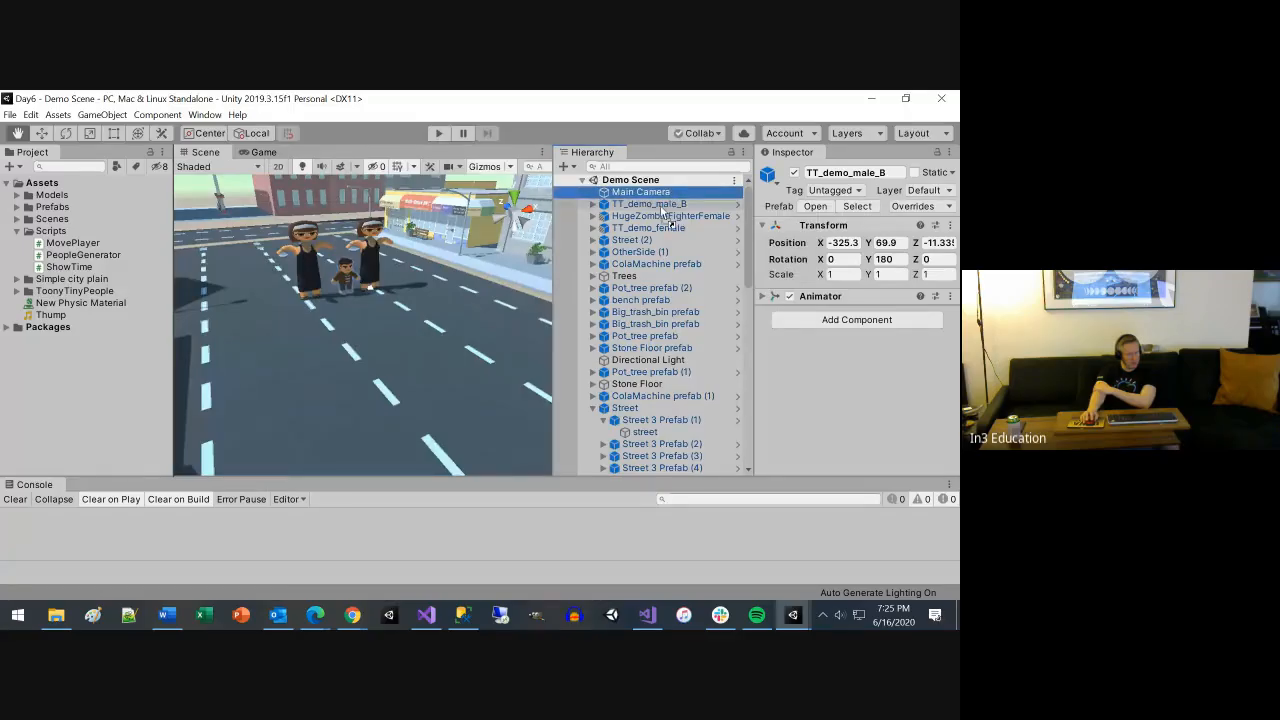
pyautogui.moveTo(661, 212); pyautogui.dragTo(660, 207)
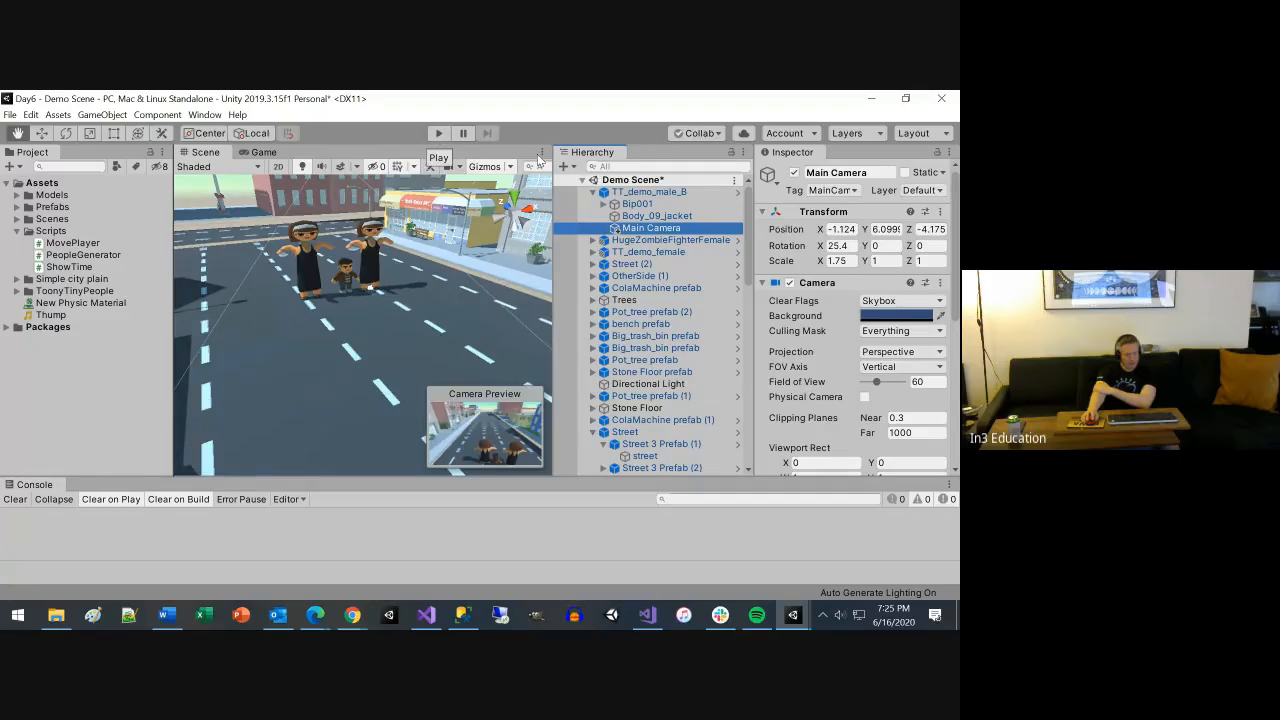
# Move the Main Camera from TT_demo_male_B to HugeZombieFighterFemale as its child in the scene hierarchy
pyautogui.click(648, 193)
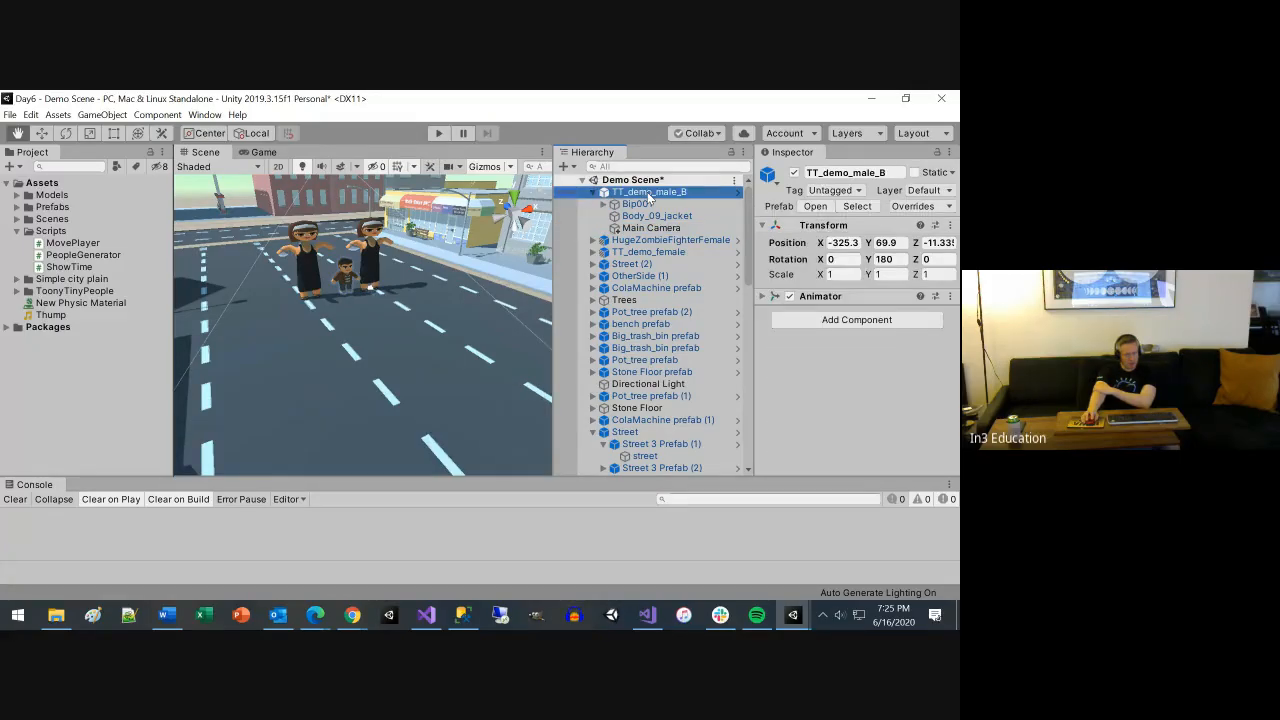
pyautogui.click(640, 230)
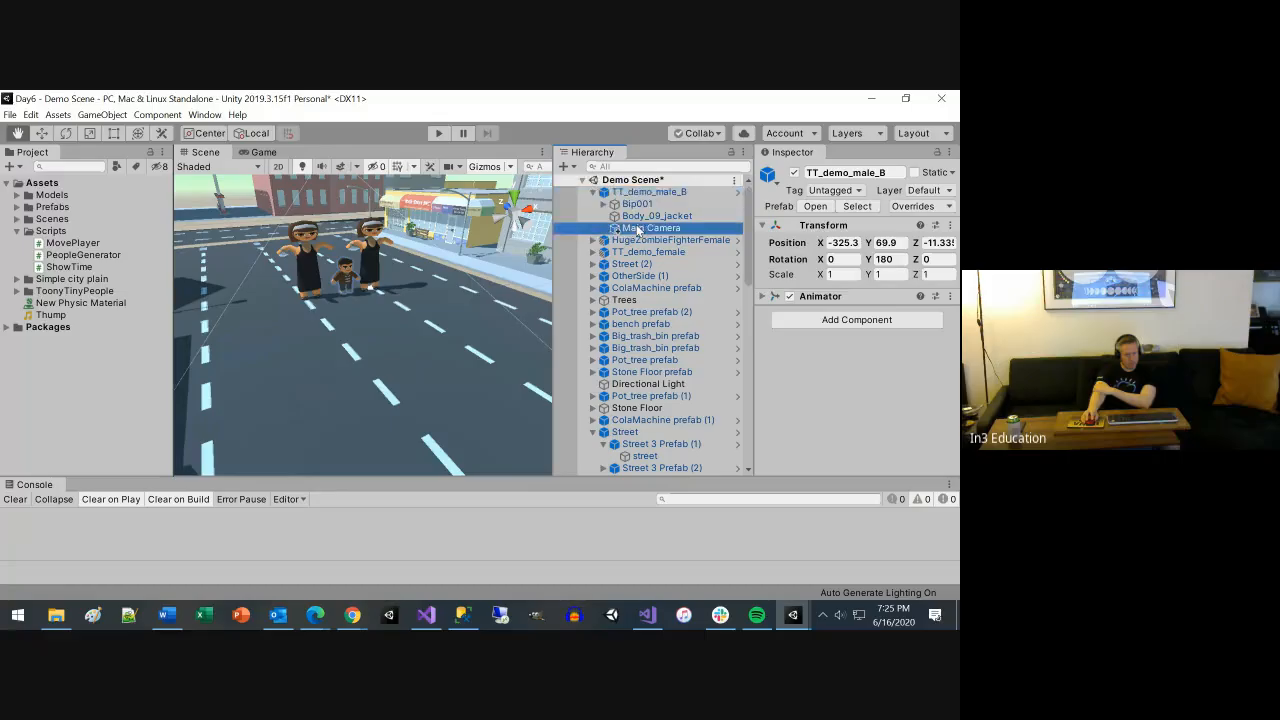
pyautogui.moveTo(638, 230); pyautogui.dragTo(633, 242)
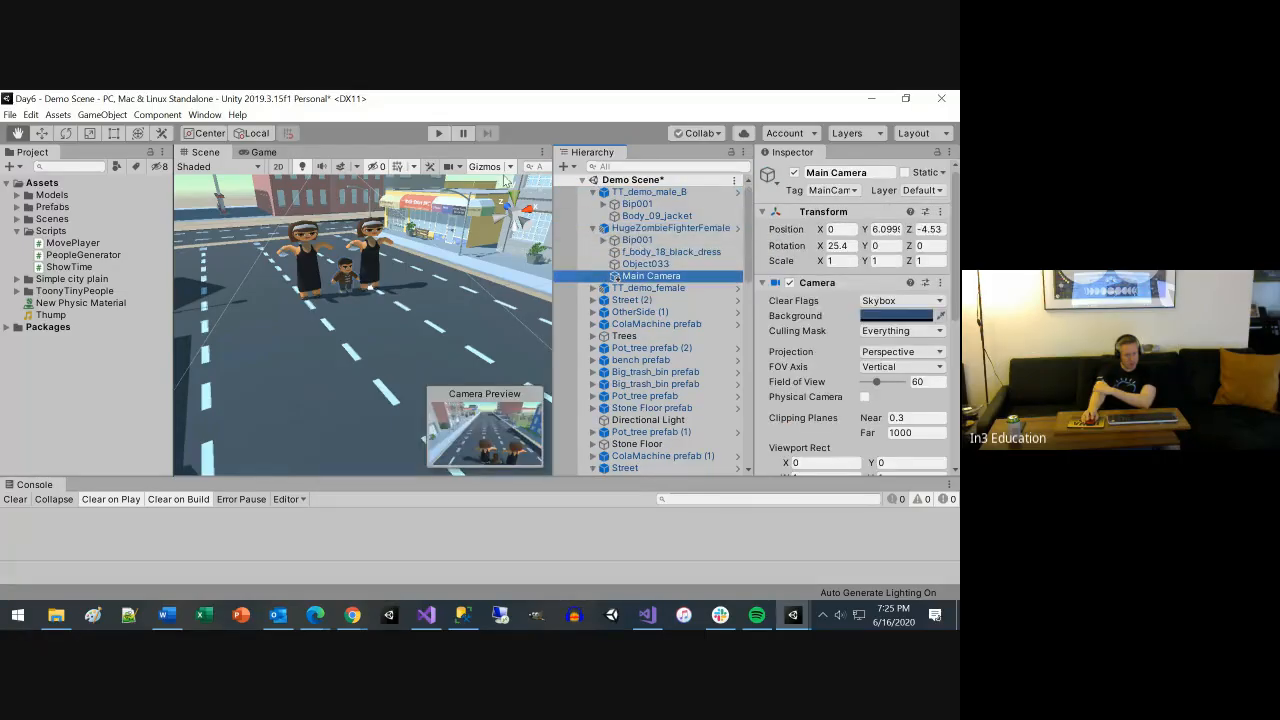
# Run the scene, turn the player right and left to check how the attached camera follows her, and stop the run
pyautogui.click(440, 133)
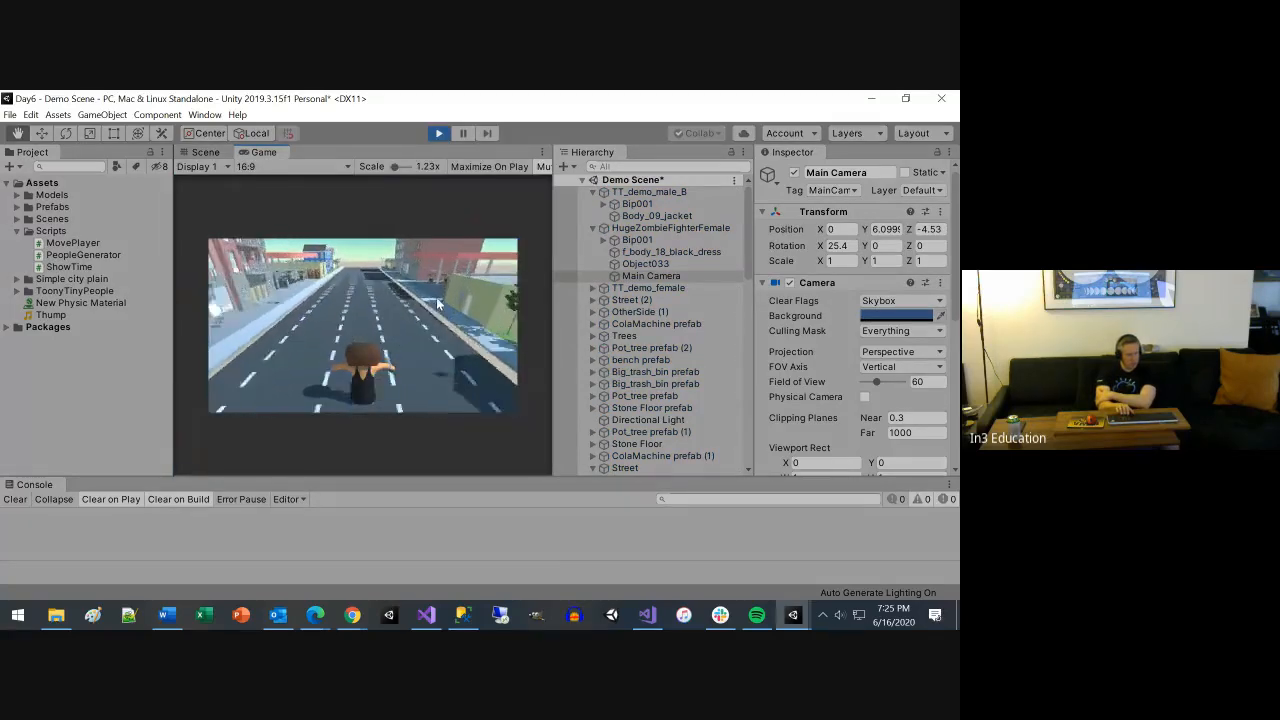
pyautogui.press('Right')
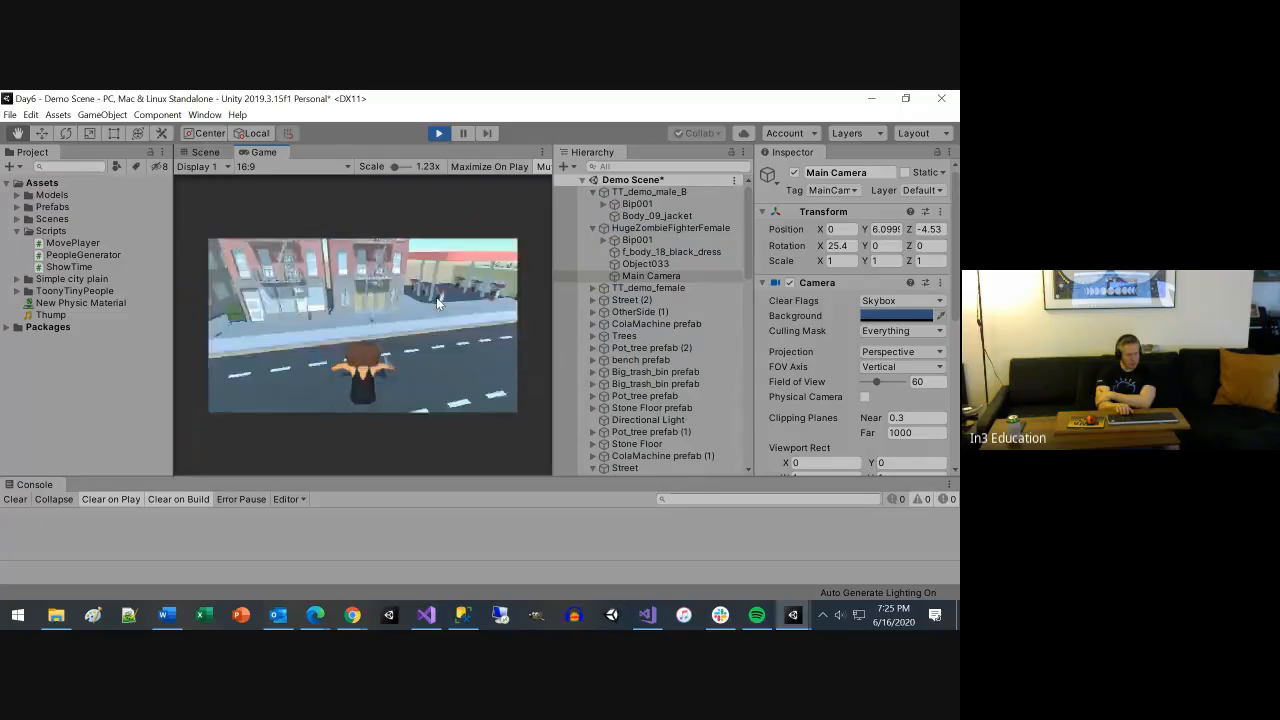
pyautogui.press('Right')
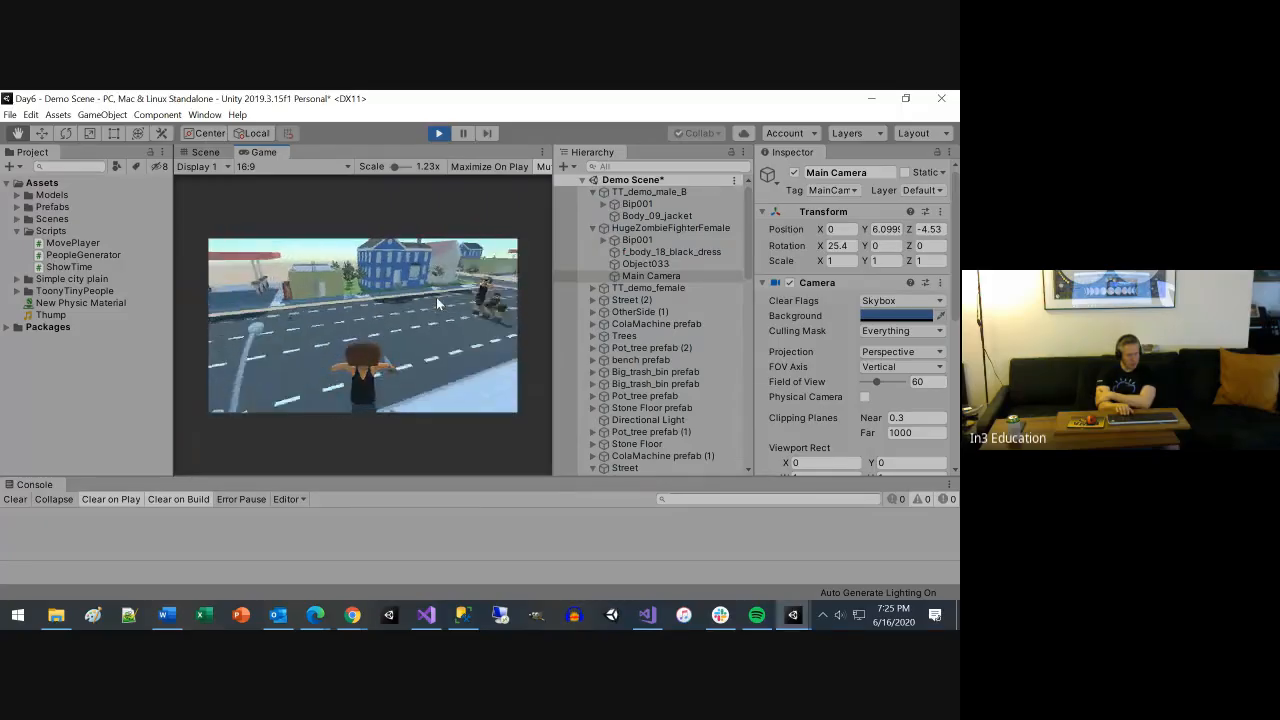
pyautogui.press('Right')
pyautogui.press('Left')
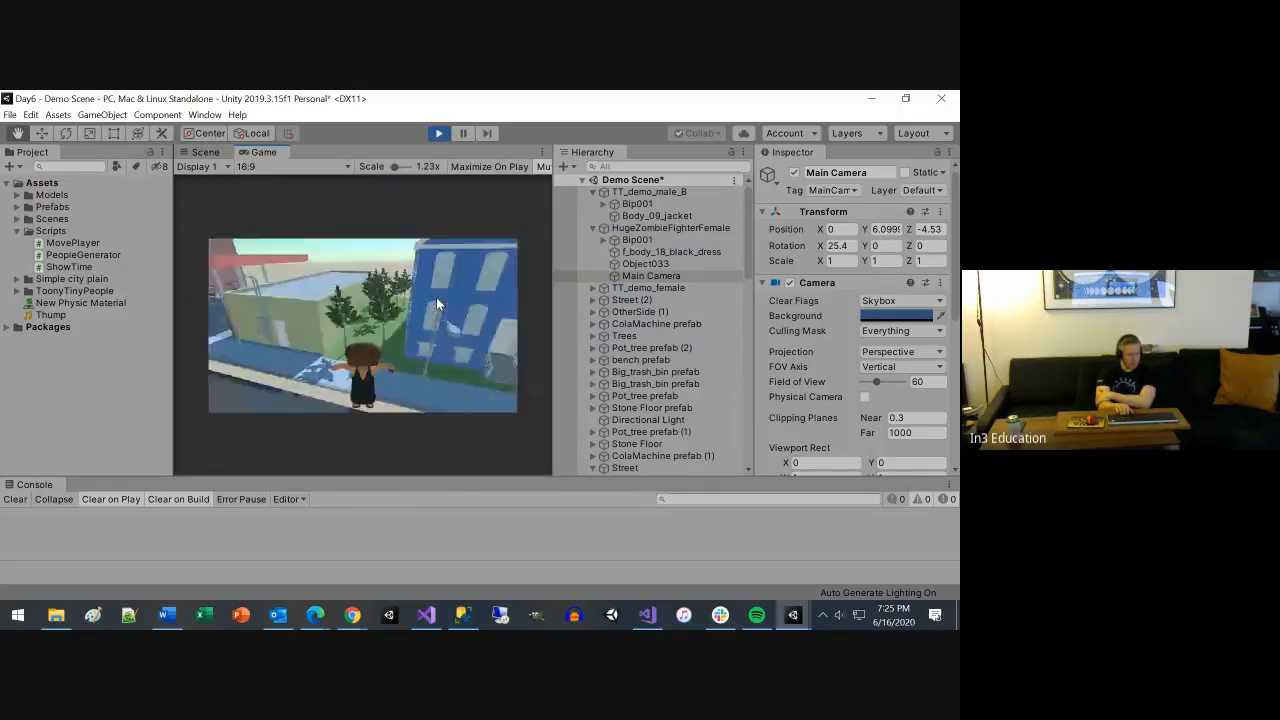
pyautogui.press('Left')
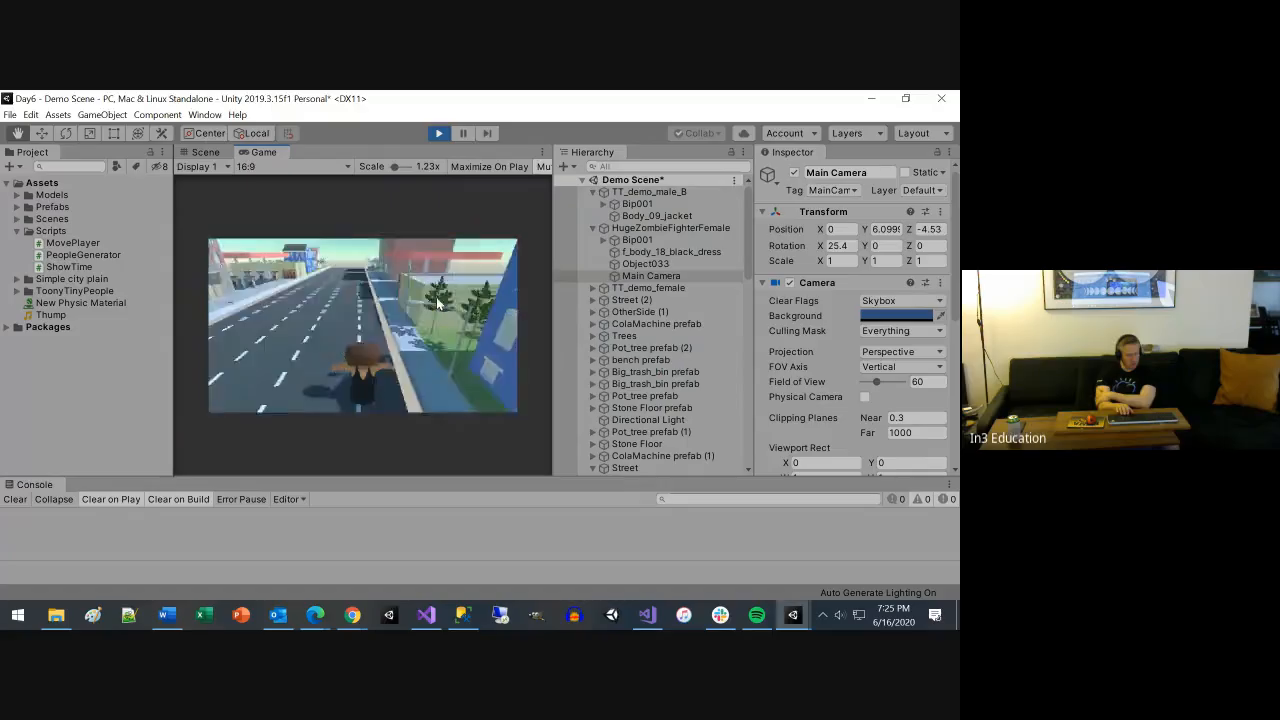
pyautogui.press('Left')
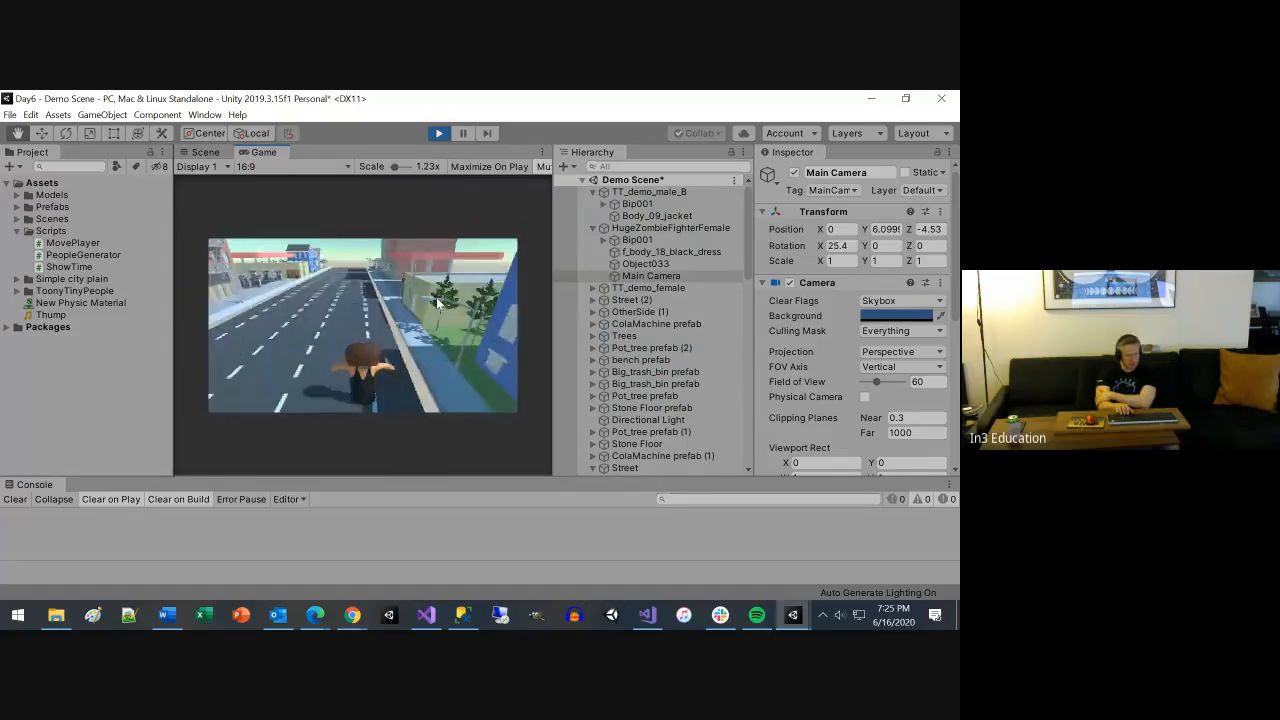
pyautogui.press('Left')
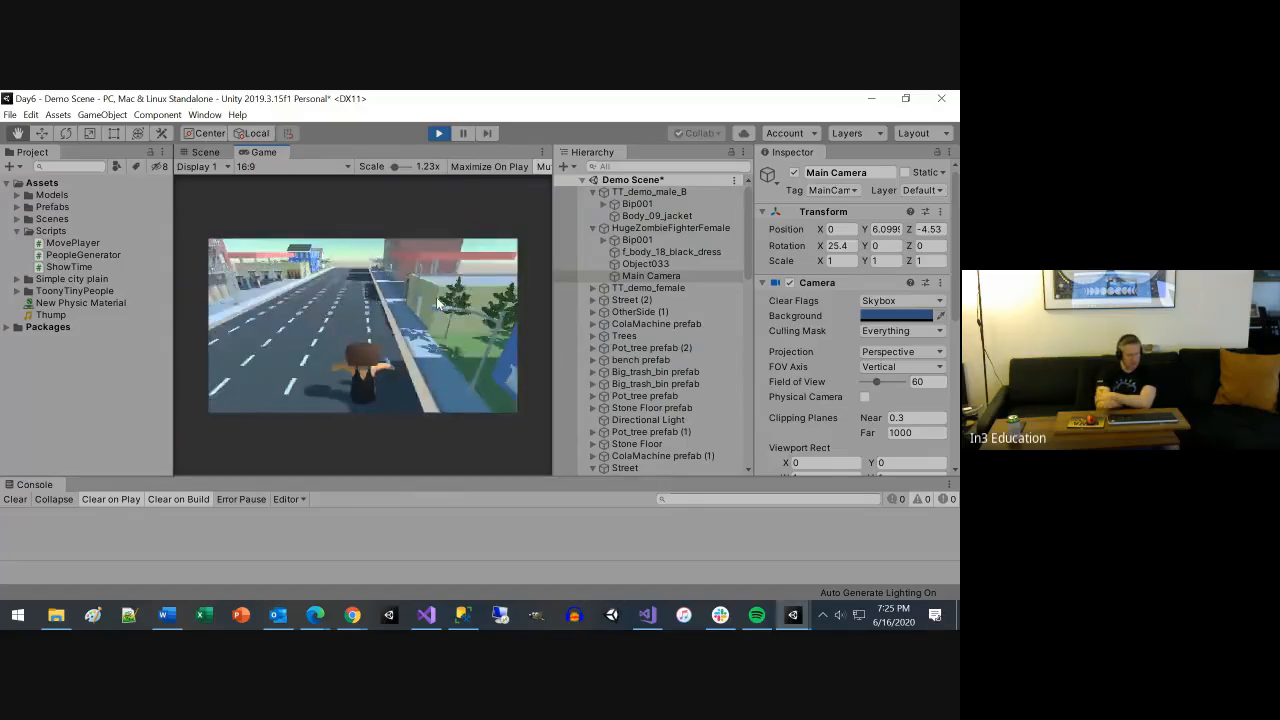
pyautogui.press('Left')
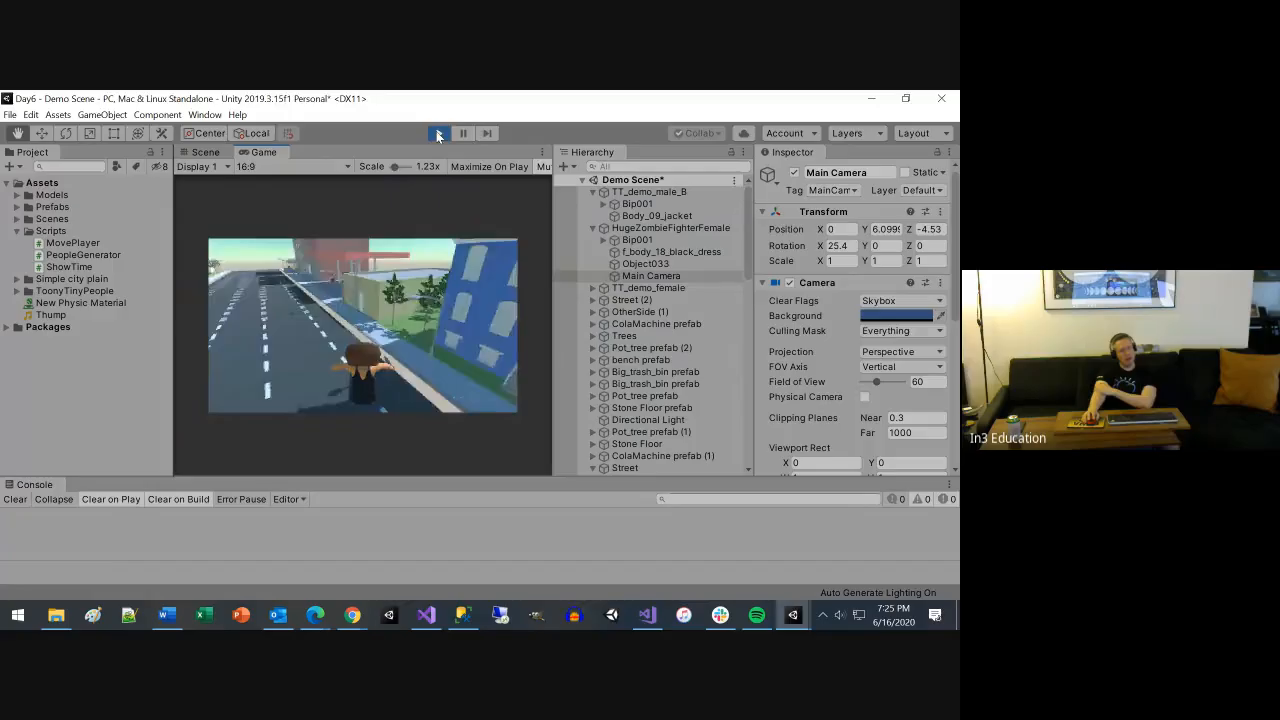
pyautogui.click(437, 133)
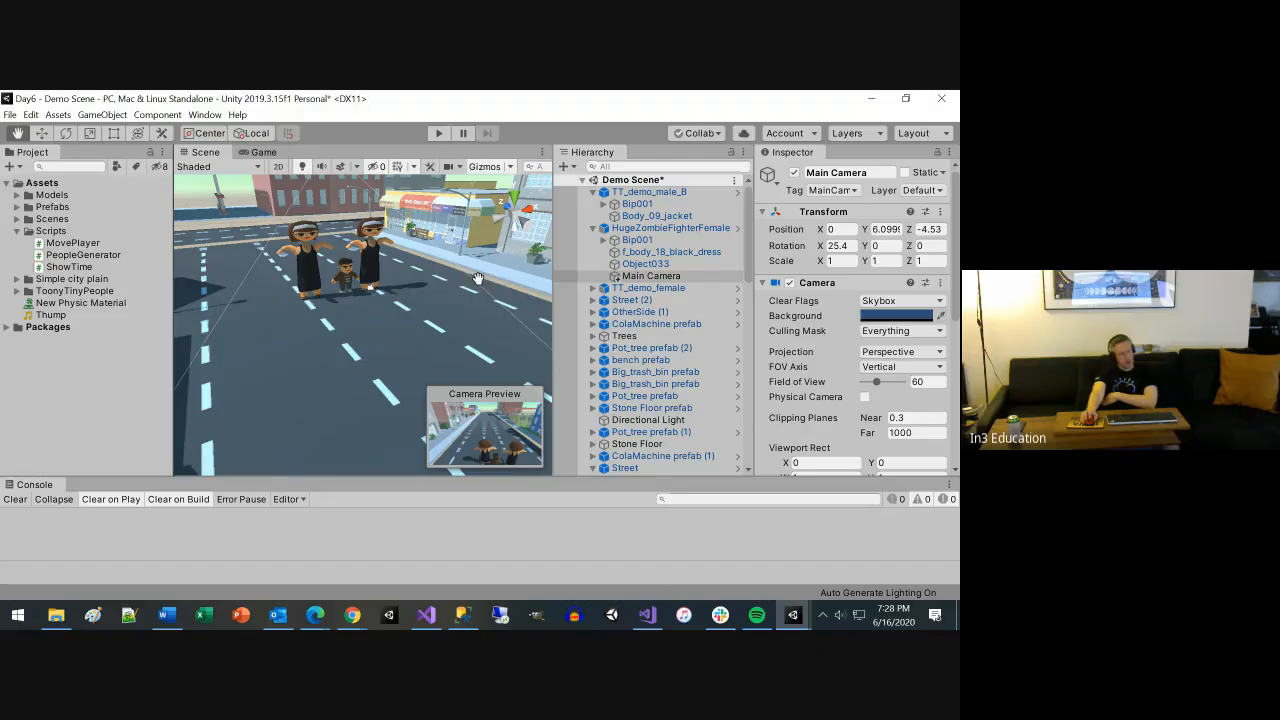
# Open the Package Manager, glance over the owned assets and switch the list to built-in packages
pyautogui.click(200, 116)
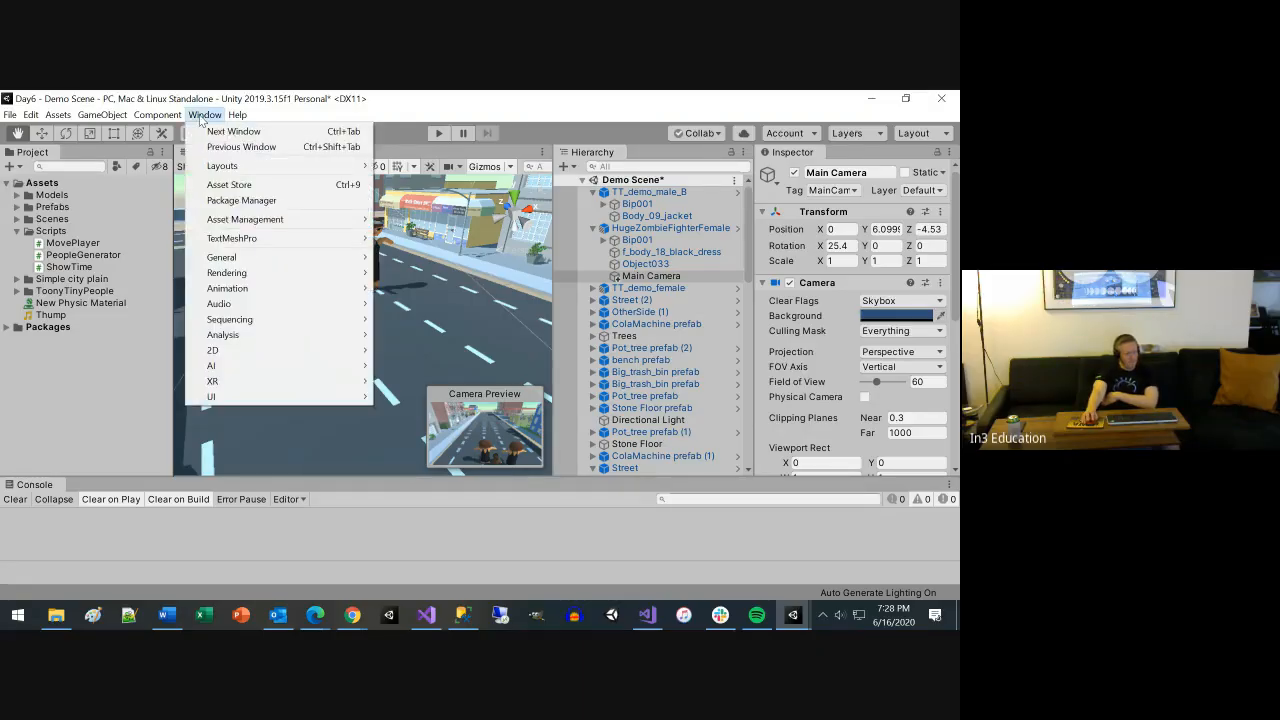
pyautogui.moveTo(228, 226)
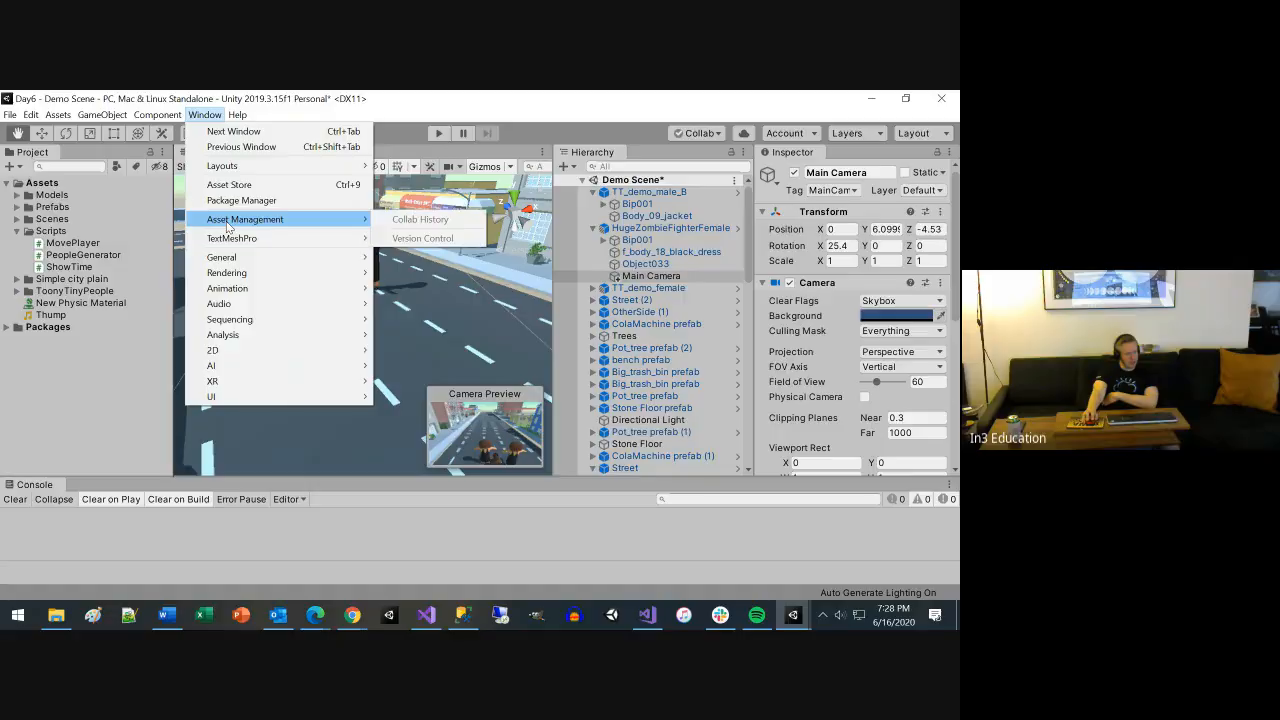
pyautogui.click(238, 201)
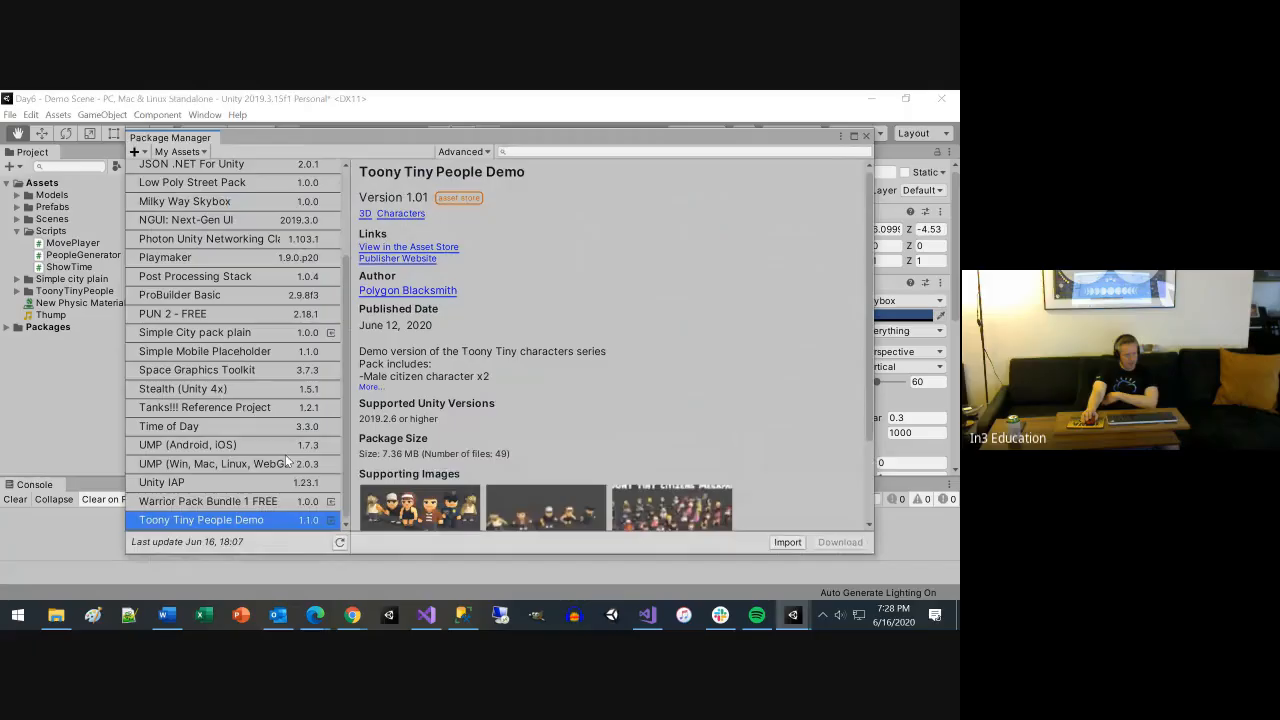
pyautogui.scroll(4, 227, 445)
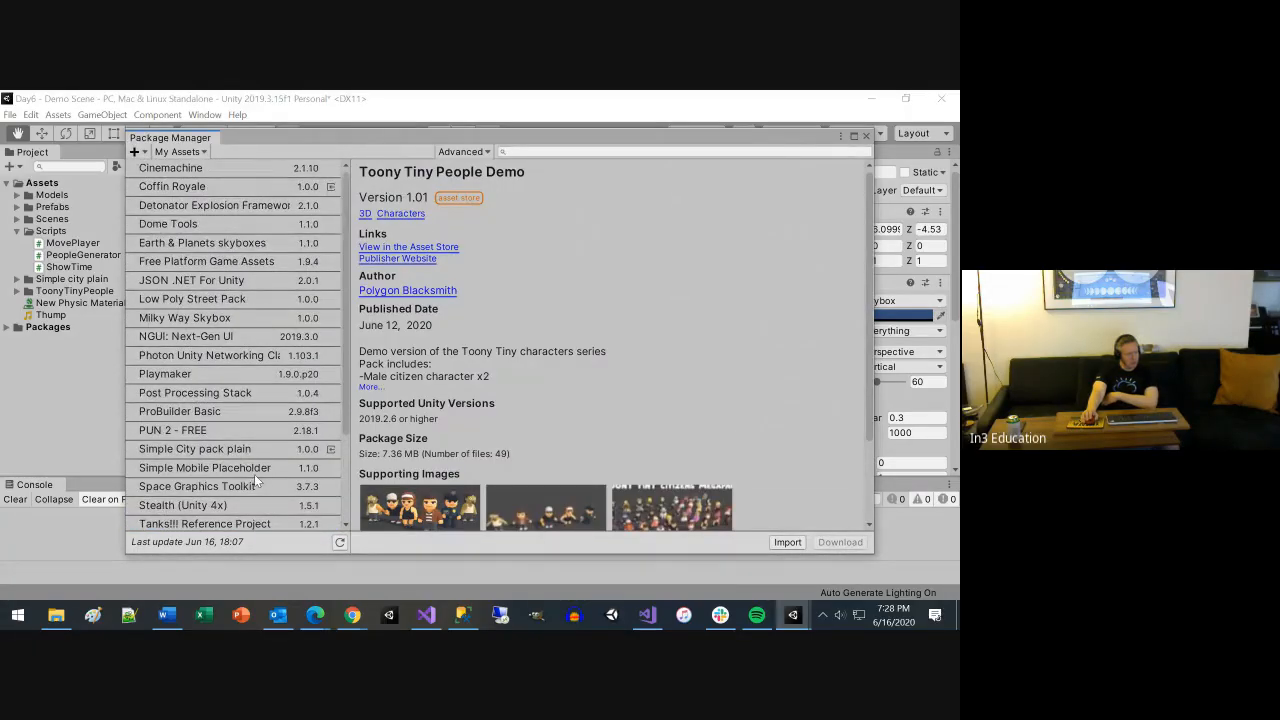
pyautogui.click(199, 153)
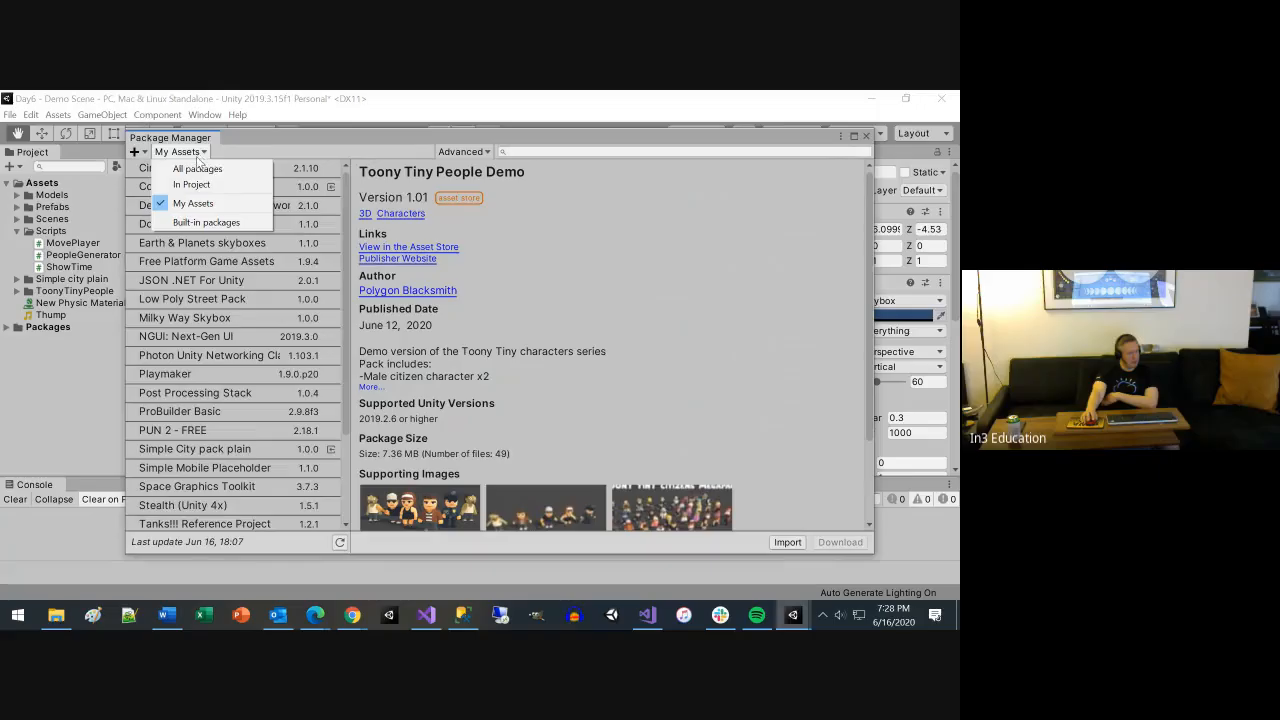
pyautogui.click(191, 222)
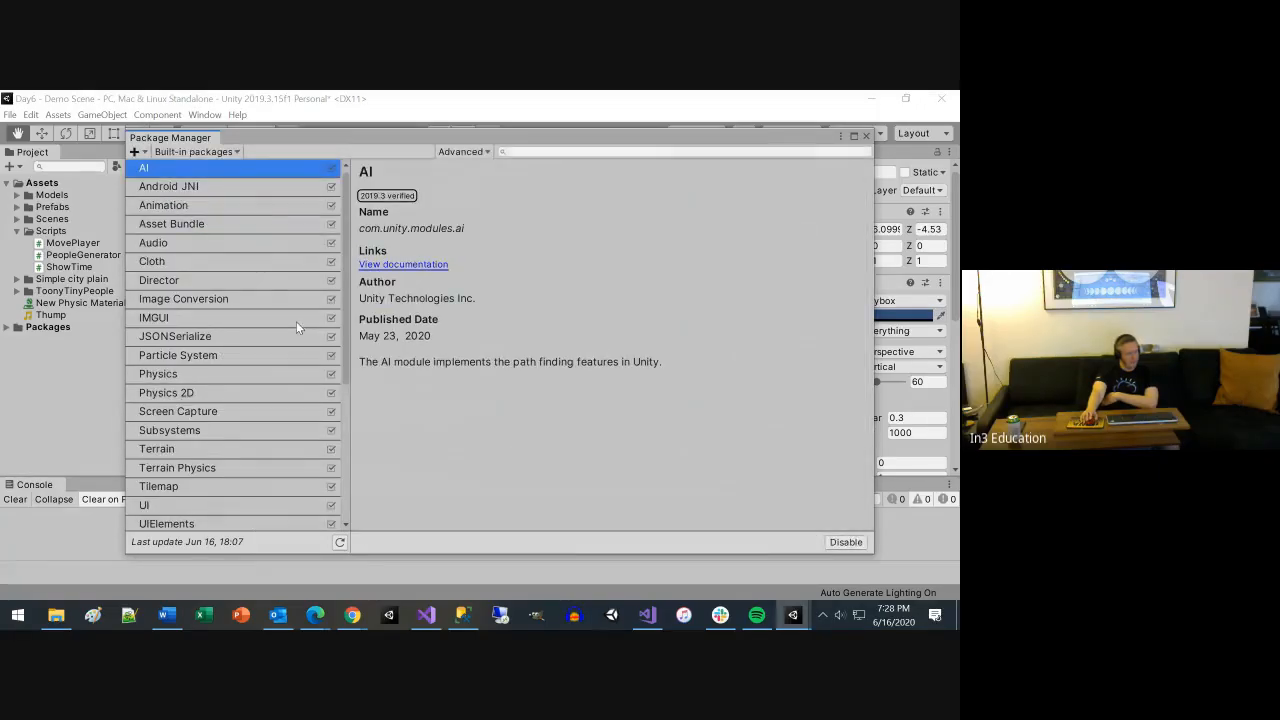
# Look through the whole list of built-in packages, including VR and XR, and close the Package Manager
pyautogui.scroll(-2, 296, 327)
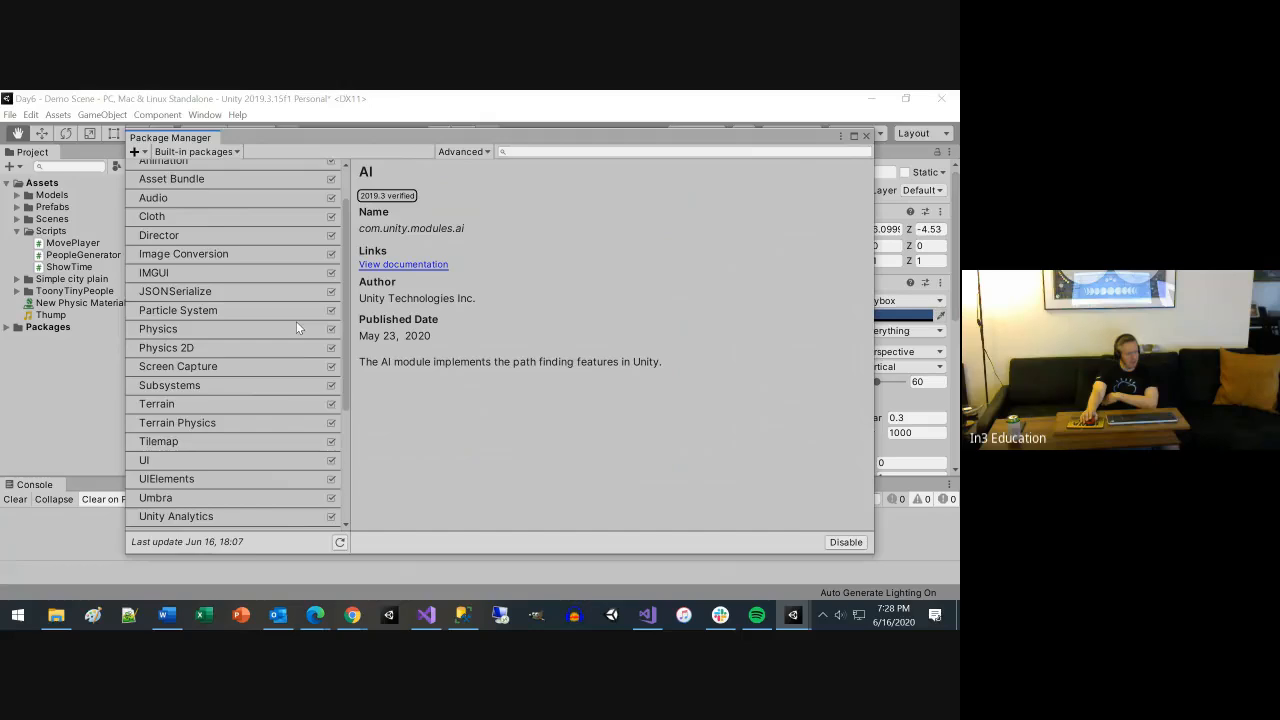
pyautogui.scroll(-4, 296, 327)
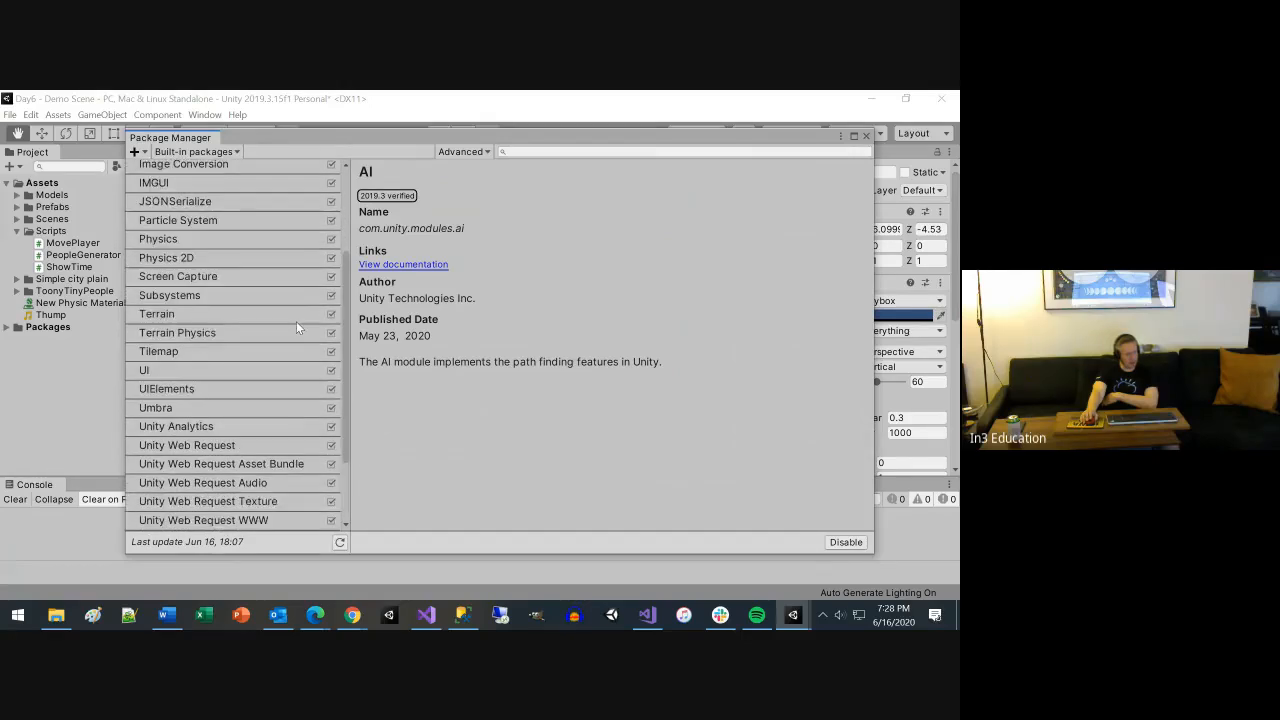
pyautogui.scroll(-4, 296, 327)
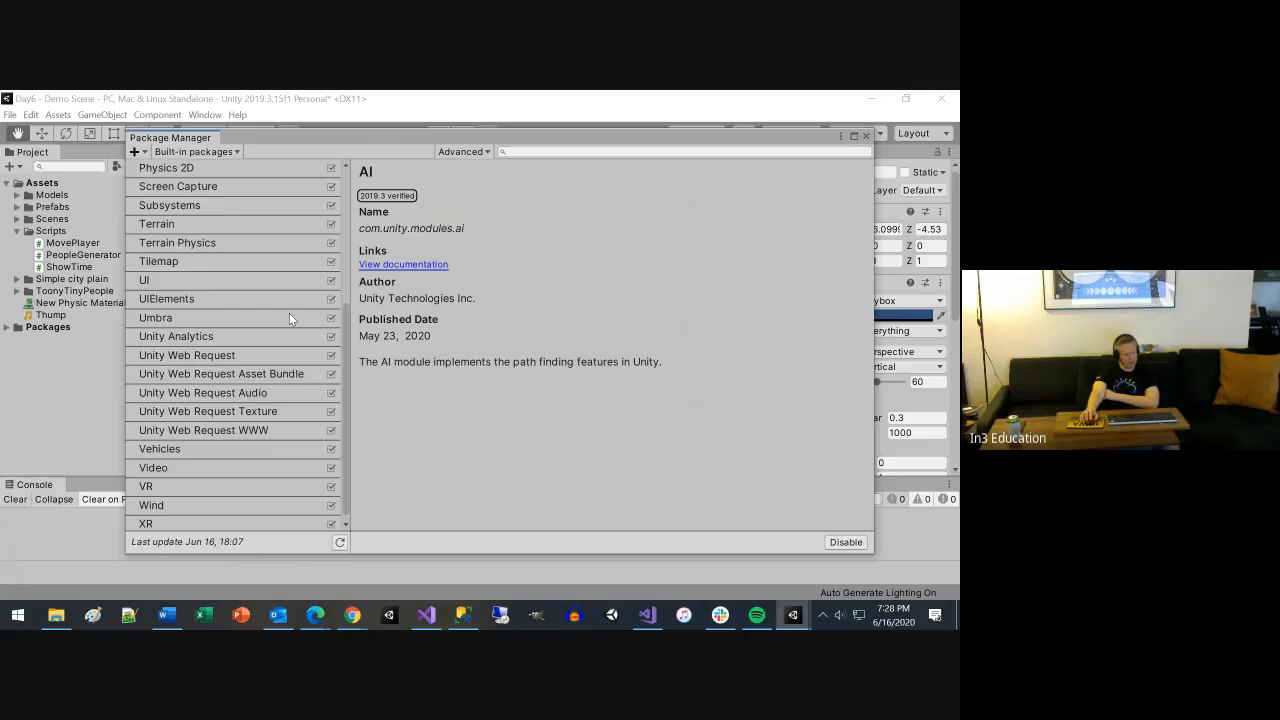
pyautogui.scroll(-1, 289, 315)
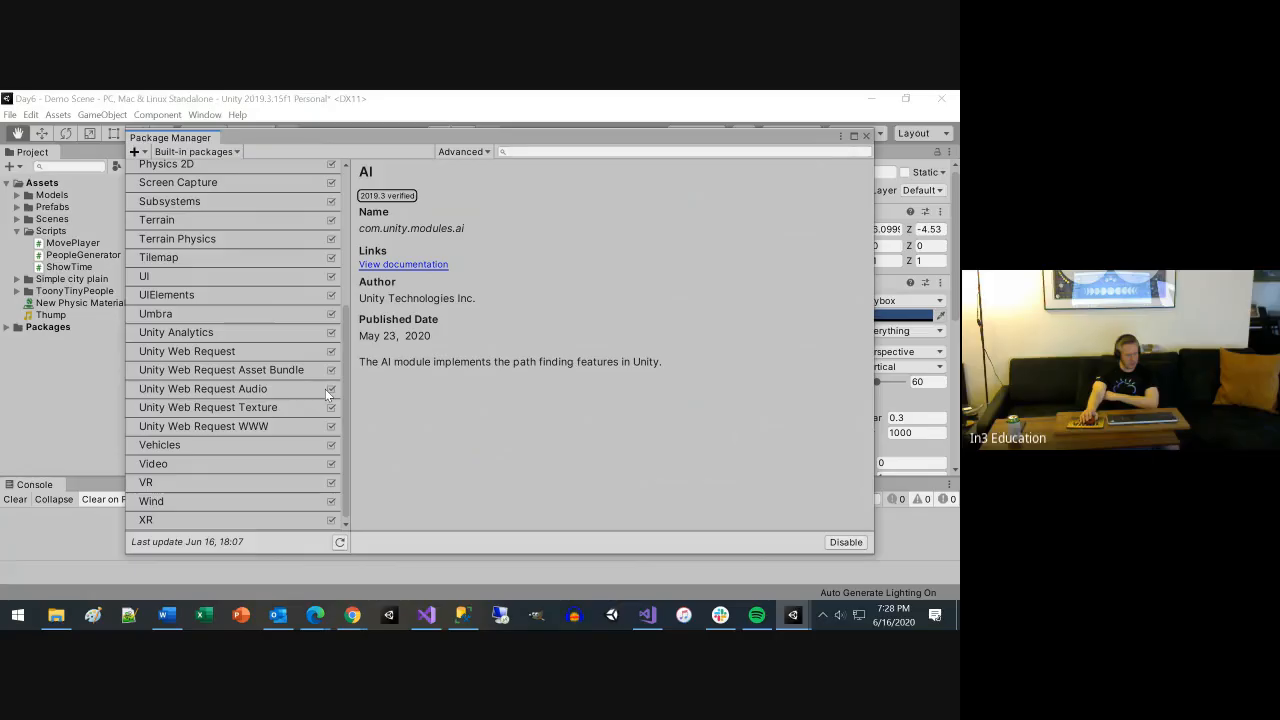
pyautogui.scroll(3, 317, 394)
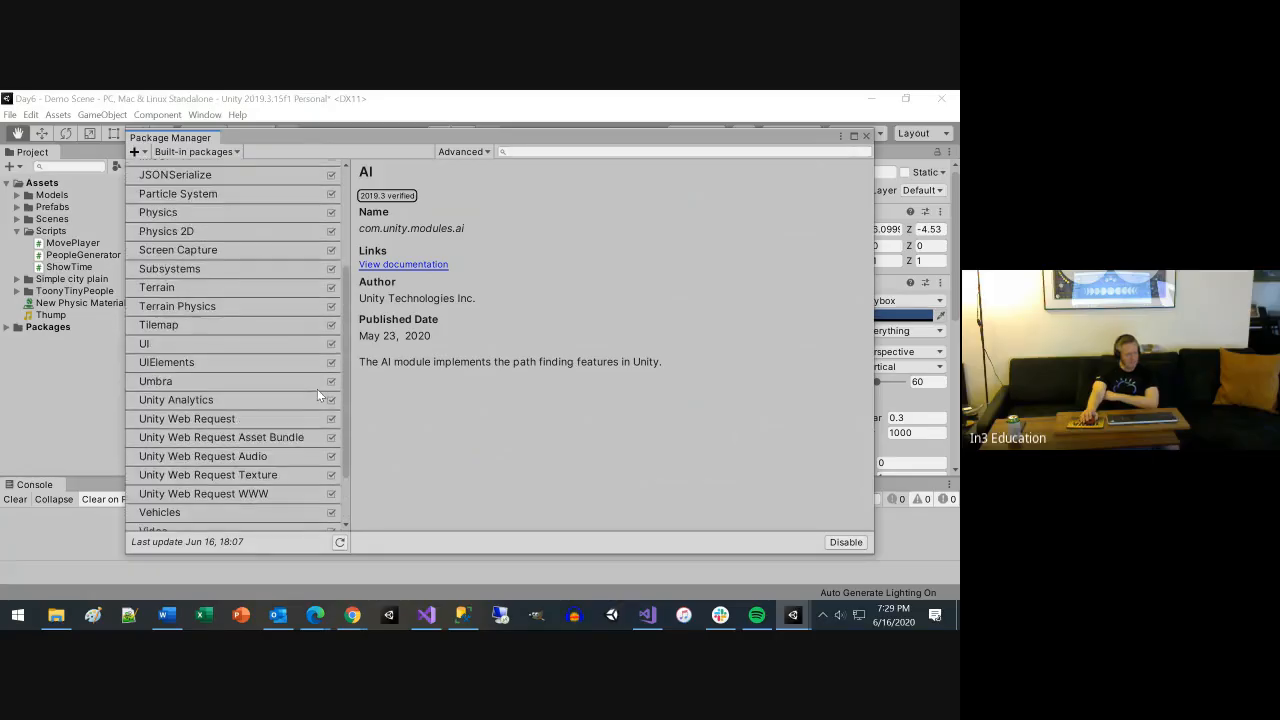
pyautogui.scroll(5, 317, 393)
pyautogui.scroll(3, 318, 394)
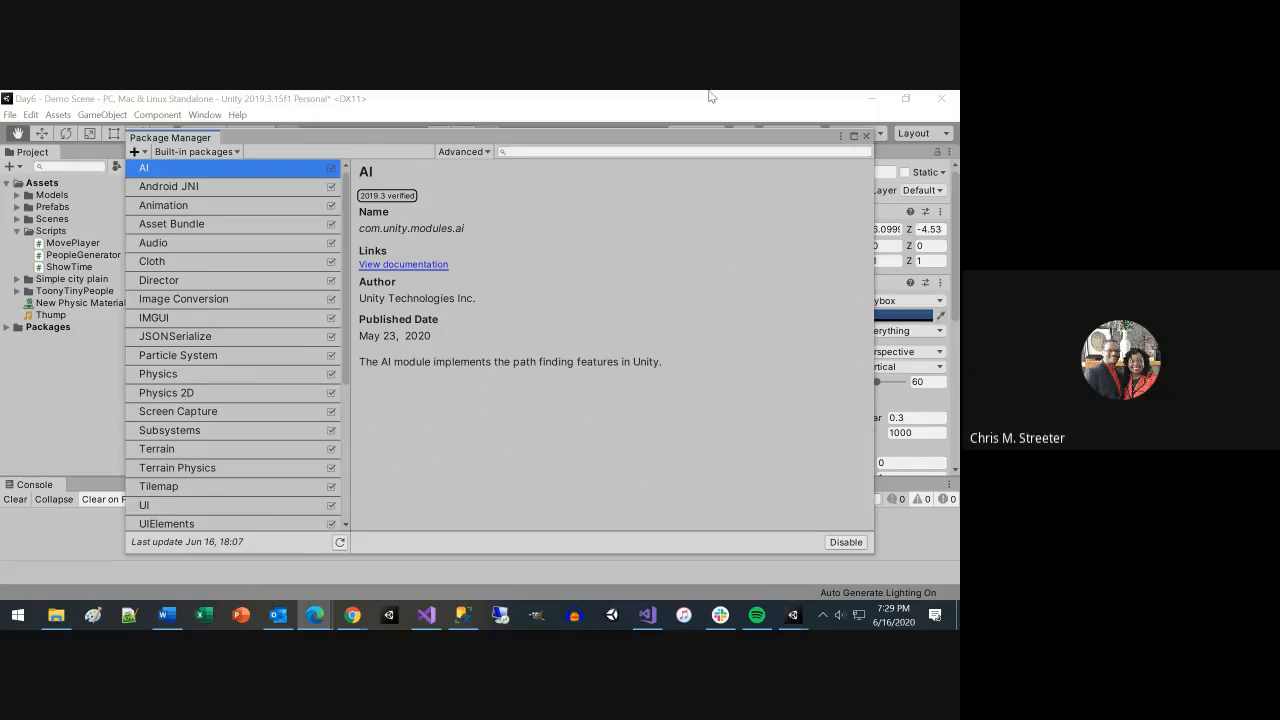
pyautogui.click(865, 137)
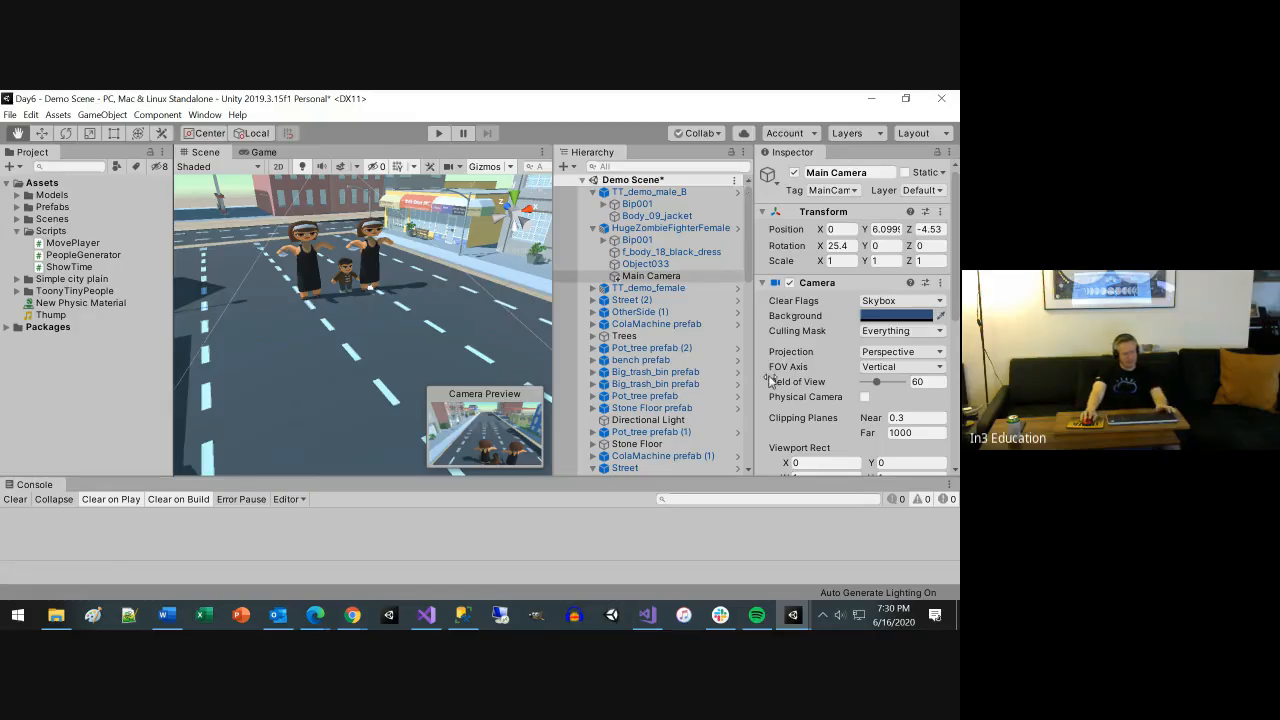
# Open a new Chrome window and search Google for "vr headsets"
pyautogui.rightClick(358, 622)
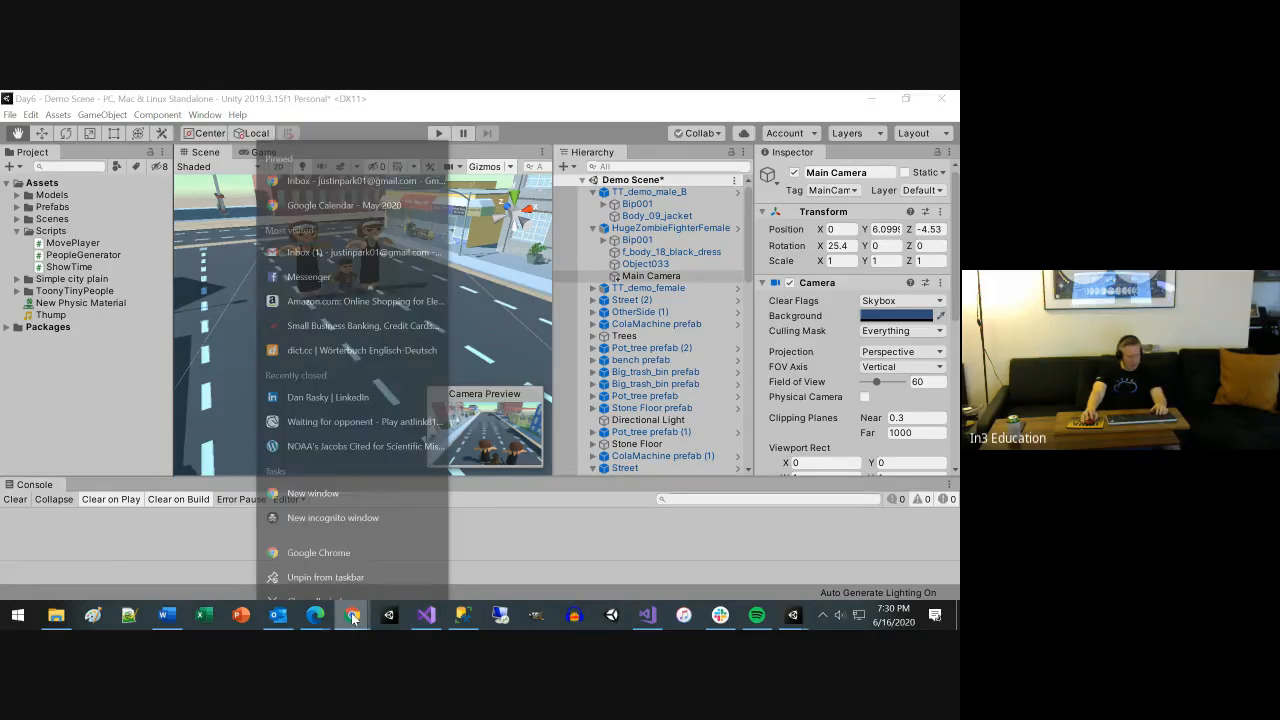
pyautogui.click(314, 531)
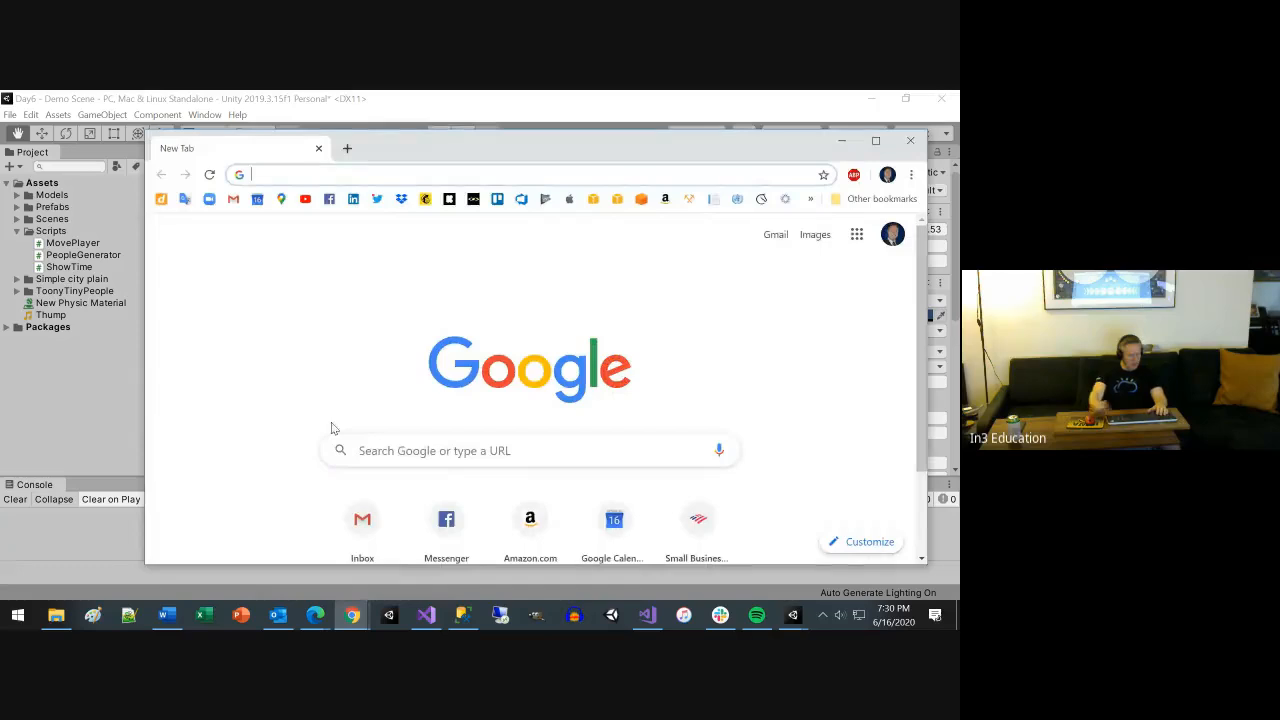
pyautogui.write('v')
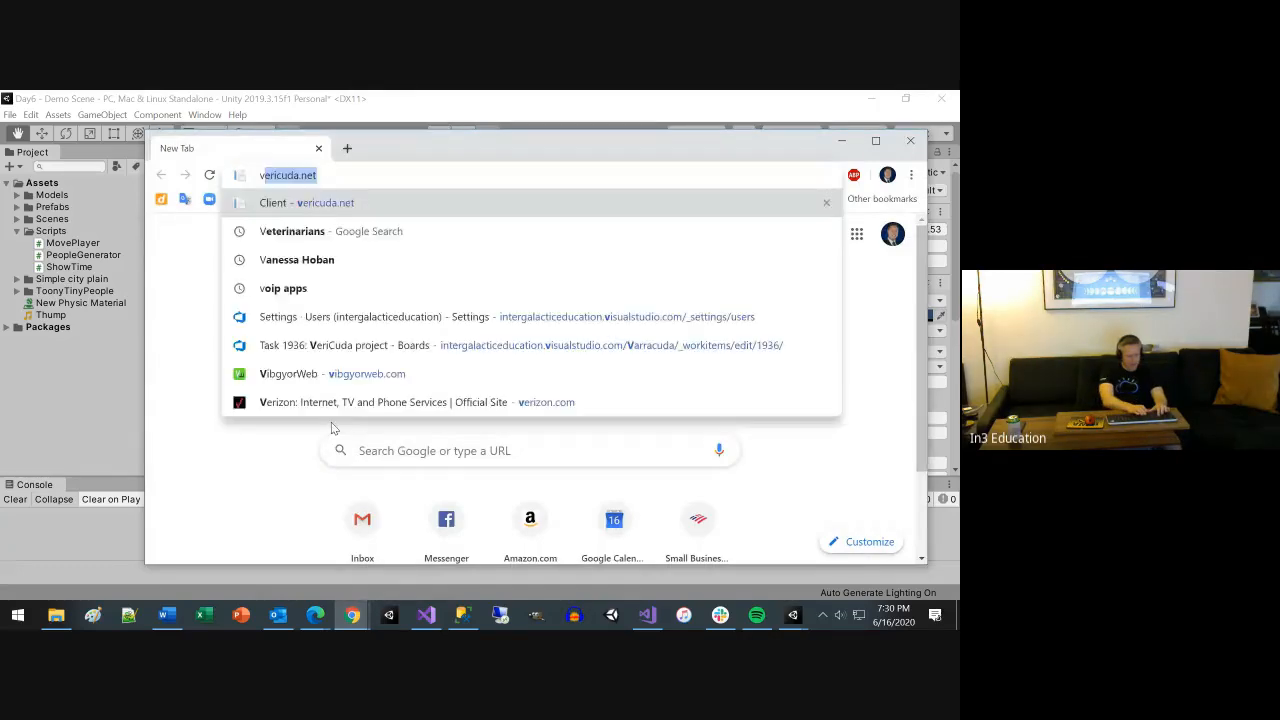
pyautogui.write('r headsets')
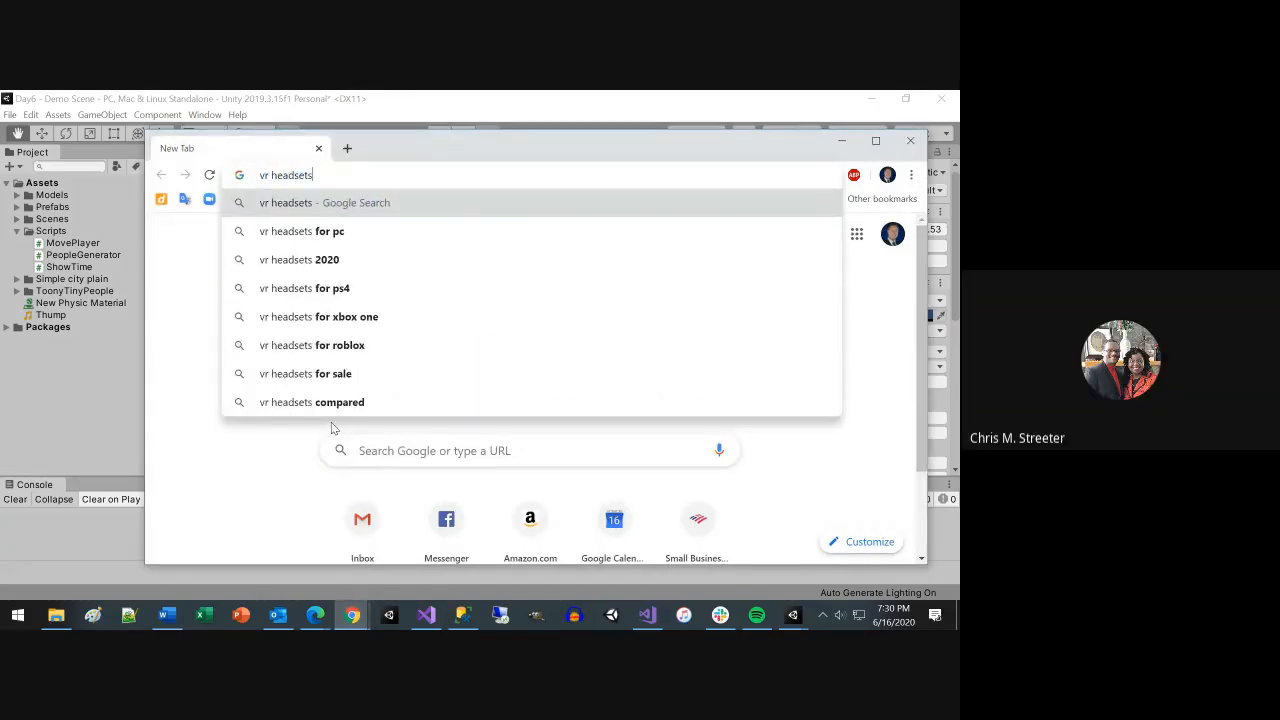
pyautogui.press('Return')
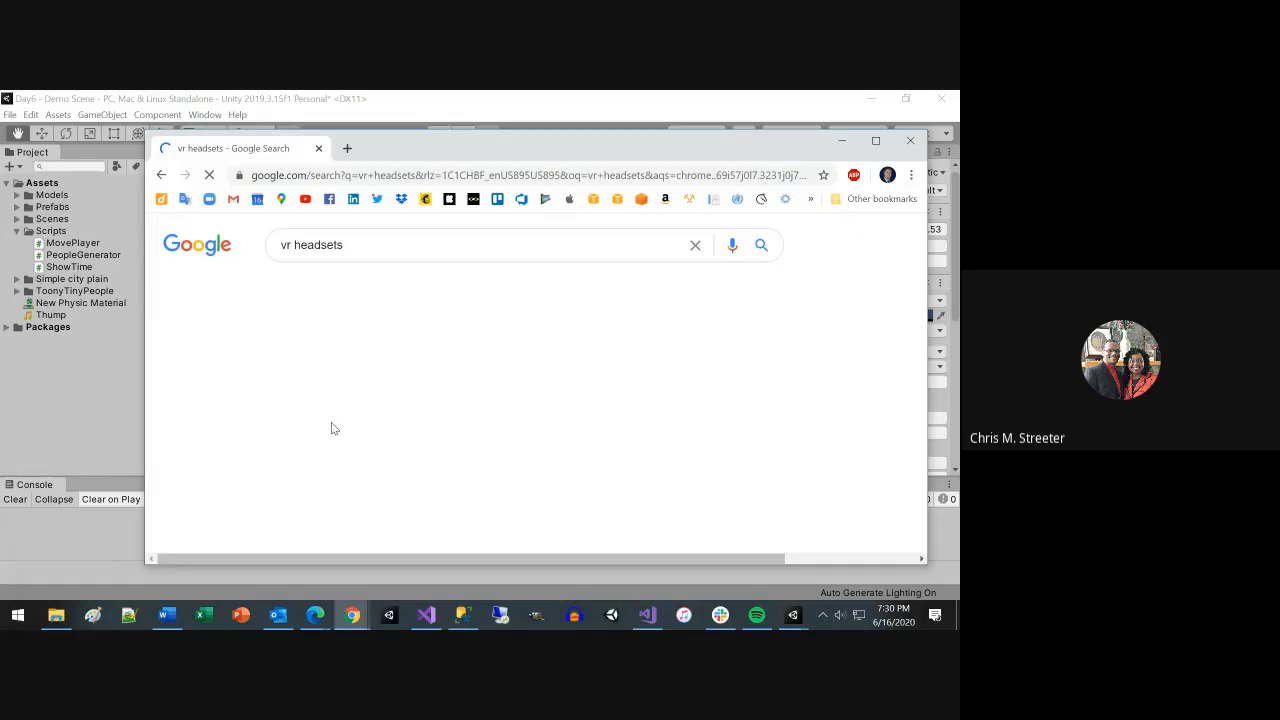
# Examine the sponsored VR headset offers and the first article result in the search results
pyautogui.scroll(-2, 443, 400)
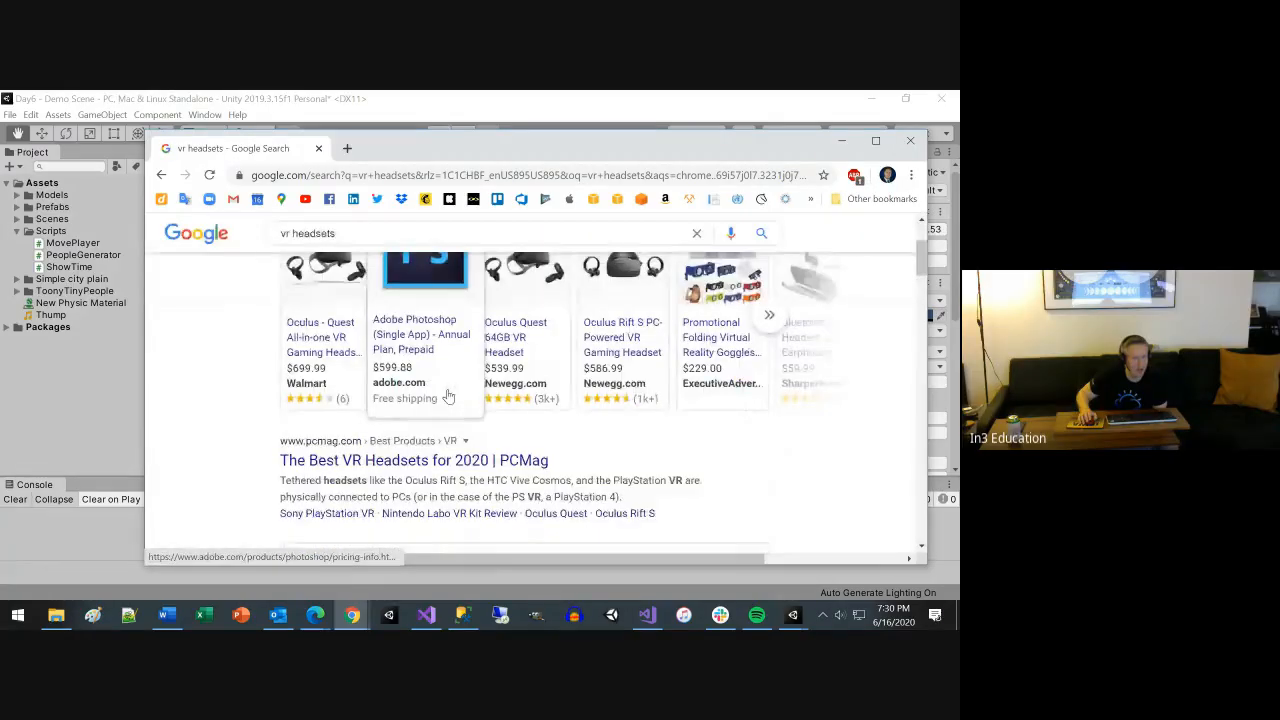
pyautogui.scroll(1, 443, 394)
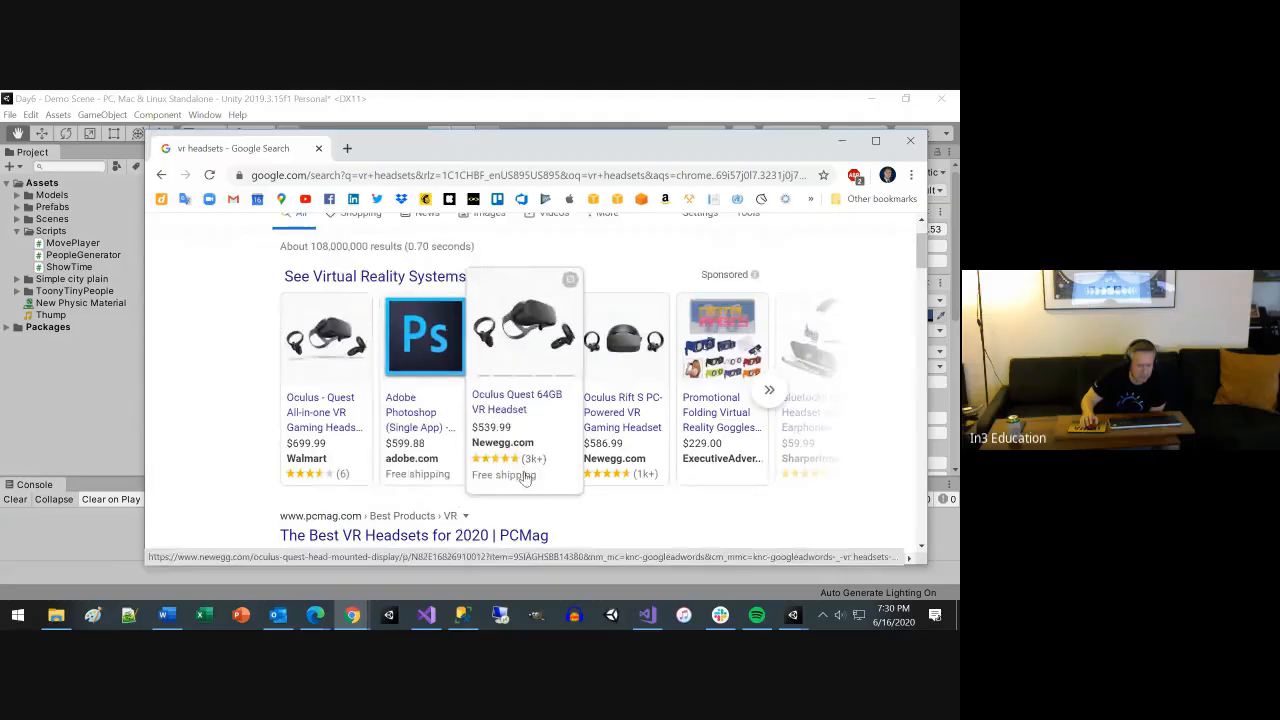
pyautogui.scroll(-1, 549, 442)
pyautogui.scroll(-2, 549, 442)
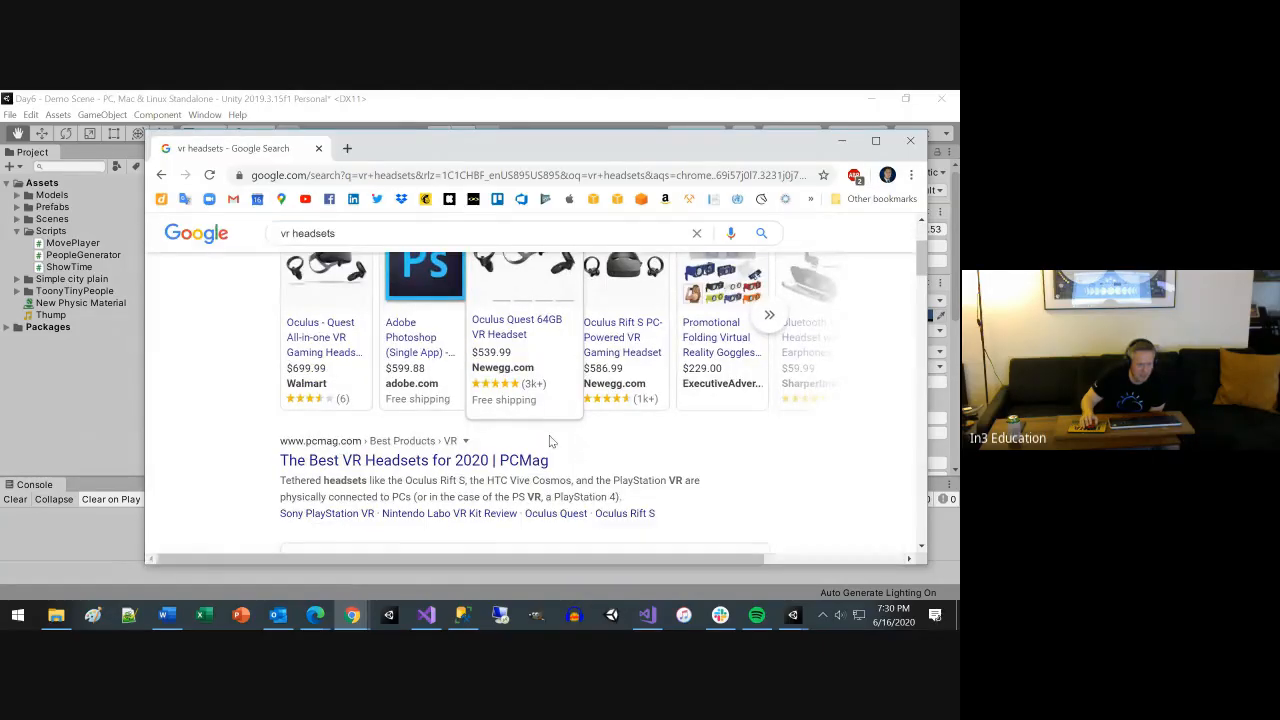
pyautogui.scroll(2, 551, 437)
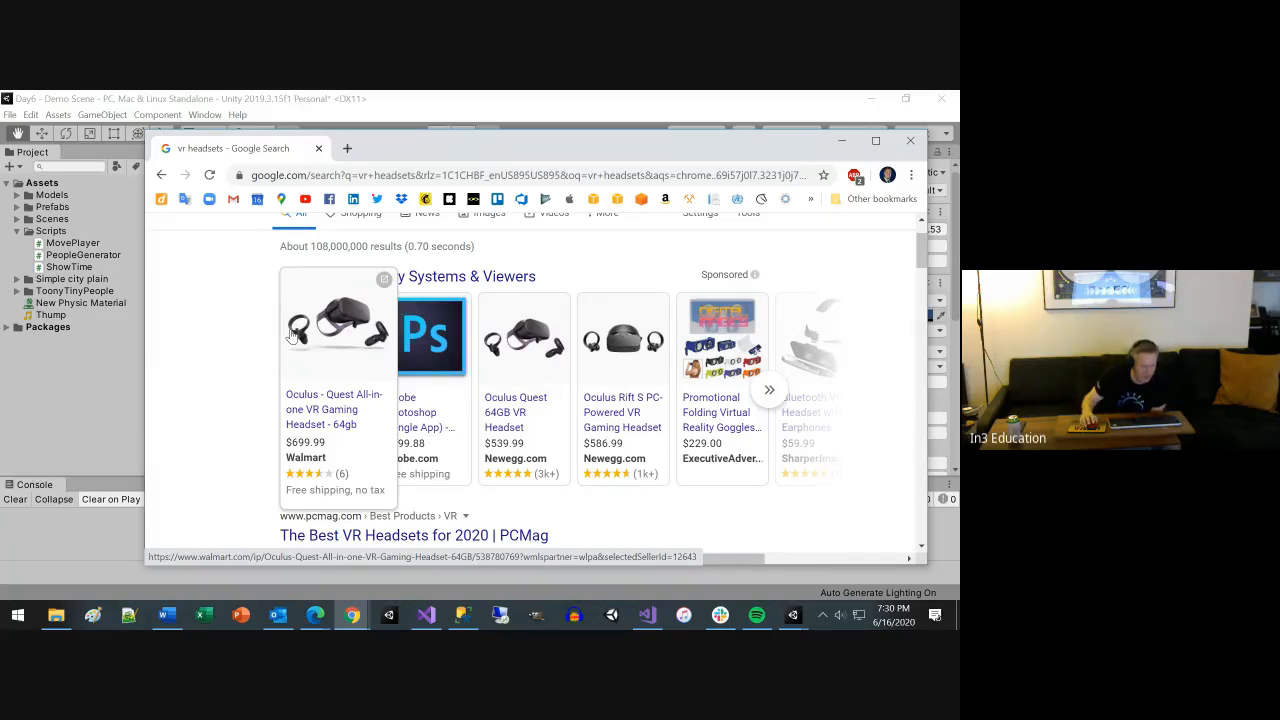
pyautogui.scroll(-1, 366, 405)
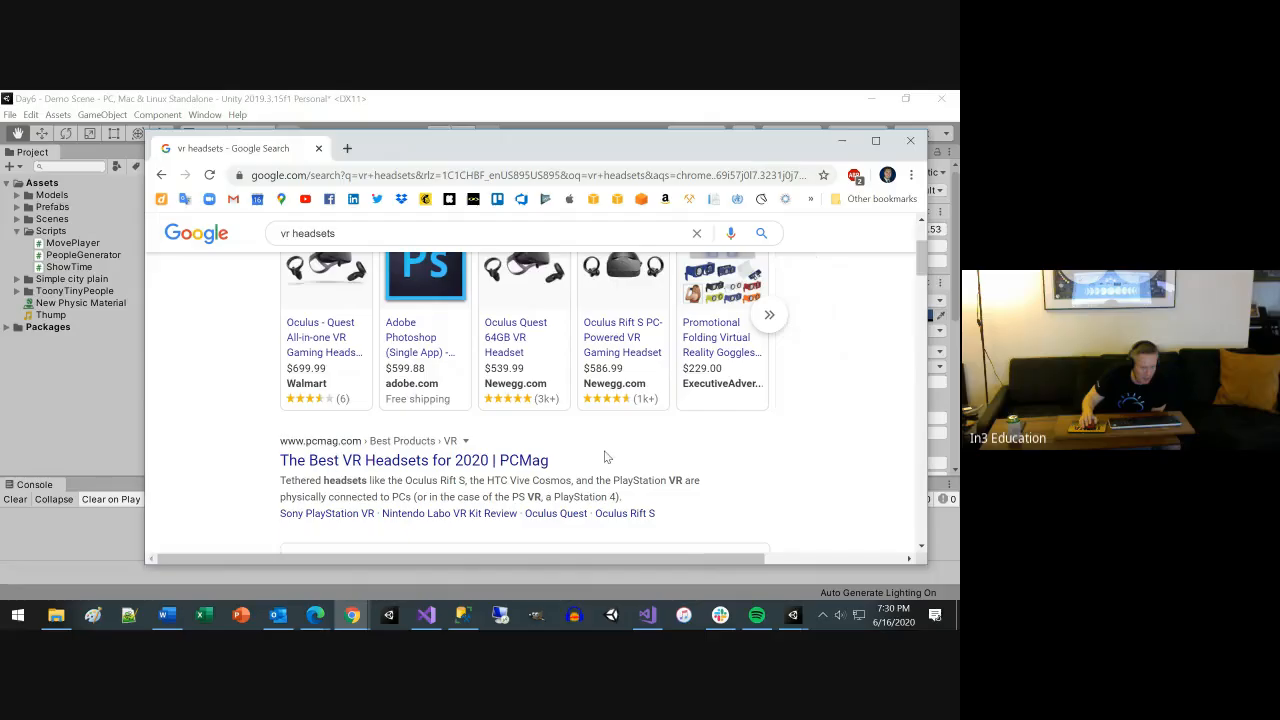
# Look through the whole row of sponsored VR headset offers, including the HTC VIVE Cosmos Elite and HP Reverb
pyautogui.scroll(1, 604, 457)
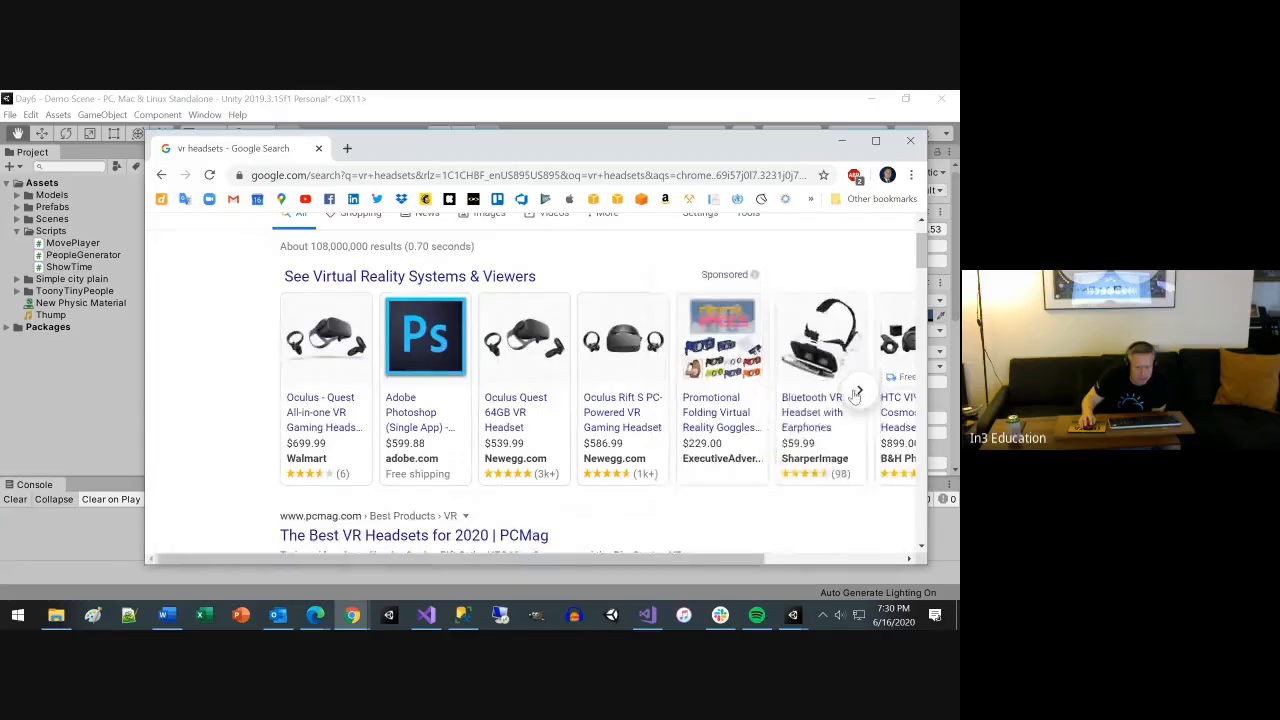
pyautogui.click(856, 392)
pyautogui.click(856, 392)
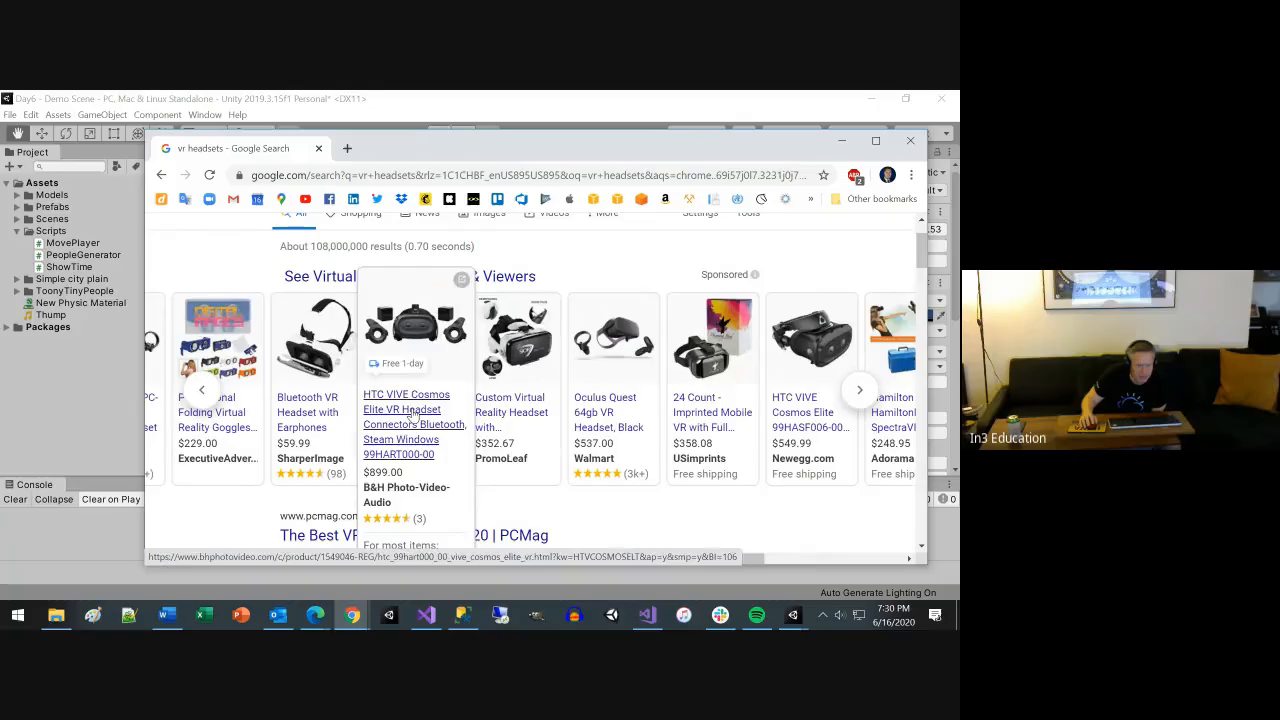
pyautogui.click(866, 393)
pyautogui.click(863, 393)
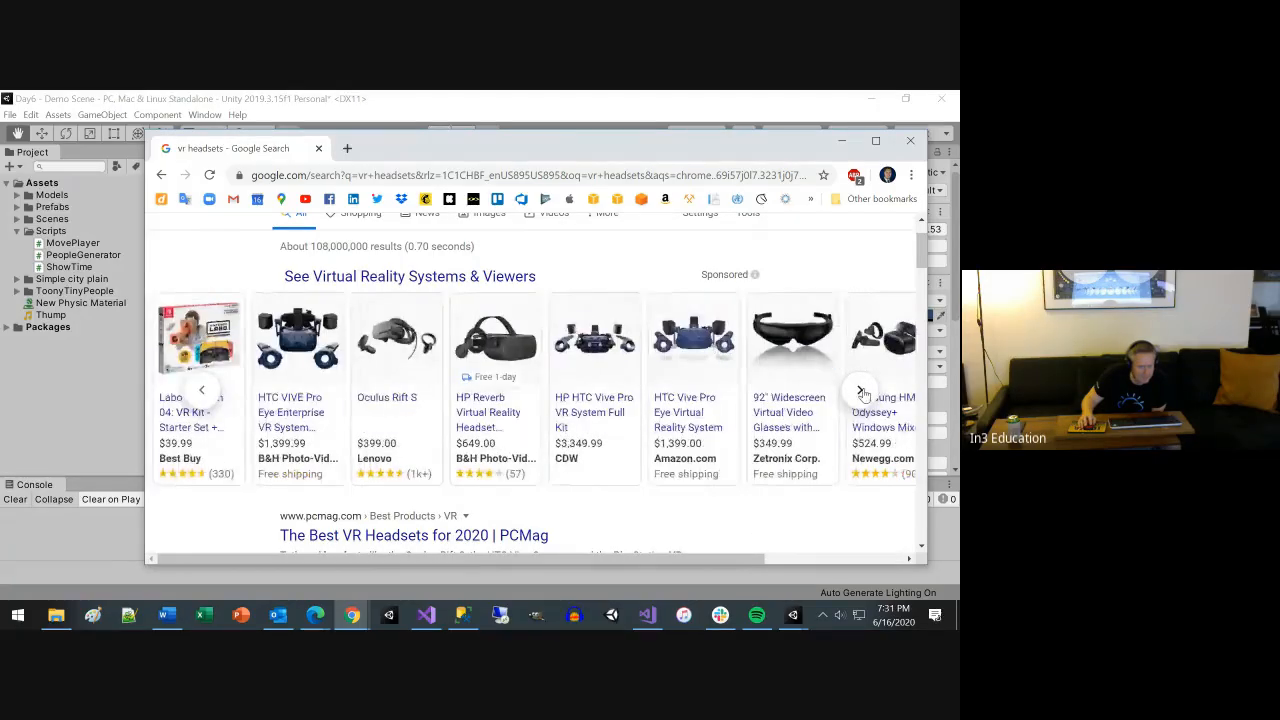
pyautogui.moveTo(515, 391)
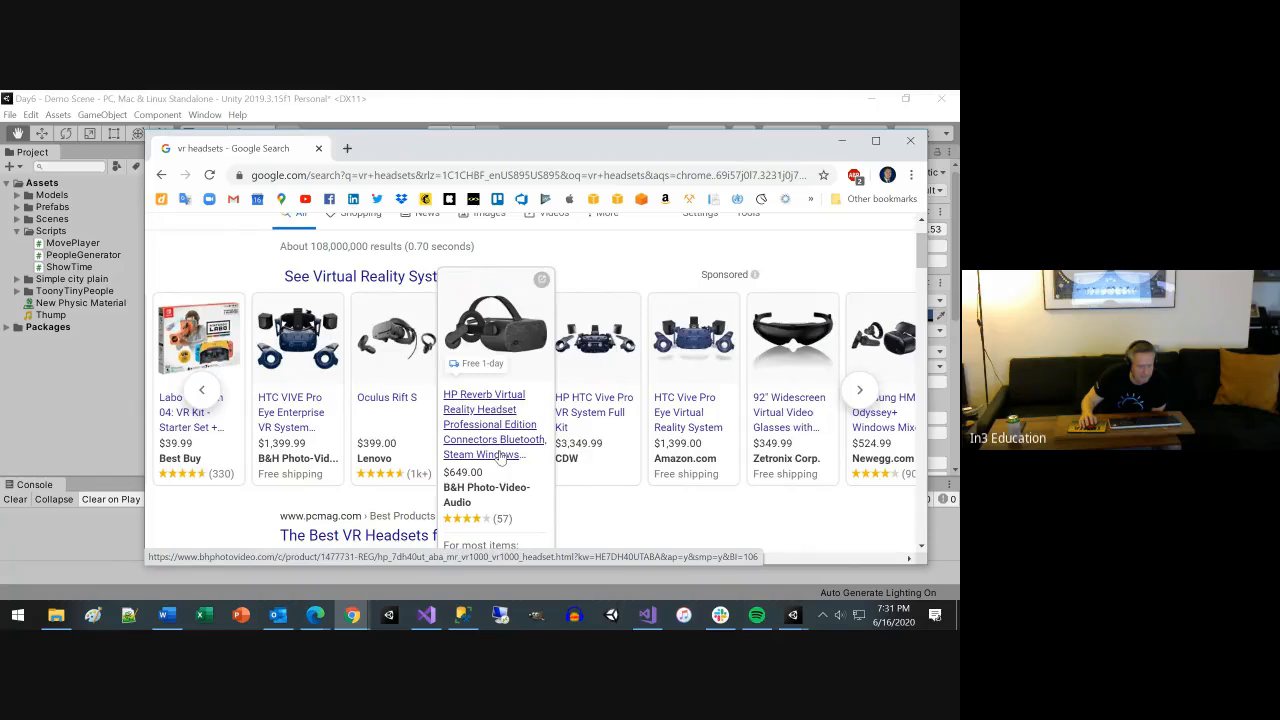
pyautogui.click(859, 391)
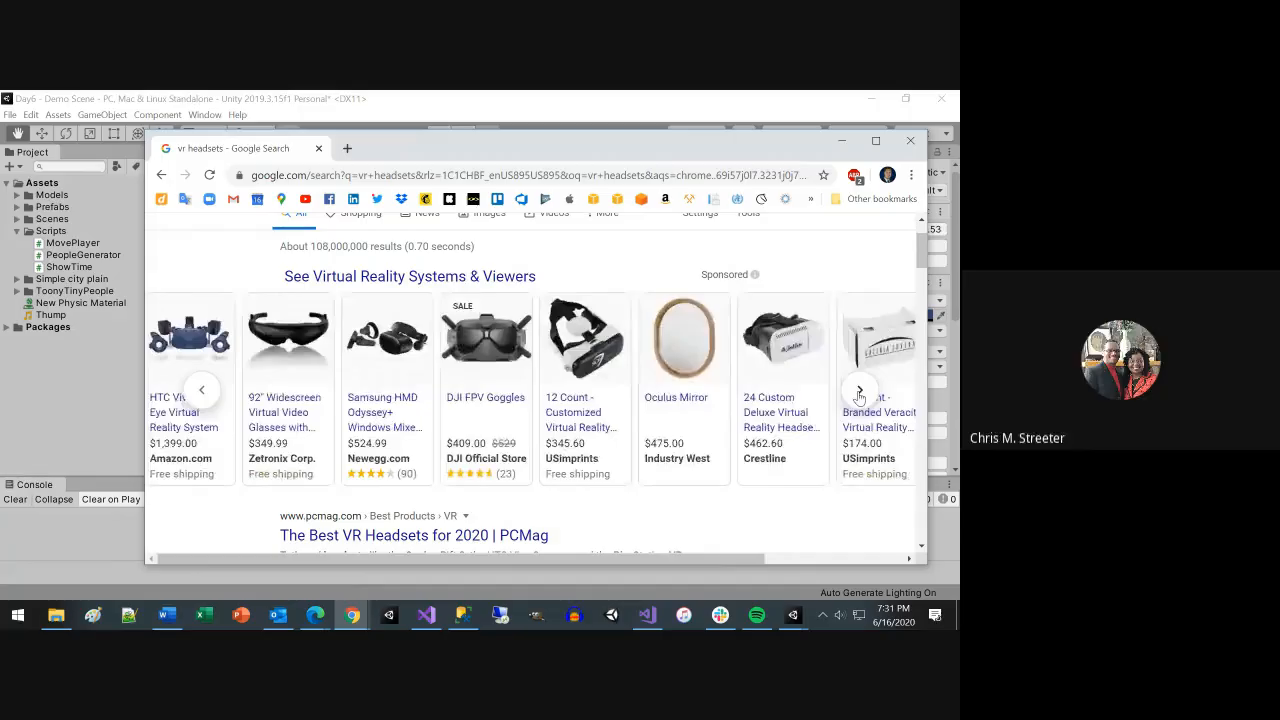
pyautogui.click(859, 393)
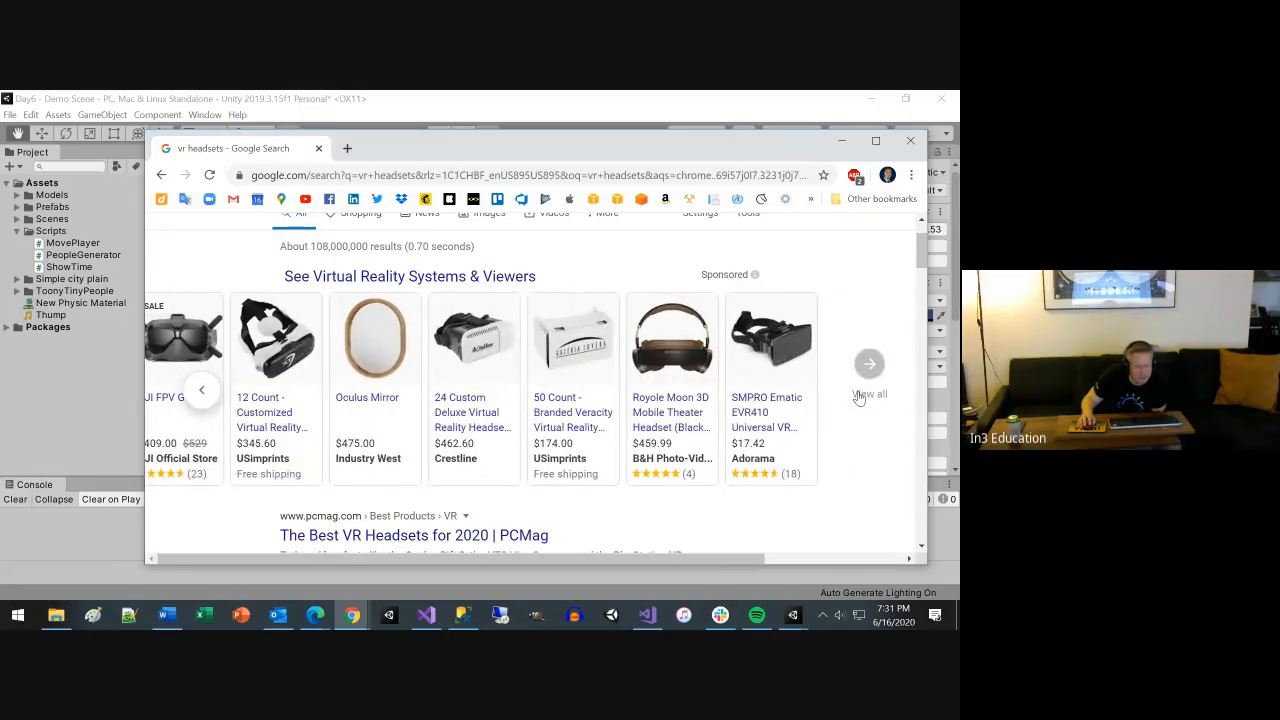
pyautogui.scroll(-2, 549, 361)
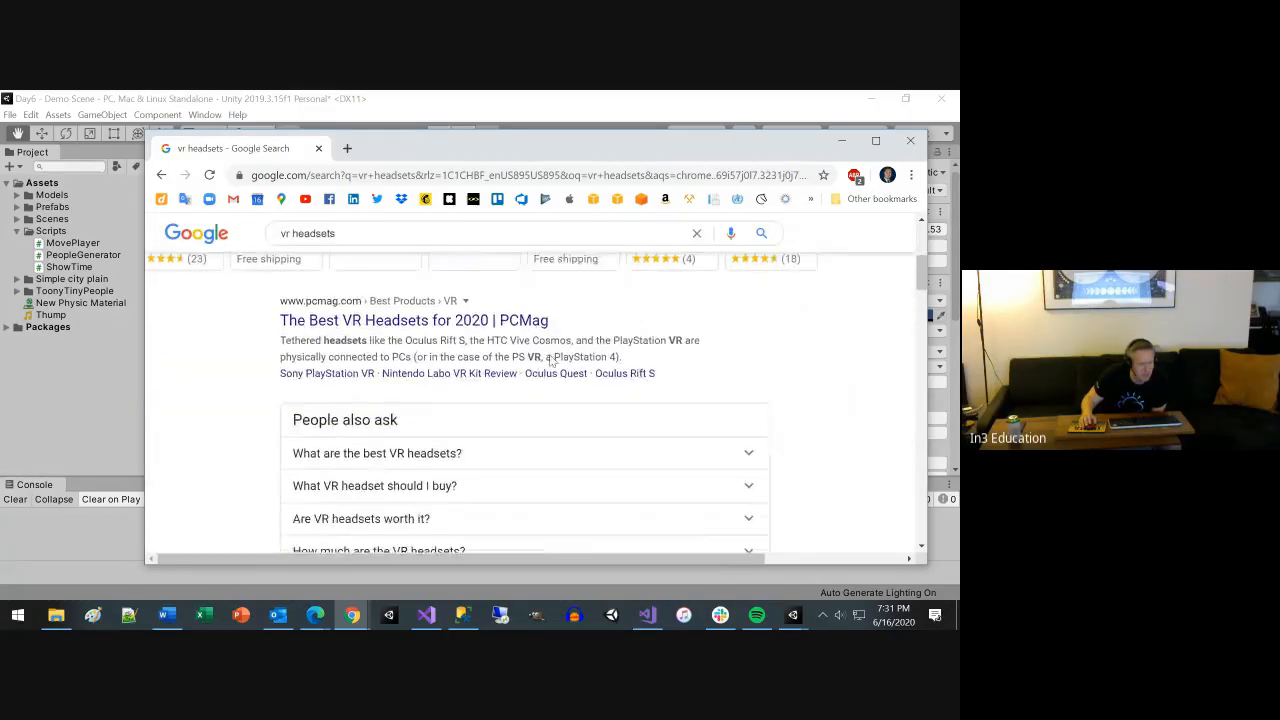
# Replace the current Google query with "windows vr" and run the search
pyautogui.scroll(2, 549, 361)
pyautogui.click(463, 257)
pyautogui.hotkey('ctrl', 'a')
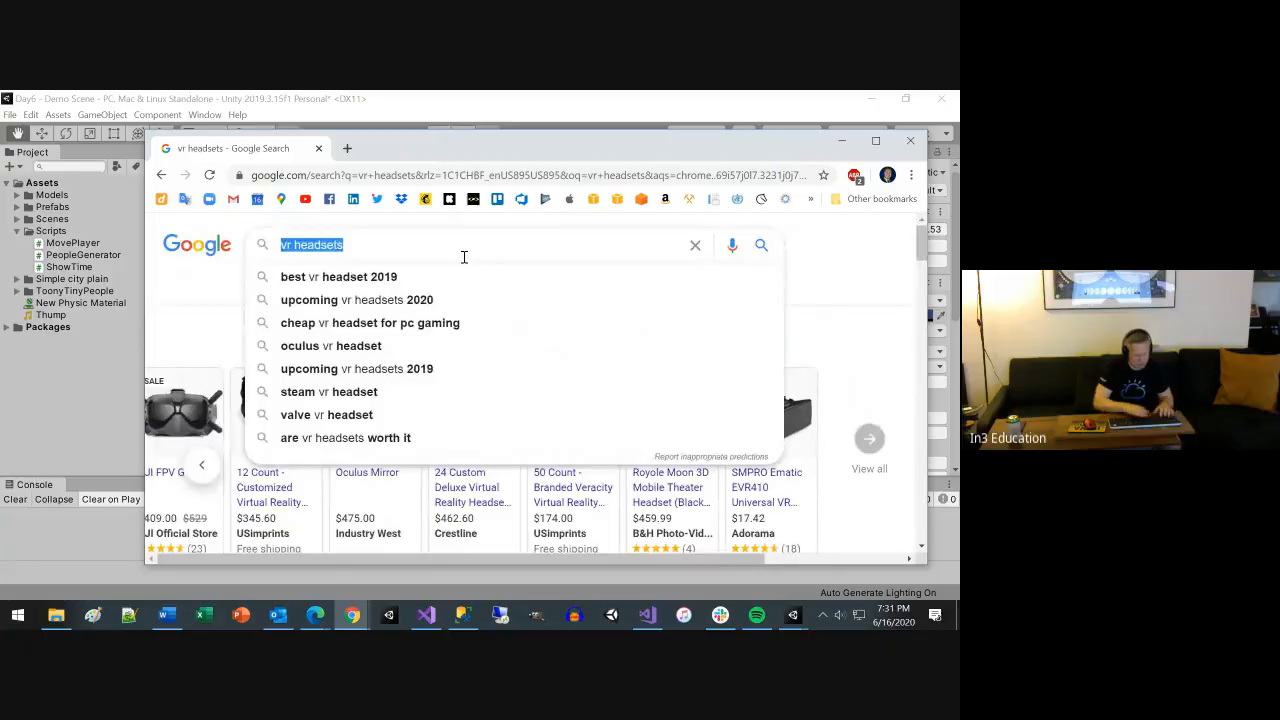
pyautogui.write('w2ind')
pyautogui.press('BackSpace')
pyautogui.press('BackSpace')
pyautogui.press('BackSpace')
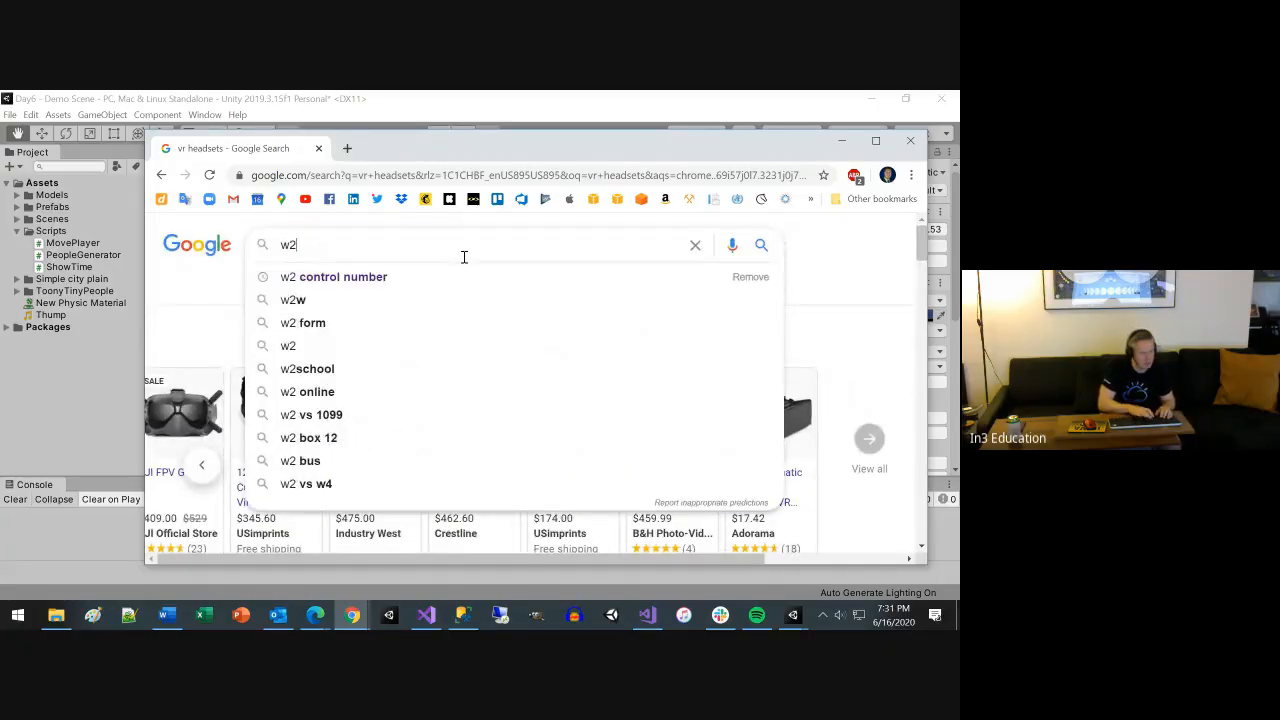
pyautogui.press('BackSpace')
pyautogui.write('indwos')
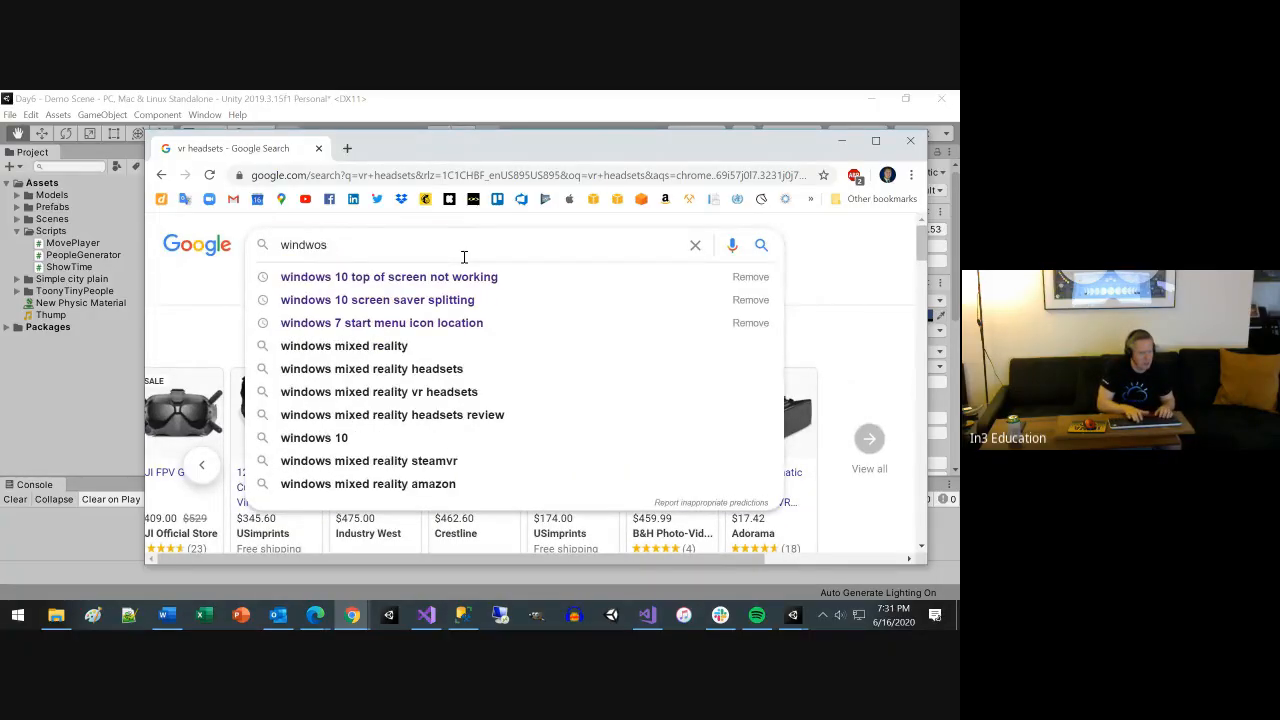
pyautogui.press('BackSpace')
pyautogui.press('BackSpace')
pyautogui.press('BackSpace')
pyautogui.write('ows ')
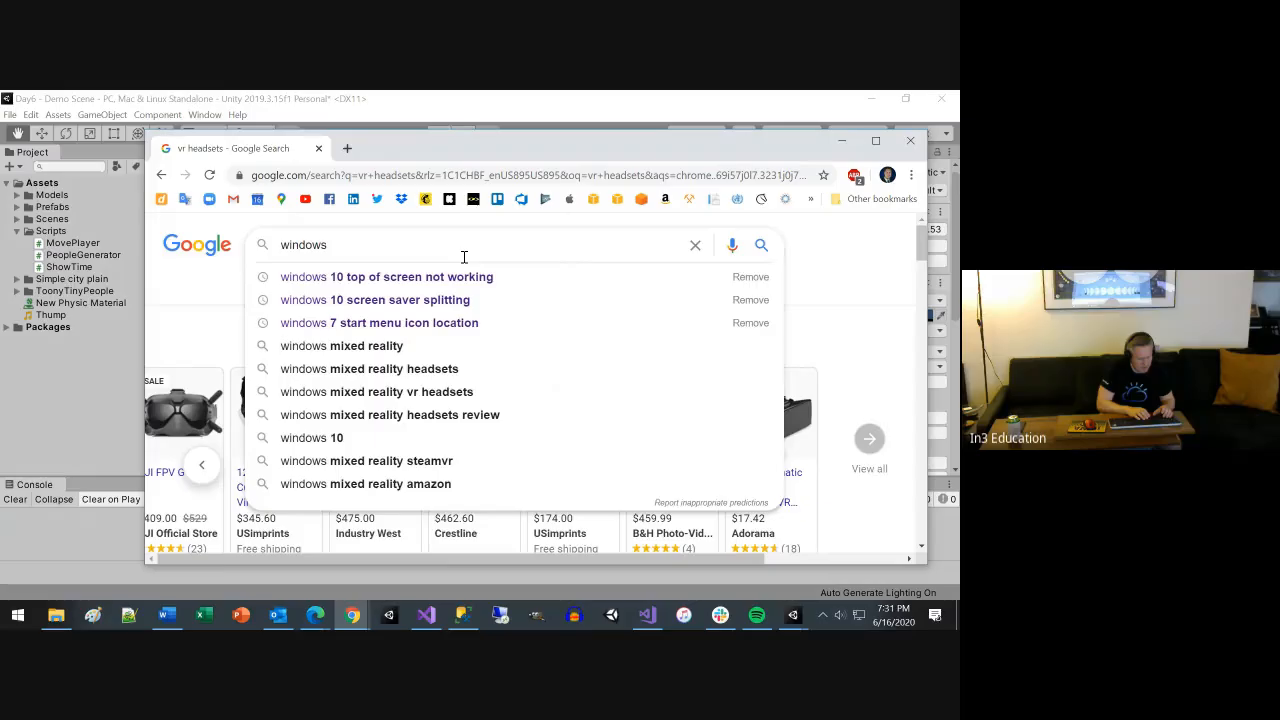
pyautogui.write('vr')
pyautogui.press('Return')
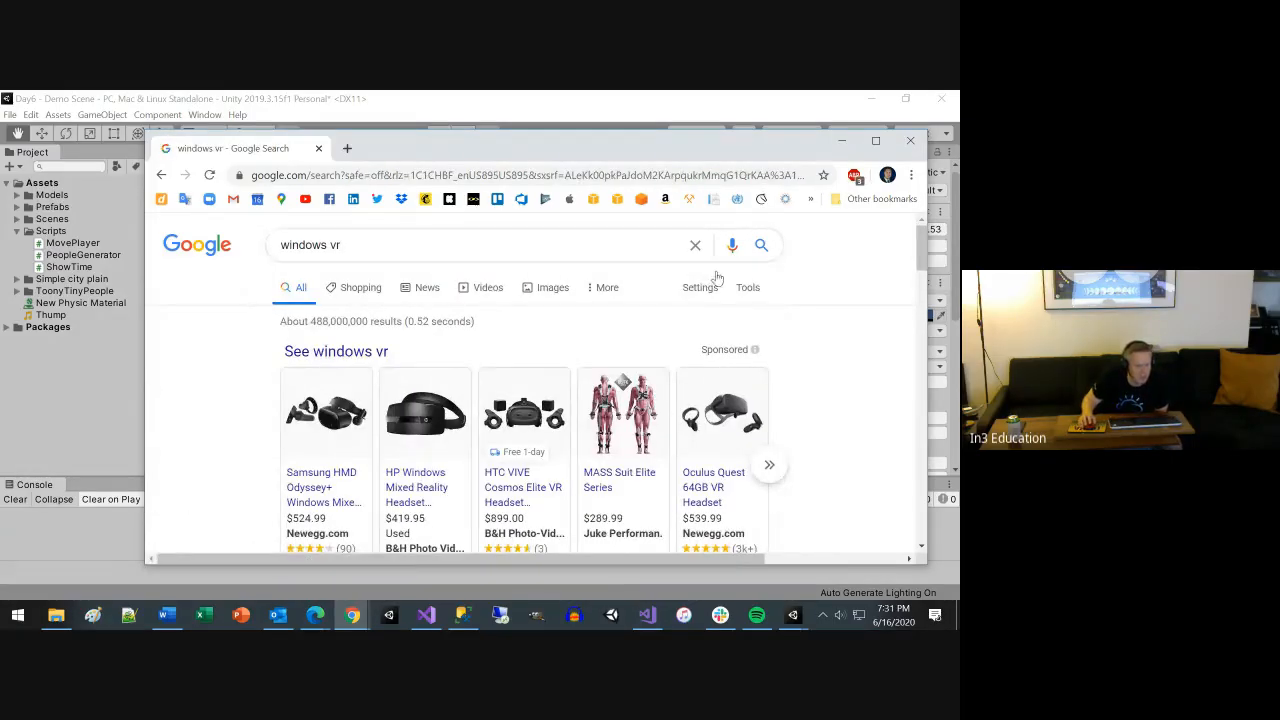
# Maximize the browser window and open the full Google Shopping listing for the sponsored "windows vr" offers
pyautogui.click(544, 289)
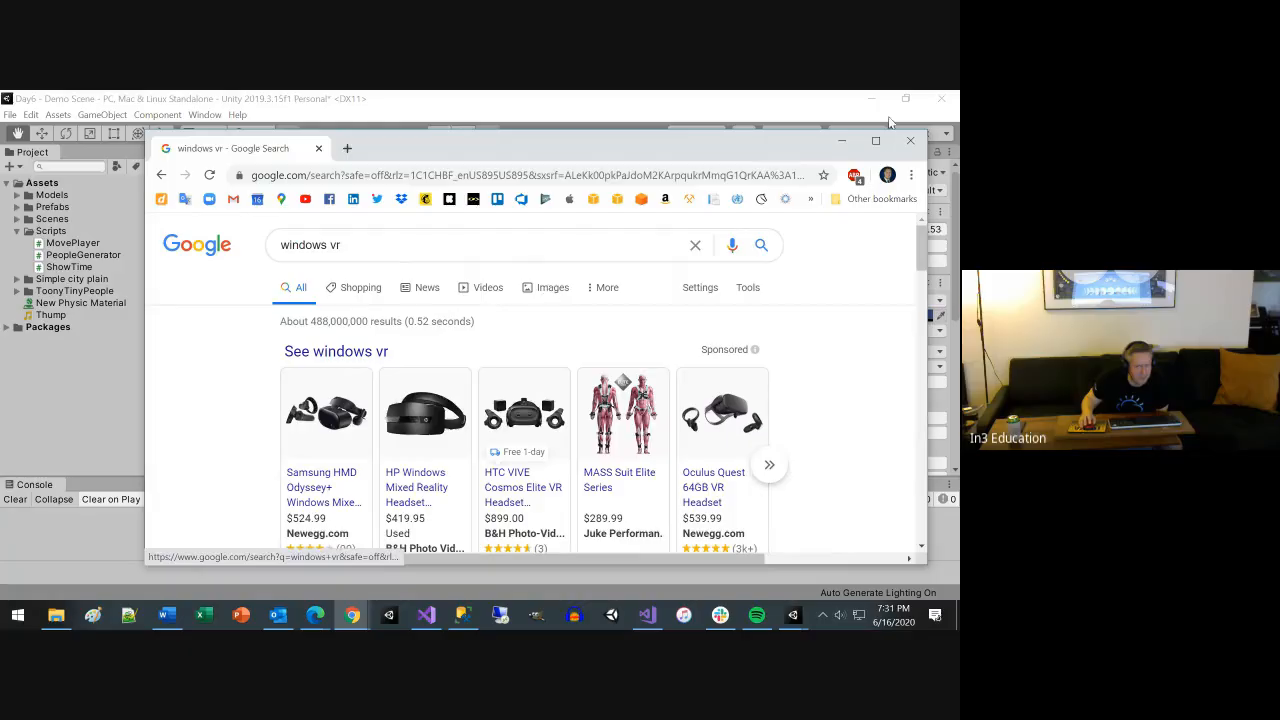
pyautogui.click(875, 142)
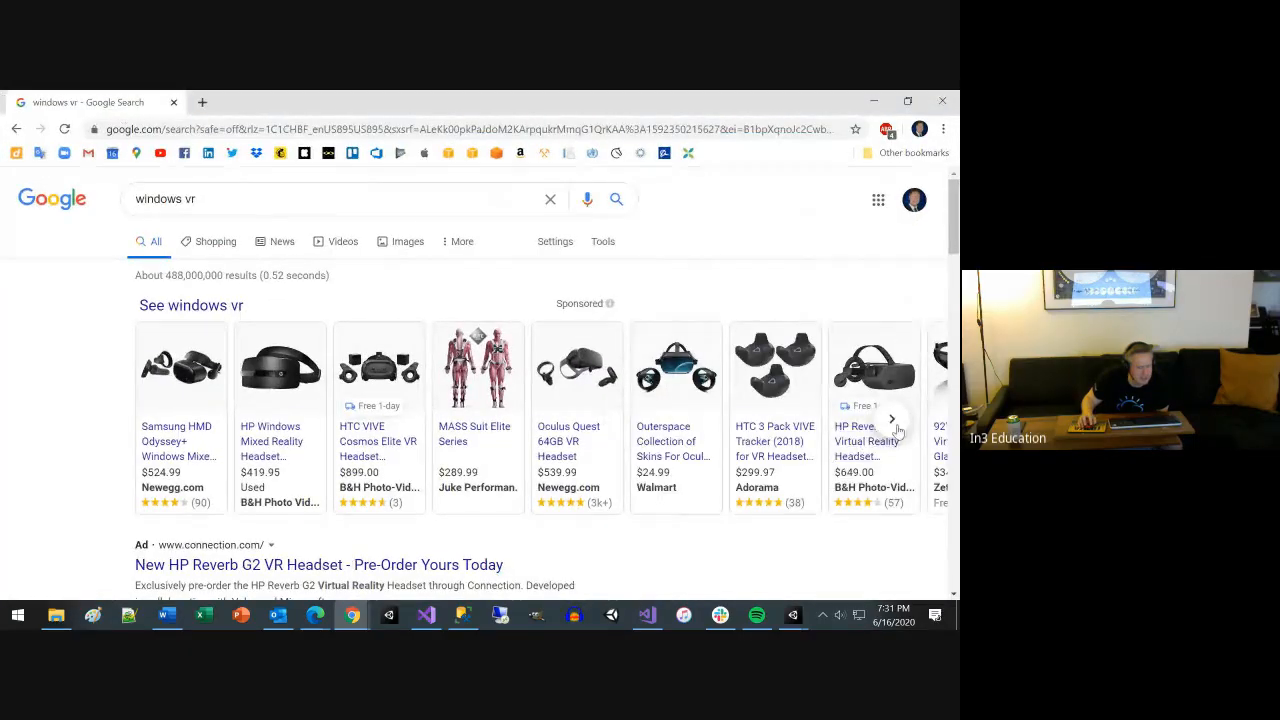
pyautogui.click(888, 422)
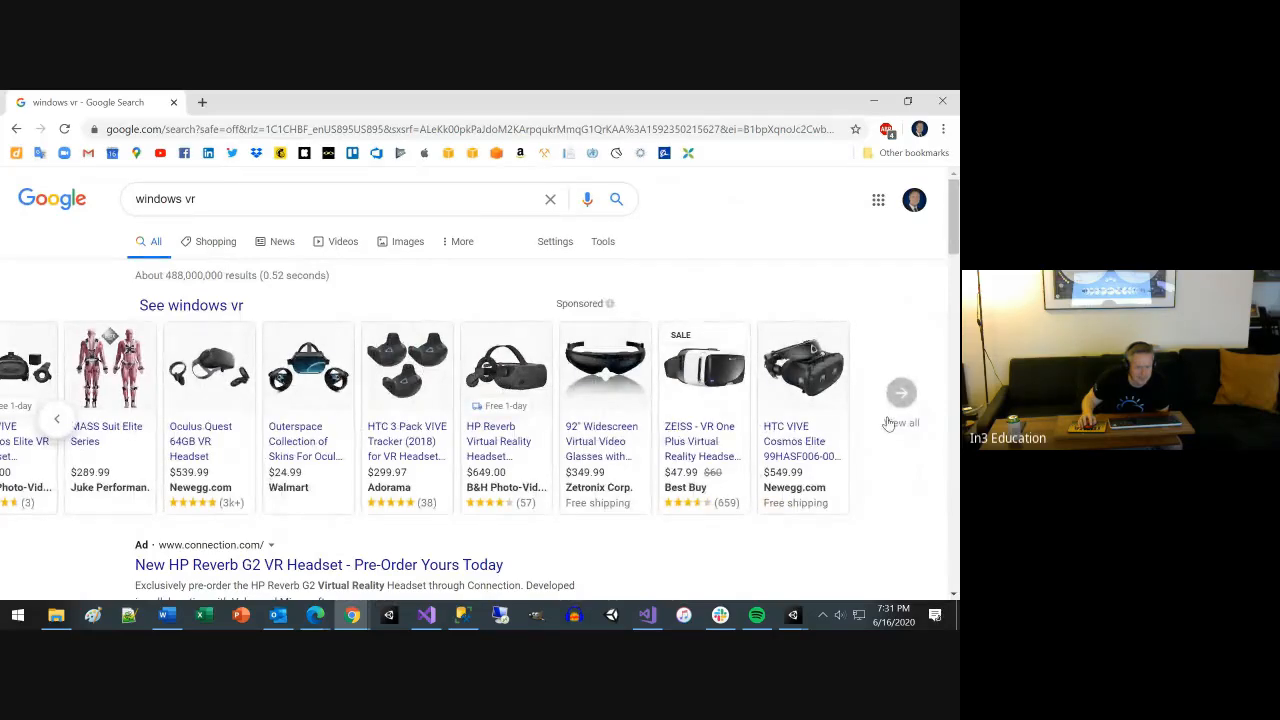
pyautogui.click(895, 424)
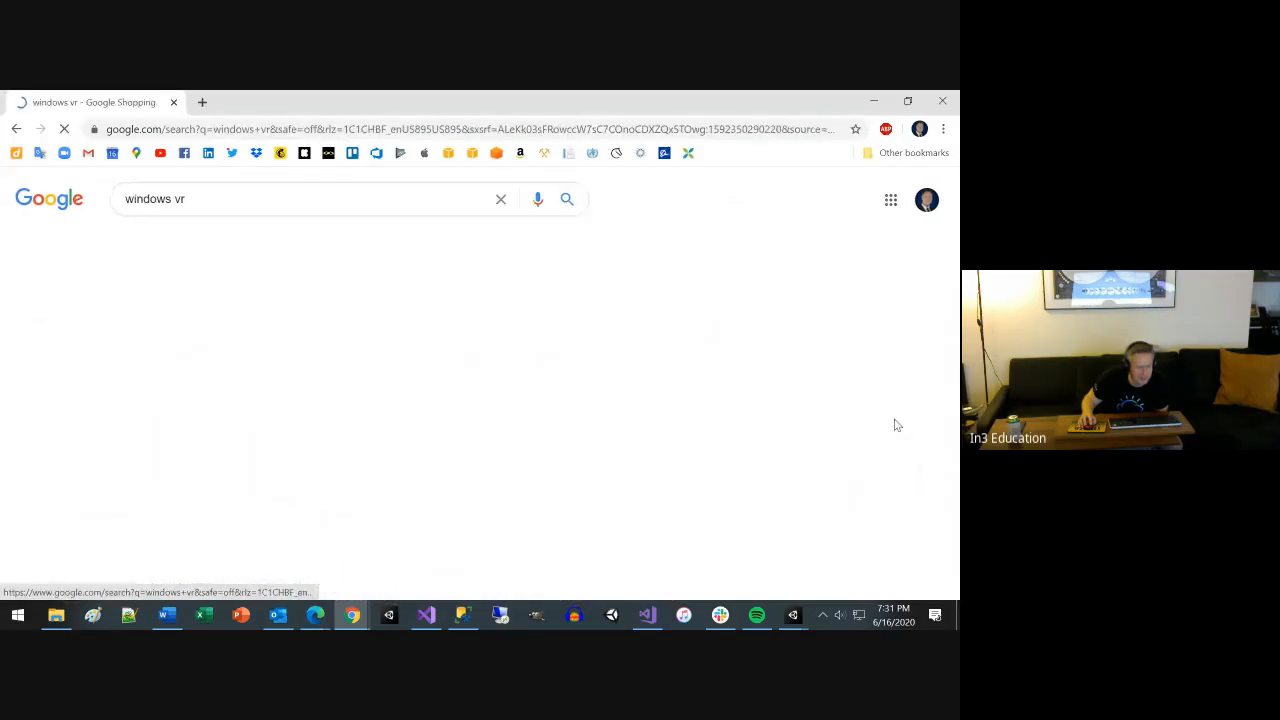
# Examine the Google Shopping list of Windows VR headsets down to the feature and brand filters and the closing sponsored offers
pyautogui.scroll(-3, 700, 457)
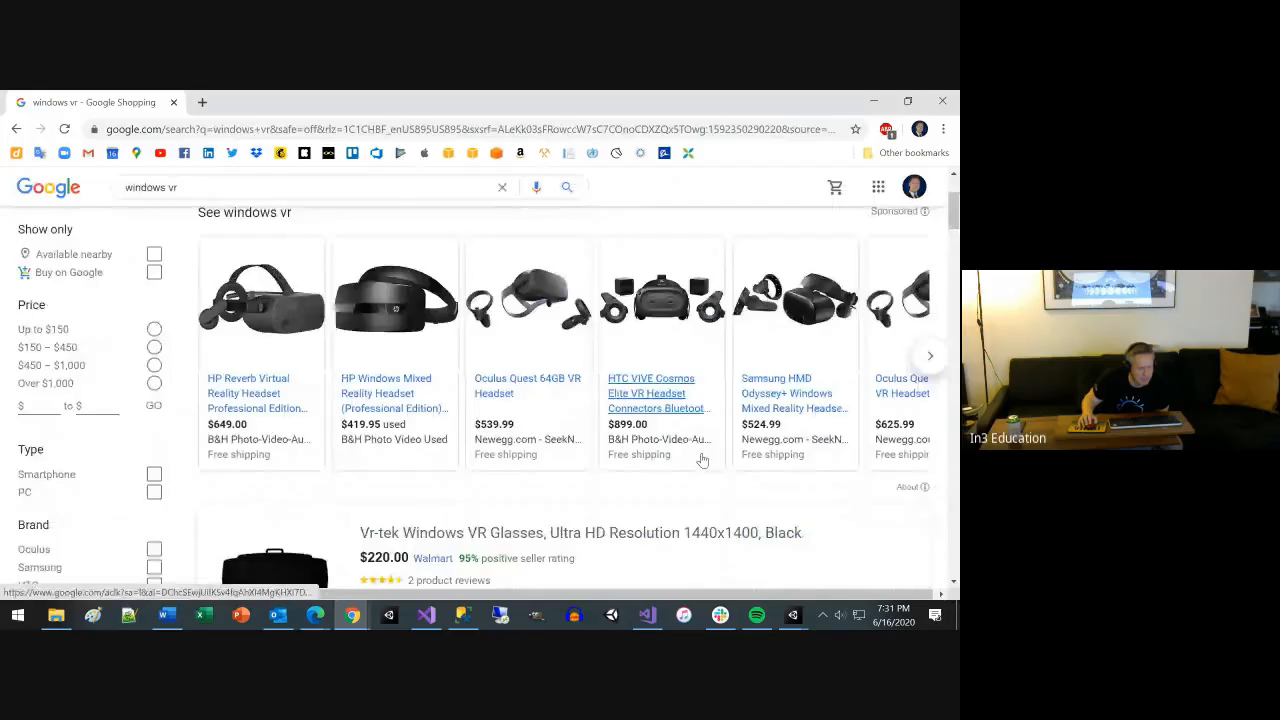
pyautogui.scroll(-2, 703, 457)
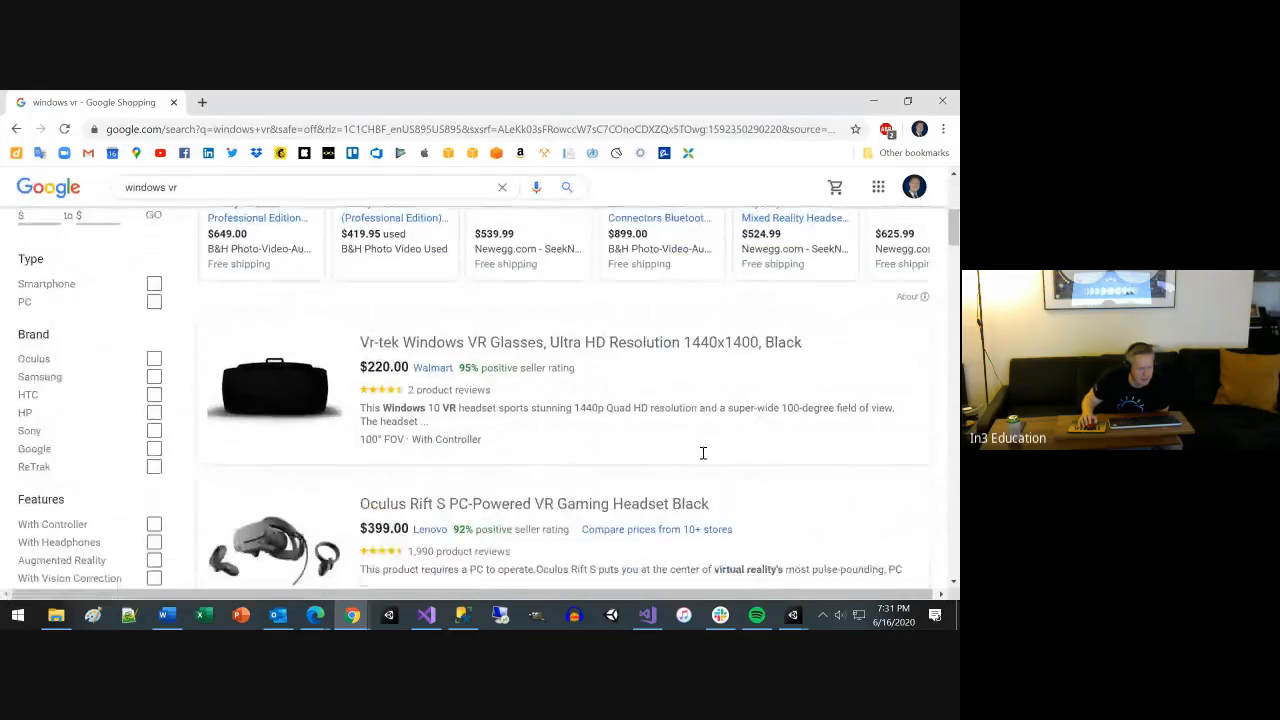
pyautogui.scroll(-5, 703, 457)
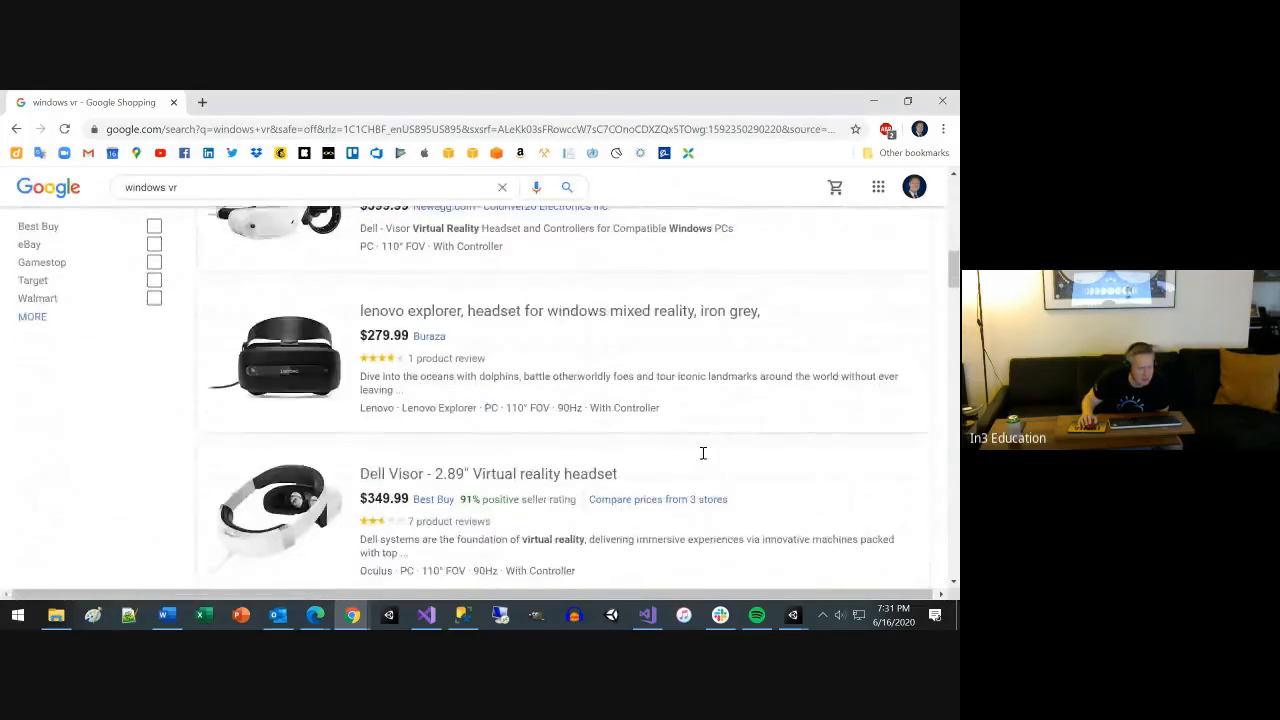
pyautogui.scroll(-1, 704, 458)
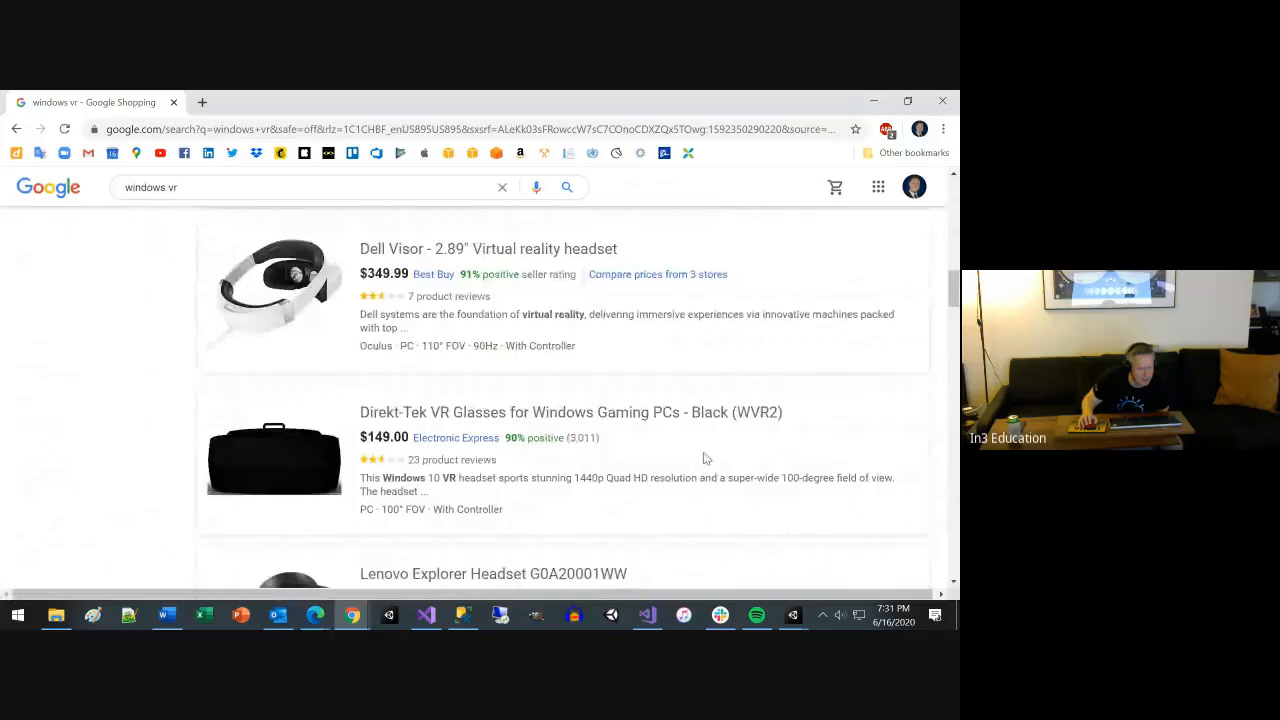
pyautogui.scroll(-1, 703, 457)
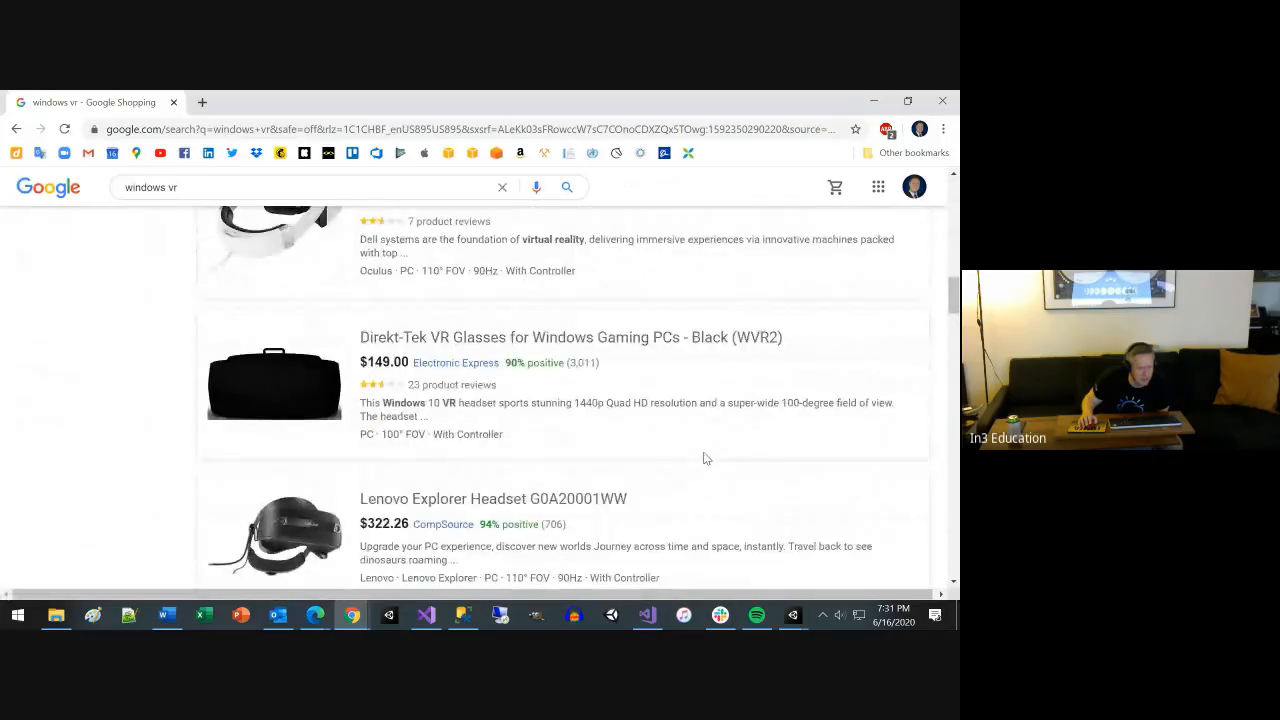
pyautogui.scroll(-5, 703, 458)
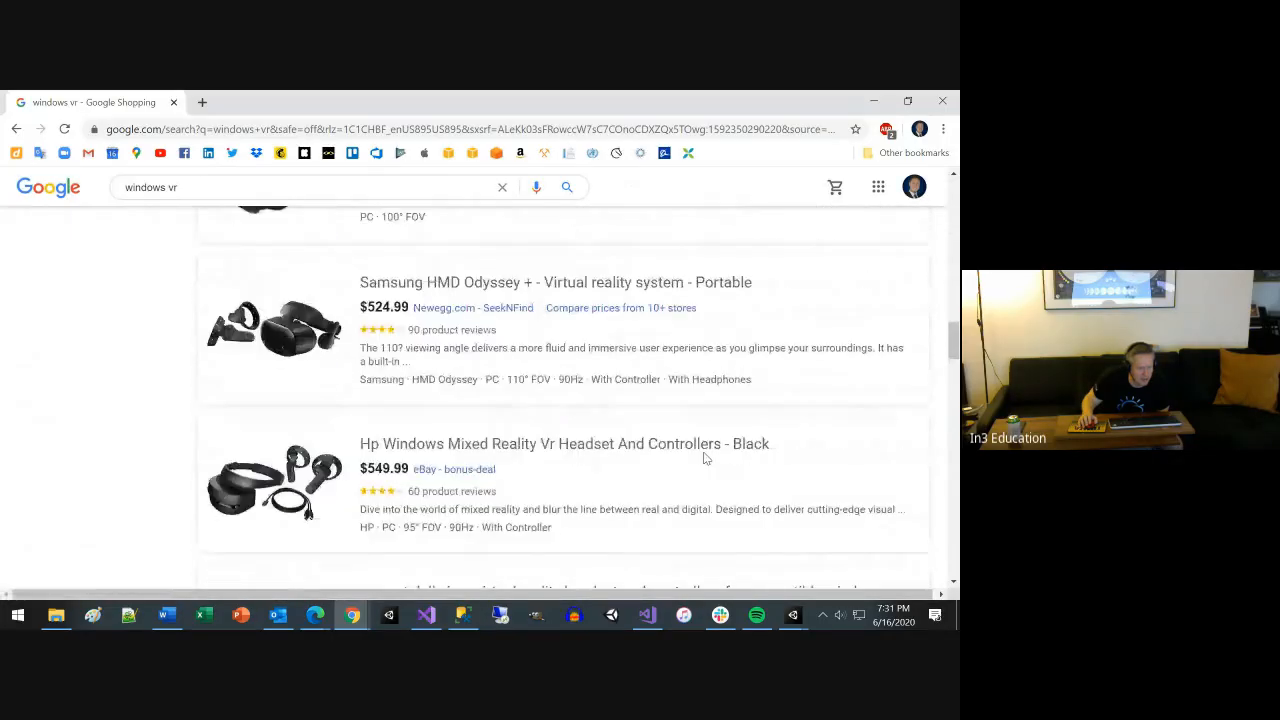
pyautogui.scroll(-8, 704, 458)
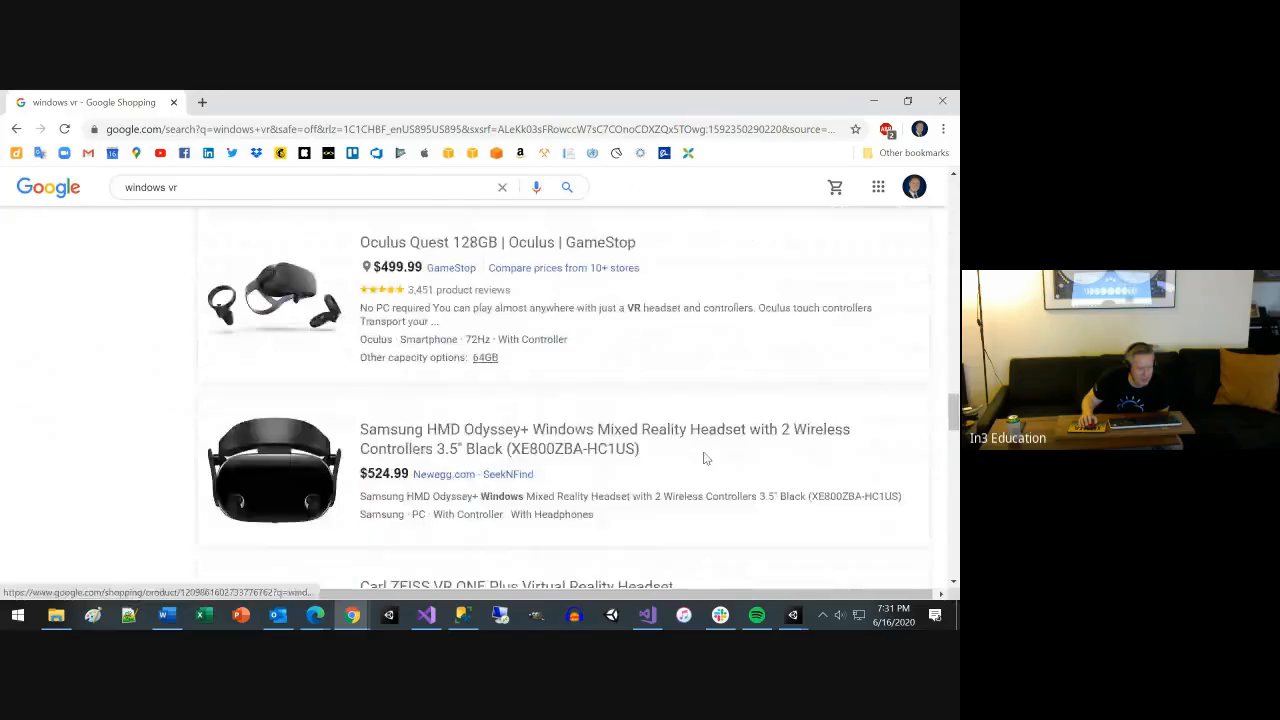
pyautogui.scroll(-5, 704, 458)
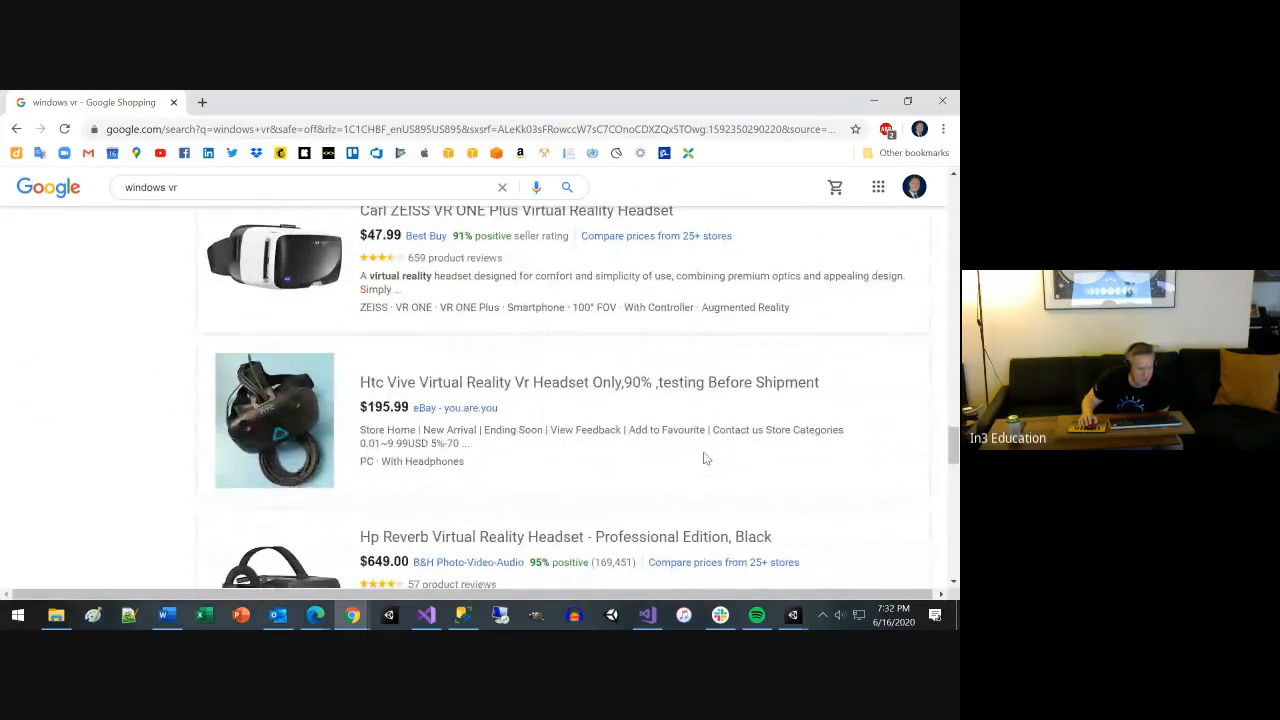
pyautogui.scroll(-5, 704, 458)
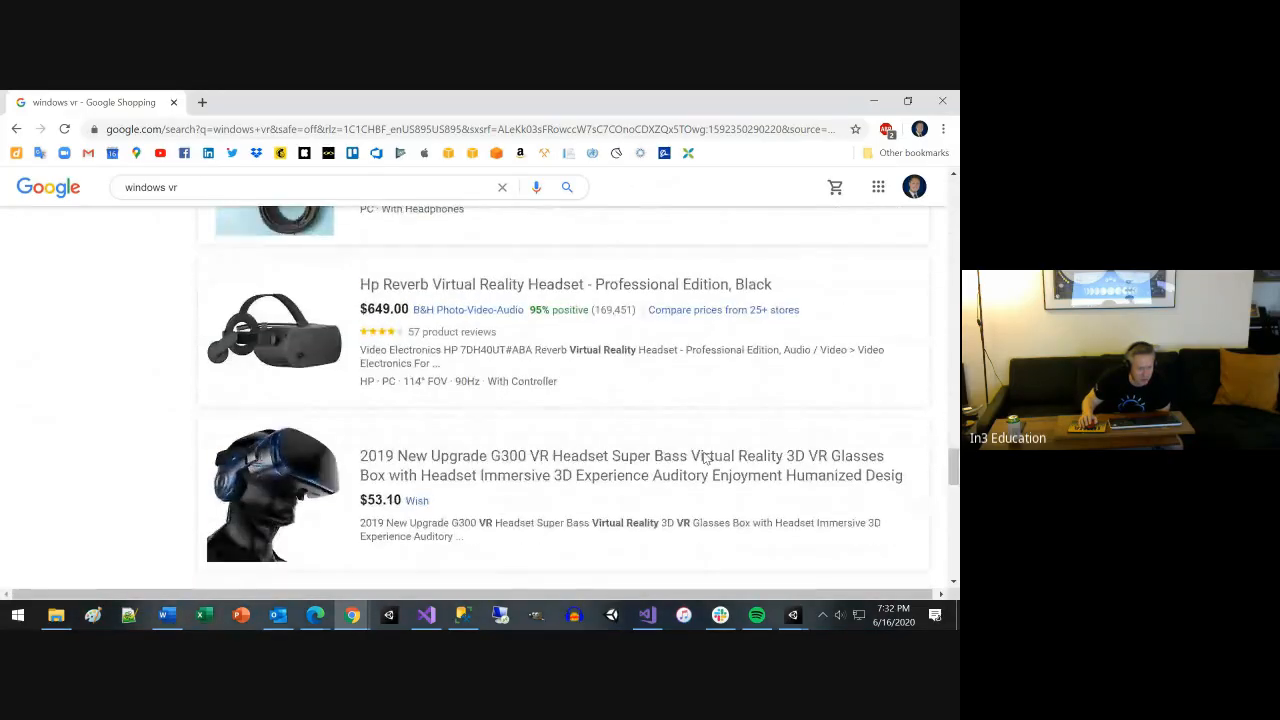
pyautogui.scroll(-5, 704, 458)
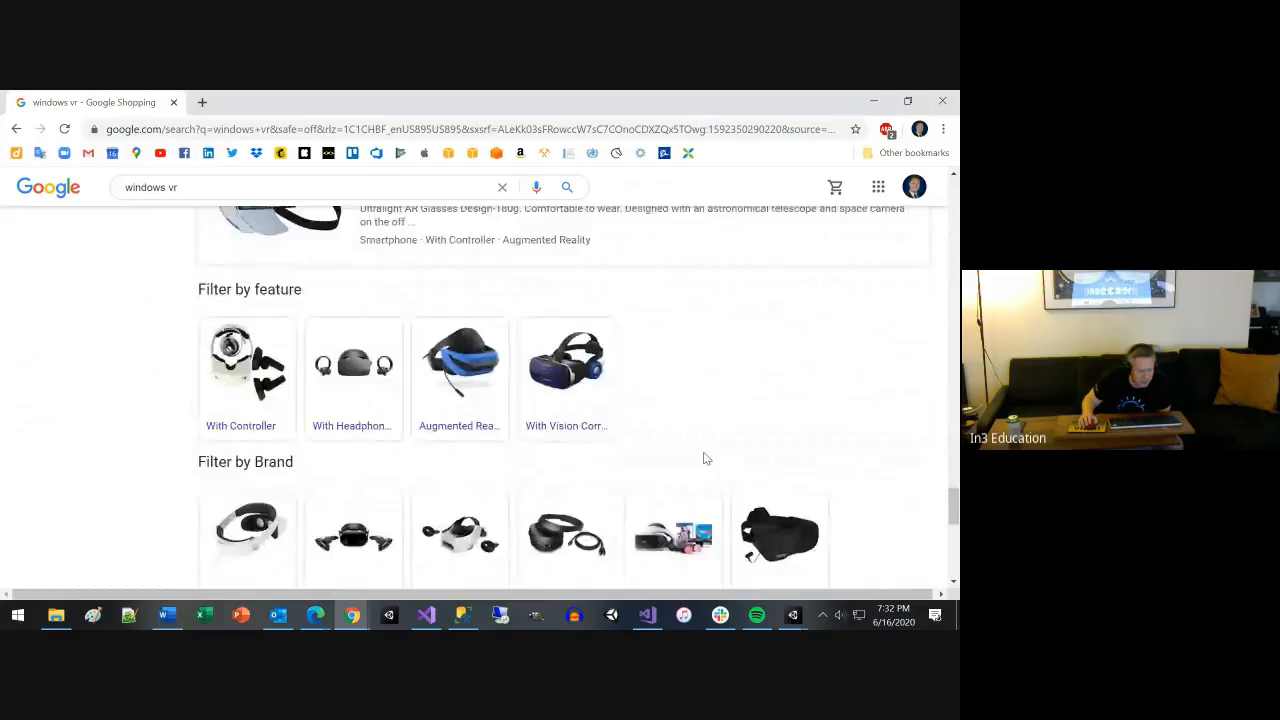
pyautogui.scroll(4, 704, 458)
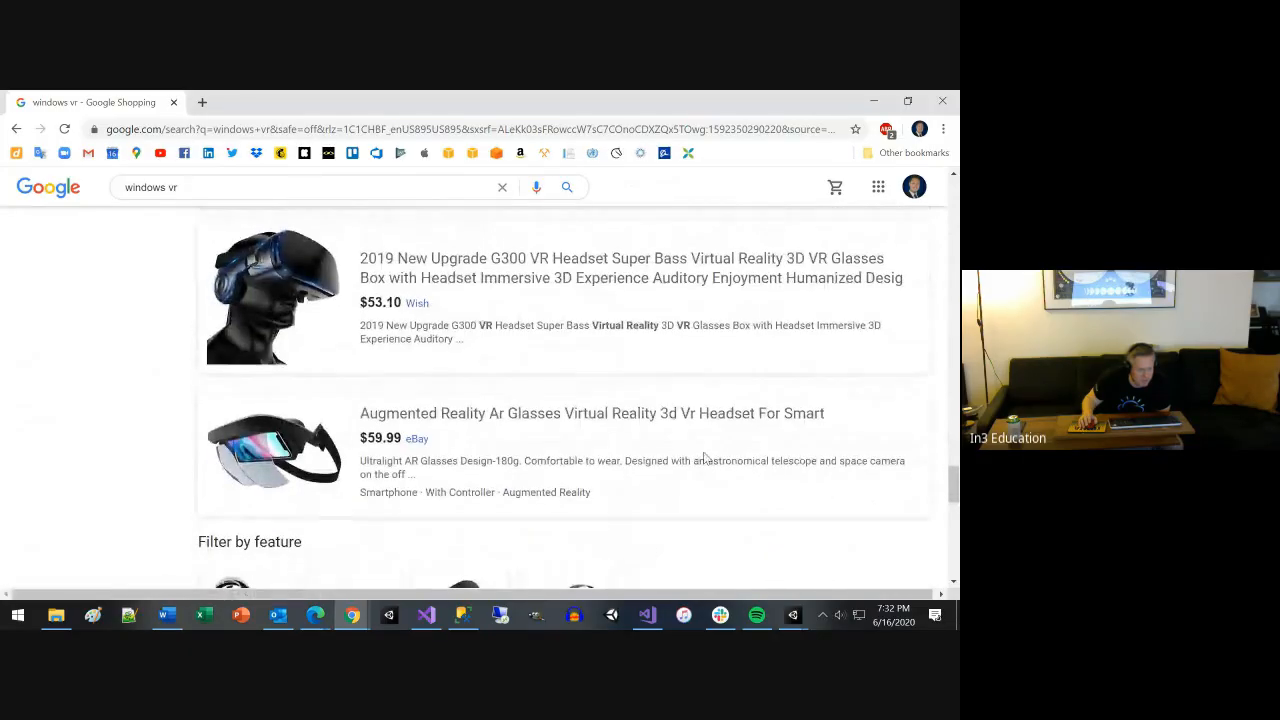
pyautogui.scroll(-3, 704, 458)
pyautogui.scroll(-1, 704, 458)
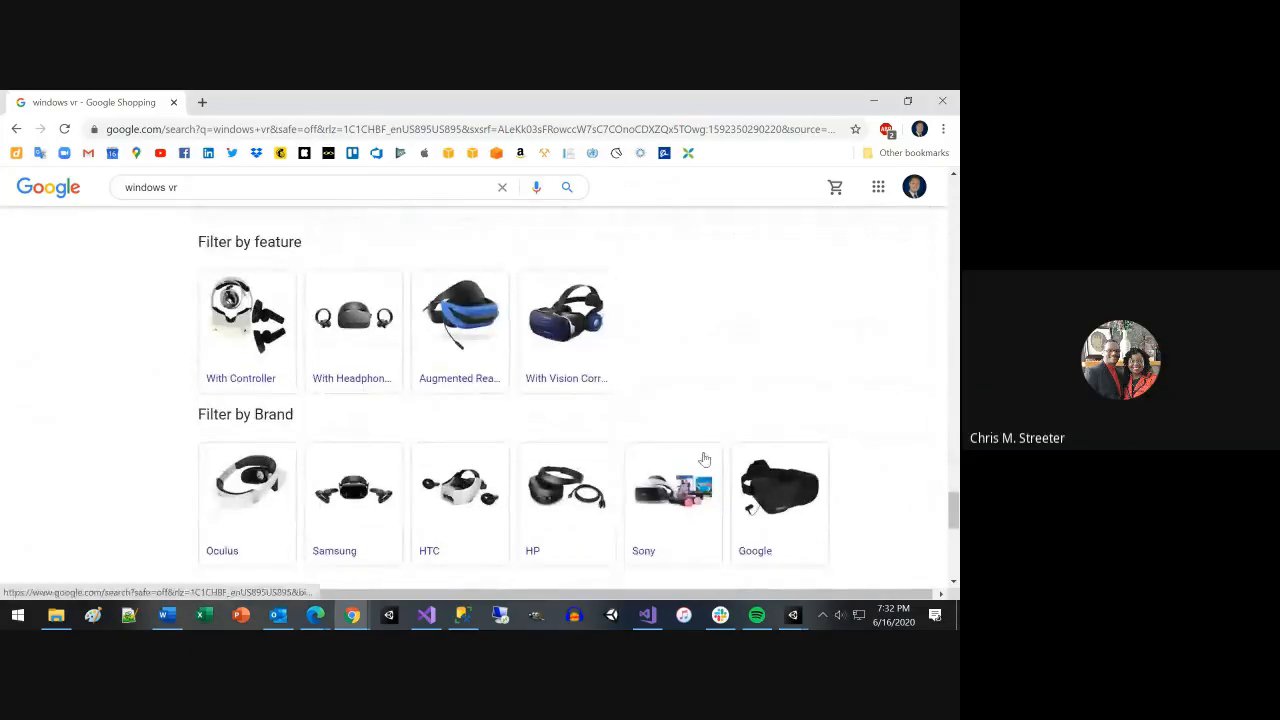
pyautogui.scroll(-2, 704, 458)
pyautogui.scroll(-4, 704, 458)
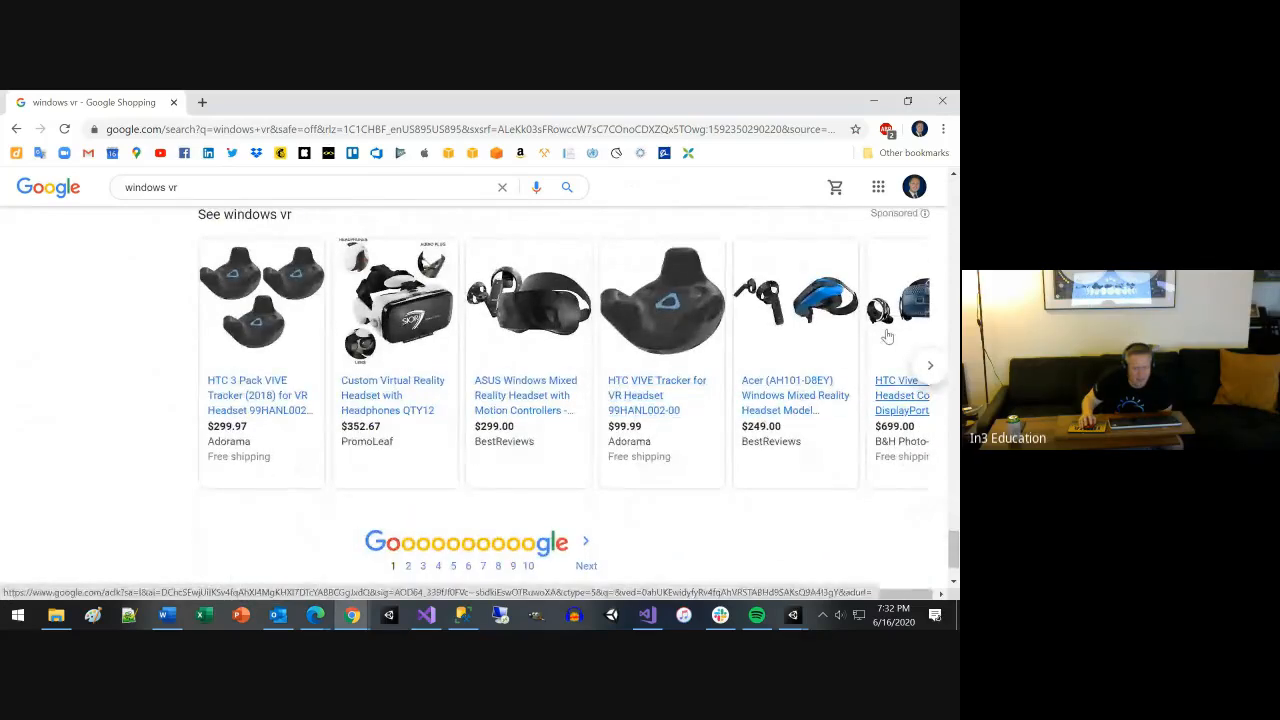
# Look through the row of sponsored "windows vr" offers above the page numbers to its last item
pyautogui.click(929, 366)
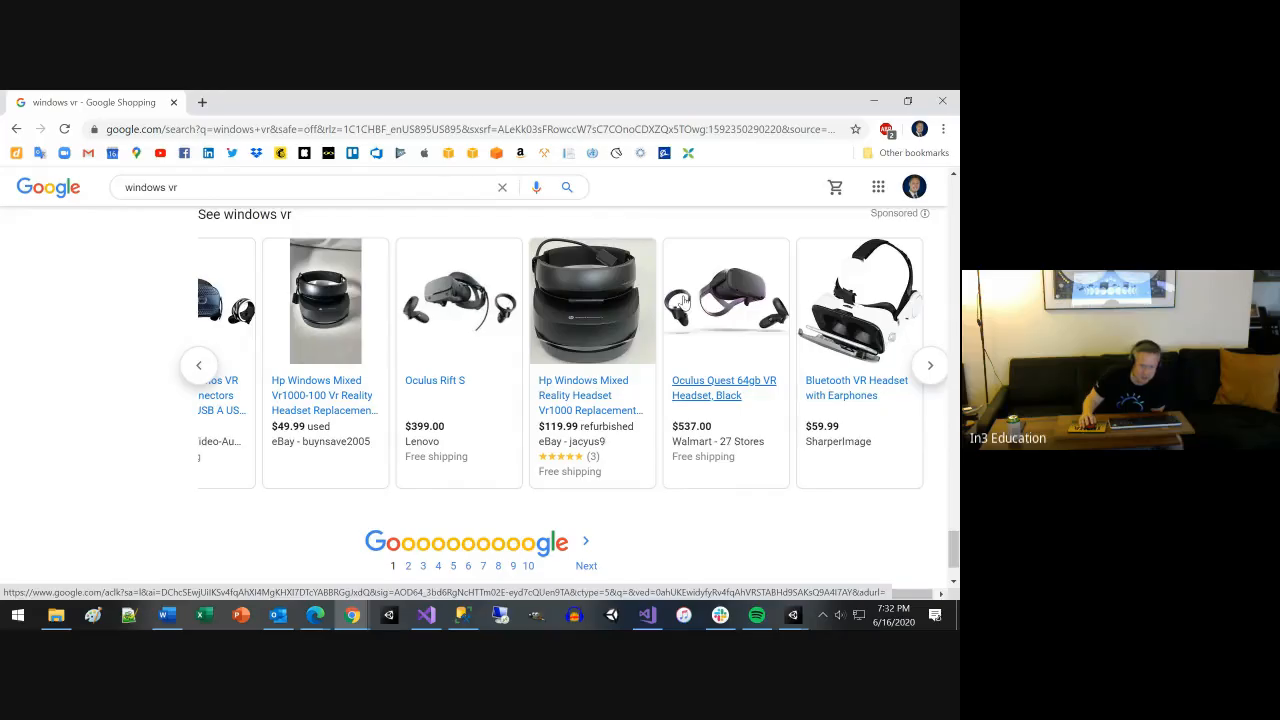
pyautogui.click(929, 366)
pyautogui.click(929, 368)
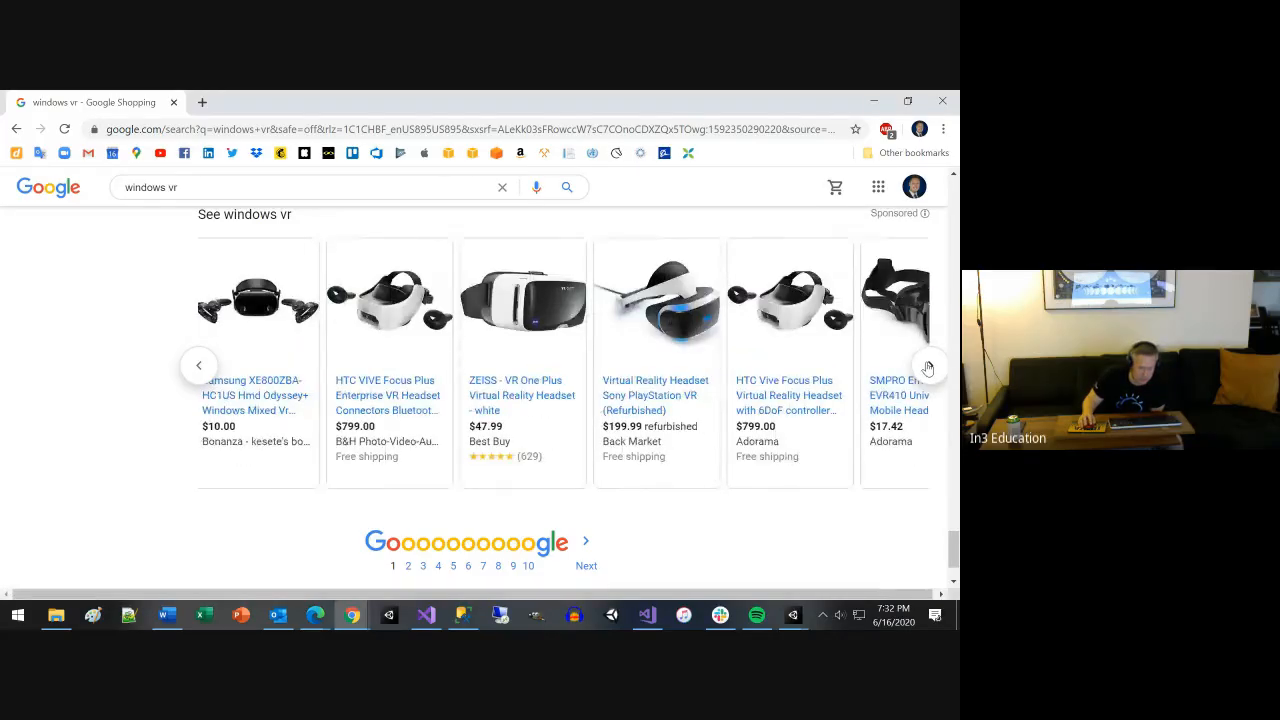
pyautogui.click(929, 368)
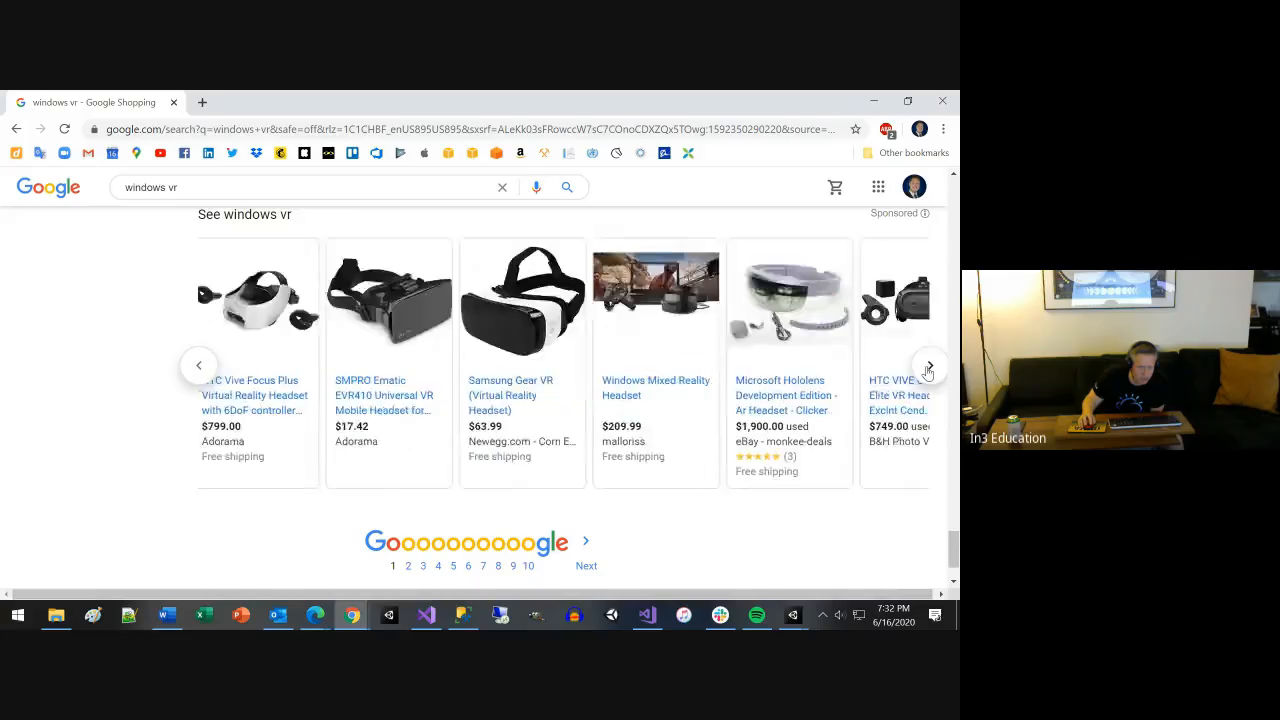
pyautogui.click(929, 368)
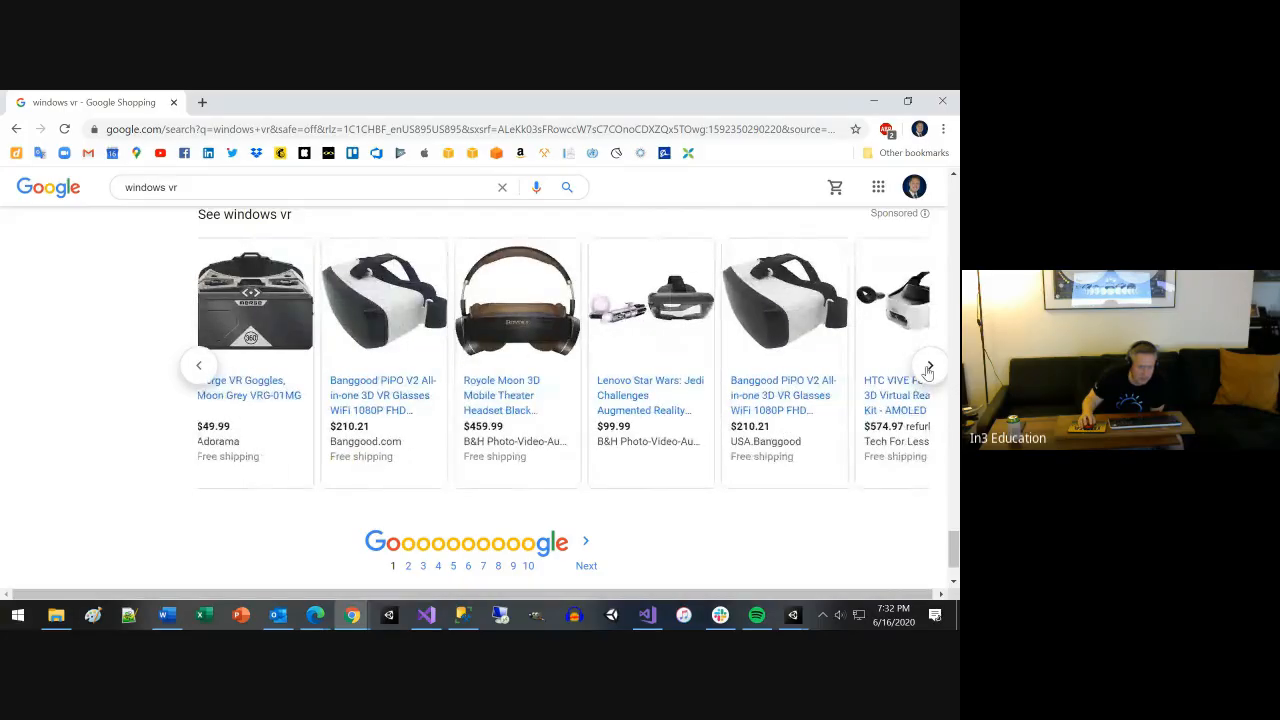
pyautogui.click(929, 368)
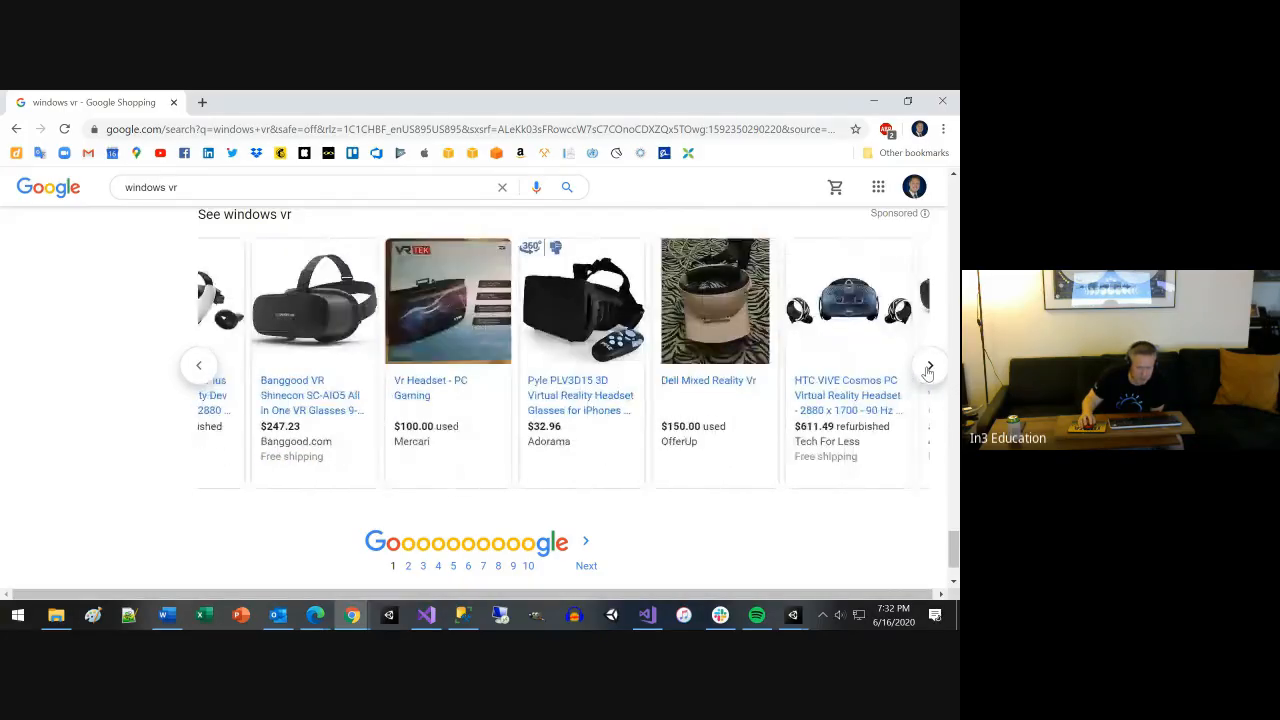
pyautogui.click(929, 368)
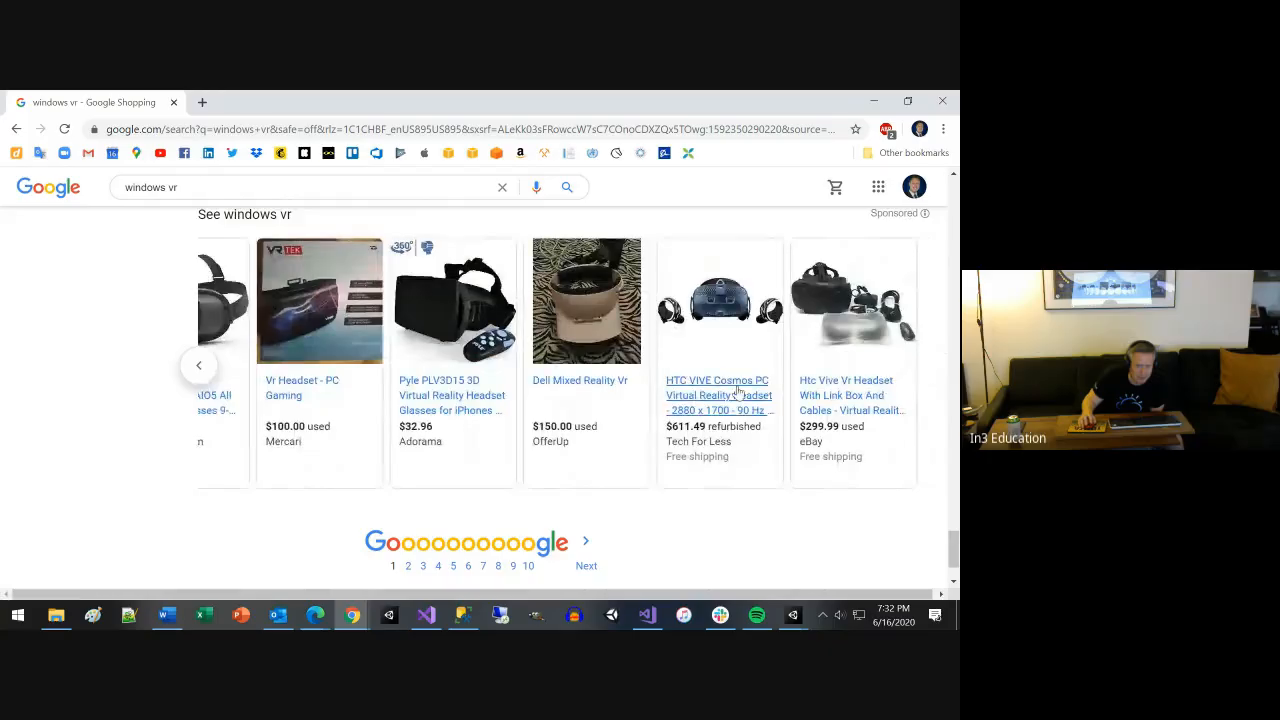
# Review the Google Shopping list of Windows VR headsets from the closing sponsored offers back to the first sponsored offers
pyautogui.scroll(4, 737, 392)
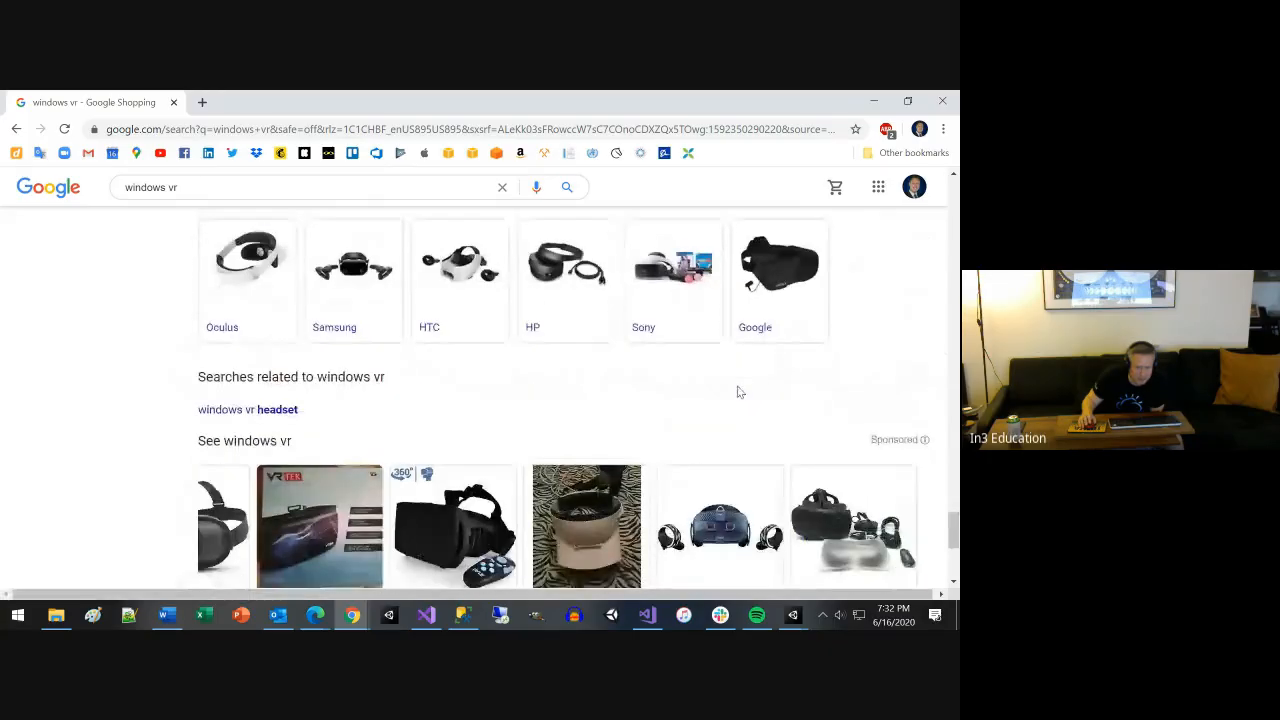
pyautogui.scroll(-6, 737, 392)
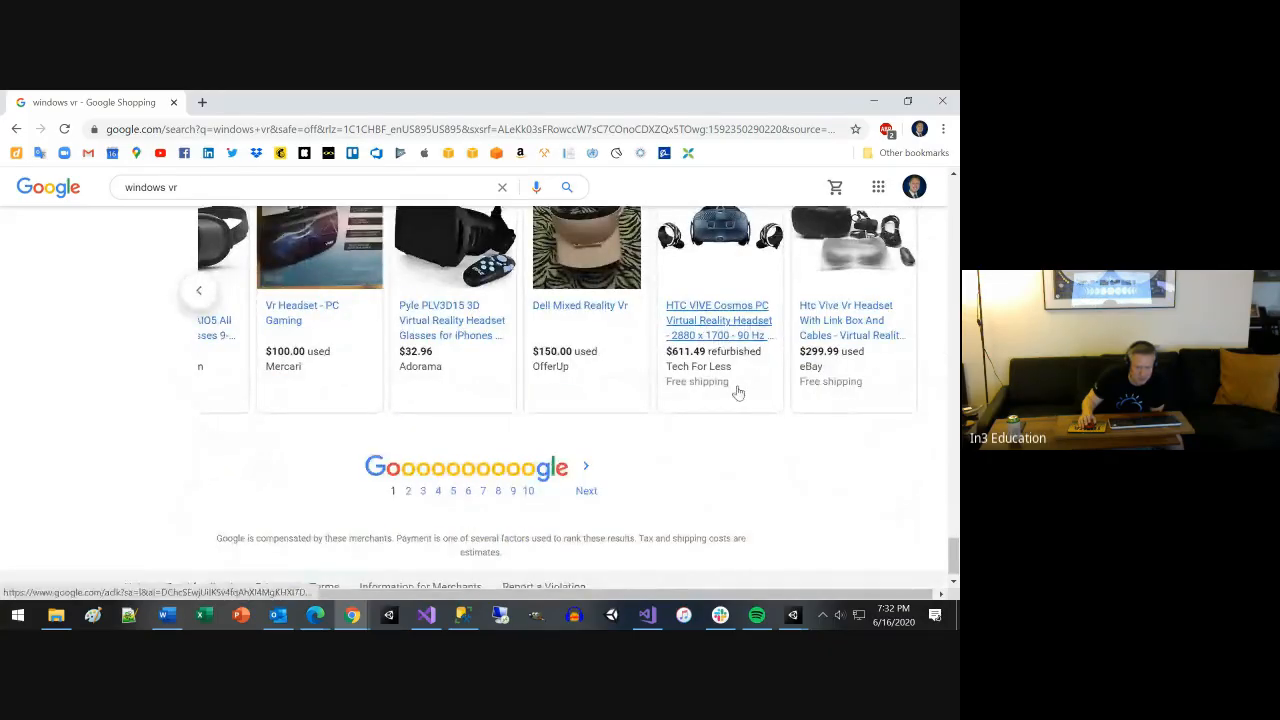
pyautogui.scroll(10, 737, 392)
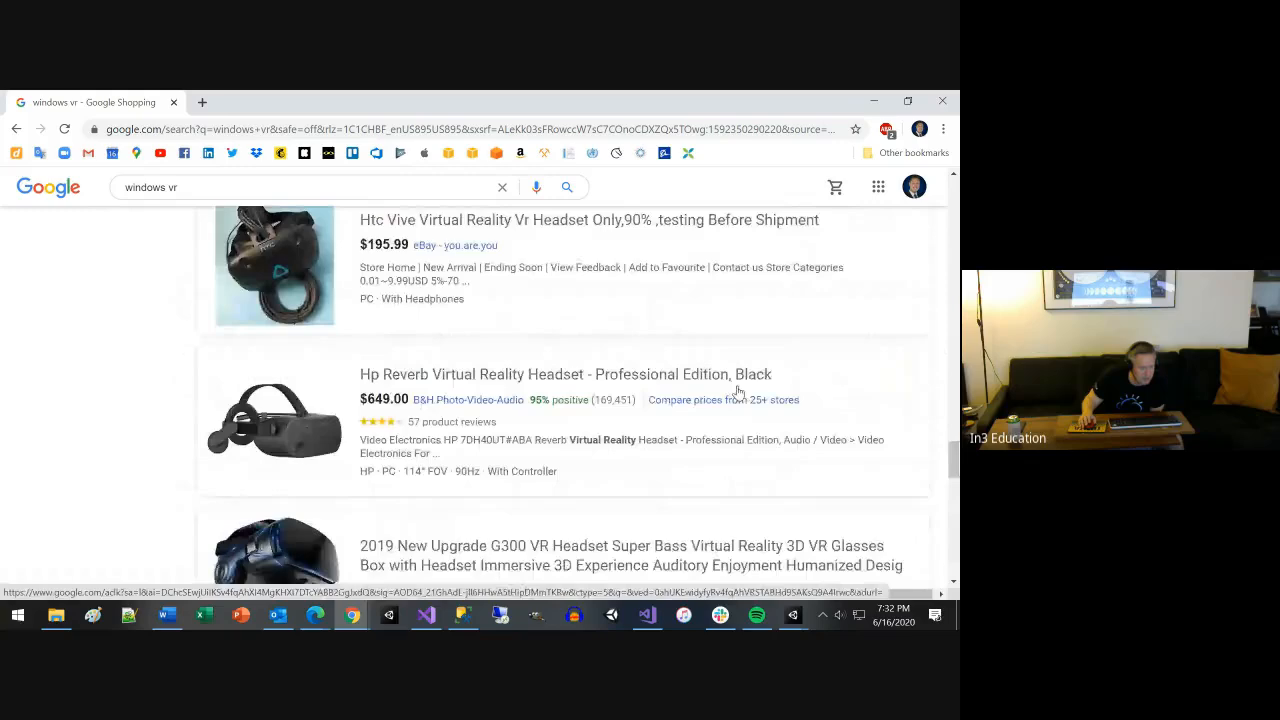
pyautogui.scroll(3, 737, 392)
pyautogui.scroll(6, 737, 388)
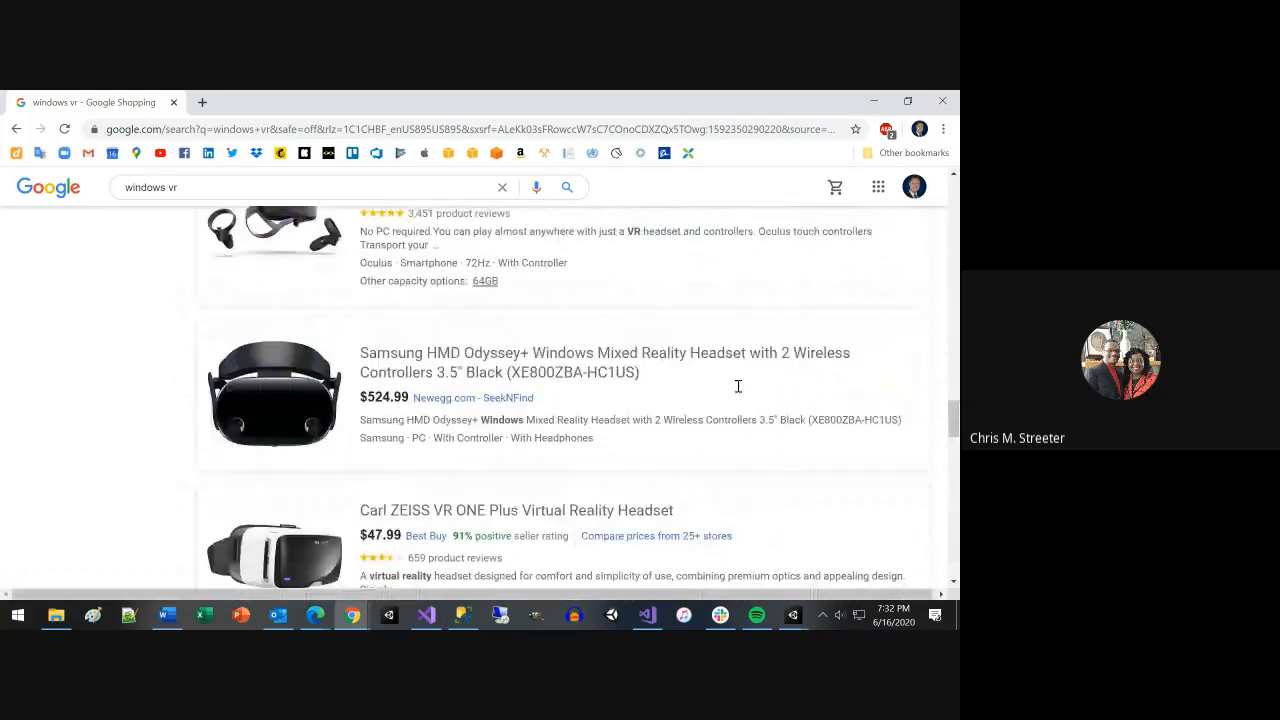
pyautogui.scroll(10, 737, 392)
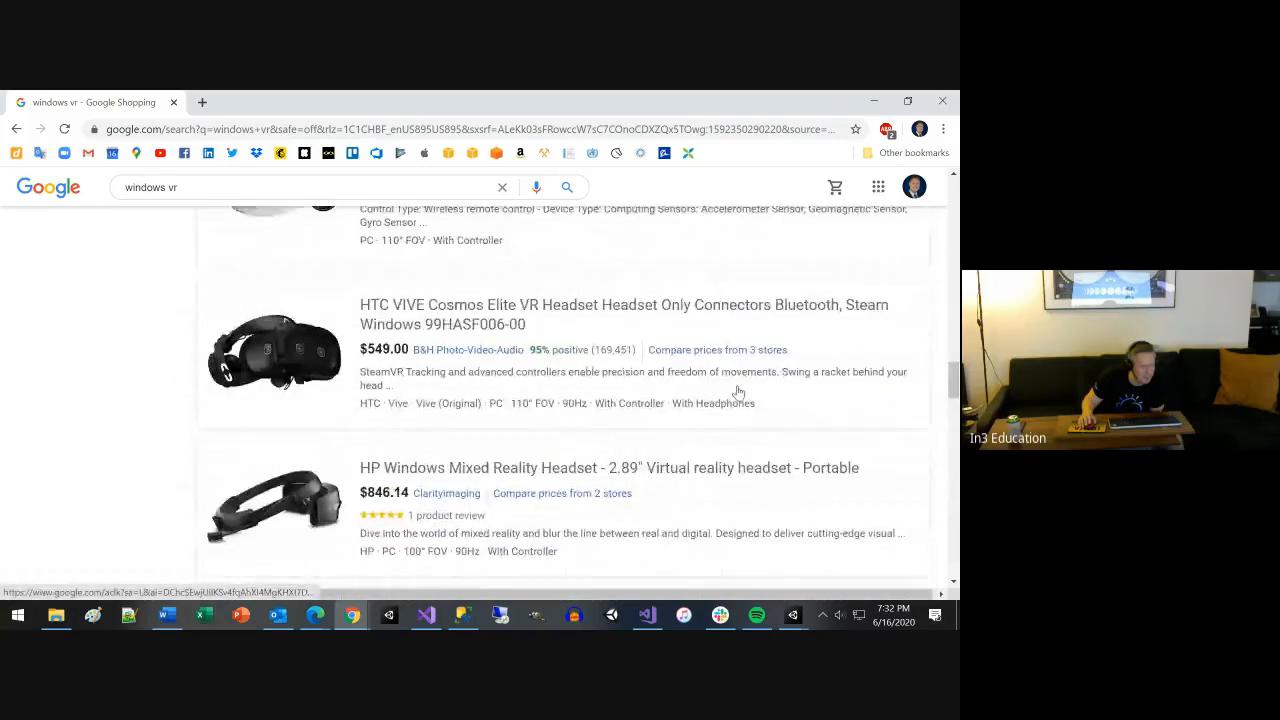
pyautogui.scroll(10, 737, 390)
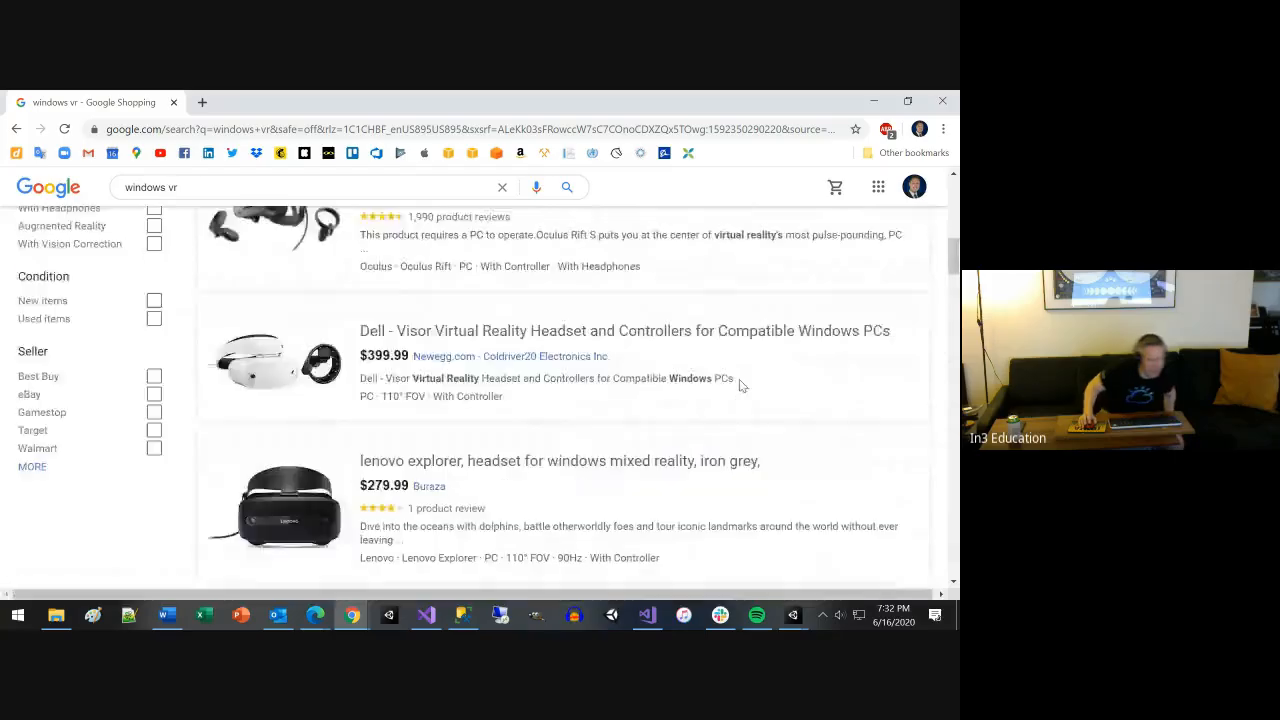
pyautogui.scroll(-2, 740, 415)
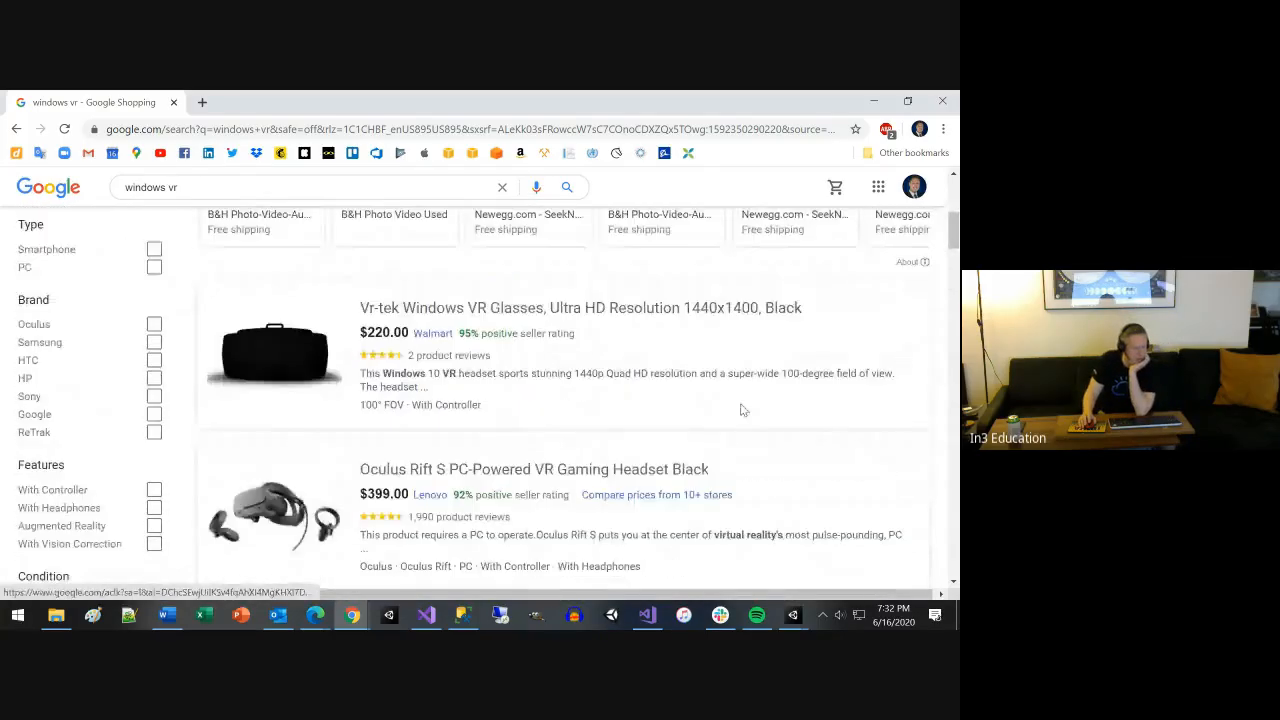
pyautogui.scroll(3, 742, 425)
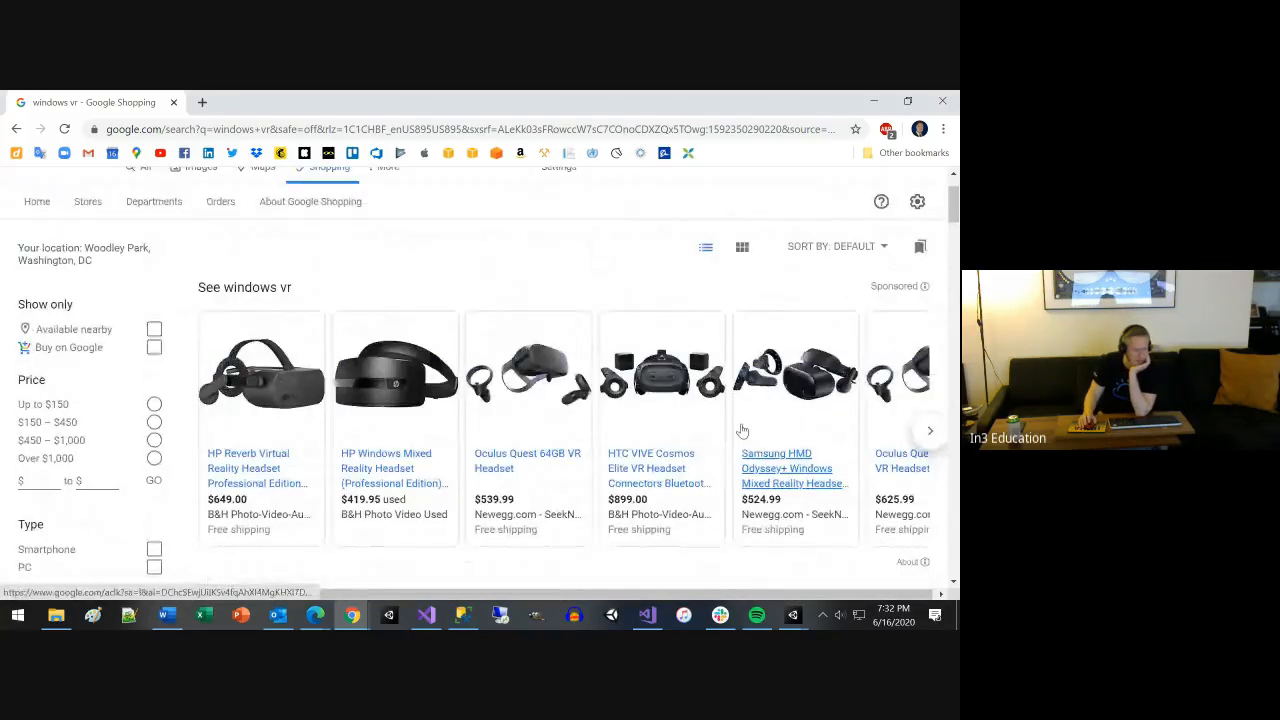
pyautogui.scroll(1, 742, 429)
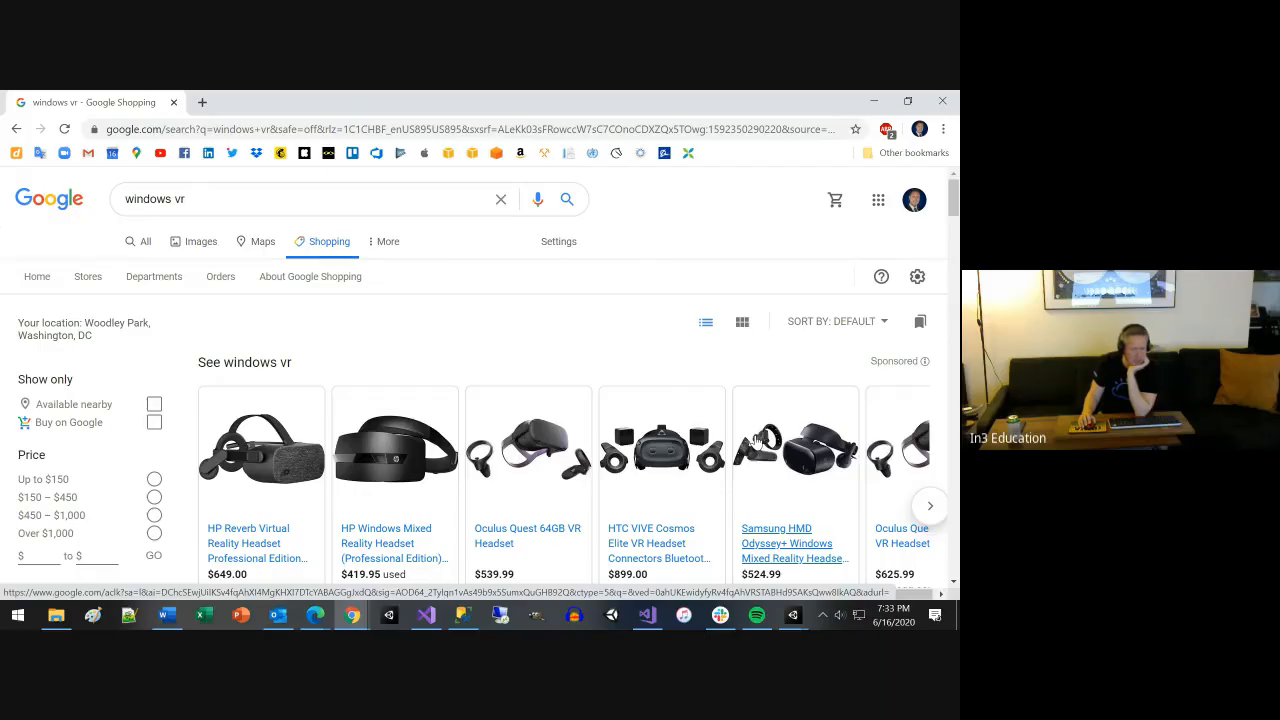
# Replace the Google Shopping query with "hololens", run the search and look through the first offers
pyautogui.tripleClick(408, 197)
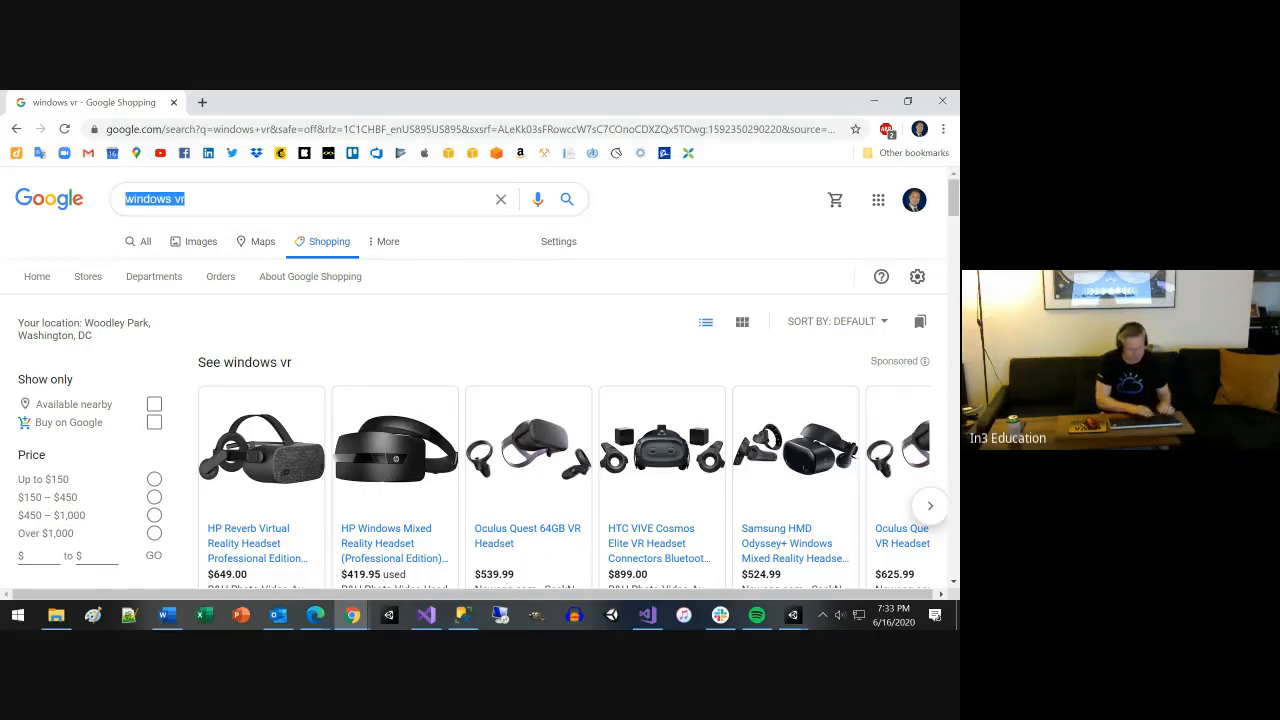
pyautogui.write('holo')
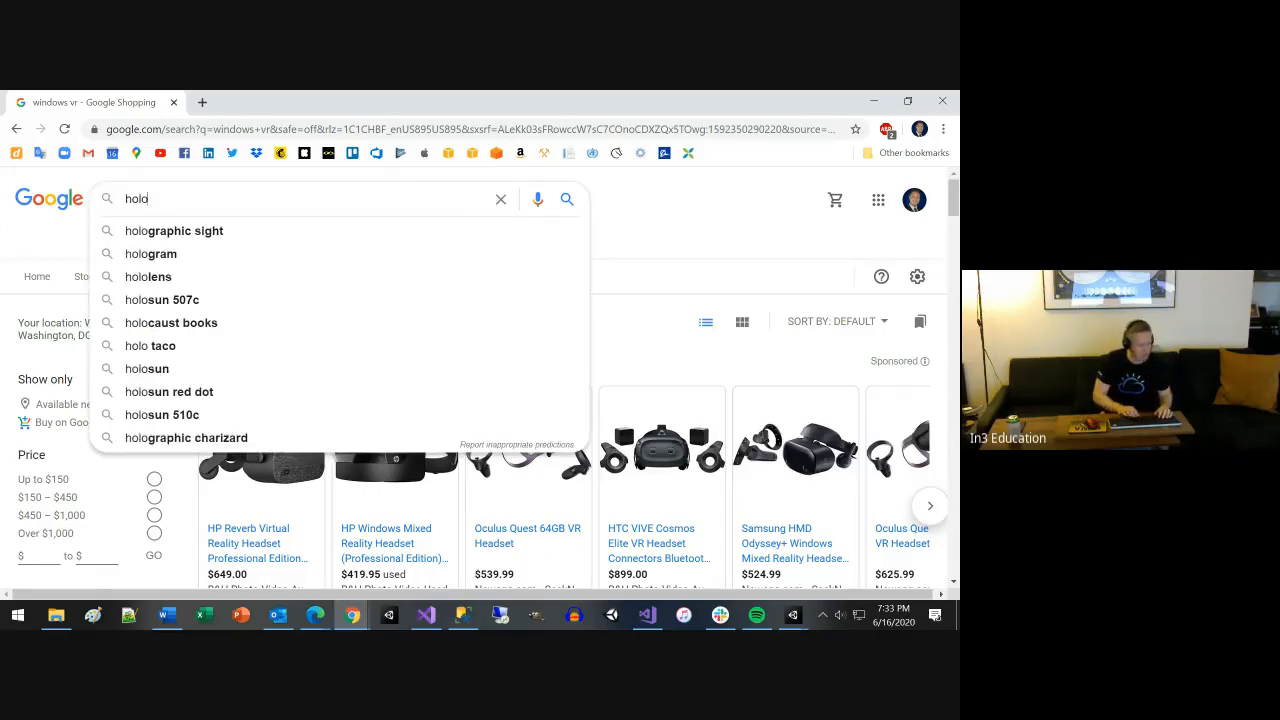
pyautogui.write('lens')
pyautogui.press('Return')
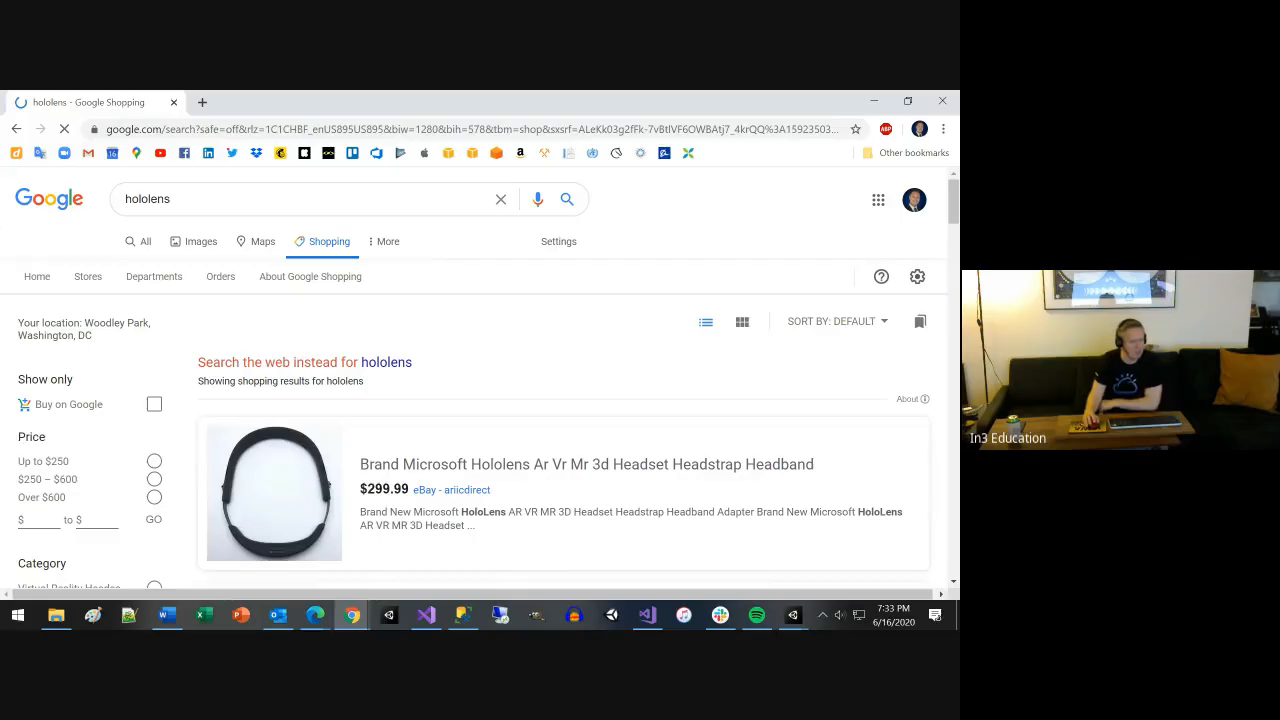
pyautogui.scroll(-3, 523, 320)
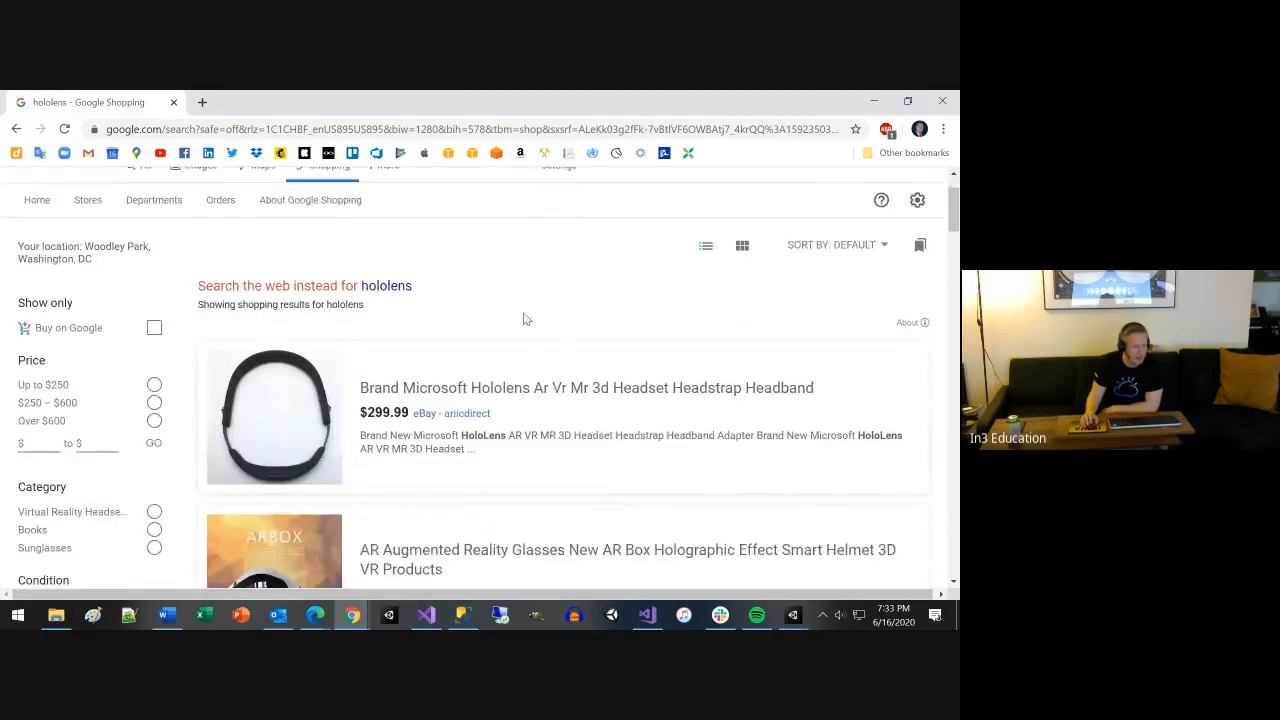
pyautogui.scroll(-3, 466, 339)
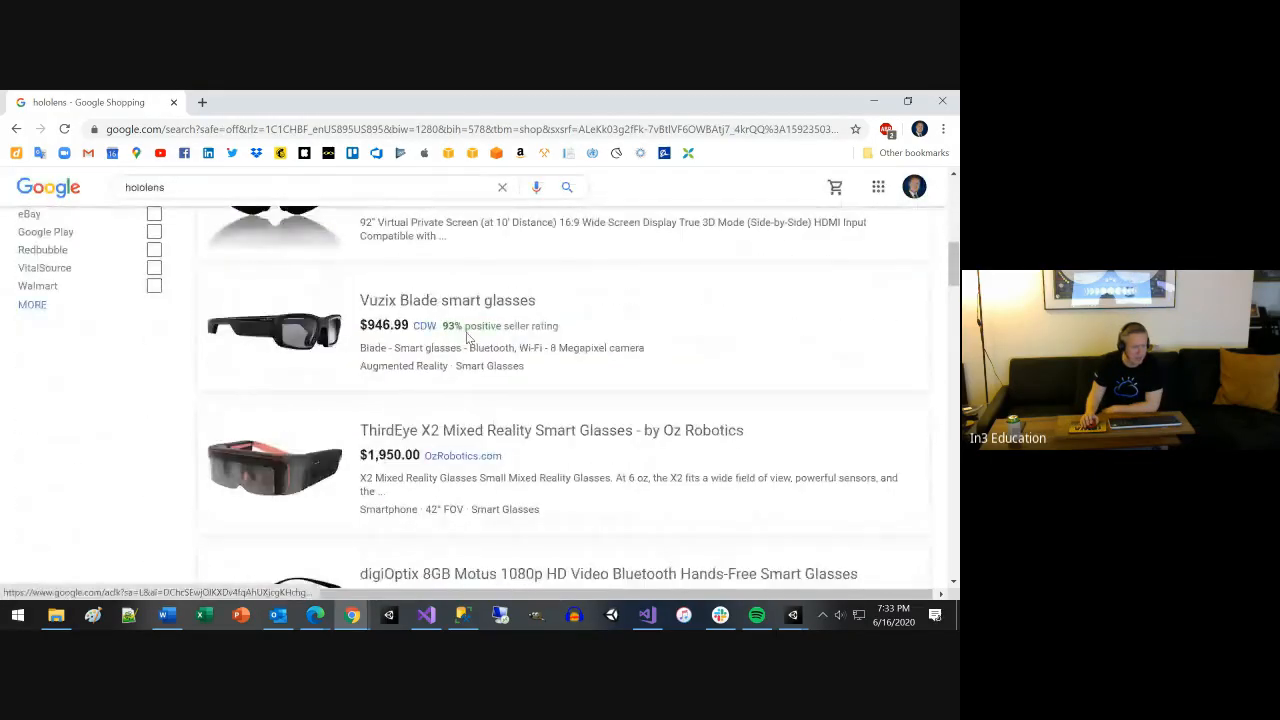
# Switch the "hololens" search from Shopping to all web results and find Microsoft's HoloLens 2 pricing entry
pyautogui.scroll(6, 260, 230)
pyautogui.click(235, 204)
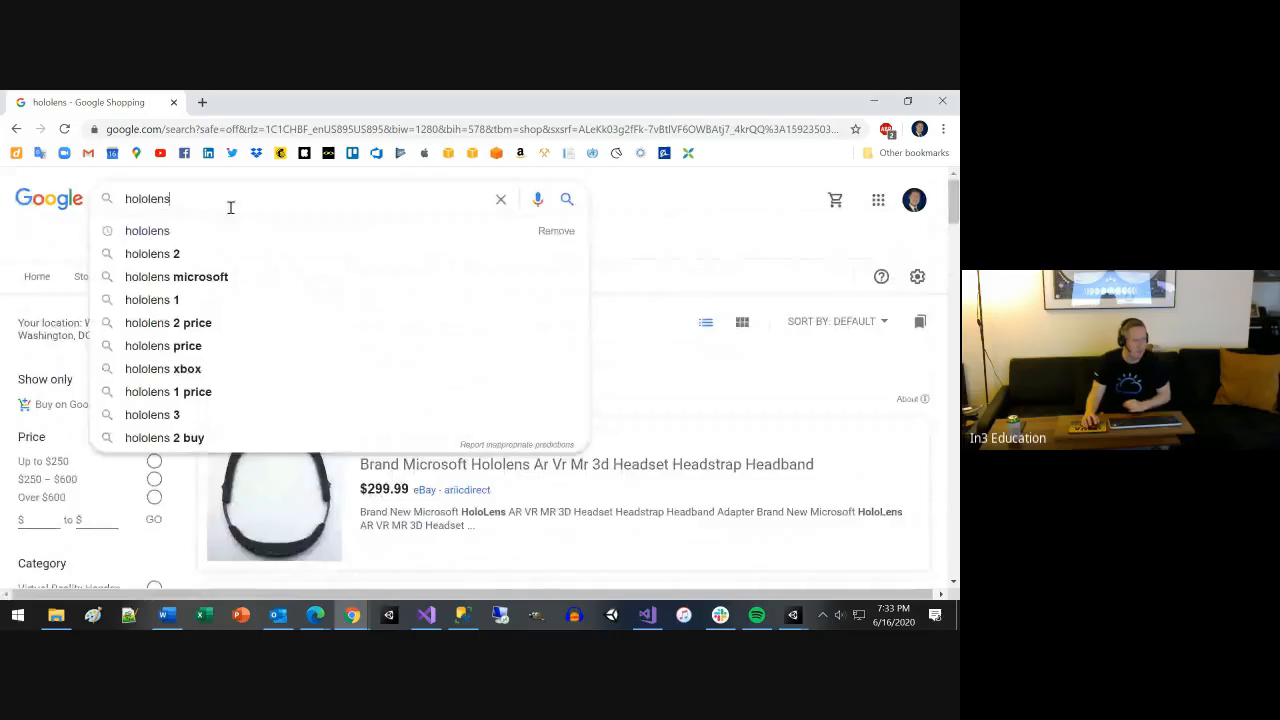
pyautogui.click(651, 240)
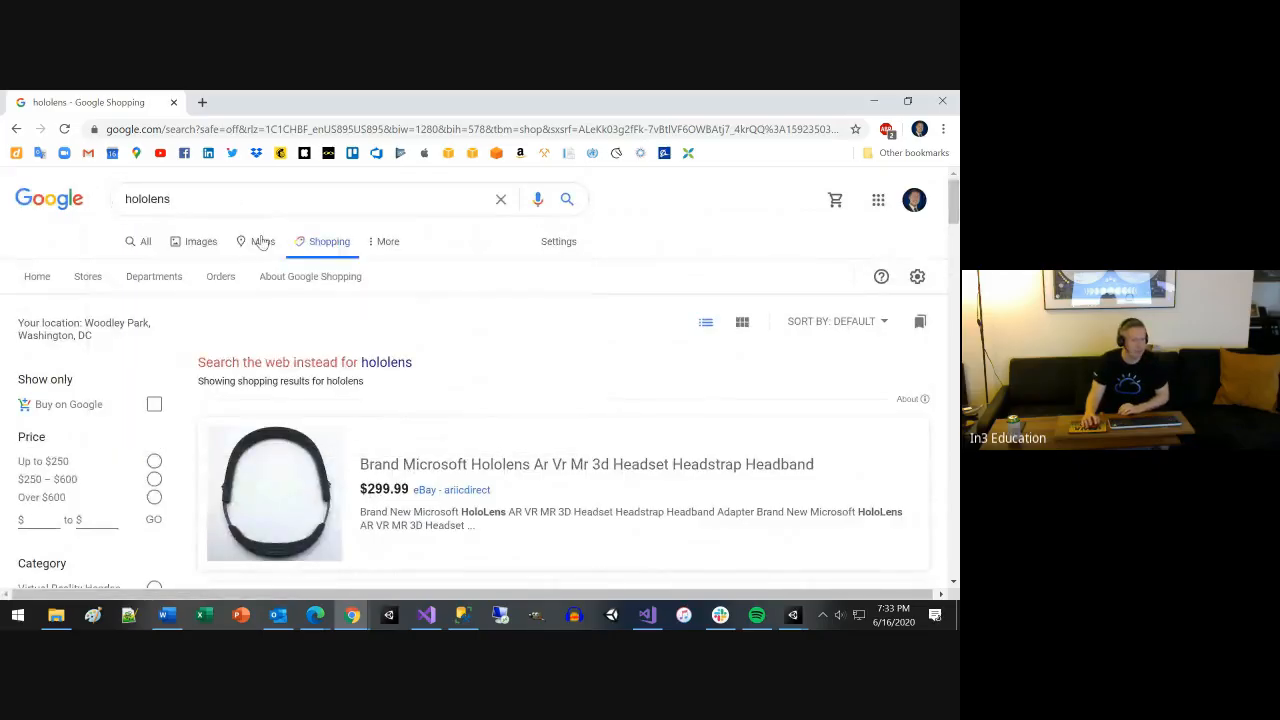
pyautogui.click(145, 243)
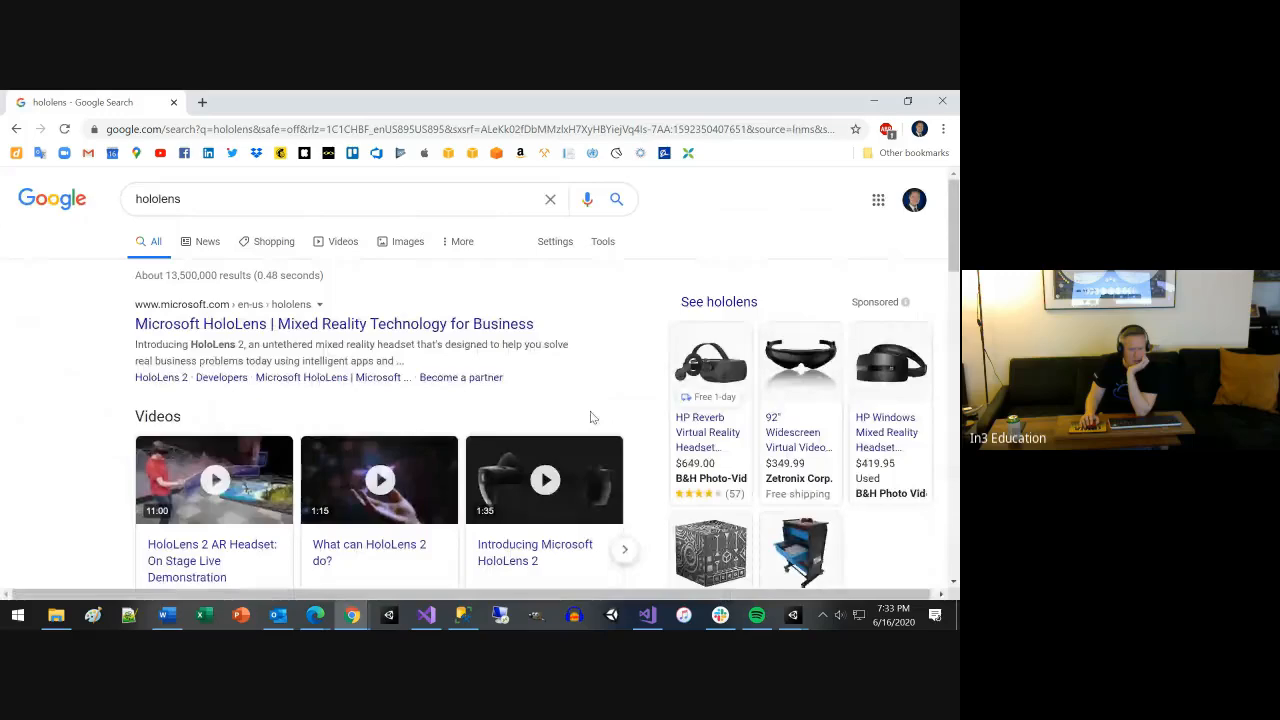
pyautogui.scroll(-3, 590, 417)
pyautogui.scroll(-3, 590, 417)
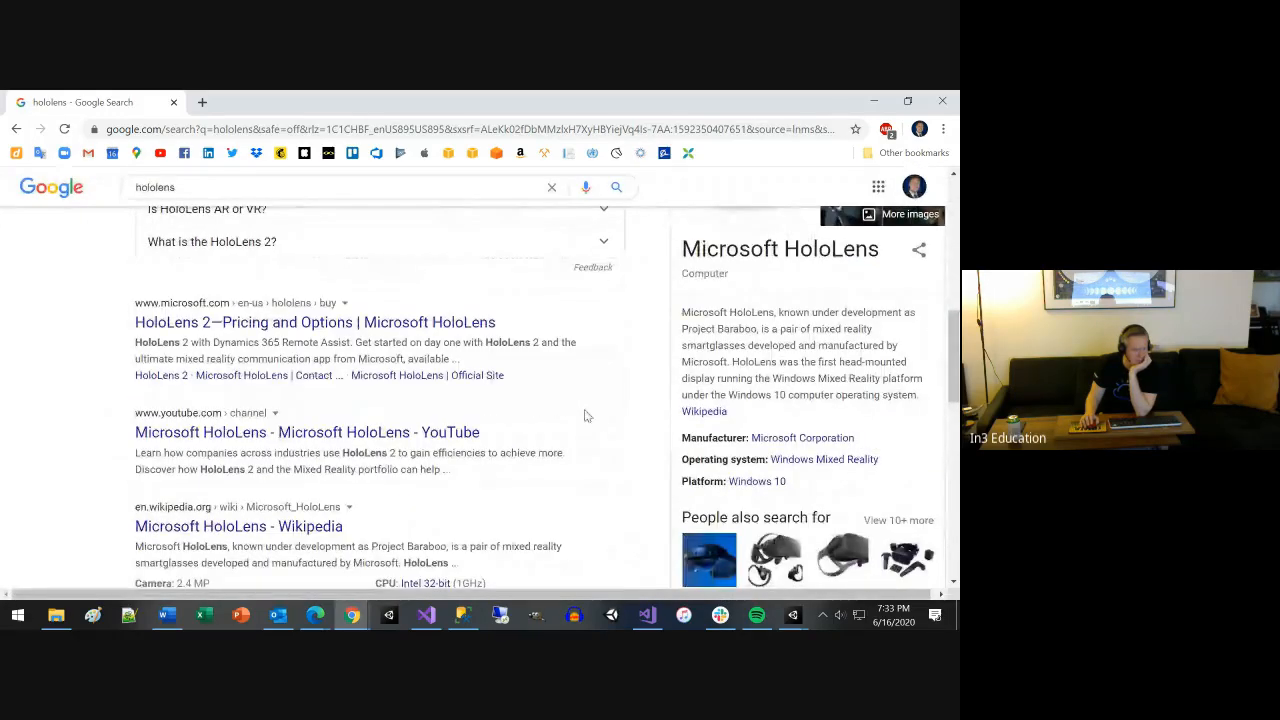
# Open the "HoloLens 2—Pricing and Options" result and compare the descriptions and prices of the three HoloLens 2 options
pyautogui.click(400, 324)
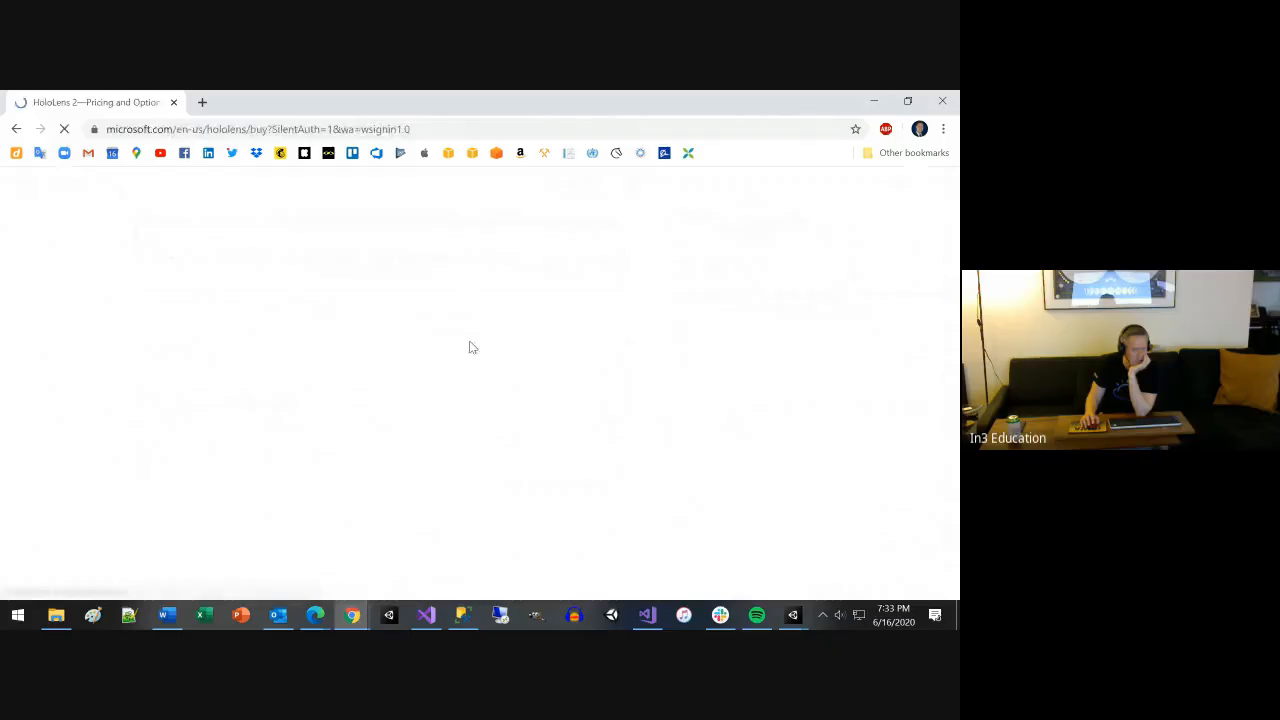
pyautogui.scroll(-1, 539, 349)
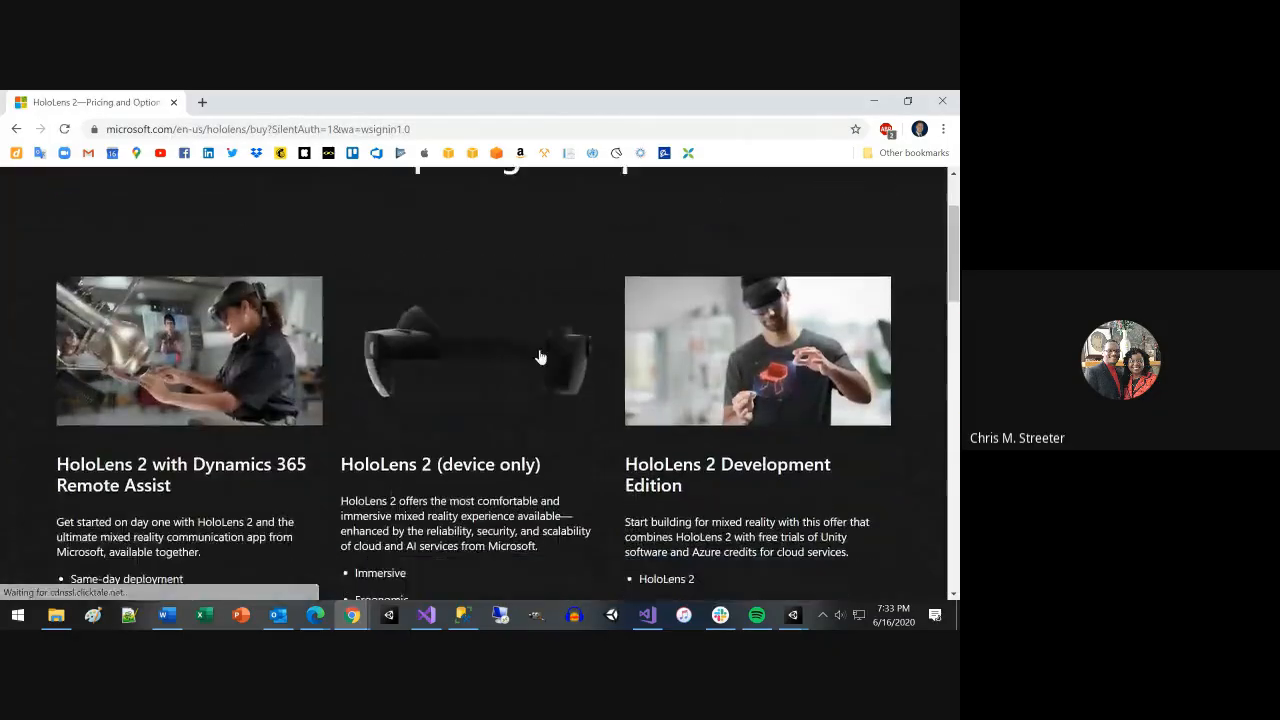
pyautogui.scroll(-3, 539, 357)
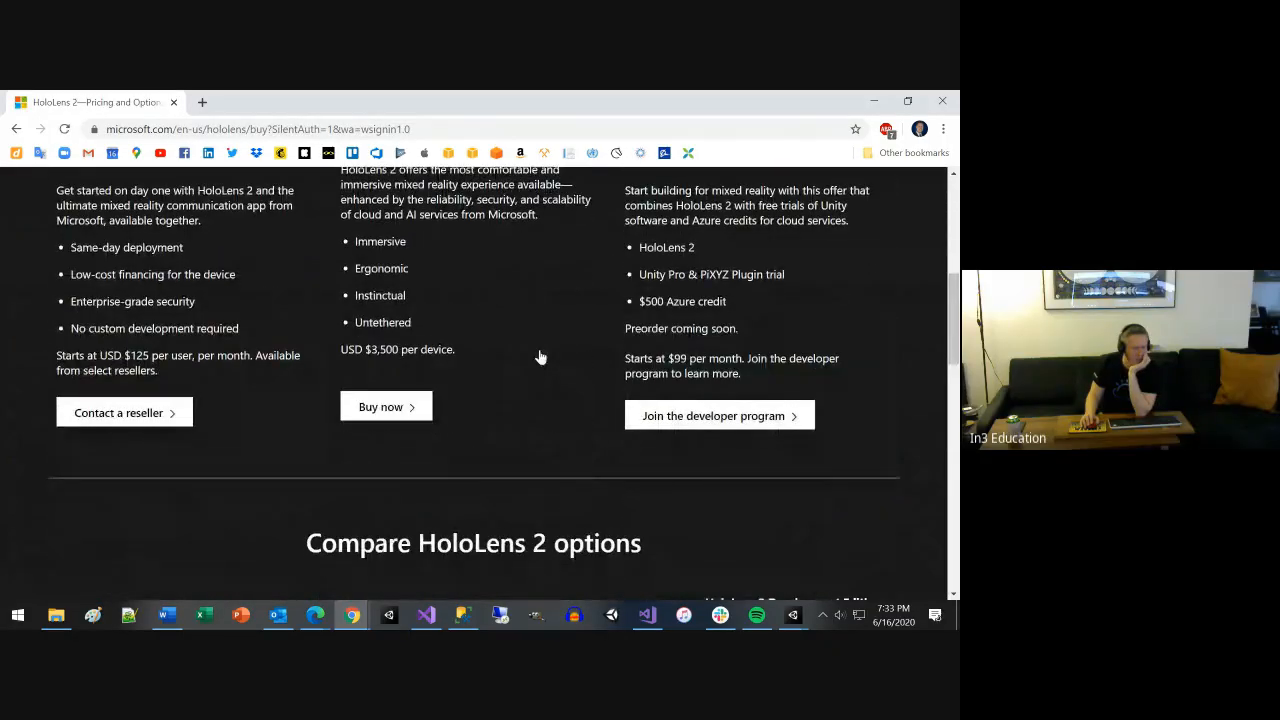
pyautogui.scroll(2, 539, 357)
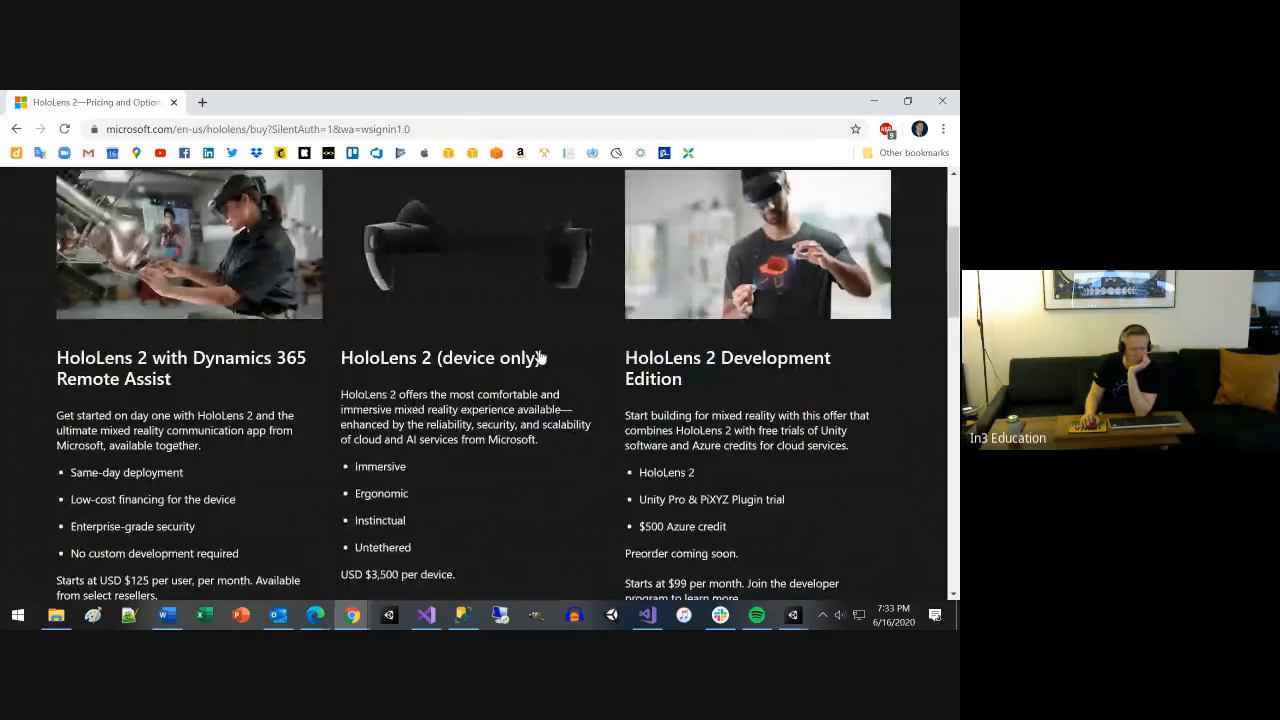
pyautogui.scroll(2, 539, 357)
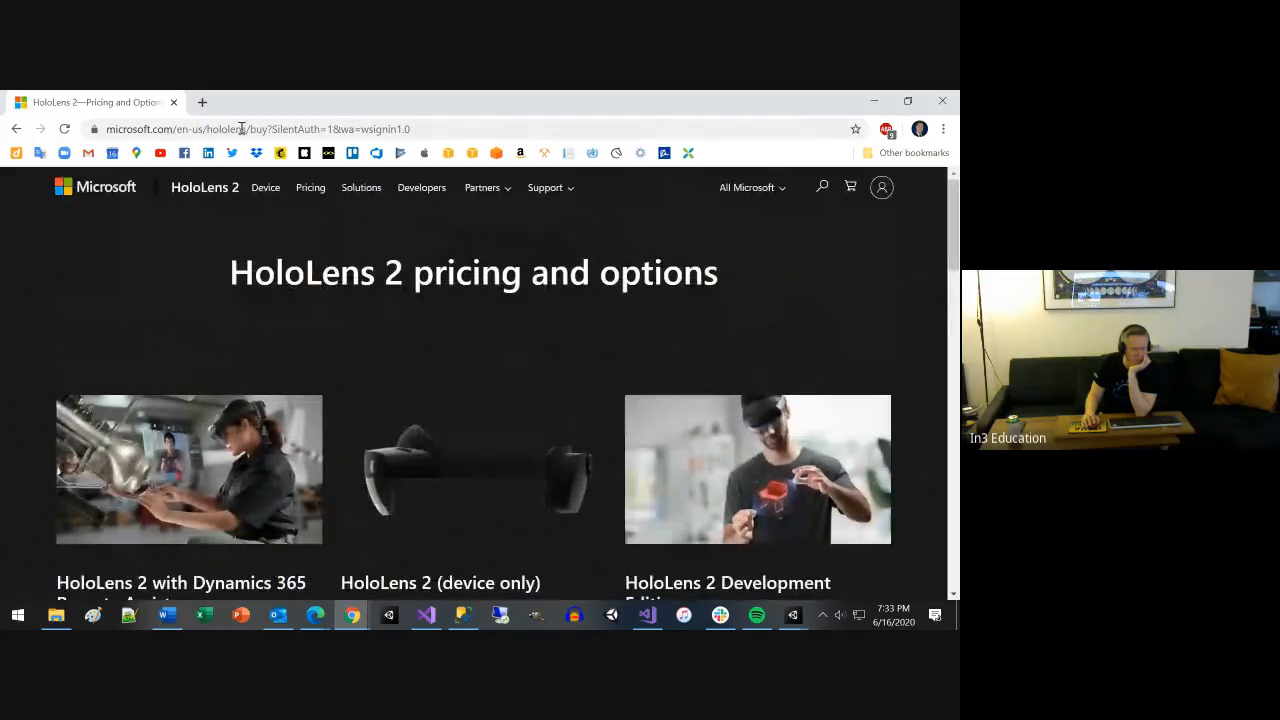
# Return to the "hololens" results, highlight the introductory price in the Wikipedia entry, and review the remaining results and sponsored headset offers
pyautogui.click(16, 128)
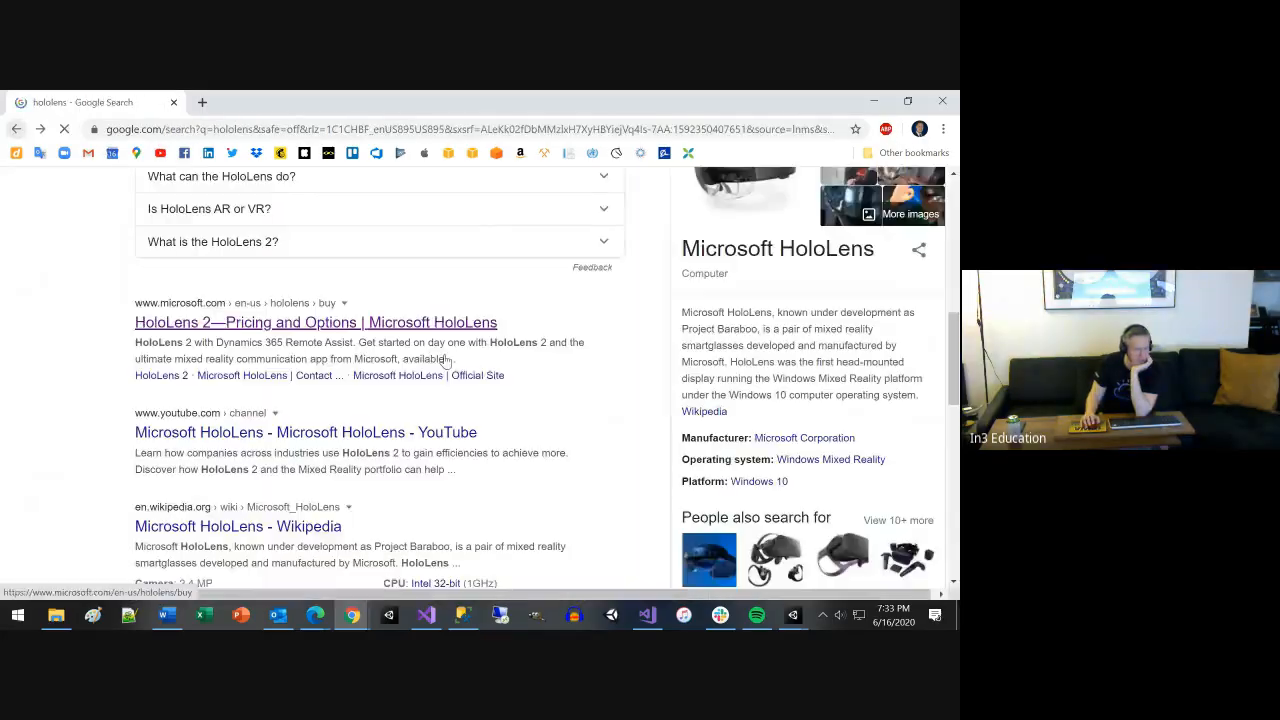
pyautogui.scroll(-3, 520, 370)
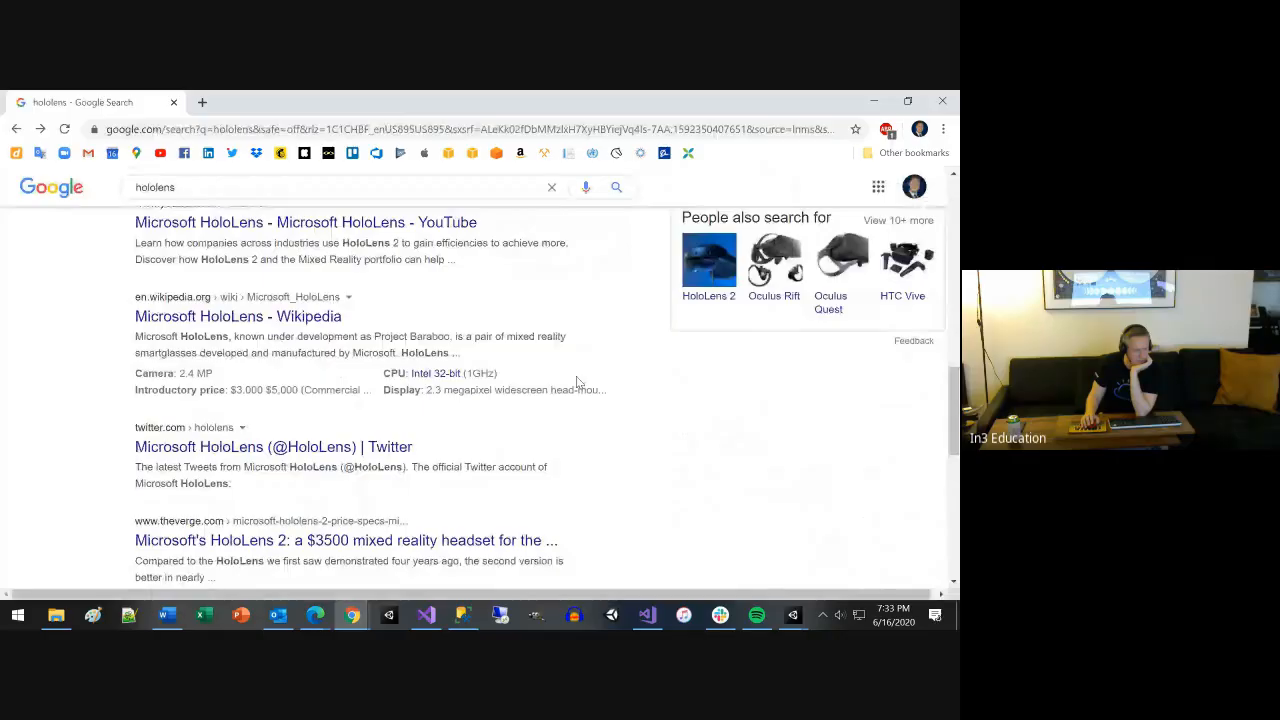
pyautogui.moveTo(259, 390); pyautogui.dragTo(351, 387)
pyautogui.scroll(-2, 352, 388)
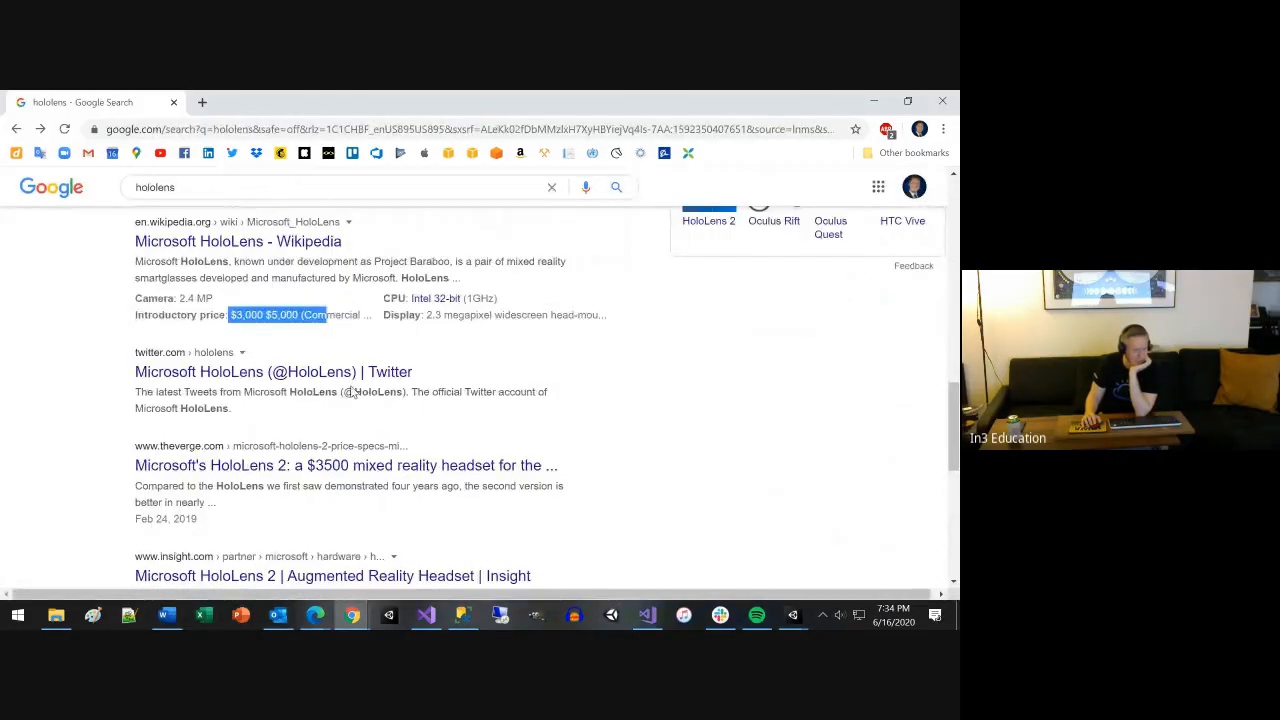
pyautogui.scroll(-4, 352, 390)
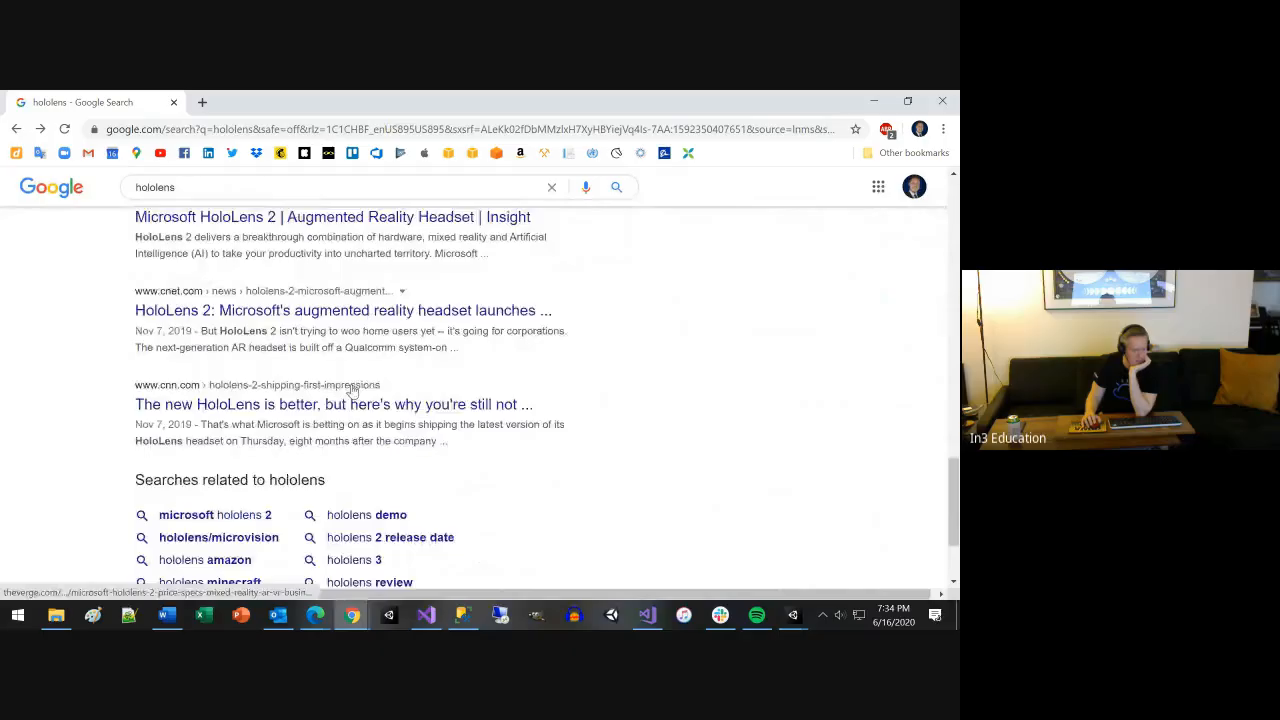
pyautogui.scroll(20, 519, 386)
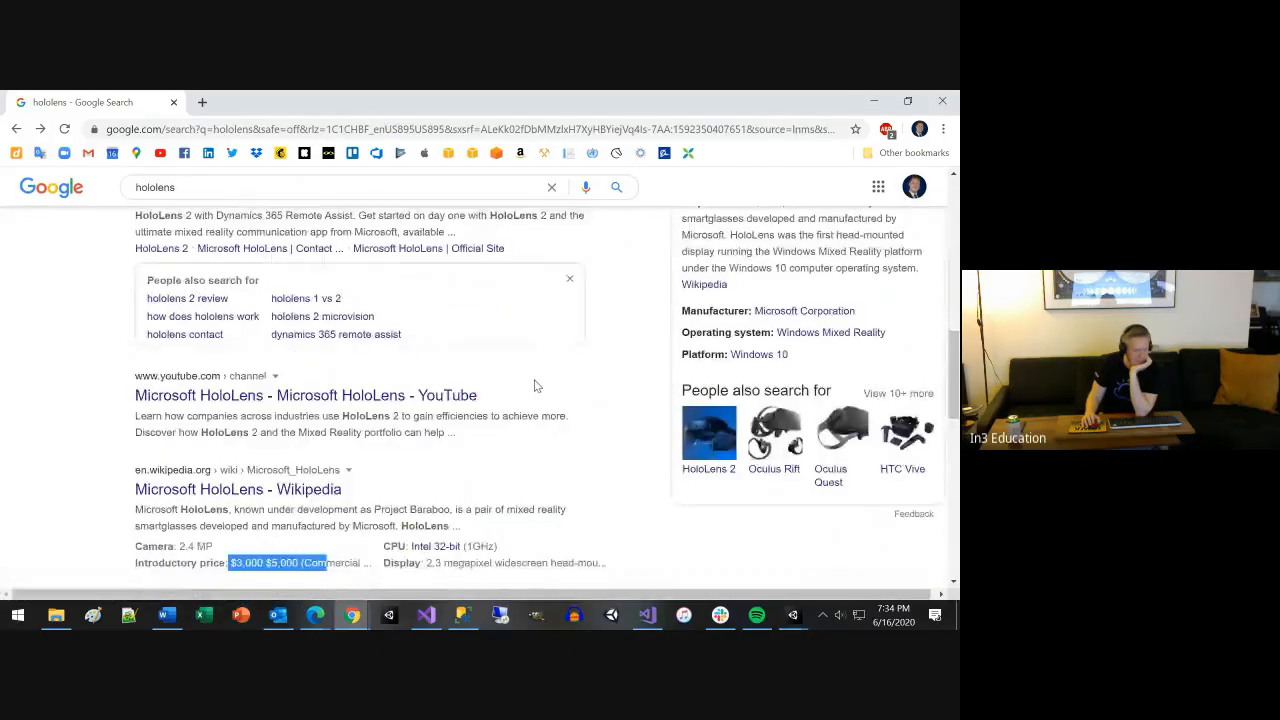
pyautogui.scroll(1, 534, 385)
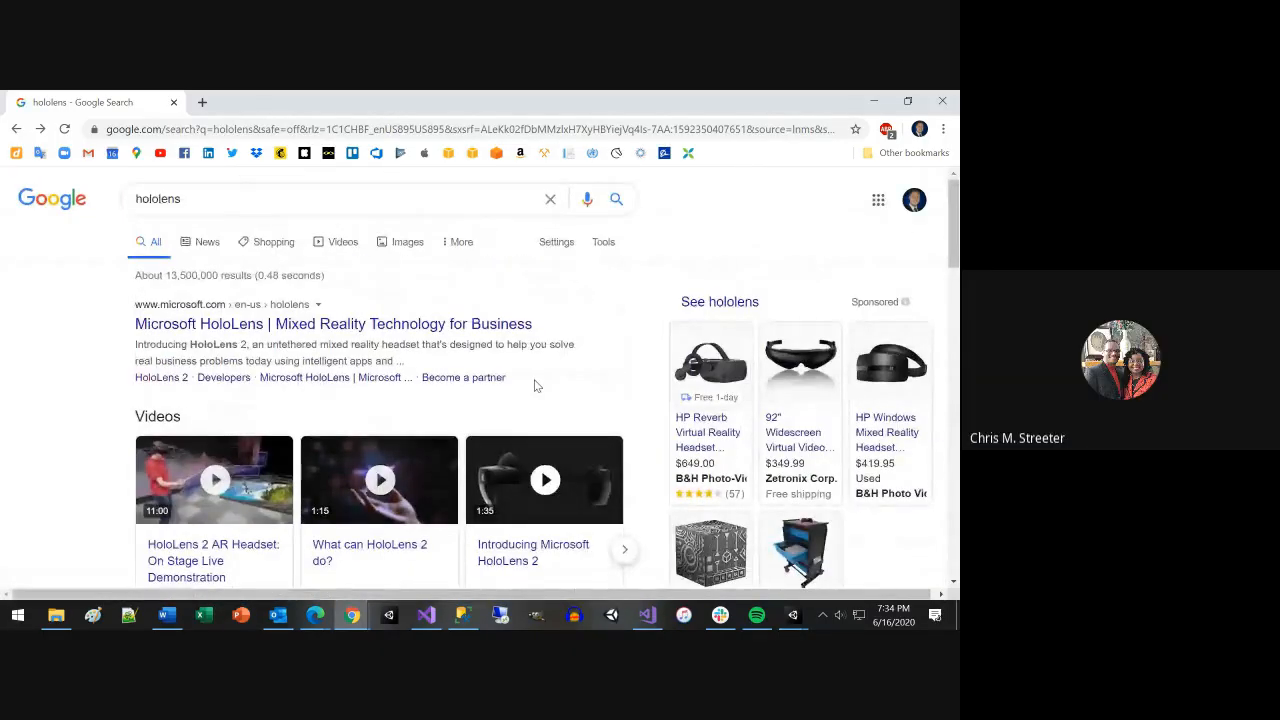
pyautogui.moveTo(689, 457)
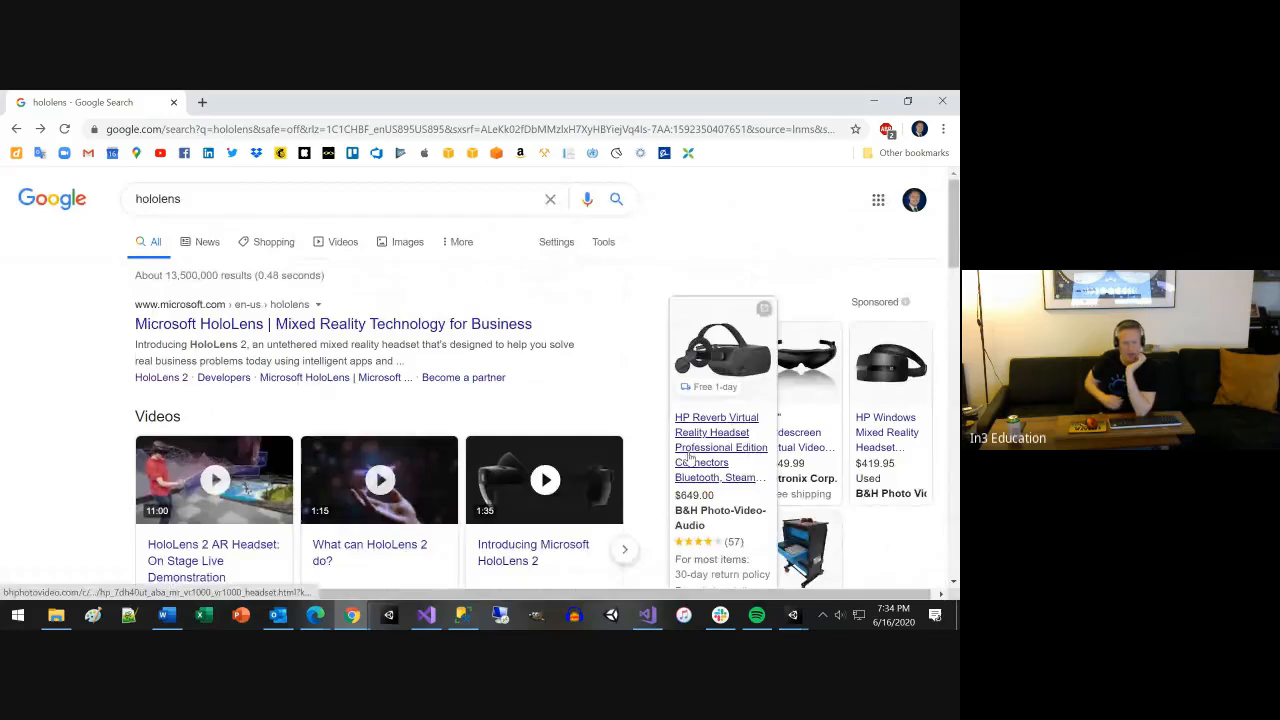